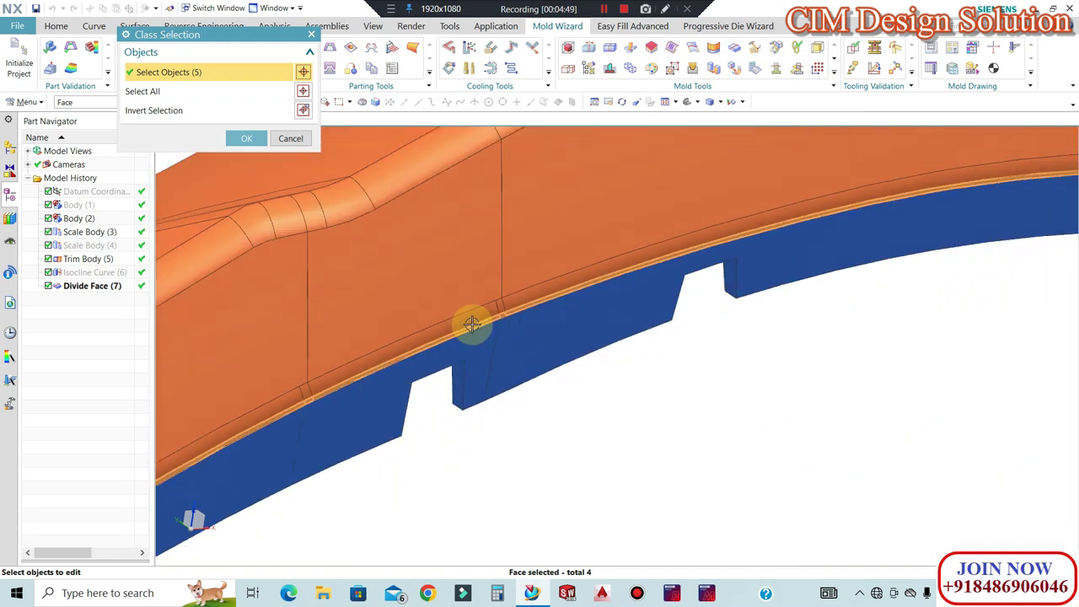
Recolour the selected narrow faces along the part's lower edge by inheriting the display properties of an adjoining blue face
click(246, 138)
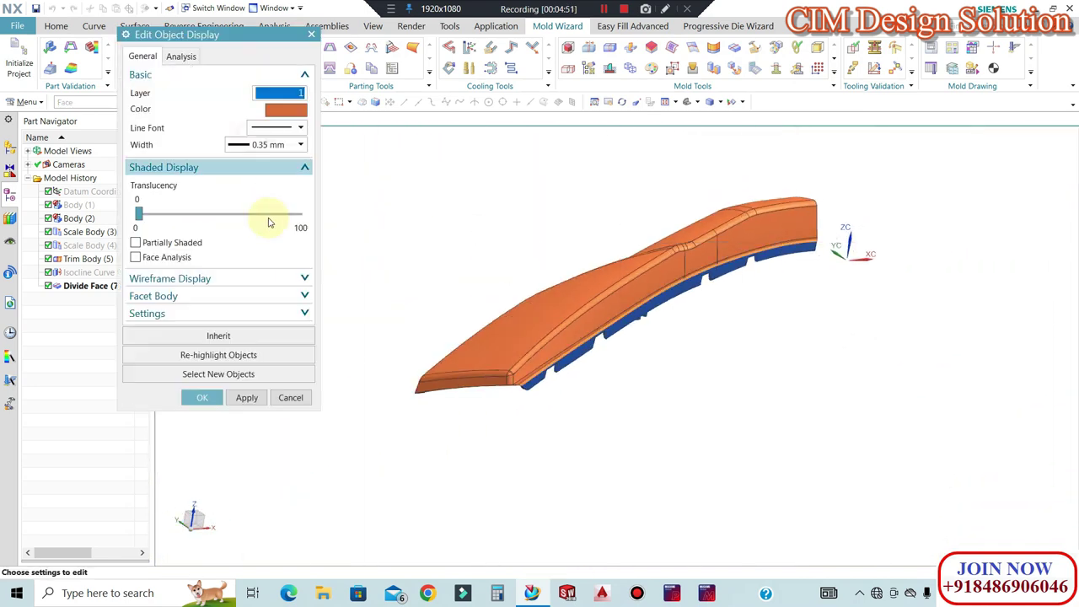
click(246, 335)
scroll(619, 362, up, 5)
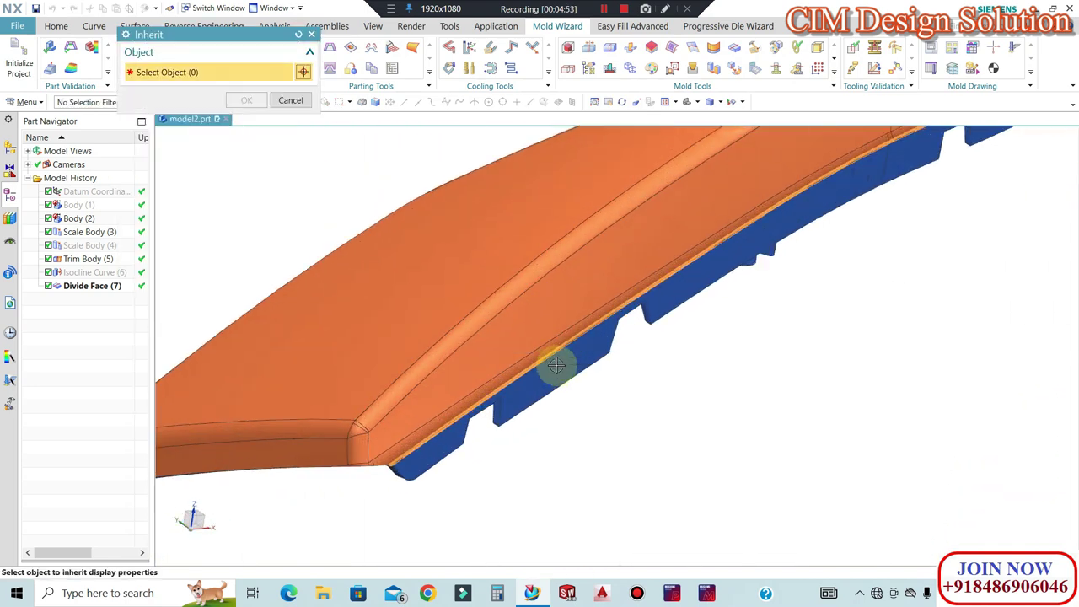
click(559, 366)
click(250, 100)
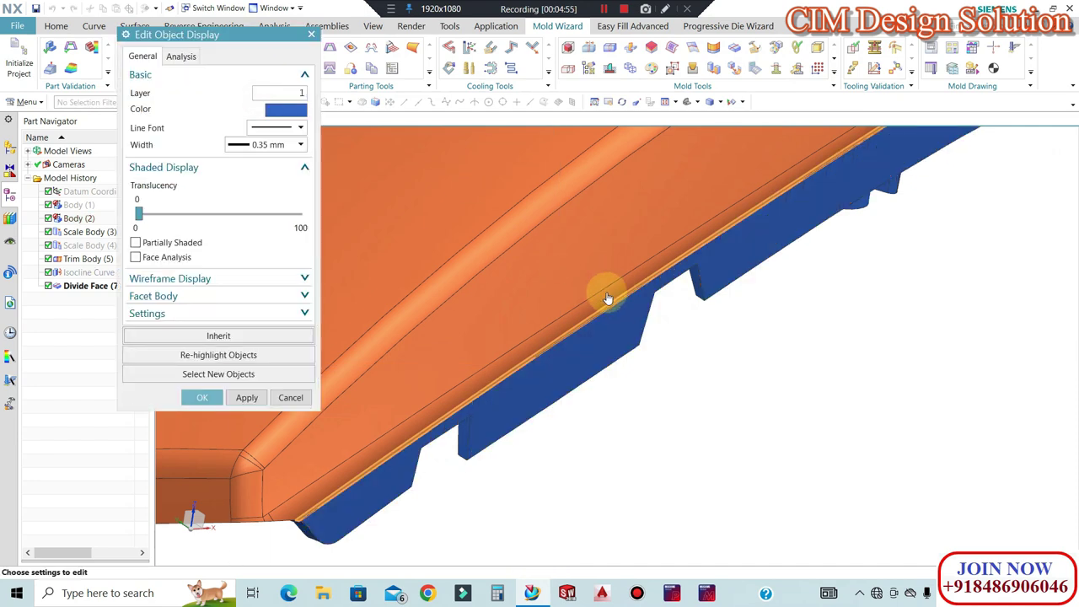
middle_click(386, 361)
Examine the boundary between the orange and blue faces along the side and at the part's front corner
scroll(578, 345, up, 4)
scroll(612, 261, up, 4)
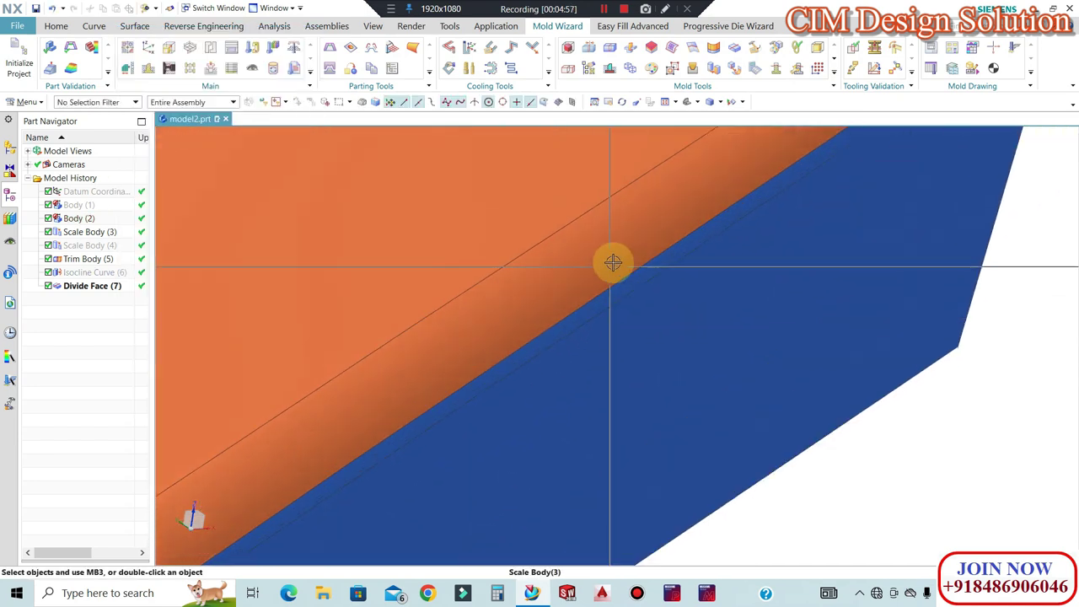
scroll(701, 272, down, 3)
scroll(702, 273, down, 4)
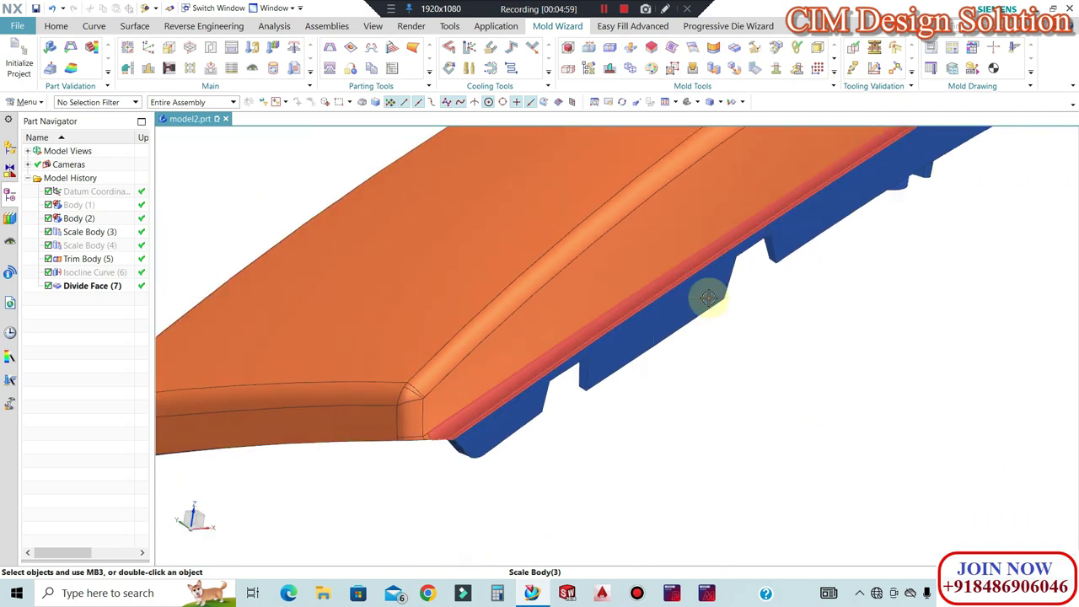
scroll(489, 362, up, 4)
scroll(528, 333, down, 4)
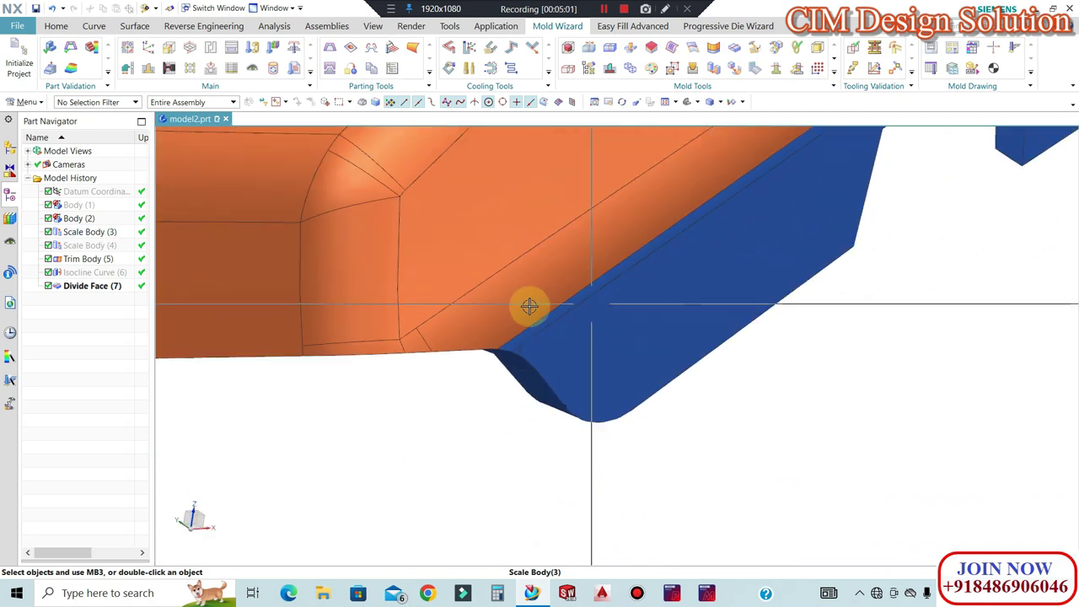
middle_drag(489, 352, 525, 299)
scroll(539, 351, up, 6)
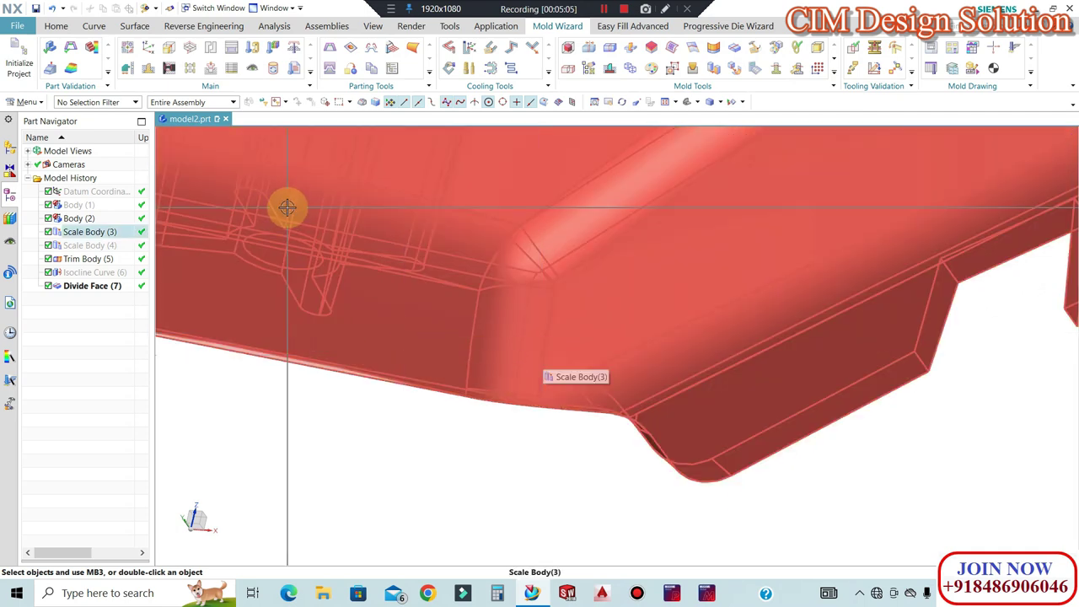
scroll(590, 405, up, 6)
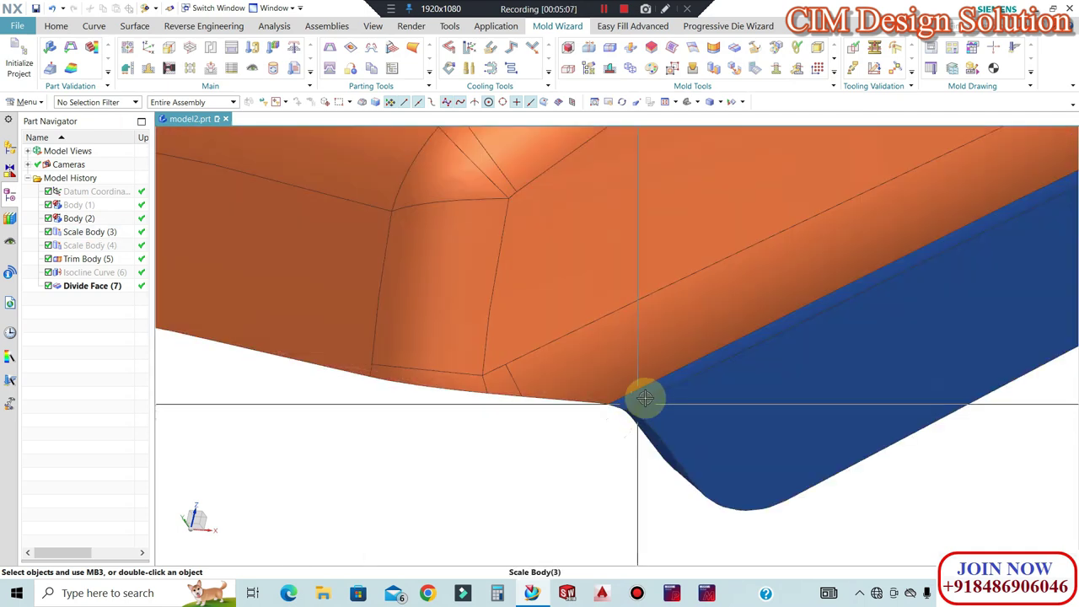
scroll(590, 398, down, 6)
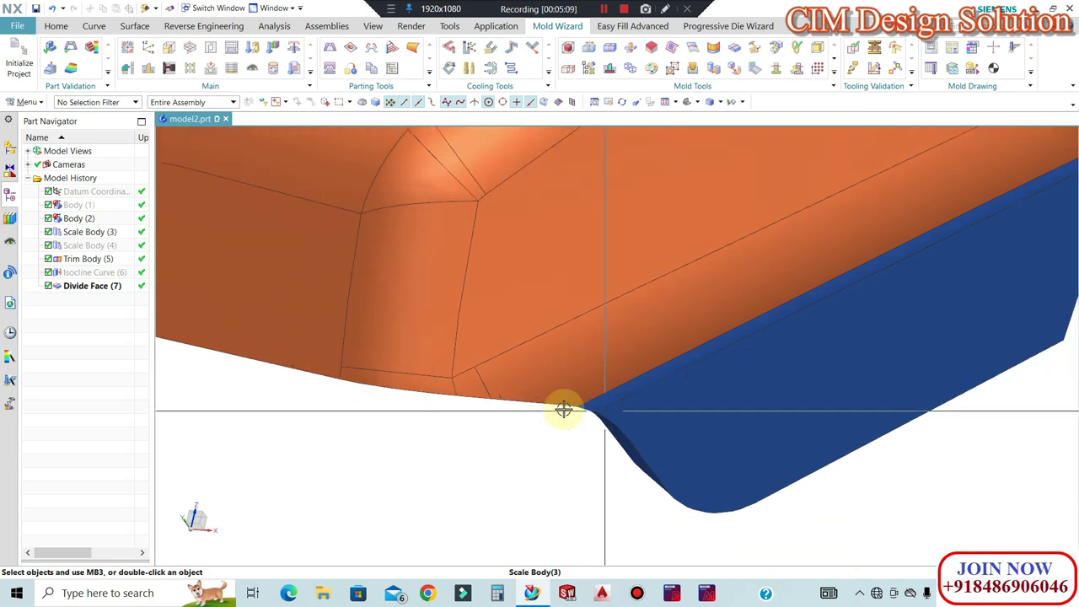
scroll(624, 397, up, 6)
scroll(629, 383, down, 2)
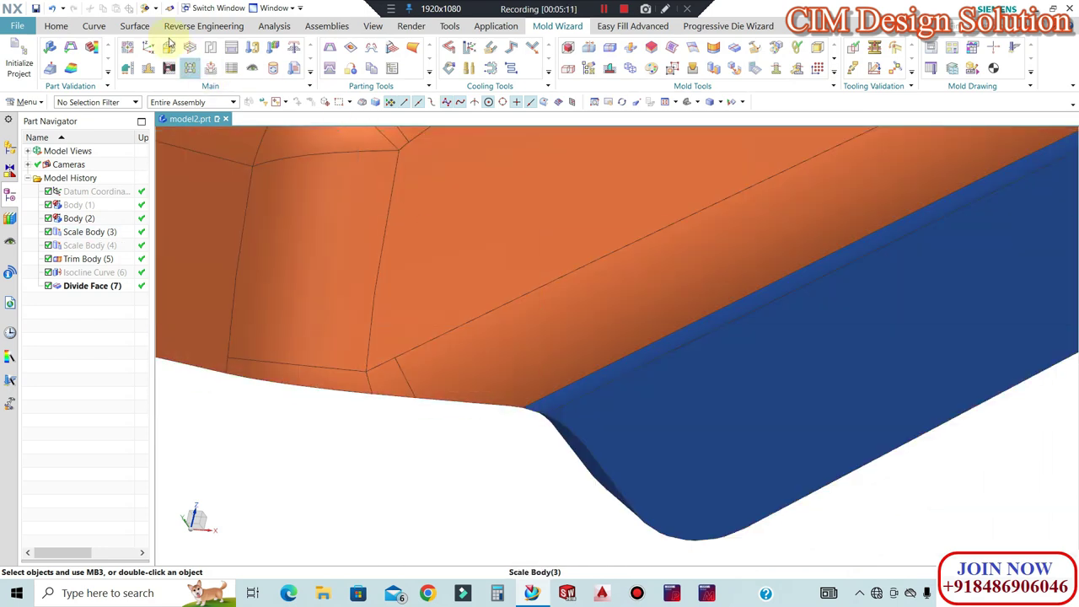
Start a Bridge Curve from the short lower edge at the front corner of the orange faces
click(135, 27)
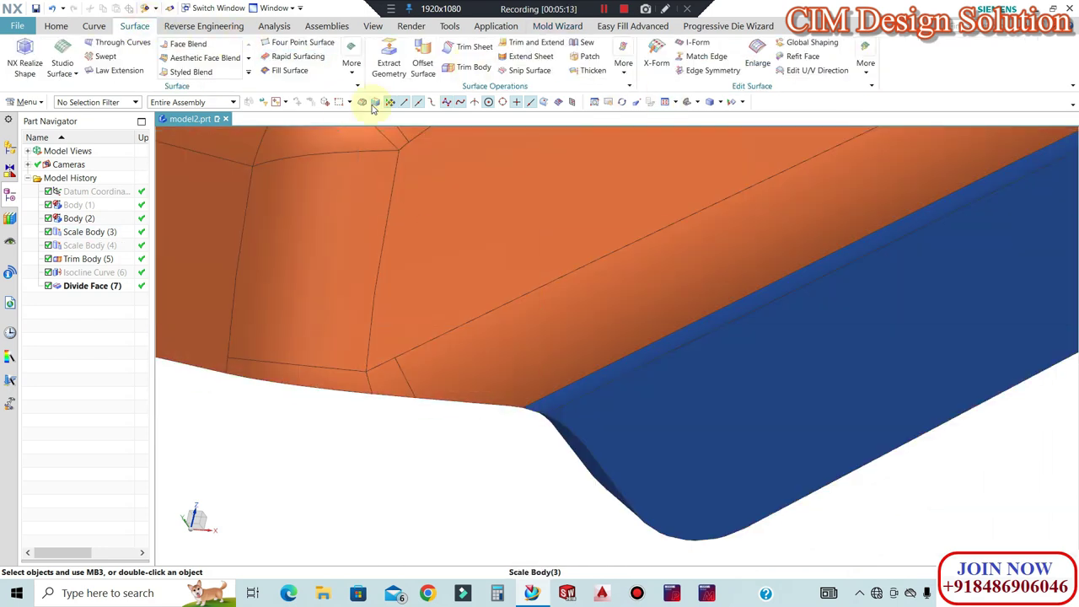
click(107, 26)
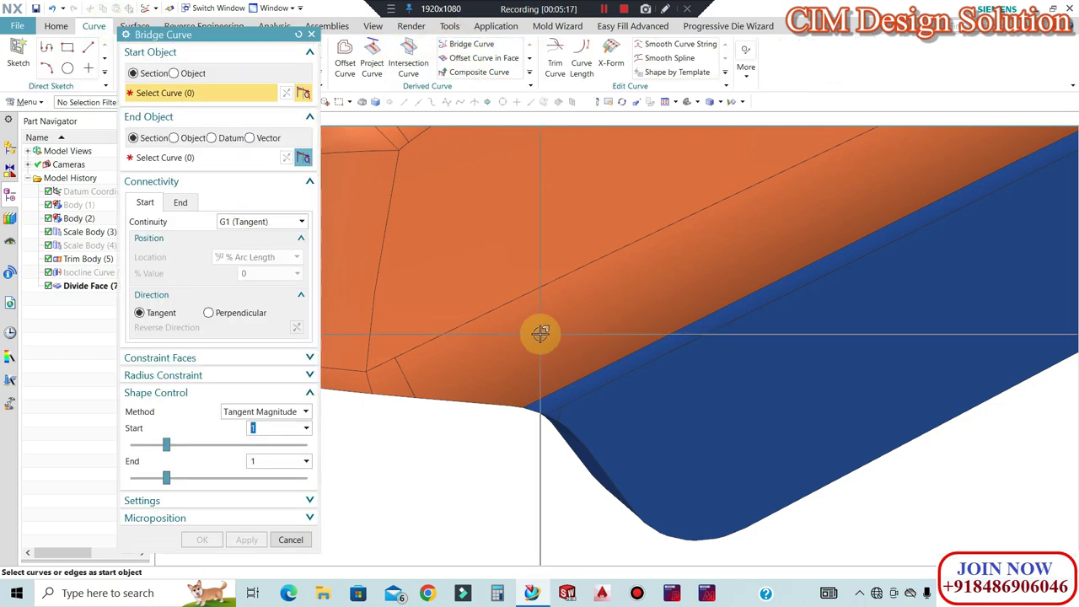
scroll(632, 329, down, 1)
scroll(469, 386, up, 2)
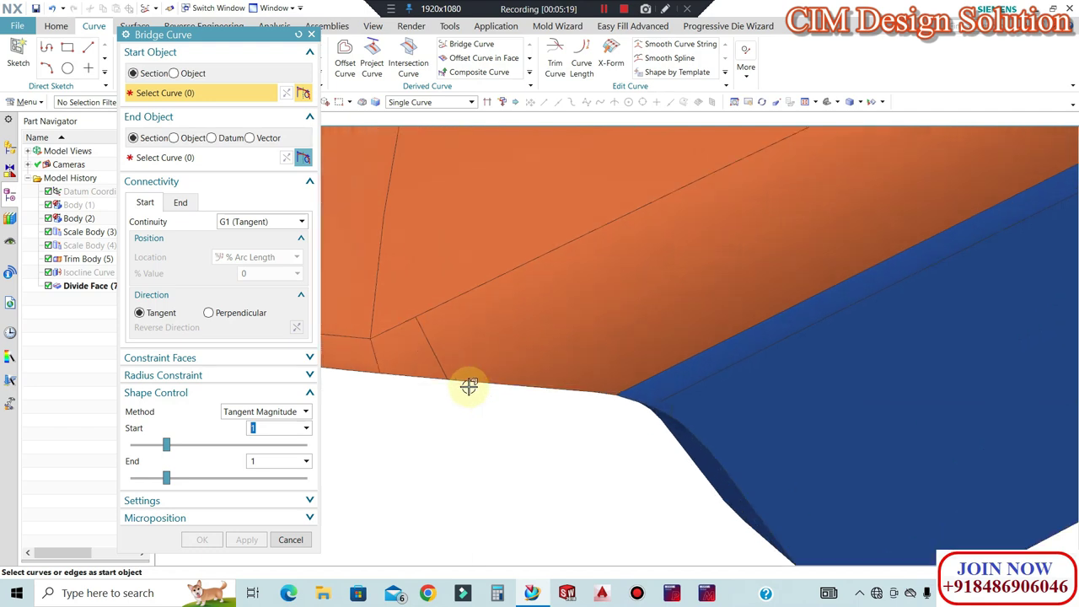
click(161, 160)
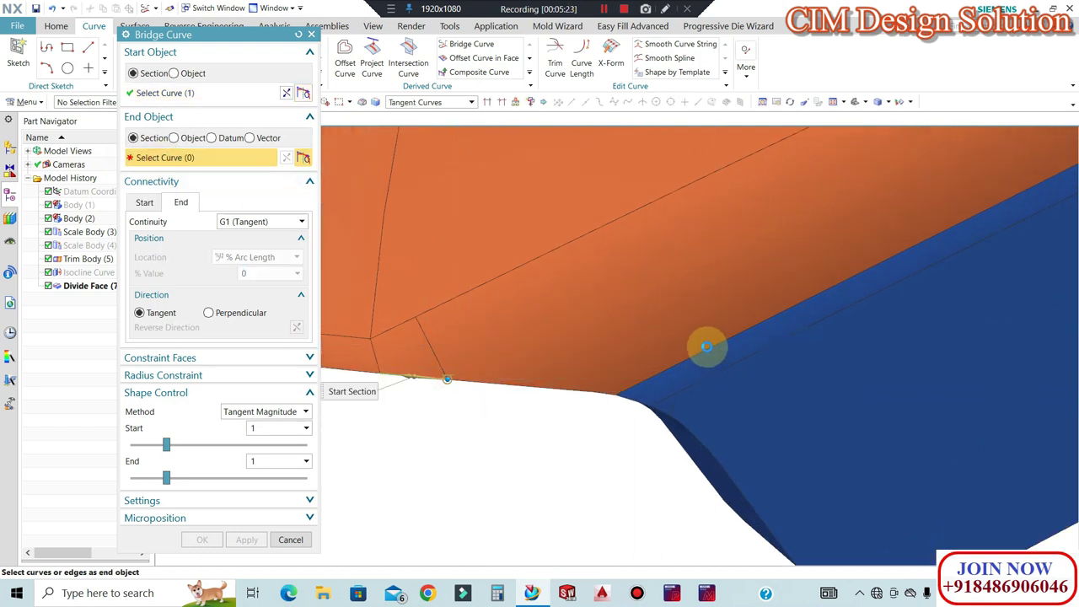
click(655, 367)
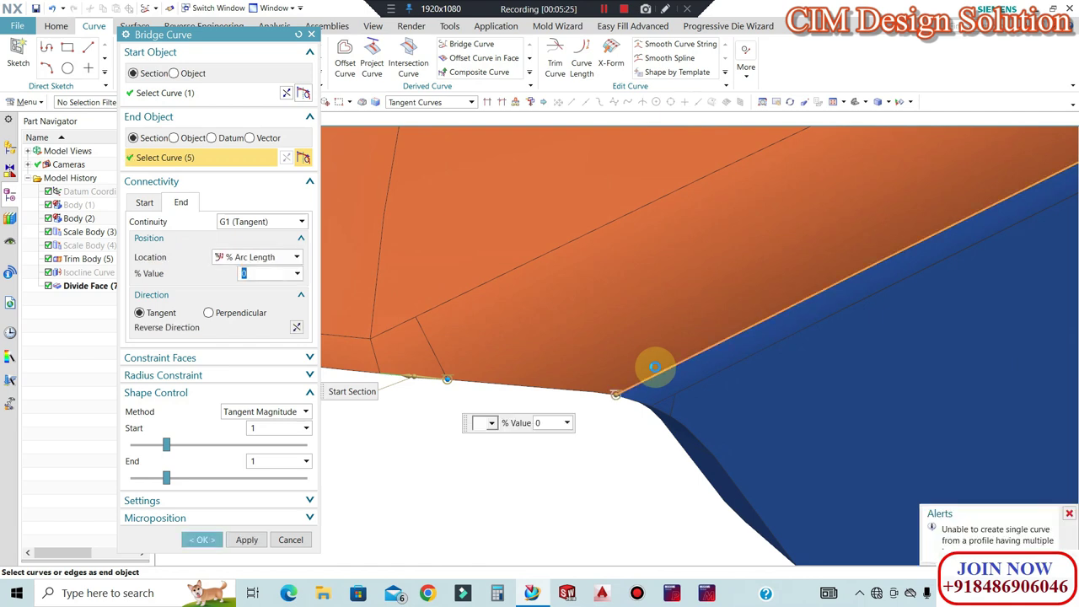
scroll(626, 392, up, 6)
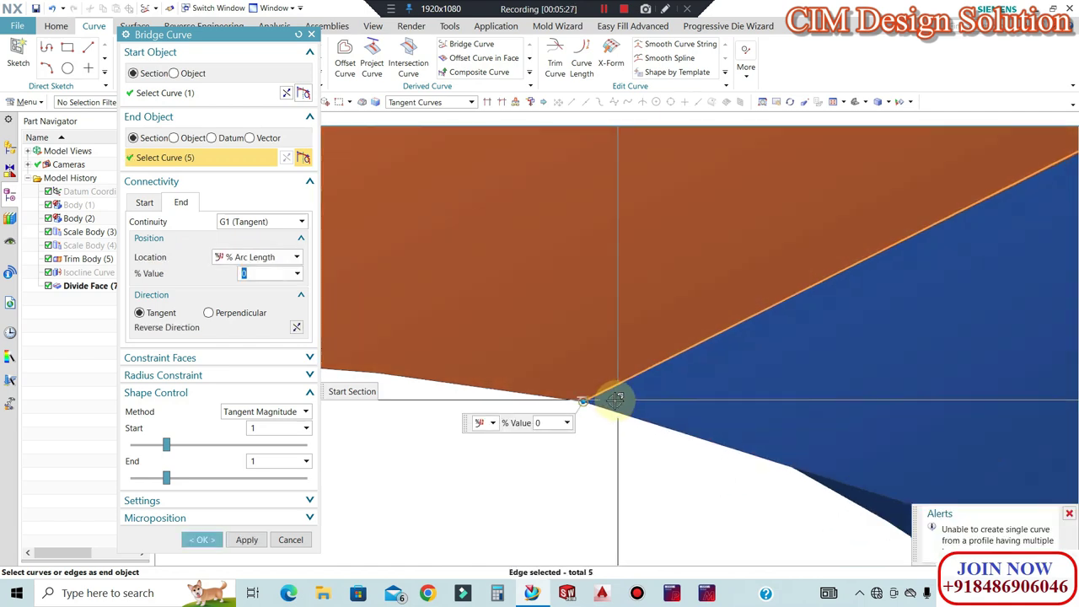
scroll(708, 329, down, 7)
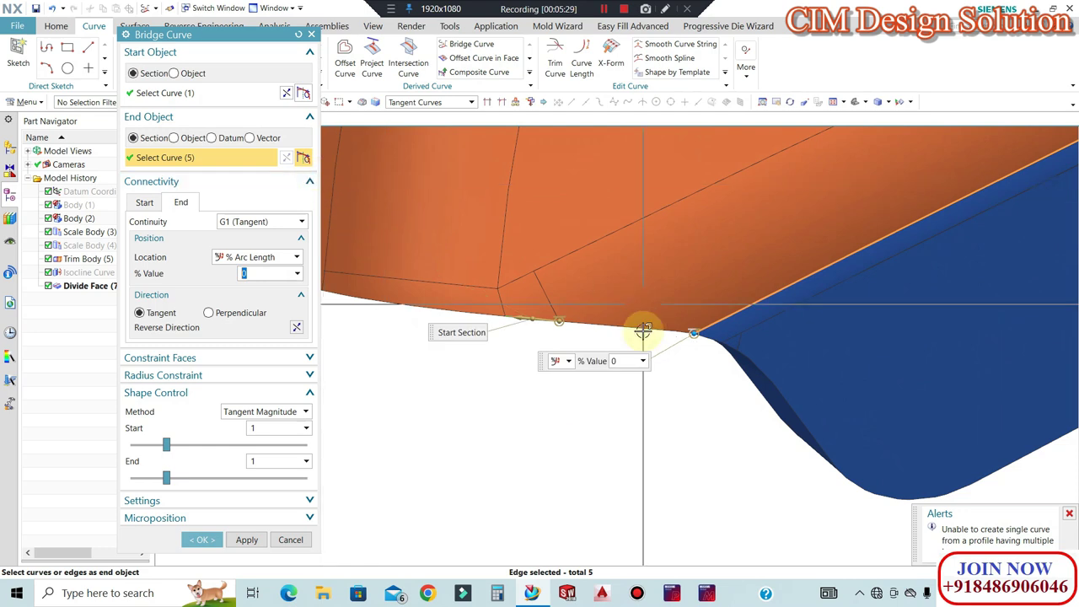
shift+click(760, 298)
Use the single boundary edge between the orange and blue faces as the bridge's end, placed at 2.1% arc length with G1 continuity
click(430, 103)
click(417, 115)
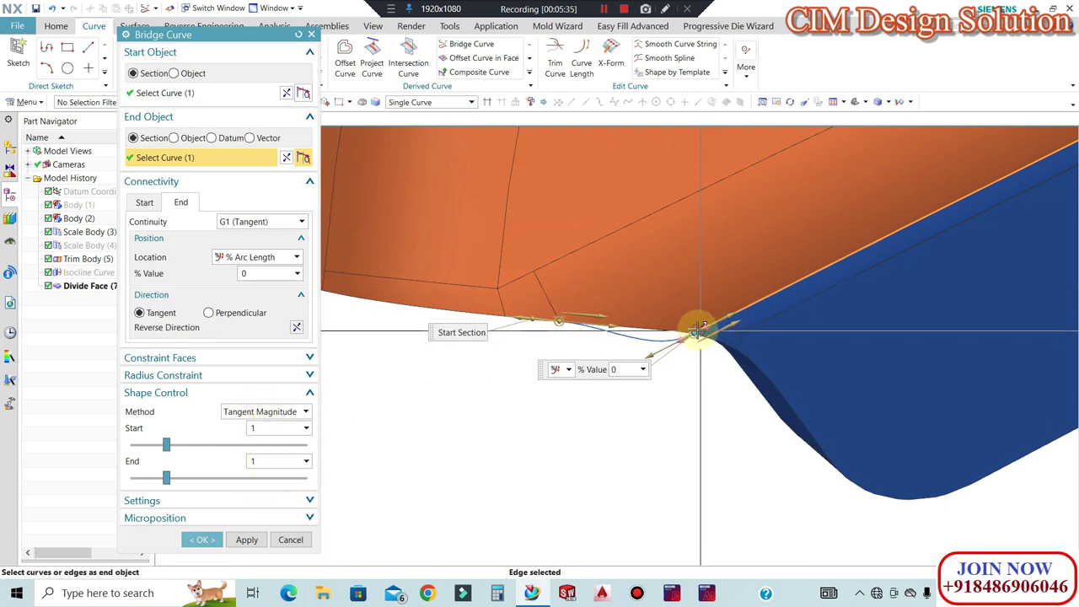
drag(770, 293, 882, 245)
right_click(900, 228)
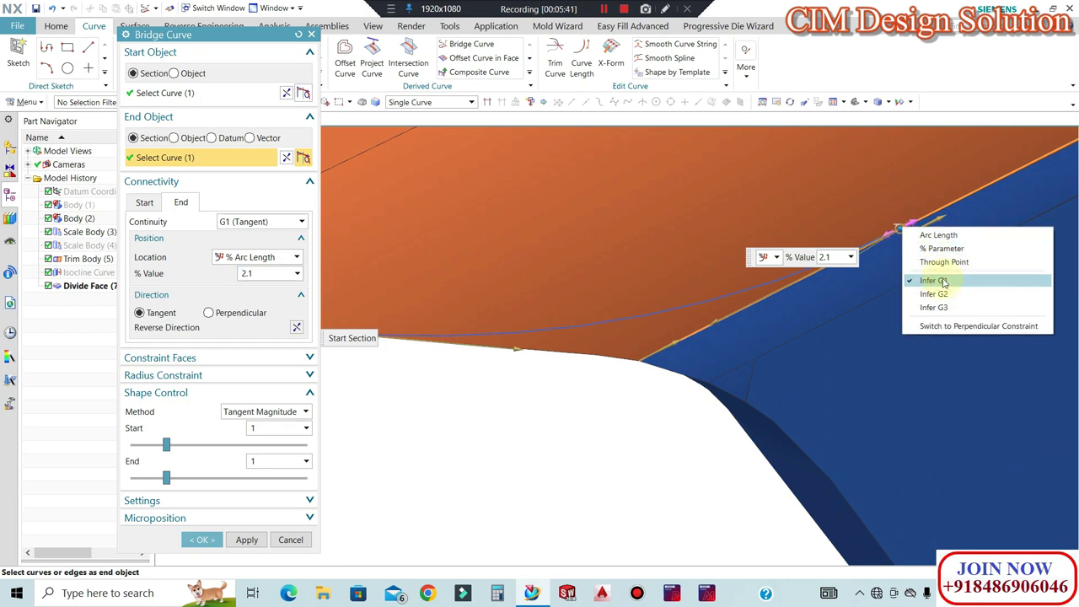
click(934, 282)
Check the bridge curve's shape at the corner and create it with start and end tangent magnitudes of 1
scroll(927, 282, down, 3)
scroll(714, 251, up, 2)
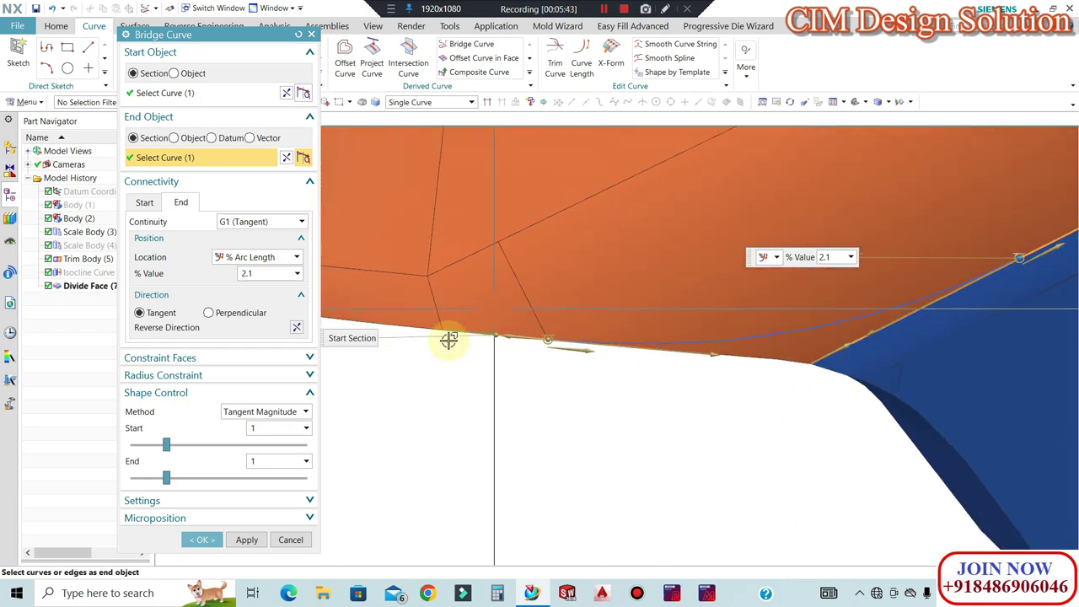
scroll(431, 360, down, 4)
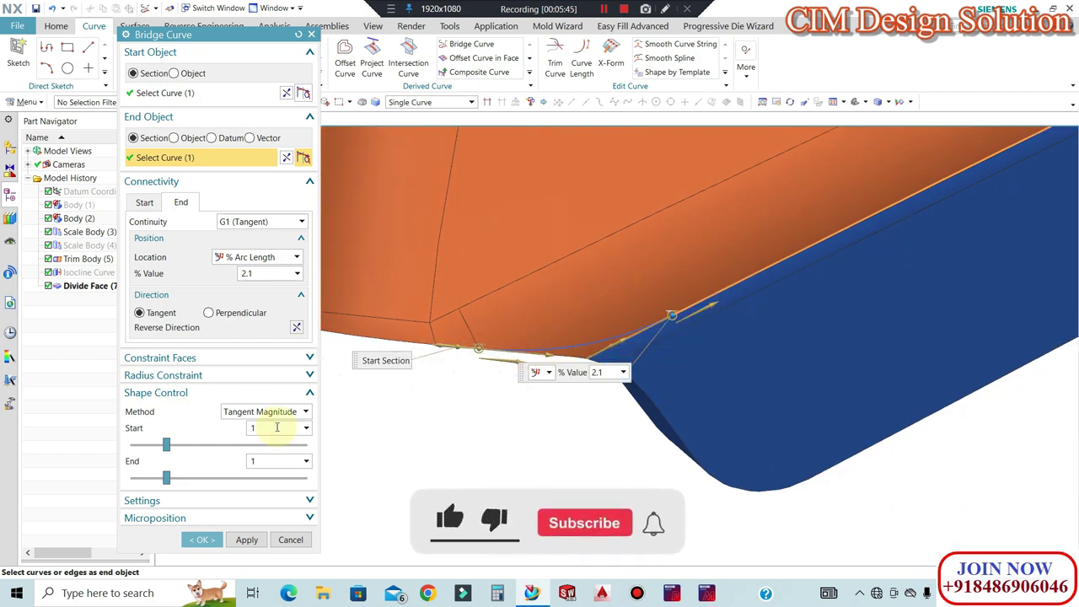
scroll(525, 347, up, 5)
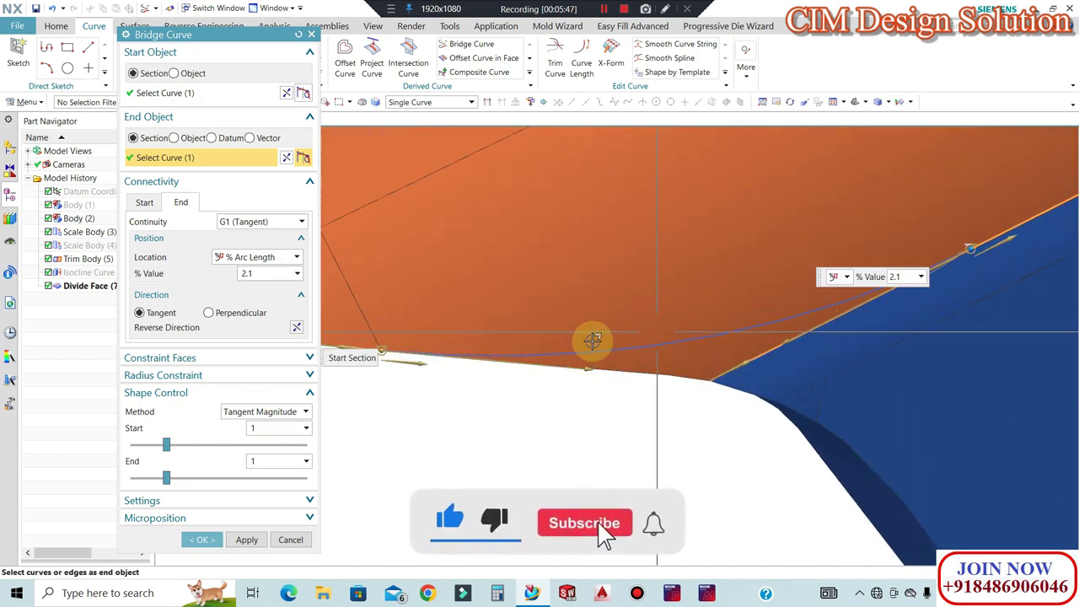
click(267, 463)
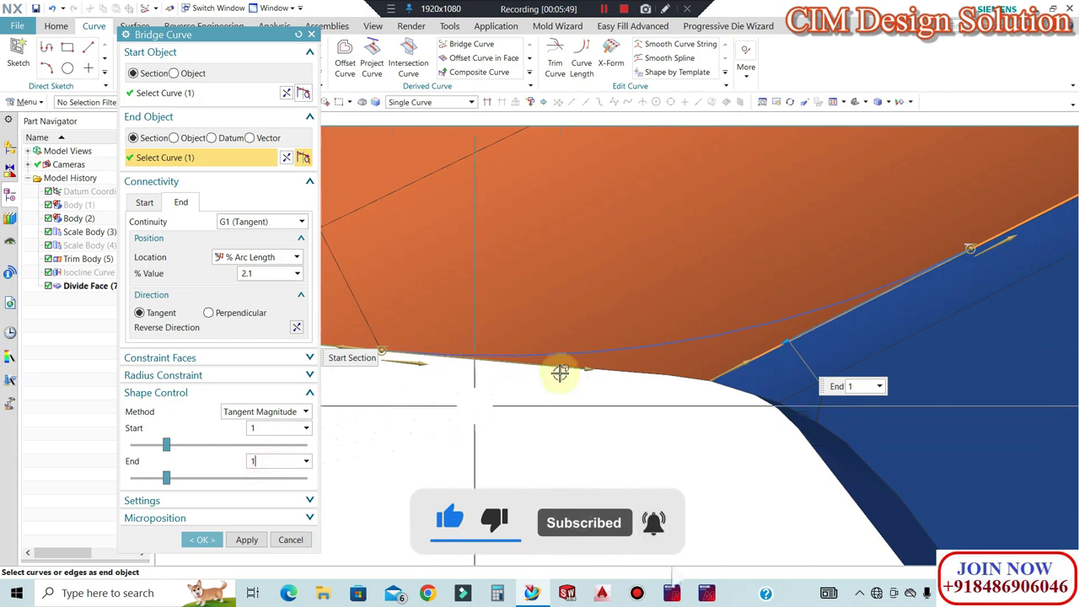
scroll(627, 307, down, 4)
click(203, 540)
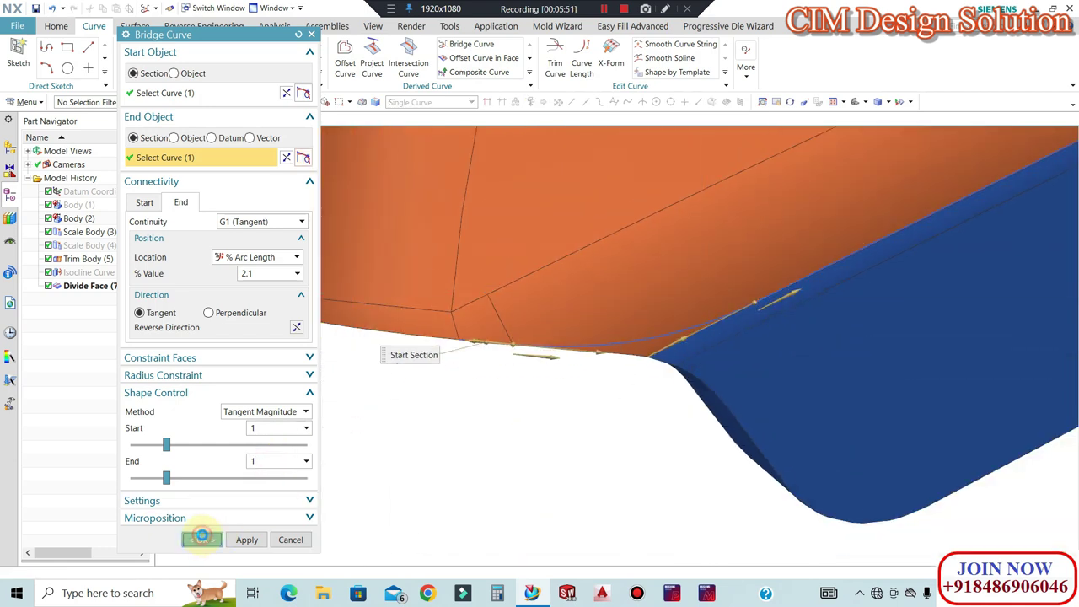
Start an Extrude for the boundary edge between the orange and blue faces
middle_drag(492, 439, 668, 431)
scroll(568, 356, up, 3)
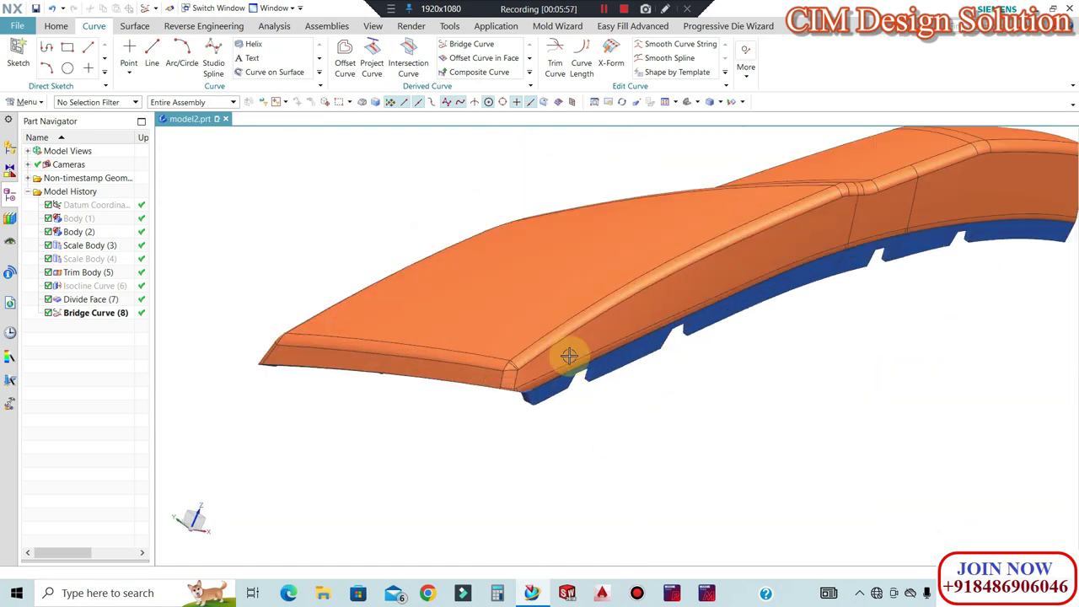
click(134, 25)
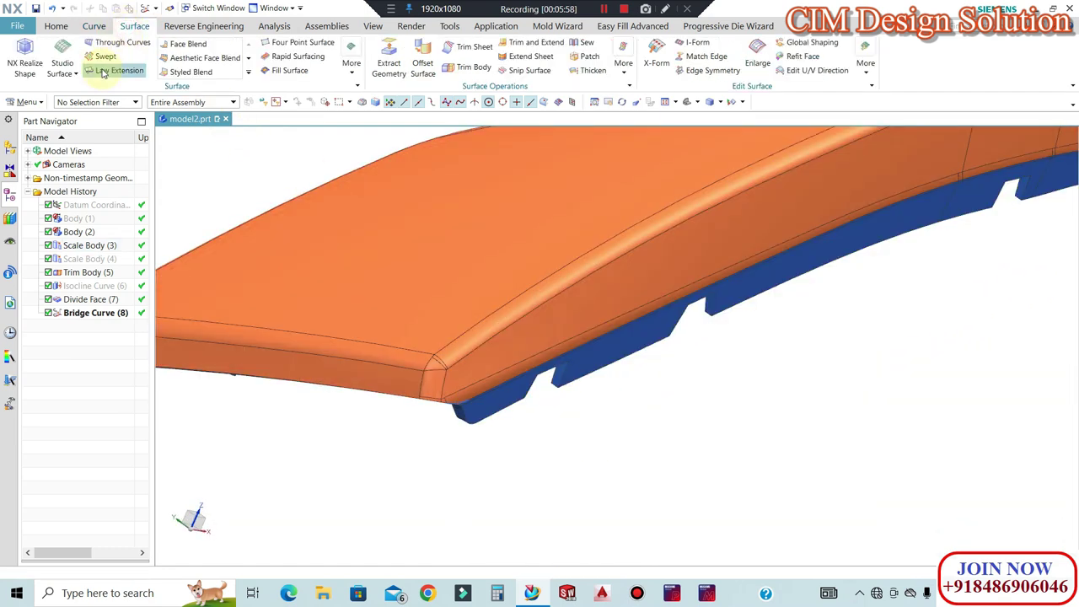
click(57, 26)
click(163, 50)
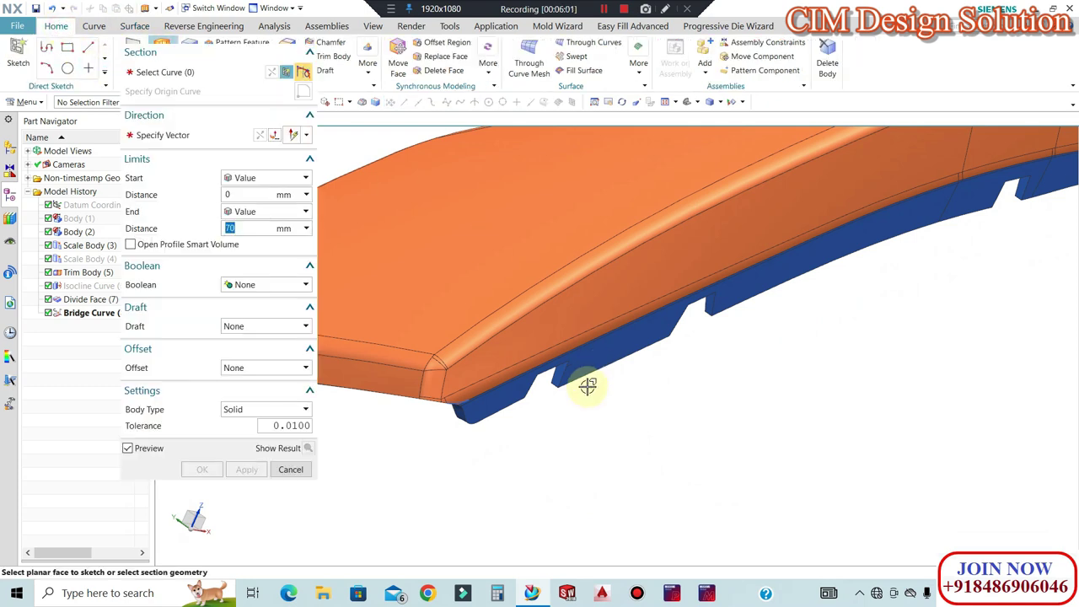
scroll(469, 381, up, 5)
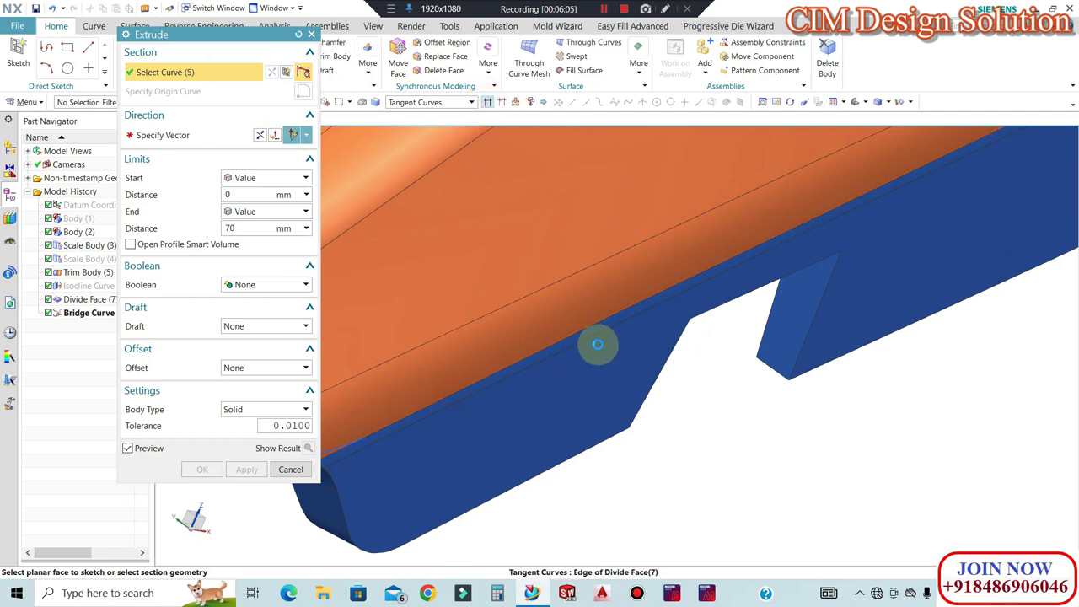
click(596, 344)
scroll(439, 396, up, 4)
scroll(619, 363, up, 2)
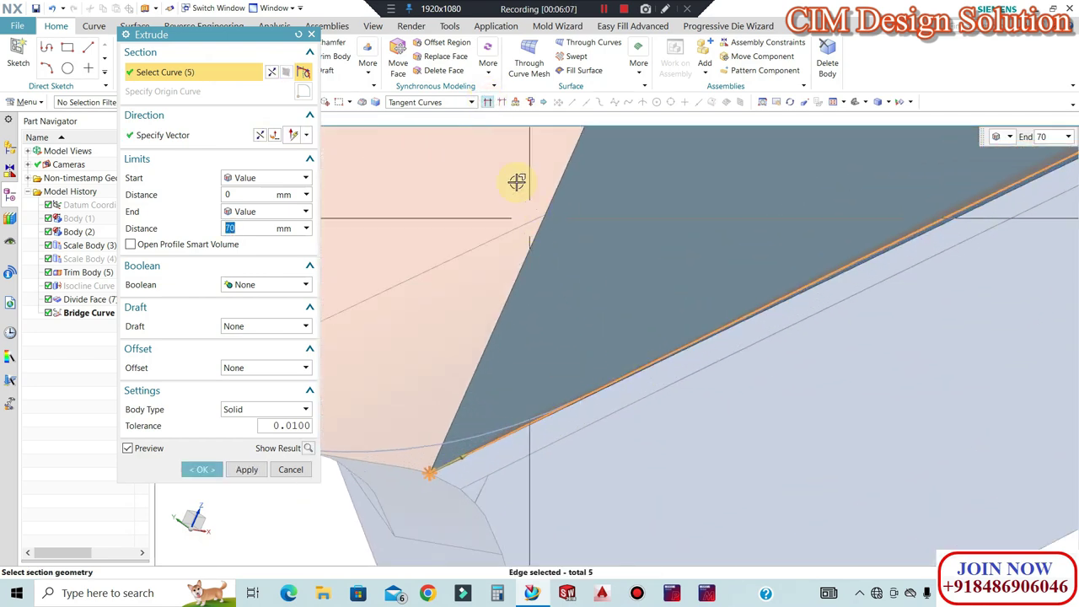
scroll(590, 390, up, 2)
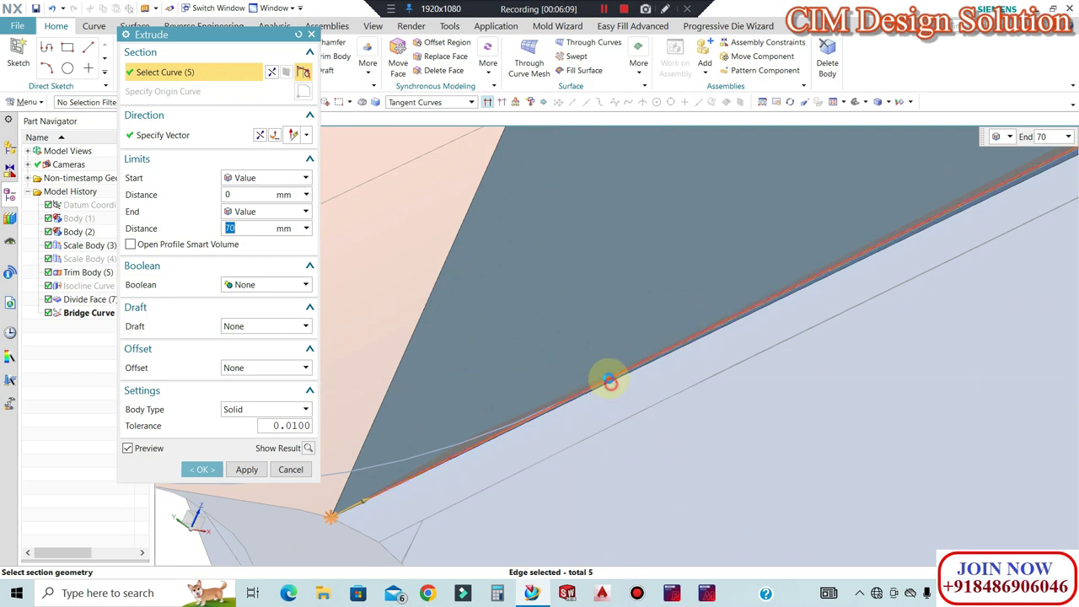
shift+click(610, 381)
Select only the single boundary edge running on from the bridge curve's end as the extrude section
click(438, 104)
click(435, 116)
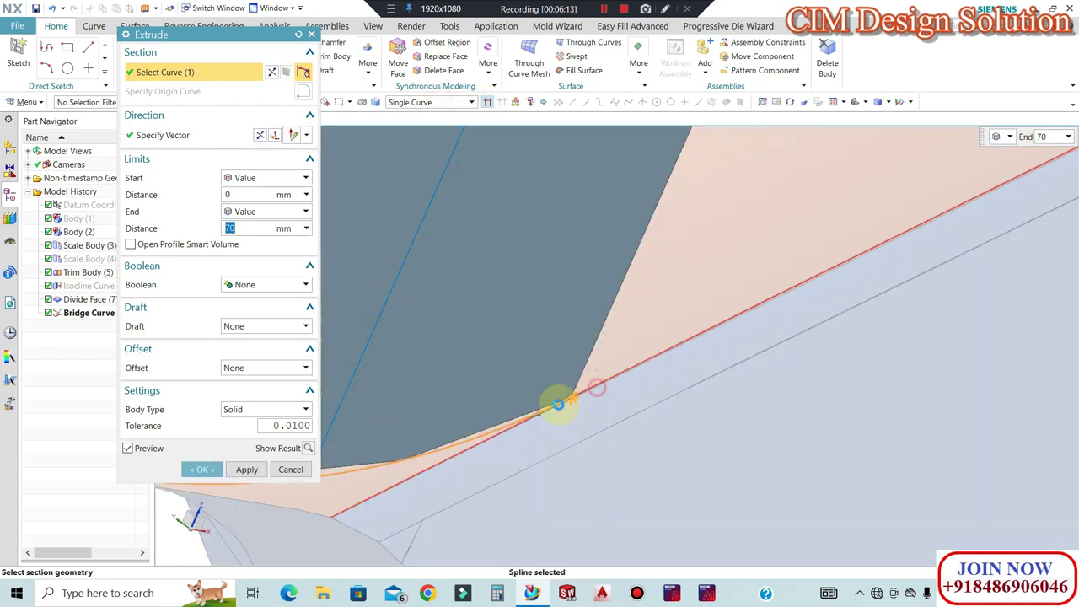
click(596, 387)
scroll(525, 453, down, 4)
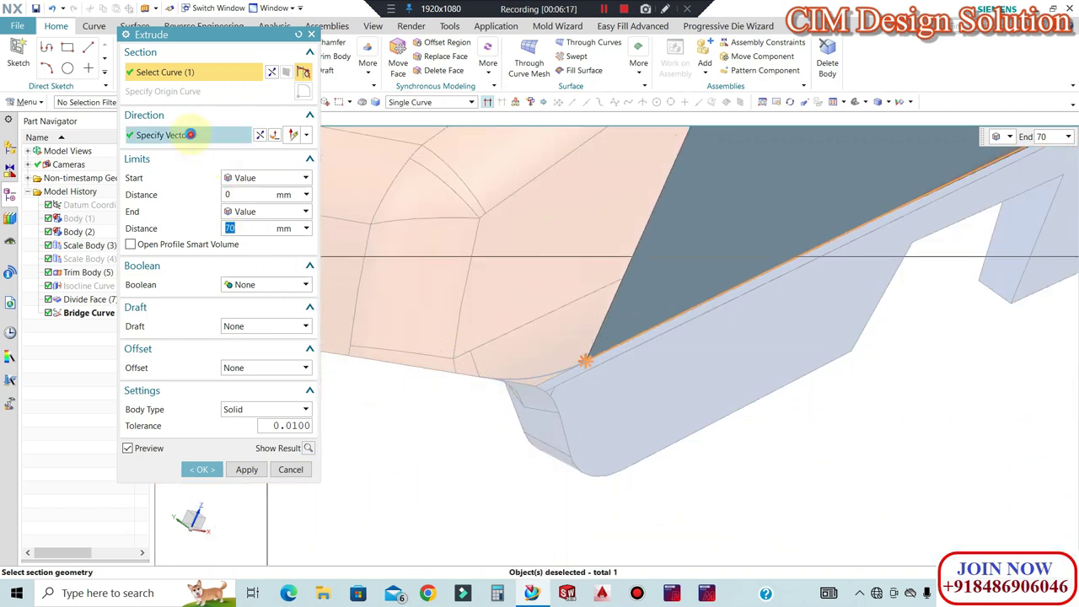
Set the extrude direction outward from the part's side along the Y axis
click(191, 135)
middle_drag(636, 348, 695, 422)
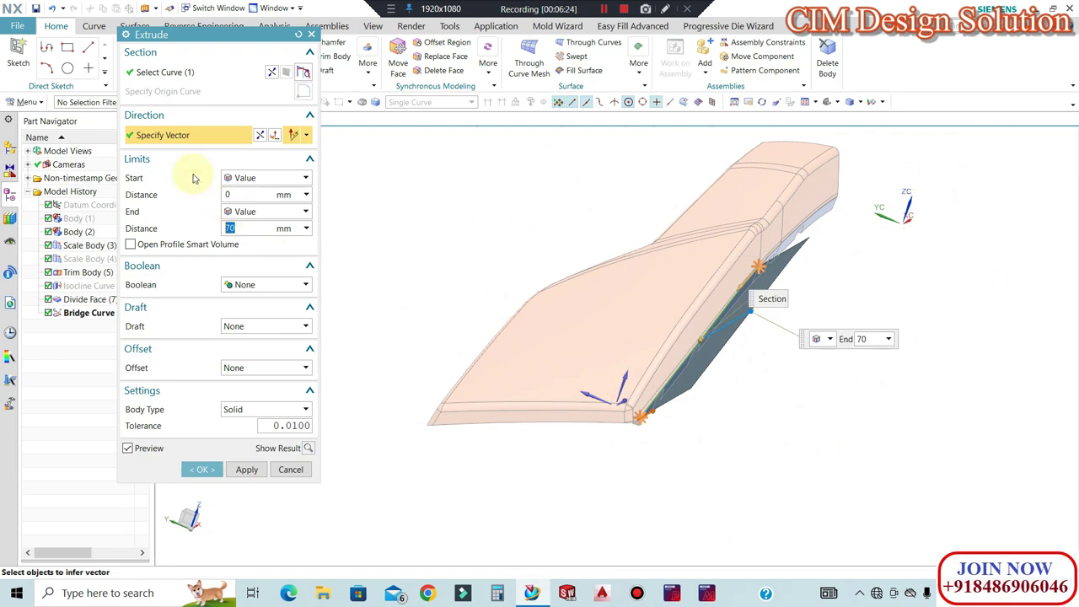
click(591, 392)
middle_drag(523, 363, 405, 279)
Add the connecting parting-line edges along the part's long side to the extrude section, for five edges in all
click(169, 72)
scroll(721, 341, up, 10)
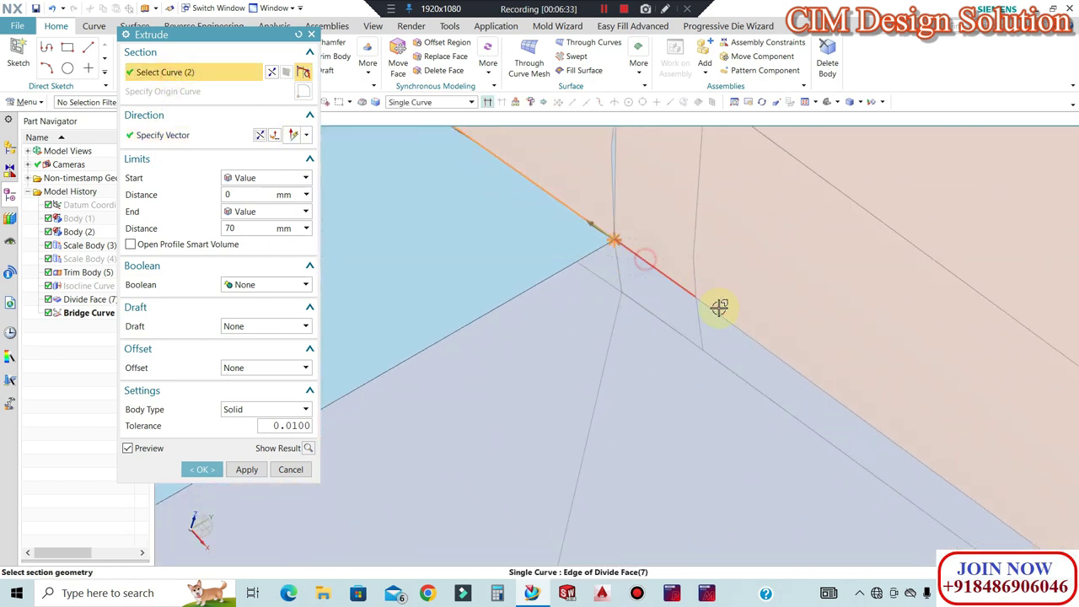
scroll(554, 202, down, 10)
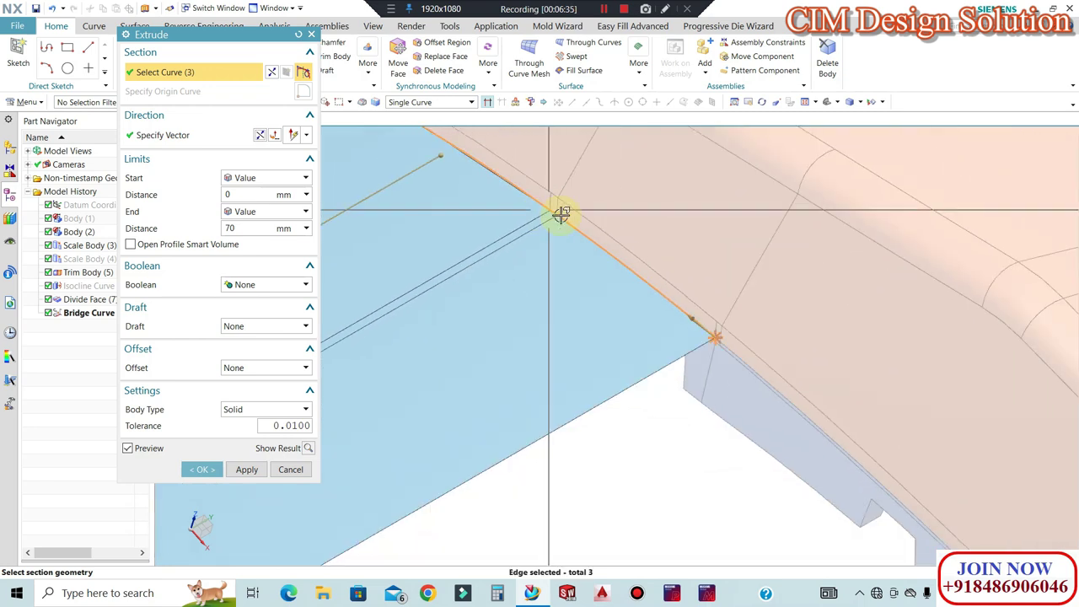
scroll(548, 195, up, 4)
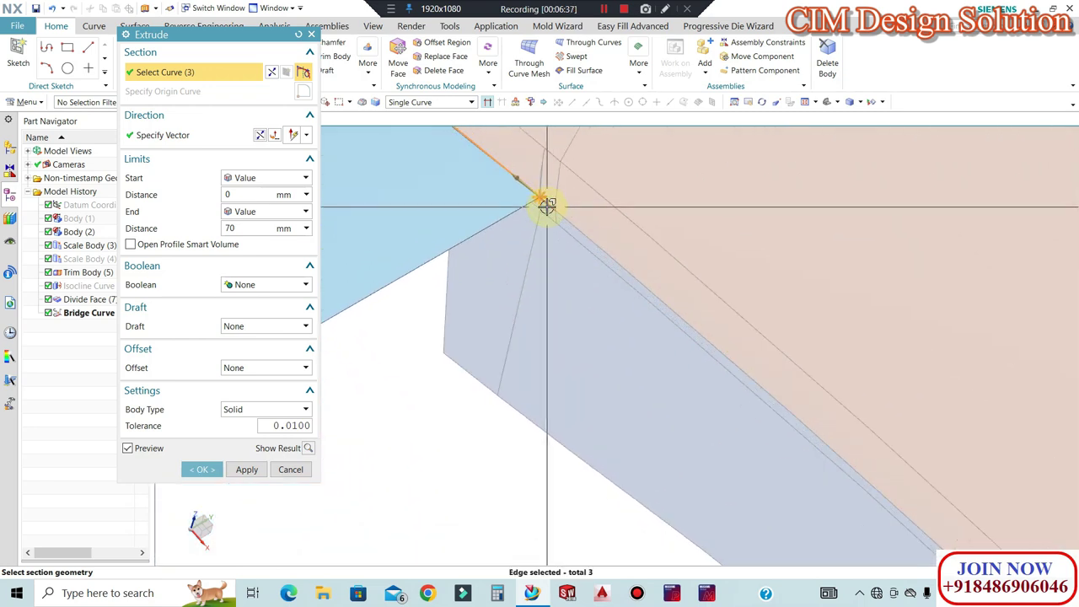
click(602, 250)
scroll(549, 209, down, 8)
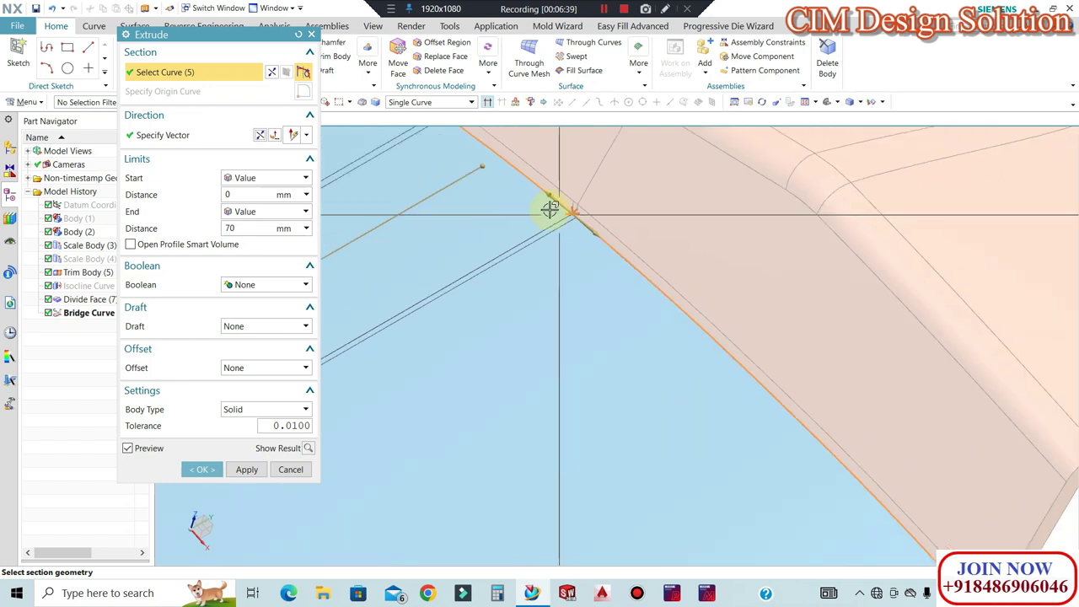
Inspect the joints between the selected side edges up close and create the extruded sheet with an end distance of 70 mm
middle_drag(802, 335, 785, 228)
scroll(726, 263, up, 4)
scroll(726, 263, up, 12)
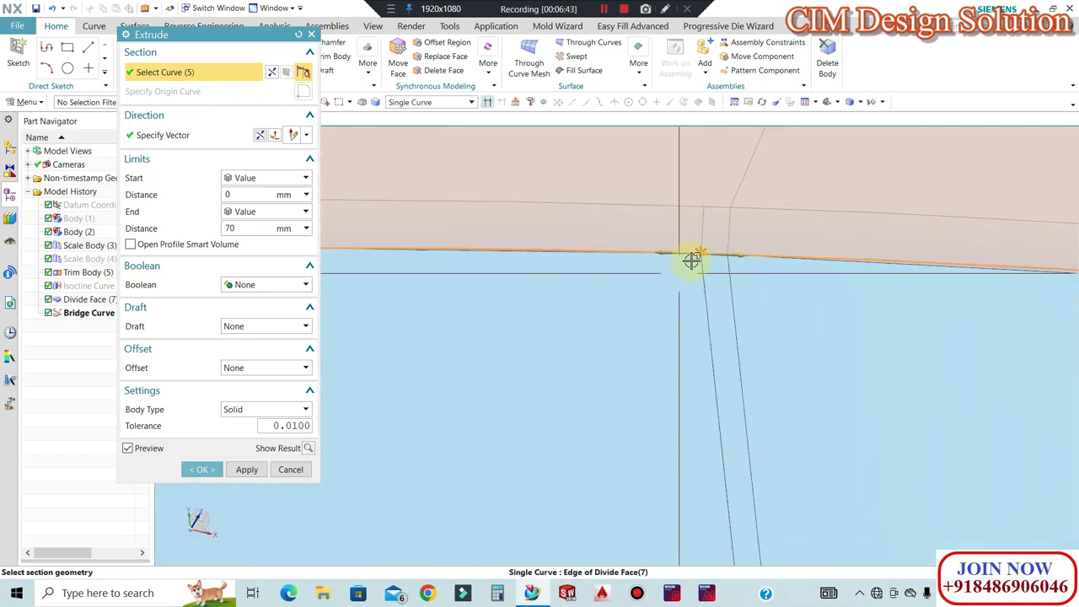
mouse_move(700, 261)
middle_down()
mouse_move(675, 224)
mouse_move(697, 252)
middle_up()
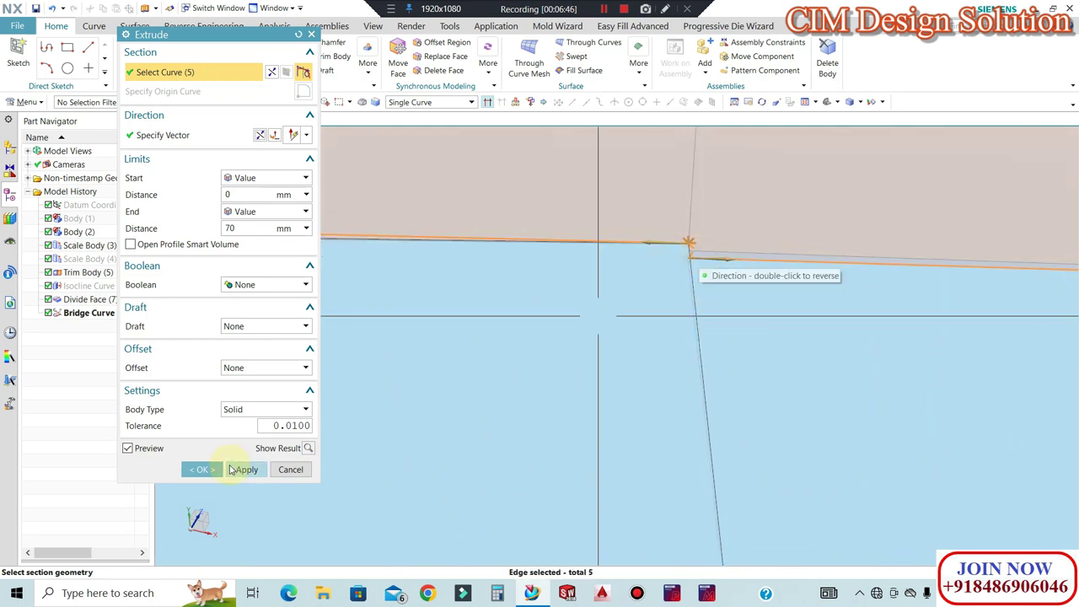
click(217, 473)
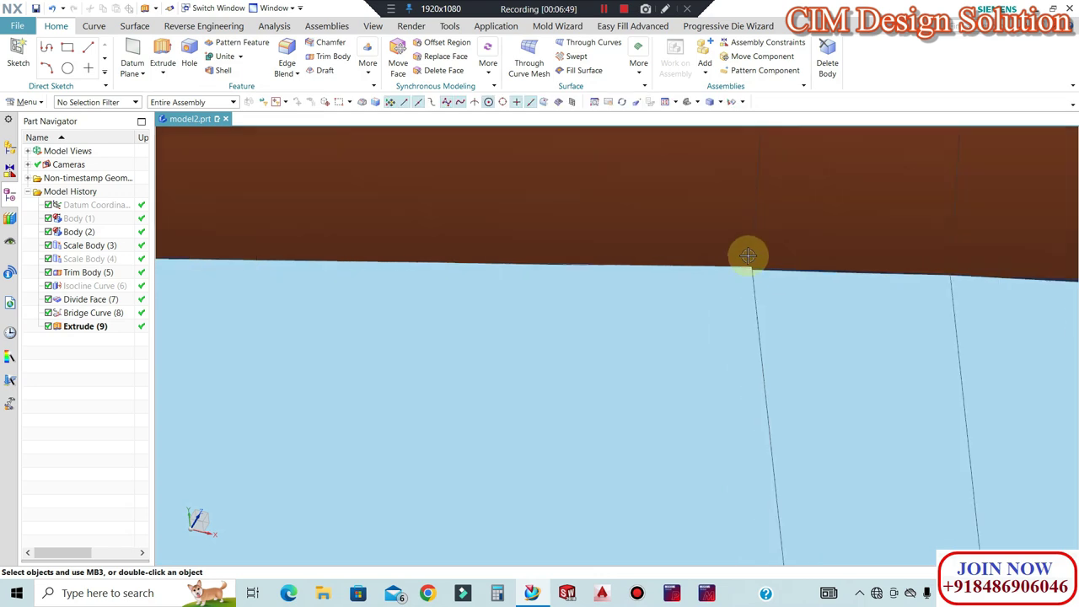
Unsew the middle face and the two narrow strips beside it from the extruded side sheet
scroll(782, 263, down, 8)
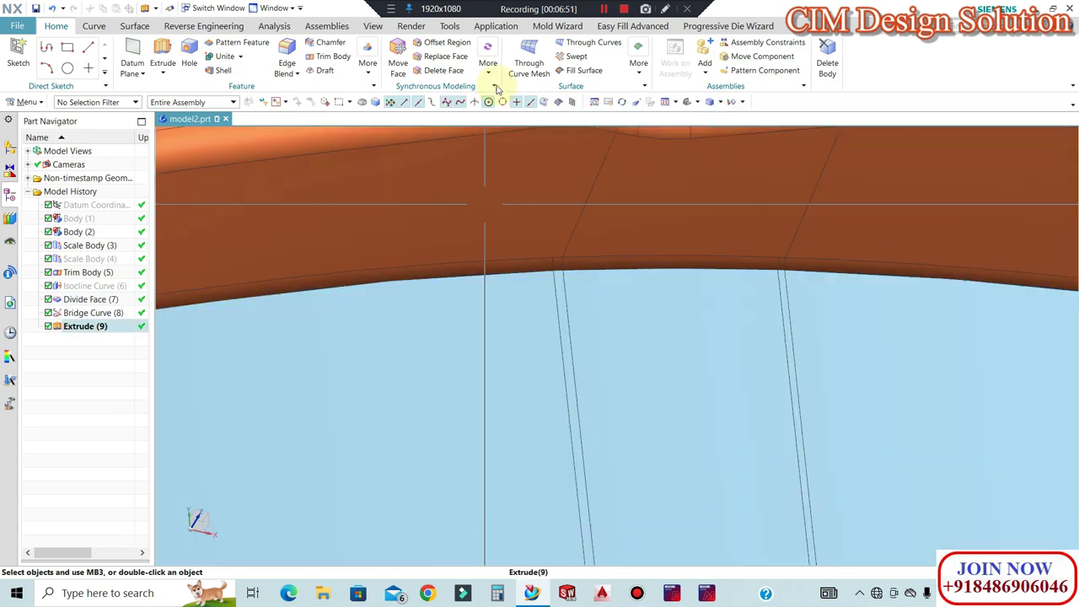
click(142, 27)
click(622, 67)
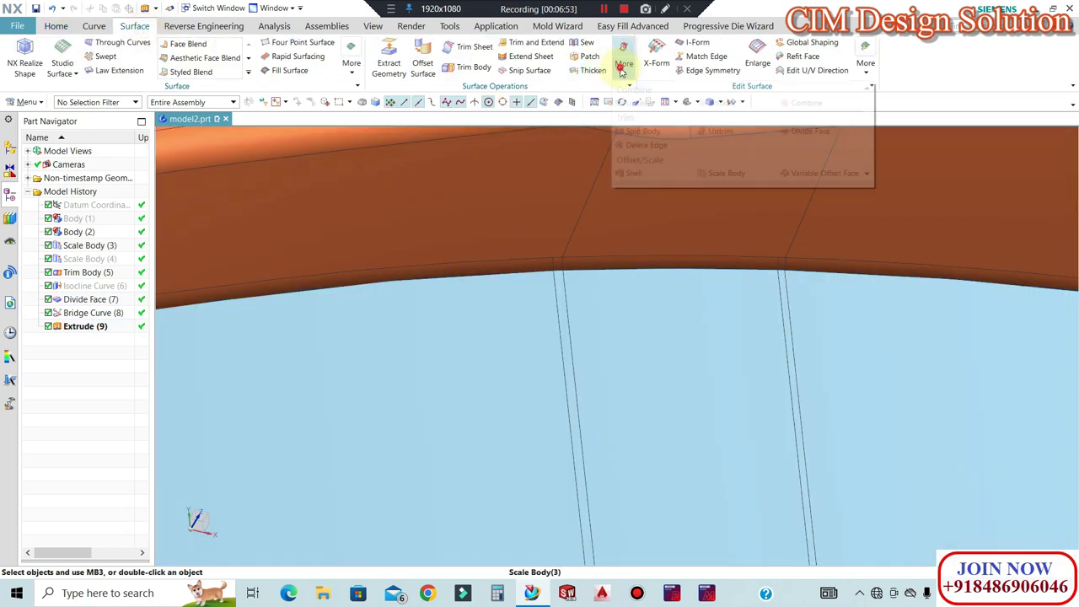
click(633, 104)
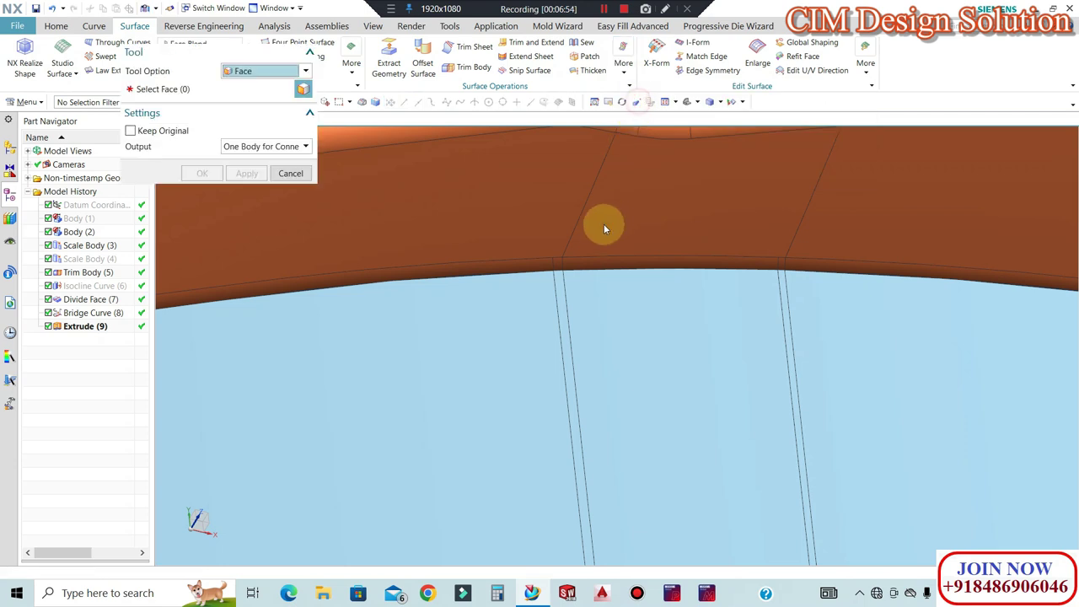
click(559, 288)
click(629, 309)
scroll(772, 305, up, 1)
click(788, 280)
scroll(615, 282, down, 5)
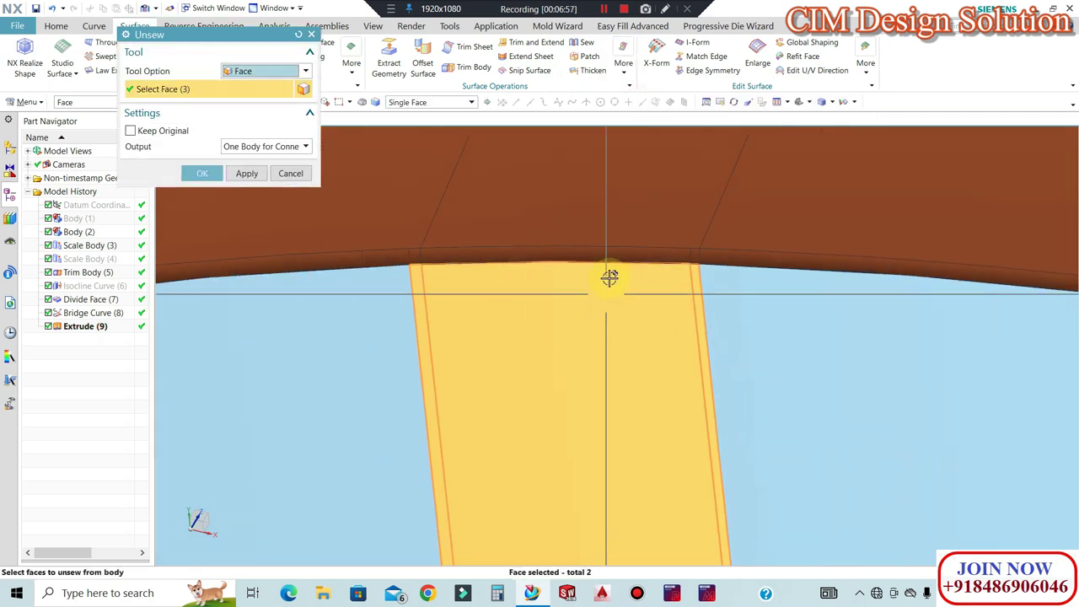
click(622, 68)
Delete the unsewn middle sheet body between the two large side sheets
click(60, 25)
click(59, 26)
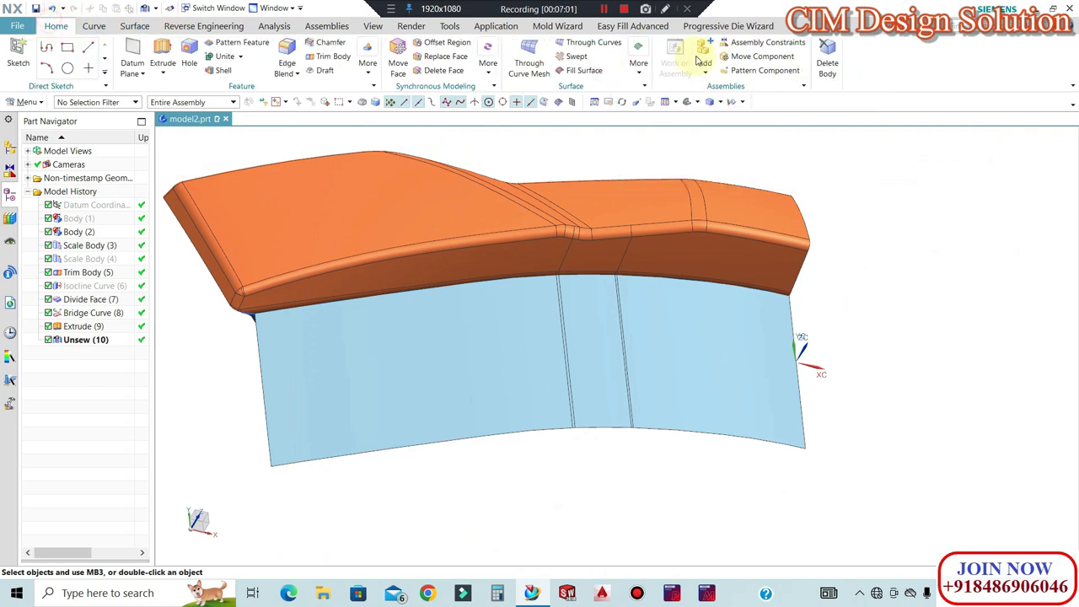
click(824, 59)
click(602, 301)
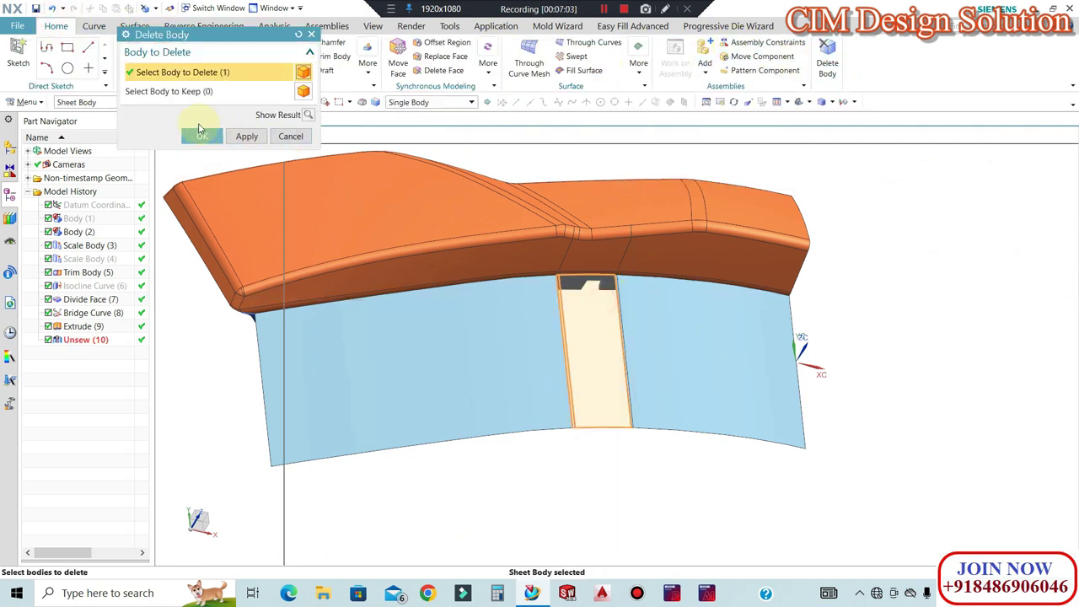
click(199, 135)
Reopen the Unsew feature and review which faces around the gap it includes
click(134, 26)
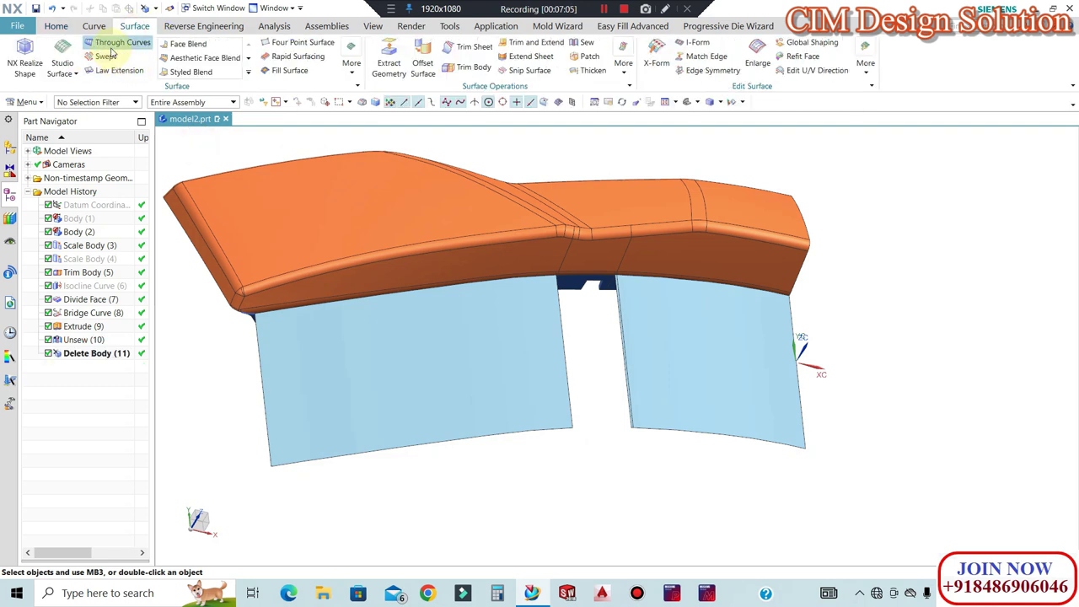
scroll(610, 301, up, 5)
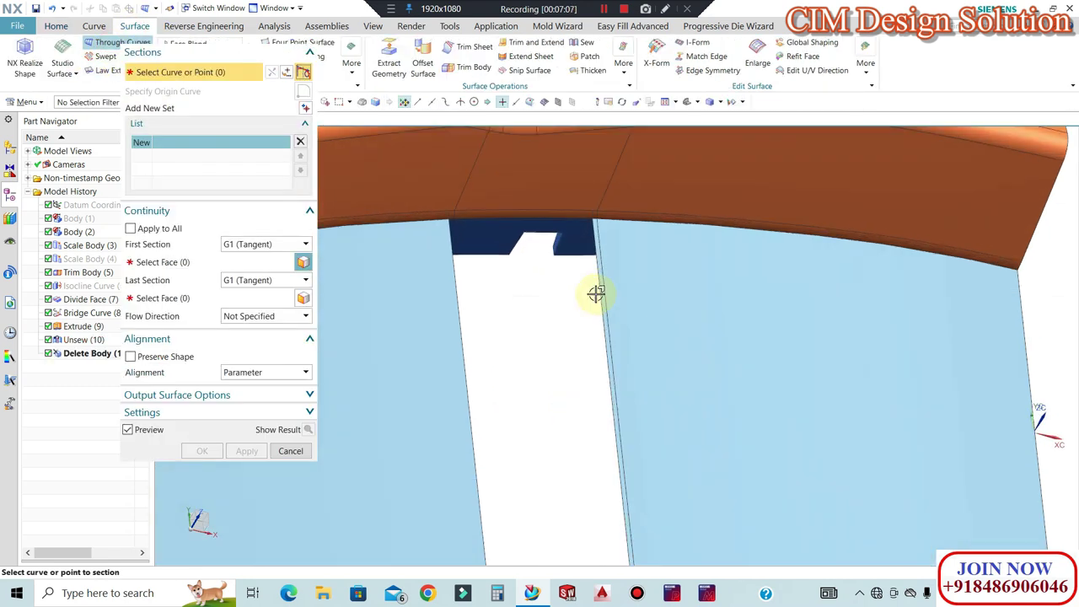
double_click(78, 340)
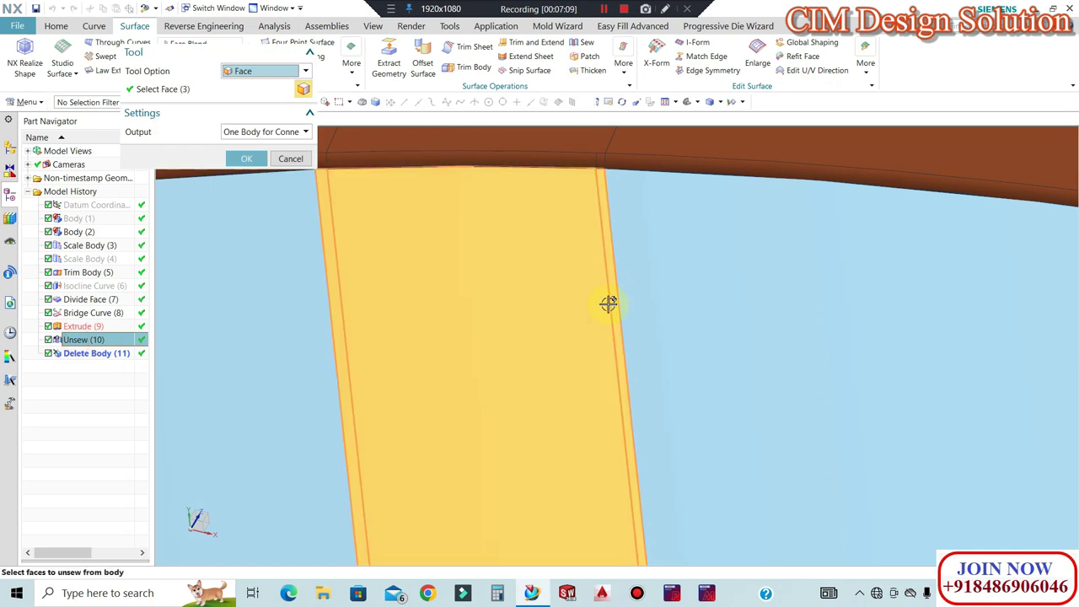
click(260, 160)
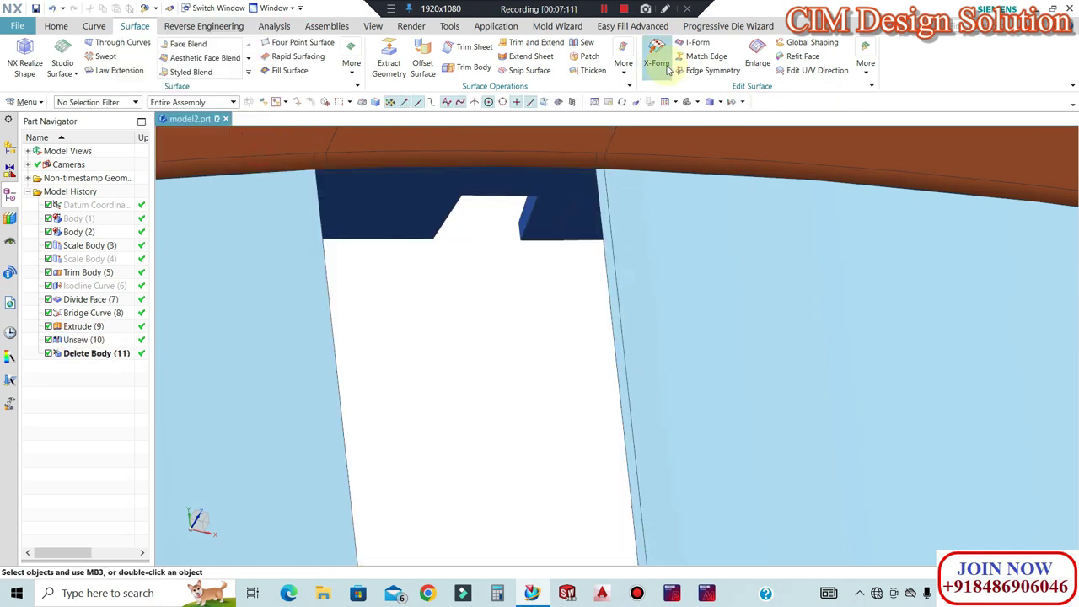
Delete the remaining narrow strip body along the gap's edge with Delete Body
click(46, 28)
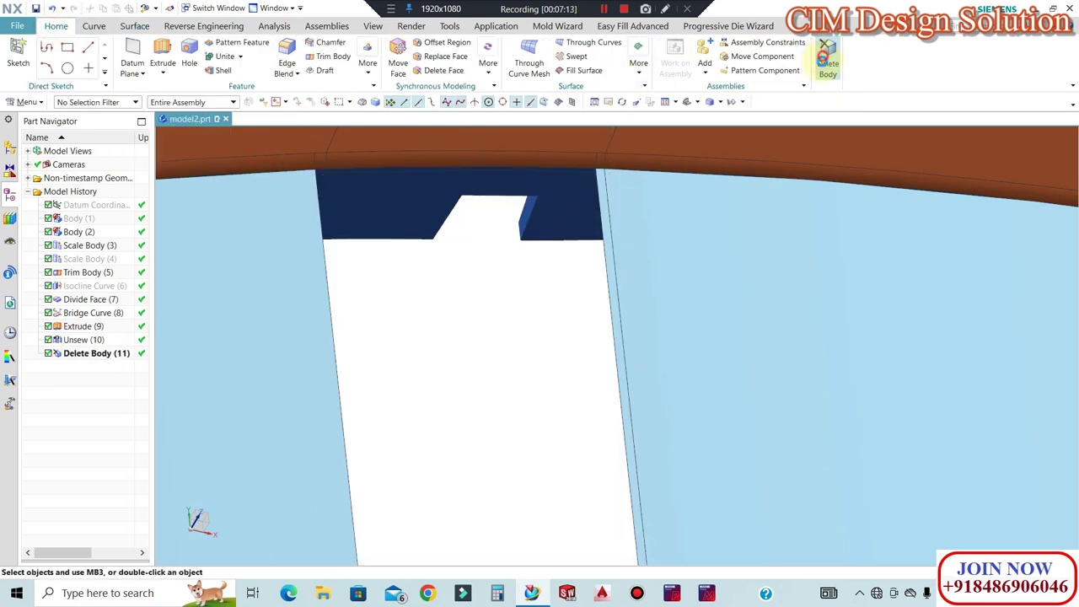
click(826, 56)
scroll(616, 301, down, 2)
click(607, 291)
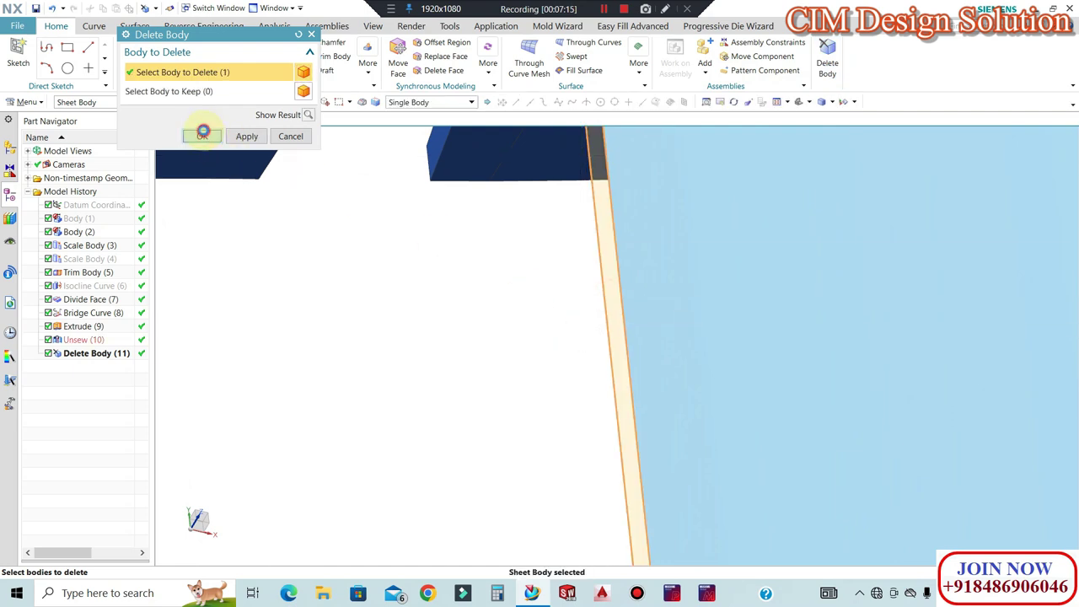
click(204, 135)
Bridge the gap with a Through Curves surface between its two facing edges, G1 tangent to both adjoining sheets
click(132, 27)
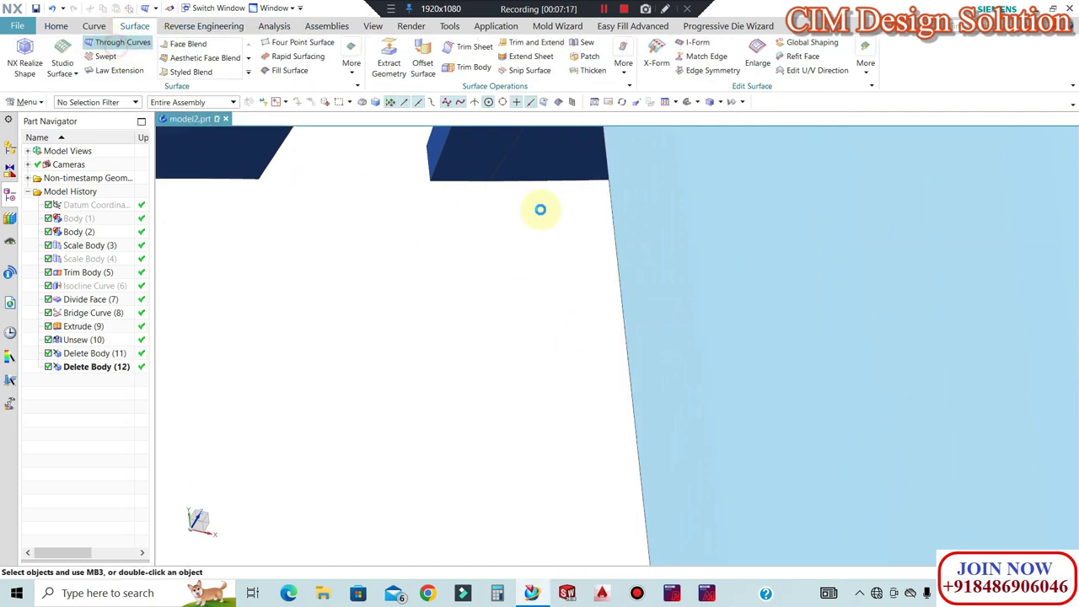
scroll(704, 272, up, 3)
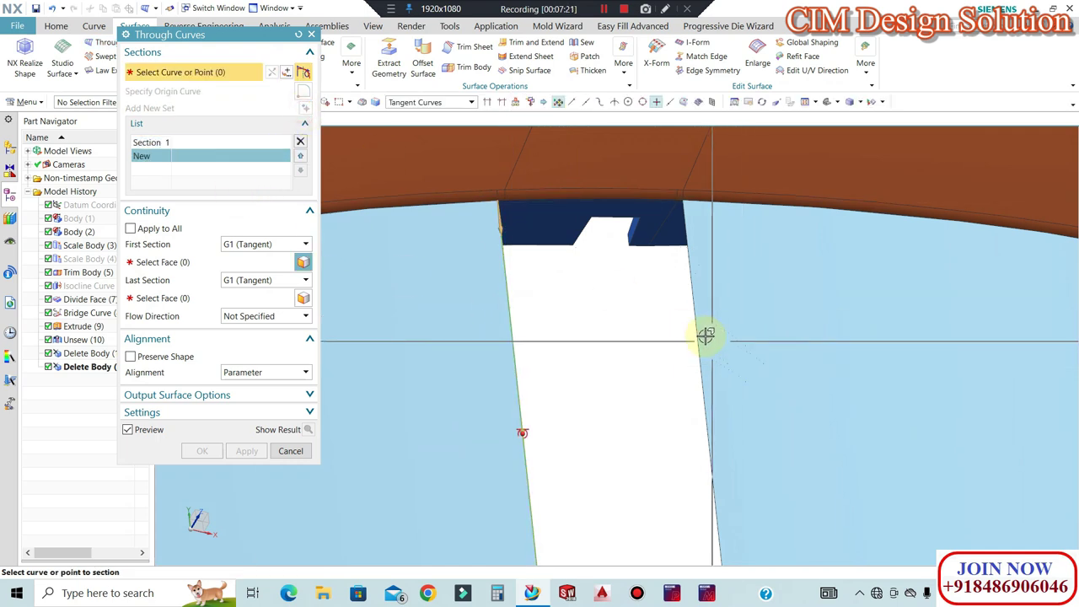
click(162, 262)
click(481, 335)
click(173, 298)
click(742, 358)
scroll(648, 287, down, 7)
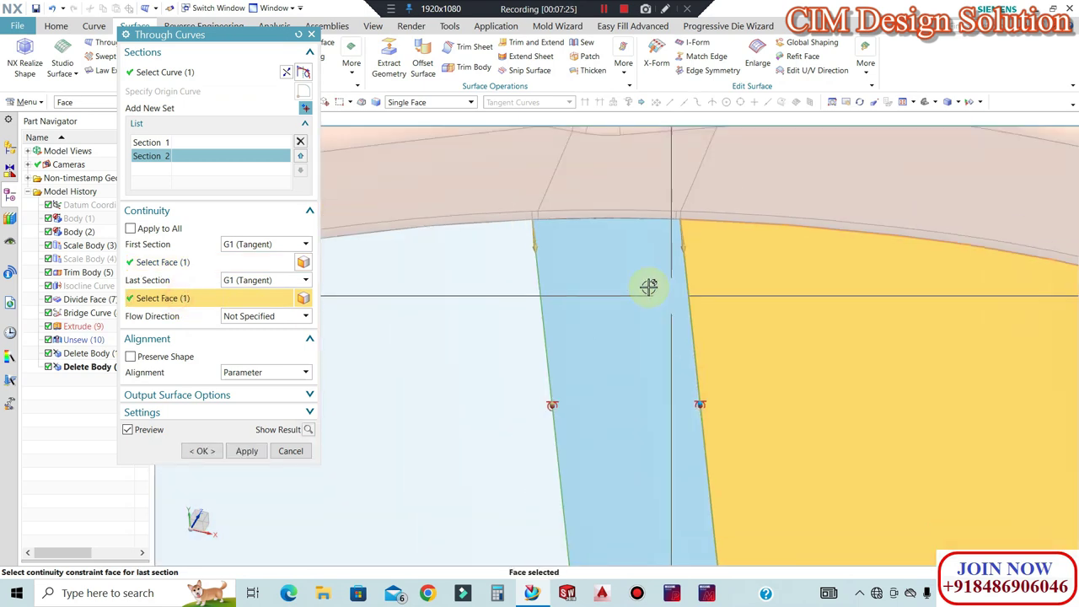
click(201, 451)
Start an Extrude and select the lower boundary edge at the part's wide end as the section
middle_drag(511, 347, 623, 334)
scroll(440, 385, up, 7)
scroll(663, 315, down, 6)
scroll(539, 258, up, 5)
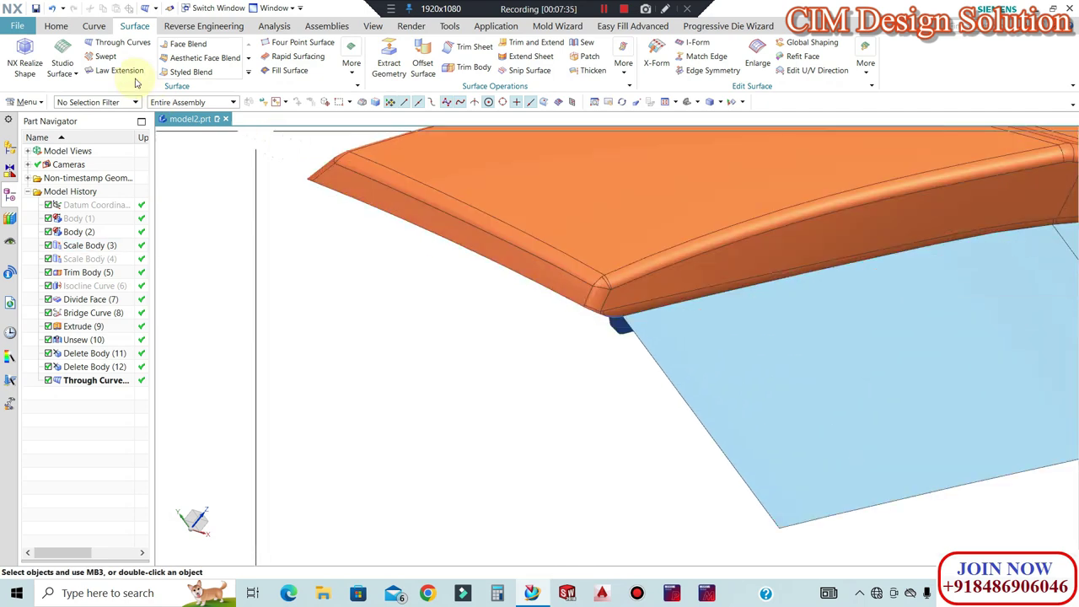
click(56, 25)
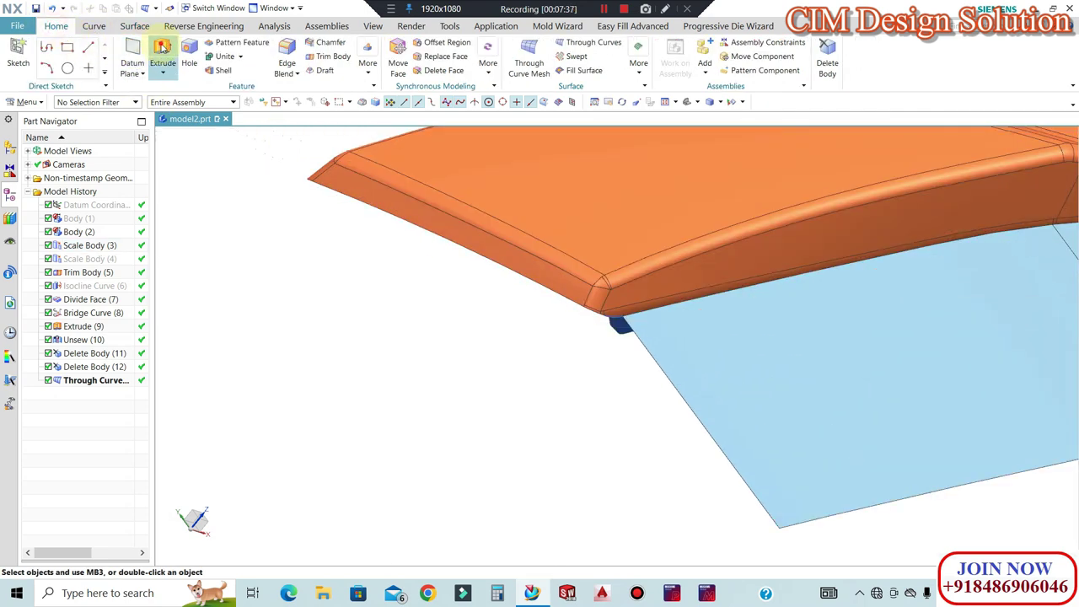
click(166, 54)
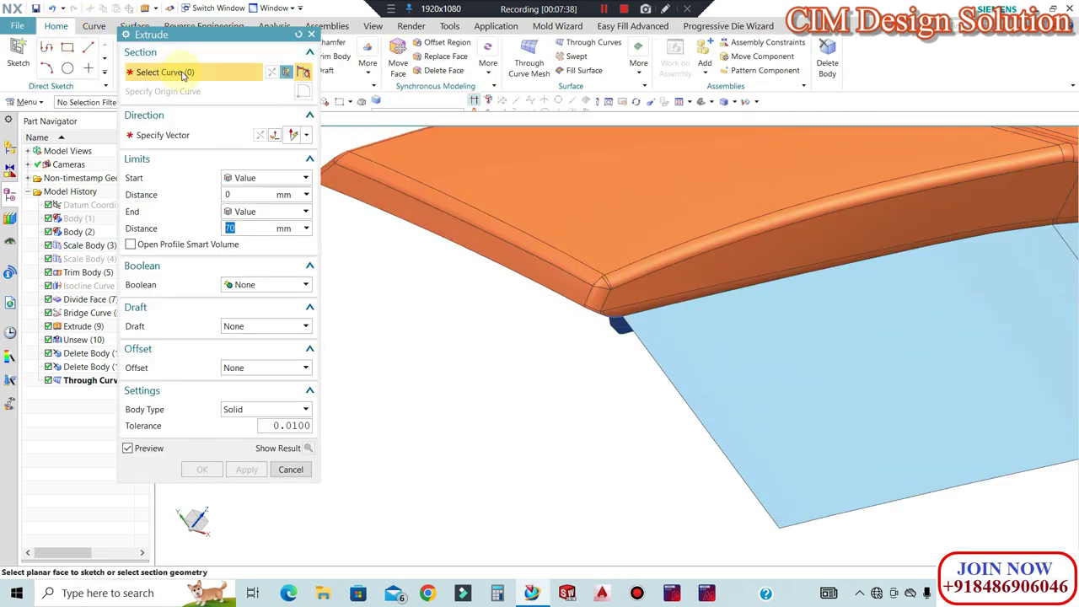
click(473, 252)
Set the extrude direction outward from the wide end along the upper edge of the part's long side
click(175, 134)
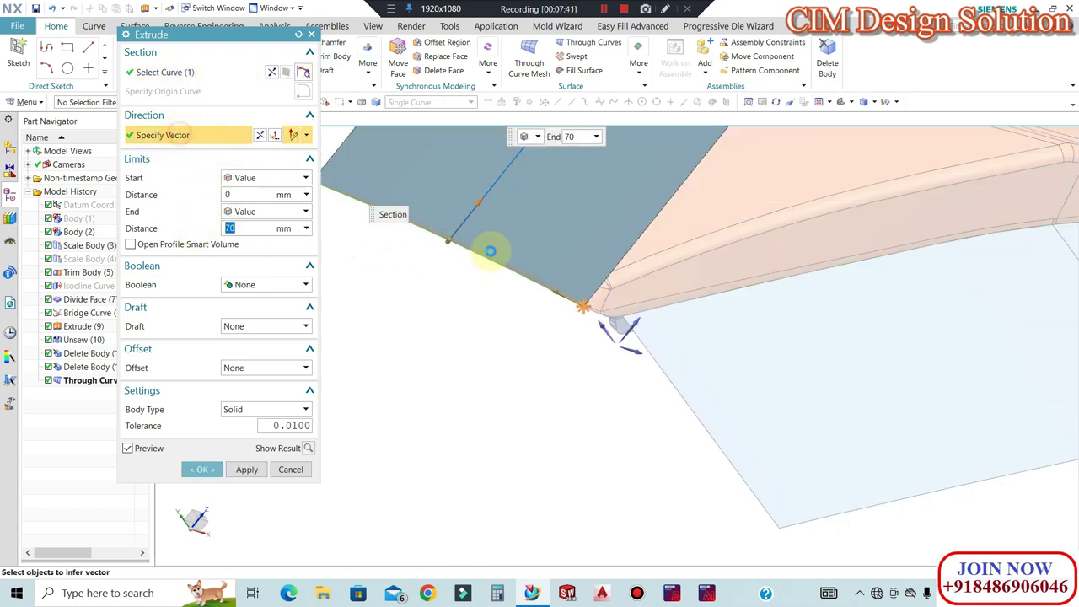
scroll(643, 291, up, 4)
mouse_move(592, 304)
middle_down()
mouse_move(610, 351)
mouse_move(590, 250)
mouse_move(599, 306)
mouse_move(578, 365)
mouse_move(573, 297)
middle_up()
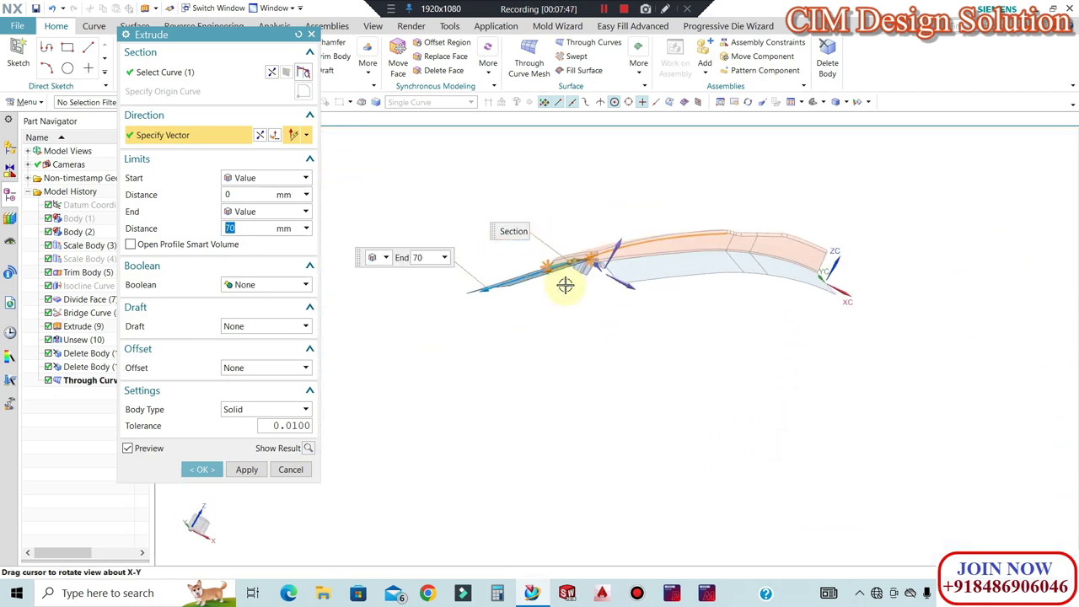
scroll(590, 249, up, 5)
scroll(663, 239, up, 4)
scroll(587, 251, down, 7)
middle_drag(612, 265, 613, 240)
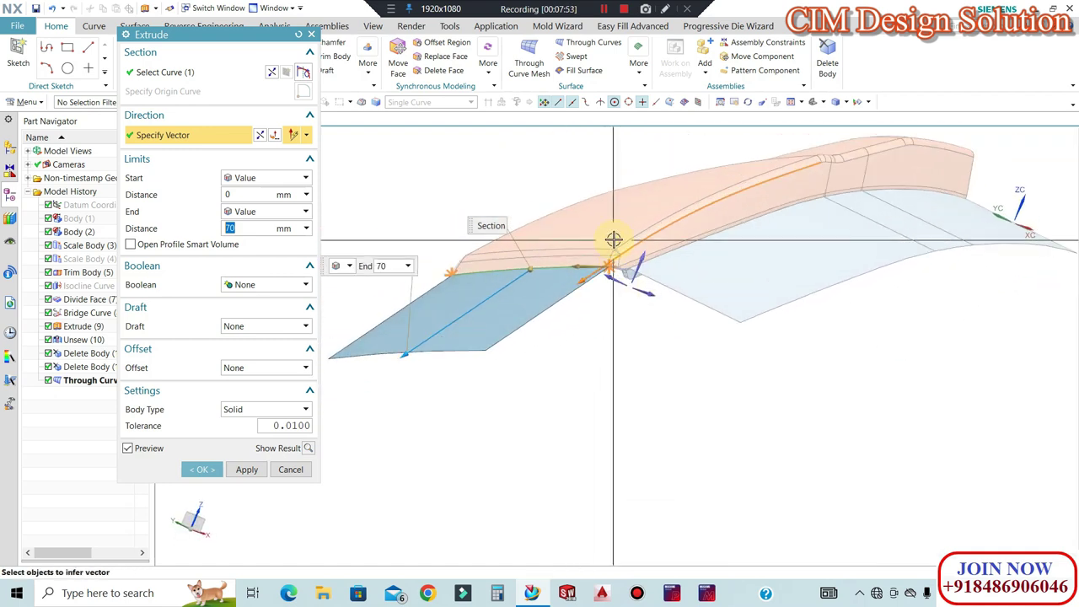
scroll(613, 239, up, 6)
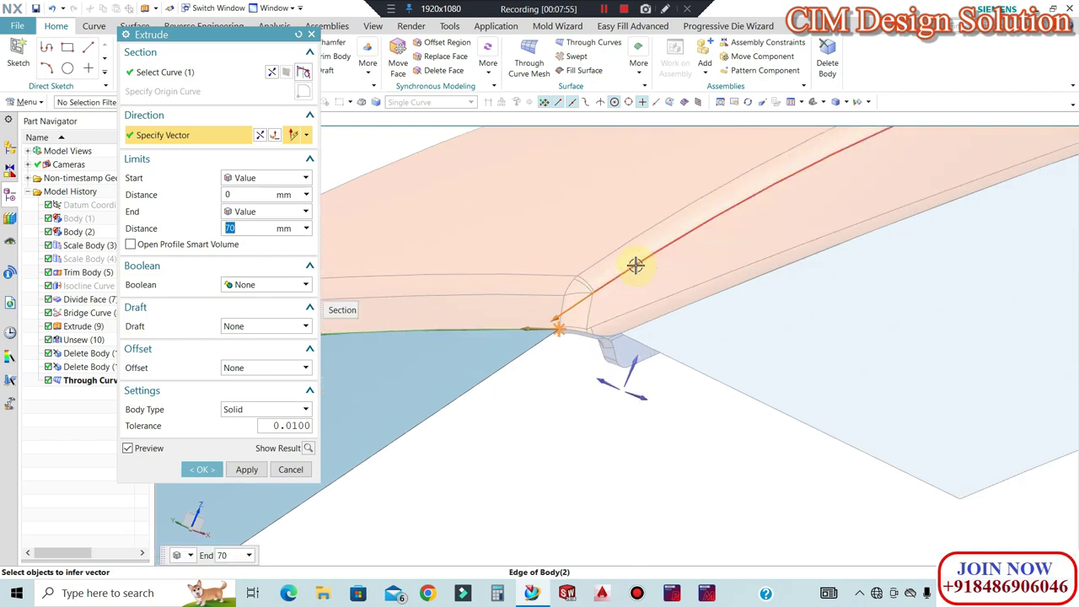
Try the lower edge of the part's long side as the extrude direction and inspect the preview at the corner
click(638, 266)
click(643, 306)
scroll(697, 261, down, 6)
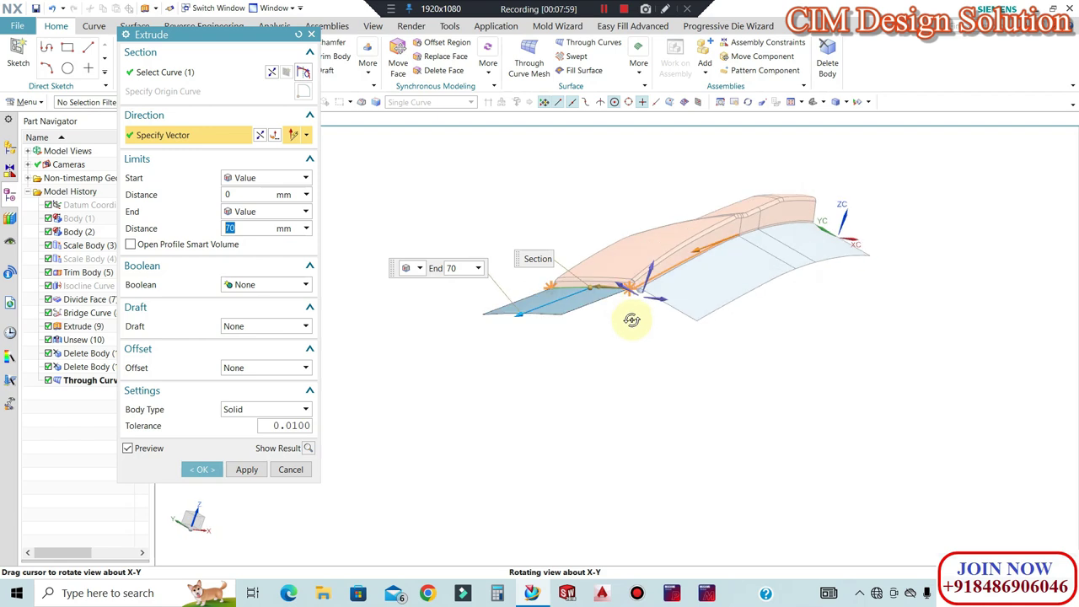
scroll(632, 320, up, 5)
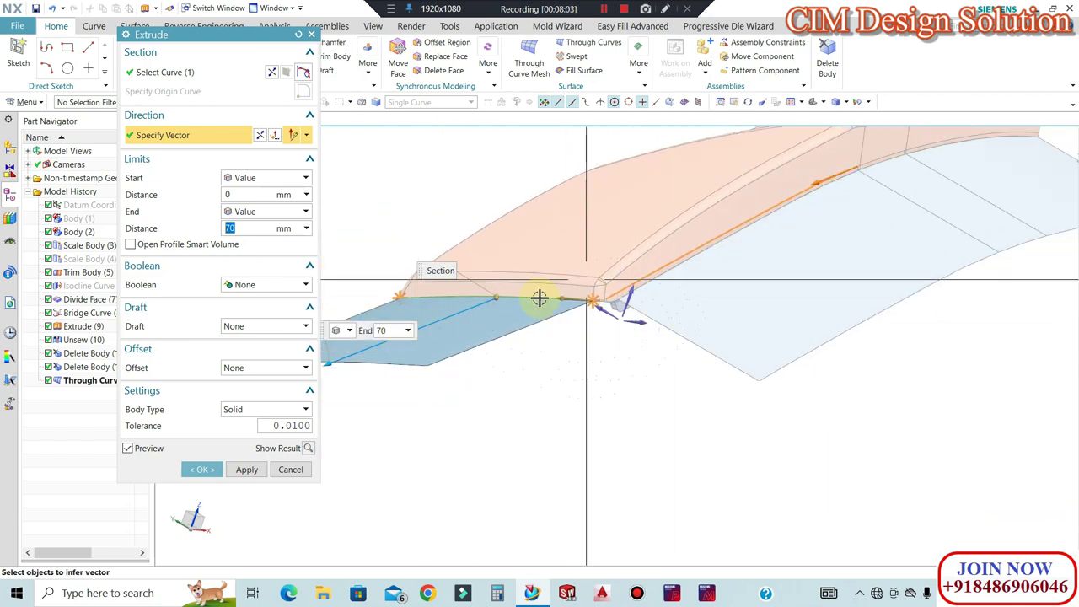
scroll(622, 274, up, 5)
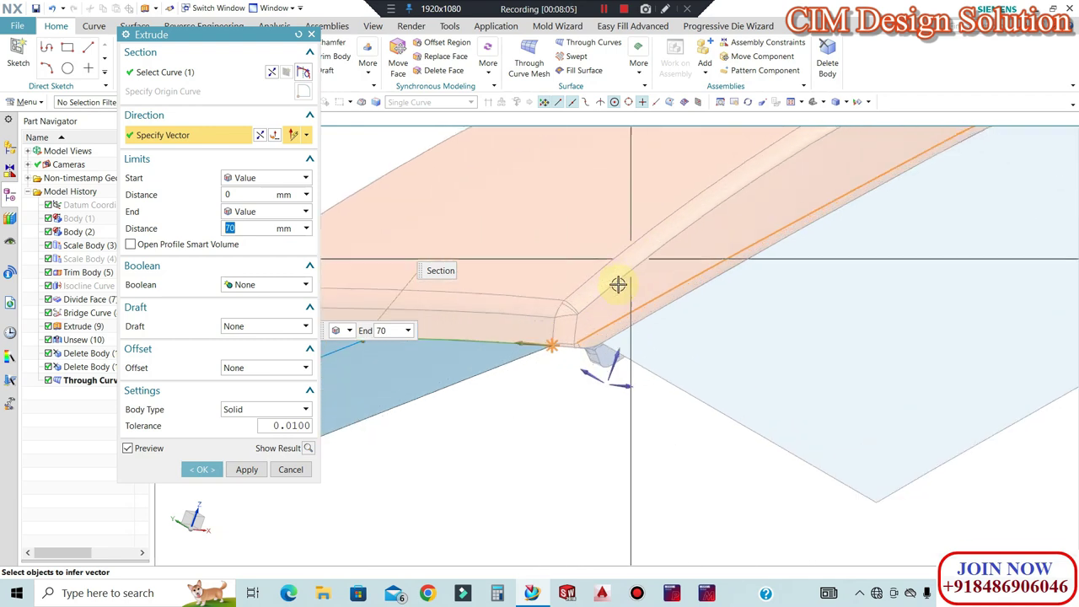
Clear the lower-edge direction and use the long side's upper edge as the extrude vector again, pointing outward from the wide end
shift+click(631, 329)
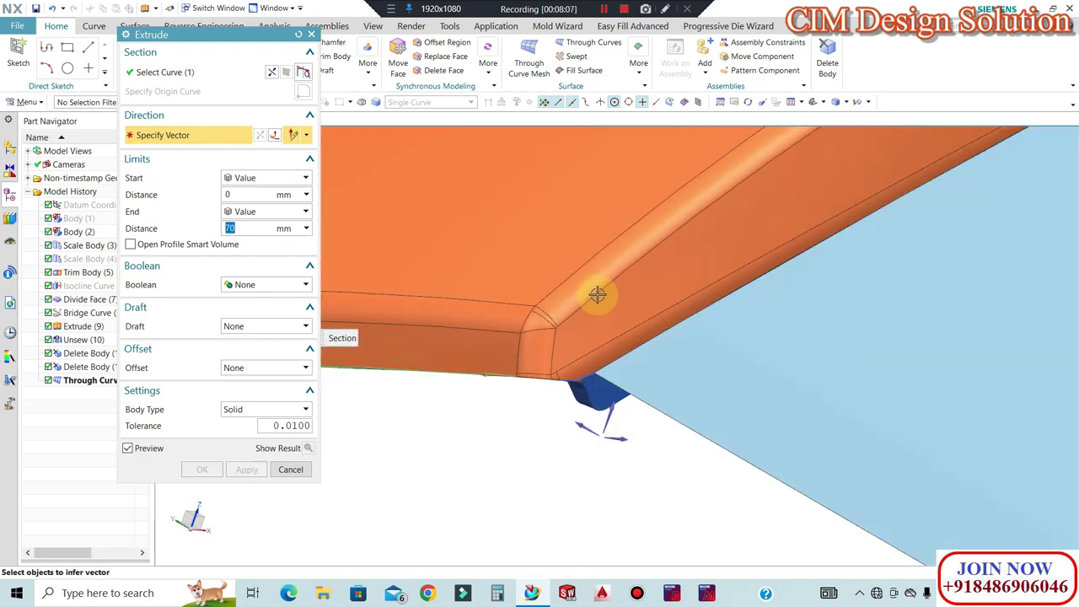
scroll(671, 267, down, 4)
scroll(636, 271, up, 2)
shift+click(640, 273)
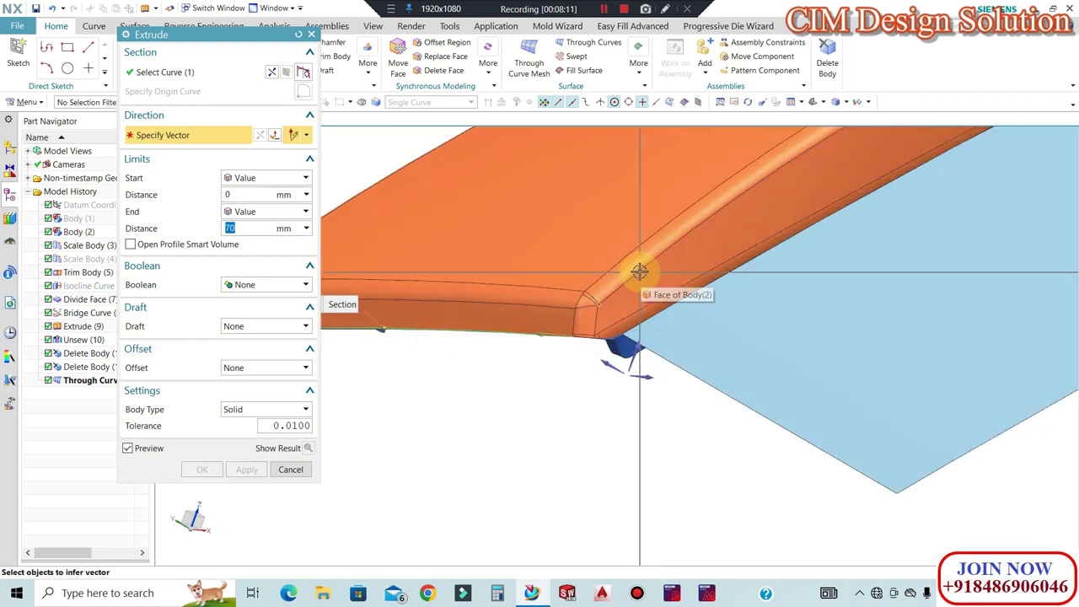
click(640, 271)
scroll(582, 295, down, 6)
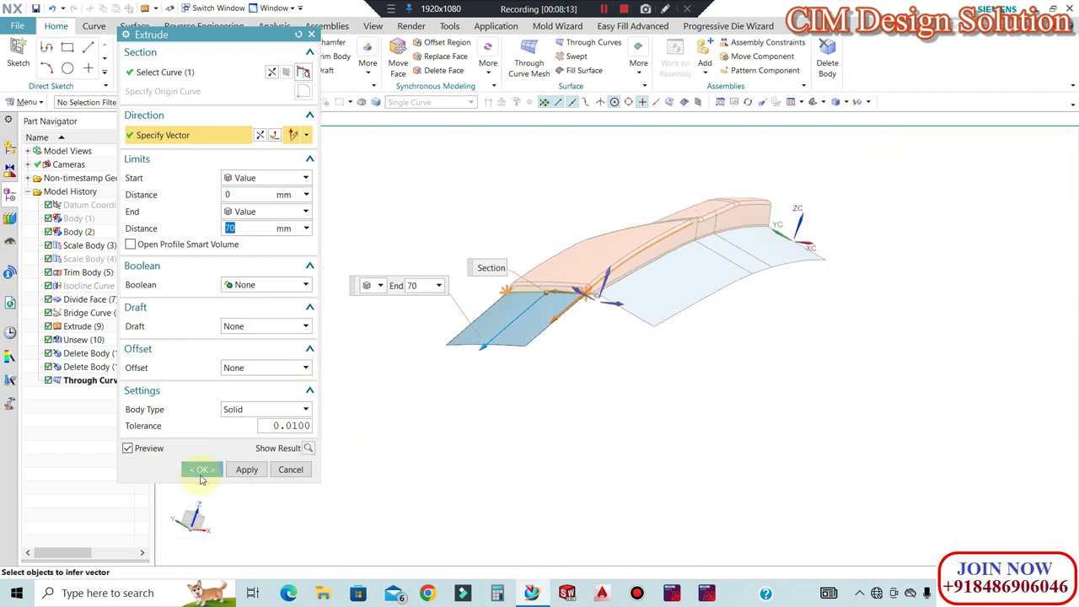
Complete the 70 mm extrude of the wide end's lower edge as a sheet along the specified vector
click(200, 468)
middle_drag(633, 320, 505, 411)
key(F8)
middle_drag(659, 382, 631, 313)
scroll(632, 313, up, 5)
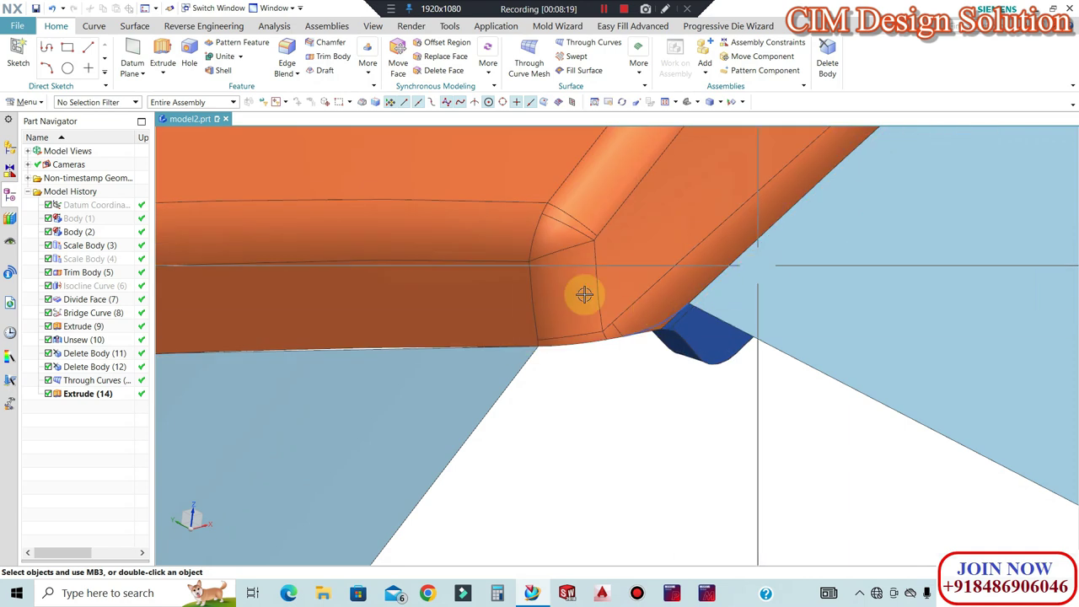
scroll(582, 298, down, 4)
middle_drag(575, 228, 667, 292)
scroll(783, 303, up, 1)
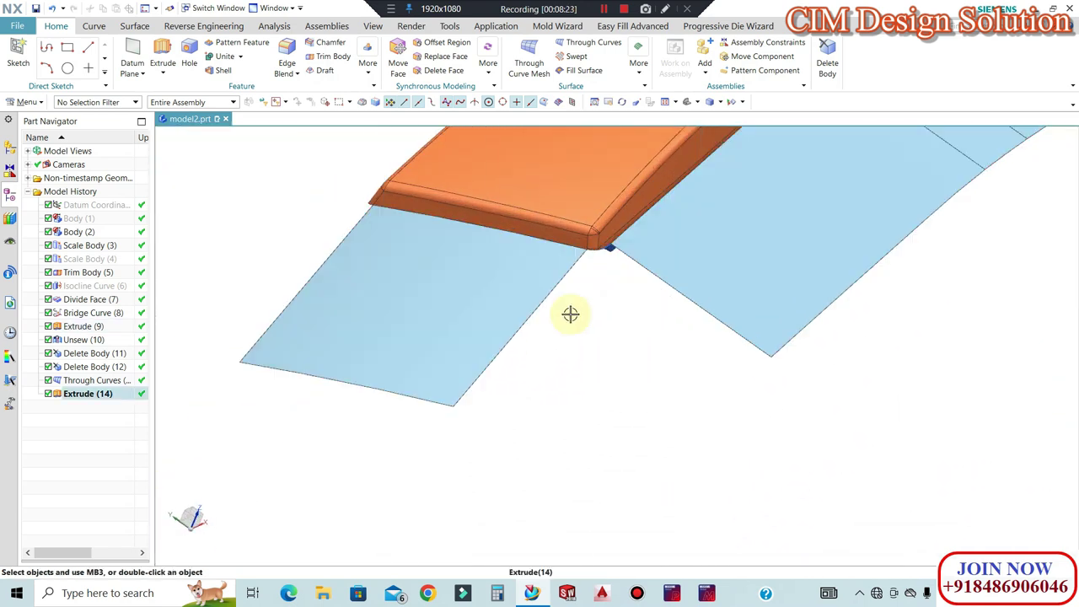
Create a G1 tangent bridge curve joining the outer edges of the wide-end sheet and the long-side sheet across the corner gap
scroll(542, 347, down, 2)
scroll(606, 227, up, 2)
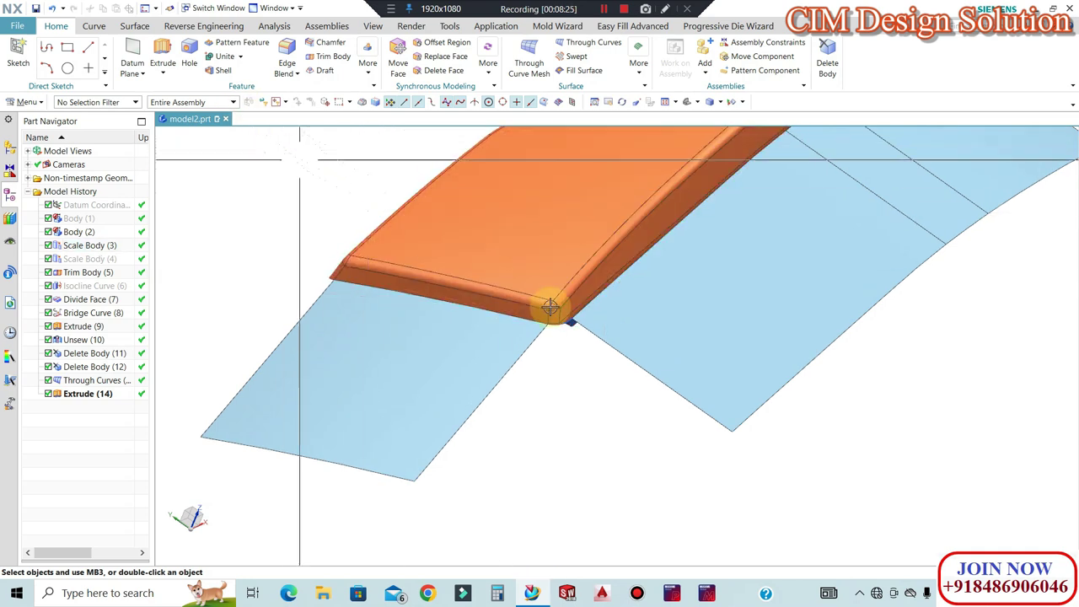
click(135, 26)
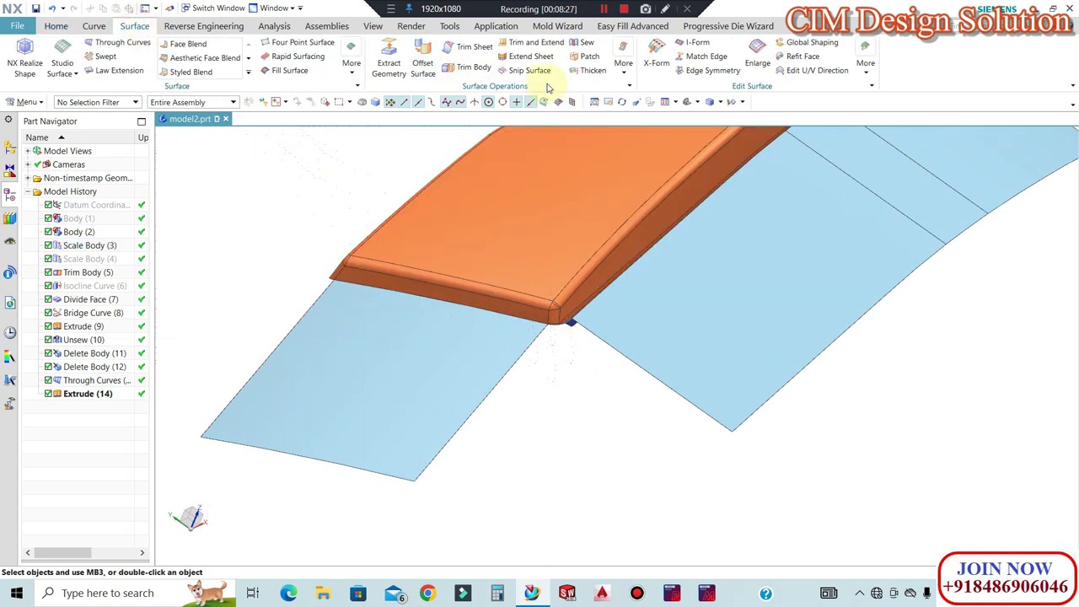
click(97, 26)
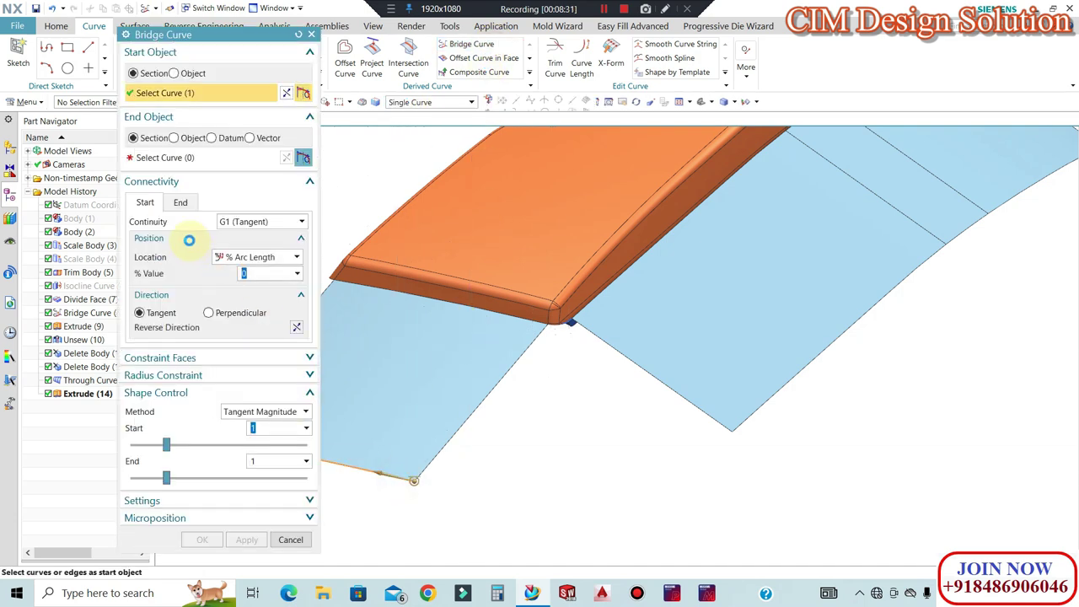
click(160, 160)
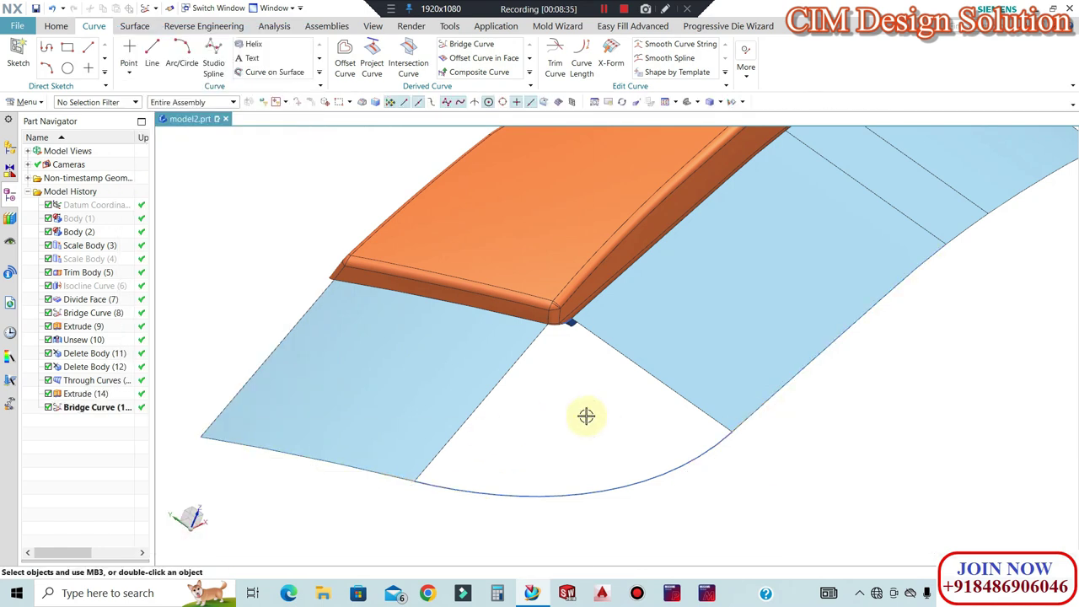
Start a Through Curve Mesh with the part's rounded corner edges and small spline as one primary curve and the outer bridge curve as another
click(130, 26)
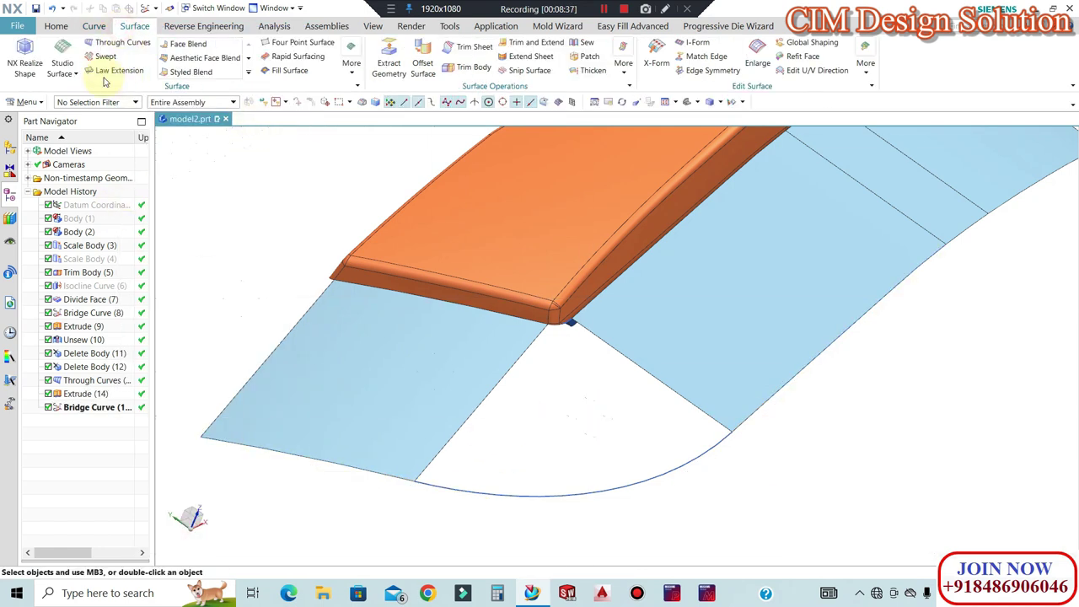
click(84, 102)
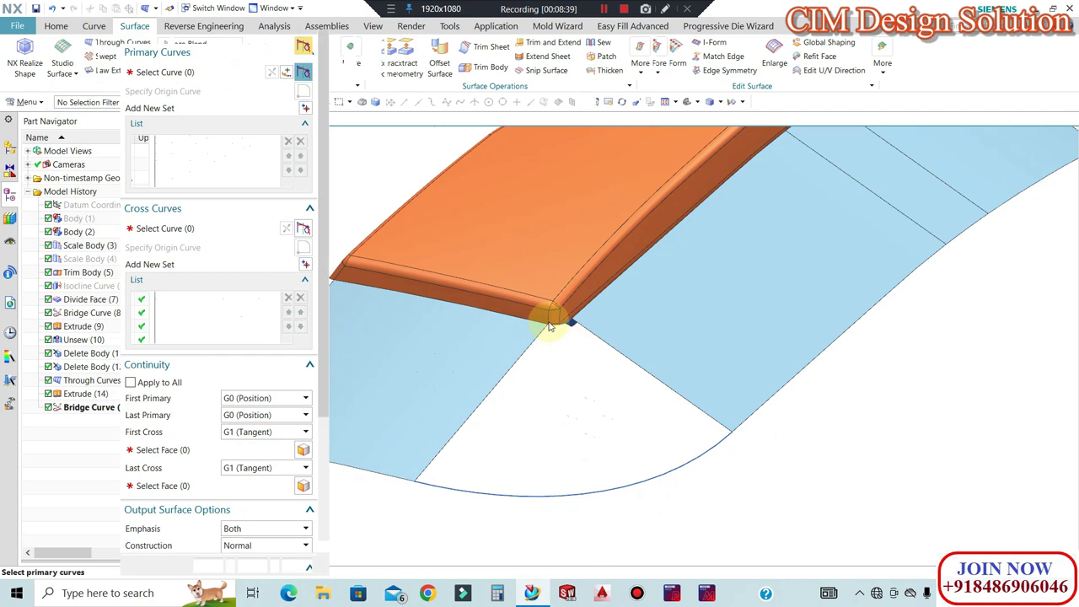
scroll(557, 324, up, 5)
scroll(512, 333, up, 3)
click(607, 304)
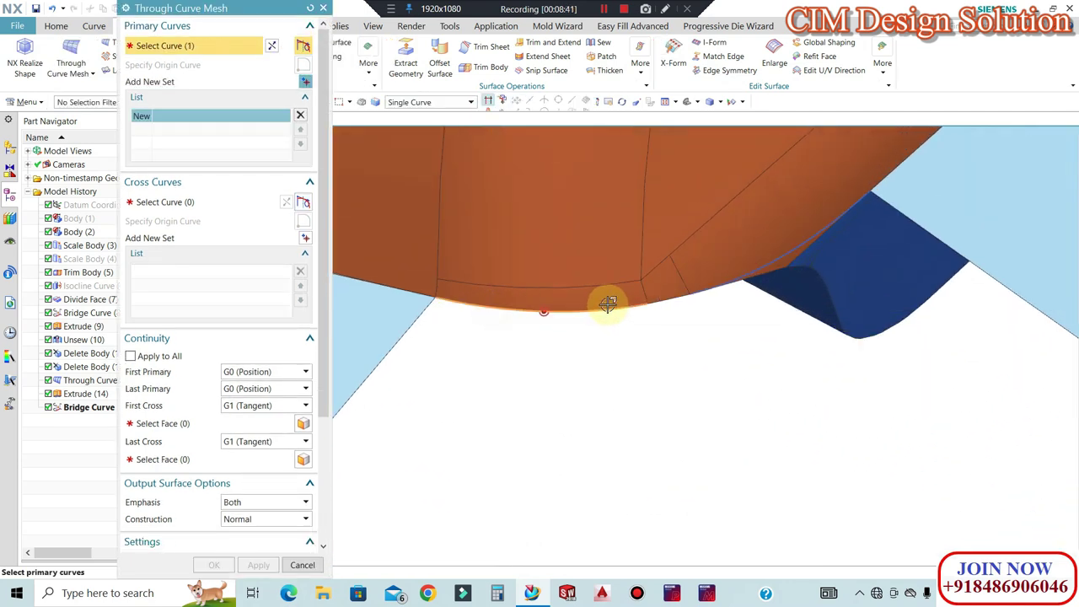
click(739, 281)
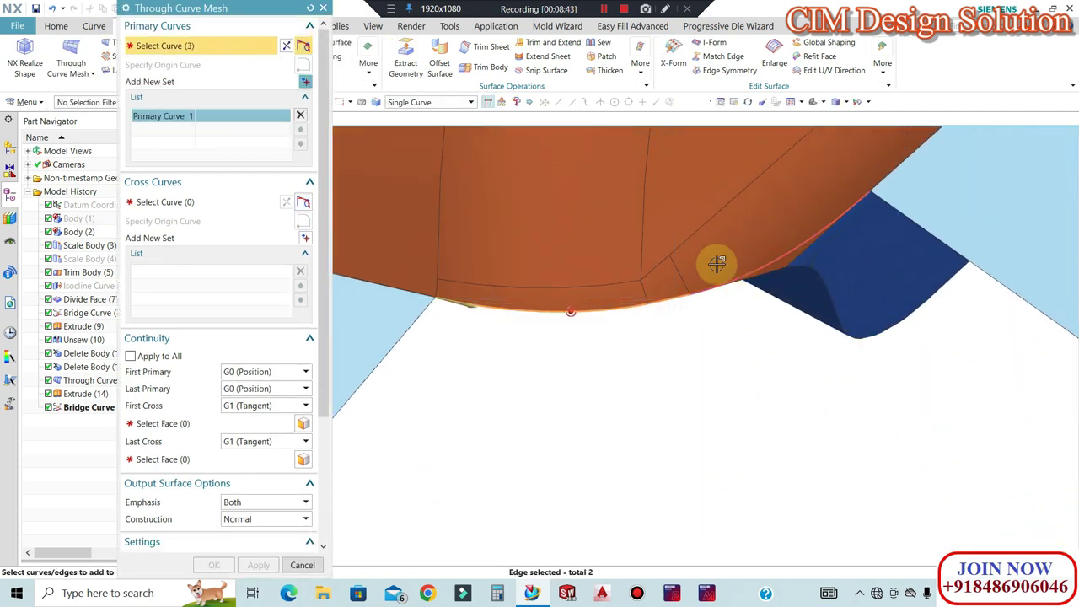
scroll(568, 174, down, 5)
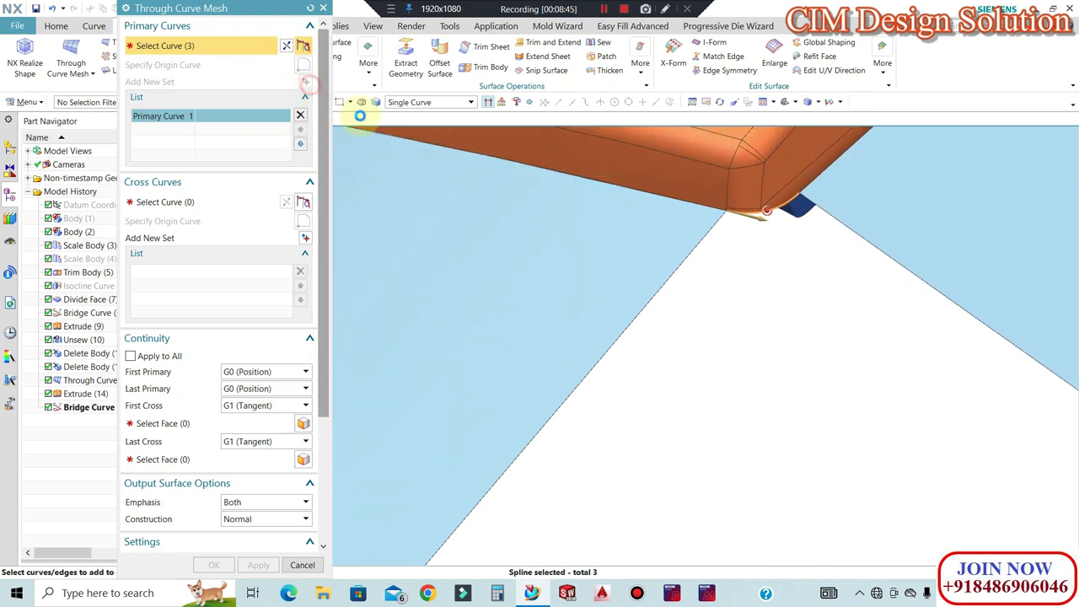
scroll(687, 250, down, 3)
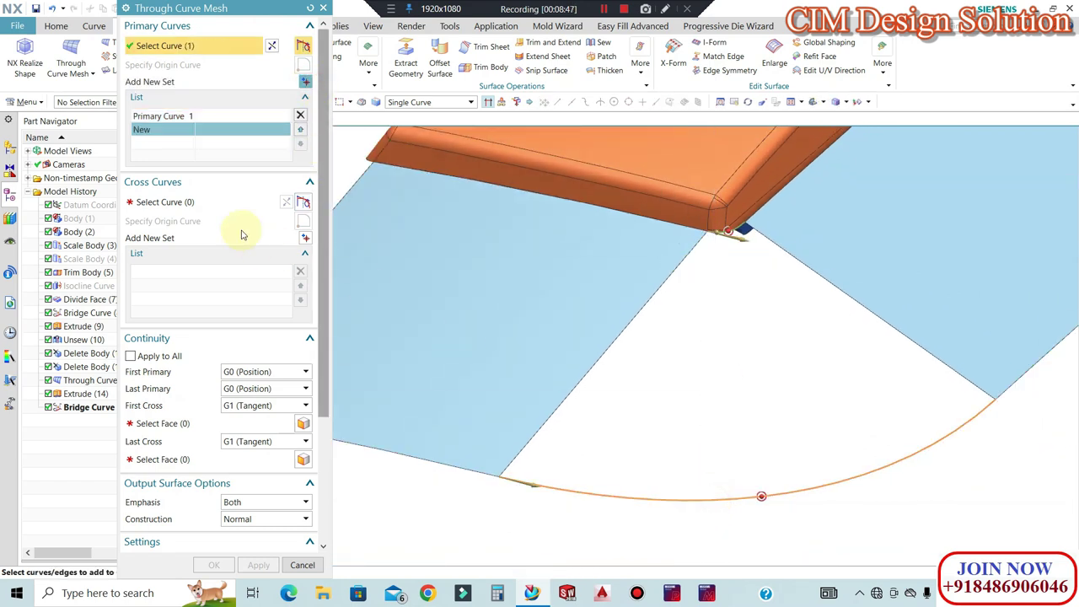
Use the two sheets' facing side edges as cross curves and create the mesh with G1 continuity to both adjacent sheet faces
click(185, 203)
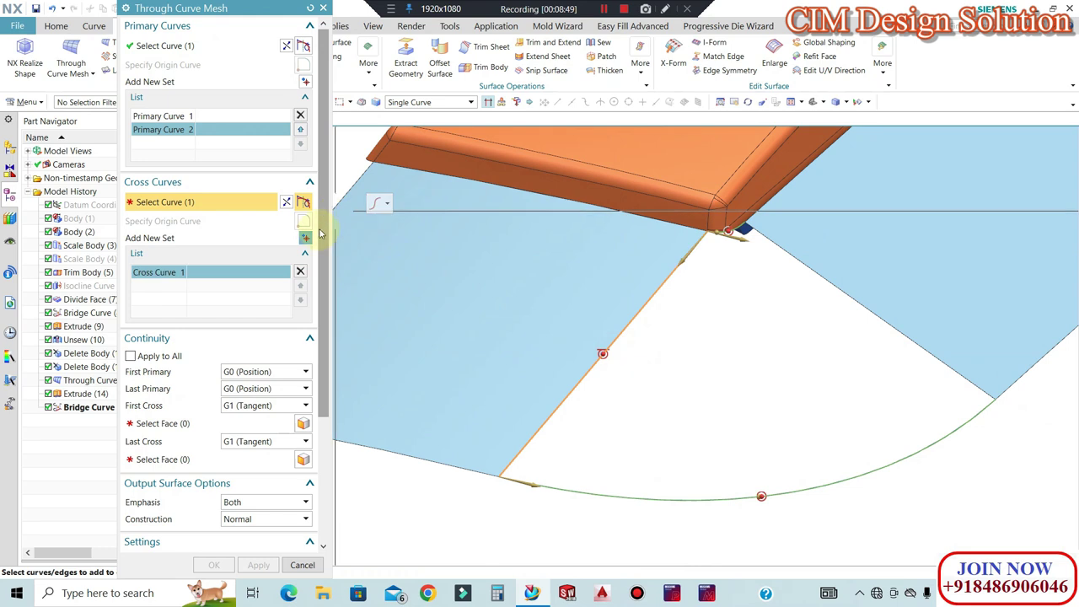
click(308, 240)
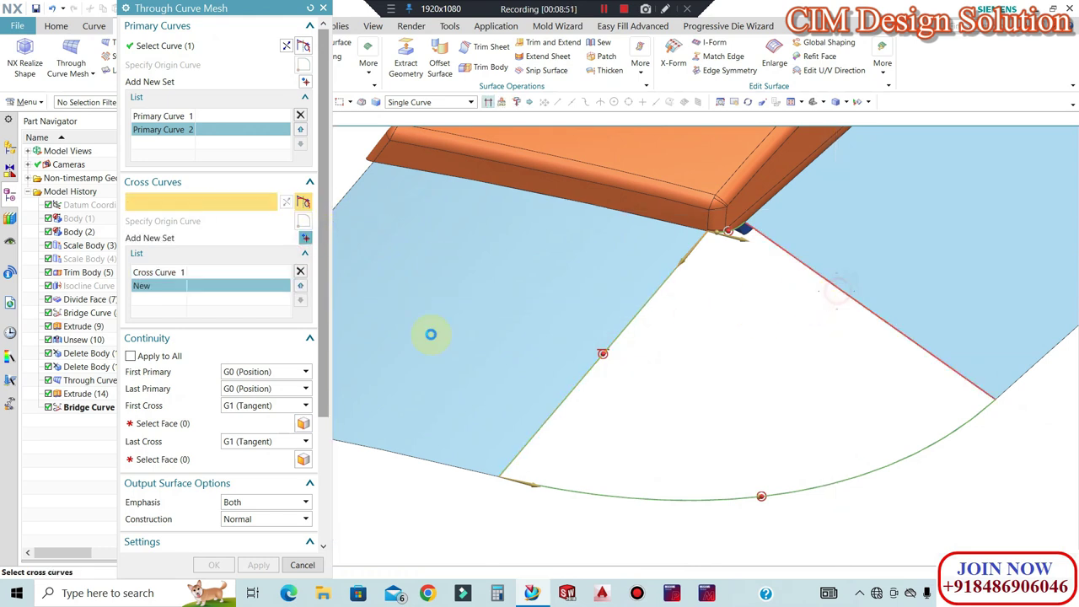
click(166, 426)
click(456, 377)
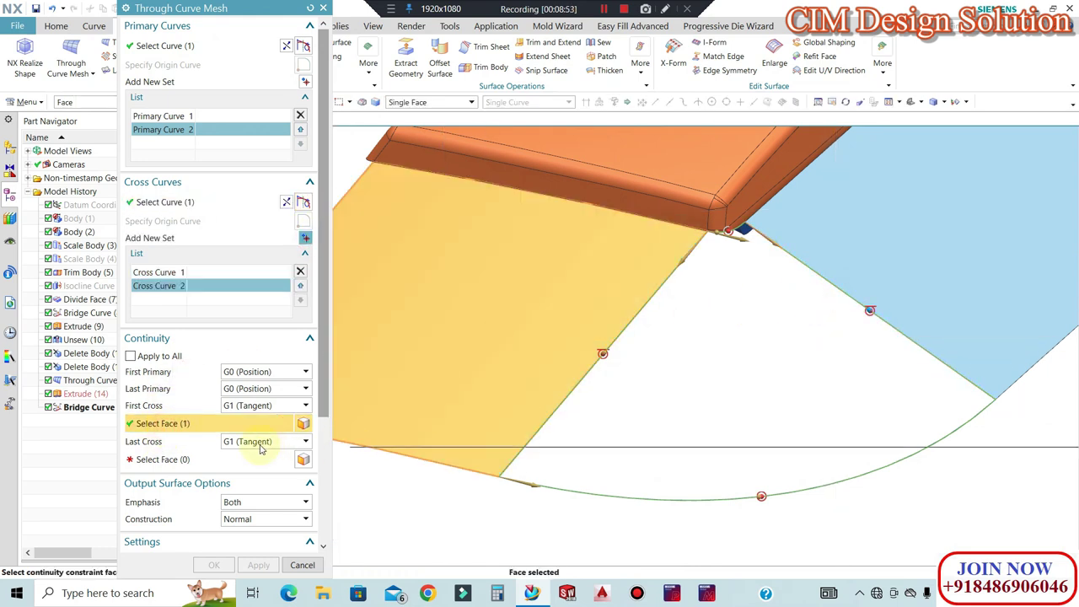
click(833, 287)
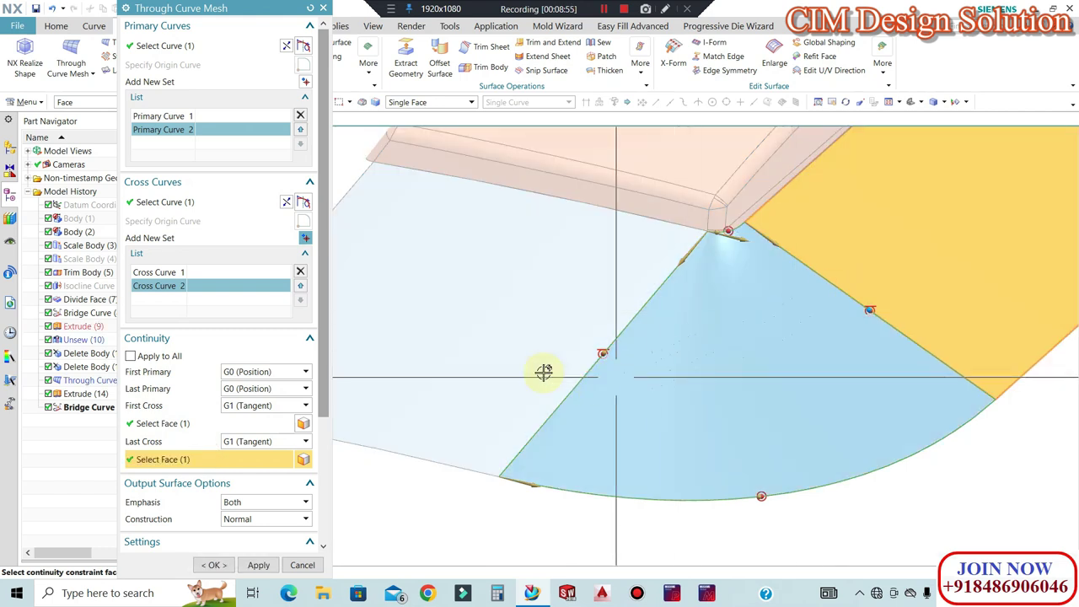
click(215, 565)
middle_drag(638, 312, 602, 323)
scroll(643, 448, down, 3)
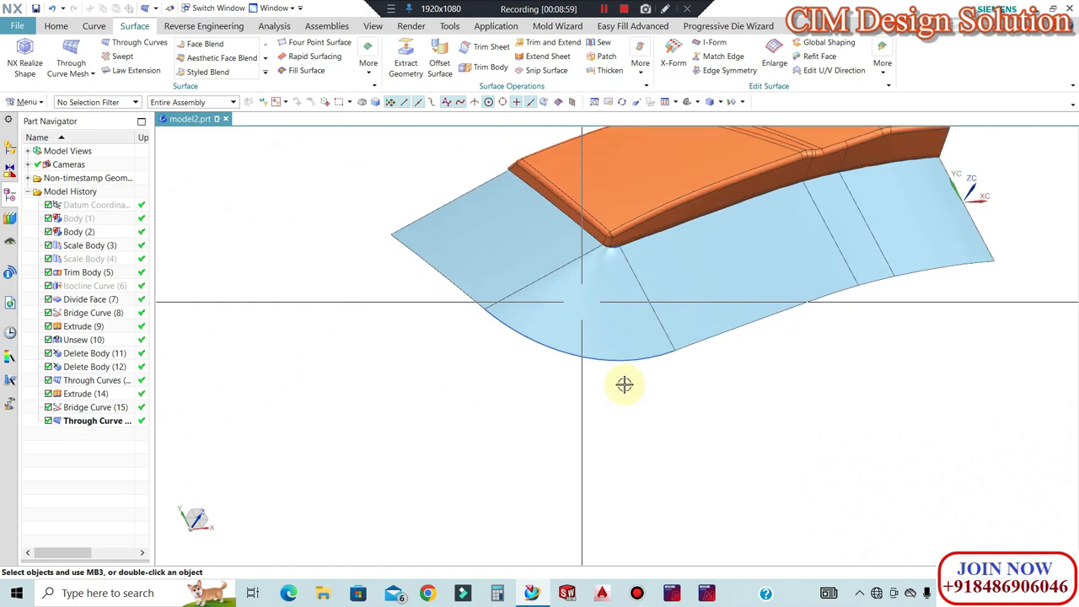
Hide the corner mesh surface between the wide-end and long-side sheets
scroll(639, 270, up, 5)
mouse_move(597, 248)
middle_down()
mouse_move(562, 241)
mouse_move(602, 246)
middle_up()
scroll(609, 260, down, 4)
scroll(646, 296, up, 5)
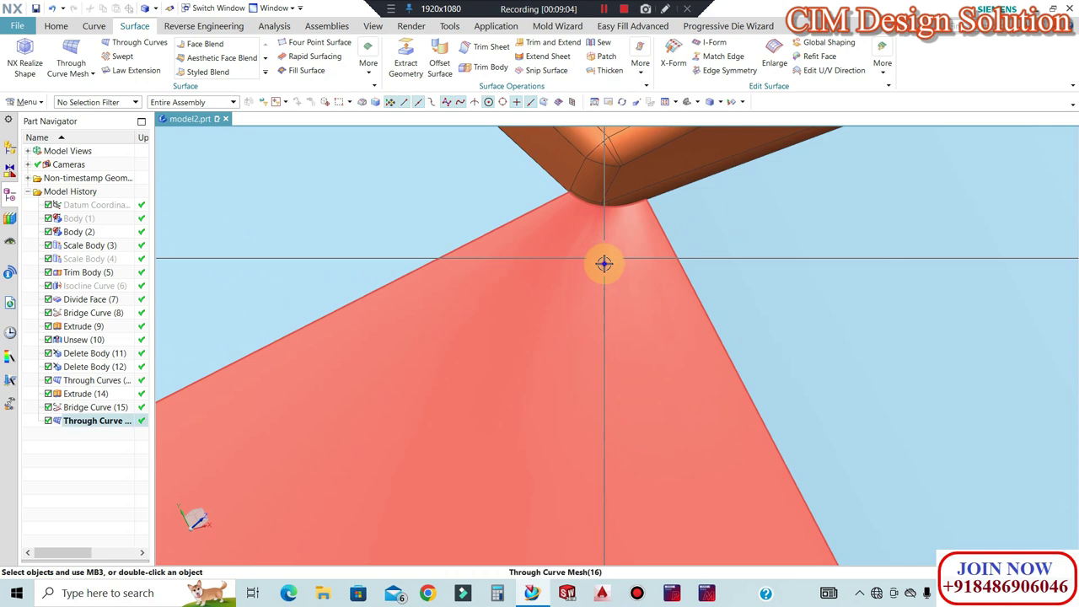
click(604, 263)
key(ctrl+b)
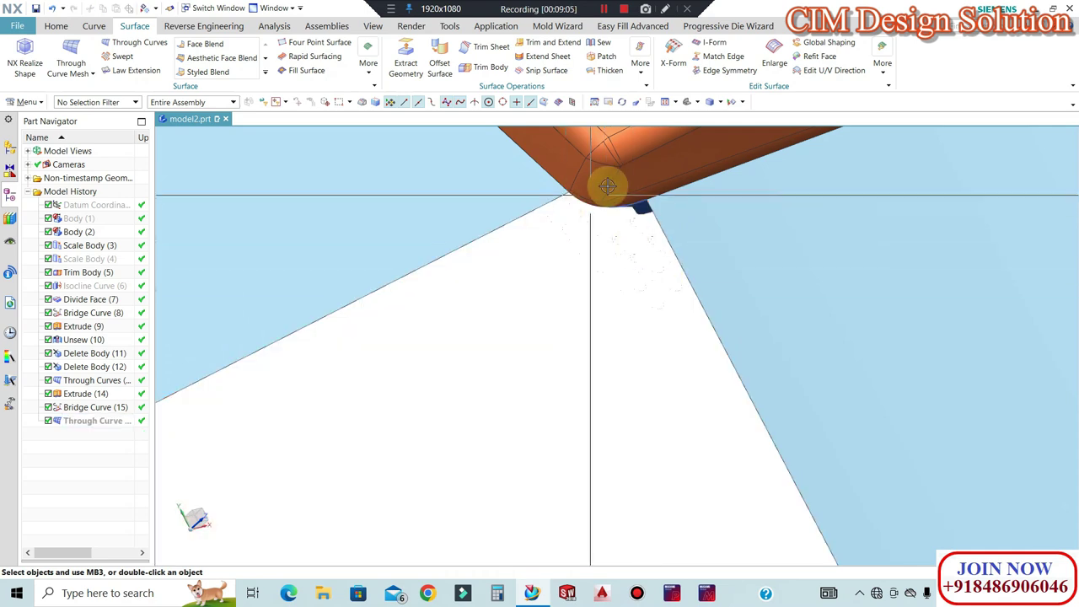
Create a Swept surface from the small spline at the part's corner, guided by the long-side sheet's side edge
scroll(607, 185, up, 2)
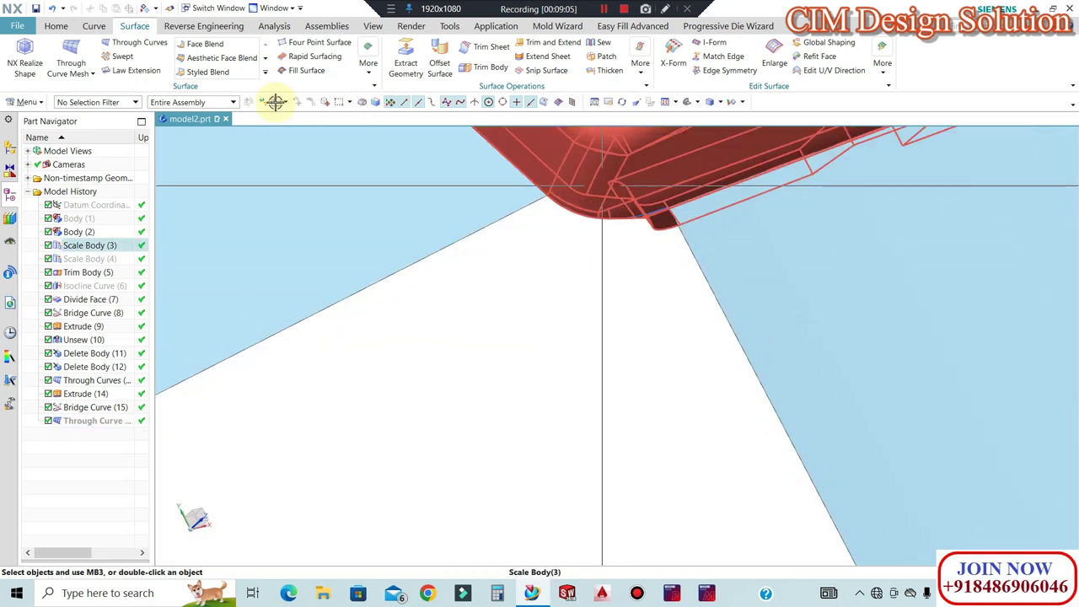
click(657, 216)
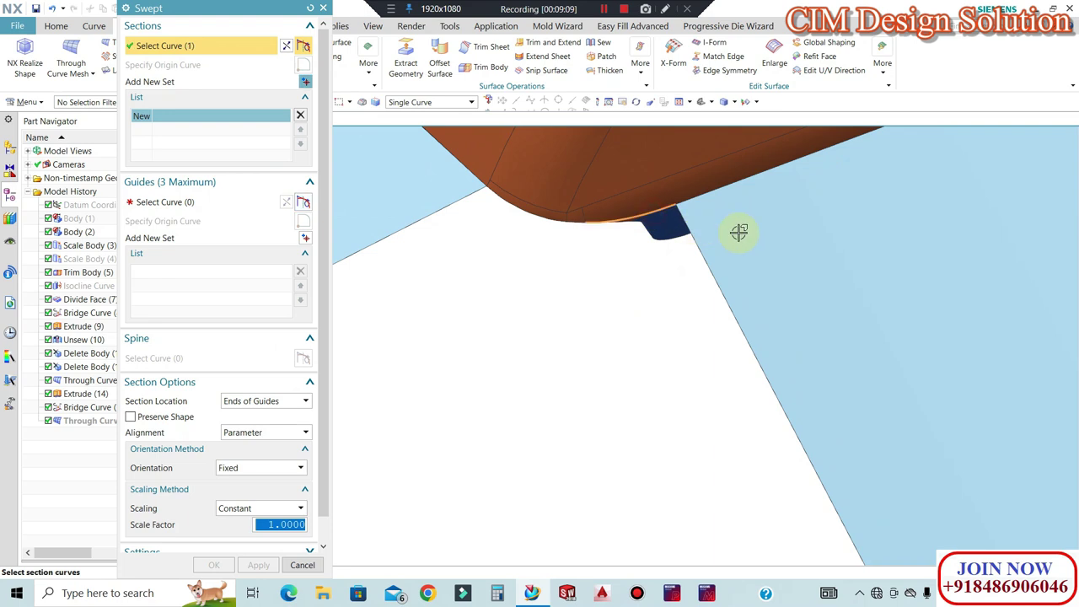
click(192, 202)
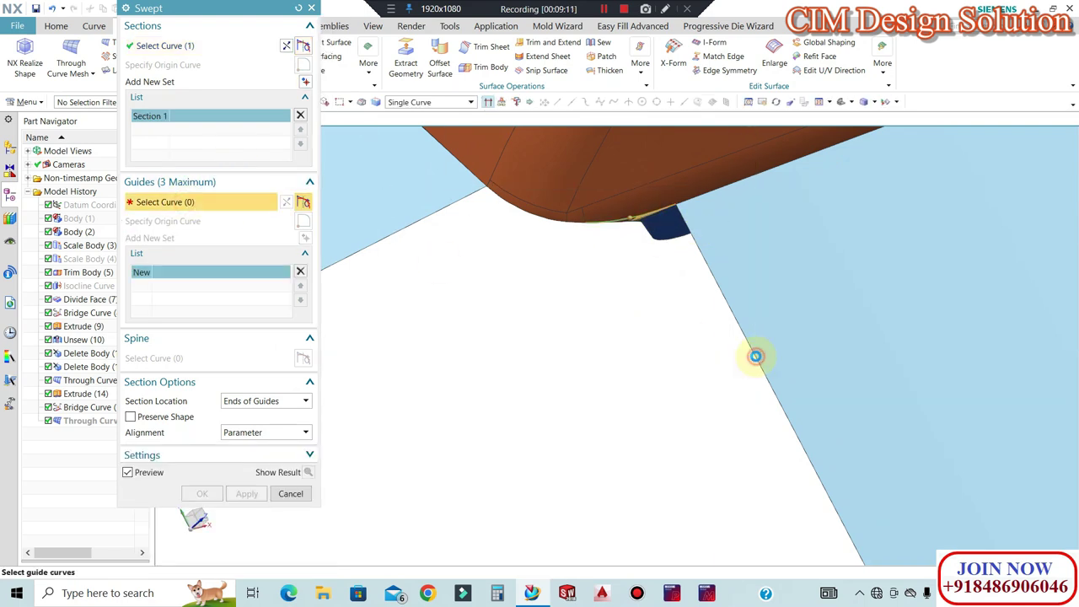
click(756, 357)
scroll(540, 221, down, 4)
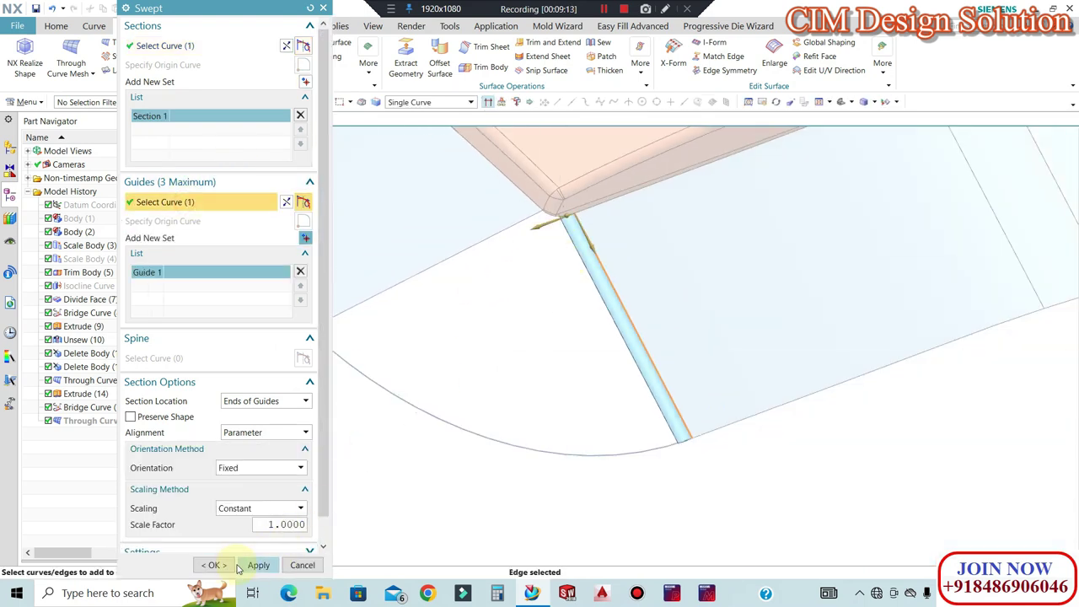
click(215, 565)
middle_drag(590, 391, 569, 163)
scroll(569, 164, up, 8)
scroll(730, 265, down, 2)
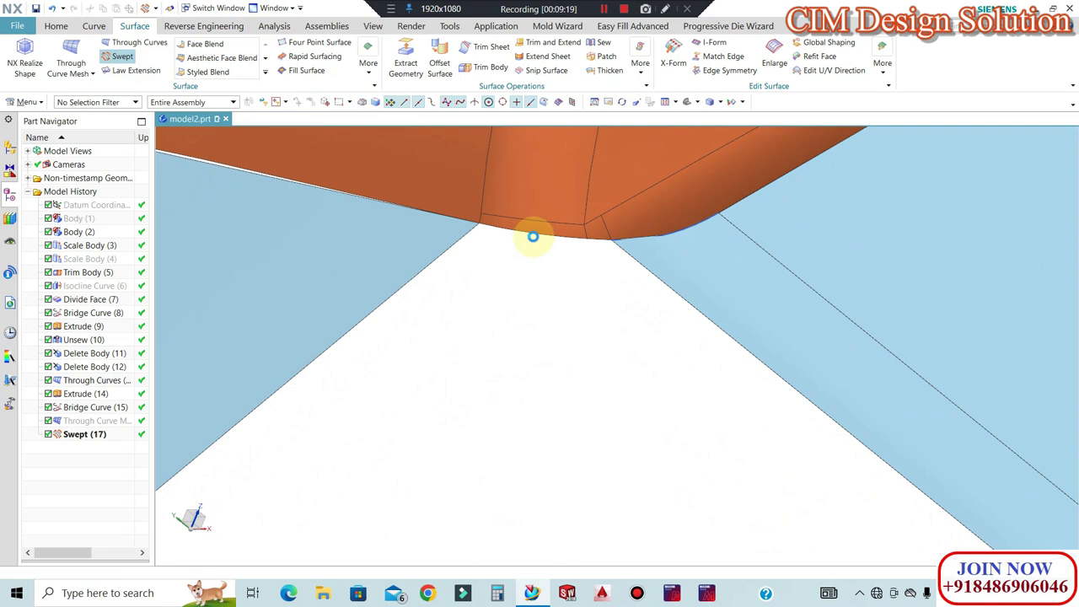
Sweep the two remaining corner edges along the wide-end sheet's side edge and the narrow swept strip's inner edge
key(F4)
click(569, 236)
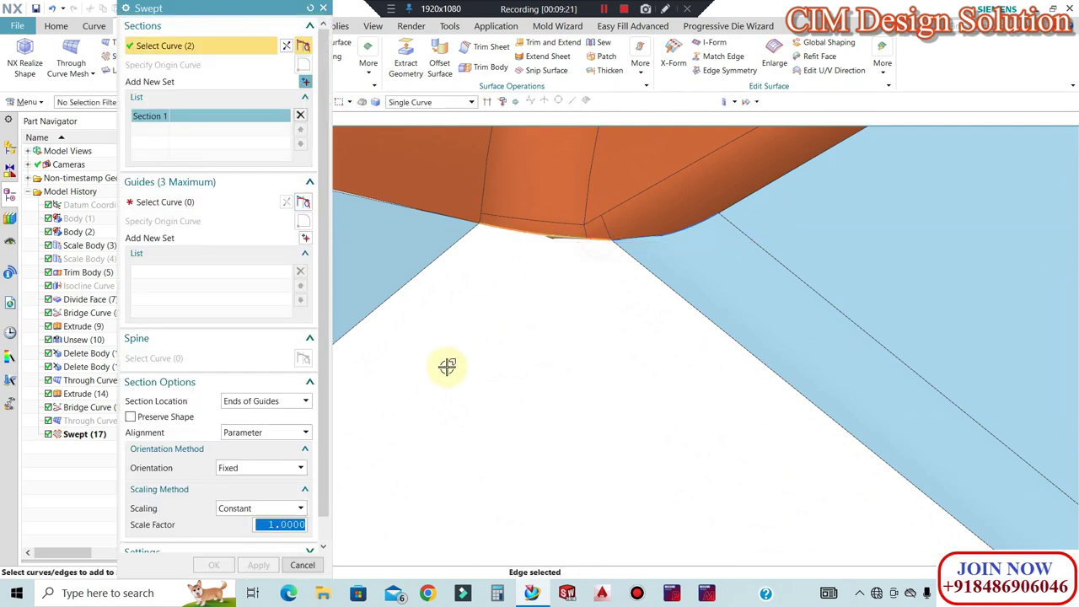
click(150, 203)
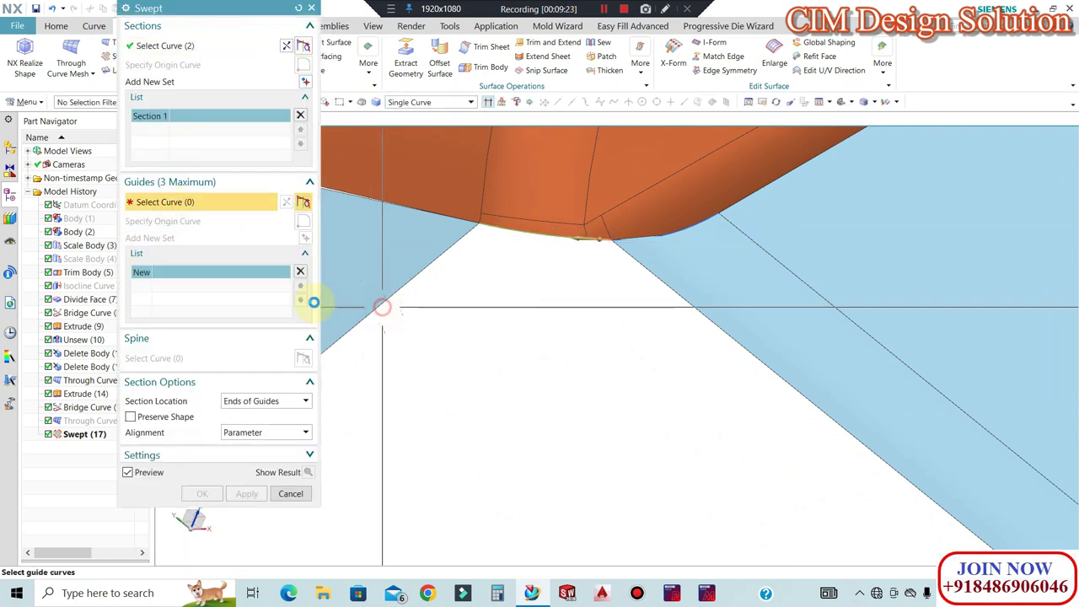
click(382, 304)
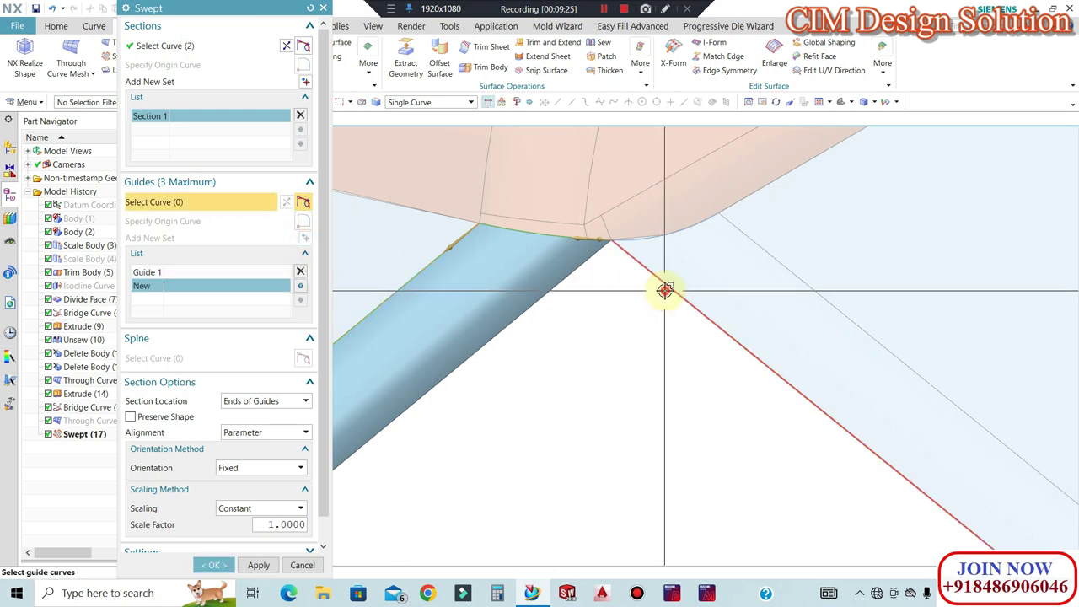
click(665, 290)
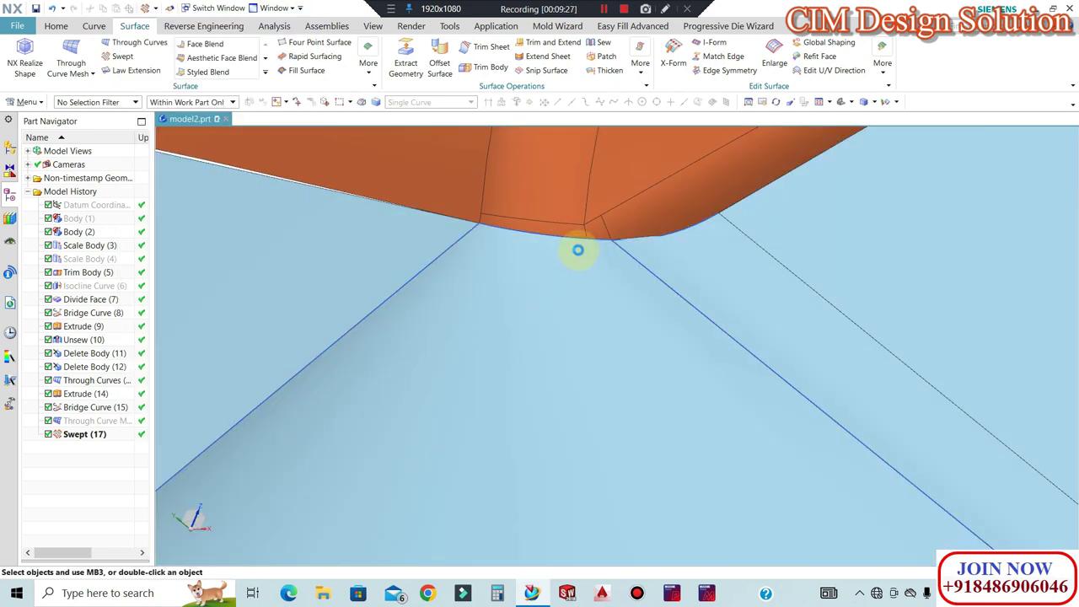
middle_drag(579, 247, 585, 308)
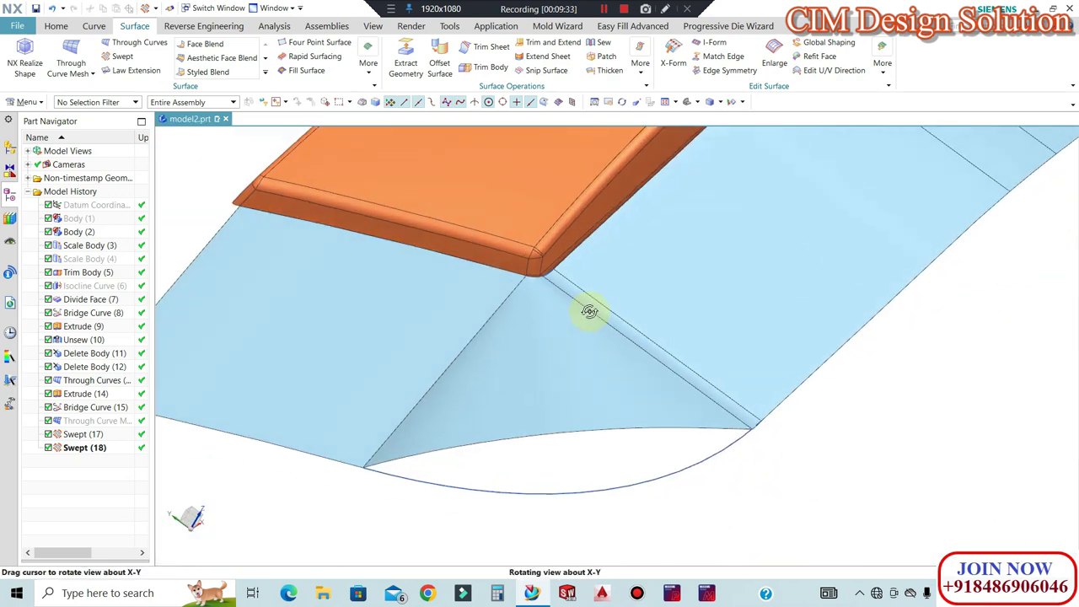
Undo both swept surfaces and the hiding of the corner mesh surface
scroll(592, 313, up, 4)
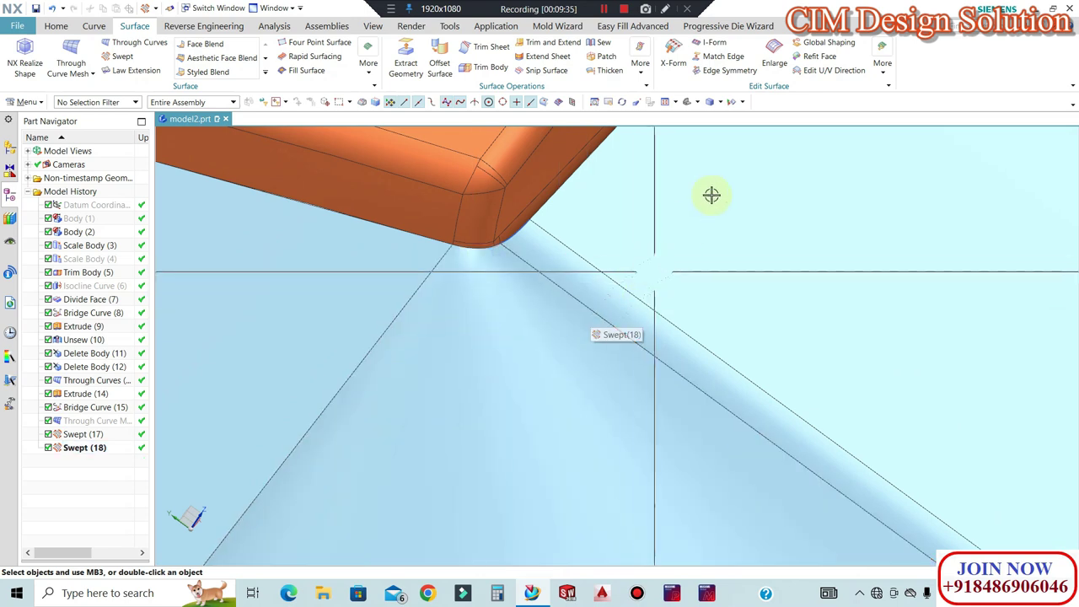
middle_drag(755, 174, 700, 240)
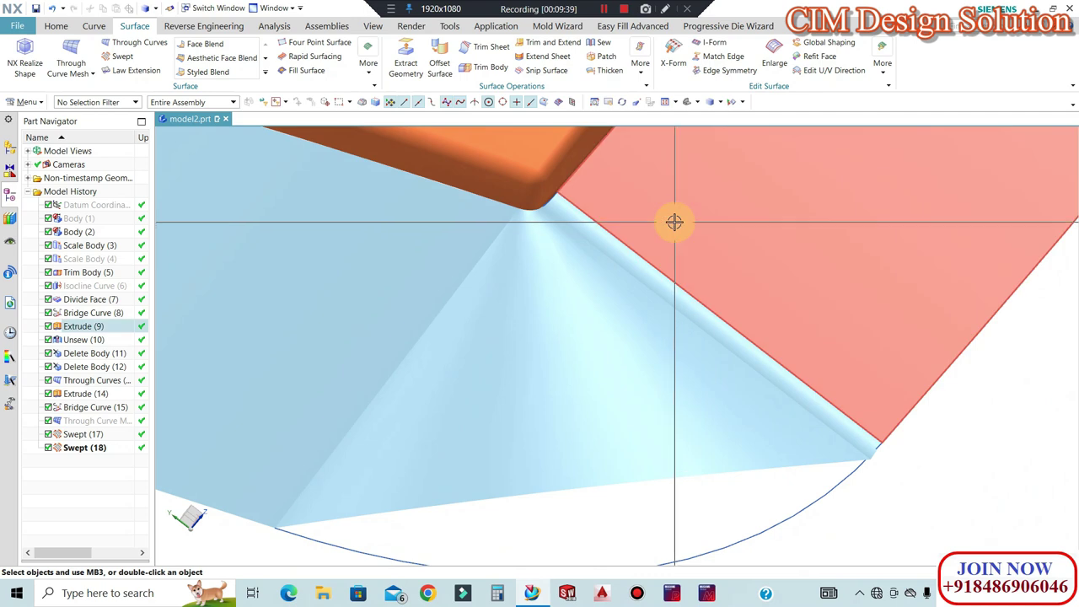
key(ctrl+z)
key(ctrl+z)
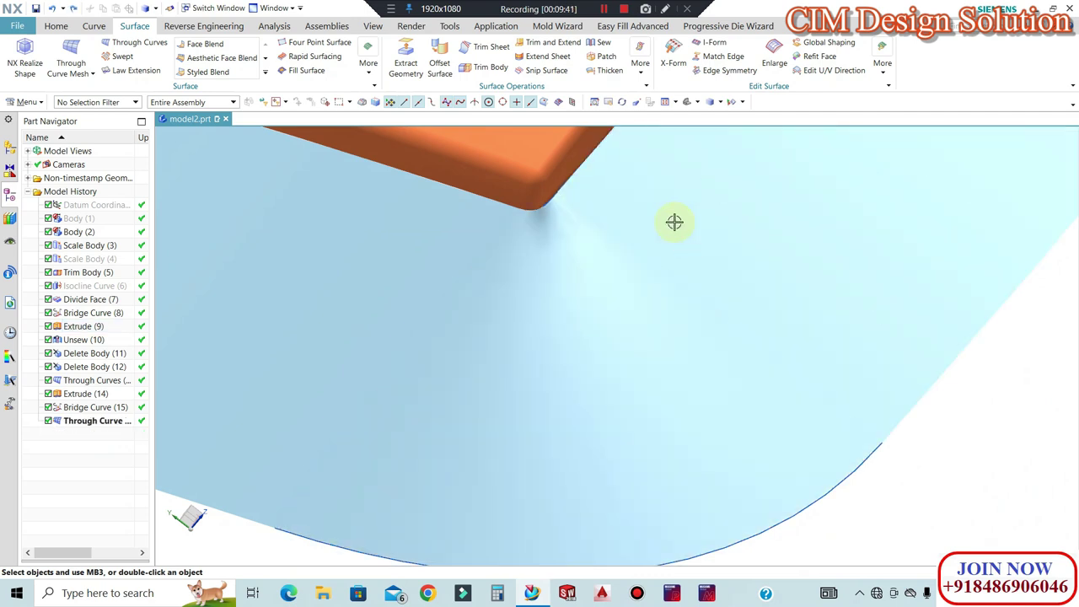
Examine how the corner mesh surface blends with the adjacent sheets near the part's rounded corner
scroll(573, 288, down, 3)
middle_drag(571, 250, 771, 462)
middle_drag(732, 415, 585, 306)
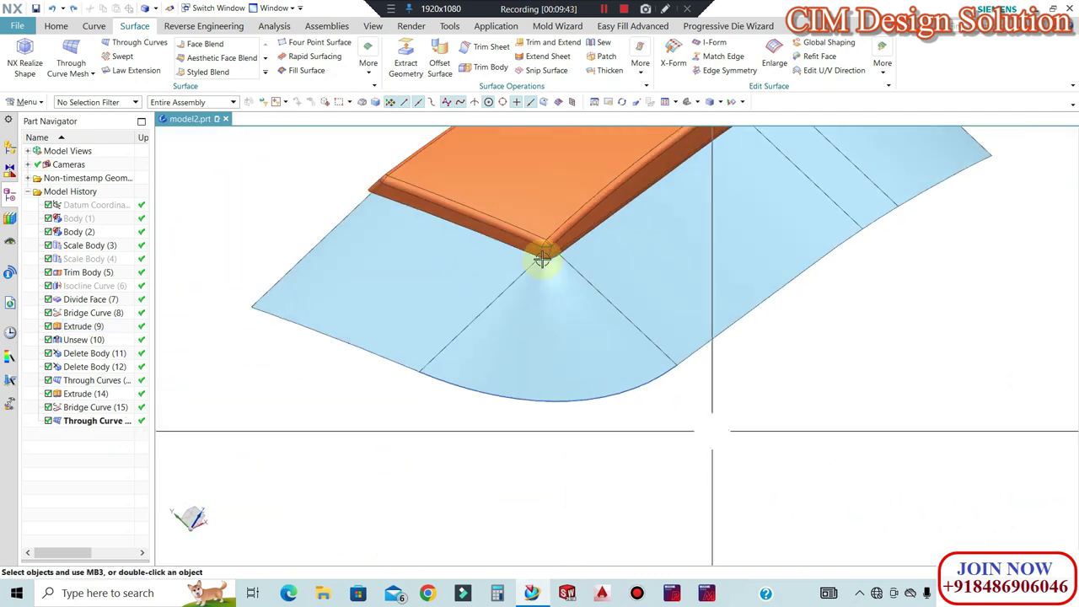
scroll(570, 275, up, 7)
middle_drag(502, 191, 556, 245)
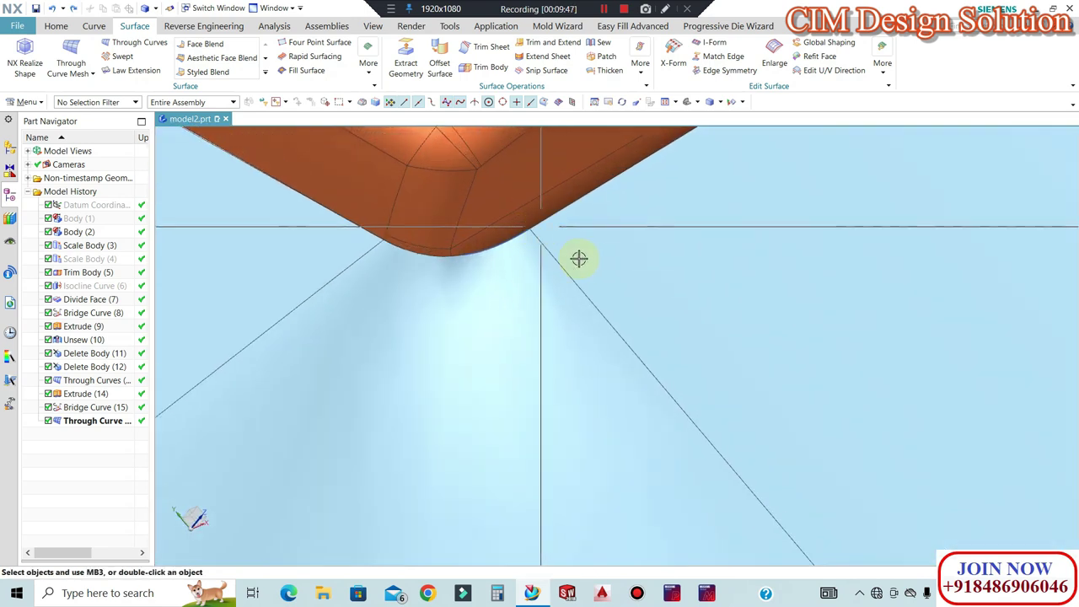
right_click(676, 227)
click(738, 303)
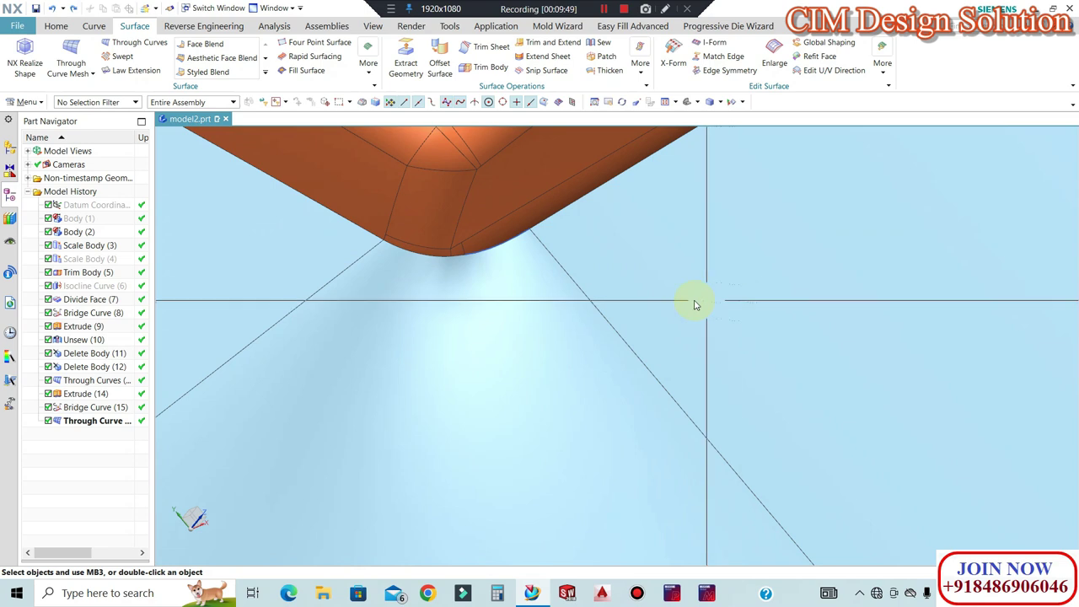
Draw a line from the parting-line vertex at the part's rounded corner to the outer bridge curve of the corner surface
middle_drag(753, 206, 607, 250)
scroll(607, 240, up, 5)
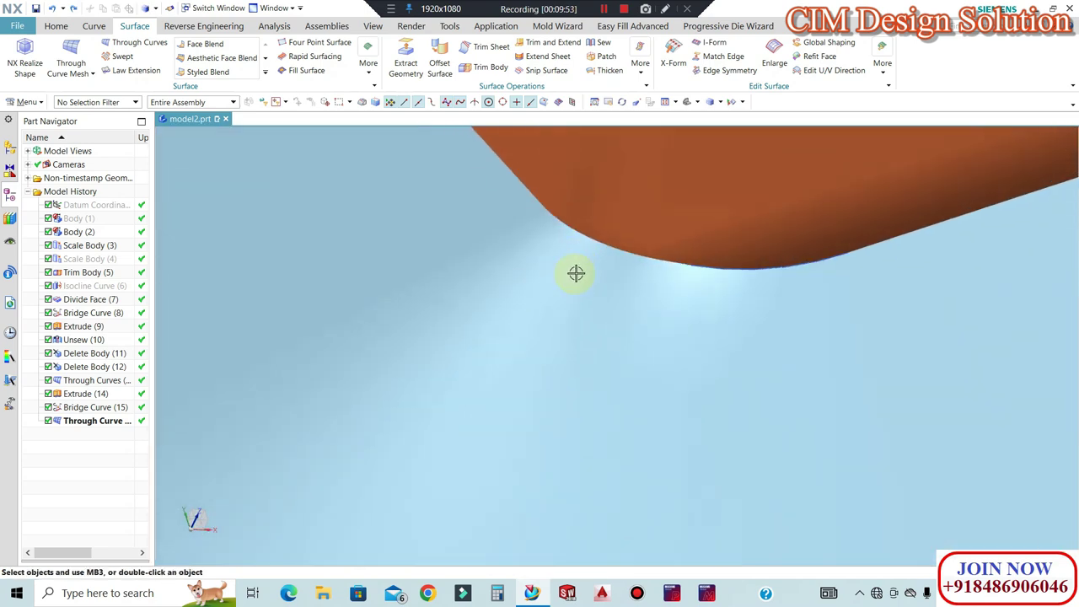
scroll(661, 241, down, 2)
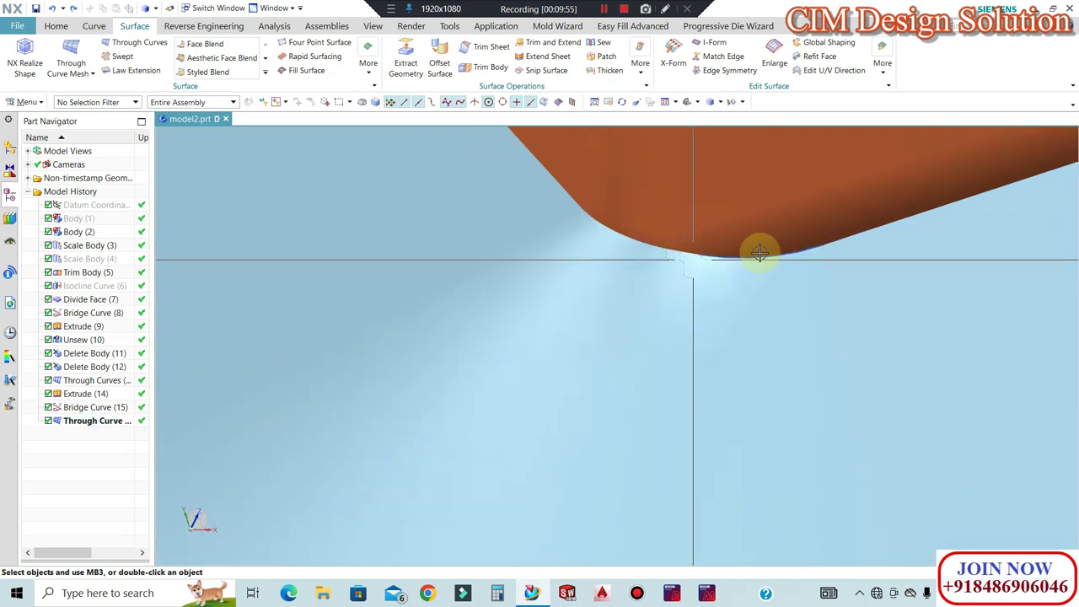
scroll(693, 224, down, 3)
middle_drag(730, 234, 498, 212)
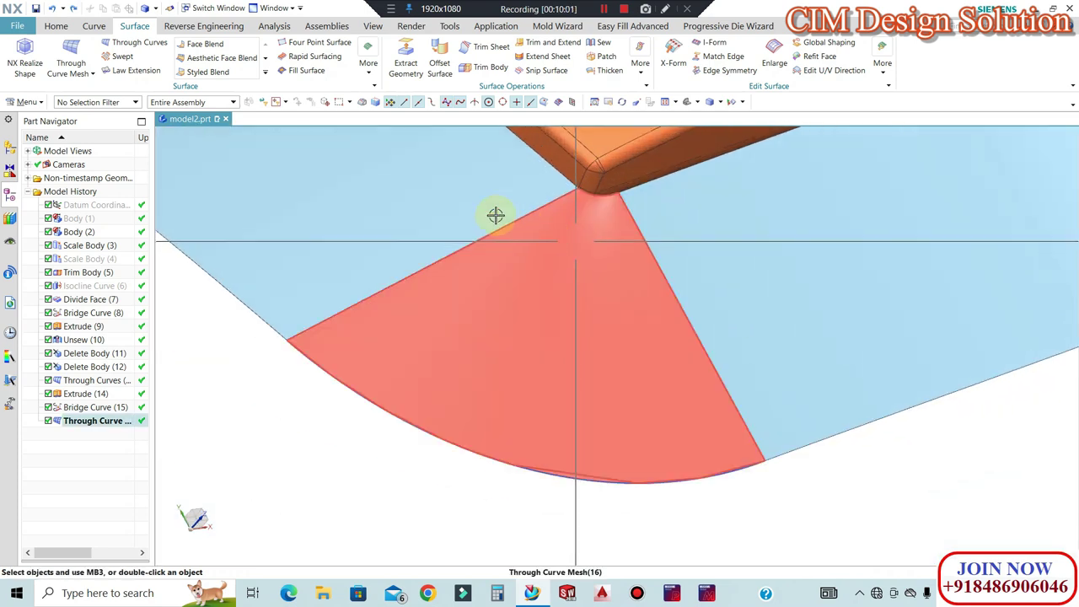
click(95, 26)
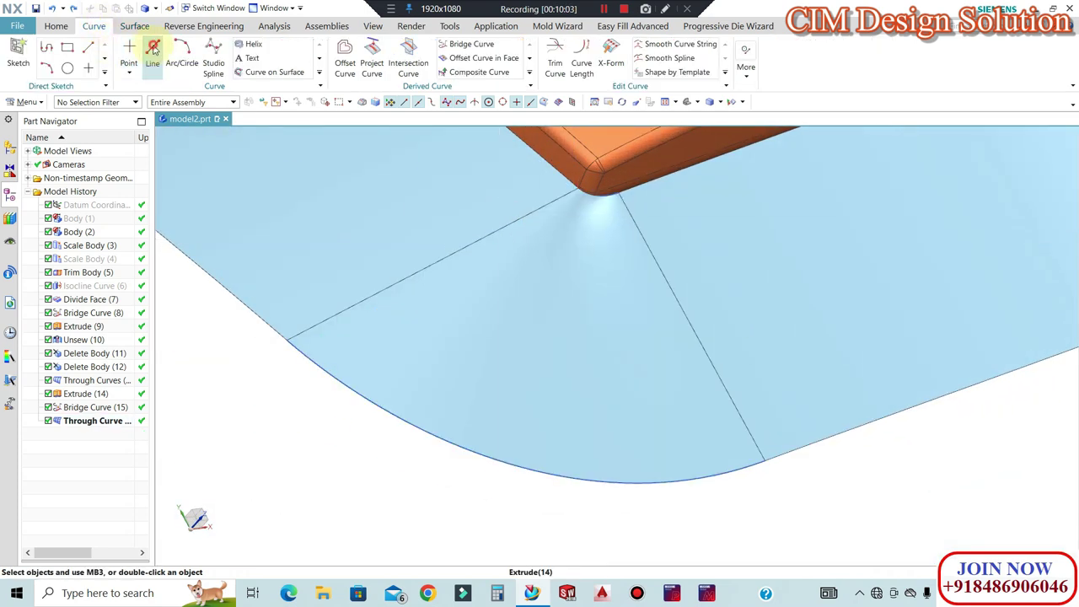
middle_drag(585, 193, 621, 185)
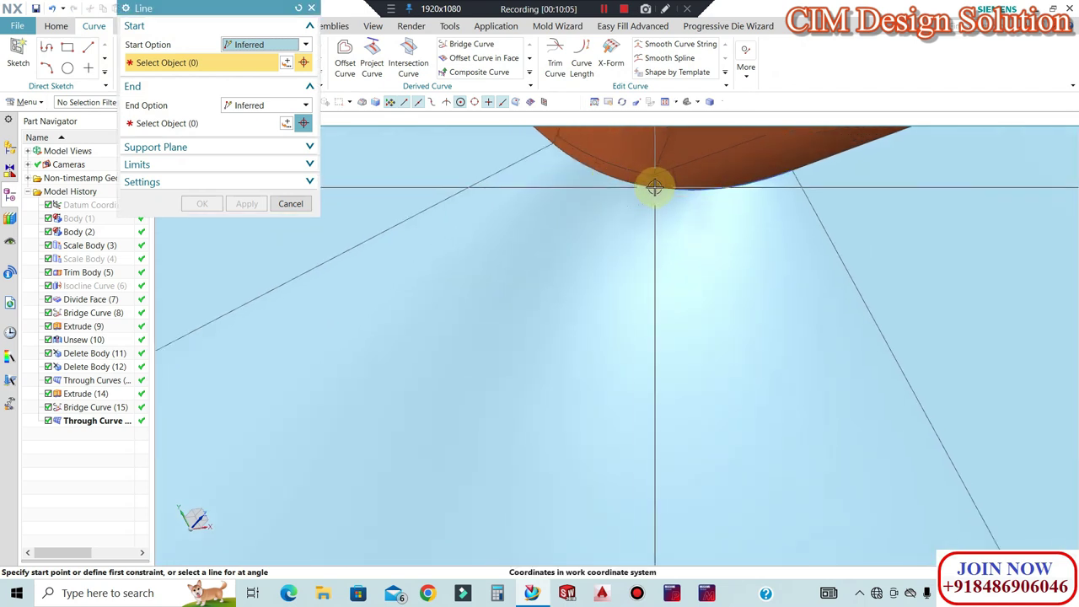
click(653, 187)
scroll(640, 207, down, 3)
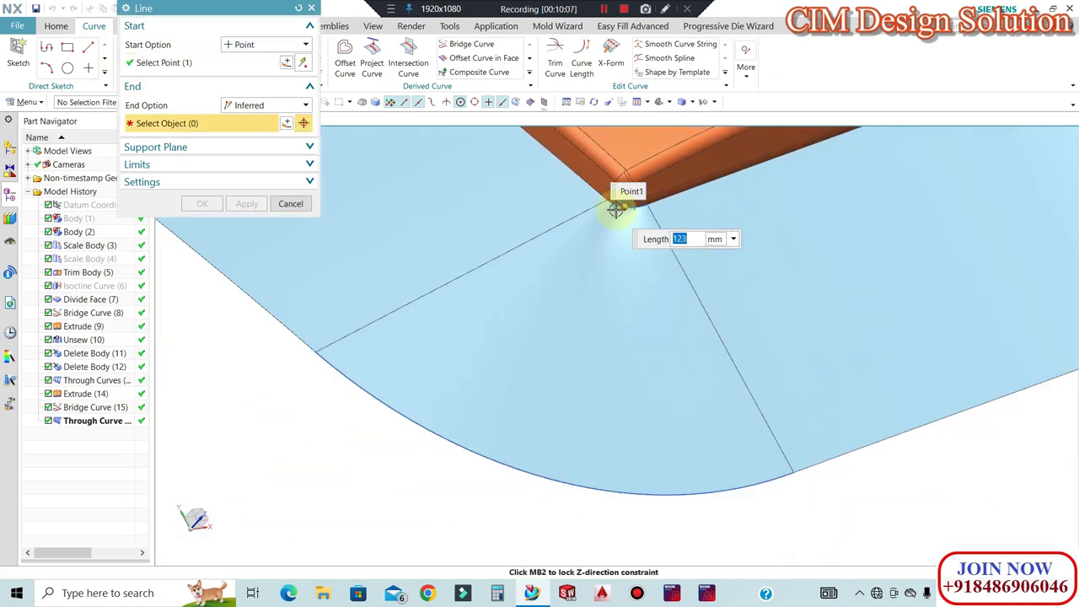
click(519, 409)
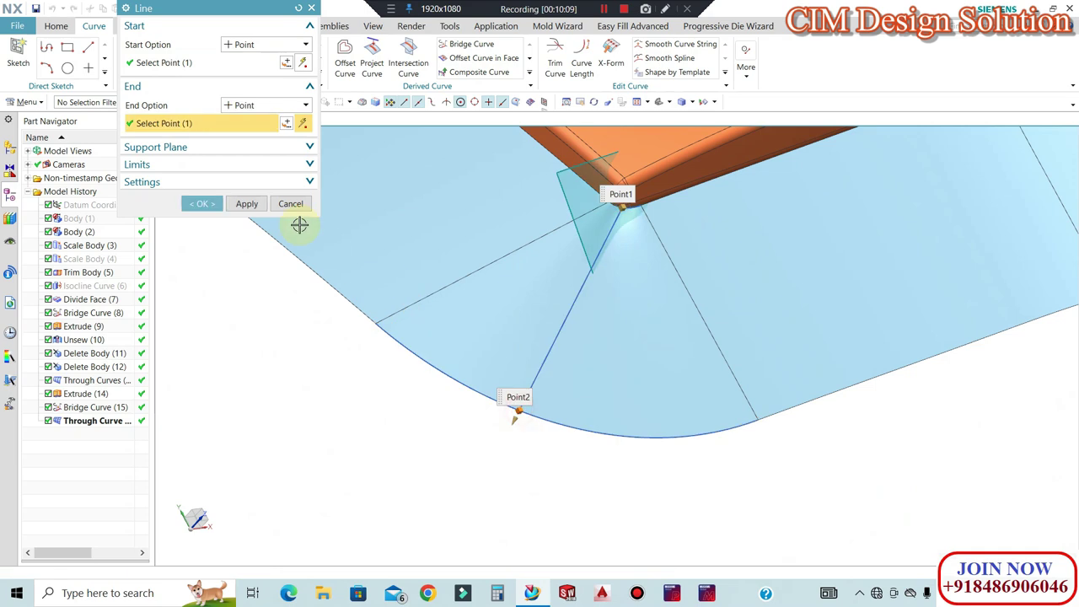
click(203, 203)
Move the line's outer endpoint further along the bridge curve toward the long-side sheet
scroll(600, 226, up, 3)
scroll(633, 198, down, 1)
click(495, 436)
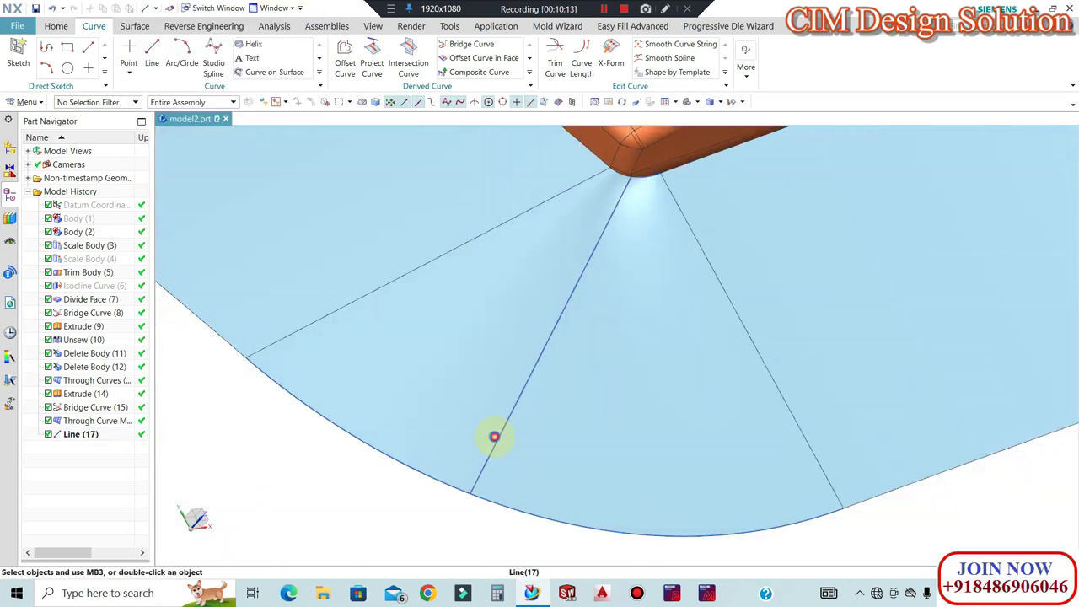
double_click(476, 489)
click(548, 520)
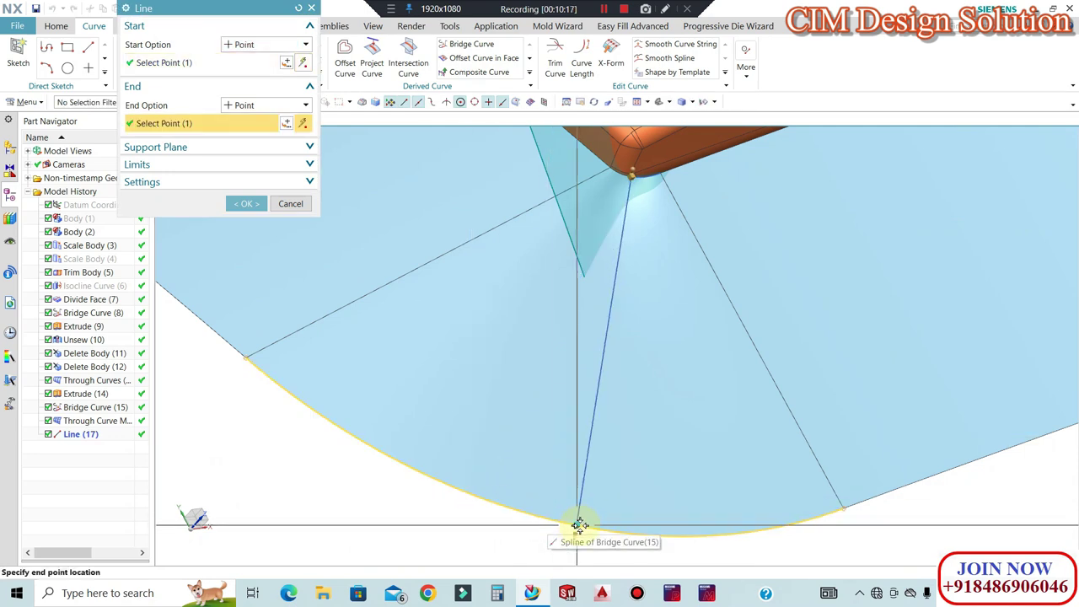
click(570, 514)
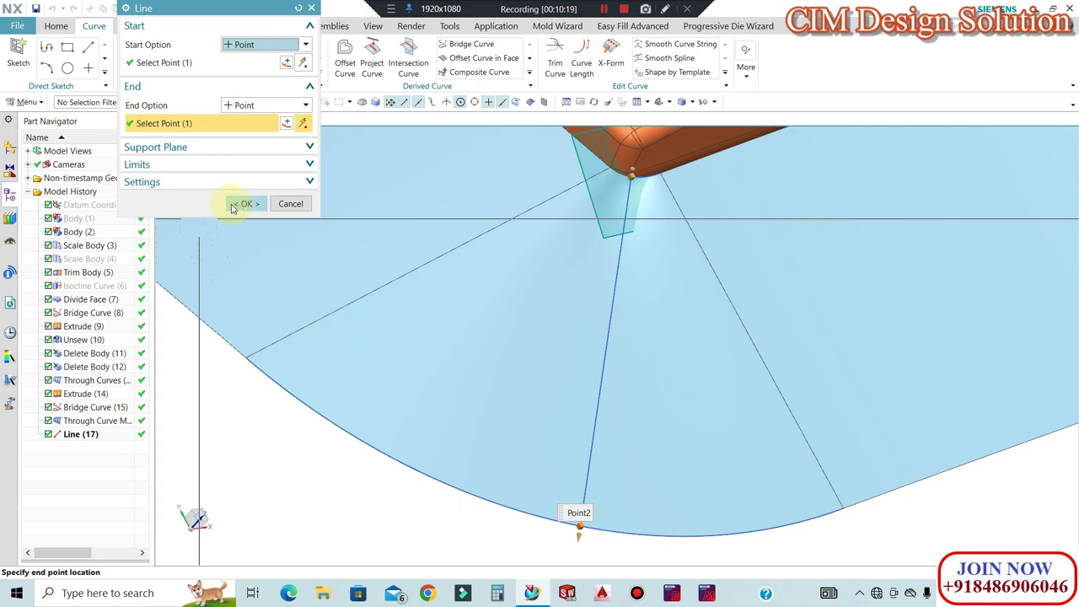
click(241, 203)
Trim the corner mesh sheet along the line, normal to the face, removing the portion next to the wide-end sheet
click(132, 25)
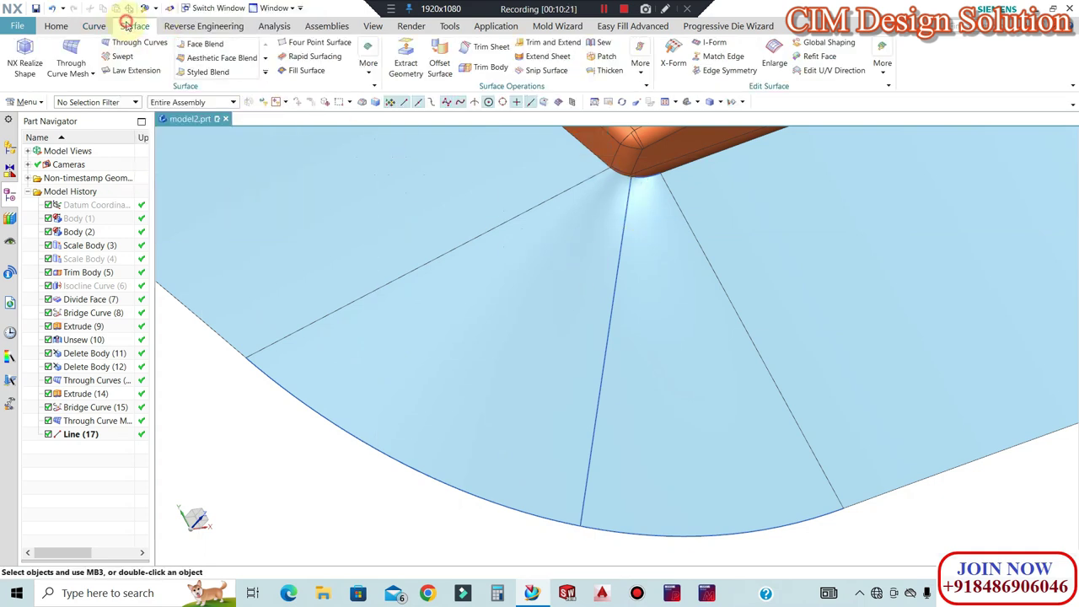
click(468, 48)
click(508, 277)
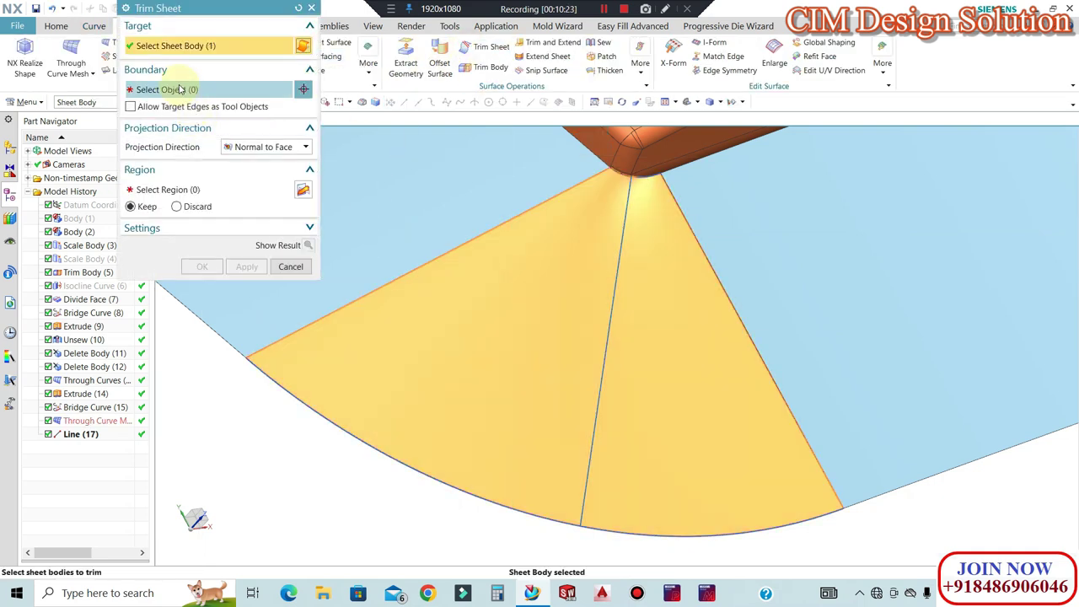
click(604, 347)
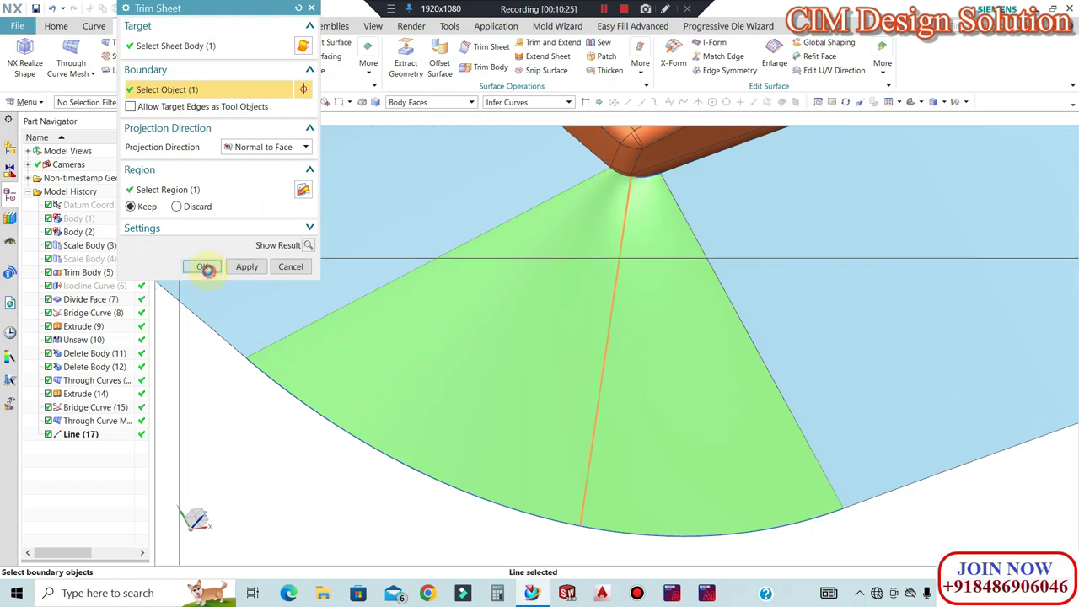
click(204, 267)
double_click(97, 447)
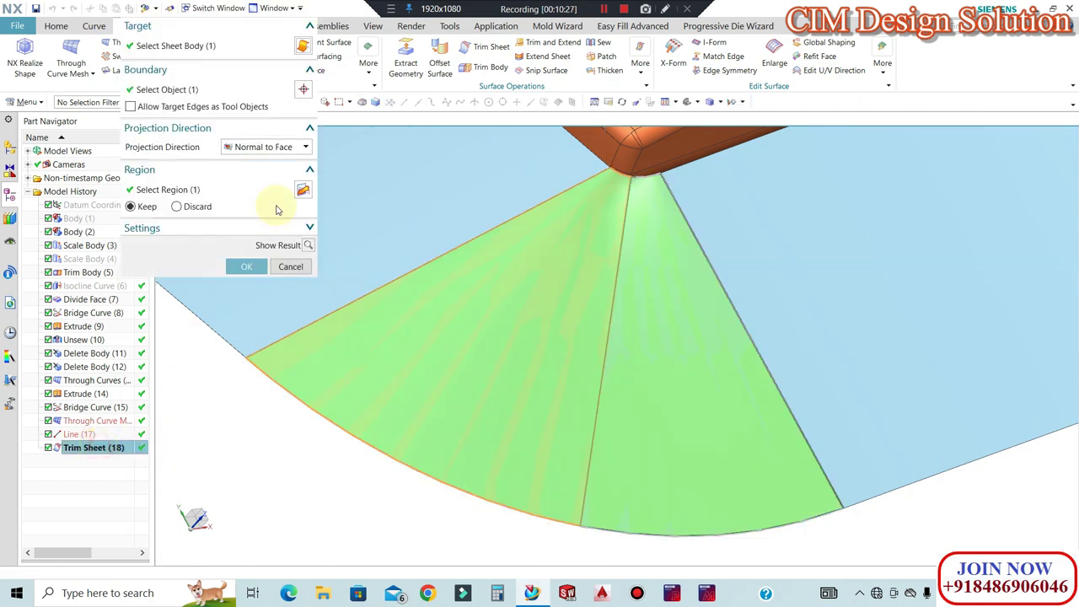
click(243, 268)
Examine the trimmed corner sheet's edge against the line and the open gap below the part's rounded corner
scroll(561, 222, down, 5)
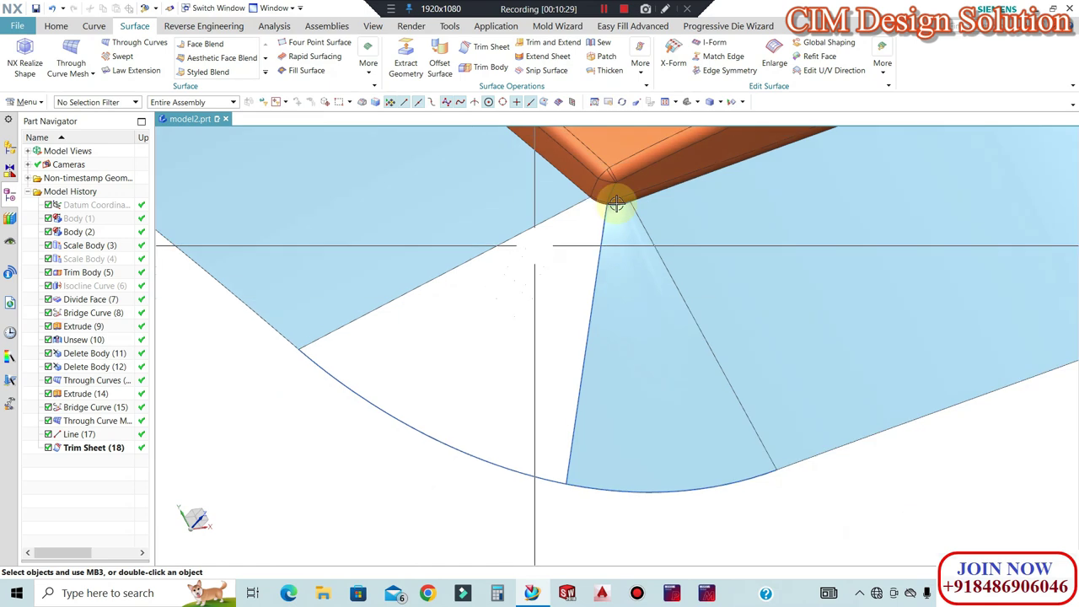
right_click(719, 212)
click(761, 286)
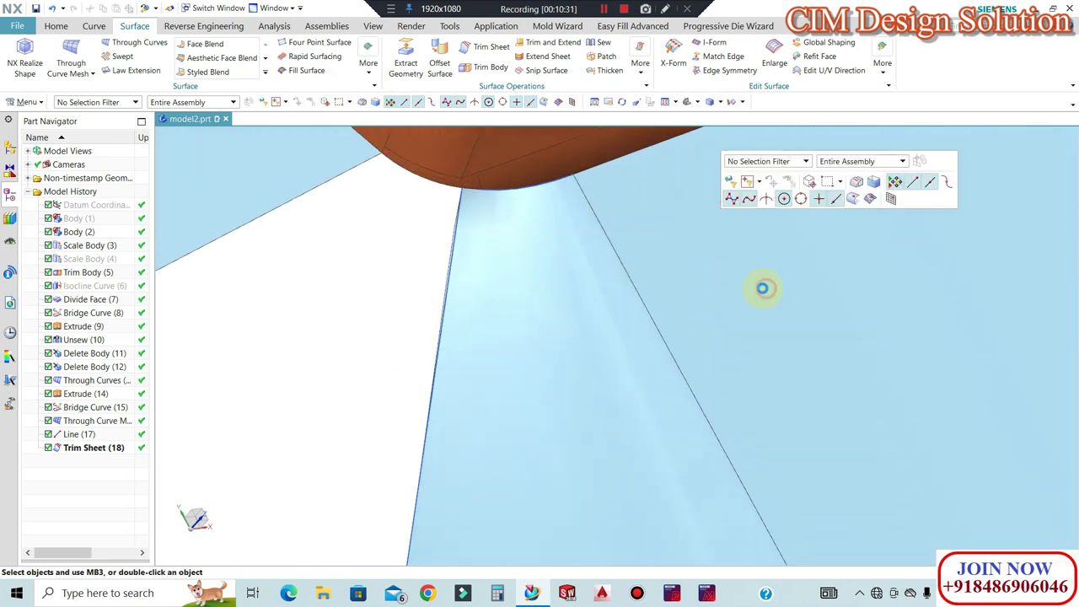
middle_drag(713, 246, 578, 249)
key(ctrl+j)
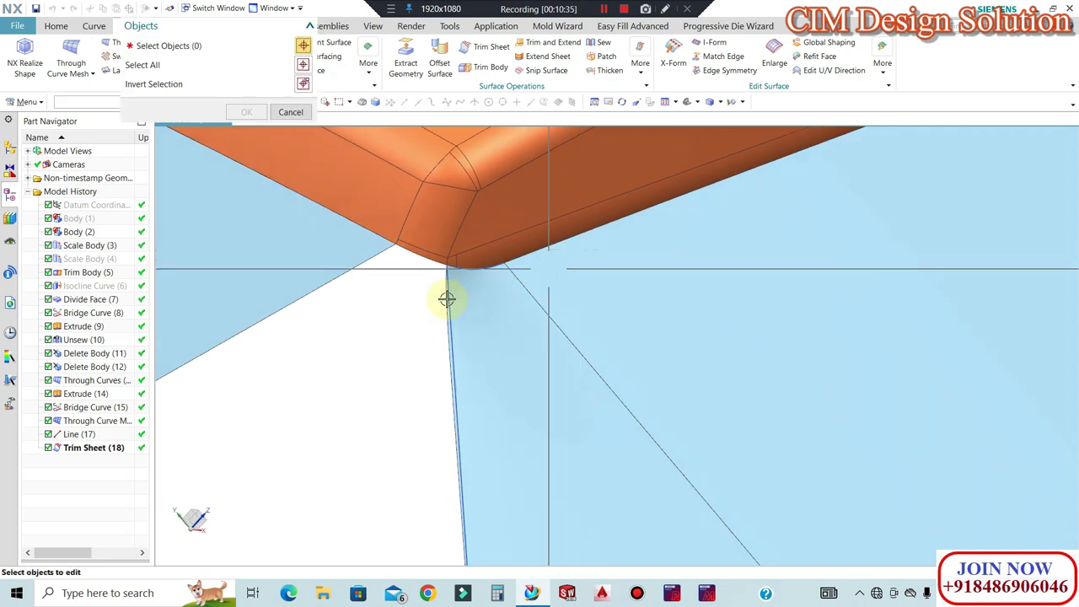
middle_drag(450, 290, 460, 212)
scroll(376, 206, up, 6)
scroll(460, 212, down, 4)
scroll(475, 245, down, 2)
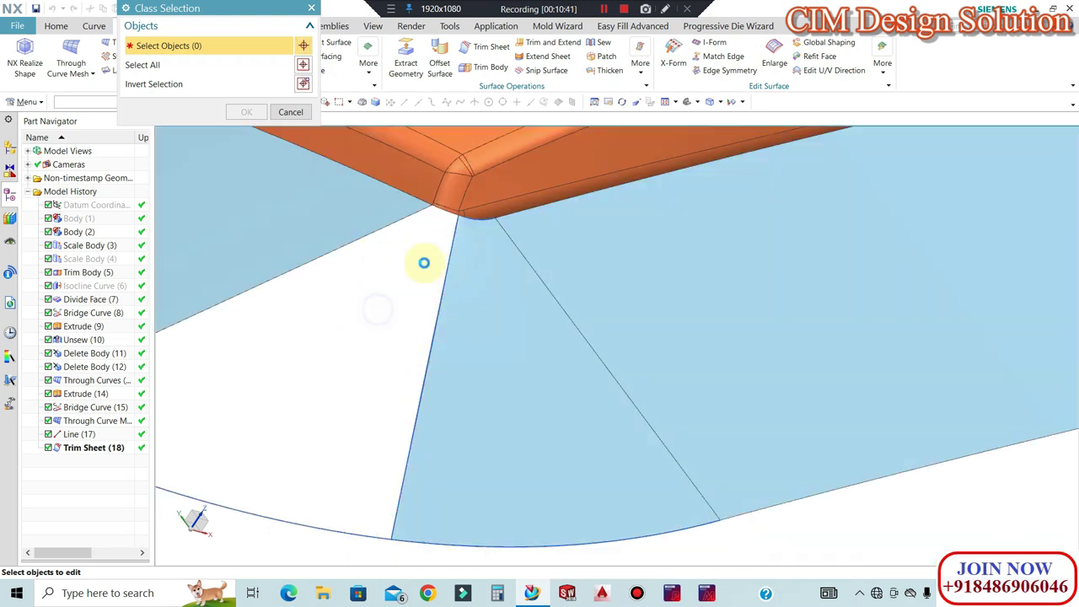
scroll(526, 241, down, 3)
middle_drag(571, 231, 585, 239)
scroll(621, 251, up, 4)
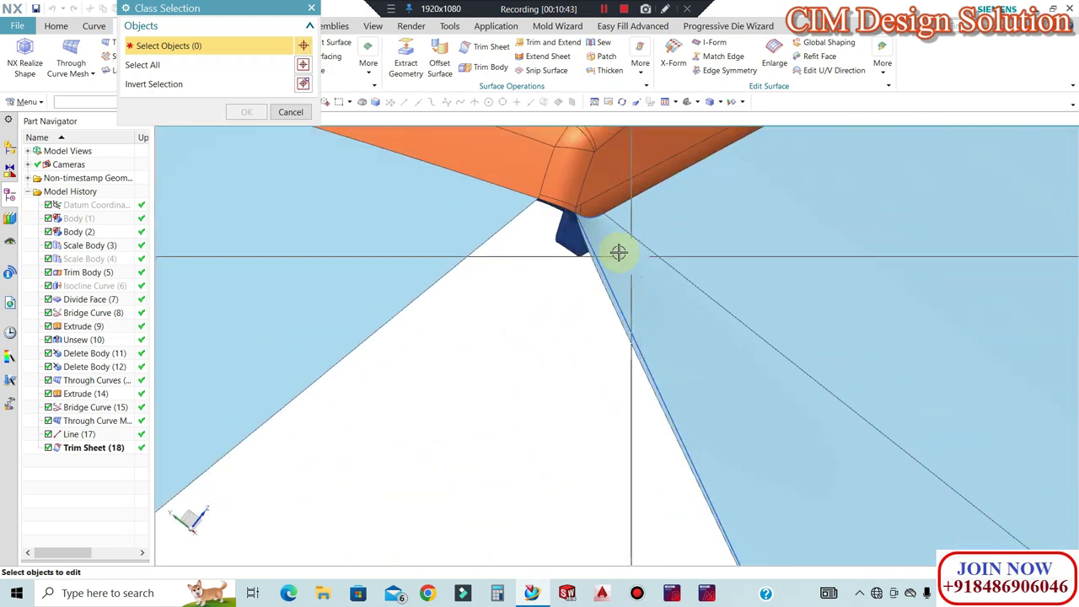
scroll(556, 176, up, 2)
scroll(531, 160, up, 3)
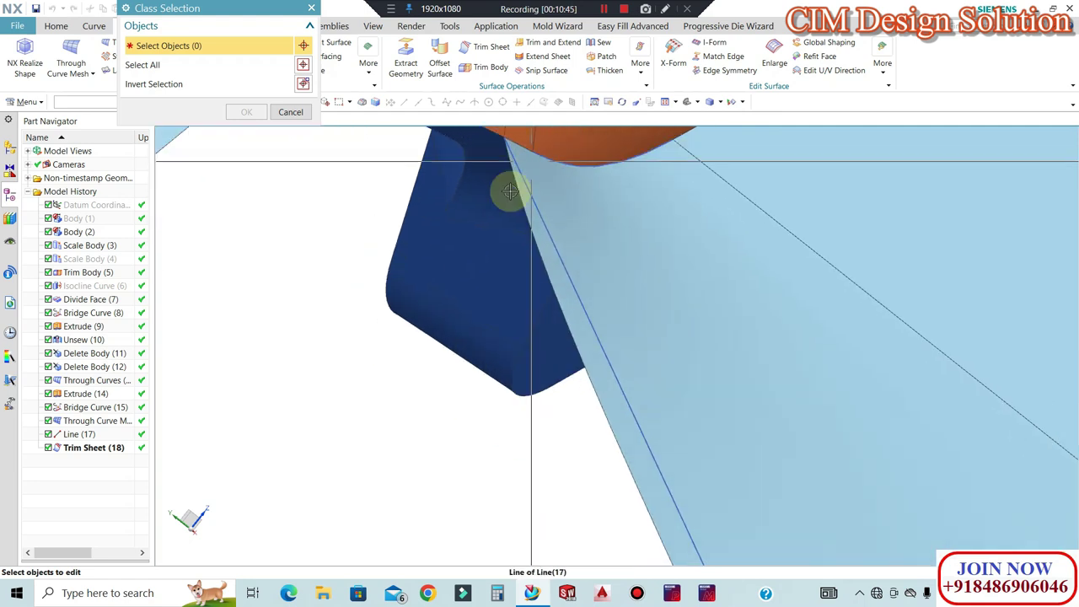
scroll(510, 191, down, 12)
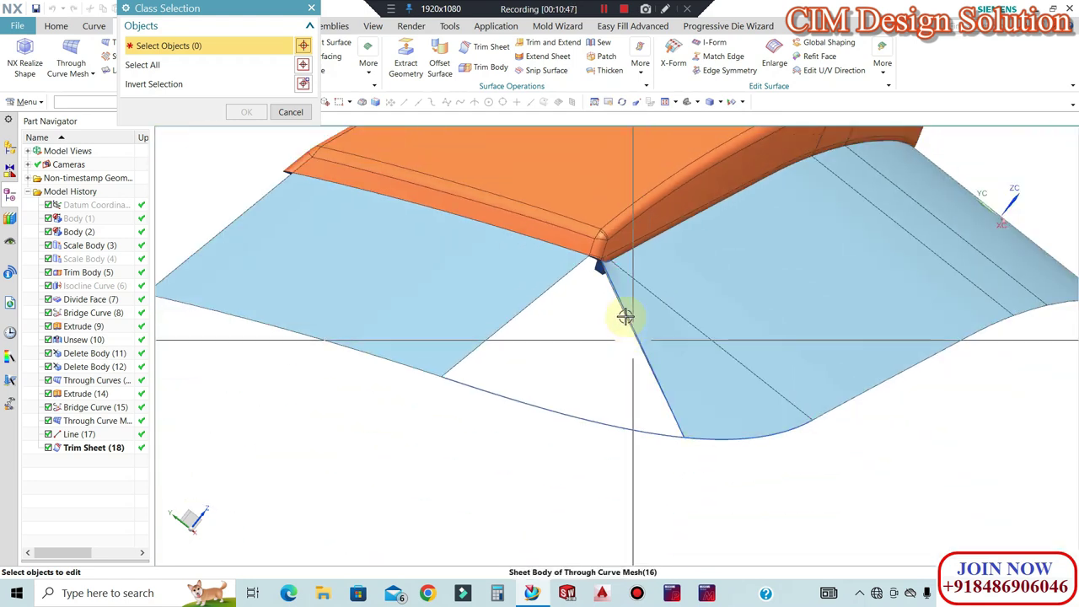
scroll(625, 316, up, 3)
click(290, 112)
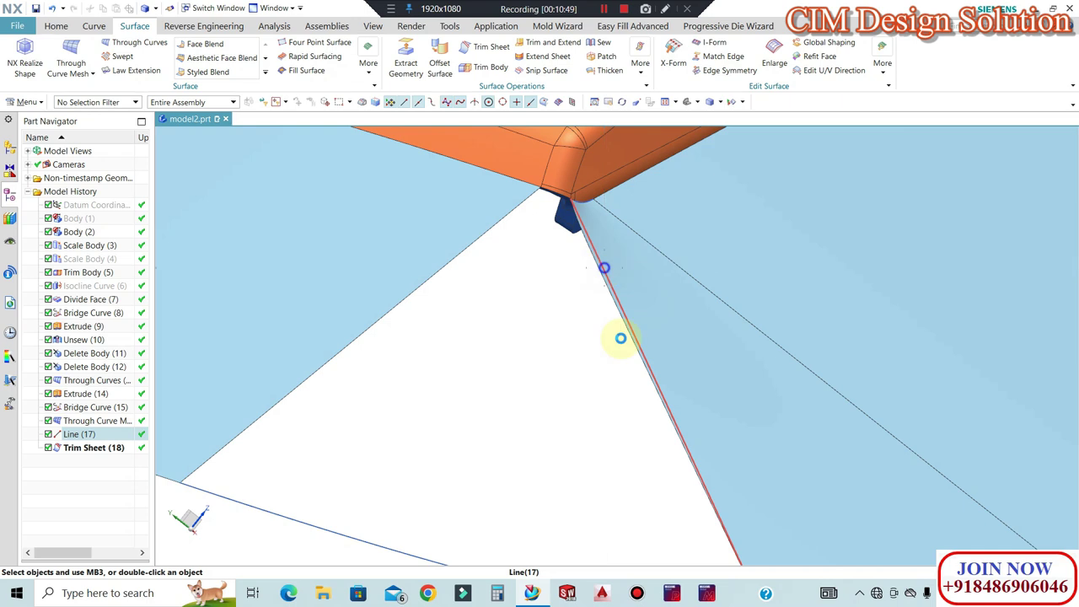
Hide the trimming line and the outer bridge curve across the corner
key(ctrl+b)
scroll(621, 338, down, 3)
middle_drag(655, 279, 522, 253)
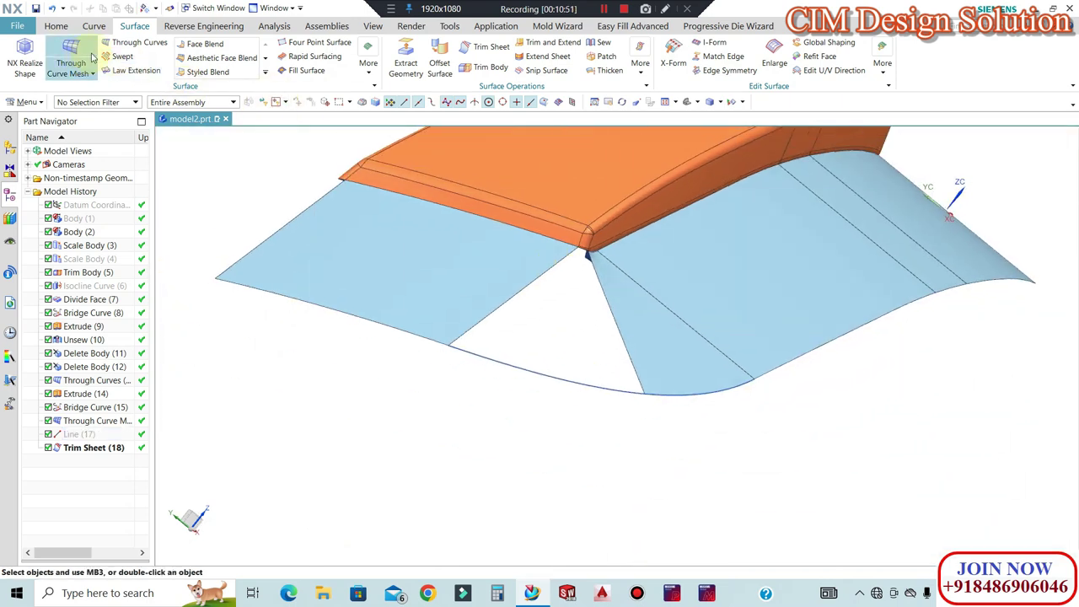
scroll(607, 384, up, 3)
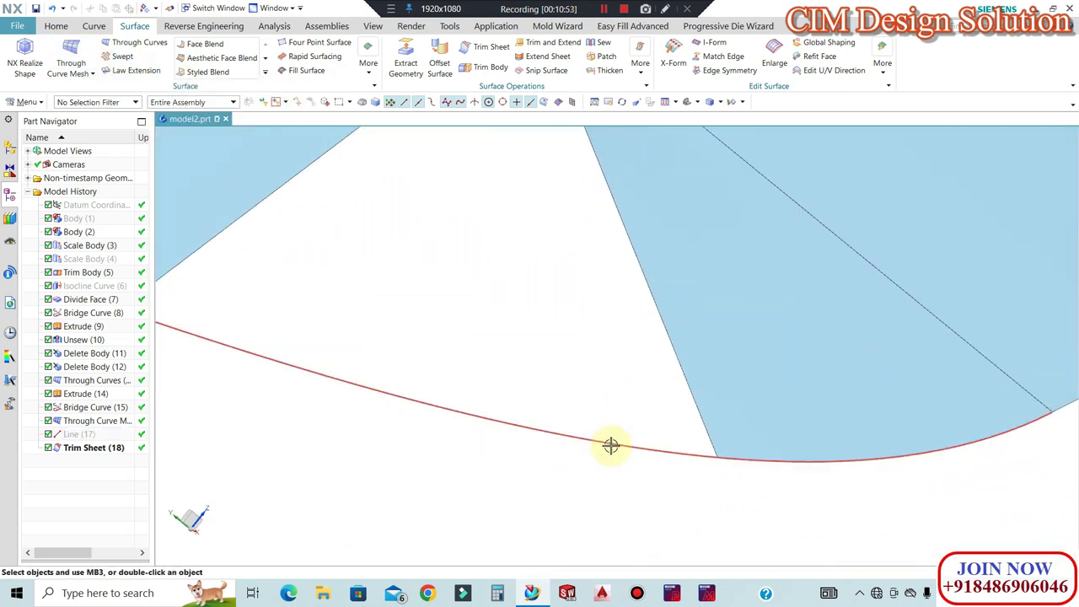
key(ctrl+b)
scroll(566, 316, down, 3)
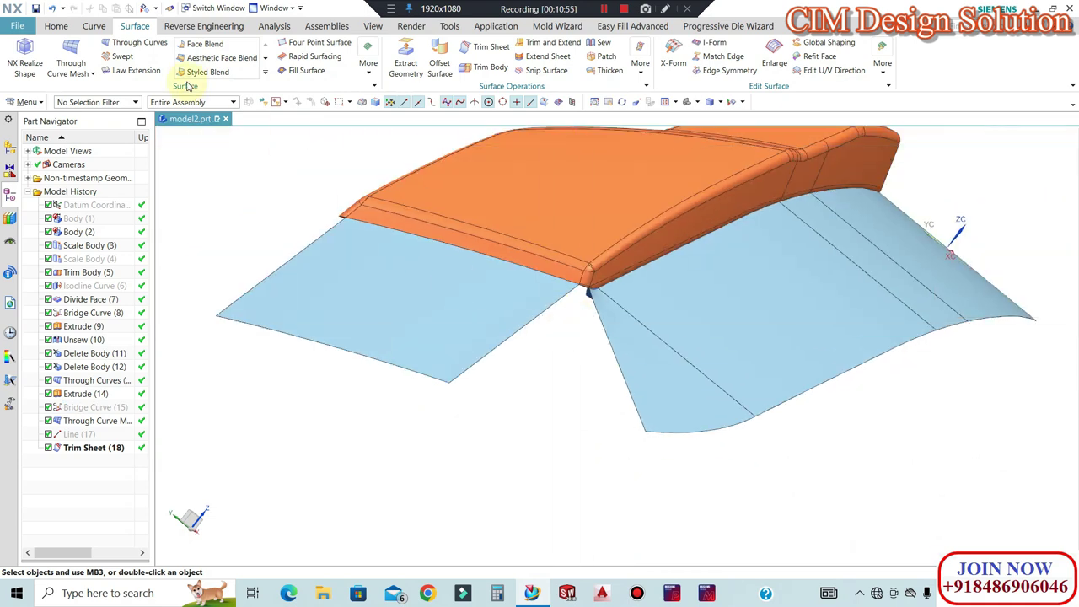
Create a G1 tangent bridge curve joining the outer edges of the wide-end sheet and the trimmed corner sheet
click(93, 26)
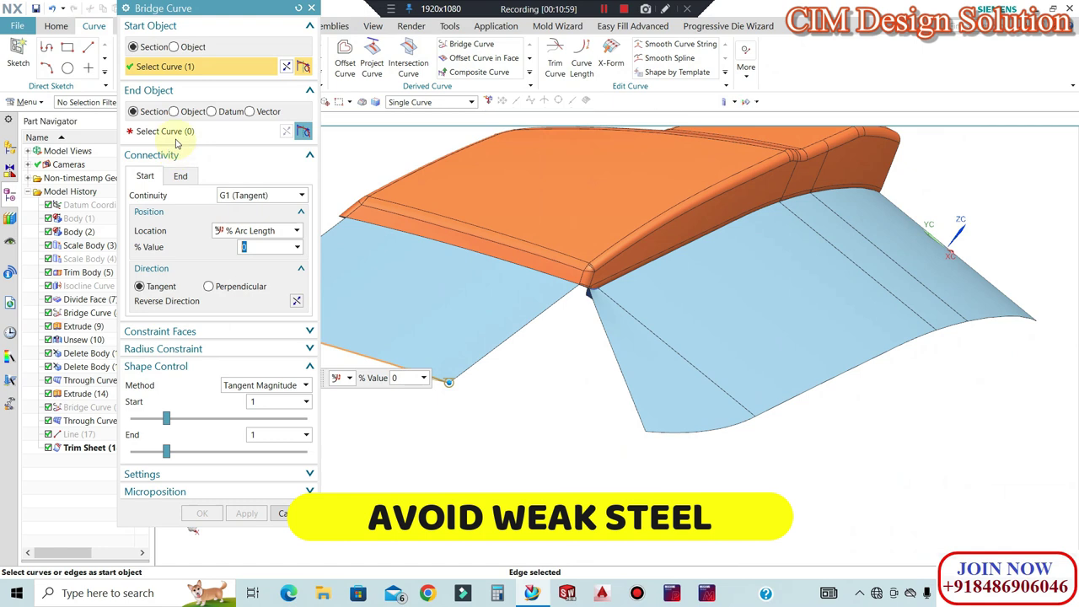
click(175, 135)
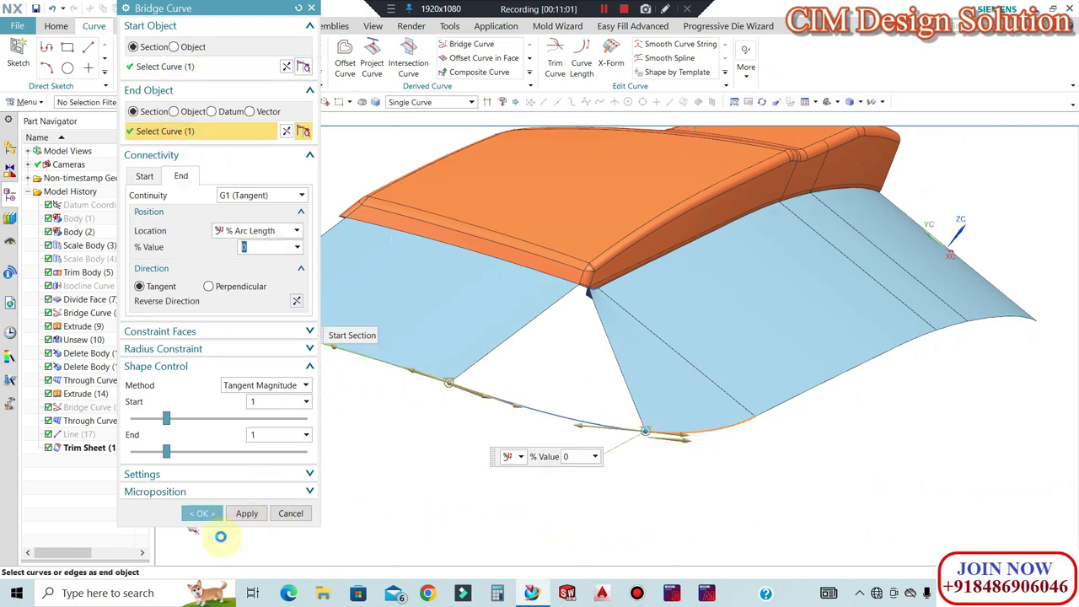
click(204, 514)
middle_drag(511, 340, 383, 218)
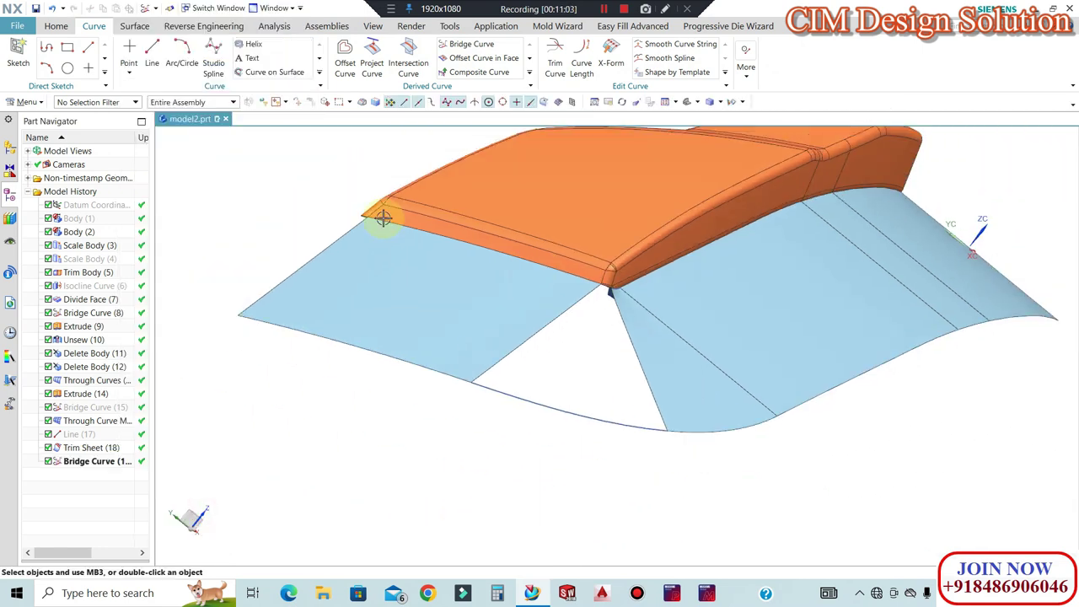
Start a Through Curve Mesh with the part's short corner edge and the new bridge curve as primary curves
click(132, 26)
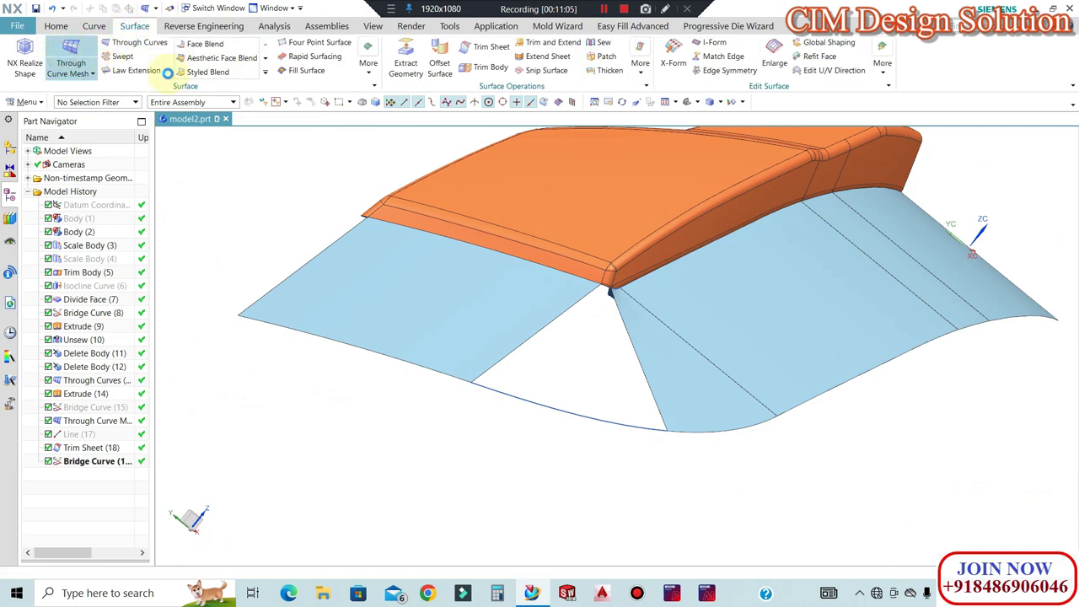
scroll(607, 292, up, 9)
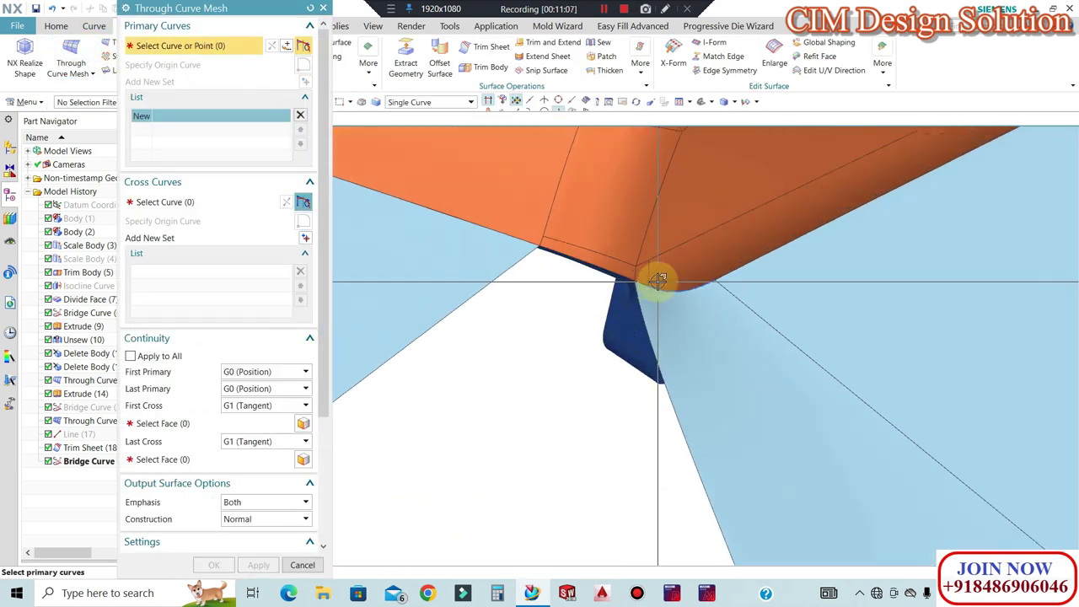
scroll(658, 280, down, 4)
scroll(650, 234, up, 4)
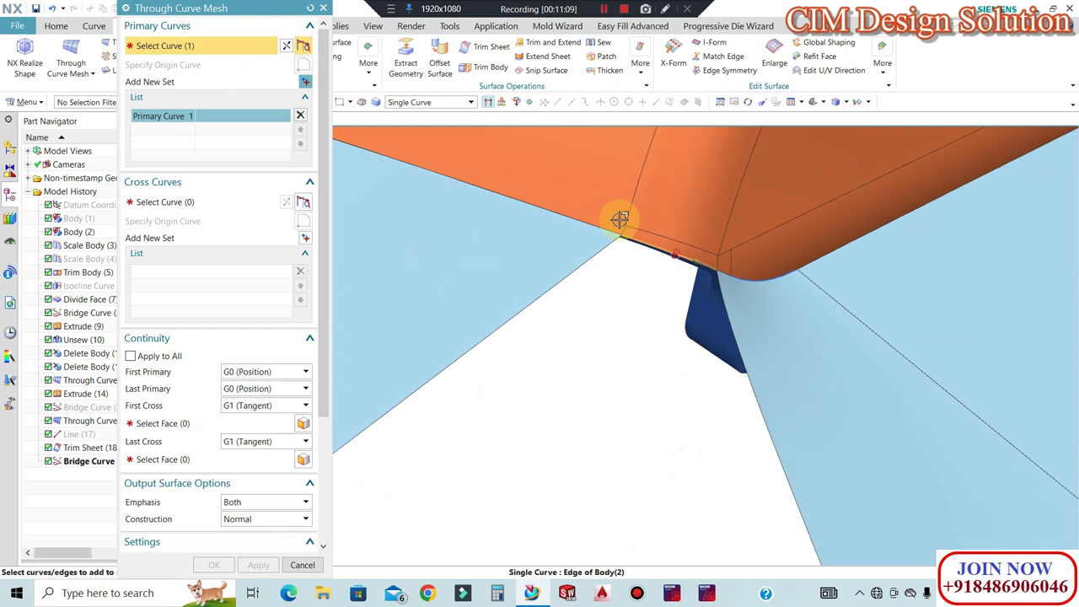
scroll(614, 225, down, 8)
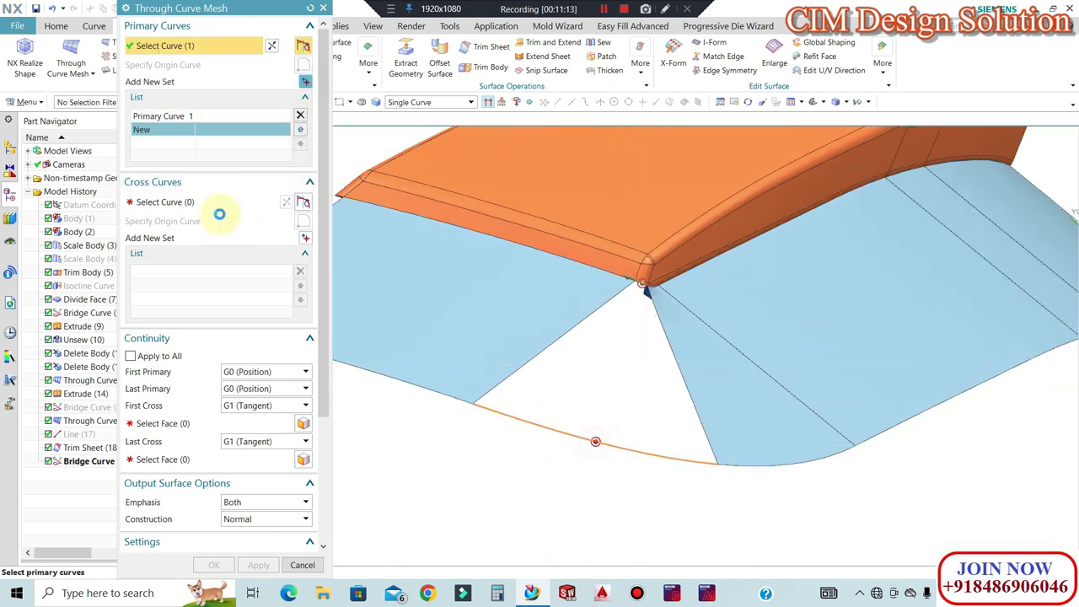
Complete the mesh with the gap's two side edges as cross curves, G1 tangent to the wide-end and trimmed corner sheets
click(180, 202)
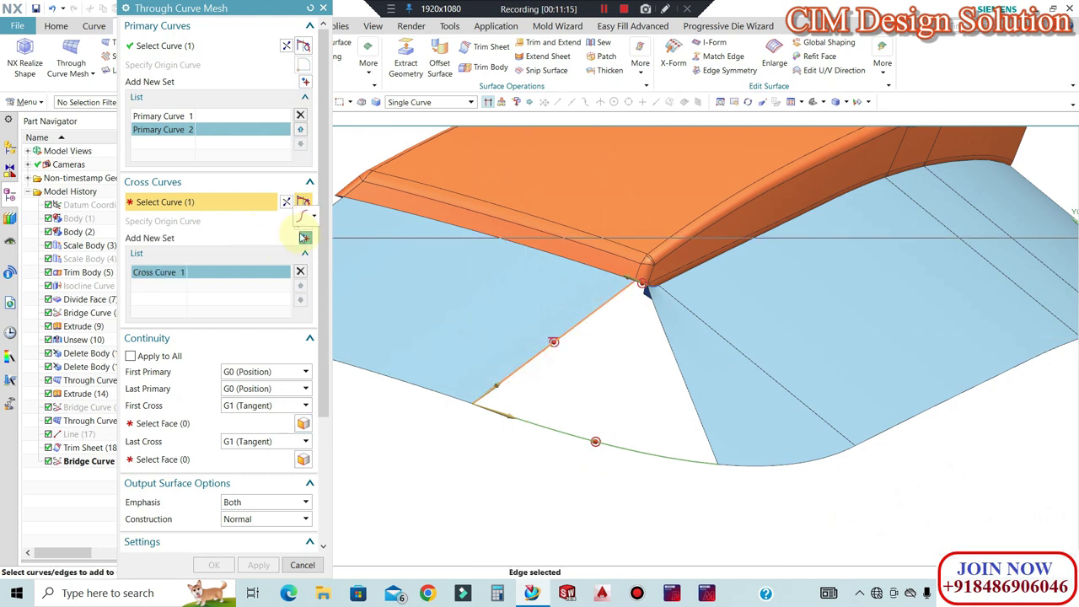
click(183, 425)
click(447, 328)
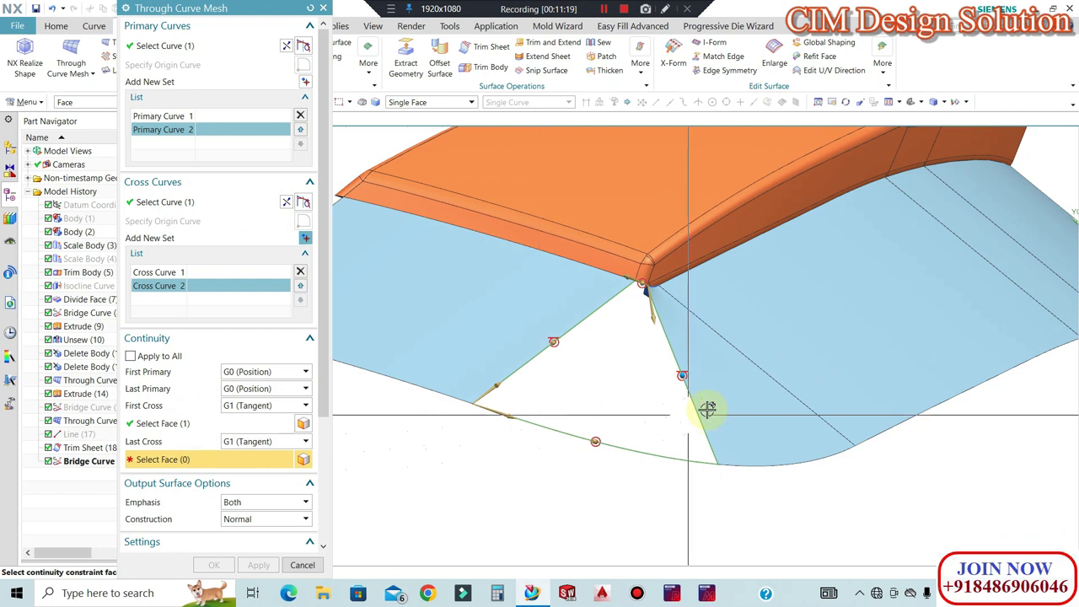
click(711, 388)
click(211, 566)
middle_drag(614, 337, 591, 367)
scroll(628, 354, down, 1)
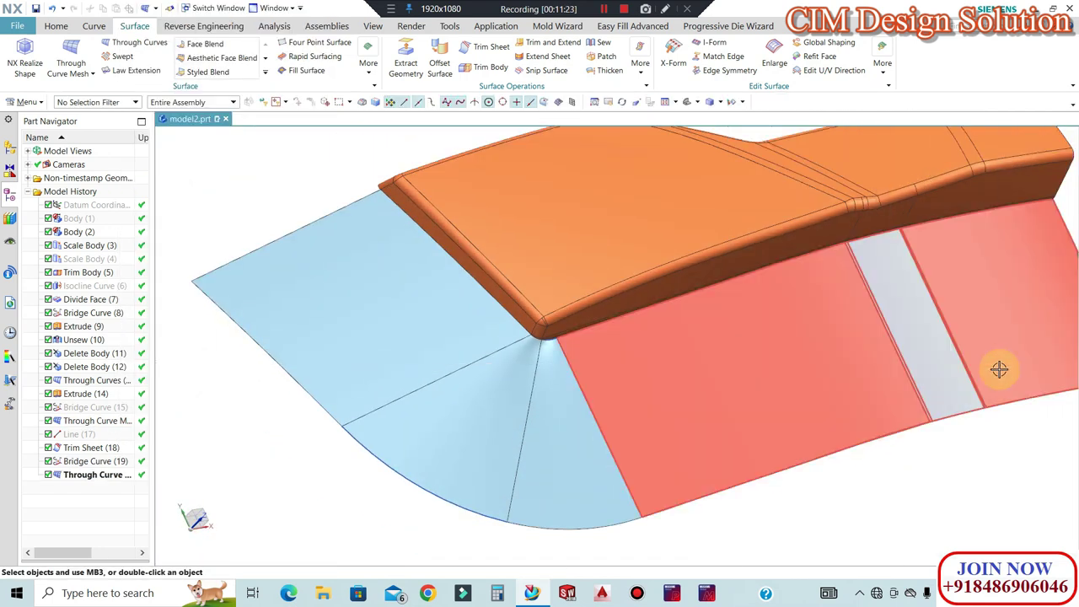
Edit the bridge curve at the part's corner, setting the end location to 3.1% arc length and the start tangent magnitude to 0.5
scroll(496, 335, down, 2)
mouse_move(597, 327)
middle_down()
mouse_move(590, 354)
mouse_move(613, 324)
middle_up()
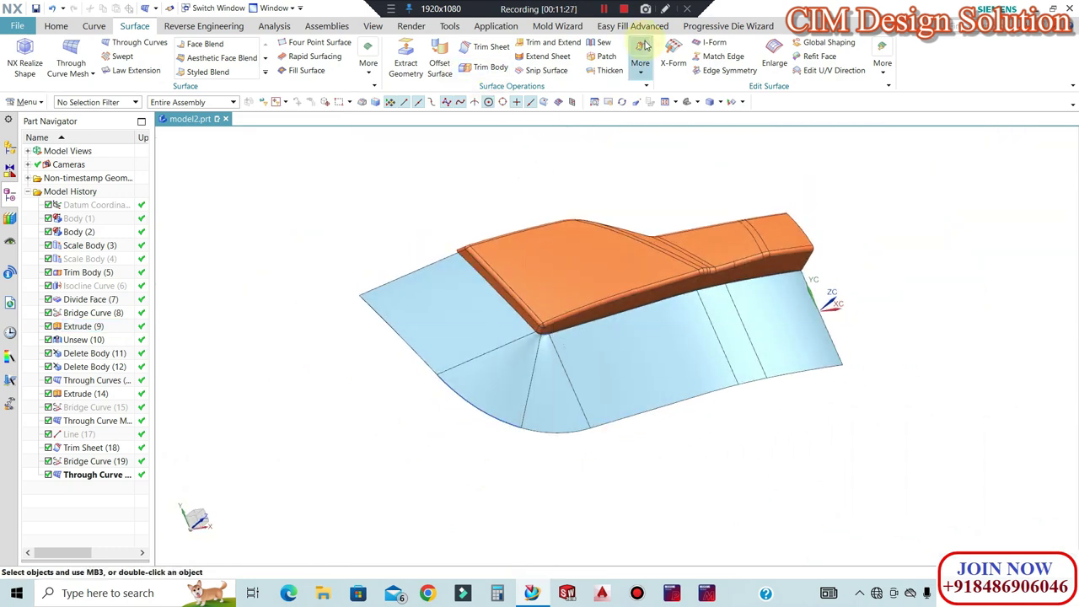
right_click(322, 192)
click(368, 271)
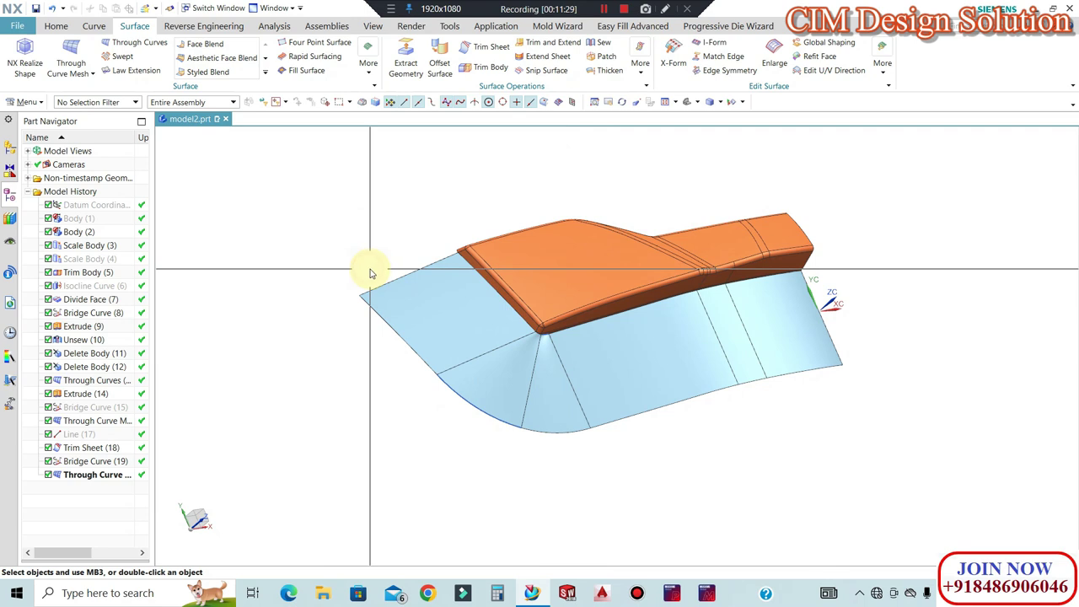
middle_drag(655, 315, 461, 302)
scroll(571, 354, up, 6)
scroll(528, 191, up, 4)
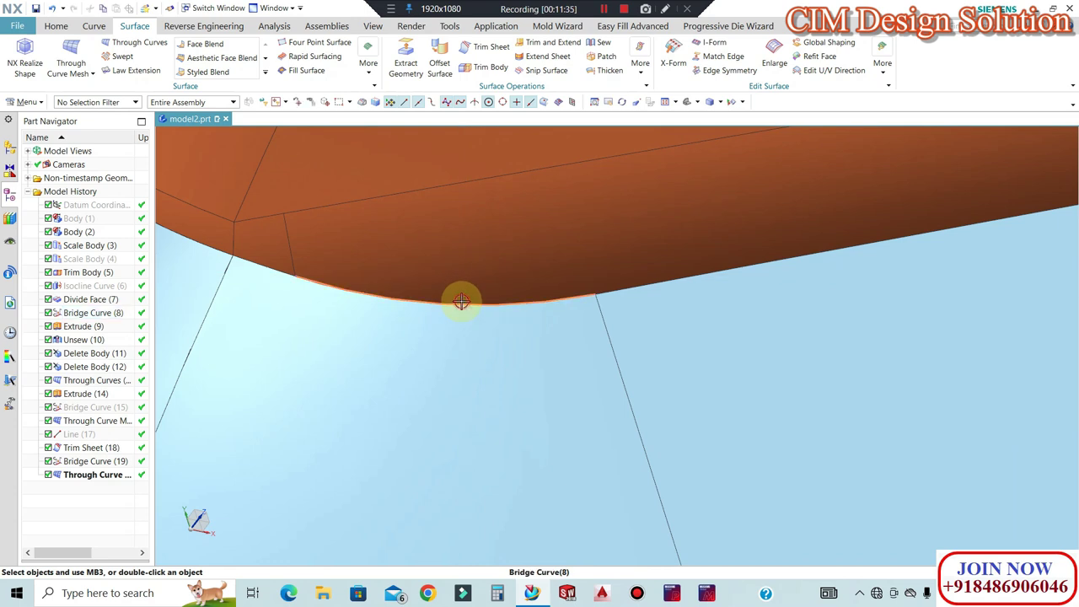
double_click(462, 302)
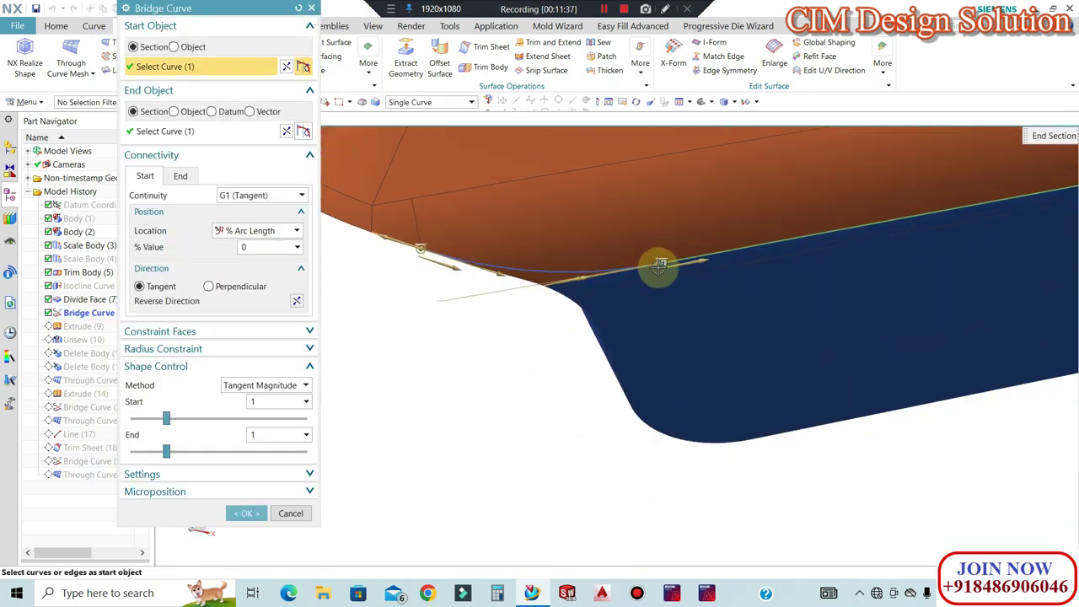
middle_drag(660, 266, 667, 266)
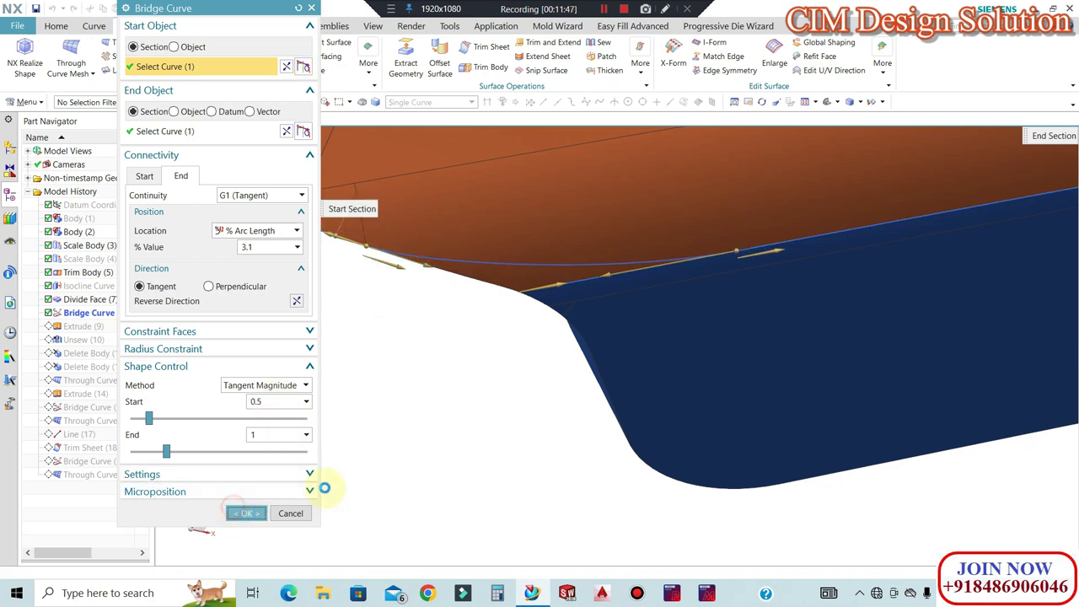
scroll(499, 272, down, 6)
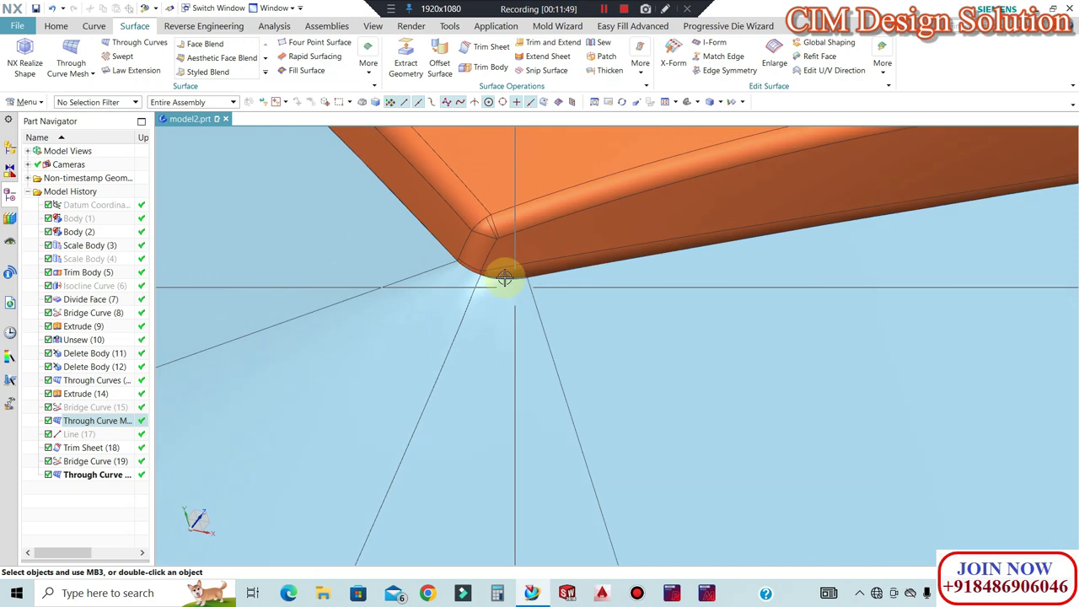
Examine the corner patches along the edited bridge curve and the parting sheets around the part
scroll(518, 282, up, 5)
middle_drag(525, 309, 501, 296)
scroll(521, 271, down, 4)
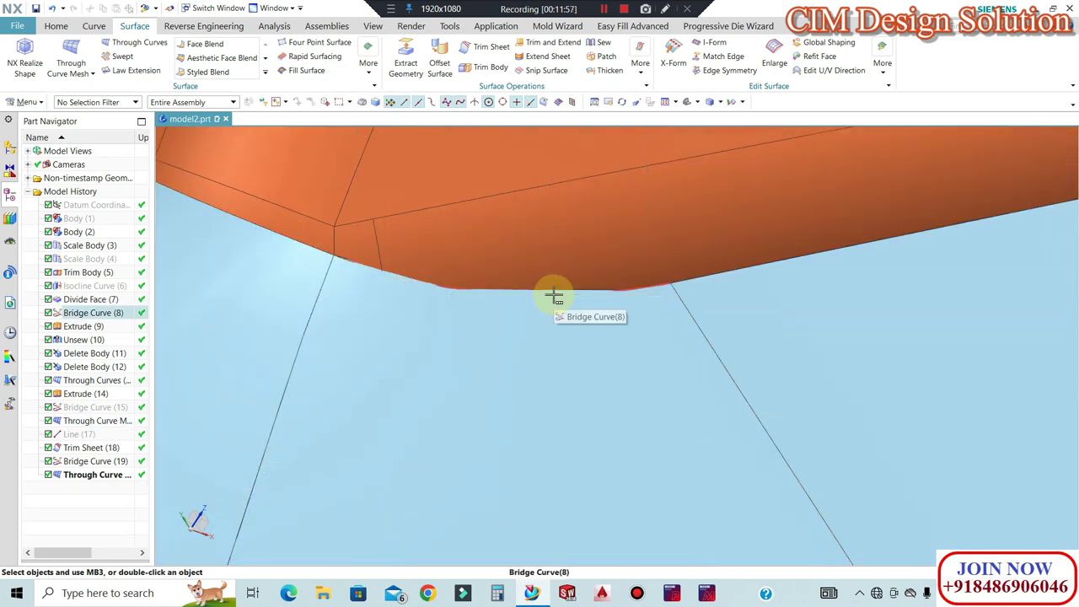
scroll(524, 327, up, 10)
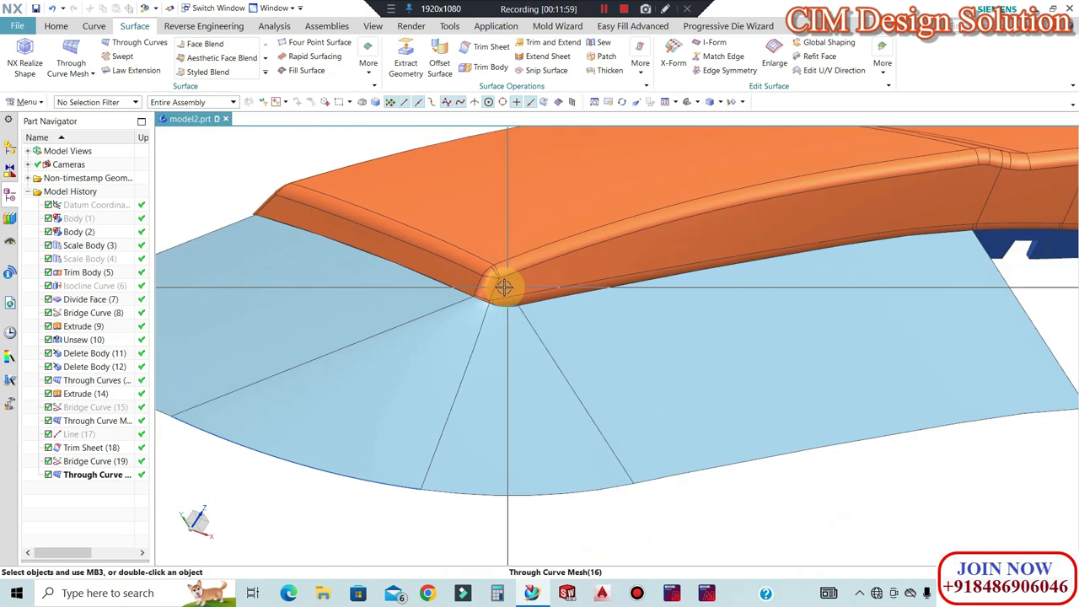
middle_drag(545, 299, 568, 365)
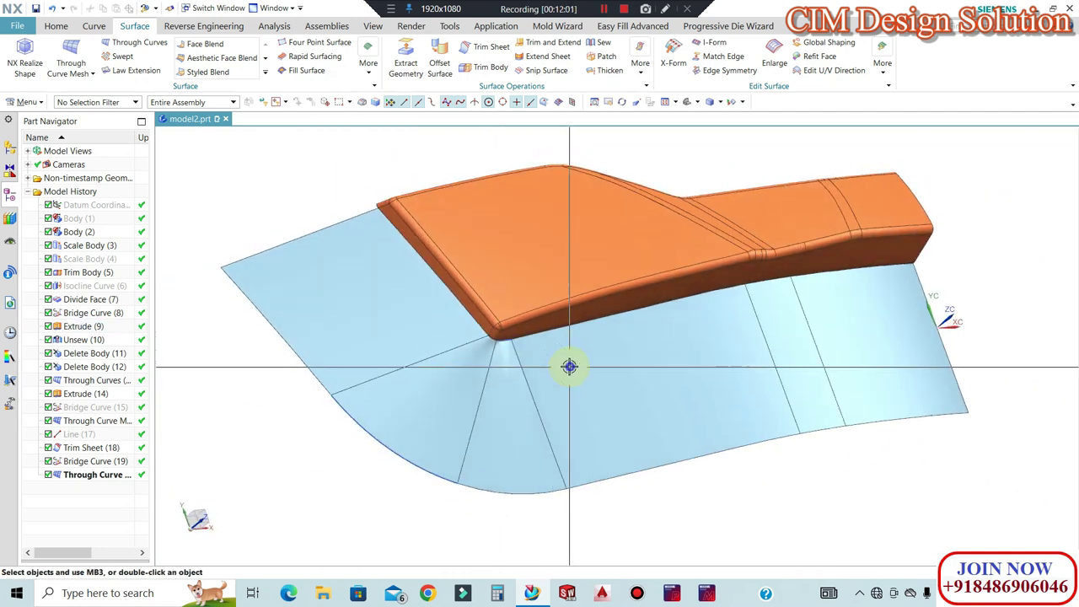
right_click(569, 368)
click(613, 200)
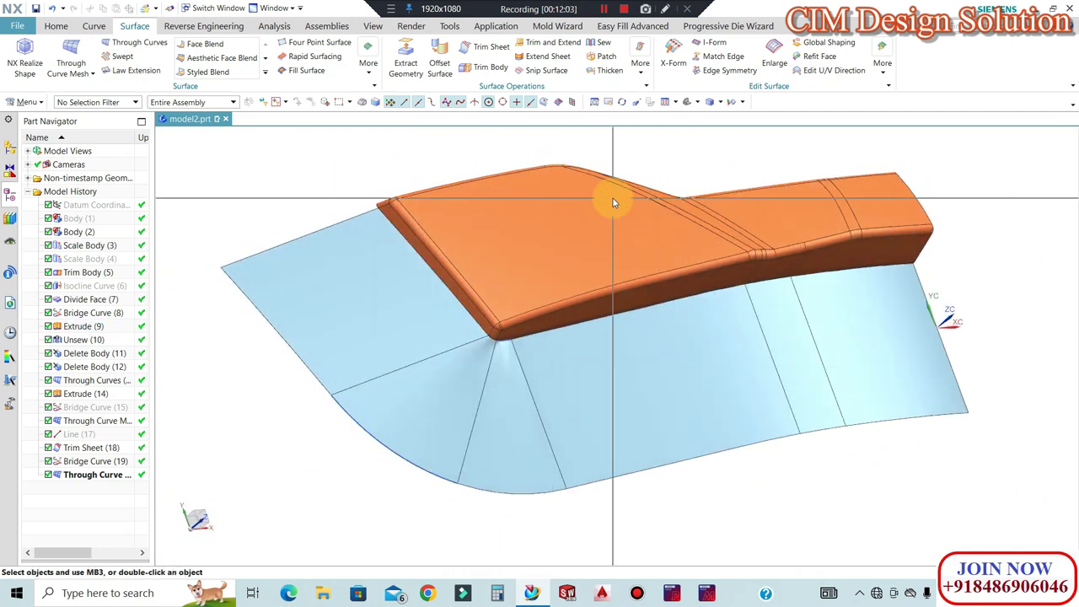
scroll(696, 280, down, 5)
middle_drag(696, 280, 563, 309)
scroll(584, 278, up, 5)
scroll(563, 308, up, 4)
middle_drag(481, 301, 633, 330)
middle_drag(775, 296, 604, 295)
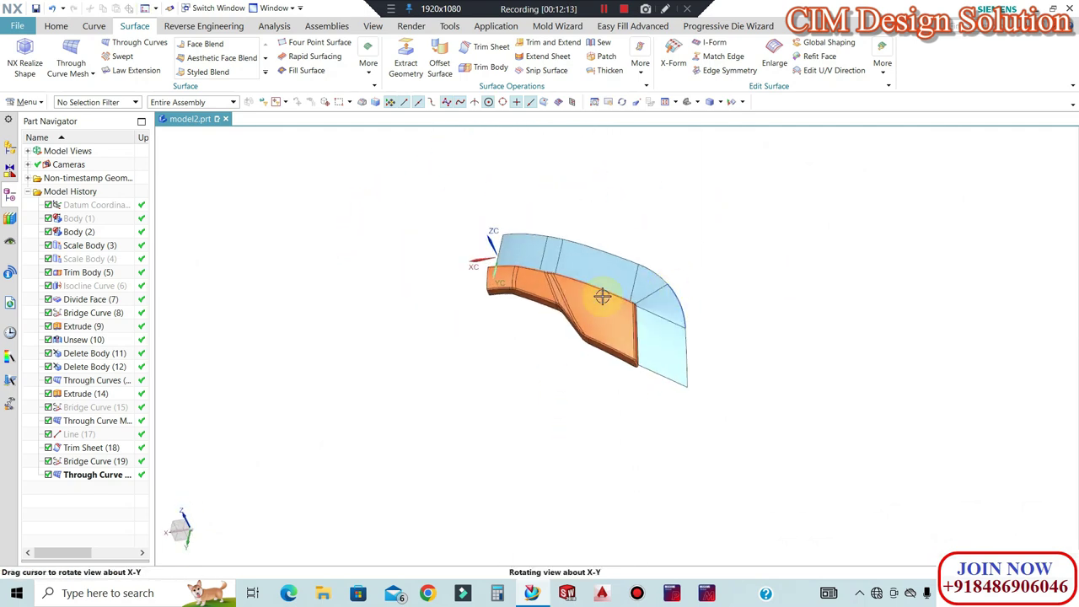
Start a 70 mm Extrude of the narrow end's lower edge on the side without sheets, directed outward from the part
scroll(581, 279, down, 5)
scroll(413, 254, down, 4)
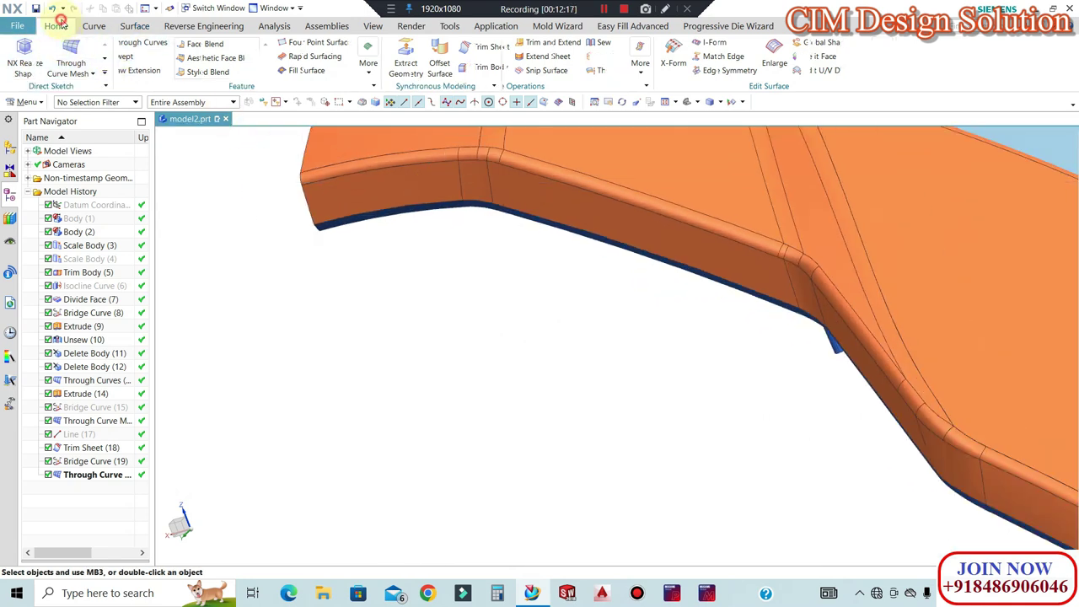
click(57, 23)
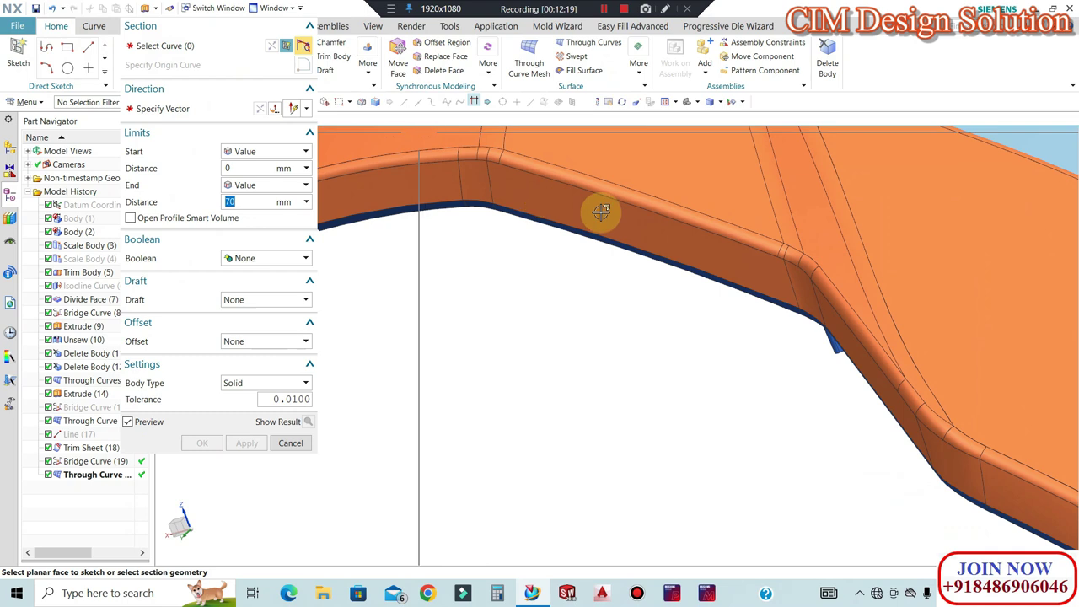
scroll(663, 202, up, 3)
scroll(506, 217, down, 6)
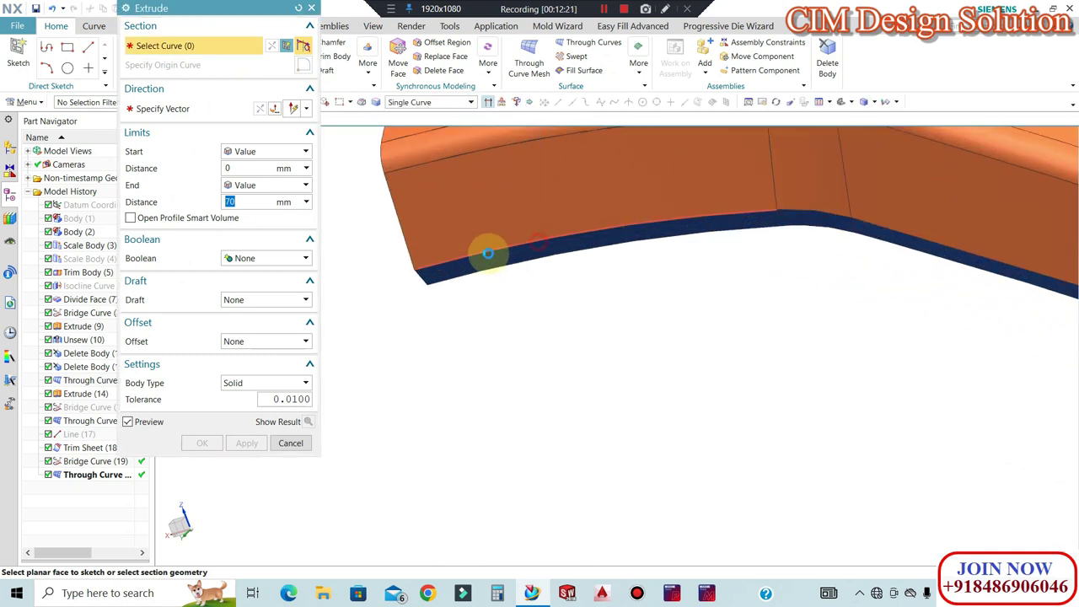
click(487, 253)
click(156, 112)
scroll(655, 335, up, 4)
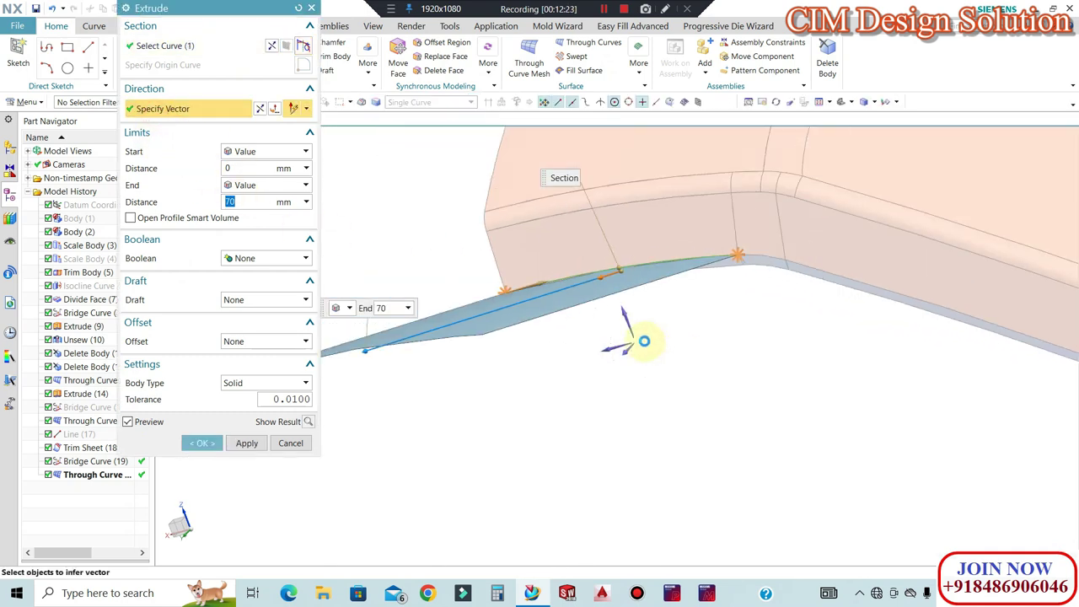
middle_drag(634, 352, 697, 349)
scroll(698, 349, up, 5)
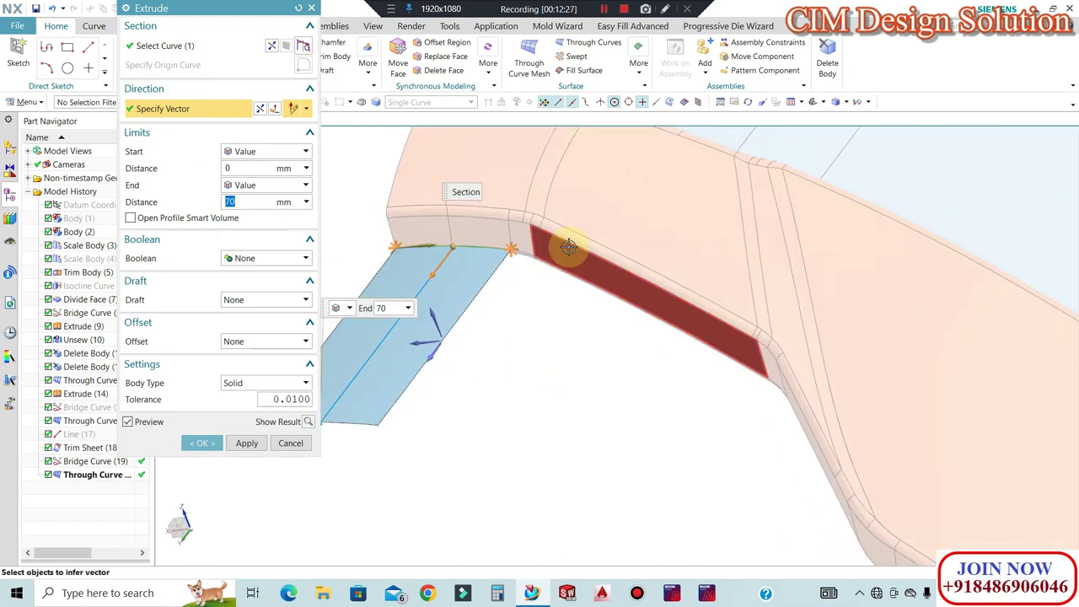
Add the three other long parting edges on this side to the section, skipping the rounded corners, and complete the 70 mm extrusion
click(157, 48)
scroll(599, 277, up, 3)
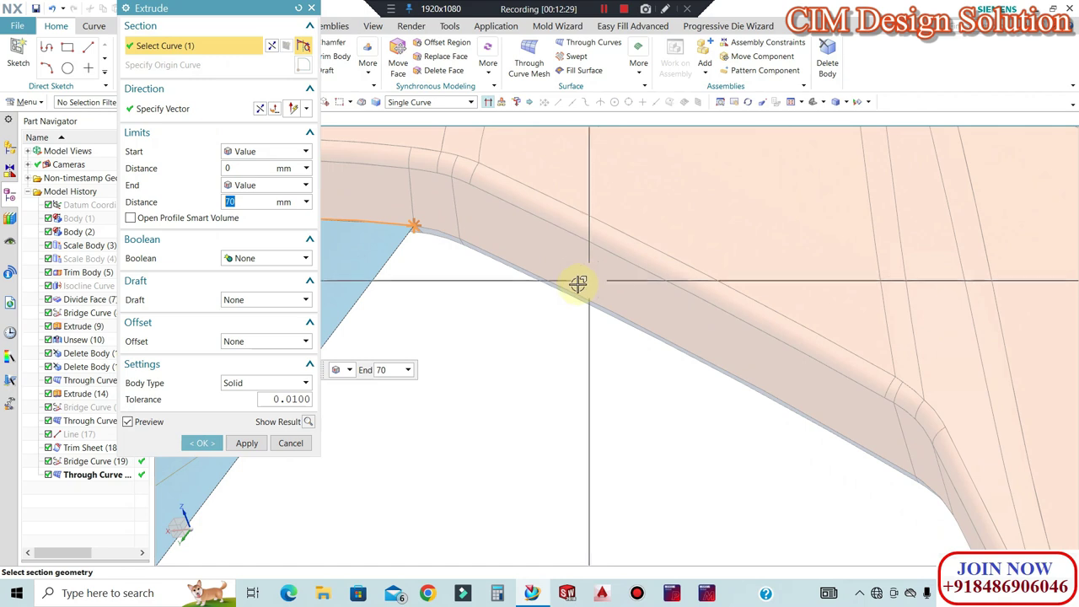
click(570, 287)
scroll(608, 160, down, 6)
scroll(706, 279, up, 3)
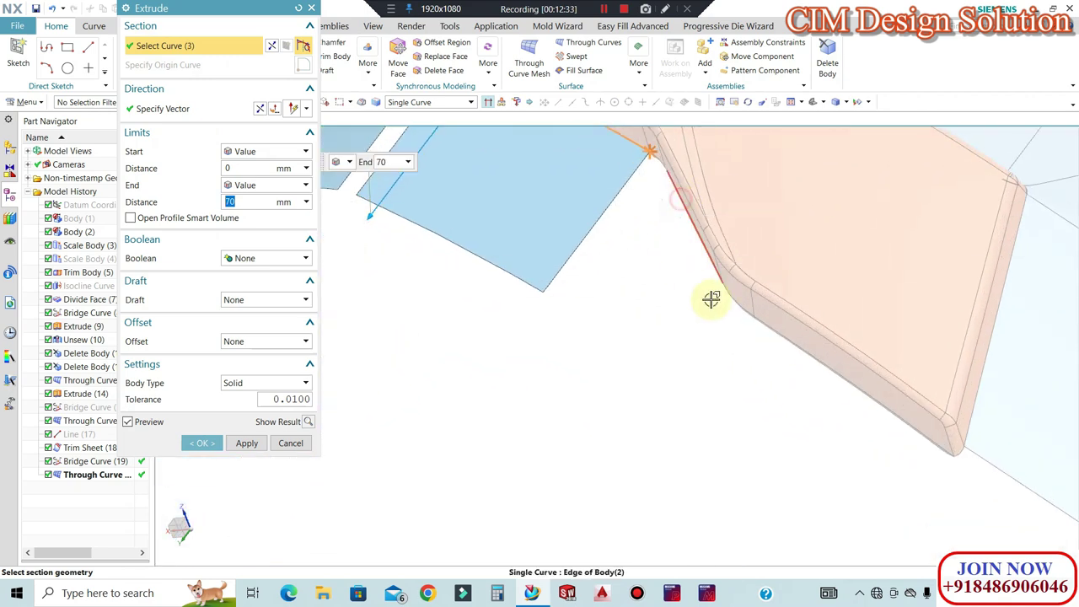
scroll(742, 303, up, 3)
click(765, 319)
scroll(766, 318, up, 2)
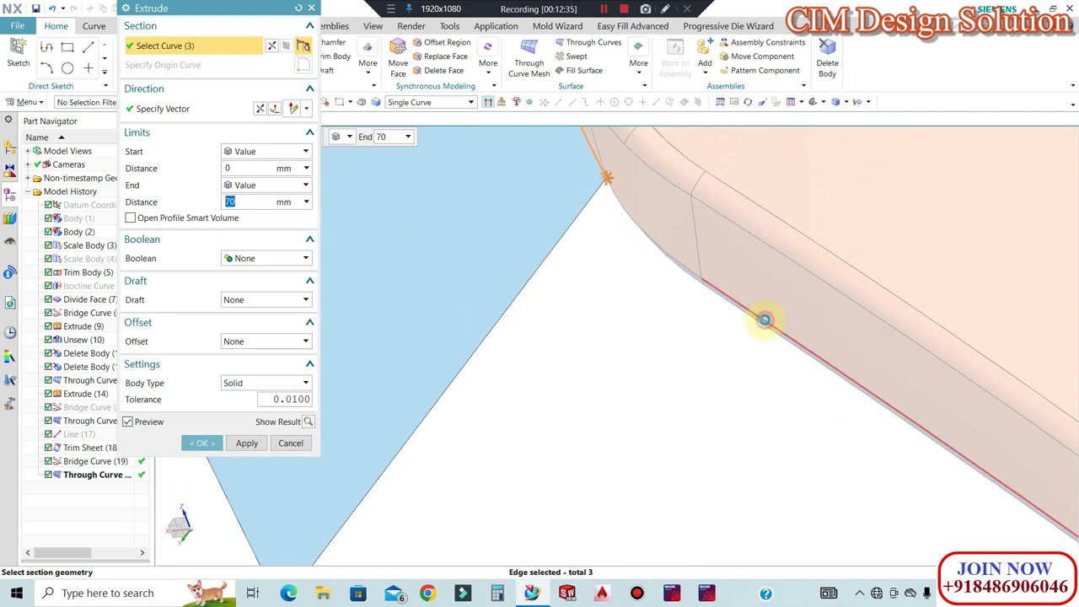
click(764, 320)
scroll(699, 313, down, 6)
middle_drag(697, 356, 477, 395)
click(203, 444)
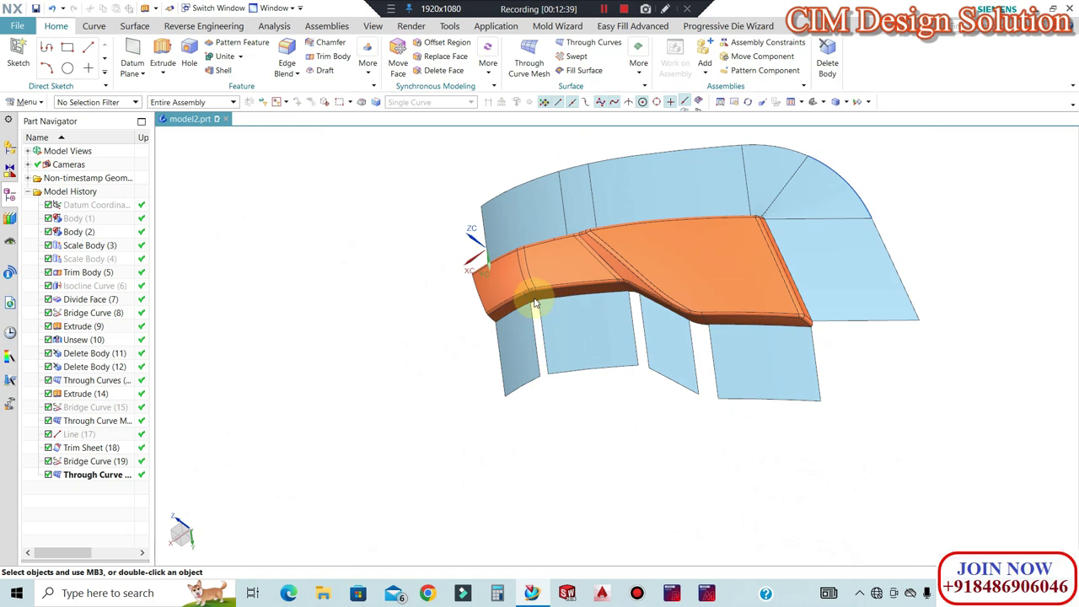
Fill the gap between the narrow-end sheet and its neighbour with a Through Curves surface, G1 tangent to both sheets
scroll(549, 304, up, 5)
middle_drag(549, 312, 540, 283)
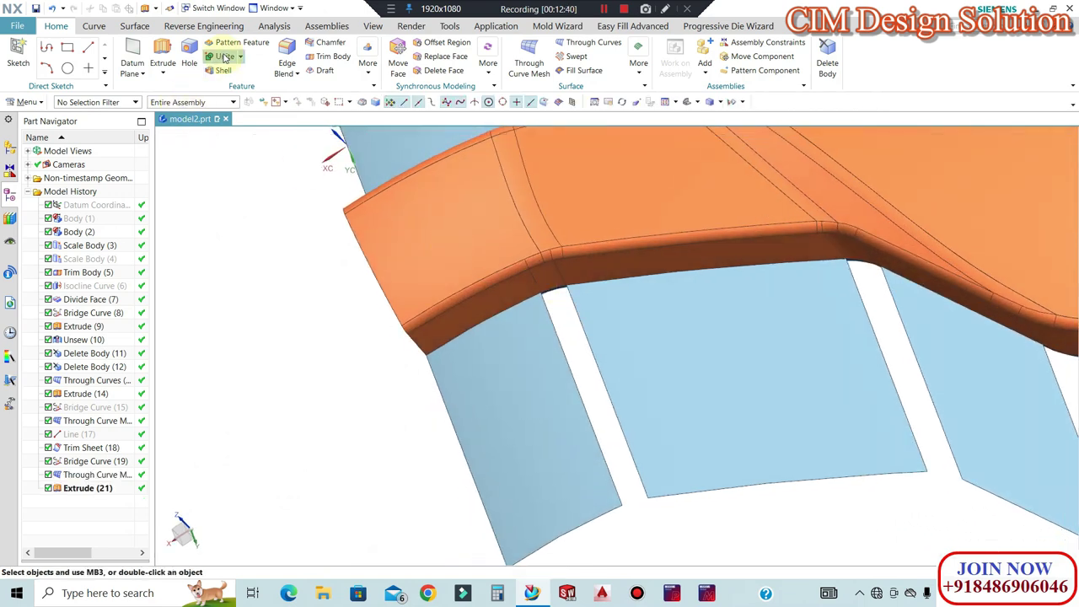
click(130, 26)
scroll(533, 308, up, 5)
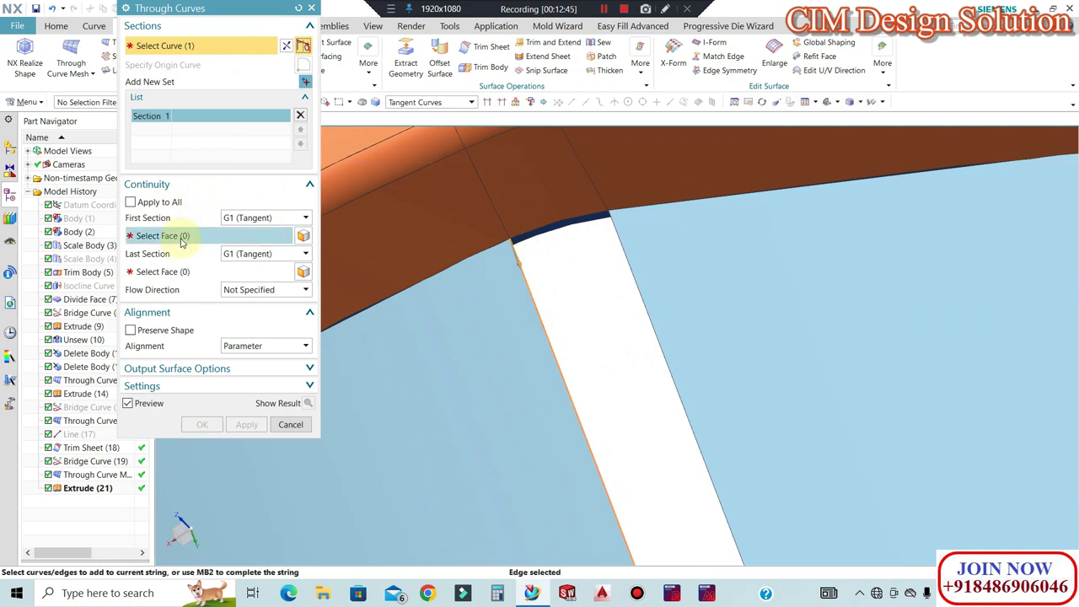
click(180, 239)
click(306, 81)
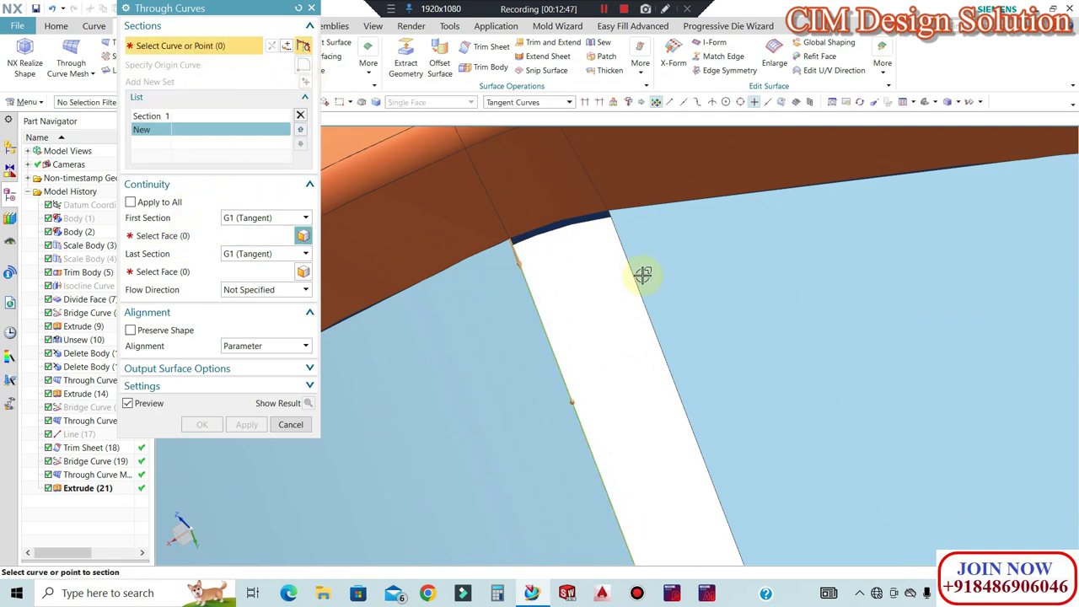
click(164, 236)
click(498, 371)
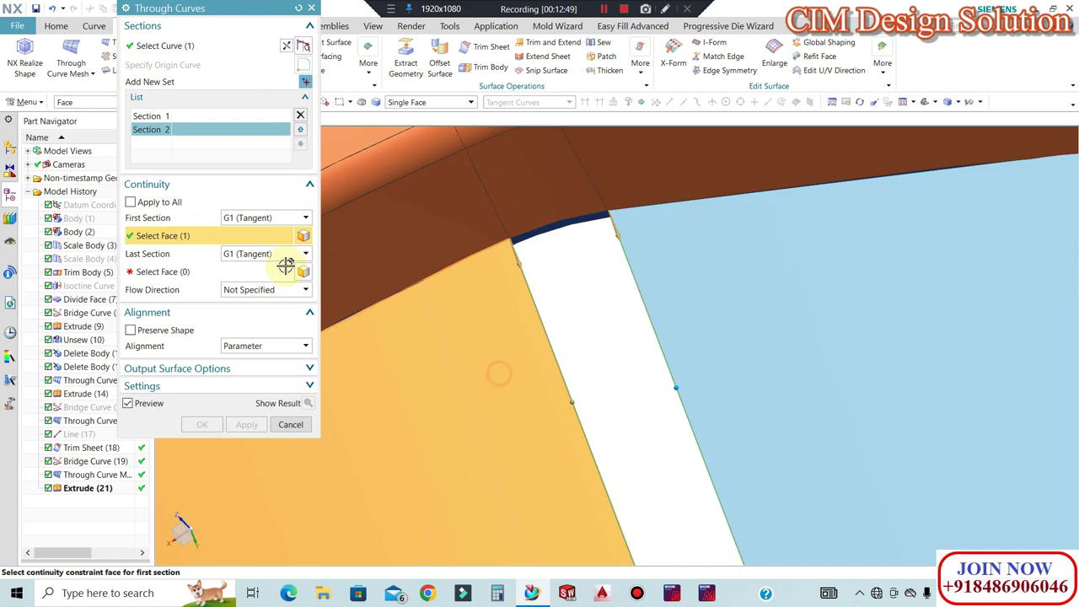
click(669, 272)
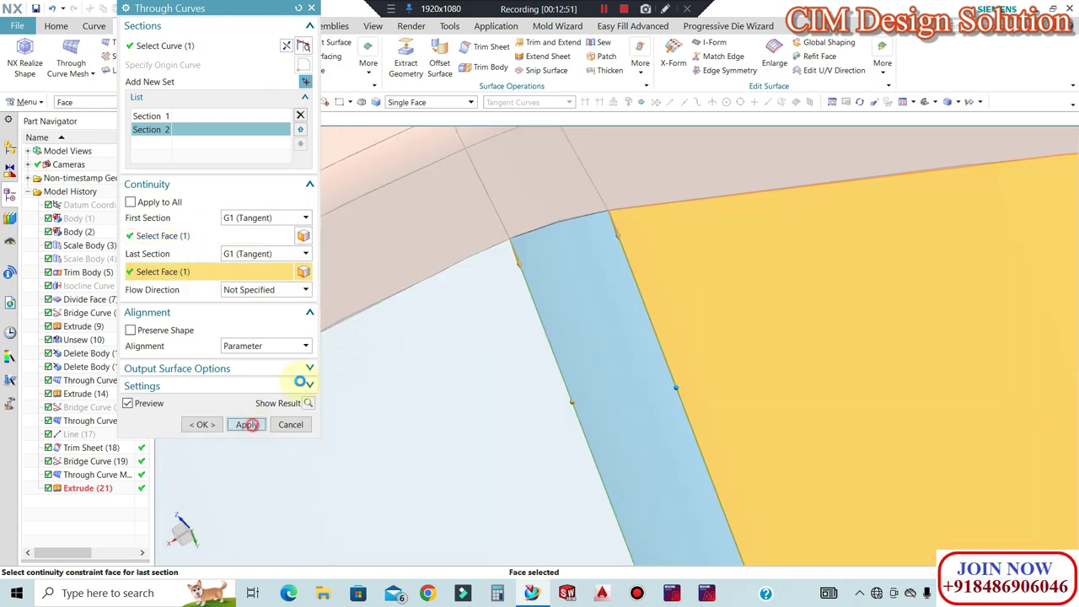
click(247, 425)
scroll(561, 217, up, 3)
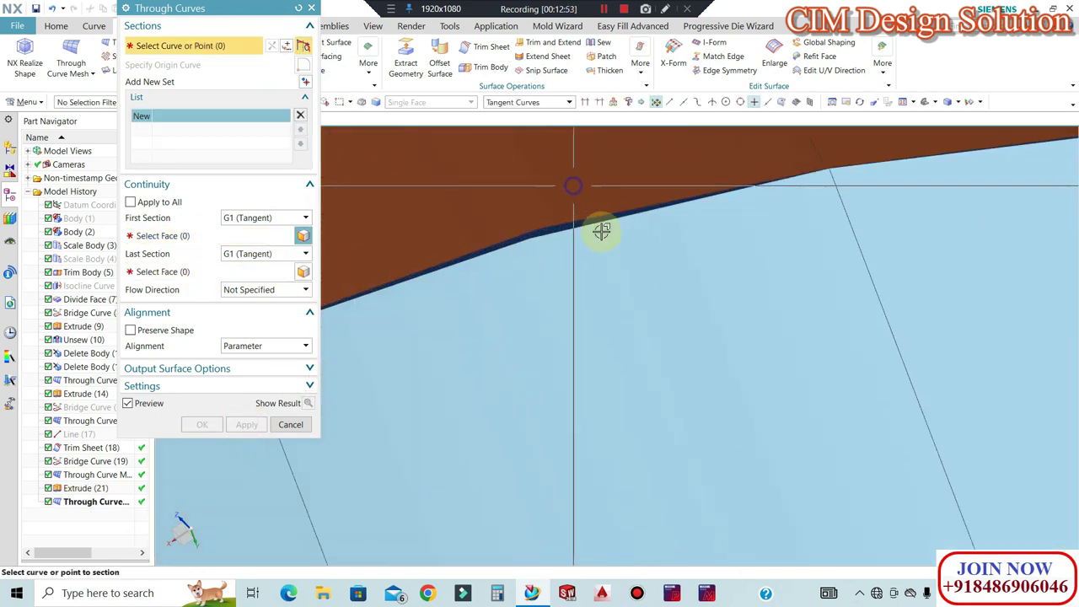
right_click(573, 185)
click(629, 279)
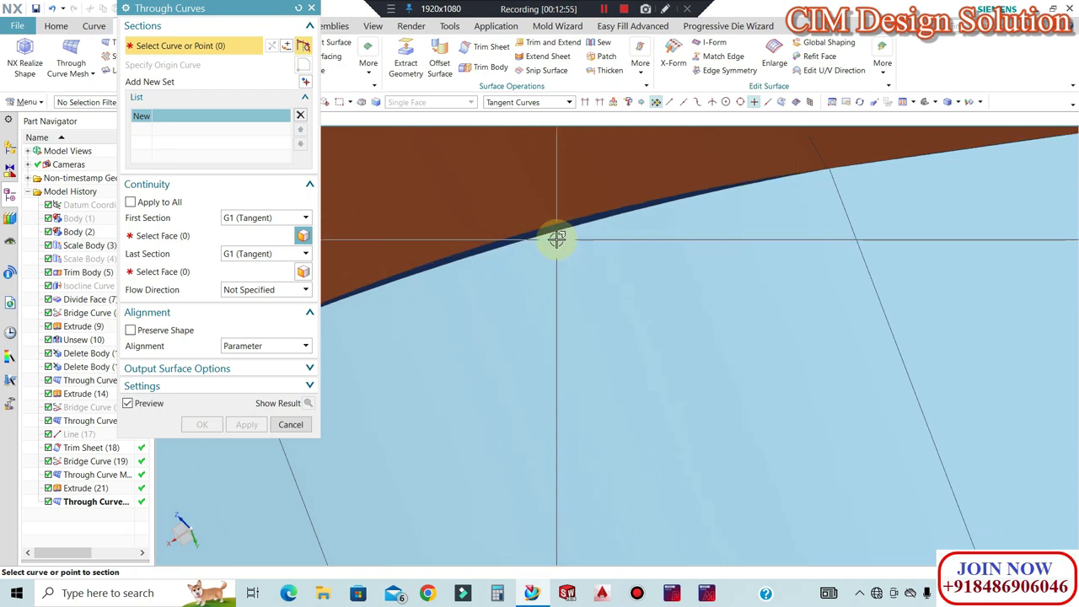
Fill the gap between the second and third sheets from the narrow end with a Through Curves surface, G1 tangent to both
scroll(557, 239, down, 5)
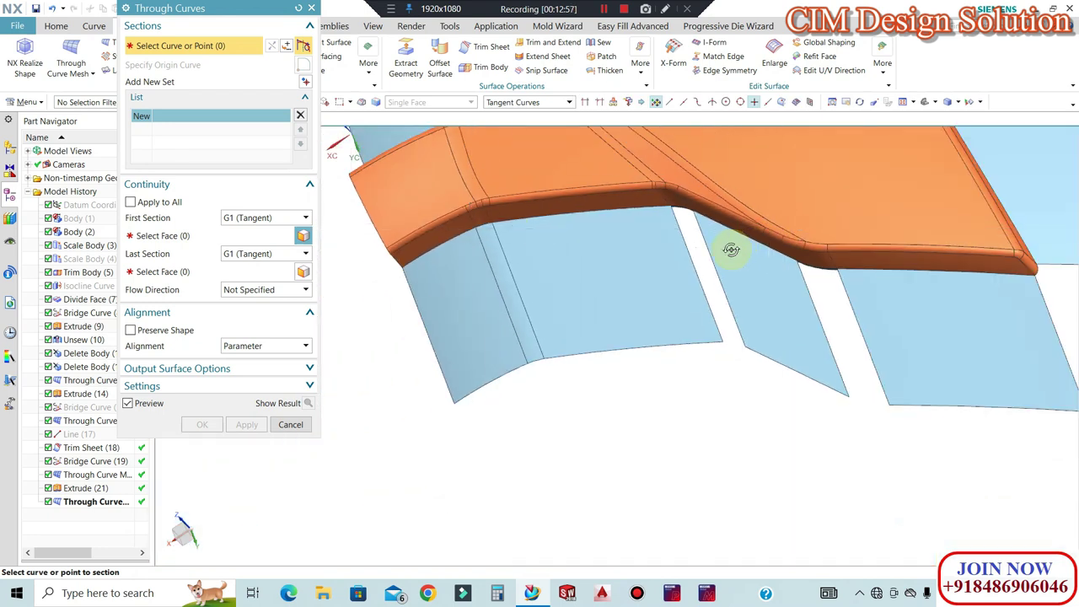
middle_drag(731, 249, 672, 236)
scroll(685, 240, up, 5)
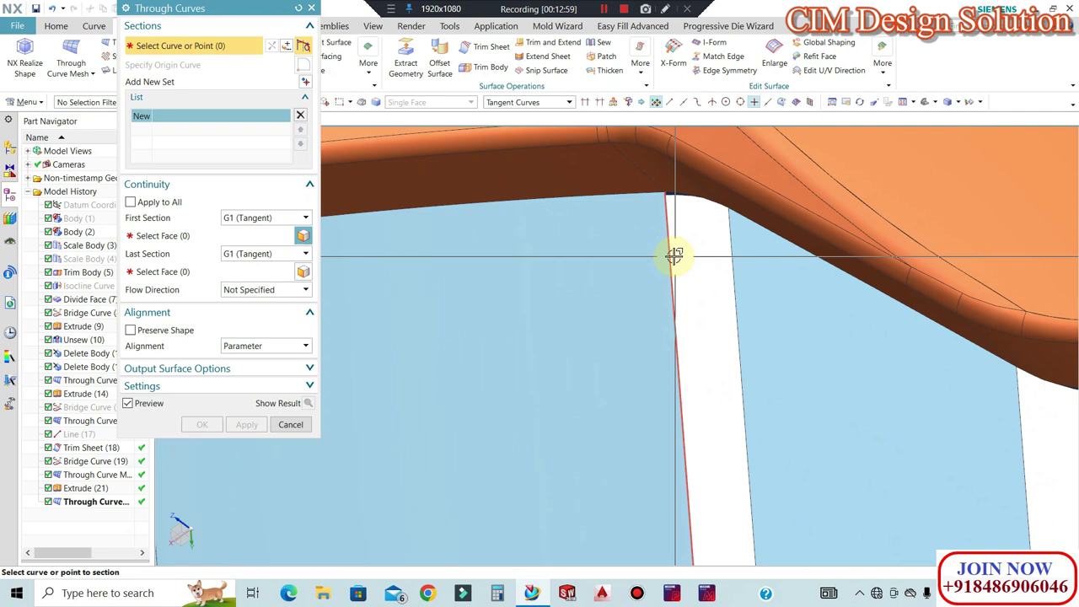
click(306, 82)
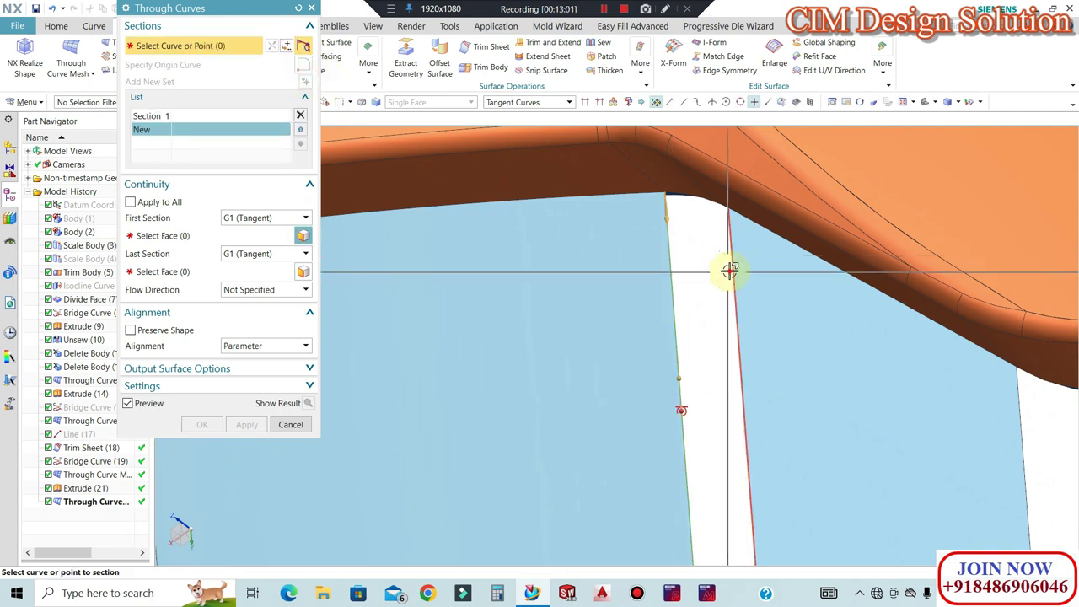
click(497, 294)
click(205, 272)
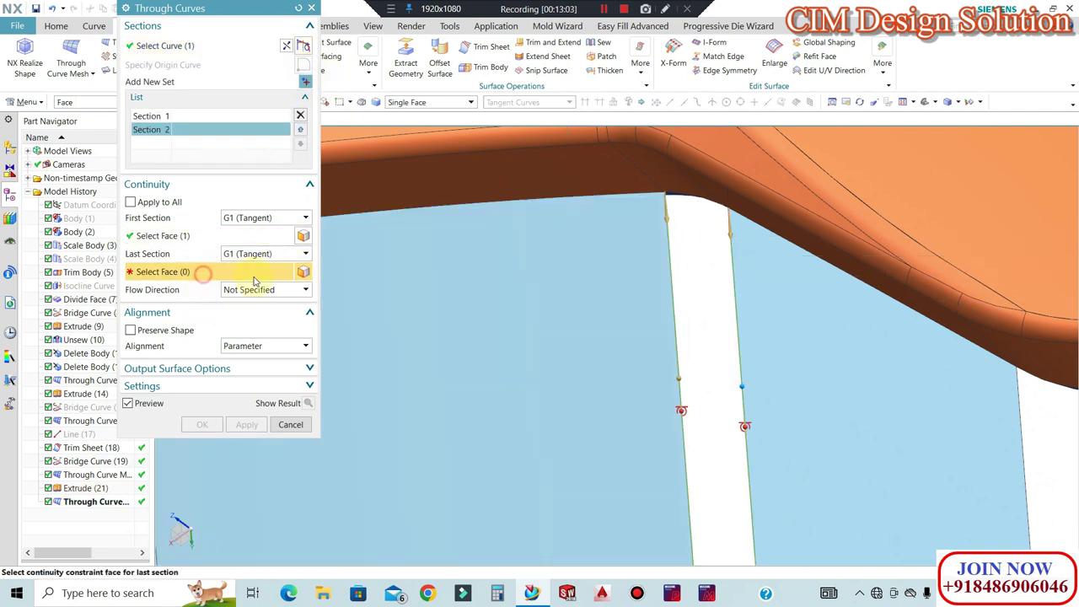
click(767, 332)
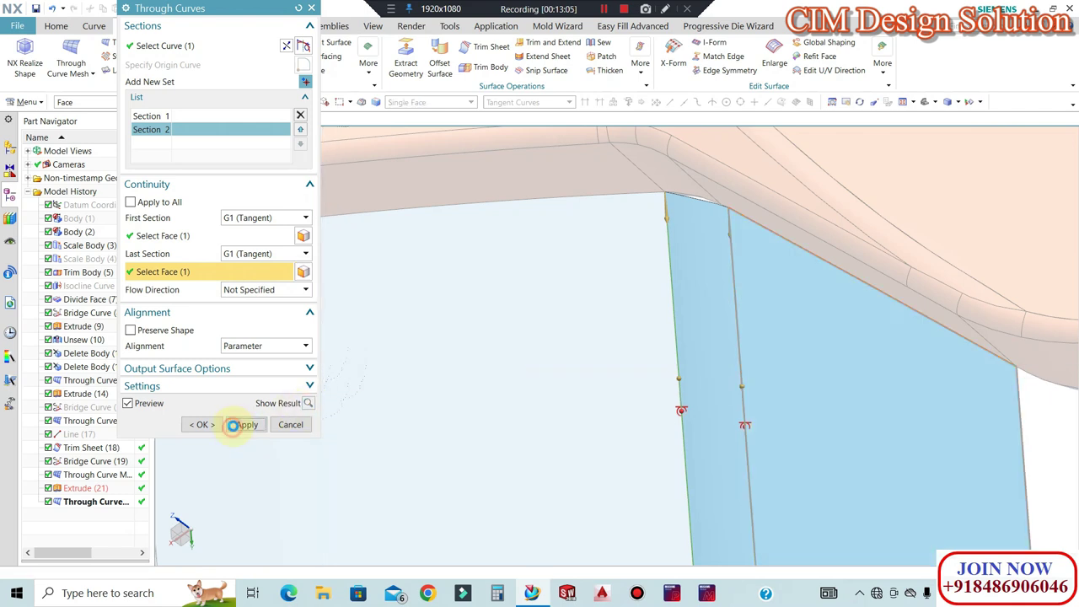
click(233, 425)
Fill the gap between the third and fourth sheets from the narrow end with a Through Curves surface, G1 tangent to both
middle_drag(574, 219, 623, 255)
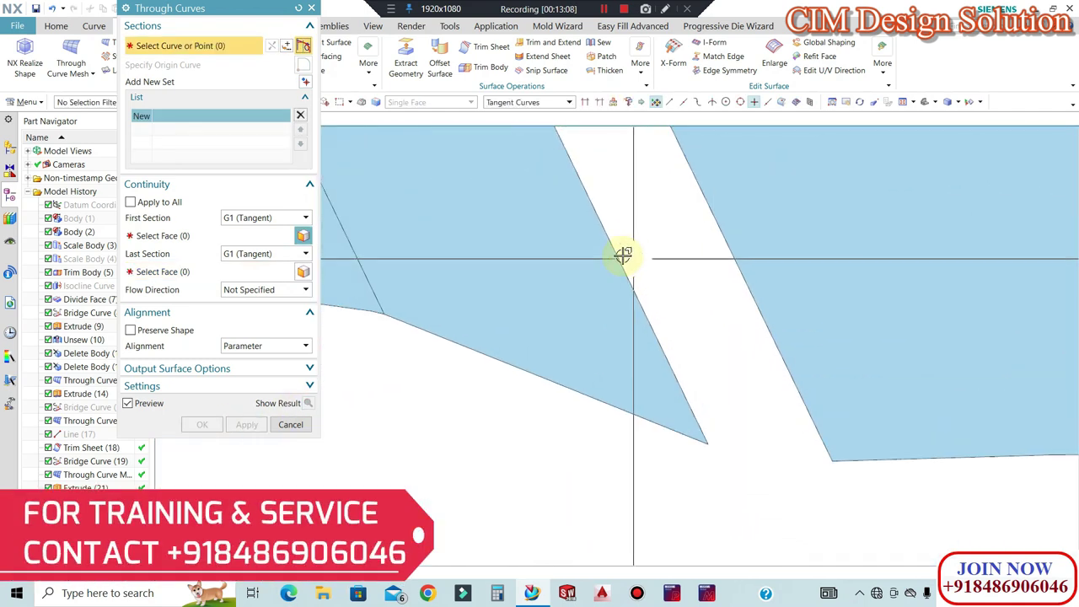
click(216, 237)
click(202, 49)
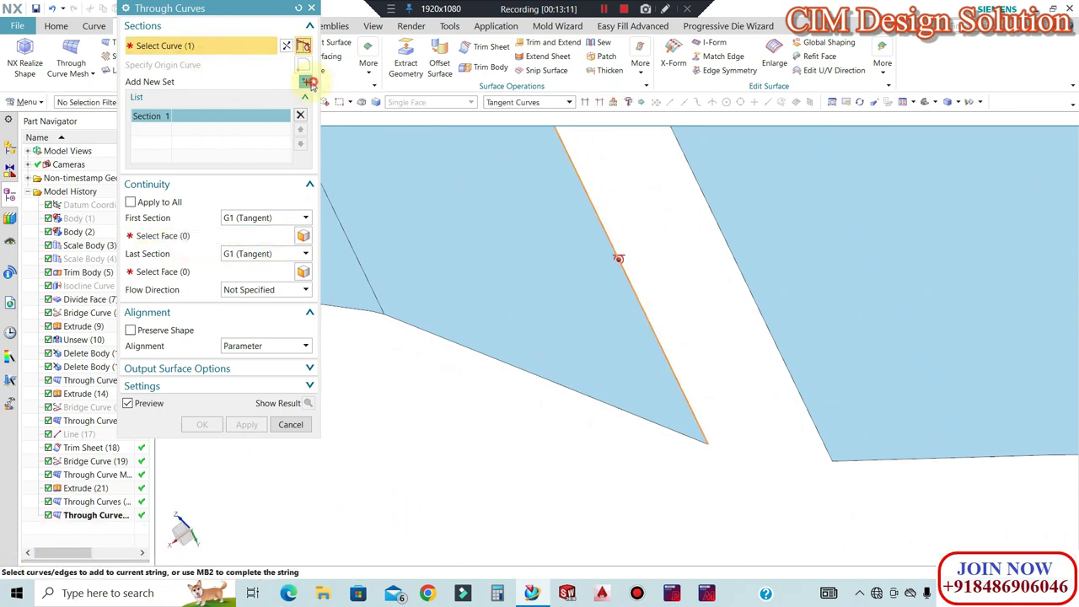
click(305, 84)
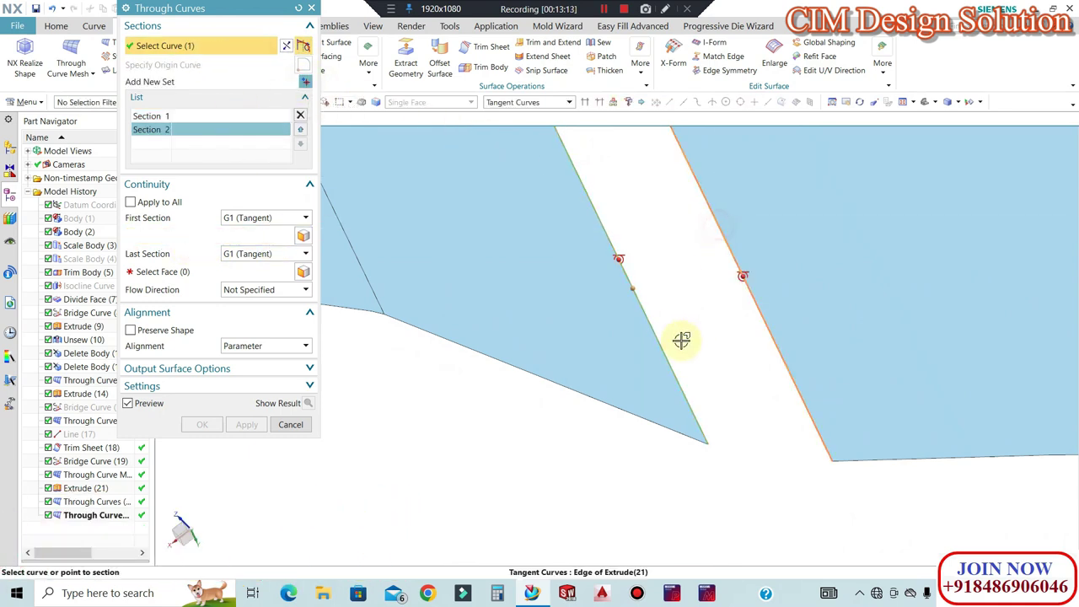
scroll(690, 328, down, 5)
scroll(708, 279, up, 3)
click(203, 233)
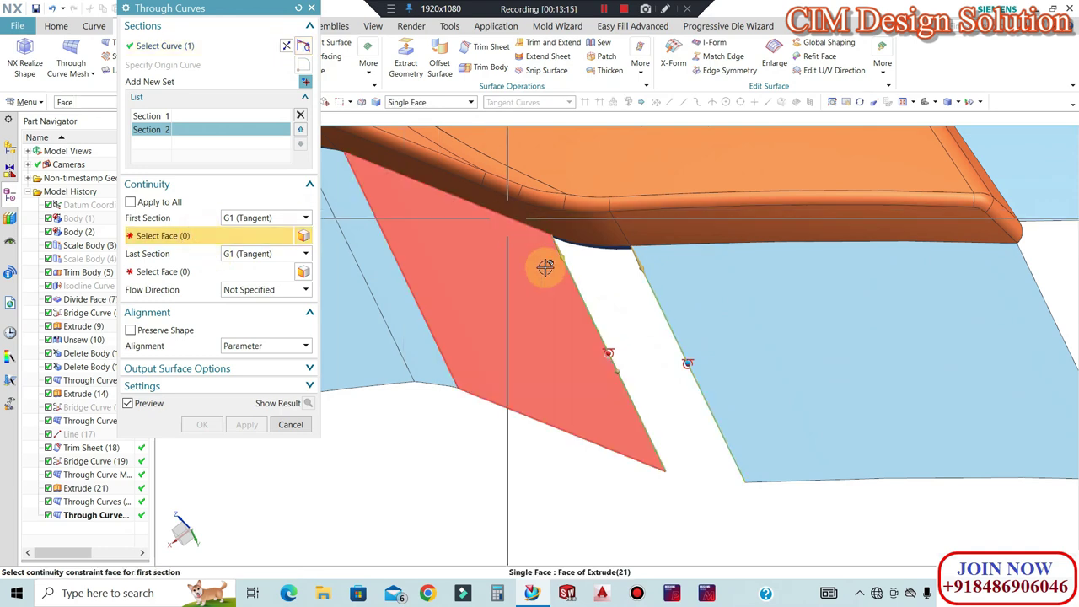
click(494, 278)
click(711, 297)
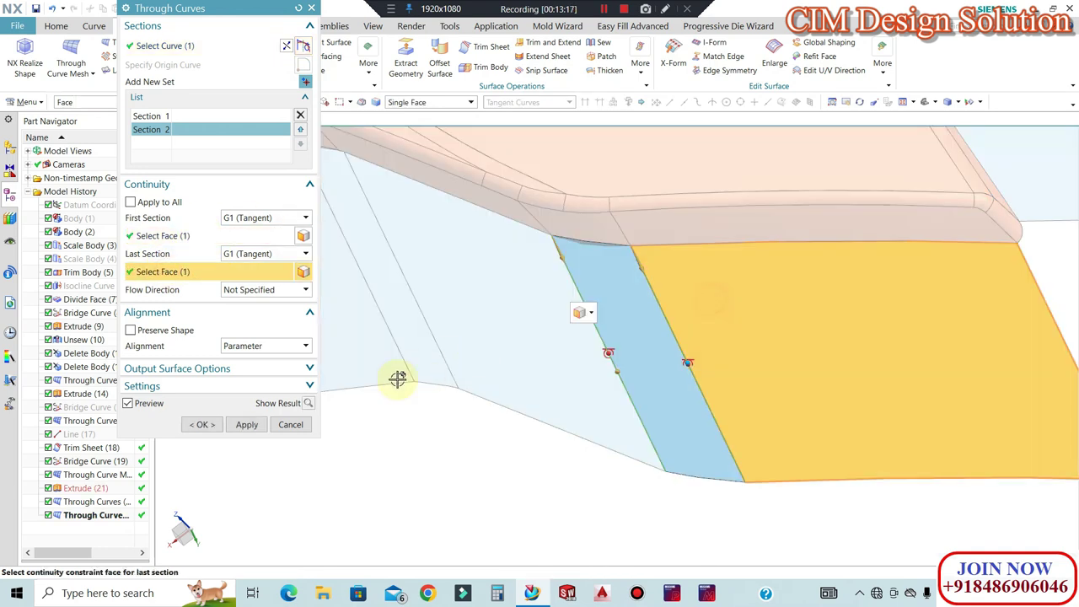
click(200, 425)
middle_drag(542, 307, 628, 291)
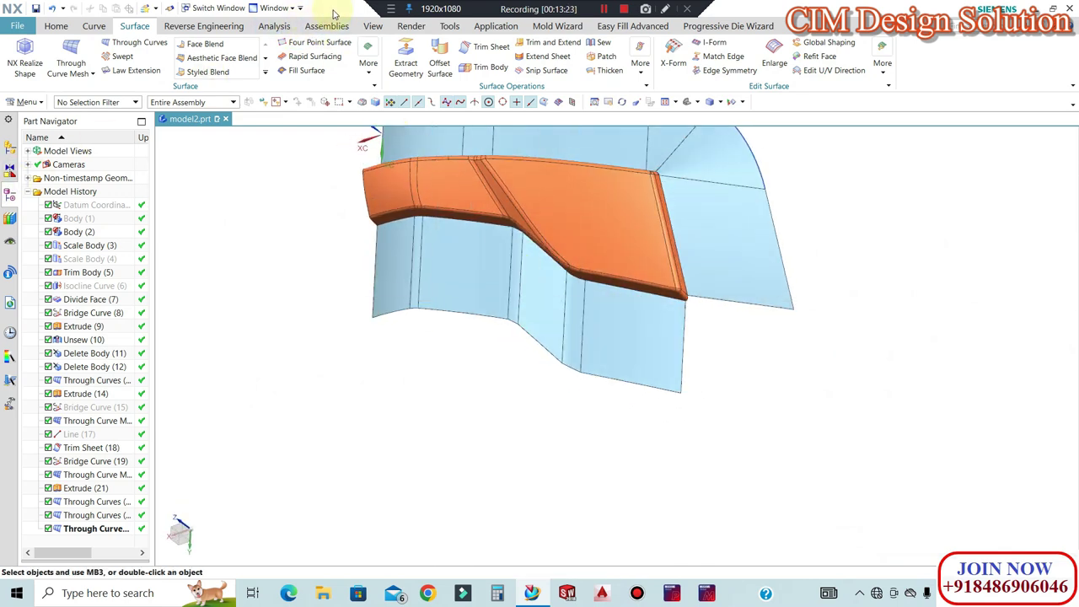
drag(333, 14, 0, 103)
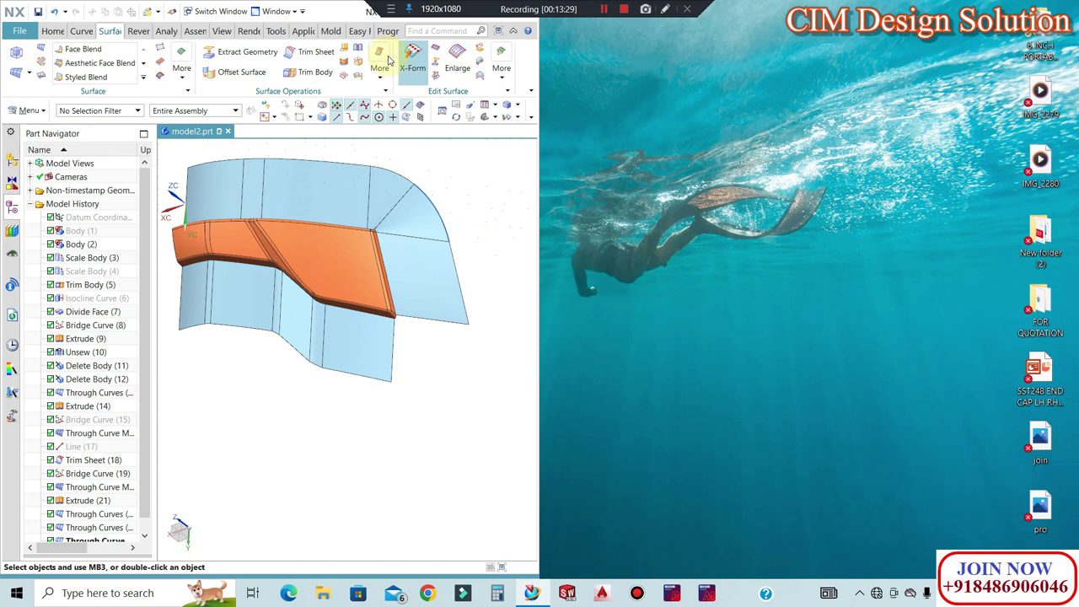
double_click(337, 17)
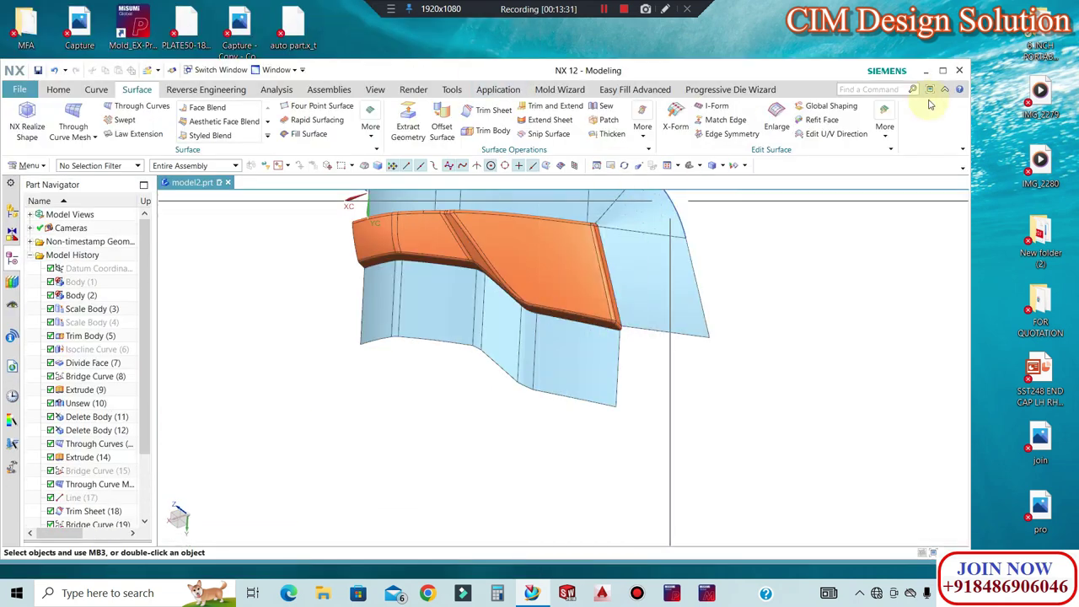
click(943, 70)
Try to extrude the rounded corner edge at the wide end 70 mm along the adjacent sheet's side edge
middle_drag(621, 137, 702, 310)
scroll(631, 337, up, 10)
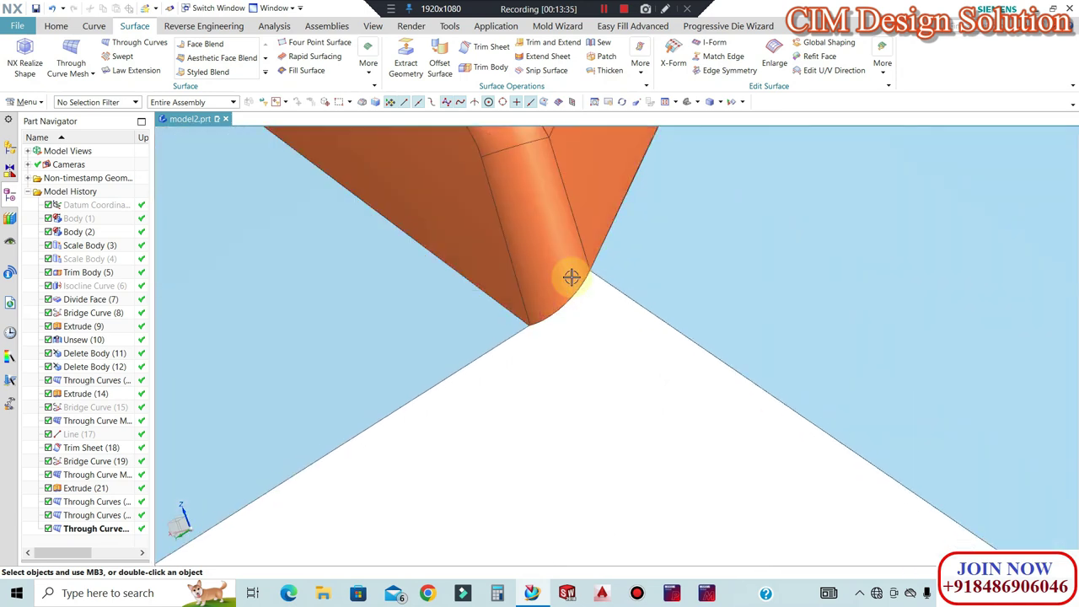
middle_drag(570, 294, 683, 265)
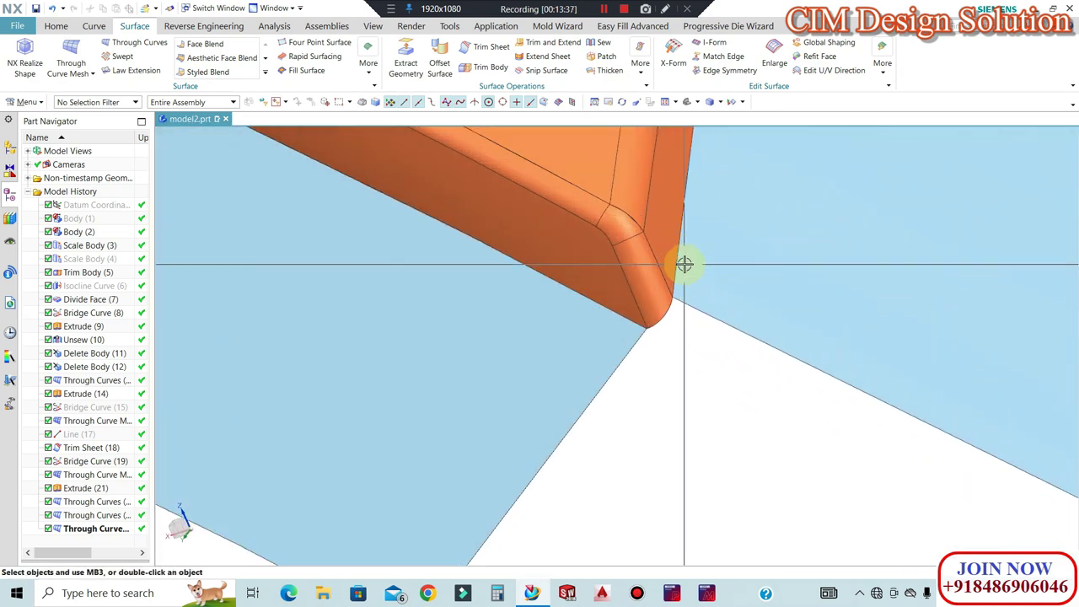
scroll(699, 279, up, 2)
middle_drag(638, 326, 596, 250)
click(57, 26)
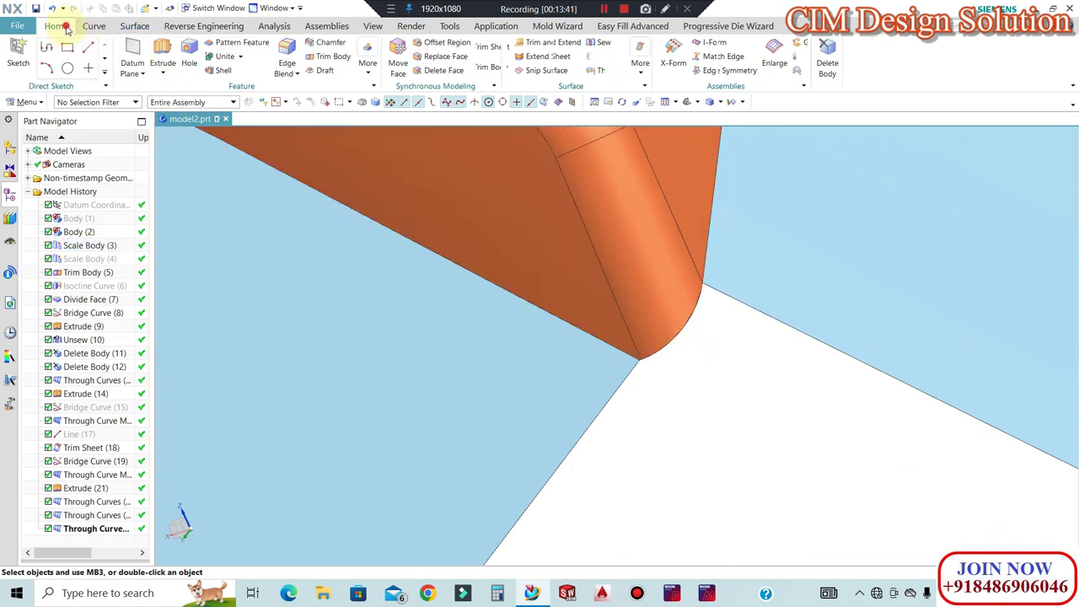
click(686, 318)
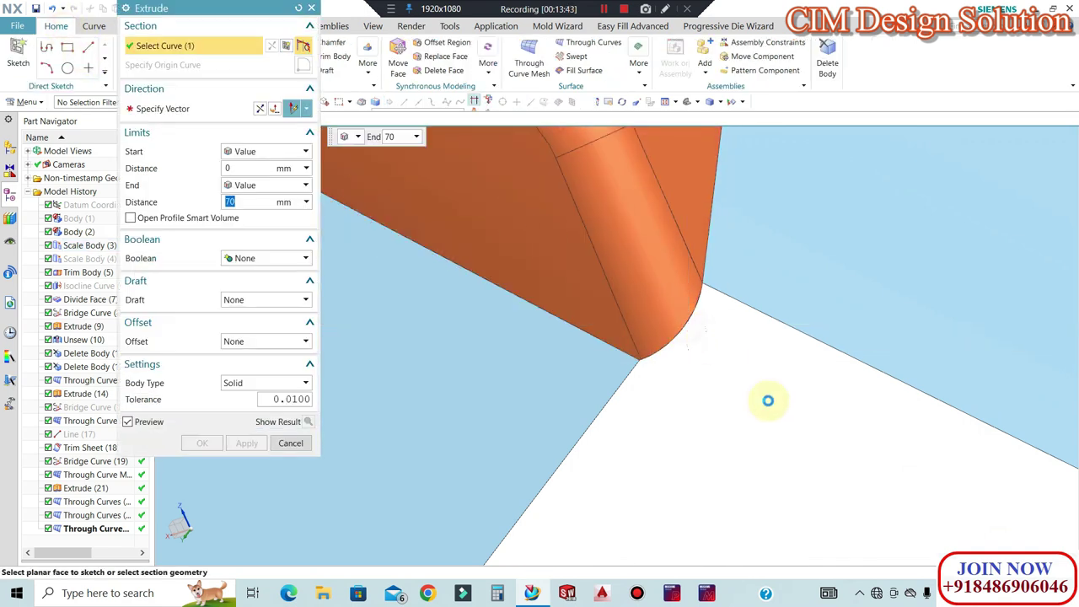
click(177, 110)
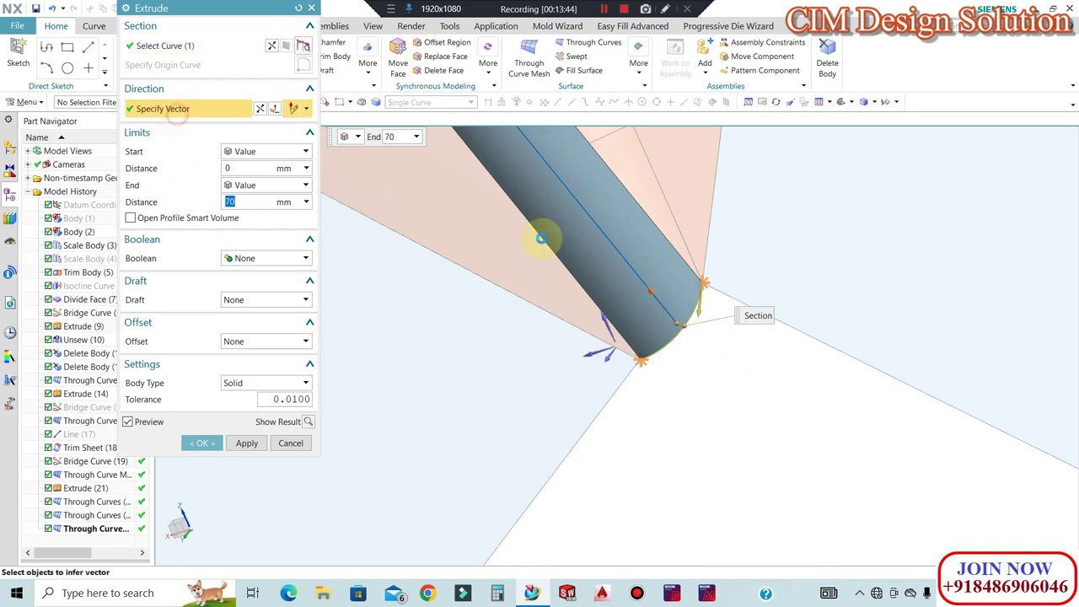
click(865, 364)
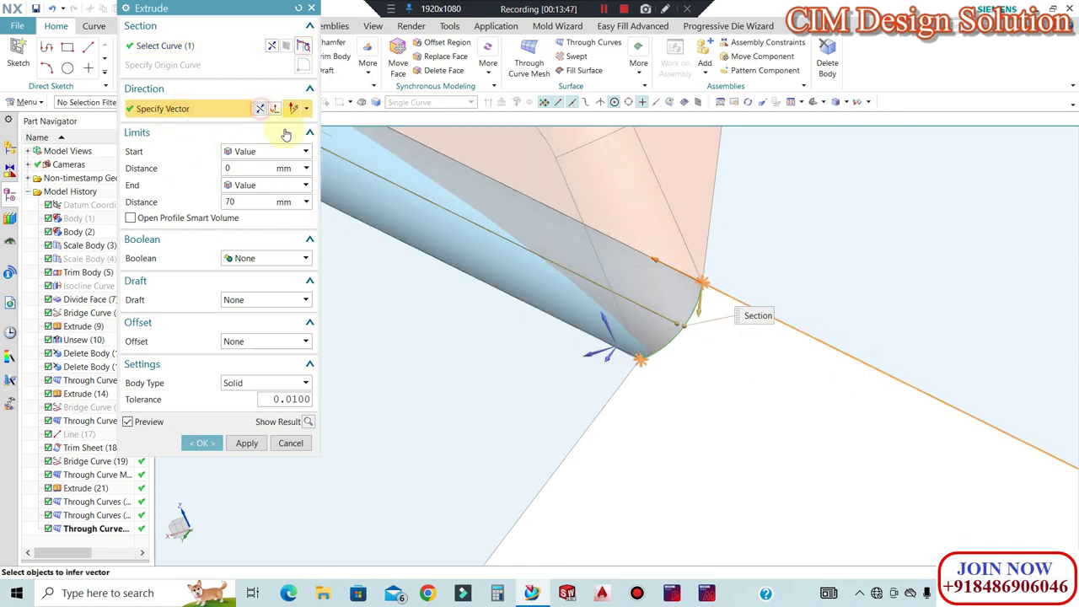
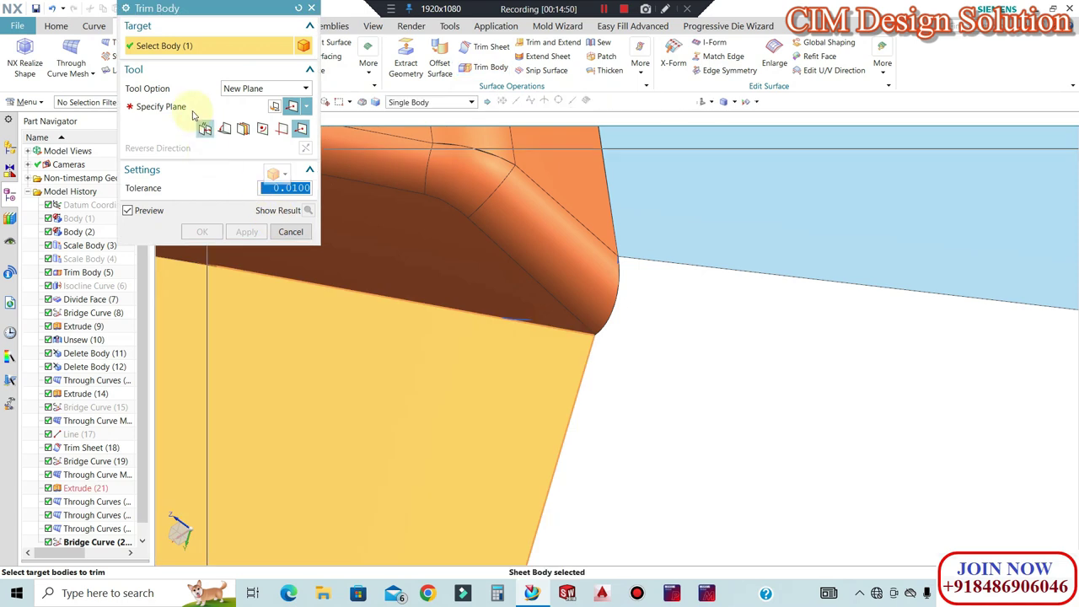
Trim the wide-end sheet beside the corner with a new plane at the bridge curve's endpoint on the parting edge
click(503, 319)
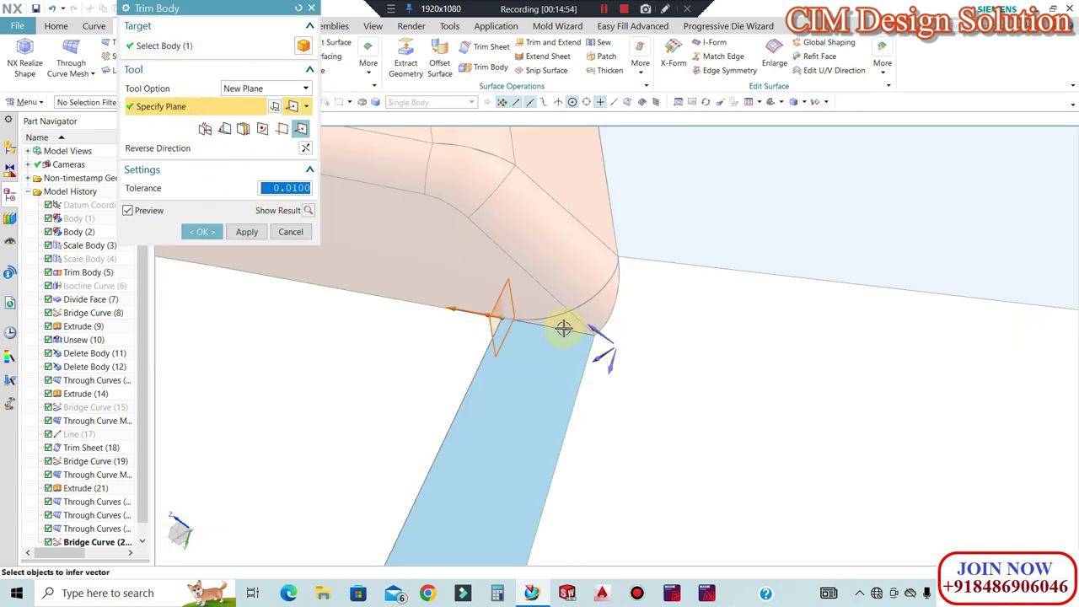
middle_drag(379, 296, 575, 309)
click(201, 231)
Create a G1 tangent bridge curve joining the outer edges of the two sheets on either side of the open corner
middle_drag(542, 374, 337, 118)
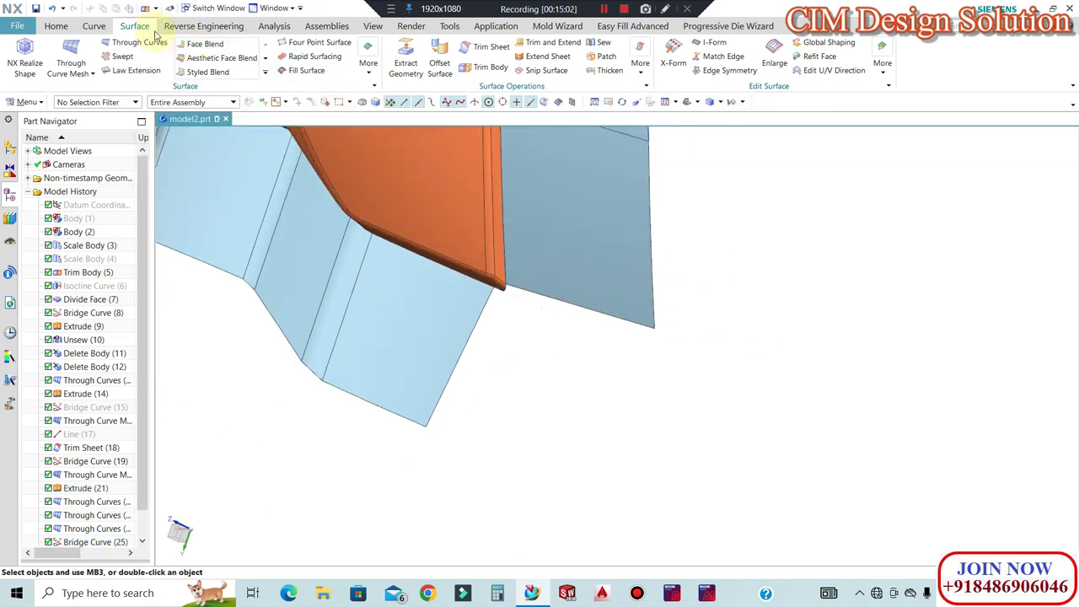
click(95, 26)
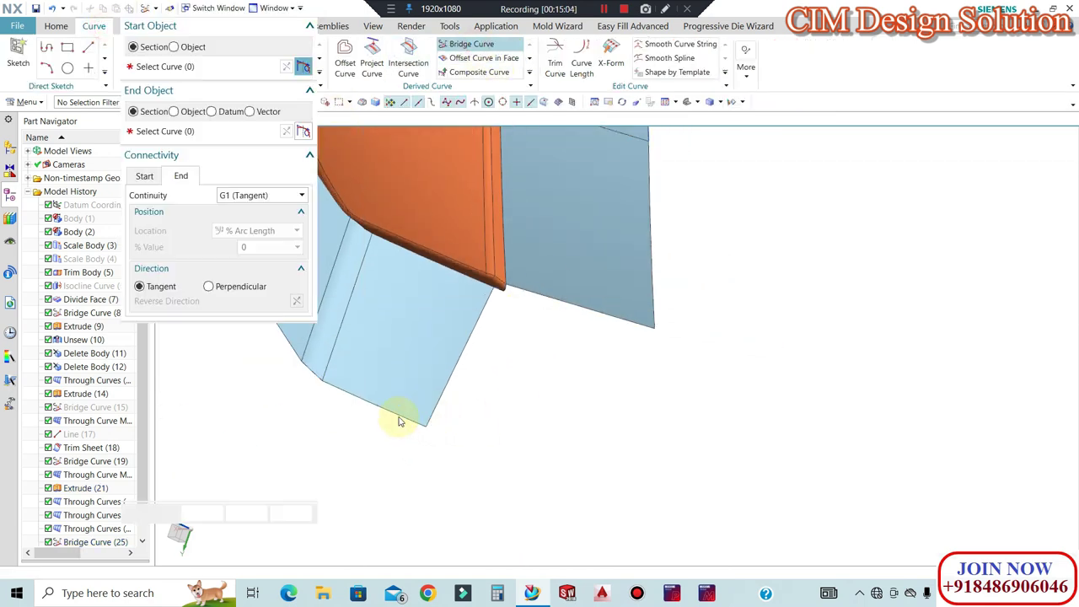
click(182, 133)
click(655, 297)
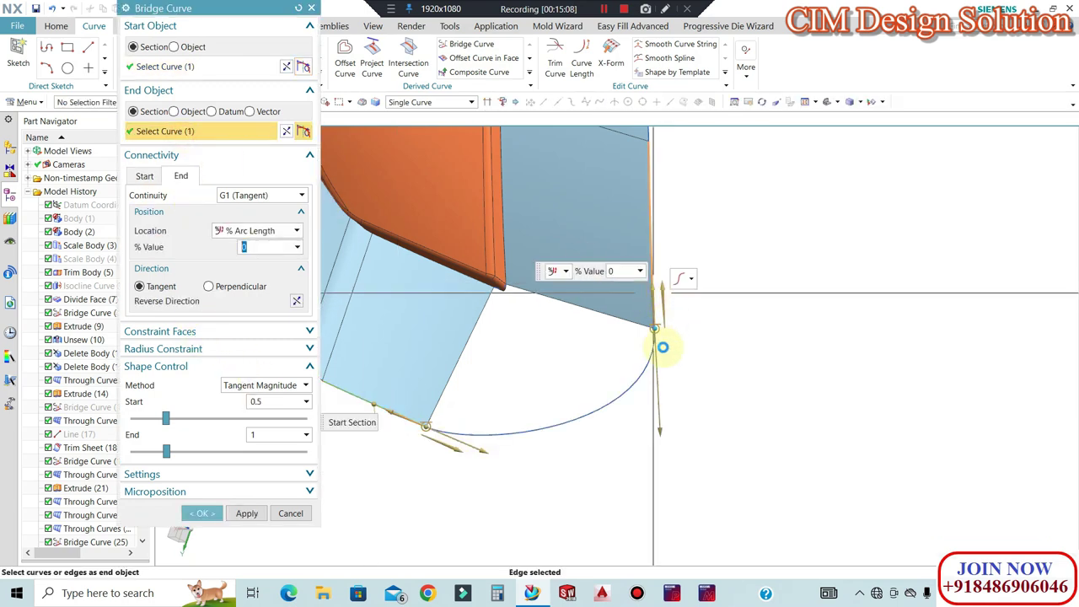
scroll(663, 371, up, 2)
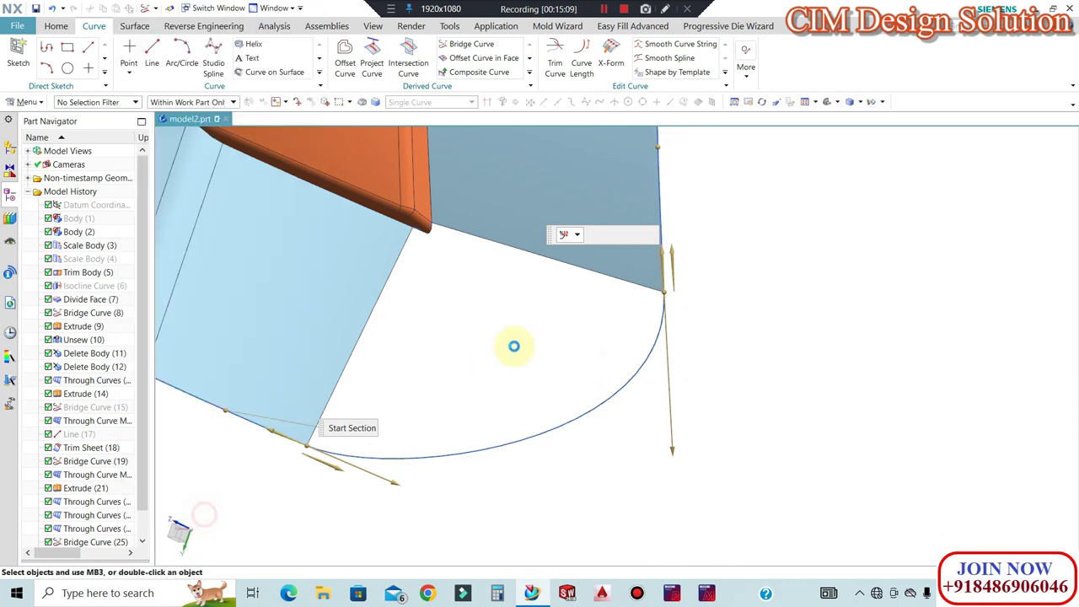
Start a Through Curve Mesh with the corner curve and outer bridge curve as primaries and the two sheets' side edges as cross curves
middle_drag(484, 356, 354, 114)
click(135, 26)
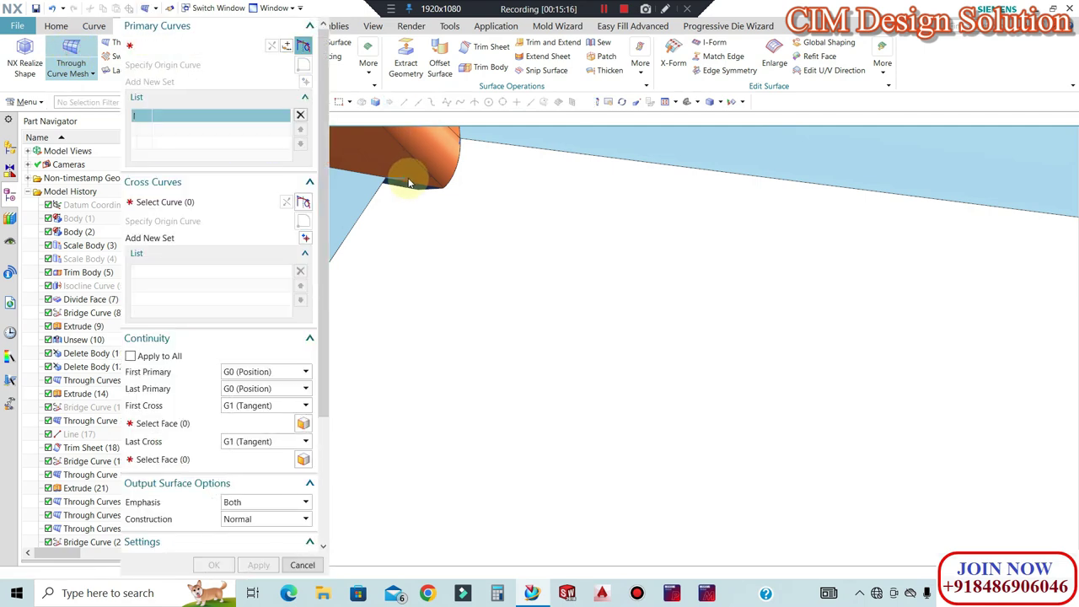
scroll(530, 165, down, 3)
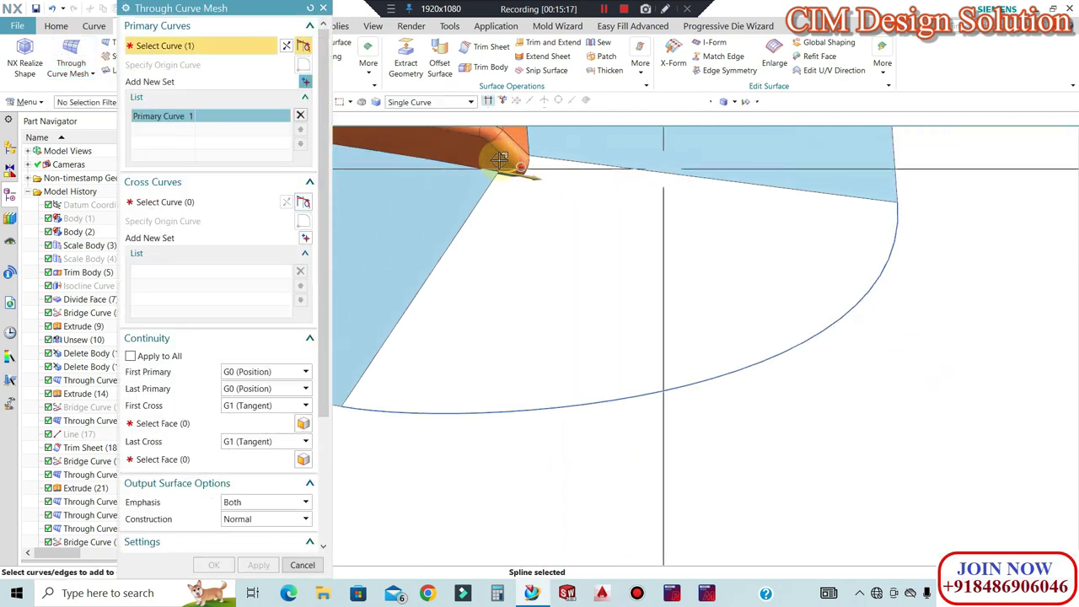
click(304, 82)
click(686, 381)
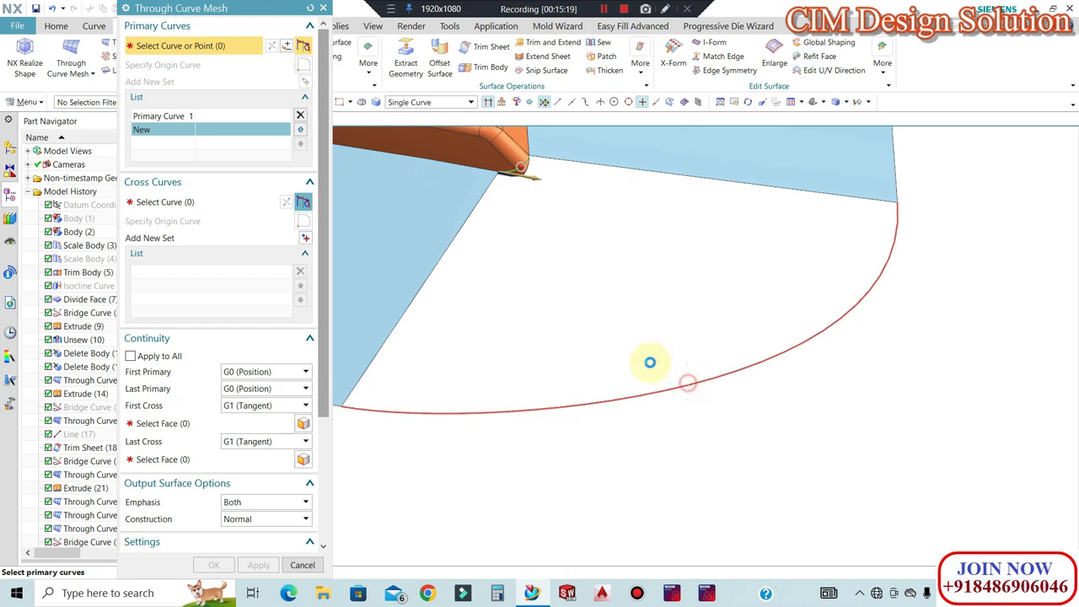
click(214, 205)
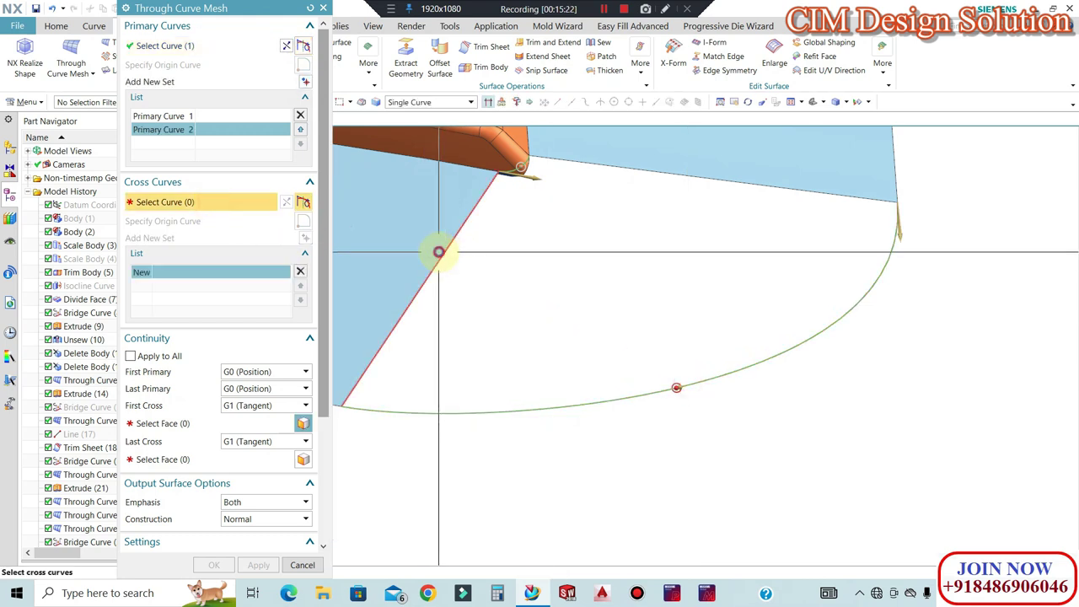
middle_click(688, 176)
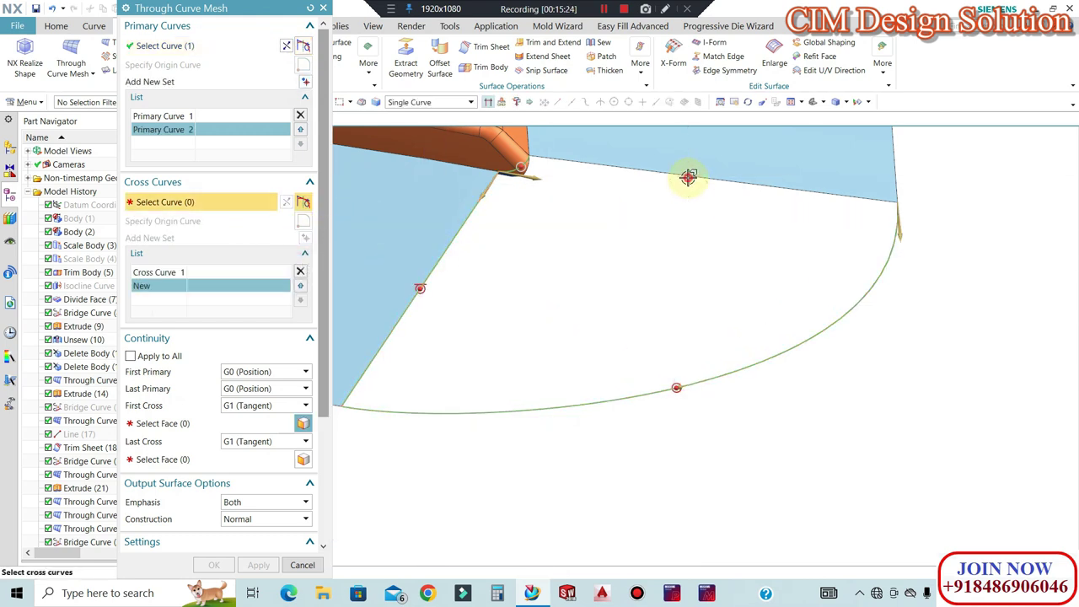
Constrain both cross curves of the mesh G1 tangent to their adjacent sheets and complete the corner surface
middle_drag(728, 257, 389, 355)
click(239, 426)
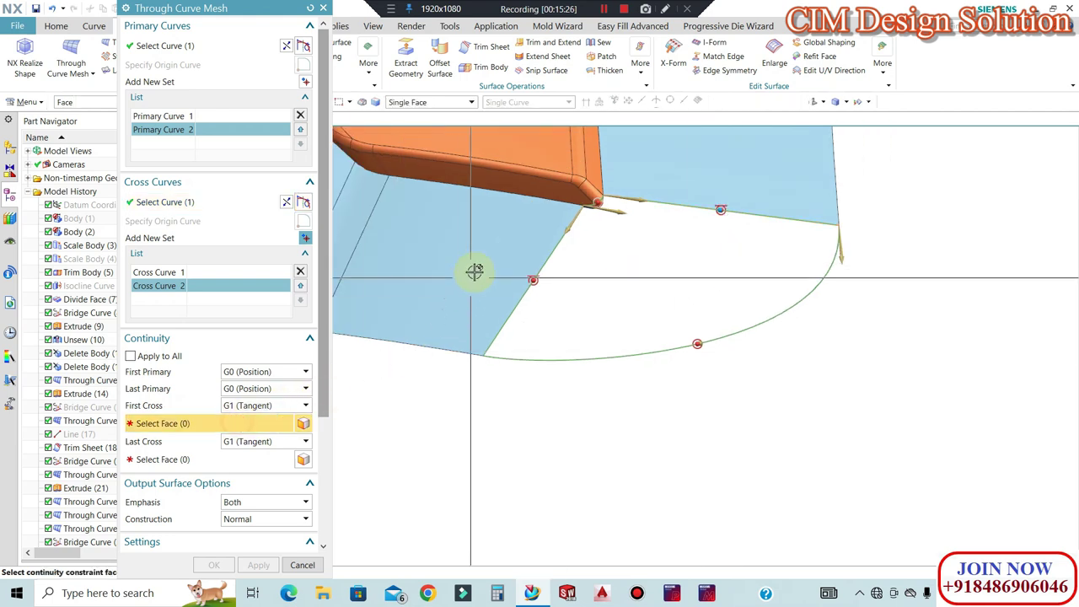
click(714, 179)
middle_drag(621, 225, 707, 276)
scroll(707, 275, up, 7)
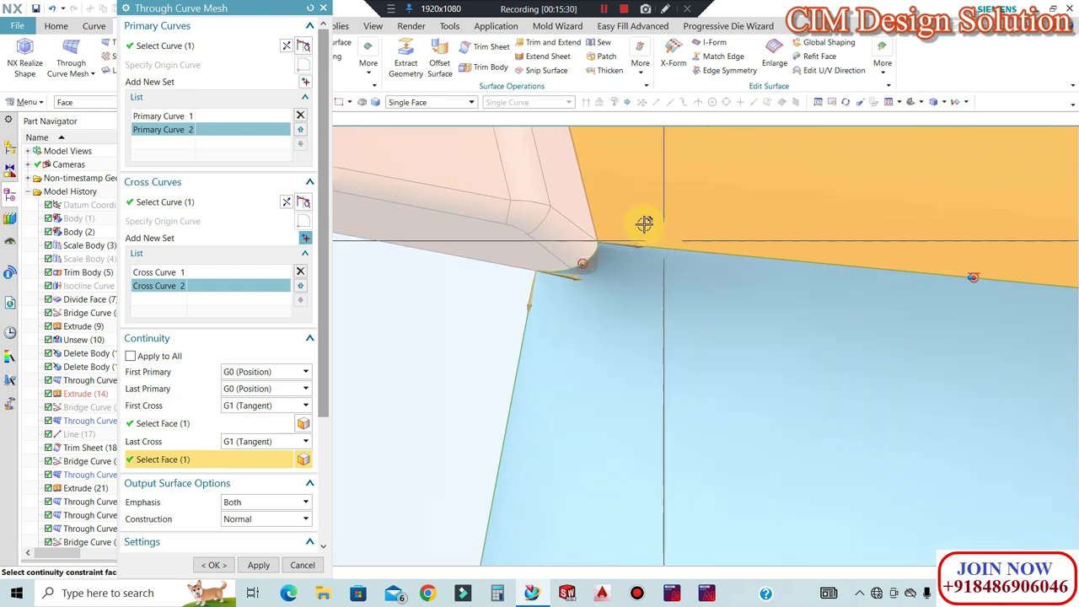
click(215, 564)
Inspect from the outer side how the new corner surface meets the part's rounded corner
middle_drag(548, 330, 685, 257)
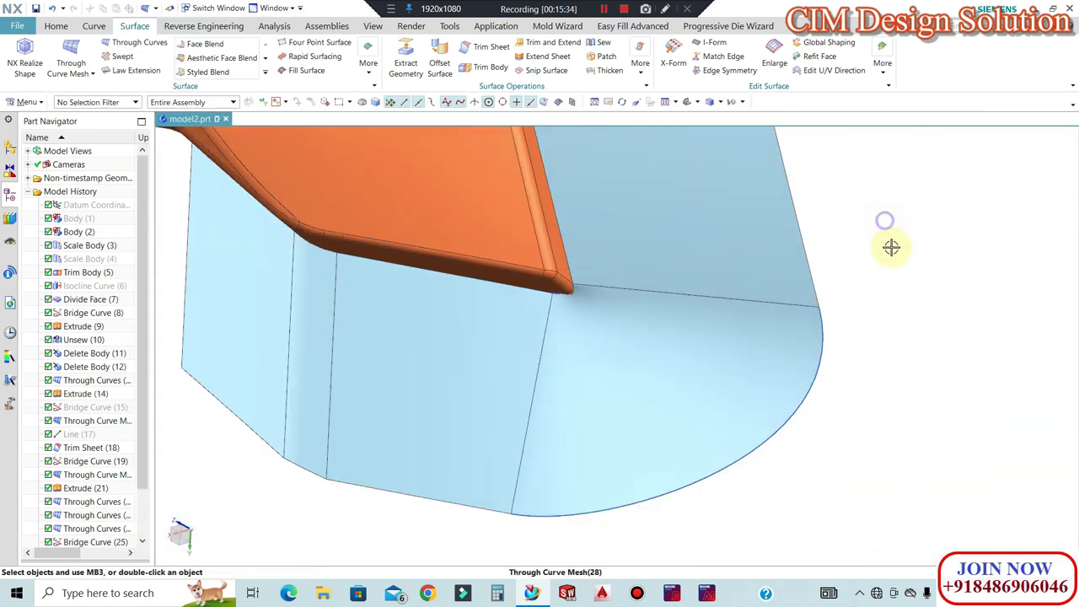
right_click(885, 220)
click(916, 299)
middle_drag(624, 281, 606, 272)
mouse_move(607, 272)
mouse_down()
mouse_move(581, 268)
mouse_move(573, 306)
mouse_move(610, 303)
mouse_move(622, 284)
mouse_up()
middle_drag(621, 284, 602, 270)
scroll(447, 263, up, 7)
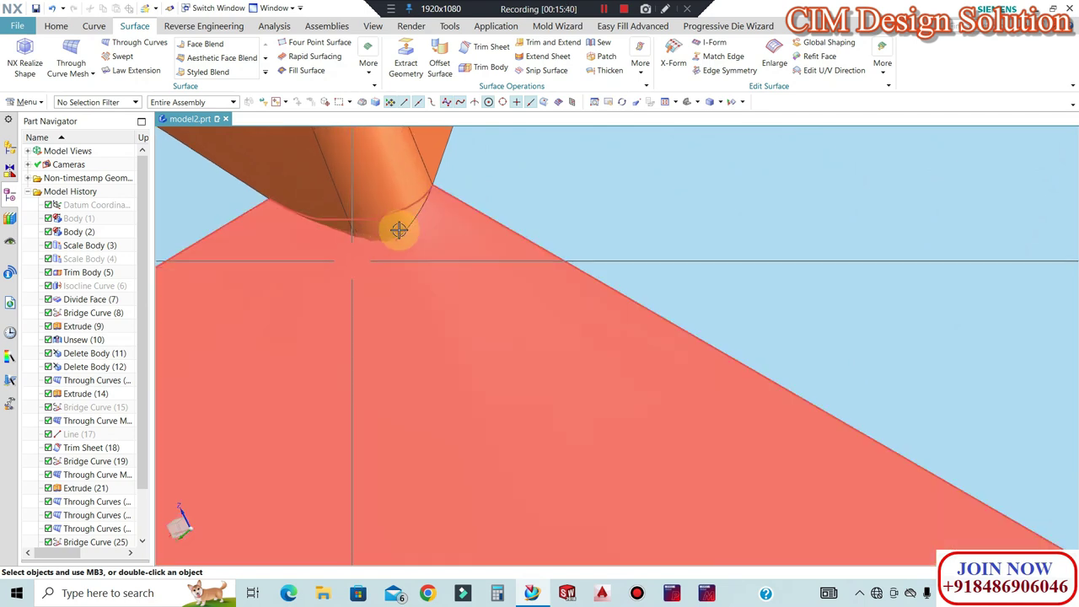
scroll(436, 192, up, 2)
scroll(421, 260, down, 5)
scroll(421, 253, up, 2)
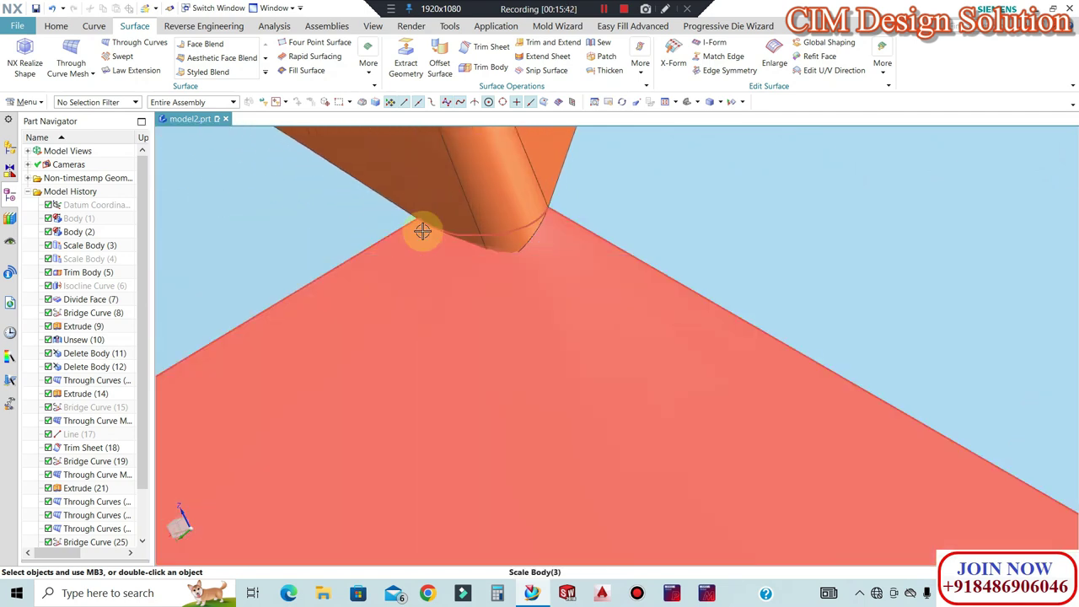
scroll(505, 246, up, 2)
scroll(510, 241, down, 2)
scroll(472, 257, up, 1)
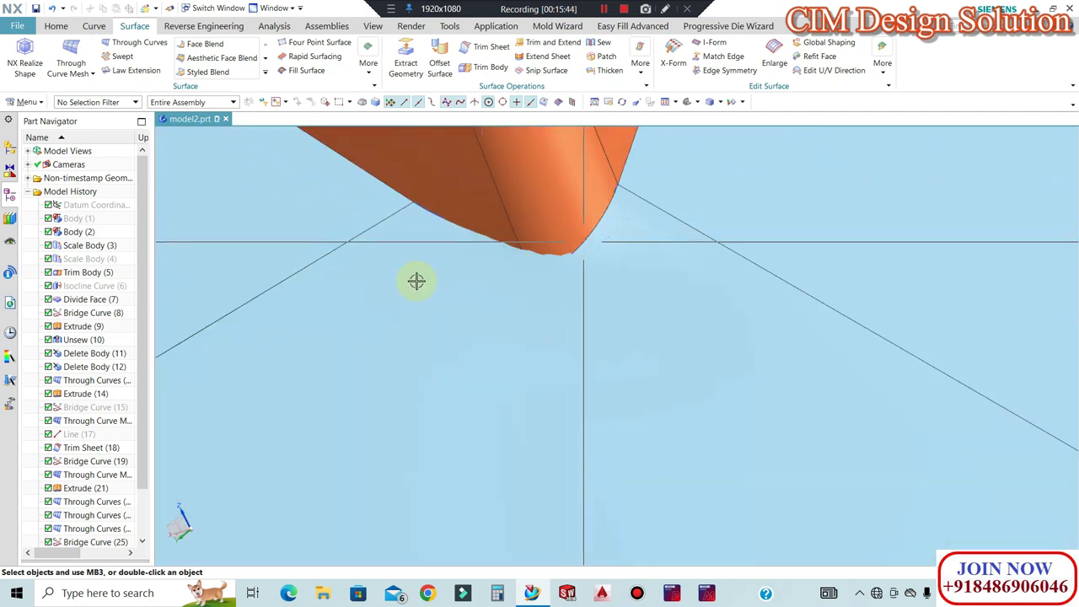
scroll(467, 289, down, 5)
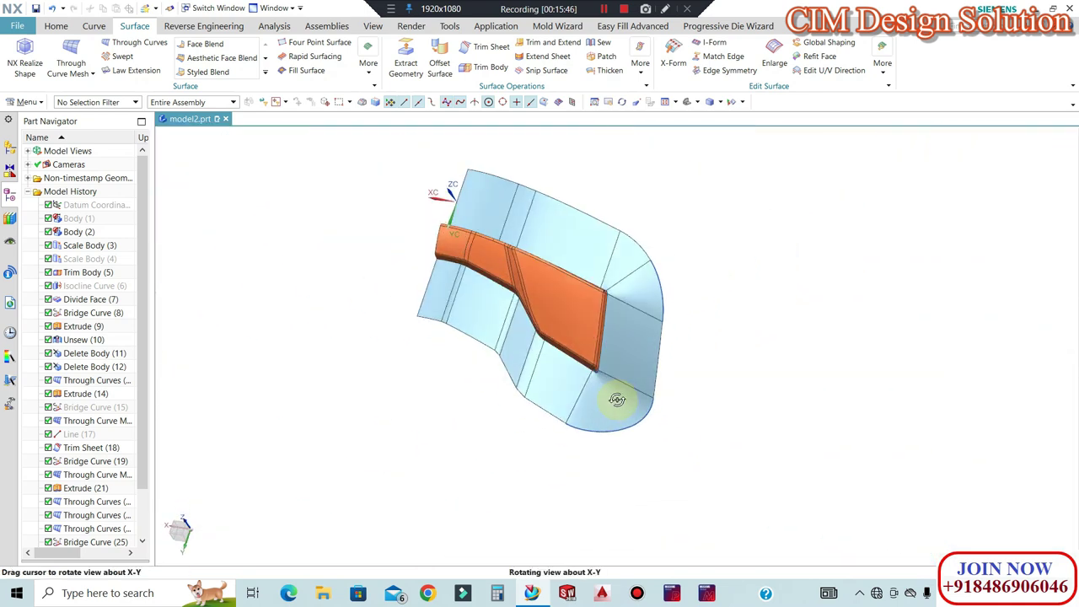
Examine the same corner joint from the part's inner side, close up along the parting edge
middle_drag(627, 247, 615, 306)
scroll(628, 291, up, 8)
scroll(538, 373, up, 5)
scroll(472, 306, down, 8)
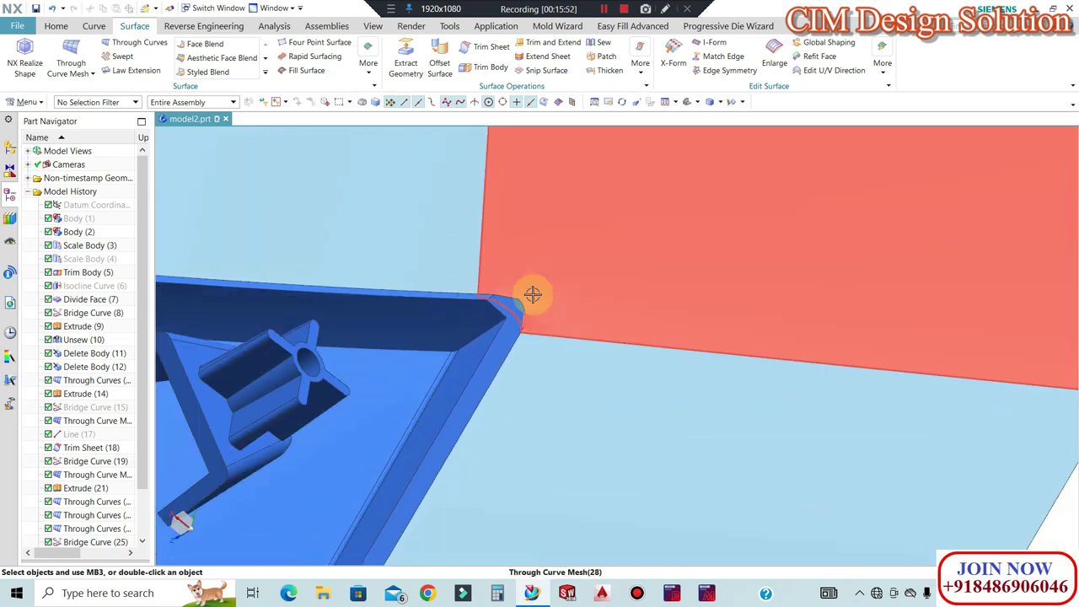
scroll(540, 291, down, 2)
middle_drag(544, 284, 553, 345)
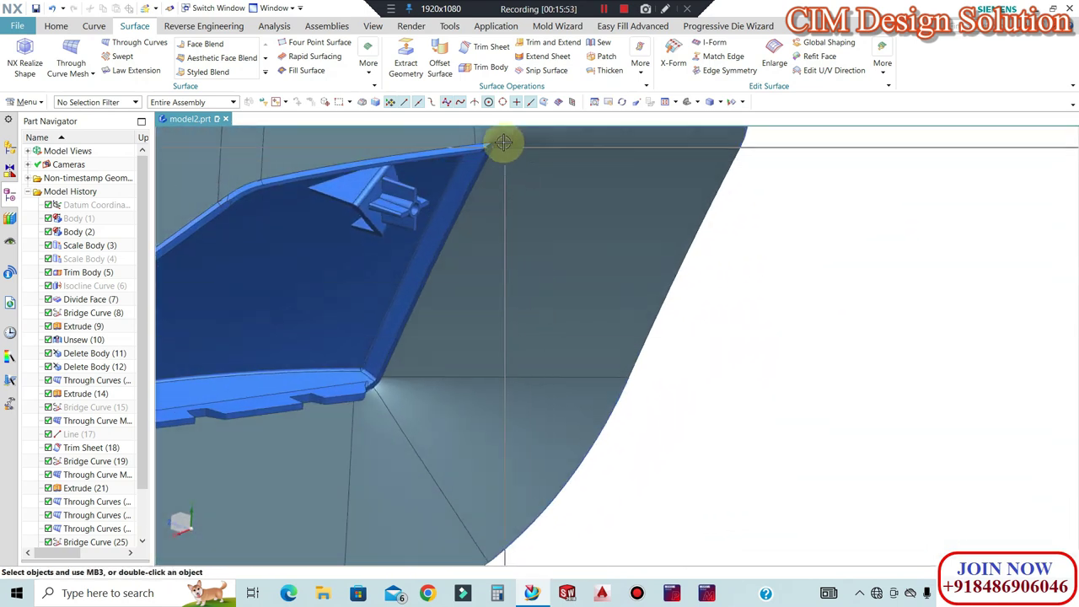
scroll(503, 142, up, 3)
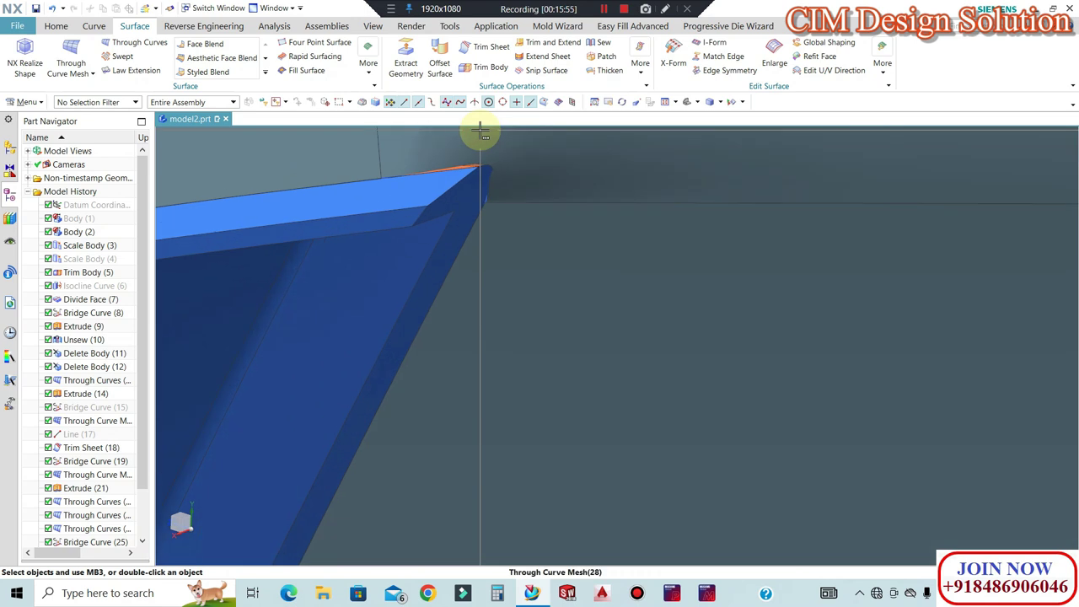
Inspect the corner joint up close and the complete parting surface around the part from several angles
middle_drag(480, 131, 501, 164)
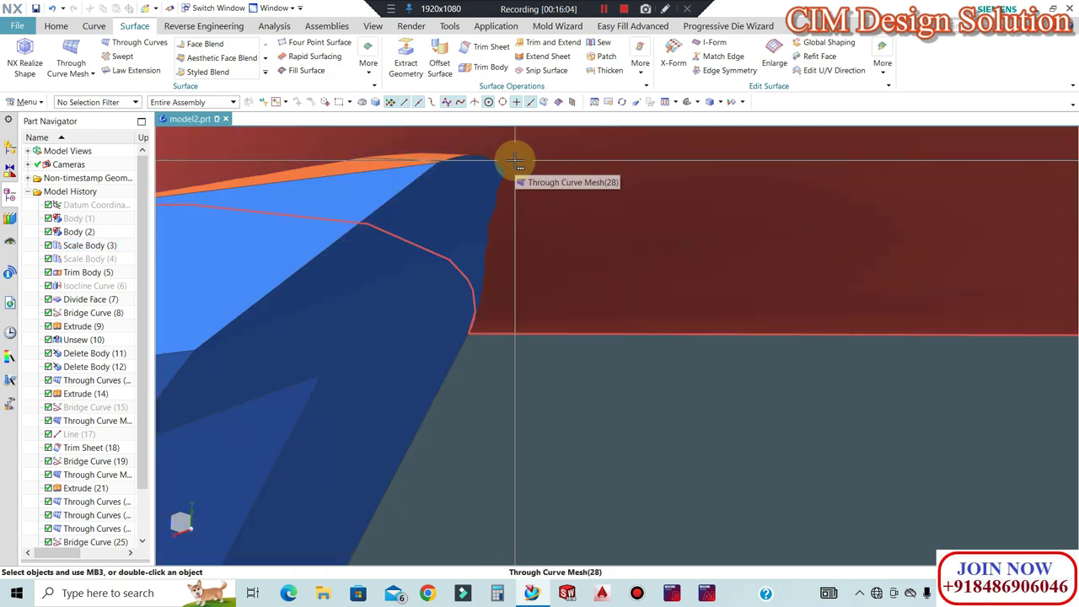
scroll(607, 246, down, 9)
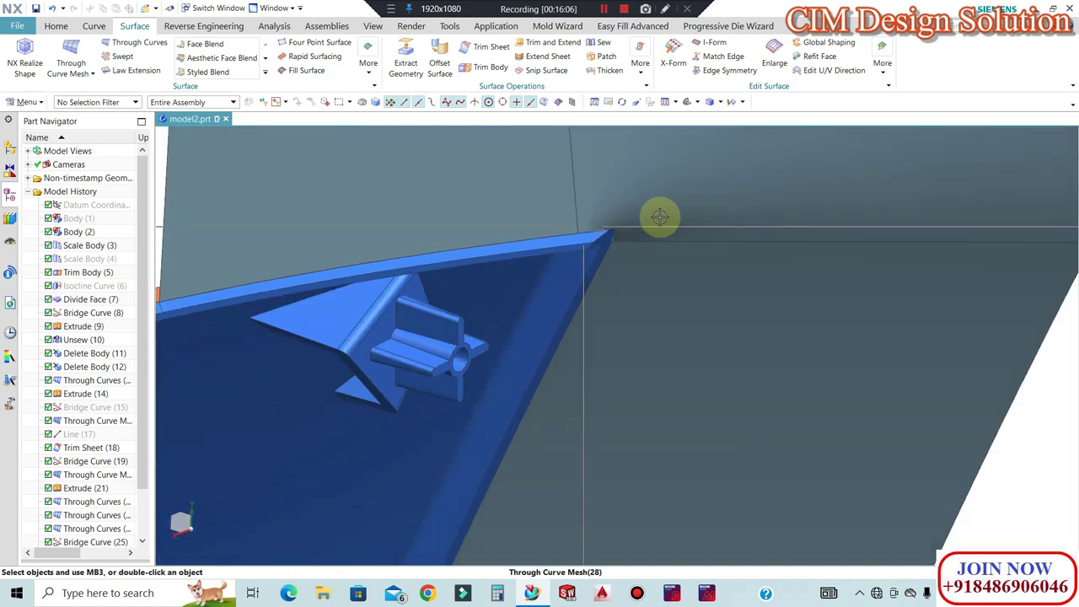
scroll(659, 217, down, 3)
middle_drag(655, 233, 596, 249)
scroll(578, 248, up, 5)
scroll(578, 248, down, 3)
scroll(614, 284, up, 3)
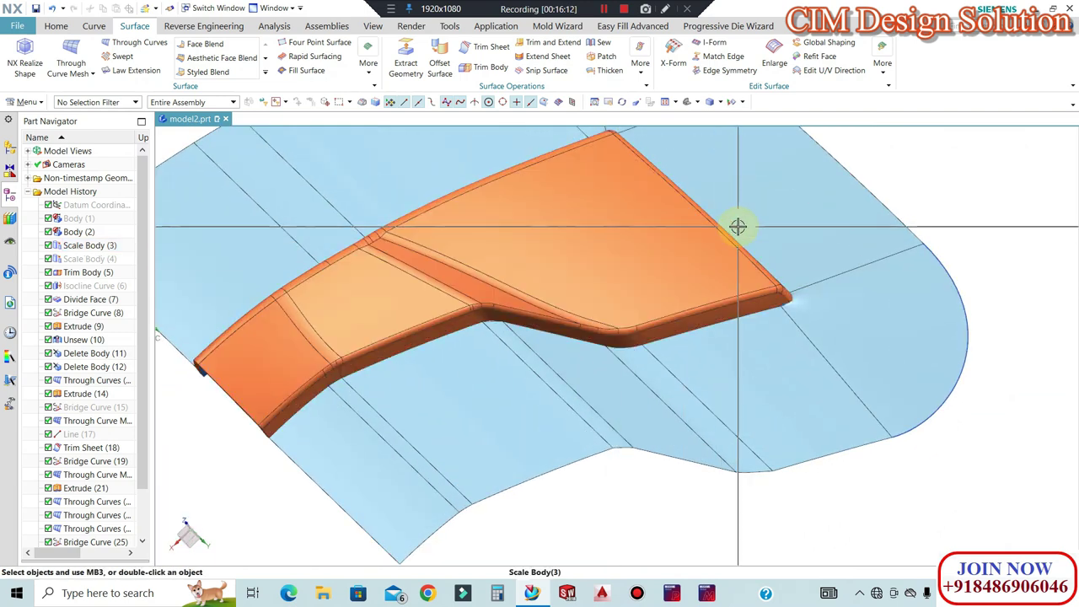
middle_drag(651, 279, 617, 311)
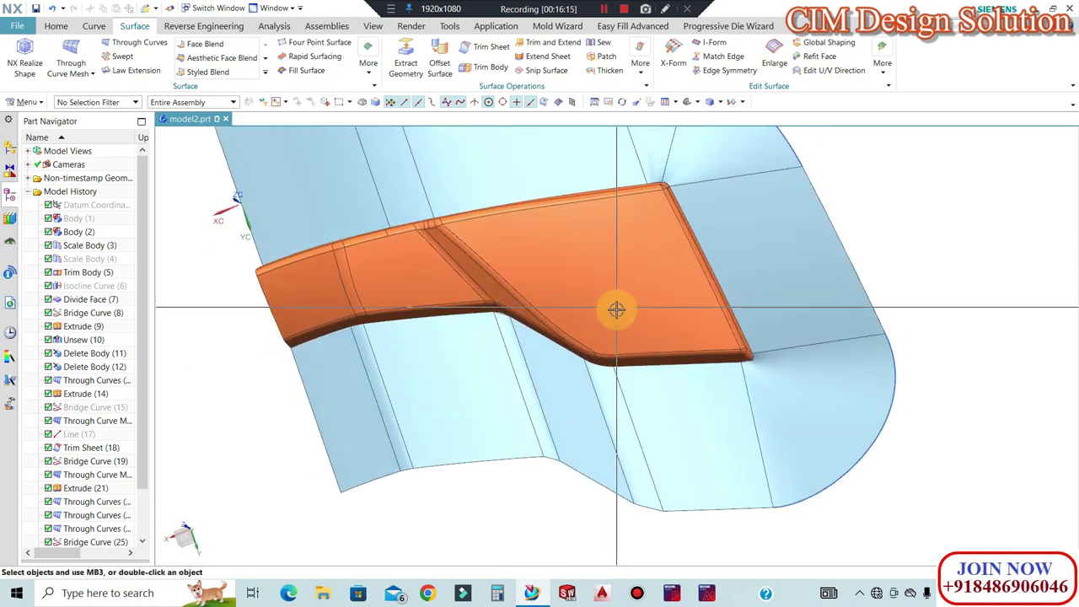
scroll(786, 221, down, 3)
key(F8)
middle_drag(633, 292, 541, 240)
scroll(557, 228, up, 5)
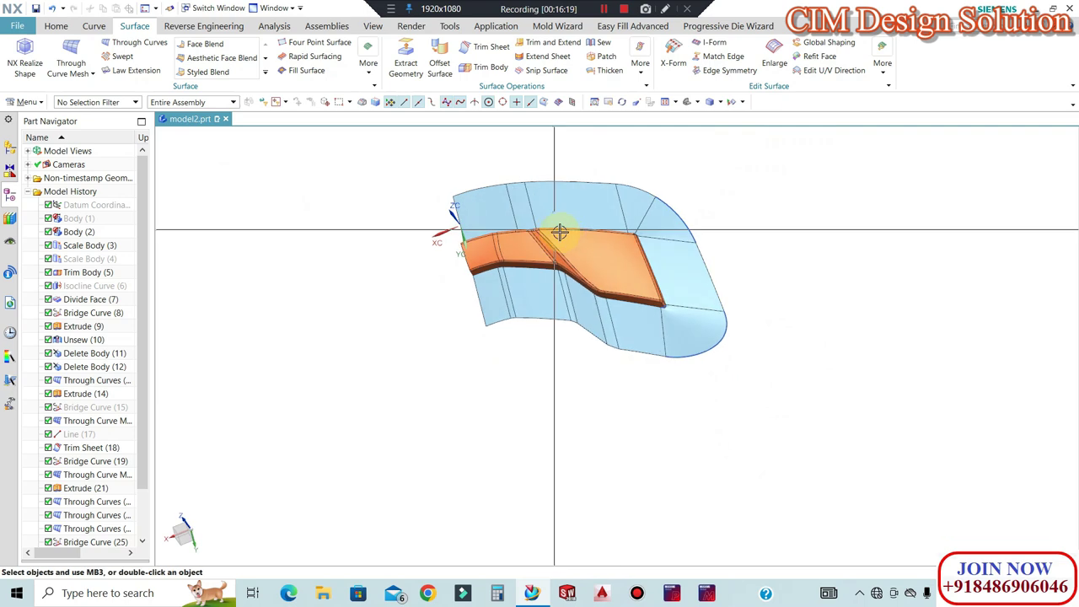
scroll(607, 247, down, 5)
middle_drag(591, 216, 389, 149)
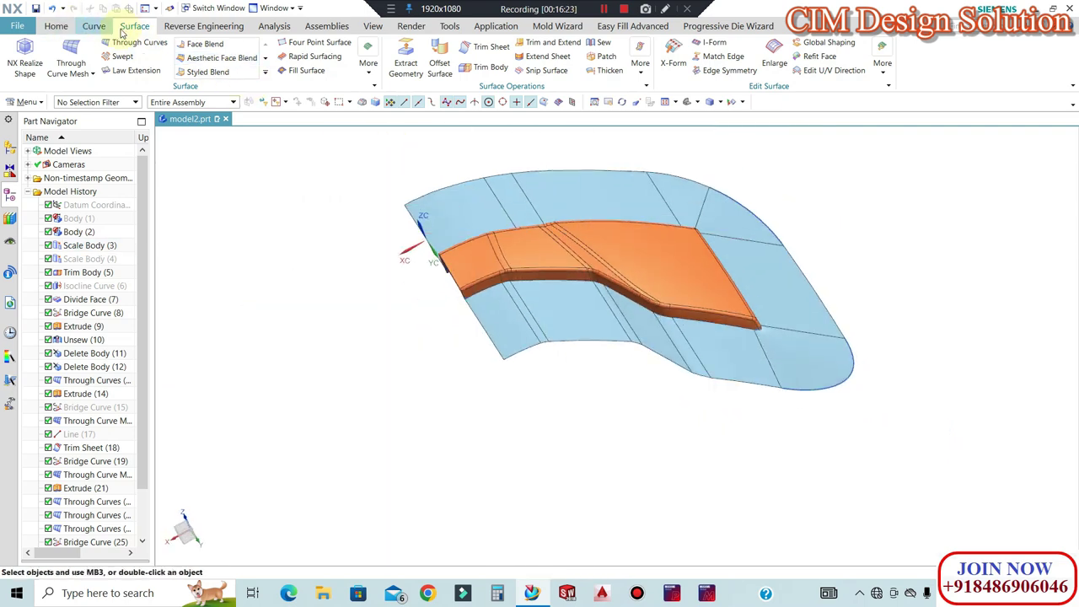
Sew the parting sheets together with a 0.0100 tolerance, using the end sheet of one long side as target
click(440, 56)
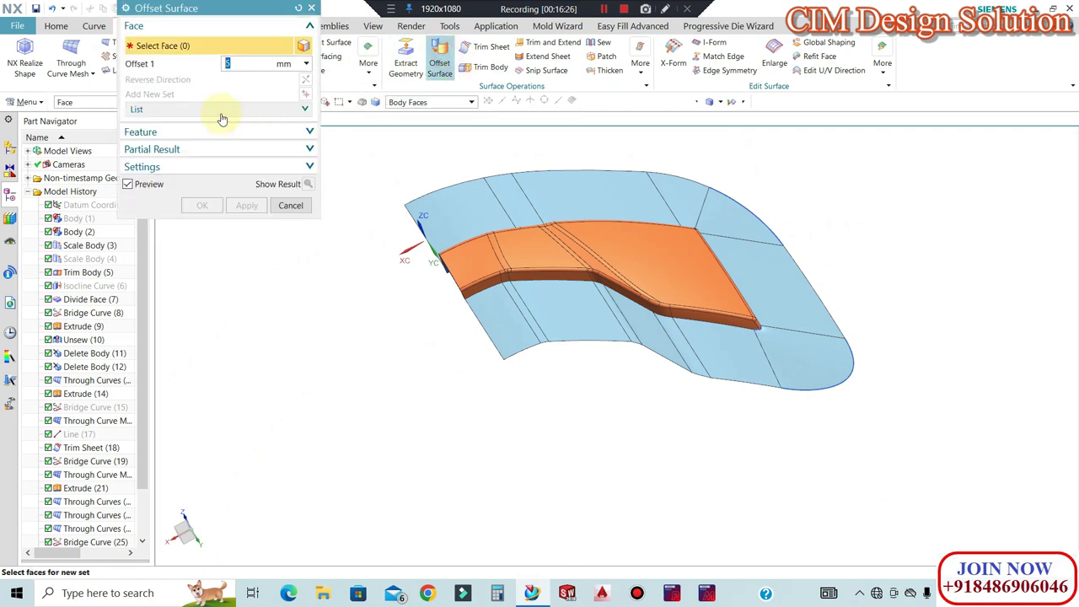
key(Escape)
click(598, 46)
click(506, 204)
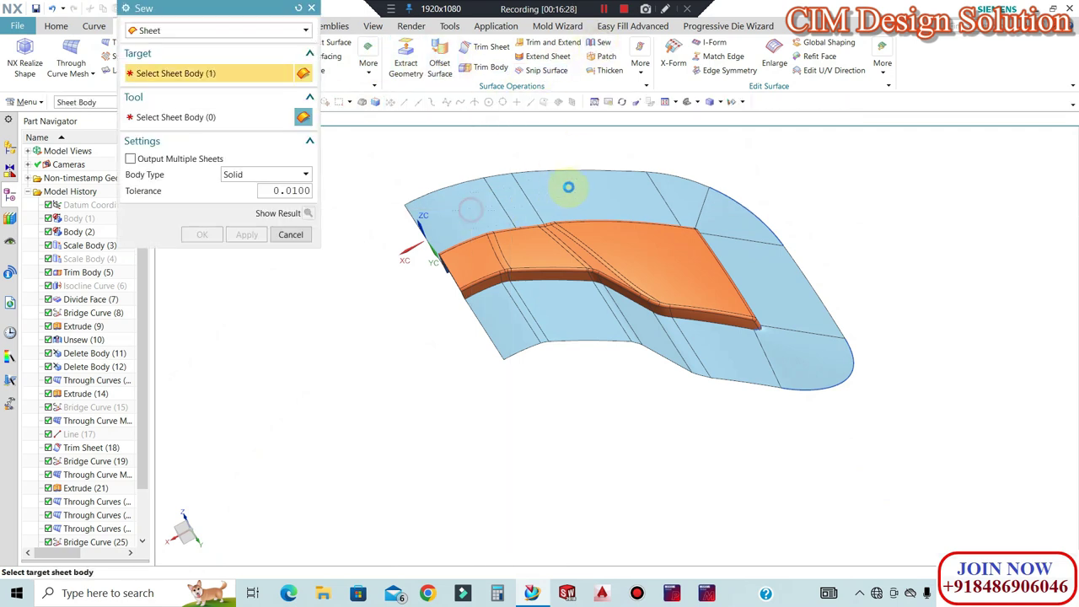
click(521, 193)
click(679, 199)
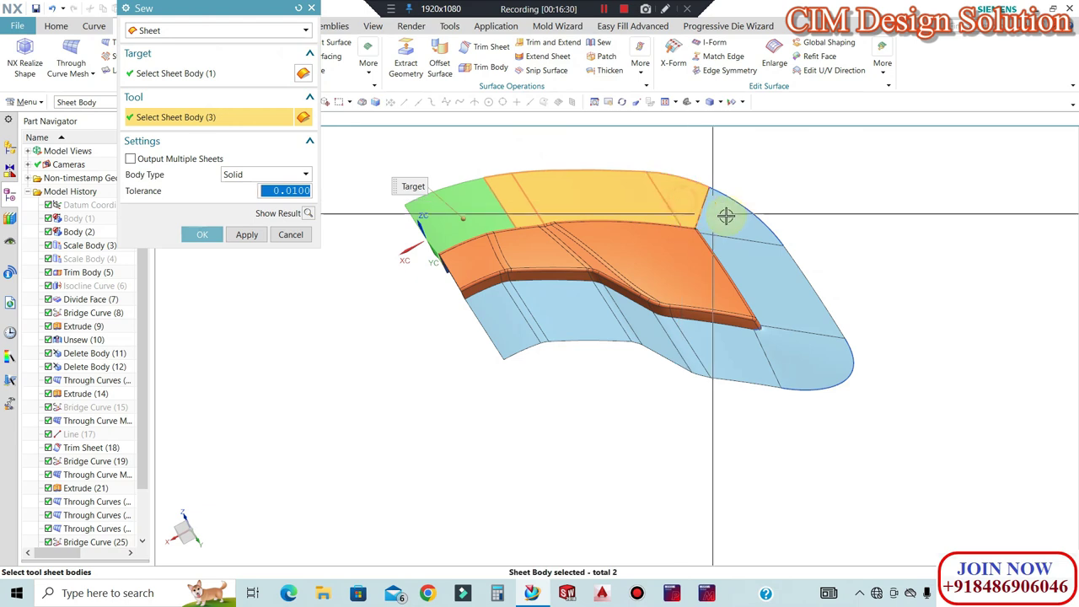
click(759, 270)
click(785, 340)
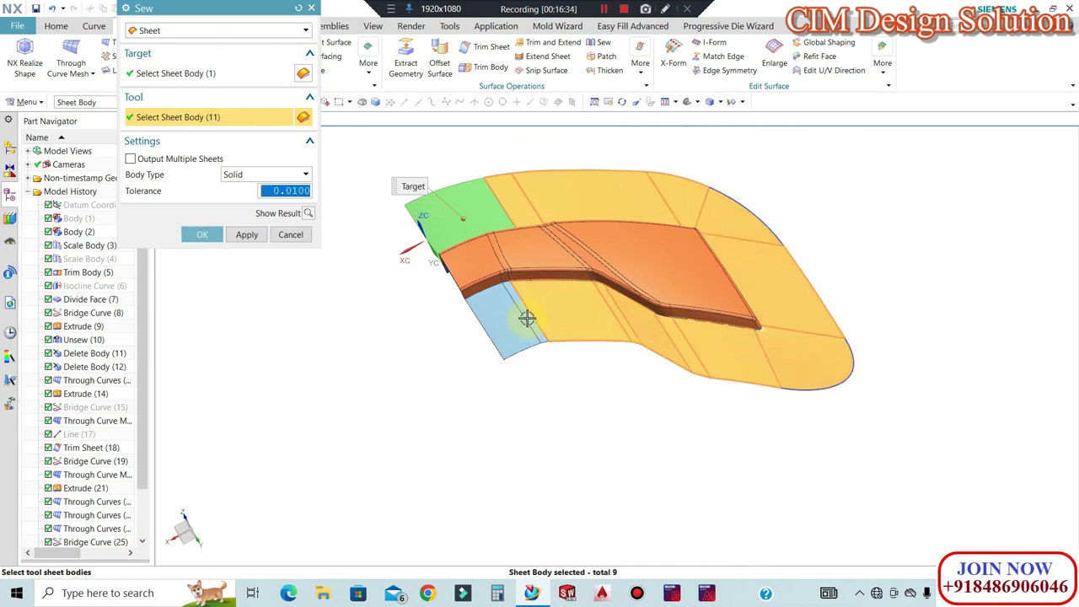
click(204, 235)
Create an Offset Surface from the part's outer tangent faces with an offset of 0 mm
middle_drag(699, 270, 813, 196)
scroll(759, 223, down, 2)
scroll(653, 239, up, 2)
middle_drag(653, 239, 590, 248)
scroll(536, 237, up, 3)
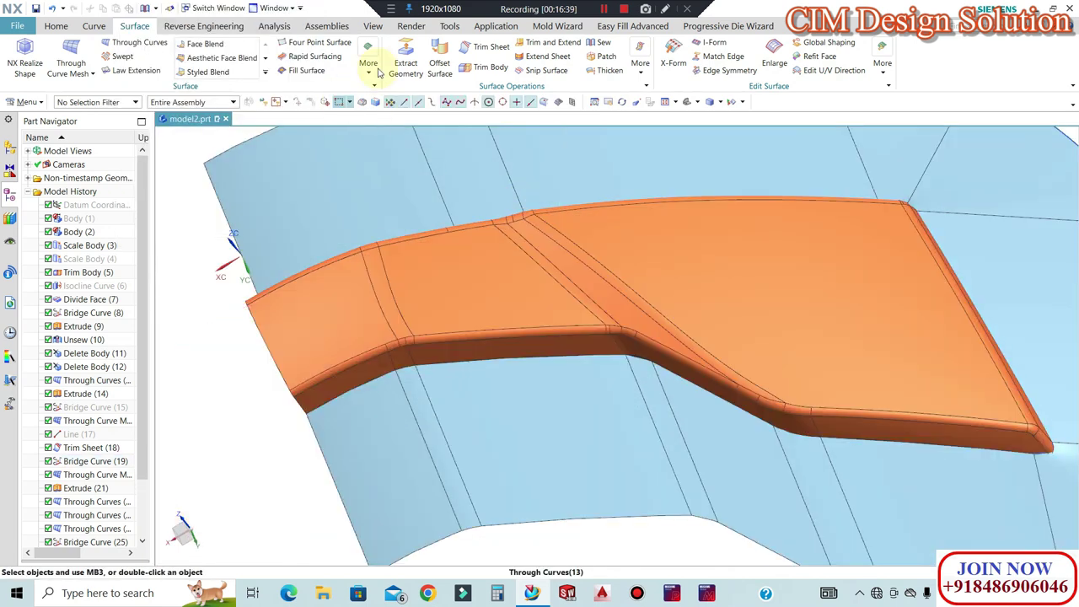
click(441, 59)
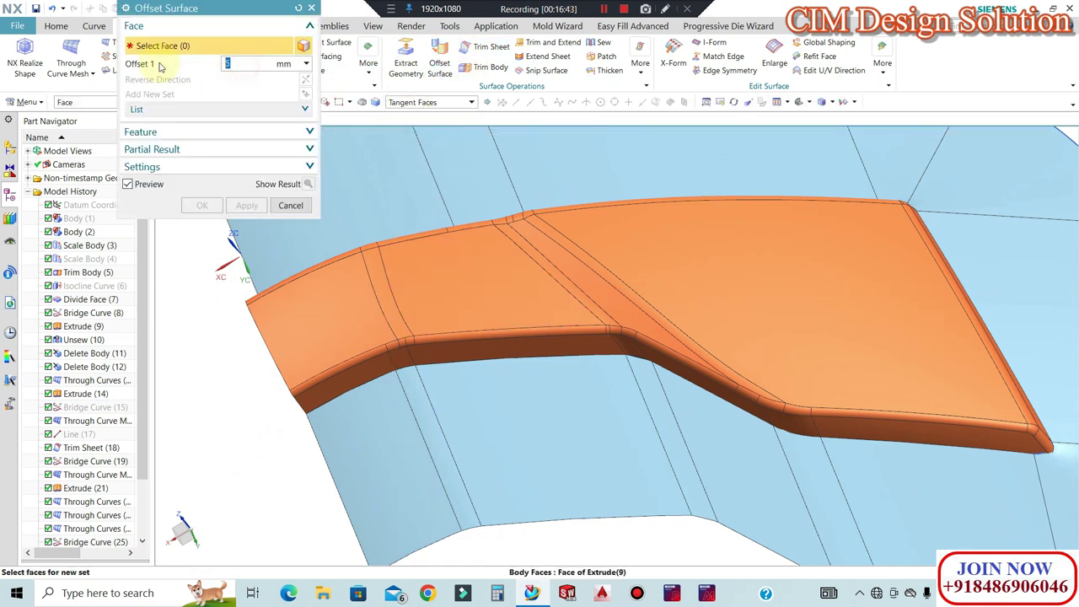
click(476, 282)
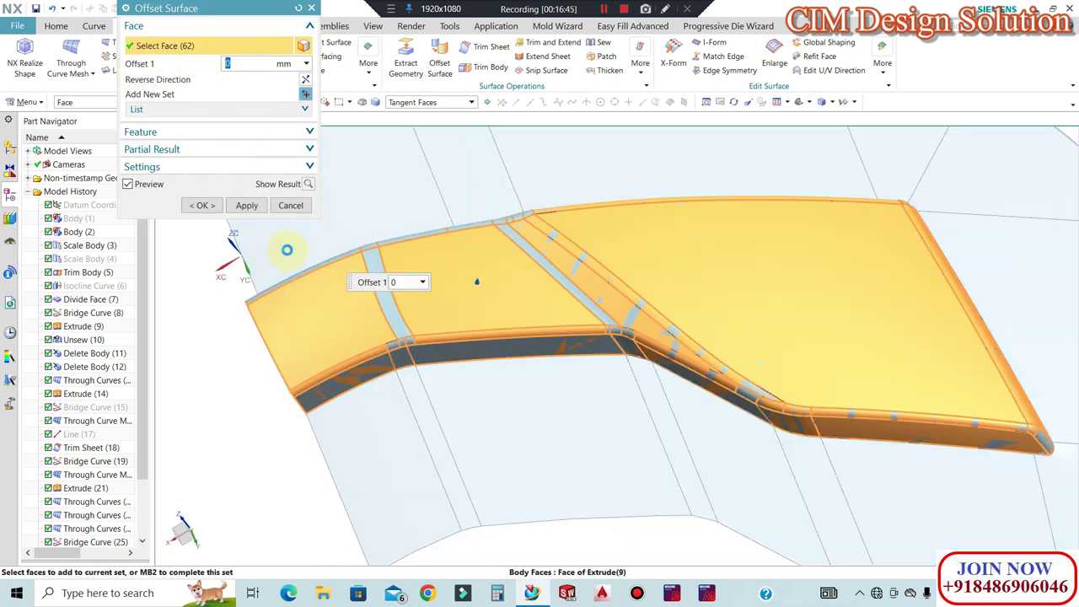
click(201, 205)
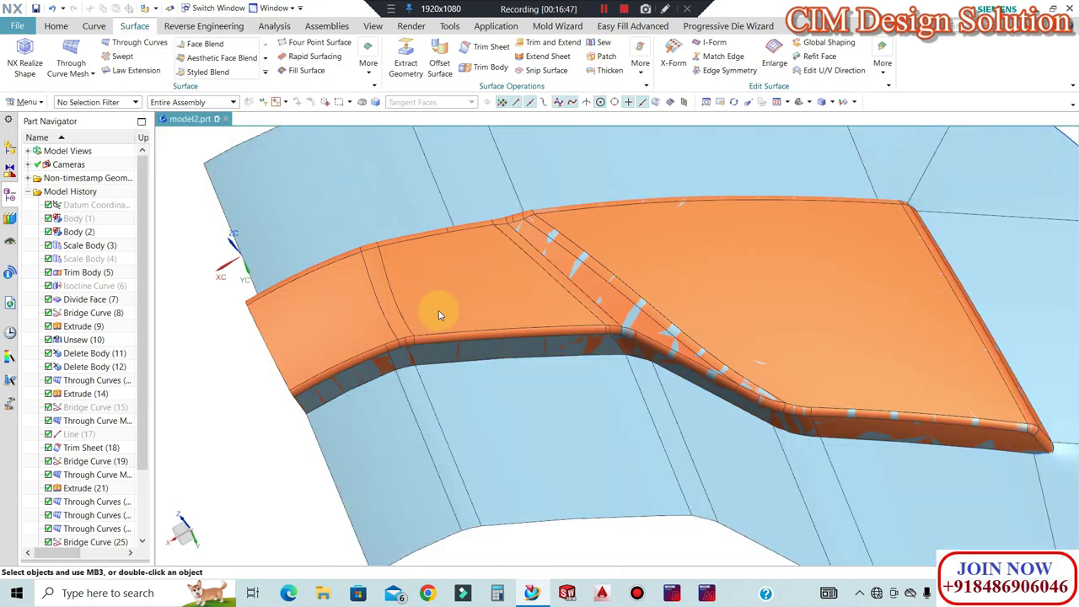
Hide the solid part body so that only the offset skin and the parting sheets are displayed
middle_drag(433, 289, 432, 255)
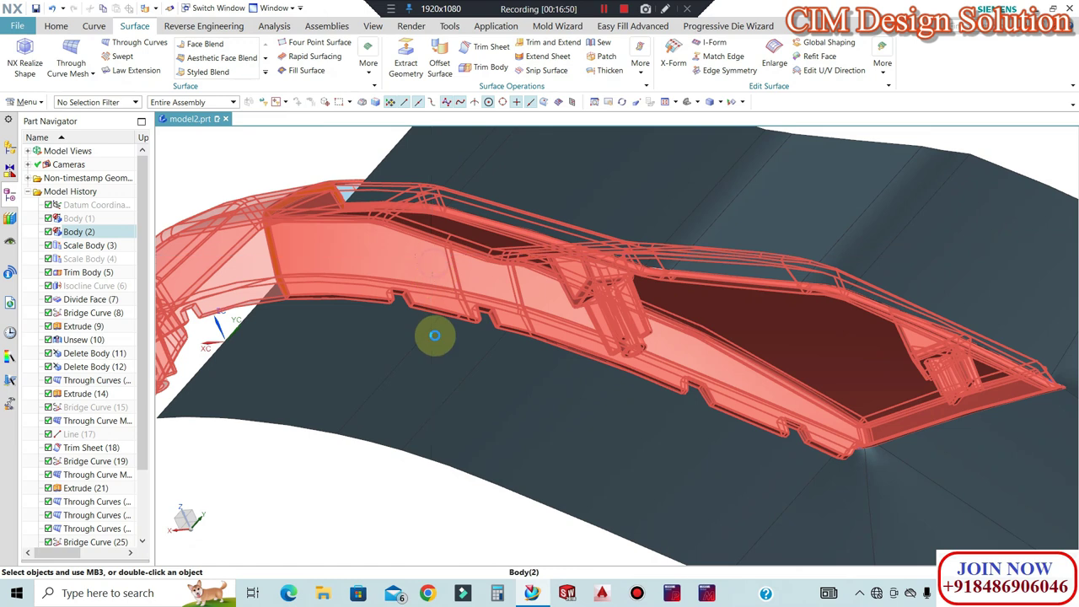
click(434, 336)
key(ctrl+b)
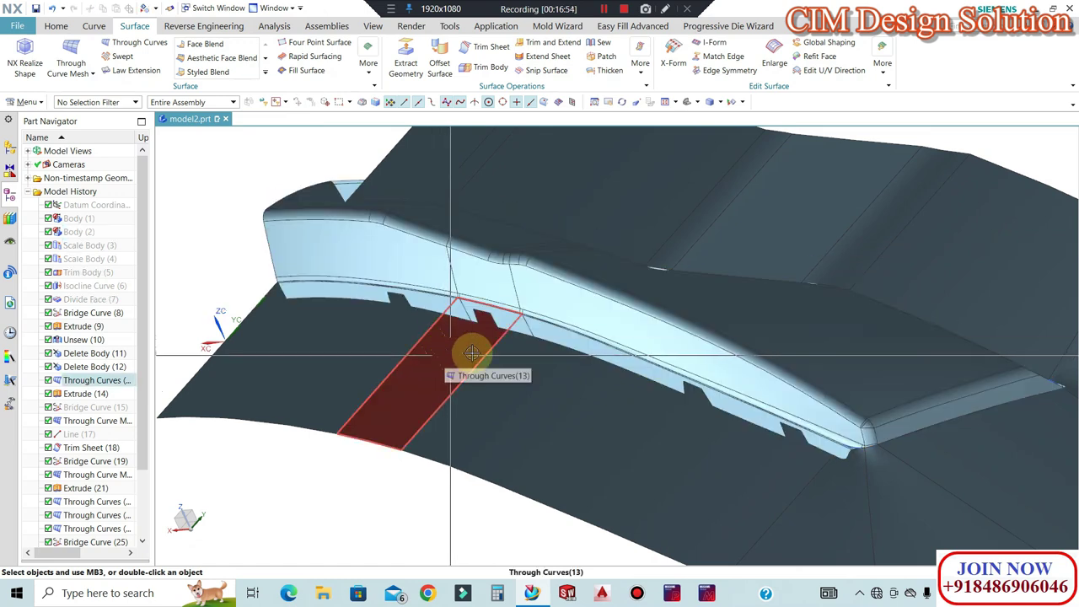
Change the colour of the offset skin's faces to Yellow, leaving the surrounding parting sheets out of the selection
middle_drag(447, 292, 403, 365)
key(F8)
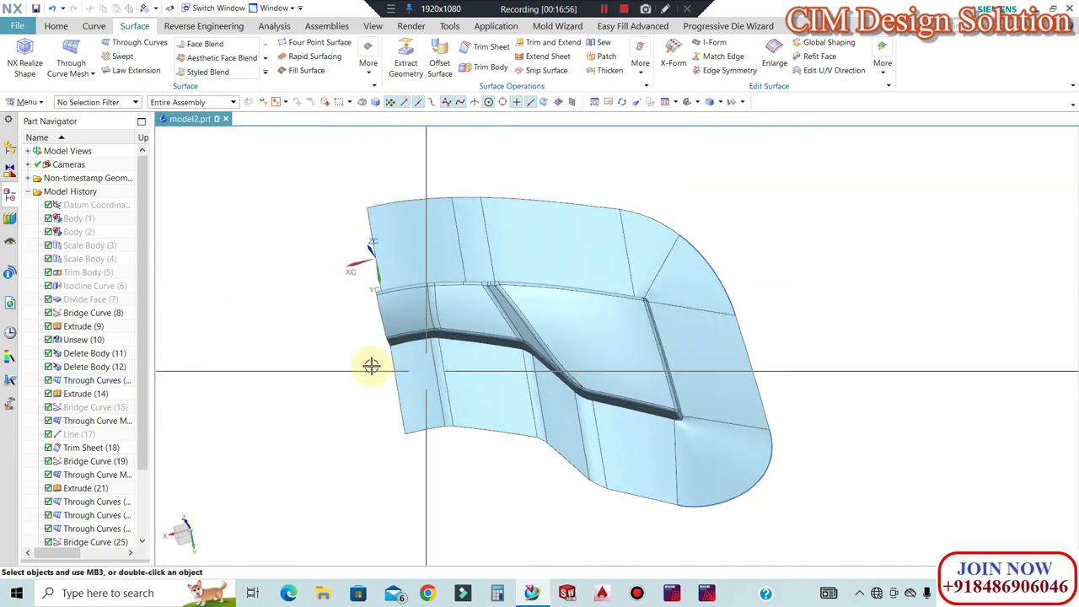
scroll(709, 329, up, 2)
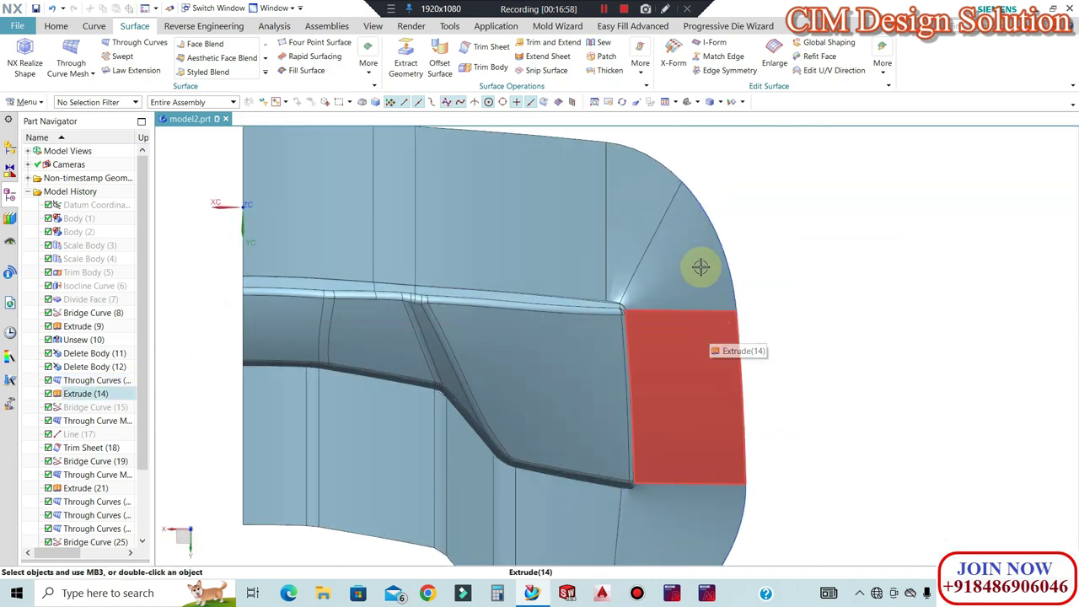
scroll(458, 260, down, 3)
key(ctrl+j)
click(79, 101)
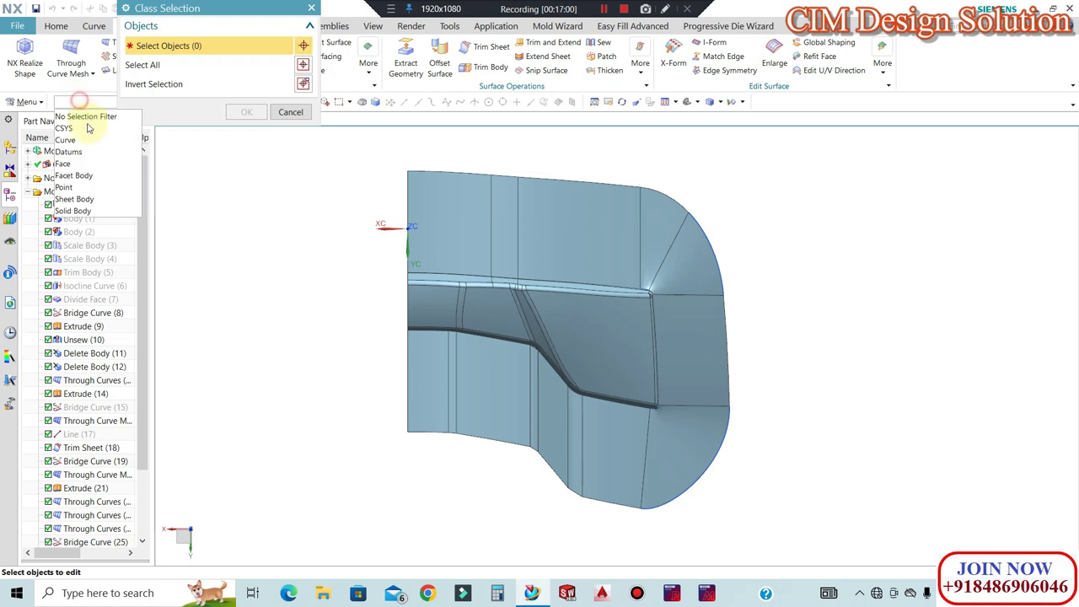
click(81, 163)
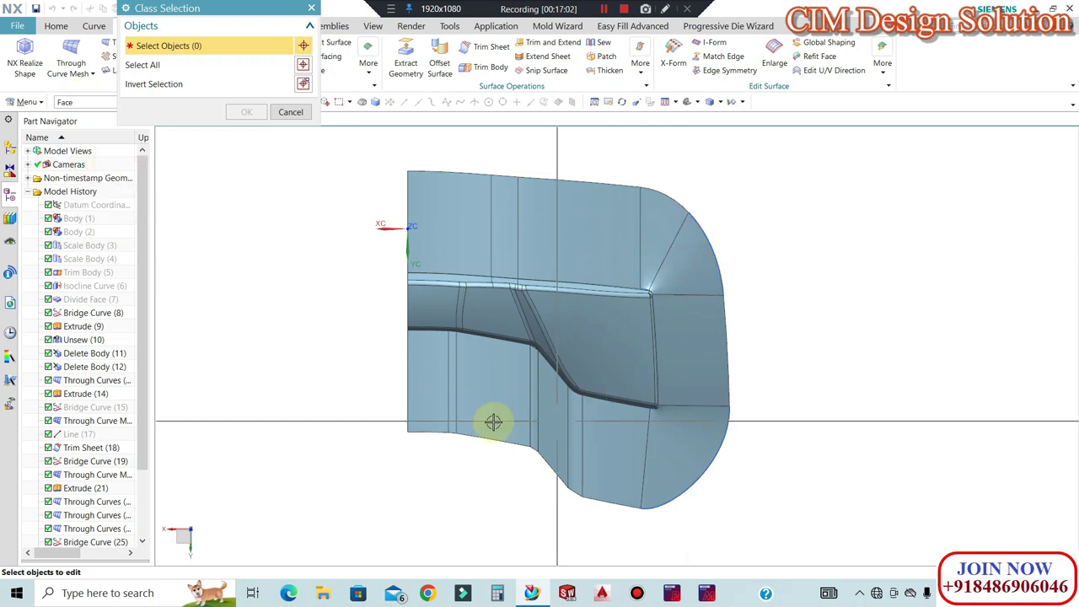
drag(360, 430, 357, 430)
click(246, 111)
click(279, 67)
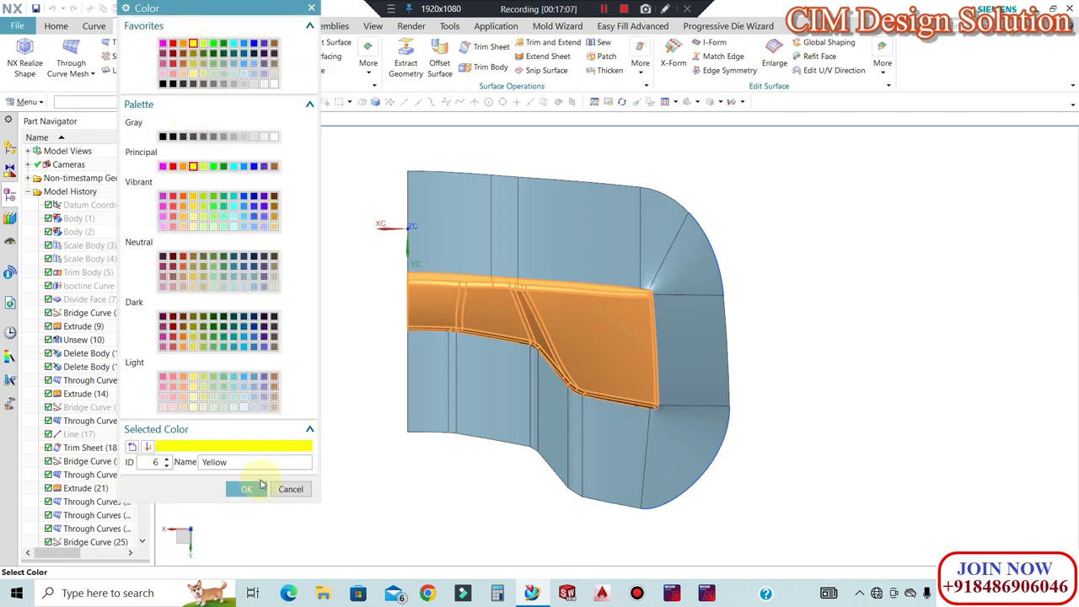
click(246, 489)
click(210, 369)
Start Extend Sheet on the short parting sheet edge at the gap where the part's side bends outward
middle_drag(544, 314, 540, 276)
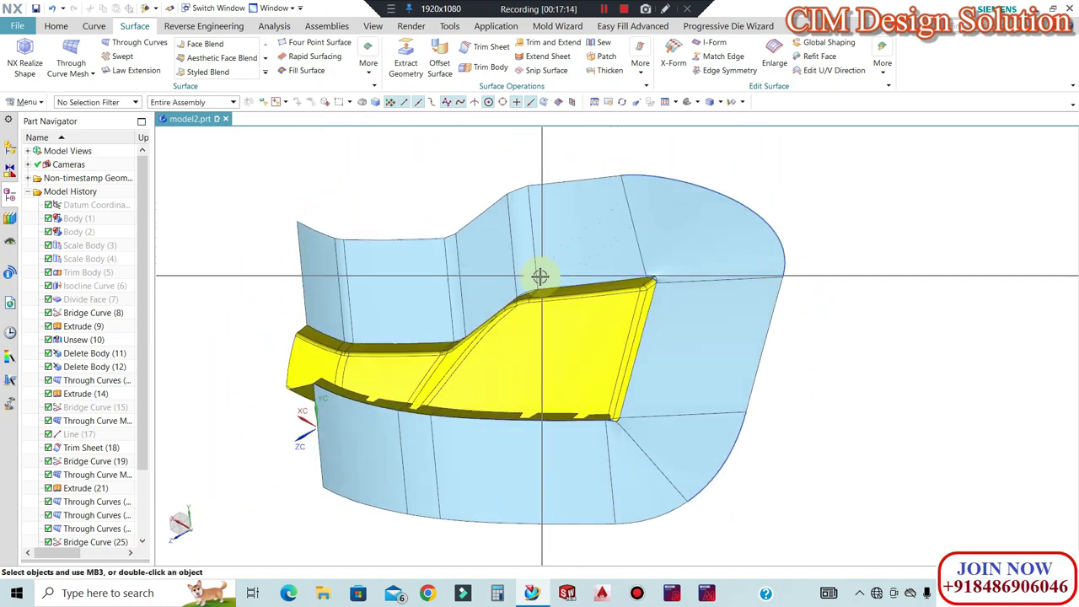
scroll(533, 285, up, 6)
scroll(764, 188, down, 3)
scroll(489, 364, up, 9)
middle_drag(580, 270, 530, 279)
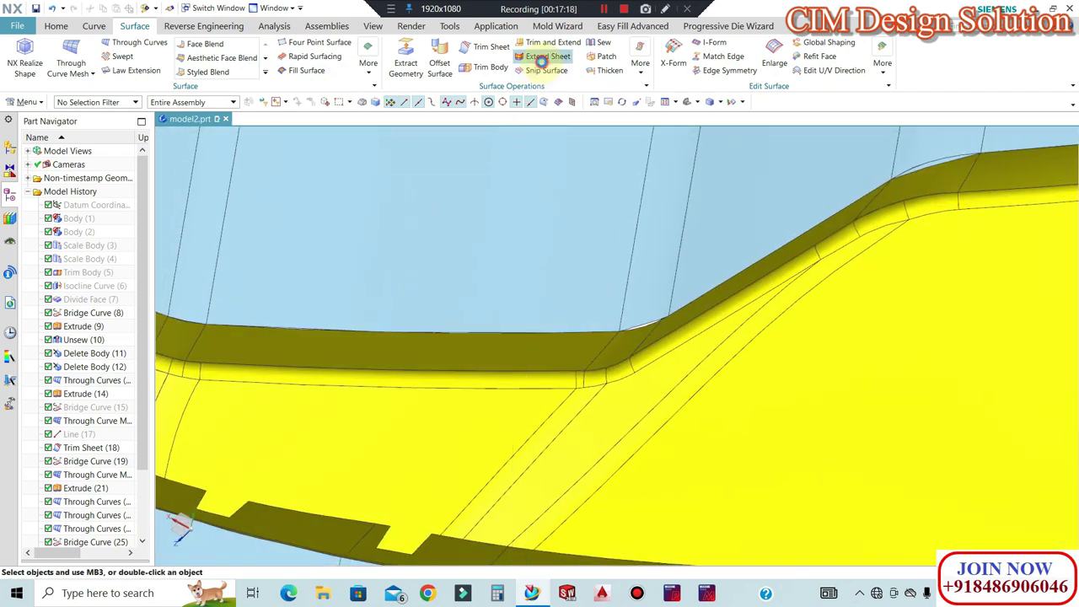
click(542, 57)
scroll(646, 341, up, 5)
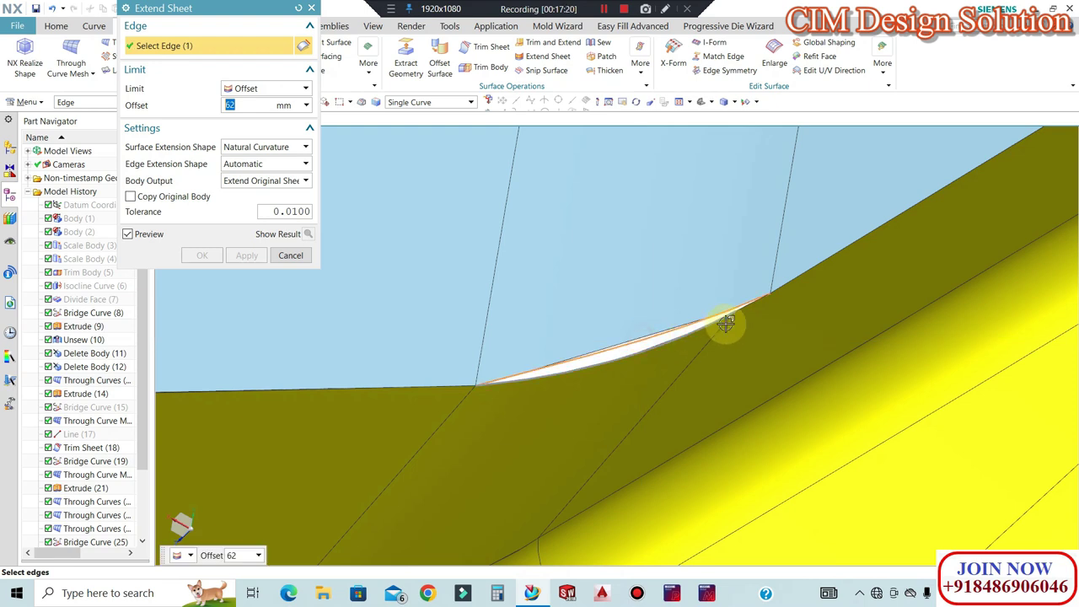
scroll(765, 305, down, 9)
scroll(624, 317, up, 3)
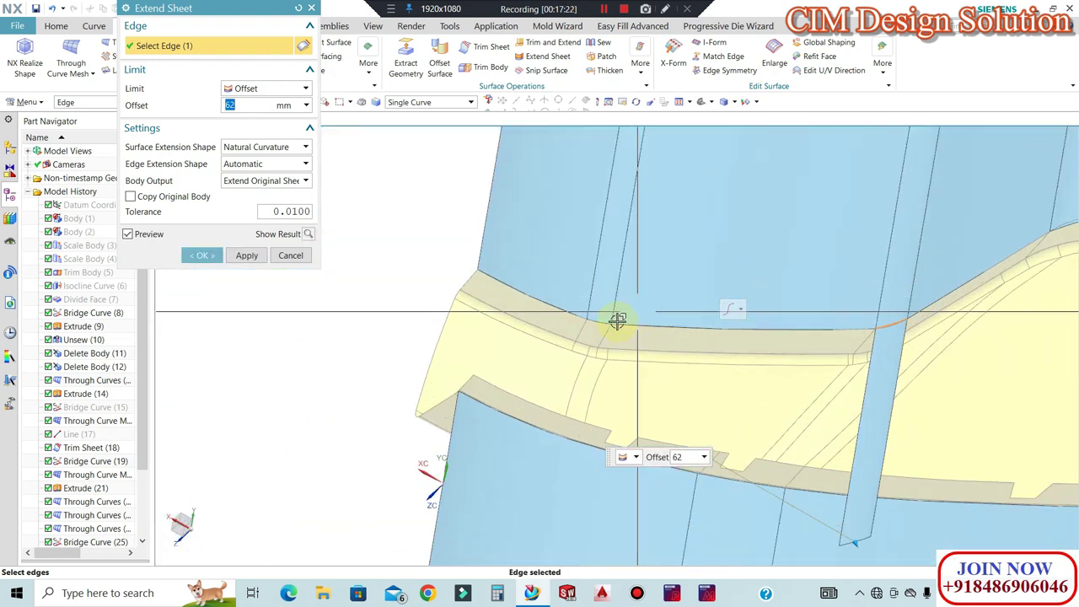
Add the other short sheet edge at the next bend of the same side and set the extension offset to 5 mm
scroll(618, 320, up, 5)
click(603, 324)
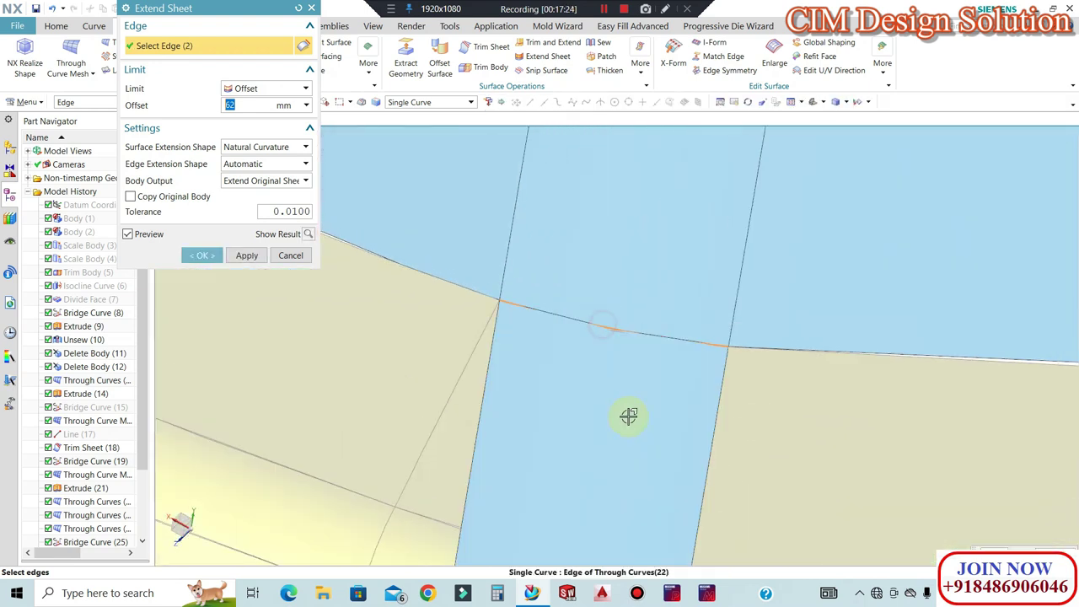
scroll(546, 314, down, 5)
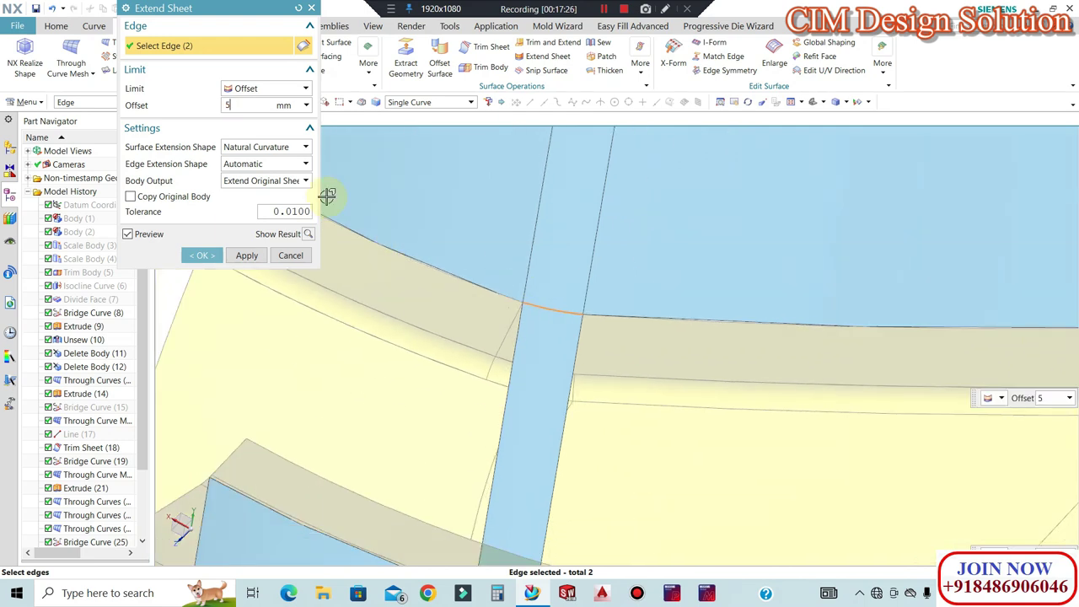
scroll(477, 277, down, 10)
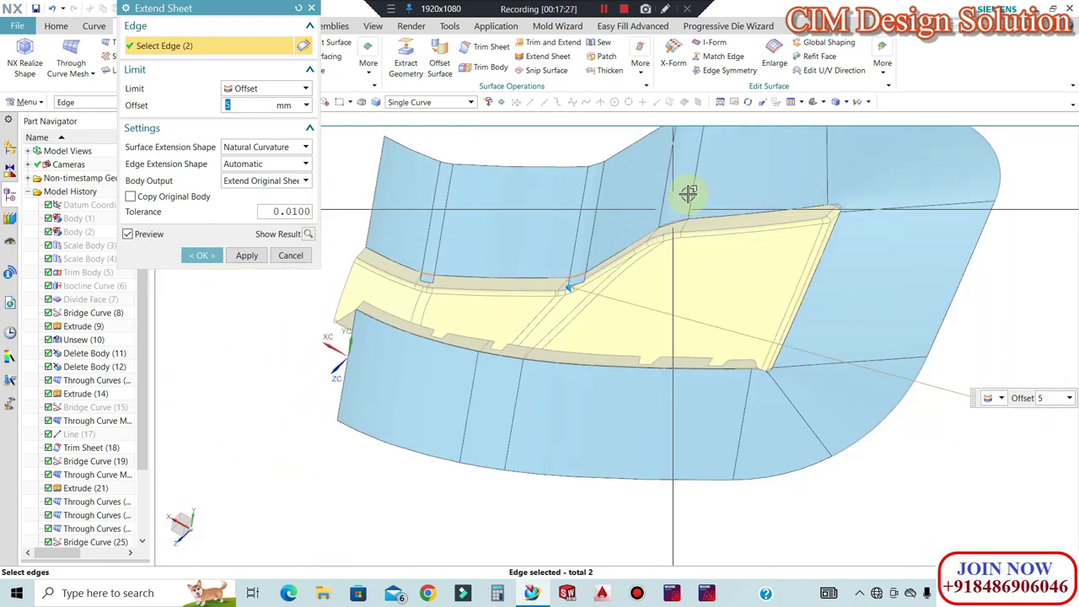
Add the long side edge and the edges around the part's pointed corner to the sheet extension
scroll(688, 193, up, 8)
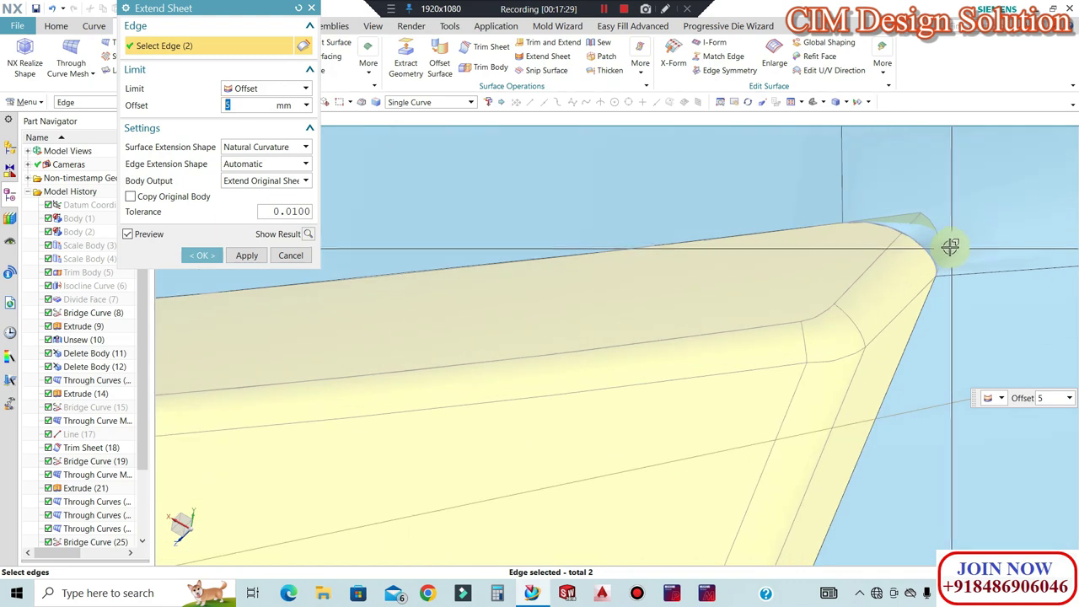
scroll(936, 224, up, 3)
click(910, 193)
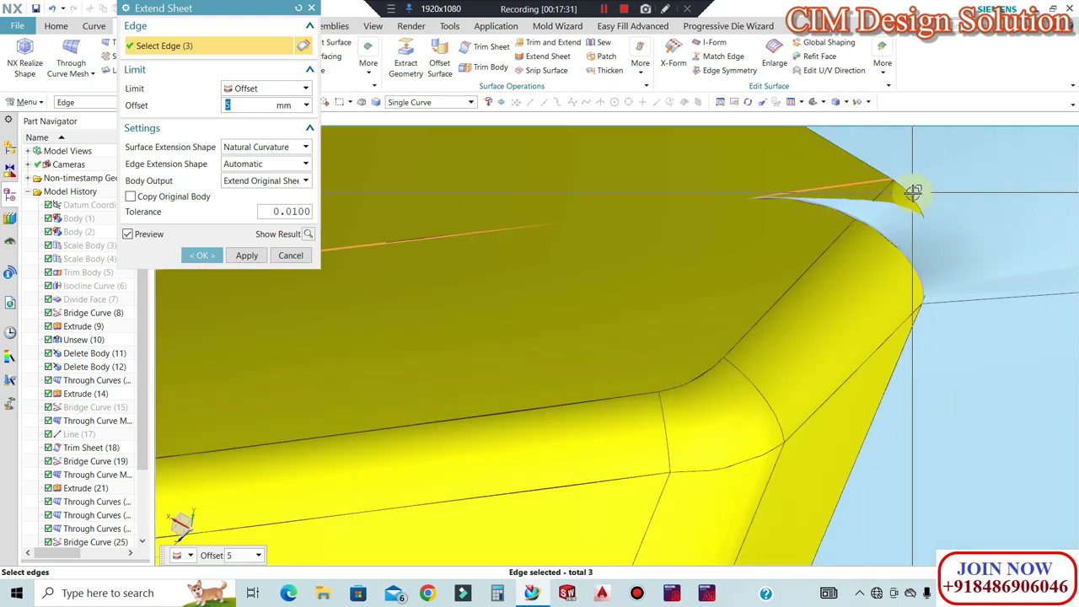
scroll(920, 233, down, 4)
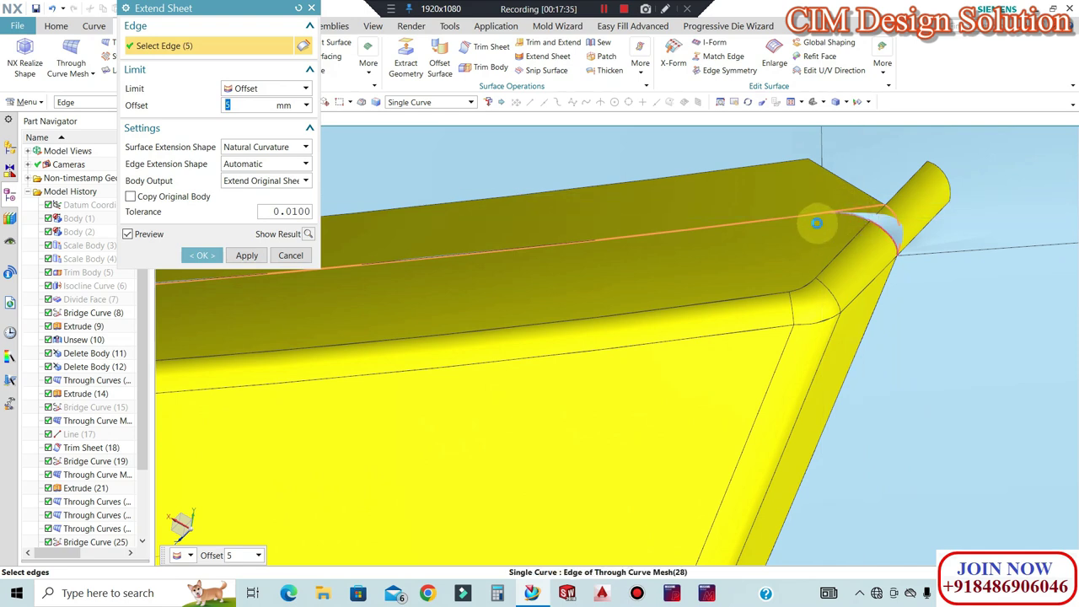
scroll(800, 215, up, 2)
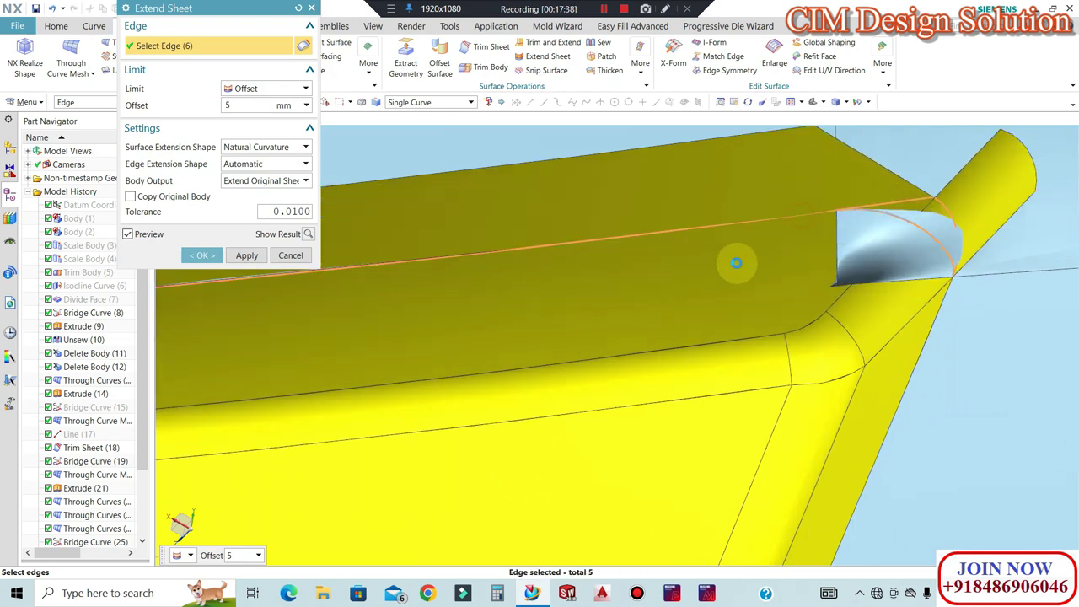
Remove two edges near the pointed corner from the sheet extension selection and apply the 5 mm extension to the remaining edges
shift+click(892, 205)
scroll(856, 225, down, 4)
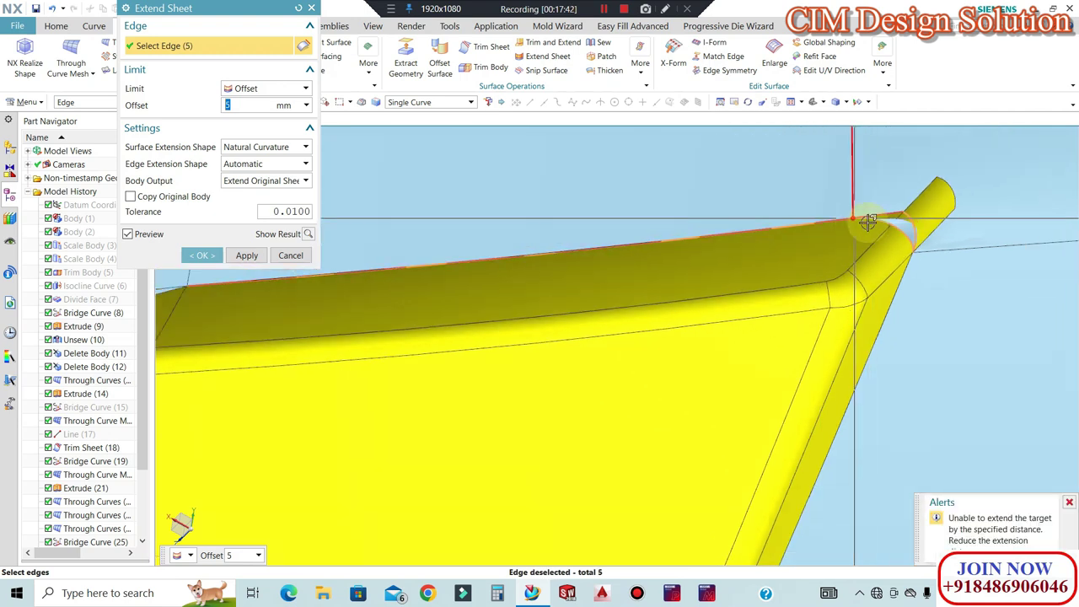
middle_drag(880, 221, 846, 248)
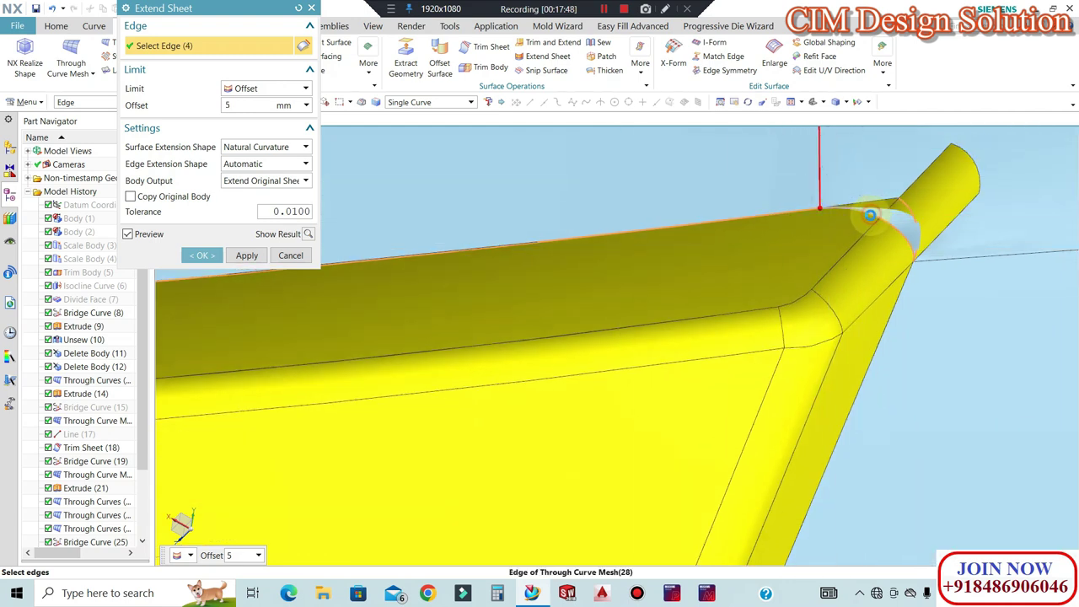
shift+click(821, 231)
middle_drag(849, 219, 875, 241)
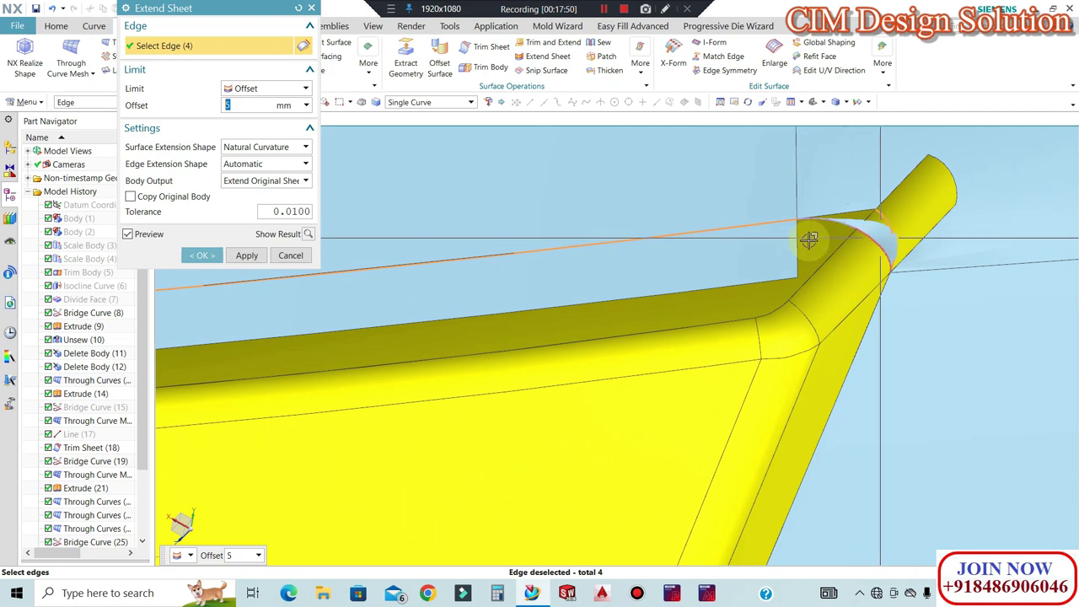
click(245, 255)
middle_drag(916, 229, 835, 363)
scroll(814, 446, up, 5)
middle_drag(783, 410, 747, 342)
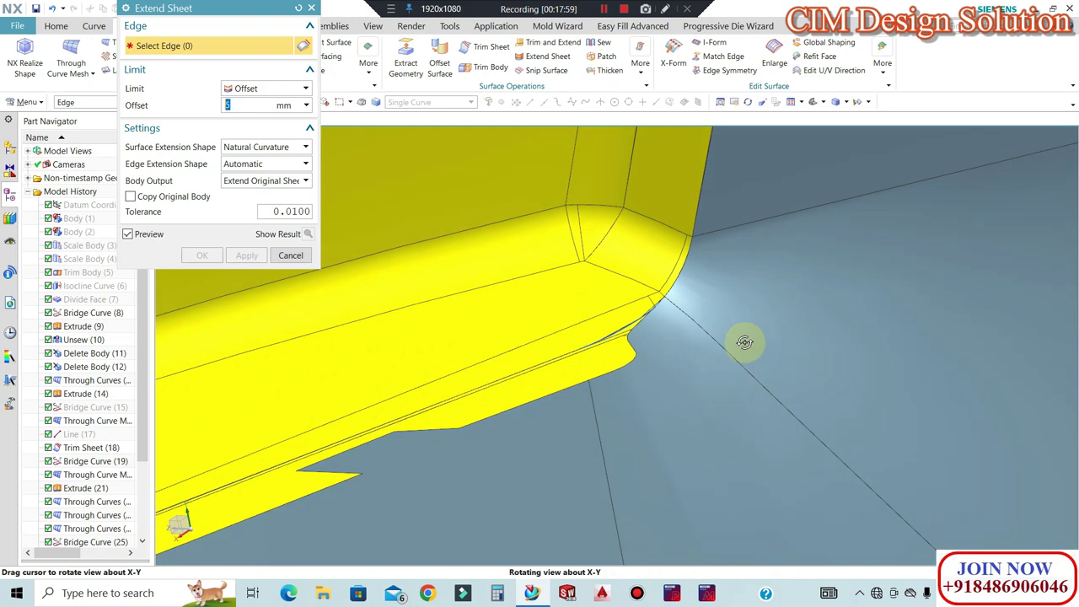
scroll(646, 329, up, 5)
scroll(714, 217, up, 2)
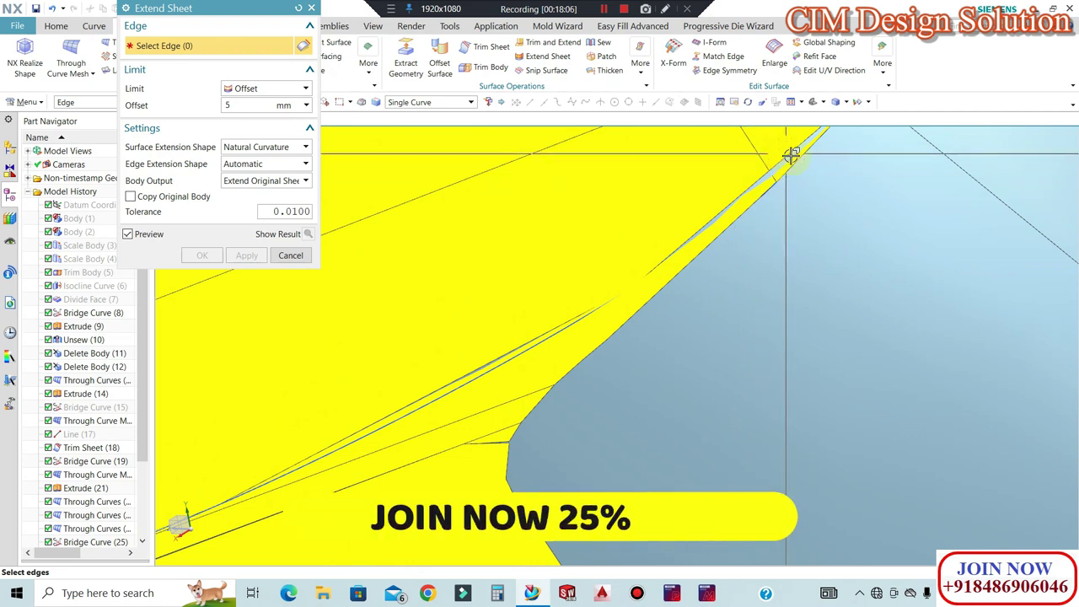
scroll(773, 289, down, 3)
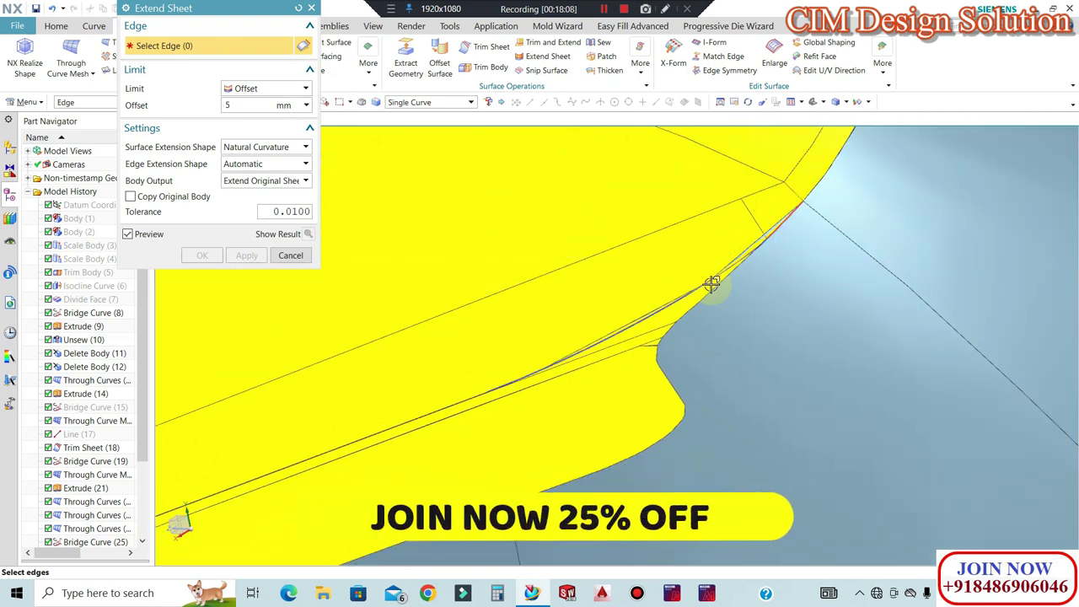
click(682, 301)
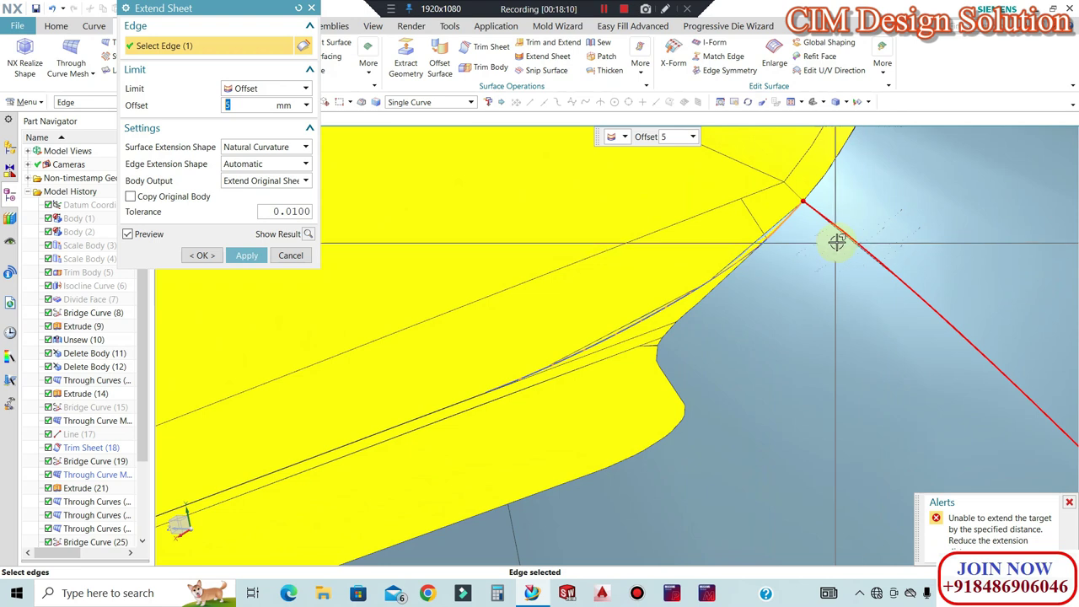
key(Escape)
Move the bridge curve lying along the gap at the skin's notched lower edge to layer 10
scroll(781, 285, down, 1)
key(ctrl+j)
click(670, 320)
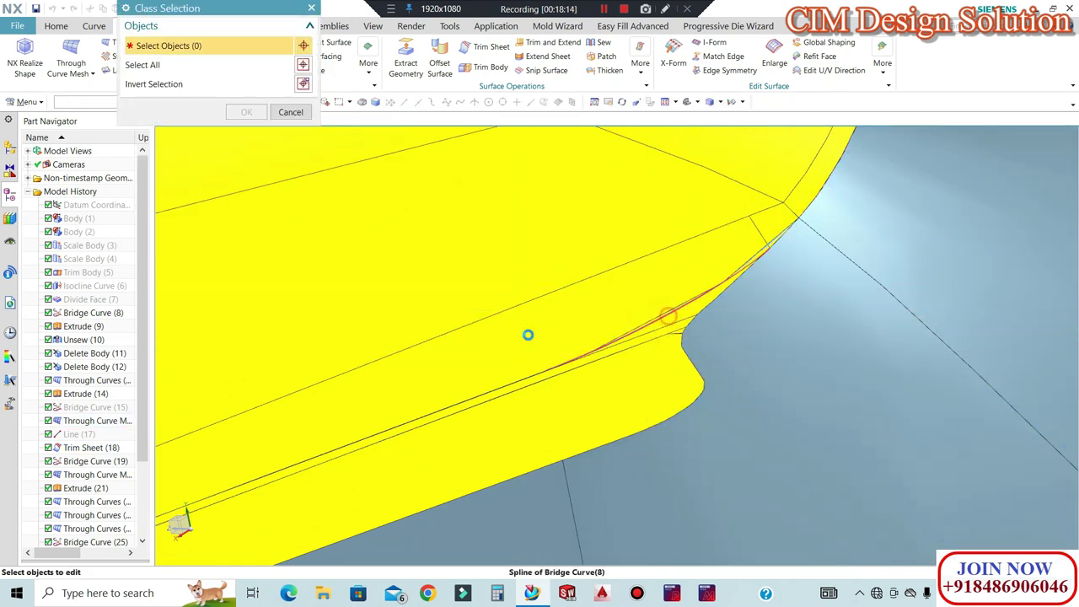
middle_click(528, 333)
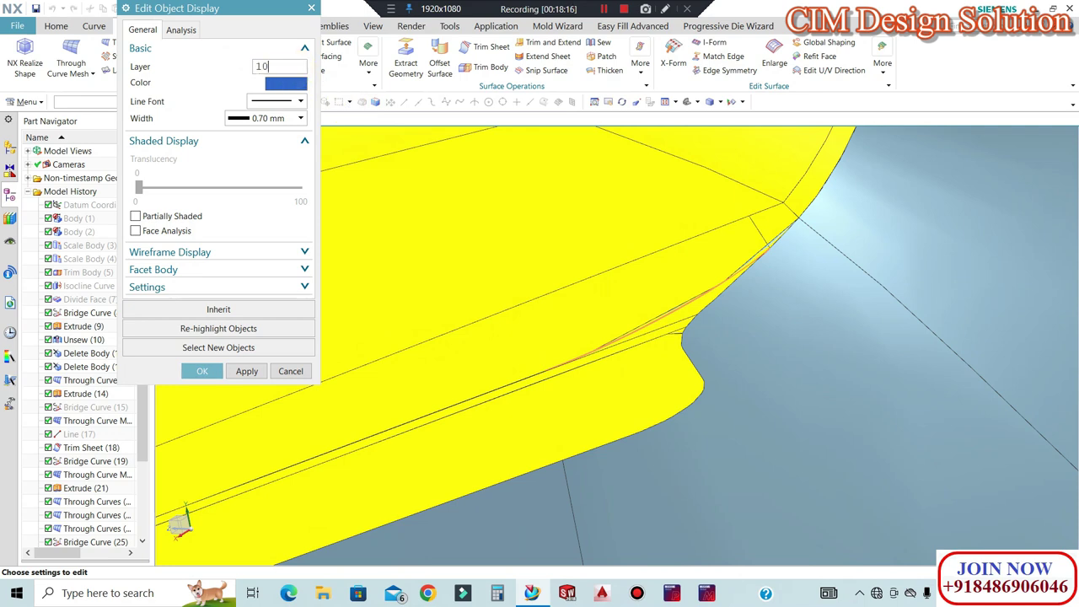
text(10)
key(Return)
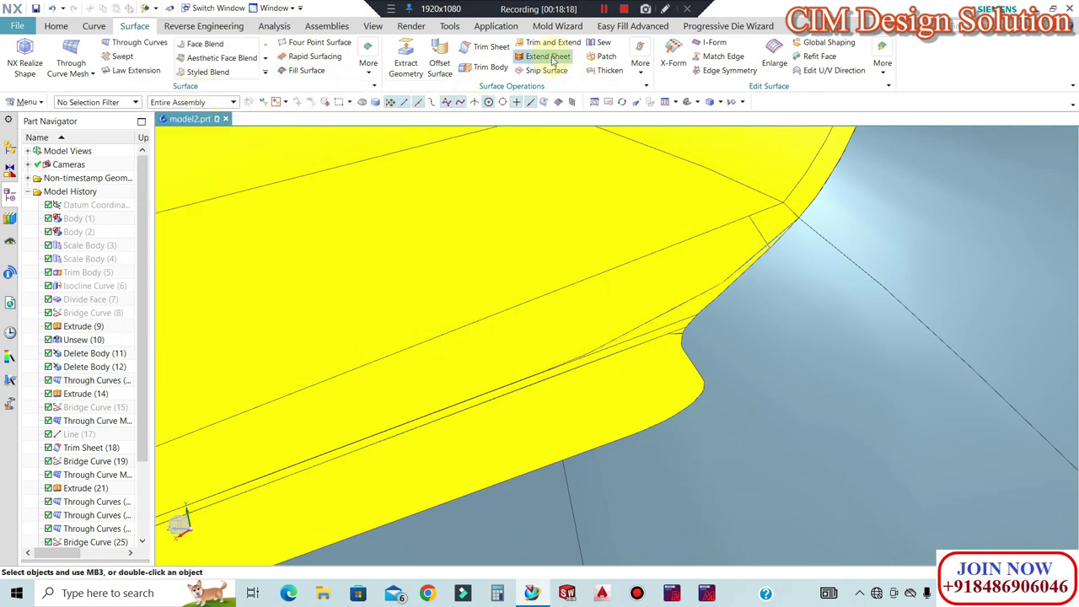
Extend the curved parting sheet edge at the gap beside the skin's notched edge with an offset of 1 mm
click(548, 57)
click(699, 294)
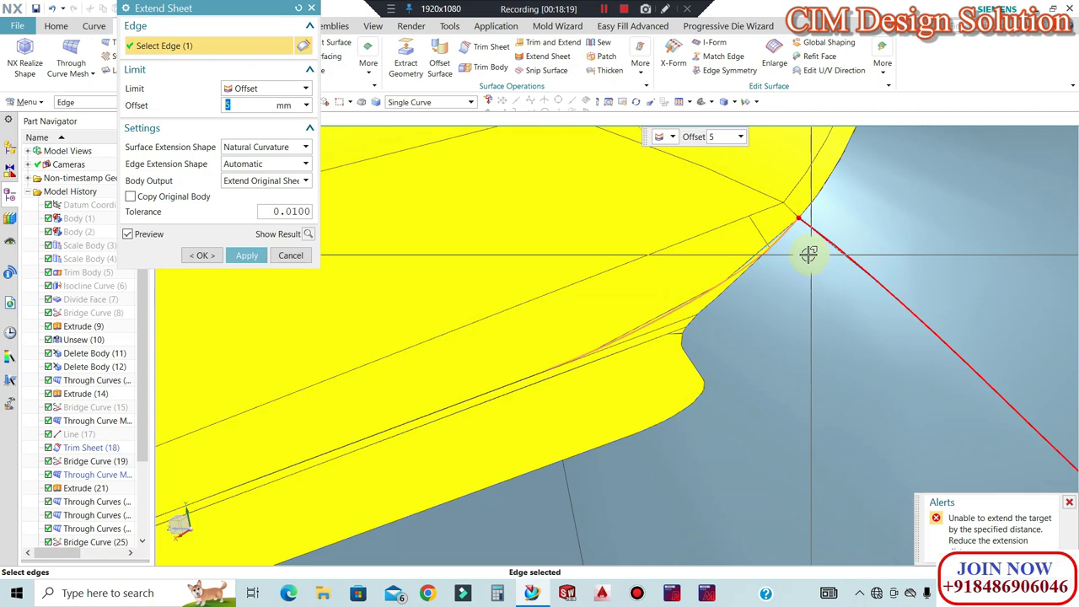
text(1)
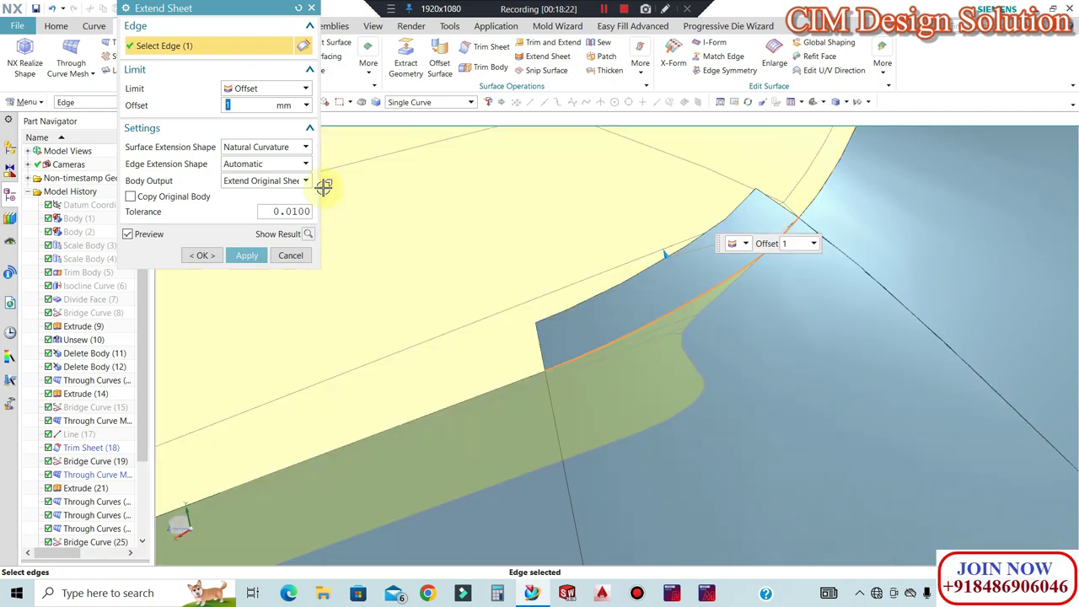
click(202, 255)
Trim the parting sheets and the yellow skin to each other with Trim and Extend as Make Corner, adjusting the target and tool directions
middle_drag(785, 236, 621, 421)
scroll(622, 422, up, 5)
scroll(551, 349, down, 5)
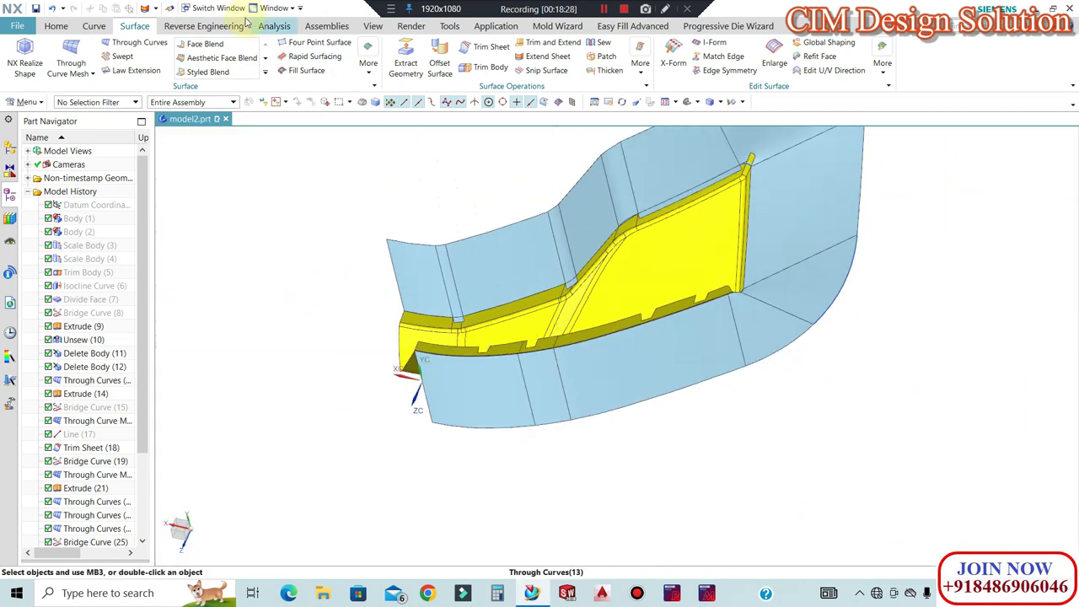
click(94, 26)
click(134, 26)
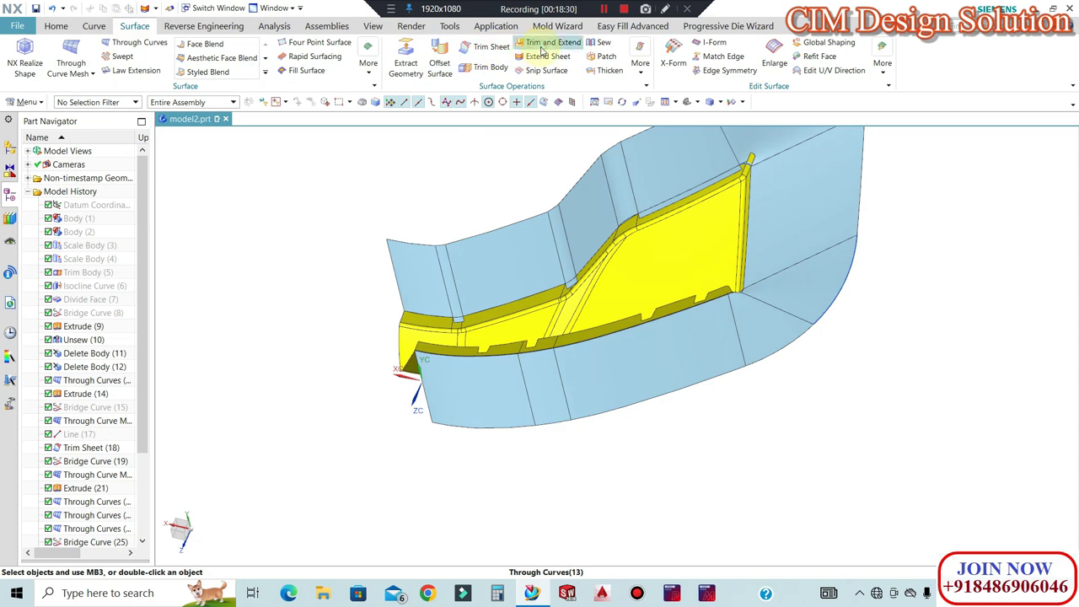
click(553, 42)
click(595, 232)
click(265, 145)
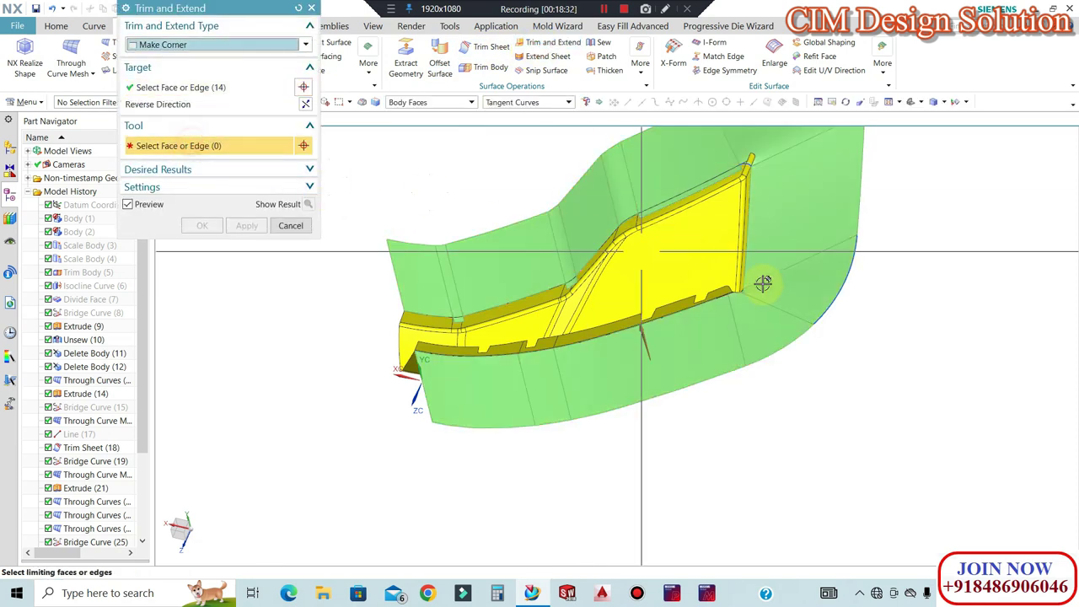
click(700, 267)
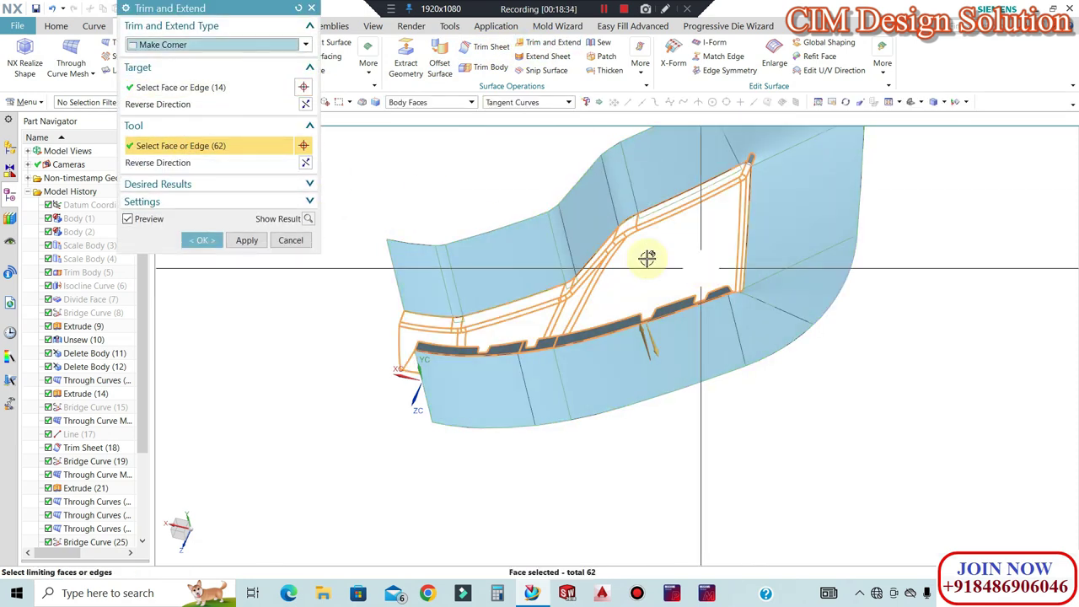
click(303, 160)
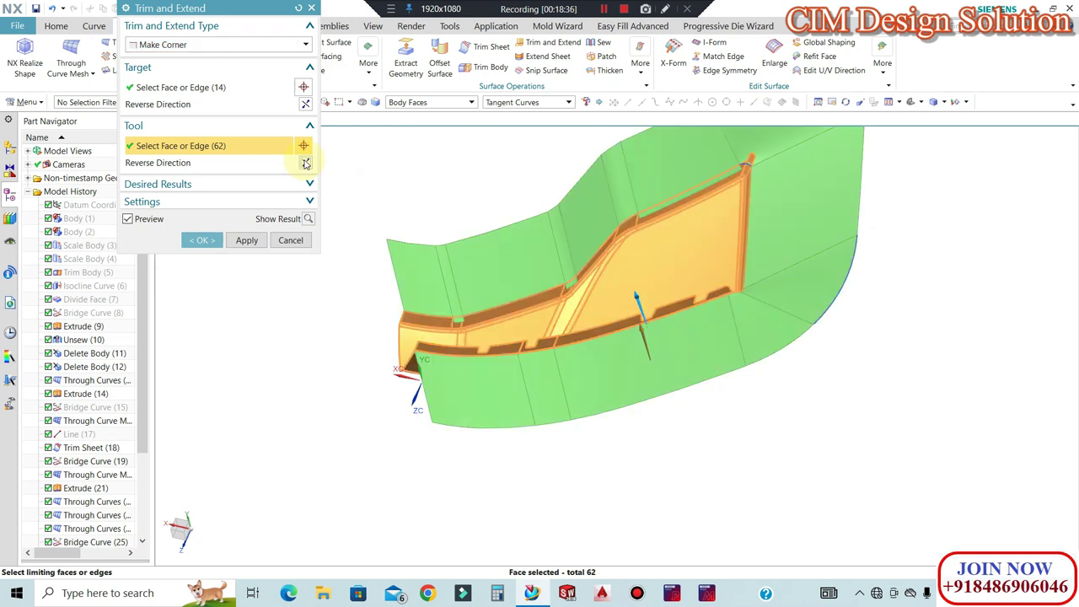
click(305, 104)
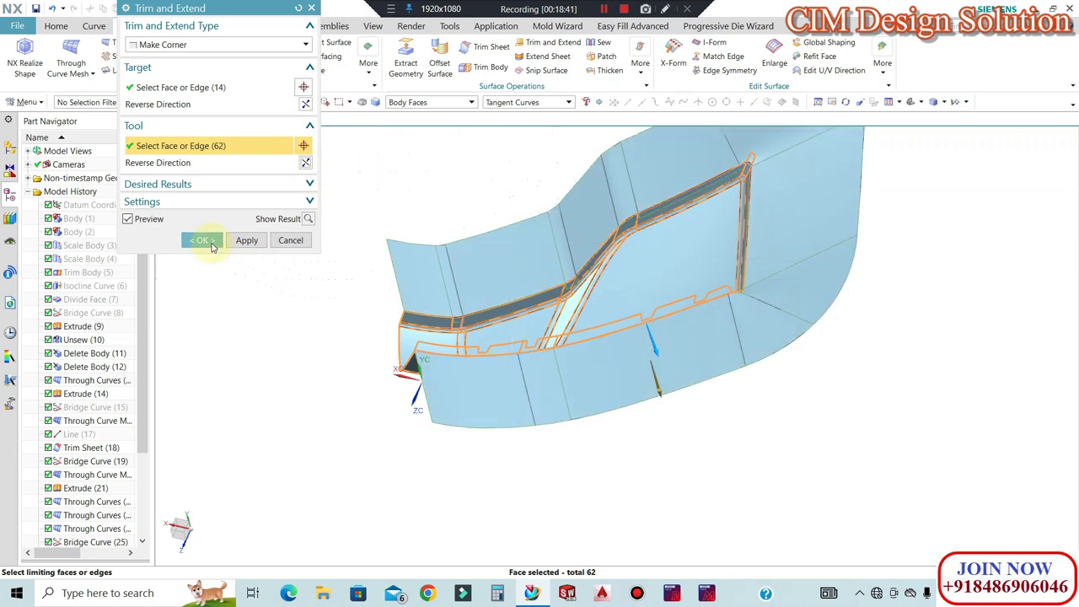
click(202, 241)
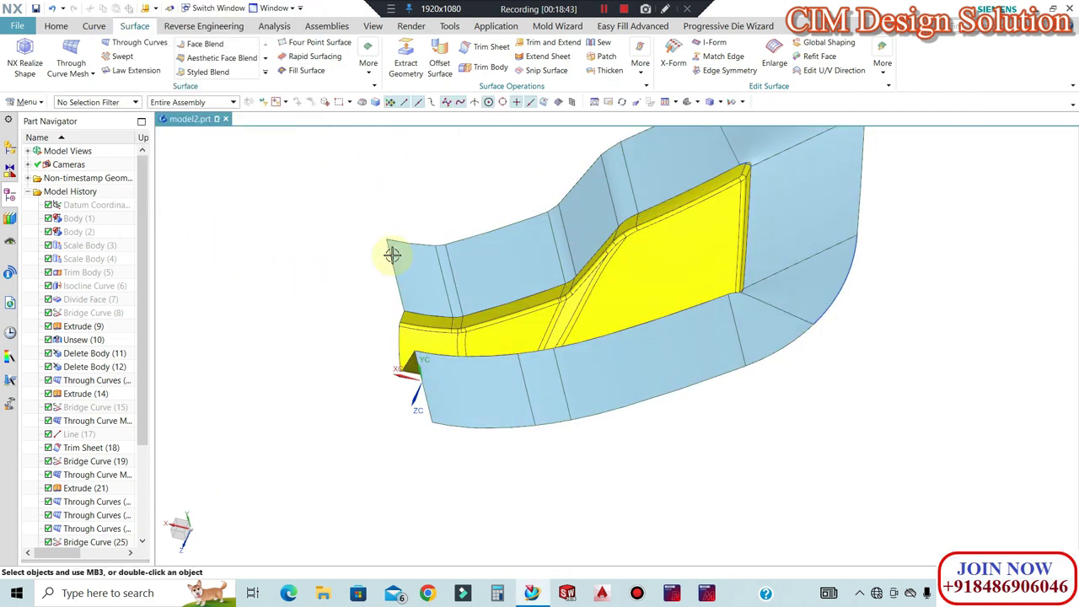
Move the leftover bridge curve at the skin's pointed corner off the visible layer
scroll(736, 211, up, 4)
scroll(736, 211, up, 6)
scroll(739, 227, down, 5)
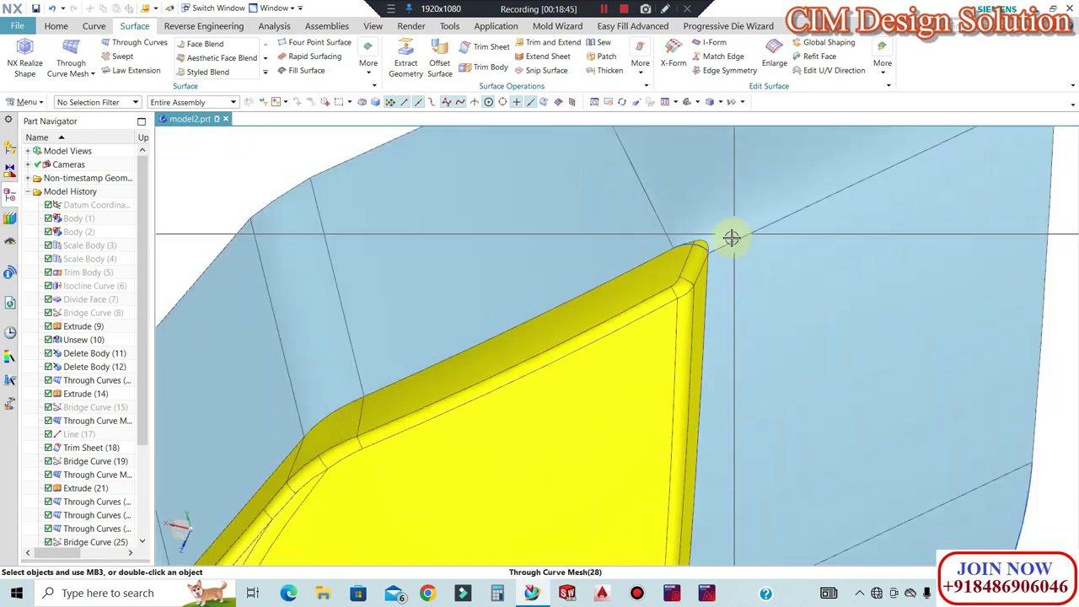
scroll(730, 241, up, 2)
key(ctrl+j)
click(691, 251)
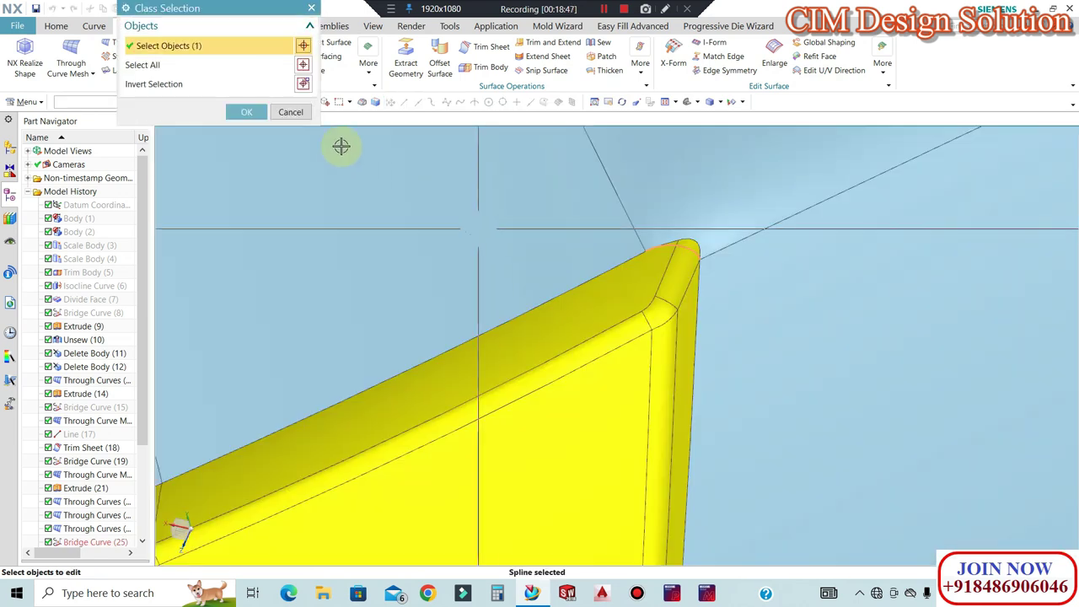
click(253, 108)
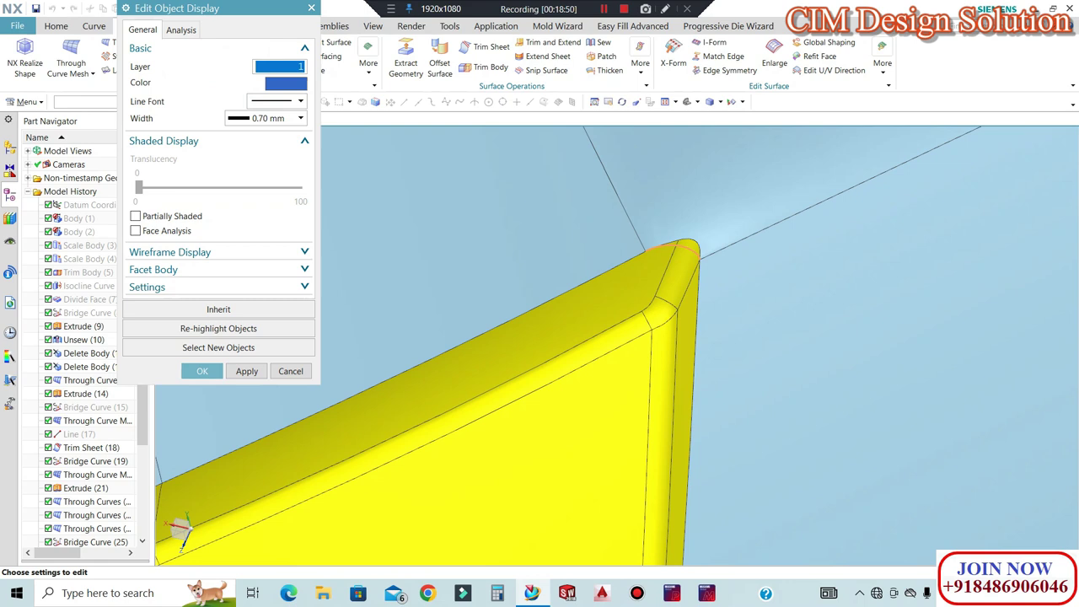
key(Return)
Run Examine Geometry on the whole trimmed parting surface and skin
middle_drag(653, 286, 827, 229)
key(F8)
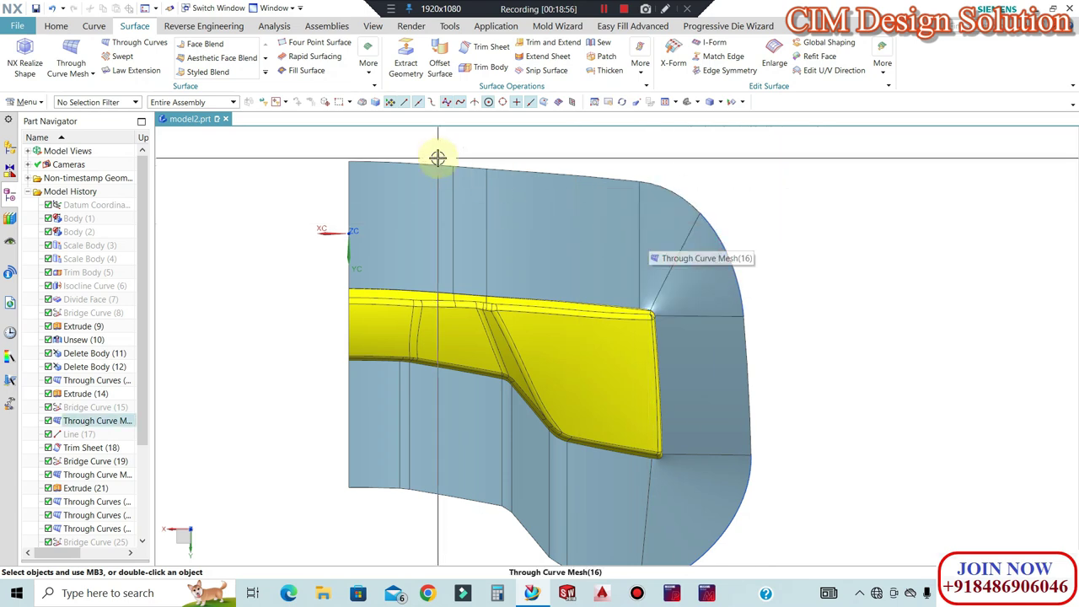
middle_drag(536, 318, 613, 271)
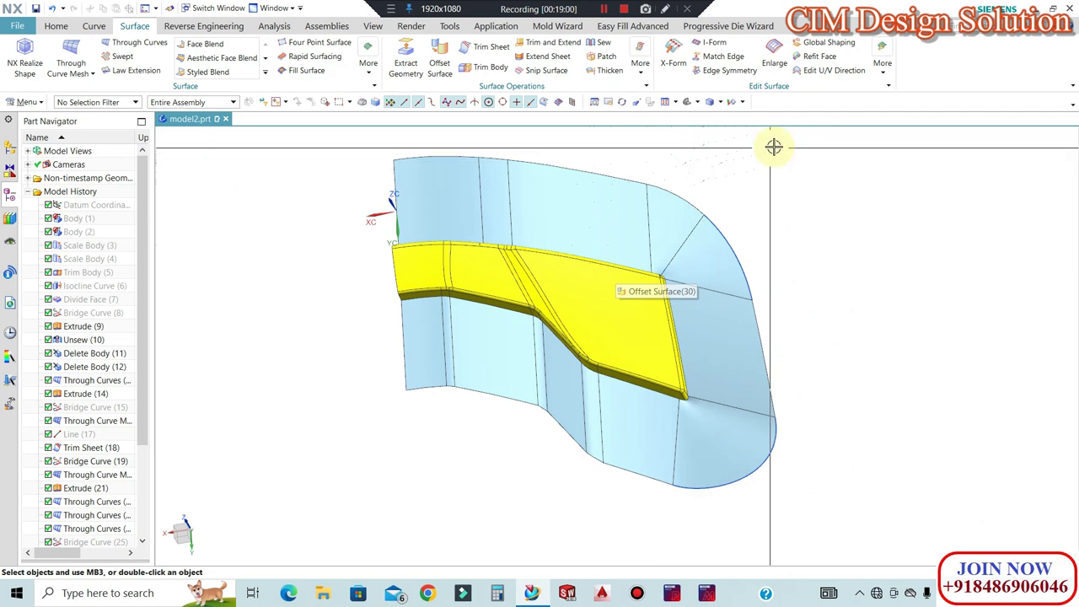
click(25, 102)
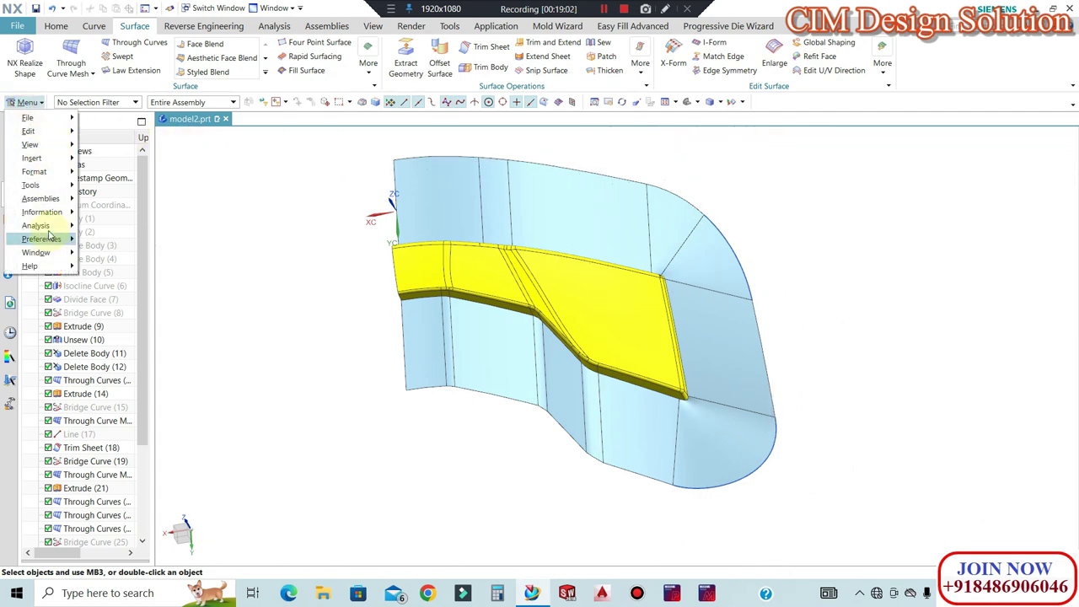
mouse_move(35, 225)
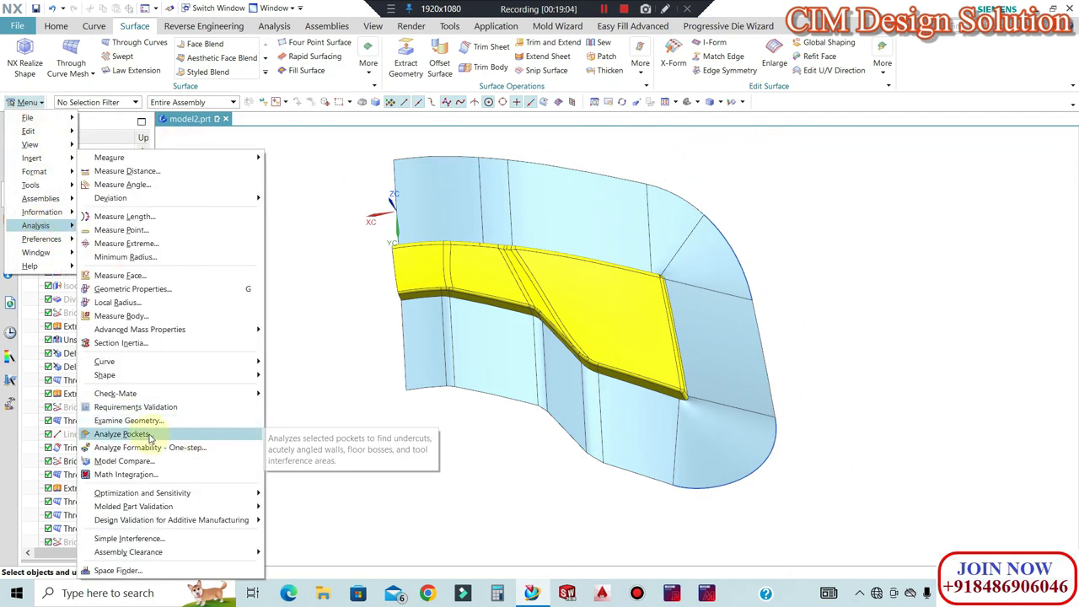
click(128, 420)
scroll(602, 326, down, 2)
drag(756, 212, 337, 384)
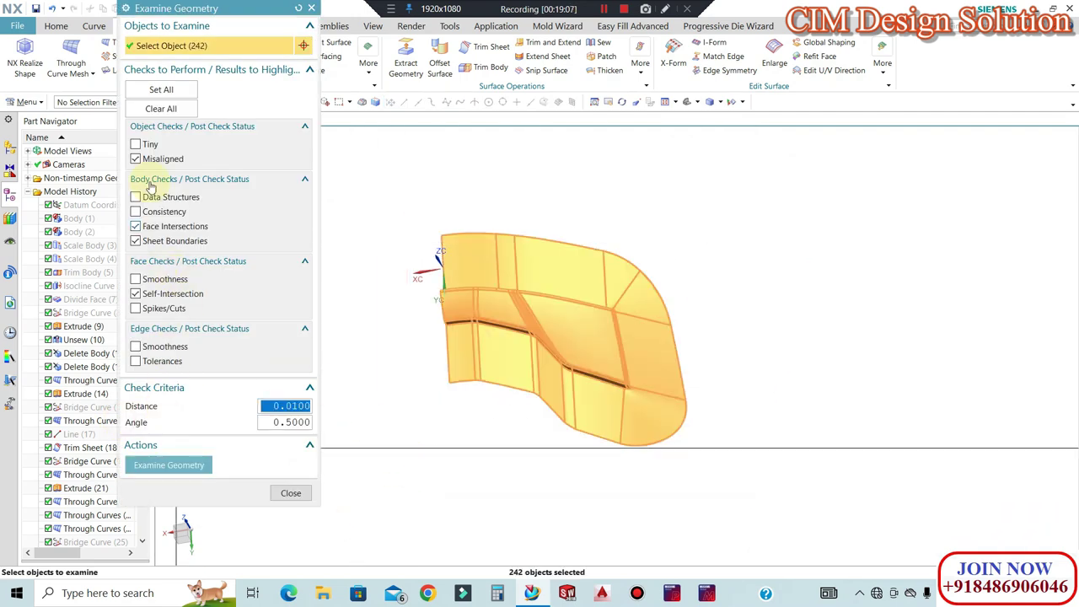
click(149, 462)
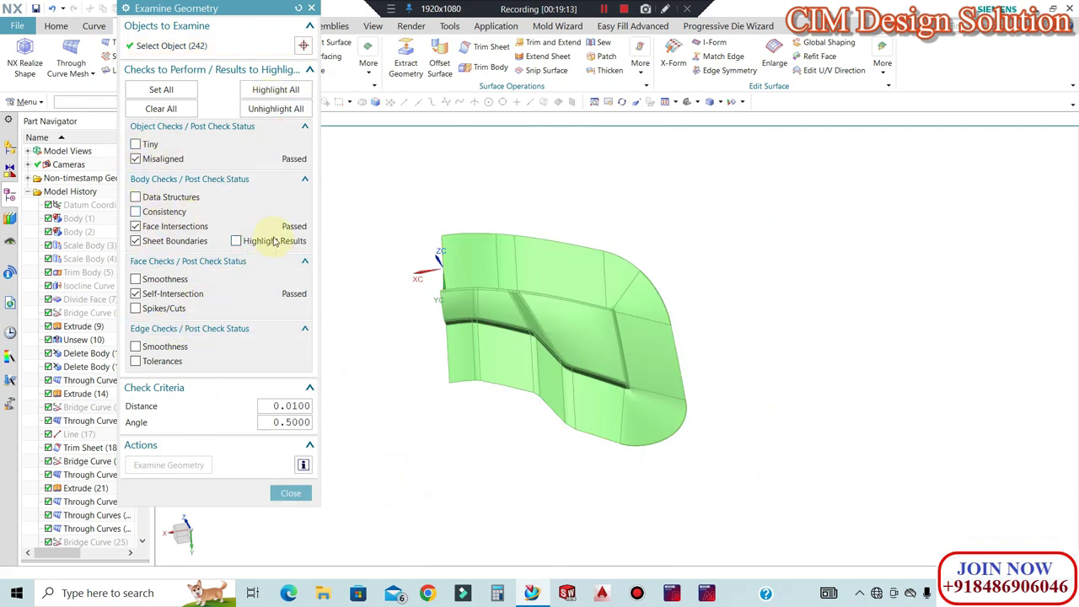
Highlight all check results and examine the sheet boundaries for open gaps between the skin and parting surface, finishing the geometry examination
click(275, 89)
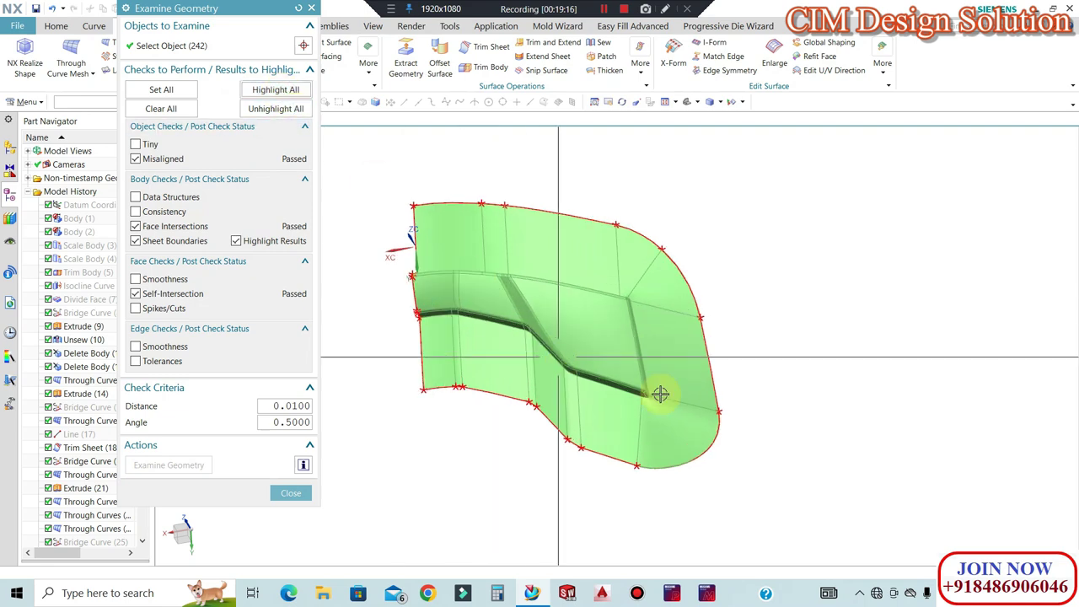
scroll(773, 408, up, 5)
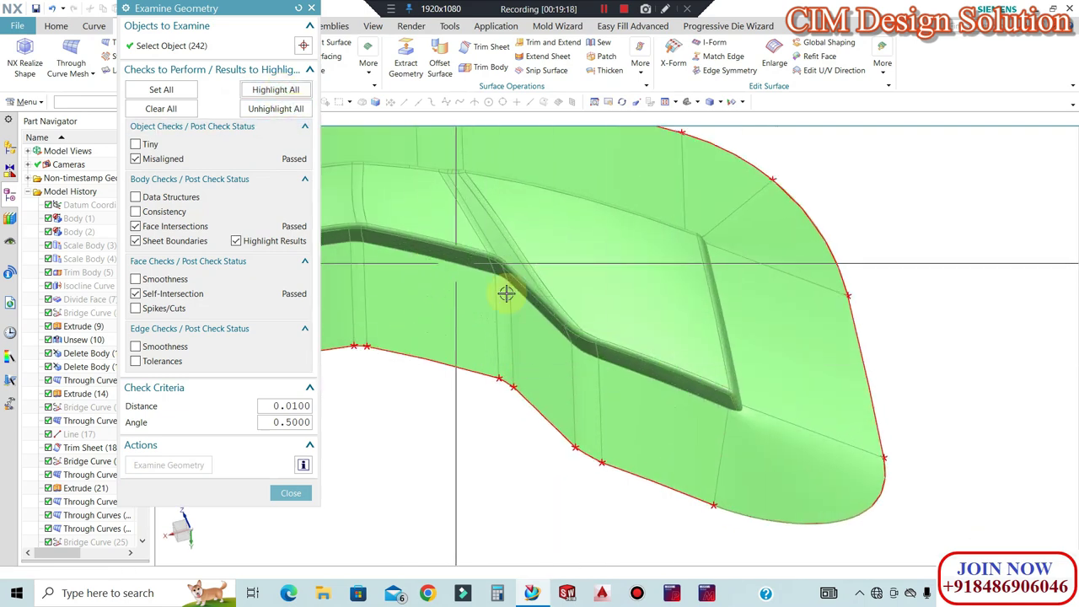
scroll(768, 331, down, 3)
middle_drag(761, 393, 719, 324)
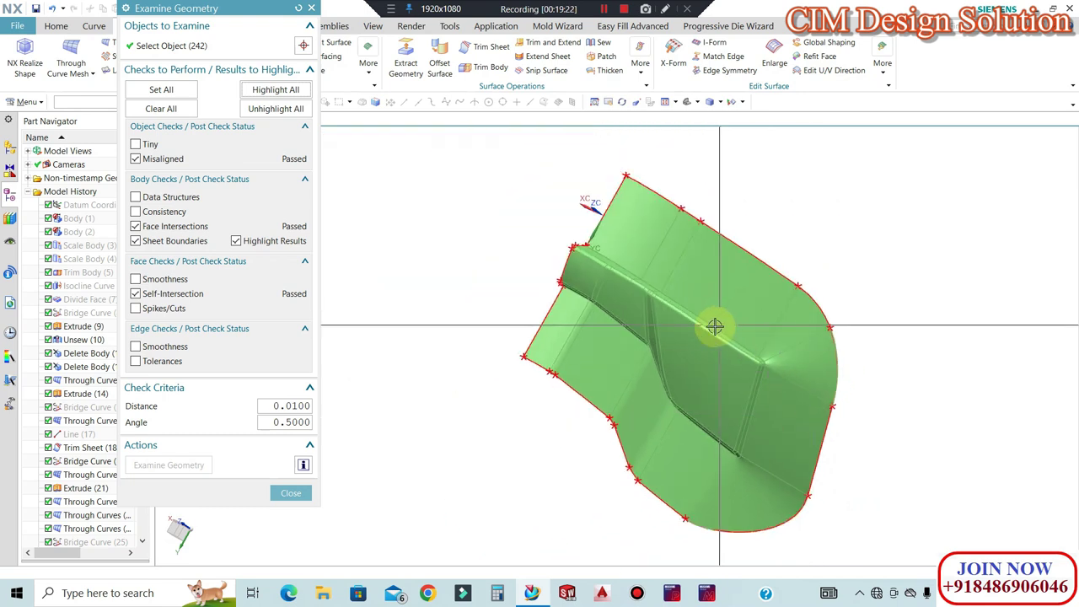
scroll(719, 366, up, 2)
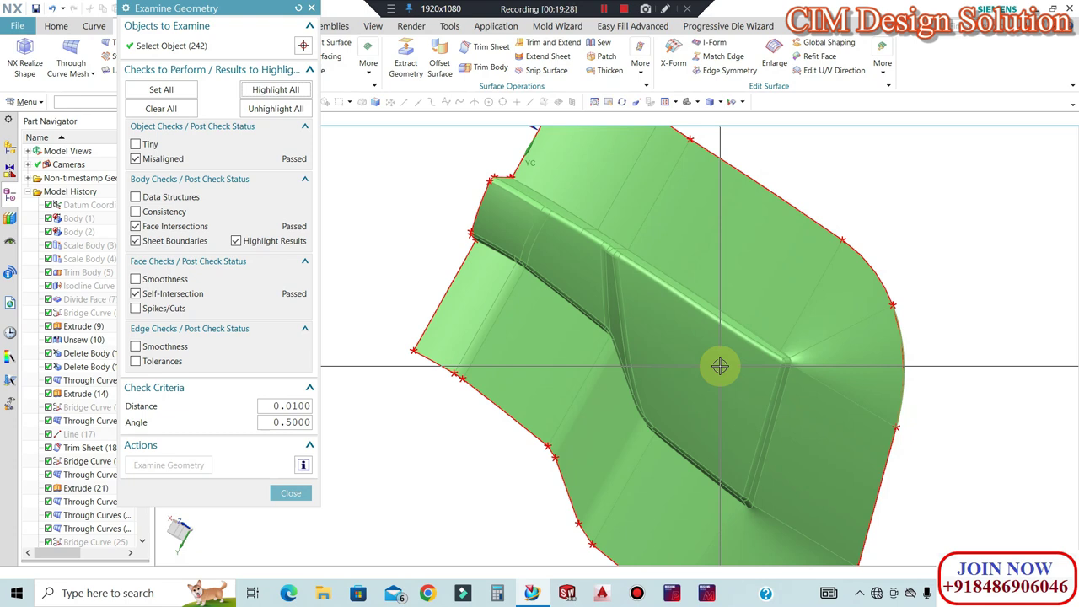
scroll(766, 393, down, 2)
scroll(660, 320, down, 1)
middle_drag(660, 319, 716, 317)
scroll(715, 316, up, 2)
scroll(734, 315, down, 2)
scroll(677, 298, up, 1)
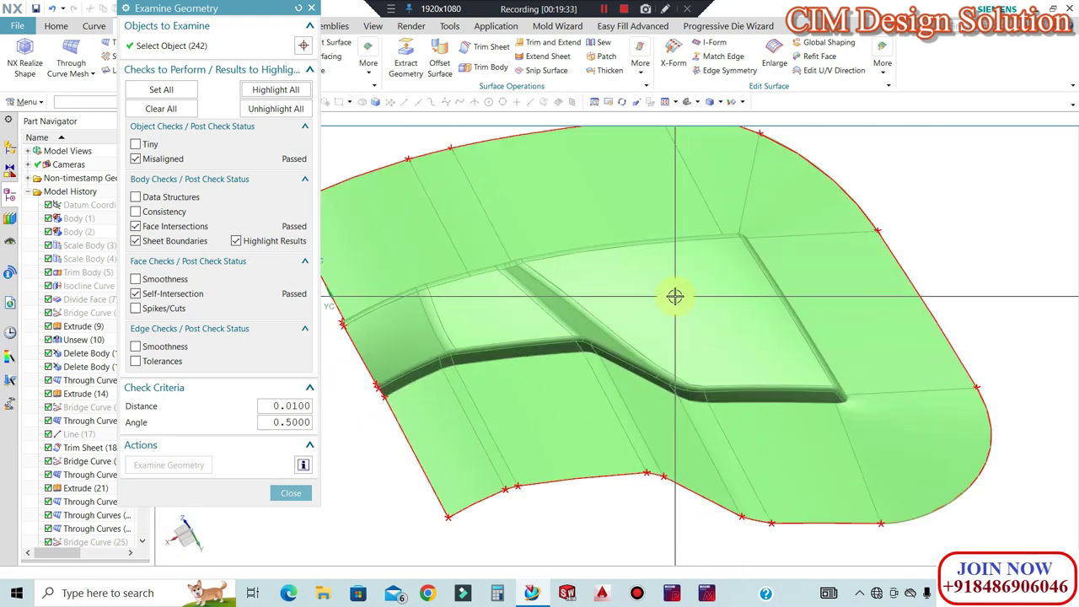
click(303, 494)
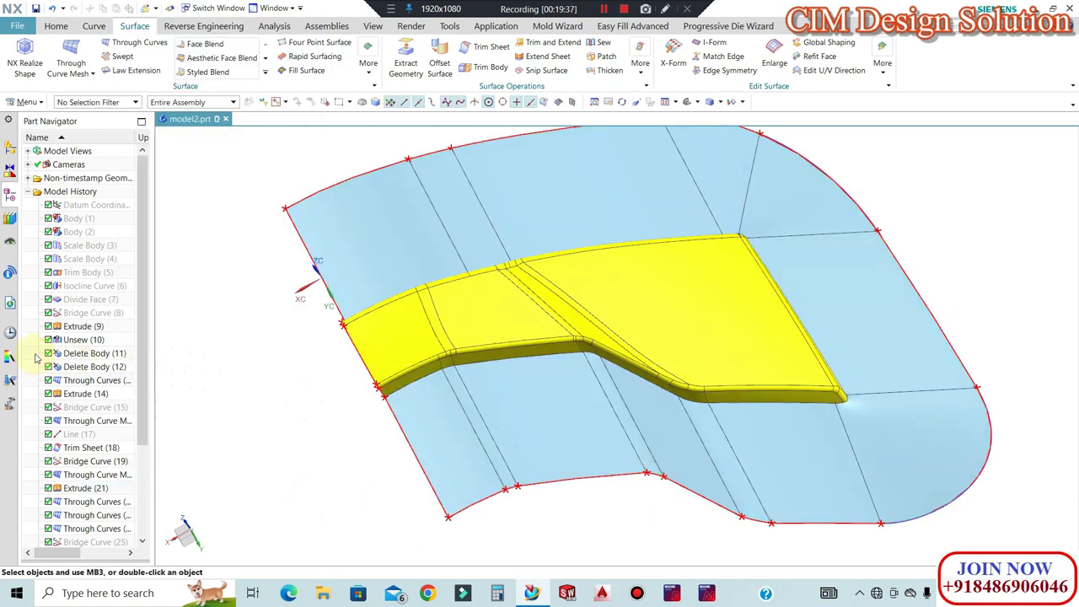
Open XXXX_ASC#MOLD_ASSEMBLY_COMPLETE.prt from the history of previously opened parts
click(10, 332)
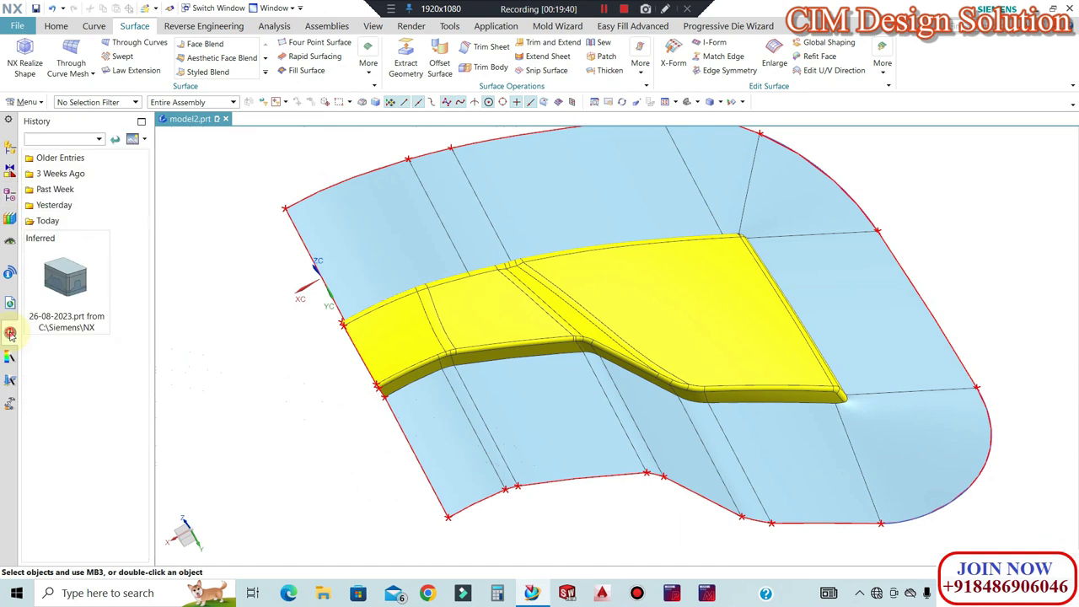
click(77, 174)
drag(142, 211, 142, 279)
click(74, 287)
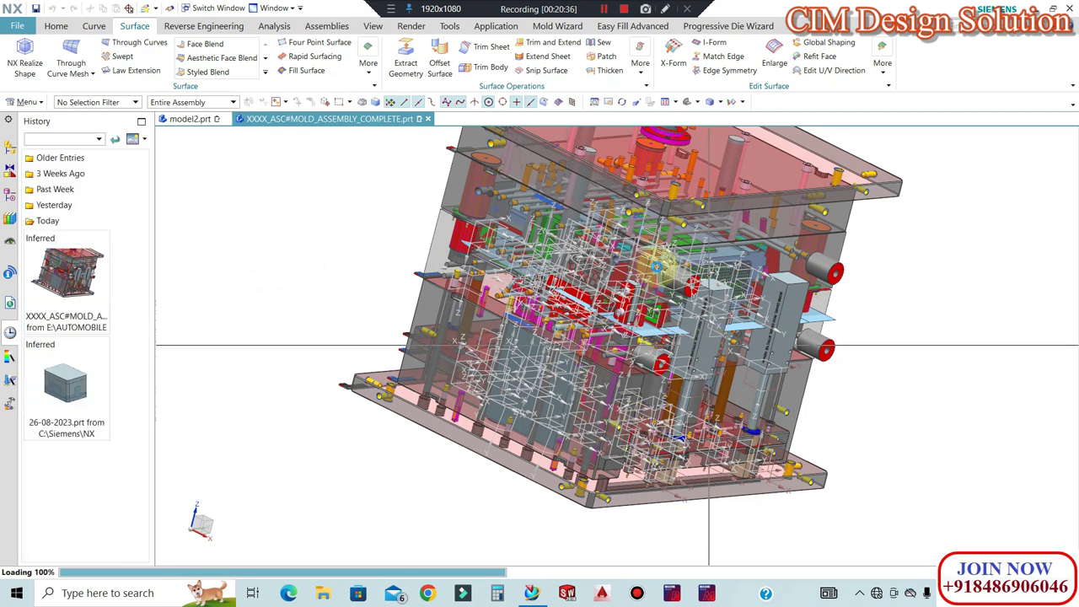
Hide all datums in the mold assembly with Show and Hide
click(9, 148)
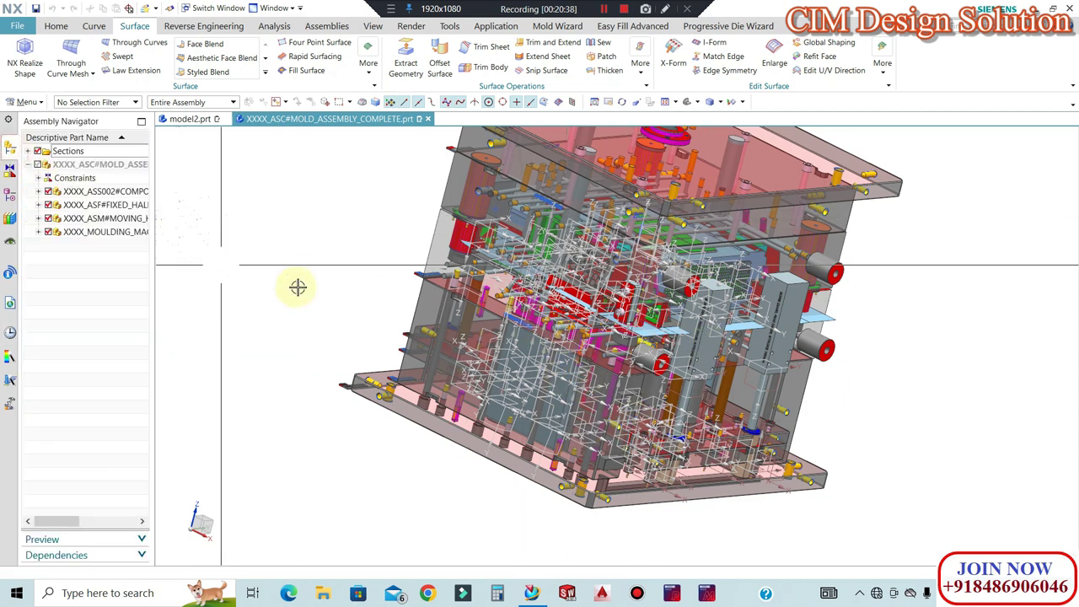
key(ctrl+w)
click(280, 150)
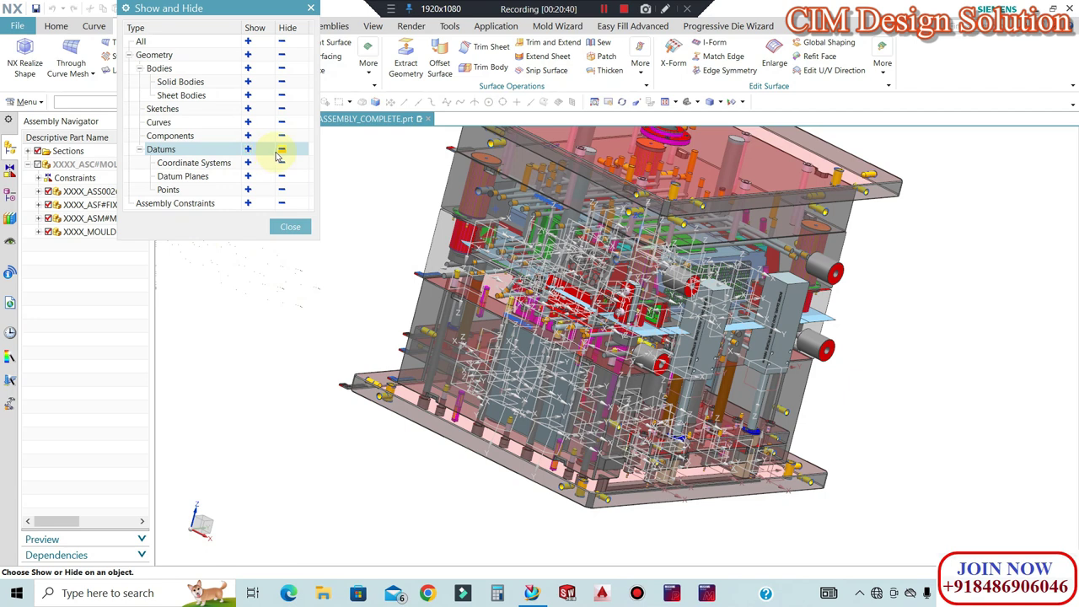
click(280, 150)
click(295, 226)
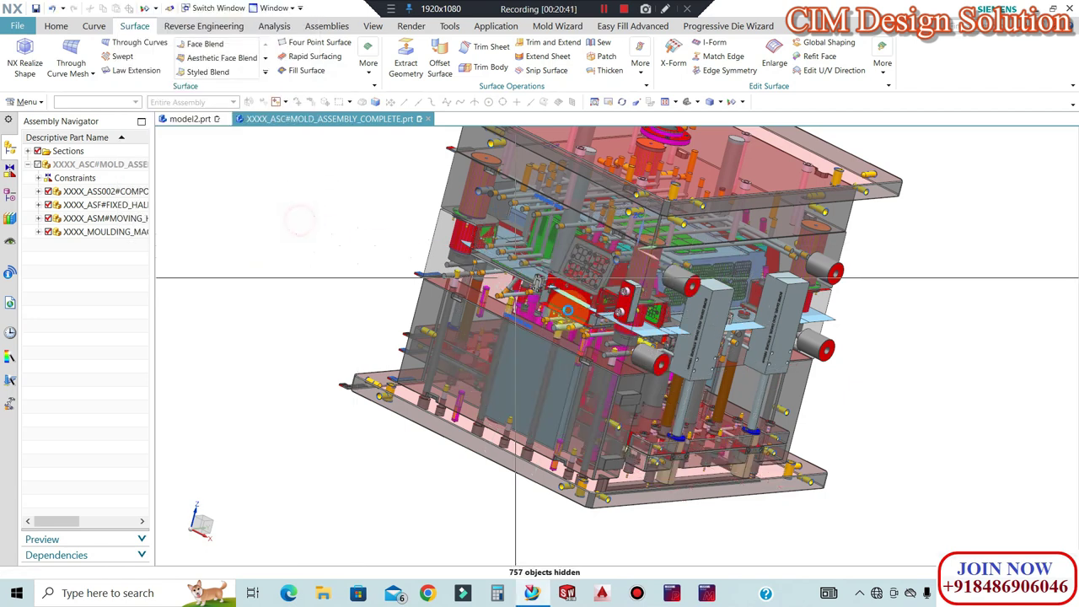
Examine the complete mold from outside and expand its component, fixed half, moving half and moulding machine subassemblies in the assembly structure
scroll(570, 313, down, 2)
middle_drag(697, 307, 753, 198)
scroll(753, 197, down, 4)
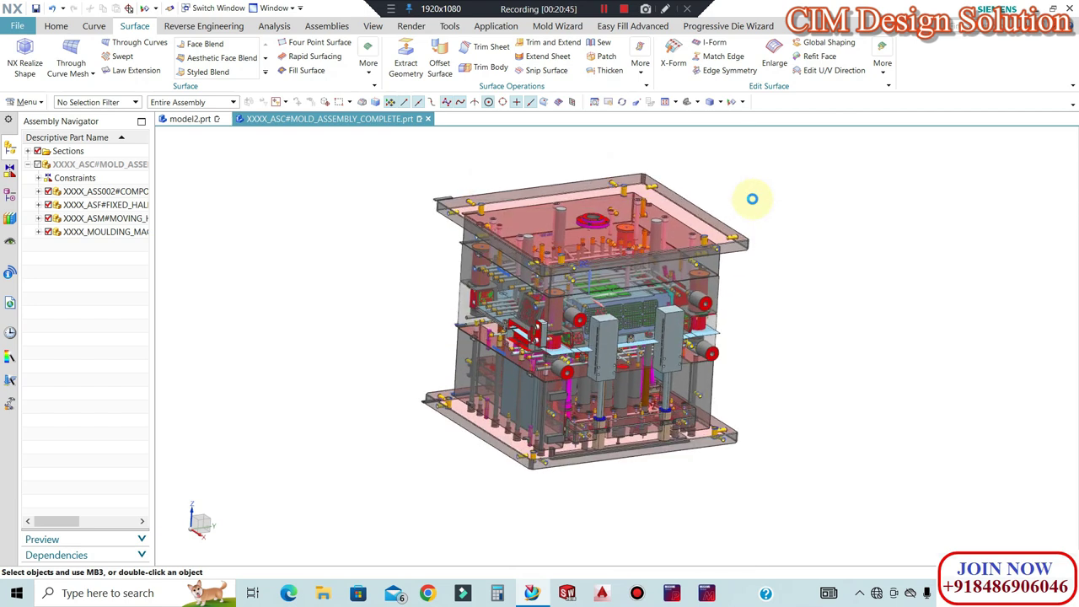
scroll(663, 244, down, 2)
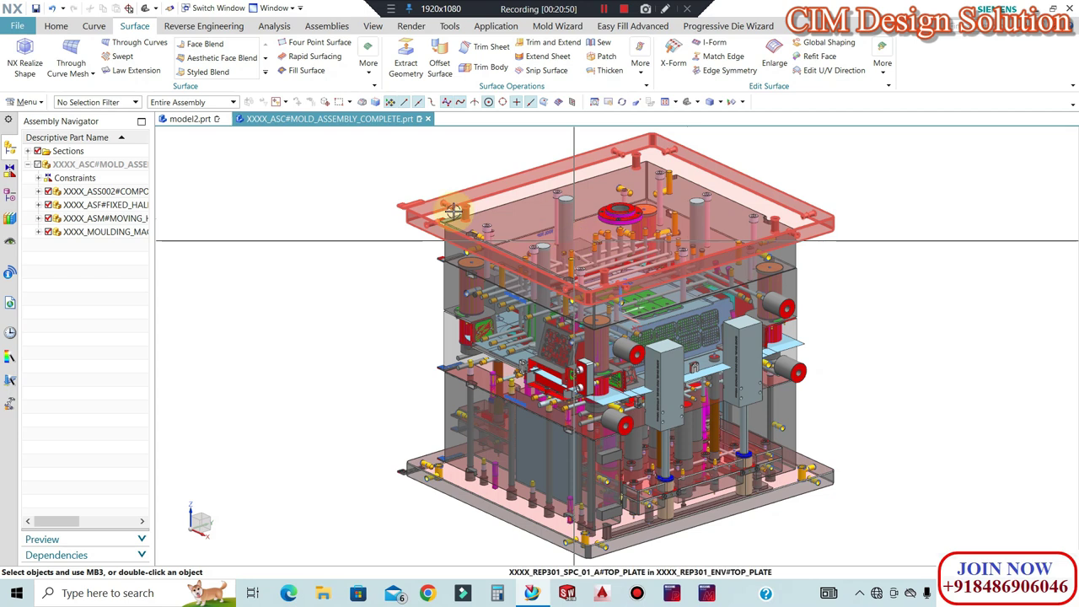
scroll(810, 202, up, 3)
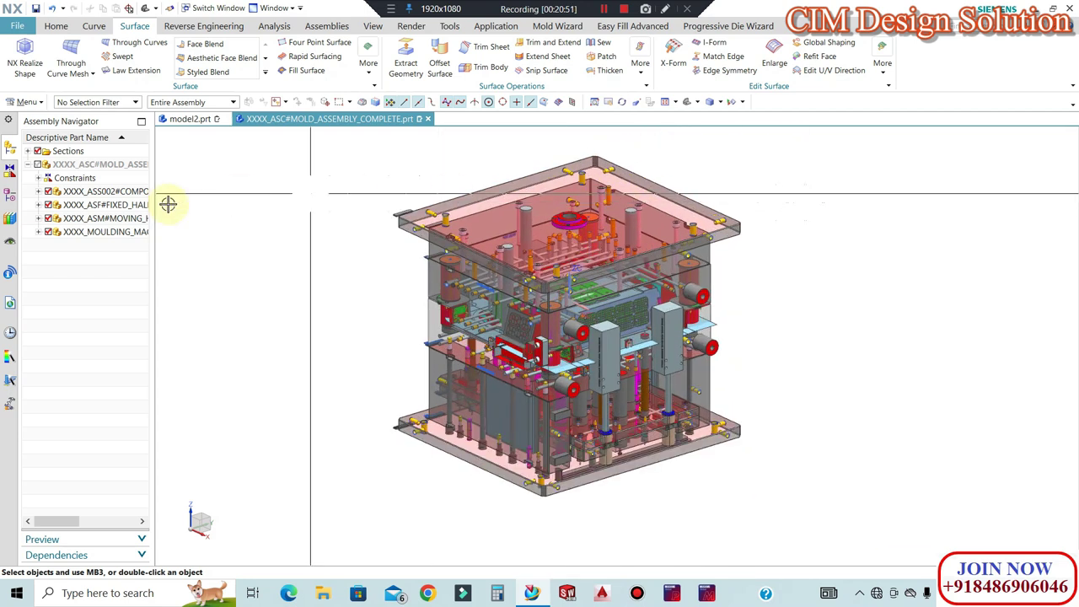
click(38, 232)
click(38, 218)
click(38, 205)
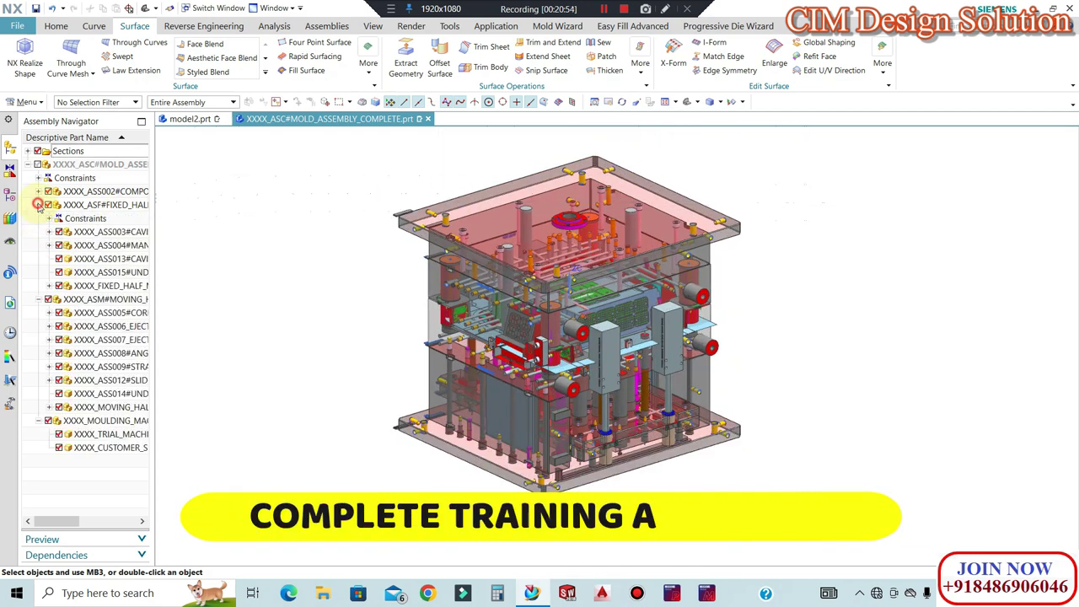
click(38, 191)
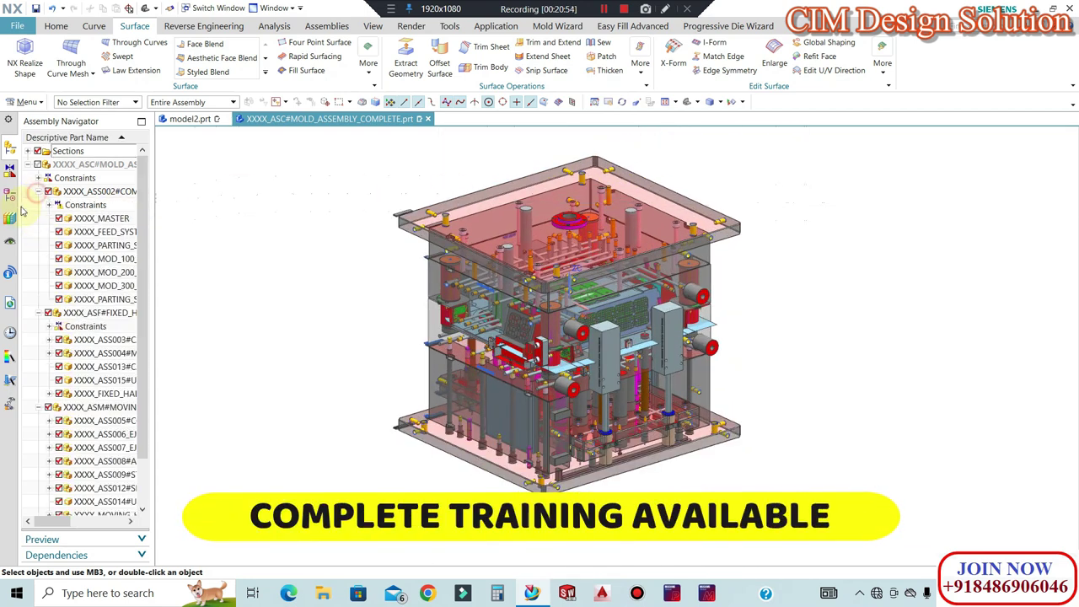
Hide the fixed half, the core subassembly and the XXXX_ASS002 component subassembly to expose the moving half's mechanisms
click(48, 313)
middle_drag(667, 258, 640, 303)
scroll(616, 323, down, 5)
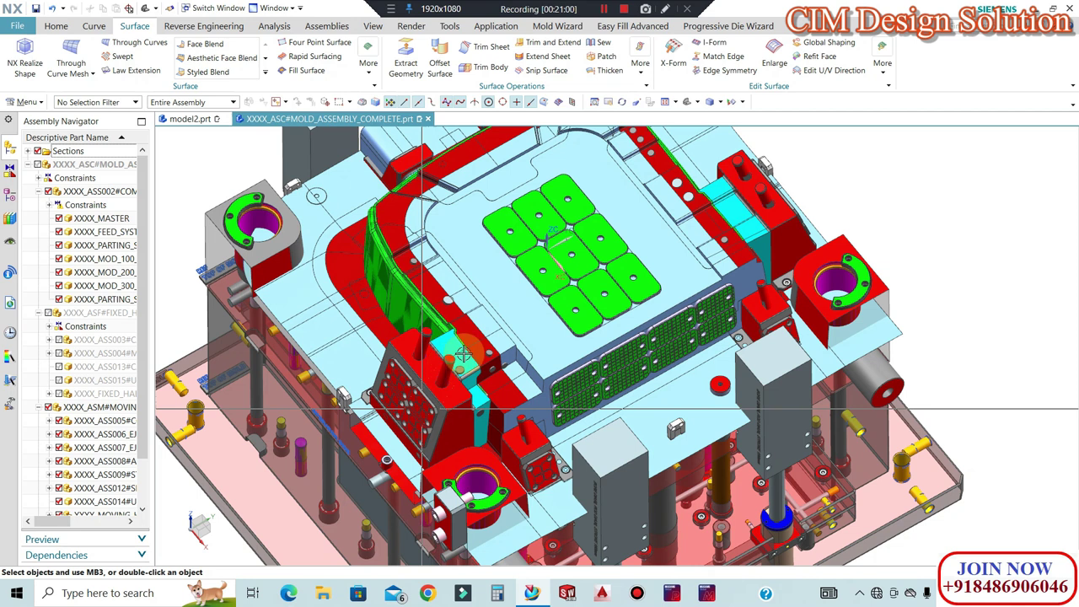
scroll(616, 323, up, 2)
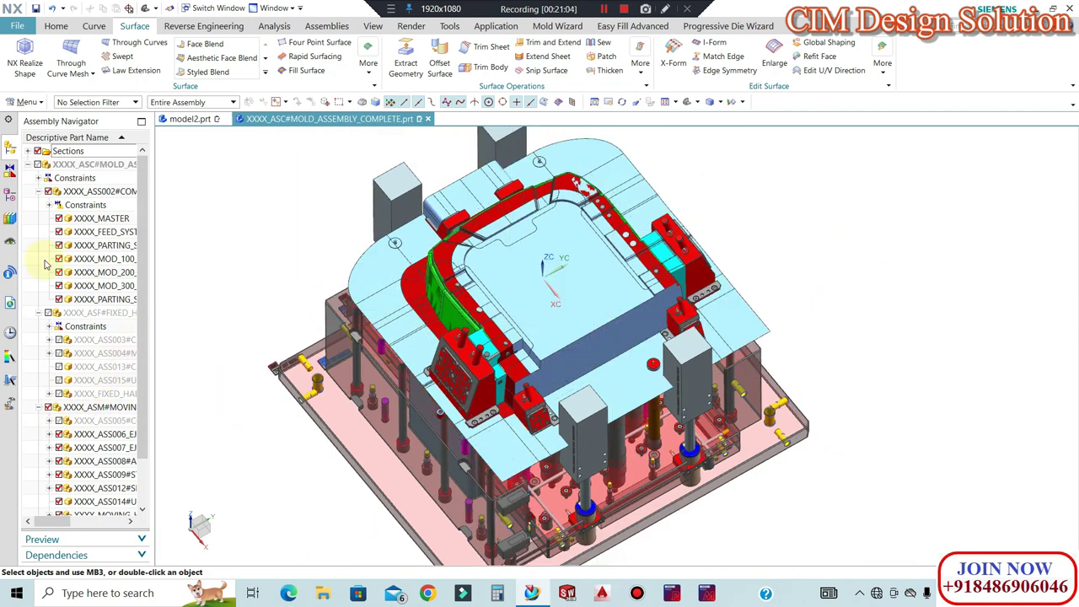
click(48, 192)
Examine the moving half's sliders, angle lifters, straight lifter rods and hydraulic cylinders from several sides and distances
middle_drag(505, 253, 540, 173)
middle_drag(740, 341, 788, 362)
scroll(643, 321, up, 4)
scroll(683, 235, down, 6)
middle_drag(611, 282, 551, 265)
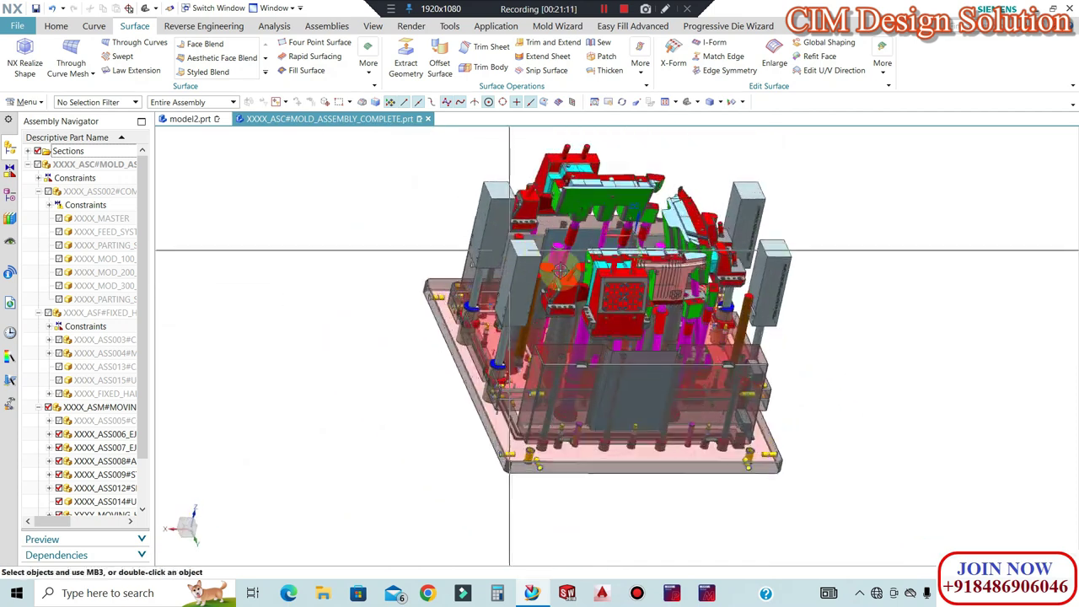
scroll(552, 265, up, 4)
scroll(497, 262, down, 4)
middle_drag(497, 262, 650, 262)
scroll(831, 252, up, 5)
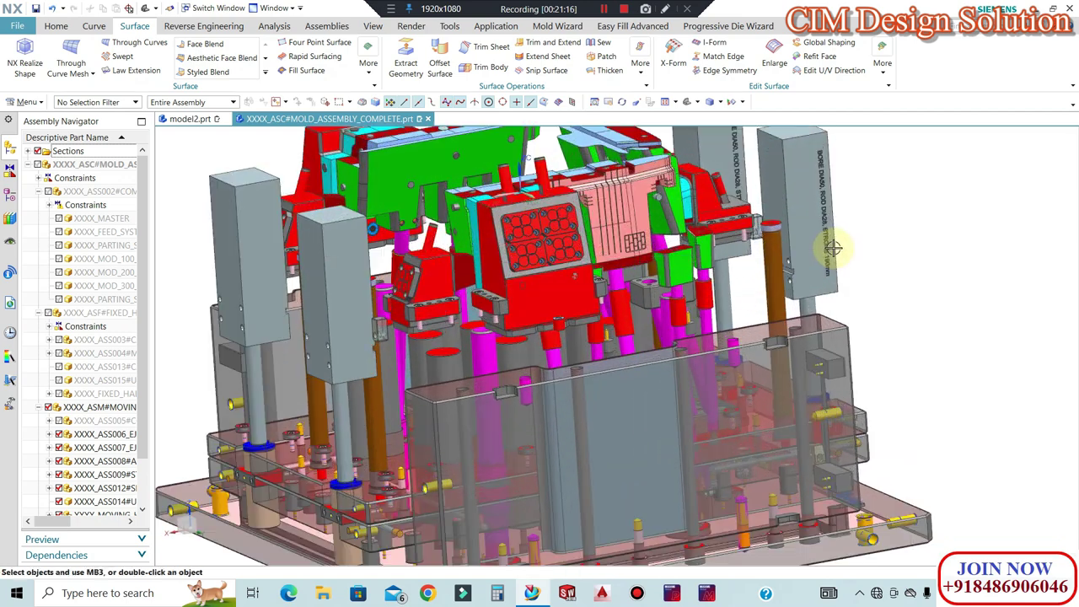
scroll(658, 313, down, 4)
middle_drag(657, 313, 681, 320)
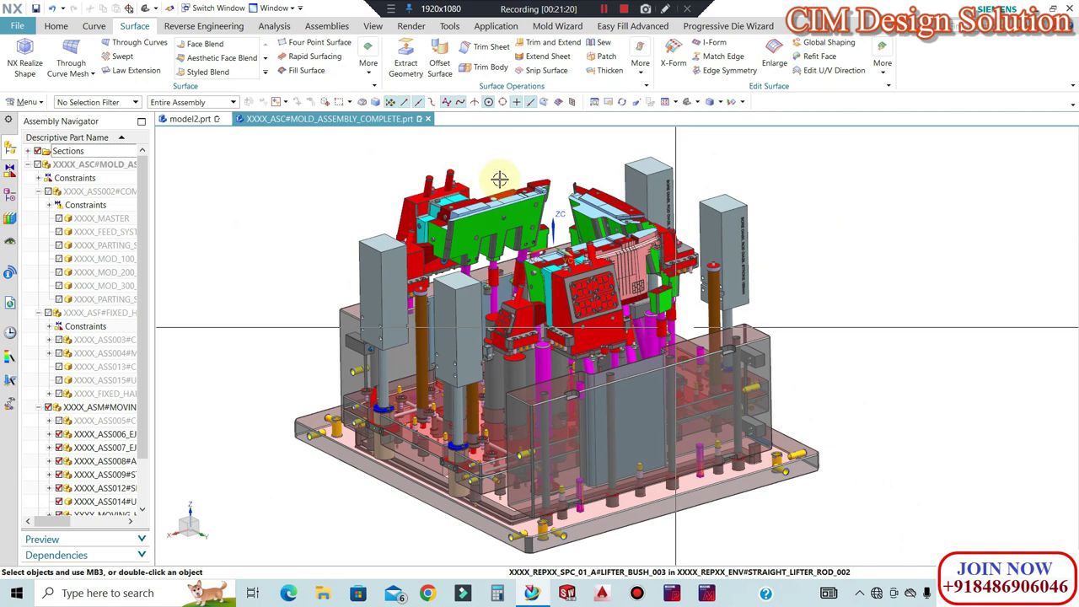
scroll(518, 170, up, 3)
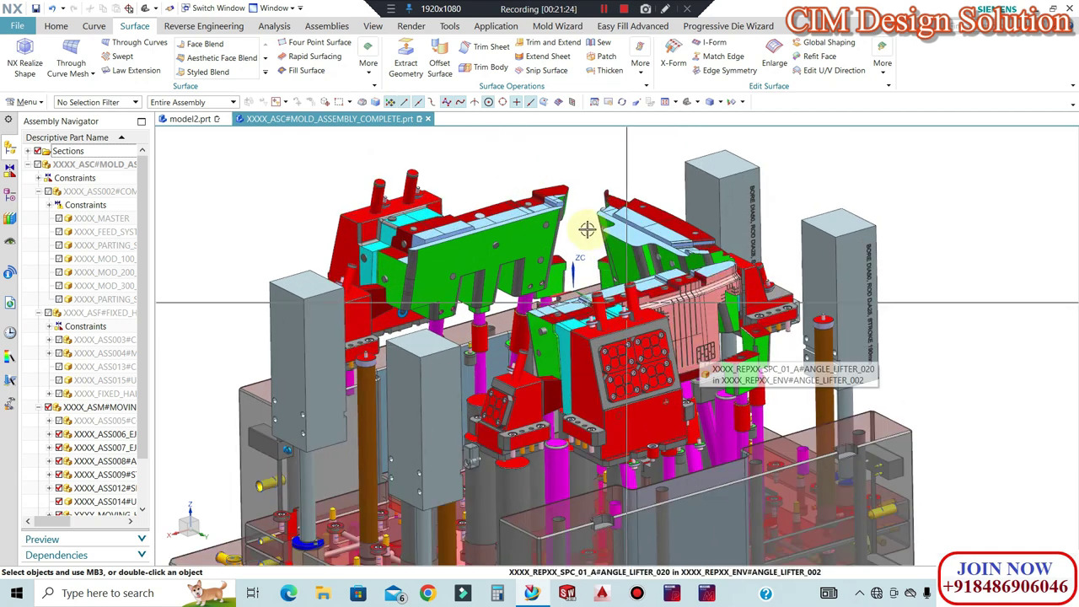
scroll(589, 230, down, 3)
scroll(618, 315, up, 2)
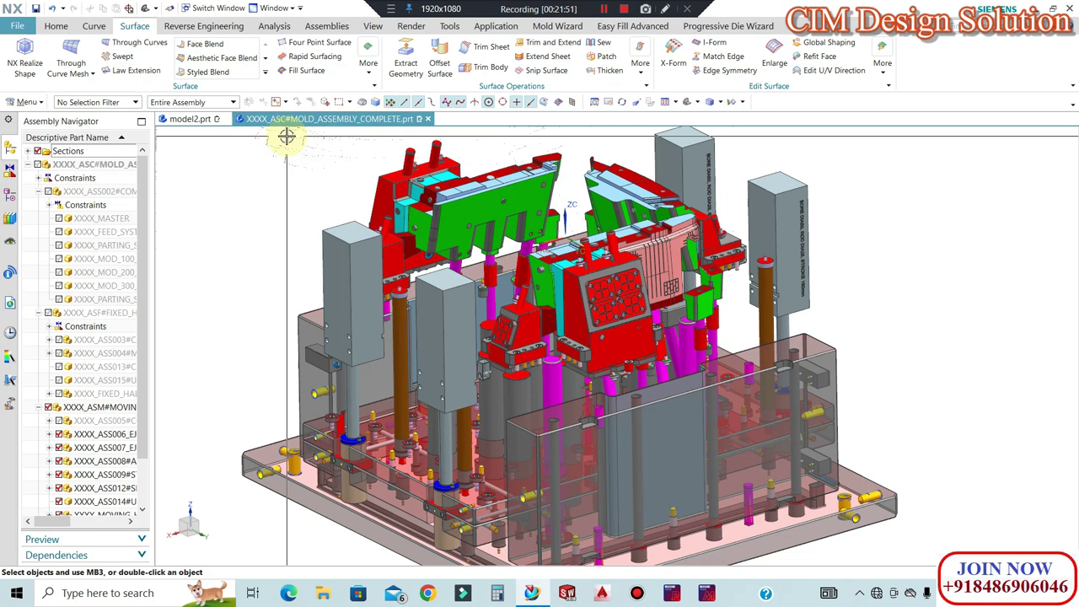
Close the mold assembly without saving it and return to model2.prt
click(427, 120)
click(531, 314)
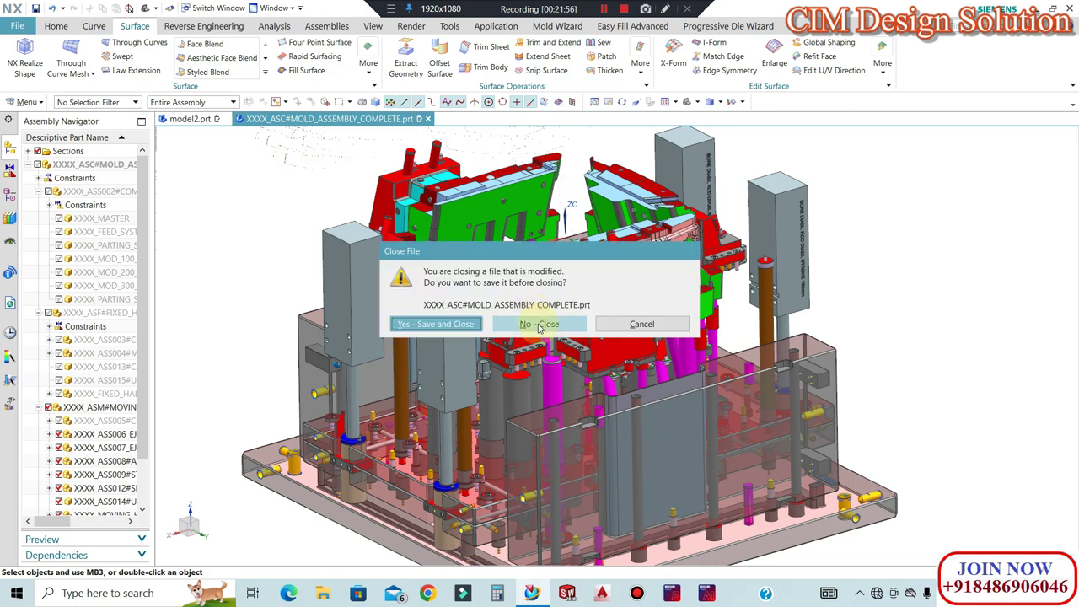
click(540, 325)
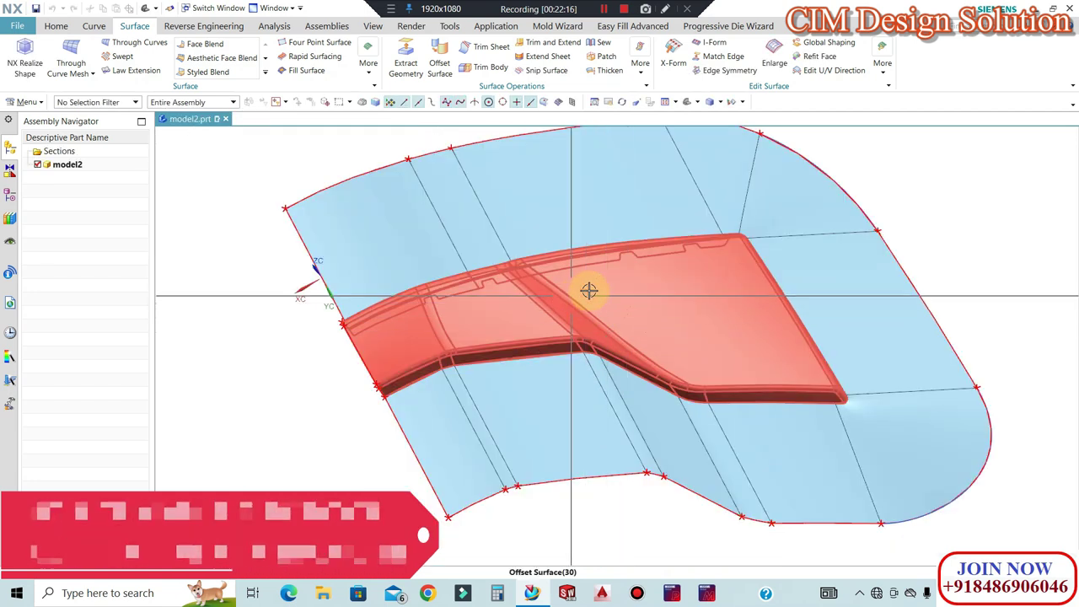
Select the parting surface's rounded corner edges beside the long upper sheets for Extend Sheet and set the offset to 50 mm
middle_drag(587, 290, 601, 314)
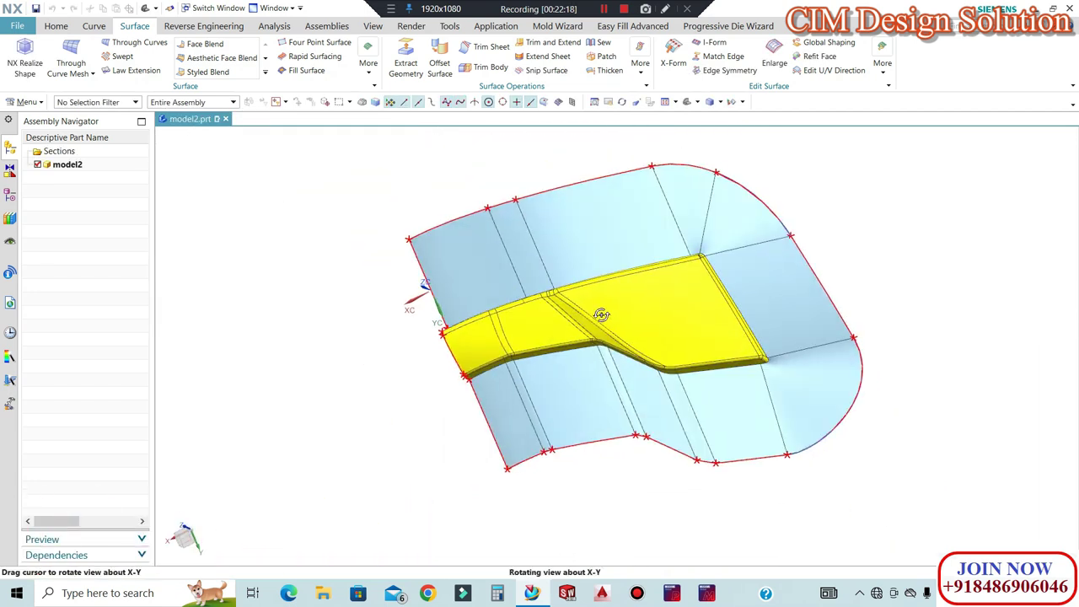
key(F8)
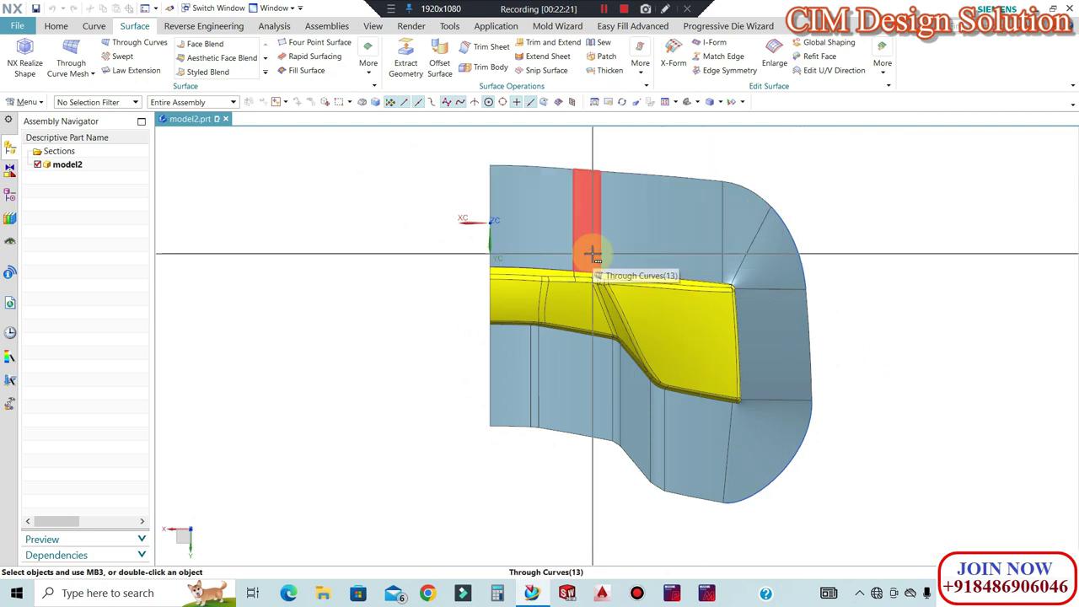
scroll(578, 275, up, 4)
scroll(530, 279, down, 2)
middle_drag(530, 287, 744, 195)
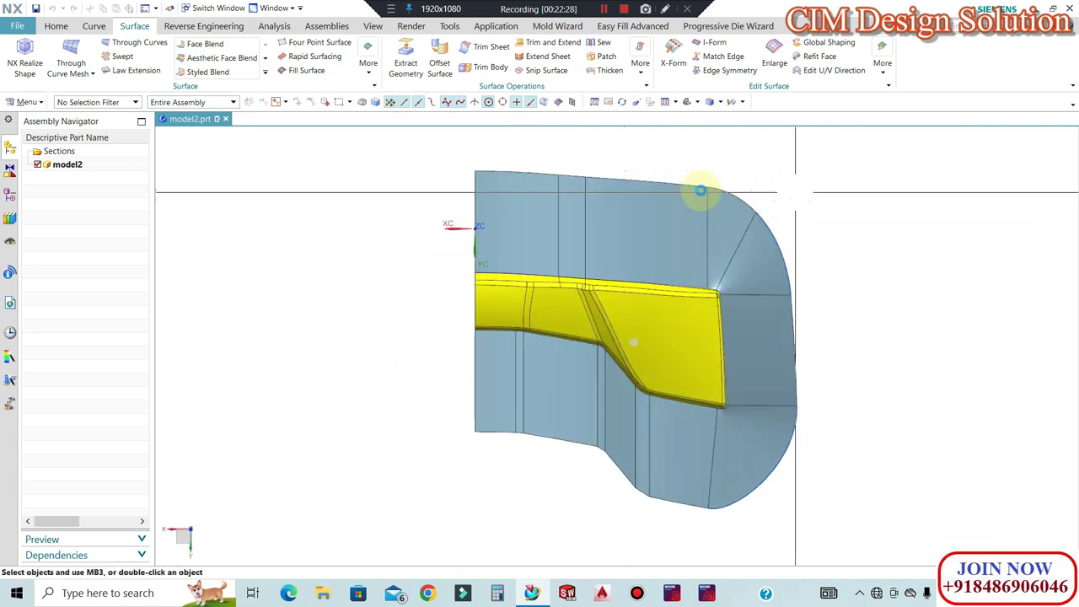
middle_drag(831, 349, 784, 299)
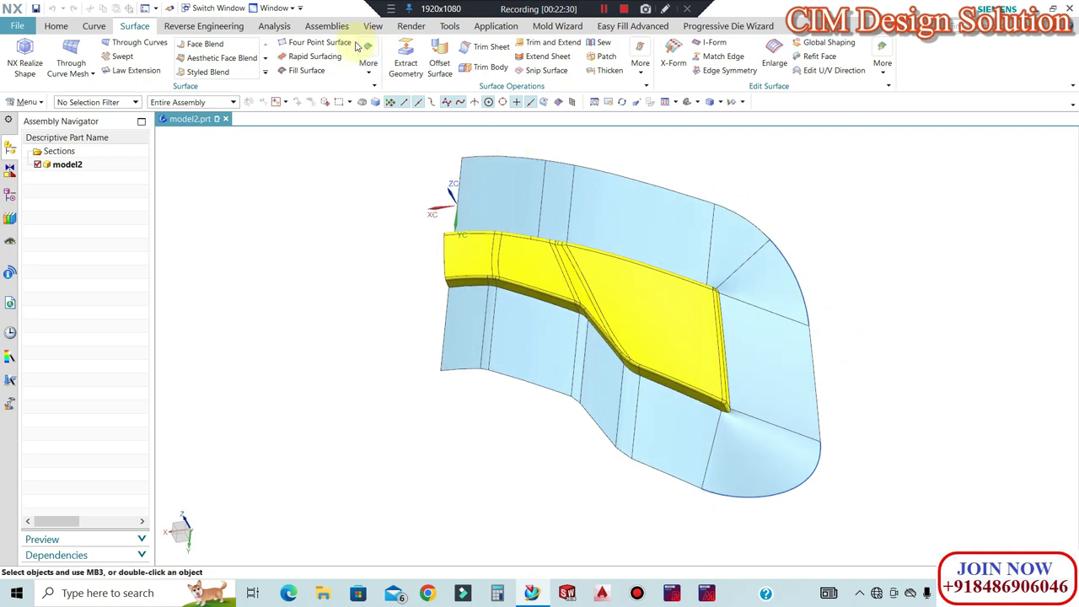
click(748, 217)
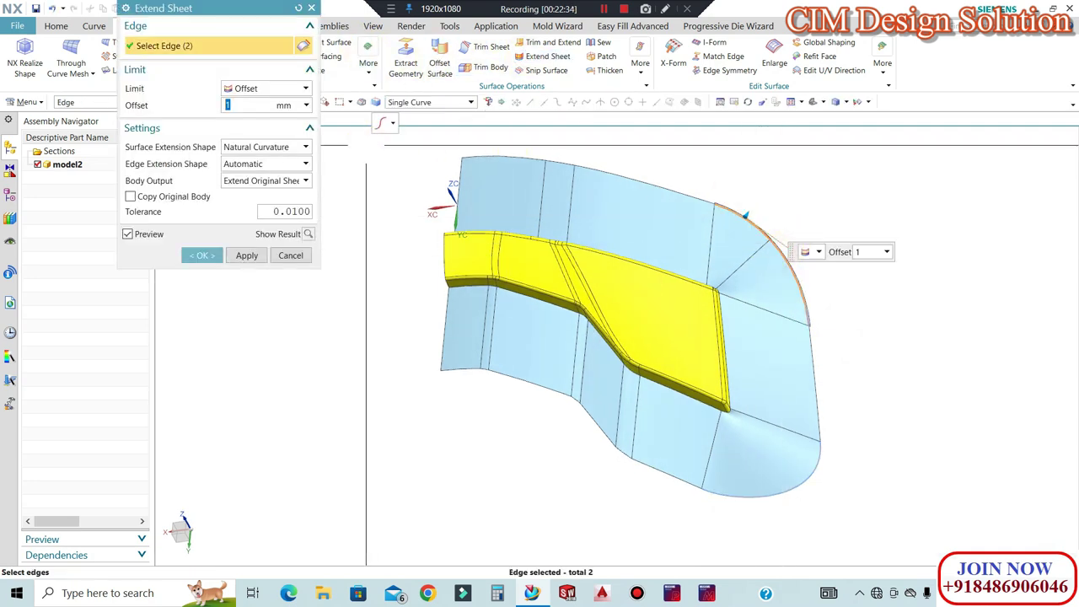
text(50)
key(Return)
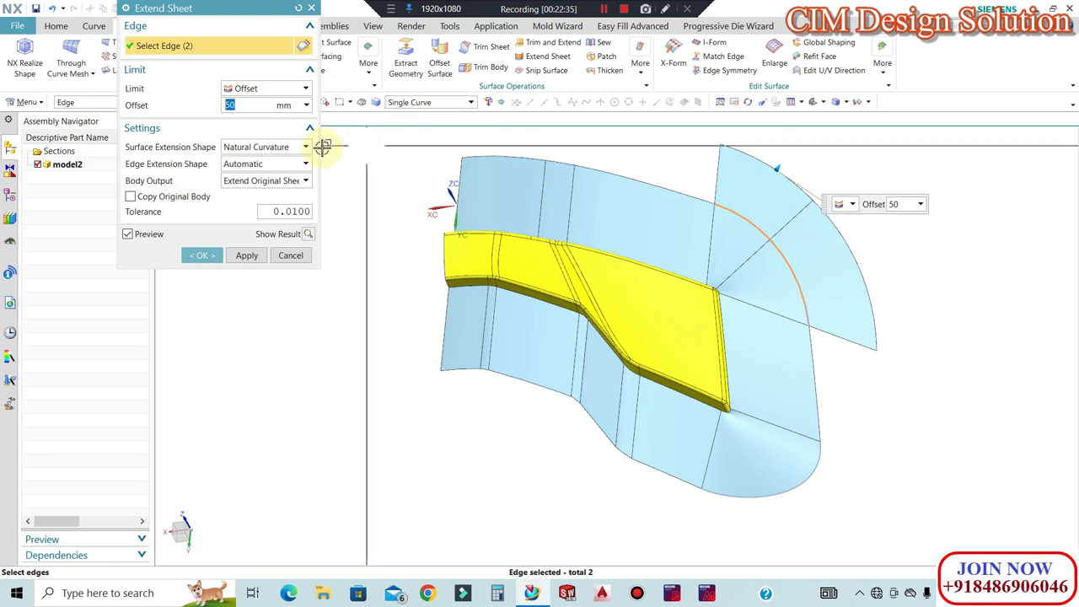
Add the remaining outer edges around the parting surface to the 50 mm extension and create it
click(558, 163)
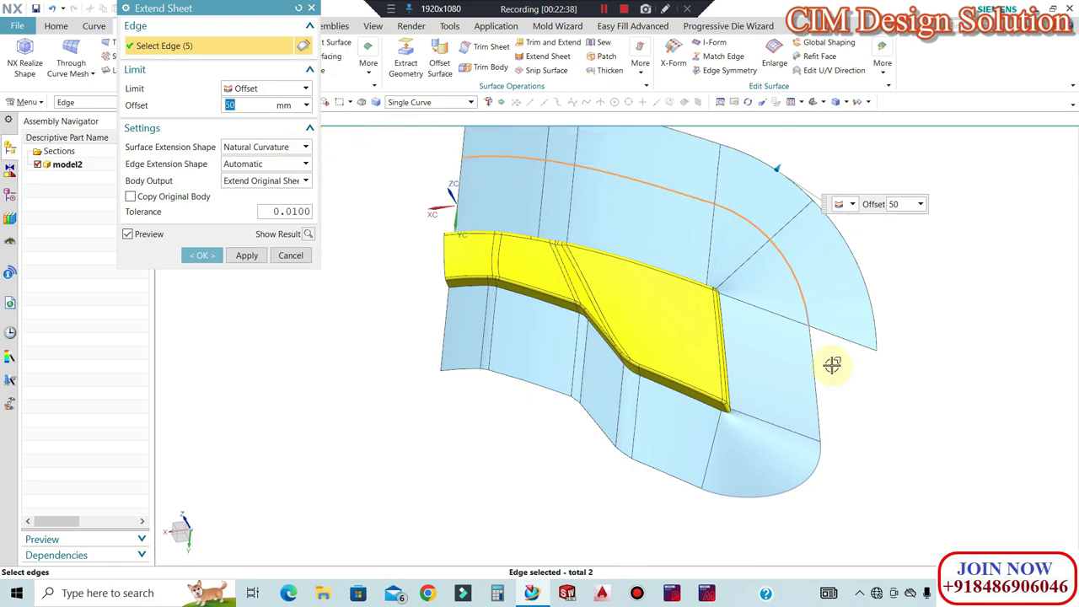
click(820, 454)
click(682, 477)
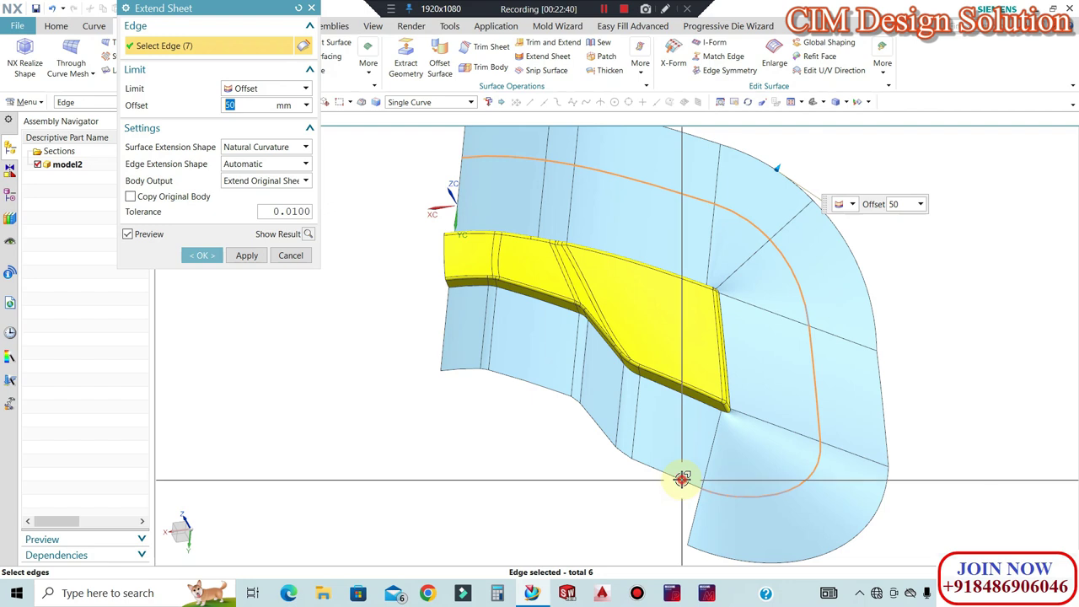
click(623, 453)
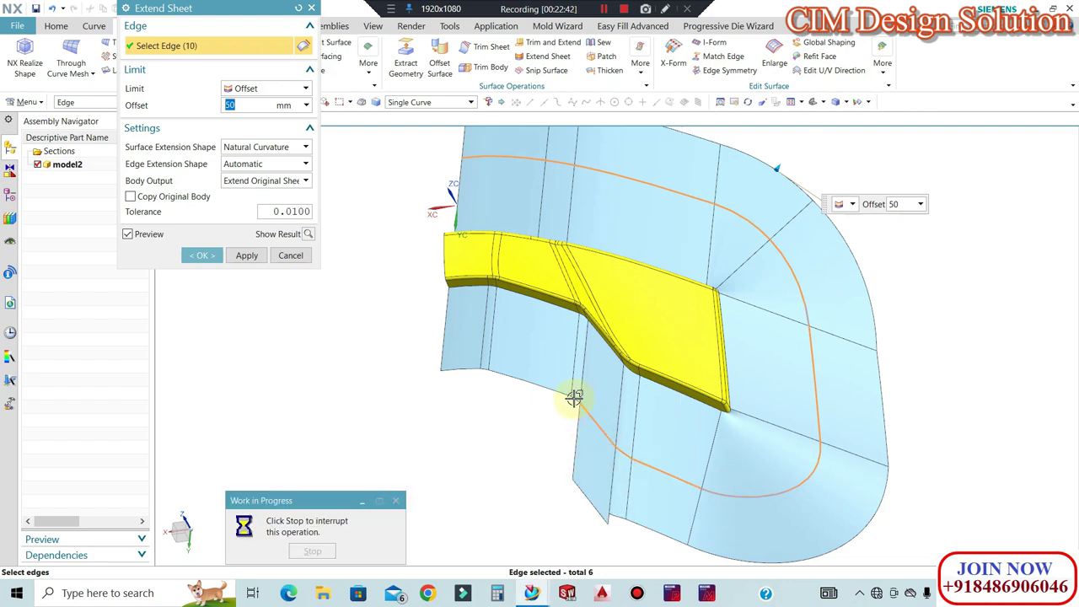
click(461, 369)
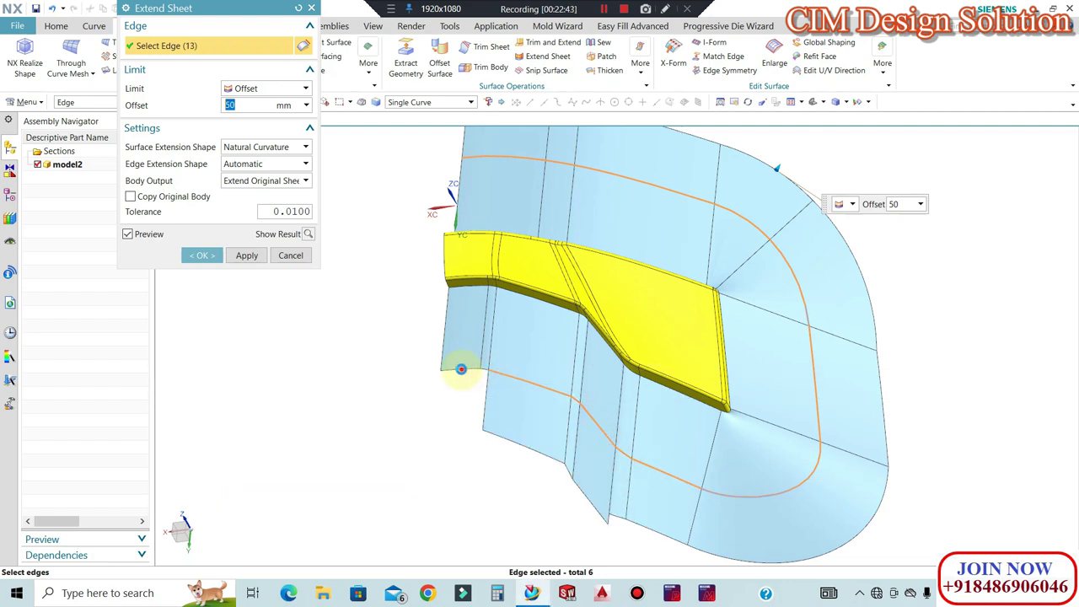
click(200, 255)
Trim the extended parting body with Trim Body at the YC plane, distance 0, reversing the direction to keep the side containing the yellow skin
middle_drag(422, 277, 516, 242)
scroll(516, 242, down, 3)
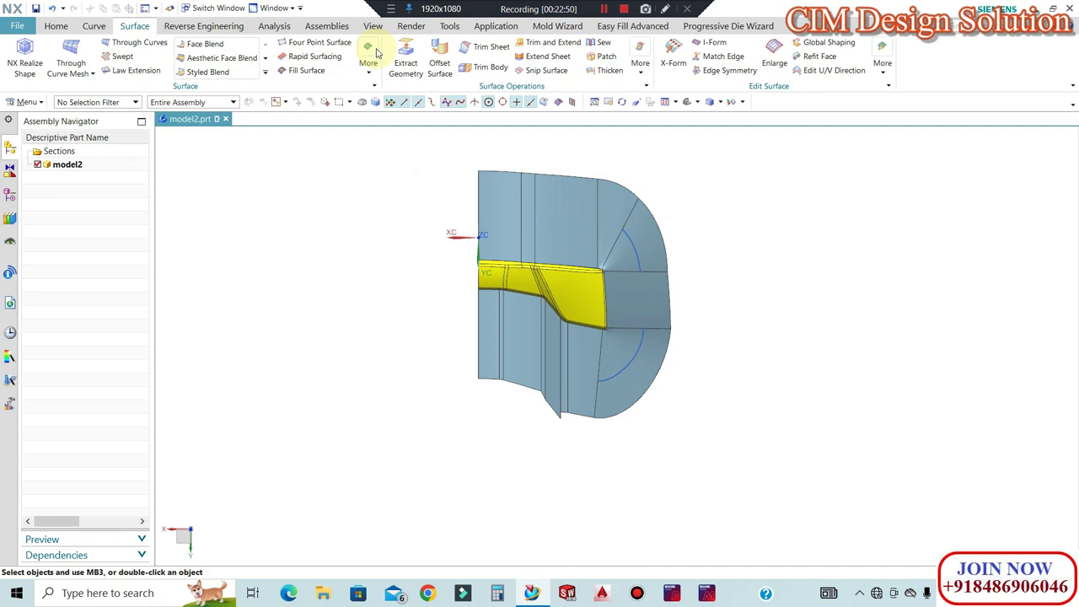
click(522, 207)
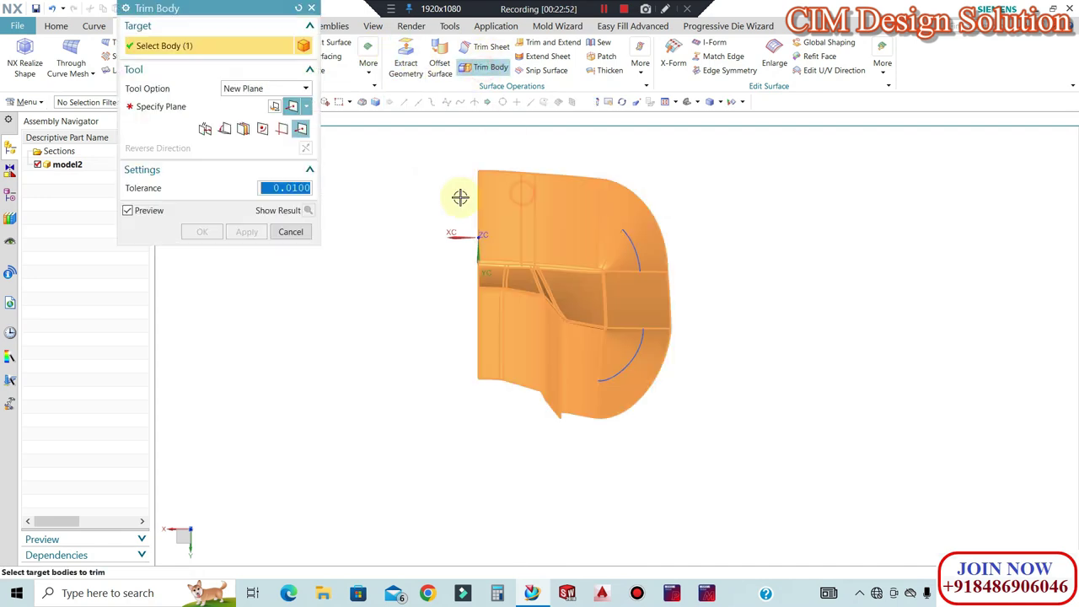
click(306, 106)
click(291, 305)
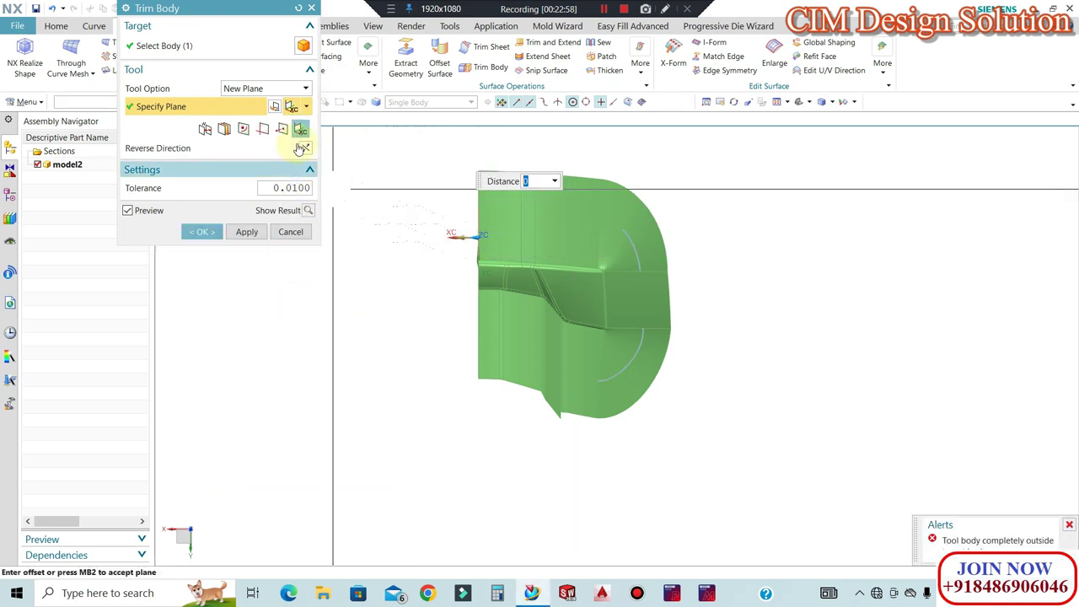
click(306, 107)
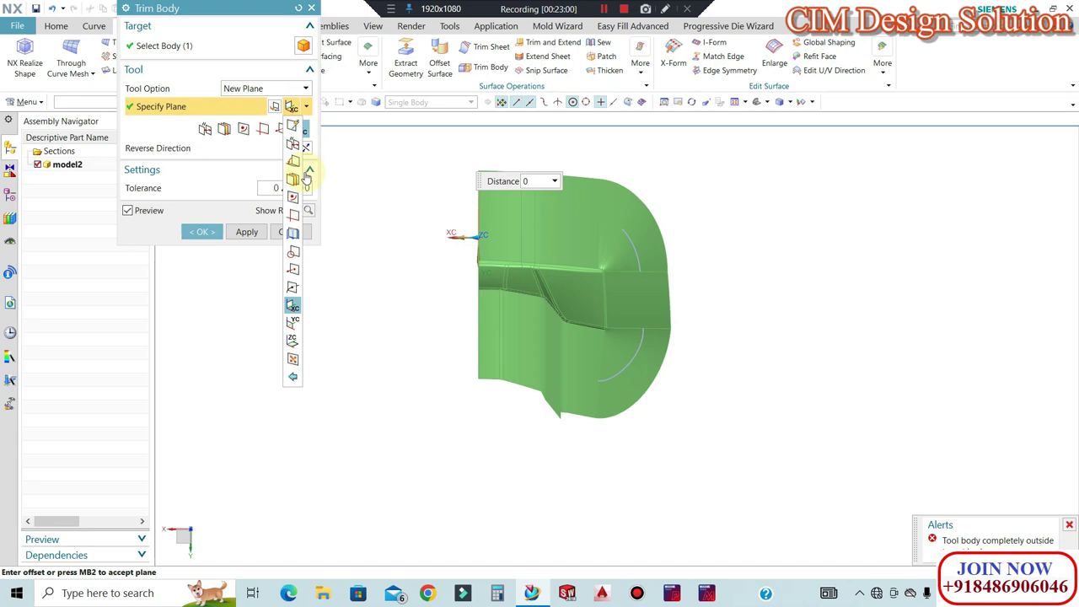
click(292, 322)
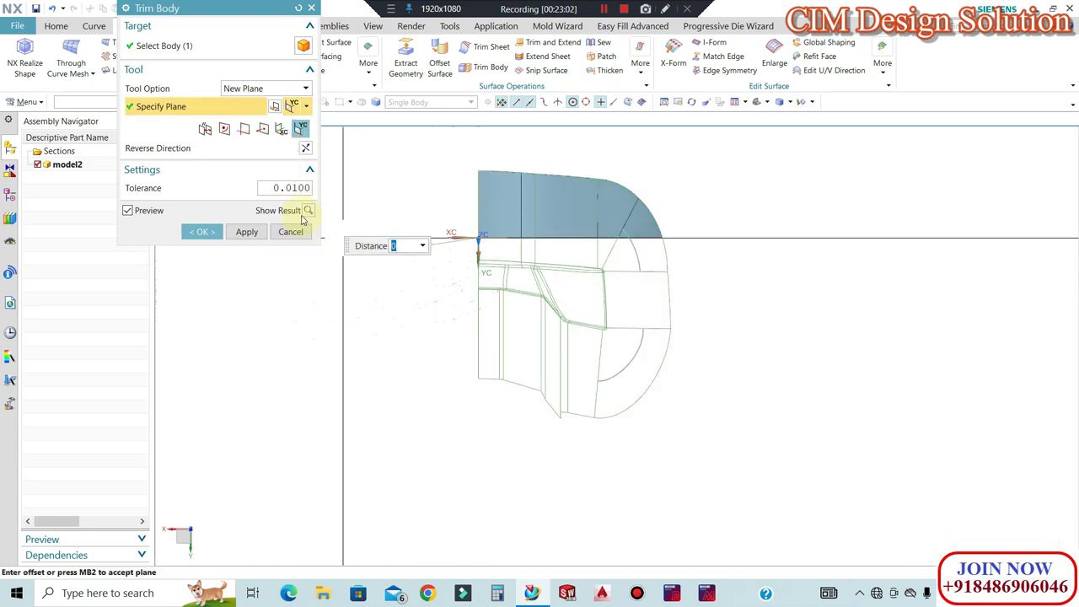
click(305, 147)
click(246, 232)
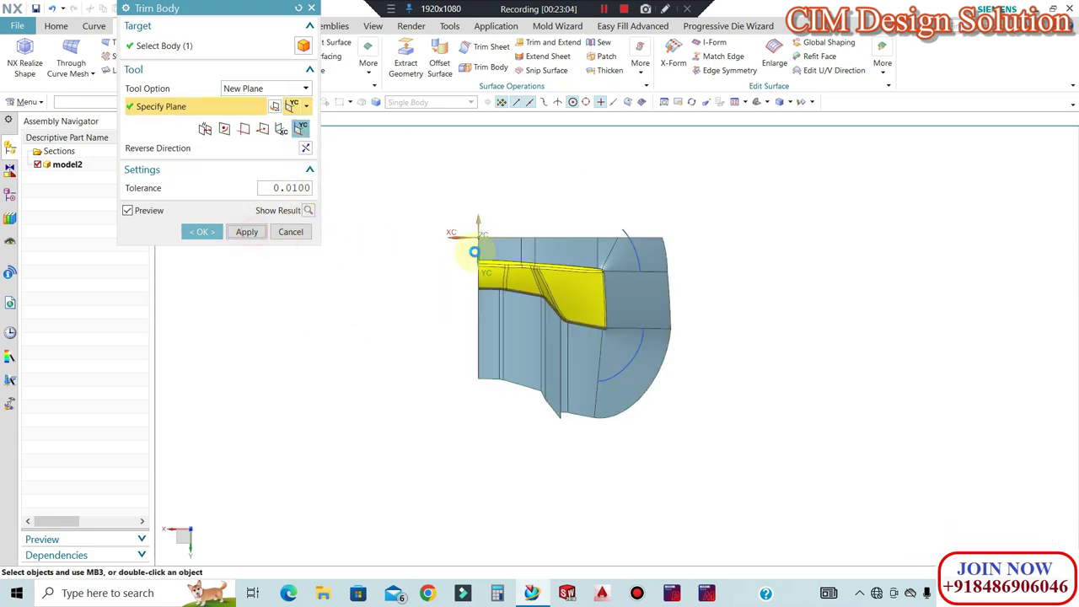
Trim the parting body's curved outer end with a plane normal to the X axis through a point on its straight YC-plane-trimmed edge
scroll(666, 253, up, 4)
click(676, 239)
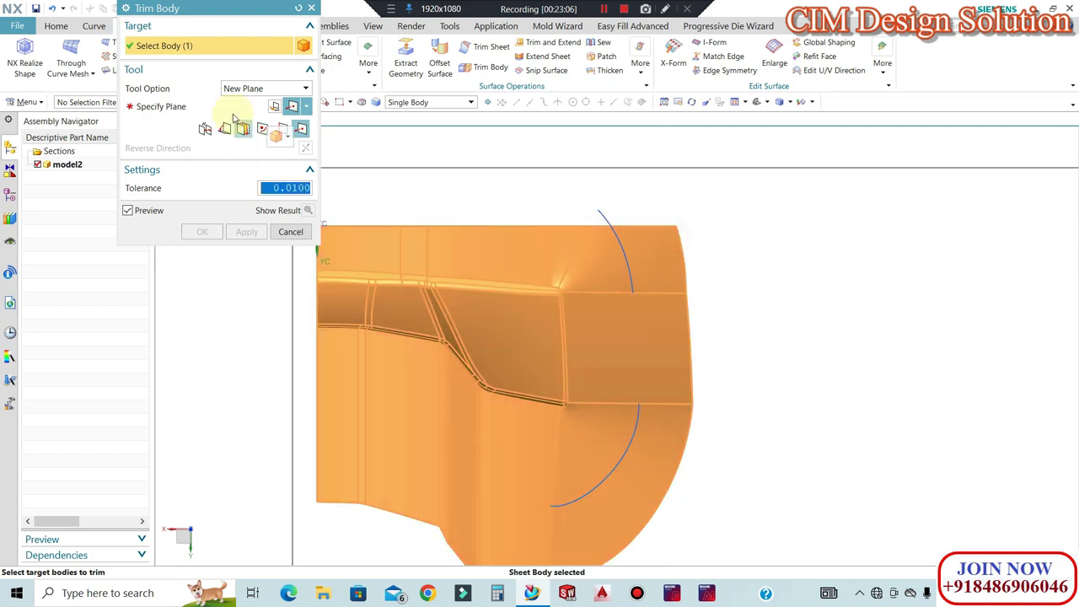
click(211, 106)
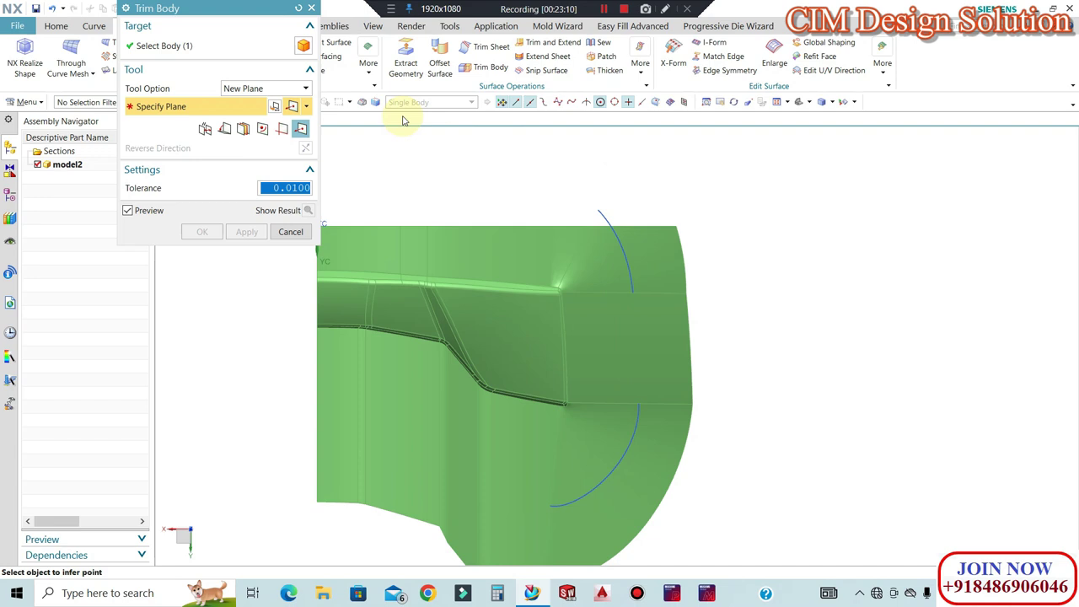
click(641, 102)
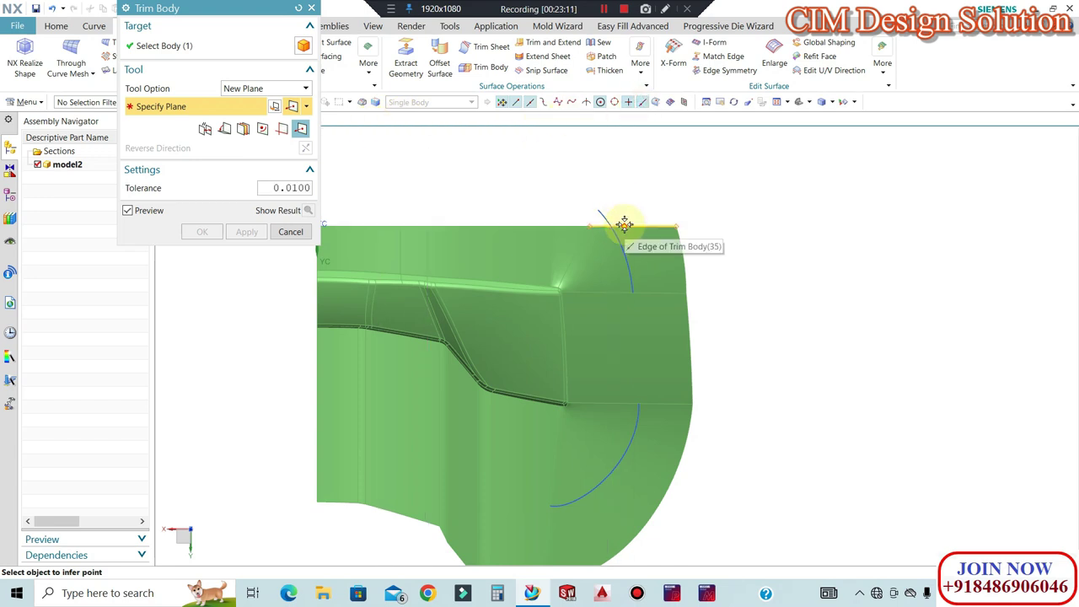
click(624, 223)
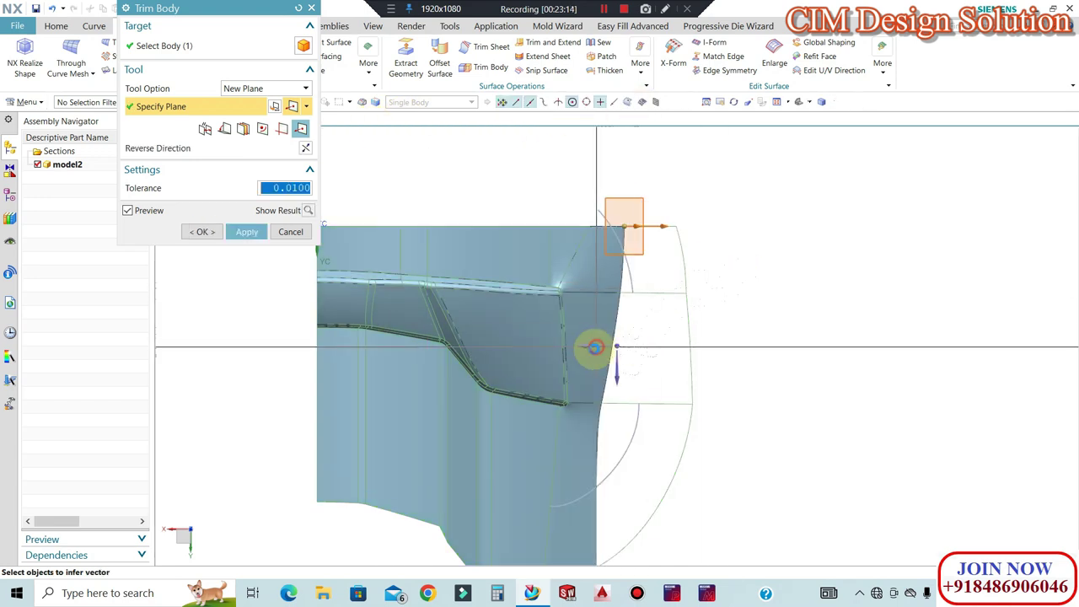
click(595, 347)
click(246, 231)
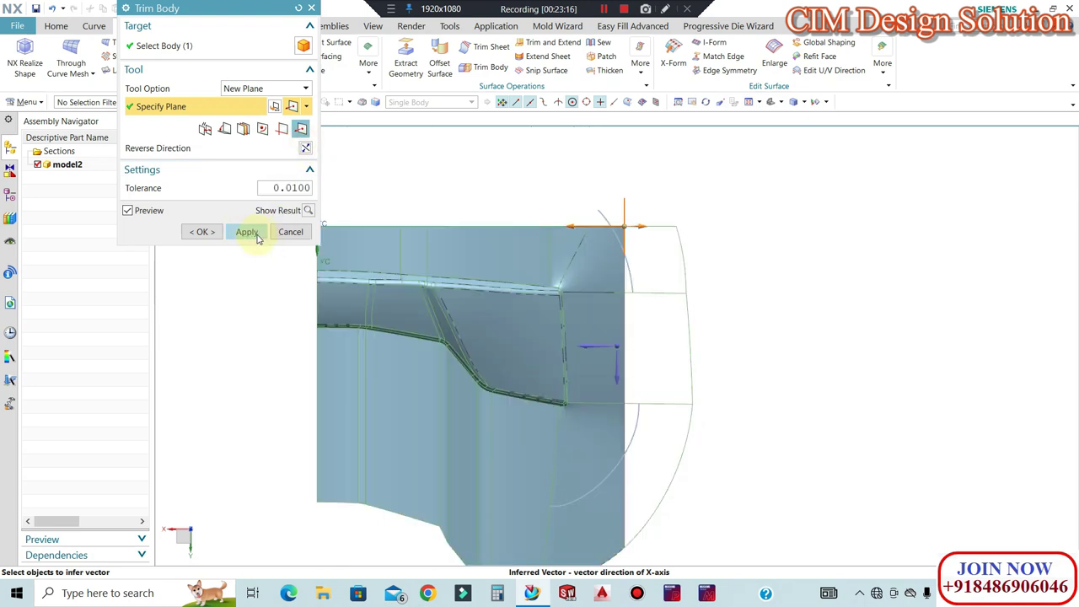
Trim the parting body's irregular side with a plane through a point on the straight edge running along YC, keeping the side with the yellow skin
click(426, 408)
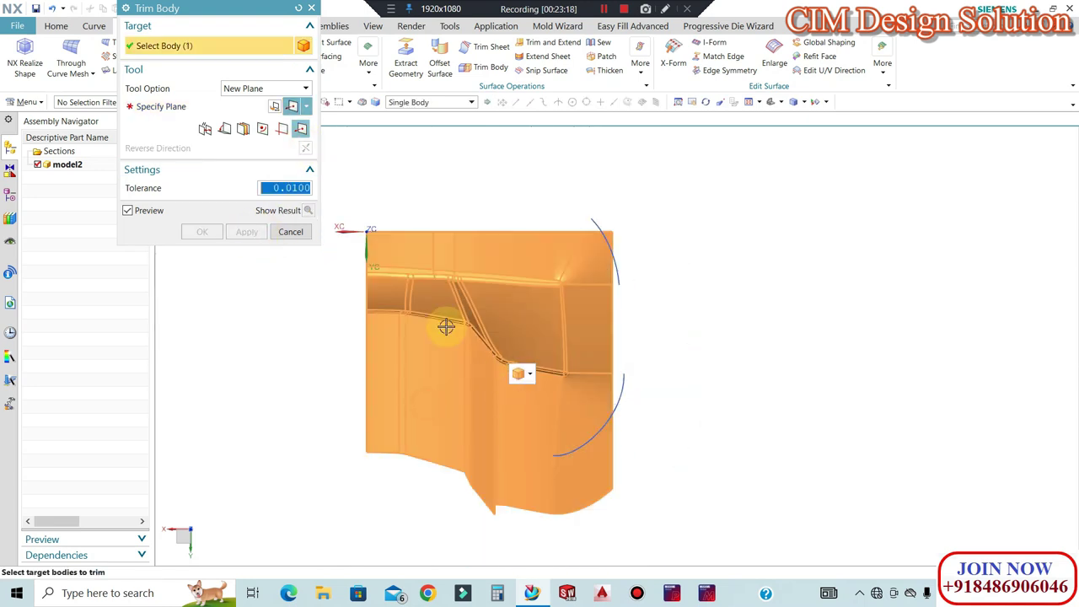
click(165, 107)
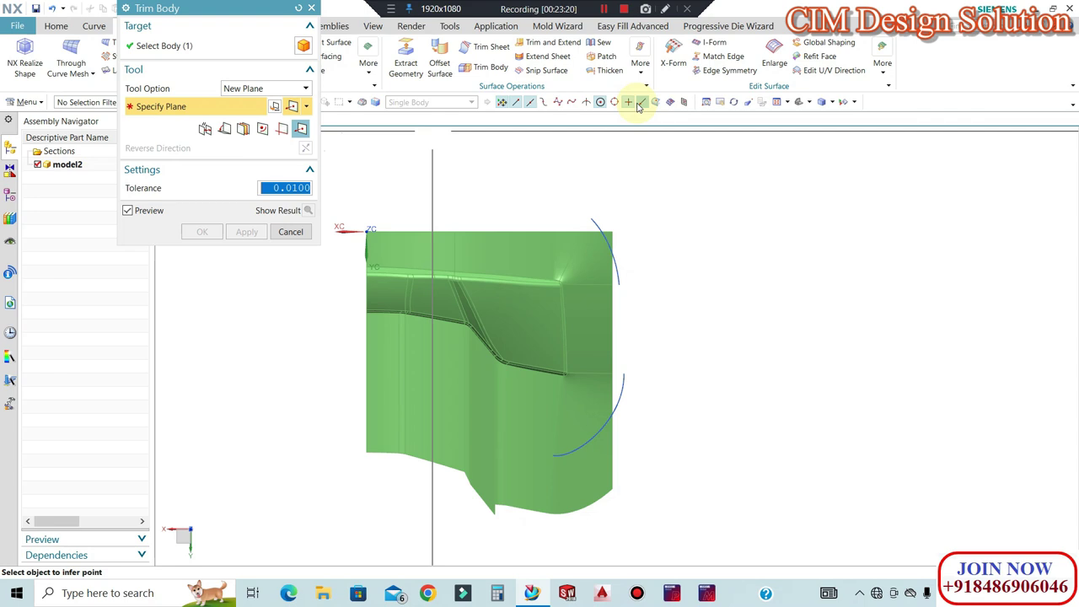
click(640, 103)
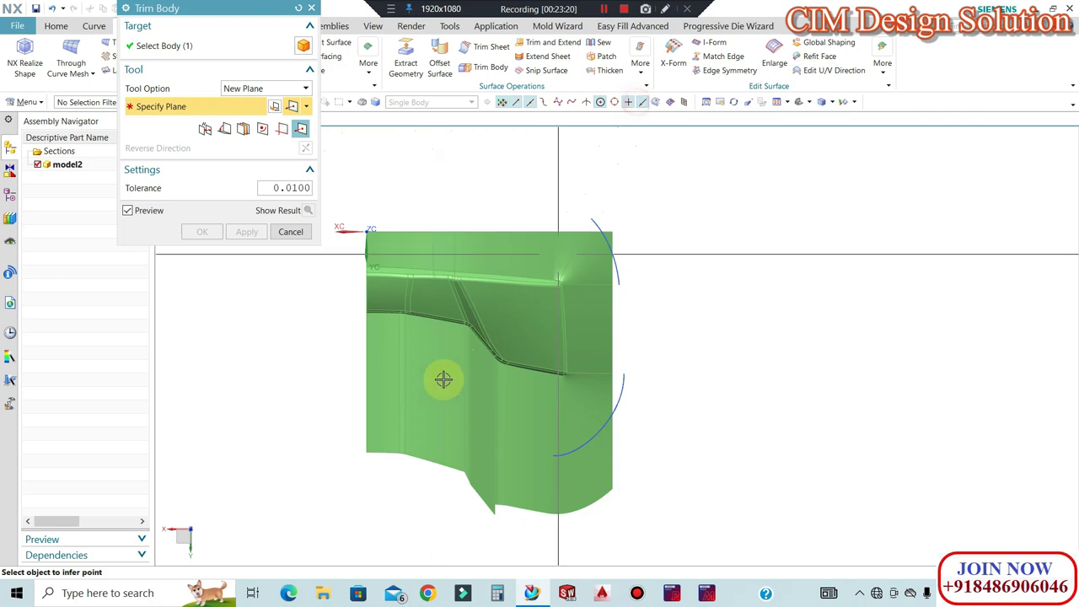
click(366, 411)
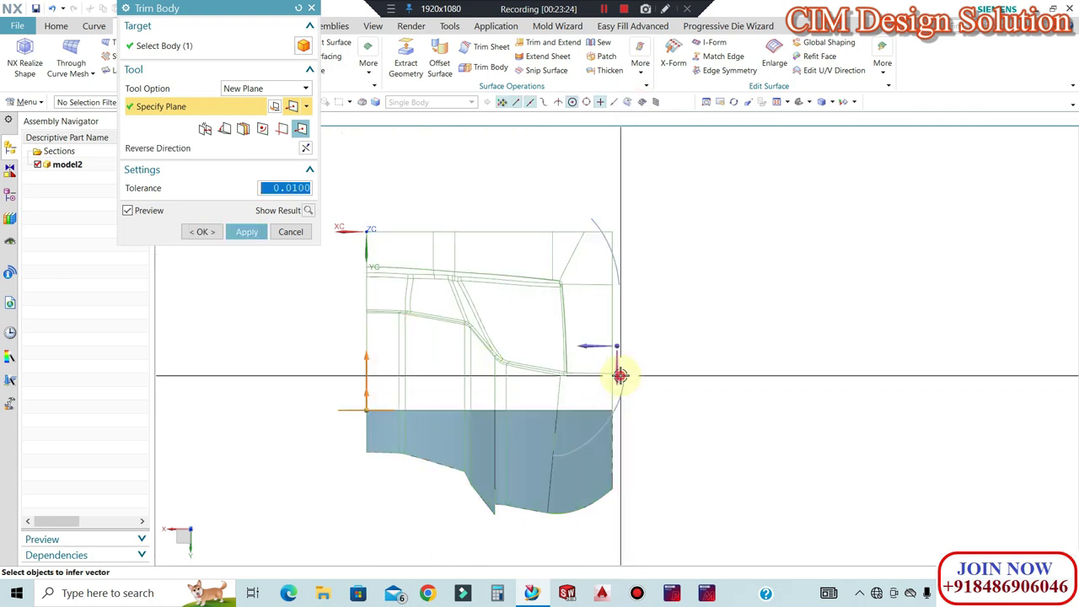
click(202, 232)
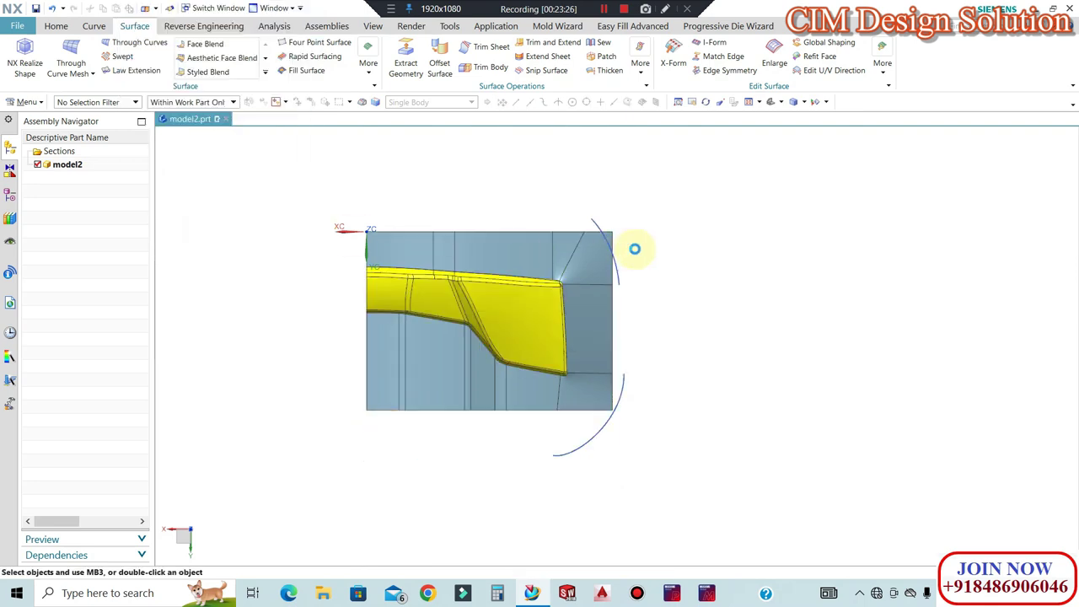
Clear the two blue arcs beside the trimmed parting surface from view using Edit Object Display
key(ctrl+j)
click(615, 262)
click(624, 384)
click(246, 111)
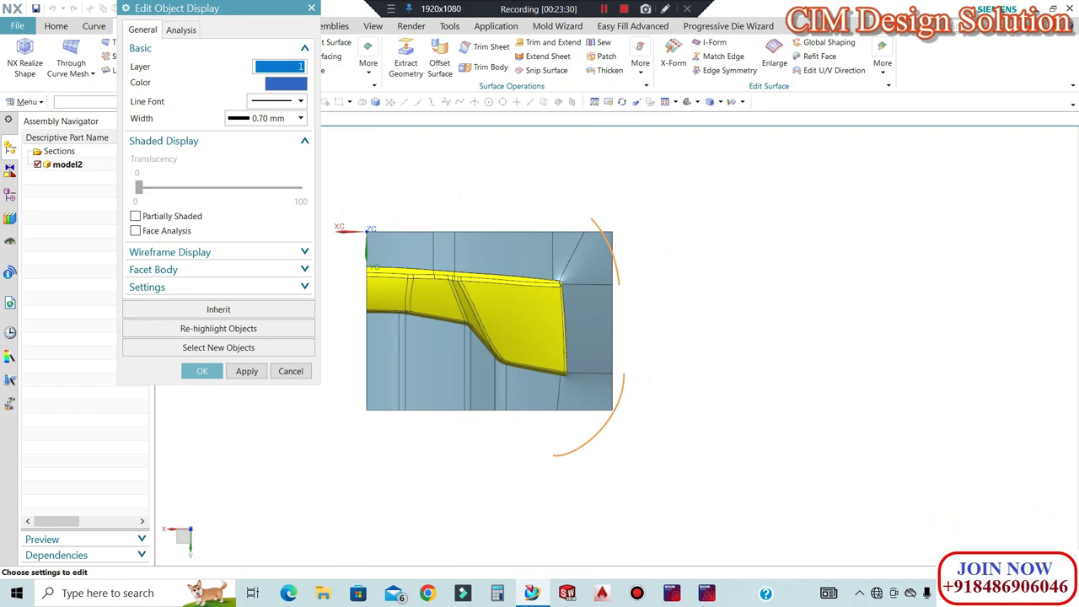
middle_click(283, 90)
Show the hidden solid product body and examine how it meets the parting surface at the pointed rounded corner
middle_drag(515, 258, 480, 295)
middle_drag(872, 195, 608, 246)
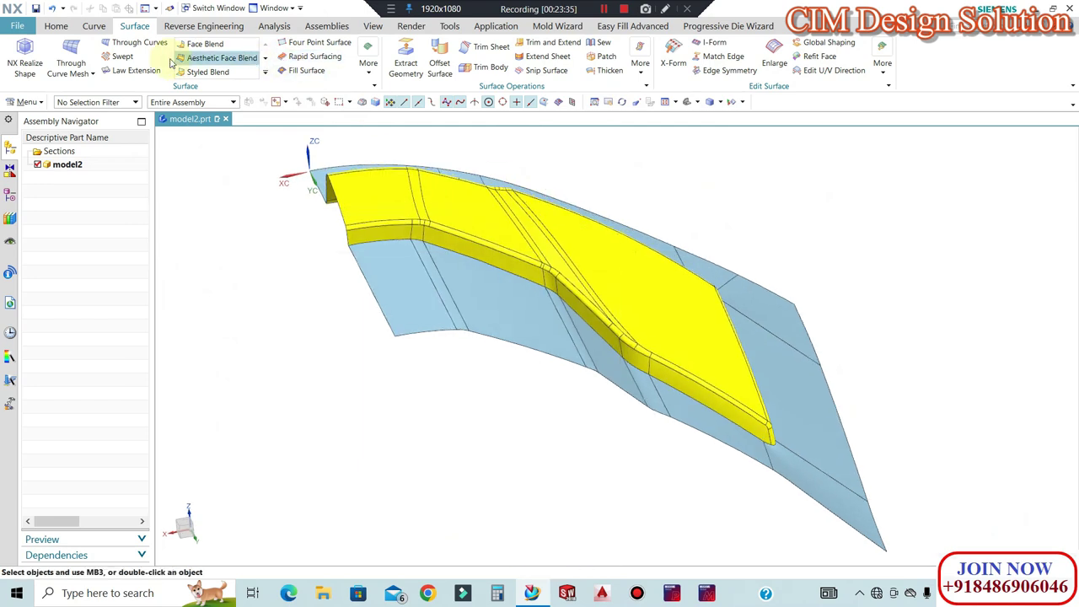
middle_drag(421, 202, 838, 413)
key(ctrl+shift+b)
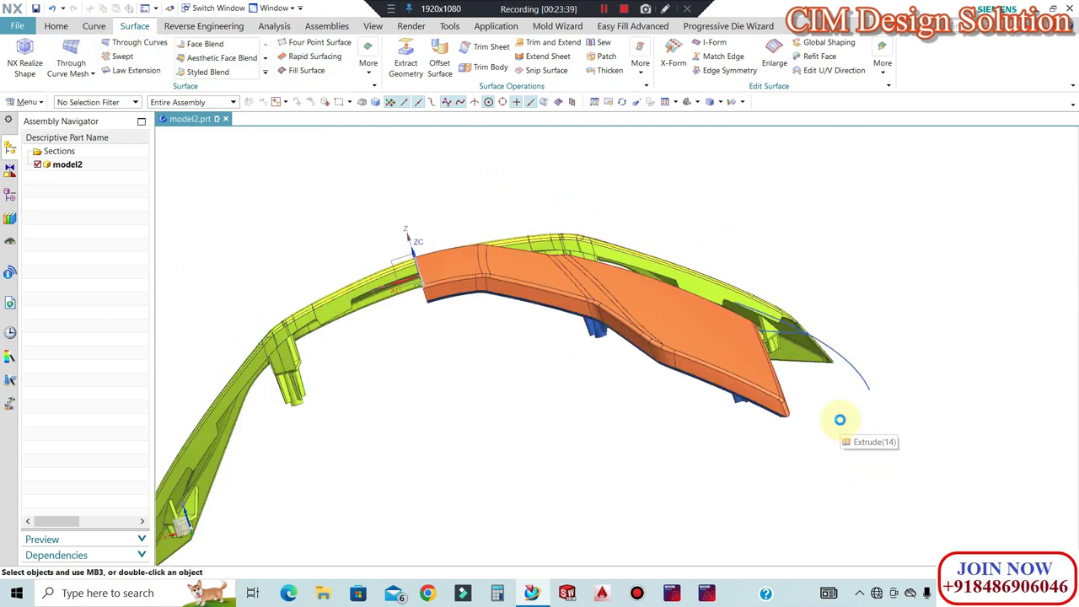
key(ctrl+shift+k)
click(658, 353)
scroll(661, 354, up, 1)
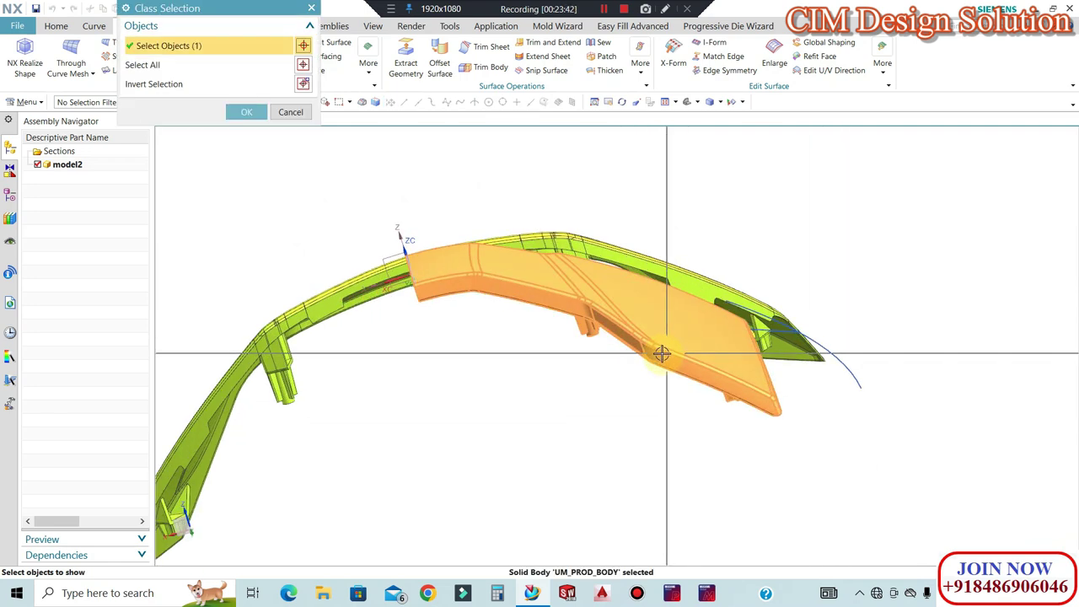
scroll(662, 354, down, 1)
middle_click(665, 354)
middle_drag(742, 342, 740, 380)
scroll(756, 396, up, 10)
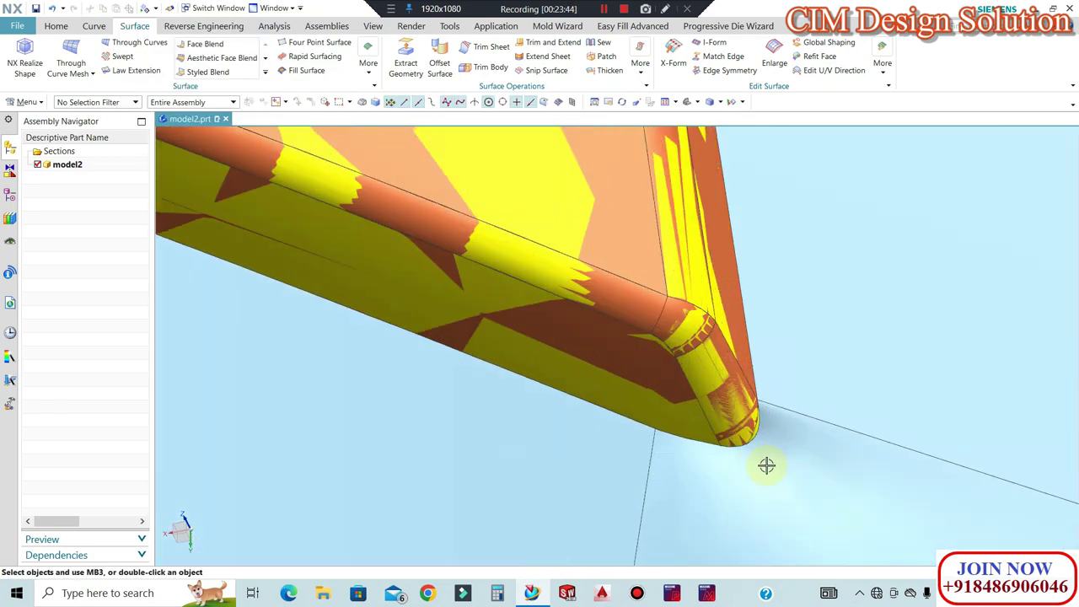
scroll(722, 390, down, 10)
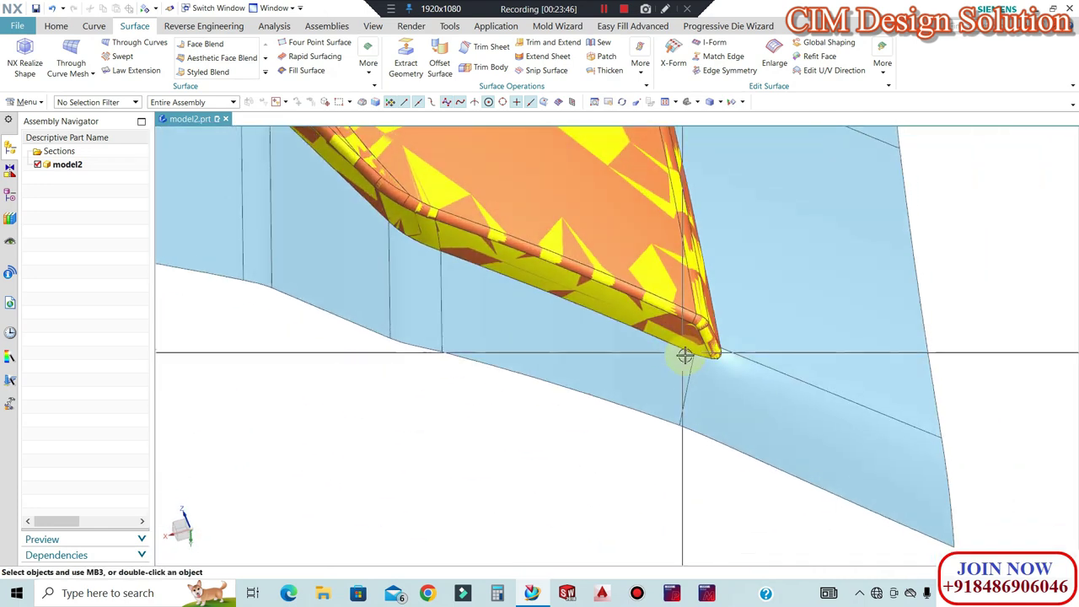
Start an Extrude from two edges at the skin's pointed rounded corner, with start distance -5 mm and end distance 5 mm
scroll(722, 379, up, 8)
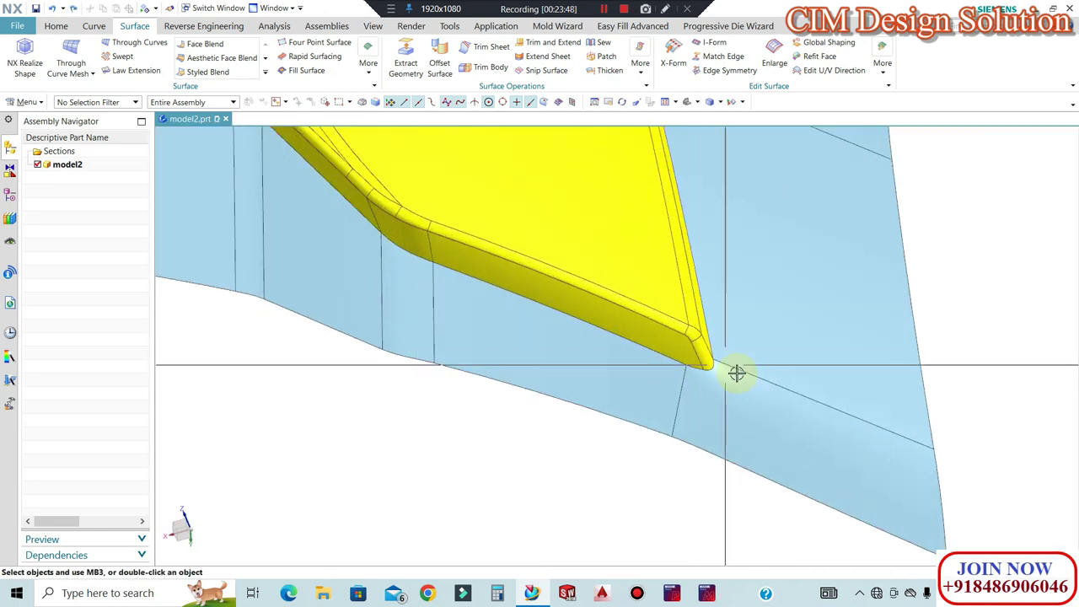
click(57, 26)
click(94, 24)
click(59, 24)
click(165, 59)
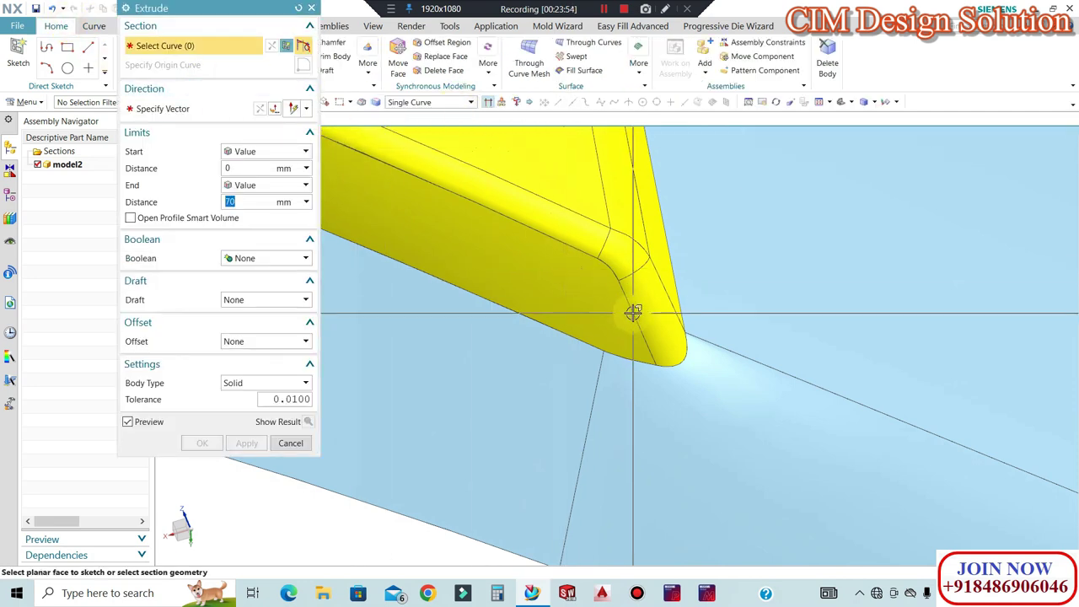
scroll(682, 349, up, 4)
click(676, 349)
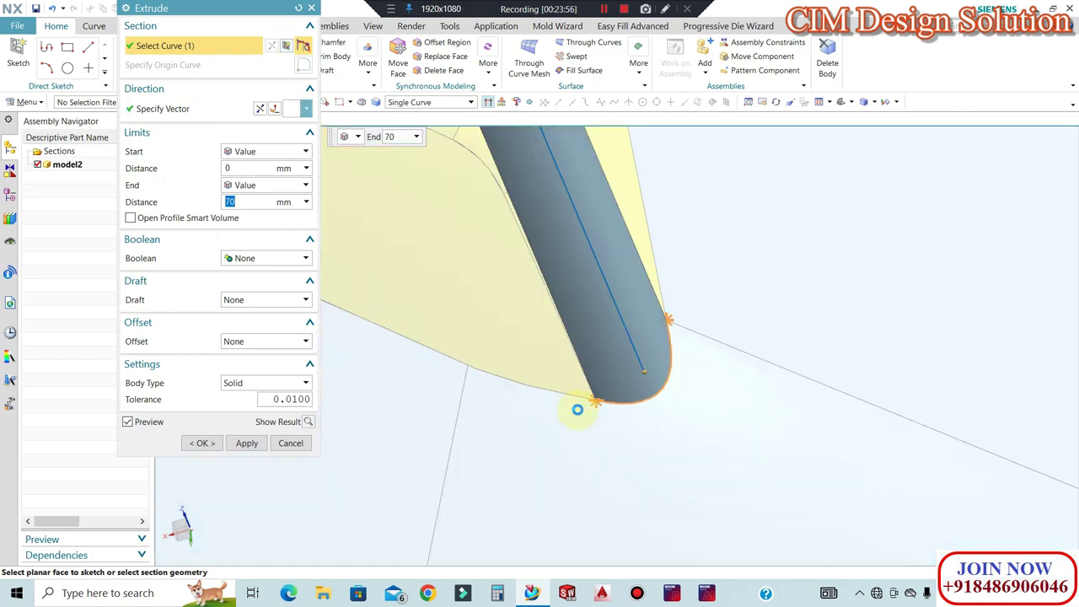
click(516, 380)
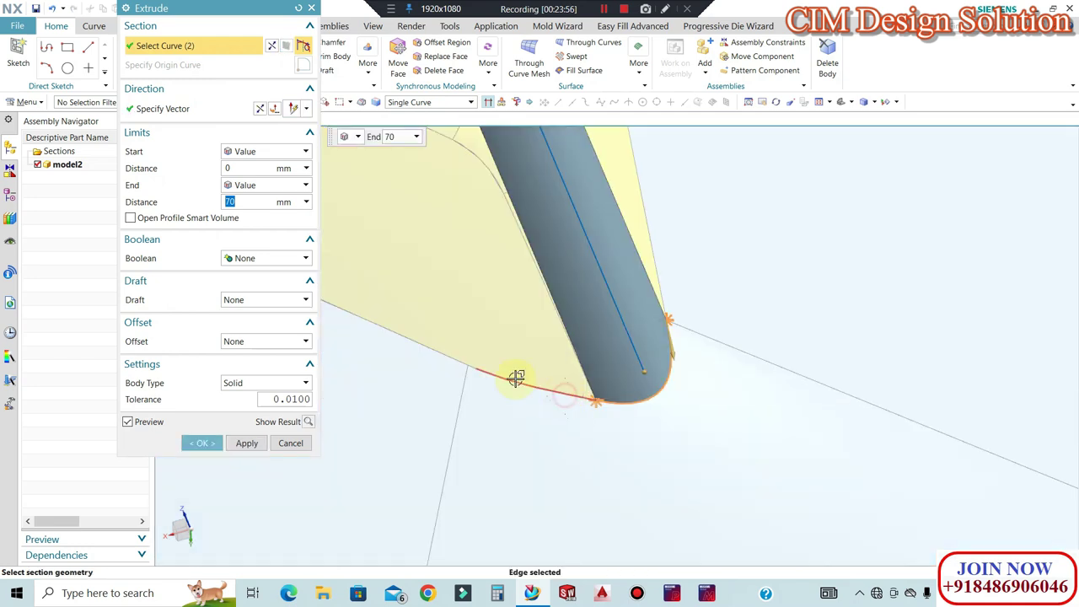
click(181, 109)
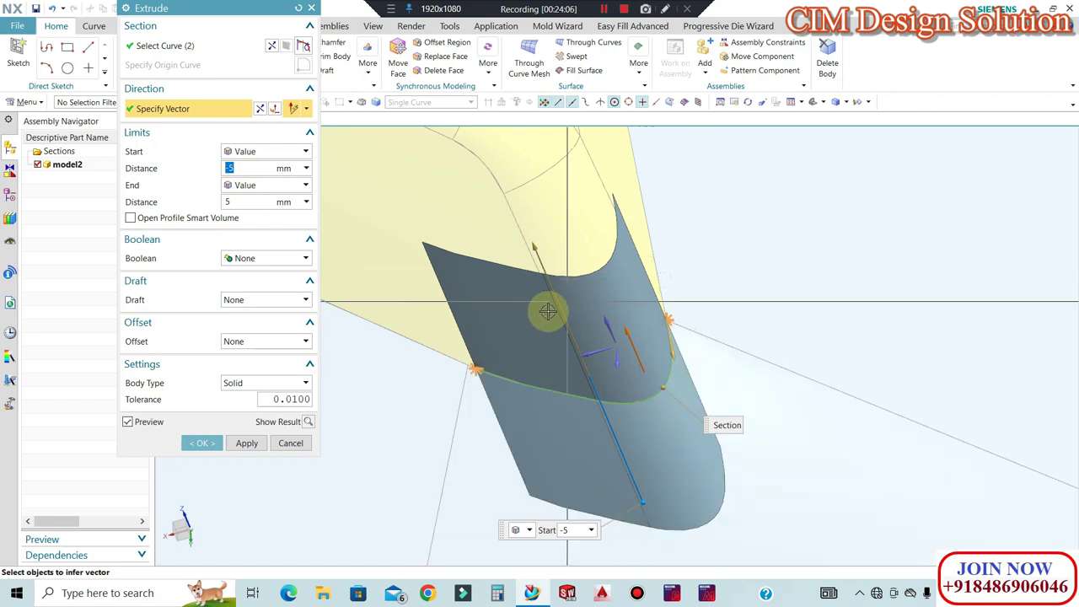
Add the adjoining edges and the skin's end edge on both sides of the corner to the extrude section
click(172, 45)
scroll(486, 343, up, 5)
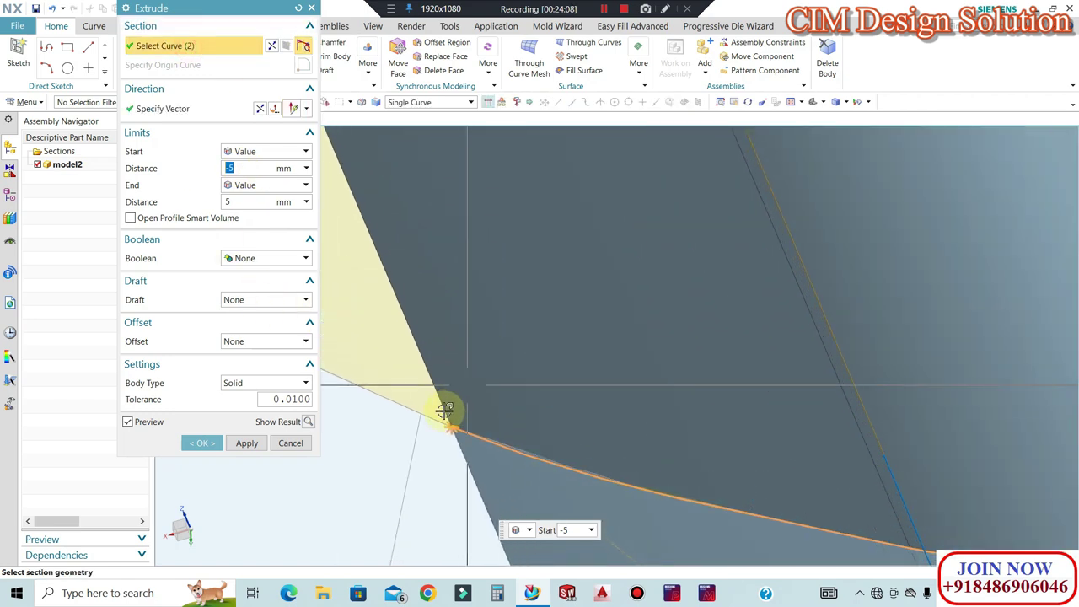
click(427, 426)
scroll(661, 352, down, 1)
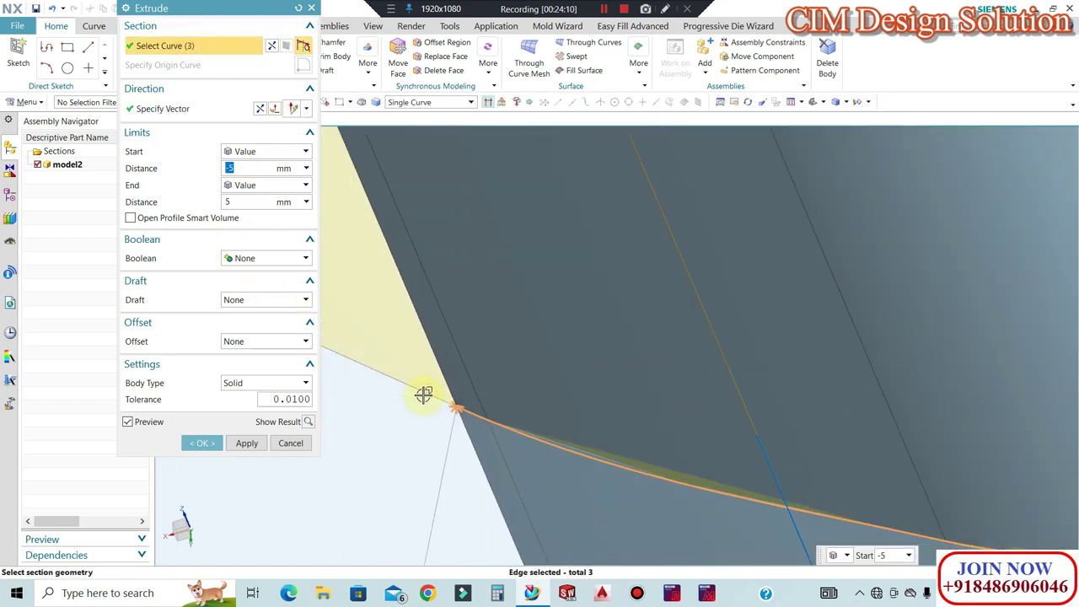
scroll(580, 383, down, 4)
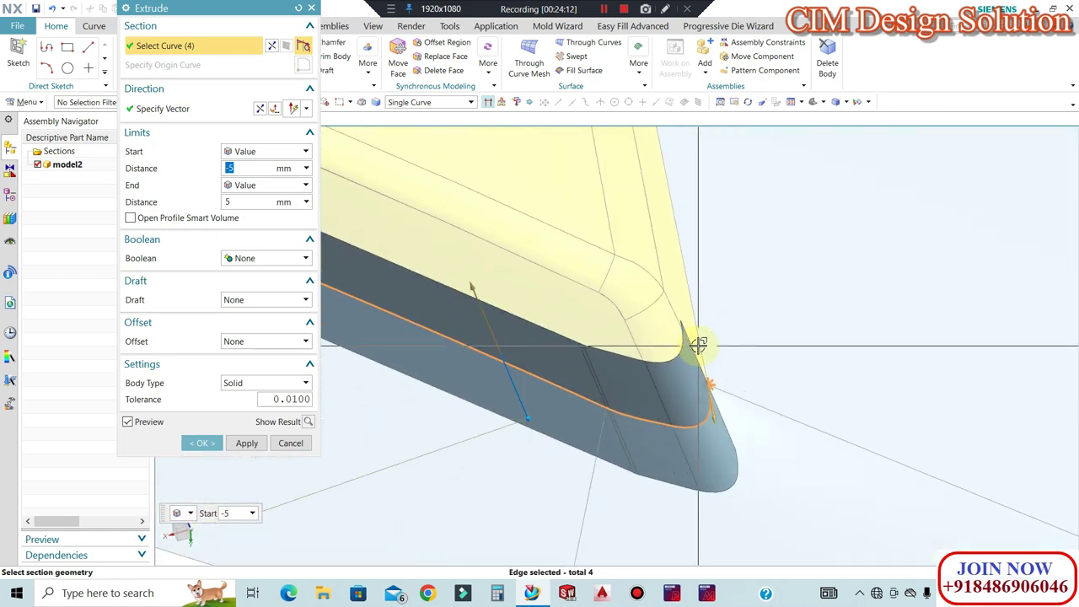
click(700, 346)
scroll(802, 410, down, 8)
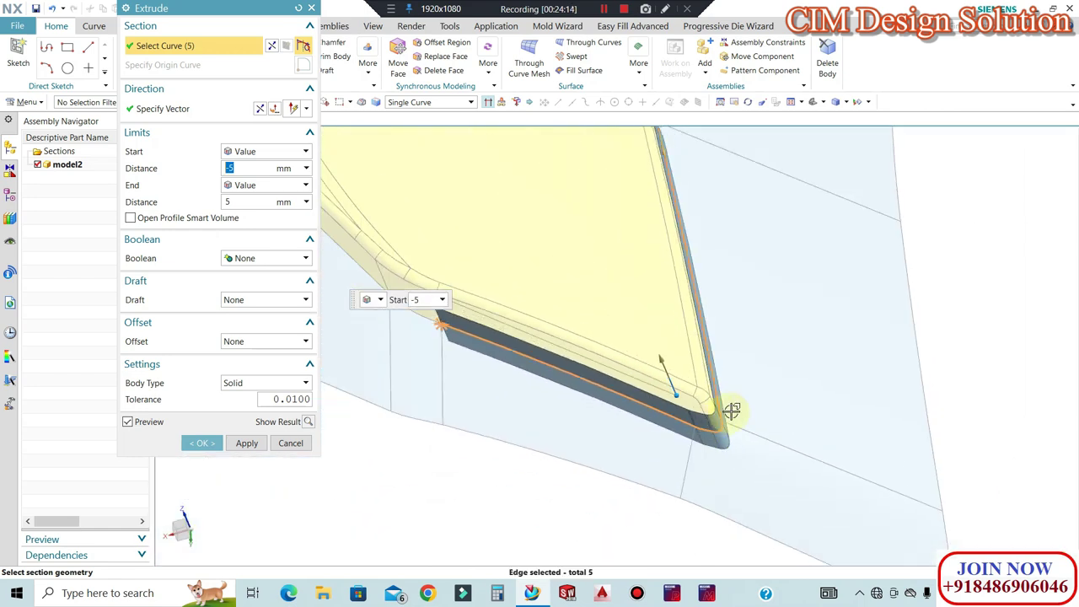
Add the edges around the skin's other end corner and the adjoining long side, including the tiny gap edge, and create the extrusion
middle_drag(768, 335, 682, 285)
scroll(672, 429, up, 10)
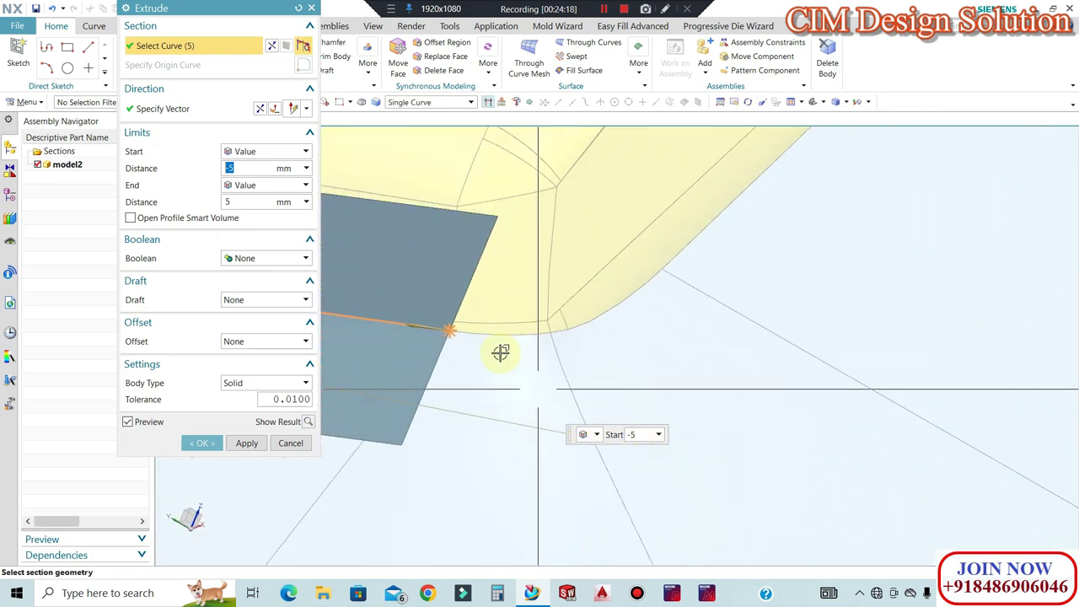
click(558, 320)
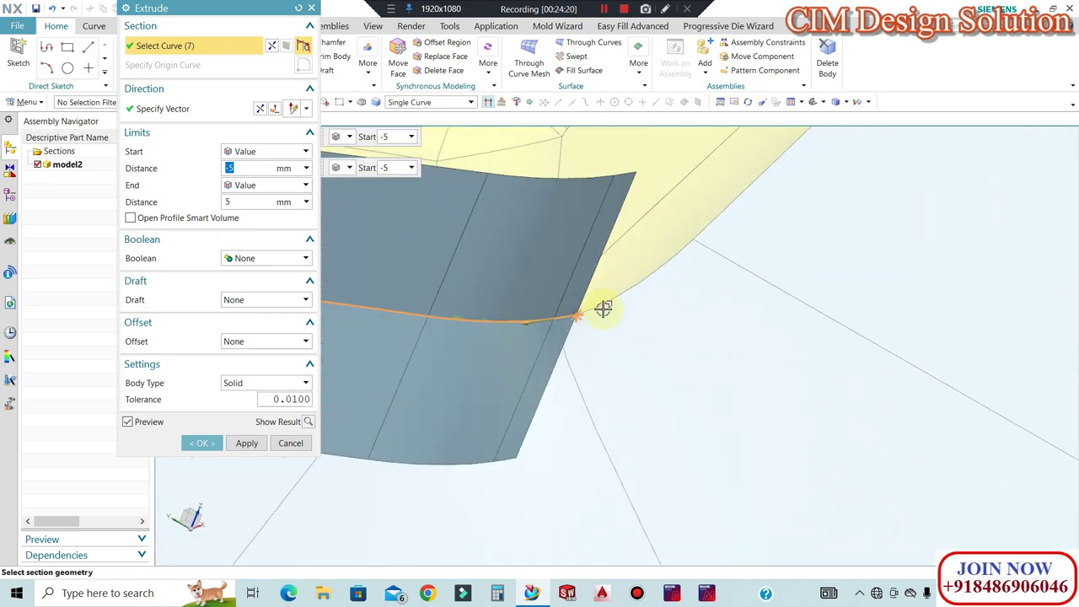
scroll(742, 366, down, 3)
click(746, 271)
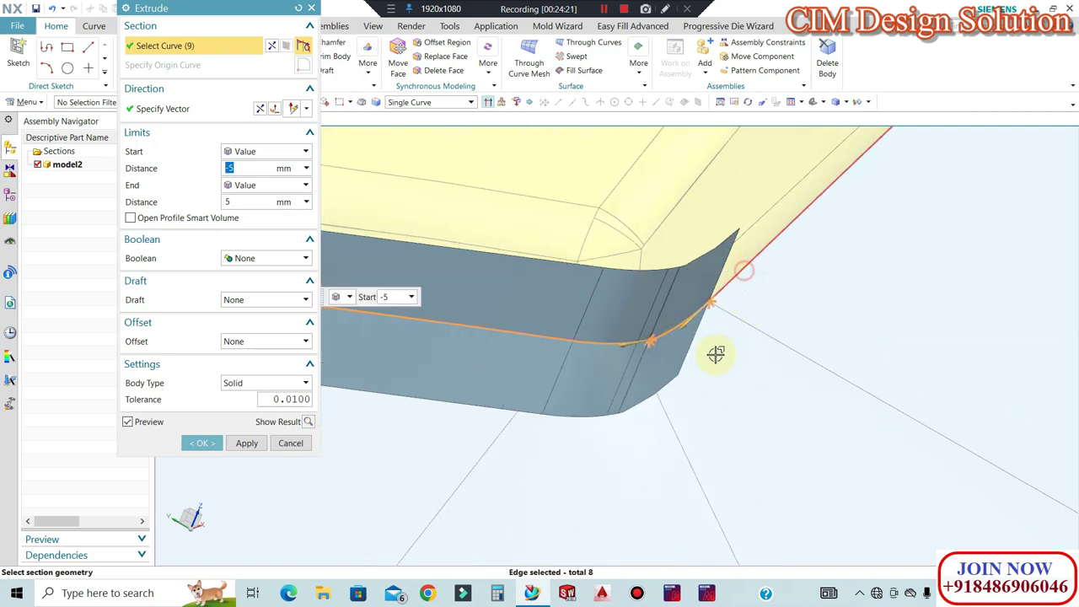
scroll(706, 354, down, 1)
scroll(658, 354, up, 8)
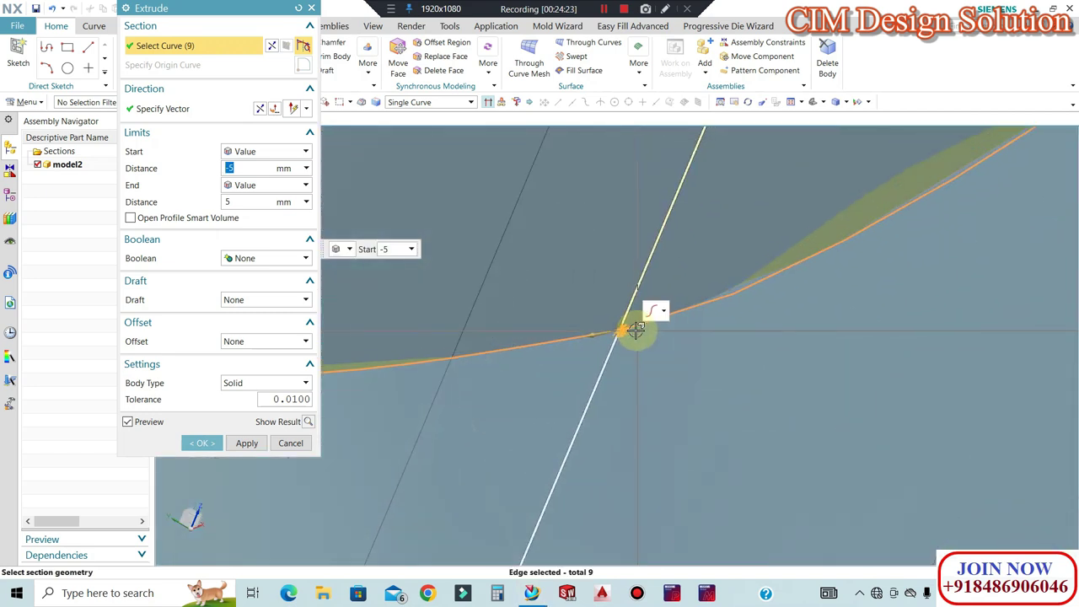
scroll(610, 328, up, 3)
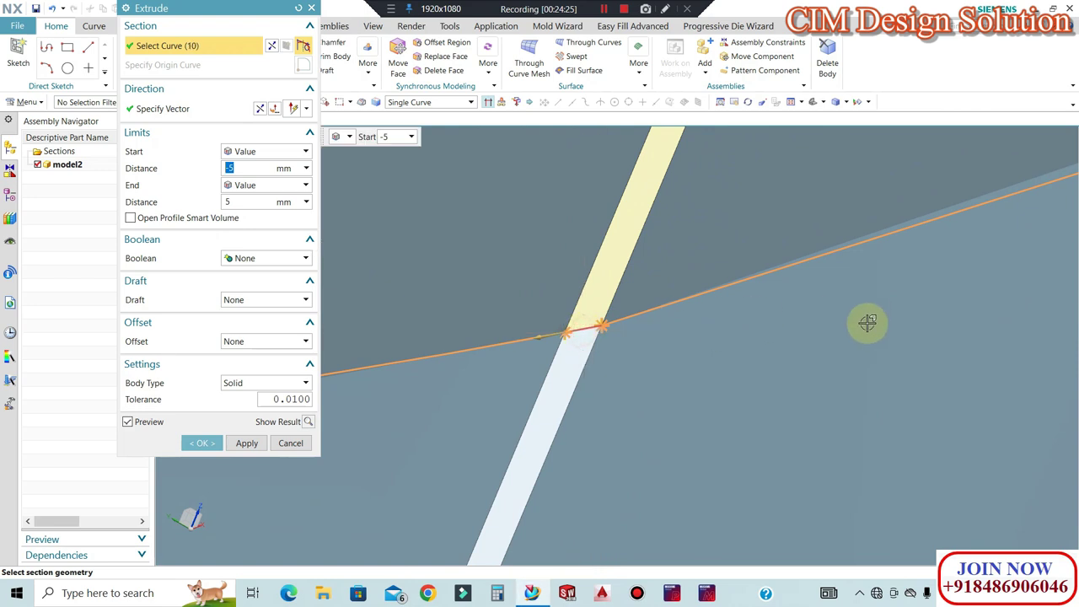
scroll(568, 320, down, 5)
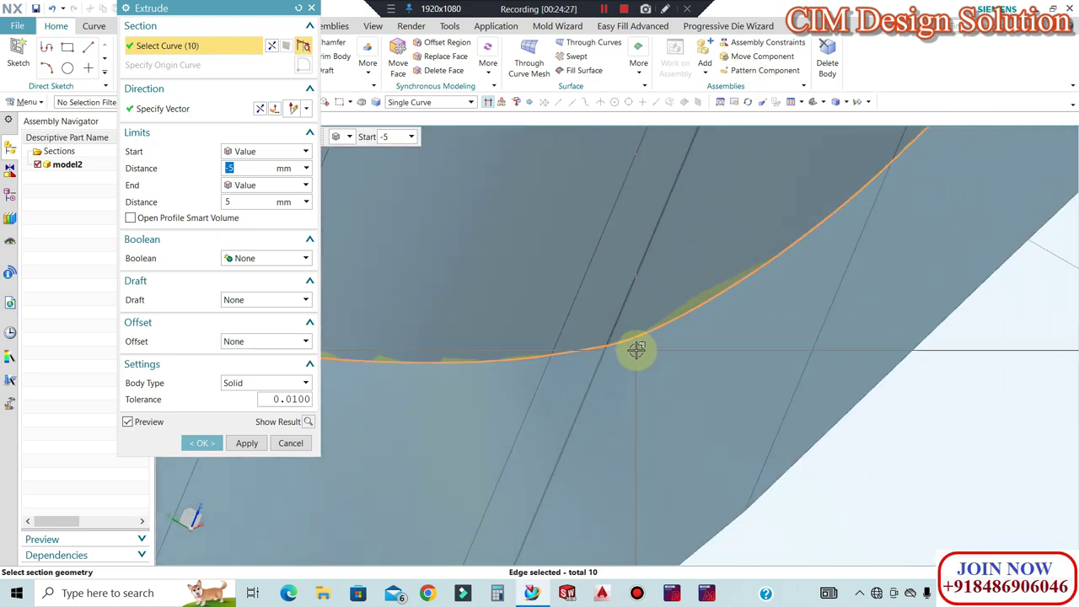
scroll(639, 354, down, 8)
scroll(794, 287, up, 2)
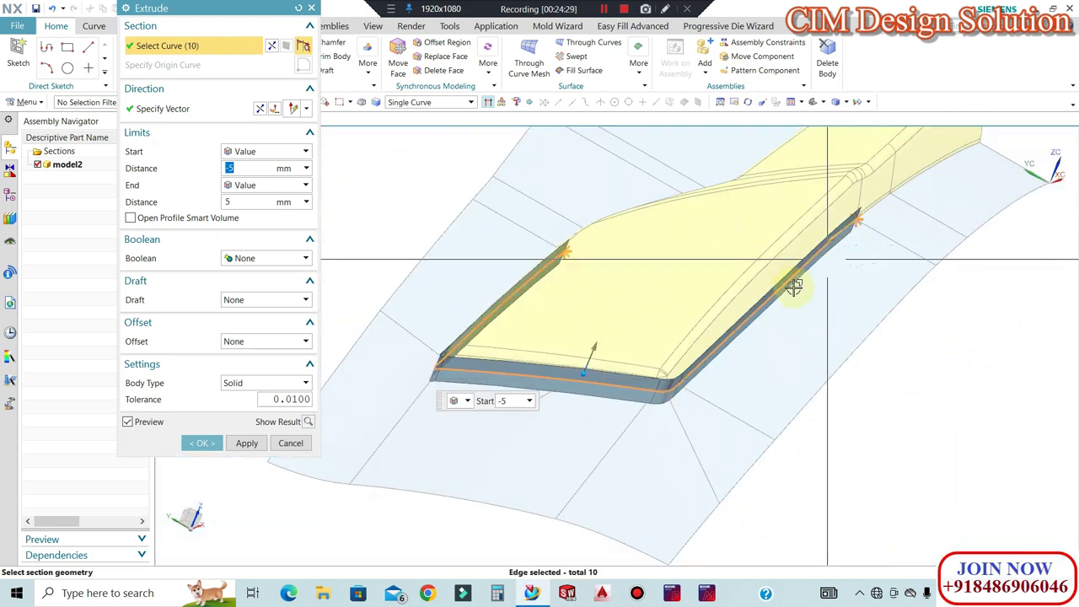
click(218, 442)
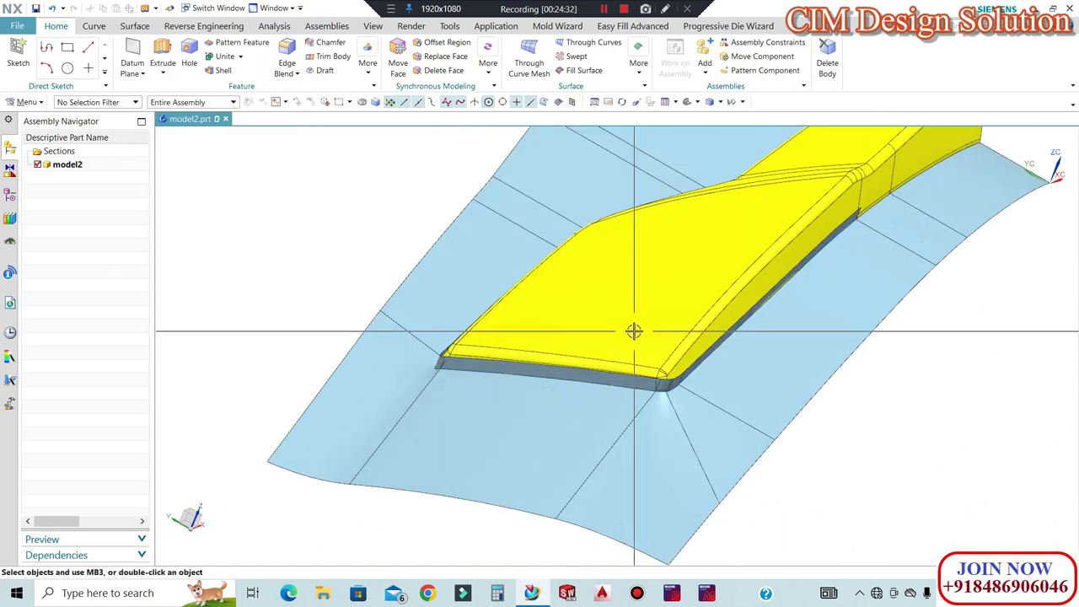
Bring the solid product body back into view to compare it with the extruded strip
key(ctrl+shift+k)
click(624, 351)
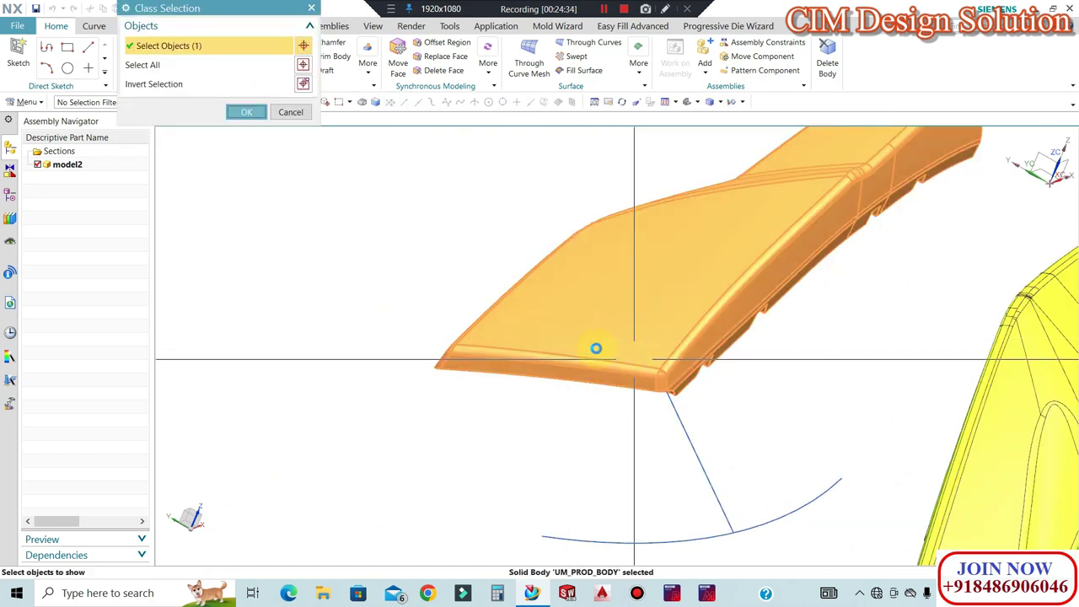
middle_click(590, 363)
scroll(574, 377, up, 1)
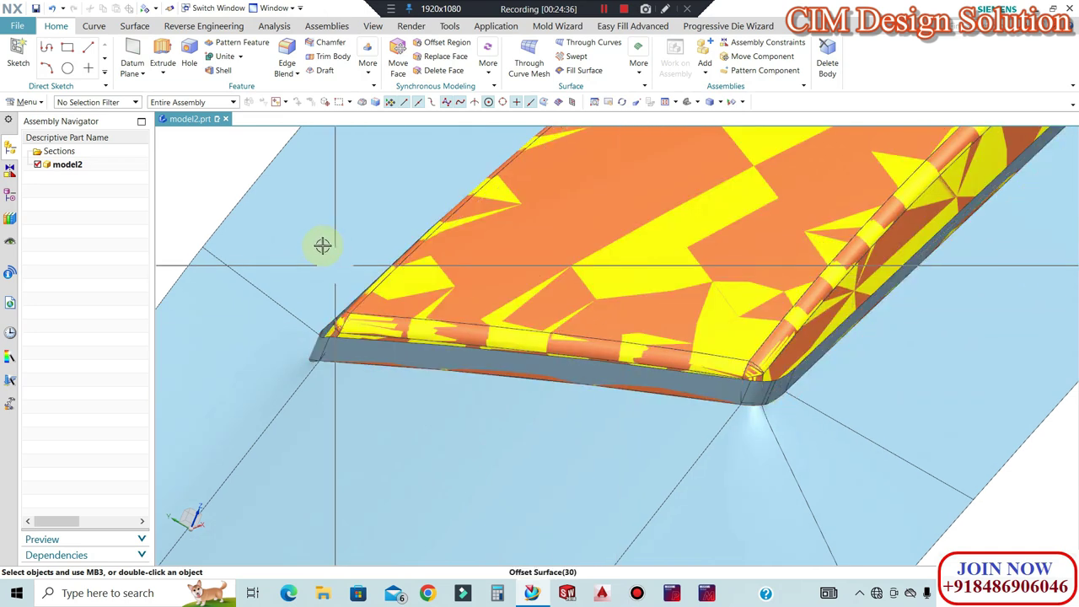
Swap the shown and hidden objects and inspect how the extruded strip meets the solid product body at the rounded corner
key(ctrl+shift+b)
middle_drag(330, 434, 503, 363)
scroll(503, 363, up, 2)
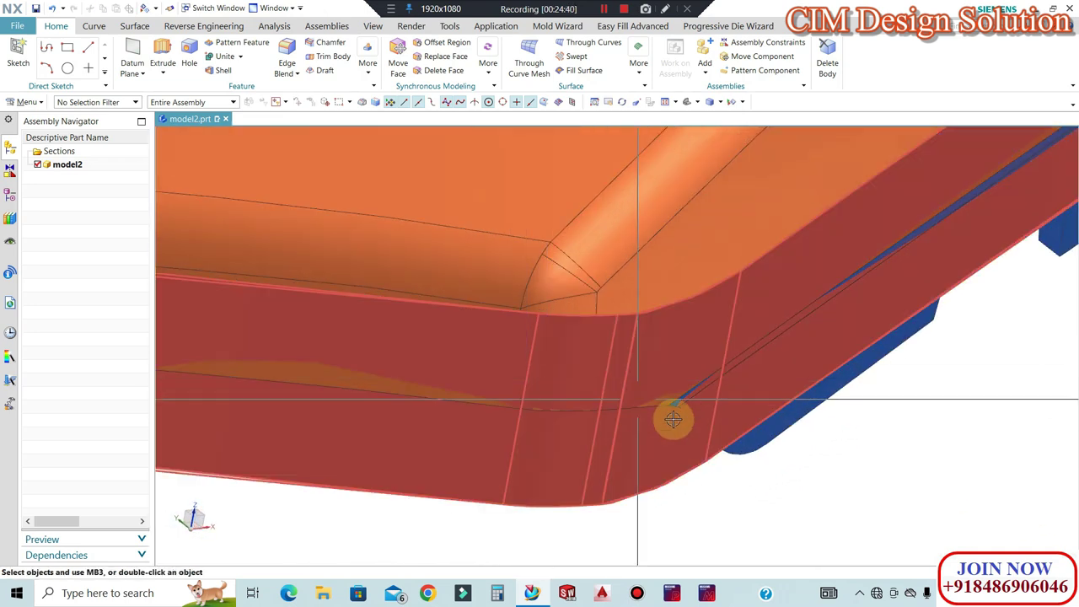
scroll(564, 323, up, 4)
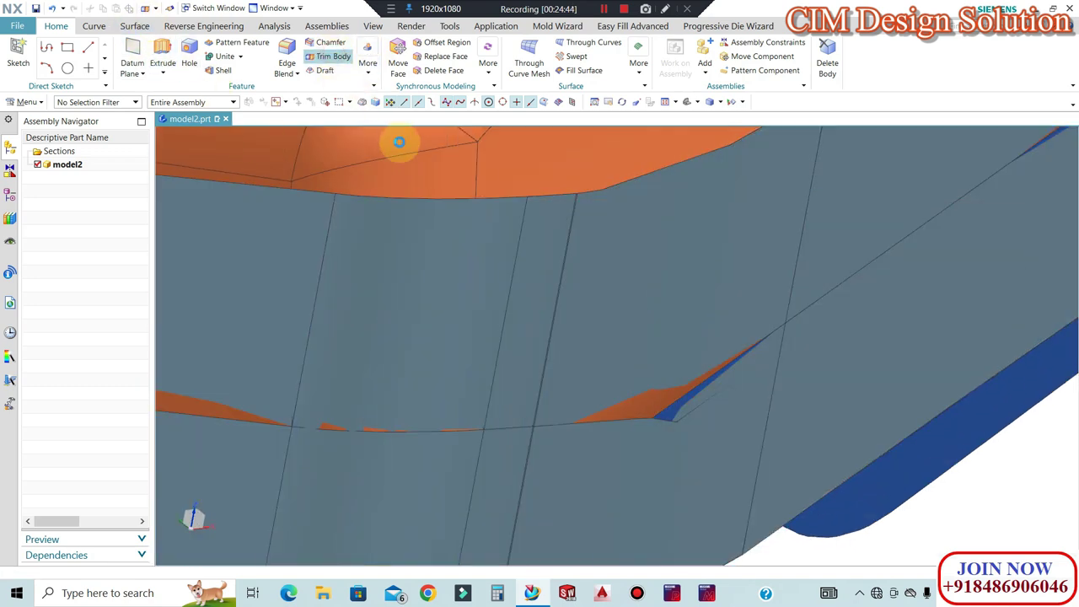
Trim the solid product body using the Face or Plane tool option with the extruded strip's faces as the trimming tool
click(433, 174)
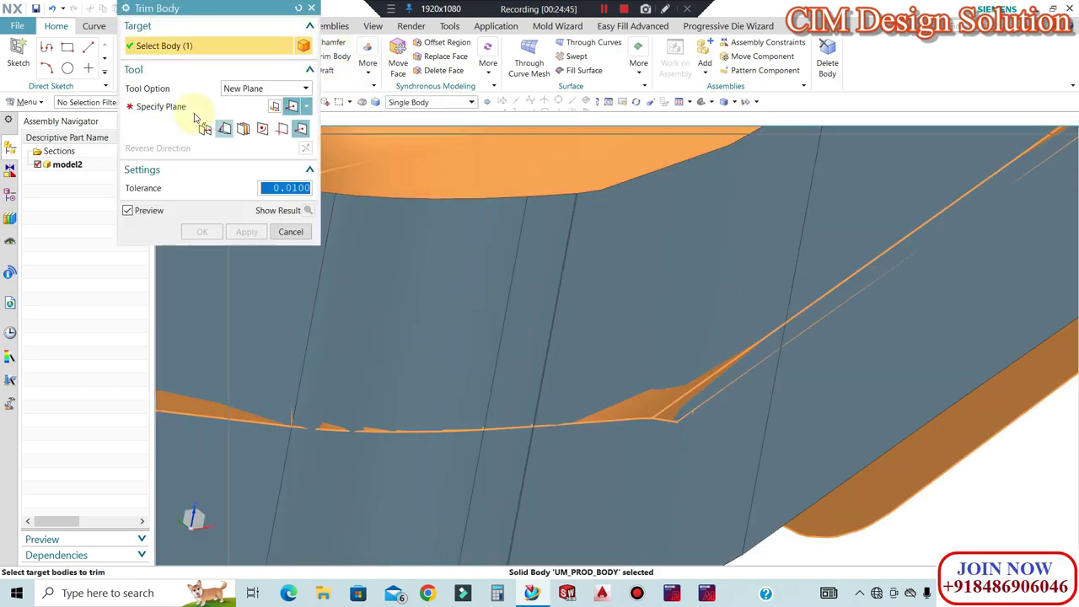
click(240, 104)
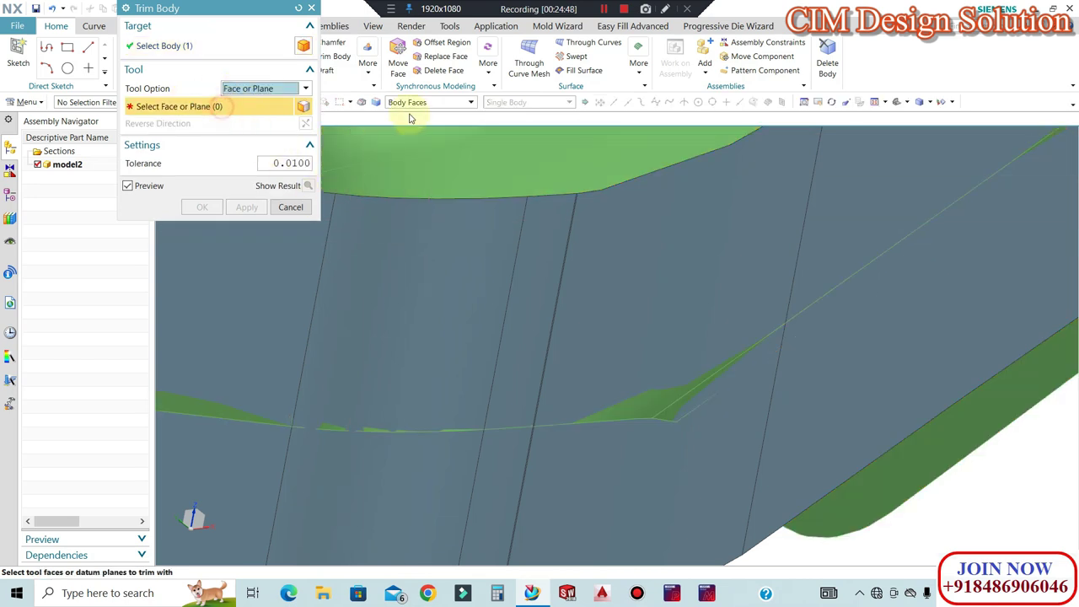
click(496, 305)
click(497, 304)
scroll(615, 376, down, 6)
scroll(511, 378, down, 2)
scroll(333, 365, up, 4)
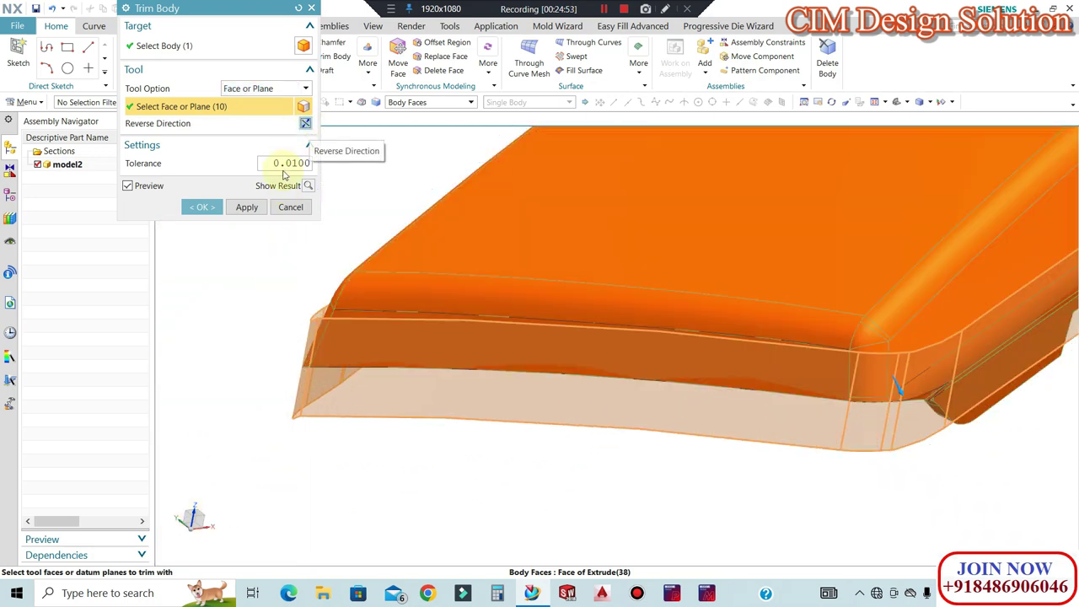
click(202, 207)
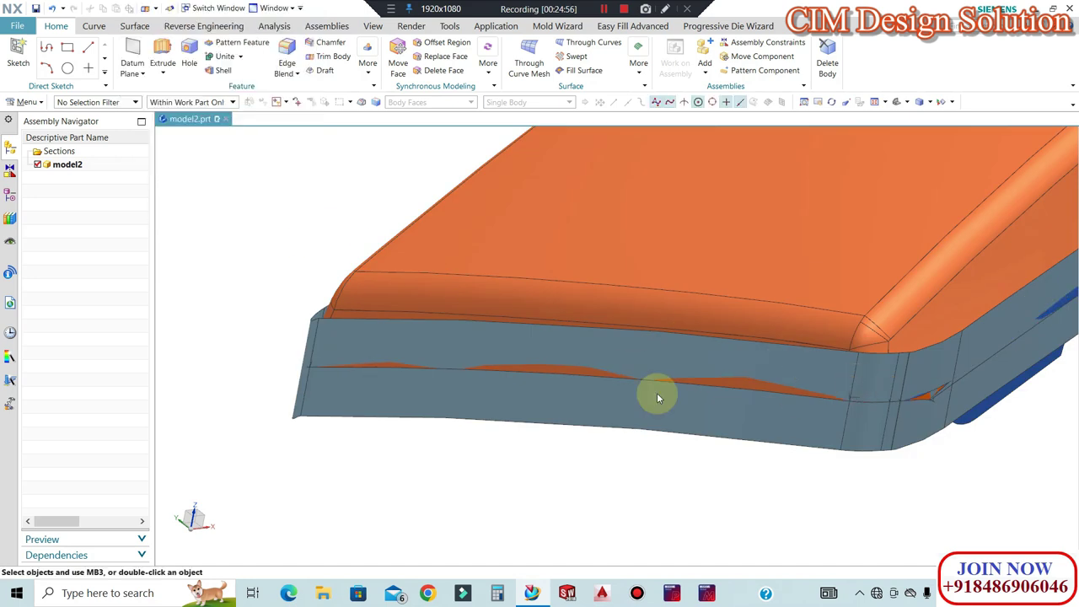
Delete the extruded strip's sheet body with Delete Body
click(828, 59)
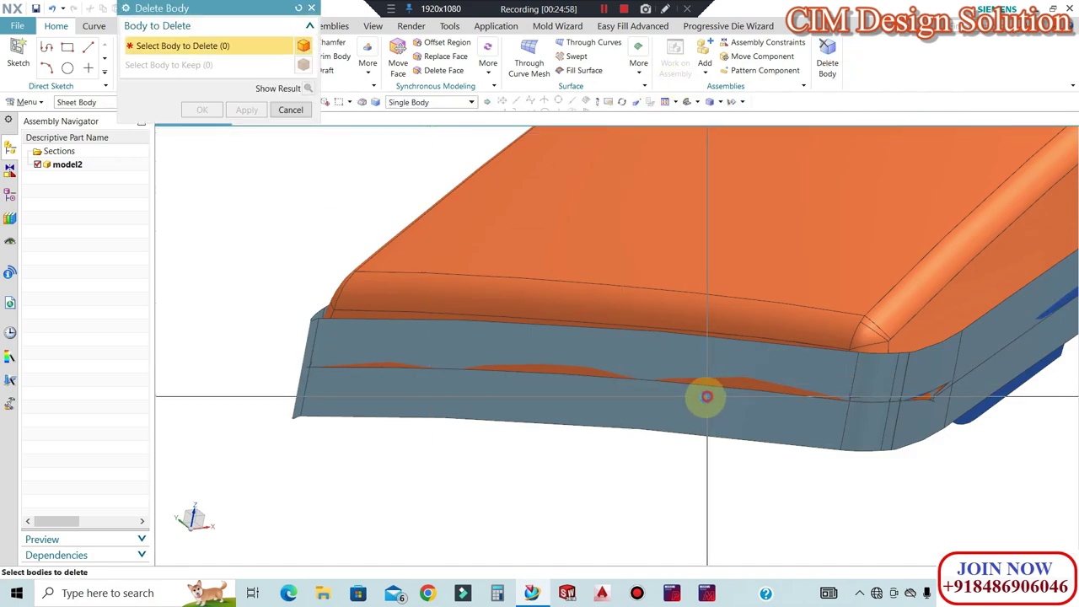
click(703, 392)
click(203, 111)
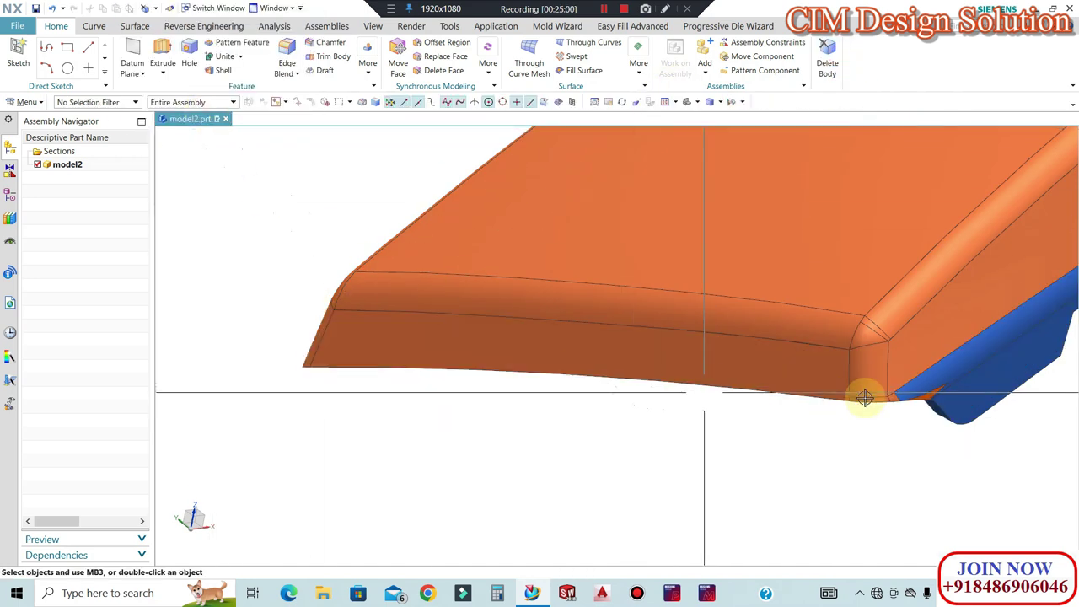
Start editing the object display, limit the selection to faces, and pick the small orange trimmed face at the rounded corner
scroll(865, 398, down, 3)
scroll(834, 393, up, 12)
scroll(785, 359, down, 2)
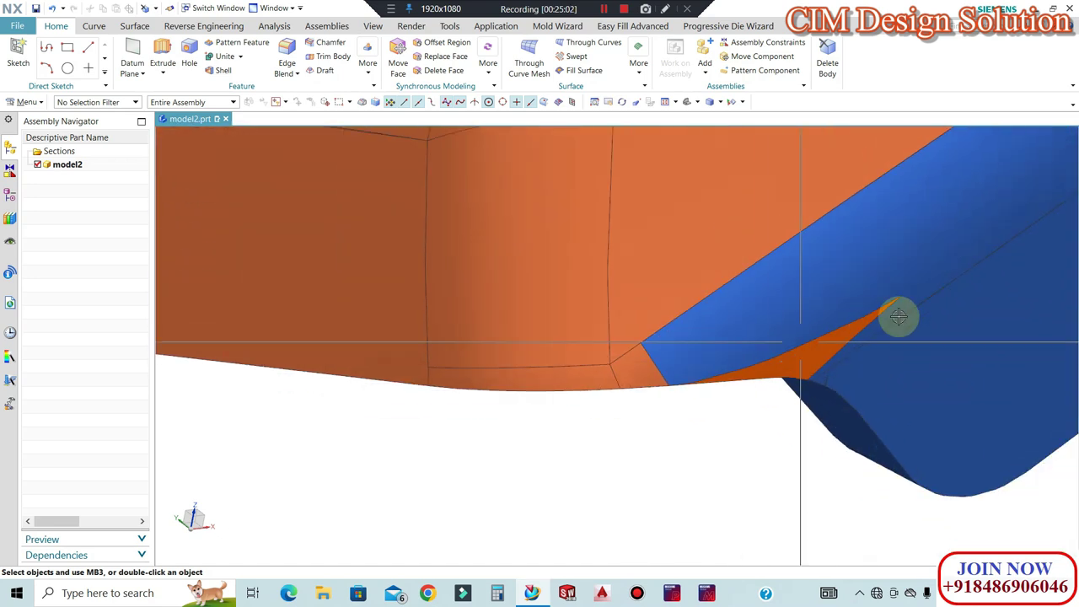
middle_drag(835, 279, 738, 314)
middle_drag(625, 386, 620, 362)
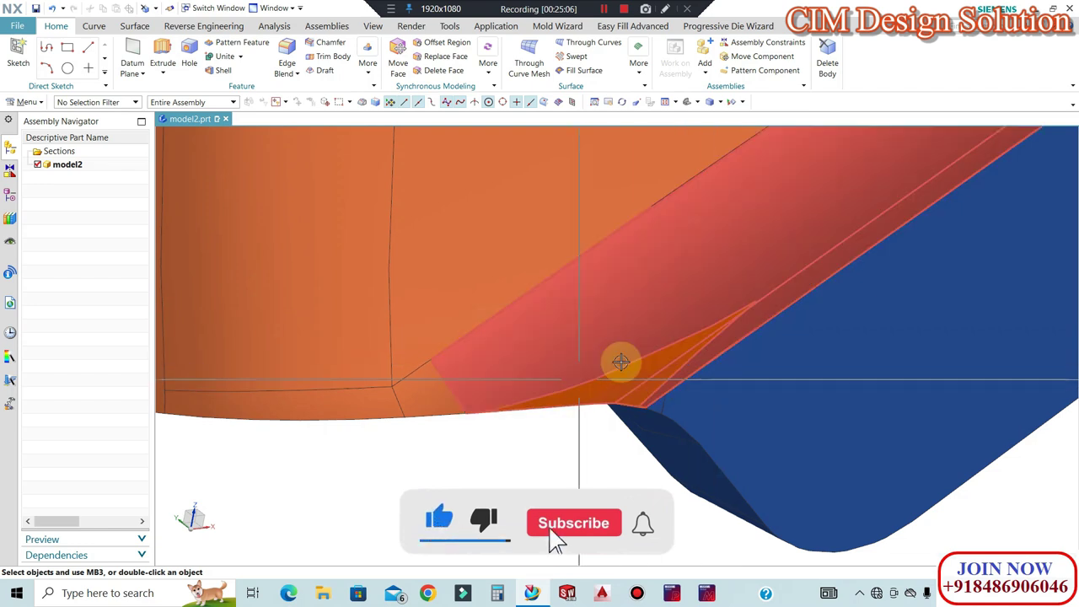
key(ctrl+j)
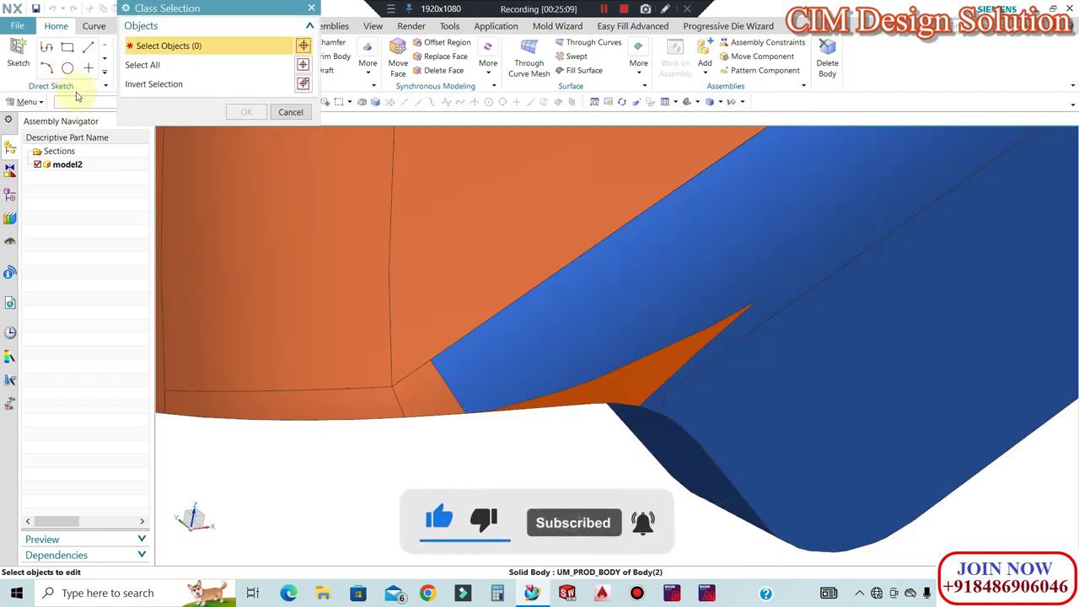
click(84, 102)
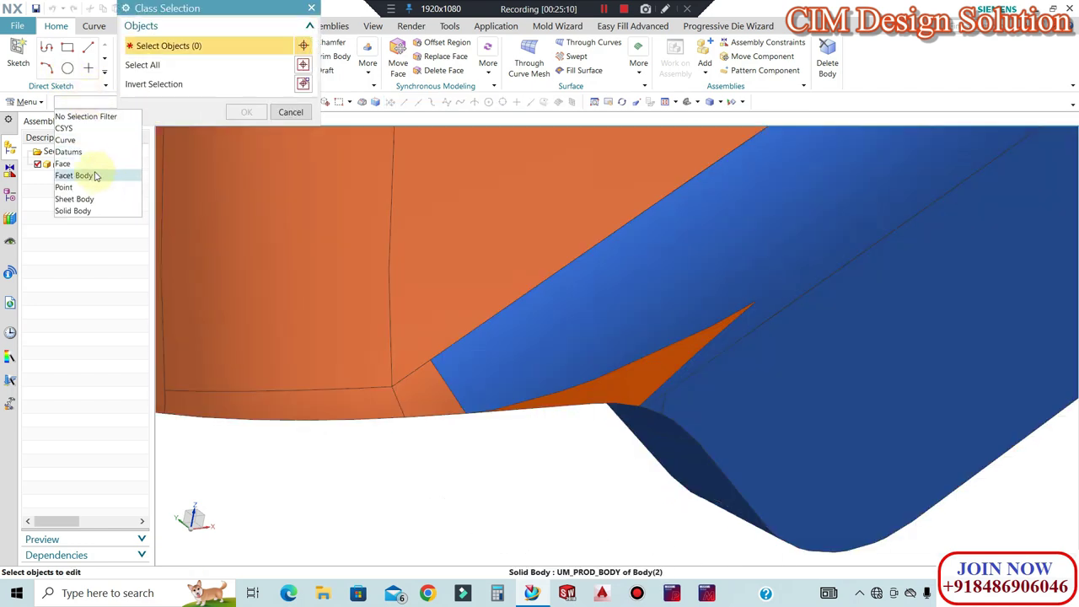
click(613, 387)
middle_drag(614, 387, 634, 364)
scroll(703, 325, up, 8)
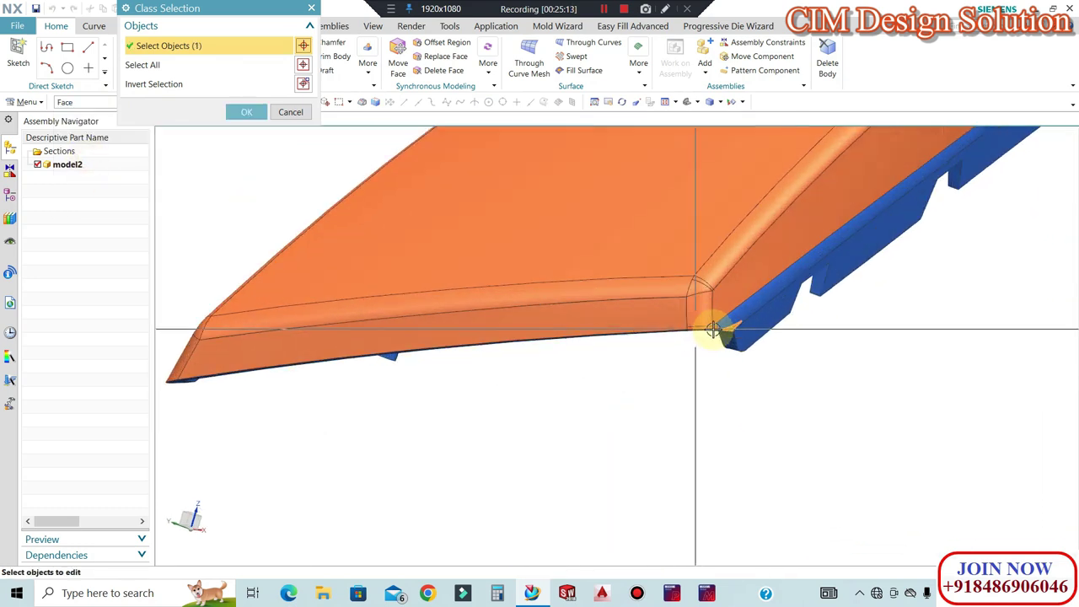
Make the selected trimmed face inherit its display properties from the neighbouring blue geometry
middle_drag(741, 343, 464, 410)
scroll(447, 417, up, 6)
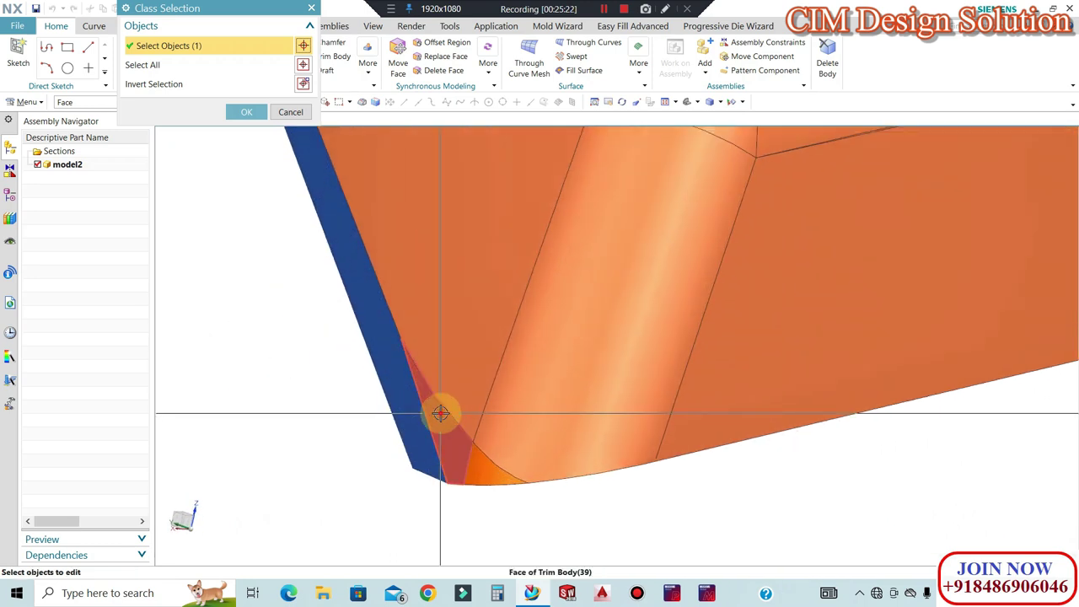
middle_click(268, 263)
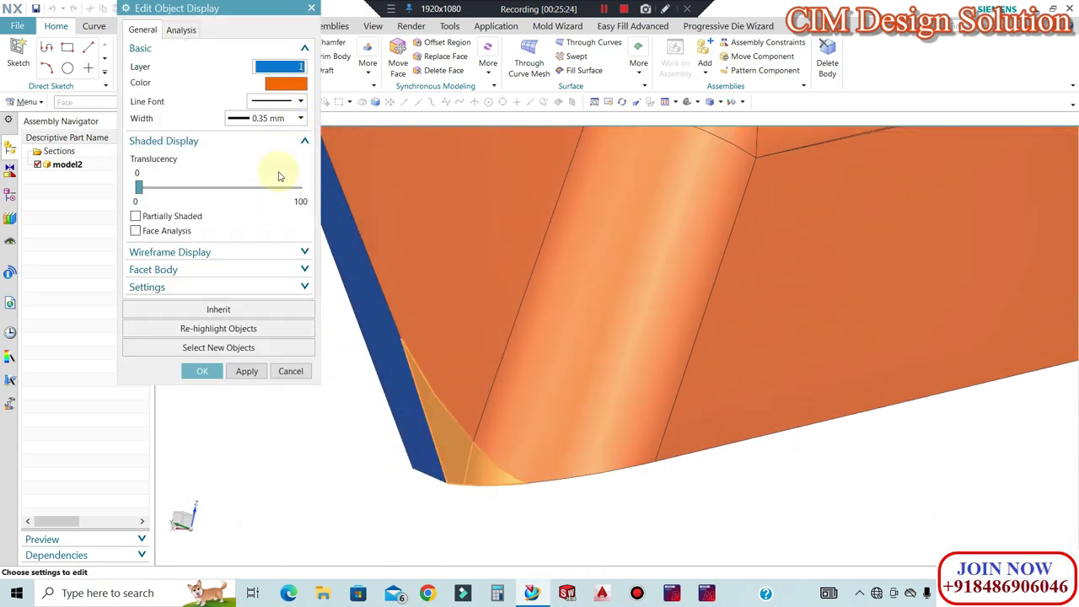
click(238, 305)
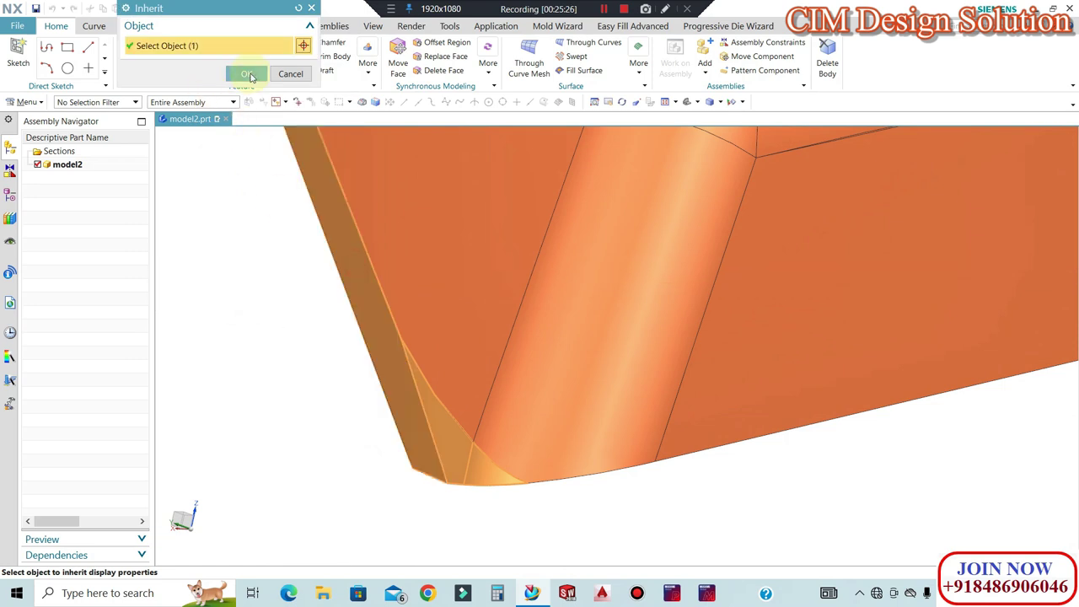
click(246, 74)
middle_click(370, 250)
Examine the trimmed product's outline at the corner in a view along the Z axis and refresh the display of its curved edge
scroll(459, 374, down, 3)
scroll(459, 375, down, 4)
middle_drag(579, 429, 480, 397)
scroll(275, 354, up, 5)
middle_drag(384, 384, 409, 497)
scroll(408, 497, up, 4)
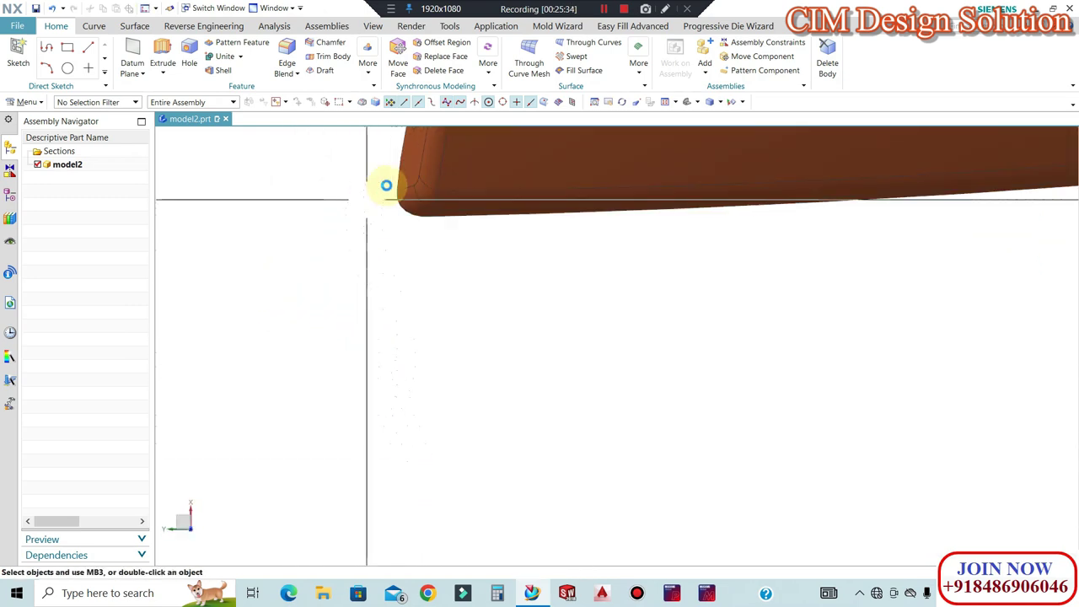
scroll(393, 186, up, 10)
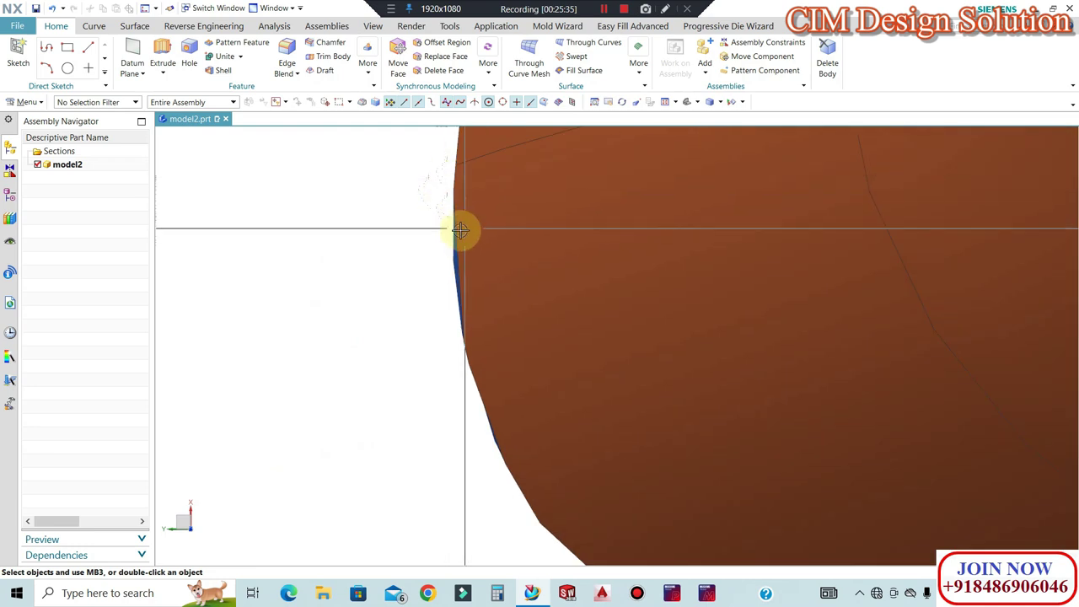
right_click(395, 176)
click(437, 249)
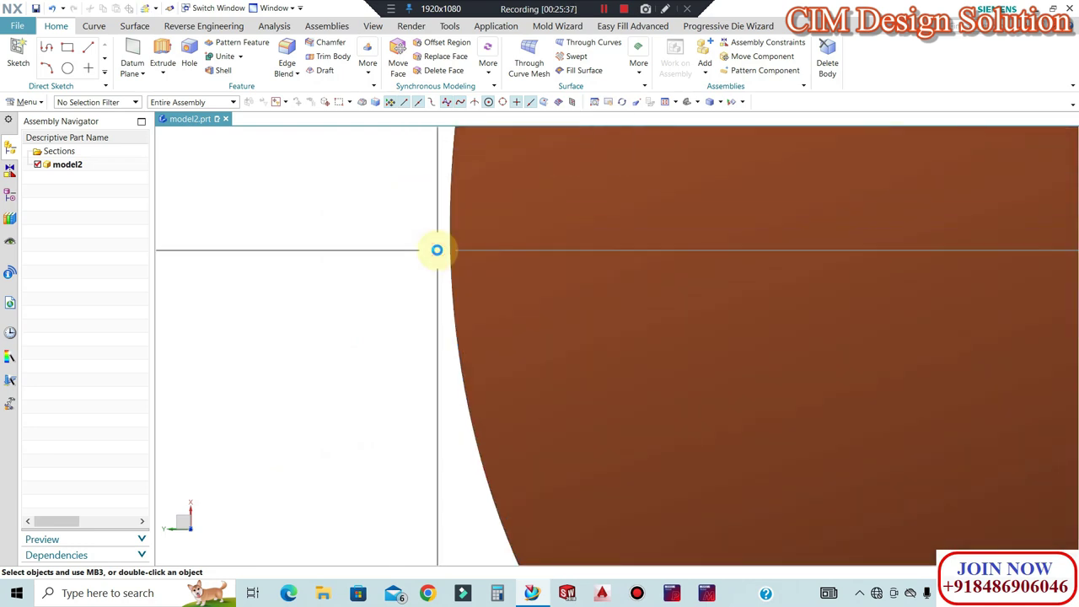
Show the hidden parting surface sheet body and examine how the product's lower long side meets it
drag(336, 303, 558, 388)
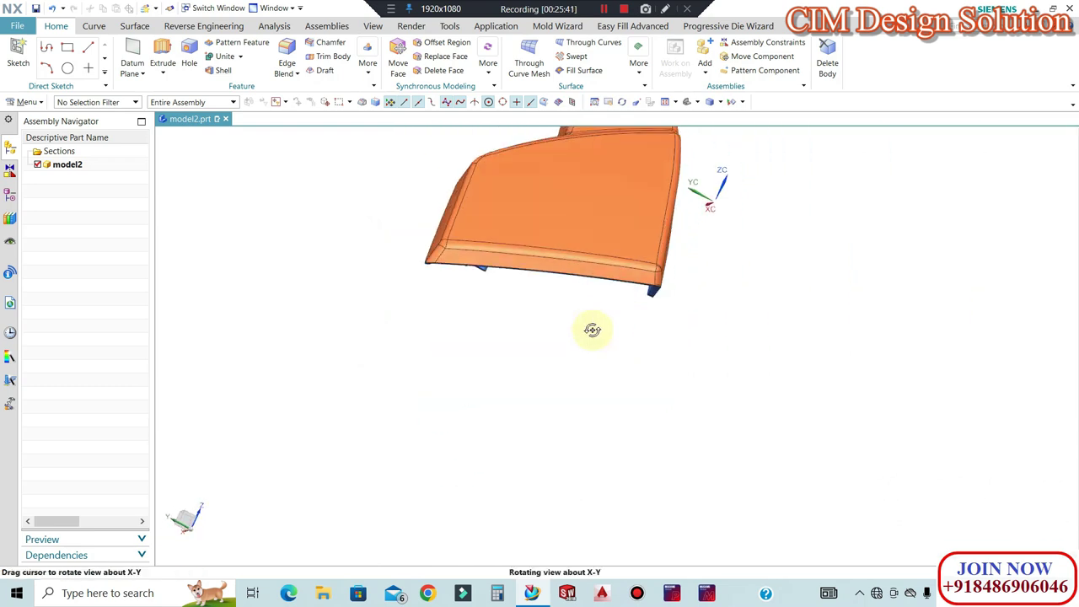
scroll(592, 329, up, 10)
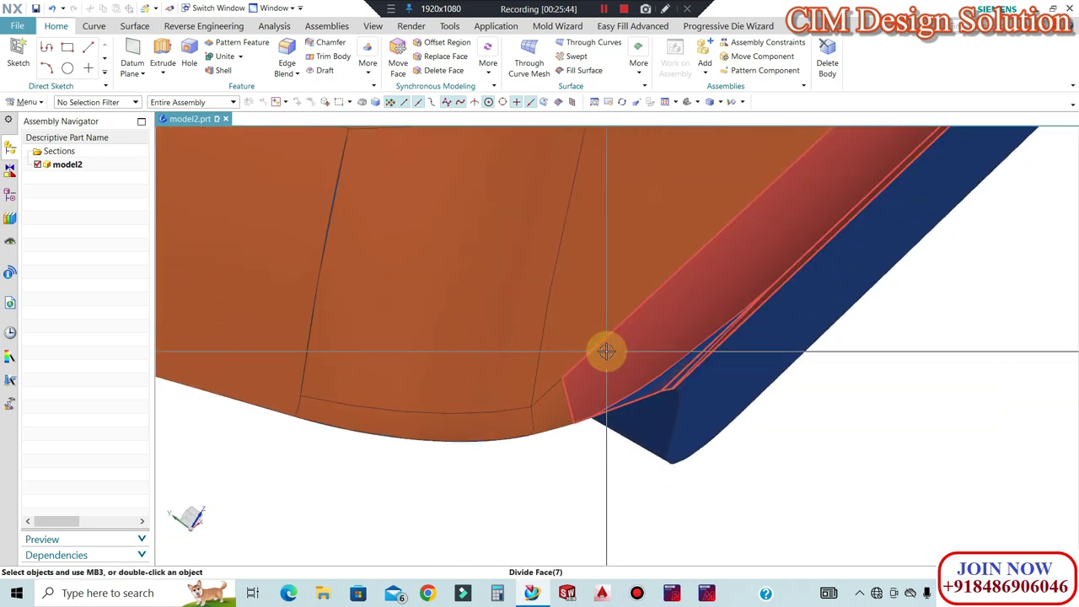
key(ctrl+shift+k)
click(650, 461)
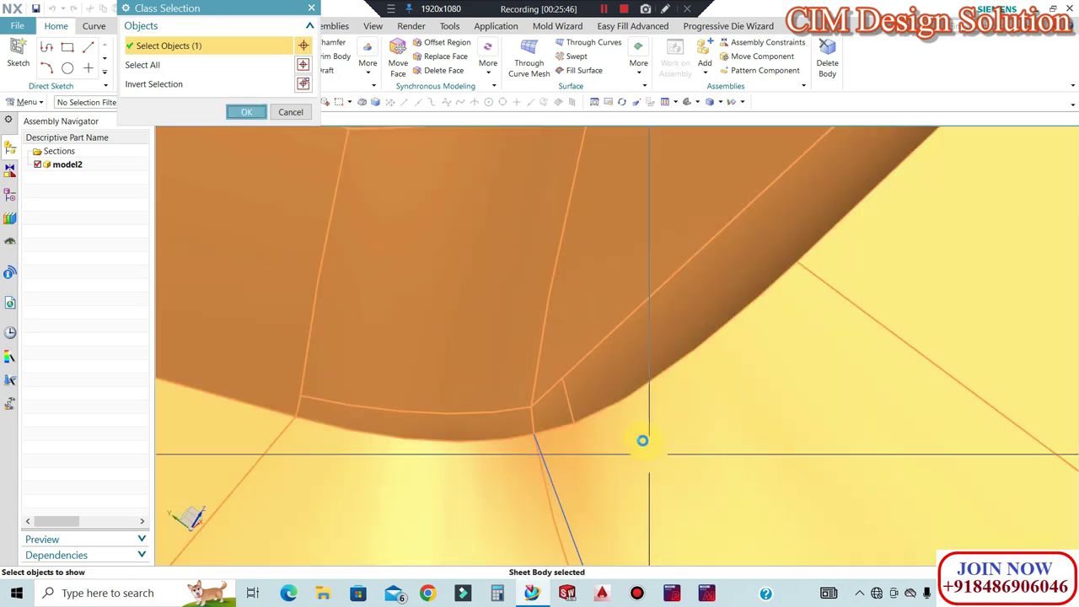
middle_click(645, 439)
scroll(640, 369, down, 4)
scroll(624, 398, up, 4)
middle_drag(638, 312, 612, 342)
scroll(612, 354, up, 3)
scroll(612, 354, up, 4)
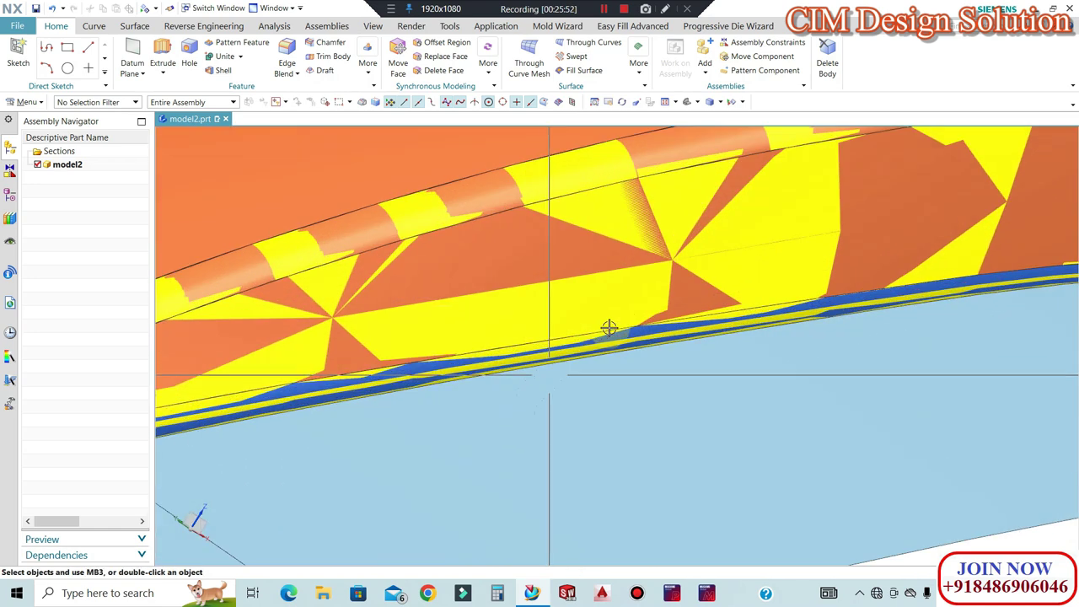
scroll(609, 328, down, 5)
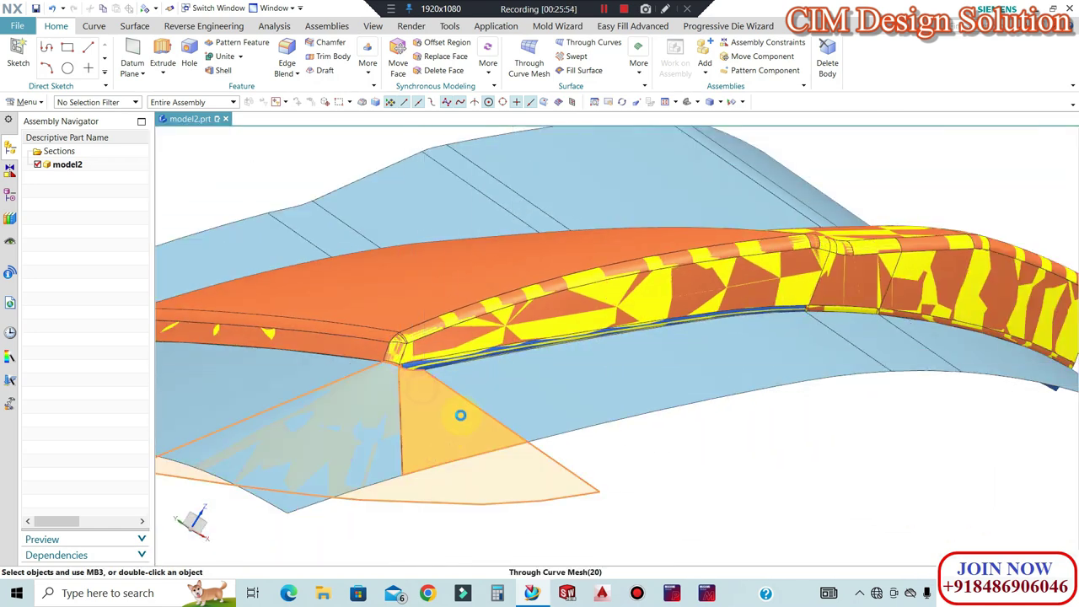
Select the narrow face along the product's lower long side for an object display edit, with the selection limited to faces
scroll(751, 312, up, 3)
key(ctrl+j)
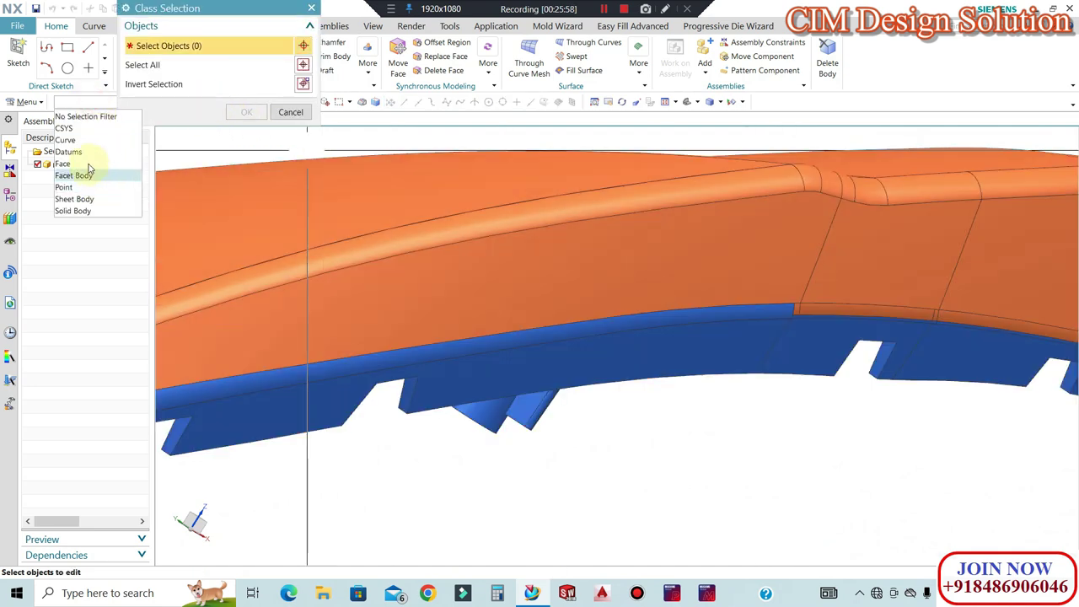
click(87, 163)
click(563, 332)
scroll(797, 306, up, 5)
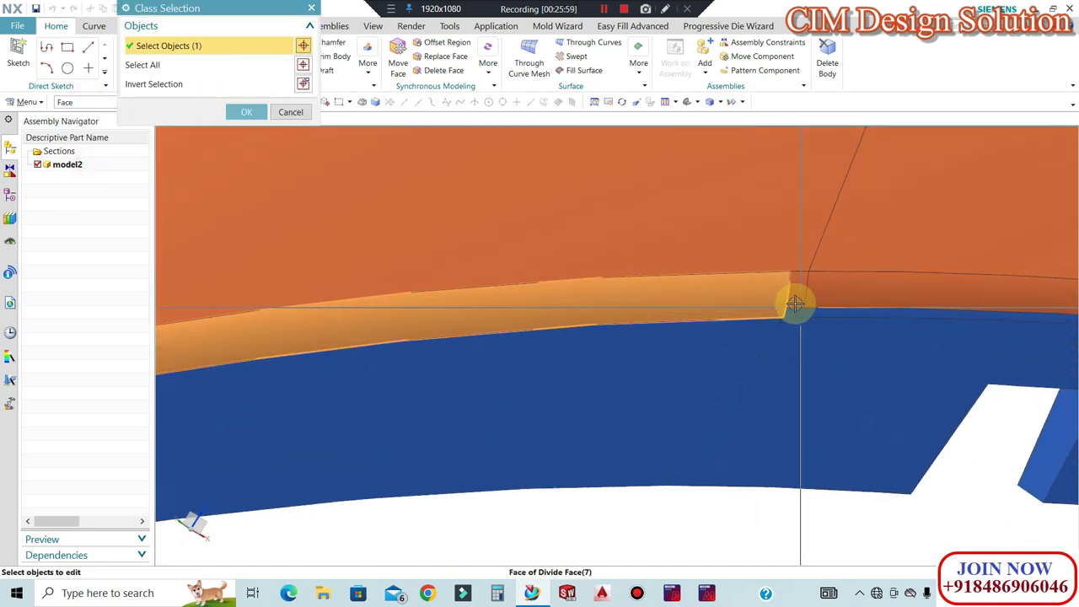
scroll(926, 301, down, 8)
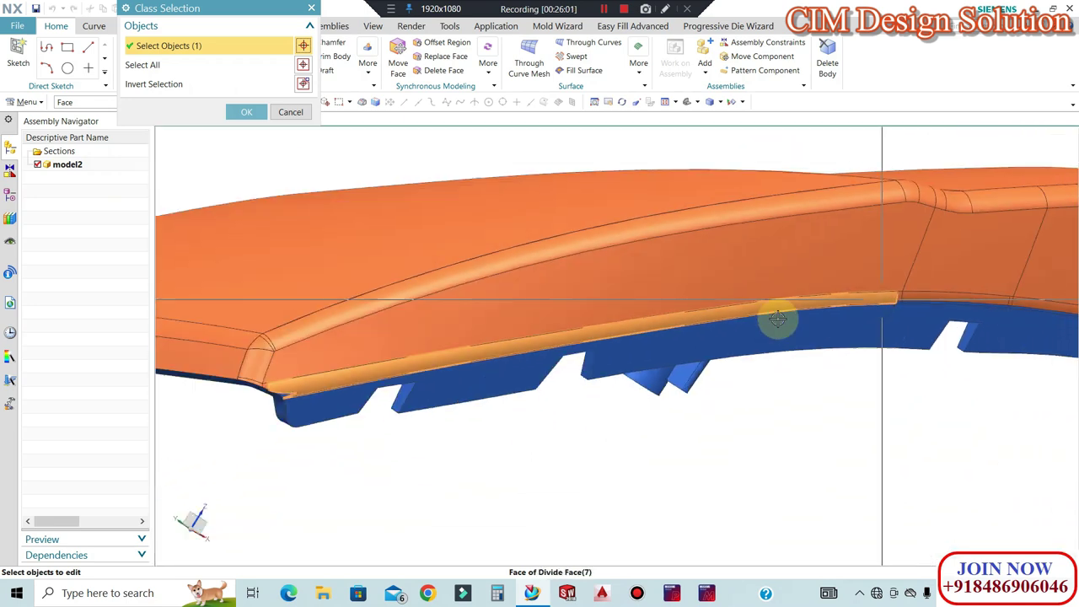
scroll(251, 398, up, 4)
middle_click(371, 360)
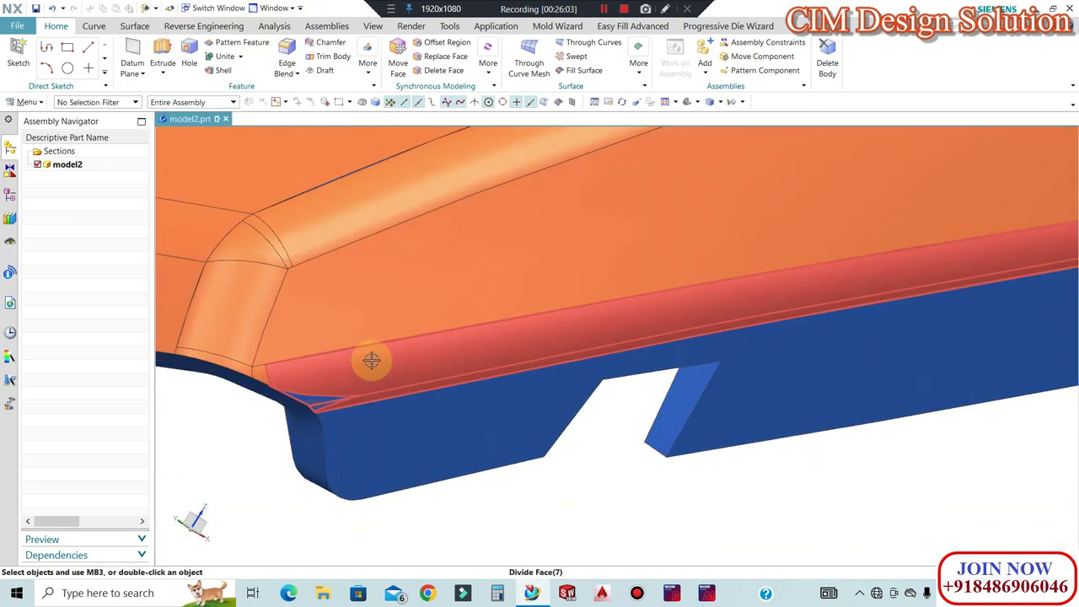
Make layer 100 visible and split the long blend face above the notched blue rim along the spline running on it
key(ctrl+l)
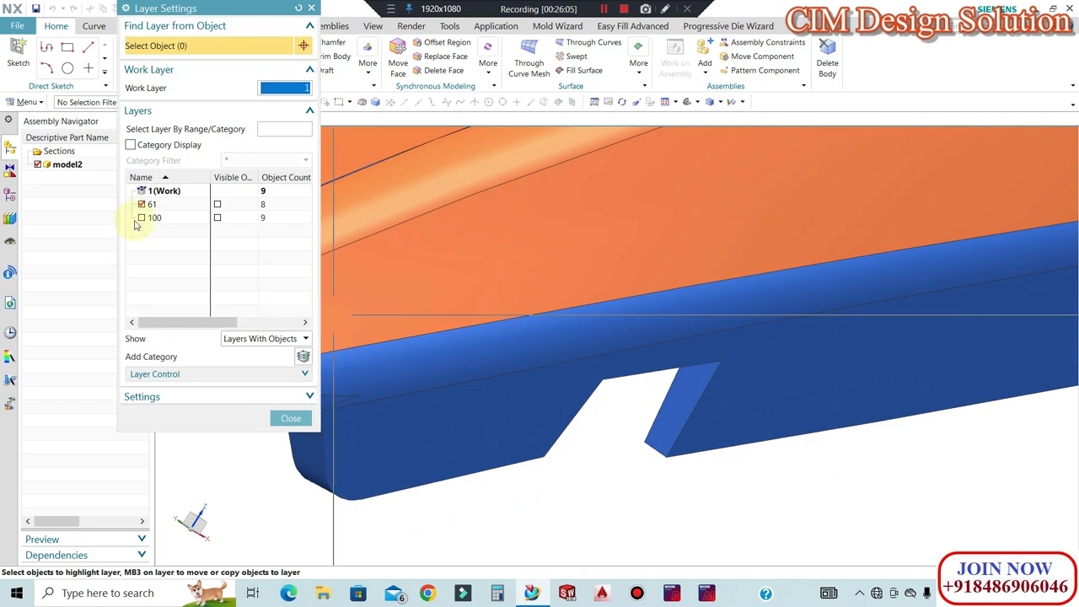
click(291, 419)
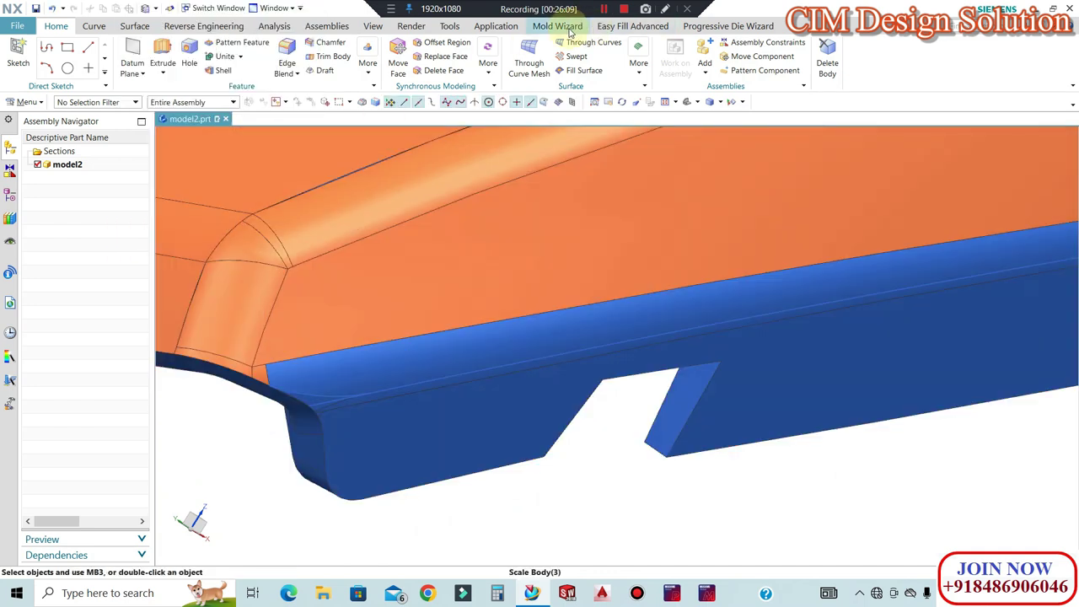
click(558, 26)
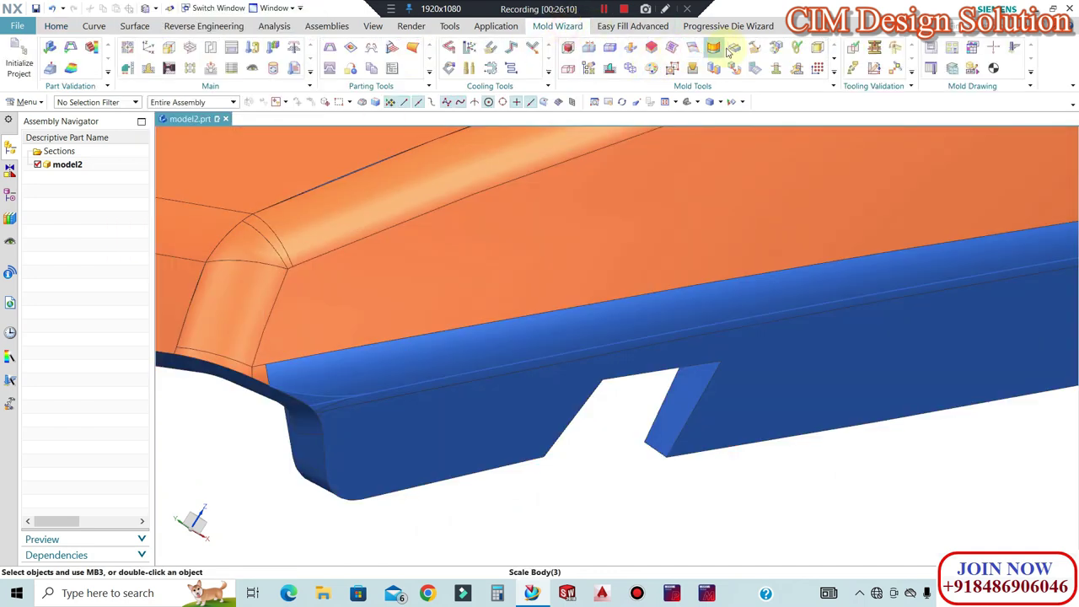
click(735, 47)
click(547, 334)
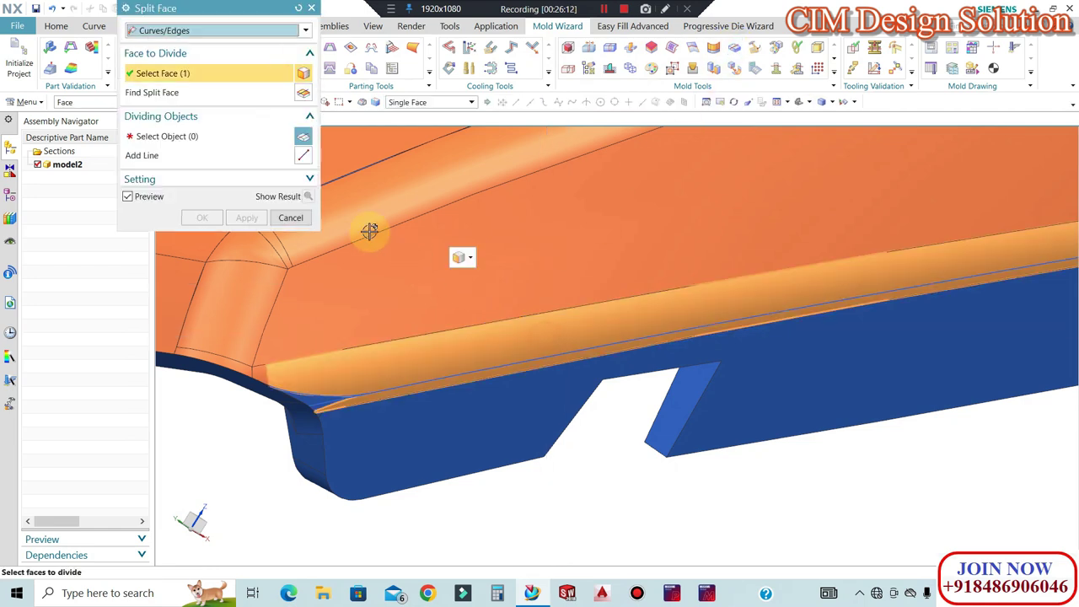
click(201, 125)
click(199, 118)
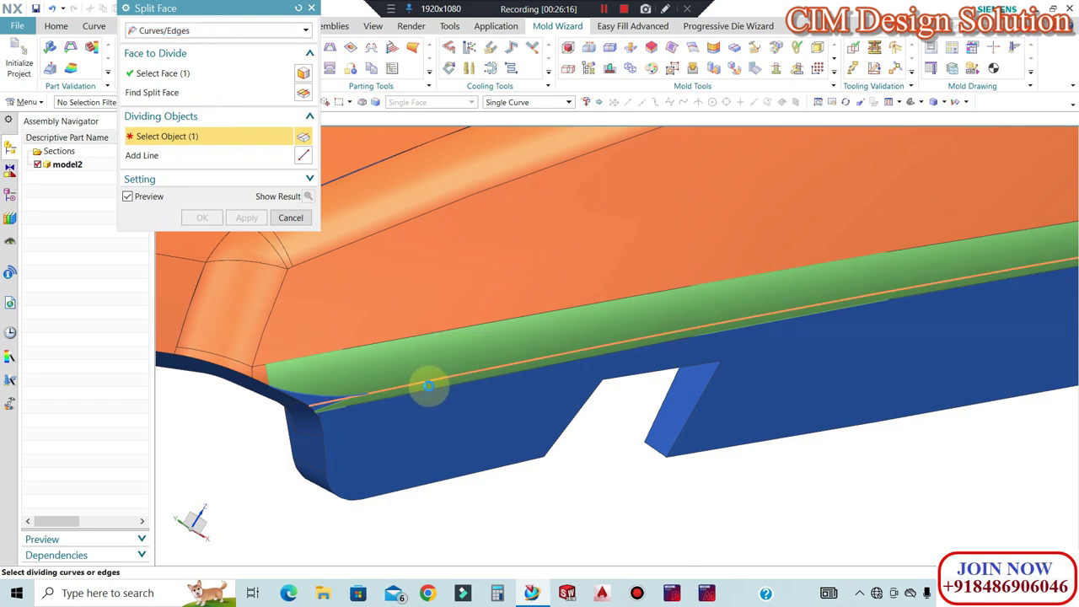
scroll(429, 386, down, 3)
scroll(843, 328, up, 2)
scroll(635, 315, down, 3)
scroll(969, 263, up, 3)
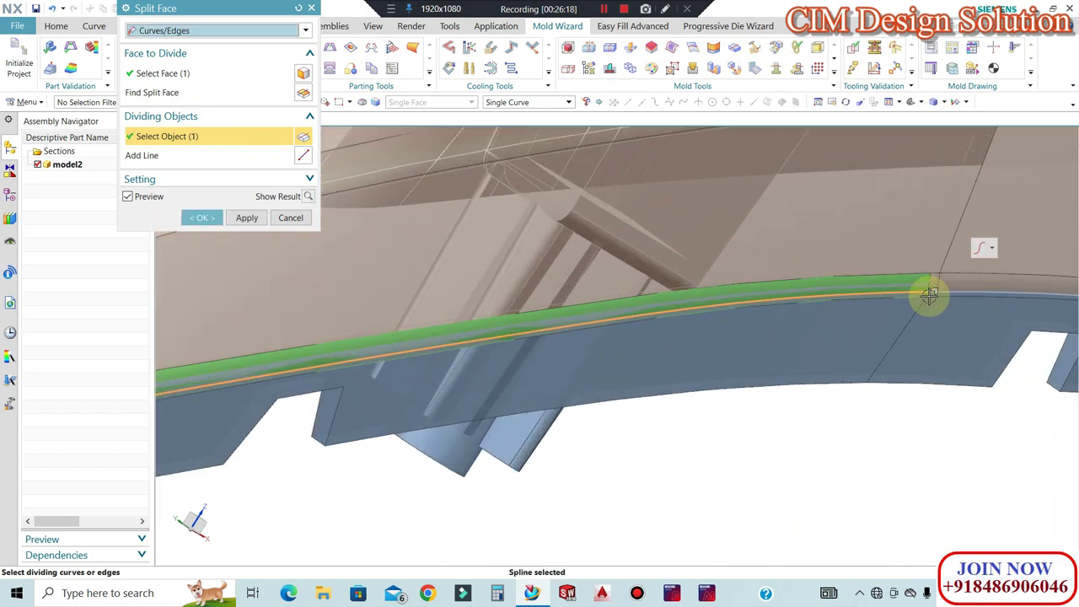
scroll(929, 296, up, 3)
click(196, 219)
Edit the display of the upper split blend face to inherit the orange properties of the adjacent side wall
mouse_move(531, 251)
middle_down()
mouse_move(756, 292)
mouse_move(695, 272)
middle_up()
key(ctrl+j)
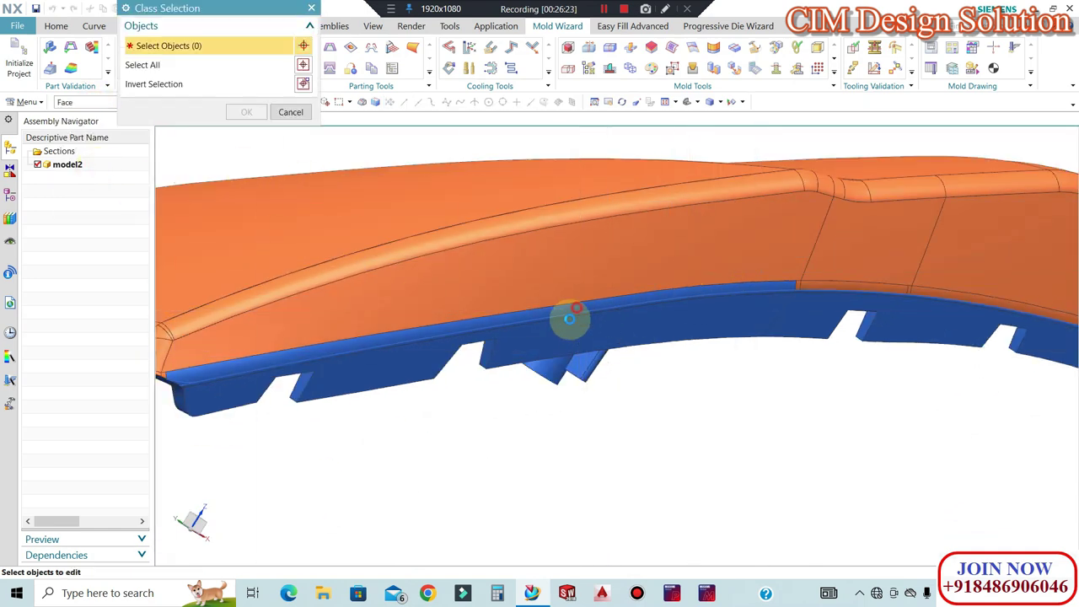
click(570, 319)
click(248, 111)
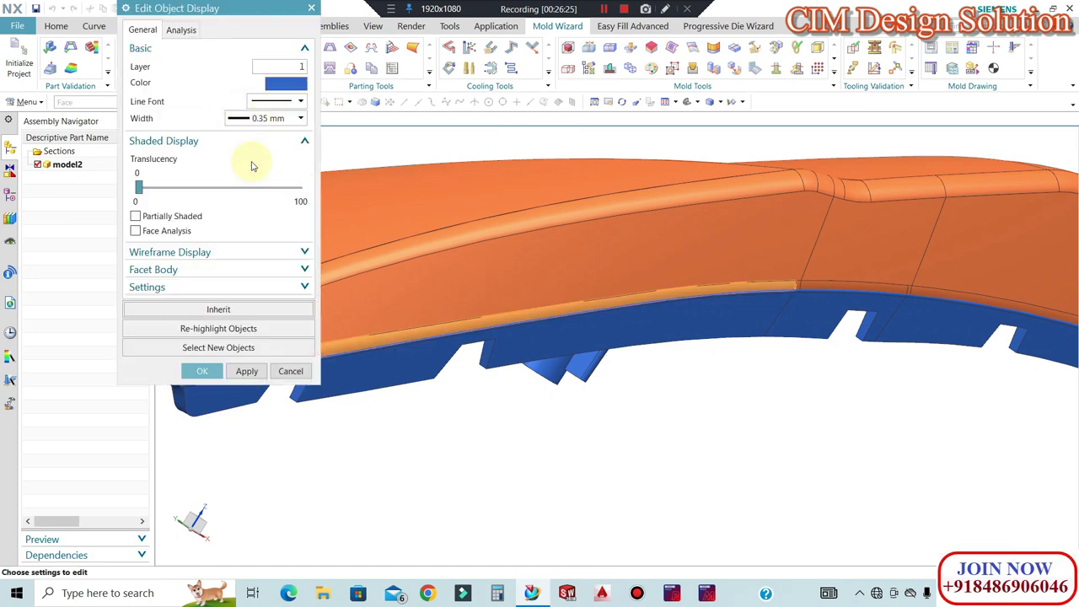
click(243, 308)
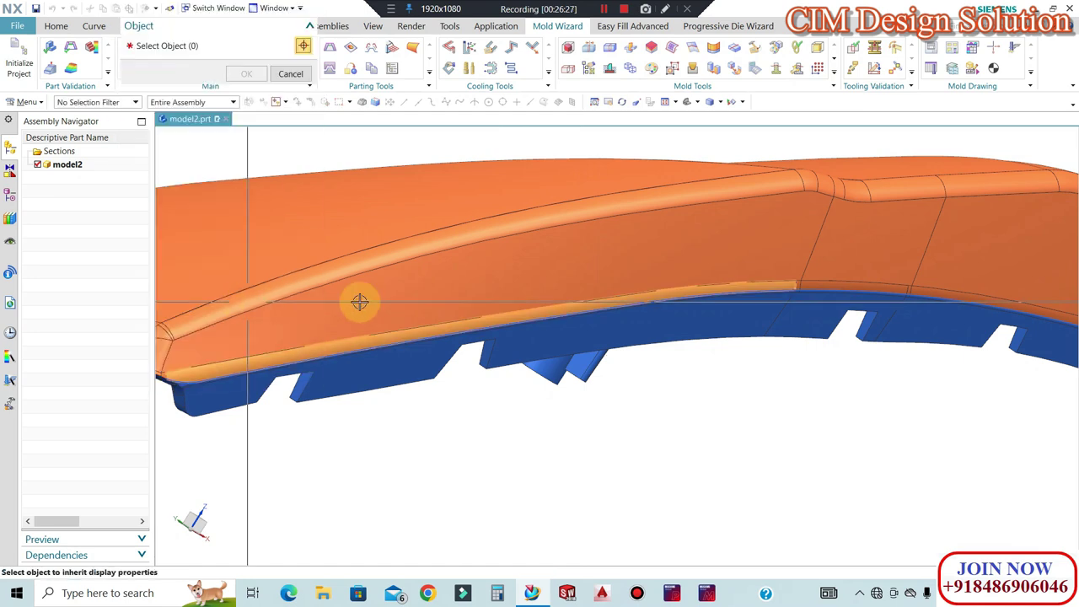
click(539, 272)
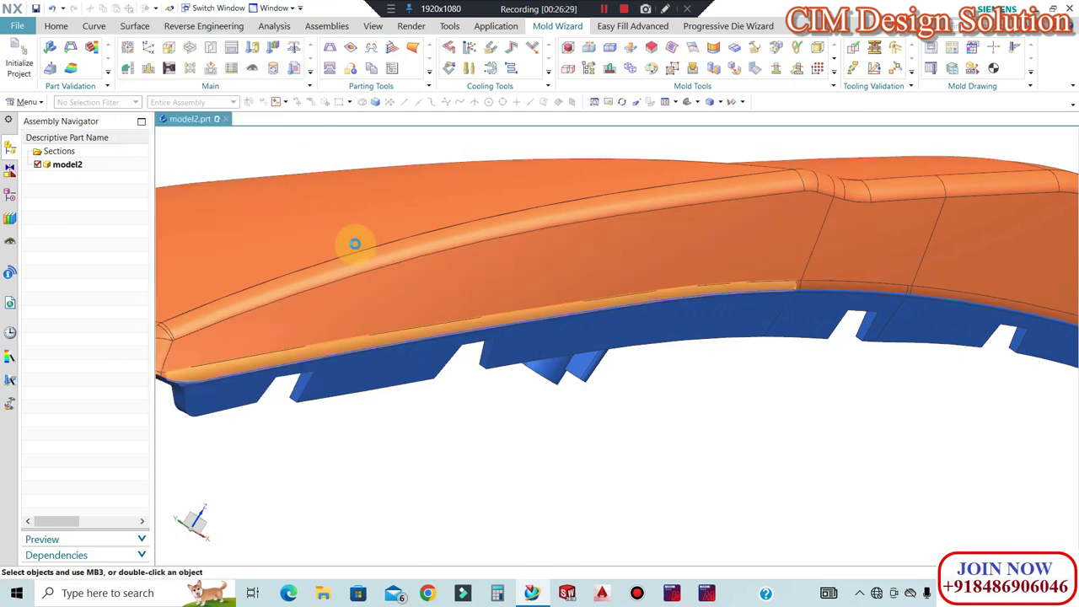
Turn off layer 100 in the layer settings
scroll(361, 246, down, 1)
scroll(718, 317, down, 2)
scroll(458, 323, up, 5)
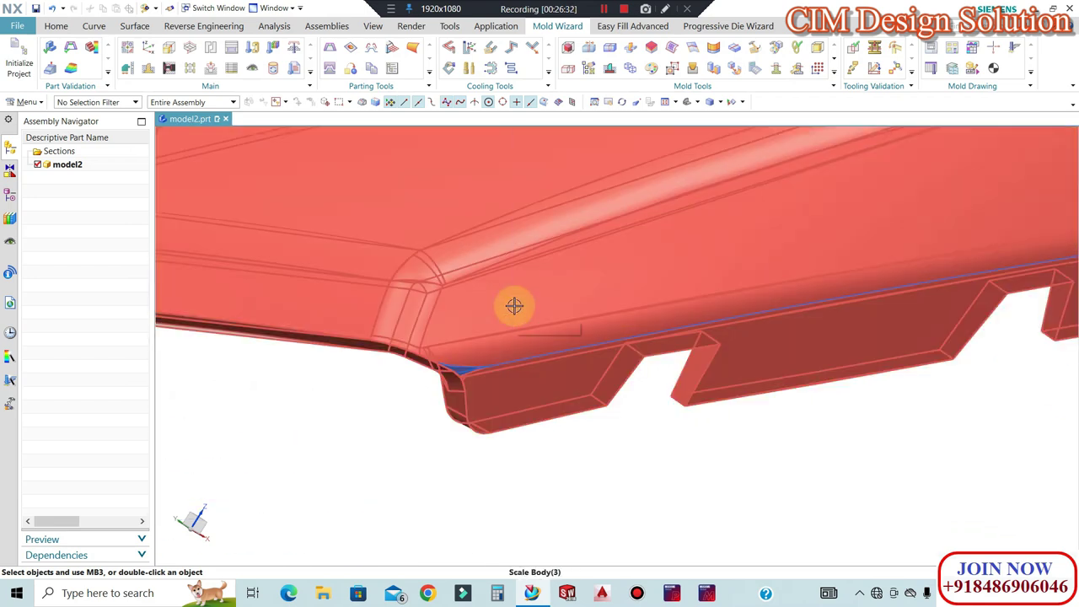
key(ctrl+l)
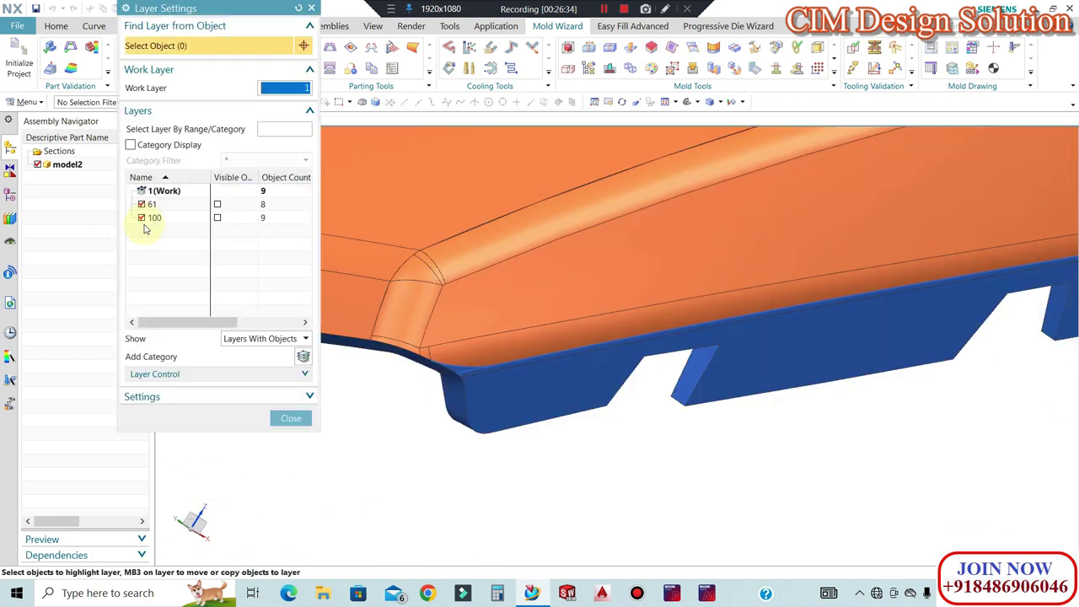
click(291, 419)
Show the hidden line and spline in front of the part's lower corner
scroll(464, 315, down, 3)
middle_drag(464, 315, 573, 341)
key(ctrl+shift+k)
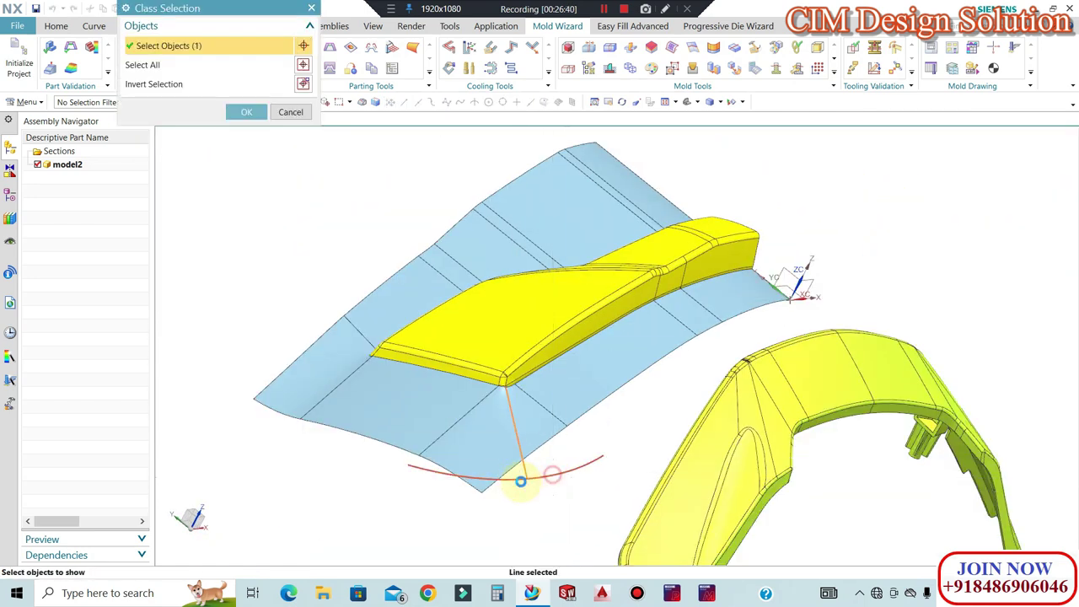
middle_click(534, 483)
Move the line and spline in front of the part's corner to layer 100
scroll(573, 466, up, 3)
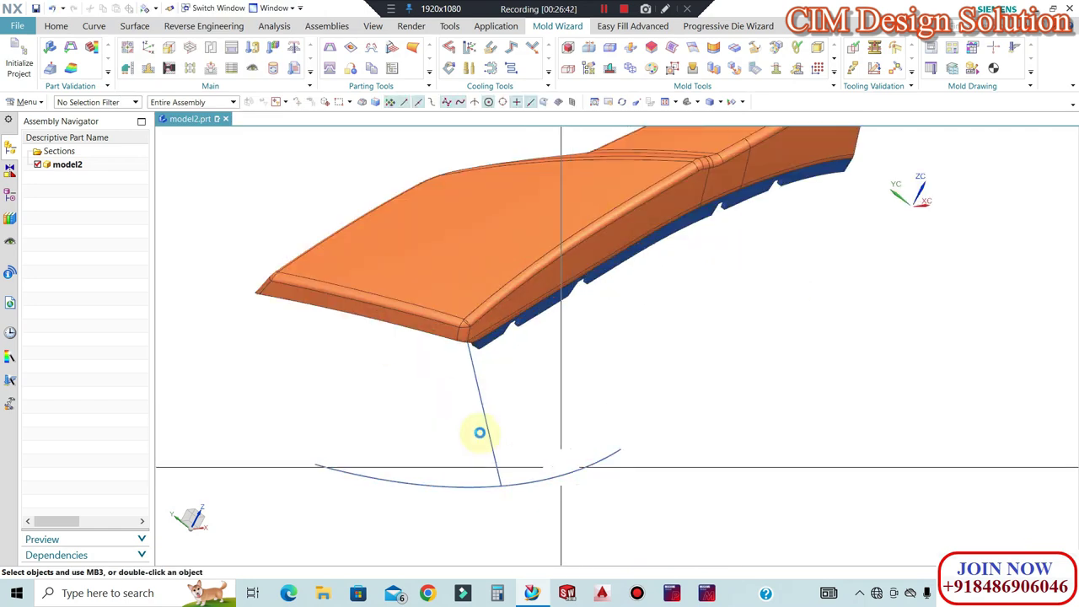
key(ctrl+j)
click(478, 487)
scroll(513, 312, up, 4)
scroll(486, 318, down, 3)
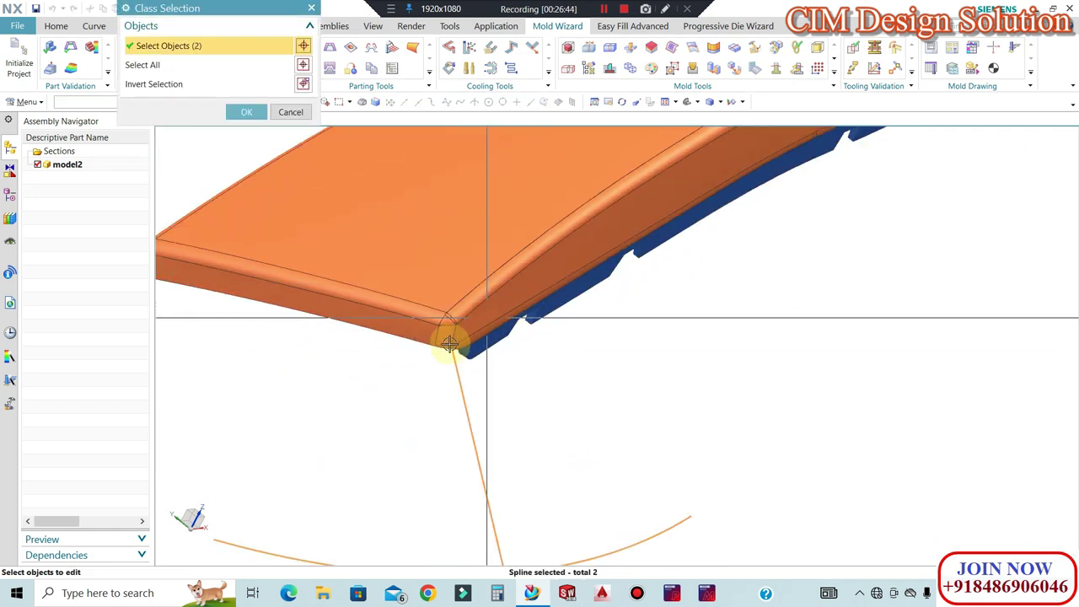
scroll(403, 326, down, 1)
middle_click(402, 326)
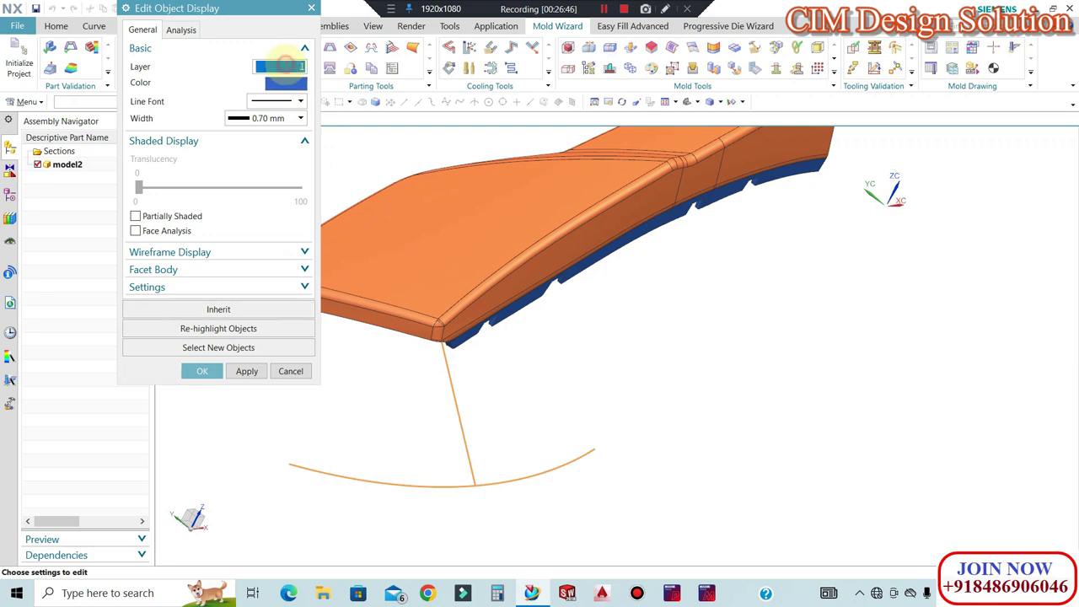
text(100)
key(Return)
Show the hidden parting sheet body that surrounds the part
middle_drag(497, 261, 682, 229)
key(ctrl+shift+k)
middle_drag(762, 289, 646, 290)
click(747, 226)
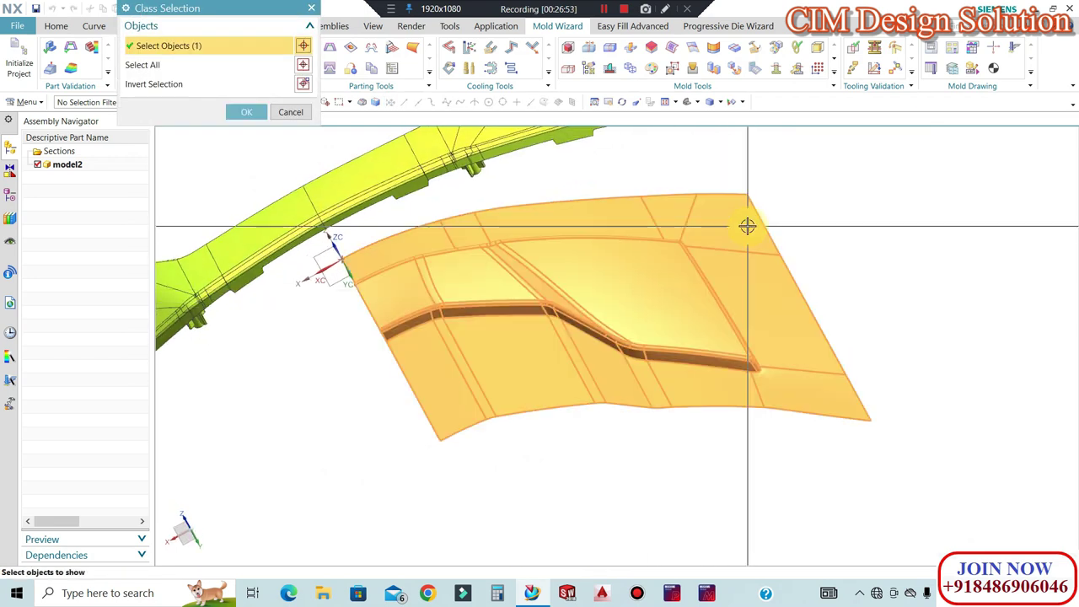
middle_click(752, 272)
middle_drag(764, 287, 453, 167)
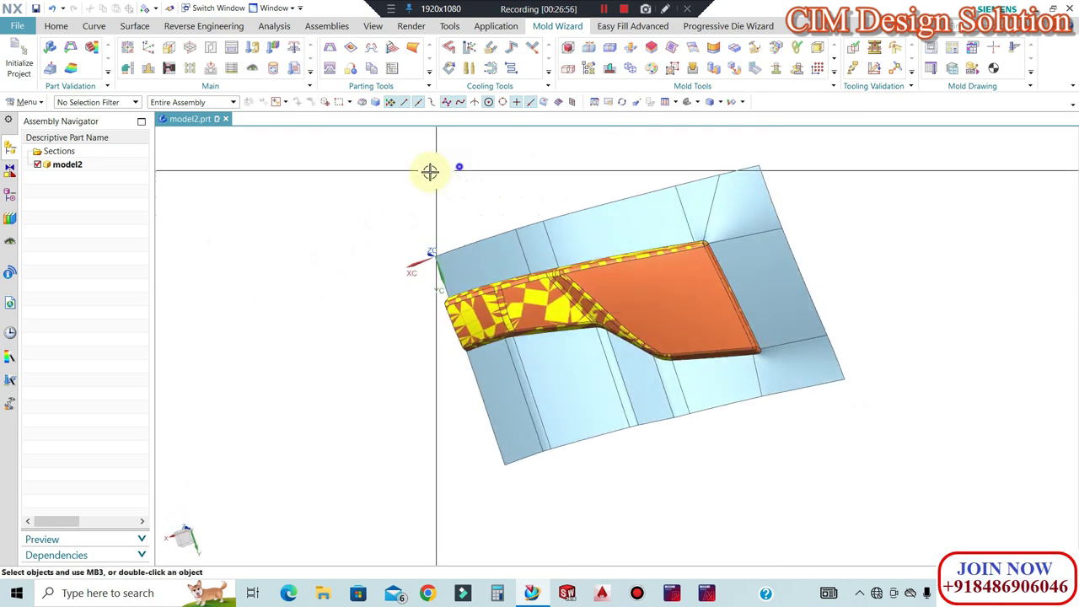
Mirror the parting sheet body about the YC-ZC plane as associative geometry
key(F8)
scroll(613, 268, up, 2)
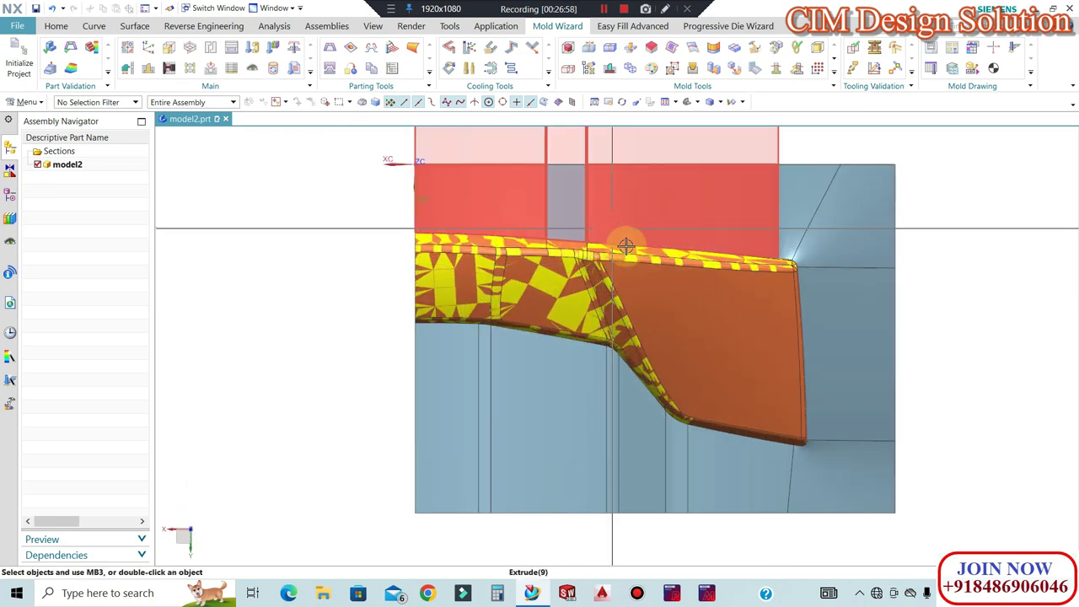
click(135, 26)
middle_drag(592, 242, 660, 212)
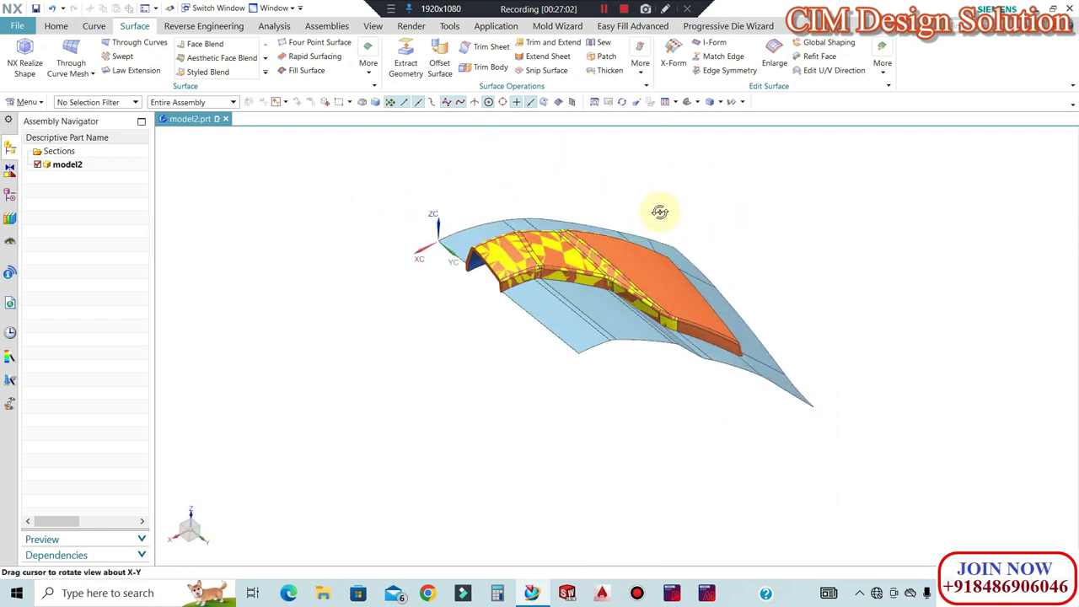
scroll(478, 239, up, 2)
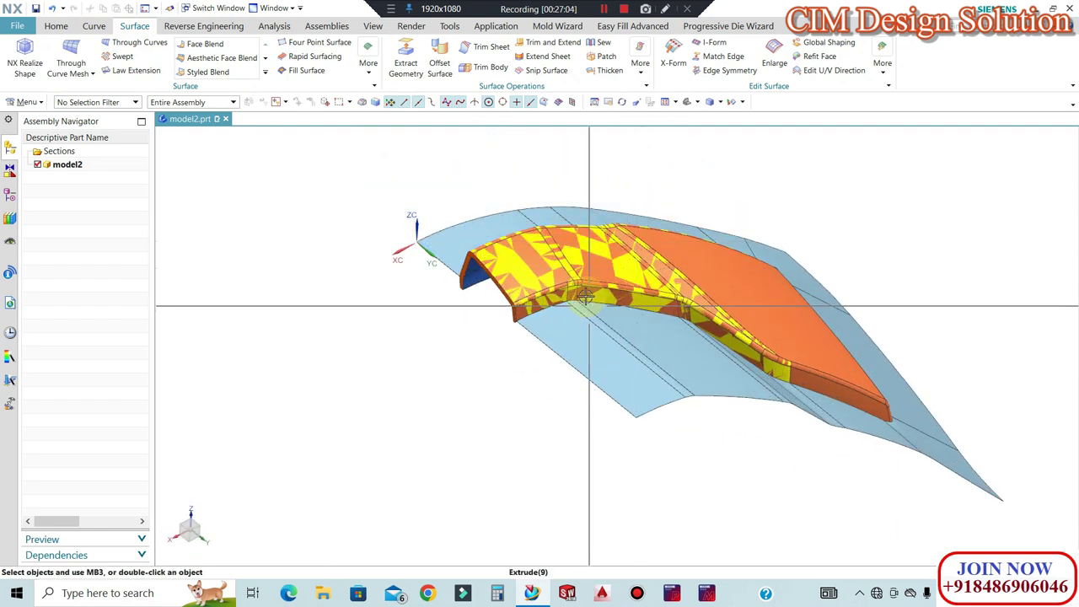
scroll(602, 222, up, 2)
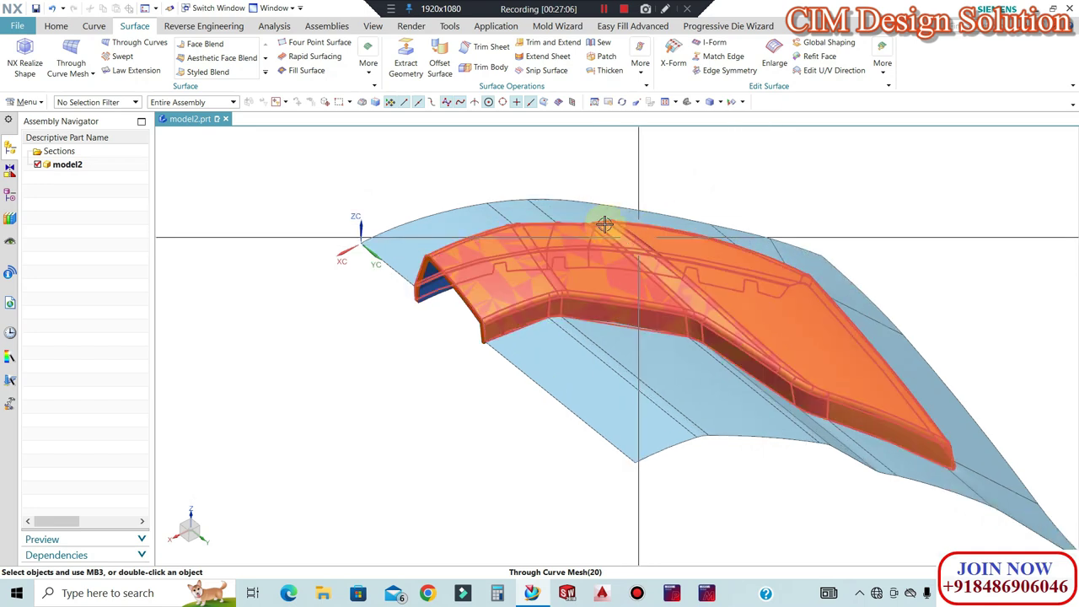
click(56, 25)
click(371, 72)
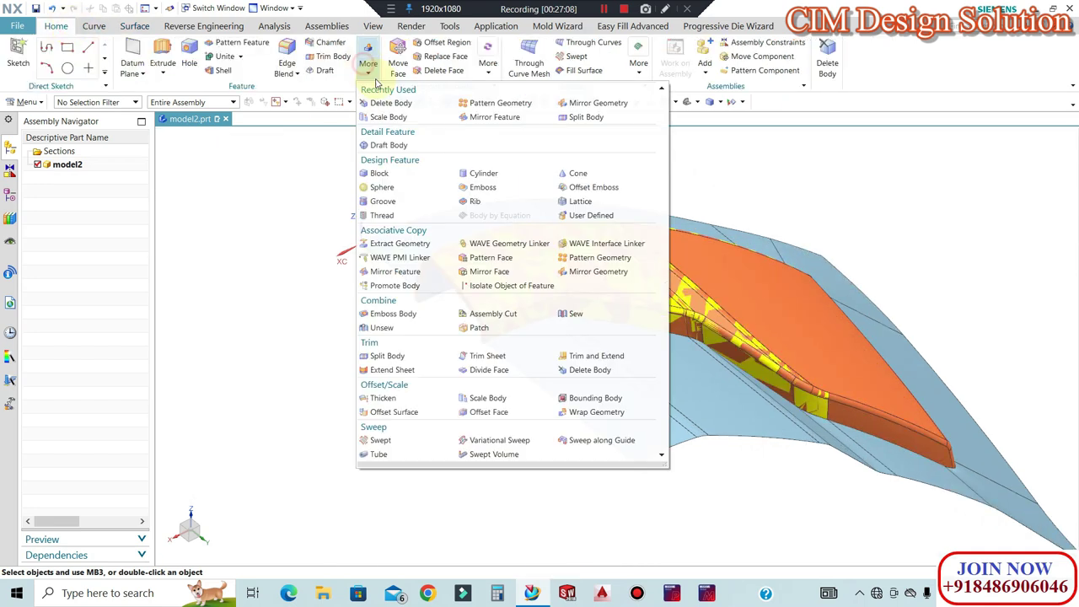
click(596, 272)
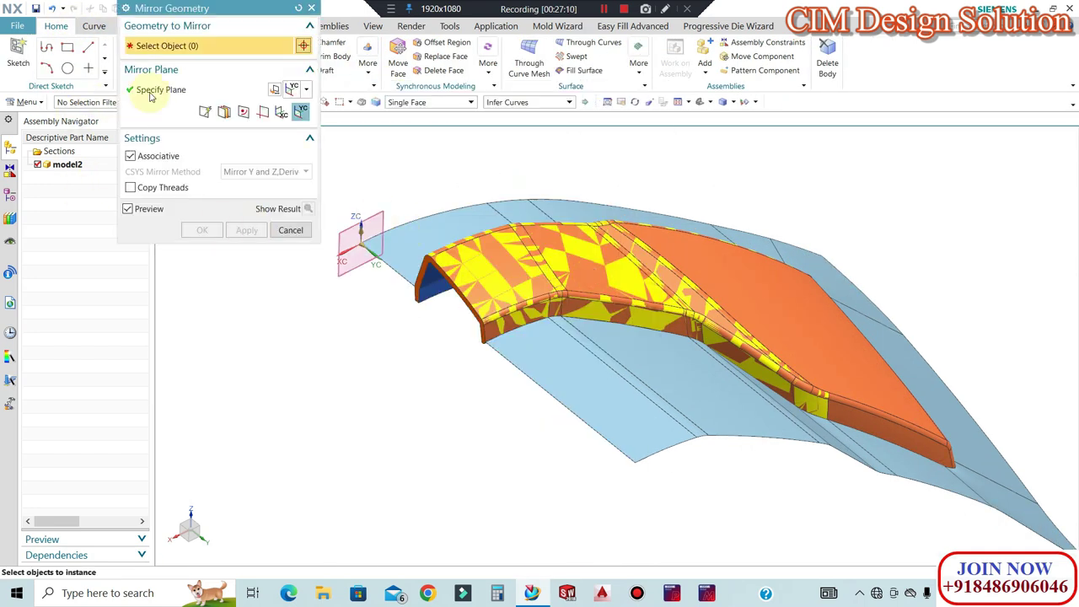
click(665, 391)
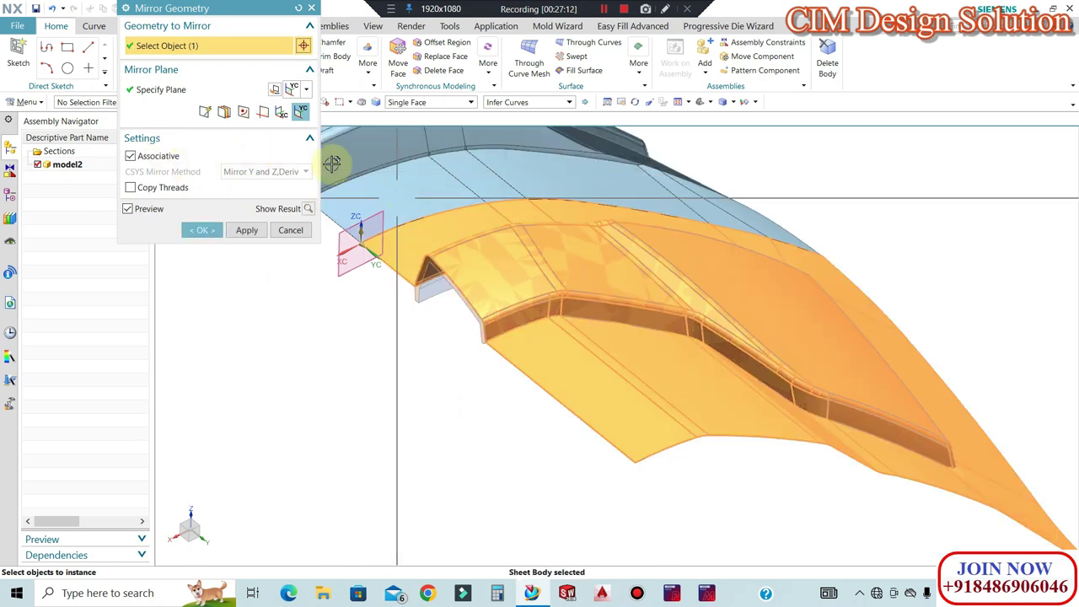
middle_click(306, 141)
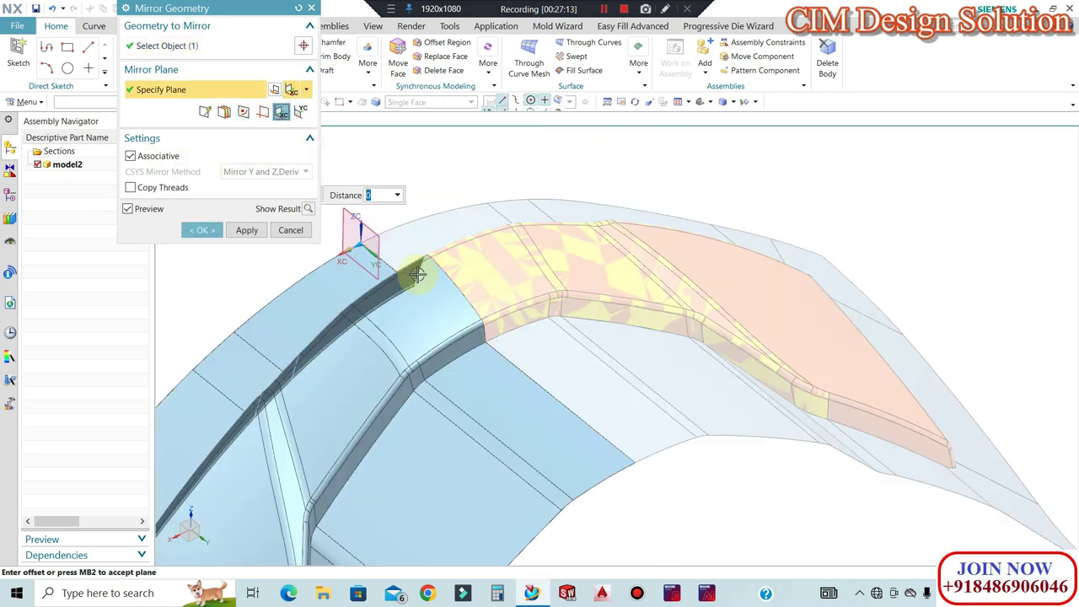
click(246, 230)
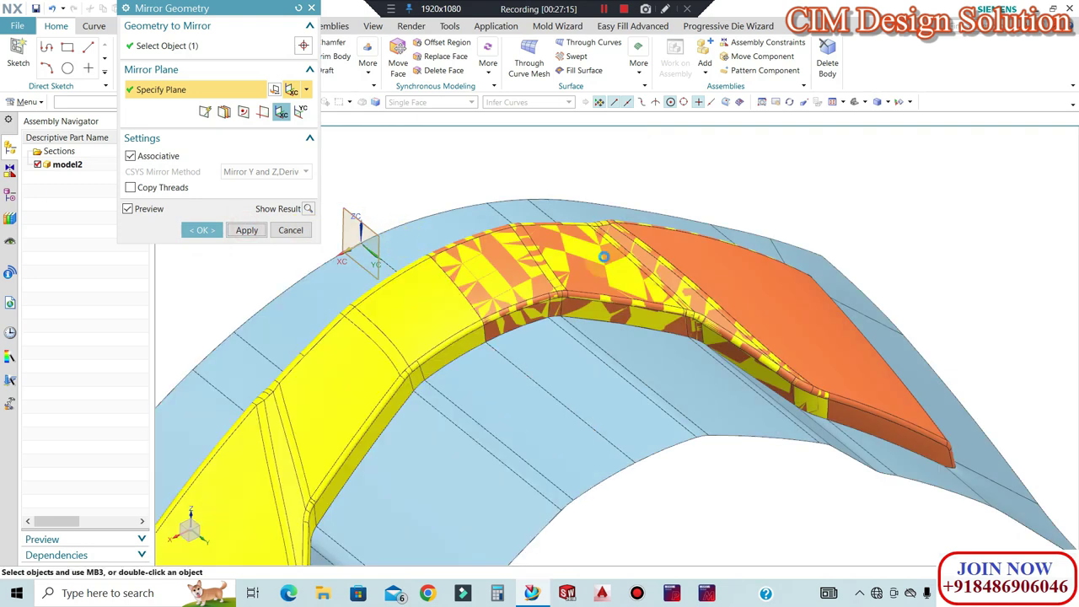
Mirror the solid product body about the same YC-ZC plane
scroll(636, 289, down, 2)
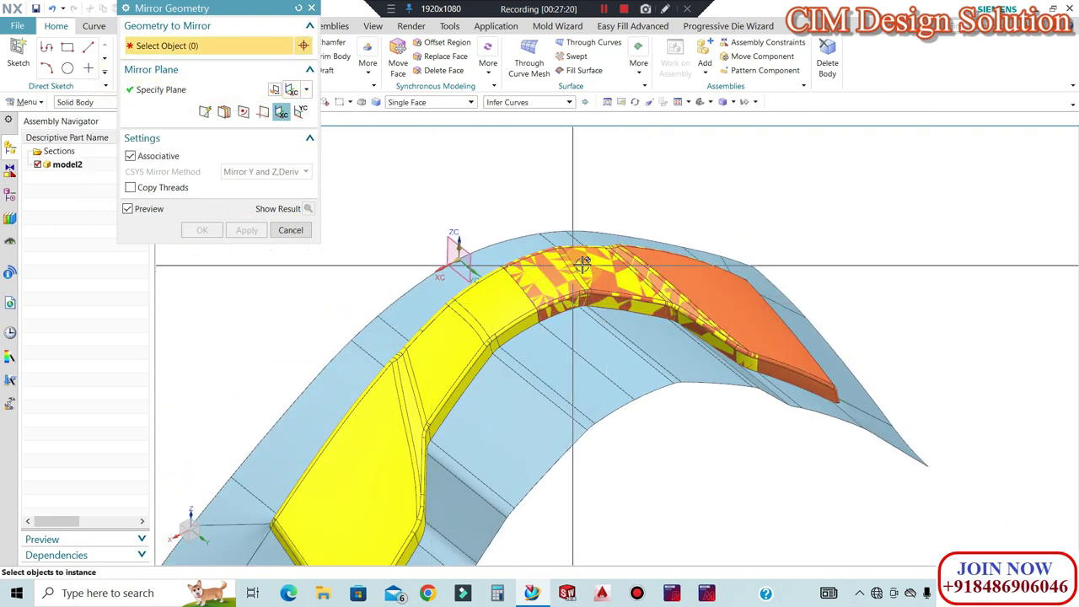
click(204, 112)
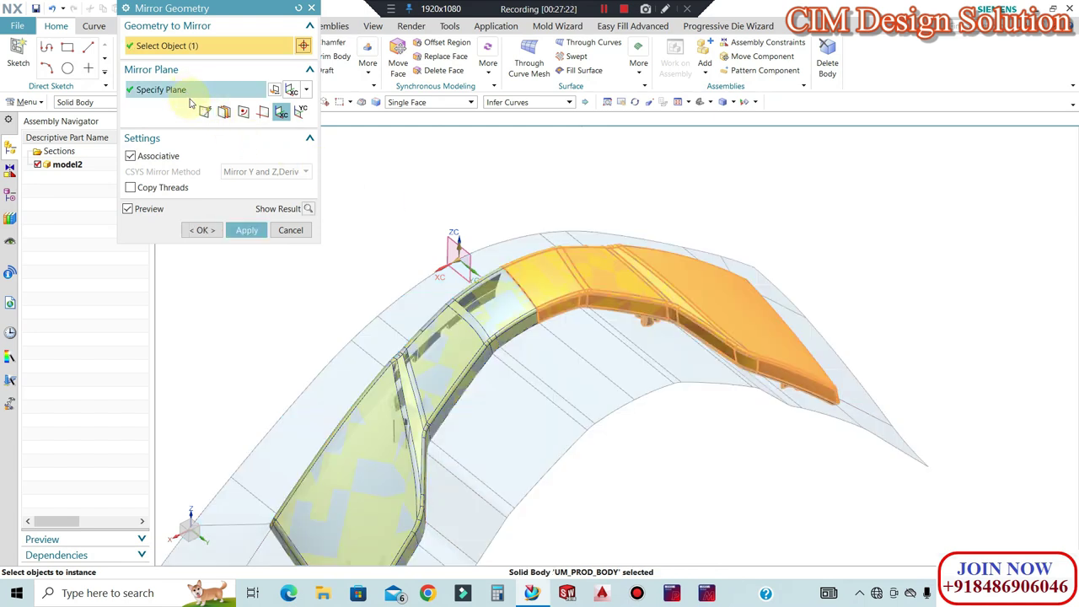
click(204, 230)
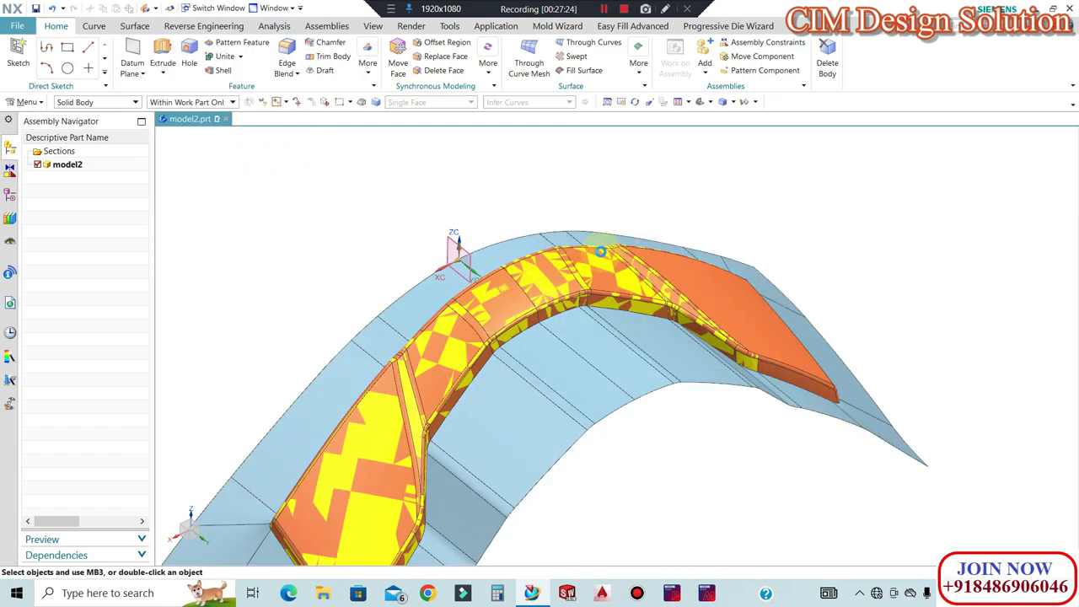
Examine the mirrored halves from above and along the centre of the arch, including where the part meets the parting sheet
middle_drag(670, 232, 640, 177)
key(F8)
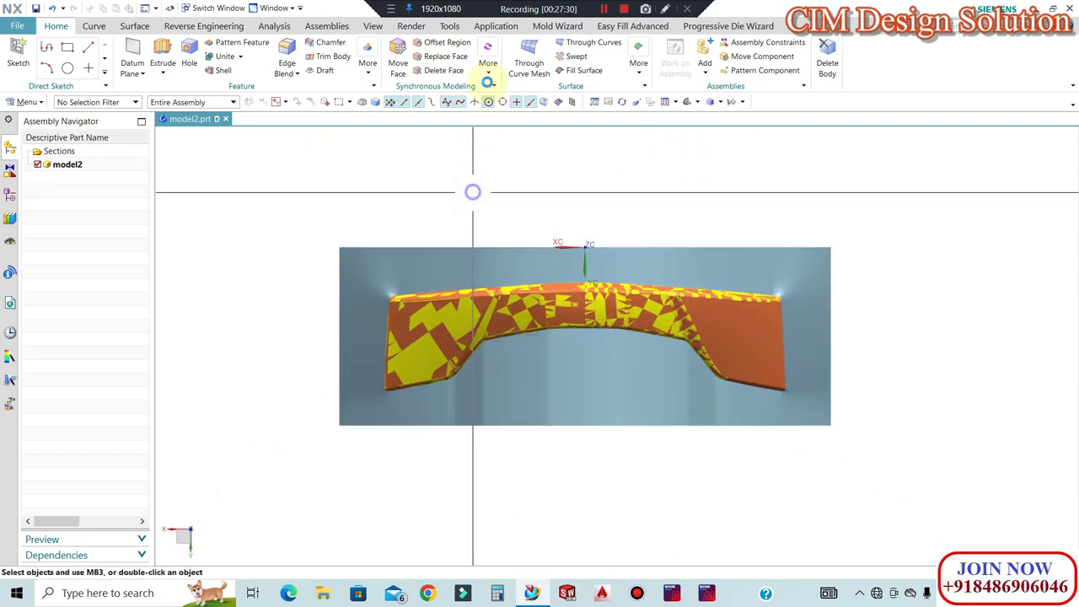
scroll(590, 374, up, 6)
middle_drag(549, 351, 561, 325)
scroll(548, 387, down, 4)
scroll(602, 190, up, 5)
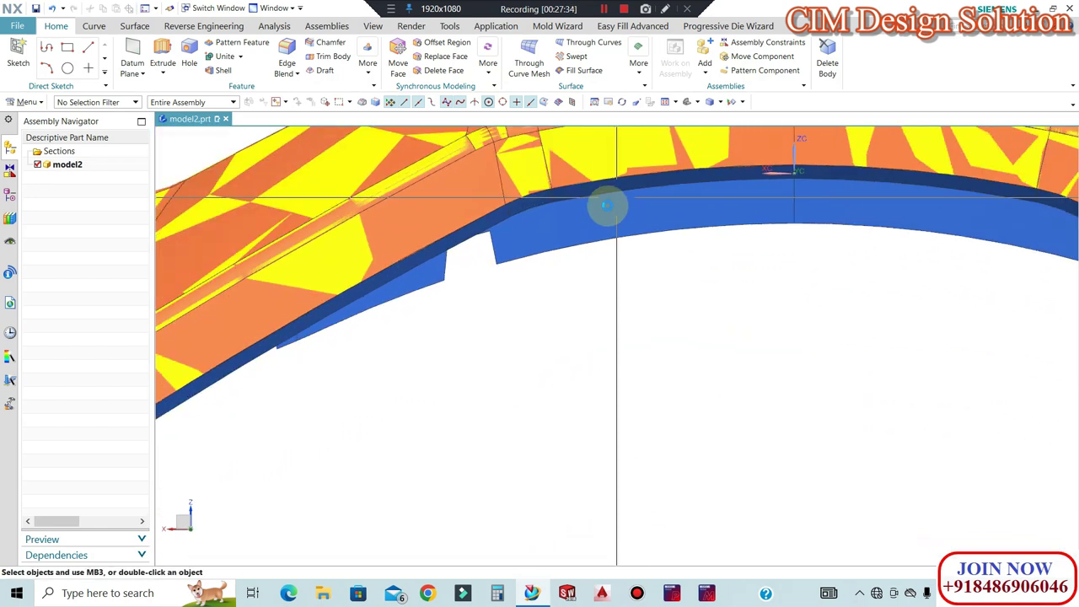
scroll(547, 191, up, 4)
scroll(566, 192, up, 6)
scroll(573, 219, down, 3)
scroll(438, 236, down, 5)
middle_drag(612, 233, 641, 287)
scroll(590, 318, down, 4)
Check the radius of the narrow bend faces on both halves of the parting sheet with dynamic Geometric Properties
middle_drag(637, 333, 633, 340)
key(g)
scroll(532, 311, up, 6)
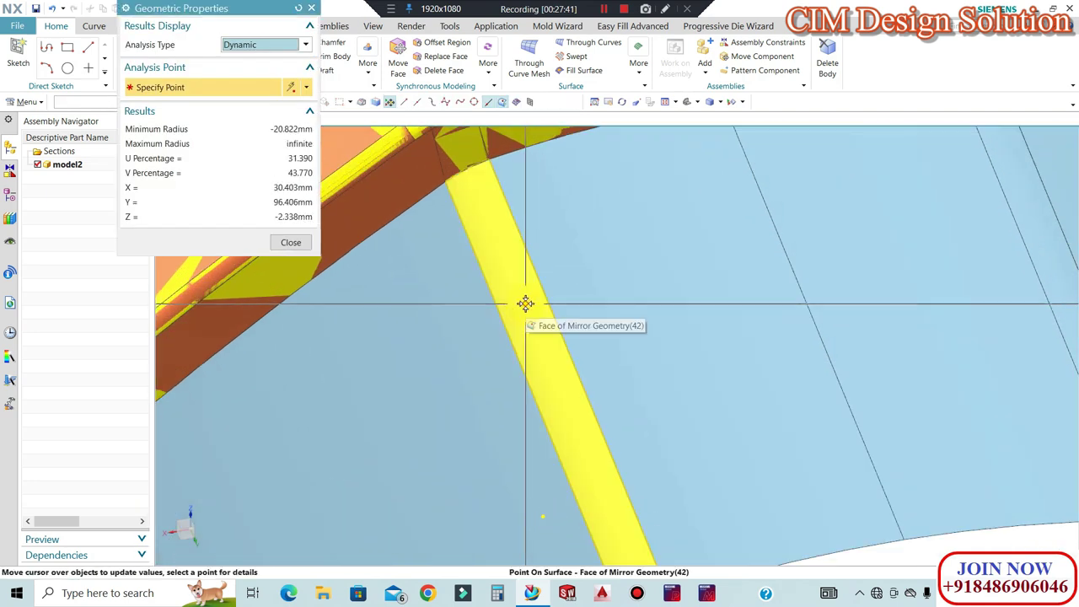
scroll(580, 351, down, 3)
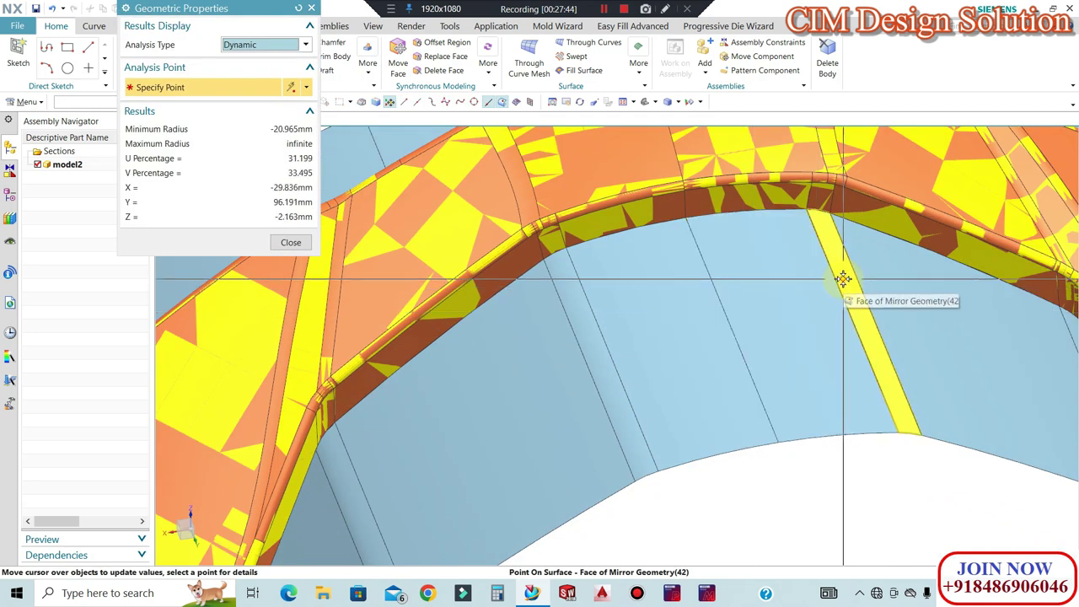
scroll(829, 271, down, 1)
scroll(699, 243, down, 5)
scroll(511, 414, up, 4)
scroll(511, 414, down, 4)
middle_drag(511, 414, 806, 337)
scroll(684, 385, up, 5)
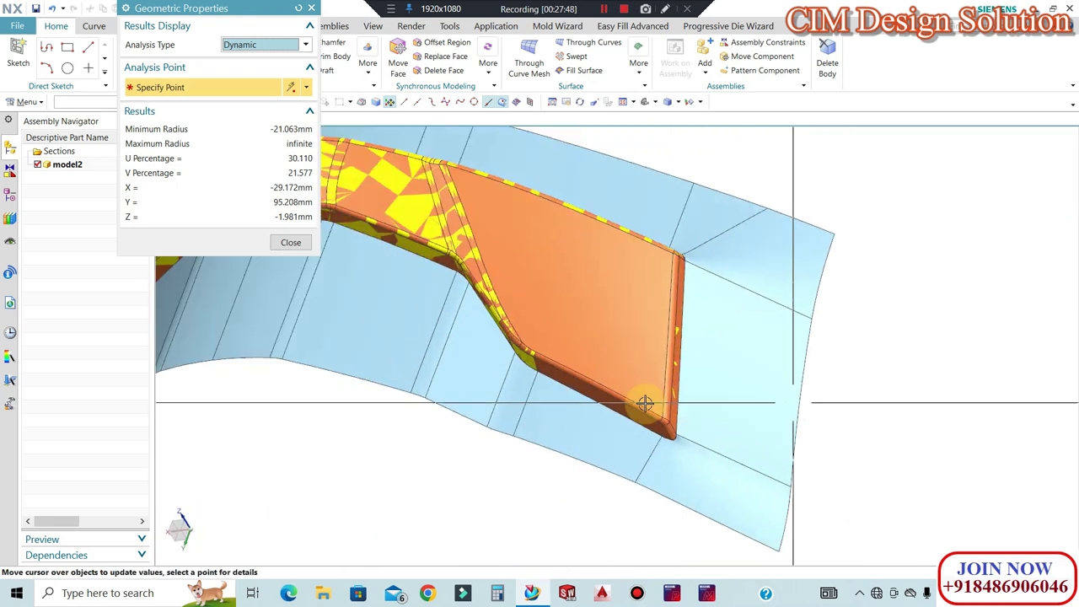
scroll(512, 395, up, 2)
scroll(445, 306, down, 3)
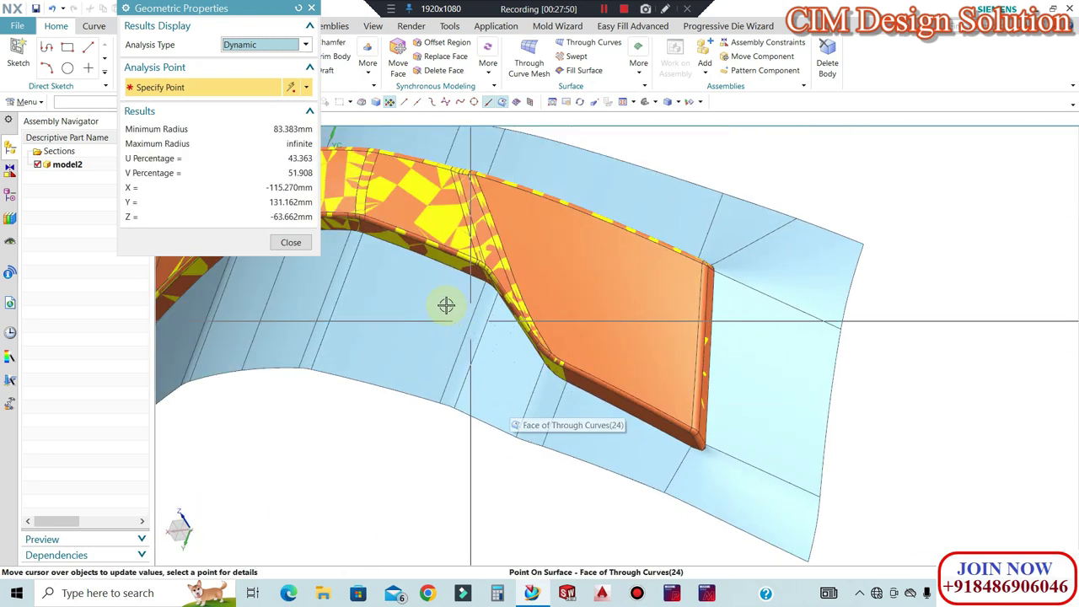
scroll(485, 311, up, 3)
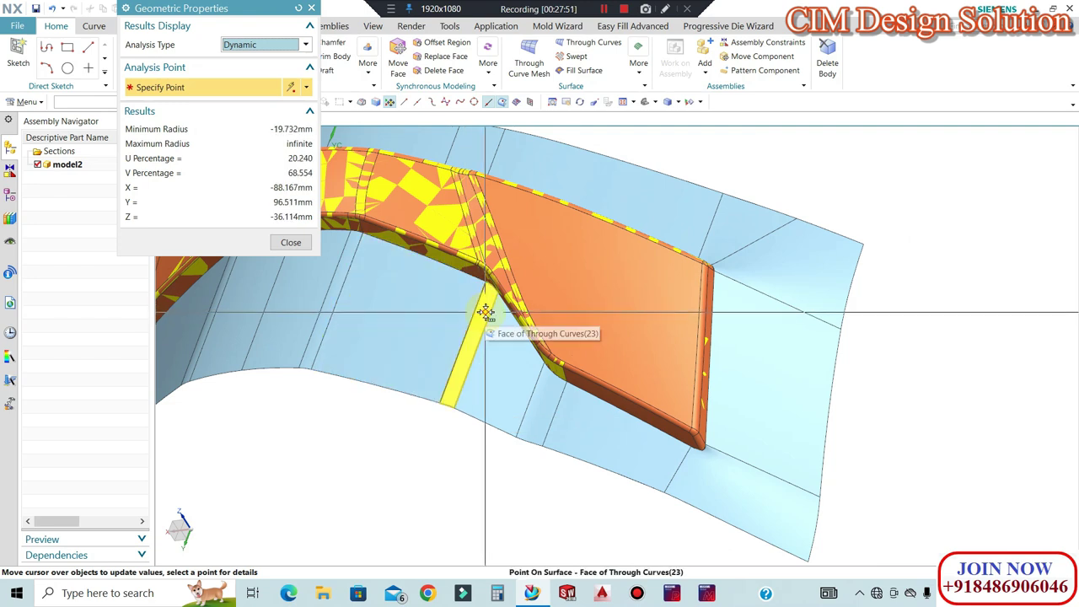
key(Escape)
Examine the mirrored part and parting sheets from above and at the end corners where the divided faces meet the sheet
scroll(877, 295, down, 5)
middle_drag(670, 275, 559, 318)
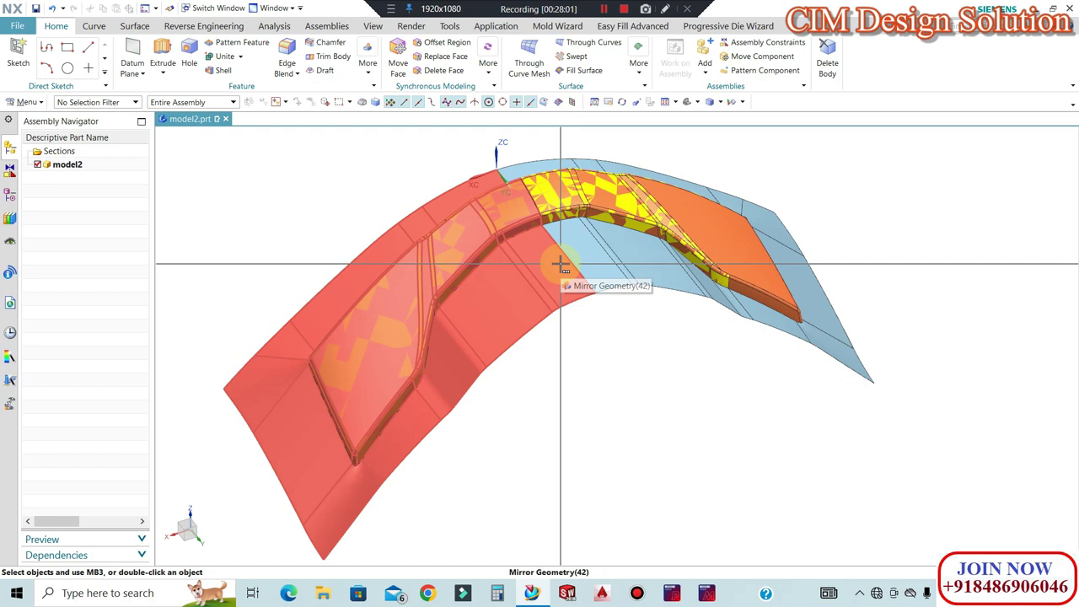
middle_drag(560, 264, 595, 438)
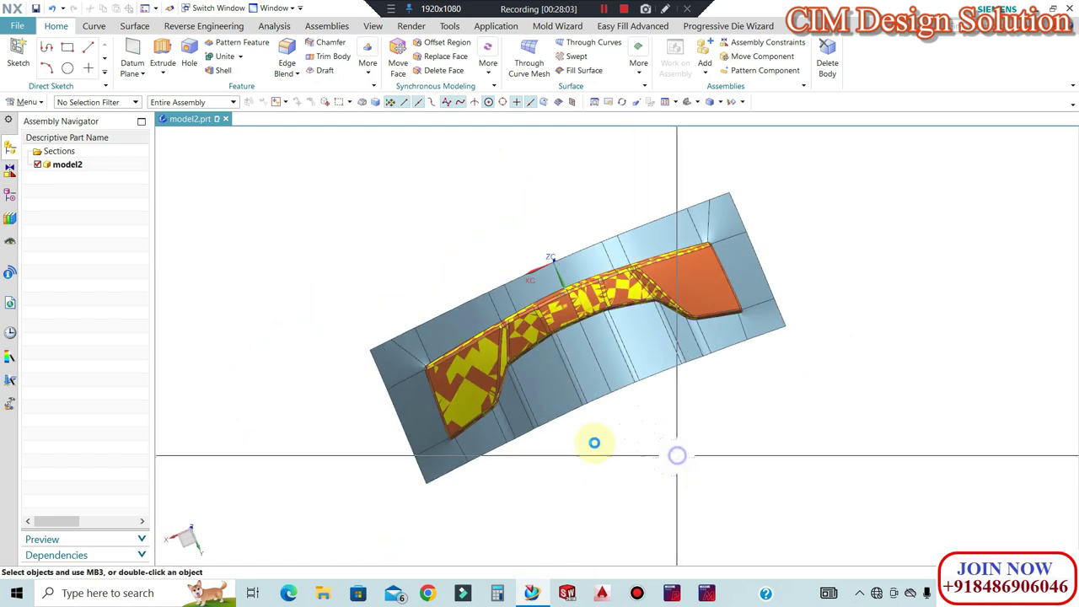
key(F8)
scroll(819, 270, up, 7)
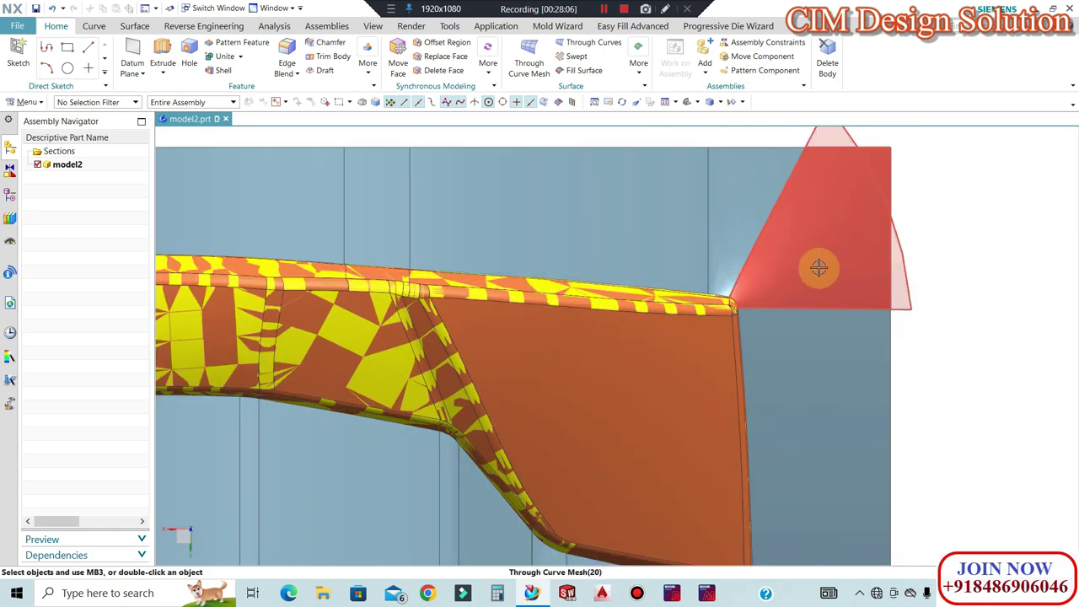
middle_drag(818, 267, 539, 230)
middle_drag(530, 262, 385, 385)
scroll(386, 385, up, 10)
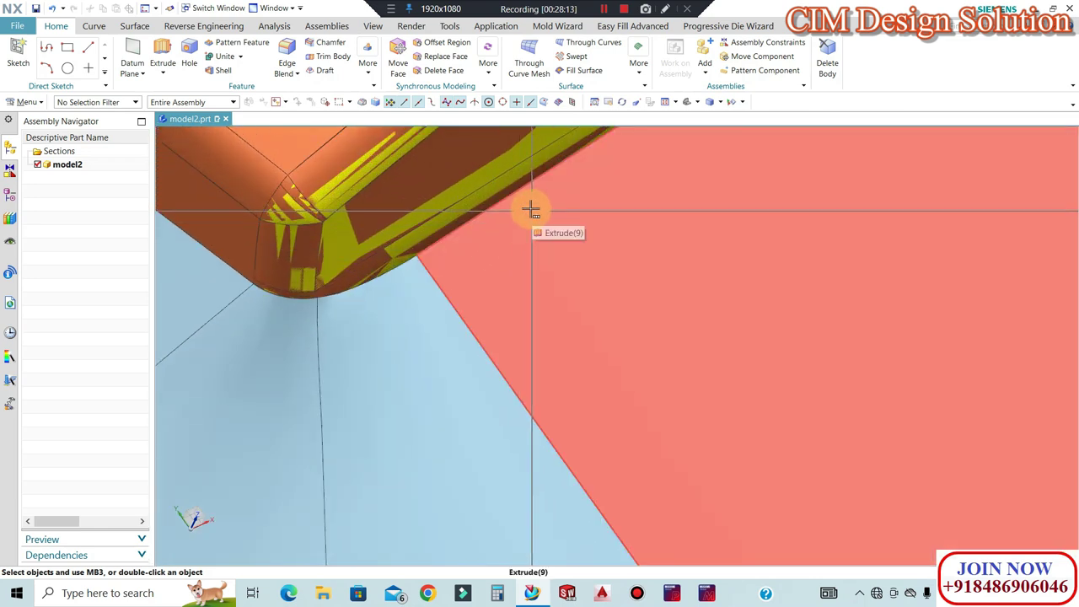
middle_drag(491, 216, 441, 284)
scroll(484, 253, up, 6)
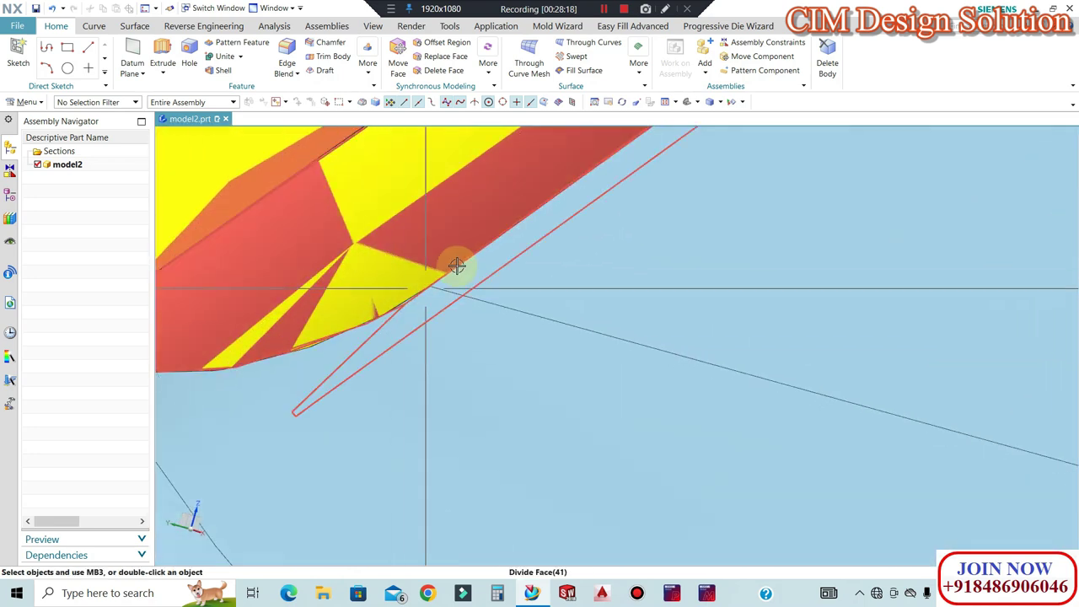
scroll(540, 246, down, 10)
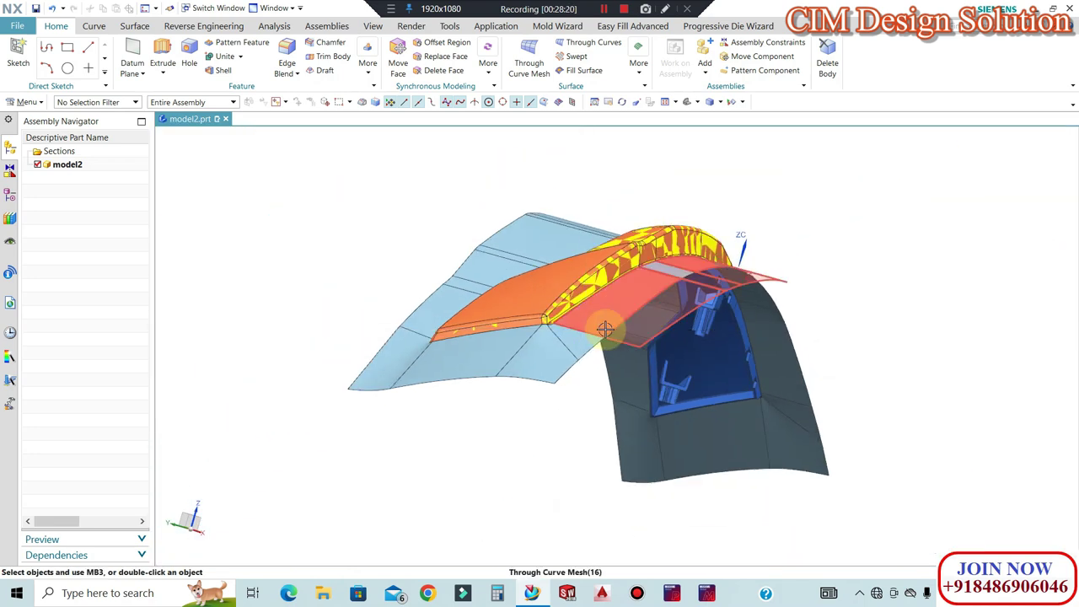
middle_drag(606, 328, 751, 397)
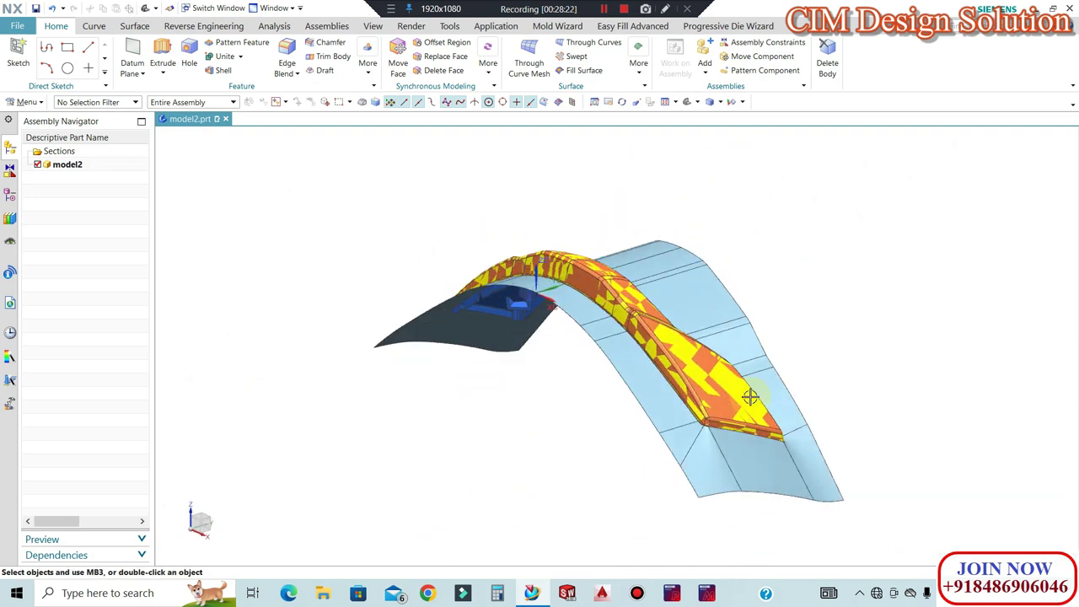
Save the part as YOUTUBE.prt in the Desktop folder
key(ctrl+s)
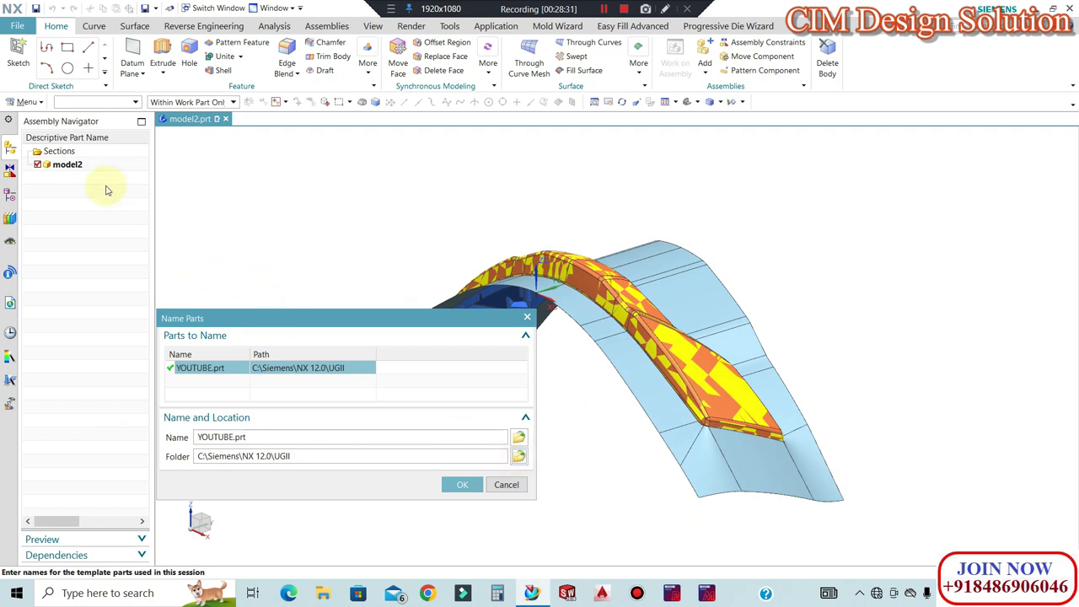
click(518, 458)
click(549, 284)
click(1042, 544)
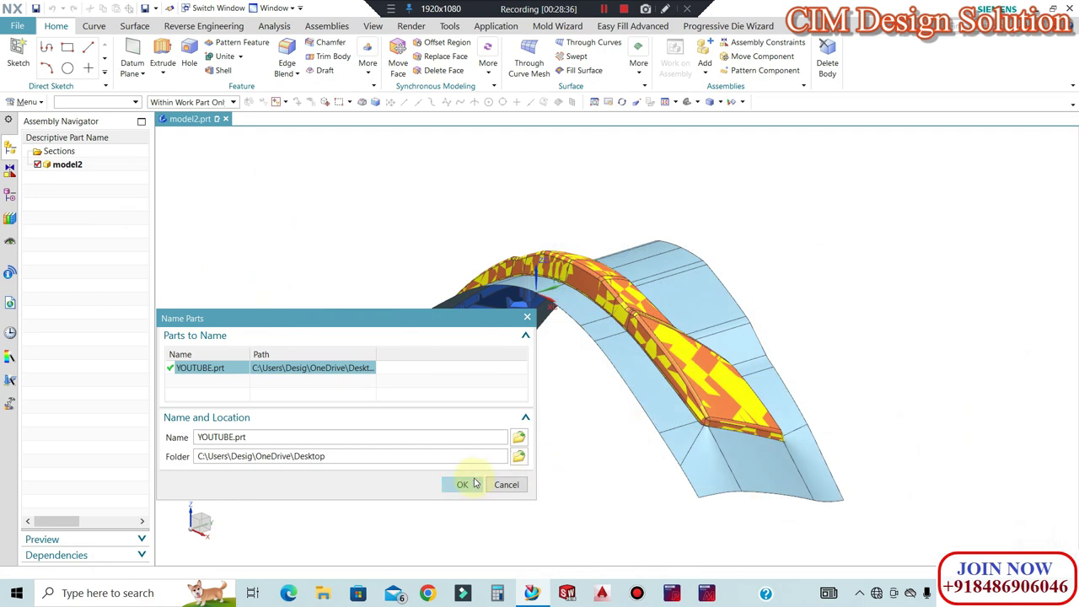
click(474, 484)
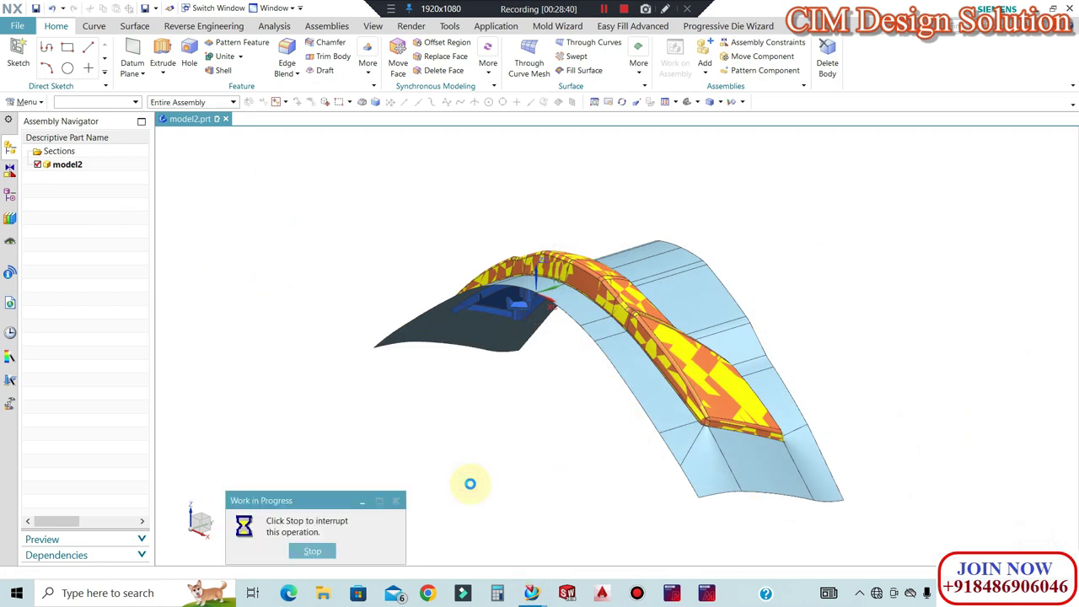
Invert the visible and hidden objects and show the complete yellow arch body
middle_drag(542, 414, 487, 332)
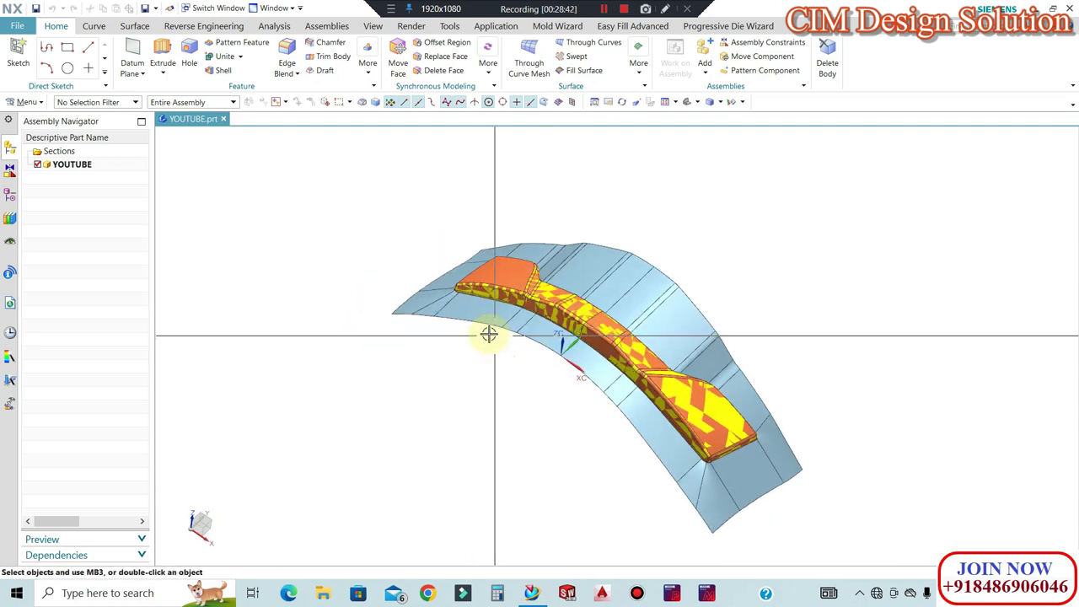
key(ctrl+shift+b)
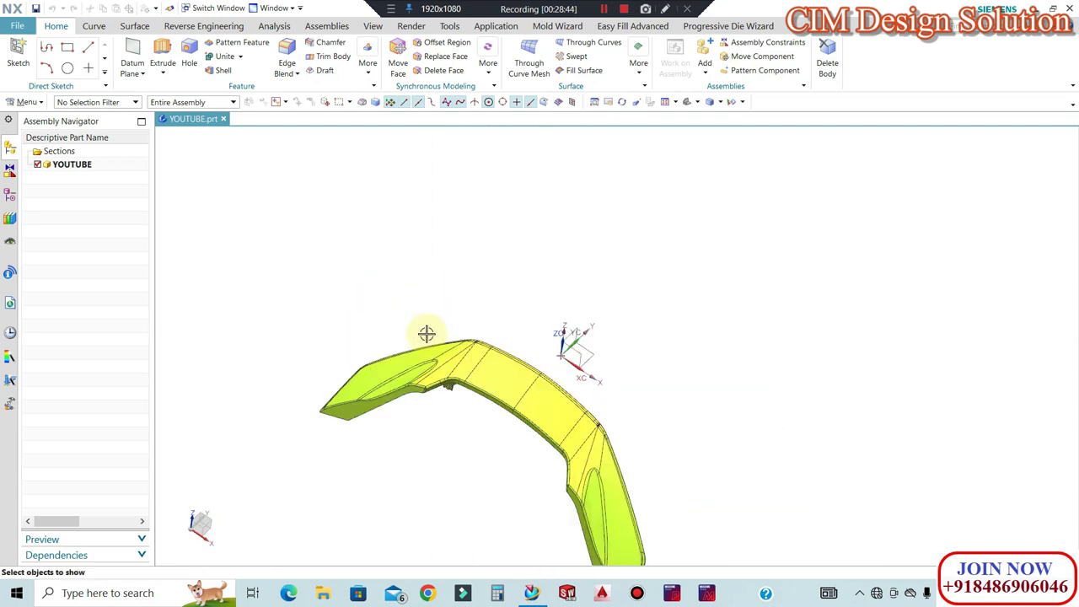
key(ctrl+shift+k)
click(472, 376)
middle_click(279, 279)
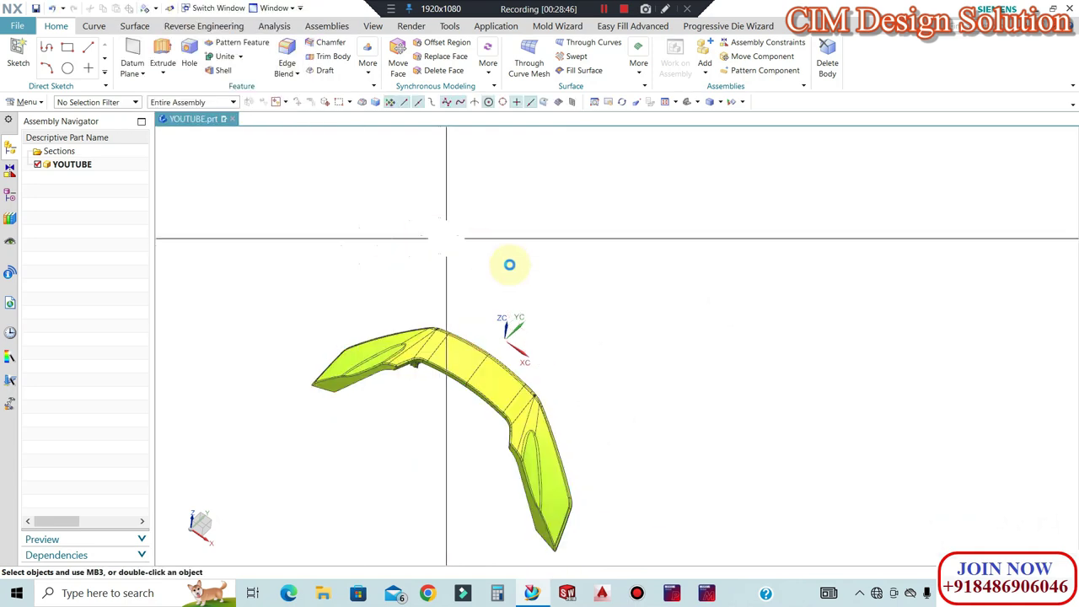
Hide the solid half body and the blue sheets so that only the yellow arch body remains displayed
middle_drag(530, 289, 529, 317)
scroll(531, 320, up, 4)
click(532, 318)
key(ctrl+b)
click(520, 295)
key(ctrl+b)
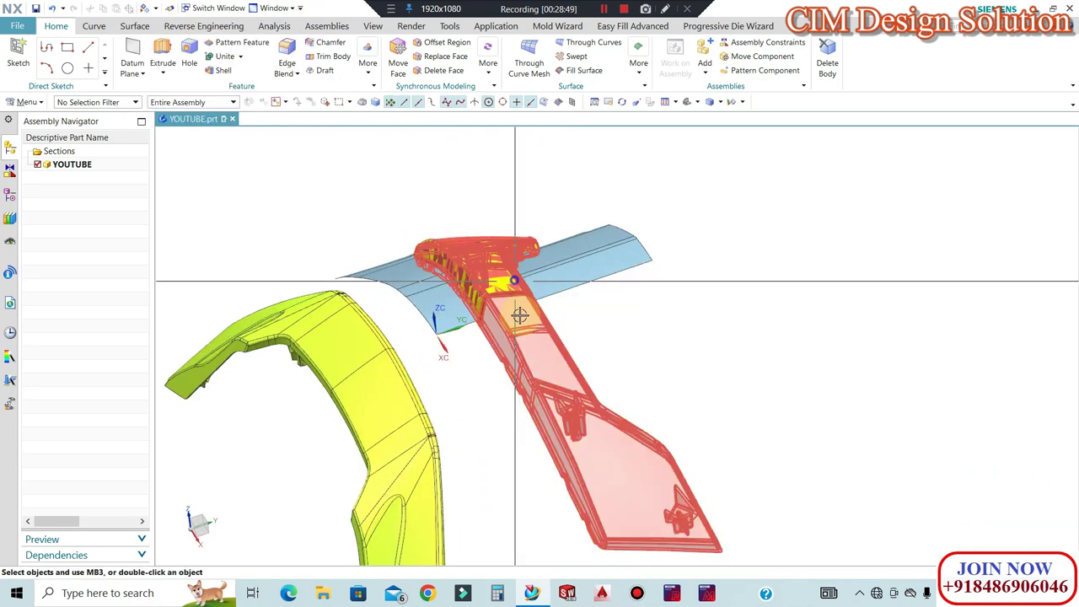
click(516, 283)
key(ctrl+b)
click(544, 272)
click(495, 279)
key(ctrl+b)
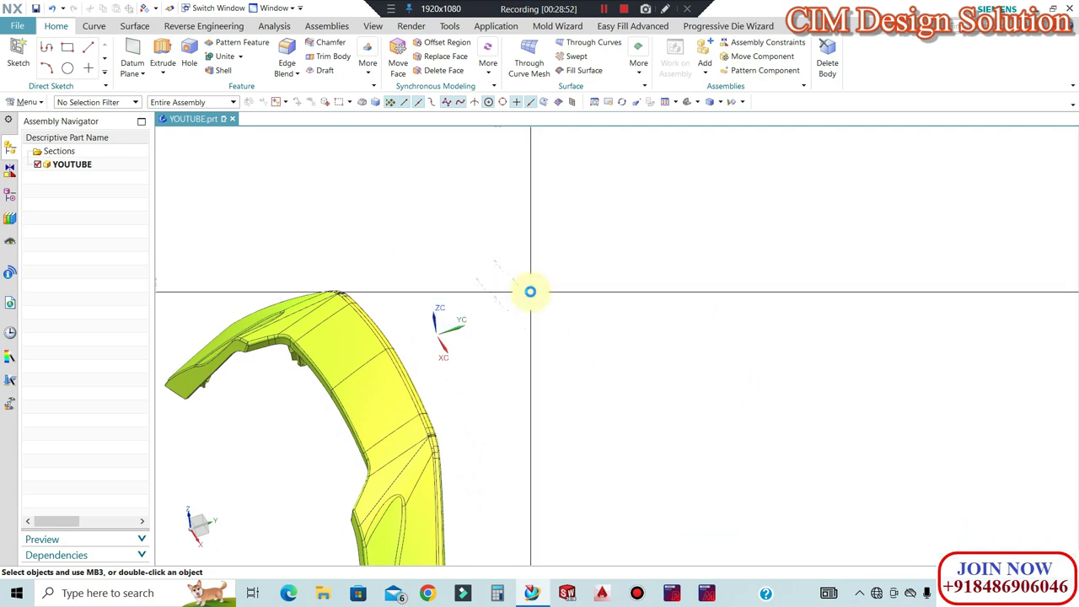
Swap the display back to the mirrored halves and unite the two solid product bodies
key(ctrl+shift+b)
middle_drag(537, 291, 588, 156)
click(217, 57)
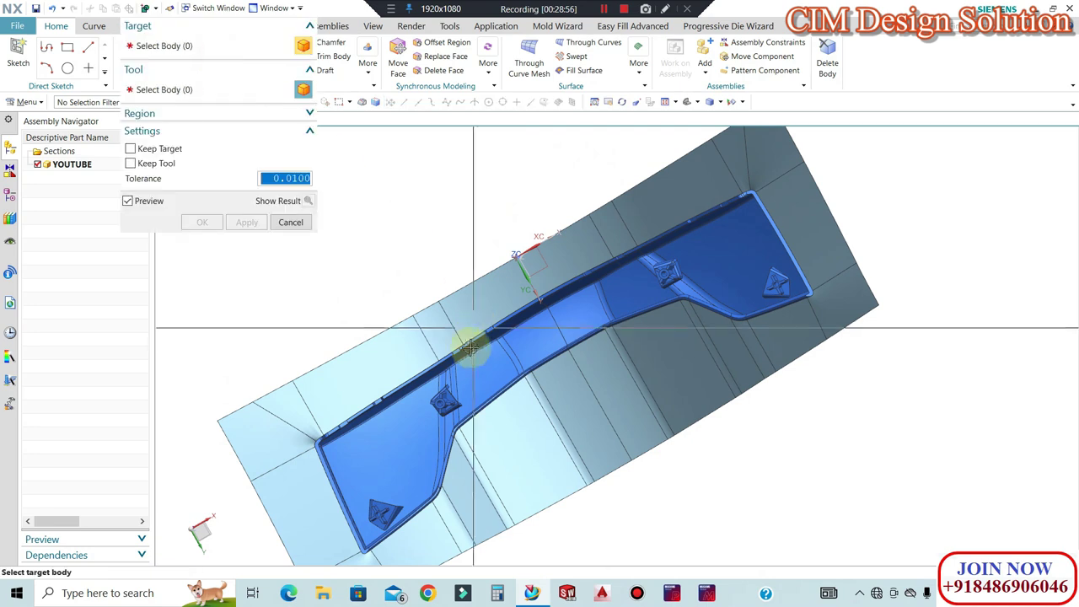
click(481, 378)
click(608, 301)
click(202, 222)
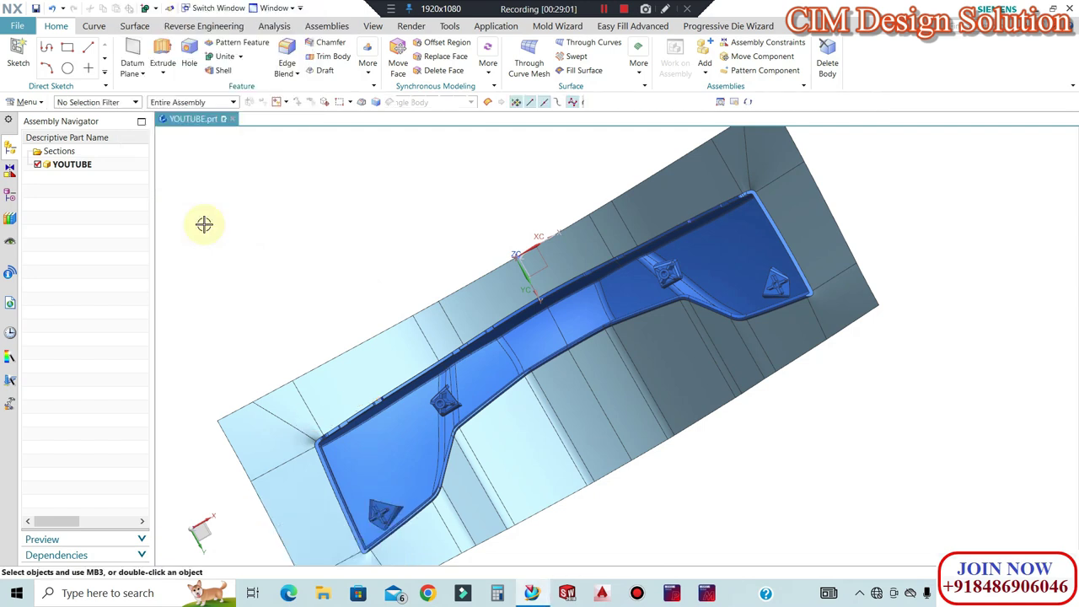
scroll(739, 220, down, 2)
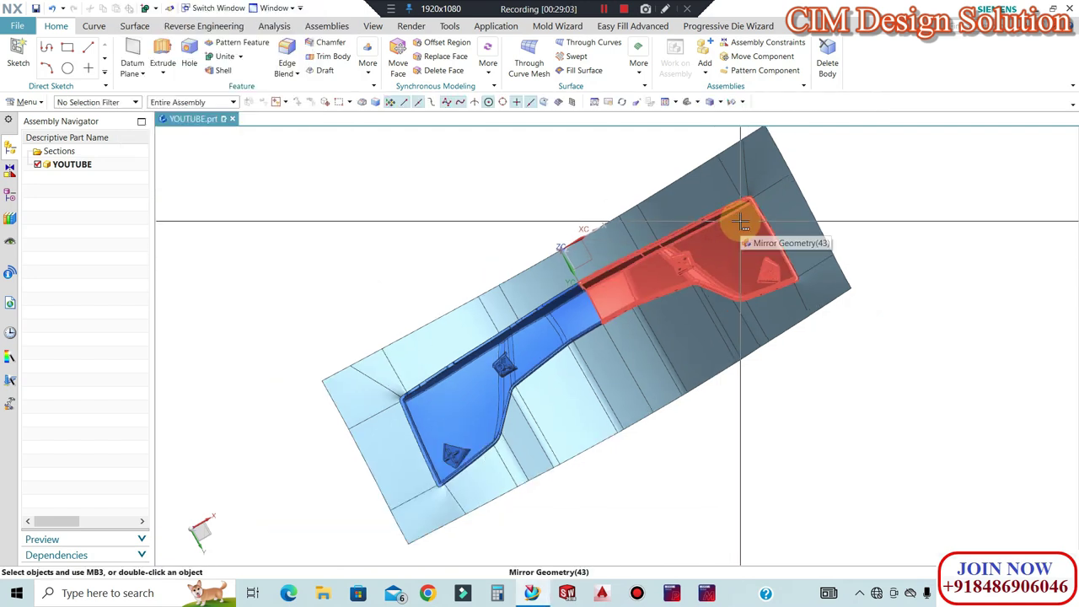
Invert the visible and hidden objects to bring back the yellow arch body in a trimetric view
mouse_move(688, 205)
middle_down()
mouse_move(667, 193)
mouse_move(524, 268)
mouse_move(622, 272)
mouse_move(638, 301)
mouse_move(632, 224)
mouse_move(679, 219)
middle_up()
key(ctrl+shift+b)
key(Home)
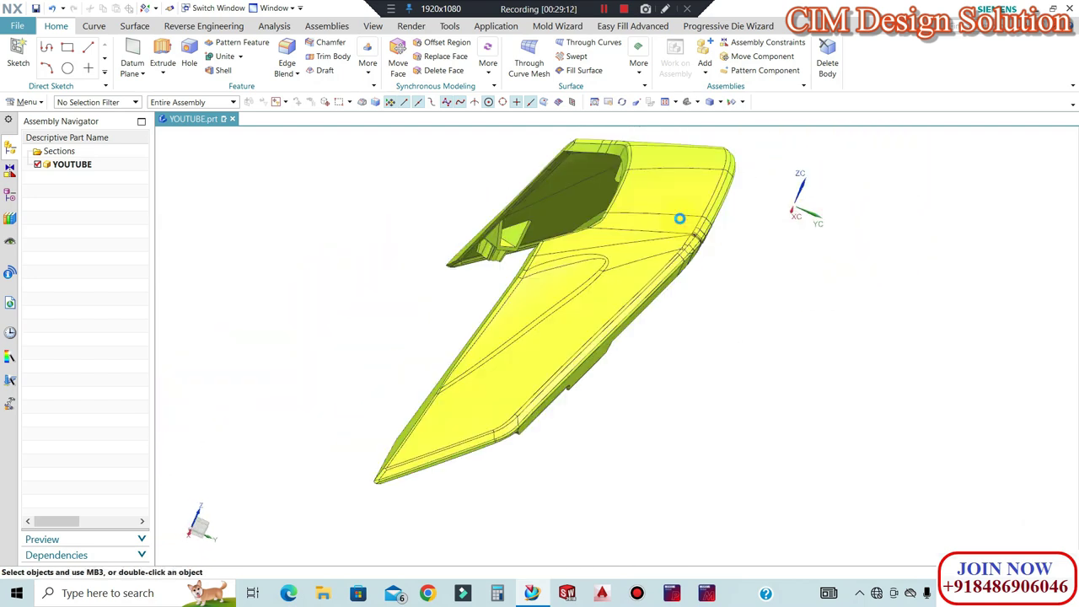
Trim the yellow arch body in half with a new plane normal to XC at distance 0
middle_drag(632, 278, 458, 253)
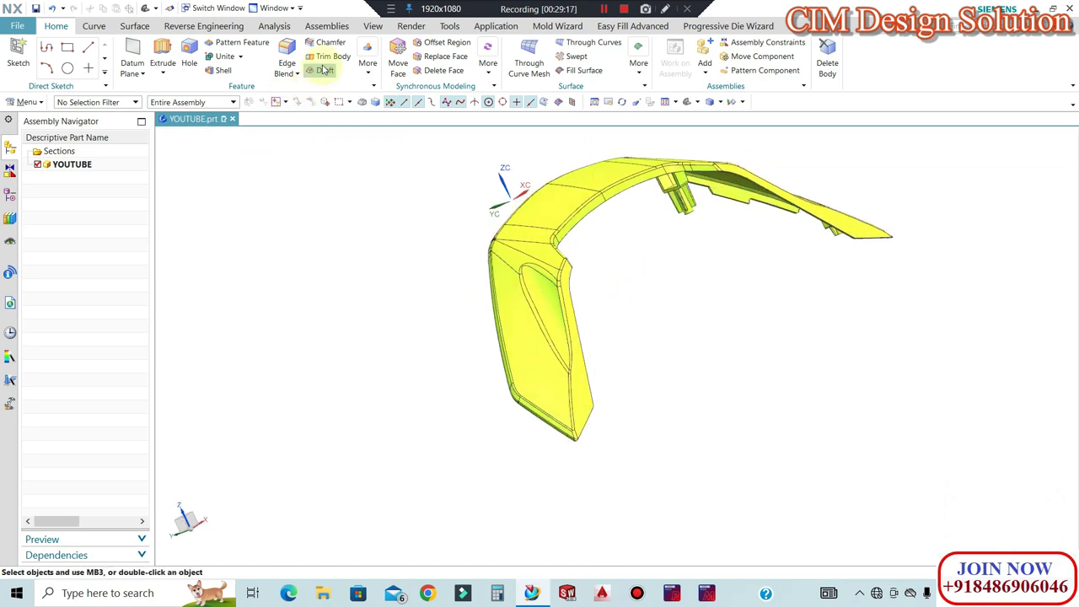
click(573, 205)
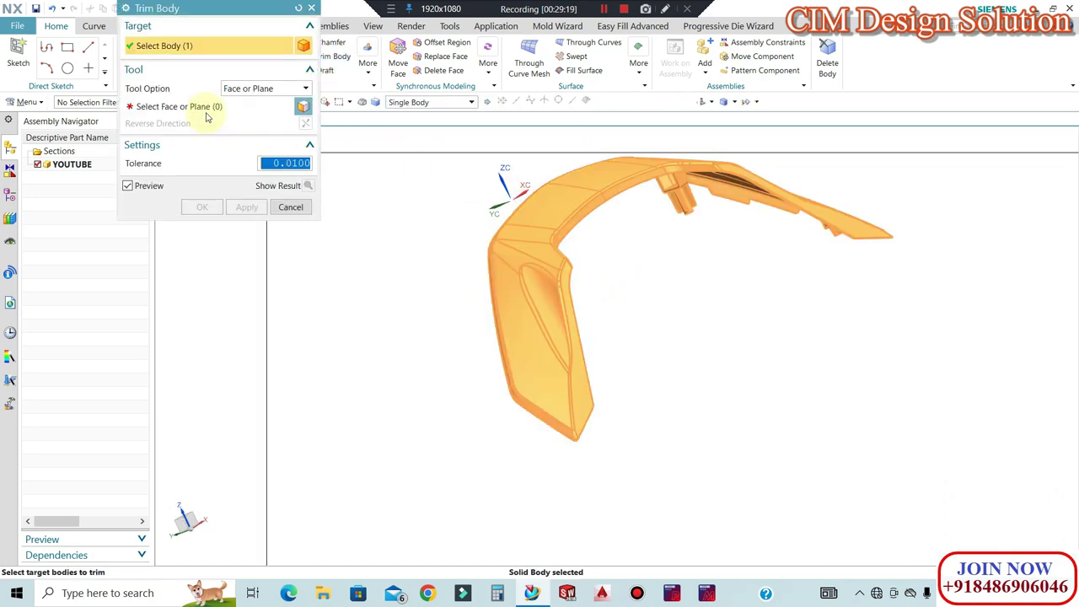
click(268, 89)
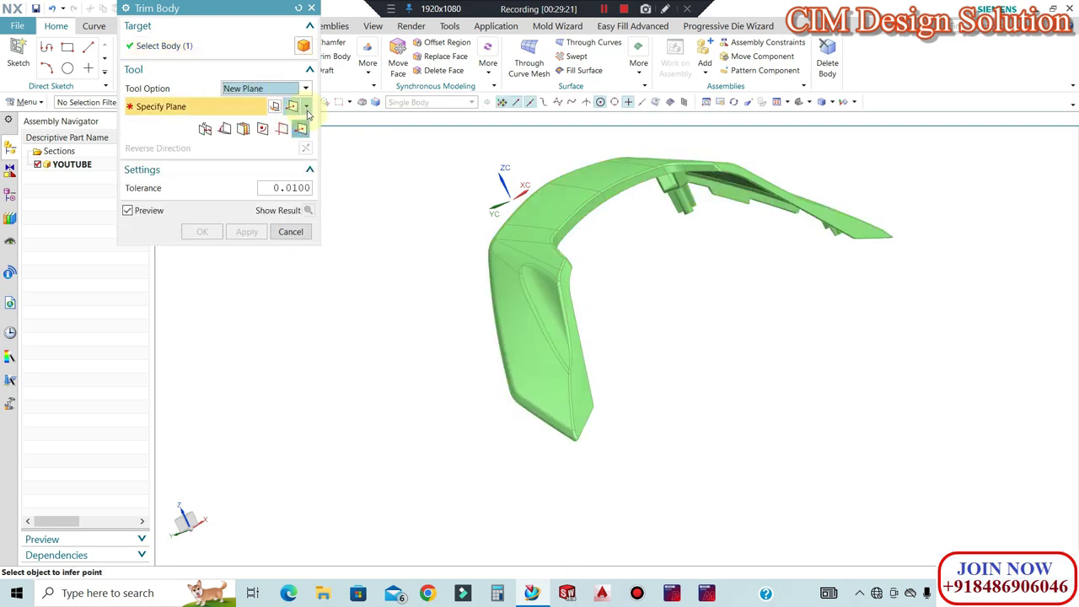
click(308, 107)
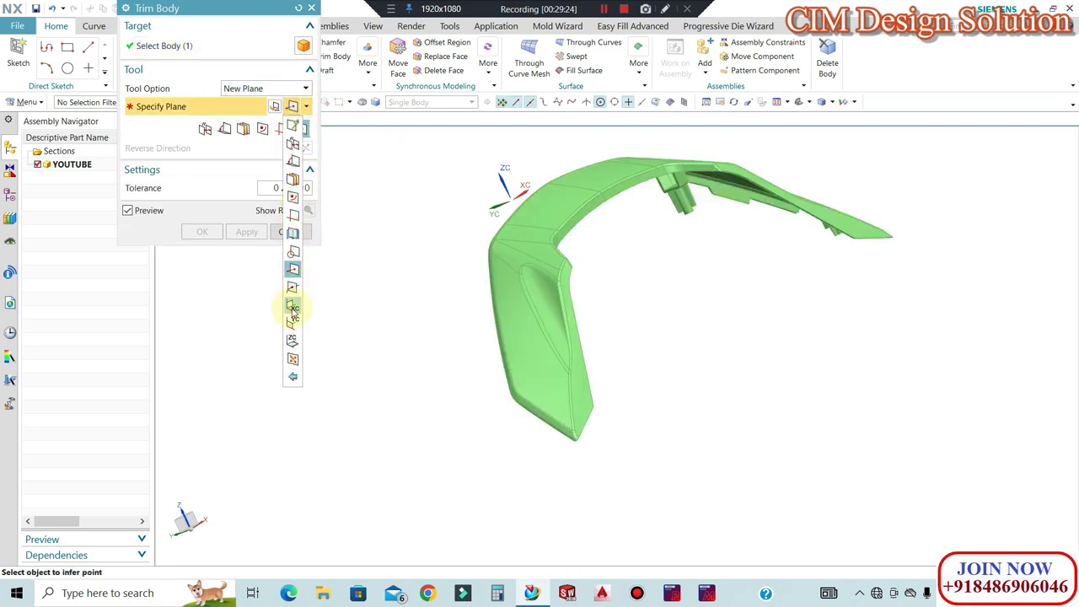
click(294, 311)
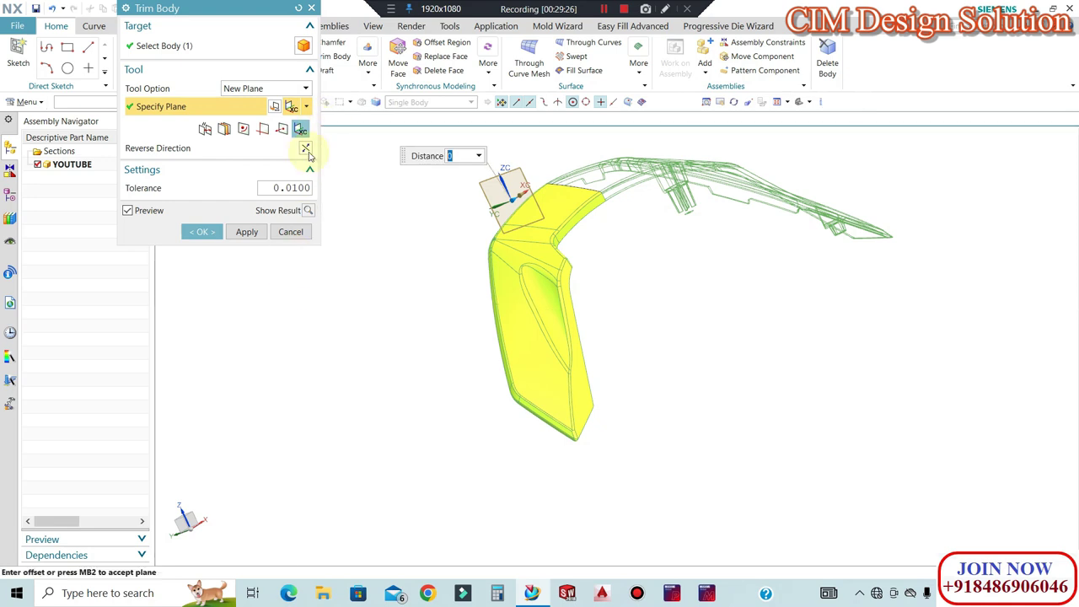
click(196, 232)
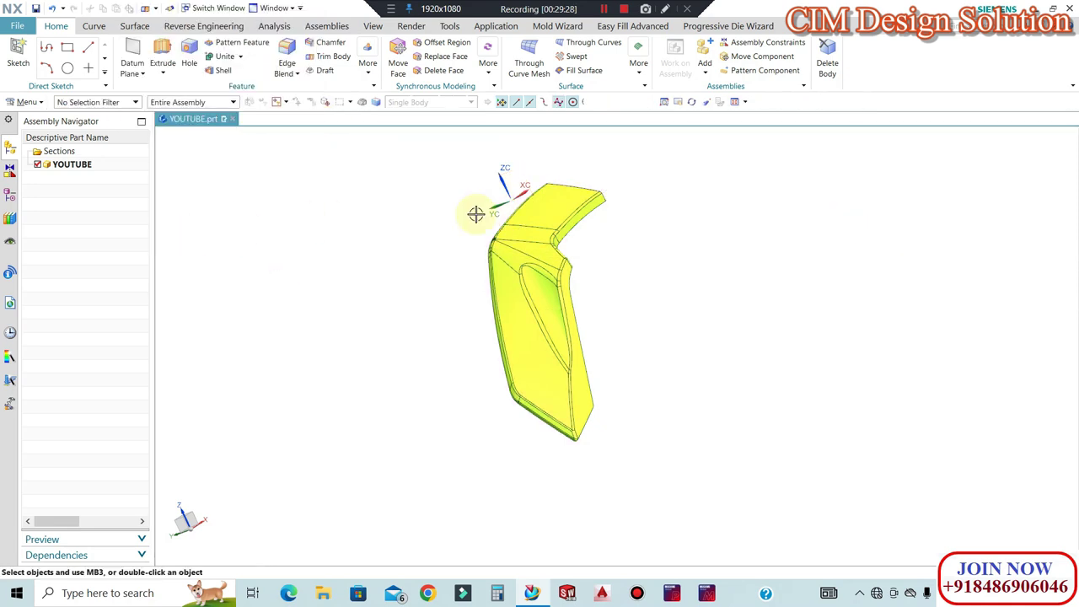
Run the Check Regions calculation on the yellow half body along the ZC draw direction, using the Keep Existing option
middle_drag(615, 255, 650, 241)
scroll(441, 321, up, 3)
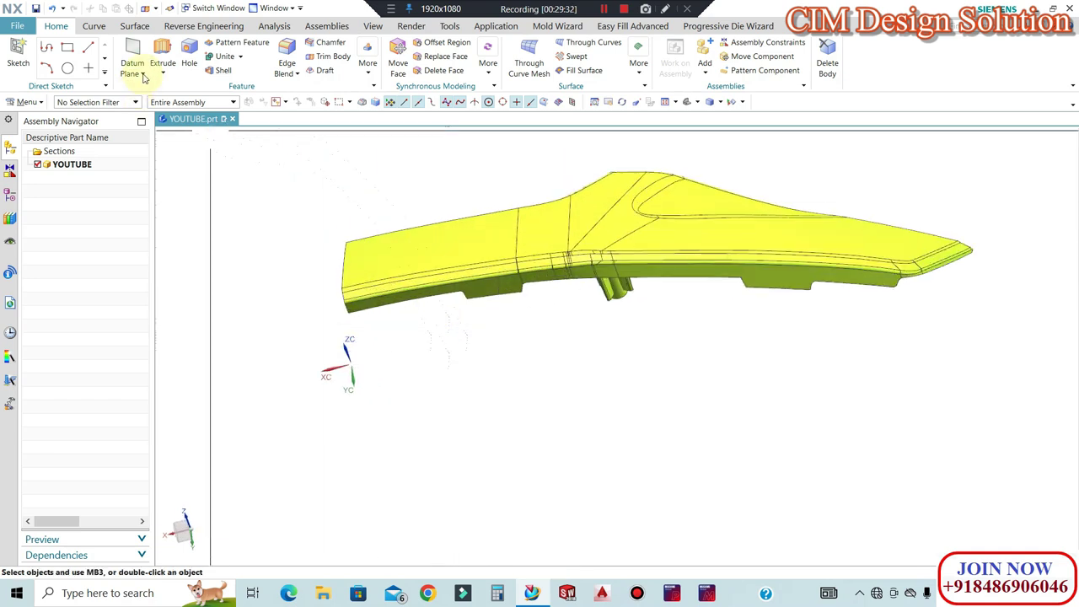
click(566, 27)
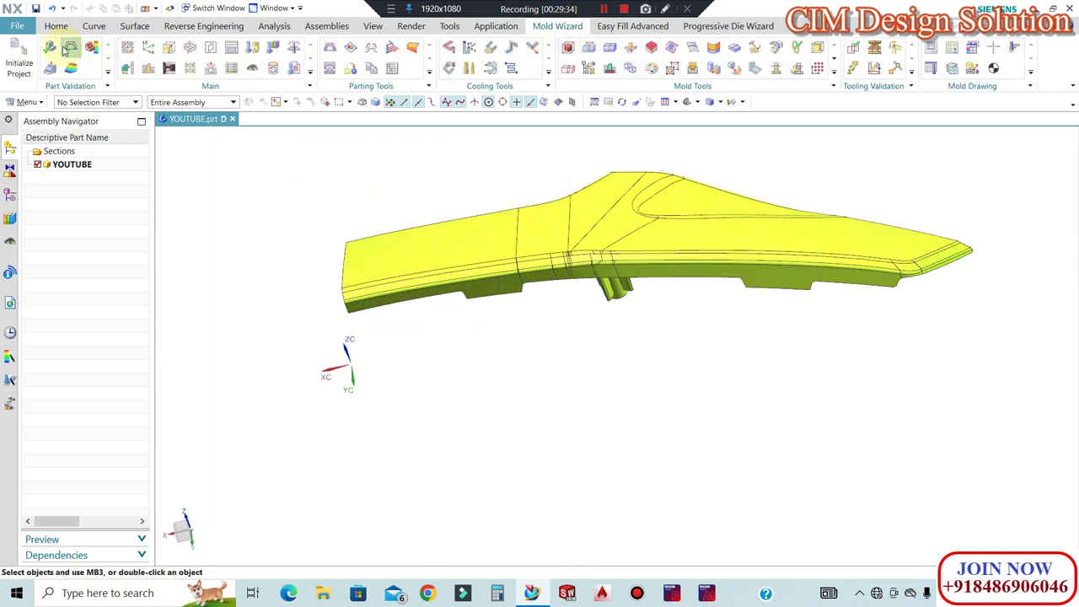
click(99, 52)
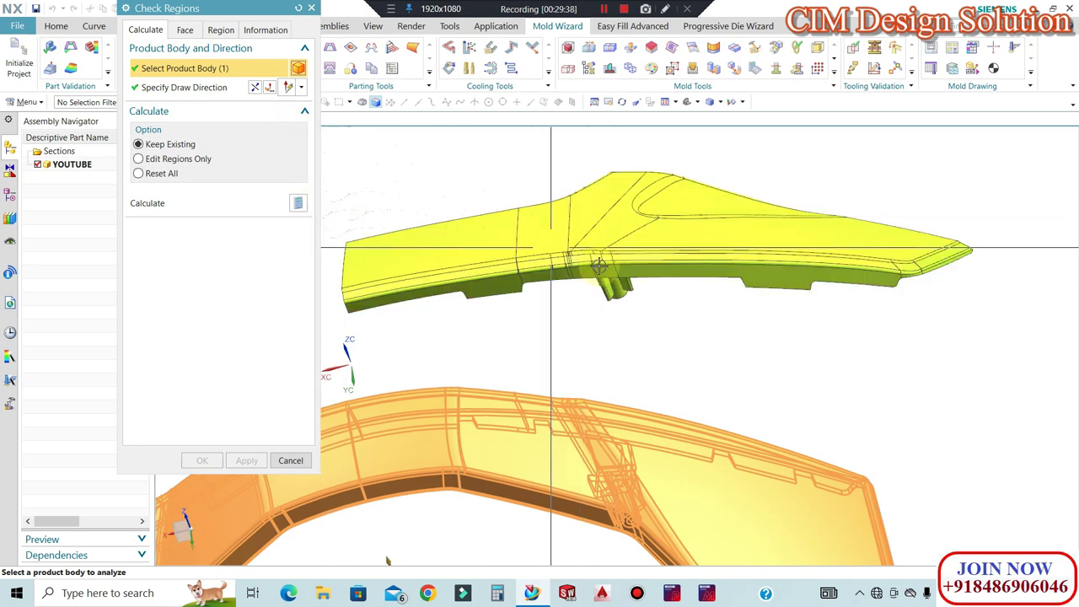
scroll(643, 382, down, 2)
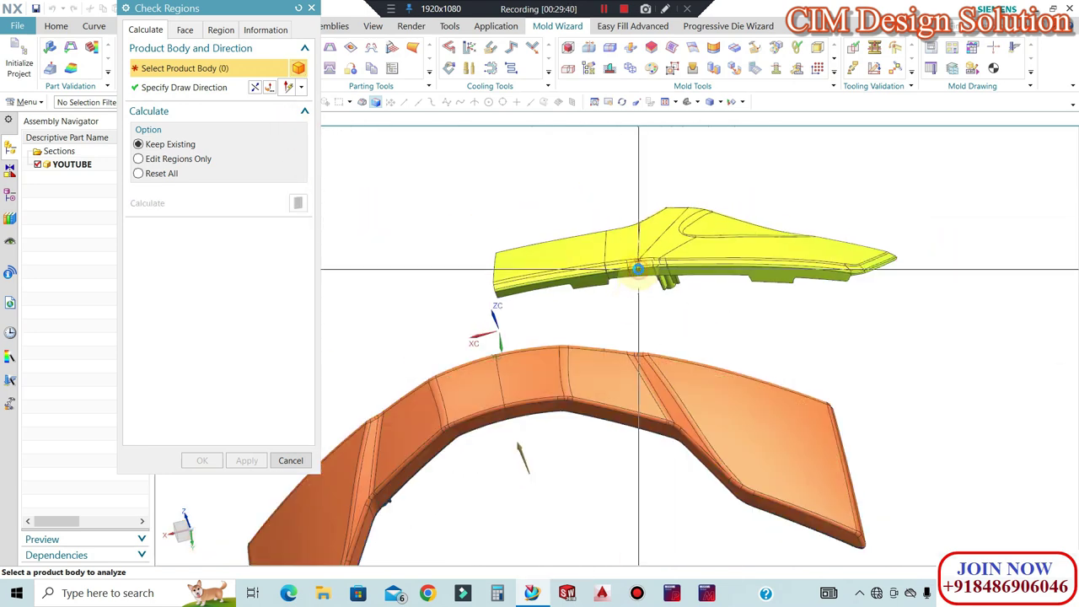
click(167, 93)
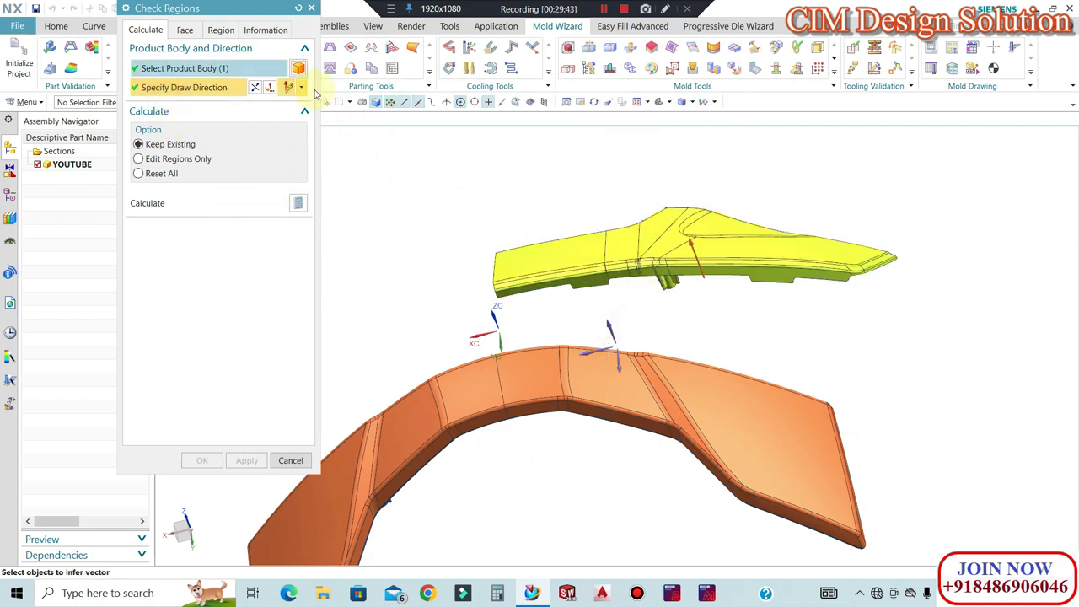
click(297, 203)
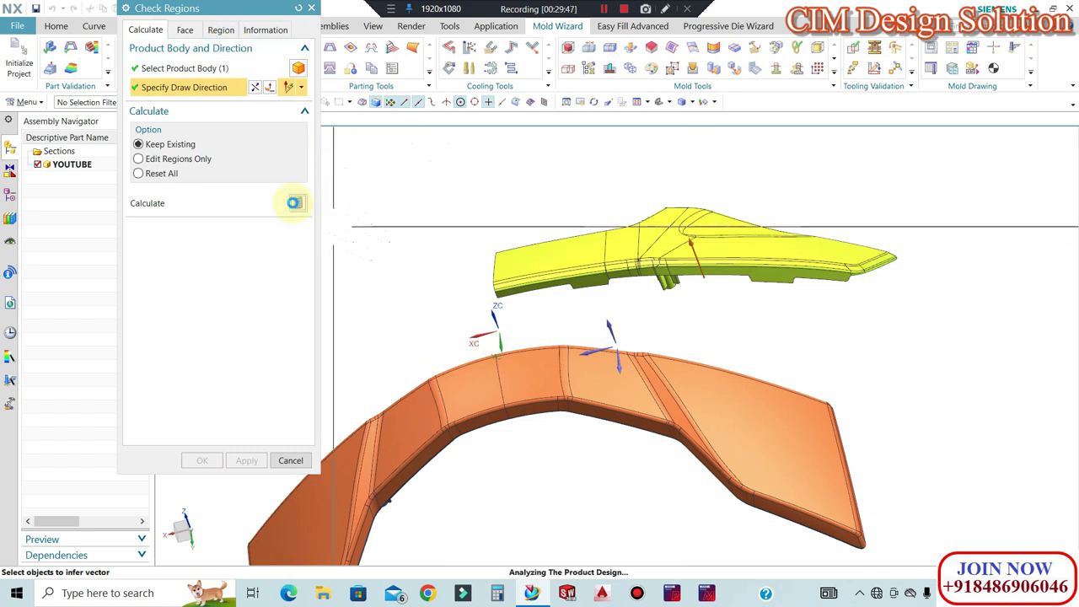
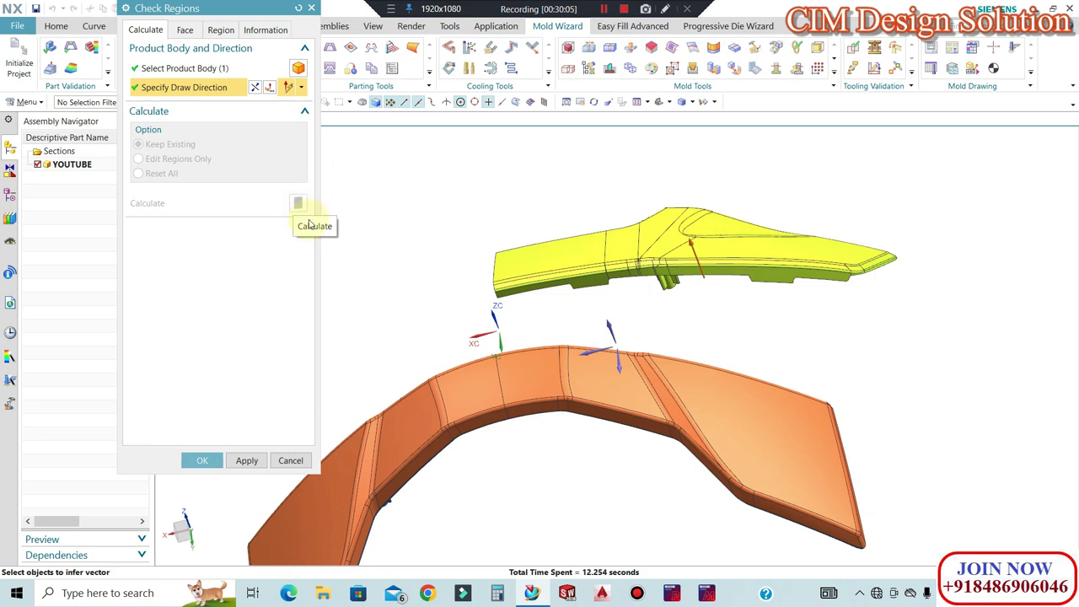
Apply the region colours to the half body and inspect the undefined faces along its lower edge
click(221, 30)
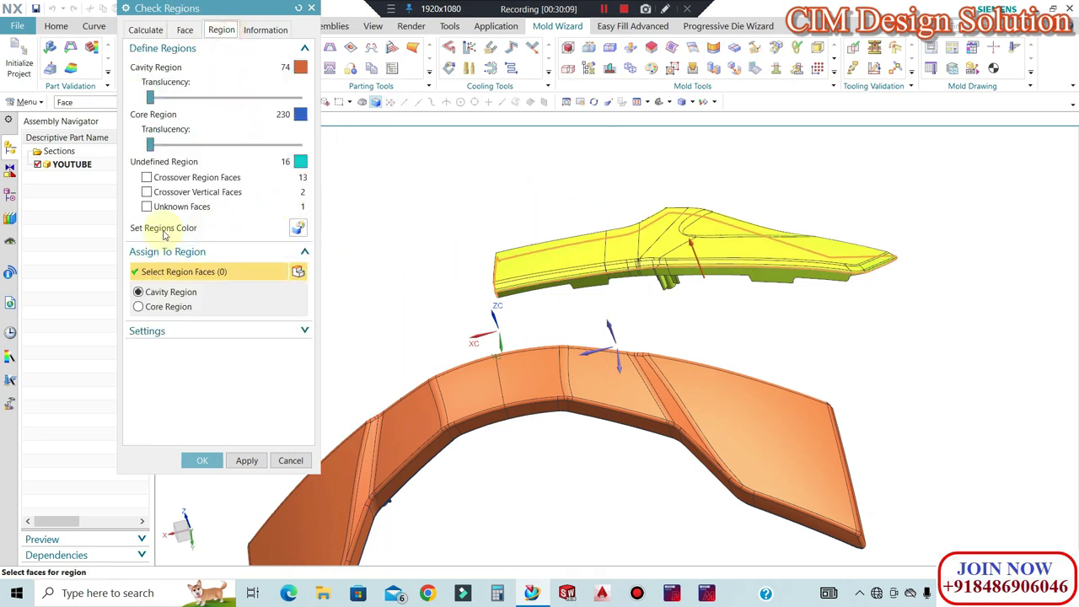
click(297, 229)
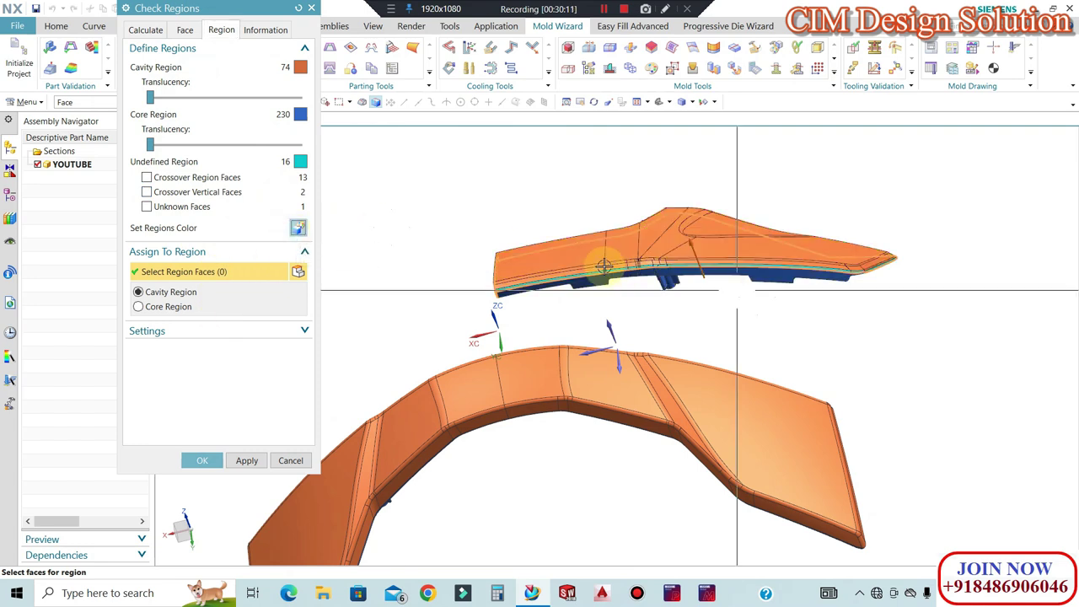
scroll(621, 265, up, 5)
scroll(859, 258, down, 4)
scroll(916, 260, up, 5)
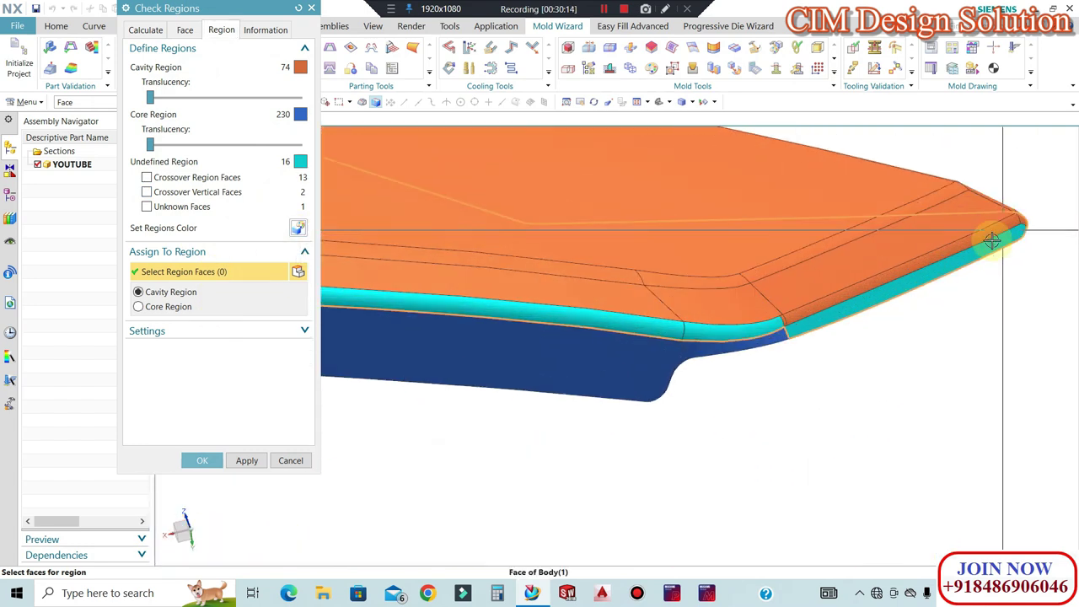
scroll(791, 329, up, 4)
mouse_move(886, 296)
middle_down()
mouse_move(918, 289)
mouse_move(922, 306)
mouse_move(999, 243)
middle_up()
scroll(999, 242, down, 3)
middle_drag(795, 300, 379, 260)
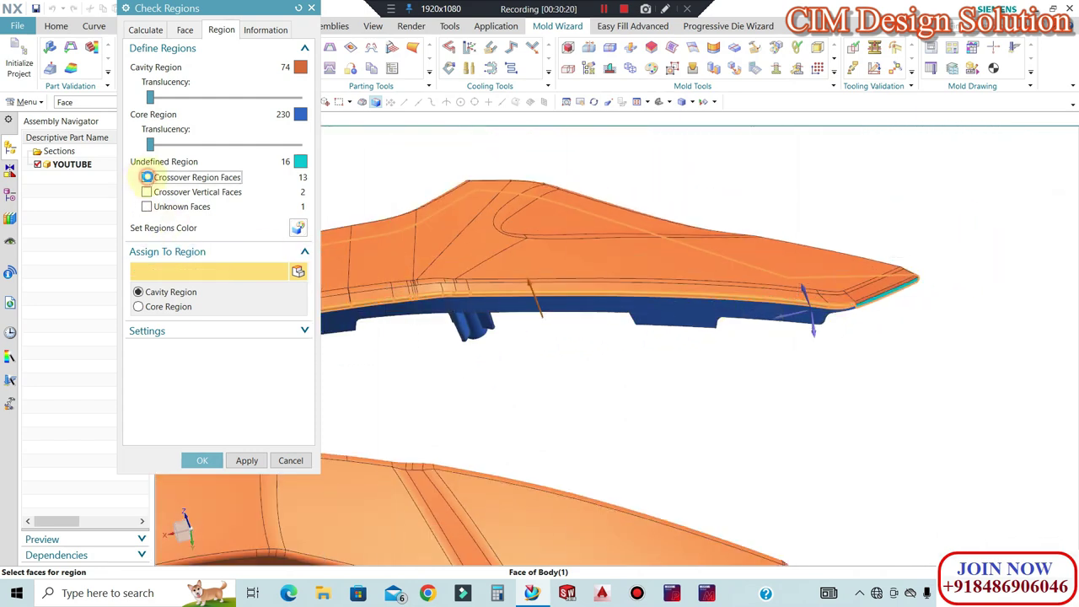
Assign the crossover region faces of the half body to the cavity region
scroll(1062, 291, down, 3)
scroll(756, 290, up, 7)
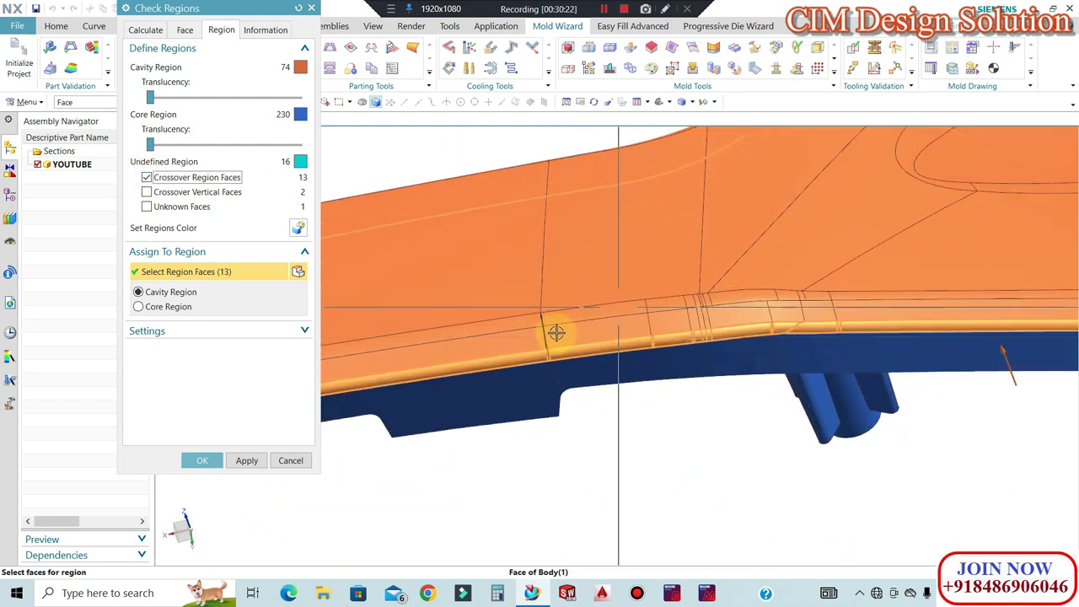
click(247, 460)
Assign the crossover vertical faces at the pointed end of the half body to the core region
middle_drag(512, 388, 1031, 301)
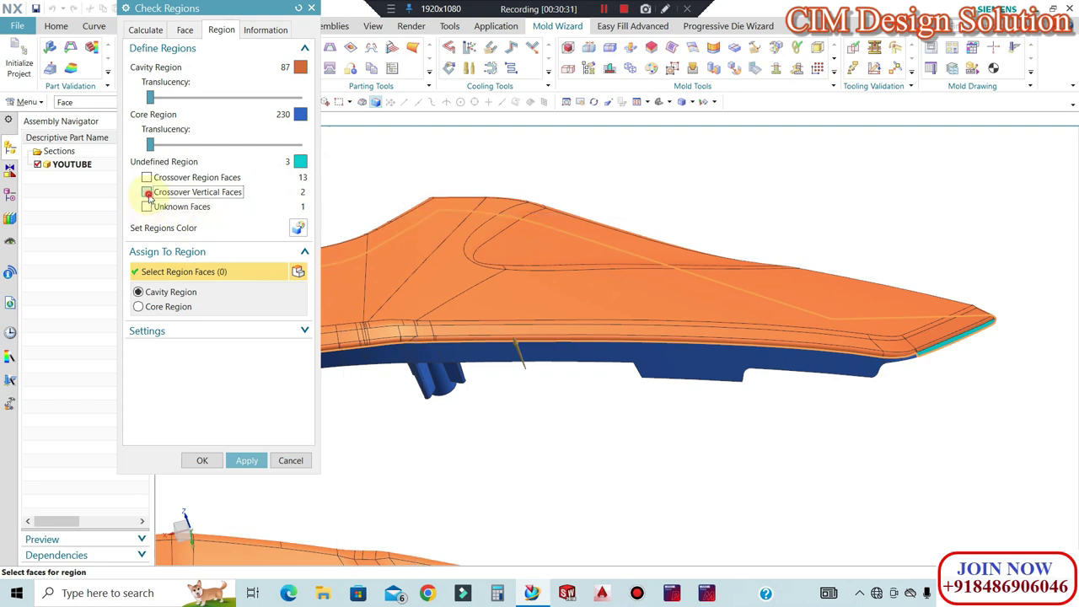
scroll(905, 288, up, 3)
scroll(1032, 399, up, 4)
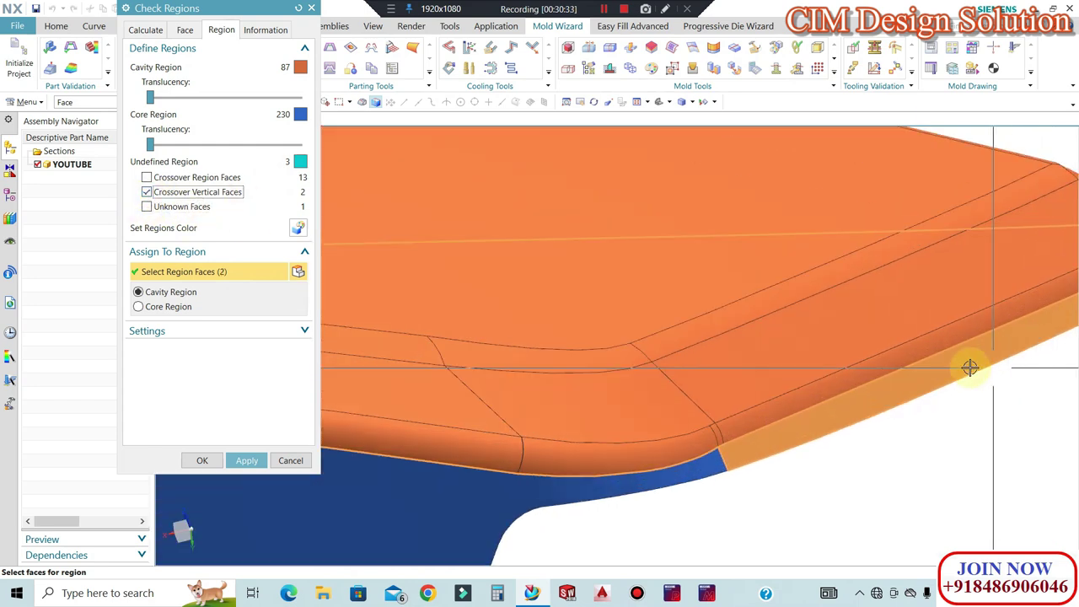
click(246, 460)
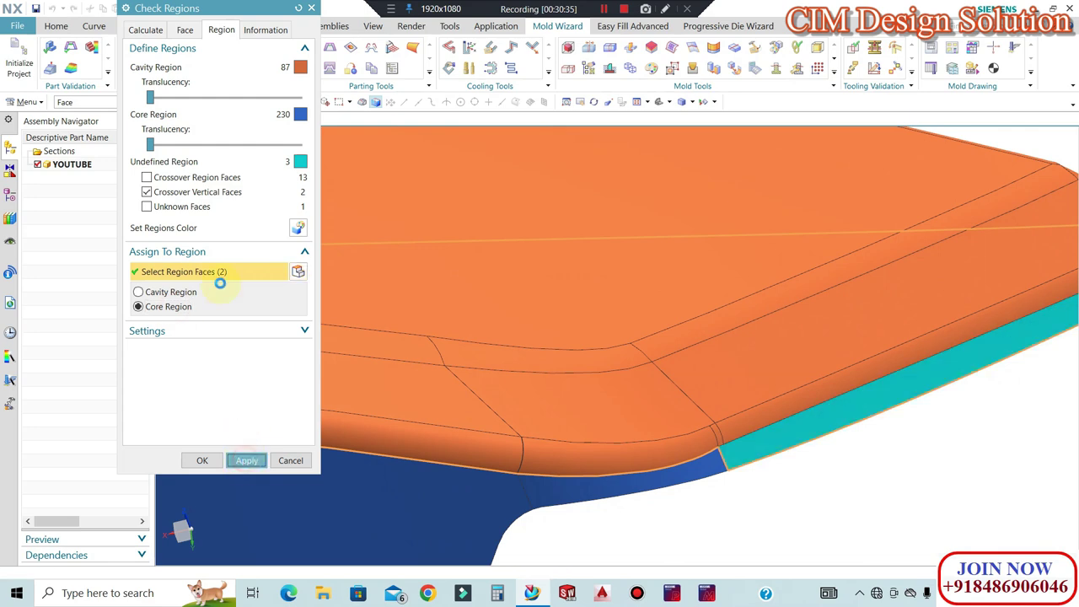
Select the unknown faces and set the core and cavity regions to full translucency to isolate them
click(147, 193)
click(146, 206)
scroll(807, 294, up, 8)
scroll(574, 328, down, 2)
middle_drag(622, 313, 566, 344)
scroll(530, 343, up, 4)
middle_drag(364, 342, 638, 361)
scroll(641, 337, down, 6)
scroll(530, 292, up, 8)
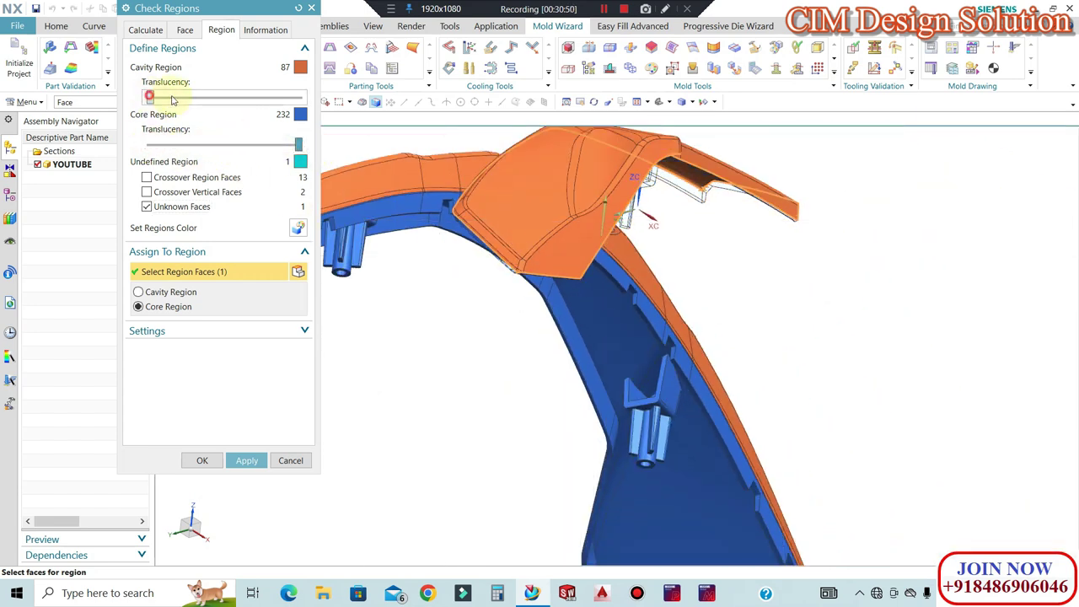
drag(150, 97, 297, 98)
middle_drag(677, 248, 633, 381)
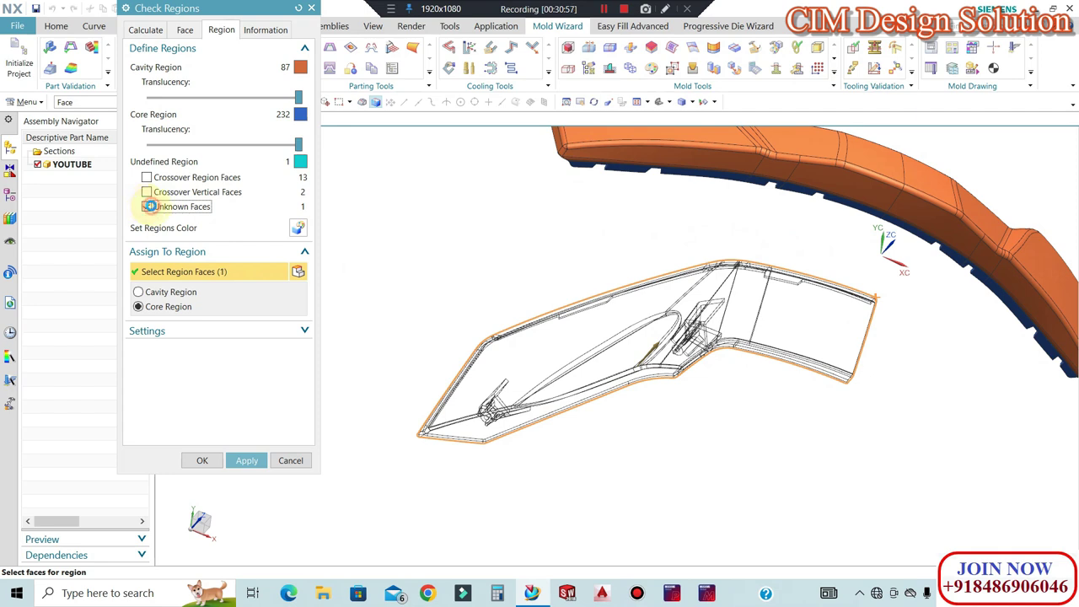
Examine the fully translucent half body to locate the remaining unknown face
scroll(402, 424, up, 4)
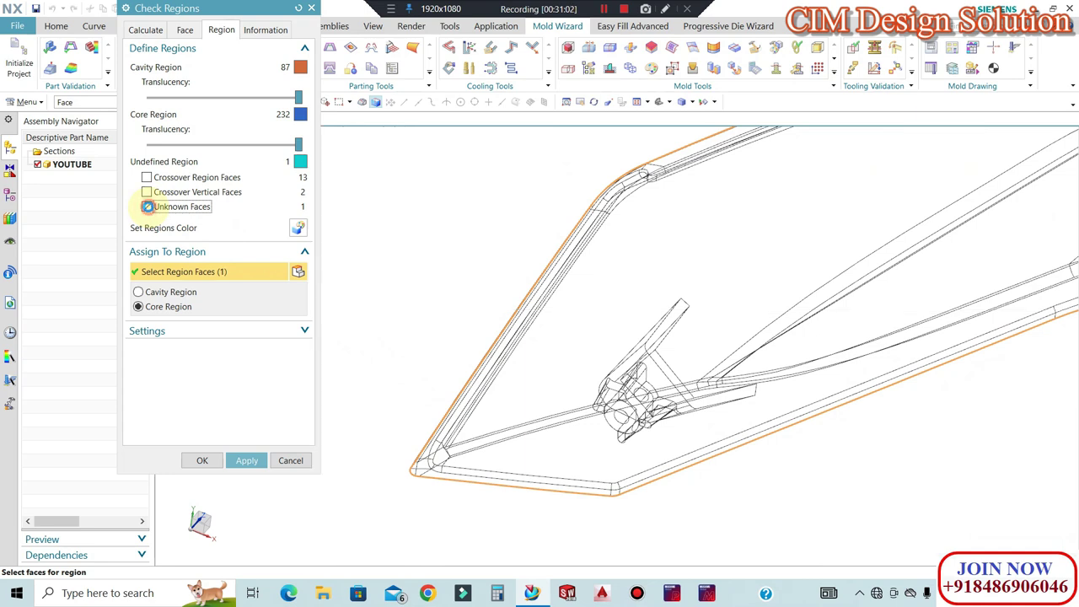
scroll(519, 325, down, 5)
middle_drag(511, 345, 725, 289)
scroll(826, 292, down, 3)
middle_drag(696, 334, 680, 332)
scroll(753, 239, up, 3)
scroll(494, 345, down, 2)
scroll(494, 345, down, 1)
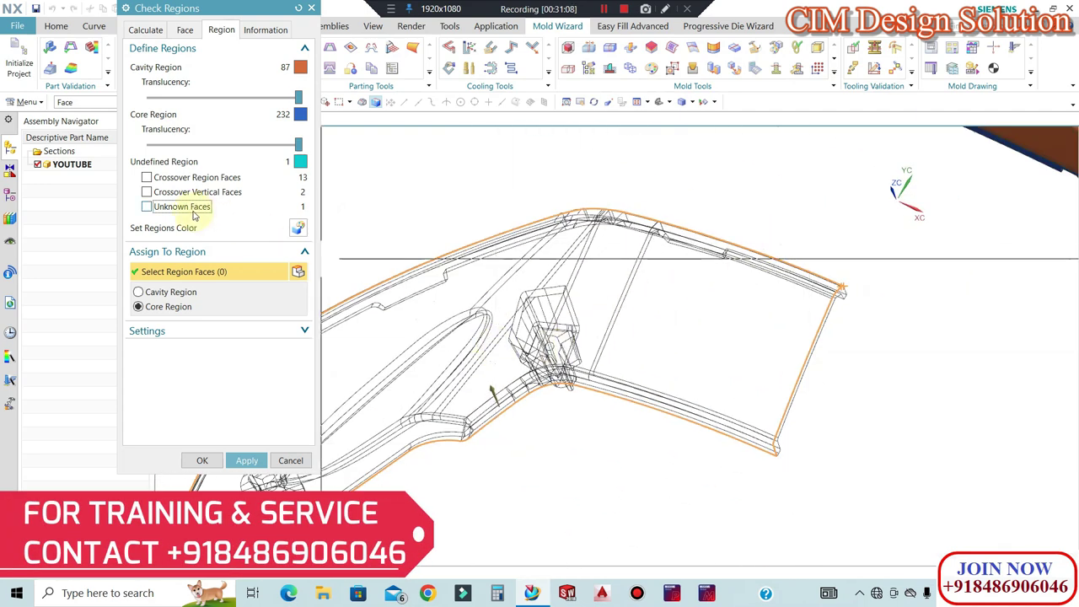
Assign the unknown face to the core region and finish the region check
click(147, 206)
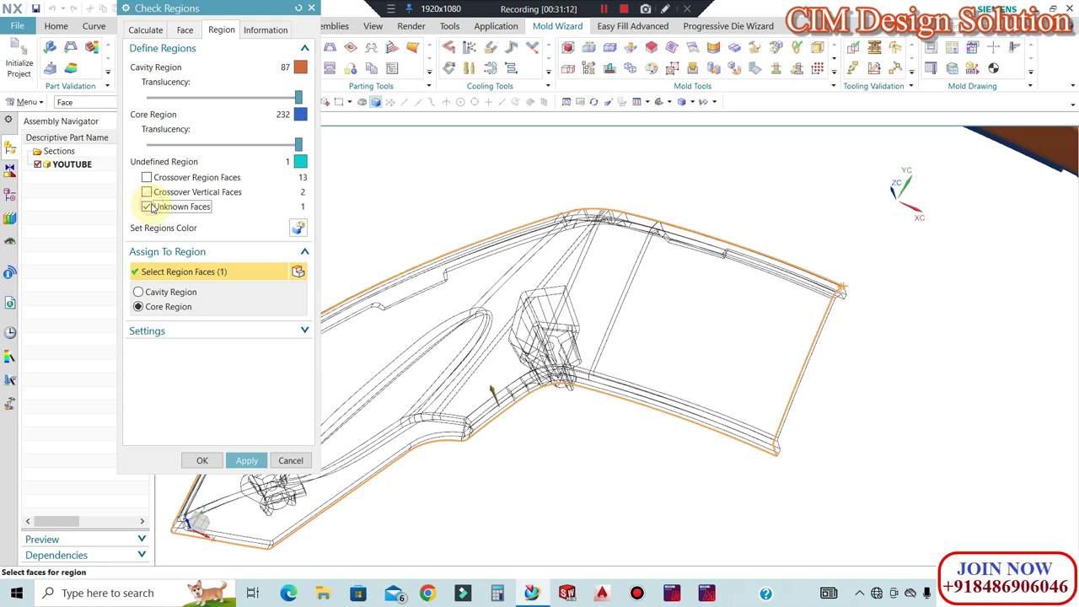
click(244, 460)
middle_click(436, 385)
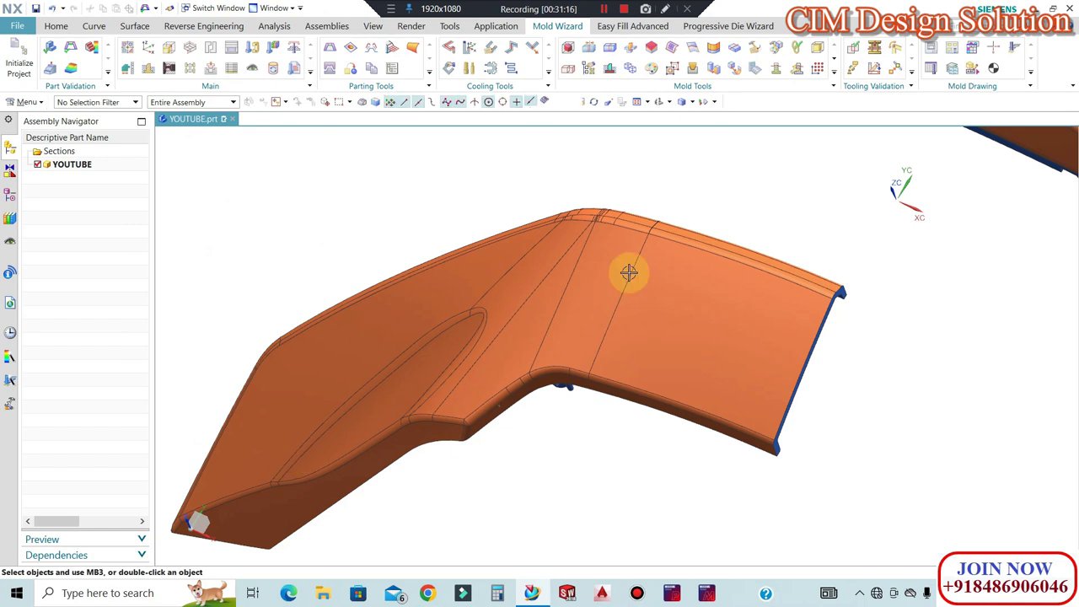
Hide the large united arch body so that only the checked half body stays displayed
scroll(685, 272, down, 4)
click(807, 200)
key(ctrl+b)
middle_drag(760, 322, 755, 300)
scroll(812, 262, up, 4)
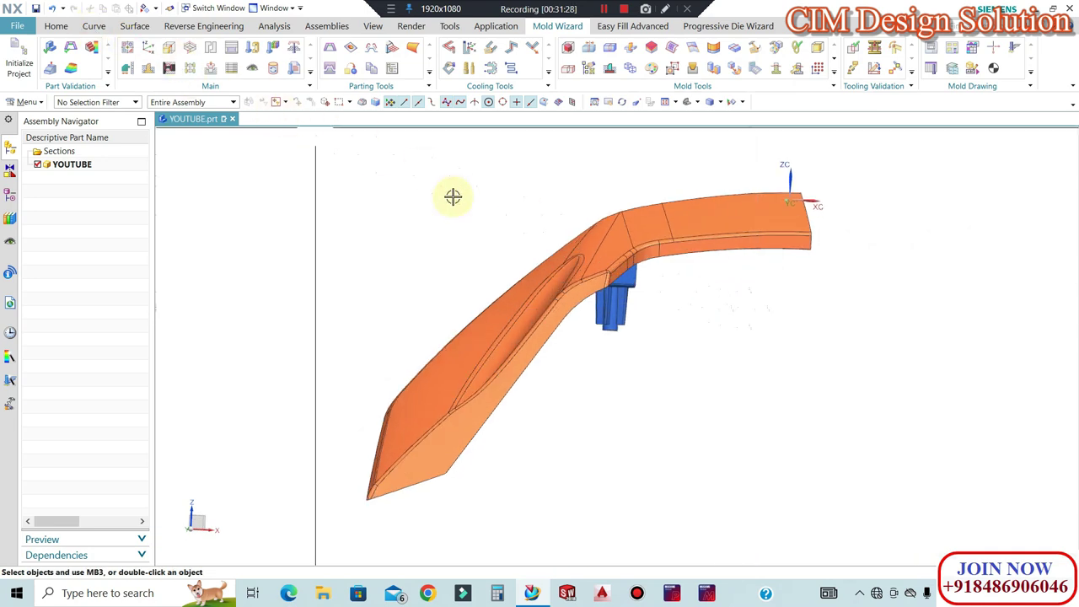
Create an associative isocline curve on all faces of the half body, with Z as reference direction and a 0° angle
click(95, 26)
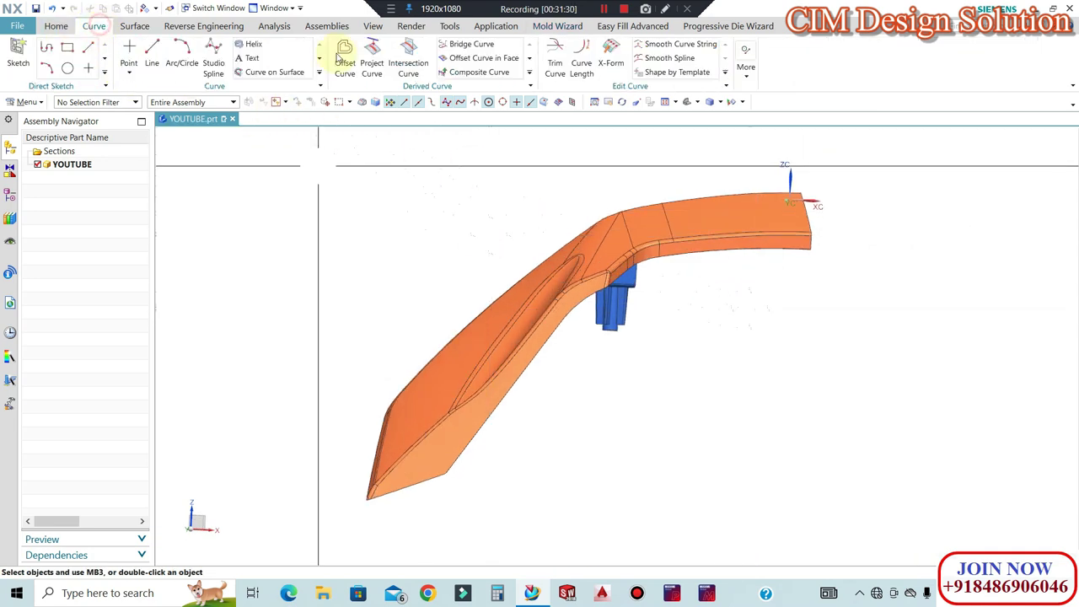
click(531, 74)
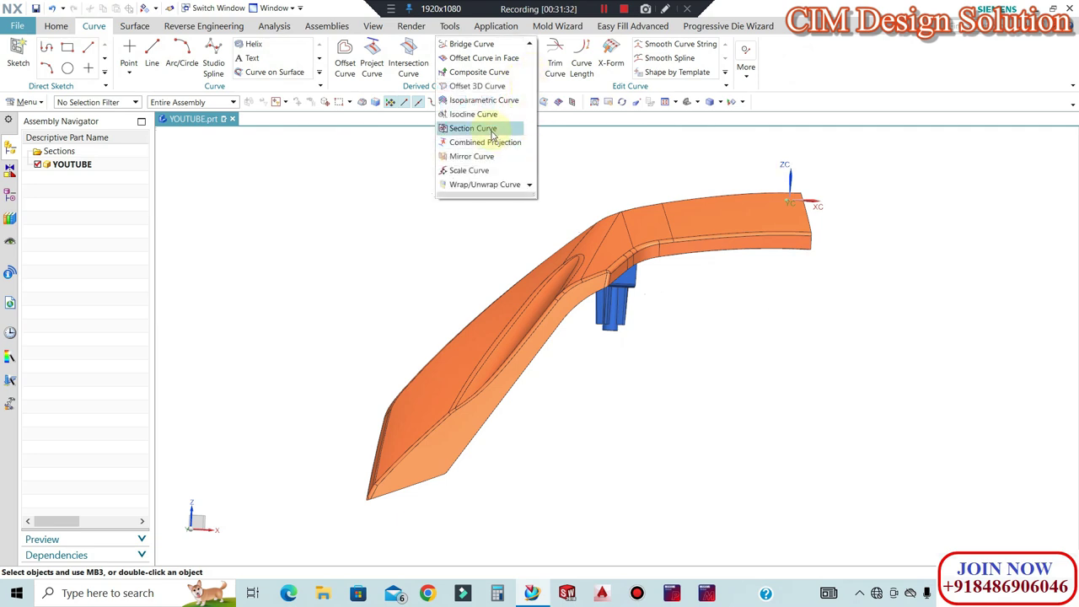
click(484, 115)
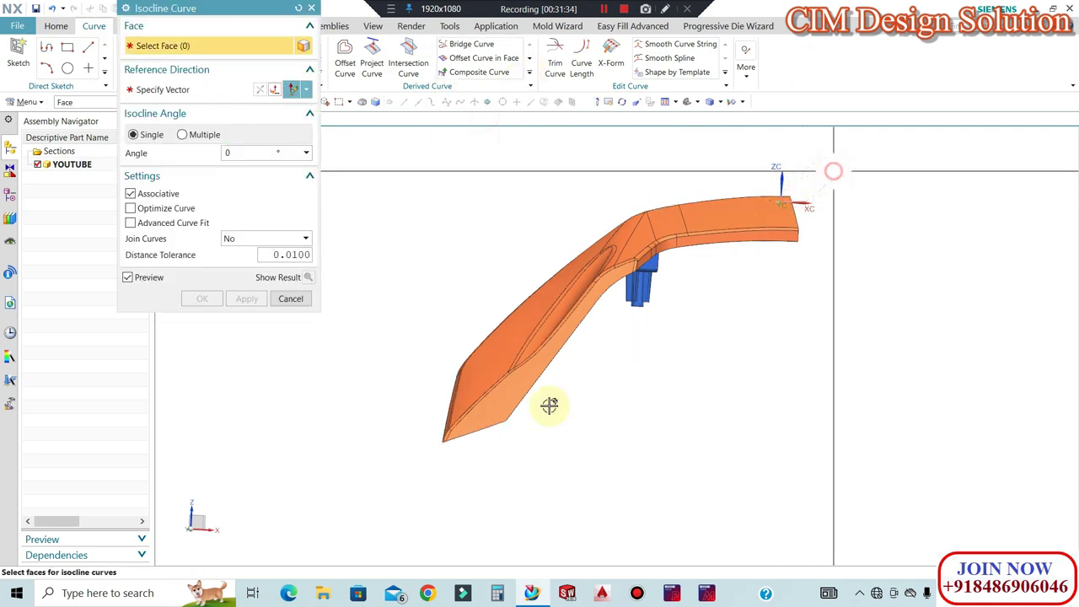
drag(828, 167, 395, 474)
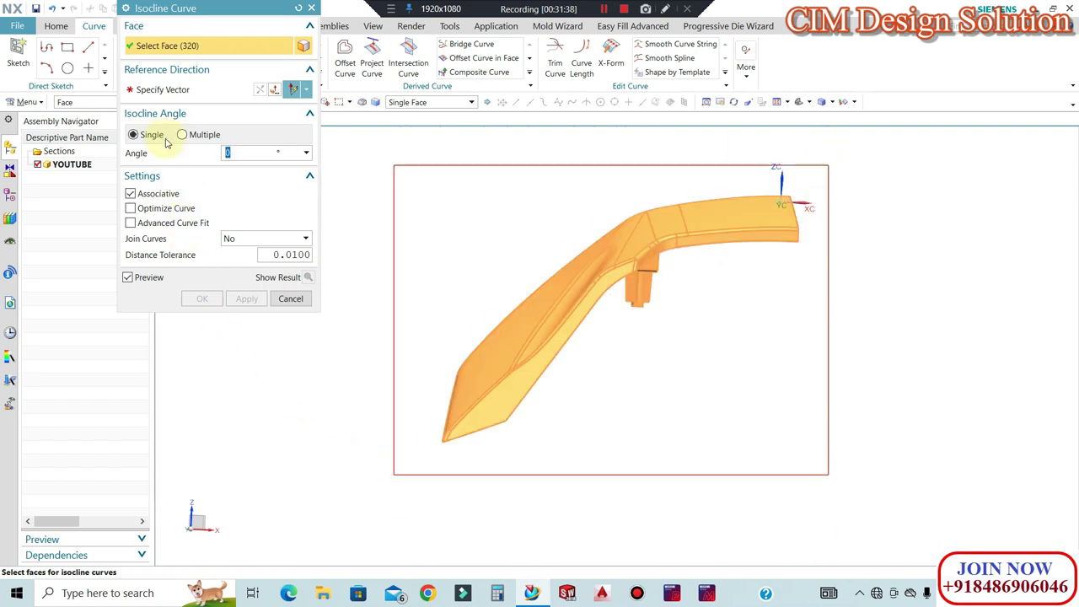
click(162, 90)
click(619, 322)
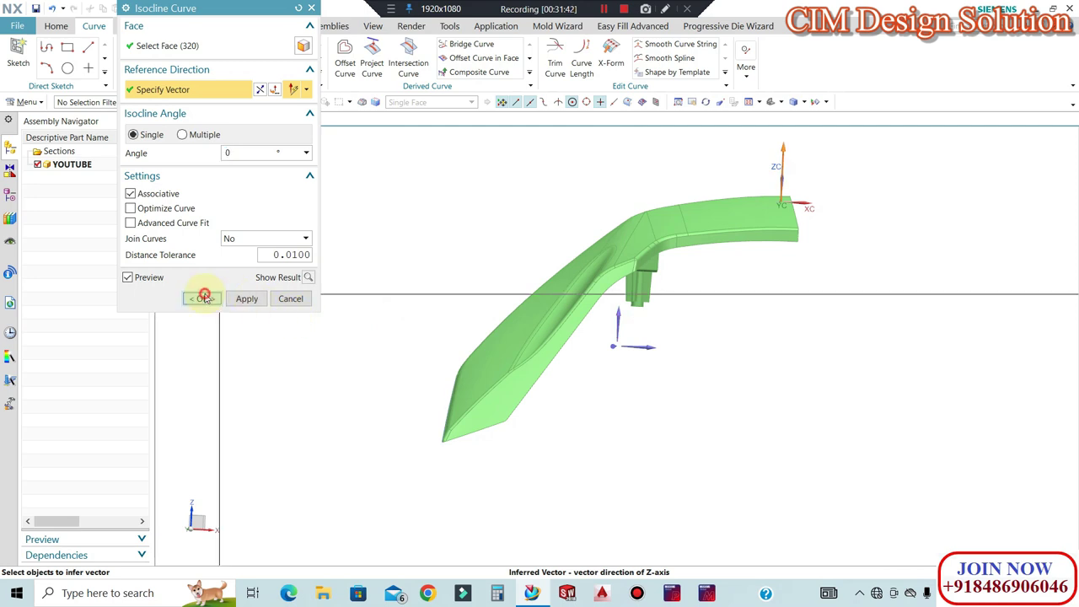
click(203, 298)
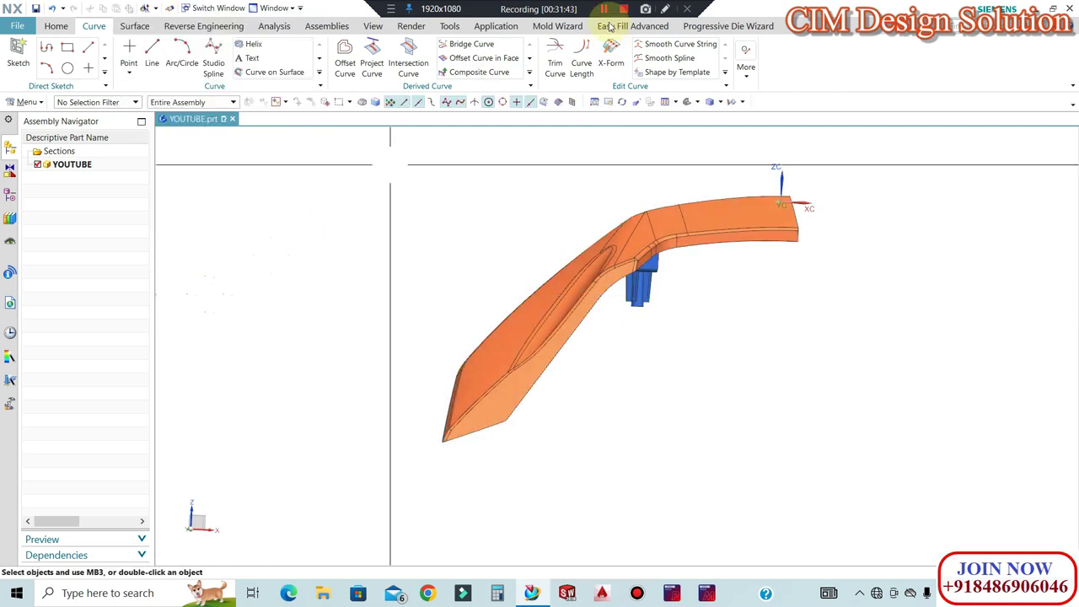
Examine the isocline curve along the boundary between the orange cavity faces and the blue core faces
click(665, 240)
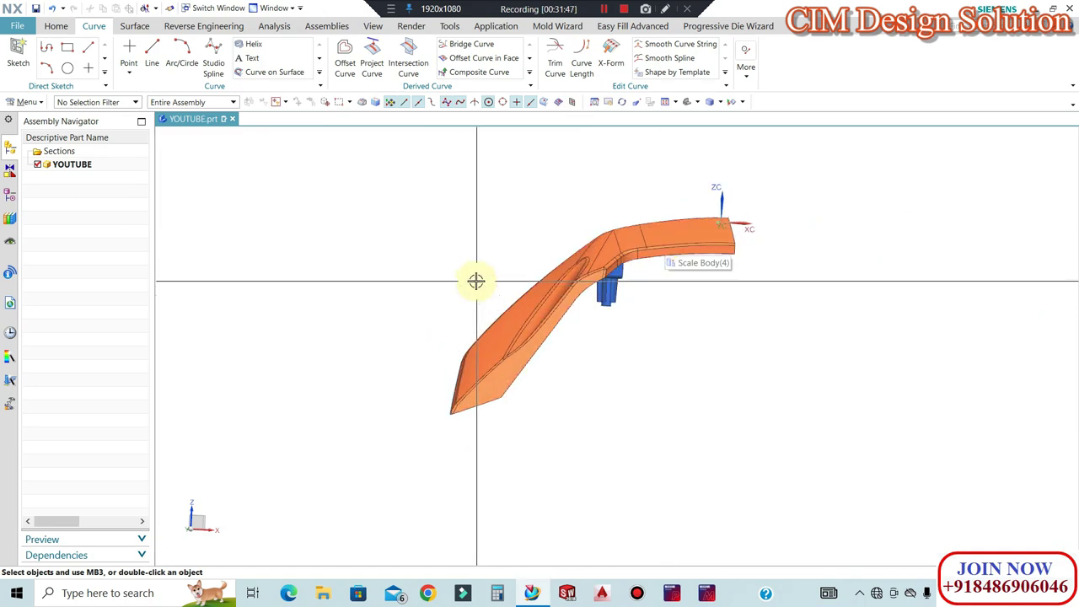
middle_drag(615, 270, 703, 404)
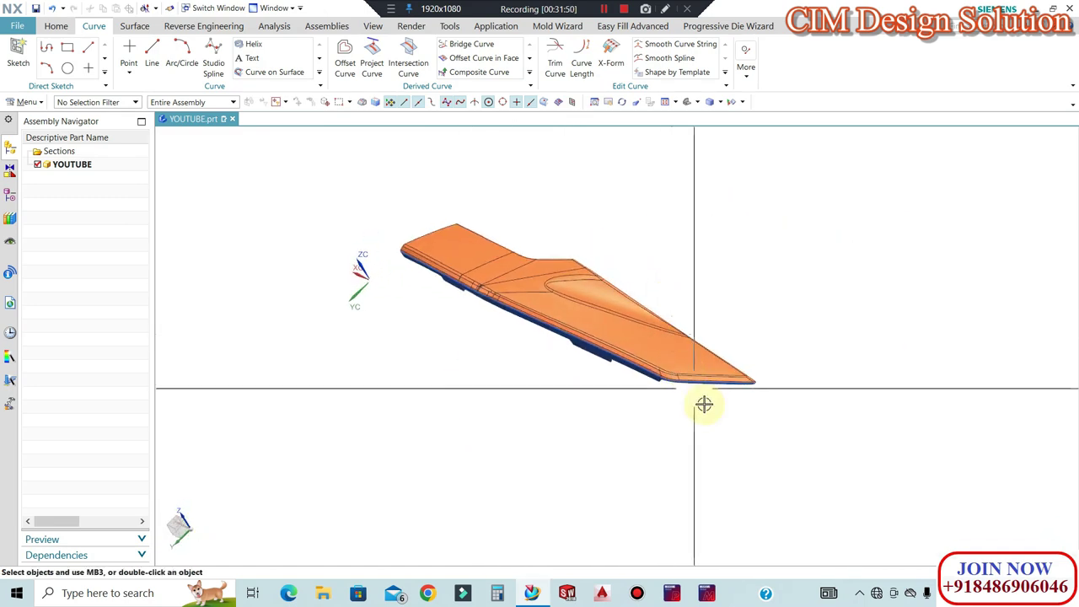
scroll(674, 362, up, 10)
scroll(793, 326, down, 9)
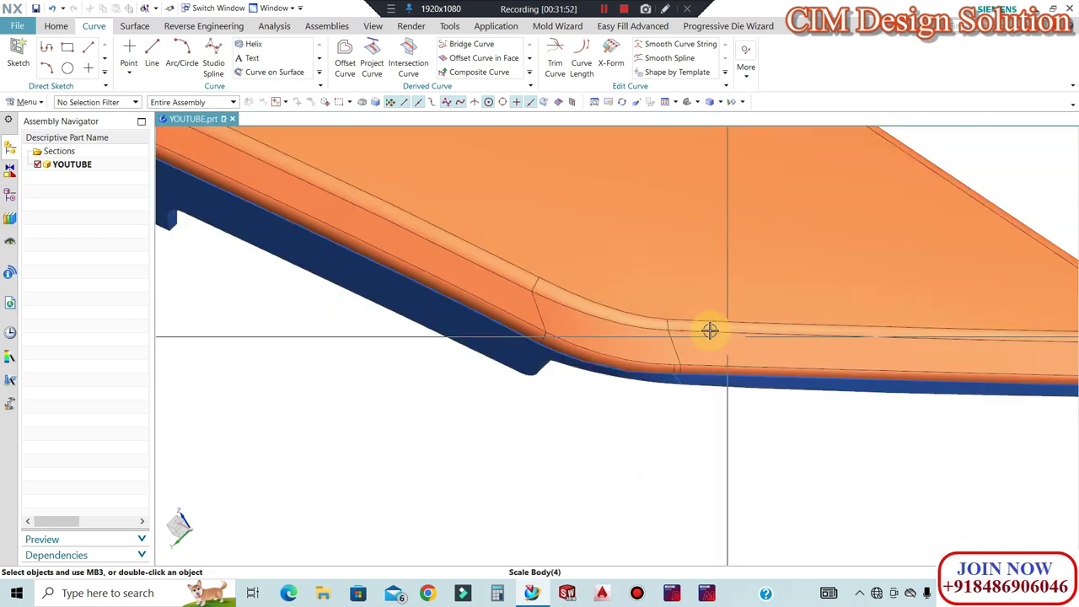
middle_drag(424, 234, 382, 220)
scroll(338, 229, up, 5)
scroll(411, 218, up, 5)
scroll(389, 269, up, 3)
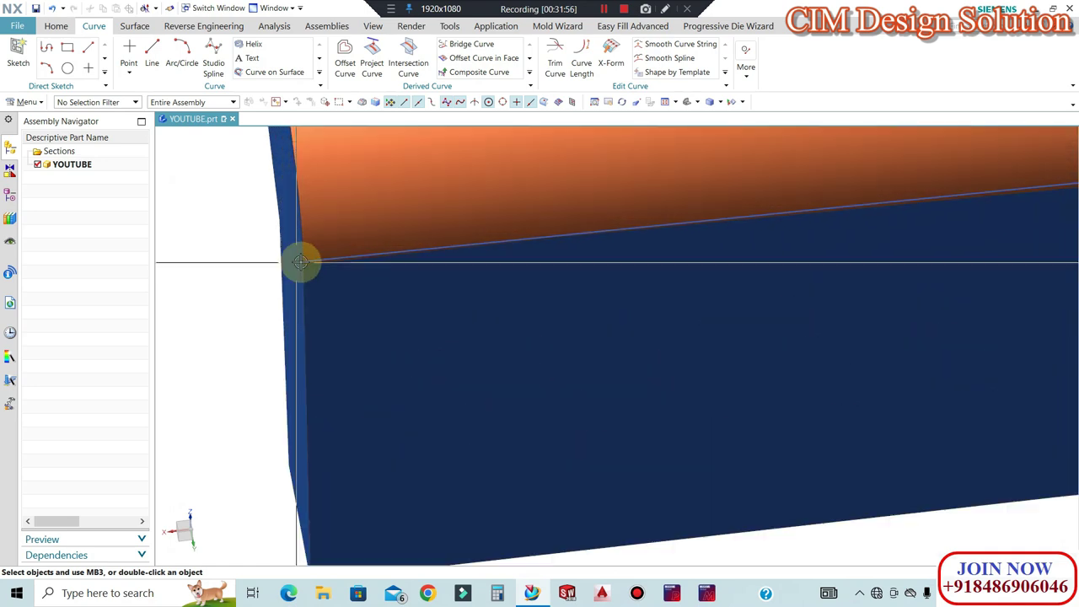
click(558, 26)
click(76, 45)
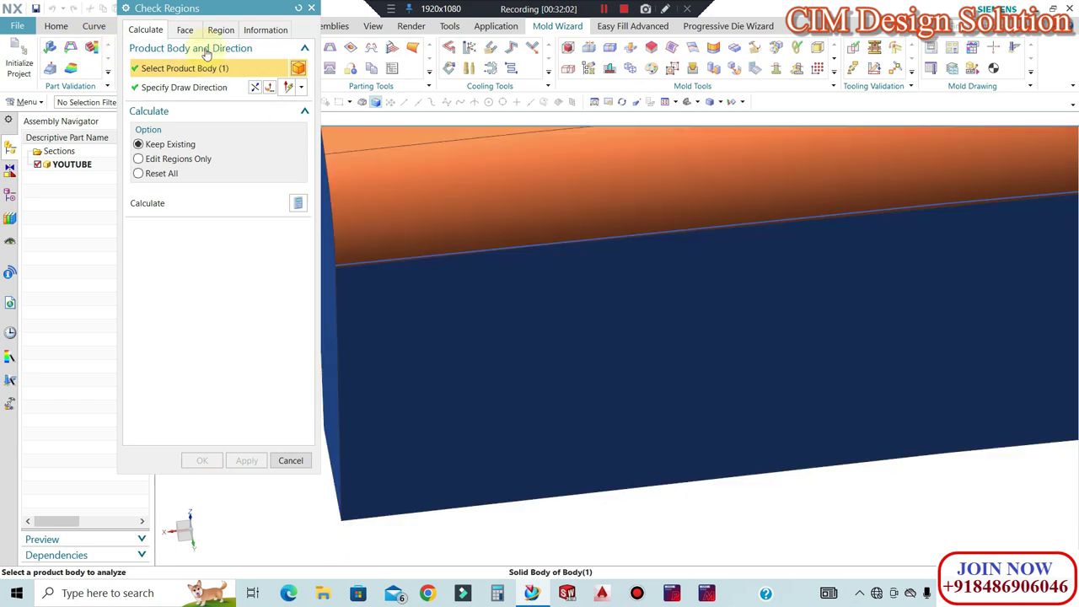
click(185, 29)
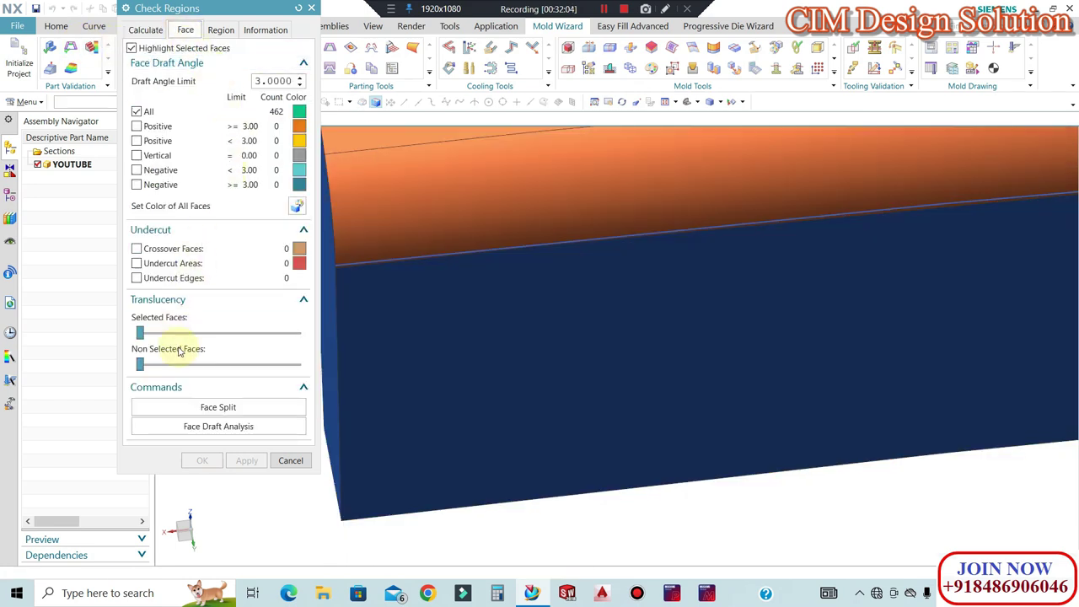
click(222, 30)
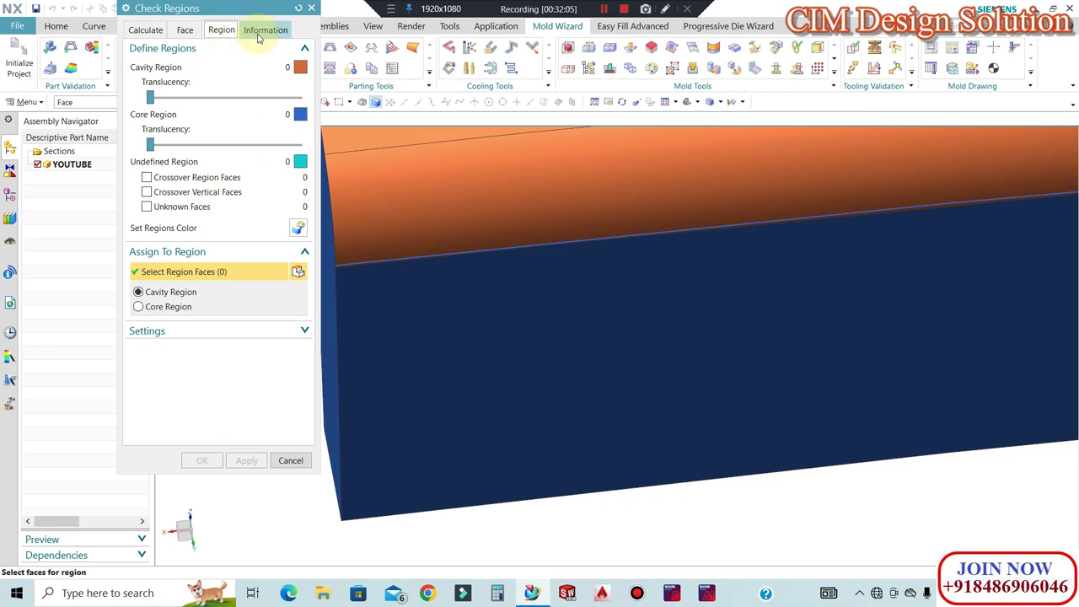
click(263, 31)
click(183, 31)
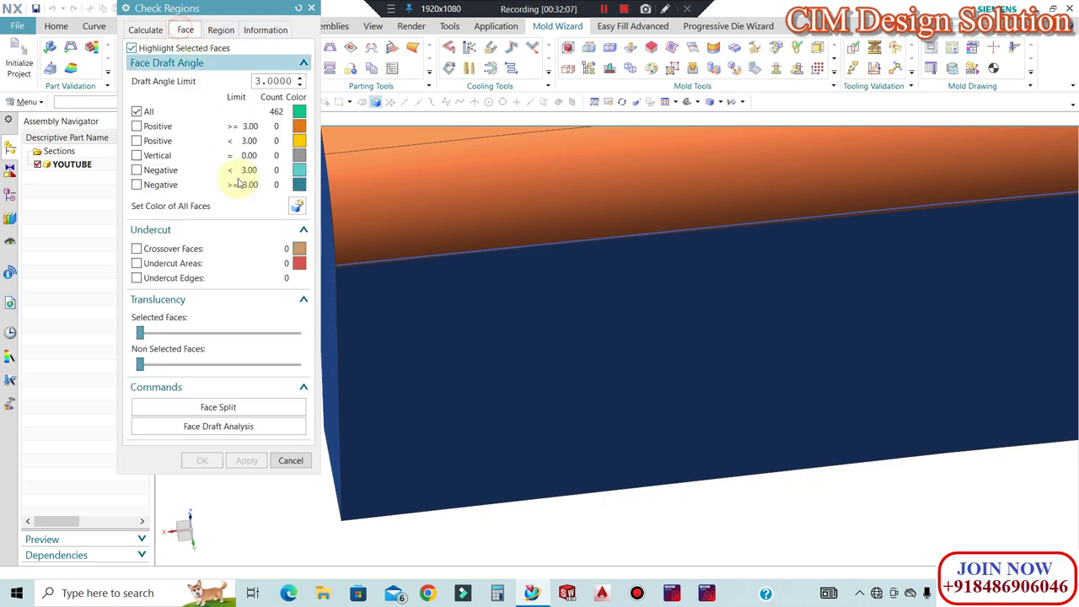
click(214, 408)
click(171, 32)
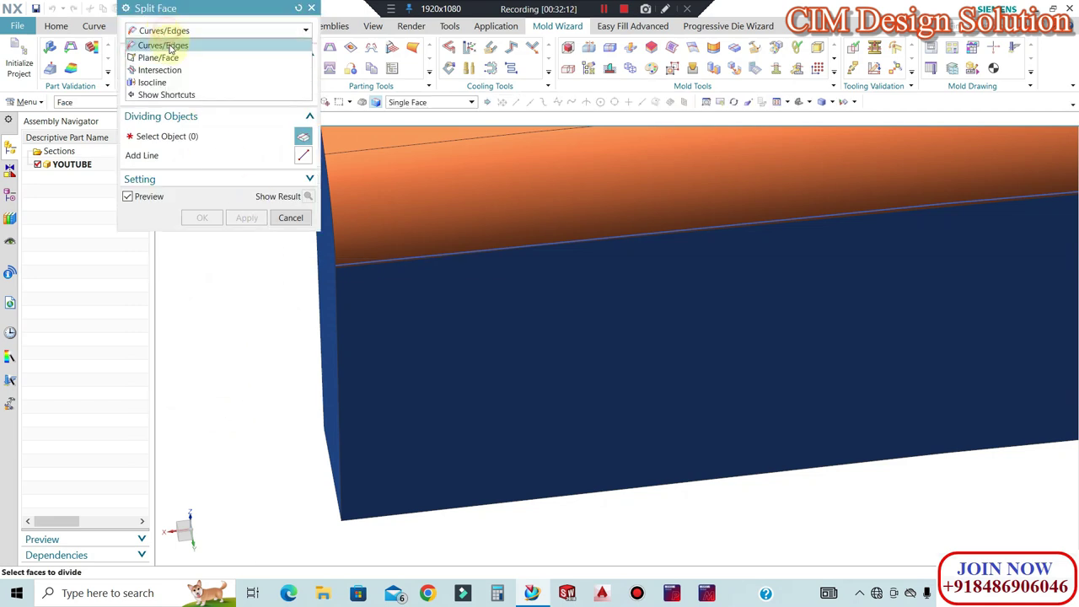
click(278, 221)
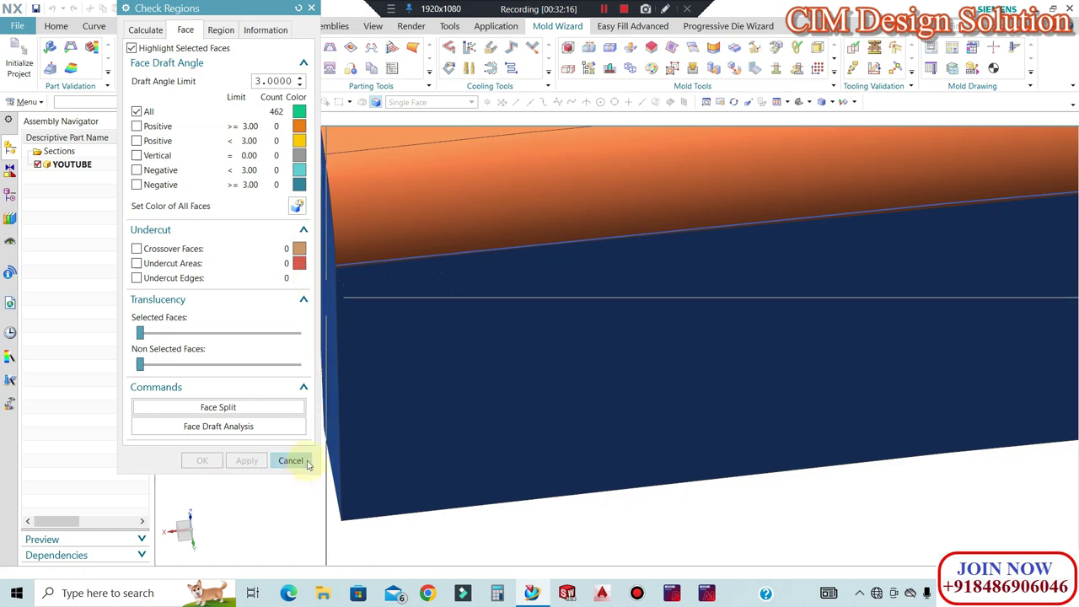
click(291, 461)
Examine the isocline along the half body's notched long side and around its corner, back to the open end
scroll(323, 450, down, 10)
middle_drag(395, 323, 562, 326)
scroll(540, 327, up, 4)
scroll(523, 330, down, 5)
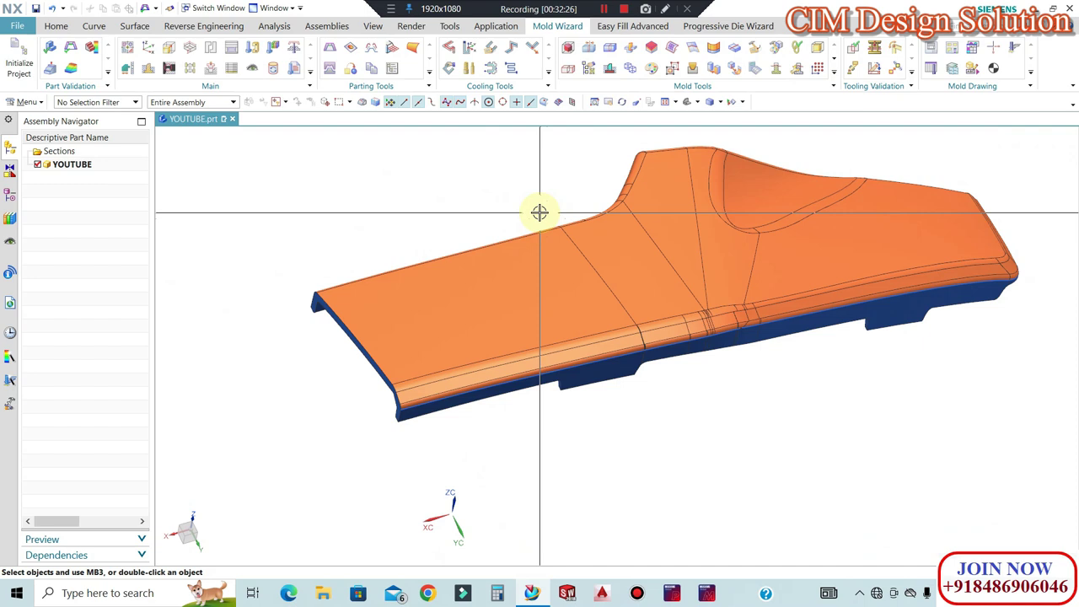
middle_drag(523, 226, 694, 349)
scroll(741, 393, up, 6)
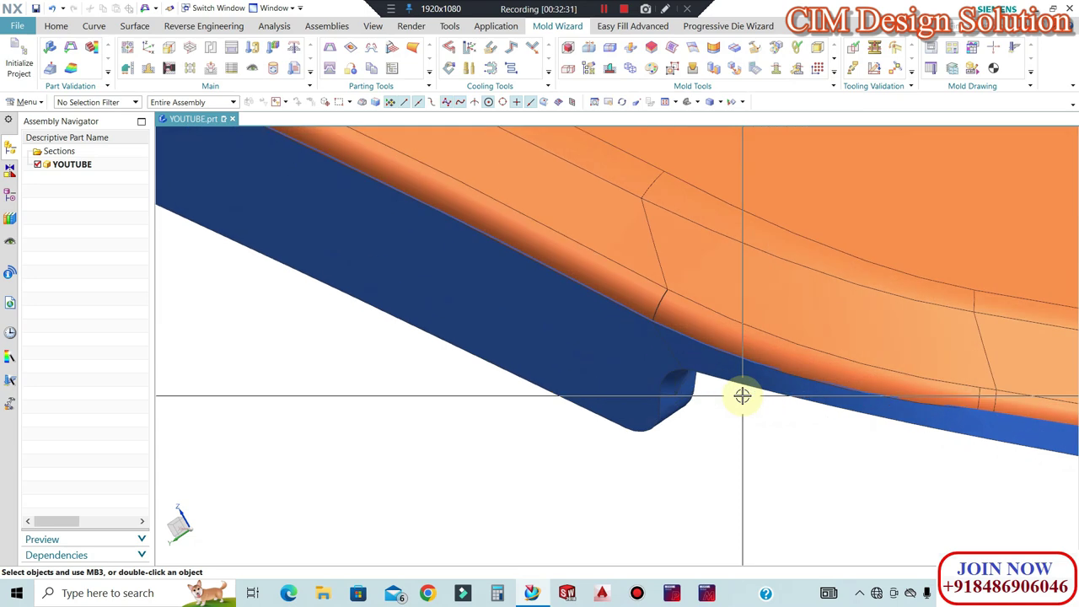
scroll(833, 339, down, 7)
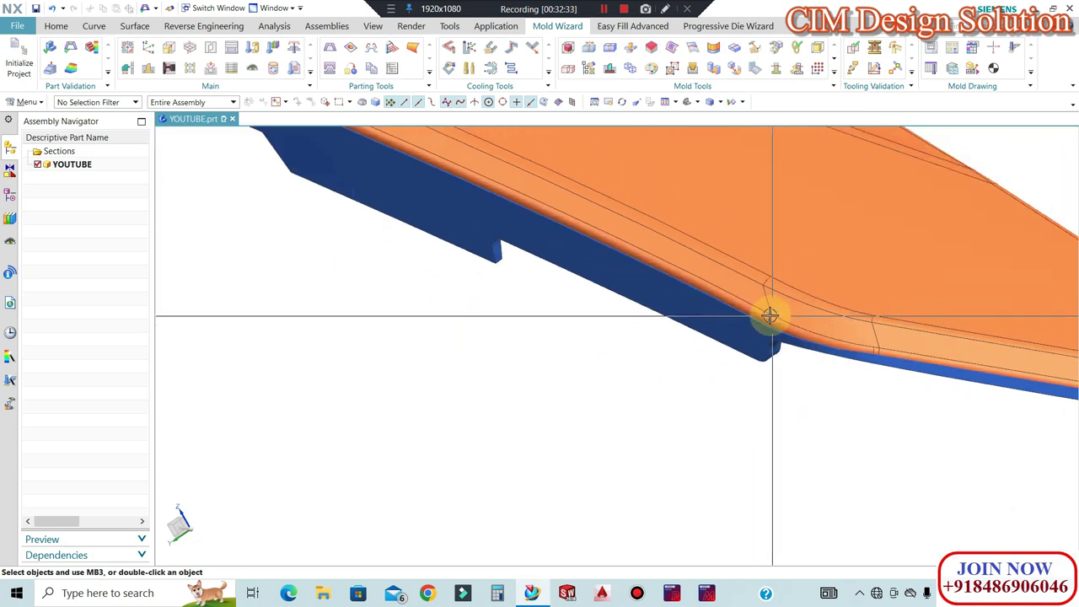
scroll(604, 321, down, 5)
mouse_move(453, 255)
middle_down()
mouse_move(494, 270)
mouse_move(433, 258)
middle_up()
scroll(352, 218, up, 5)
scroll(351, 218, up, 6)
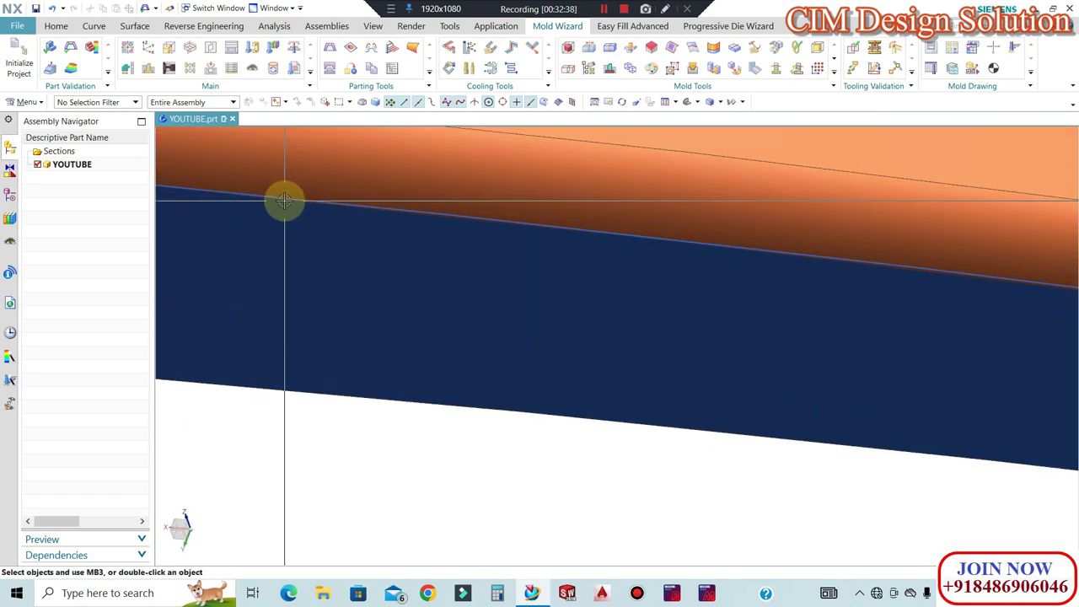
scroll(506, 244, down, 6)
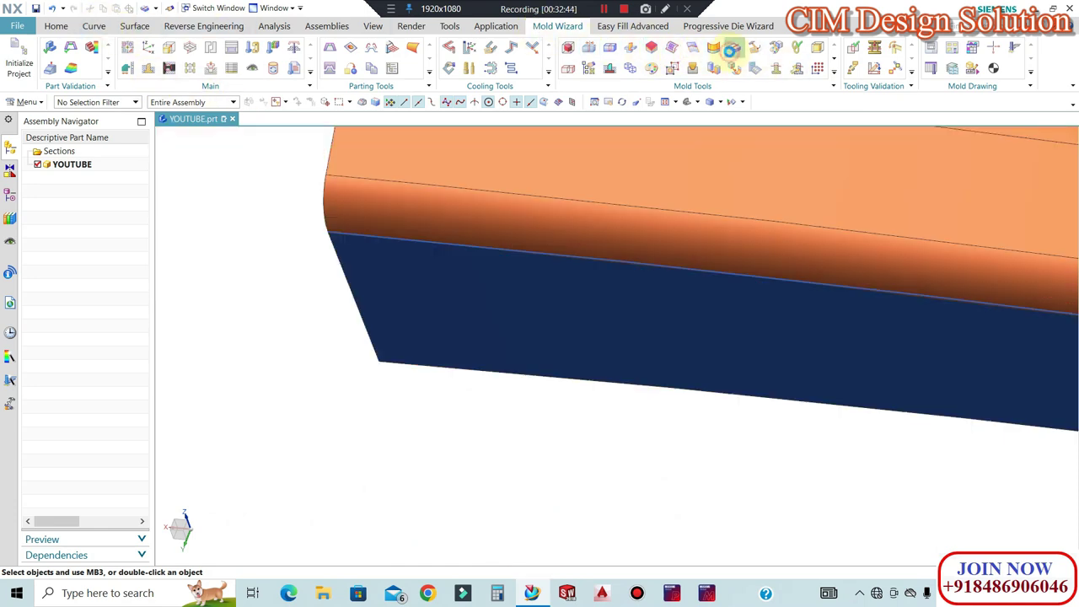
Begin a Split Face by Curves/Edges, selecting the rounded edge faces from the open end through the cluster of narrow strips
click(732, 49)
click(441, 214)
scroll(458, 236, down, 4)
scroll(691, 284, up, 8)
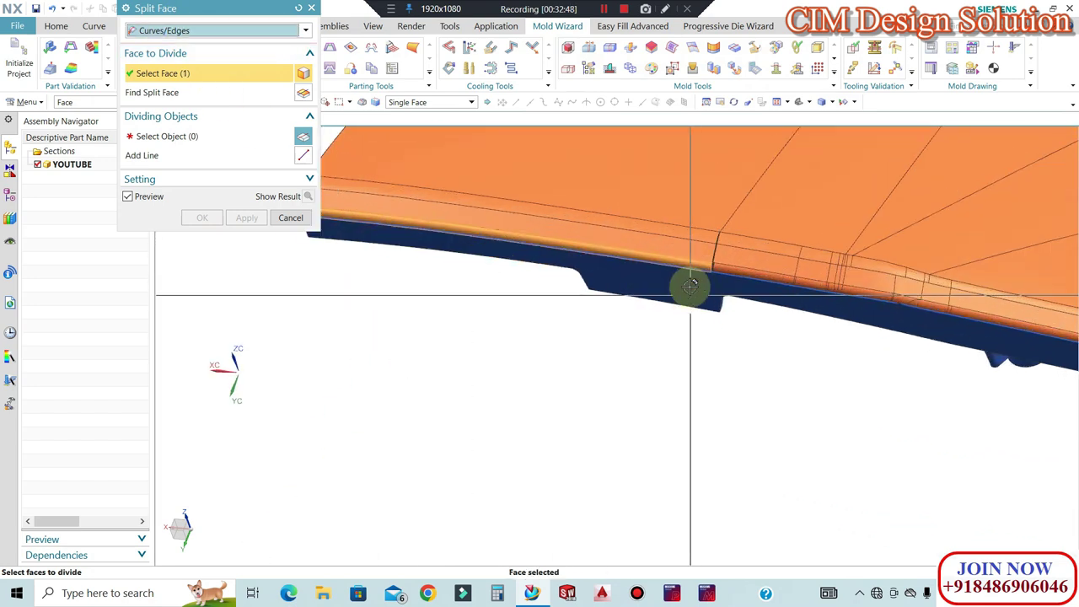
scroll(607, 309, up, 2)
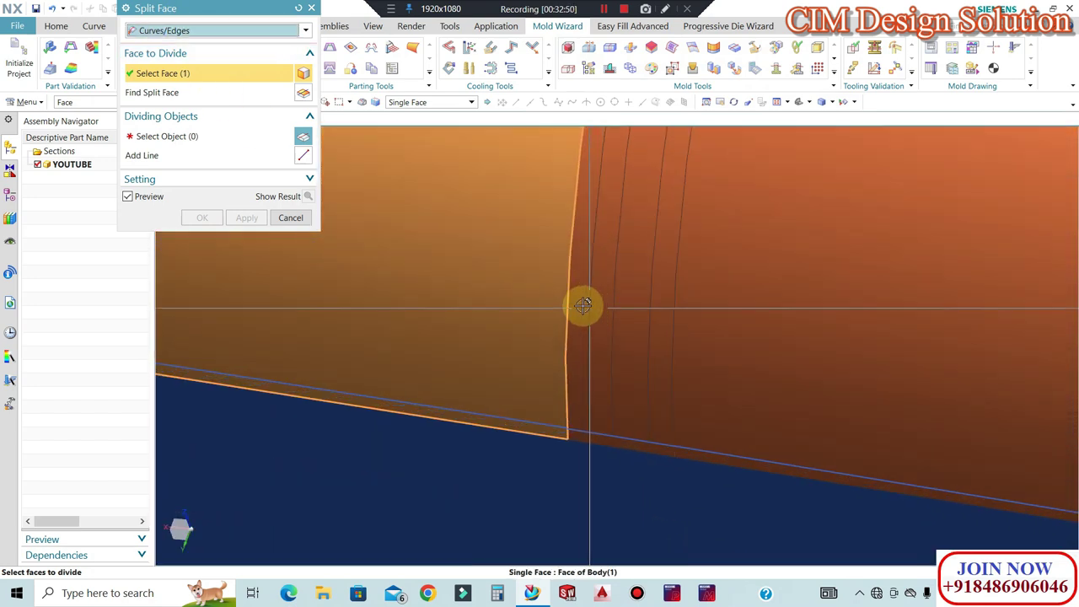
click(599, 315)
click(574, 318)
click(657, 342)
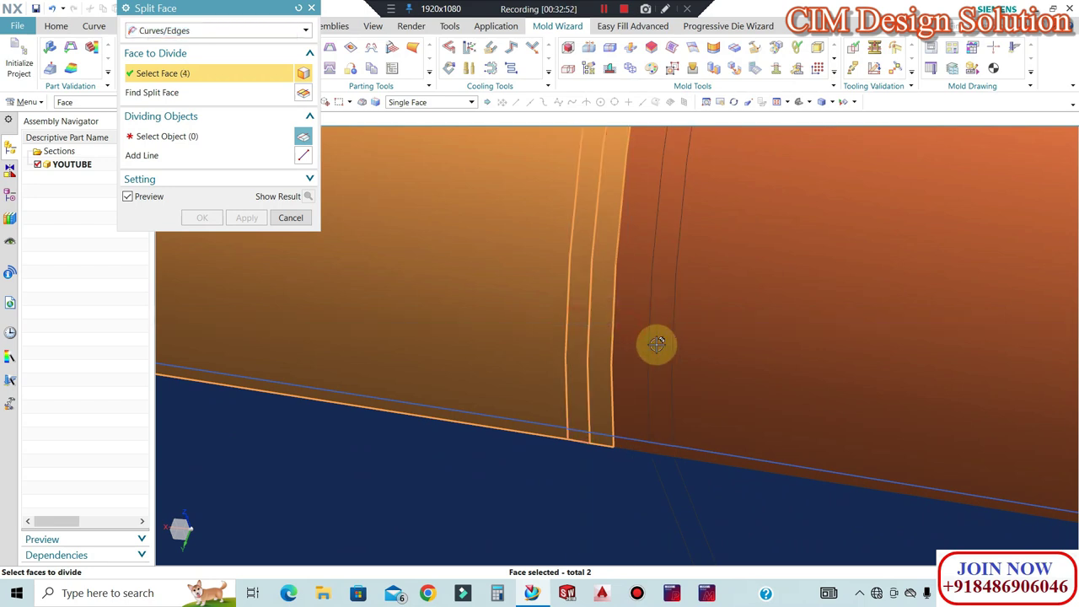
click(632, 339)
click(715, 355)
scroll(474, 286, down, 5)
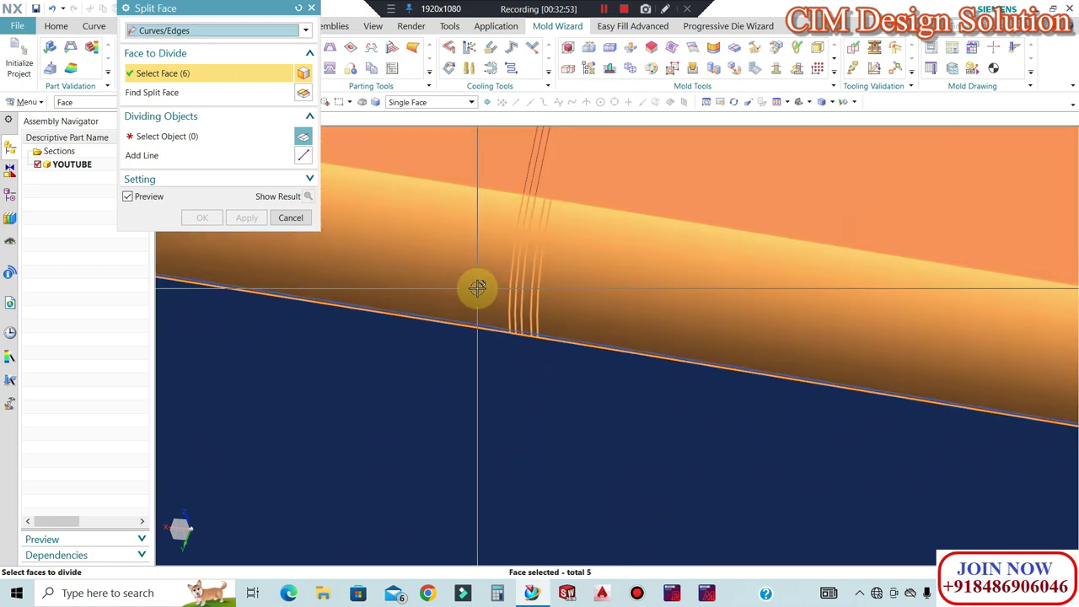
Add the consecutive rounded edge faces along the long side to the faces to divide, up to the irregular blend patch
scroll(622, 305, up, 2)
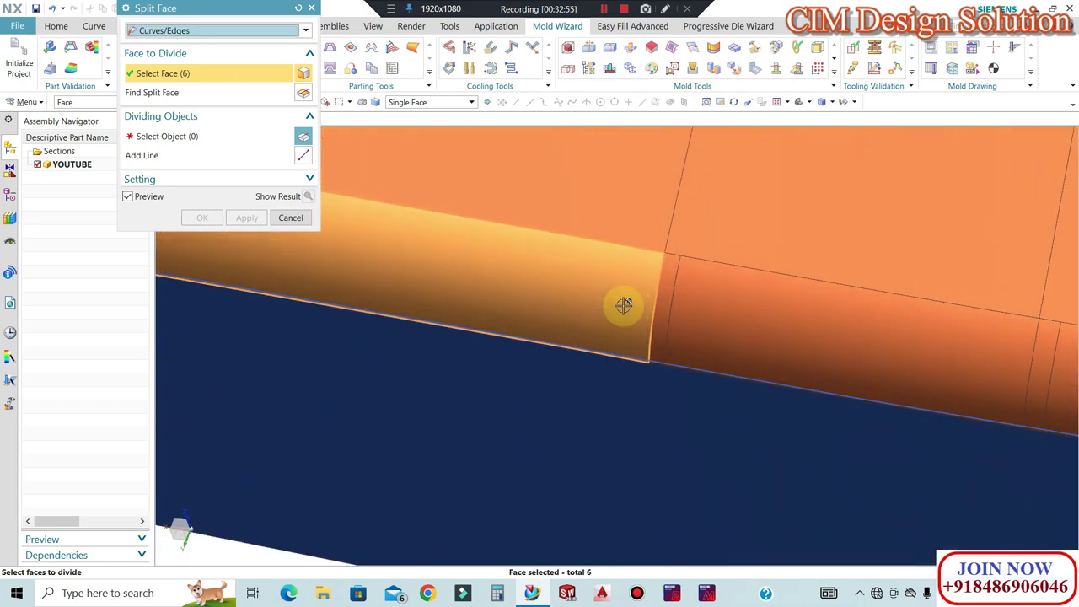
click(667, 286)
scroll(346, 237, down, 5)
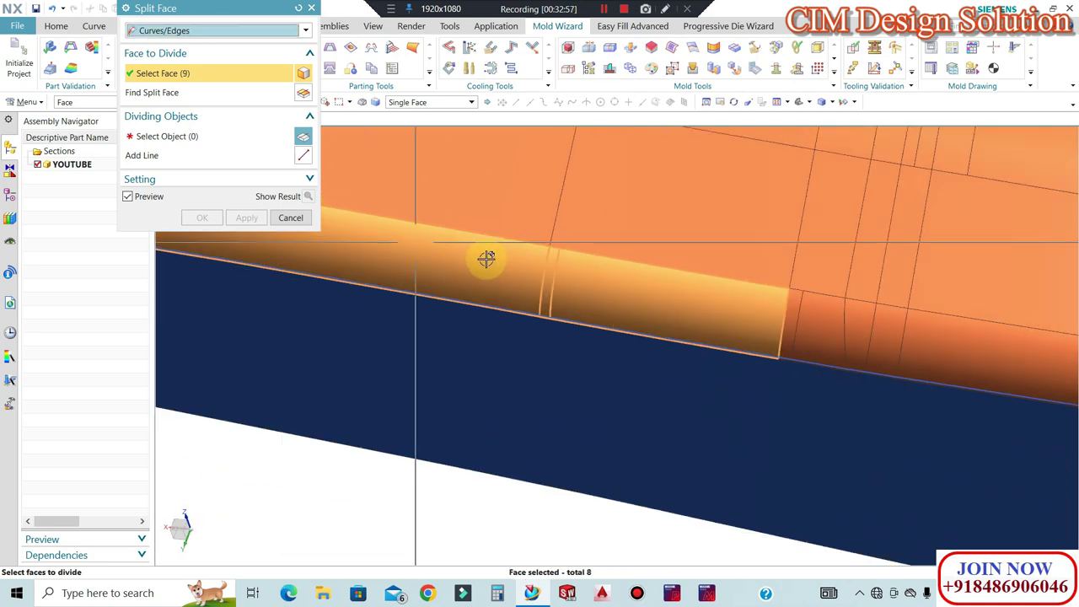
scroll(607, 287, up, 3)
click(593, 272)
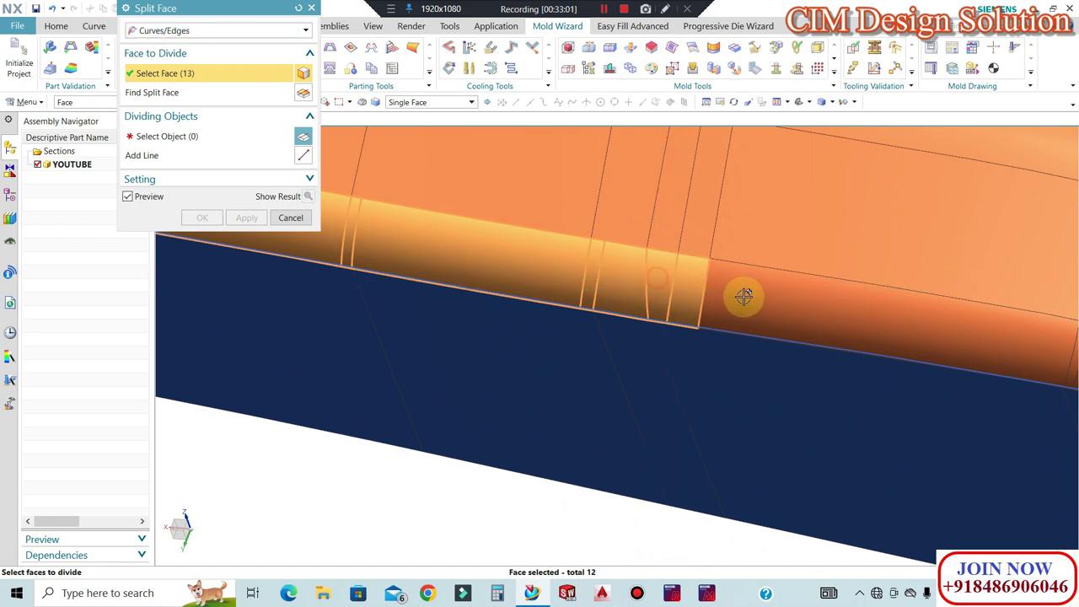
scroll(521, 245, down, 4)
scroll(747, 286, up, 5)
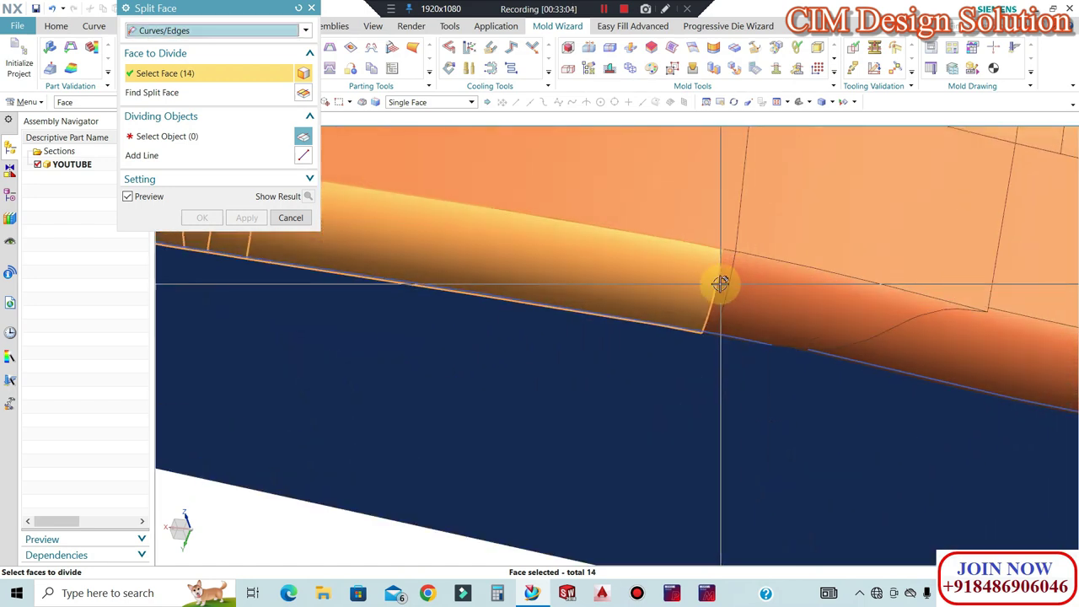
Add the narrow strip and the long rounded face beyond the irregular blend patch to the split, leaving the patch faces unselected
middle_drag(730, 317, 723, 301)
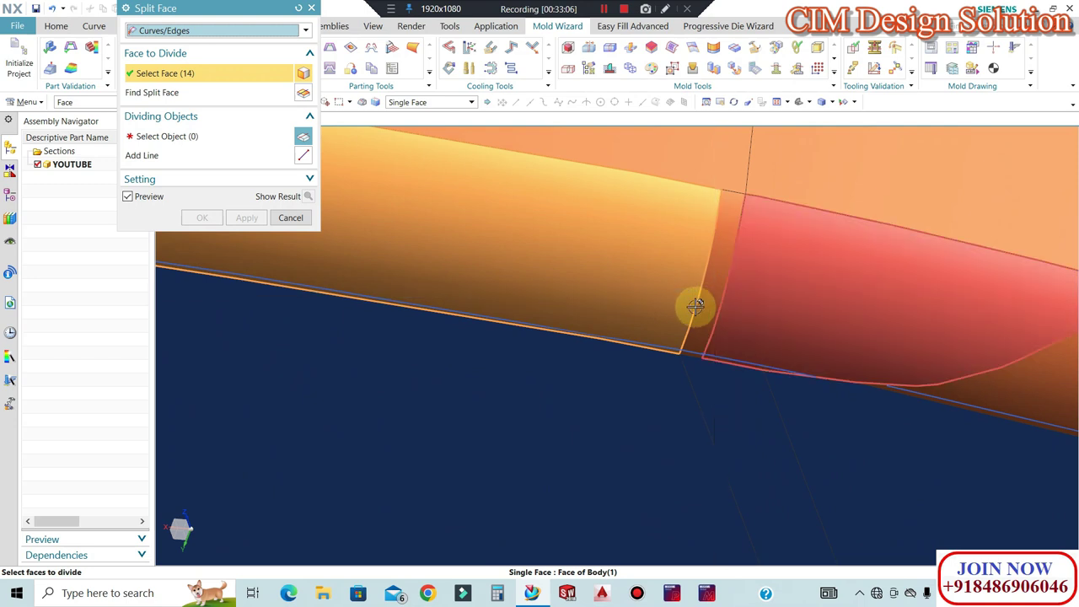
scroll(683, 302, down, 2)
scroll(755, 327, up, 2)
scroll(814, 335, down, 2)
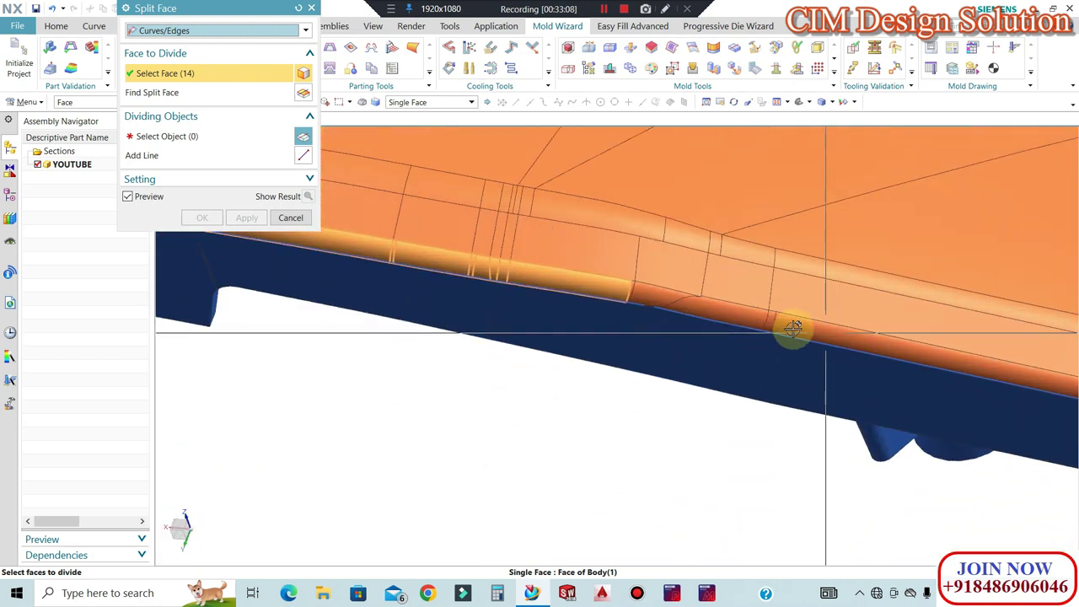
scroll(739, 311, up, 2)
click(742, 318)
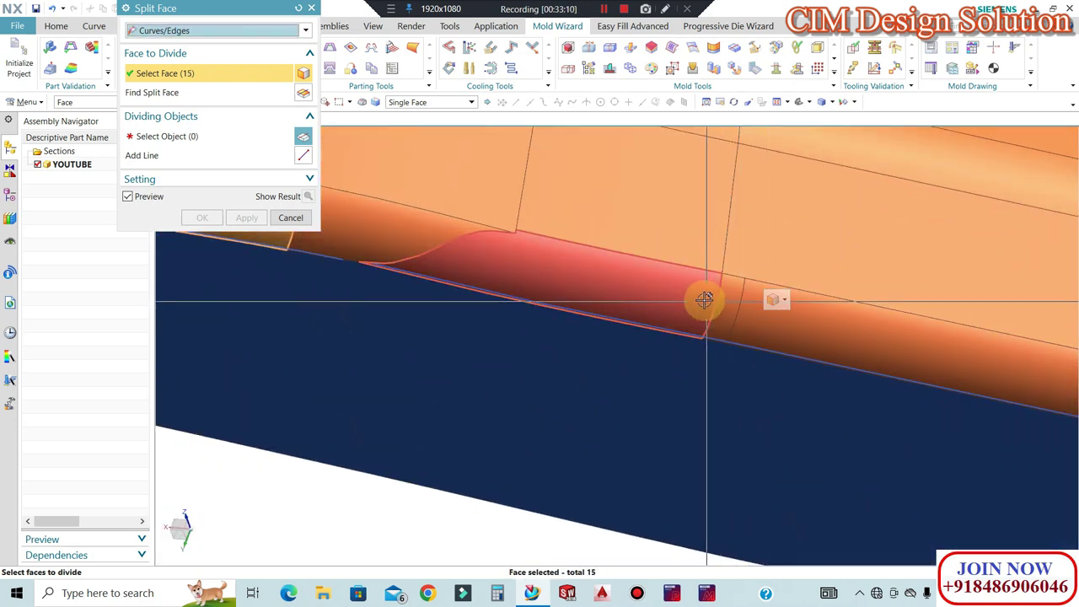
click(776, 331)
scroll(513, 260, down, 5)
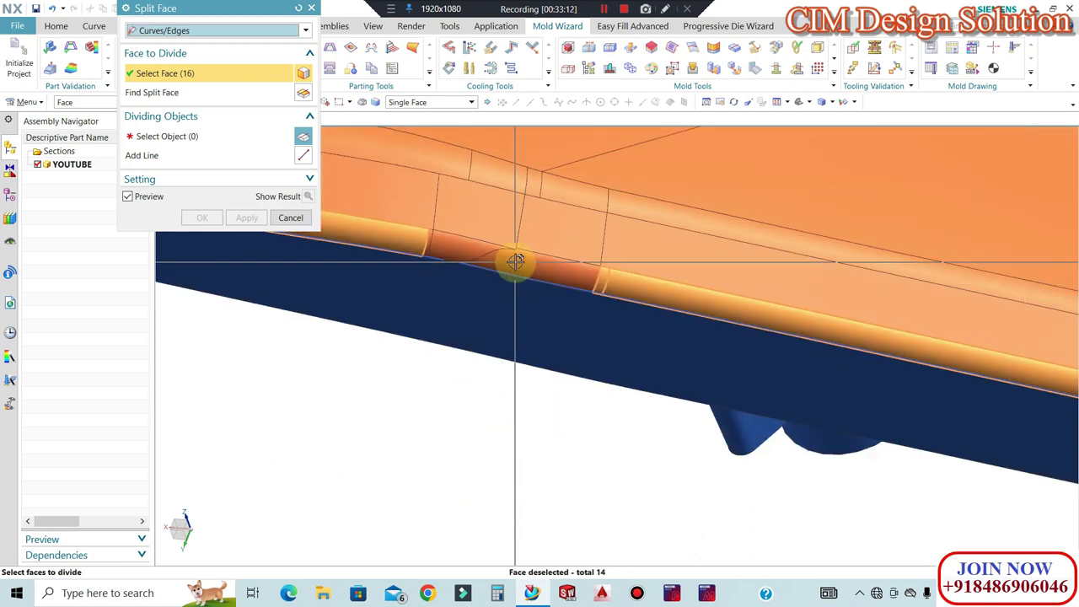
Add the rounded corner face, its adjoining narrow strip and the rounded face along the short end to the faces to divide
scroll(927, 371, up, 6)
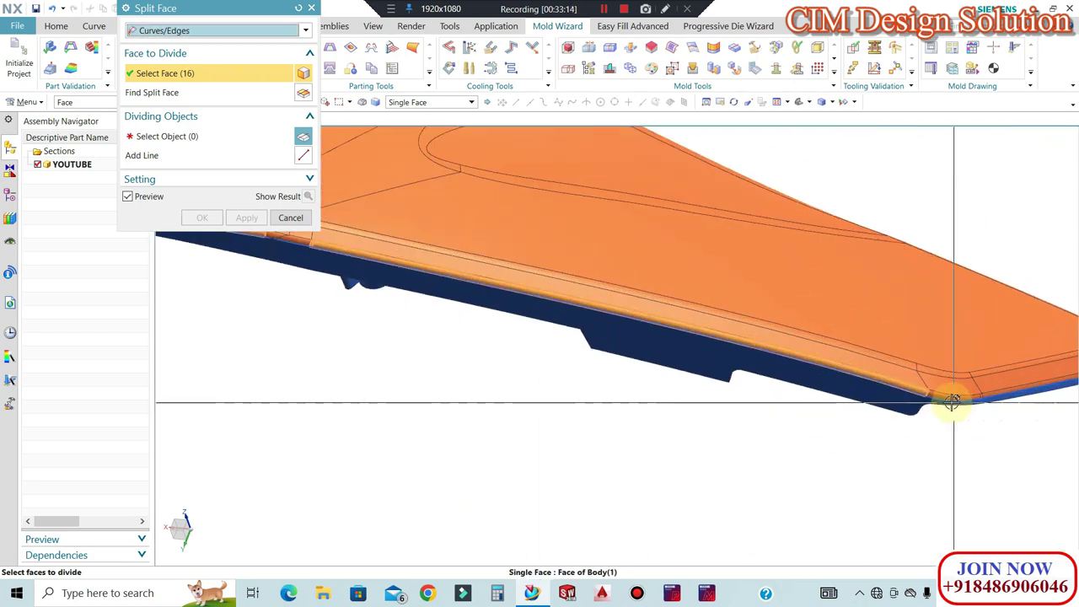
click(835, 382)
scroll(759, 404, down, 3)
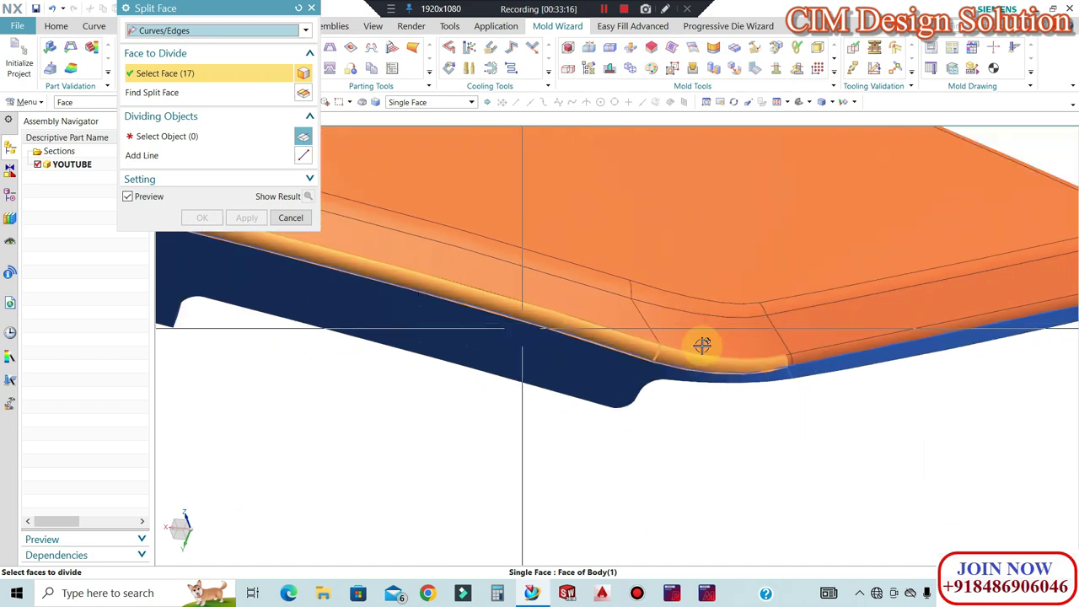
scroll(843, 467, up, 5)
click(824, 368)
click(824, 367)
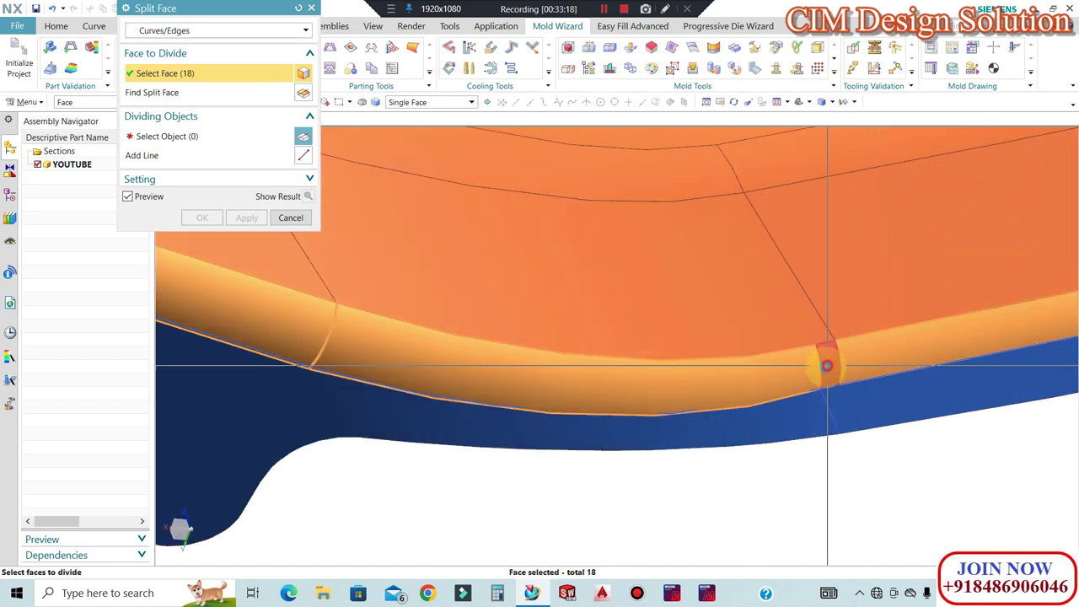
scroll(699, 375, down, 5)
scroll(877, 360, up, 5)
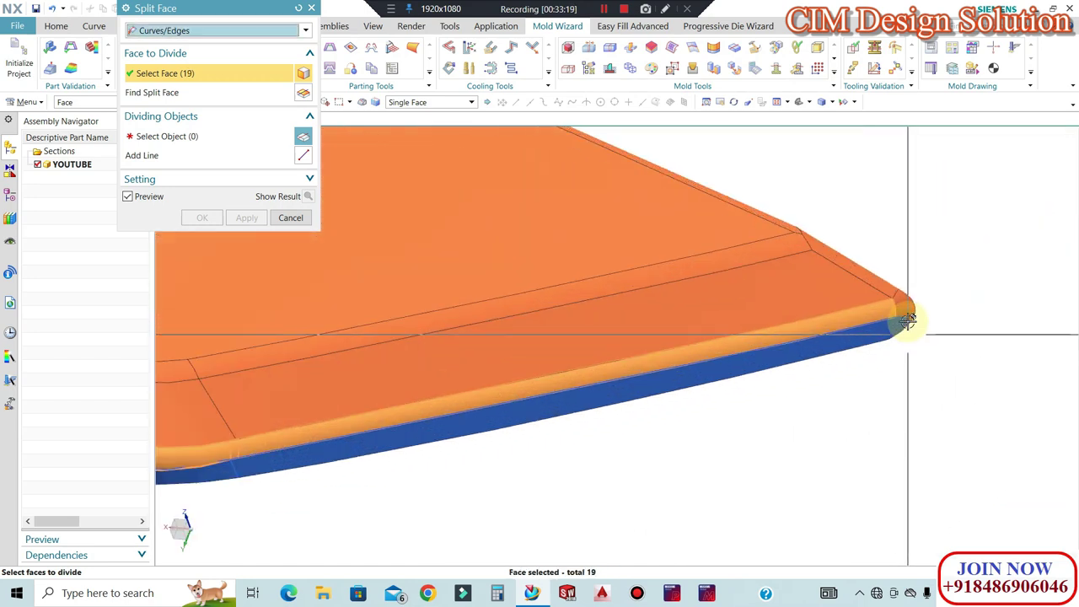
scroll(956, 313, down, 2)
scroll(957, 313, down, 2)
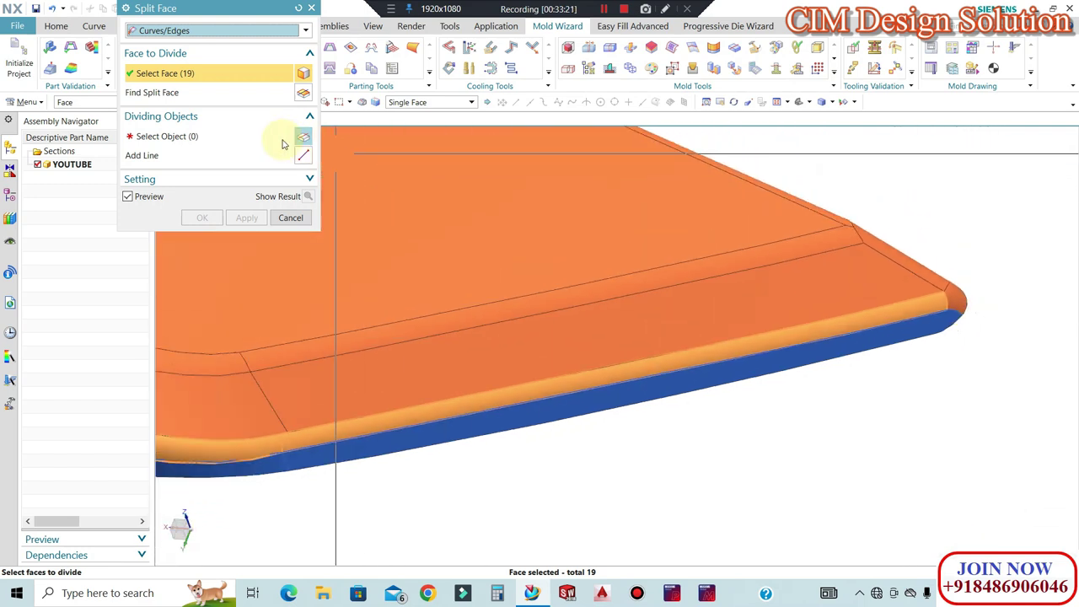
Use the isocline curve feature as the dividing object and complete the face split
click(217, 136)
click(8, 198)
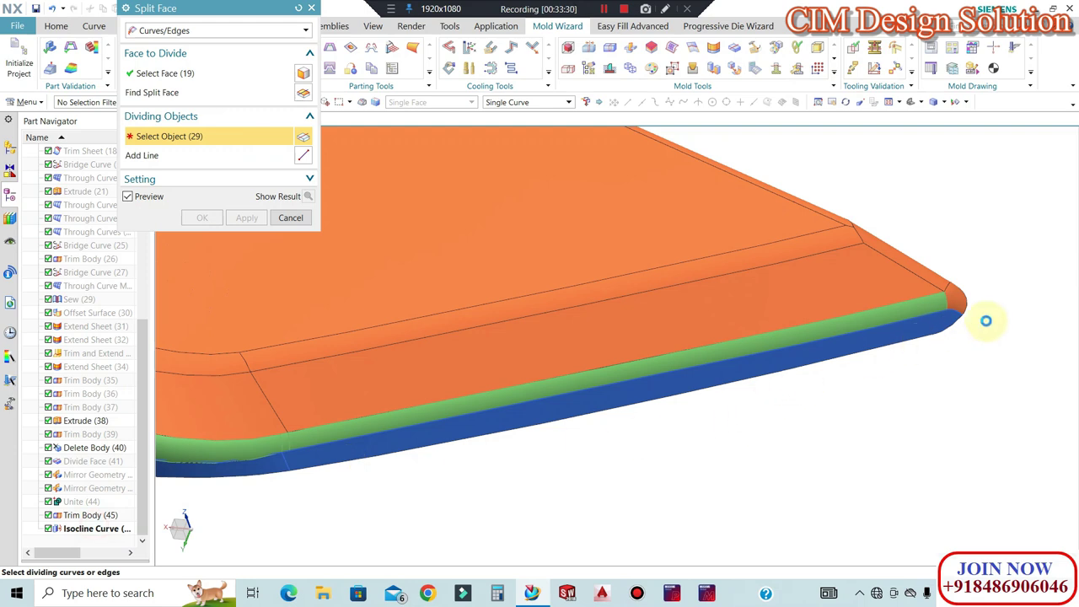
click(202, 217)
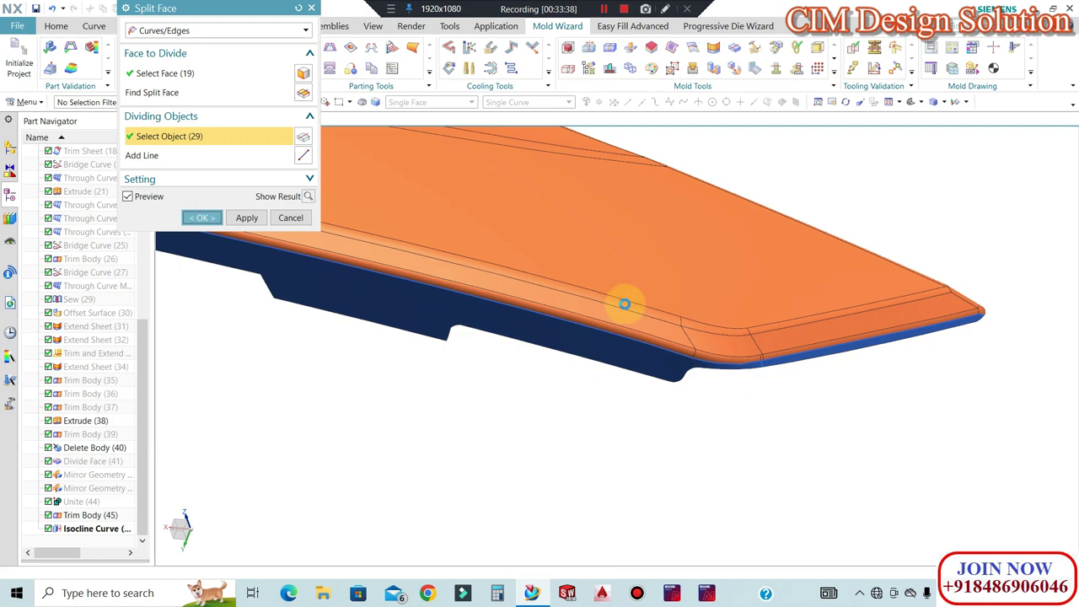
Unsew the two irregular blend faces of the patch on the long rounded edge from the body
scroll(784, 333, down, 5)
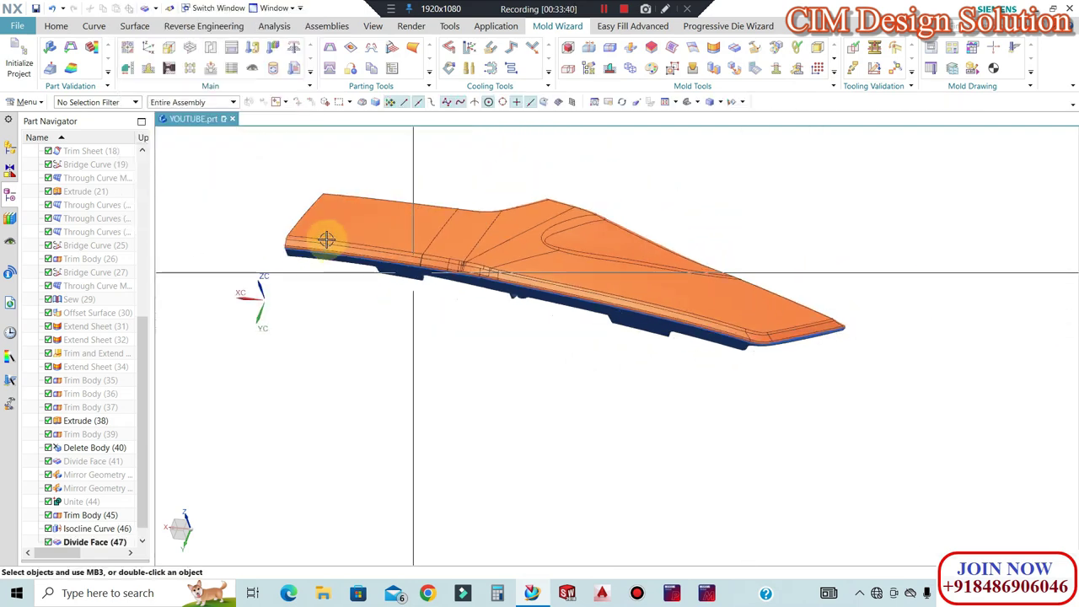
scroll(475, 253, up, 2)
scroll(485, 268, up, 5)
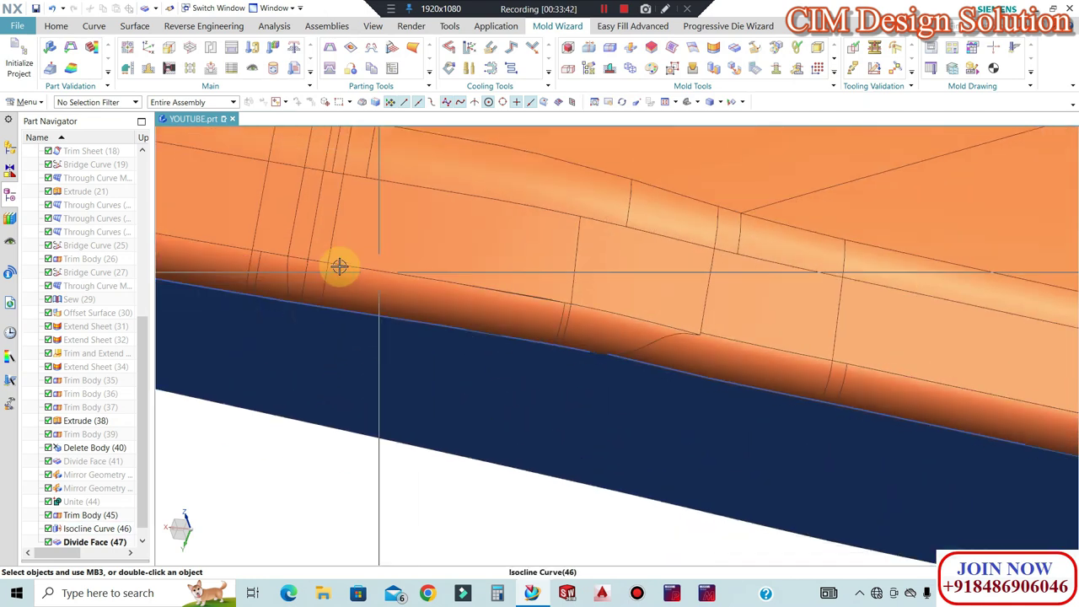
scroll(516, 307, up, 3)
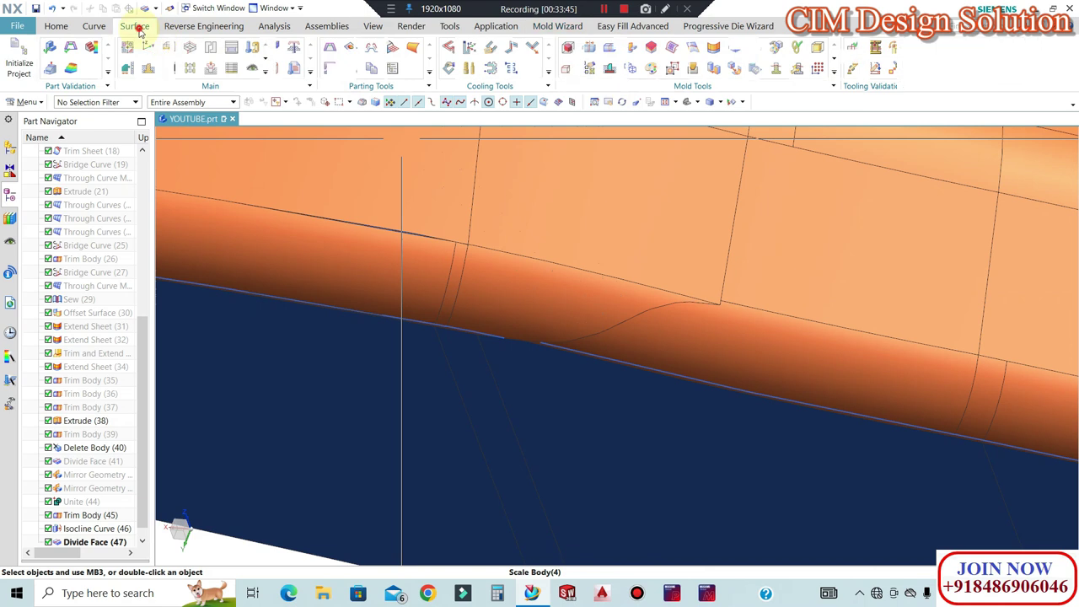
click(138, 28)
click(632, 75)
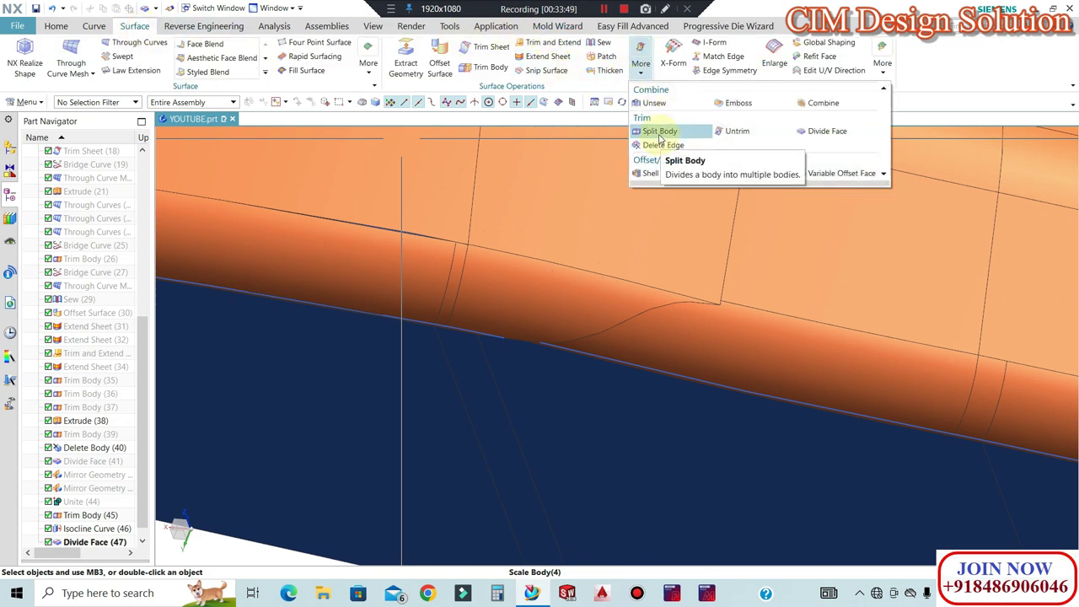
click(654, 103)
click(653, 301)
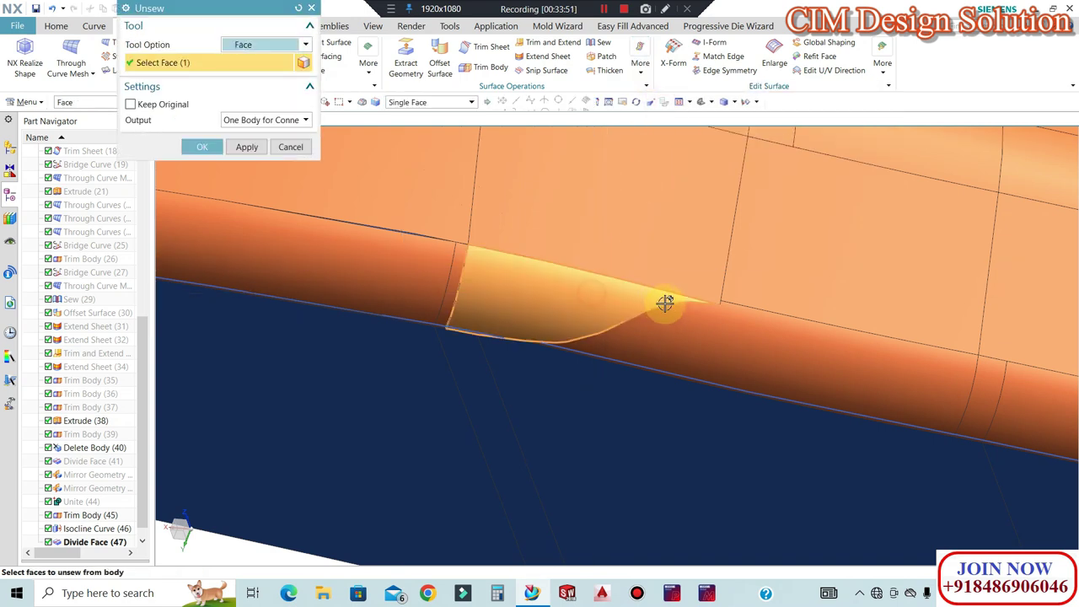
click(737, 333)
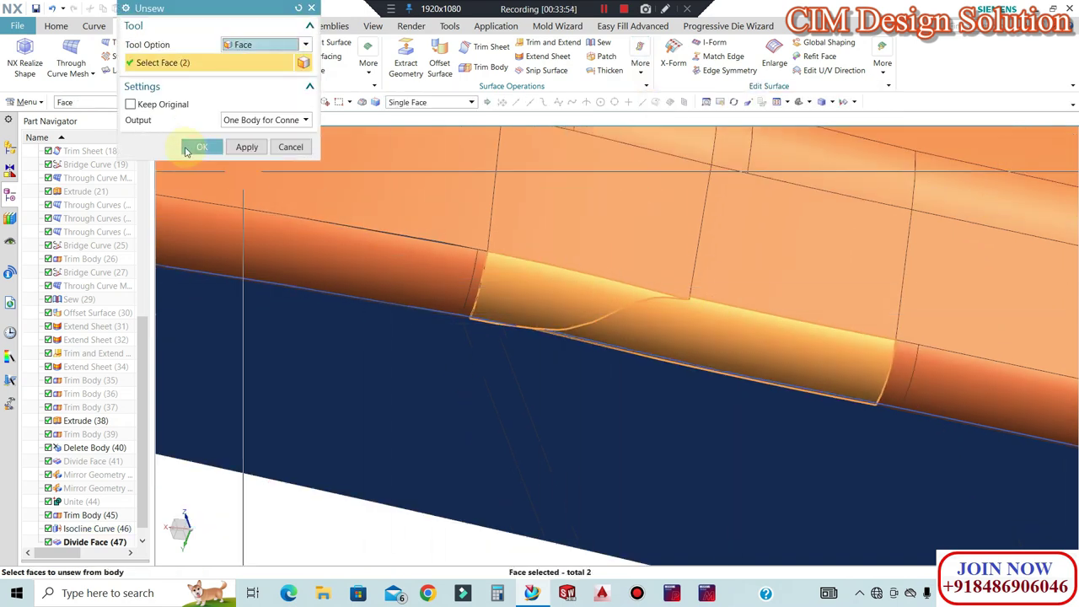
click(200, 149)
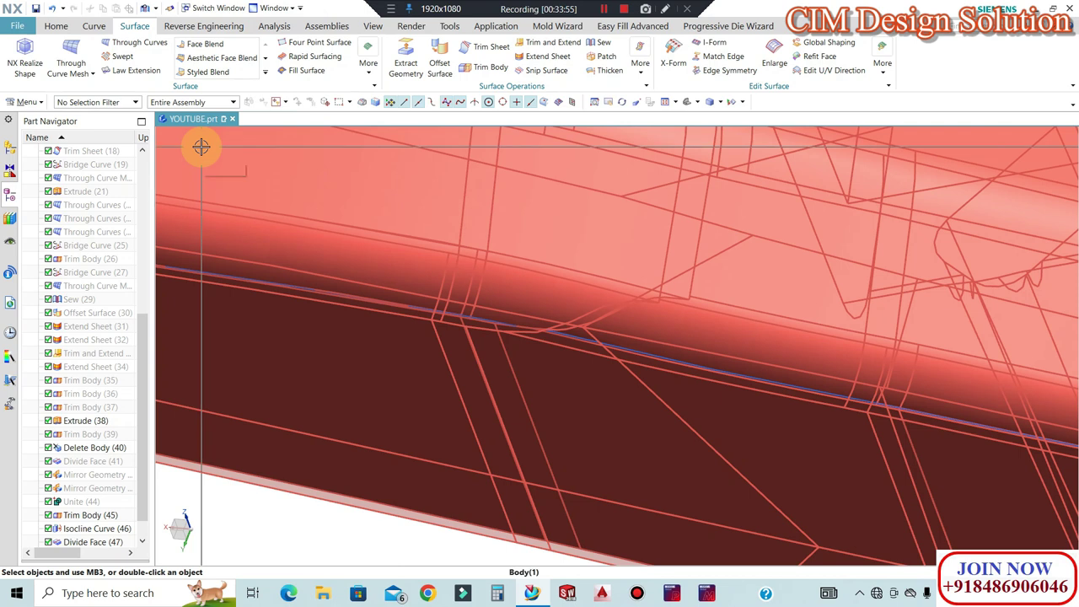
Unsew the side wall face beneath the patch and the narrow rounded strip at its end, excluding the patch face selected by mistake
scroll(892, 317, up, 3)
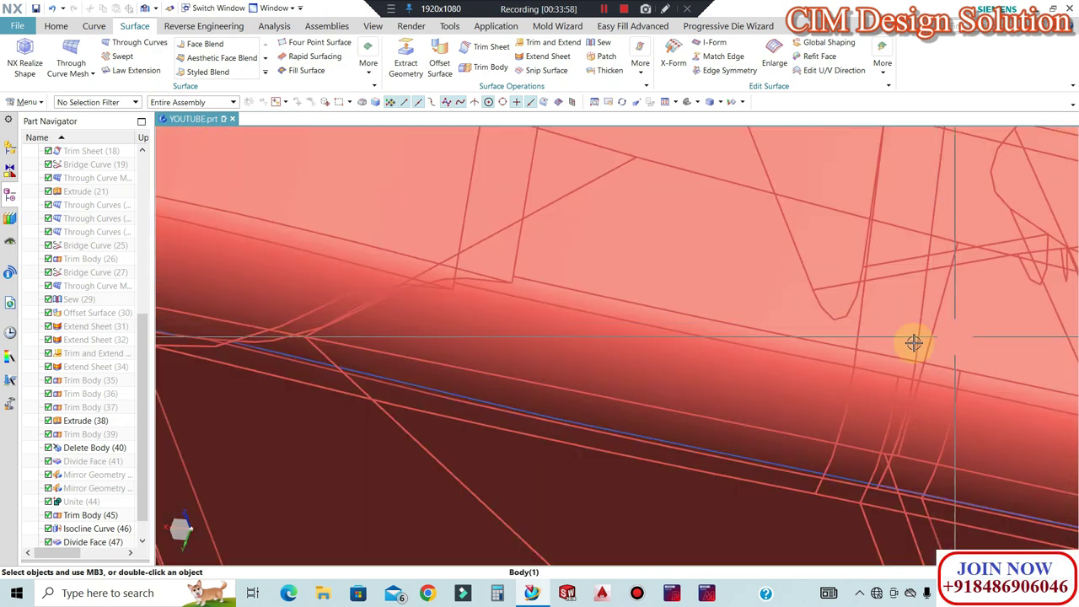
scroll(915, 343, down, 2)
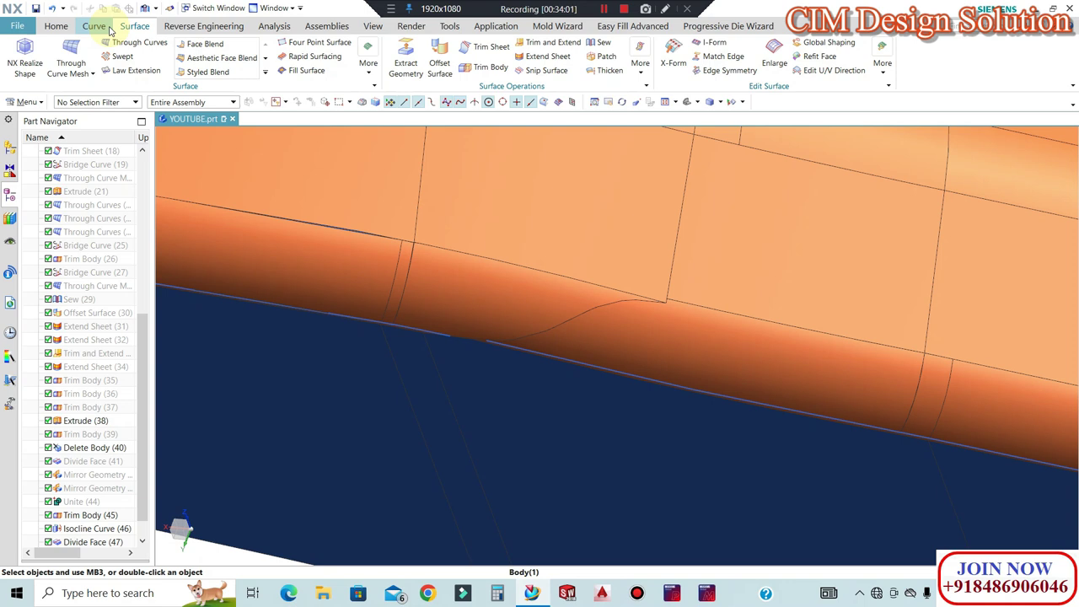
scroll(463, 283, up, 2)
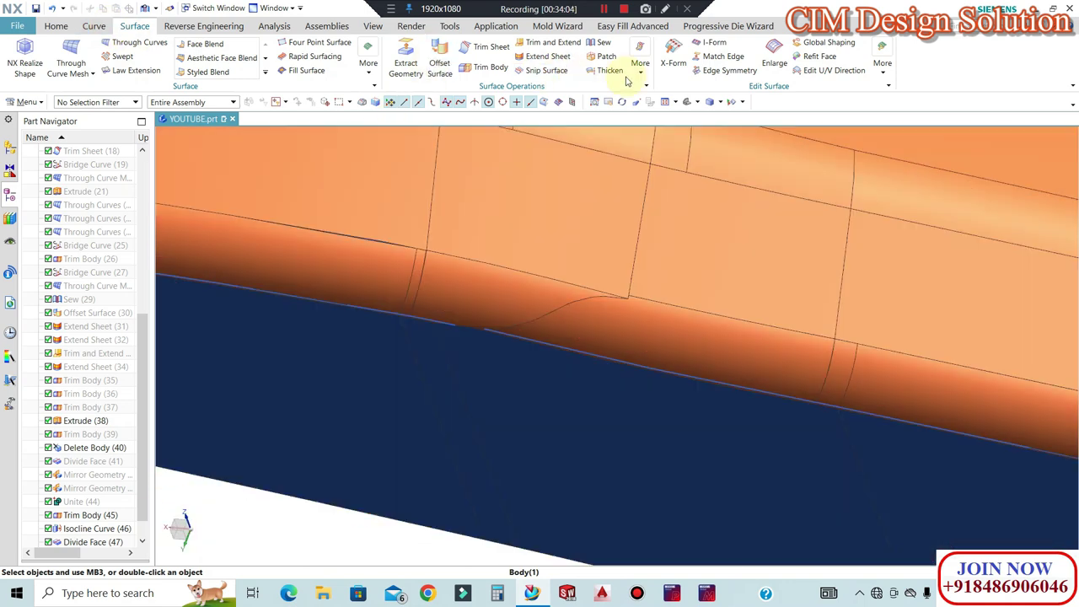
click(639, 68)
click(638, 110)
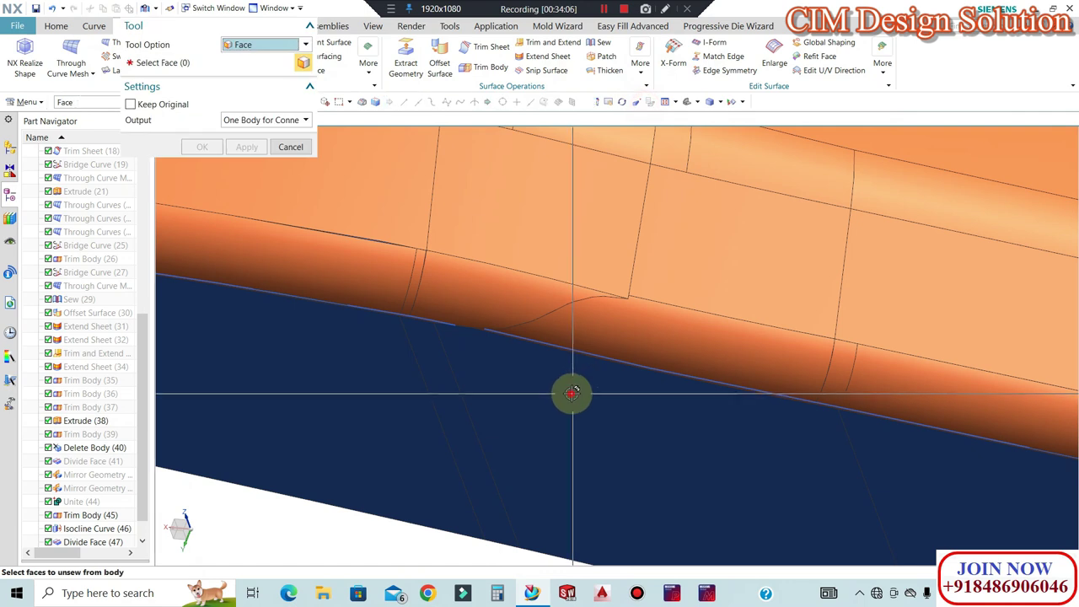
click(571, 391)
scroll(449, 297, up, 1)
scroll(713, 363, down, 1)
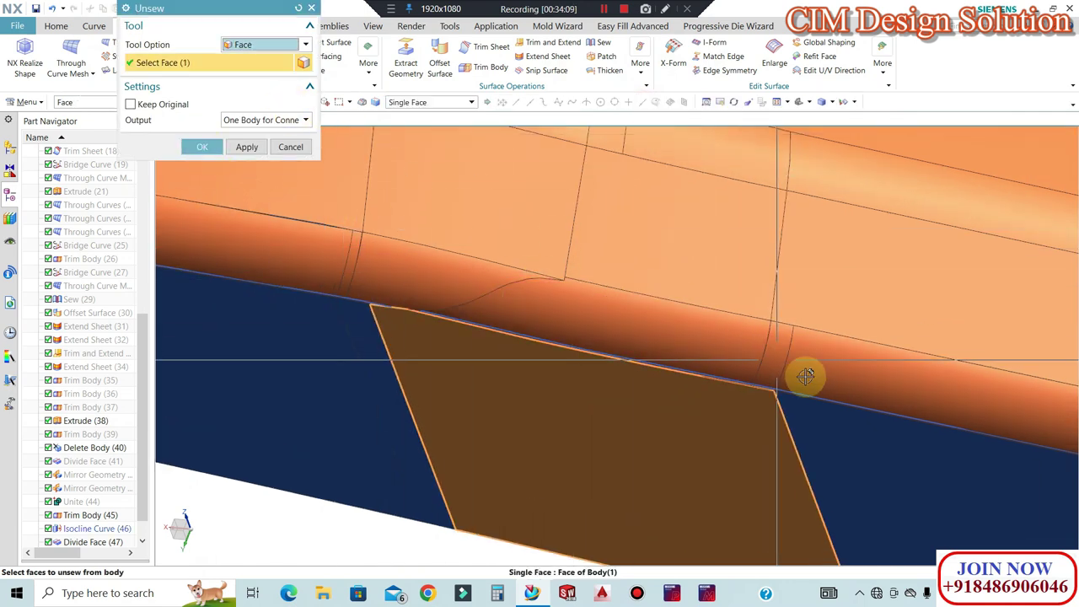
click(768, 352)
click(773, 346)
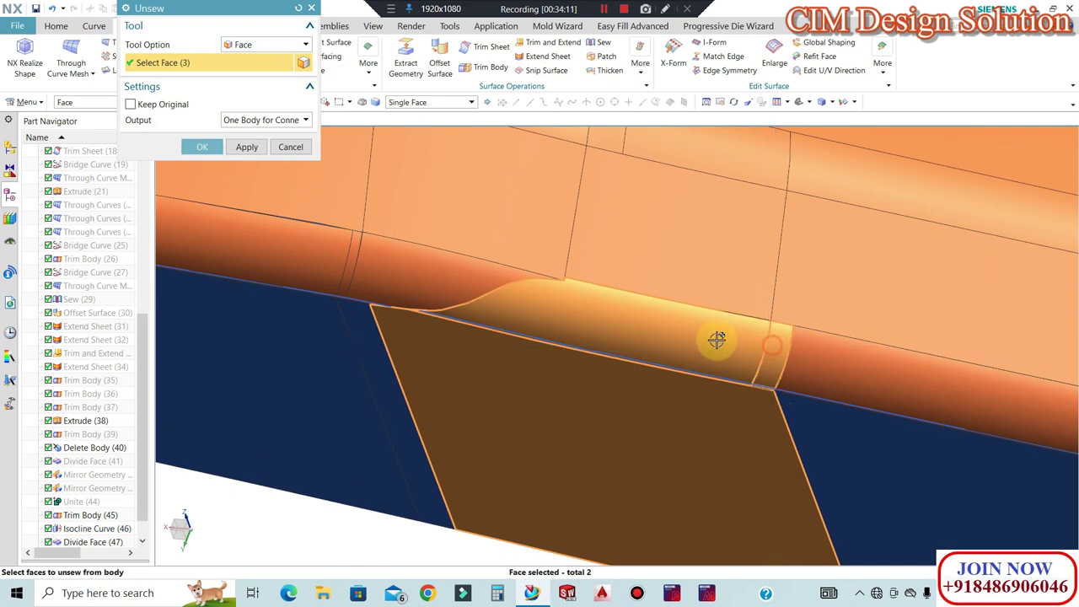
shift+click(715, 341)
click(203, 147)
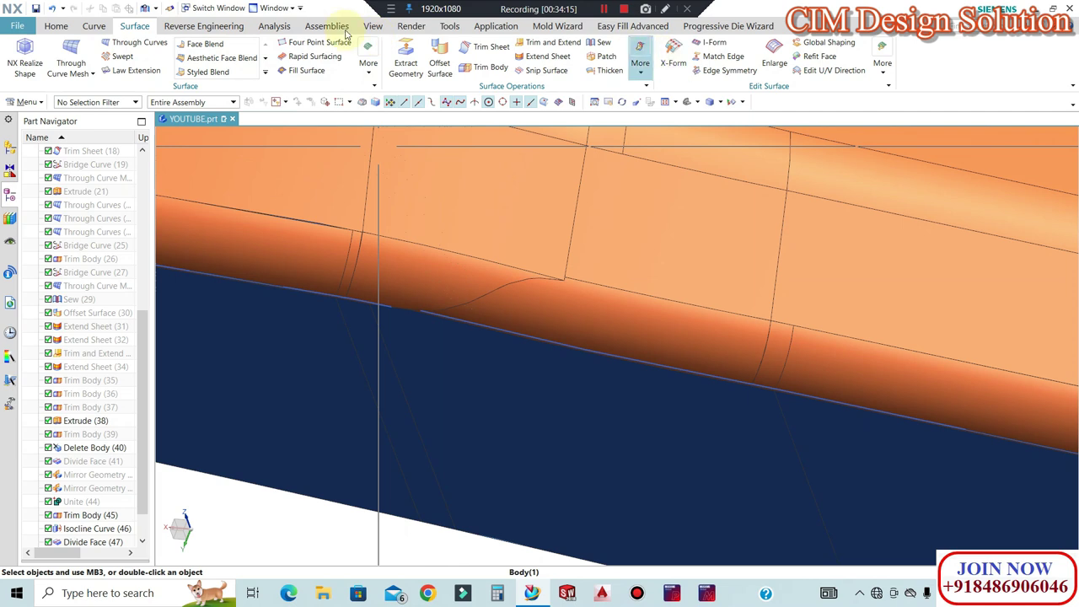
Delete the unsewn blend patch and the adjoining narrow rounded strip as sheet bodies
click(56, 26)
click(822, 66)
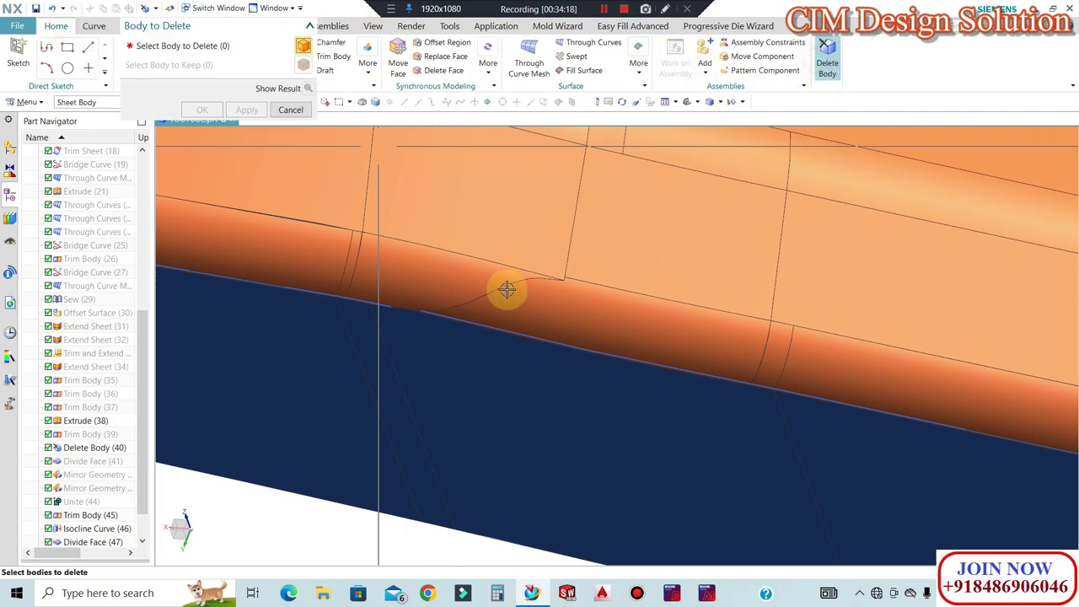
click(782, 360)
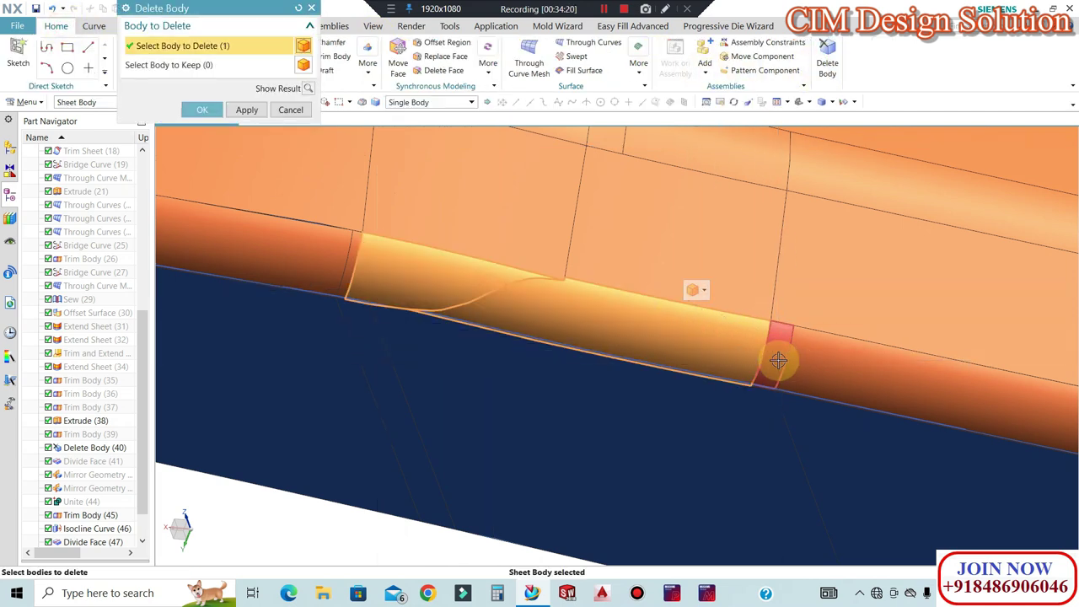
click(202, 109)
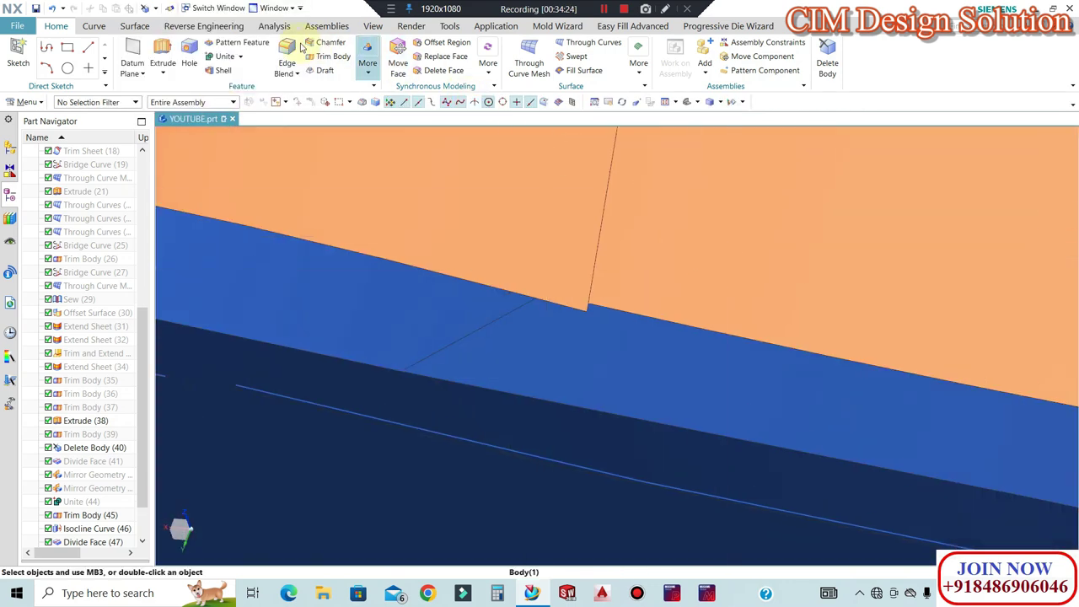
Delete the top face's long boundary edge and short stepped edge at the notch above the open gap
click(93, 26)
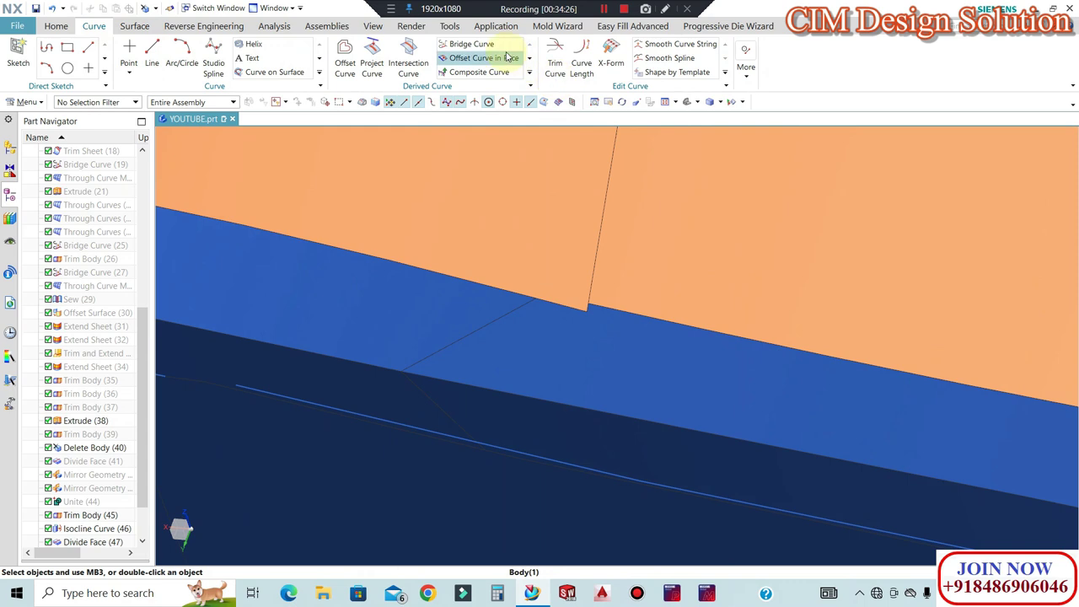
click(529, 75)
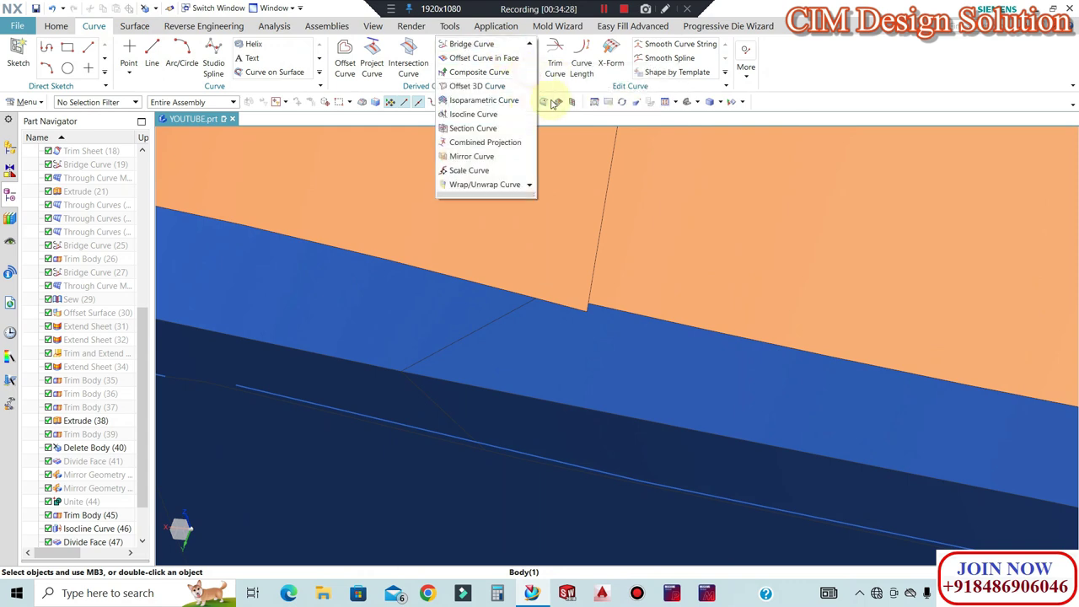
click(135, 26)
click(638, 67)
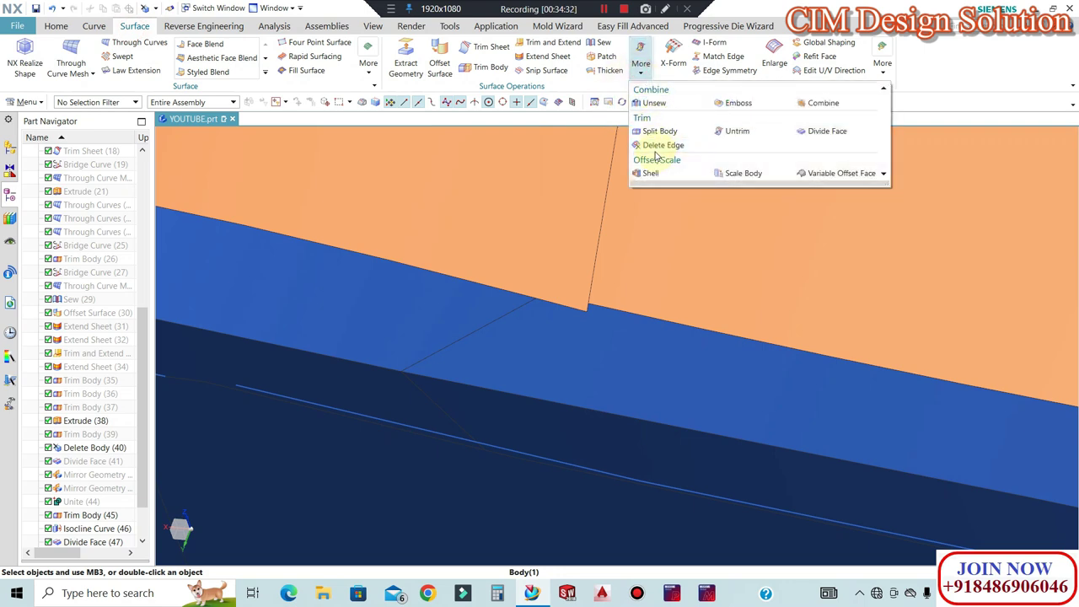
click(648, 149)
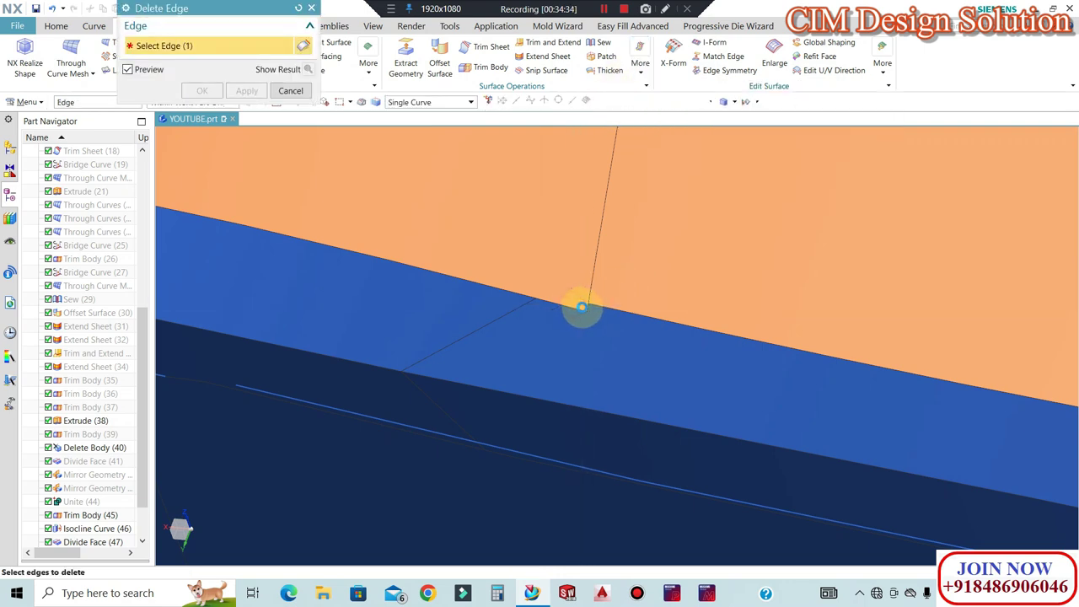
click(594, 310)
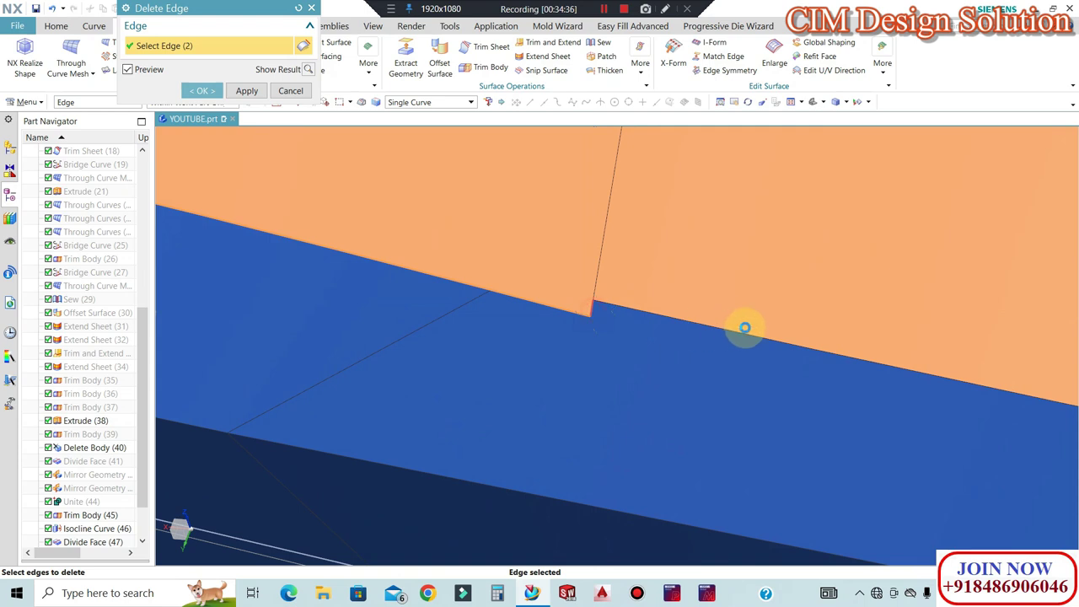
scroll(708, 272, down, 5)
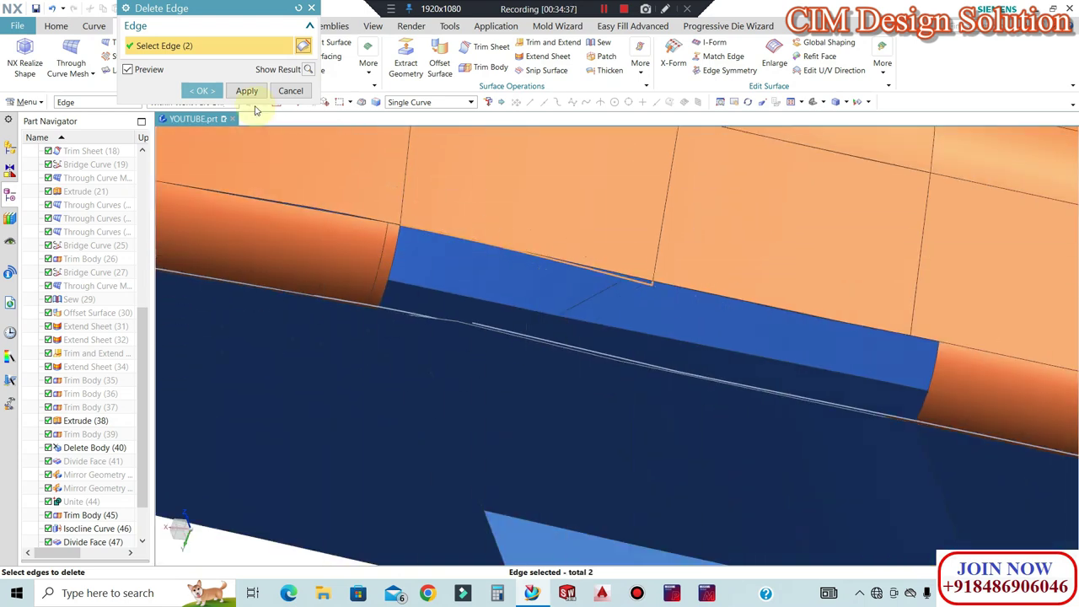
click(245, 91)
middle_drag(879, 303, 398, 265)
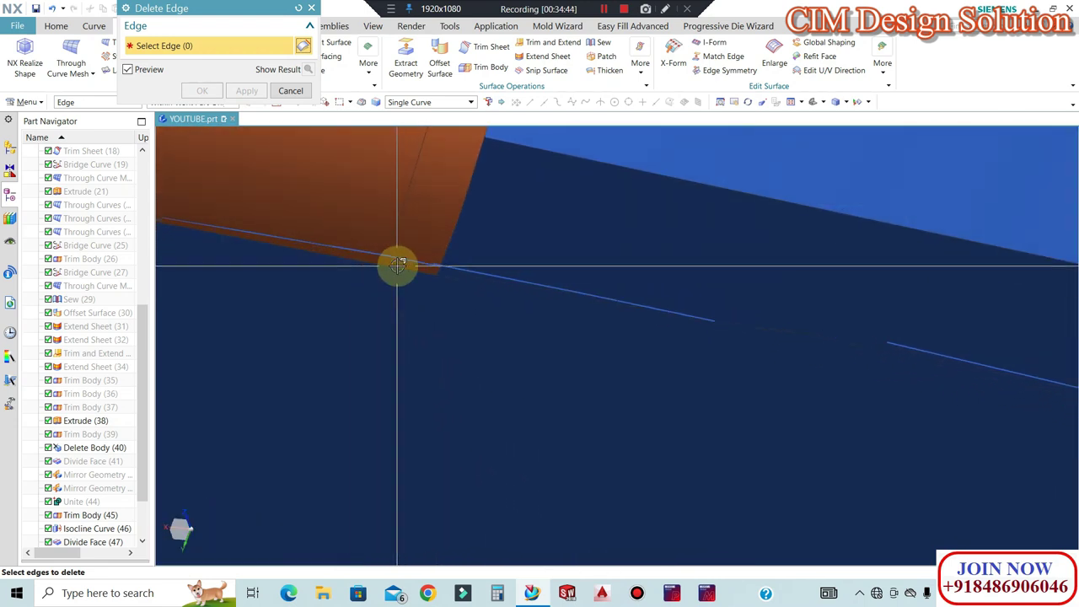
key(Escape)
Unsew the narrow slanted side wall face beneath the end of the remaining rounded edge
scroll(453, 276, up, 2)
scroll(446, 272, down, 4)
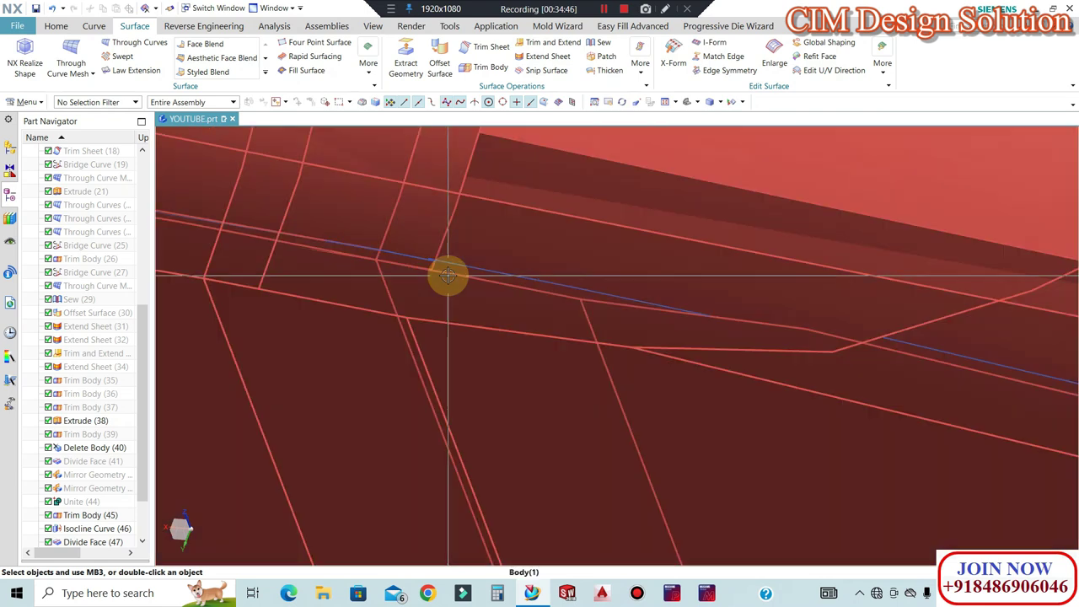
middle_drag(472, 151, 580, 436)
middle_drag(573, 434, 585, 390)
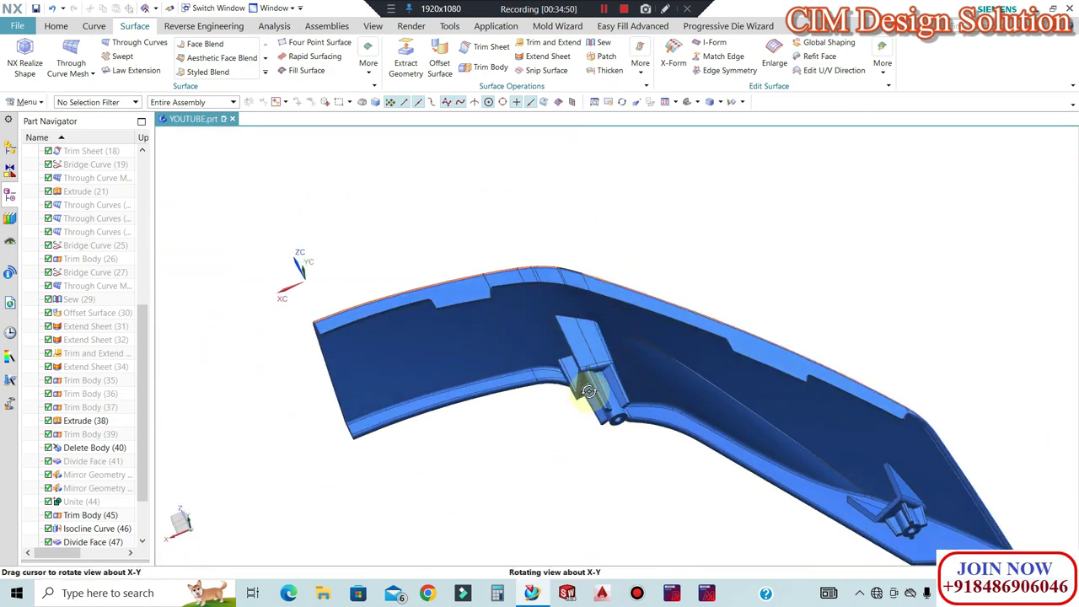
scroll(558, 241, up, 8)
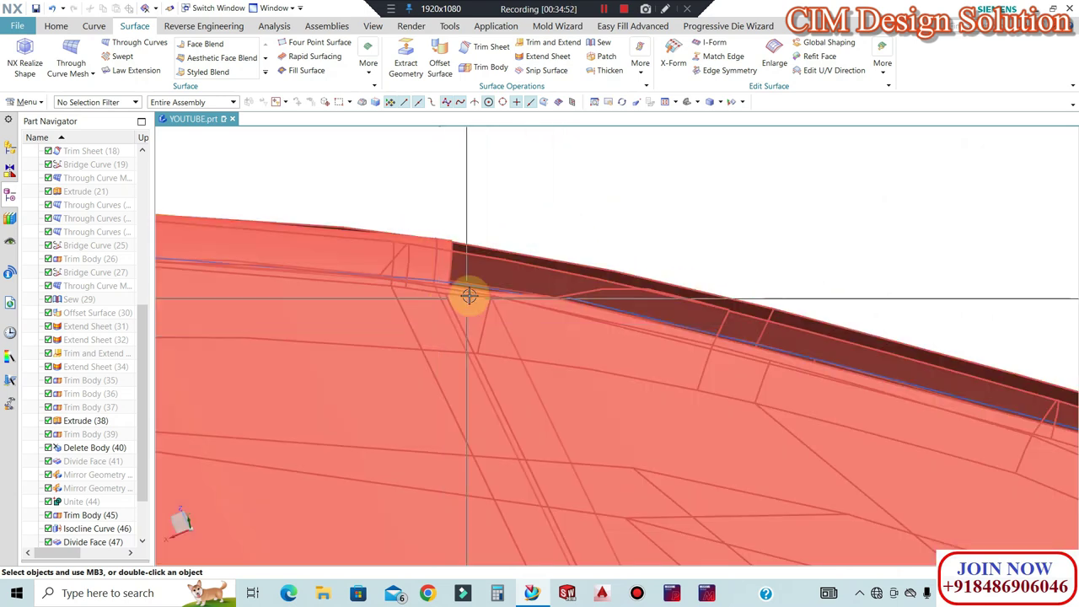
scroll(463, 290, up, 4)
click(640, 66)
click(635, 104)
click(488, 321)
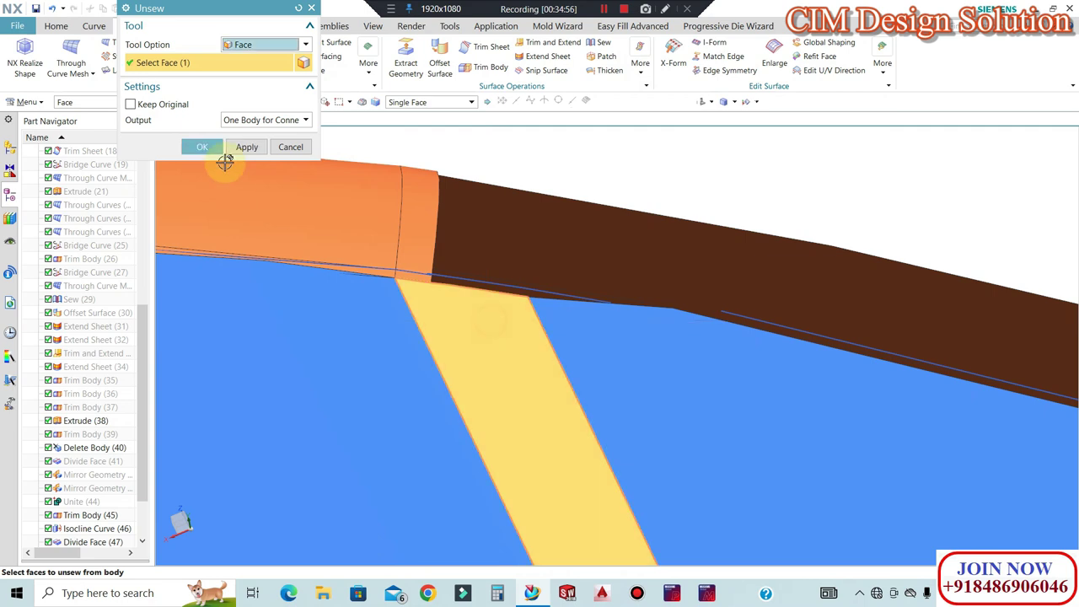
click(199, 149)
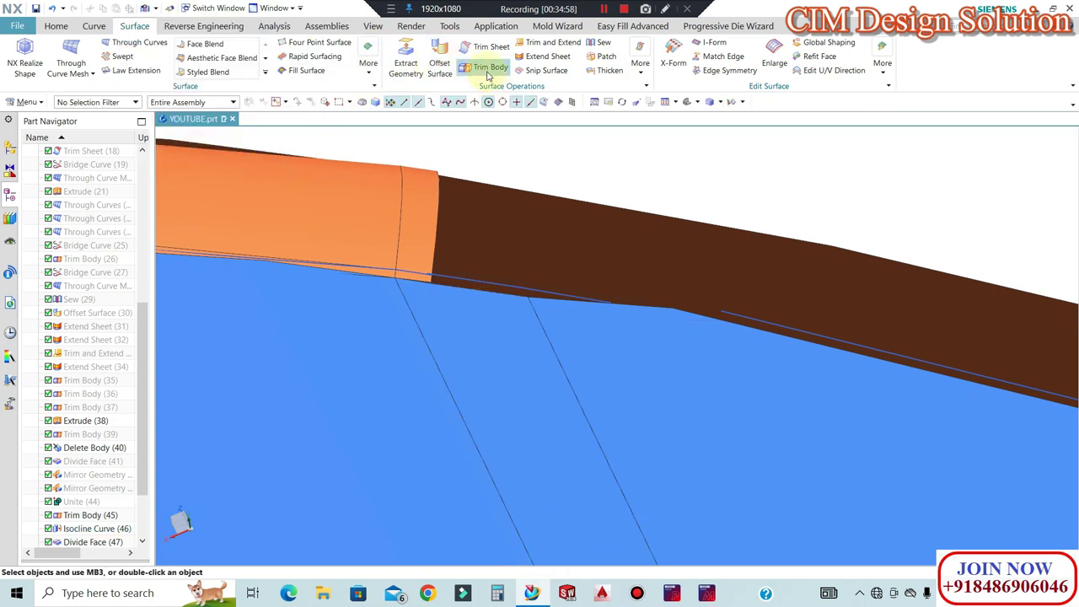
Trim the narrow slanted wall face with a new plane at the rounded edge's end corner, keeping the portion beneath the rounded strip
click(494, 352)
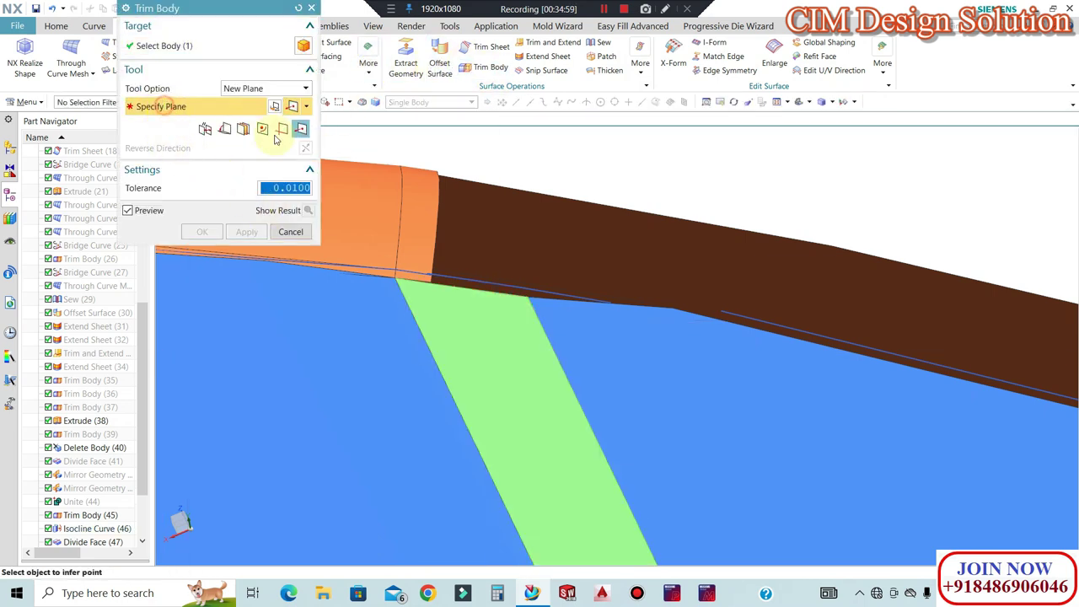
click(557, 313)
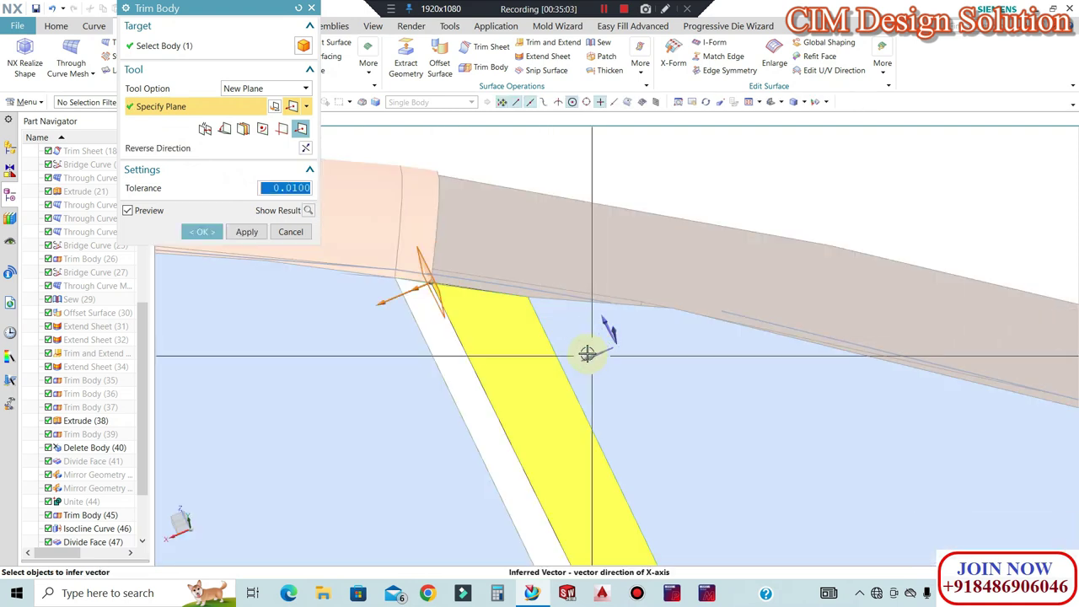
click(306, 150)
click(201, 232)
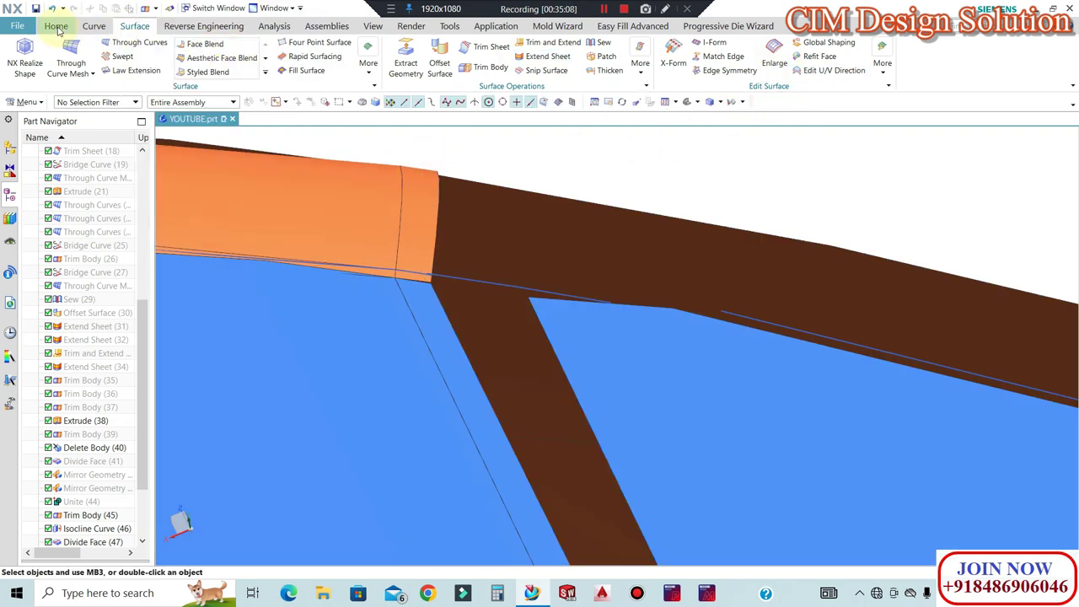
Delete the unsewn wide side wall sheet body below the removed blend patch
click(56, 27)
click(816, 53)
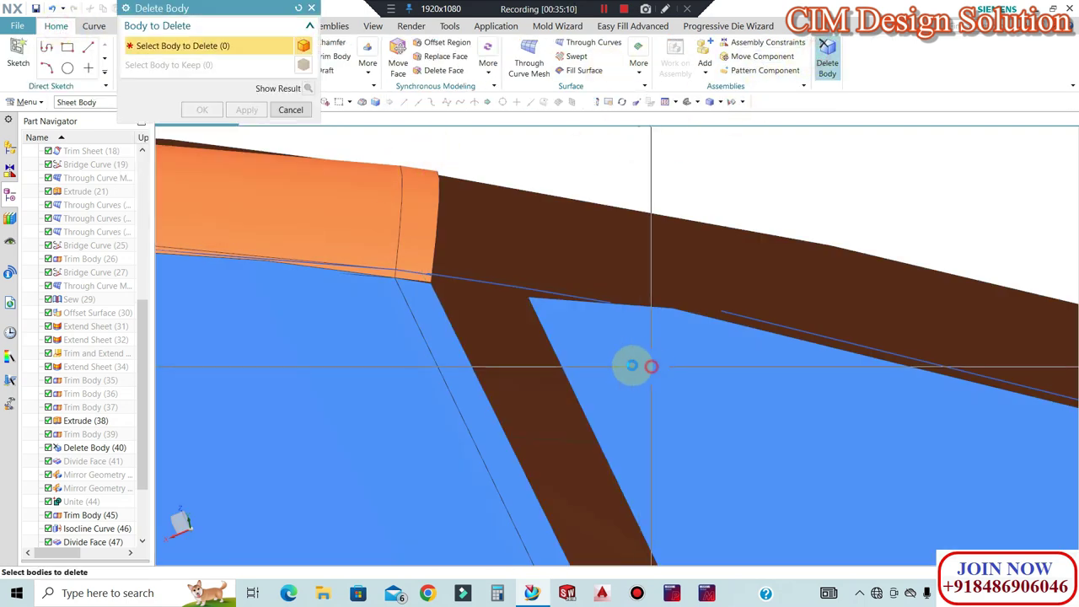
click(645, 364)
click(191, 109)
scroll(478, 234, down, 5)
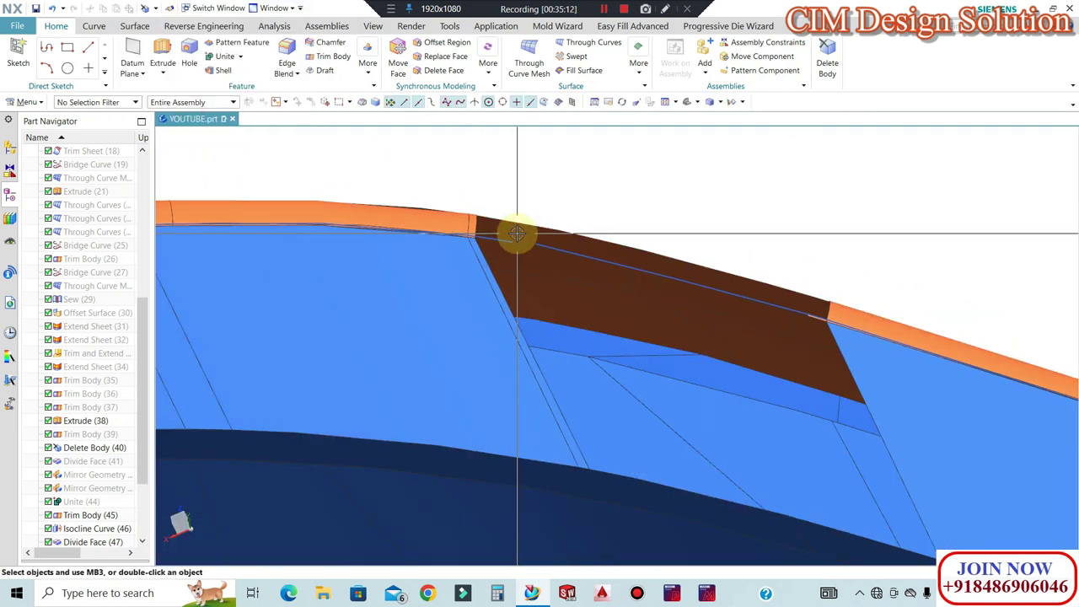
scroll(713, 286, up, 2)
scroll(373, 187, up, 3)
middle_drag(312, 197, 478, 159)
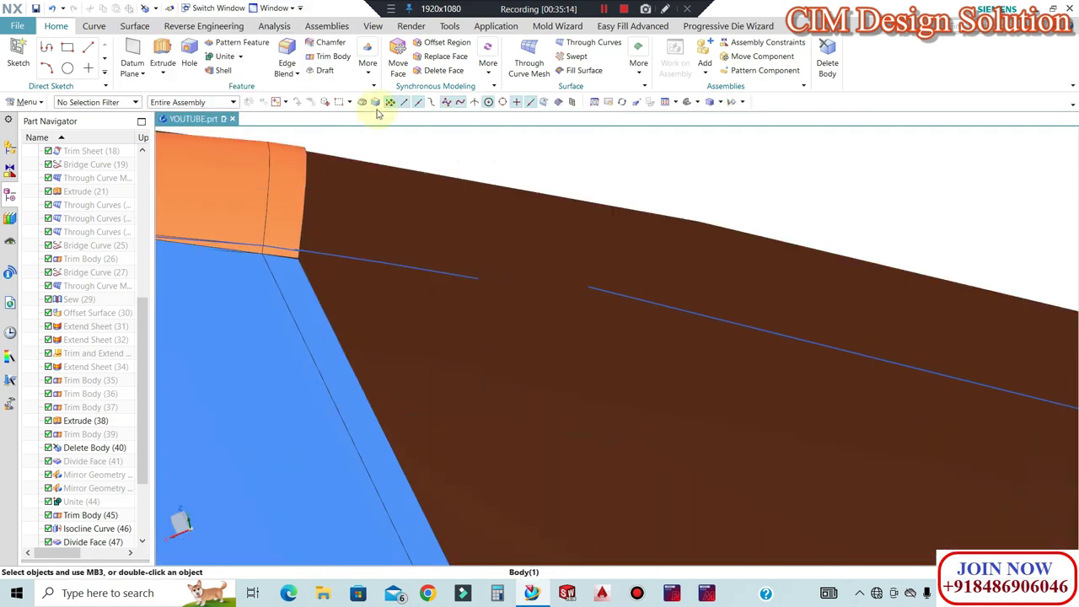
Bridge the lower edges of the two rounded strips across the gap with a G1 tangent curve, setting the start tangent magnitude to 1
click(95, 26)
click(462, 44)
scroll(747, 237, up, 3)
scroll(419, 243, down, 3)
scroll(489, 251, up, 3)
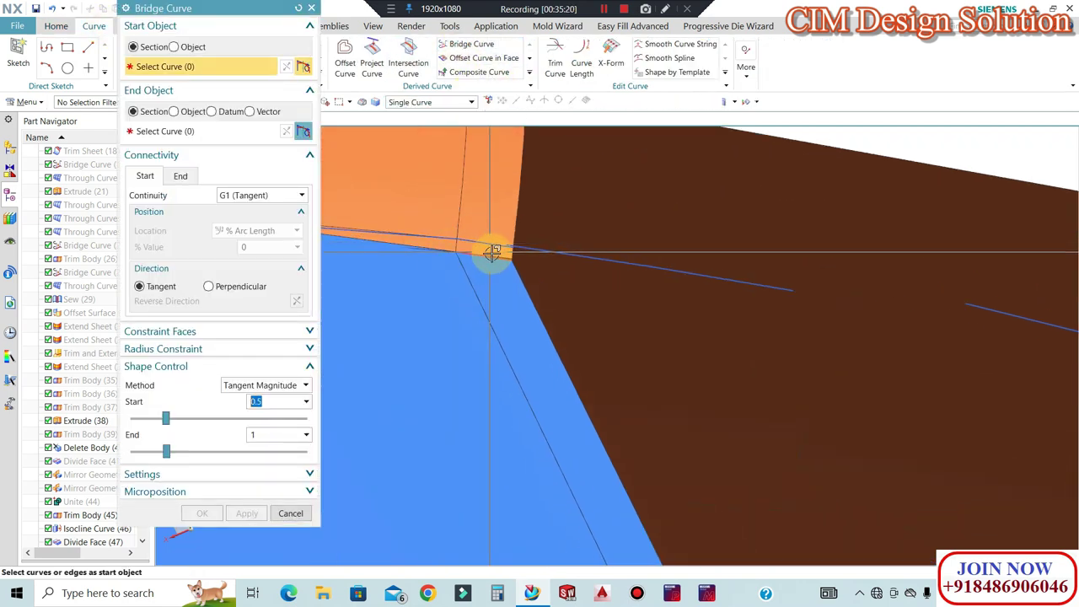
click(173, 133)
middle_drag(554, 289, 560, 239)
scroll(561, 238, down, 2)
scroll(851, 325, up, 10)
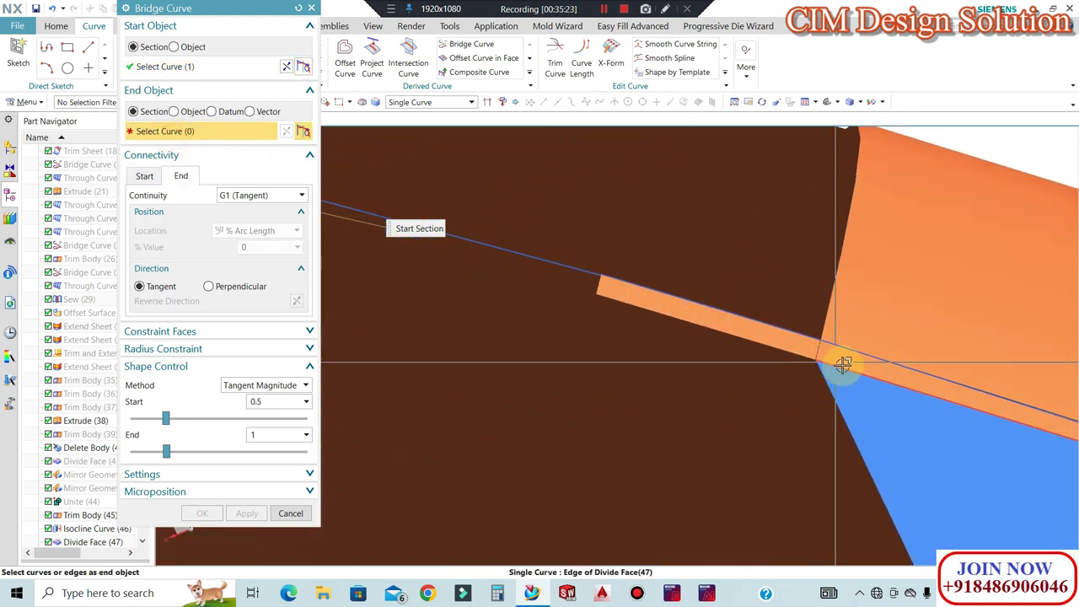
click(844, 366)
scroll(864, 365, down, 6)
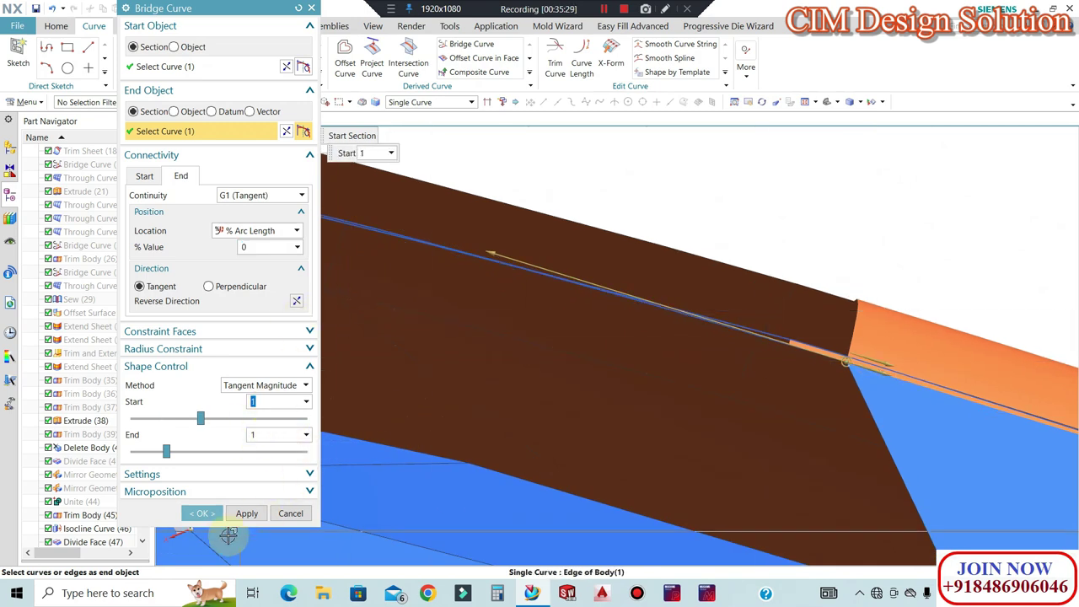
click(215, 515)
scroll(848, 359, up, 5)
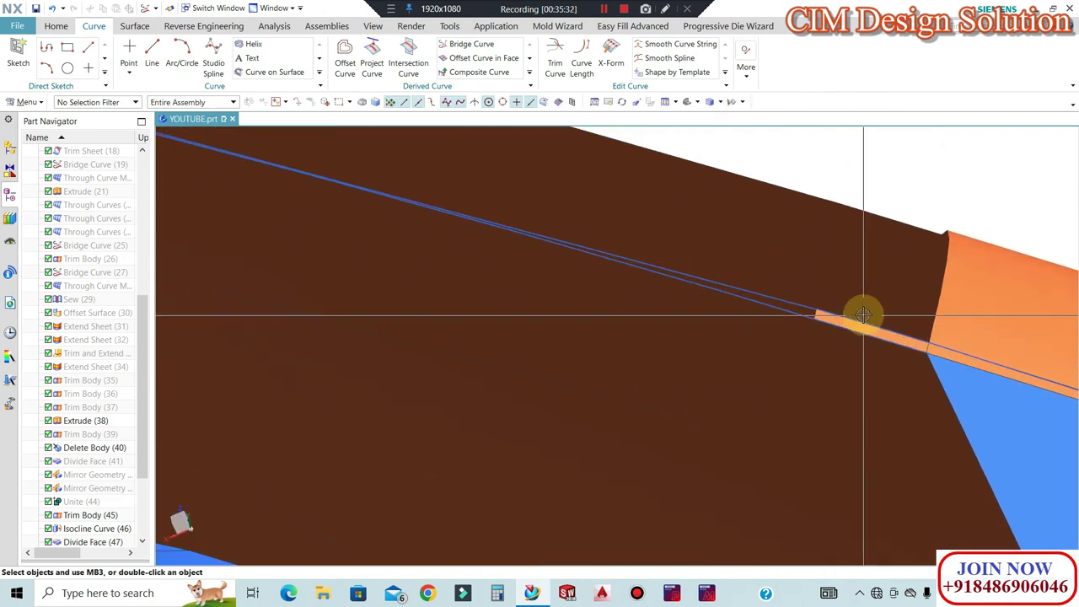
click(56, 26)
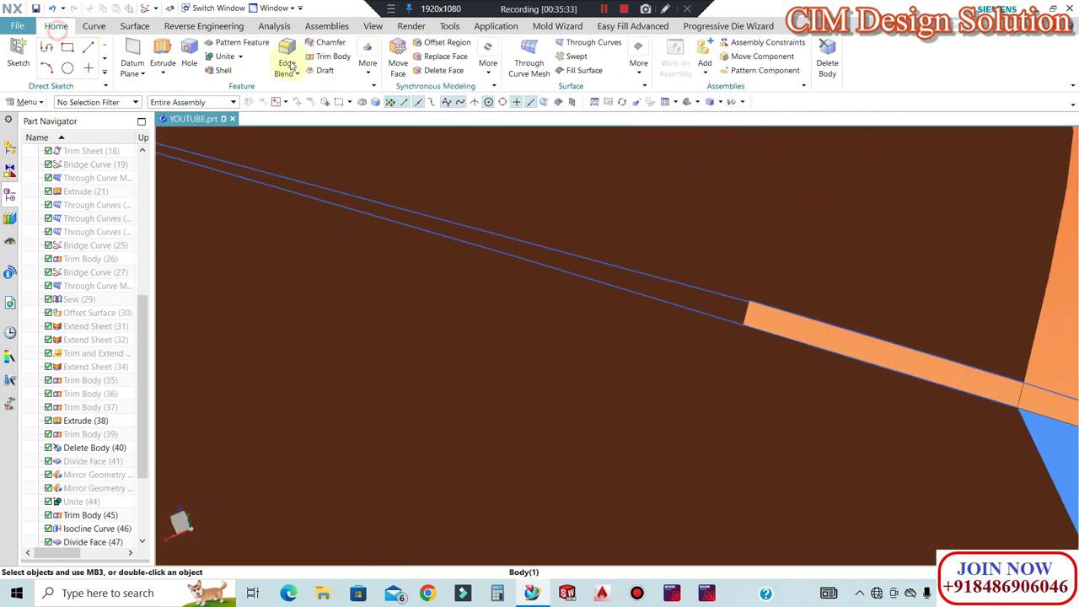
click(825, 61)
click(840, 345)
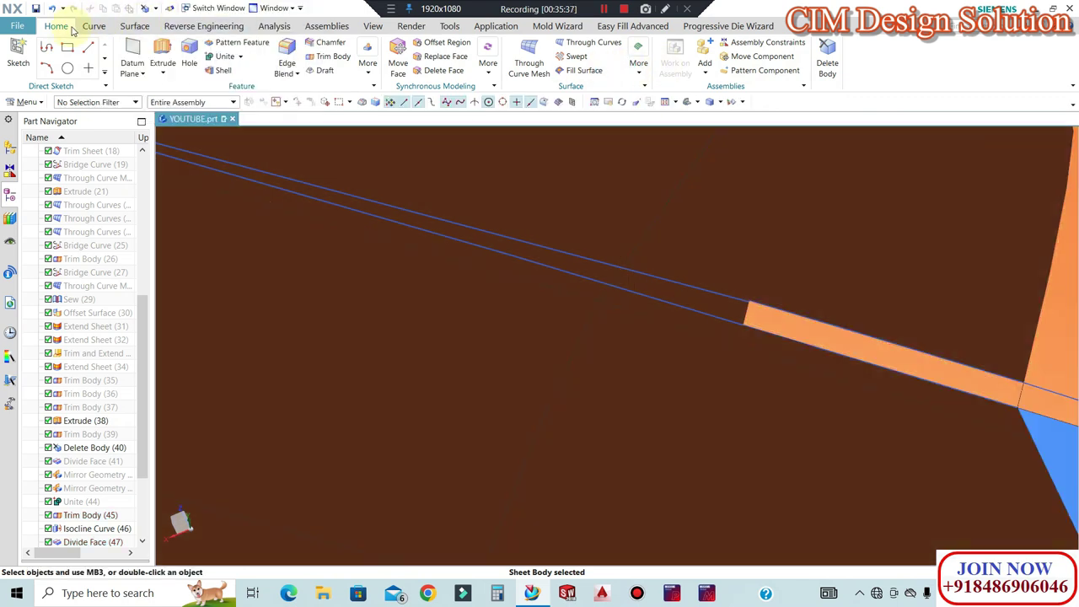
Unsew the thin sliver face that projects from the rounded strip's lower edge into the gap
click(137, 26)
click(640, 64)
click(645, 106)
click(788, 332)
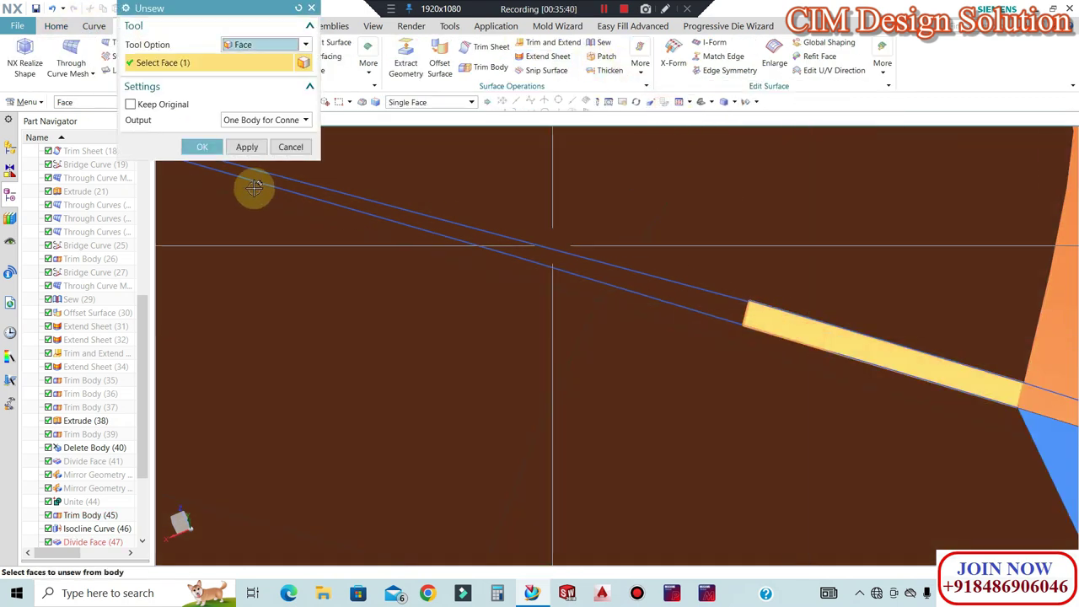
click(203, 147)
click(639, 64)
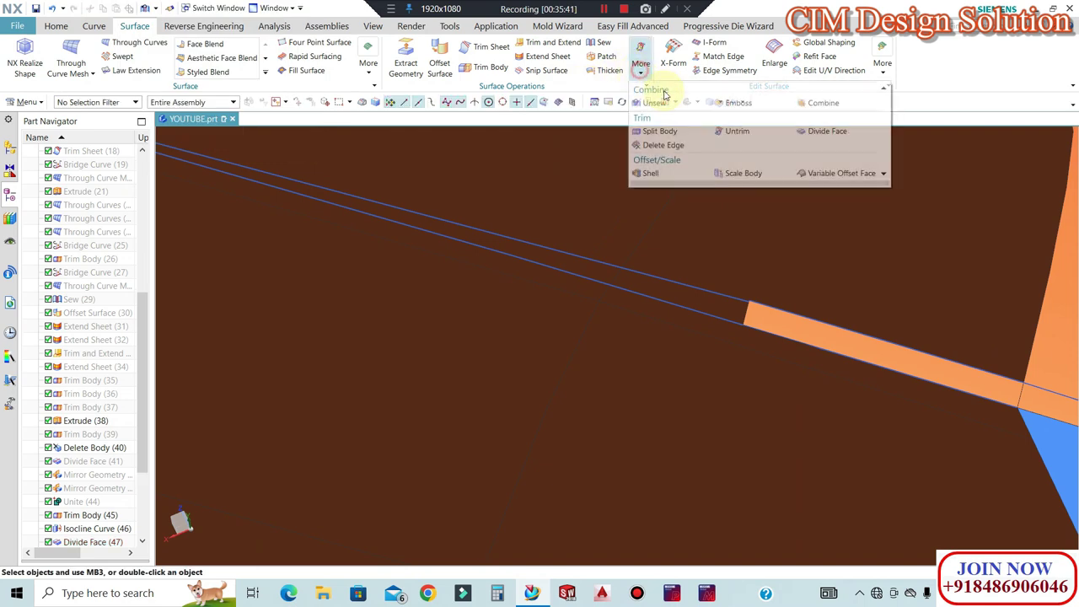
Delete the unsewn thin sliver sheet body at the rounded strip's lower edge
click(55, 26)
click(828, 53)
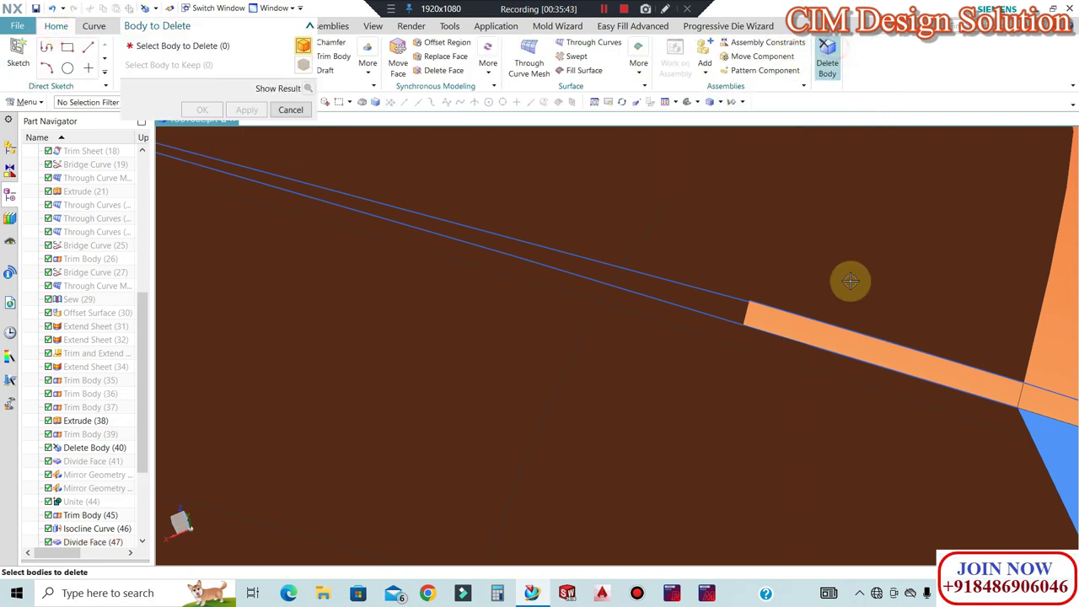
click(838, 330)
click(202, 114)
Start a Through Curve Mesh surface over the gap, using the top face's edges and the lower bridge curve as the primary curves
middle_drag(556, 228, 560, 323)
scroll(553, 316, up, 4)
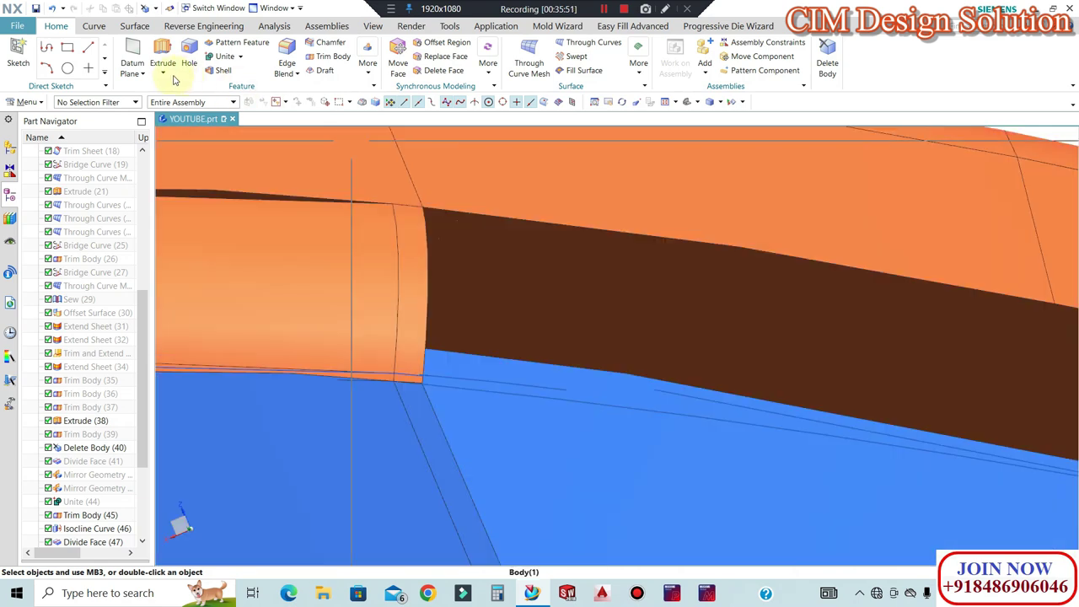
click(135, 27)
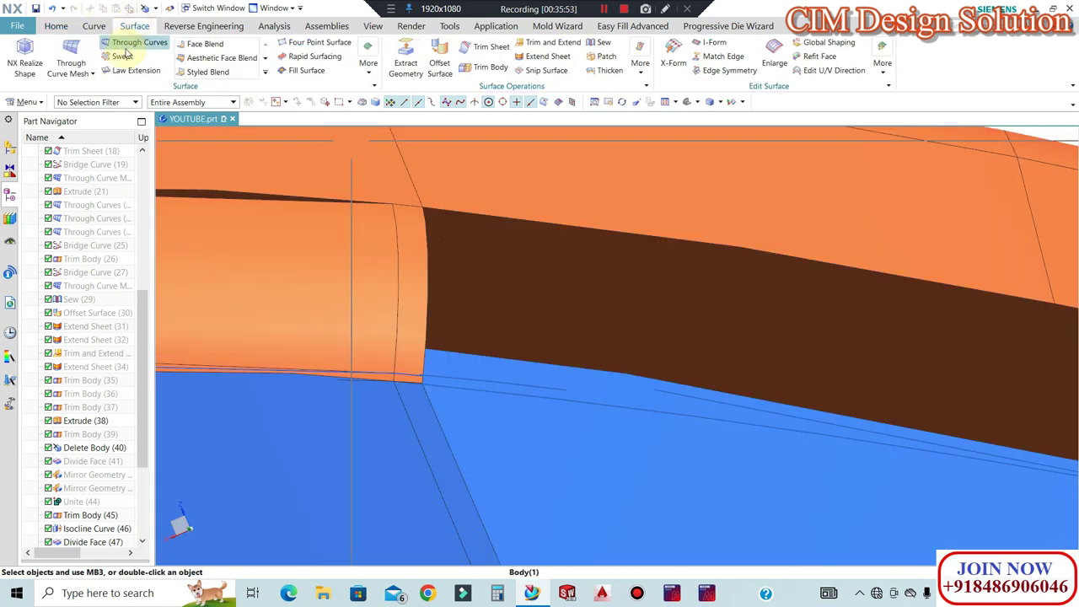
click(76, 52)
click(550, 222)
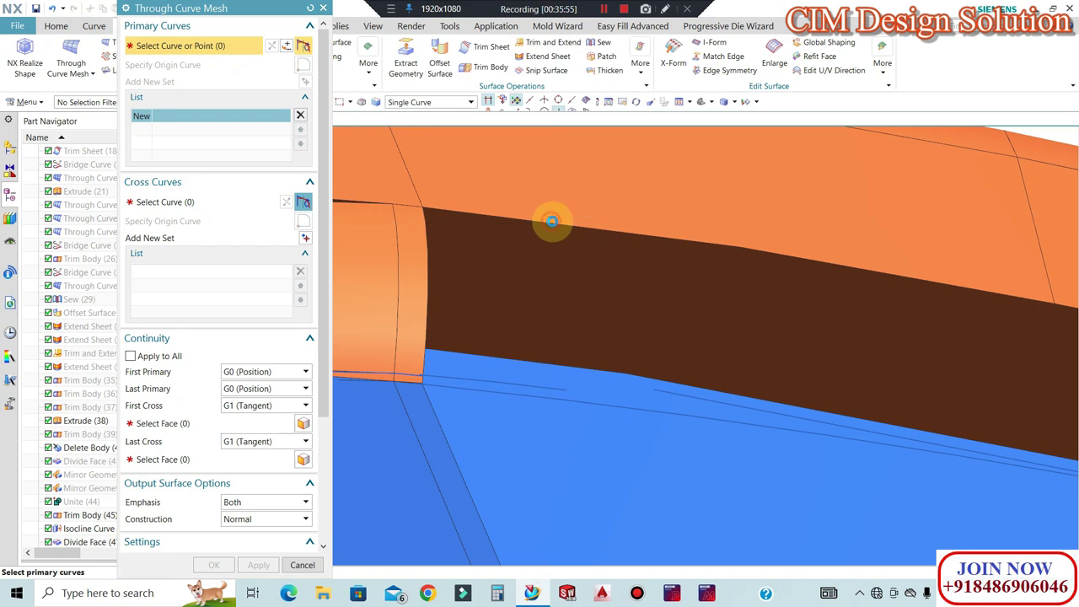
scroll(493, 227, down, 4)
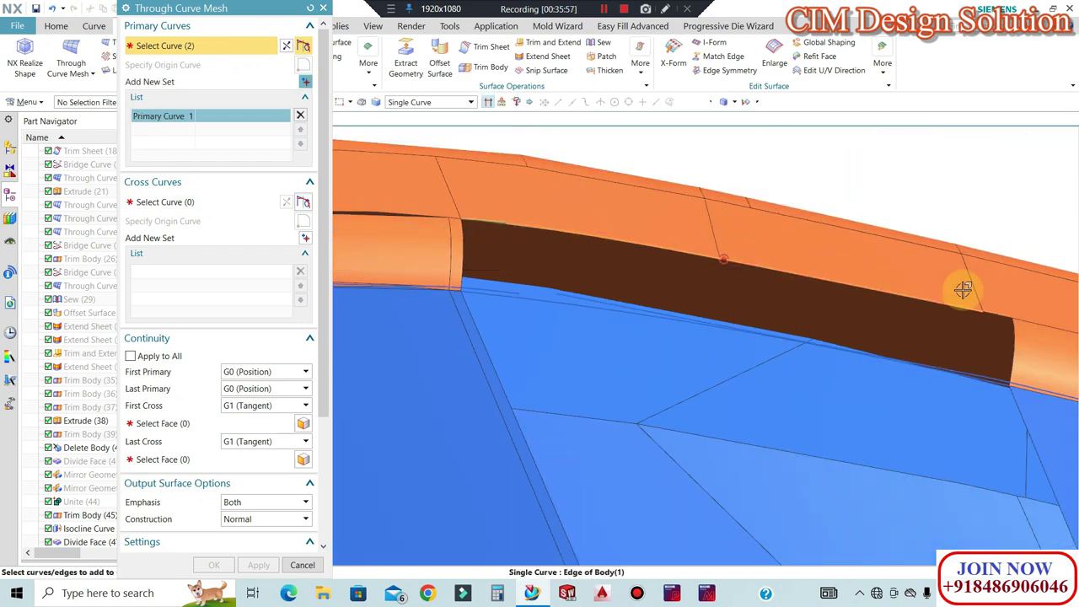
click(306, 83)
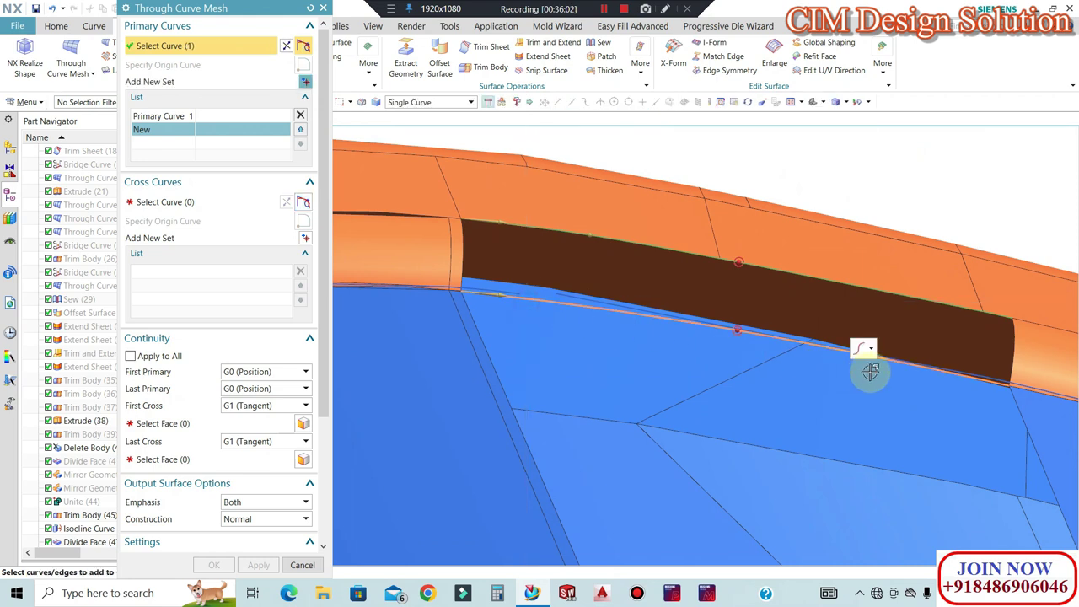
Add the end edges of both rounded strips, including the short lower edge segment, as the mesh's two cross curve sets
click(202, 206)
scroll(483, 242, up, 2)
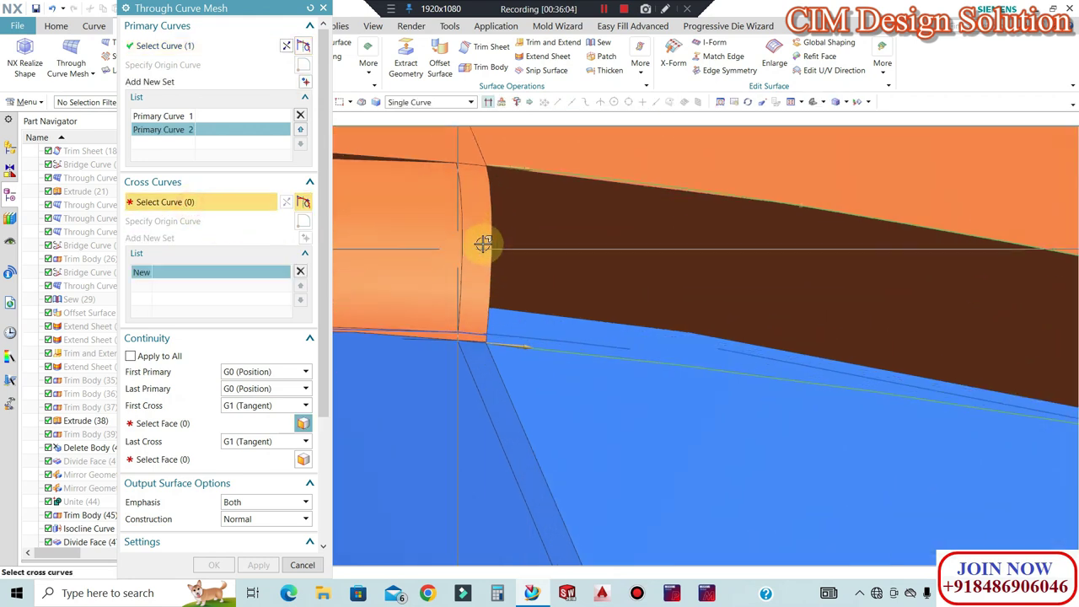
scroll(414, 320, up, 3)
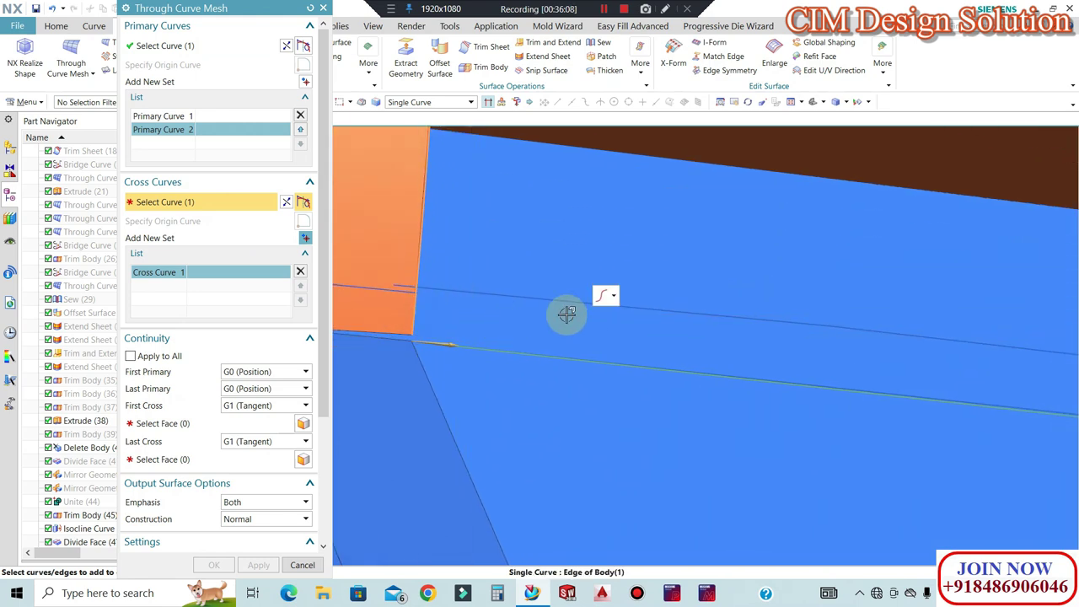
click(305, 240)
scroll(492, 287, down, 5)
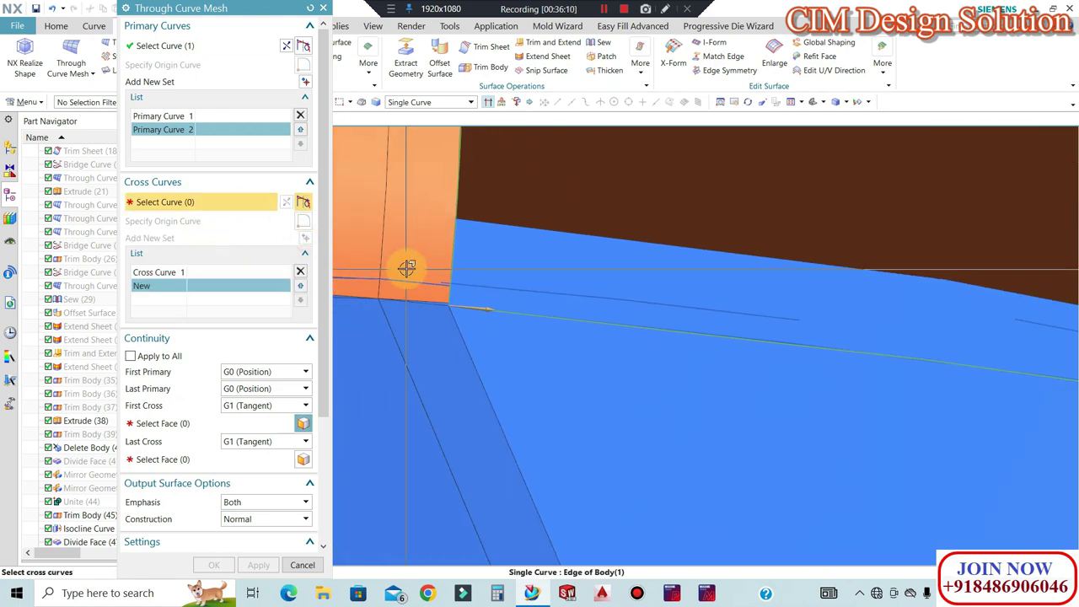
scroll(796, 285, up, 2)
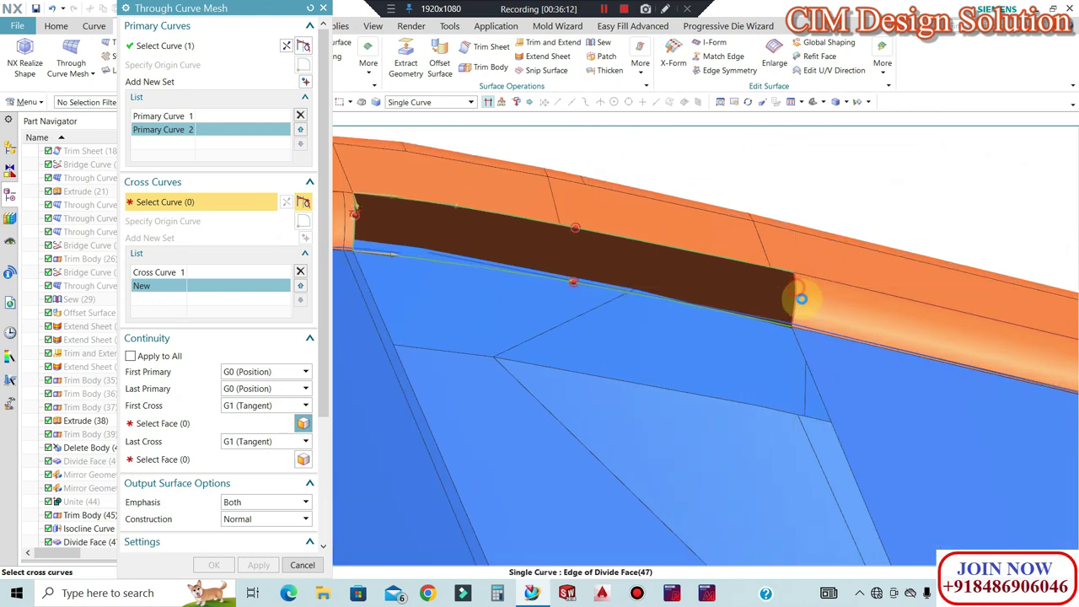
scroll(798, 316, up, 3)
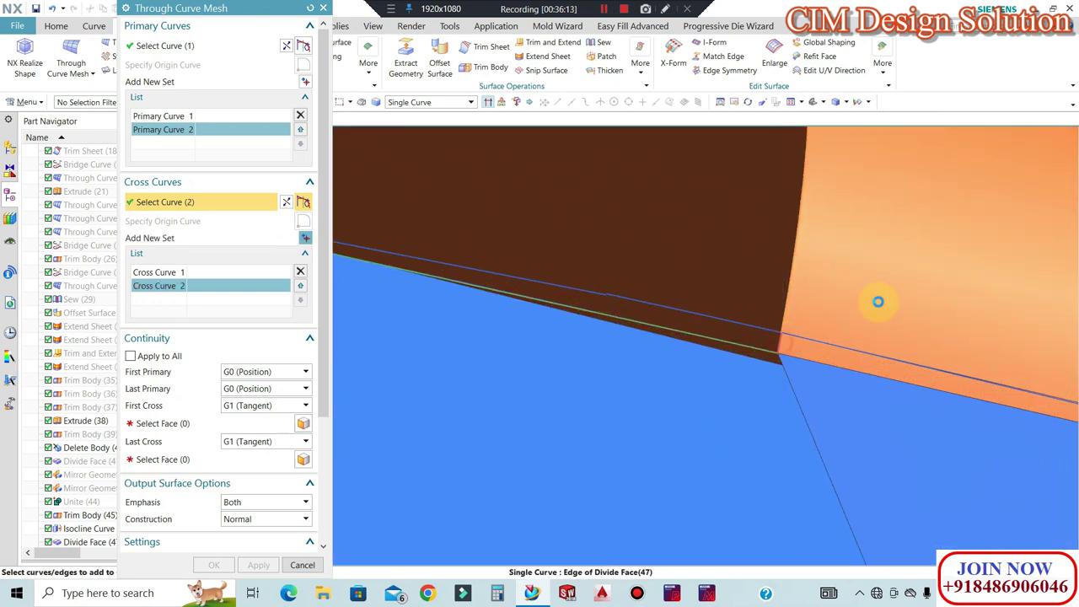
Constrain the mesh's first and last cross curves G1 tangent to the adjoining rounded strip faces
click(187, 421)
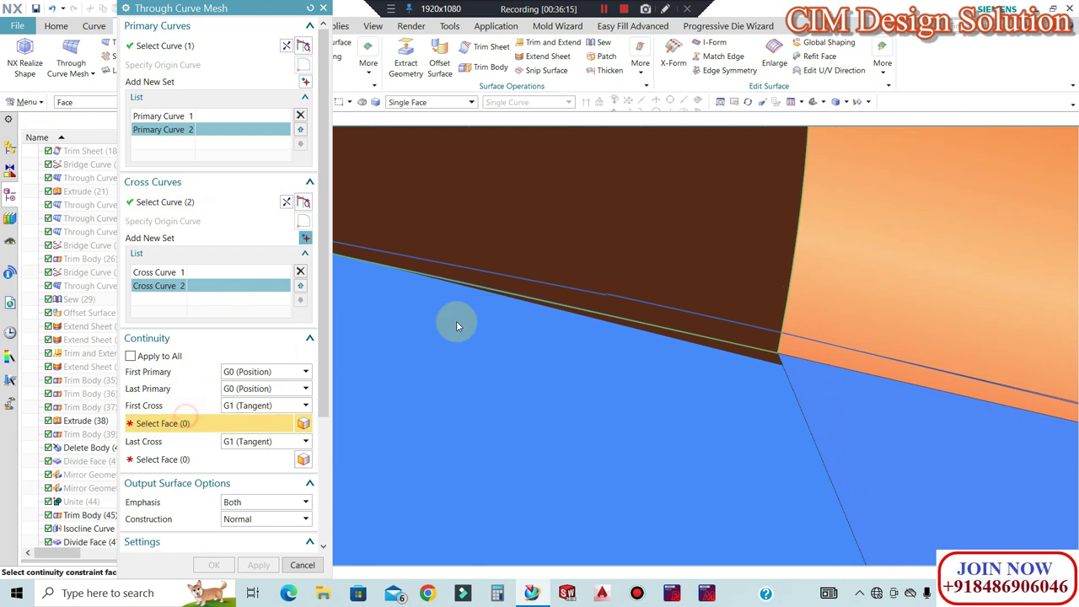
scroll(922, 345, down, 4)
scroll(538, 252, up, 3)
scroll(570, 240, up, 2)
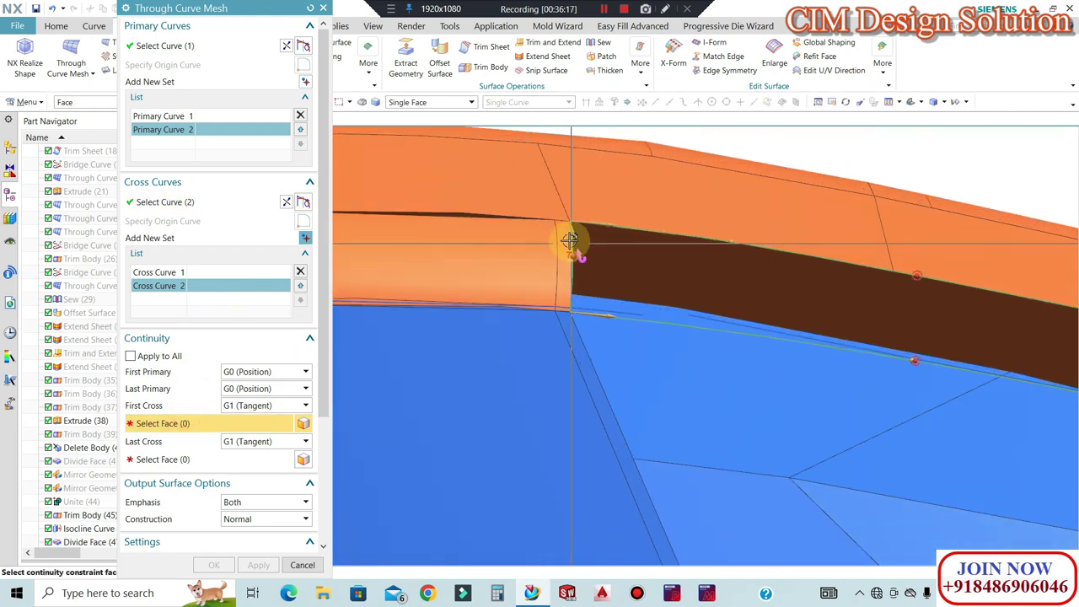
scroll(556, 251, up, 2)
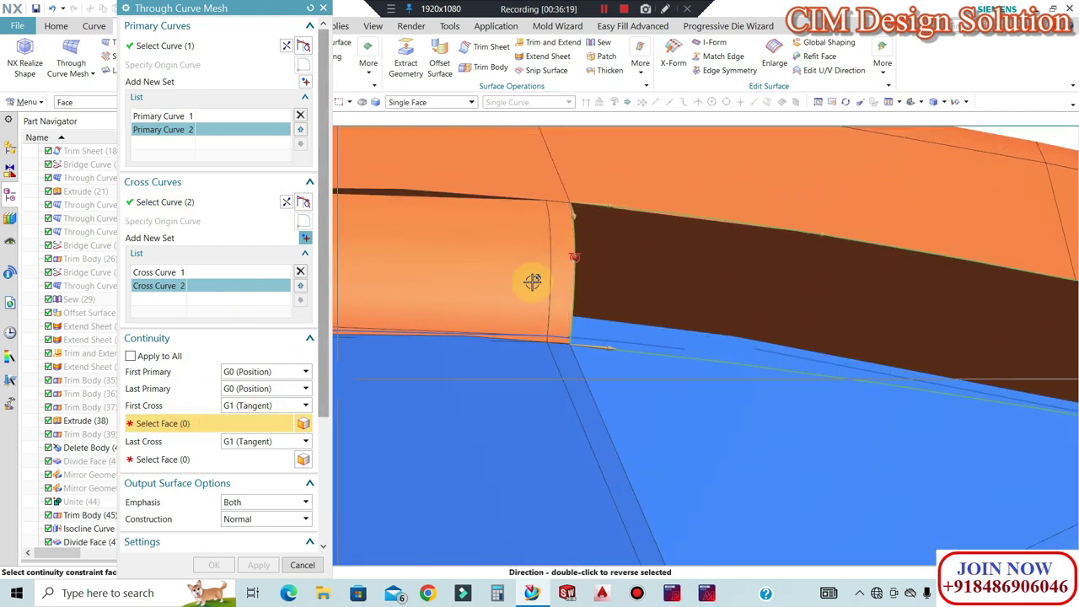
click(554, 243)
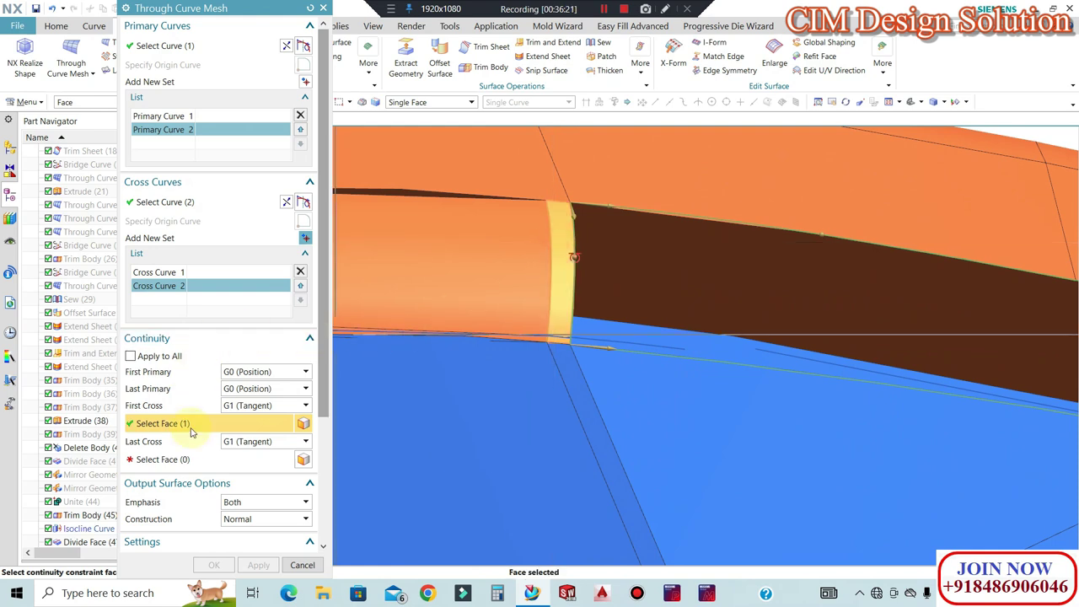
click(184, 458)
scroll(354, 250, down, 2)
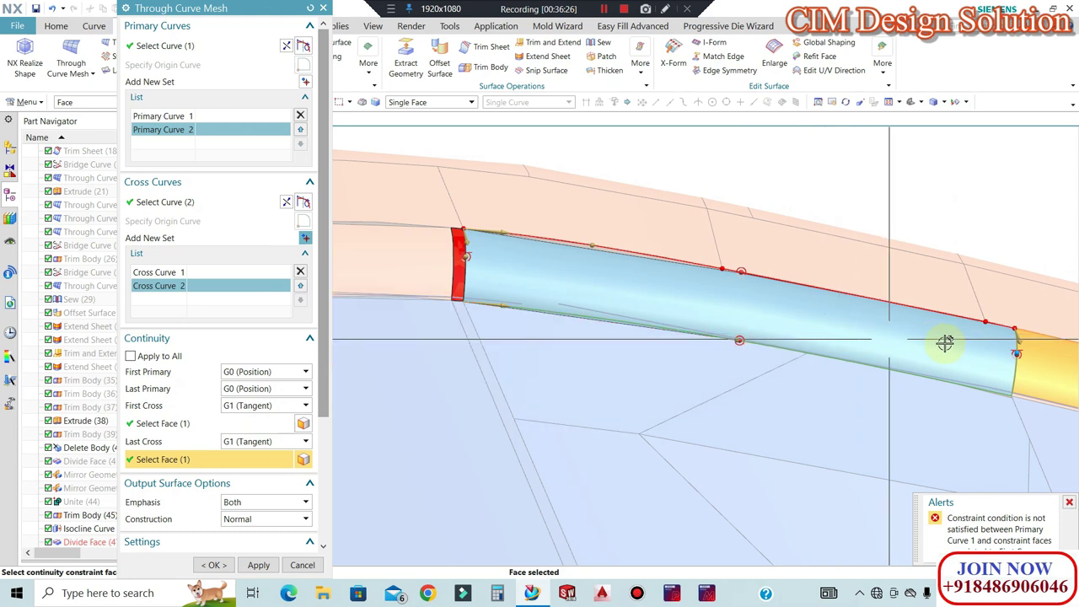
Add the thin face along the rounded strip's lower edge to the last cross curve's tangency constraint
scroll(413, 295, up, 5)
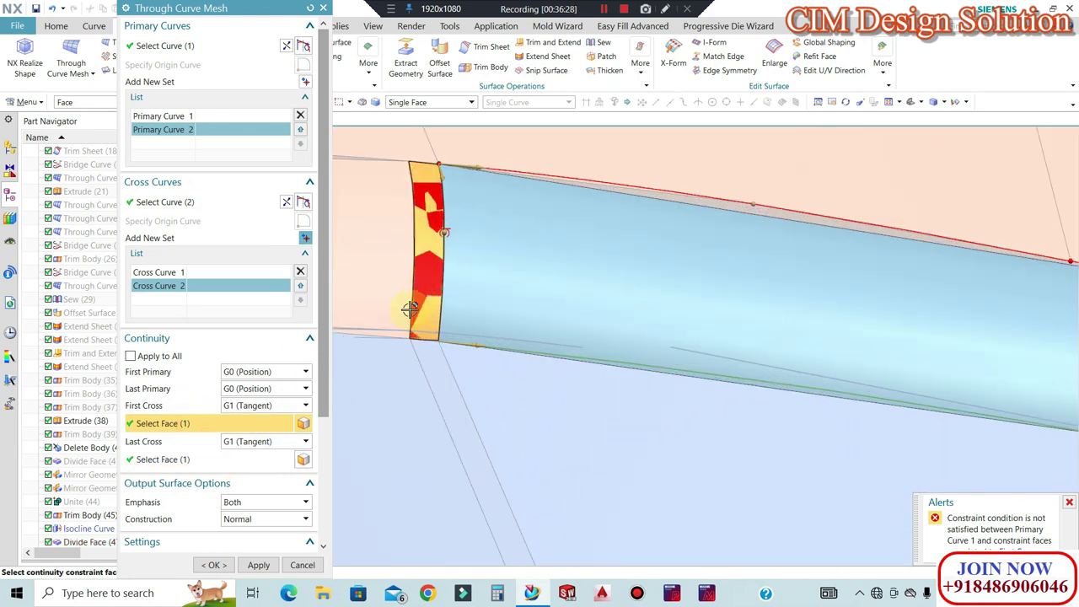
scroll(425, 261, down, 4)
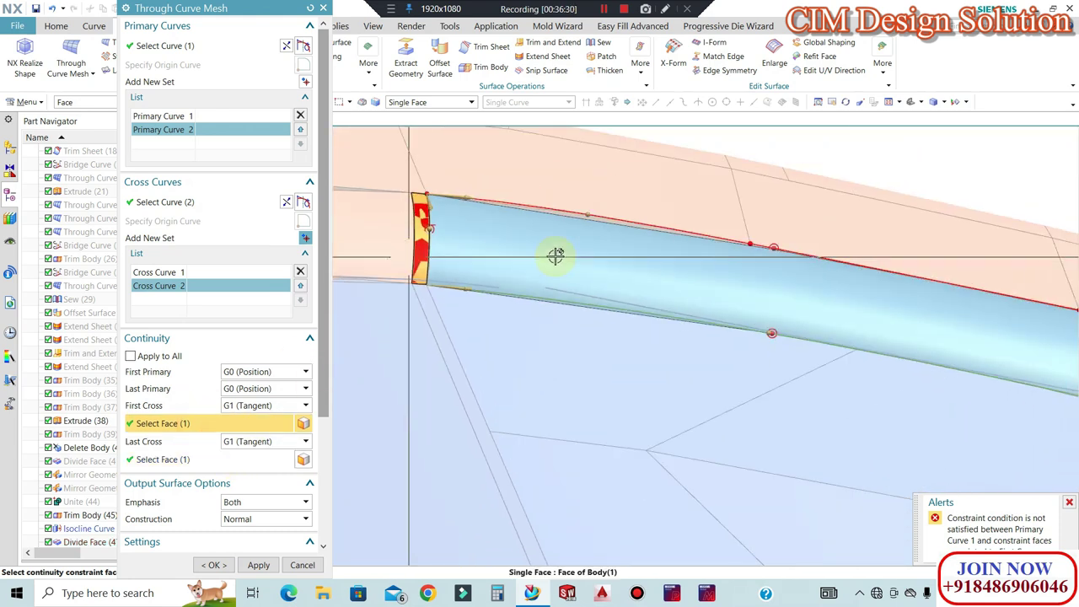
scroll(469, 244, down, 3)
scroll(800, 307, up, 2)
scroll(800, 308, up, 5)
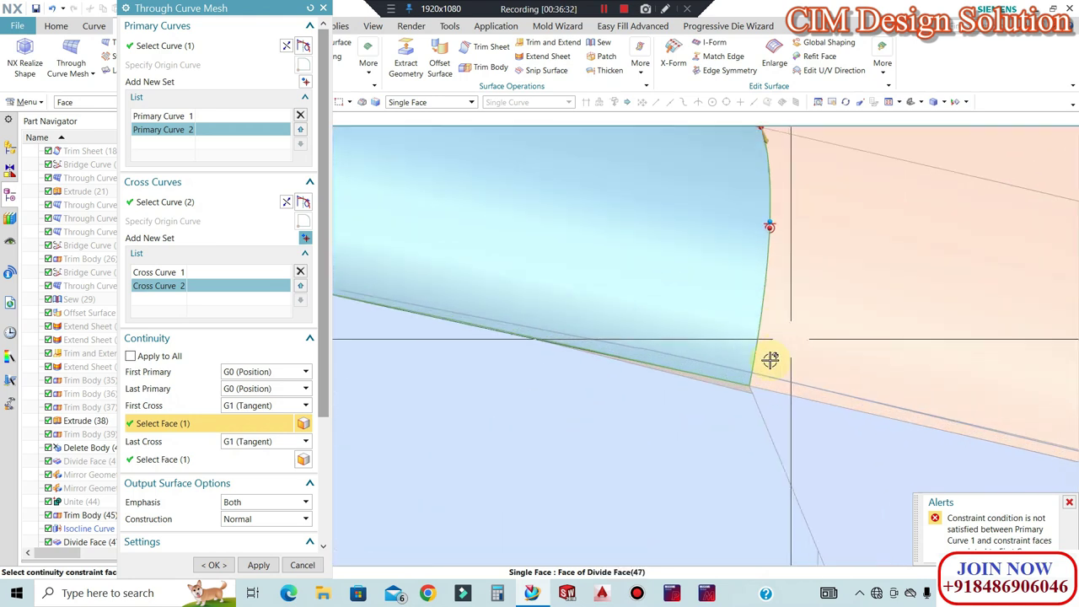
click(203, 463)
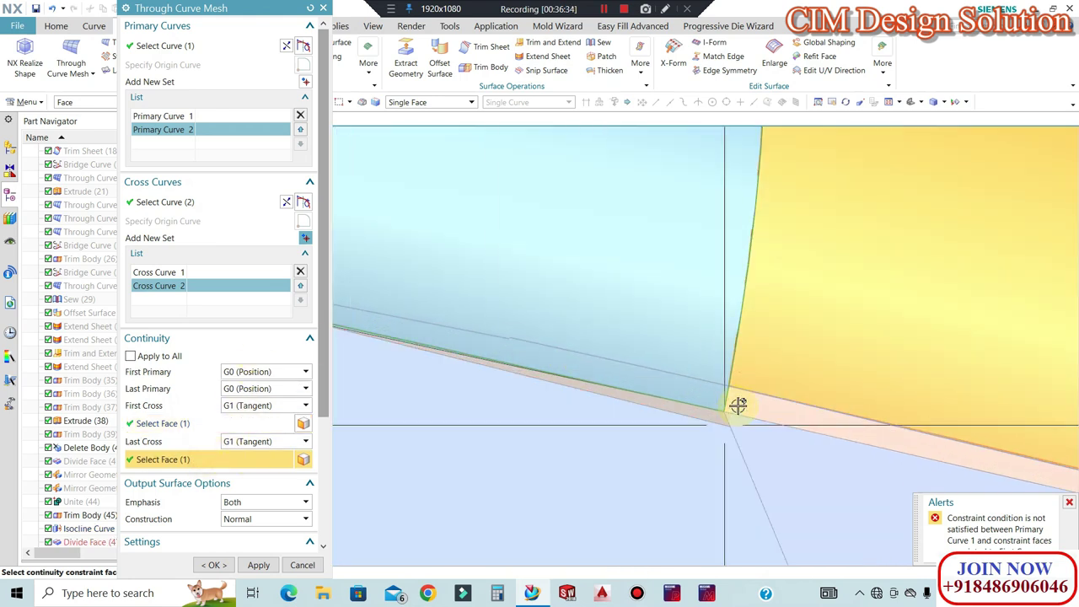
click(740, 403)
scroll(830, 335, down, 5)
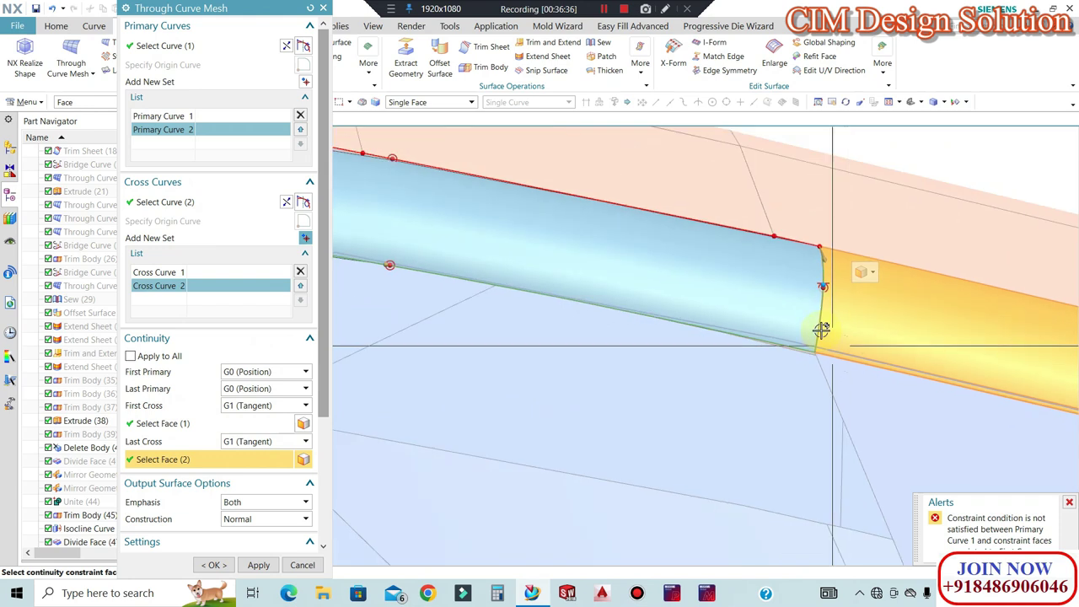
Examine how the mesh preview's upper boundary meets the top face's edge along the gap and at its end corners
scroll(800, 253, down, 3)
scroll(805, 253, up, 4)
scroll(804, 252, up, 5)
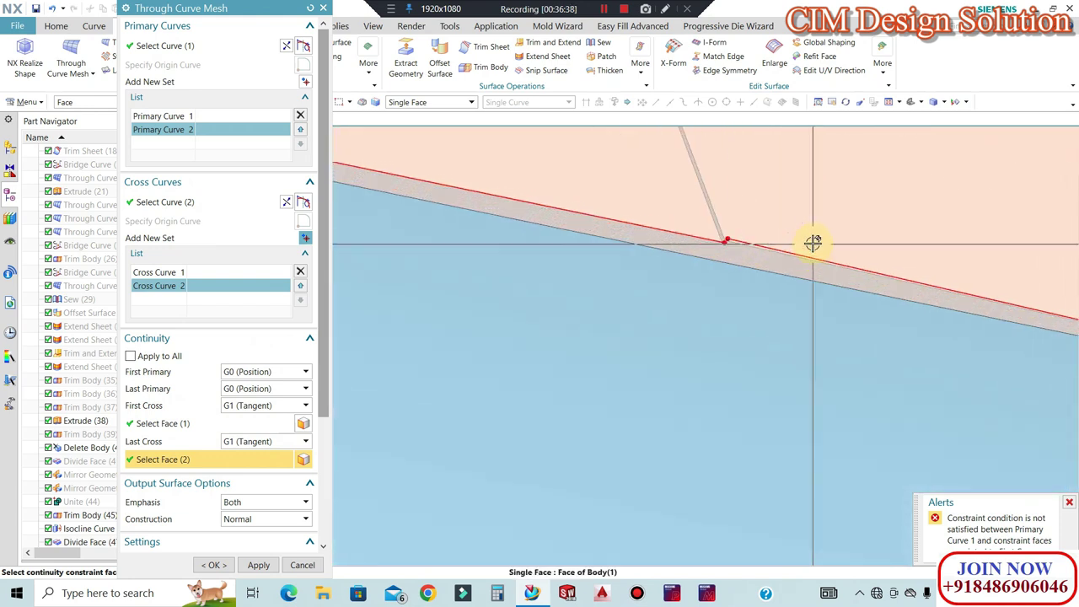
scroll(667, 237, down, 3)
scroll(703, 248, down, 7)
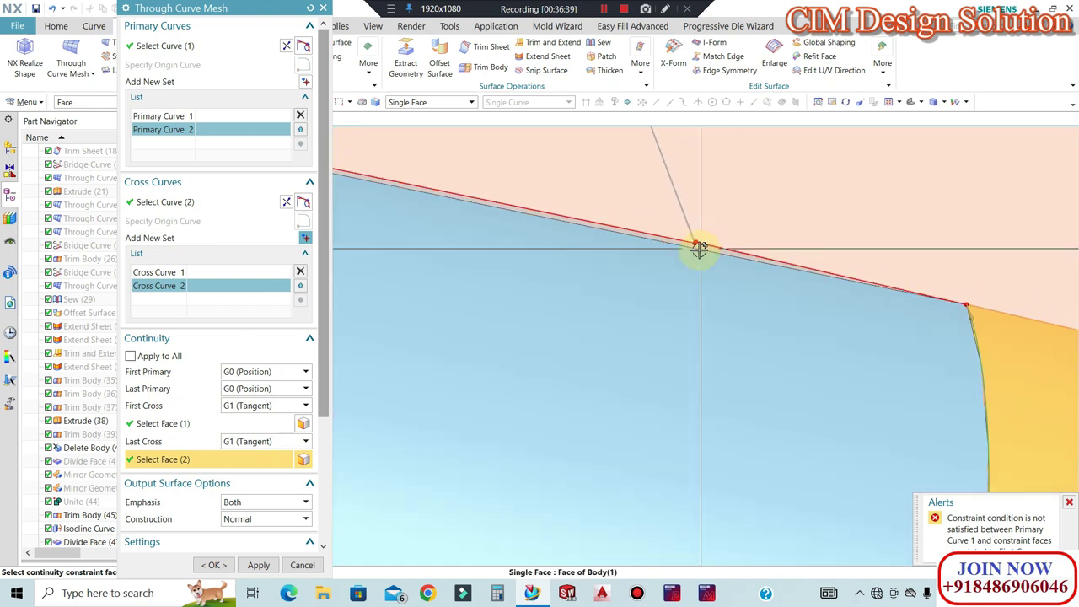
middle_drag(892, 298, 698, 293)
scroll(698, 293, down, 3)
scroll(539, 265, up, 14)
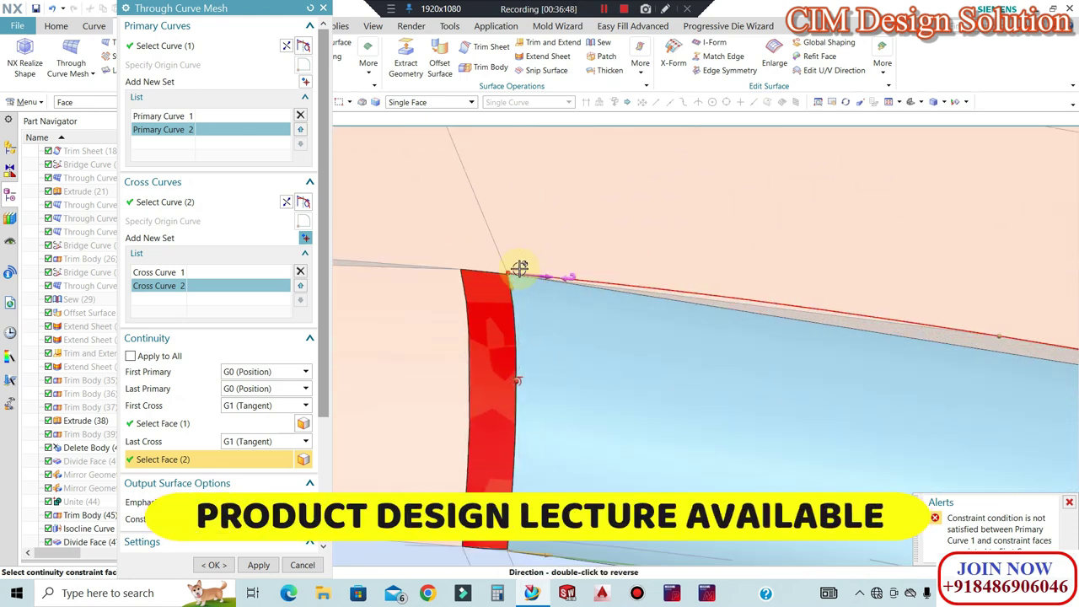
middle_drag(551, 284, 450, 258)
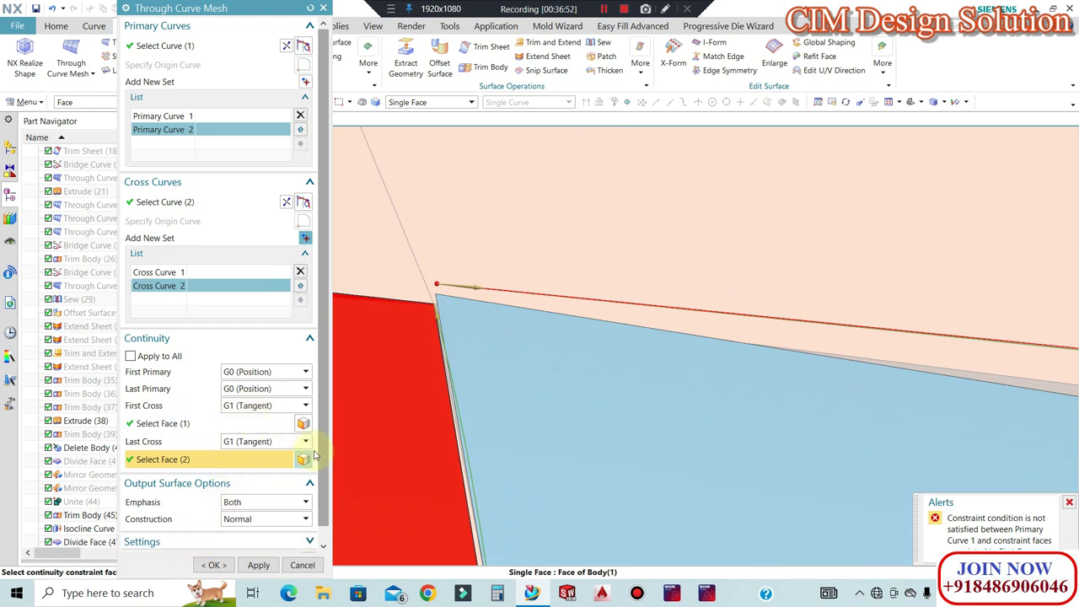
Discard the curve mesh surface across the open gap
scroll(320, 451, down, 1)
click(278, 526)
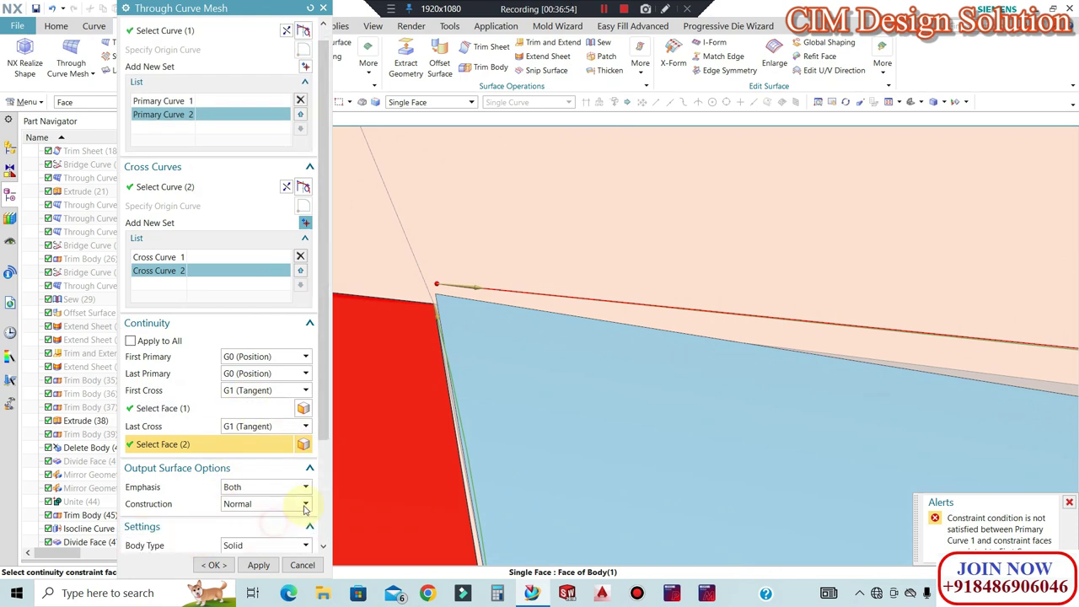
scroll(318, 479, down, 3)
key(Escape)
scroll(349, 287, down, 3)
middle_drag(369, 283, 547, 170)
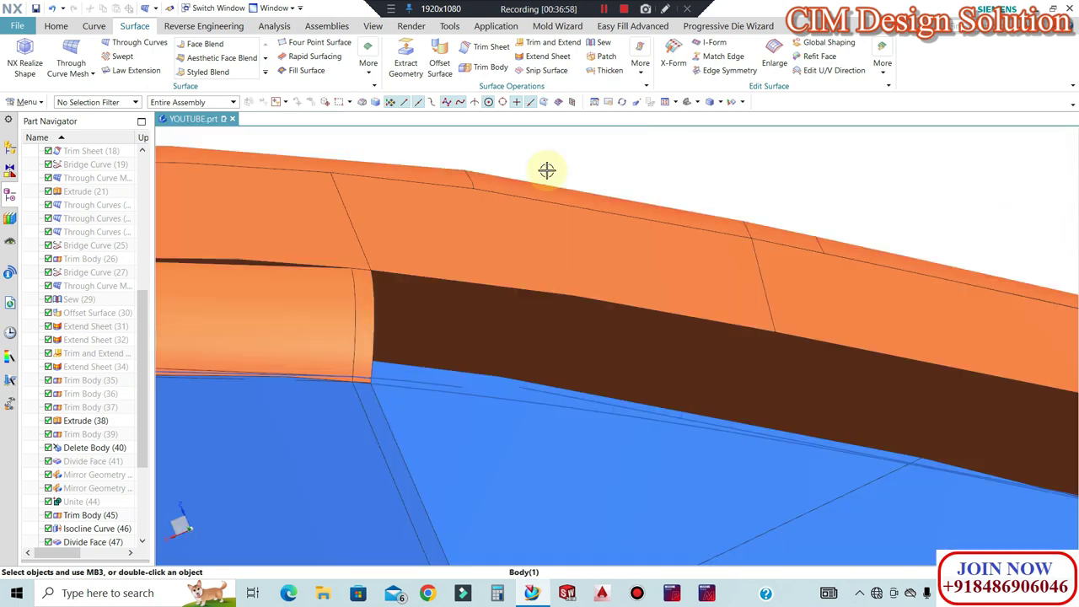
Unsew the top face bordering the upper side of the open gap from its sheet body
click(637, 76)
click(655, 104)
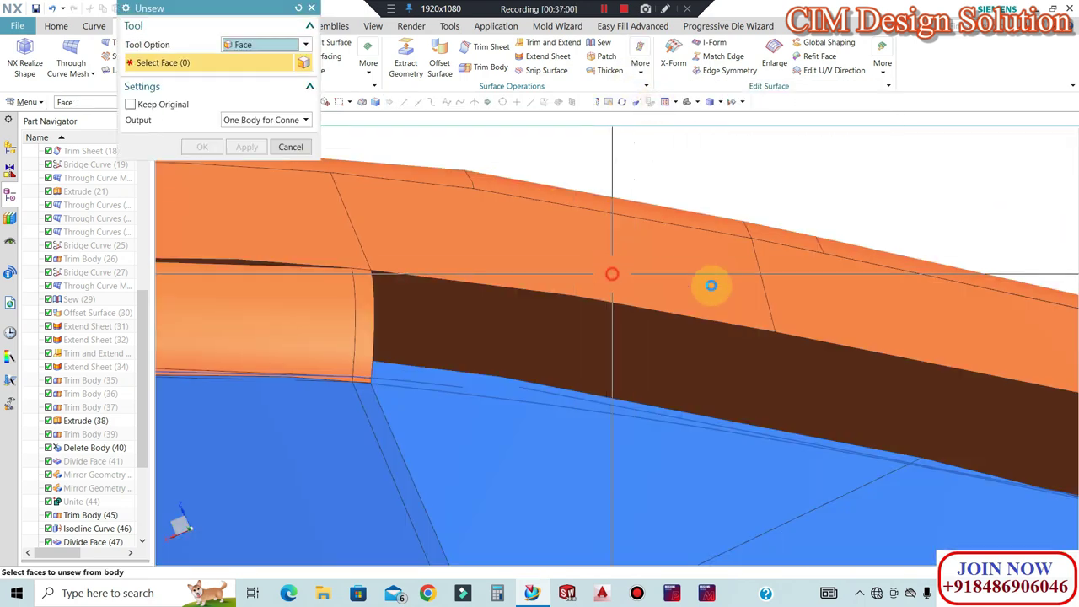
click(717, 285)
middle_drag(831, 296, 841, 323)
click(835, 324)
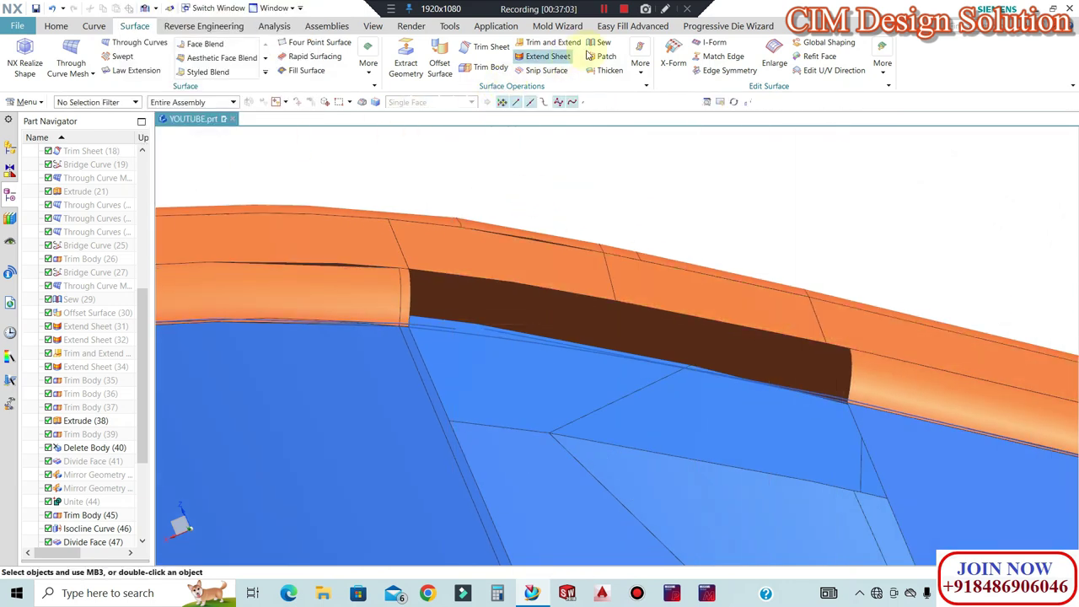
Try to sew the detached top face to the surrounding sheet body with a 0.01 tolerance
click(604, 44)
click(396, 252)
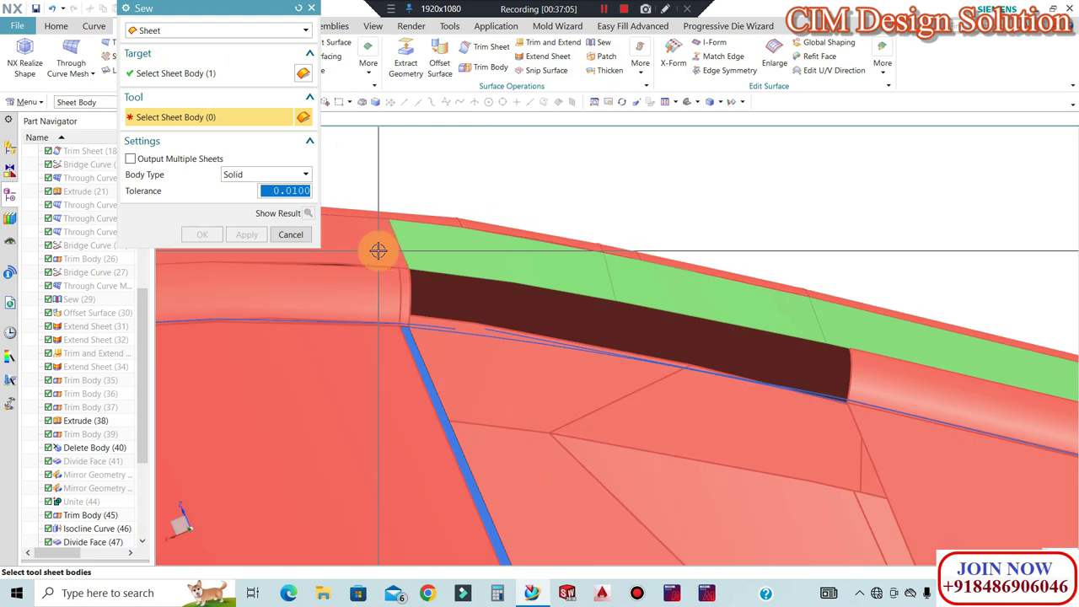
click(670, 295)
middle_click(549, 275)
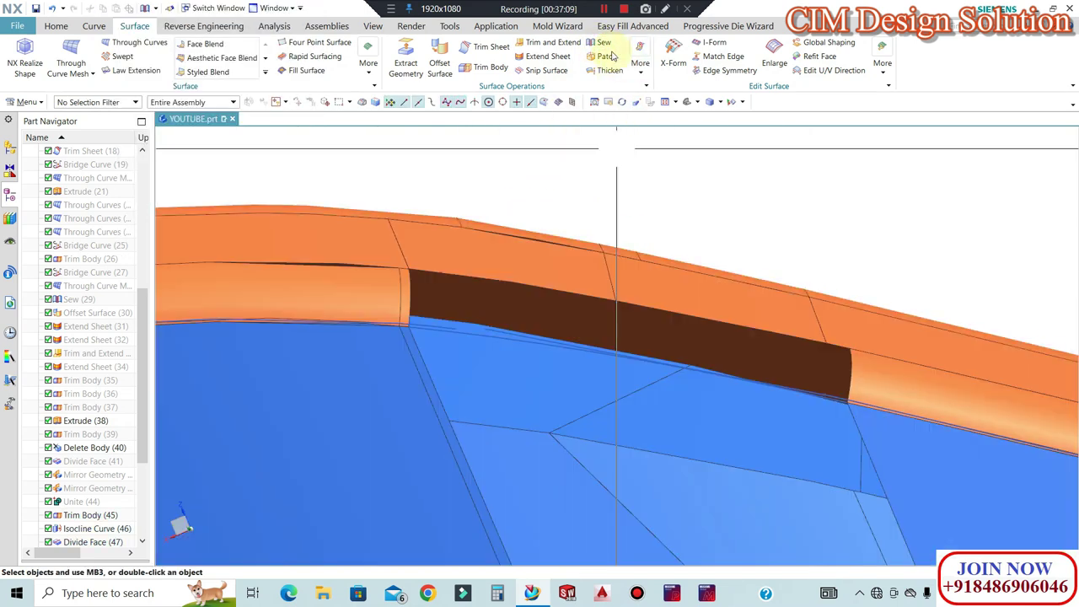
Sew the detached top face to the surrounding sheet body and the narrow vertical strip sheet with a 0.001 tolerance
click(603, 44)
click(669, 284)
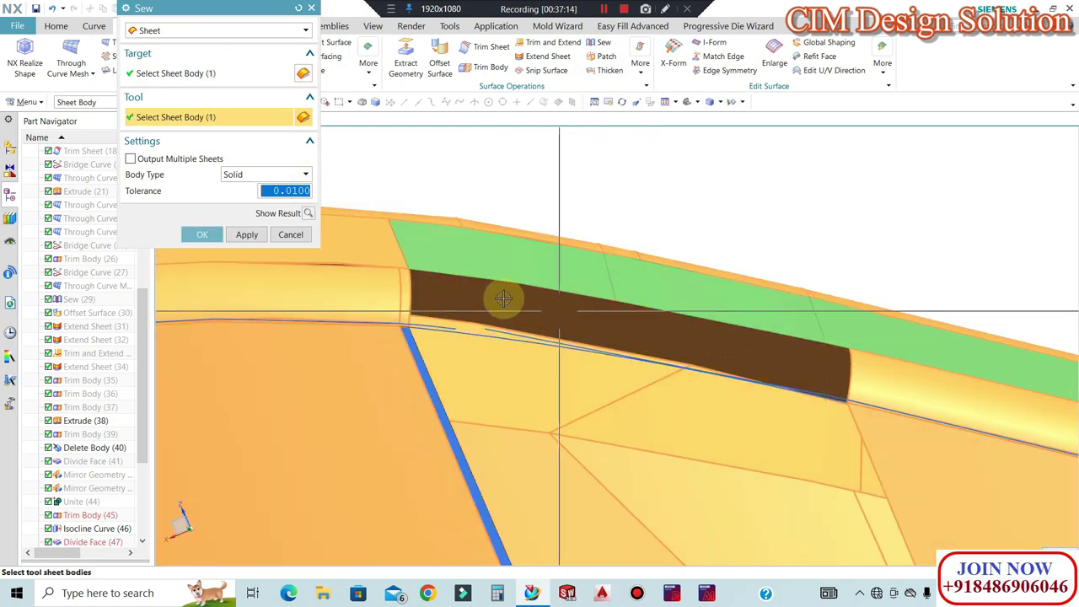
click(427, 364)
click(409, 339)
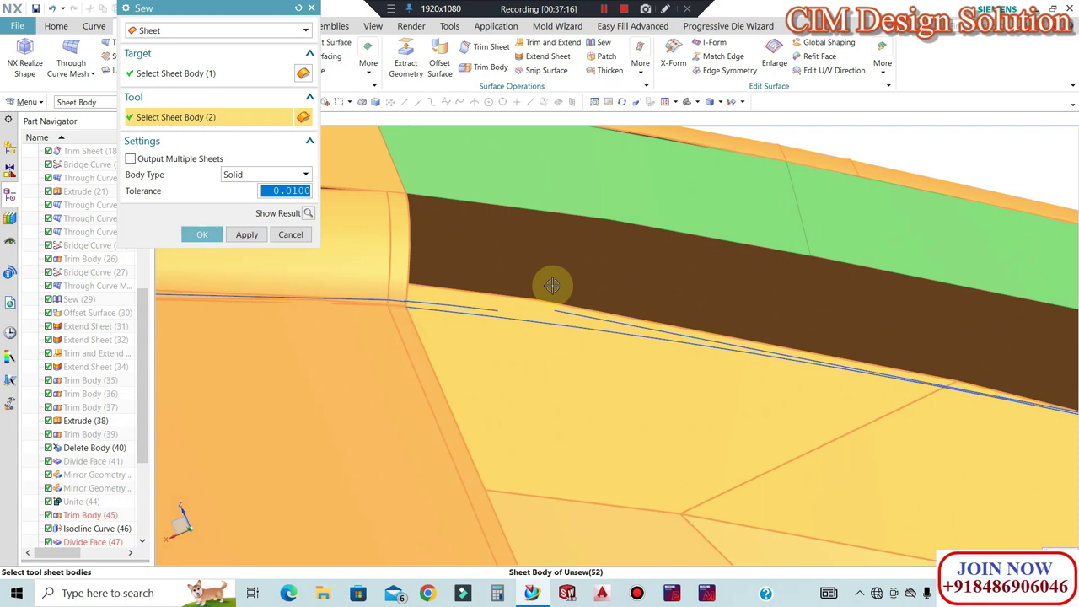
scroll(506, 285, down, 3)
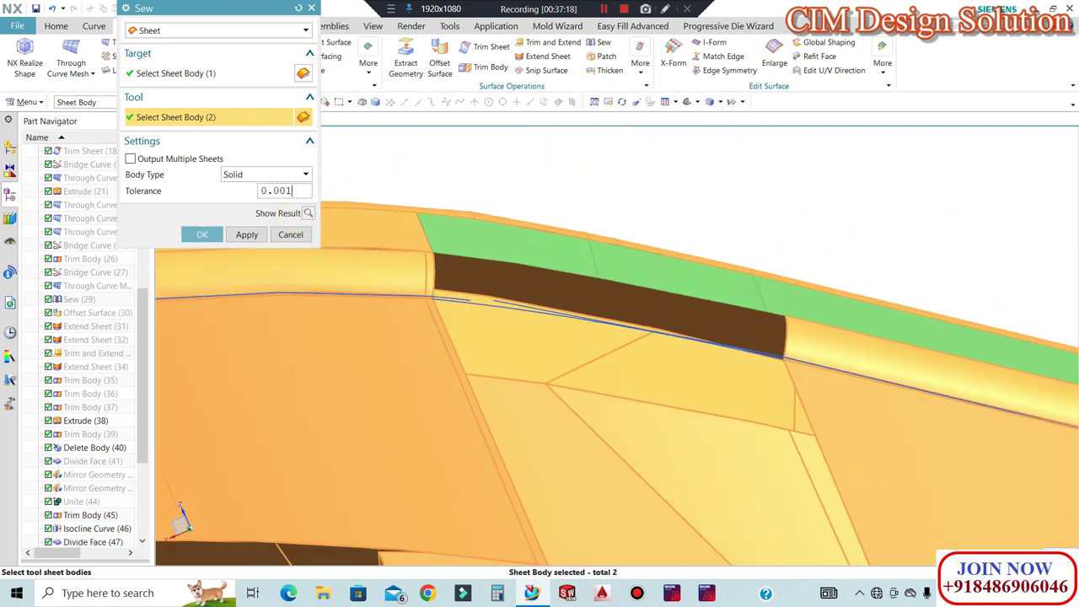
click(210, 239)
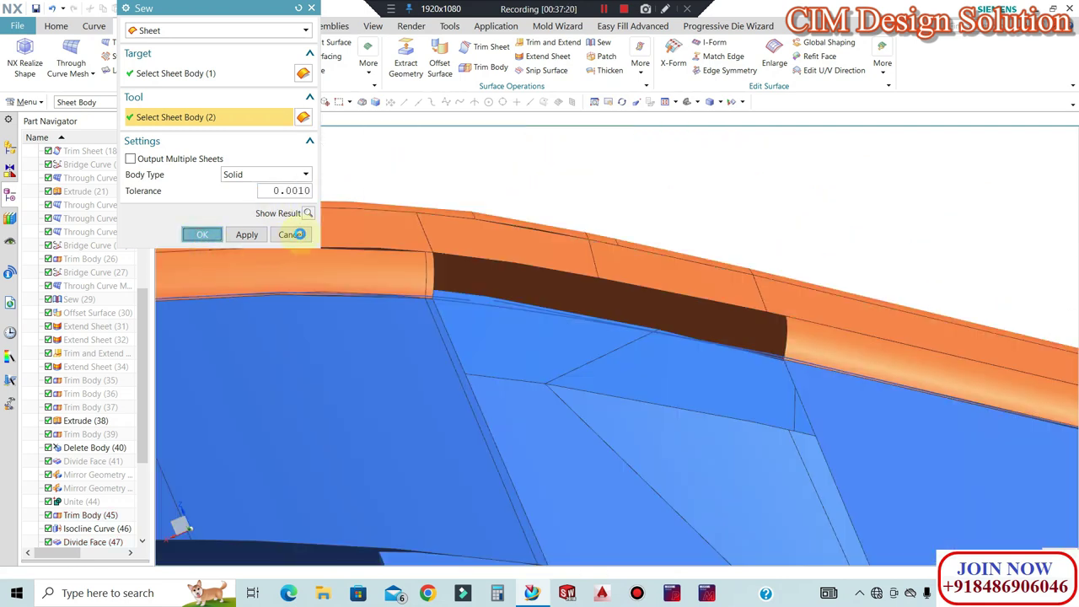
Start a Through Curve Mesh across the open gap using the end edge of one rounded strip as the first primary curve
scroll(446, 245, up, 4)
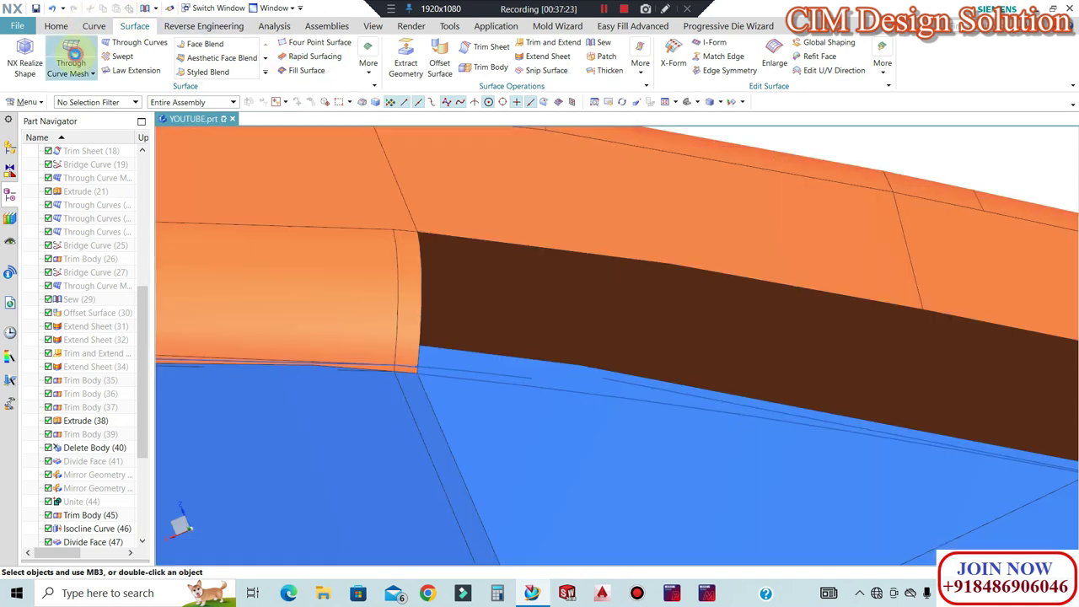
click(71, 56)
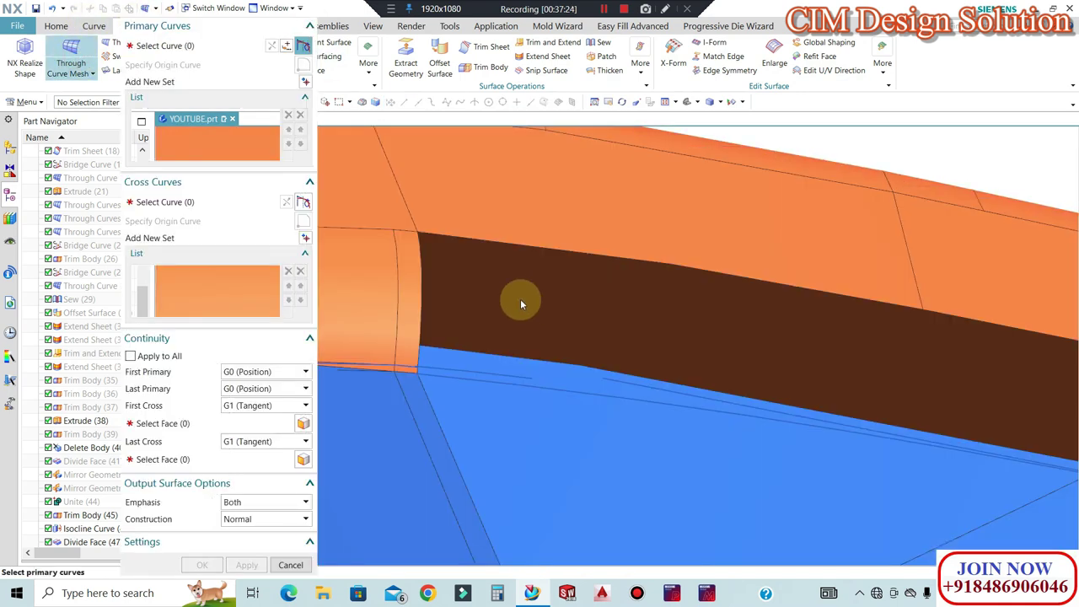
click(418, 357)
scroll(417, 363, up, 3)
middle_drag(465, 338, 426, 405)
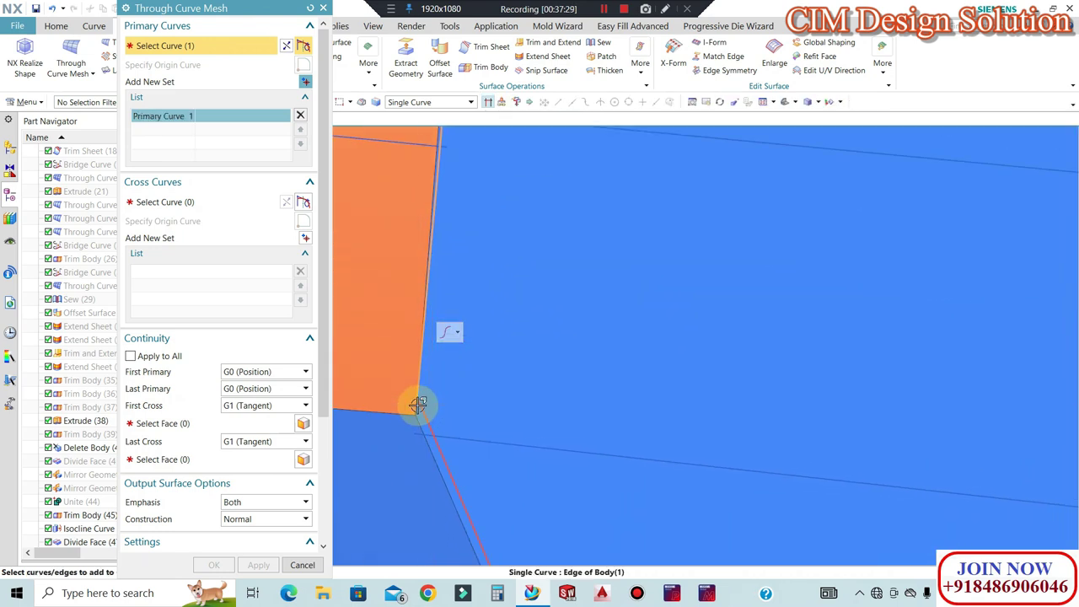
right_click(535, 278)
click(583, 376)
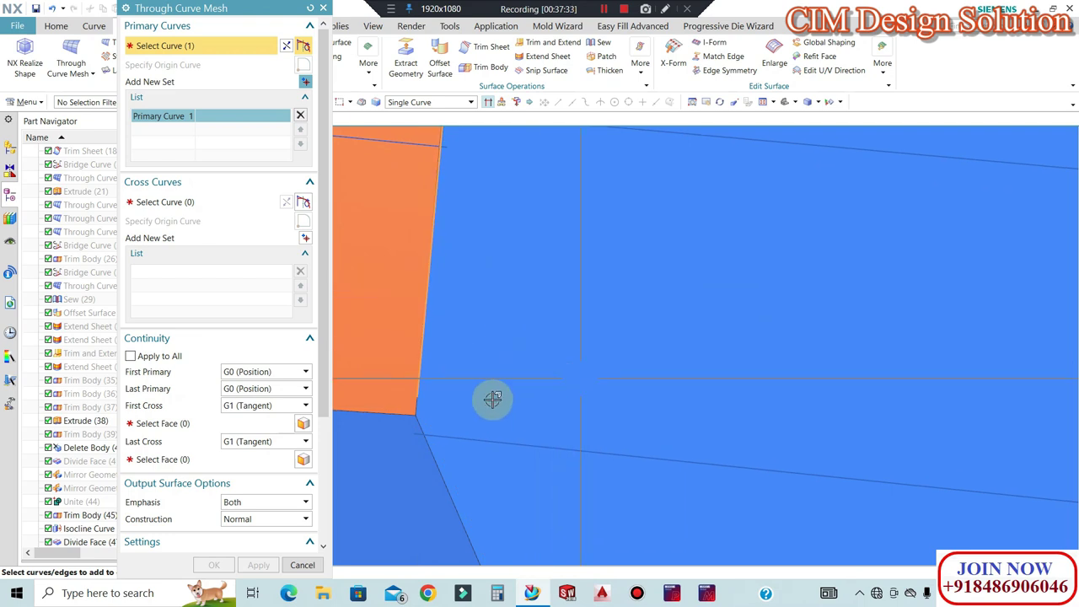
middle_drag(416, 428, 239, 242)
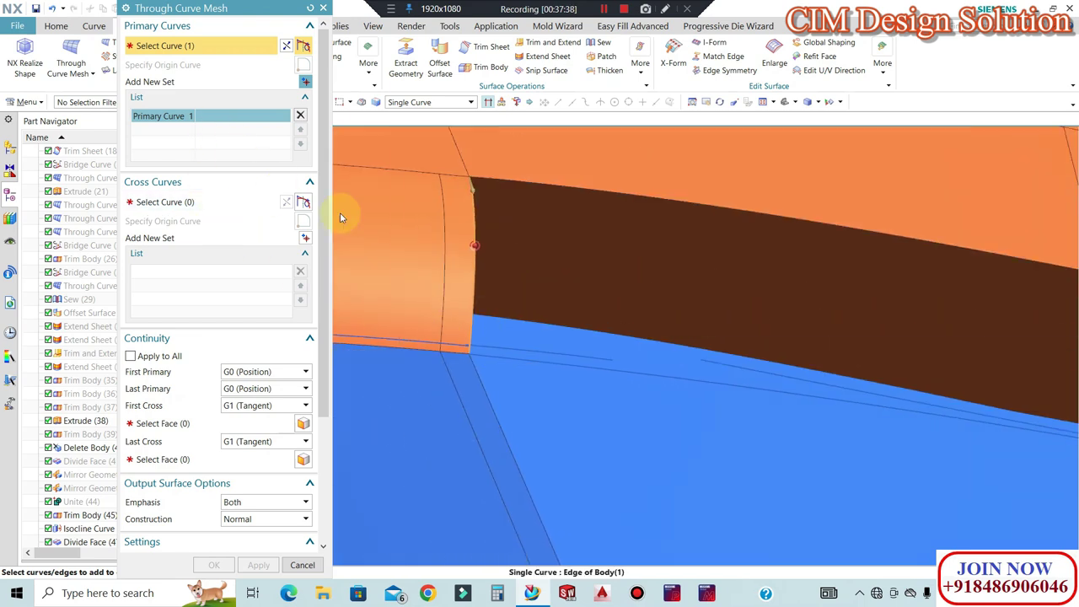
scroll(462, 263, down, 5)
Add the end edge of the rounded strip on the gap's opposite side as the second primary curve
click(303, 83)
scroll(761, 309, up, 5)
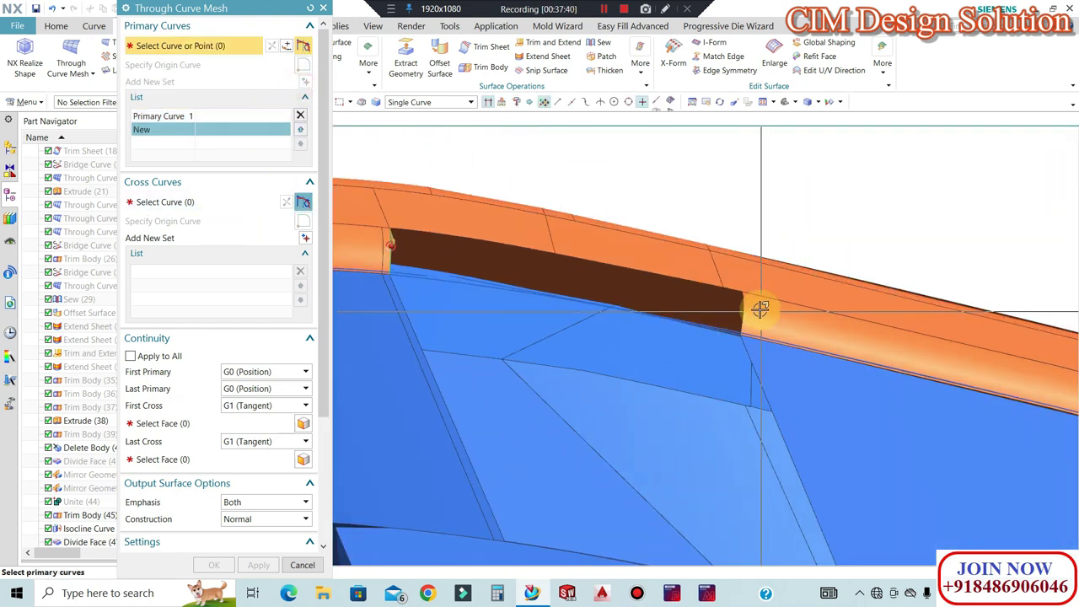
scroll(704, 356, up, 4)
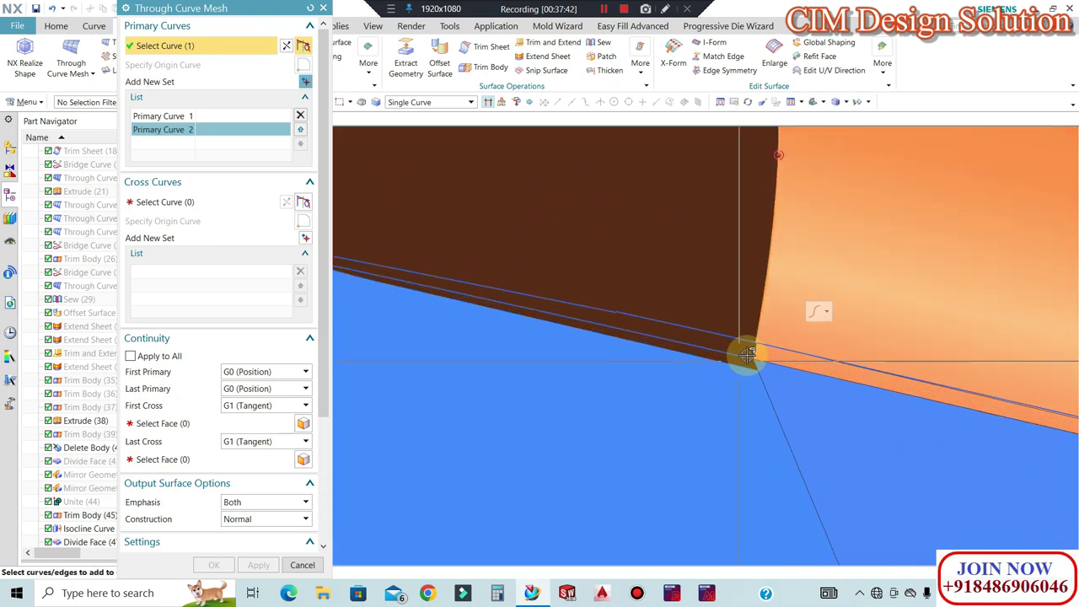
Use the gap's lower curve and upper edges as cross curves and create the mesh with G0 (Position) continuity
click(235, 208)
scroll(832, 343, down, 4)
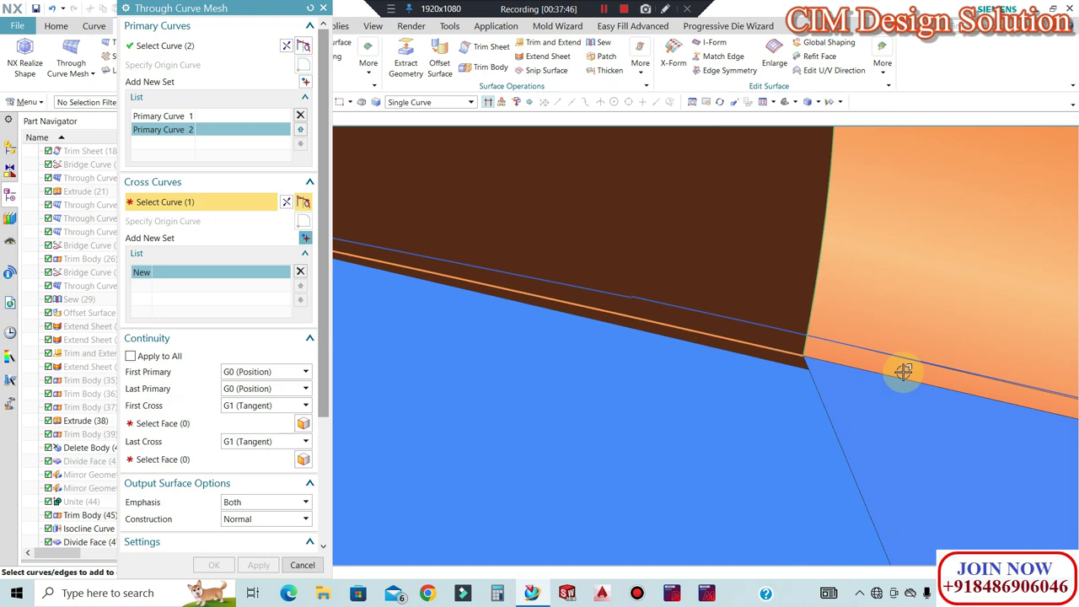
scroll(902, 372, down, 5)
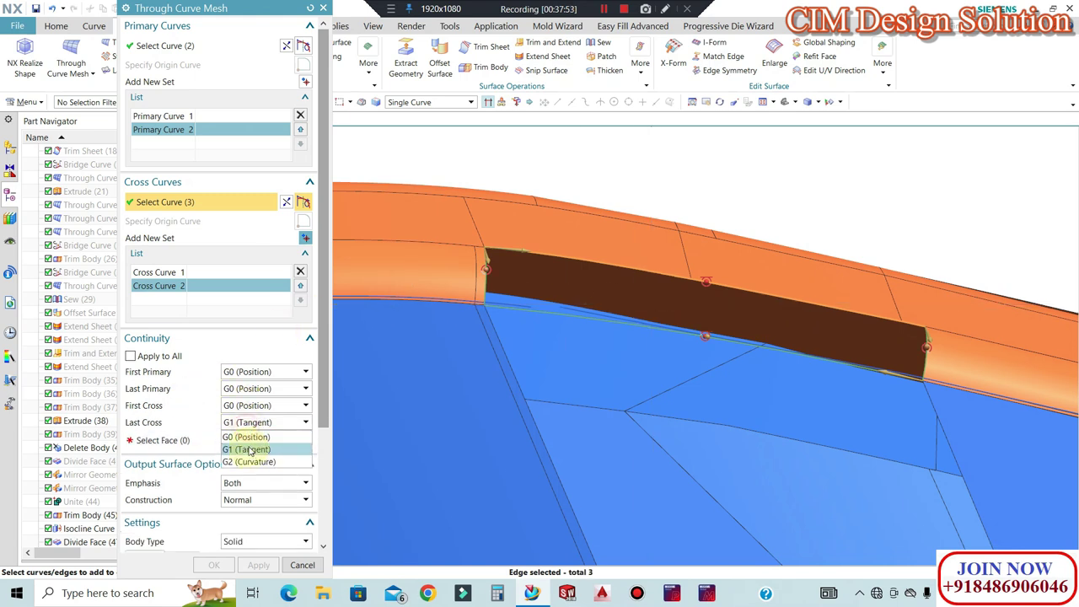
scroll(753, 307, up, 3)
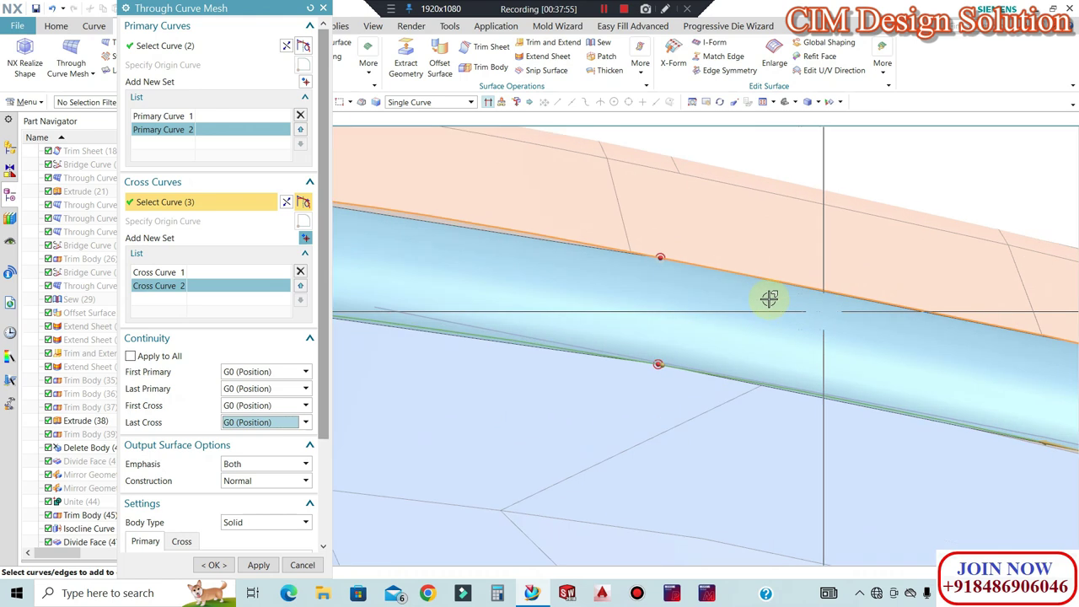
scroll(694, 305, down, 1)
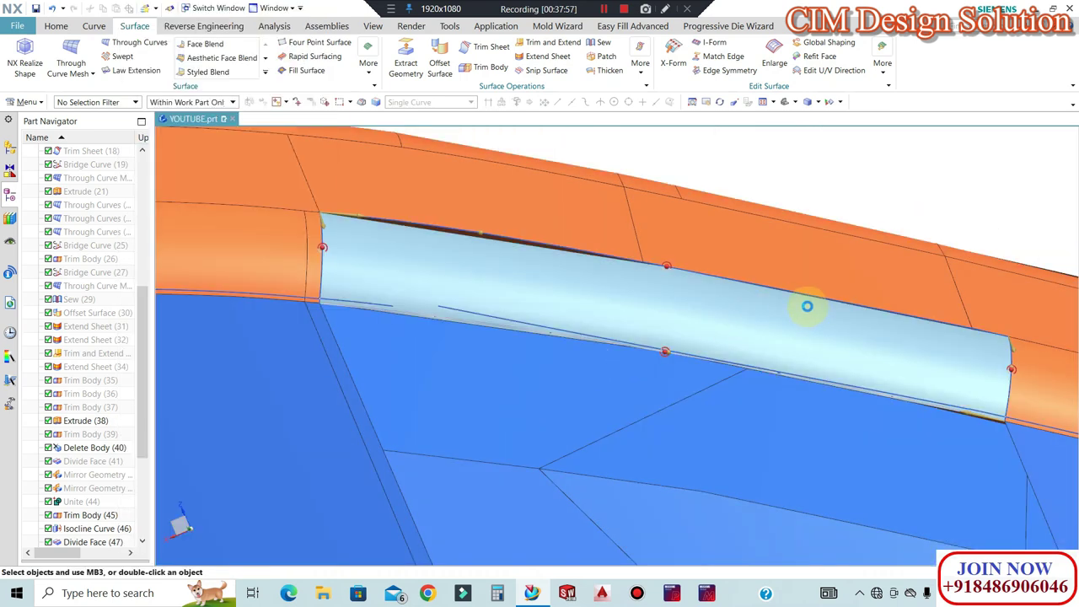
Update the display and examine how the new mesh surface meets the adjoining faces along the gap
right_click(515, 206)
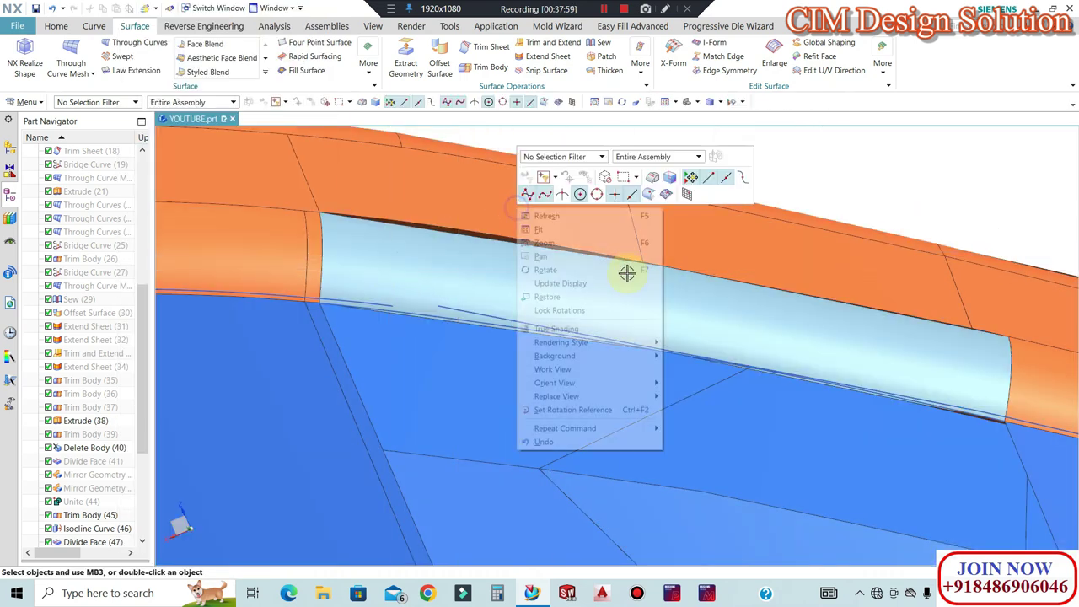
click(576, 284)
middle_drag(540, 270, 588, 251)
scroll(570, 243, up, 3)
scroll(518, 206, down, 2)
middle_drag(518, 207, 552, 282)
scroll(452, 234, up, 2)
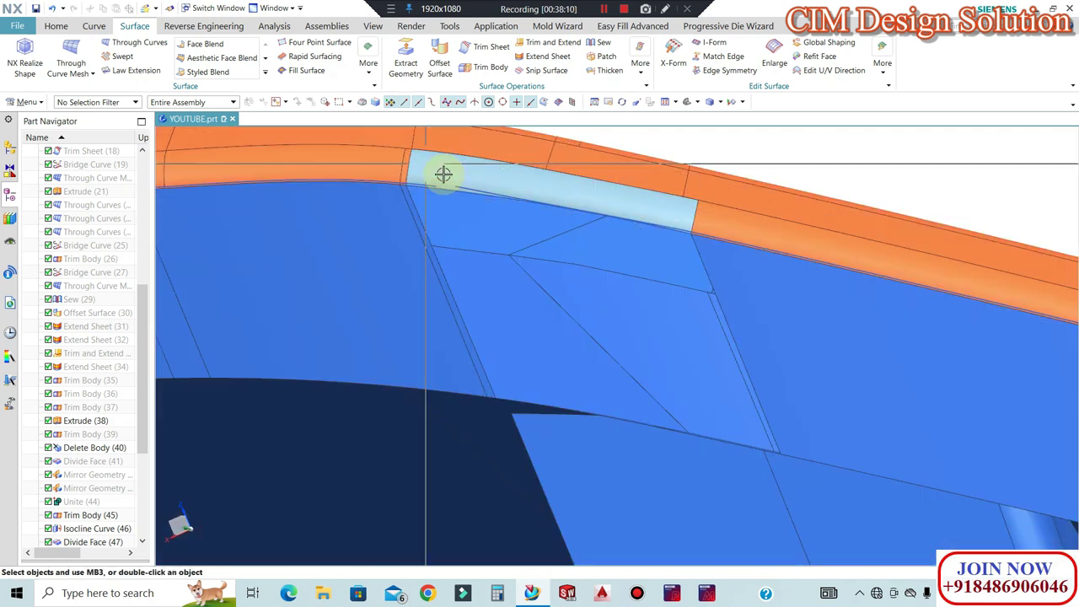
click(94, 25)
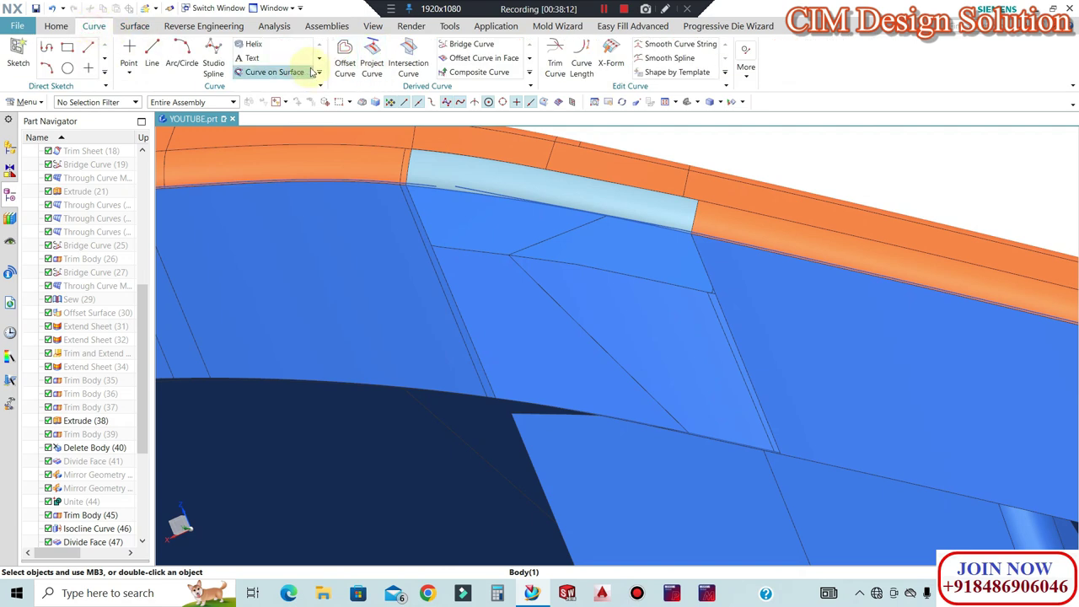
click(133, 26)
click(368, 63)
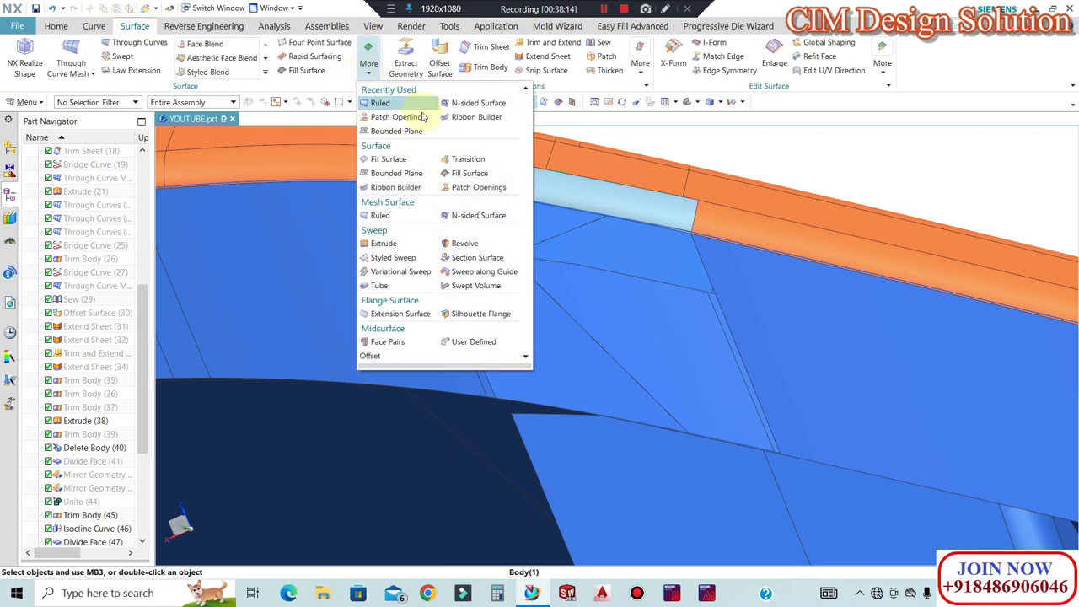
click(401, 132)
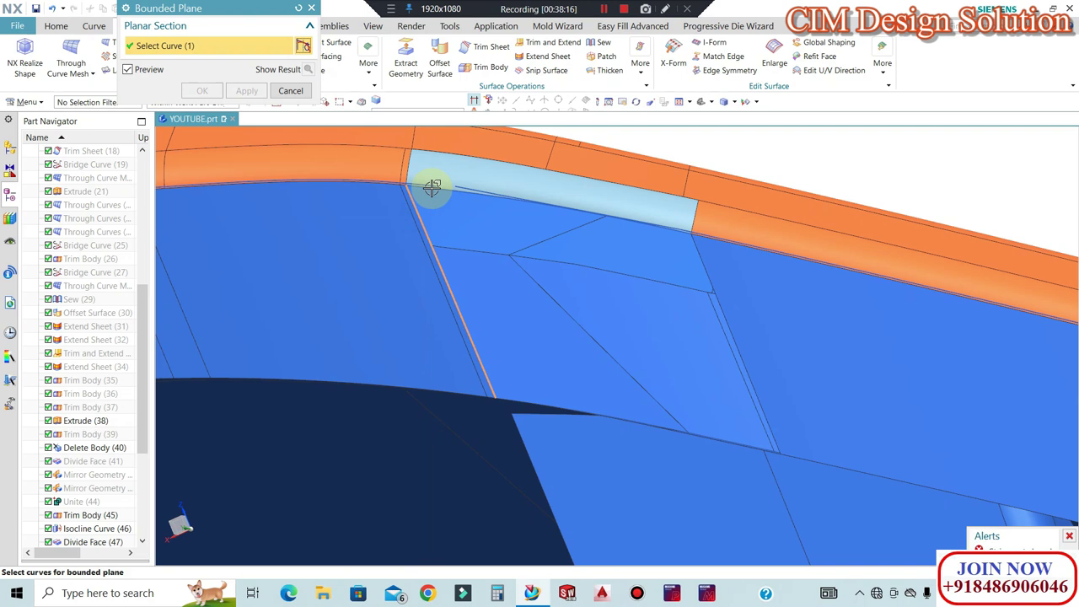
scroll(430, 185, up, 3)
click(485, 190)
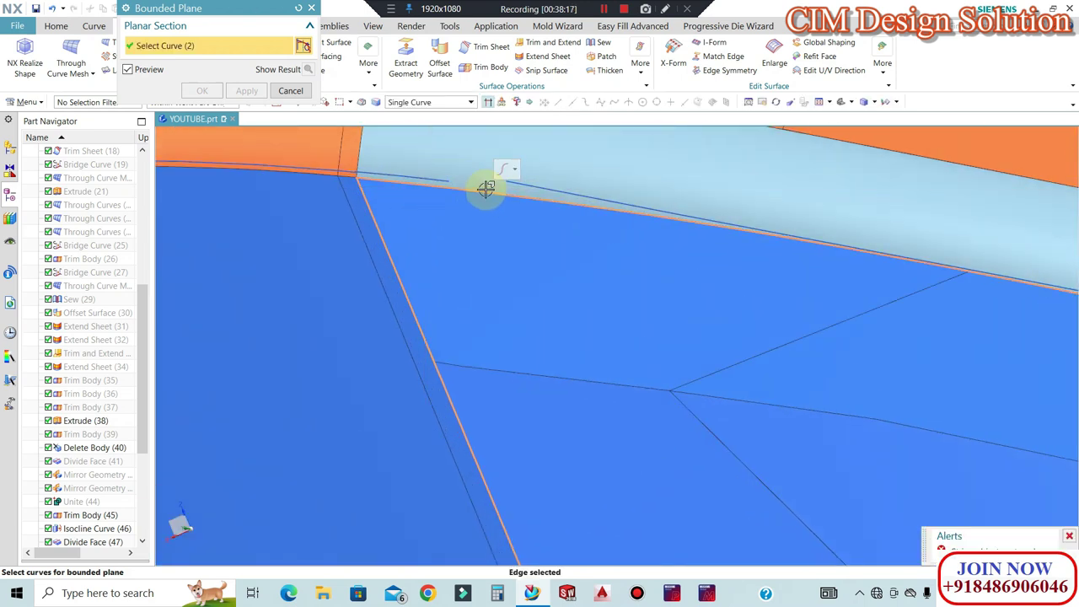
scroll(548, 196, down, 3)
click(743, 263)
middle_drag(593, 396, 678, 369)
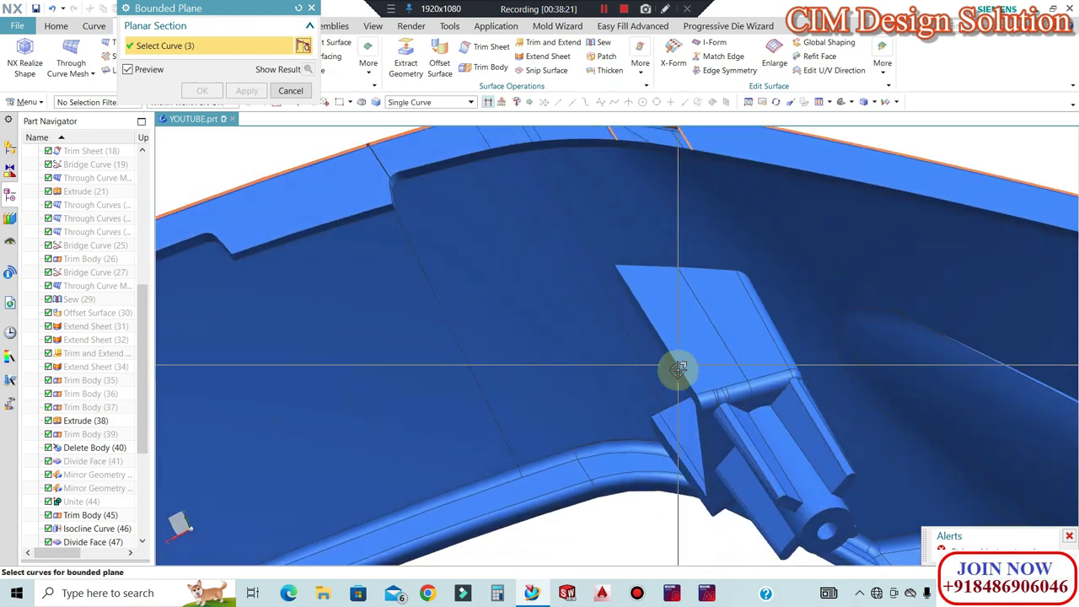
scroll(646, 137, up, 5)
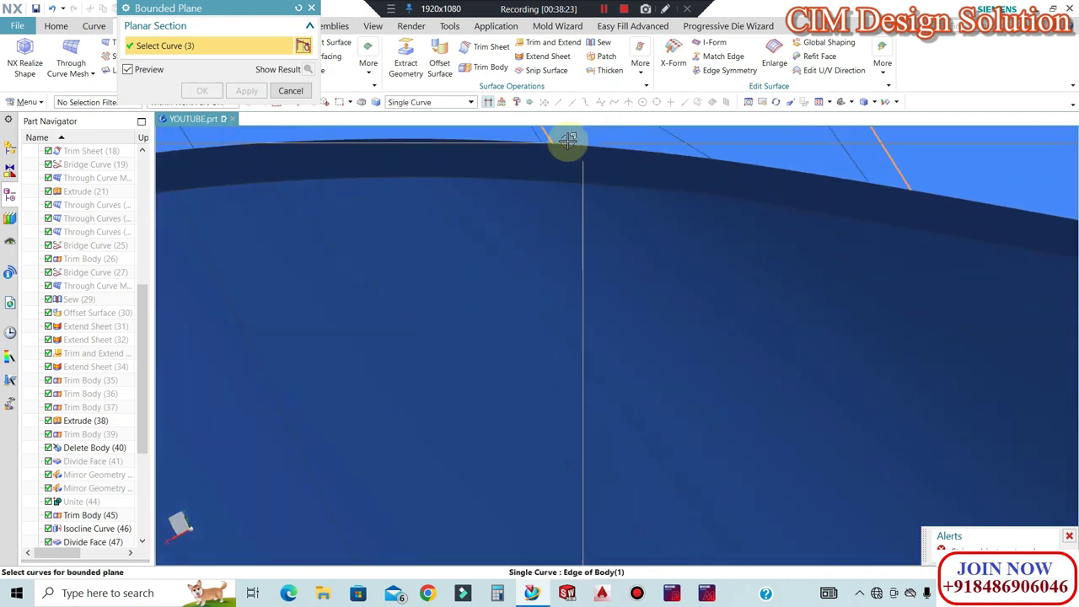
scroll(568, 140, up, 1)
click(634, 149)
click(821, 176)
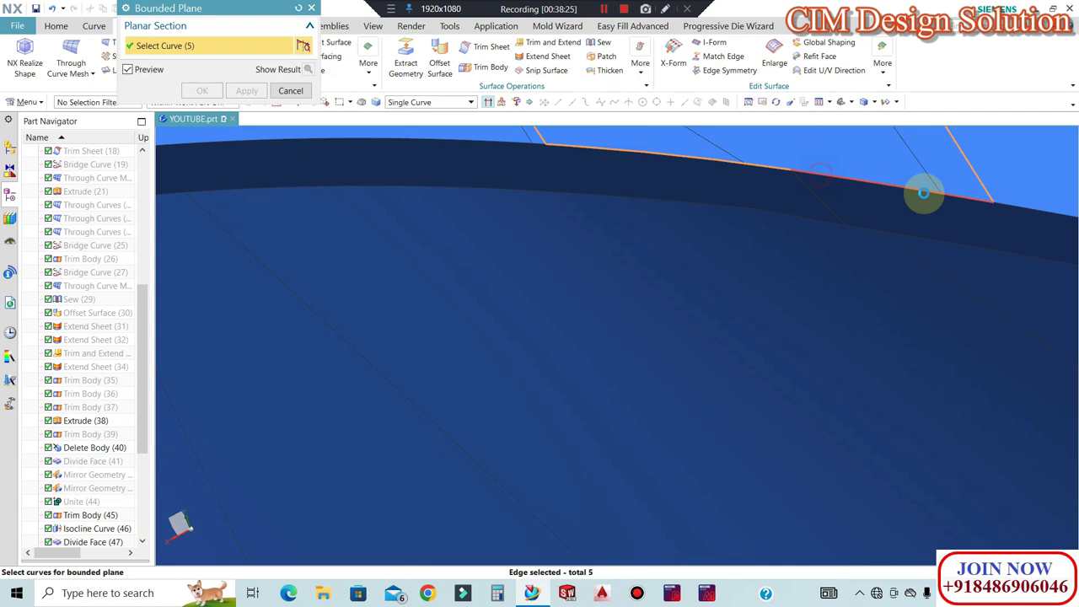
scroll(763, 224, down, 3)
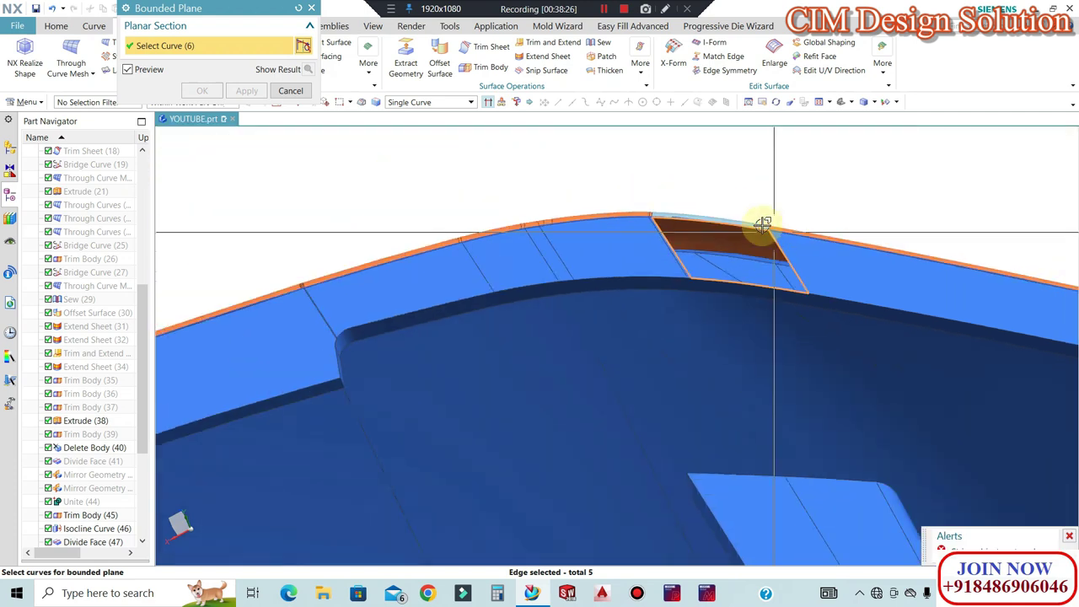
click(285, 94)
Start a Trimmed N-Sided Surface over the open wall gap, adding the gap's upper, side and lower edges to the outer loop
click(368, 69)
click(467, 100)
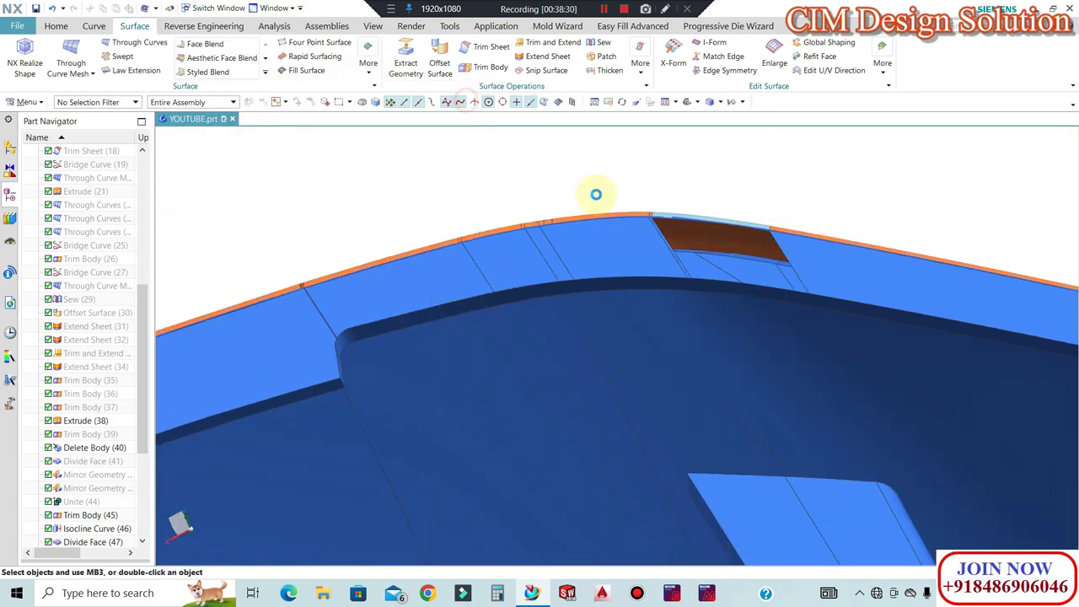
scroll(701, 229, up, 6)
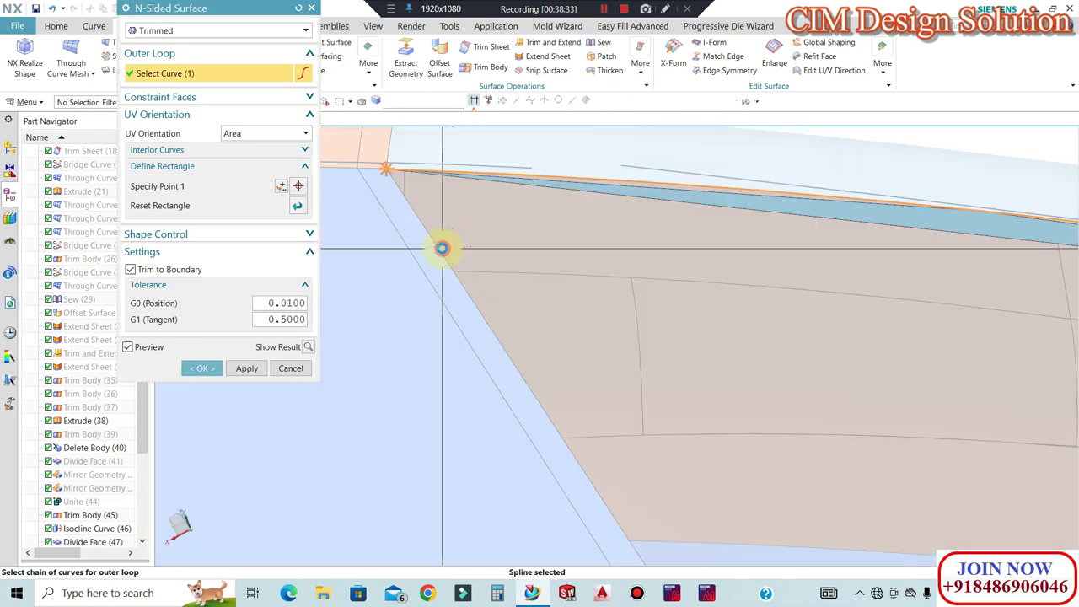
click(442, 248)
scroll(505, 211, down, 2)
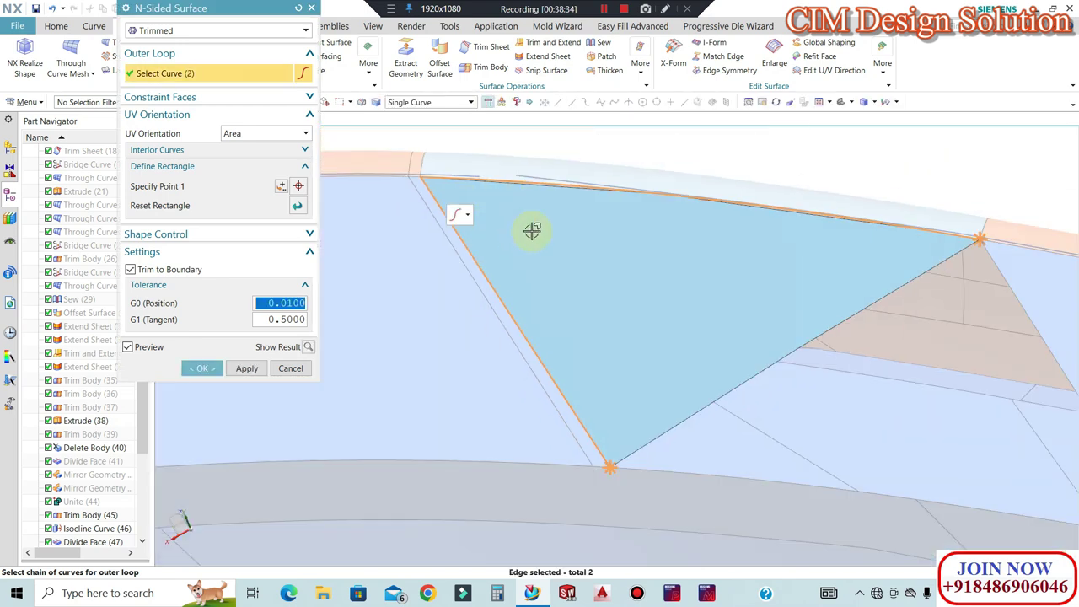
click(660, 468)
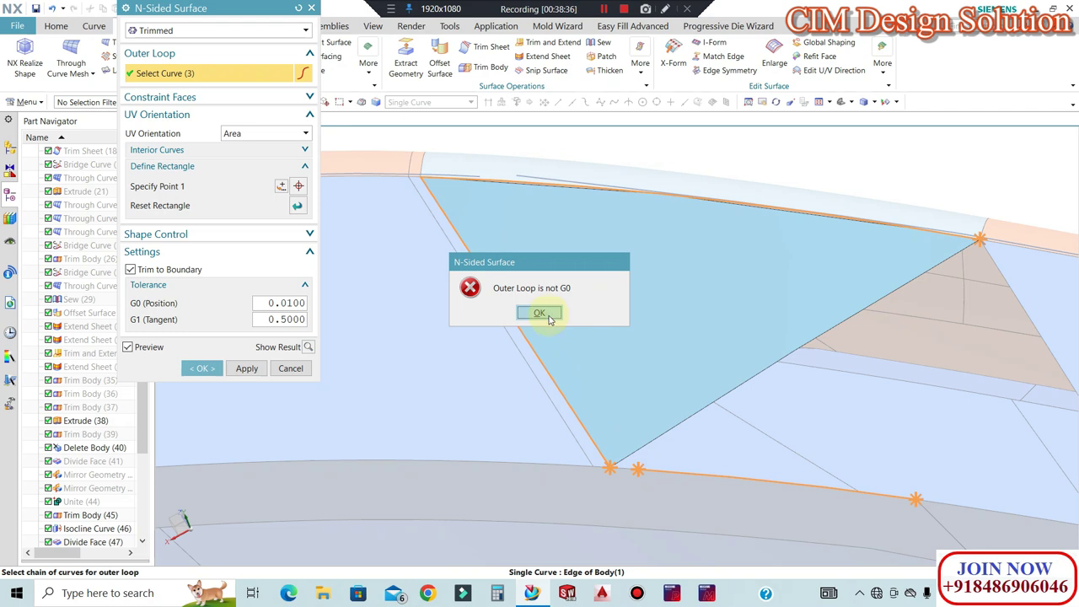
click(540, 312)
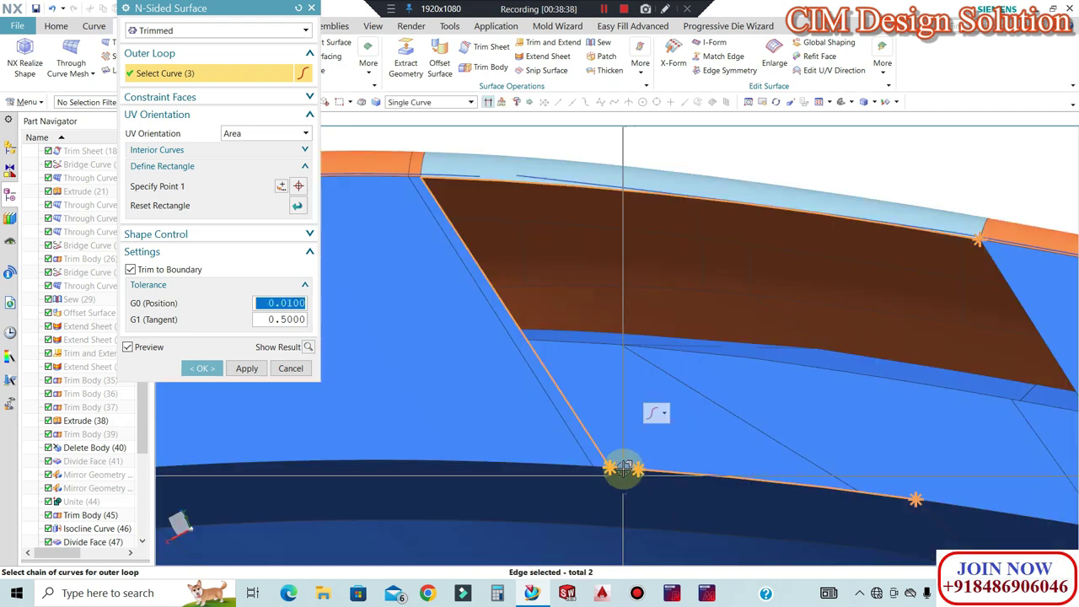
Complete the N-sided outer loop with the gap's far side edge and remaining lower edge, and create the surface trimmed to boundary
scroll(789, 330, up, 3)
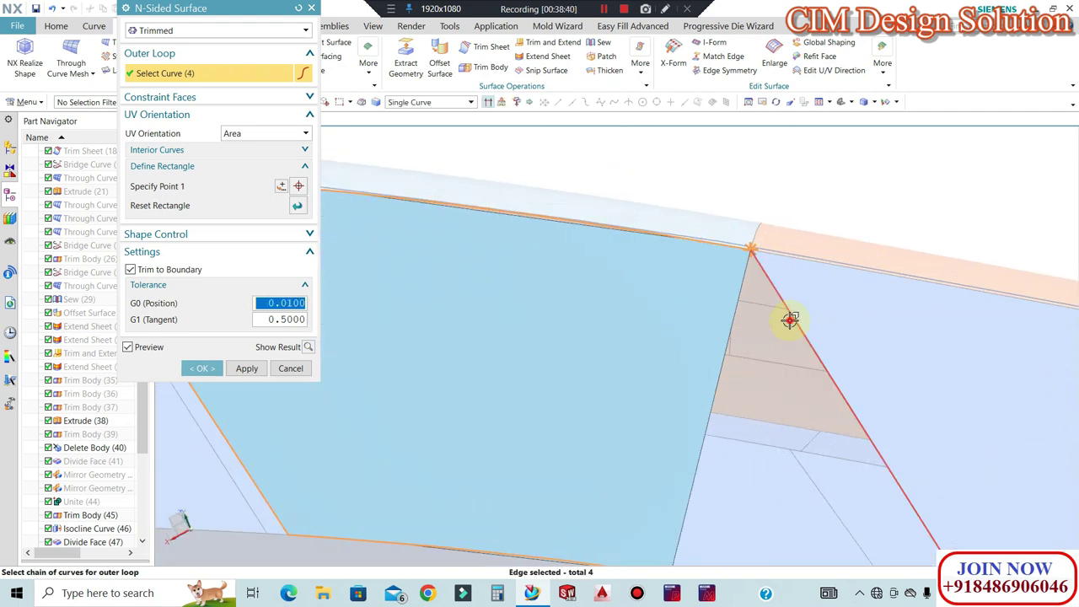
click(790, 321)
scroll(571, 247, down, 2)
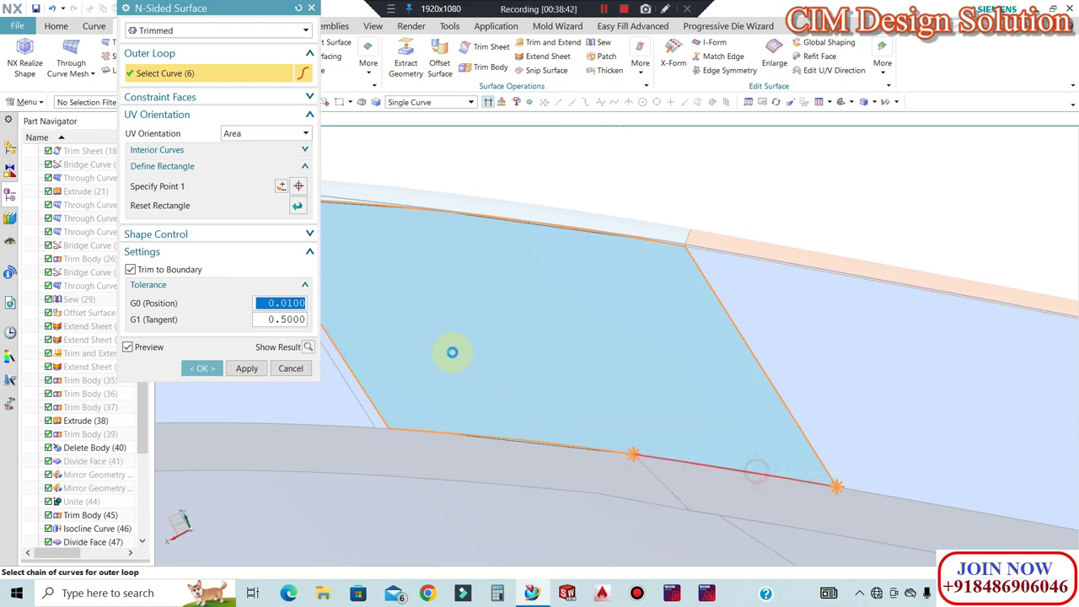
click(201, 369)
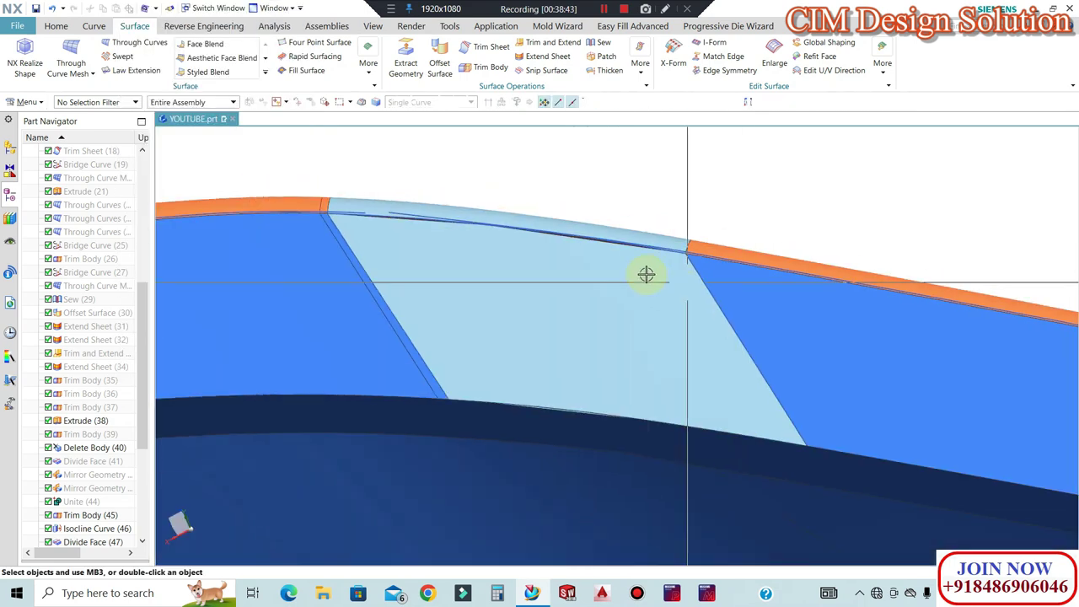
Refresh the display and sew the new rounded mesh and N-sided wall patch to the surrounding part body
scroll(650, 279, up, 3)
right_click(598, 183)
click(633, 259)
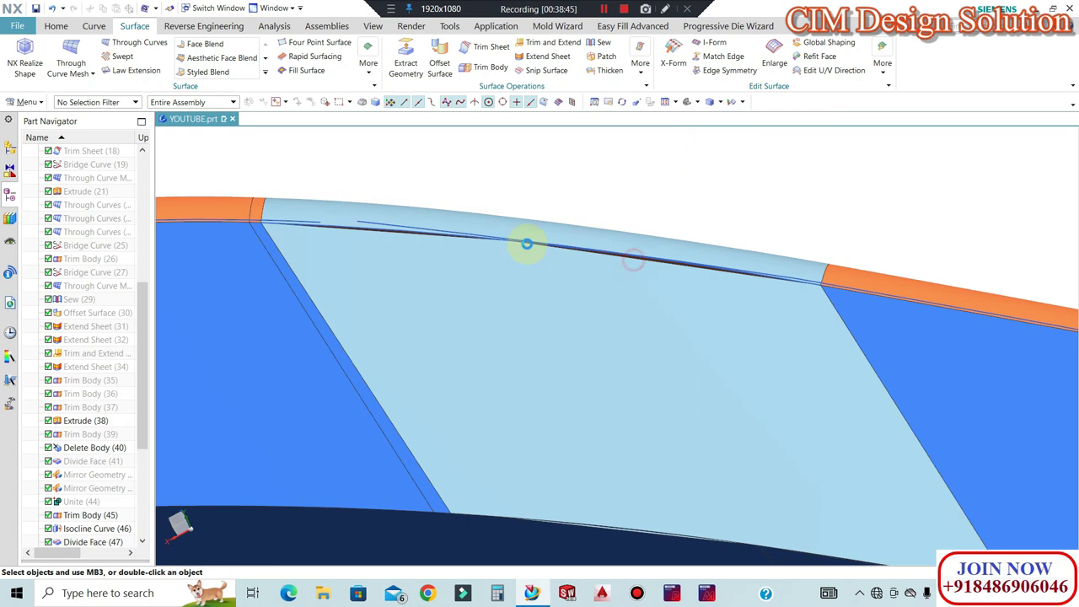
scroll(617, 242, down, 4)
scroll(601, 221, down, 2)
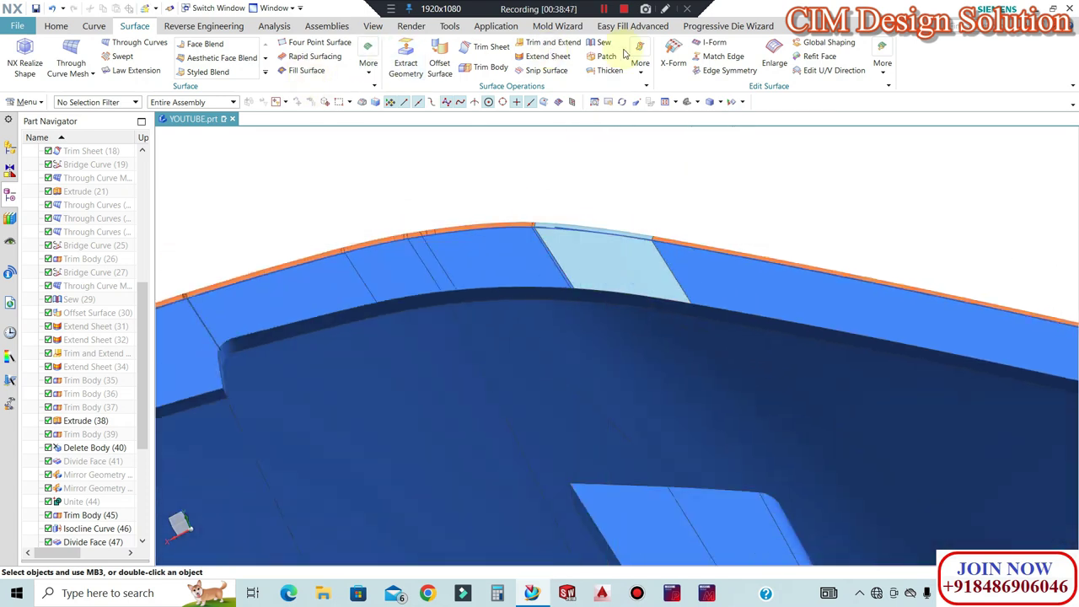
click(603, 46)
click(472, 248)
drag(768, 166, 490, 399)
click(202, 235)
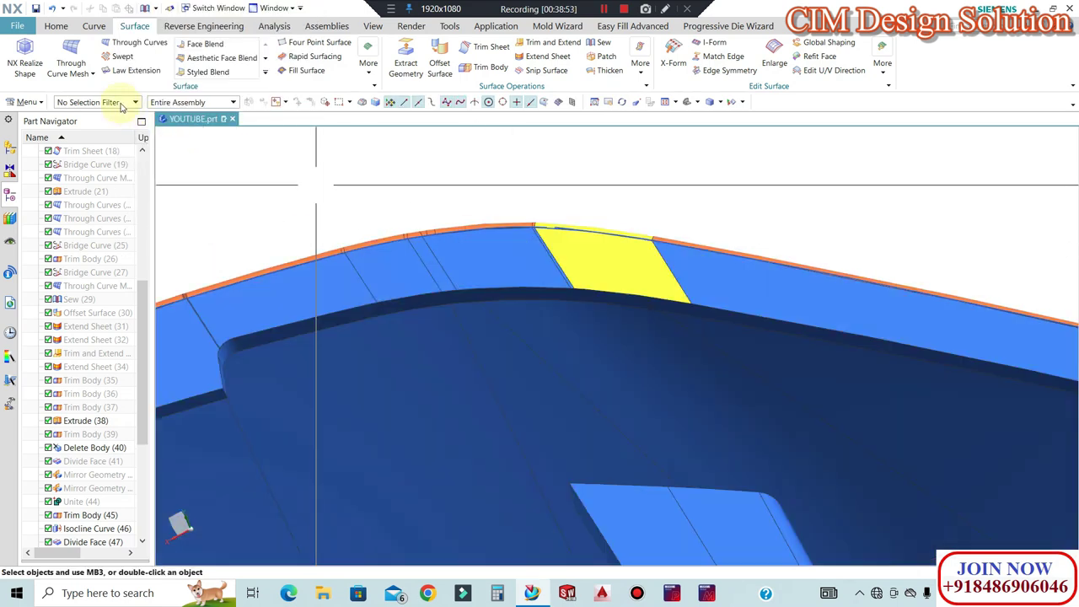
Limit selection to solid bodies and check that the sewn patches belong to the part body
click(134, 102)
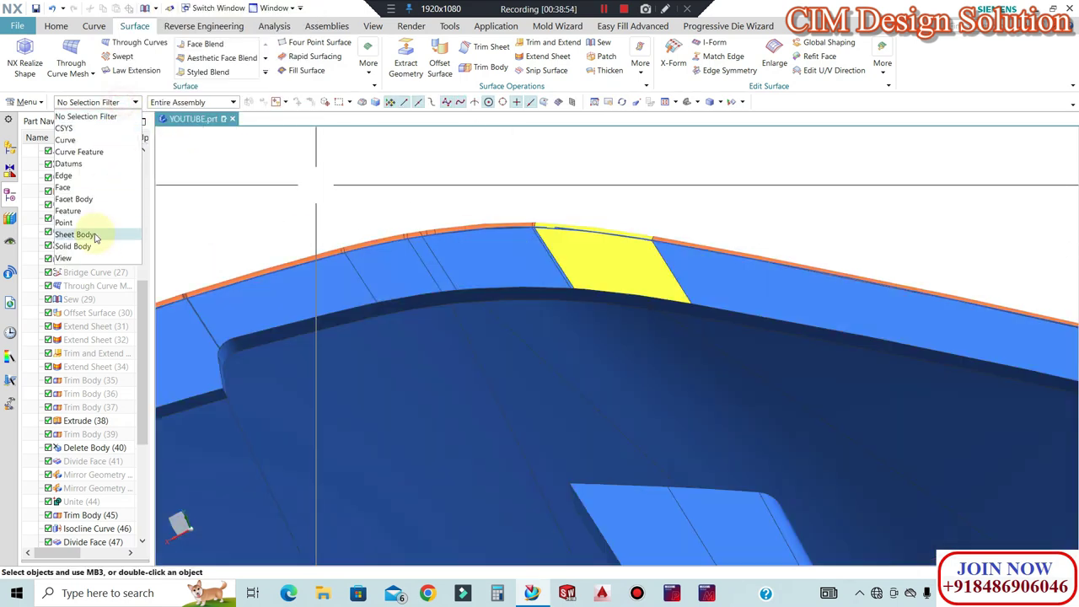
click(71, 246)
middle_drag(643, 193, 621, 228)
scroll(617, 234, up, 10)
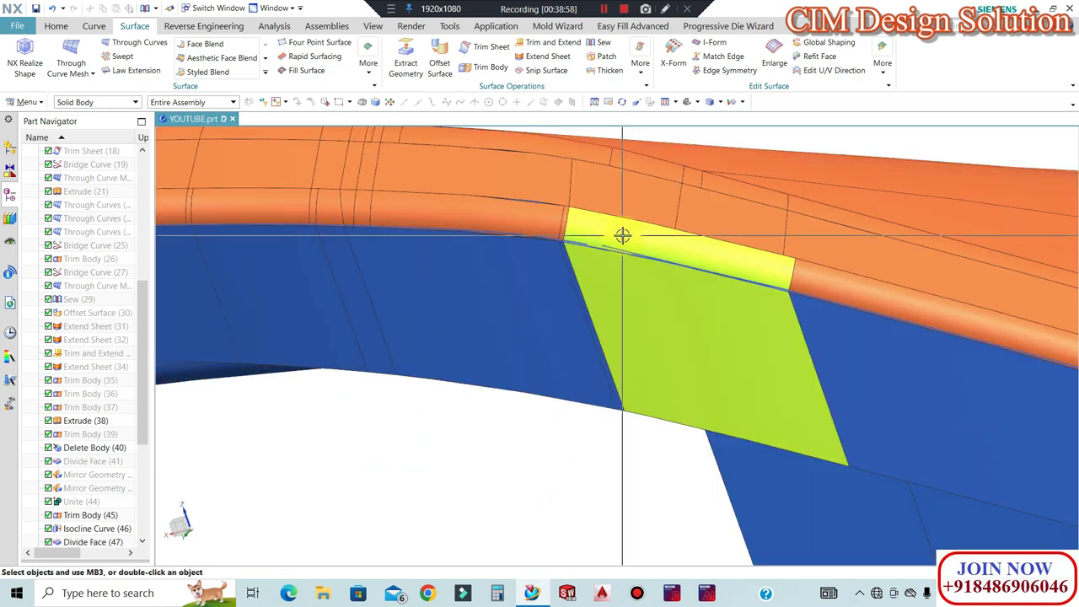
scroll(565, 228, up, 3)
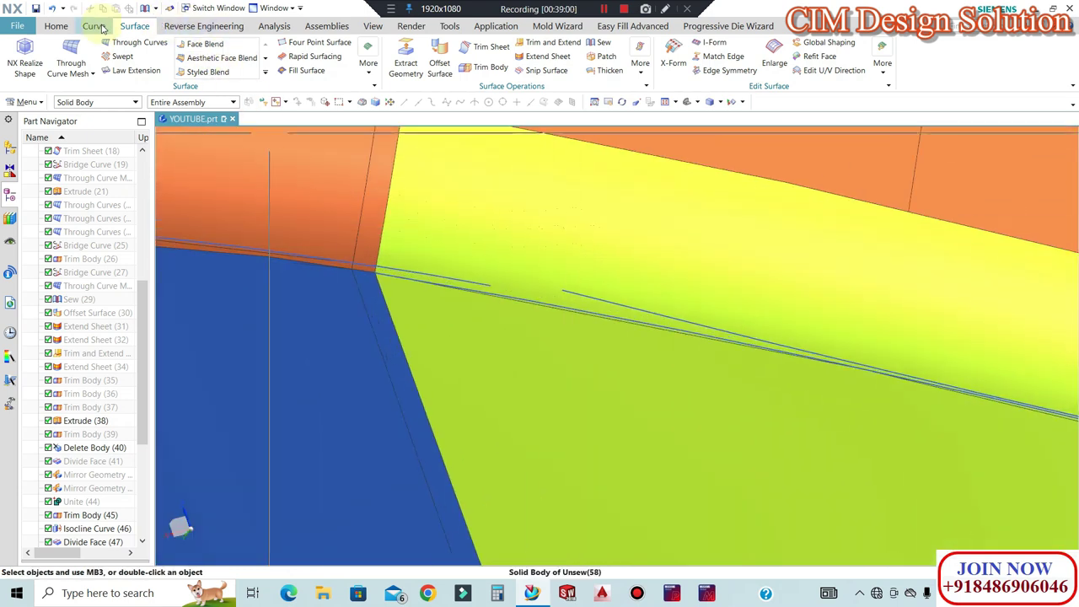
Create an associative isocline curve at 0° on the rounded patch face with the Z-axis as reference direction
click(99, 27)
click(529, 72)
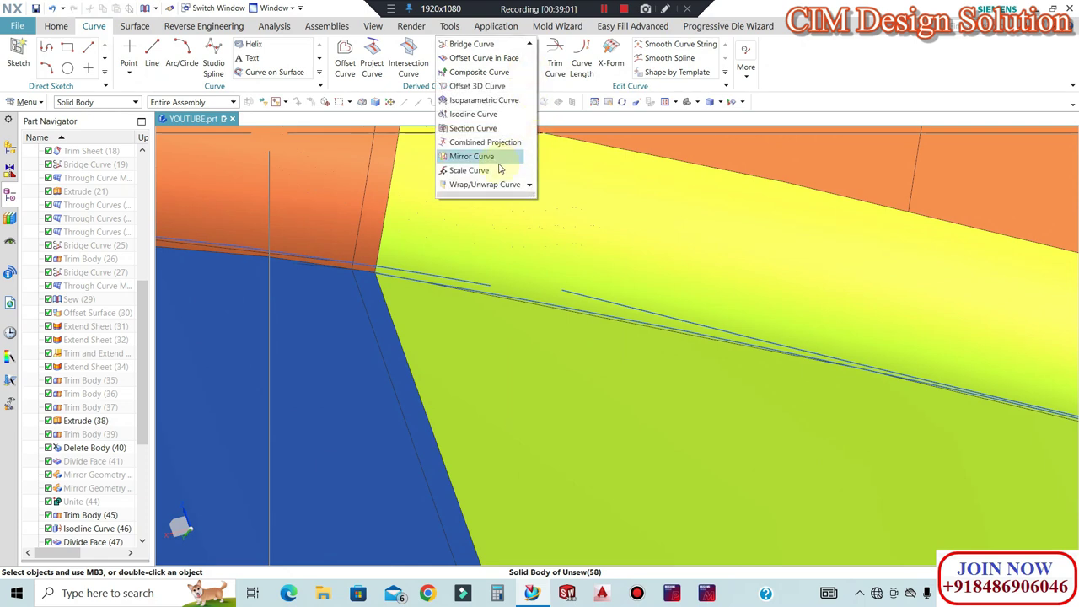
click(470, 114)
click(484, 218)
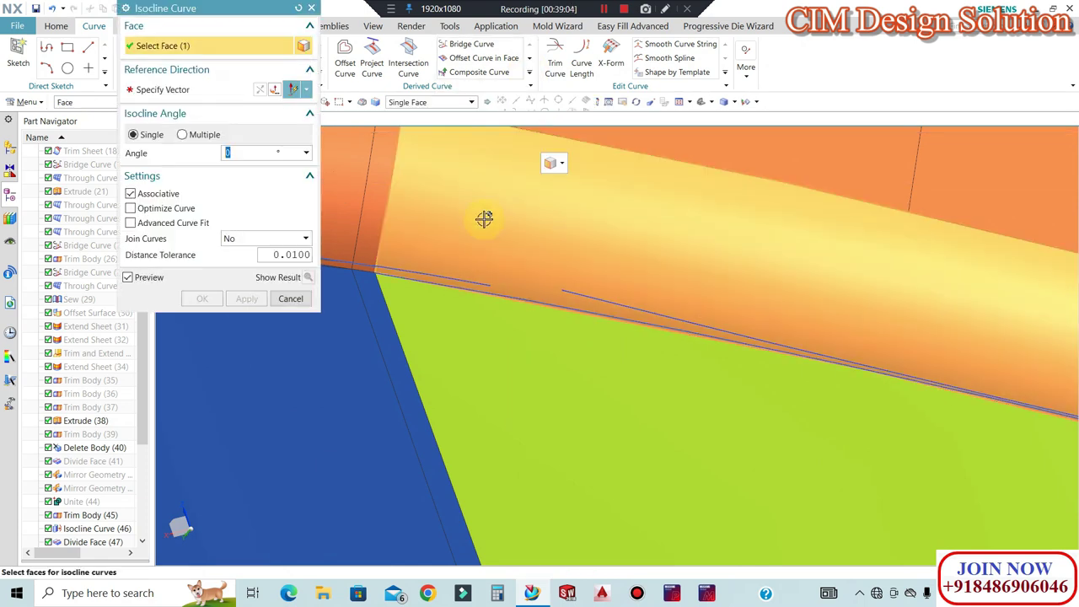
click(164, 93)
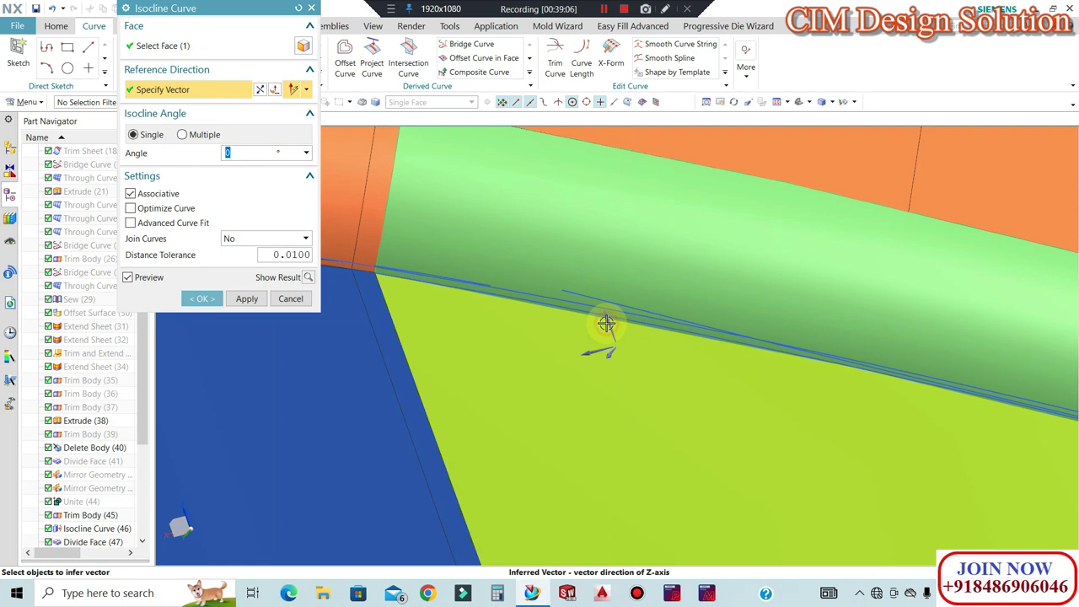
click(203, 299)
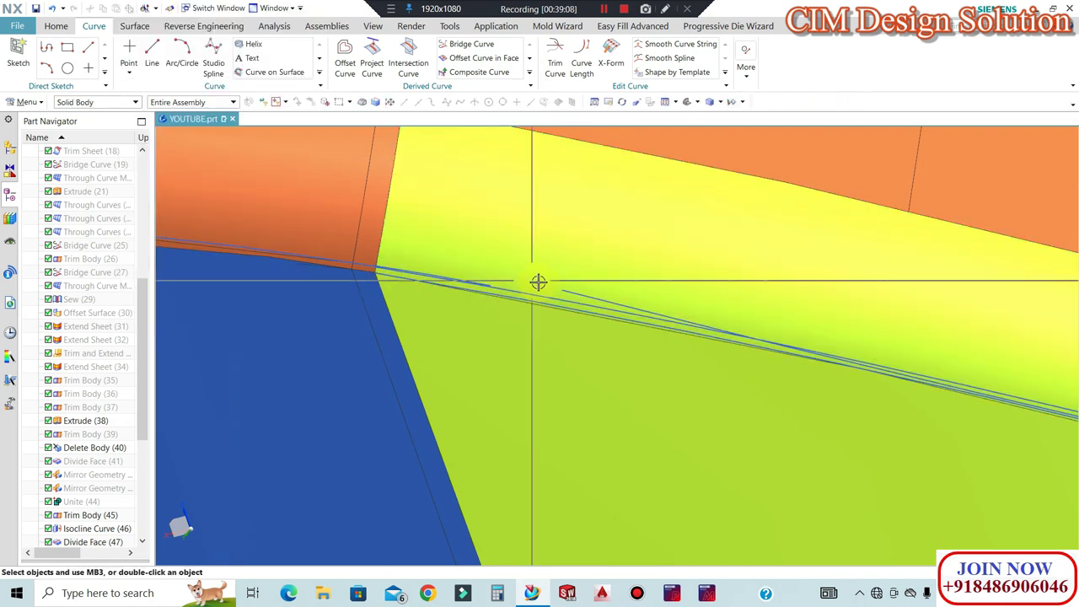
Edit the object display of the curve running along the rounded patch's lower edge
scroll(533, 283, up, 3)
key(ctrl+j)
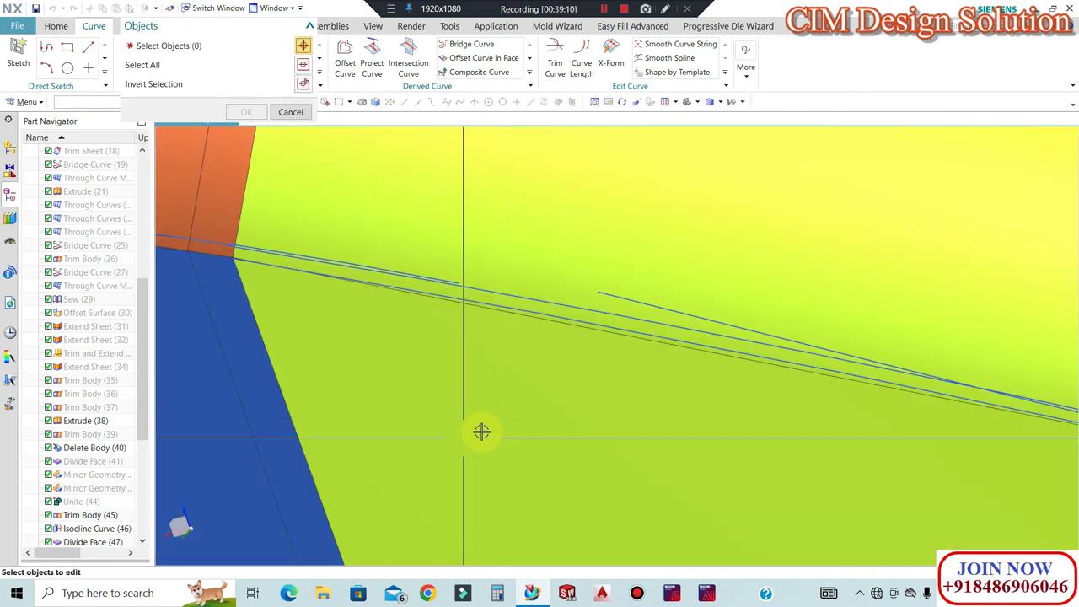
scroll(670, 300, down, 3)
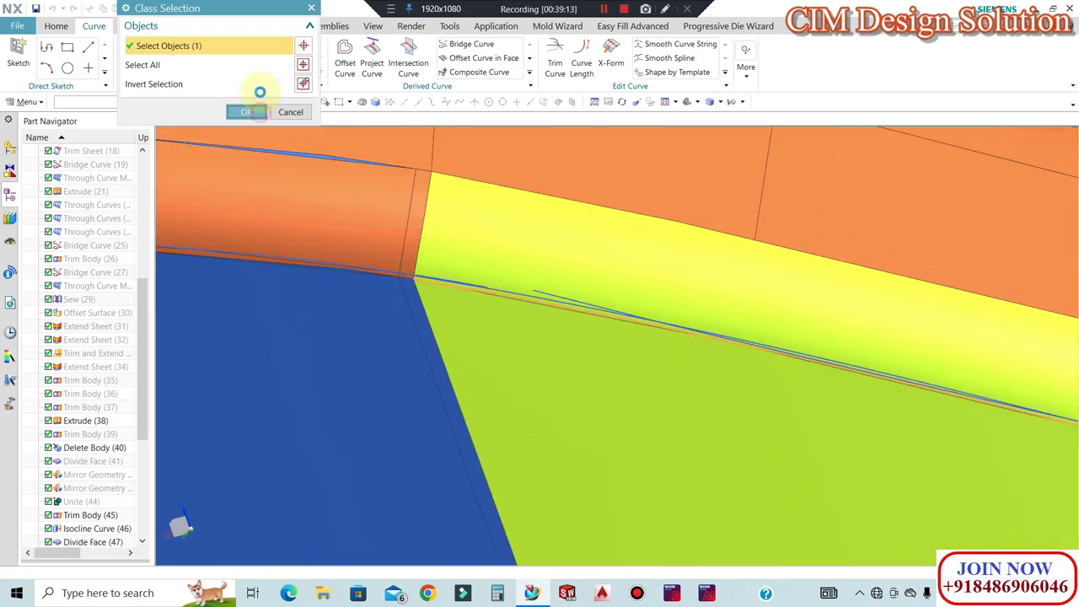
click(257, 109)
key(Return)
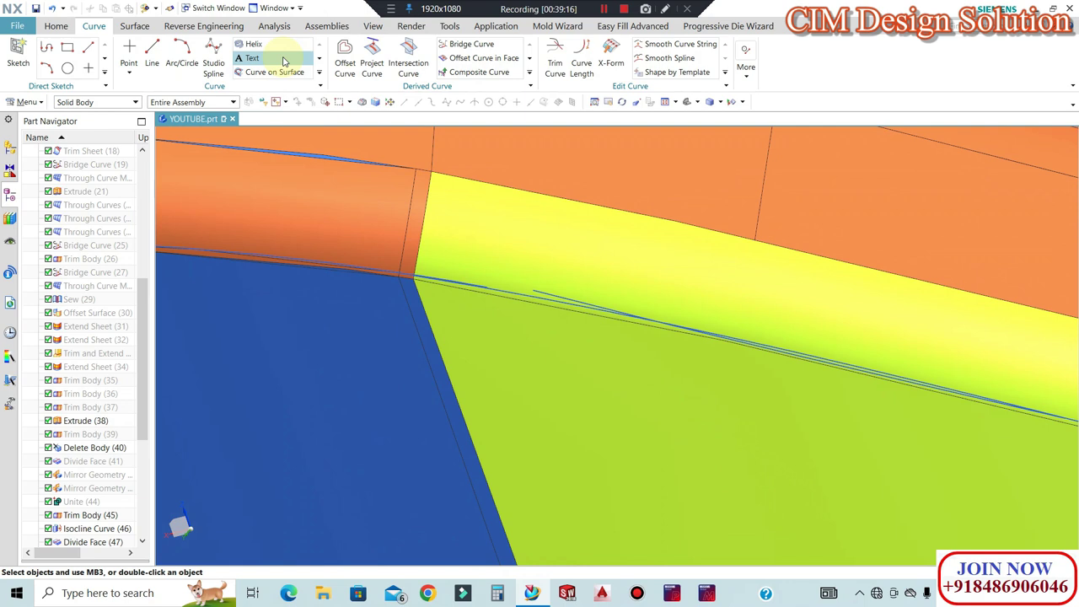
Start a Split Face on the rounded patch face, using the new isocline curve as the dividing object
click(549, 29)
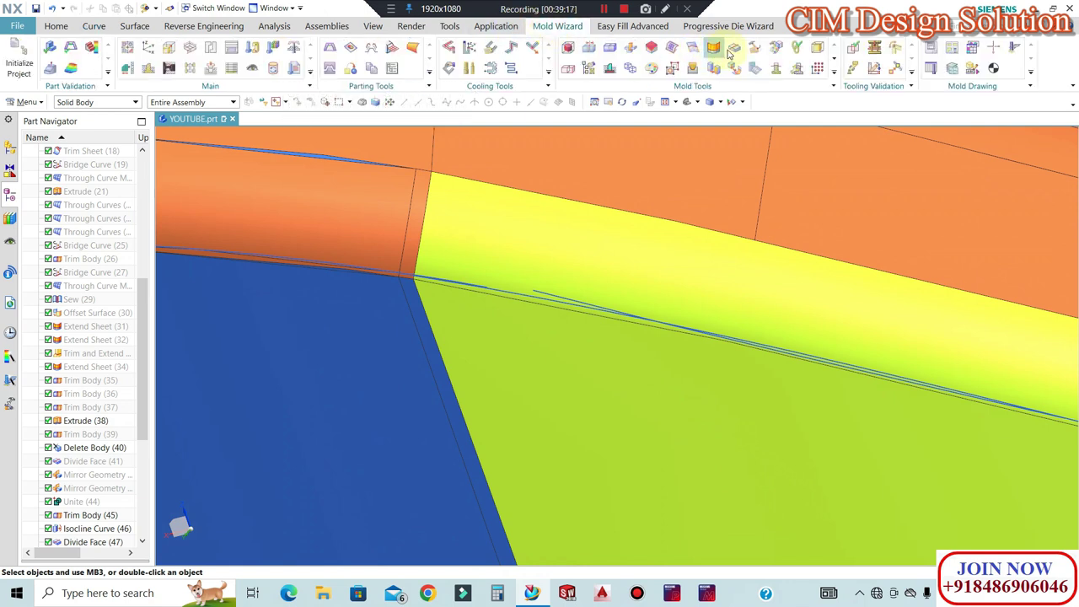
click(733, 50)
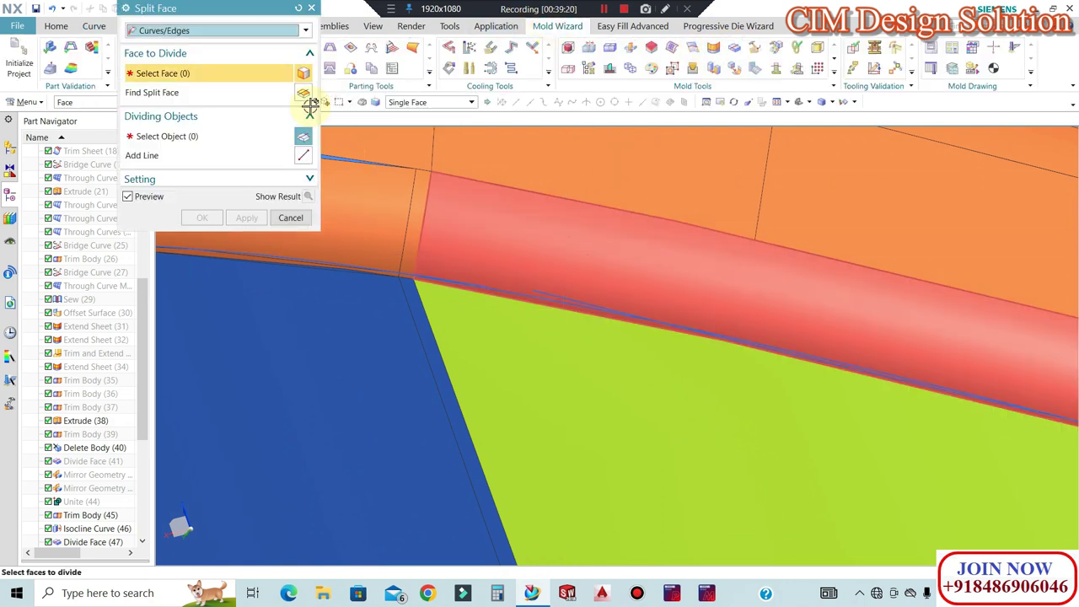
click(539, 256)
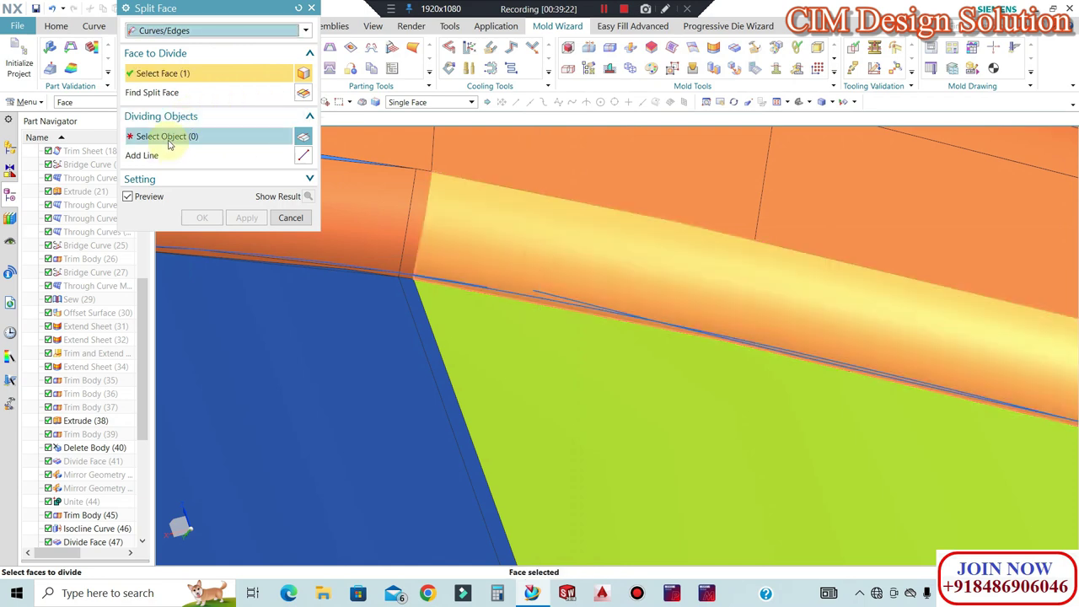
click(270, 137)
scroll(517, 294, up, 2)
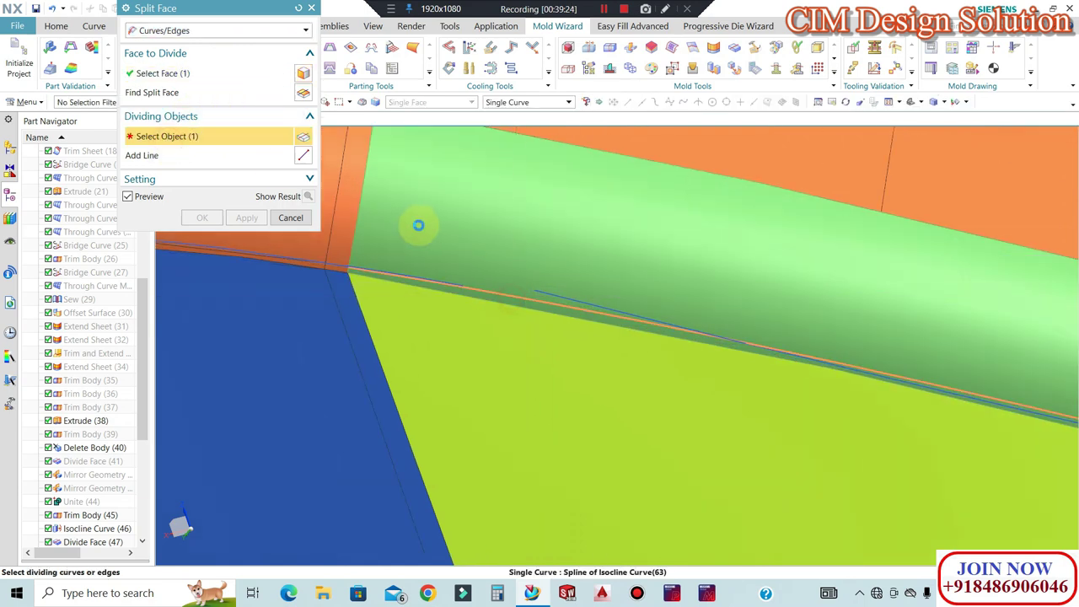
scroll(419, 224, down, 3)
click(724, 300)
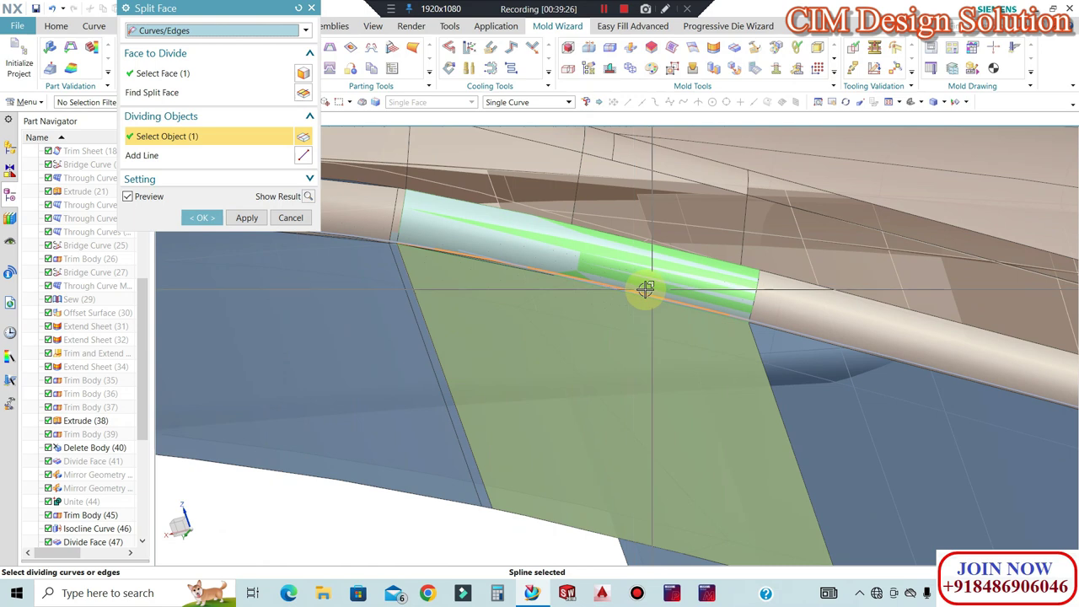
Add the overlapping older isocline curve near the patch's far end as a second dividing object and split the rounded face
scroll(762, 318, up, 2)
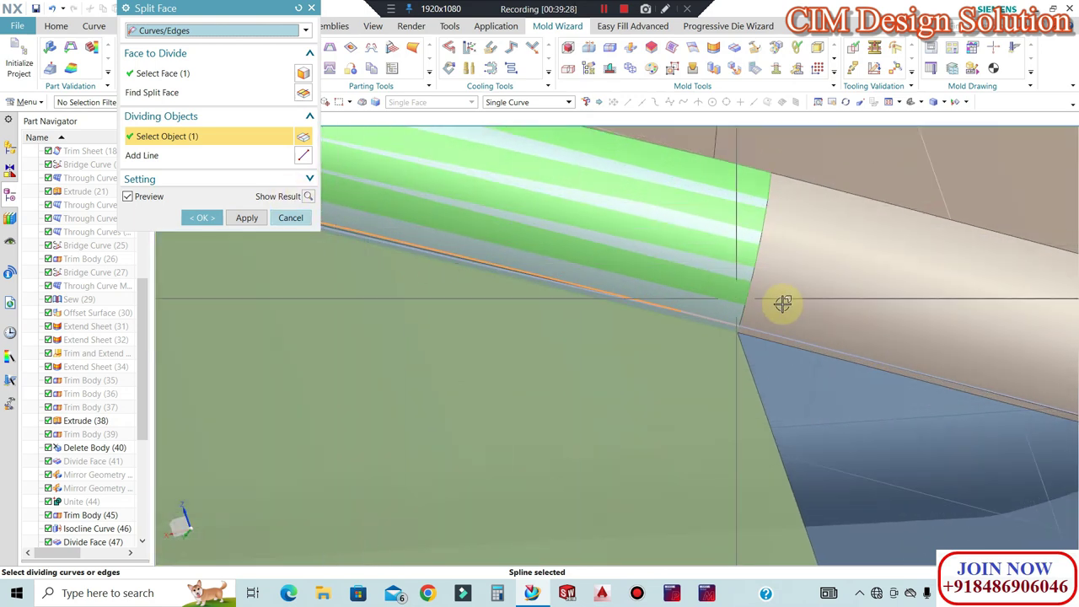
scroll(721, 320, up, 1)
scroll(540, 316, up, 3)
scroll(414, 255, up, 1)
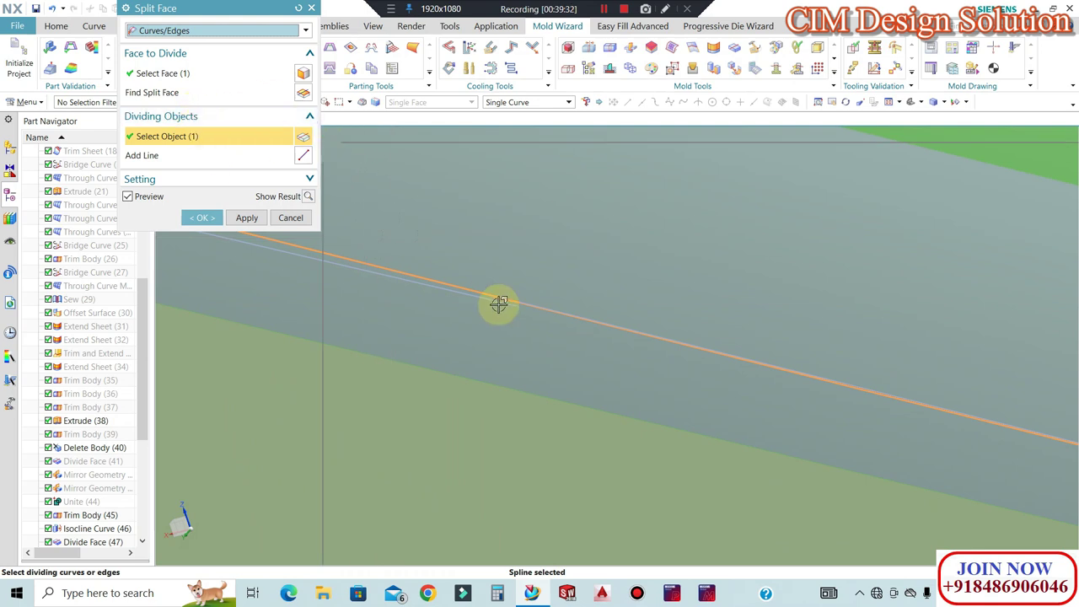
click(530, 306)
scroll(620, 295, down, 1)
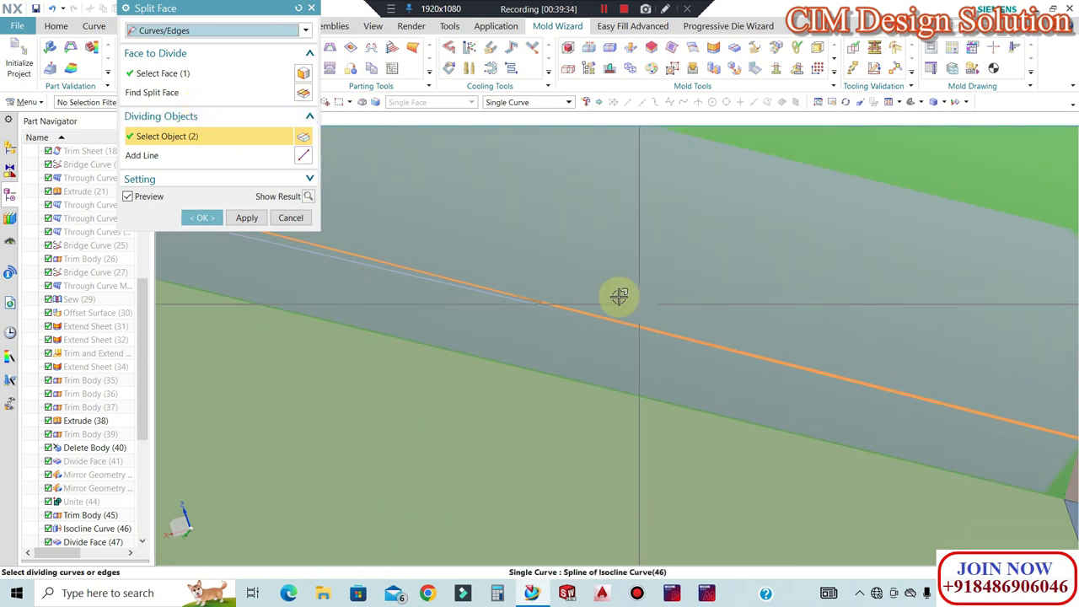
scroll(717, 301, down, 2)
click(199, 219)
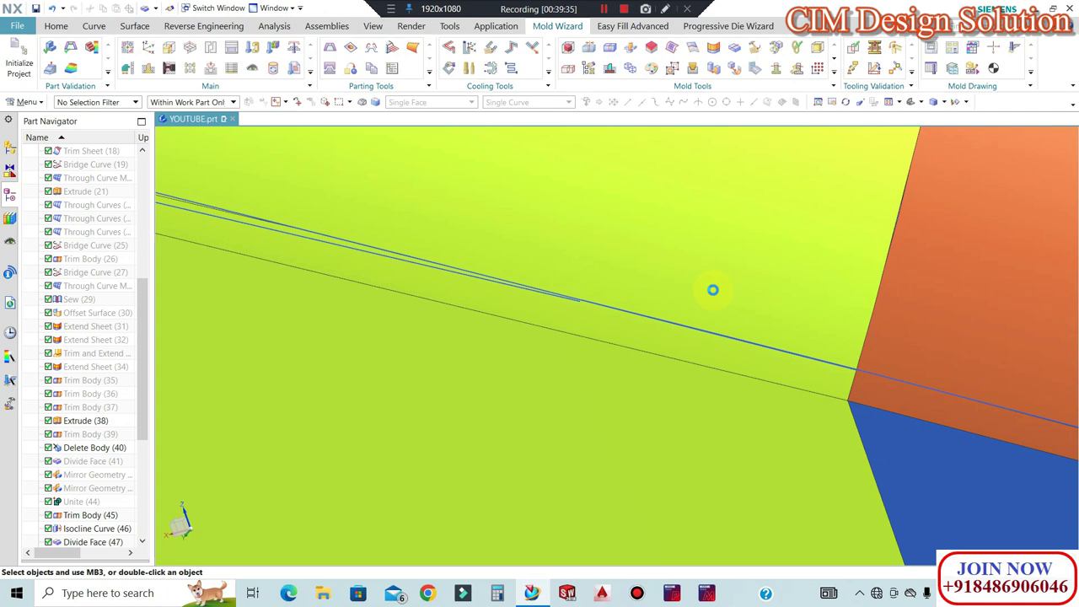
middle_drag(812, 325, 767, 313)
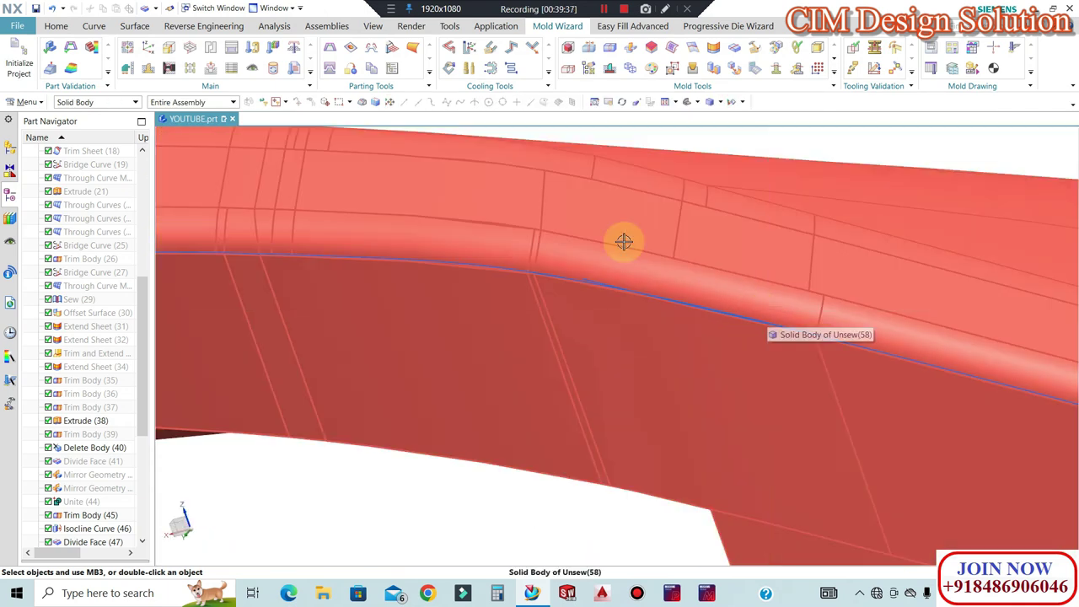
key(ctrl+j)
click(79, 105)
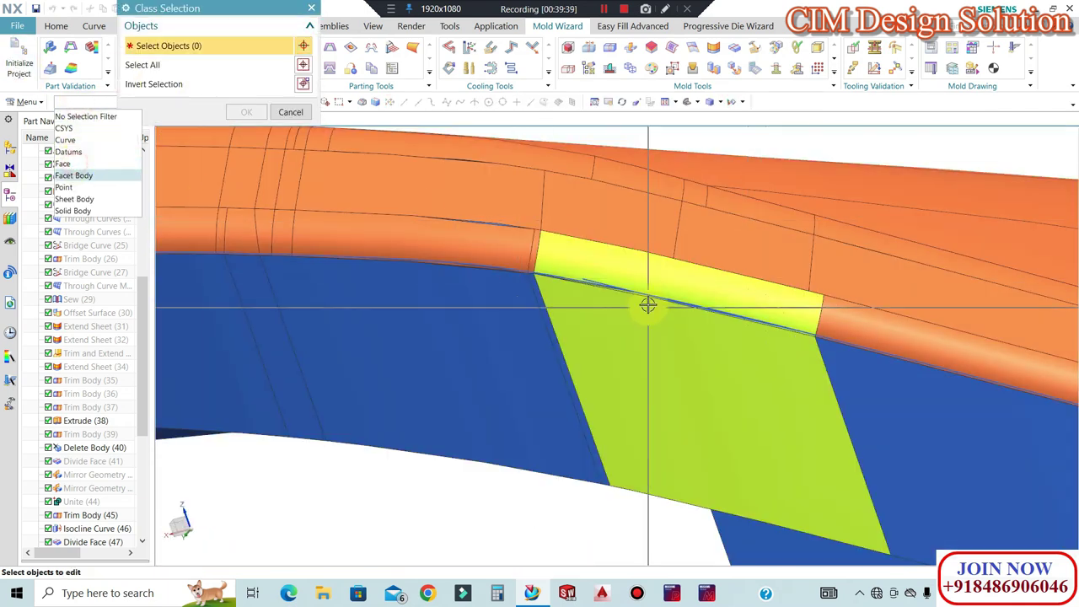
click(631, 271)
click(246, 111)
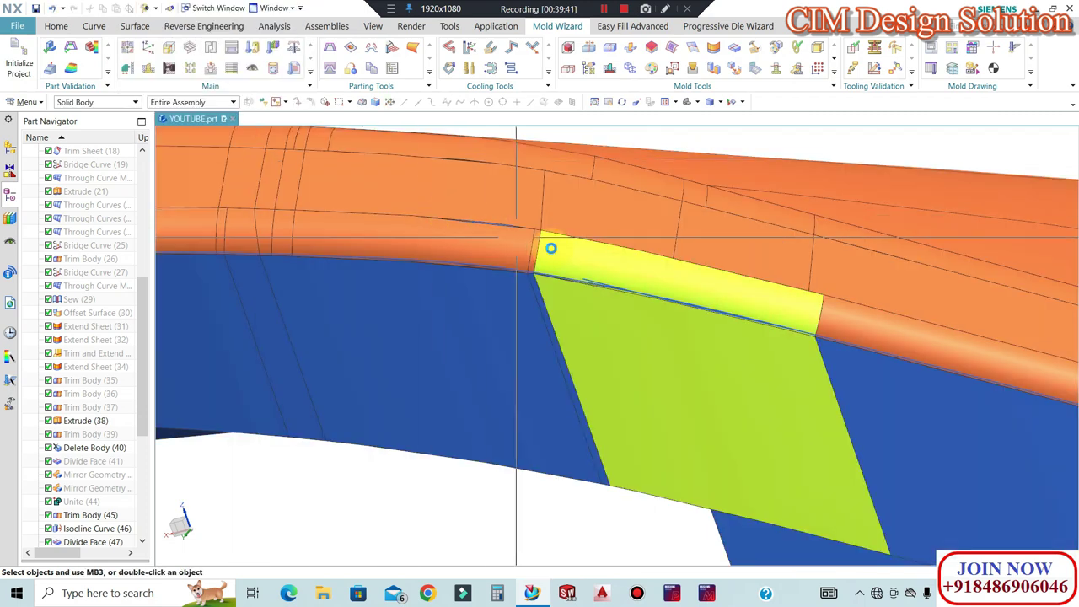
Recolour the split rounded patch face by inheriting the orange display from the neighbouring upper face
key(ctrl+j)
click(80, 103)
click(85, 165)
click(628, 274)
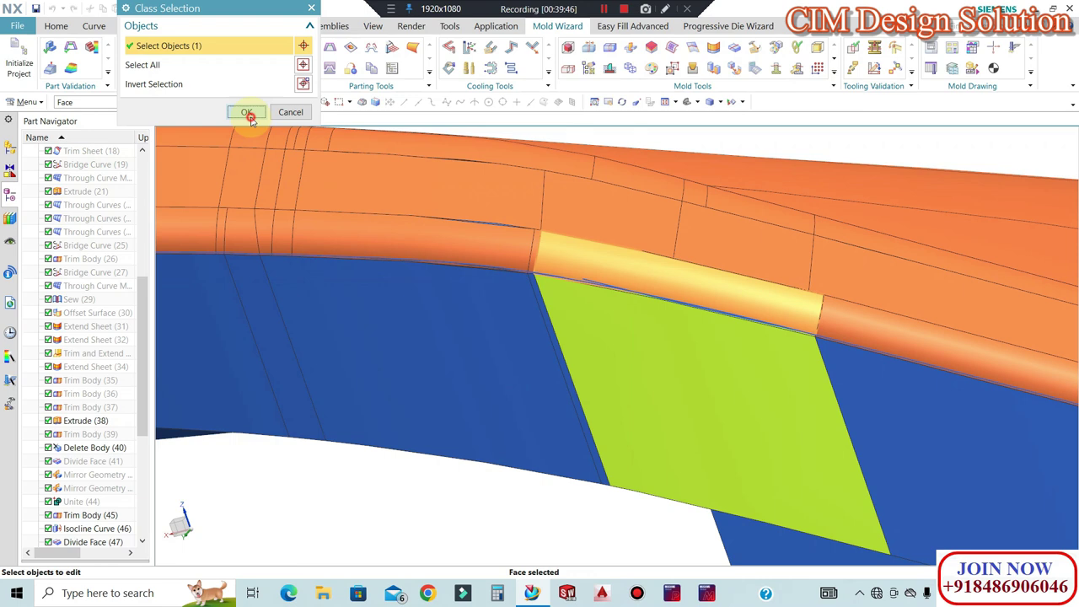
click(247, 114)
click(218, 310)
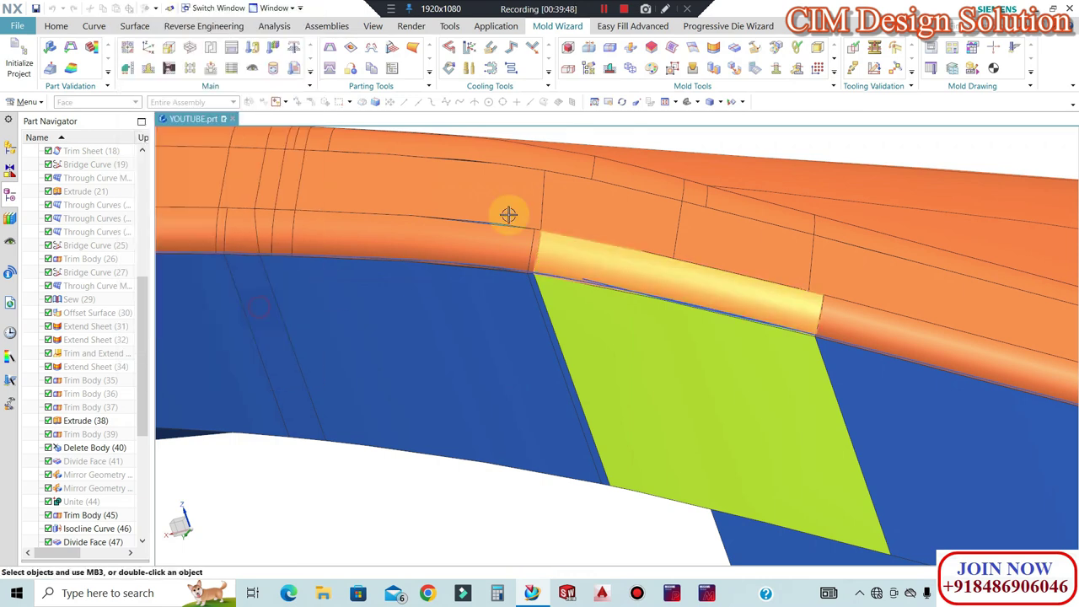
click(552, 198)
click(246, 76)
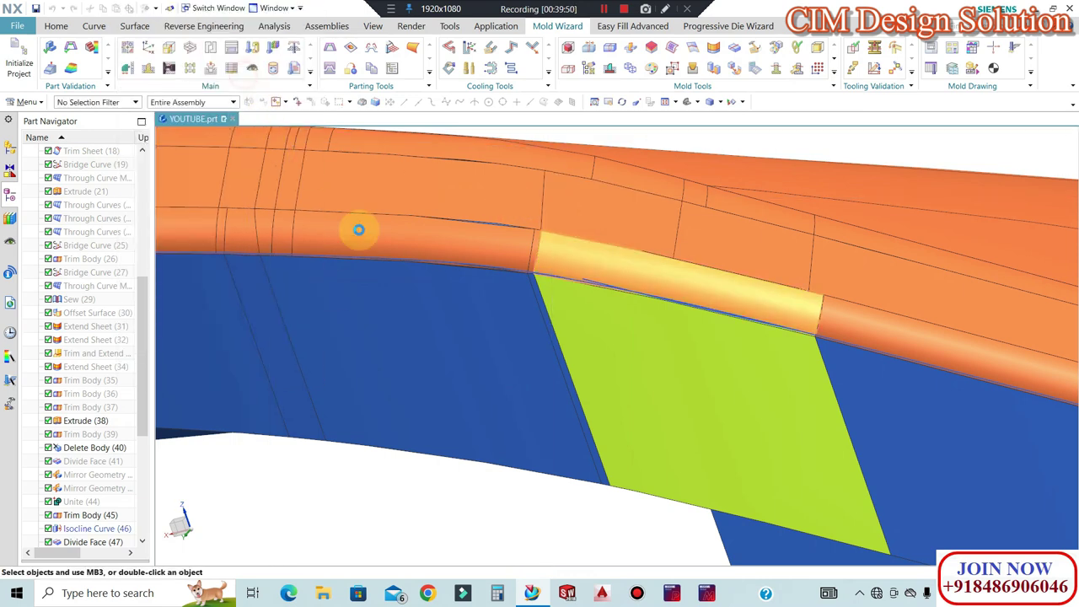
scroll(349, 229, down, 2)
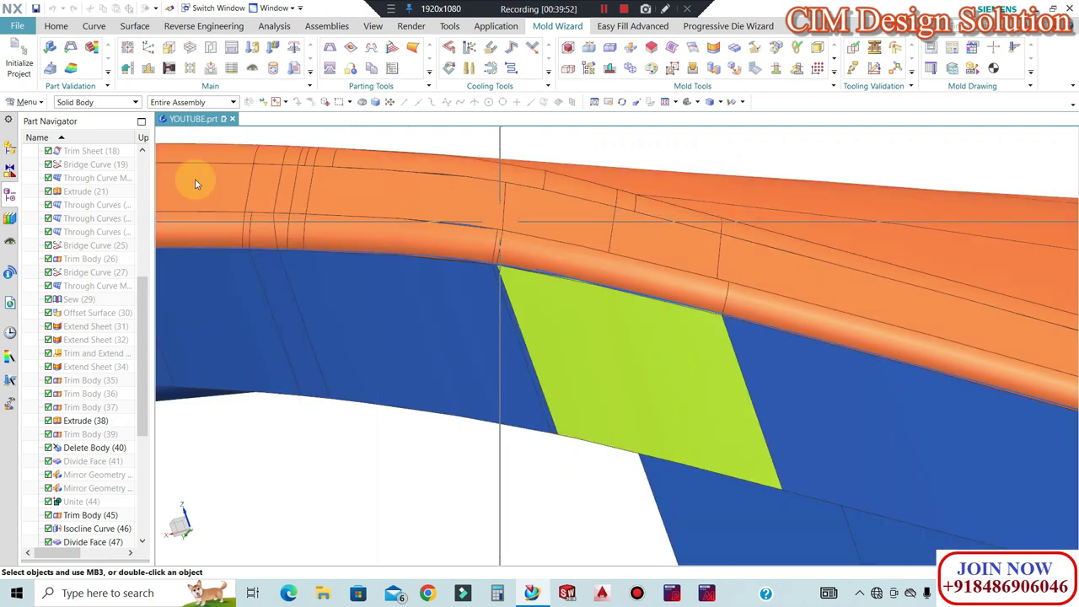
Recolour the lime N-sided patch face below the rounded edge by inheriting the display of an adjacent blue face
key(ctrl+j)
click(95, 102)
click(65, 163)
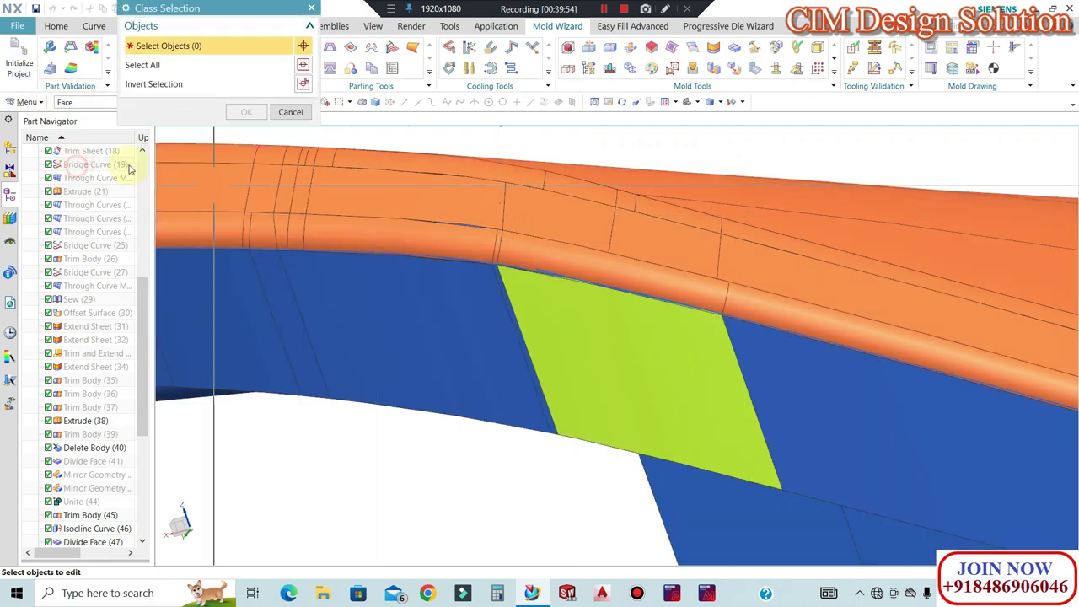
click(592, 332)
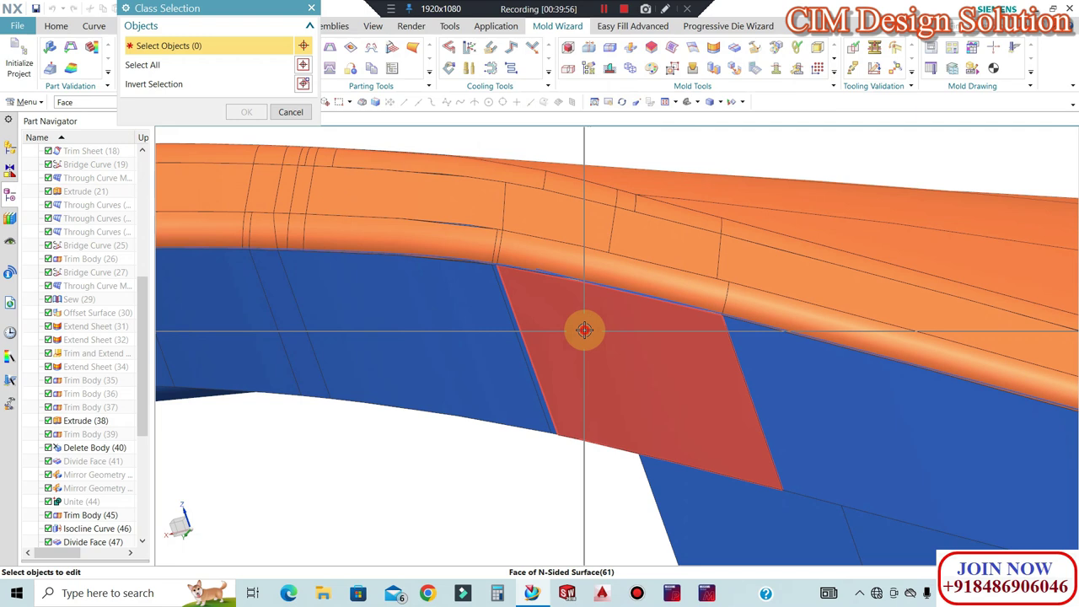
click(250, 117)
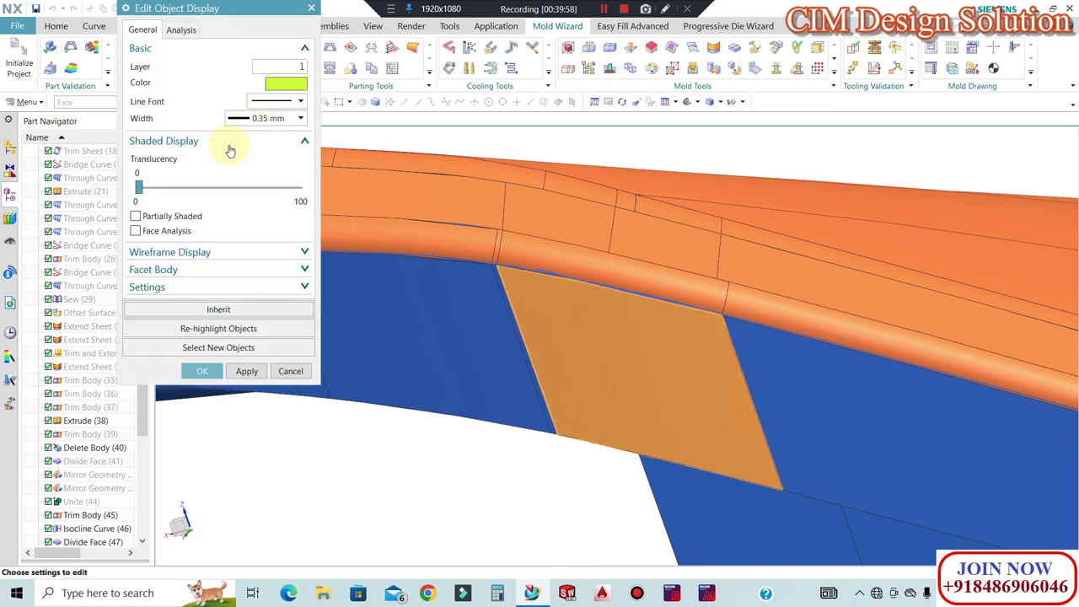
click(242, 302)
click(320, 223)
click(250, 71)
middle_click(391, 232)
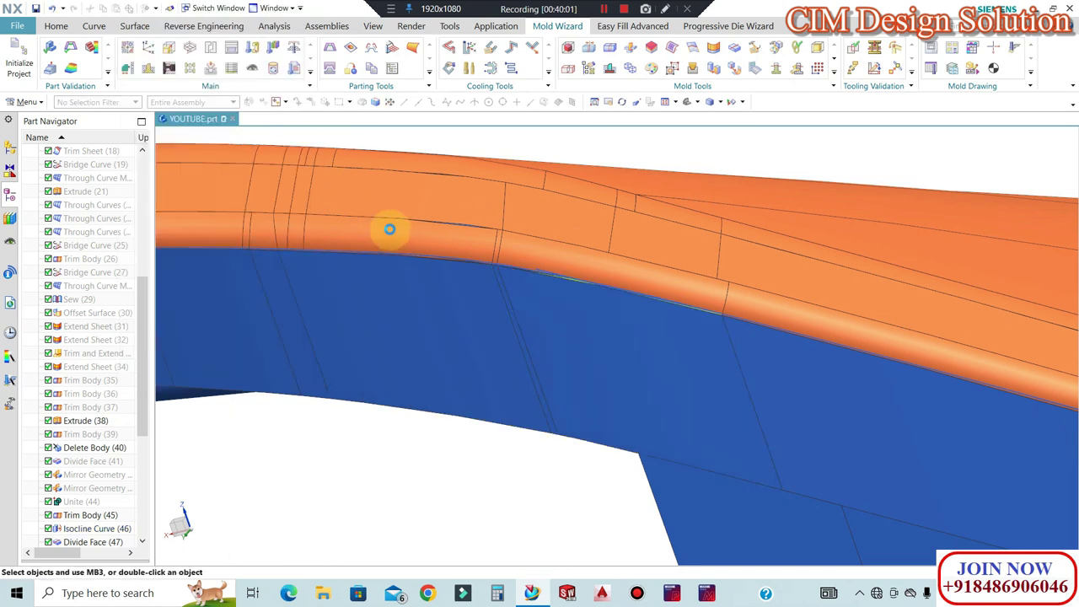
Select all curves across the whole part and move them to another layer through the object display settings
scroll(591, 298, down, 6)
middle_drag(603, 289, 607, 289)
scroll(552, 316, up, 3)
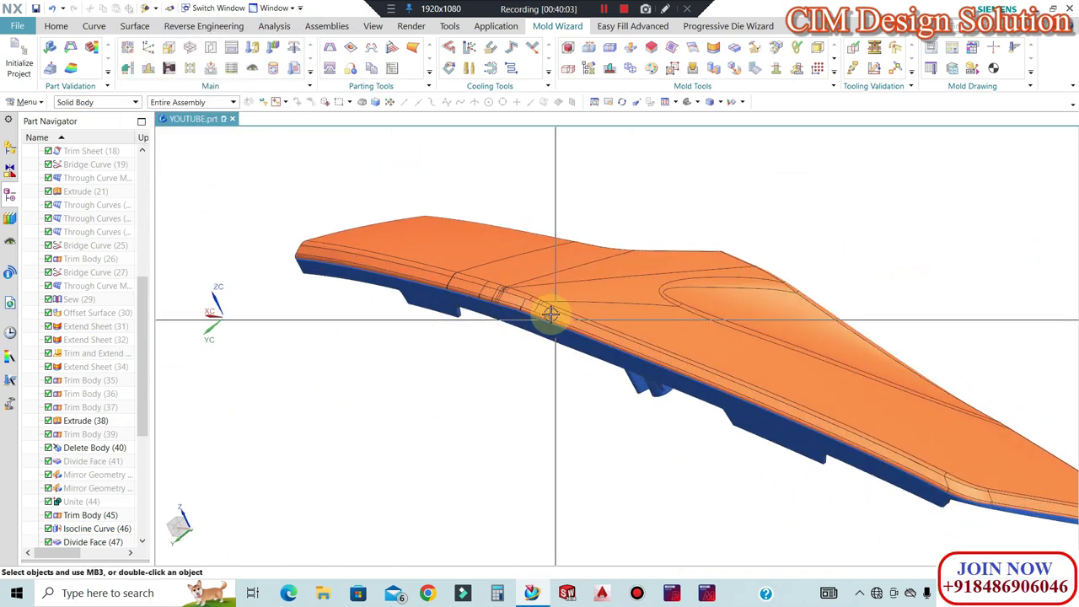
scroll(402, 267, up, 3)
scroll(659, 410, up, 2)
scroll(641, 381, up, 5)
scroll(674, 337, down, 7)
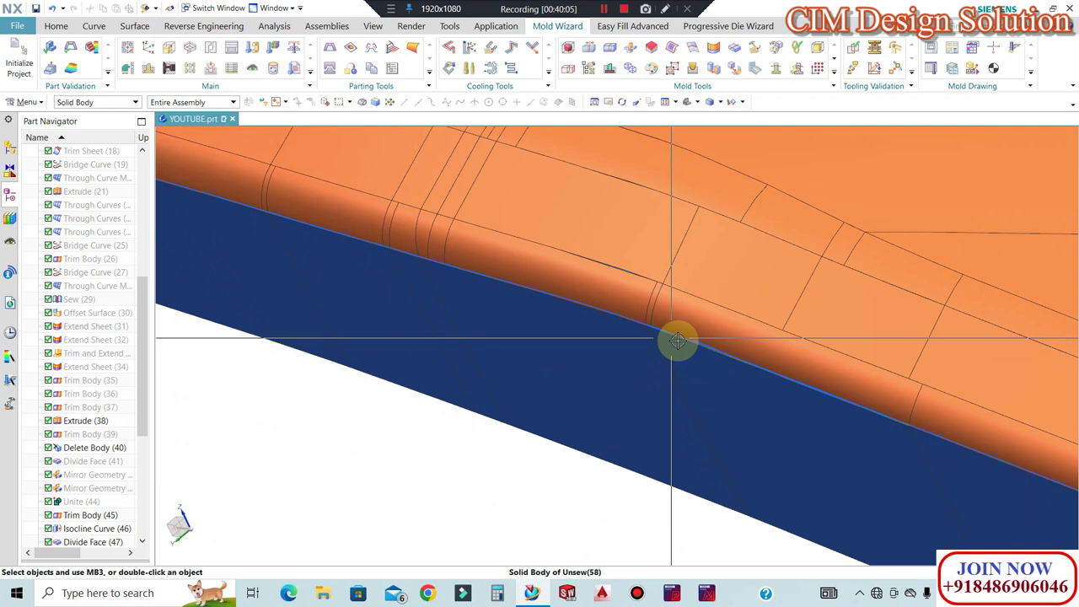
key(ctrl+j)
scroll(241, 145, down, 5)
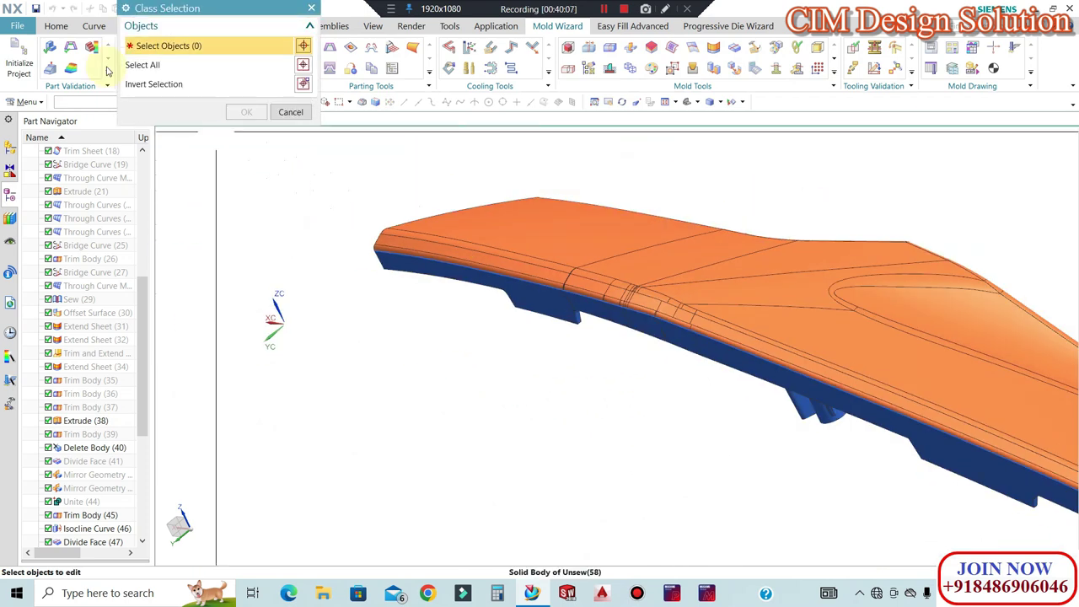
click(80, 101)
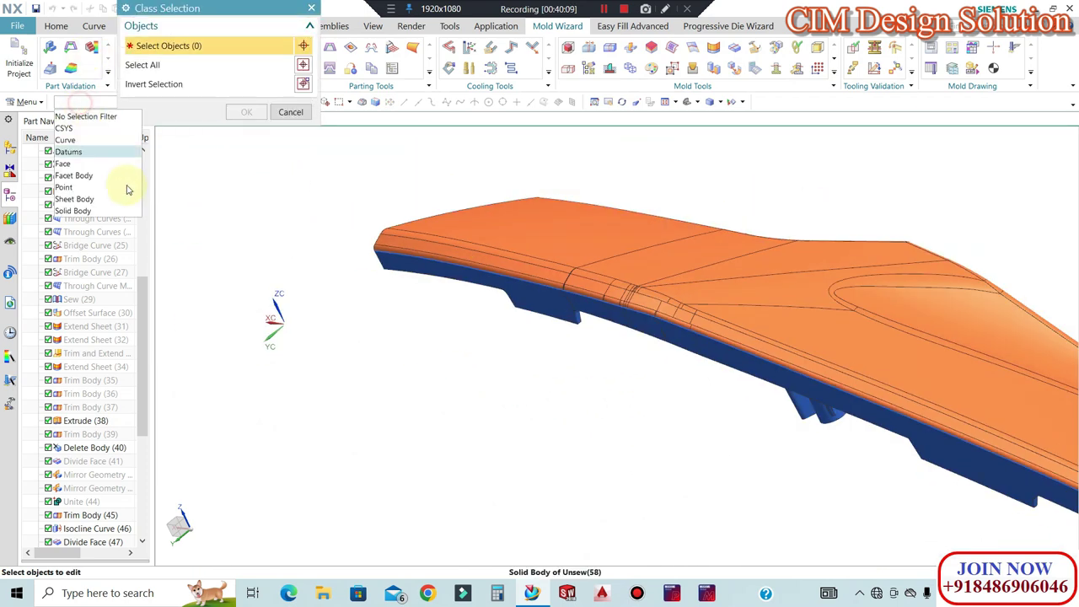
click(68, 139)
scroll(410, 253, down, 4)
drag(364, 482, 934, 222)
click(246, 111)
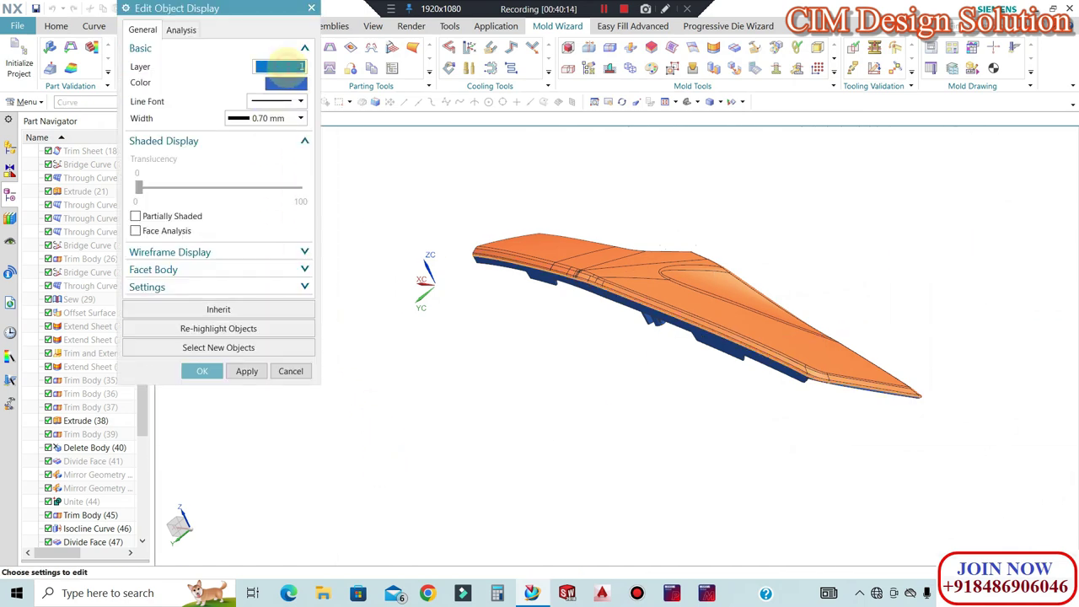
key(Return)
Start an Extrude from the isocline split edge at the part's blunt end, directed outward along the Y-axis
scroll(494, 241, up, 10)
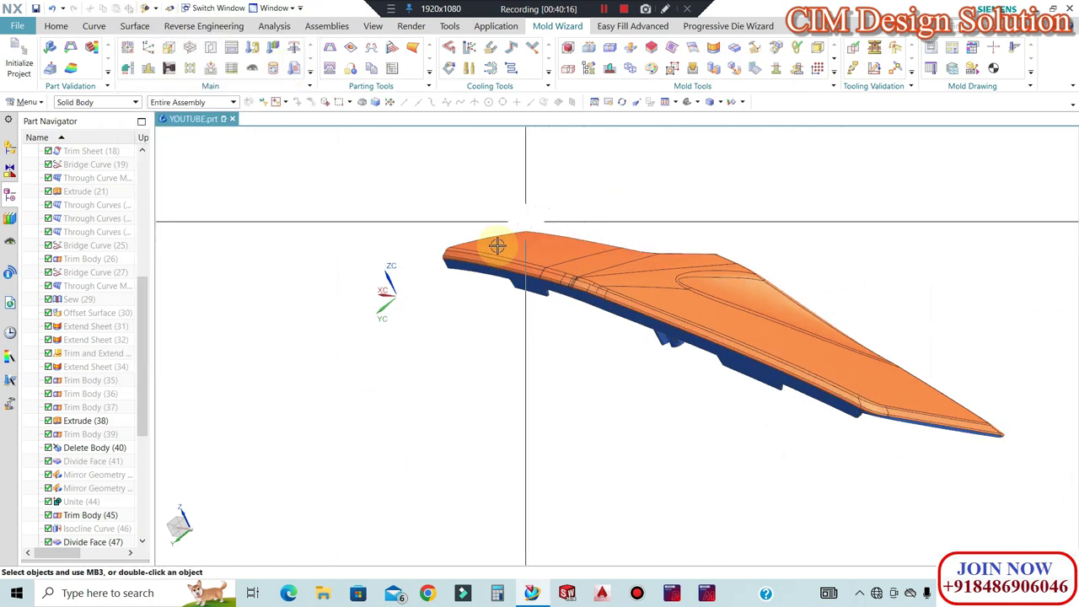
scroll(373, 284, up, 5)
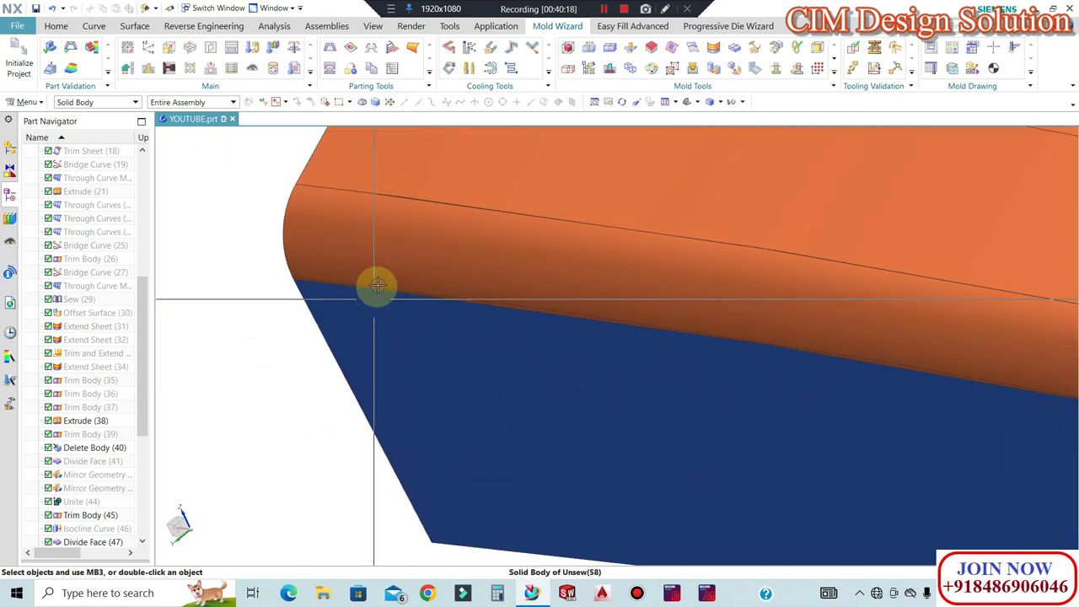
click(95, 27)
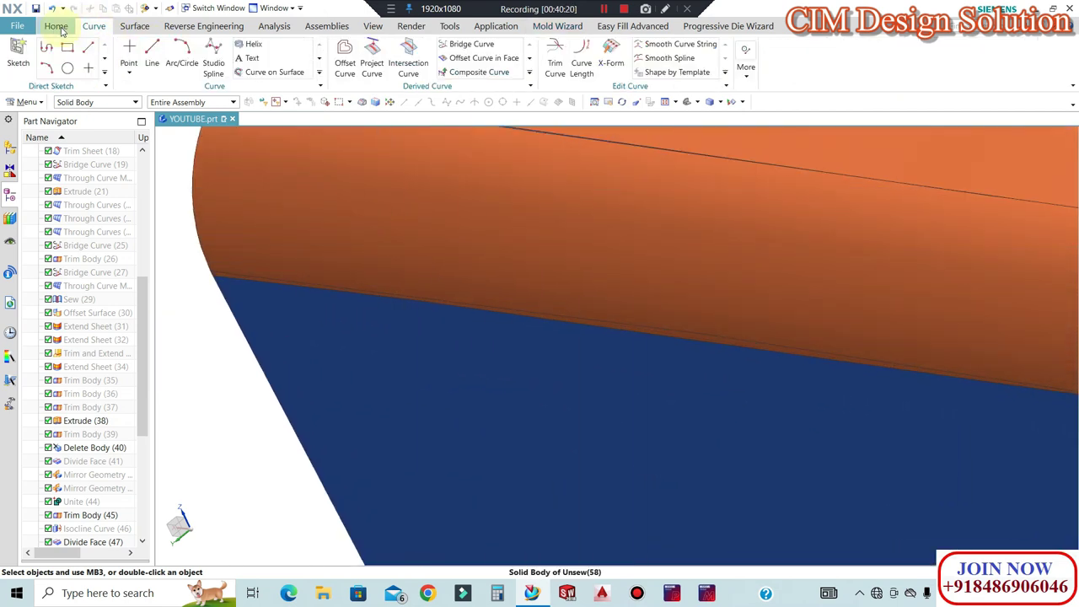
click(56, 26)
click(161, 50)
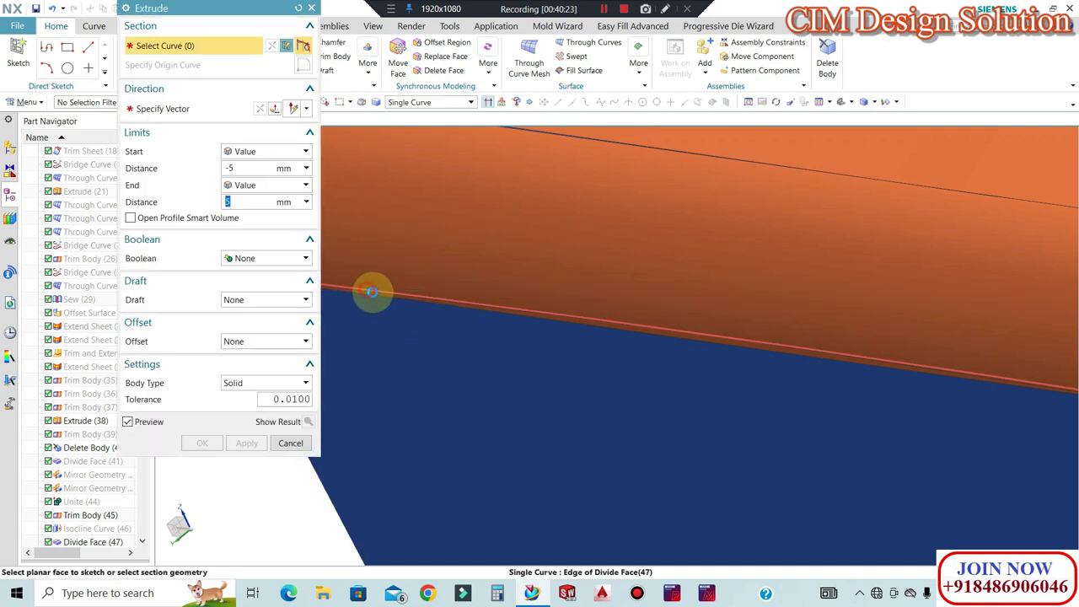
click(371, 292)
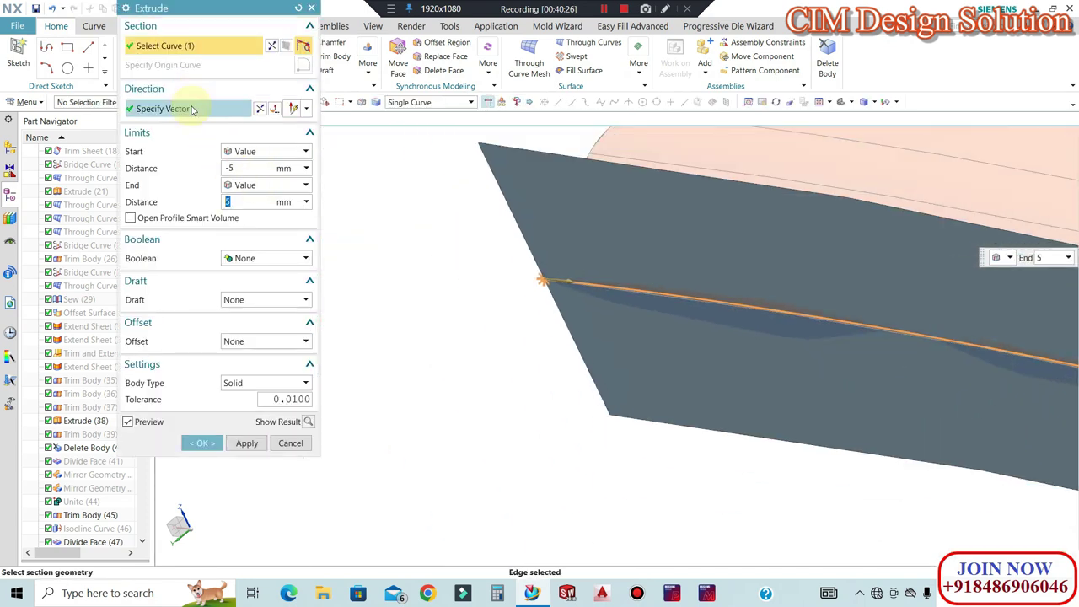
click(191, 108)
click(596, 357)
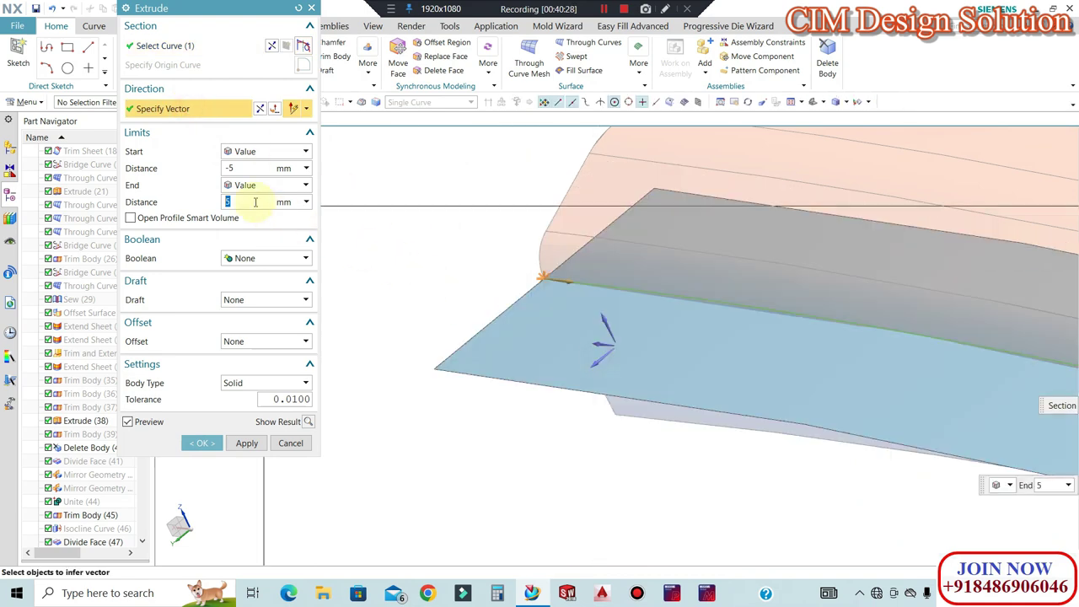
Set the extrude limits to an end distance of 0 mm and a start distance of 100 mm
text(0)
key(Return)
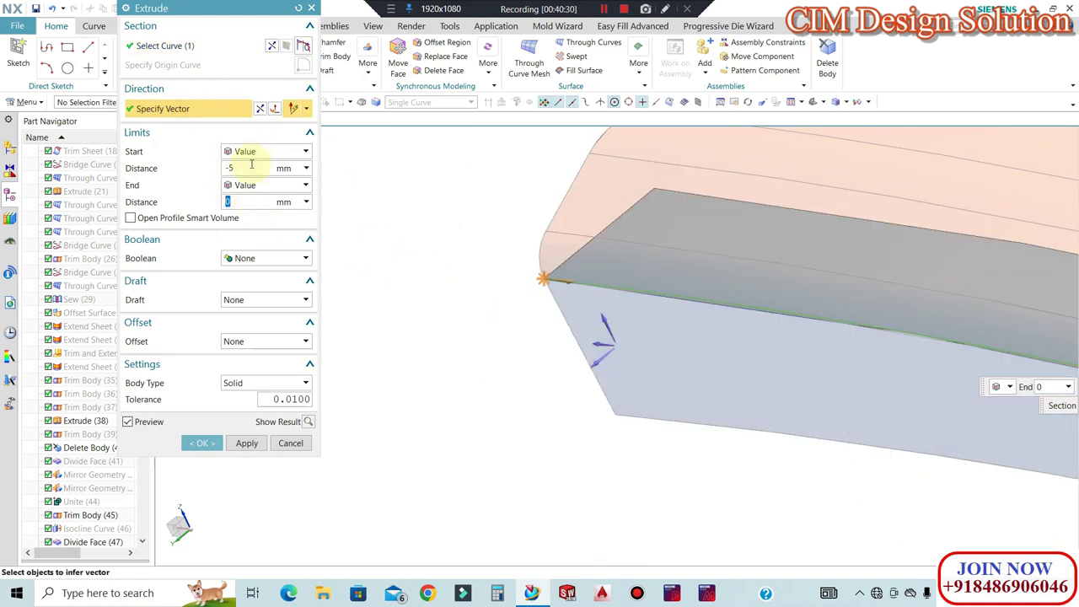
text(100)
key(Return)
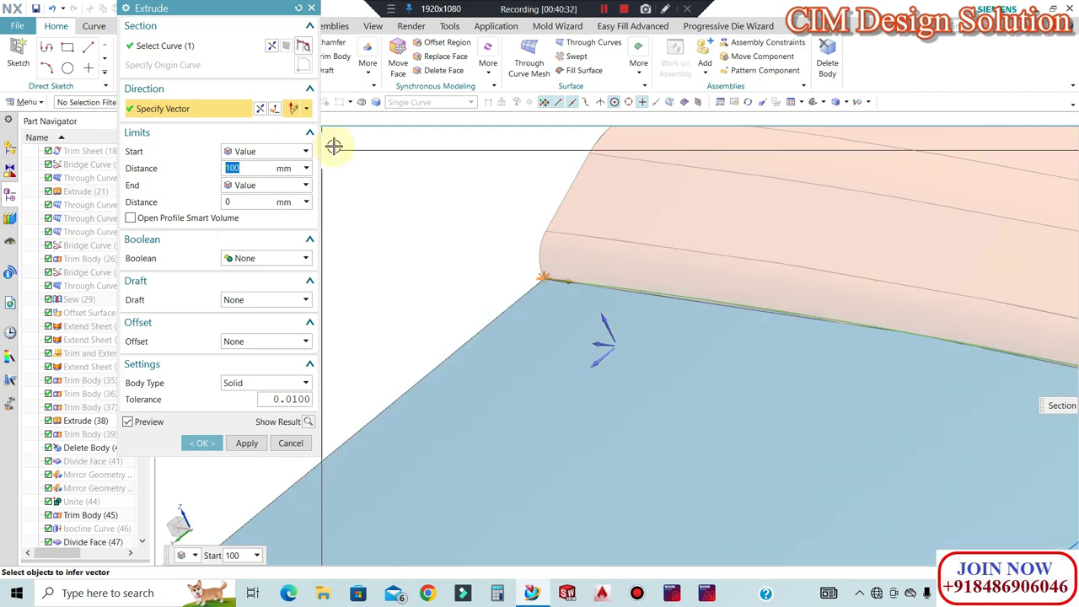
Add the two separate split-edge segments around the bend beside the narrow faces to the extrude section
scroll(506, 261, down, 3)
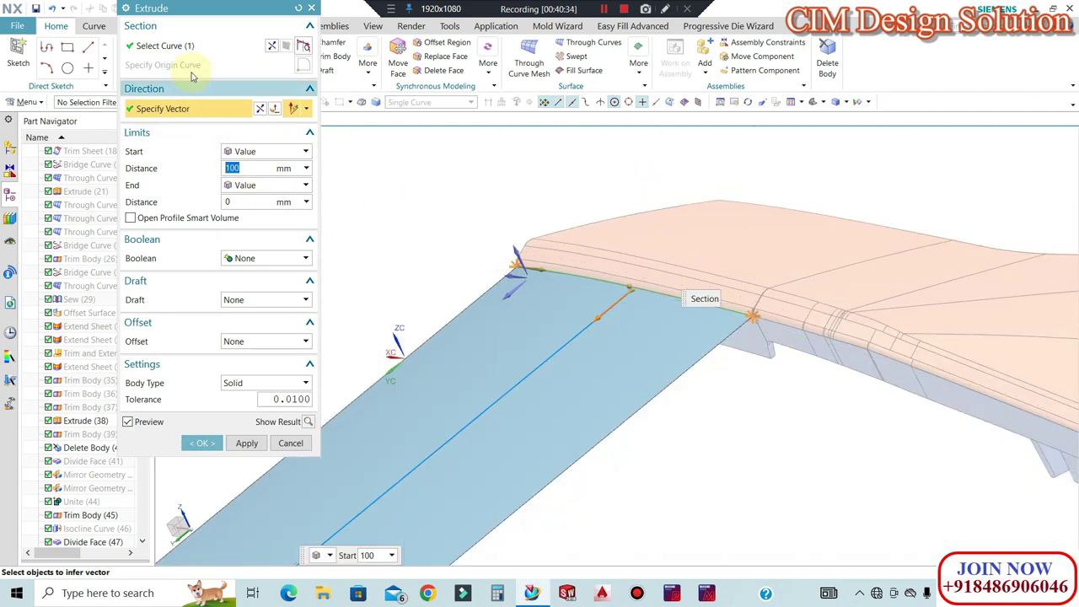
scroll(758, 308, up, 6)
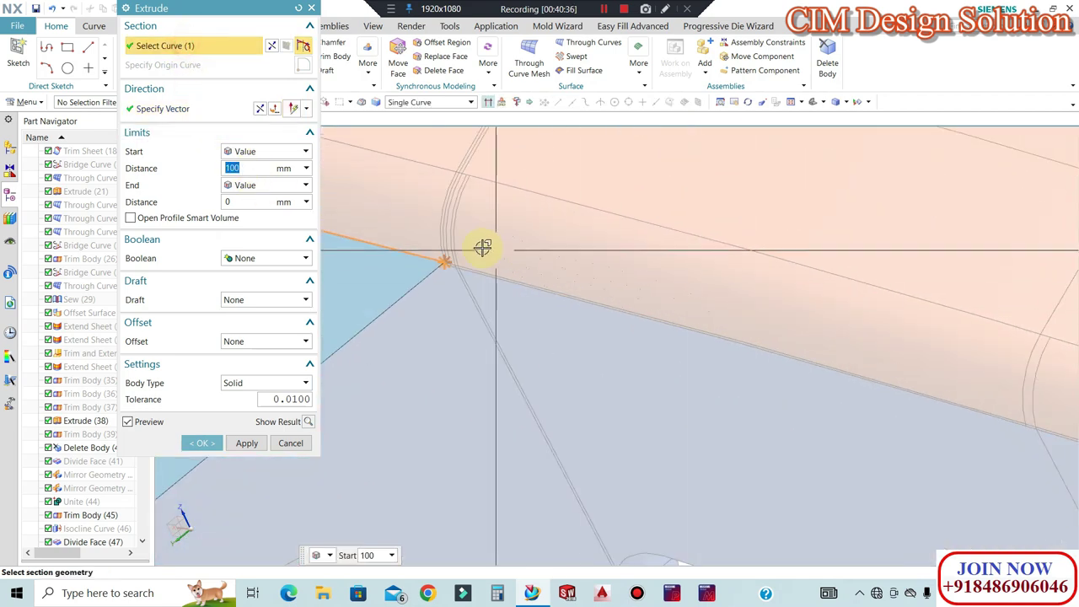
scroll(438, 262, up, 2)
scroll(518, 250, down, 6)
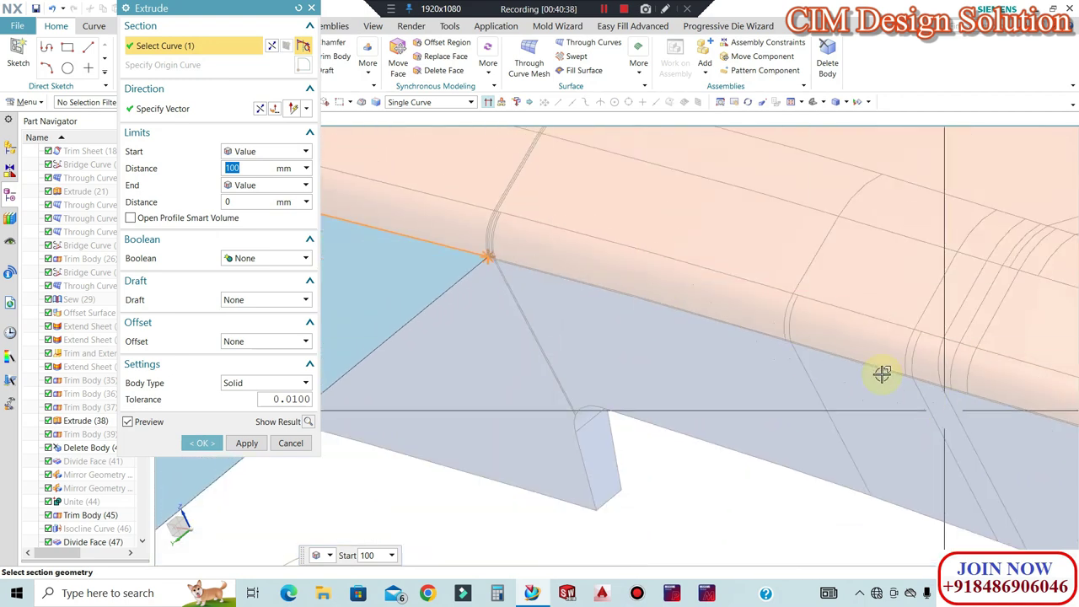
scroll(765, 314, up, 5)
scroll(702, 327, up, 2)
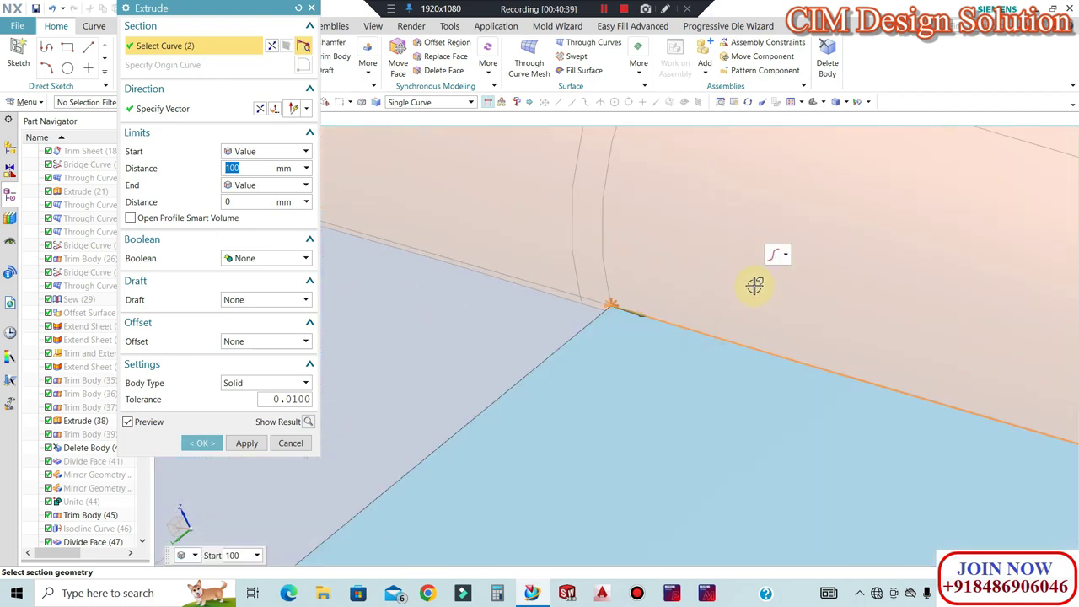
scroll(578, 197, down, 5)
scroll(709, 287, up, 3)
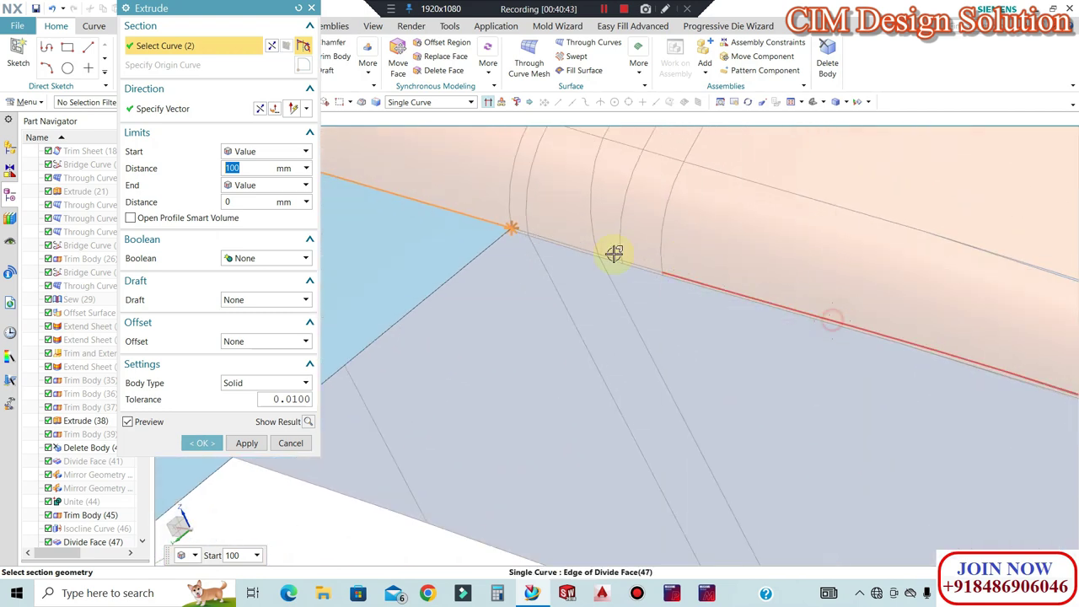
click(643, 269)
scroll(559, 225, down, 2)
scroll(921, 352, up, 2)
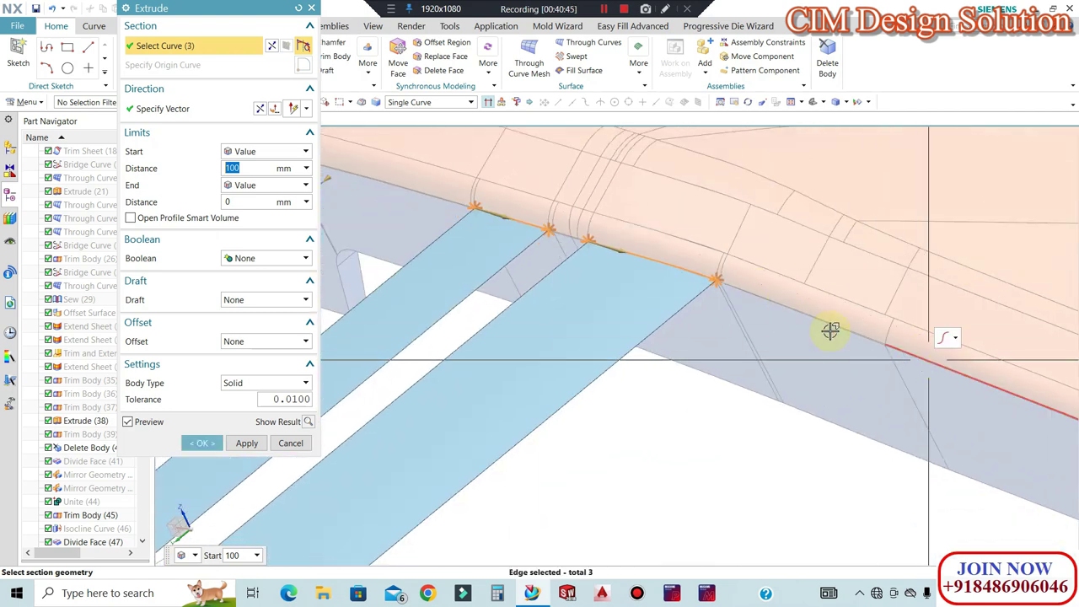
Add the long split edge beyond the rounded patch to the section and complete the extrusion
shift+middle_drag(871, 347, 753, 293)
scroll(959, 356, up, 3)
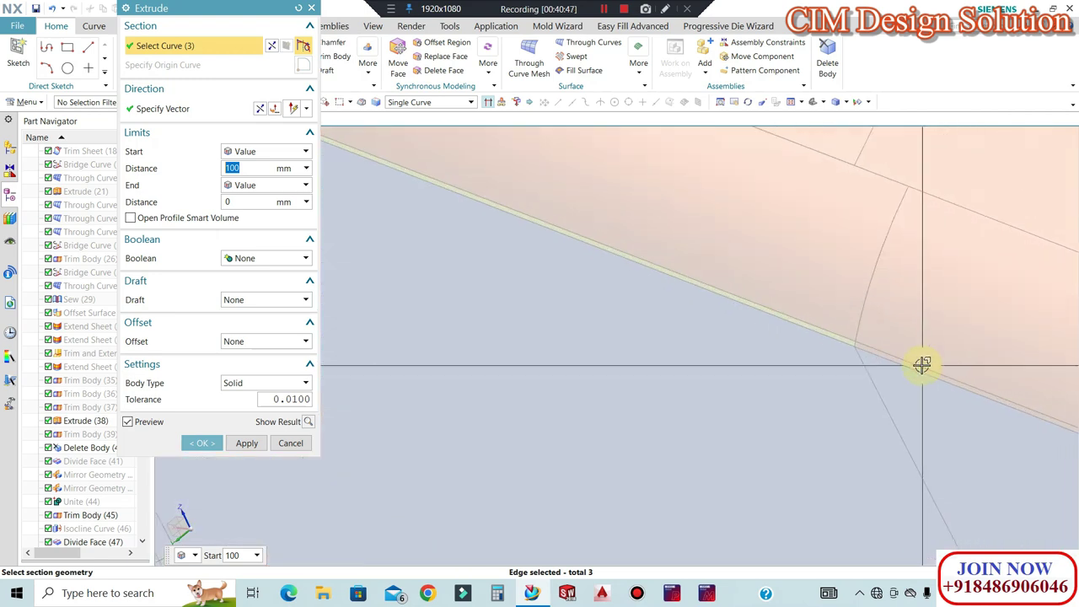
scroll(784, 292, down, 1)
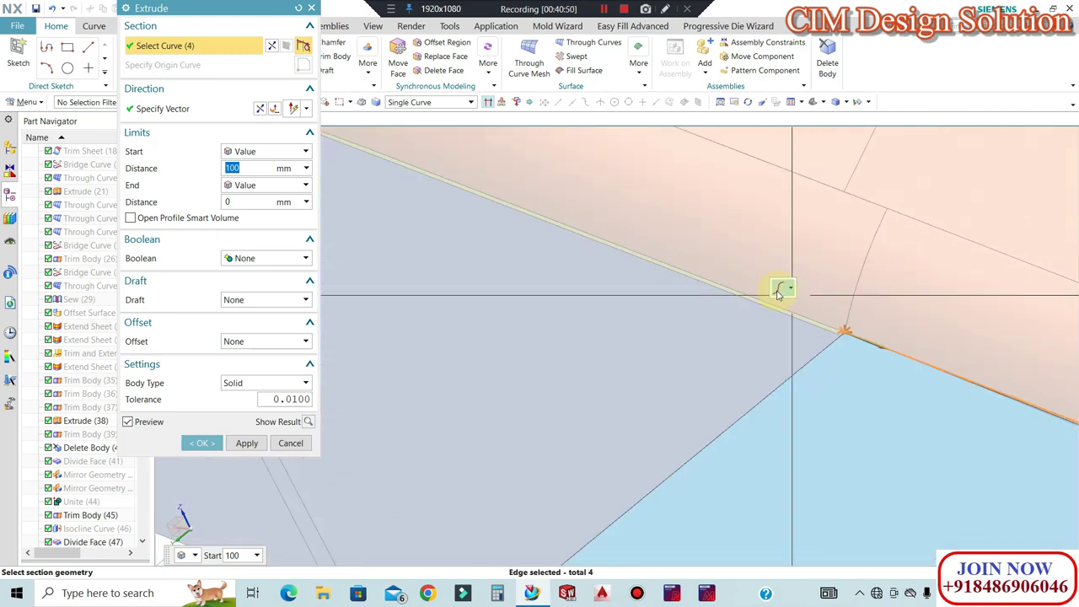
scroll(548, 220, up, 2)
scroll(686, 255, down, 5)
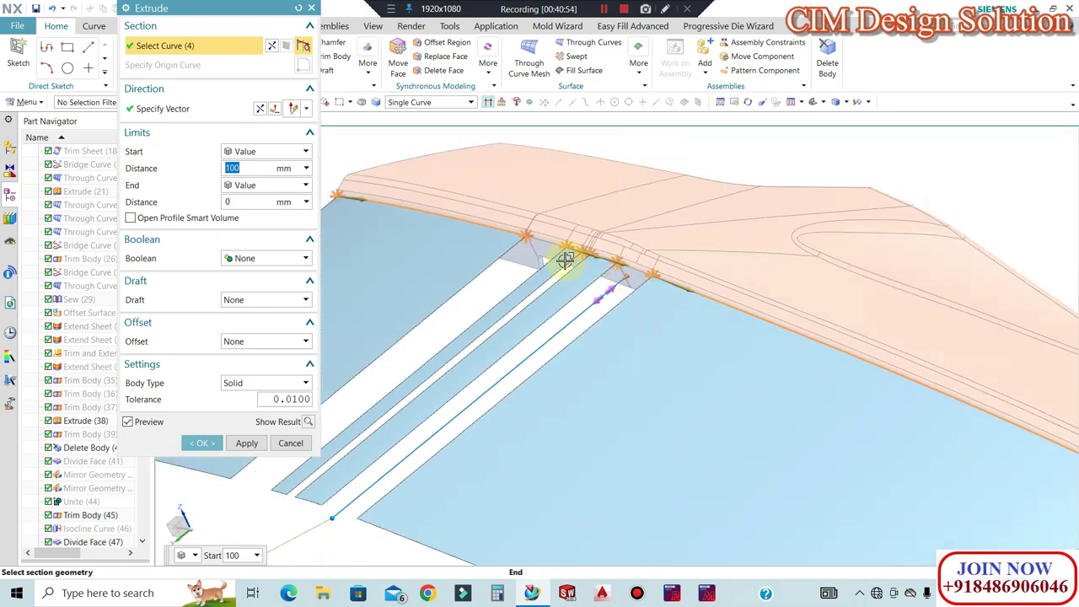
scroll(564, 260, down, 3)
click(213, 442)
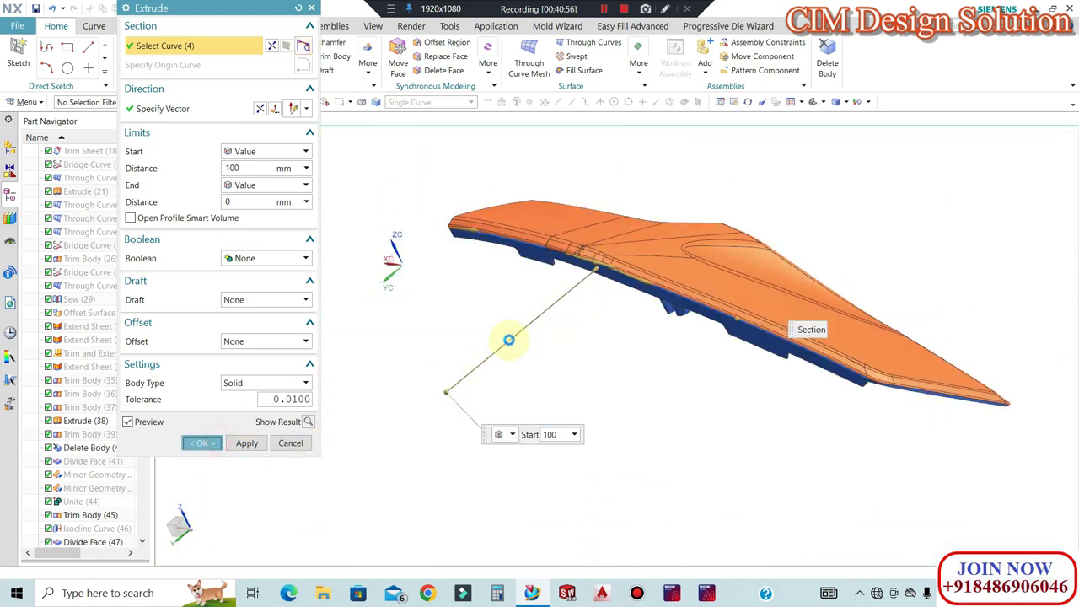
Edit the latest parting-sheet extrusion and remove the short edge segment that forms the narrower strip from its section
scroll(561, 279, up, 3)
middle_drag(562, 279, 619, 262)
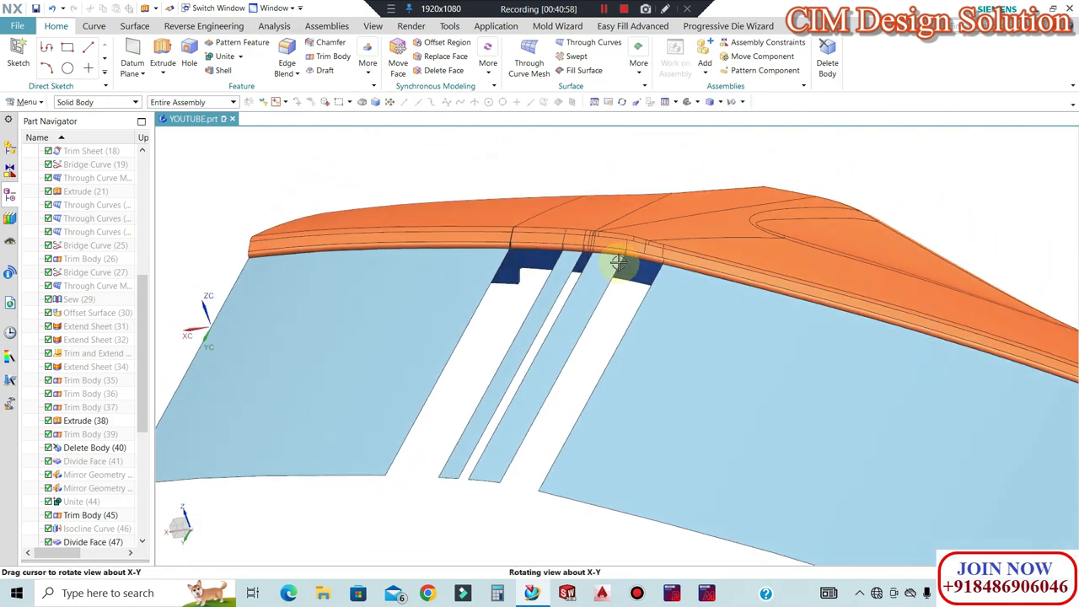
scroll(618, 262, up, 4)
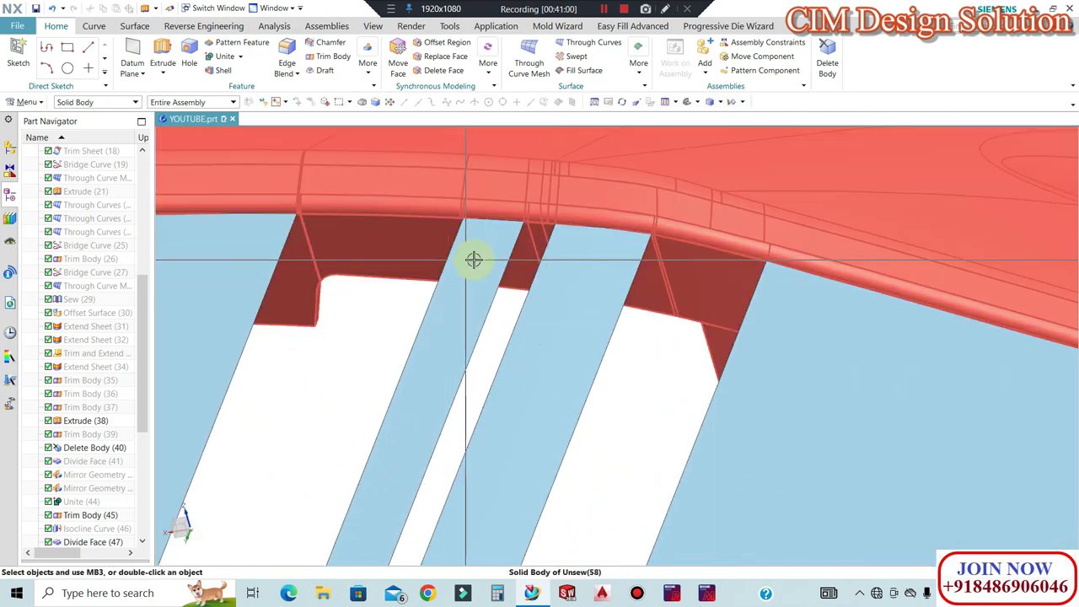
scroll(85, 530, down, 5)
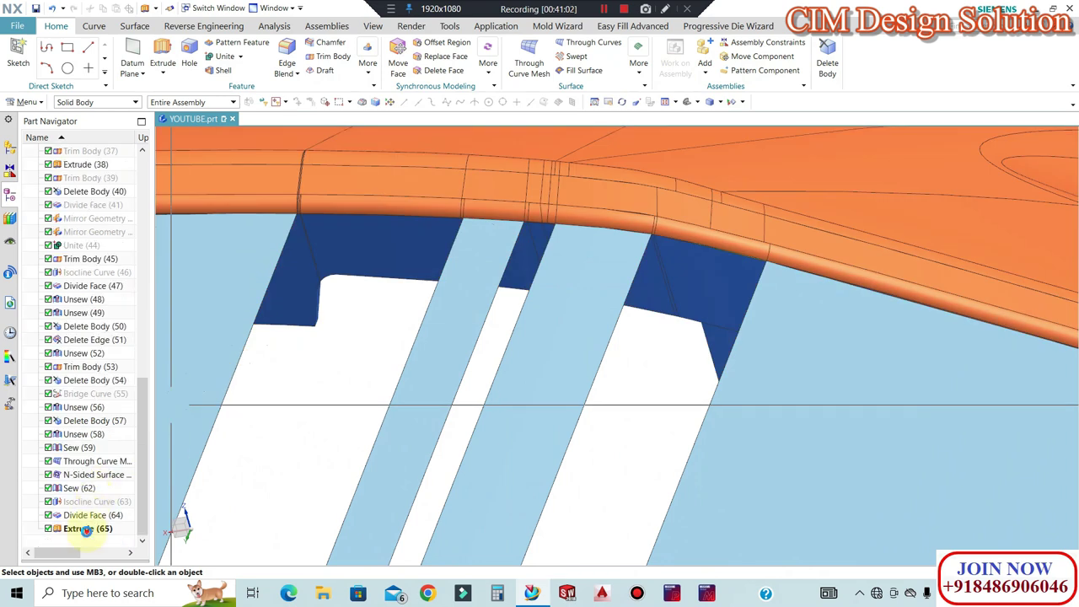
double_click(85, 529)
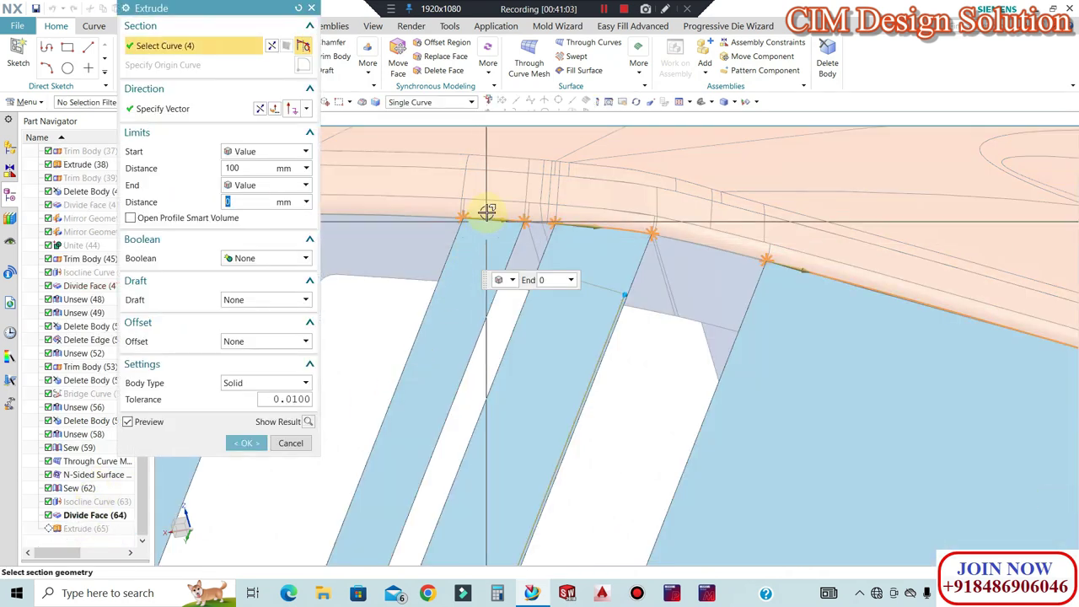
shift+click(489, 219)
click(246, 444)
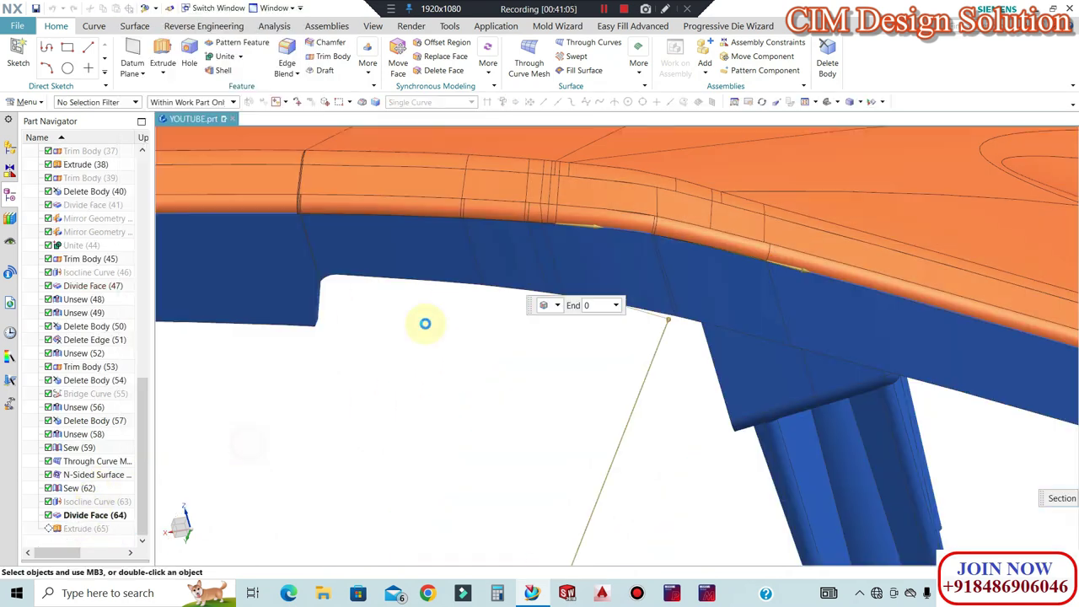
Bridge the gap between the remaining middle strip and the long parting sheet with a Through Curves surface, G1 tangent to both
click(132, 26)
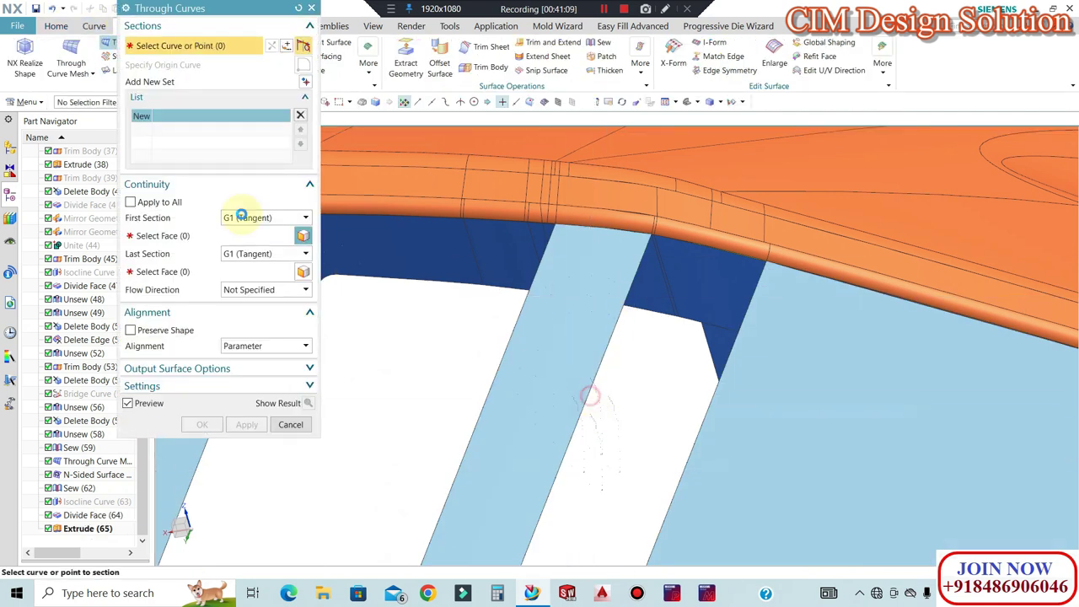
click(304, 84)
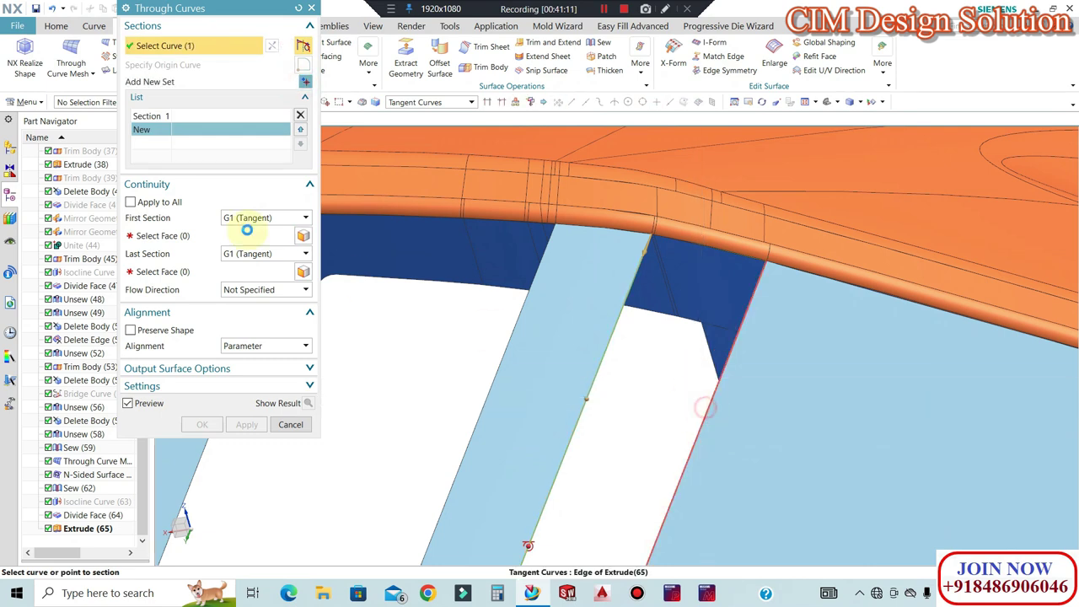
click(192, 237)
click(587, 359)
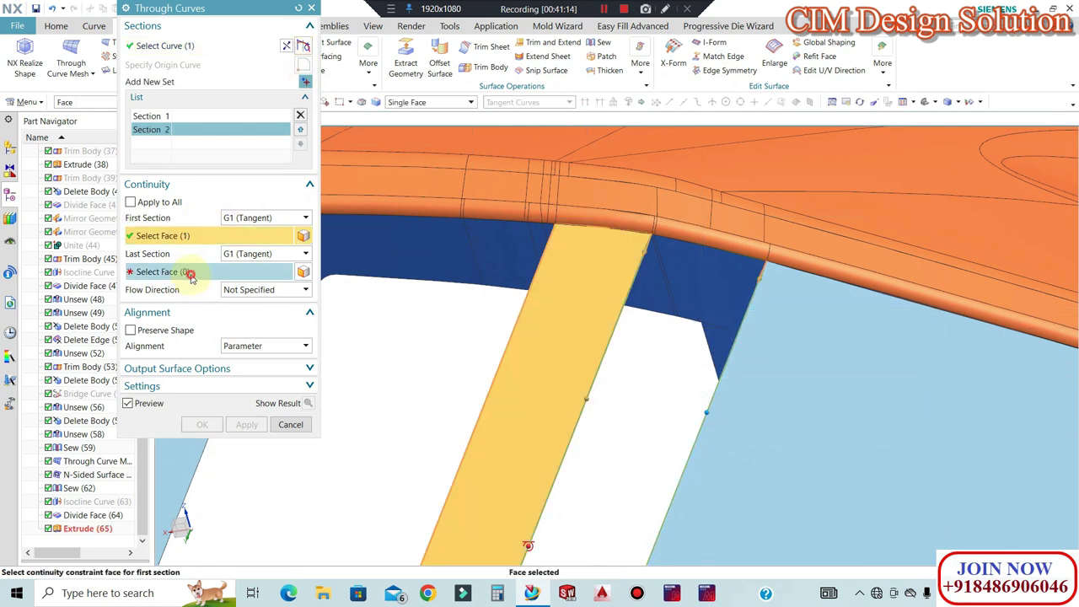
click(800, 385)
click(246, 425)
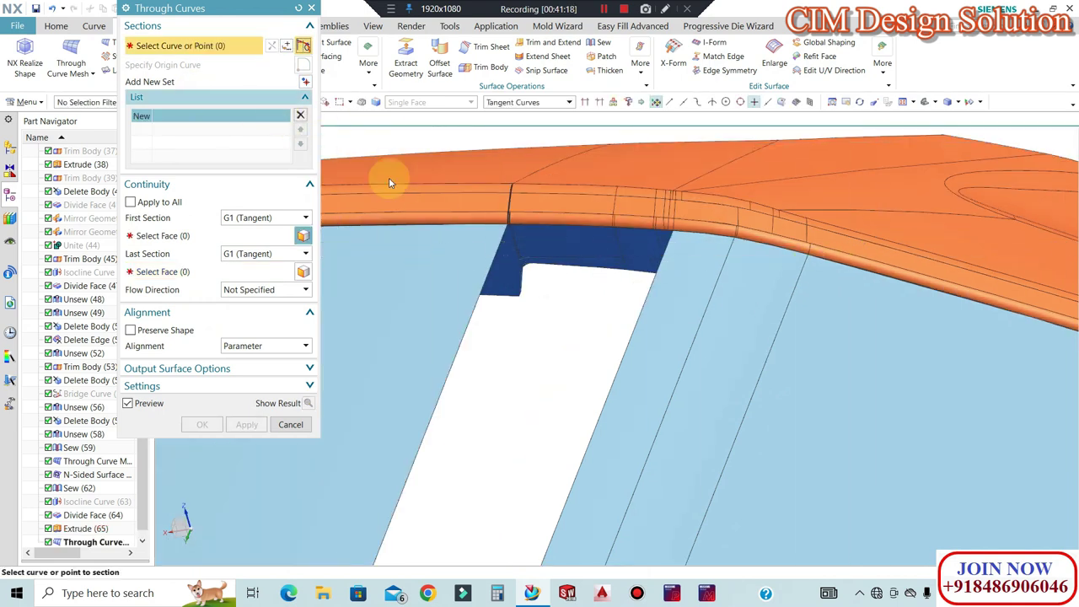
Fill the wider gap between the blunt-end sheet and the middle strip with a Through Curves surface, G1 tangent to both
scroll(494, 332, up, 2)
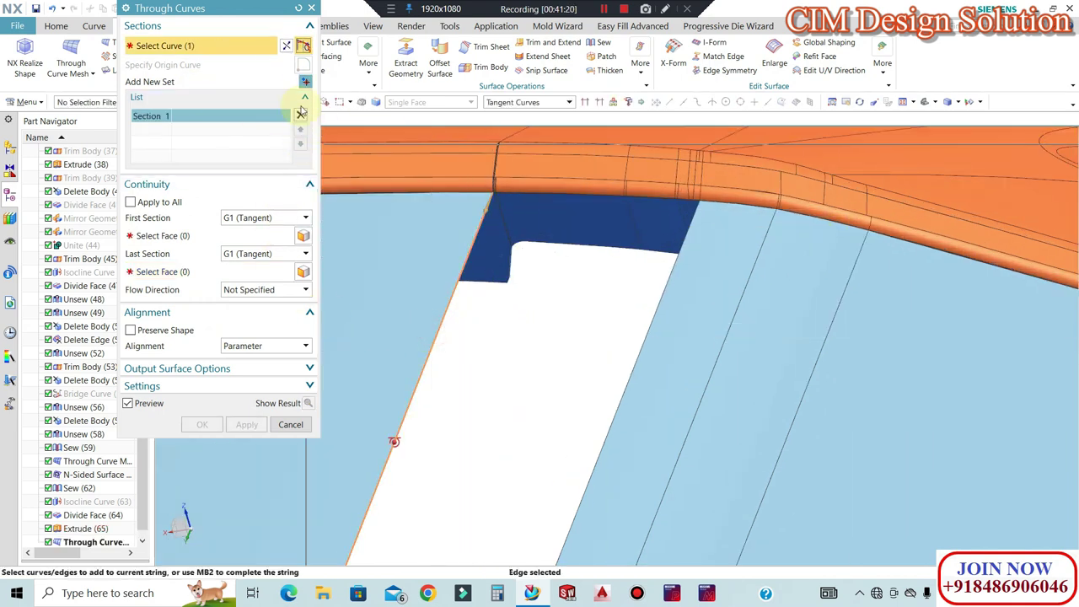
click(305, 79)
click(624, 368)
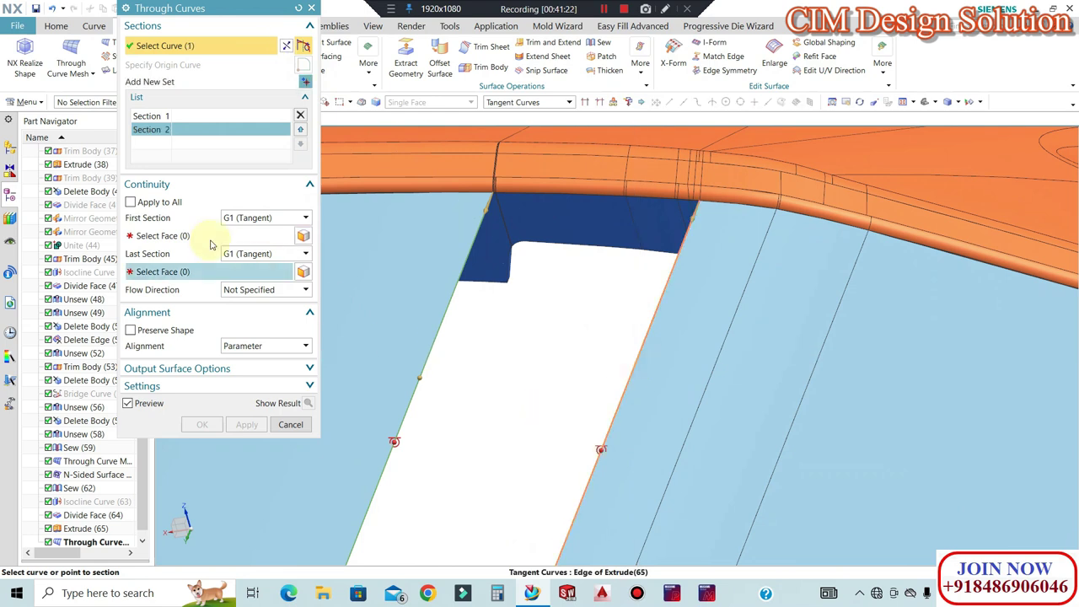
click(160, 235)
click(378, 325)
click(194, 270)
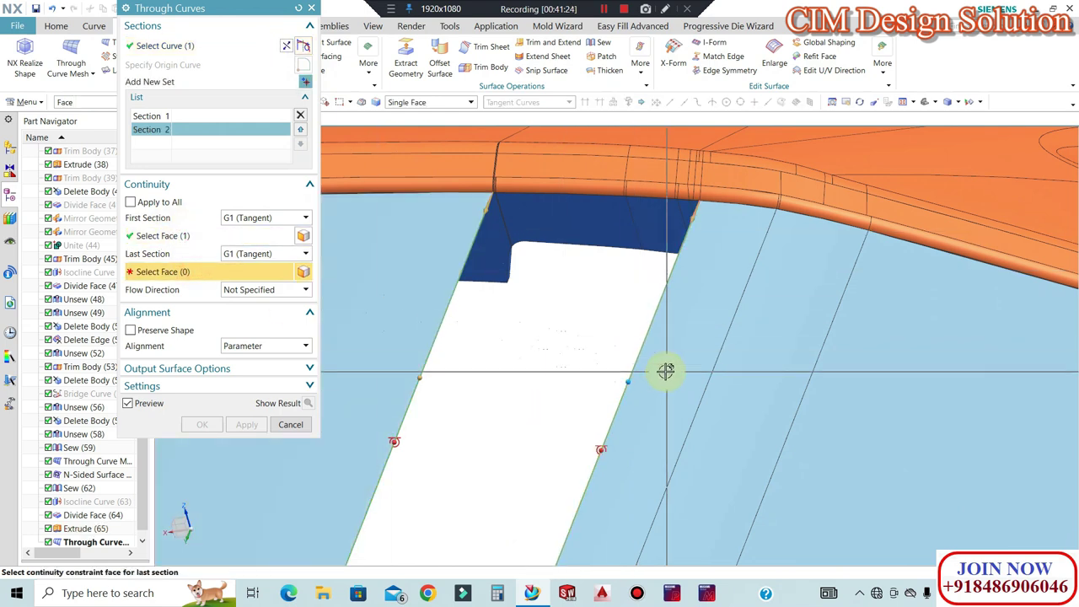
click(665, 371)
click(229, 422)
Examine the split edge around the rounded corner and along the short side at the part's pointed end
middle_drag(448, 271, 494, 277)
scroll(614, 338, down, 2)
mouse_move(610, 339)
middle_down()
mouse_move(623, 378)
mouse_move(613, 327)
middle_up()
scroll(683, 343, up, 3)
middle_drag(681, 320, 709, 343)
scroll(677, 302, up, 5)
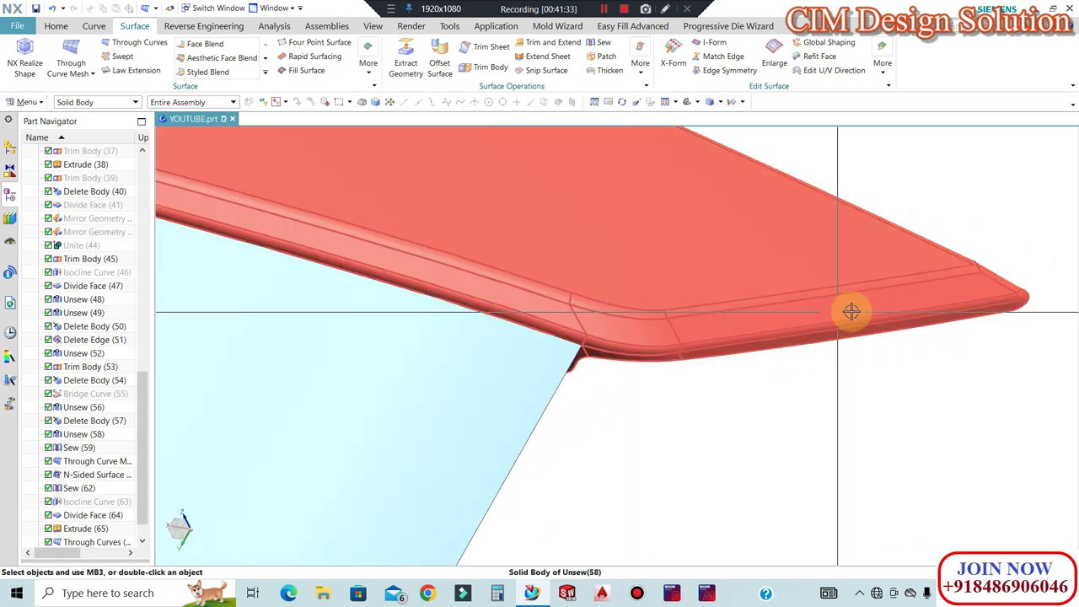
scroll(851, 311, down, 2)
middle_drag(818, 318, 783, 298)
scroll(783, 298, up, 3)
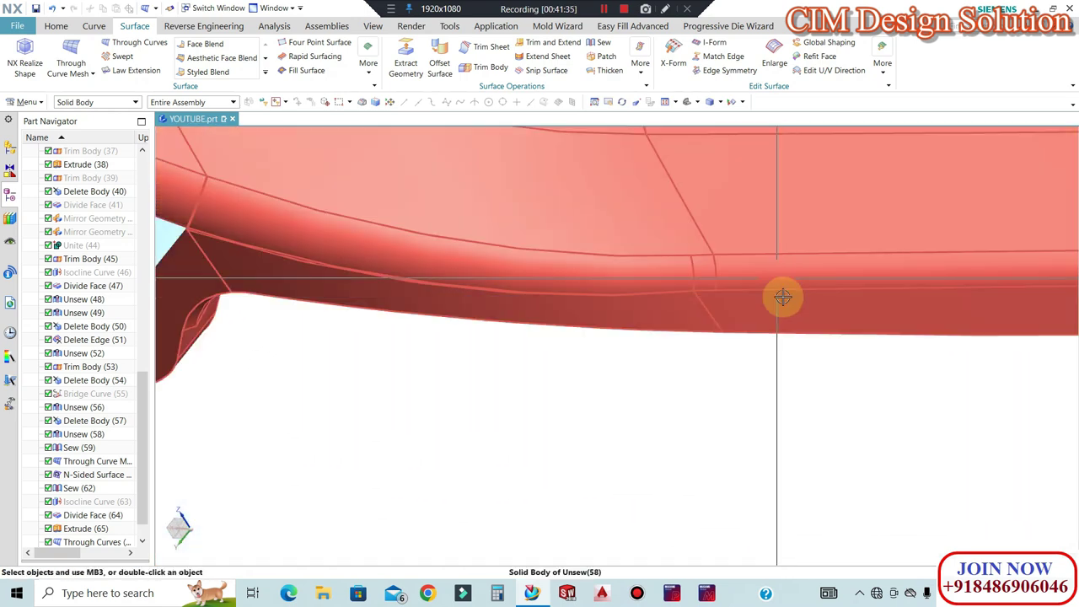
scroll(644, 279, down, 5)
middle_drag(701, 284, 739, 319)
scroll(601, 214, up, 2)
scroll(726, 248, up, 2)
scroll(496, 249, down, 3)
scroll(703, 318, up, 3)
scroll(516, 407, up, 2)
scroll(90, 466, down, 1)
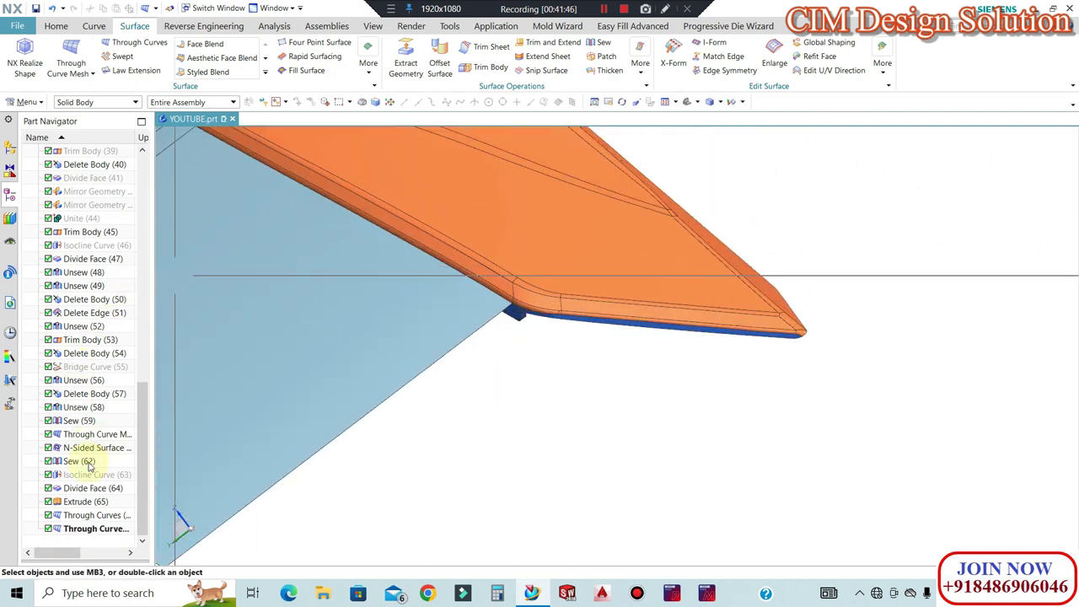
Edit the parting-sheet extrusion and add the short end edge beyond the rounded corner to its section
double_click(84, 501)
scroll(590, 316, up, 3)
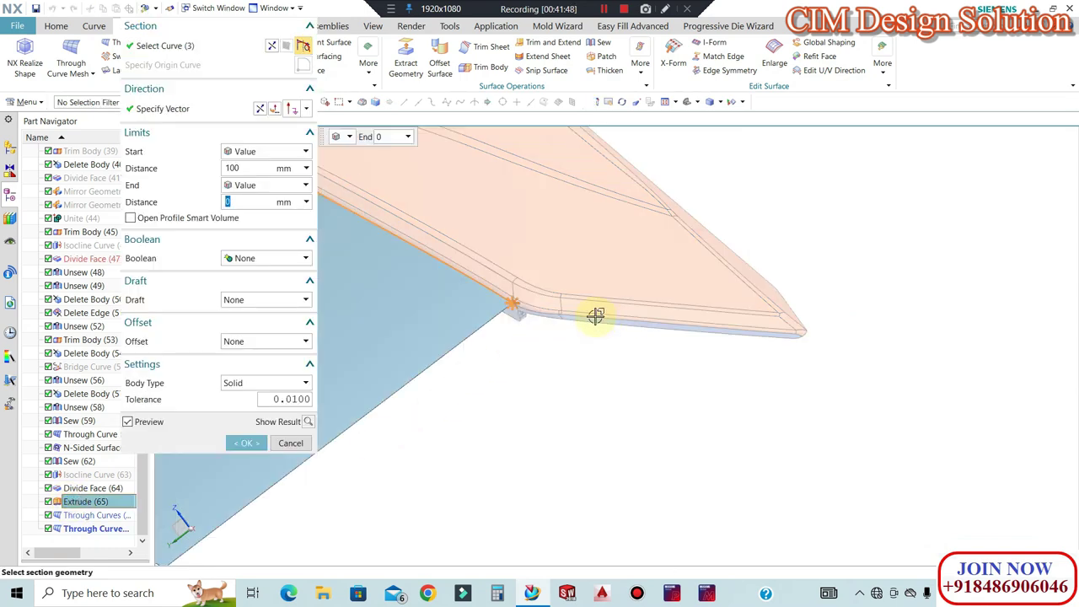
click(589, 318)
middle_drag(732, 291, 643, 359)
scroll(763, 359, down, 1)
middle_click(603, 314)
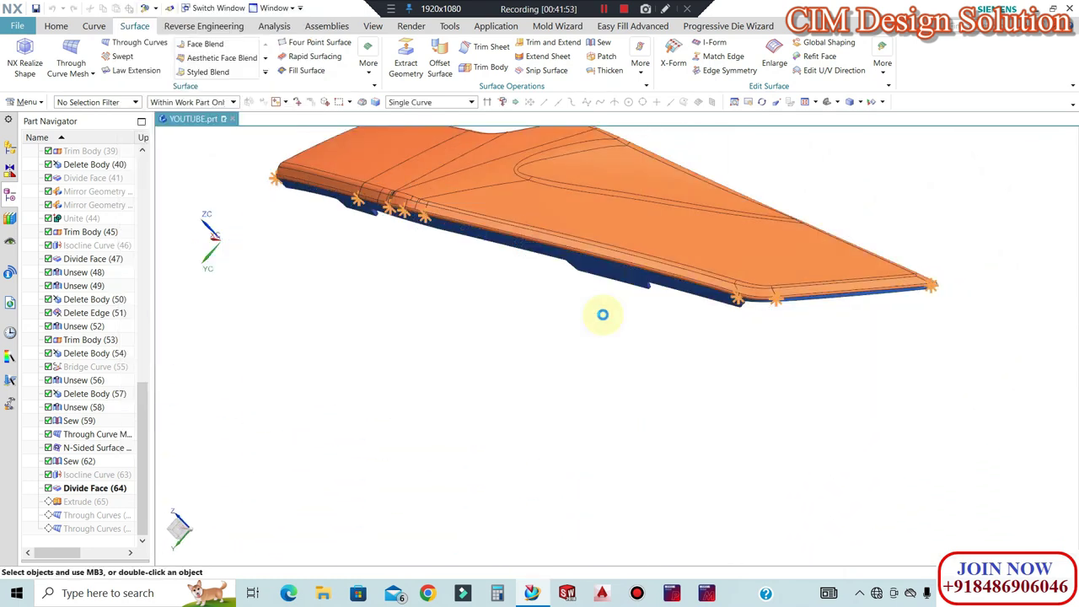
Show the hidden yellow part with its parting surface beside the orange part as a reference
key(ctrl+shift+k)
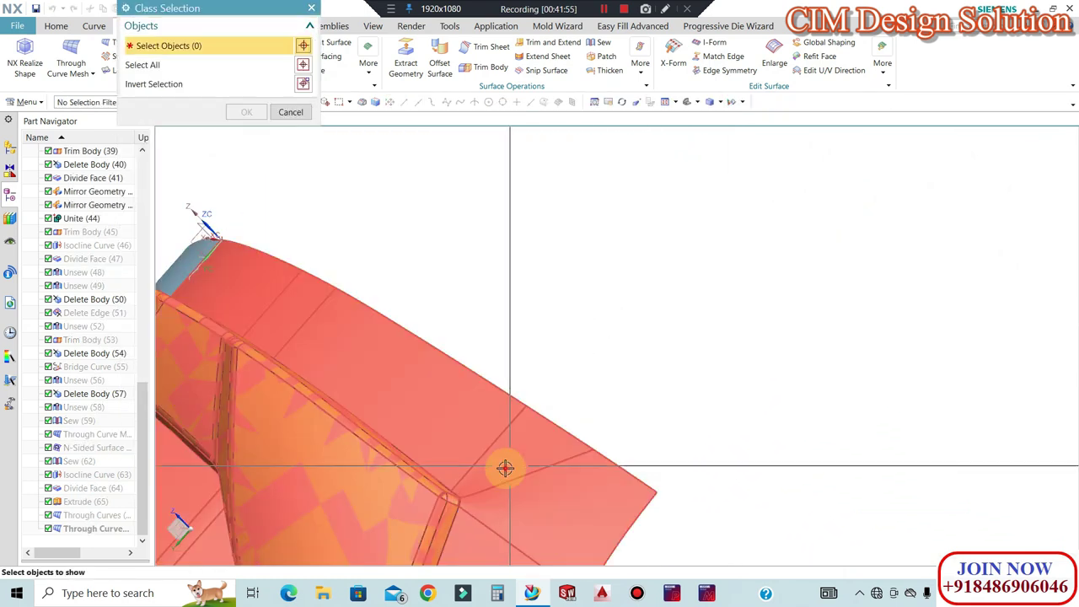
click(506, 467)
middle_click(472, 362)
scroll(677, 254, down, 4)
middle_drag(687, 299, 674, 338)
scroll(691, 371, up, 5)
middle_drag(716, 404, 674, 358)
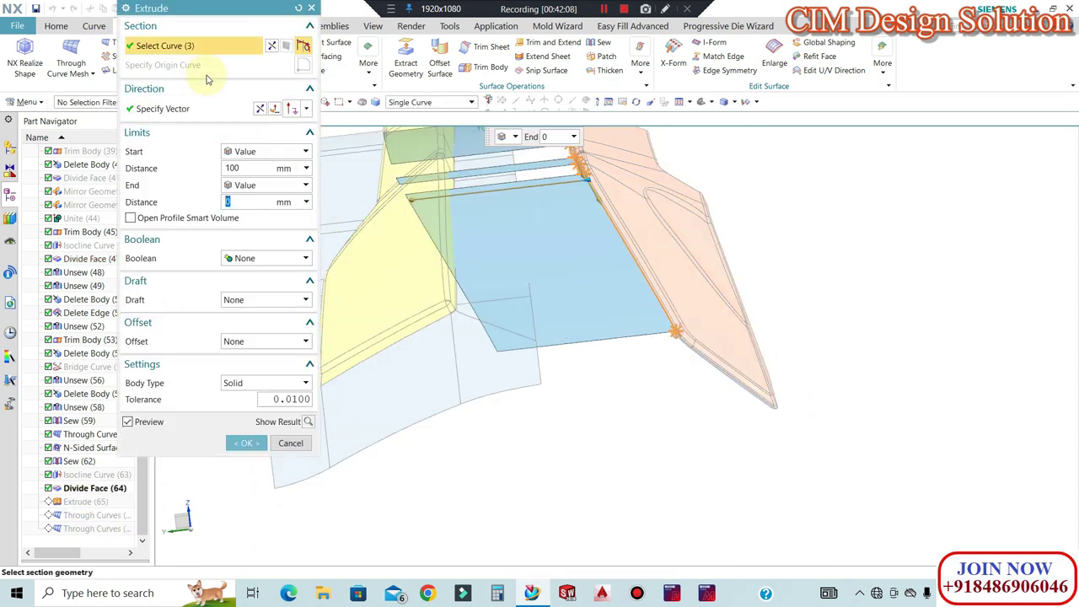
Try extending the existing extrusion with the short end edge again, keeping the same direction and 100 mm length
scroll(677, 315, up, 4)
scroll(738, 419, up, 4)
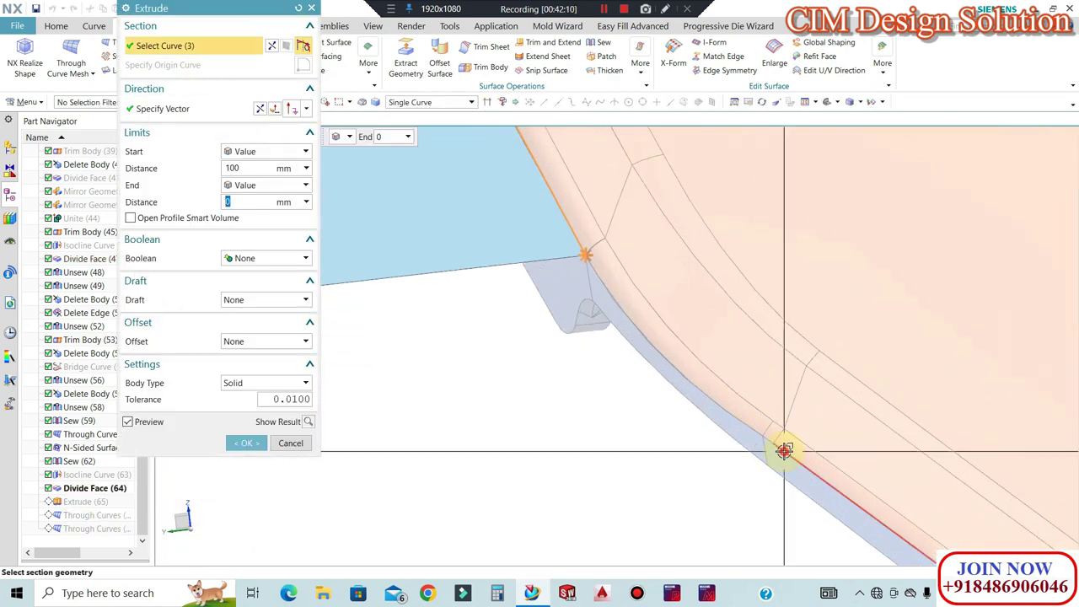
click(783, 450)
scroll(685, 333, down, 2)
middle_drag(790, 345, 772, 345)
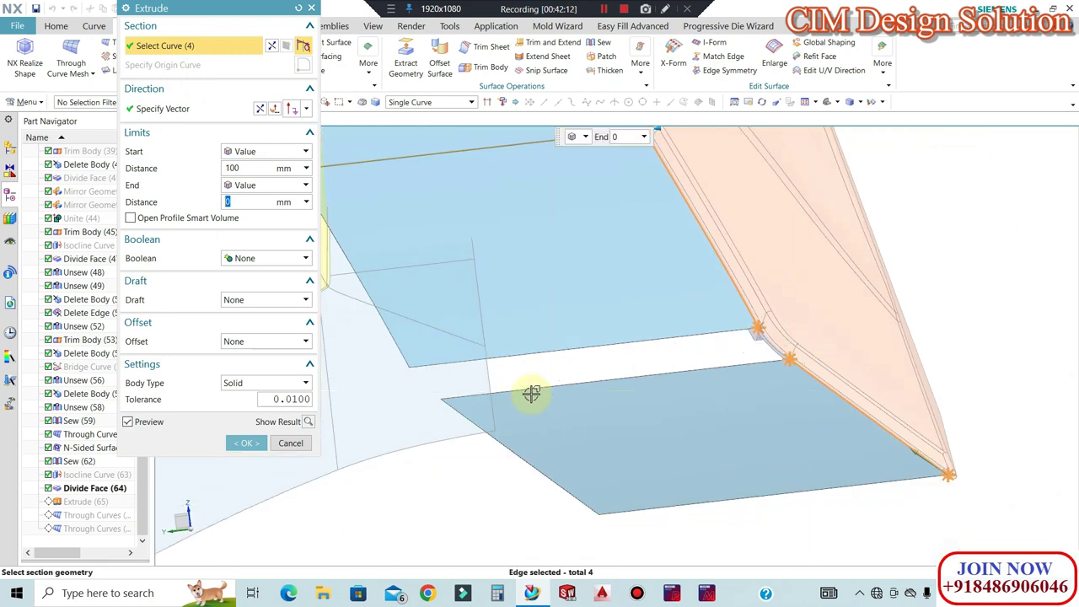
click(245, 443)
Compare how the yellow part's parting surface runs around its corner with the open area at the orange part's pointed end
mouse_move(414, 410)
middle_down()
mouse_move(446, 414)
mouse_move(456, 441)
mouse_move(410, 368)
mouse_move(387, 394)
mouse_move(409, 424)
mouse_move(397, 383)
mouse_move(411, 427)
middle_up()
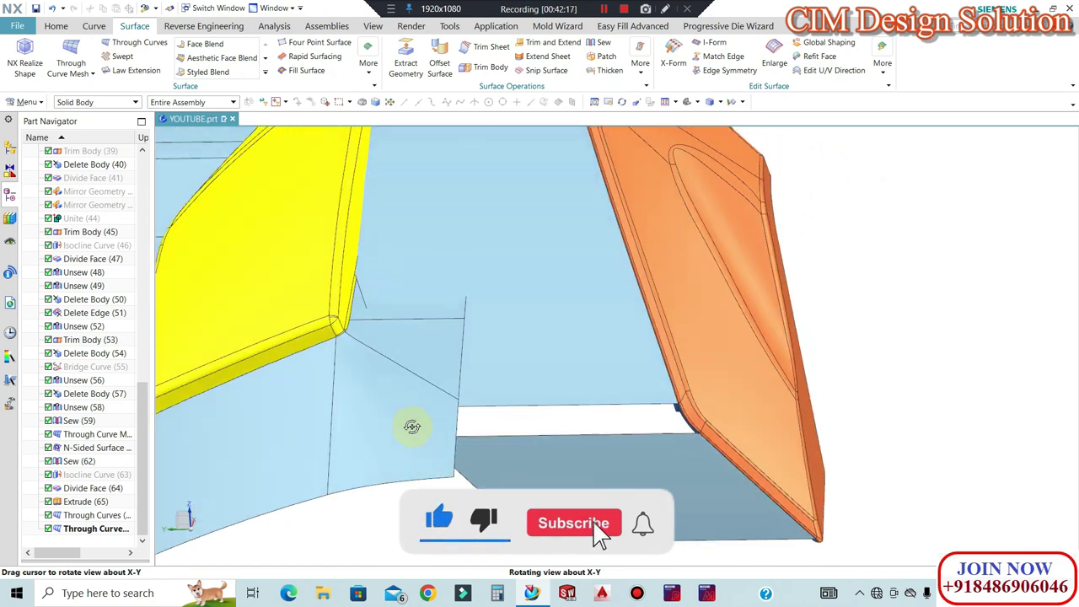
scroll(784, 441, up, 6)
scroll(812, 510, down, 6)
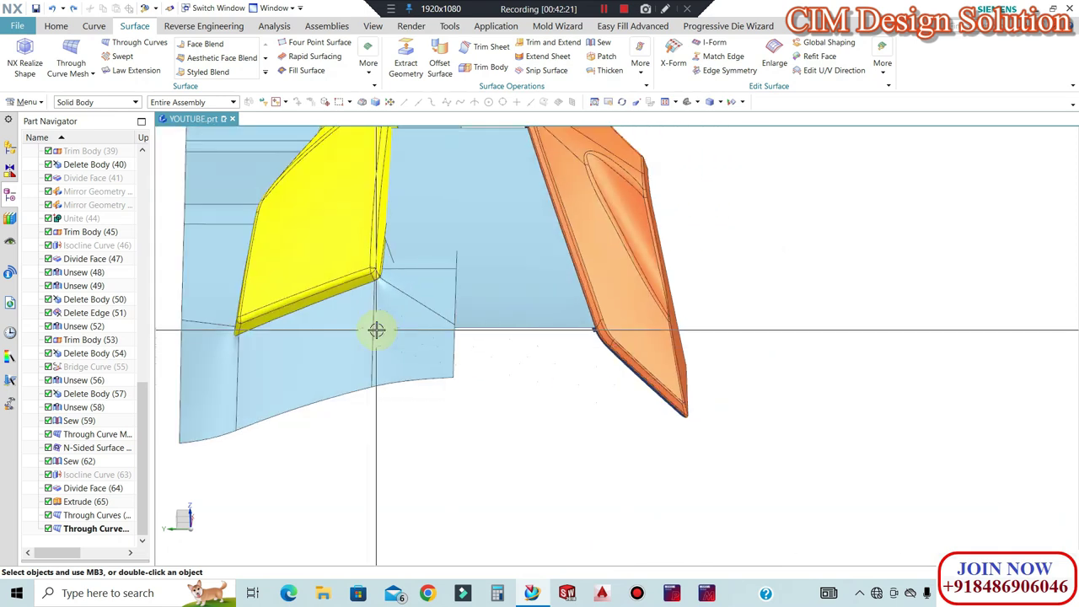
scroll(260, 313, down, 3)
scroll(376, 335, up, 6)
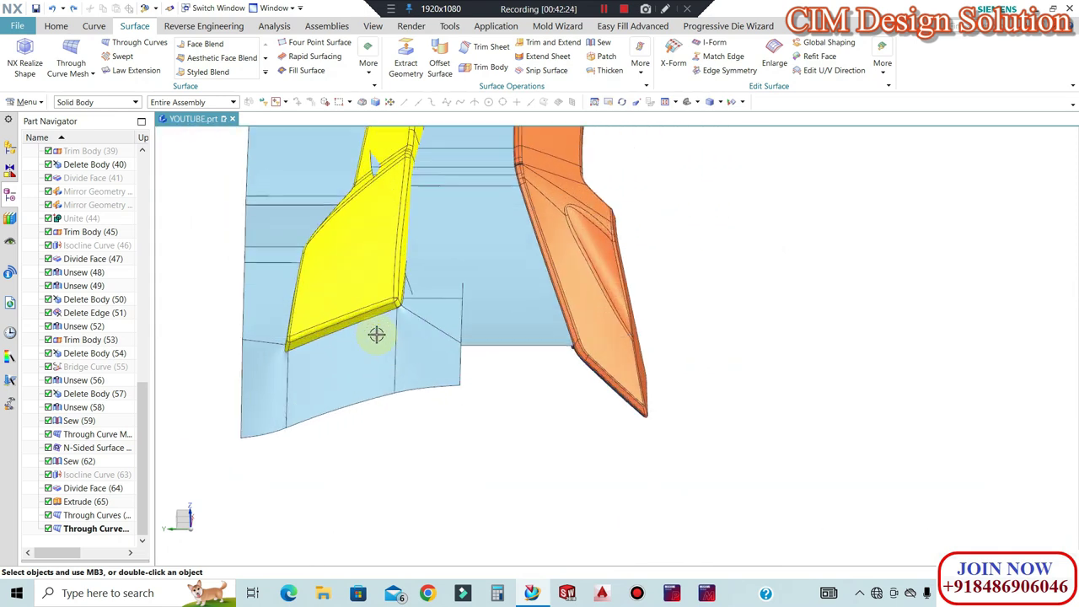
middle_drag(597, 344, 839, 286)
scroll(839, 286, up, 4)
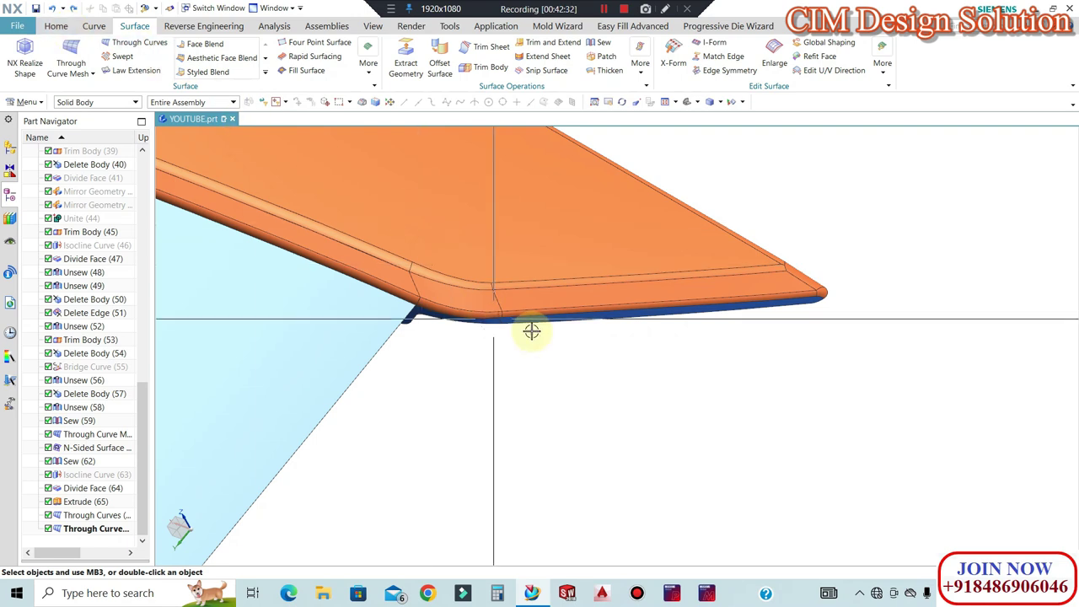
Extrude the short end edge beyond the rounded corner 100 mm as a separate sheet, directed along the long parting edge
click(56, 26)
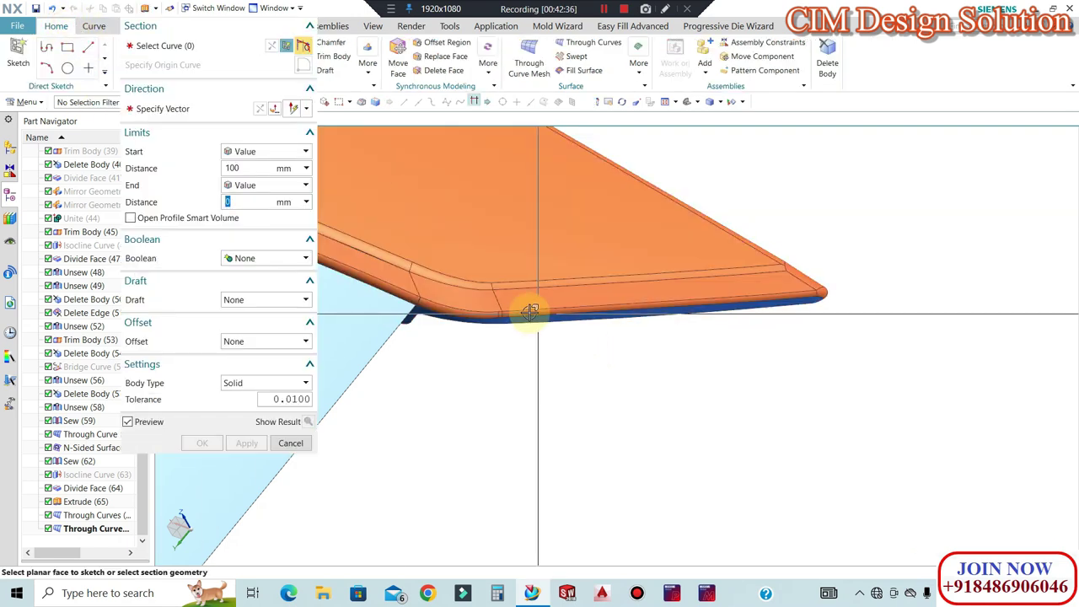
scroll(527, 314, up, 3)
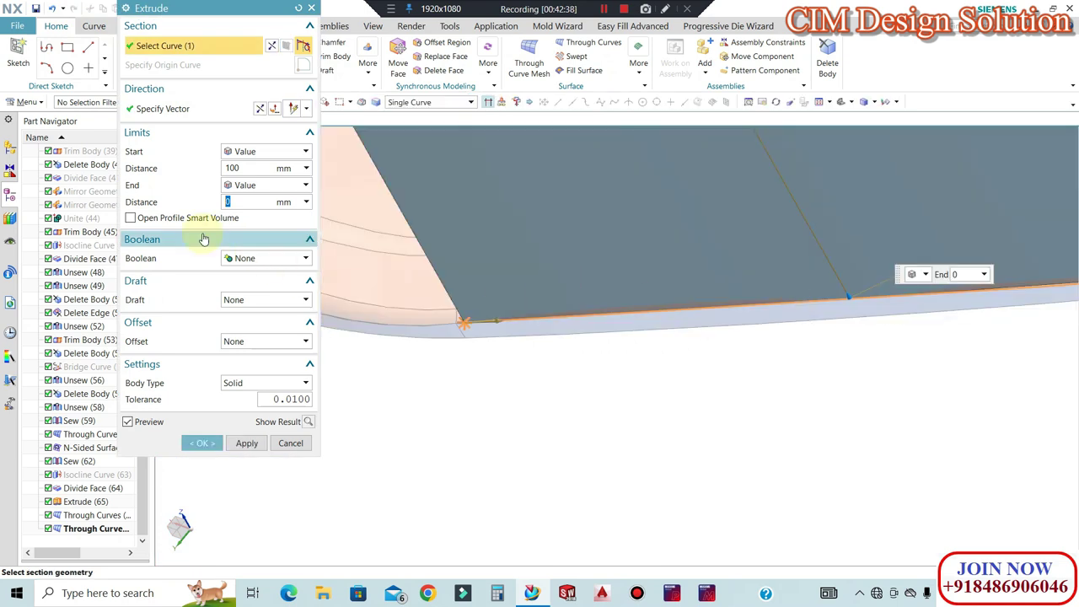
click(163, 108)
scroll(619, 378, down, 2)
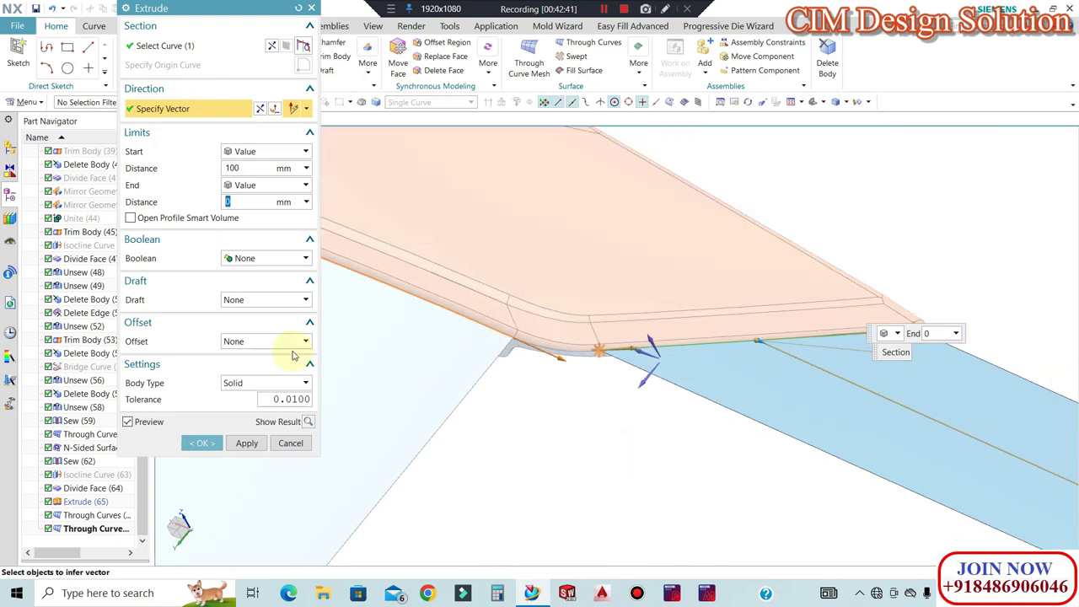
click(247, 443)
middle_drag(699, 330, 674, 369)
scroll(675, 369, up, 6)
click(290, 443)
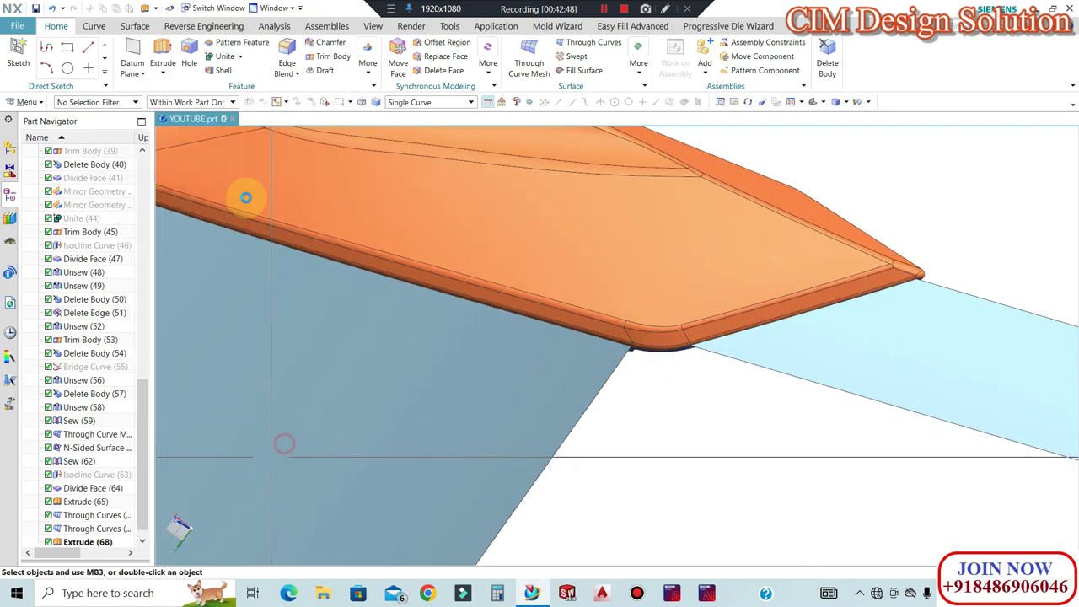
Create a G1 tangent bridge curve across the rounded pointed corner, from the extruded sheet's edge to the part's adjoining lower edge
middle_drag(651, 326, 596, 293)
scroll(597, 292, down, 5)
middle_drag(730, 351, 624, 206)
scroll(658, 373, up, 5)
scroll(624, 206, up, 6)
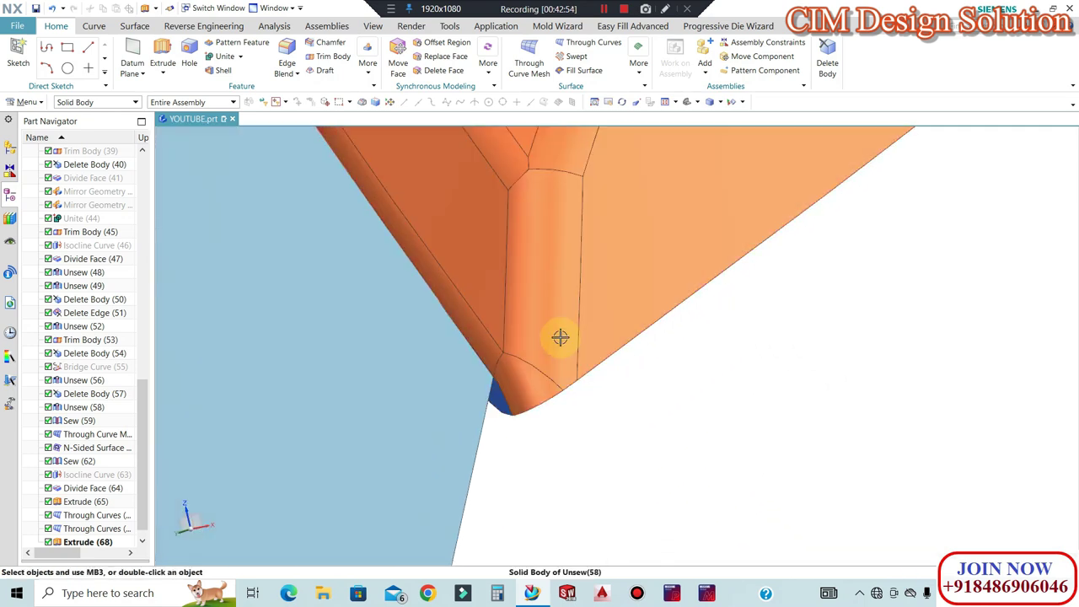
scroll(709, 374, down, 2)
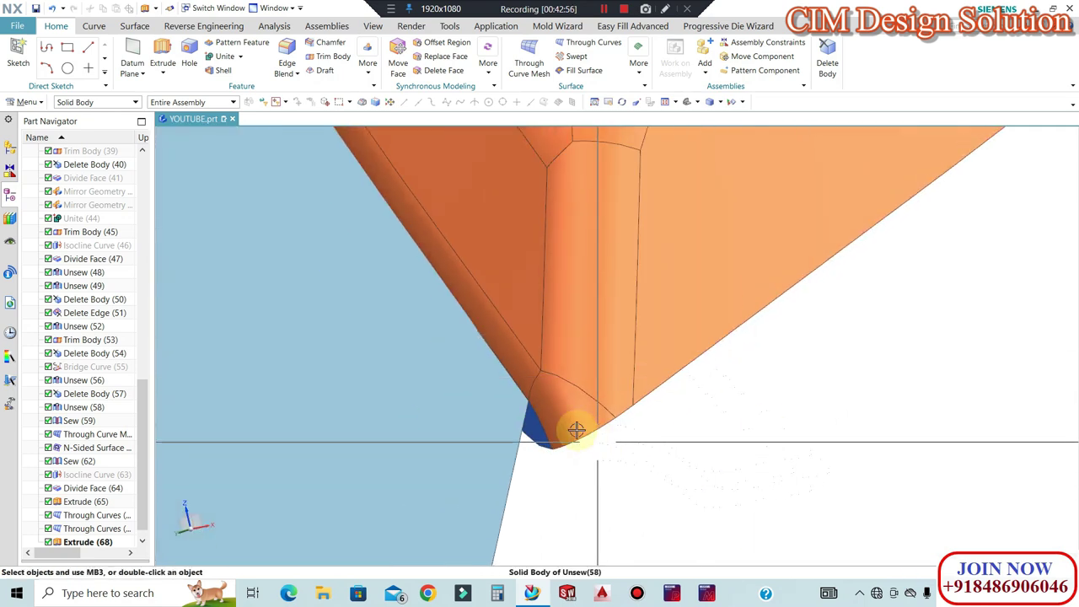
middle_drag(586, 401, 586, 401)
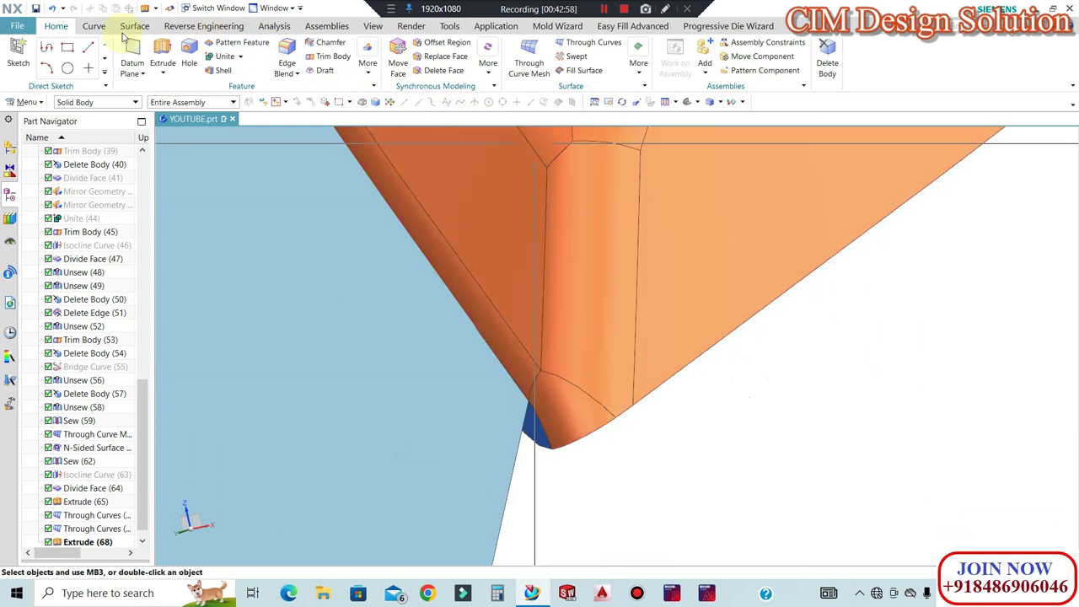
click(96, 26)
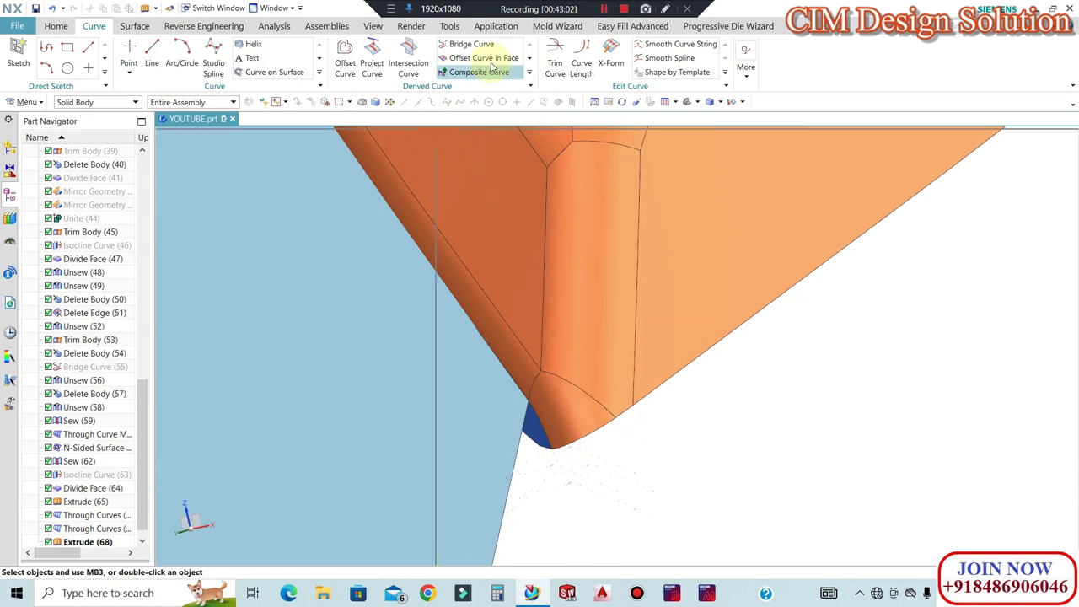
click(472, 44)
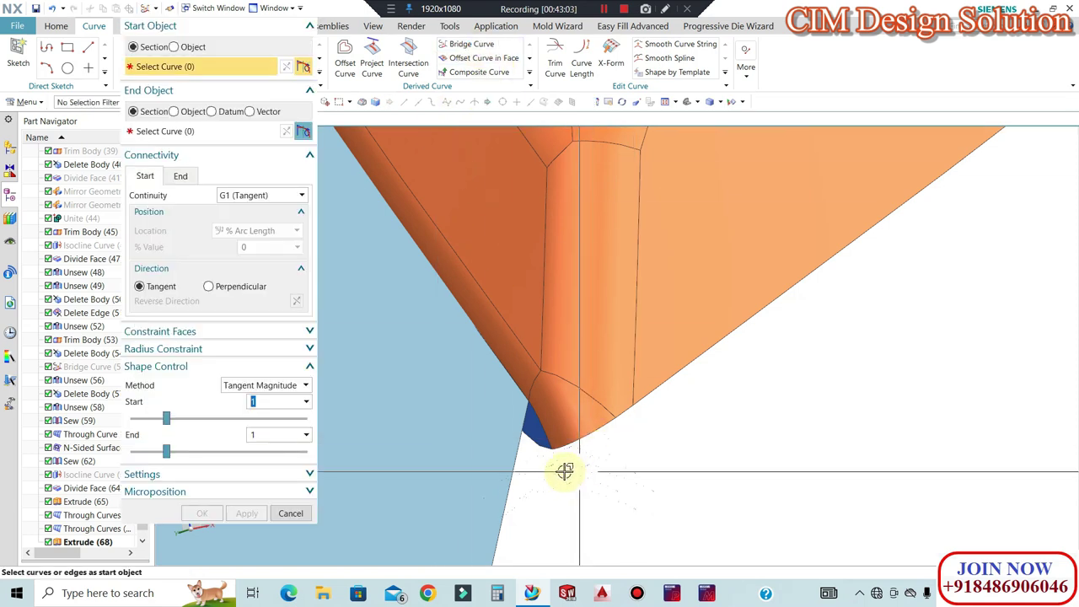
scroll(539, 430, up, 2)
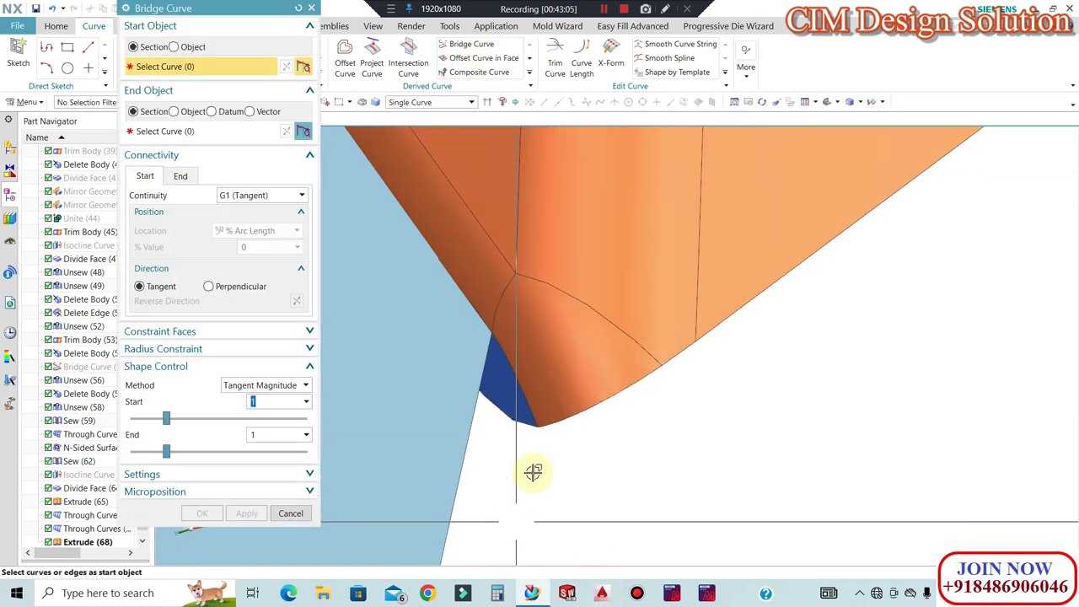
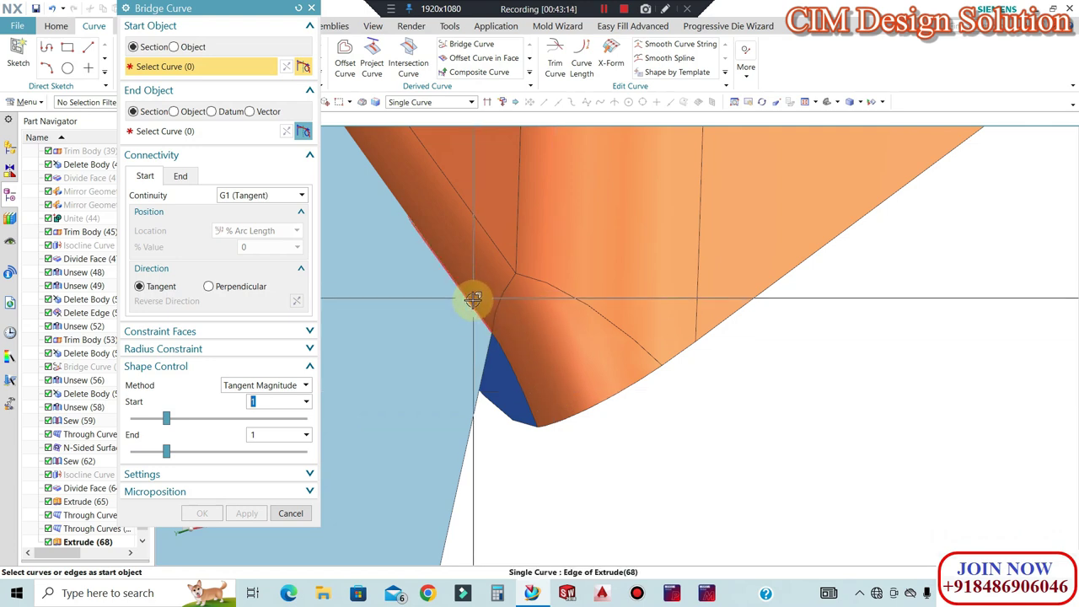
click(204, 139)
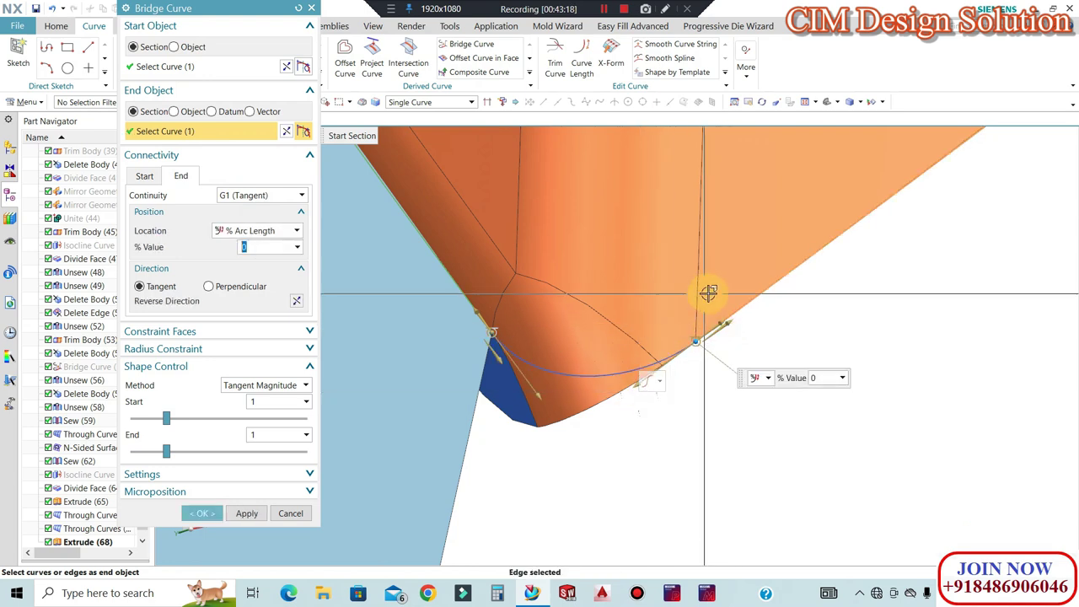
click(701, 344)
click(763, 358)
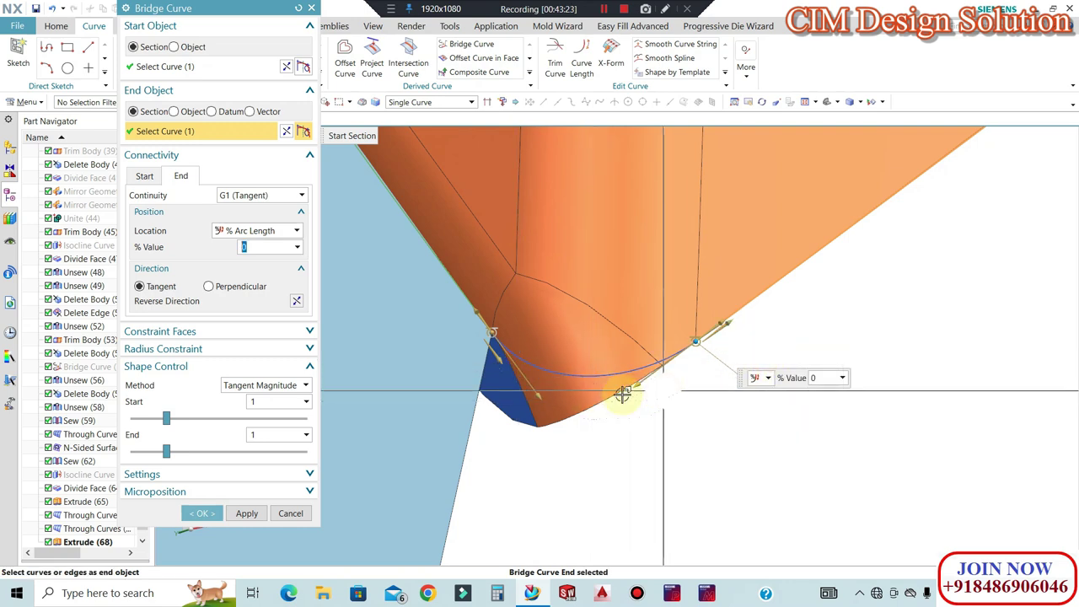
click(202, 514)
Extrude the bridge curve and the adjoining lower part edge 100 mm outward, directed along the existing sheet's long side edge
middle_drag(541, 338, 633, 366)
scroll(650, 326, down, 6)
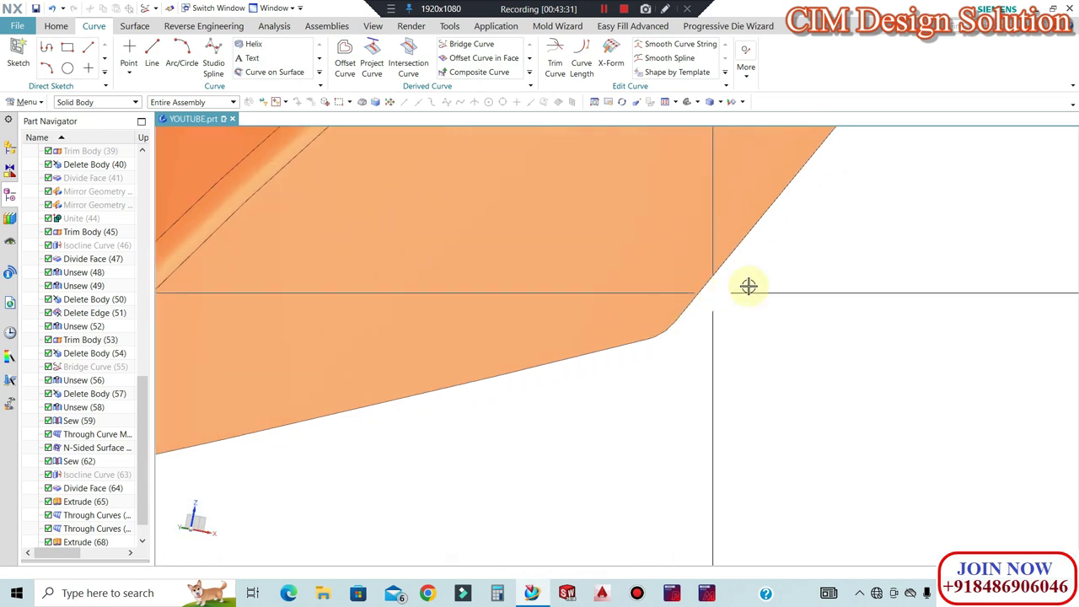
scroll(732, 289, up, 5)
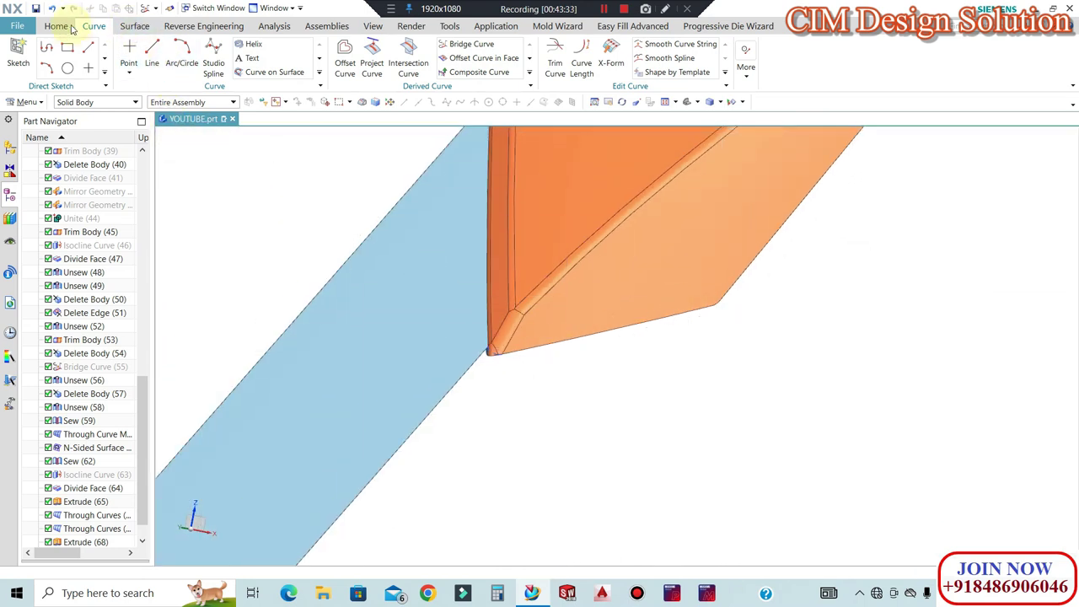
click(55, 25)
click(163, 55)
scroll(502, 342, down, 4)
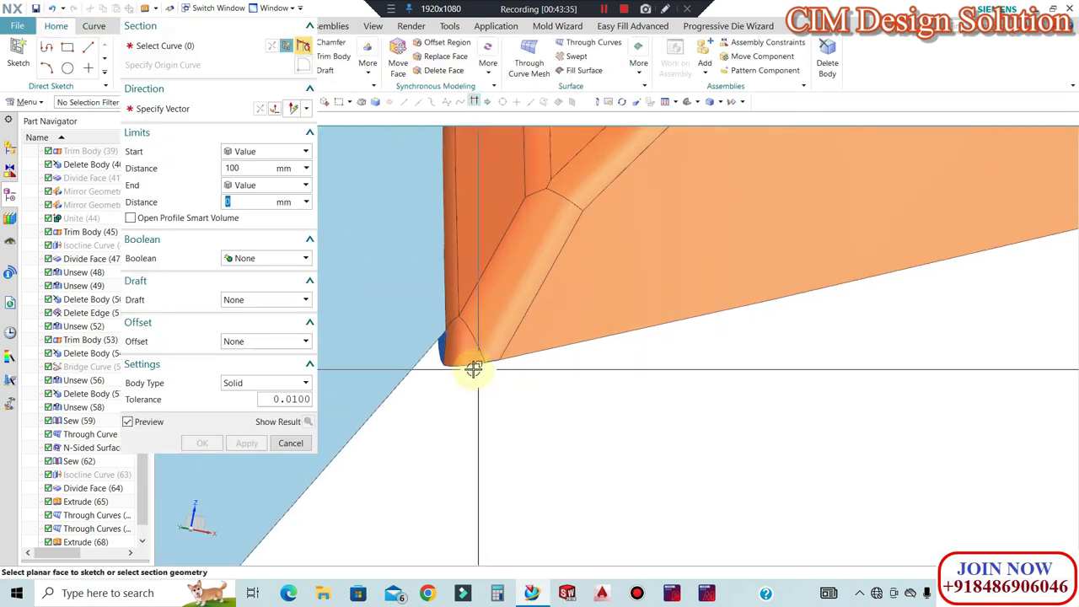
click(646, 377)
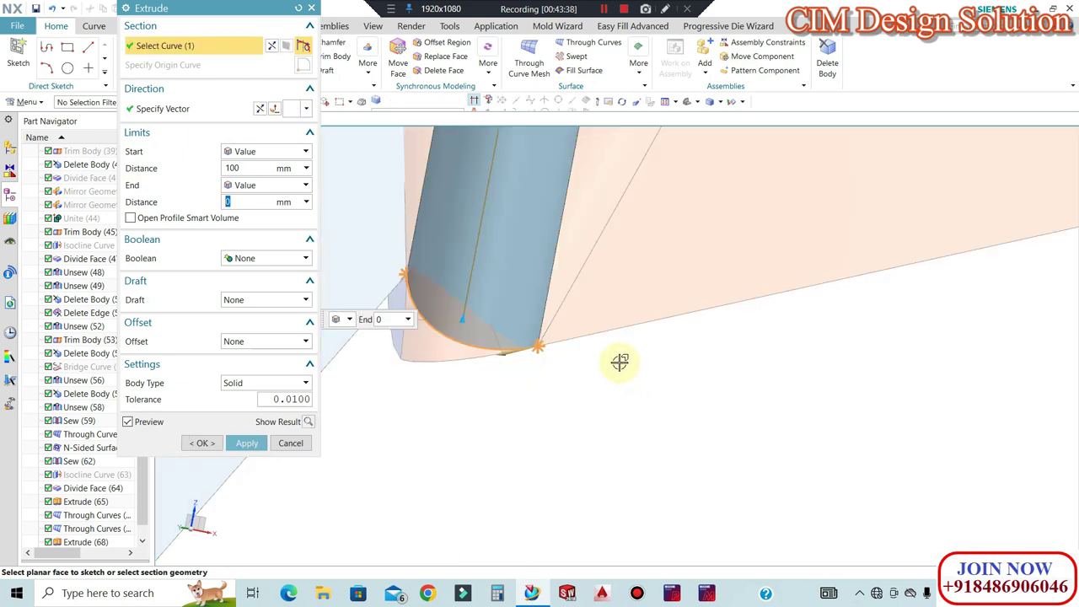
click(670, 354)
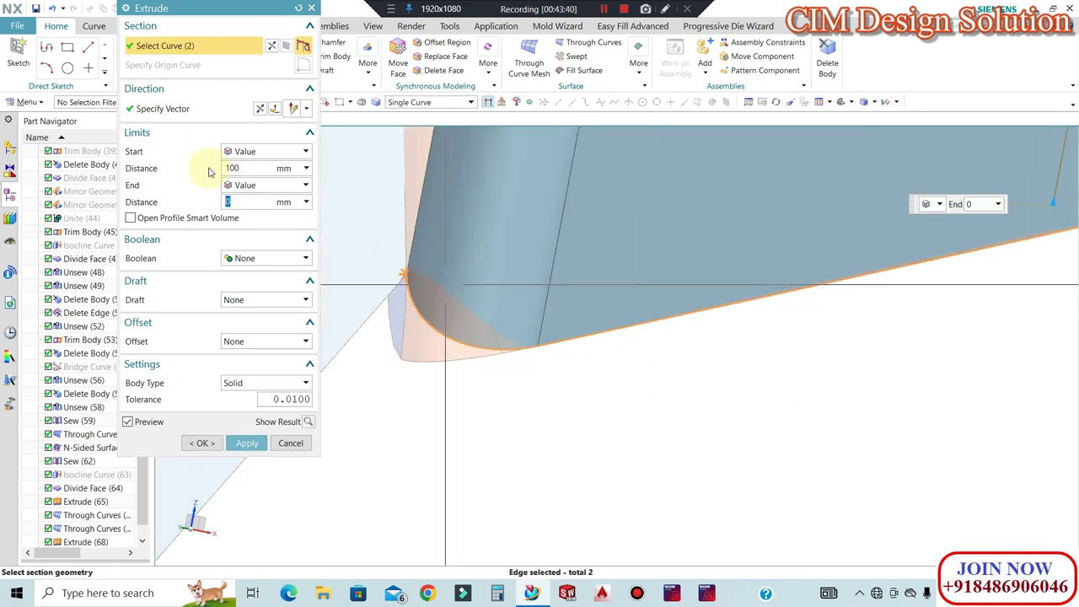
click(184, 108)
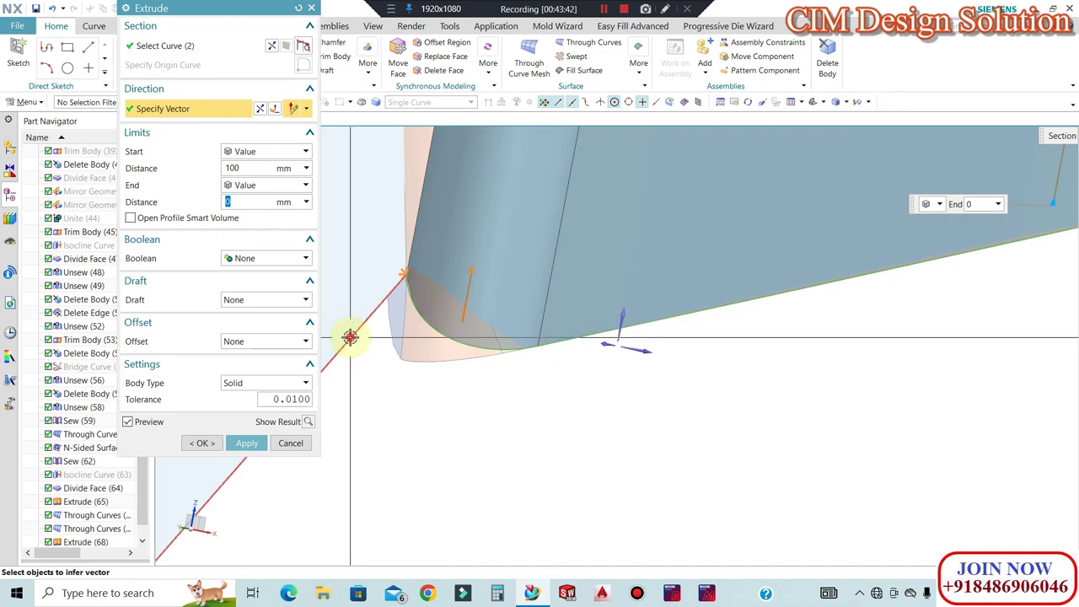
click(350, 337)
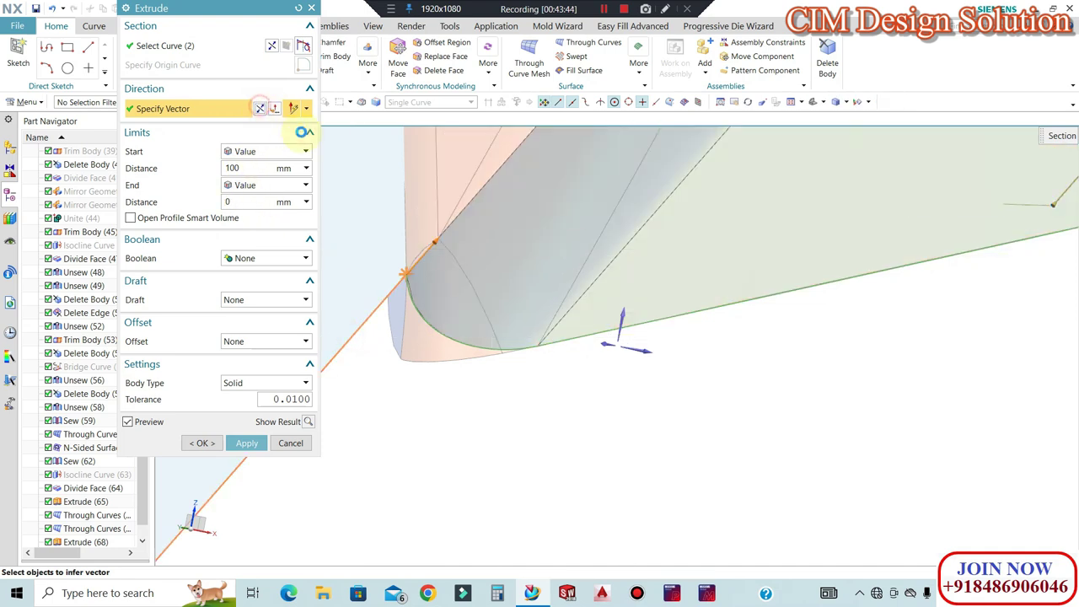
scroll(633, 223, down, 5)
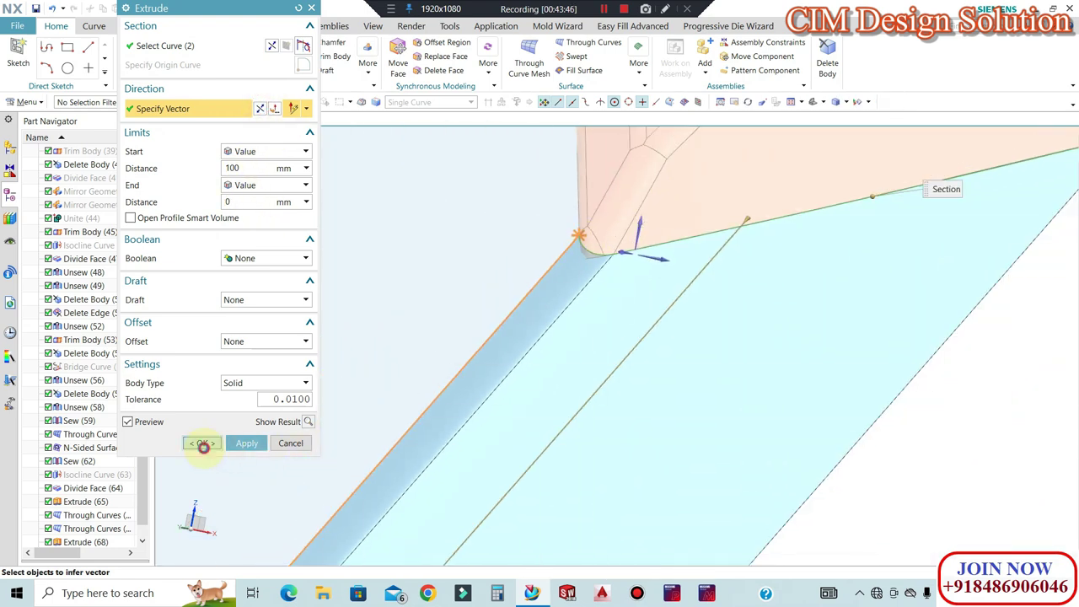
click(203, 444)
Check the geometric properties of the new sheet faces beside the pointed corner using dynamic analysis
middle_drag(629, 287, 760, 386)
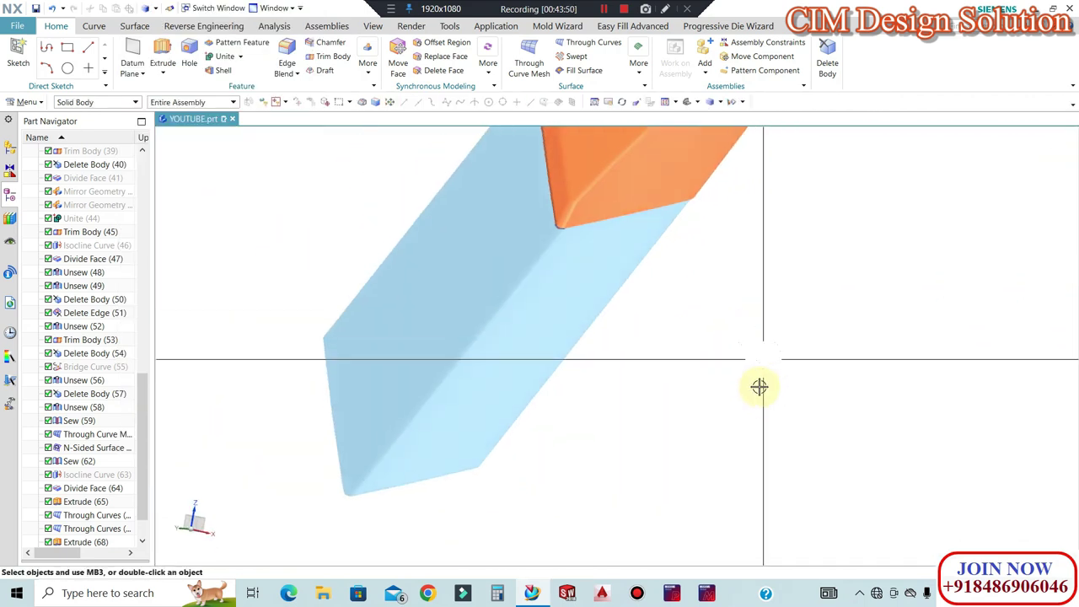
scroll(563, 240, up, 7)
key(g)
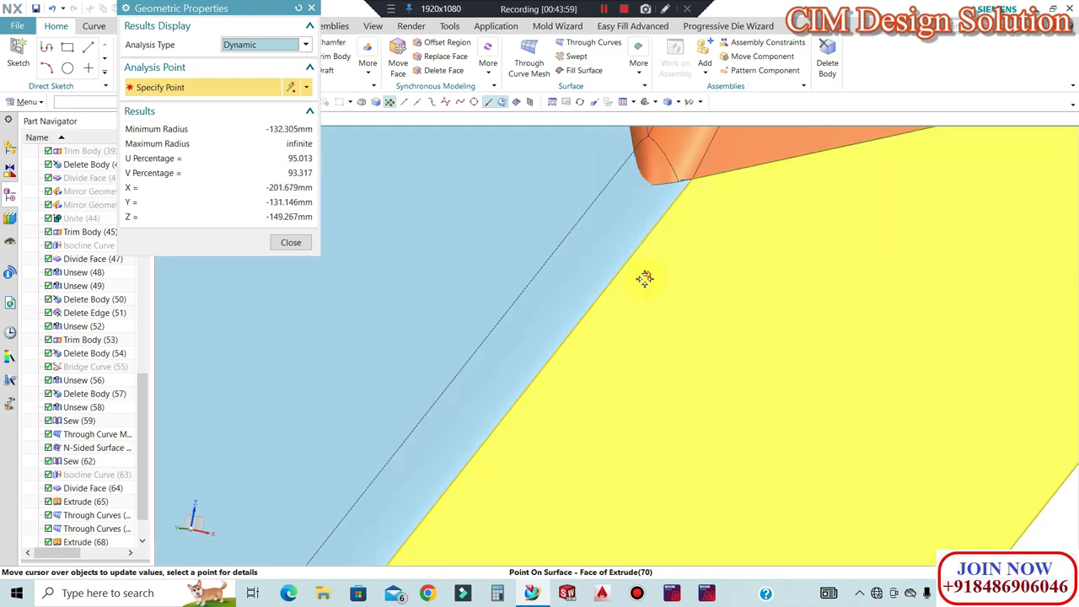
key(Escape)
Examine how the extruded sheets meet around the pointed end and which parting edges of the part are still open
scroll(708, 289, down, 8)
middle_drag(741, 294, 775, 354)
key(F8)
mouse_move(609, 369)
middle_down()
mouse_move(633, 298)
mouse_move(663, 373)
mouse_move(717, 313)
mouse_move(696, 328)
mouse_move(633, 299)
middle_up()
scroll(641, 307, up, 5)
scroll(630, 325, down, 6)
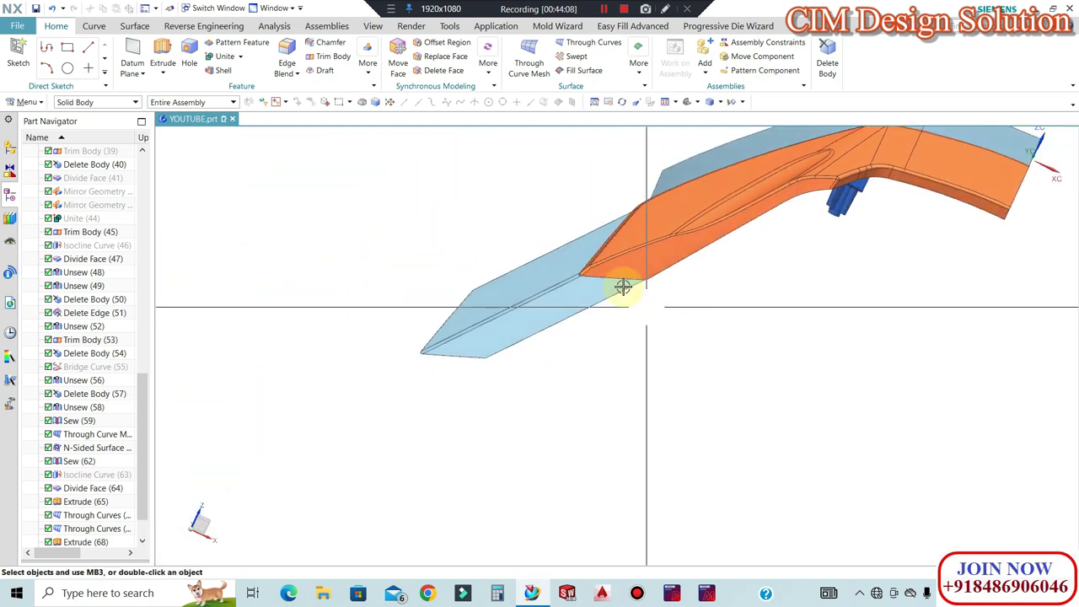
scroll(619, 281, up, 5)
scroll(658, 291, down, 3)
middle_drag(633, 294, 462, 278)
scroll(707, 308, down, 3)
Set up an outward extrusion of the curved end edge and the short curved edge beyond the recess, directed along the opposite sheet's side edge
middle_drag(708, 309, 685, 311)
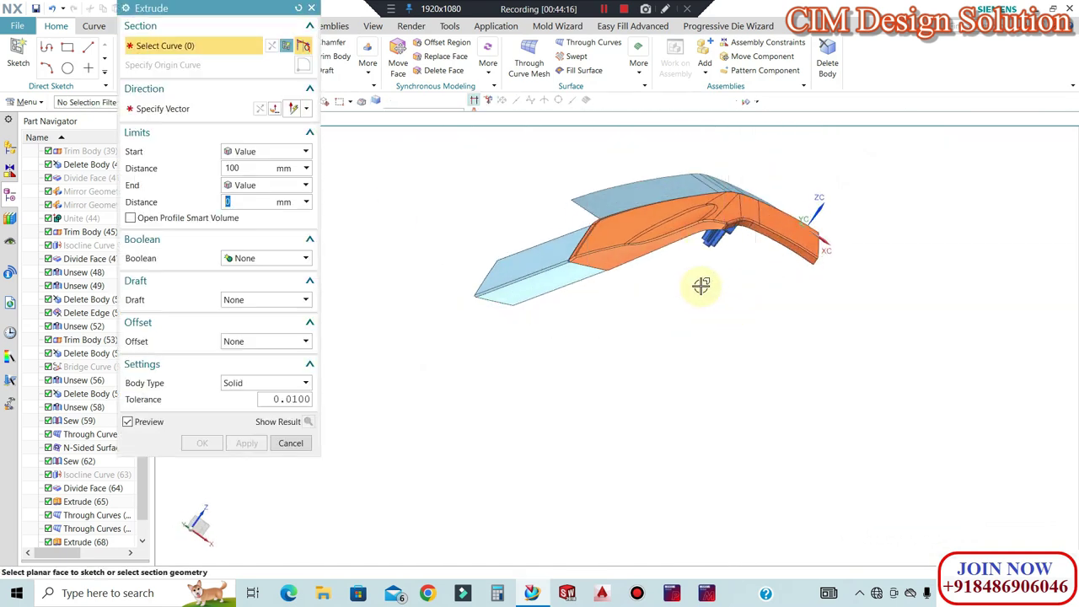
middle_drag(707, 285, 688, 289)
scroll(759, 249, up, 5)
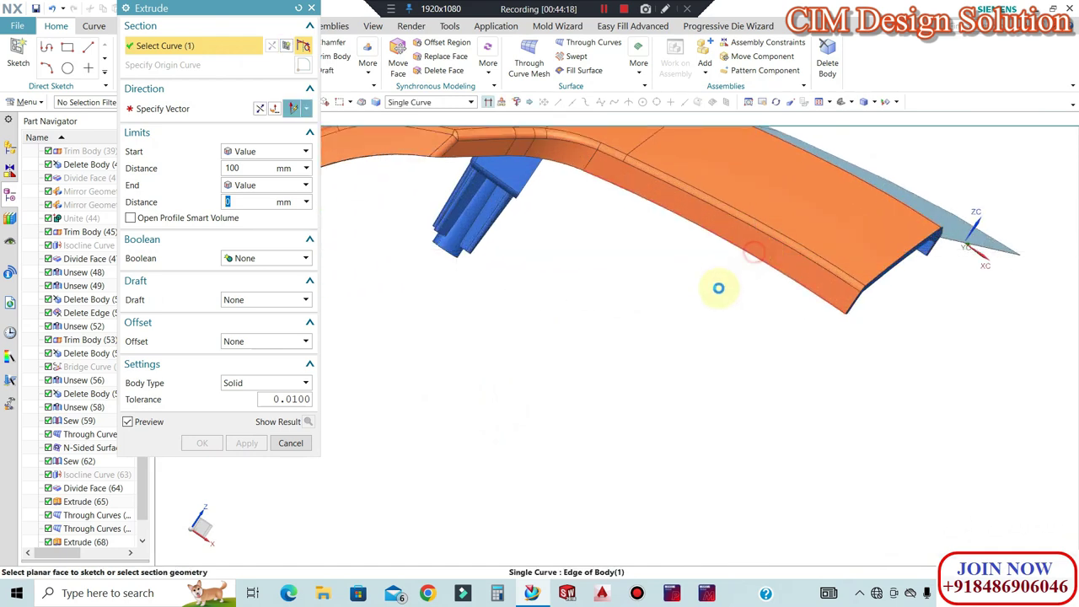
click(161, 108)
middle_drag(699, 323, 648, 412)
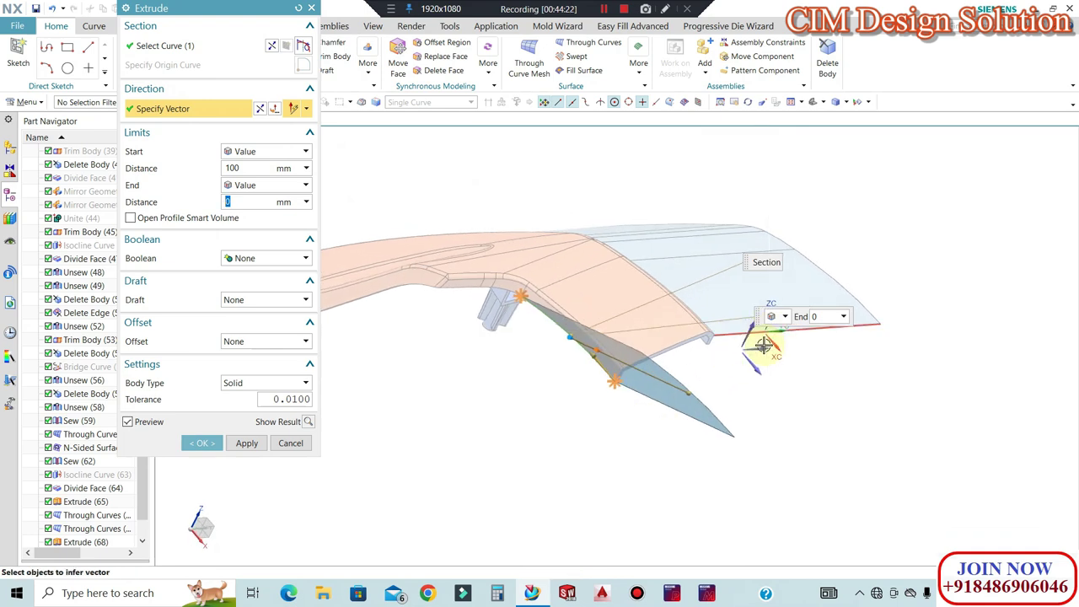
middle_drag(363, 164, 600, 351)
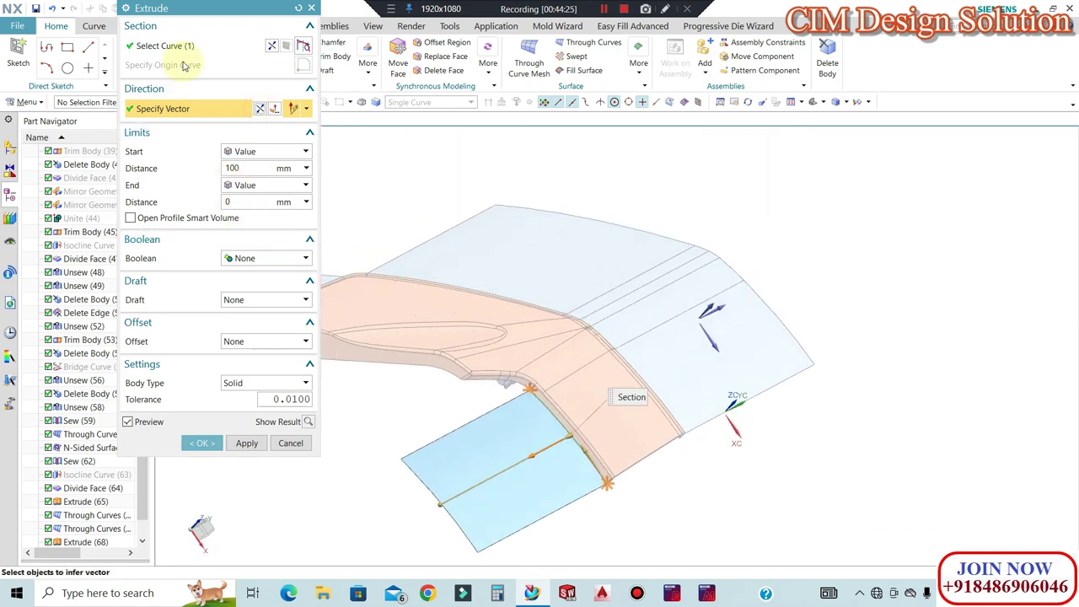
scroll(456, 371, up, 2)
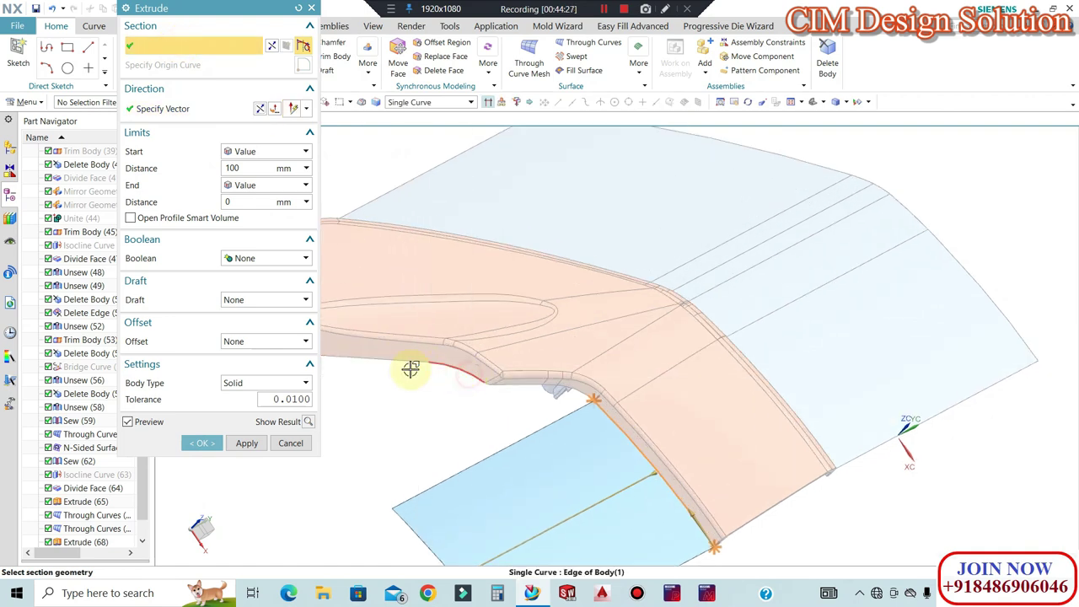
scroll(761, 326, down, 3)
scroll(638, 360, up, 9)
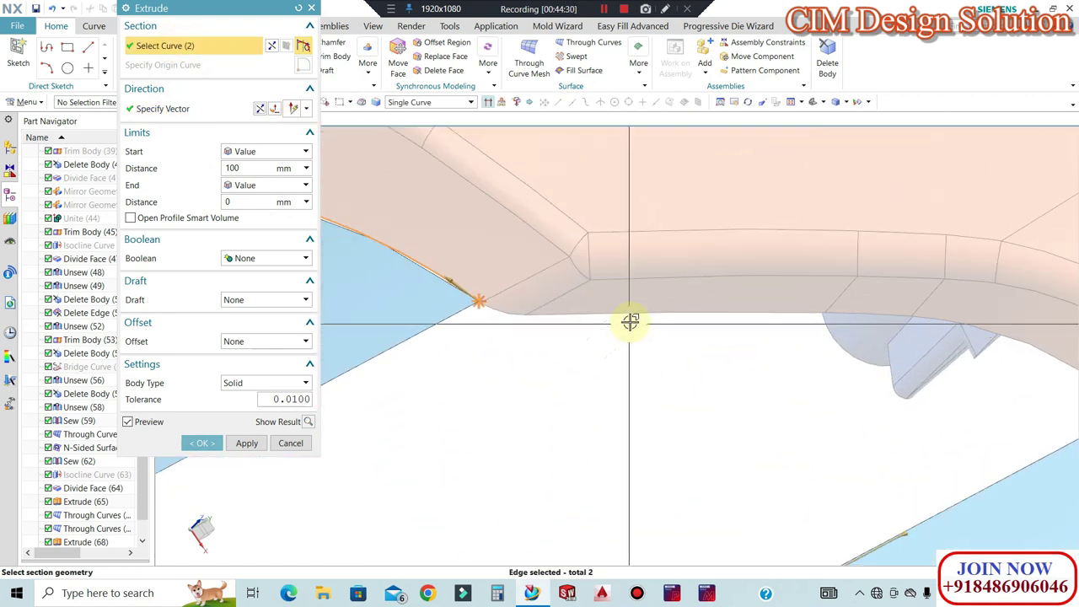
Try adding the three recess edges between the two selected curves to the extrusion section
click(720, 312)
click(879, 314)
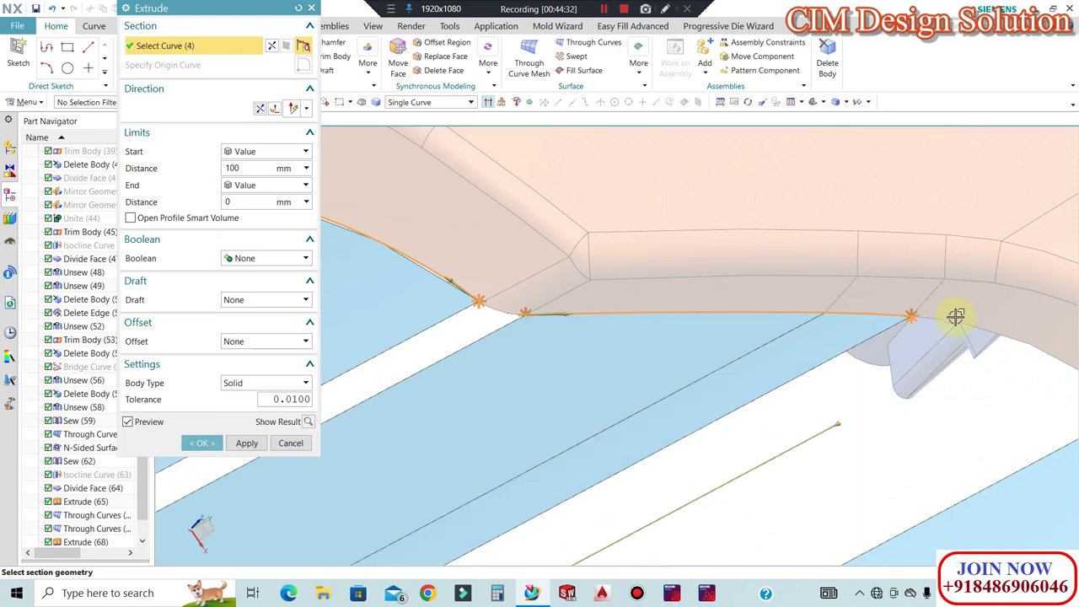
click(968, 324)
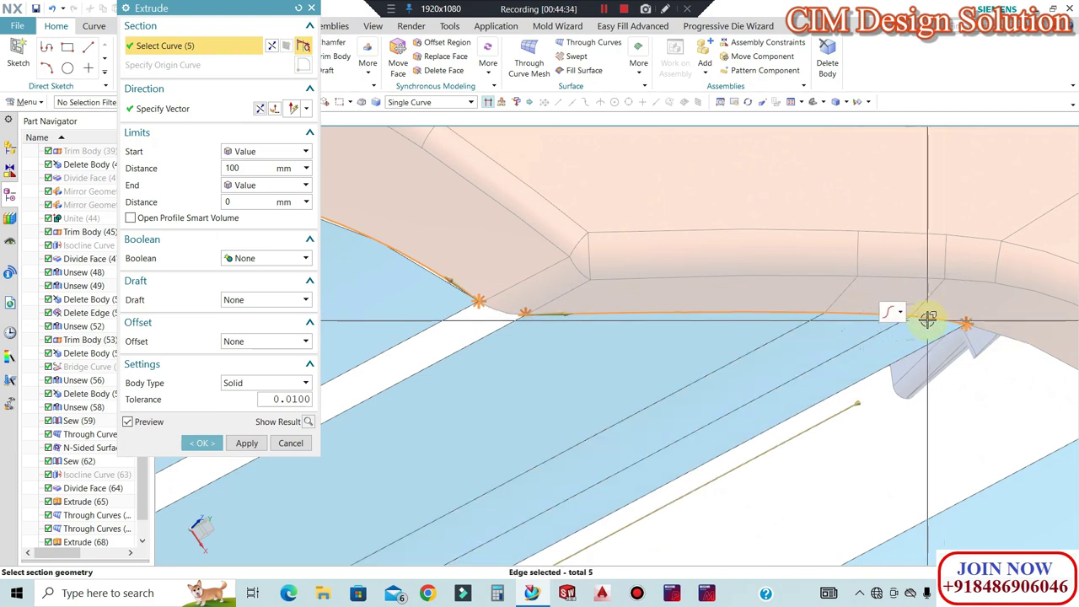
shift+click(853, 314)
shift+click(721, 313)
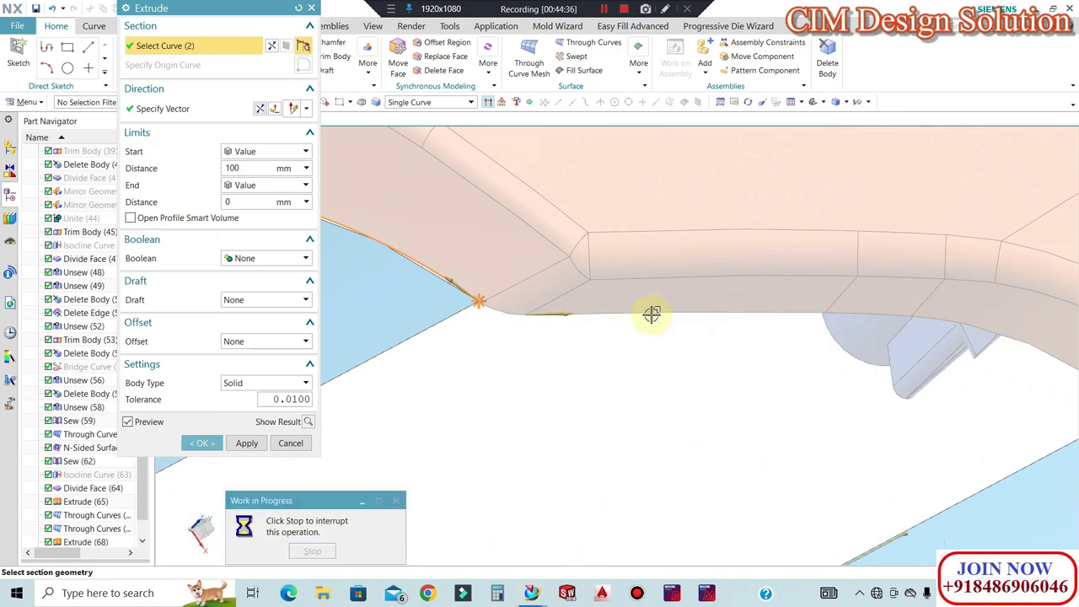
Set the extrusion's start distance to 200 mm, add the long lower edge to the section and create the sheets
scroll(860, 309, down, 2)
scroll(957, 360, down, 5)
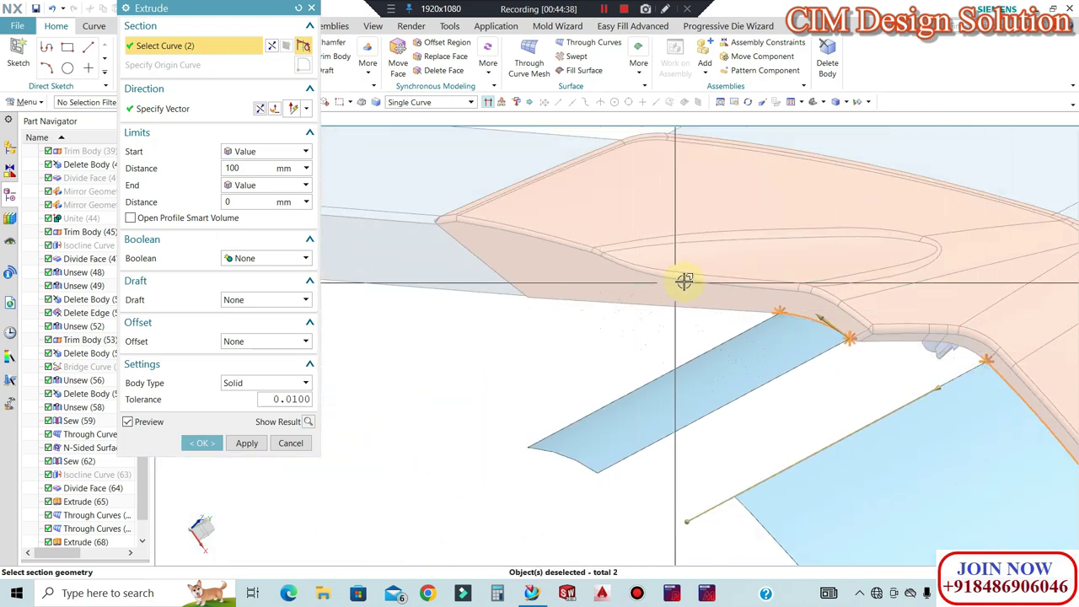
scroll(681, 279, down, 2)
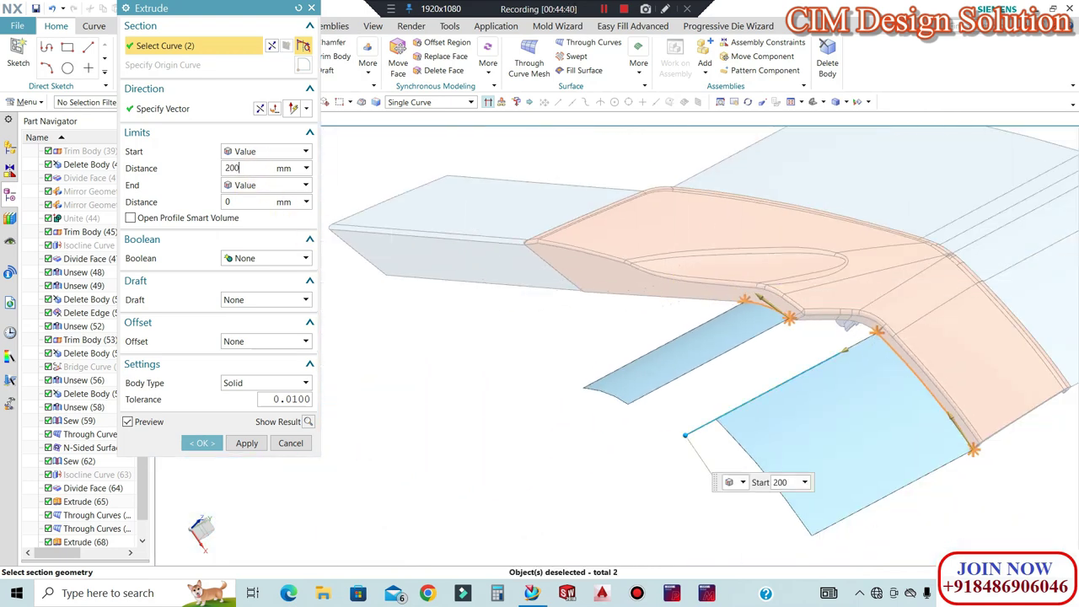
key(Return)
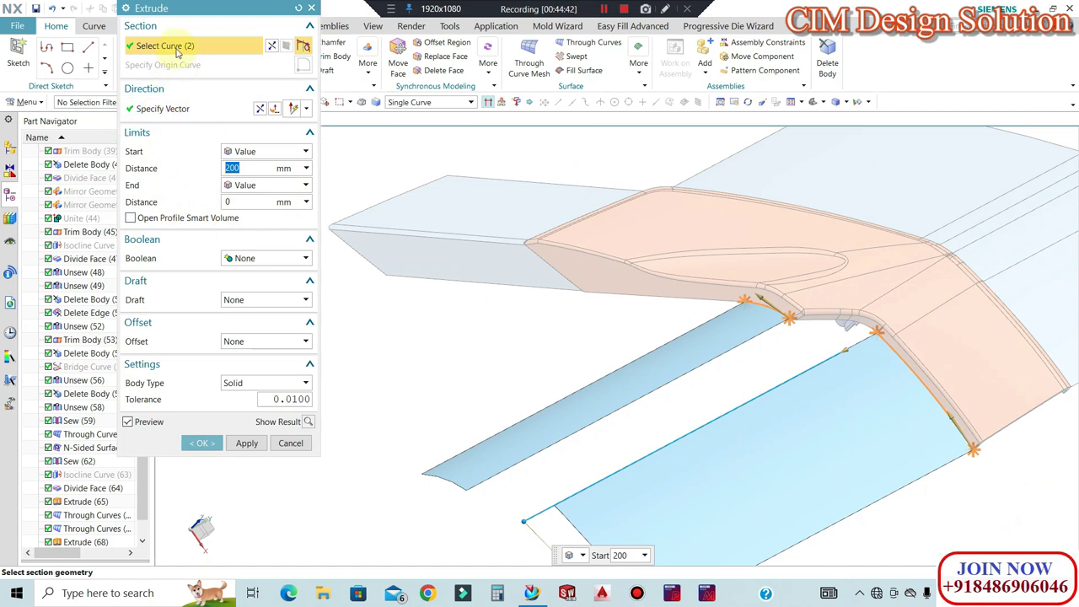
scroll(665, 269, up, 3)
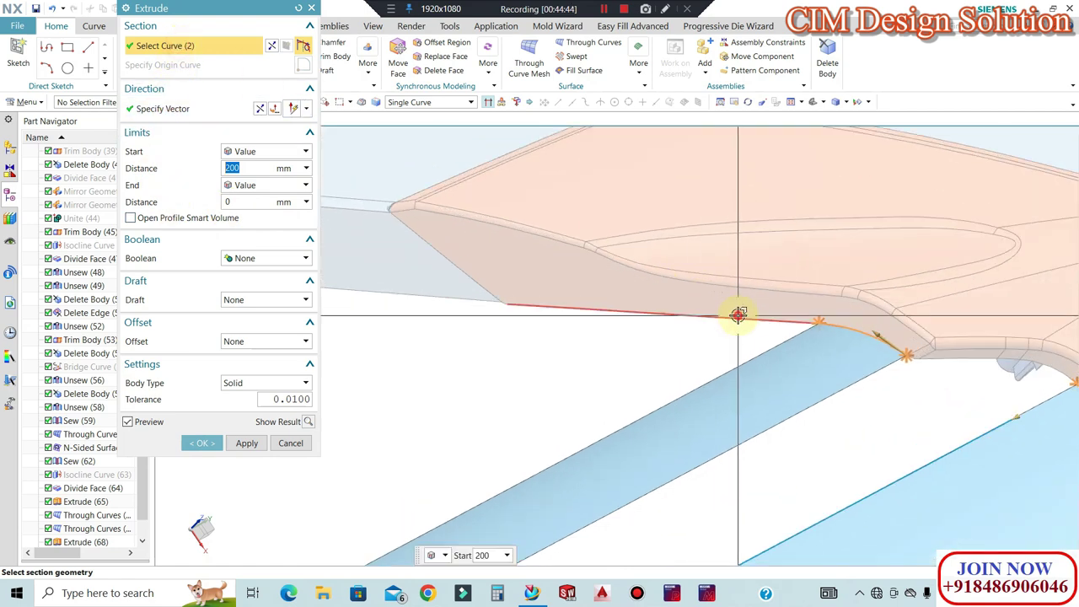
scroll(843, 304, down, 4)
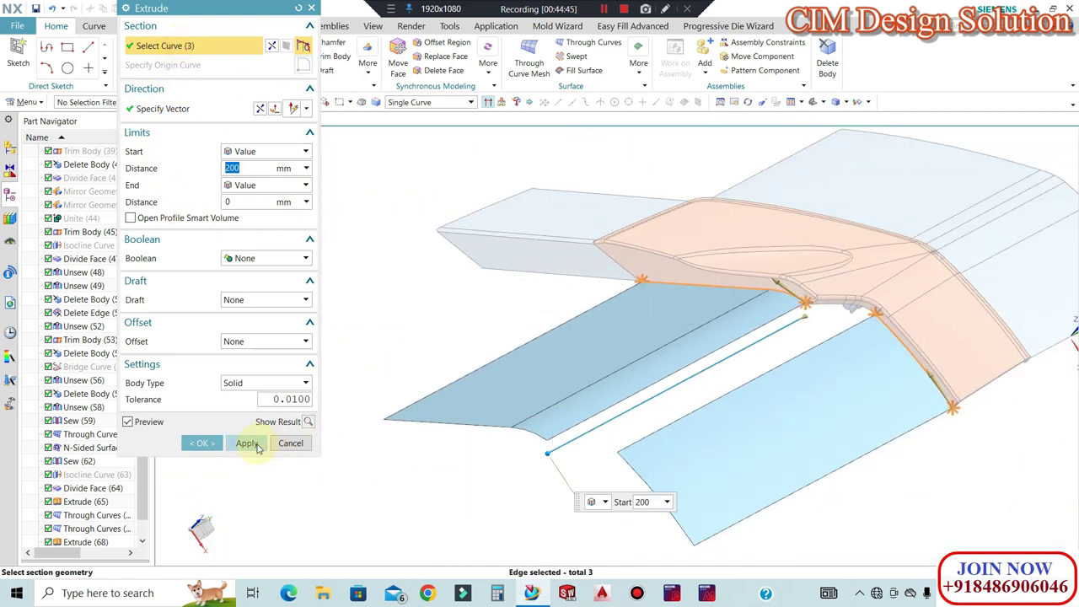
click(203, 443)
middle_drag(822, 340, 860, 289)
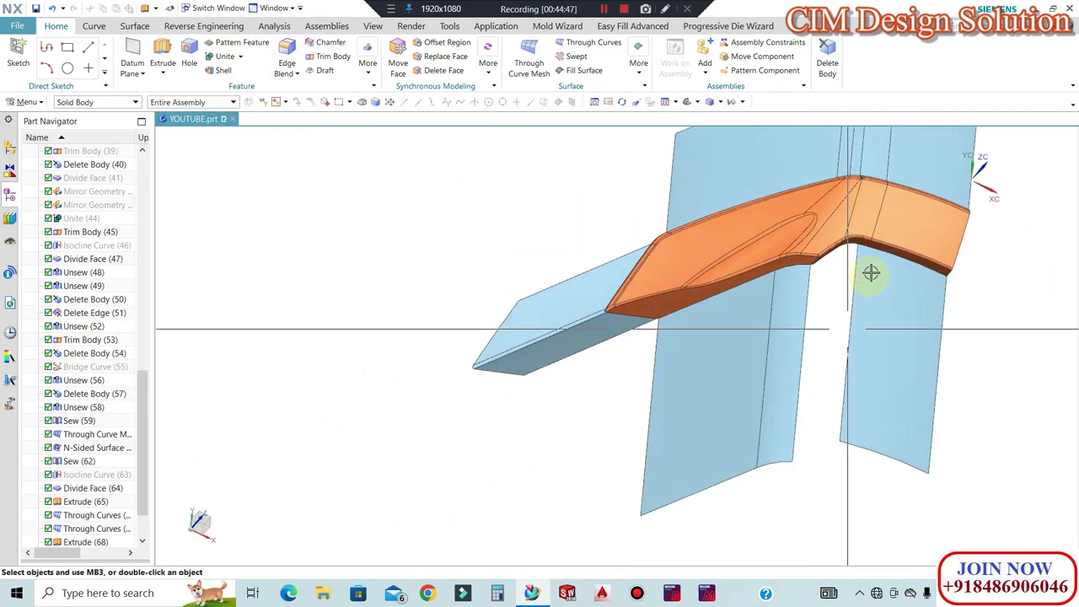
Start a Swept surface with the chain of six lower part edges spanning the gap between the two downward sheets as its section
scroll(859, 289, up, 3)
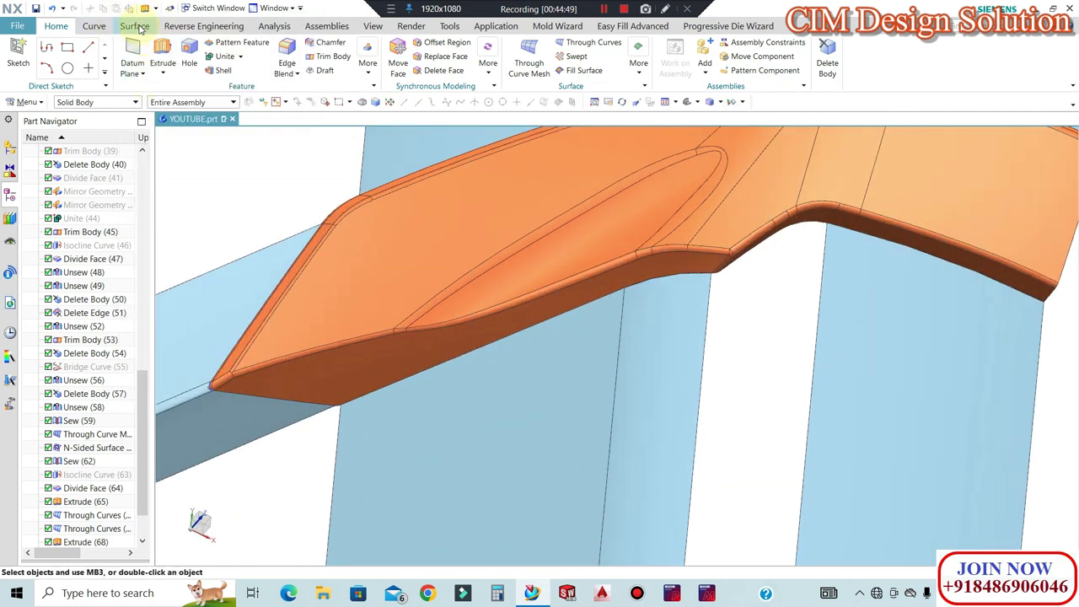
click(135, 26)
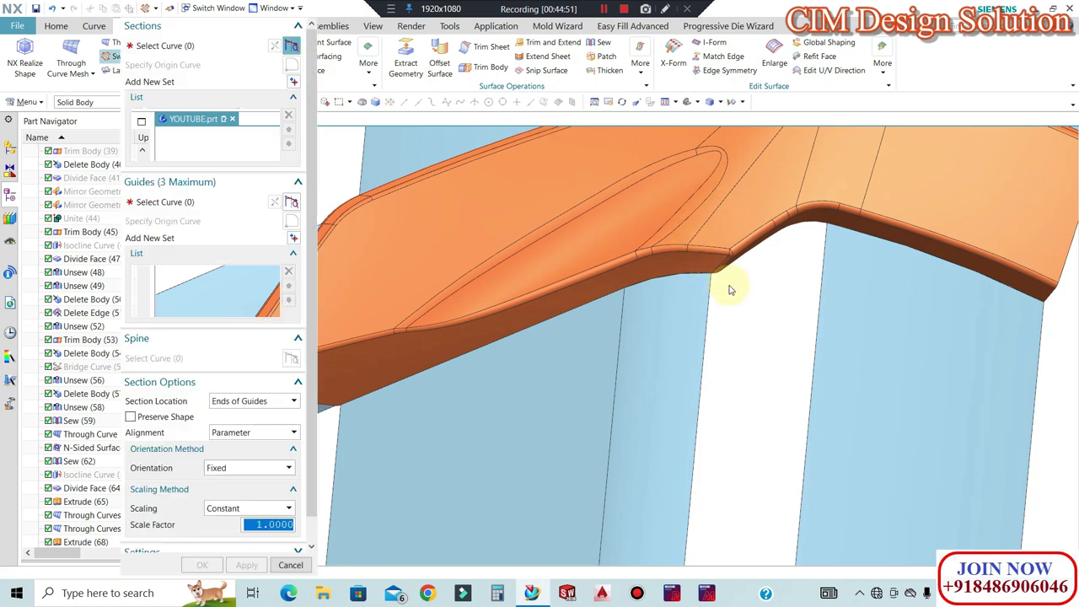
middle_drag(728, 296, 735, 266)
scroll(708, 277, up, 5)
scroll(674, 297, up, 2)
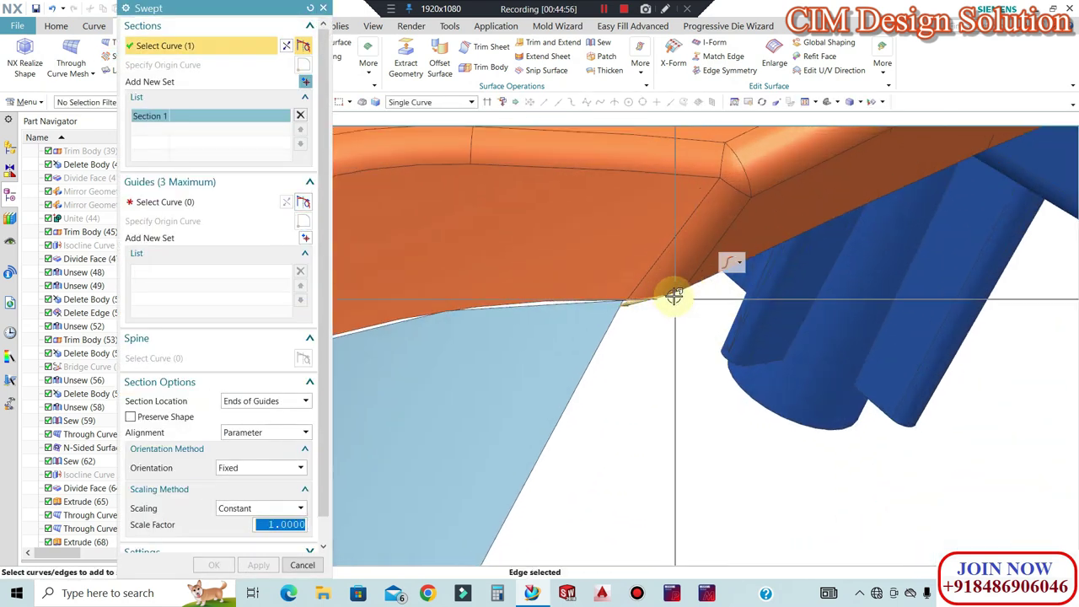
middle_drag(574, 323, 766, 210)
click(918, 172)
middle_drag(943, 180, 925, 212)
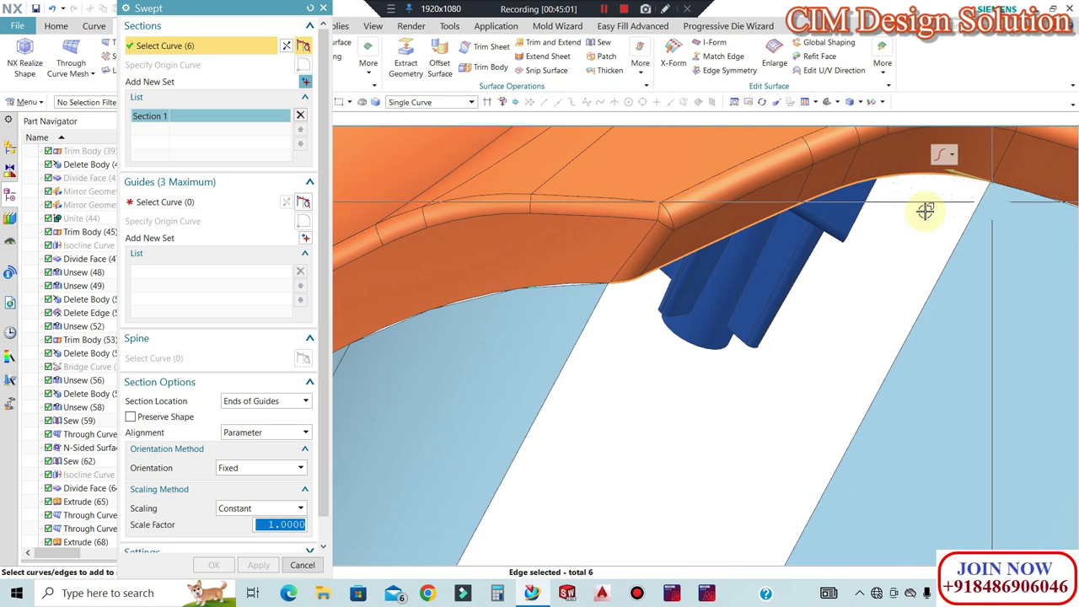
Assign the facing side edges of the two sheets bordering the gap as separate guides of the swept surface
click(167, 204)
click(540, 405)
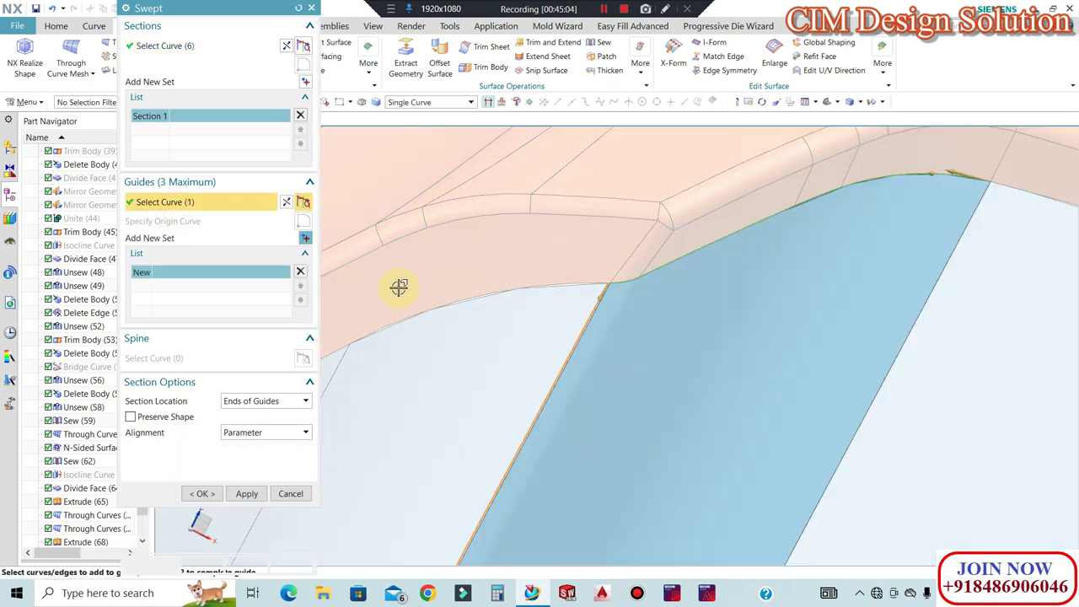
click(305, 238)
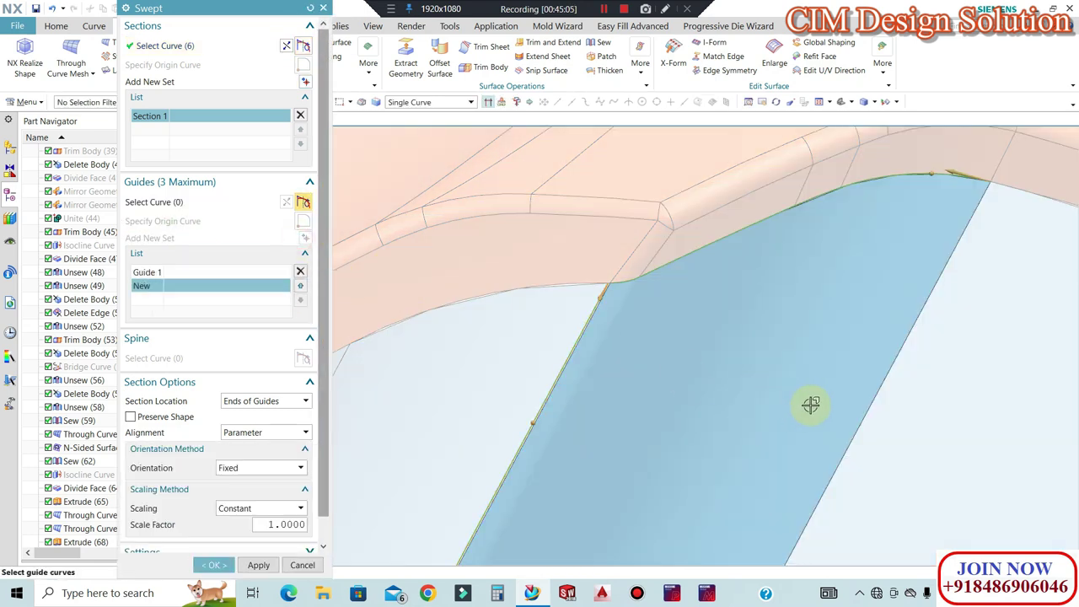
click(865, 405)
scroll(536, 276, up, 5)
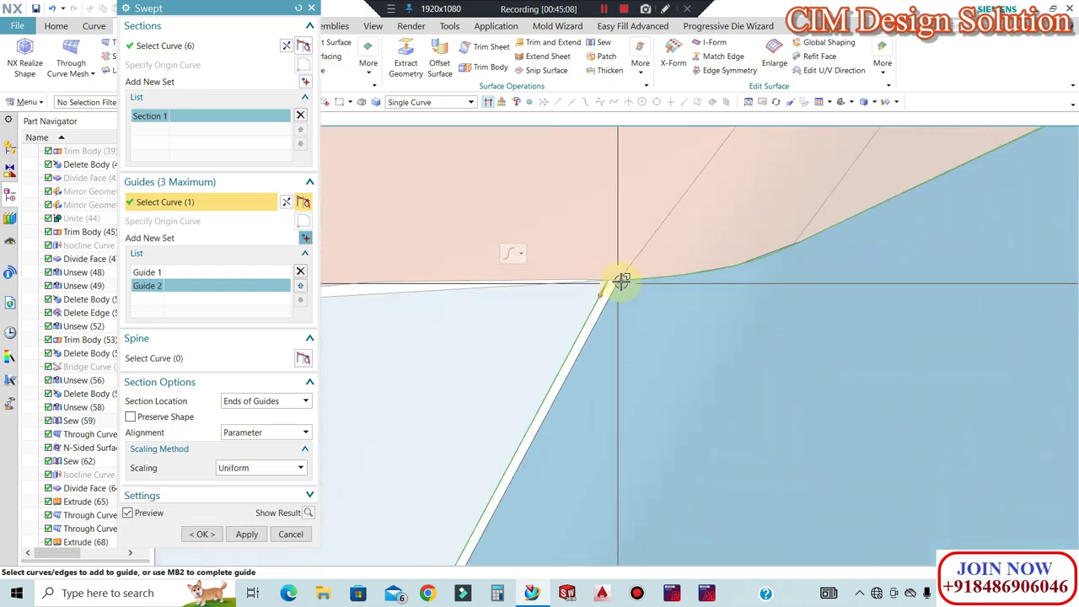
Try adding the short edge at the recess corner to the sweep section so it reaches the first guide
click(168, 46)
click(691, 266)
scroll(669, 212, down, 6)
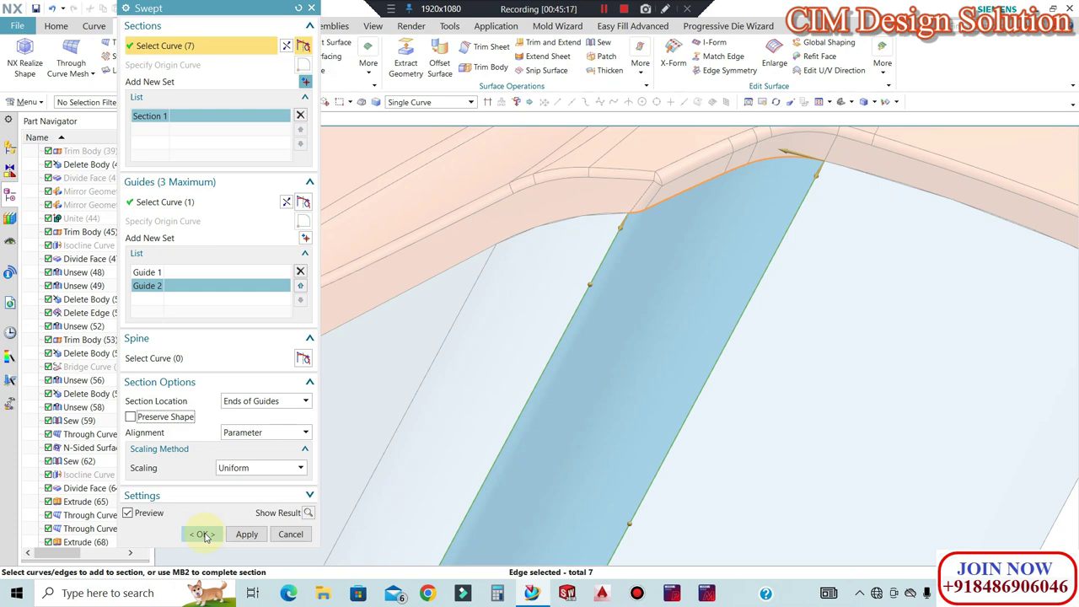
scroll(638, 211, up, 3)
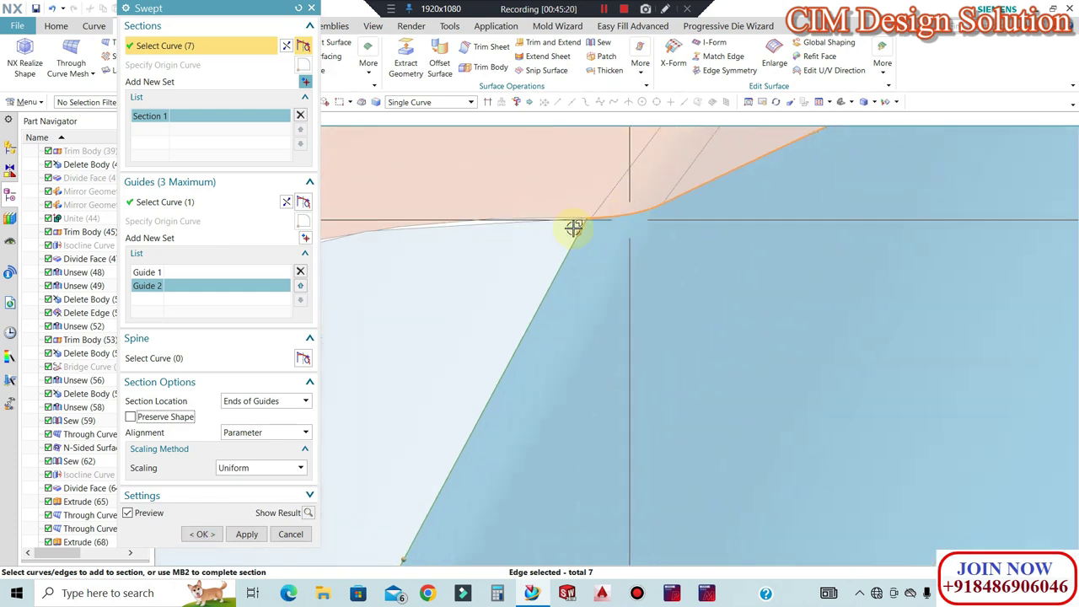
scroll(630, 219, up, 1)
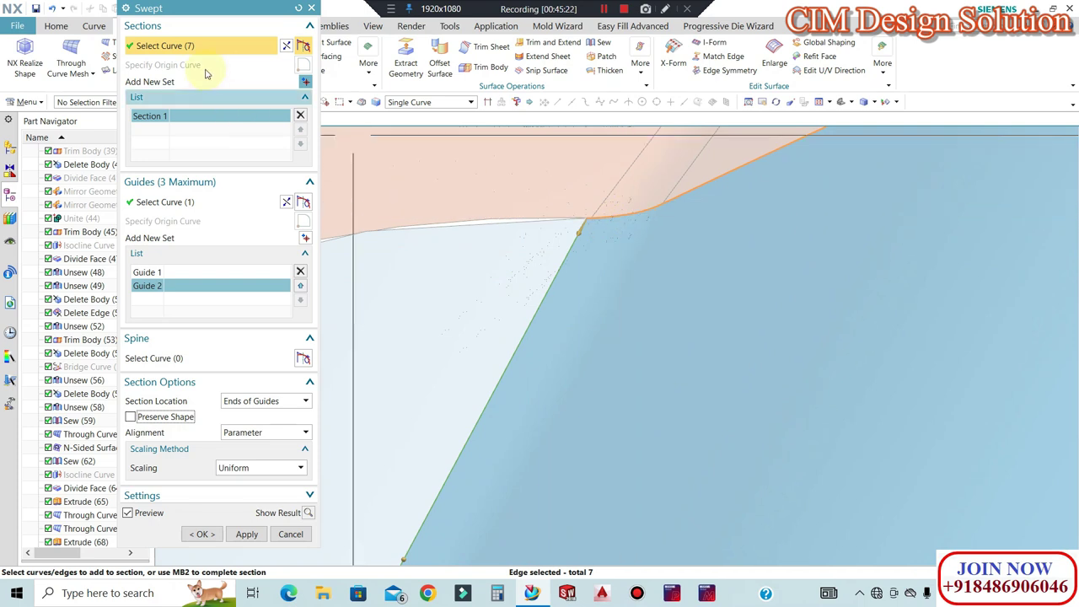
scroll(621, 234, down, 1)
Remove the short corner edges from the sweep section, leaving four edges, and create the swept sheet
shift+click(573, 208)
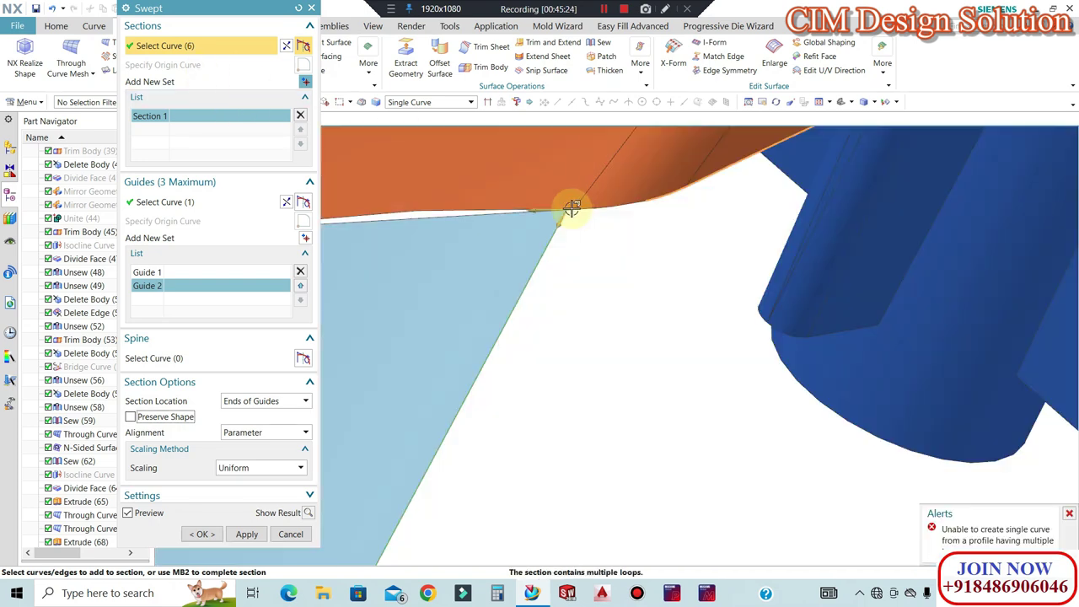
shift+click(606, 207)
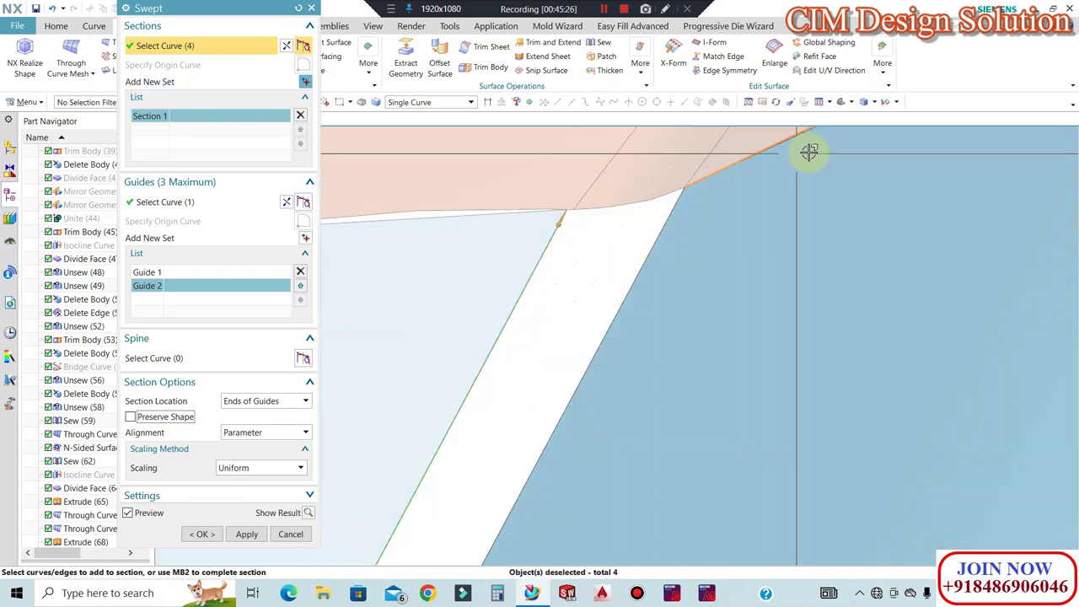
scroll(807, 149, down, 2)
click(202, 534)
scroll(746, 225, down, 3)
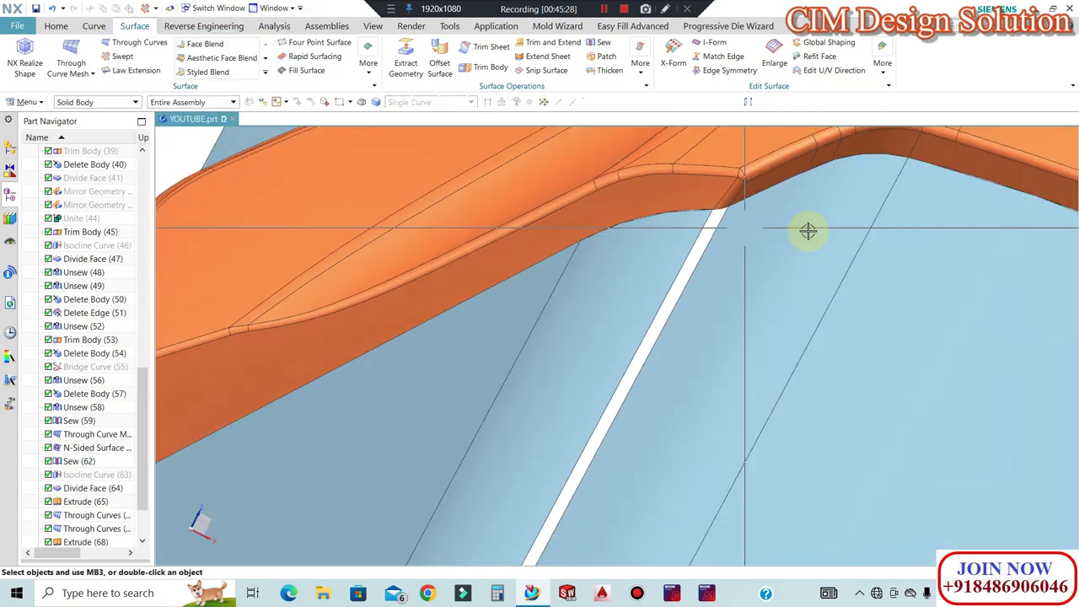
Set up a second Swept surface across the remaining narrow gap, using the three short corner edges as section and the recess-side sheet's edge as first guide
scroll(778, 221, up, 4)
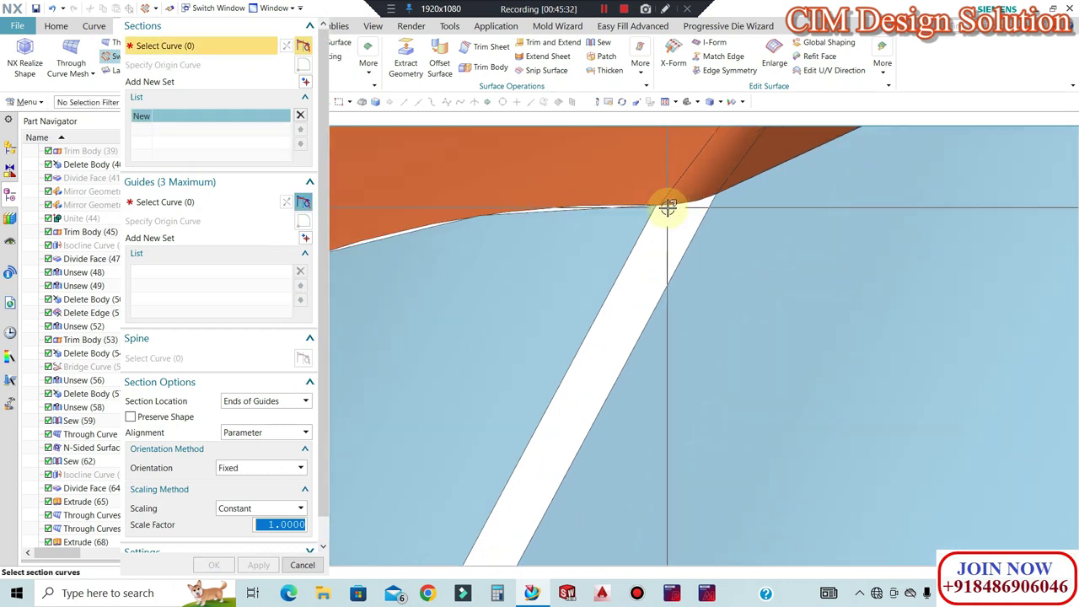
scroll(666, 202, up, 3)
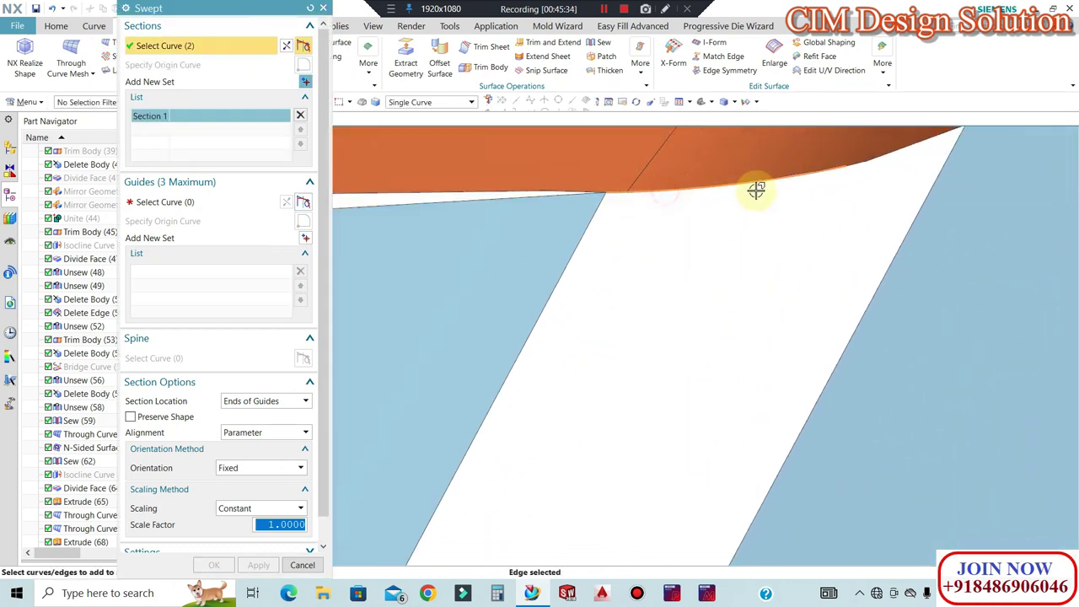
scroll(842, 180, down, 3)
click(211, 200)
click(608, 368)
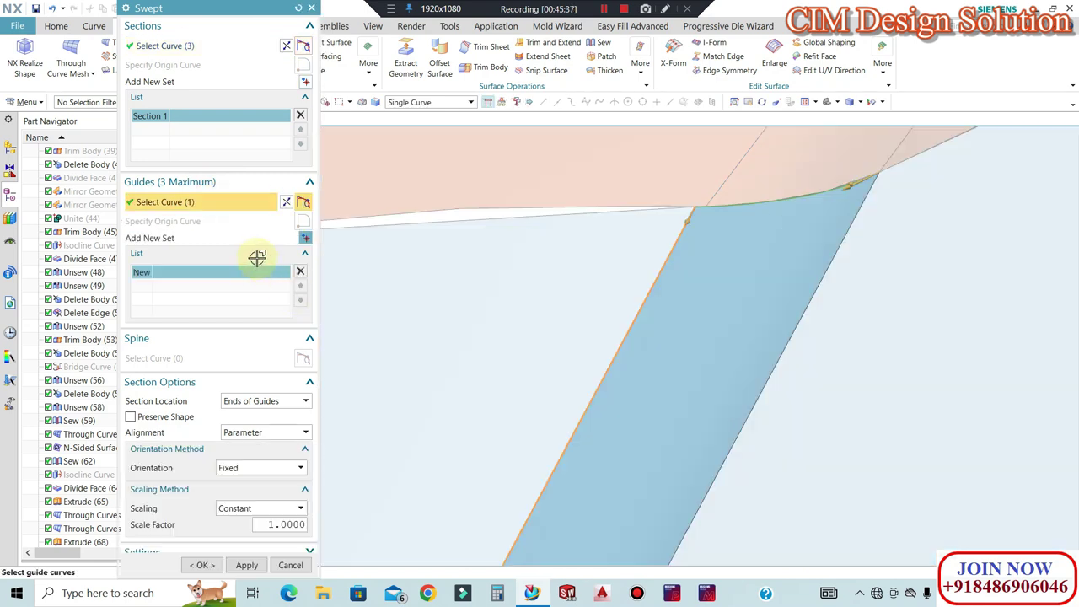
click(305, 239)
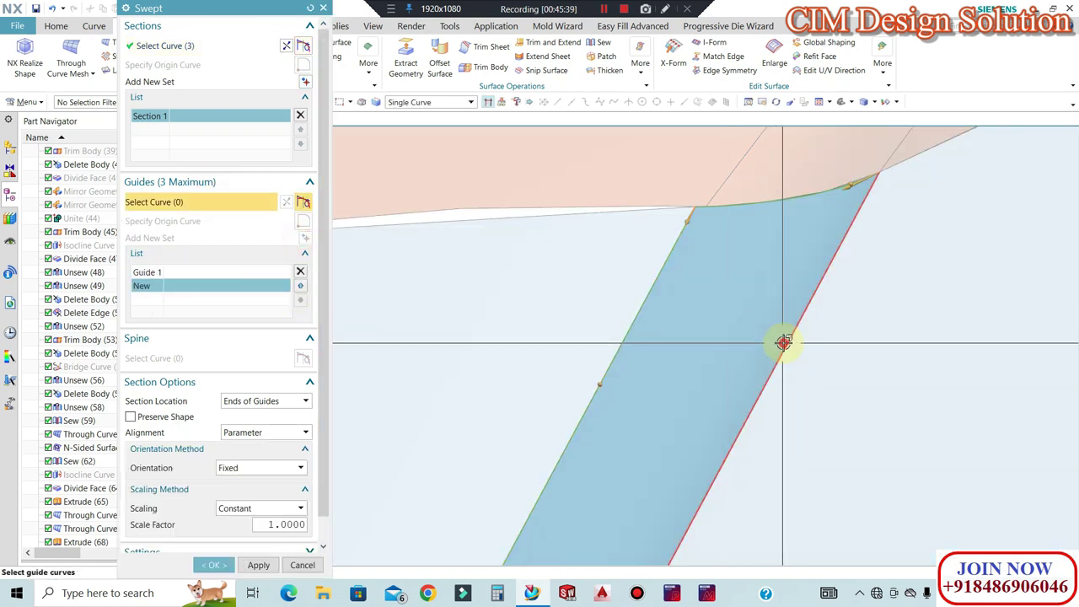
Add the opposite long edge as the second guide and create the narrow swept surface
click(786, 342)
scroll(856, 198, down, 5)
scroll(781, 200, down, 4)
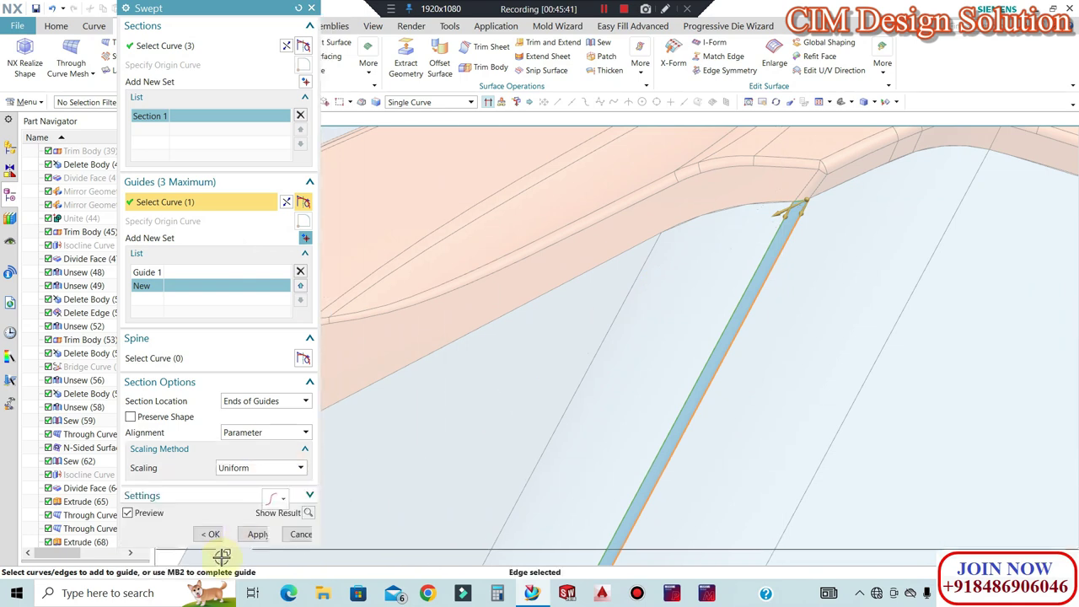
click(207, 533)
middle_drag(696, 270, 927, 425)
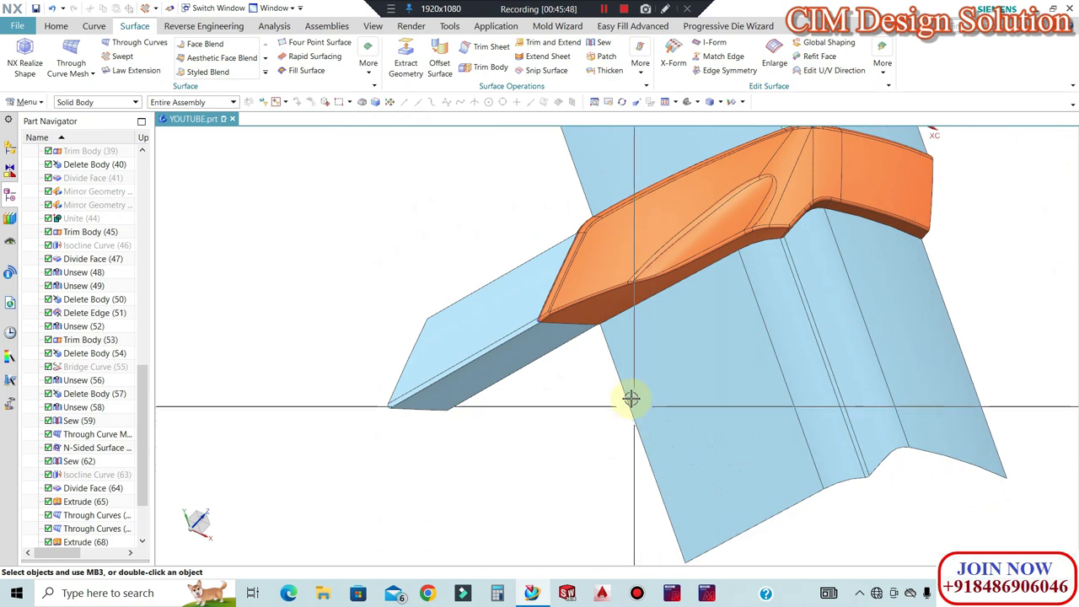
Delete the Extrude (70) sheet adjoining the lower edge at the orange body's tip
middle_drag(632, 398, 607, 334)
scroll(549, 311, up, 5)
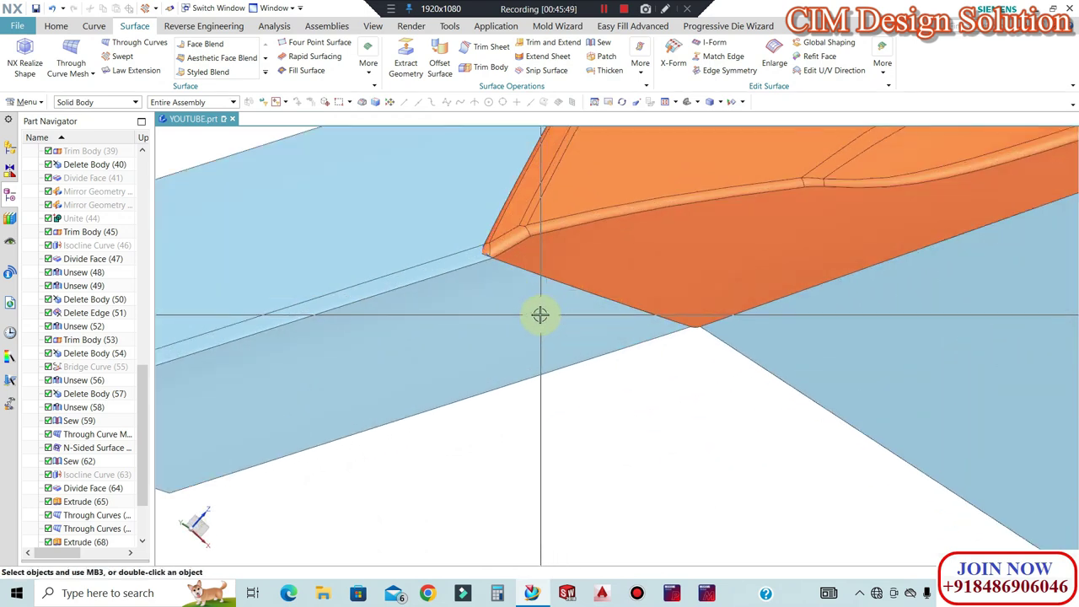
scroll(123, 494, down, 2)
click(78, 488)
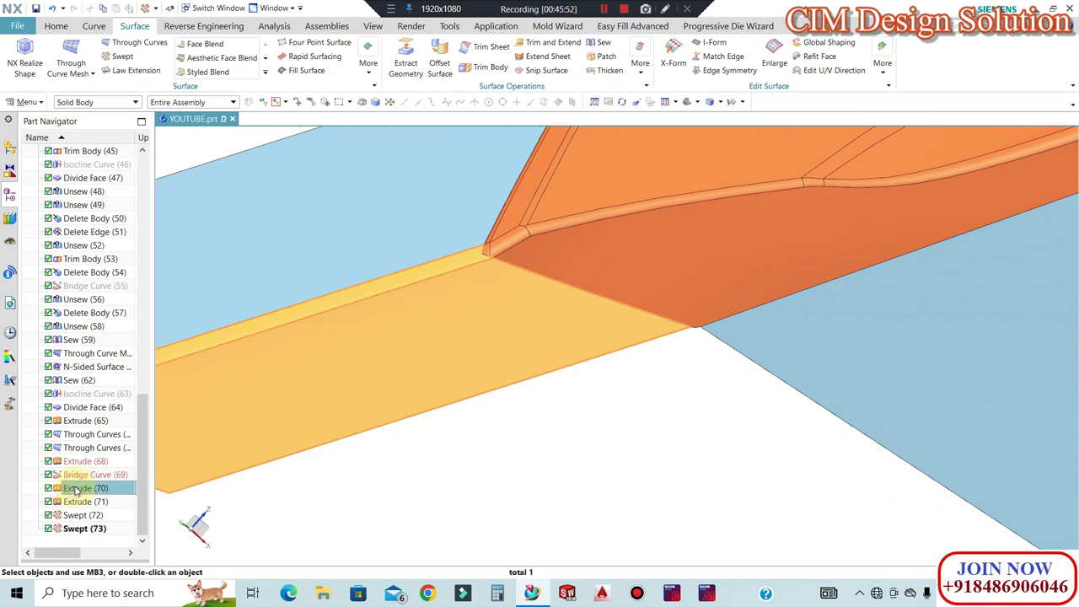
double_click(77, 488)
key(Escape)
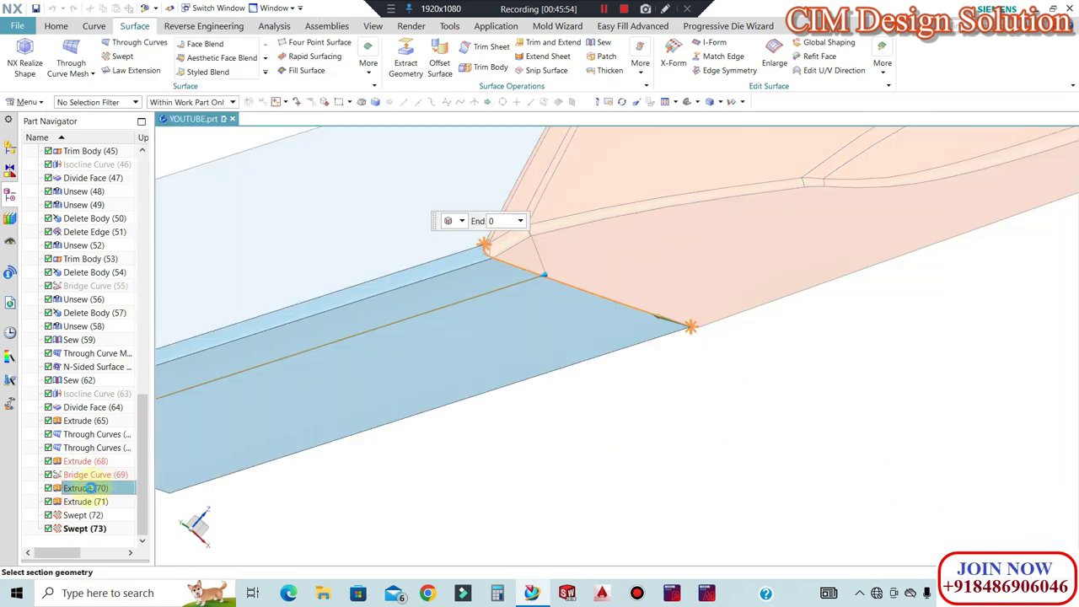
click(78, 488)
right_click(78, 488)
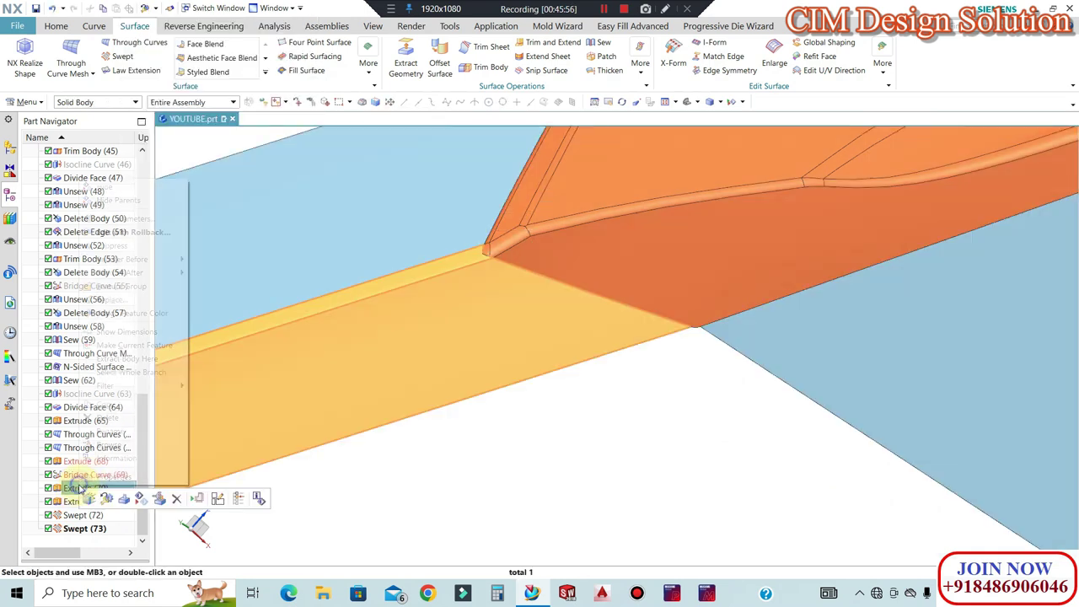
click(432, 308)
key(Delete)
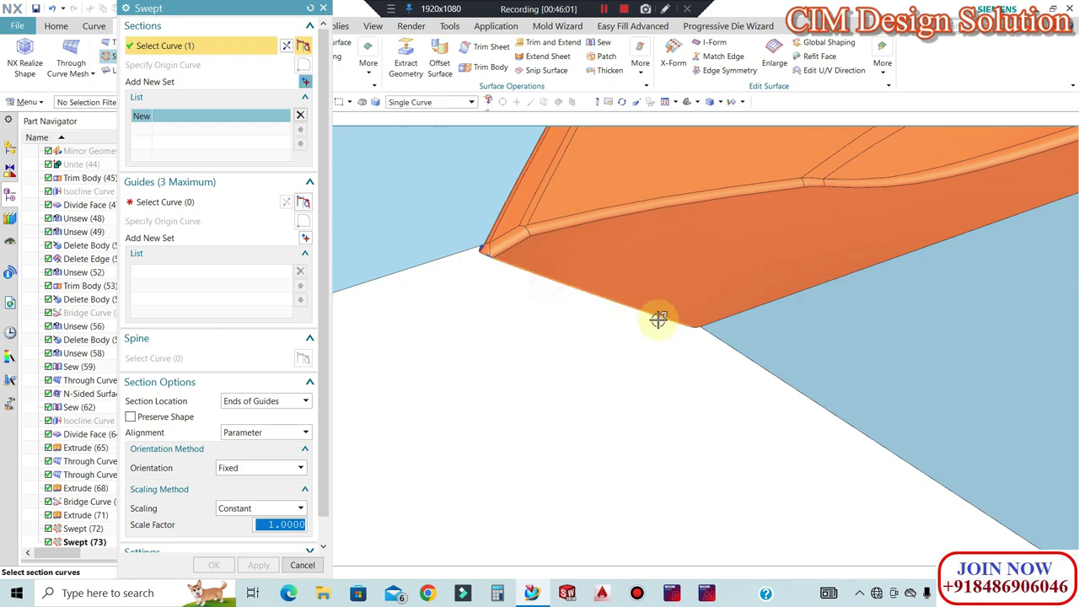
click(197, 205)
click(703, 327)
scroll(689, 321, down, 2)
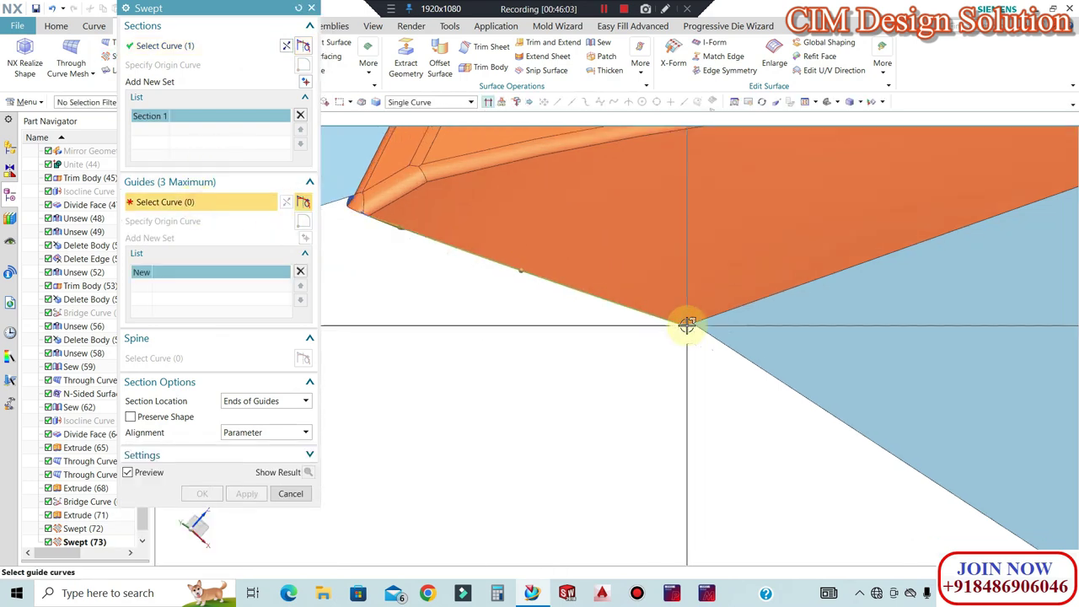
click(455, 282)
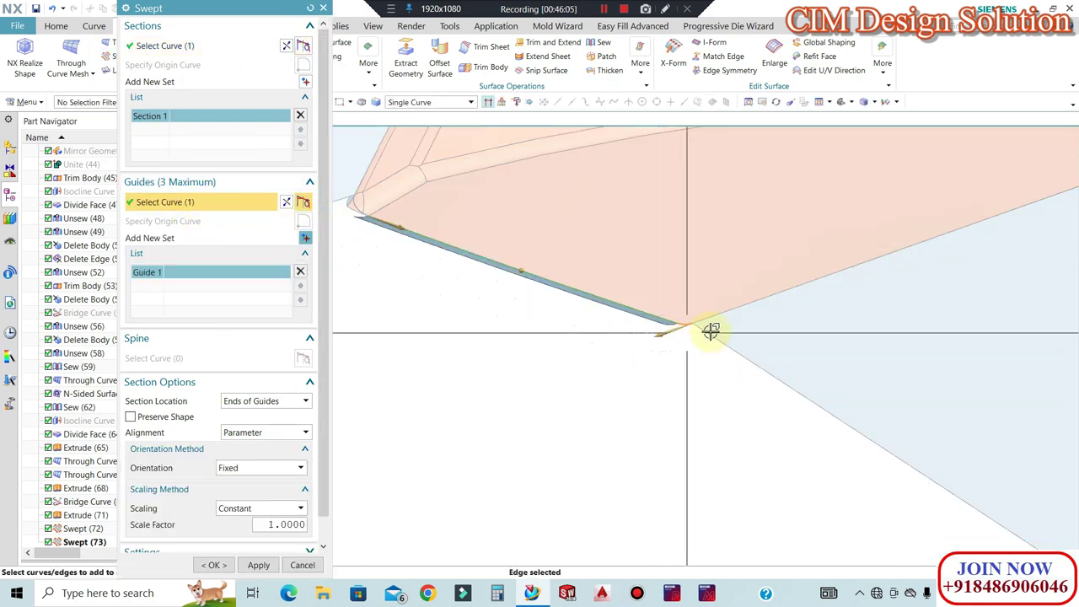
scroll(686, 326, up, 2)
shift+click(669, 323)
Add the small corner edge to the section and sweep it along the adjacent sheet's side edge
click(169, 54)
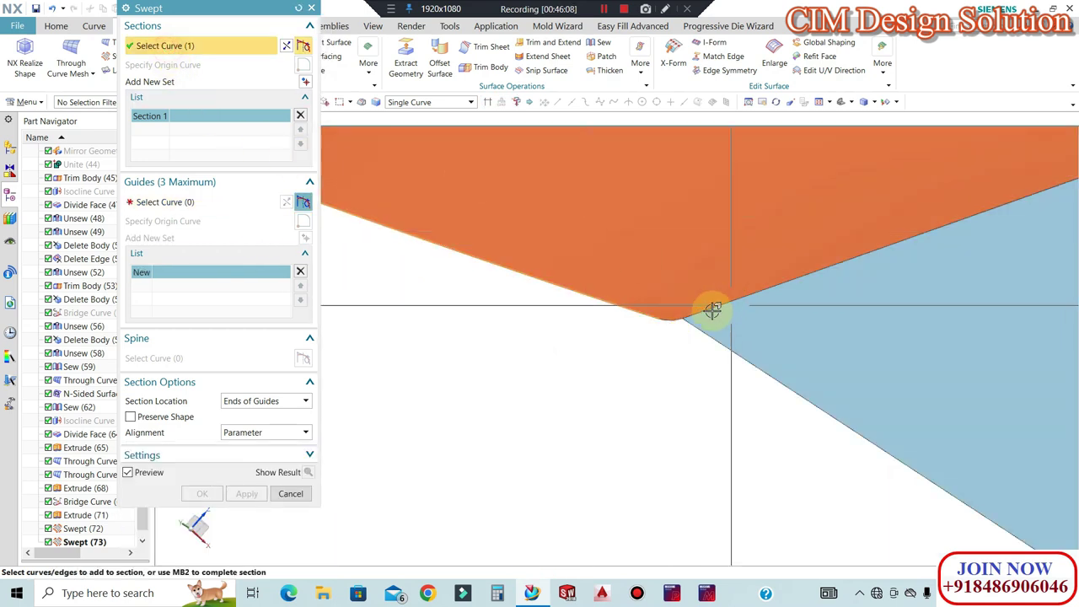
click(150, 205)
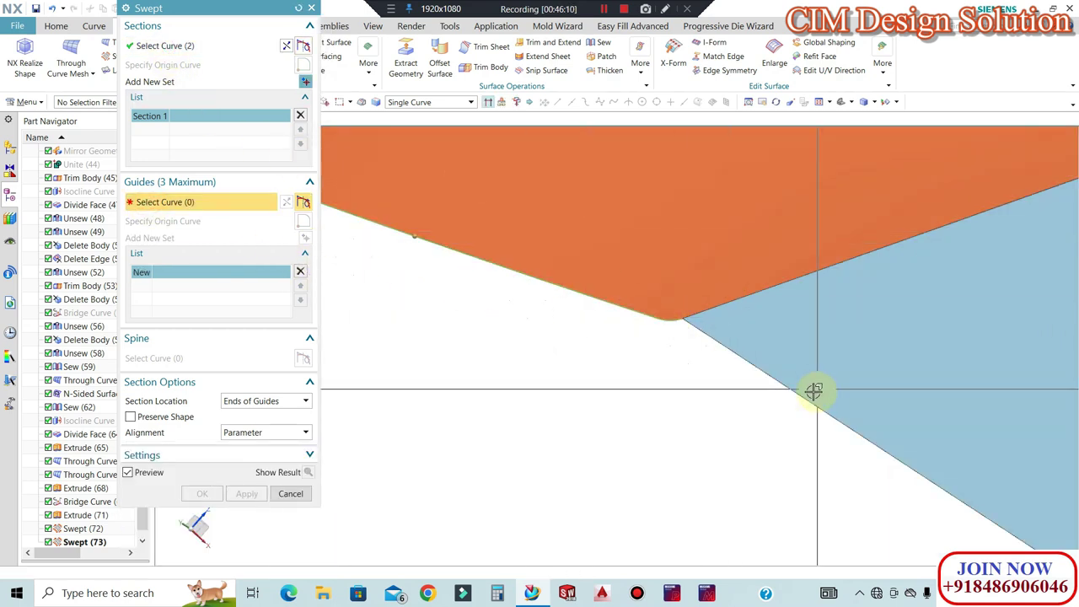
click(796, 388)
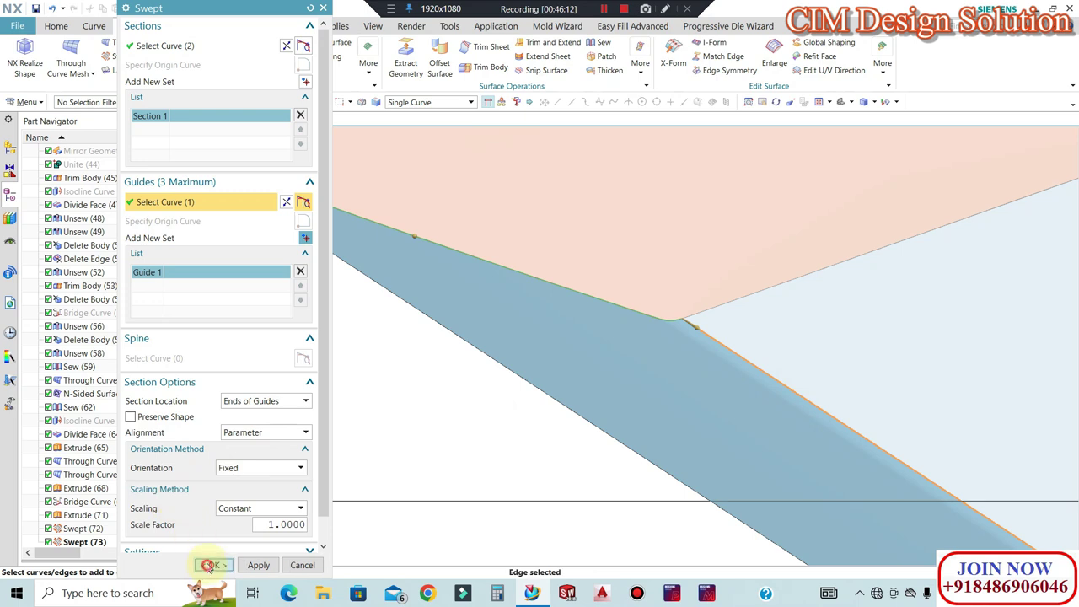
click(210, 565)
middle_drag(453, 362, 405, 337)
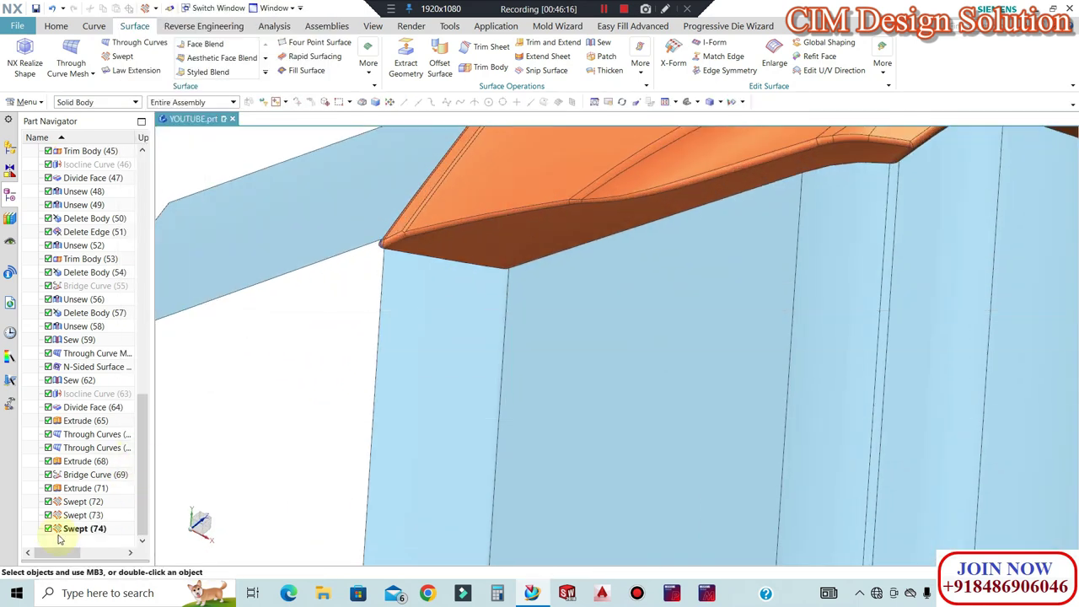
Edit the Swept (74) surface to enable Preserve Shape
click(67, 528)
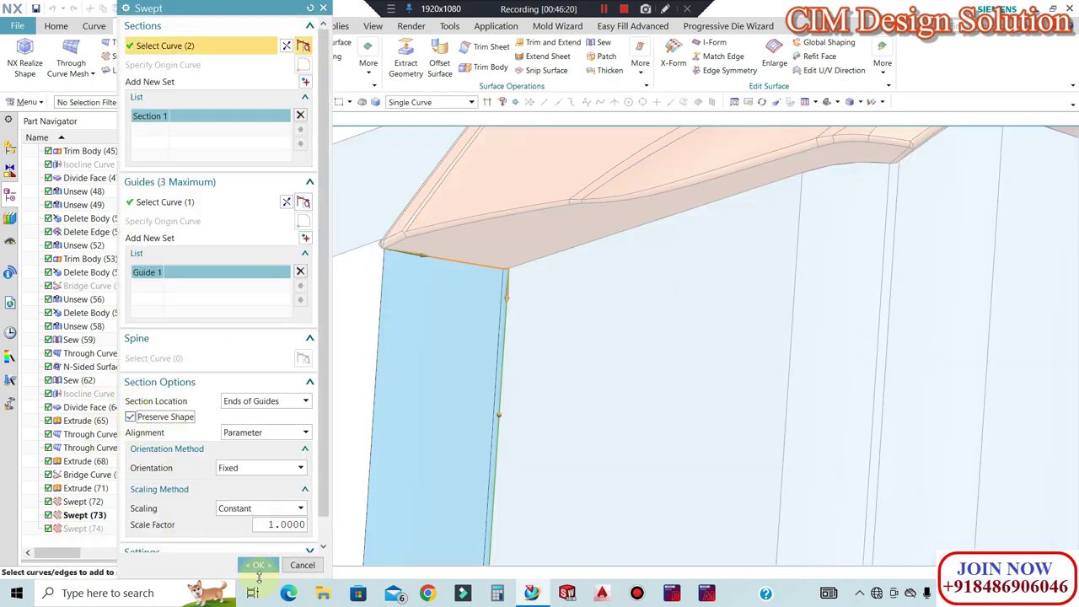
click(255, 565)
middle_drag(429, 289, 727, 265)
Inspect the swept faces below the orange body and check the narrow face's radius with dynamic Geometric Properties
scroll(718, 222, up, 8)
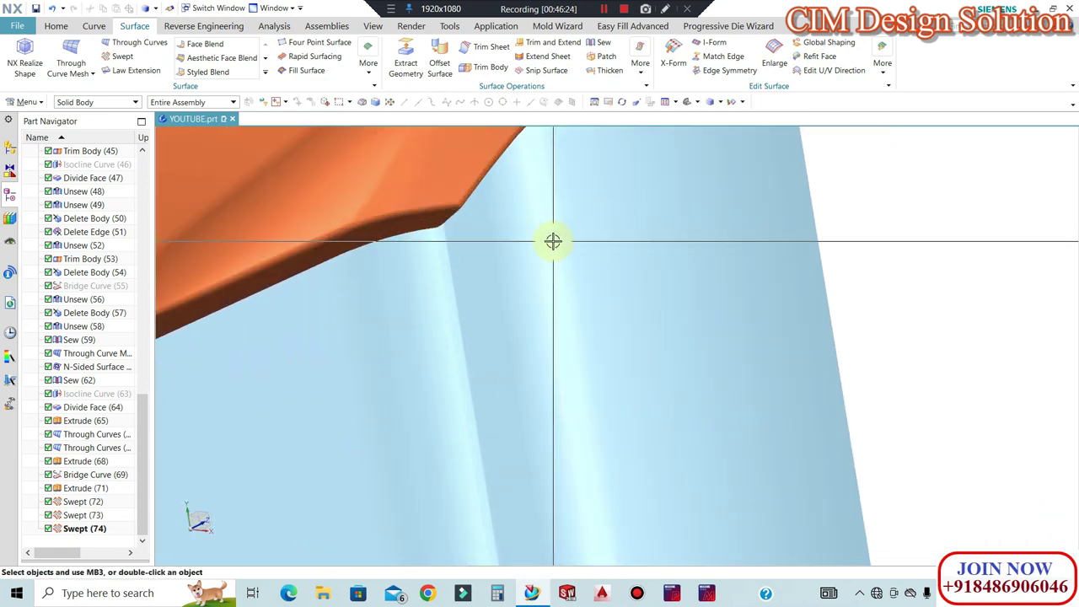
middle_drag(552, 242, 451, 211)
scroll(451, 211, up, 6)
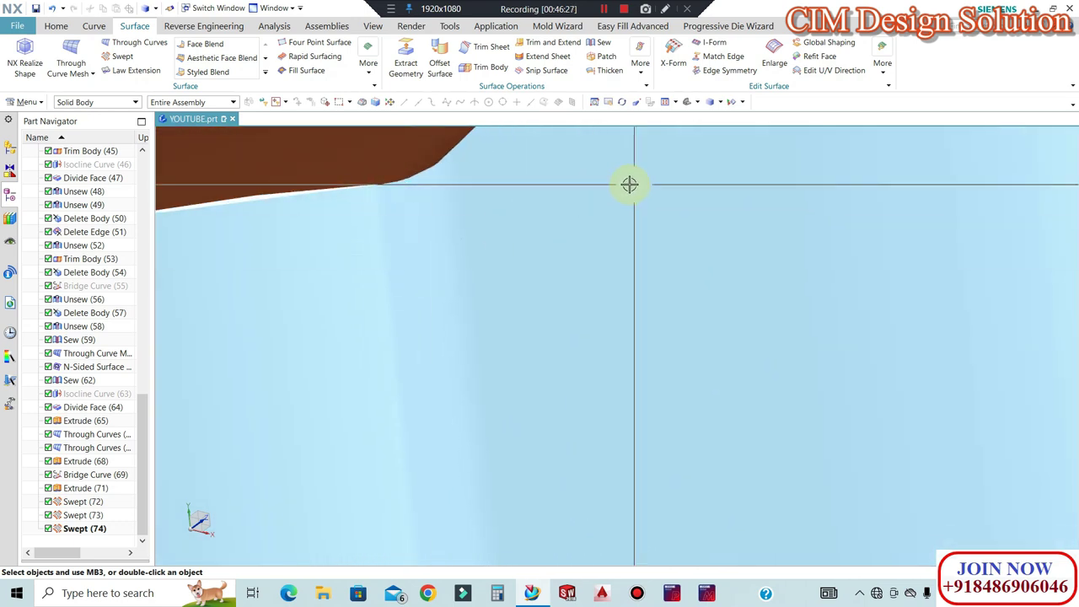
key(r)
scroll(420, 243, up, 5)
scroll(510, 230, down, 5)
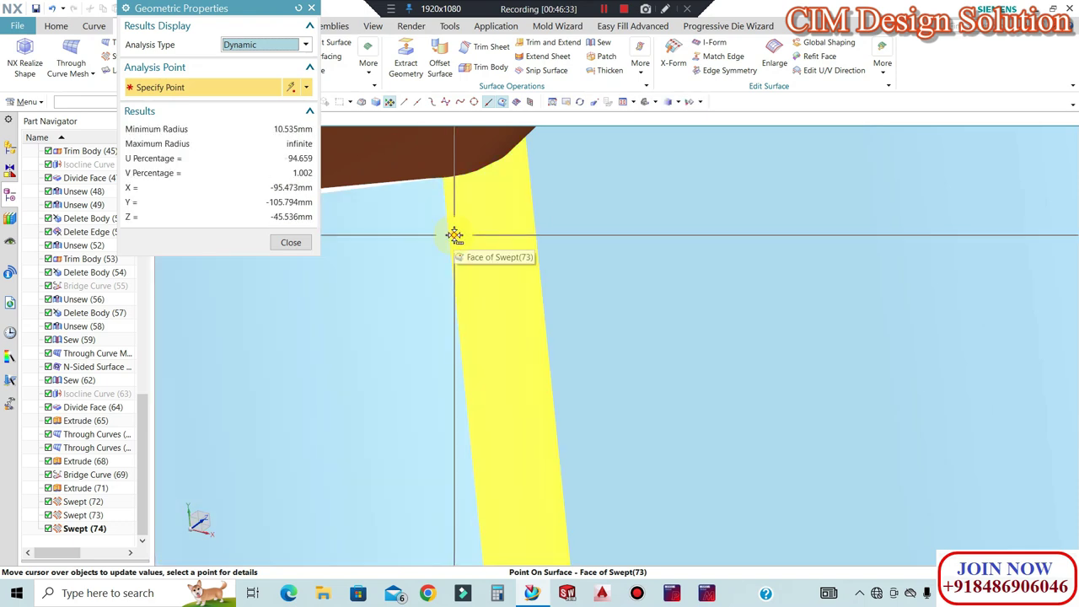
key(Escape)
middle_drag(453, 234, 634, 286)
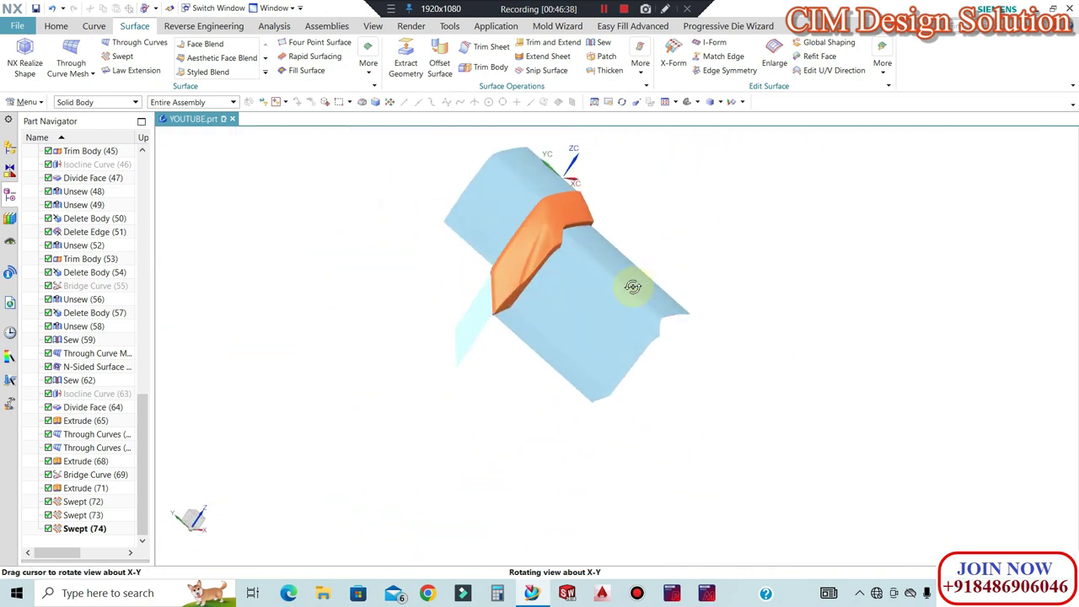
Try to sweep the rounded corner edge at the orange body's tip along the two adjacent sheet edges as guides
scroll(480, 397, up, 5)
middle_drag(484, 284, 566, 245)
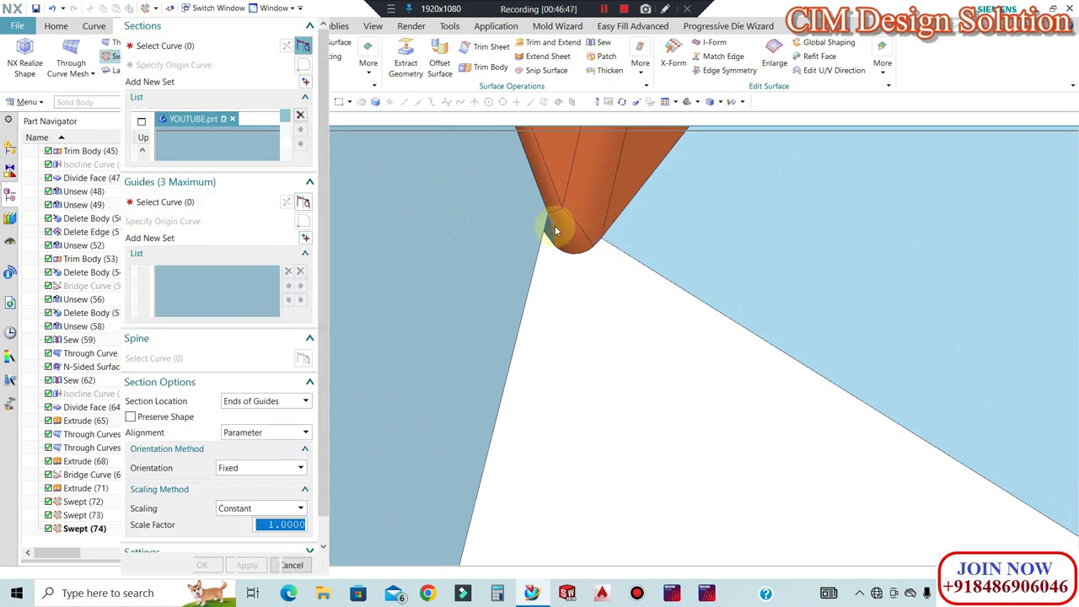
click(555, 226)
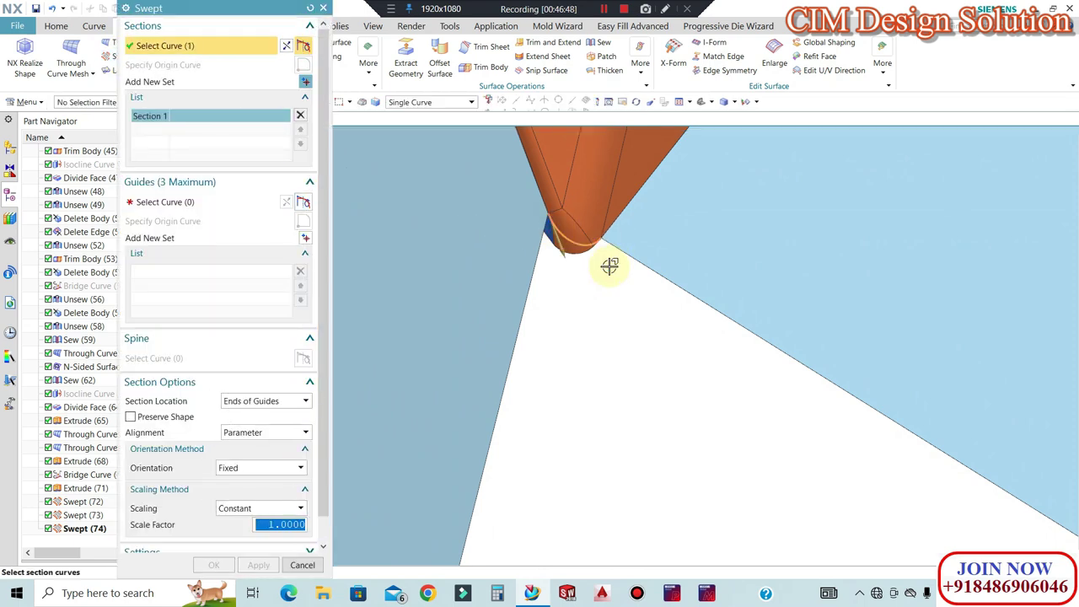
click(190, 205)
click(515, 344)
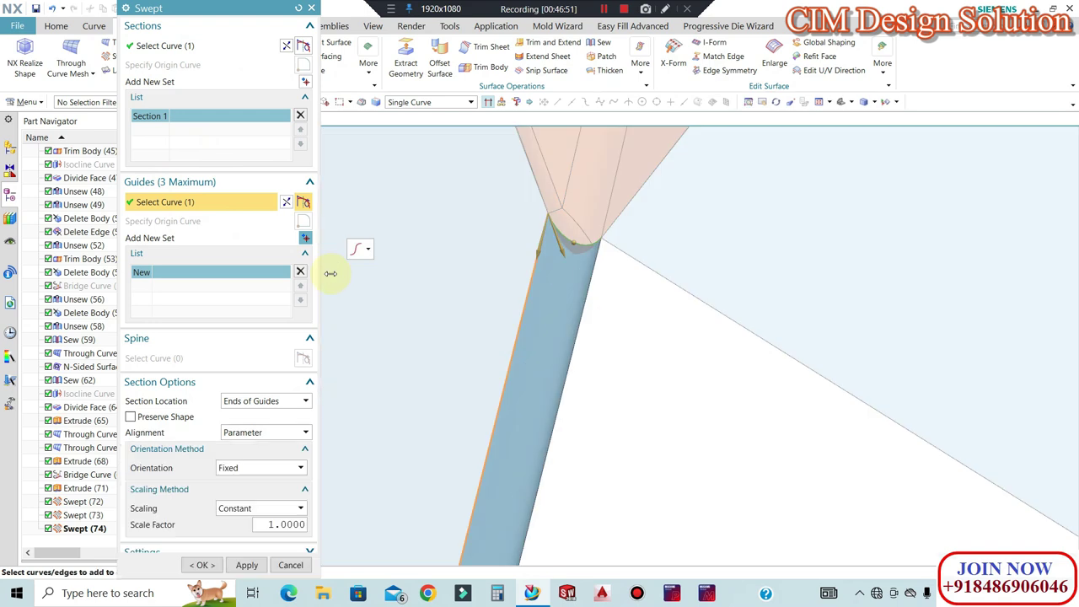
middle_click(640, 266)
click(640, 266)
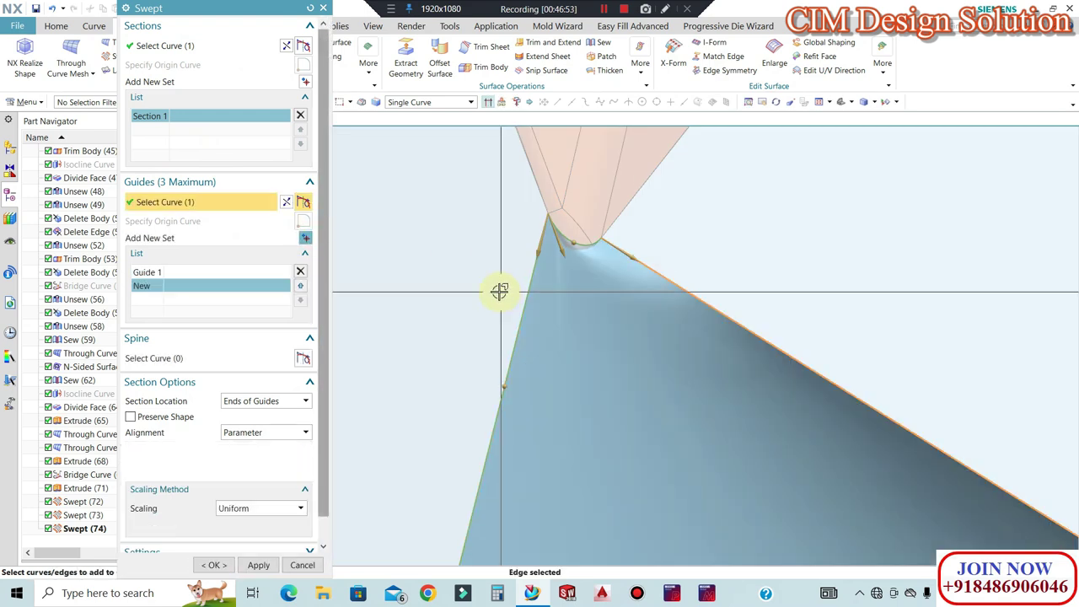
middle_click(509, 286)
middle_click(509, 286)
middle_drag(532, 258, 699, 321)
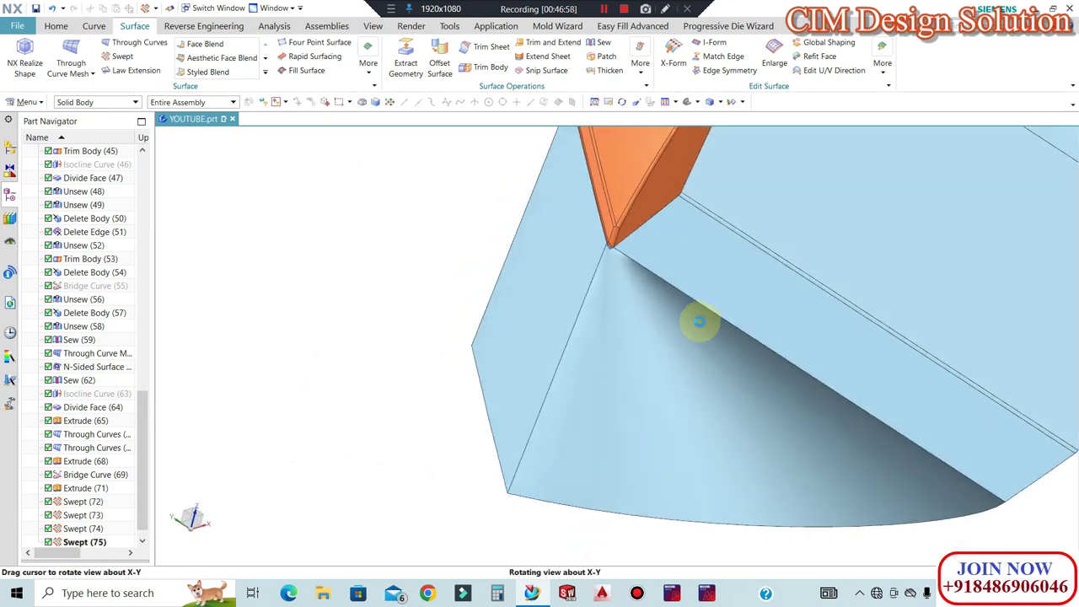
key(ctrl+z)
Trim the five sheet bodies below the orange body with the YC plane
middle_drag(634, 325, 774, 277)
scroll(775, 276, up, 5)
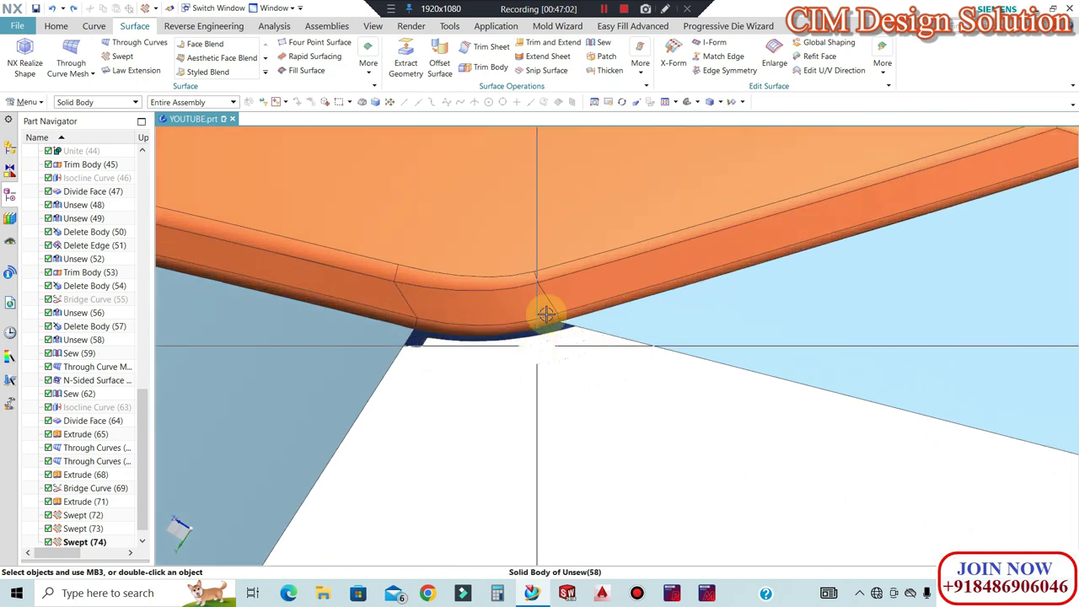
scroll(535, 325, down, 3)
middle_drag(704, 321, 797, 197)
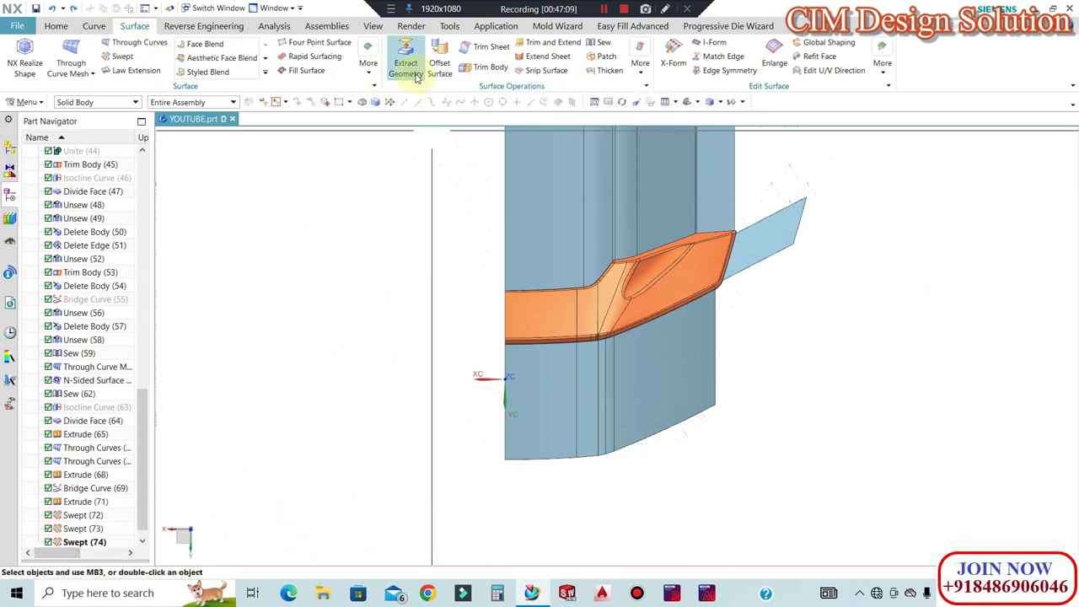
click(485, 68)
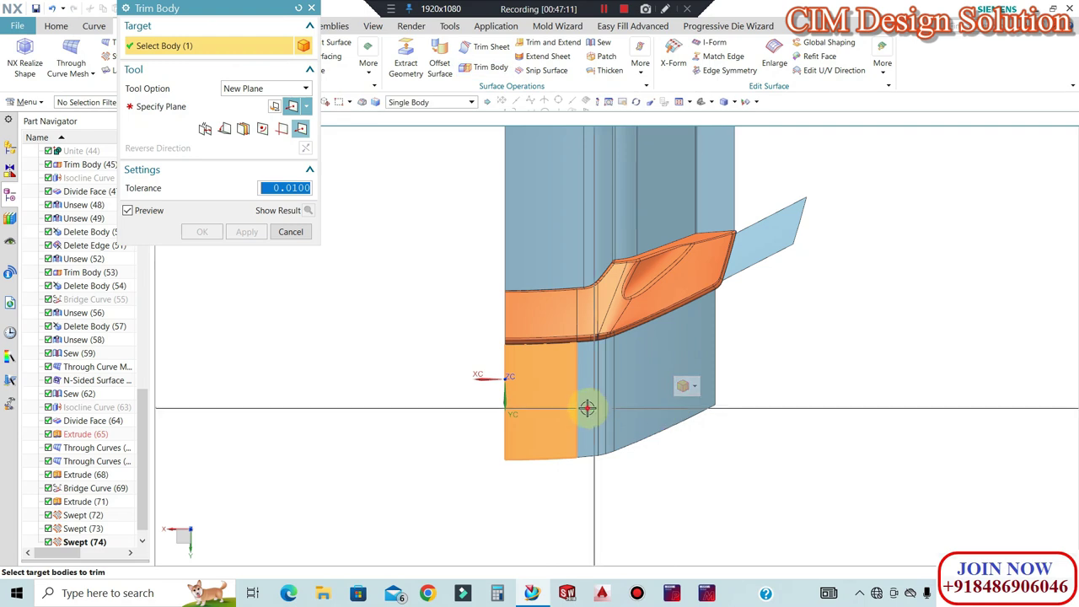
click(604, 417)
click(629, 417)
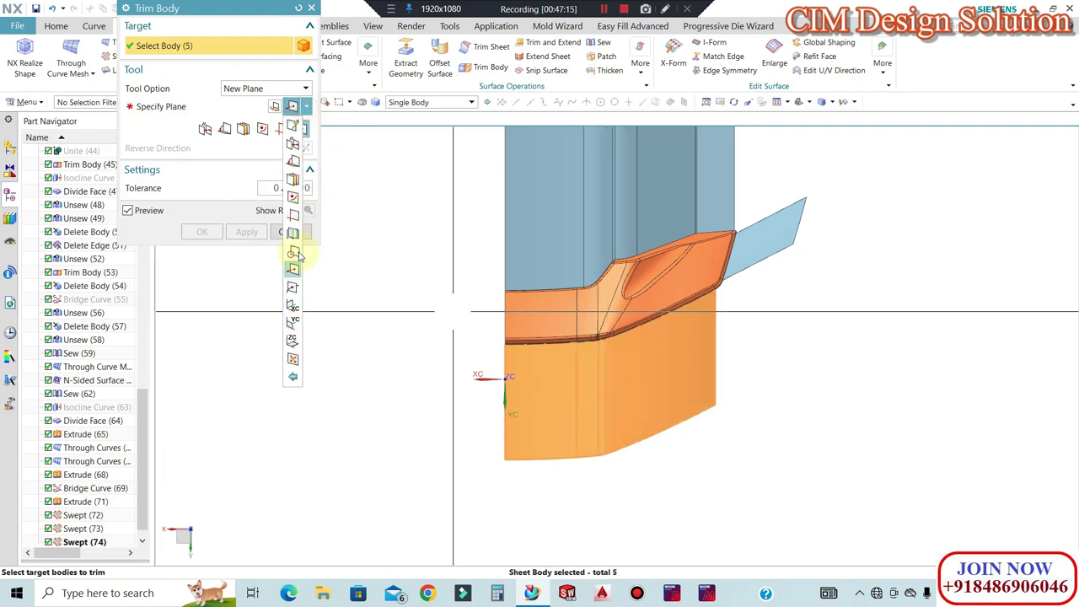
click(295, 305)
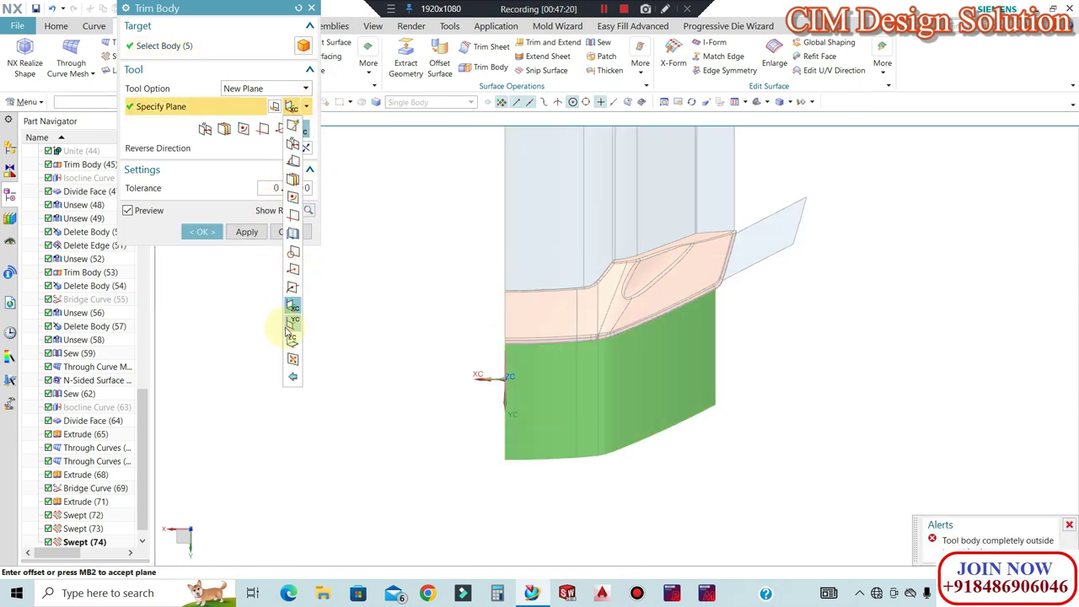
click(290, 324)
click(246, 232)
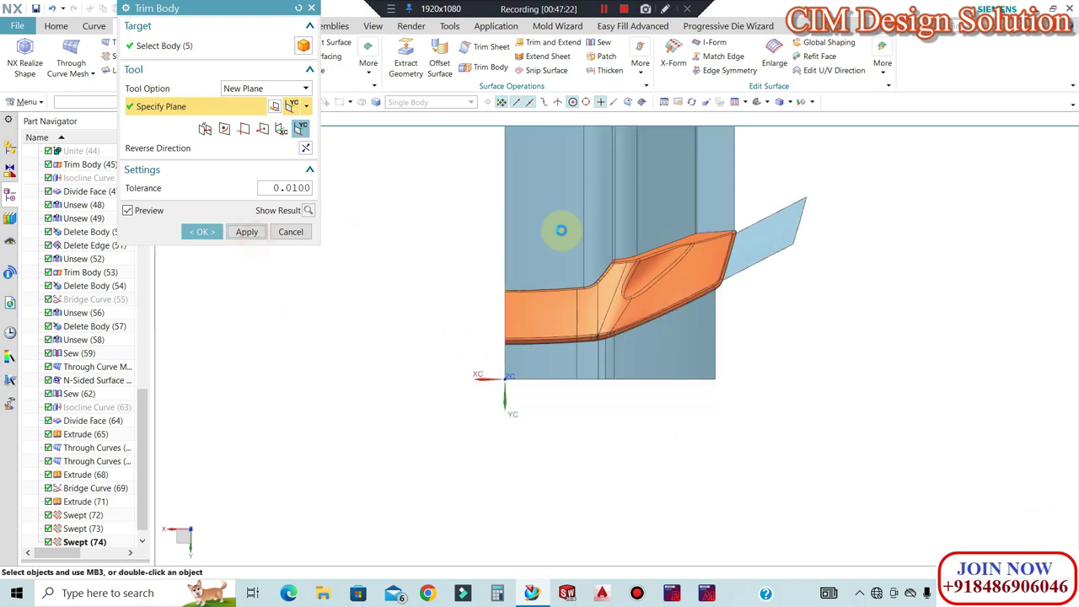
Trim the side sheet with a new plane through its outer lower corner, reversing the trim direction
click(776, 224)
click(175, 104)
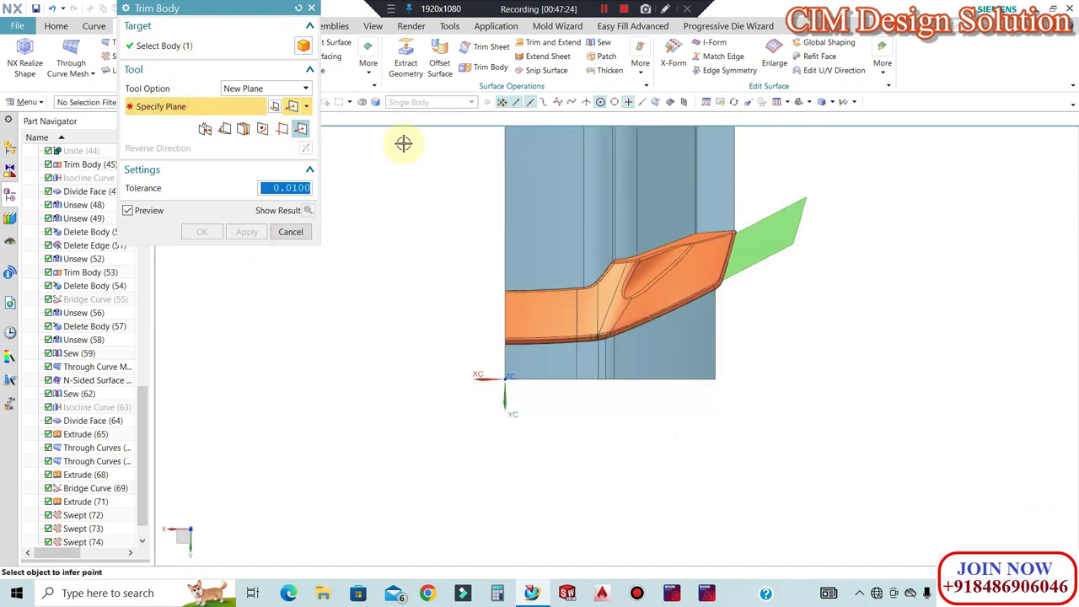
click(833, 267)
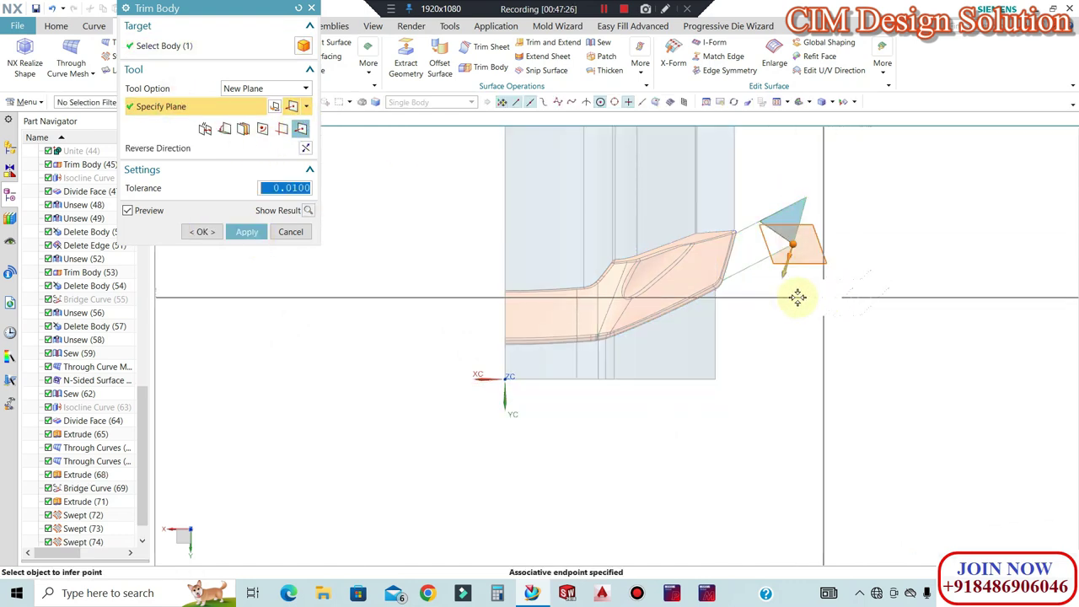
click(304, 149)
click(199, 231)
Create a G1 (Tangent) bridge curve between the lower sheet's bottom edge and the side sheet's trimmed end edge
middle_drag(727, 288, 666, 347)
scroll(644, 388, up, 2)
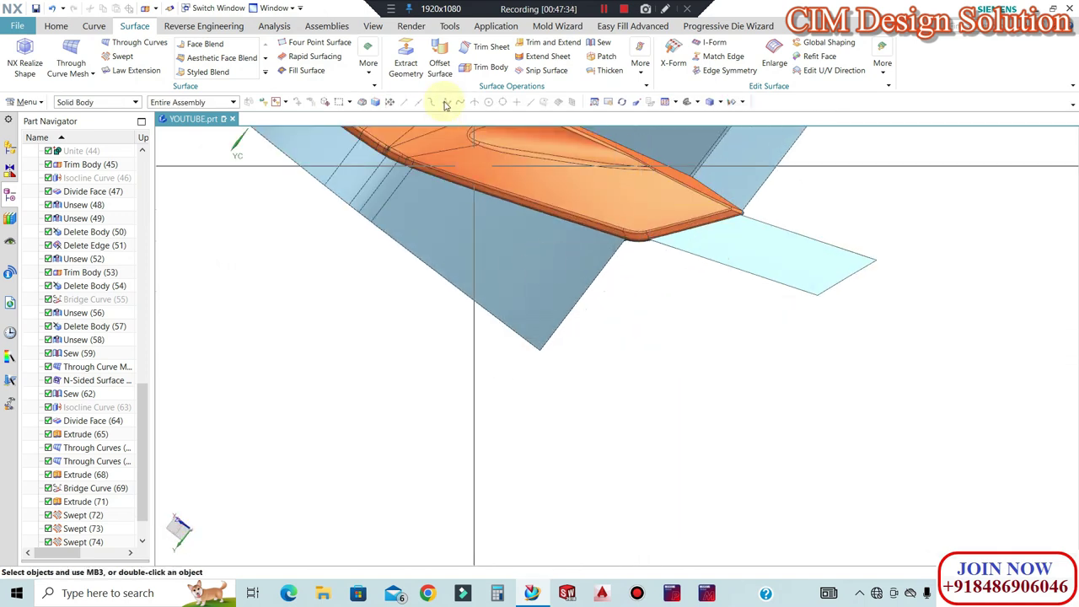
click(101, 29)
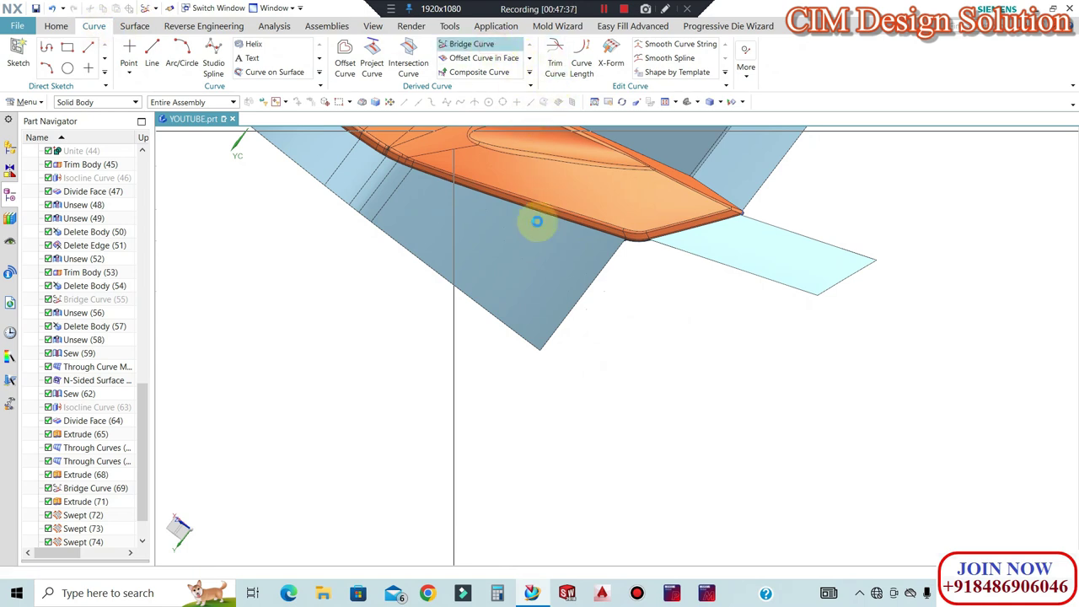
click(515, 335)
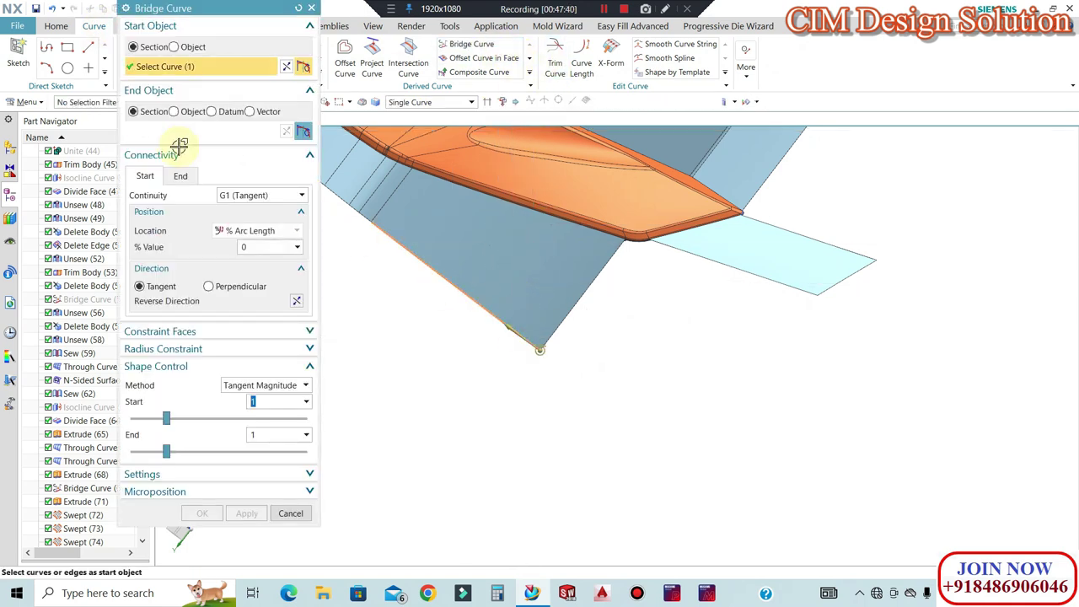
click(843, 282)
middle_drag(716, 319, 520, 385)
click(202, 513)
middle_drag(643, 340, 635, 308)
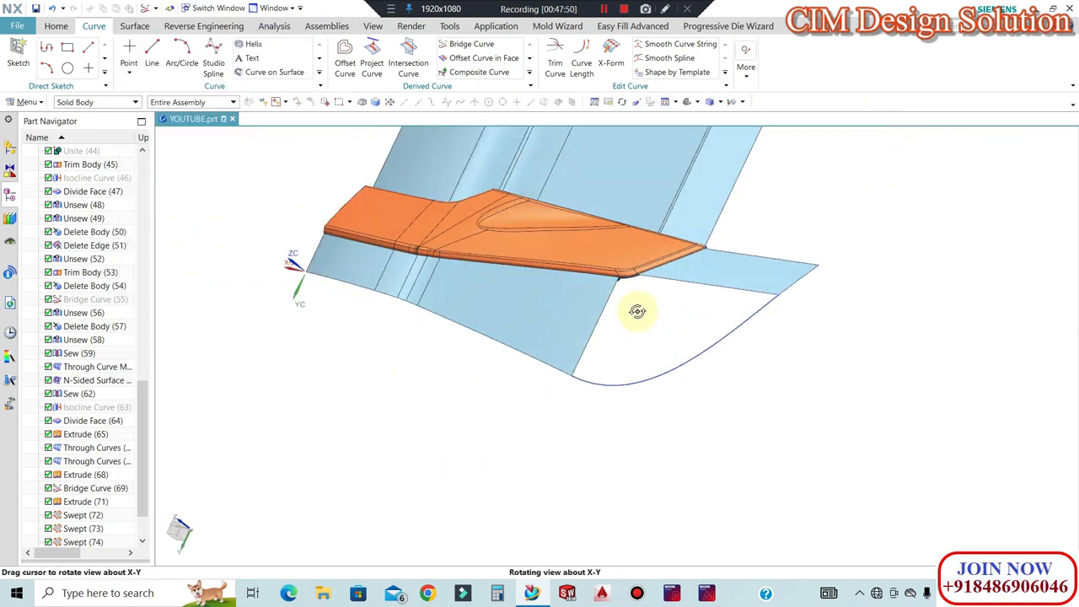
Start a Through Curve Mesh with the orange body's rounded corner edges as the first primary curve and the bridge curve as the second
scroll(638, 309, up, 5)
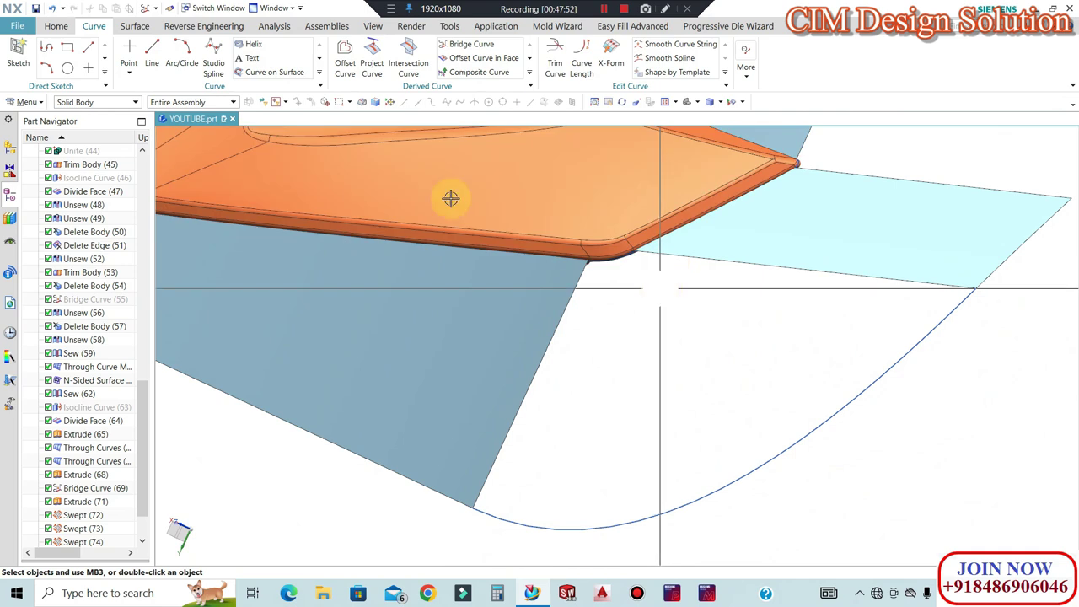
click(135, 27)
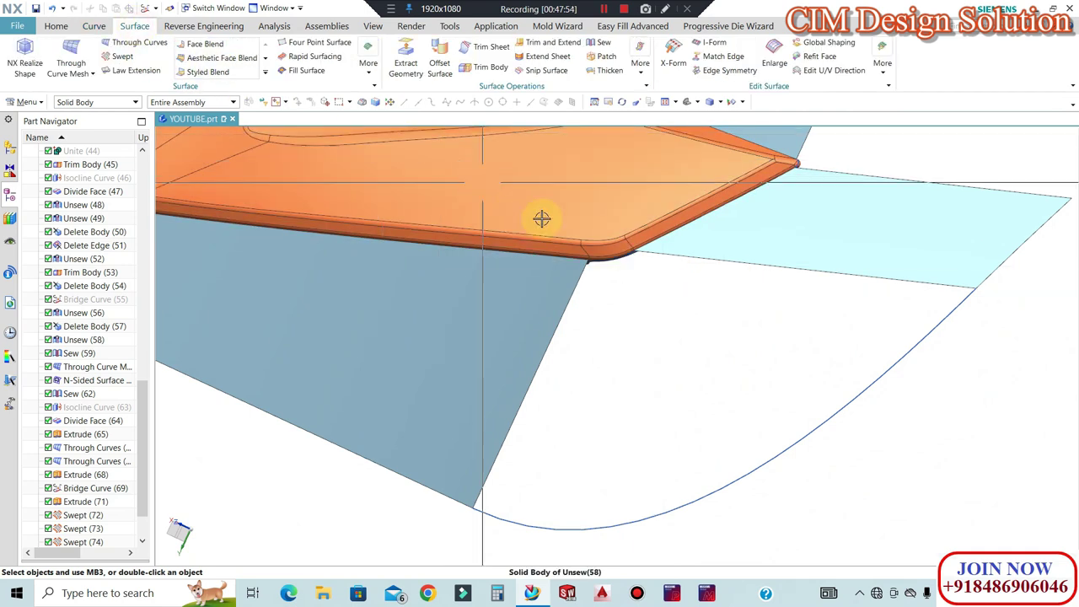
scroll(605, 295, up, 4)
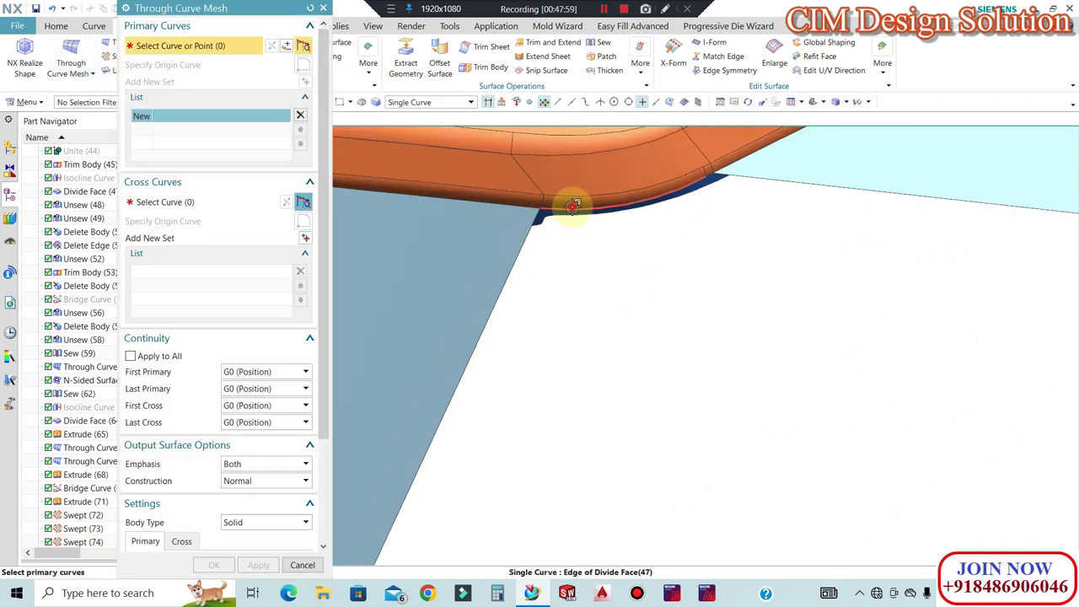
click(722, 177)
scroll(710, 173, up, 2)
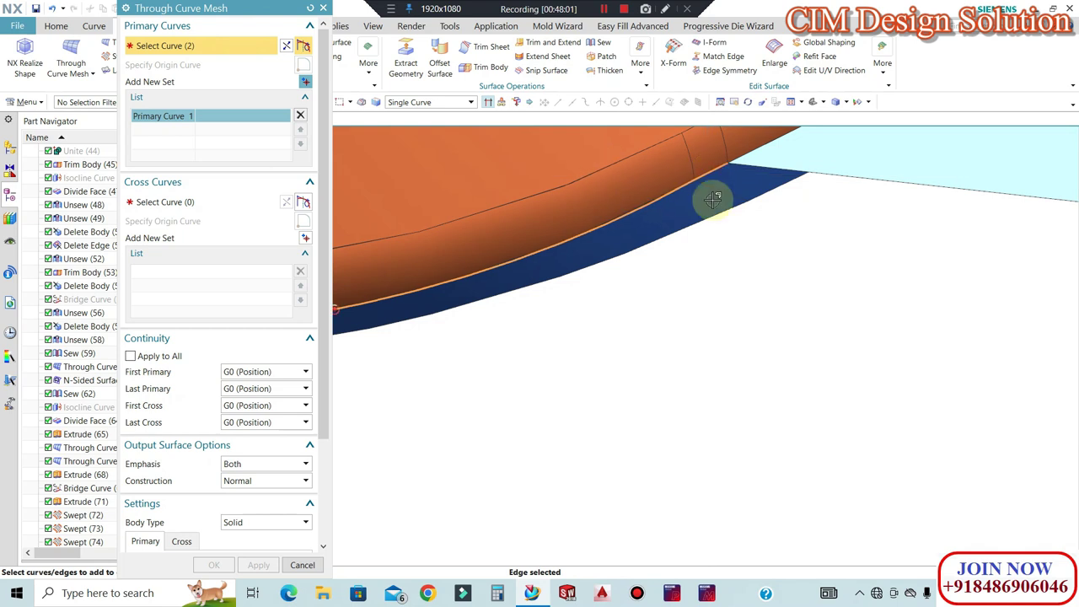
click(713, 198)
scroll(758, 172, down, 3)
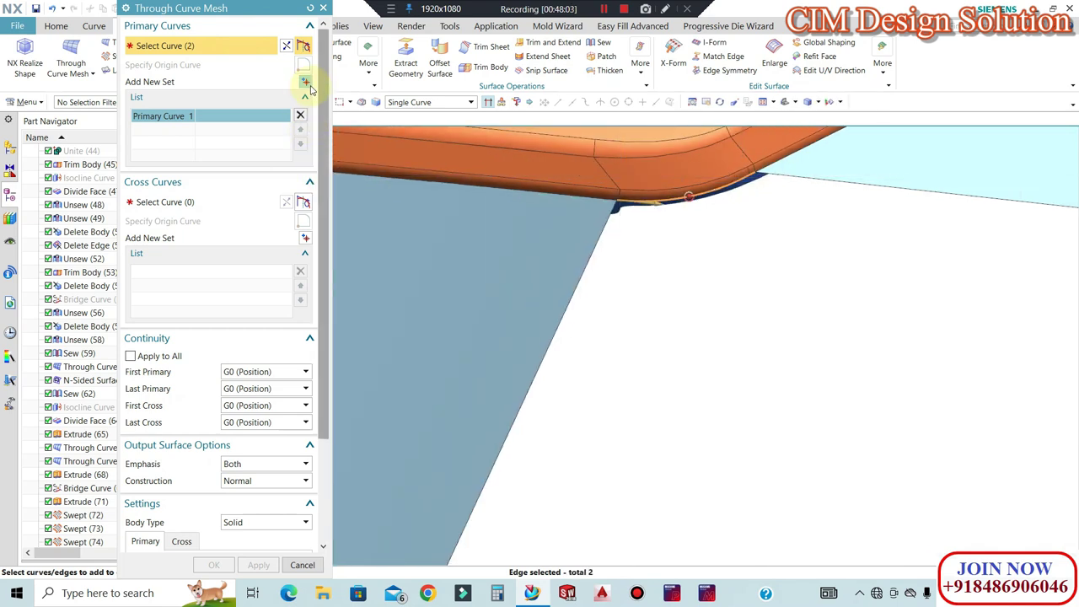
scroll(677, 202, down, 7)
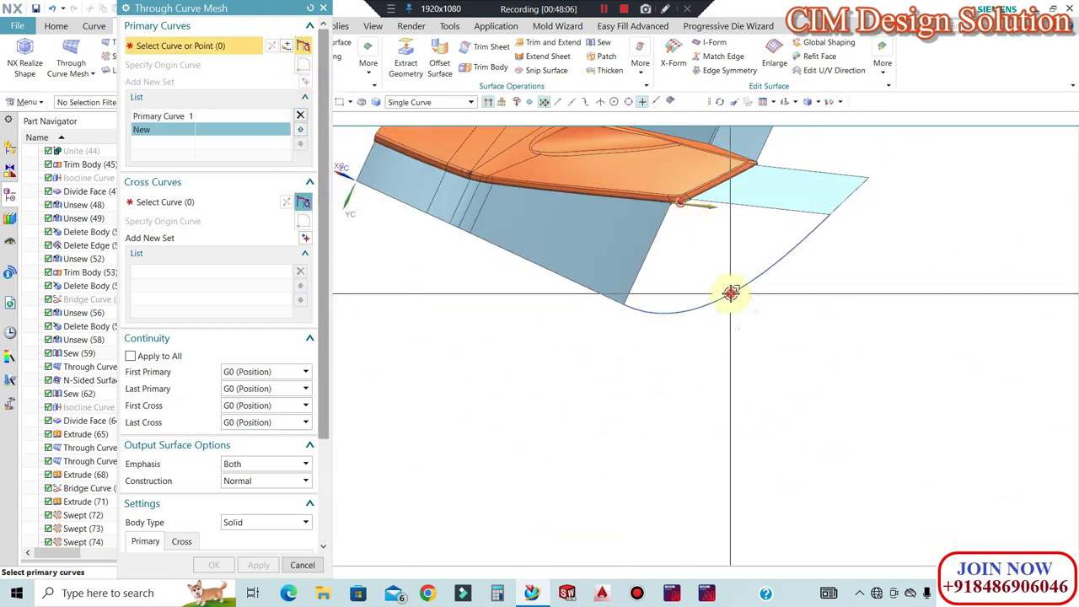
click(732, 293)
scroll(742, 238, up, 2)
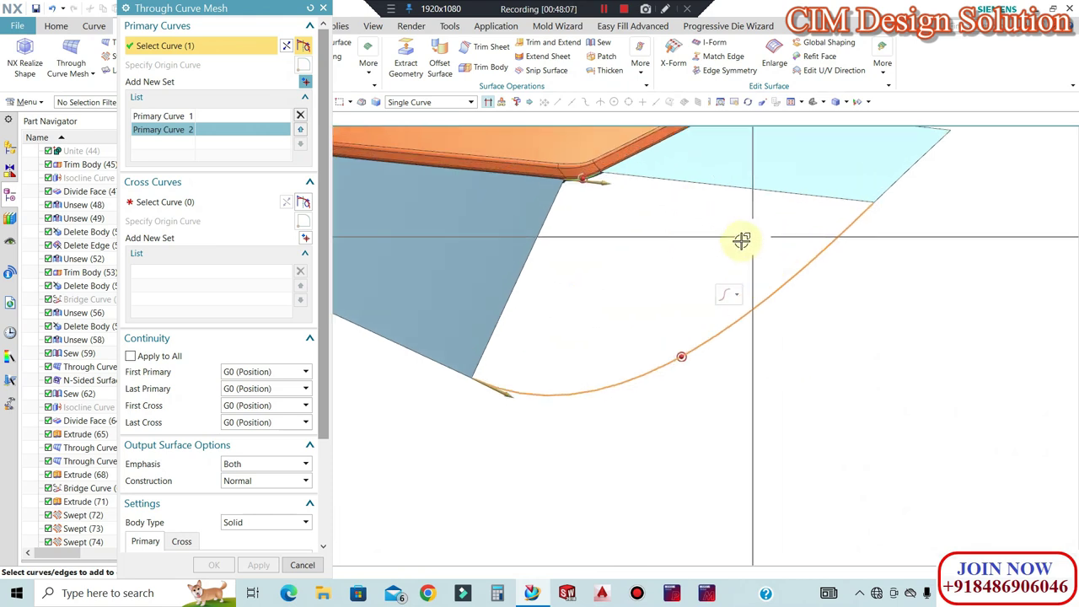
Add the lower and side sheets' facing edges as cross curves and set both cross continuities to G1 (Tangent) with those sheets
click(212, 201)
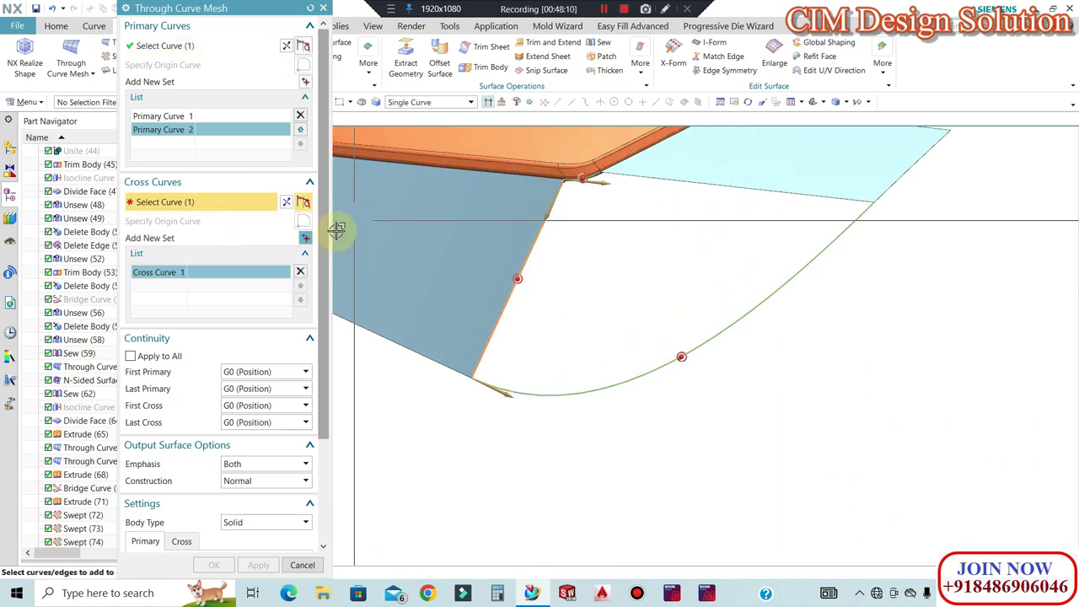
click(305, 238)
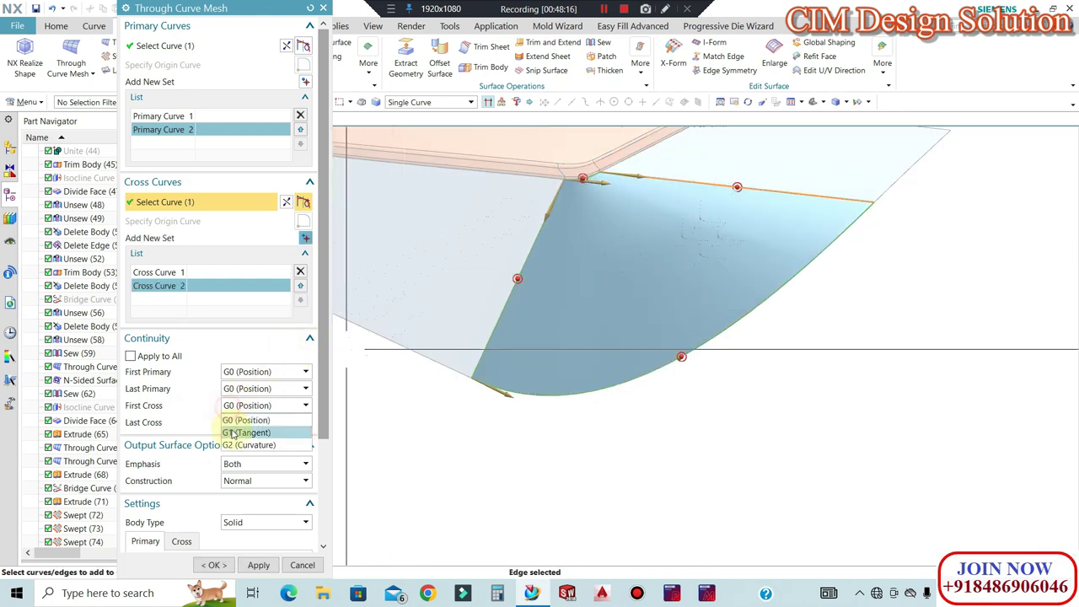
click(433, 298)
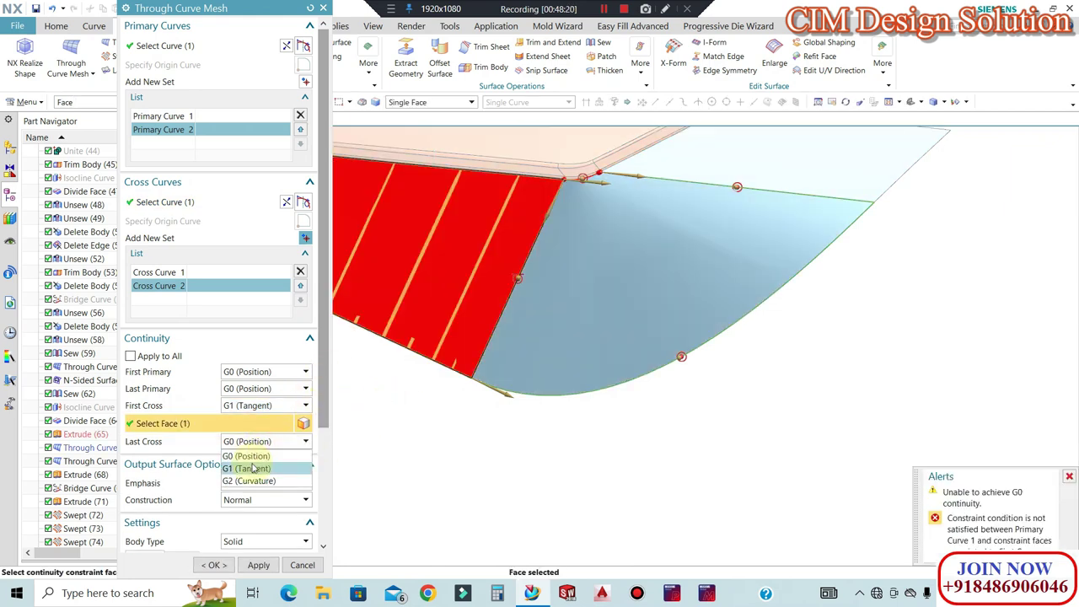
click(252, 468)
click(684, 162)
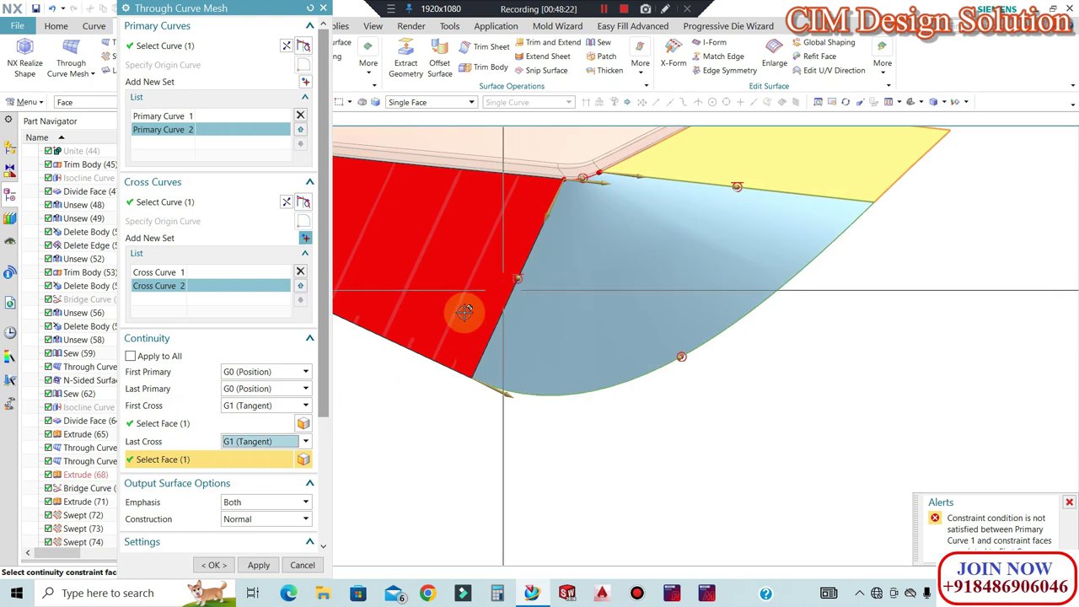
Set the first cross continuity to G0 (Position) and create the corner mesh surface
scroll(583, 176, up, 5)
scroll(729, 156, up, 3)
scroll(766, 177, down, 12)
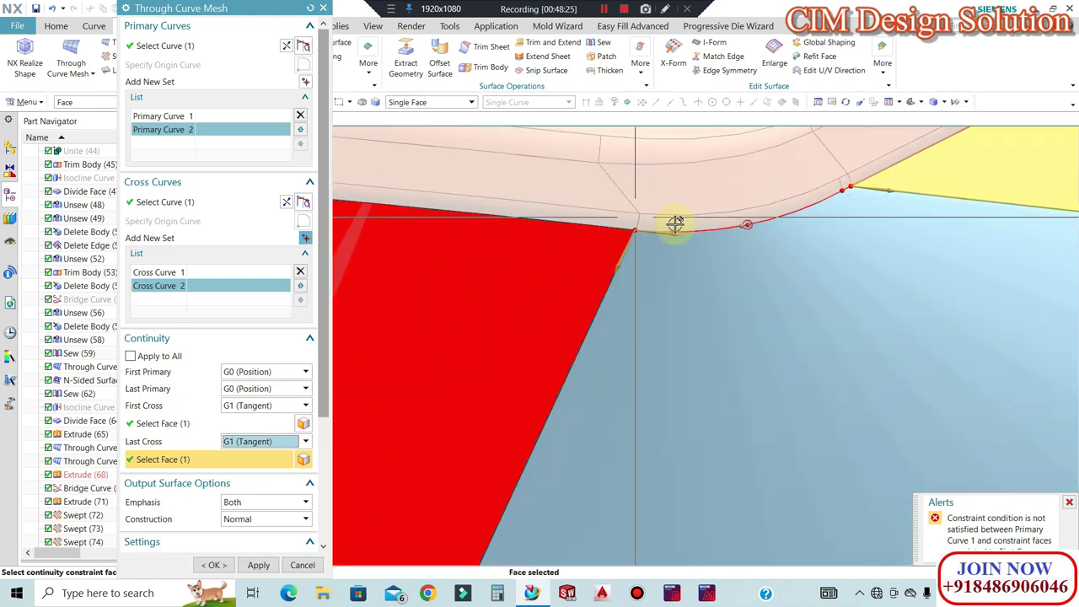
scroll(636, 216, up, 3)
scroll(461, 476, down, 2)
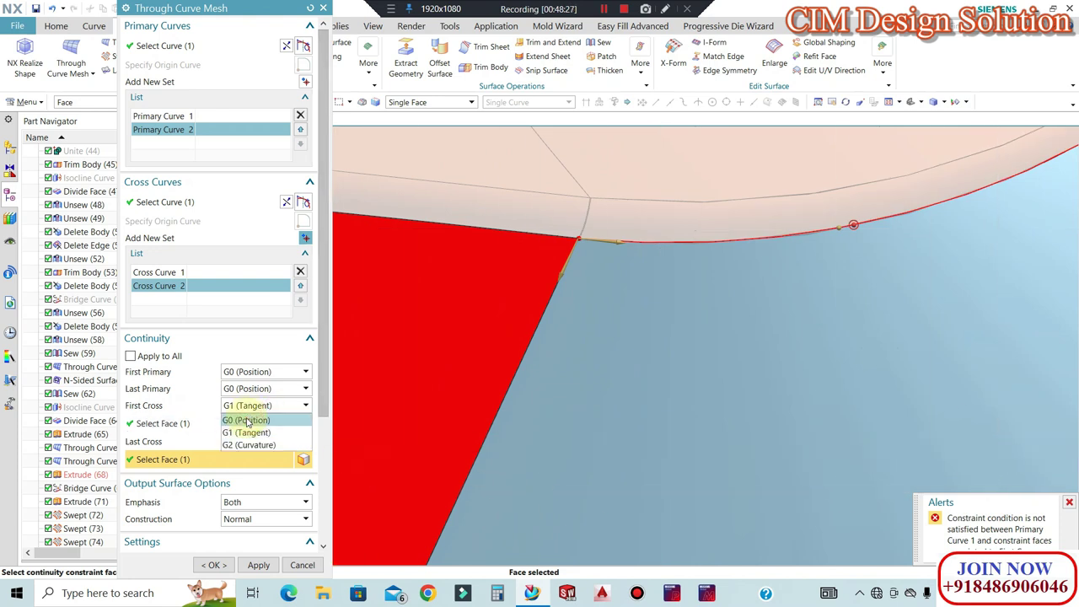
click(246, 420)
scroll(565, 258, down, 2)
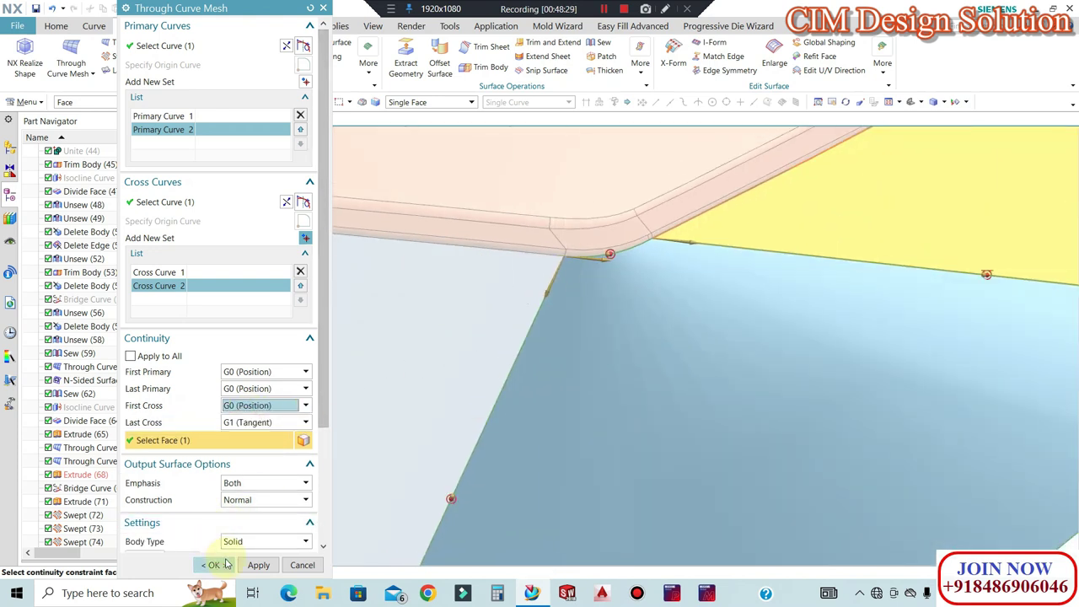
click(226, 564)
Examine the corner mesh surface and its transitions into the lower and side sheets, with face edges displayed
scroll(545, 261, down, 5)
middle_drag(792, 404, 848, 344)
scroll(691, 306, up, 5)
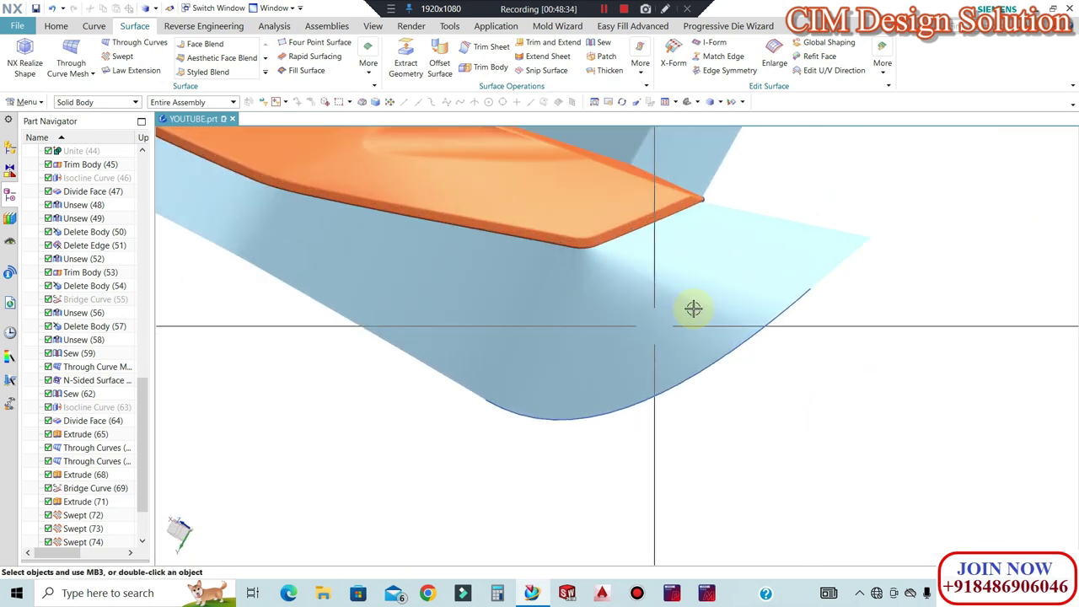
right_click(963, 379)
click(974, 217)
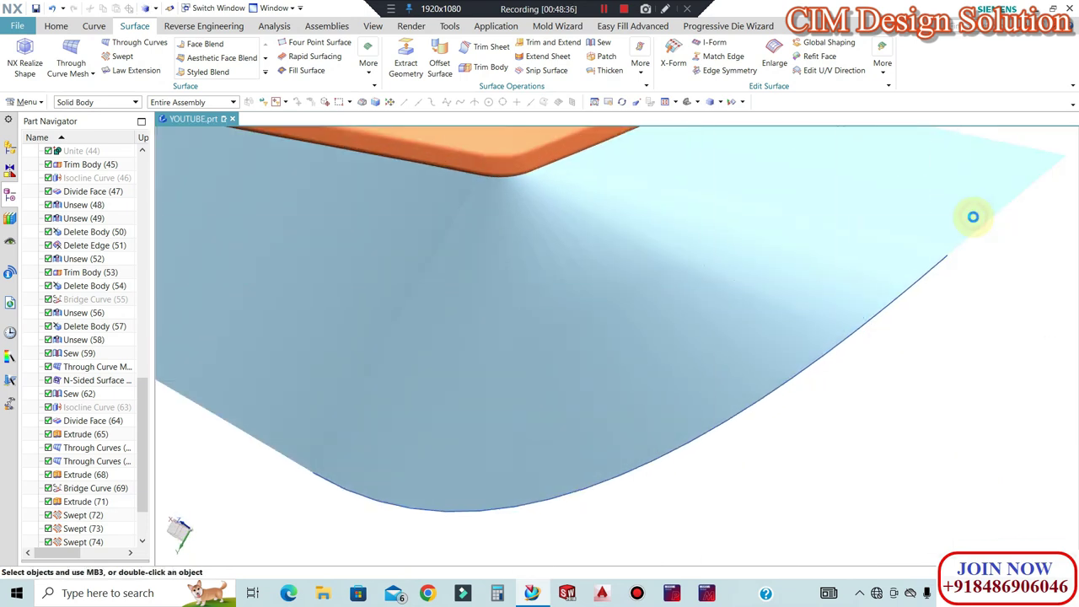
middle_drag(859, 386, 778, 380)
scroll(557, 343, up, 3)
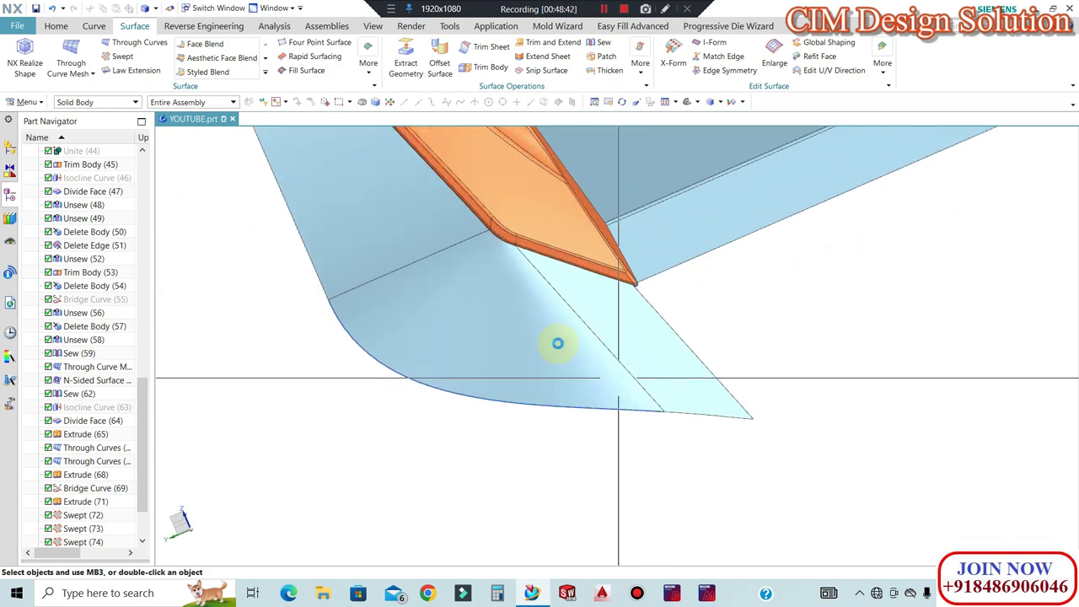
middle_drag(498, 270, 531, 222)
scroll(530, 217, up, 4)
scroll(545, 201, down, 4)
scroll(557, 210, up, 3)
scroll(508, 234, up, 1)
scroll(632, 267, down, 2)
middle_drag(631, 267, 655, 248)
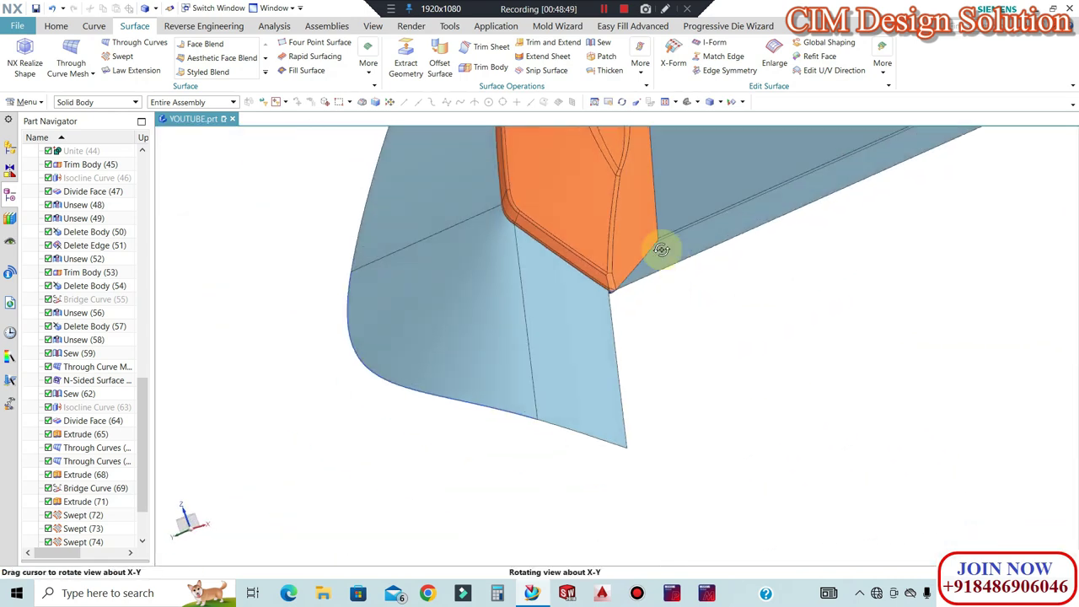
scroll(635, 313, up, 2)
scroll(635, 314, down, 4)
middle_drag(540, 275, 566, 273)
scroll(566, 272, up, 2)
scroll(523, 313, down, 1)
mouse_move(523, 313)
middle_down()
mouse_move(507, 300)
mouse_move(540, 309)
mouse_move(529, 283)
mouse_move(533, 304)
middle_up()
scroll(533, 304, up, 5)
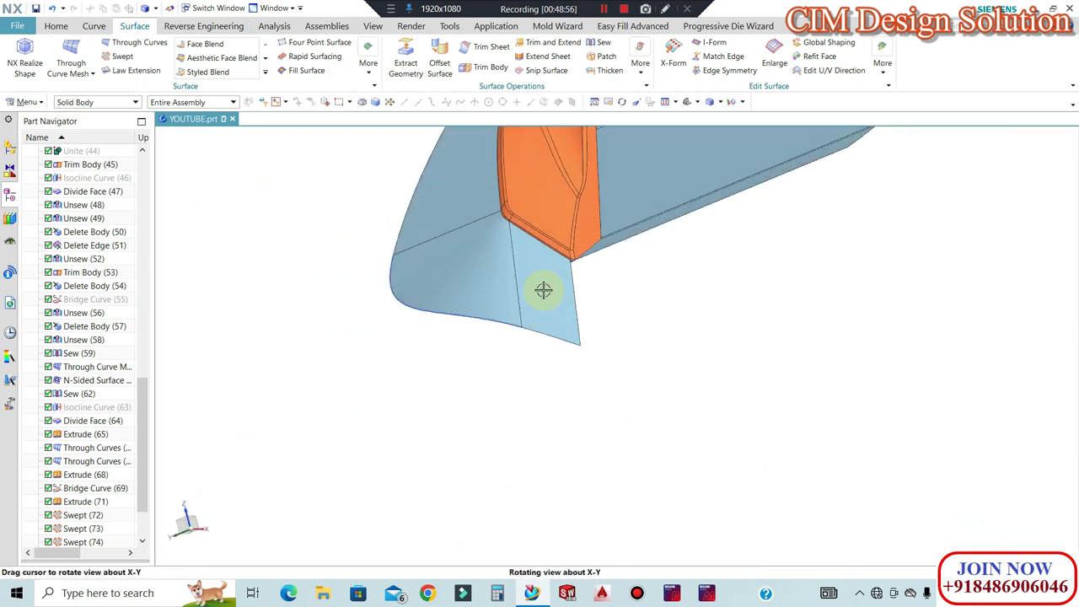
scroll(513, 284, up, 2)
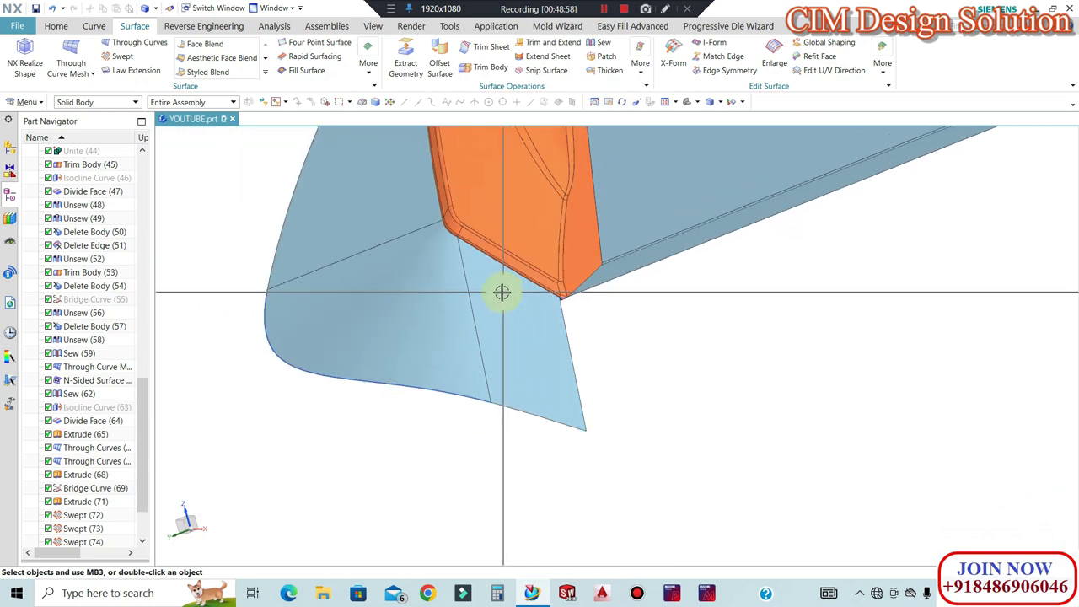
Delete the extruded side sheet beside the corner surface, Extrude (68)
click(76, 501)
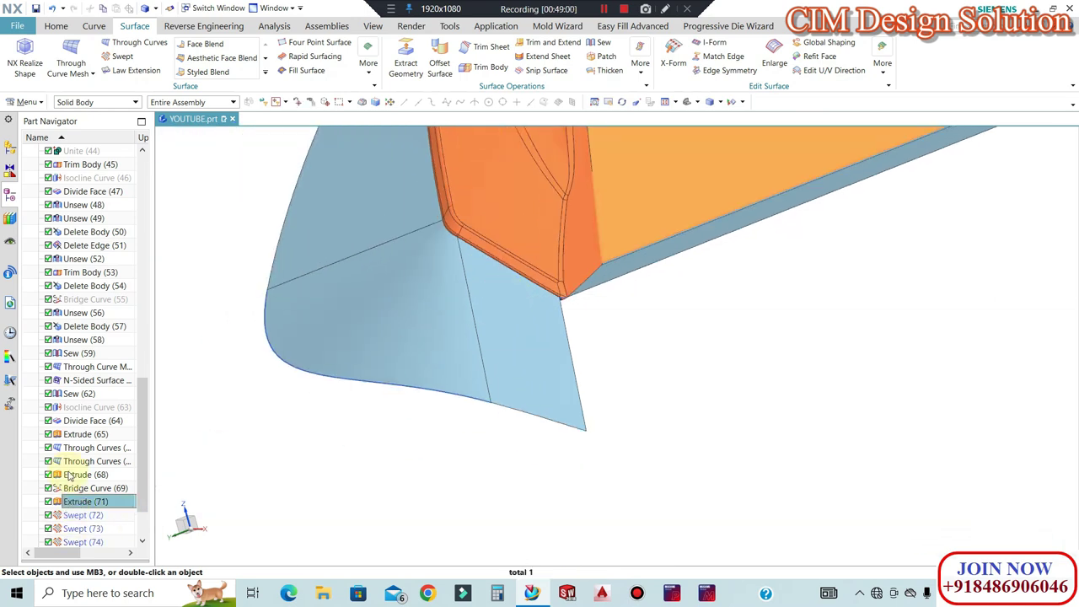
click(69, 476)
right_click(74, 472)
click(84, 409)
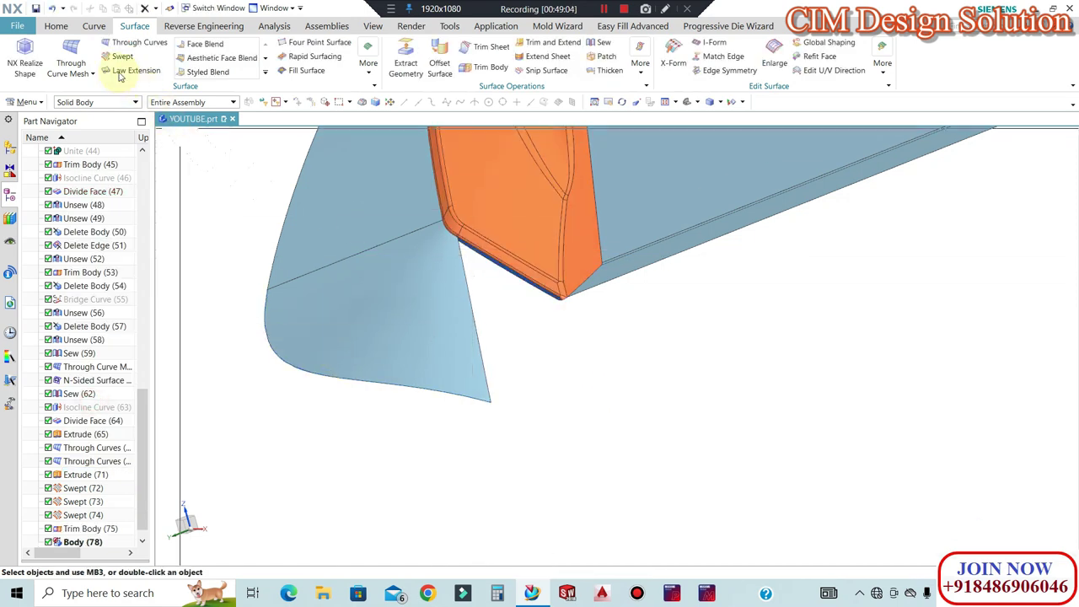
Extrude the orange body's lower end edge along a specified vector from 200 mm to 0 mm as a new side sheet
click(56, 26)
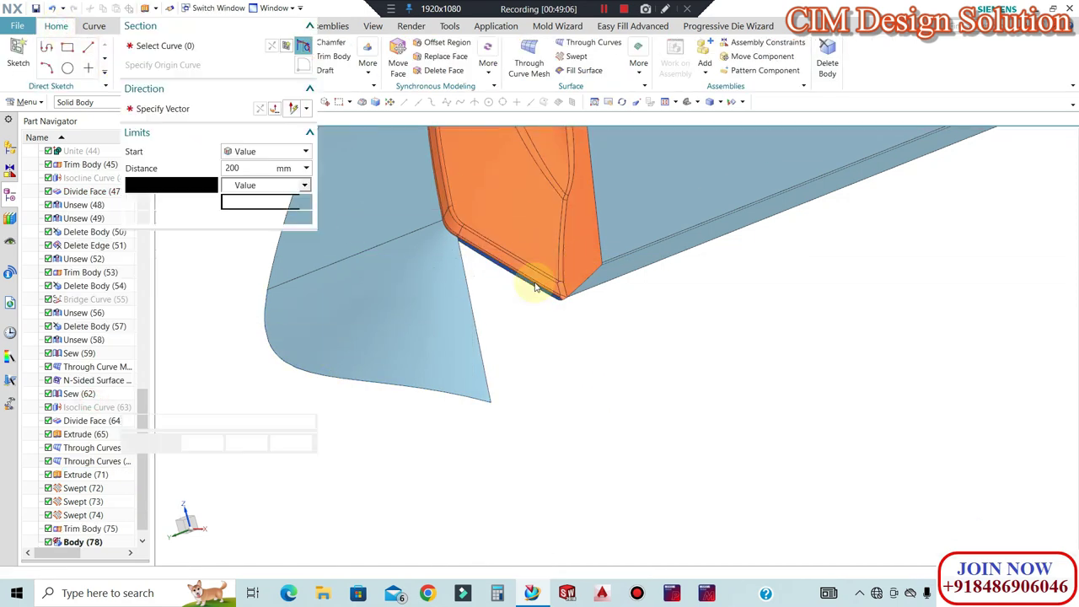
scroll(438, 220, up, 5)
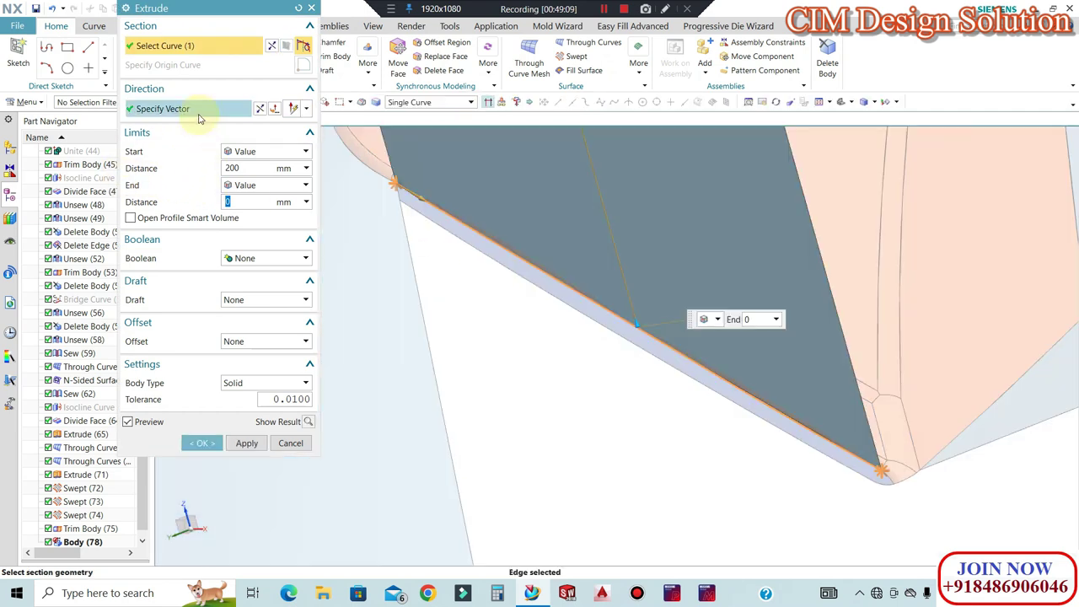
click(200, 116)
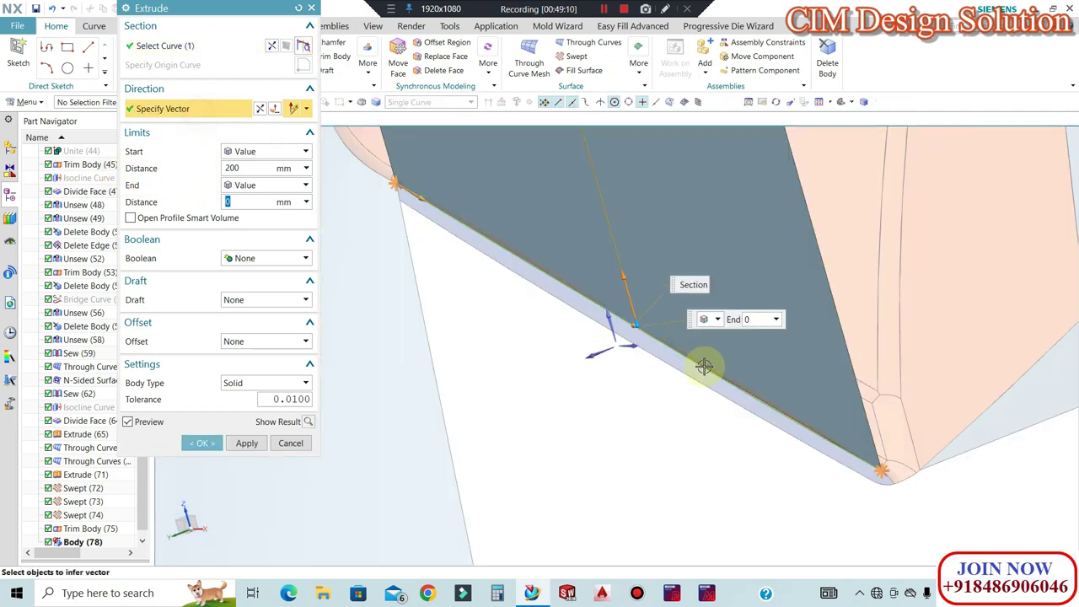
middle_drag(650, 312, 802, 324)
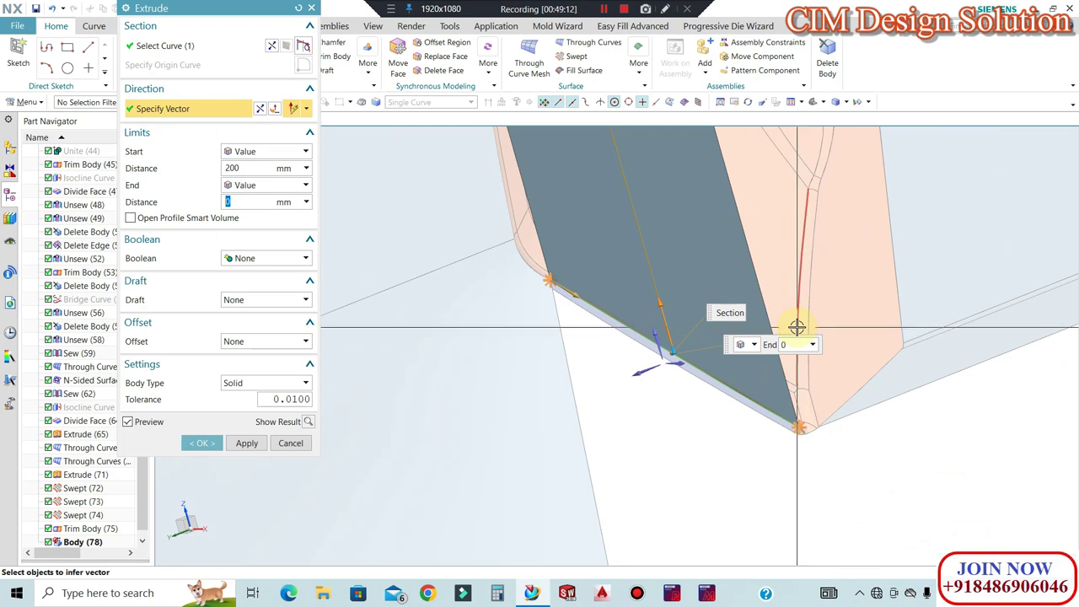
click(208, 446)
middle_drag(725, 329, 595, 345)
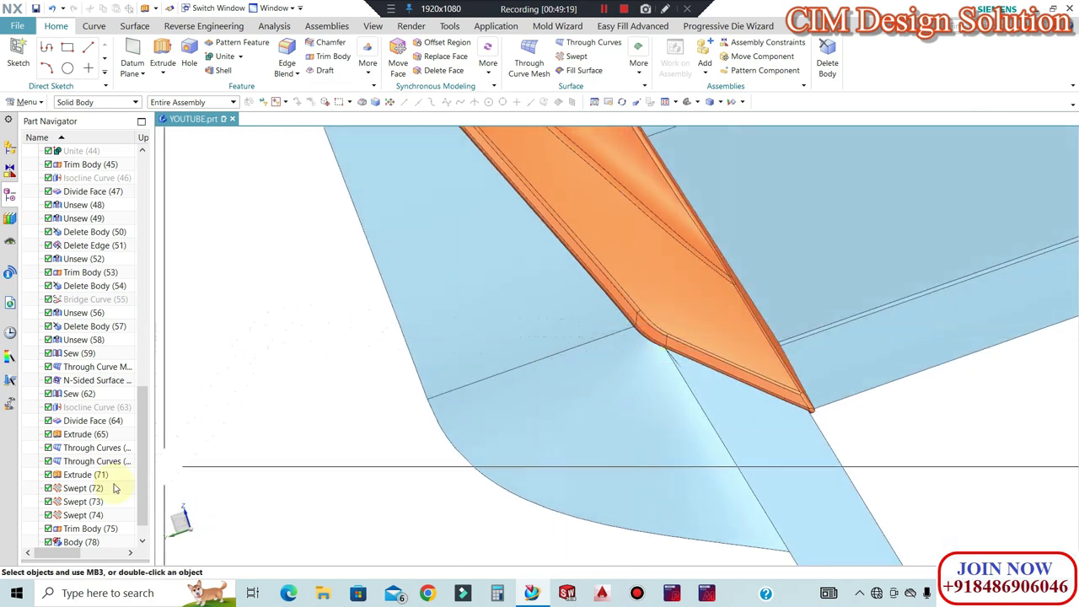
Delete the corner mesh surface, Body (78)
scroll(115, 488, down, 1)
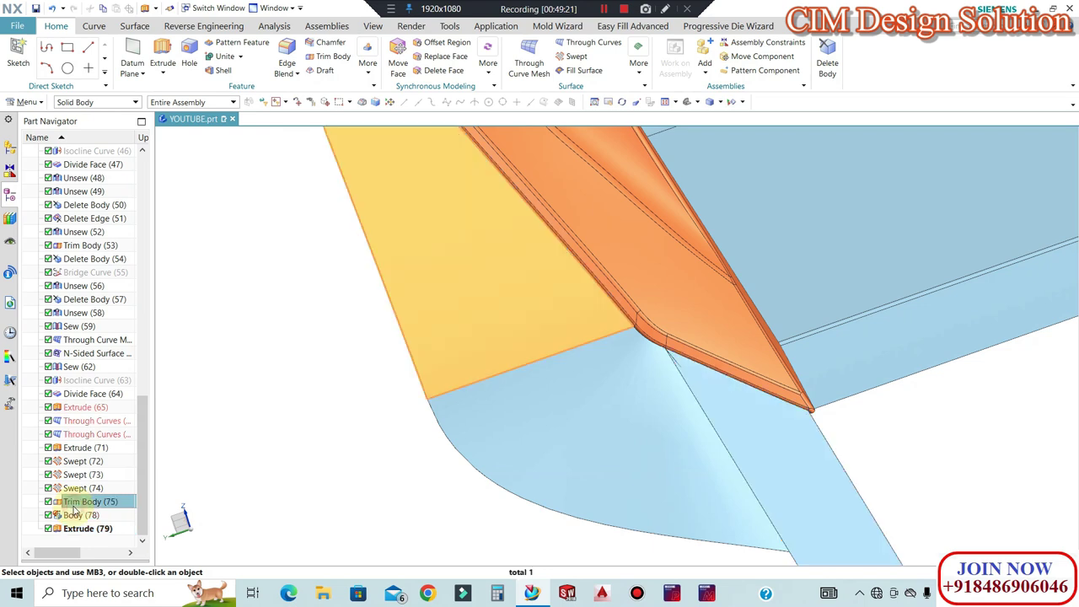
right_click(76, 516)
click(100, 454)
click(281, 390)
middle_drag(414, 298, 399, 212)
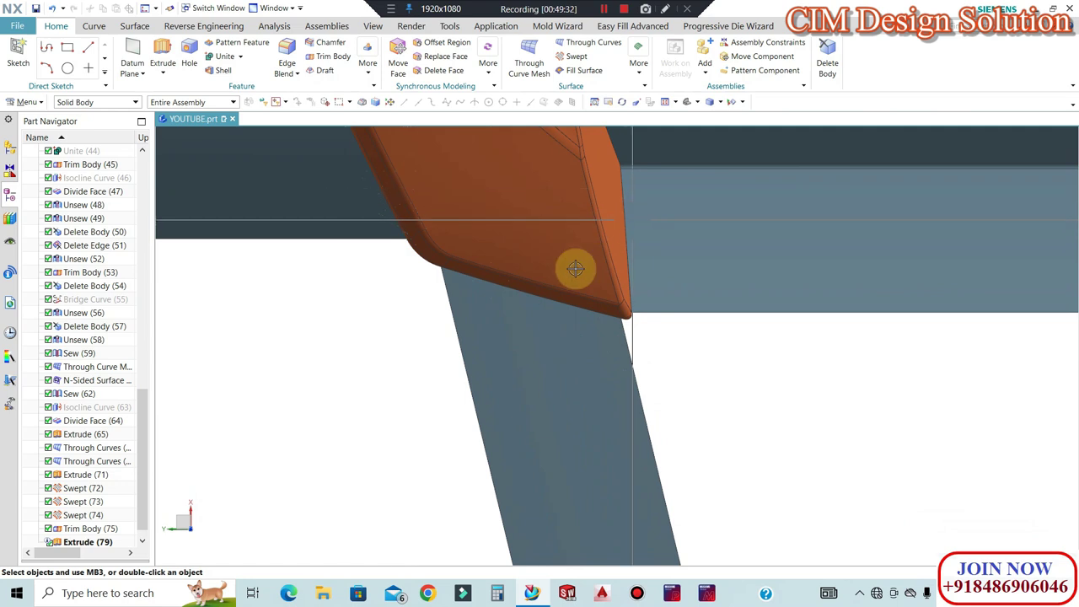
Trim the new side sheet with a new plane normal to the X-axis through a point on its outer edge
middle_drag(575, 268, 498, 202)
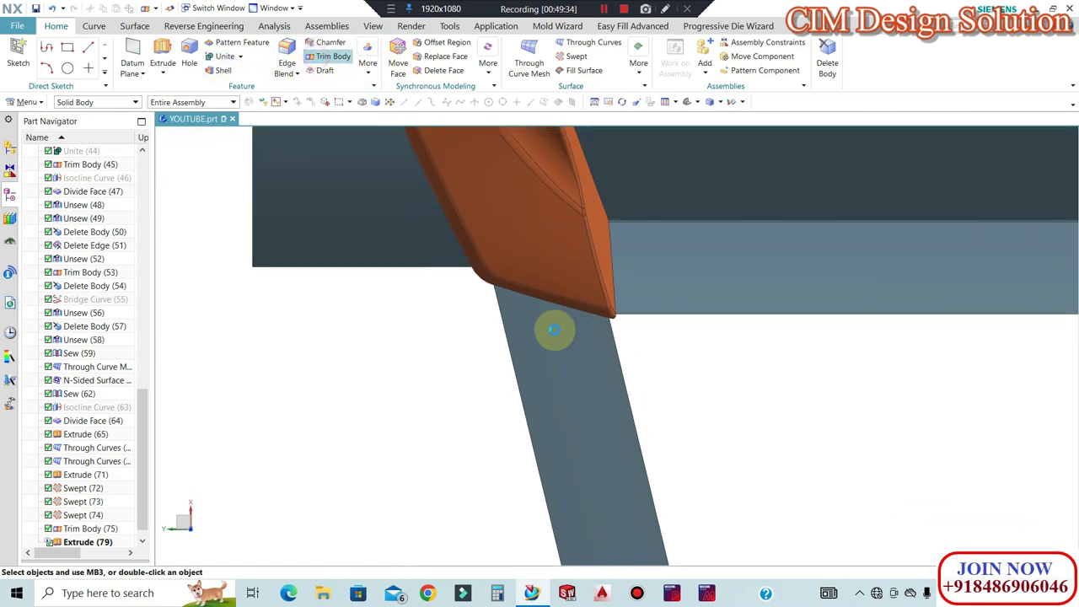
click(581, 403)
click(164, 107)
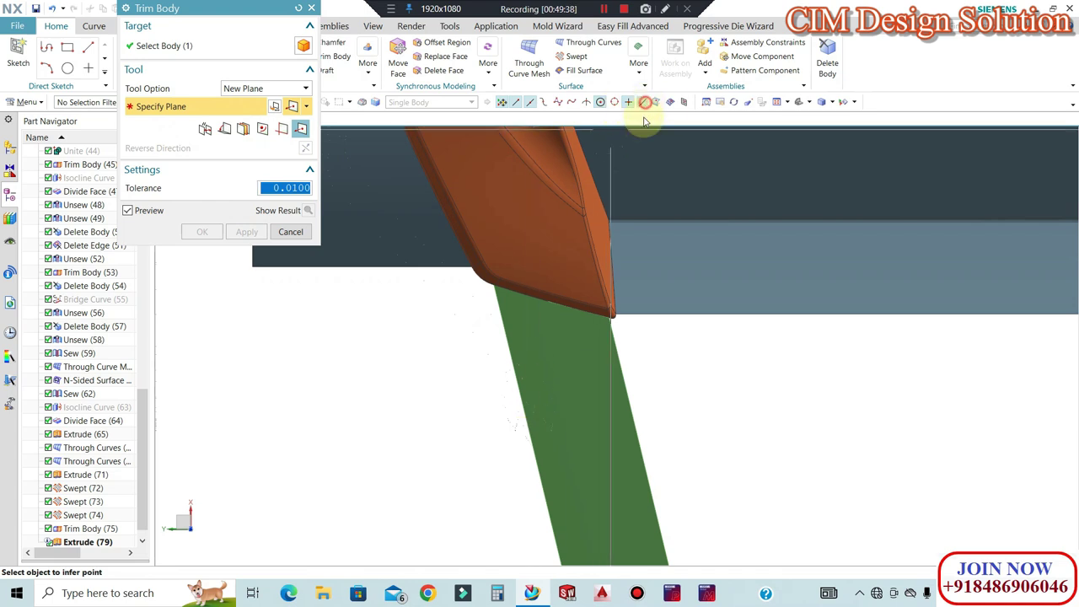
click(646, 102)
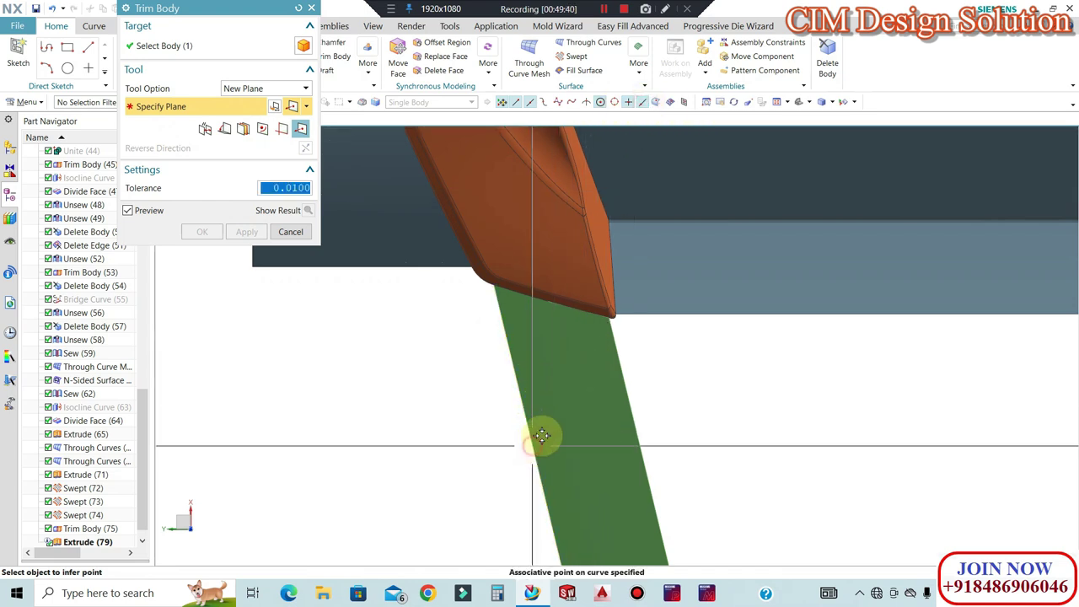
click(533, 444)
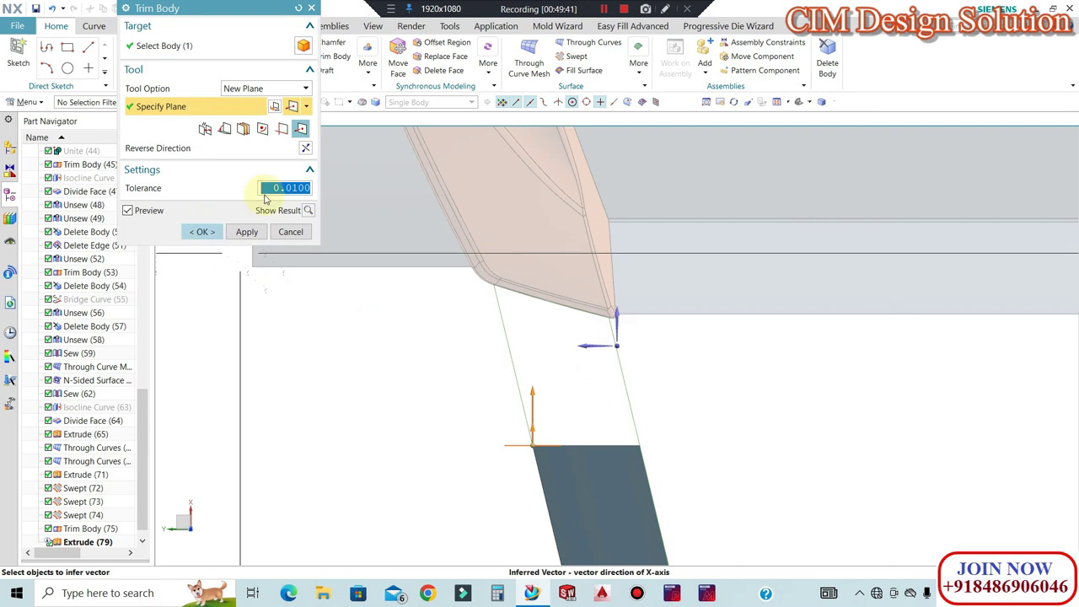
click(199, 232)
middle_drag(597, 373, 685, 415)
scroll(639, 306, down, 5)
mouse_move(644, 313)
middle_down()
mouse_move(655, 357)
mouse_move(650, 318)
middle_up()
scroll(654, 327, down, 3)
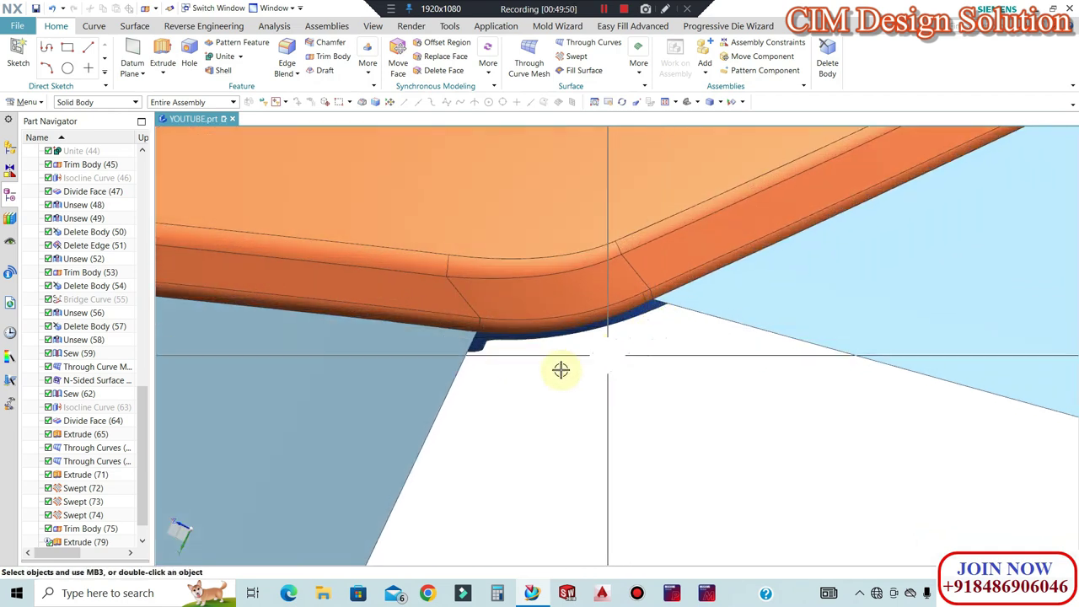
scroll(587, 329, down, 1)
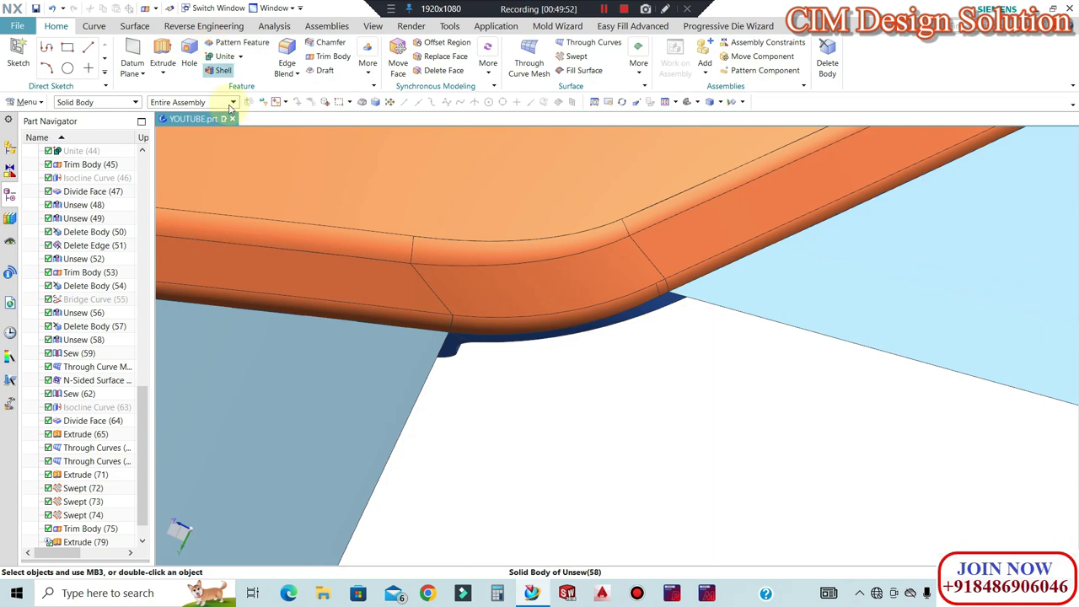
Sweep the orange body's two lower corner edges along the adjacent edge of the end sheet to form a corner sheet
click(133, 26)
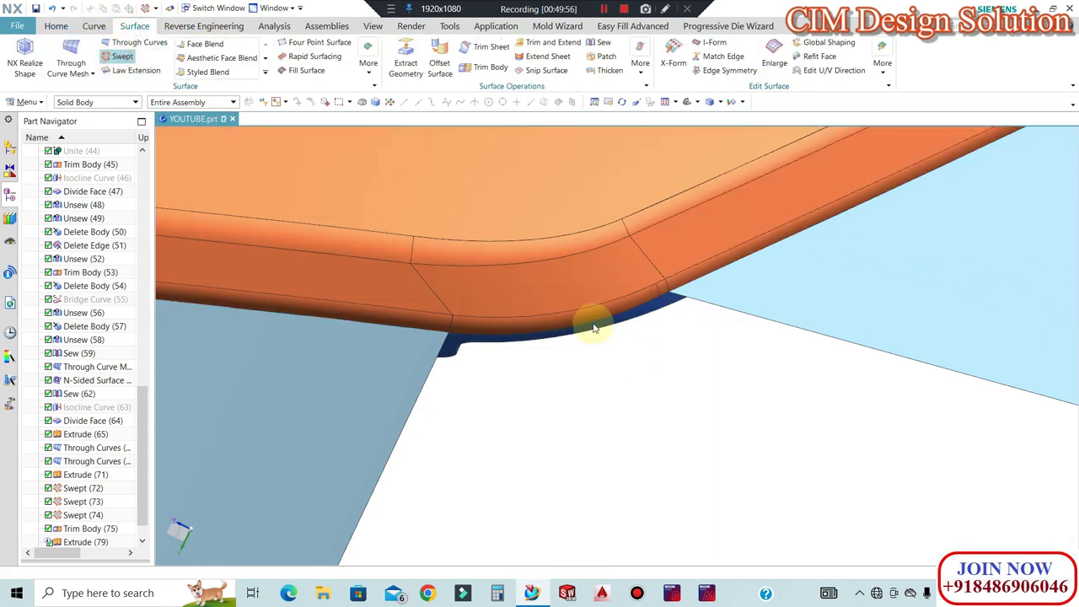
scroll(675, 323, up, 3)
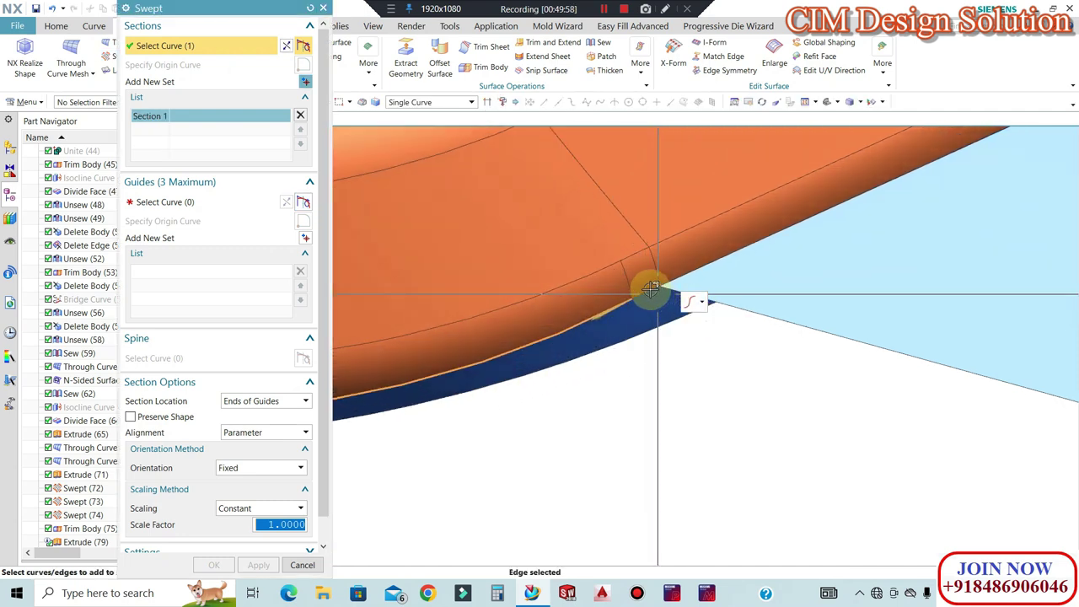
click(173, 202)
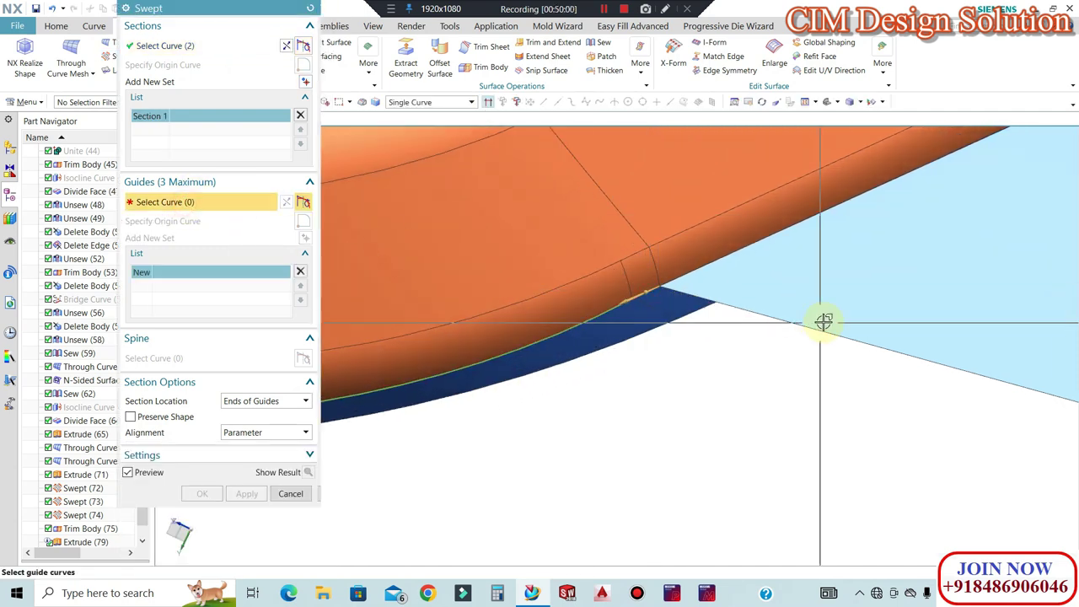
click(822, 341)
scroll(655, 308, down, 3)
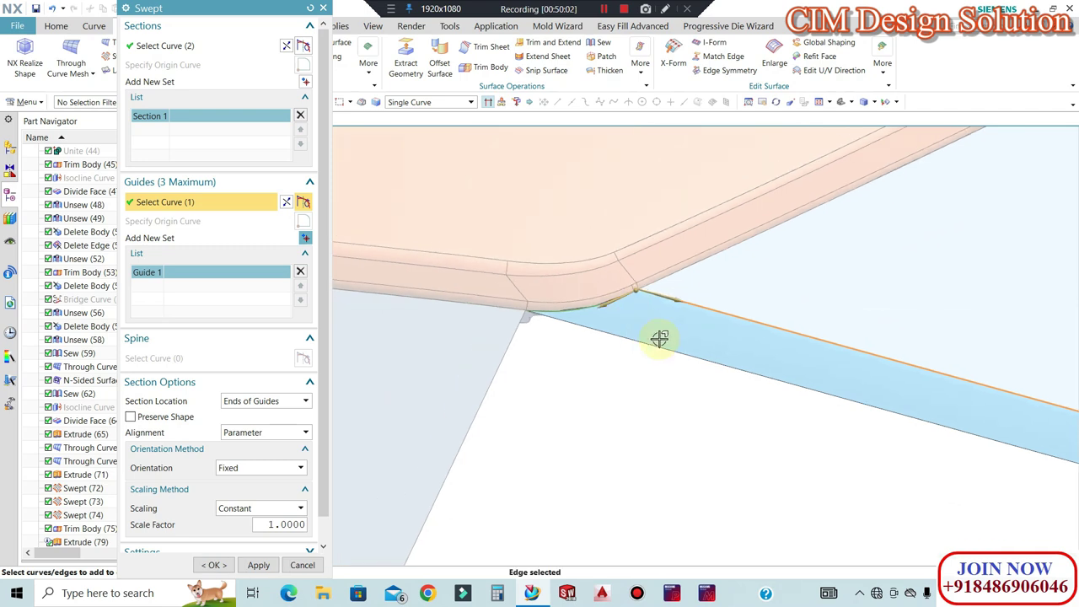
middle_click(657, 378)
middle_drag(658, 379, 544, 383)
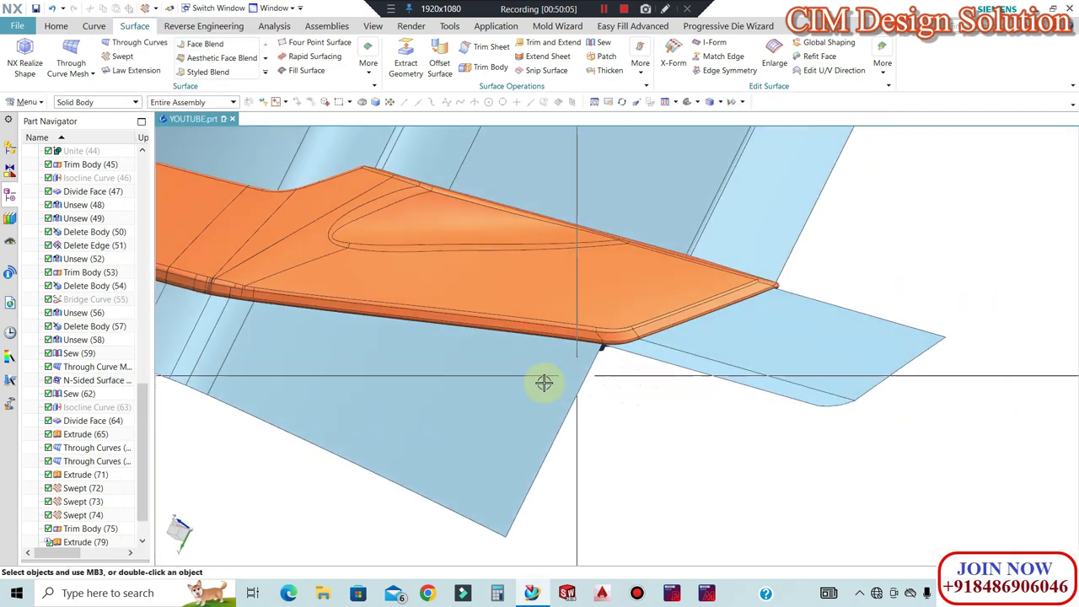
Sweep the free edge of the new corner sheet along the end edge of the large lower side sheet
click(638, 354)
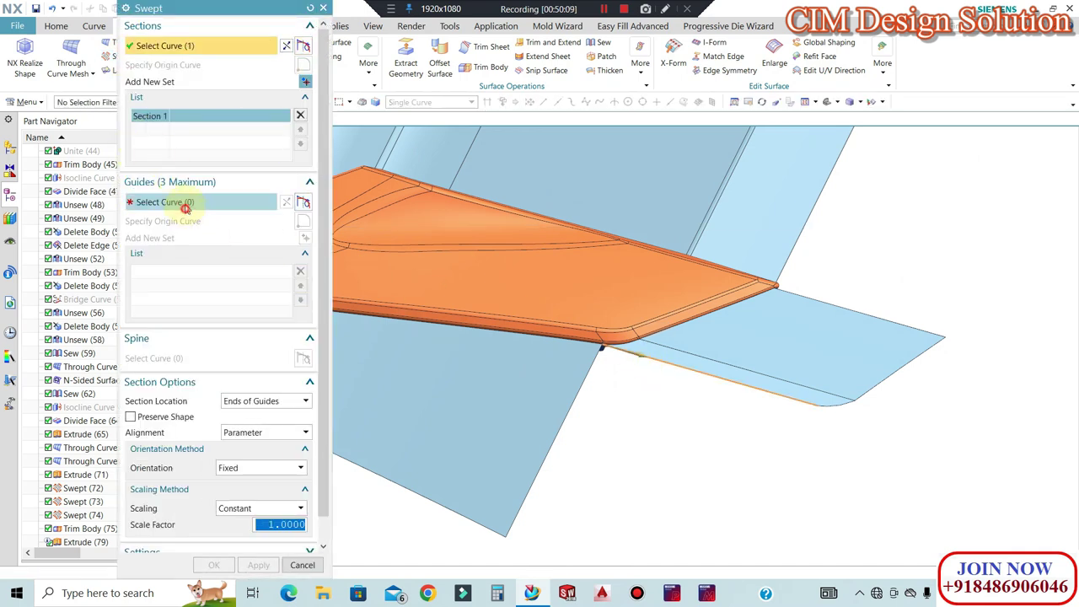
click(561, 424)
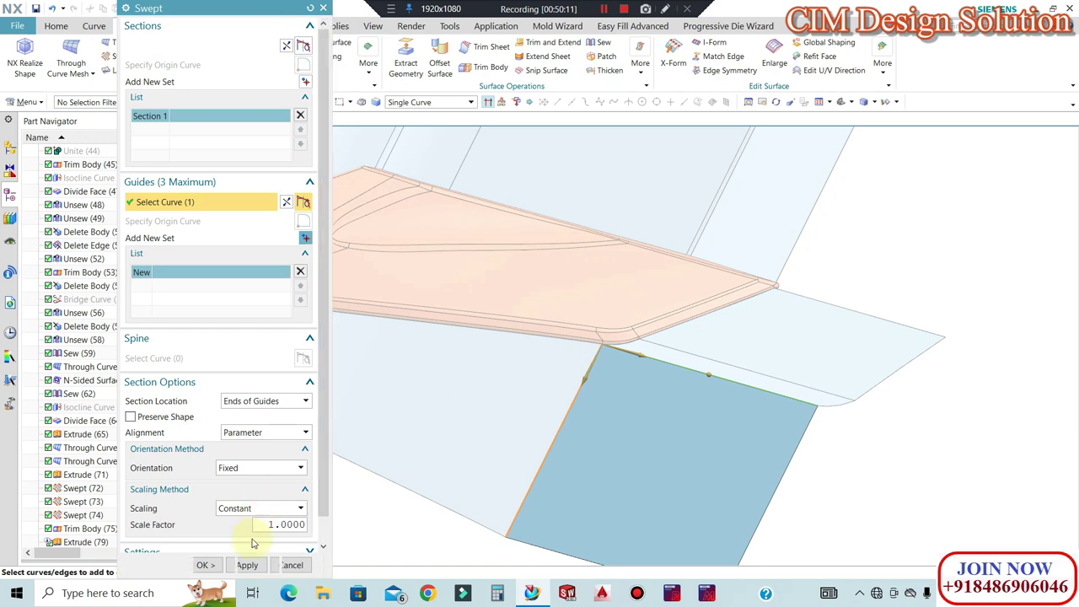
click(213, 565)
mouse_move(934, 423)
middle_down()
mouse_move(936, 451)
mouse_move(933, 443)
middle_up()
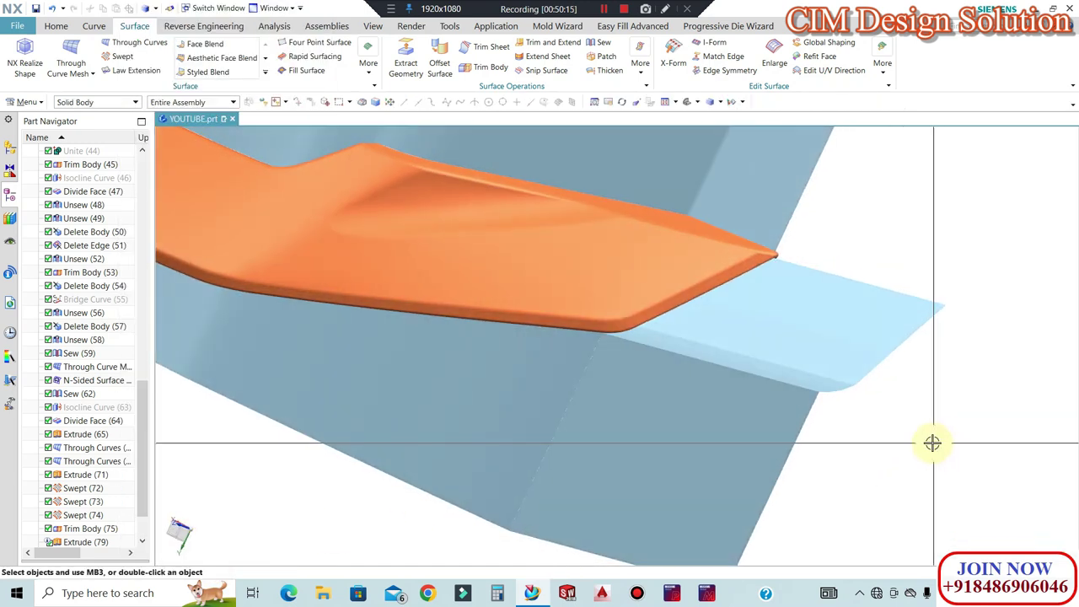
Undo both new sweeps and examine the point where the lower side sheet meets the corner
key(ctrl+z)
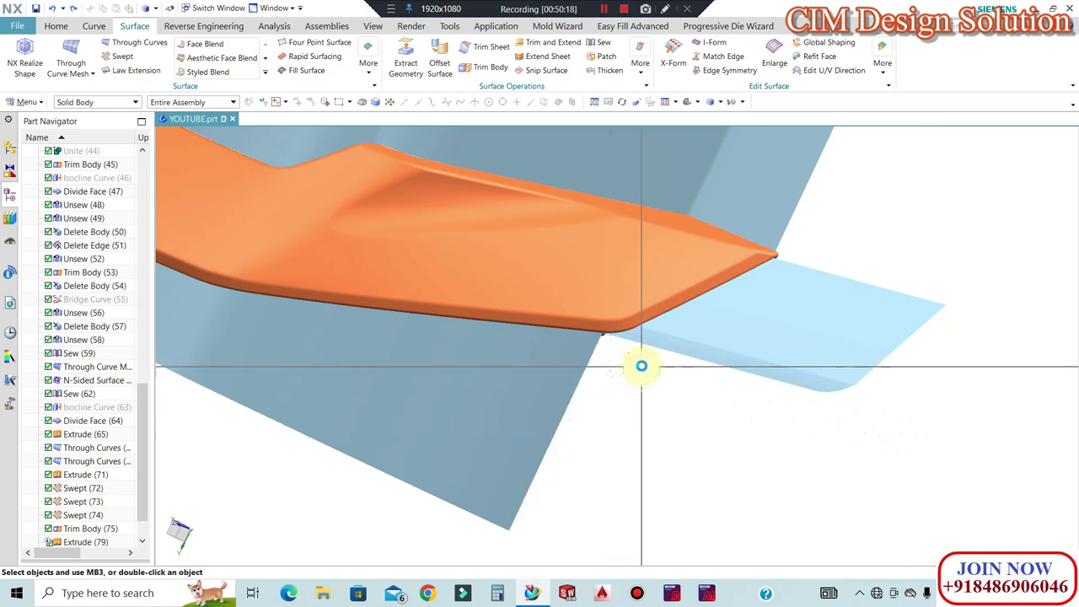
scroll(612, 334, up, 6)
mouse_move(593, 304)
middle_down()
mouse_move(590, 292)
mouse_move(601, 305)
middle_up()
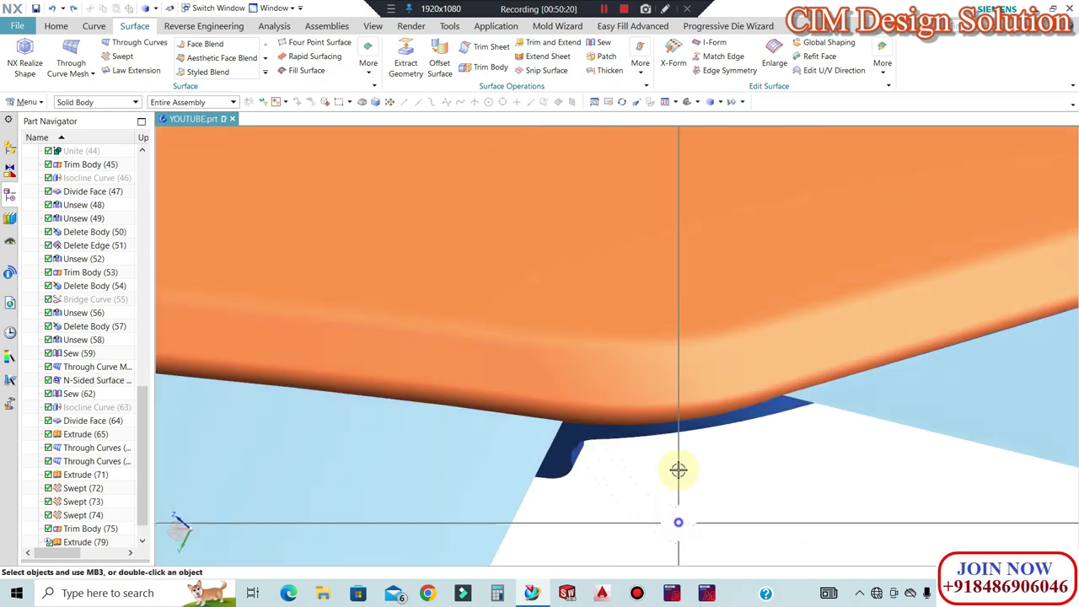
scroll(558, 423, up, 12)
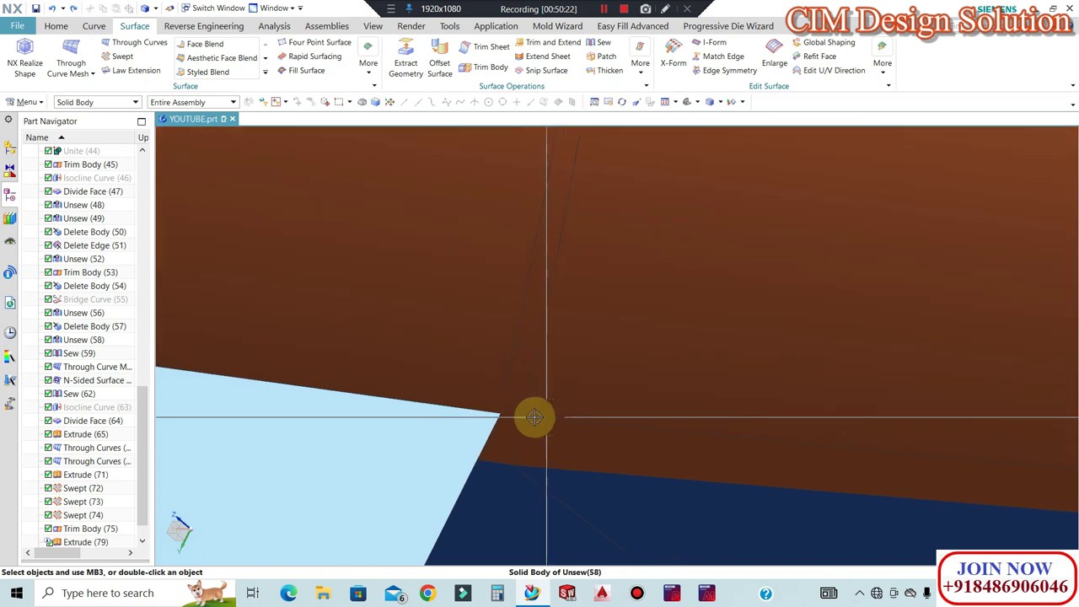
scroll(76, 536, down, 1)
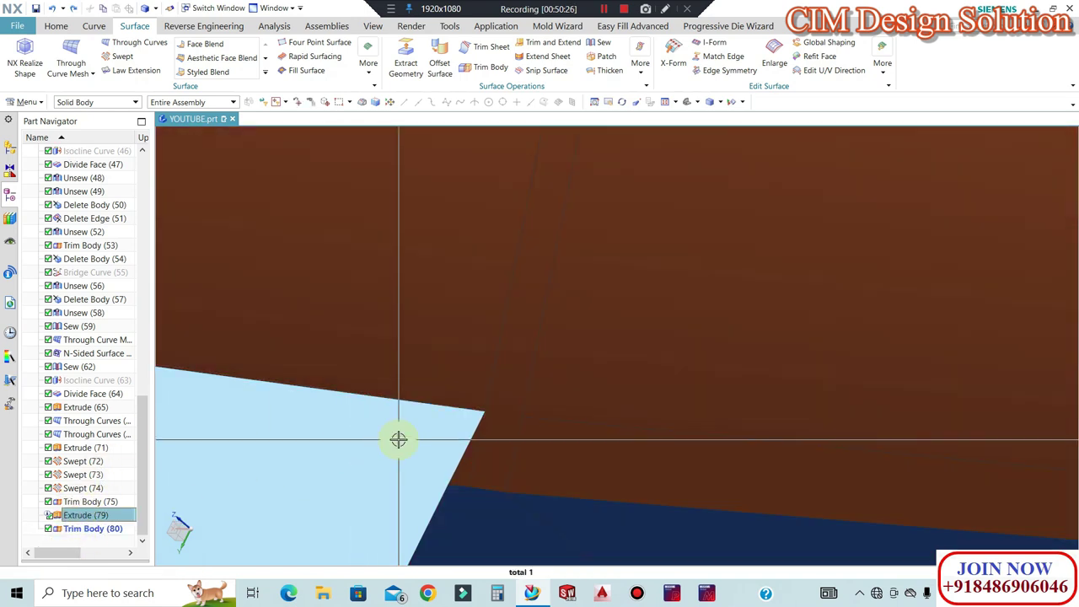
Remove the selection filter and review the section curves and limits of the extruded lower side sheet
click(77, 103)
click(81, 117)
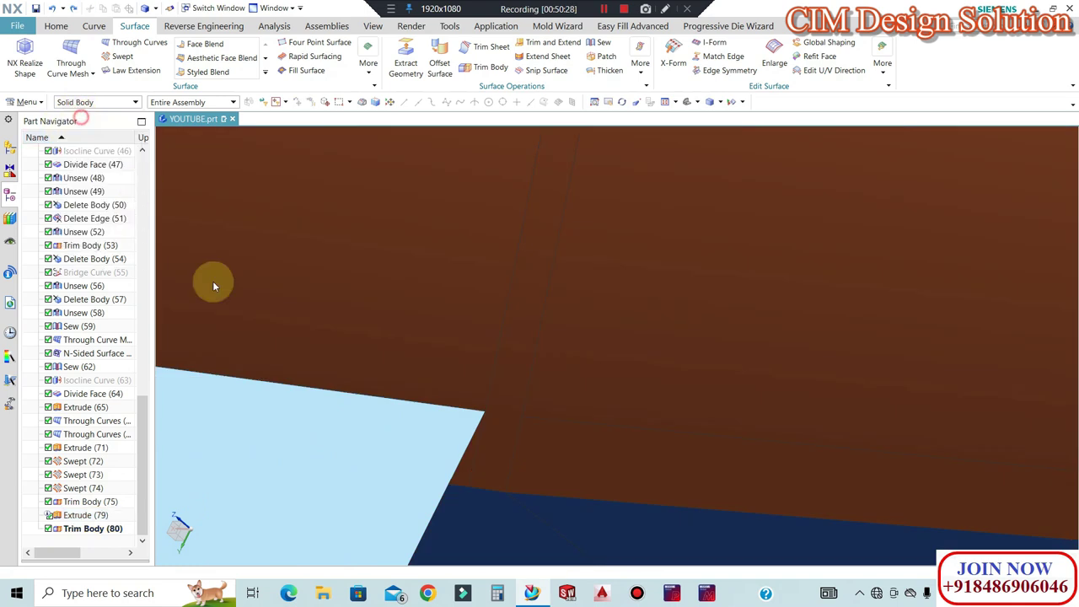
double_click(308, 439)
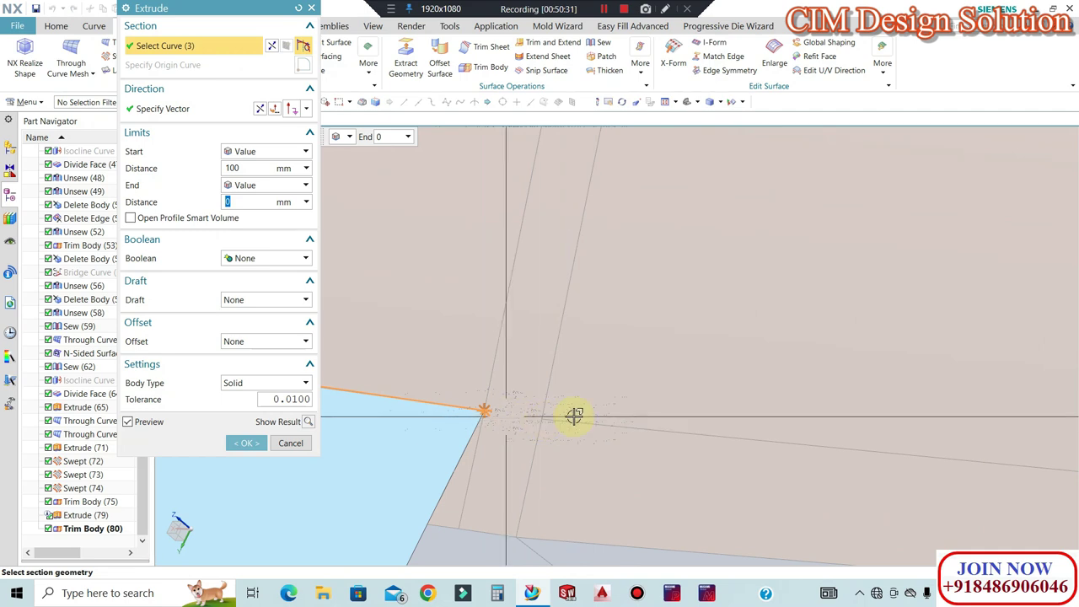
click(243, 442)
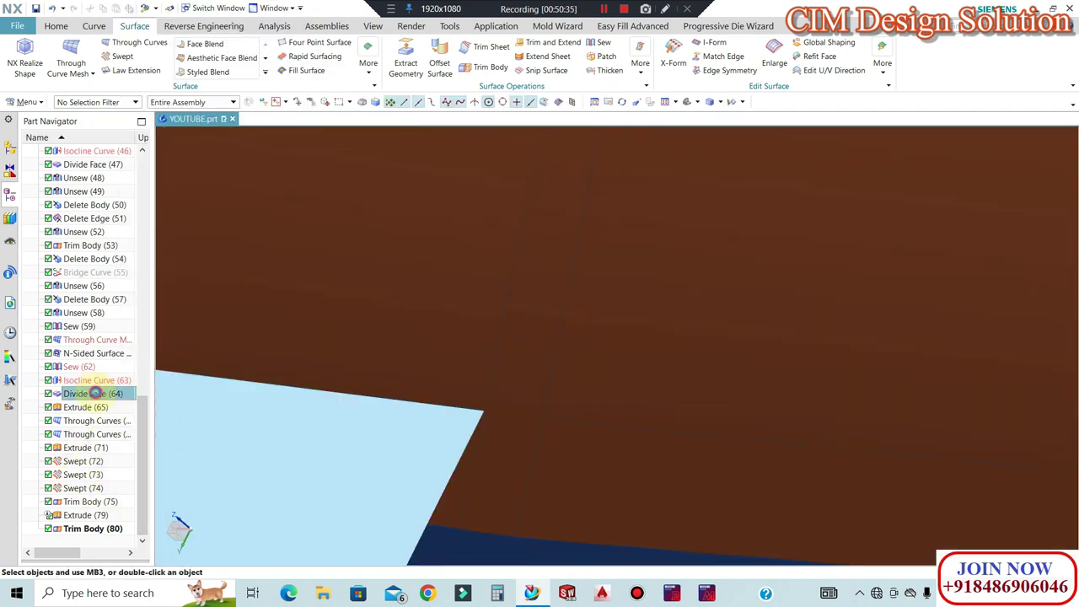
Review the dividing objects of Divide Face (64) near the corner of the orange body
double_click(95, 393)
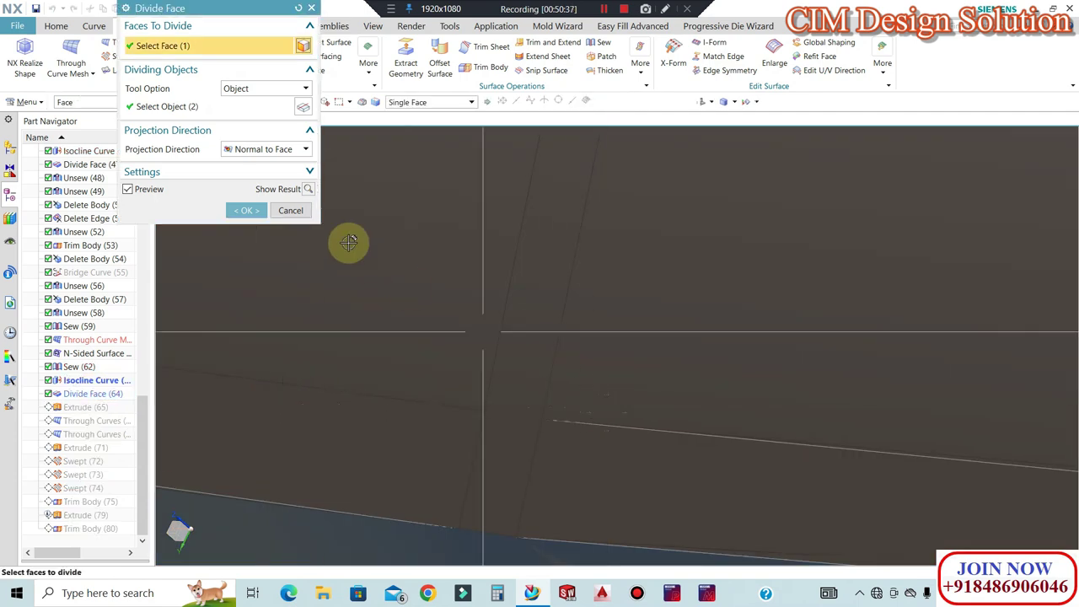
click(199, 111)
scroll(587, 376, down, 4)
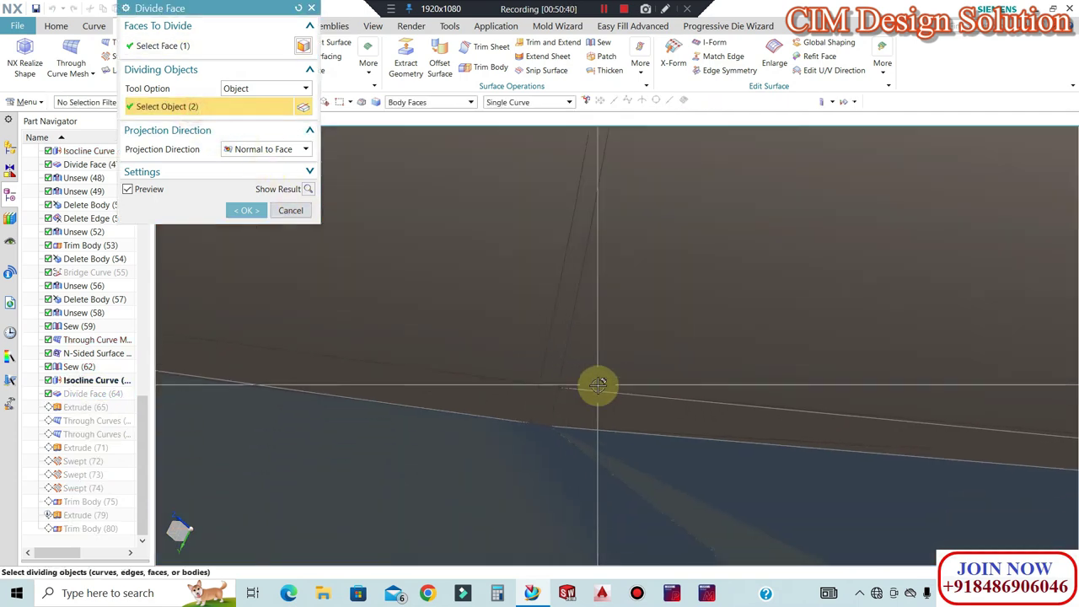
middle_click(627, 380)
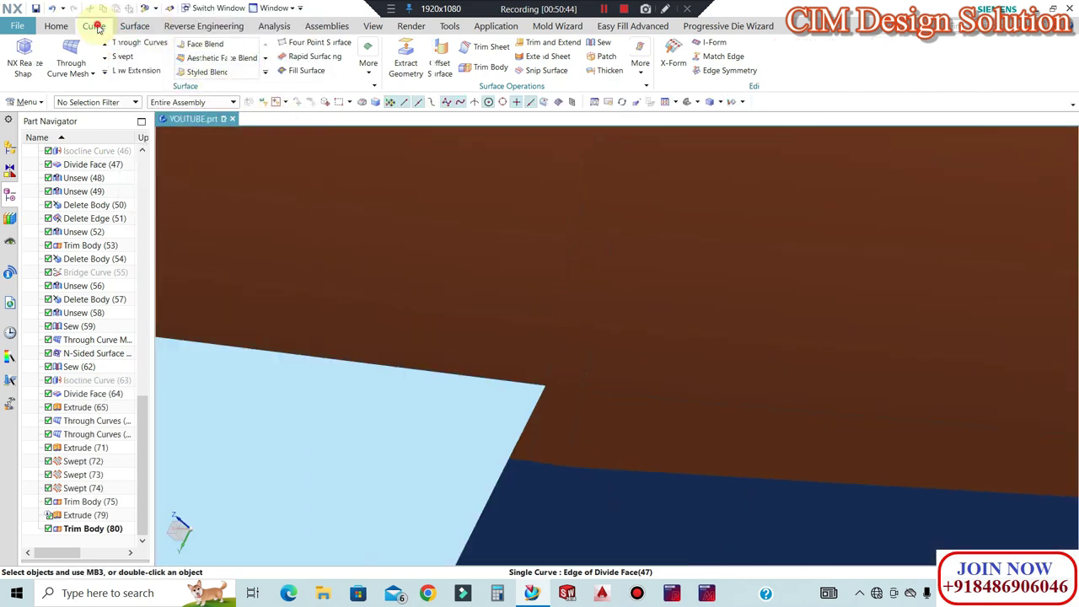
click(95, 26)
click(529, 73)
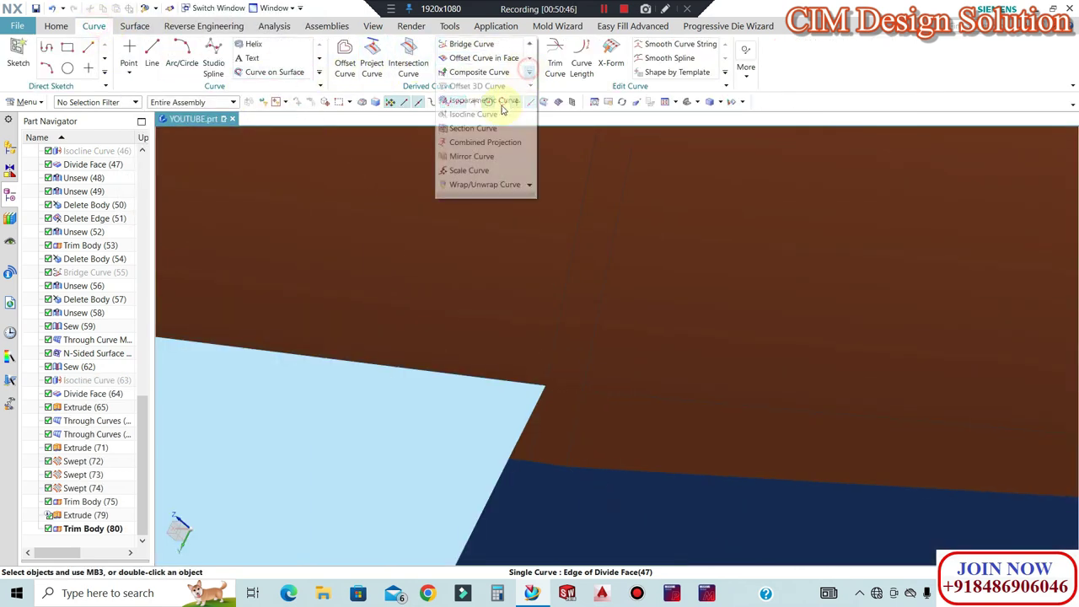
click(560, 373)
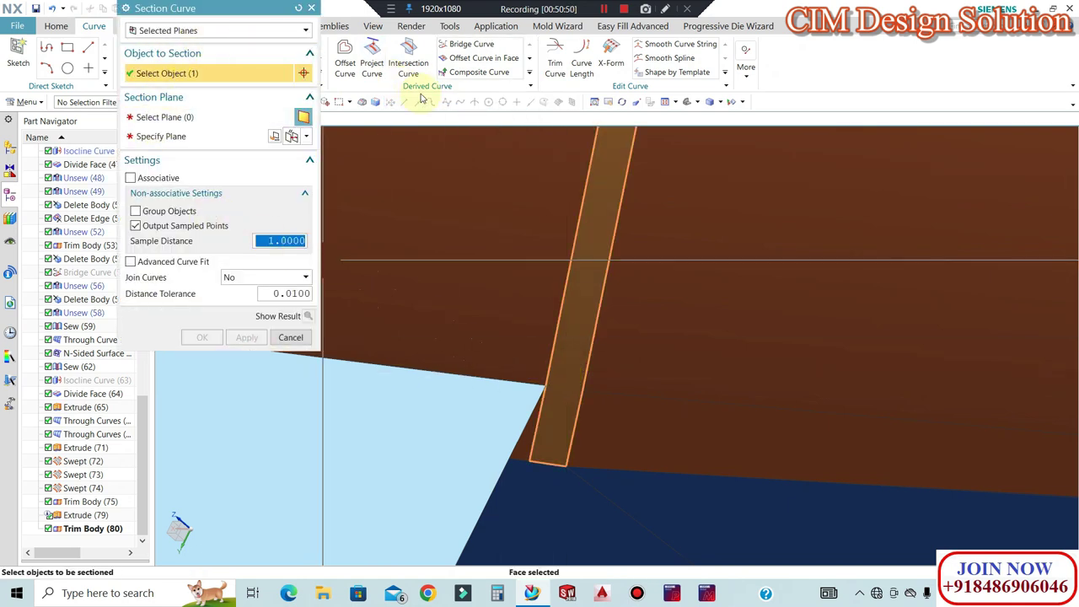
key(Escape)
Create a 0° isocline curve on the narrow strip face at the side sheet's tip, using the Y-axis as reference direction
click(530, 73)
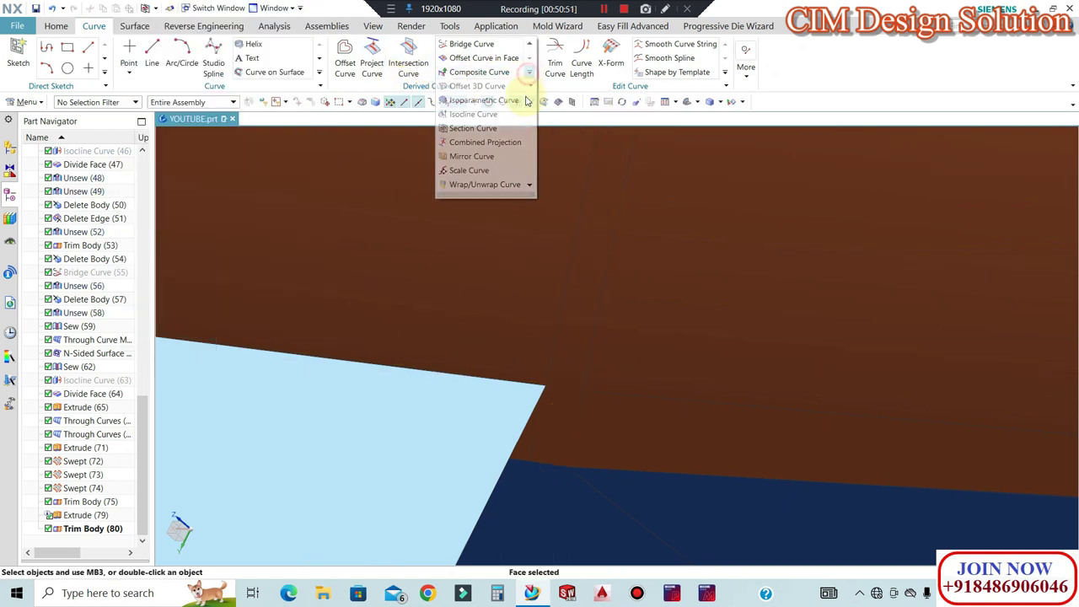
click(487, 115)
click(586, 308)
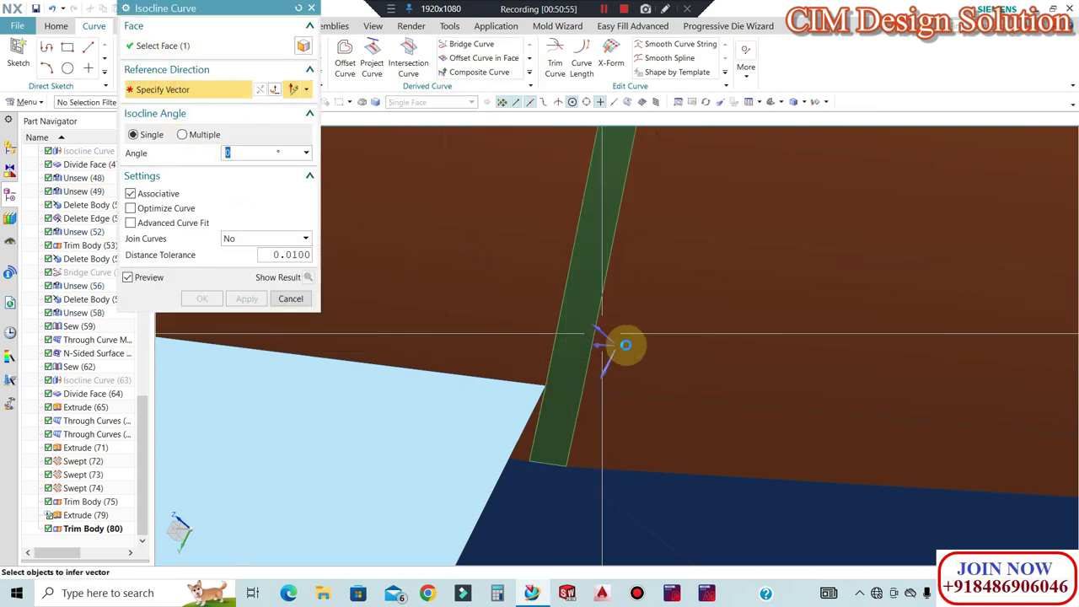
click(618, 365)
click(188, 295)
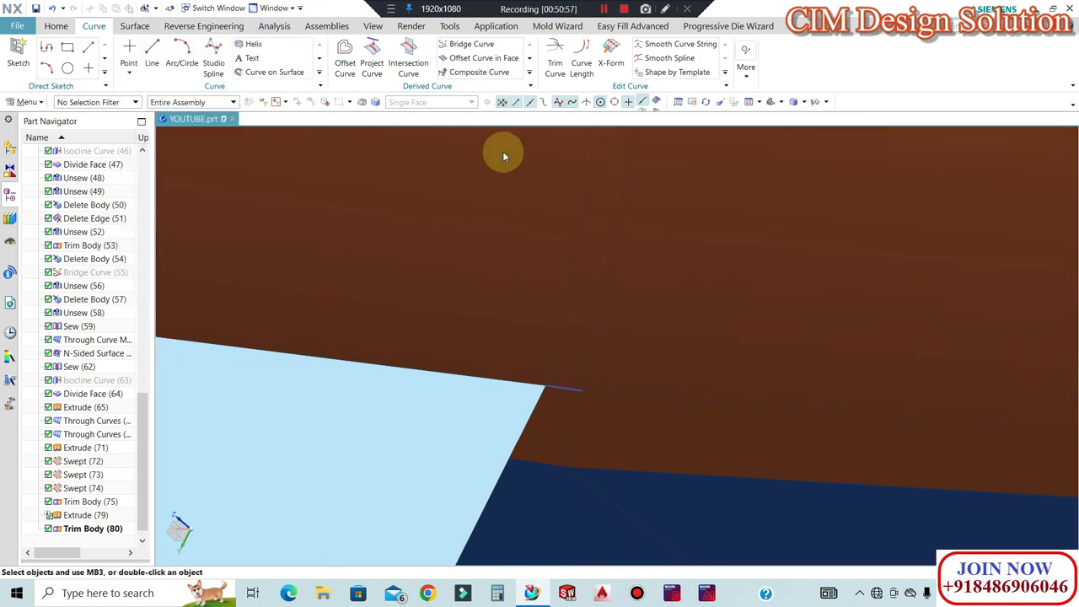
Try to split the narrow strip face at the corner with the isocline curve using Split Face
click(568, 29)
click(736, 46)
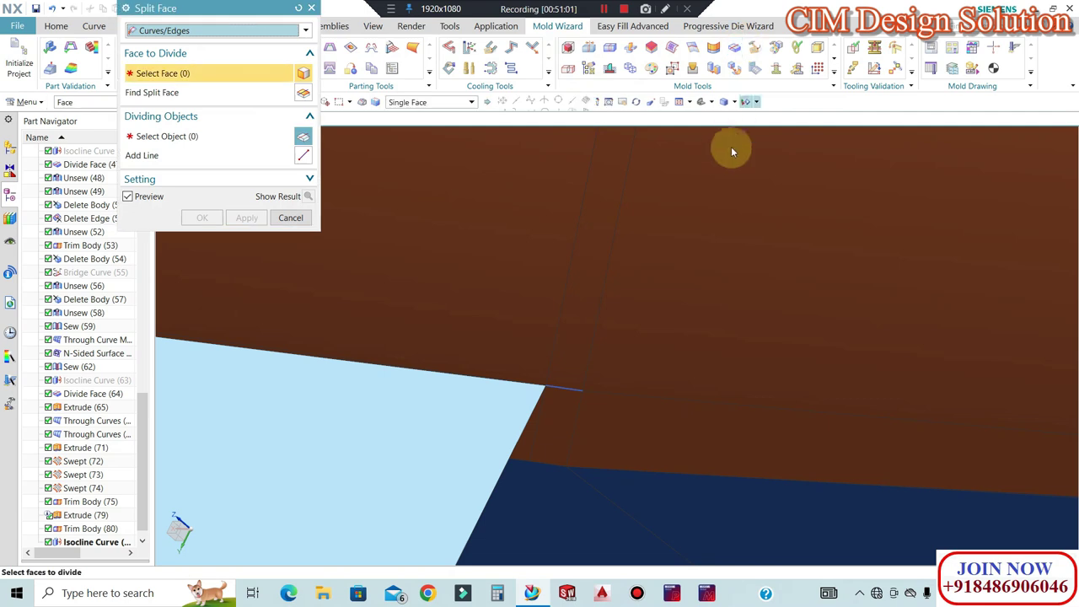
click(570, 351)
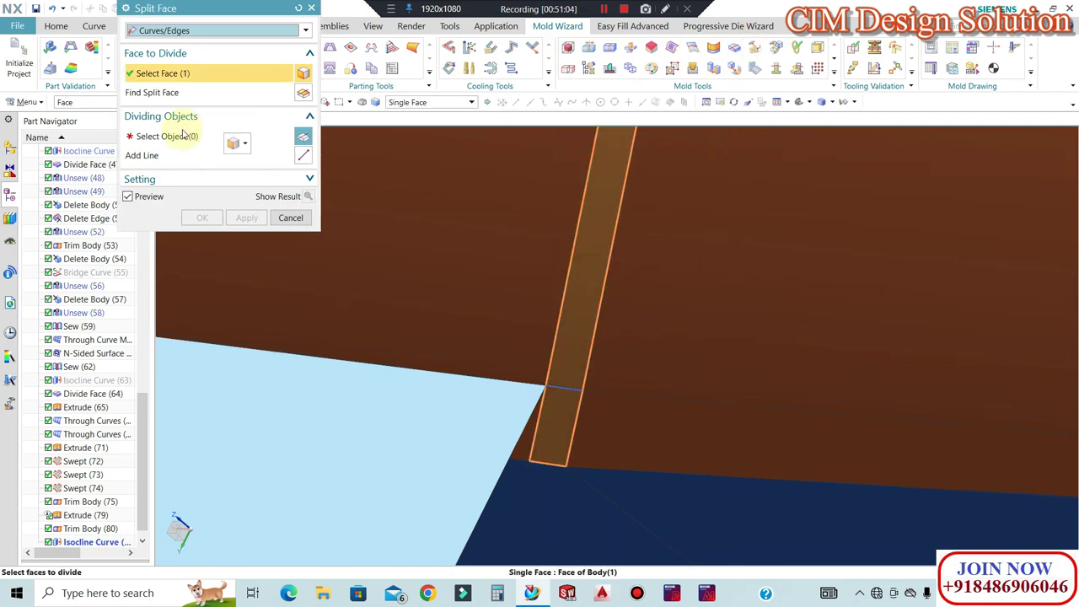
click(203, 135)
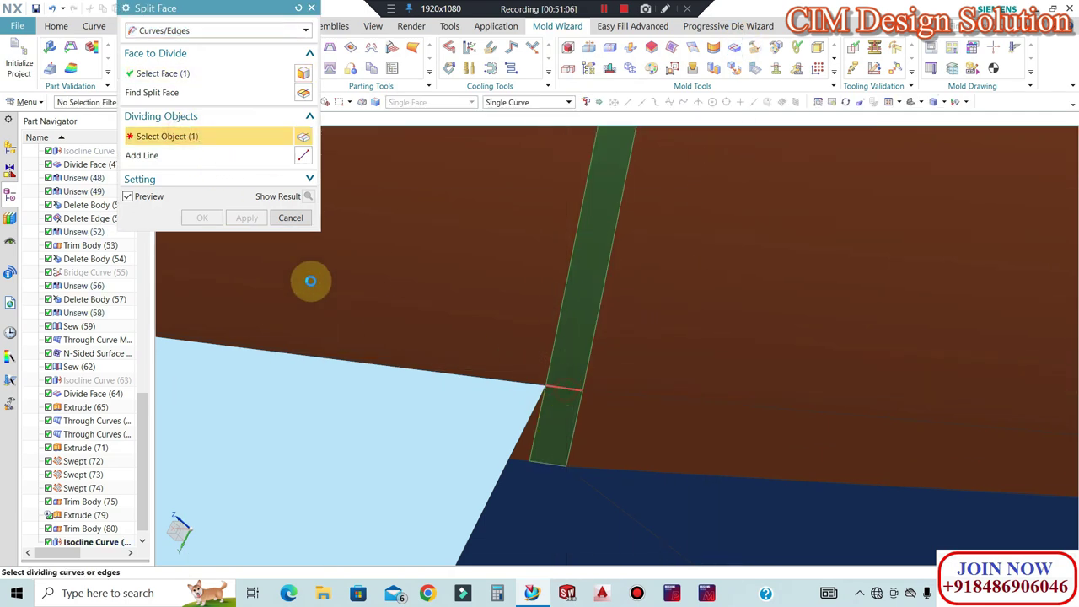
click(203, 217)
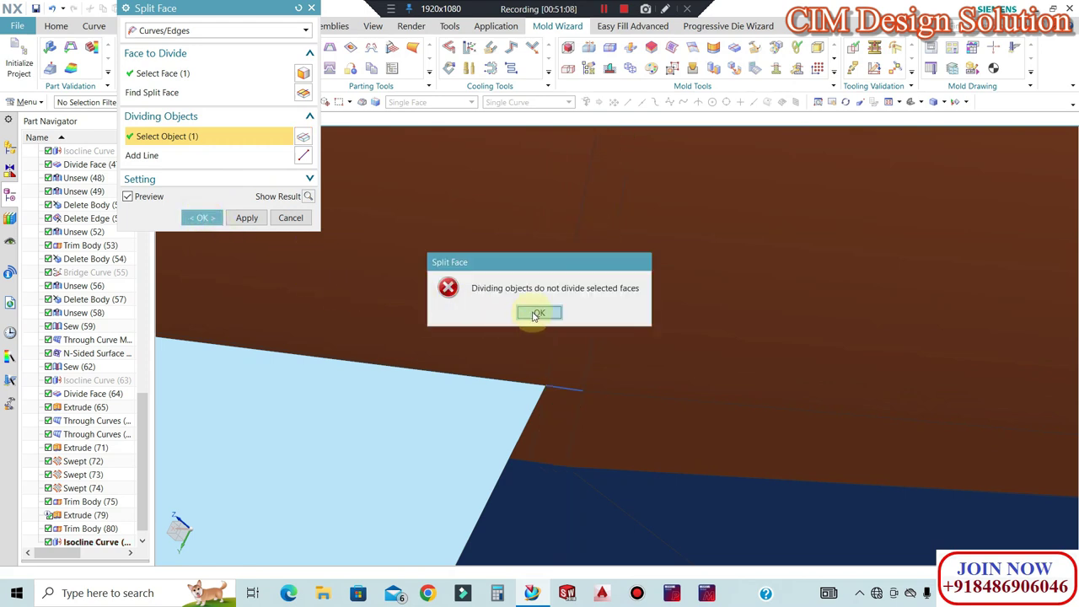
click(538, 314)
click(211, 217)
click(539, 314)
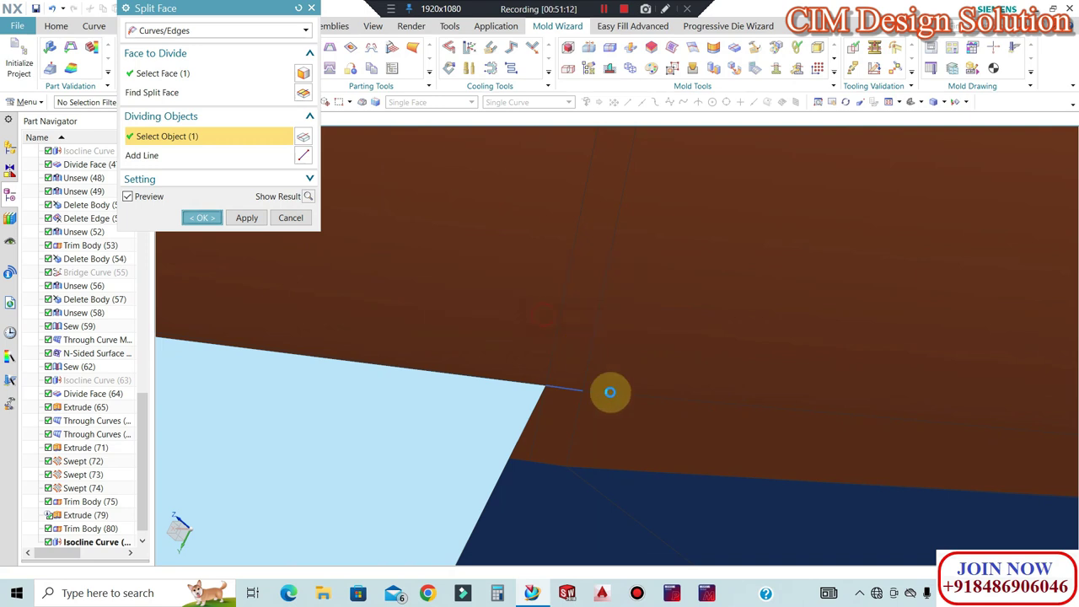
scroll(578, 380, up, 5)
key(Escape)
Undo the isocline curve on the narrow strip face
scroll(624, 320, up, 4)
scroll(561, 316, down, 4)
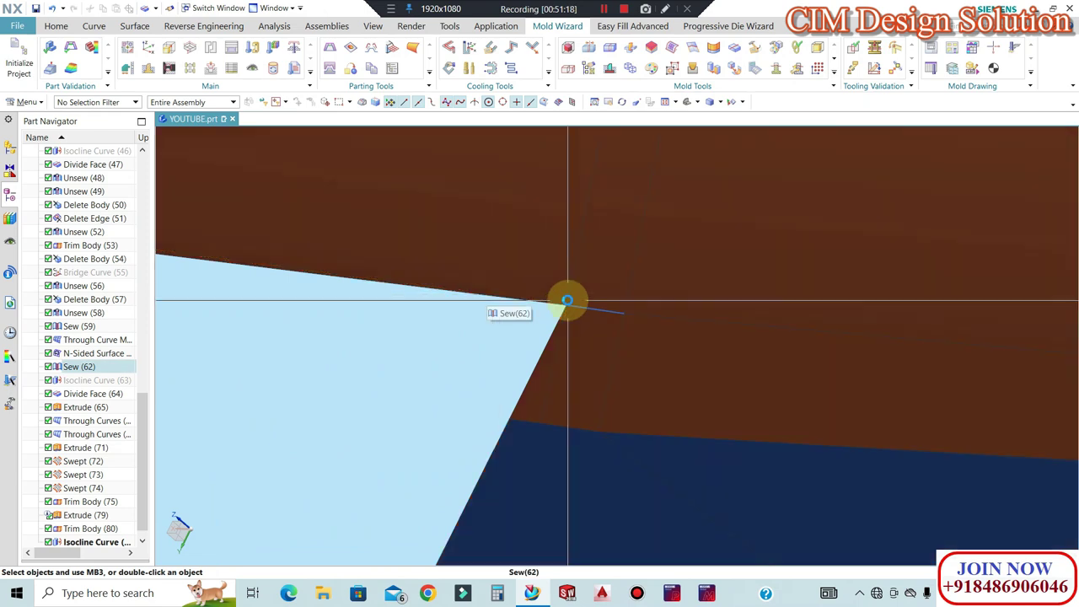
key(ctrl+z)
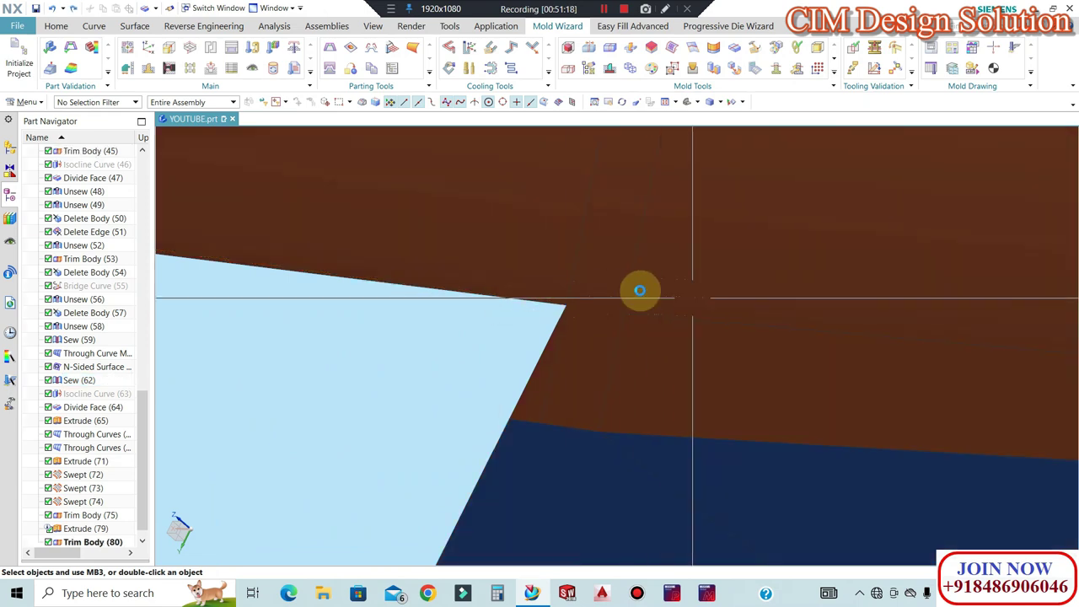
Create a G1 bridge curve across the narrow strip face, joining the parting edges at the side sheet's tip and the corner
click(133, 26)
click(95, 26)
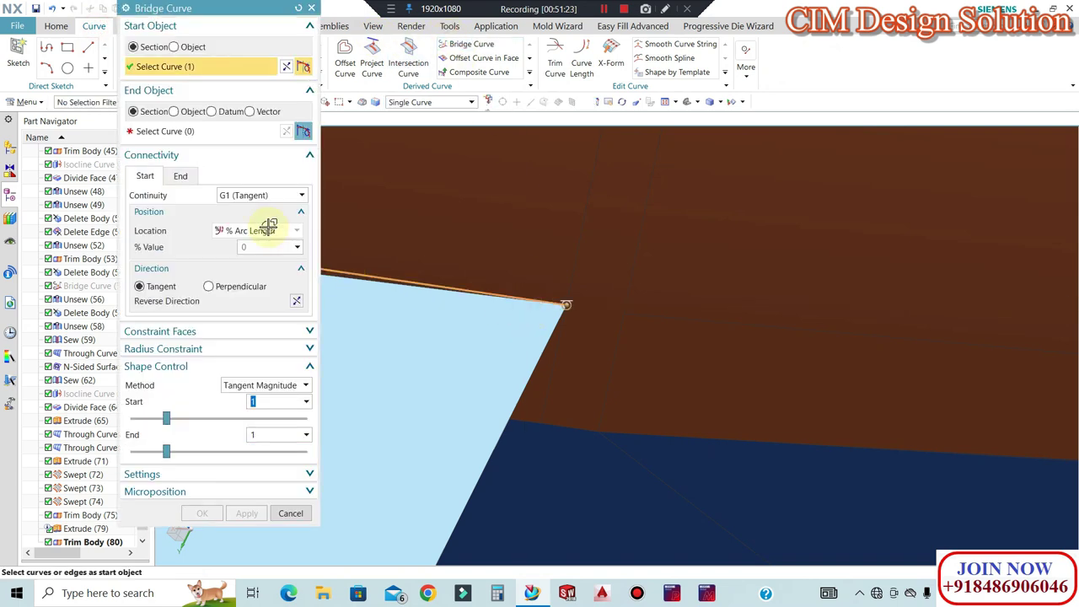
click(164, 138)
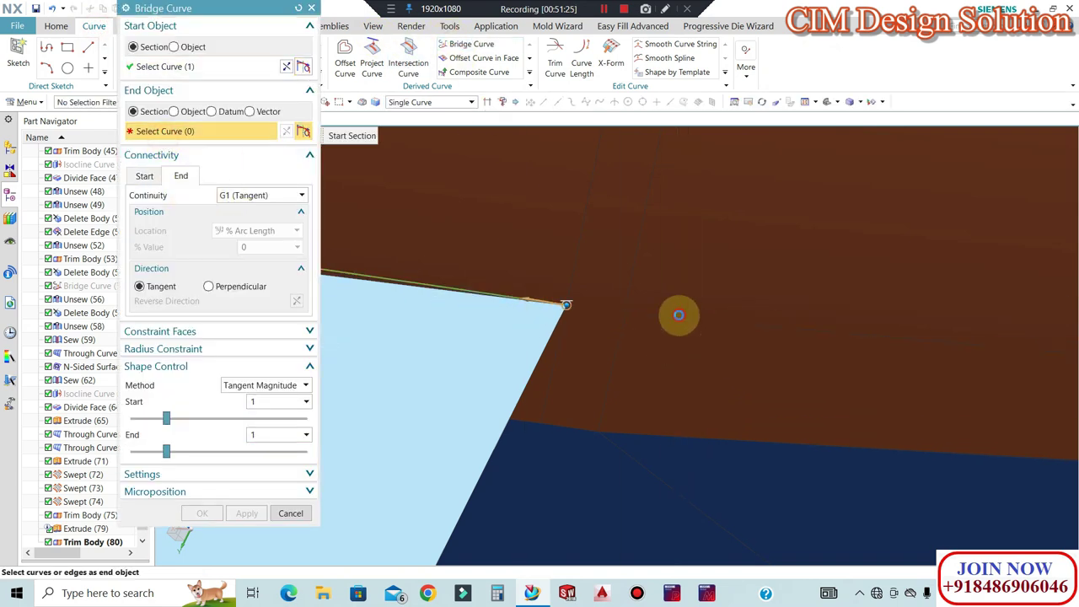
click(207, 512)
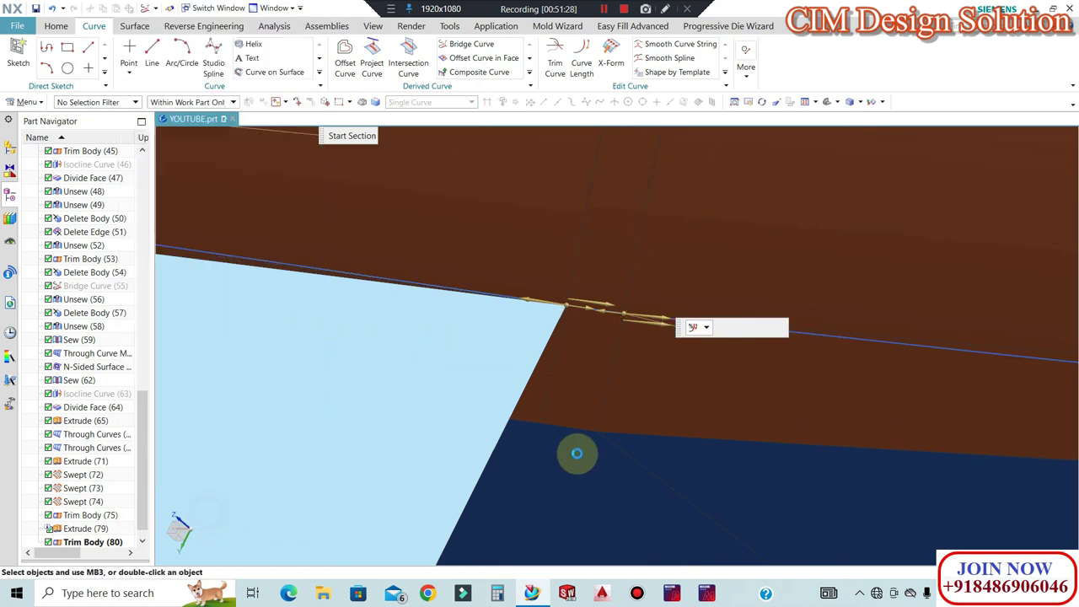
Create a G1 bridge curve joining the outer edges of the long side sheet and the light-blue end sheet across the open corner
scroll(401, 311, down, 3)
scroll(448, 299, down, 3)
scroll(451, 301, up, 3)
scroll(459, 270, down, 6)
middle_drag(489, 282, 652, 423)
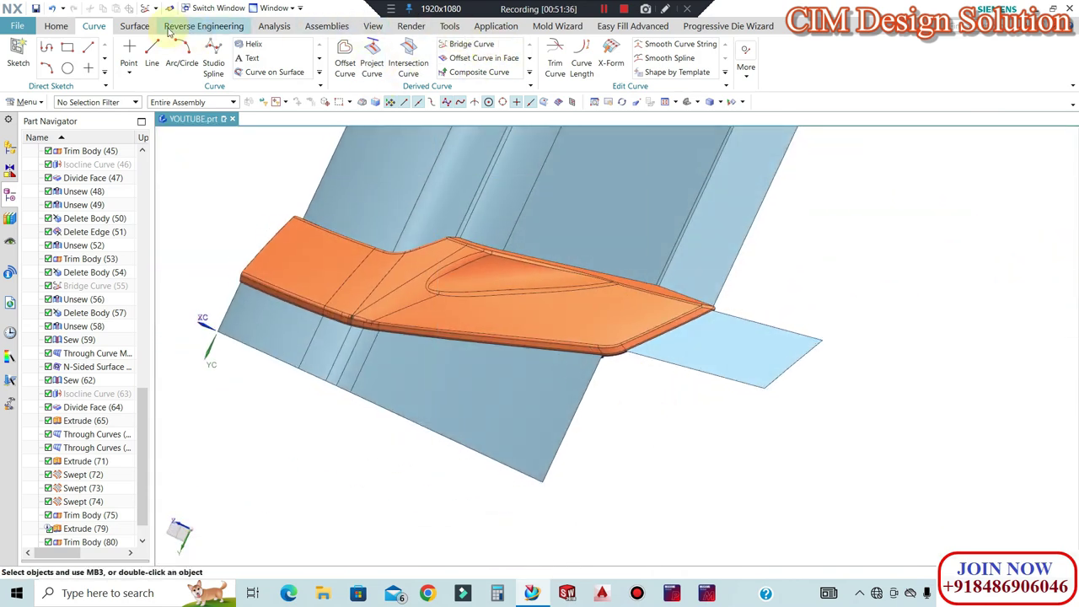
click(138, 26)
click(91, 26)
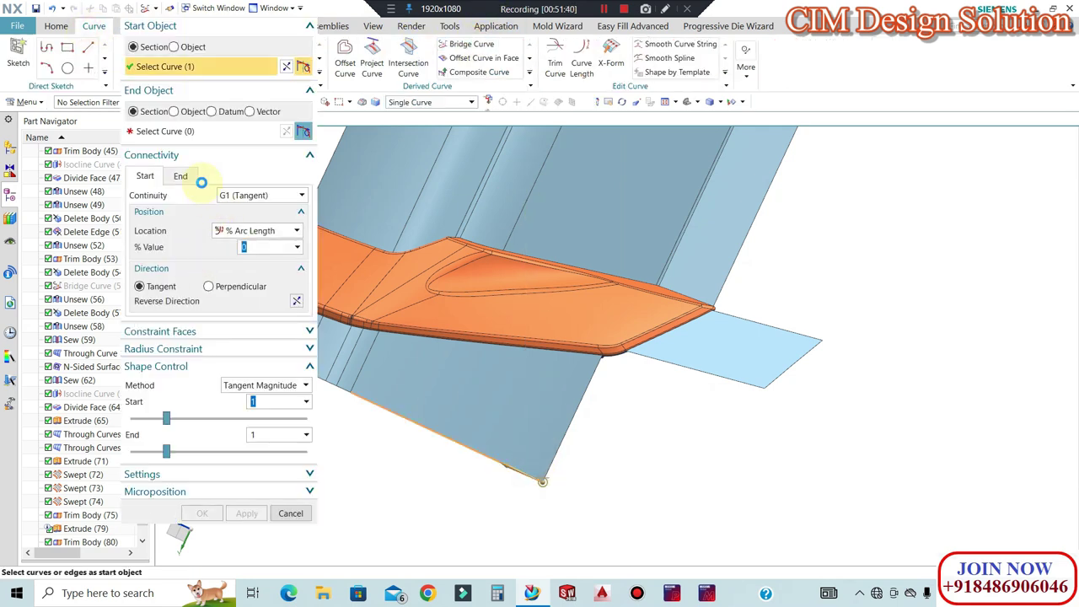
click(196, 179)
click(790, 374)
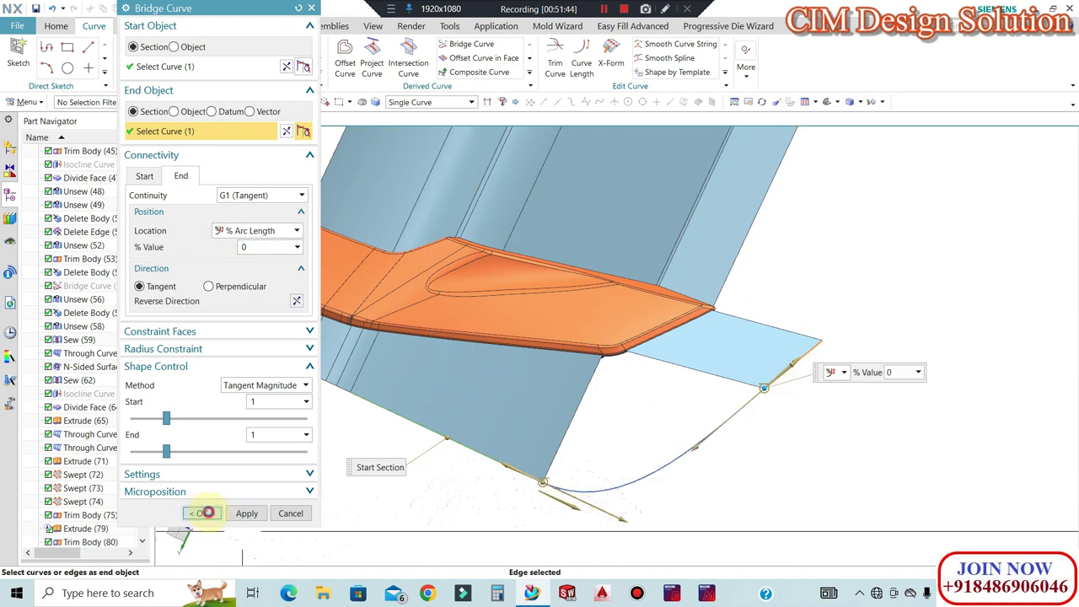
click(204, 513)
Start a Through Curve Mesh with the parting edge chain around the body's rounded corner and the outer bridge curve as primary curves
click(134, 26)
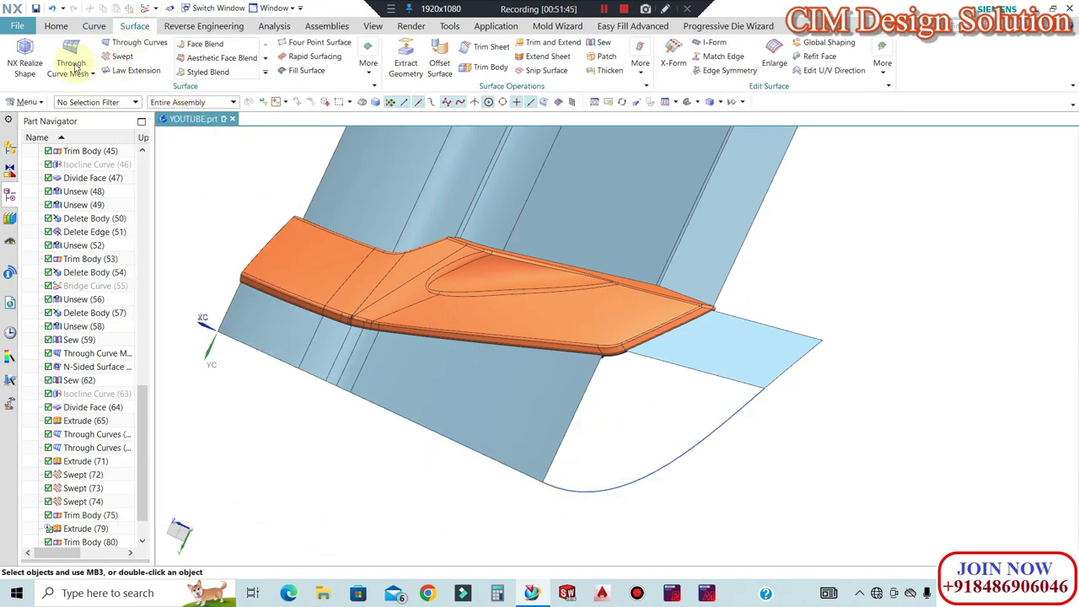
scroll(614, 359, up, 6)
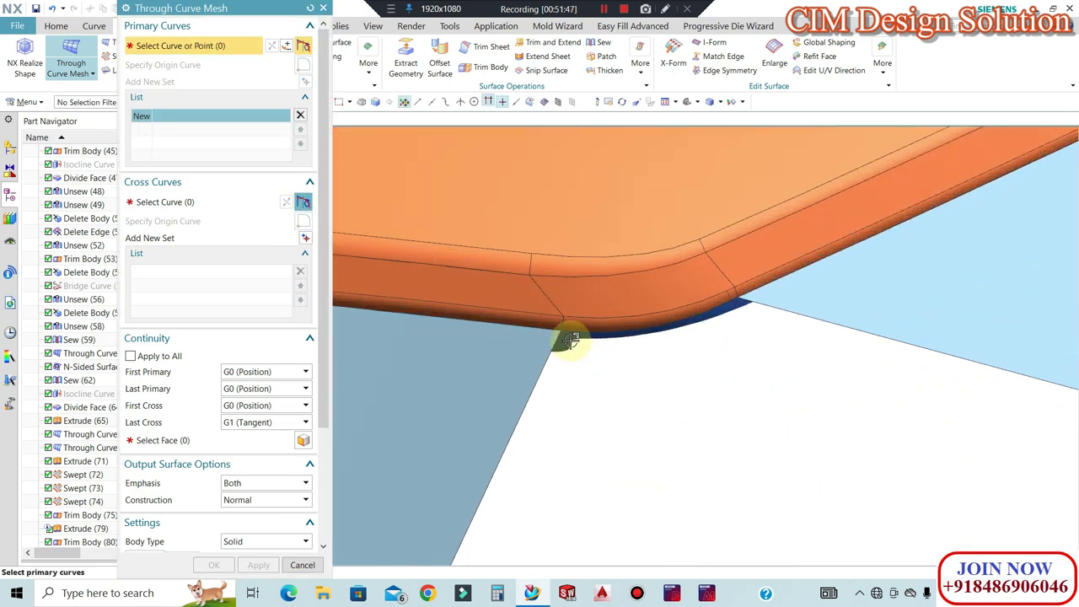
scroll(544, 314, up, 5)
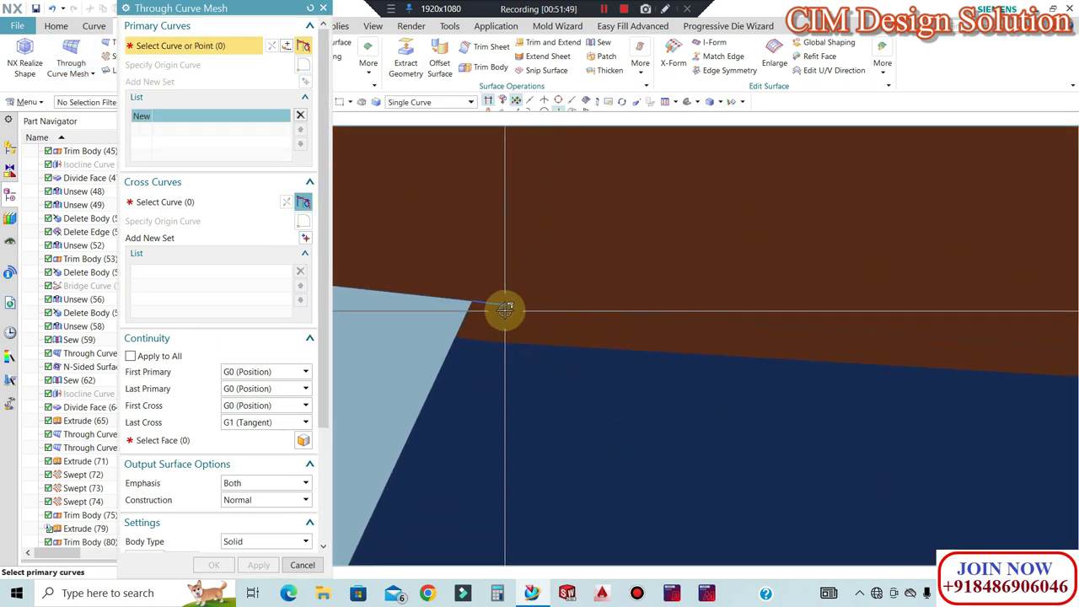
scroll(470, 308, down, 5)
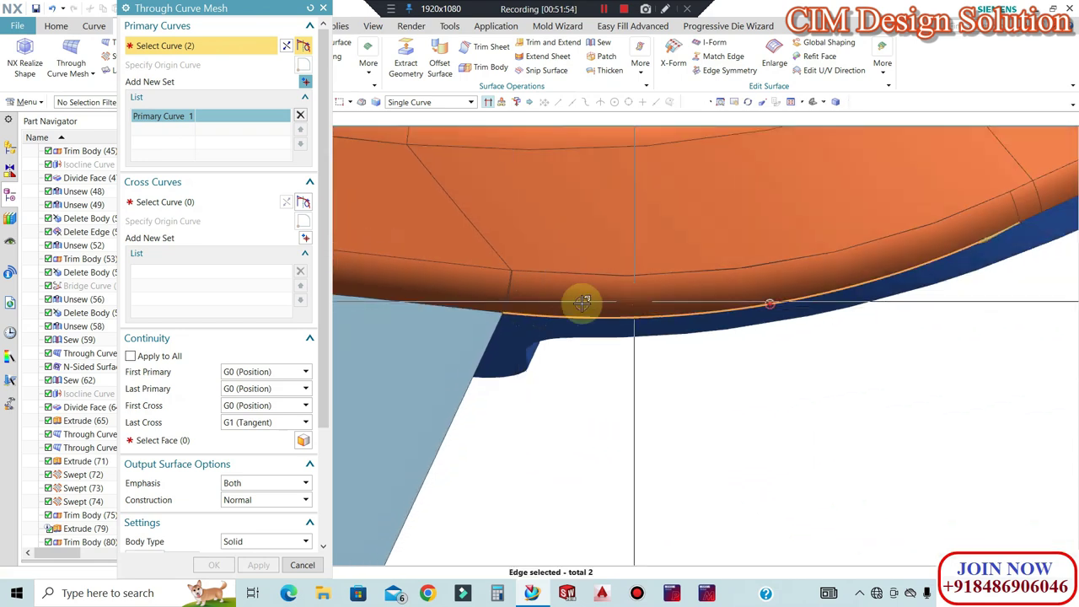
scroll(913, 234, up, 5)
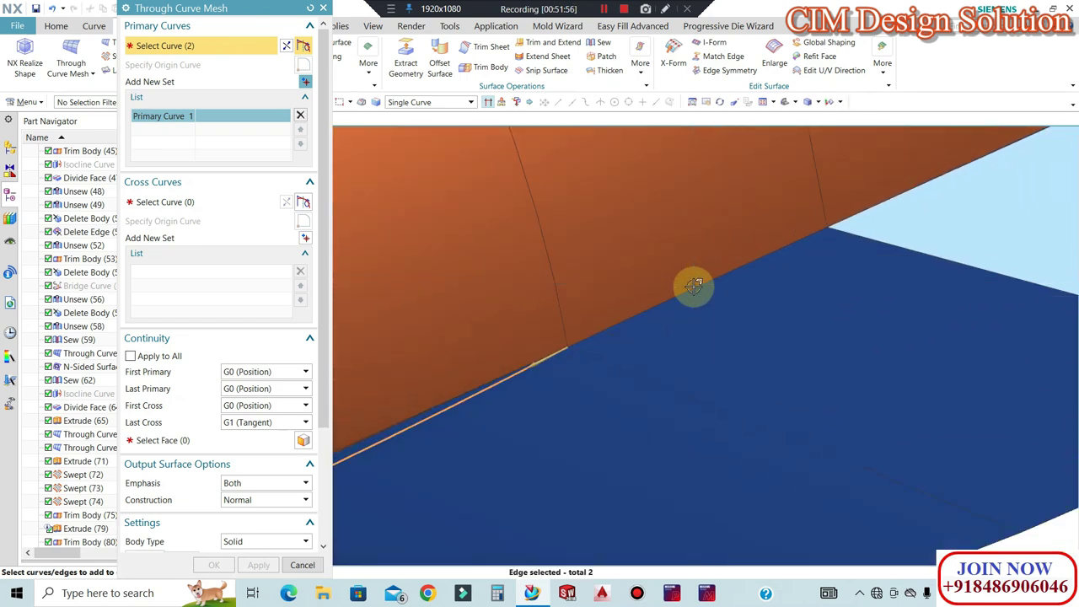
scroll(839, 245, up, 5)
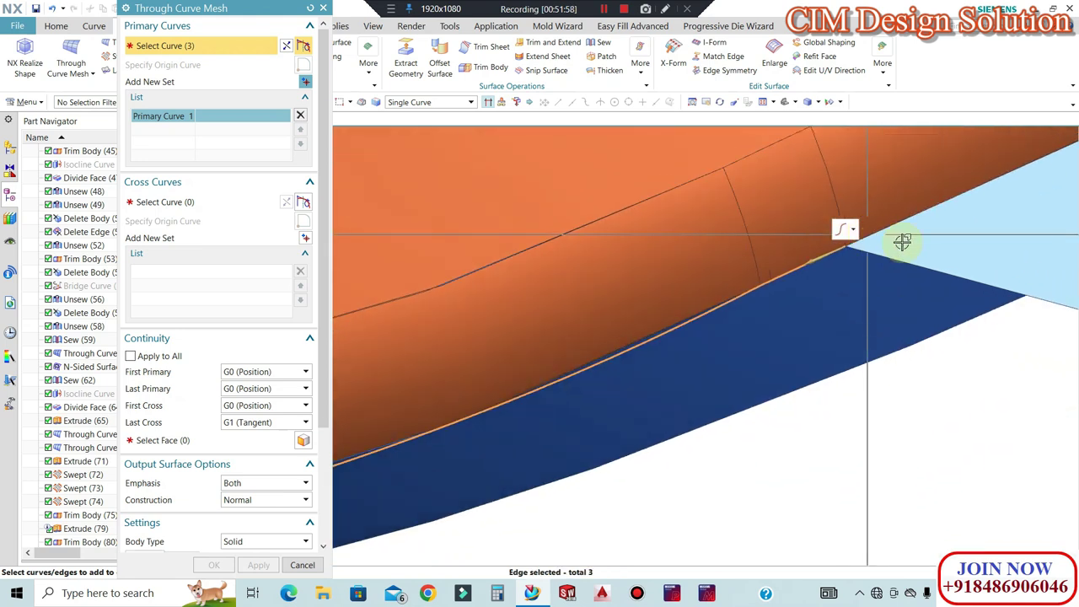
scroll(846, 249, down, 8)
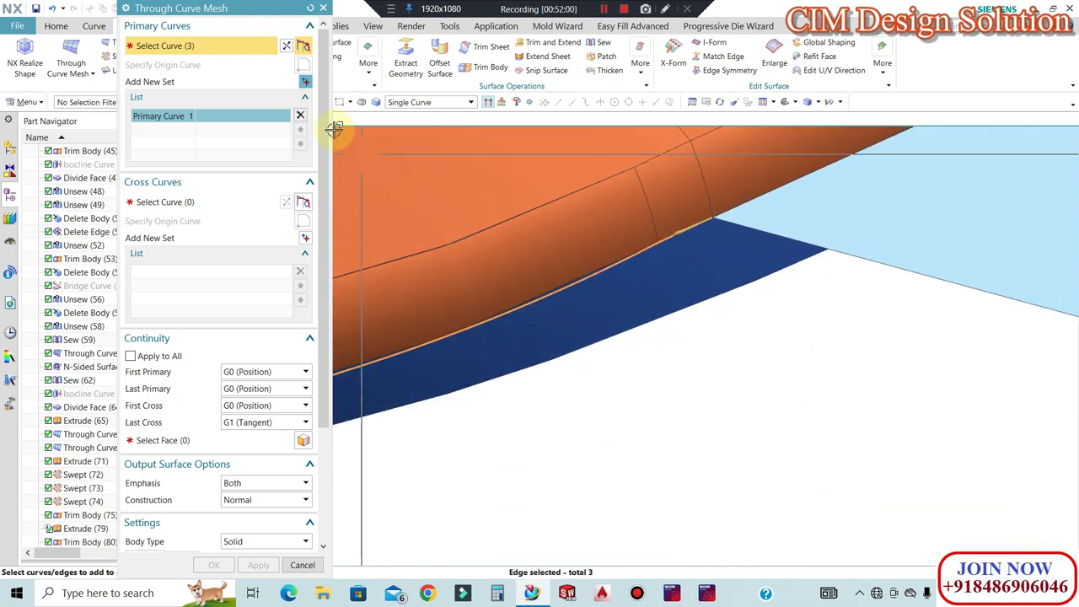
scroll(721, 243, down, 8)
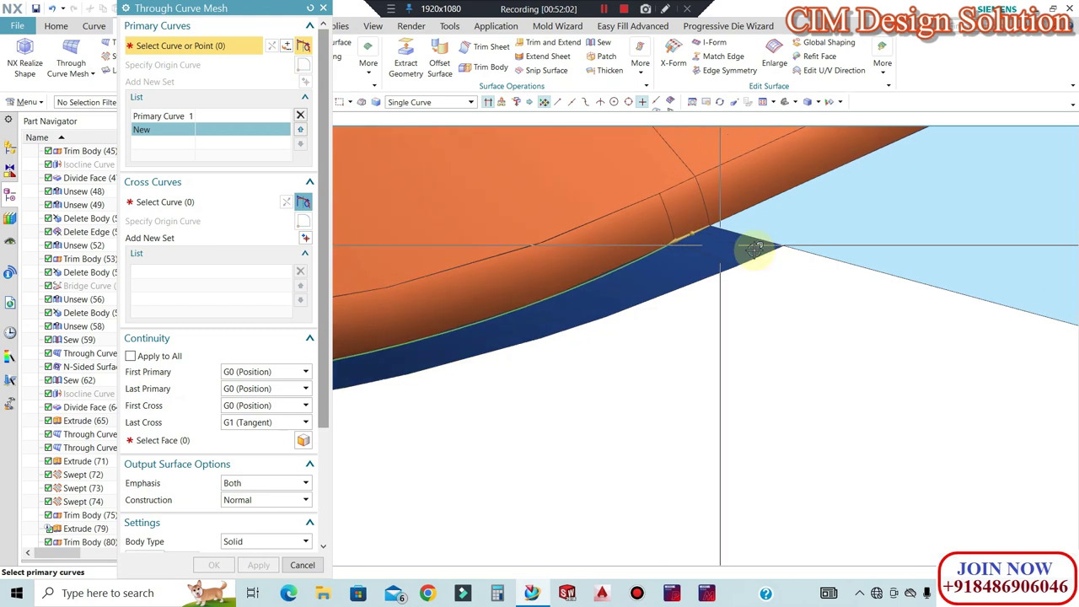
middle_drag(806, 427, 838, 463)
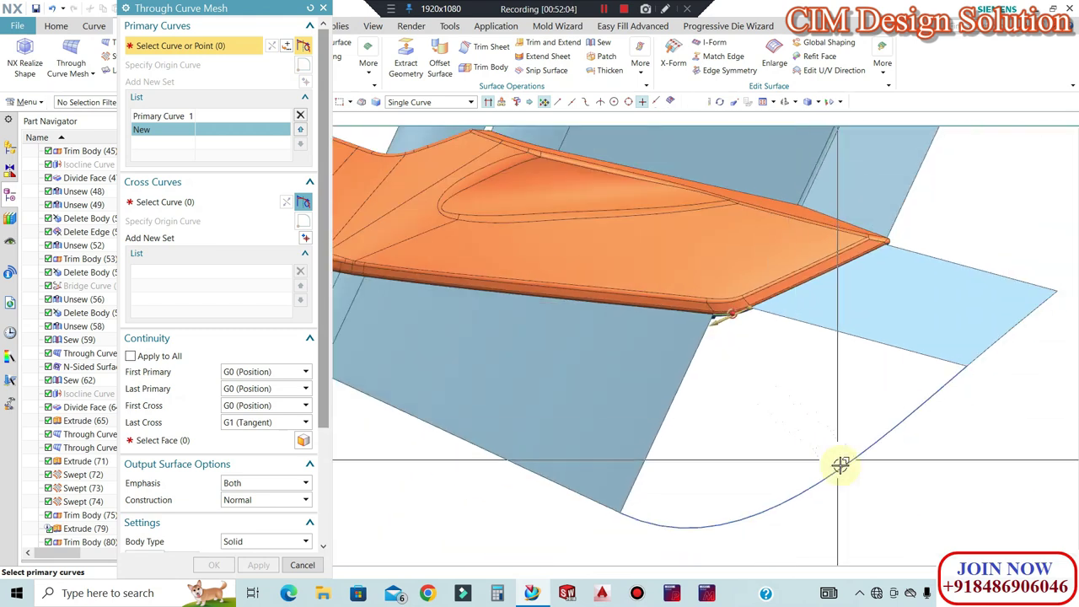
click(840, 467)
Add the two facing sheet edges on either side of the corner gap as separate cross curves of the mesh
click(201, 204)
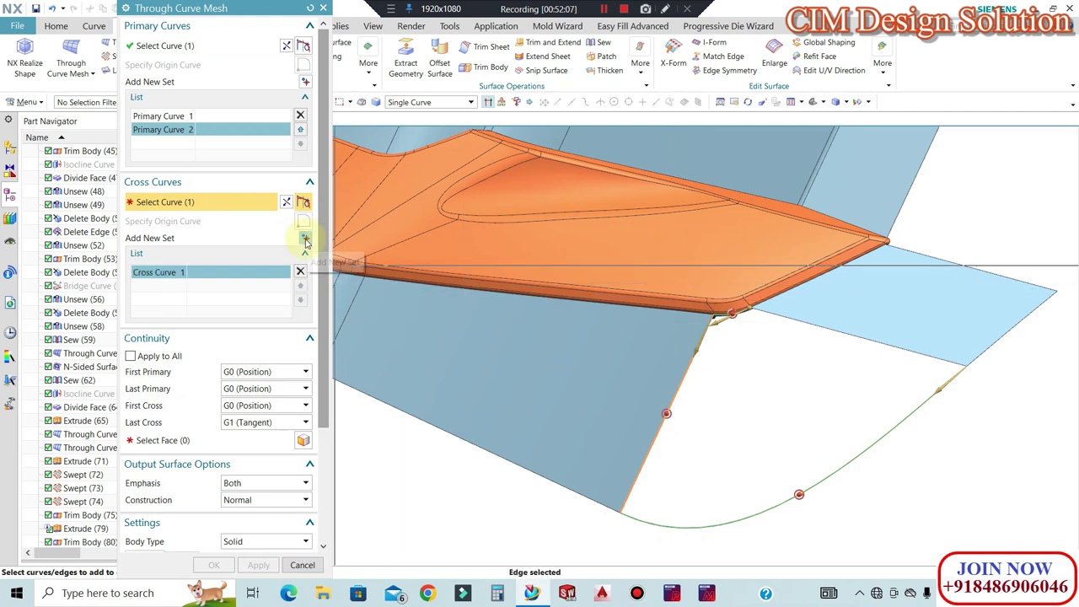
scroll(713, 330, up, 14)
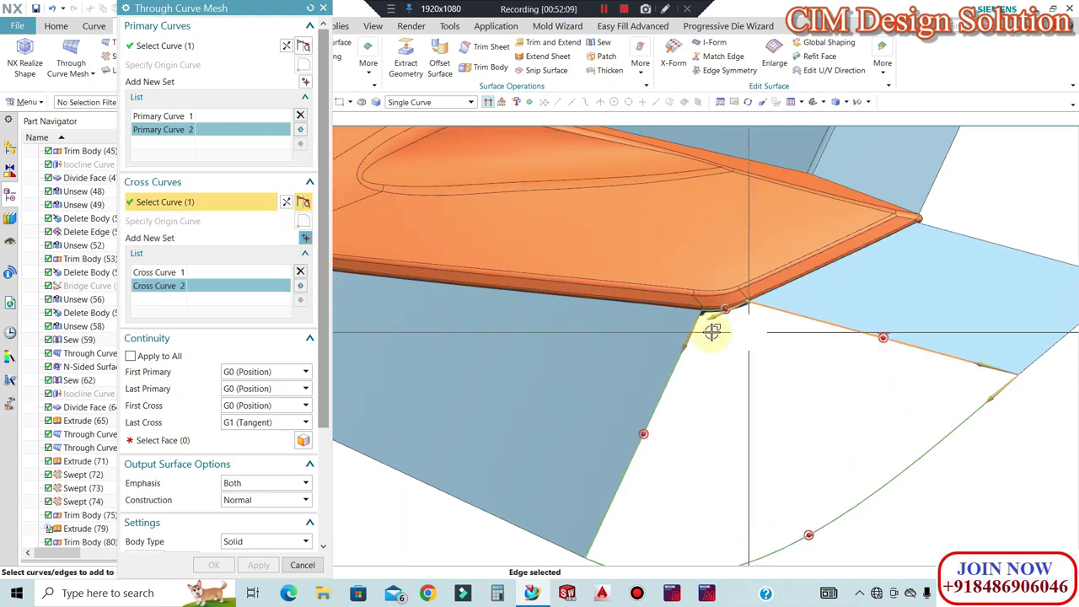
scroll(637, 245, down, 5)
scroll(637, 228, up, 7)
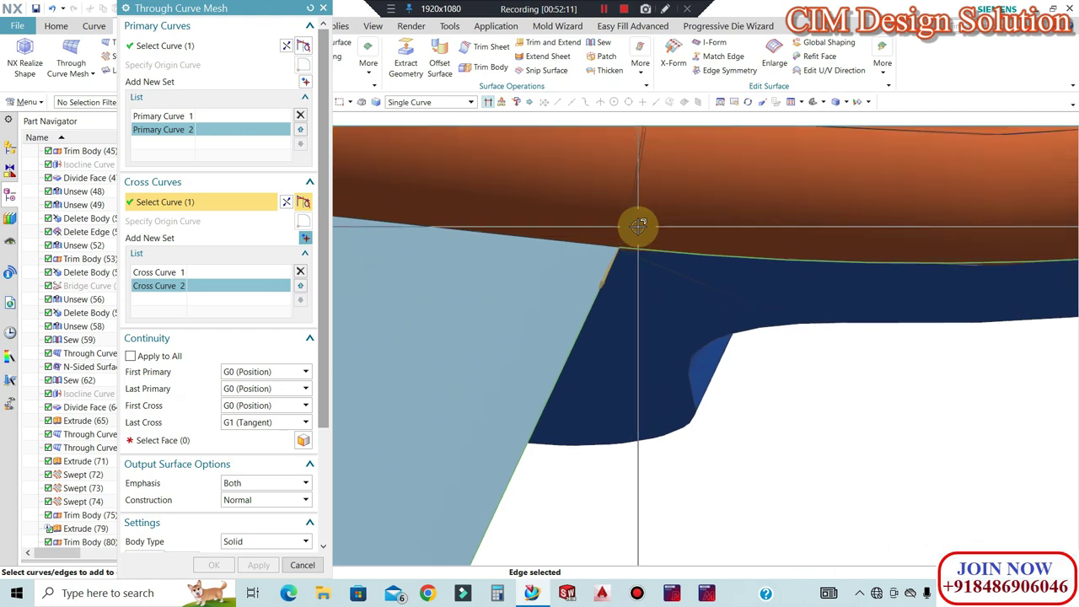
scroll(636, 227, down, 8)
scroll(641, 240, down, 3)
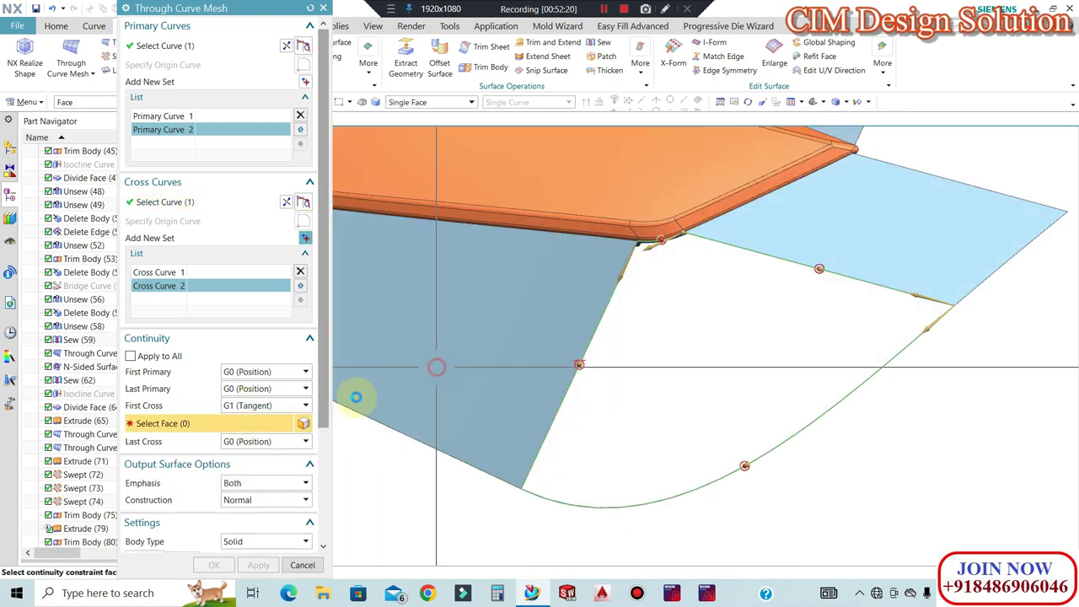
Make the mesh surface G1 tangent to the adjoining sheets at the first and last cross curves, and create it
click(356, 396)
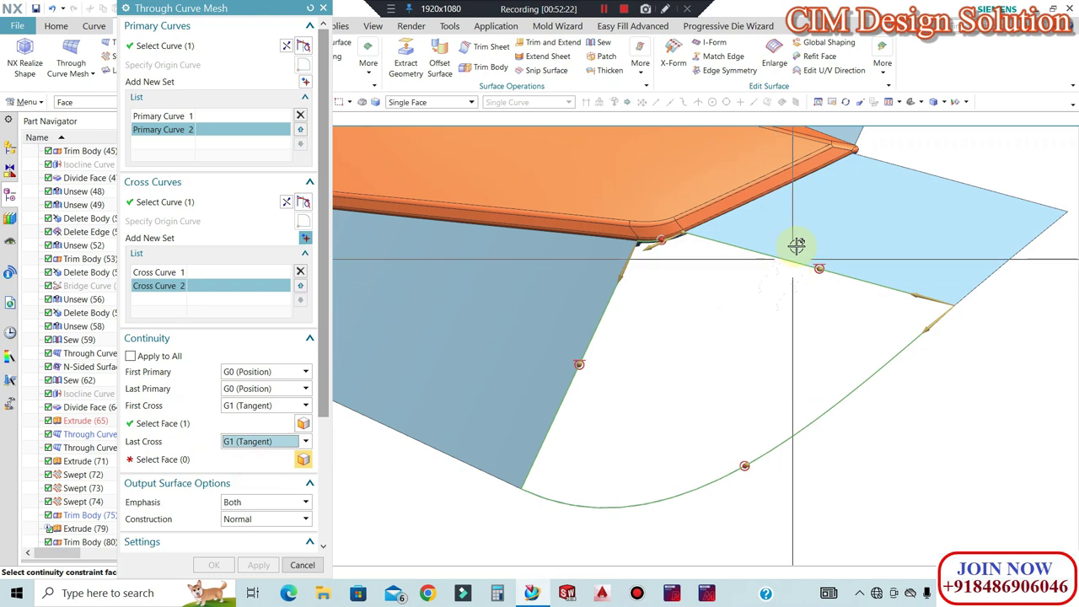
click(795, 244)
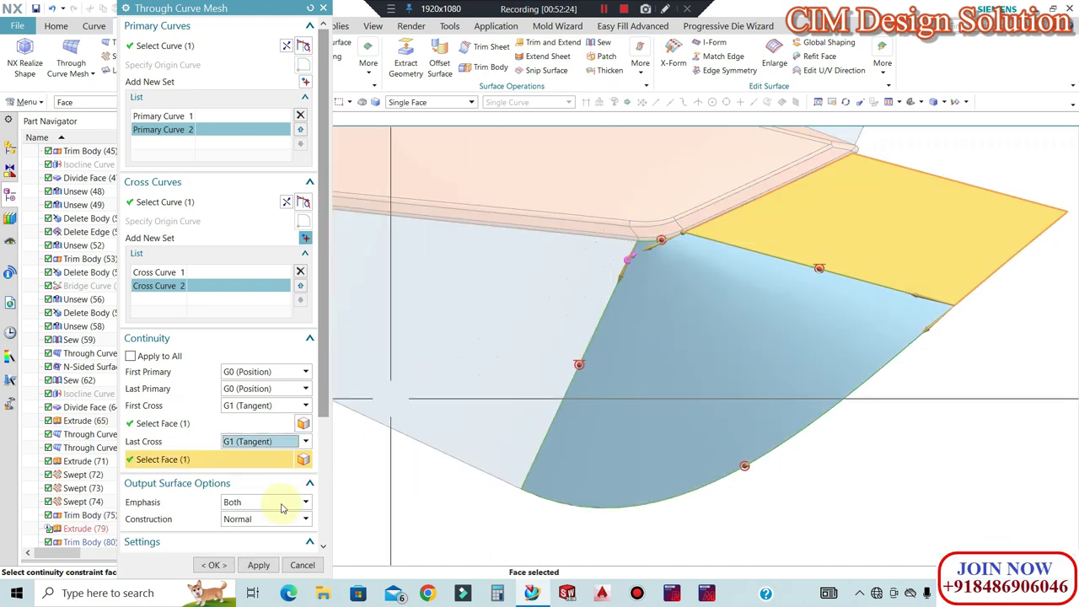
click(215, 565)
Examine the filled corner and the remaining gap between the sheets at the orange body's pointed tip
middle_drag(646, 345, 901, 463)
scroll(498, 357, down, 4)
middle_drag(626, 334, 785, 409)
scroll(786, 408, down, 3)
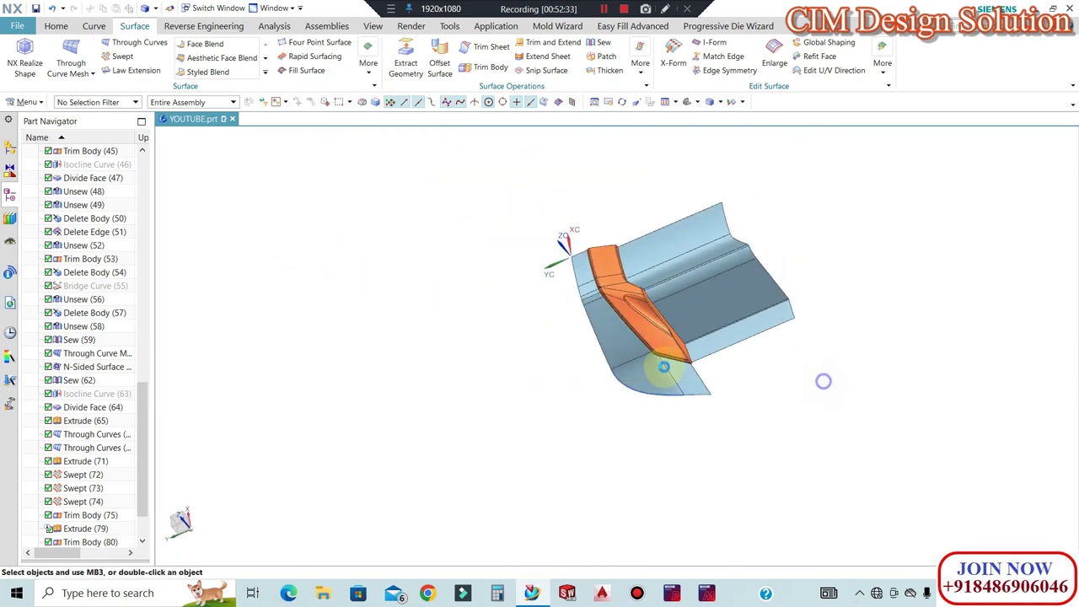
key(F8)
scroll(717, 273, up, 2)
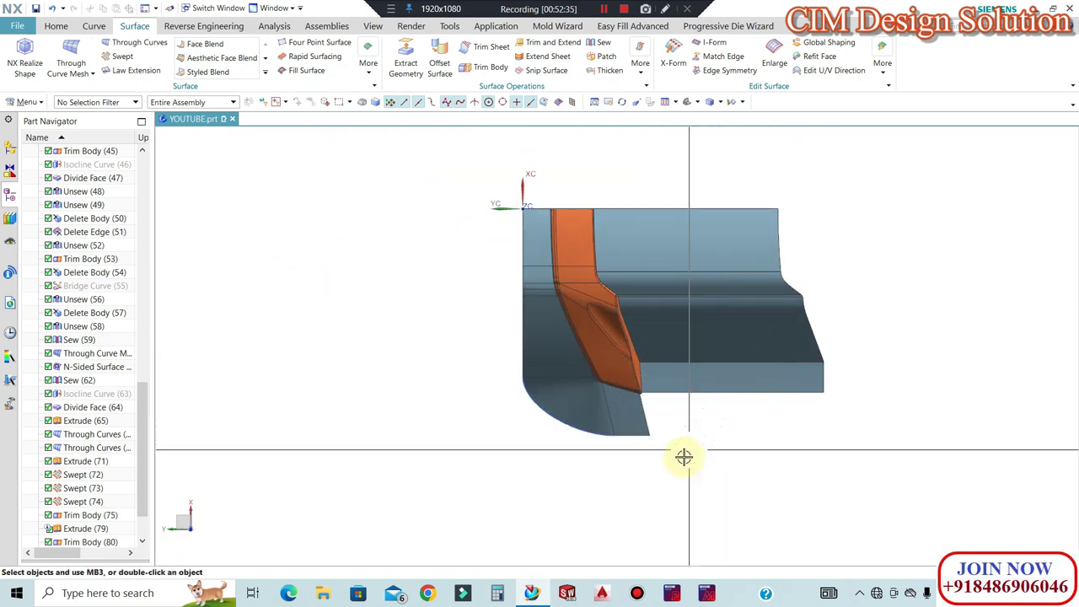
scroll(674, 455, up, 3)
middle_drag(646, 436, 664, 374)
scroll(563, 409, up, 2)
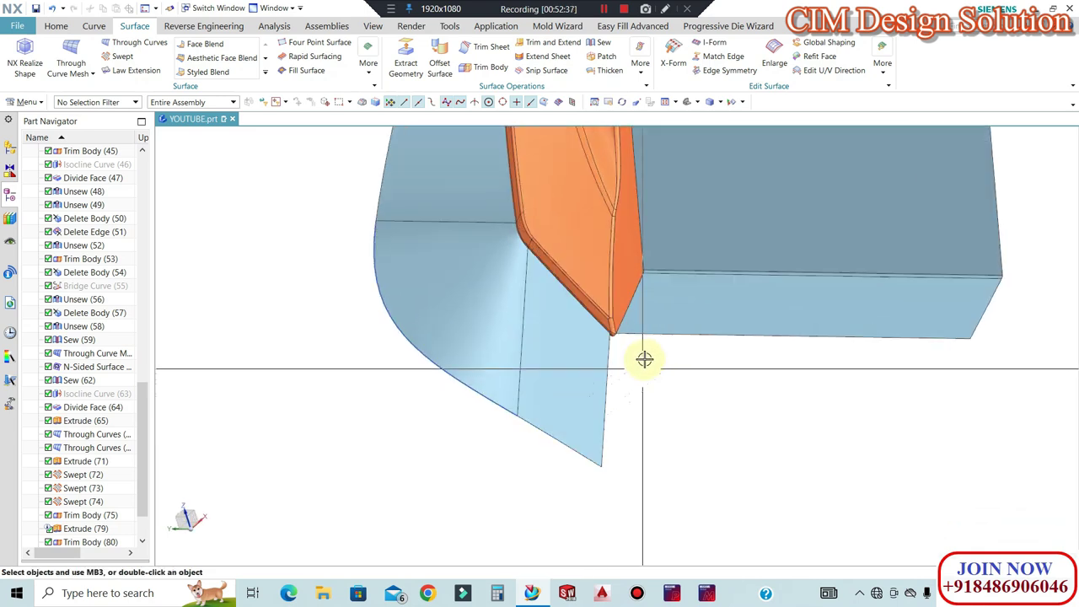
scroll(644, 360, up, 2)
scroll(556, 326, down, 2)
middle_drag(525, 320, 553, 308)
scroll(548, 297, up, 7)
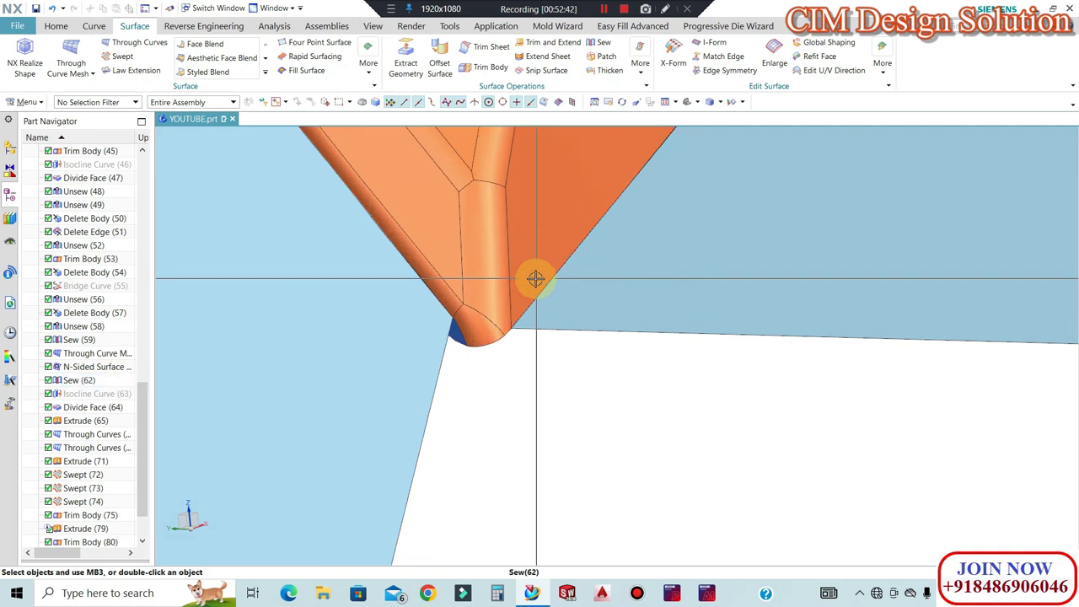
scroll(477, 328, up, 5)
Hide the orange body to inspect the gap between the two sheet corners at its tip, and show it again
key(ctrl+shift+k)
key(Escape)
right_drag(469, 313, 478, 398)
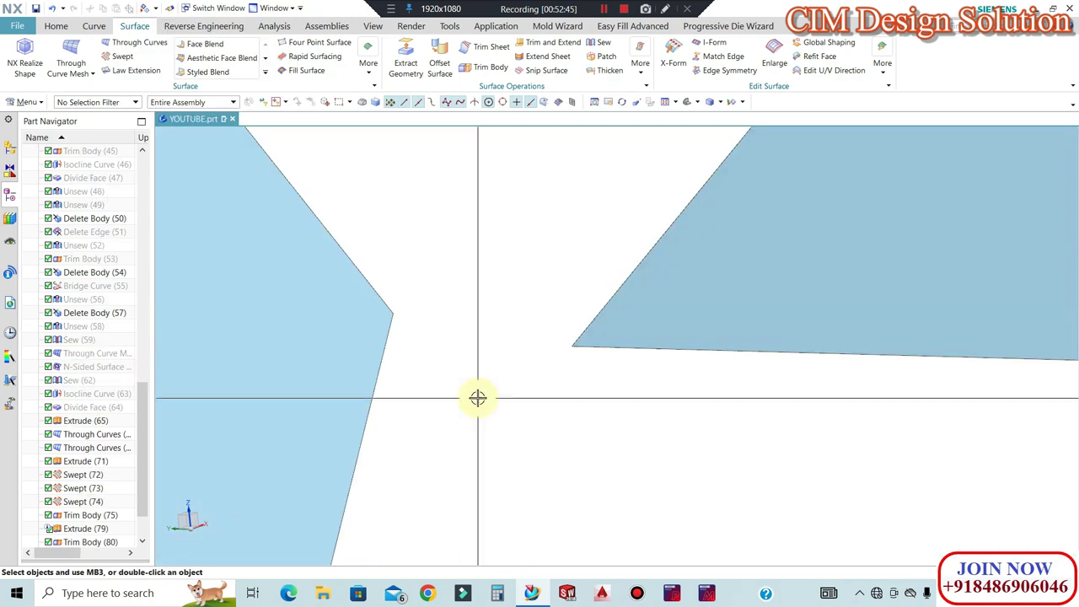
key(ctrl+shift+u)
middle_drag(512, 382, 581, 336)
middle_drag(626, 289, 561, 284)
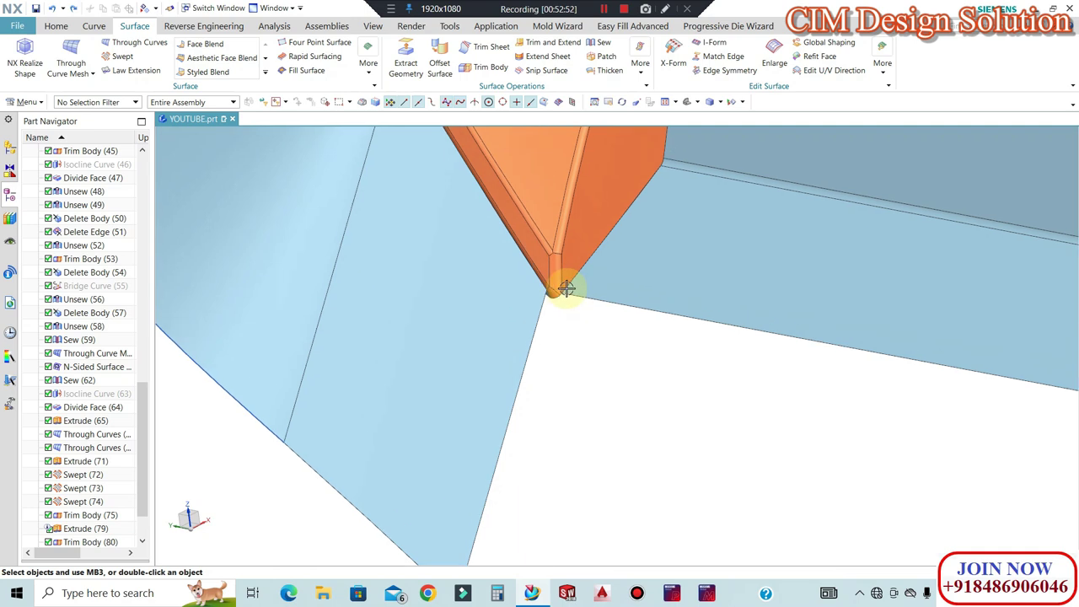
Start Trim Body with the five connected sheets on the far side of the orange body as targets
scroll(641, 312, down, 6)
key(F8)
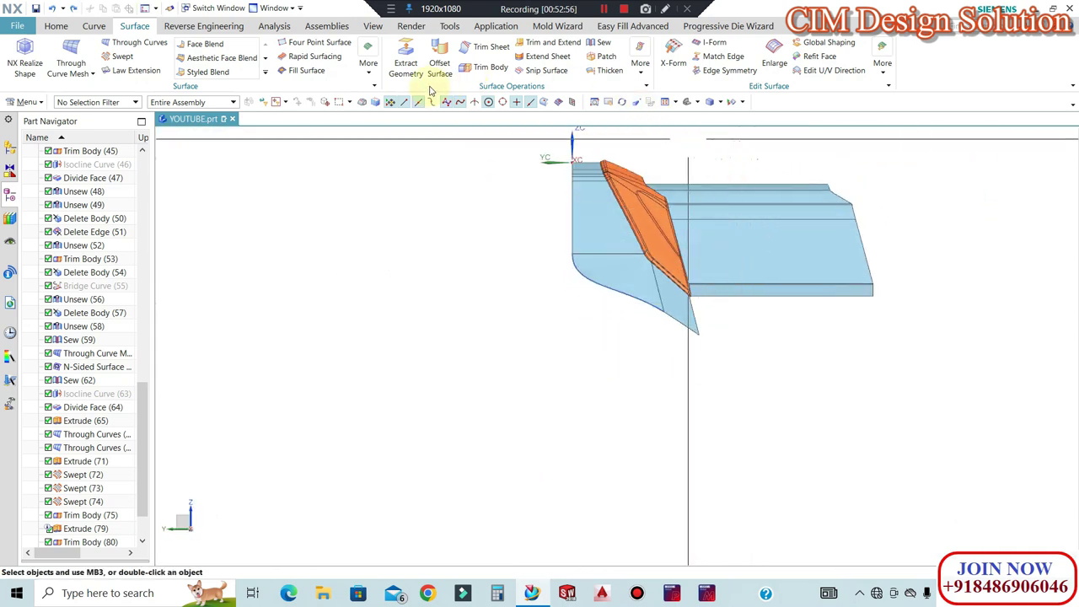
click(486, 67)
click(747, 208)
scroll(686, 359, down, 1)
middle_drag(686, 361, 695, 407)
click(729, 197)
click(722, 223)
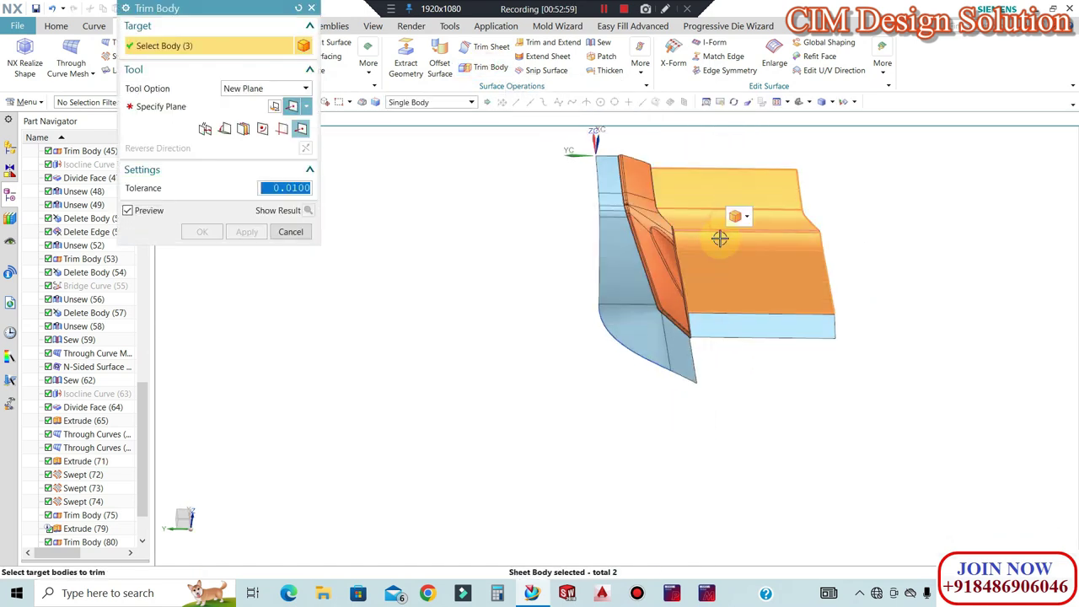
scroll(720, 237, up, 3)
click(743, 422)
scroll(715, 215, up, 4)
click(715, 241)
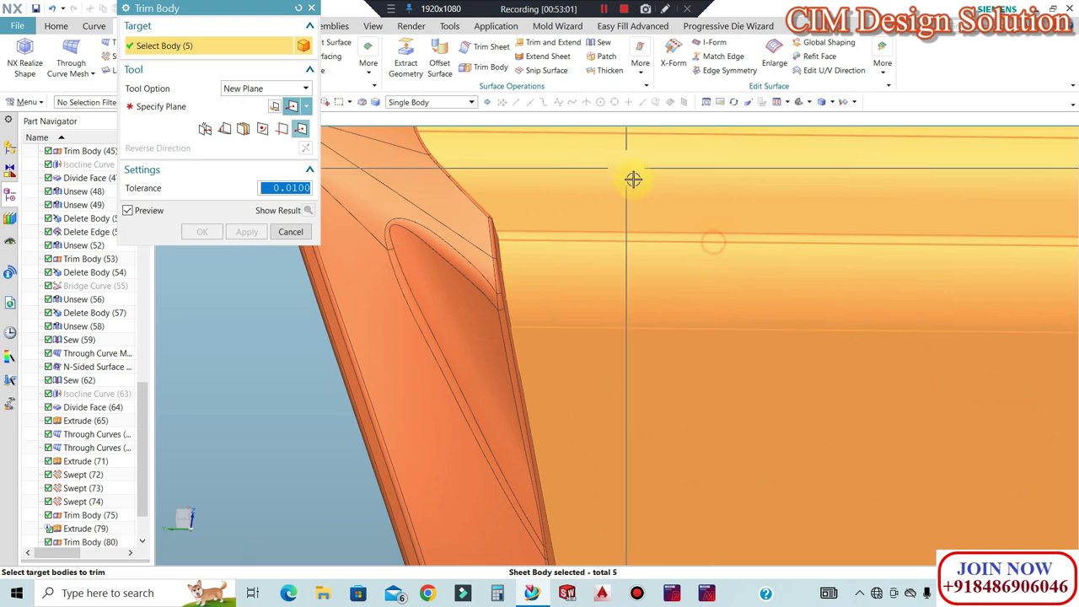
Trim the five sheets with a new plane normal to the Y-axis, keeping the portion next to the orange body
scroll(631, 176, down, 3)
click(181, 106)
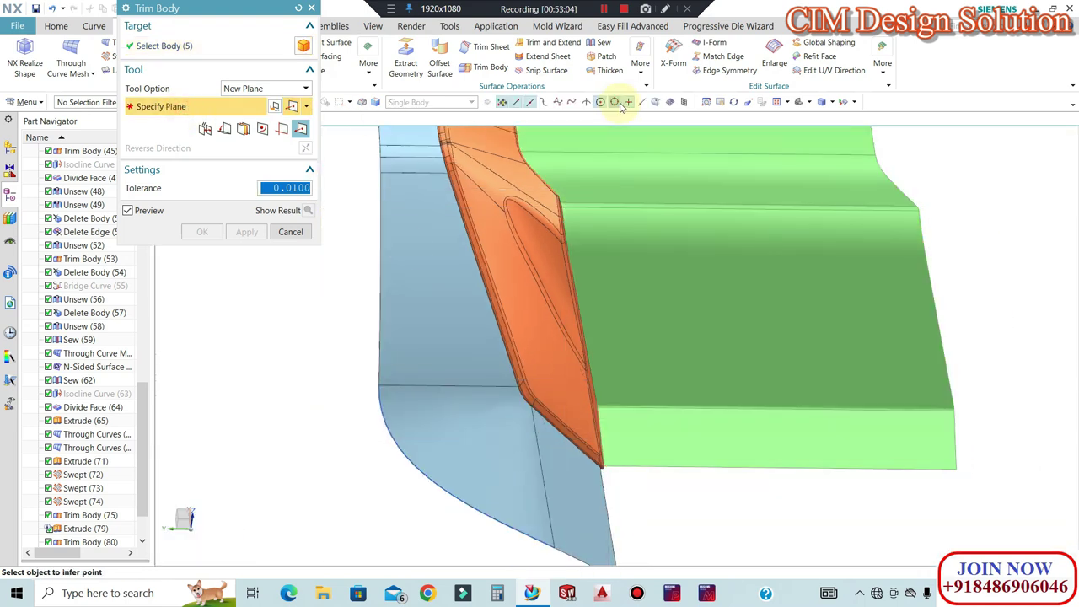
click(706, 412)
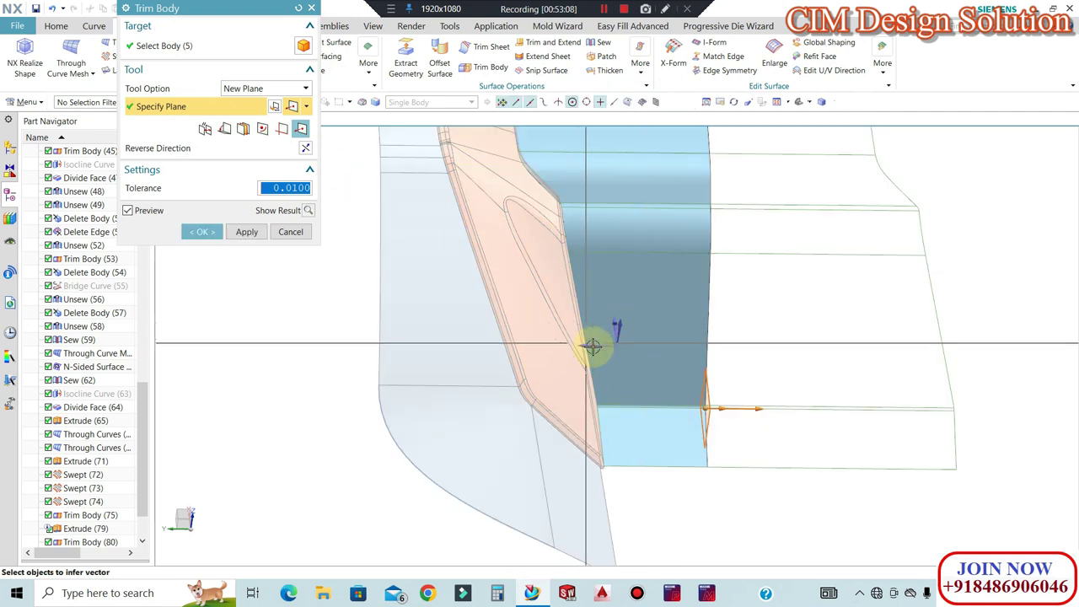
click(594, 345)
click(305, 148)
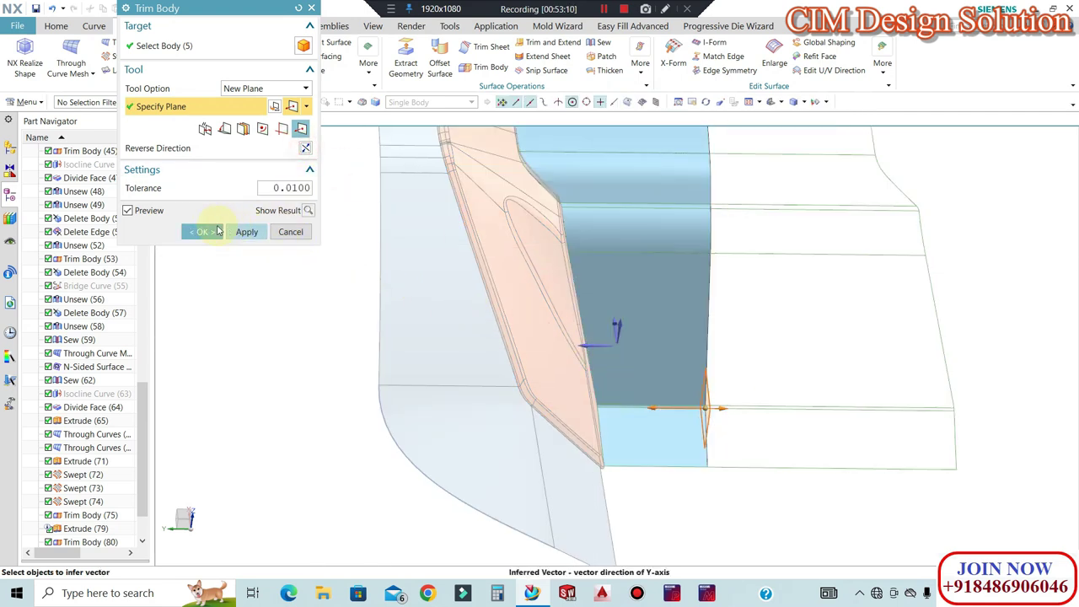
Create a G1 bridge curve from the trimmed strip sheet's end edge to the end sheet's outer edge, spanning the second open corner
middle_drag(485, 218, 633, 407)
key(F8)
scroll(621, 396, up, 3)
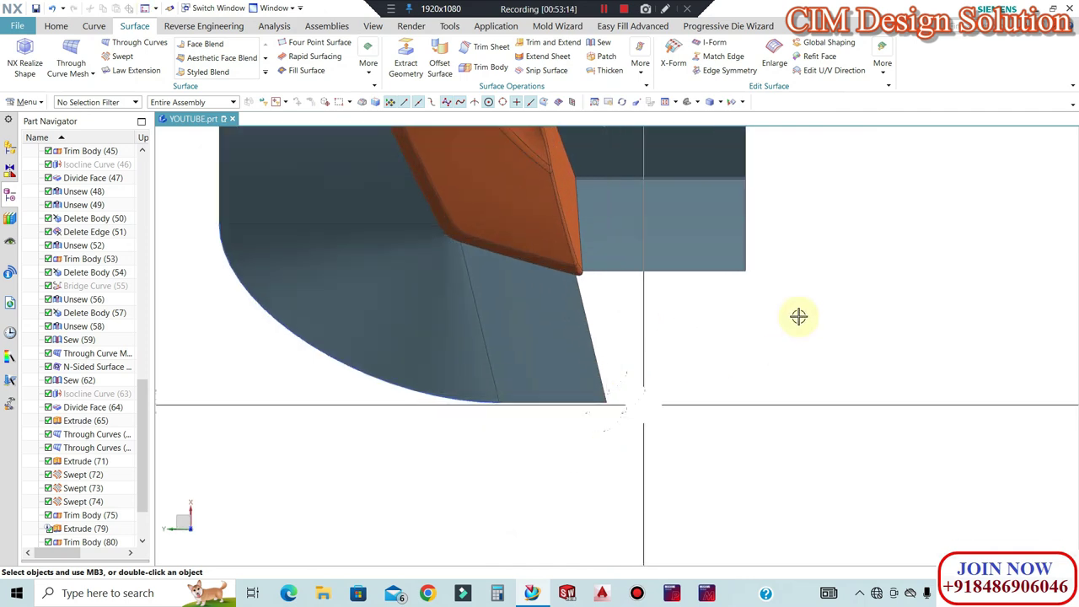
click(97, 26)
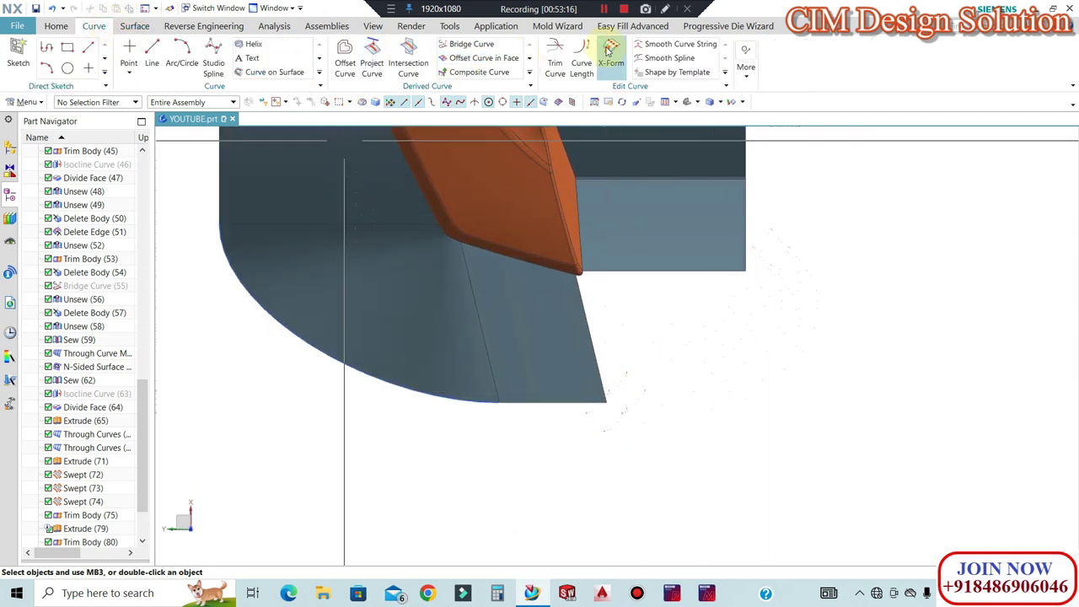
click(745, 231)
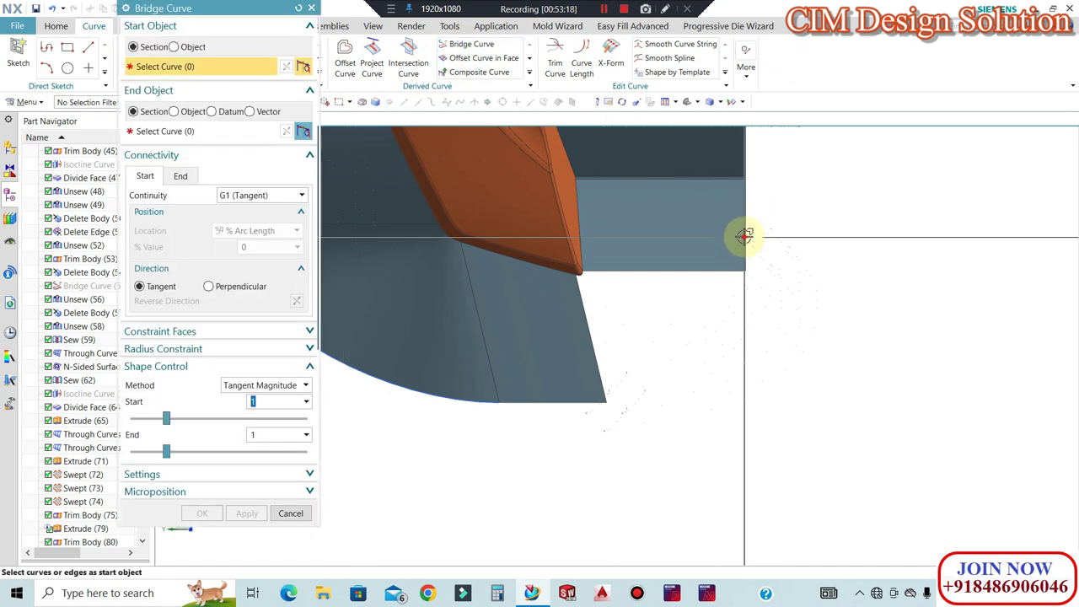
click(586, 399)
click(203, 513)
Create a G1 bridge curve around the orange body's tip, joining the adjoining edges of the two sheets at the open corner
middle_drag(571, 366, 483, 320)
scroll(648, 285, up, 5)
scroll(655, 180, up, 2)
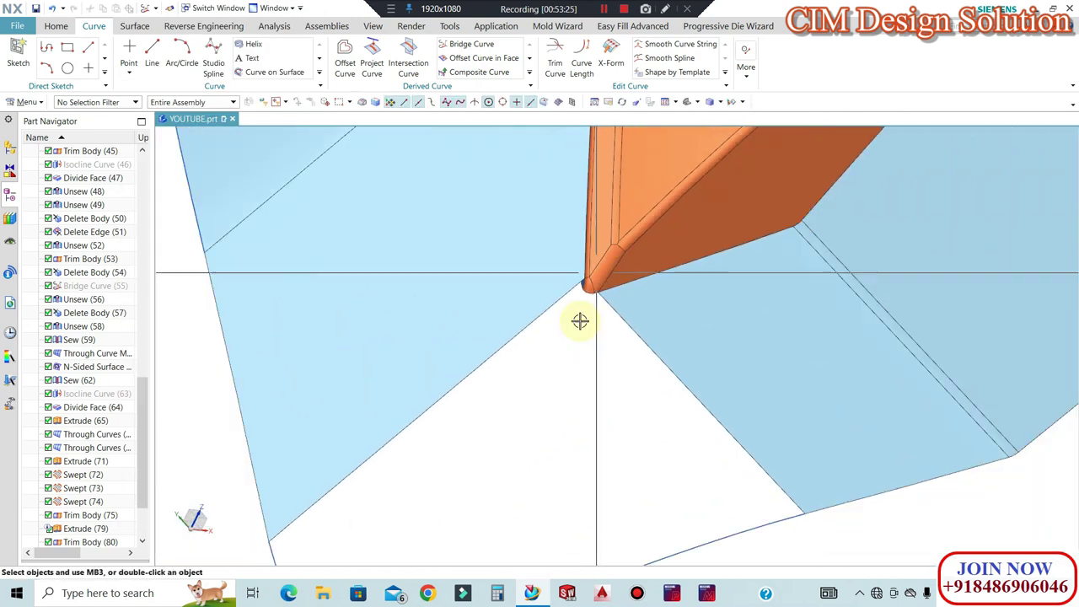
scroll(565, 328, down, 4)
scroll(601, 295, up, 2)
scroll(598, 302, up, 5)
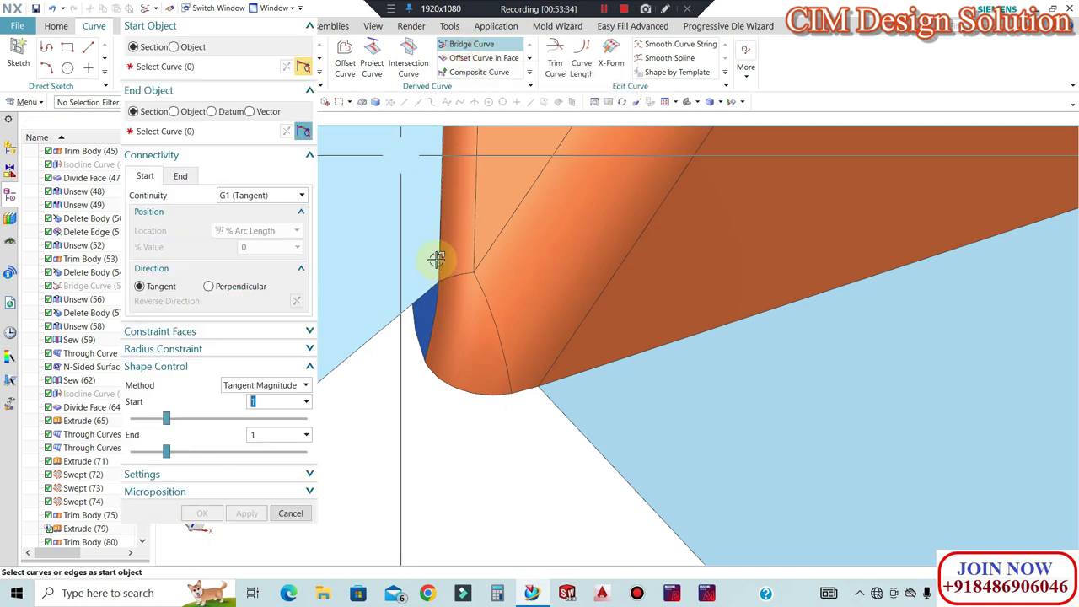
click(179, 174)
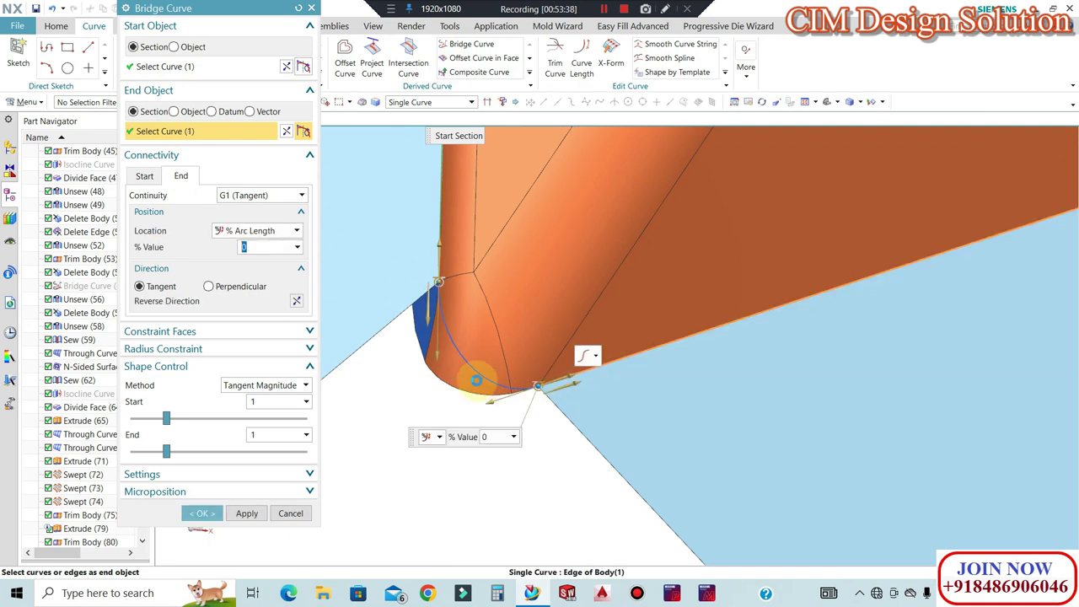
scroll(505, 385, up, 3)
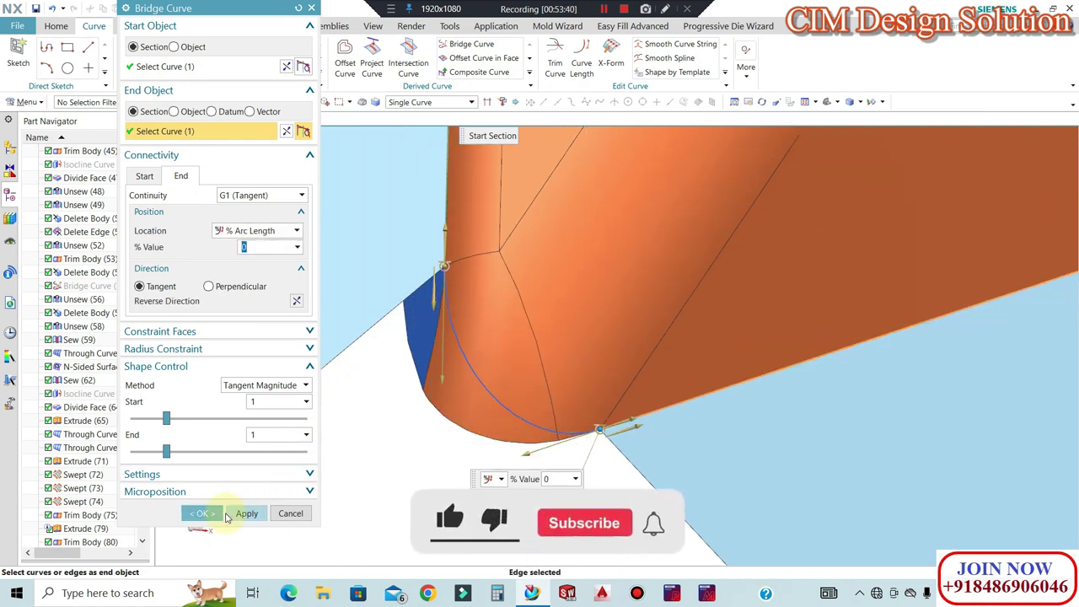
click(202, 512)
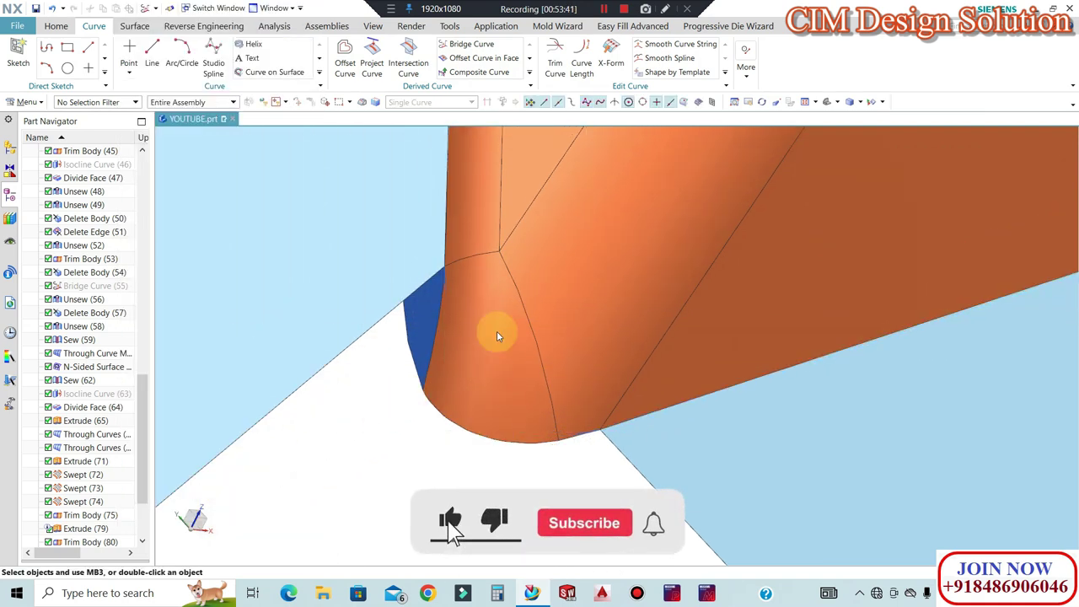
click(134, 26)
click(91, 54)
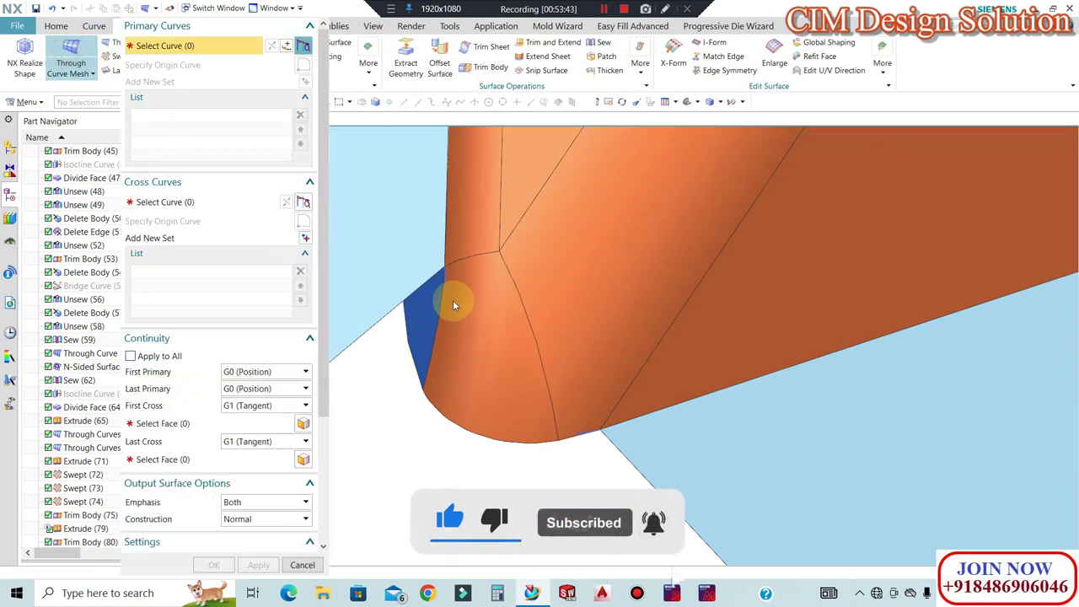
click(442, 297)
scroll(622, 313, down, 8)
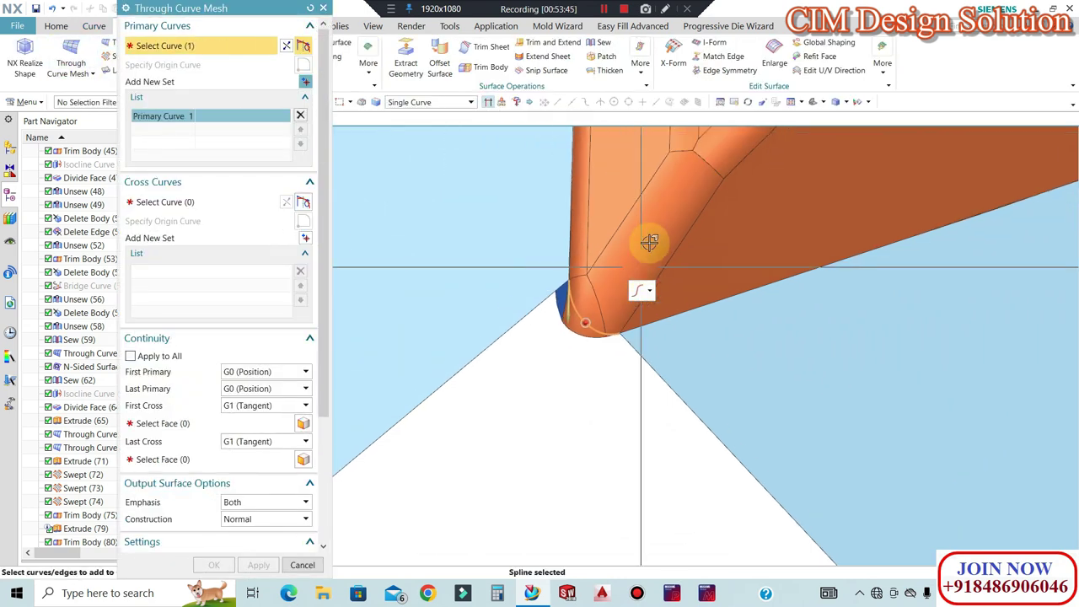
click(306, 82)
middle_drag(650, 222, 615, 461)
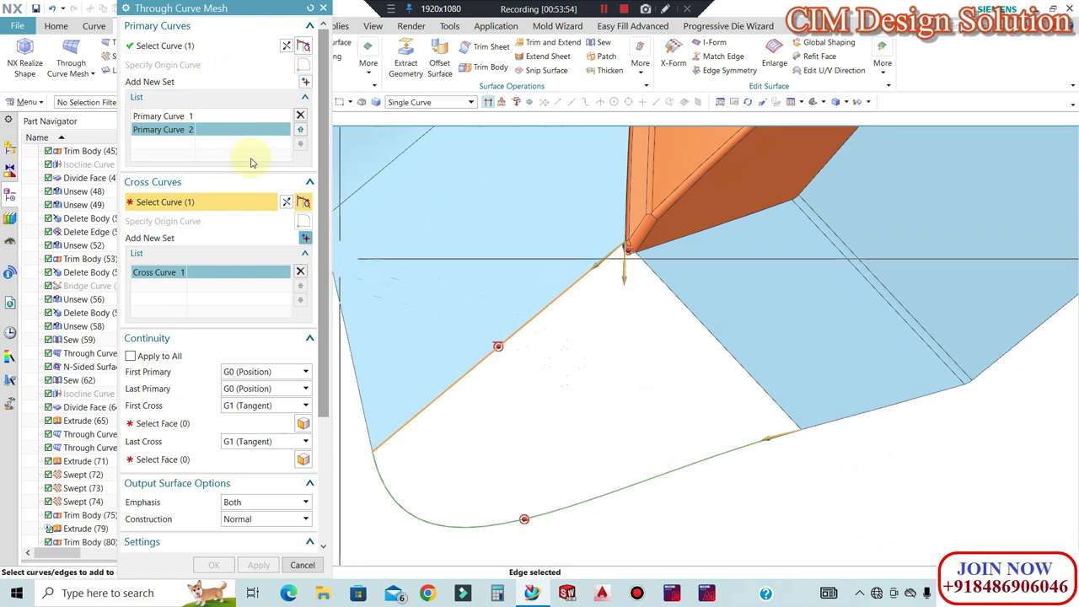
click(323, 8)
Define a Through Curve Mesh with the tip and outer bridge curves as primary curves and both sheet edges as cross curves
click(71, 63)
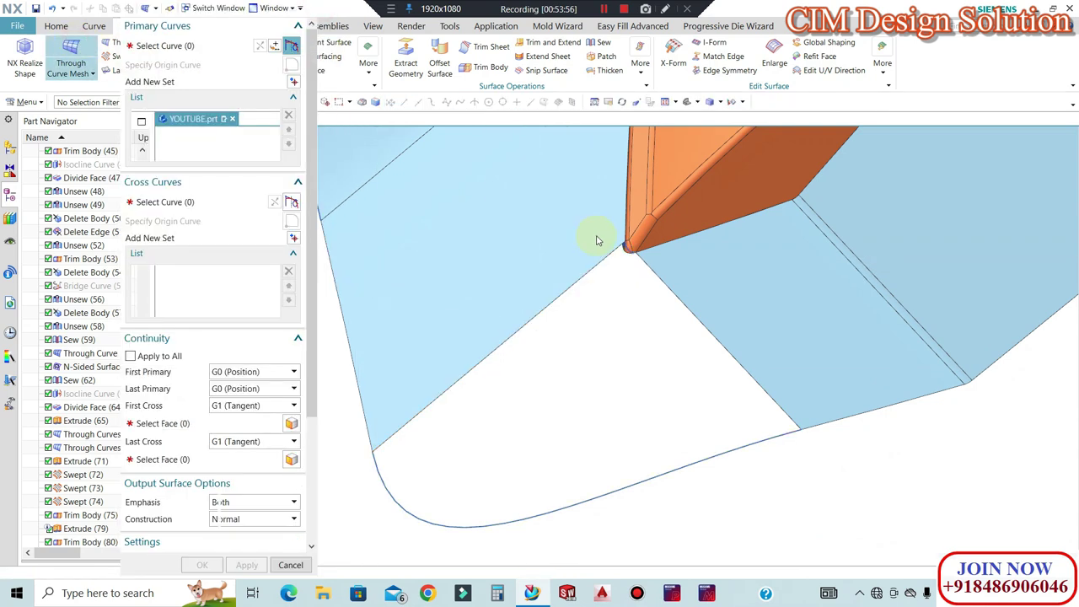
scroll(628, 246, up, 3)
scroll(628, 247, up, 2)
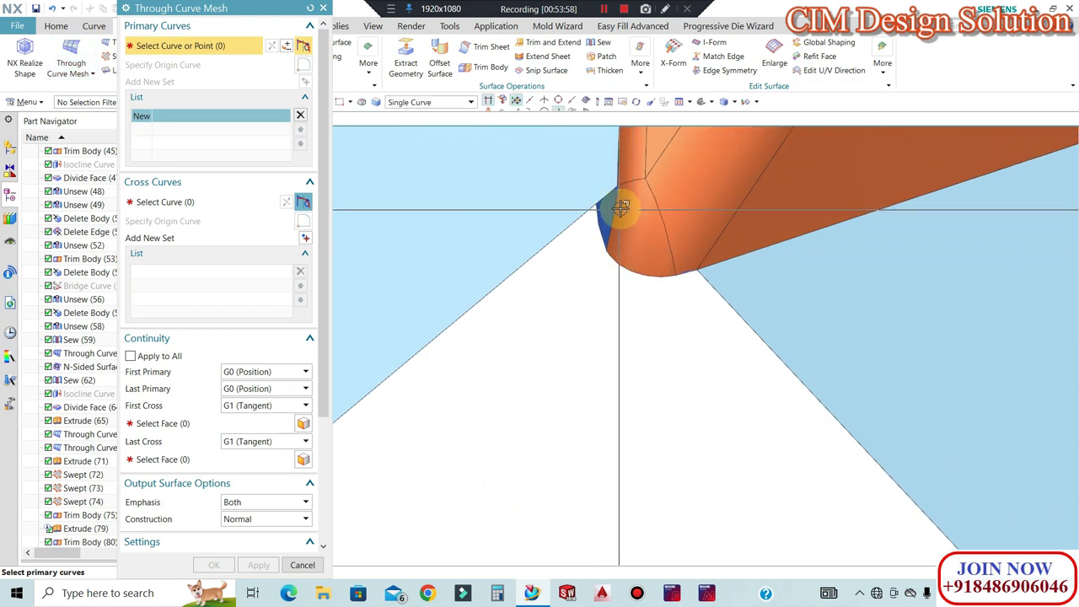
scroll(649, 219, down, 4)
middle_click(622, 253)
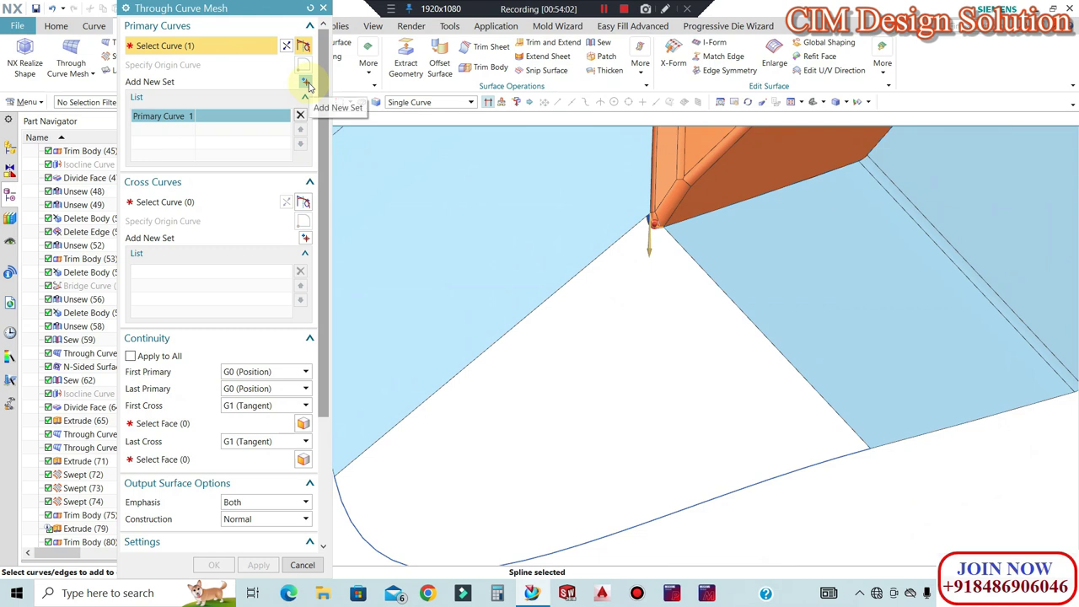
middle_click(474, 481)
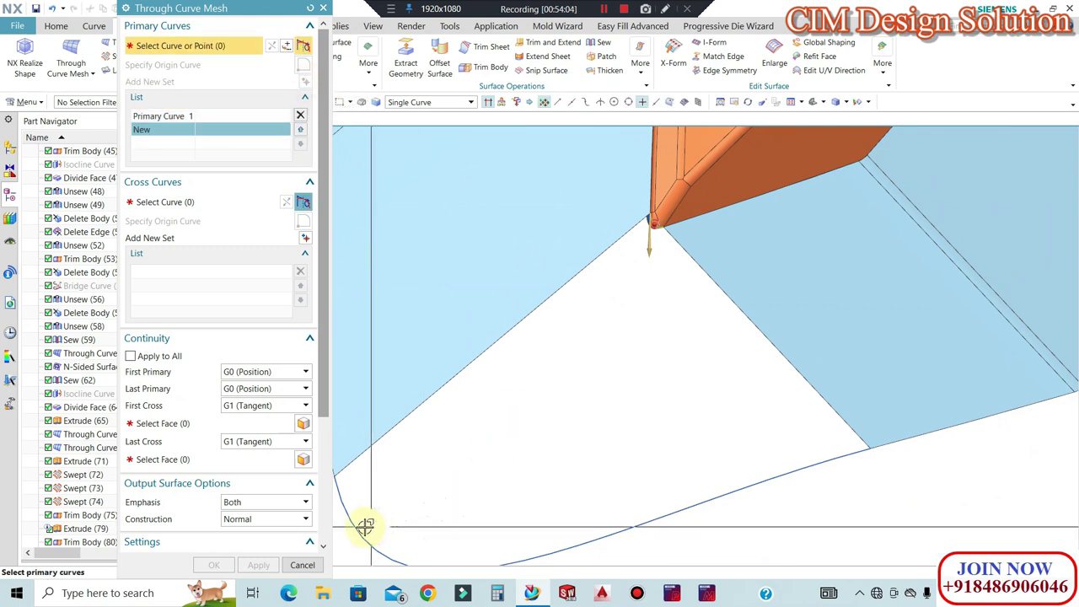
click(202, 205)
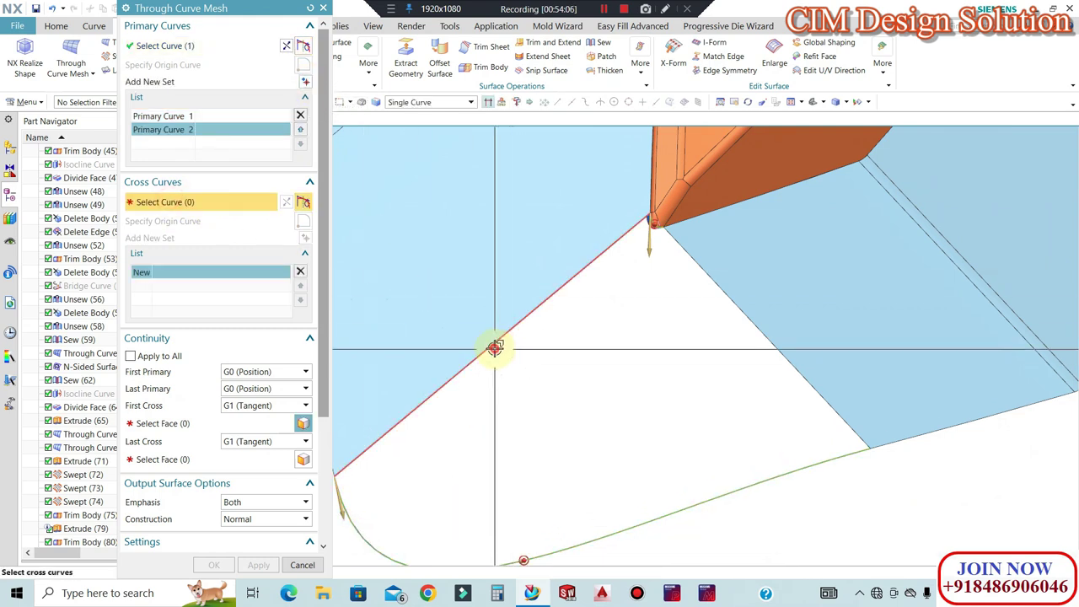
click(306, 240)
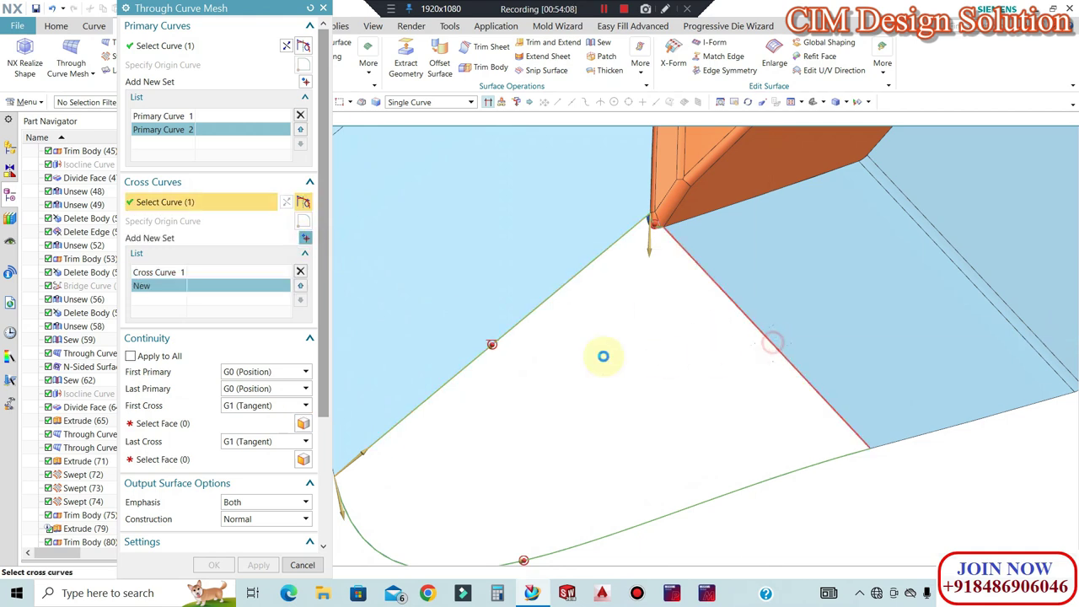
Make both cross-curve sides of the mesh G1 tangent to their adjoining sheet faces and create the corner surface
click(205, 428)
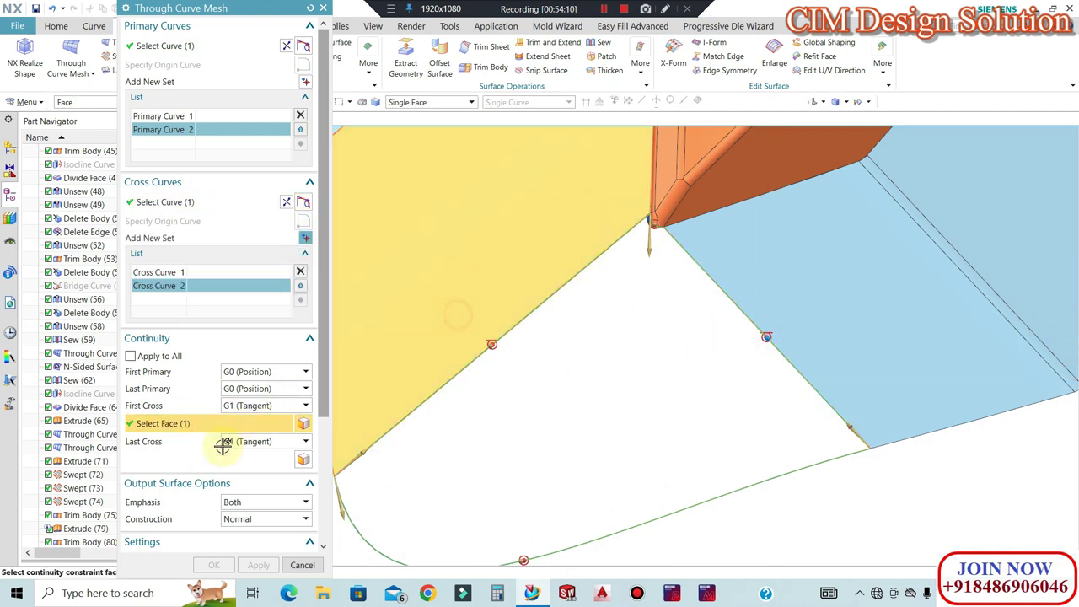
click(854, 337)
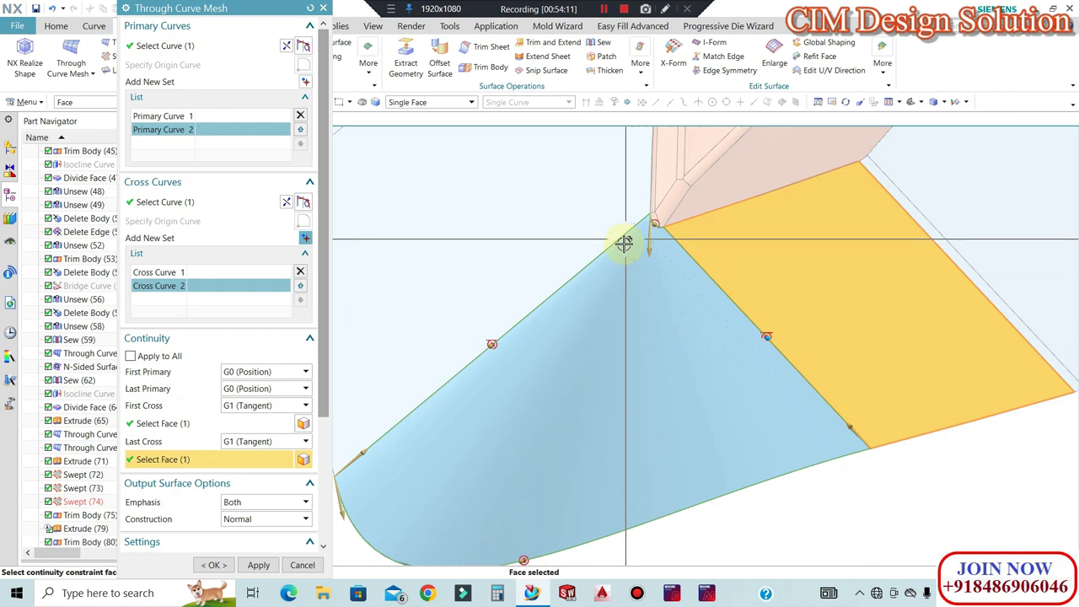
click(213, 565)
Inspect the new corner surface from the front and at an angle, checking how it meets the orange body's tip
scroll(496, 345, down, 2)
middle_drag(419, 413, 556, 376)
scroll(511, 329, down, 3)
middle_drag(511, 330, 593, 492)
key(F8)
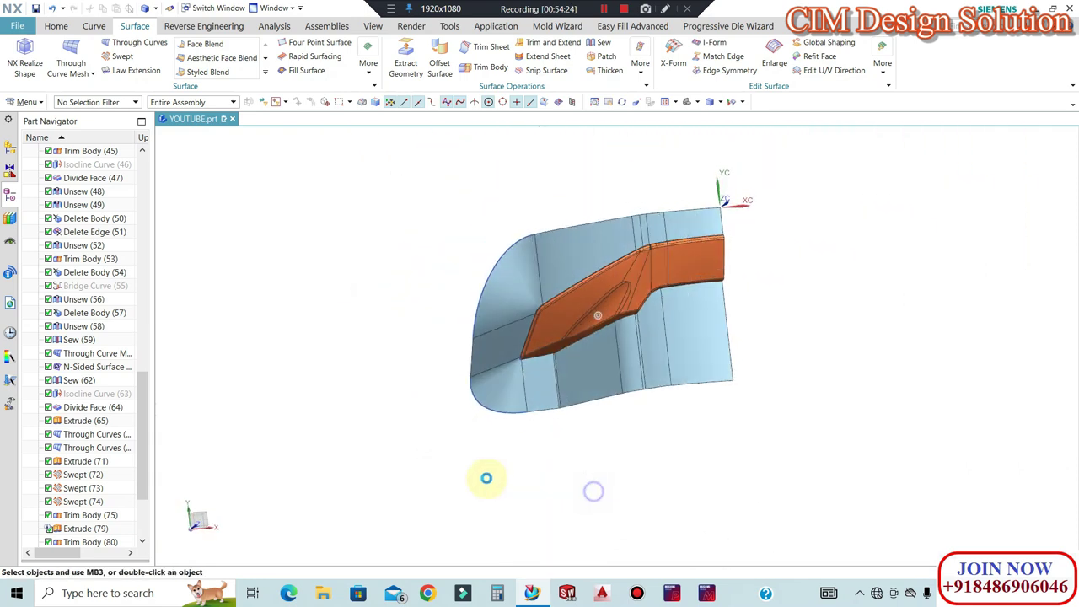
scroll(516, 392, up, 2)
scroll(534, 310, up, 6)
middle_drag(539, 313, 537, 241)
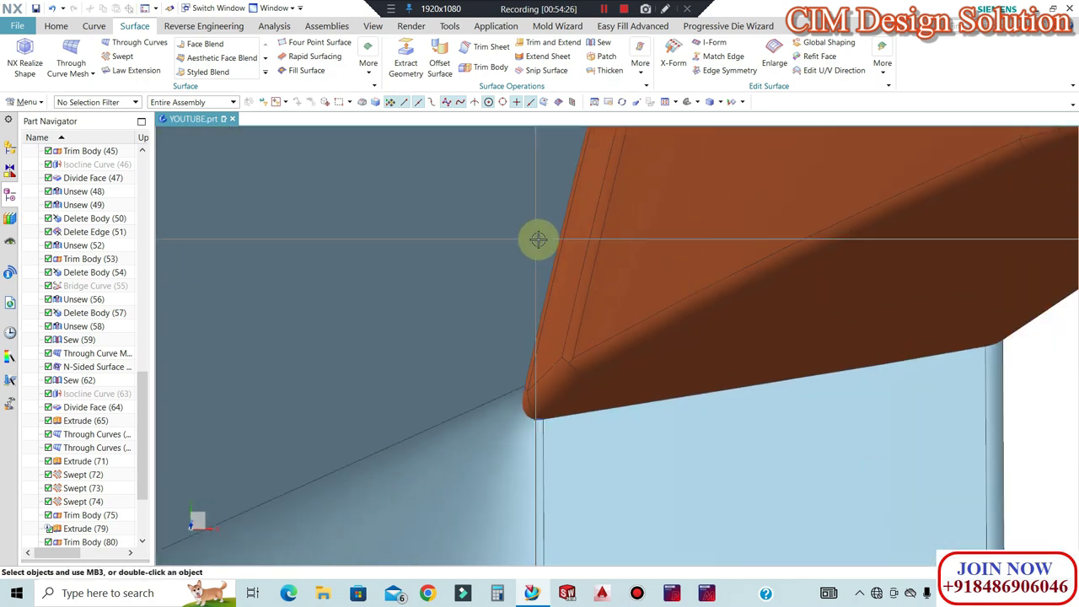
scroll(536, 246, down, 4)
scroll(534, 278, down, 7)
click(581, 460)
key(F8)
scroll(537, 285, up, 10)
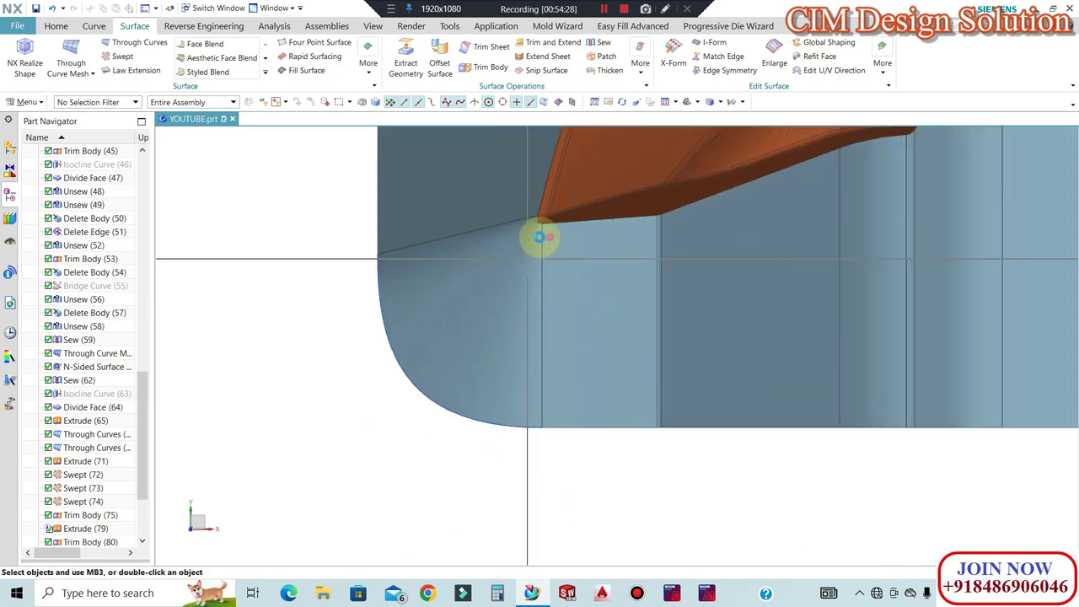
scroll(586, 203, up, 2)
scroll(544, 305, down, 6)
middle_drag(548, 282, 562, 224)
scroll(562, 222, down, 3)
scroll(502, 420, up, 5)
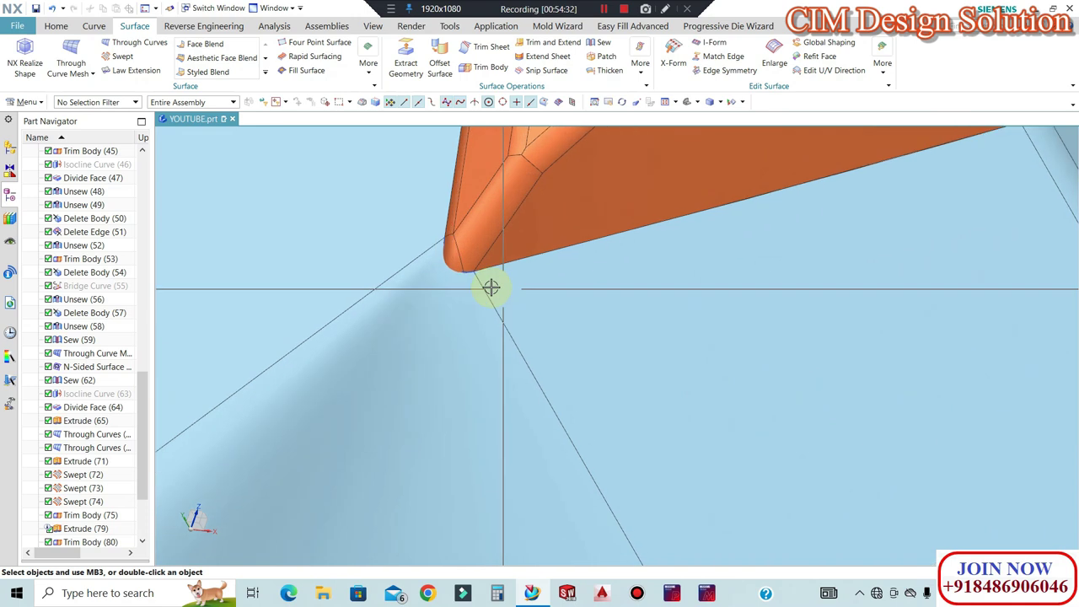
scroll(77, 500, down, 3)
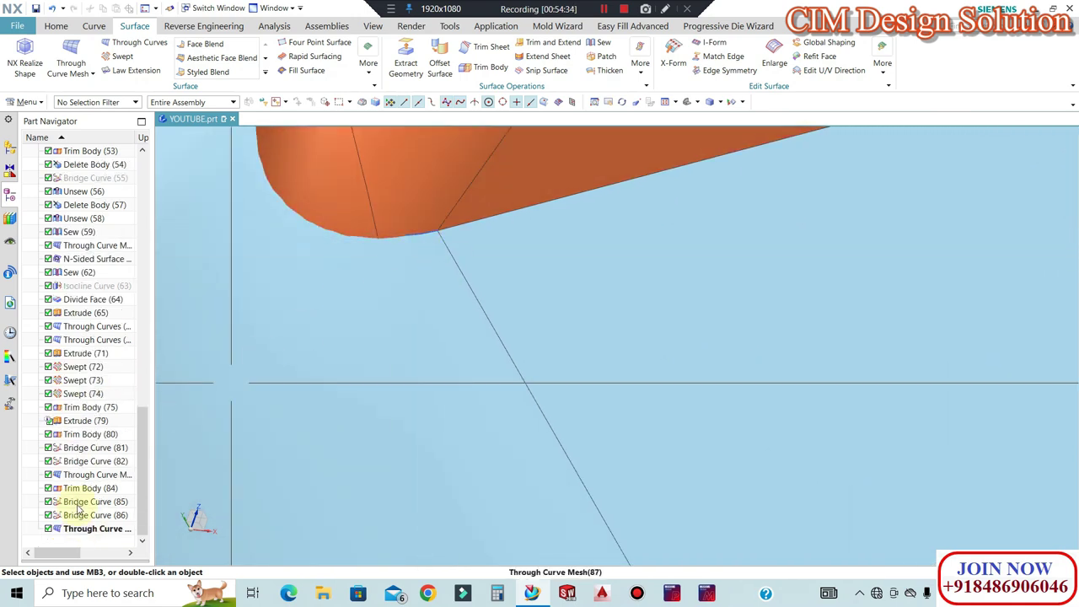
Try to shift the end of the tip bridge curve to 1.5% arc length along the sheet edge
double_click(94, 513)
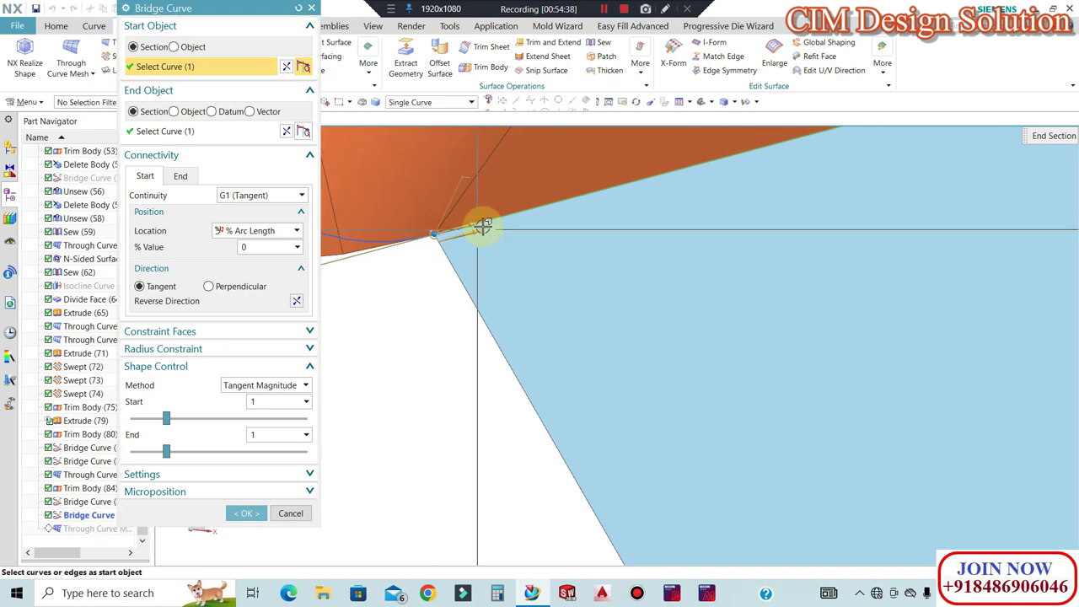
scroll(531, 251, down, 7)
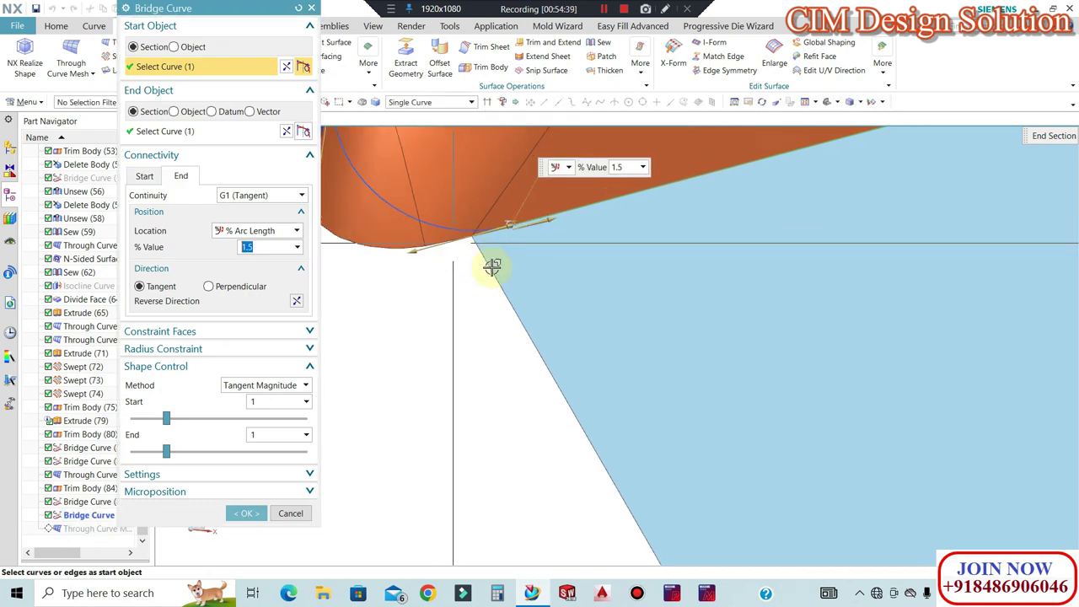
scroll(459, 221, up, 4)
click(242, 513)
click(243, 514)
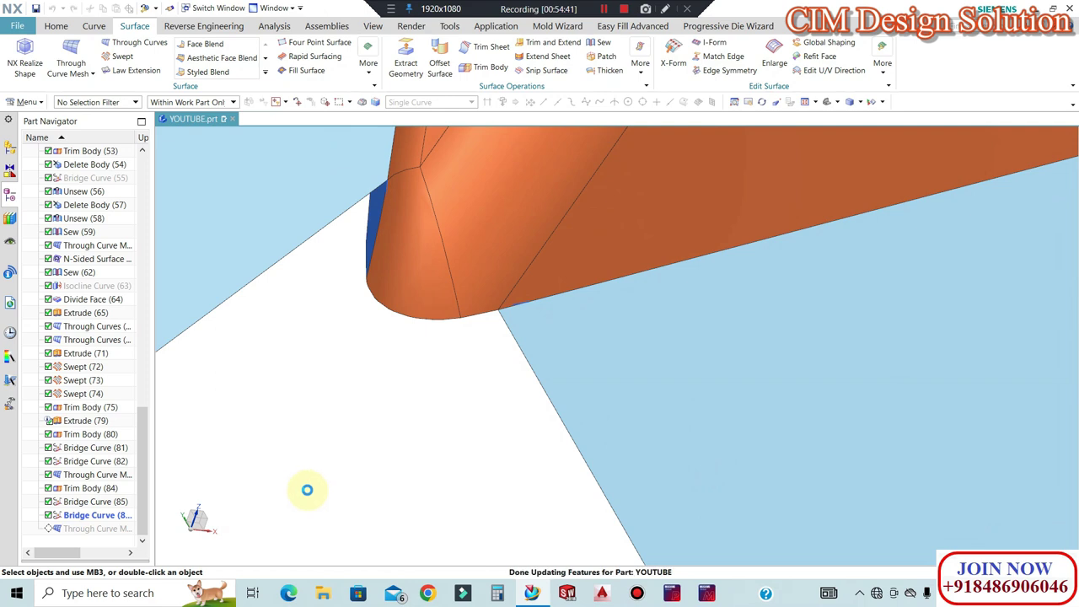
click(750, 138)
scroll(498, 290, up, 5)
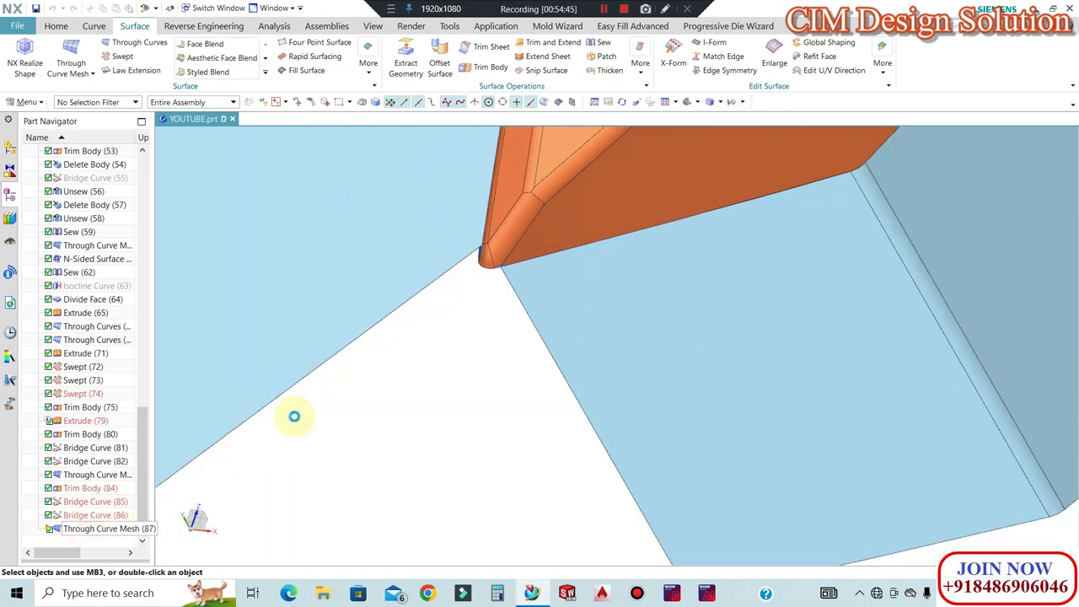
double_click(438, 342)
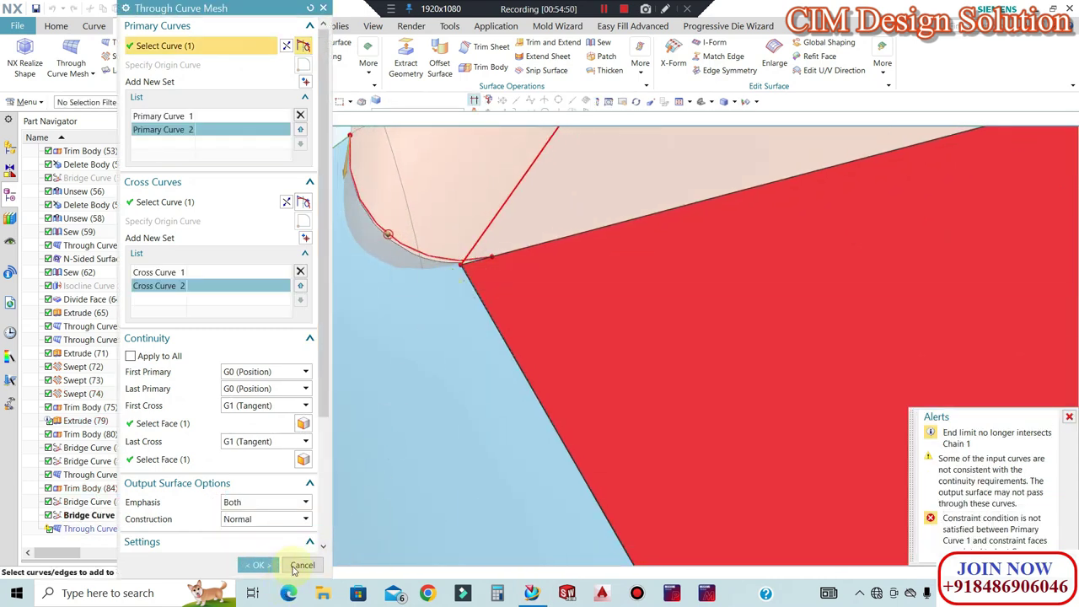
click(295, 564)
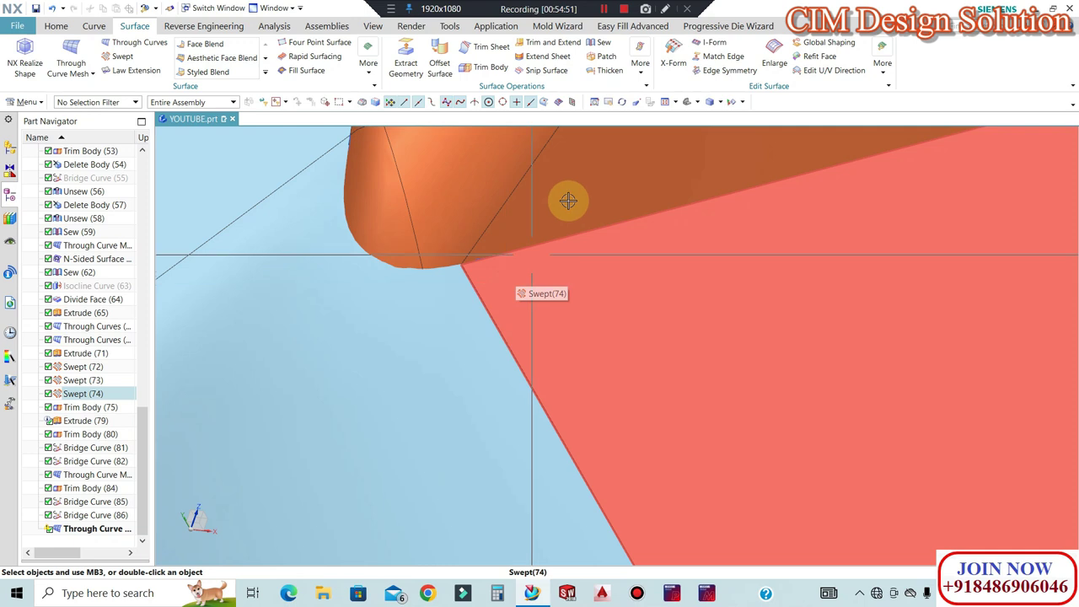
Update the display and examine the corner surface and its transitions to the neighbouring sheets around the orange body's tip
scroll(568, 201, down, 1)
middle_drag(568, 200, 546, 453)
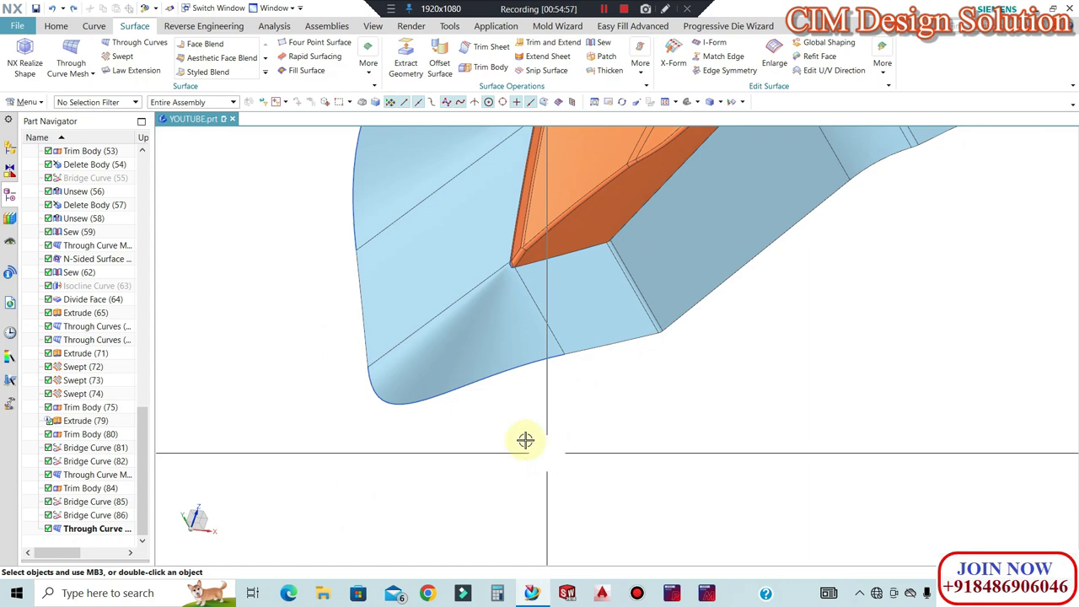
scroll(519, 308, up, 7)
ctrl+middle_drag(488, 183, 716, 221)
right_click(717, 220)
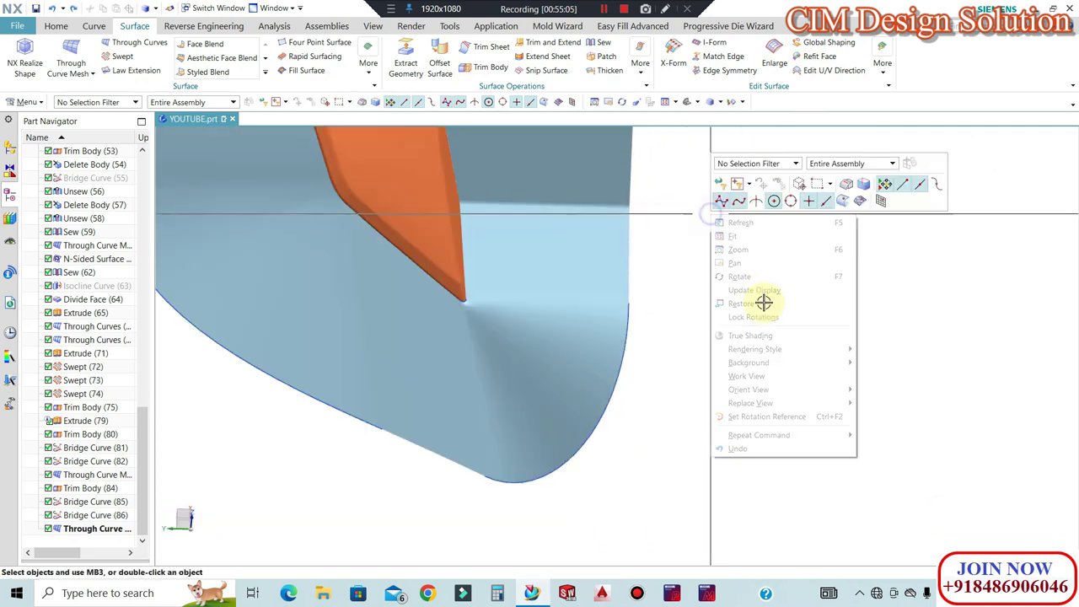
click(752, 287)
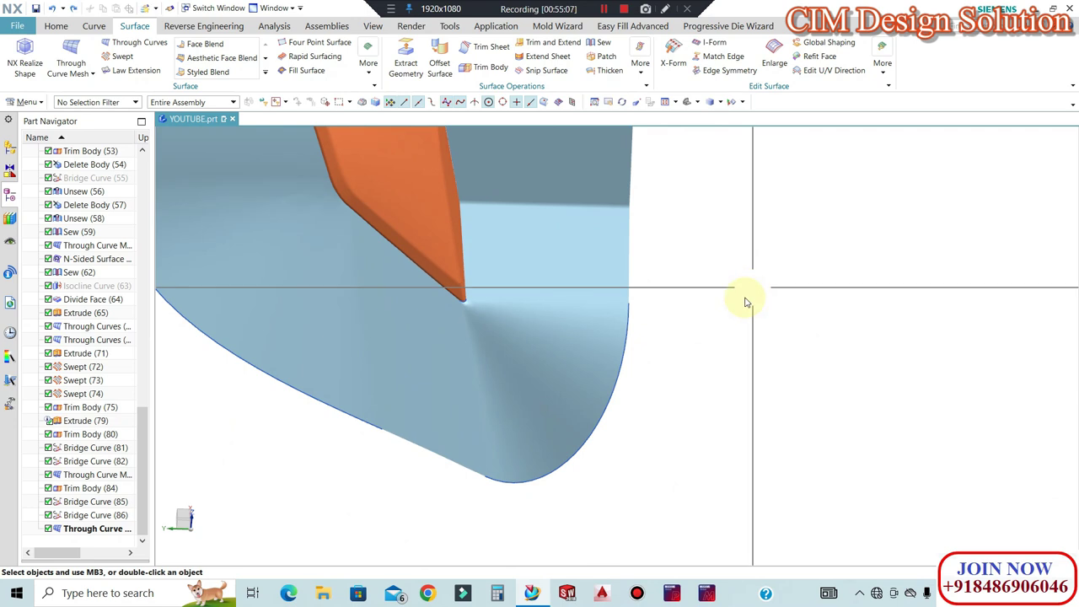
middle_drag(746, 302, 823, 419)
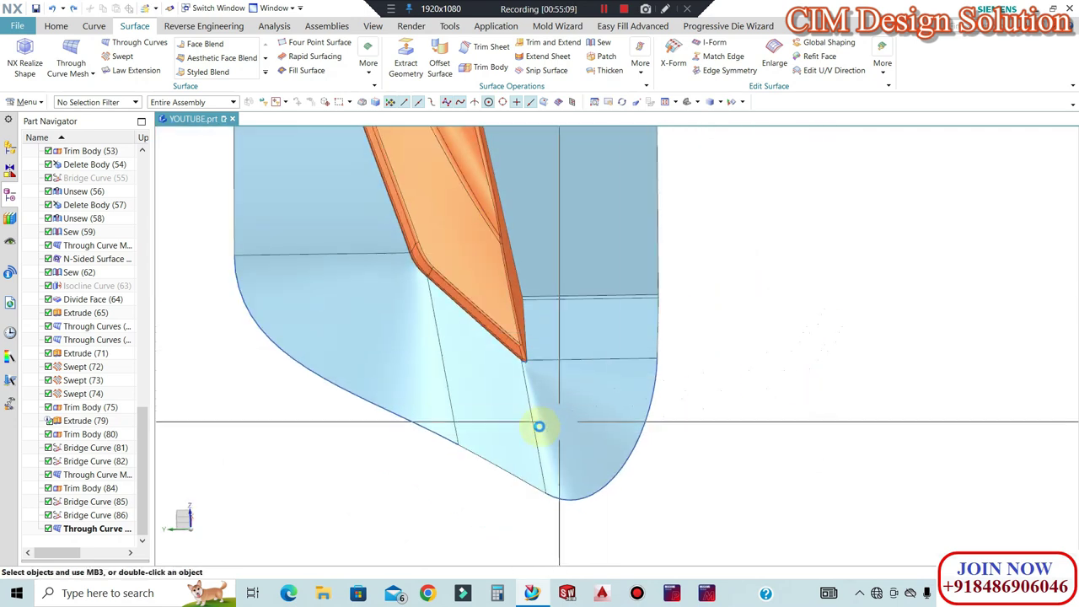
scroll(536, 392, up, 5)
scroll(511, 298, down, 5)
middle_drag(510, 311, 500, 338)
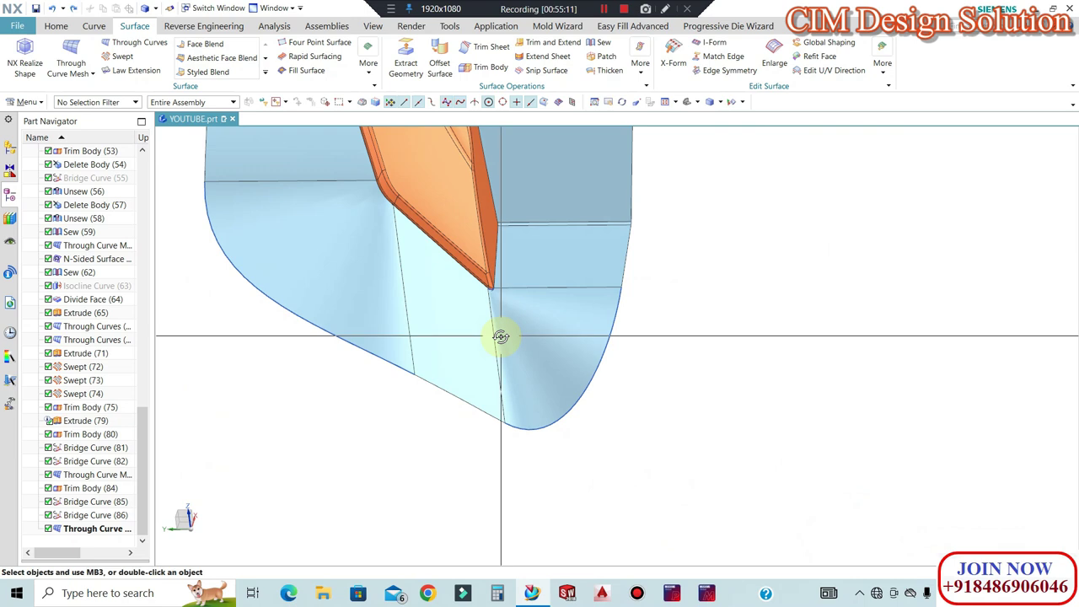
scroll(501, 337, up, 3)
Draw a line about 67.5 mm long from the orange body's tip bridge curve to the corner surface's curved outer edge
click(93, 25)
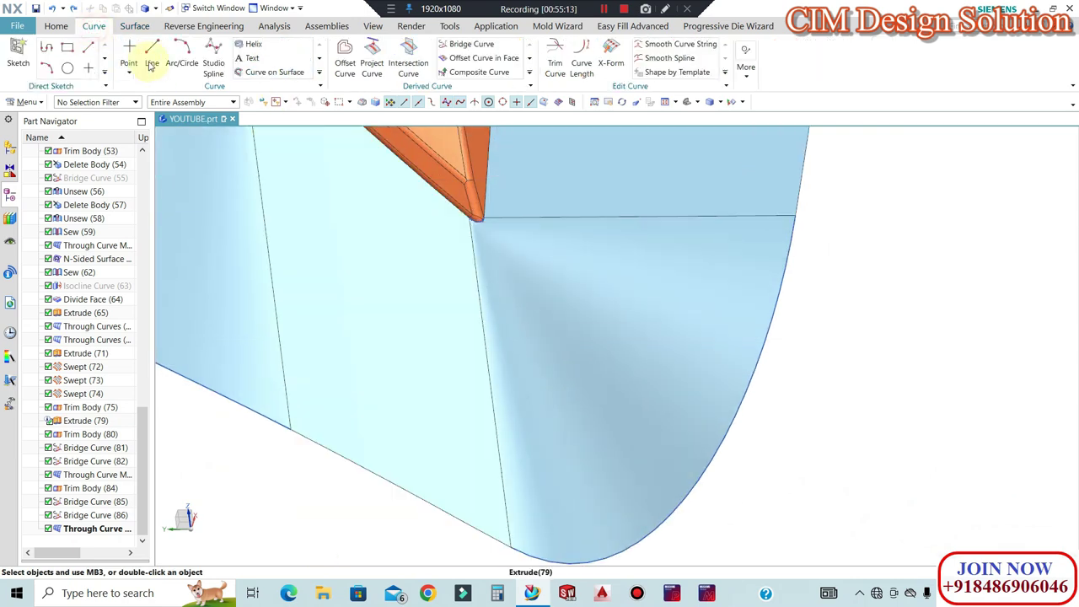
scroll(477, 221, up, 3)
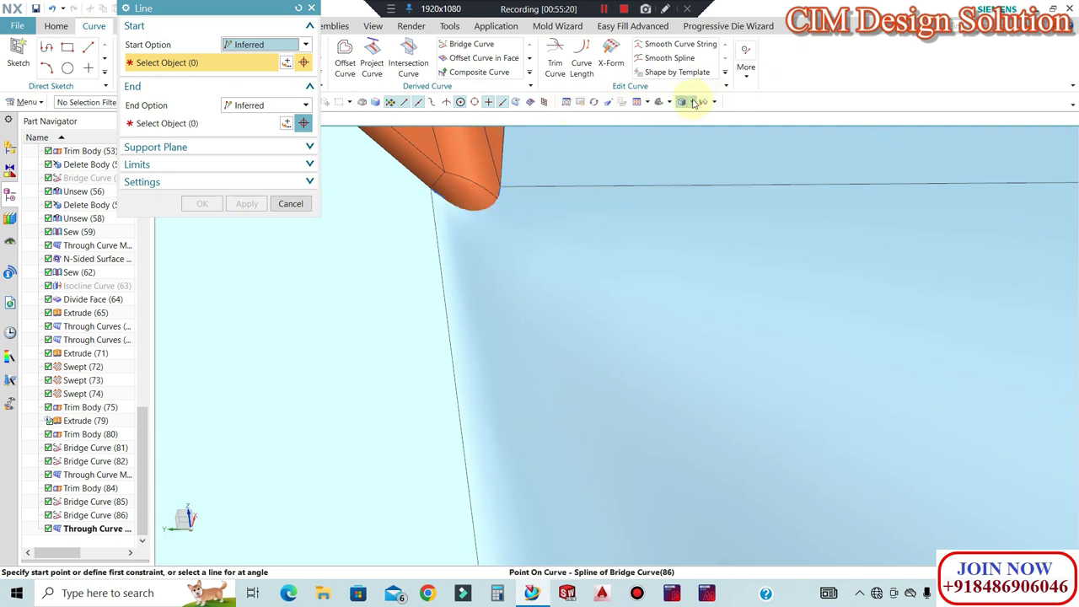
click(695, 102)
click(709, 170)
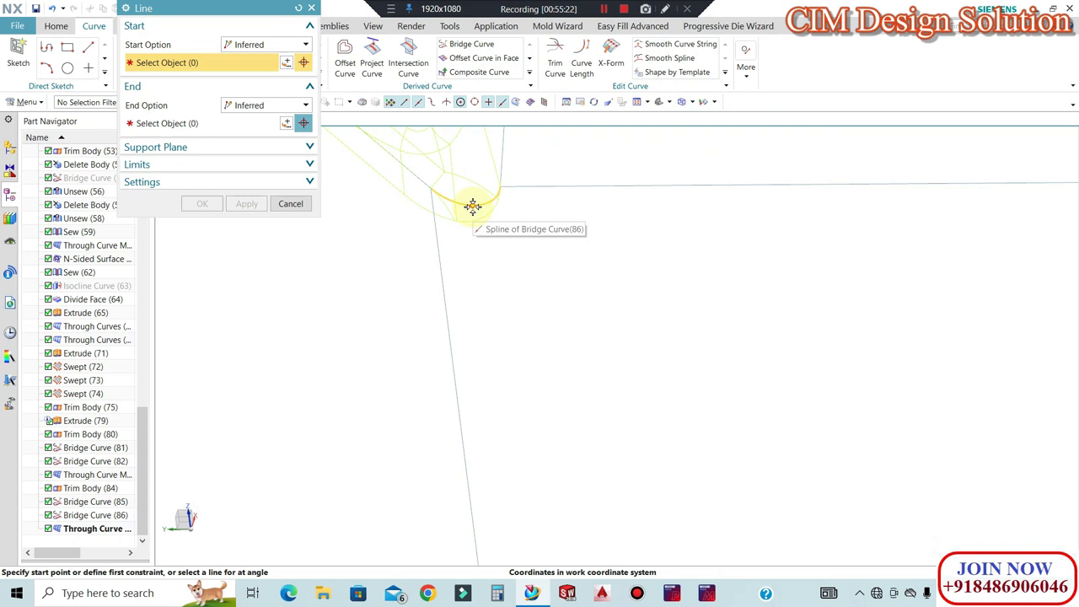
click(472, 205)
scroll(421, 177, down, 7)
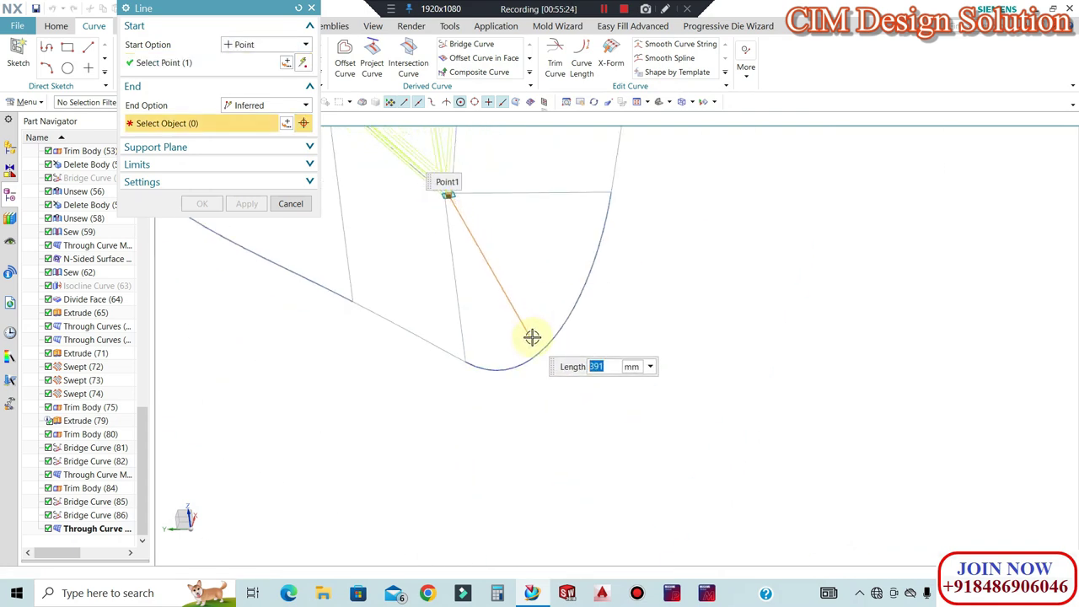
click(551, 340)
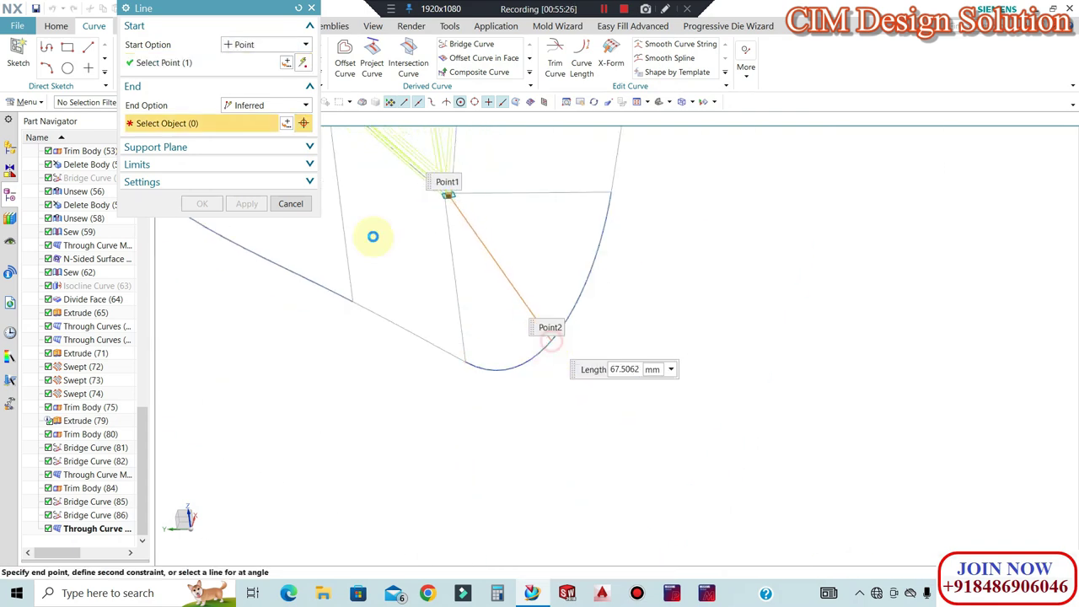
click(246, 203)
Draw a second line about 57 mm long from the tip bridge curve's end to the flat sheet's outer edge
scroll(442, 205, up, 2)
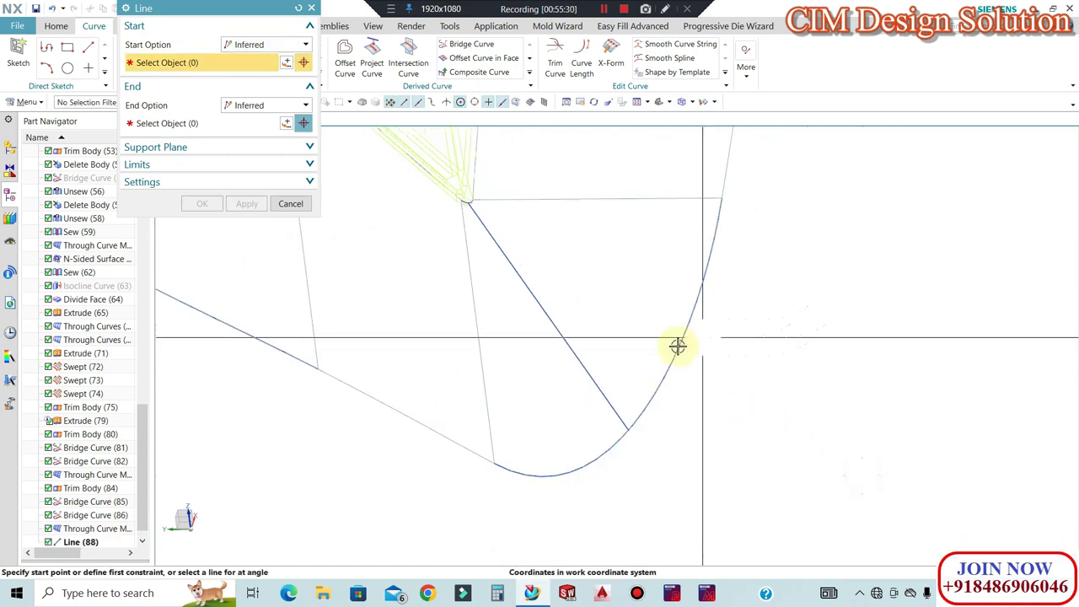
click(692, 116)
scroll(464, 175, up, 3)
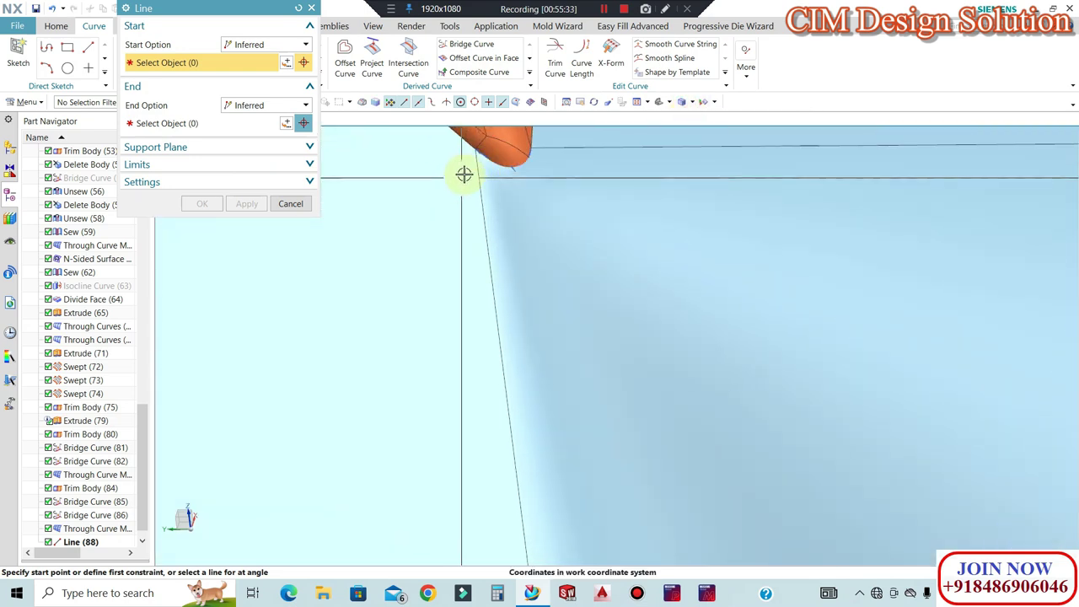
click(486, 163)
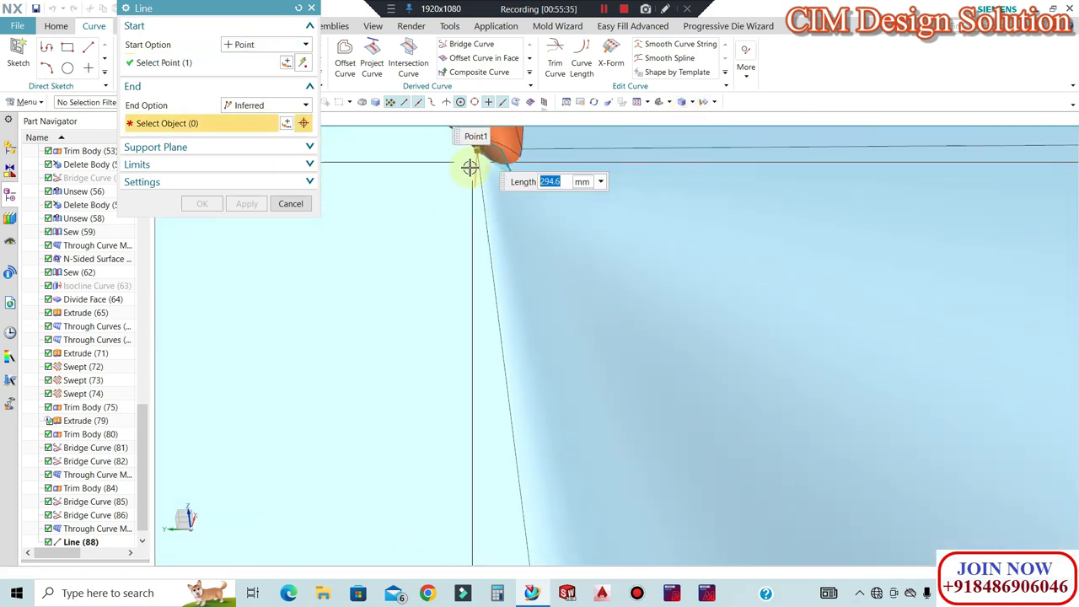
scroll(469, 210, down, 4)
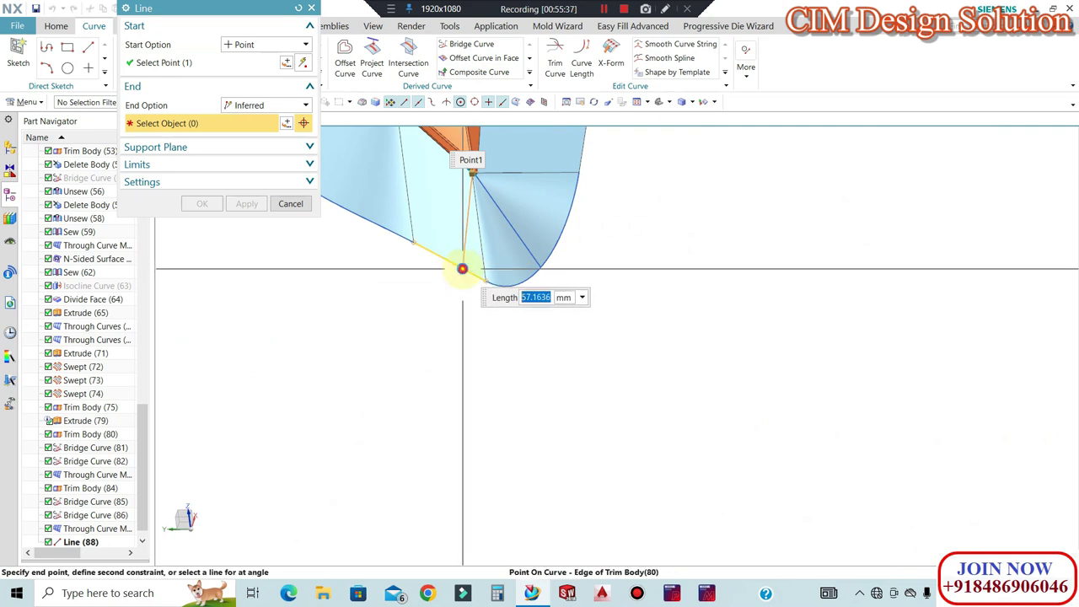
click(462, 268)
click(202, 204)
Move the corner surface's outer bridge curve to a hidden layer with Edit Object Display
scroll(478, 197, up, 3)
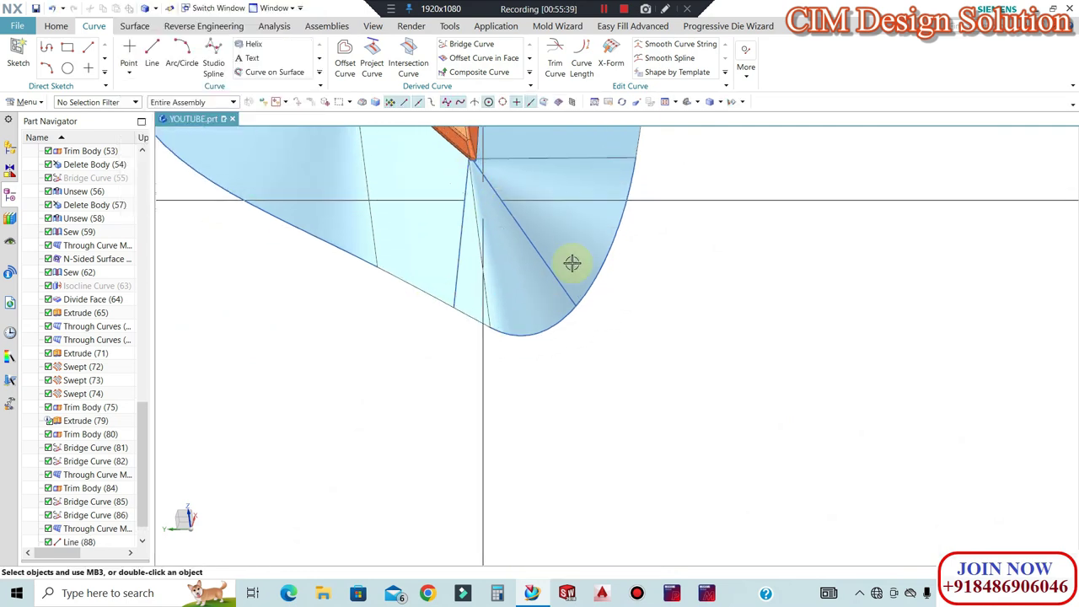
scroll(554, 280, up, 2)
scroll(640, 253, down, 1)
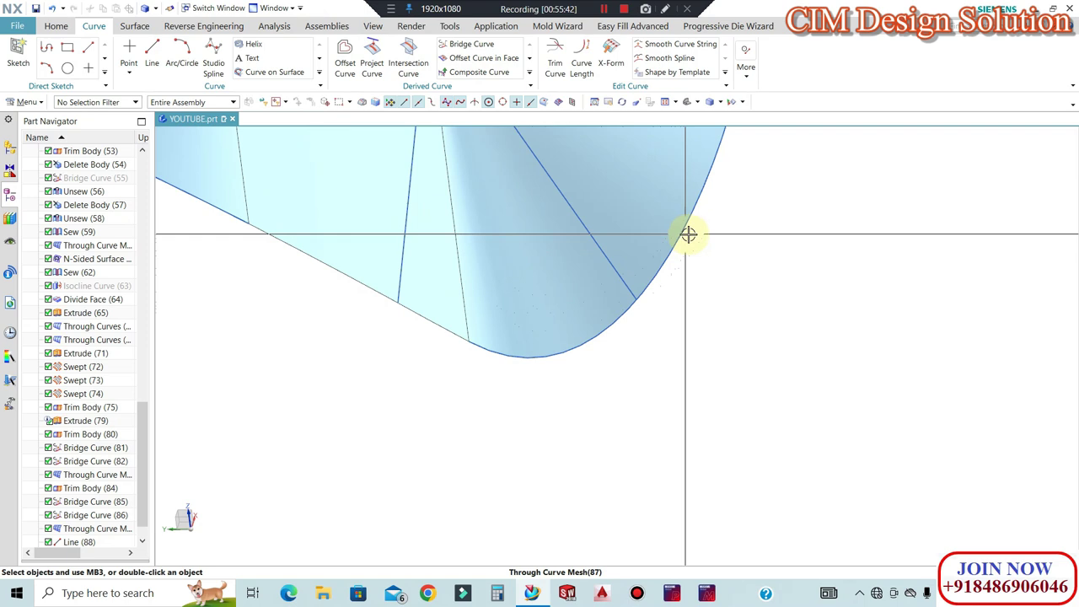
key(ctrl+j)
click(671, 256)
middle_click(672, 257)
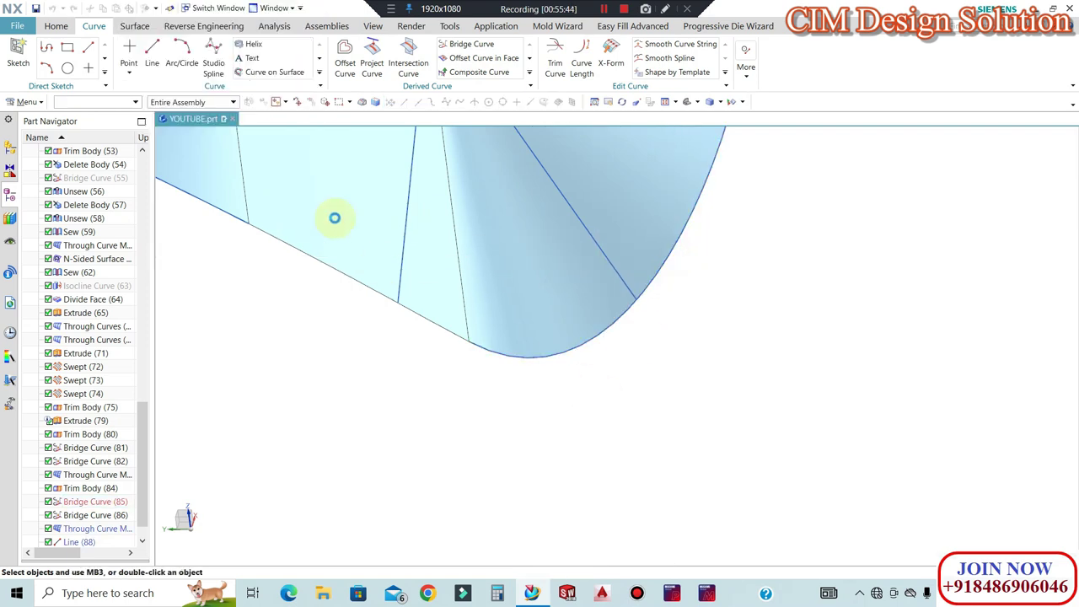
middle_click(285, 71)
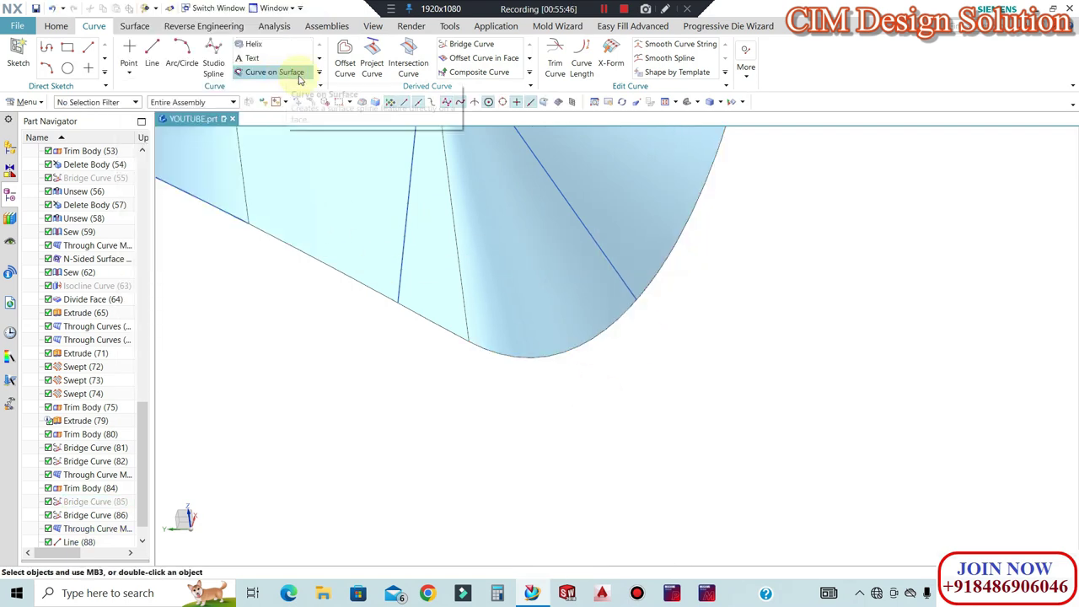
Trim the corner surface along the diagonal line with Trim Sheet, discarding the region beside the flat sheet
click(135, 26)
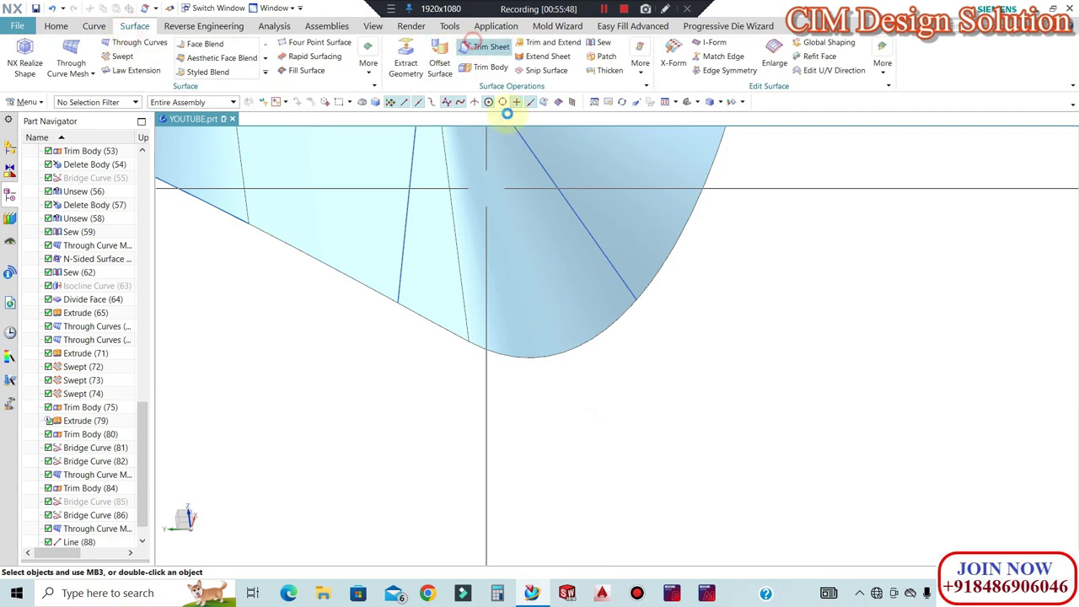
click(486, 239)
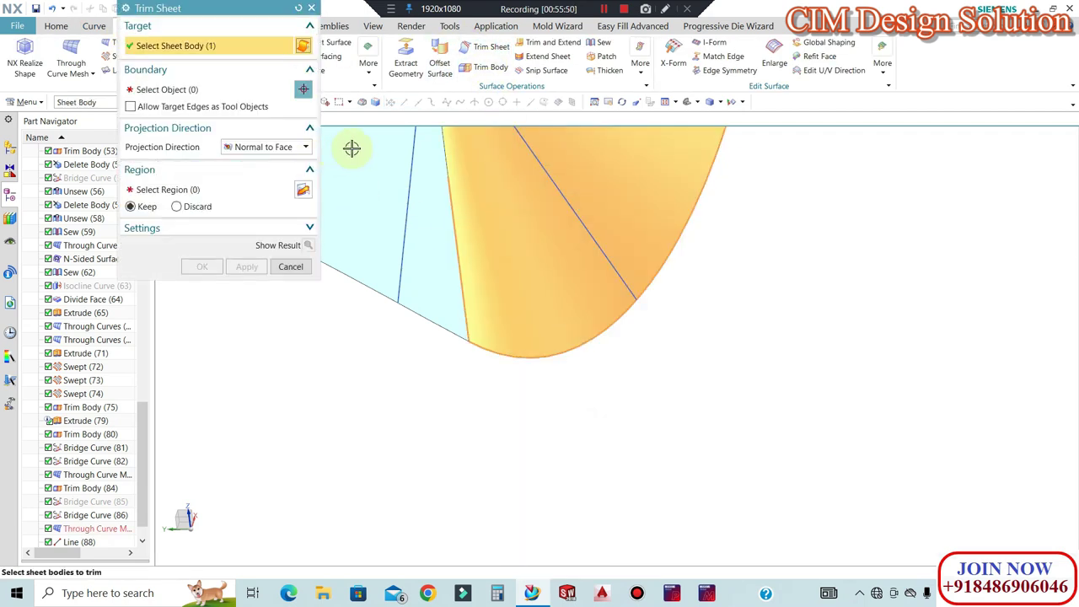
click(477, 47)
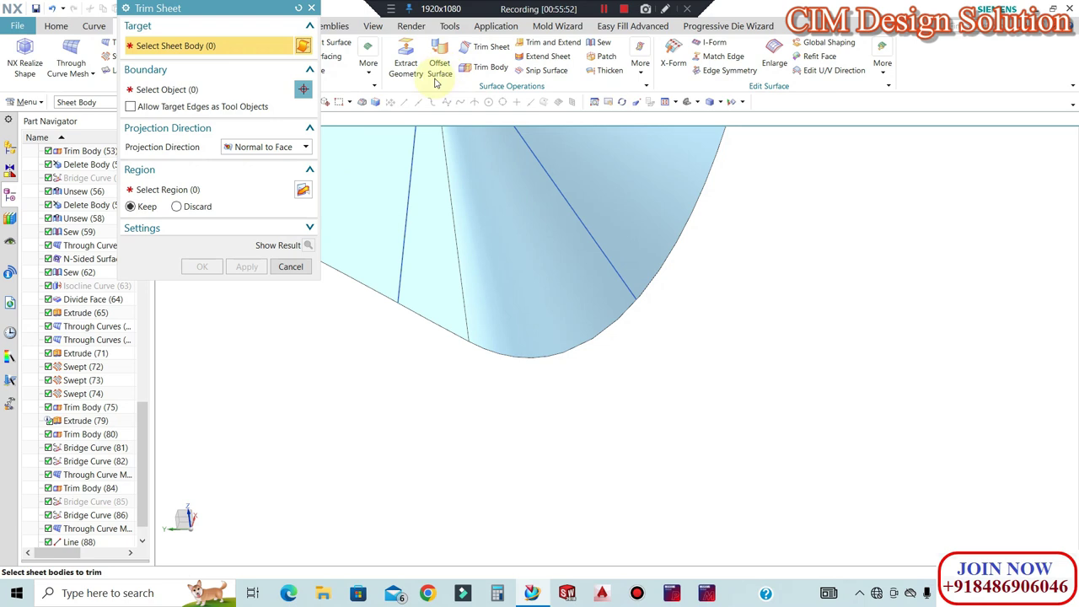
click(548, 217)
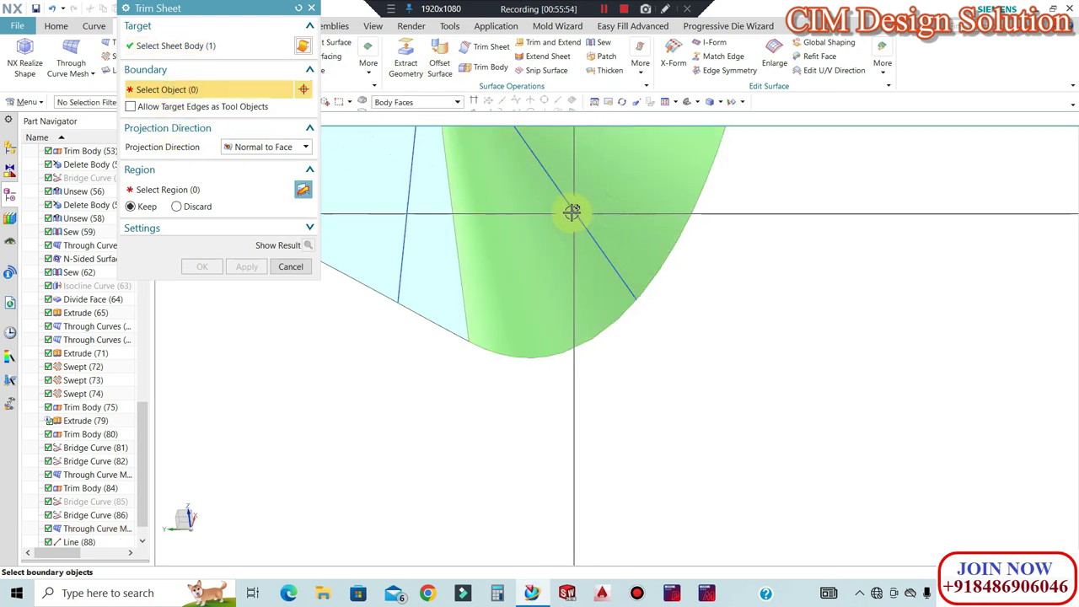
click(551, 236)
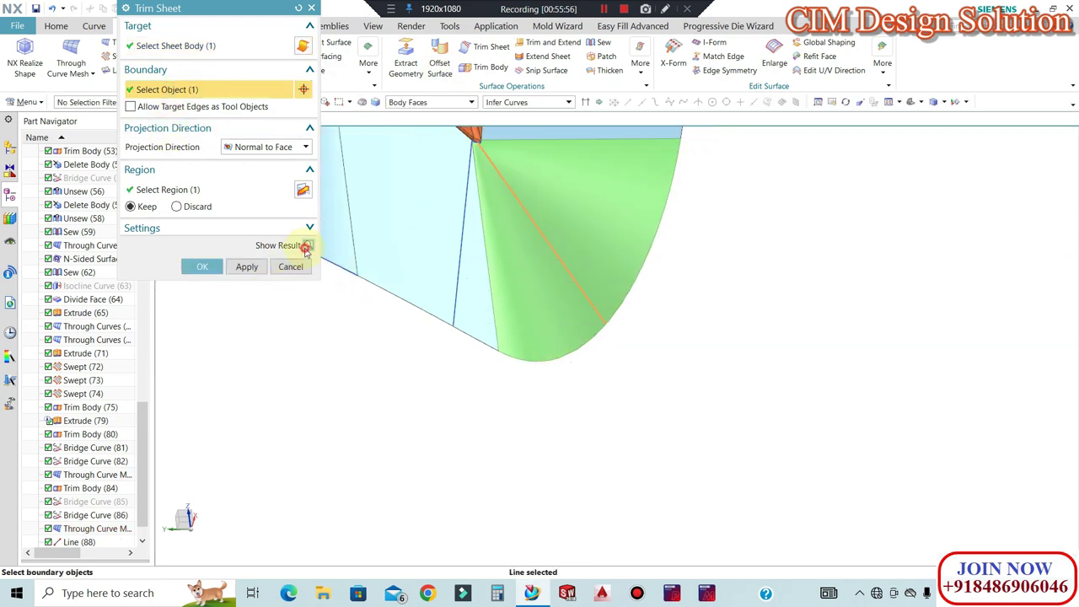
click(307, 245)
click(306, 246)
click(176, 207)
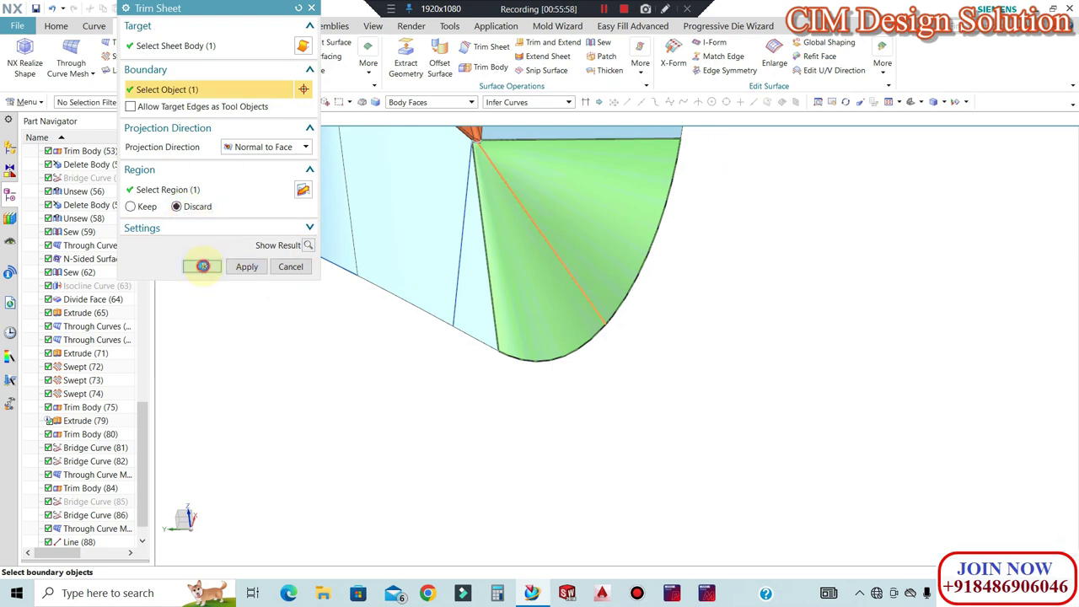
click(202, 266)
middle_drag(551, 317, 493, 236)
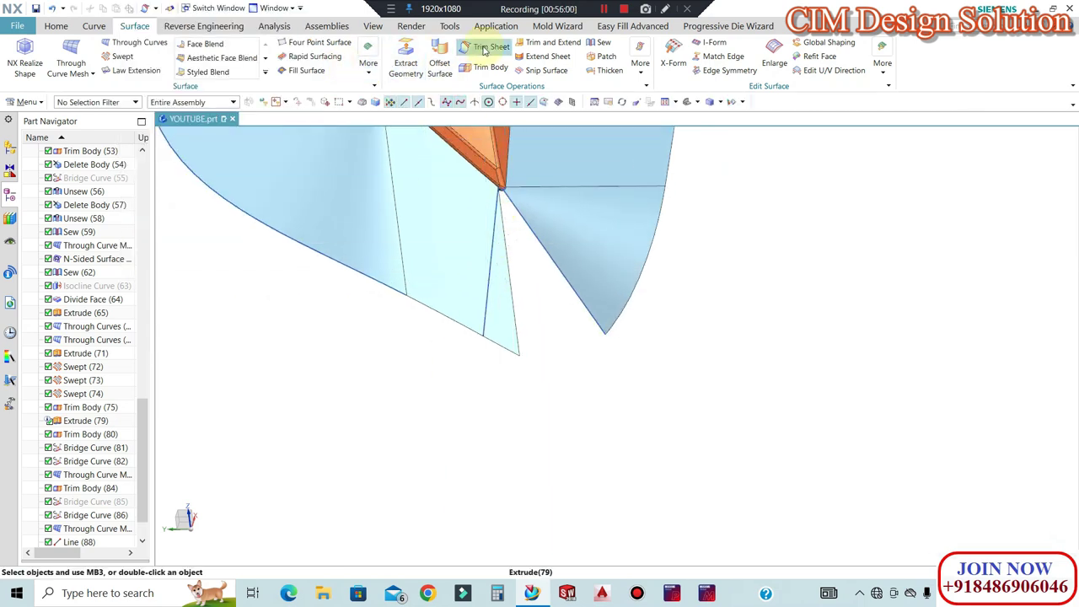
Trim the flat sheet along the second line, discarding the narrow wedge beside the gap
click(484, 48)
click(508, 301)
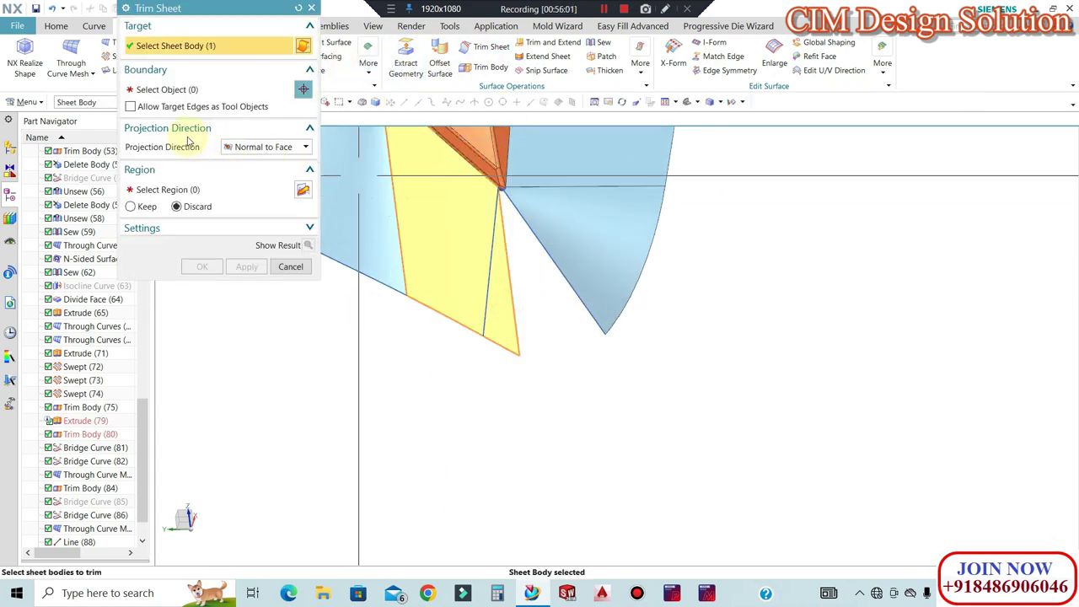
click(164, 91)
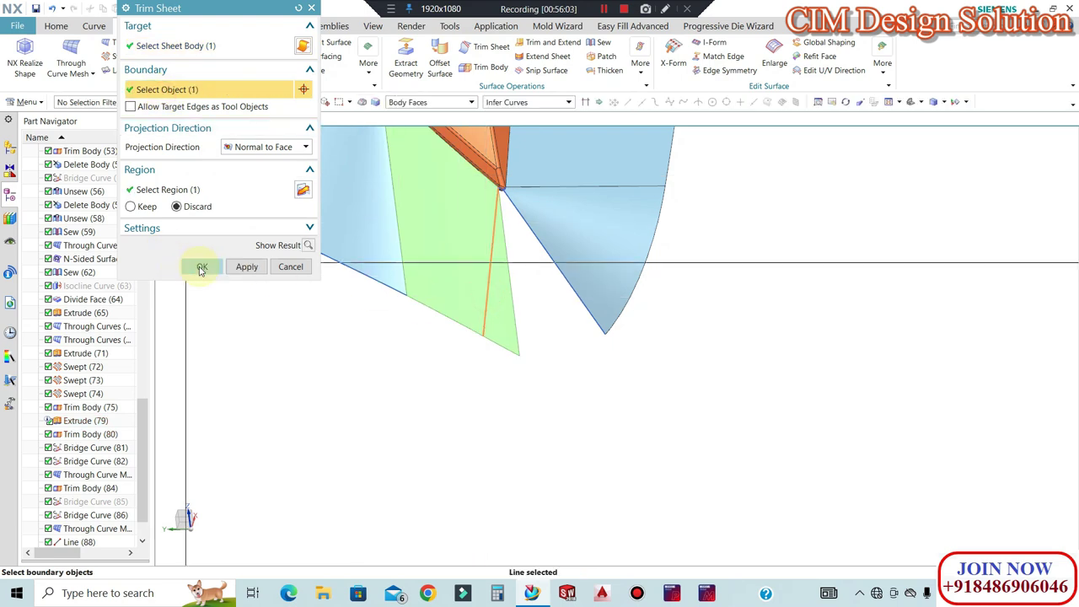
click(203, 266)
middle_drag(426, 298, 531, 226)
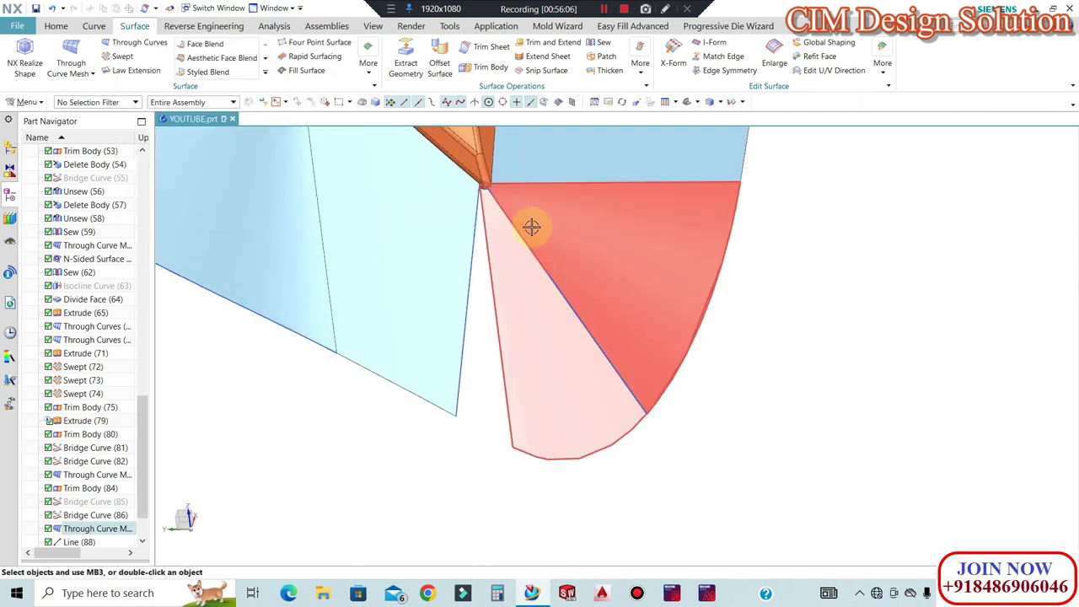
Move both trim lines to a hidden layer with Edit Object Display
key(ctrl+j)
click(539, 254)
click(465, 295)
click(246, 112)
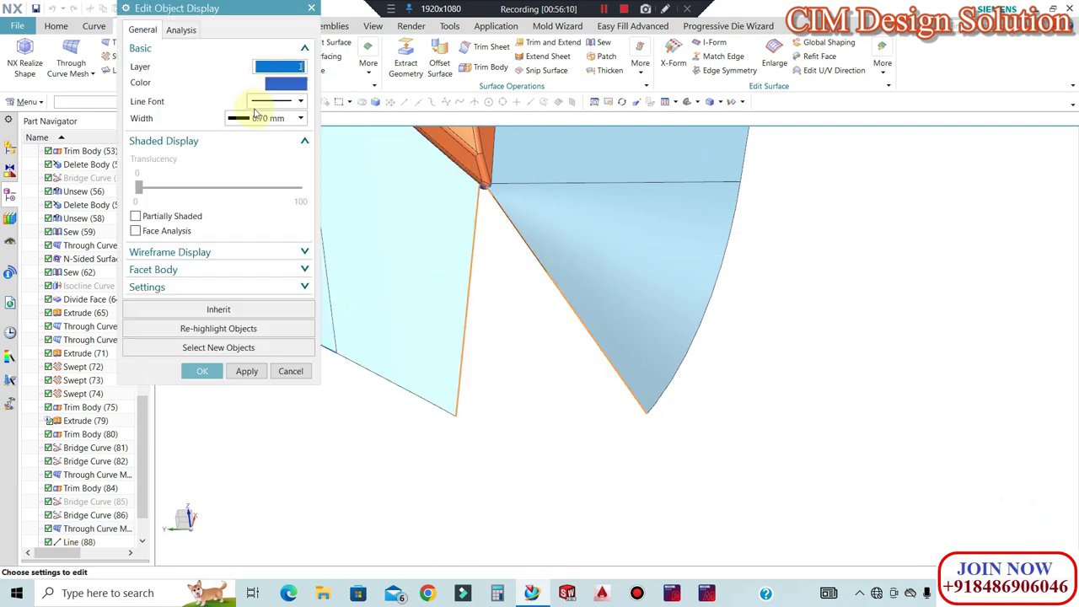
key(Return)
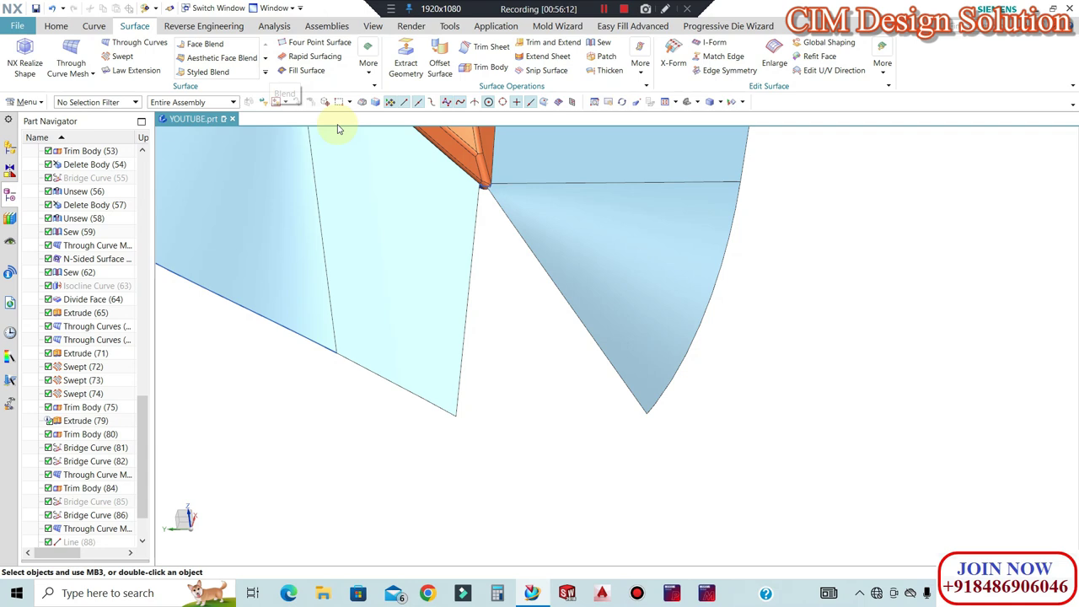
Move the small bridge curve at the orange body's tip to a hidden layer
scroll(611, 386, down, 1)
middle_drag(576, 402, 542, 352)
scroll(511, 236, up, 5)
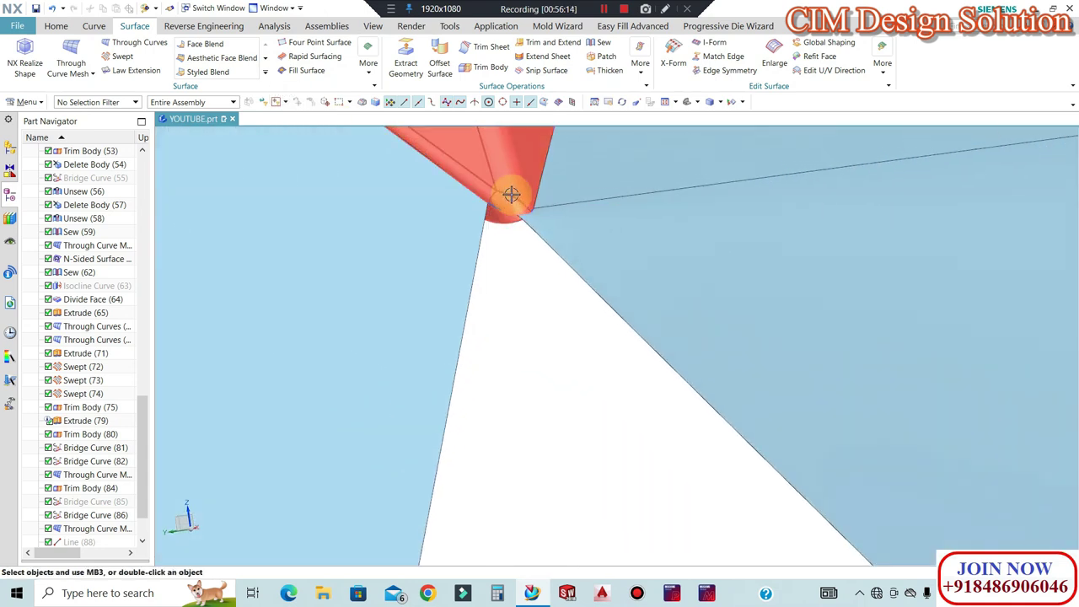
scroll(511, 194, up, 3)
key(ctrl+j)
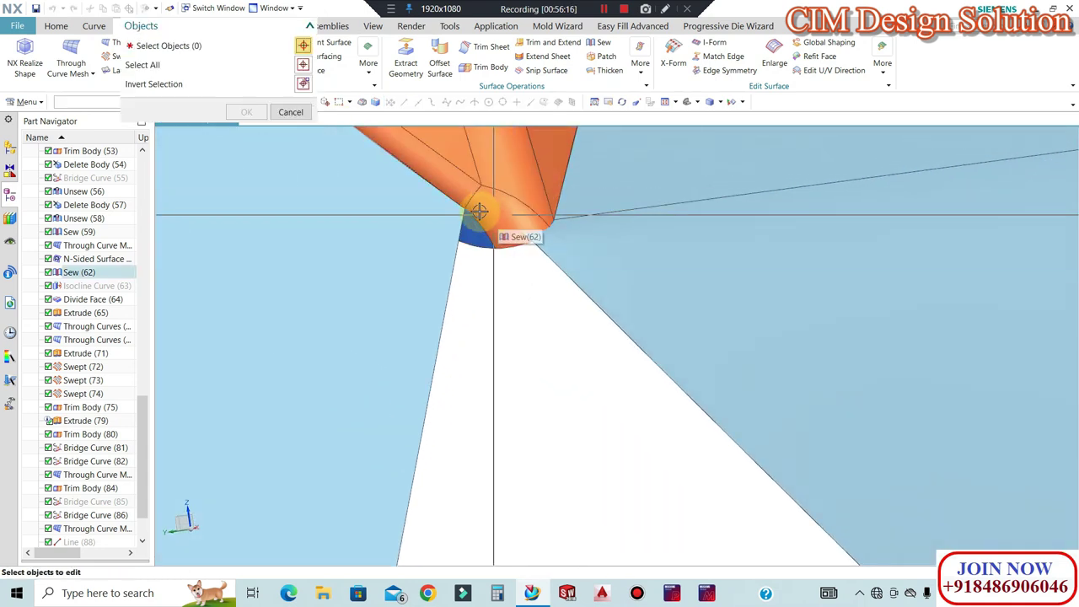
middle_click(527, 242)
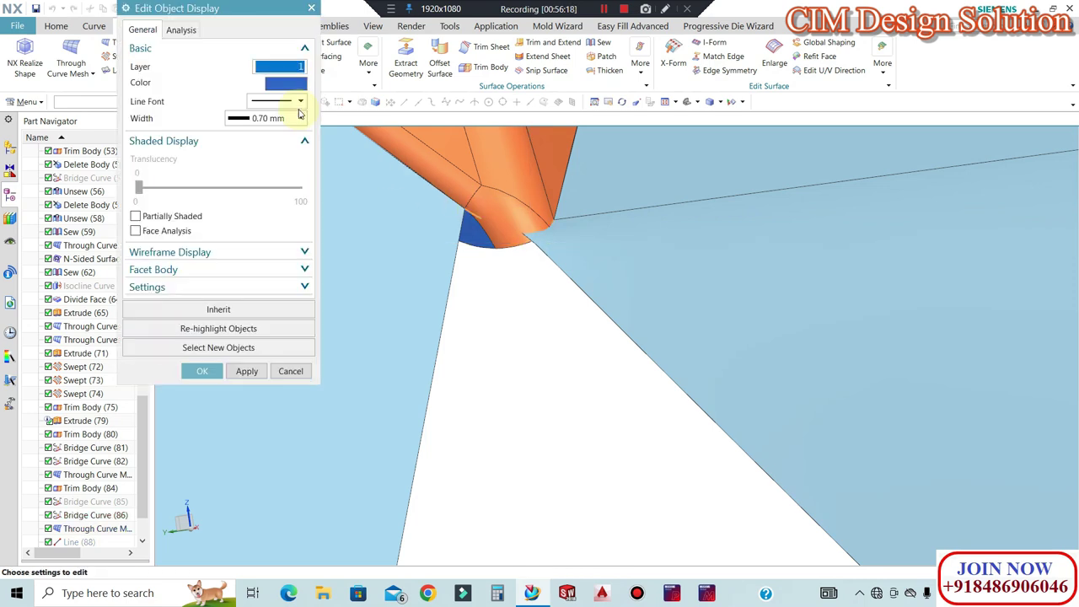
key(Return)
Try to bridge the outer edges of the flat sheet and corner surface across the gap, G1 tangent, with both tangent magnitudes at 0.5
scroll(592, 309, up, 10)
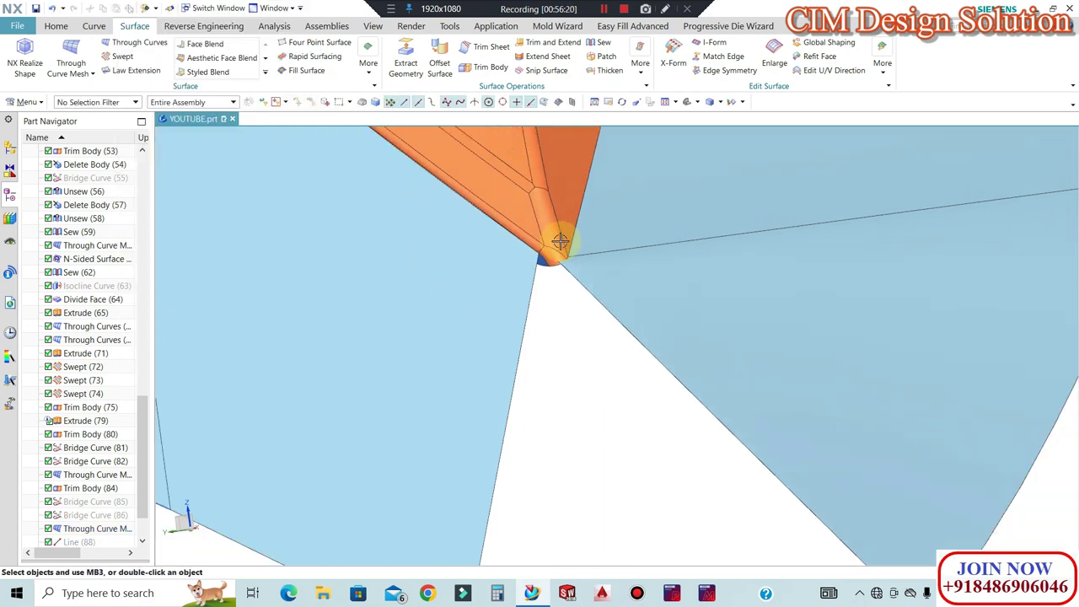
scroll(628, 341, down, 8)
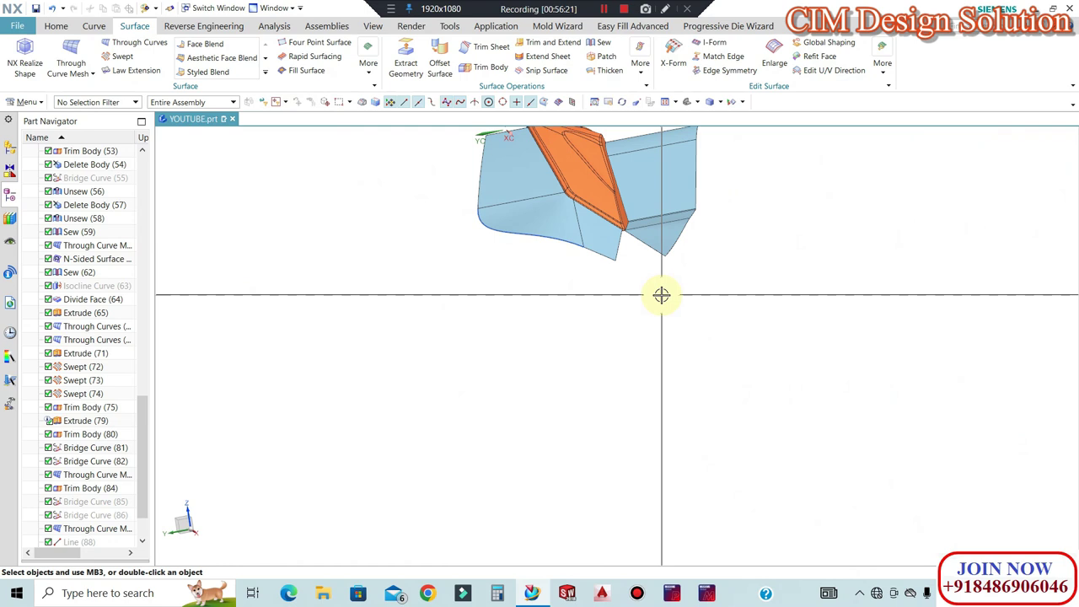
middle_drag(661, 294, 759, 407)
key(F8)
scroll(718, 281, up, 2)
middle_drag(718, 282, 666, 362)
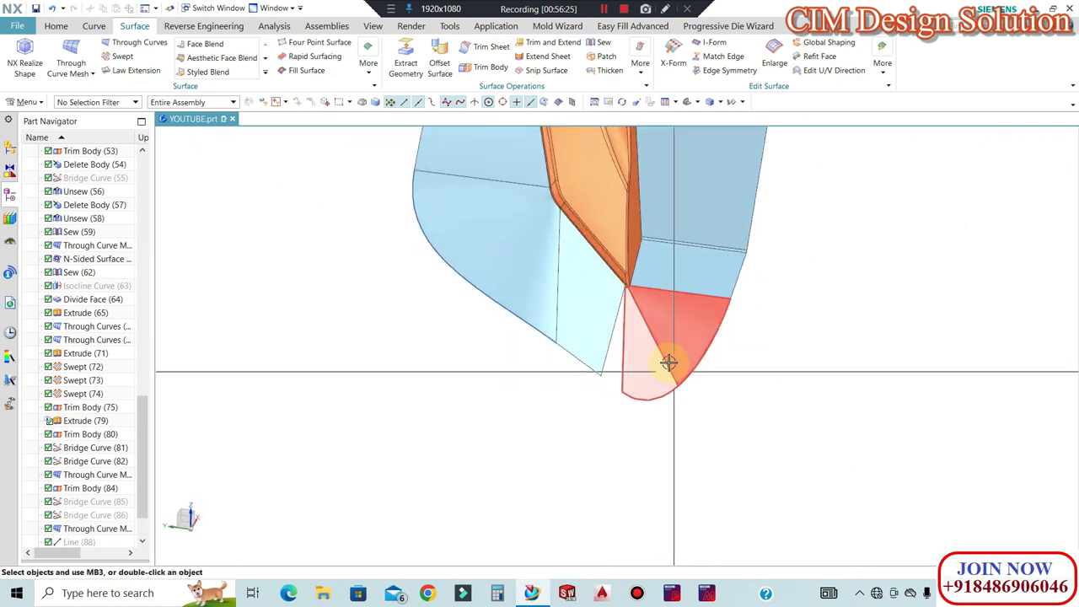
click(100, 26)
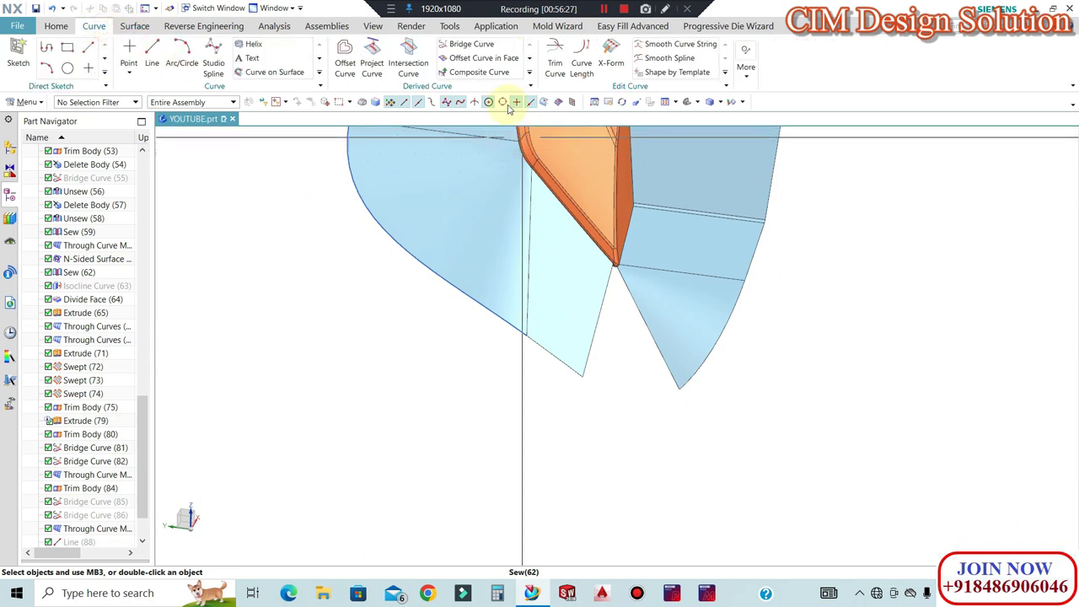
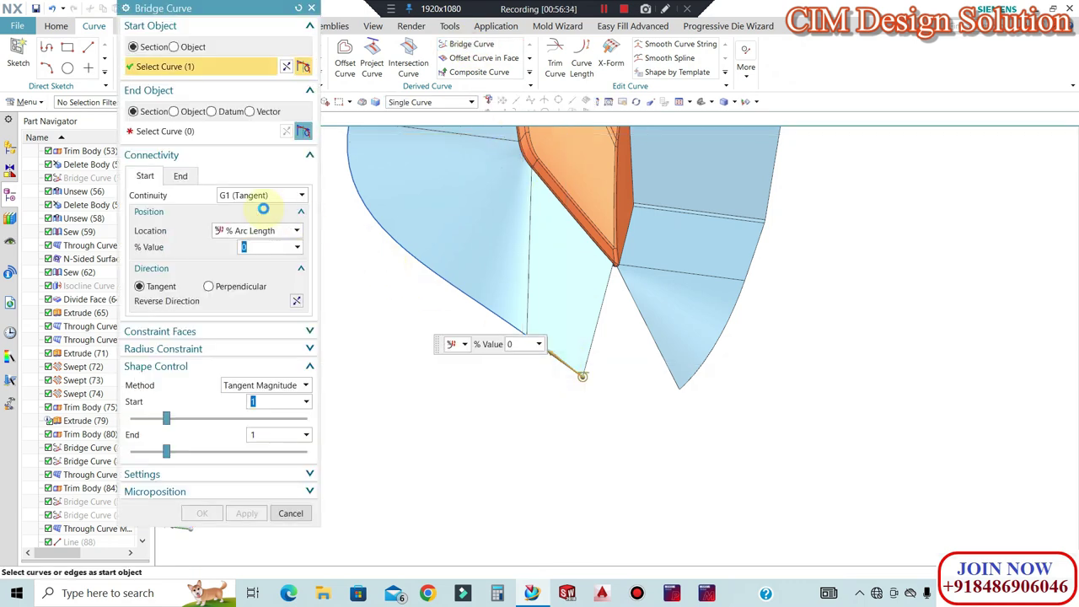
click(181, 176)
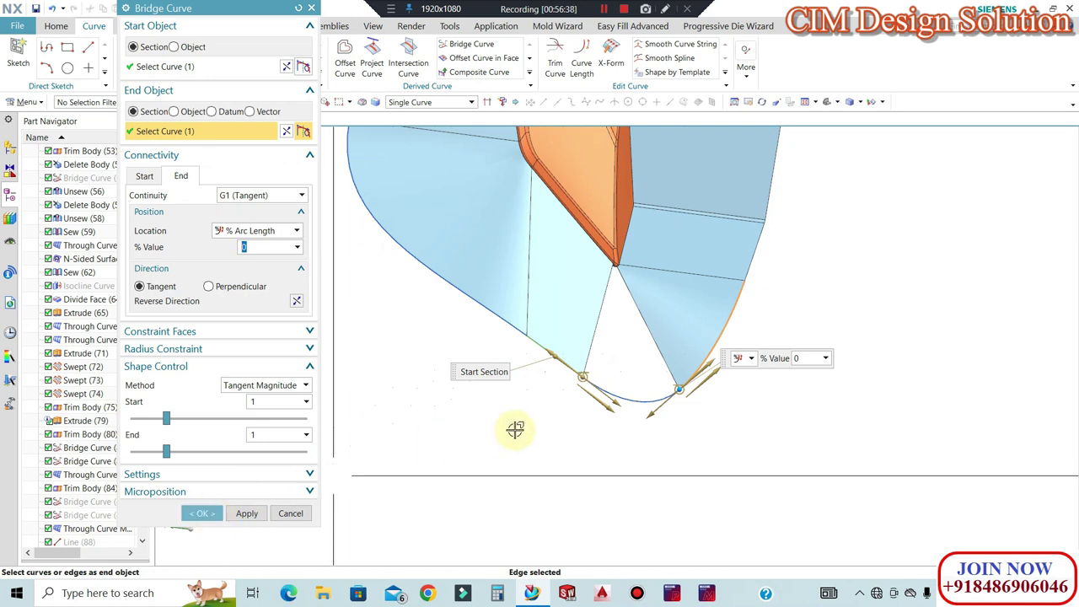
scroll(602, 411, up, 3)
drag(575, 397, 562, 389)
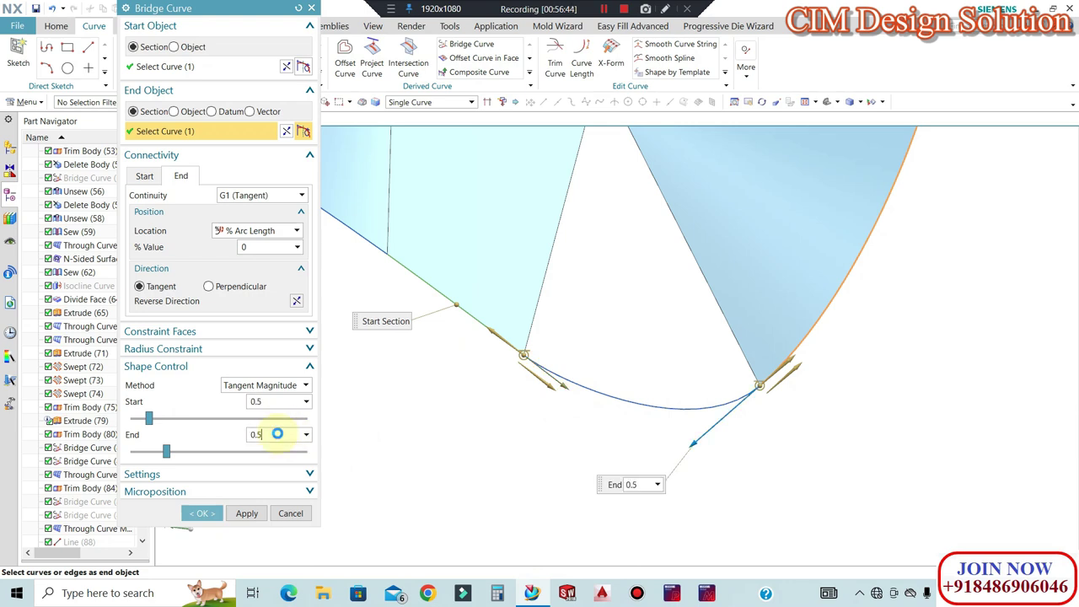
scroll(723, 409, up, 3)
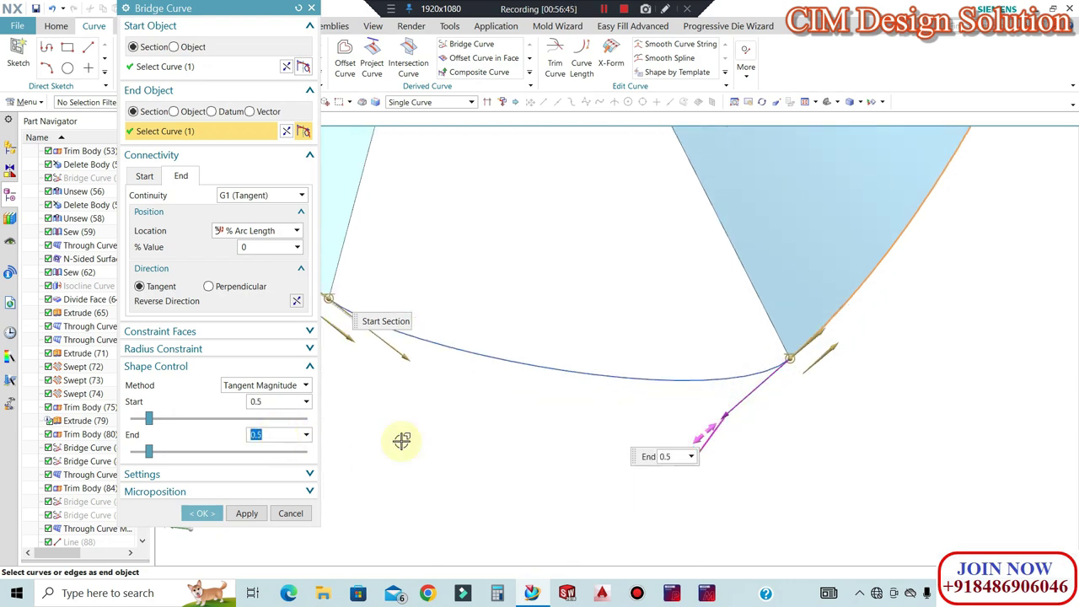
click(203, 512)
Undo the bridge curve just created across the gap
middle_drag(769, 338, 380, 456)
scroll(110, 530, down, 2)
key(ctrl+z)
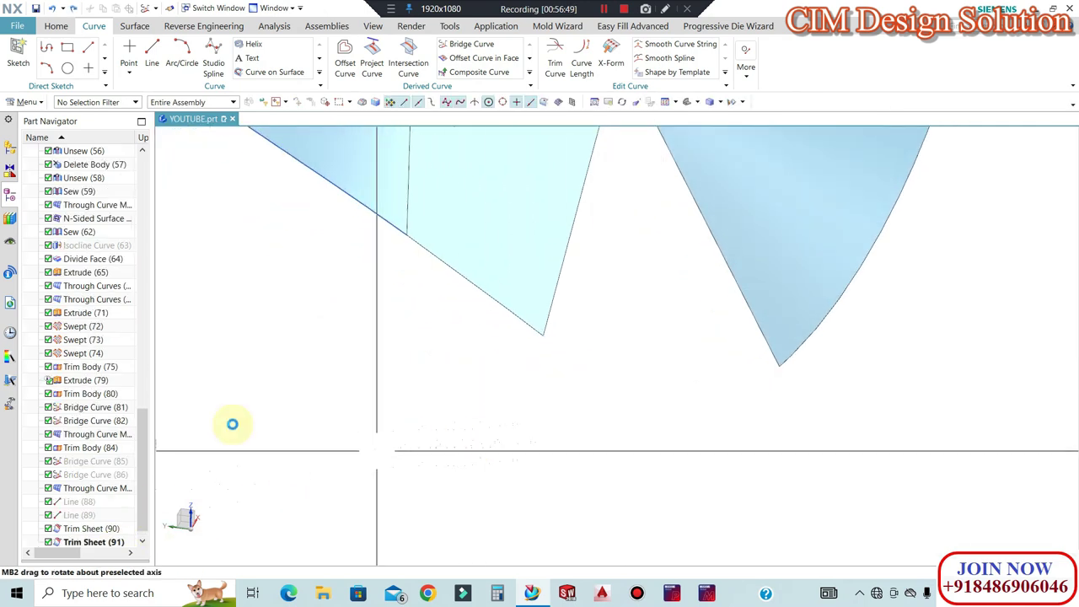
Bridge the outer edges of the flat sheet and corner surface across the gap, G1 tangent, with start and end tangent magnitudes of 0.75
click(453, 48)
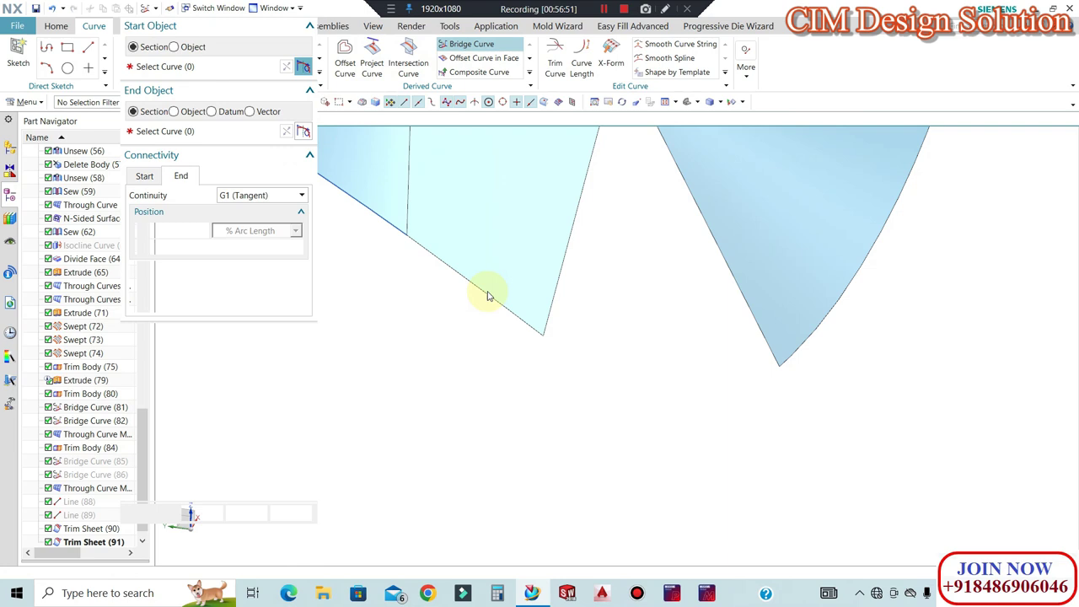
click(484, 294)
click(192, 174)
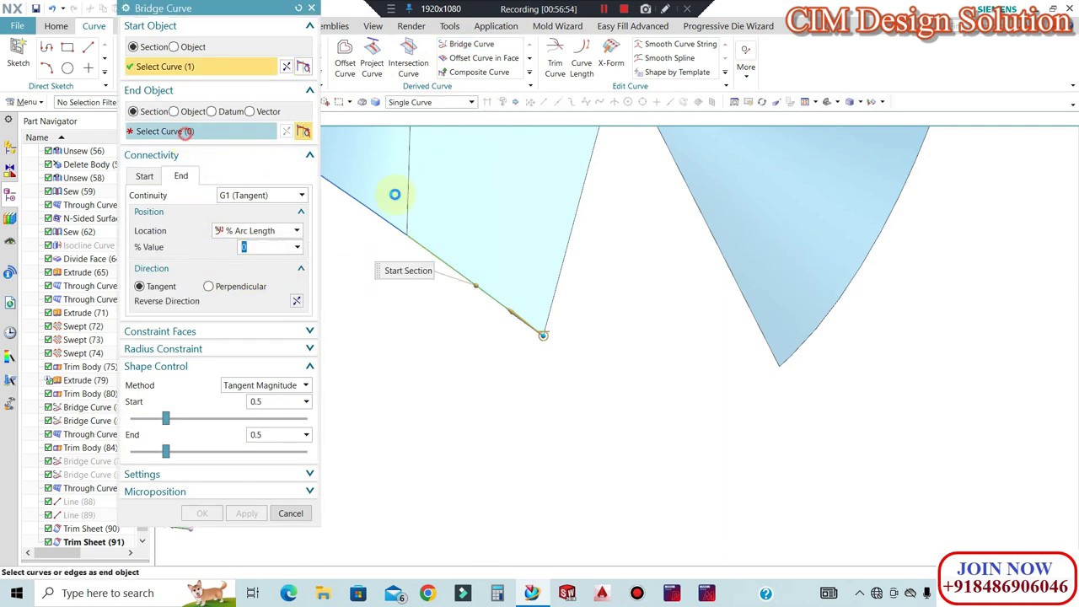
click(811, 340)
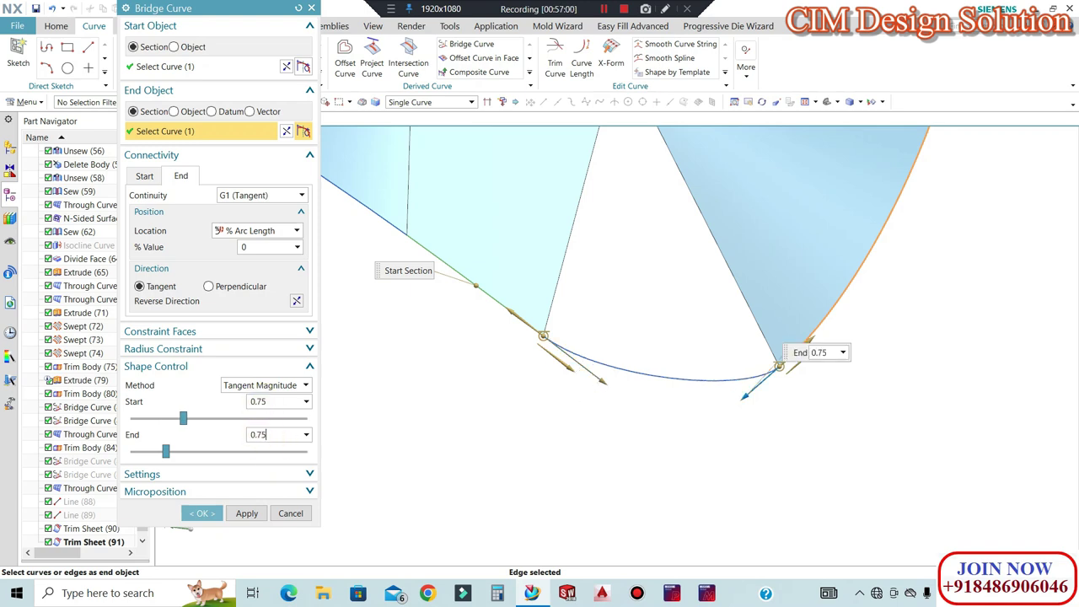
click(204, 514)
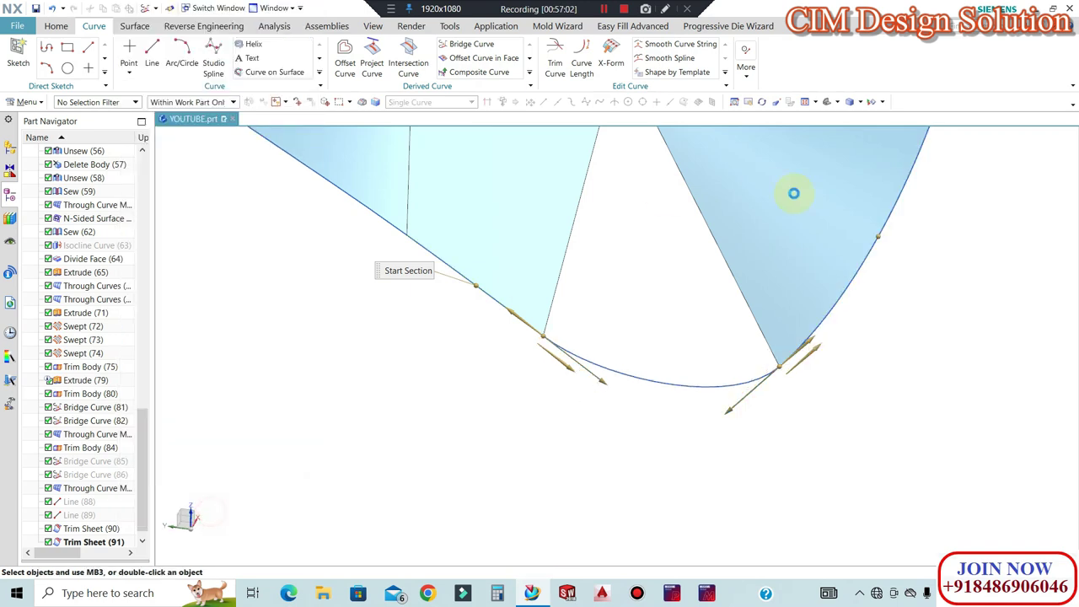
Roll the model history back to Line (89), ahead of the two sheet trims, by making it the current feature
scroll(665, 250, up, 5)
scroll(641, 151, up, 2)
scroll(660, 261, down, 2)
scroll(626, 154, up, 6)
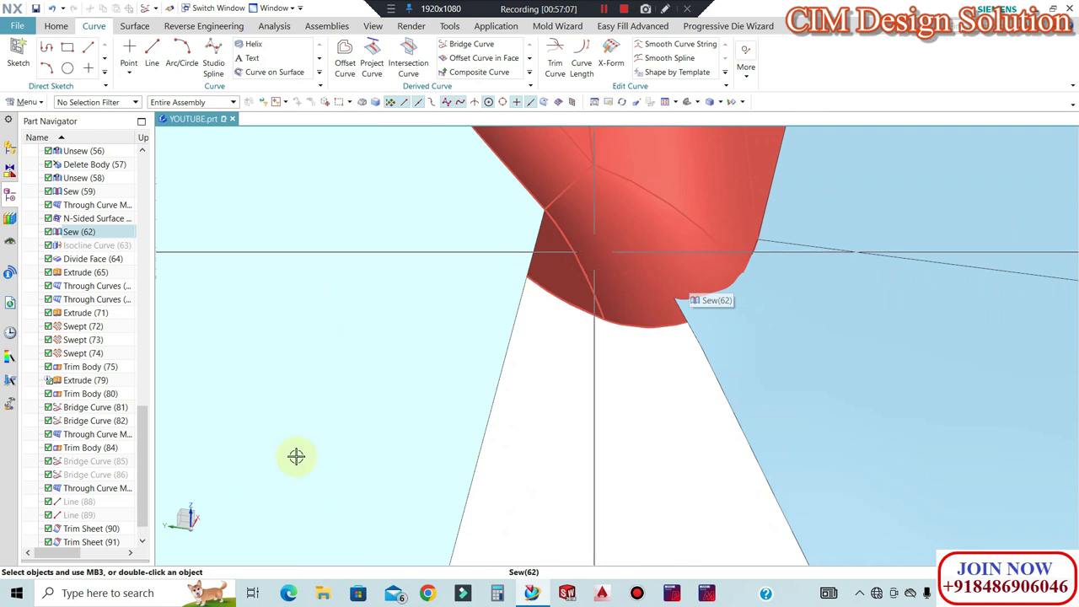
click(72, 462)
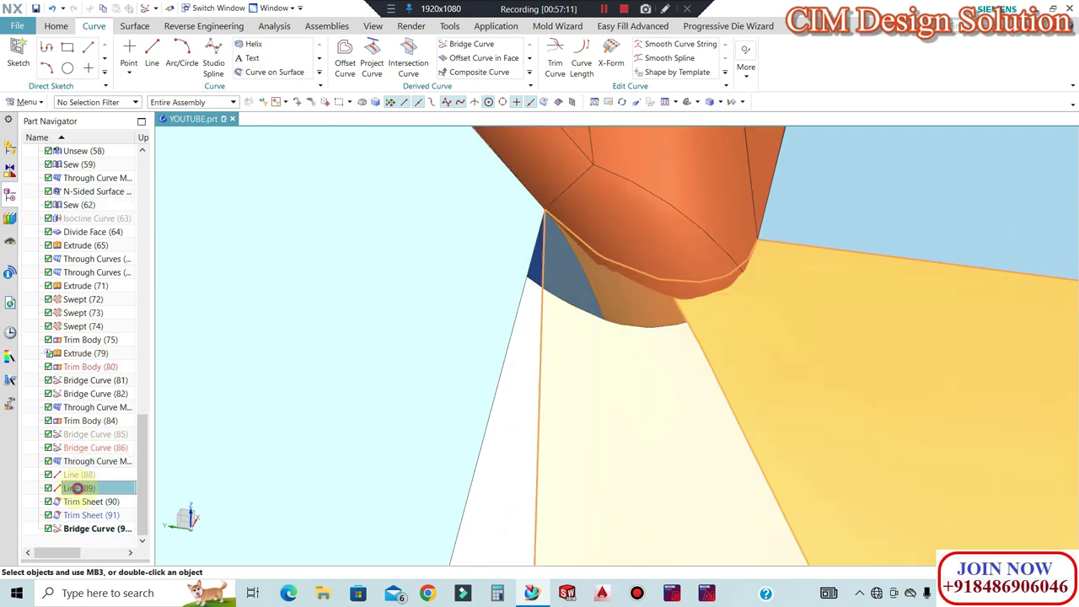
right_click(76, 488)
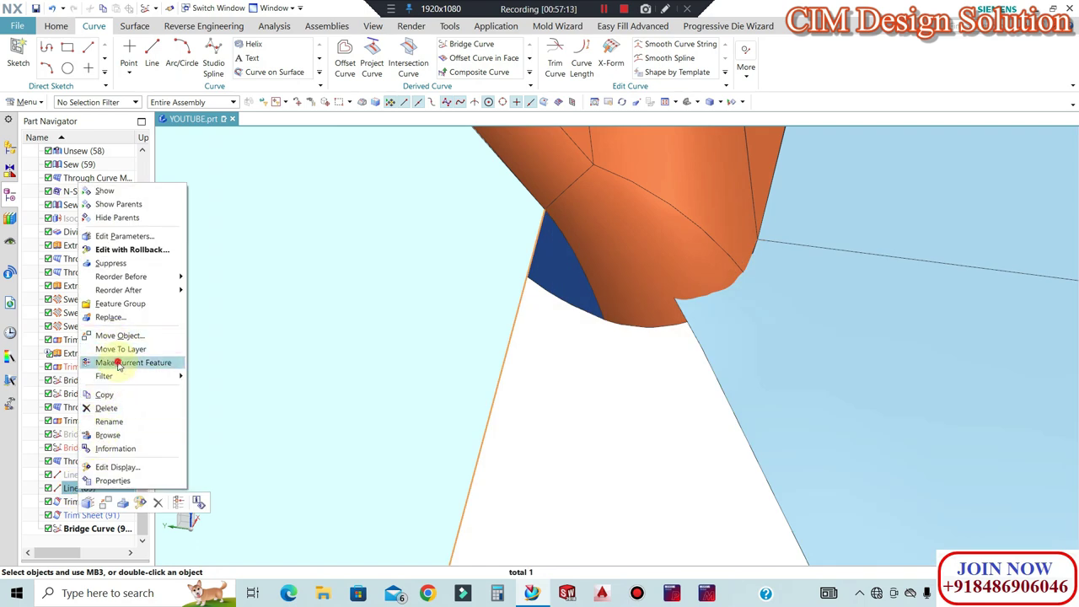
click(118, 364)
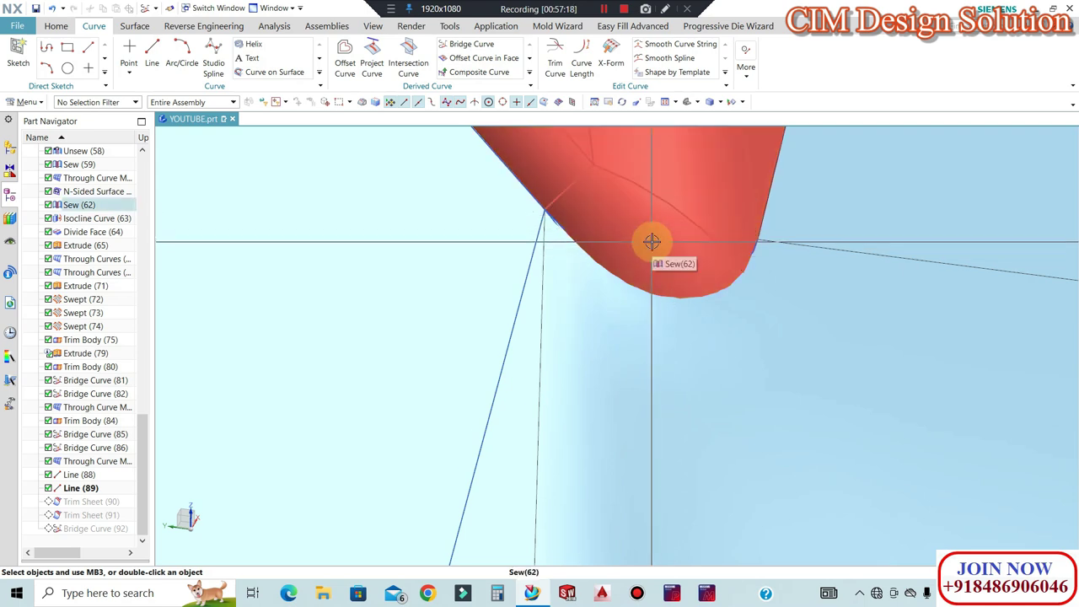
Set up an Intersection Curve at the orange body's tip with face selection restricted to Single Face
click(143, 27)
click(558, 27)
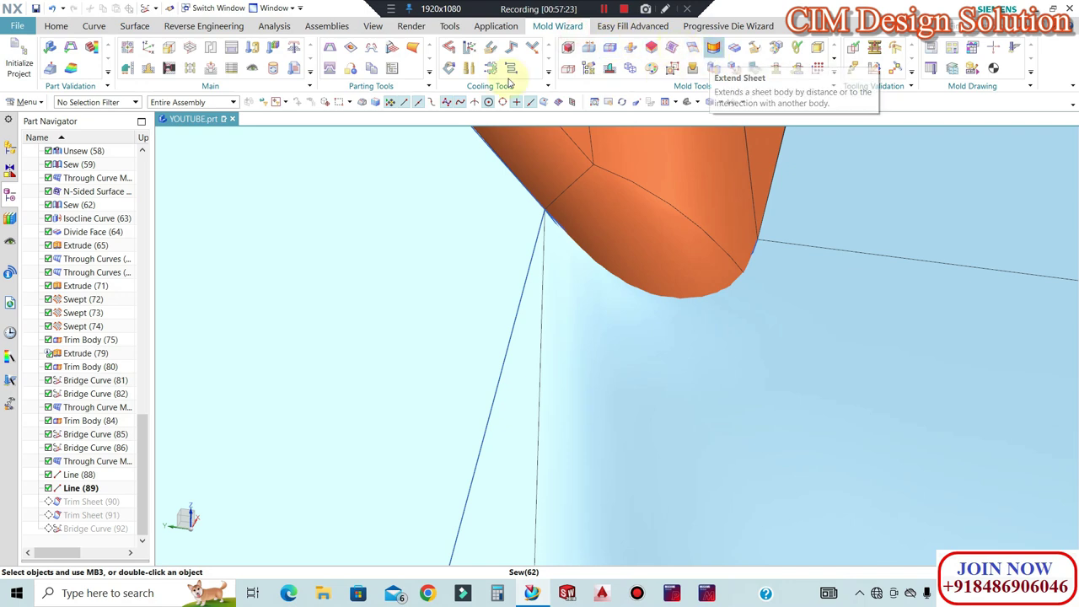
click(97, 26)
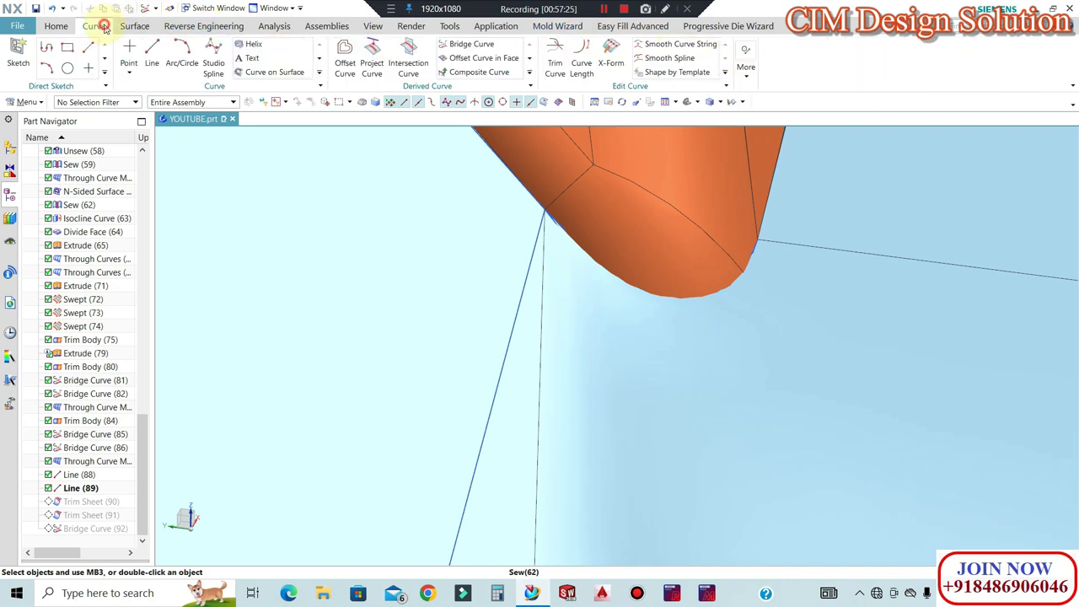
click(413, 57)
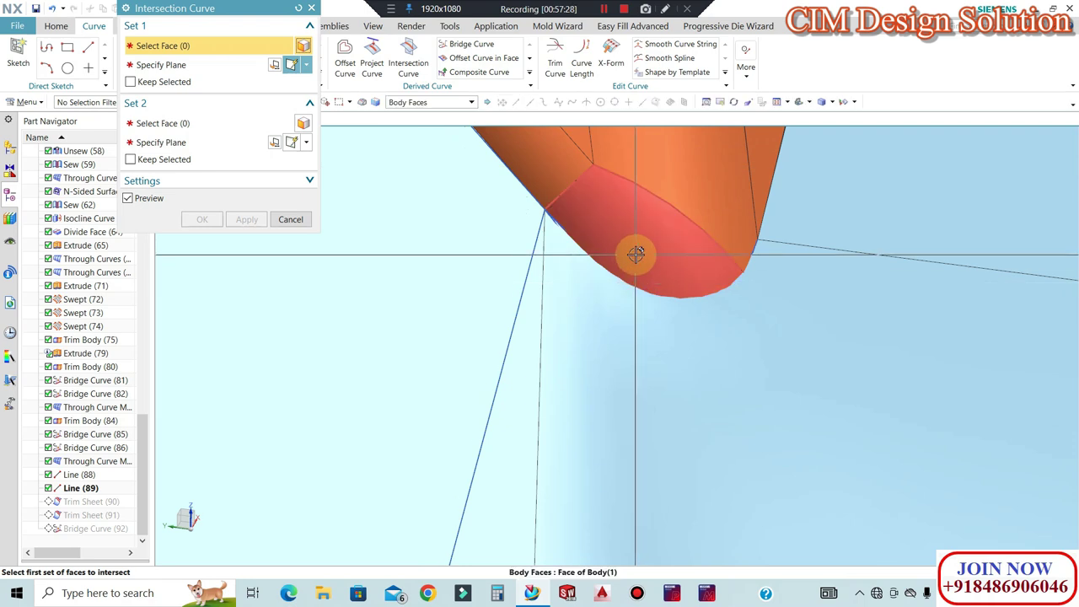
click(694, 253)
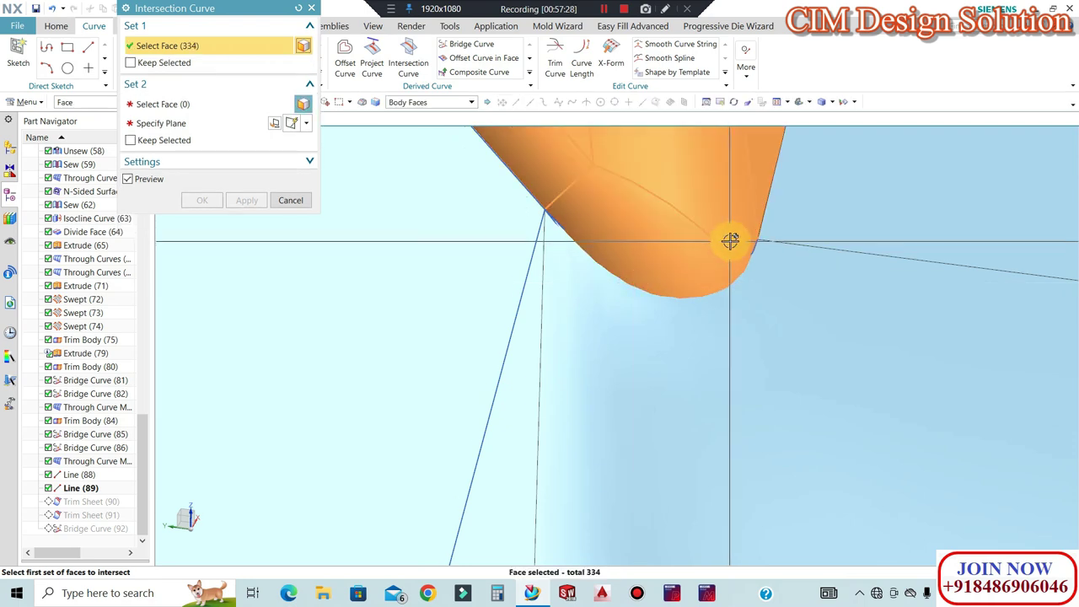
shift+click(655, 227)
click(405, 102)
click(406, 118)
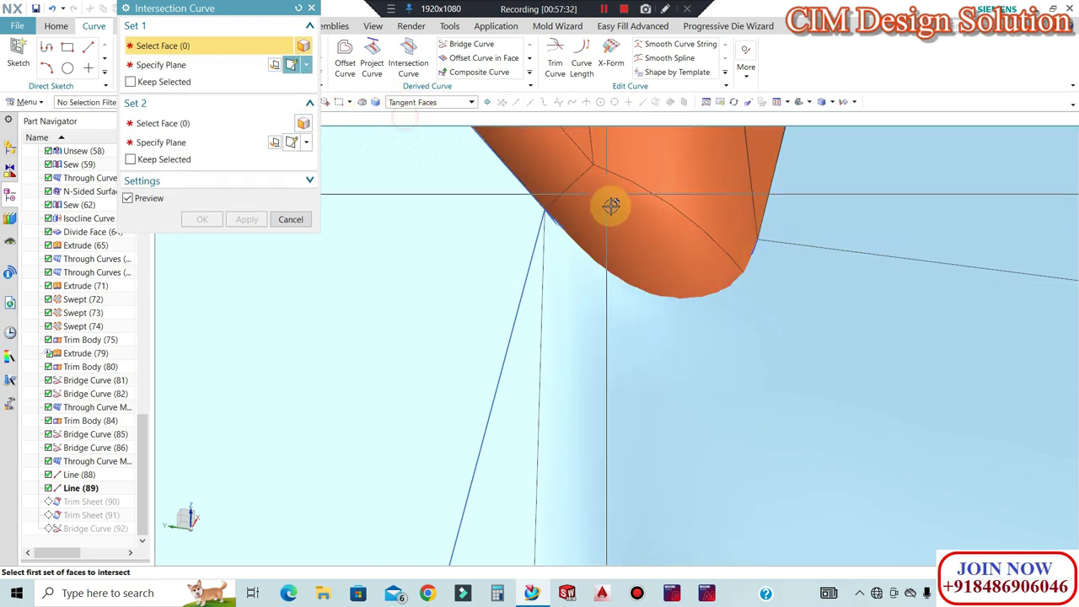
click(696, 224)
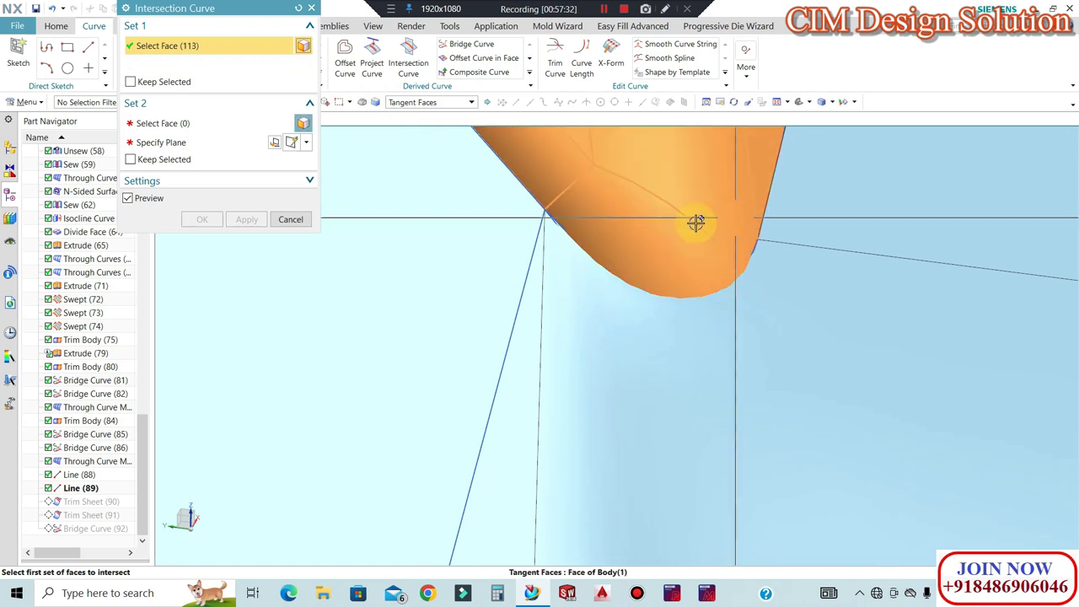
shift+click(600, 213)
click(415, 102)
click(409, 118)
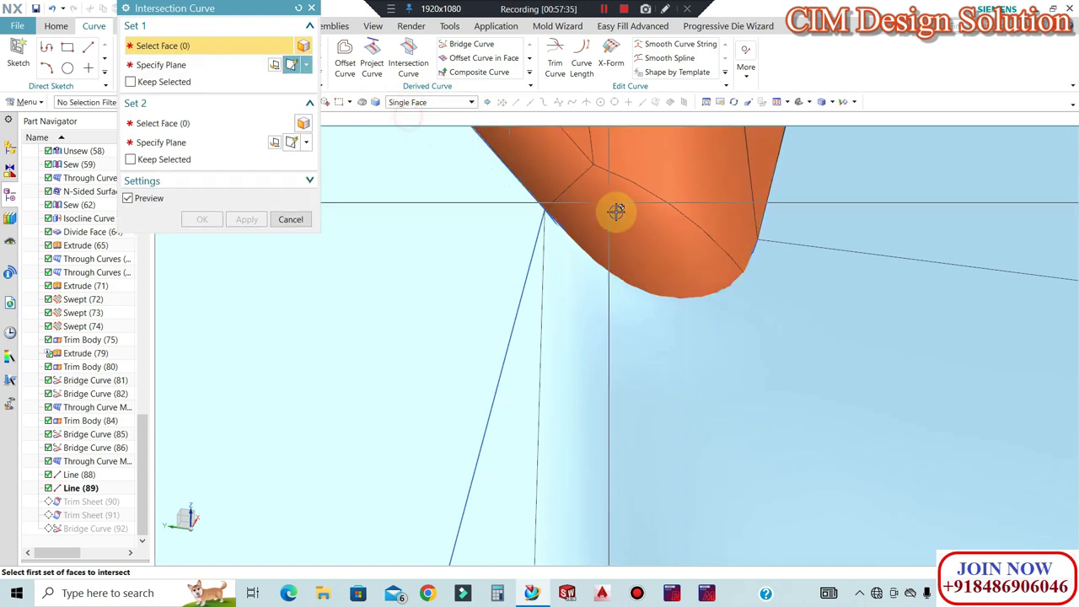
Create an intersection curve between four single faces at the orange body's tip and the untrimmed corner surface
click(737, 208)
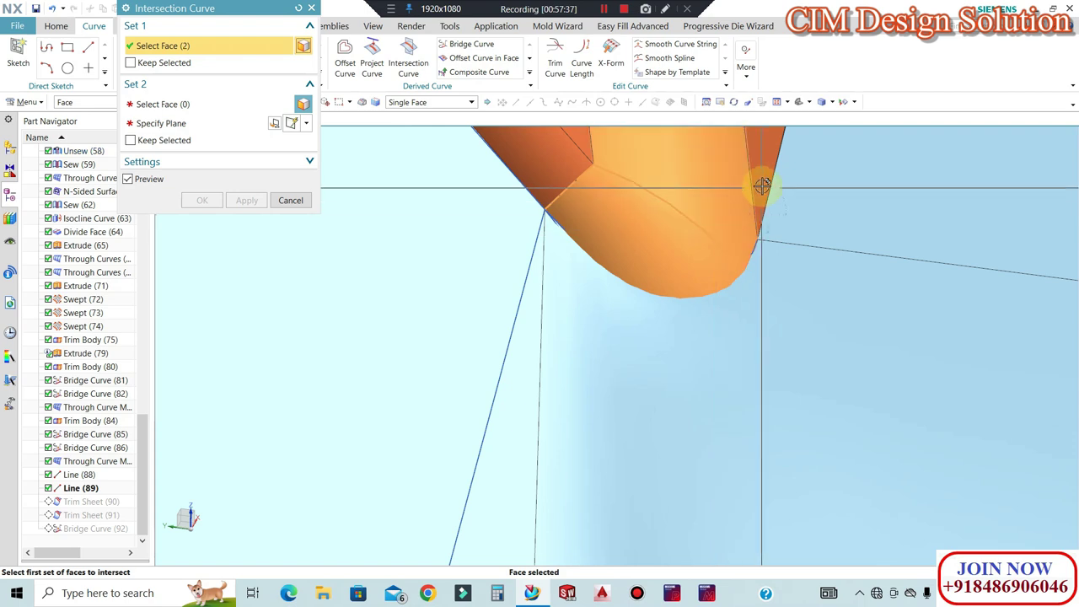
click(762, 188)
click(506, 160)
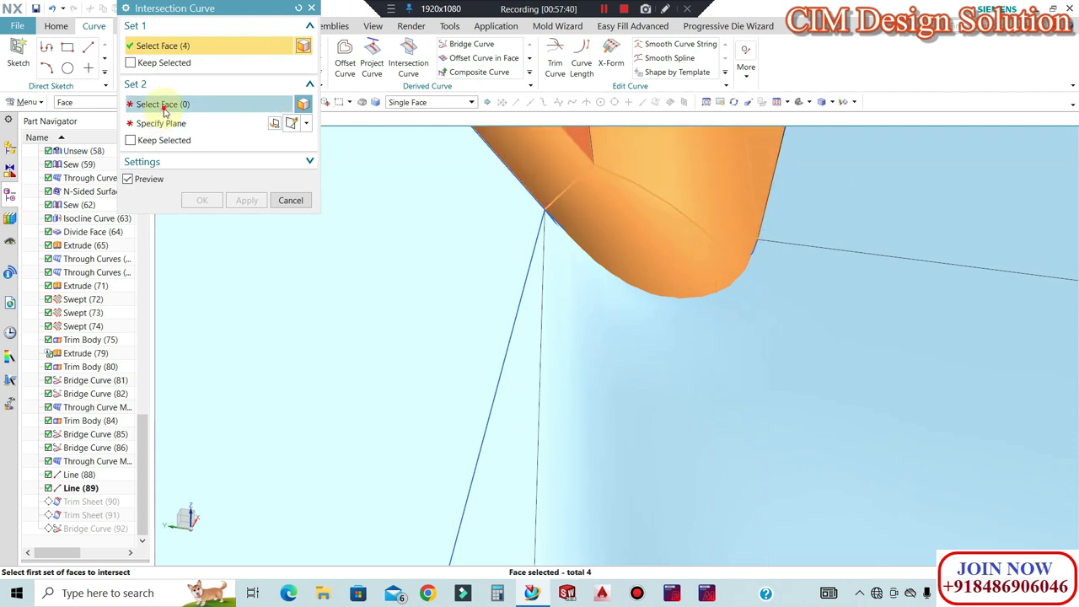
click(163, 105)
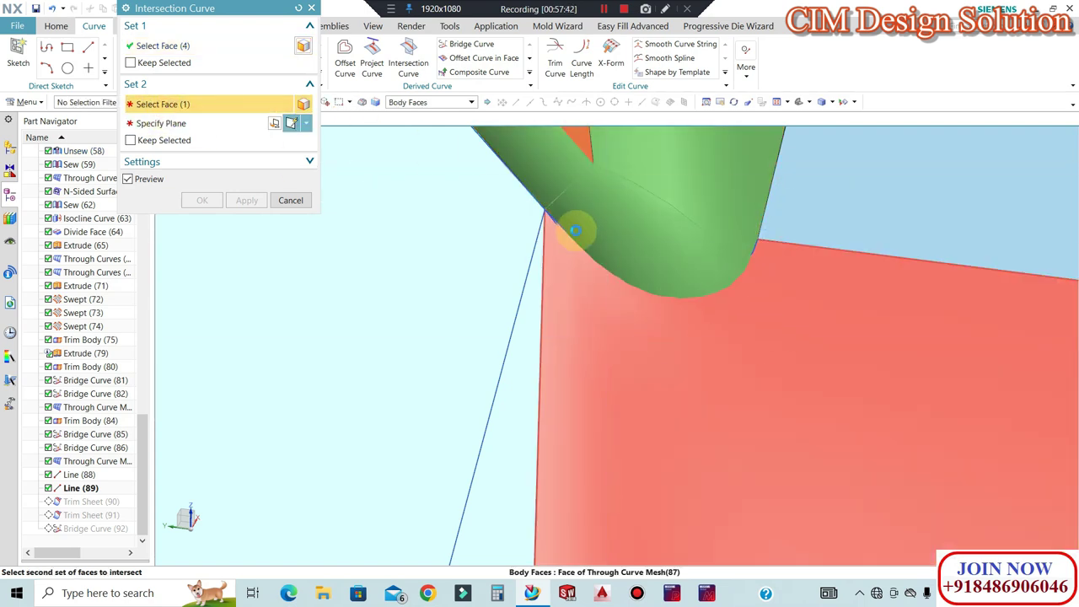
click(203, 200)
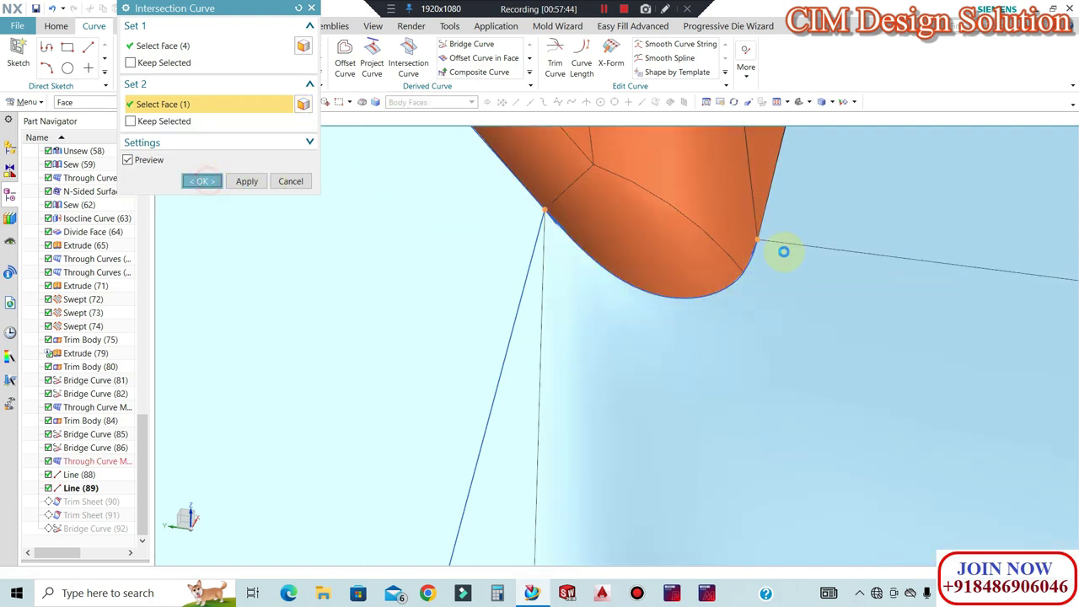
Roll the history forward again by making the last bridge curve the current feature
middle_drag(708, 228, 444, 287)
scroll(69, 521, down, 1)
right_click(74, 528)
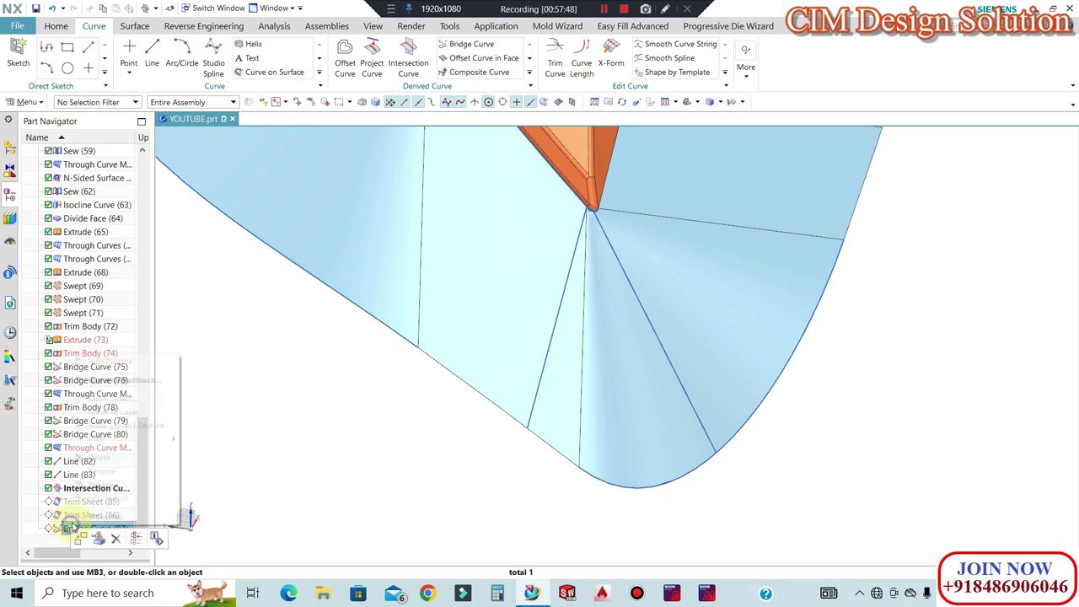
click(100, 427)
Define the primary curves of a Through Curve Mesh from the intersection curve's portion at the tip gap and the outer bridge curve
scroll(615, 396, up, 8)
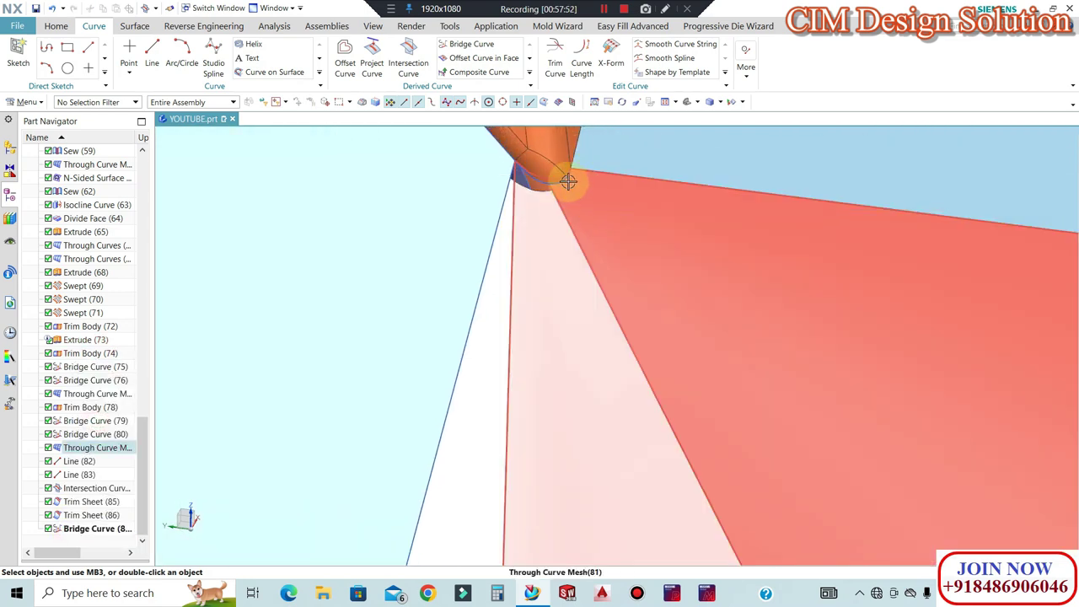
scroll(563, 179, up, 3)
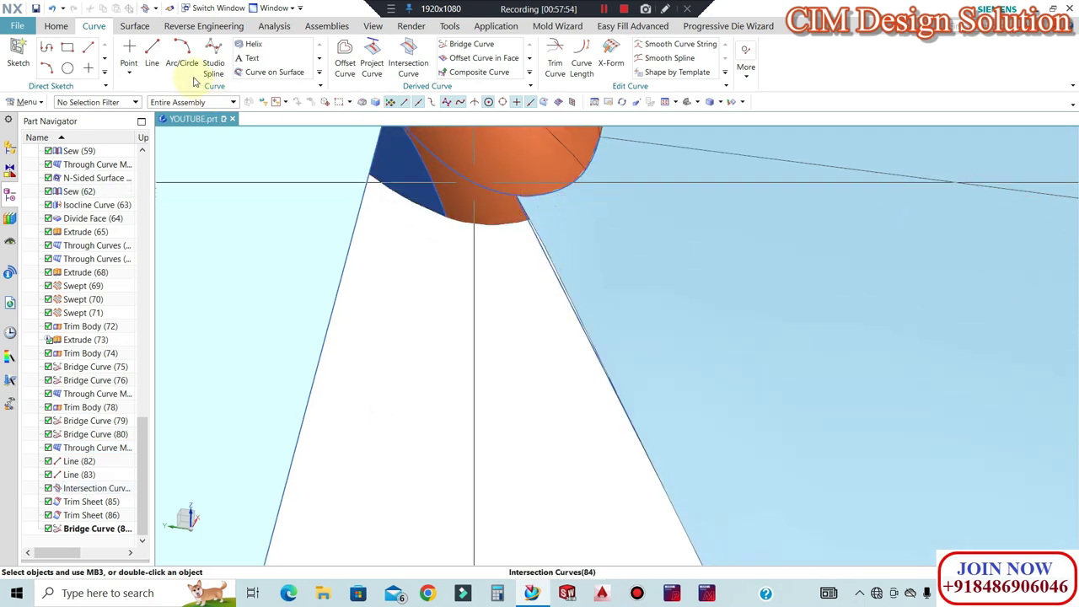
click(134, 25)
click(71, 52)
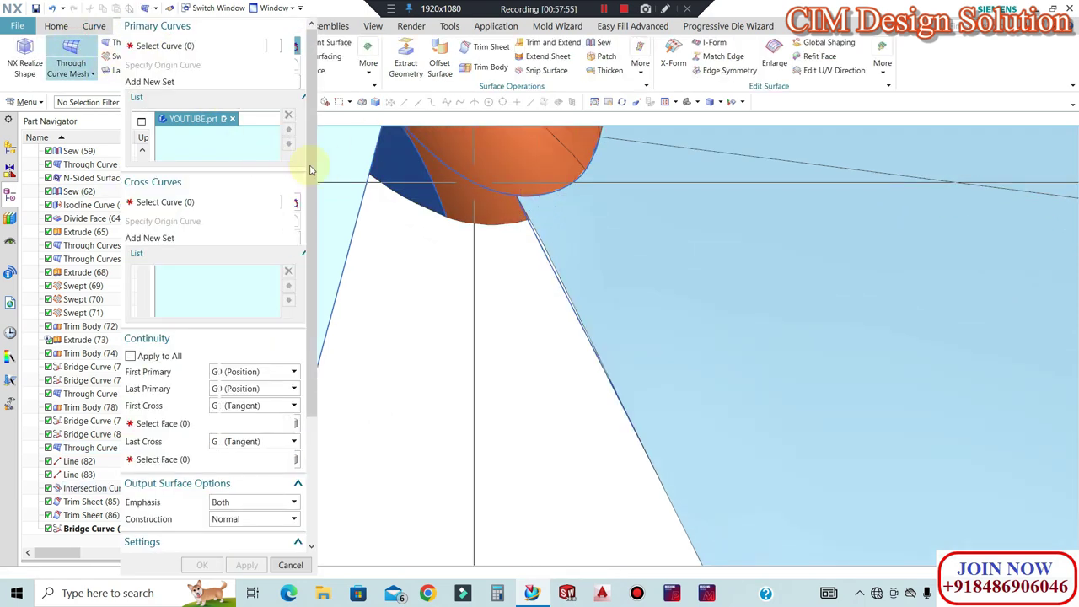
scroll(540, 211, up, 2)
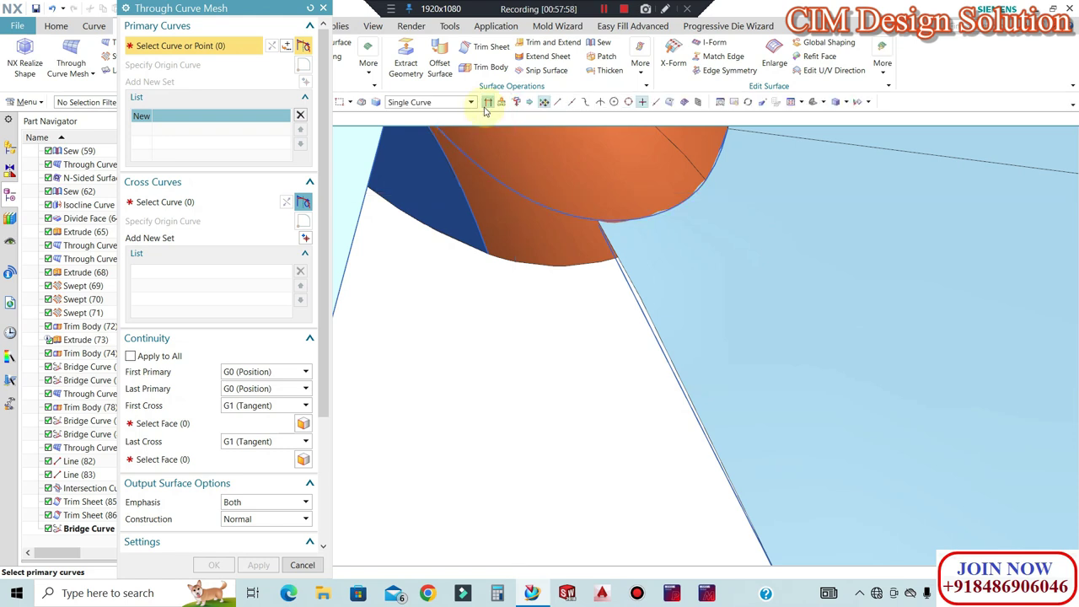
click(509, 186)
scroll(596, 224, down, 7)
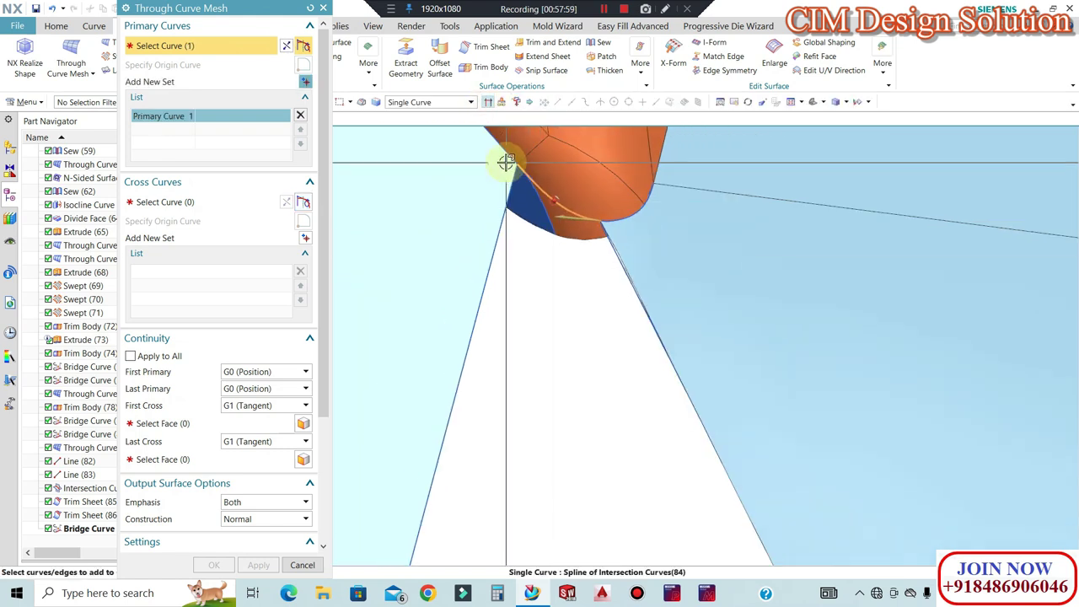
middle_click(722, 194)
middle_drag(675, 190, 591, 305)
scroll(489, 236, up, 4)
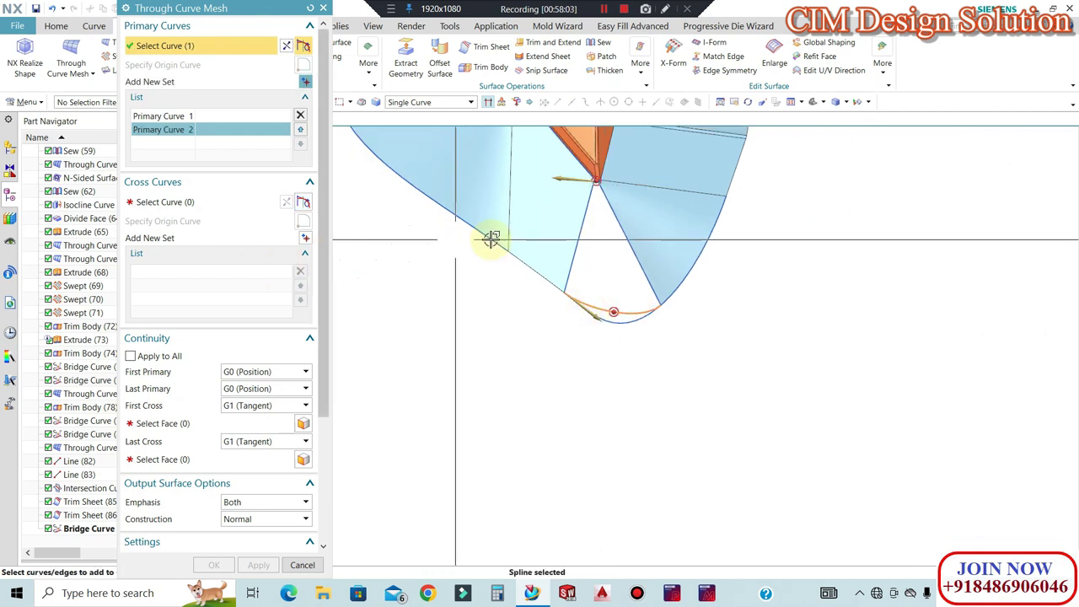
Hide all curves and define the mesh's cross curves from the two sheet edges flanking the tip gap
click(239, 207)
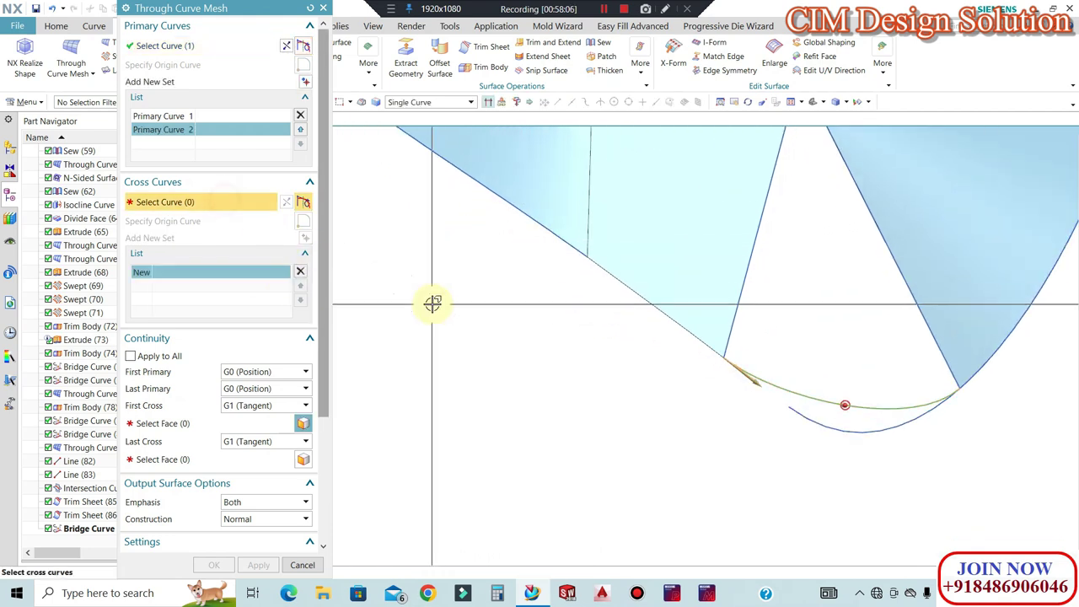
key(ctrl+w)
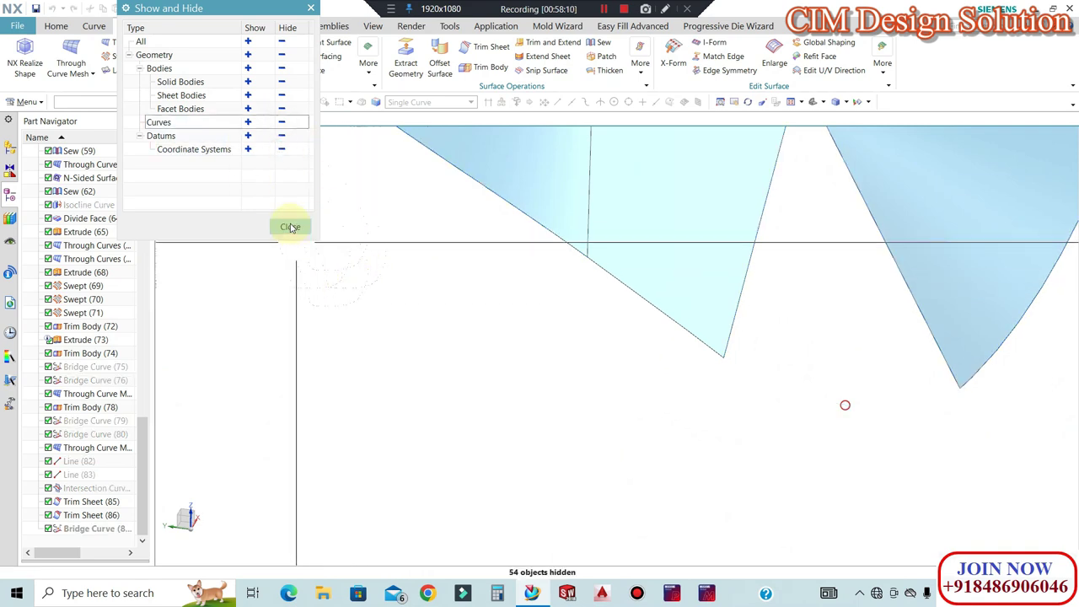
click(290, 226)
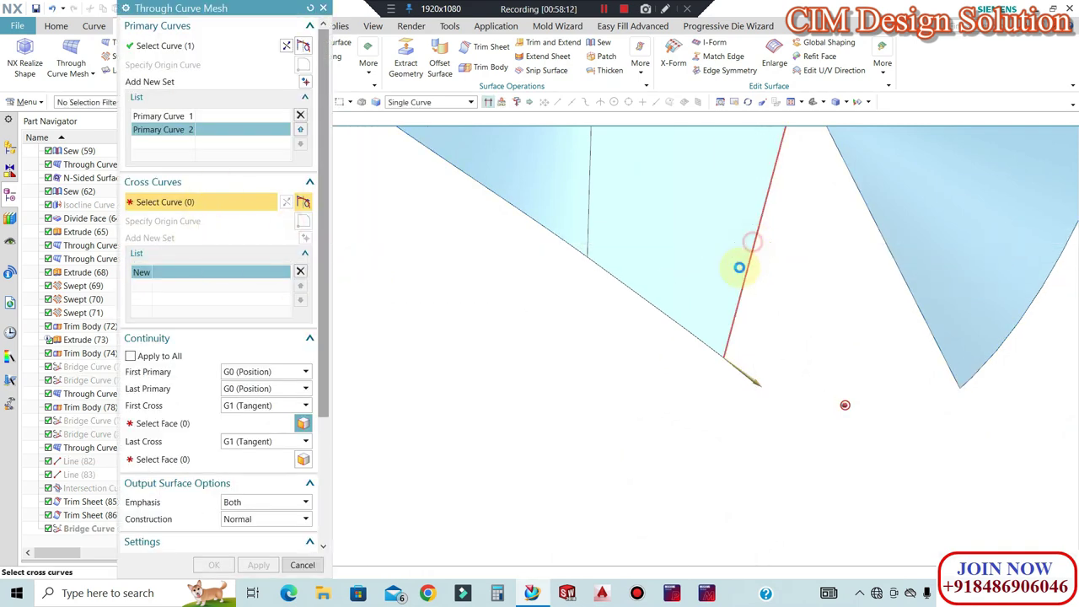
click(306, 239)
click(884, 241)
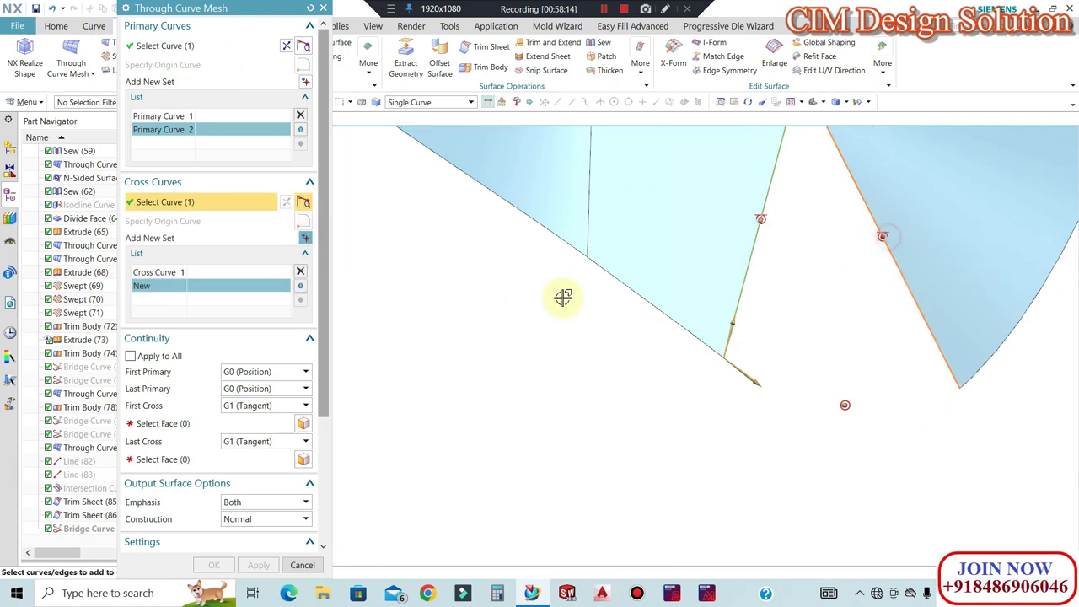
Make both cross edges G1 tangent to their neighbouring faces, create the mesh surface and update the display
click(200, 426)
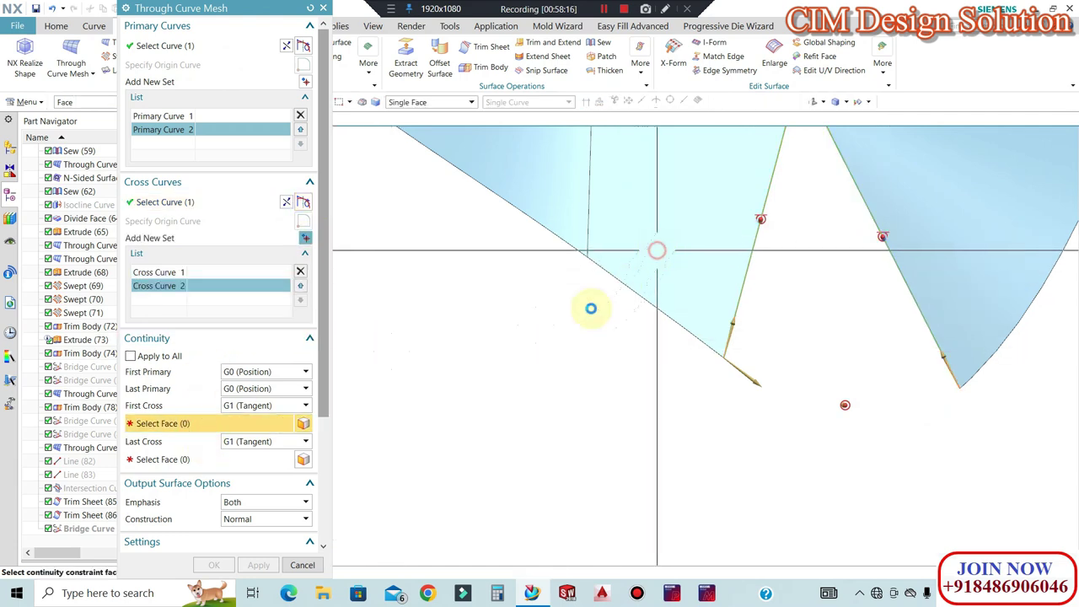
click(628, 278)
scroll(705, 354, down, 3)
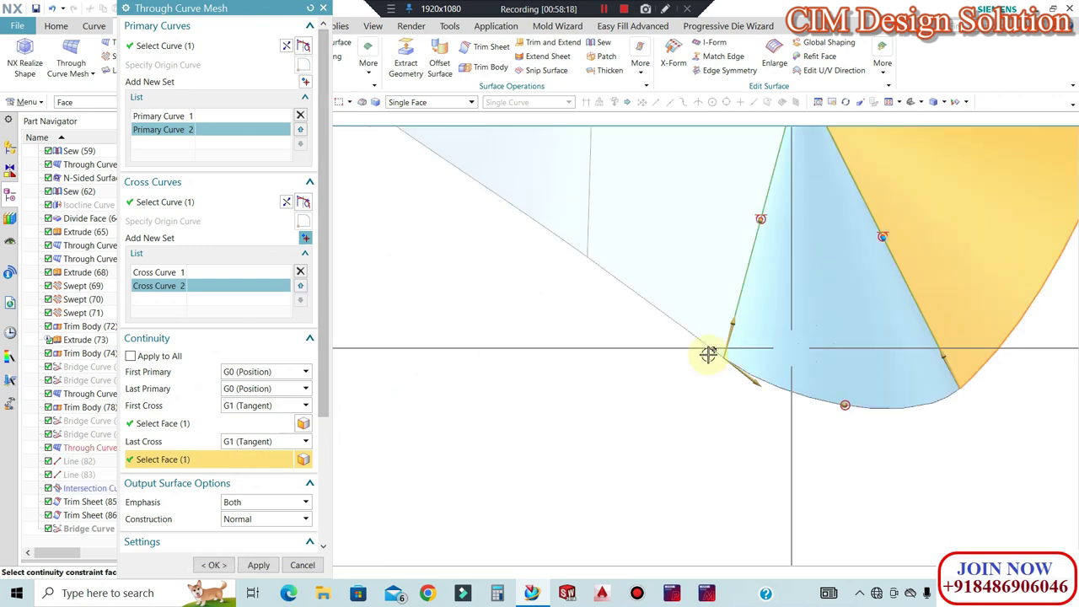
click(818, 285)
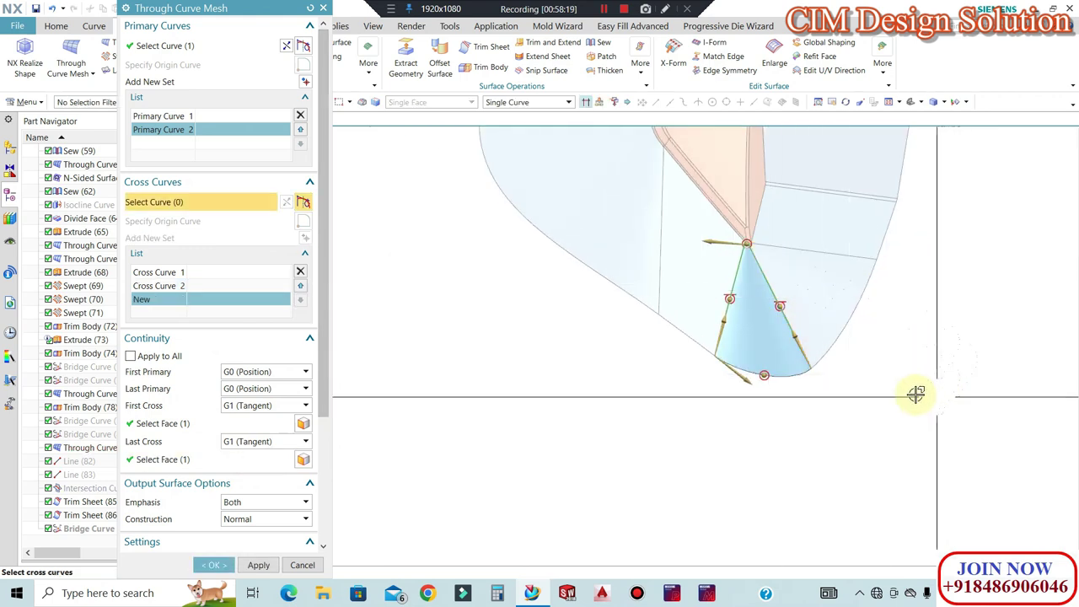
middle_click(913, 384)
middle_drag(912, 387, 867, 311)
right_click(869, 312)
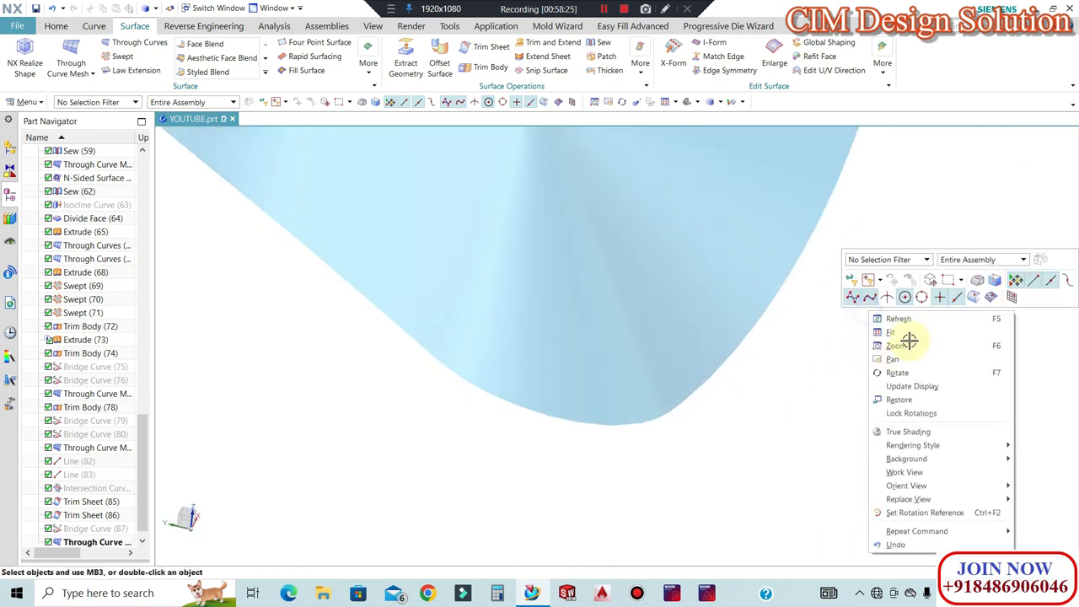
click(919, 386)
middle_drag(873, 381, 561, 399)
scroll(74, 449, down, 1)
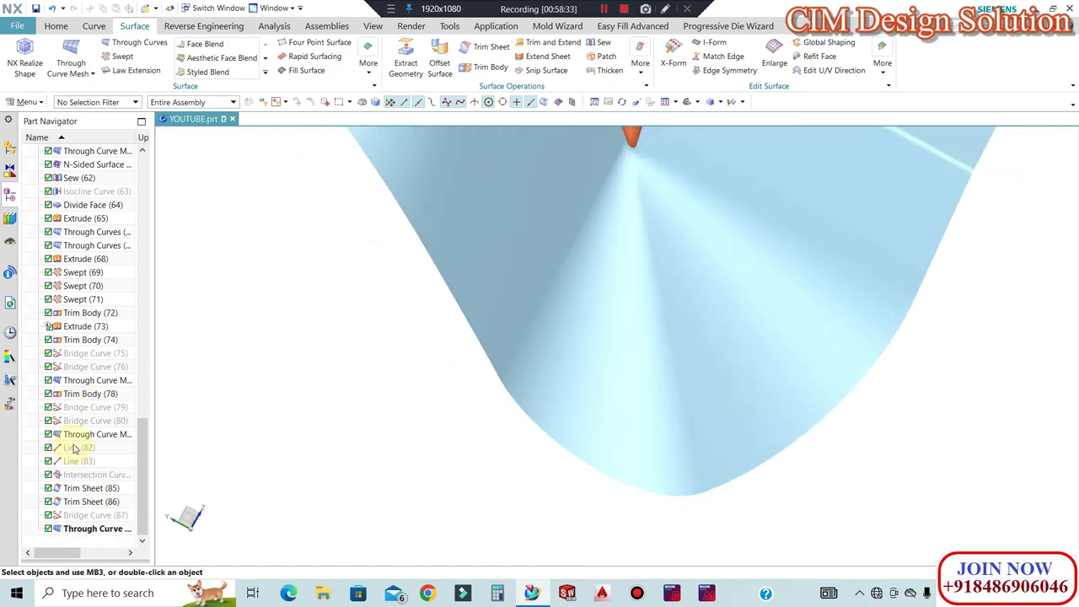
Edit the bridge curve bounding the tip gap, setting its end tangent magnitude to 0.75, and update the display
click(81, 515)
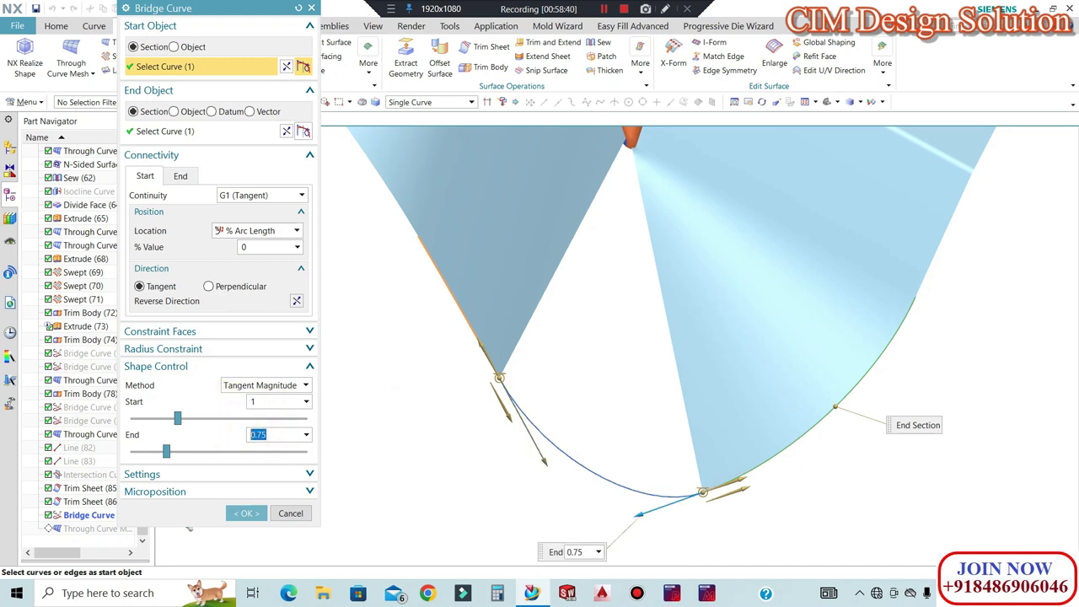
click(247, 513)
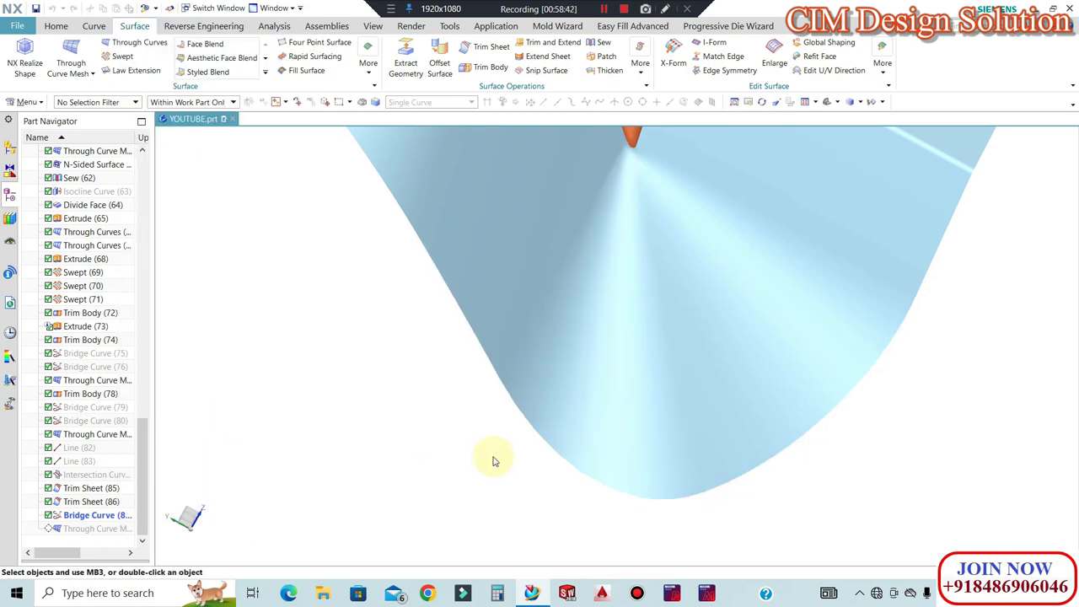
middle_drag(856, 407, 851, 368)
right_click(891, 354)
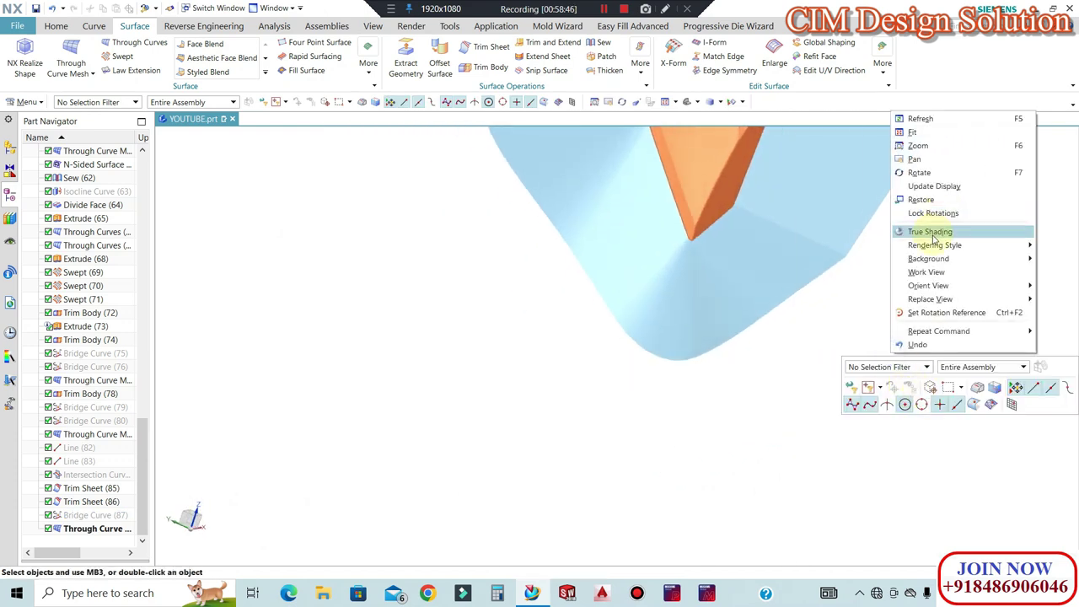
click(932, 187)
middle_drag(761, 344, 634, 307)
scroll(674, 276, up, 2)
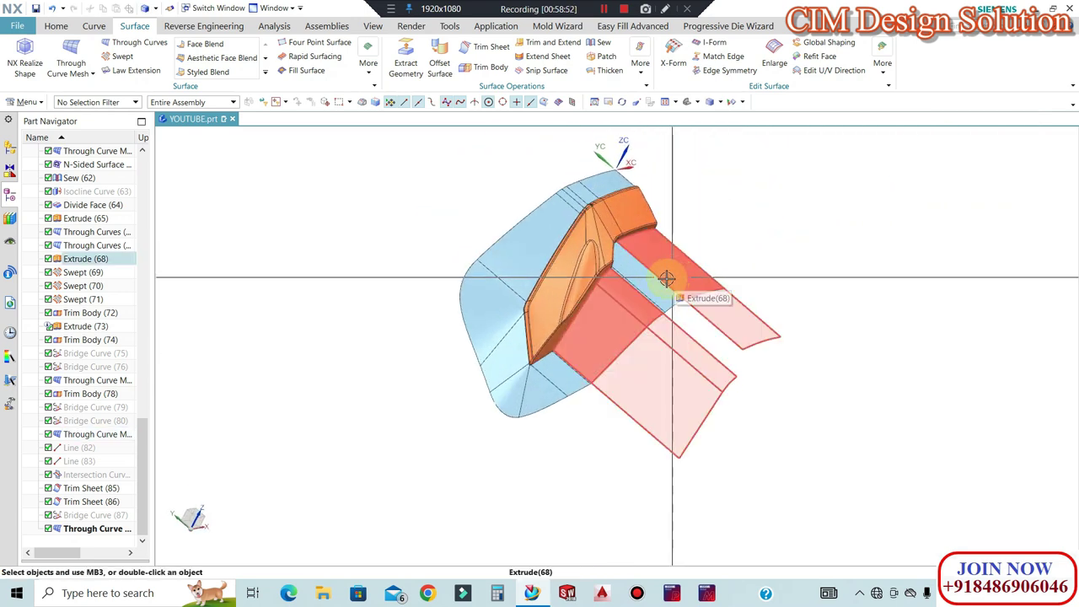
Show all curves and move them to layer 100 by restricting the object selection to curves
key(ctrl+shift+k)
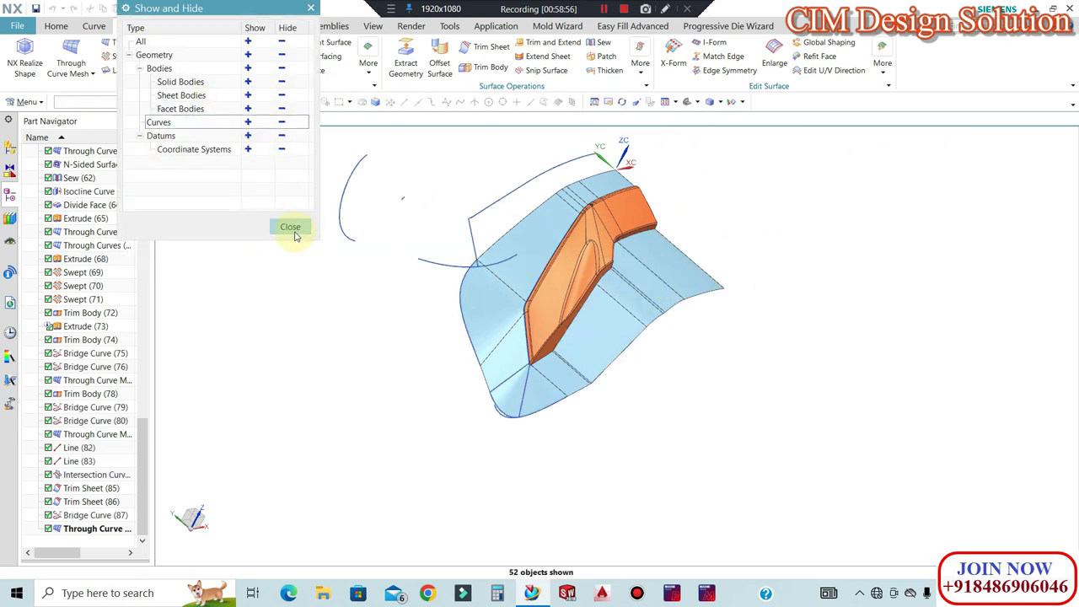
click(290, 226)
key(ctrl+j)
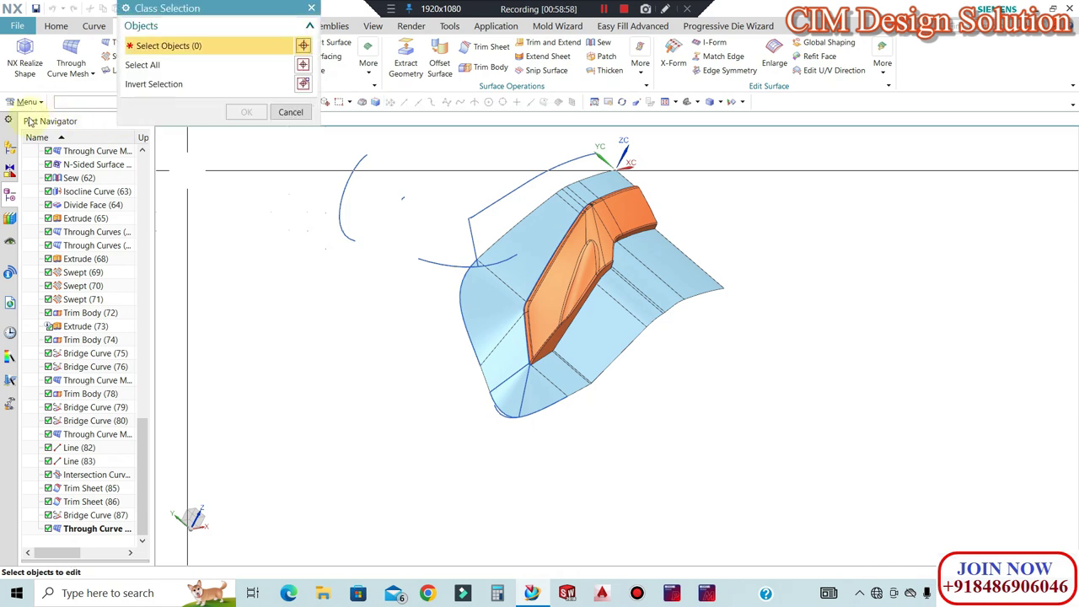
click(65, 140)
scroll(458, 273, down, 3)
drag(703, 211, 381, 433)
middle_click(263, 240)
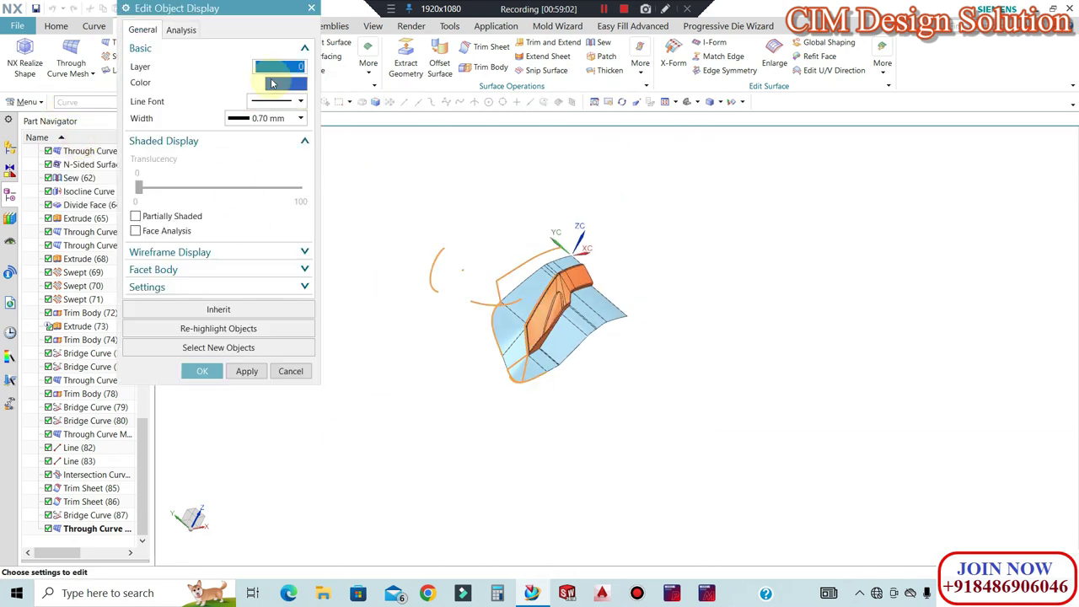
key(Return)
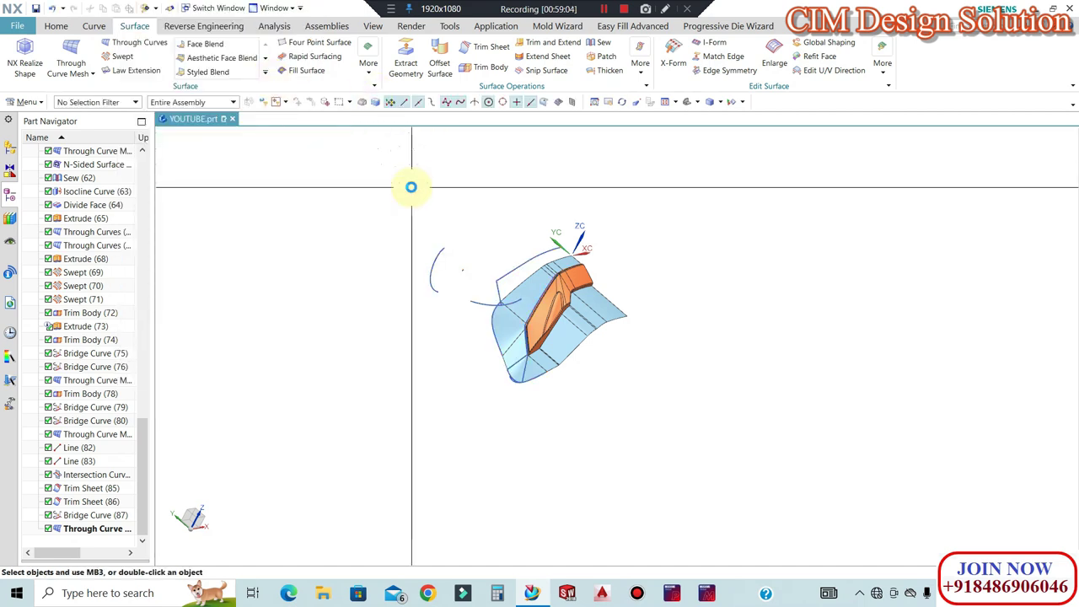
Turn off layer 100 to hide the construction curves
key(ctrl+l)
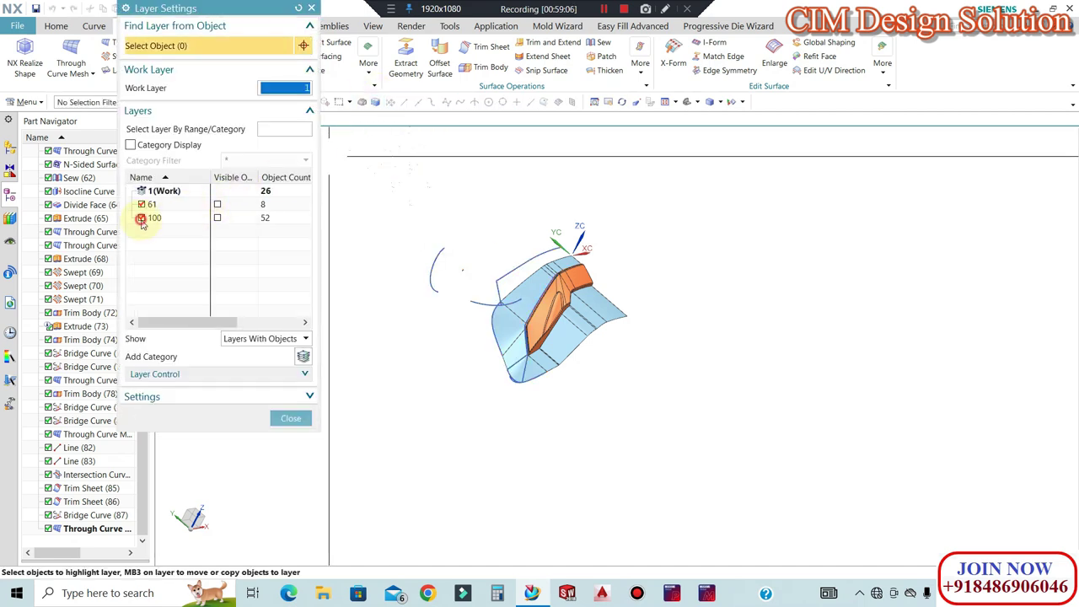
click(141, 218)
middle_click(498, 243)
scroll(571, 303, up, 5)
middle_drag(571, 303, 573, 278)
scroll(553, 352, down, 2)
middle_drag(552, 352, 626, 236)
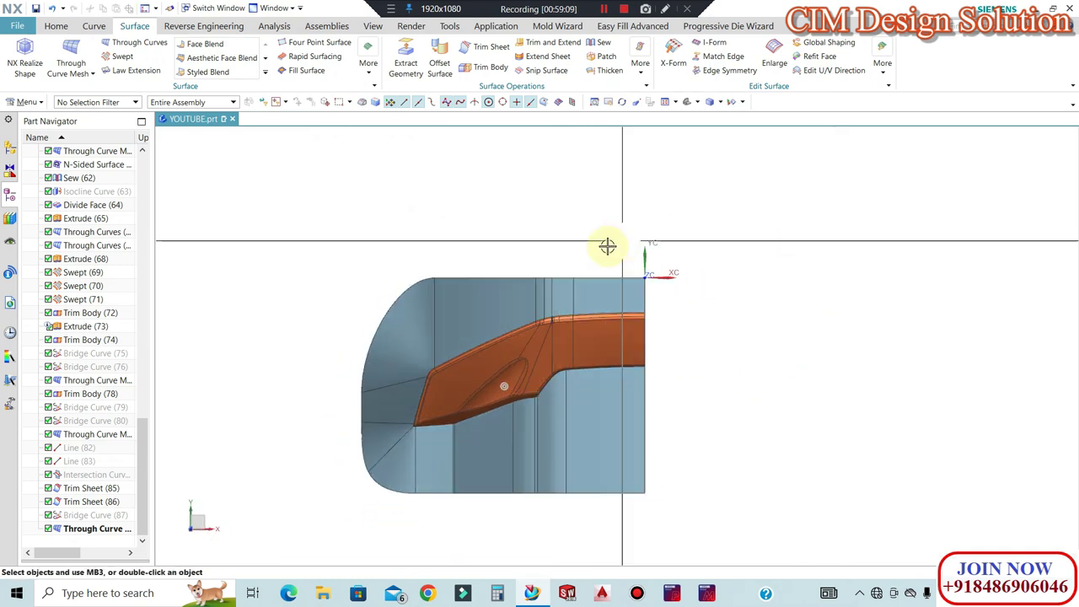
Extend the rounded outer edges of the four corner sheets by a 50 mm offset with natural curvature
scroll(544, 259, down, 2)
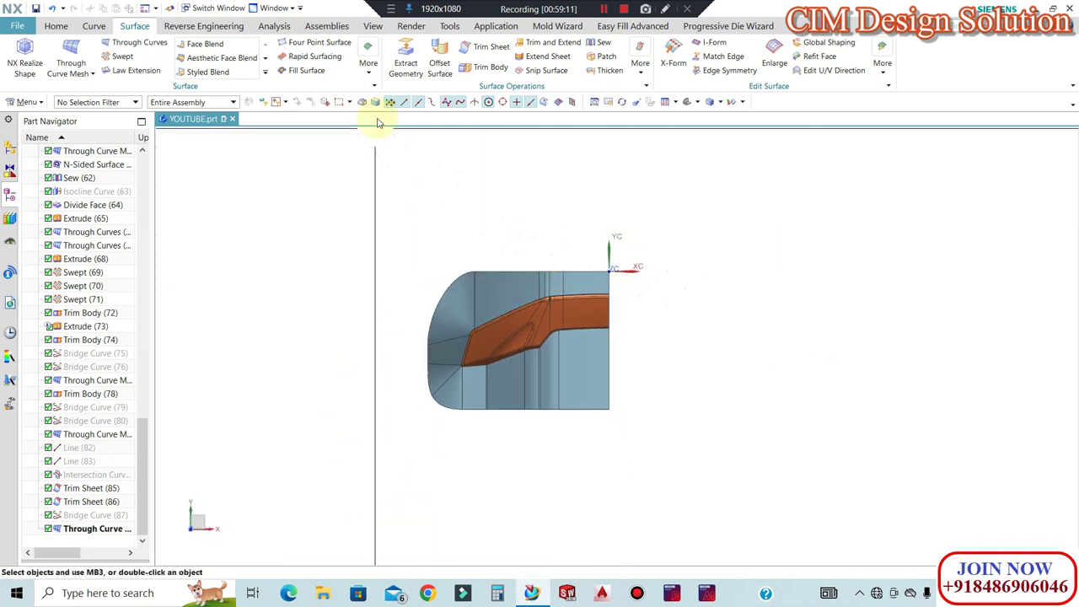
click(532, 57)
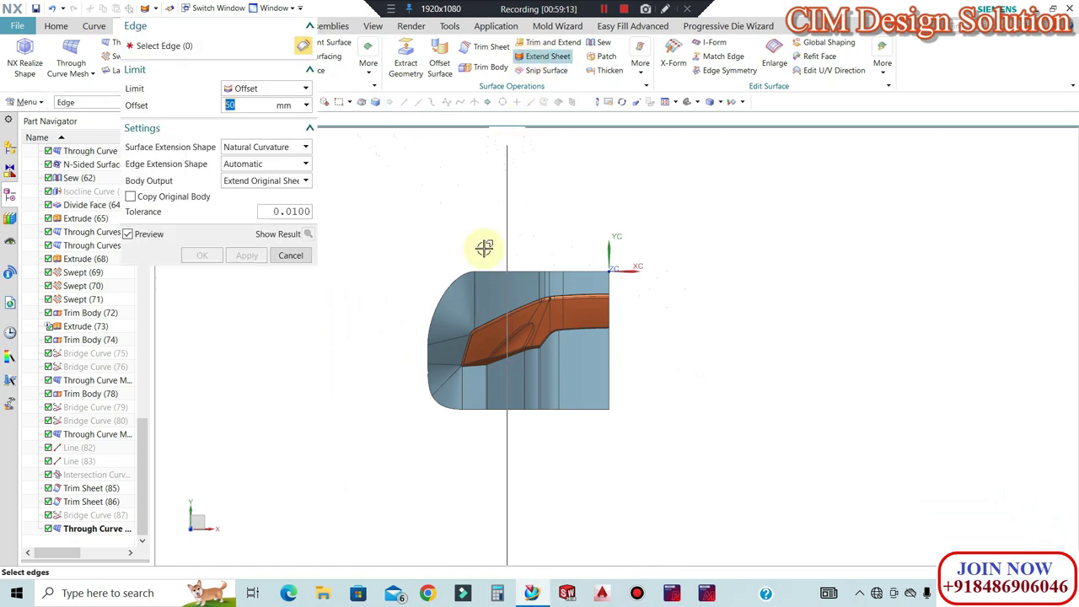
click(442, 302)
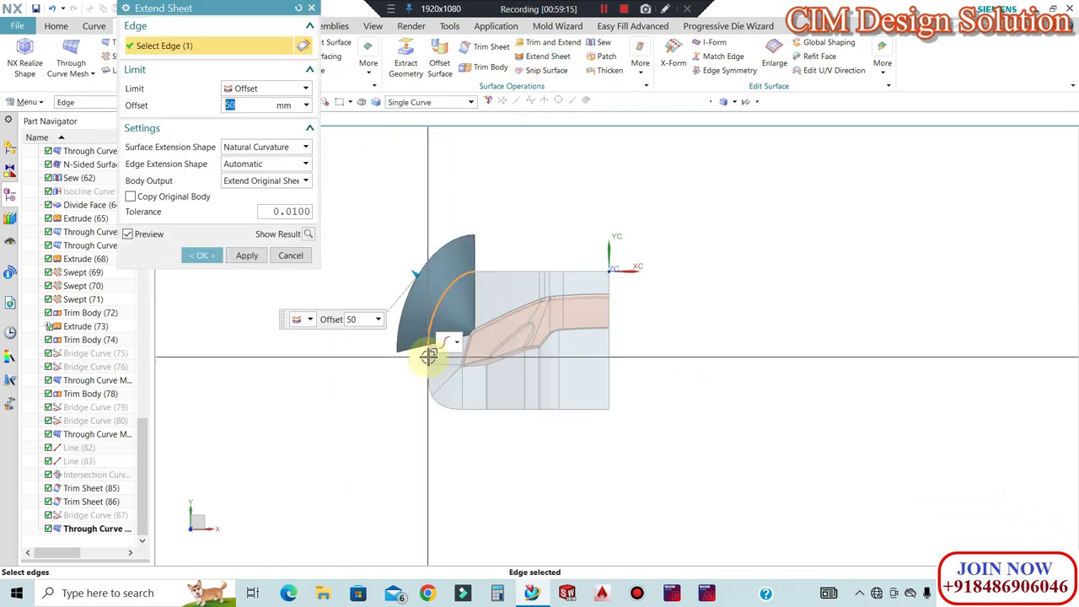
scroll(425, 378, up, 2)
click(442, 410)
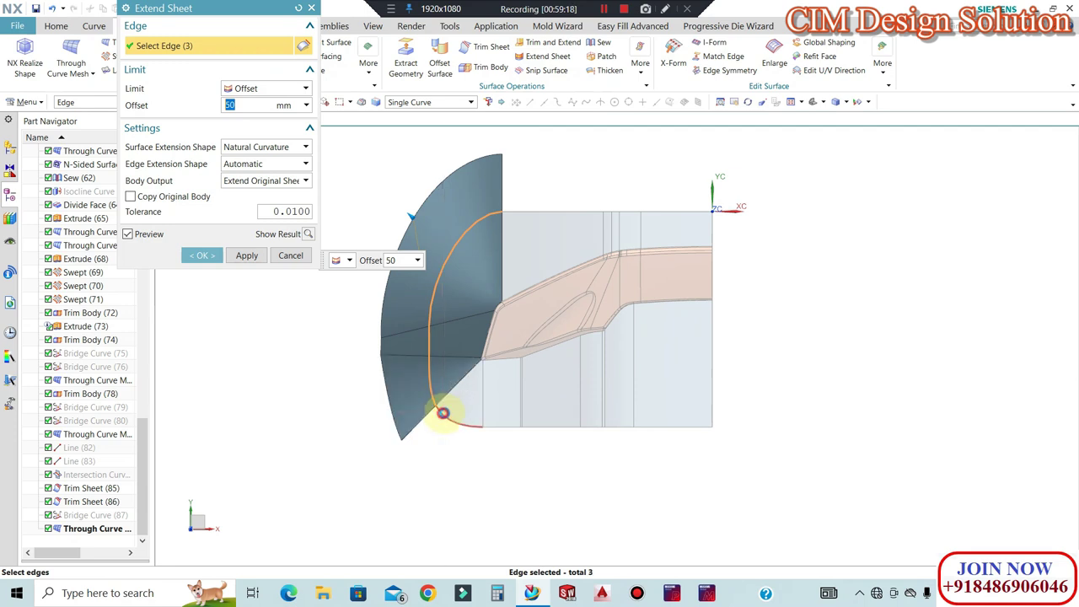
click(205, 254)
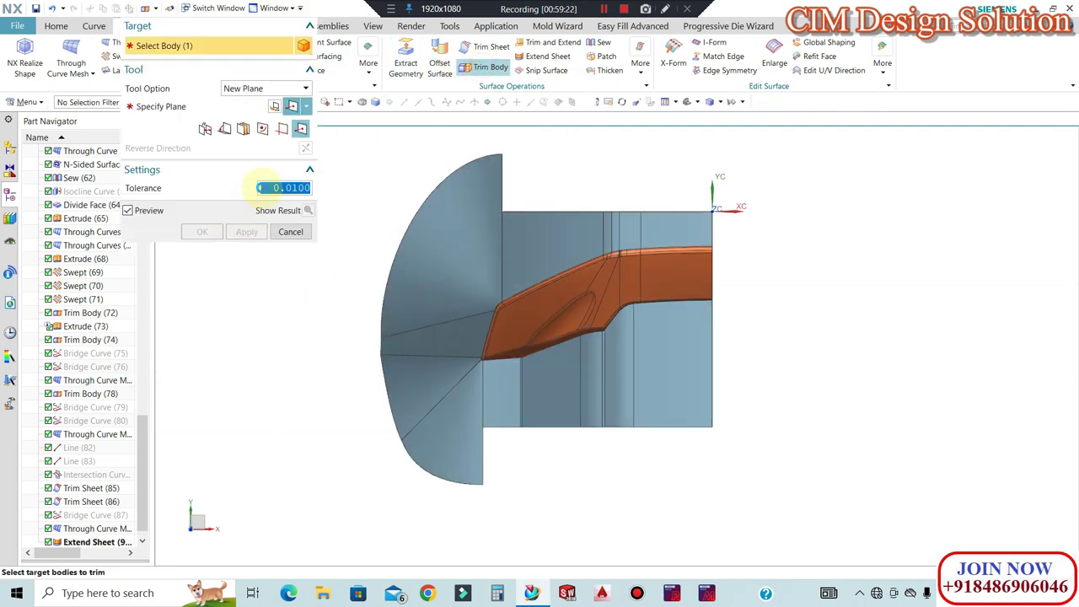
Trim the outer portion of the four extended sheets with a new plane normal to the X-axis through a point on their dividing edge
click(428, 296)
click(453, 436)
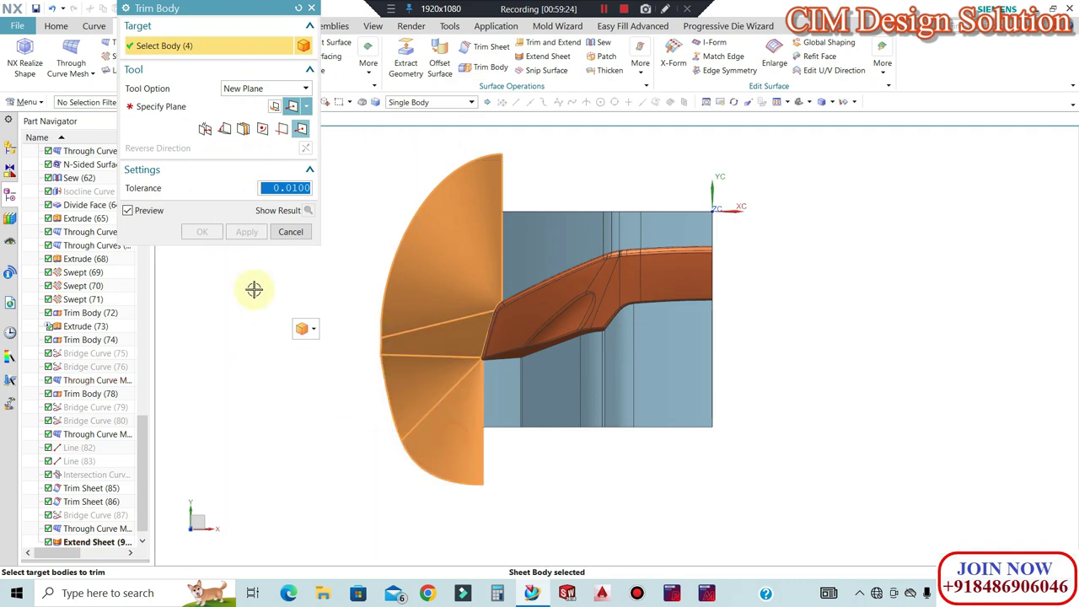
click(150, 107)
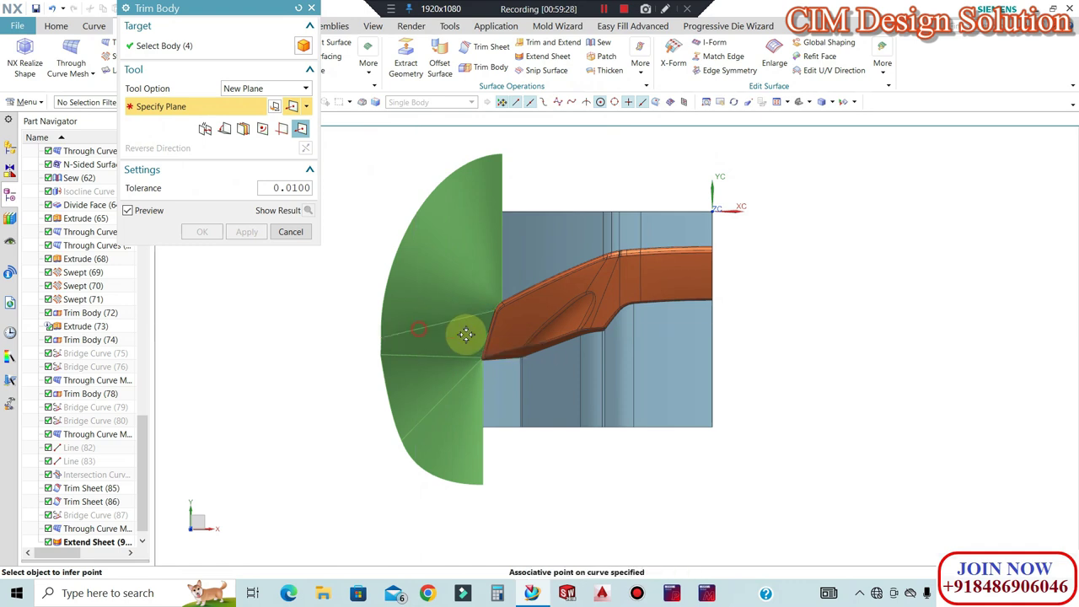
click(433, 333)
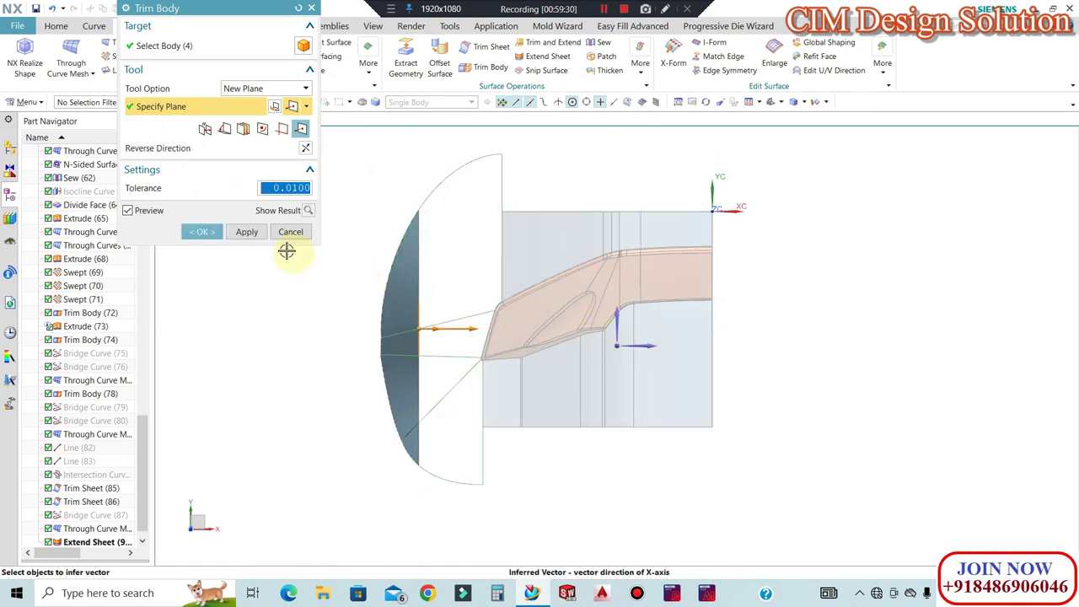
click(247, 232)
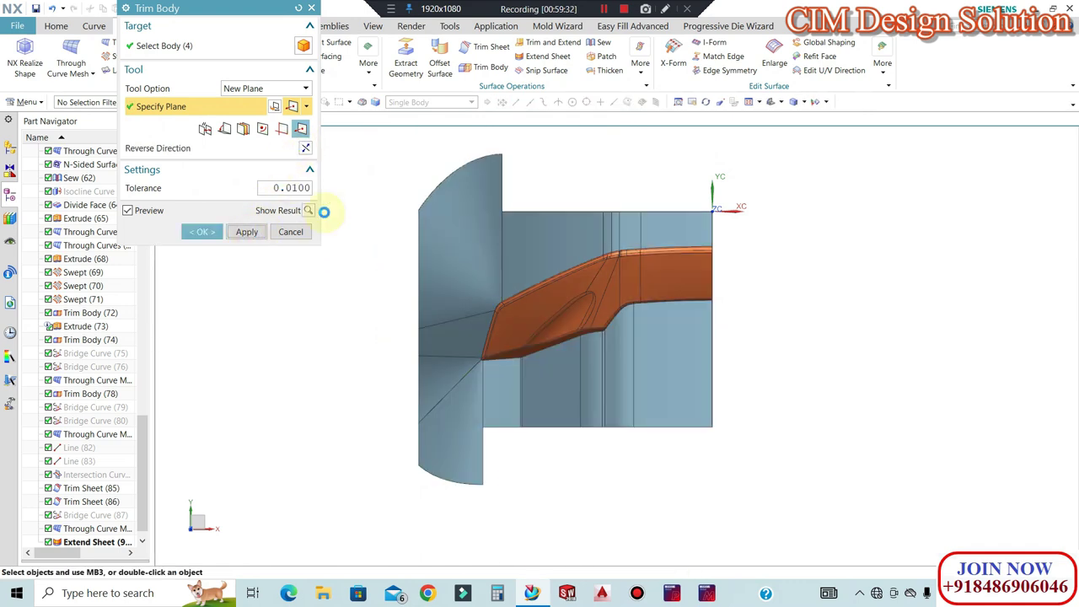
Trim the extended sheet on the +Y side flush with the adjacent sheet's outer edge using a new plane normal to the Y-axis
click(458, 185)
click(152, 106)
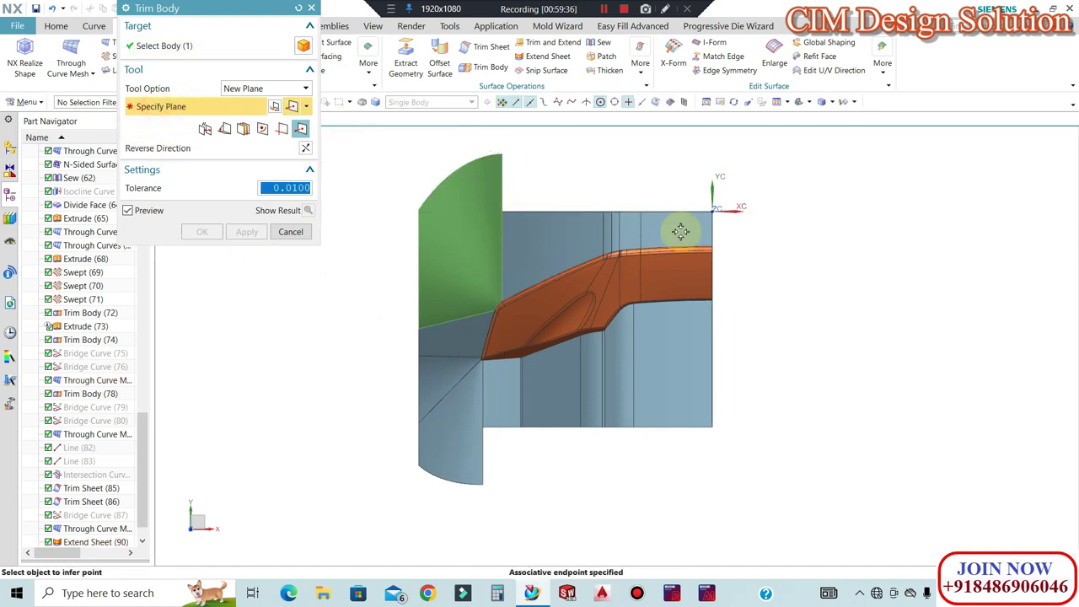
click(617, 245)
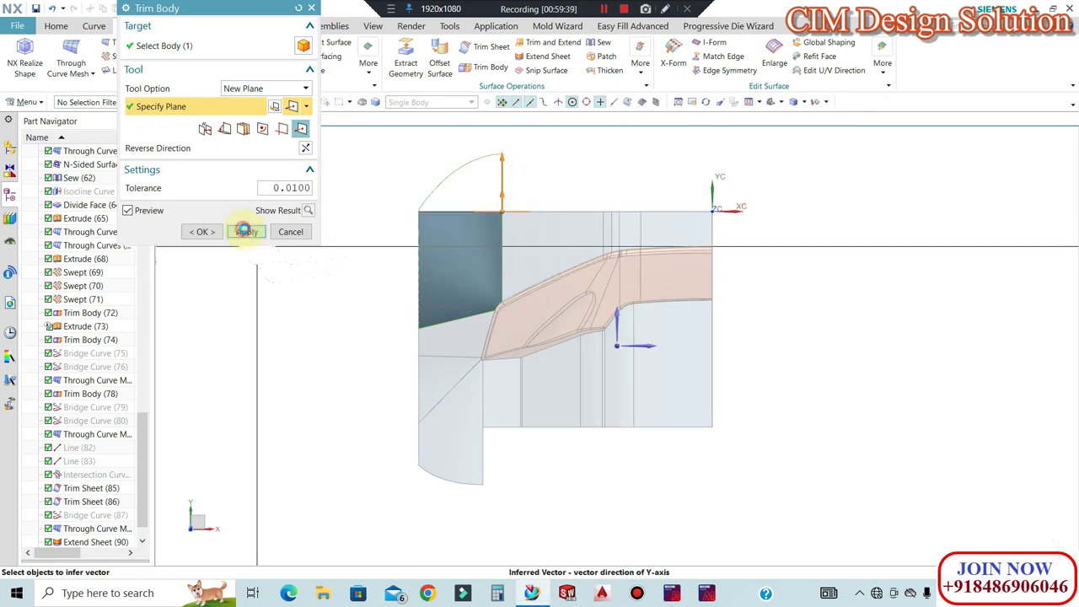
click(245, 232)
Trim the extended sheet on the -Y side flush with the adjacent sheet's outer edge using a Y-normal plane, reversing the trim direction
scroll(496, 233, up, 5)
scroll(549, 241, down, 5)
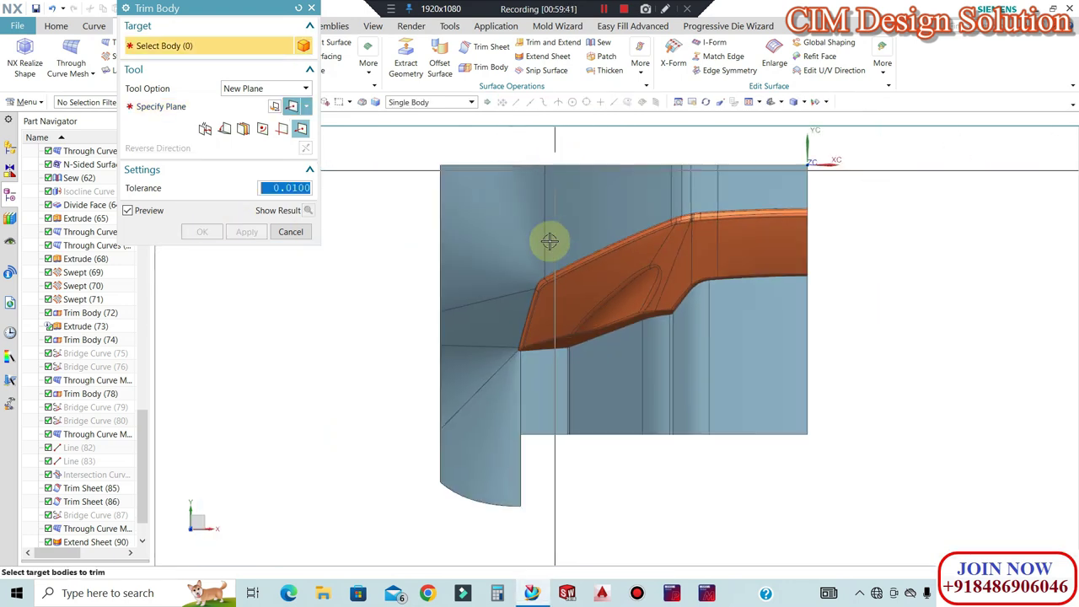
click(501, 392)
click(499, 388)
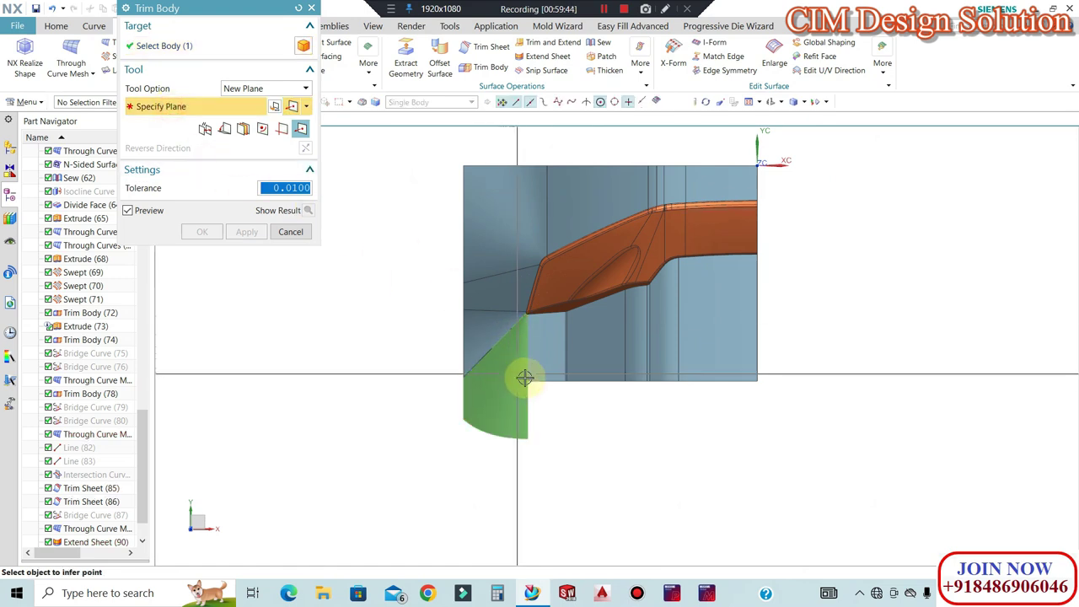
click(553, 402)
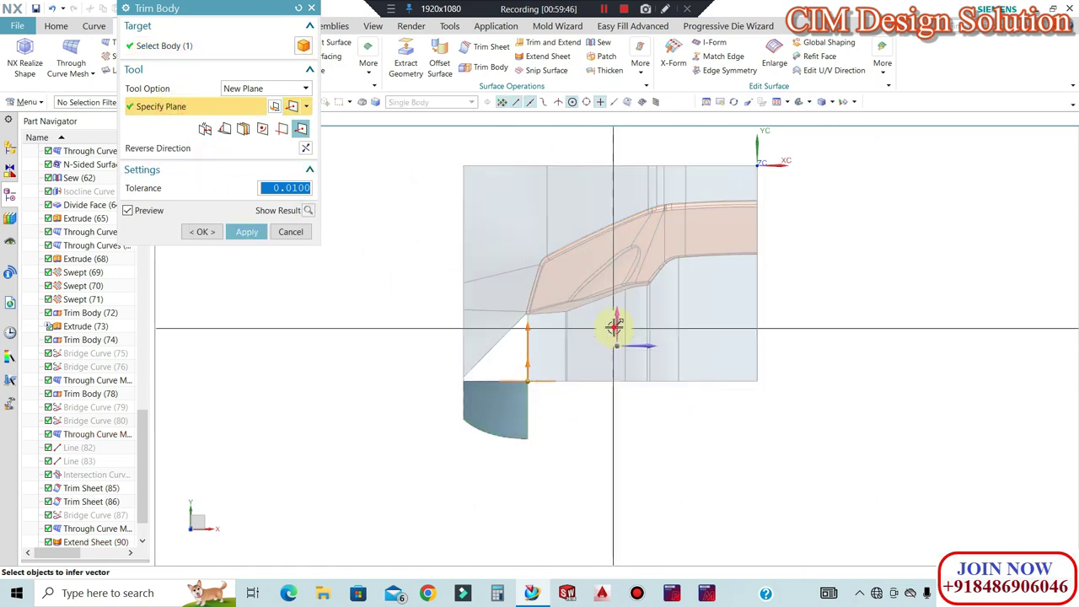
click(305, 149)
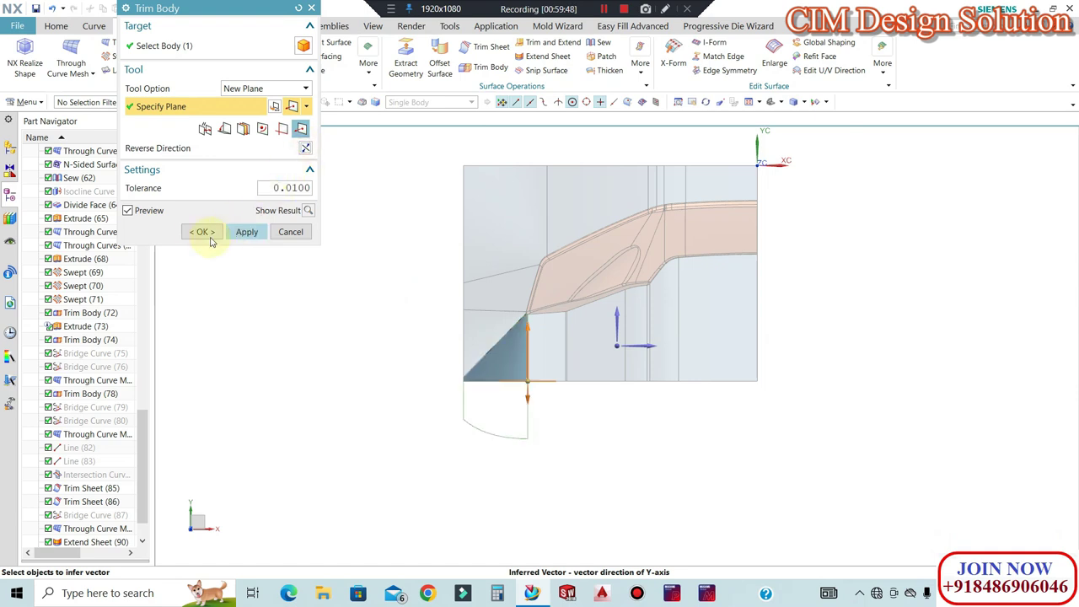
click(202, 233)
scroll(477, 354, down, 3)
middle_drag(479, 344, 528, 320)
scroll(529, 319, up, 4)
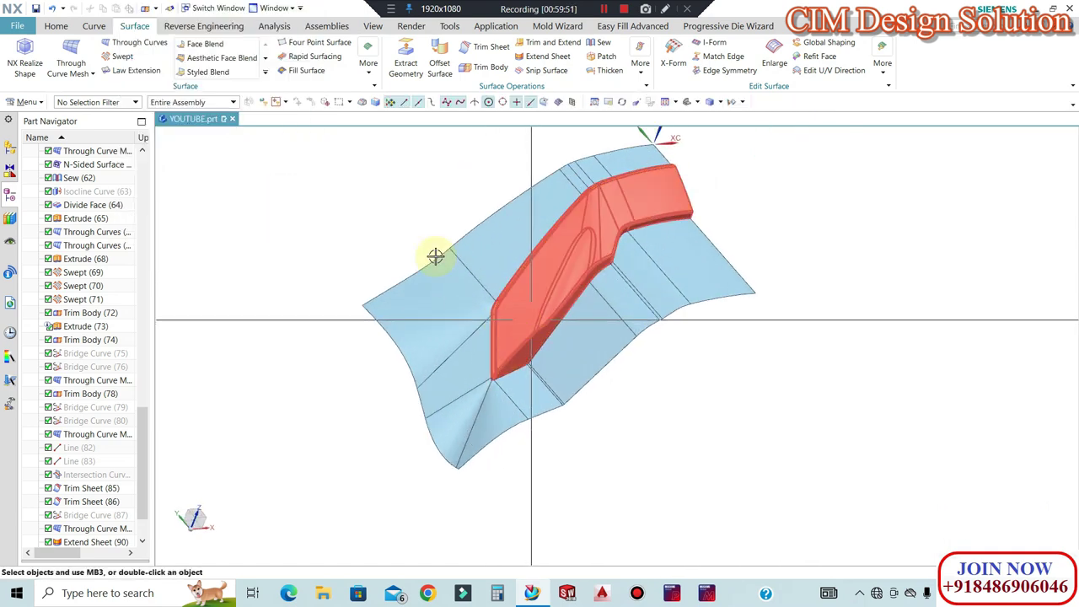
Sew all the parting sheets around the orange body into one body with a 0.01 tolerance
click(604, 42)
click(513, 218)
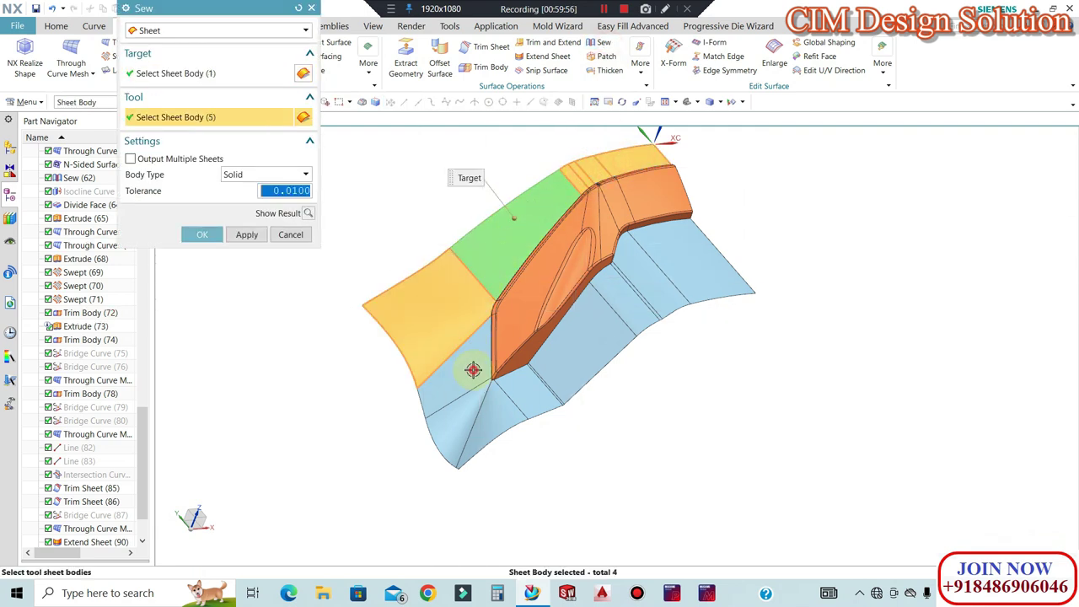
click(470, 411)
click(501, 411)
scroll(564, 362, up, 3)
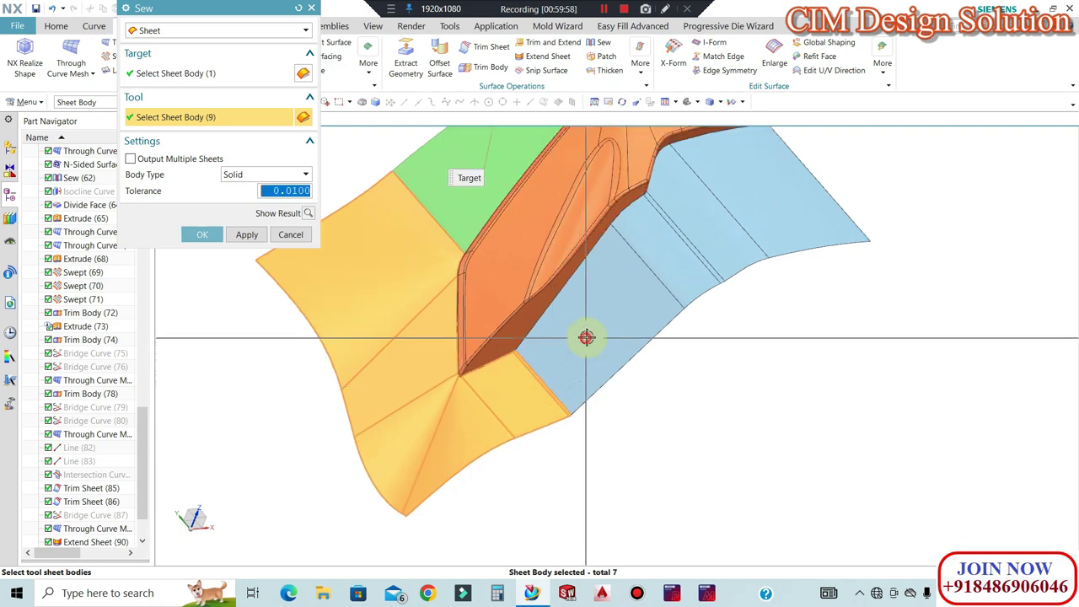
click(688, 251)
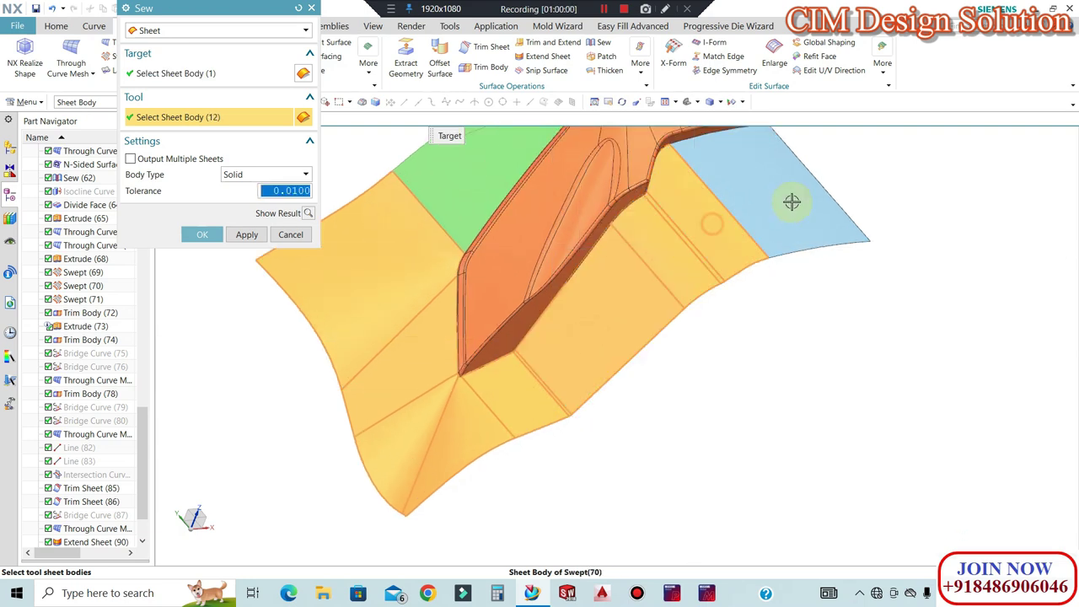
click(216, 236)
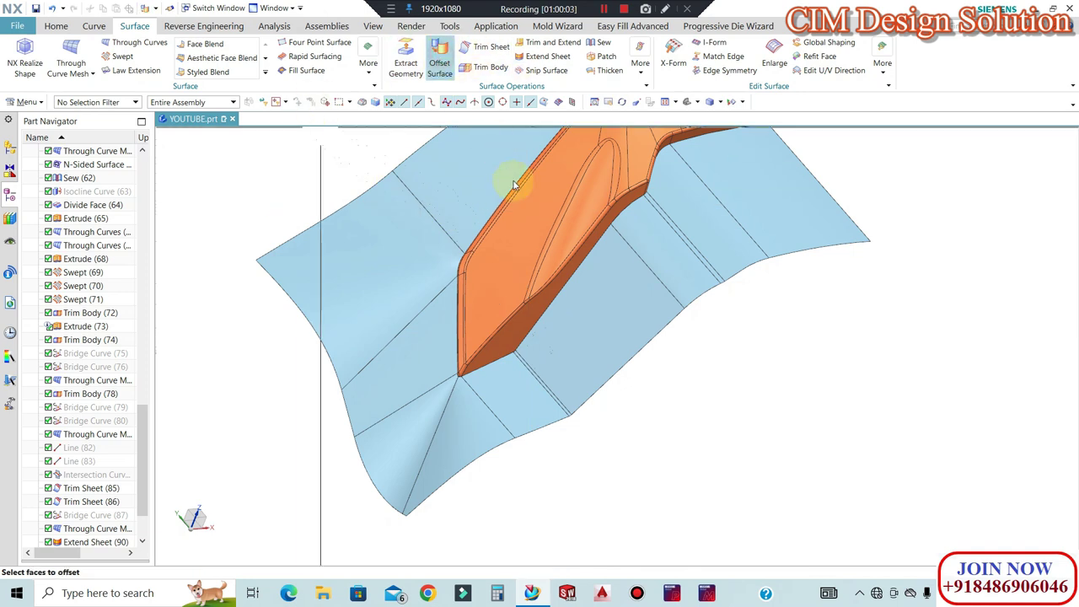
Create a 0 mm offset surface from the orange body's tangent faces and hide the original body
click(540, 224)
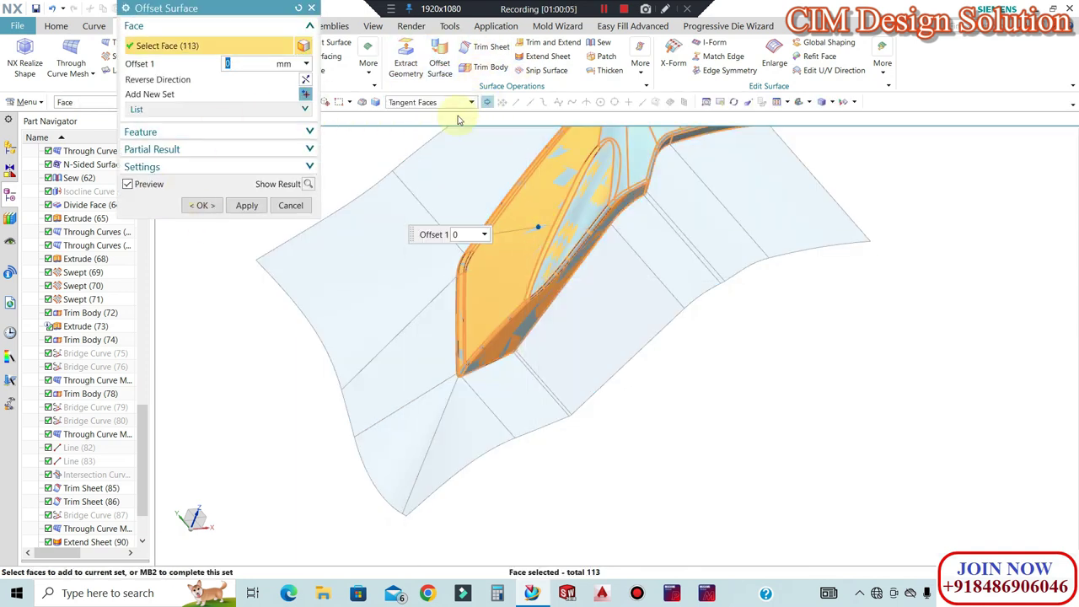
click(208, 205)
middle_drag(585, 313, 563, 195)
middle_drag(566, 380, 537, 166)
key(F8)
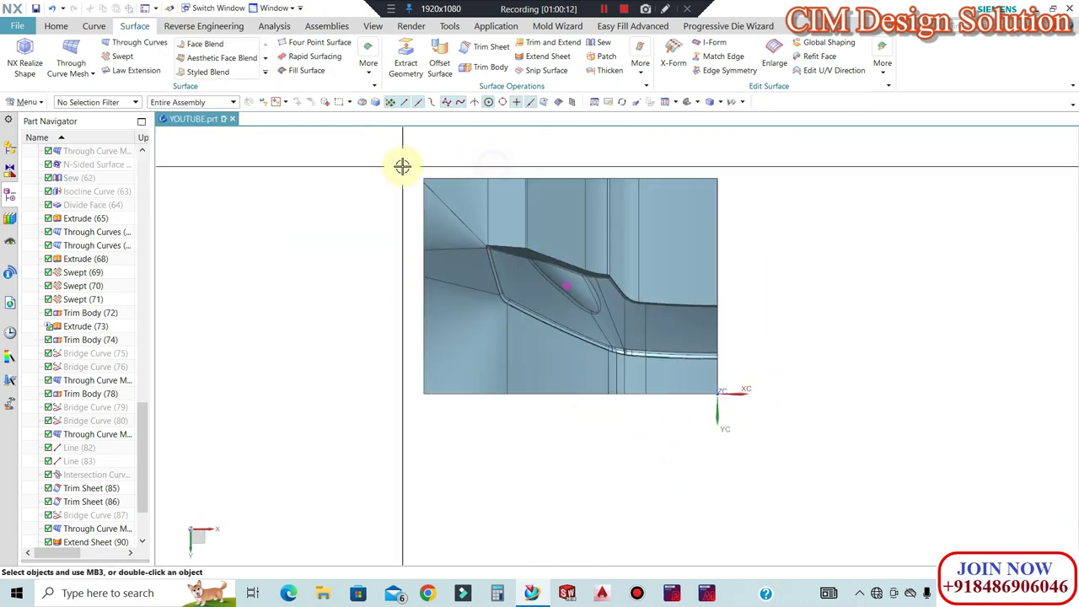
Color all faces of the offset surface yellow
key(ctrl+j)
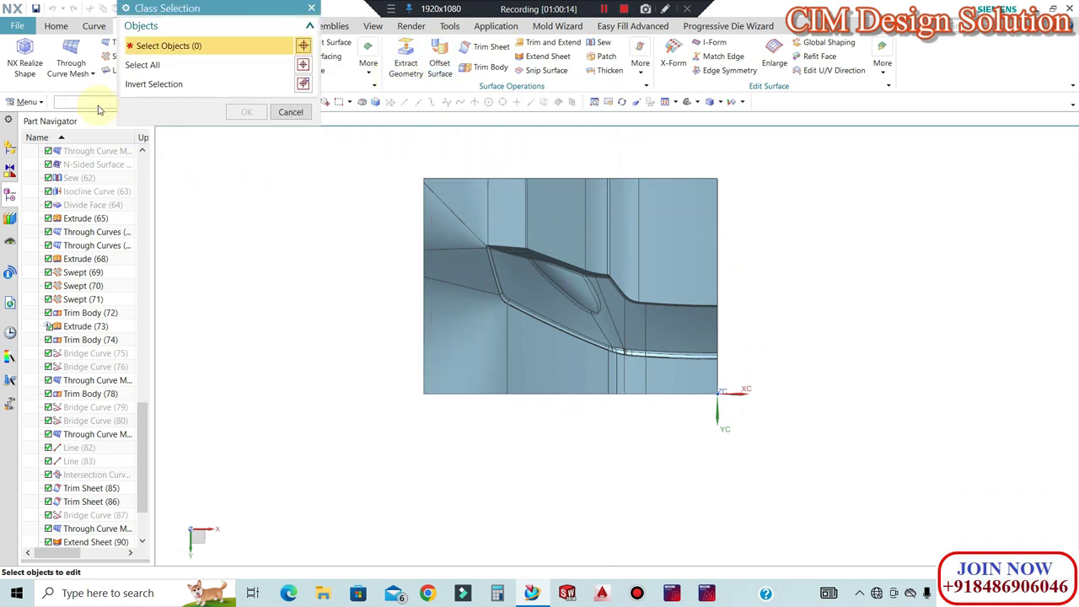
click(108, 163)
drag(786, 213, 462, 377)
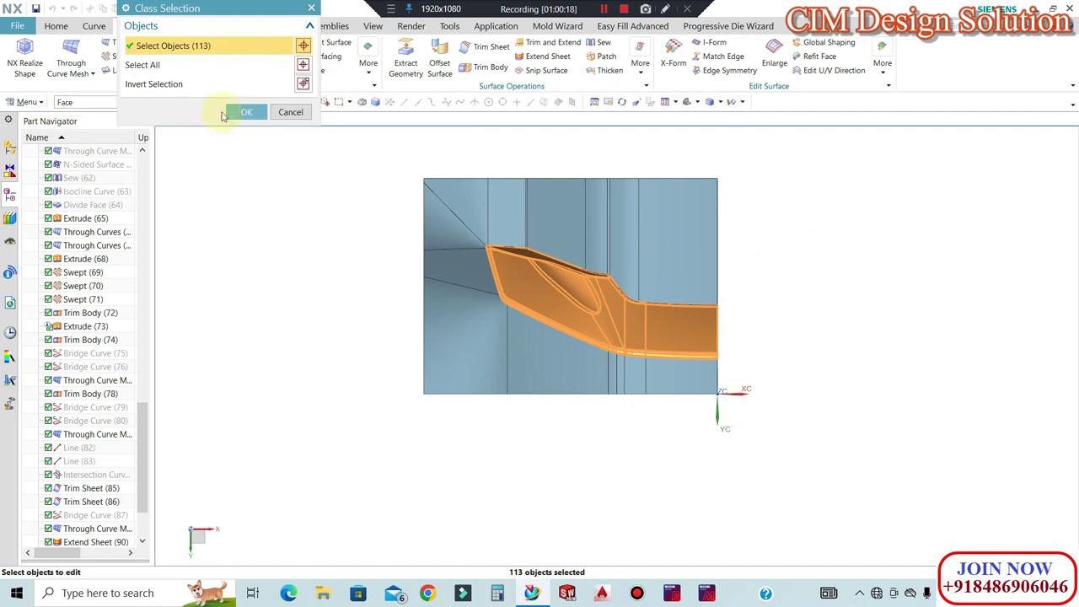
click(246, 113)
click(284, 87)
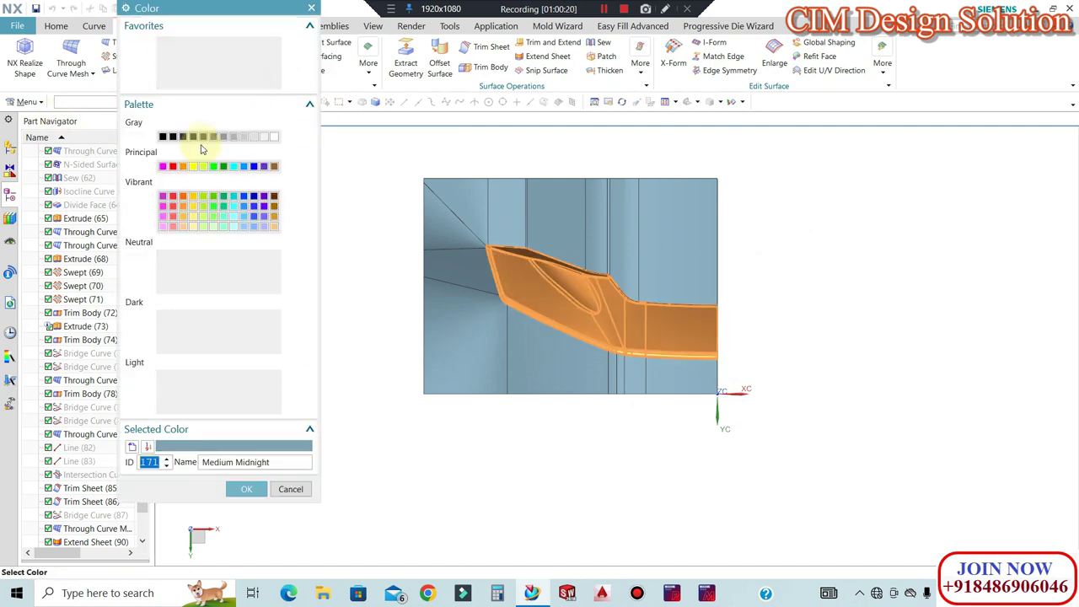
click(246, 488)
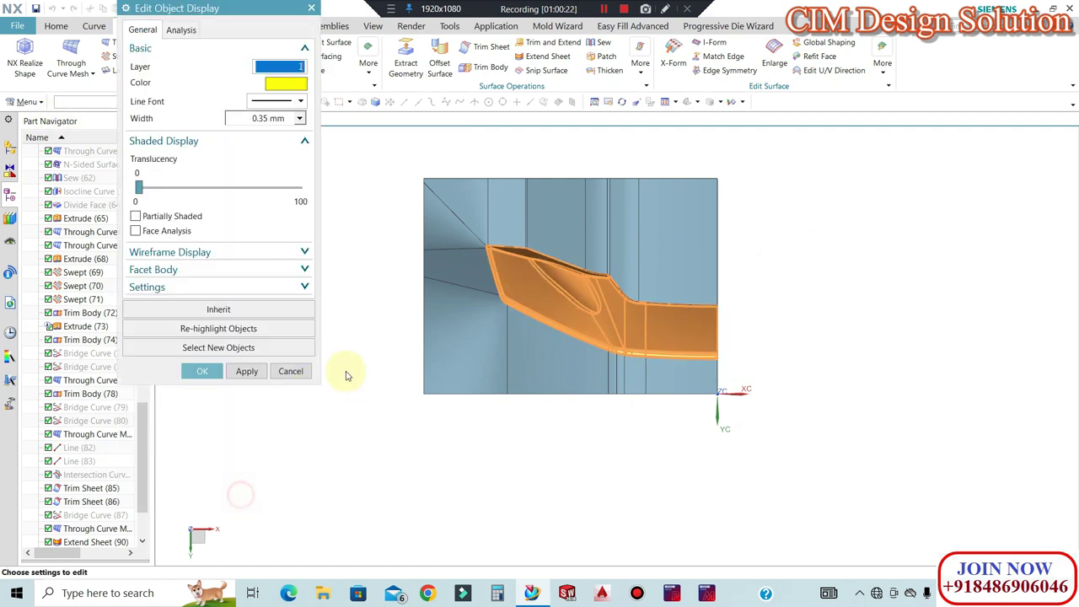
scroll(375, 356, up, 1)
middle_click(380, 345)
Examine the yellow surface's border against the parting sheet for gaps, especially around the rounded corner at the tip
scroll(380, 345, down, 1)
middle_drag(501, 366, 752, 433)
key(F8)
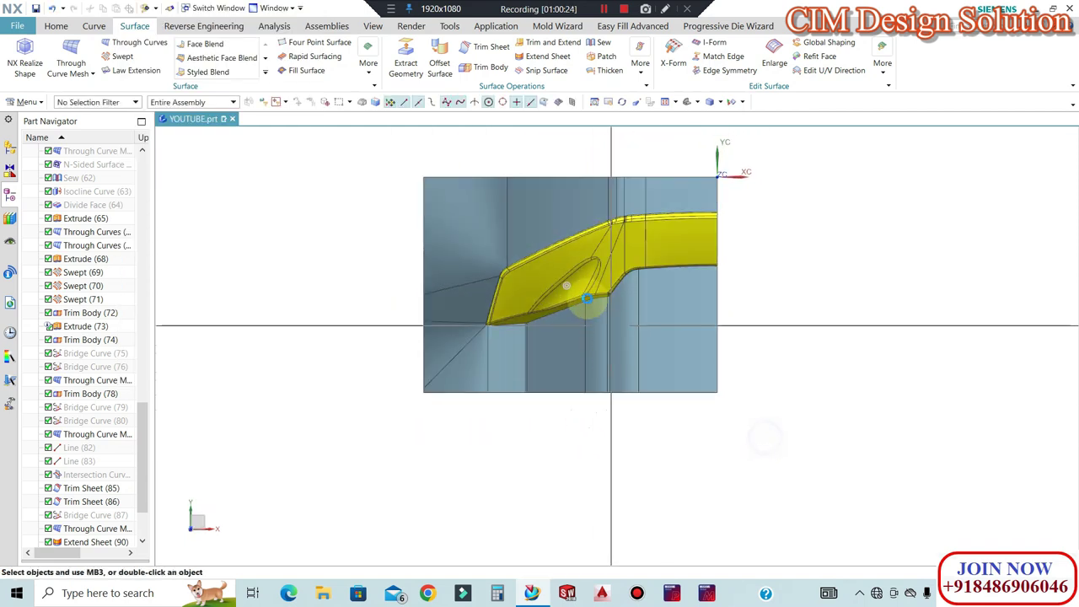
scroll(553, 282, up, 3)
scroll(551, 284, down, 2)
scroll(635, 250, up, 1)
middle_drag(636, 250, 624, 227)
scroll(624, 227, down, 6)
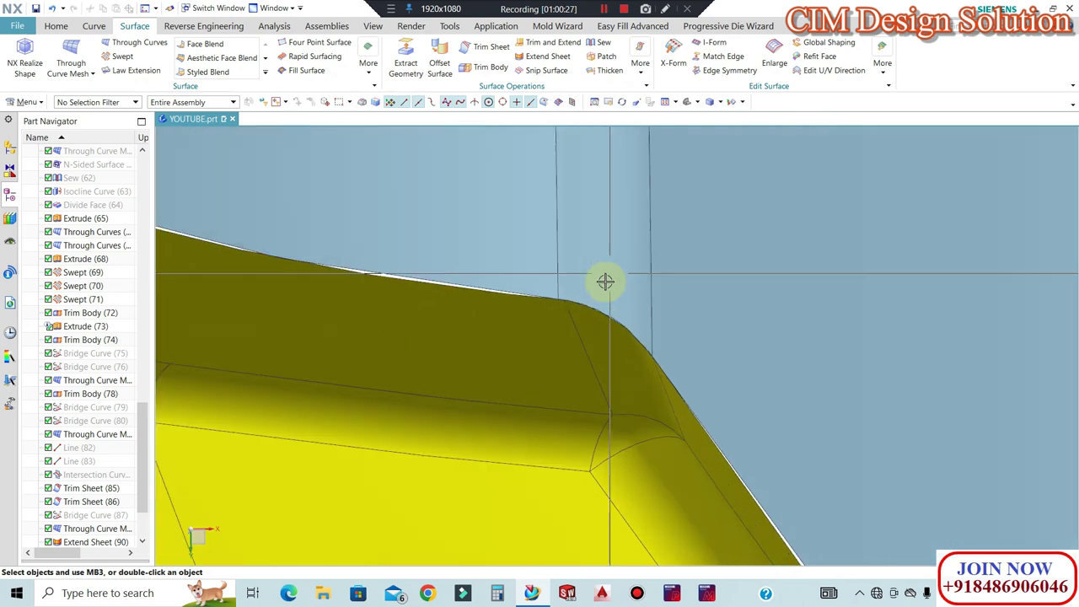
scroll(605, 281, down, 5)
scroll(634, 243, up, 12)
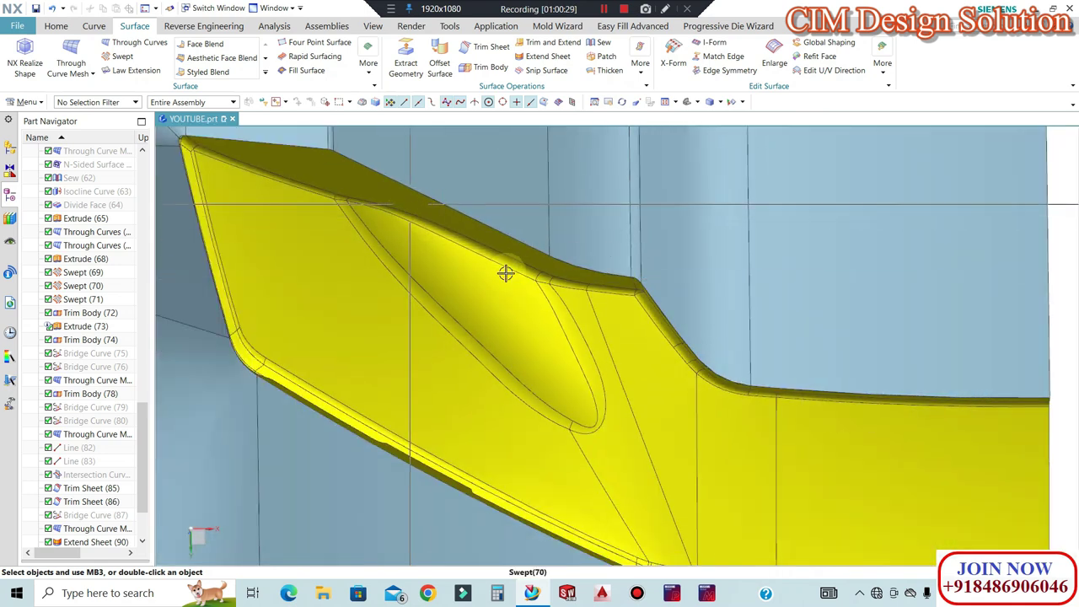
middle_drag(505, 273, 318, 189)
scroll(327, 189, down, 4)
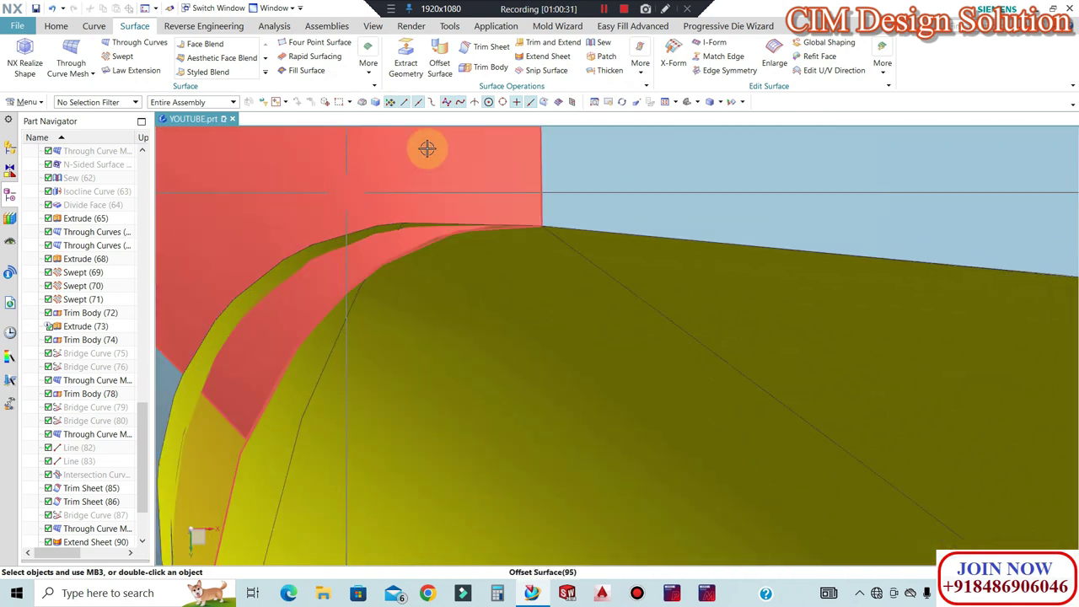
scroll(469, 139, up, 3)
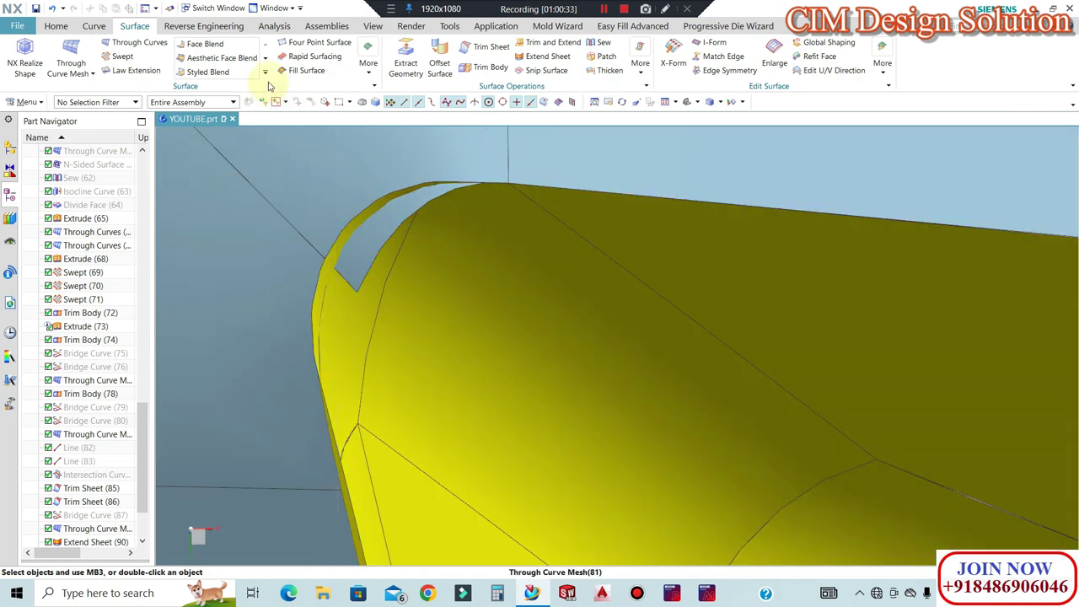
Extend the curved edge at the tip gap by a 1 mm offset with natural curvature
click(543, 56)
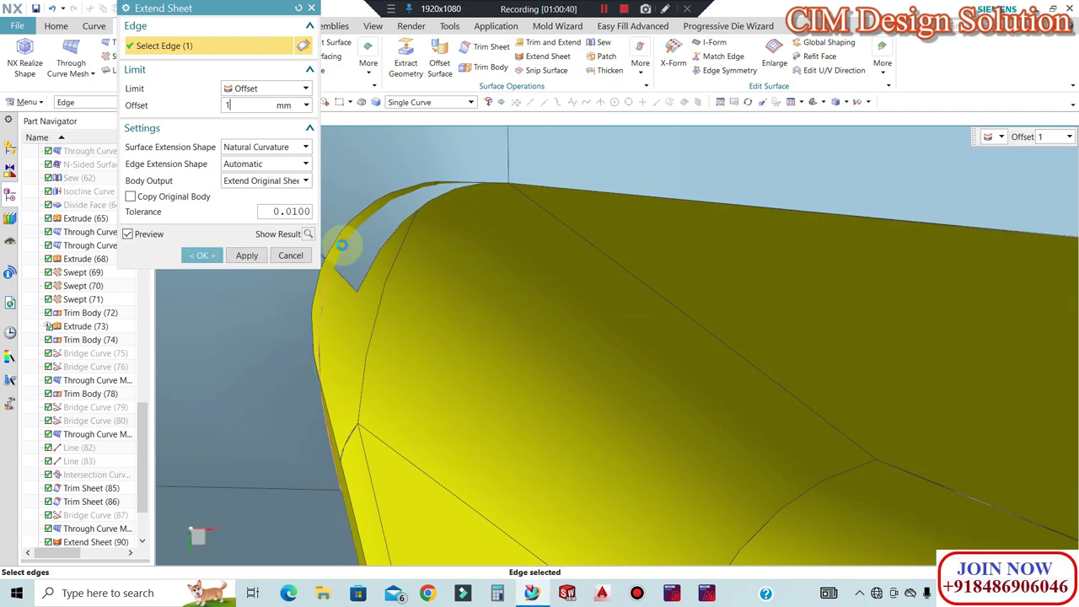
text(1)
scroll(331, 228, down, 4)
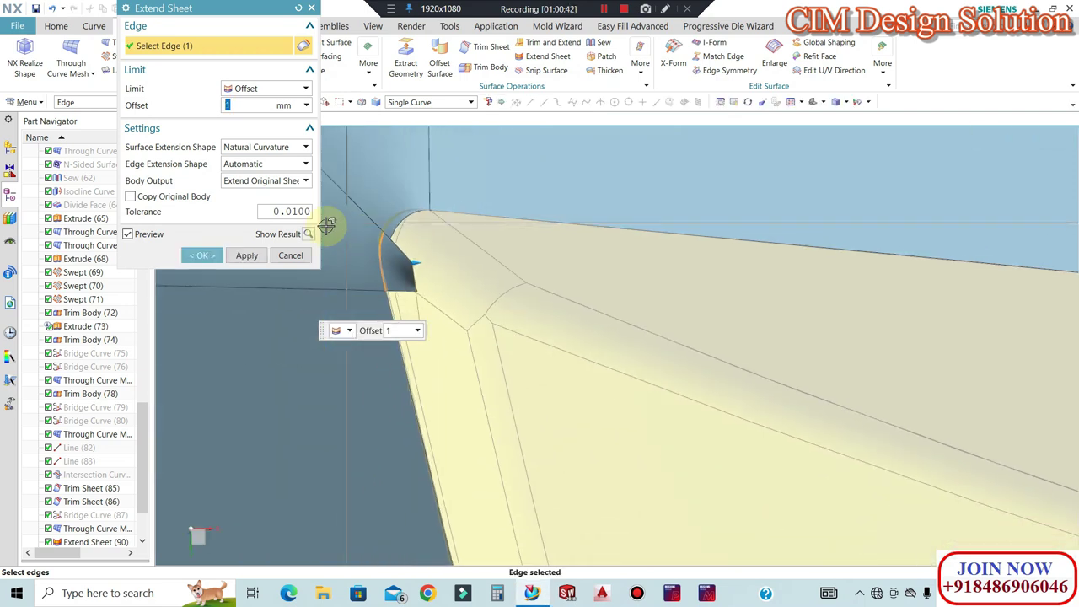
scroll(452, 222, down, 4)
scroll(506, 455, up, 5)
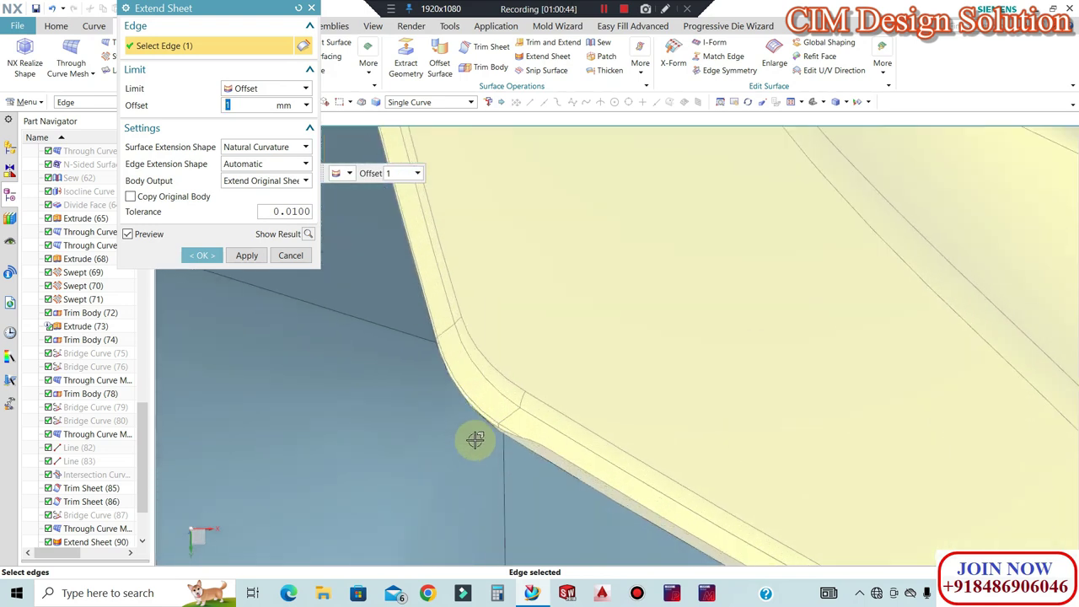
scroll(434, 357, down, 8)
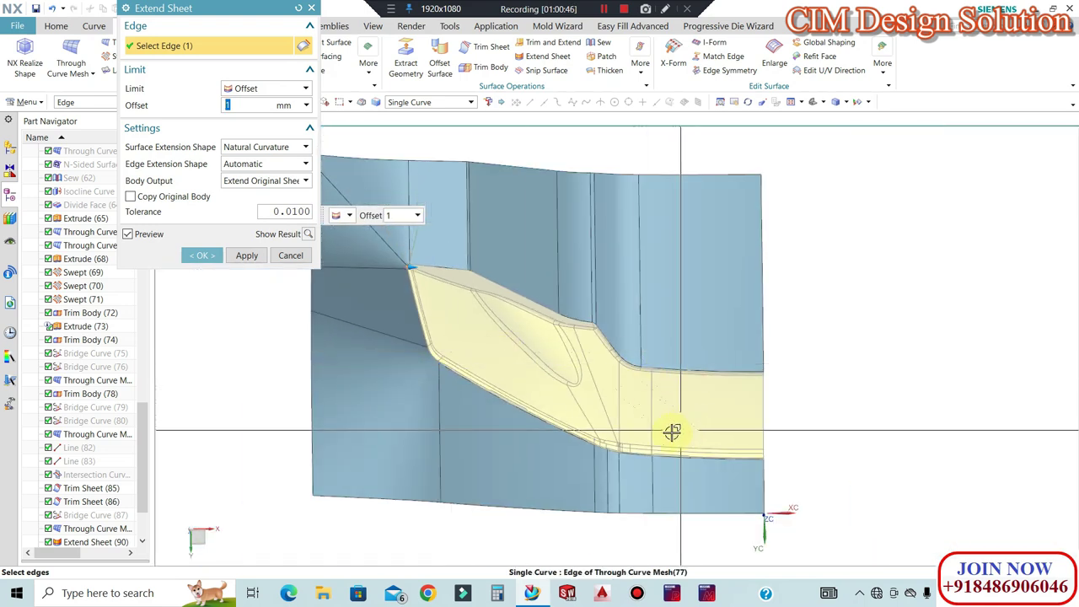
scroll(681, 430, up, 2)
middle_drag(614, 393, 615, 378)
scroll(532, 340, up, 7)
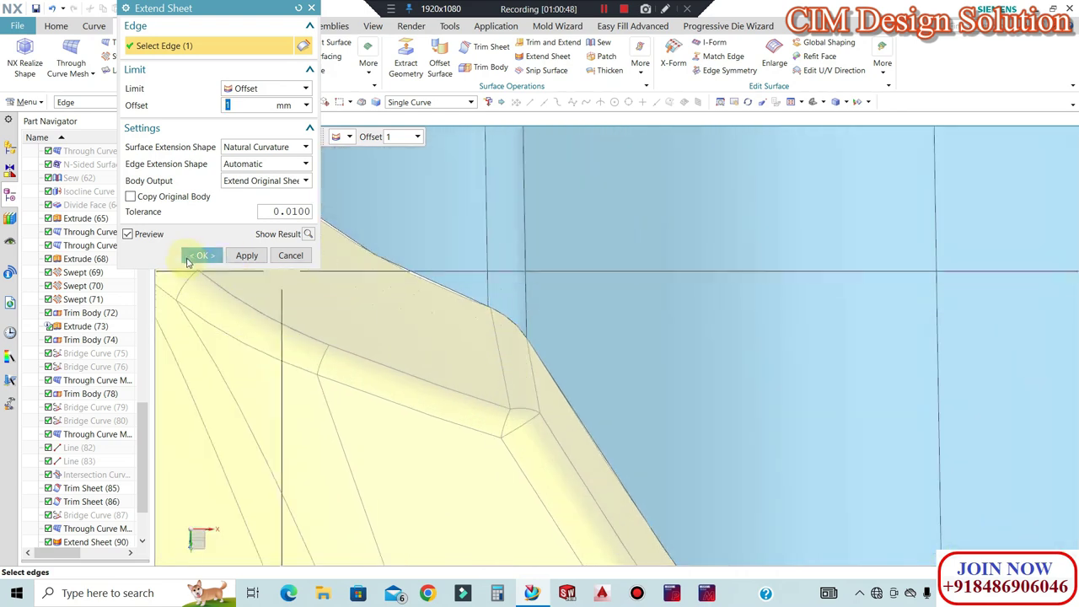
click(190, 257)
middle_drag(610, 315, 568, 244)
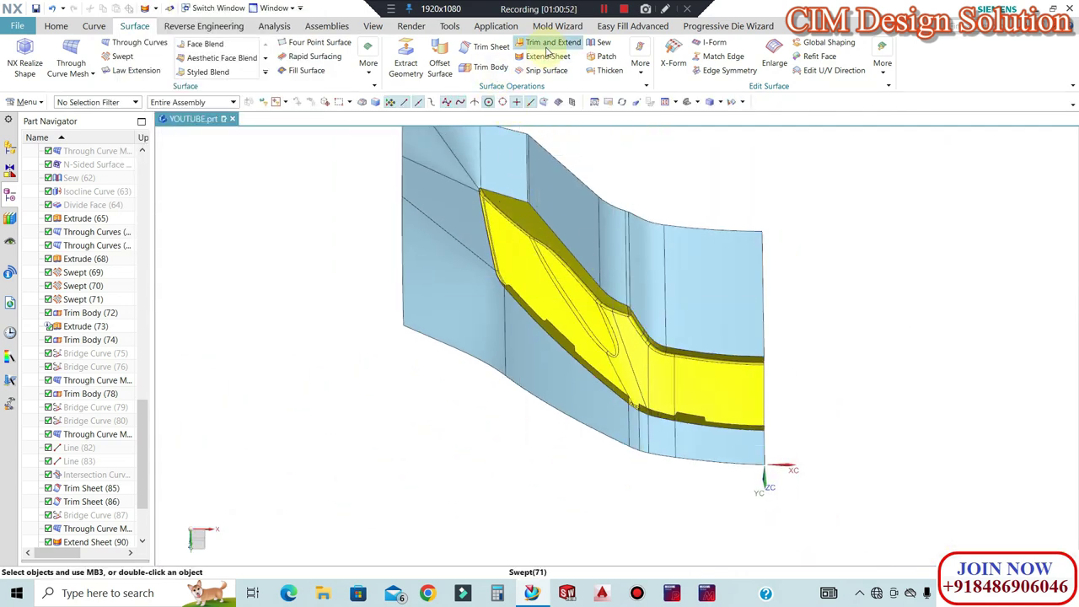
Try to trim the parting sheet against the yellow offset surface using Trim and Extend with Make Corner
click(547, 48)
click(527, 157)
scroll(603, 333, down, 1)
middle_drag(711, 268, 723, 247)
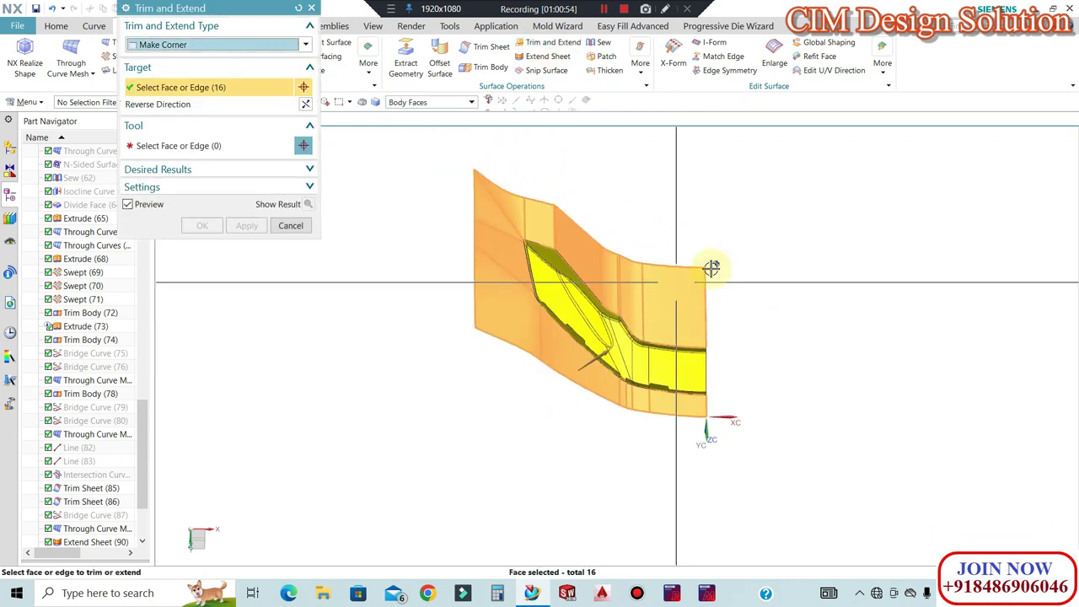
click(210, 145)
scroll(595, 279, up, 3)
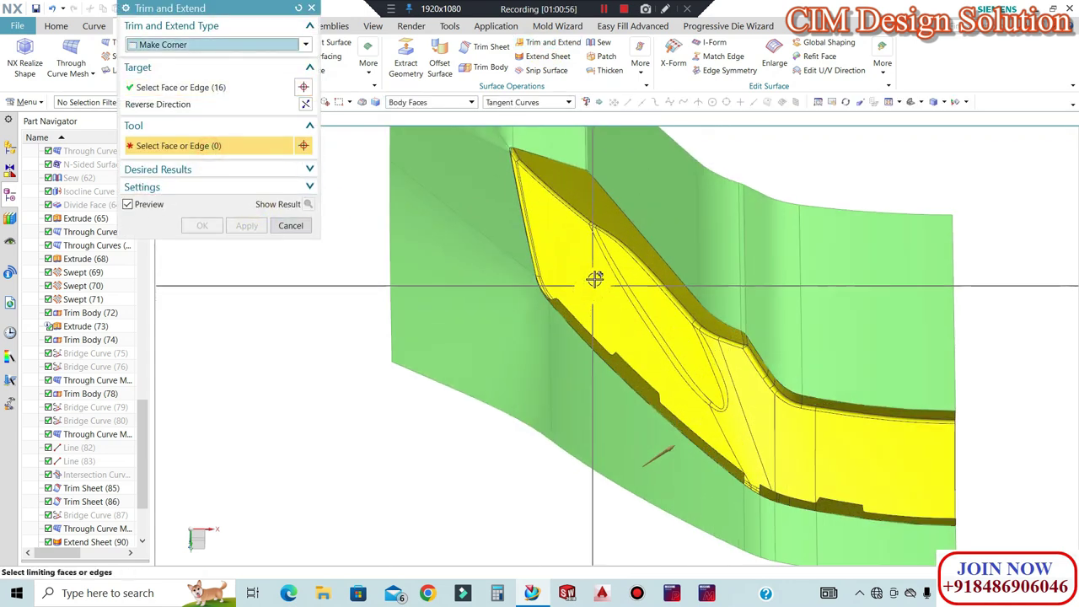
click(593, 278)
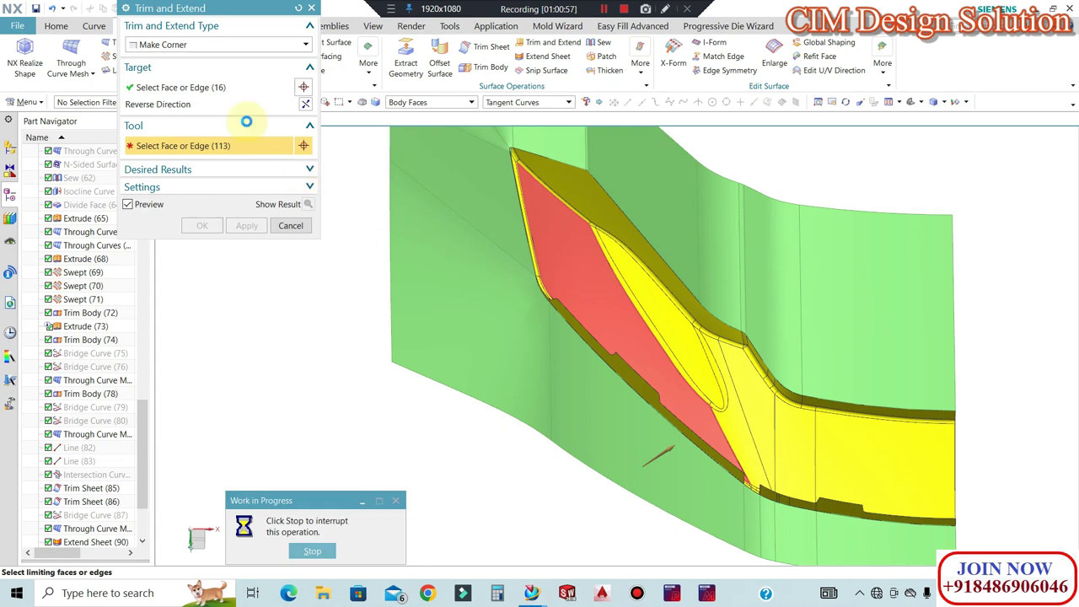
scroll(540, 315, down, 2)
scroll(733, 442, up, 4)
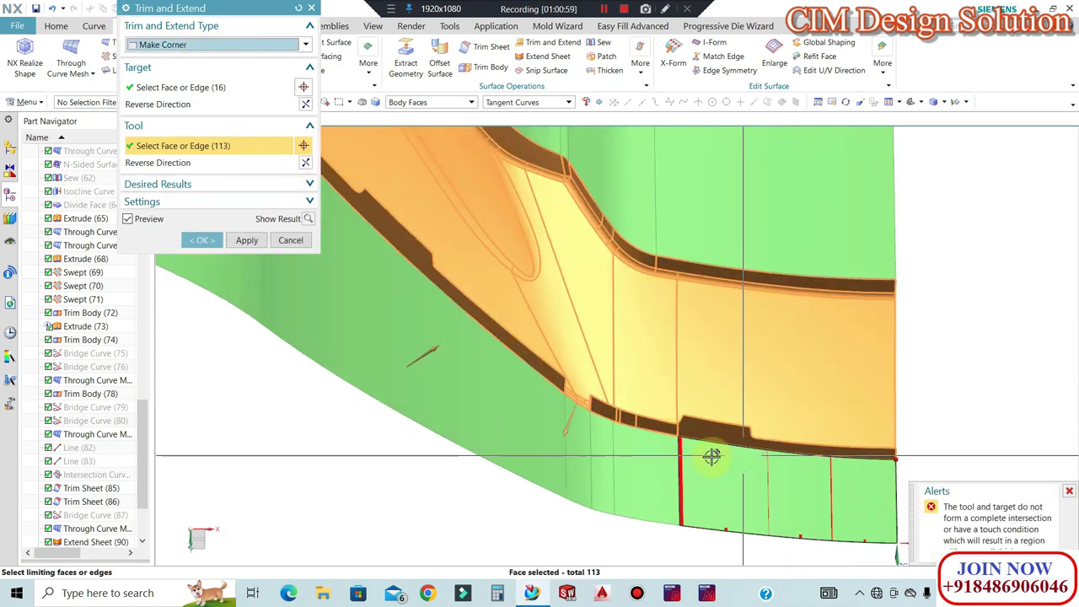
scroll(733, 456, up, 4)
scroll(706, 337, down, 3)
middle_drag(754, 364, 956, 499)
middle_drag(782, 392, 787, 251)
key(Escape)
Try to extend an edge beside the narrow gap between the yellow surface and the parting sheet by 1 mm
scroll(787, 250, up, 10)
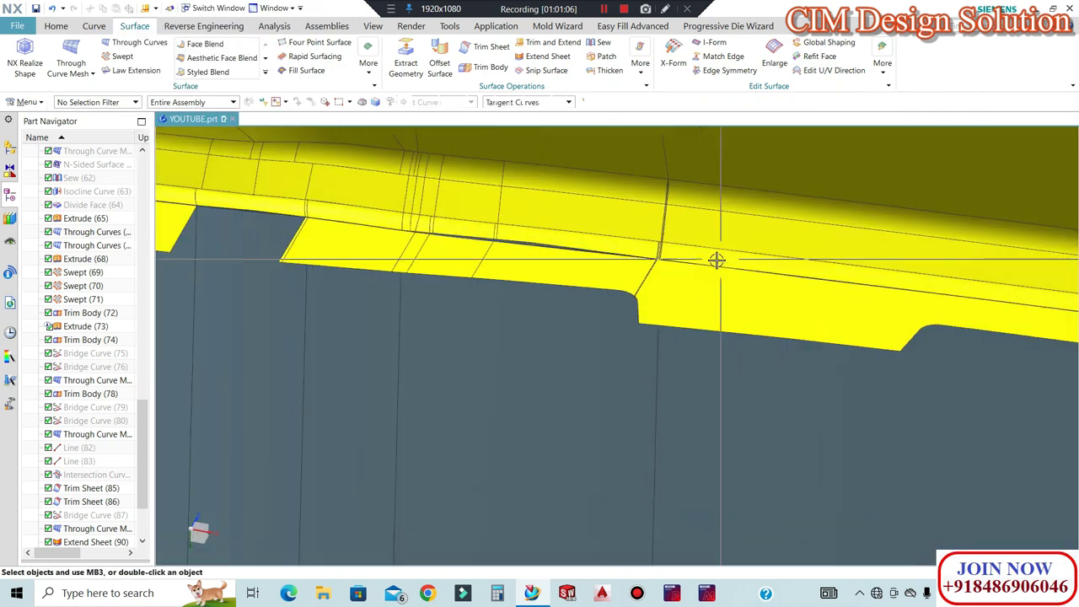
scroll(621, 247, up, 1)
scroll(519, 313, down, 7)
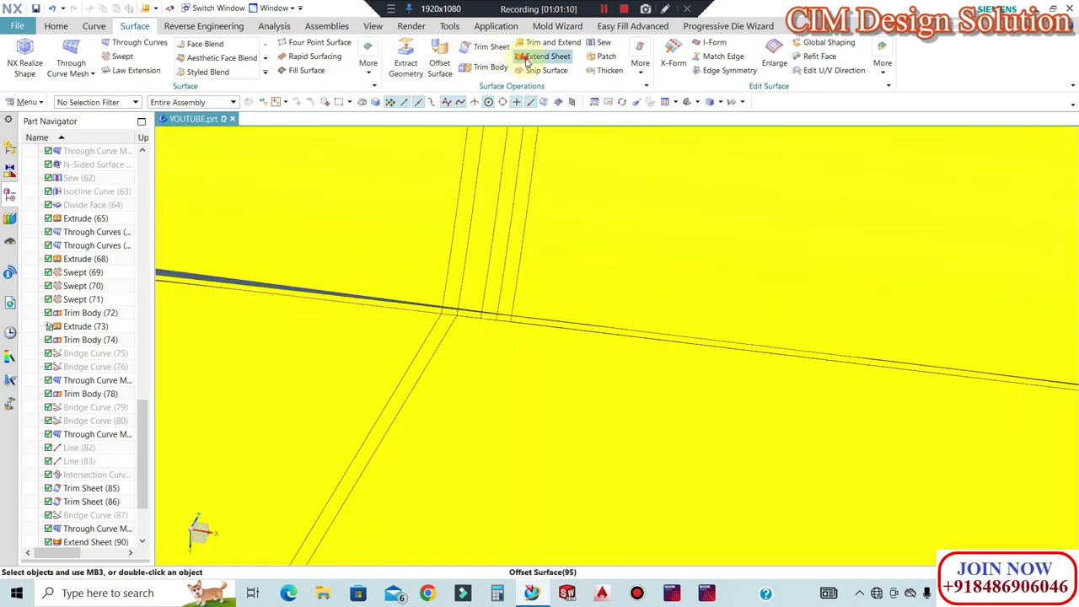
click(540, 56)
scroll(571, 325, up, 2)
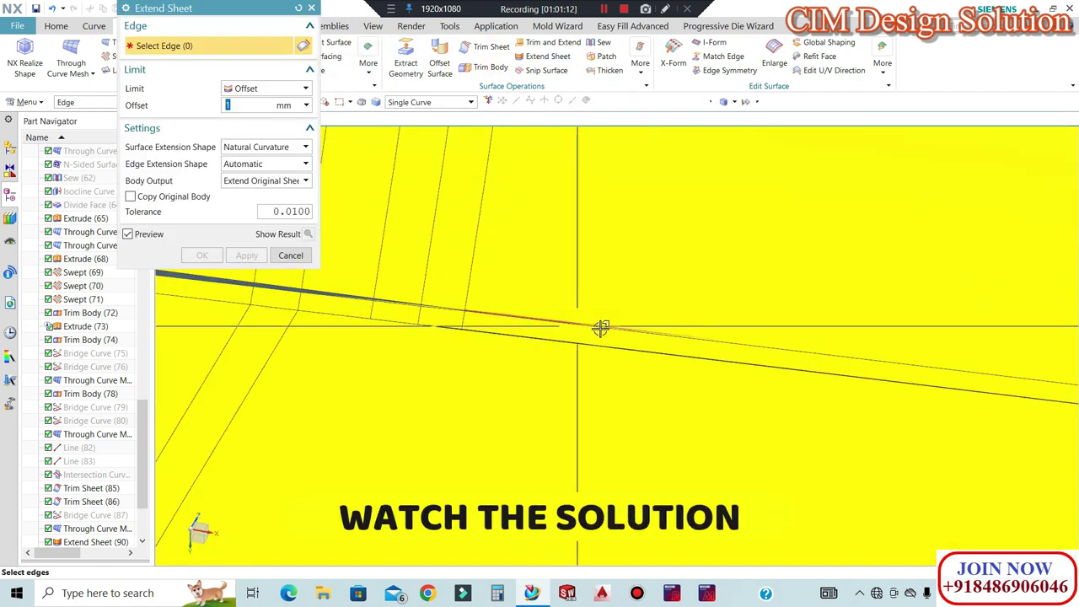
scroll(540, 337, down, 9)
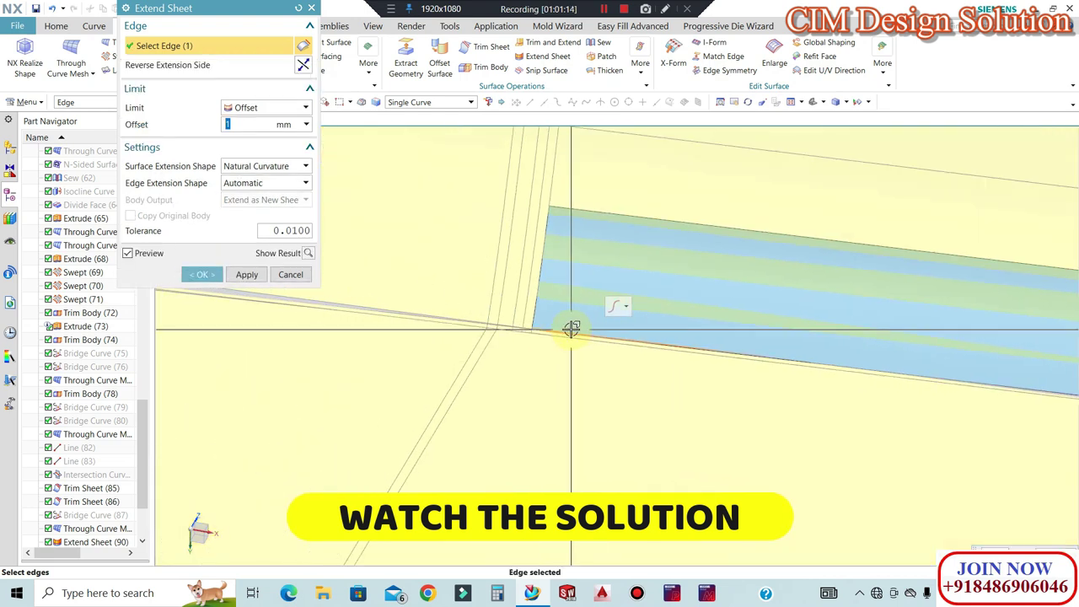
middle_click(607, 325)
middle_drag(632, 332, 550, 487)
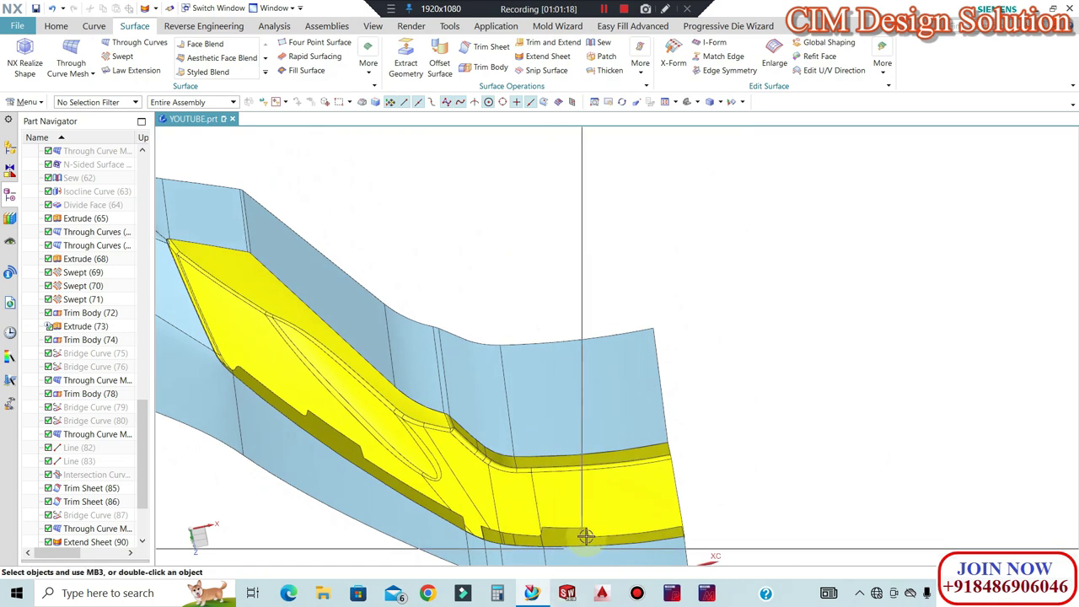
Hide the yellow offset surface so only the parting sheet remains displayed
scroll(586, 537, up, 2)
scroll(545, 304, down, 4)
scroll(518, 371, up, 13)
scroll(825, 373, down, 1)
scroll(763, 334, up, 6)
scroll(621, 236, down, 10)
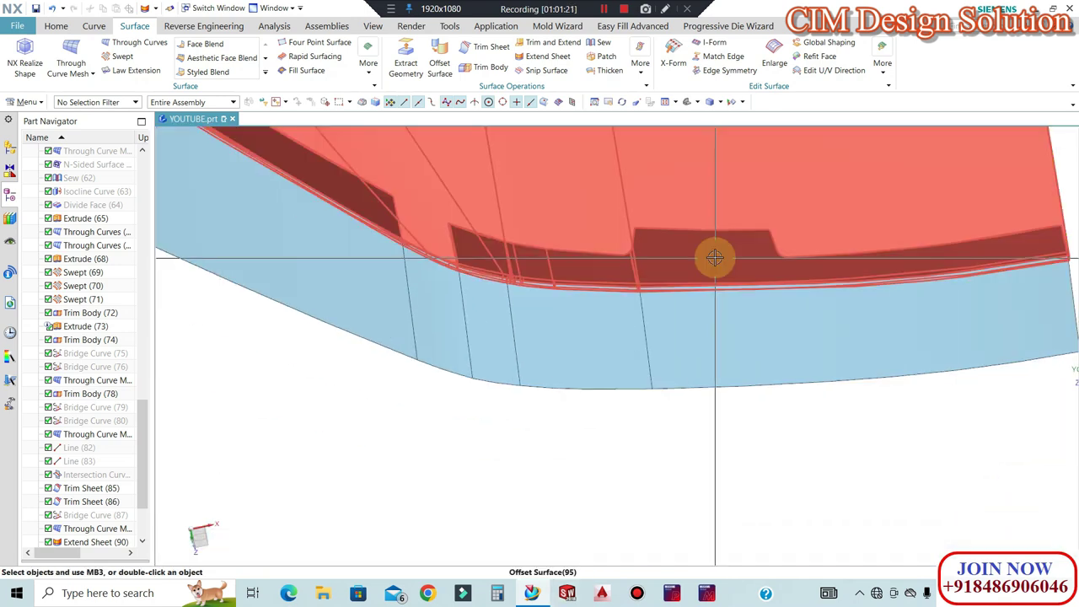
click(726, 373)
key(ctrl+b)
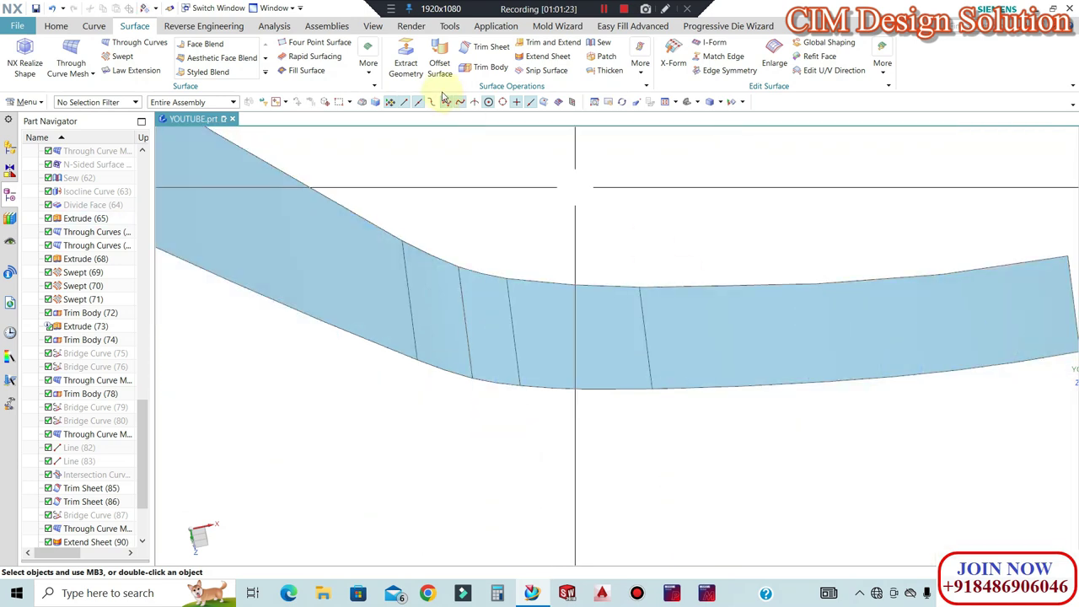
Extend the inner edges around the parting sheet's opening by a 1 mm offset with natural curvature
click(533, 56)
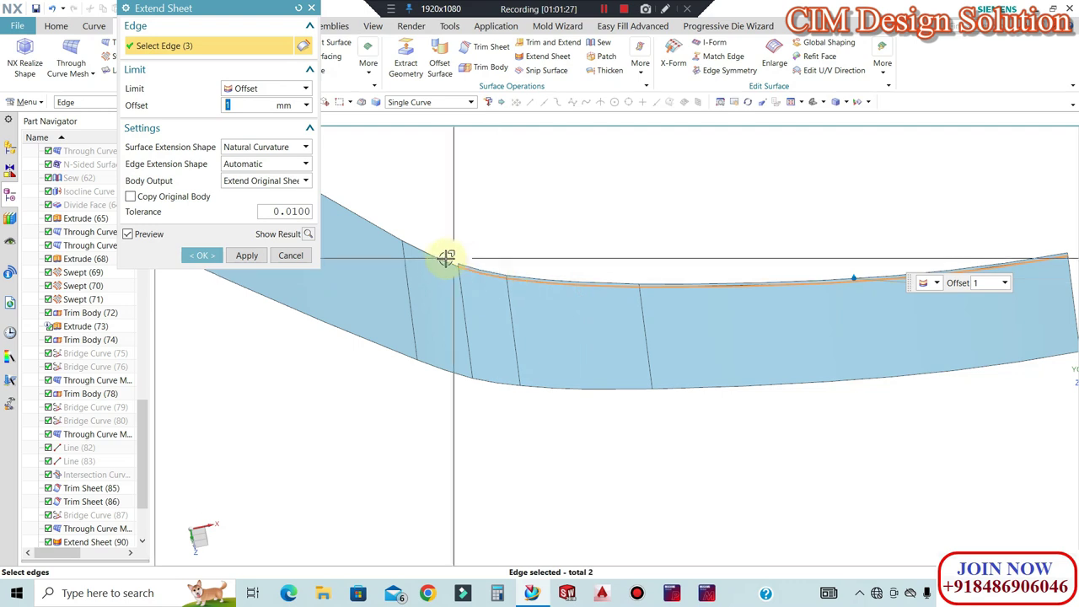
middle_drag(569, 298, 470, 268)
middle_drag(519, 287, 628, 395)
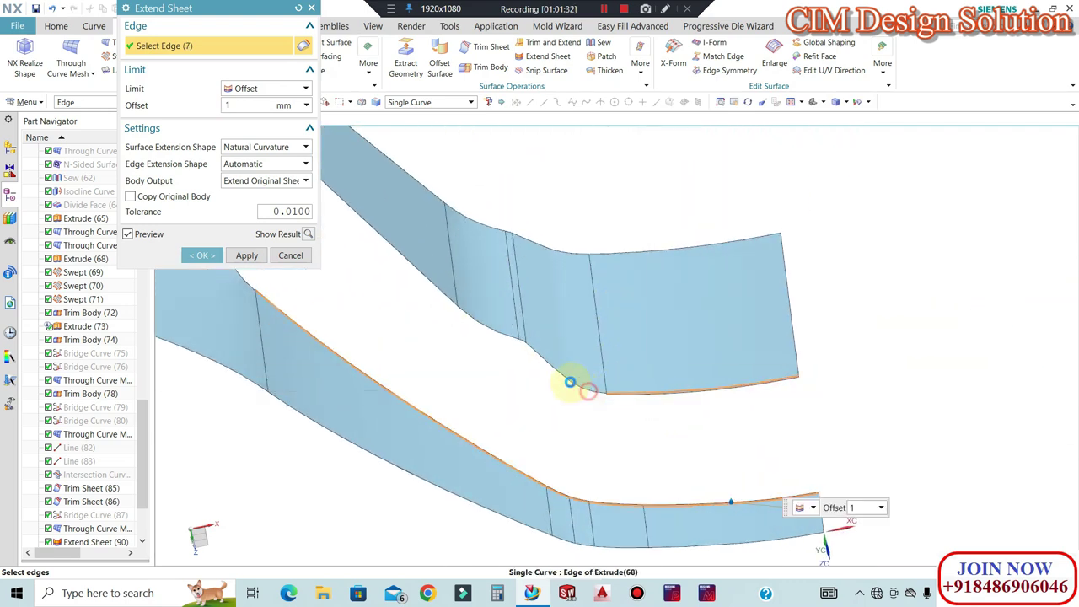
click(578, 388)
scroll(540, 345, up, 3)
middle_drag(605, 344, 477, 276)
scroll(621, 344, down, 3)
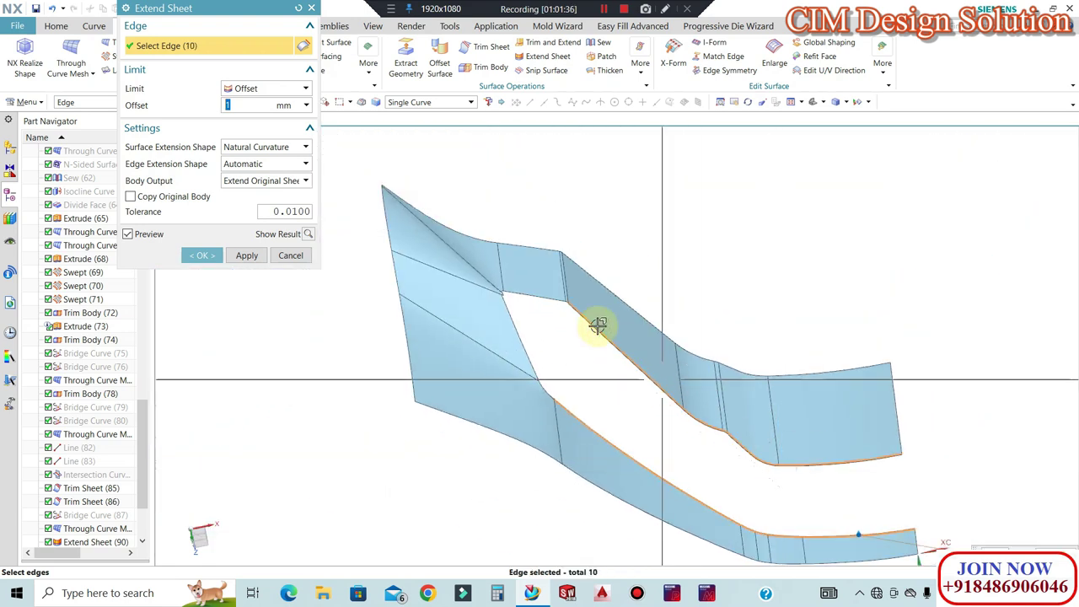
scroll(530, 272, up, 5)
middle_drag(777, 355, 517, 283)
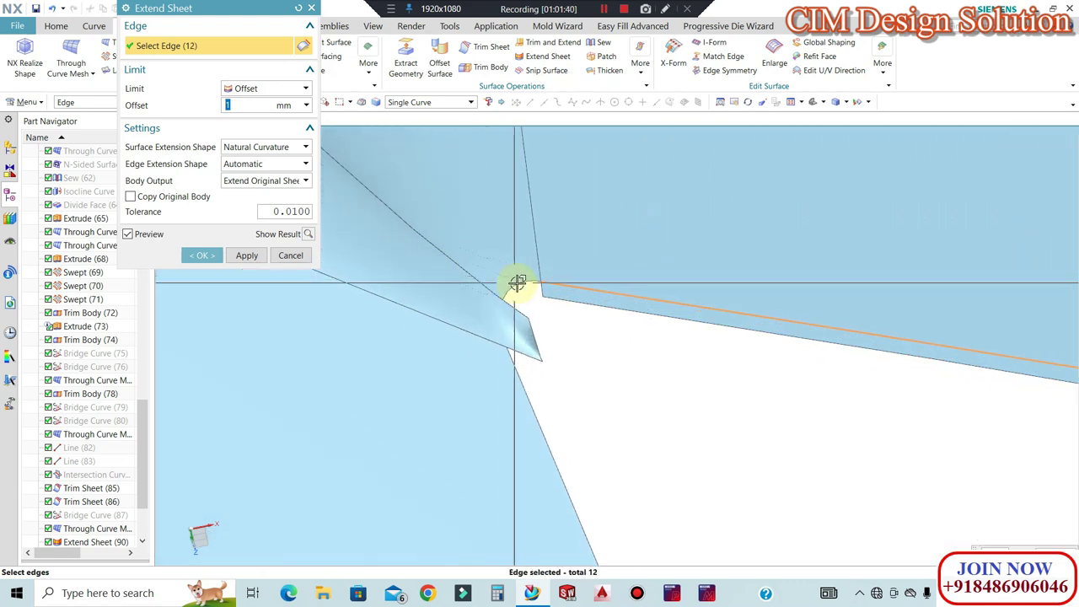
click(524, 398)
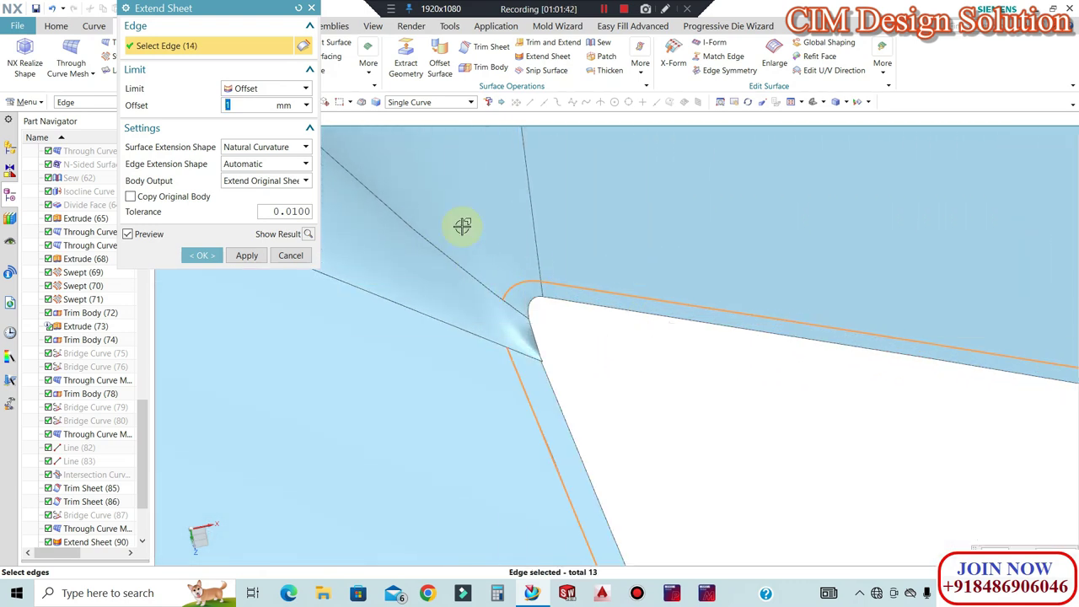
scroll(441, 205, down, 7)
scroll(481, 294, up, 4)
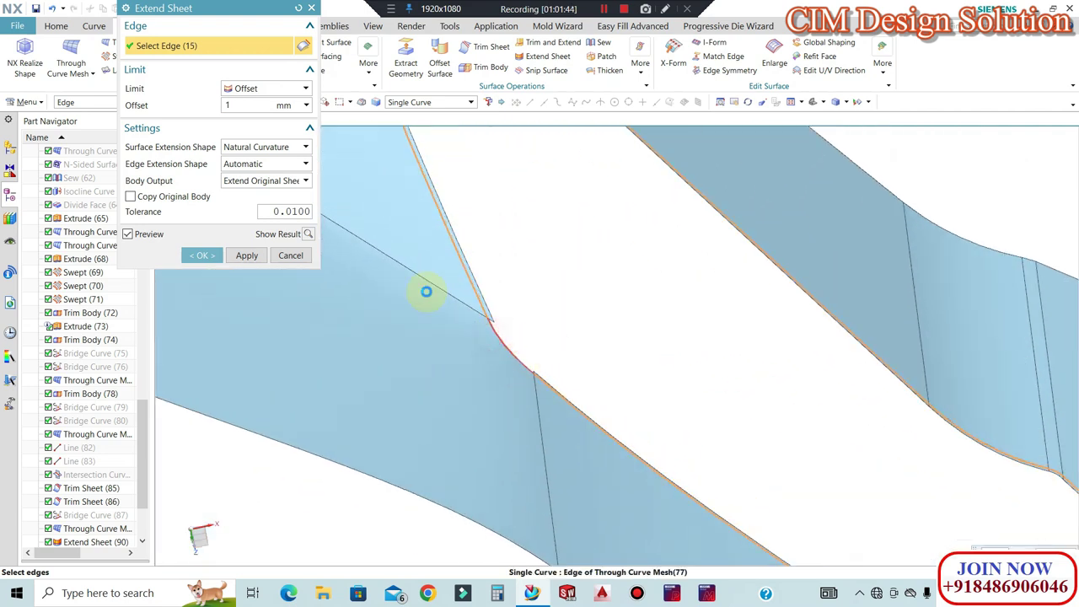
scroll(393, 287, down, 2)
click(202, 255)
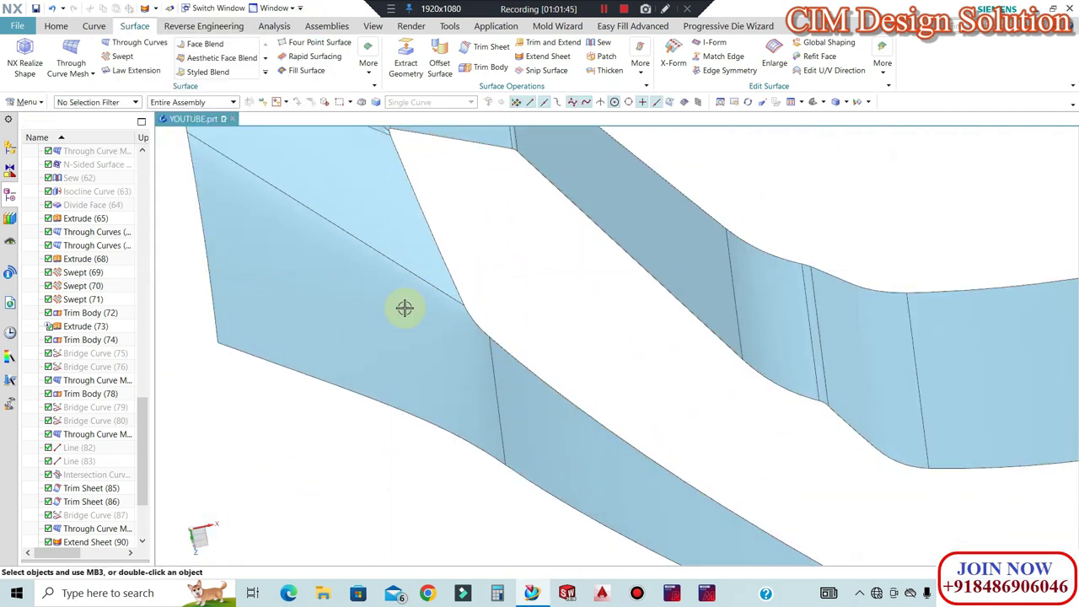
Show the hidden yellow offset surface again inside the parting sheet's opening
key(ctrl+shift+k)
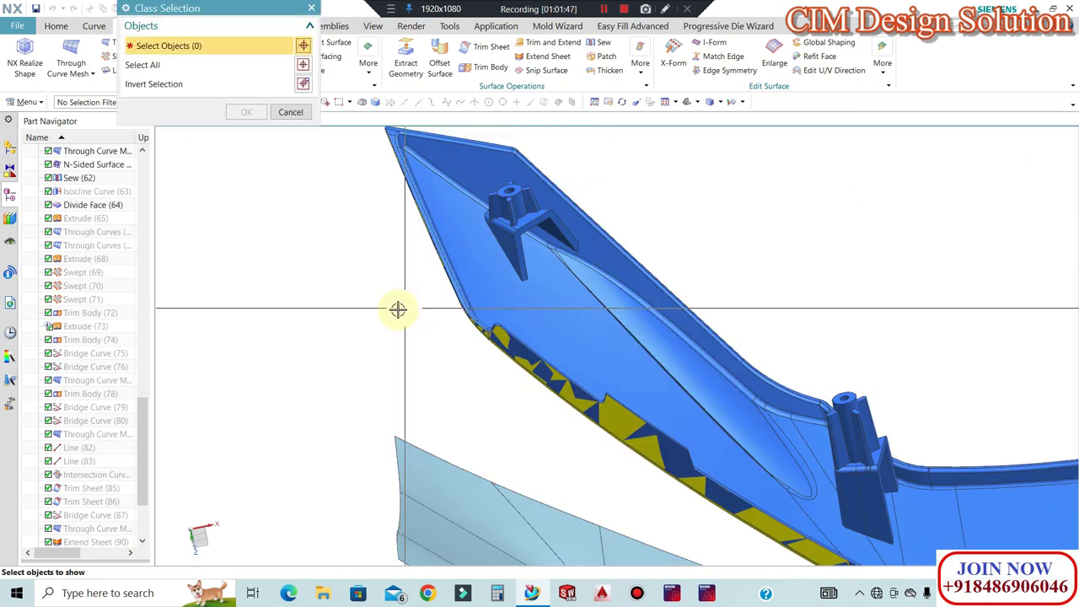
scroll(509, 272, down, 3)
scroll(617, 364, up, 2)
click(595, 369)
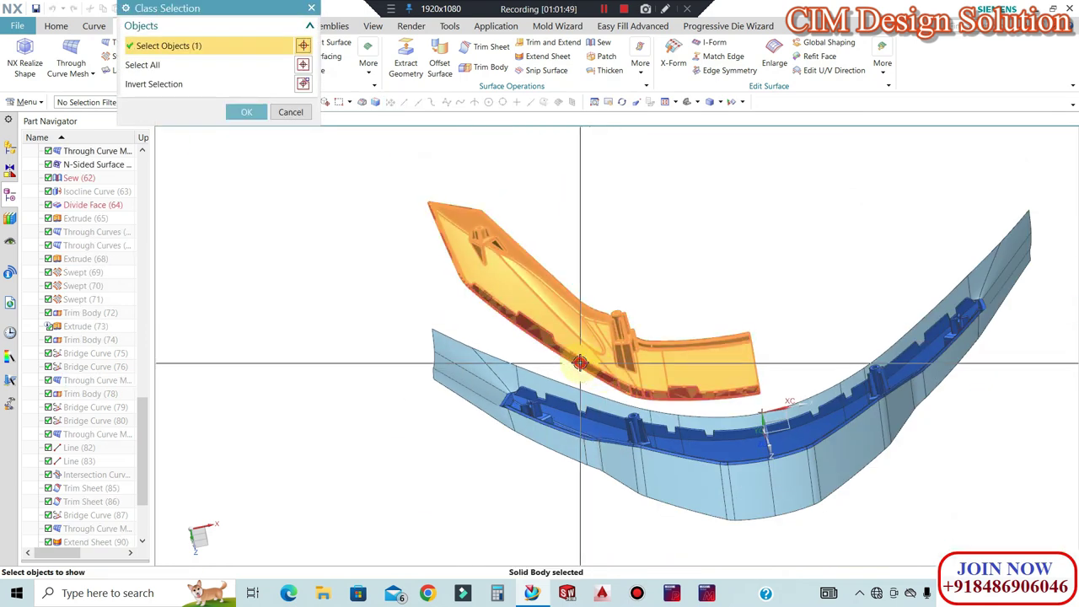
middle_click(335, 222)
scroll(609, 304, up, 2)
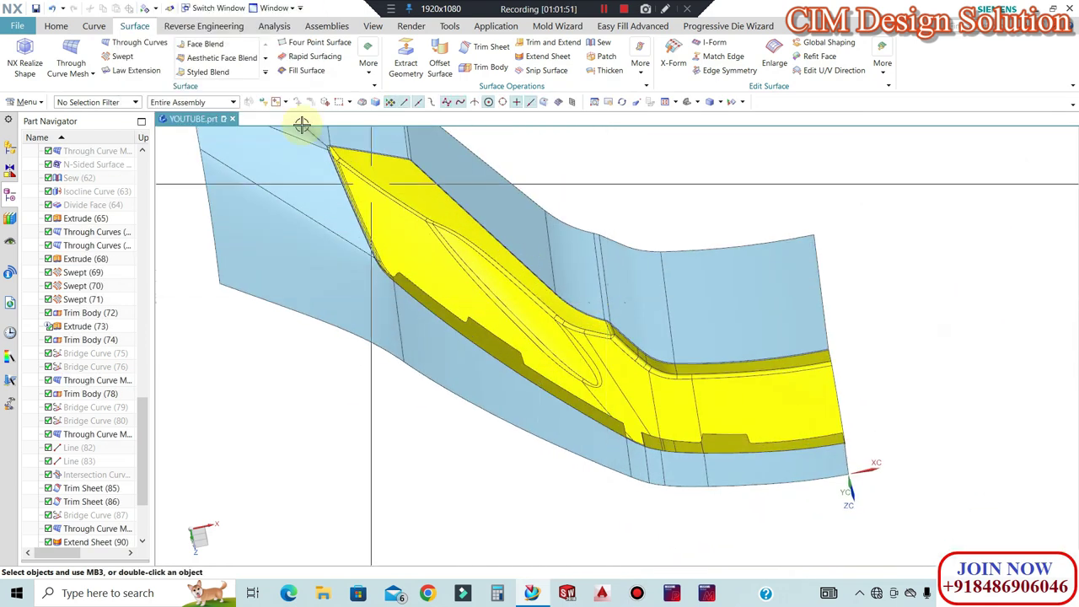
Trim the parting sheet against the yellow offset surface using Trim and Extend with Make Corner, reversing both the tool and target directions
click(550, 43)
click(511, 197)
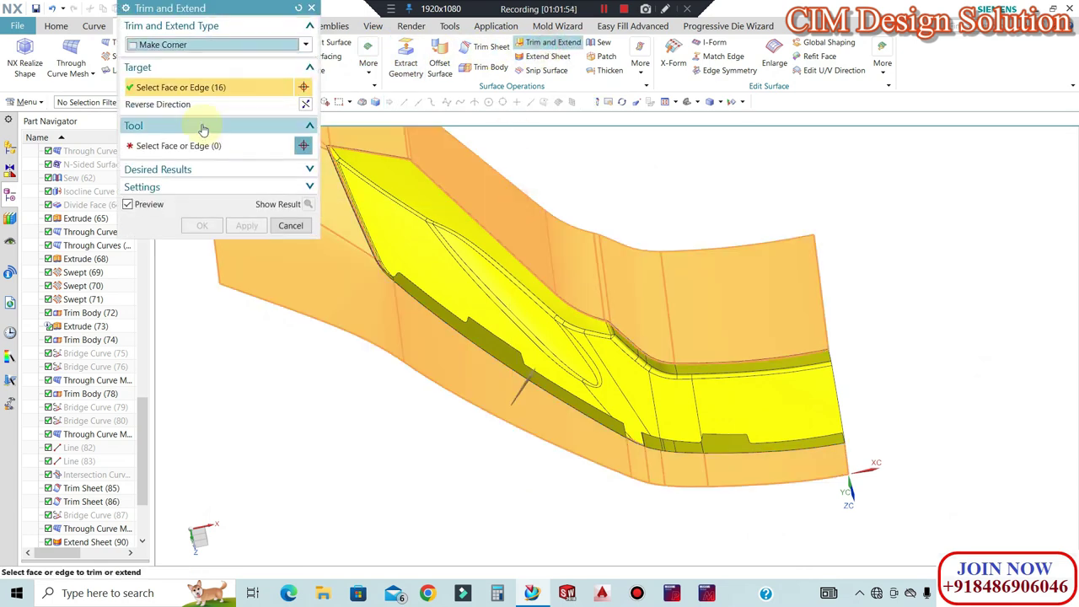
click(375, 217)
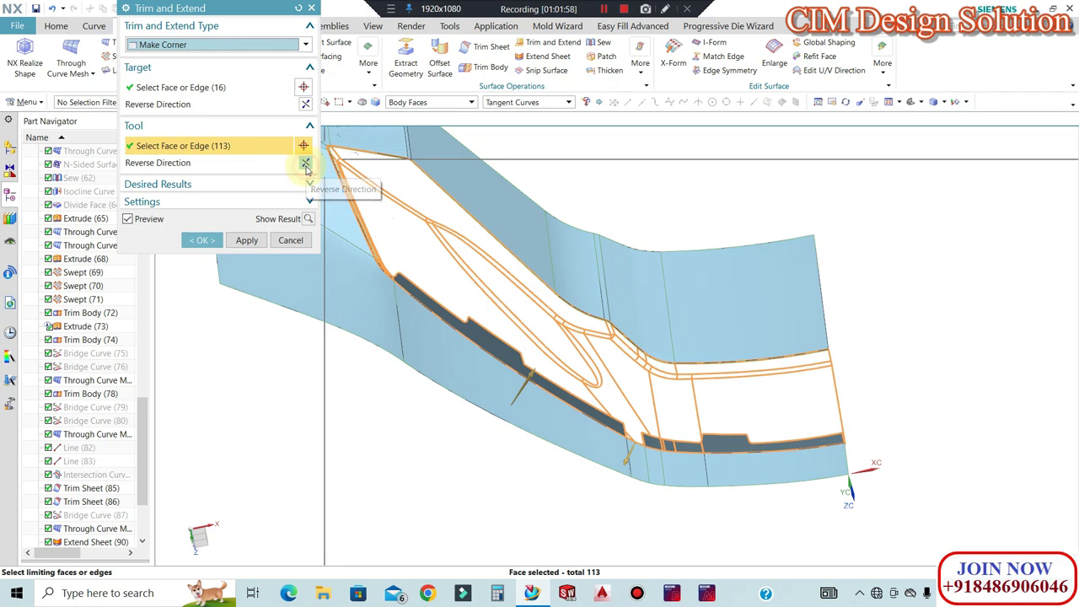
click(305, 163)
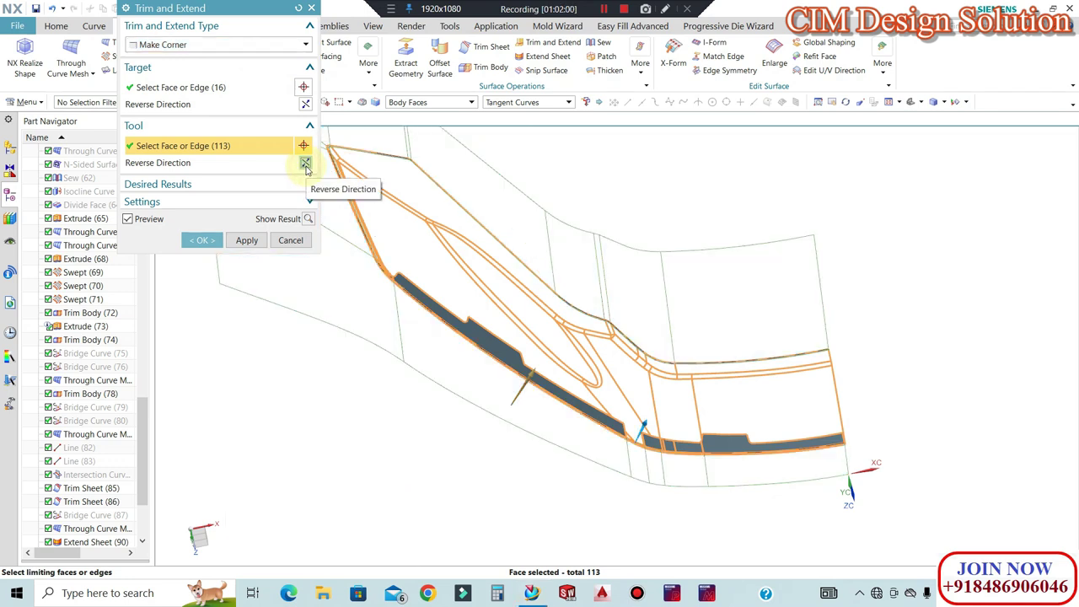
click(304, 105)
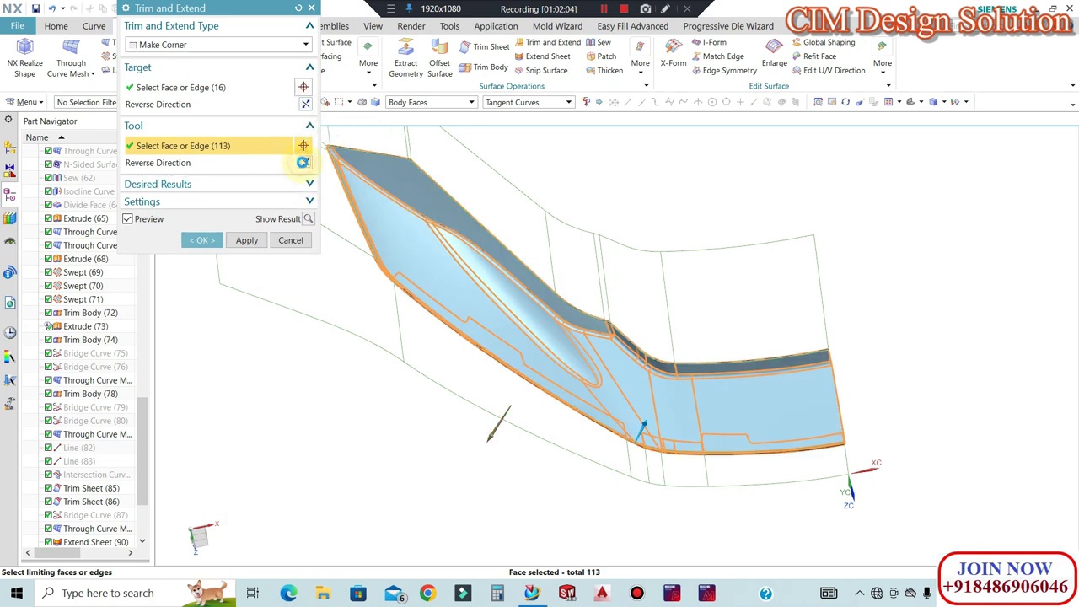
click(202, 242)
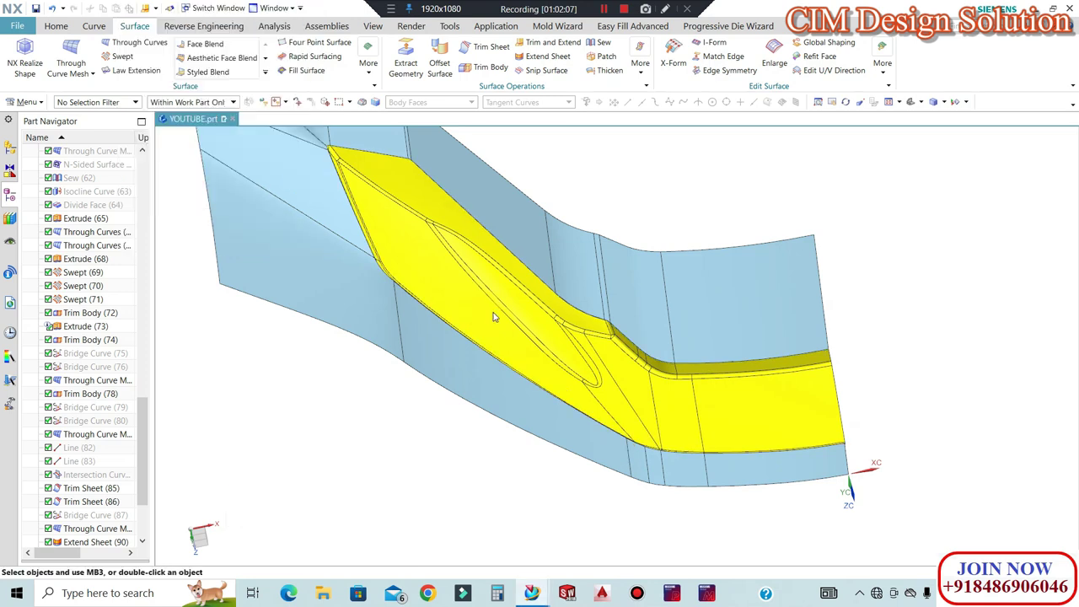
Run Examine Geometry on the whole trimmed sheet for misalignment, face intersections, sheet boundaries and self-intersection
middle_drag(682, 313, 693, 470)
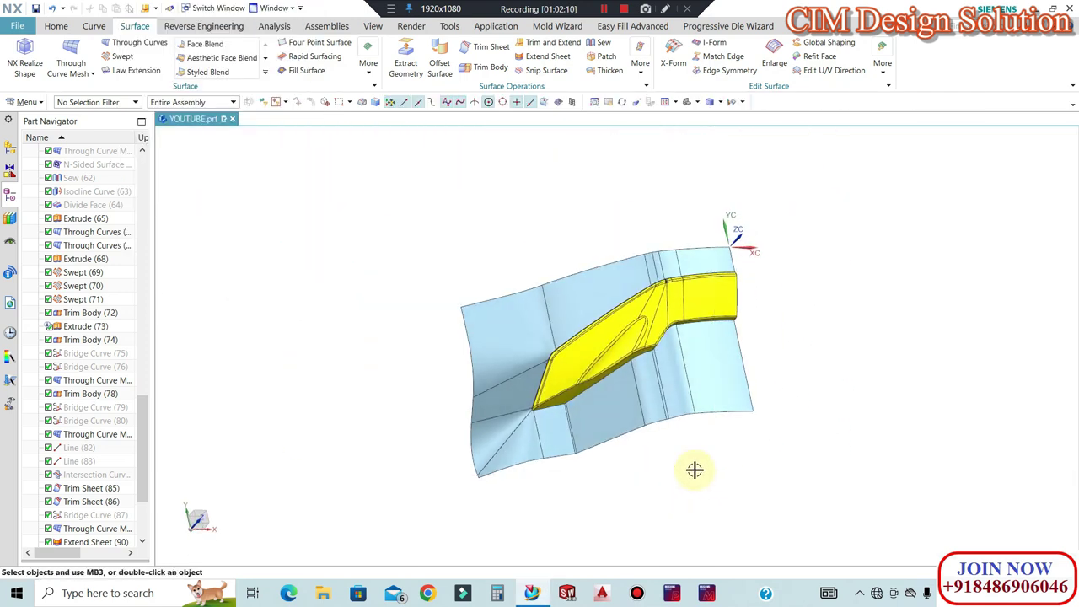
click(24, 102)
mouse_move(51, 227)
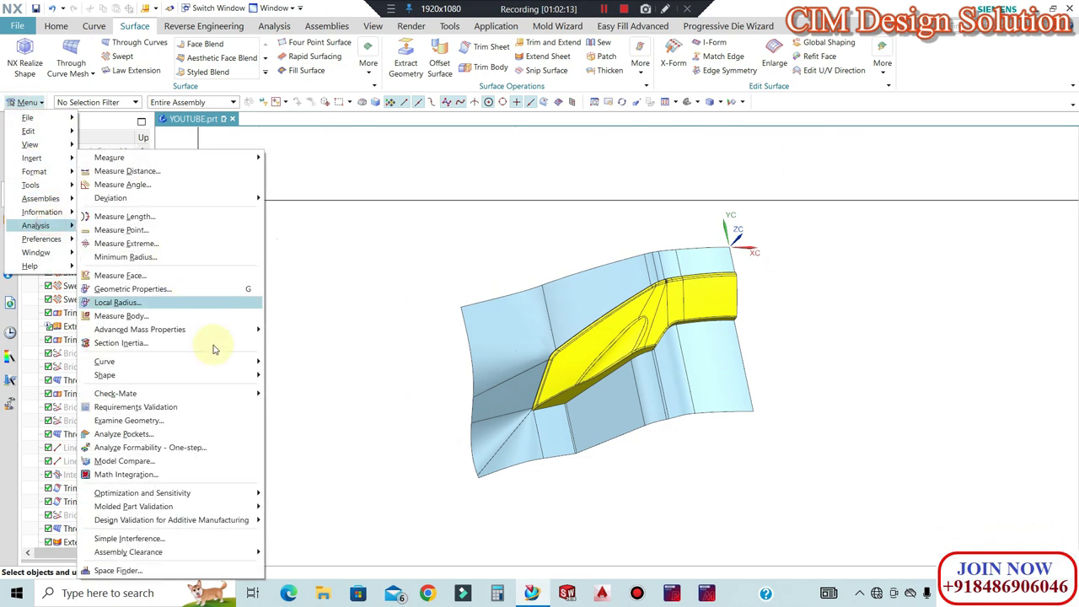
click(132, 423)
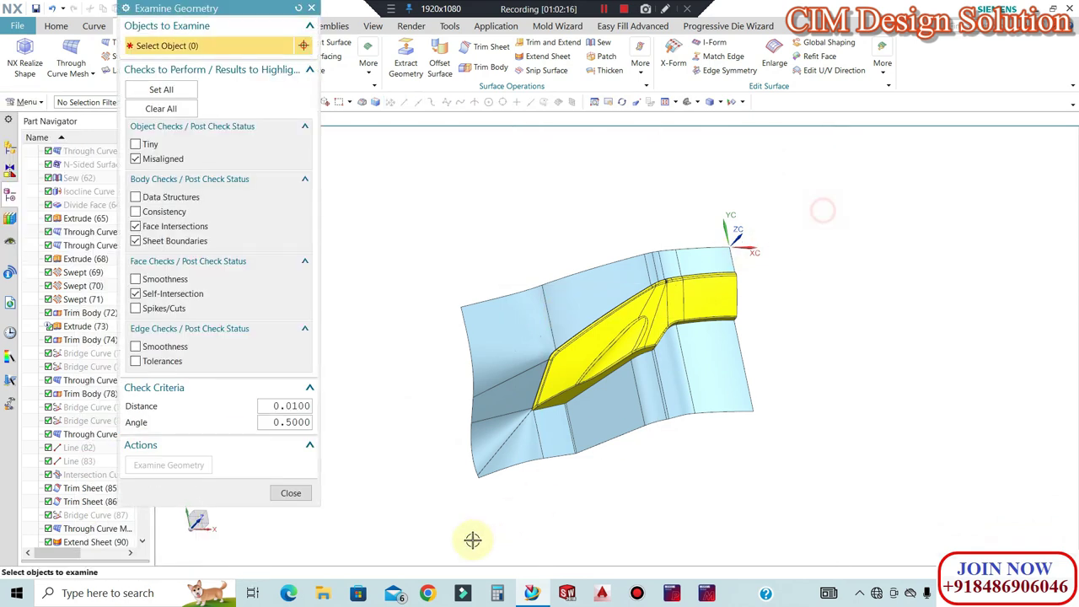
drag(831, 201, 424, 525)
click(173, 466)
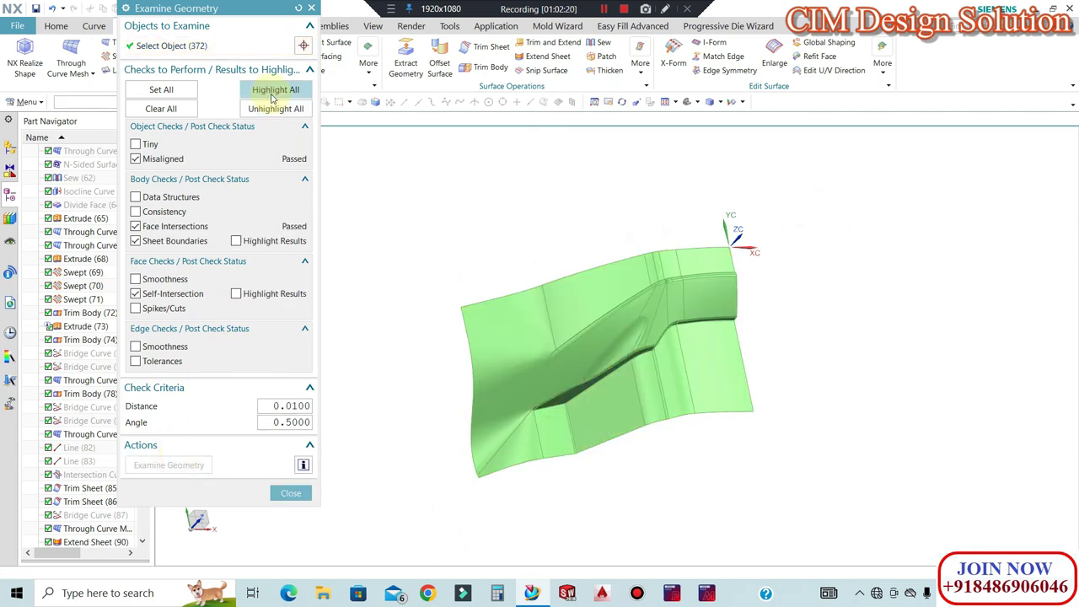
Highlight all check results and examine the marked edges along the offset surface's rounded border and at its tip
scroll(633, 294, down, 10)
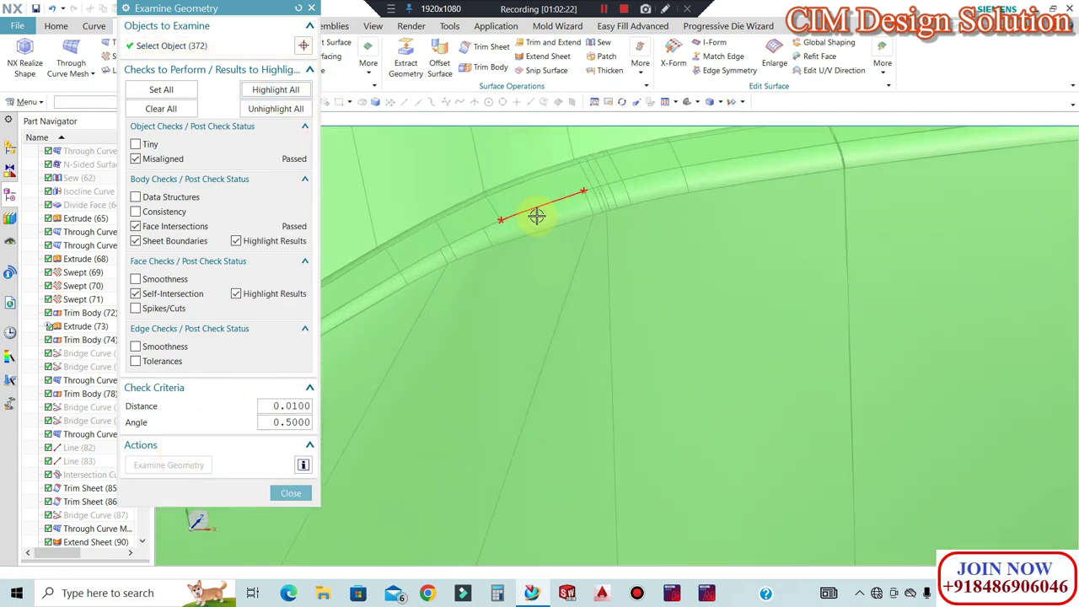
scroll(773, 211, up, 7)
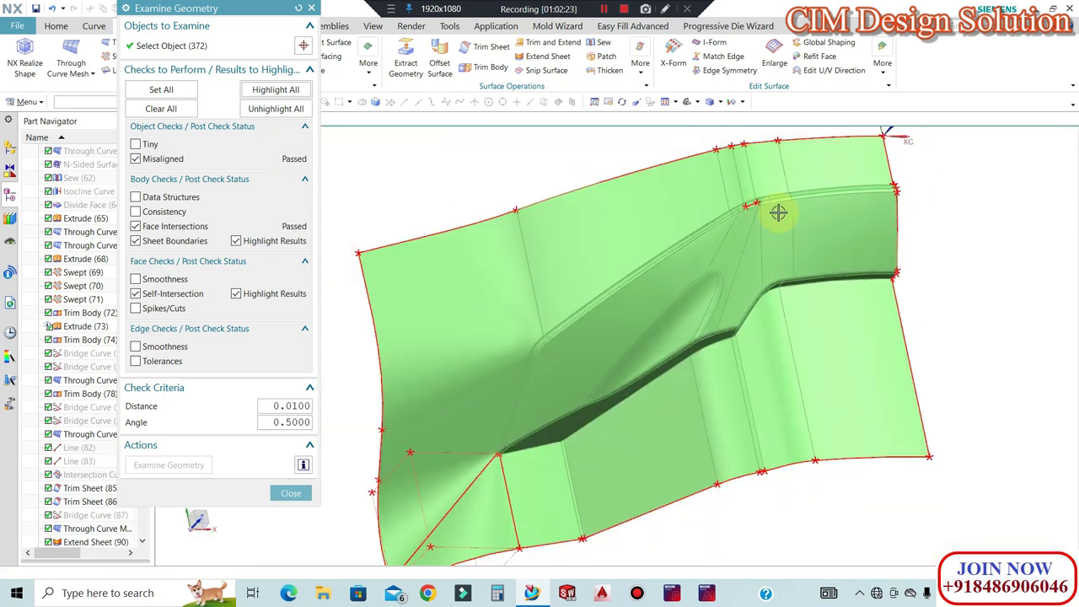
scroll(606, 384, down, 5)
scroll(579, 336, down, 6)
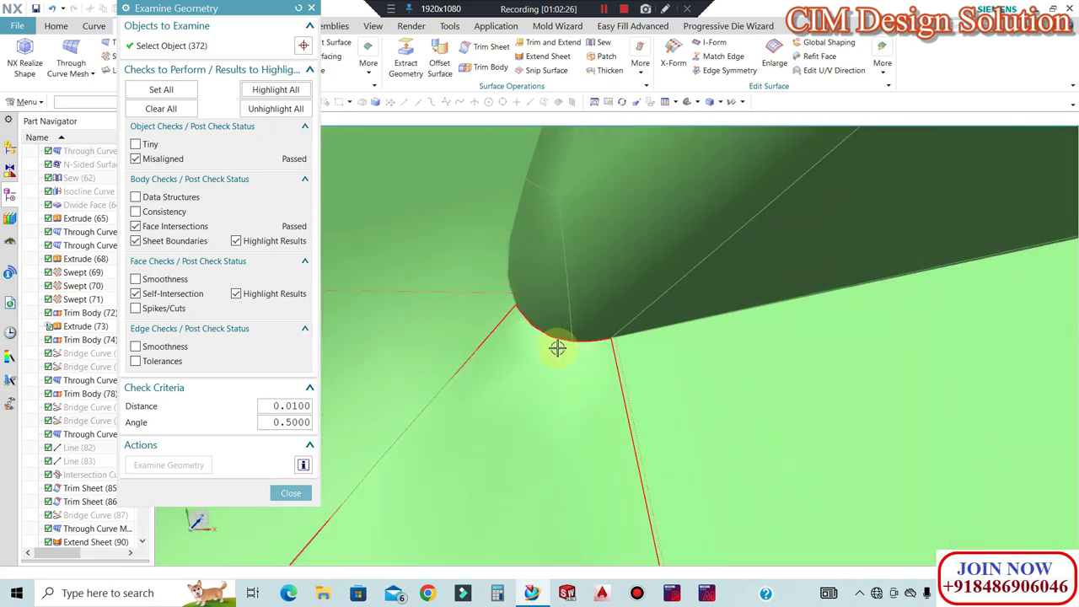
scroll(549, 354, up, 10)
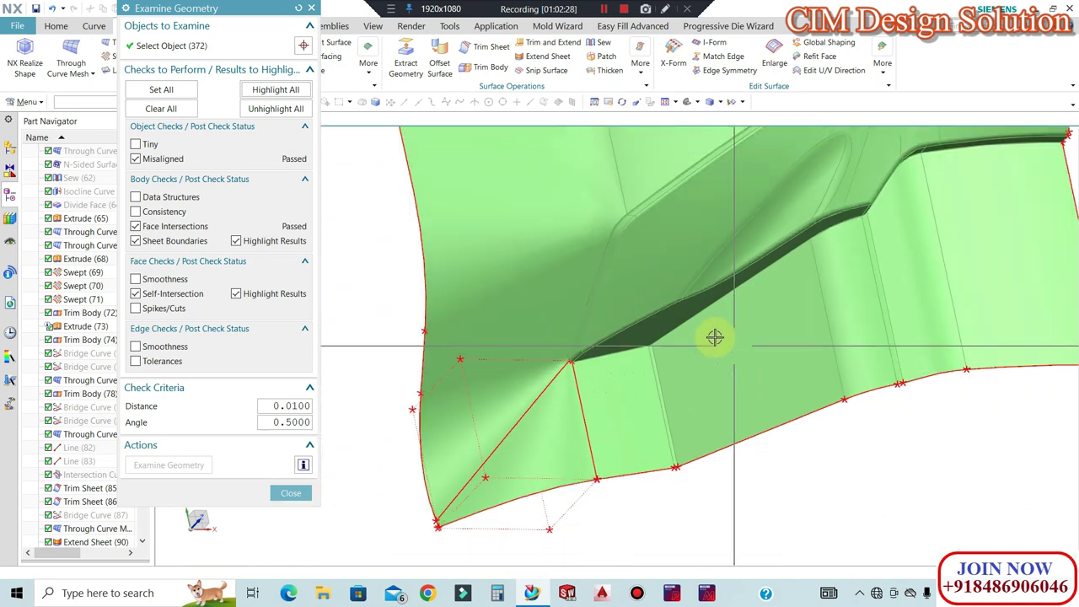
scroll(779, 267, down, 2)
mouse_move(780, 287)
middle_down()
mouse_move(783, 298)
mouse_move(763, 278)
middle_up()
scroll(710, 241, down, 18)
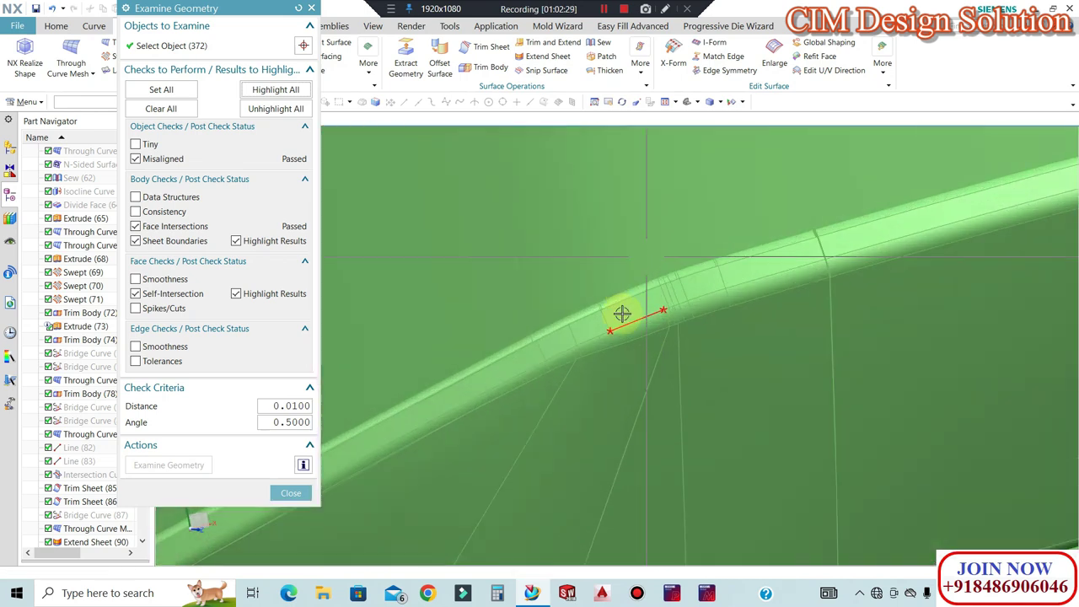
scroll(978, 228, down, 3)
scroll(1003, 194, up, 4)
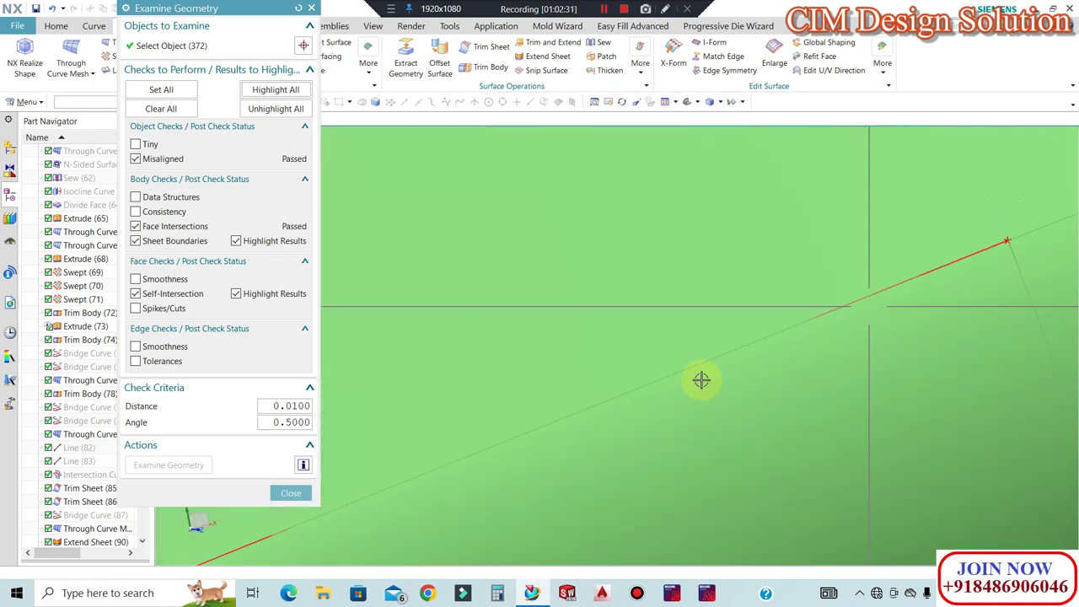
scroll(847, 264, up, 6)
mouse_move(685, 341)
middle_down()
mouse_move(768, 292)
mouse_move(640, 328)
mouse_move(768, 315)
mouse_move(668, 368)
middle_up()
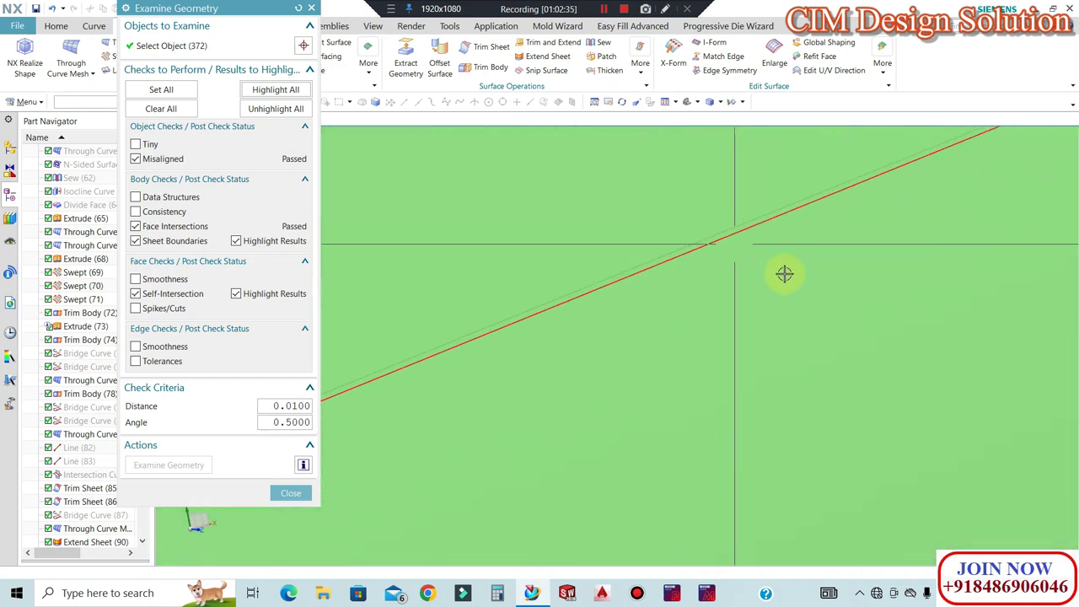
mouse_move(720, 253)
middle_down()
mouse_move(698, 253)
mouse_move(728, 260)
mouse_move(749, 287)
mouse_move(727, 284)
middle_up()
scroll(727, 284, down, 6)
Examine the highlighted boundaries at the parting sheet's outer corner and where its faces meet the offset surface's tip
middle_drag(672, 357, 564, 416)
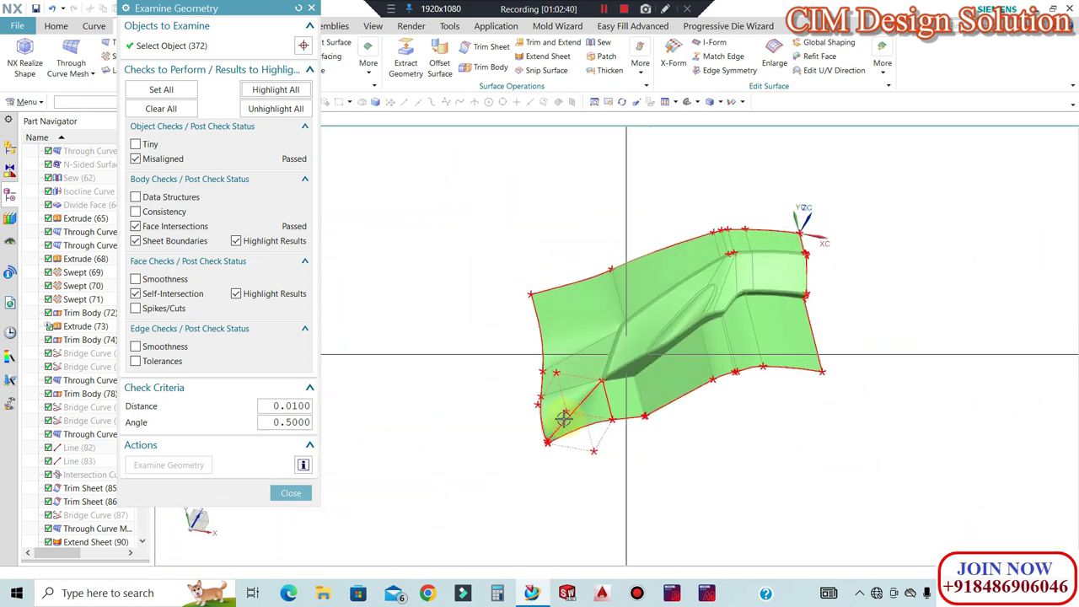
scroll(570, 412, up, 6)
scroll(638, 359, up, 2)
scroll(672, 337, down, 2)
scroll(491, 508, up, 6)
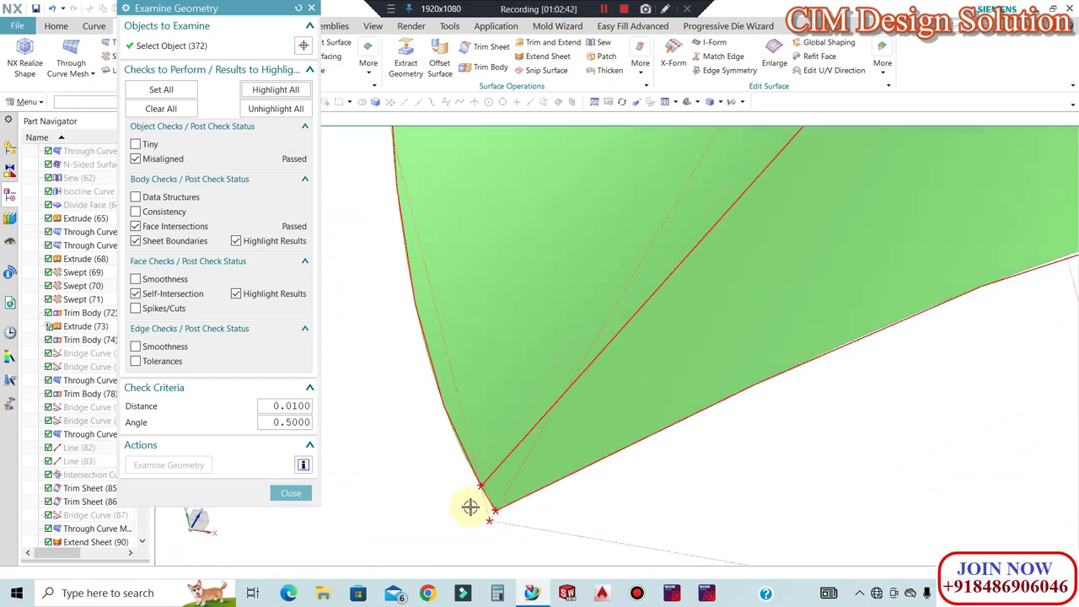
scroll(606, 411, down, 5)
middle_drag(727, 351, 731, 102)
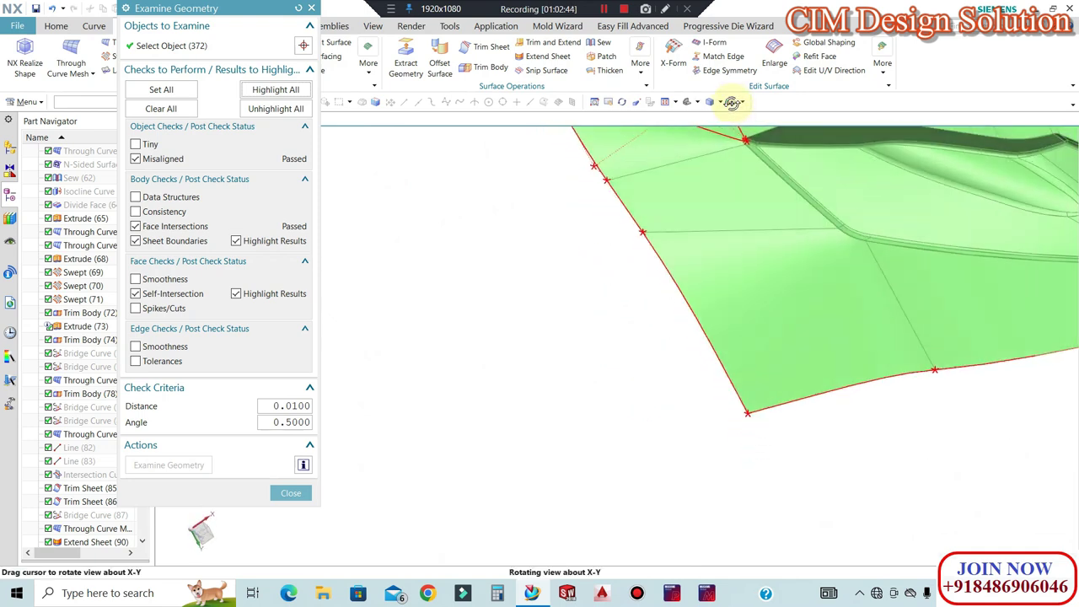
scroll(746, 134, up, 5)
scroll(722, 376, down, 3)
scroll(725, 230, up, 9)
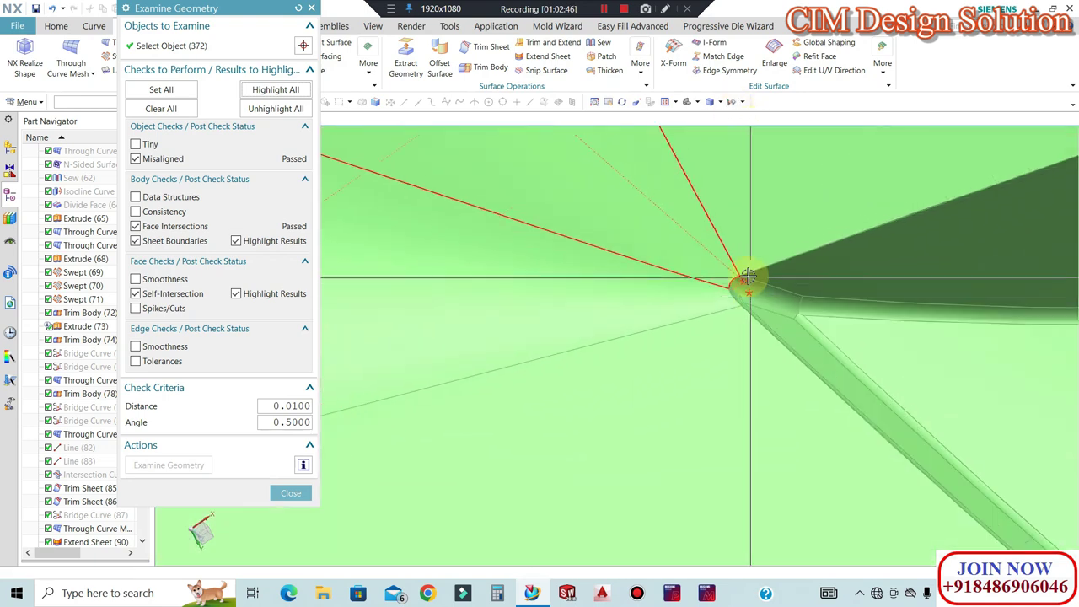
middle_drag(697, 293, 678, 161)
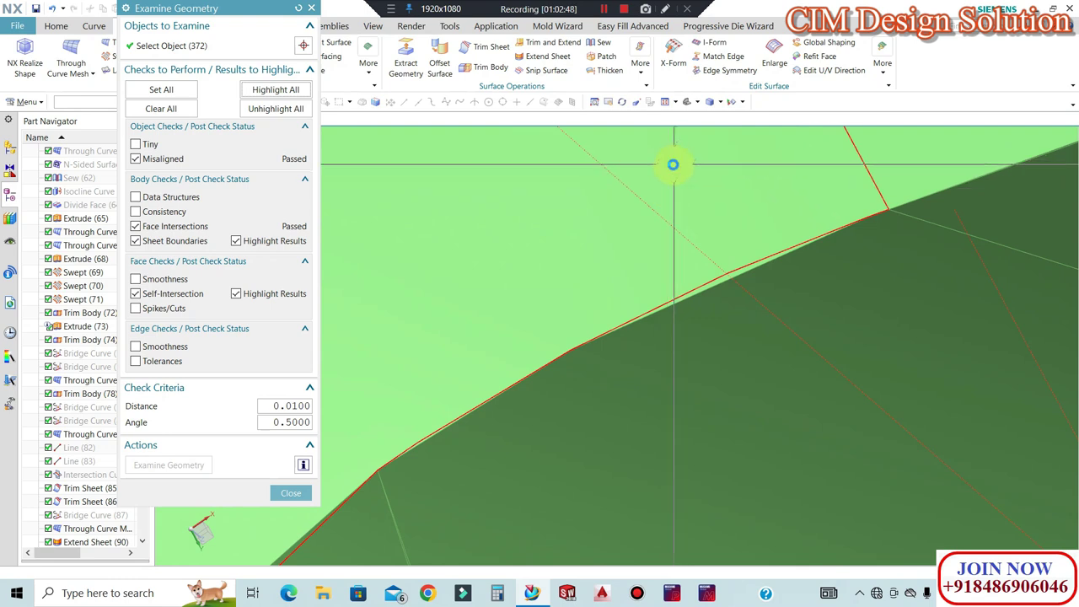
Clear the check highlights by updating the display and inspect the trimmed joint around the offset surface's tip
key(Escape)
right_click(739, 182)
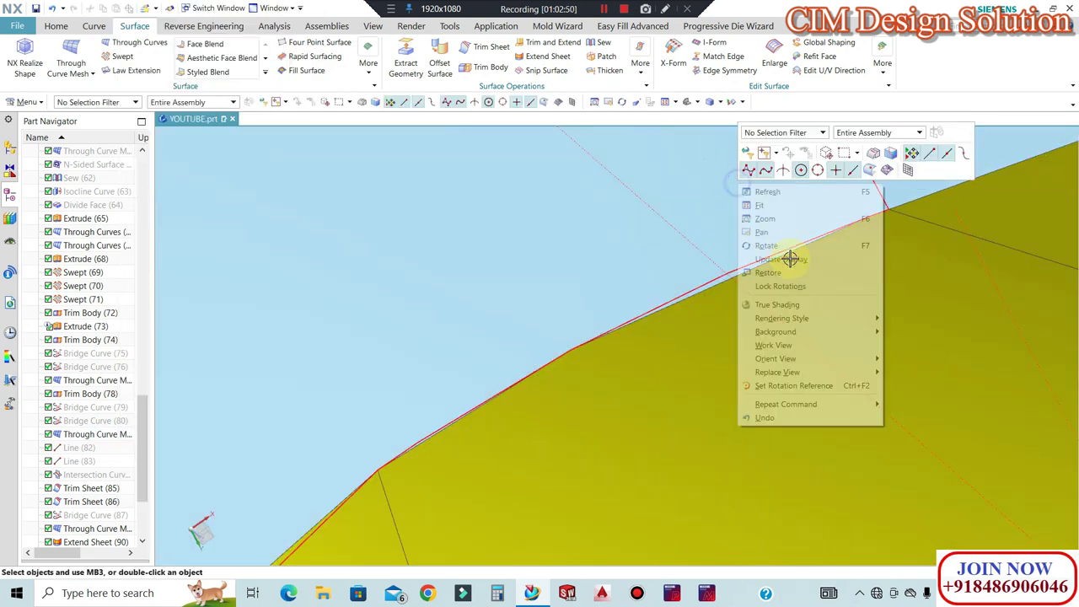
click(784, 259)
middle_drag(799, 301, 566, 338)
scroll(567, 338, up, 1)
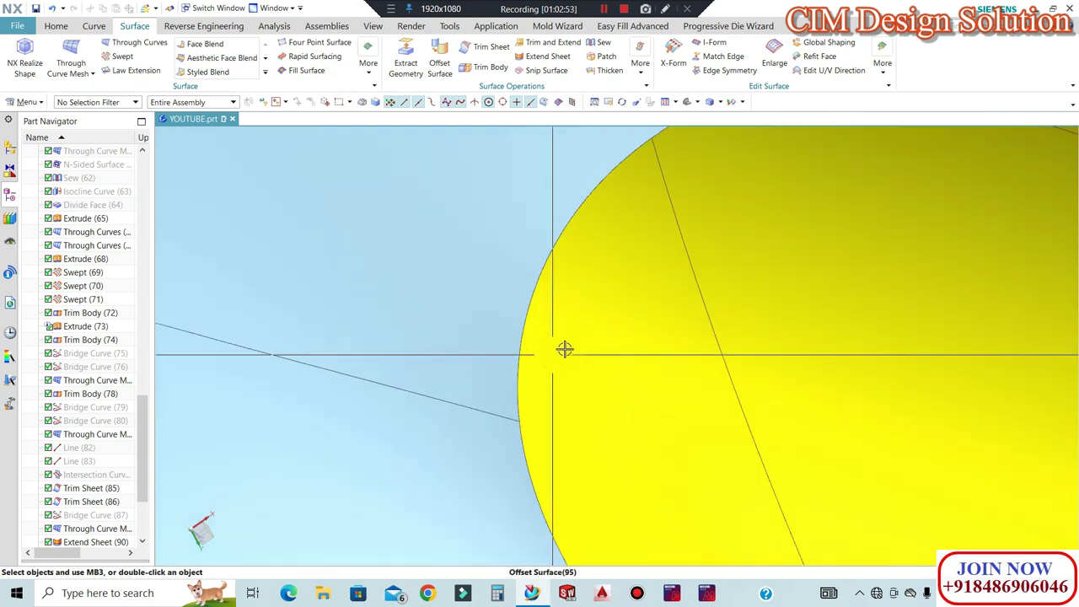
scroll(574, 345, down, 7)
click(617, 274)
scroll(563, 295, down, 8)
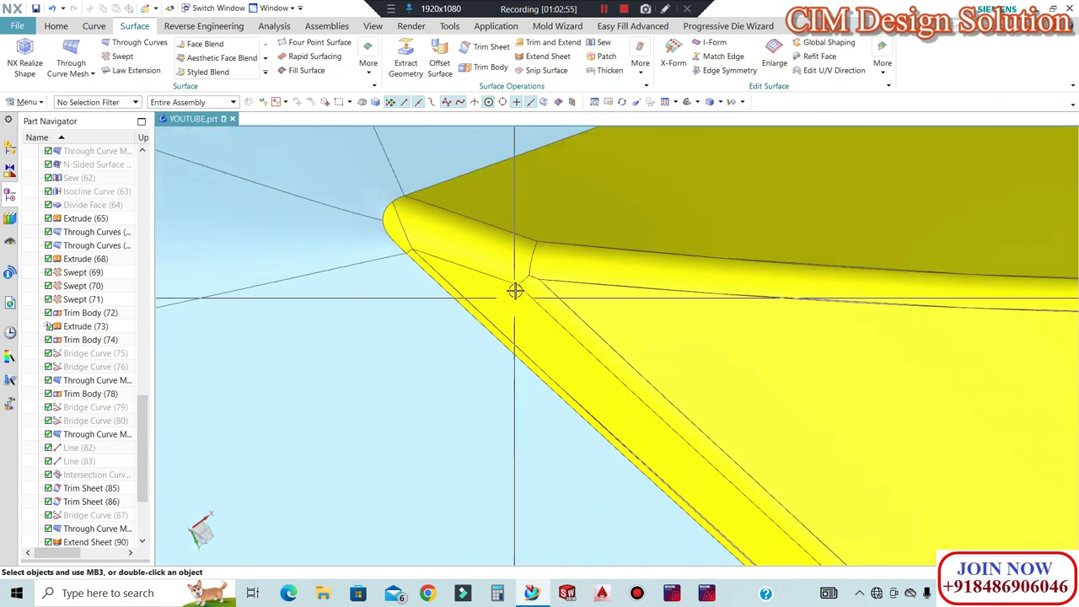
scroll(89, 536, down, 3)
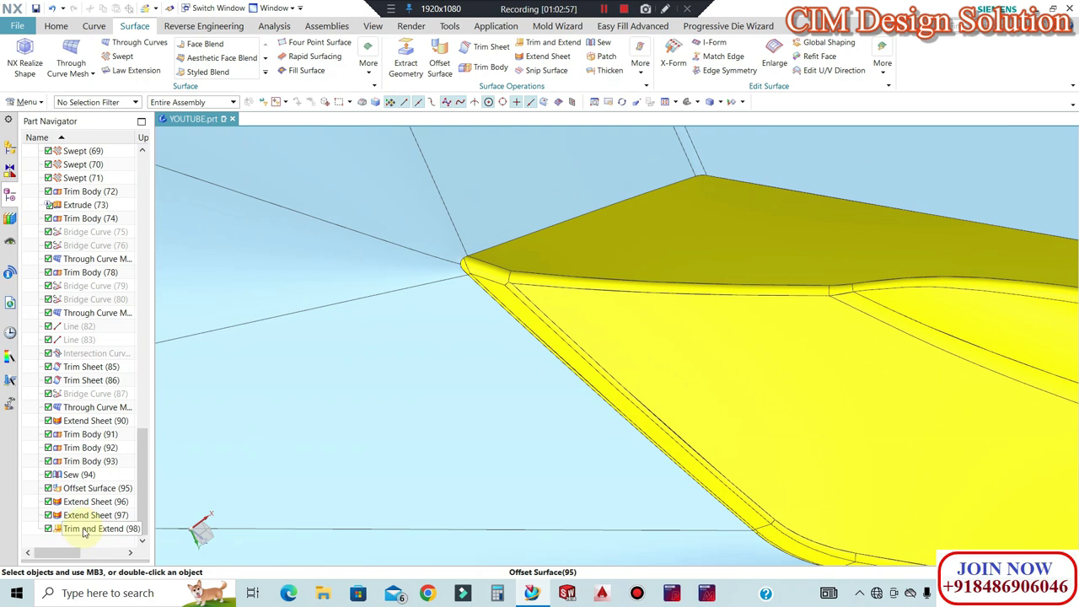
Inspect the trimmed joint along the offset surface's side corners and the edges meeting at its rounded tip
middle_drag(441, 353, 604, 326)
scroll(604, 326, up, 1)
right_click(581, 250)
click(624, 328)
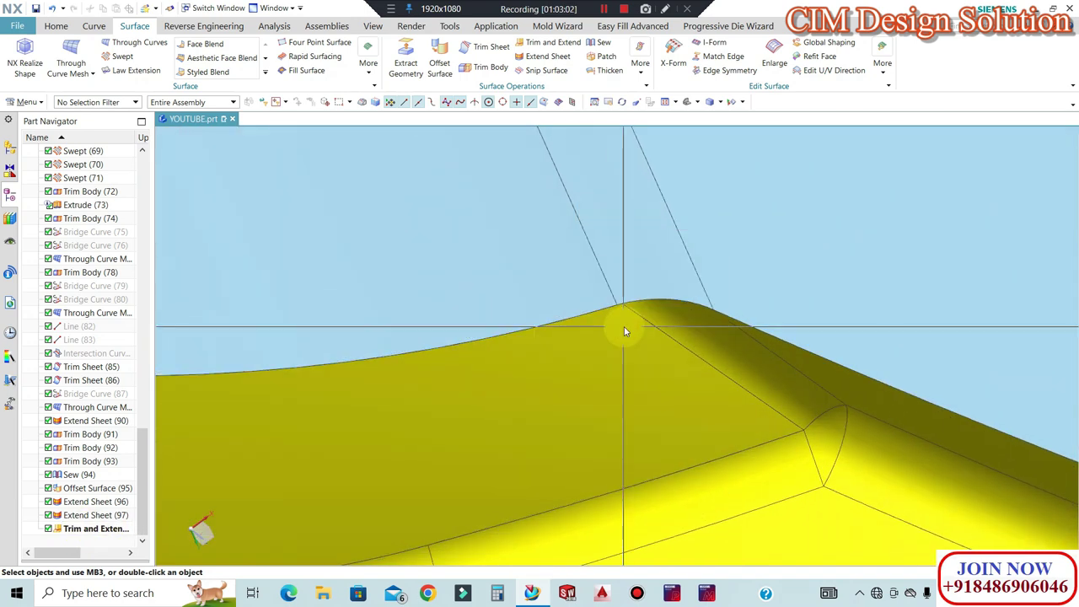
middle_drag(623, 332, 669, 453)
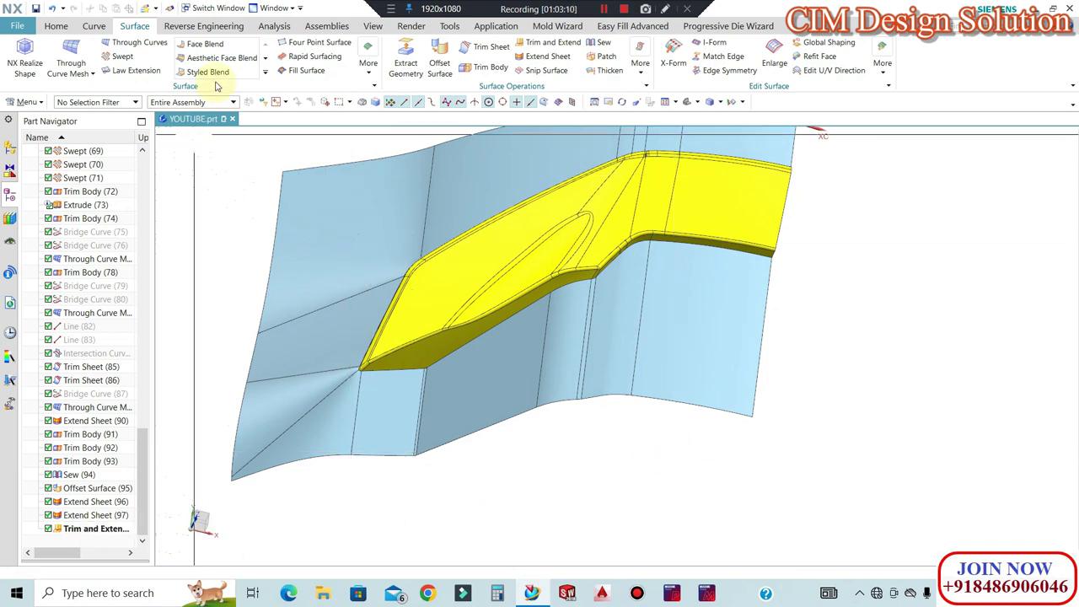
click(366, 67)
middle_drag(613, 267, 402, 369)
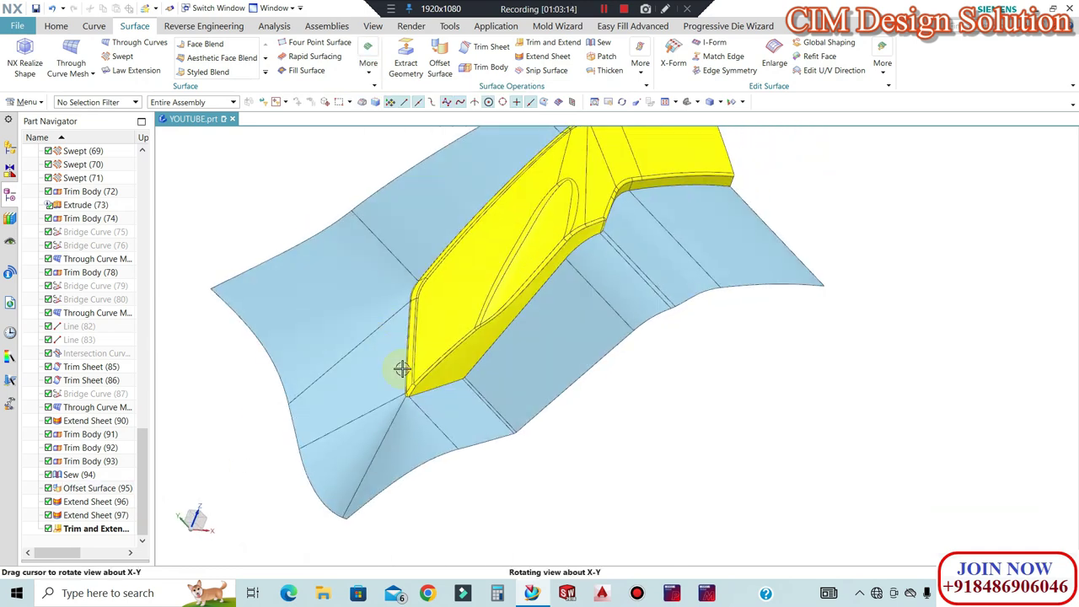
scroll(405, 388, up, 6)
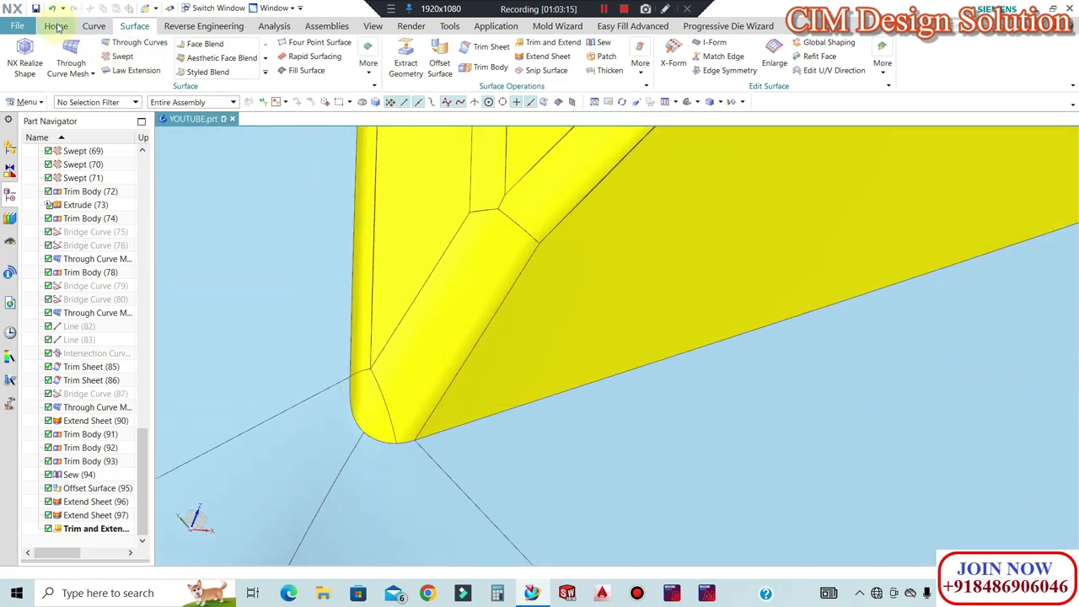
Extrude the connected edges where the offset surface meets the parting sheet around its tip, from -5 mm to 5 mm
click(55, 26)
click(164, 47)
scroll(666, 428, down, 2)
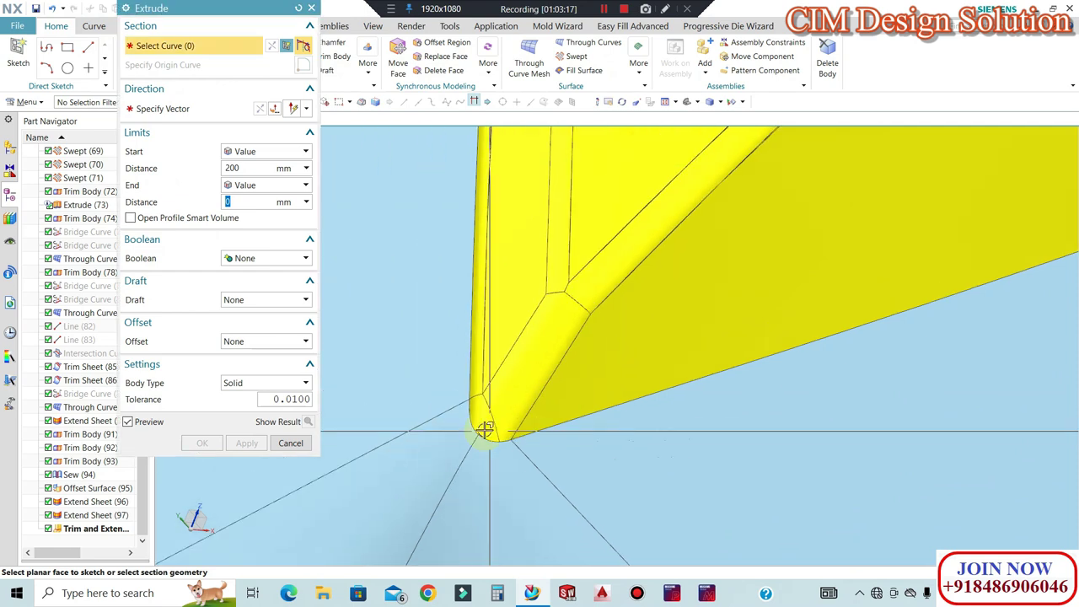
scroll(476, 426, up, 2)
click(491, 446)
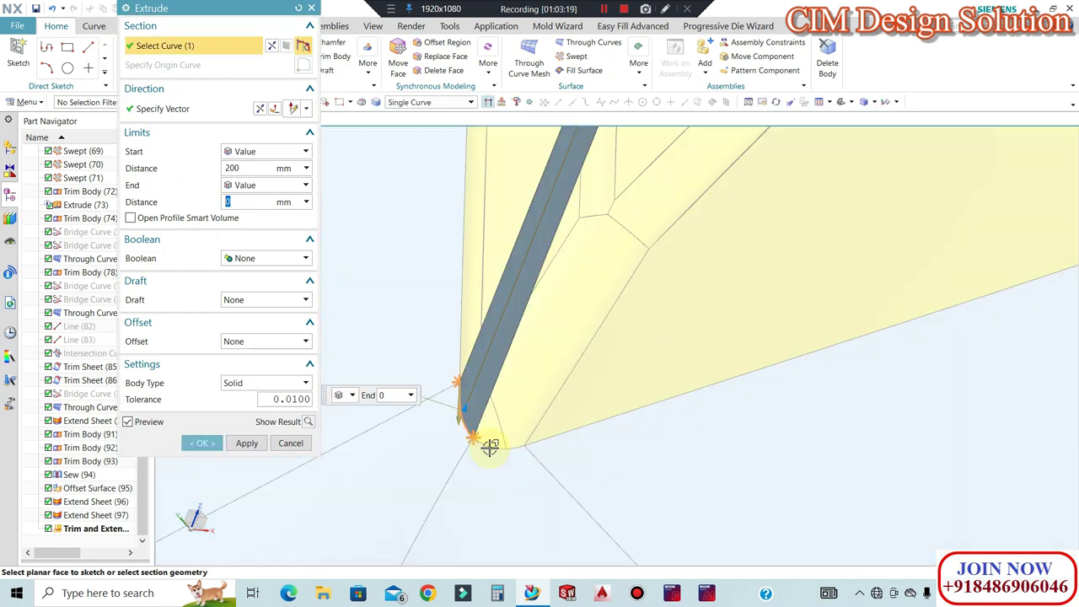
click(520, 447)
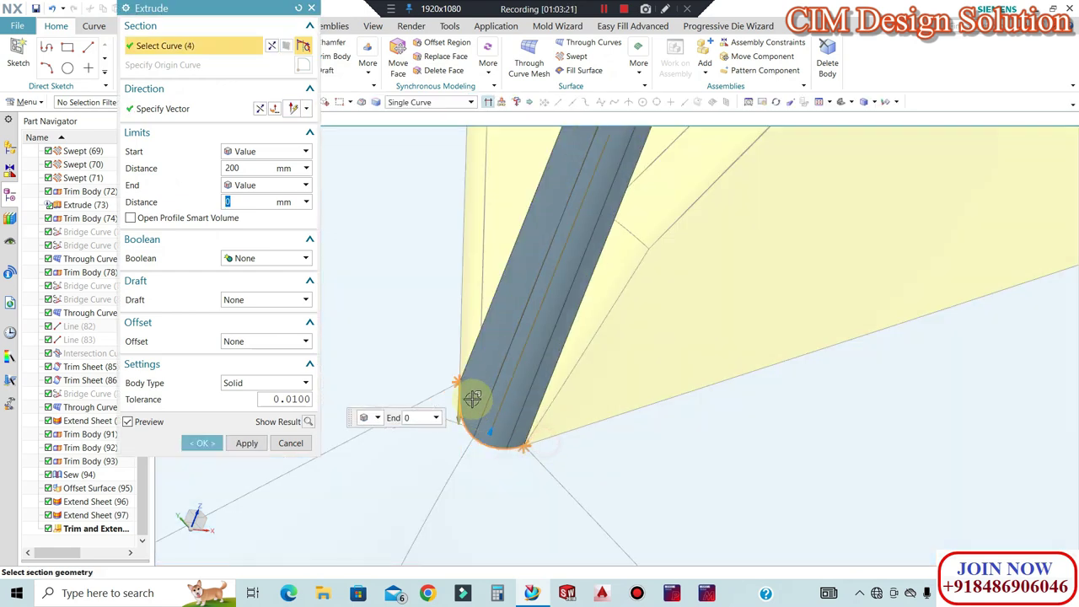
click(456, 357)
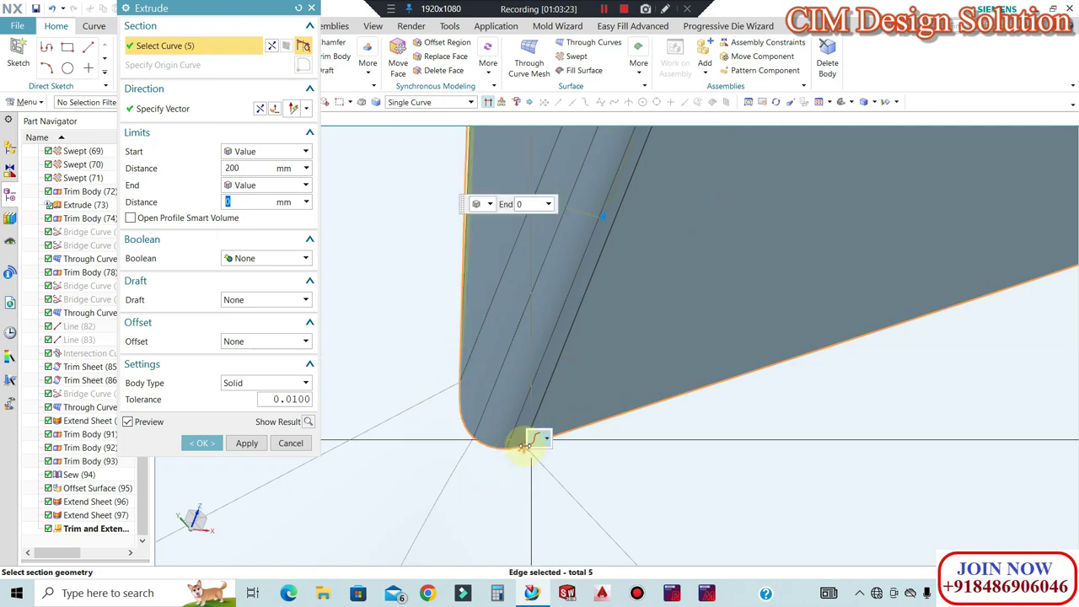
scroll(524, 444, down, 5)
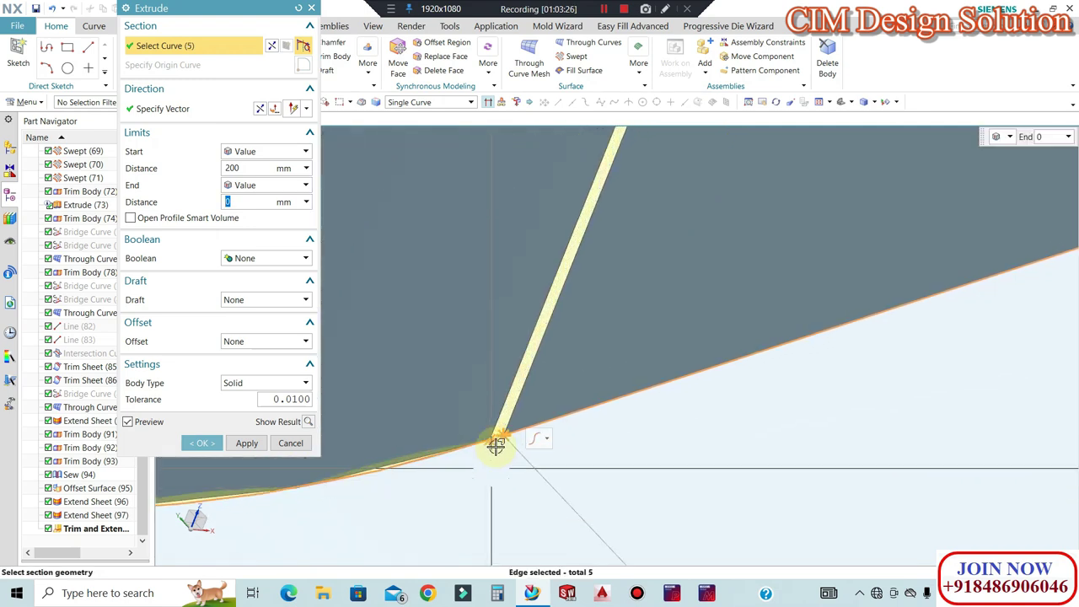
scroll(498, 434, down, 2)
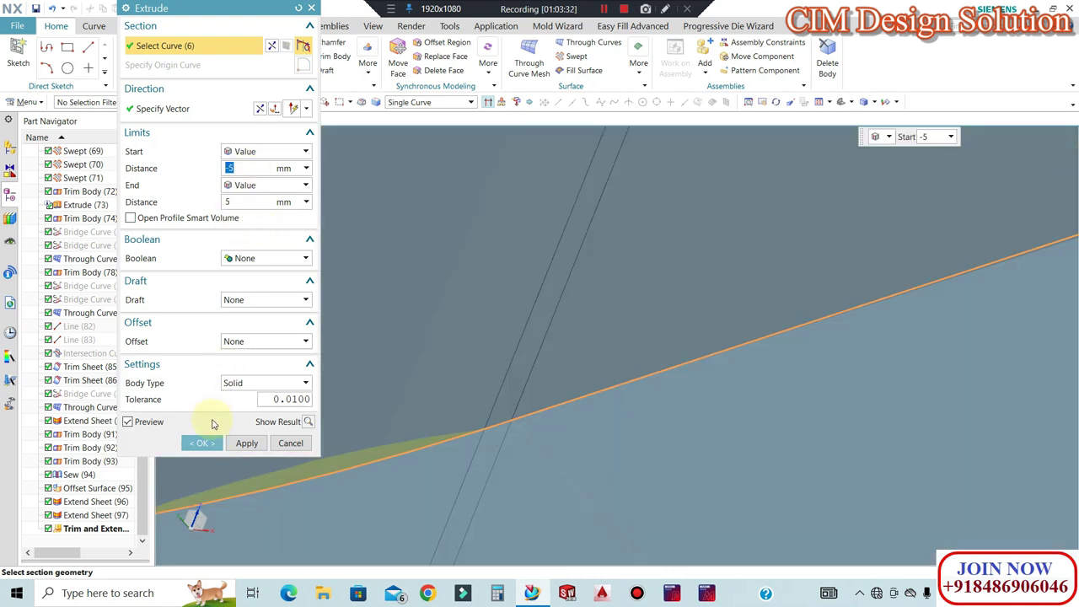
click(210, 442)
Hide the new extruded sheet and swap visible and hidden objects so it displays with the solid body
middle_drag(532, 419, 650, 383)
key(ctrl+b)
scroll(650, 383, down, 3)
scroll(685, 243, up, 5)
click(700, 251)
middle_click(653, 314)
key(ctrl+shift+b)
Trim the solid body with the extruded sheet, using Trim Body with the Face or Plane tool option
middle_drag(607, 254, 600, 313)
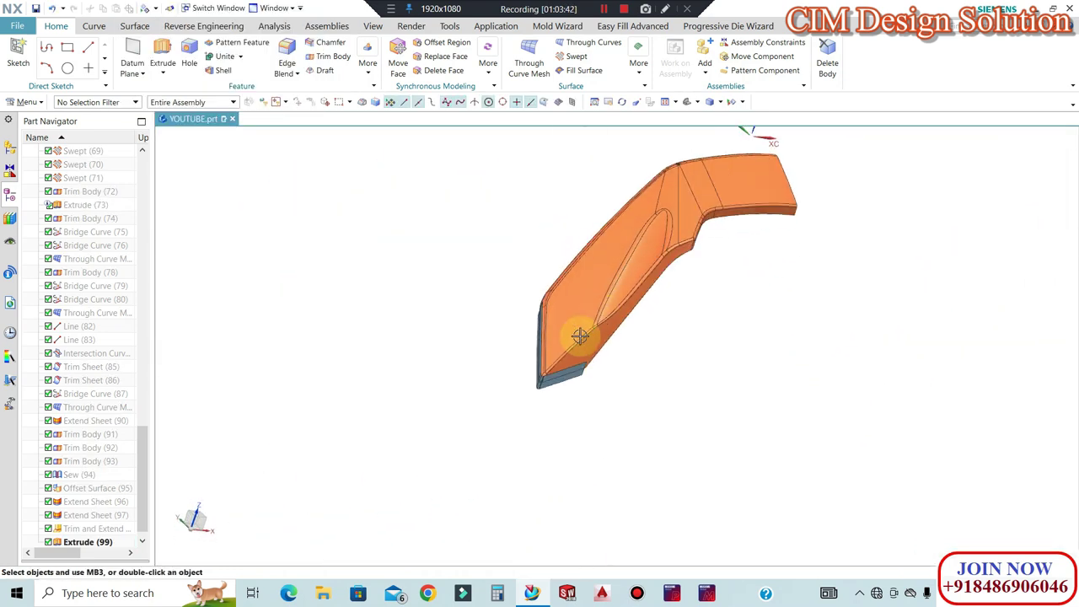
scroll(559, 366, up, 9)
middle_drag(493, 415, 788, 338)
scroll(787, 337, up, 10)
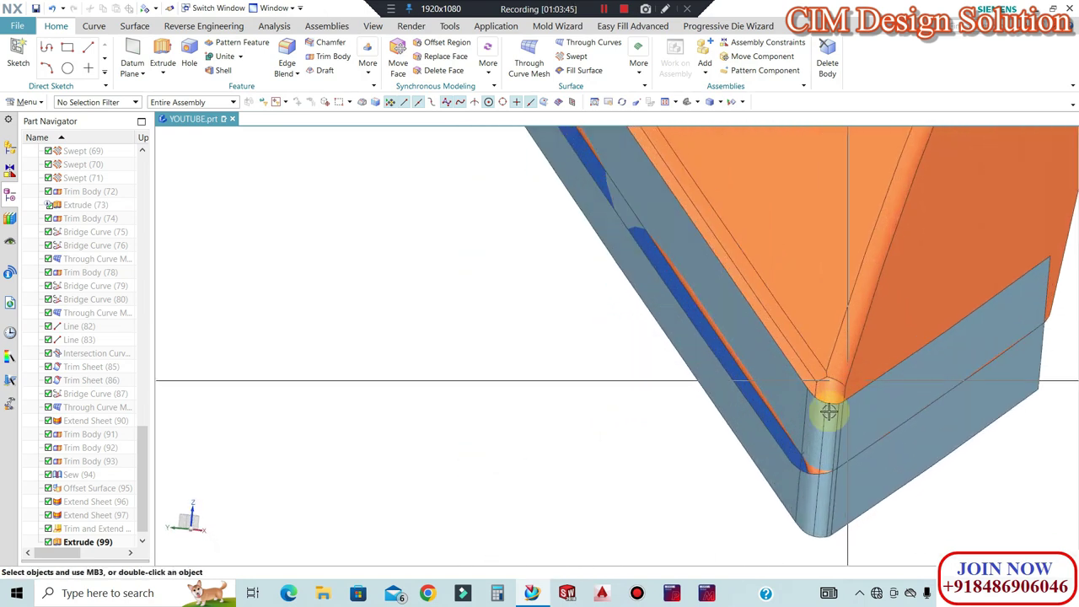
scroll(646, 343, down, 8)
scroll(677, 387, up, 11)
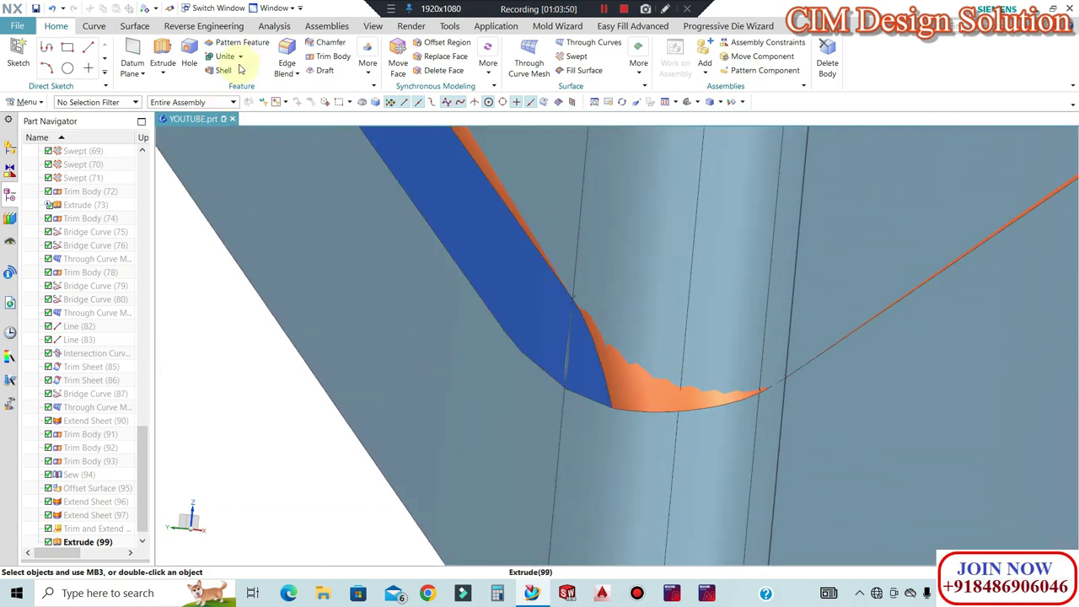
click(344, 58)
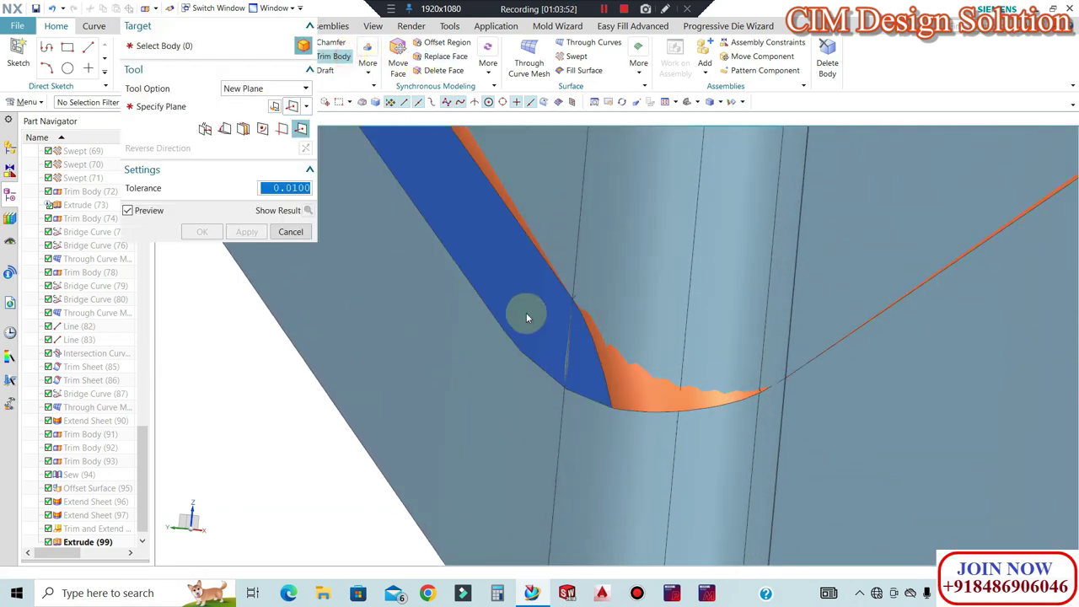
click(439, 262)
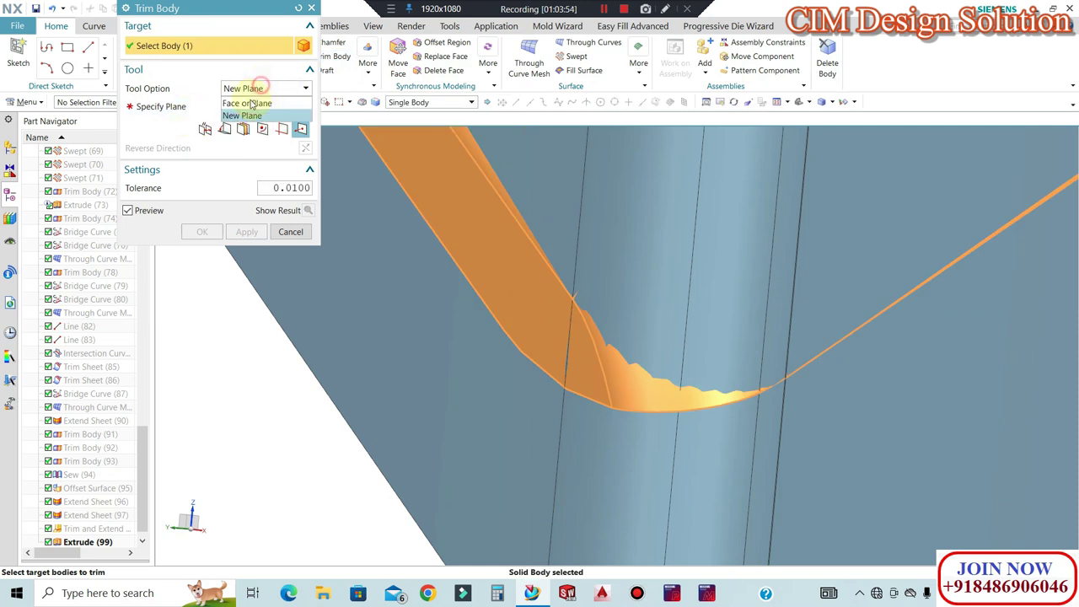
click(251, 103)
click(663, 265)
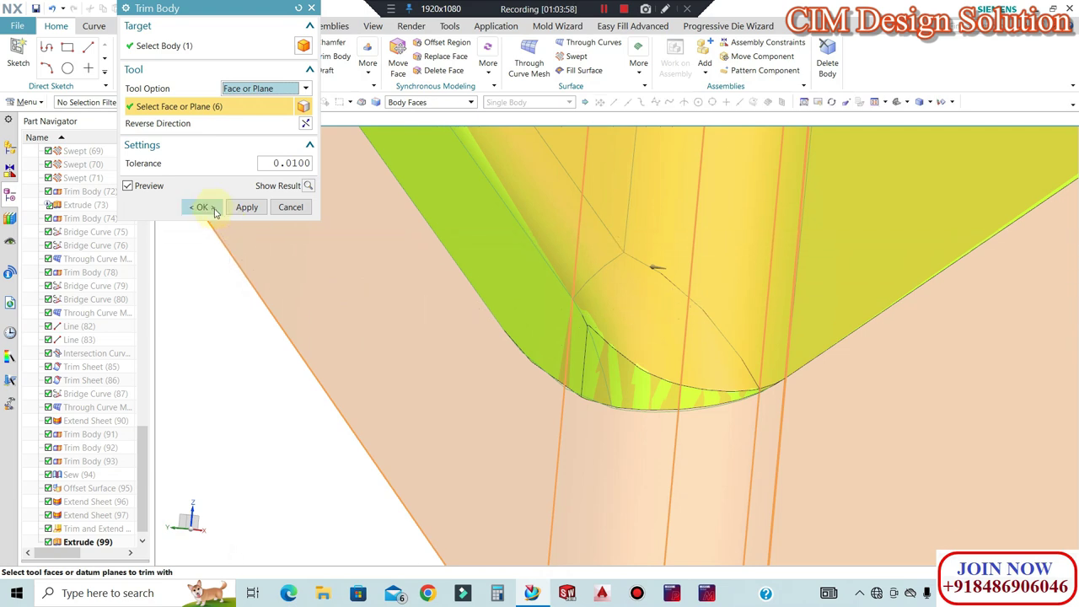
click(202, 208)
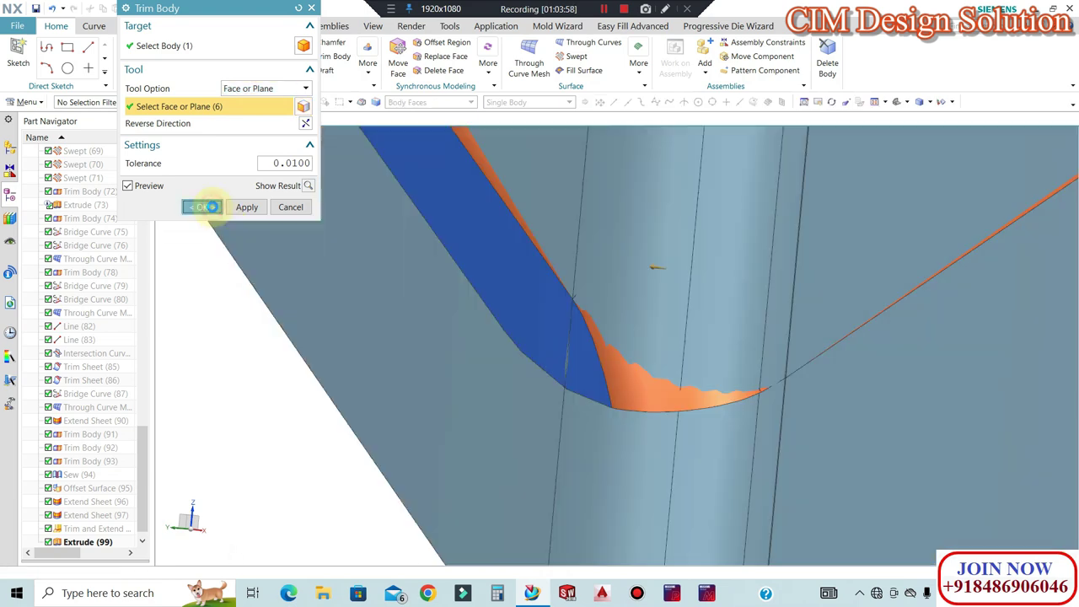
Remove the extruded sheet used for trimming with Delete Body
click(826, 64)
click(219, 164)
click(191, 112)
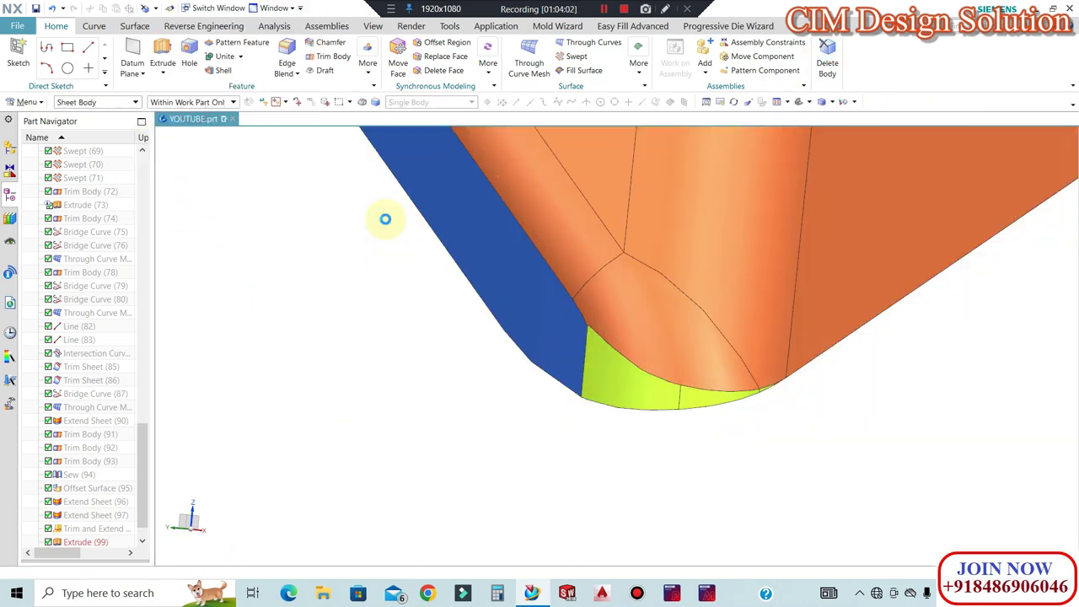
Recolor the two green cut faces at the solid body's tip by inheriting the display of the adjacent blue face
key(ctrl+j)
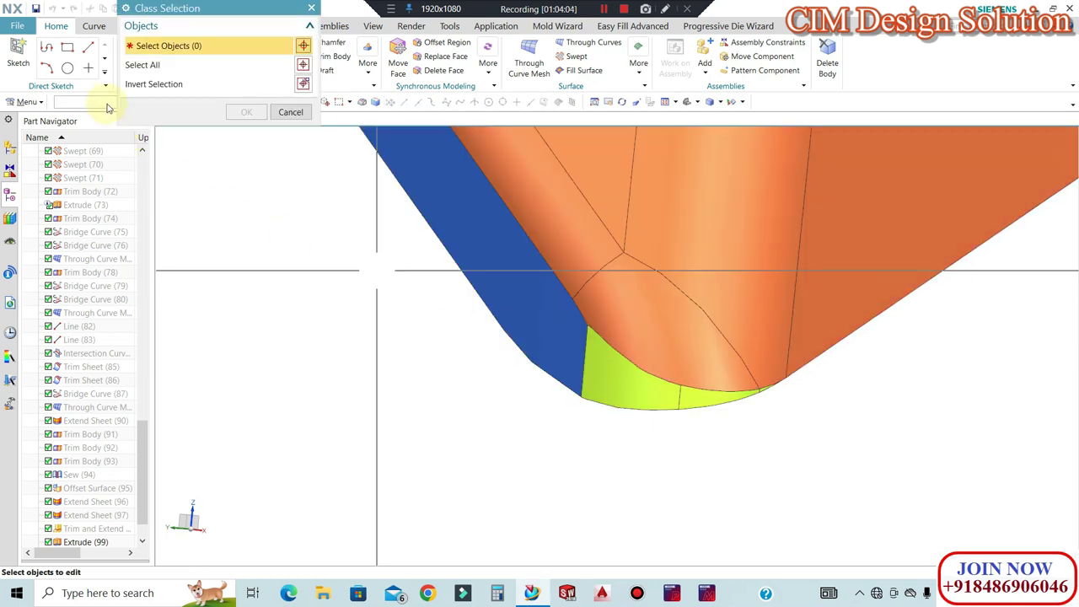
click(90, 164)
click(614, 385)
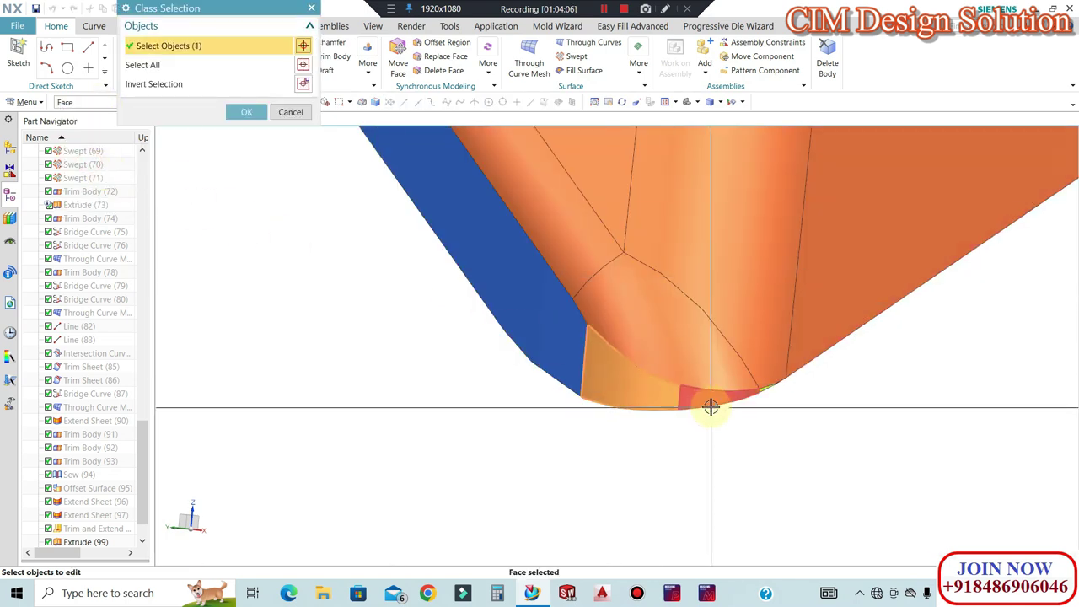
middle_click(414, 457)
click(249, 307)
click(514, 286)
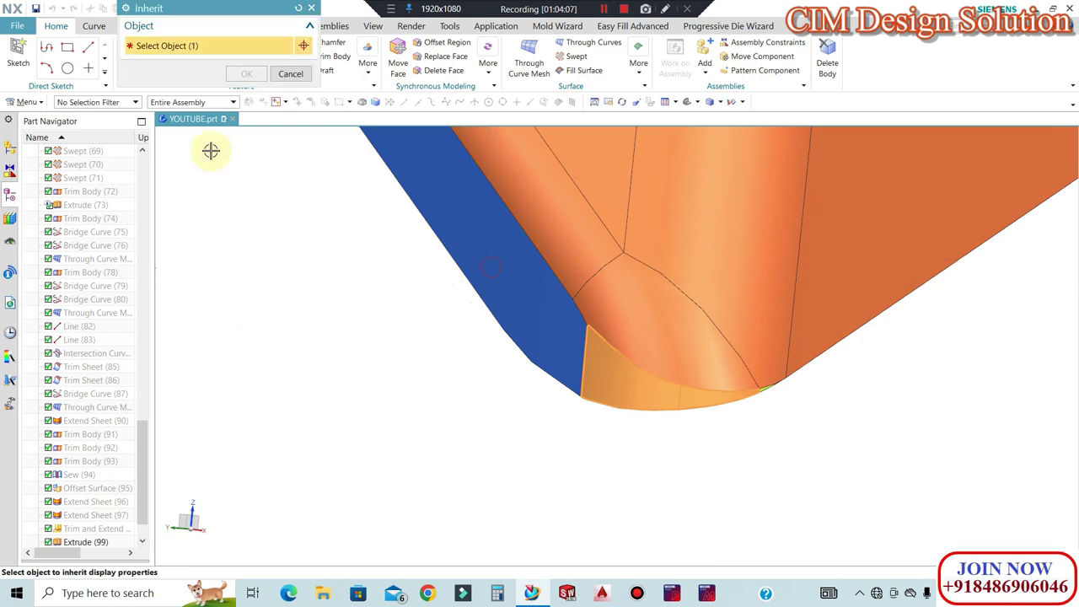
middle_click(335, 338)
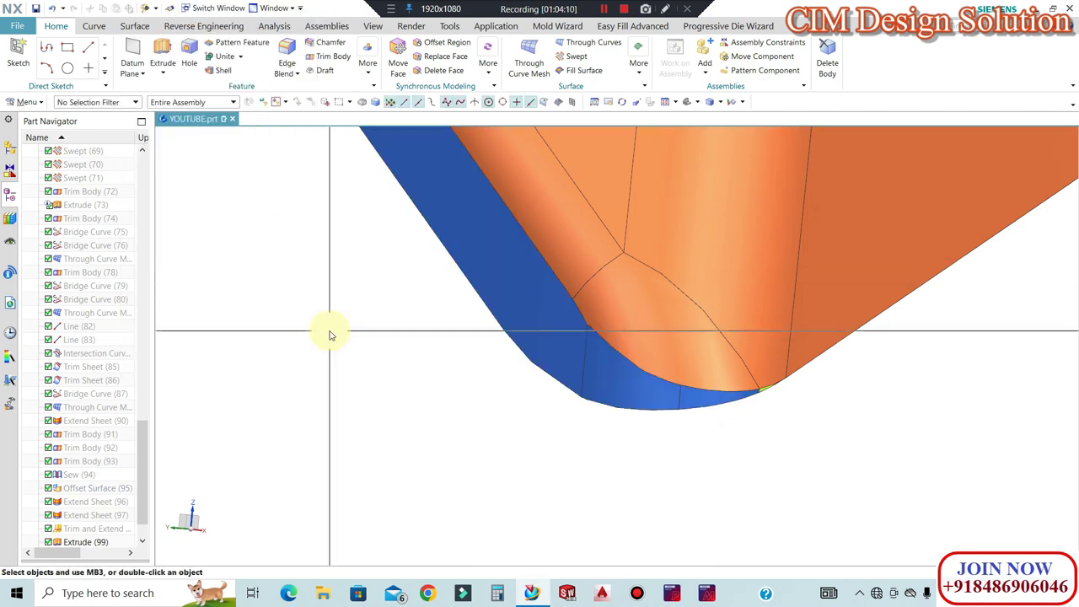
Recolor the remaining green sliver face beside the tip by inheriting the neighbouring blue face's display
scroll(770, 440, up, 3)
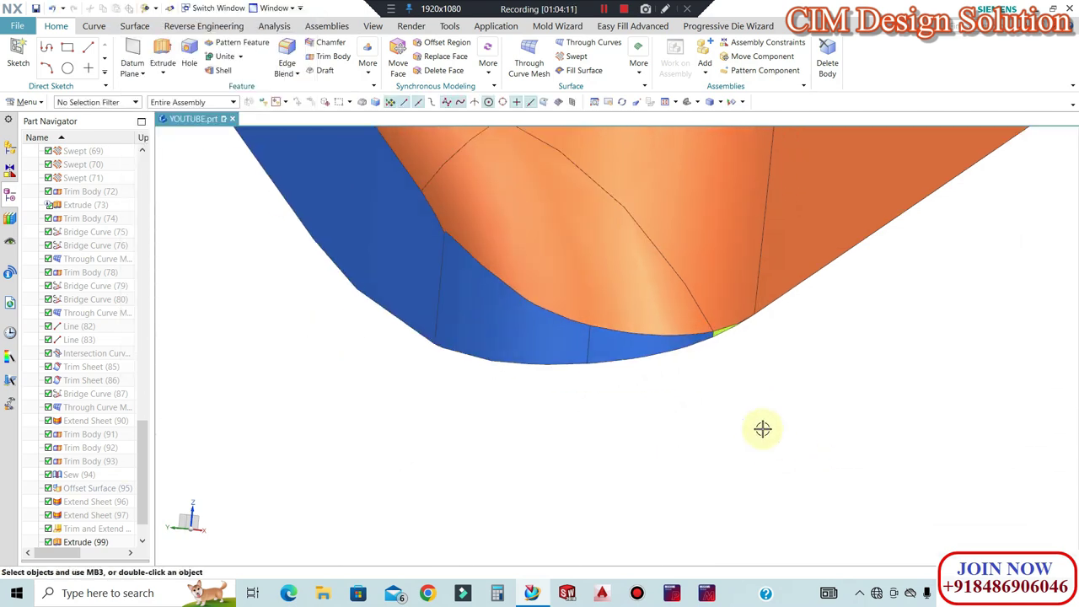
key(ctrl+j)
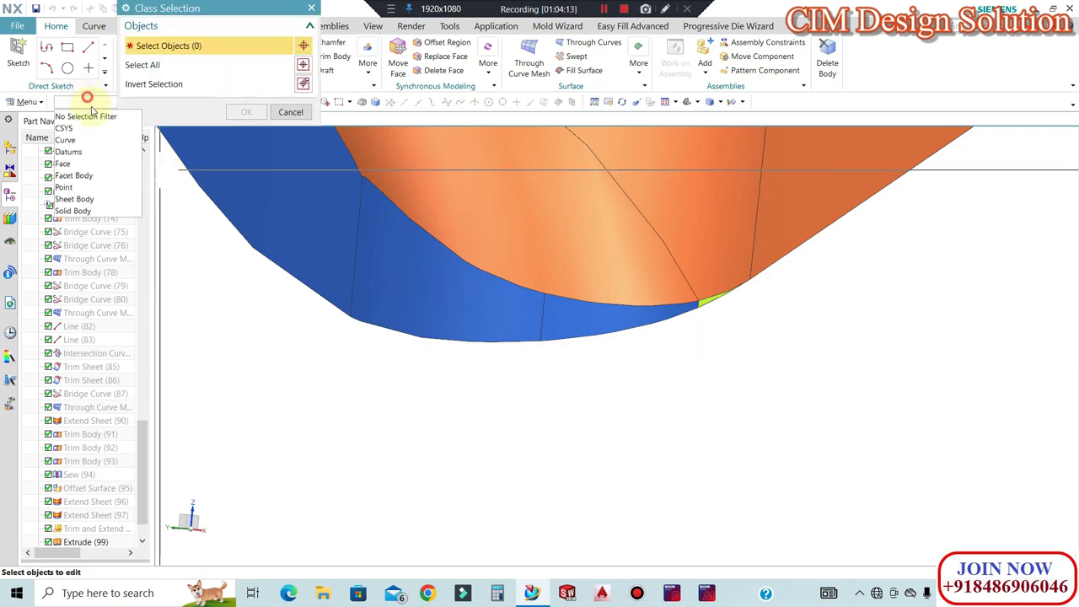
click(68, 165)
scroll(705, 292, down, 1)
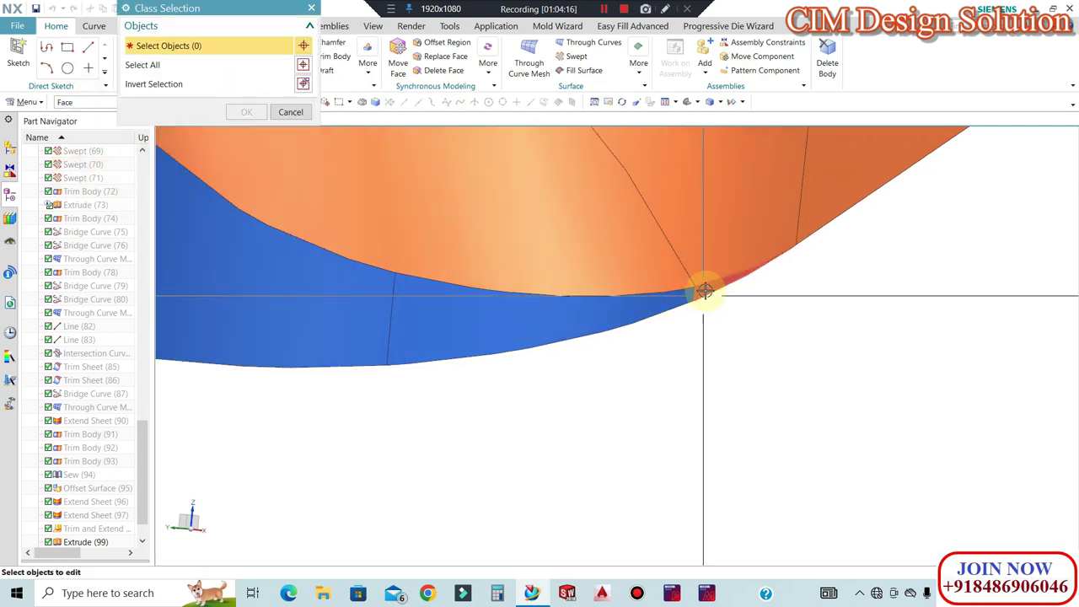
scroll(595, 365, up, 3)
middle_click(446, 265)
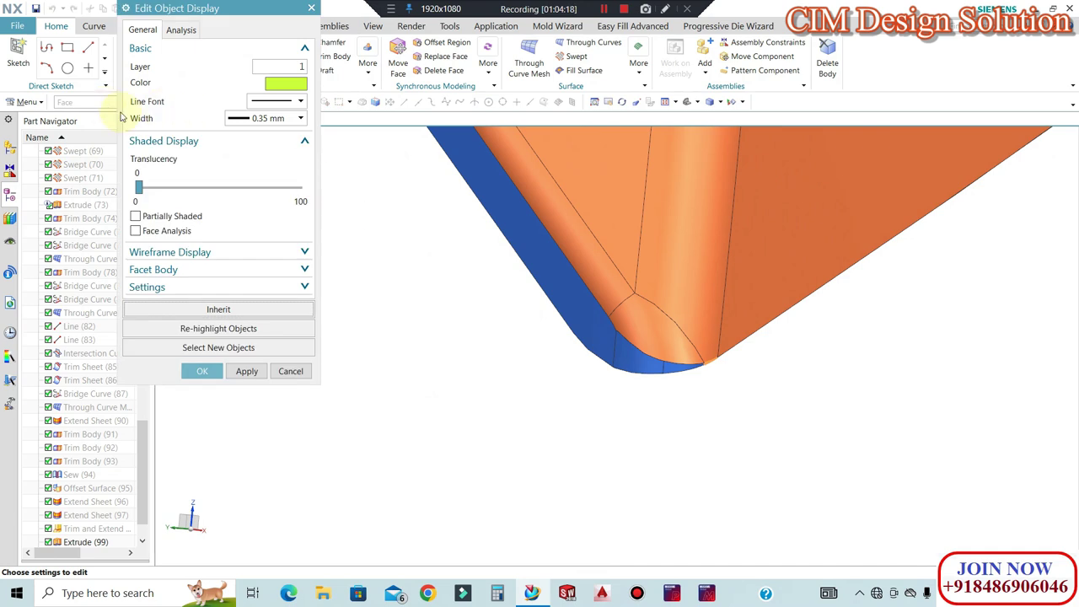
click(218, 308)
click(518, 231)
click(243, 76)
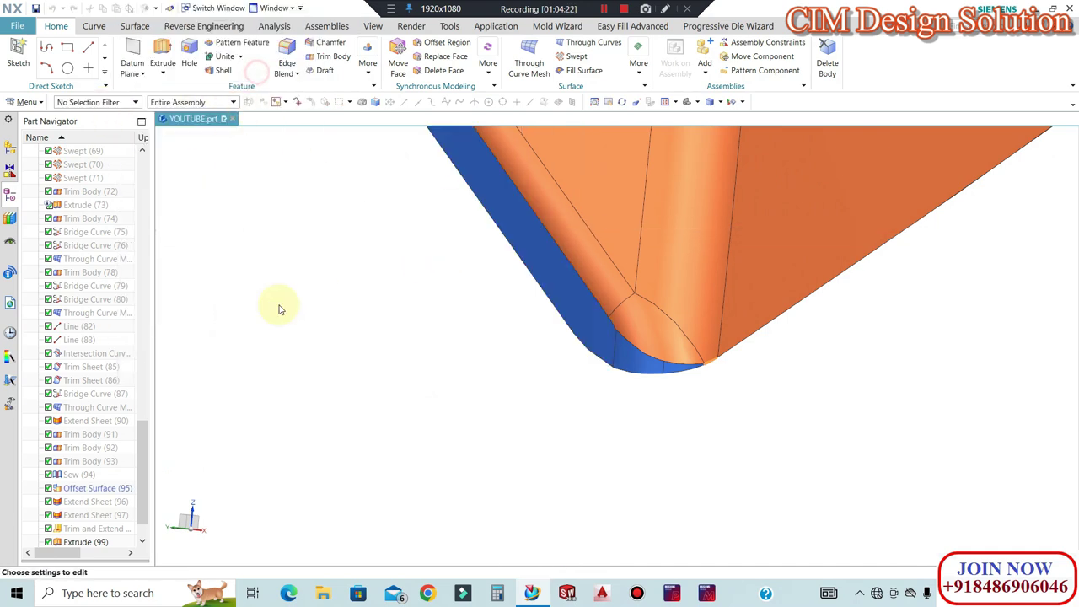
Bring back the parting sheet display and show the hidden solid body together with it
middle_drag(271, 300, 603, 367)
key(ctrl+shift+k)
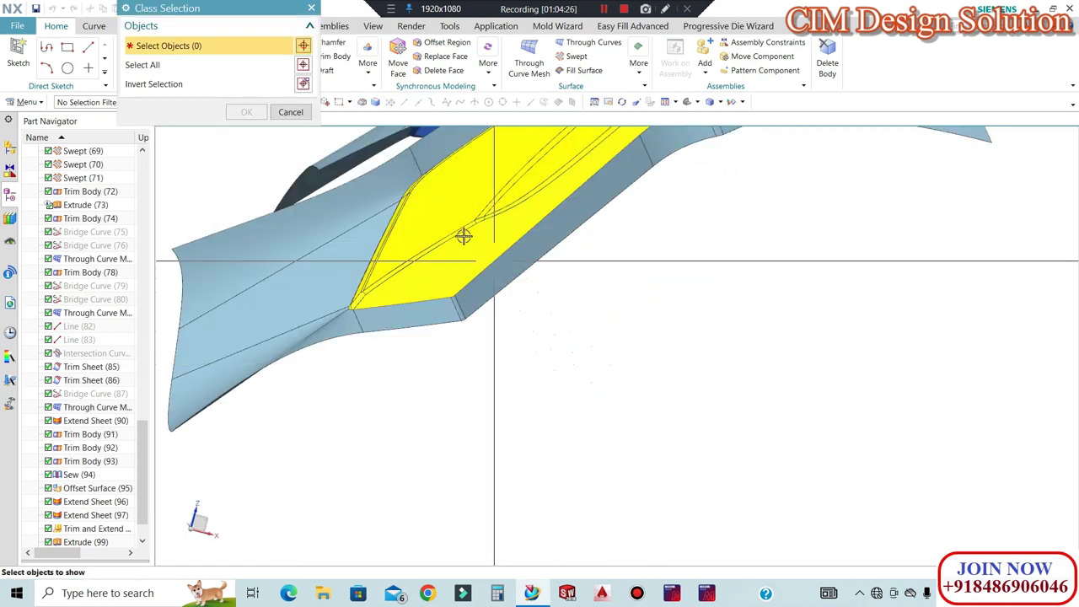
click(360, 287)
middle_click(425, 325)
middle_drag(578, 325, 641, 379)
scroll(821, 321, down, 3)
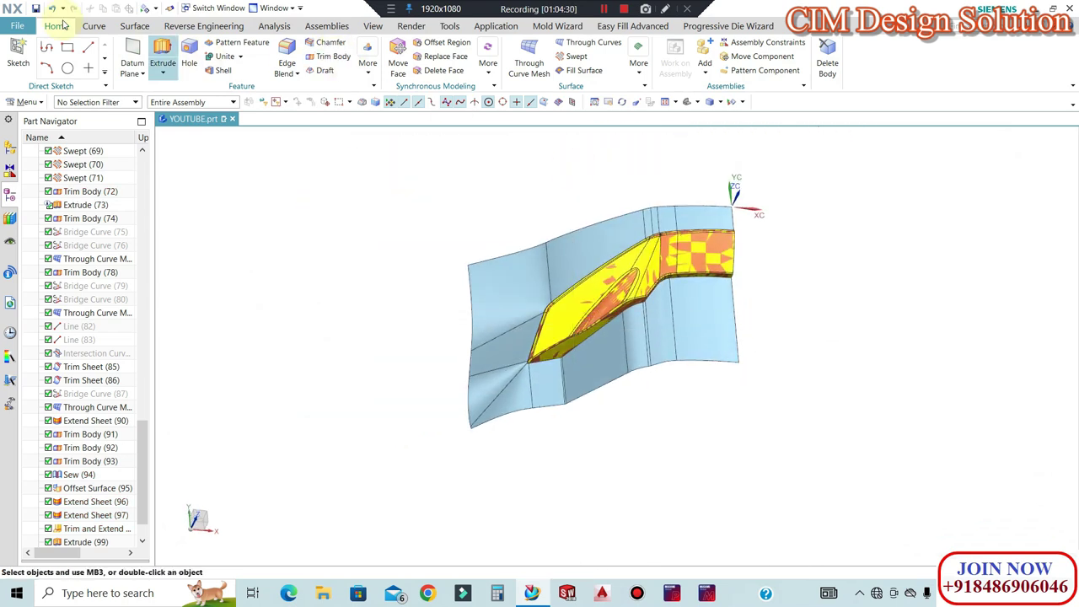
Mirror the solid body and the parting sheet with Mirror Geometry across the origin plane perpendicular to XC
click(365, 67)
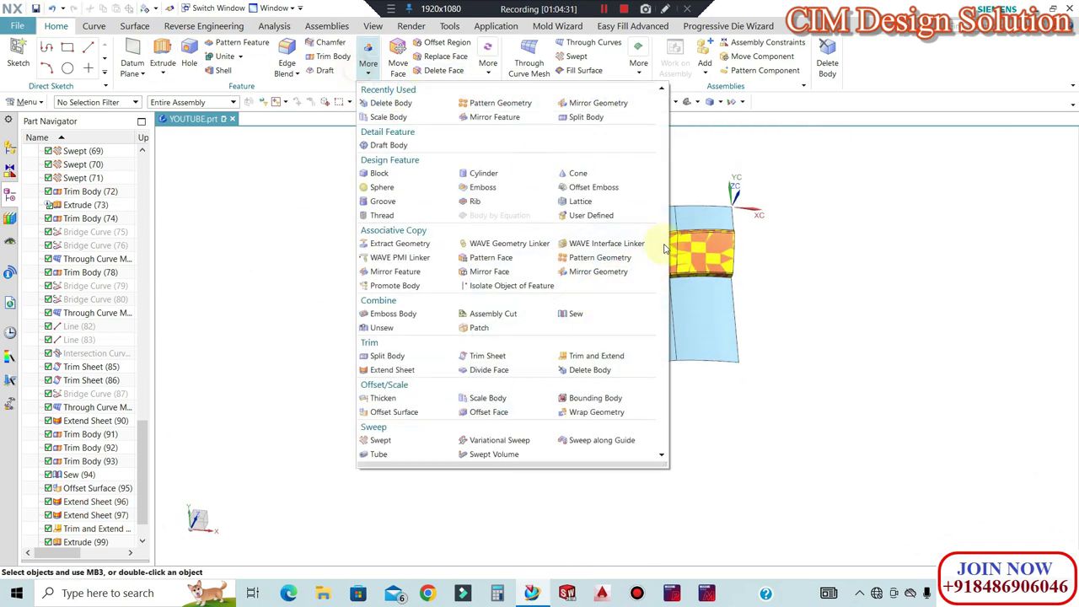
click(609, 273)
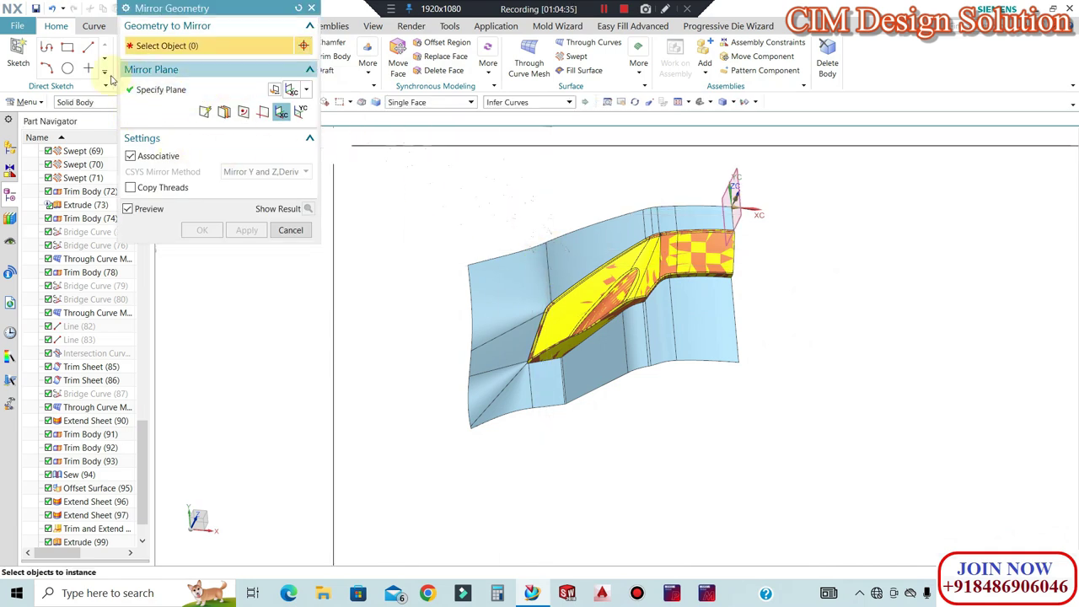
click(88, 103)
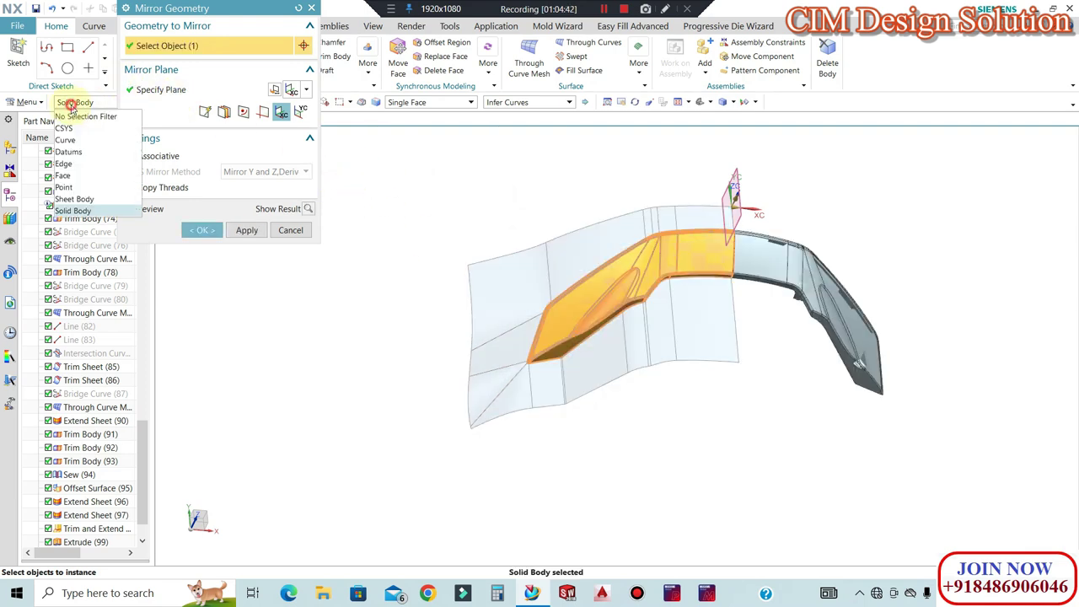
click(542, 275)
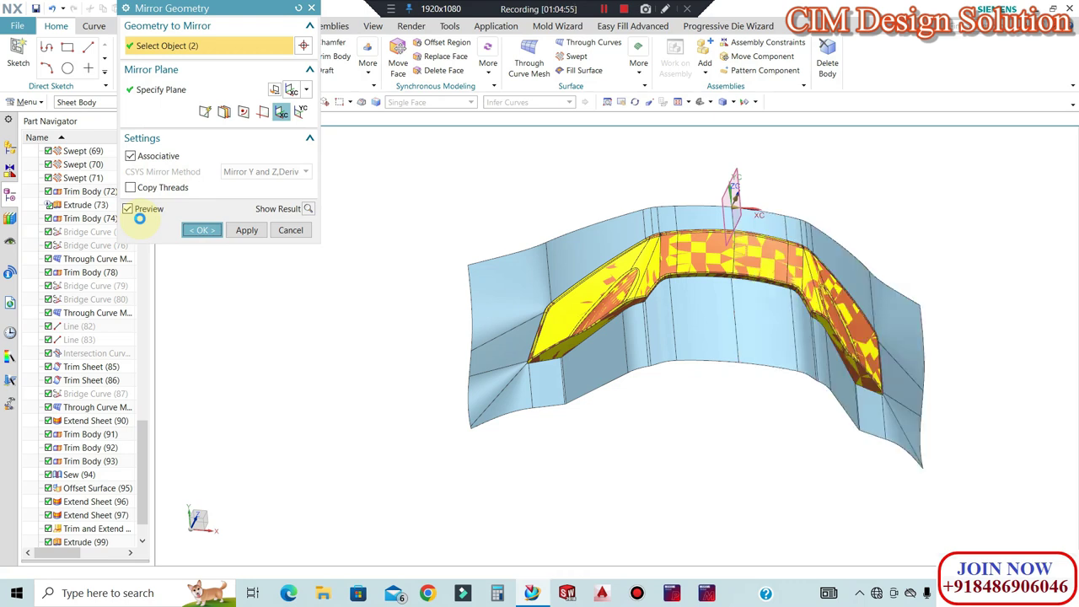
Sew the parting sheet and its mirrored copy together
middle_drag(454, 267, 619, 146)
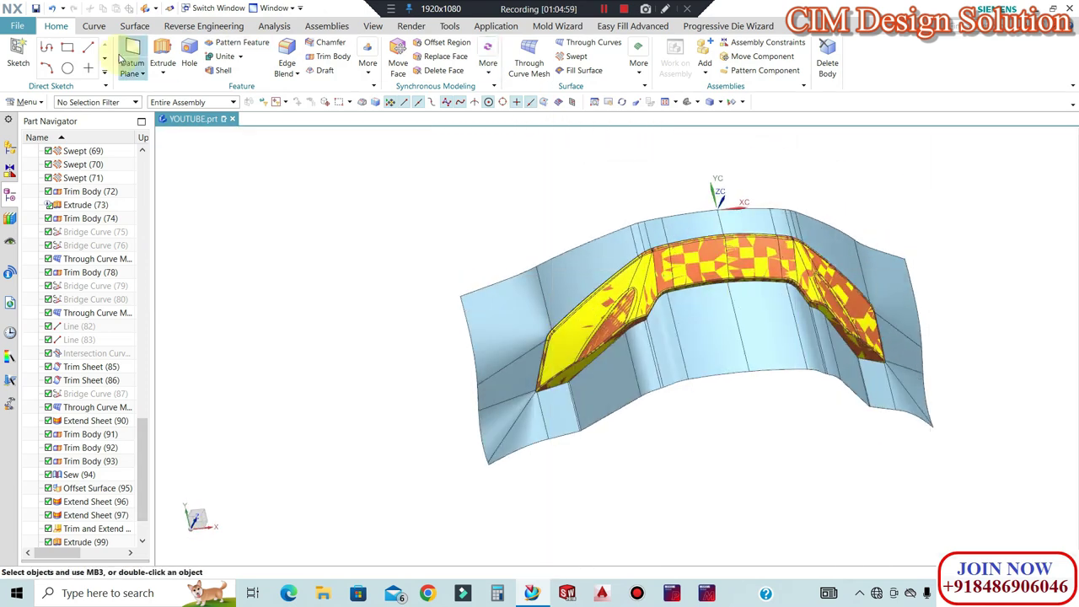
click(133, 27)
click(601, 45)
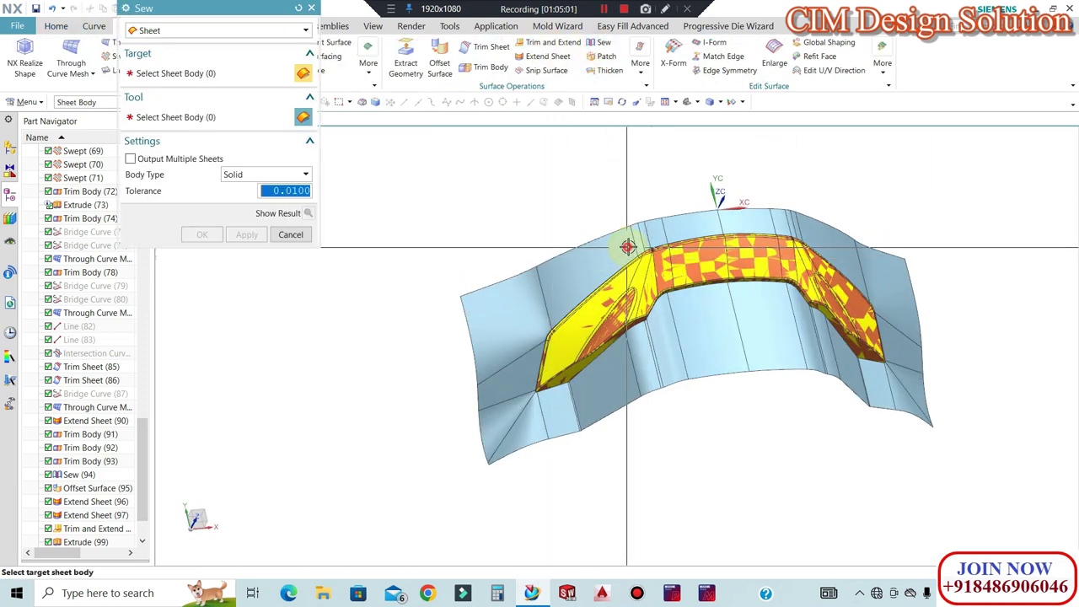
click(759, 251)
click(811, 213)
click(203, 235)
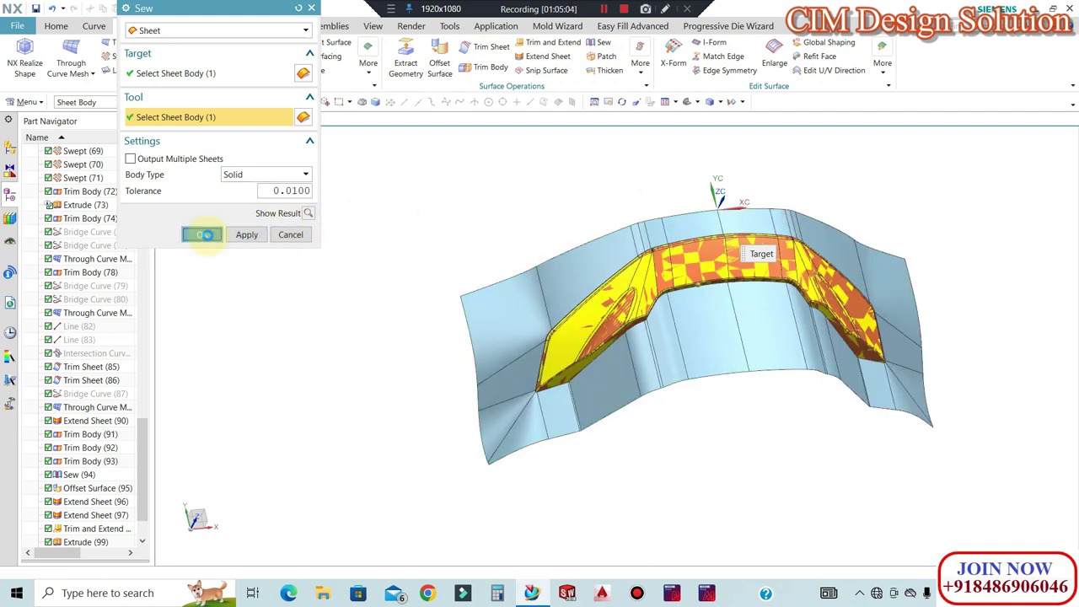
Unite the bodies on the underside of the checkered part into one body
click(94, 26)
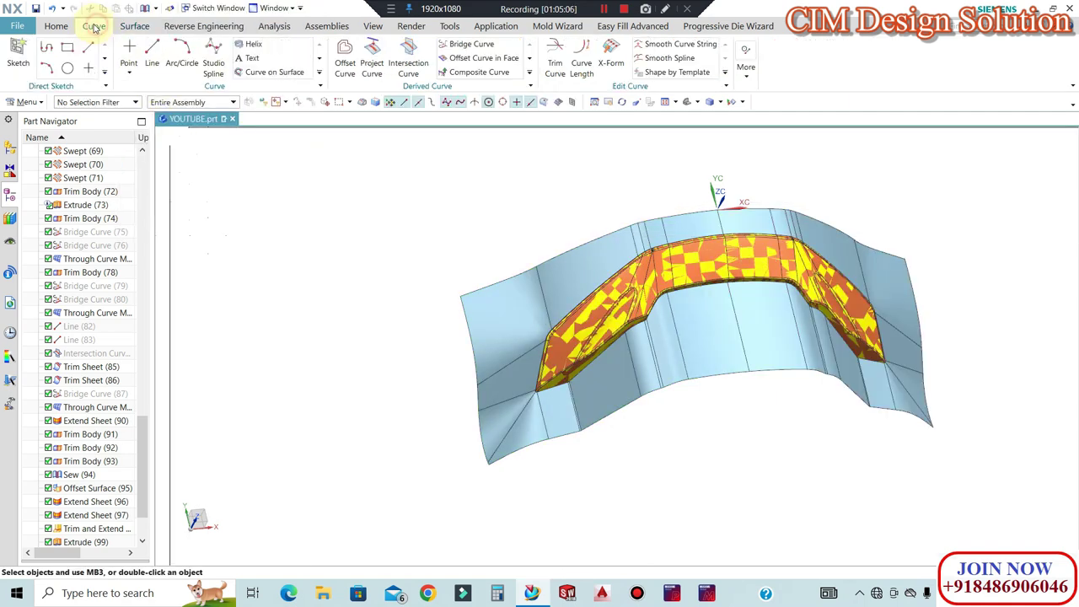
click(69, 26)
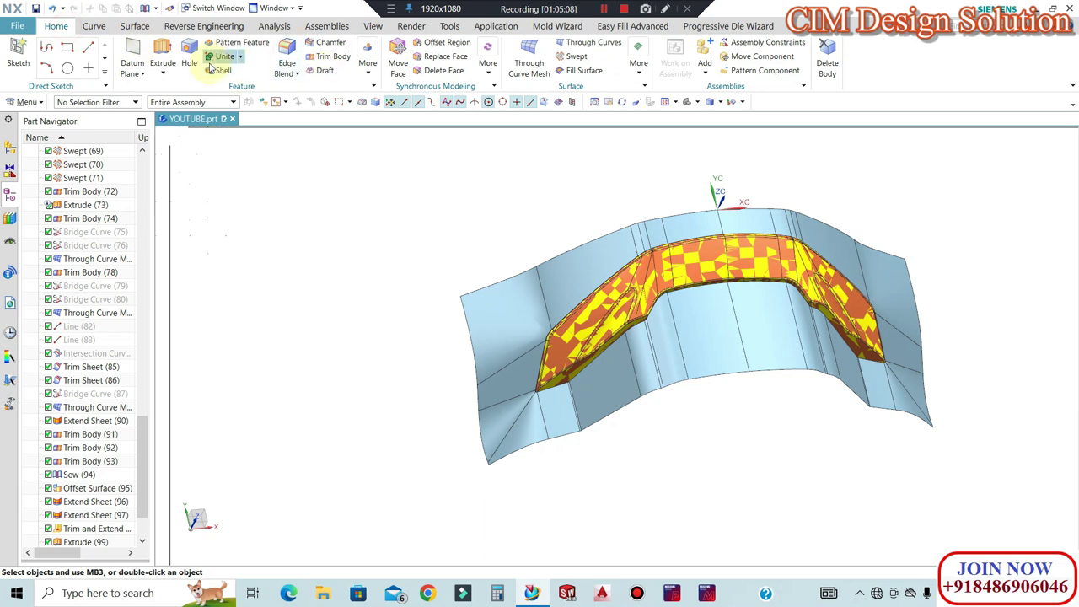
scroll(708, 405, down, 4)
middle_drag(717, 409, 707, 307)
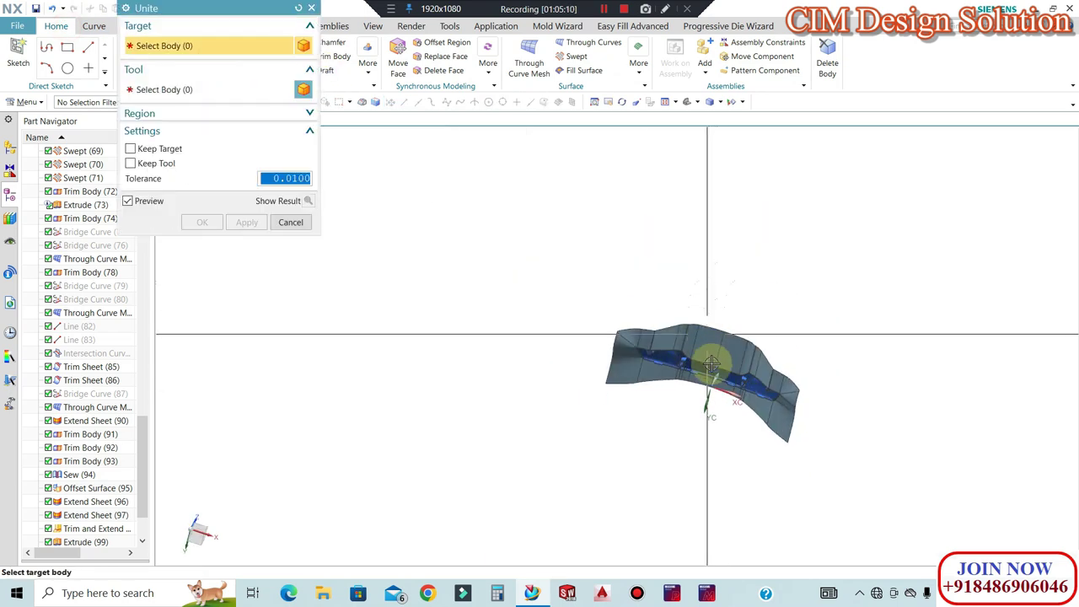
scroll(699, 360, up, 6)
click(625, 368)
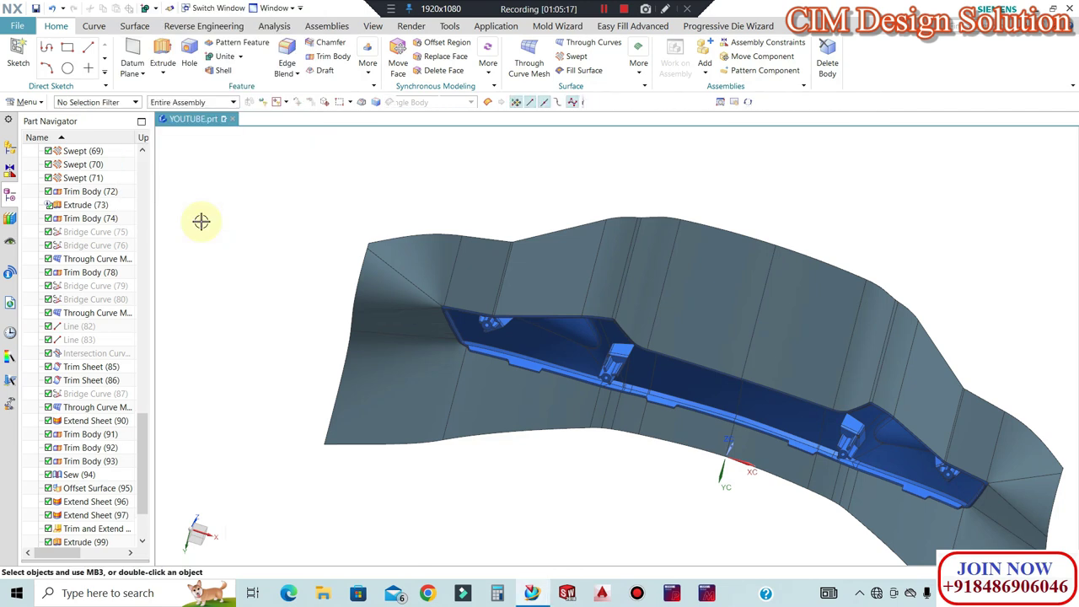
Show the two hidden sheet halves that form the surface around the second, yellow part
middle_drag(494, 301, 641, 304)
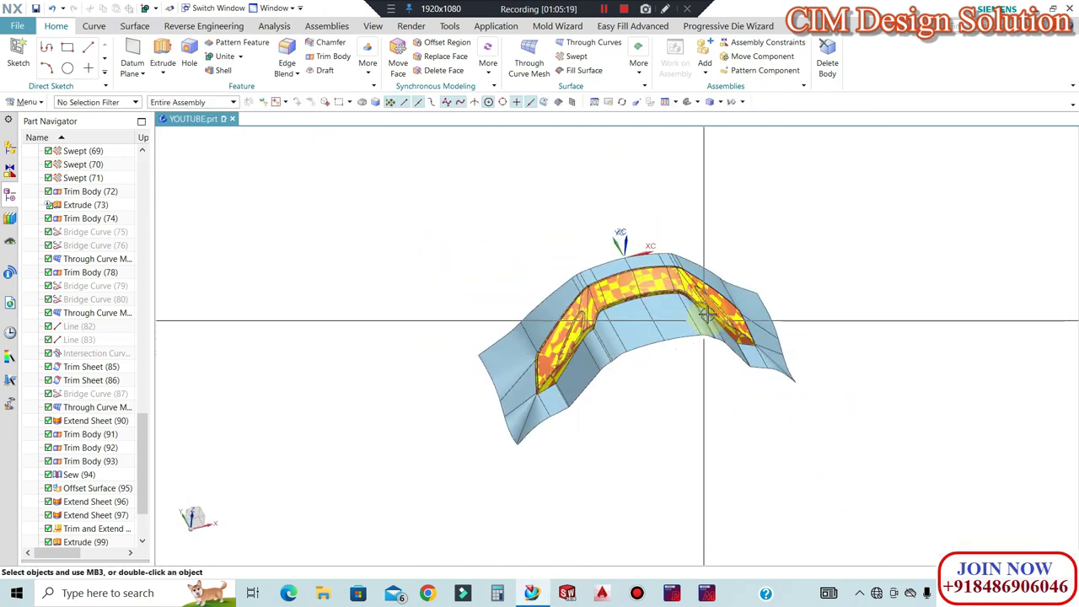
key(ctrl+shift+k)
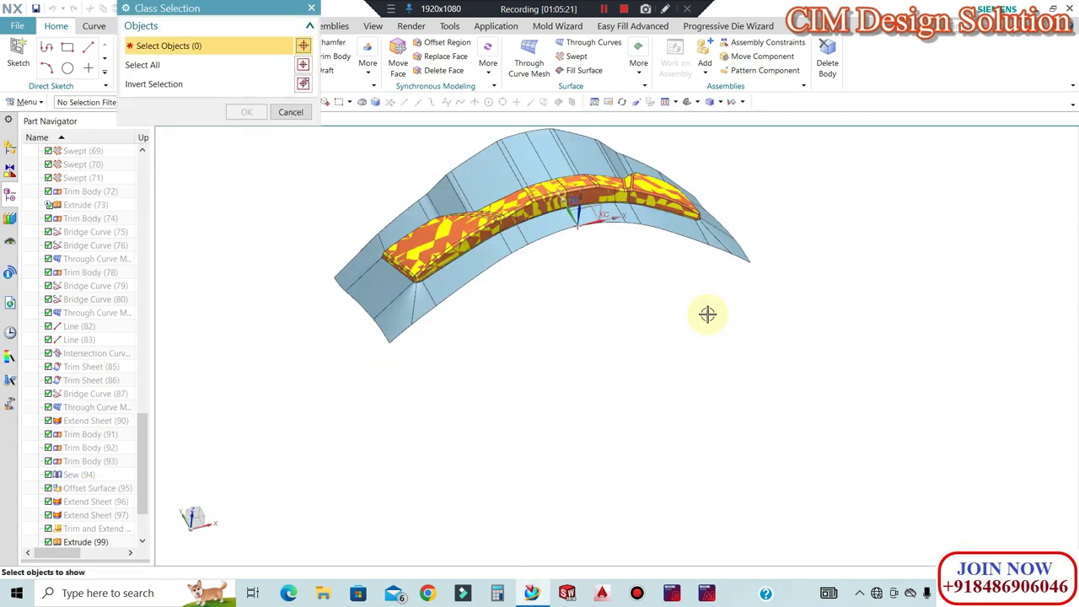
scroll(540, 194, up, 3)
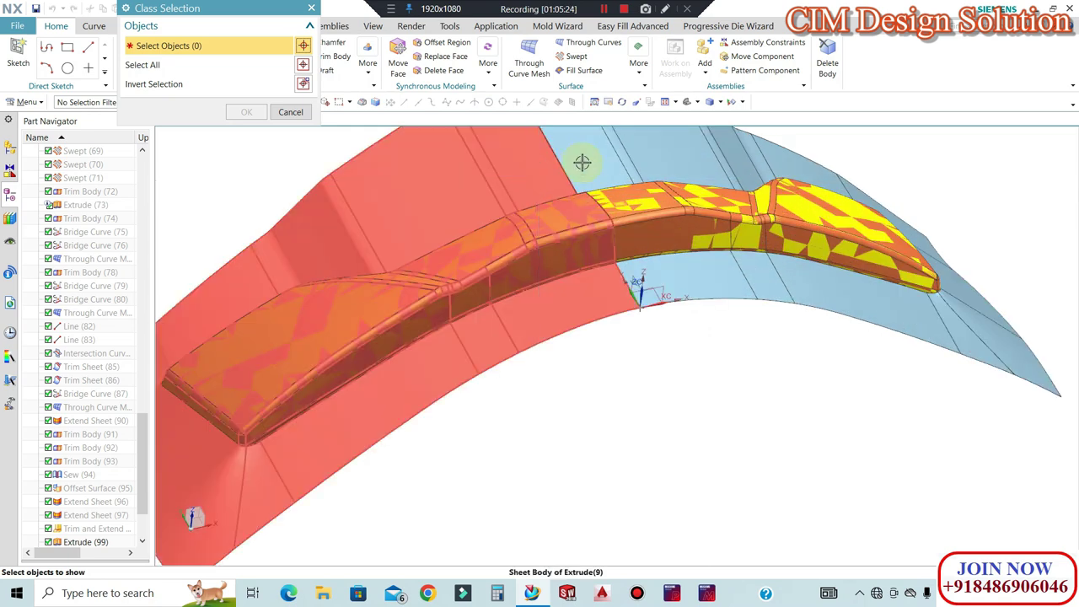
scroll(580, 165, up, 2)
click(573, 175)
click(534, 174)
middle_click(568, 315)
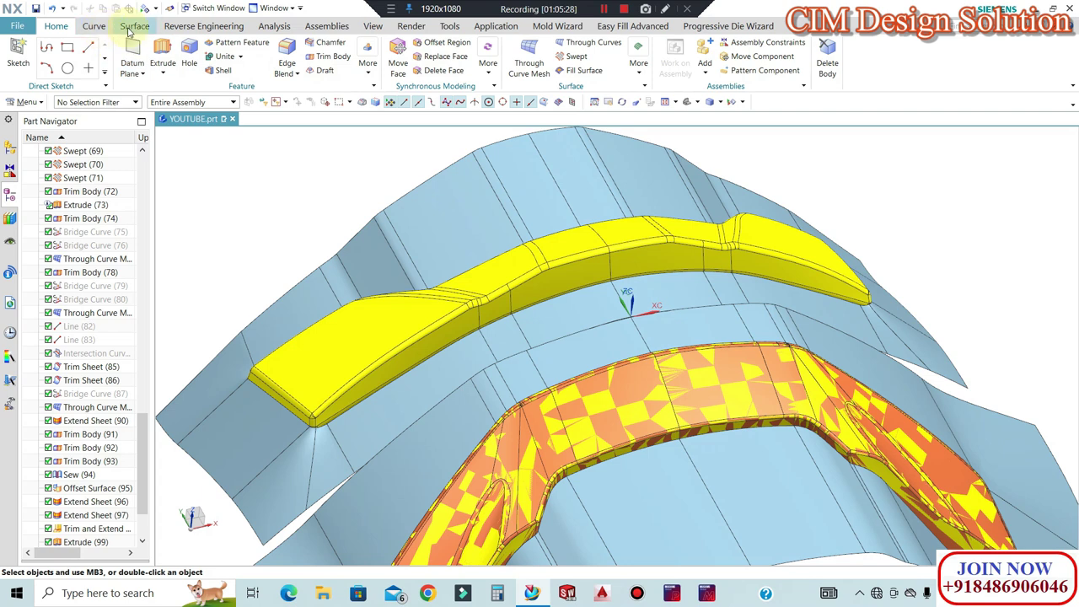
Sew the two halves of the yellow part's surface into one sheet with a 0.01 tolerance
click(133, 26)
click(598, 43)
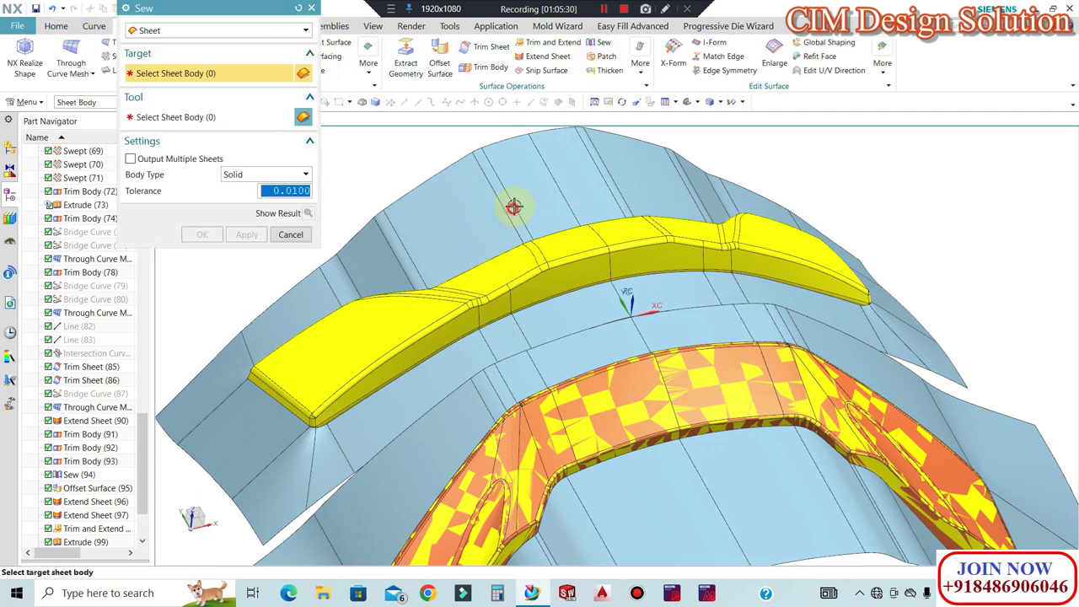
click(822, 238)
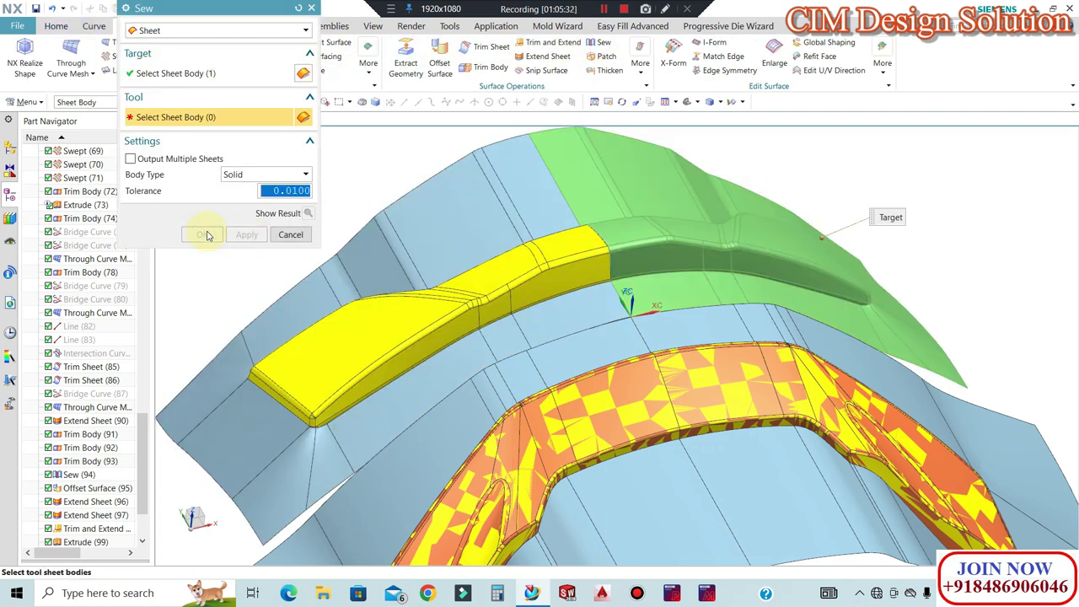
click(464, 188)
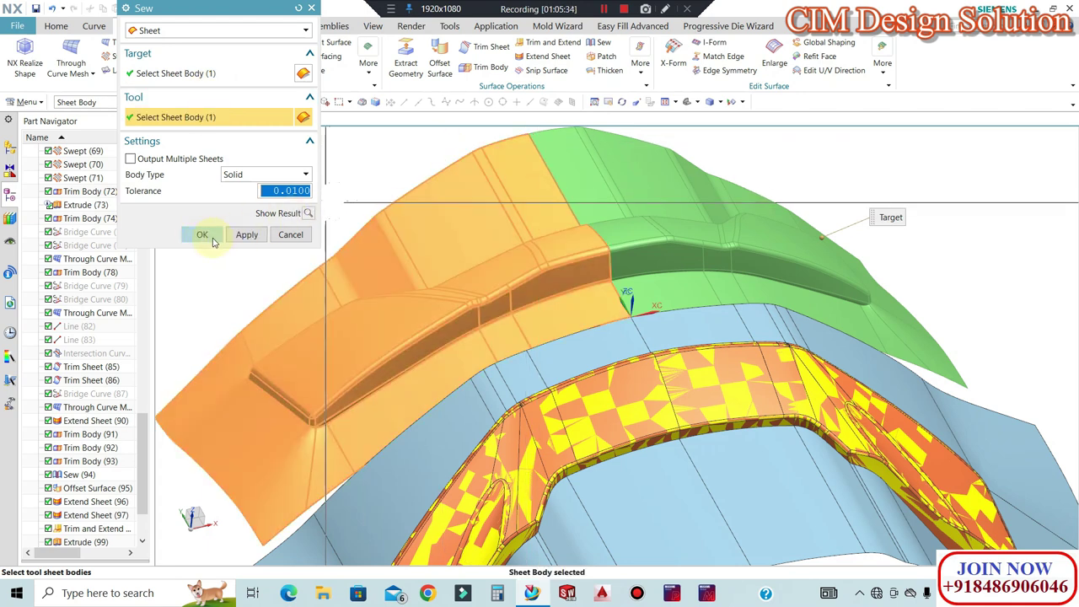
click(202, 235)
Extend the edges at both short ends of the yellow part's surface by 50 mm with natural curvature
key(Home)
middle_drag(580, 223, 491, 300)
key(F8)
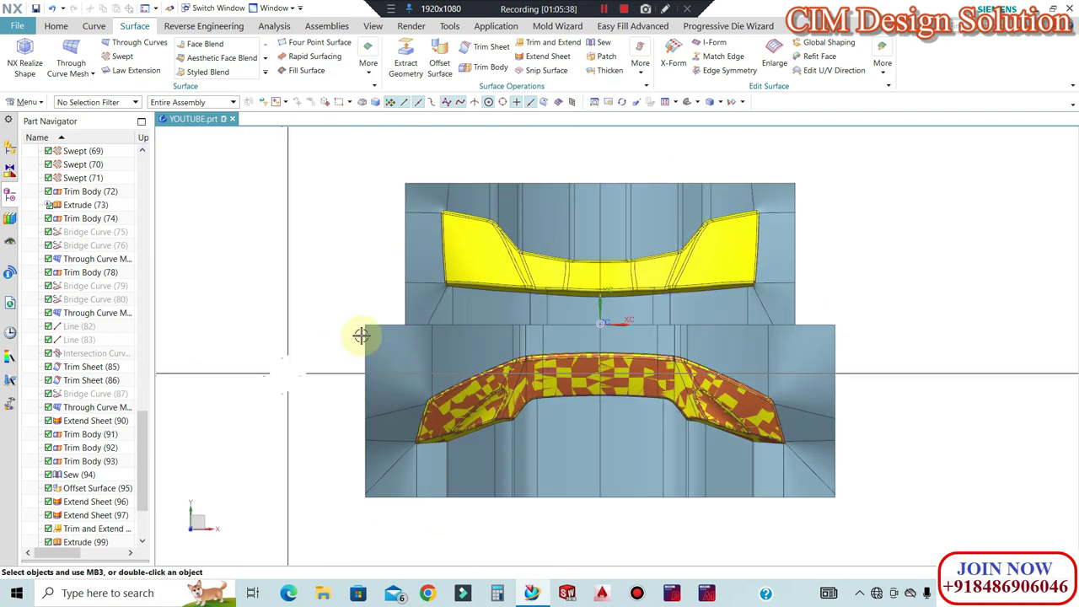
scroll(420, 320, down, 1)
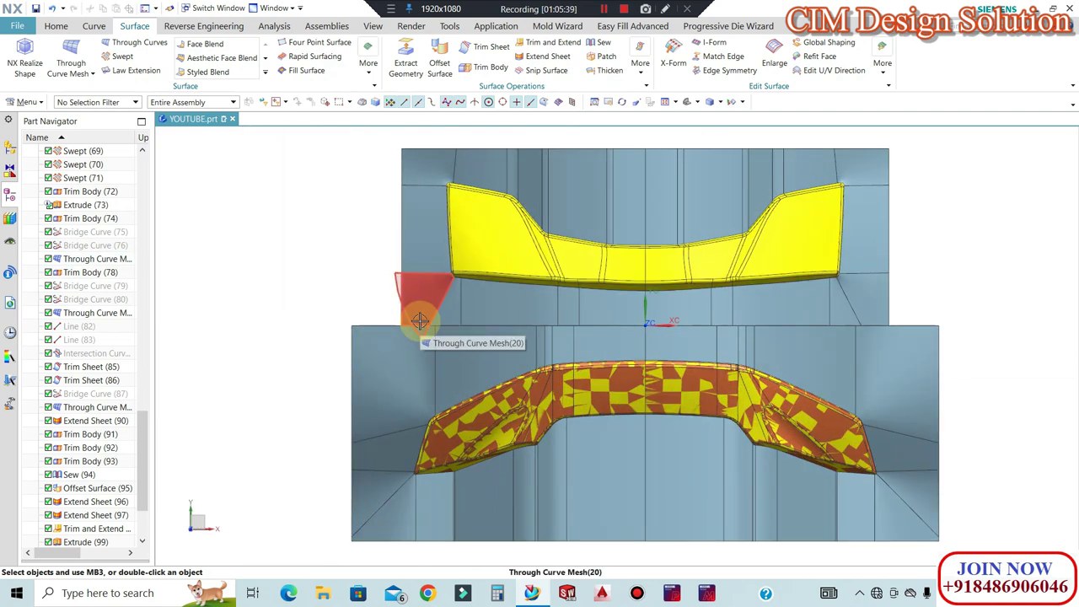
middle_drag(551, 323, 583, 234)
scroll(580, 147, up, 2)
scroll(564, 357, down, 2)
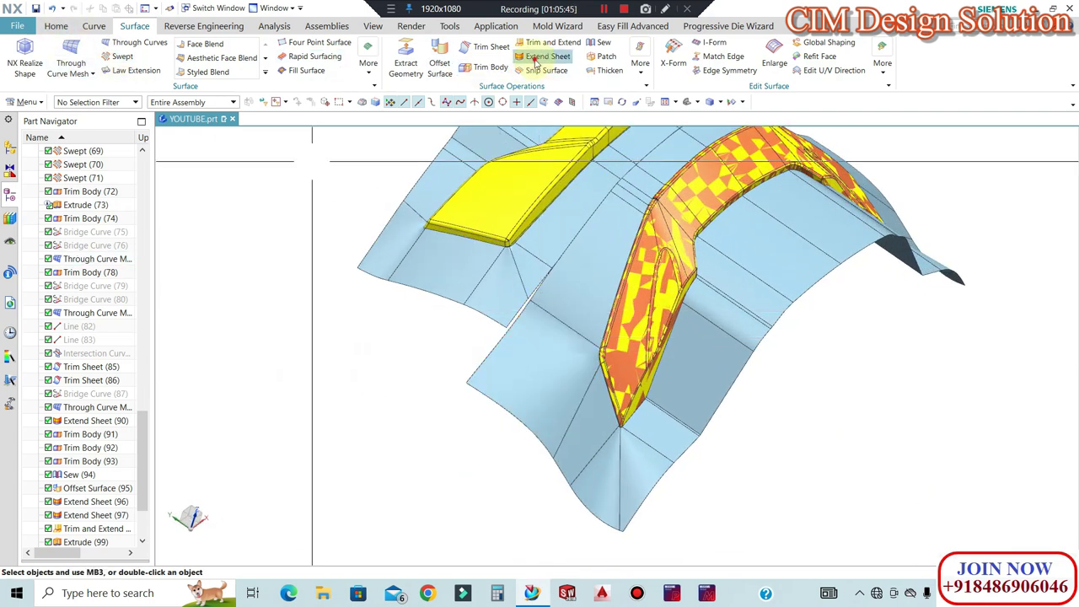
click(540, 59)
click(368, 268)
click(480, 311)
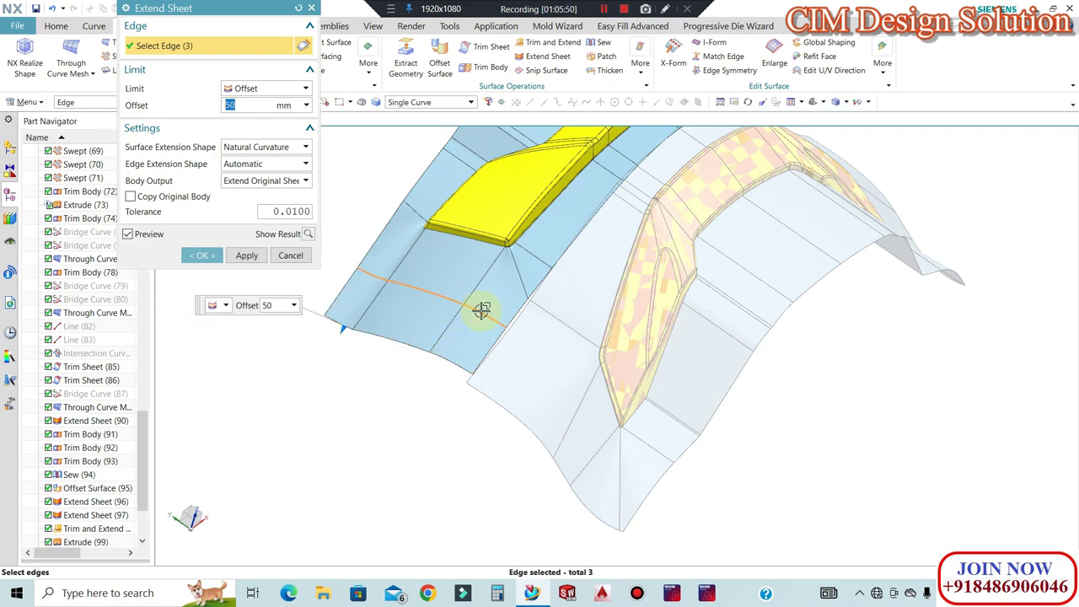
middle_drag(610, 322, 859, 232)
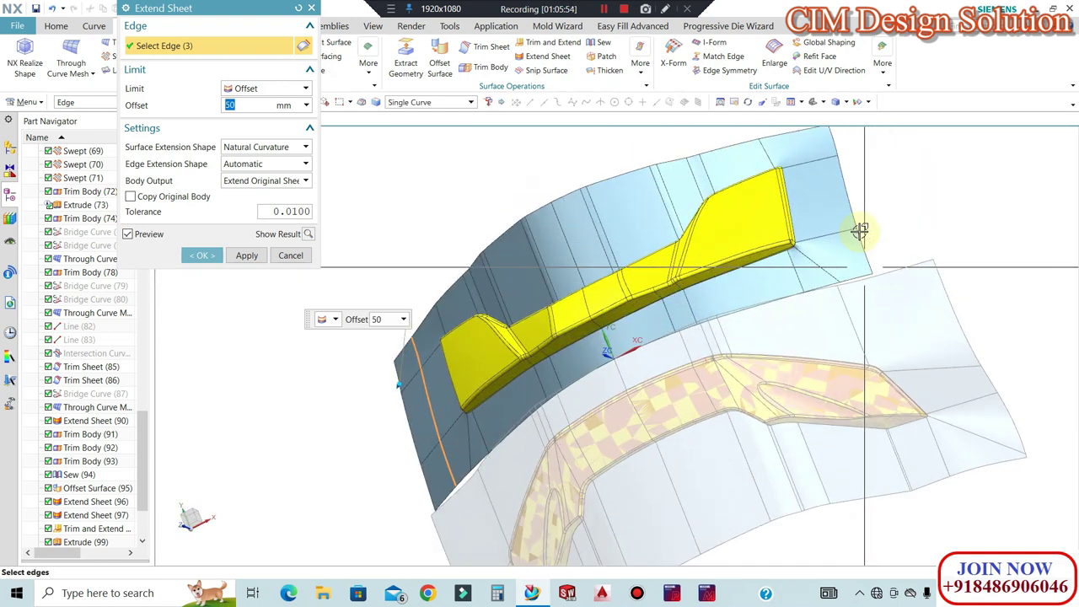
click(859, 233)
click(837, 147)
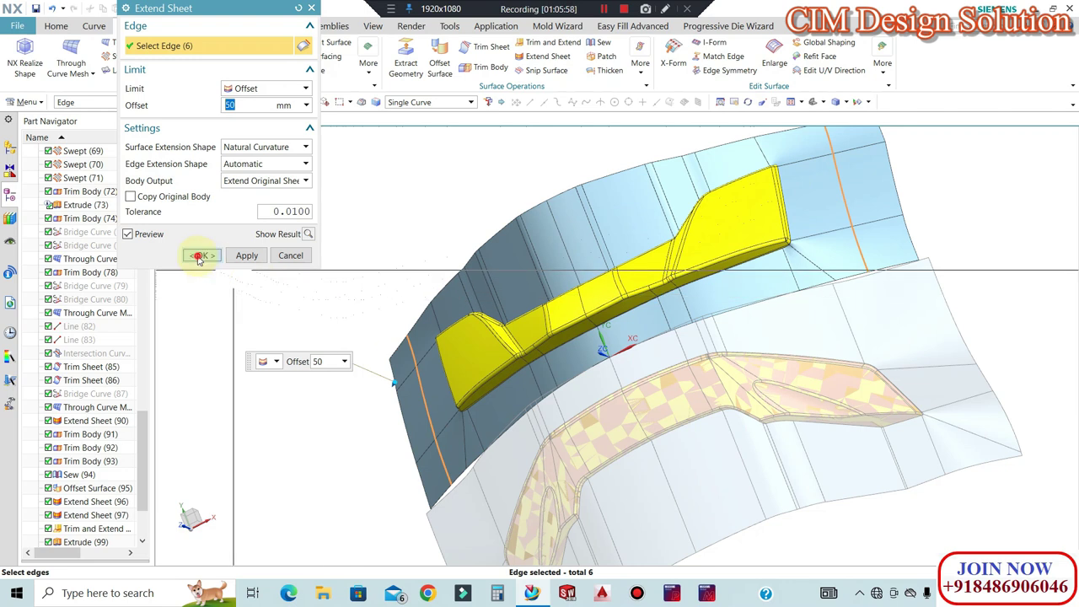
click(202, 254)
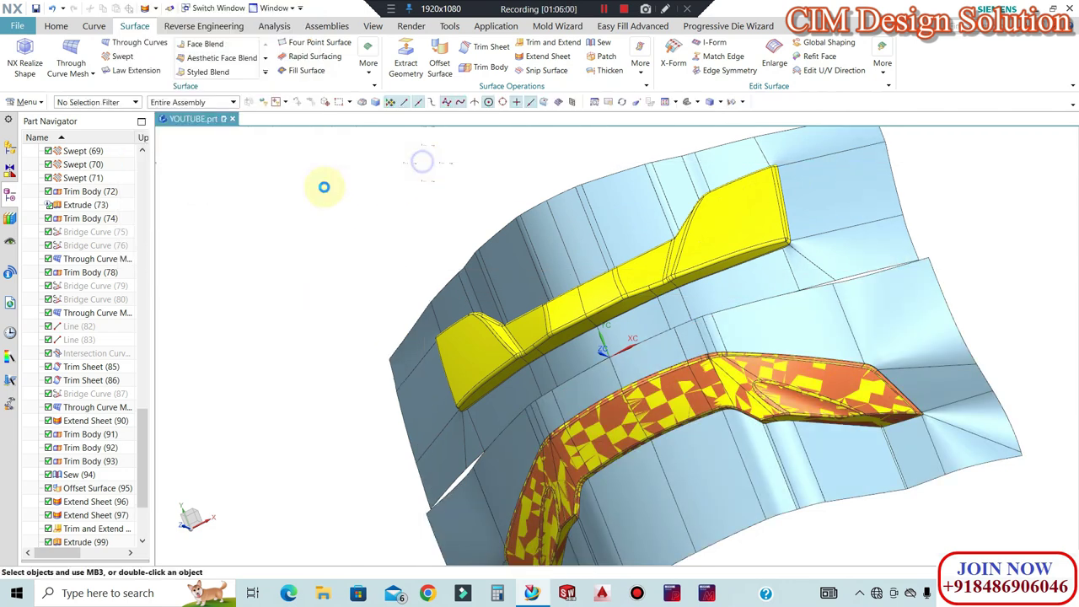
Orient the model to the top view and show the hidden datum coordinate system
key(ctrl+alt+t)
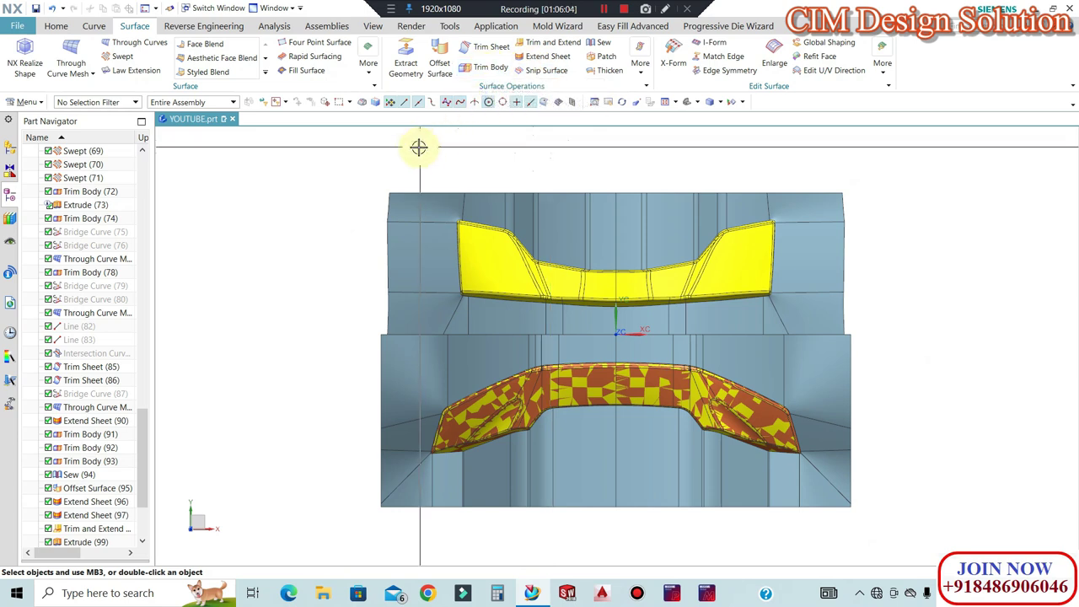
key(ctrl+shift+k)
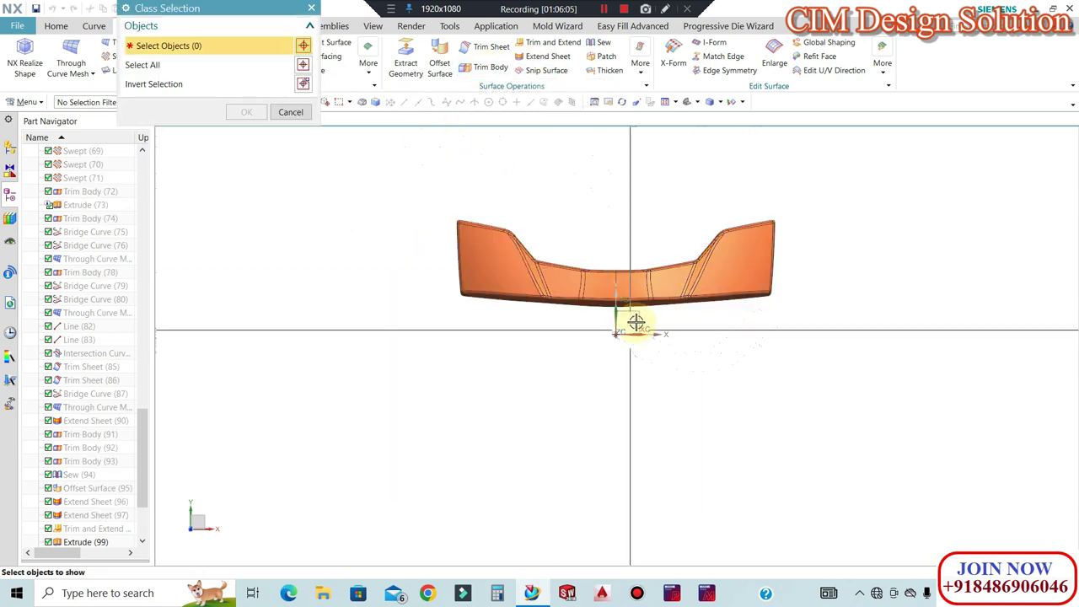
click(610, 328)
middle_click(484, 313)
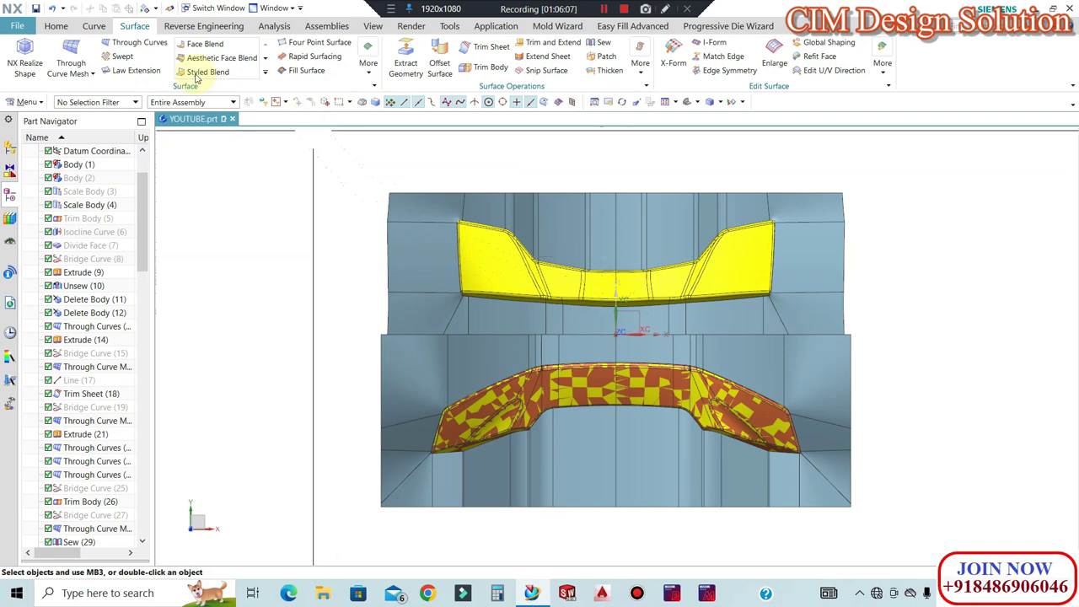
Trim both surfaces just inside their negative X ends with a new plane offset from the YZ datum plane
click(474, 68)
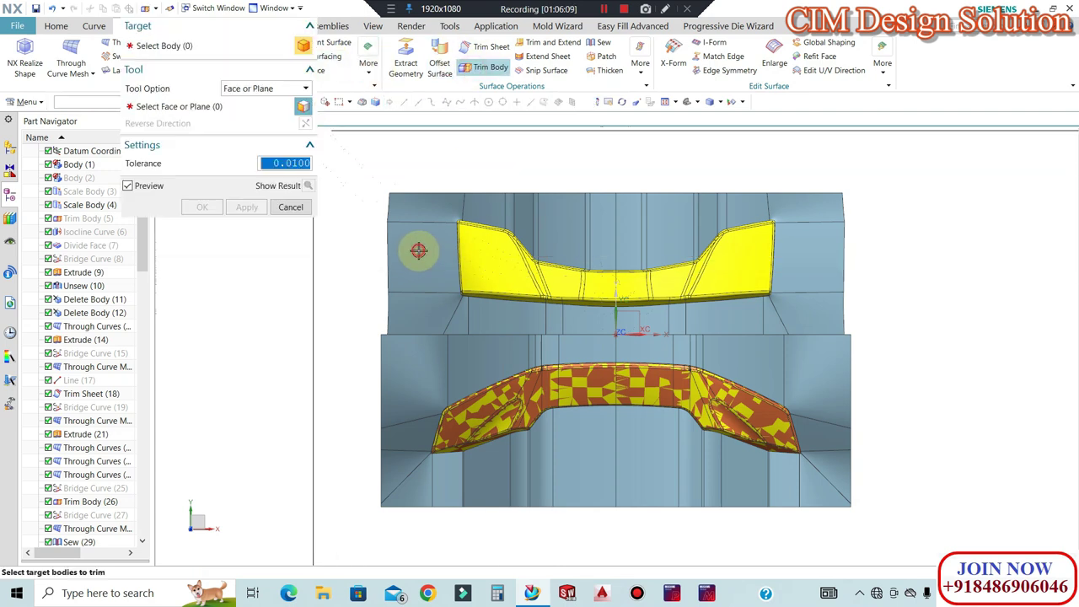
click(414, 247)
click(414, 369)
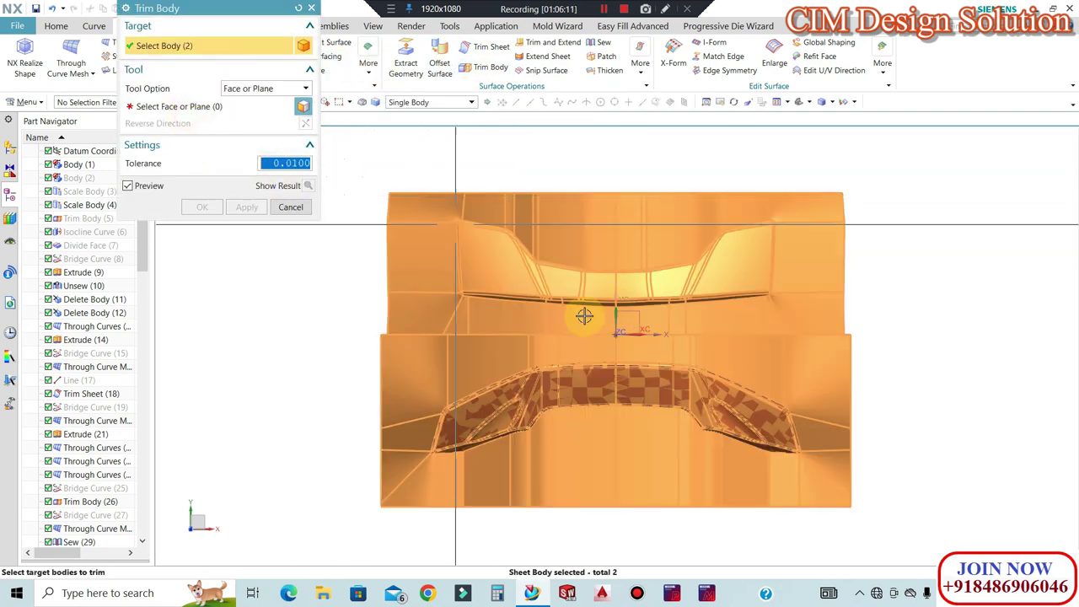
click(245, 107)
click(264, 89)
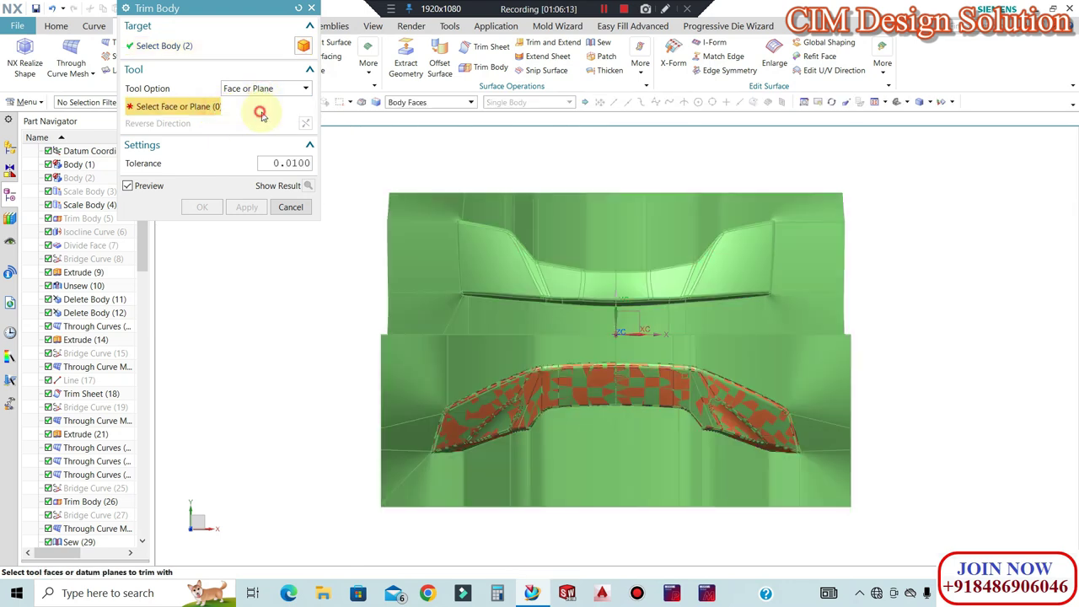
click(260, 114)
click(206, 130)
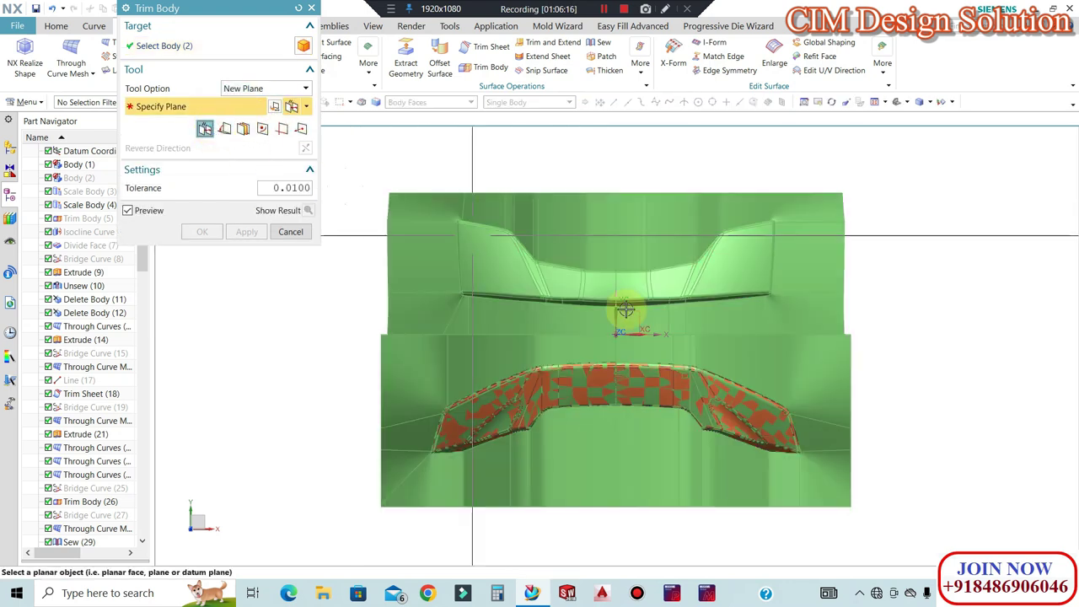
click(640, 334)
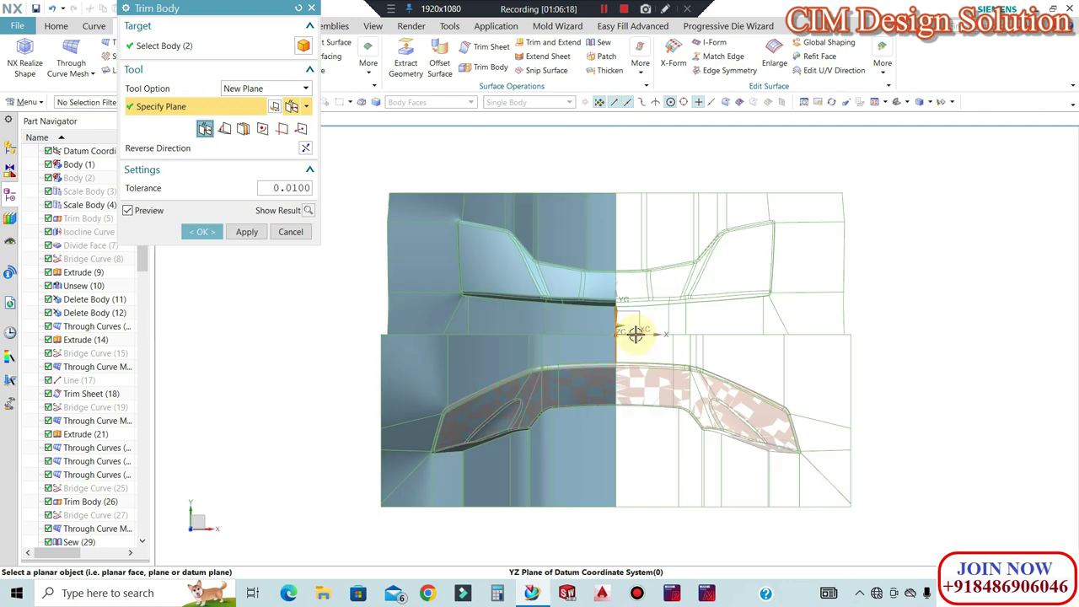
drag(639, 314, 406, 325)
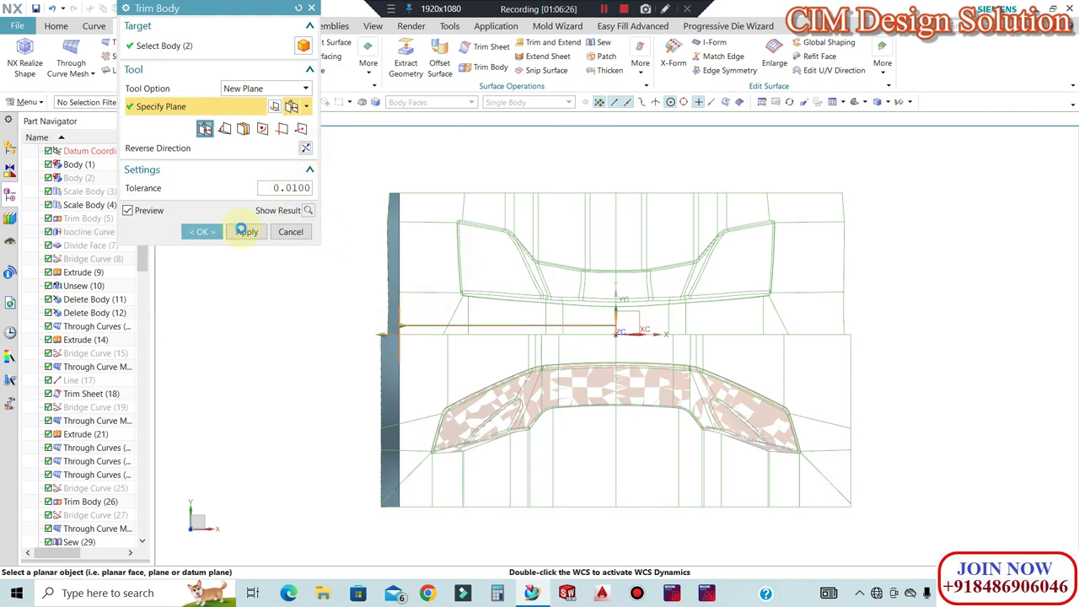
click(246, 231)
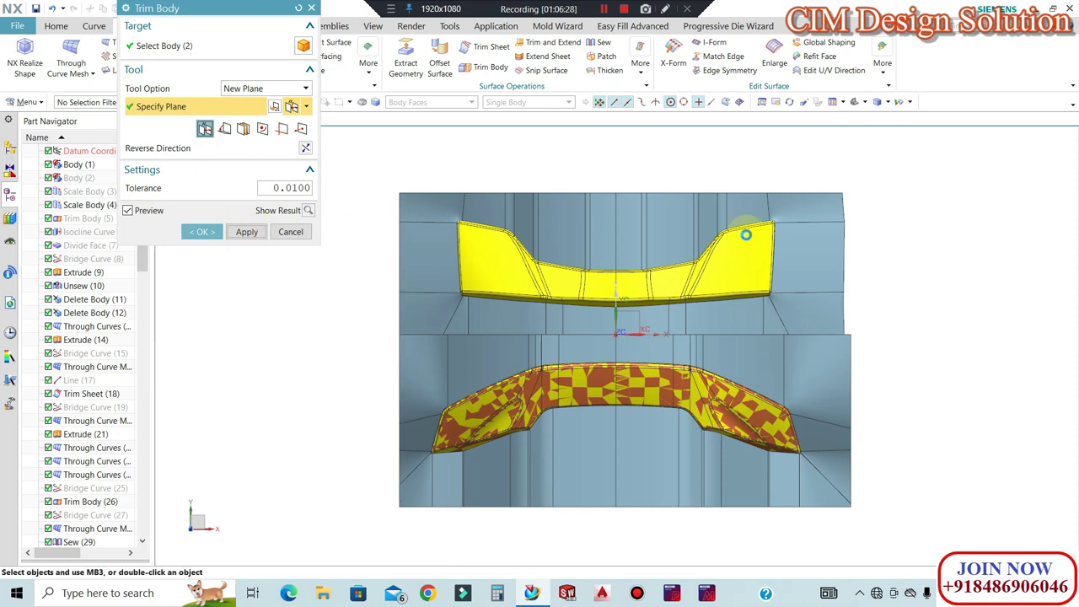
Trim the positive X ends of both surfaces with a new plane offset 235 mm from the YZ datum plane
click(818, 367)
click(169, 110)
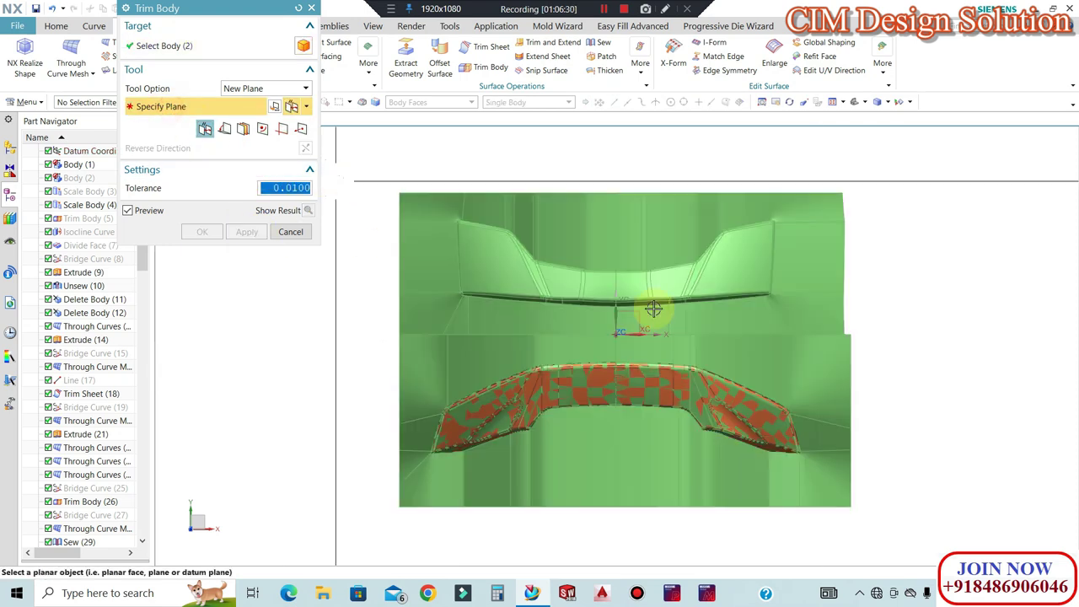
click(799, 299)
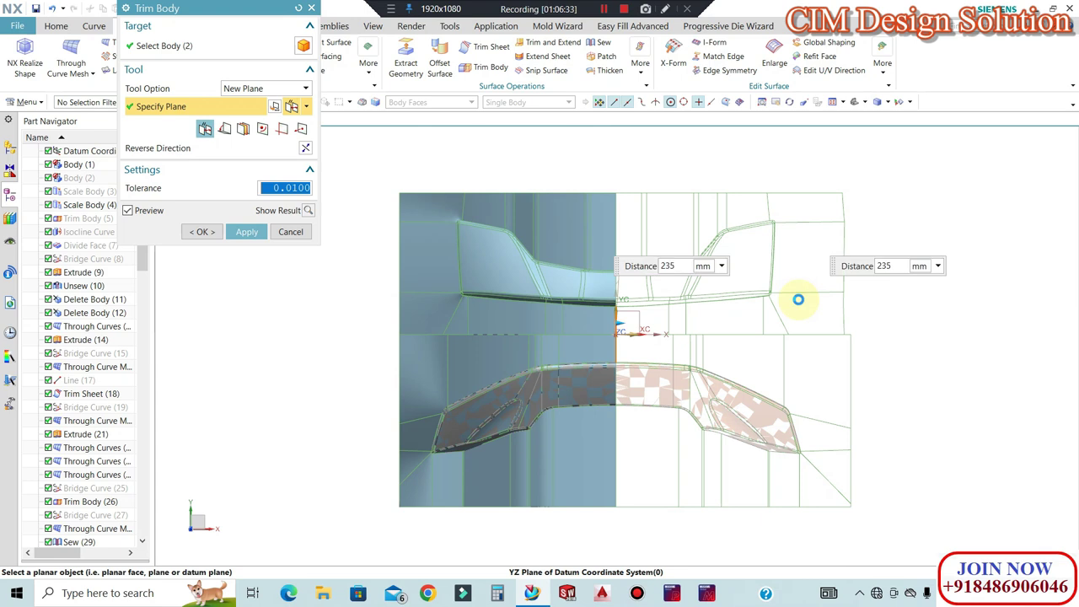
click(249, 232)
click(205, 231)
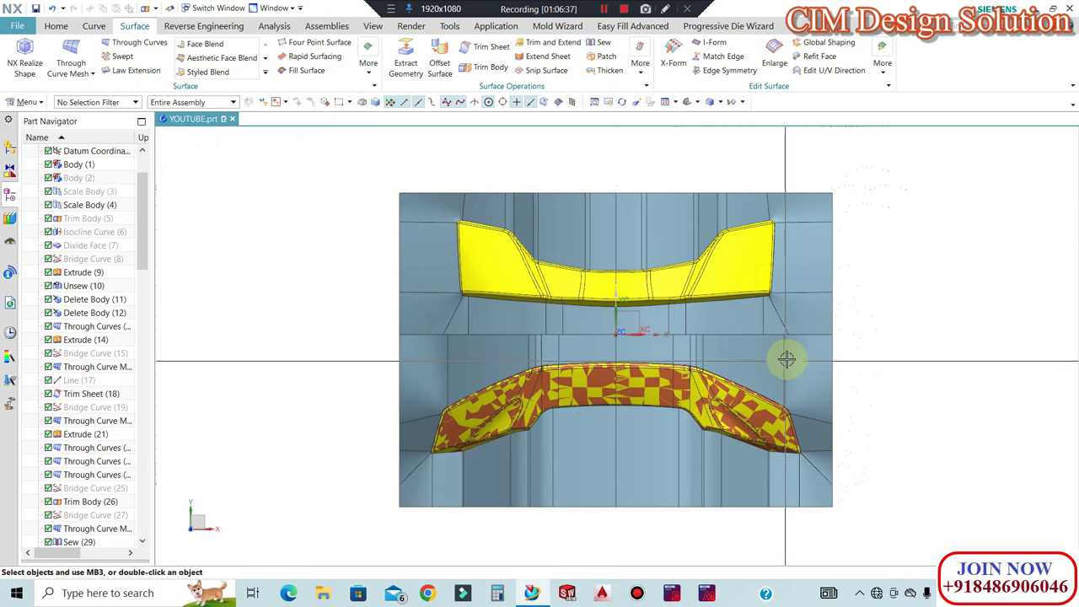
Trim the checkered part's surface along the inner side with a new plane offset -25 mm from the XZ datum plane
middle_drag(876, 371, 927, 255)
scroll(725, 255, up, 4)
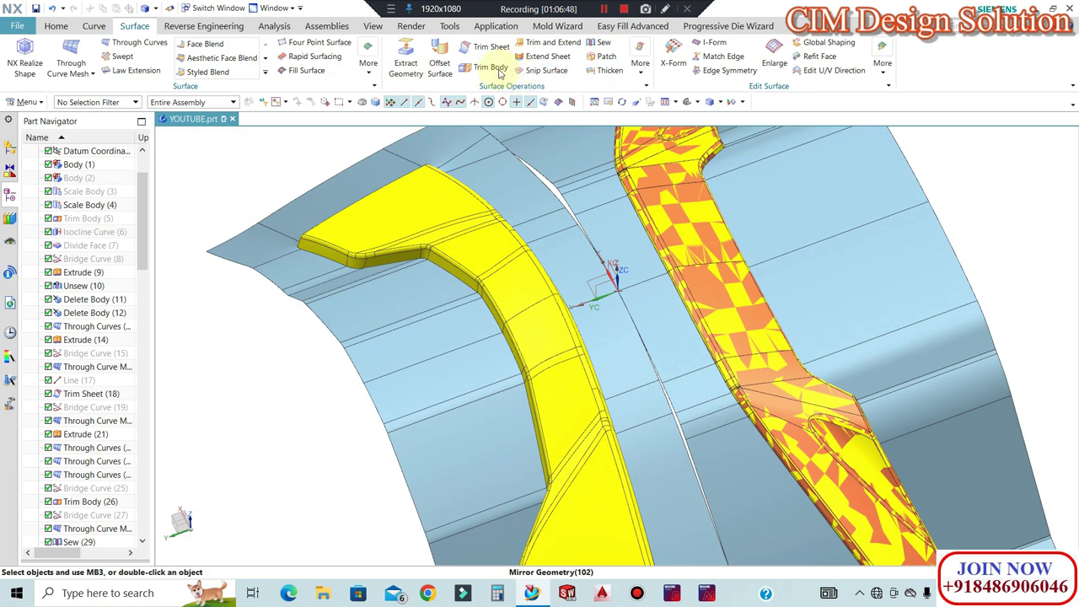
click(573, 177)
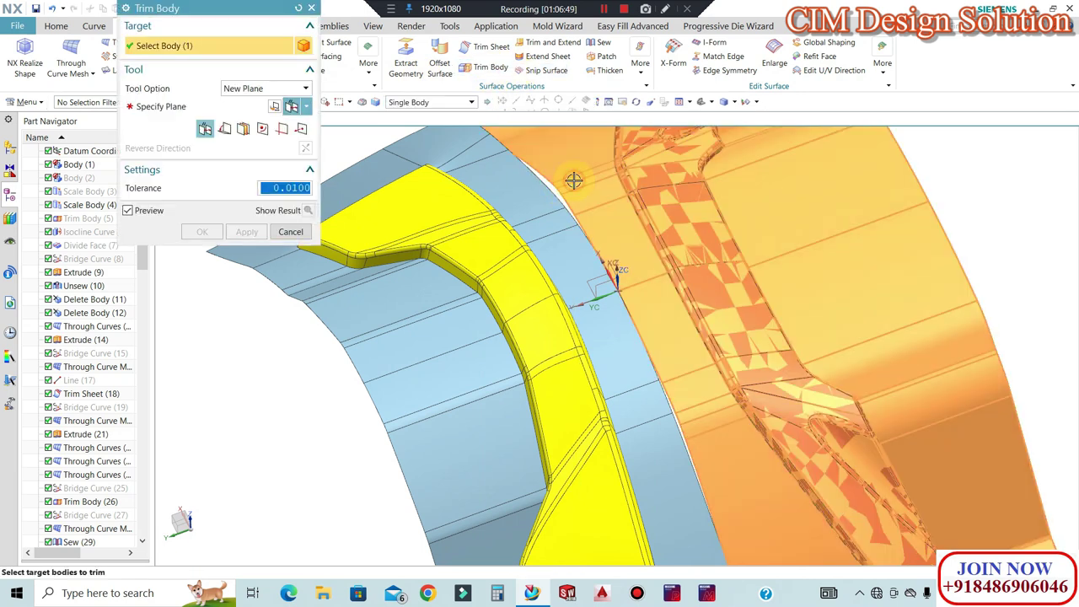
click(182, 106)
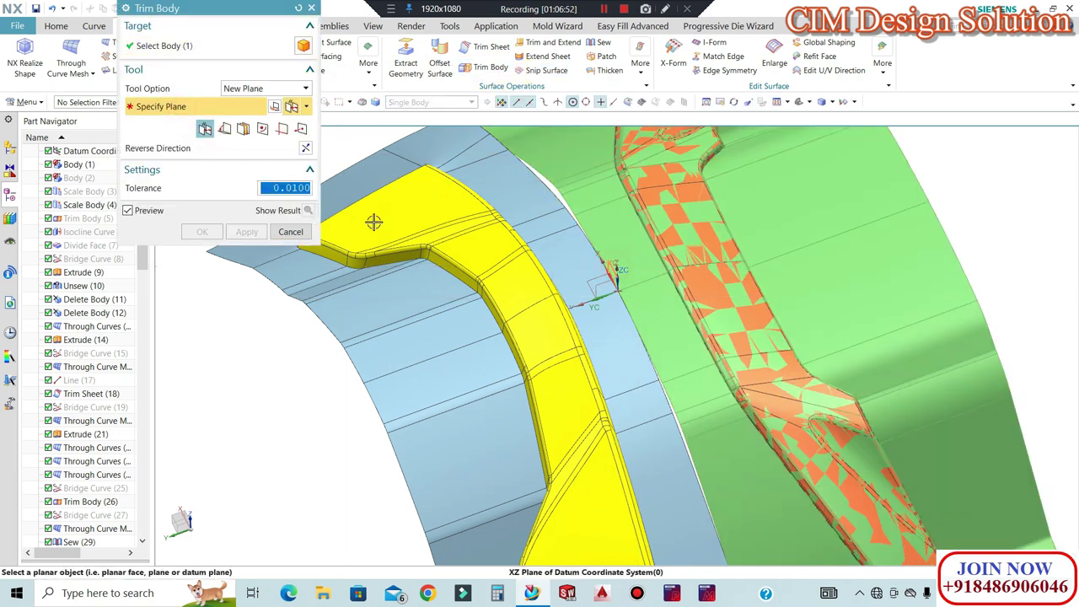
click(373, 222)
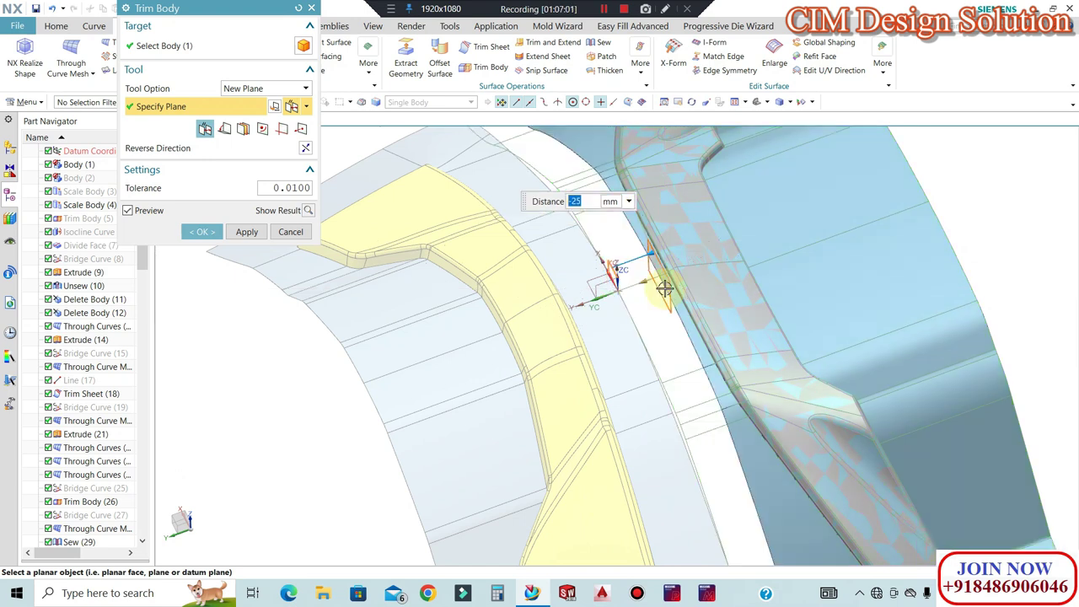
click(240, 232)
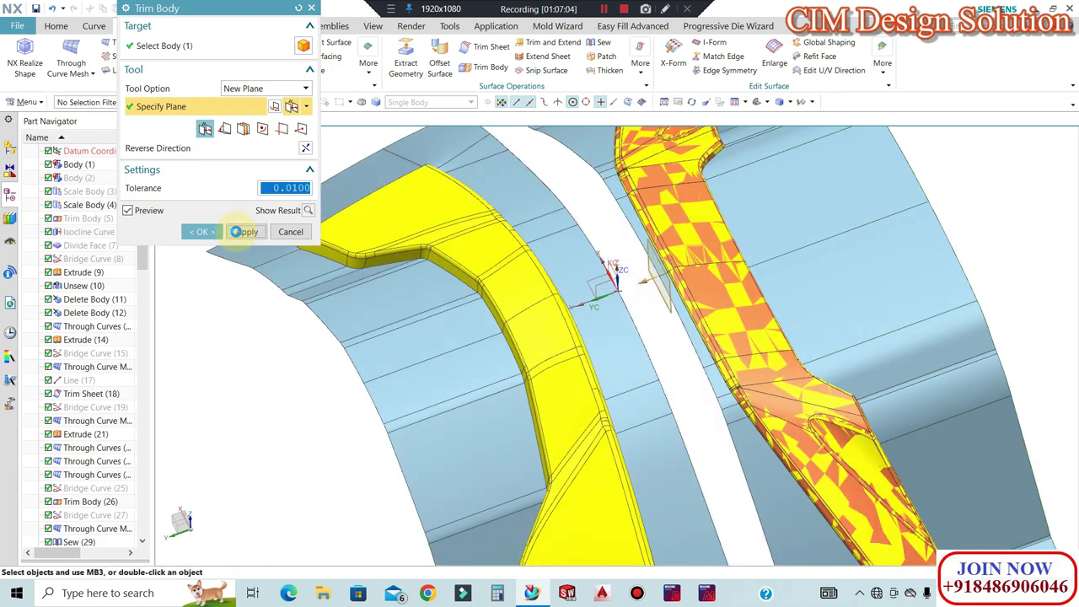
Trim the yellow part's surface with a new plane offset 25 mm from the XZ datum plane, reversing the trim direction
click(525, 183)
click(149, 109)
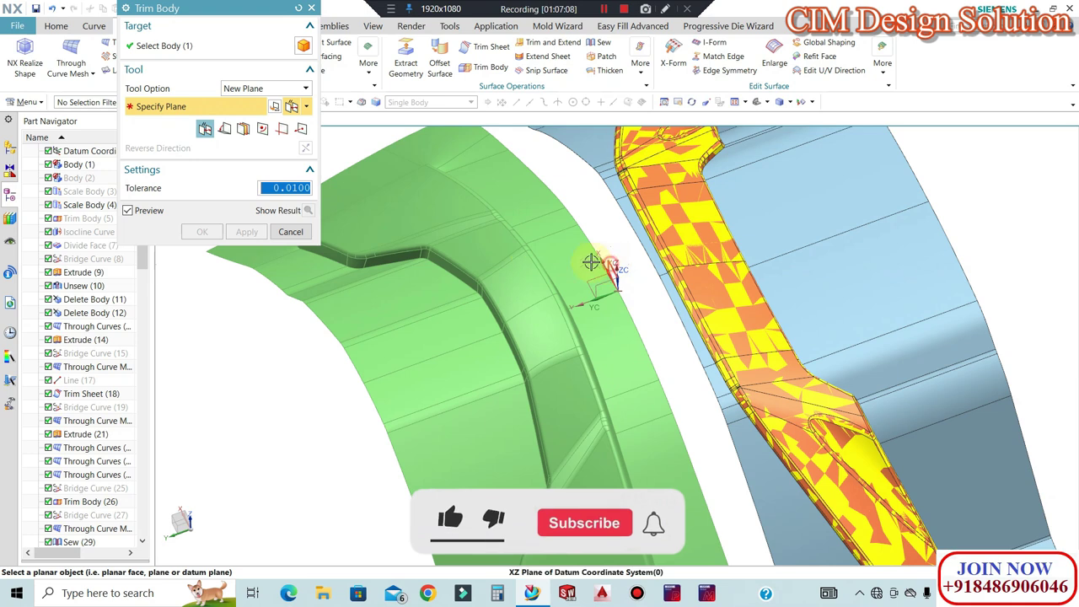
click(609, 264)
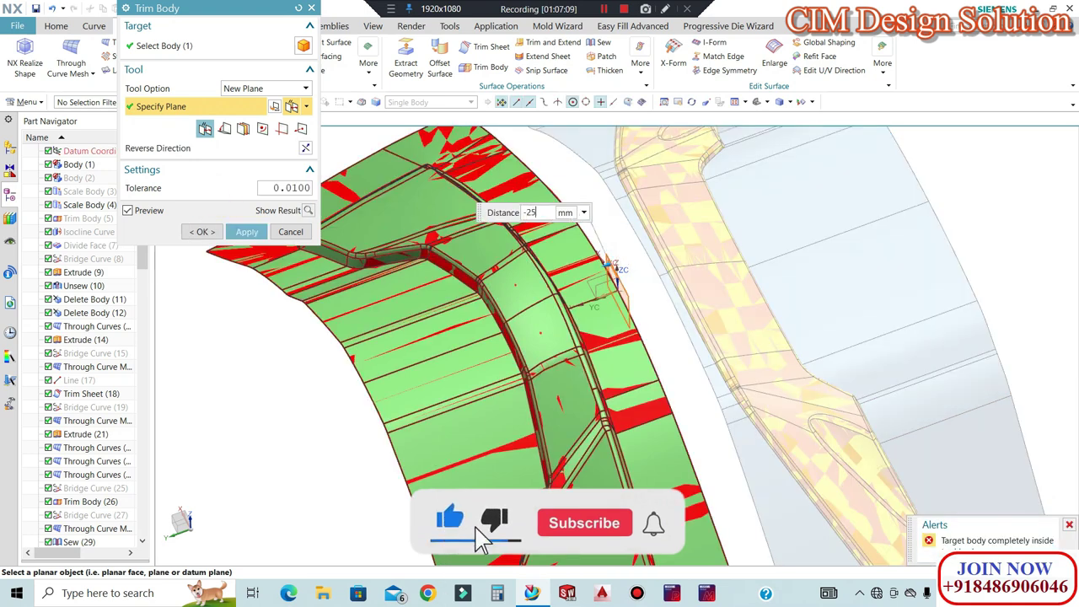
click(217, 200)
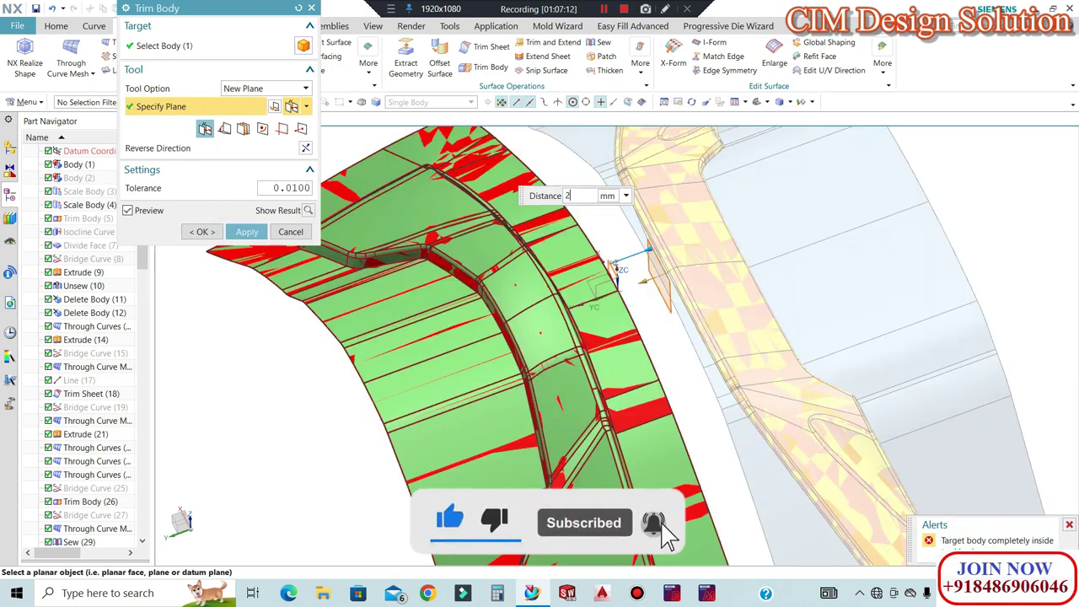
text(25)
key(Return)
click(307, 150)
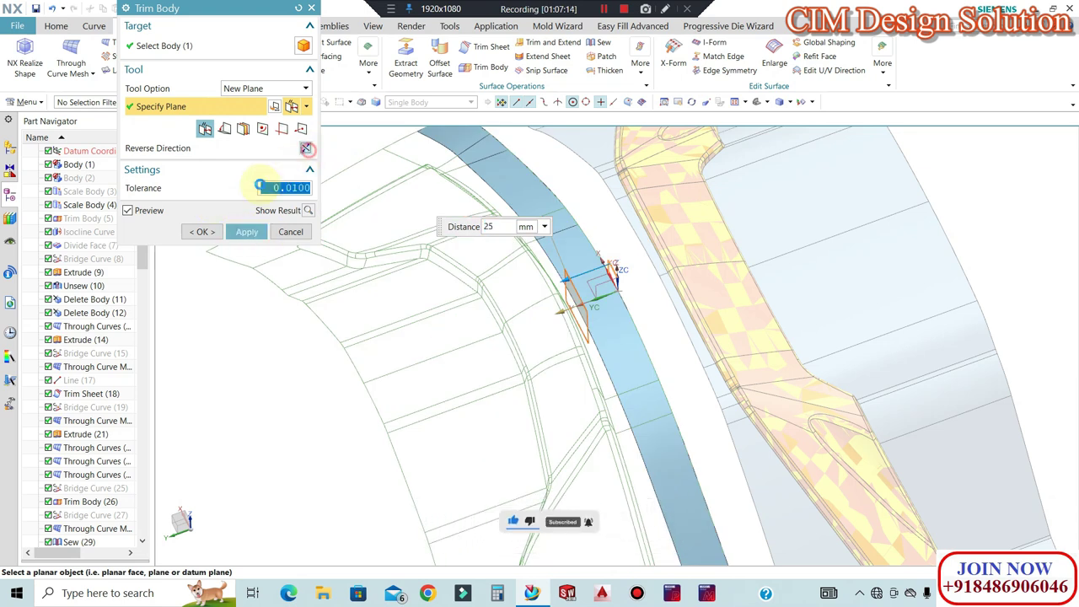
click(202, 230)
Create a G1 tangent bridge curve across the gap between the two surfaces near the coordinate origin
scroll(670, 263, down, 5)
mouse_move(629, 287)
middle_down()
mouse_move(626, 315)
mouse_move(641, 294)
middle_up()
scroll(643, 292, up, 7)
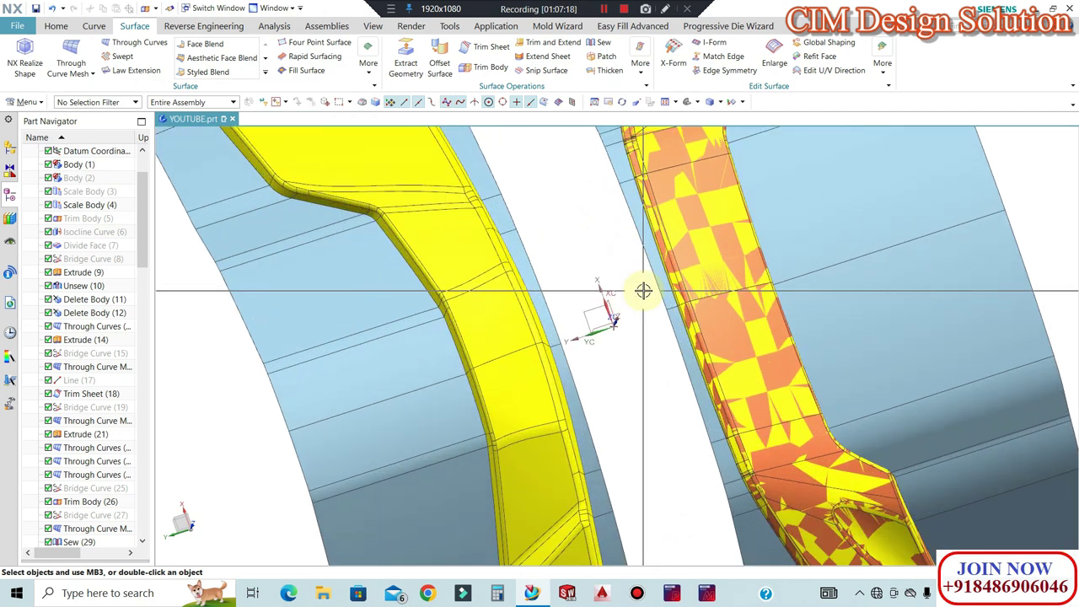
scroll(640, 290, down, 2)
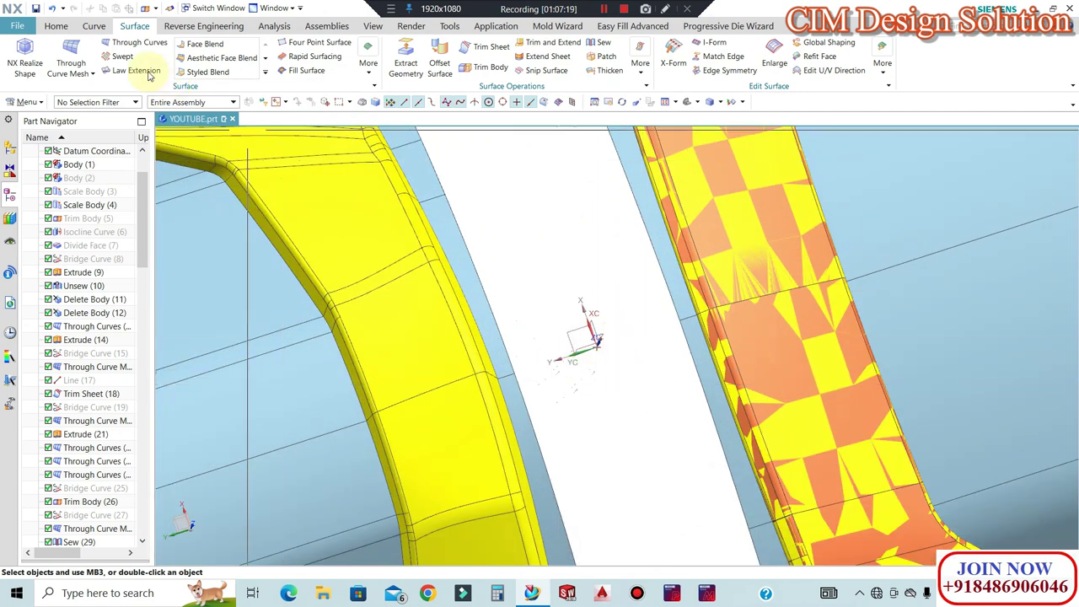
click(95, 27)
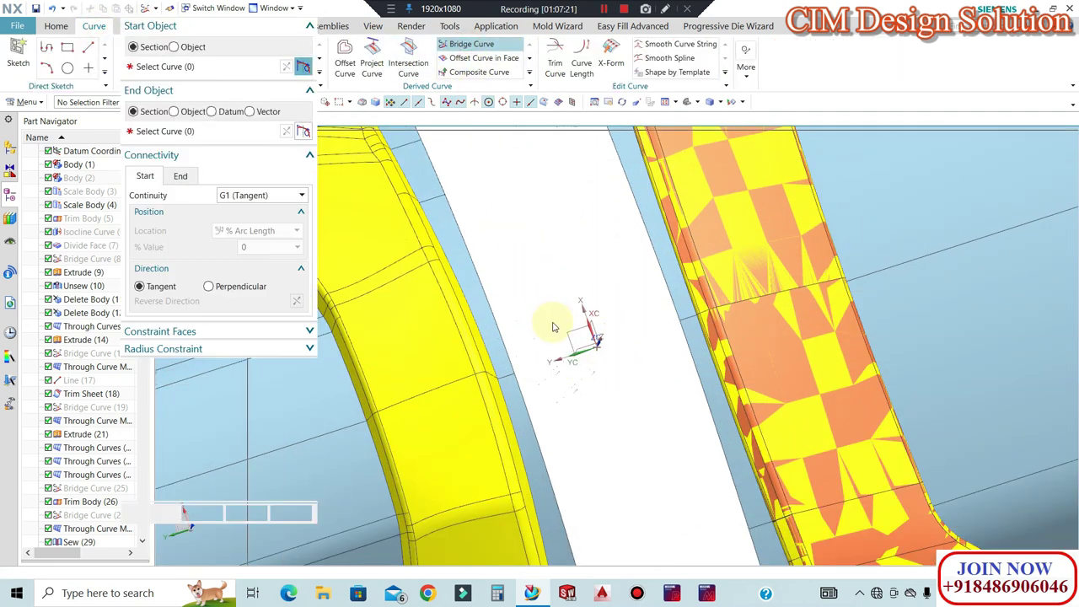
scroll(518, 375, up, 2)
click(503, 379)
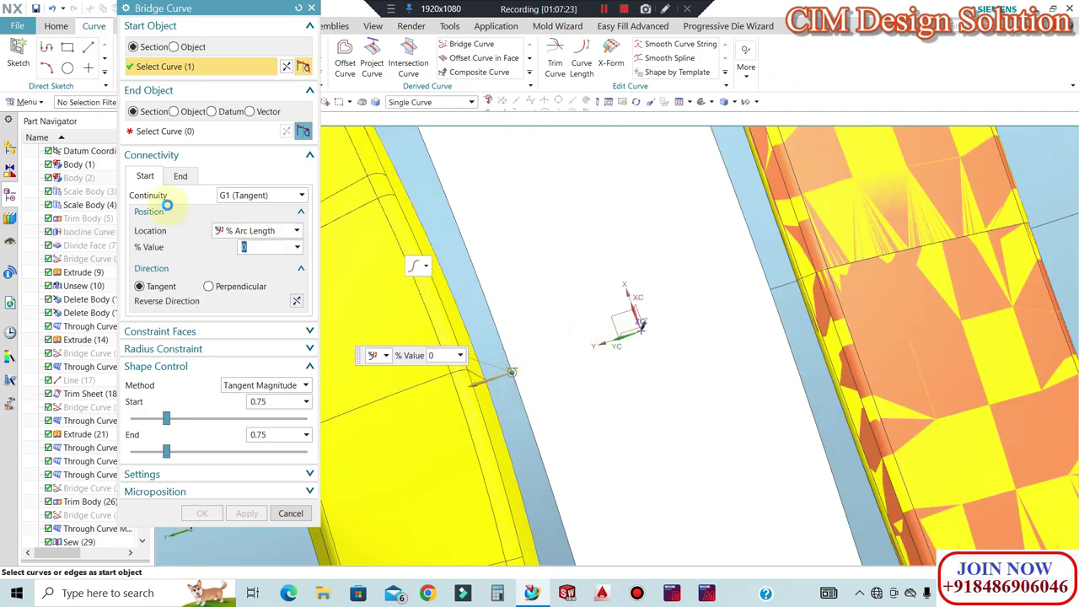
click(783, 285)
click(247, 514)
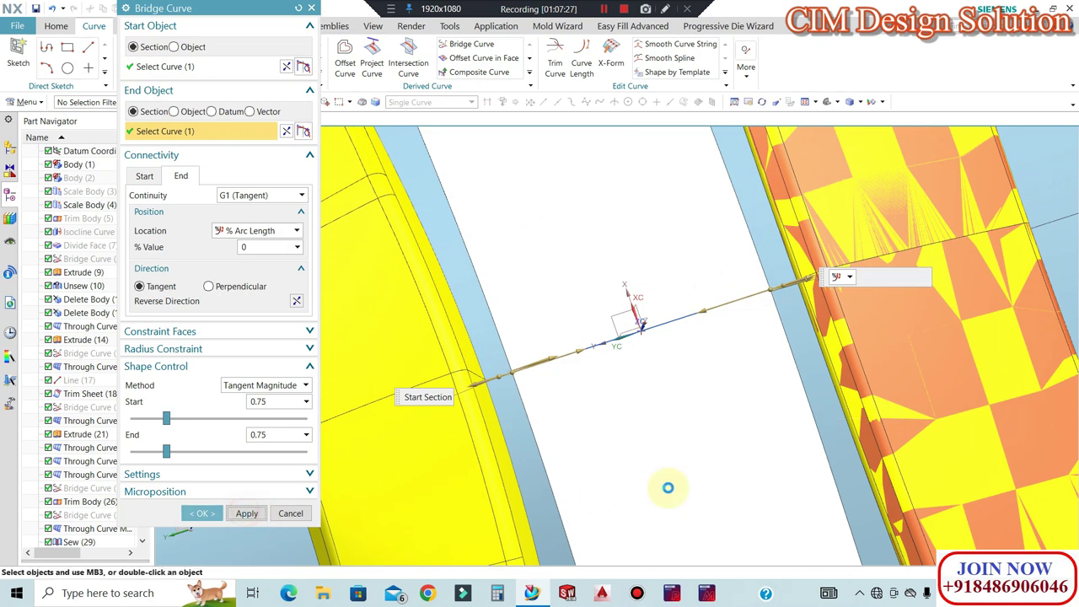
Bridge the outer end edges of the two surfaces across the gap at the positive X end with G1 tangency
scroll(702, 491, up, 2)
scroll(702, 491, up, 2)
scroll(506, 250, down, 3)
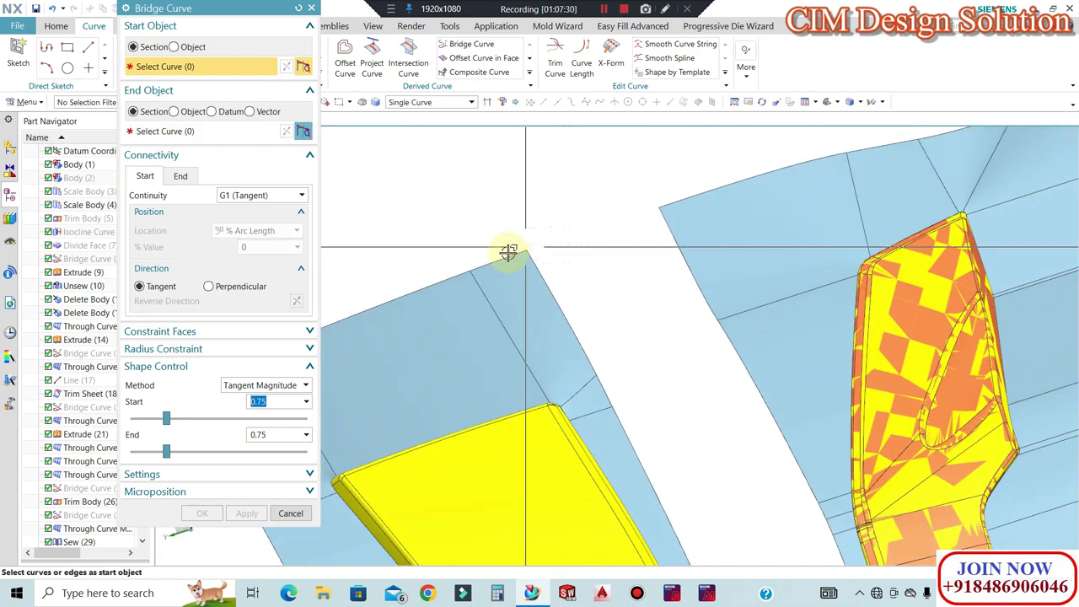
click(507, 253)
click(175, 130)
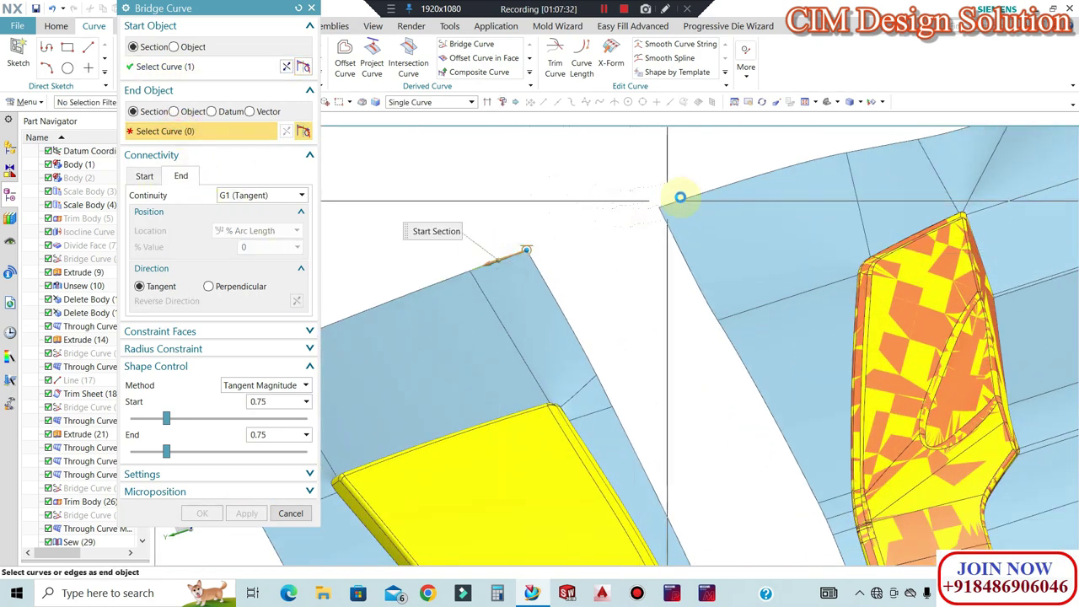
click(682, 195)
click(247, 513)
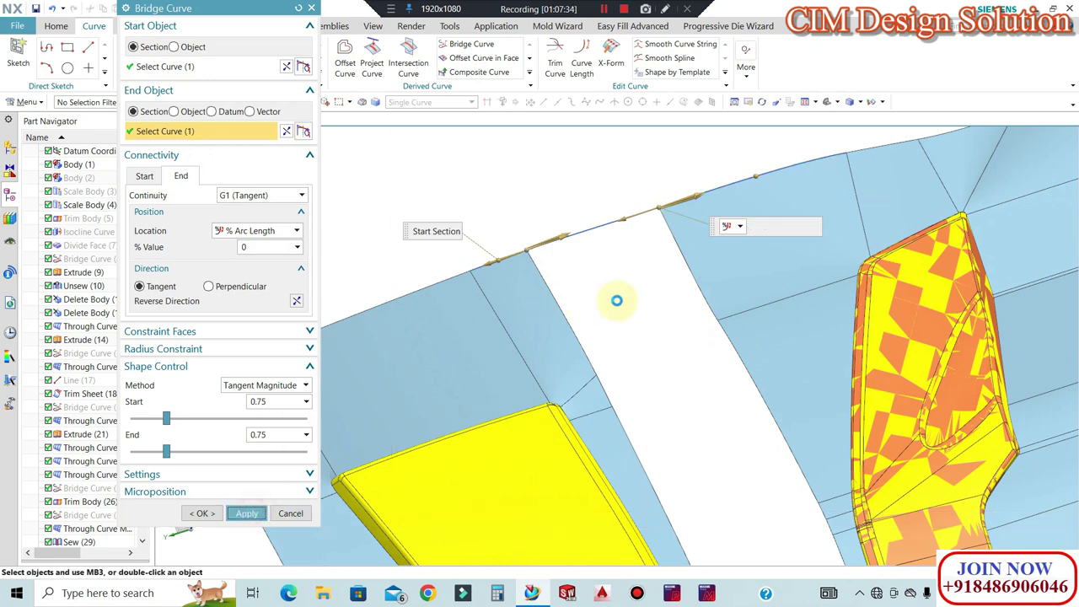
middle_drag(583, 222, 640, 247)
key(Escape)
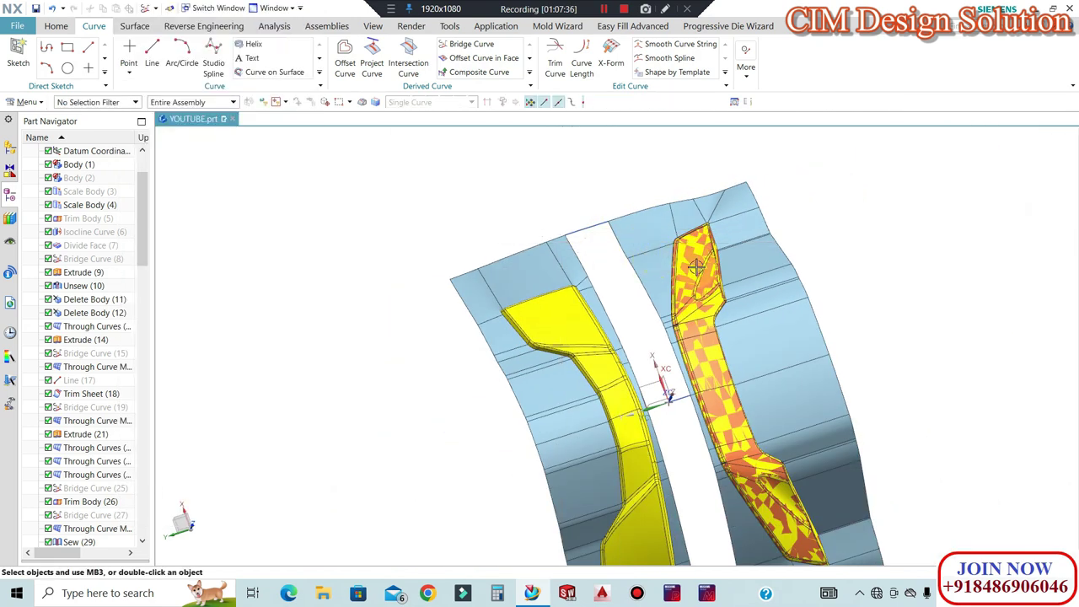
Start a Through Curve Mesh surface using the end bridge curve and the middle bridge curve as its two primary curves
middle_drag(542, 253, 595, 330)
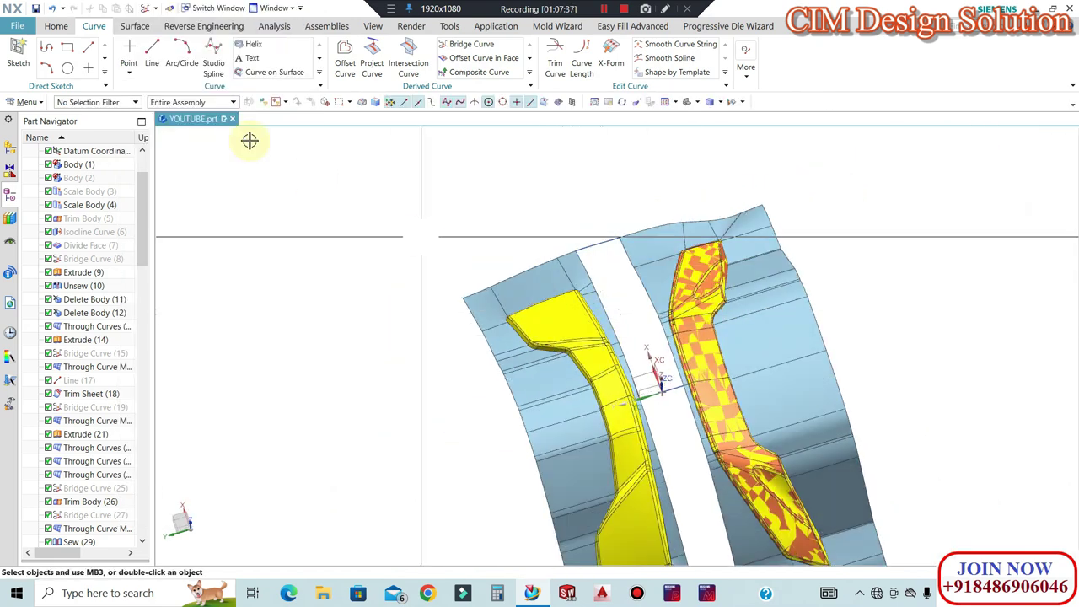
click(71, 27)
click(127, 26)
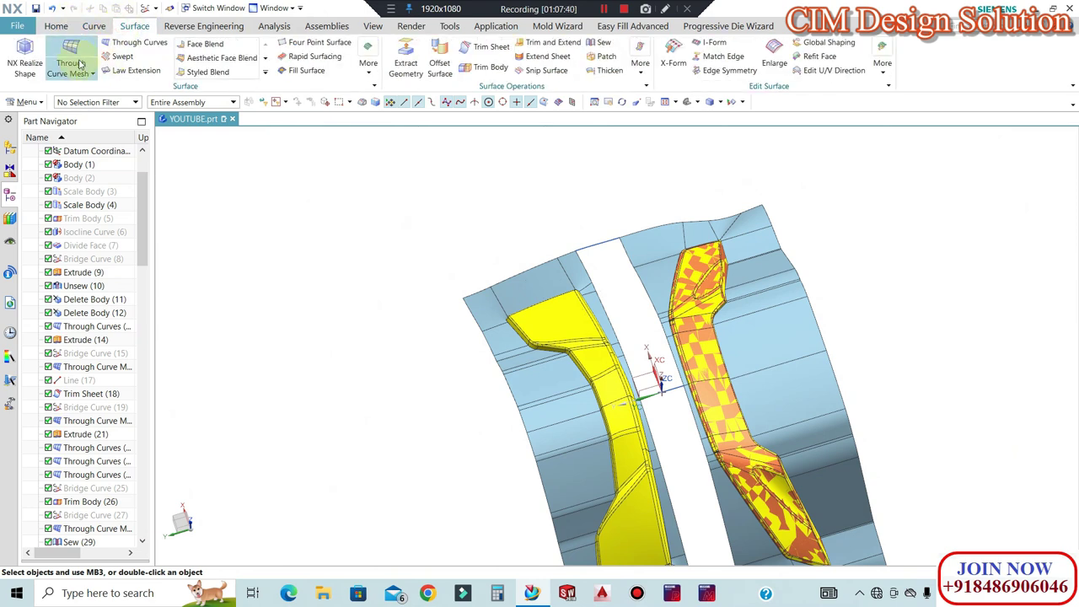
click(76, 56)
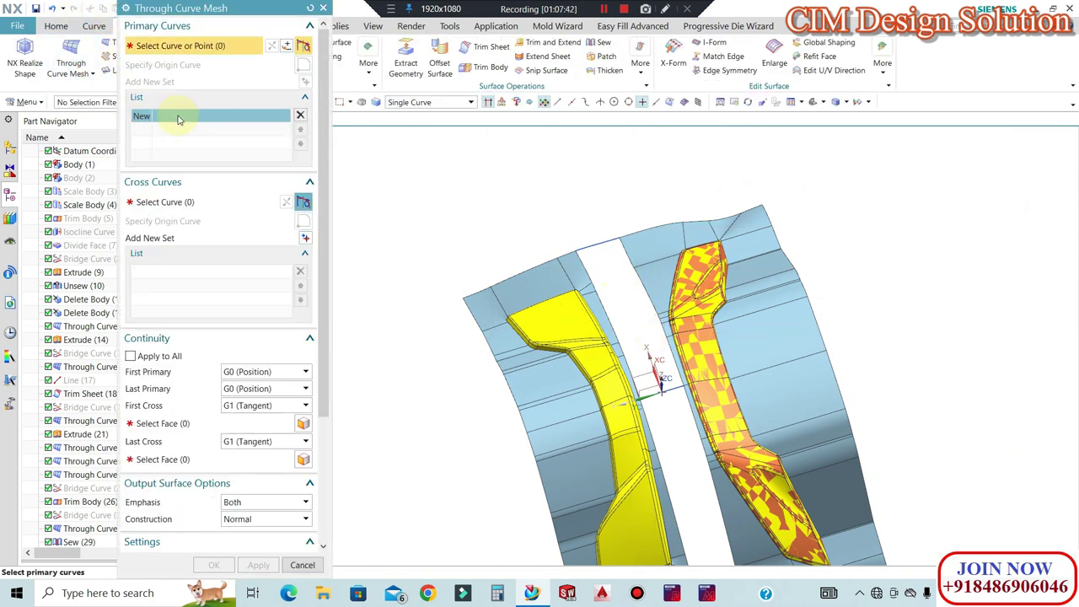
scroll(624, 290, up, 2)
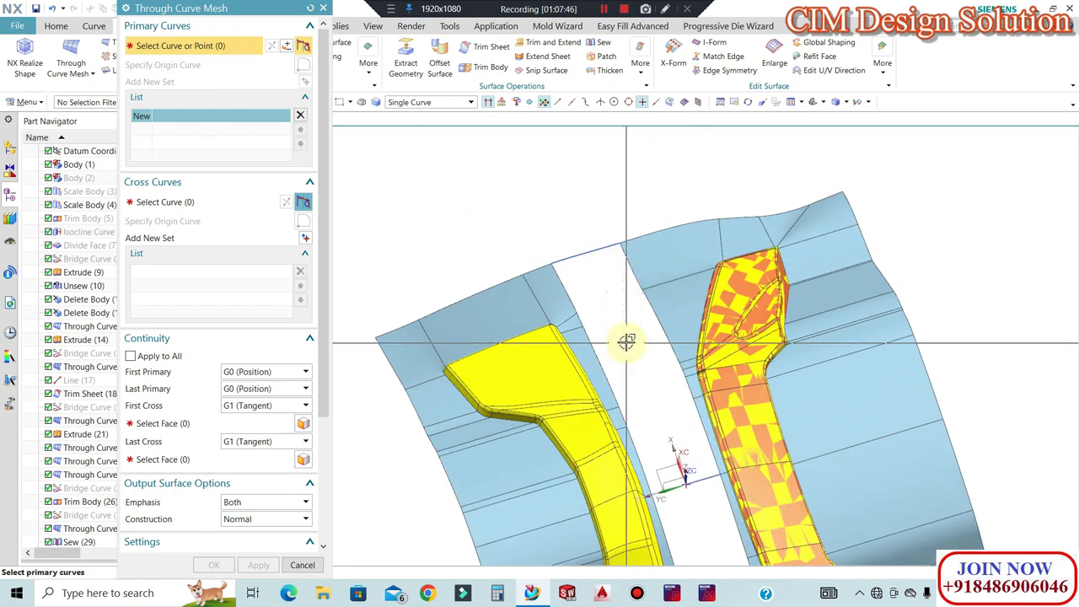
scroll(545, 306, up, 4)
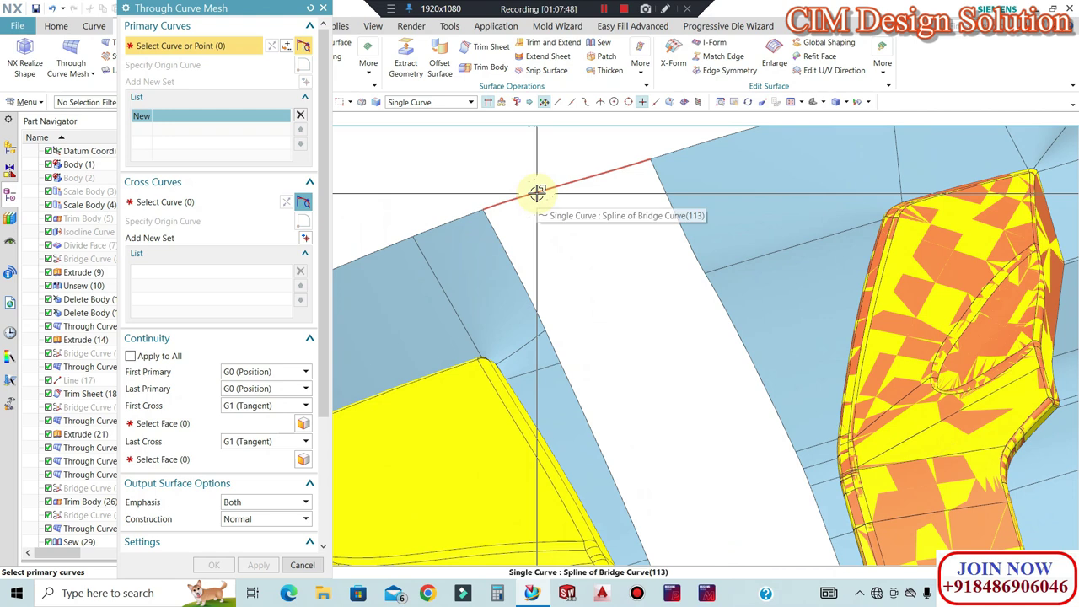
click(538, 191)
middle_drag(571, 212, 306, 100)
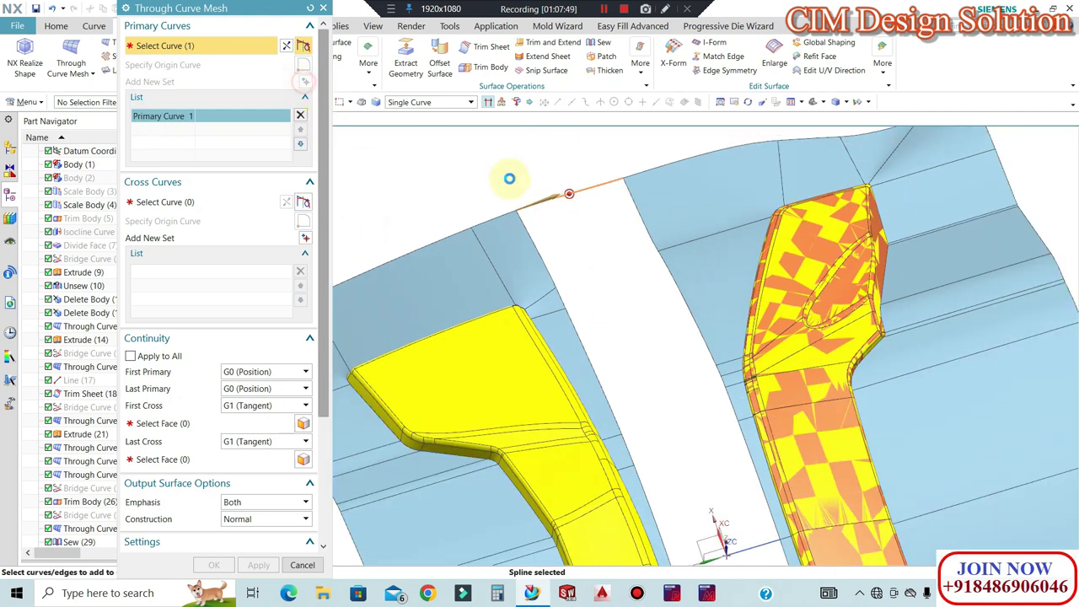
middle_click(505, 176)
middle_drag(505, 176, 582, 248)
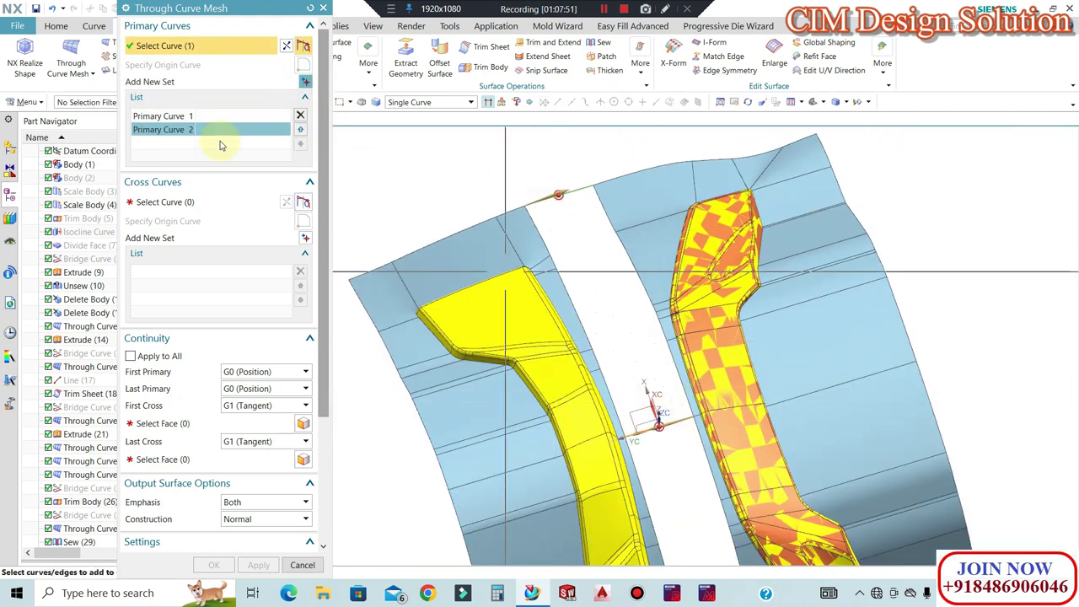
Define the two cross curves of the mesh from the trimmed inner edges of the yellow and checkered parts' surfaces
click(205, 202)
scroll(520, 231, up, 3)
click(515, 228)
middle_drag(563, 208, 604, 396)
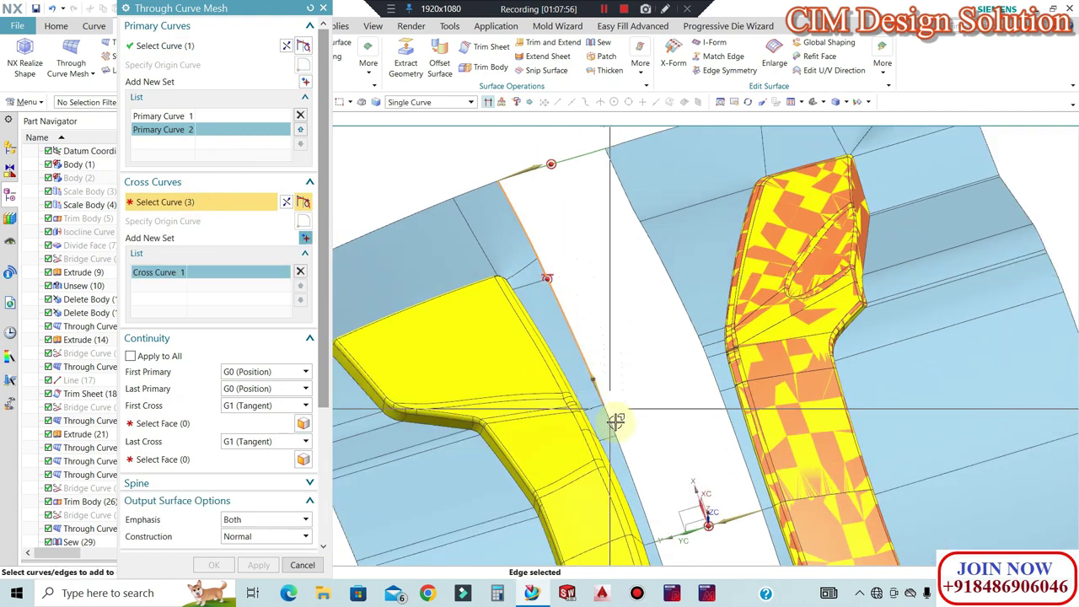
click(632, 474)
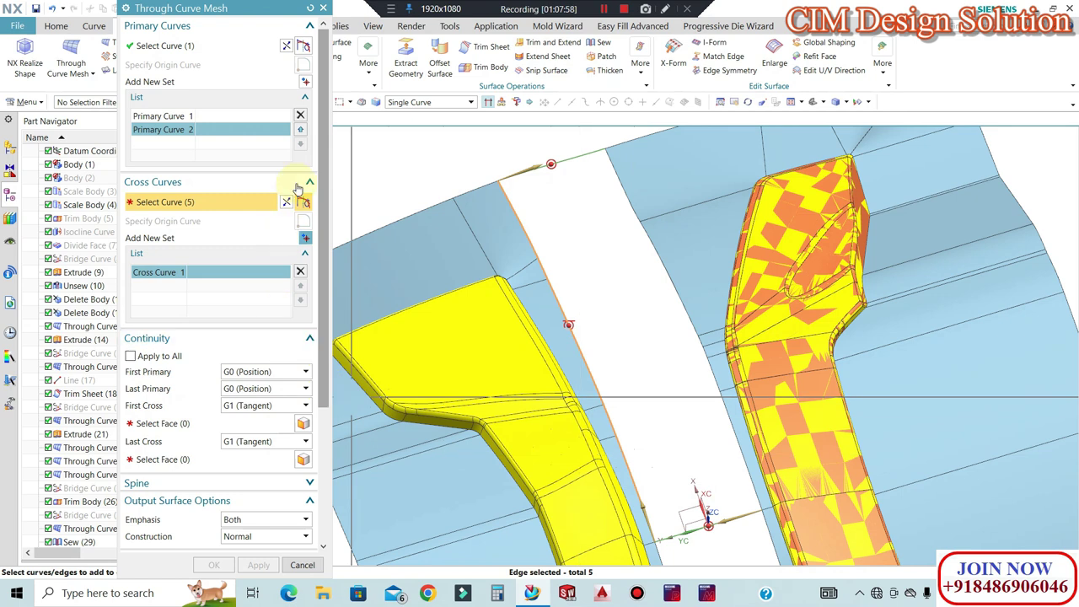
click(305, 240)
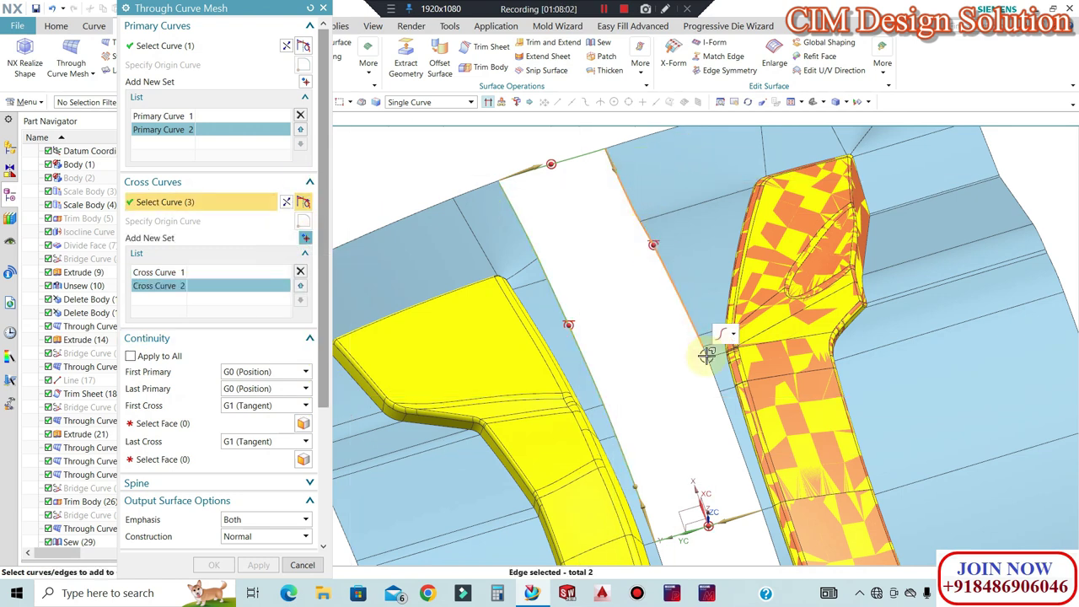
scroll(706, 355, up, 2)
scroll(590, 278, down, 3)
scroll(632, 346, up, 3)
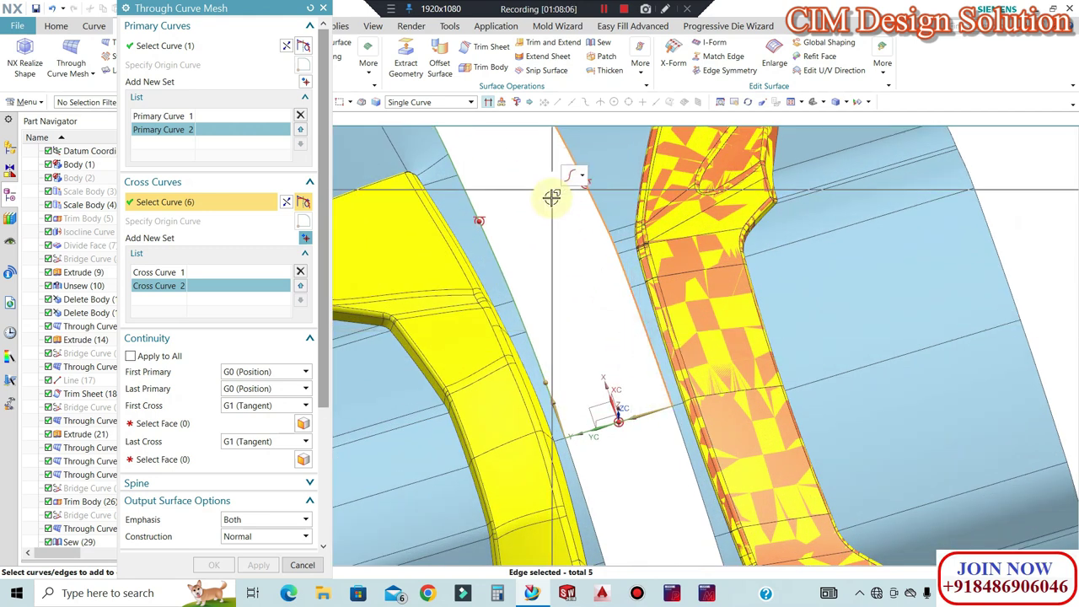
click(551, 197)
scroll(552, 197, down, 3)
Pick the yellow part's surface faces along the gap as G1 tangent constraint faces for the first cross curve
click(215, 421)
scroll(547, 241, up, 5)
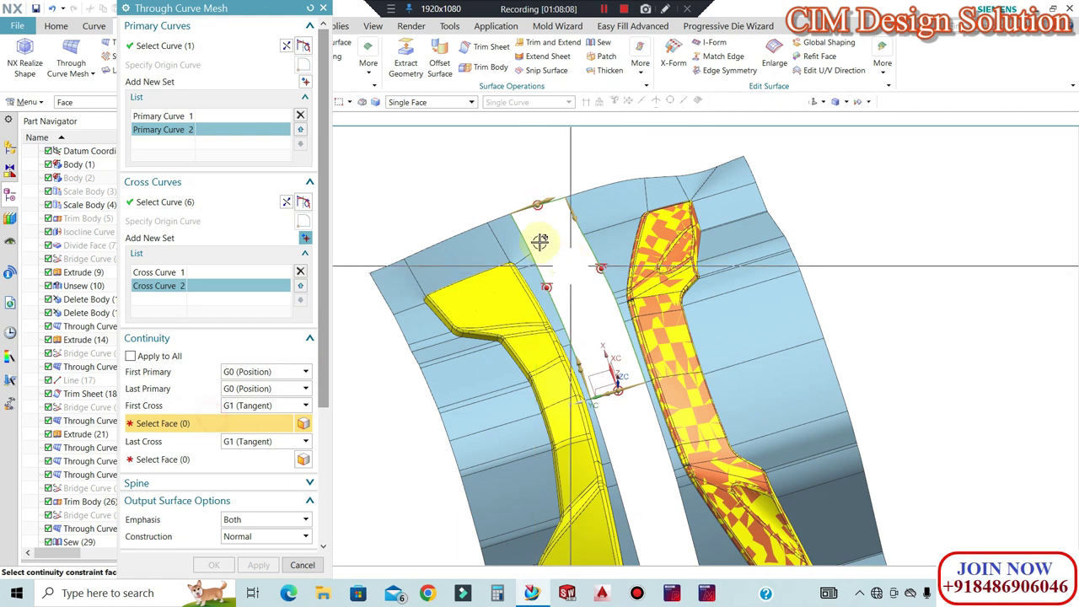
click(489, 226)
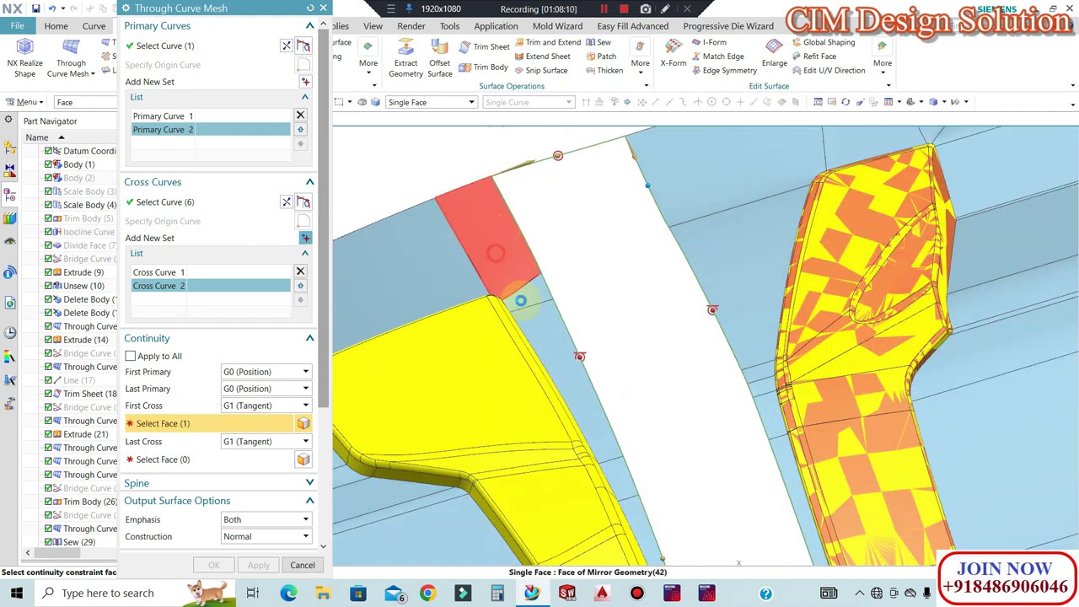
click(557, 358)
scroll(474, 191, down, 2)
click(570, 380)
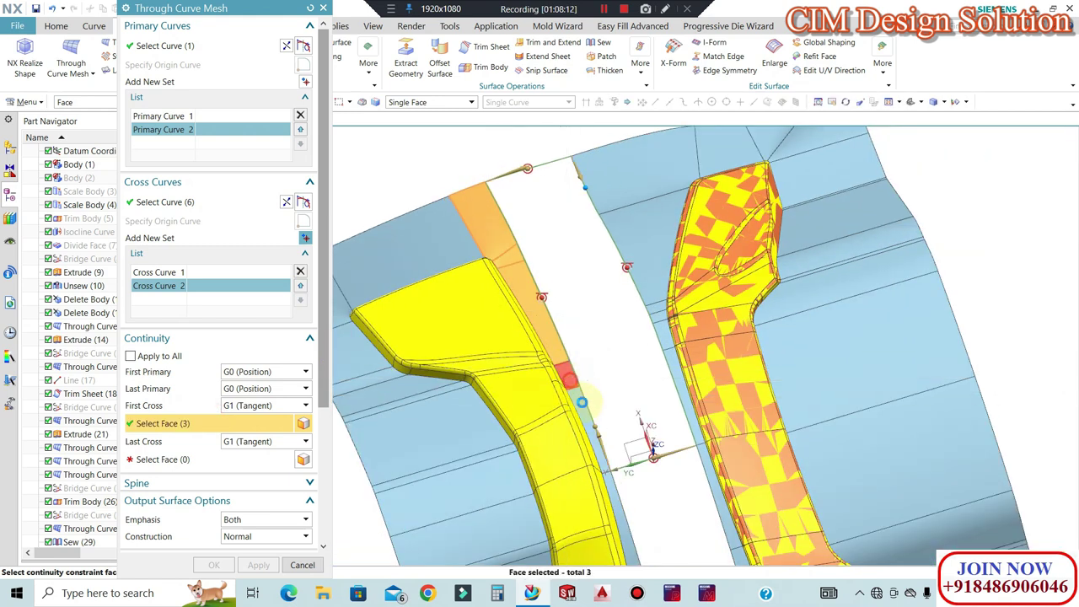
Pick the checkered part's adjoining faces as G1 constraints for the last cross curve and create the mesh surface
click(234, 461)
click(599, 187)
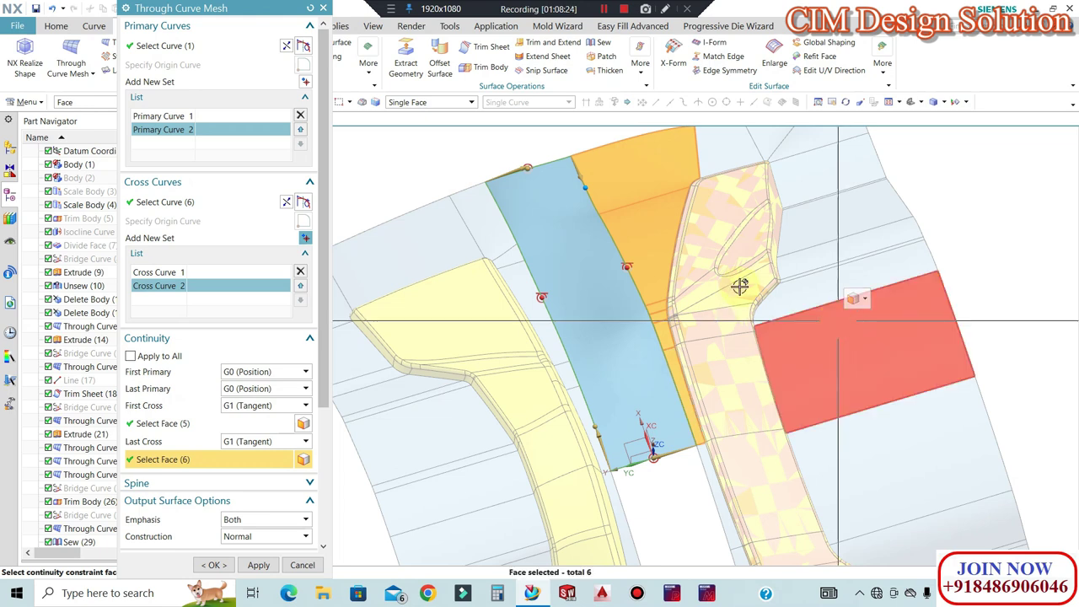
scroll(686, 211, down, 2)
click(215, 563)
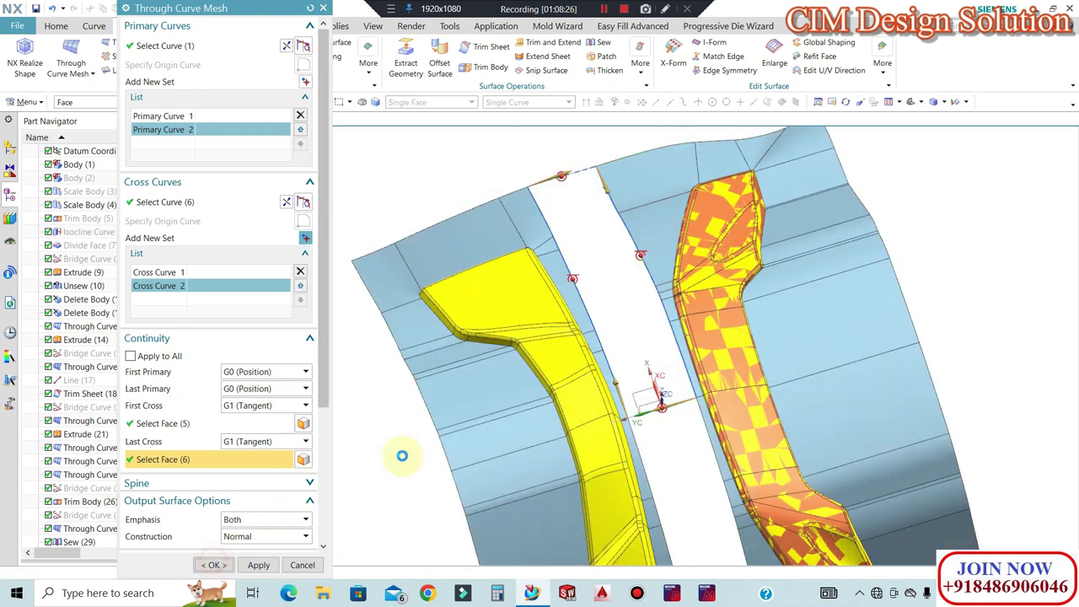
scroll(529, 248, down, 2)
middle_drag(807, 276, 848, 267)
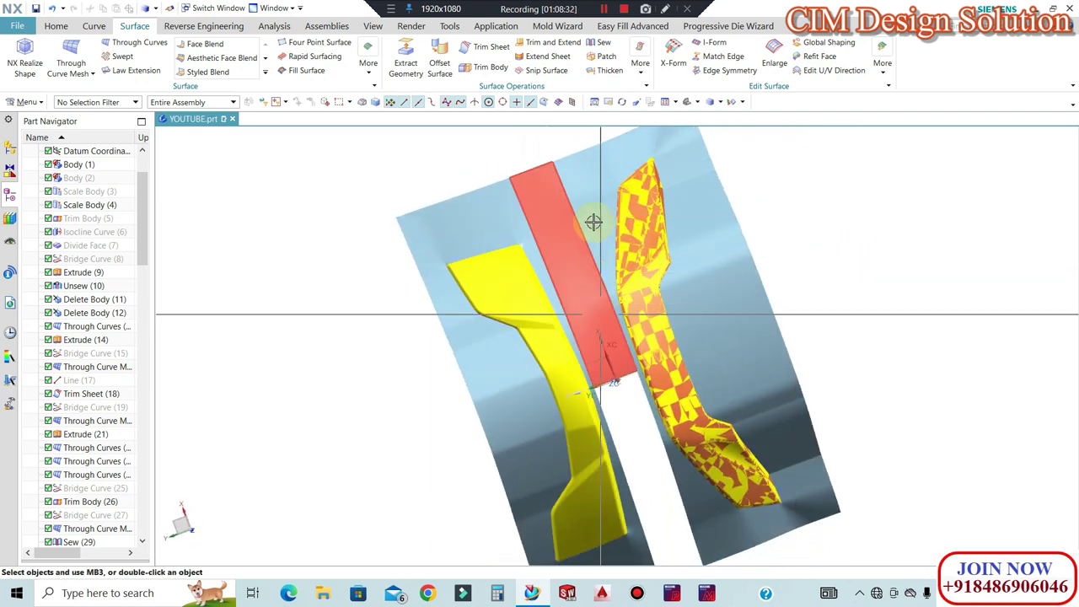
Mirror the new mesh surface across the symmetry plane to close the other half of the gap between the two parts
scroll(765, 194, down, 2)
scroll(806, 203, up, 2)
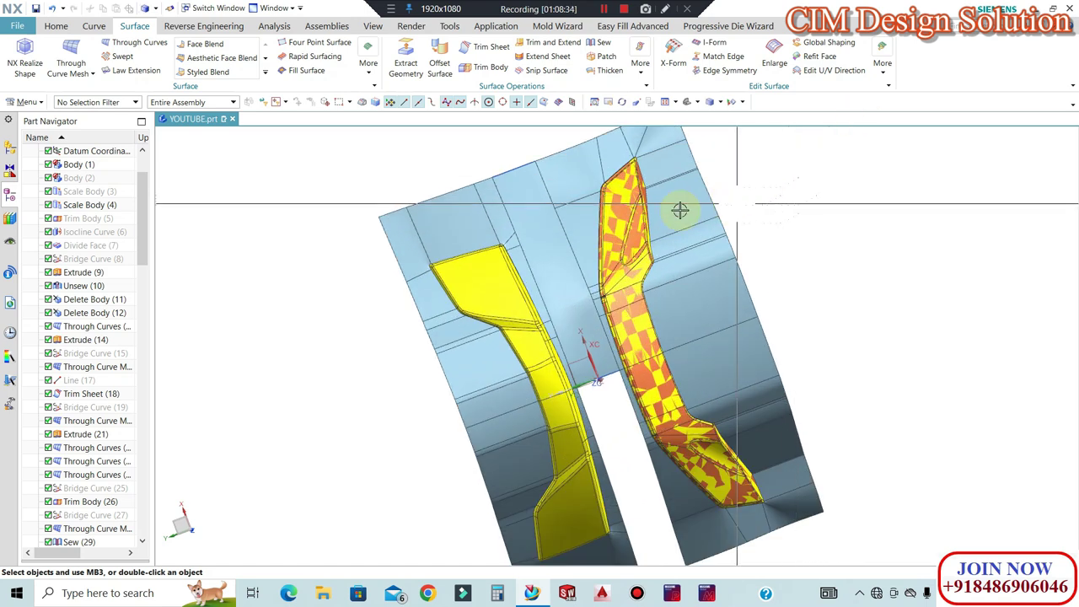
middle_drag(614, 407, 486, 227)
click(368, 72)
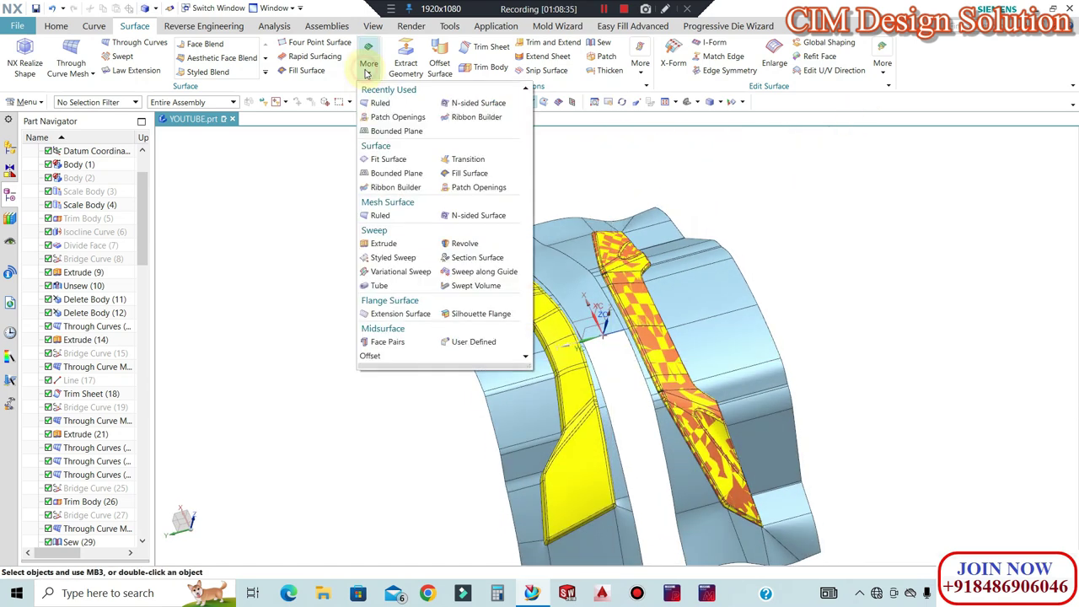
click(315, 203)
click(56, 25)
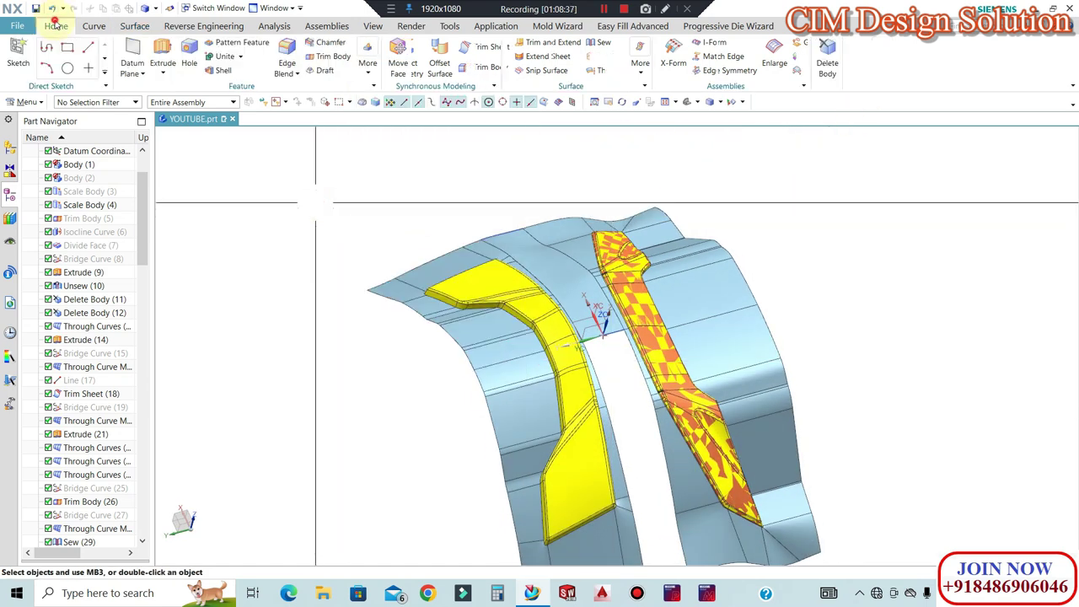
click(361, 64)
click(576, 280)
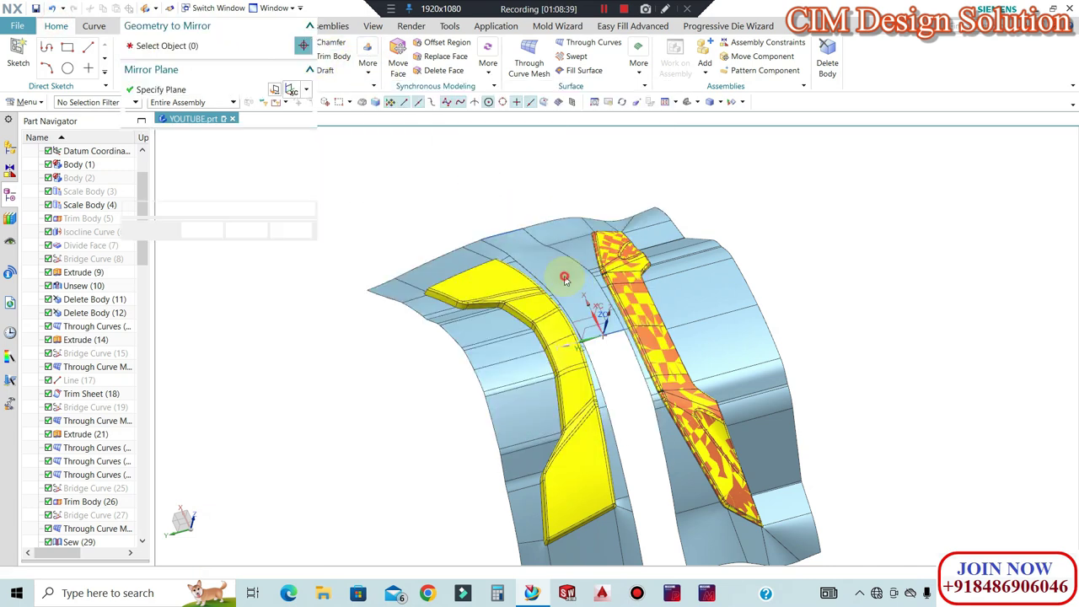
click(563, 279)
click(203, 230)
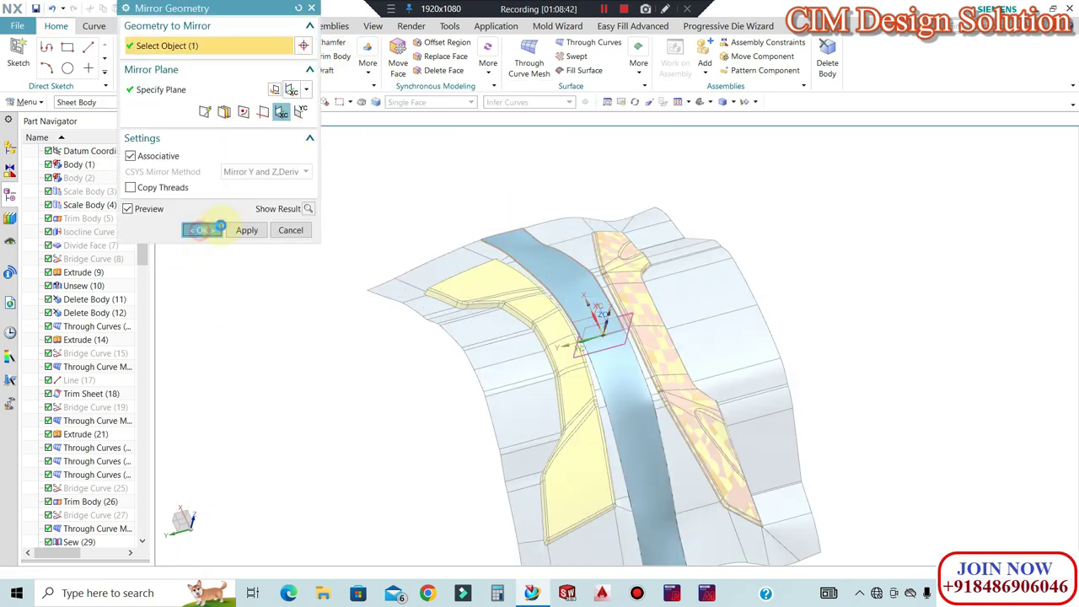
Sew the half sheet with the three remaining sheets into one parting surface and save the part
middle_drag(499, 231, 537, 292)
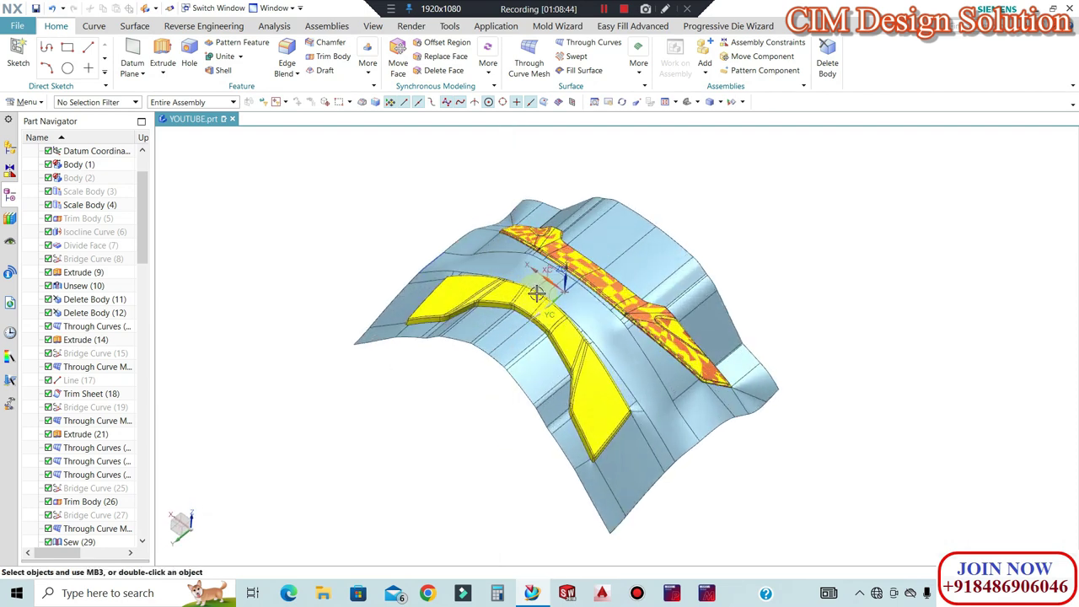
scroll(537, 292, up, 2)
click(222, 58)
key(Escape)
click(134, 26)
click(603, 44)
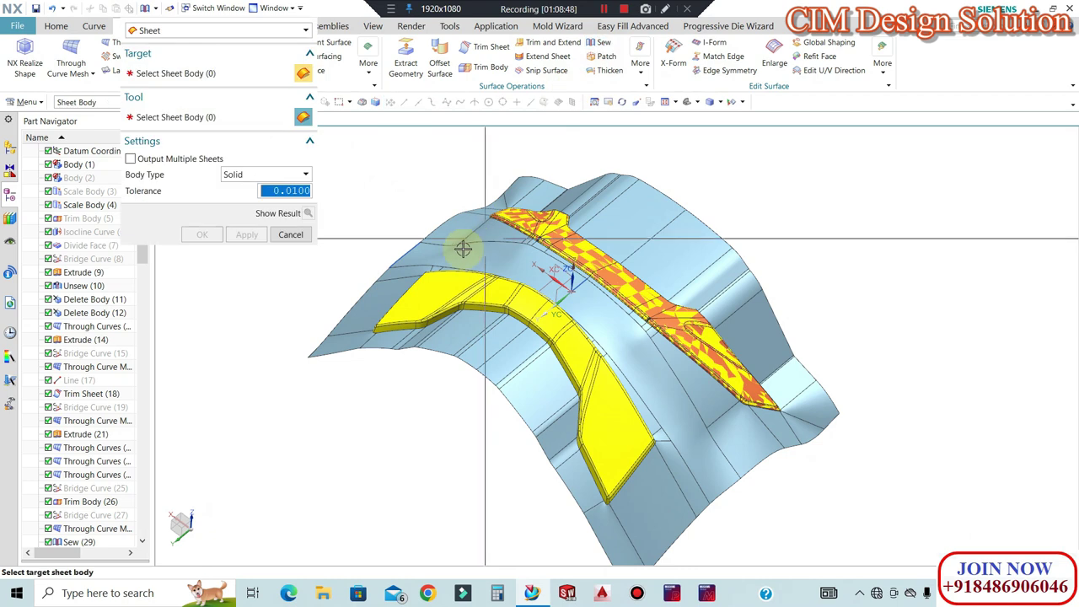
click(623, 257)
scroll(623, 257, down, 1)
drag(894, 159, 344, 531)
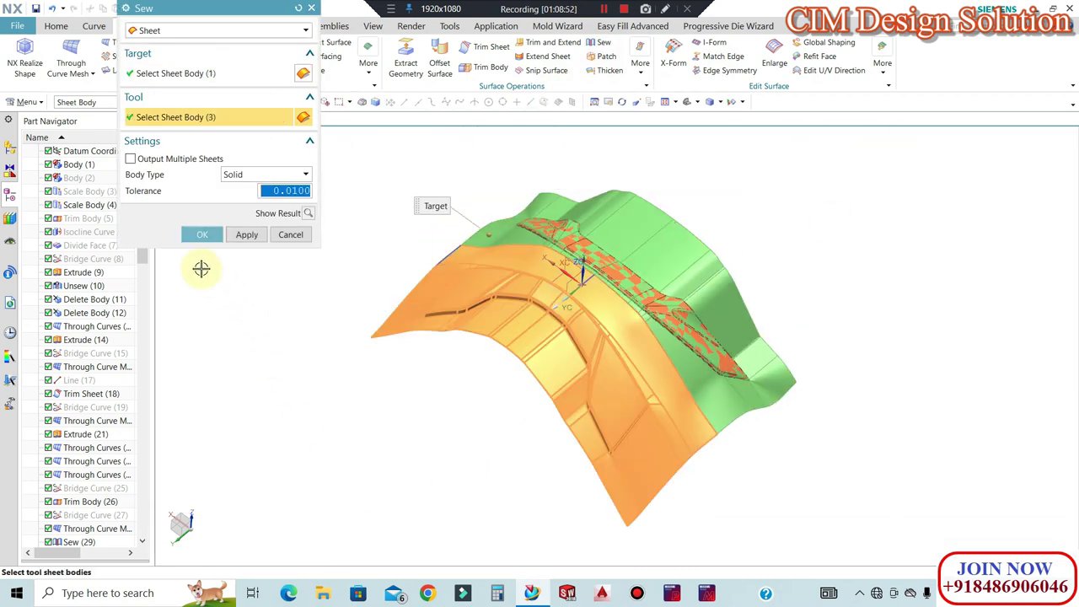
click(203, 235)
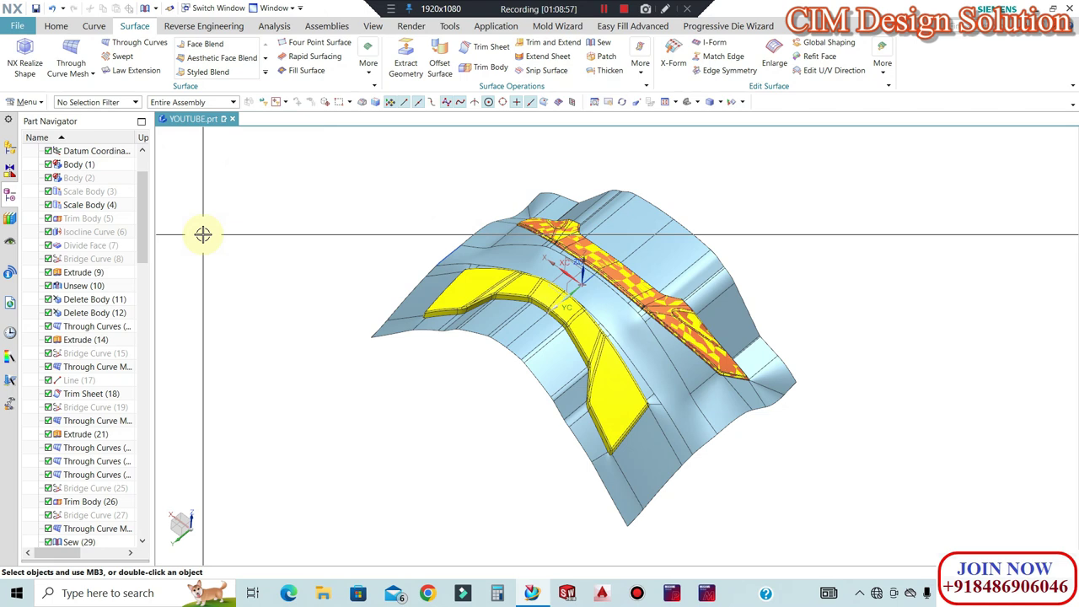
key(Home)
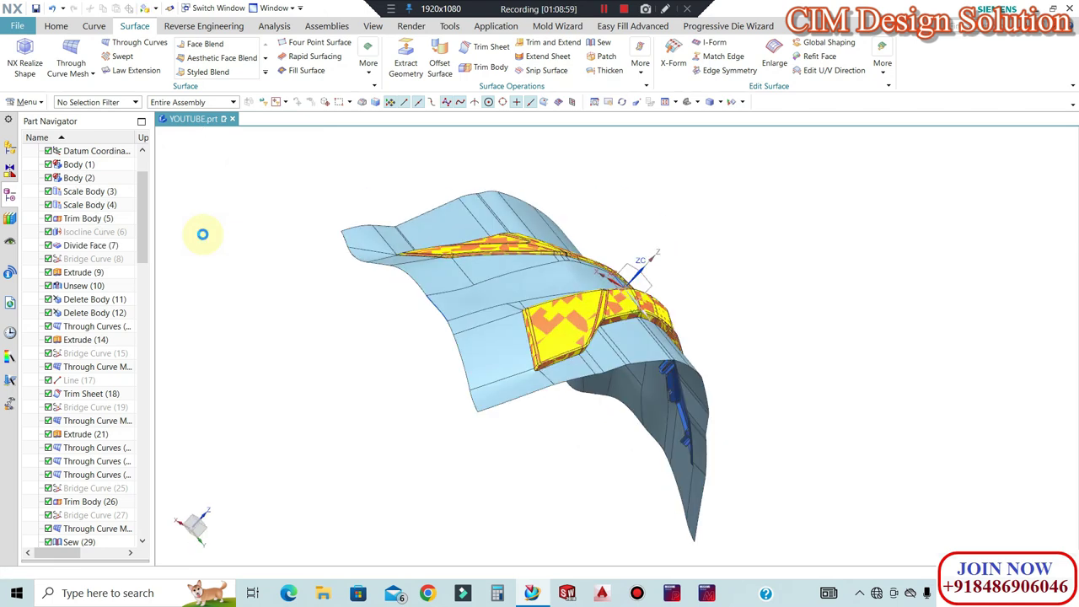
key(ctrl+s)
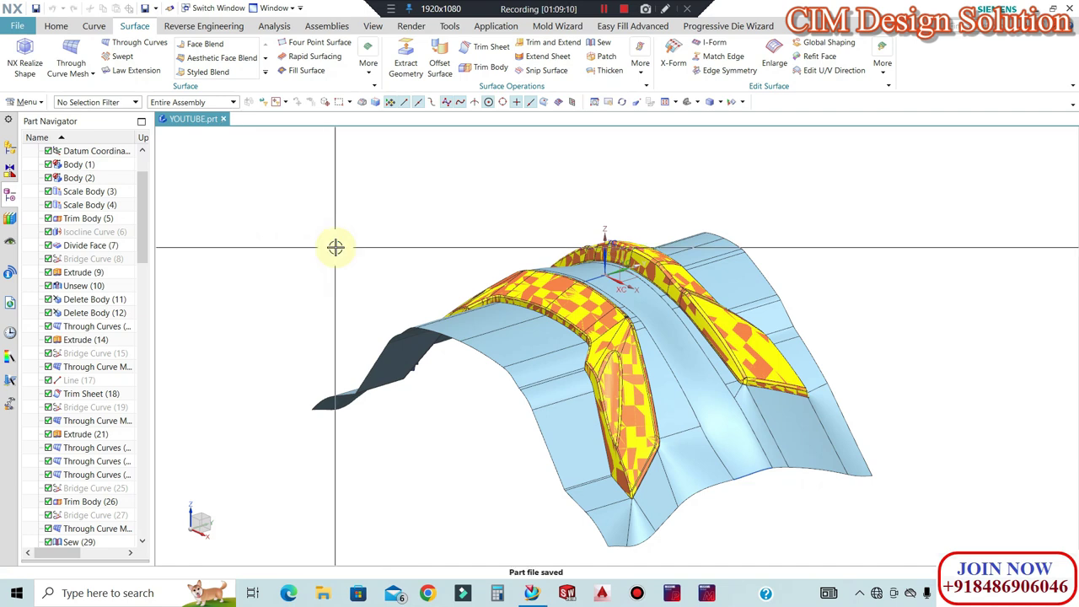
Select all curves using the Curve selection filter, move them to another layer, and save the part
key(ctrl+j)
click(92, 102)
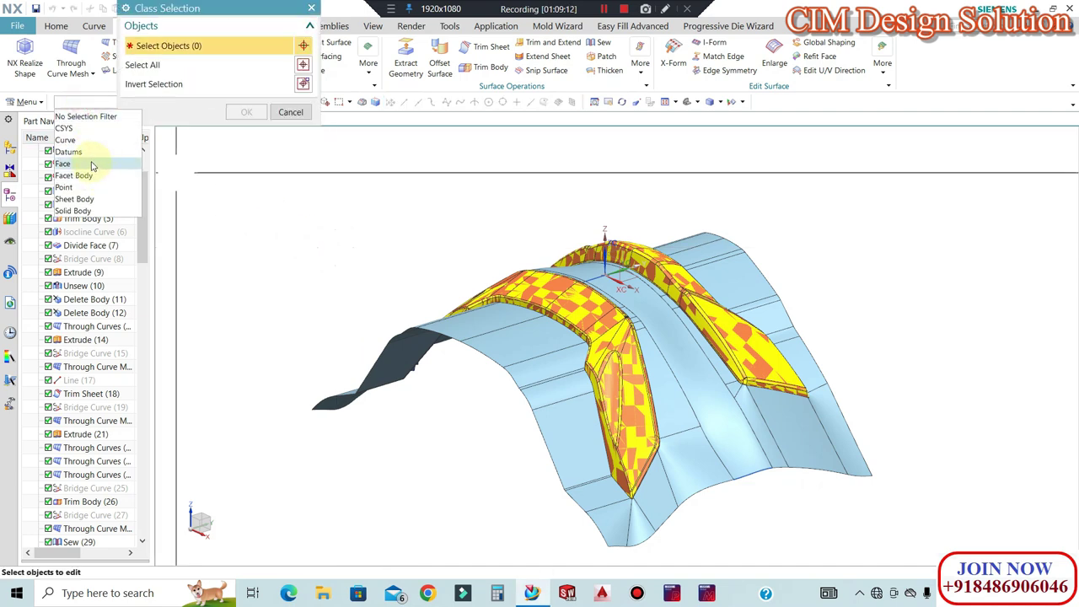
click(85, 143)
scroll(619, 278, down, 2)
drag(825, 217, 420, 473)
scroll(459, 412, down, 1)
middle_click(459, 412)
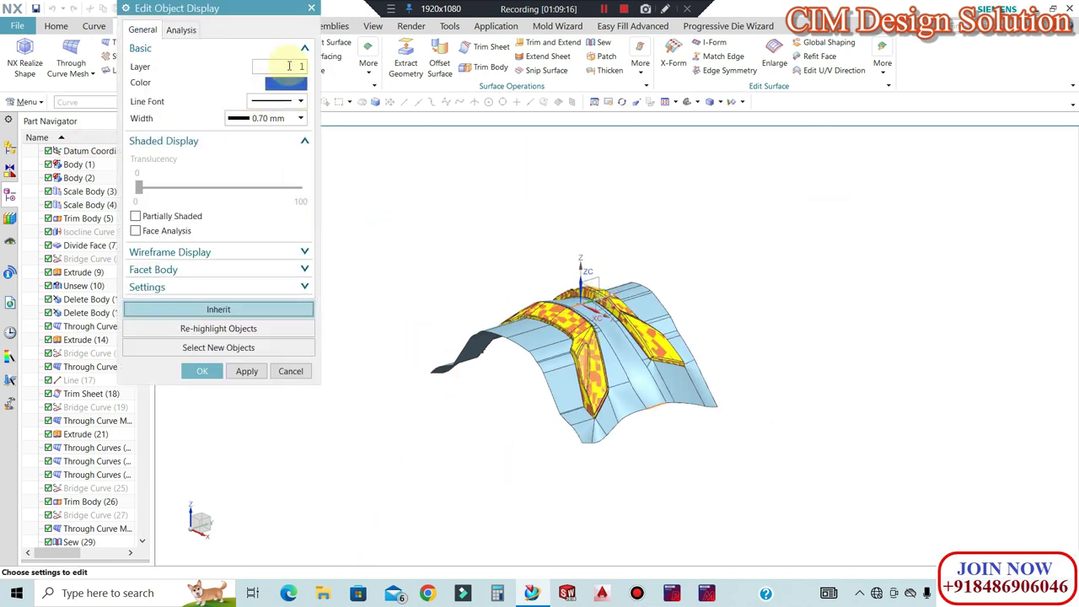
key(Return)
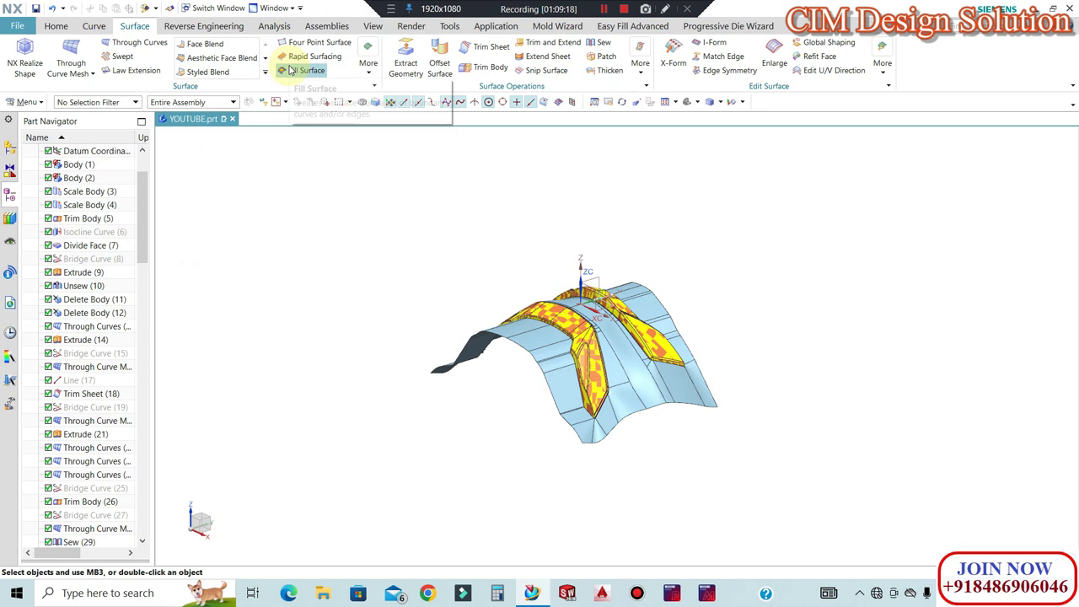
scroll(555, 332, up, 3)
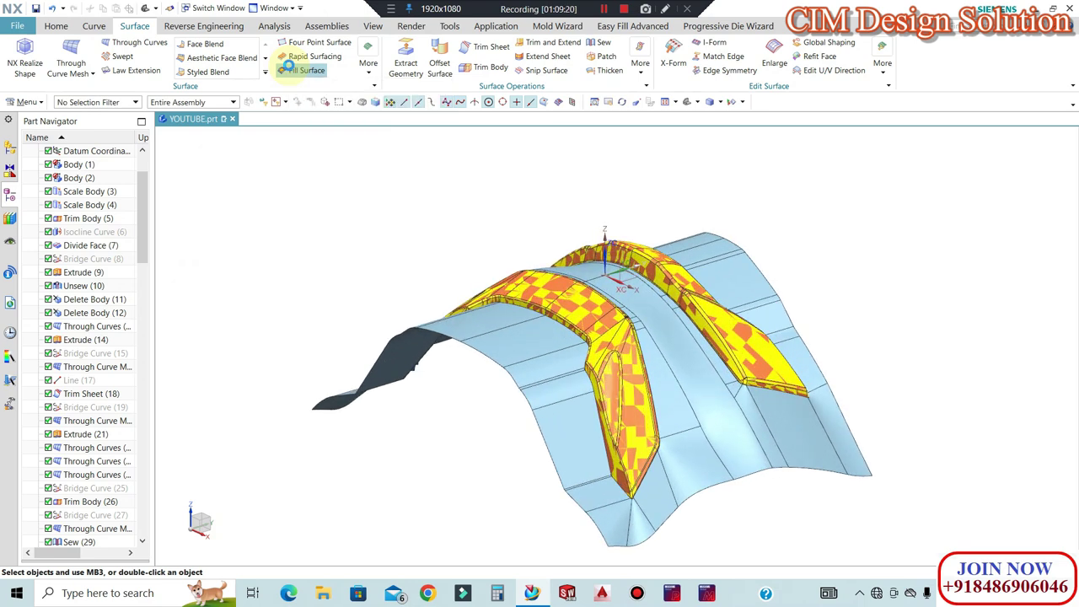
key(ctrl+s)
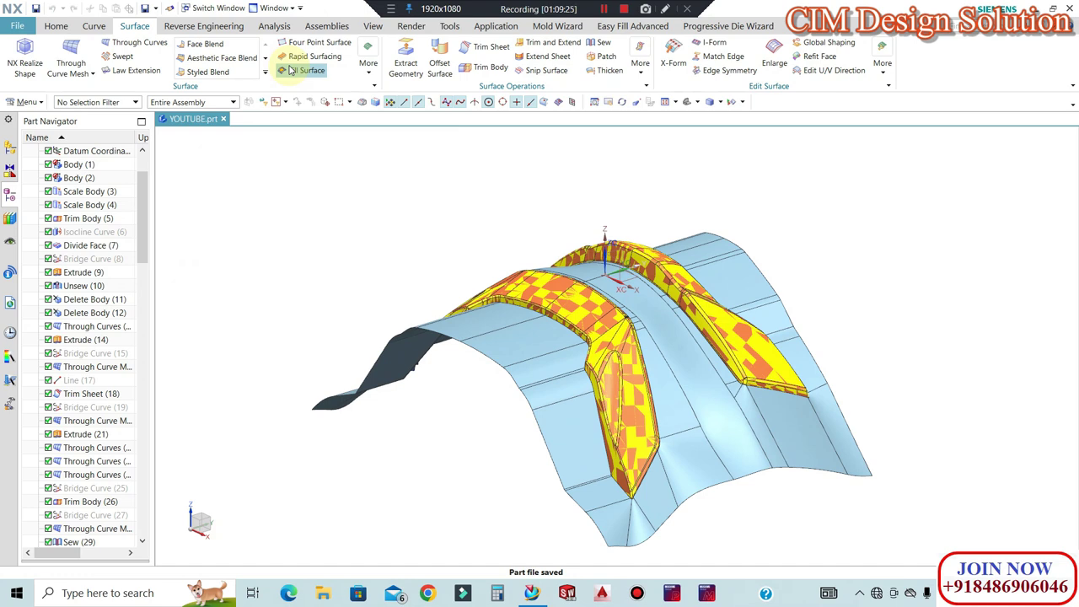
Hide the datum coordinate system and orient the model to the top view
key(ctrl+w)
click(284, 120)
click(290, 225)
middle_drag(507, 214, 567, 248)
scroll(564, 249, down, 2)
key(F8)
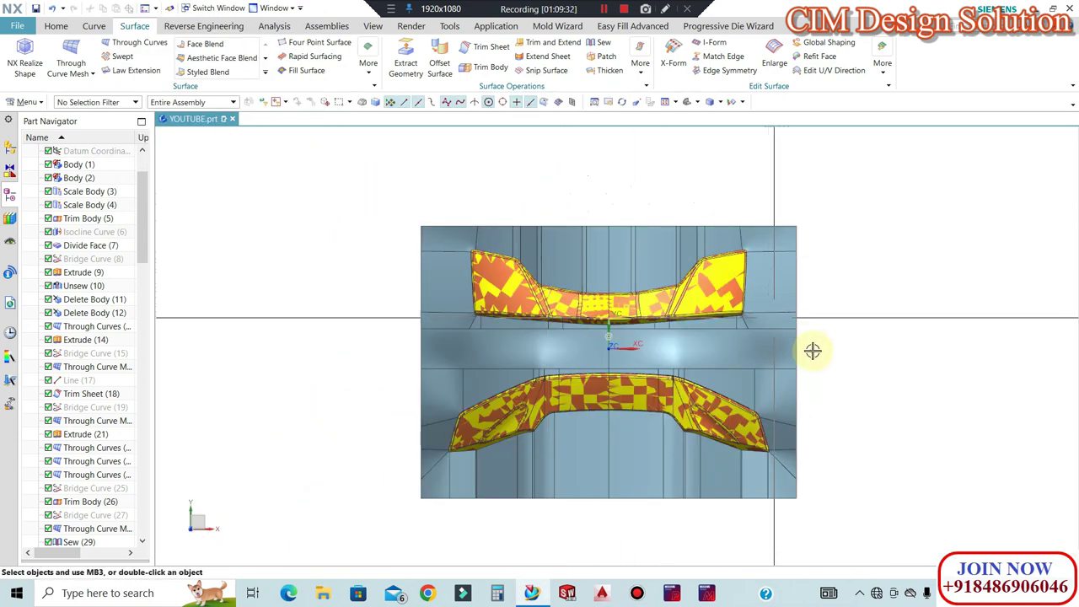
Hide the two checkered solid parts so that the sewn parting sheet can be edited alone
middle_drag(590, 388, 586, 253)
click(537, 230)
key(ctrl+b)
click(531, 313)
key(ctrl+b)
Extend the parting sheet by a 50 mm offset along its two outer edge chains parallel to the X axis
middle_drag(657, 298, 981, 251)
key(F8)
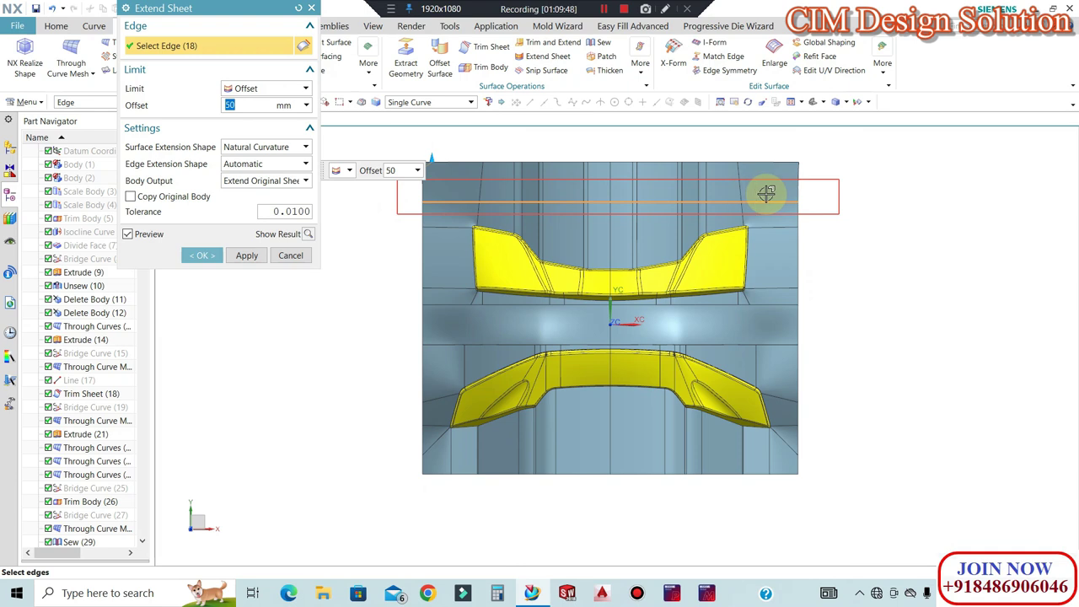
scroll(619, 195, down, 1)
drag(472, 145, 425, 452)
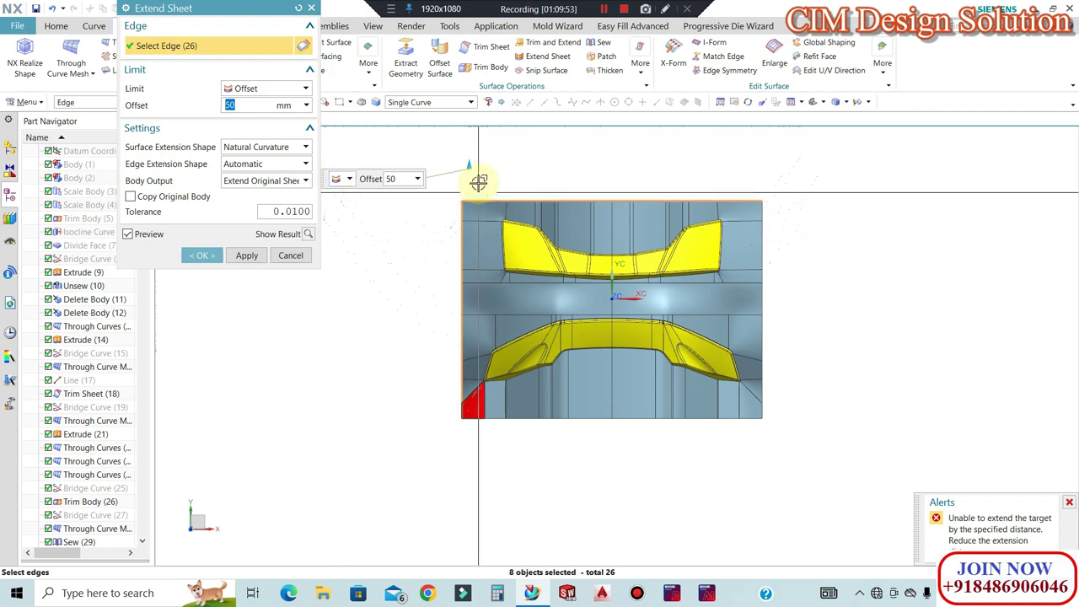
drag(476, 183, 446, 435)
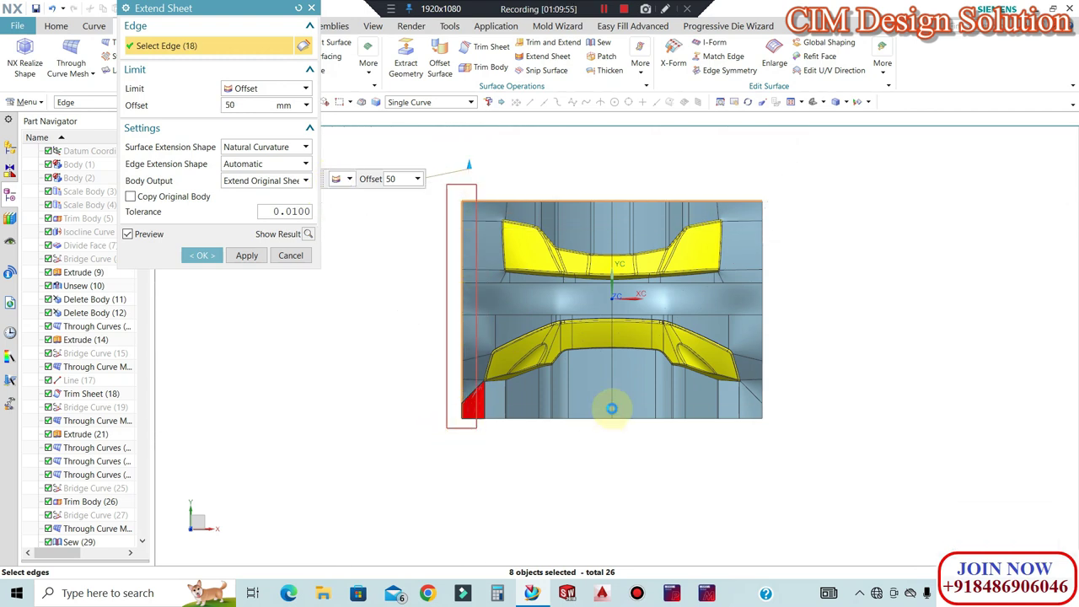
drag(798, 412, 431, 502)
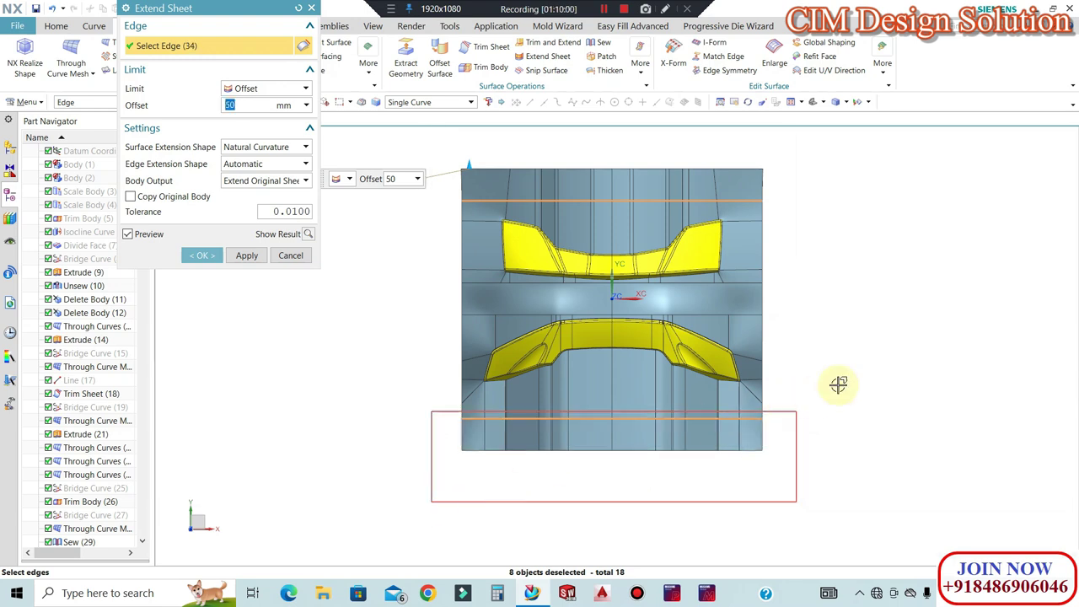
click(254, 255)
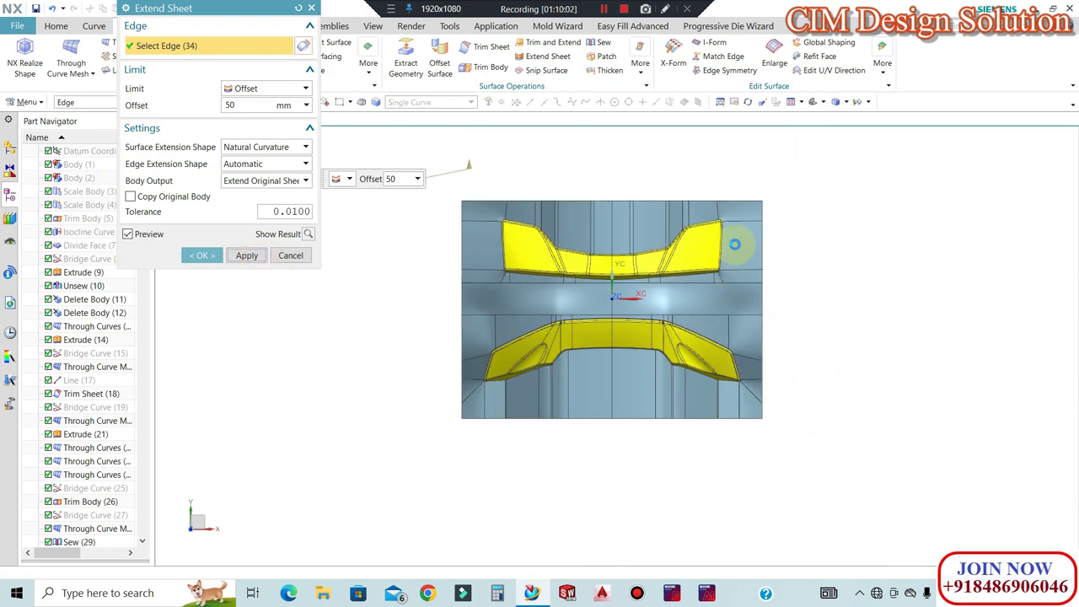
Extend the parting sheet by a 20 mm offset along its two outer edge chains parallel to the Y axis
drag(792, 149, 760, 479)
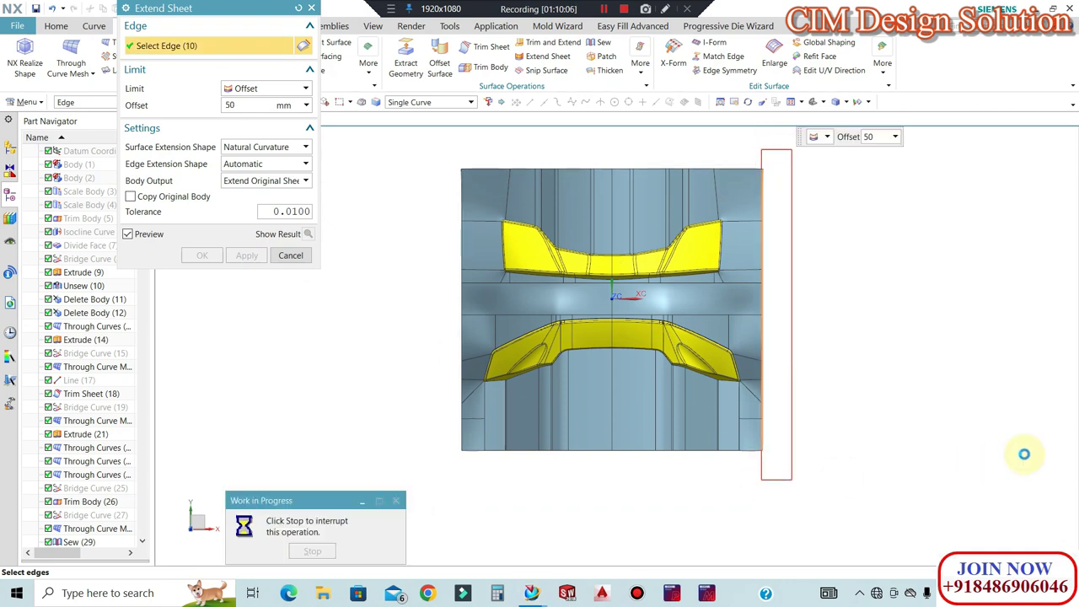
click(950, 443)
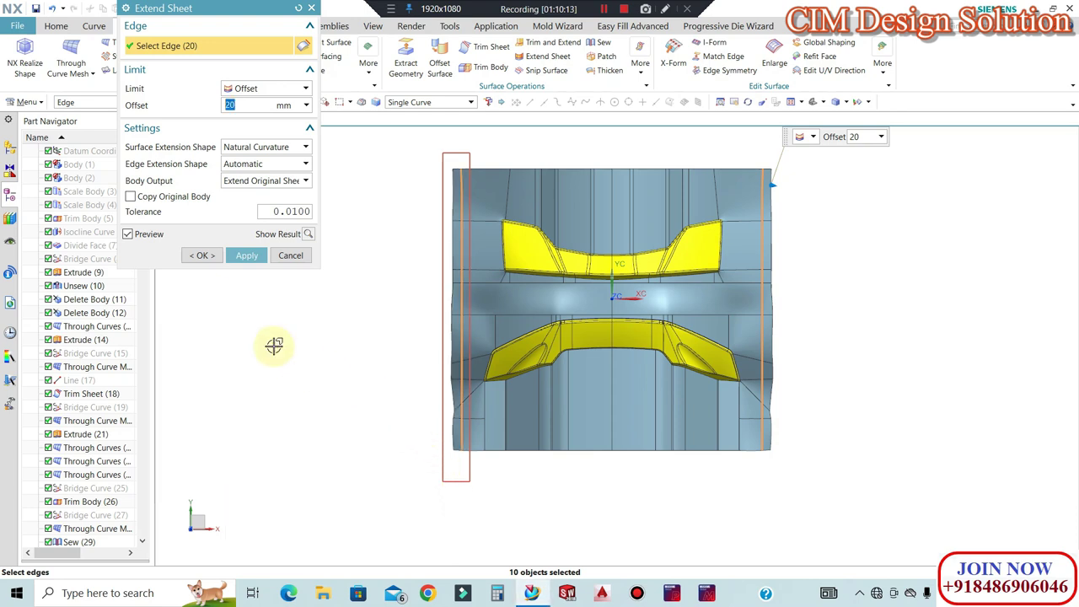
click(203, 255)
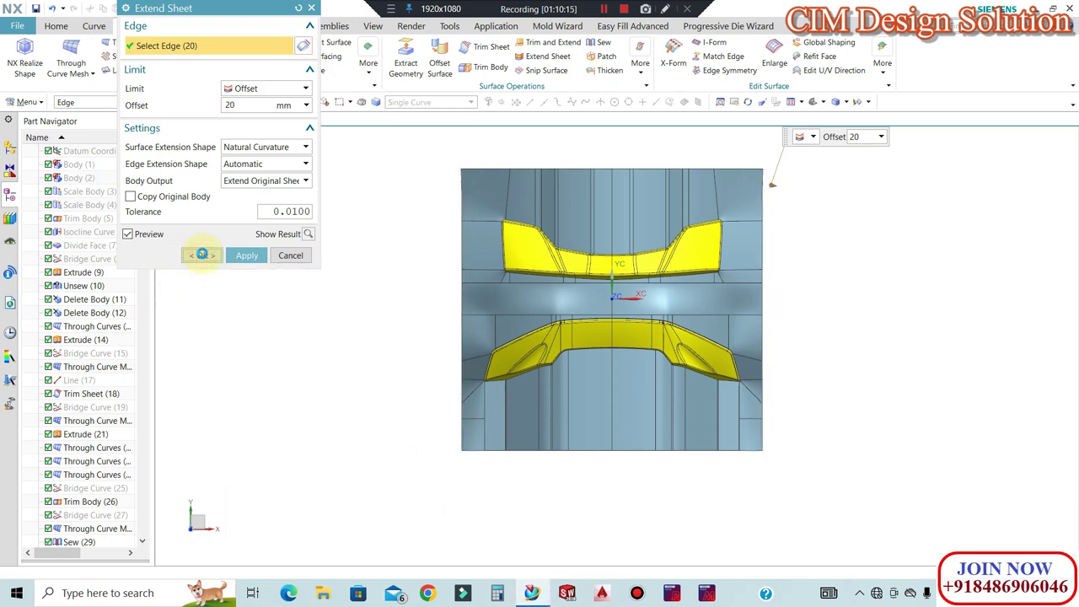
Start a sketch on the XY plane and draw a rectangle about 425 by 365 mm around both part shapes
click(56, 28)
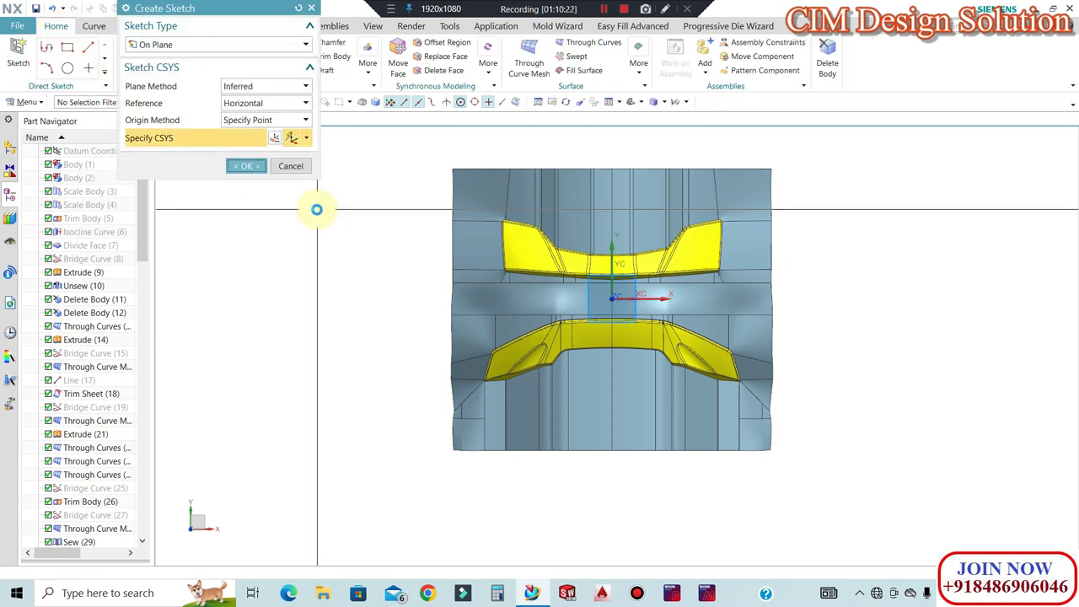
middle_click(316, 209)
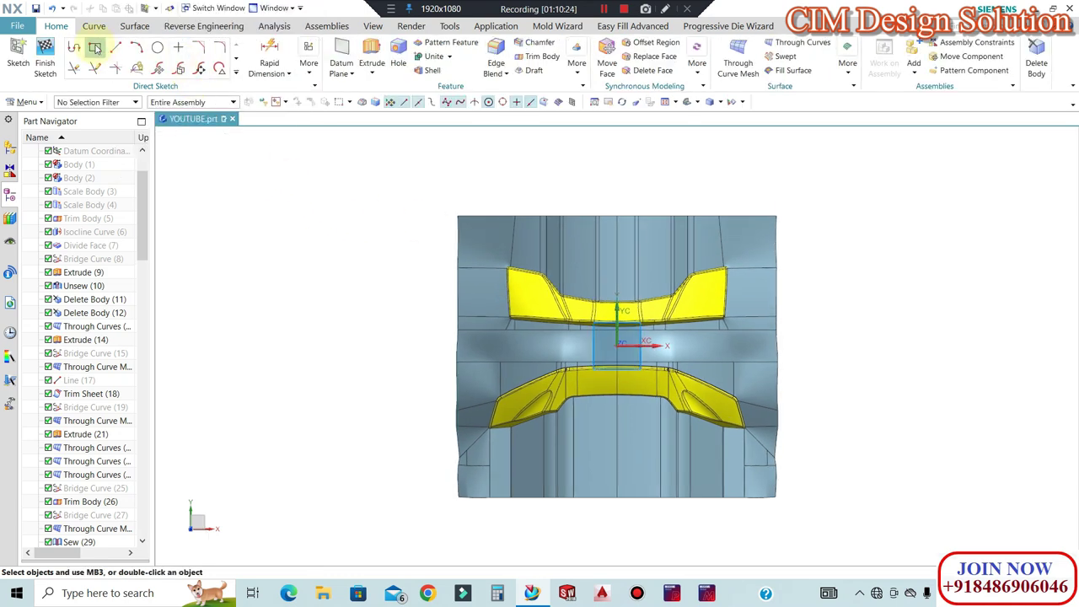
click(486, 246)
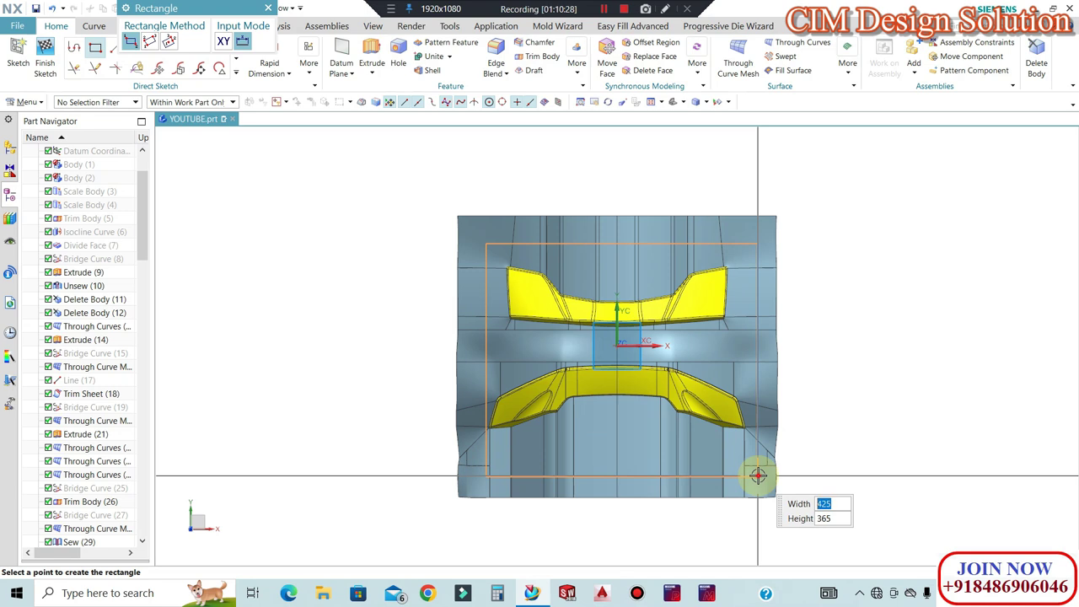
click(757, 475)
key(Escape)
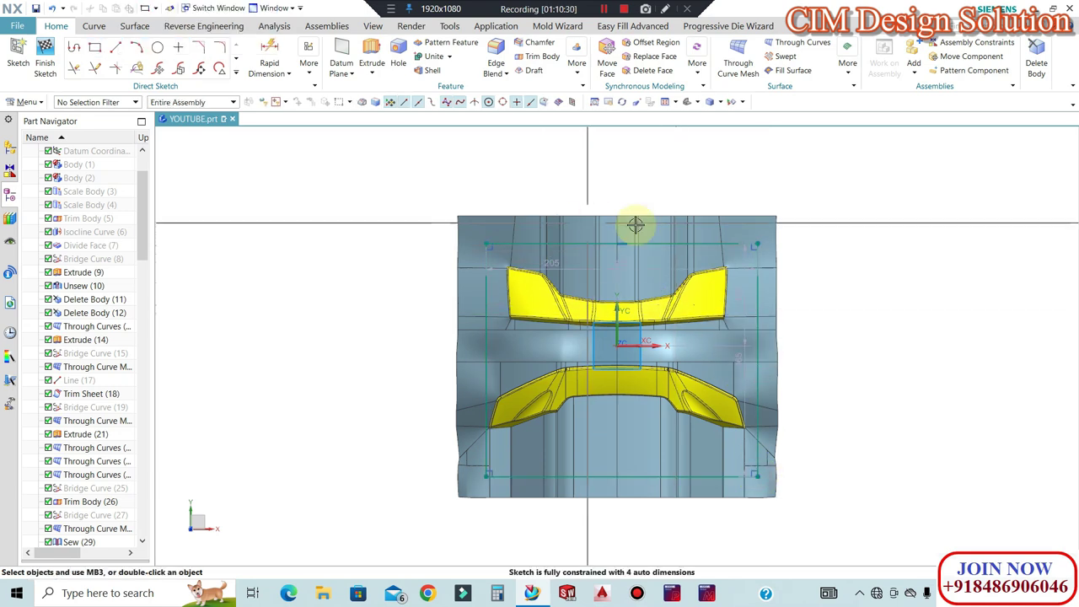
Dimension the sketch rectangle's overall height in the Y direction as 350 mm
scroll(686, 253, up, 1)
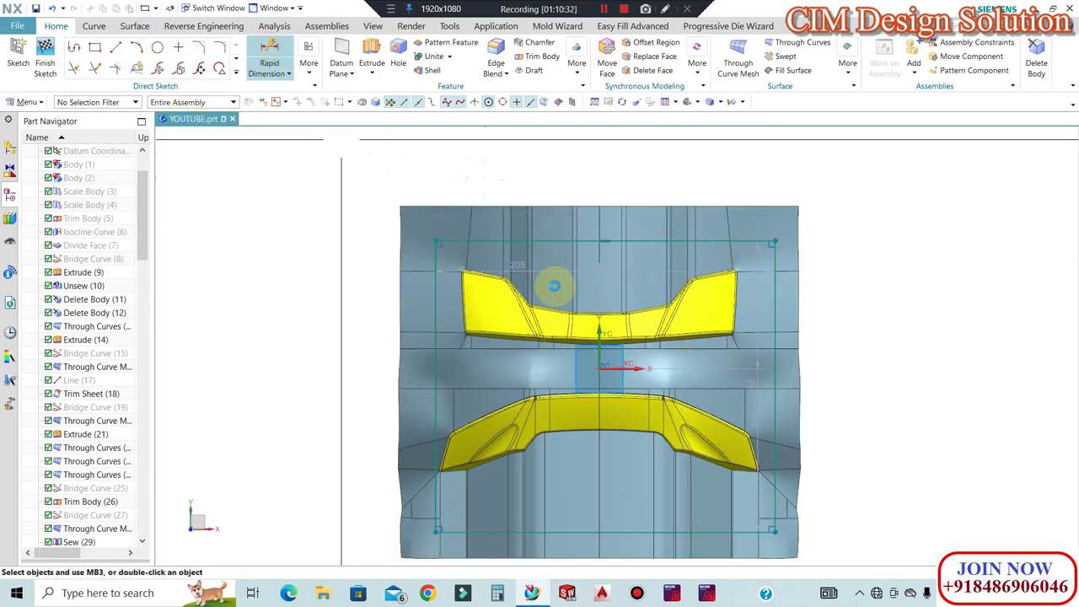
key(d)
key(Escape)
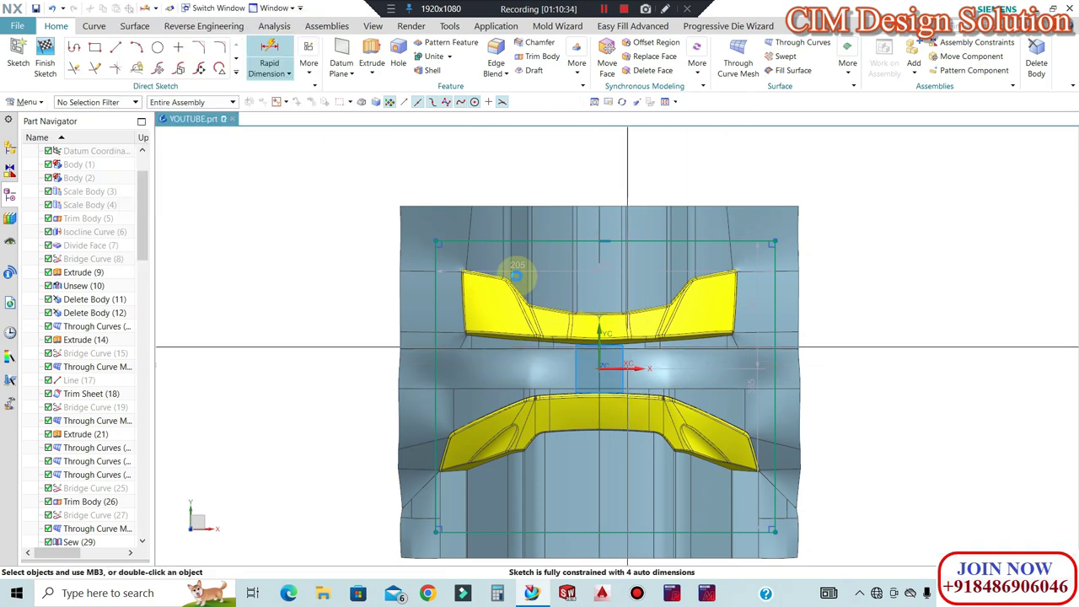
scroll(768, 247, down, 1)
scroll(775, 363, up, 1)
scroll(684, 350, down, 1)
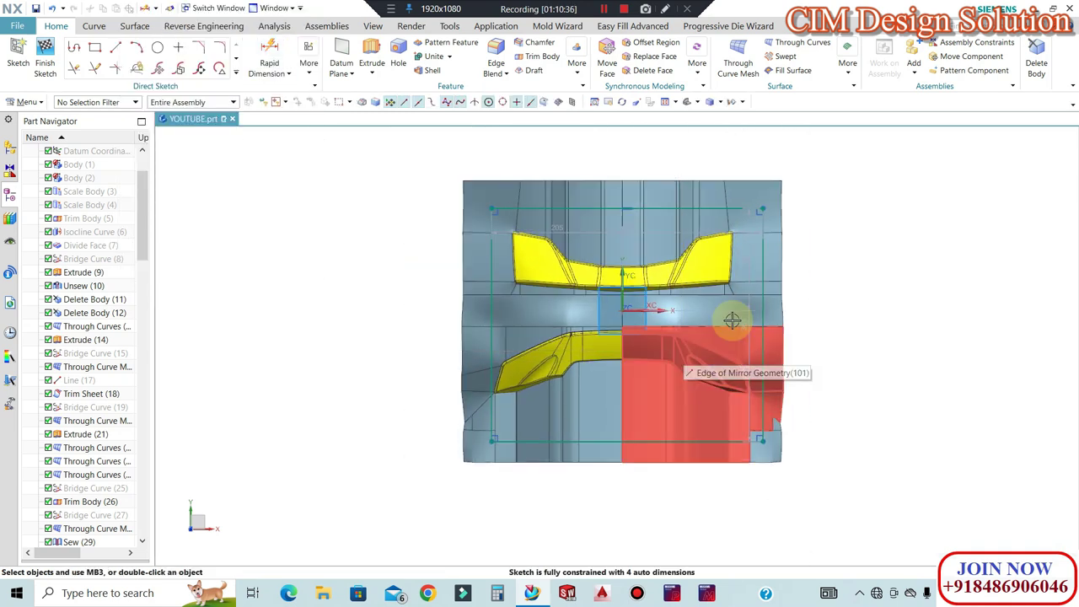
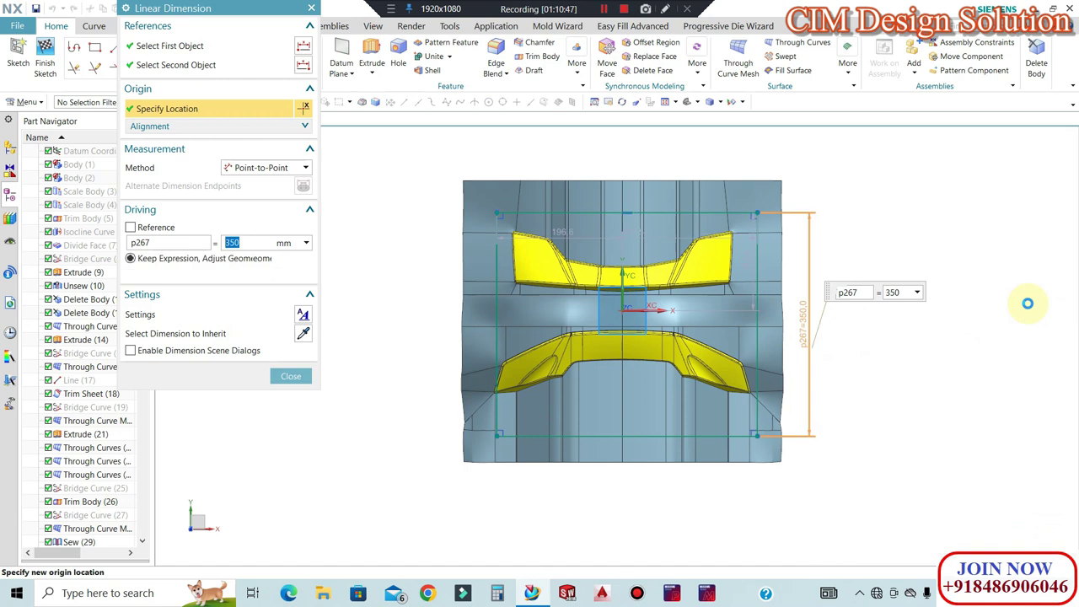
key(Return)
Set the distance from the X axis to the rectangle's upper line to 350/2 mm to centre it in Y
drag(751, 261, 835, 265)
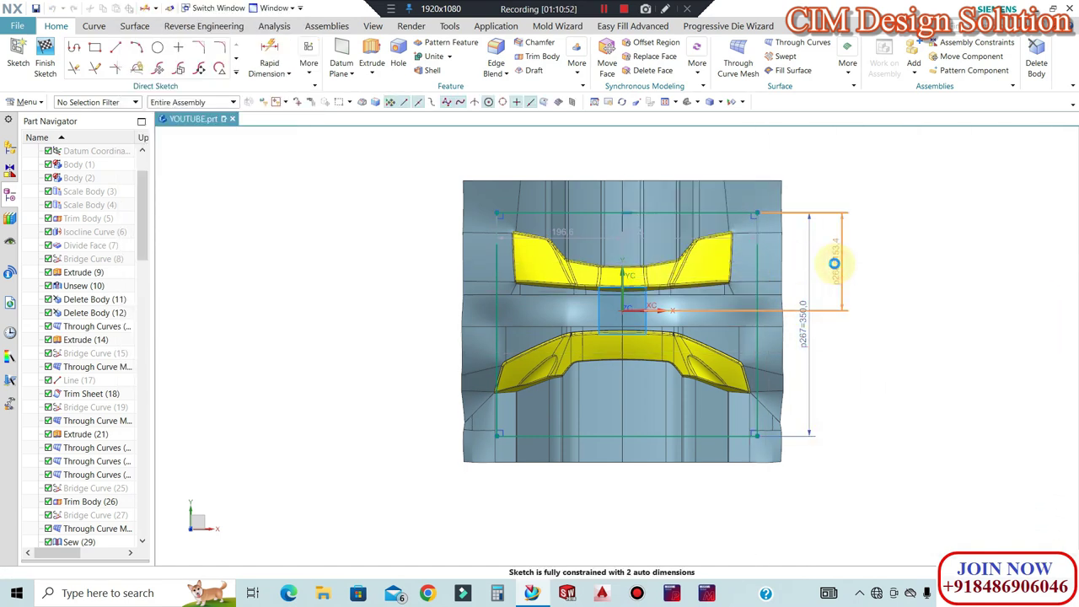
click(834, 264)
text(350/2)
key(Return)
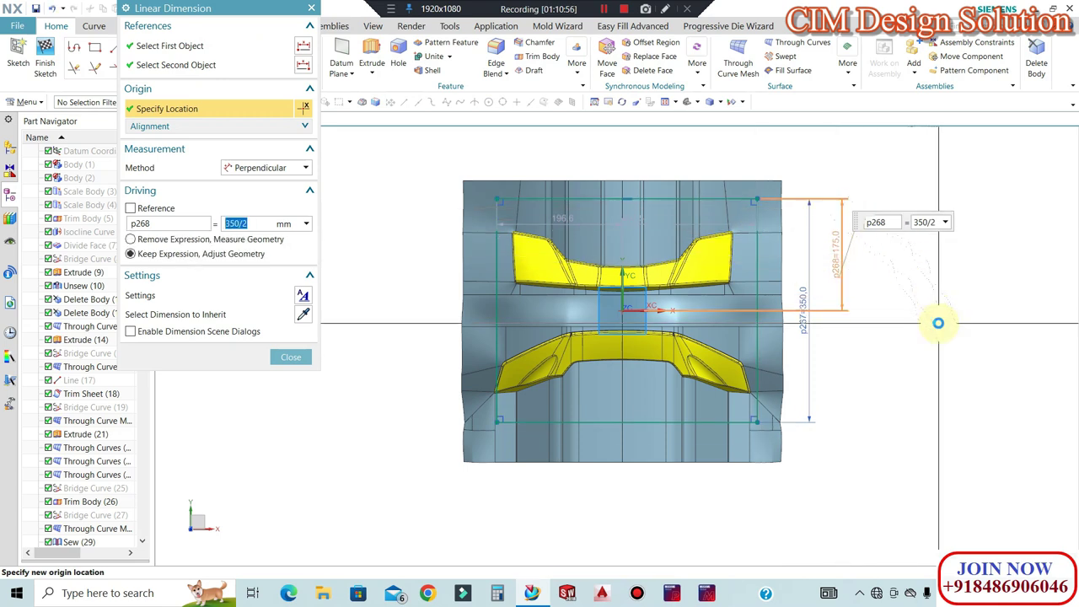
Set the sketch rectangle's overall height to 360 mm and the upper line's distance from the X axis to 360/2 mm
click(290, 356)
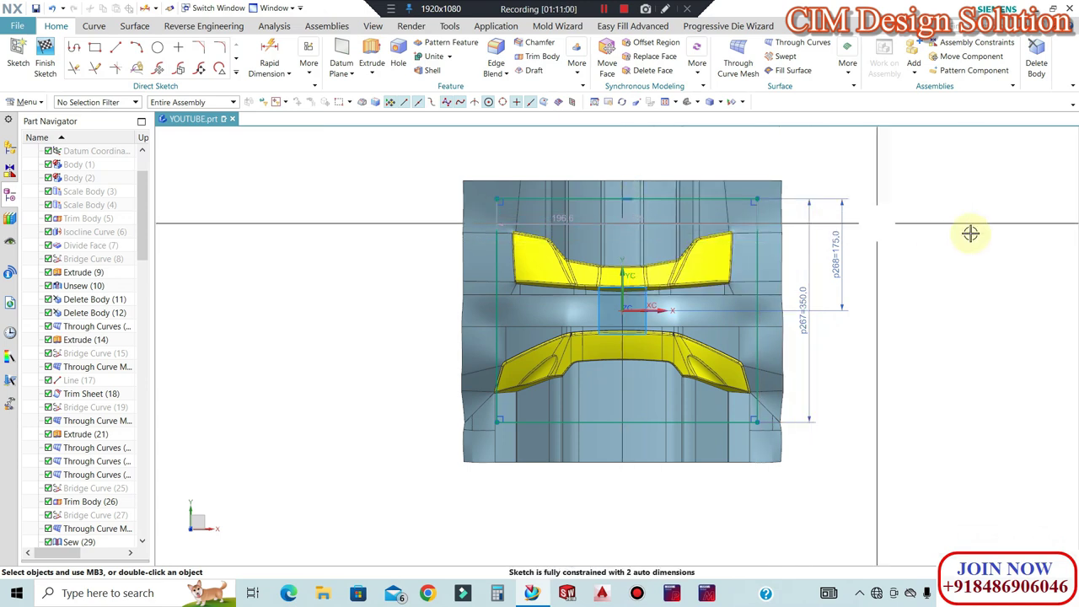
double_click(807, 328)
text(360)
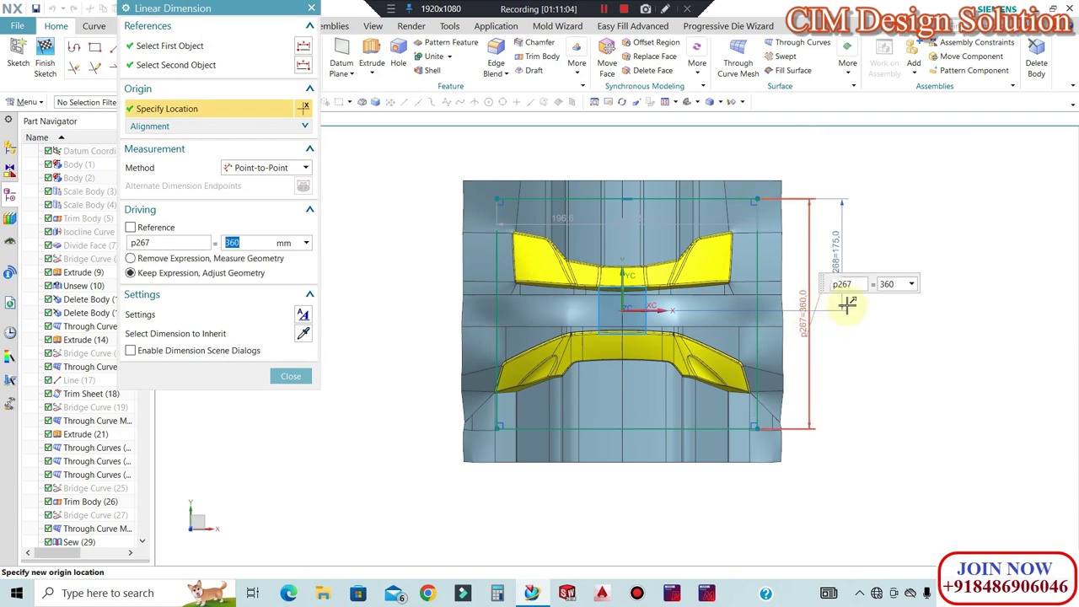
key(Return)
double_click(838, 251)
text(36)
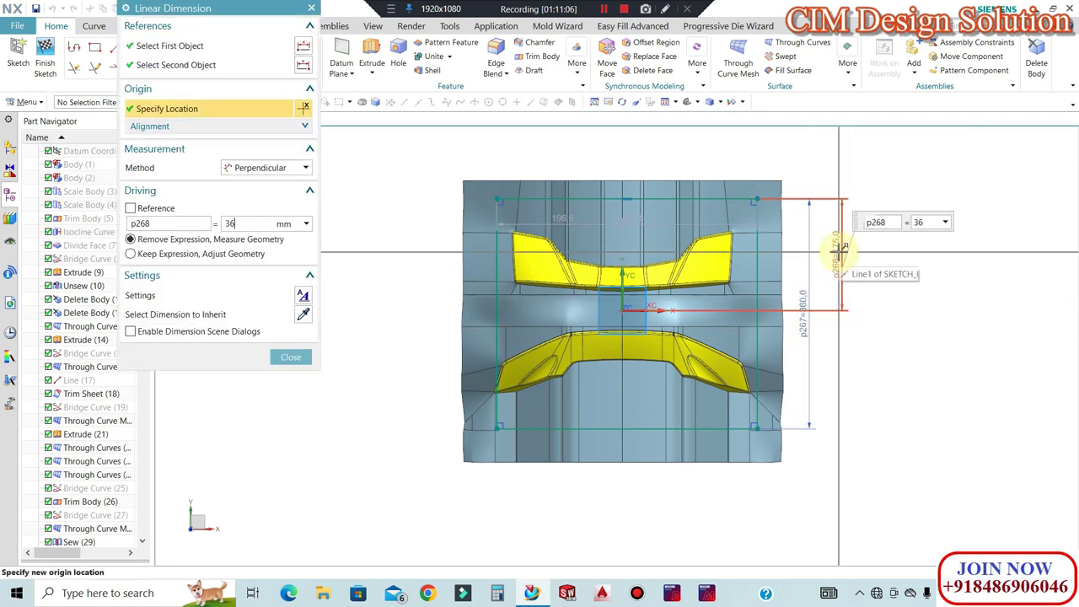
text(0/2)
click(291, 356)
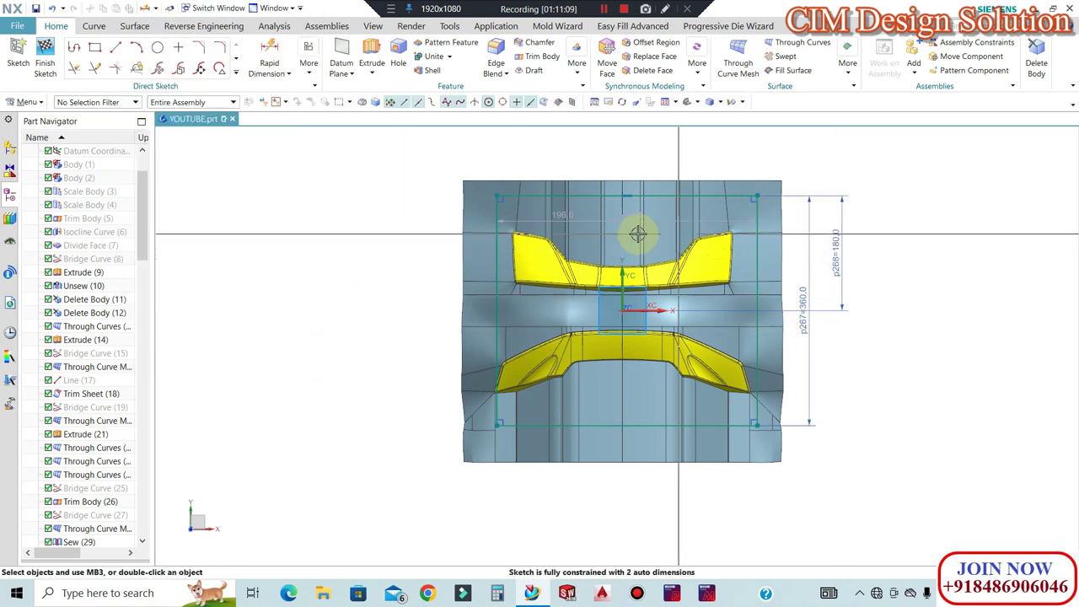
Move the rectangle's horizontal dimensions above the parting sheet and set its overall width to 430 mm
drag(570, 214, 571, 158)
mouse_move(666, 221)
mouse_down()
mouse_move(631, 217)
mouse_move(627, 139)
mouse_up()
click(627, 139)
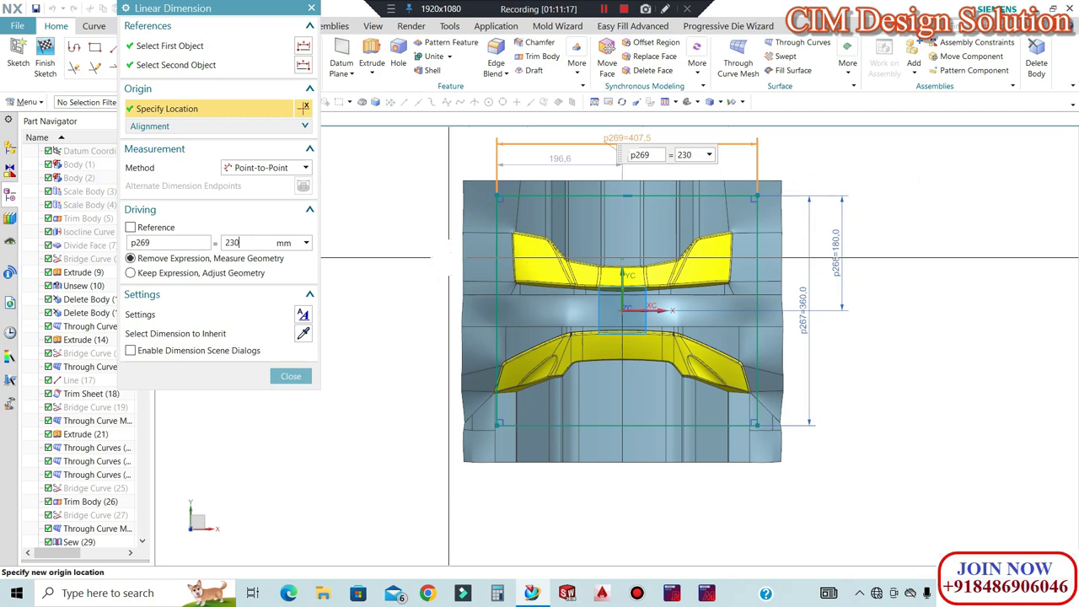
key(Return)
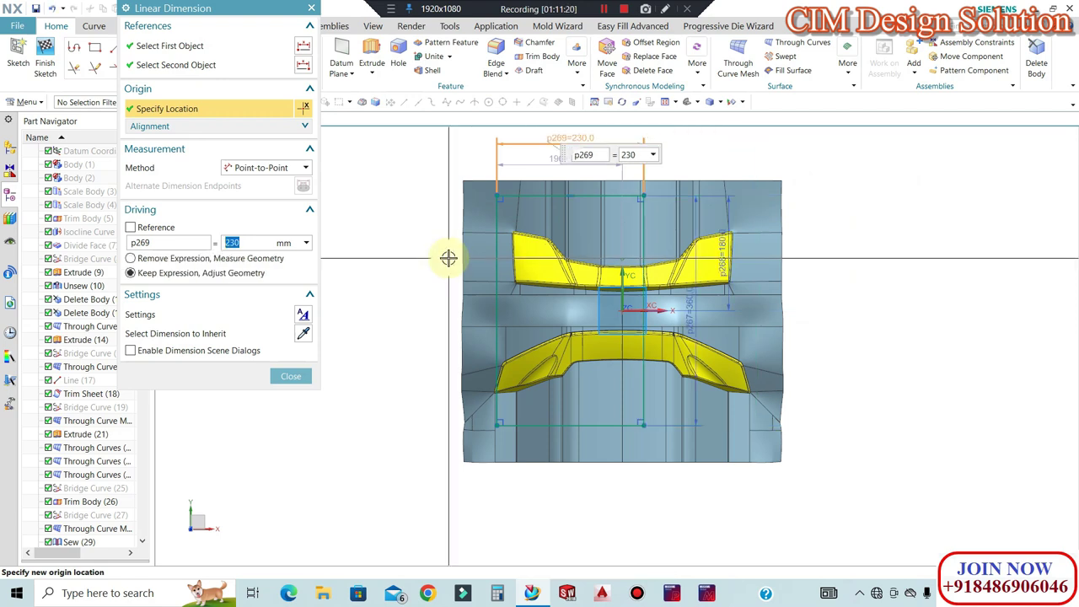
text(430)
key(Return)
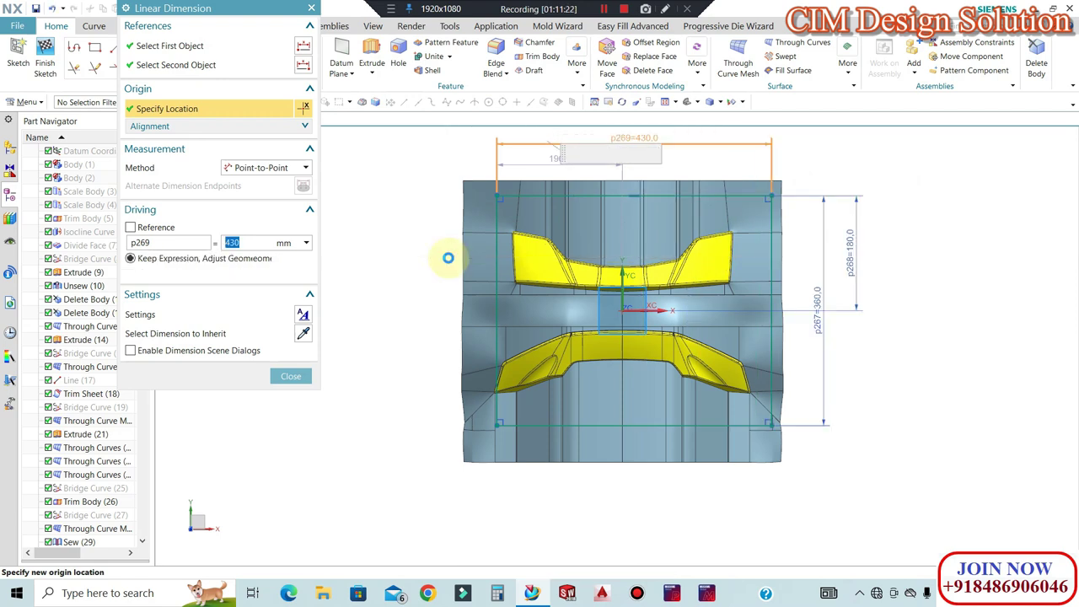
click(291, 376)
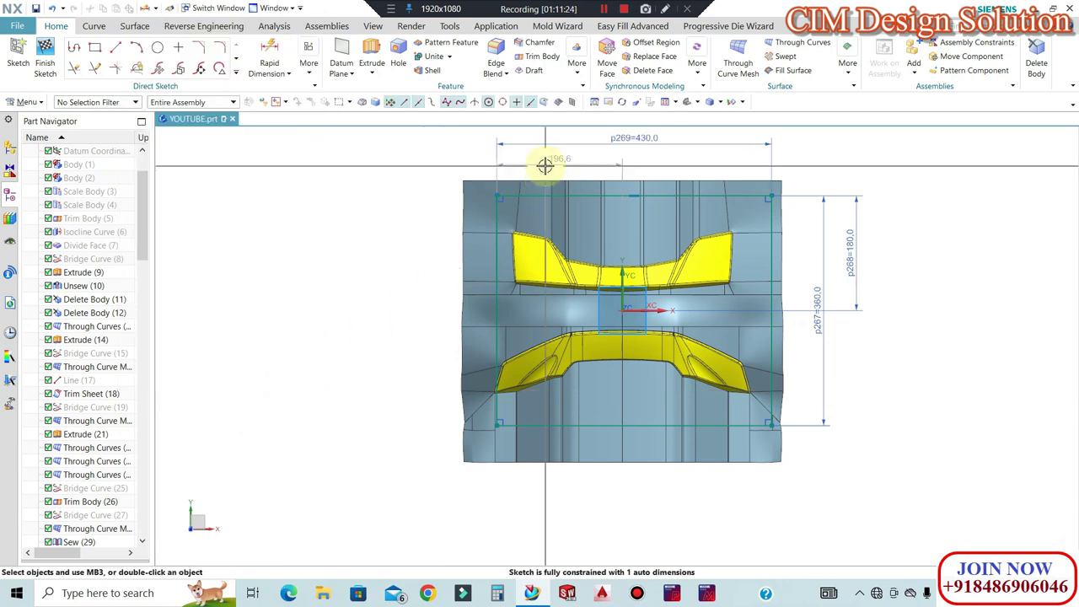
Set the distance from the rectangle's side line to the Y axis to 430/2 mm
double_click(544, 165)
text(430)
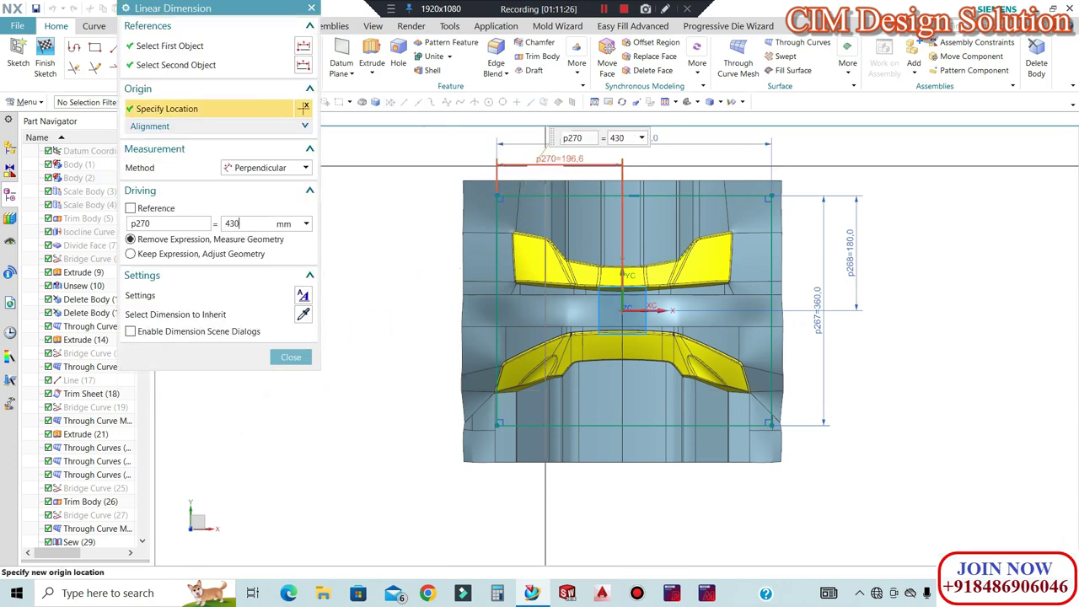
text(/2)
key(Return)
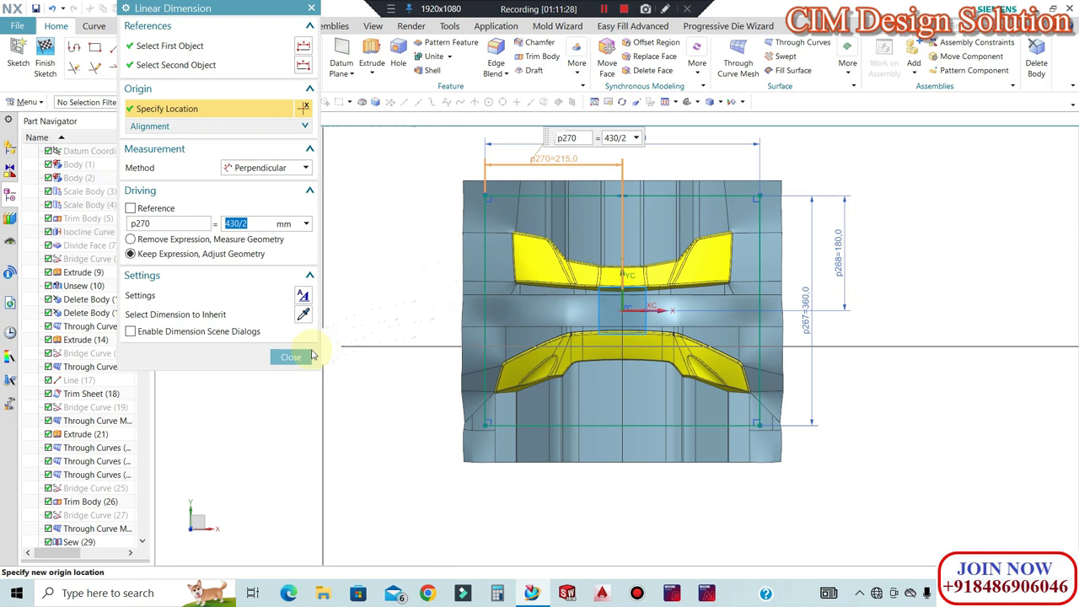
click(290, 356)
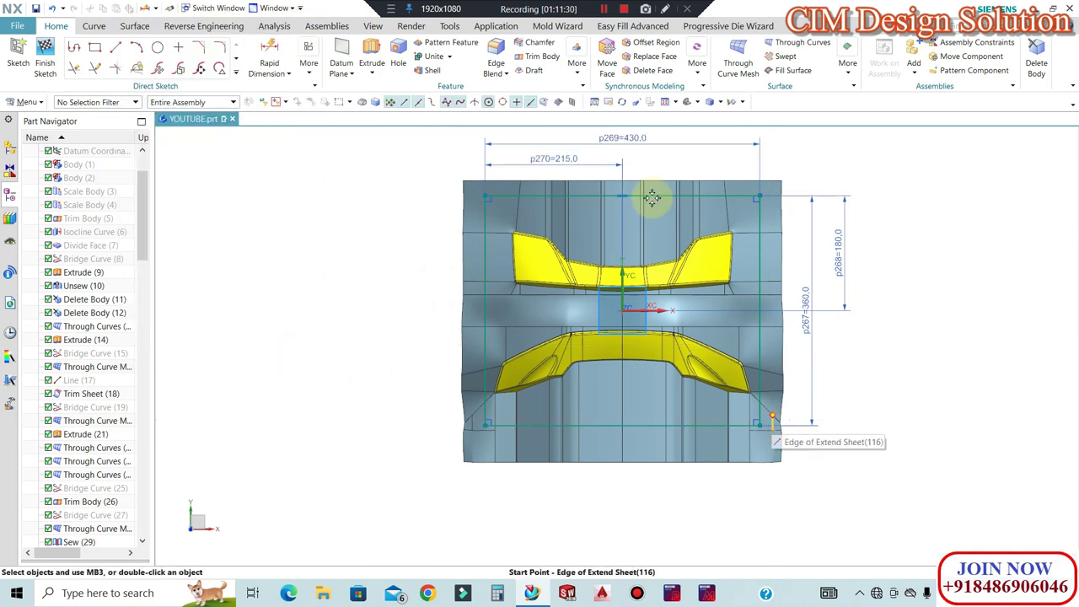
Set the rectangle's overall width to 460 mm and its side line's distance from the Y axis to 460/2 mm
double_click(624, 138)
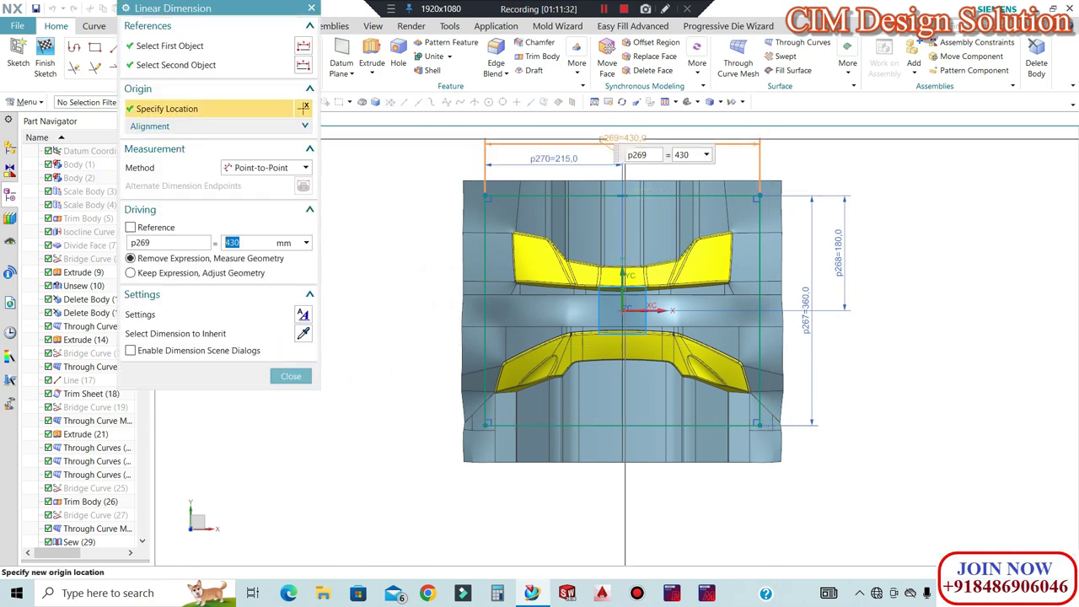
text(460)
key(Return)
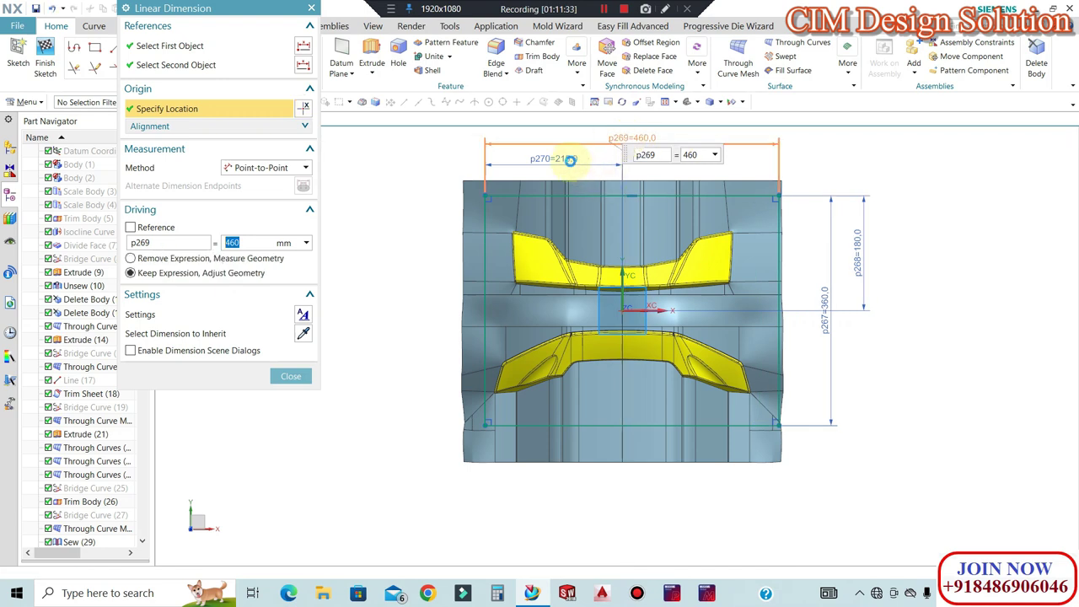
double_click(569, 160)
double_click(570, 159)
text(460/2)
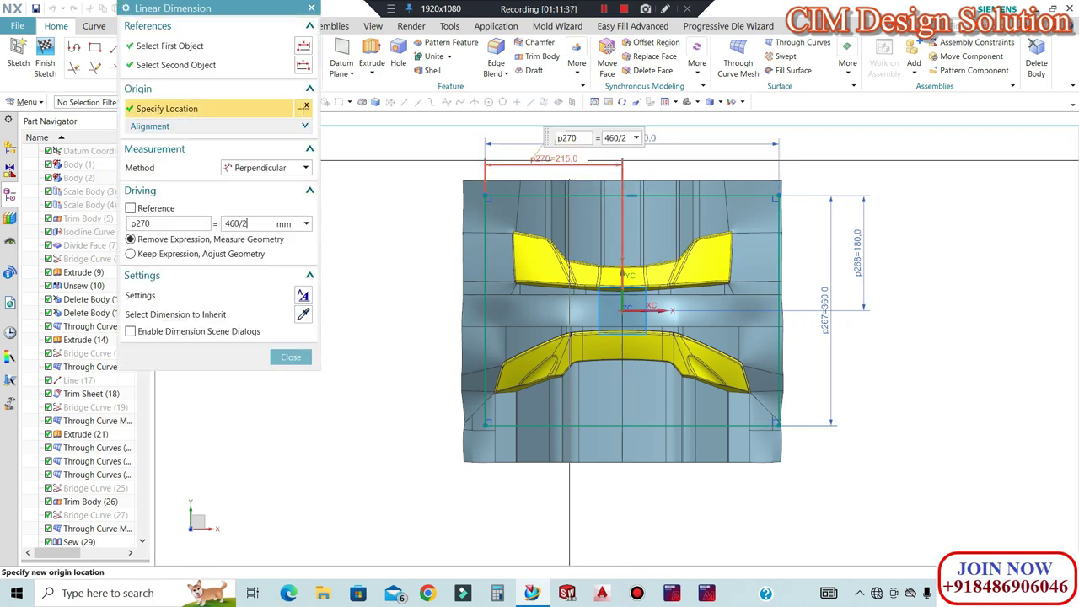
key(Return)
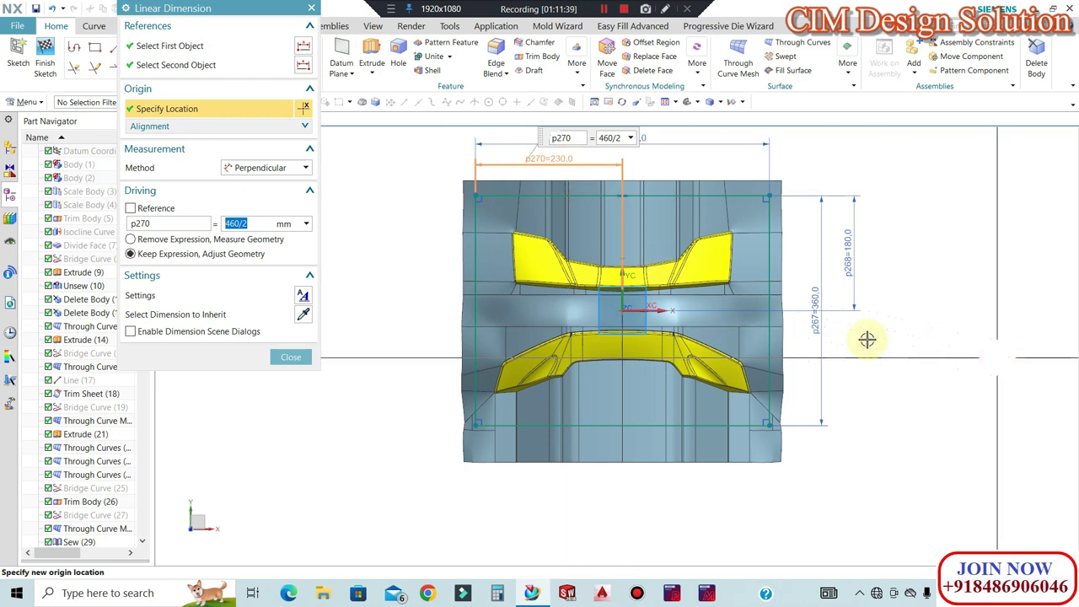
click(302, 357)
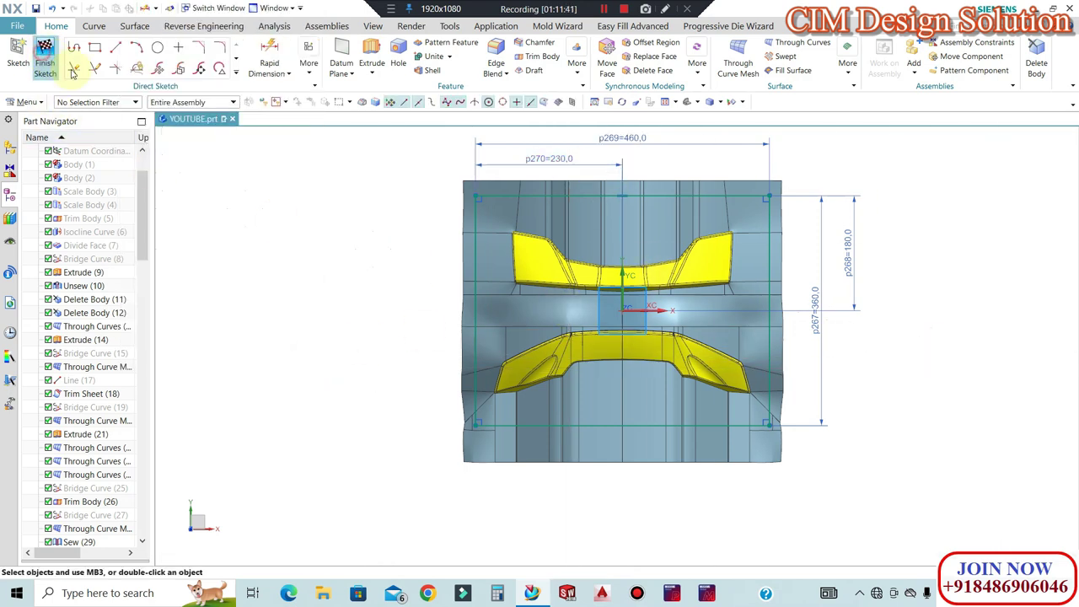
Finish the sketch and extrude all four rectangle lines as a sheet body from -280 to 65 mm
click(44, 59)
mouse_move(865, 357)
middle_down()
mouse_move(849, 287)
mouse_move(802, 282)
middle_up()
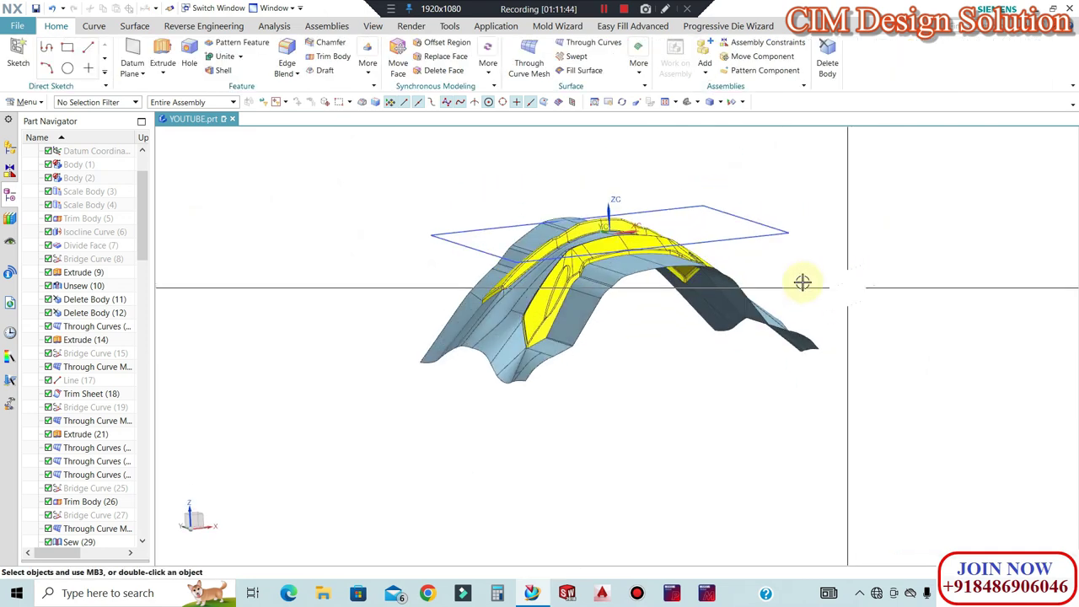
click(164, 50)
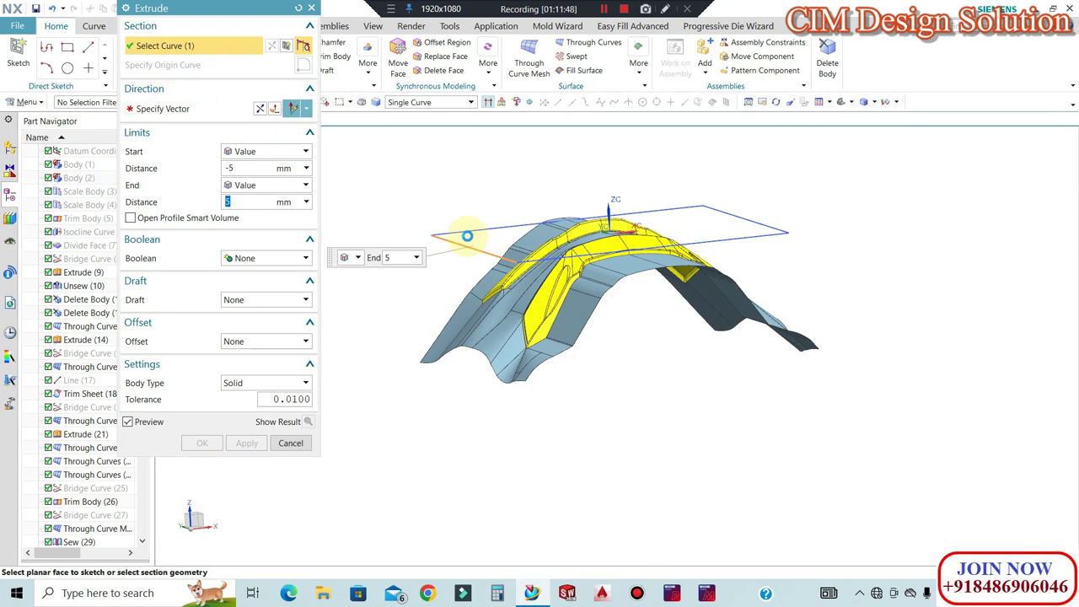
click(742, 227)
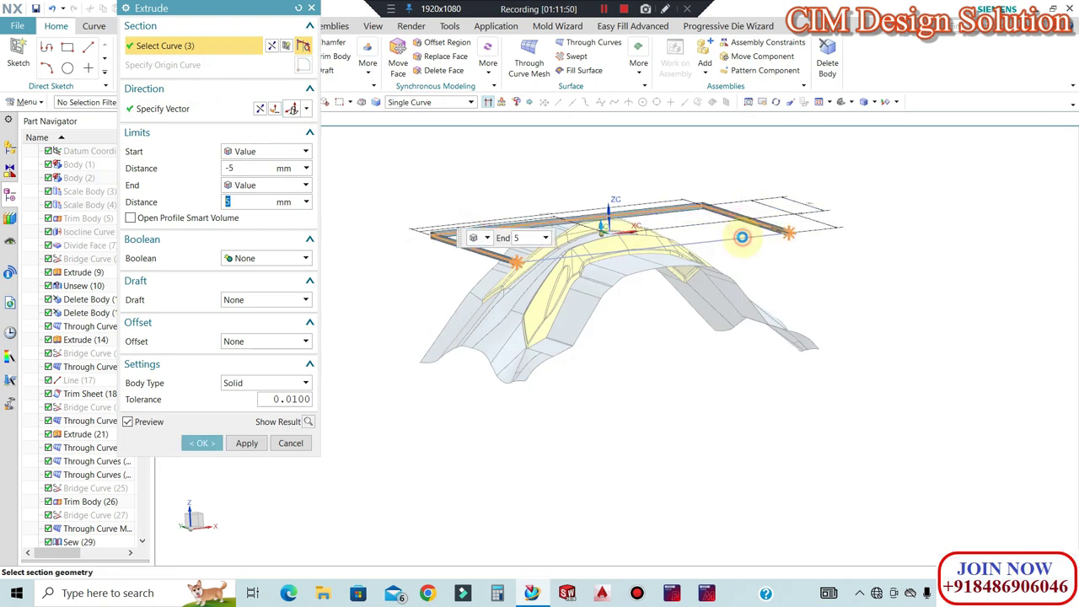
click(414, 224)
click(257, 385)
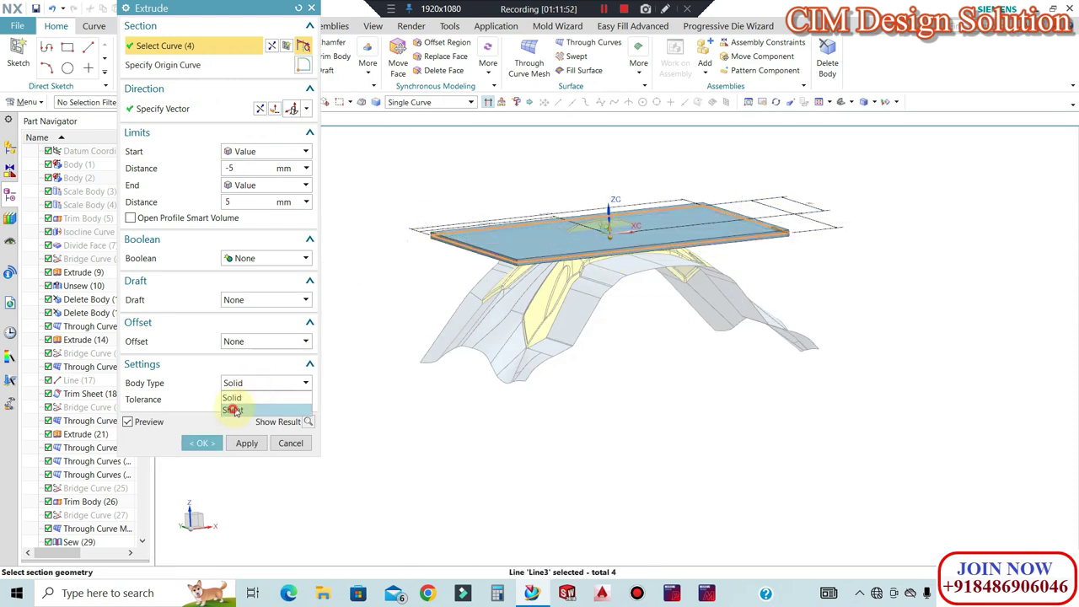
click(236, 408)
drag(610, 226, 612, 192)
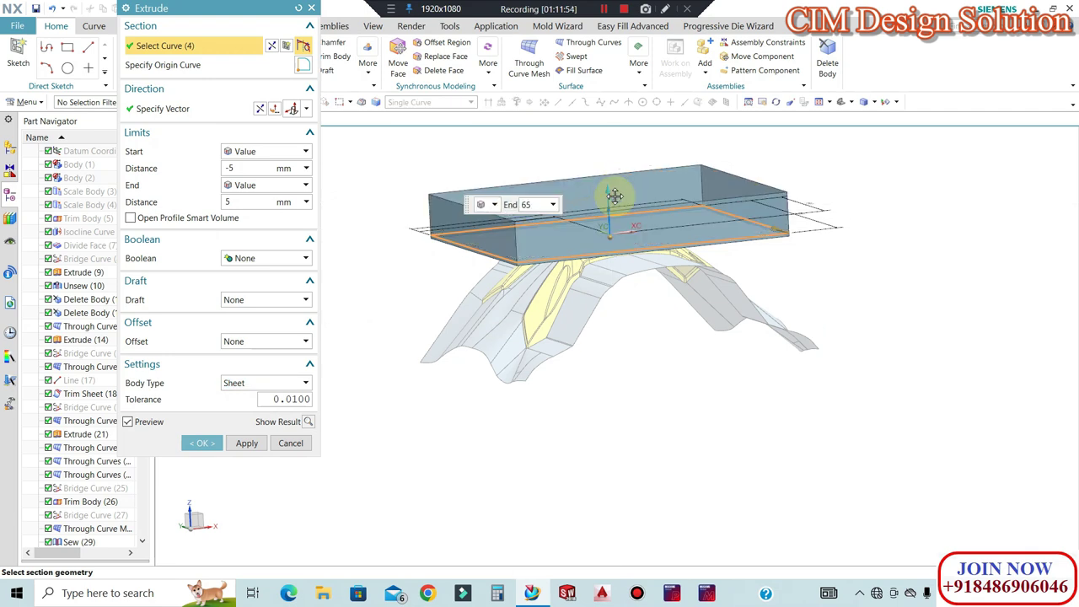
drag(611, 235, 615, 409)
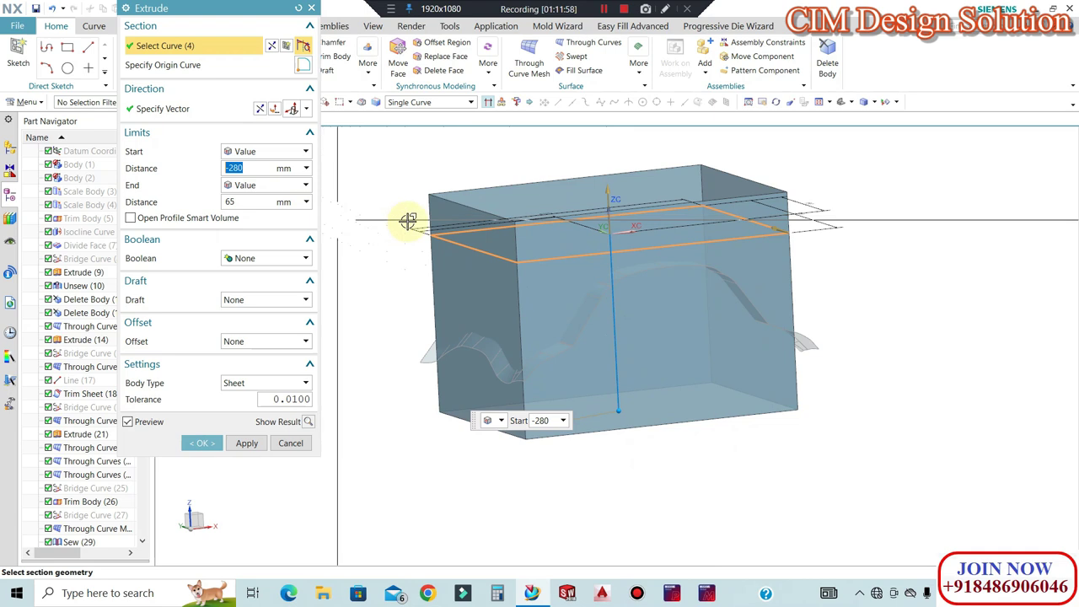
click(200, 450)
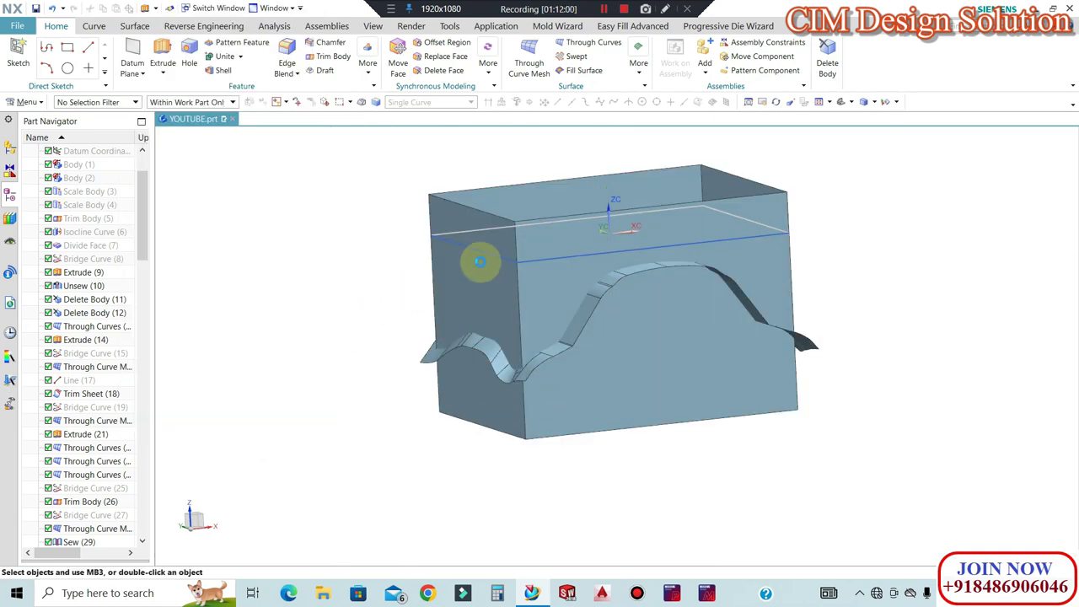
Trim the extruded walls and parting sheet against each other with Trim and Extend Make Corner, keeping the lower walls and the sheet area inside them
scroll(487, 149, down, 2)
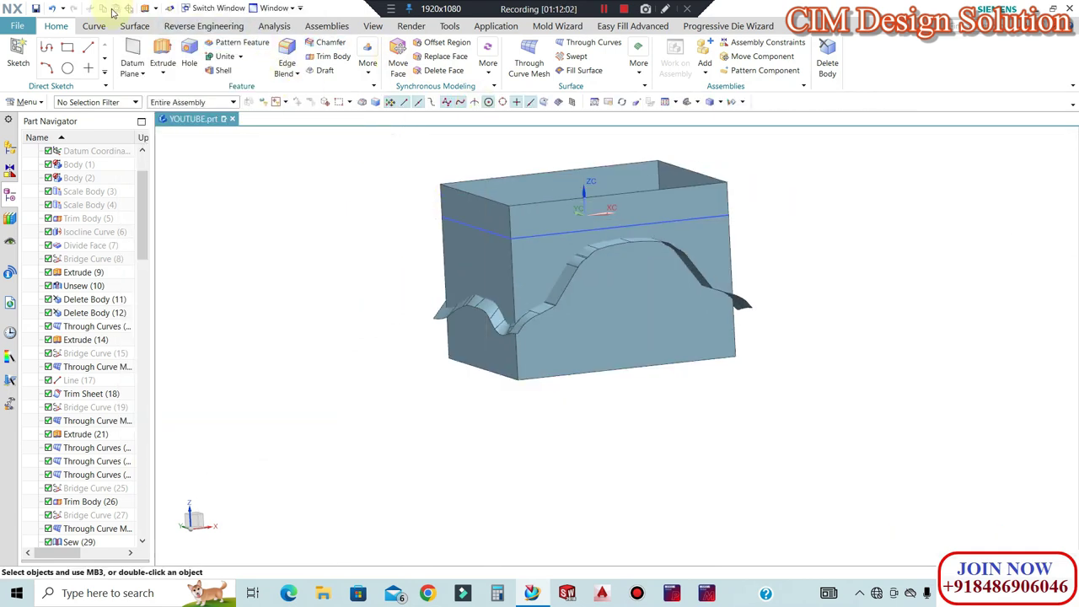
click(134, 26)
click(545, 47)
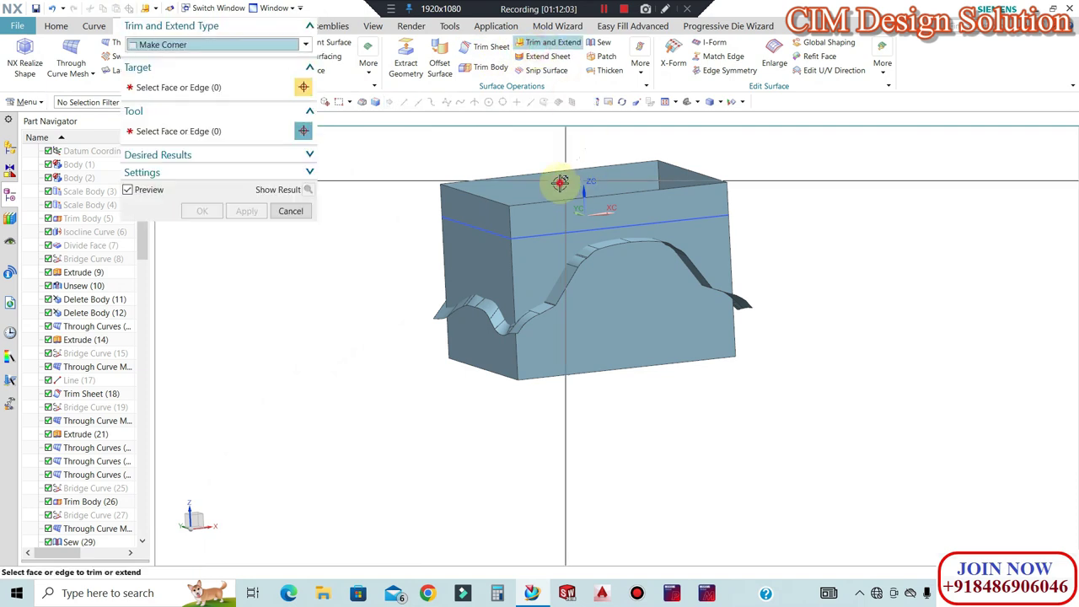
click(559, 180)
click(187, 145)
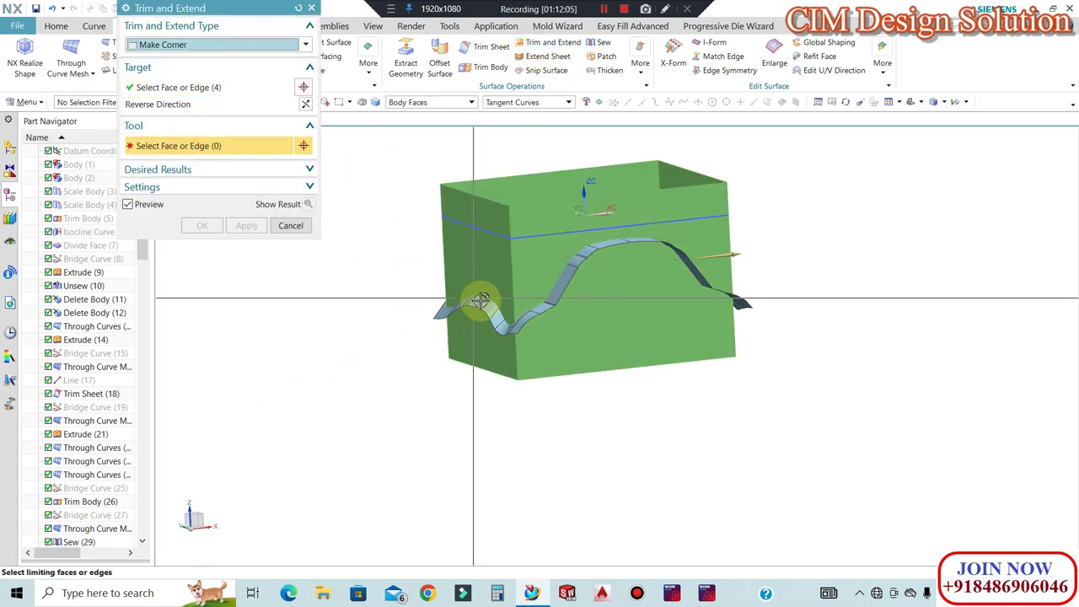
click(438, 305)
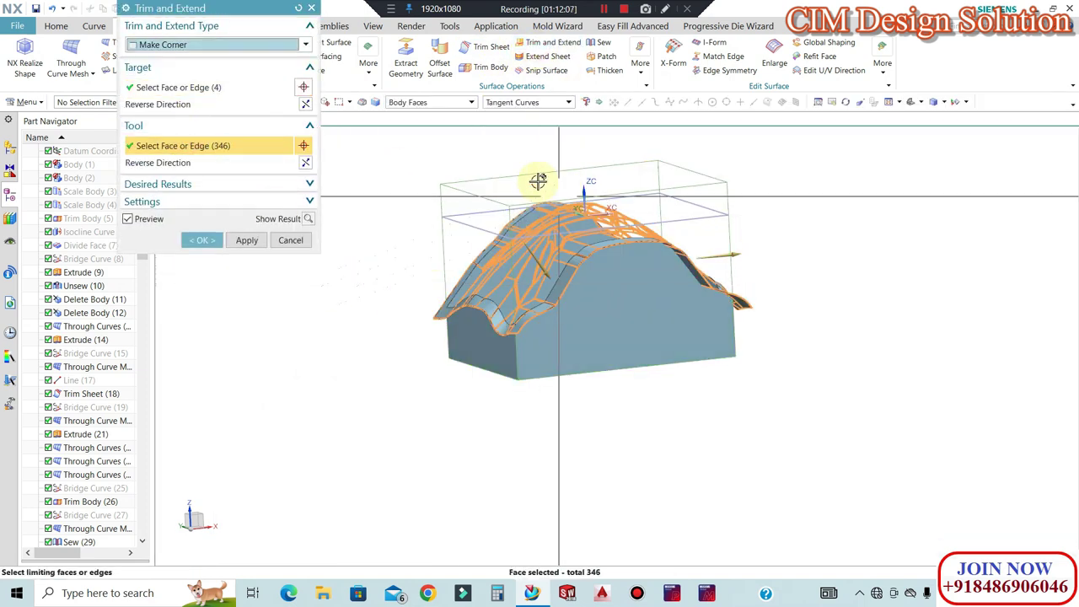
click(305, 163)
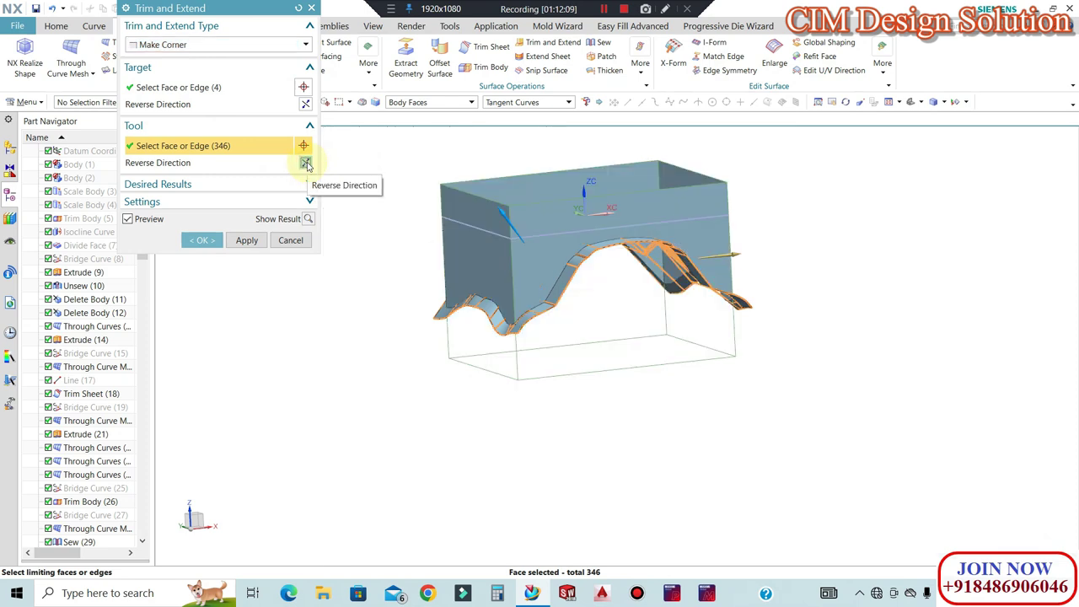
click(305, 104)
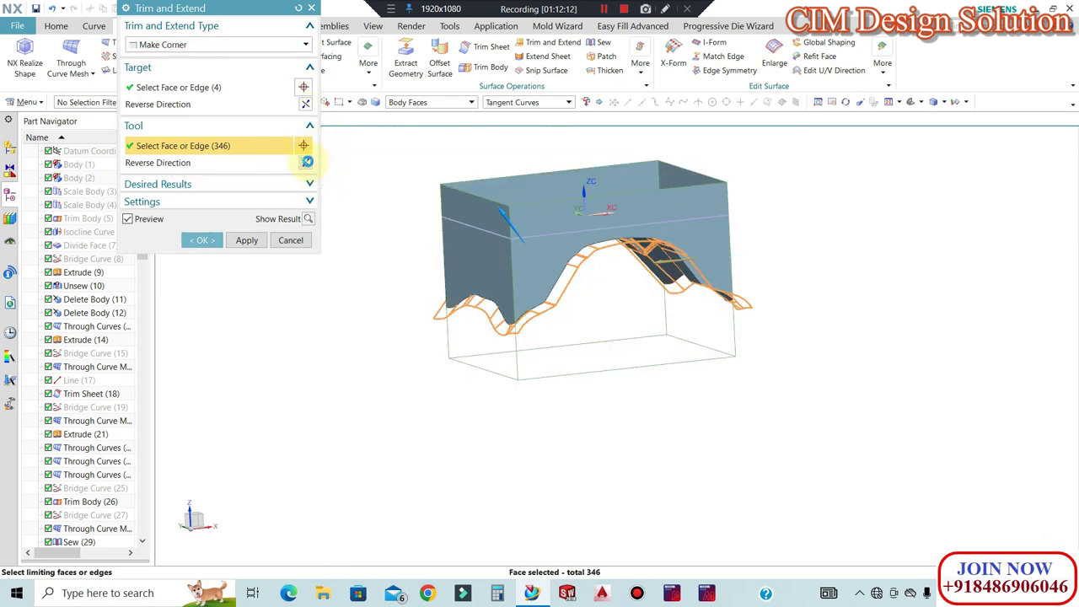
click(306, 162)
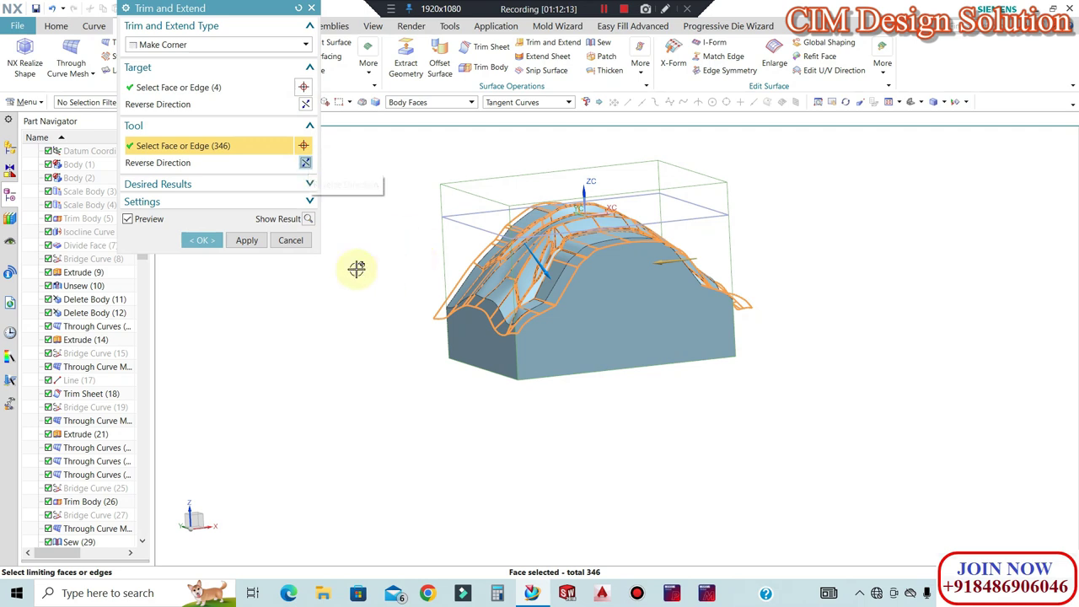
click(202, 240)
Hide the rectangular boundary sketch above the trimmed body
middle_drag(704, 255, 697, 208)
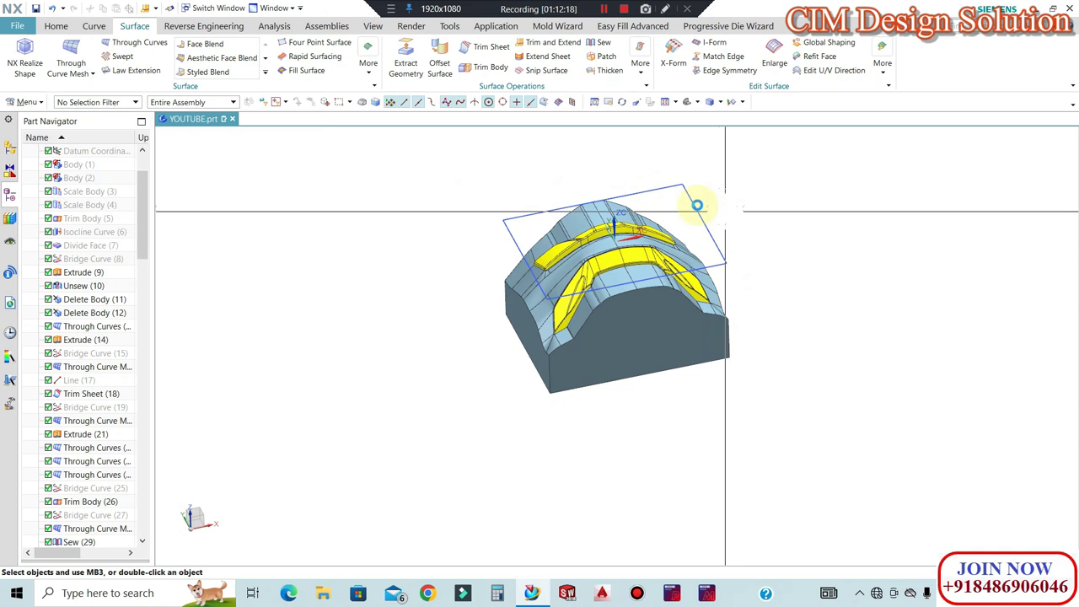
key(ctrl+j)
click(692, 197)
middle_click(344, 195)
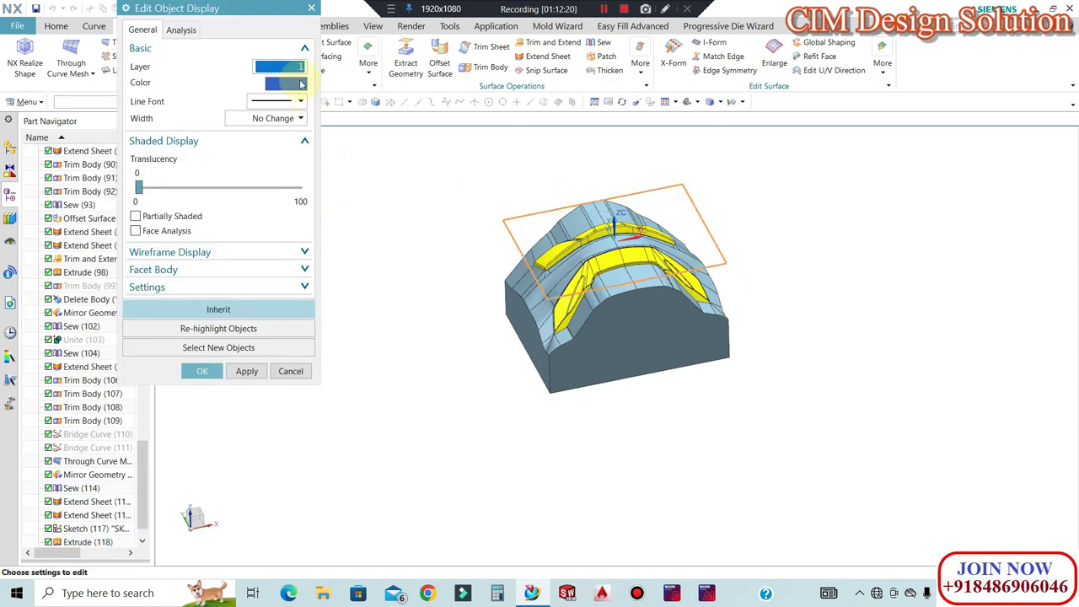
middle_click(299, 79)
Close the block's open underside with a Bounded Plane built from its four bottom edges
mouse_move(883, 381)
middle_down()
mouse_move(868, 405)
mouse_move(892, 410)
middle_up()
scroll(892, 410, down, 1)
middle_drag(810, 298, 728, 210)
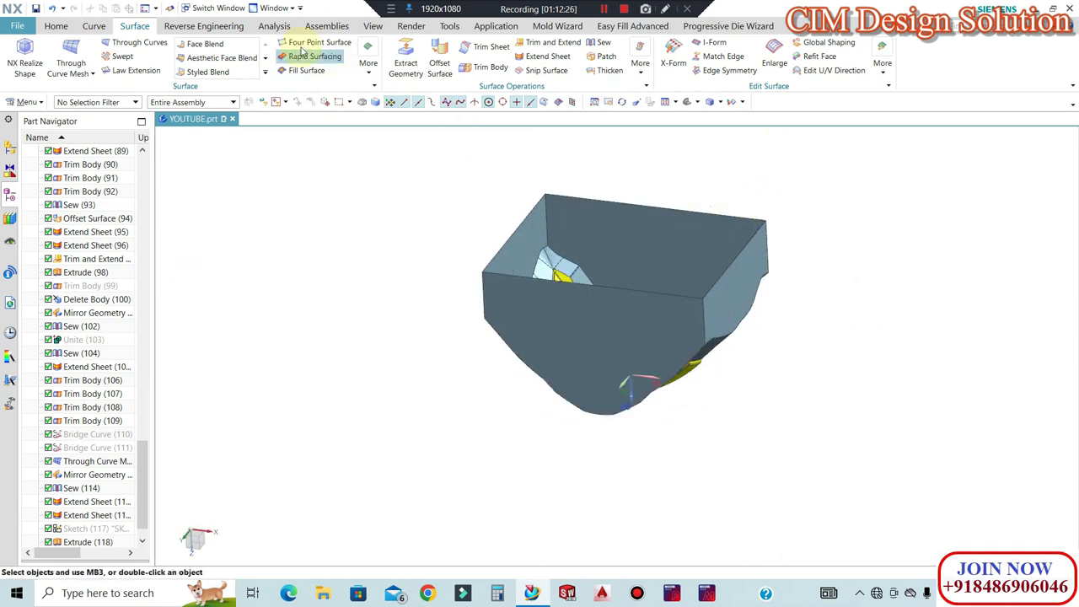
click(368, 65)
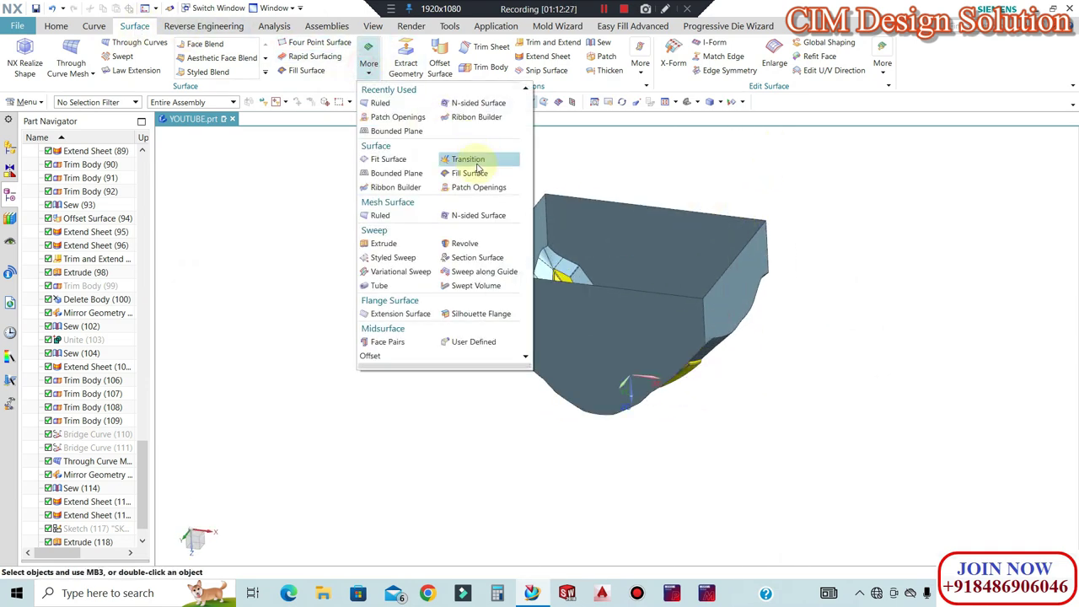
click(396, 131)
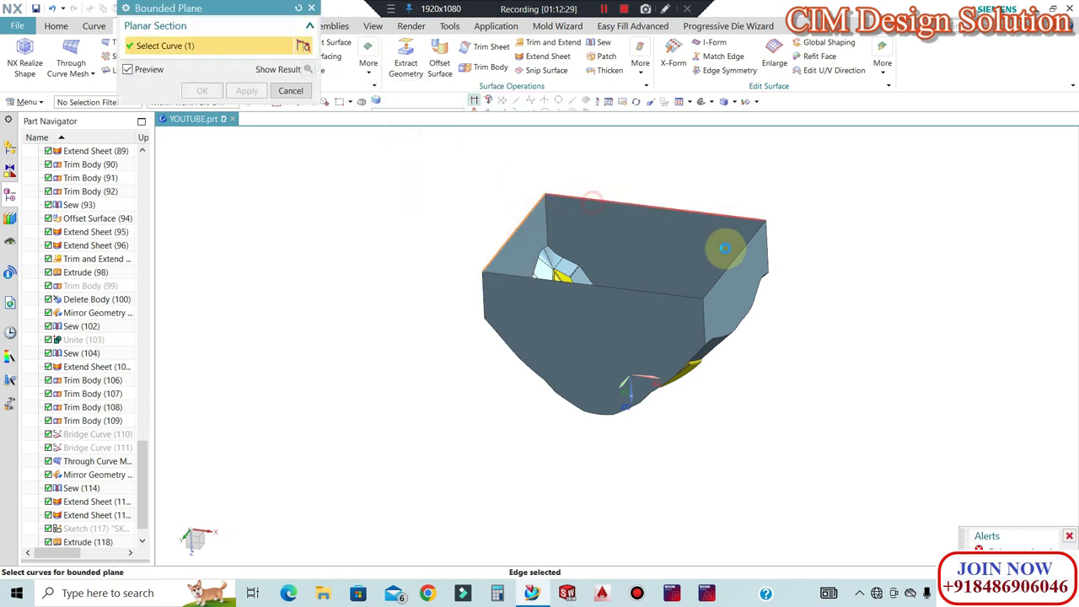
click(733, 258)
click(662, 294)
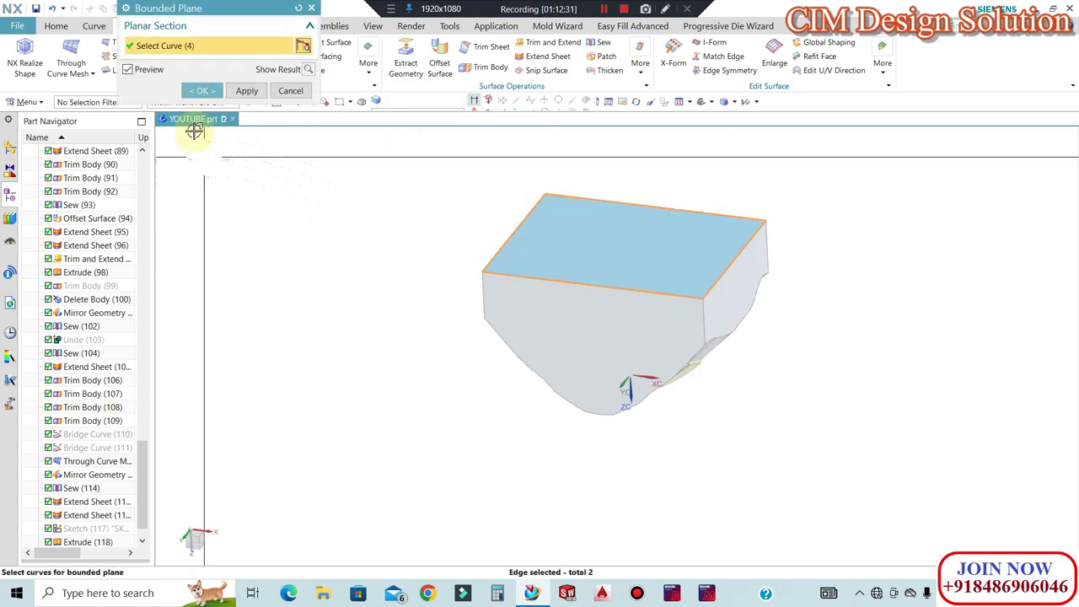
click(201, 91)
Sew the trimmed block sheet and the bottom plane into a solid body with a 0.01 tolerance
middle_drag(691, 211, 677, 325)
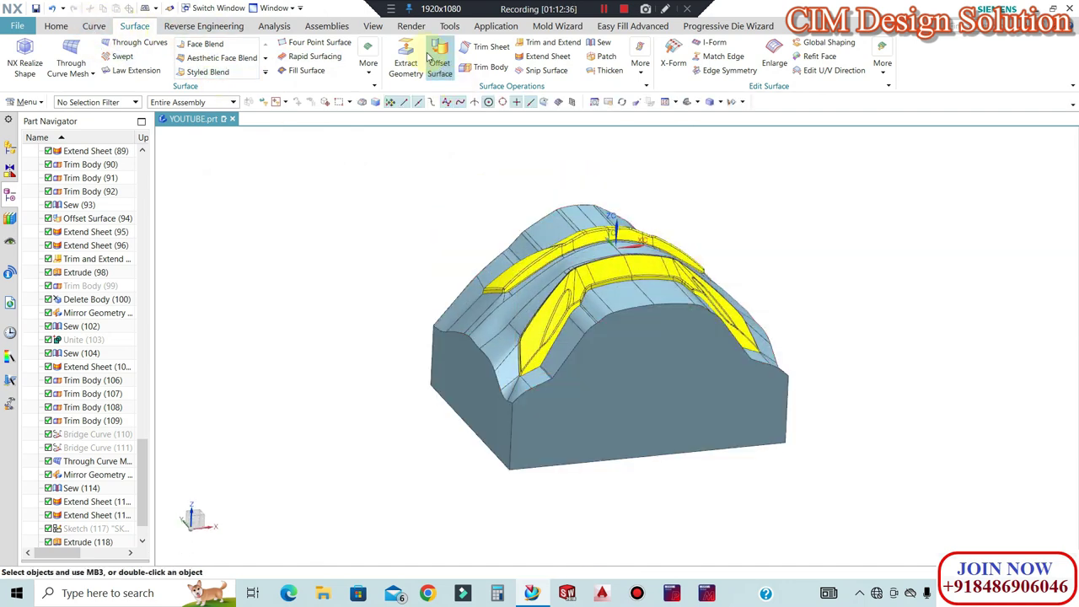
click(750, 356)
scroll(788, 236, down, 2)
drag(856, 176, 525, 444)
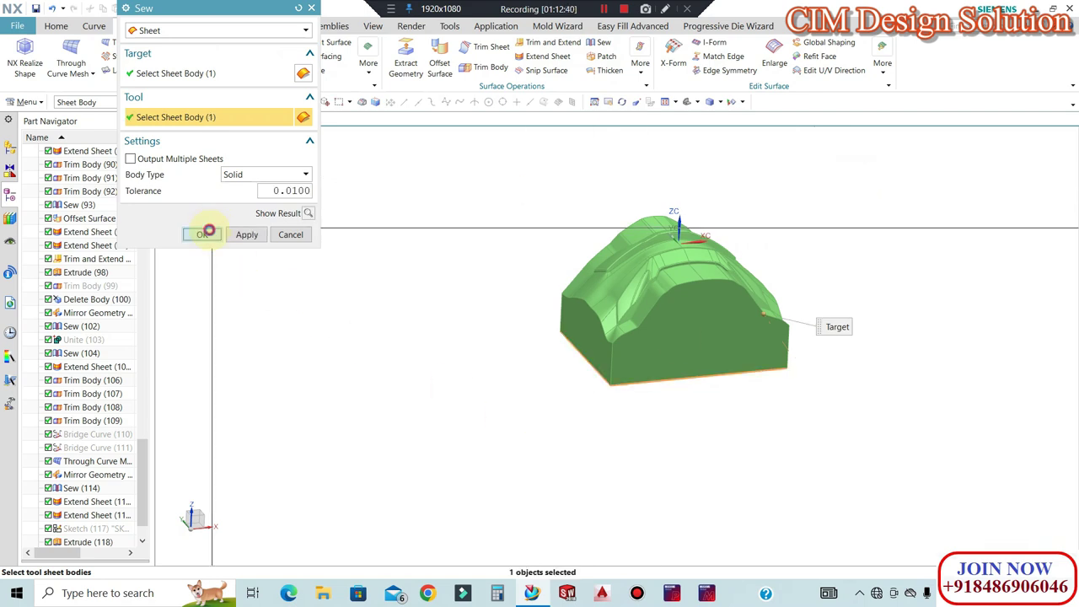
click(205, 235)
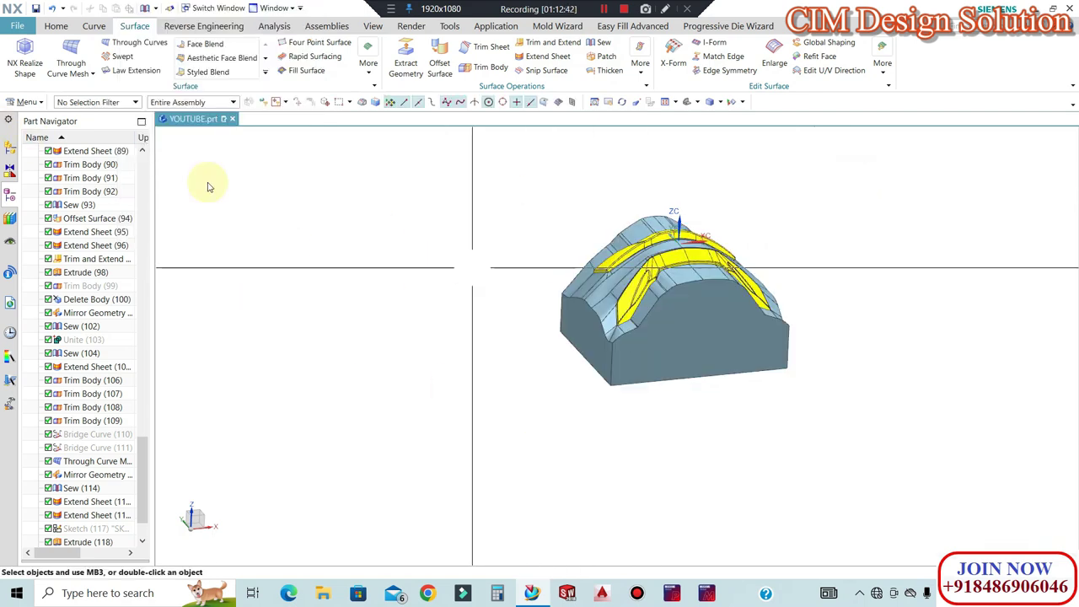
Check that the sewn block is solid inside with a section cut on the X plane at zero offset
key(ctrl+h)
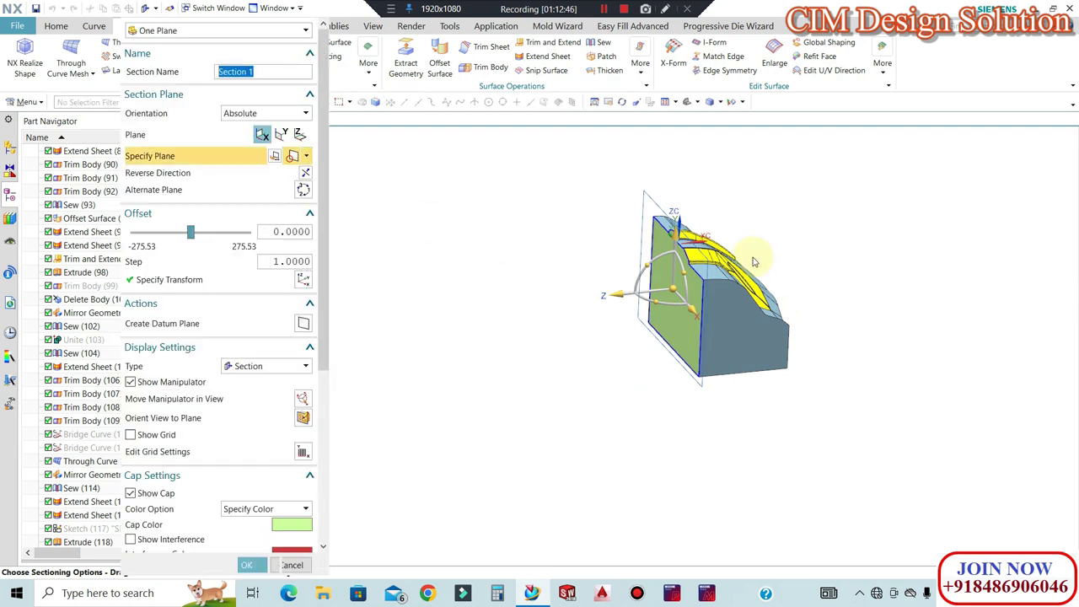
key(Escape)
scroll(739, 282, up, 1)
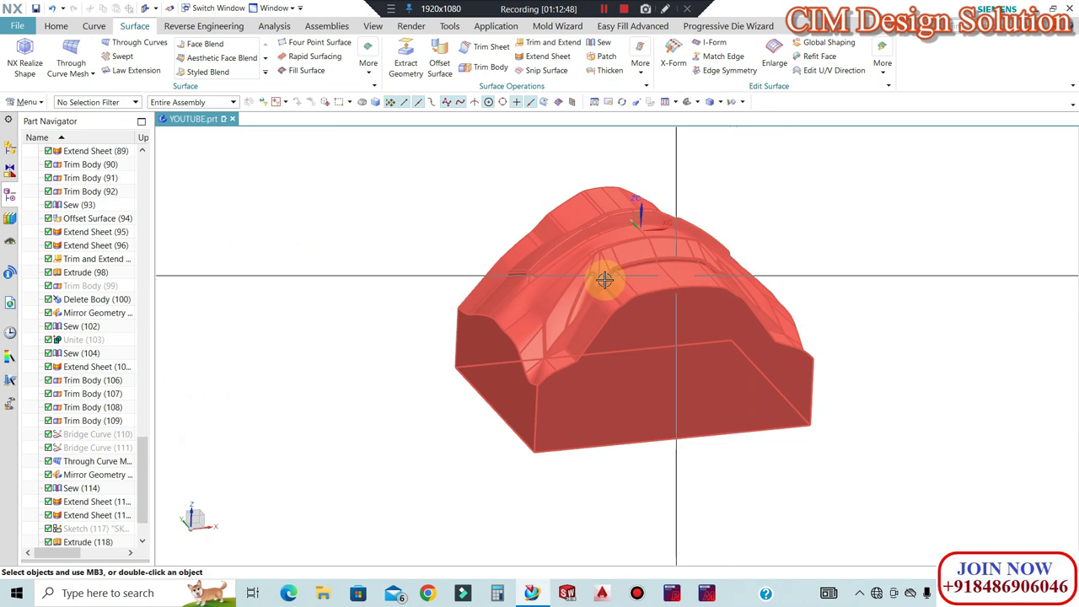
Examine the solid block's parting surface and the two yellow part areas from above and from several angles
middle_drag(602, 253, 624, 363)
key(F8)
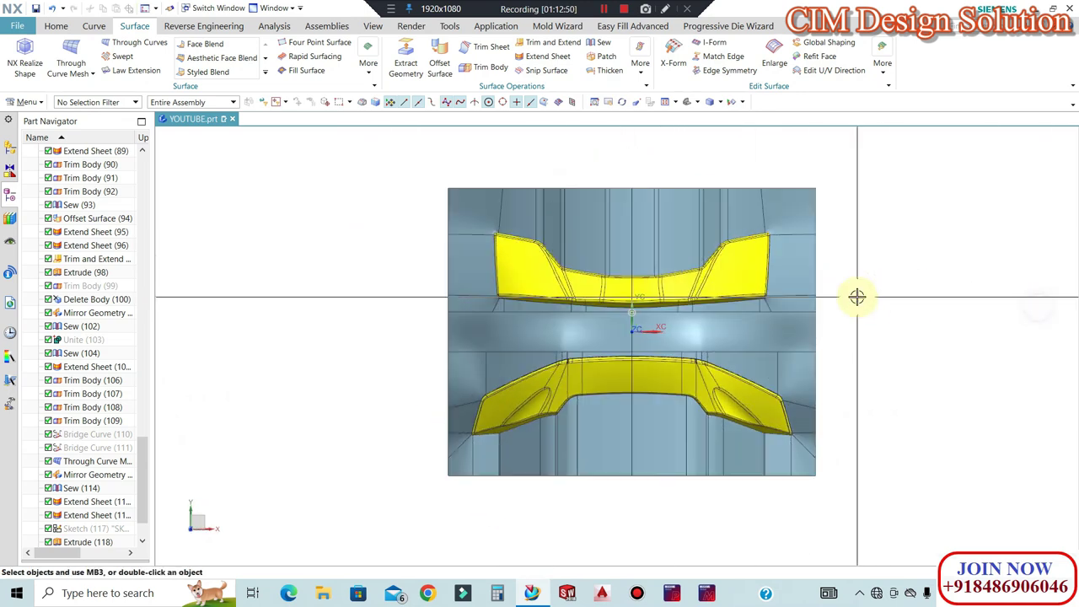
scroll(907, 301, up, 1)
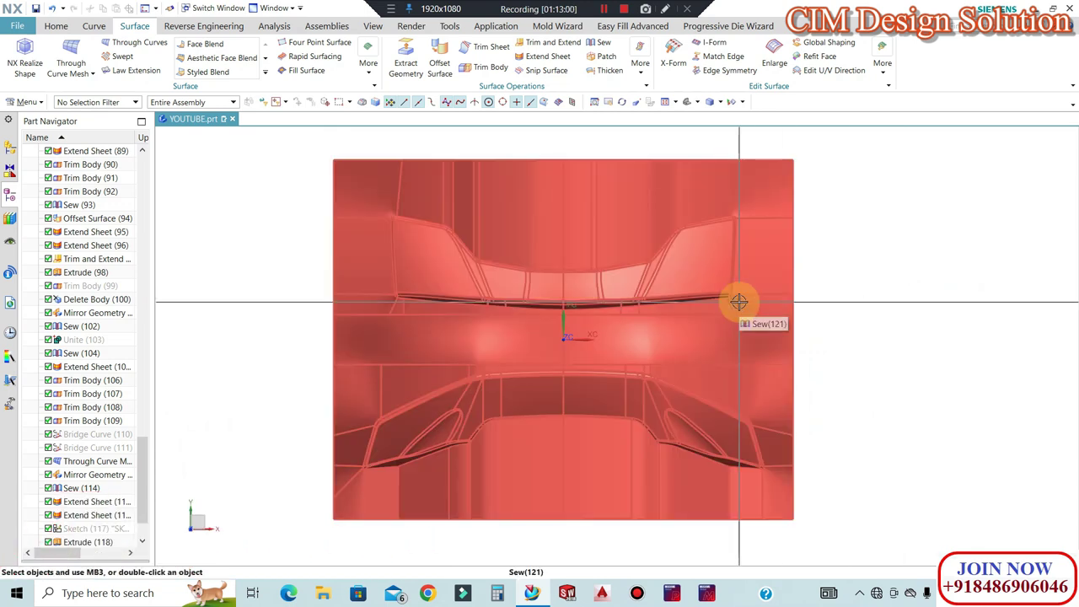
middle_drag(730, 292, 903, 290)
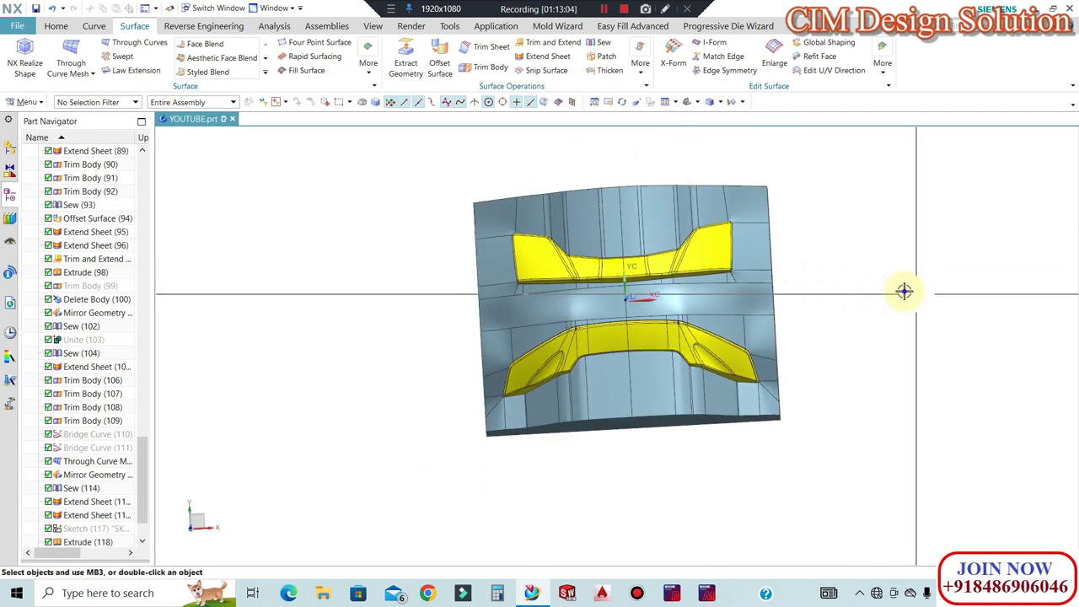
middle_drag(790, 380, 515, 174)
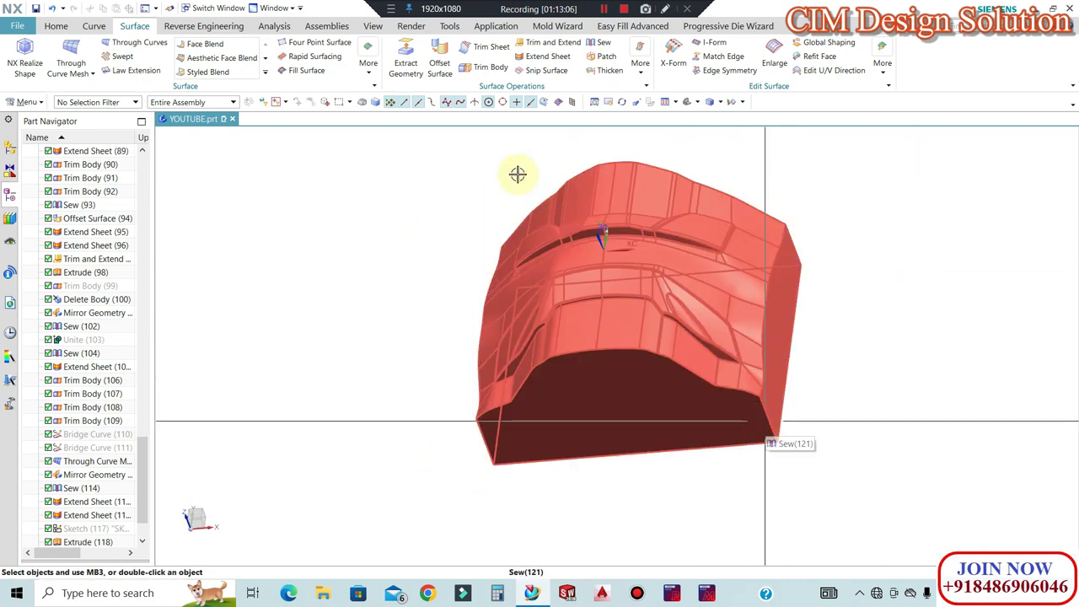
click(54, 26)
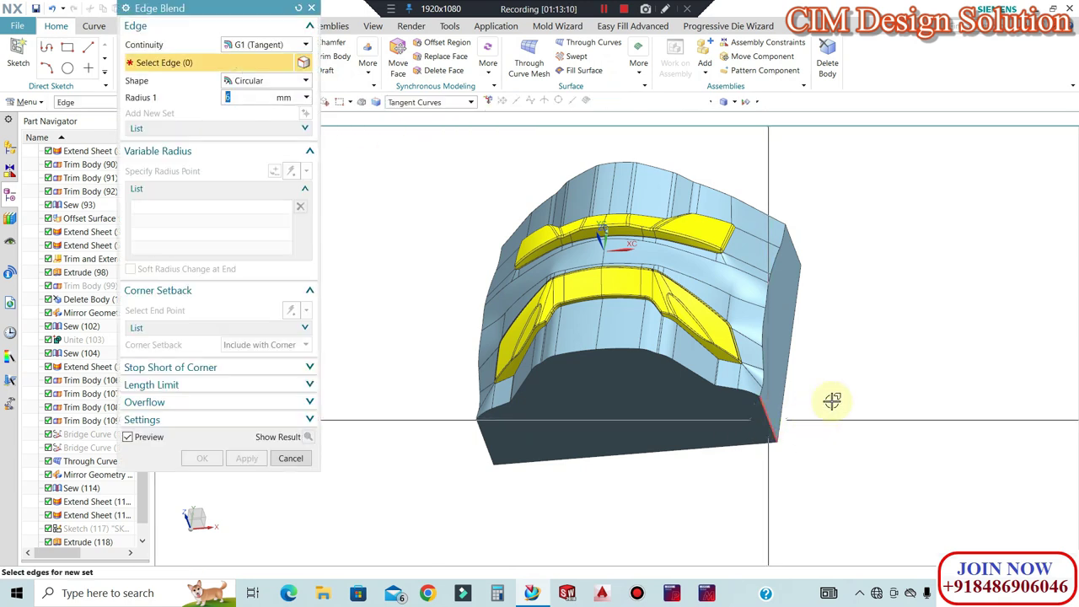
key(Escape)
key(F8)
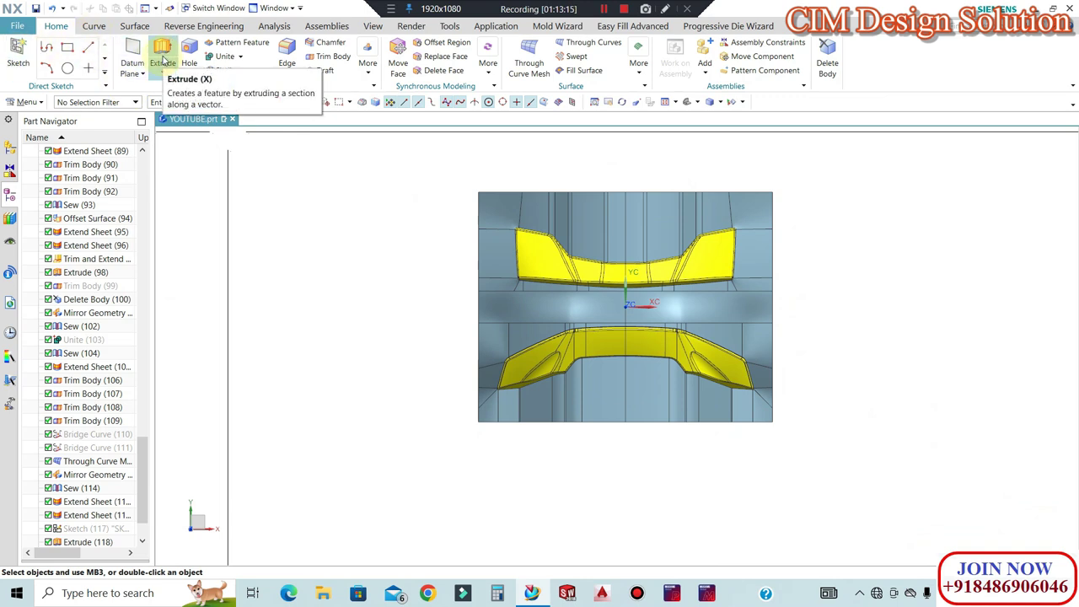
middle_drag(559, 309, 563, 260)
scroll(565, 259, up, 4)
scroll(533, 291, down, 2)
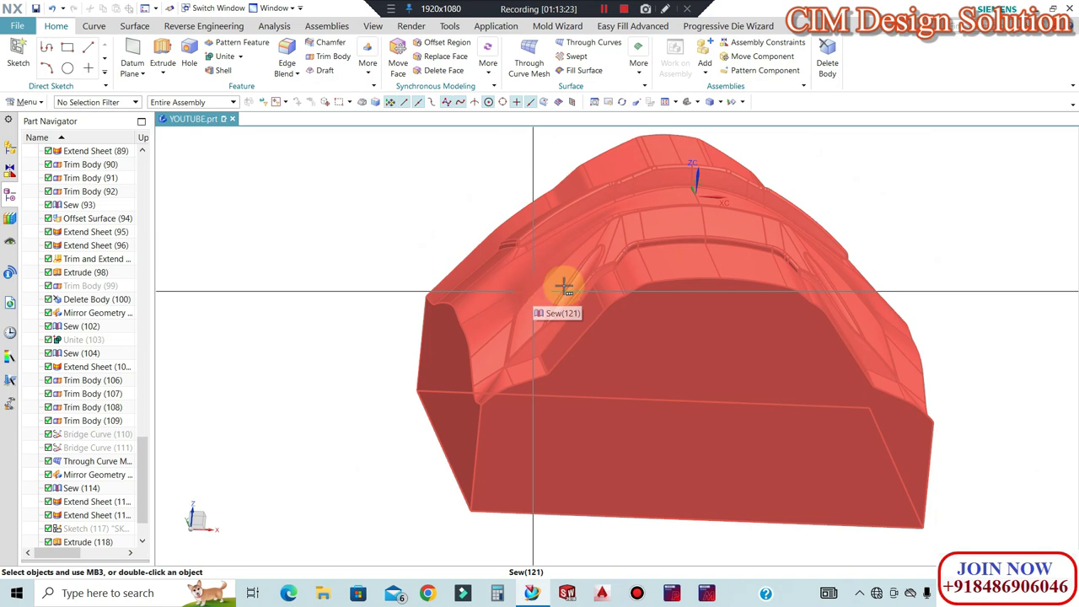
middle_drag(571, 281, 684, 198)
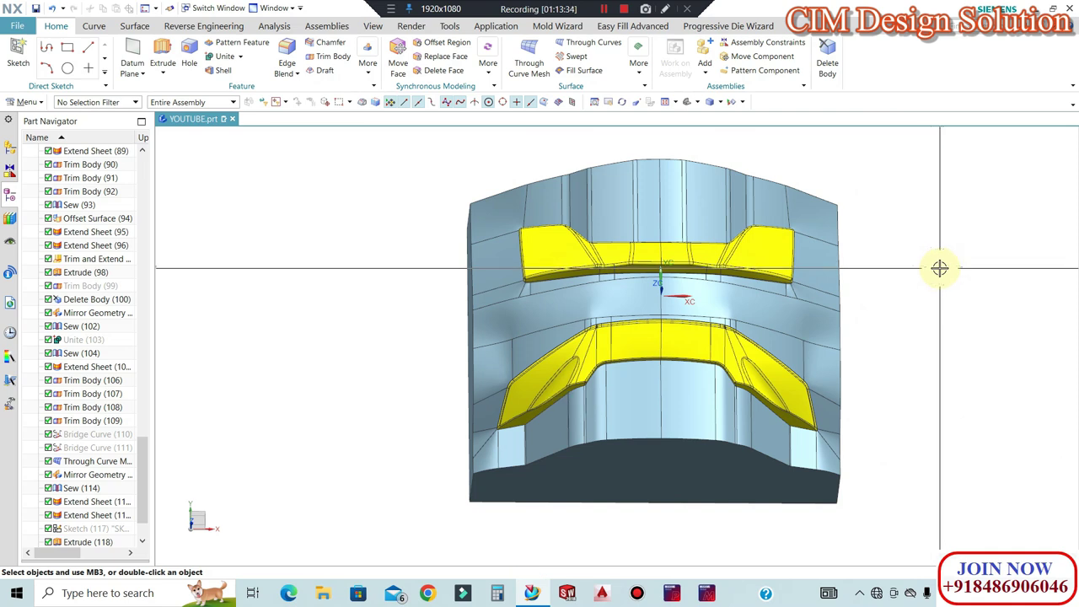
middle_drag(1066, 305, 1020, 304)
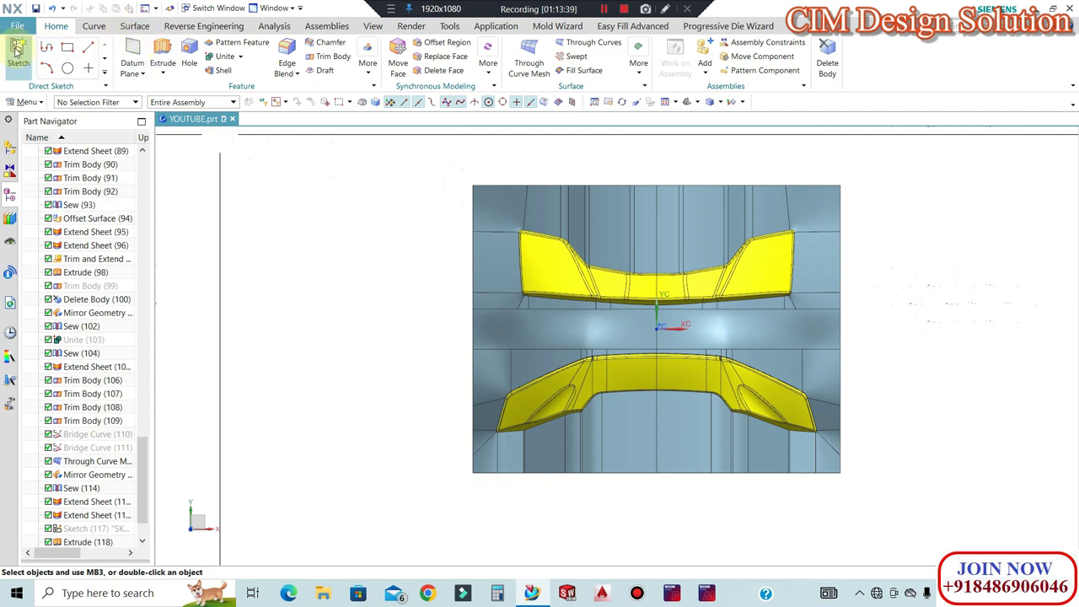
Start a sketch on the XY plane and draw a degree 3 studio spline through three points, curving down above the upper yellow part
key(s)
middle_click(347, 258)
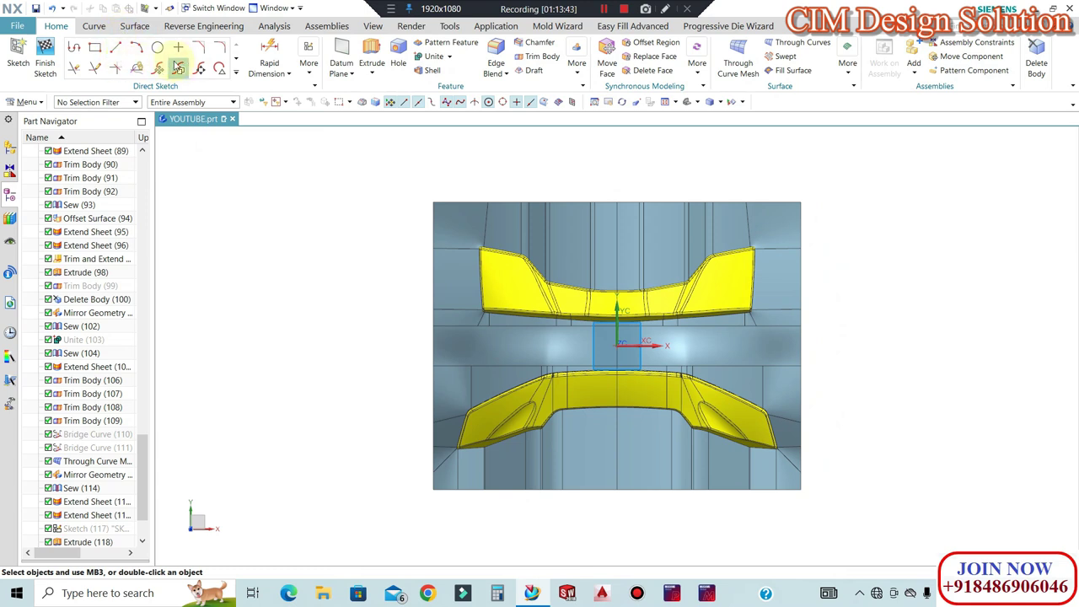
click(235, 74)
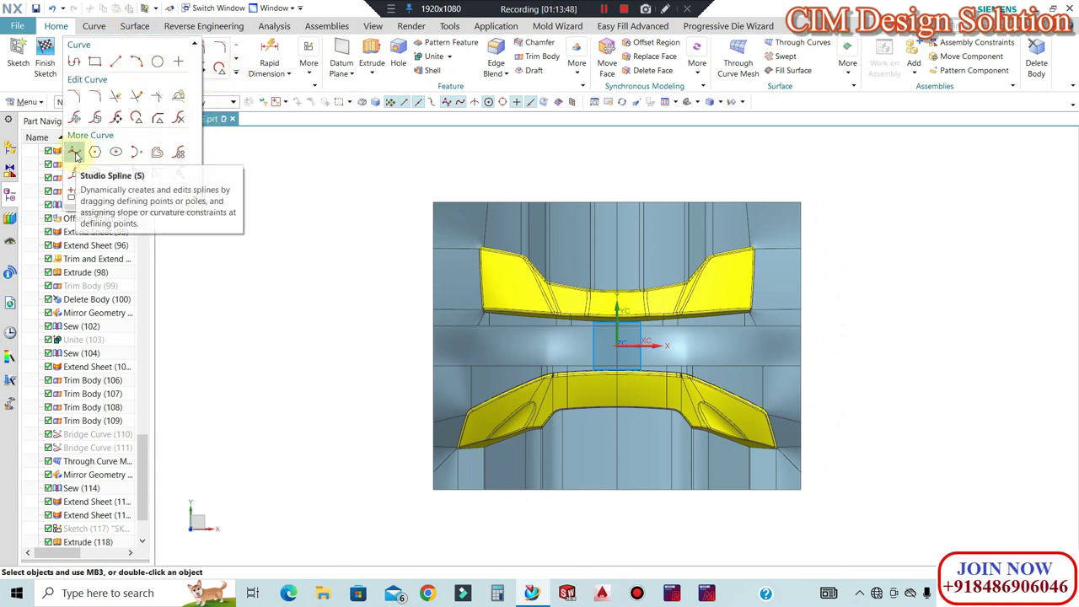
click(75, 152)
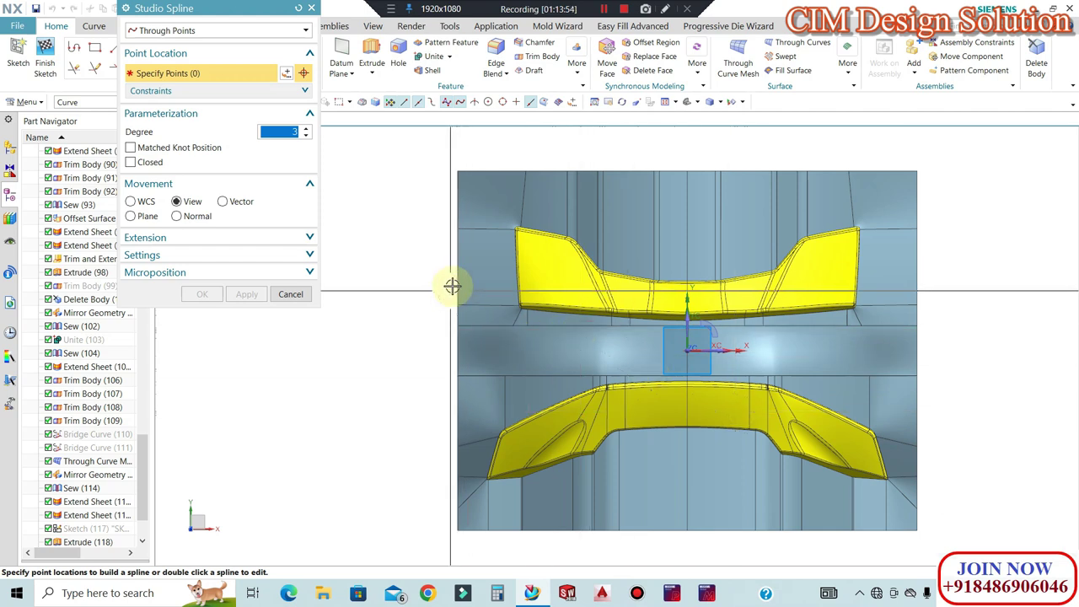
click(476, 155)
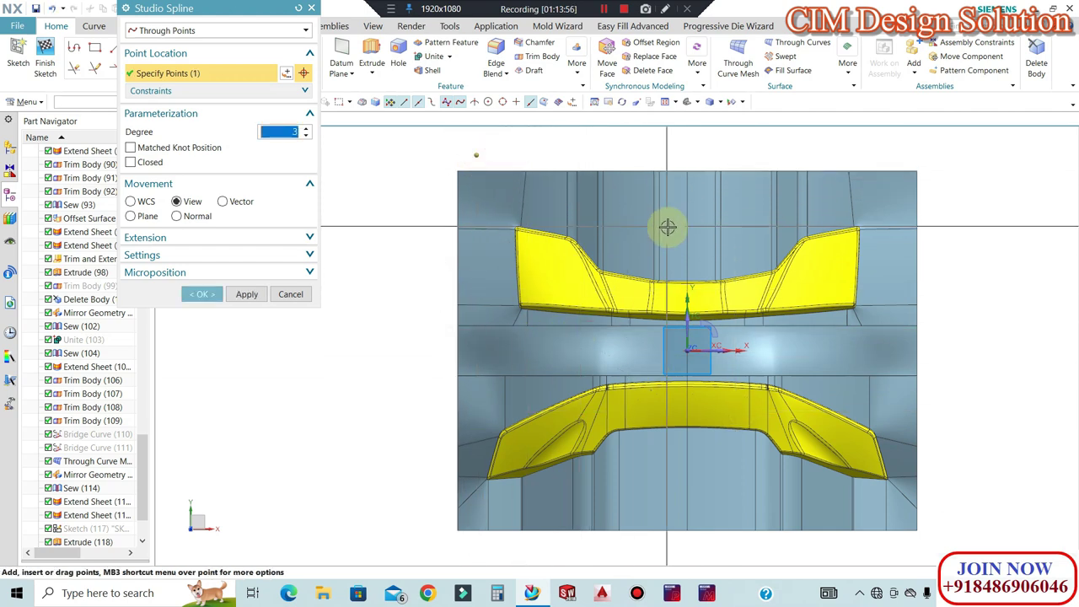
click(687, 234)
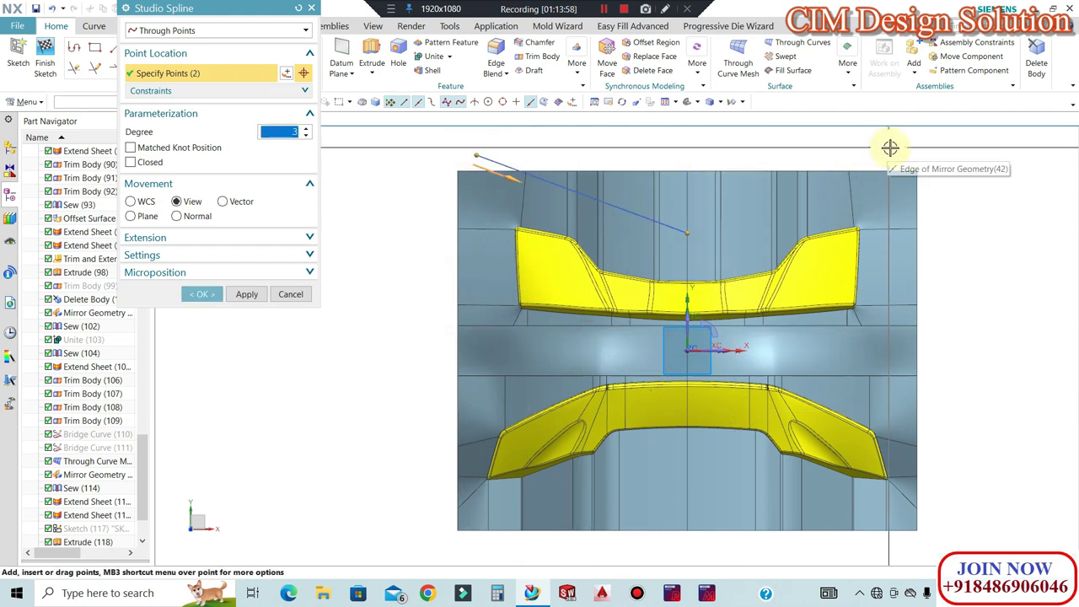
click(892, 155)
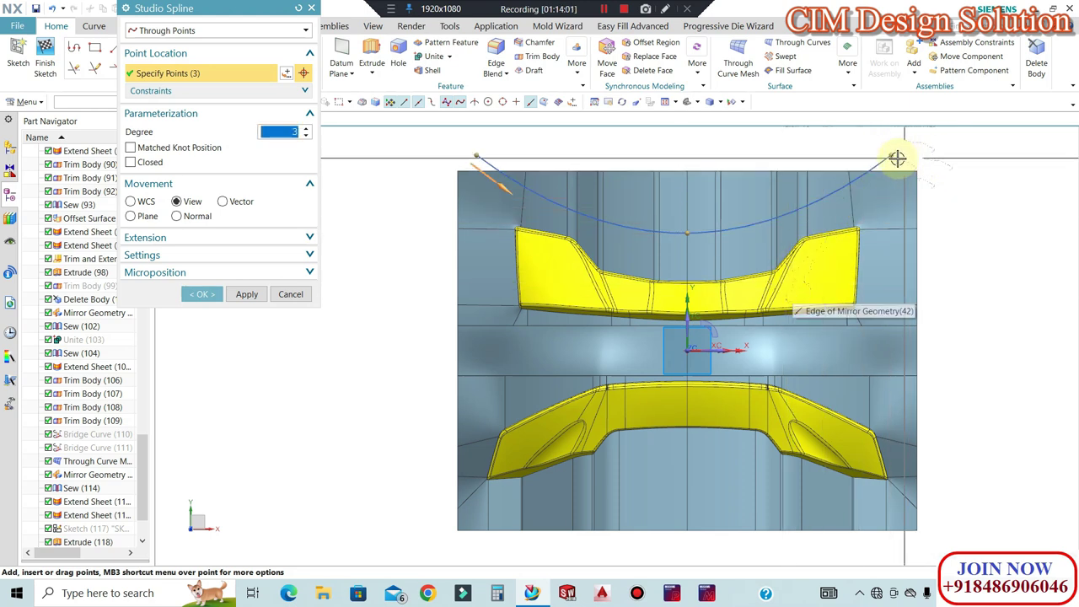
drag(892, 156, 898, 161)
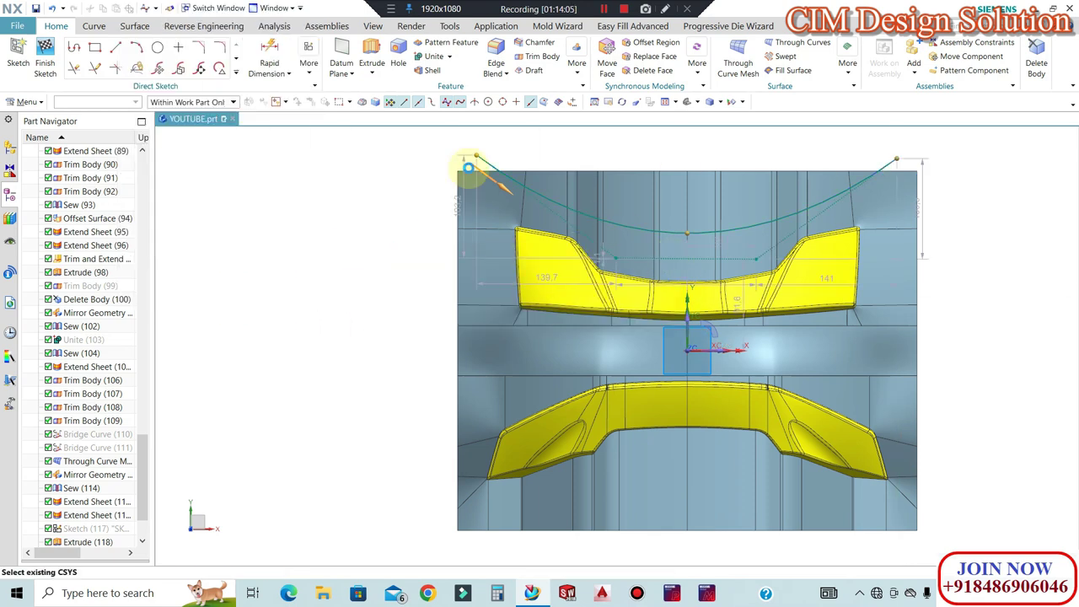
Dimension the spline's left end point vertically from the sketch origin and set the distance to 190 mm
key(d)
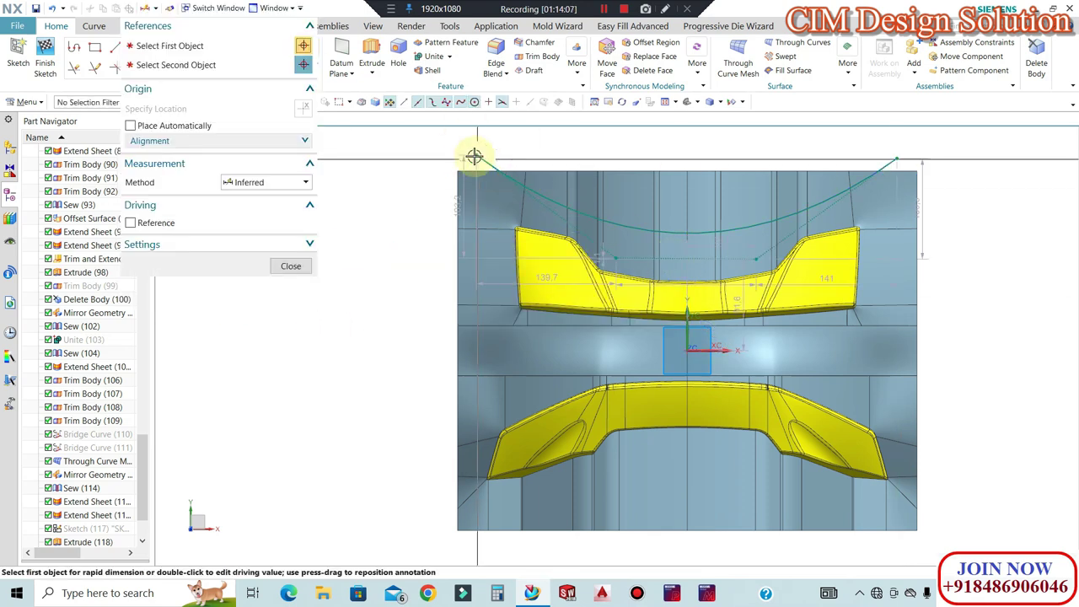
click(477, 157)
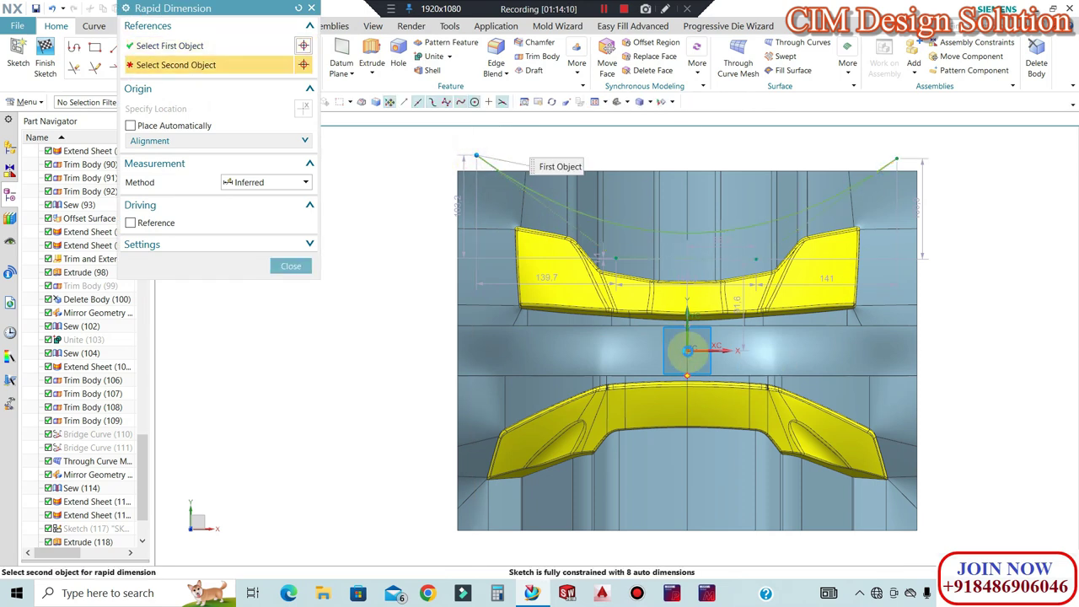
click(687, 350)
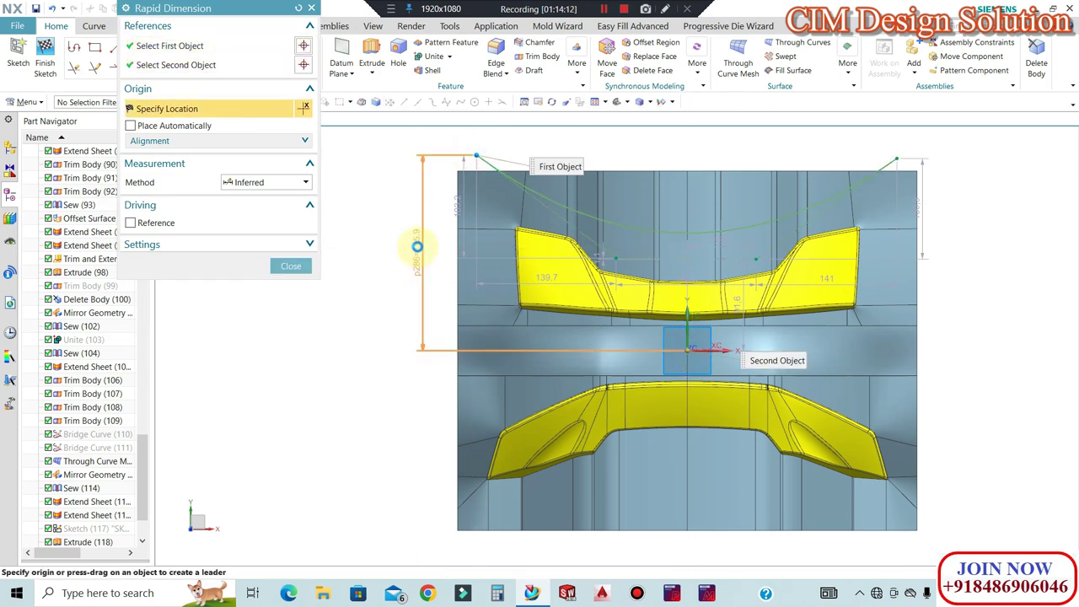
click(418, 244)
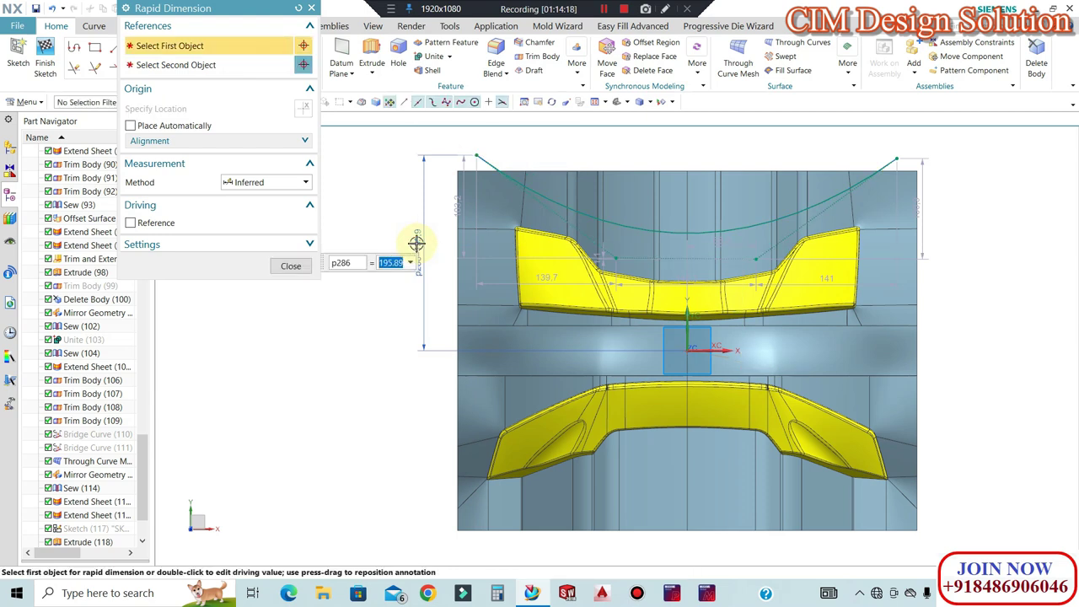
key(Return)
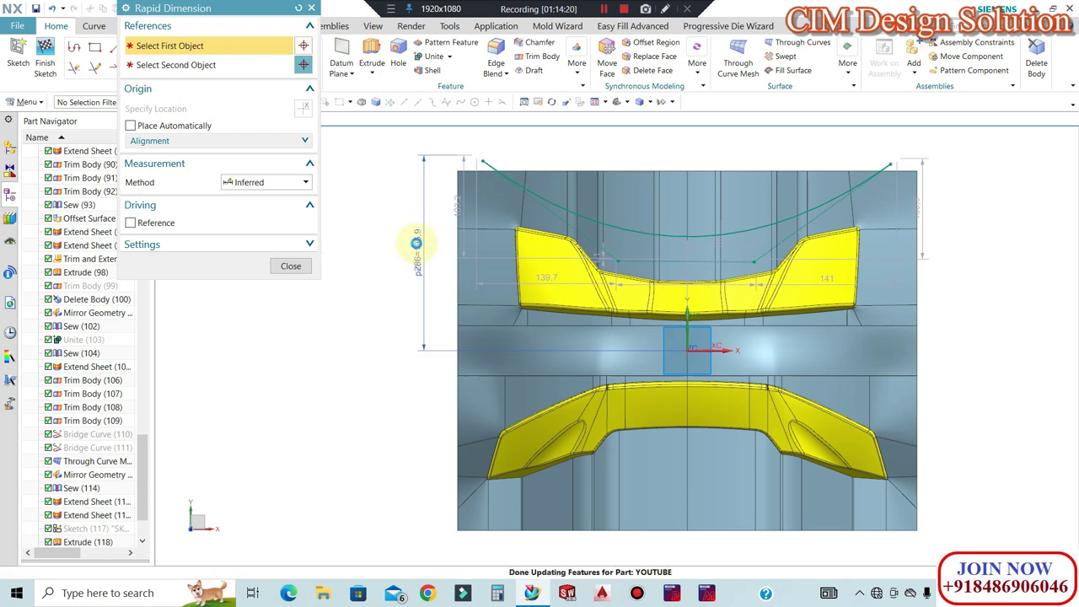
click(283, 267)
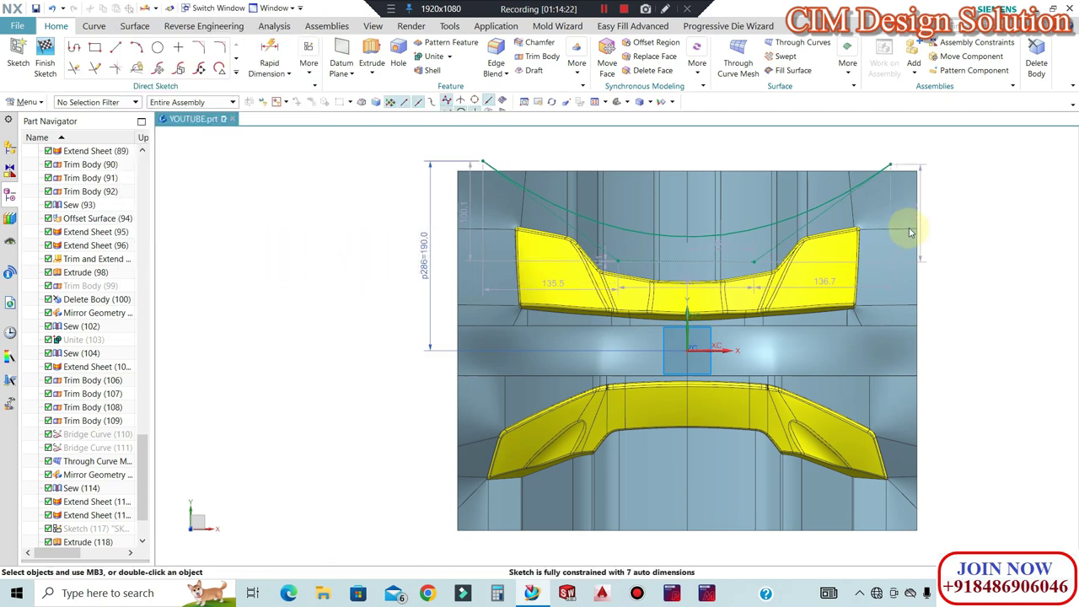
Try a vertical alignment constraint between the spline's two end points
key(c)
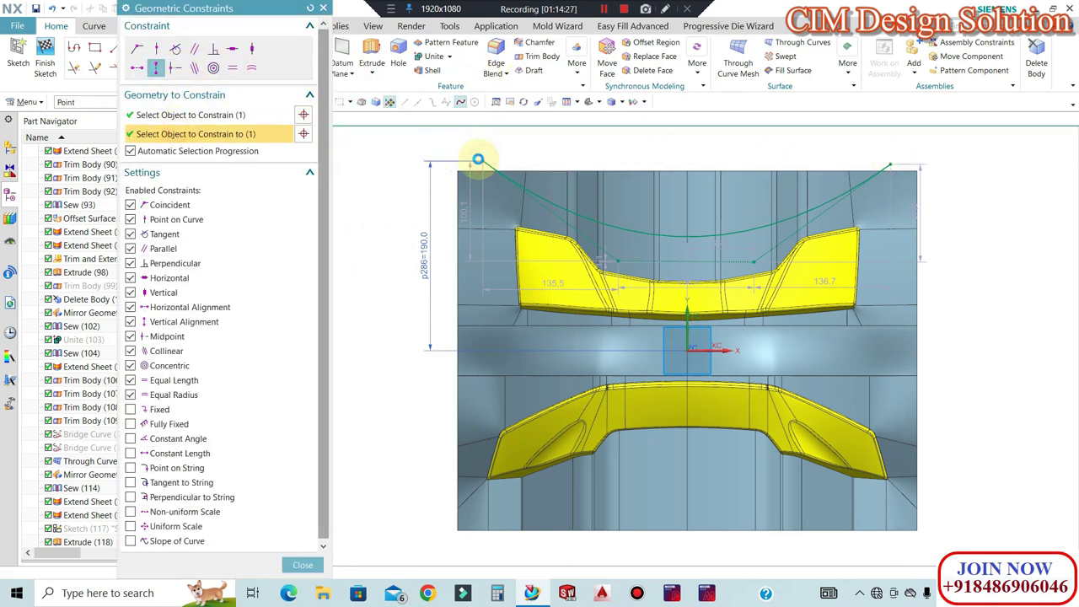
click(478, 159)
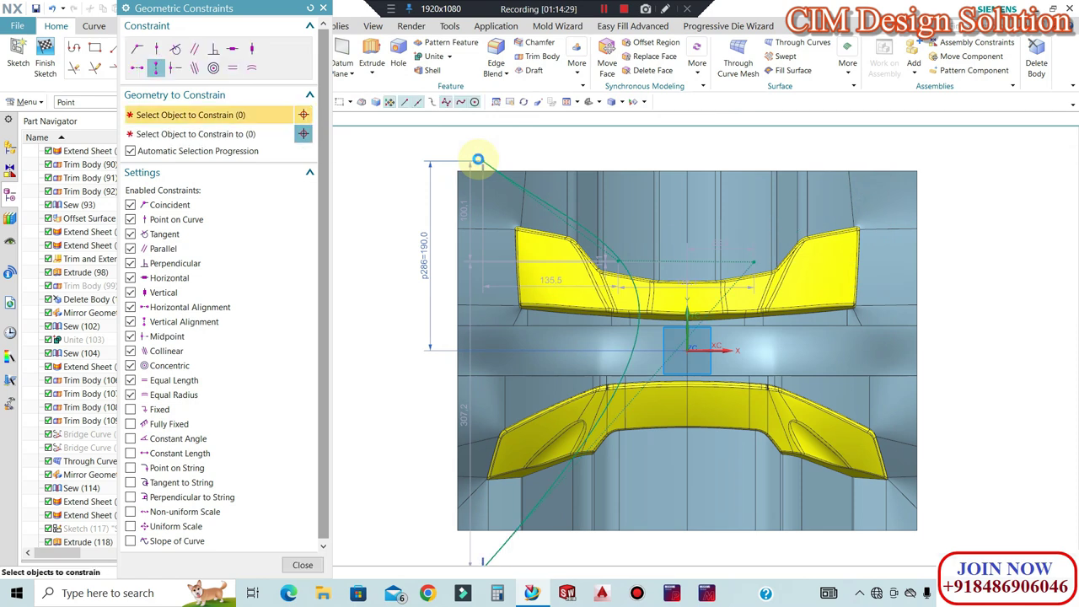
key(ctrl+z)
Align the spline's two end points with a horizontal alignment constraint
key(c)
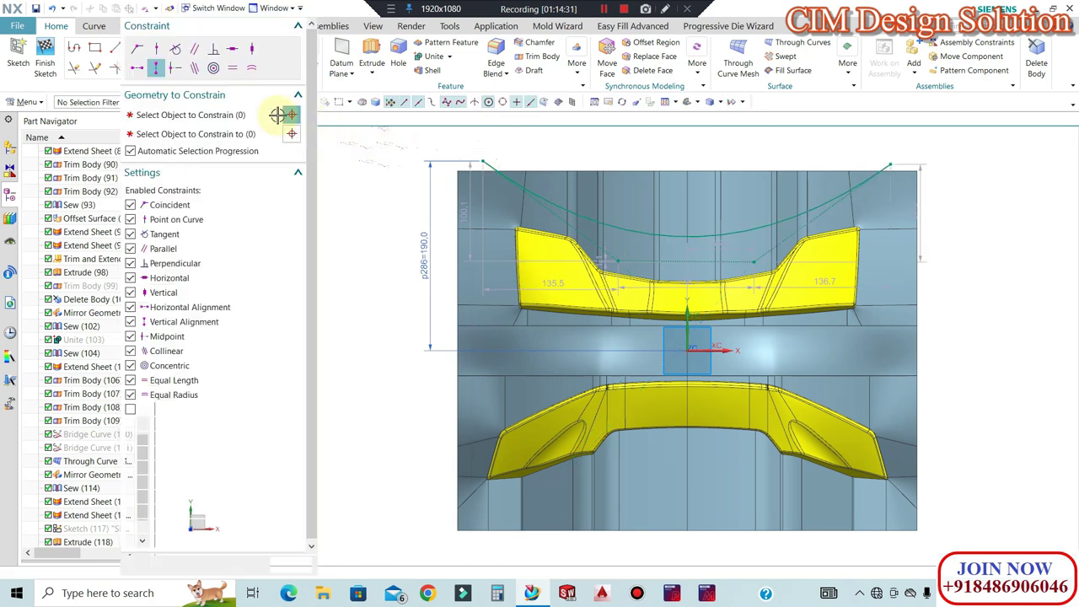
click(890, 165)
click(135, 68)
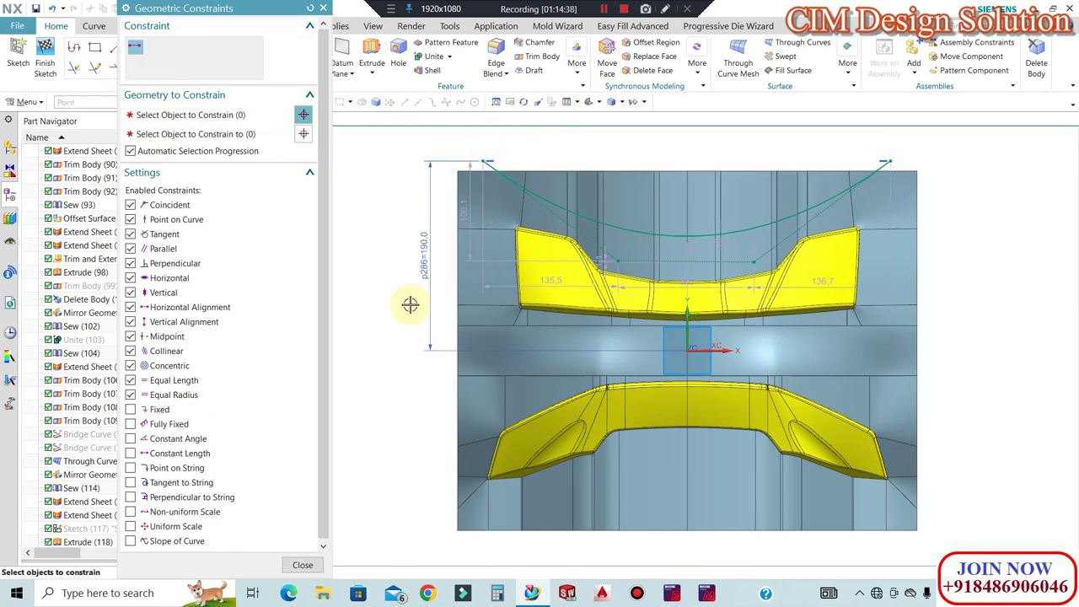
Dimension the spline's right end point horizontally from the sketch origin and set the distance to 200 mm
click(302, 565)
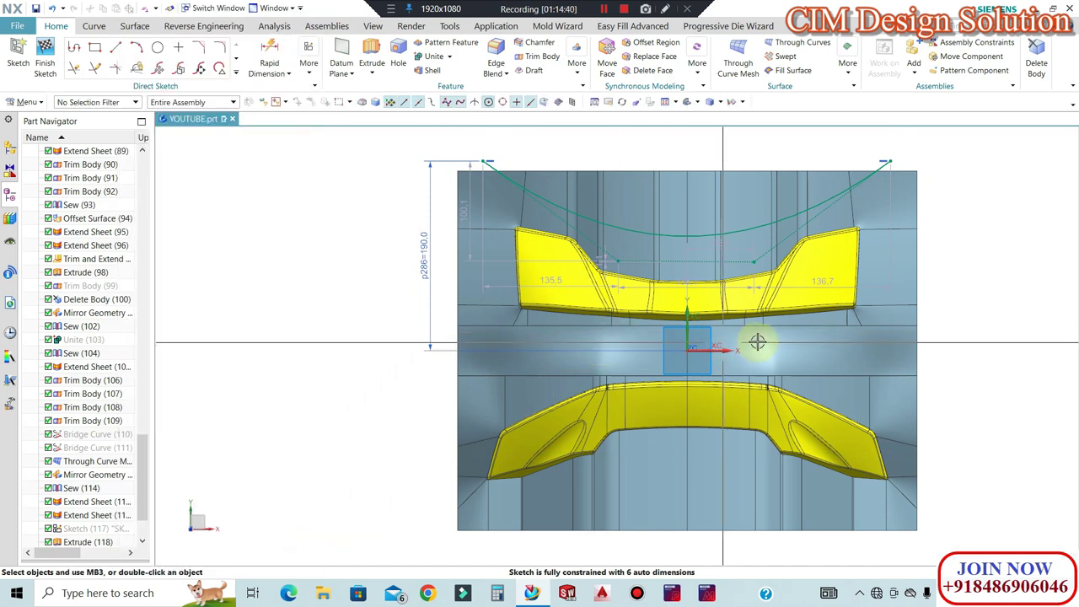
click(267, 53)
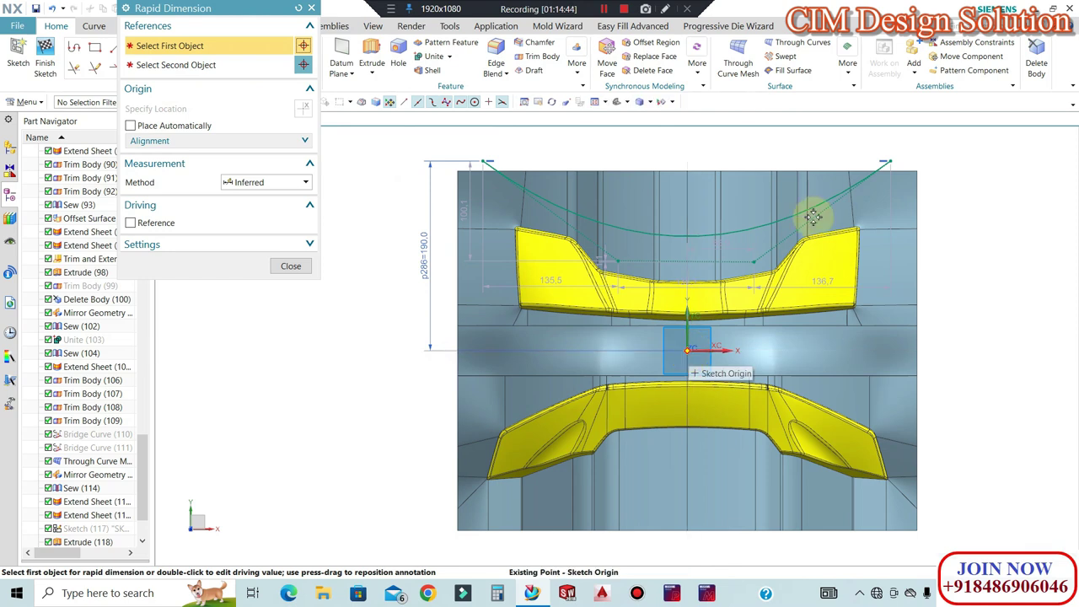
click(887, 163)
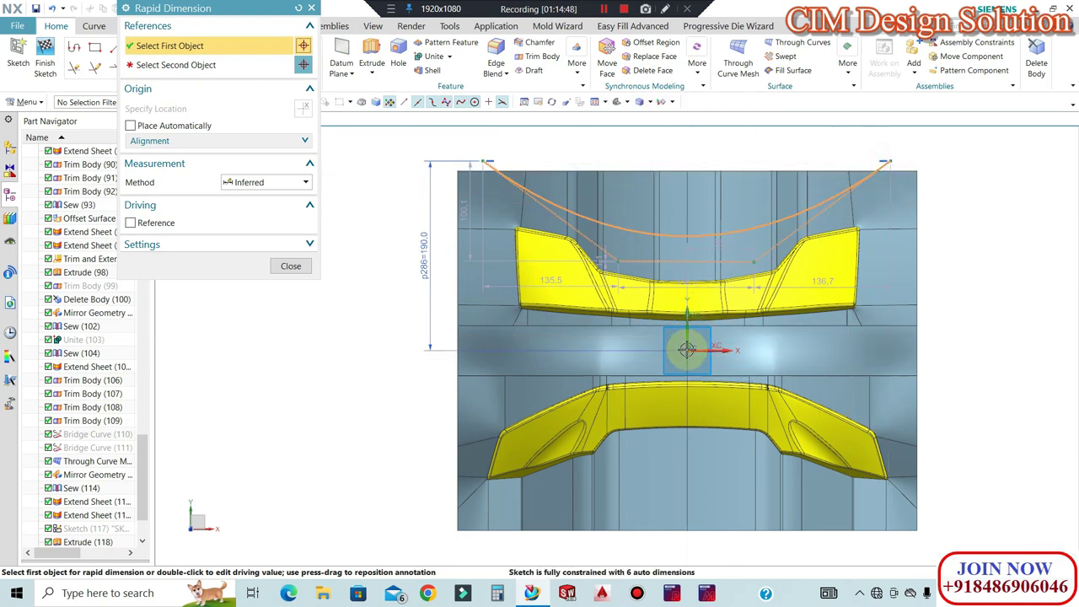
click(687, 348)
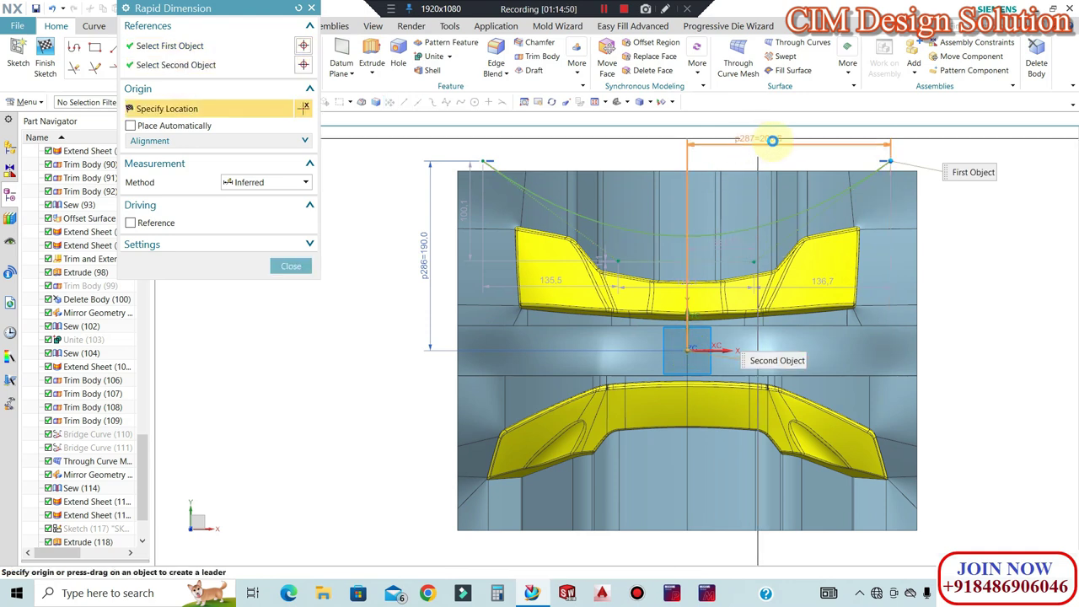
click(926, 165)
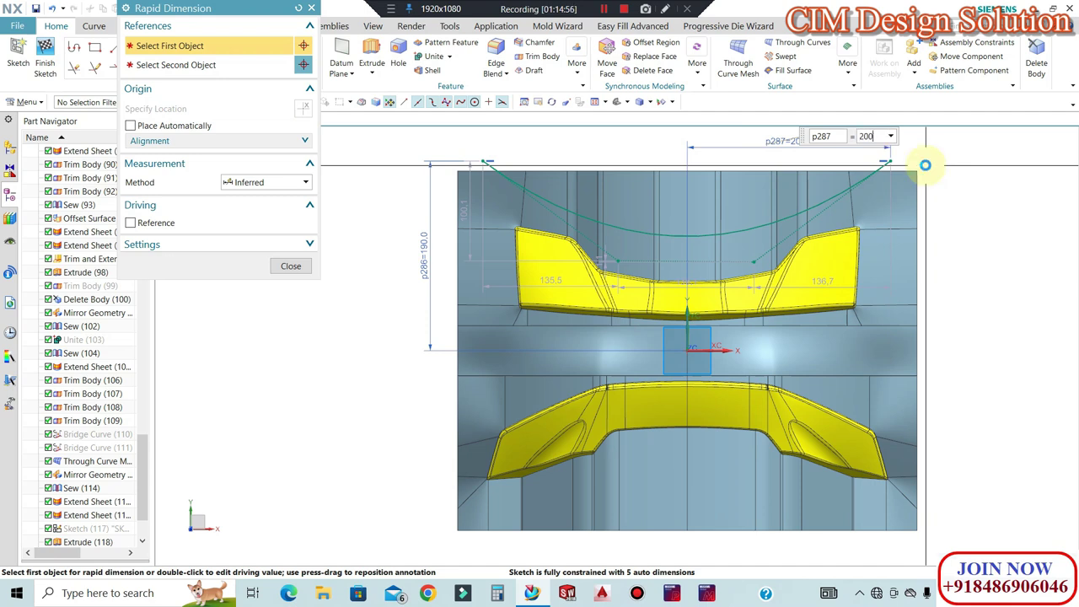
key(Return)
key(Escape)
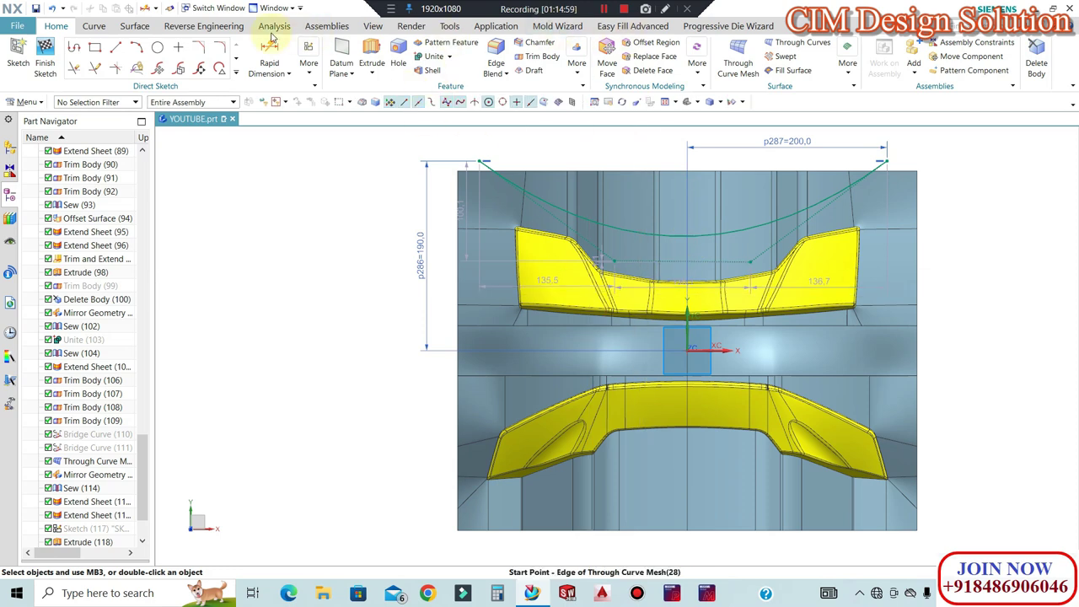
Dimension the horizontal distance between the spline's two end points and set it to 400 mm
key(d)
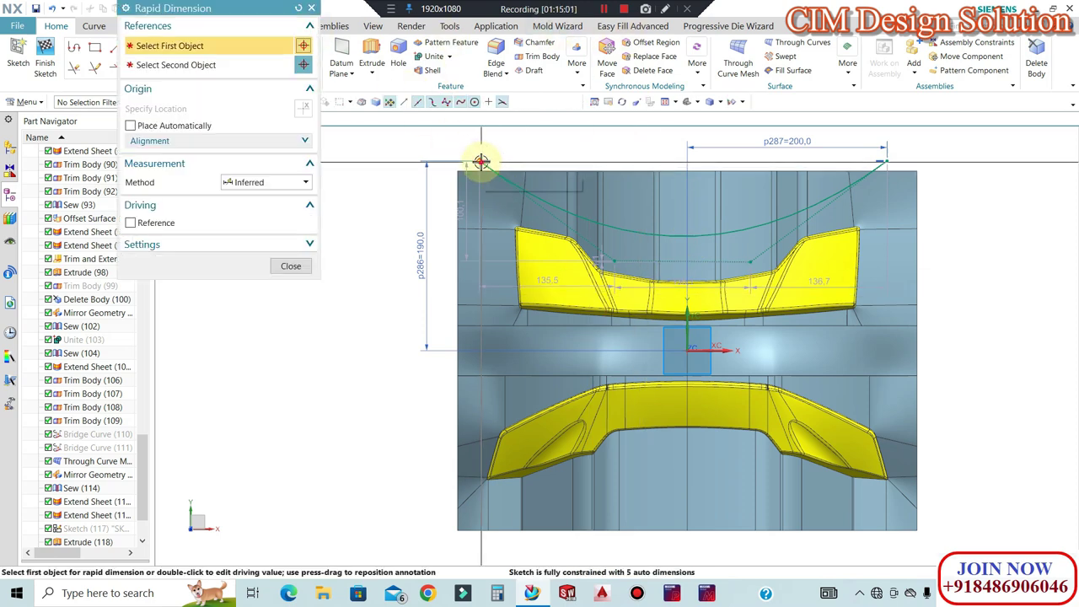
click(885, 161)
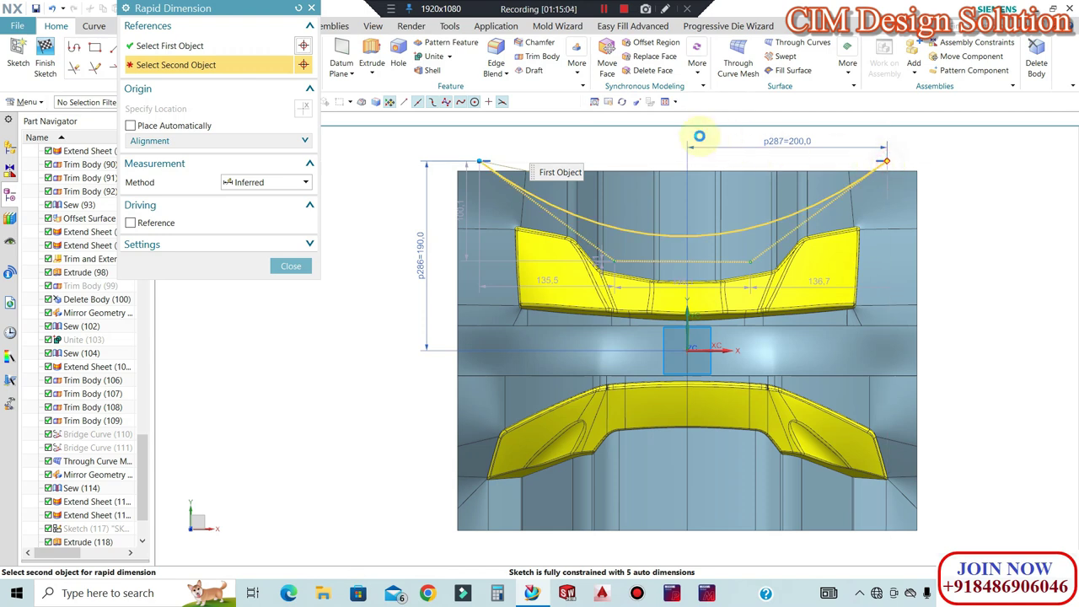
click(670, 135)
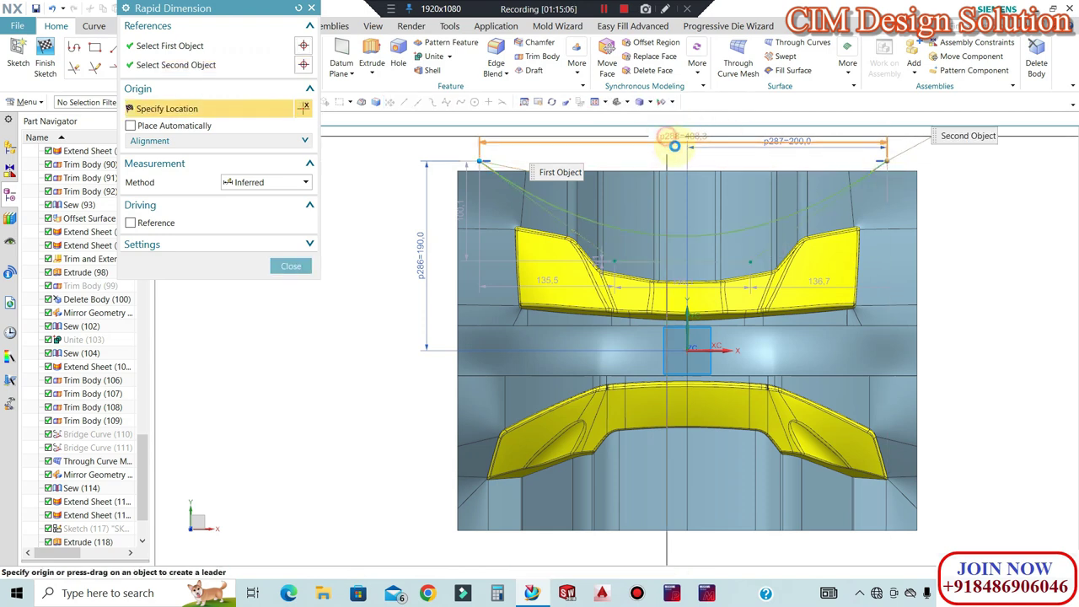
click(674, 146)
double_click(674, 142)
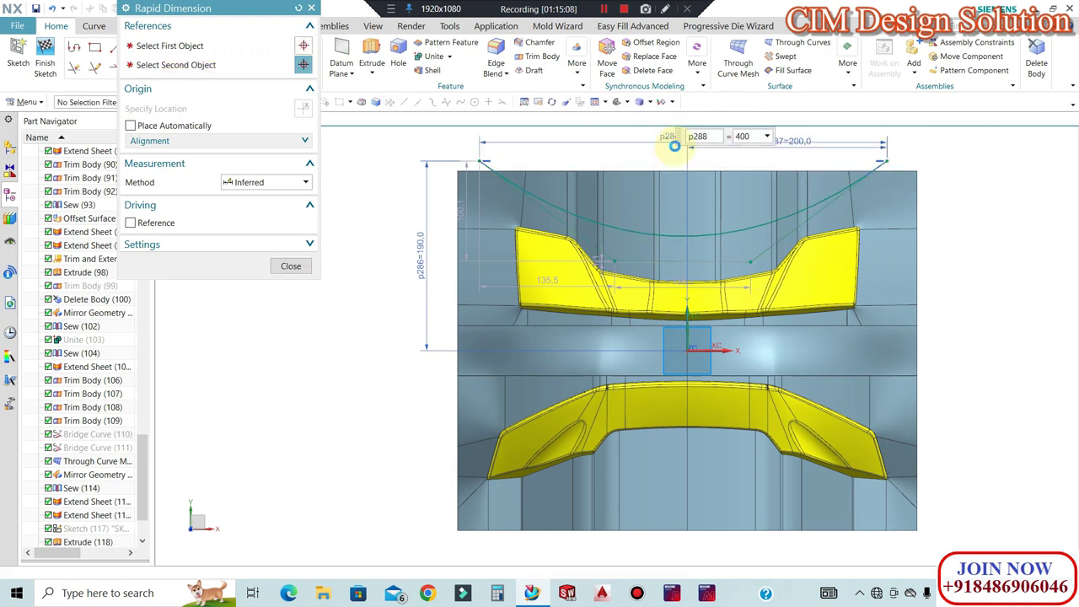
click(291, 265)
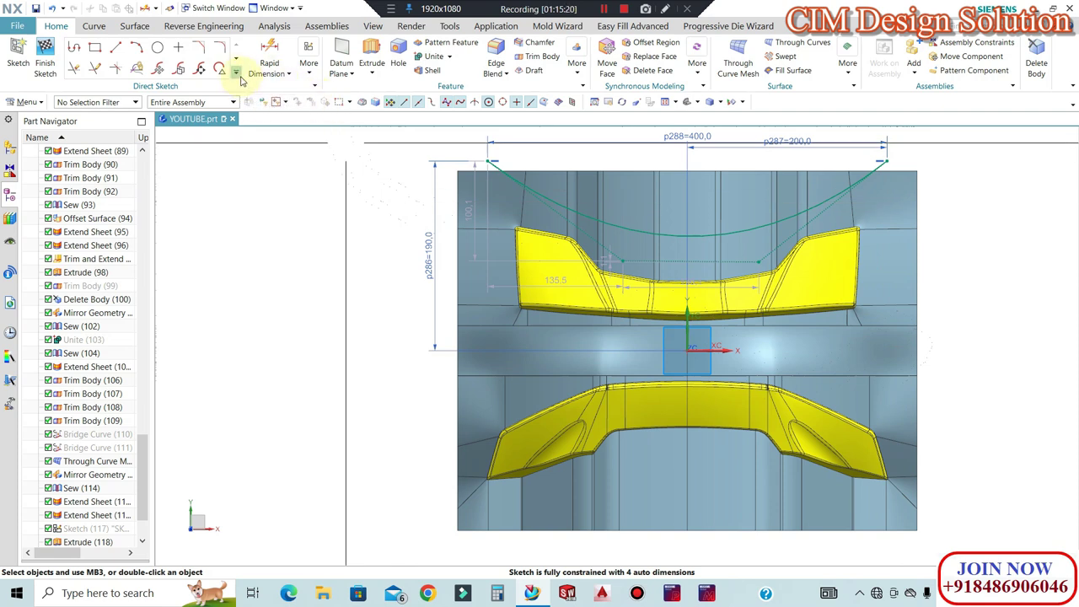
Mirror the spline about the sketch's horizontal axis to get a matching curve below the lower yellow part
click(237, 72)
click(77, 173)
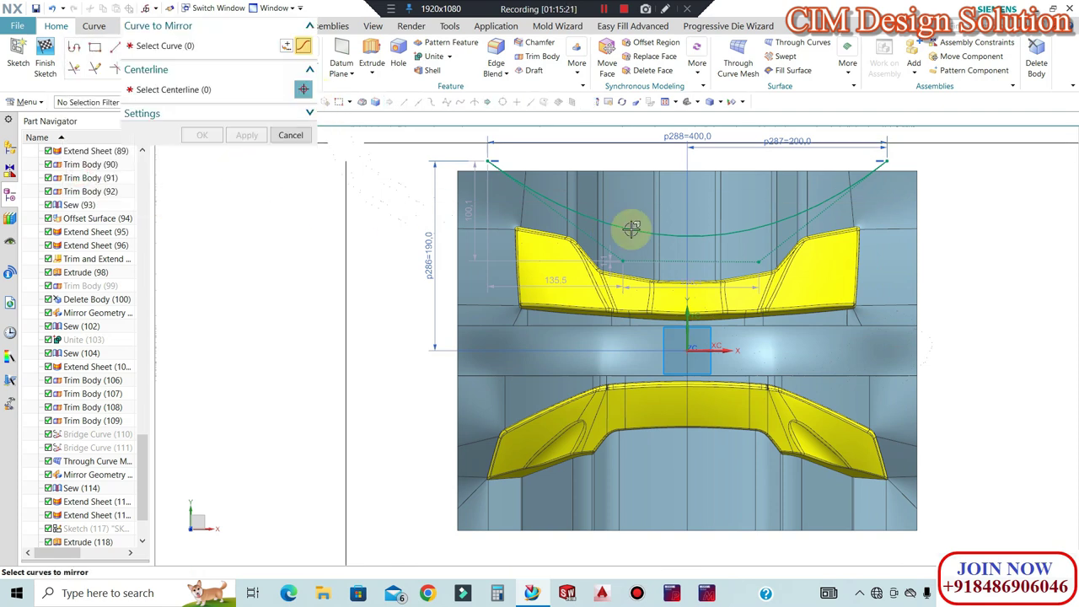
click(554, 199)
click(192, 93)
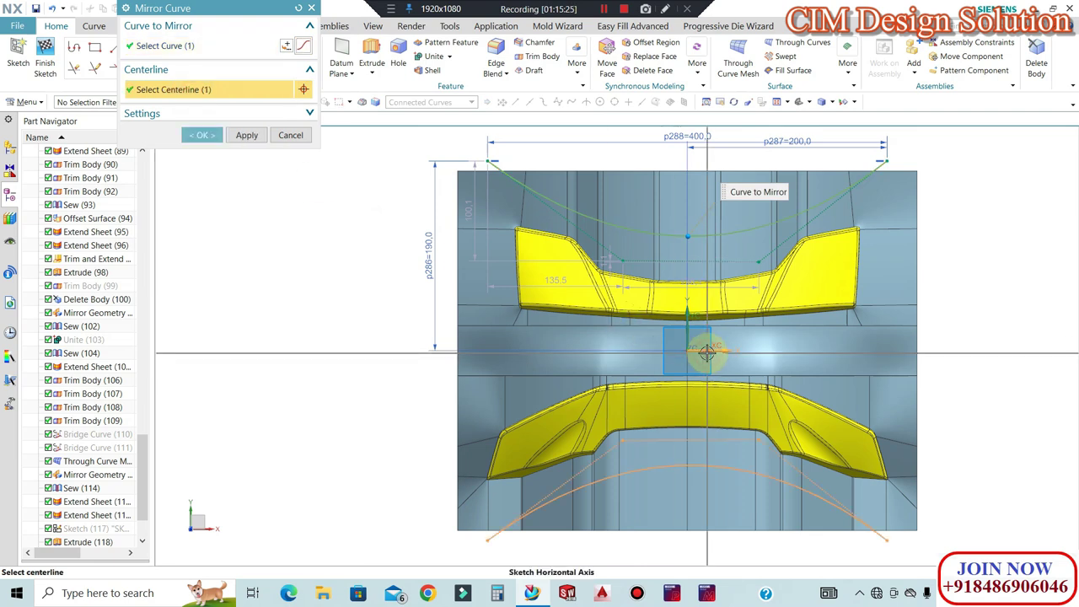
click(200, 136)
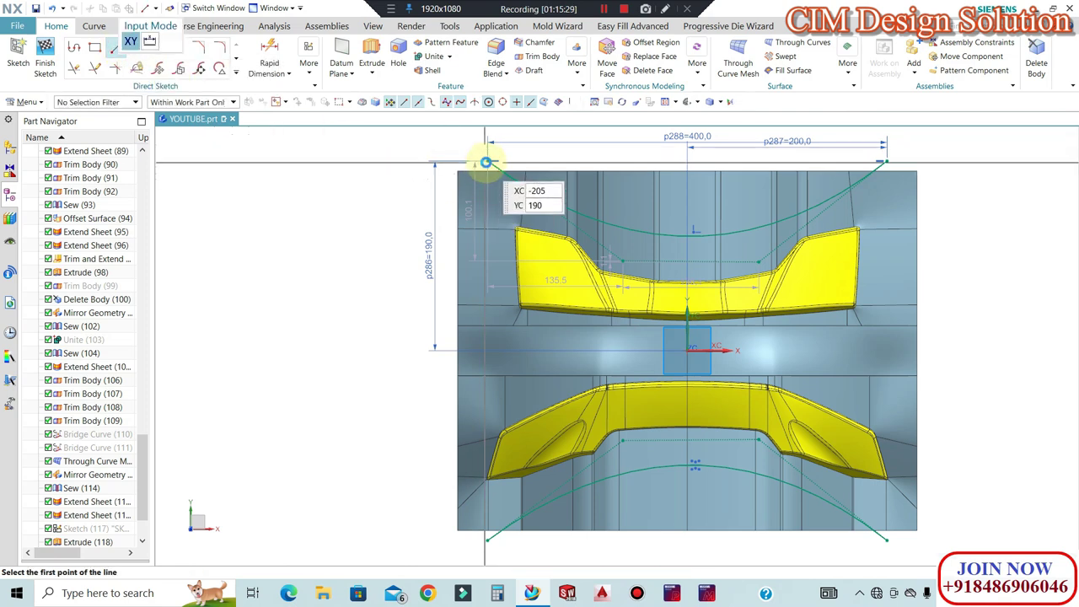
Close off the upper and lower splines by drawing a horizontal line between the end points of each
click(489, 161)
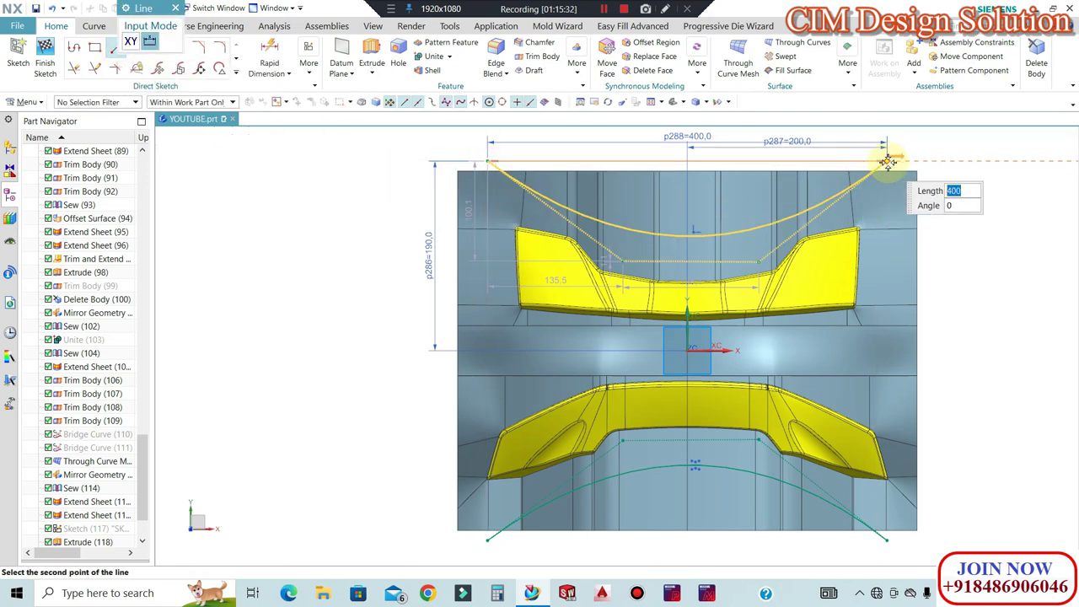
click(887, 161)
key(Escape)
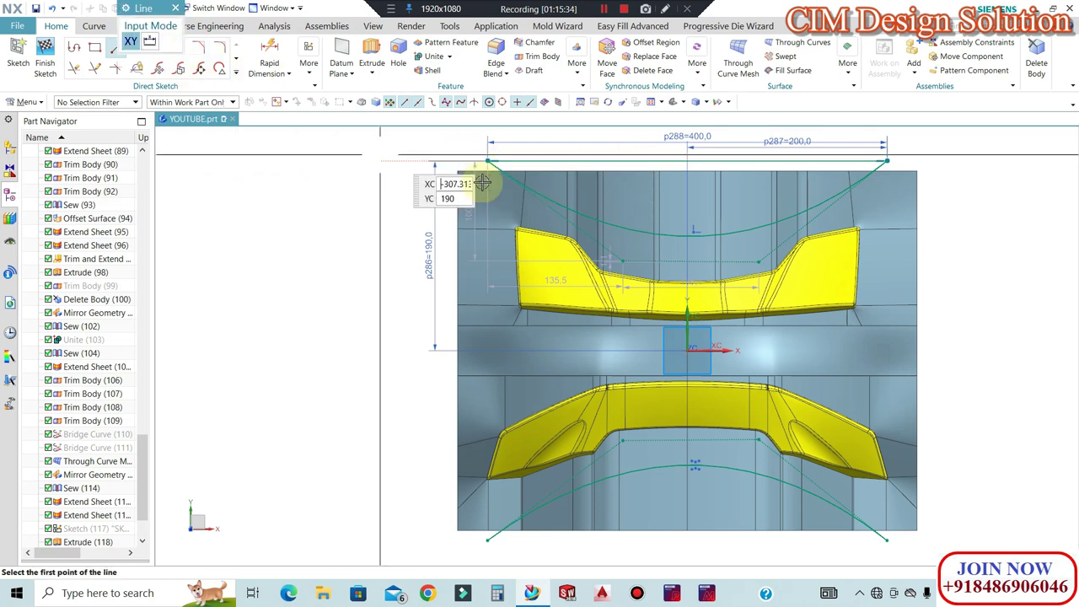
scroll(480, 162, down, 1)
click(486, 462)
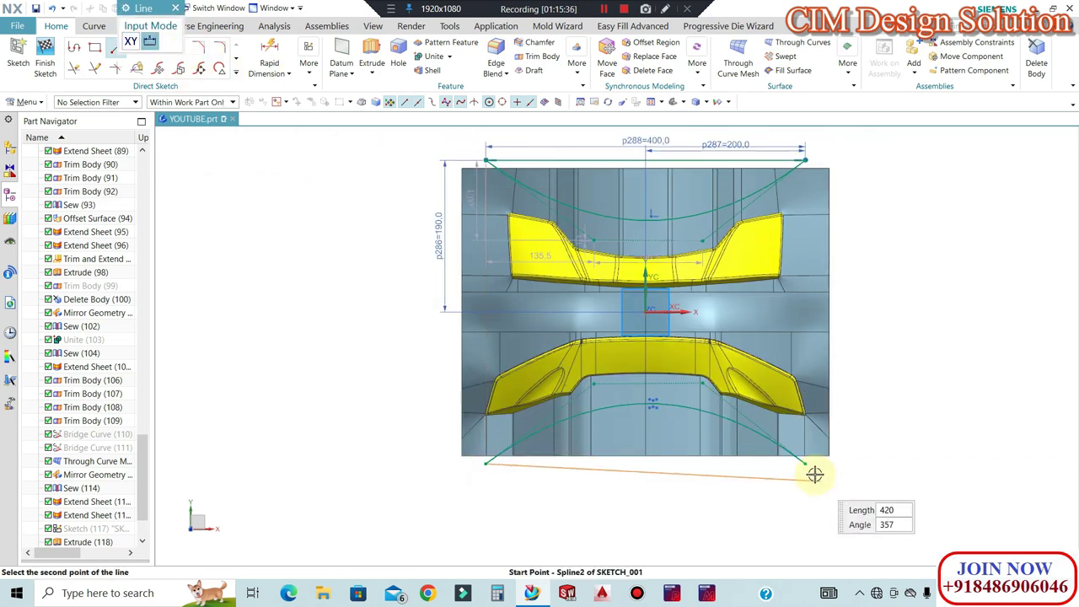
click(806, 466)
key(Escape)
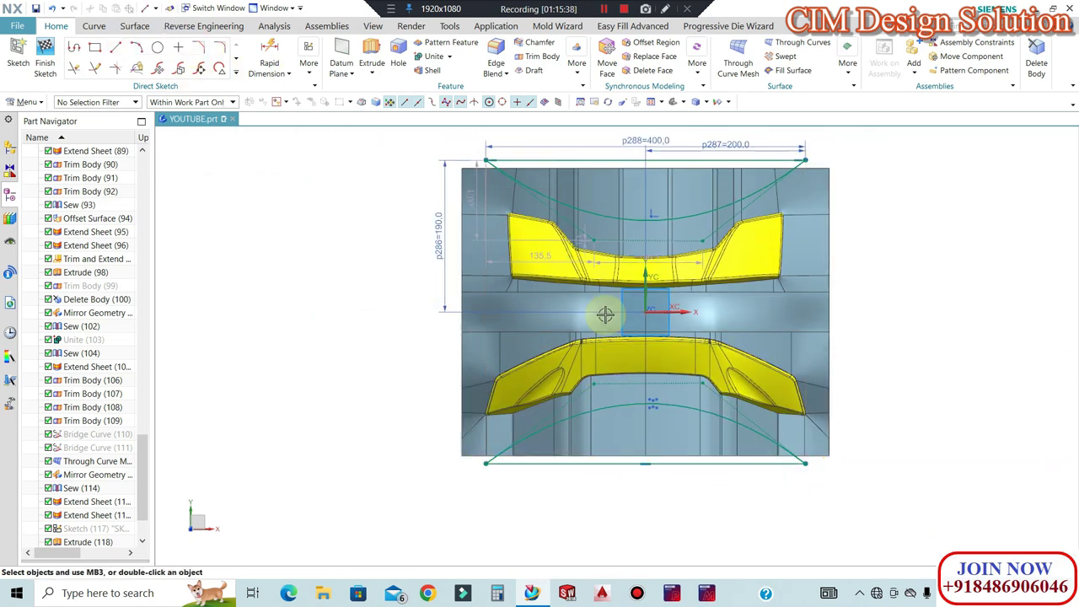
Draw a degree 3 studio spline through five points at the block's left side, bulging inward between the yellow parts with its middle point on the horizontal axis
scroll(764, 288, up, 1)
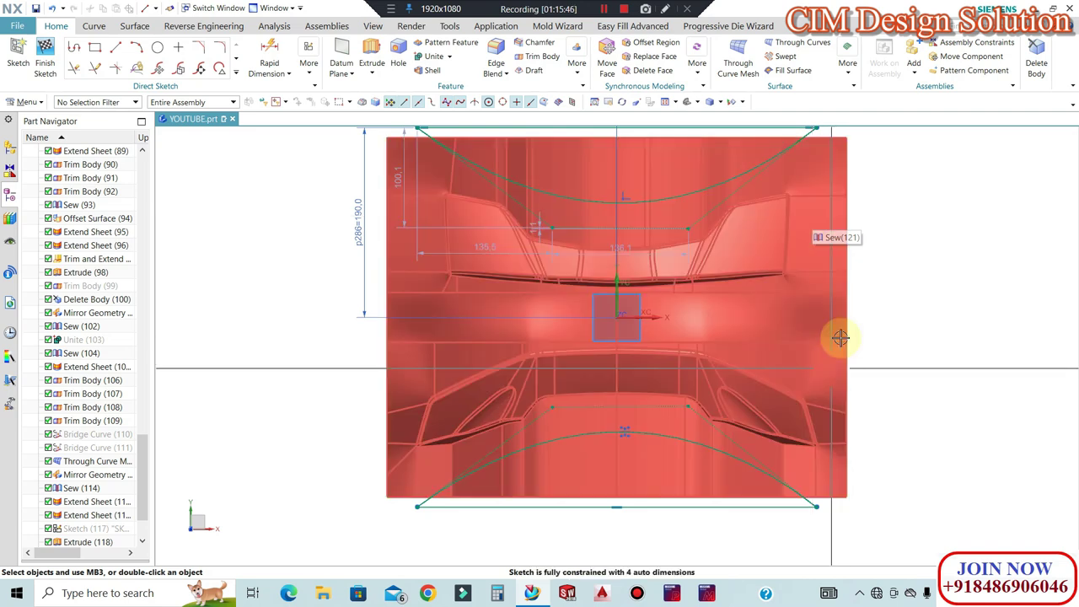
scroll(758, 333, up, 2)
scroll(763, 337, down, 2)
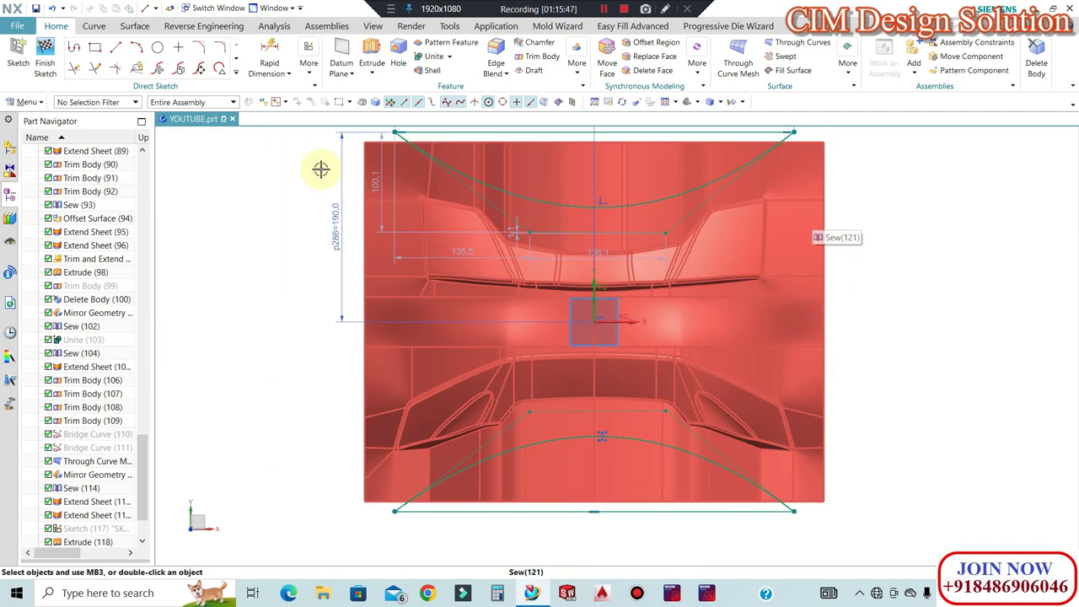
click(236, 75)
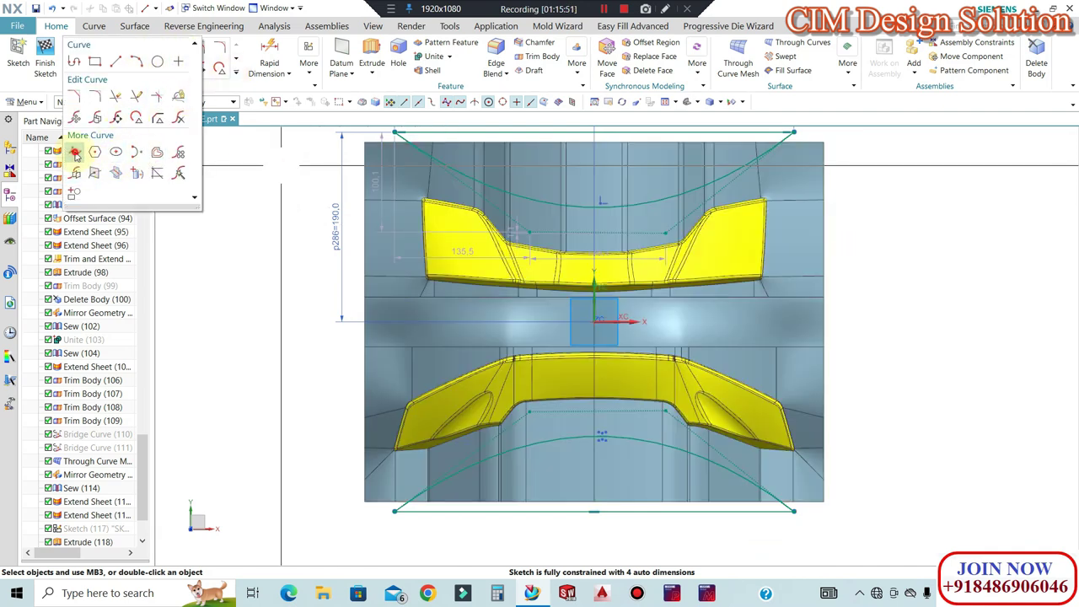
click(75, 155)
scroll(417, 309, up, 2)
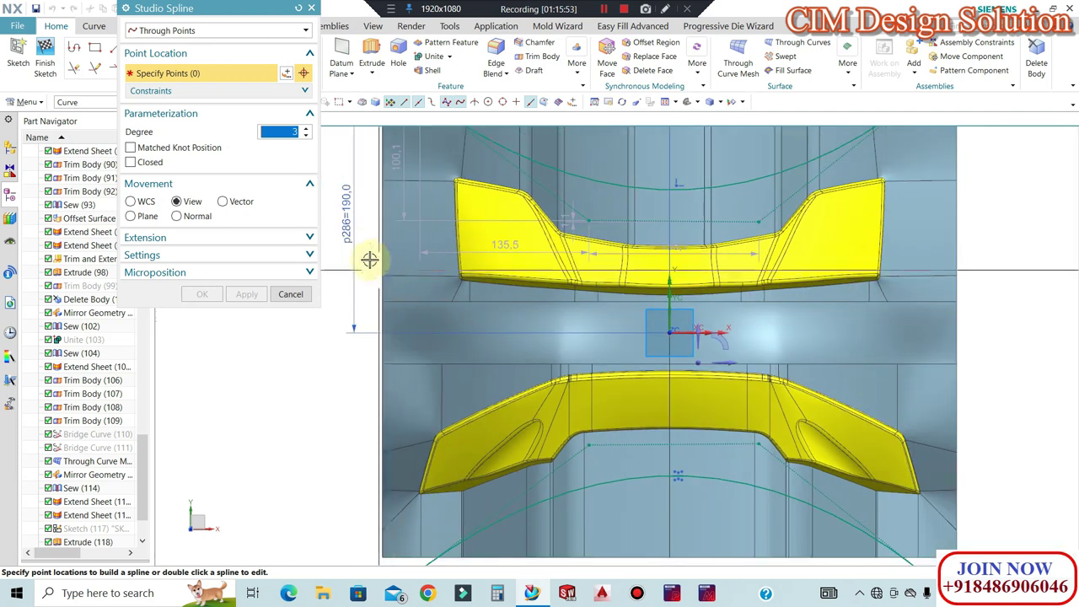
click(463, 314)
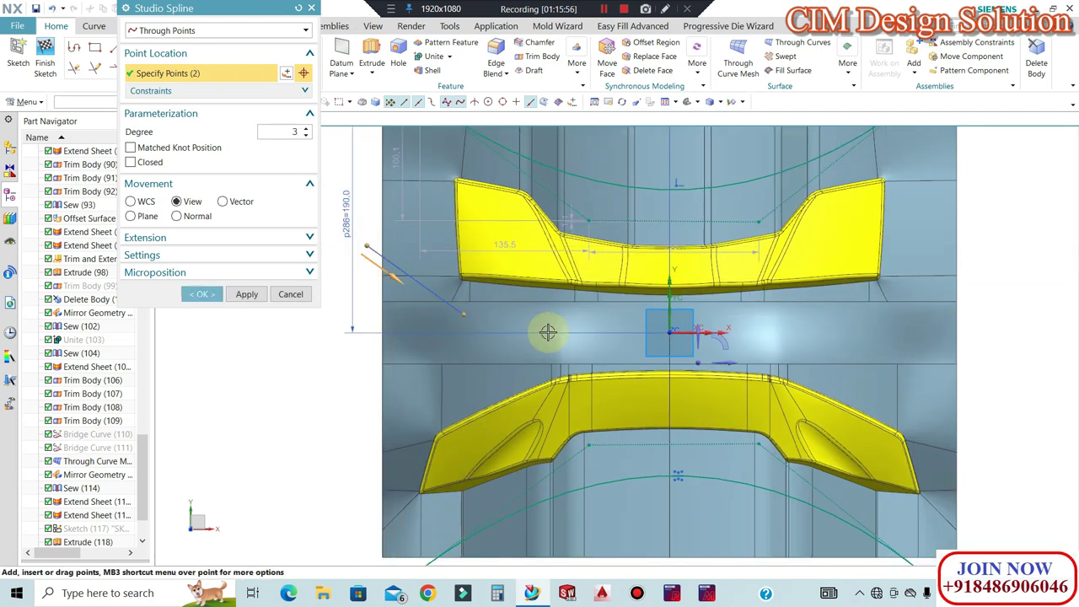
click(548, 333)
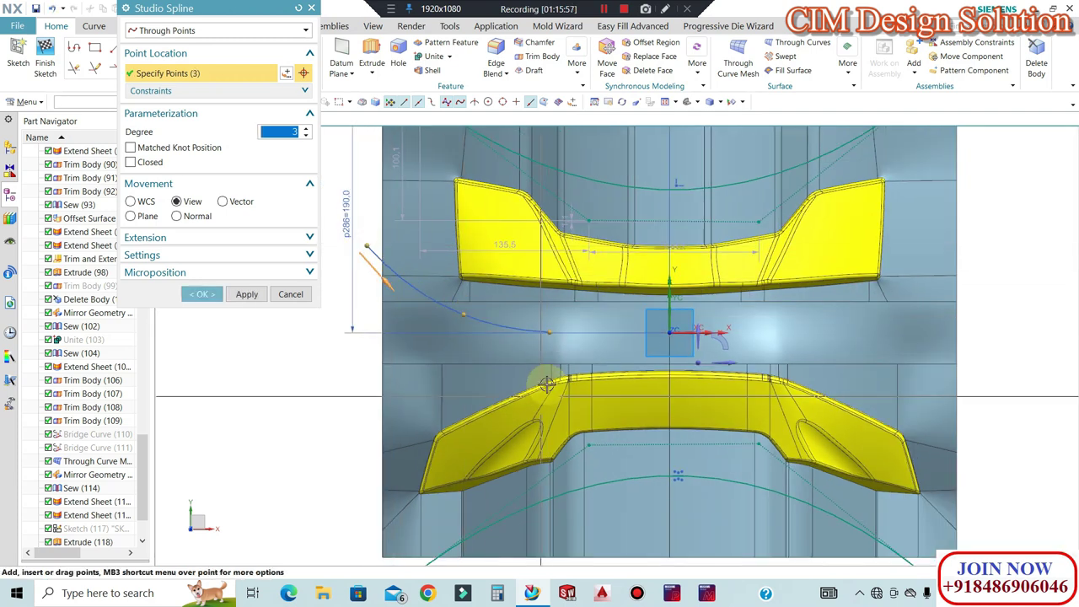
click(466, 365)
click(368, 411)
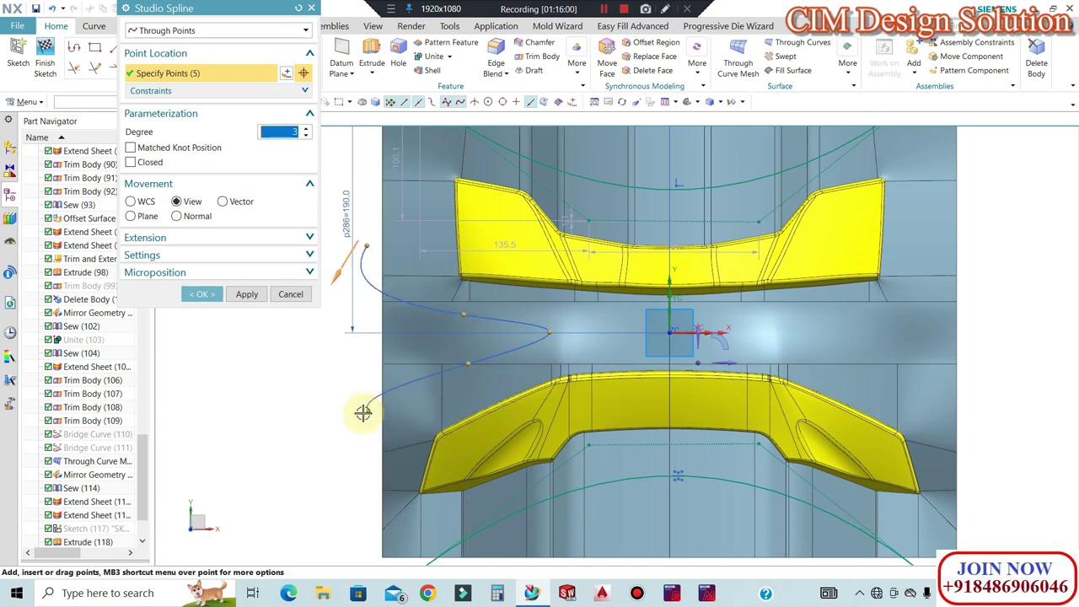
Reshape the side spline by moving its tip inward and its lower end down, and add a sixth point on its lower leg
drag(358, 417, 352, 420)
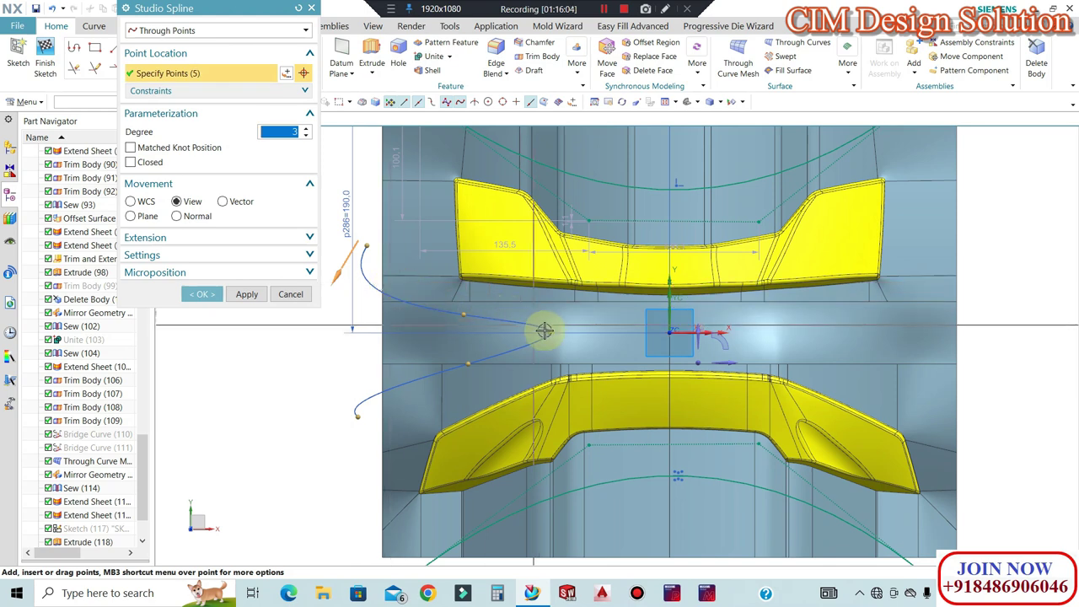
drag(575, 335, 574, 333)
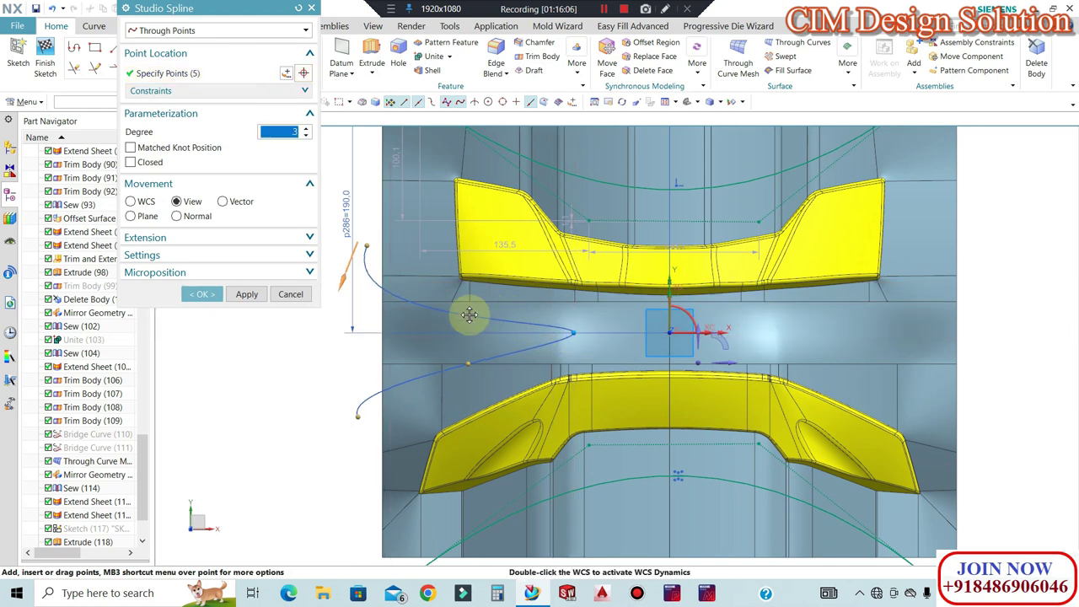
drag(465, 312, 466, 313)
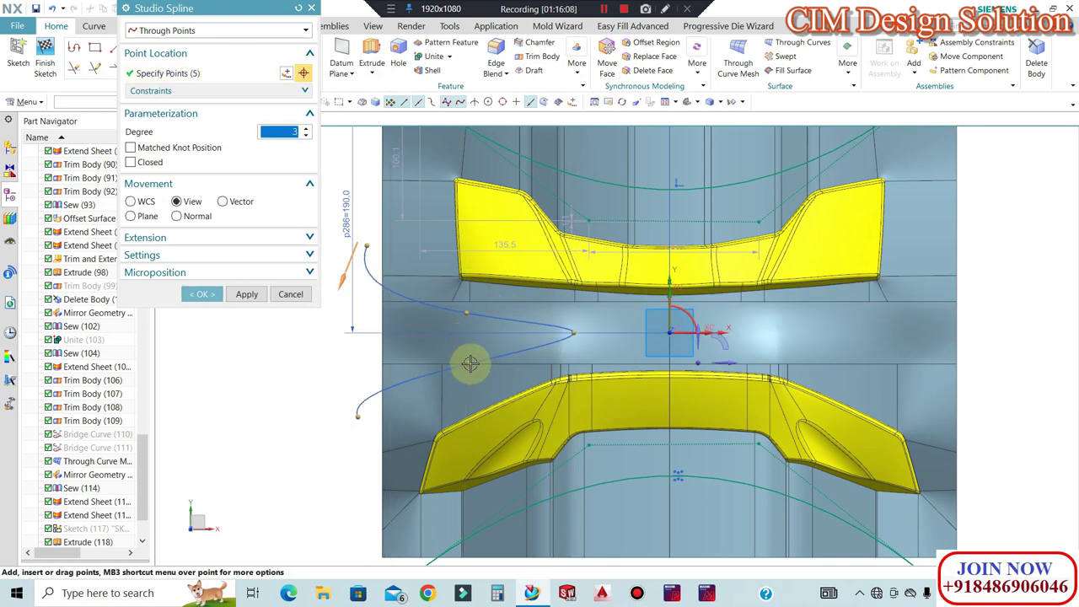
drag(363, 417, 362, 445)
click(392, 406)
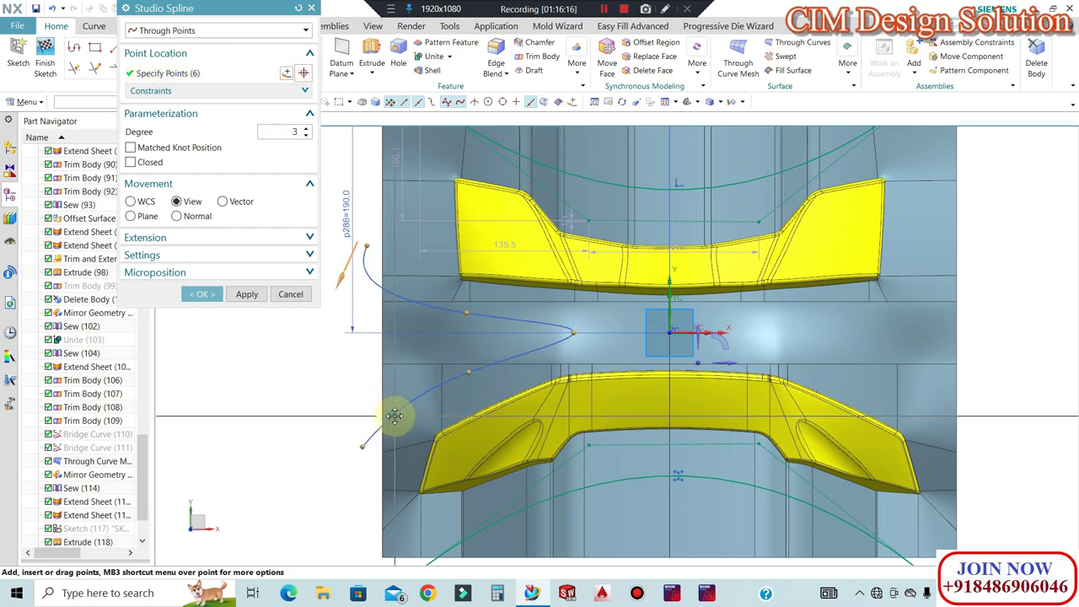
drag(394, 415, 395, 414)
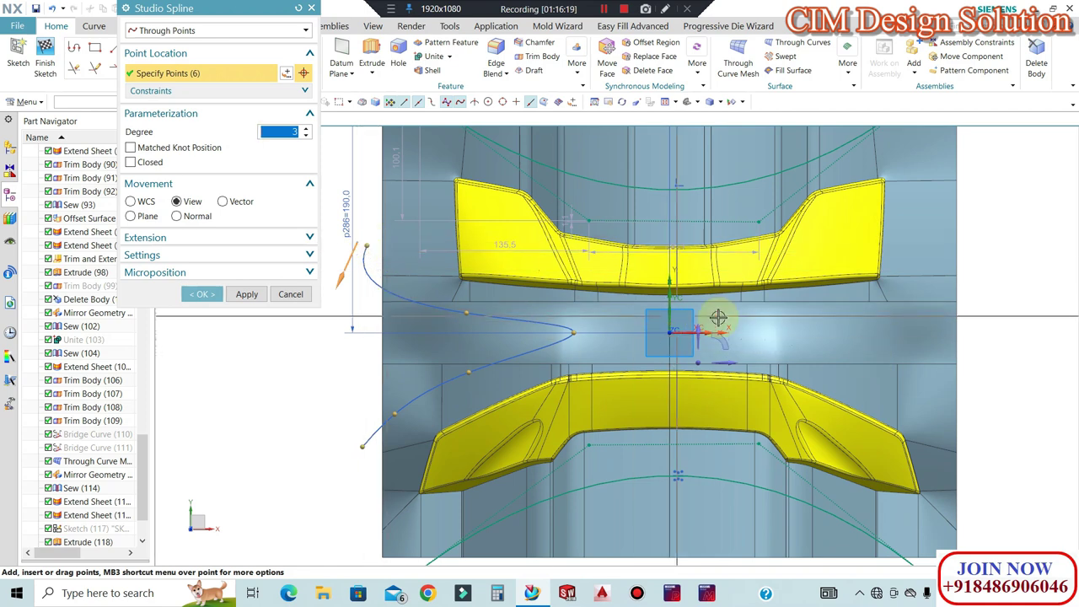
click(207, 291)
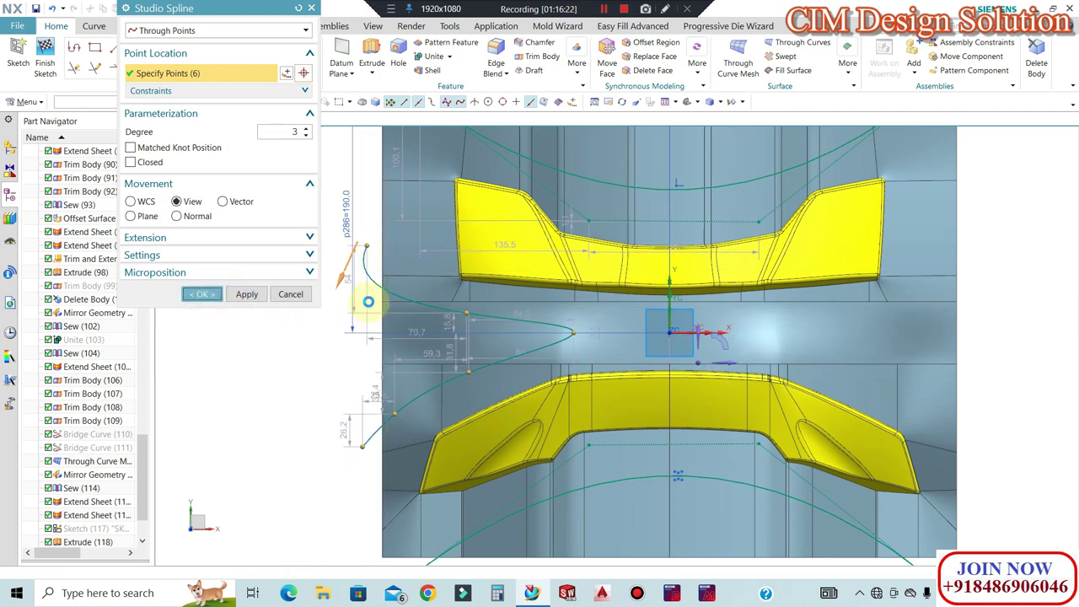
Mirror the side spline about the sketch's vertical axis to the opposite side of the block, and finish the sketch
click(237, 71)
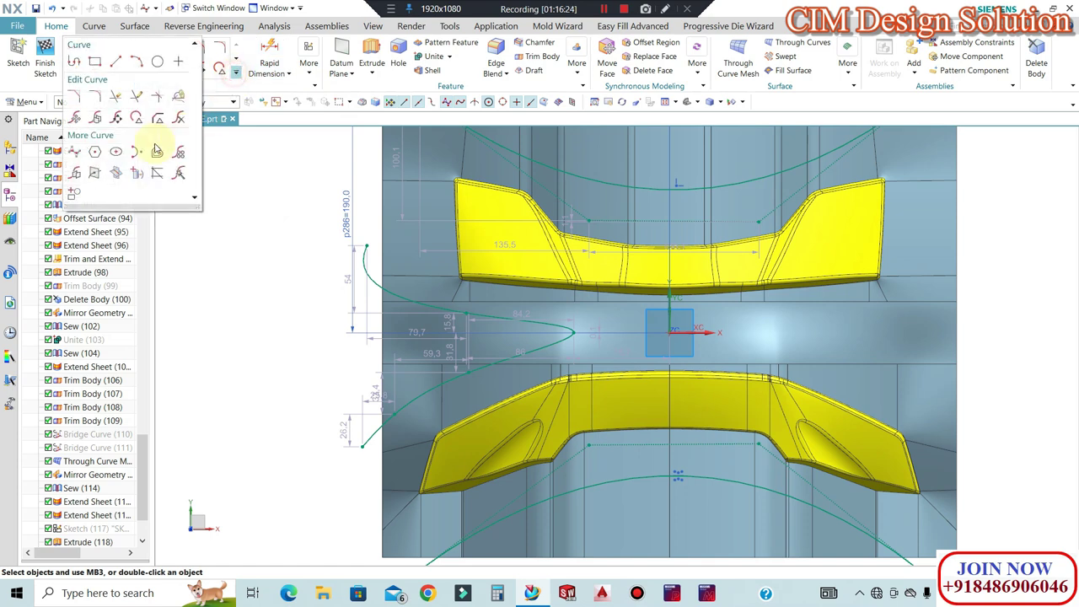
click(88, 181)
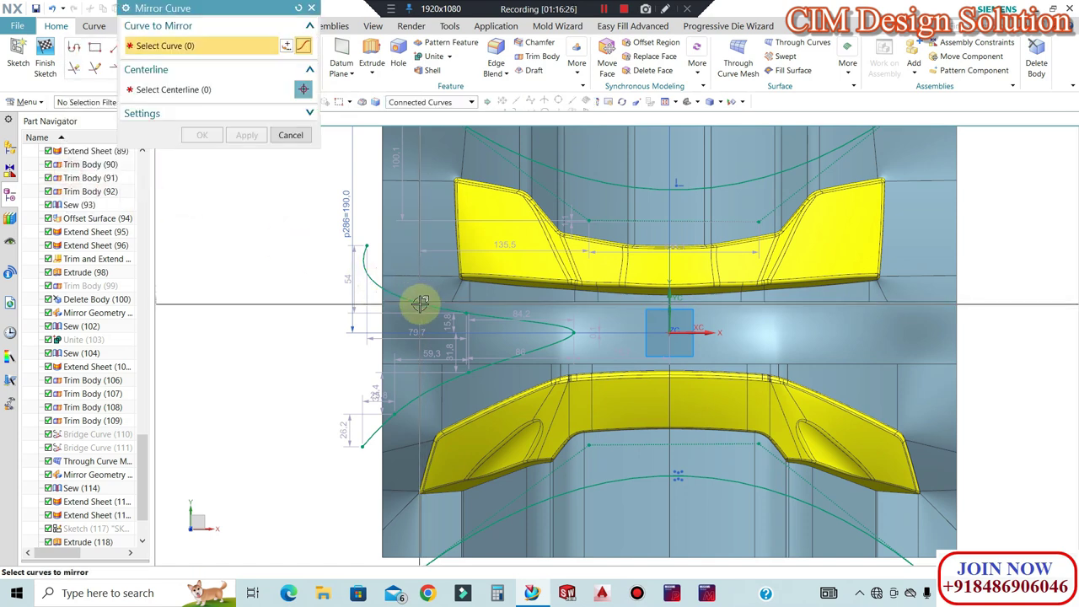
click(419, 303)
click(215, 90)
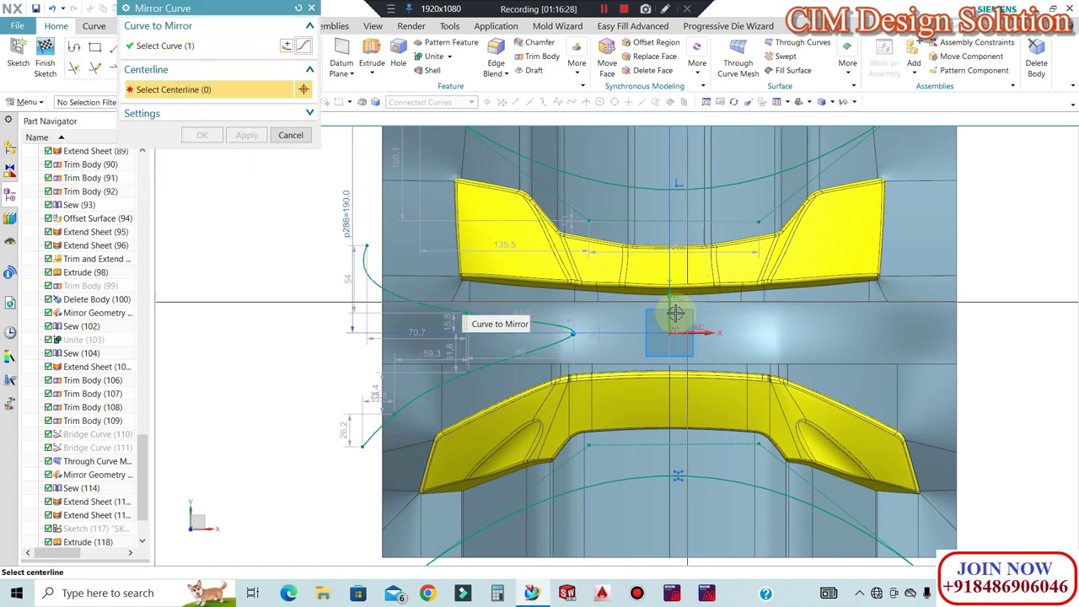
click(669, 316)
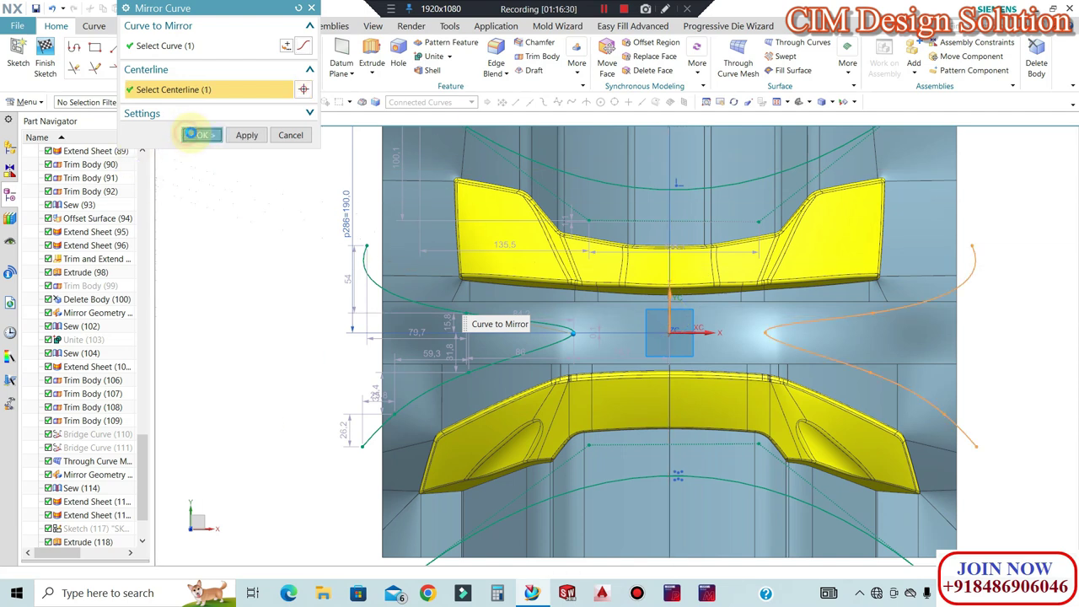
click(202, 135)
scroll(683, 232, down, 2)
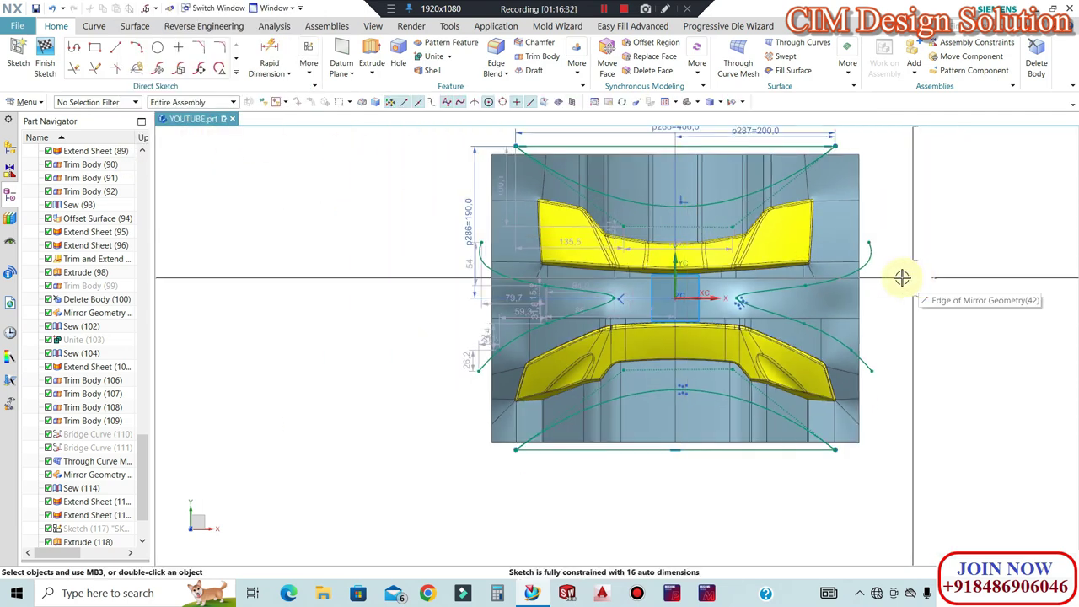
mouse_move(621, 286)
middle_down()
mouse_move(629, 243)
mouse_move(604, 241)
middle_up()
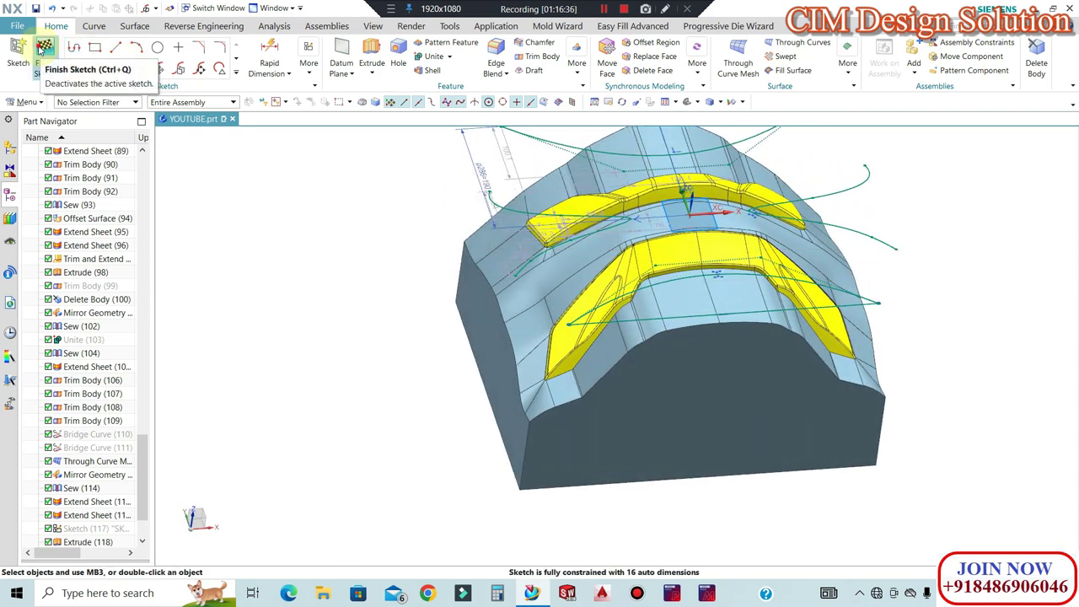
click(45, 51)
Start a Project Curve of all six sketch curves and pick the block's left-hand faces between the two yellow parts as targets
mouse_move(422, 270)
middle_down()
mouse_move(448, 261)
mouse_move(462, 209)
mouse_move(482, 246)
middle_up()
scroll(610, 180, up, 2)
scroll(492, 242, down, 2)
scroll(438, 263, up, 3)
middle_drag(464, 450, 477, 402)
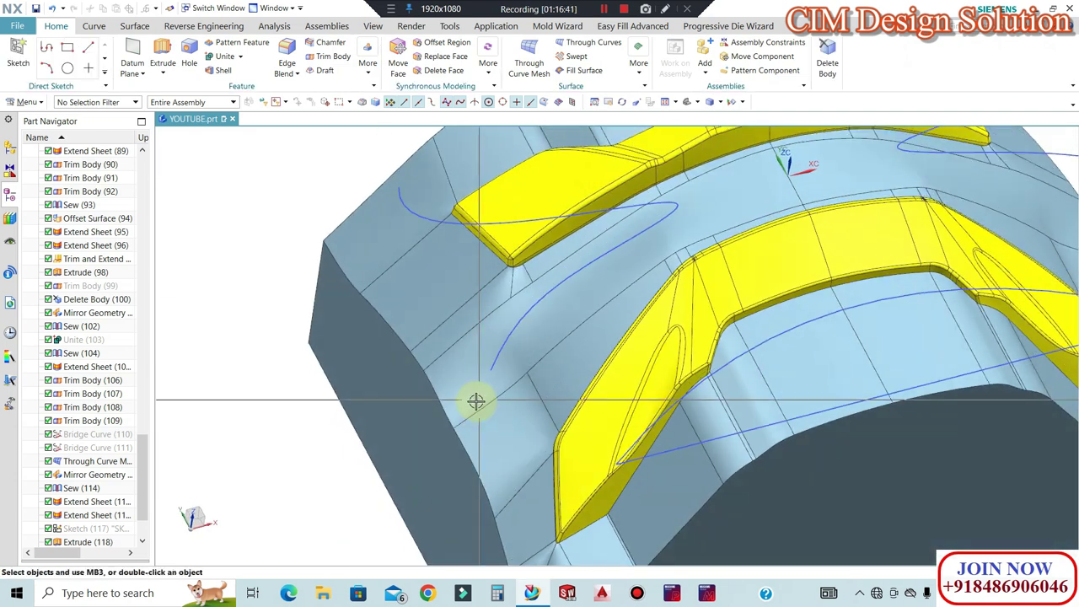
click(95, 26)
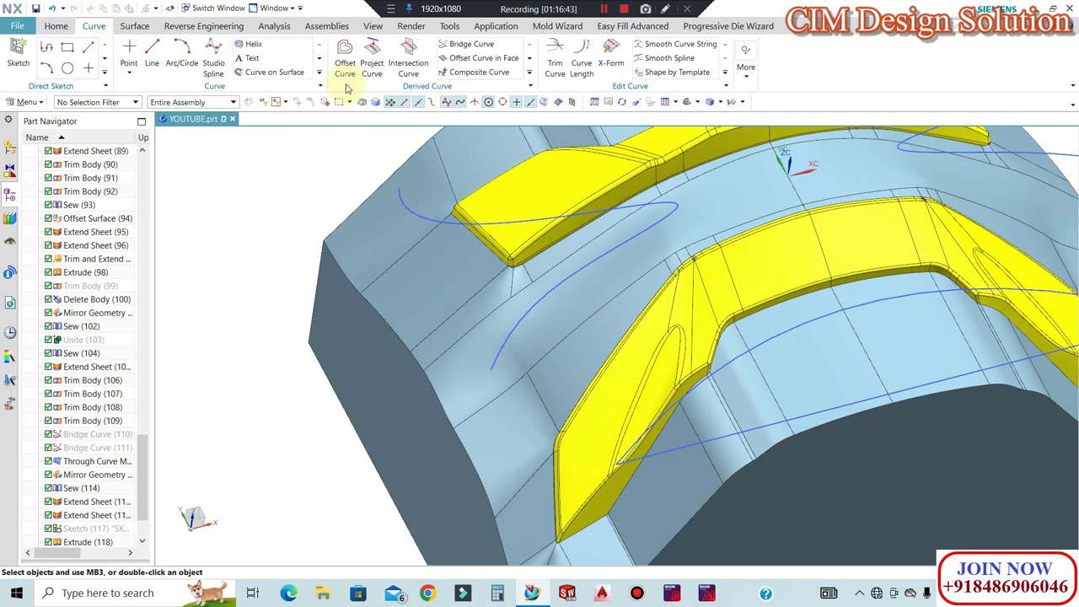
click(447, 221)
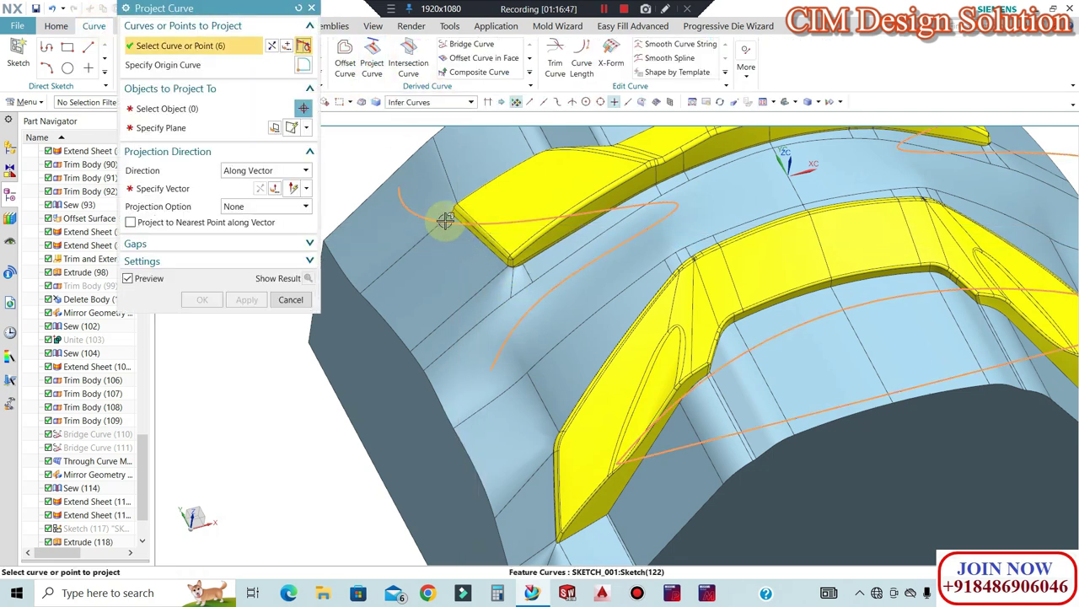
click(165, 109)
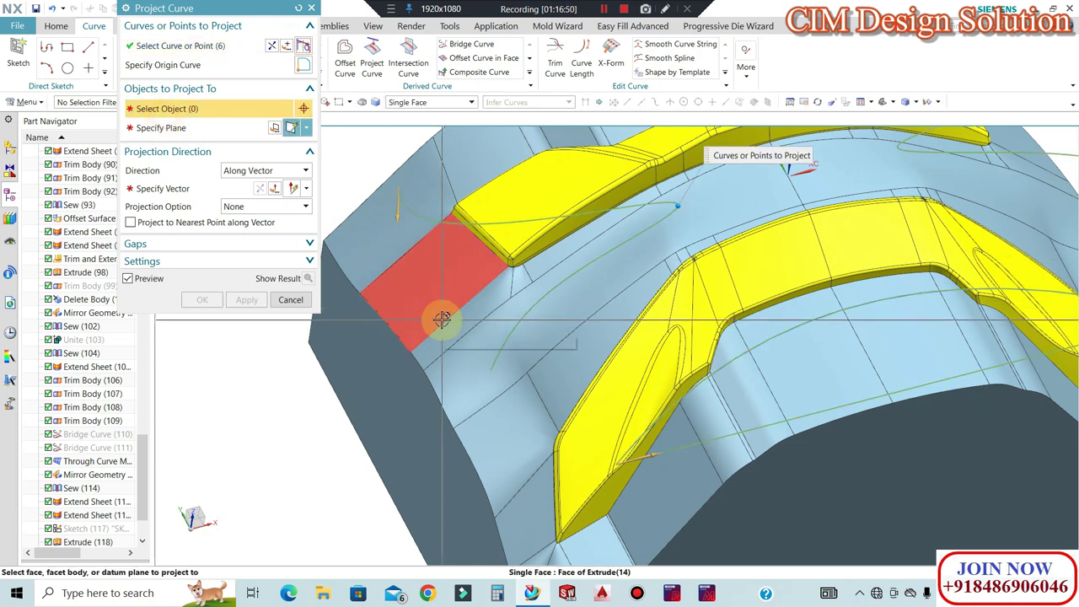
click(469, 320)
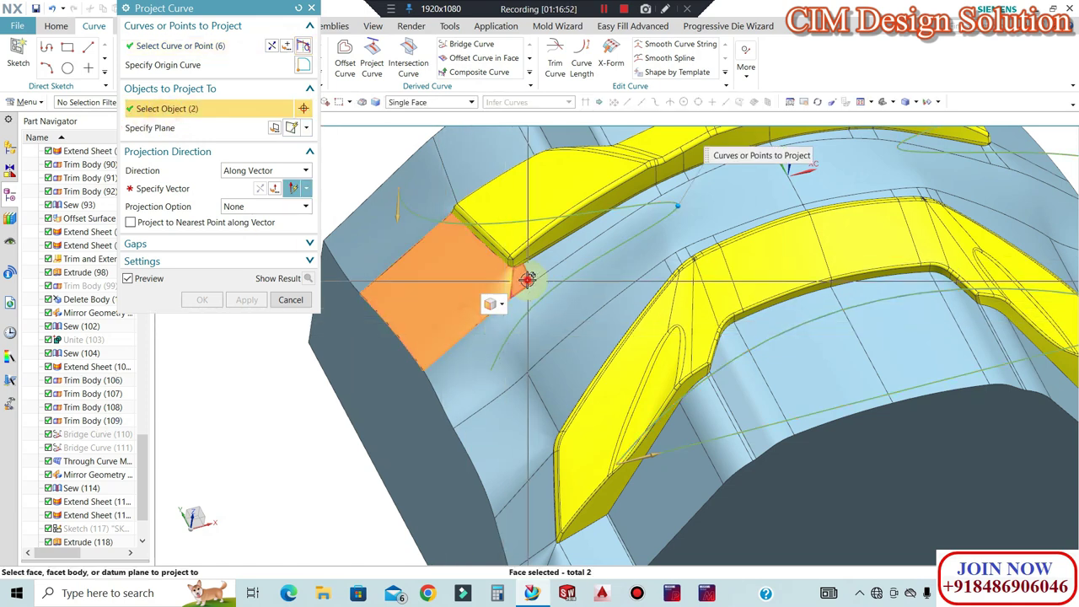
click(561, 324)
click(558, 374)
click(538, 387)
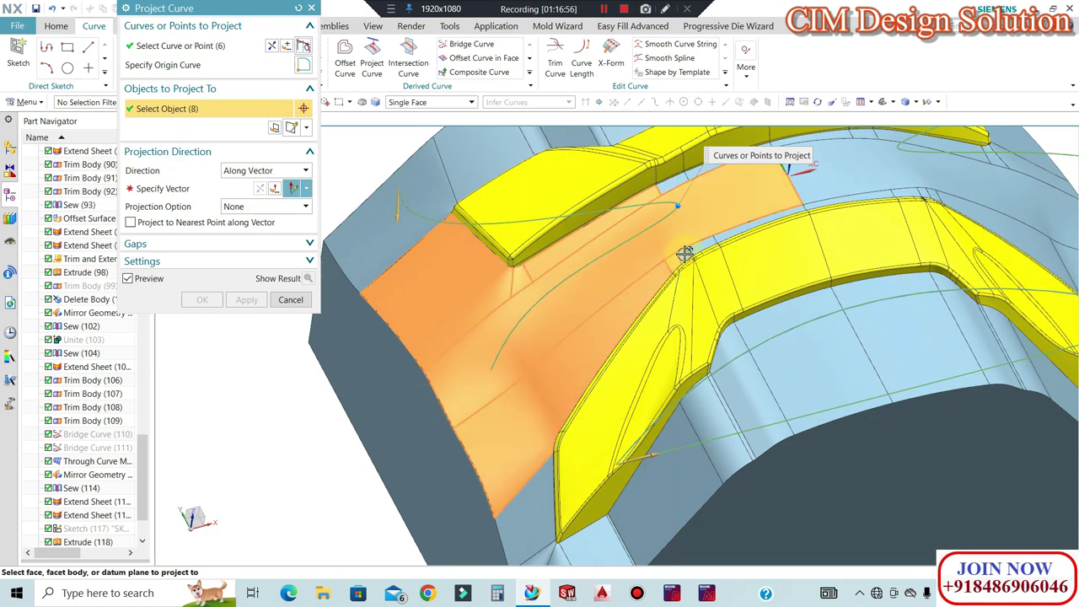
Set the projection direction along the Z axis and reverse it to point down toward the block
click(193, 188)
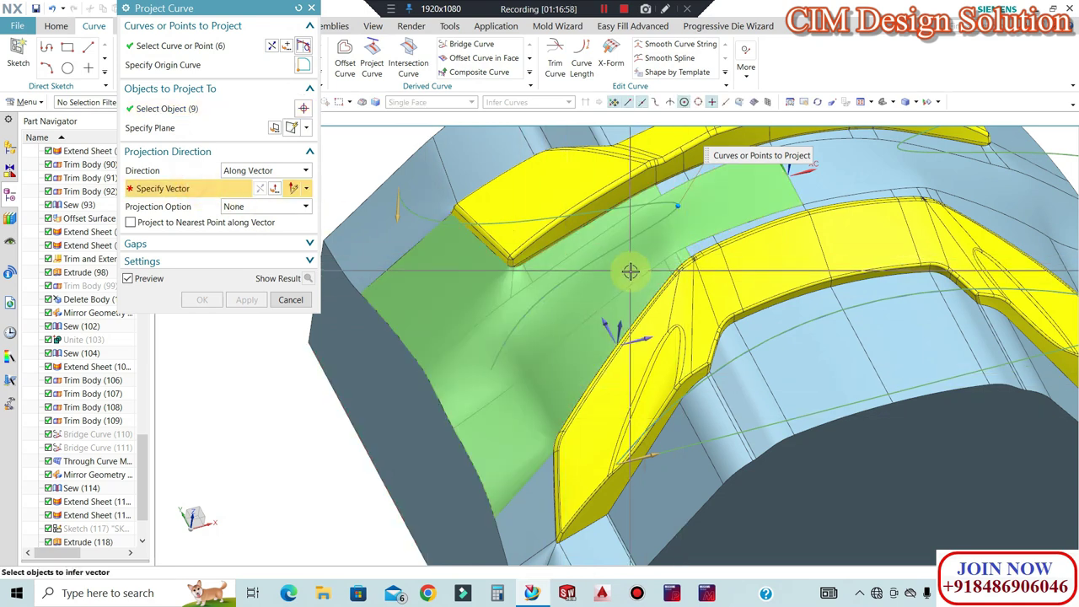
click(621, 324)
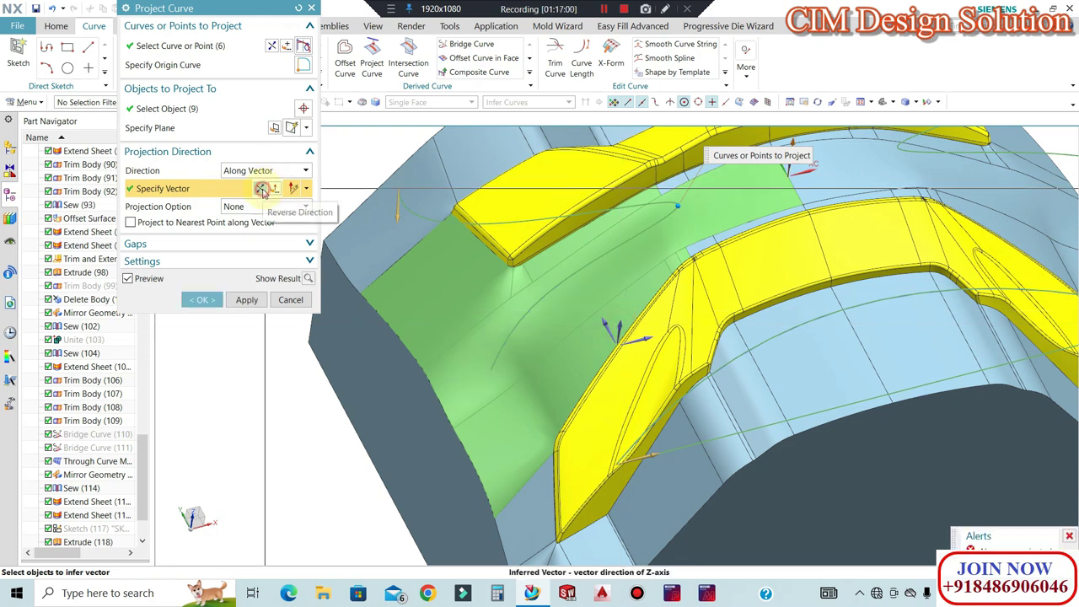
middle_drag(388, 250, 934, 284)
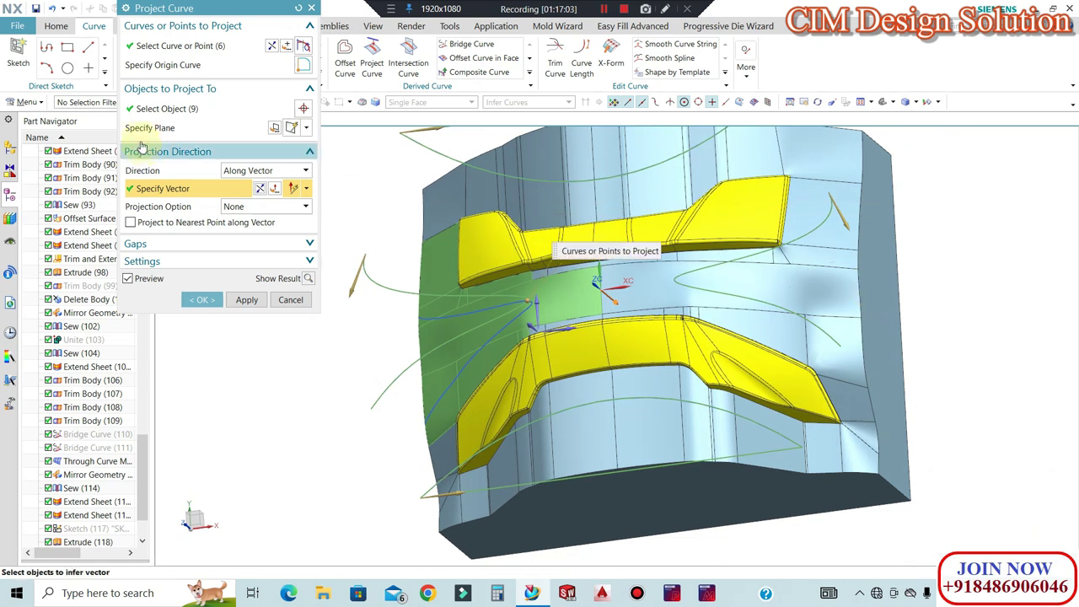
Add the block's right-hand faces between the two yellow parts under the mirrored side spline to the projection targets
click(165, 46)
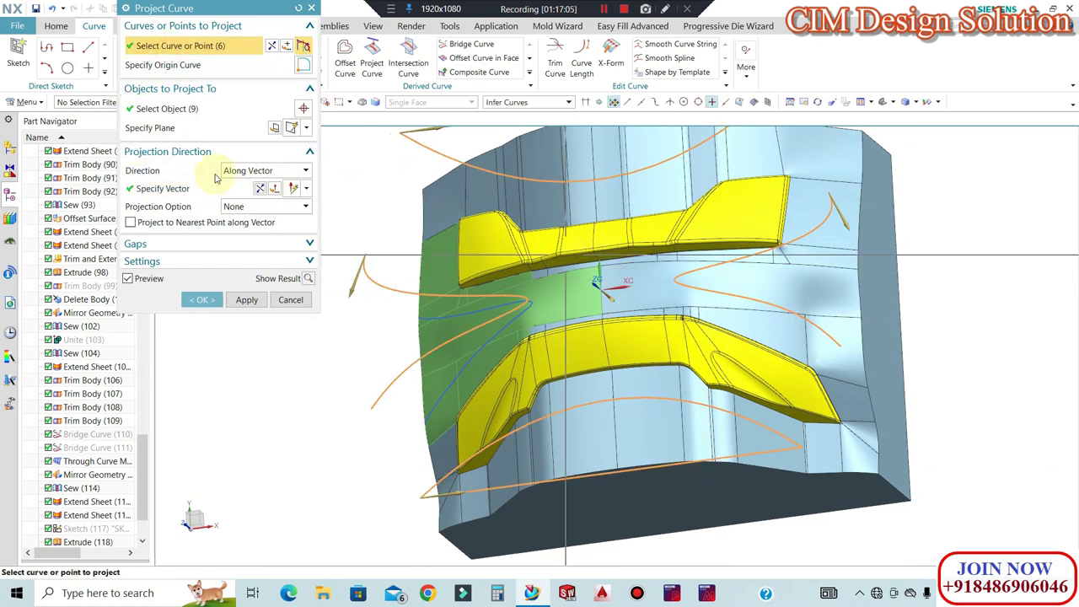
click(175, 113)
scroll(658, 291, up, 1)
click(818, 287)
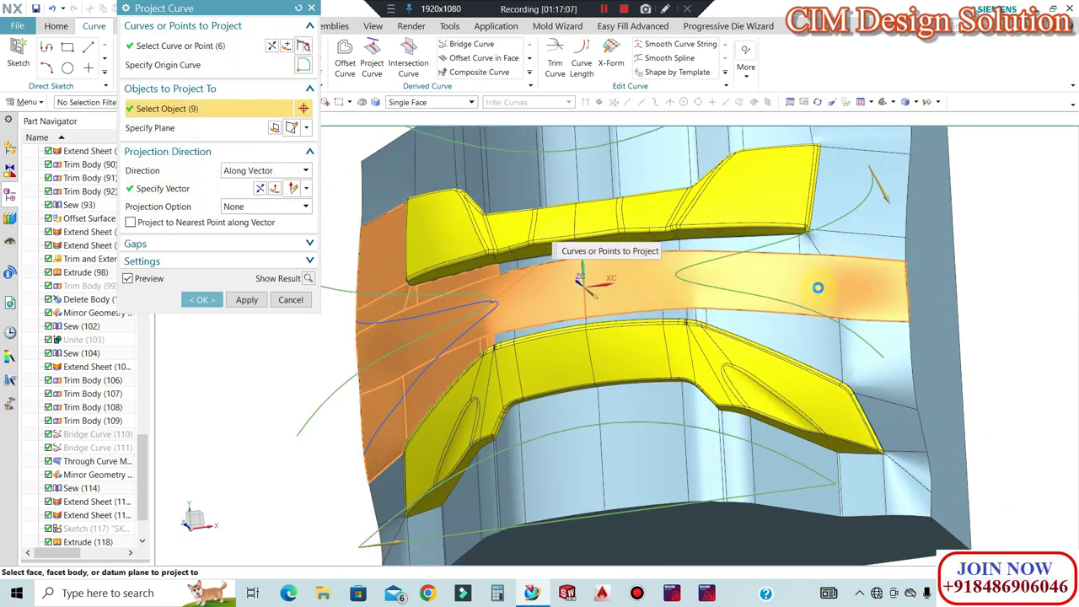
scroll(774, 260, up, 1)
scroll(775, 259, up, 3)
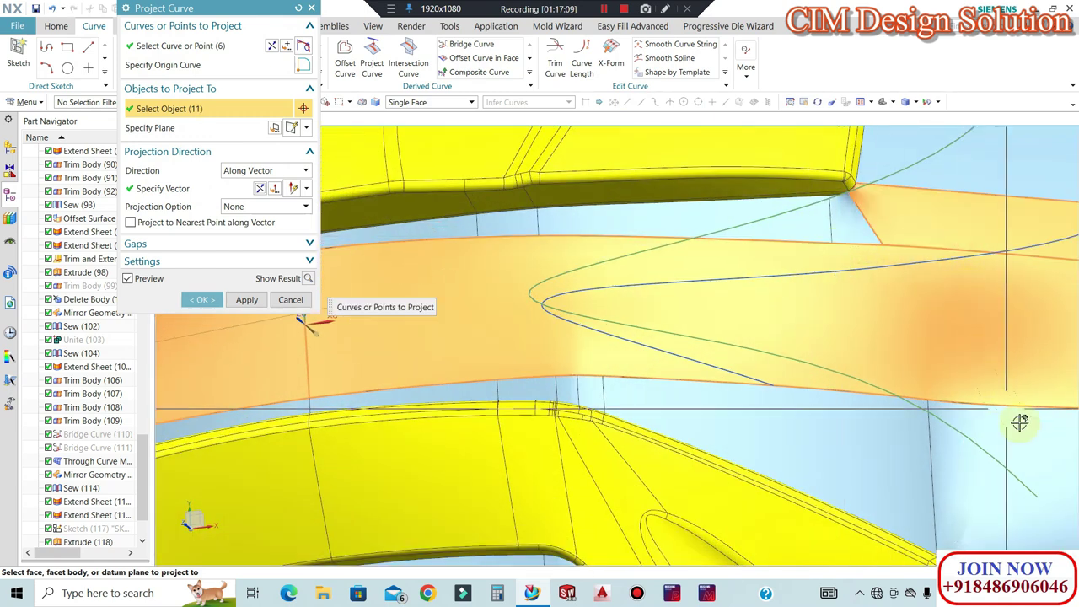
click(723, 347)
scroll(723, 347, down, 5)
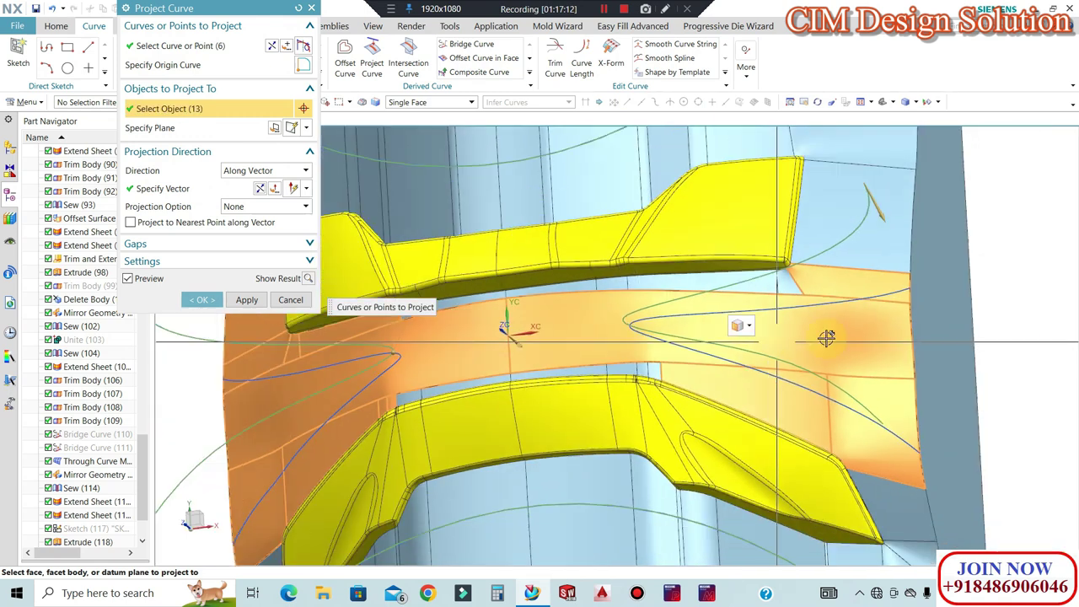
mouse_move(729, 282)
middle_down()
mouse_move(762, 243)
mouse_move(807, 244)
mouse_move(733, 268)
middle_up()
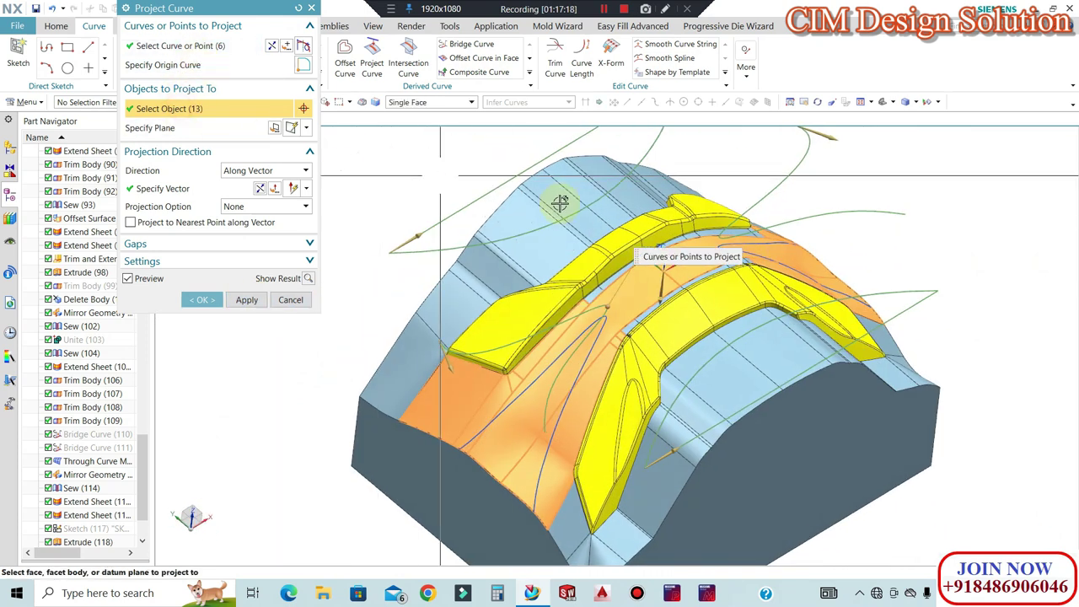
Add the left-end faces behind the rear yellow part to the projection targets
scroll(511, 267, up, 3)
click(329, 408)
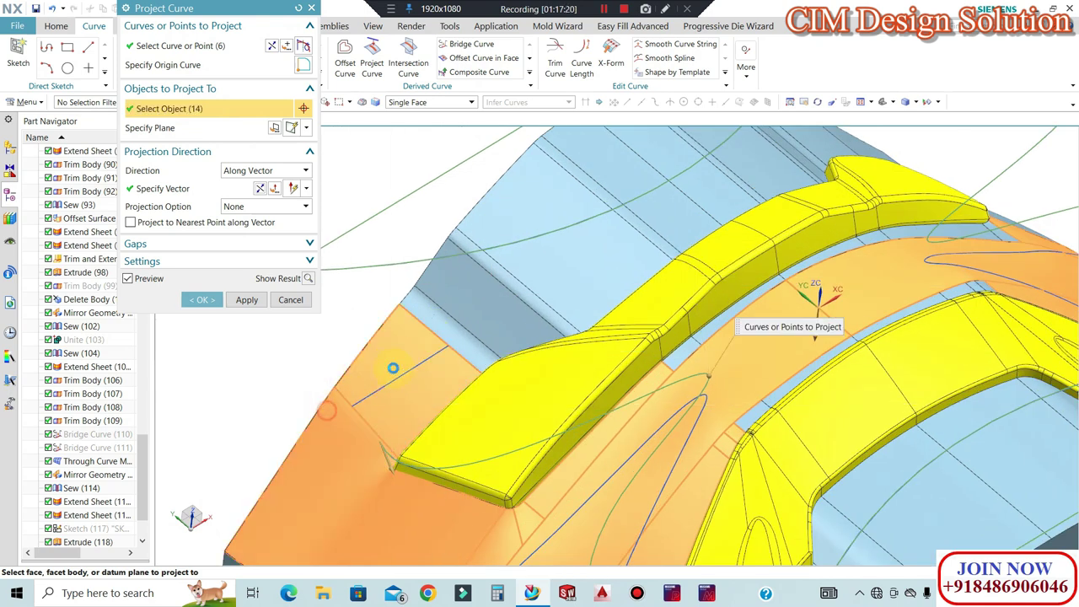
click(445, 332)
click(480, 308)
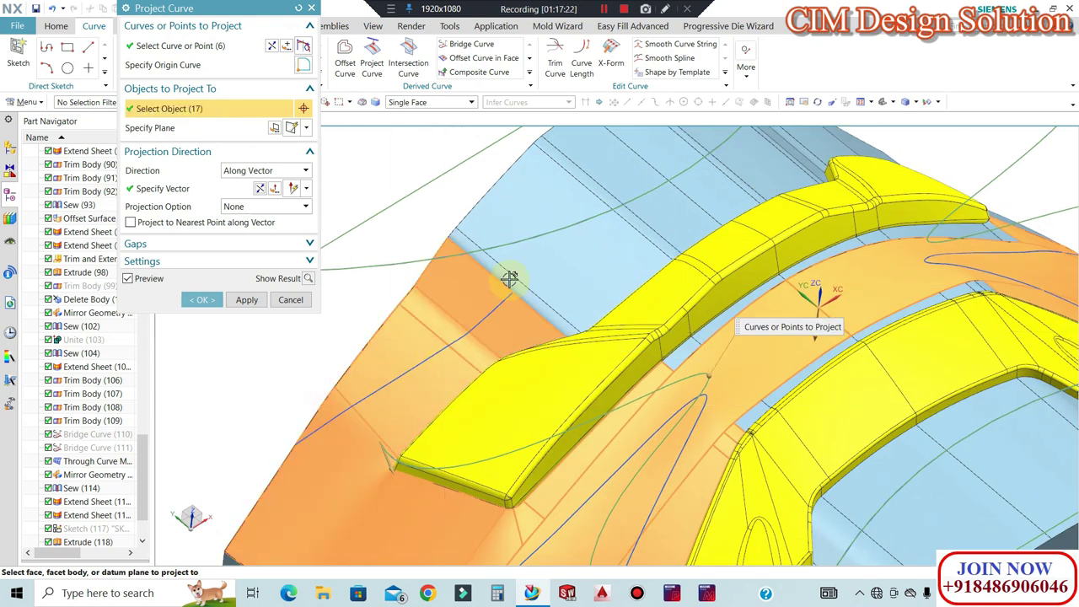
click(606, 170)
Extend the projection targets with the remaining faces behind the rear yellow part, across the crest to the block's right end
scroll(665, 354, down, 3)
middle_drag(692, 380, 676, 405)
scroll(675, 404, down, 1)
scroll(671, 258, up, 2)
scroll(671, 259, up, 2)
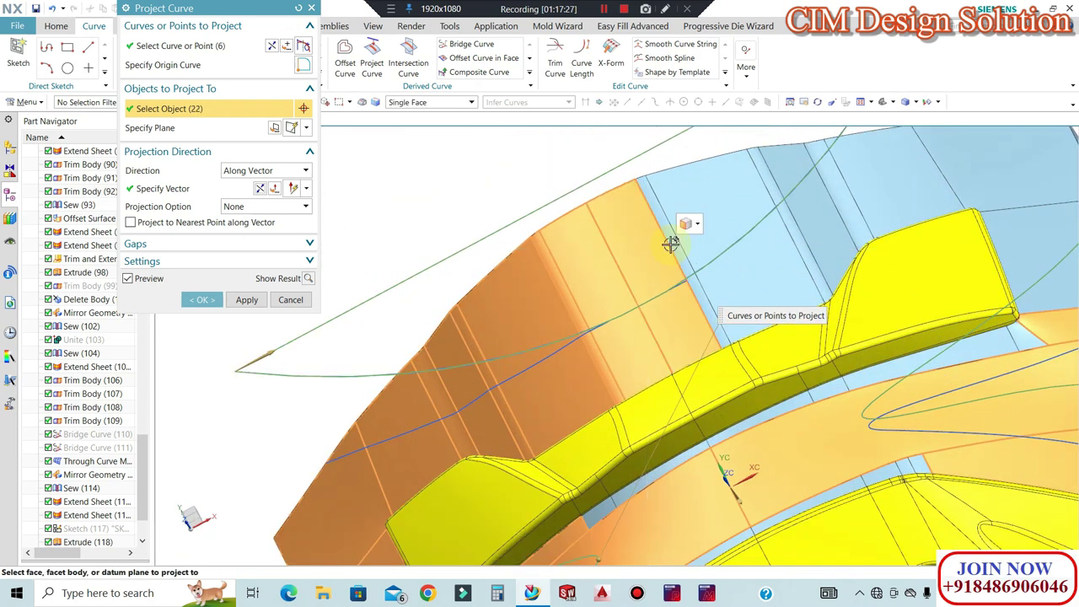
click(706, 223)
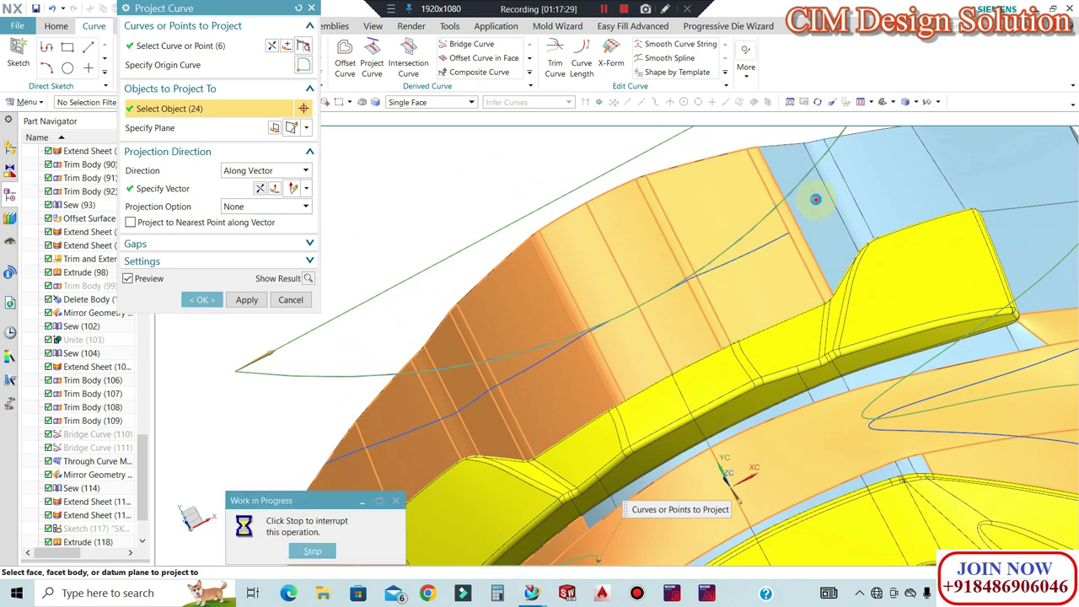
click(962, 167)
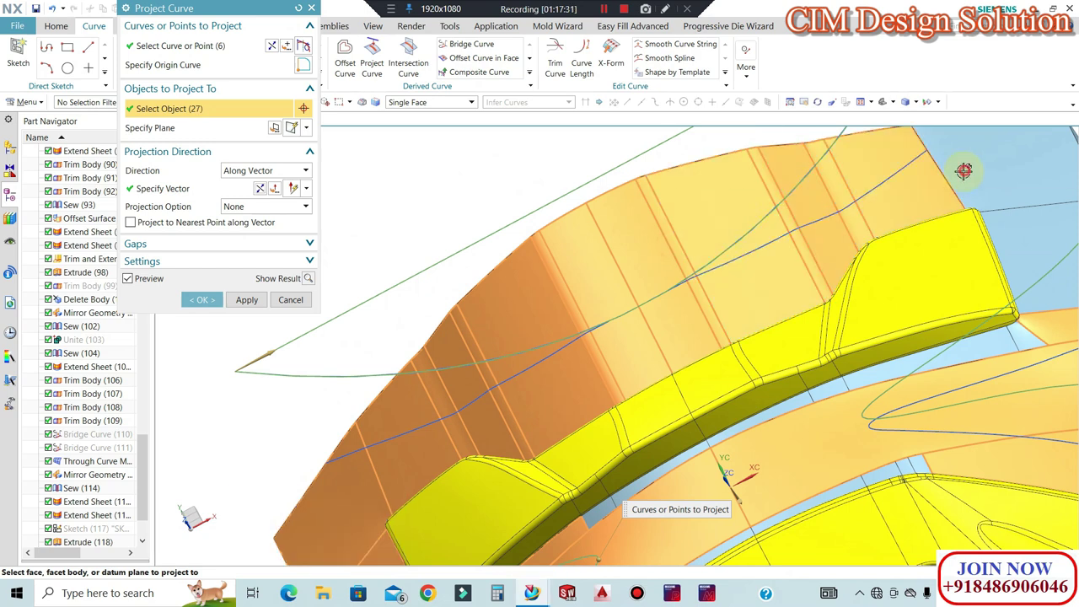
scroll(725, 249, down, 4)
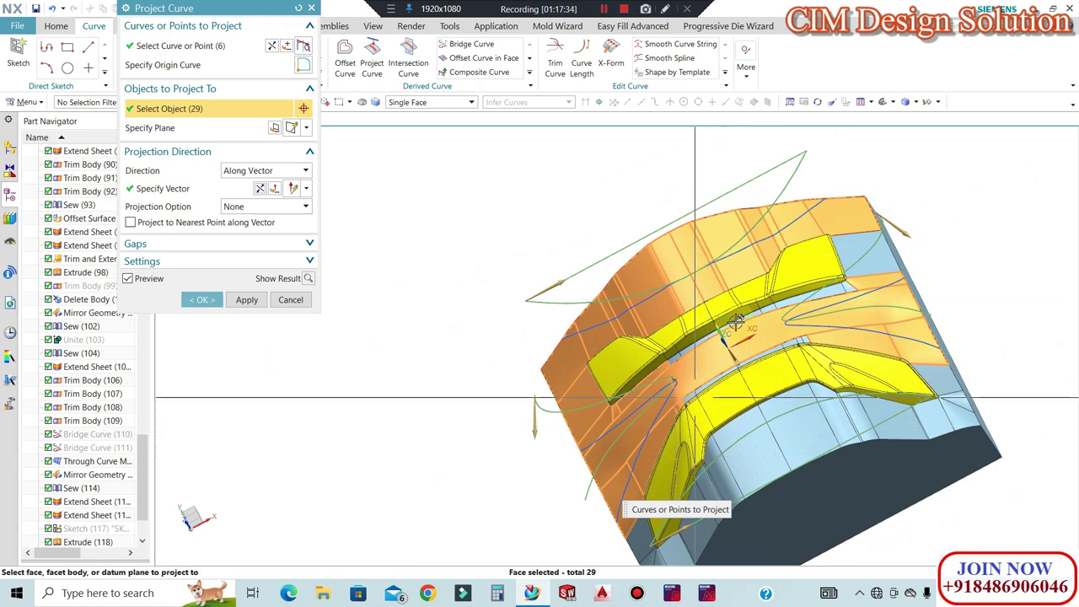
Add the left-end and sloping left faces in front of the front yellow part to the projection targets
middle_drag(741, 282, 717, 258)
scroll(666, 240, up, 6)
scroll(677, 221, down, 5)
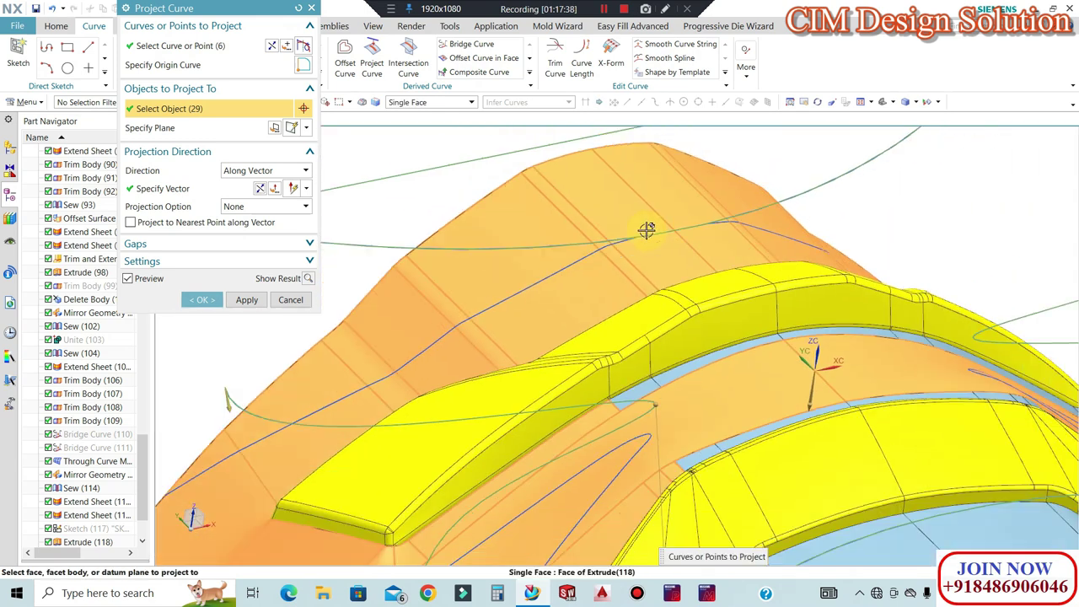
scroll(436, 314, up, 3)
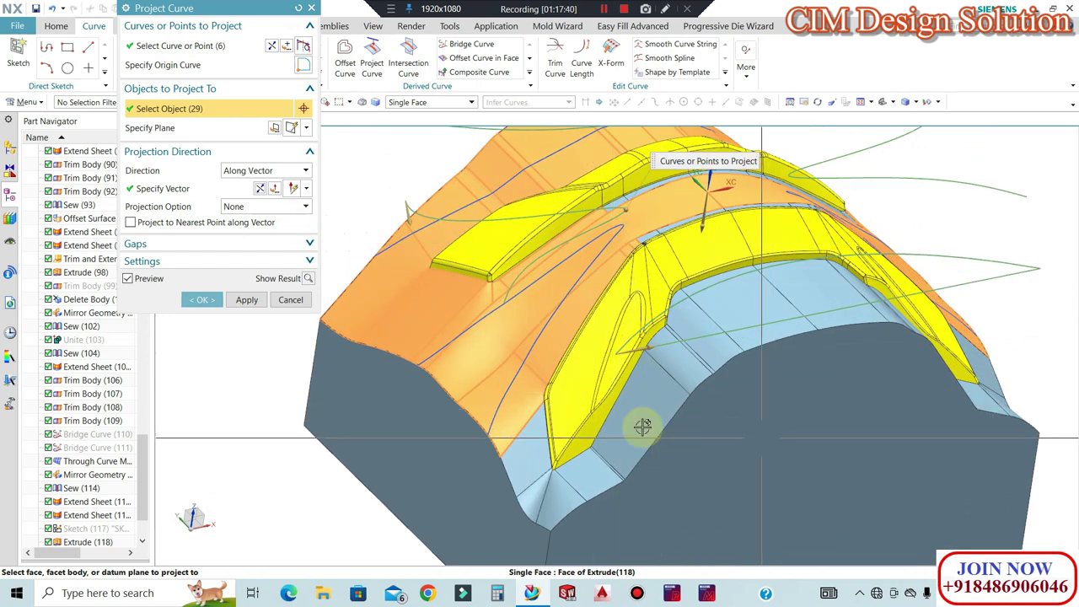
scroll(551, 500, up, 3)
scroll(593, 479, up, 3)
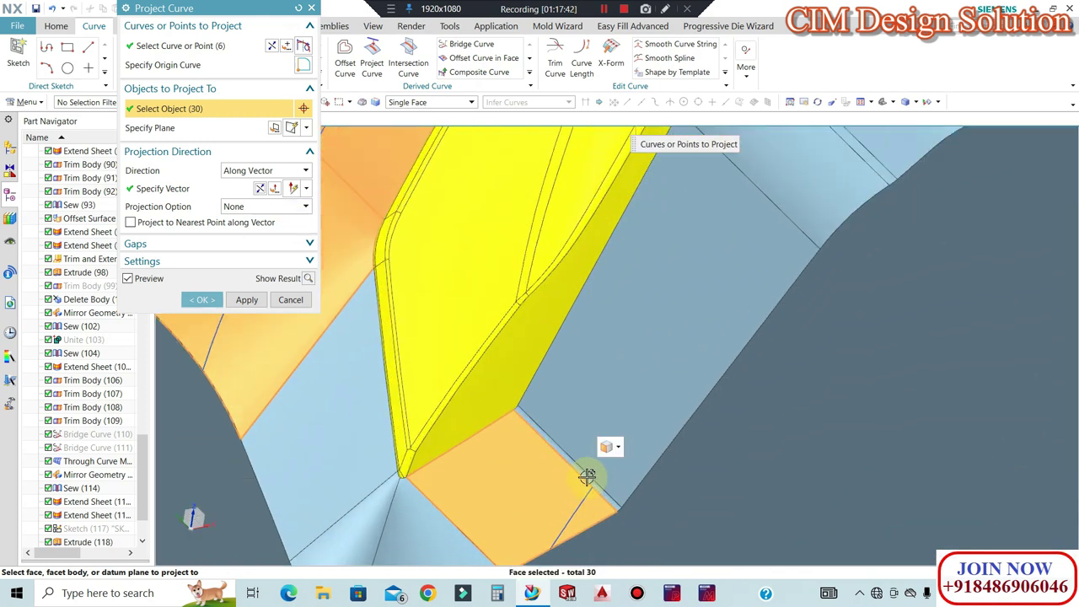
click(656, 345)
click(874, 162)
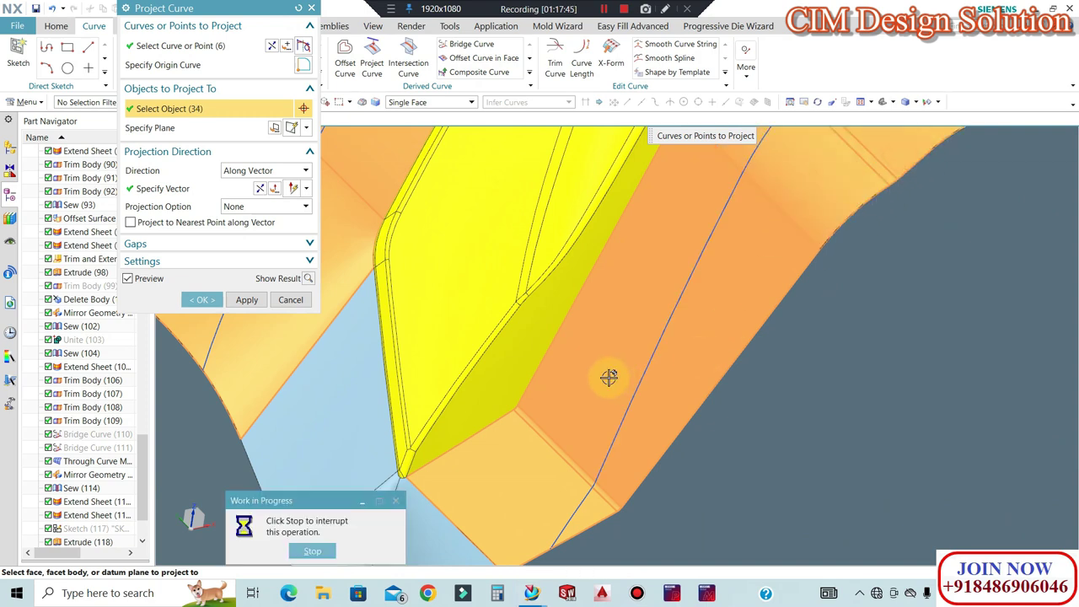
Add the crest faces in front of the front yellow part's middle section to the projection targets
scroll(609, 376, down, 6)
scroll(631, 342, up, 3)
click(528, 344)
click(569, 335)
click(615, 313)
middle_drag(703, 317, 664, 346)
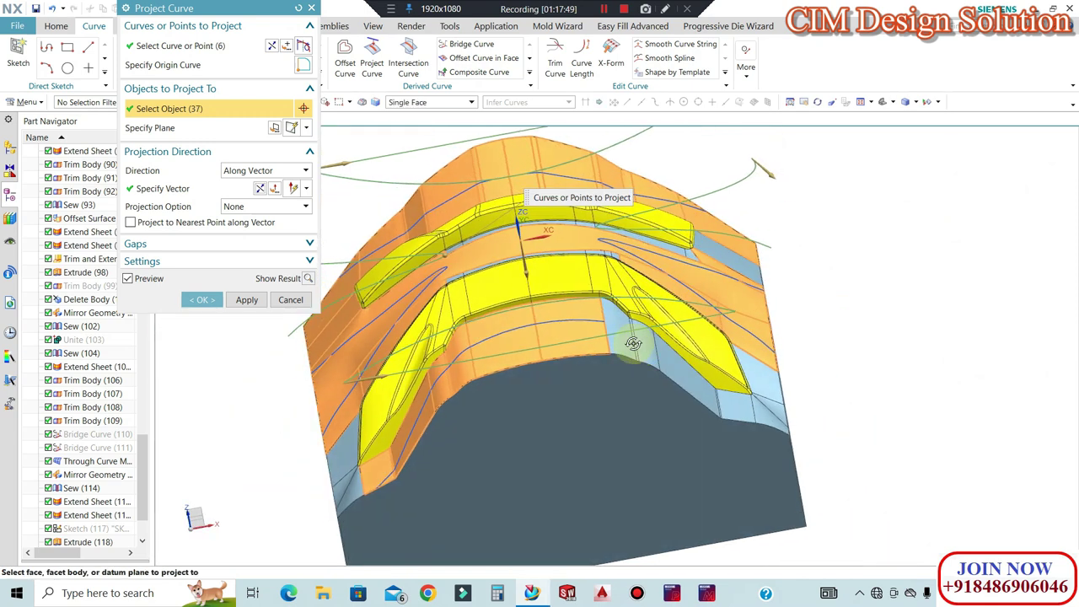
Add the remaining right-hand faces in front of the front yellow part to the targets and apply the projection
scroll(666, 358, up, 5)
click(666, 361)
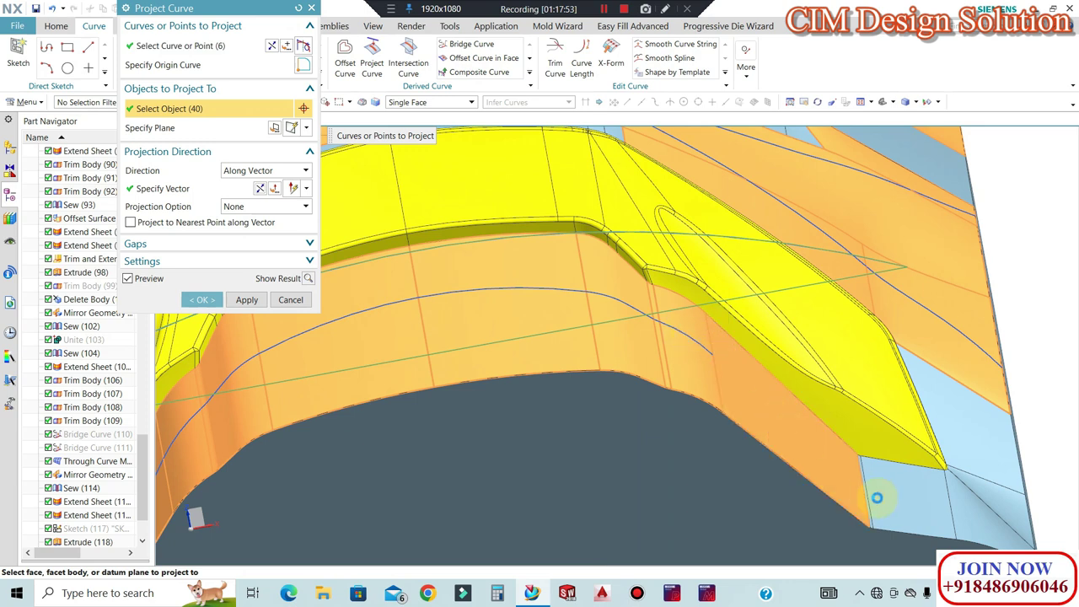
scroll(860, 488, up, 4)
click(819, 462)
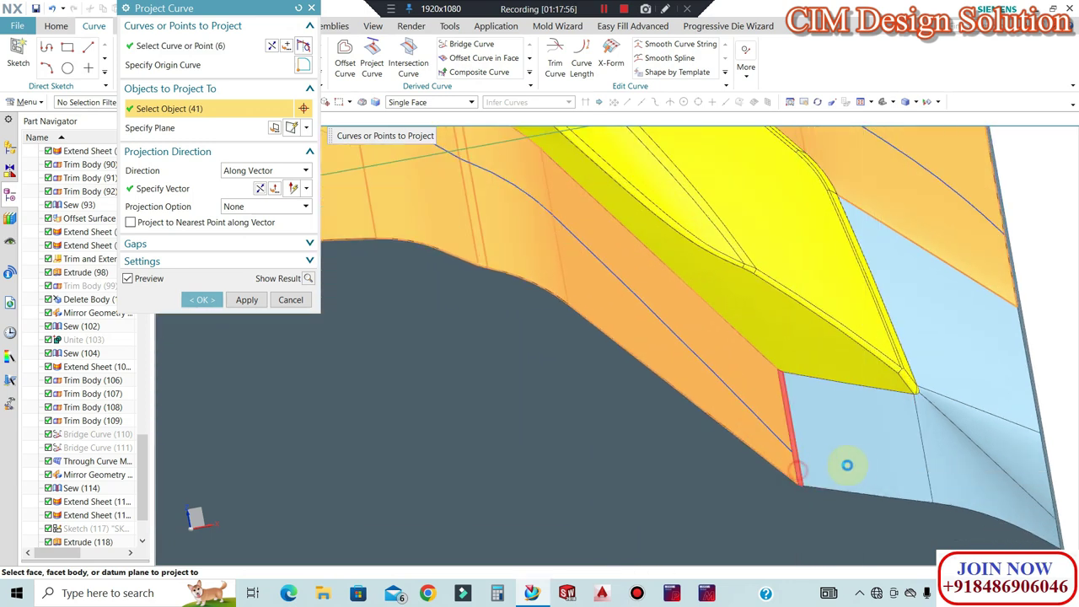
scroll(884, 422, down, 5)
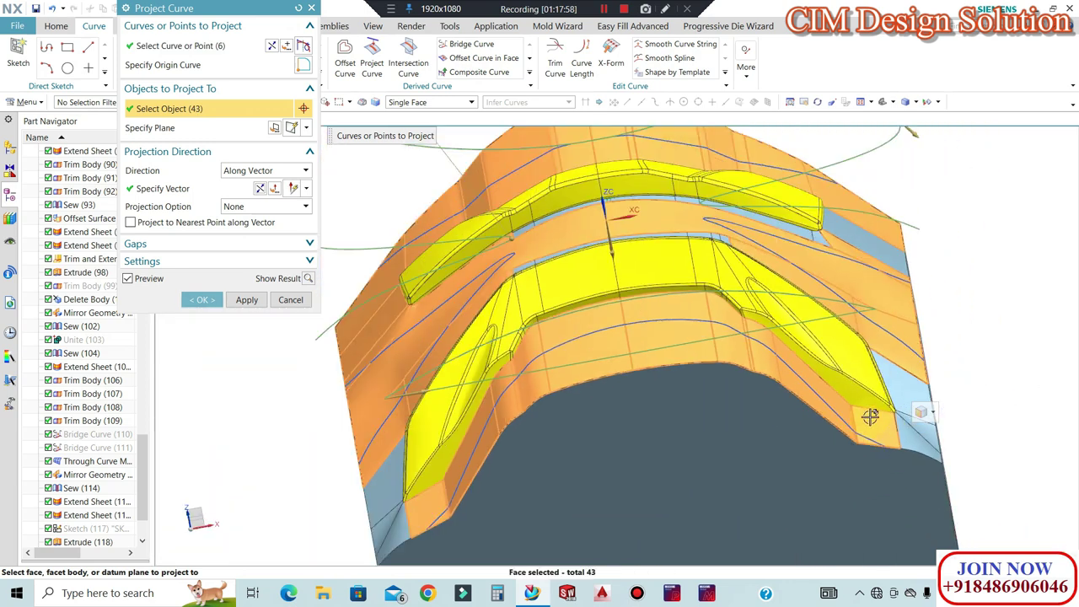
click(245, 300)
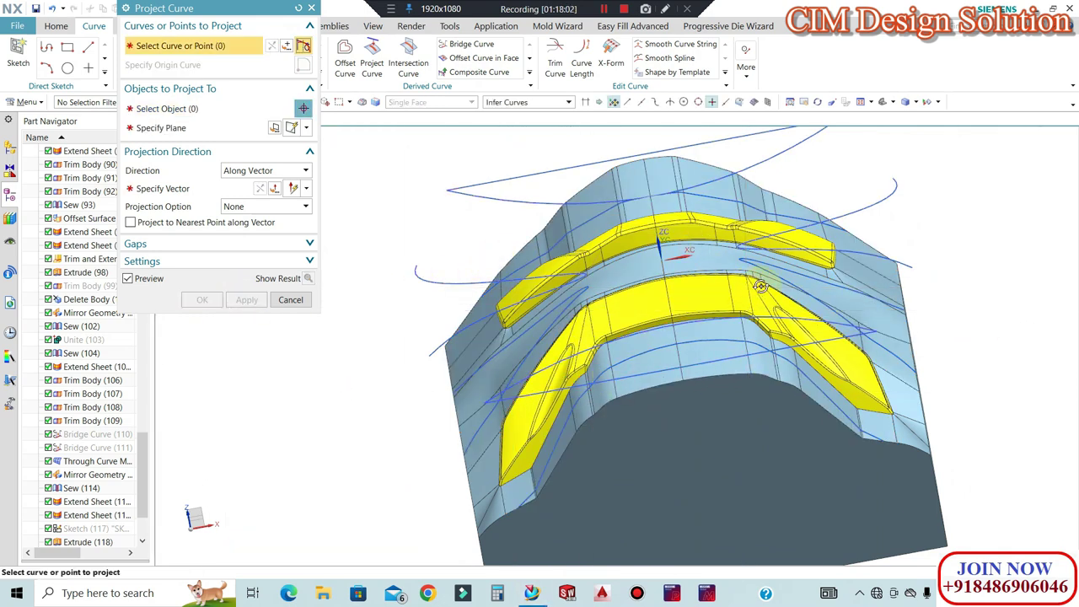
middle_drag(760, 287, 657, 212)
scroll(655, 210, down, 5)
click(670, 234)
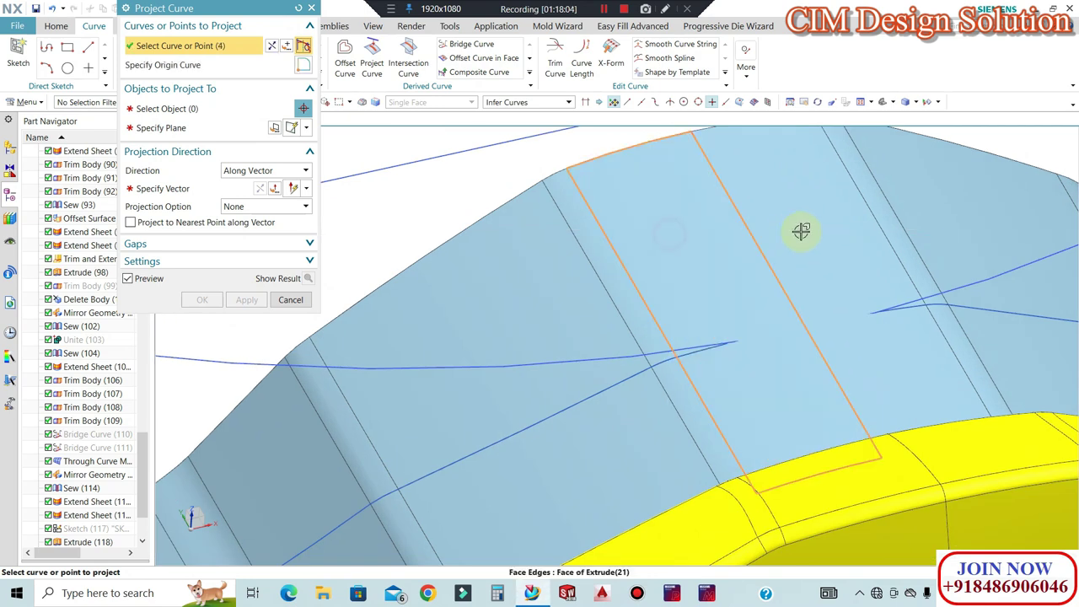
key(Escape)
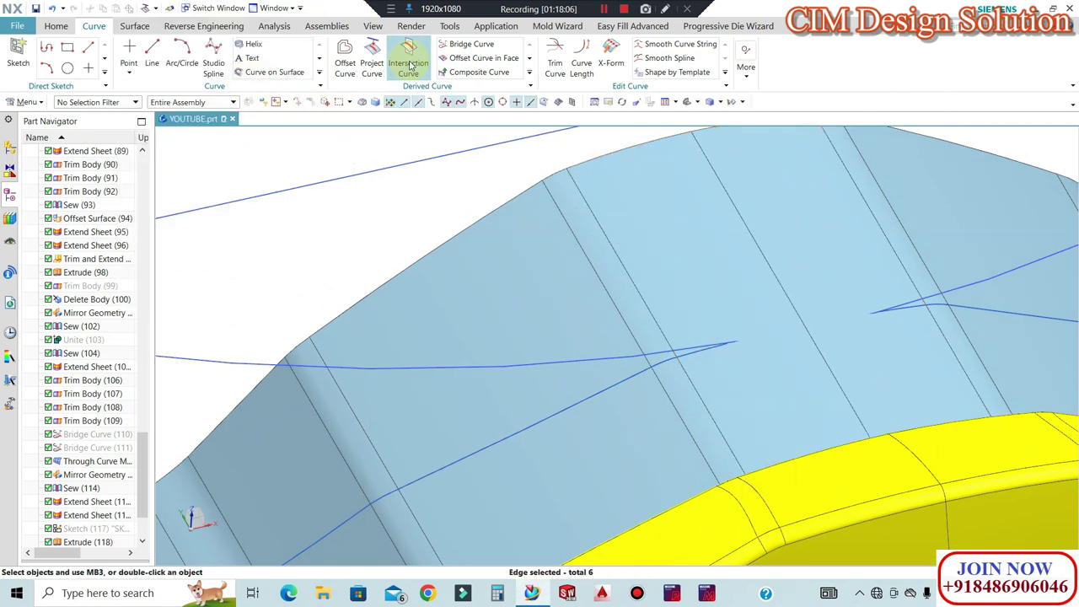
click(368, 54)
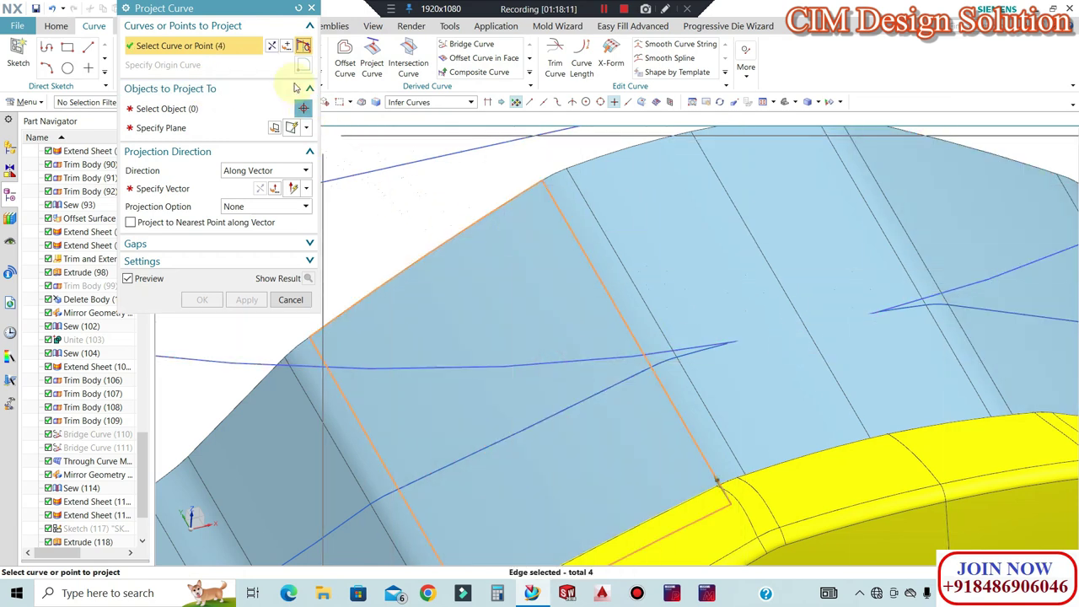
click(311, 8)
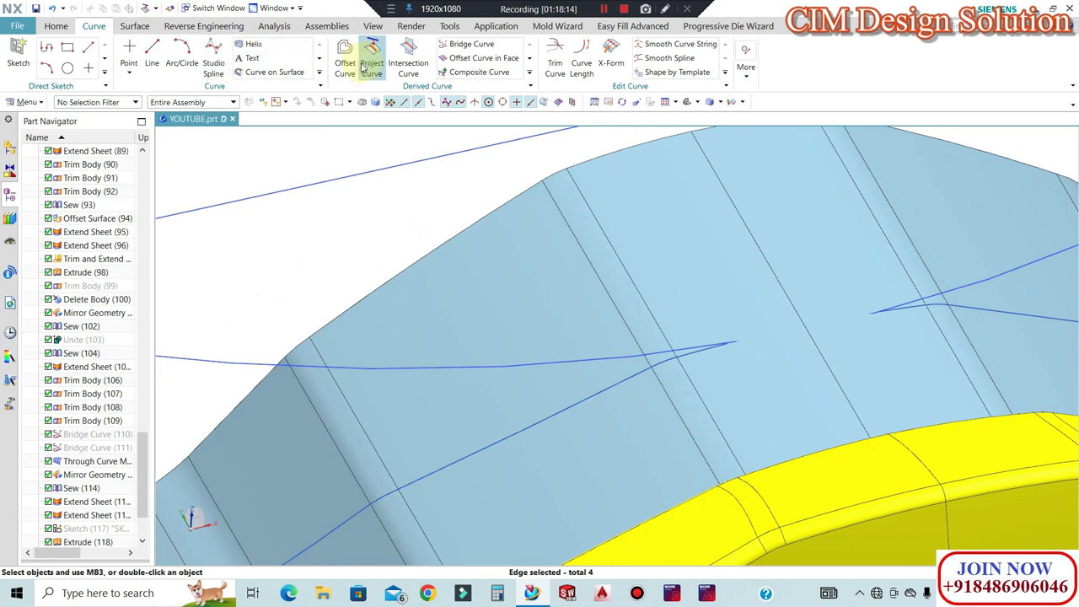
scroll(511, 173, down, 2)
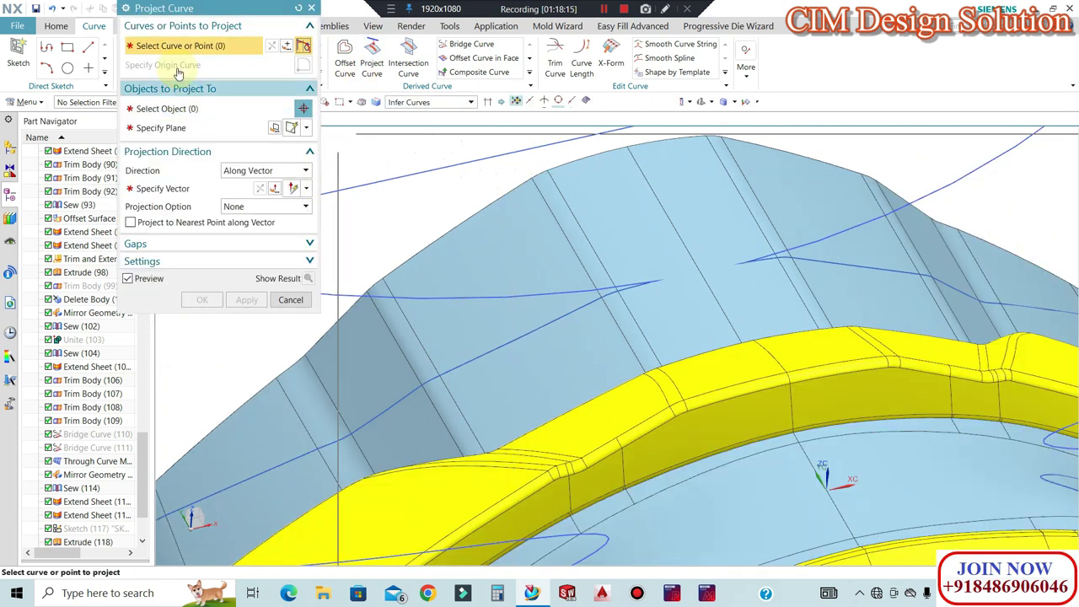
click(367, 292)
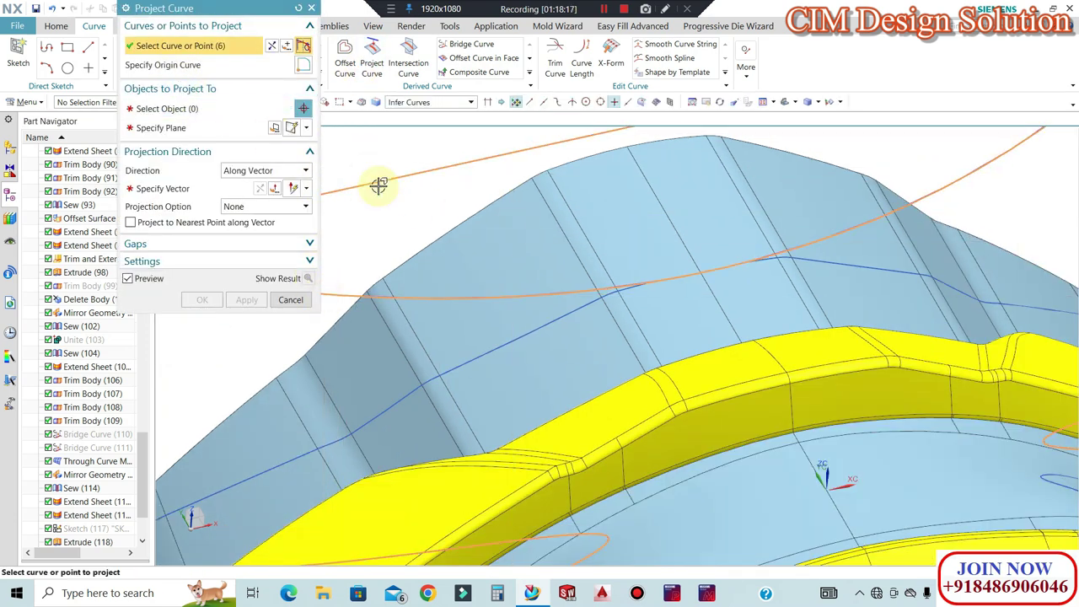
key(Escape)
Project the mirrored-spline sketch along the Z axis onto the two crest faces behind the rear yellow part
click(212, 109)
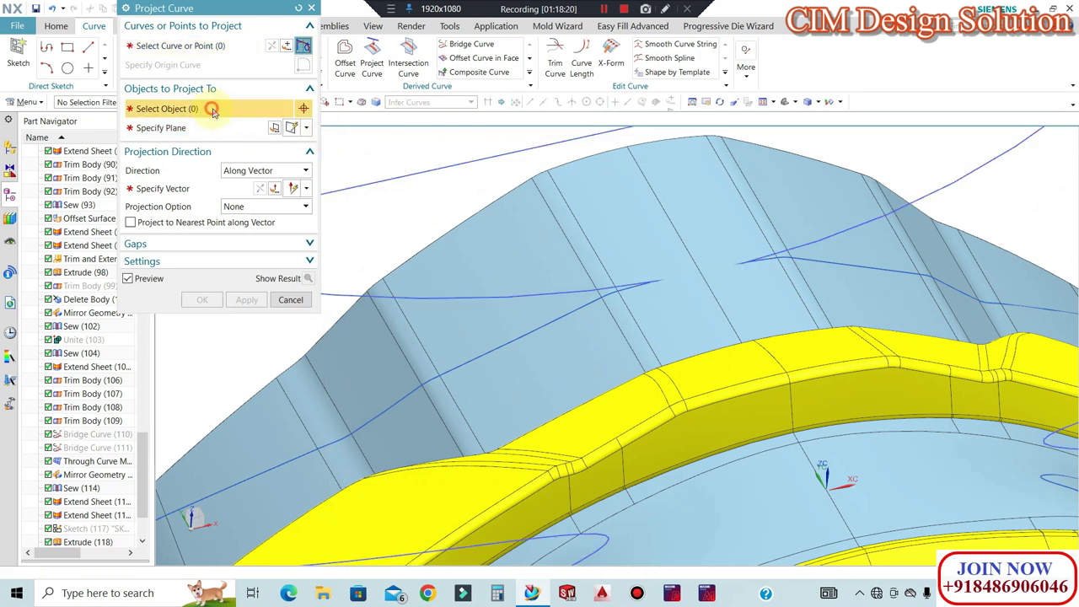
click(208, 53)
click(345, 294)
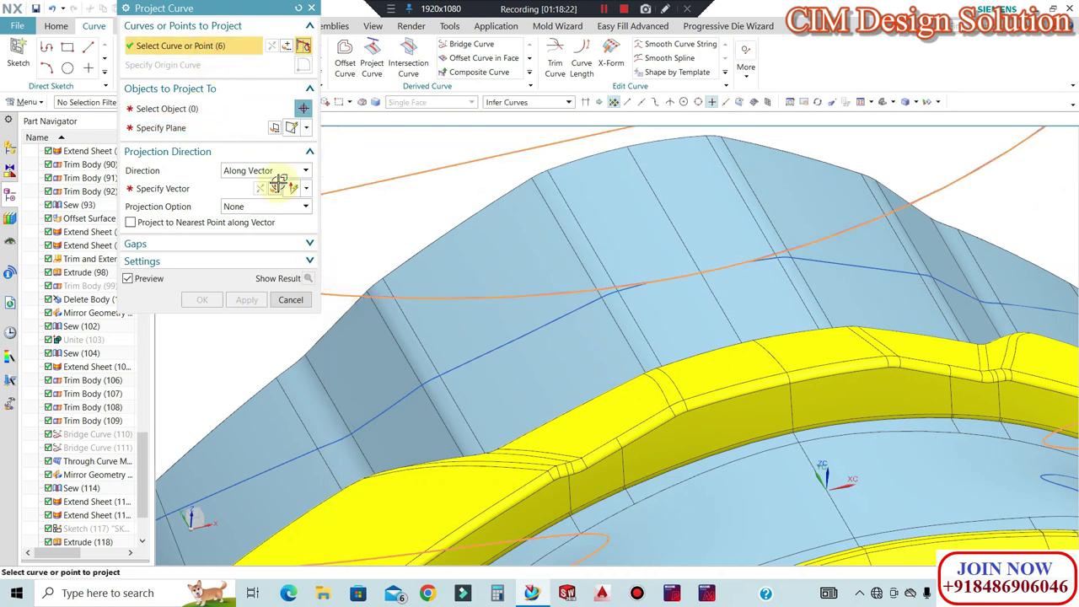
click(174, 108)
click(616, 237)
click(723, 233)
click(184, 194)
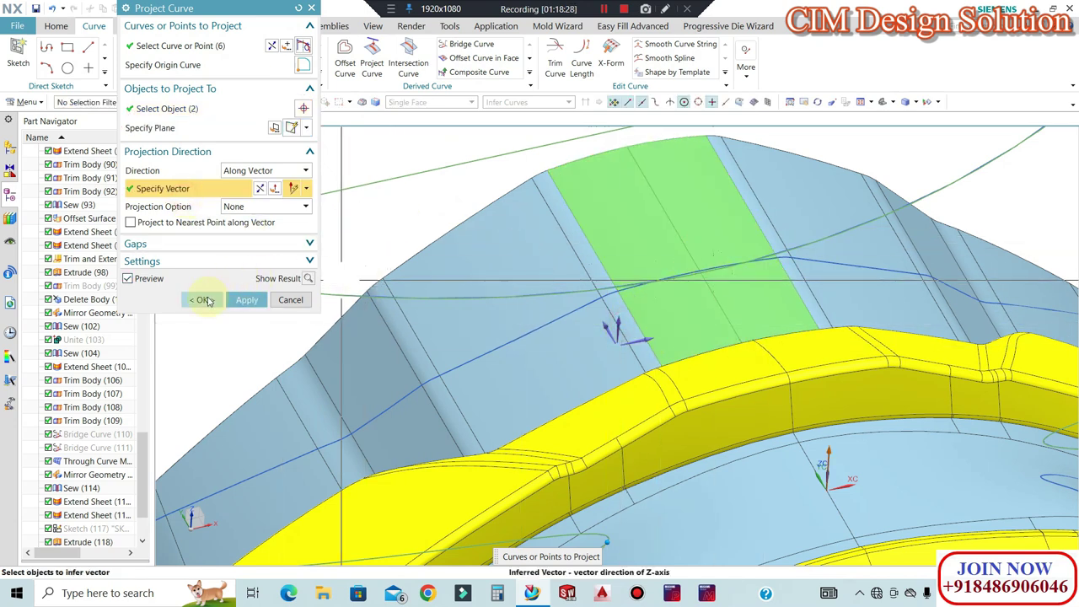
click(205, 300)
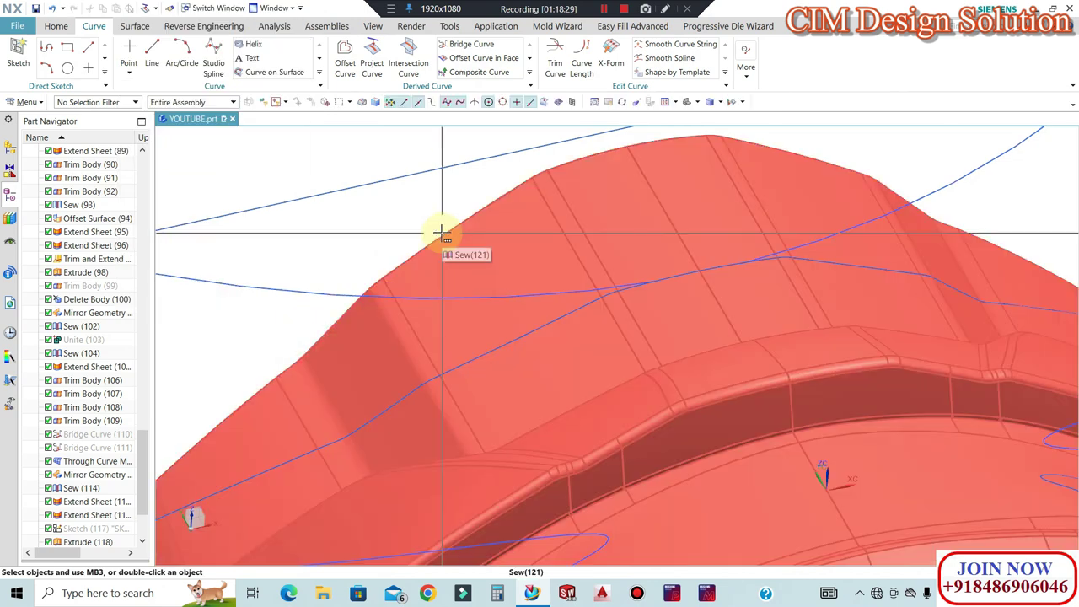
Move the mirrored-spline sketch above the block to layer 10 through its object display settings
key(ctrl+f)
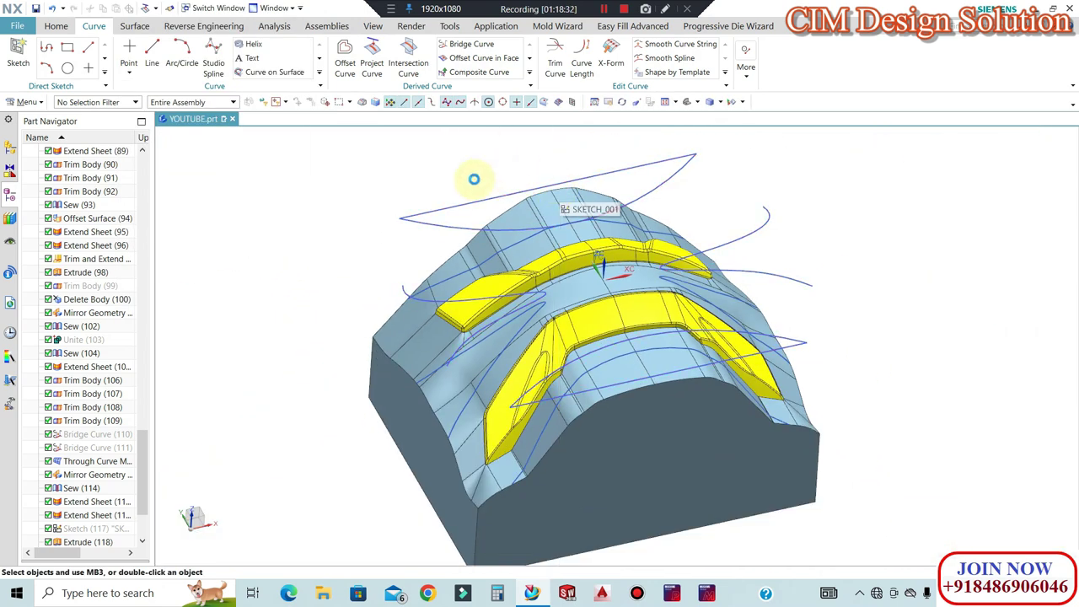
key(ctrl+j)
click(465, 205)
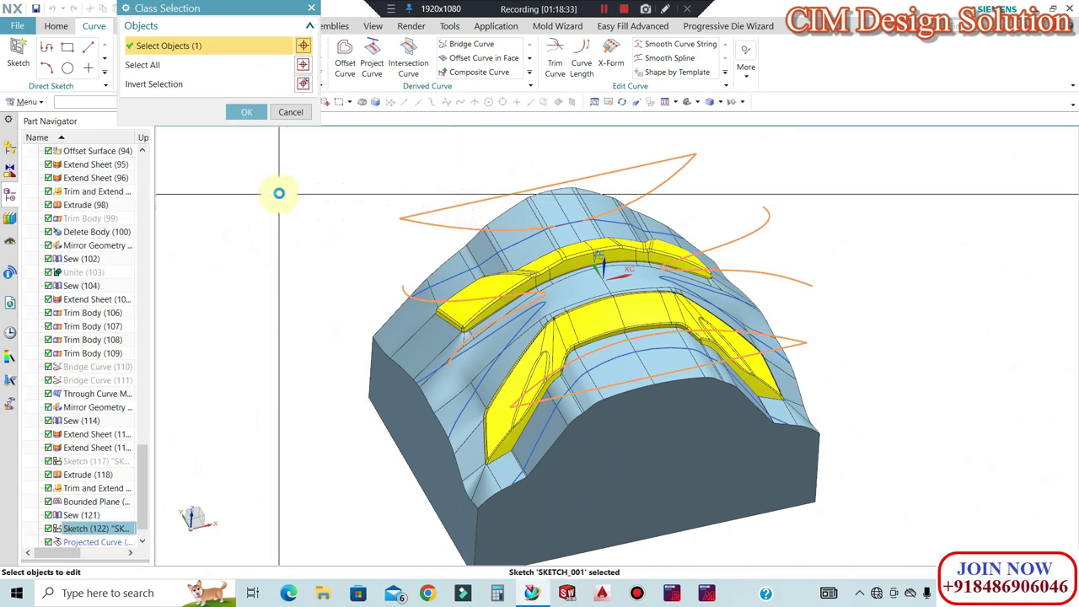
click(246, 111)
text(10)
key(Return)
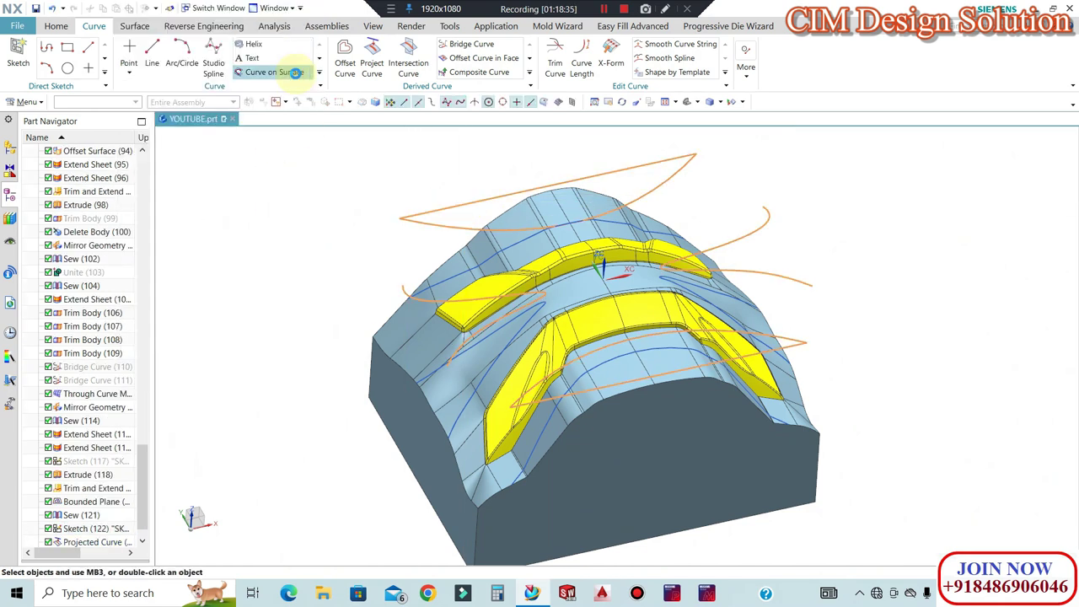
Start a Split Face with the Tangent Faces rule, choosing the block's upper surface and the faces in front of the front yellow part
middle_drag(784, 289, 607, 256)
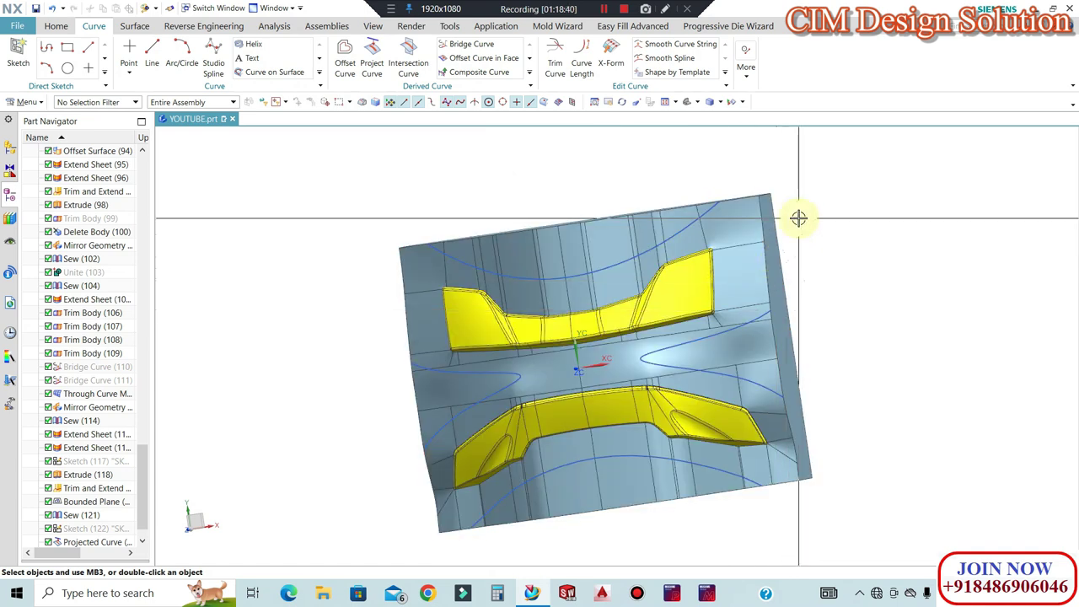
middle_drag(466, 233, 430, 341)
scroll(425, 329, up, 8)
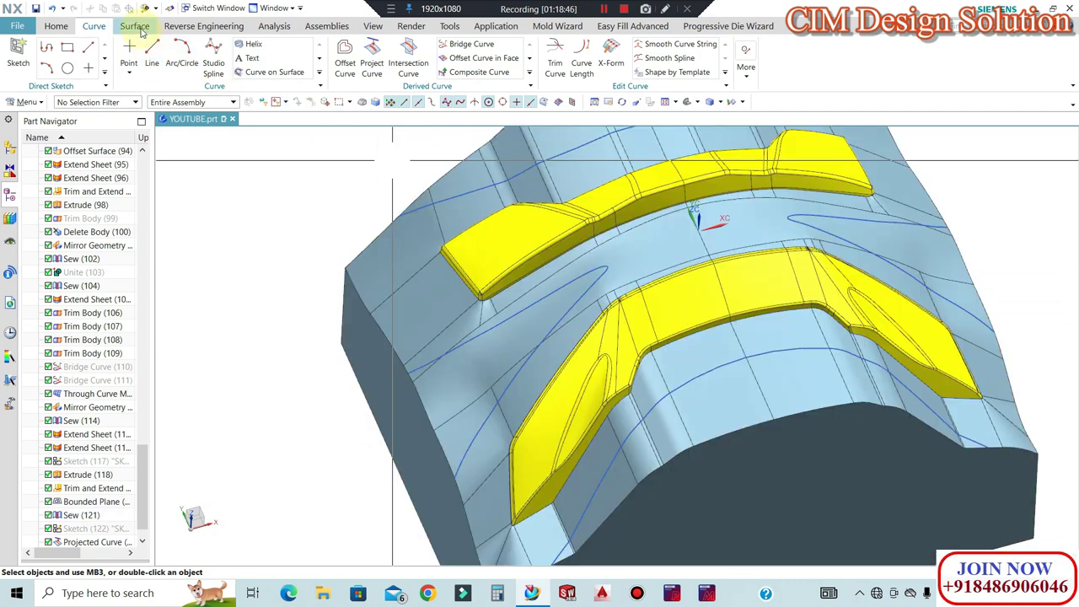
click(135, 26)
click(555, 27)
click(735, 48)
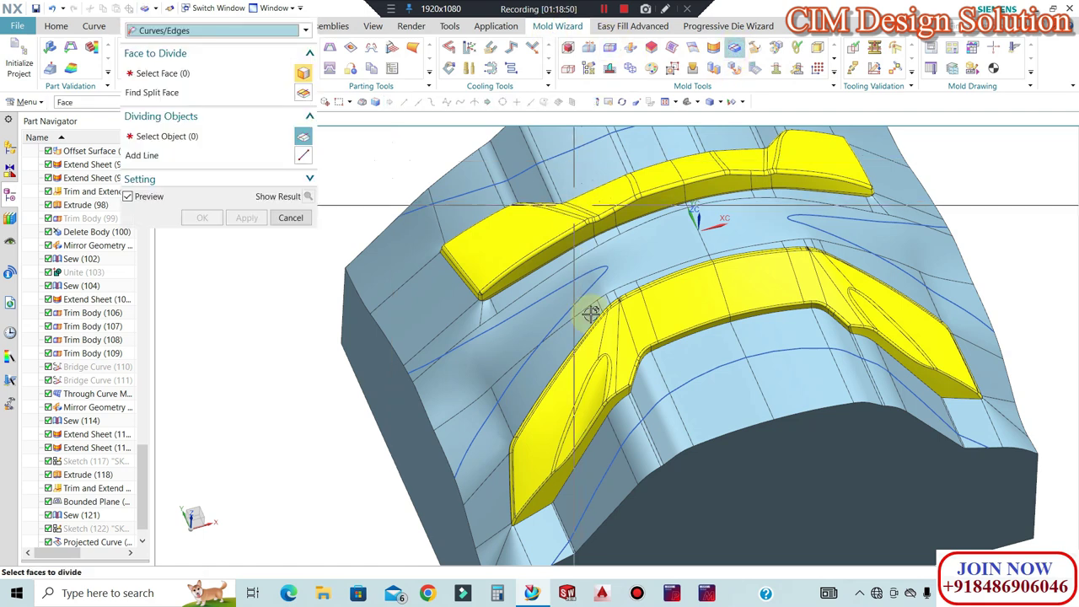
scroll(601, 305, down, 2)
scroll(655, 176, up, 3)
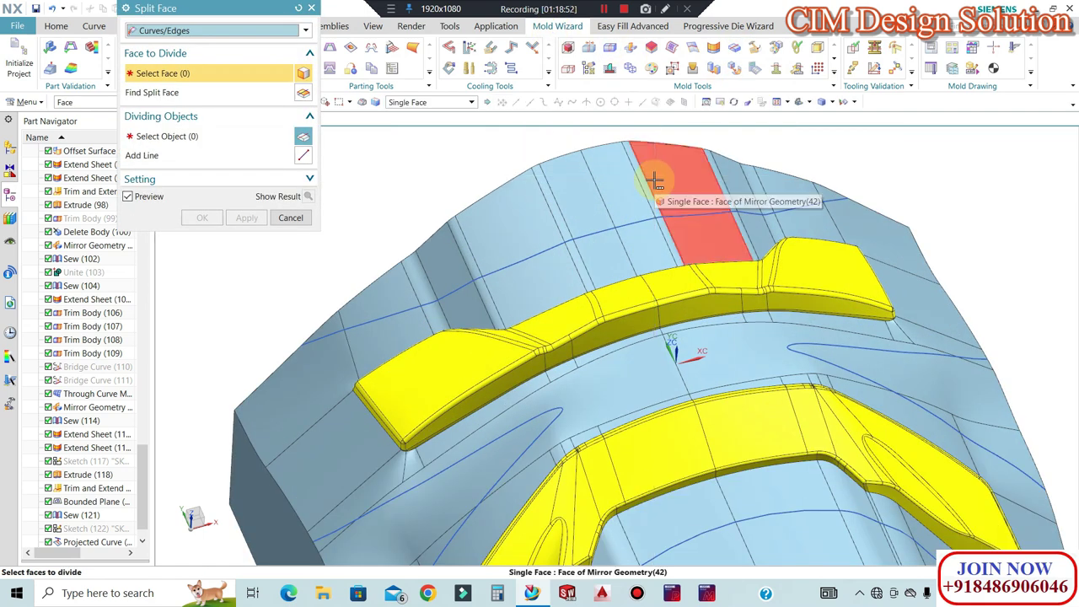
scroll(435, 308, up, 3)
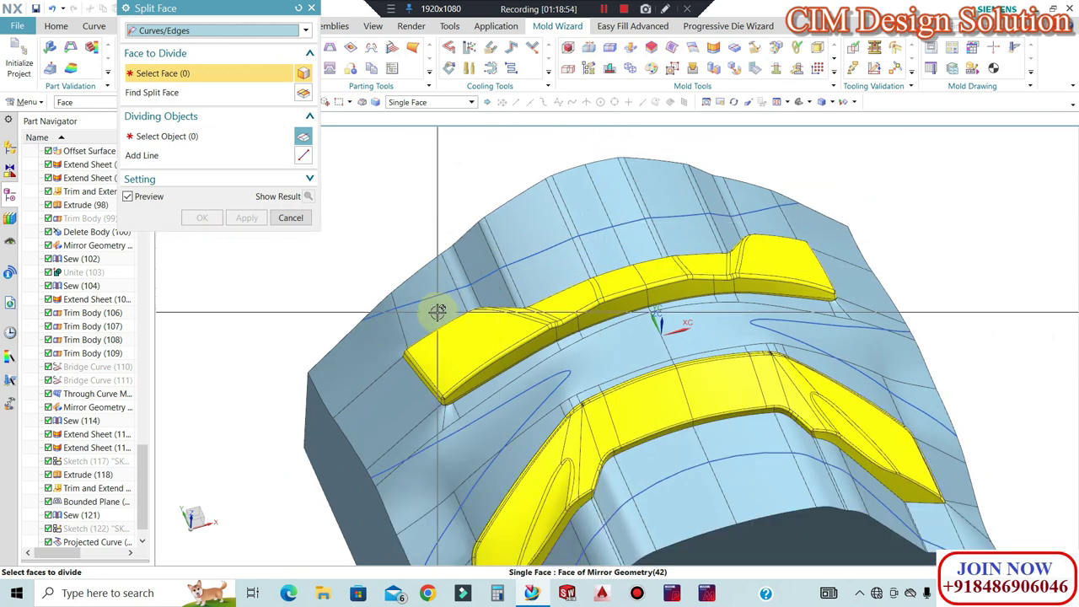
scroll(357, 331, down, 5)
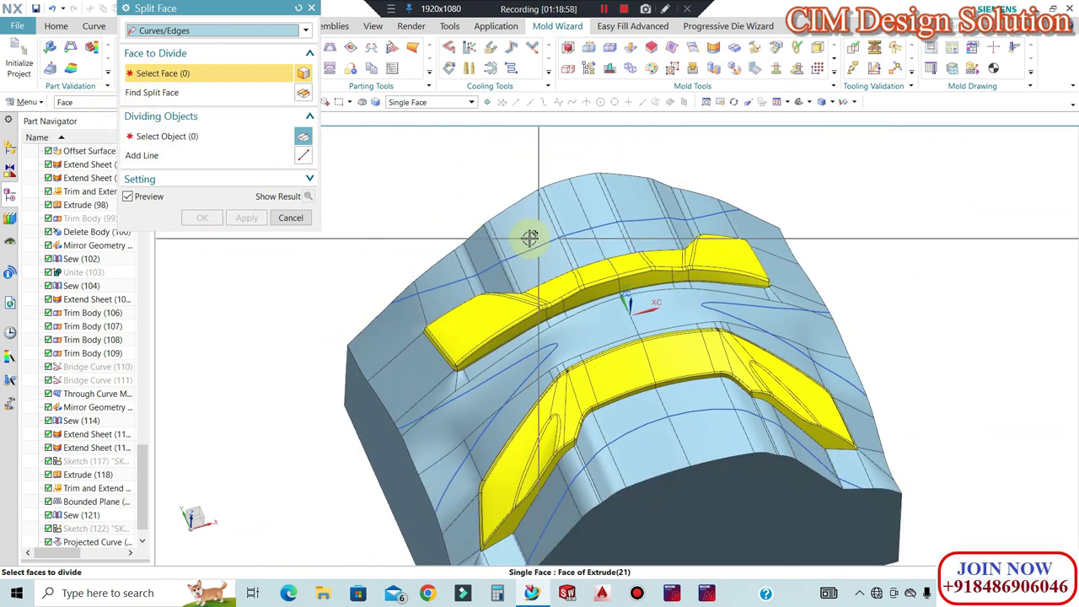
click(429, 102)
click(413, 135)
click(542, 218)
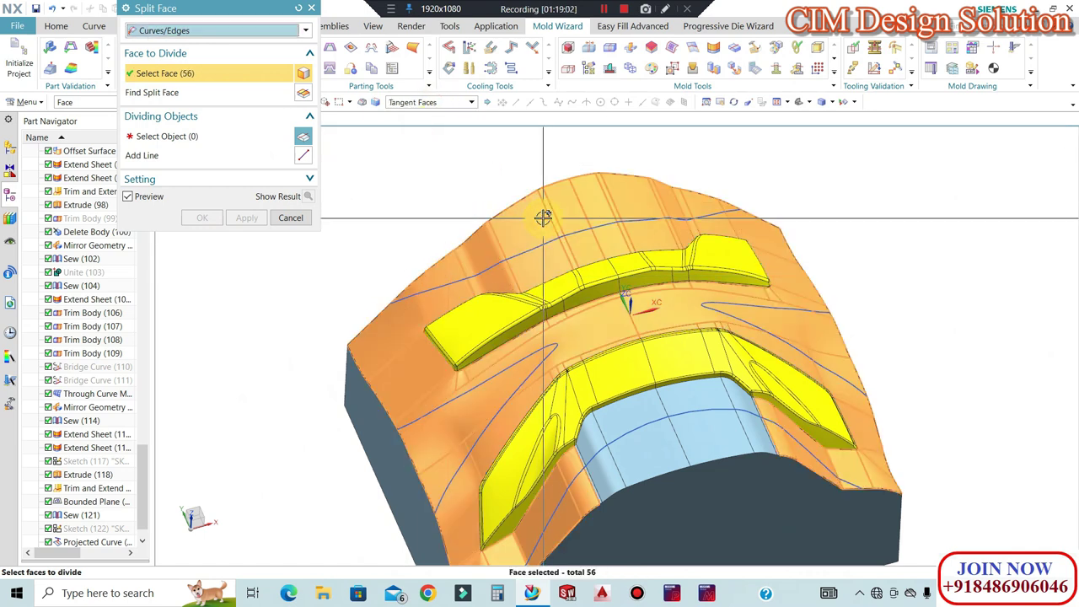
click(662, 417)
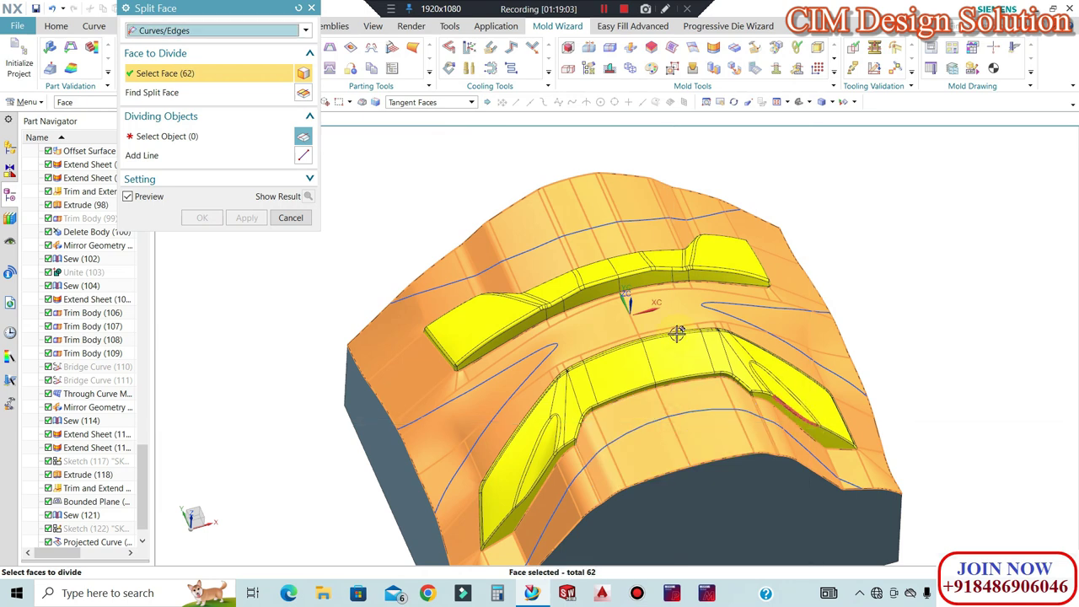
Use the Connected Curves rule to choose the full projected curve behind the rear yellow part as the dividing object
click(156, 136)
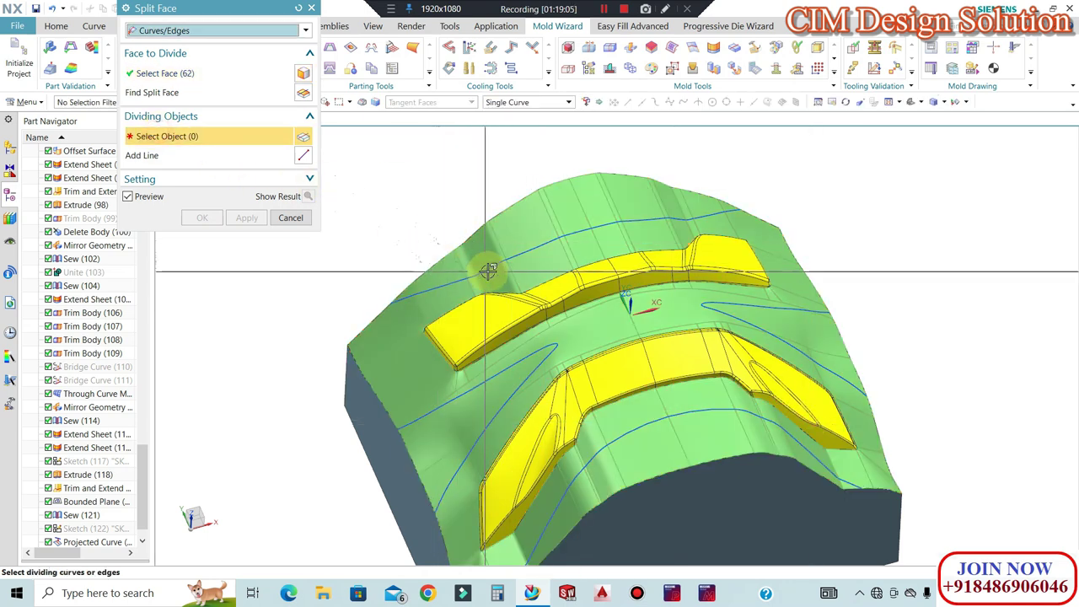
click(543, 103)
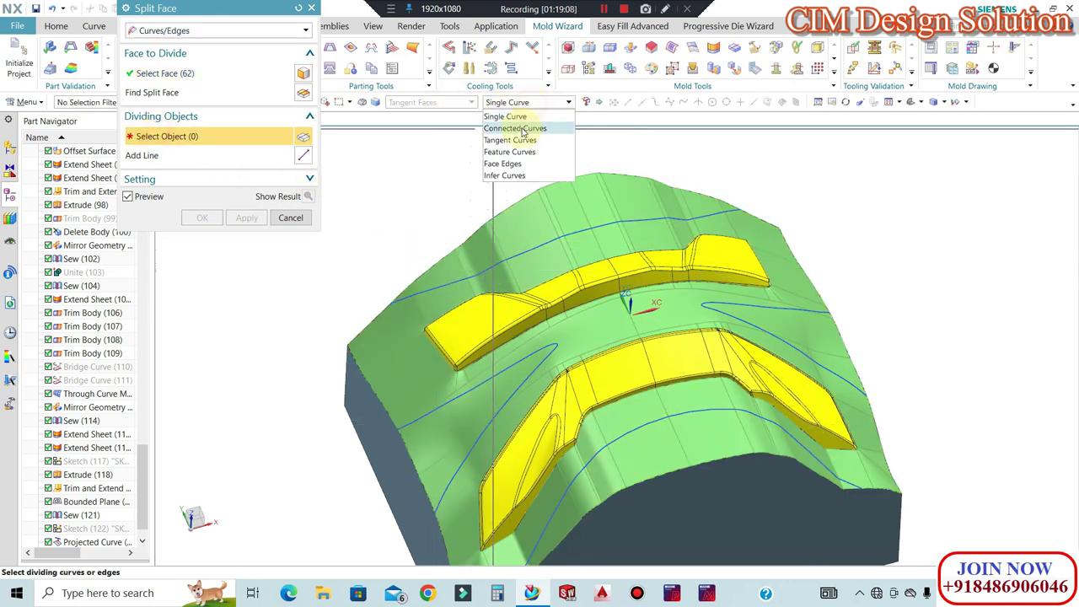
click(516, 129)
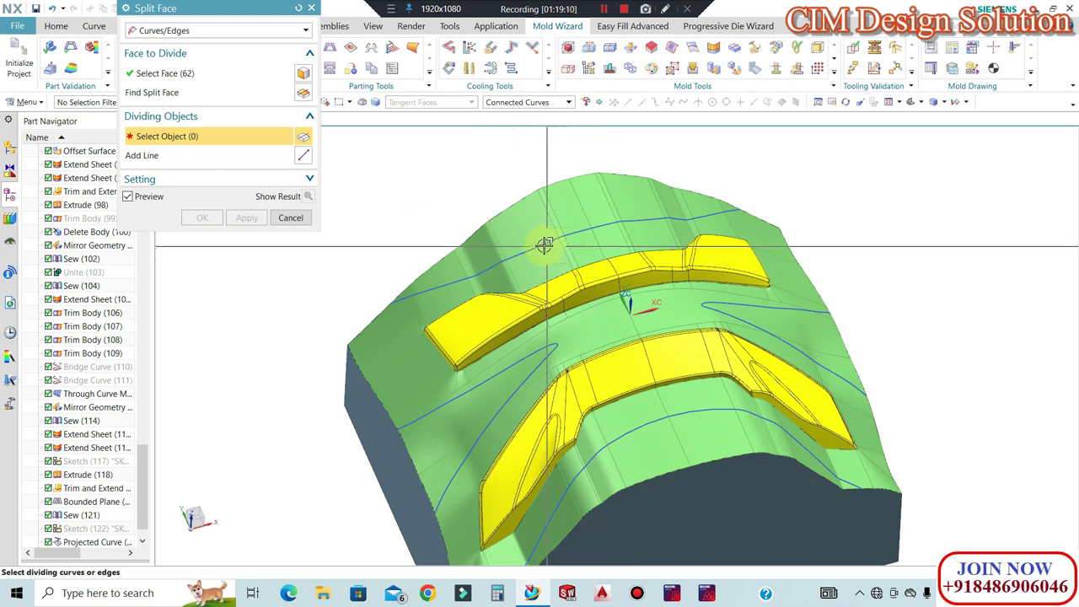
click(668, 195)
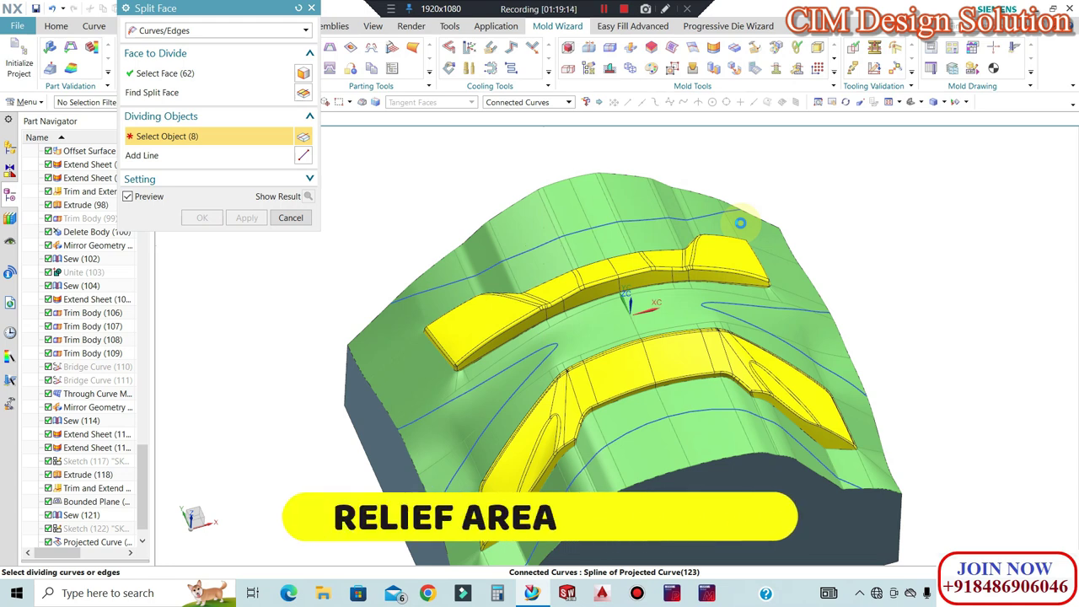
click(598, 226)
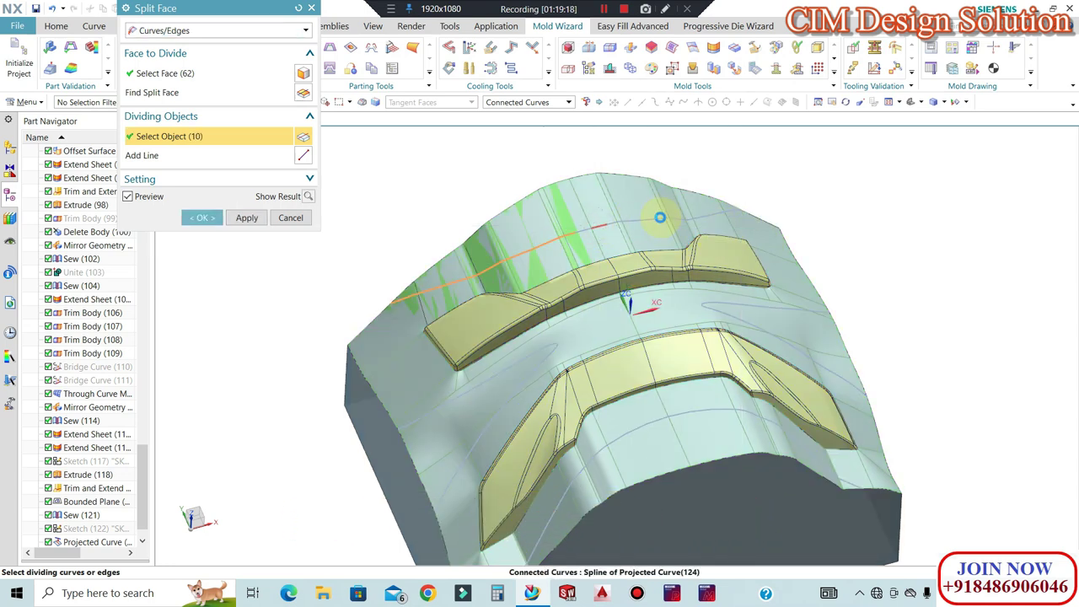
scroll(635, 221, up, 3)
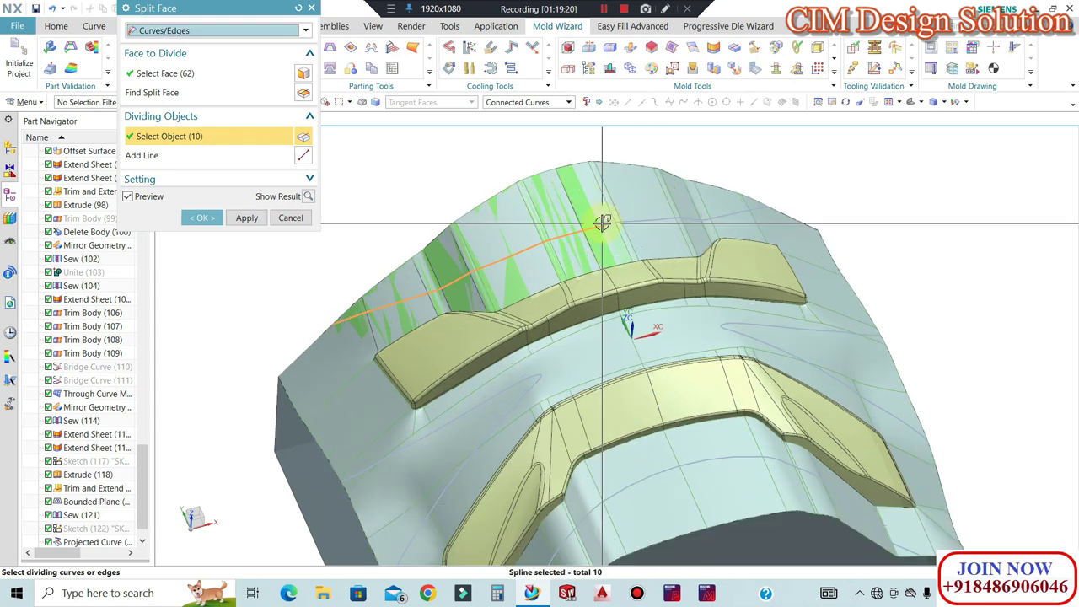
click(611, 225)
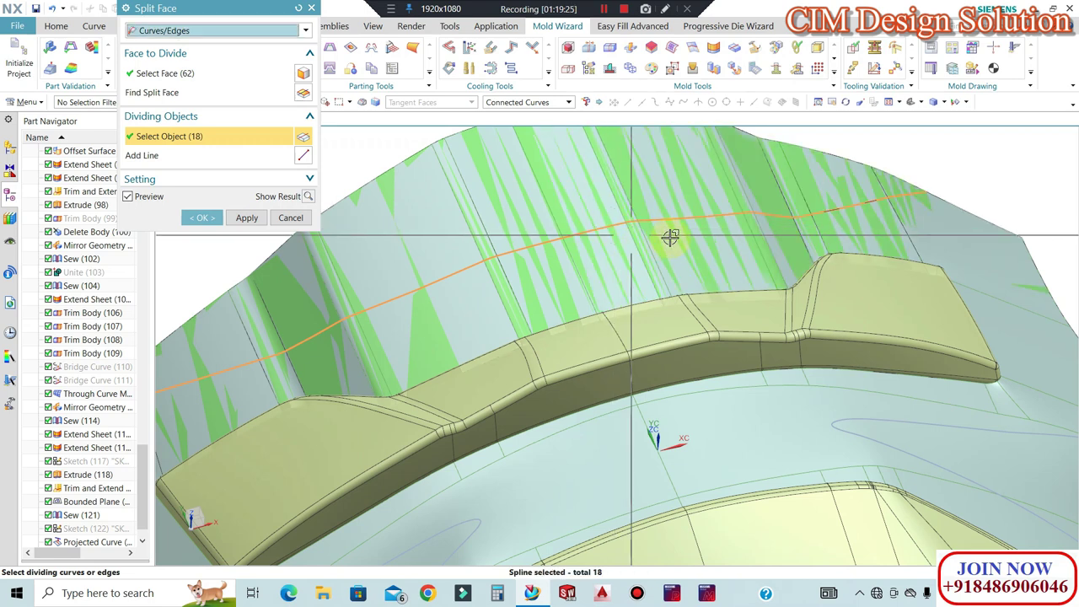
Add the projected curves at the block's left end and in front of the front yellow part to the dividing objects
scroll(703, 190, down, 5)
click(606, 338)
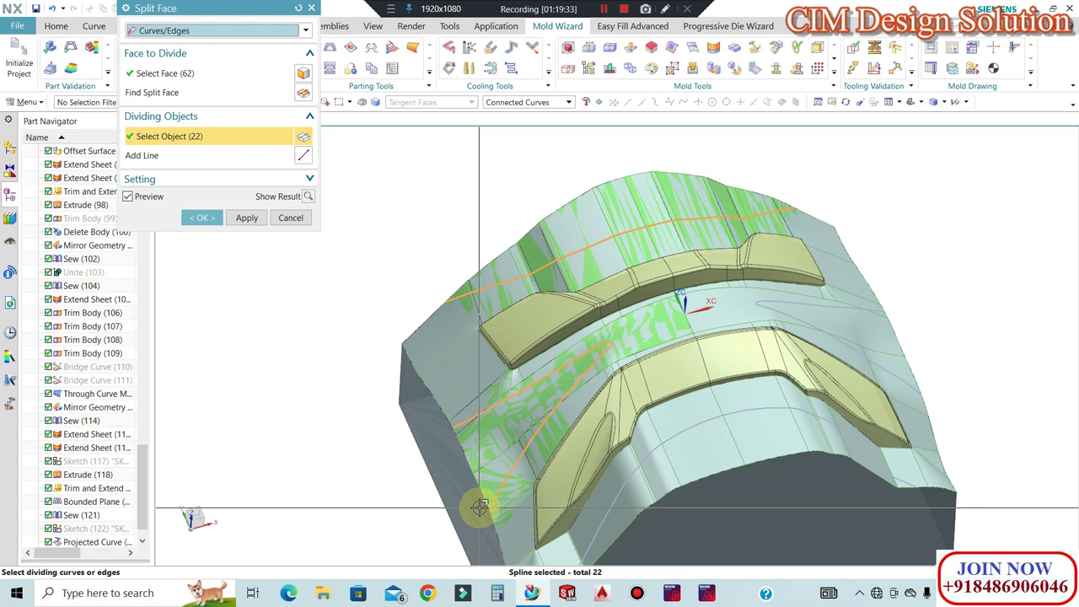
click(192, 75)
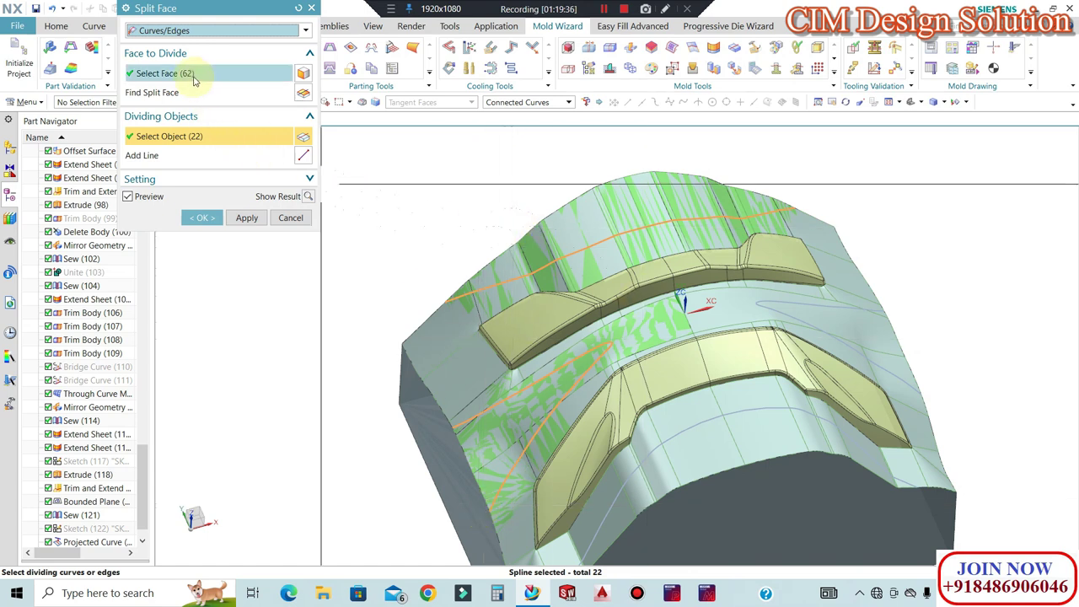
click(193, 135)
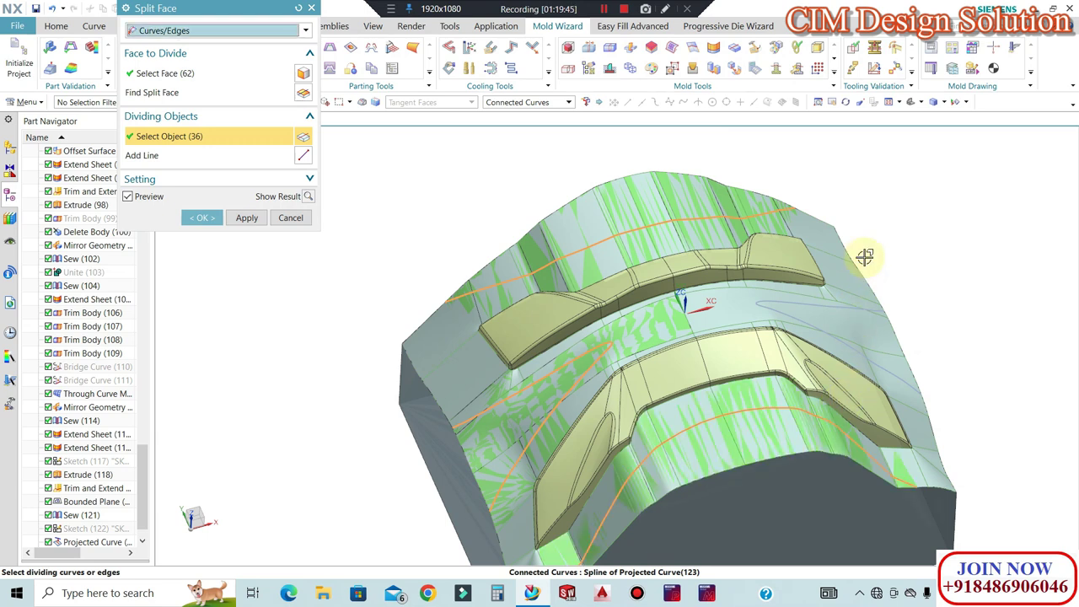
Add the projected curve at the block's right end to the dividing objects and complete the face split
scroll(772, 287, up, 3)
scroll(776, 292, down, 5)
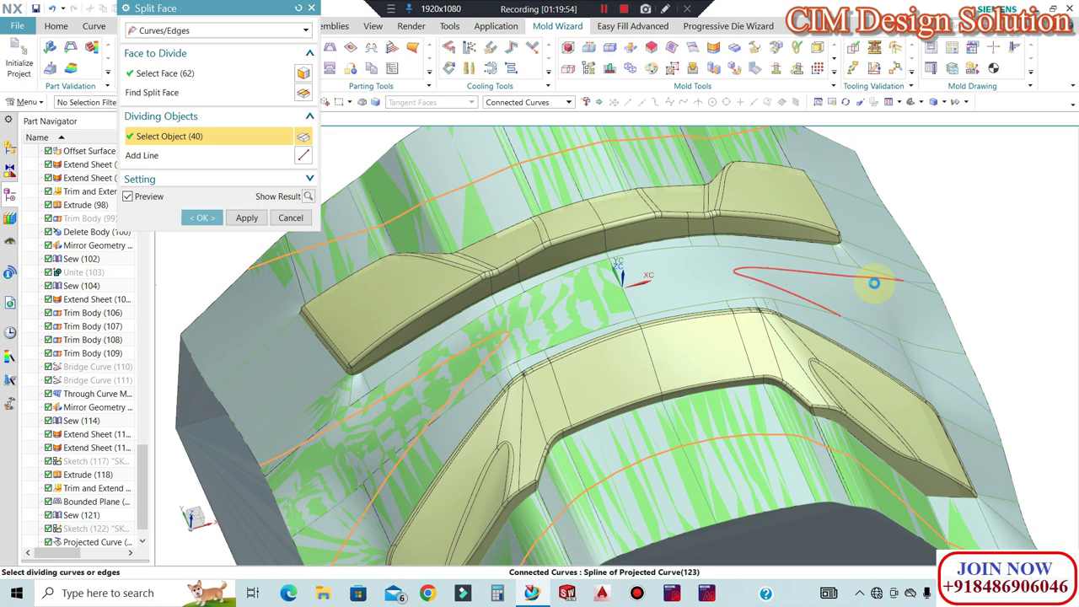
click(874, 284)
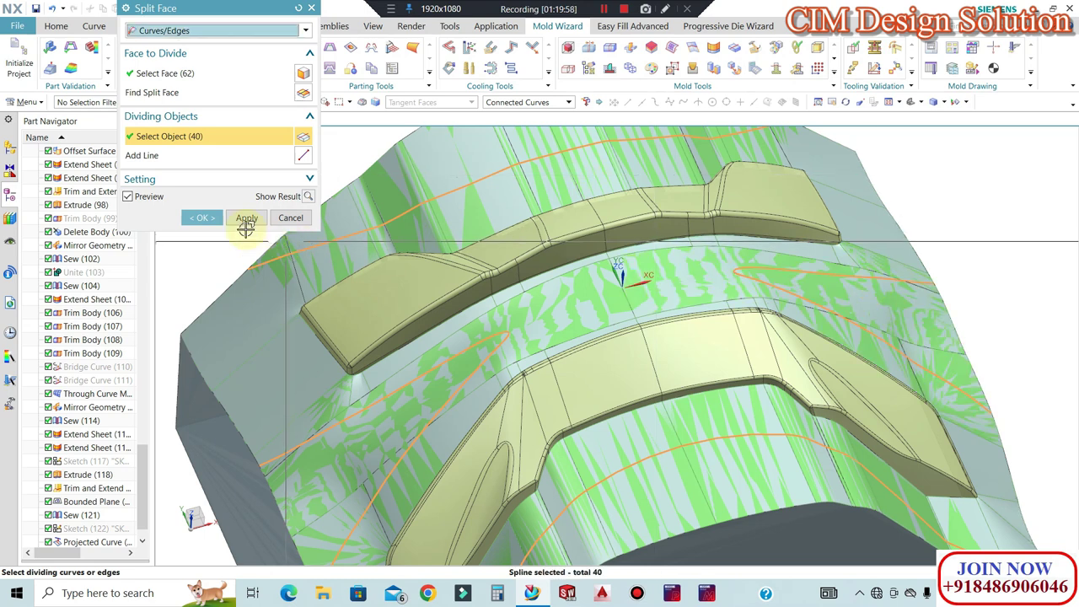
click(202, 217)
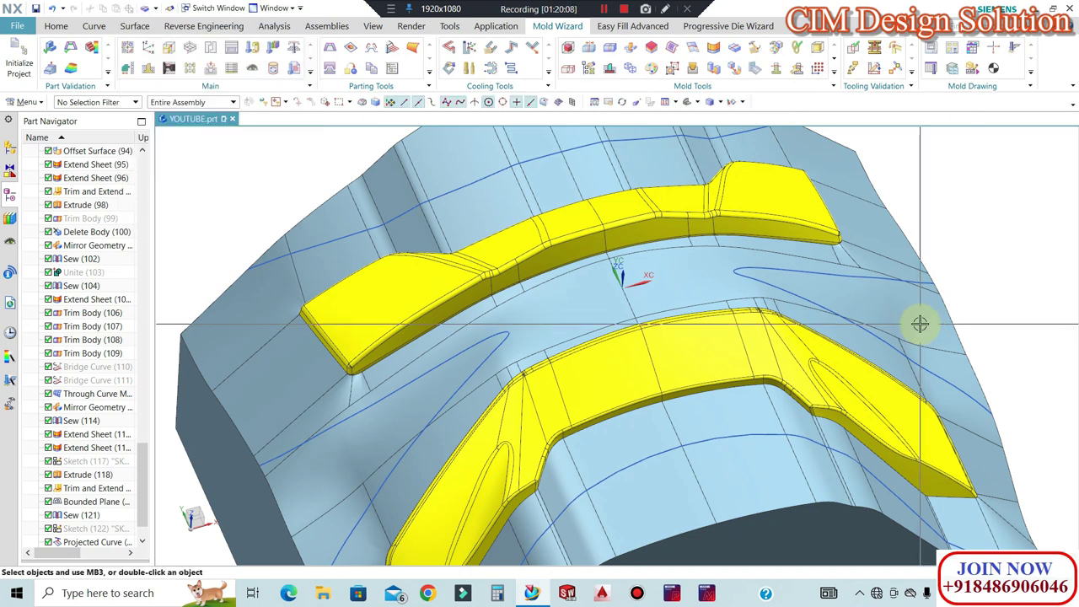
scroll(955, 249, down, 2)
middle_drag(898, 260, 908, 282)
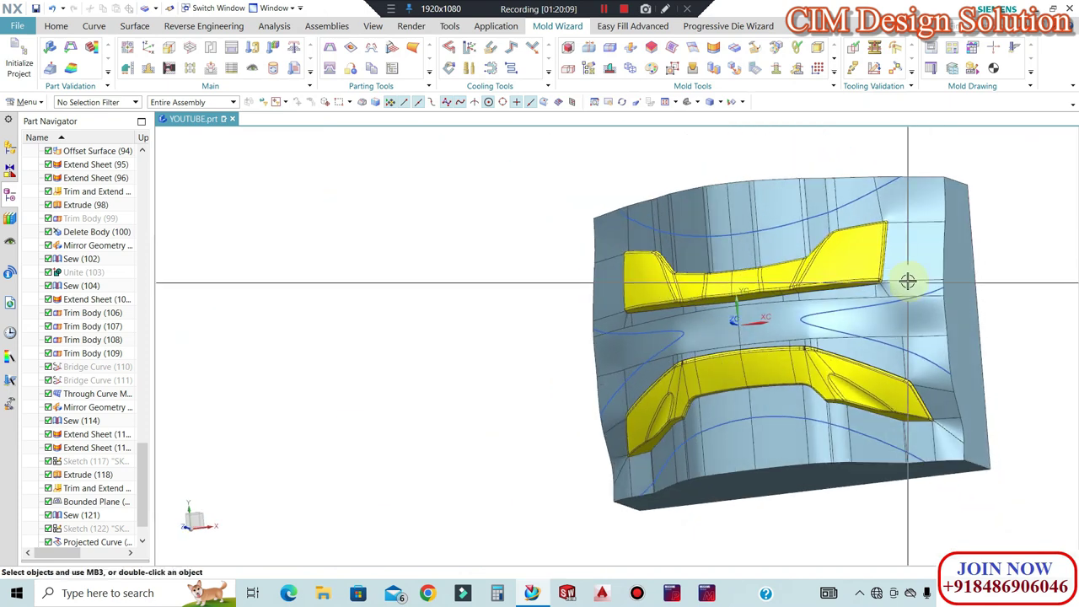
Filter the selection to curves and move all curves on the block to layer 100 through Edit Object Display
scroll(908, 282, down, 1)
key(ctrl+j)
scroll(109, 541, down, 1)
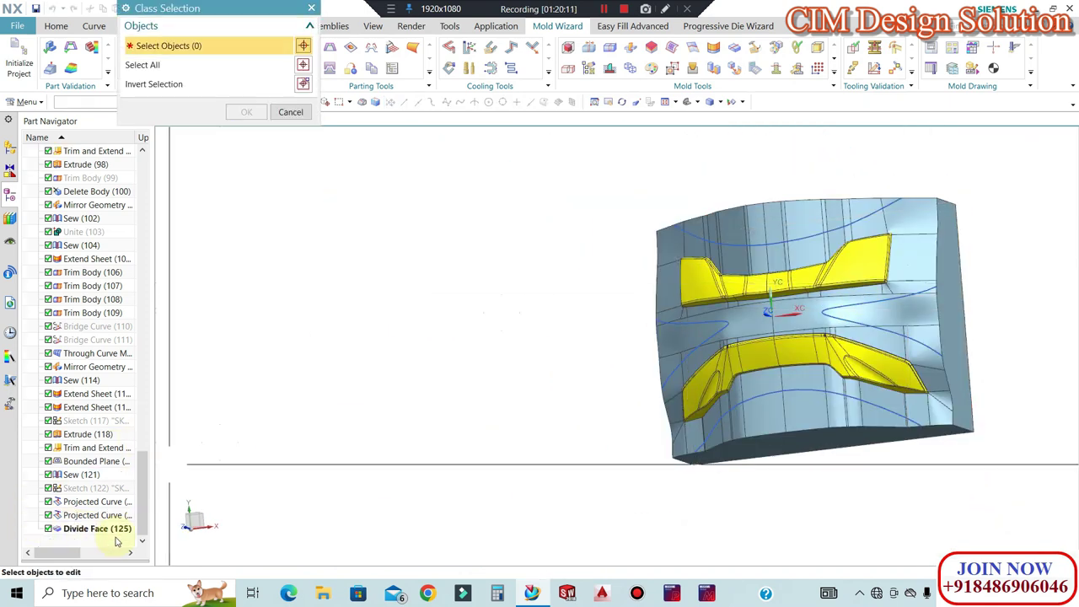
click(84, 101)
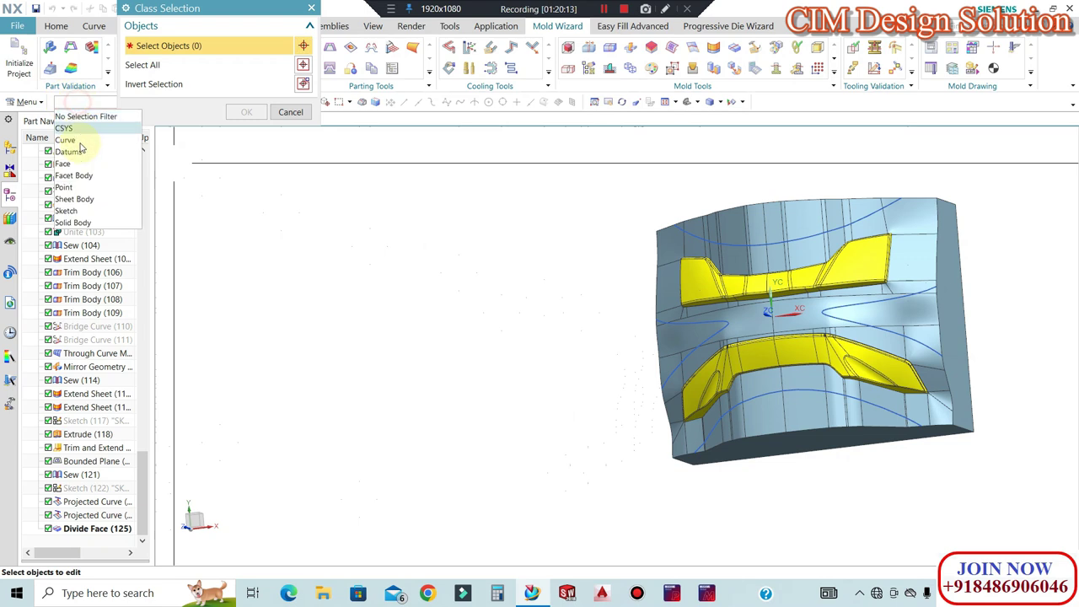
click(76, 141)
scroll(482, 279, down, 2)
drag(919, 180, 476, 457)
click(246, 111)
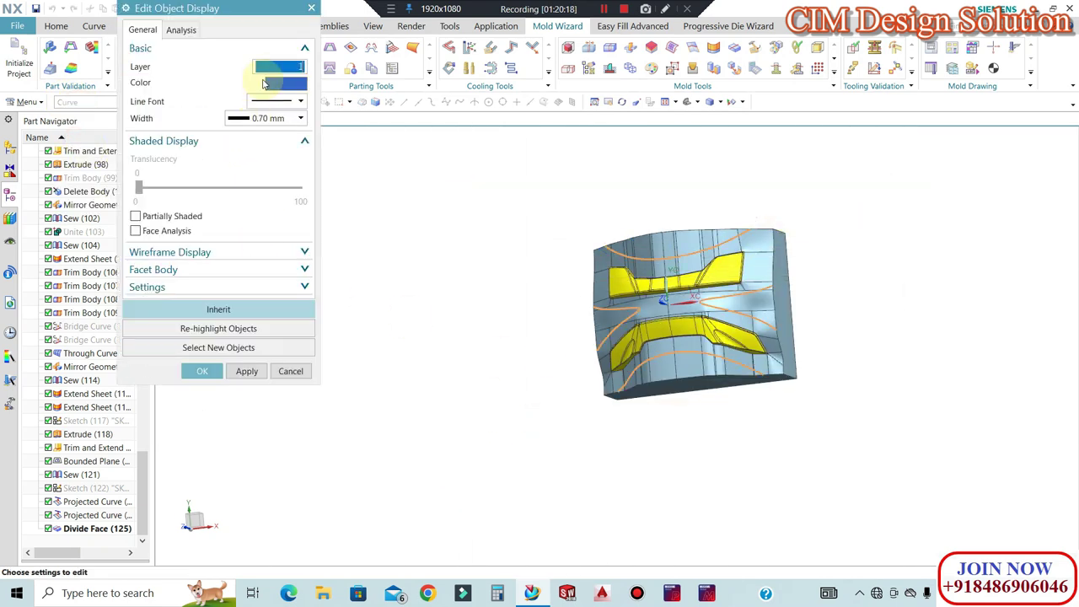
text(100)
key(Return)
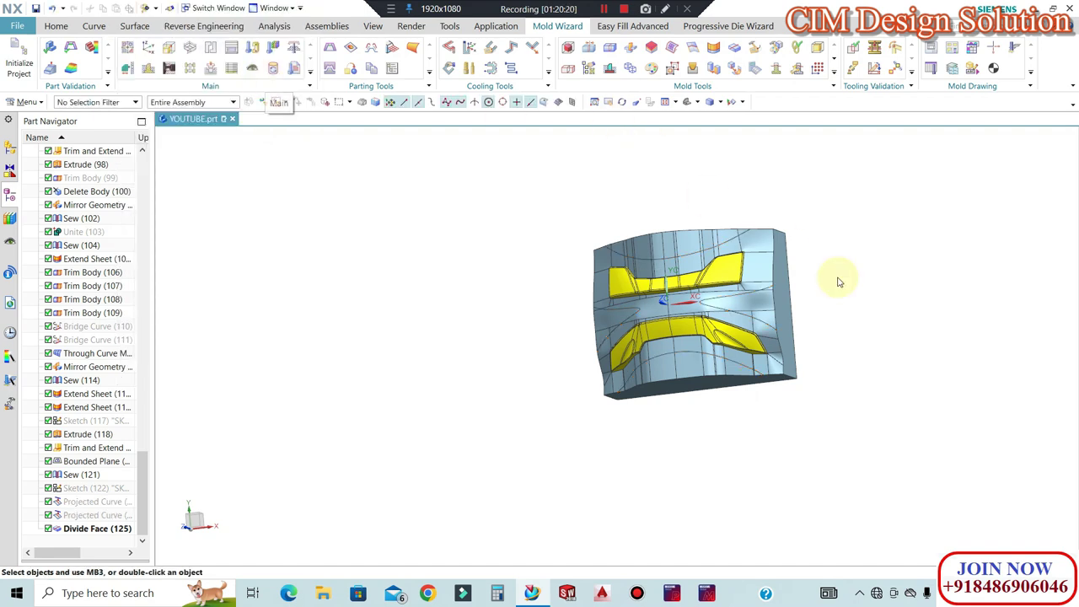
Start a Thicken and set its face selection rule to Single Face, clearing any body faces picked
scroll(804, 282, up, 1)
middle_drag(804, 282, 766, 294)
scroll(743, 287, up, 3)
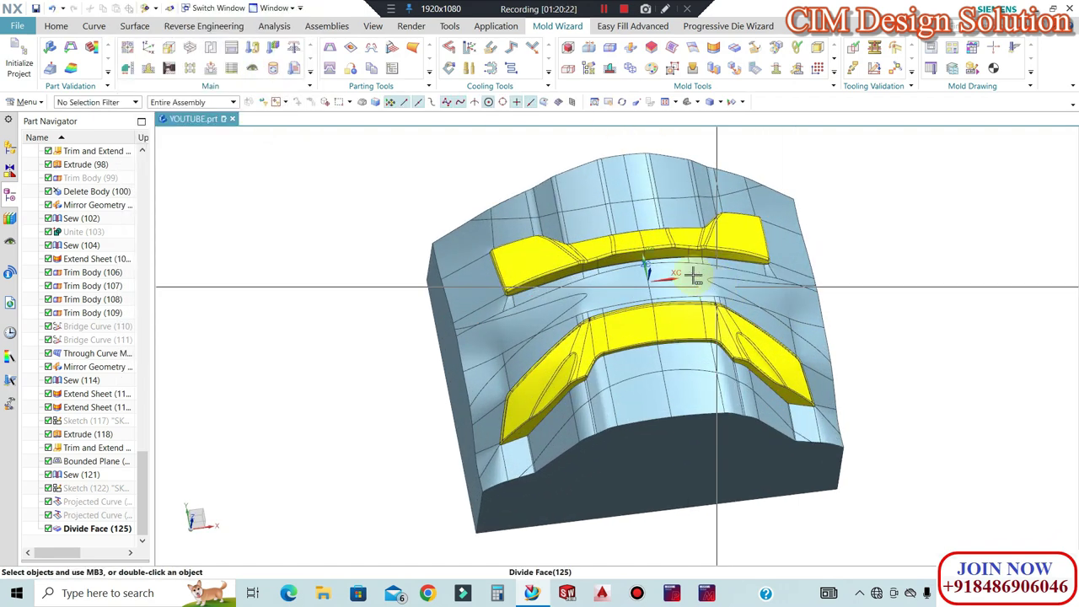
click(135, 26)
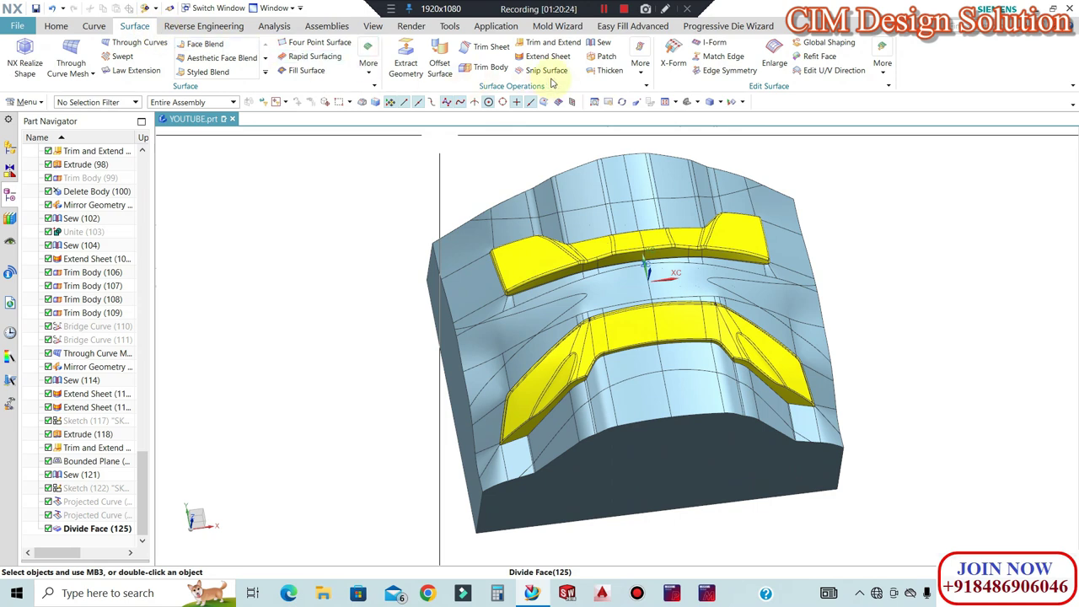
click(613, 74)
scroll(534, 174, up, 5)
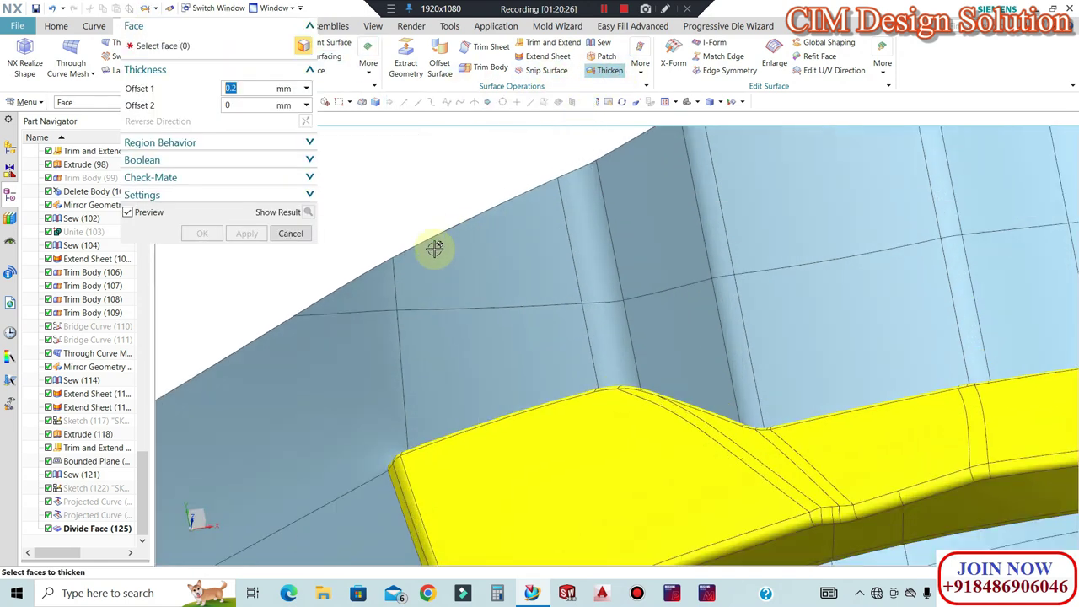
click(376, 285)
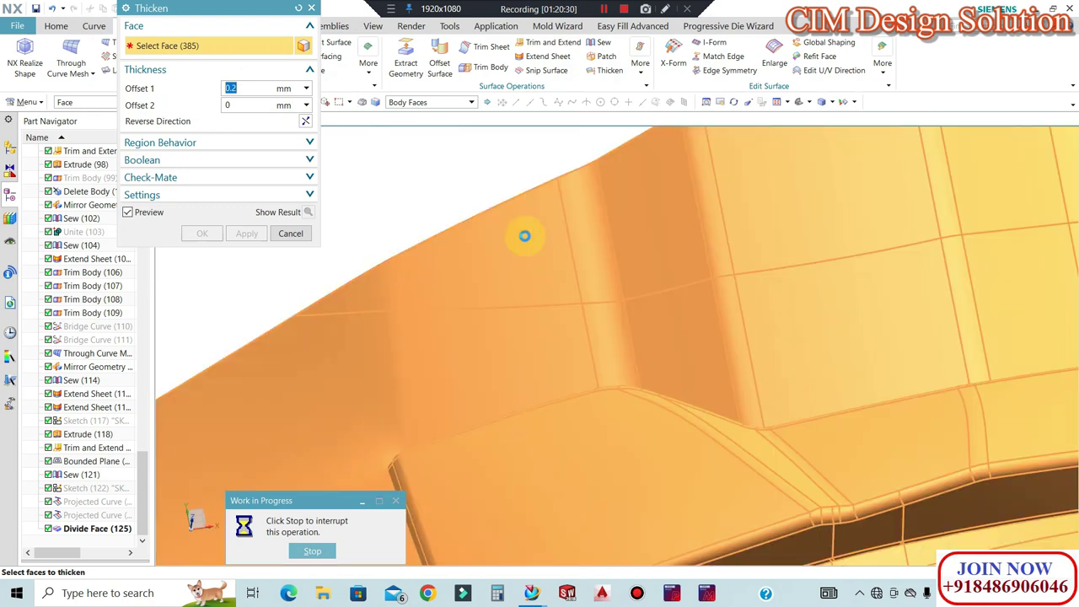
shift+click(474, 250)
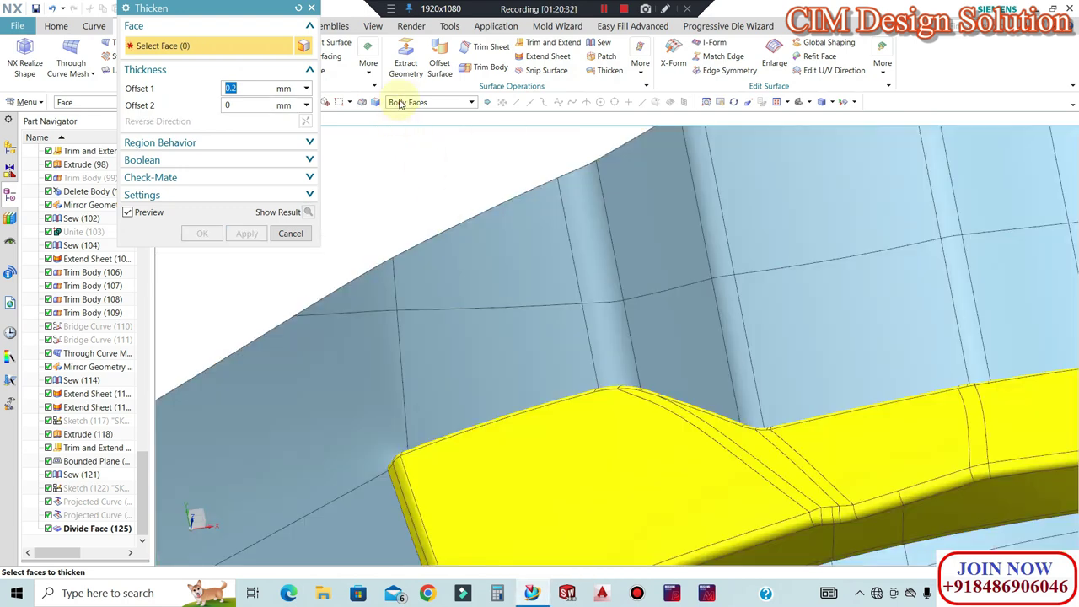
click(397, 102)
click(405, 117)
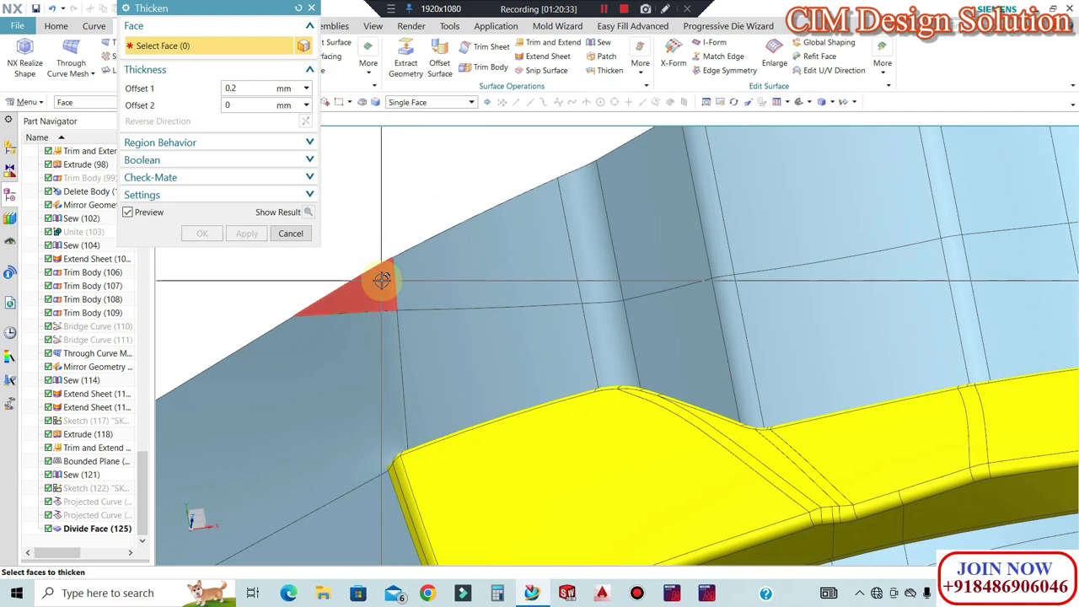
Select the split relief faces along the block's rear edge, from the left end to the middle
click(377, 281)
click(531, 246)
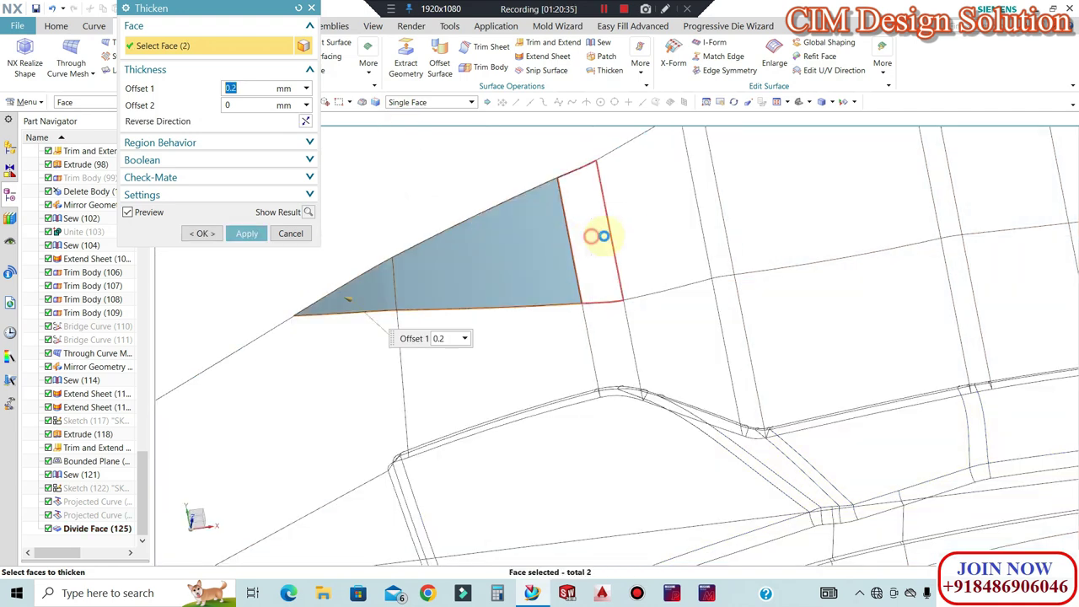
click(605, 236)
click(674, 226)
click(811, 218)
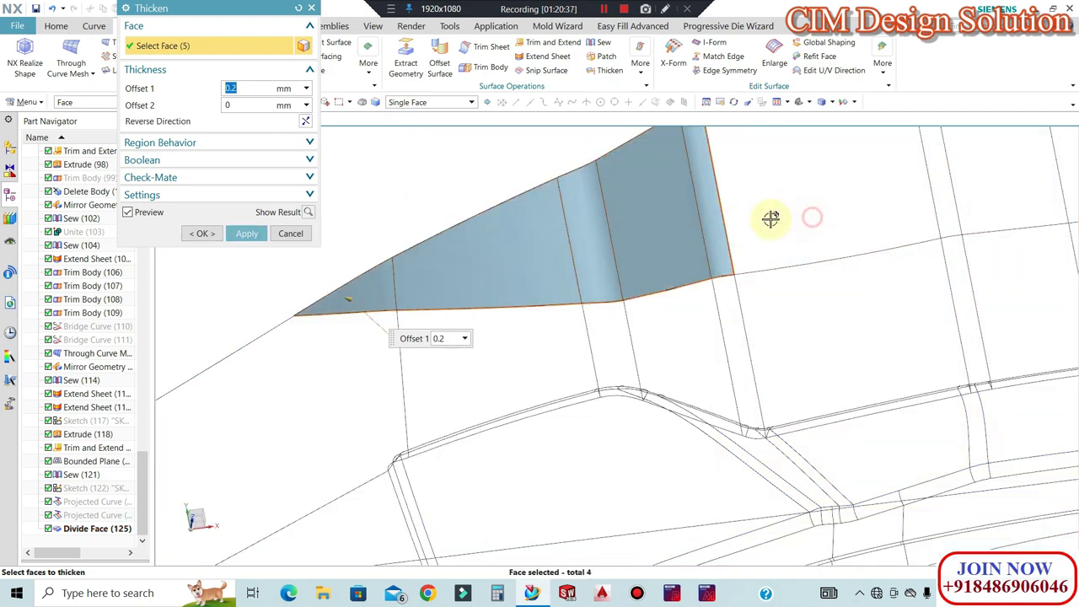
scroll(711, 205, up, 3)
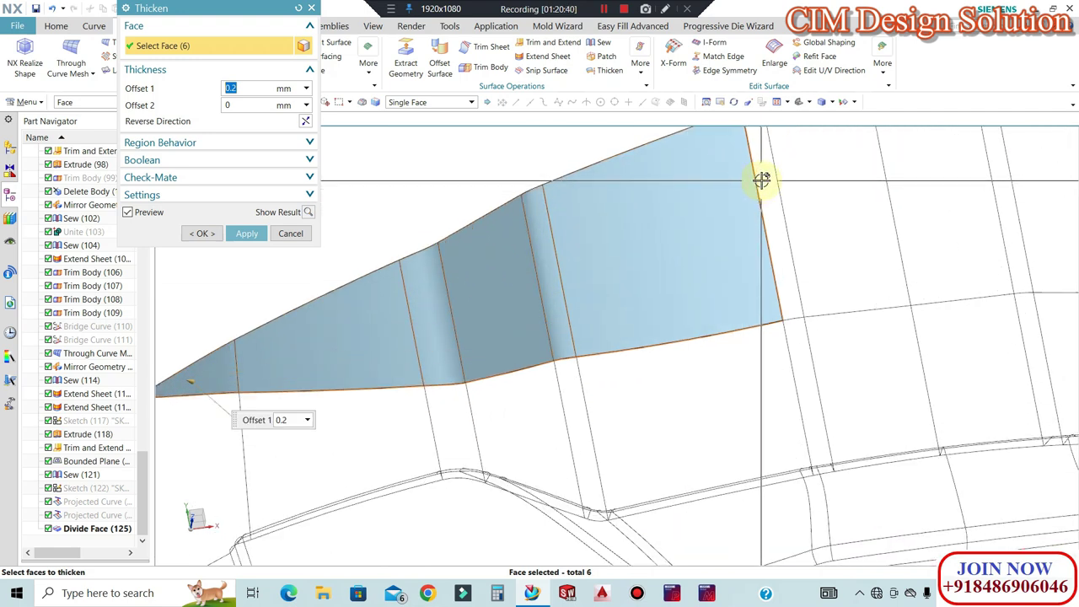
click(761, 185)
click(834, 193)
click(928, 214)
Add the remaining relief faces along the rear edge up to the block's right end to the Thicken selection
scroll(590, 262, down, 5)
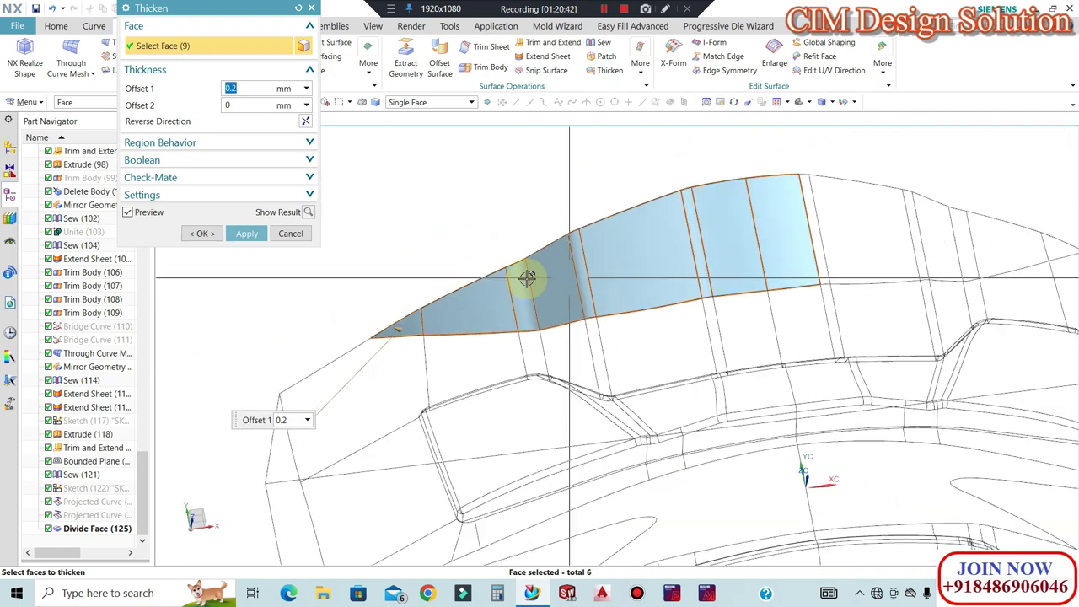
scroll(652, 250, up, 5)
click(559, 283)
click(614, 292)
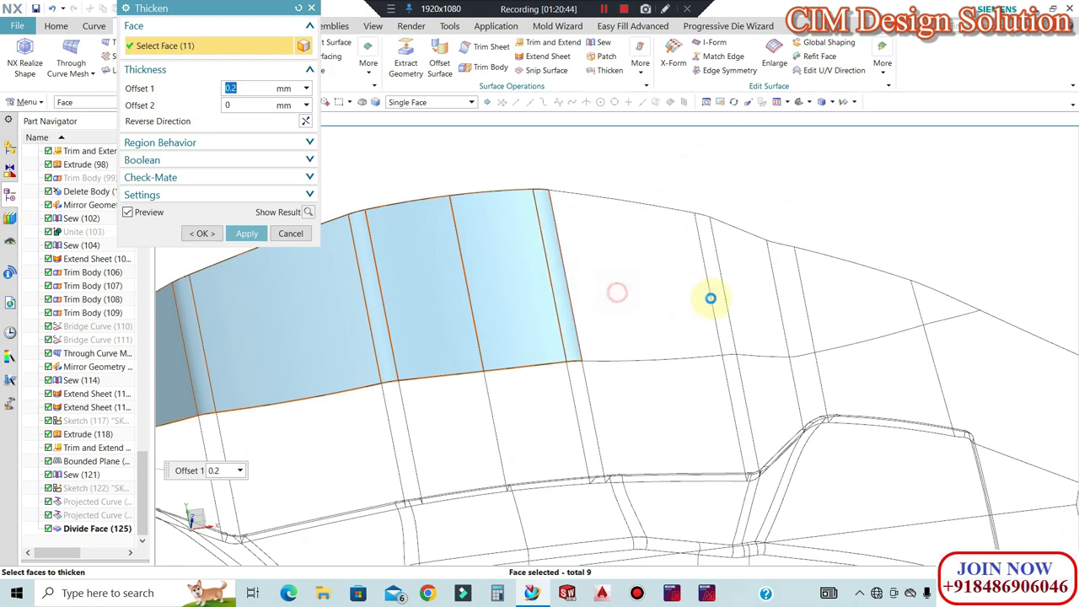
click(714, 298)
click(797, 308)
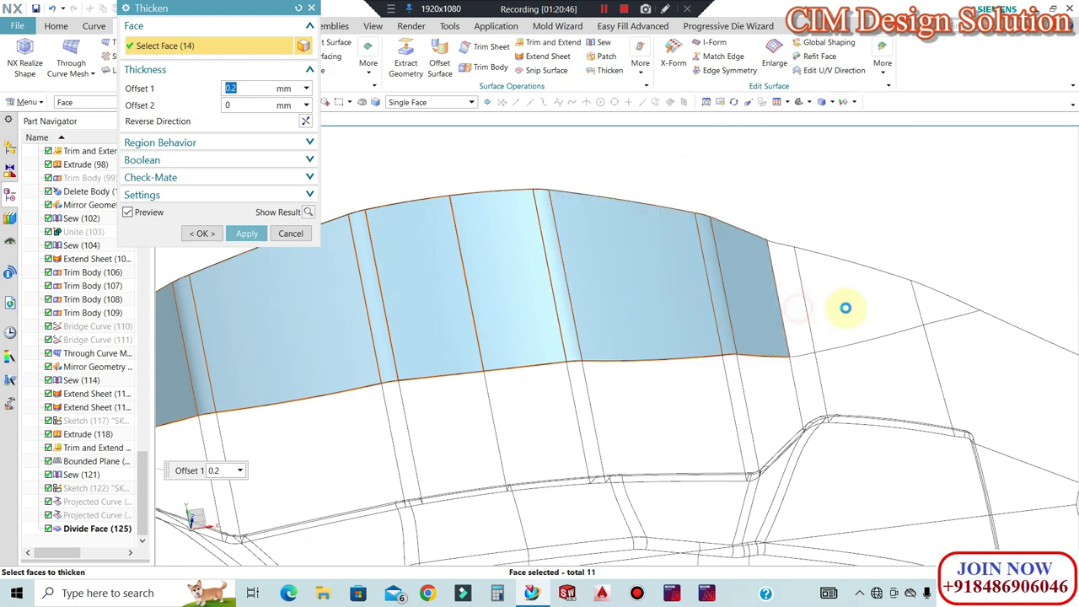
click(934, 306)
Set the Thicken's Offset 1 to 0.5 mm and Offset 2 to -0.5 mm
scroll(836, 261, down, 2)
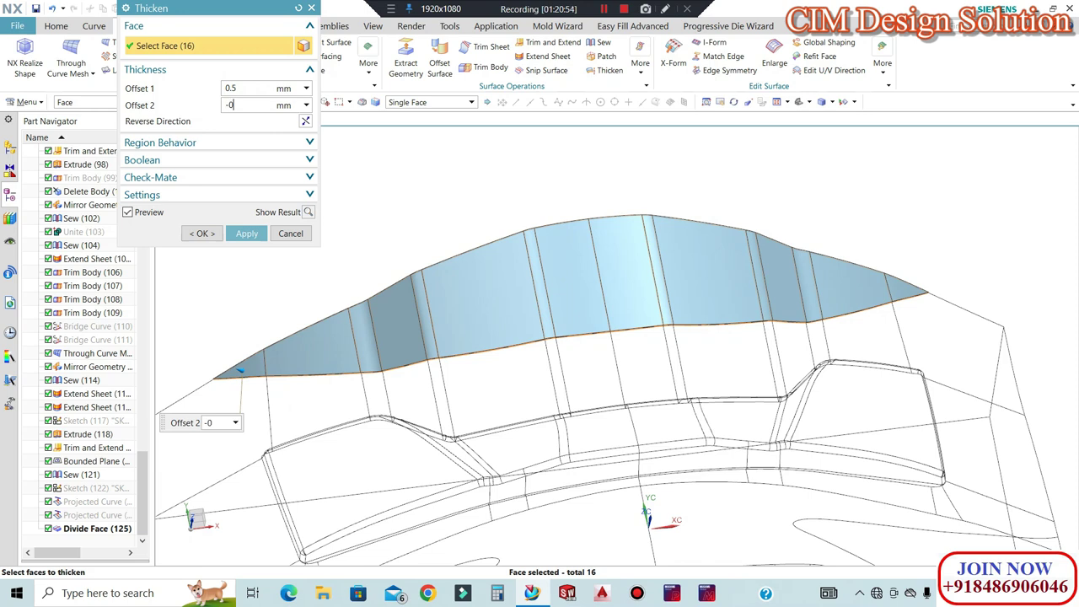
middle_drag(520, 303, 361, 330)
scroll(361, 330, up, 8)
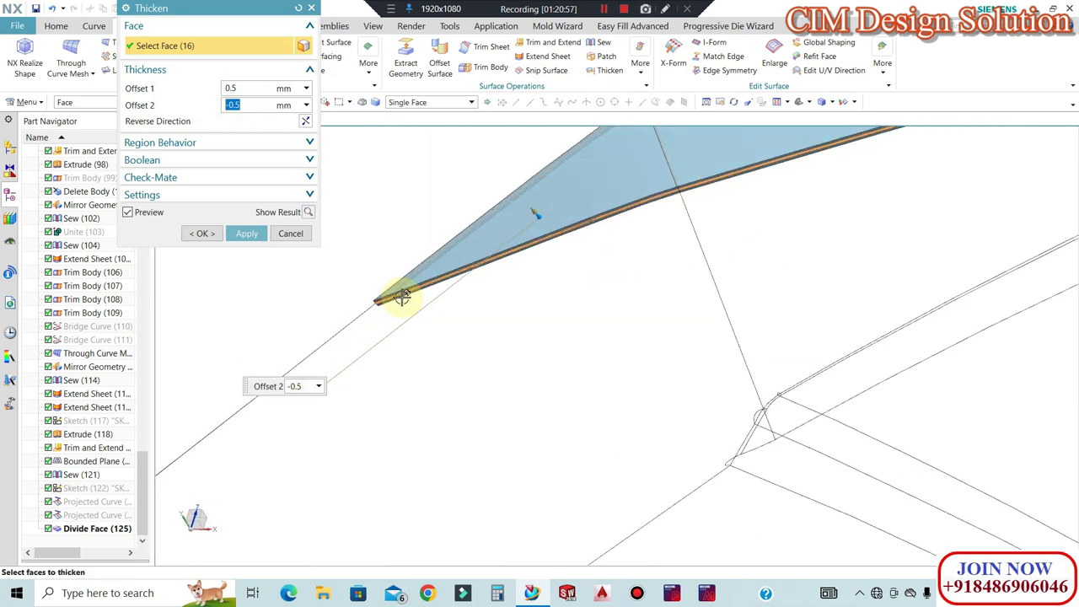
scroll(360, 283, down, 10)
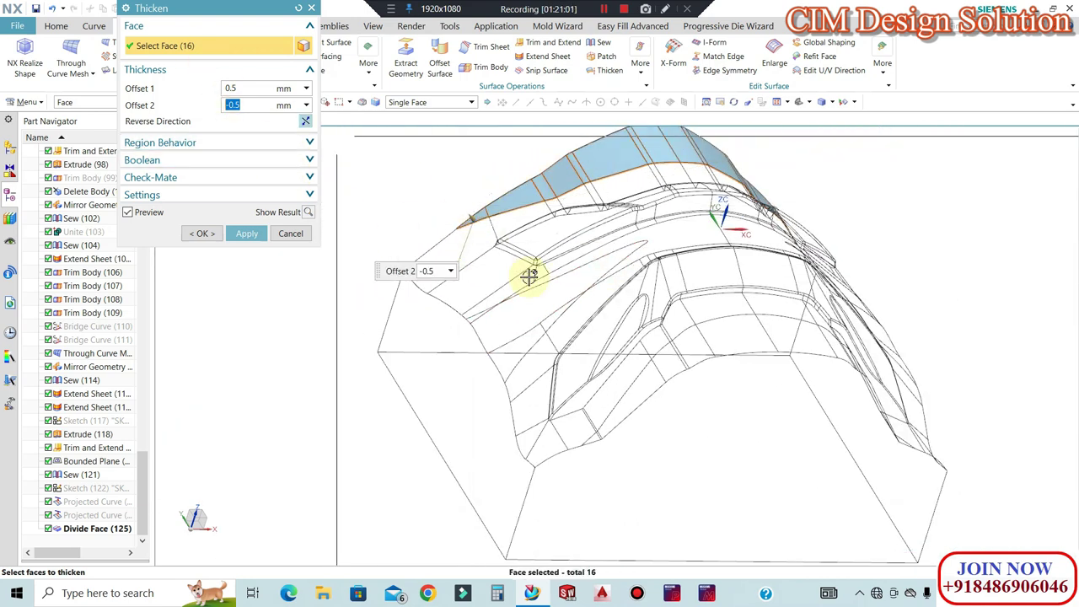
Try to include the relief faces at the block's left end in the same Thicken, and deselect them again
scroll(506, 287, up, 5)
click(452, 339)
click(535, 344)
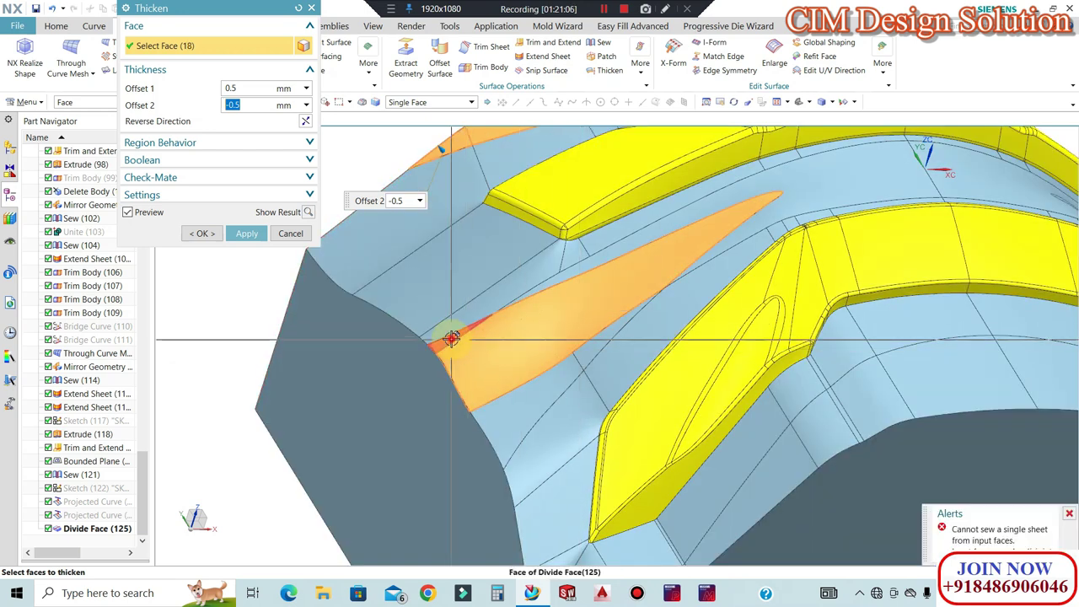
shift+click(450, 337)
shift+click(501, 342)
Apply the rear Thicken and thicken the relief faces at the block's left end with offsets 0.5 mm and -0.5 mm
click(251, 236)
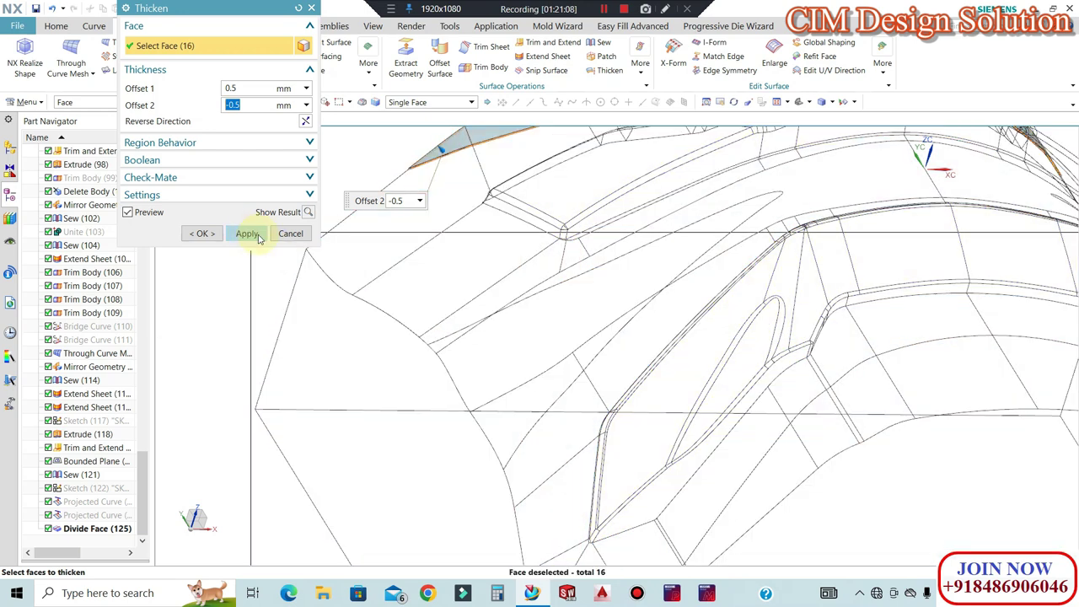
click(246, 234)
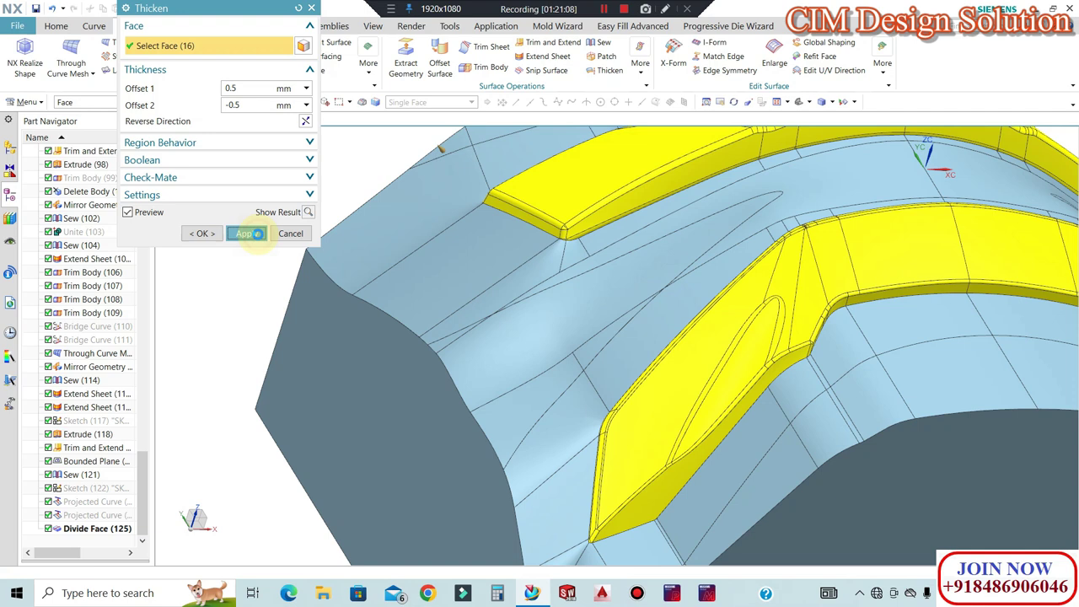
click(512, 347)
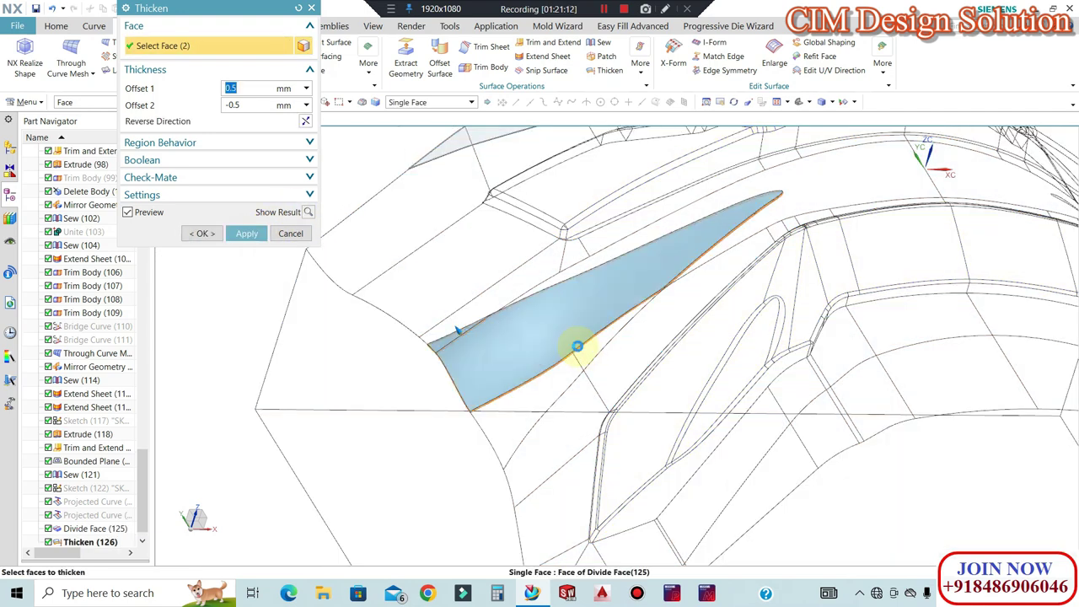
click(520, 391)
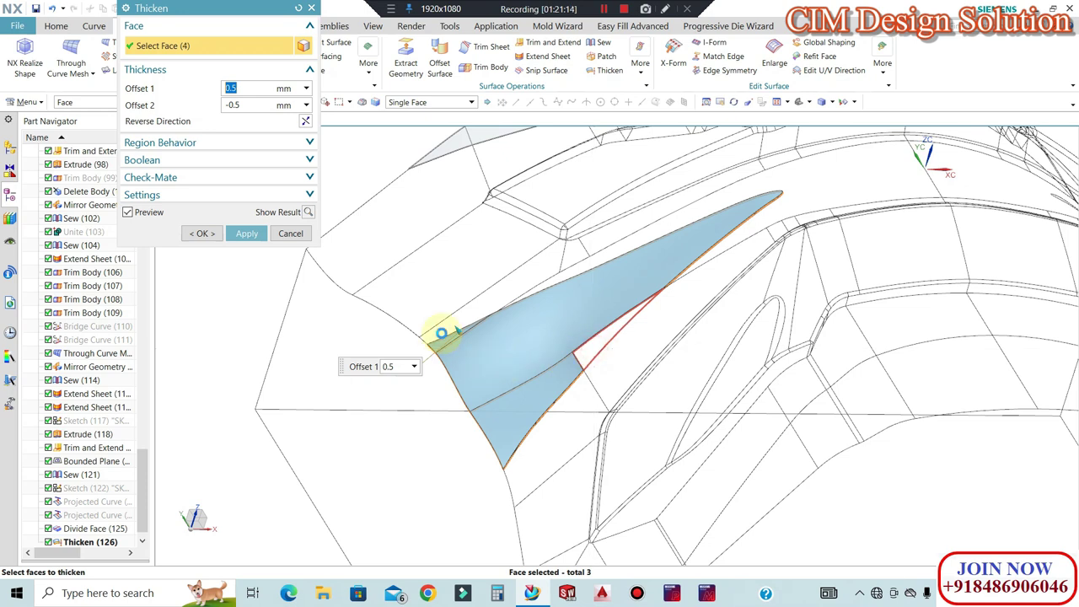
click(247, 234)
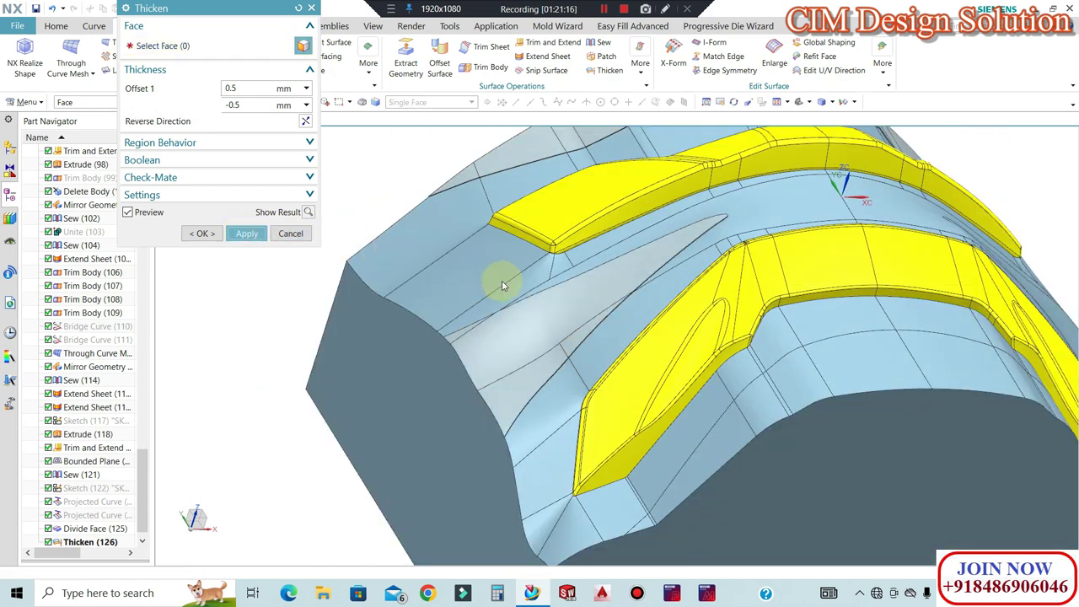
Thicken the three relief faces at the block's right end with offsets 0.5 mm and -0.5 mm
scroll(458, 268, down, 5)
middle_drag(700, 311, 624, 305)
scroll(622, 305, up, 3)
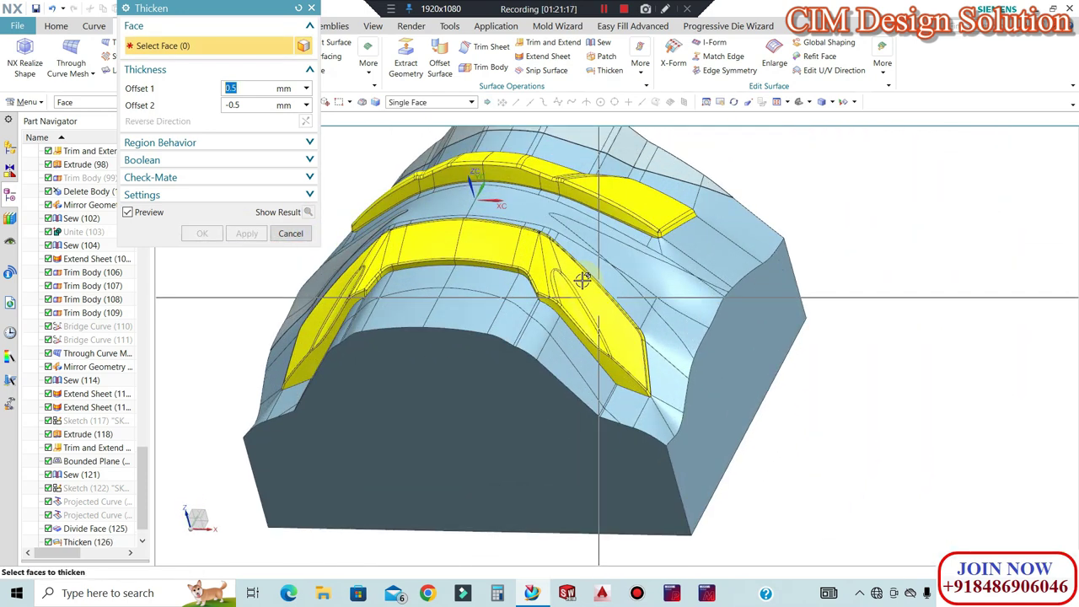
scroll(583, 280, up, 3)
click(581, 219)
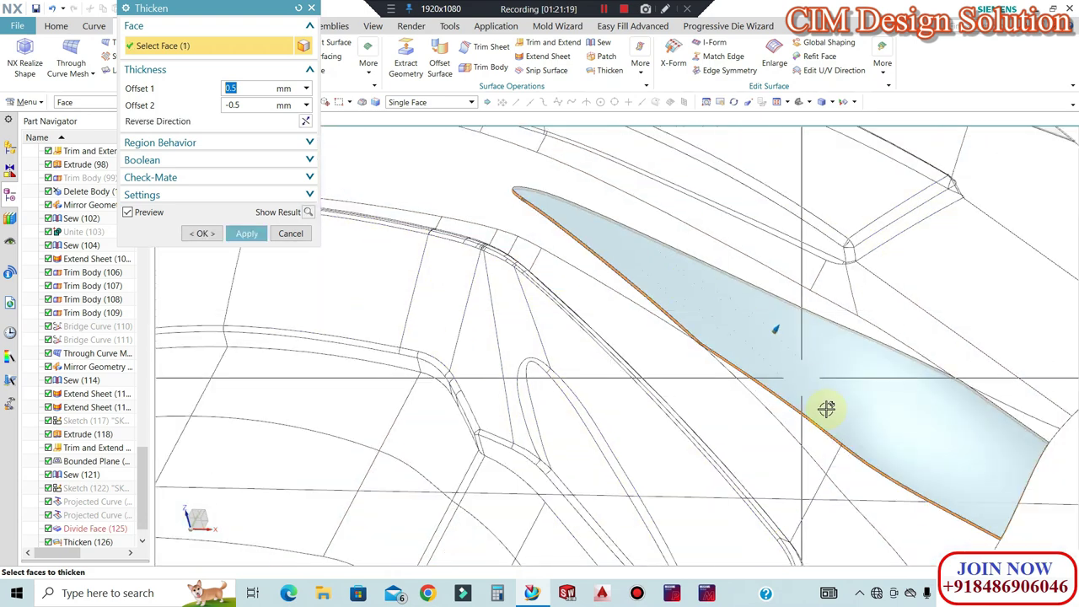
click(819, 434)
click(868, 474)
scroll(752, 329, down, 2)
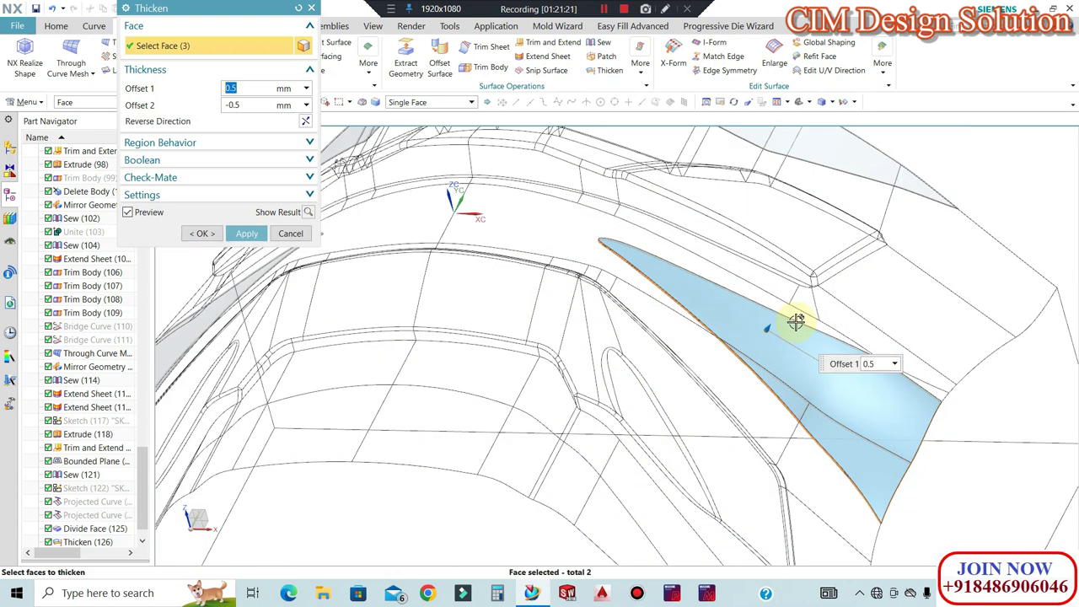
scroll(796, 321, down, 5)
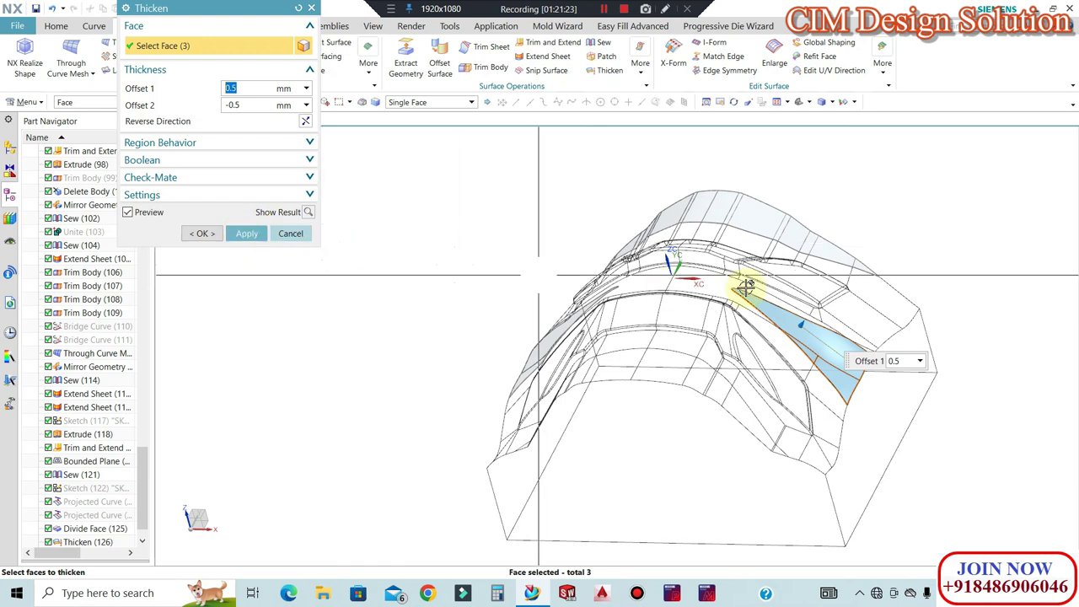
middle_drag(655, 272, 733, 270)
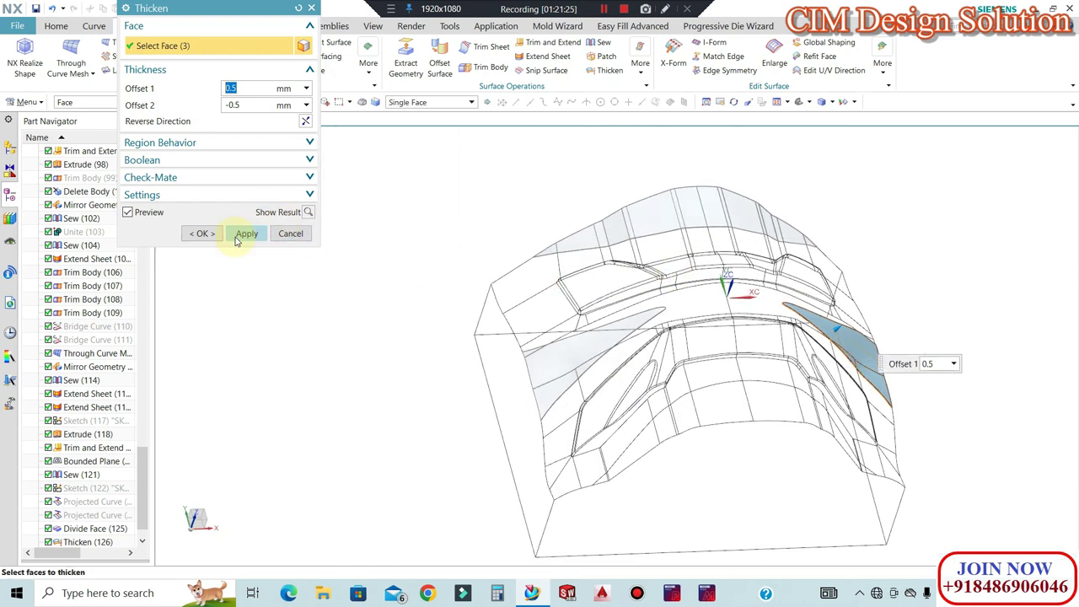
click(240, 237)
Start a Thicken of the front relief, selecting its faces from the block's left end towards the centre
scroll(609, 458, up, 5)
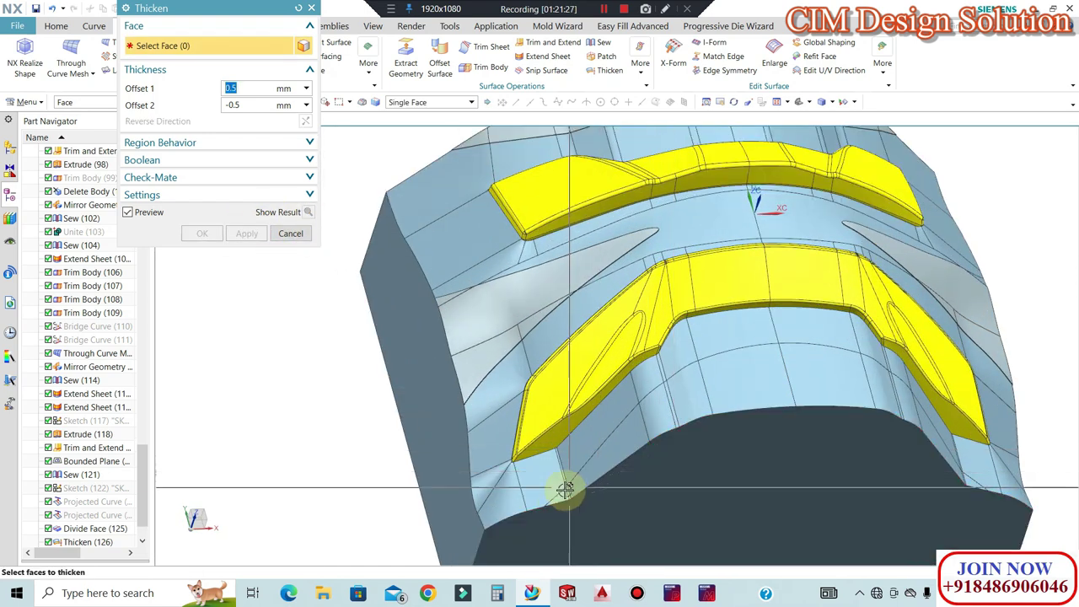
scroll(565, 489, up, 5)
click(583, 491)
click(585, 489)
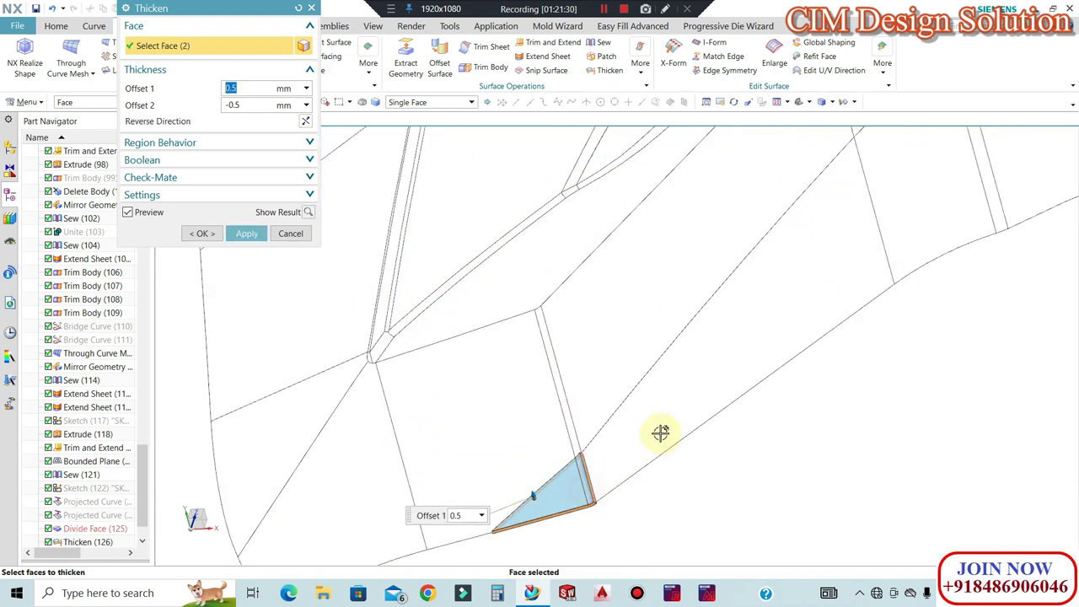
click(703, 378)
scroll(540, 449, down, 4)
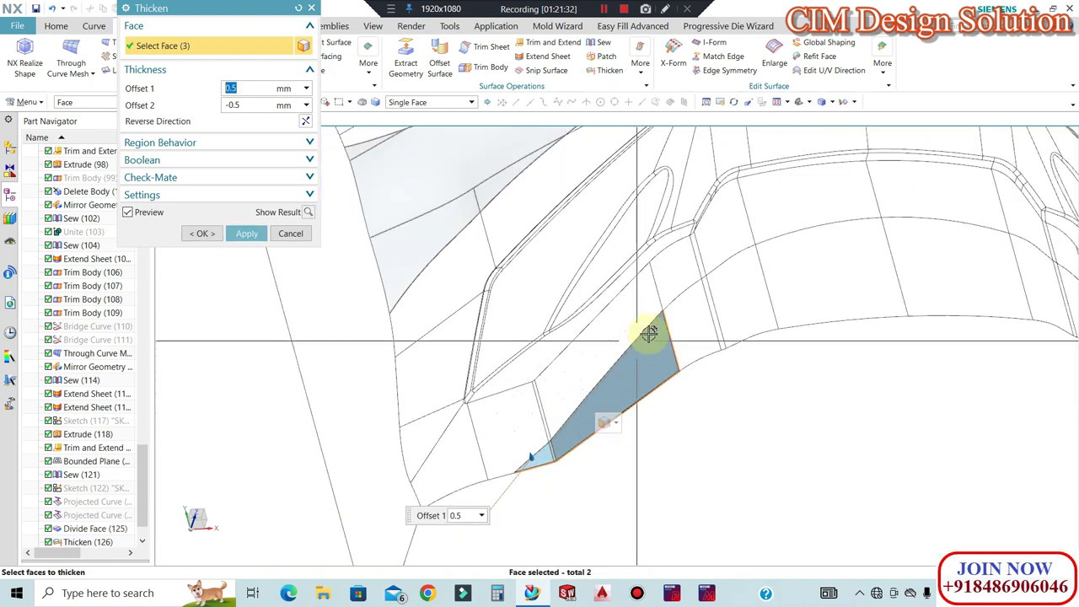
scroll(693, 327, up, 2)
middle_drag(696, 331, 745, 337)
click(747, 338)
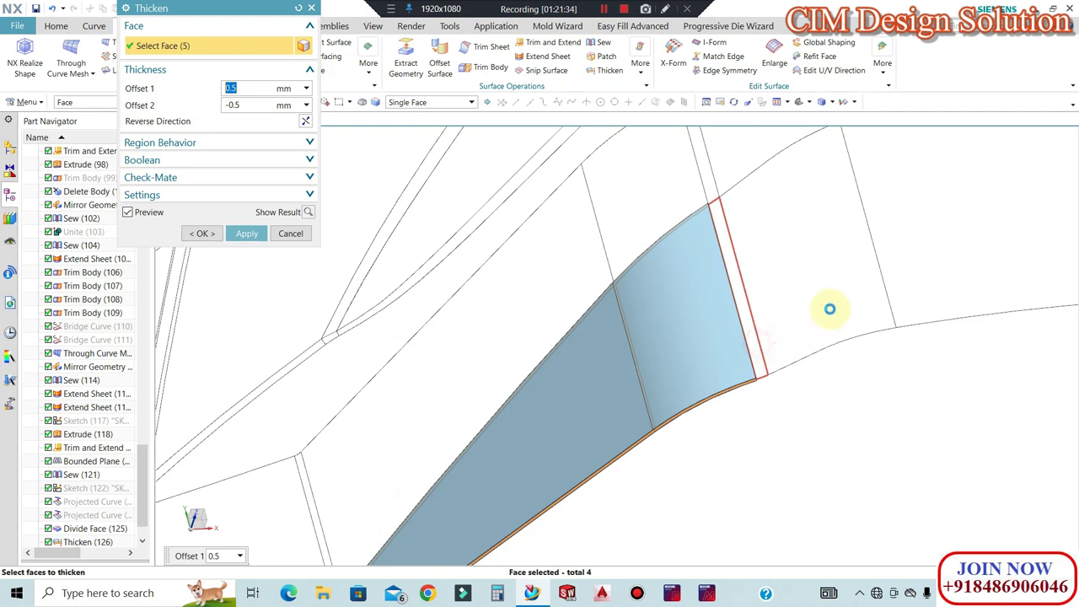
click(919, 280)
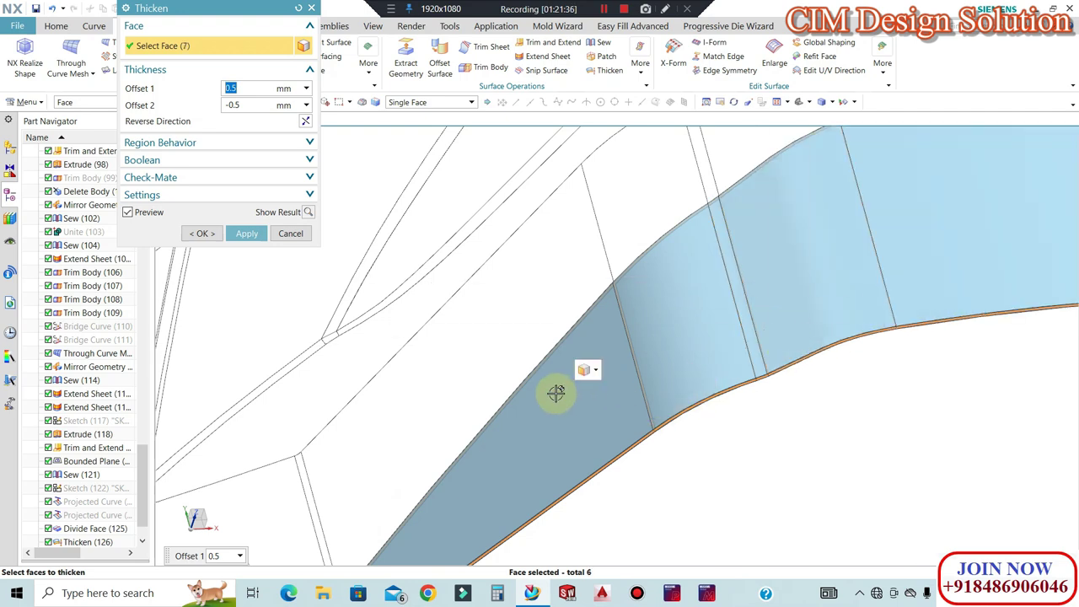
Add the front relief's remaining faces through the block's right end and thicken them with offsets 0.5 mm and -0.5 mm
scroll(560, 393, down, 2)
scroll(635, 280, down, 2)
click(858, 268)
scroll(647, 294, down, 4)
mouse_move(707, 306)
middle_down()
mouse_move(677, 311)
mouse_move(696, 324)
middle_up()
scroll(713, 291, up, 5)
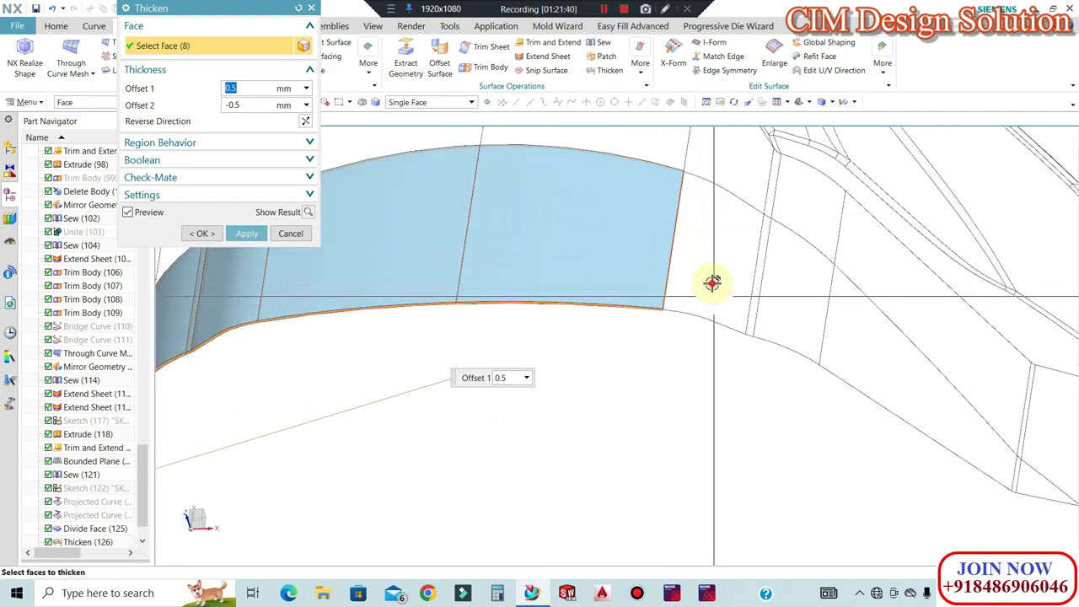
click(715, 285)
click(782, 317)
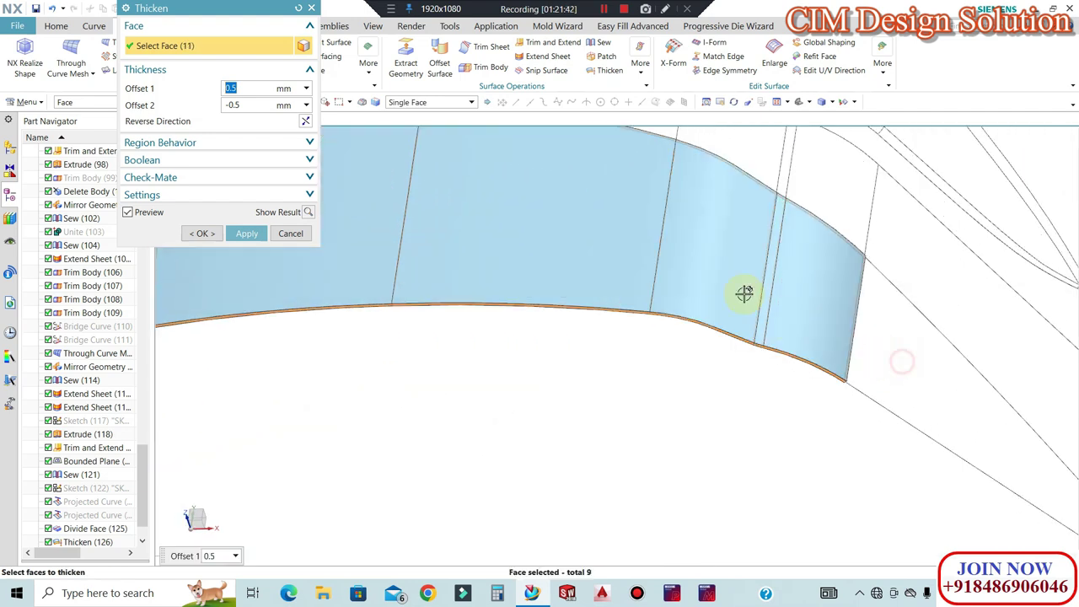
scroll(703, 279, down, 5)
scroll(891, 363, up, 8)
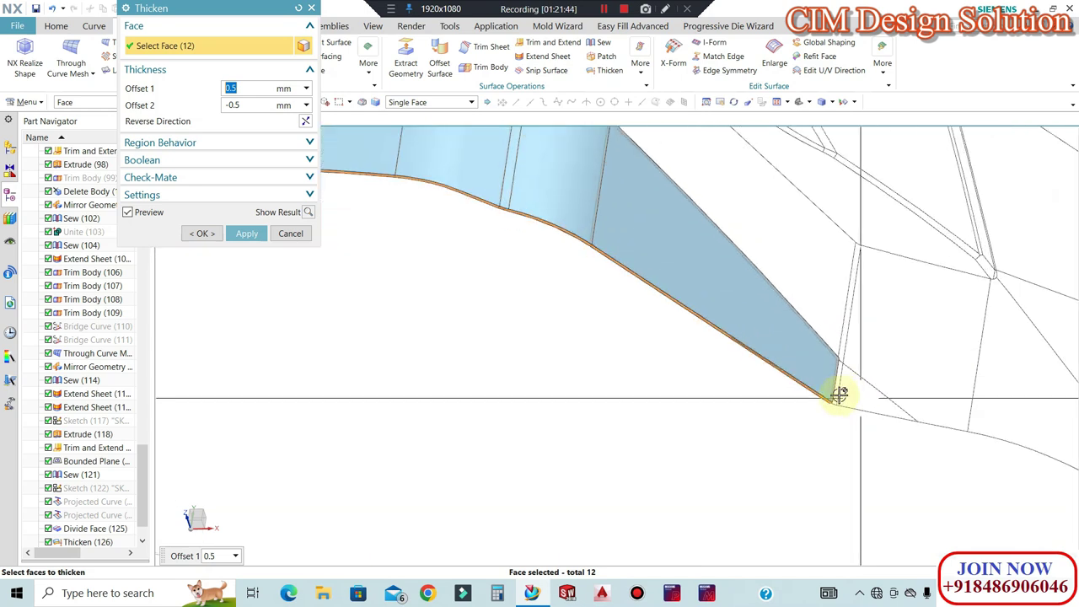
click(876, 393)
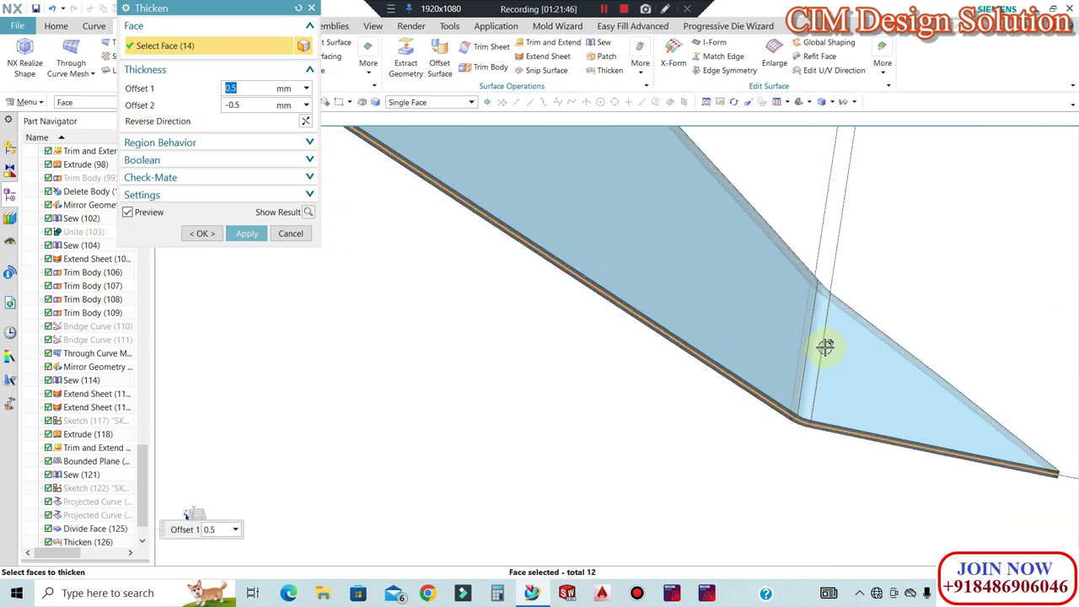
scroll(826, 346, up, 8)
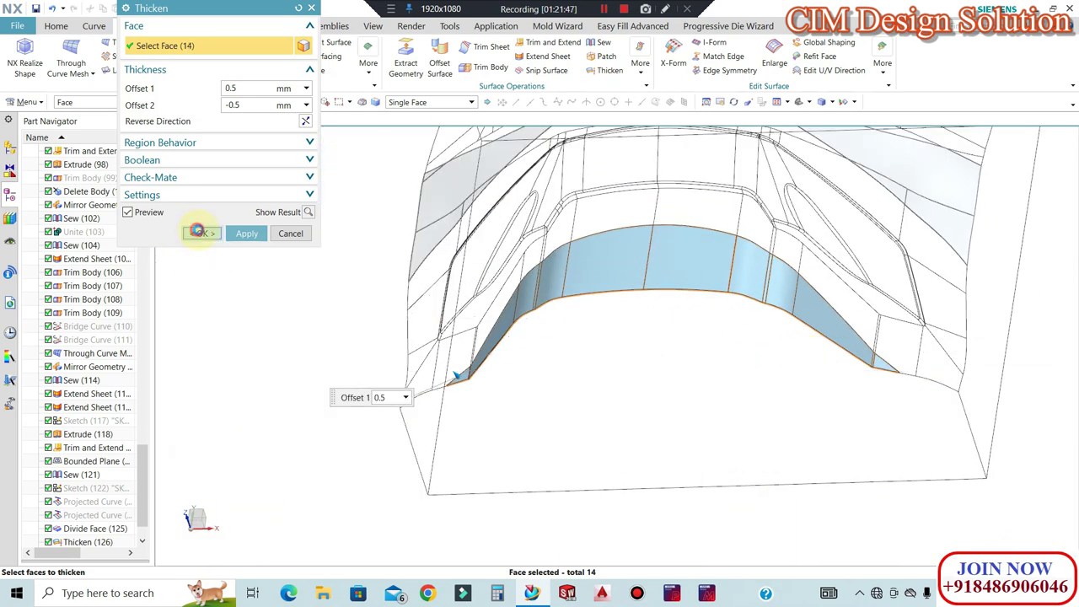
click(201, 233)
Subtract the four thickened relief bodies from the mold block, with Keep Tool on
middle_drag(596, 311, 666, 252)
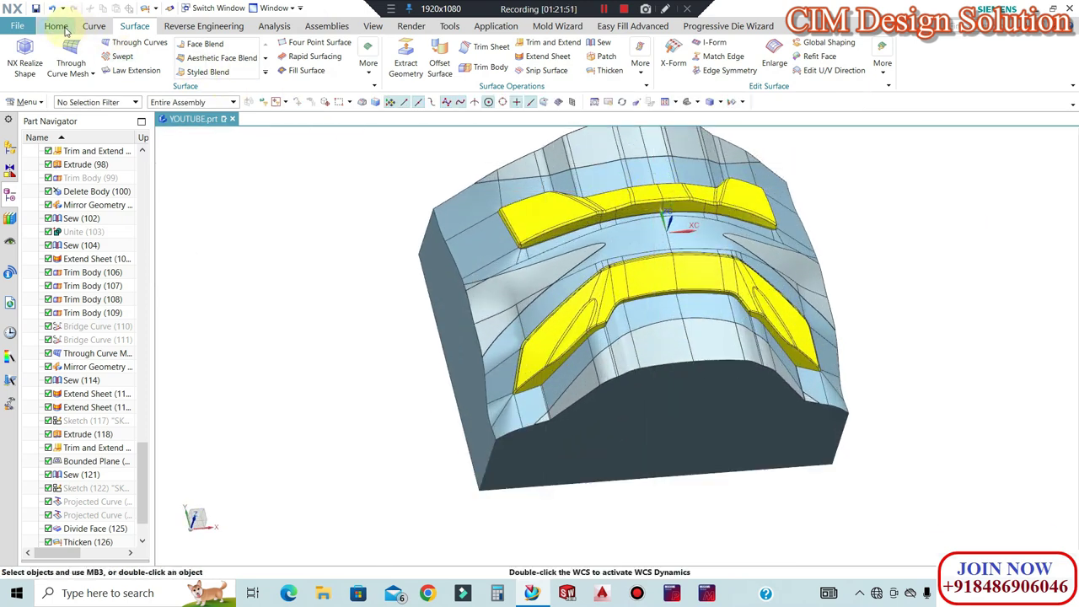
click(74, 29)
click(246, 89)
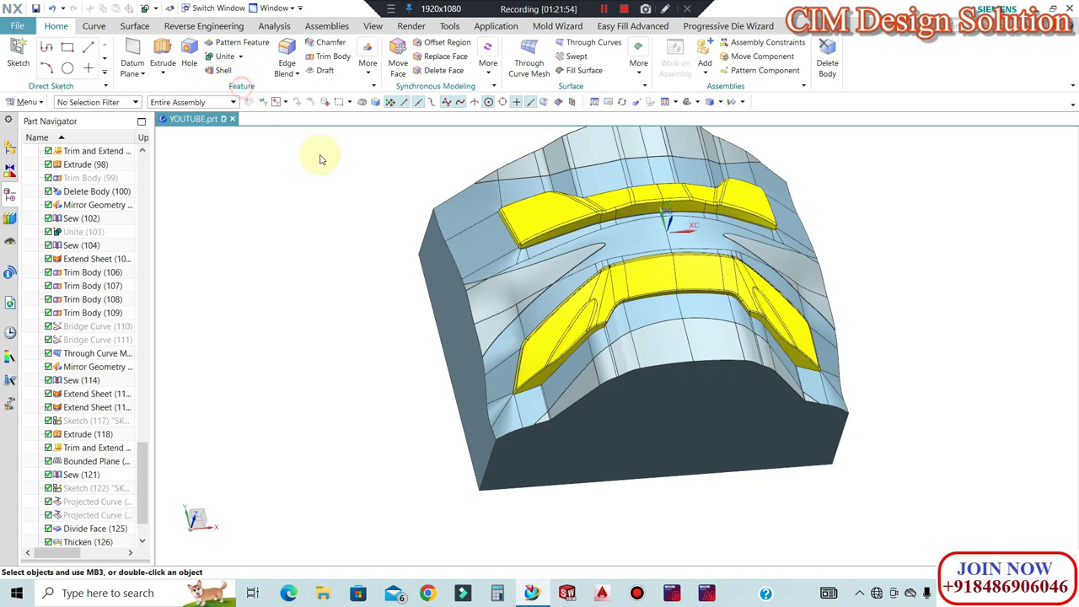
click(430, 240)
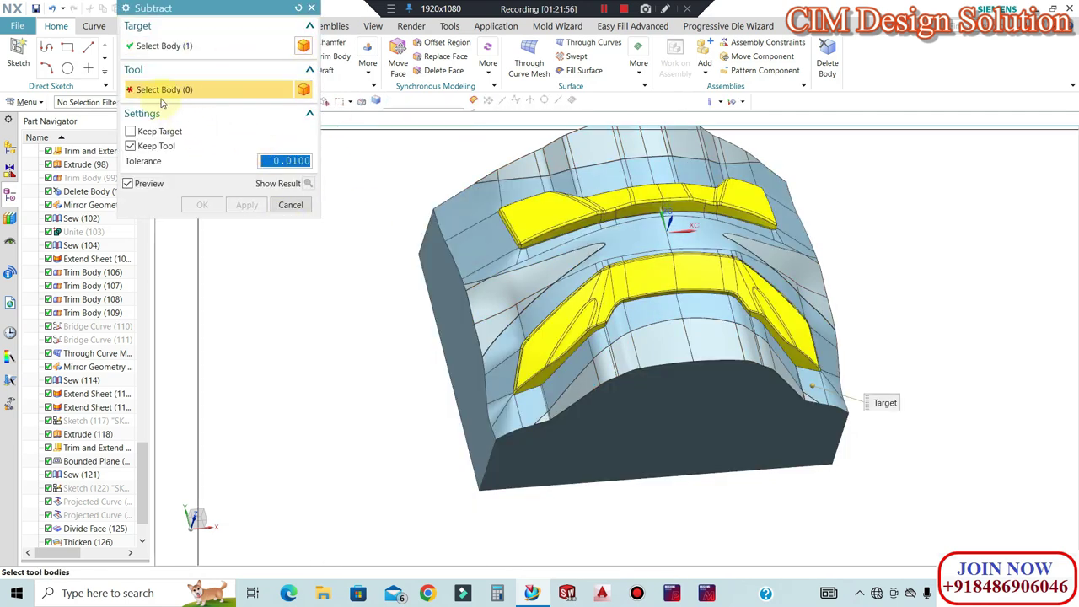
click(612, 149)
click(522, 288)
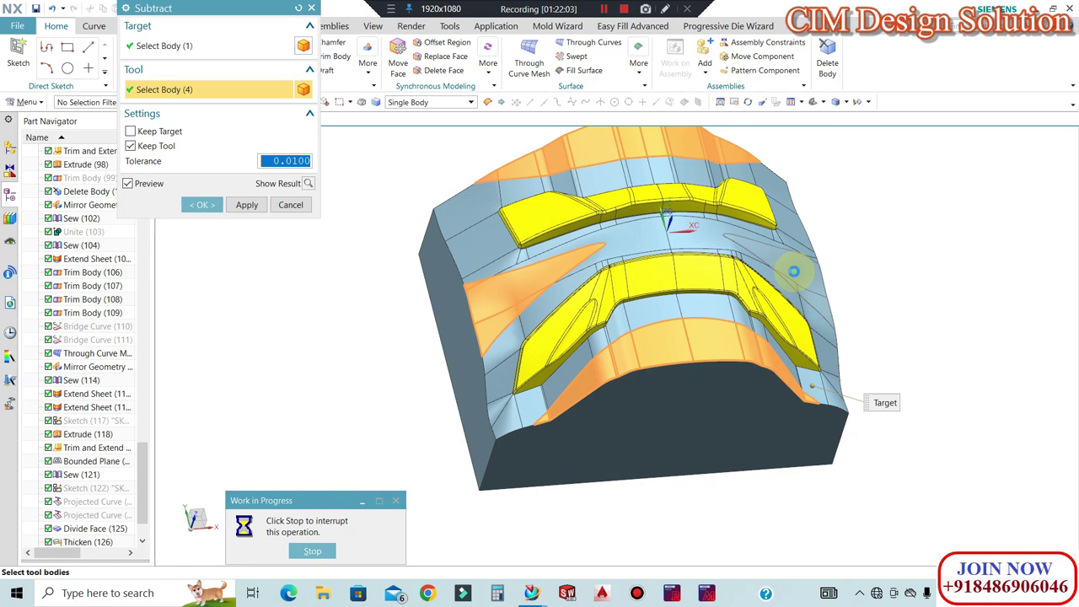
click(202, 204)
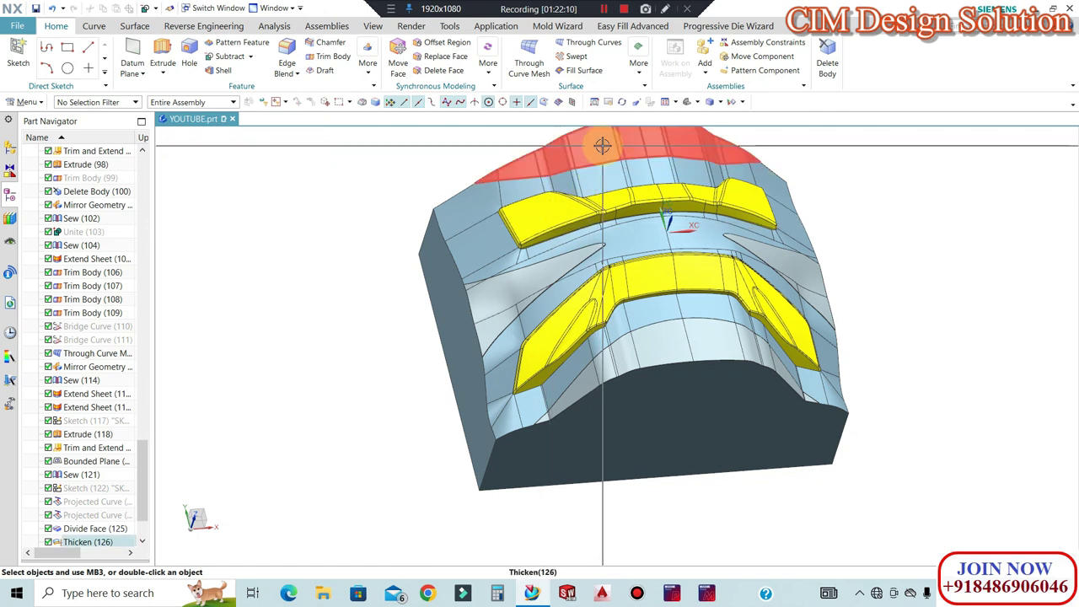
Restrict selection to solid bodies and hide the four thickened relief bodies
click(116, 102)
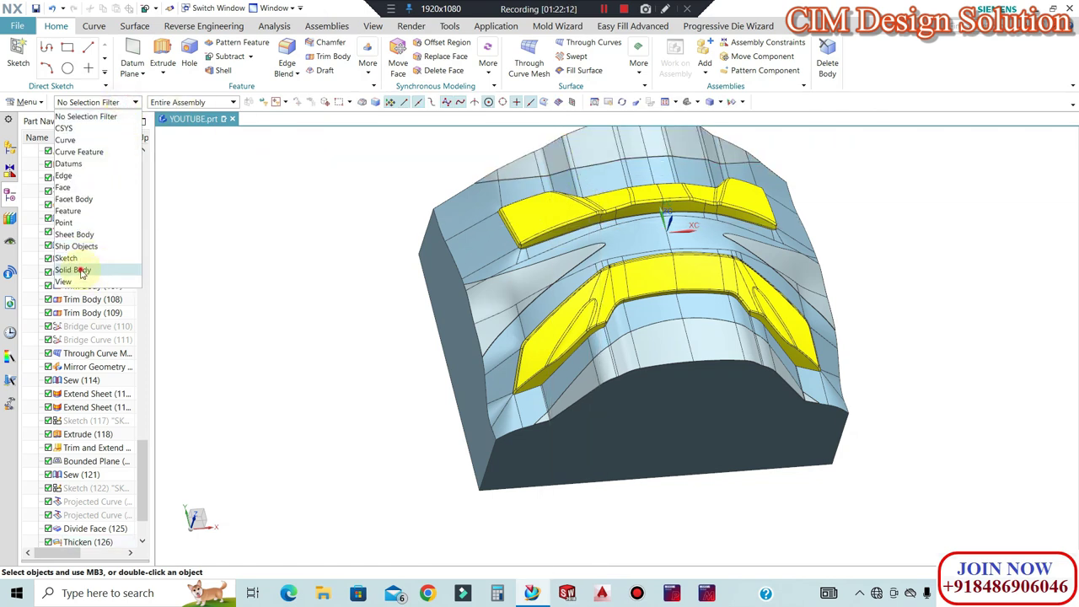
click(80, 270)
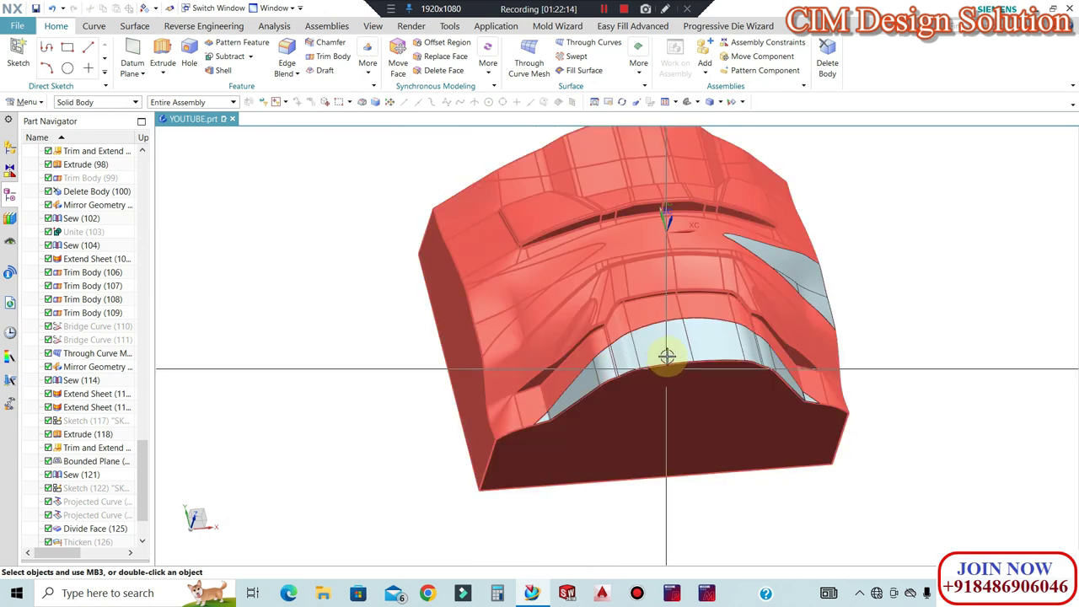
middle_drag(666, 356, 766, 303)
middle_drag(638, 342, 624, 350)
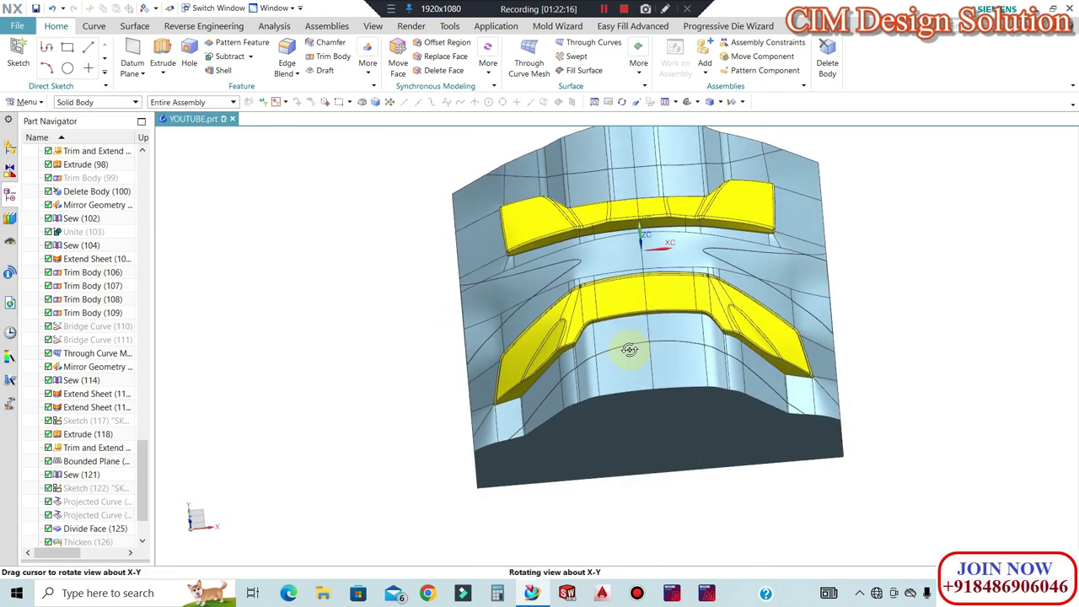
scroll(626, 254, up, 3)
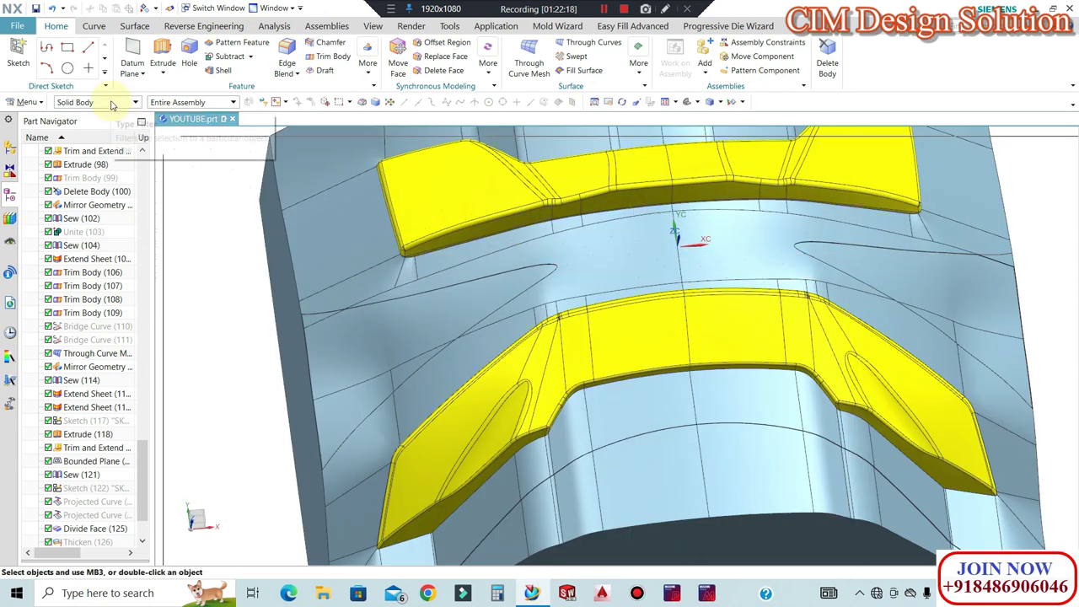
key(ctrl+j)
click(95, 104)
click(82, 165)
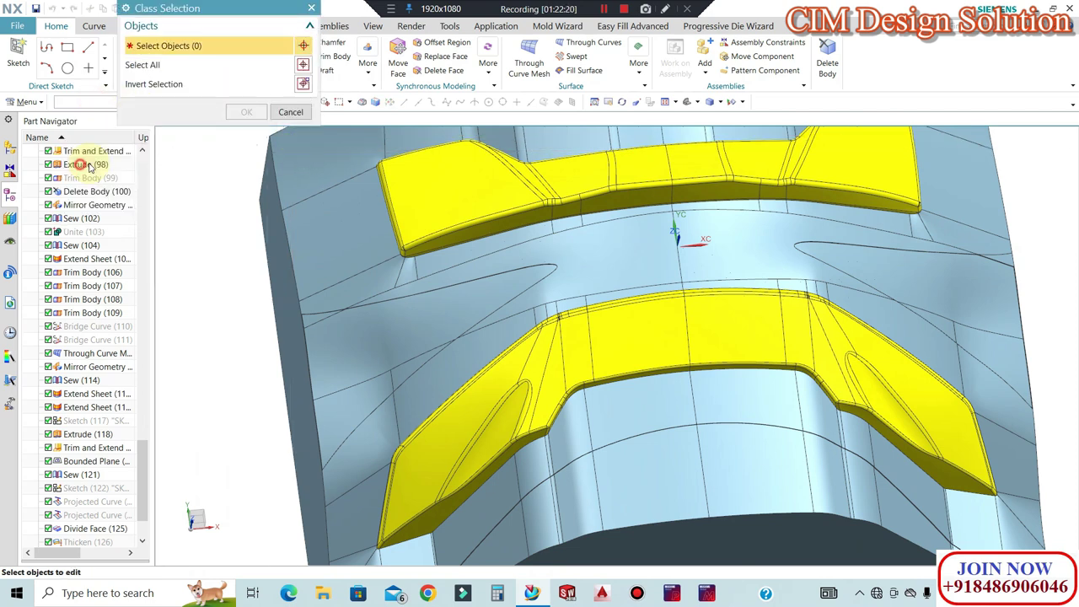
click(338, 162)
scroll(448, 188, down, 3)
scroll(421, 181, up, 2)
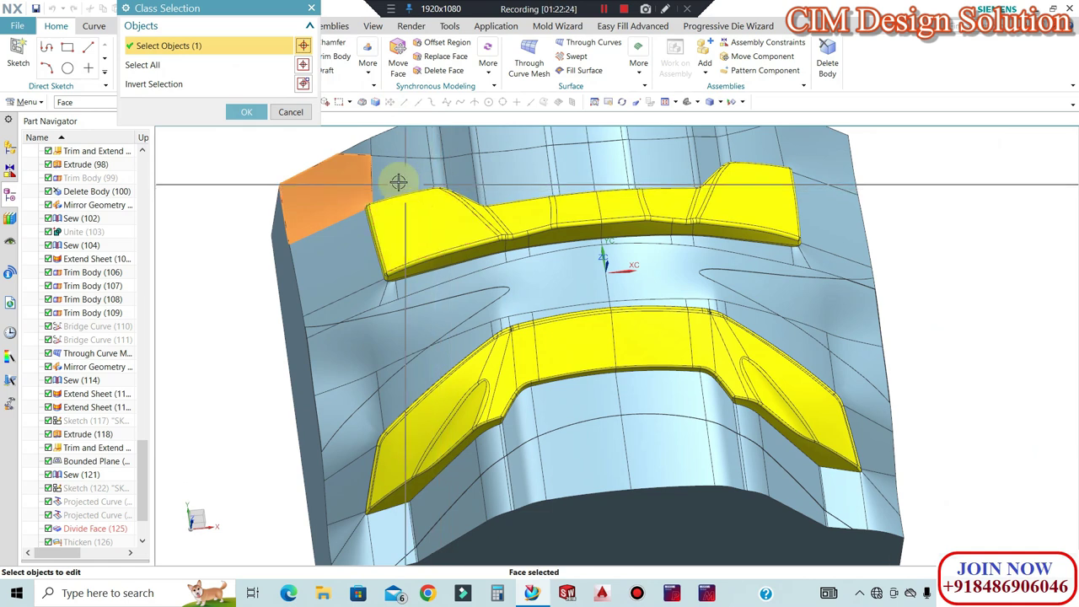
scroll(474, 186, down, 2)
scroll(467, 182, up, 2)
key(Escape)
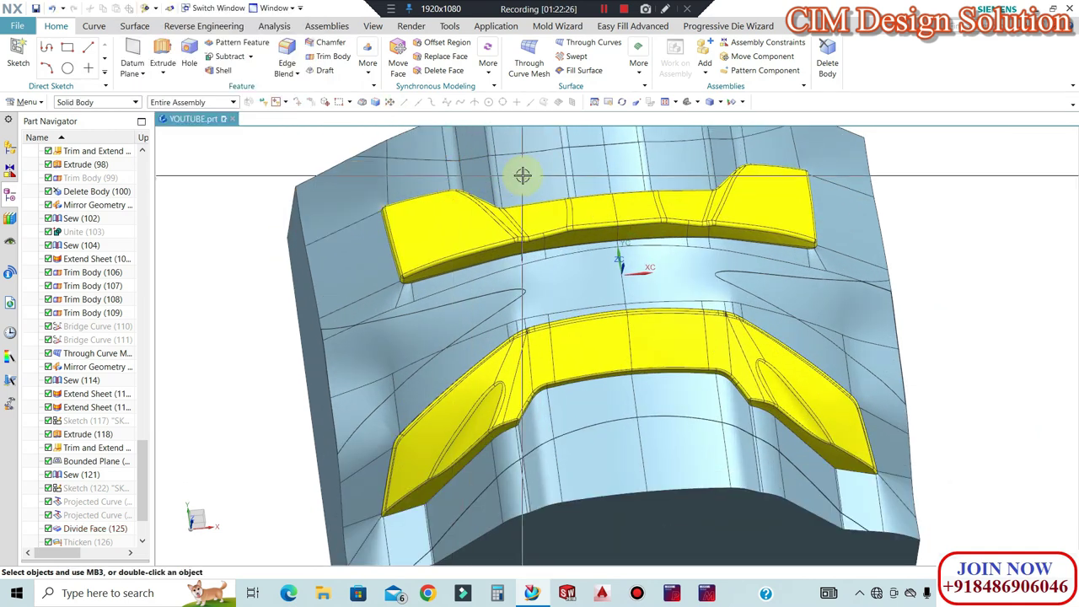
scroll(620, 231, down, 1)
middle_drag(616, 229, 632, 220)
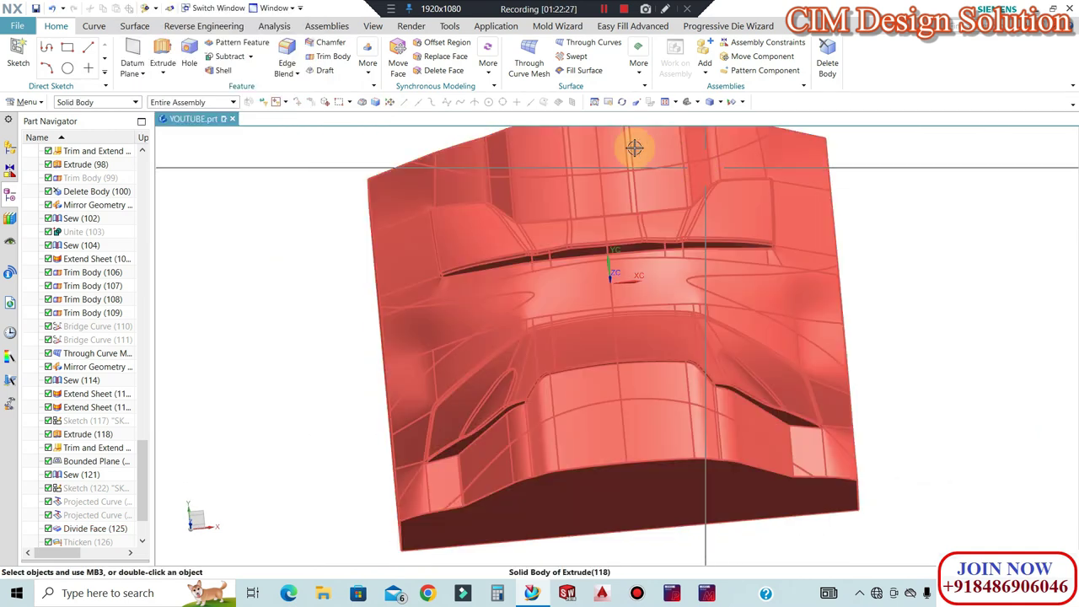
scroll(71, 487, down, 2)
click(85, 528)
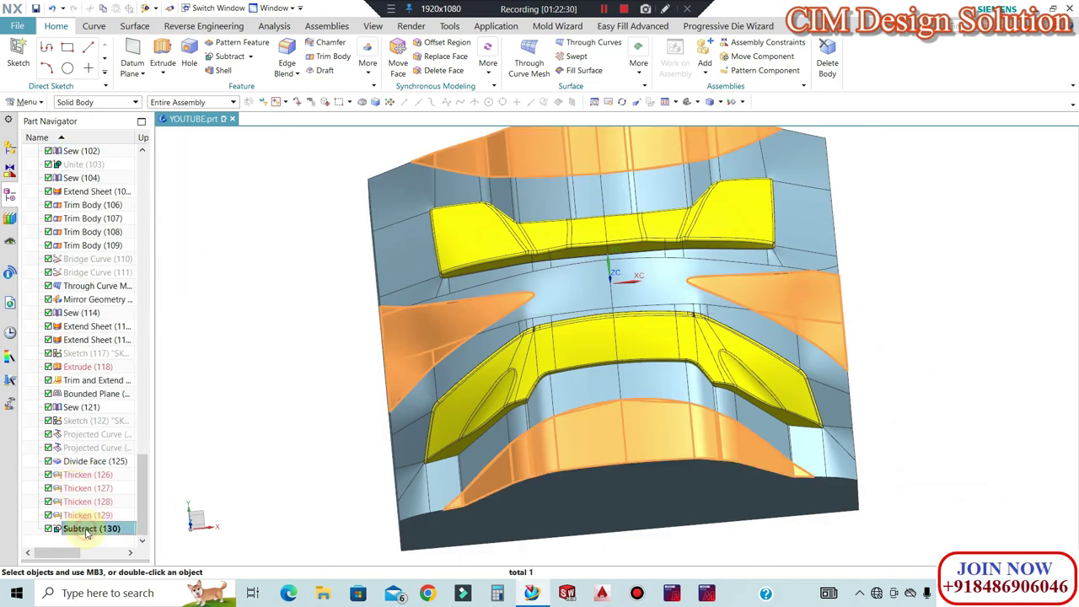
right_click(86, 532)
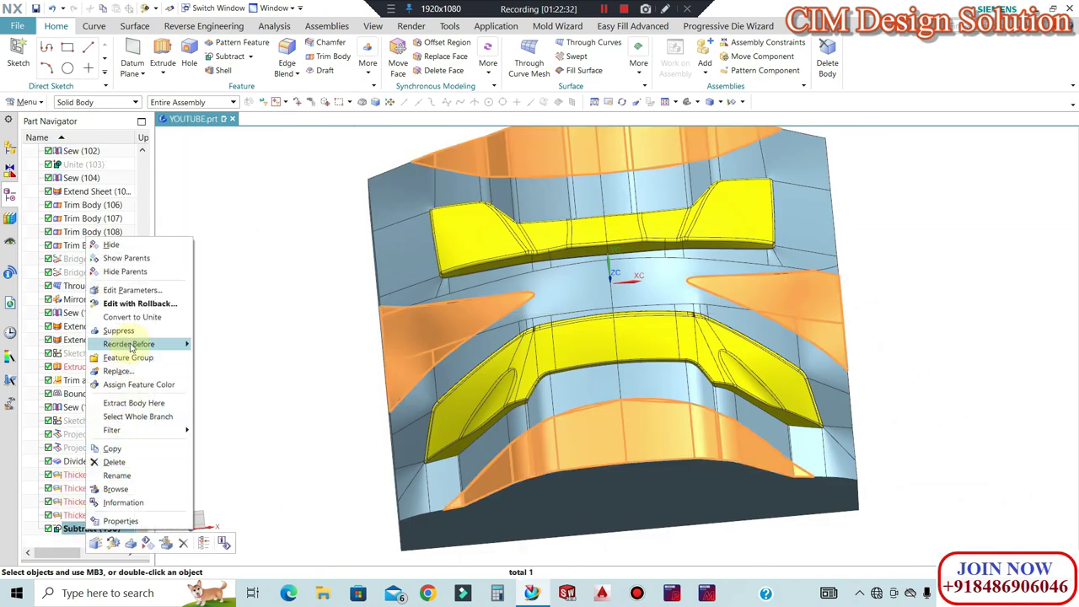
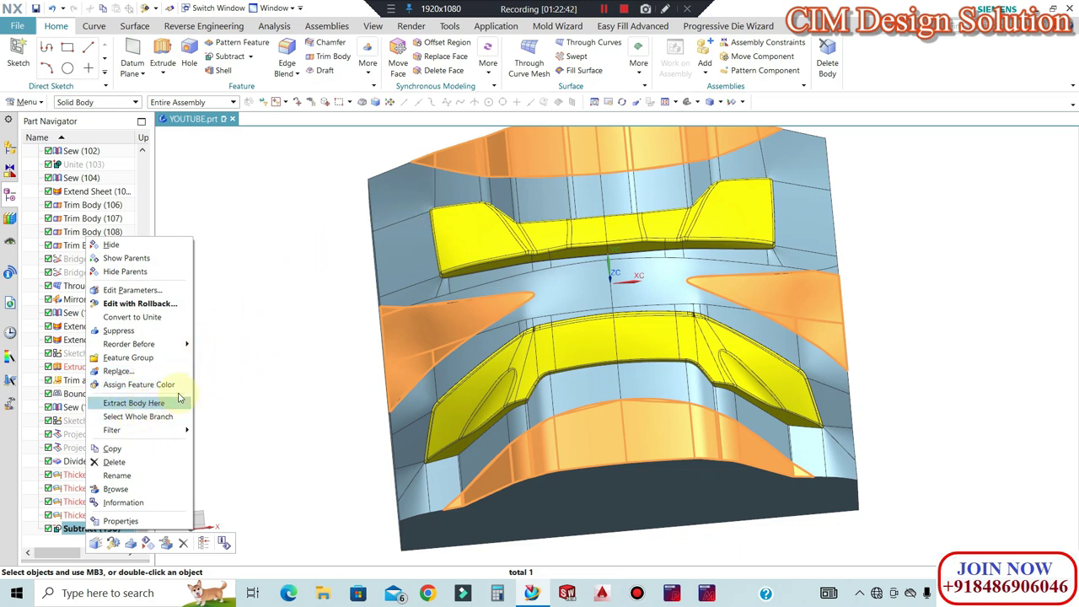
click(339, 330)
middle_drag(525, 296, 511, 277)
scroll(540, 288, down, 2)
scroll(494, 299, up, 2)
scroll(472, 306, down, 2)
Start an Extrude sketch on the block's flat underside and orient the view to the relief side
middle_drag(456, 337, 820, 190)
key(F8)
scroll(606, 204, up, 3)
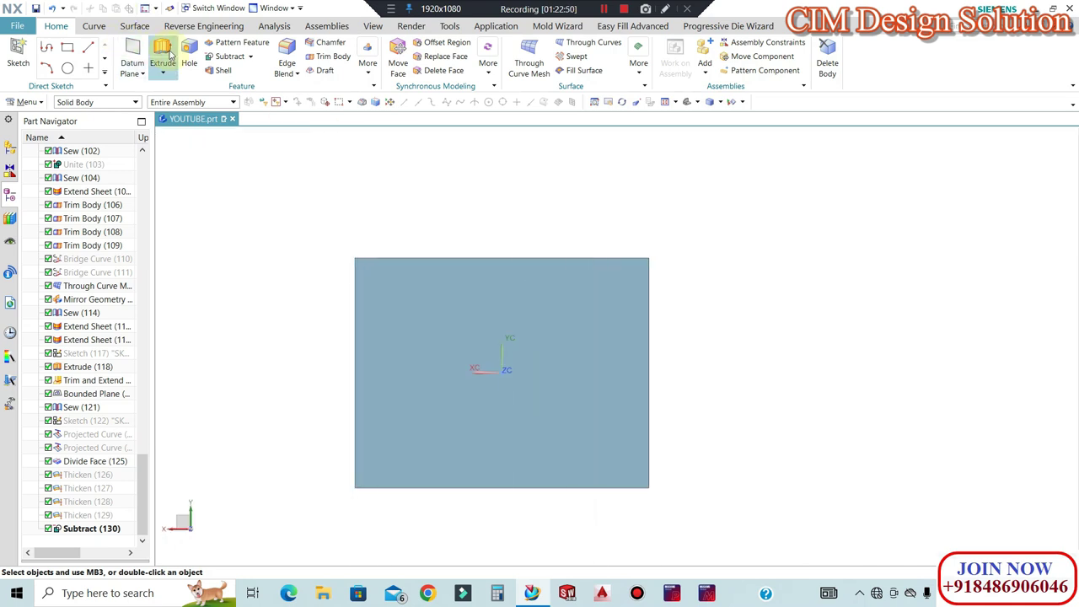
click(493, 292)
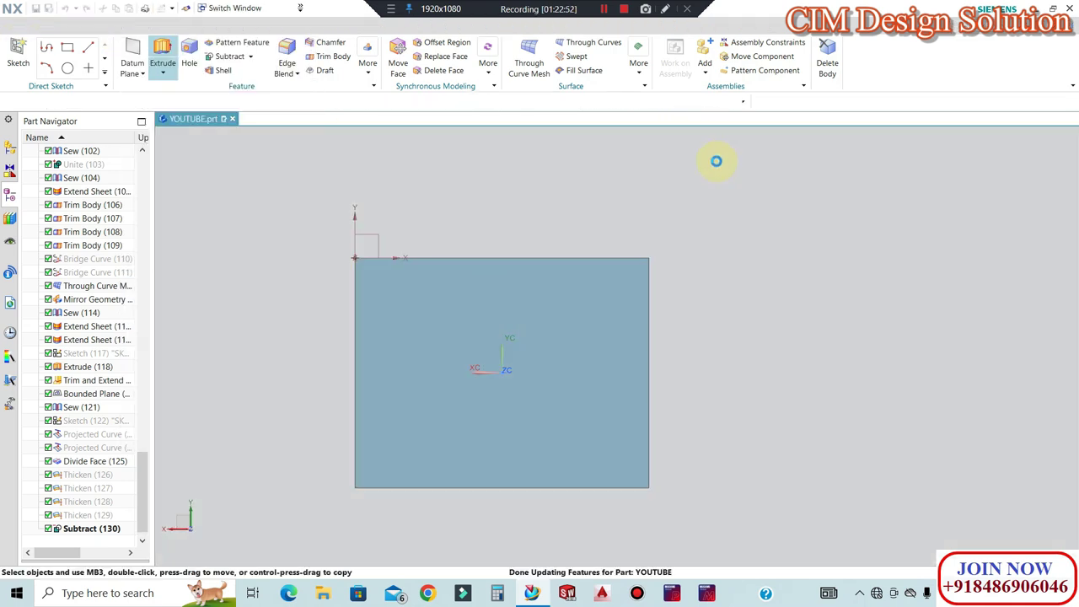
mouse_move(586, 222)
middle_down()
mouse_move(490, 233)
mouse_move(492, 217)
middle_up()
key(F8)
scroll(831, 315, up, 4)
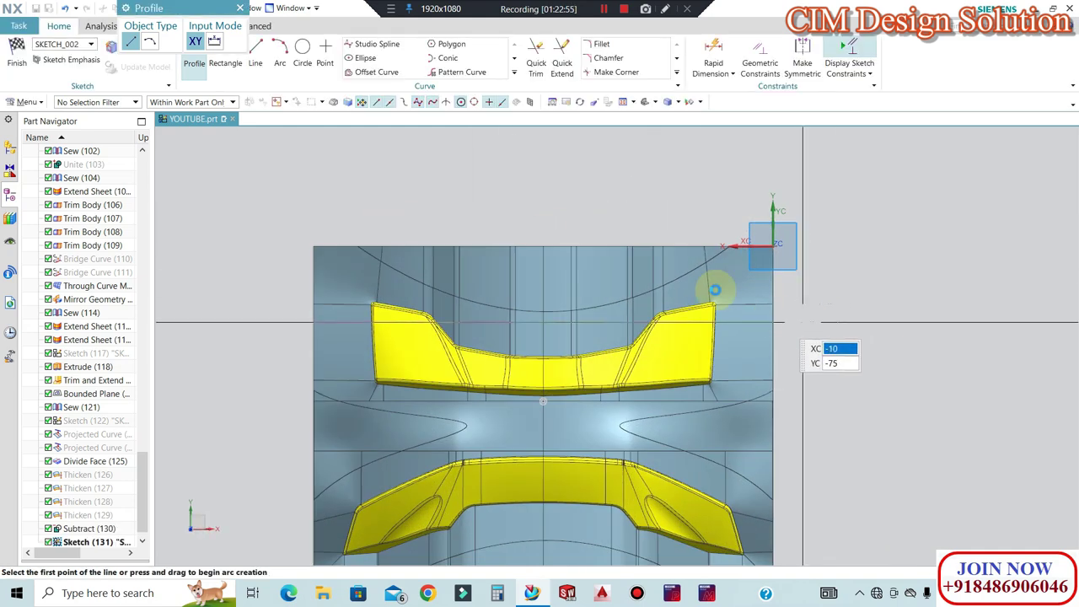
scroll(619, 251, down, 2)
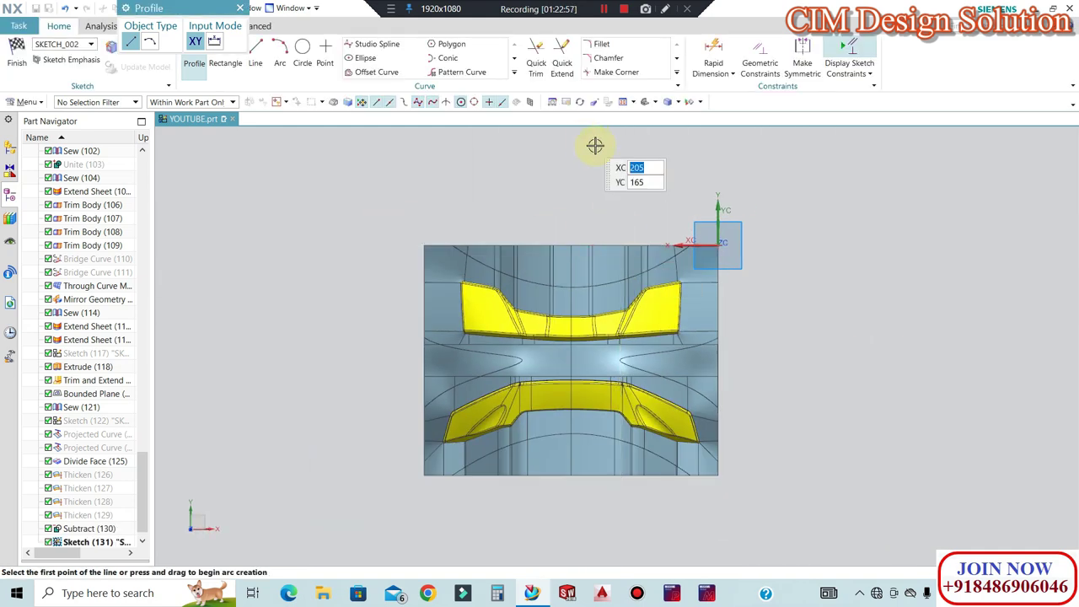
scroll(506, 263, up, 1)
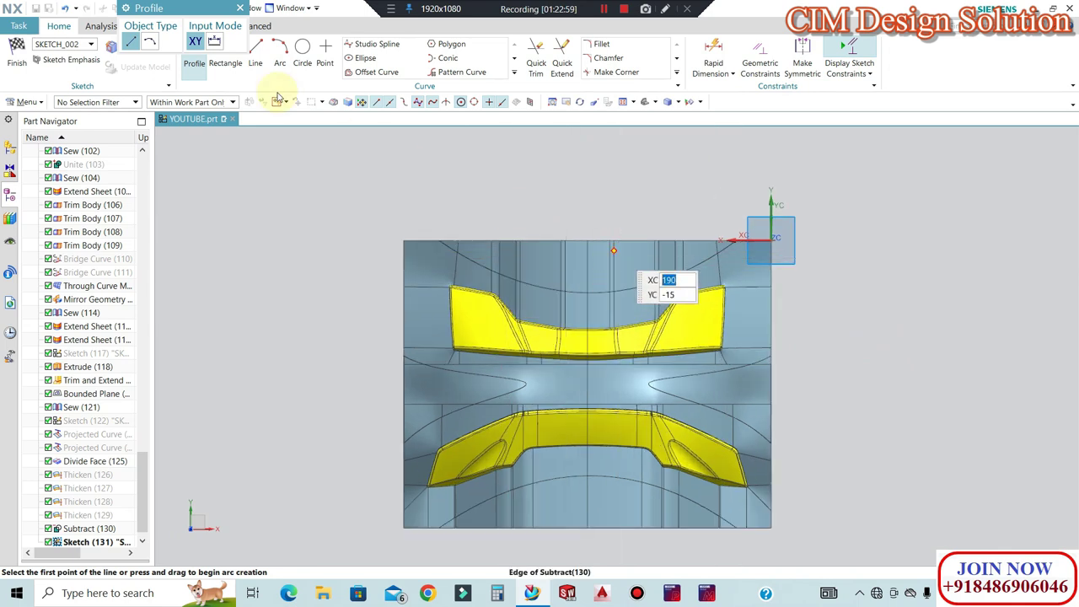
Sketch a rectangle about 65 mm wide and 110 mm high inward from the block's left edge, between the two yellow inserts
click(229, 60)
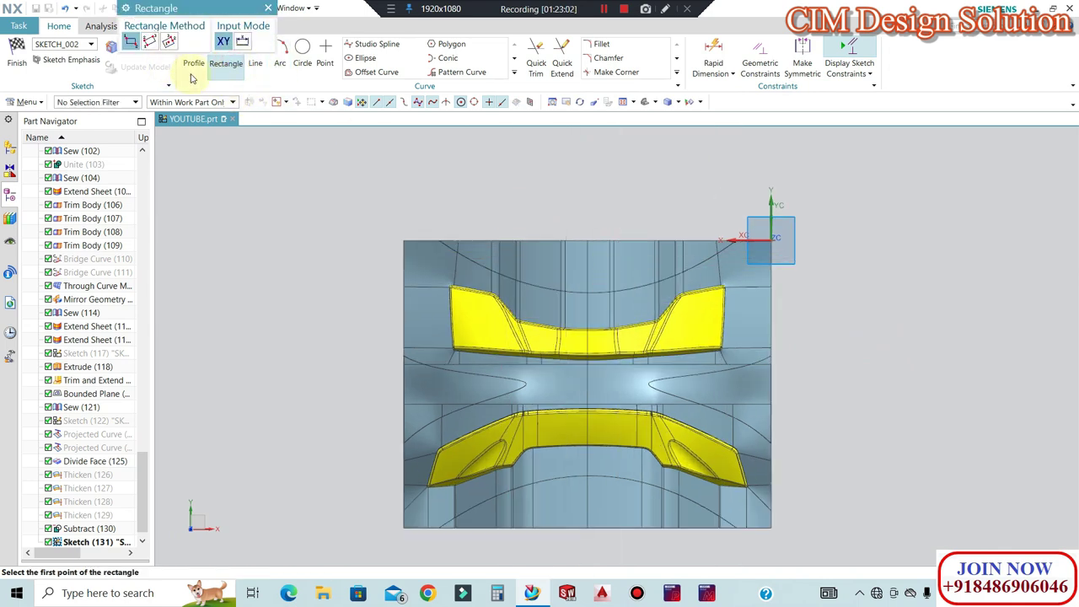
middle_drag(455, 309, 549, 231)
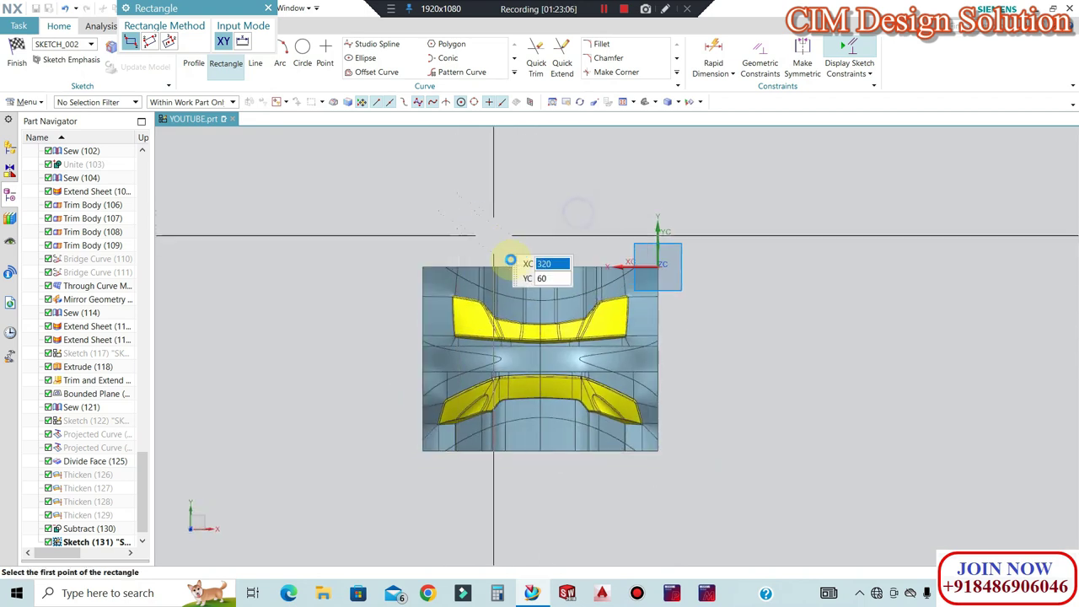
scroll(505, 253, down, 8)
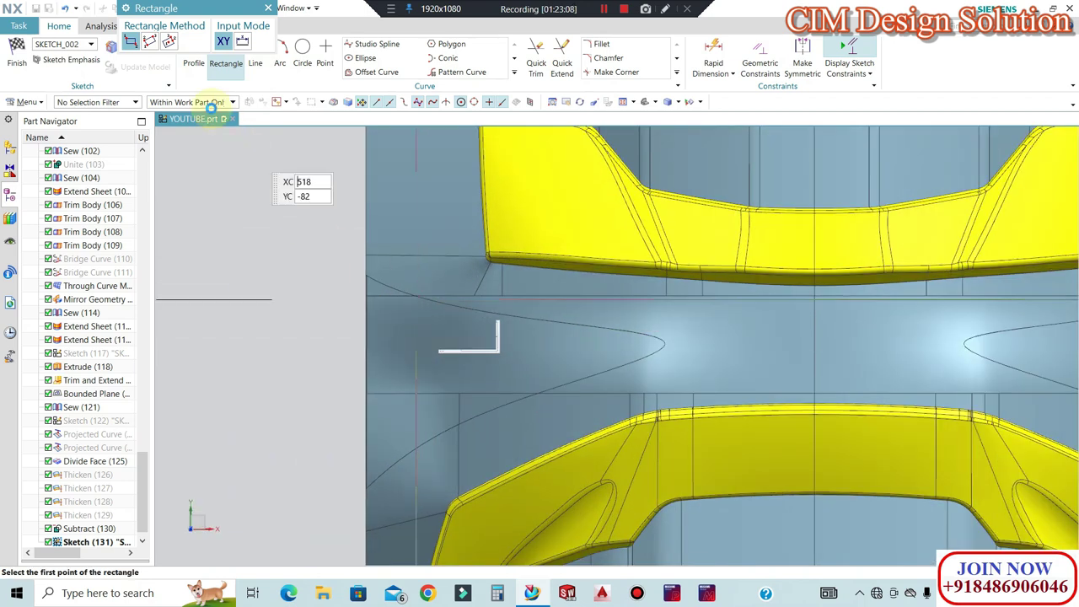
click(364, 250)
scroll(392, 270, up, 3)
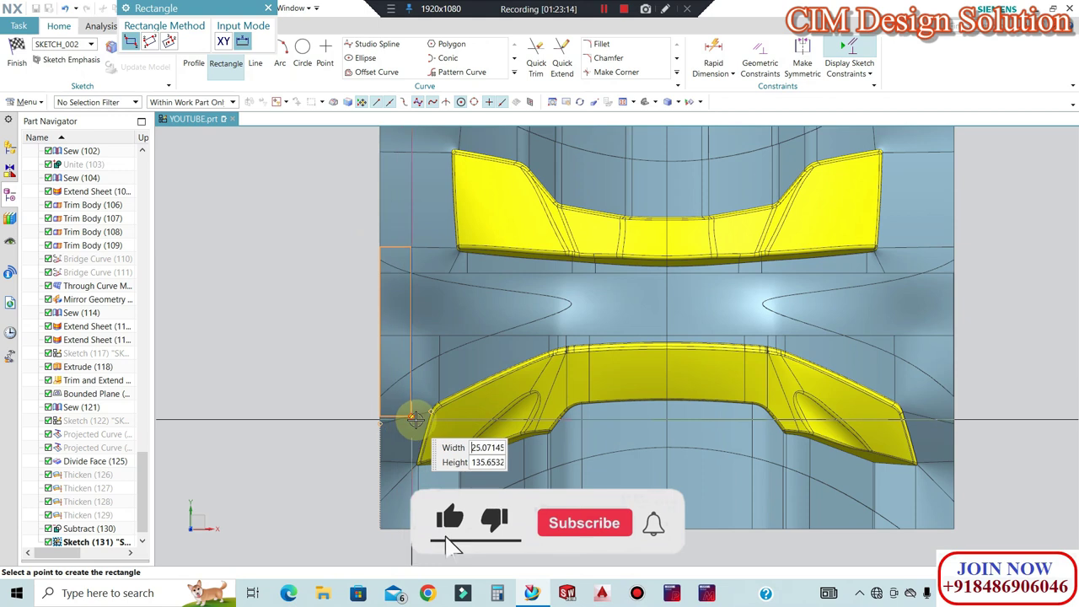
click(457, 381)
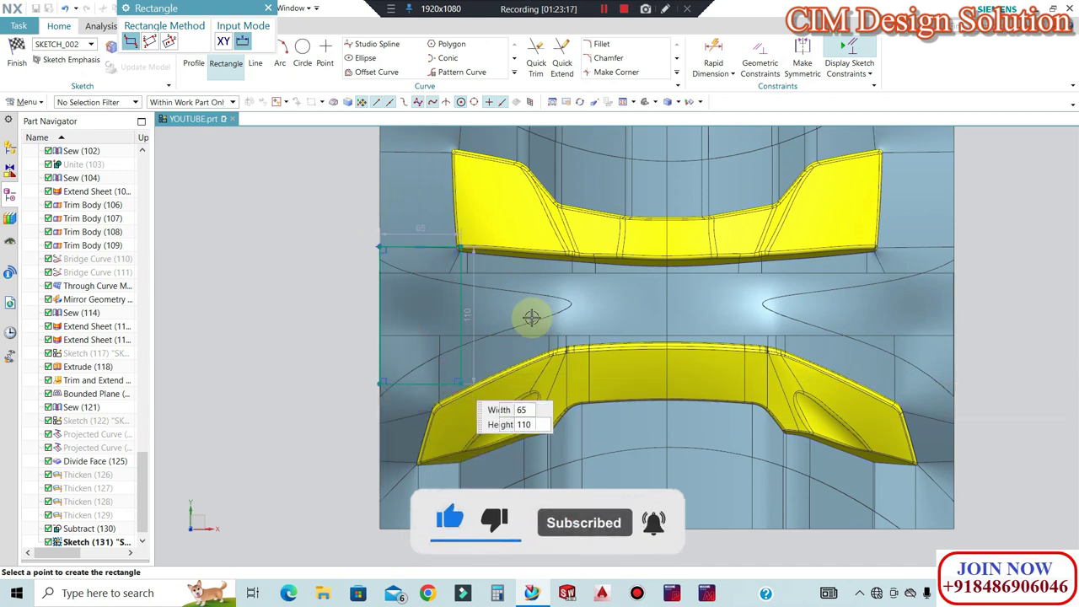
key(Escape)
Show the hidden datum coordinate system at the block's centre and return to the view of the mold block
key(ctrl+q)
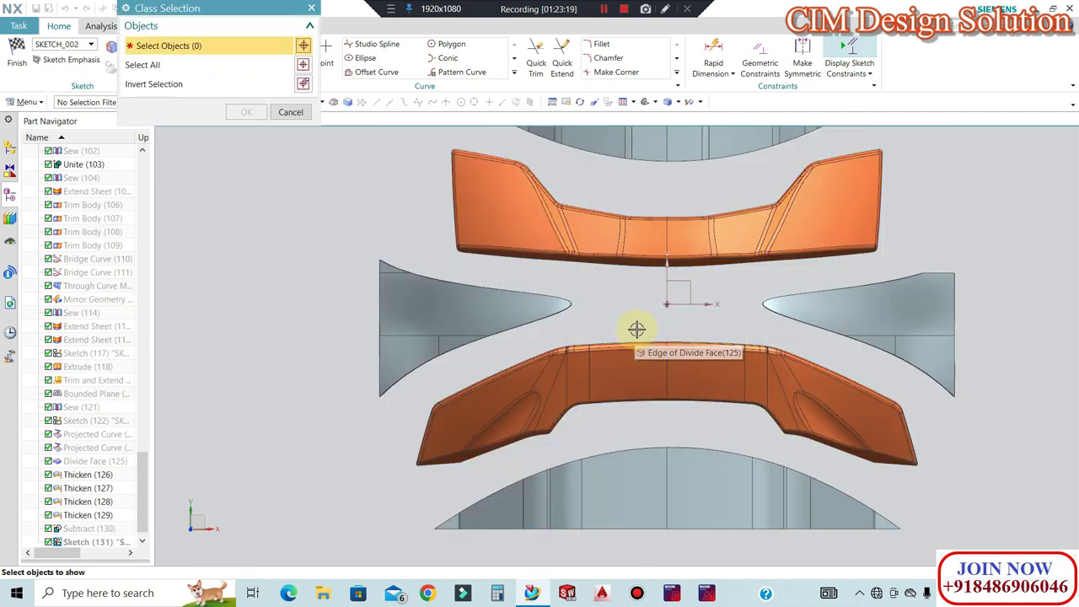
key(Escape)
scroll(586, 372, down, 2)
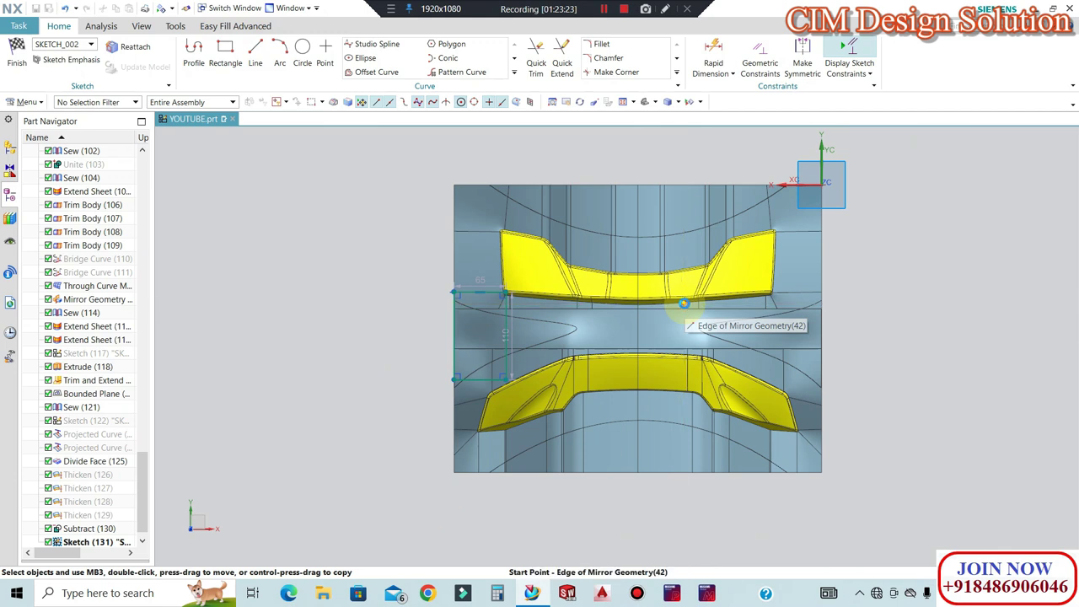
key(ctrl+shift+k)
middle_click(600, 337)
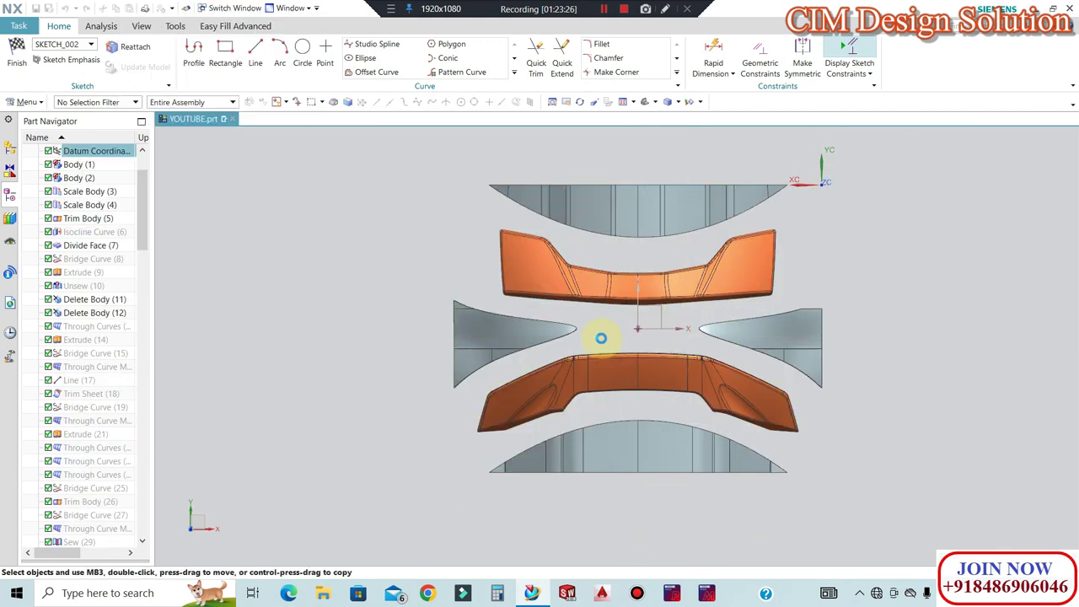
key(ctrl+shift+b)
scroll(556, 316, up, 3)
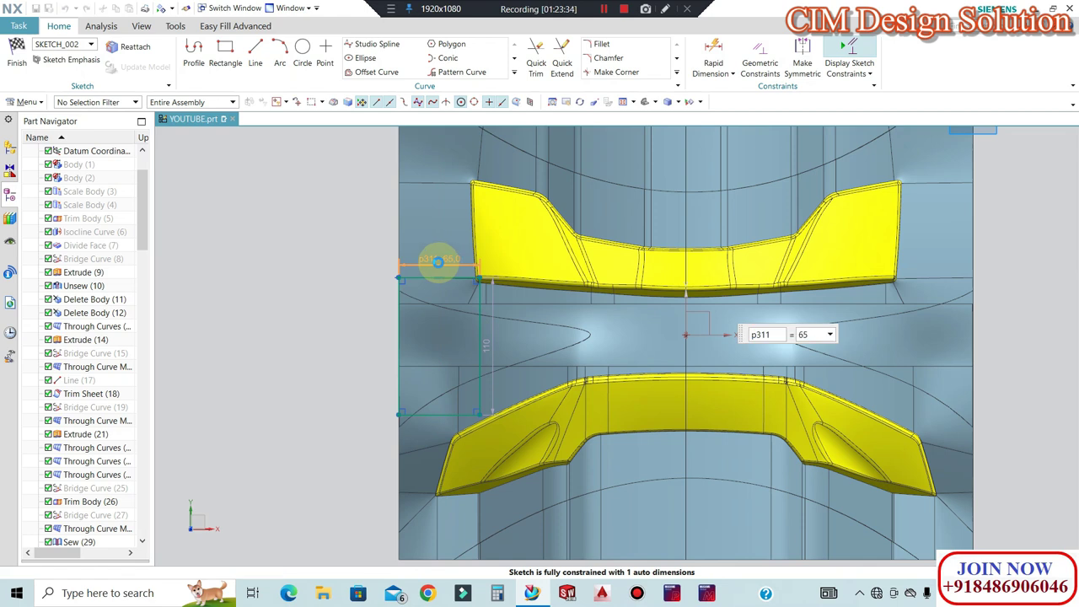
Make the rectangle's 65 mm width a driving dimension and set its height to 120 mm
double_click(437, 262)
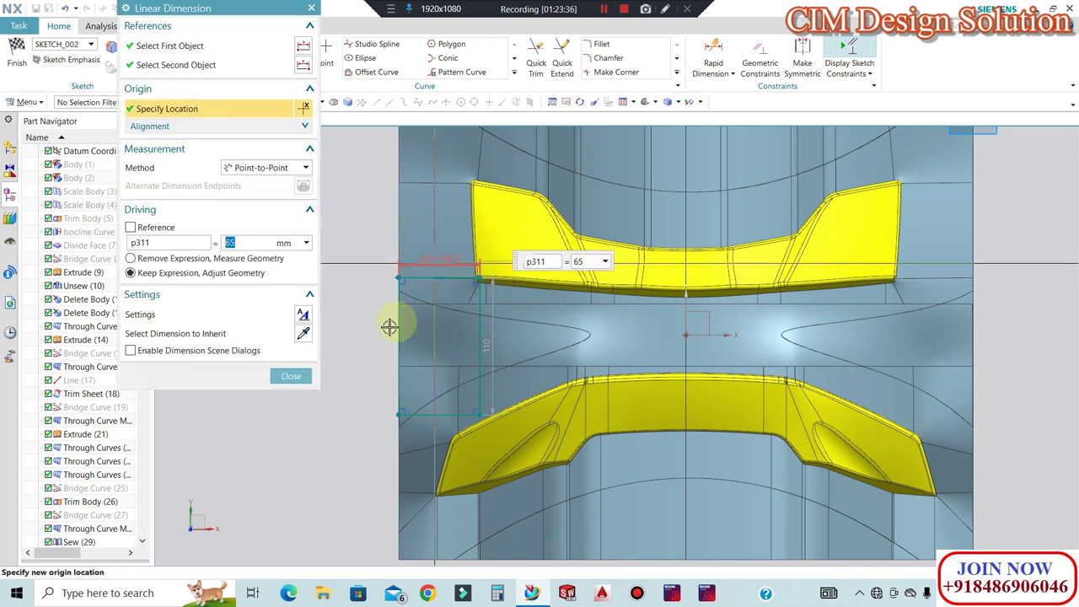
click(291, 375)
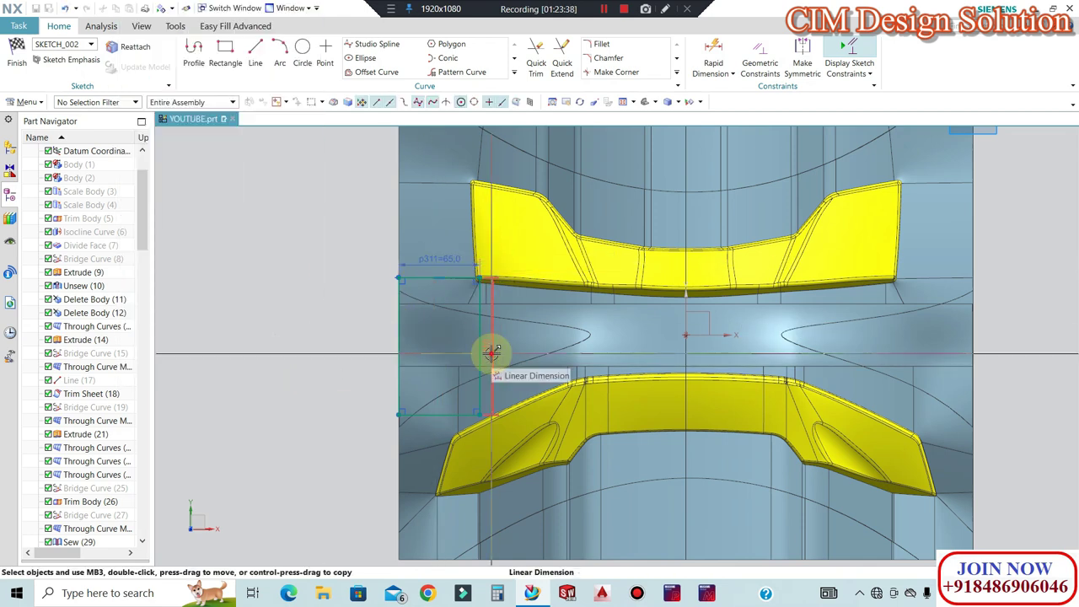
double_click(614, 338)
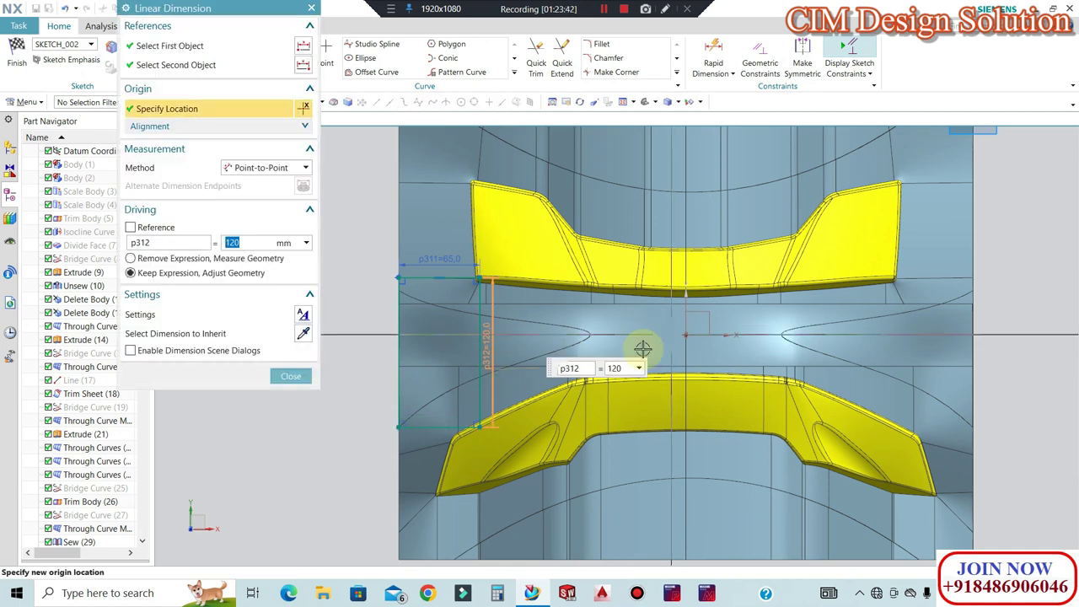
click(291, 375)
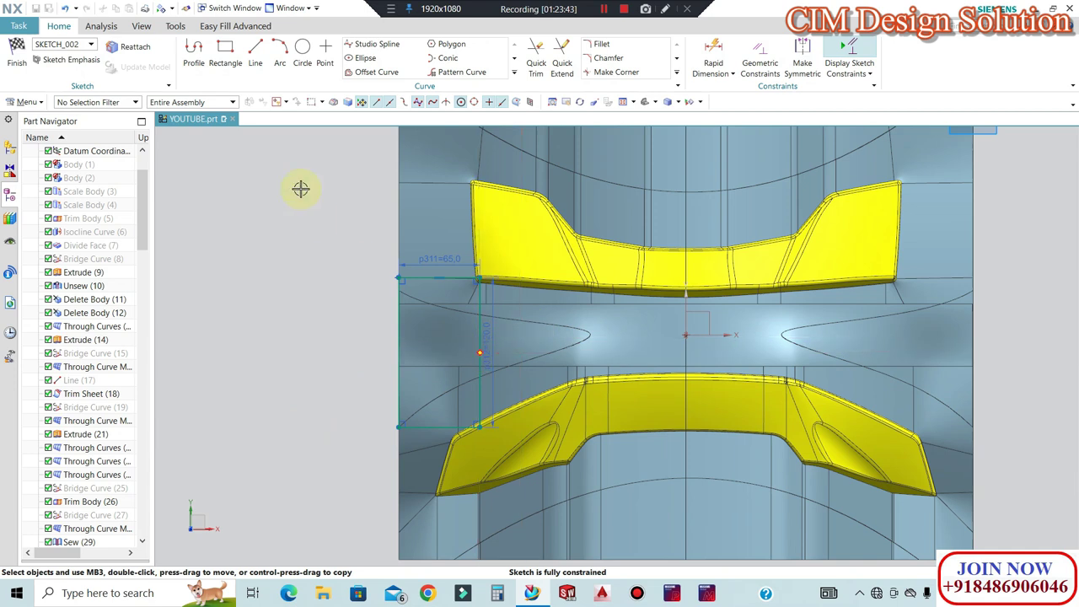
Try to centre the rectangle on the datum origin with a 0 mm vertical dimension from its outer edge's midpoint
click(397, 352)
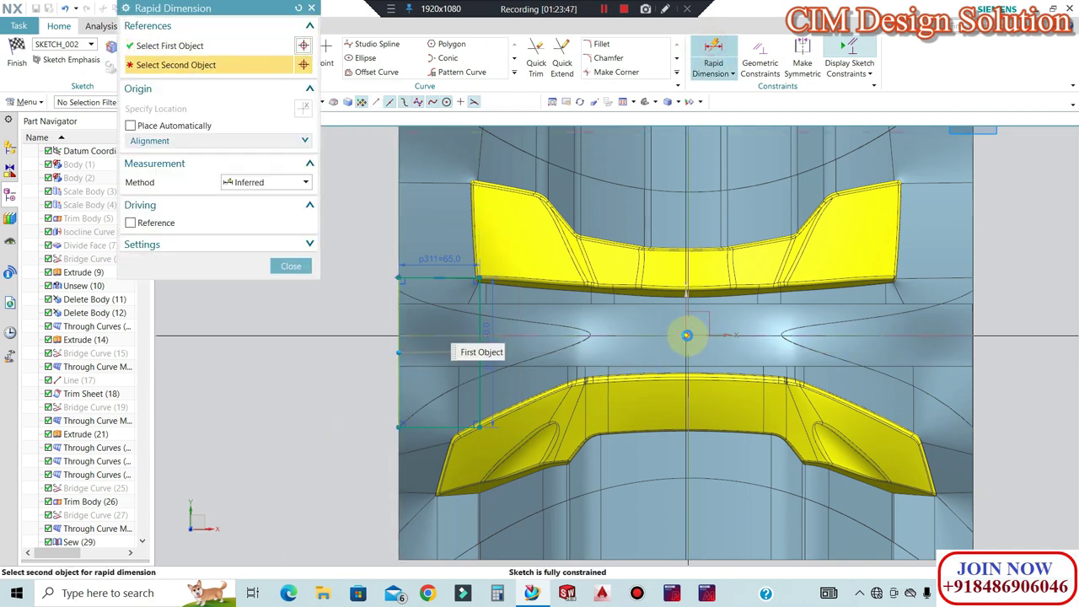
click(687, 335)
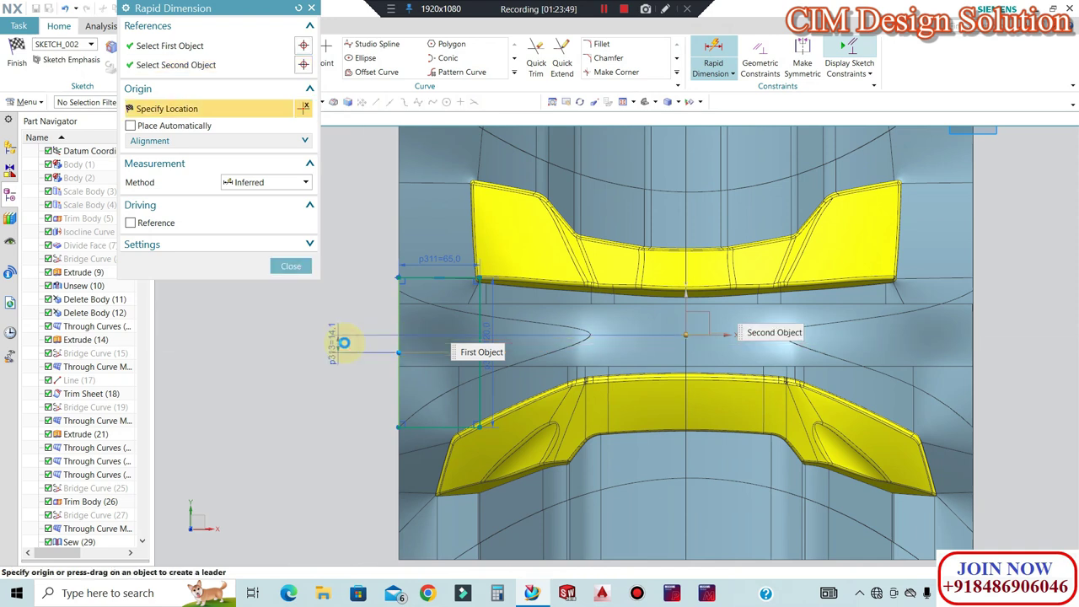
click(344, 342)
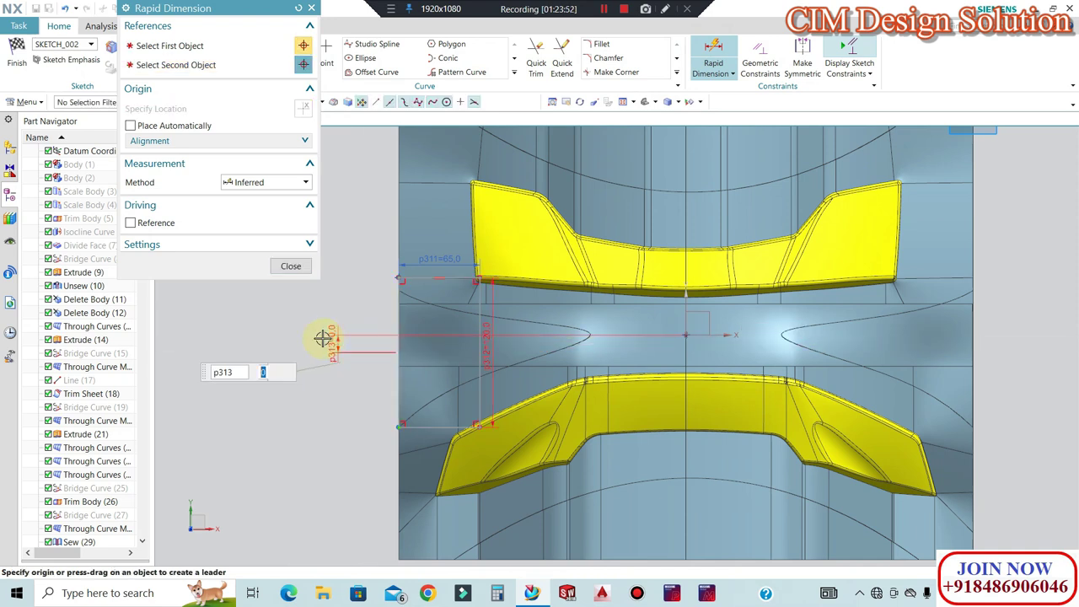
click(291, 265)
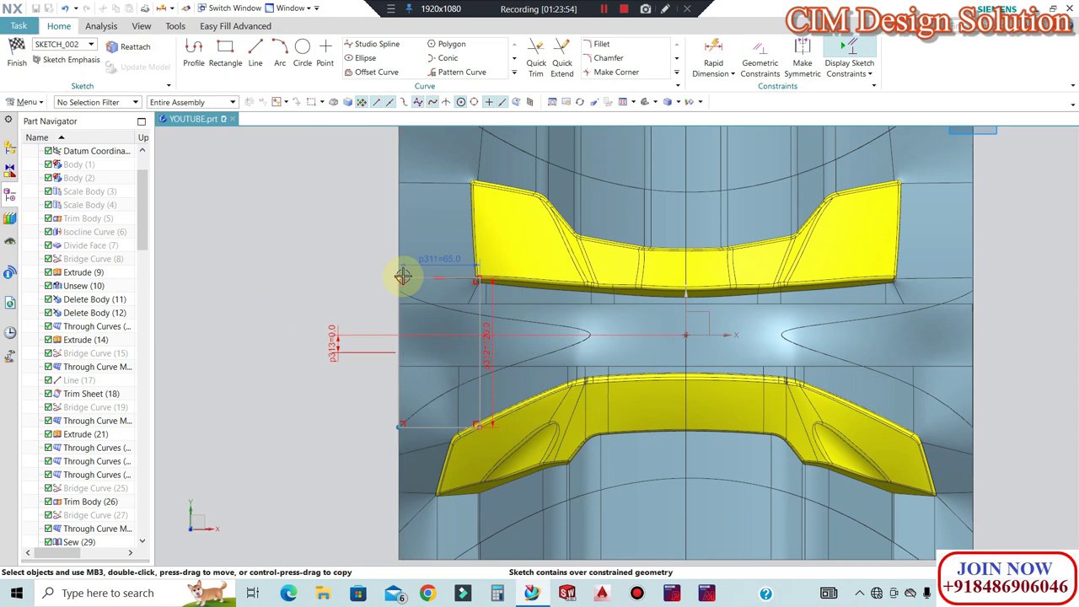
click(412, 262)
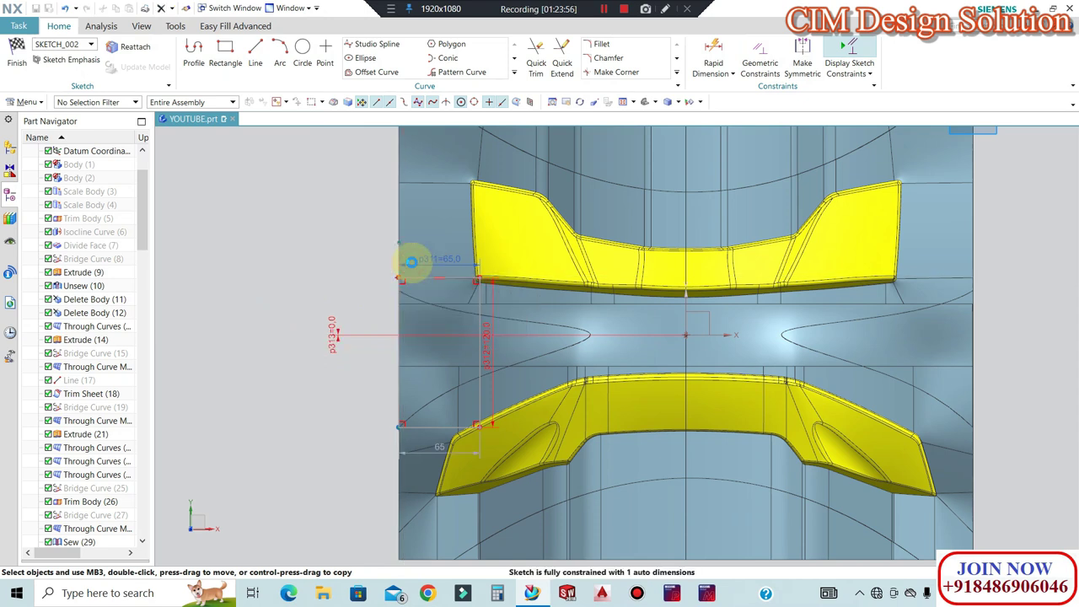
click(677, 357)
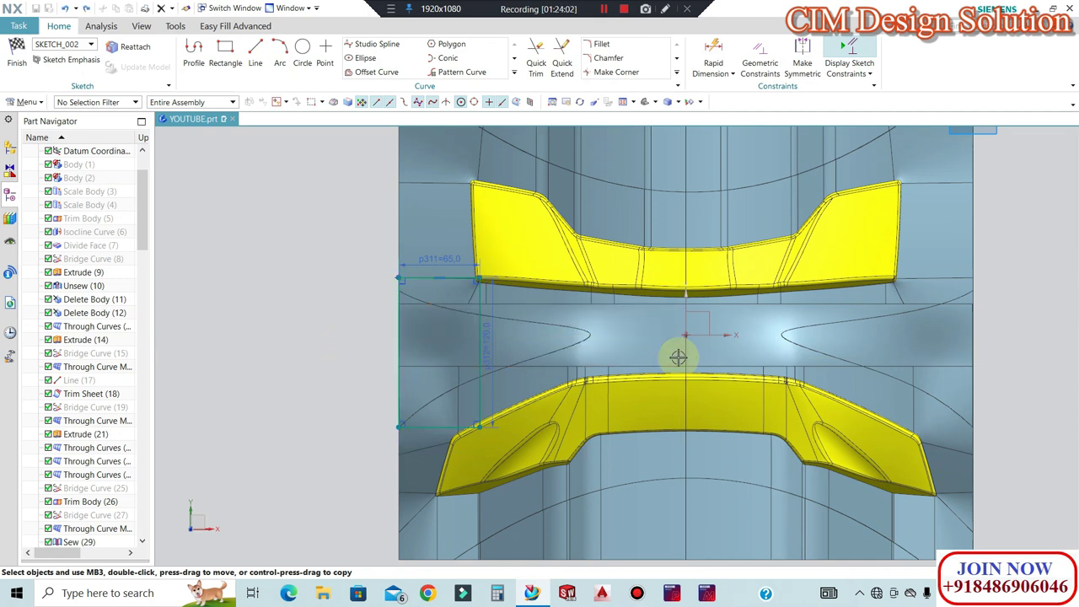
click(599, 47)
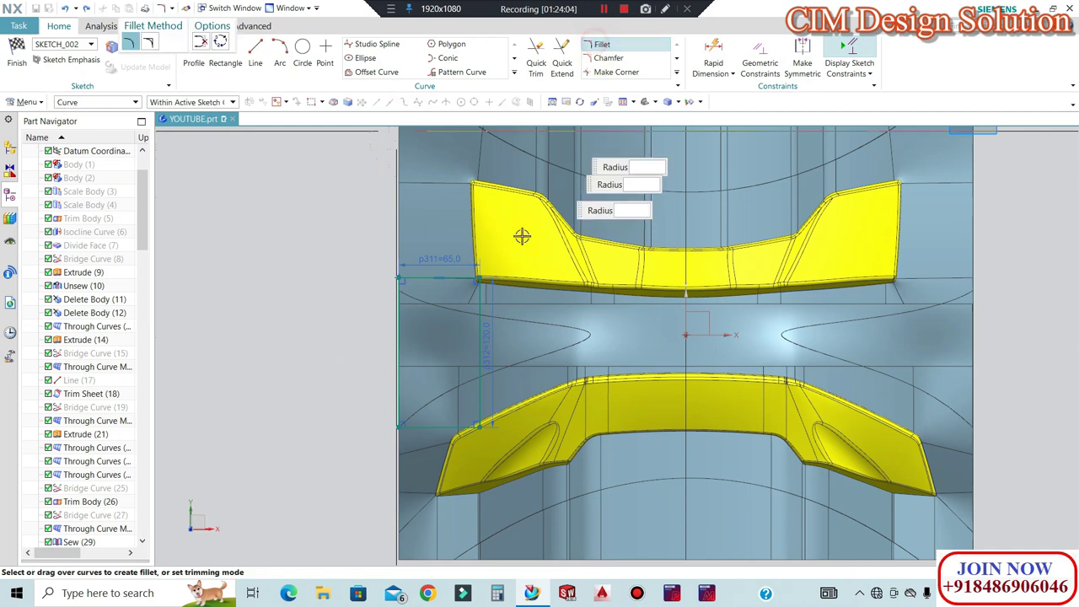
click(479, 311)
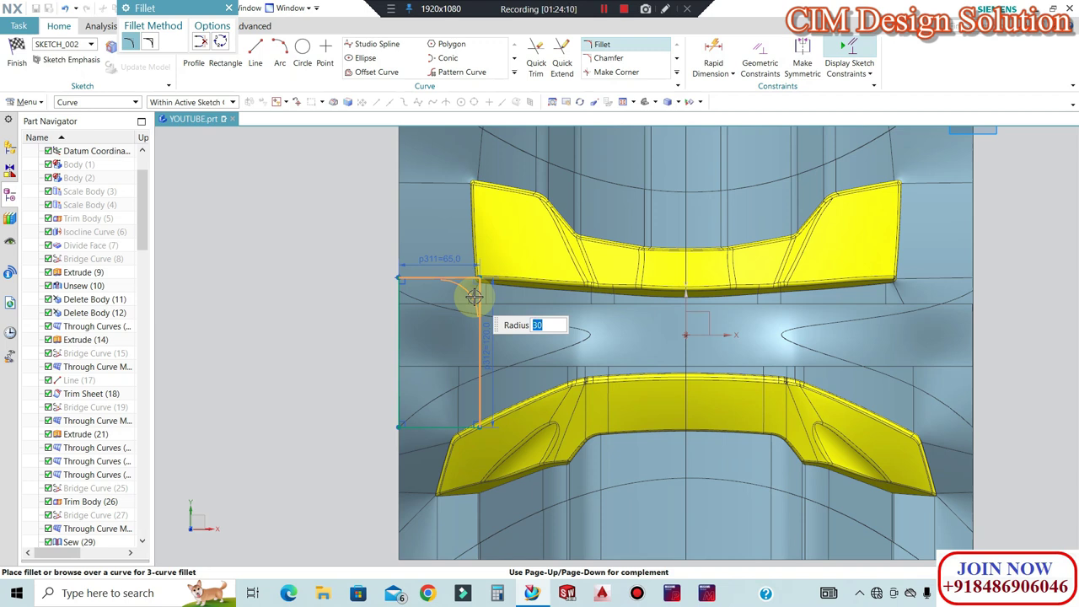
key(Escape)
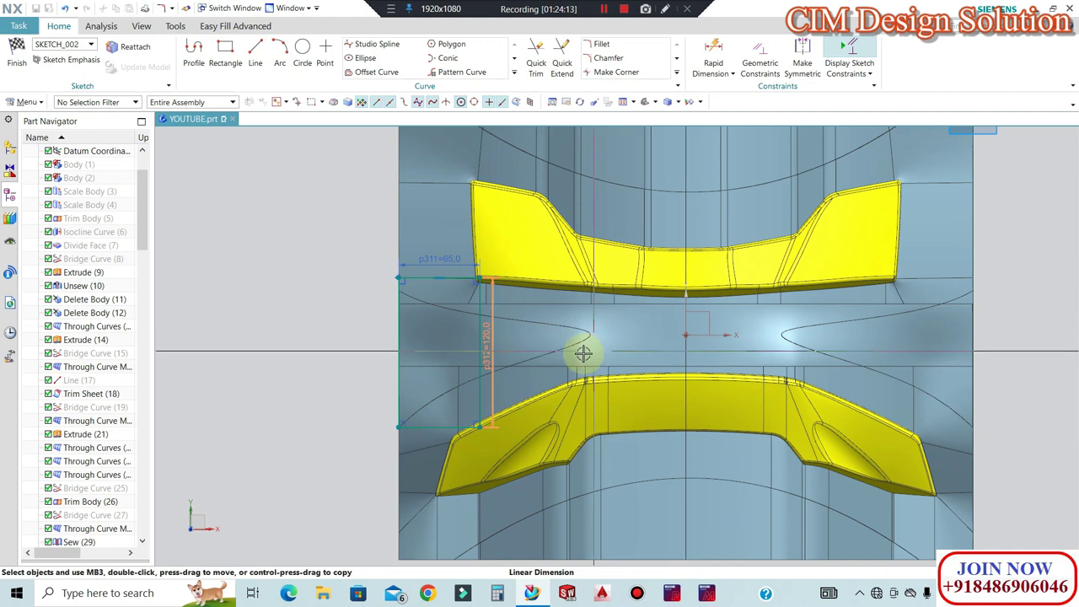
Set the rectangle's height to 100 mm
double_click(489, 335)
text(100)
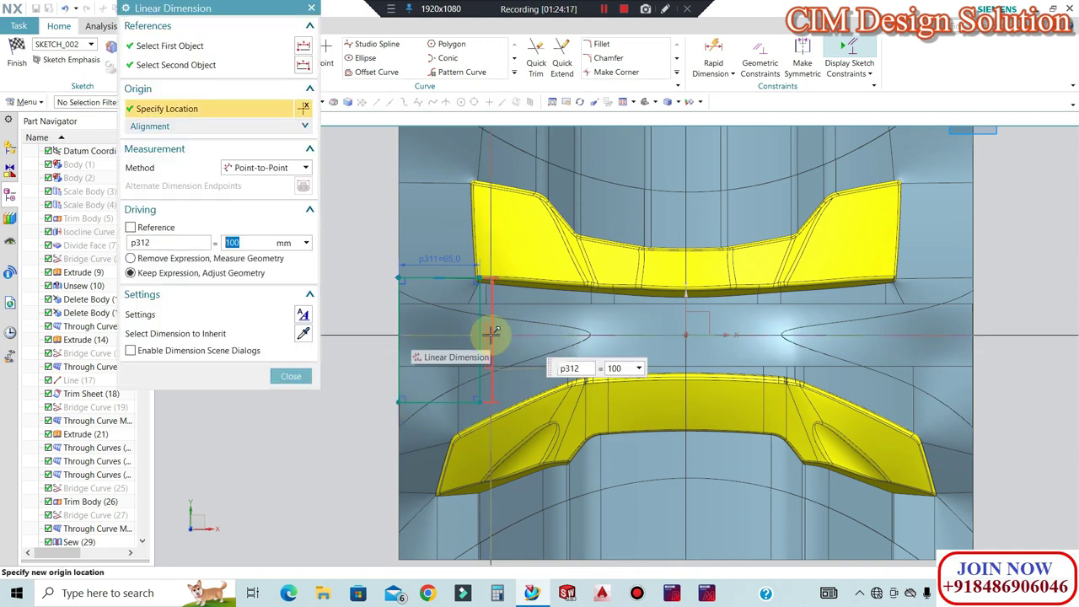
key(Return)
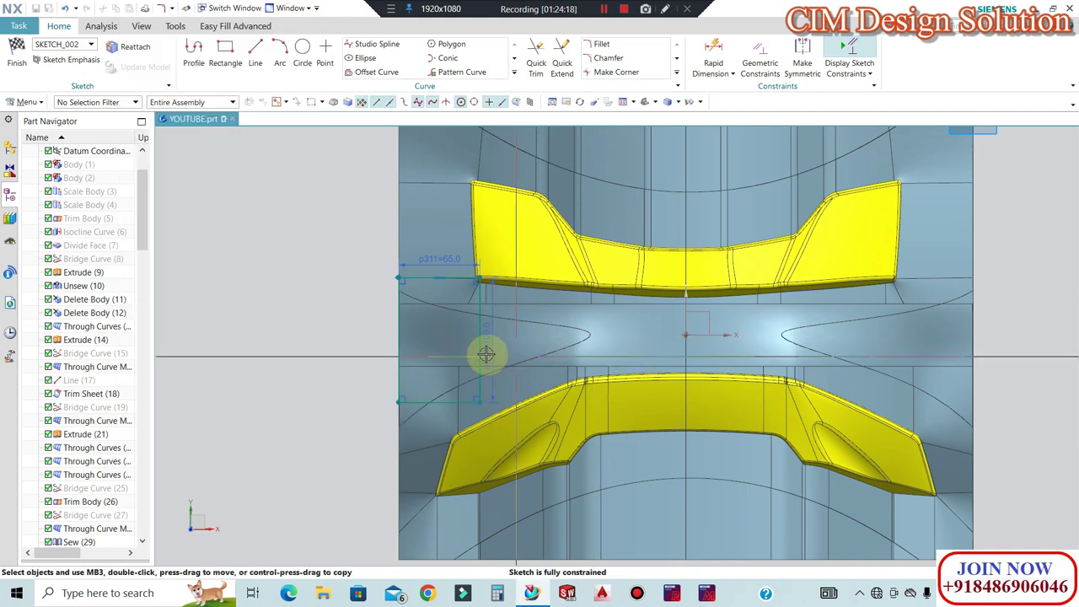
Release the rectangle's upper outer corner from the block edge and shift the rectangle down to about 14 mm below the datum origin
right_click(398, 279)
click(424, 326)
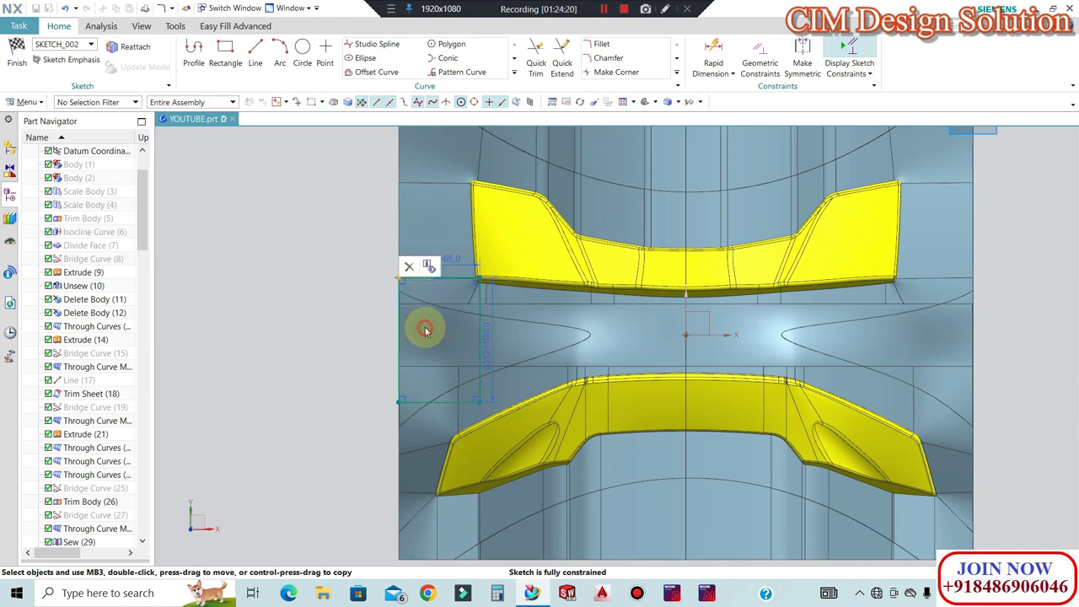
drag(441, 281, 438, 289)
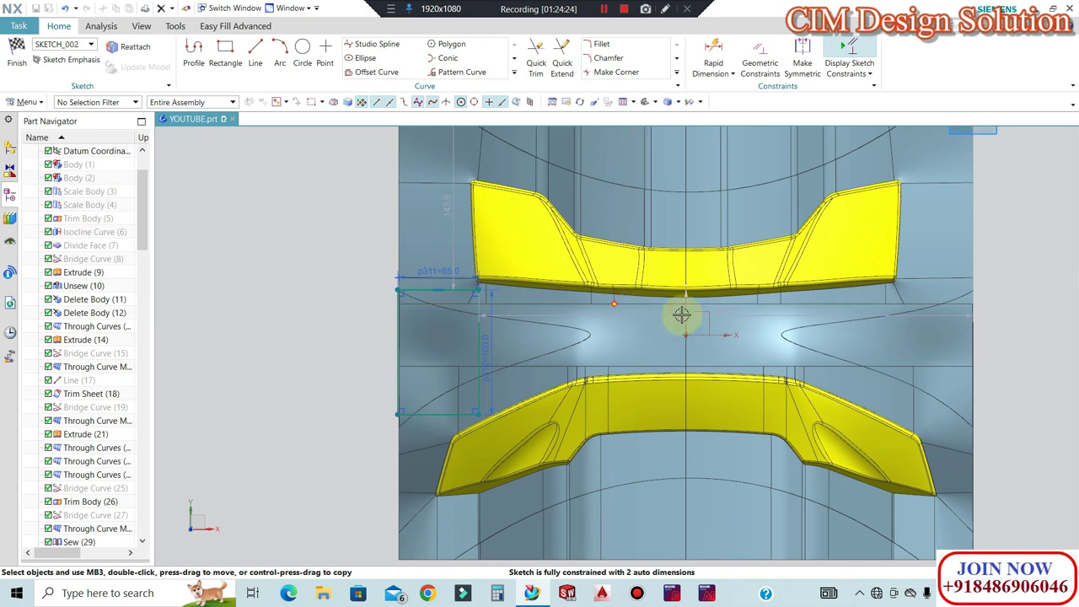
Dimension the outer edge's midpoint vertically from the datum origin and set the distance to 14 mm
click(476, 356)
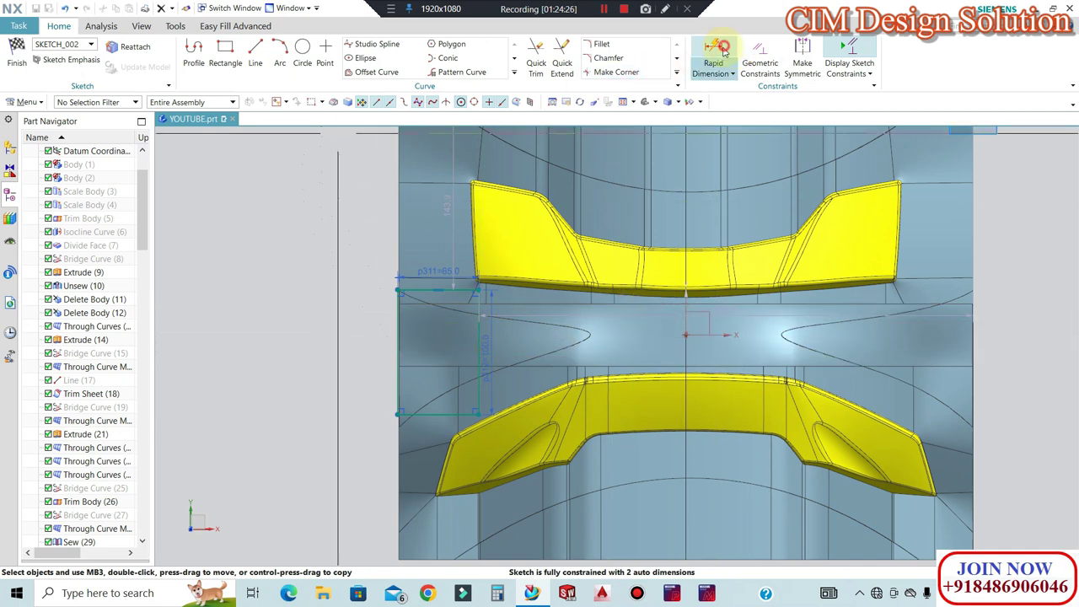
key(d)
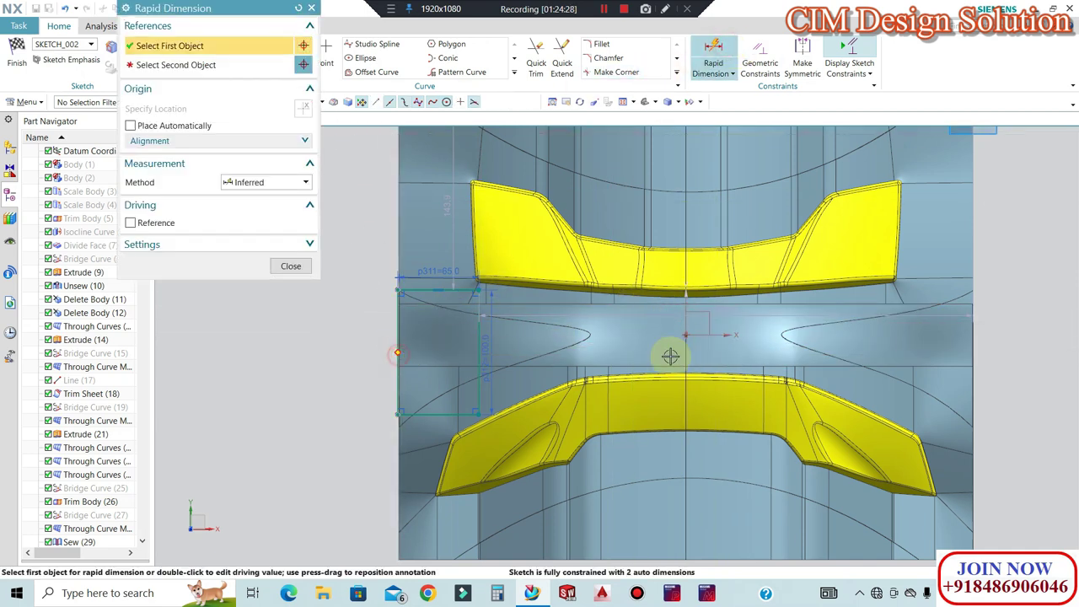
click(690, 336)
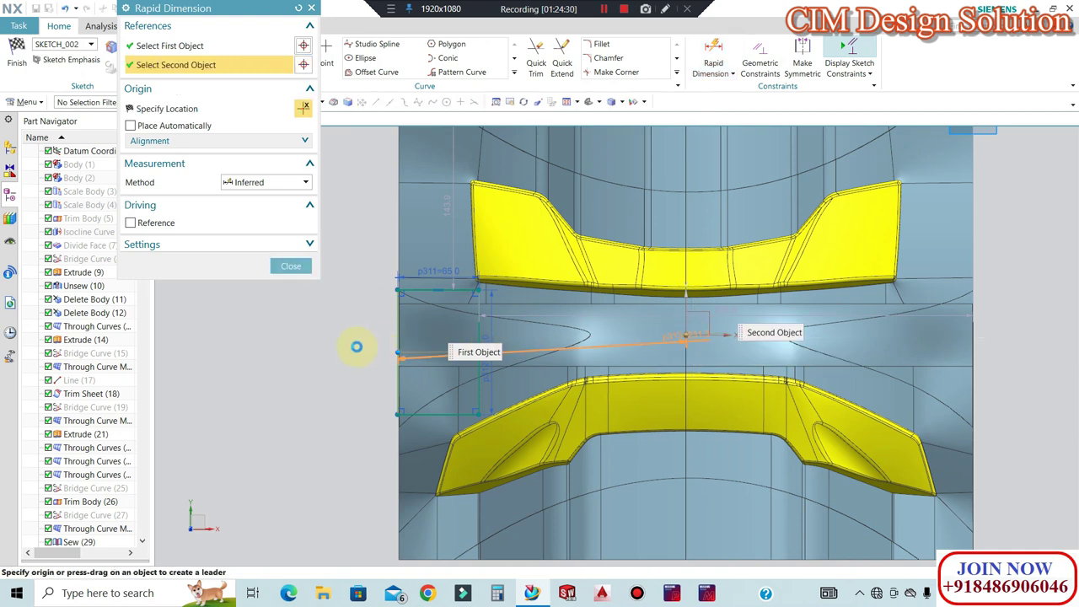
click(357, 346)
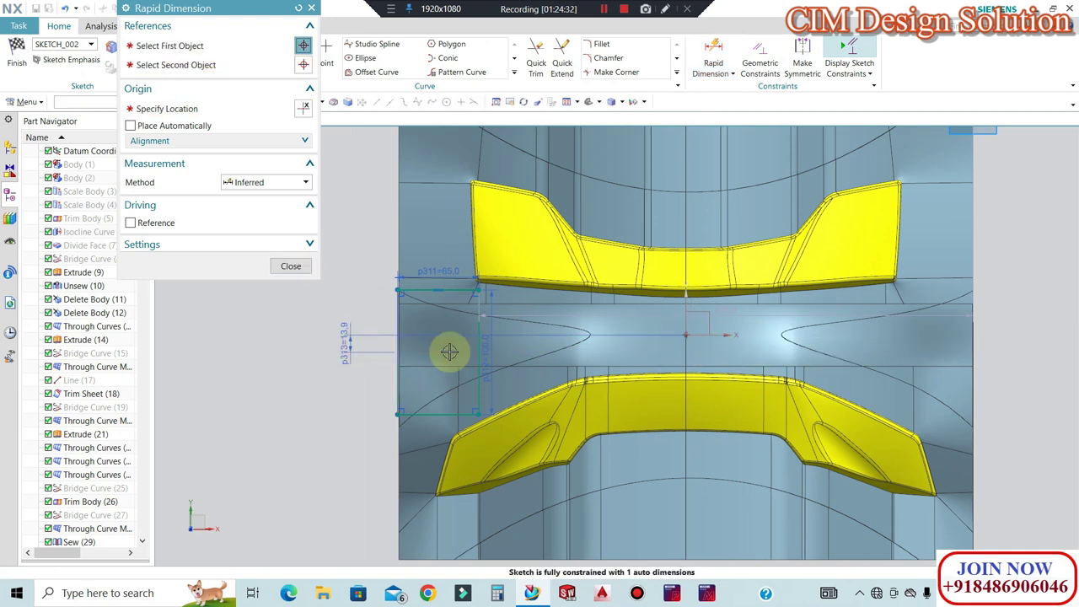
key(Return)
click(293, 268)
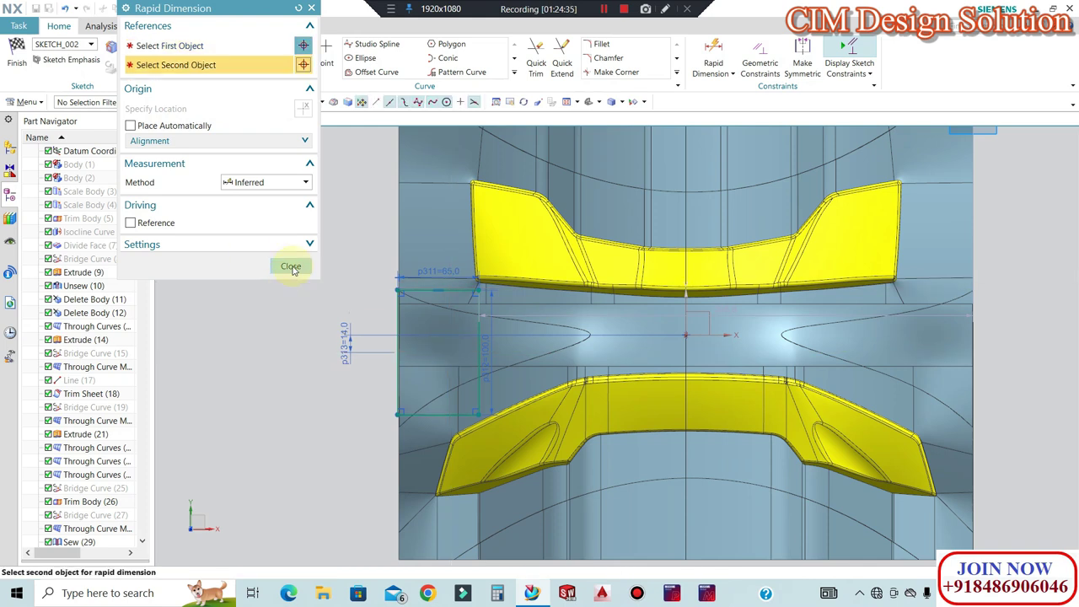
click(290, 267)
Fillet the rectangle's upper inner corner with a 20 mm radius
click(618, 47)
scroll(464, 299, up, 4)
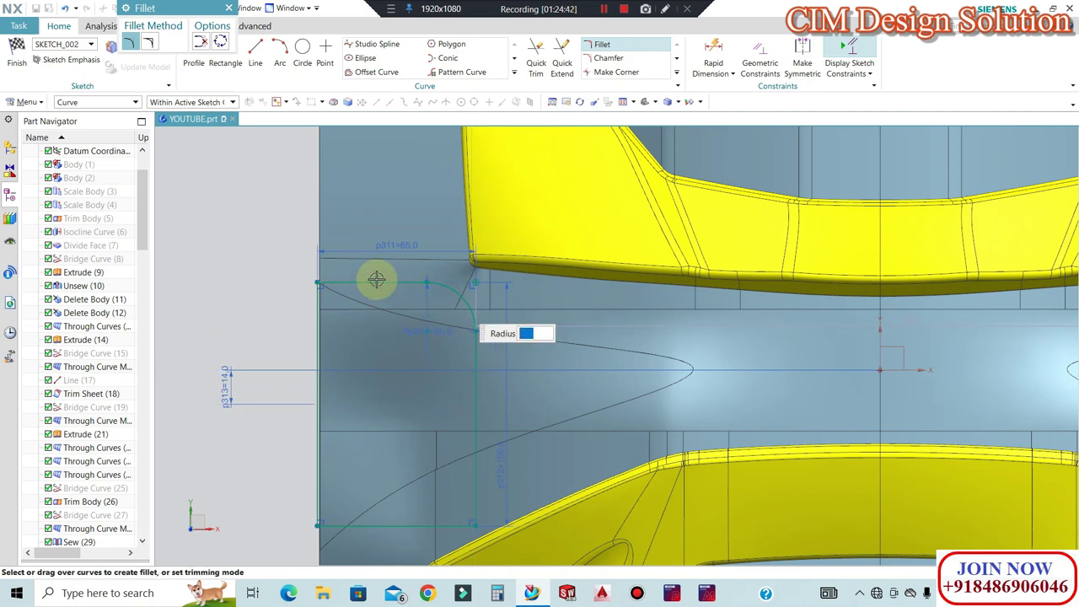
key(Escape)
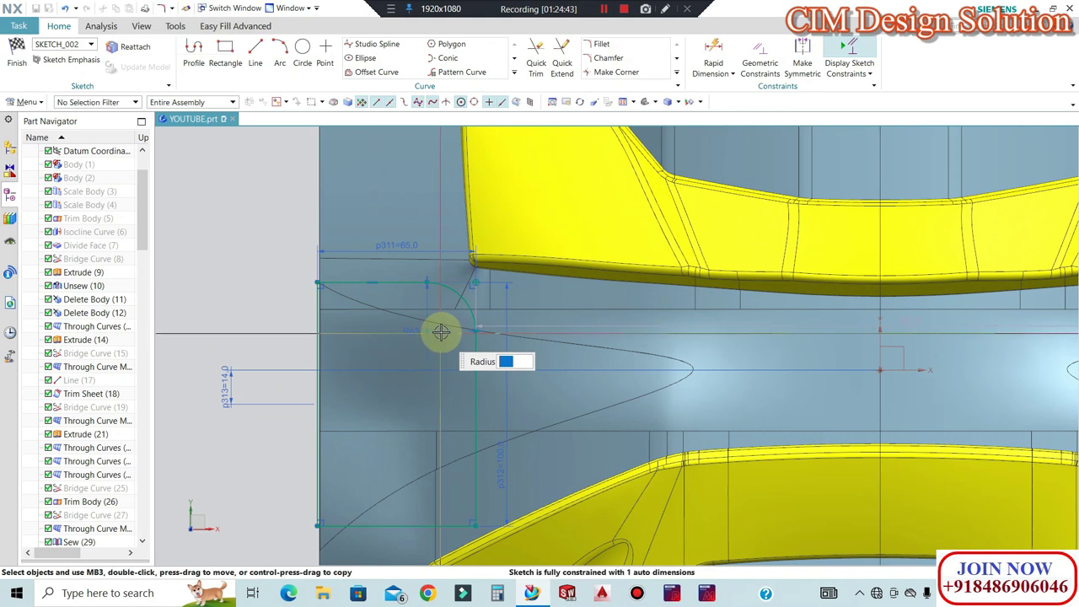
Dimension the rectangle's outer edge horizontally from the block's side edge and set the distance to 0 mm
scroll(349, 250, up, 2)
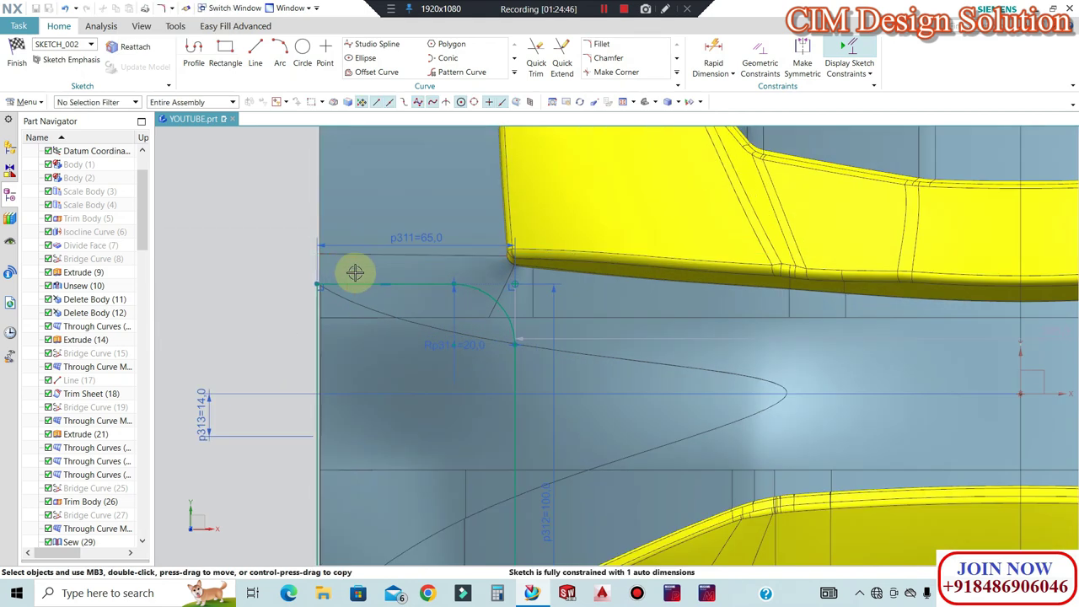
click(713, 52)
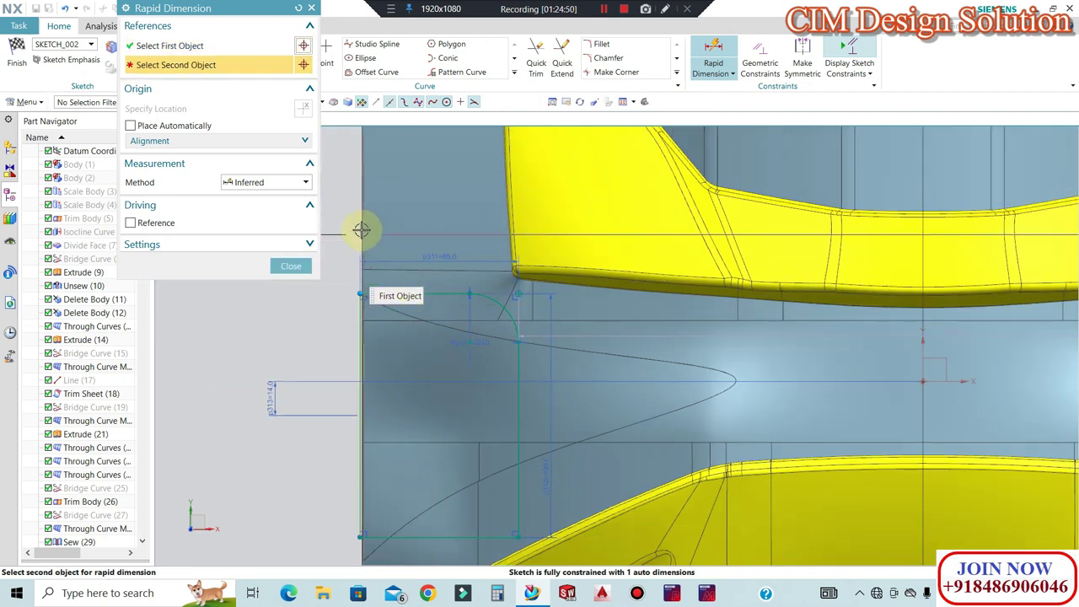
click(360, 227)
scroll(361, 226, up, 5)
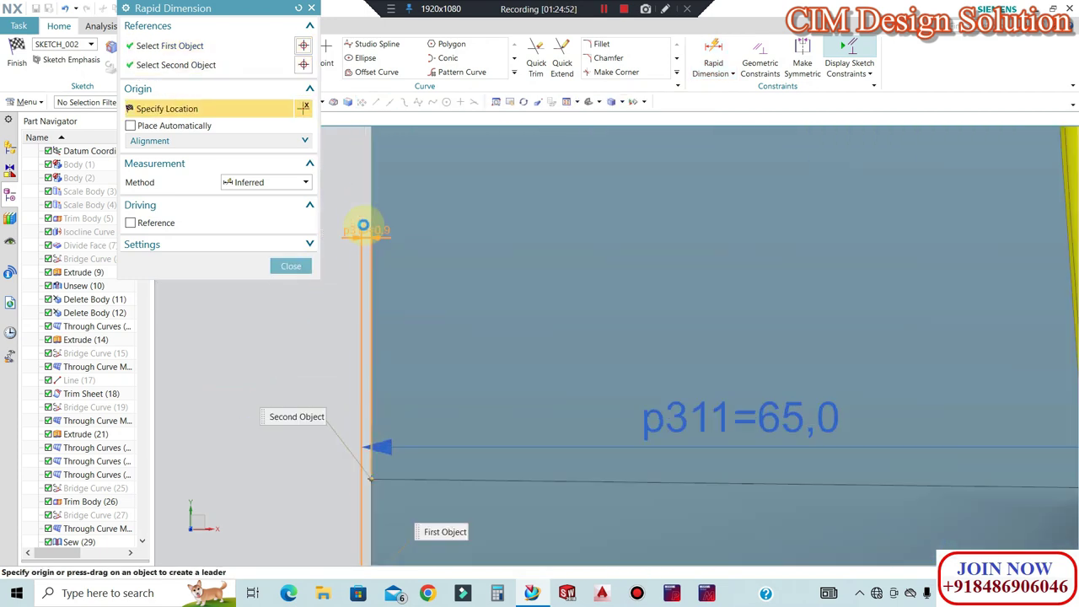
click(363, 219)
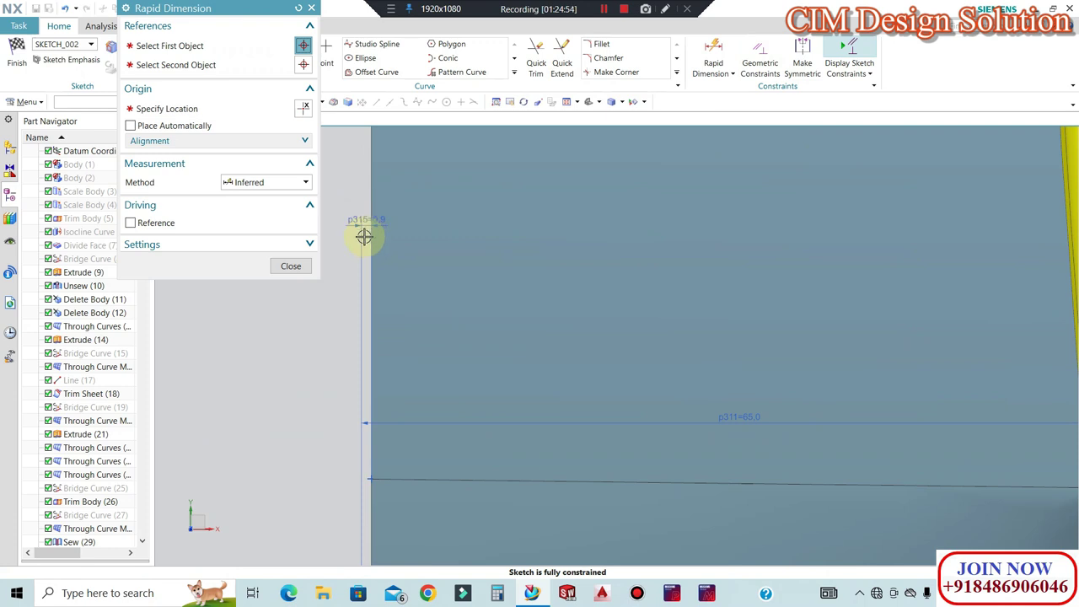
click(295, 265)
scroll(472, 258, down, 8)
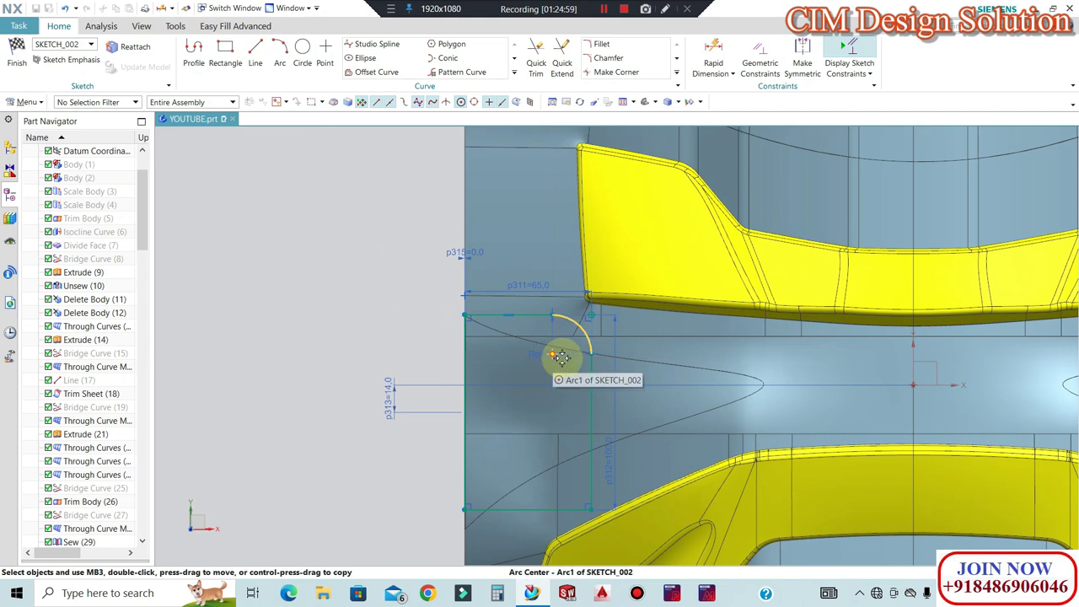
Fillet the lower inner corner of the rectangular profile at the block's side edge
scroll(557, 337, up, 3)
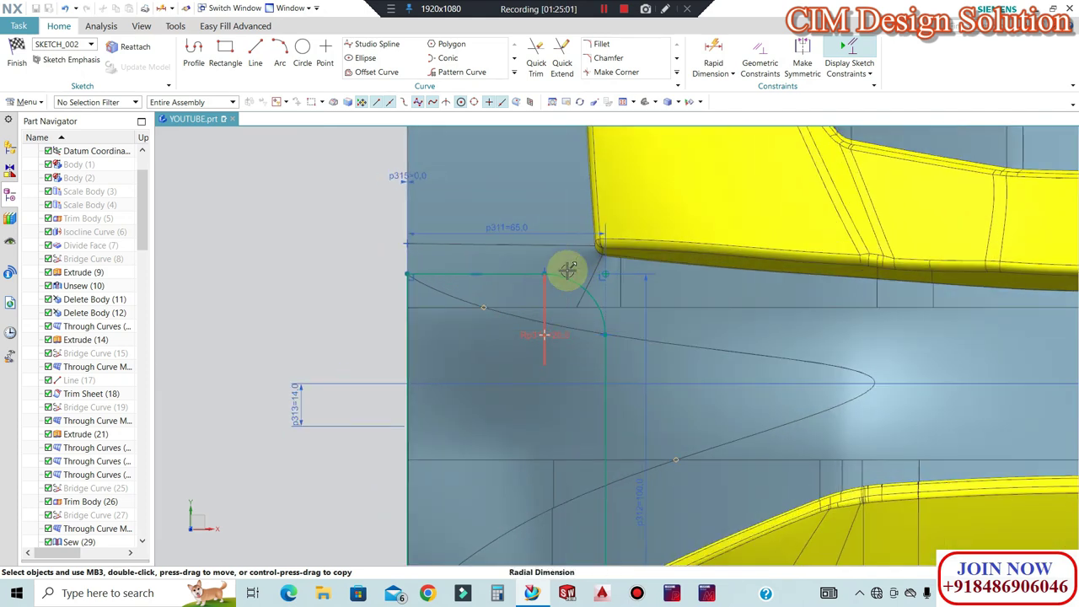
scroll(567, 270, down, 1)
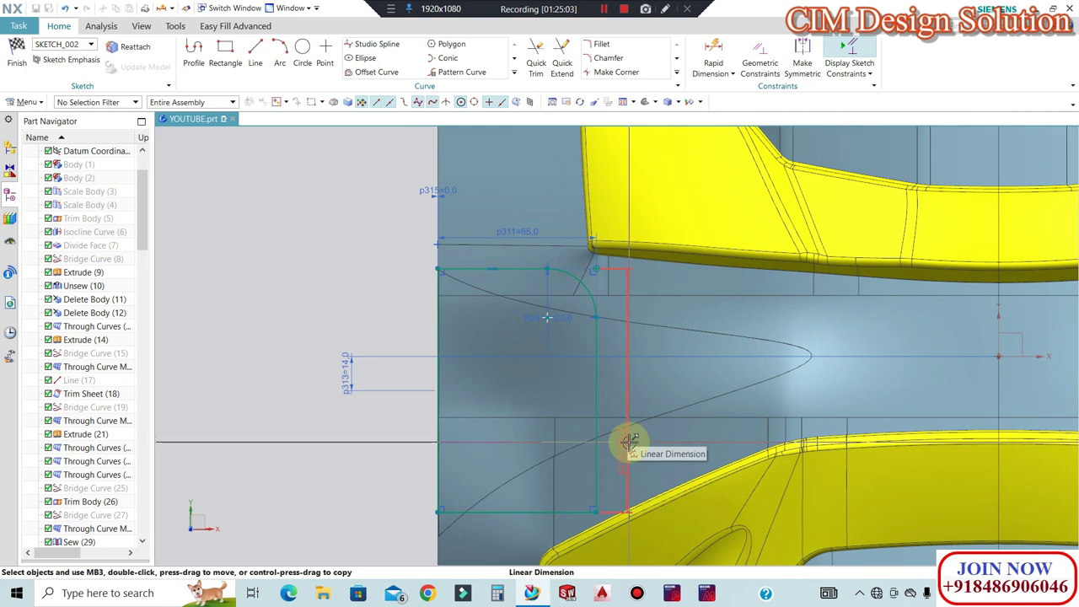
scroll(585, 362, down, 3)
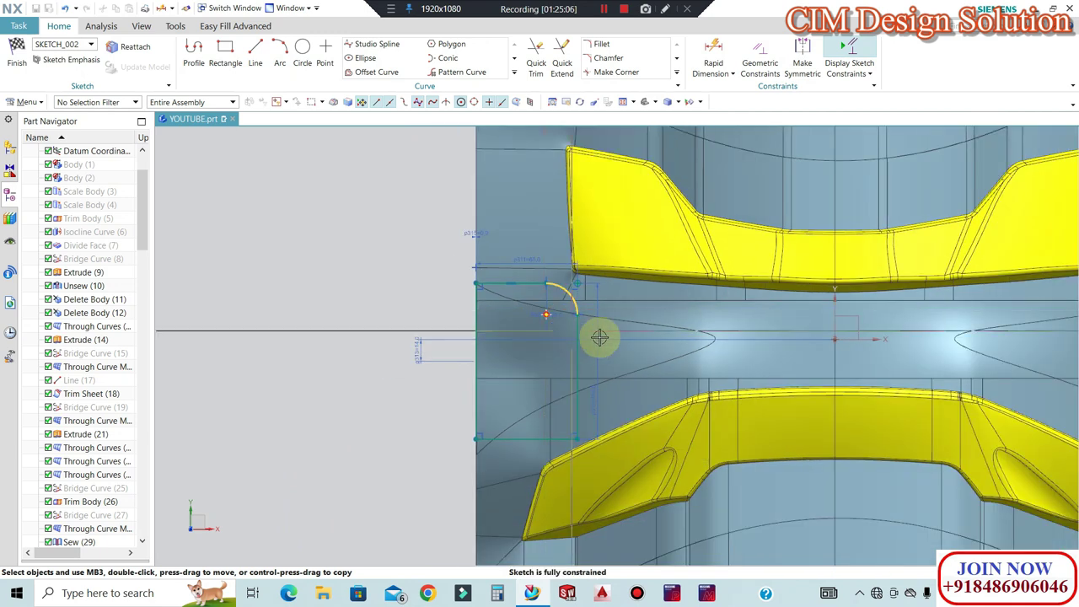
click(601, 44)
scroll(571, 371, up, 4)
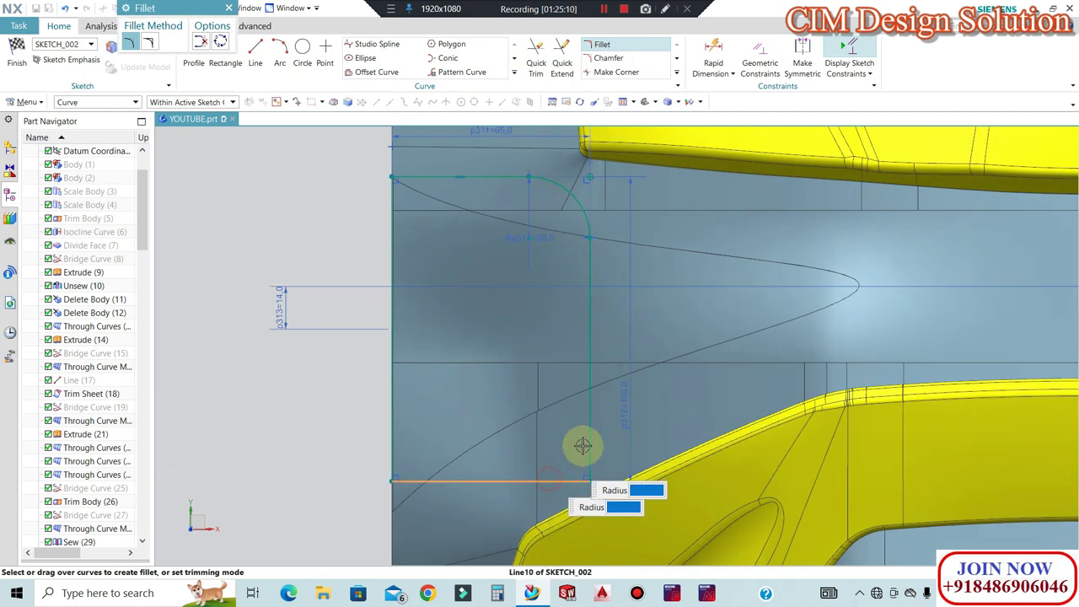
click(588, 438)
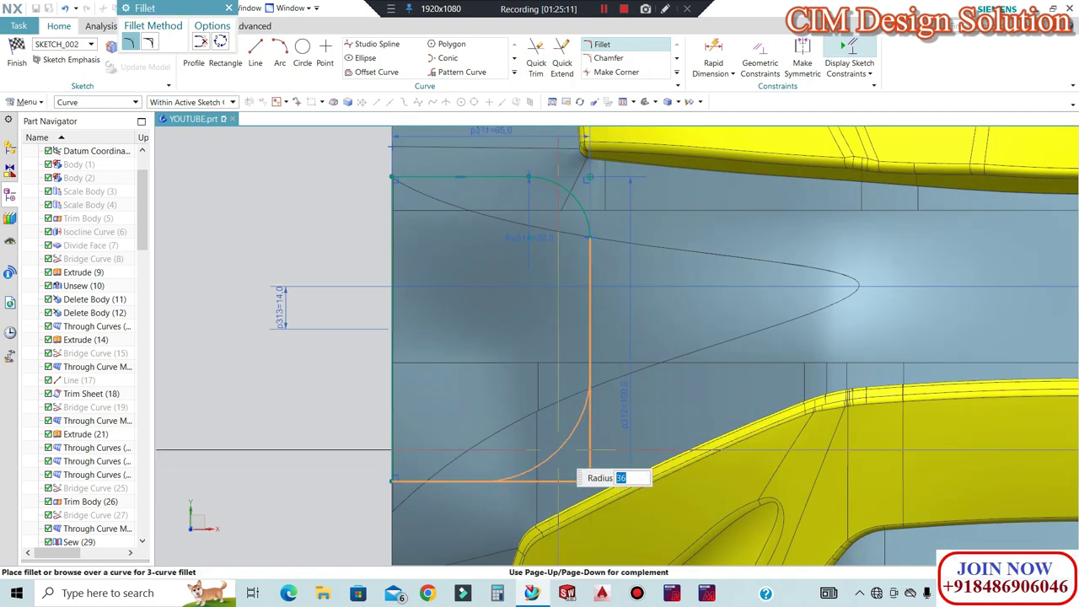
scroll(550, 440, down, 2)
scroll(549, 397, up, 3)
scroll(561, 282, down, 3)
scroll(568, 404, up, 2)
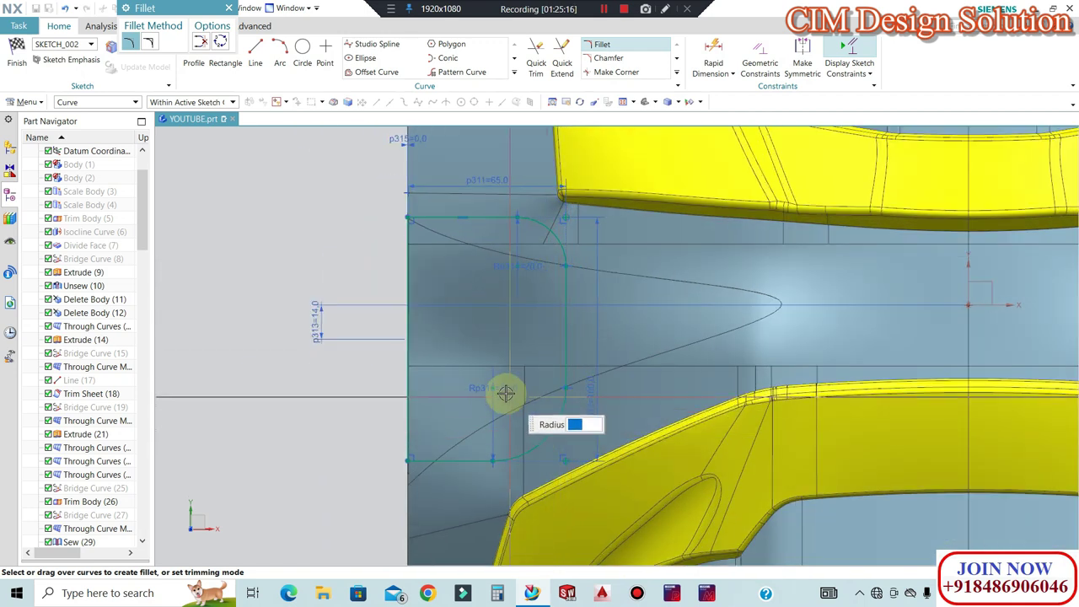
key(Escape)
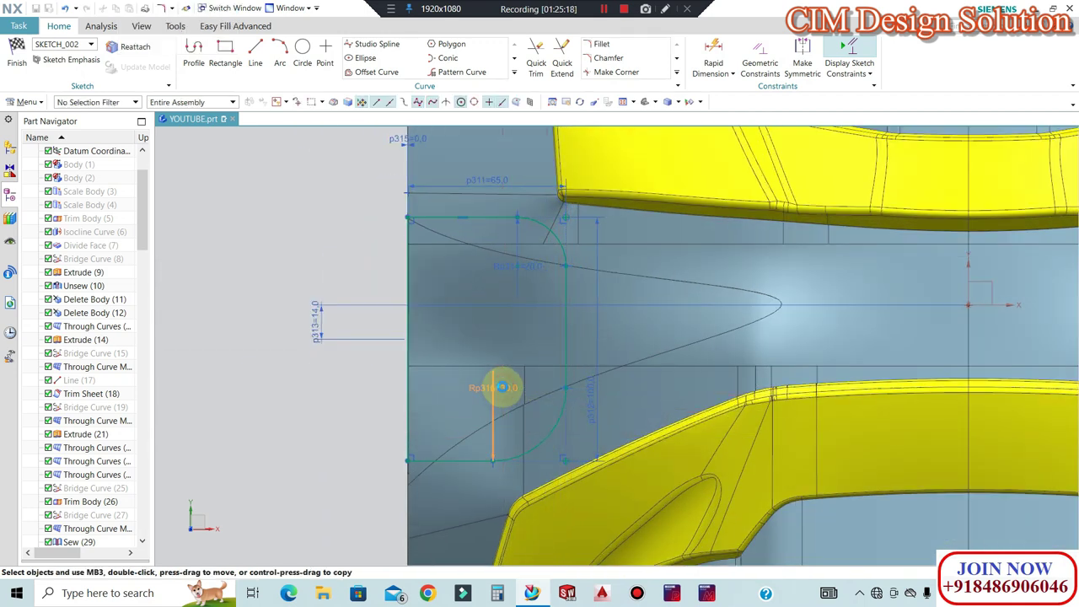
Set the radii of the profile's lower and upper corner fillets to 25 mm
double_click(503, 387)
text(25)
key(Return)
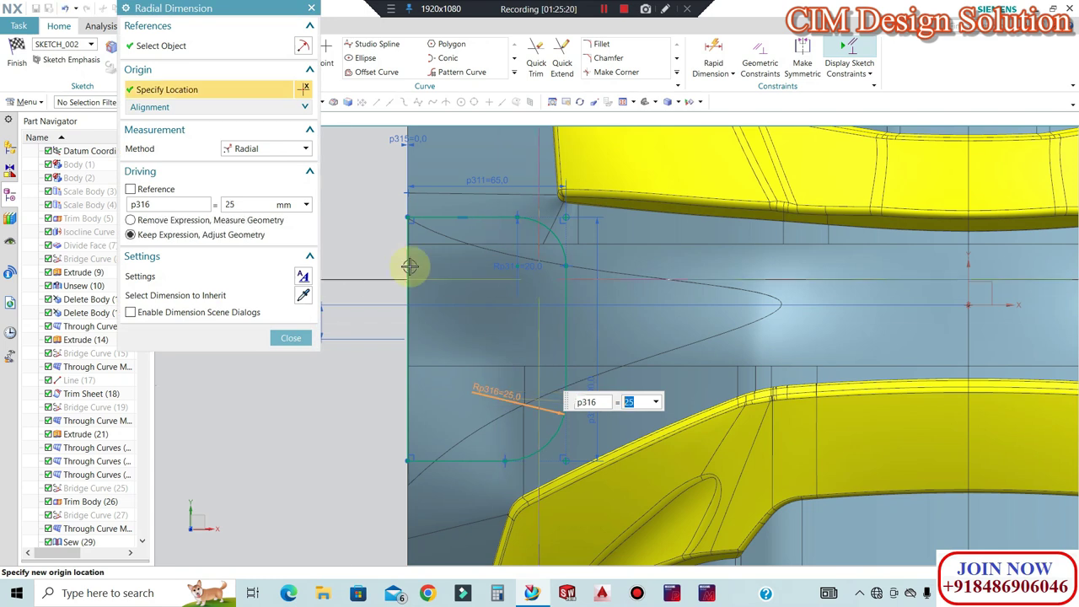
click(291, 343)
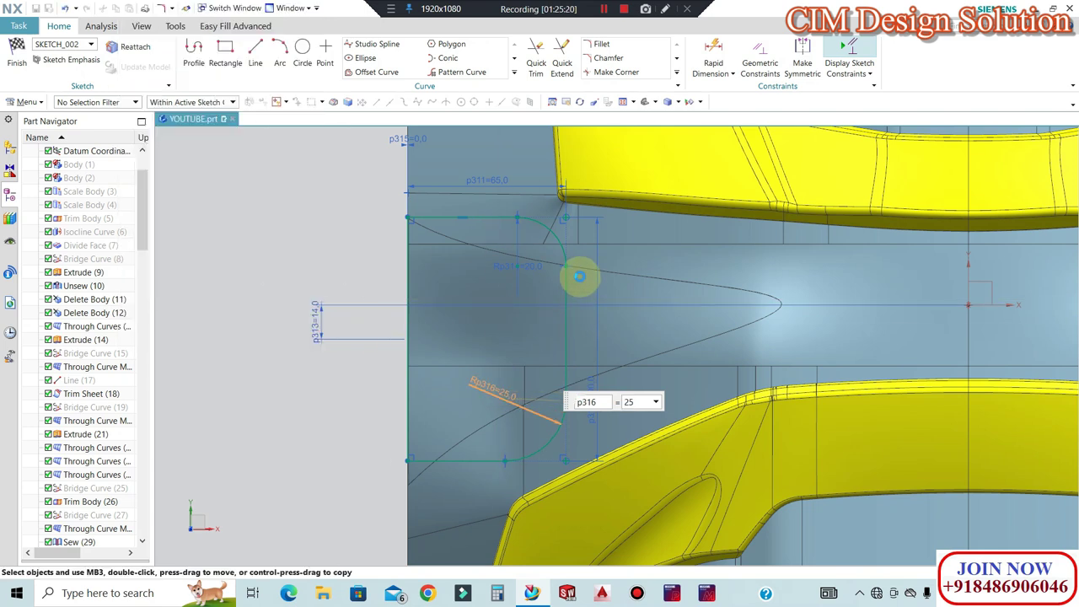
double_click(531, 265)
text(25)
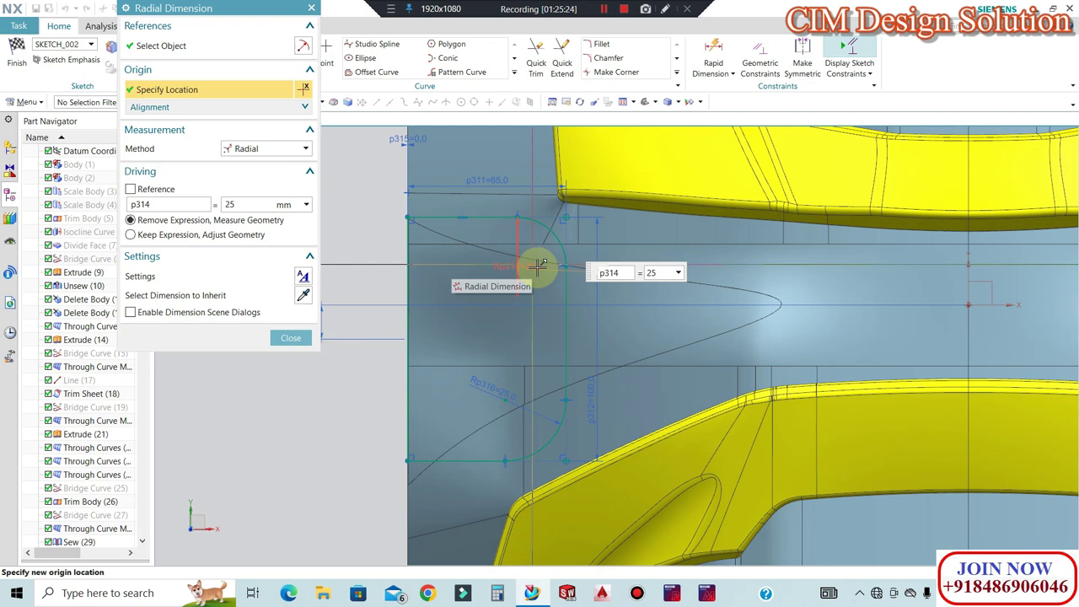
middle_click(434, 296)
scroll(441, 282, down, 1)
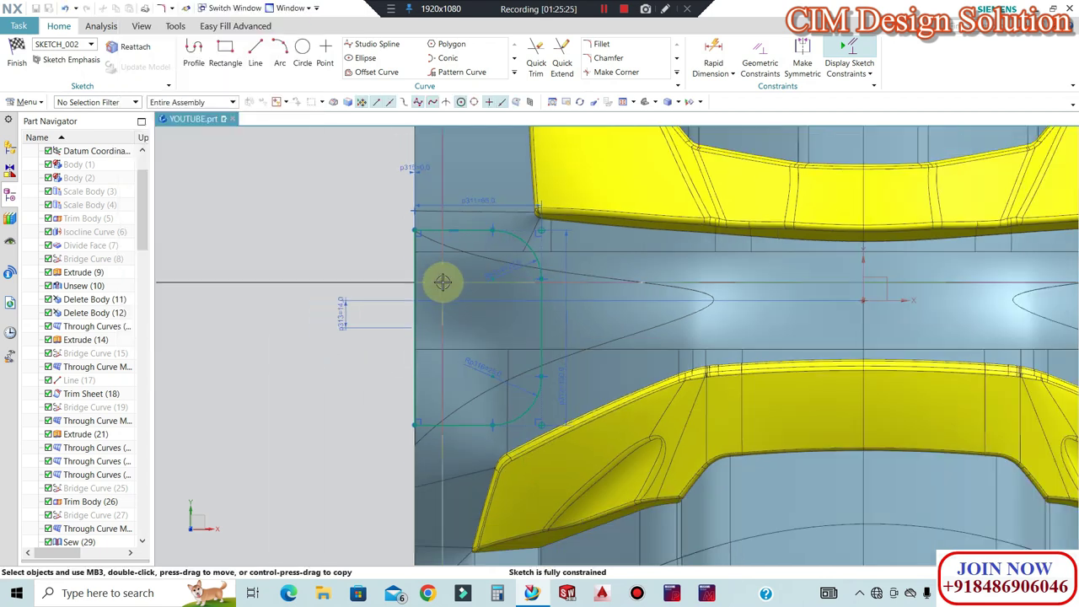
Mirror the six curves of the rounded profile about the vertical Y axis and finish the sketch
scroll(381, 254, down, 2)
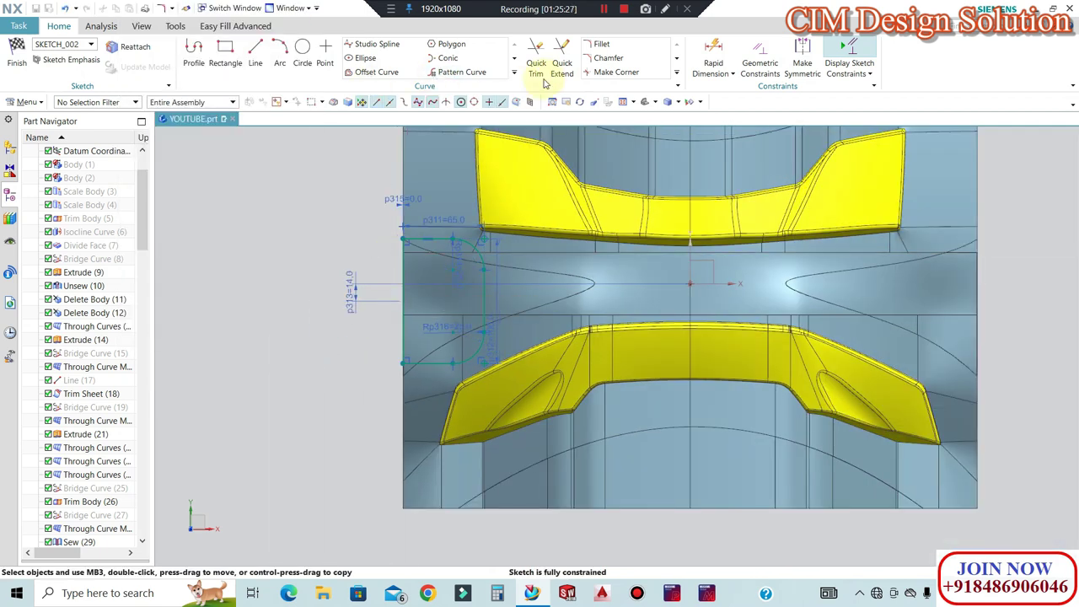
click(376, 86)
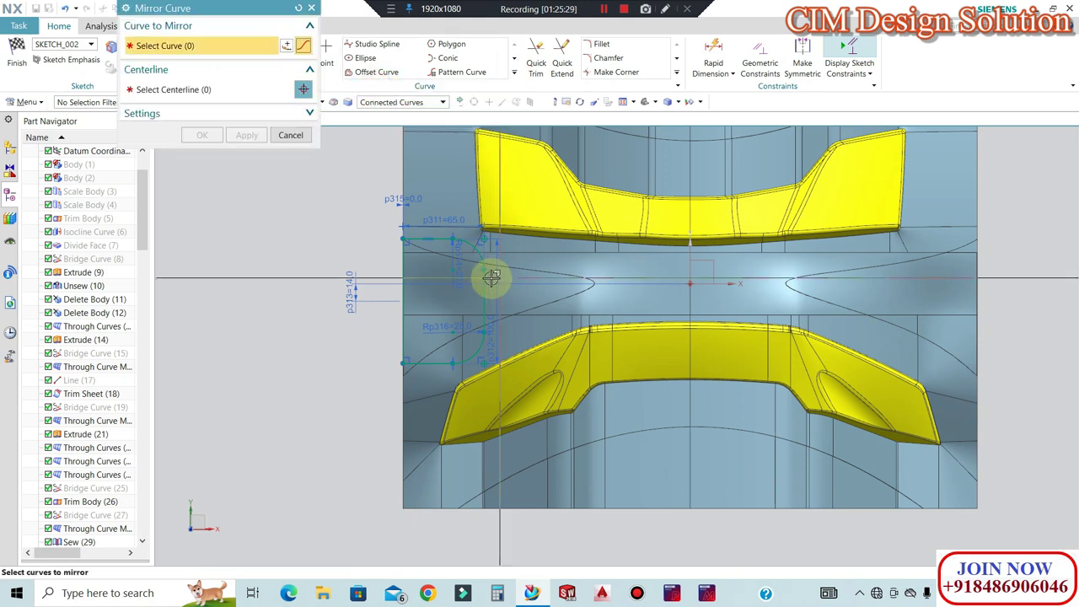
middle_click(261, 123)
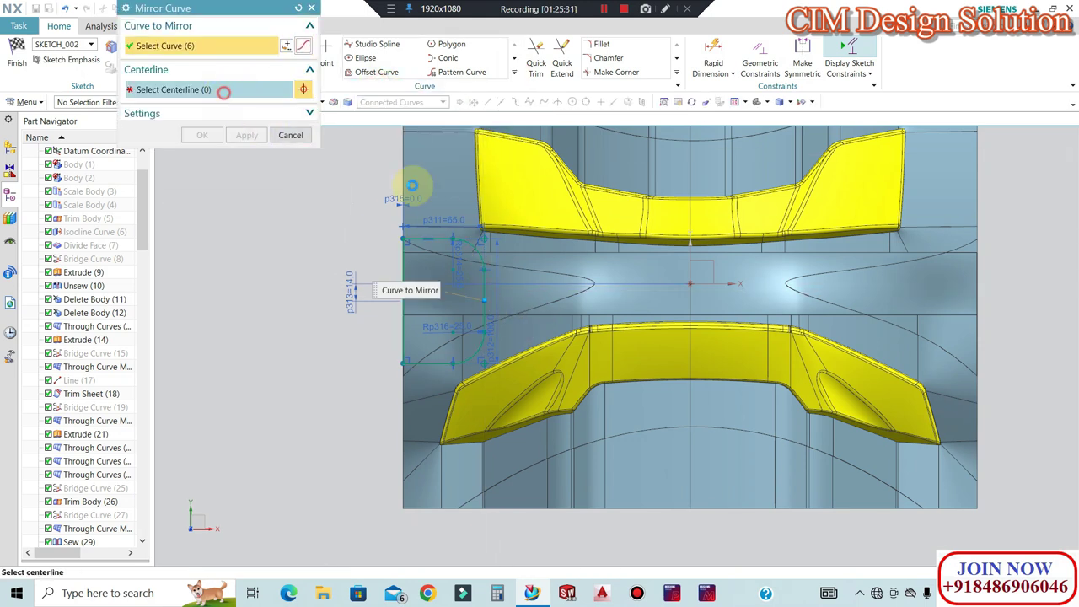
click(690, 273)
middle_click(624, 298)
scroll(622, 298, down, 1)
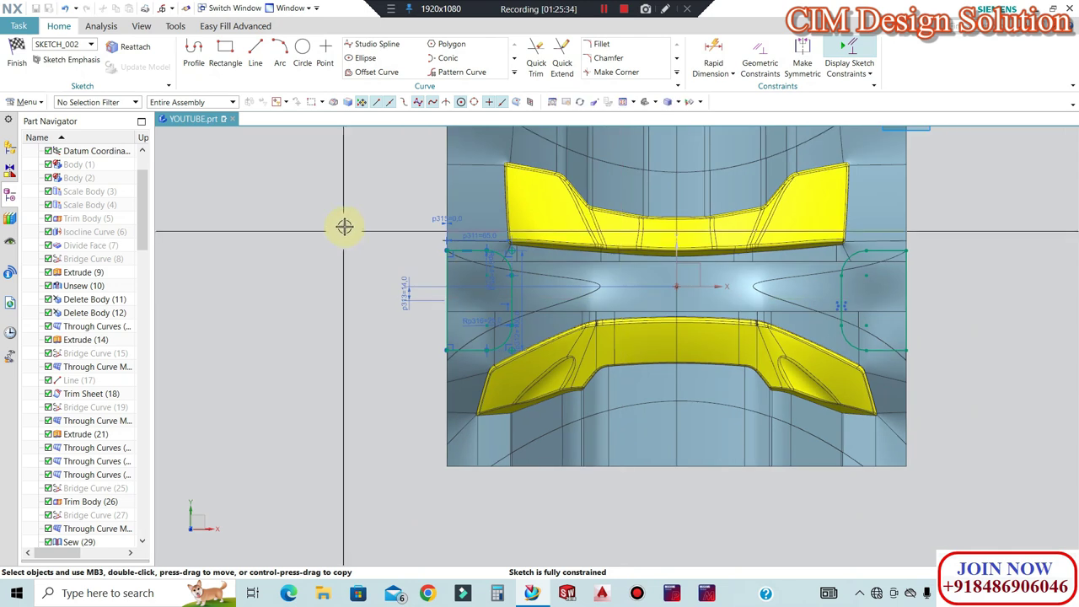
click(18, 54)
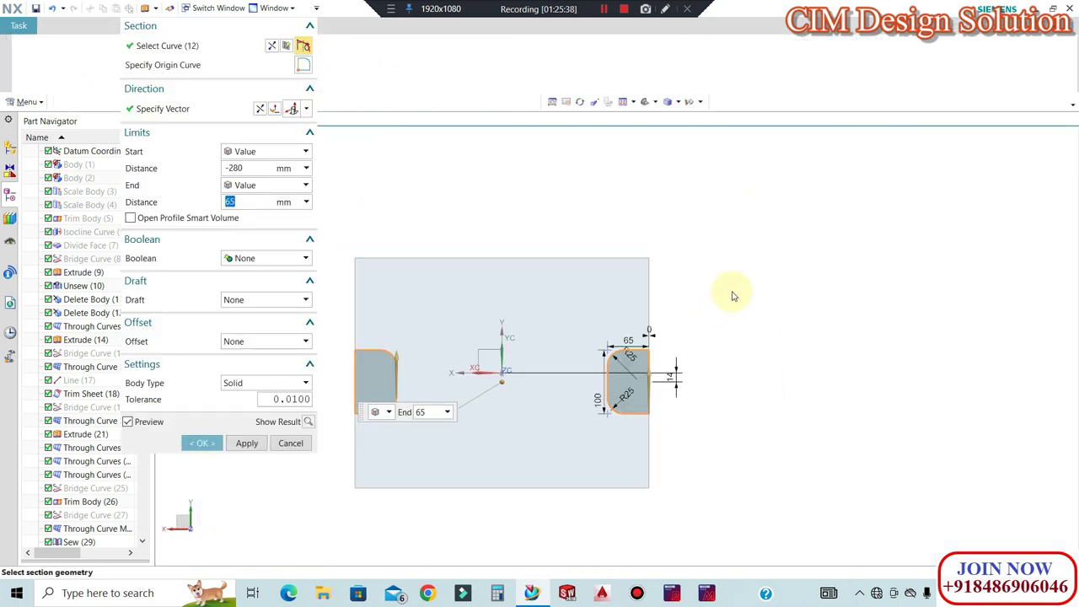
Extrude both rounded profiles upward as solids, with start distance 260 mm, end distance 0 mm and no Boolean
scroll(733, 296, down, 2)
middle_drag(751, 285, 1050, 318)
scroll(700, 284, up, 3)
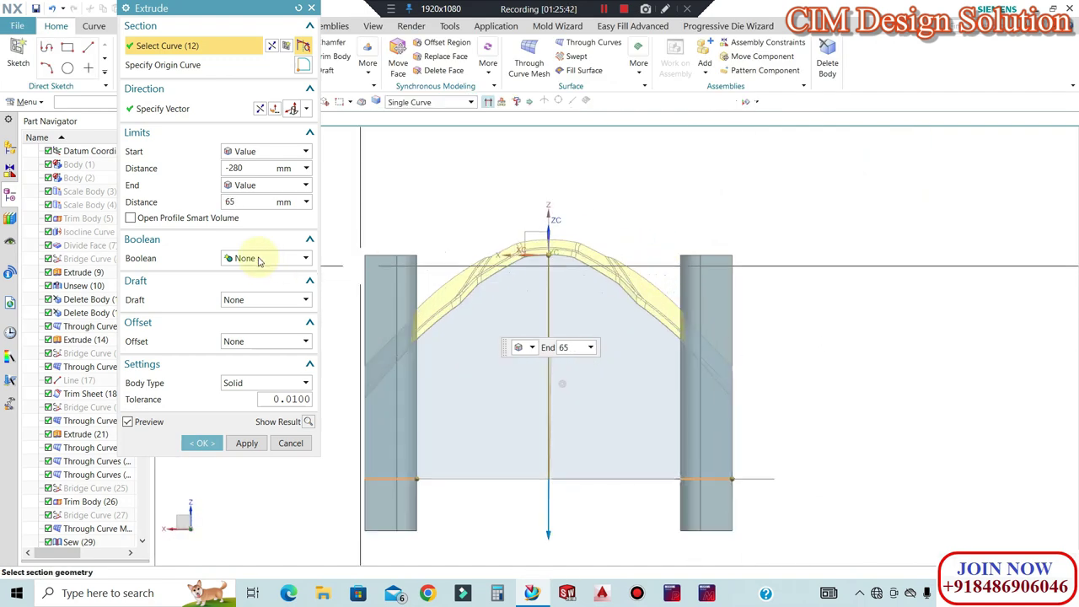
key(Return)
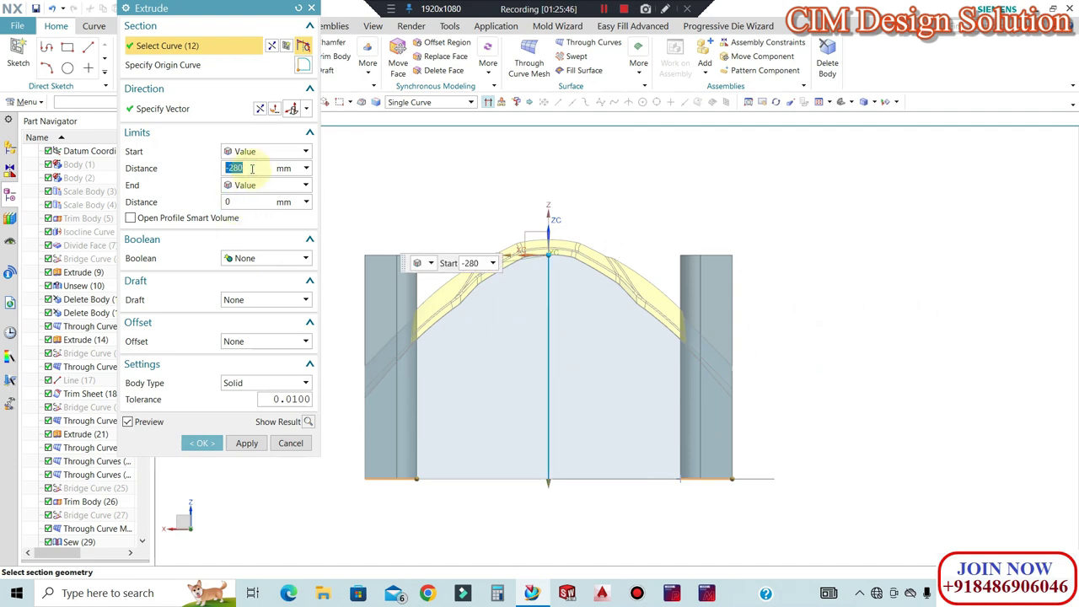
key(Return)
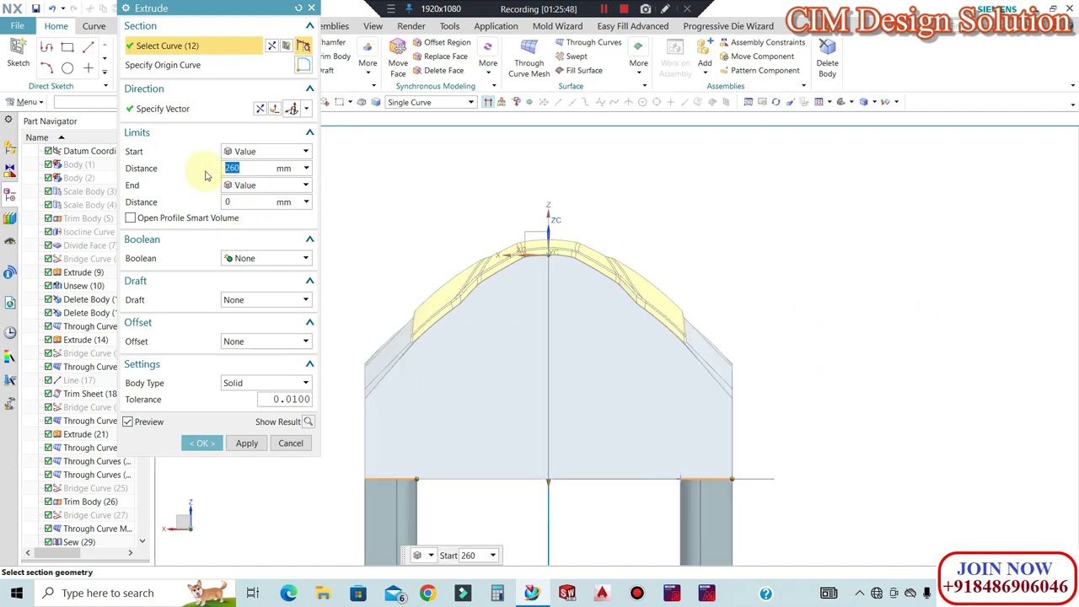
scroll(805, 313, down, 3)
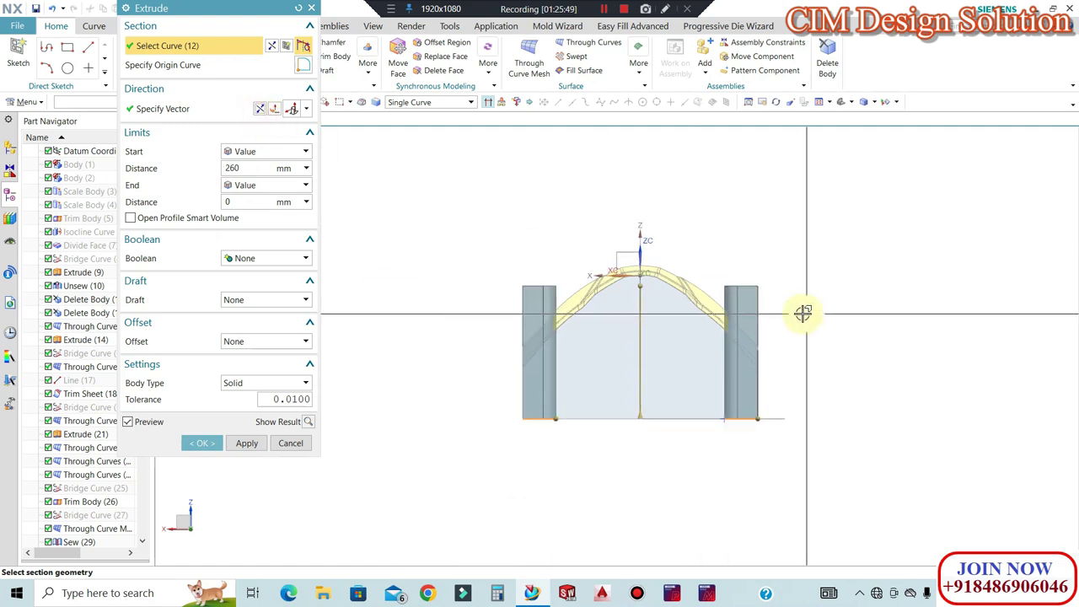
middle_drag(756, 341, 615, 313)
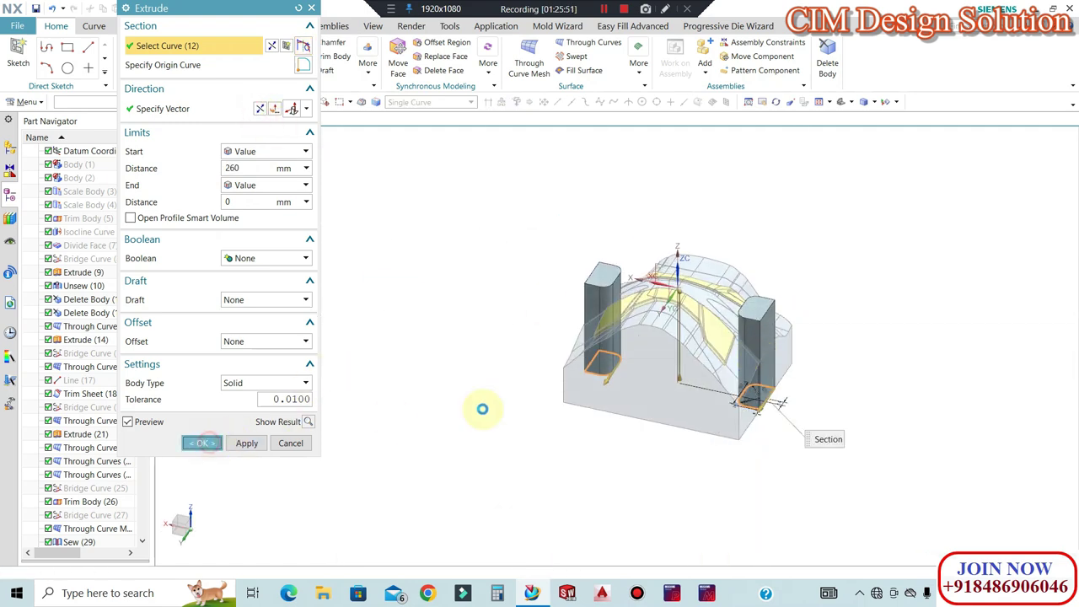
Examine the two extruded posts against the curved block from several angles and in the front view
scroll(734, 318, up, 5)
scroll(800, 292, down, 3)
middle_drag(800, 292, 701, 345)
scroll(658, 344, down, 2)
middle_drag(603, 344, 1067, 342)
key(F8)
scroll(741, 320, up, 3)
middle_drag(763, 377, 700, 380)
key(ctrl+alt+f)
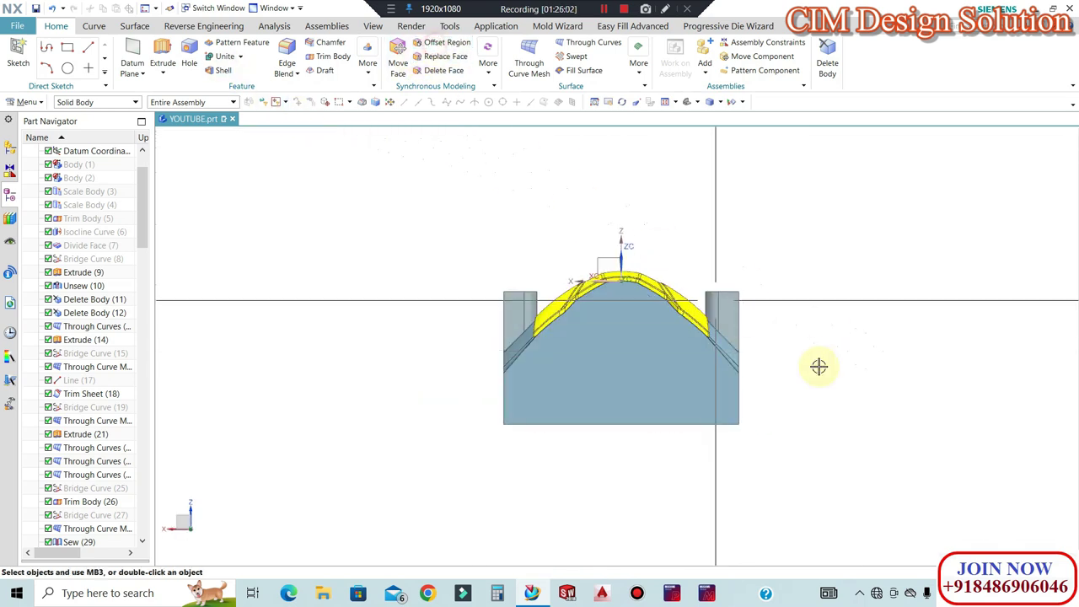
Offset the bottom faces of the block and both posts by -50 mm with Offset Region
drag(806, 411, 477, 463)
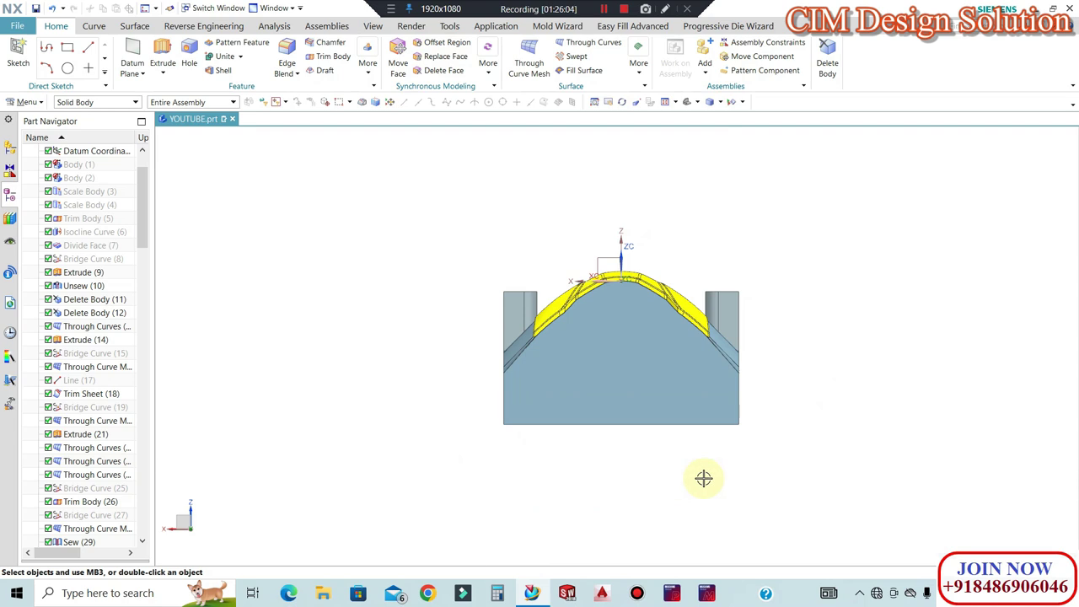
mouse_move(679, 424)
middle_down()
mouse_move(669, 410)
mouse_move(679, 414)
middle_up()
click(679, 413)
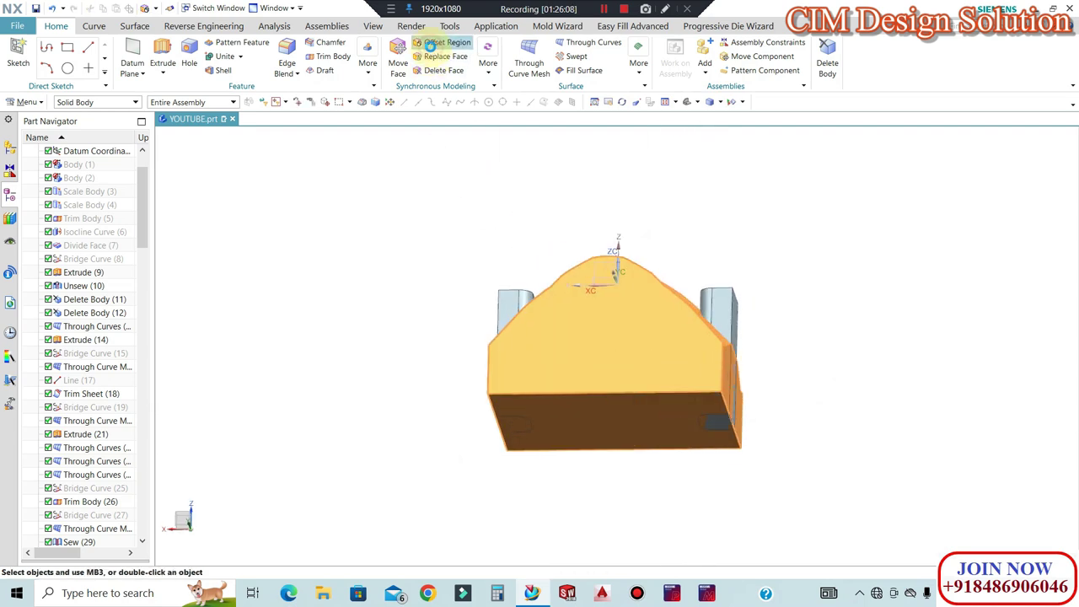
click(430, 44)
scroll(646, 444, up, 3)
click(762, 419)
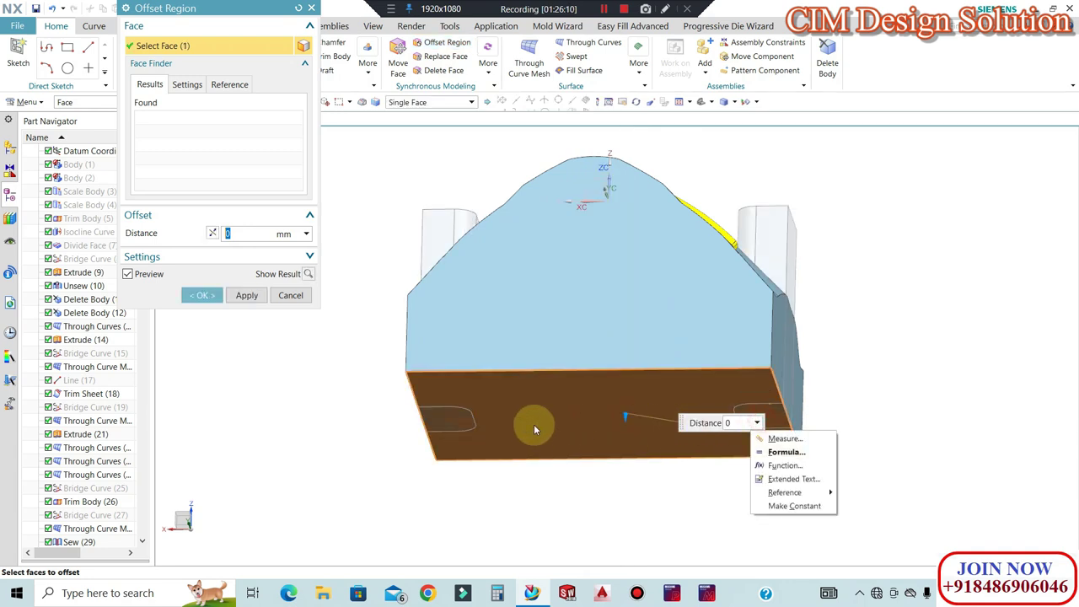
click(460, 421)
click(776, 418)
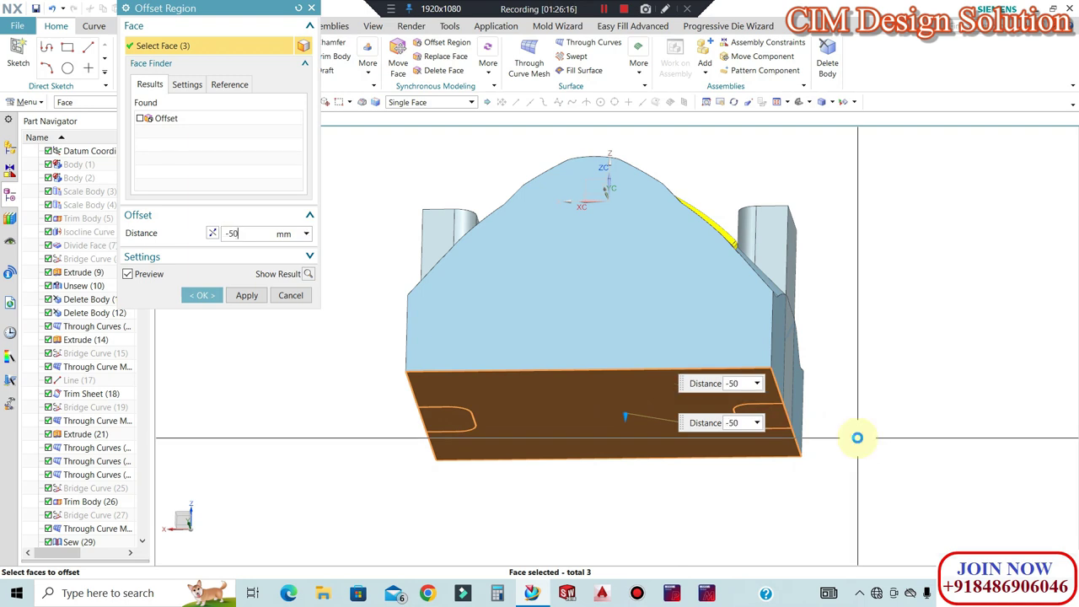
key(Return)
click(203, 295)
Isolate the two posts and draft their sides by 3° along the Z axis, keeping the bottom edges stationary
middle_drag(797, 308, 790, 379)
middle_drag(581, 309, 612, 471)
middle_drag(566, 373, 564, 356)
scroll(564, 357, down, 1)
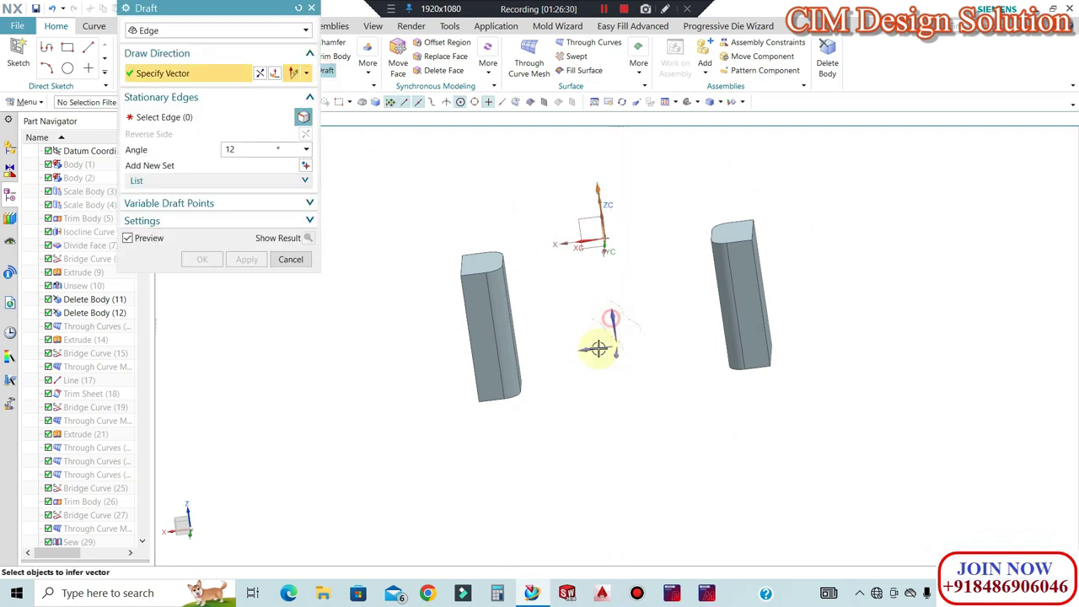
click(611, 323)
middle_drag(517, 397, 524, 397)
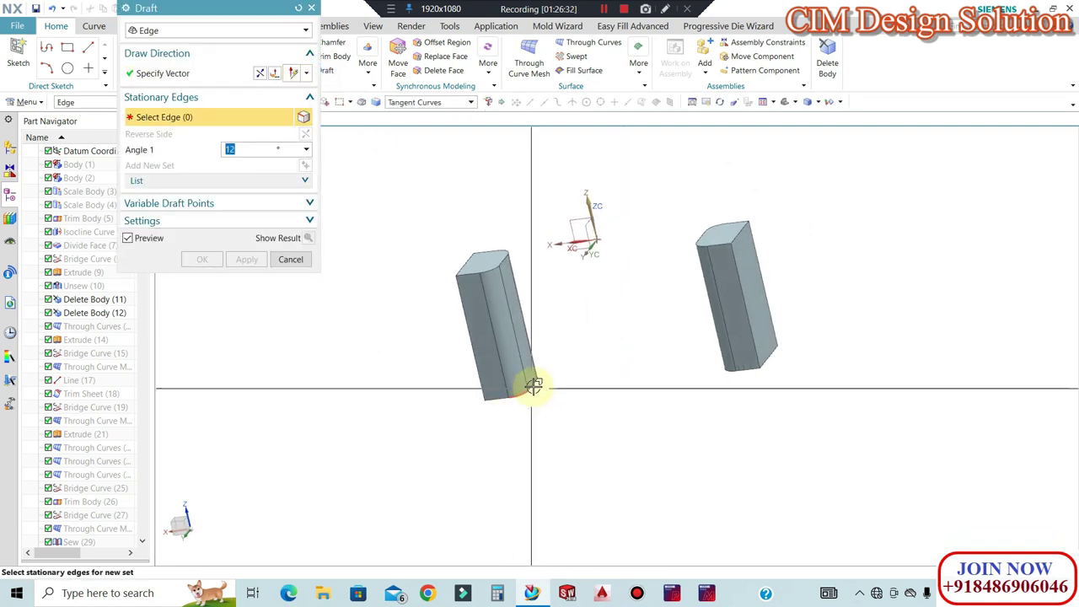
click(540, 386)
middle_drag(663, 385, 701, 358)
click(713, 368)
text(3)
key(Return)
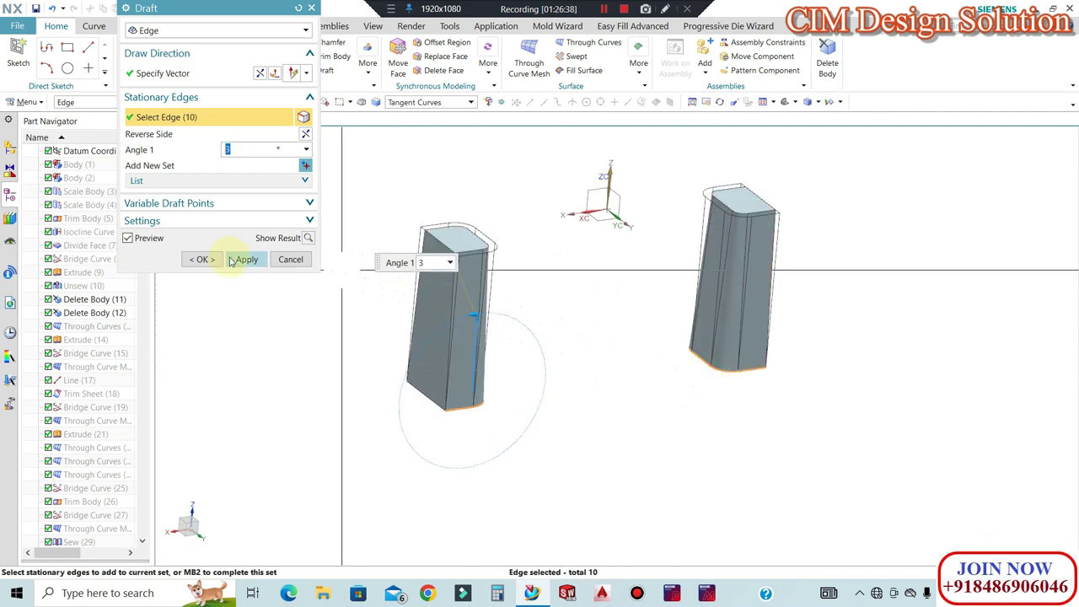
click(204, 260)
Roll the model history back by making the Offset Region feature current
scroll(74, 515, down, 20)
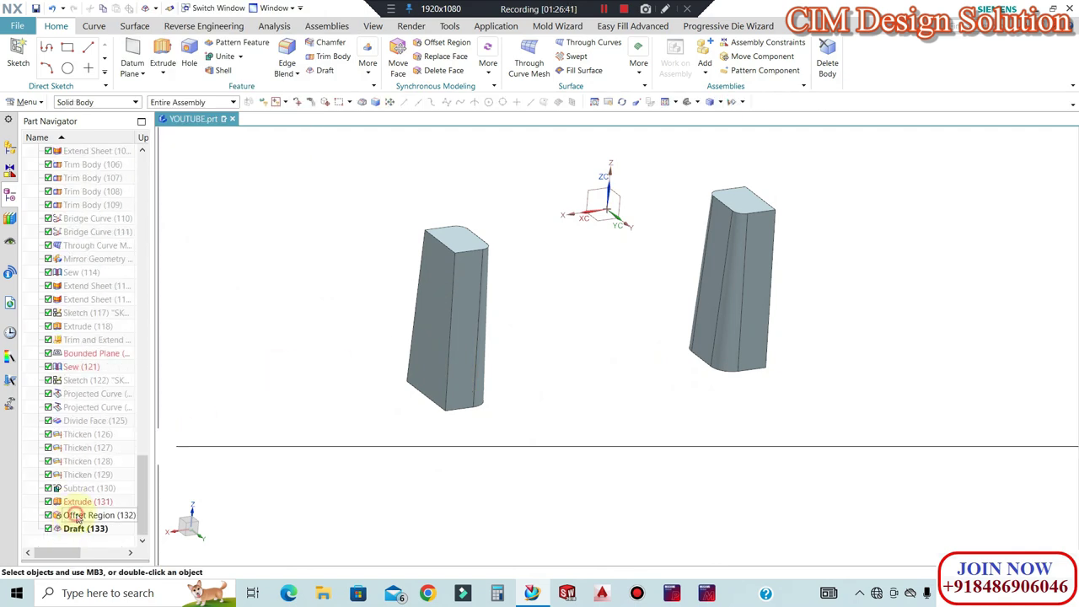
right_click(74, 516)
click(125, 374)
Resize the vertical corner blends on both posts to a 15 mm radius
middle_drag(439, 349, 455, 126)
click(488, 66)
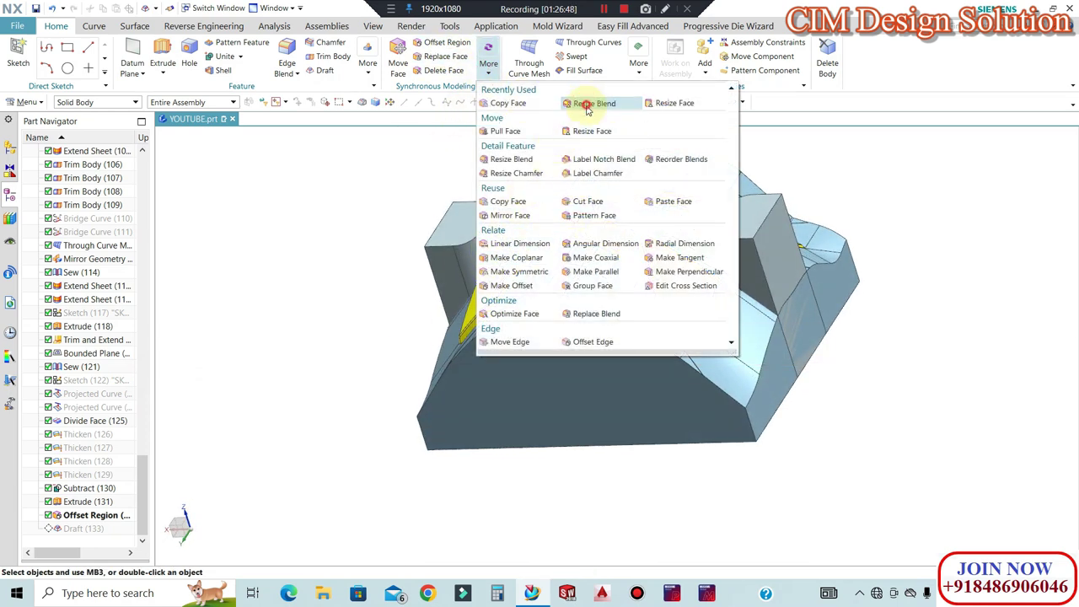
click(587, 103)
click(496, 219)
click(509, 216)
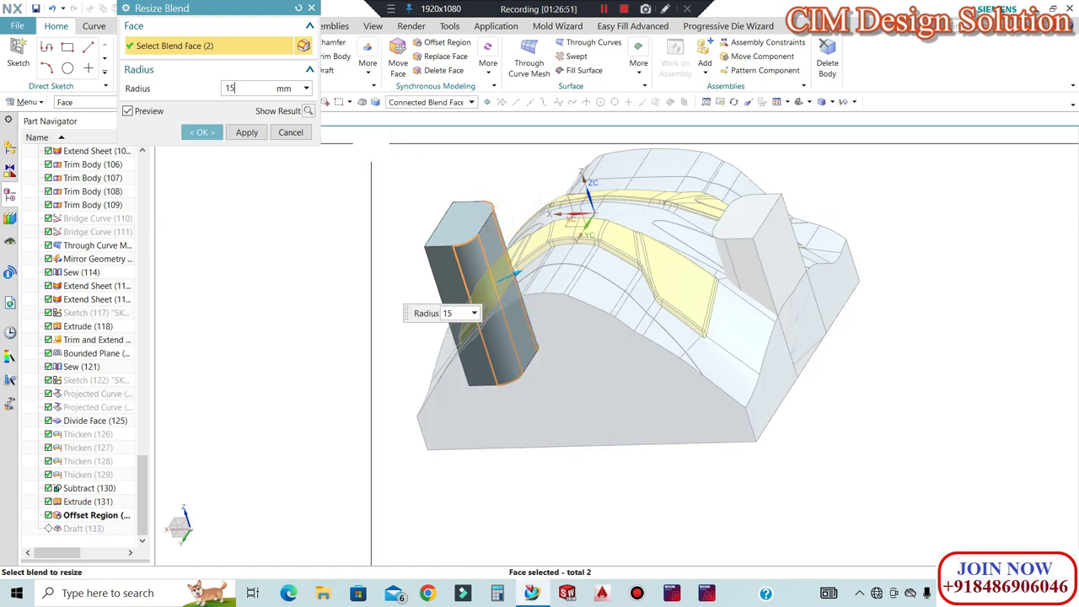
double_click(230, 88)
middle_drag(594, 260, 730, 243)
click(247, 132)
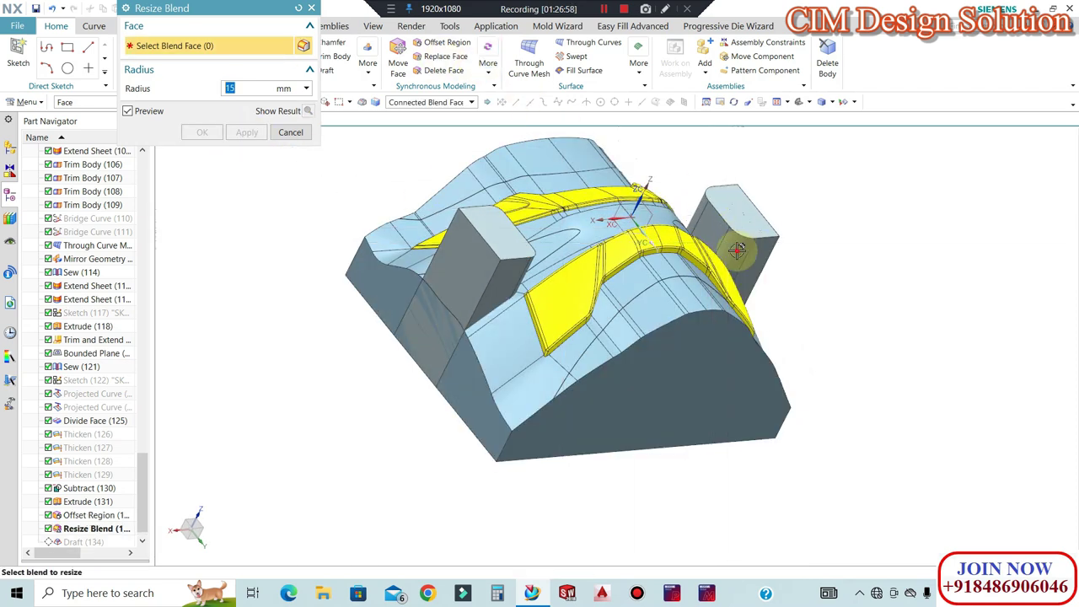
click(699, 208)
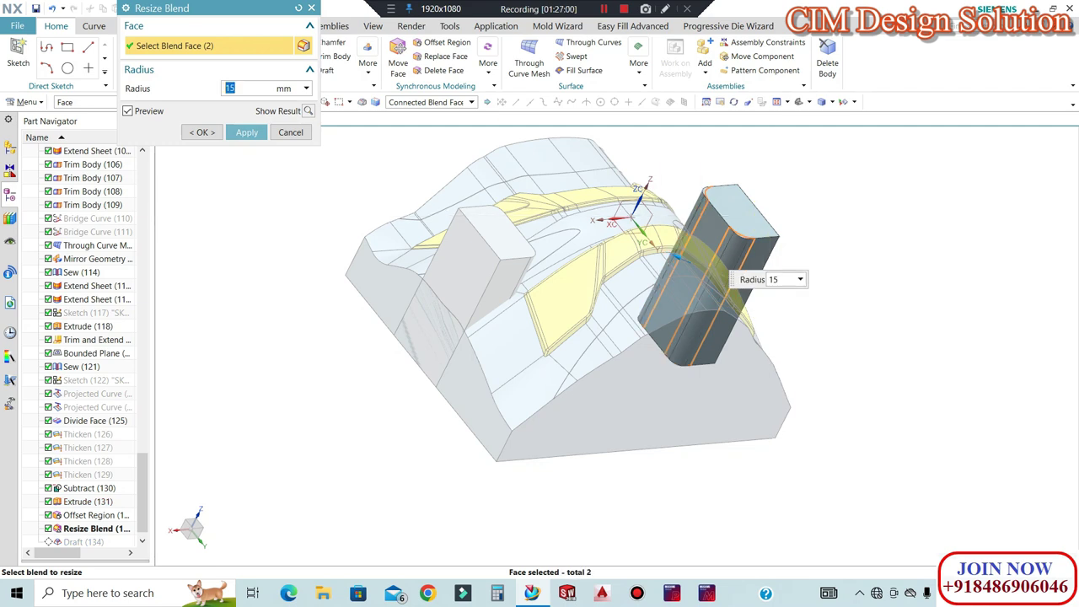
click(202, 132)
Roll the model history forward by making the Draft feature current again
middle_drag(481, 228, 446, 222)
scroll(448, 223, down, 1)
scroll(86, 534, down, 1)
right_click(80, 529)
click(106, 415)
middle_drag(366, 374, 346, 397)
scroll(349, 400, down, 1)
key(F8)
scroll(458, 287, up, 7)
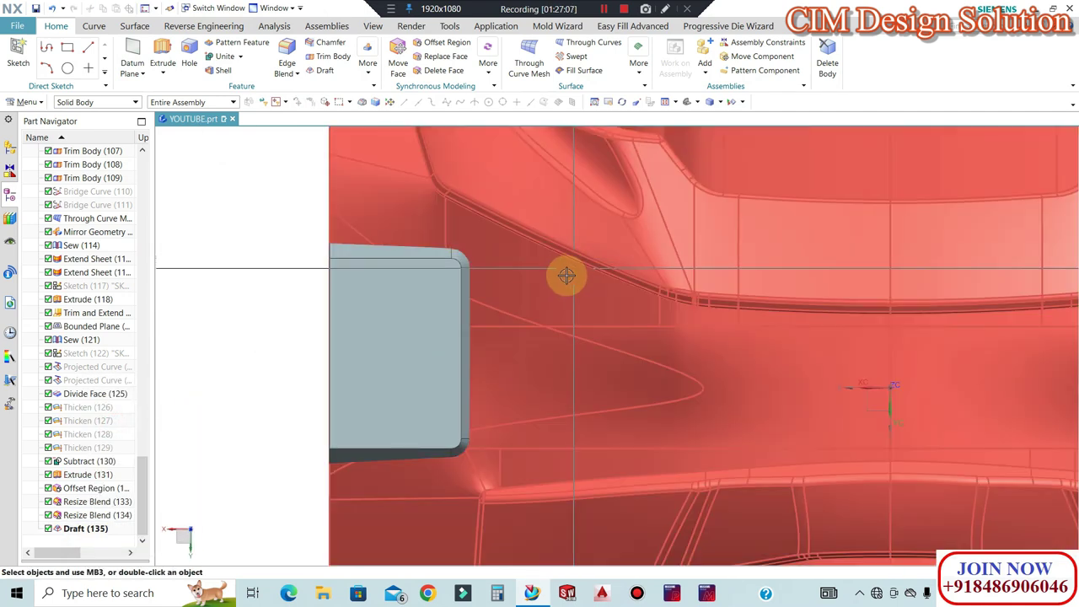
Edit the draft on both posts and set its angle to 4°
scroll(481, 245, down, 5)
middle_drag(494, 301, 417, 318)
scroll(487, 302, up, 3)
scroll(472, 282, down, 2)
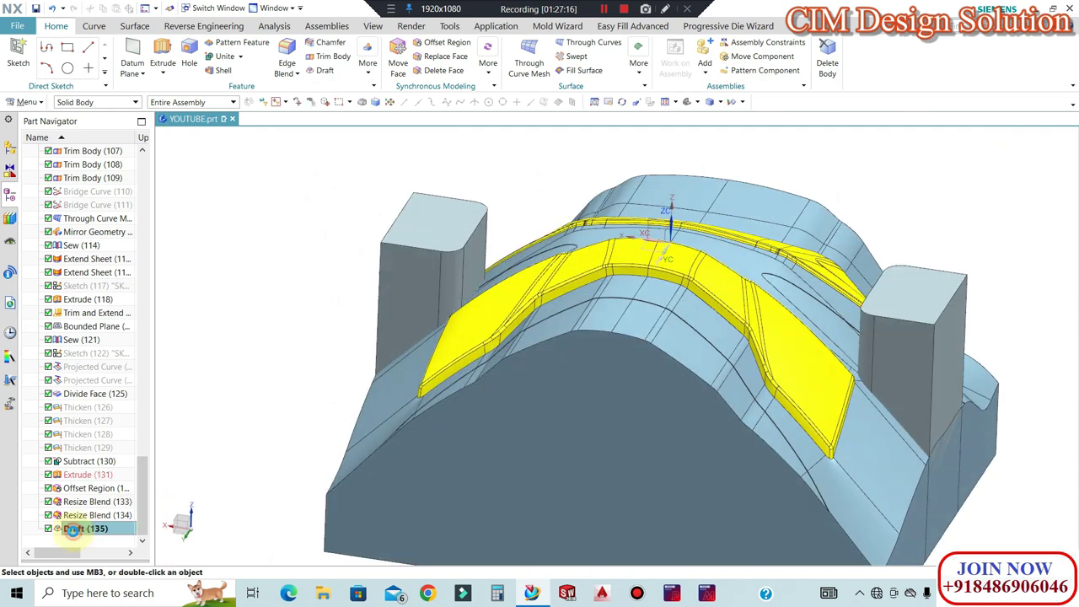
double_click(76, 529)
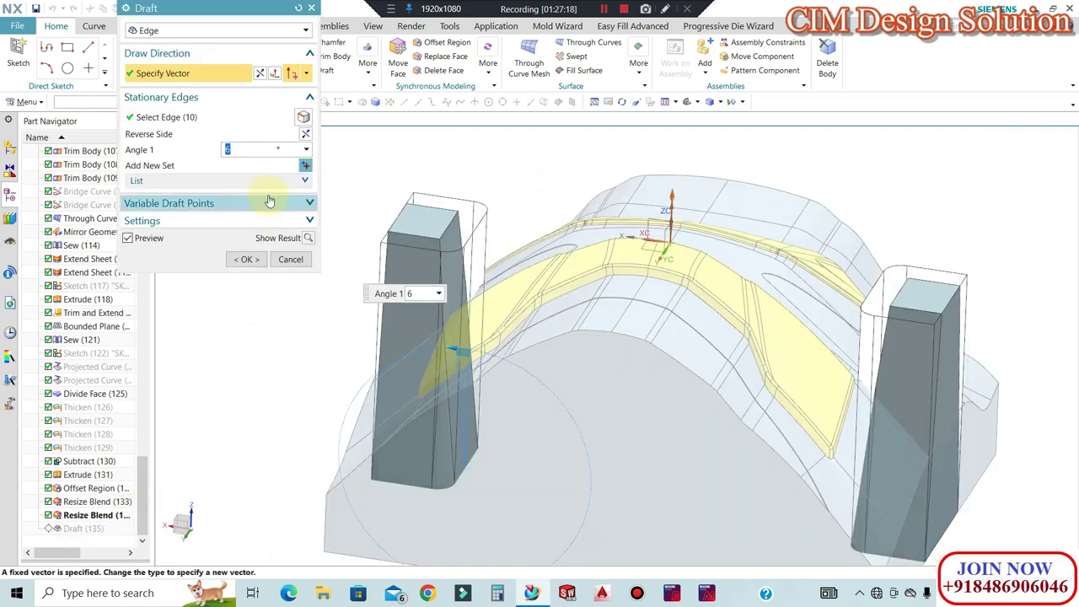
click(244, 259)
middle_drag(403, 208, 485, 252)
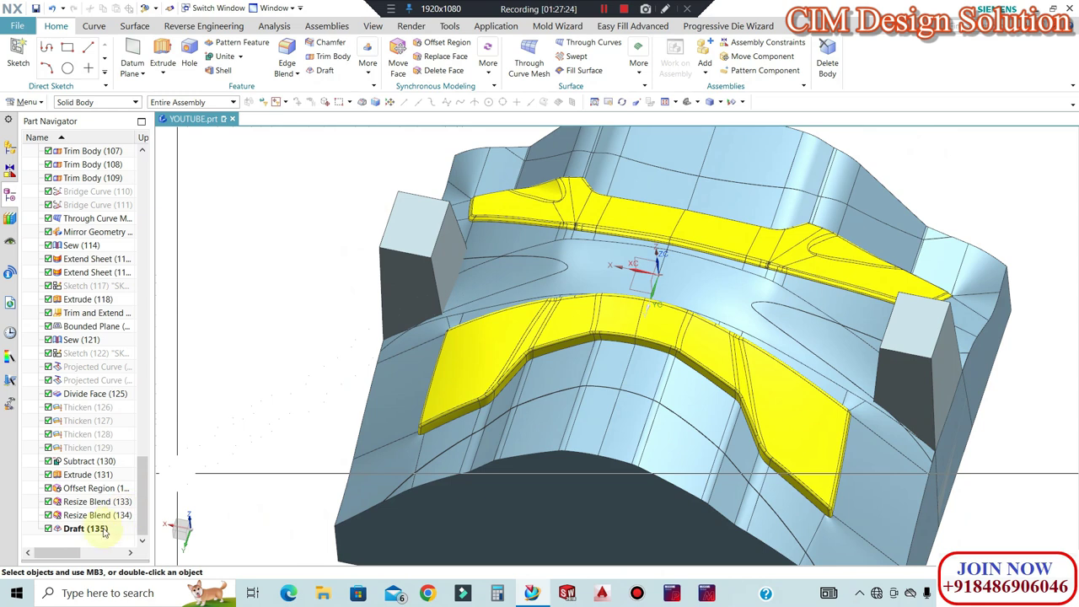
double_click(87, 529)
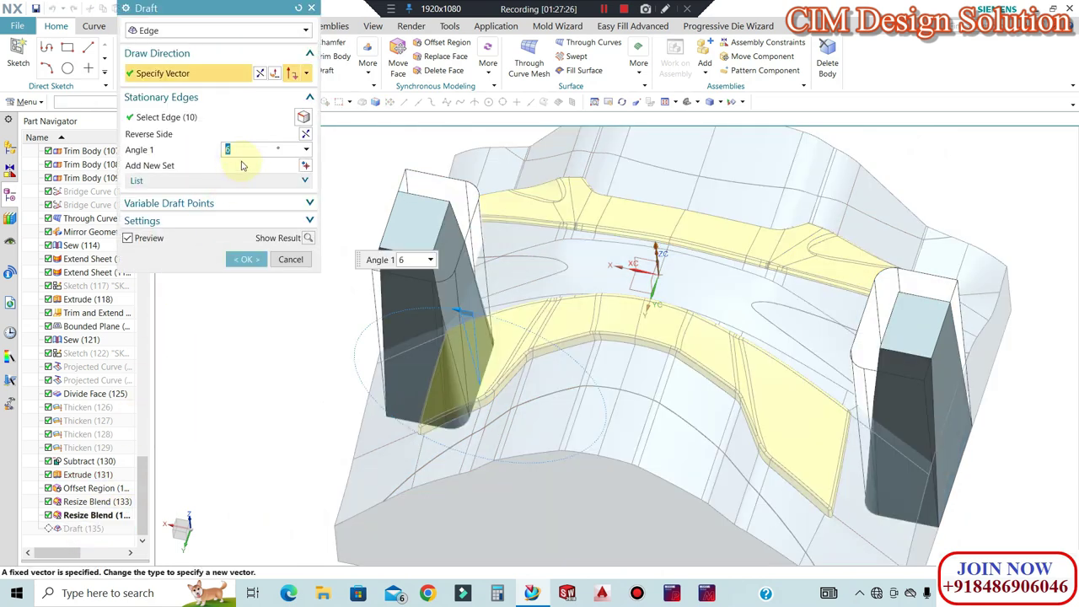
key(Return)
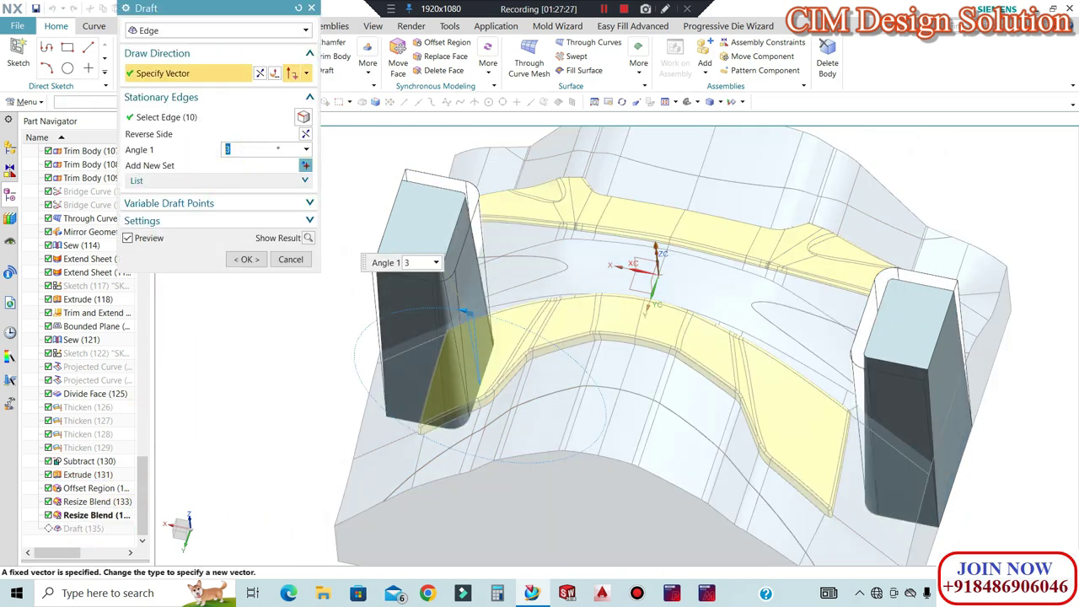
key(Return)
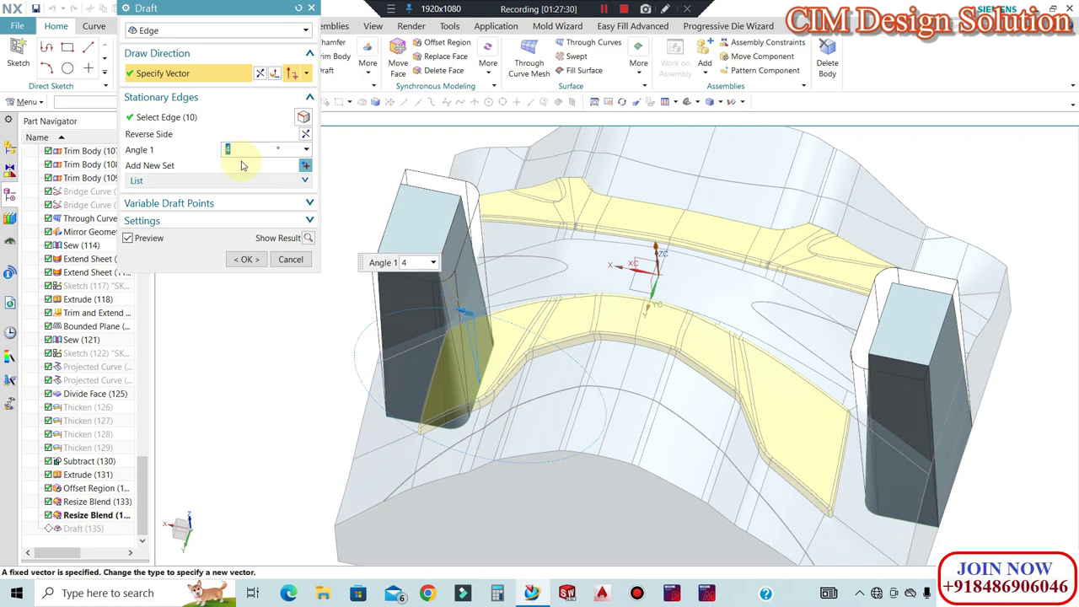
click(248, 260)
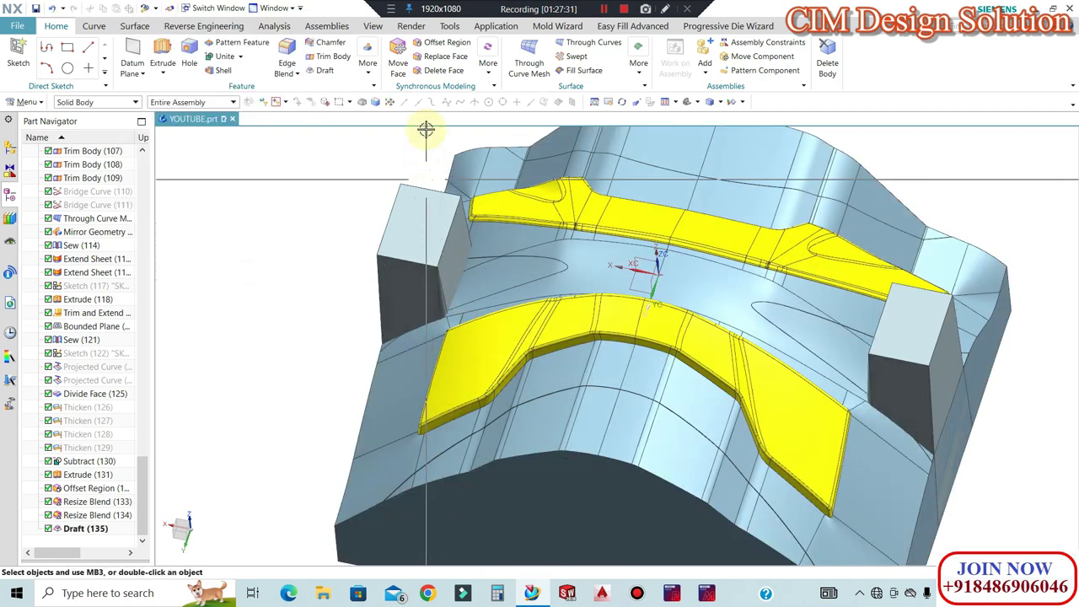
Delete the two inner vertical corner blend faces from the post on the +X side with healing on
click(437, 74)
click(460, 278)
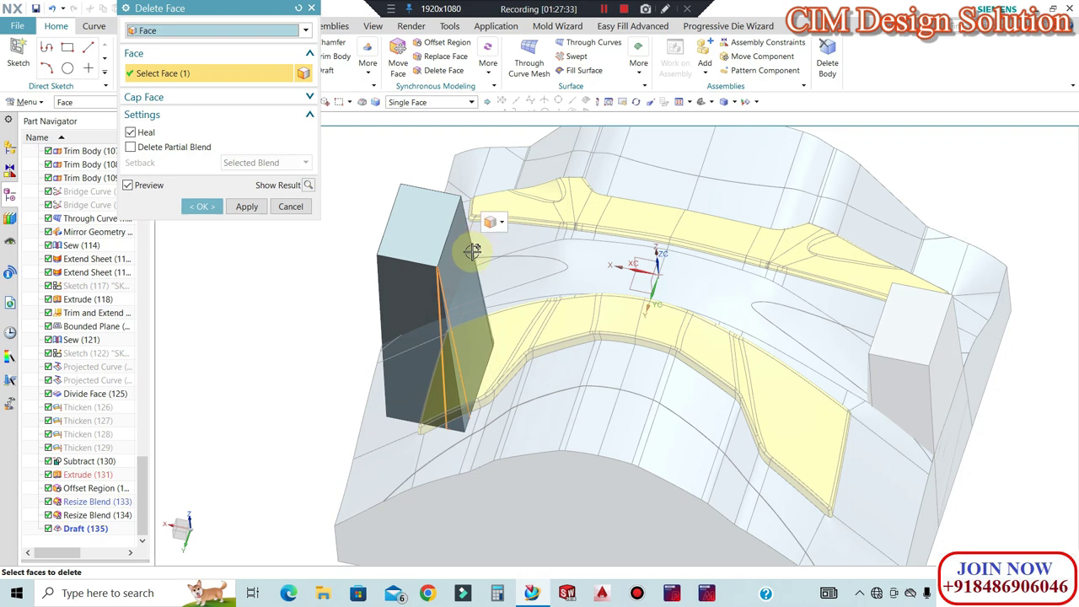
middle_drag(460, 276, 474, 214)
scroll(477, 207, up, 3)
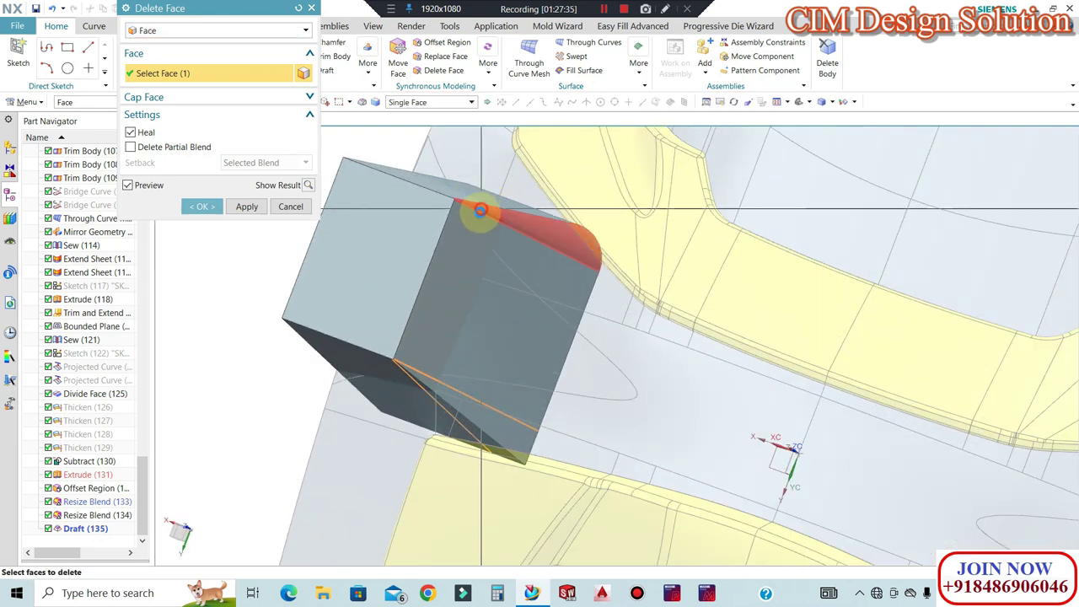
click(482, 211)
scroll(482, 213, down, 3)
click(246, 206)
Delete the inner vertical corner blend faces from the opposite post on the -X side
middle_drag(574, 308, 802, 429)
scroll(787, 446, down, 3)
click(821, 336)
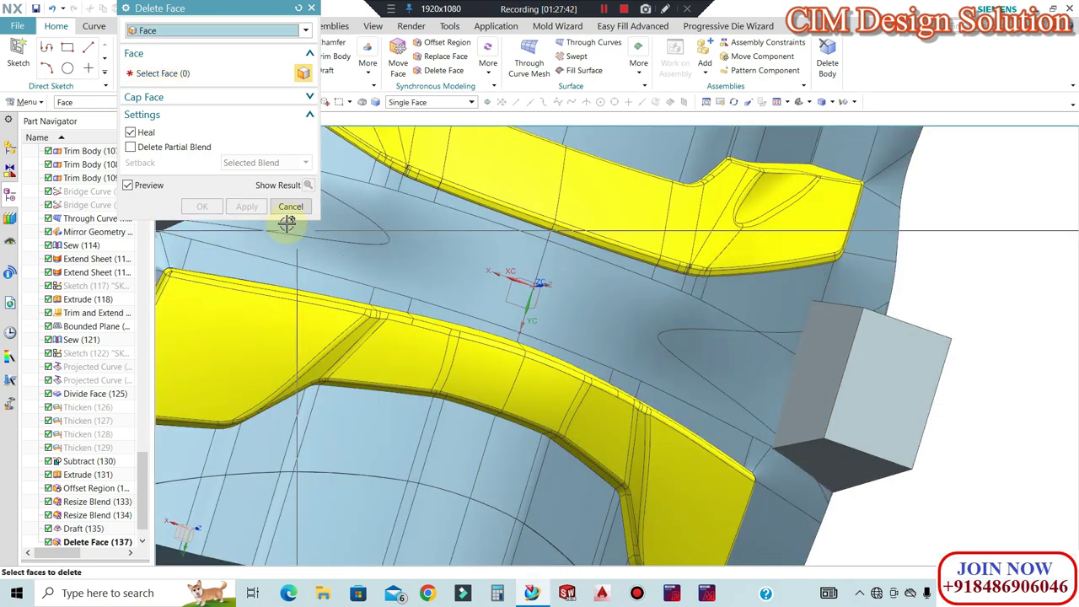
click(287, 208)
Blend the four inner vertical edges of both posts with a 12 mm radius
key(b)
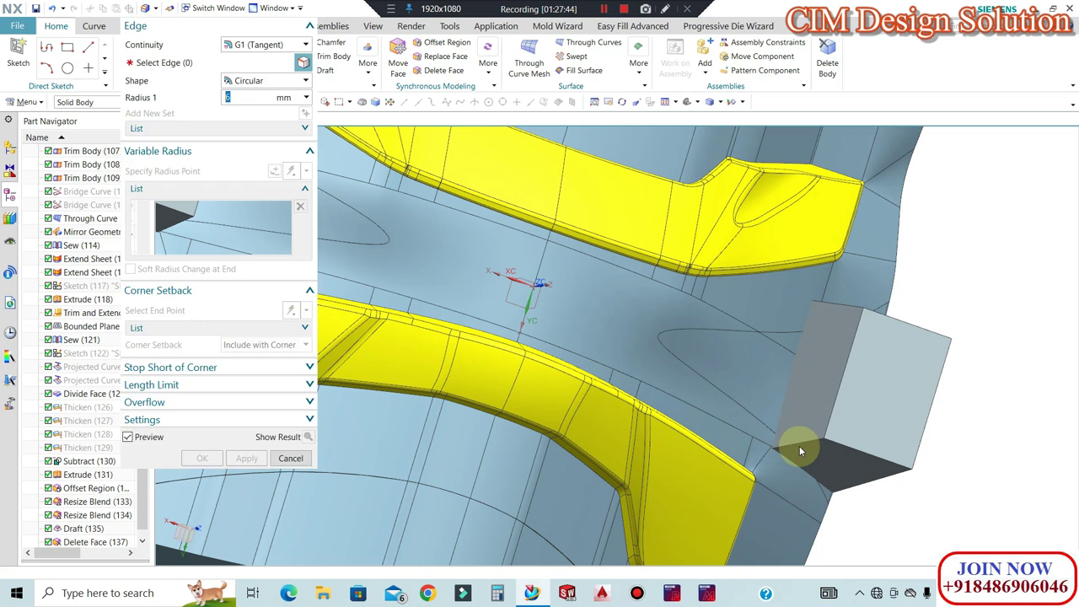
click(795, 443)
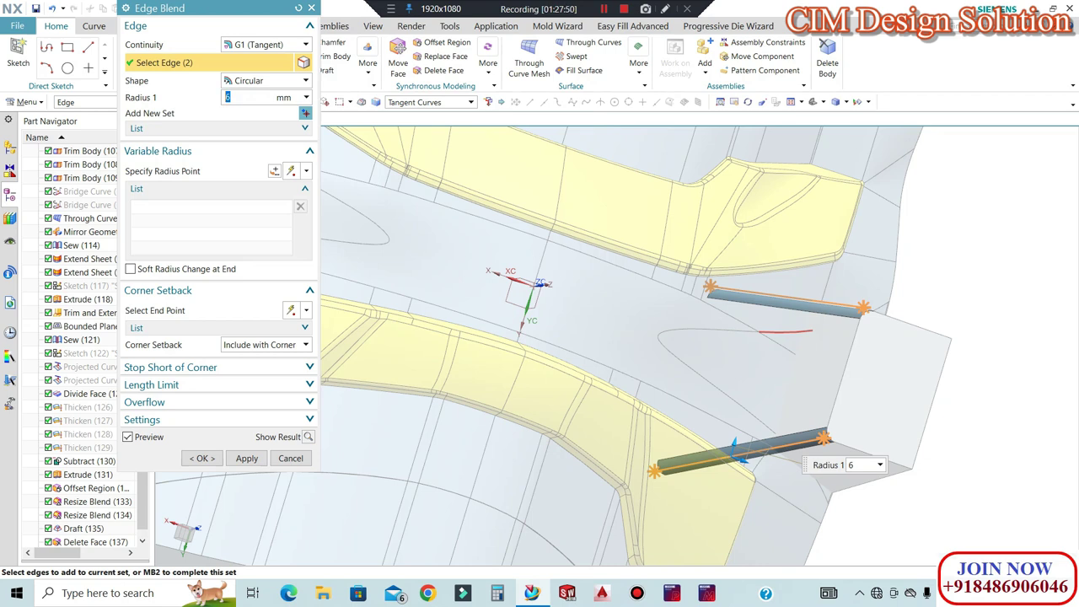
key(Return)
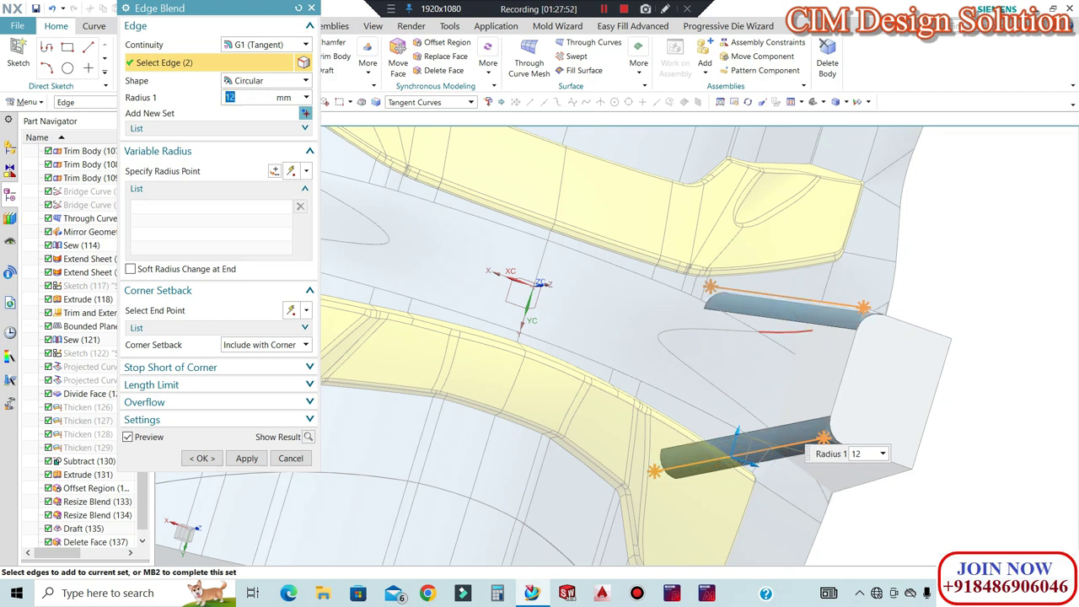
middle_drag(918, 424, 535, 253)
scroll(535, 253, up, 3)
click(494, 235)
click(424, 405)
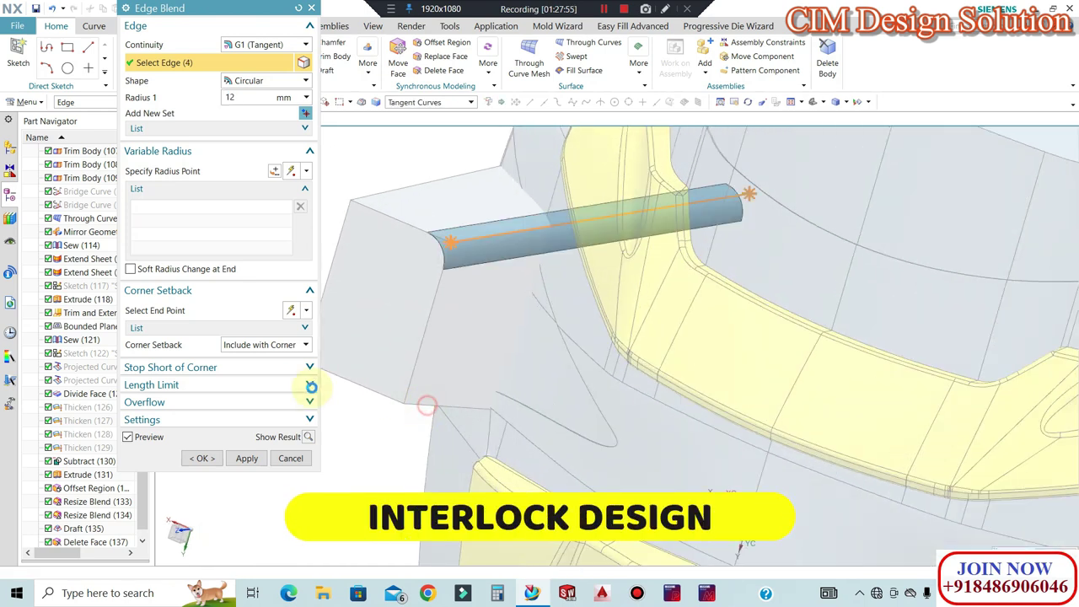
click(203, 458)
Unite the curved forming block with both drafted posts, using the block as the target
middle_drag(361, 354, 441, 281)
mouse_move(441, 329)
middle_down()
mouse_move(469, 357)
mouse_move(447, 338)
middle_up()
click(224, 56)
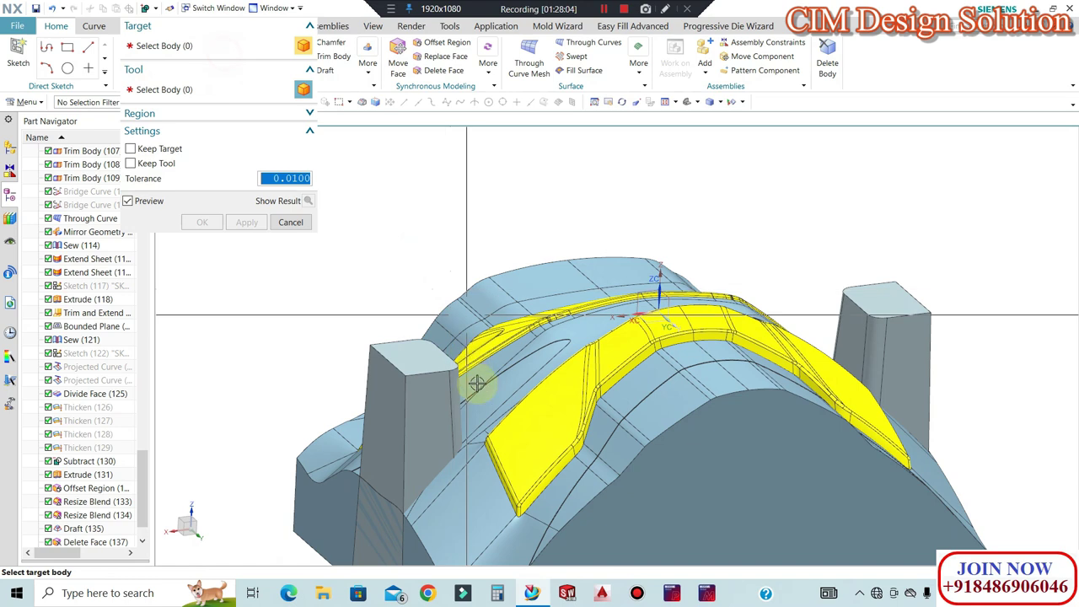
click(481, 390)
click(429, 410)
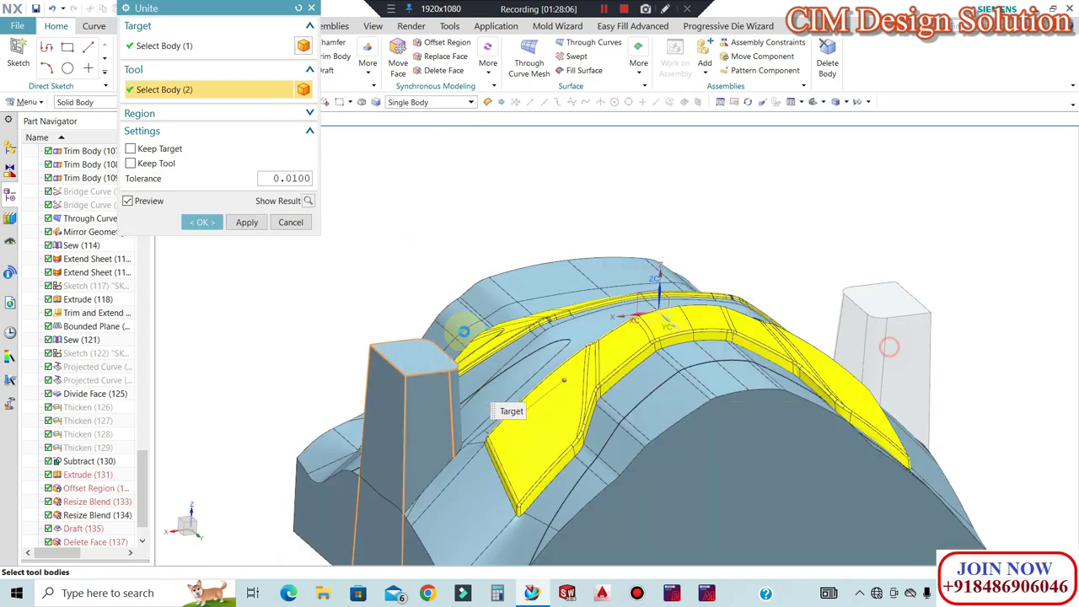
click(202, 222)
Examine the united body and check that the block and both posts select as one solid
scroll(406, 336, down, 4)
middle_drag(418, 351, 440, 424)
key(F8)
middle_drag(548, 362, 506, 337)
scroll(380, 366, up, 6)
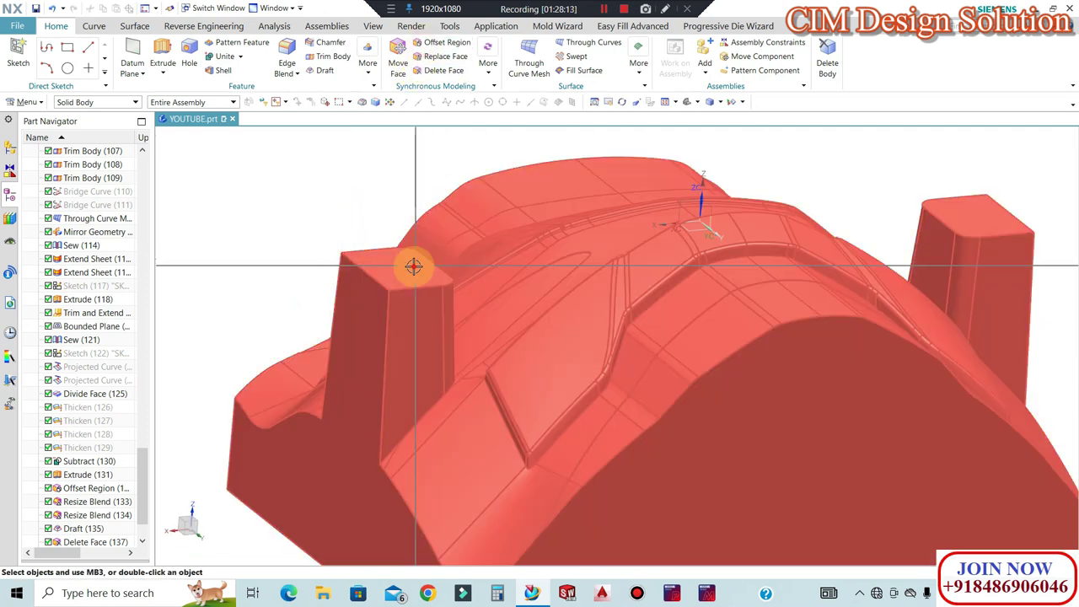
click(414, 264)
click(361, 182)
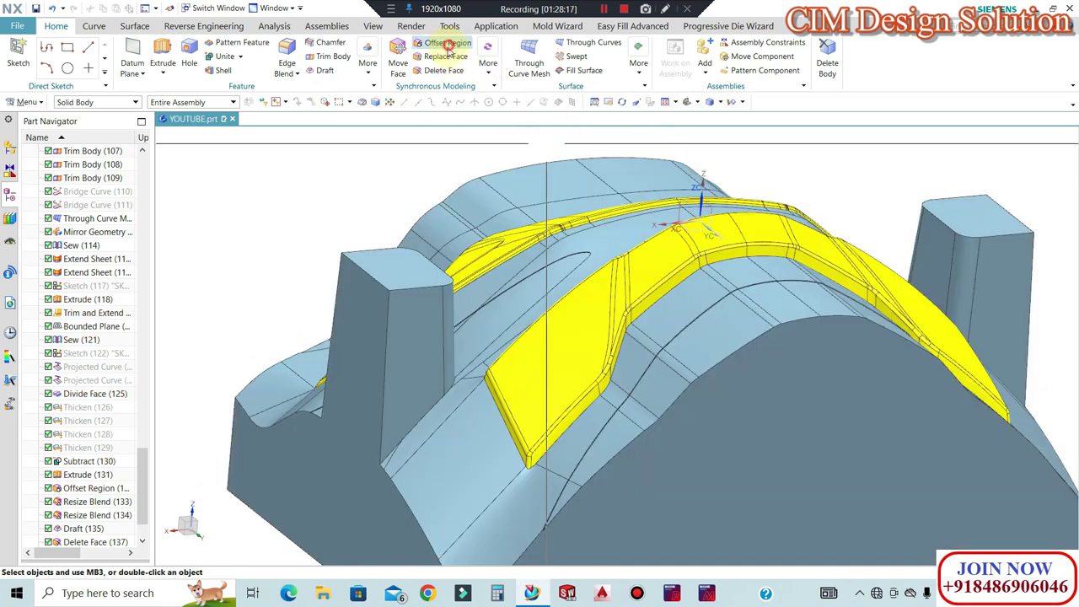
click(449, 48)
click(410, 265)
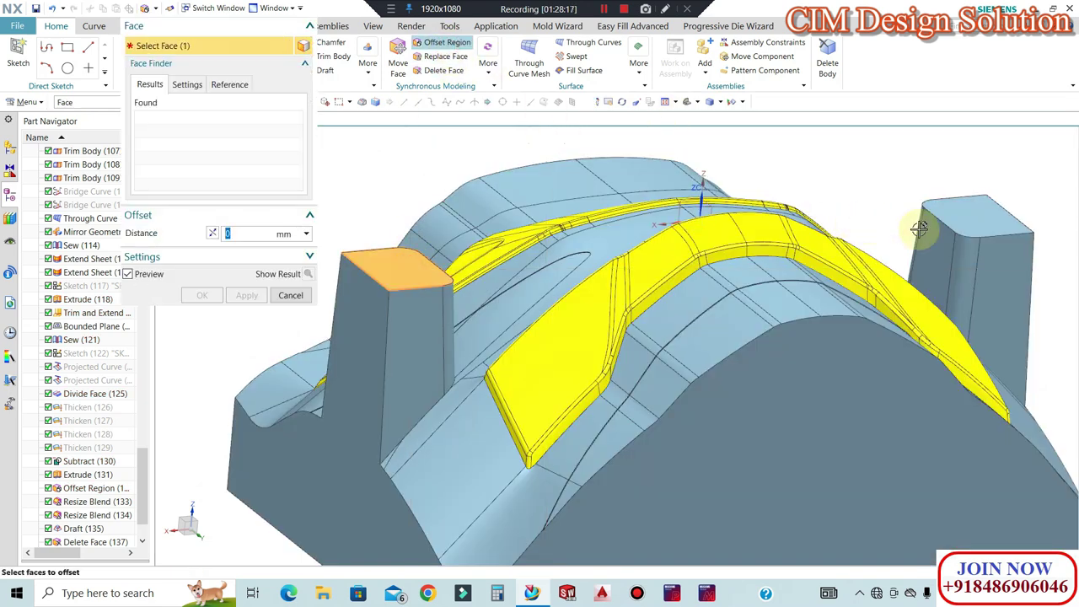
scroll(595, 191, down, 2)
key(Escape)
Offset the top faces of both posts by -10 mm to shorten them
middle_drag(398, 147, 489, 101)
scroll(518, 242, up, 5)
scroll(517, 243, down, 5)
click(447, 42)
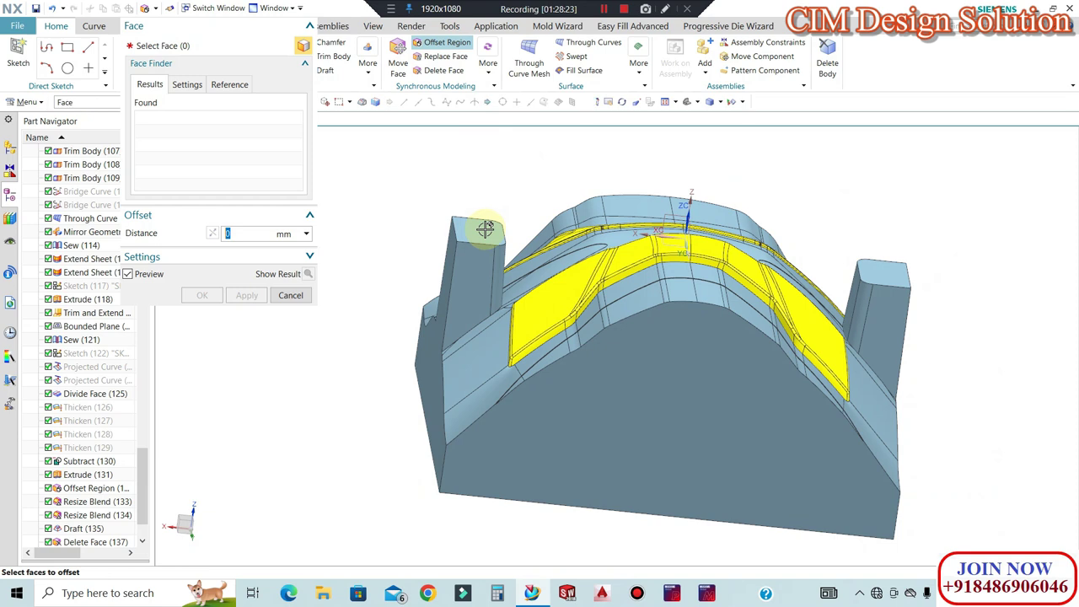
click(484, 230)
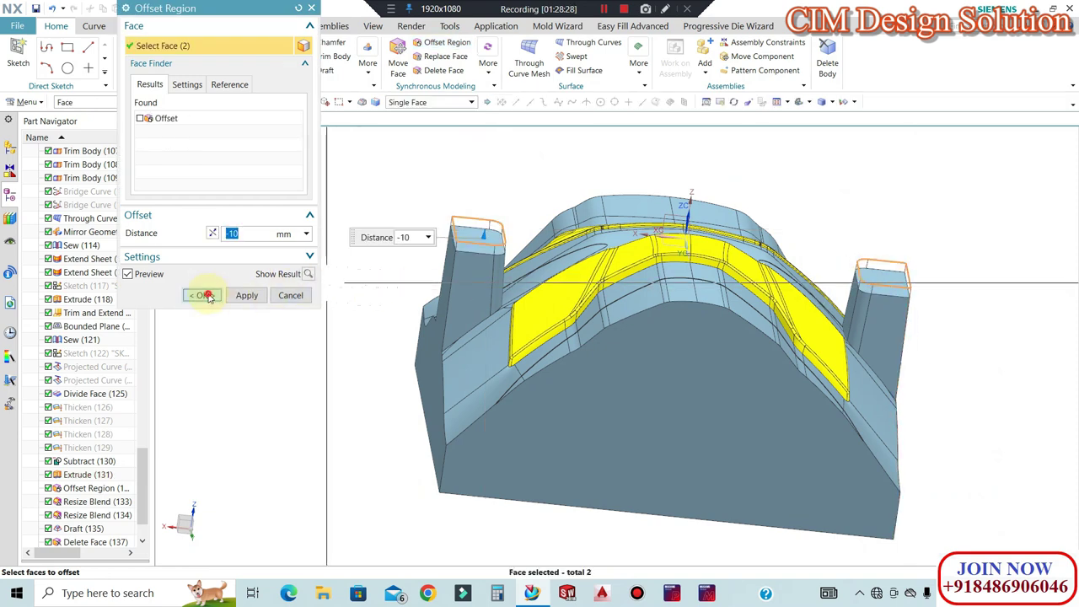
click(205, 295)
Examine the shortened posts and their junctions with the curved block from above, the front and close up
middle_drag(420, 296, 428, 299)
scroll(554, 243, up, 6)
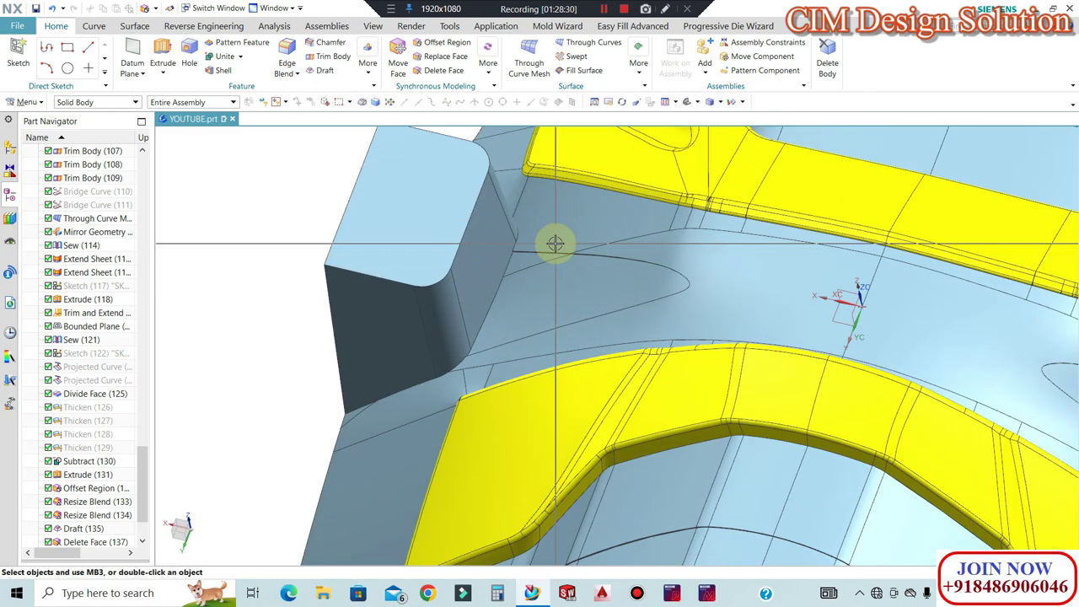
scroll(503, 266, up, 5)
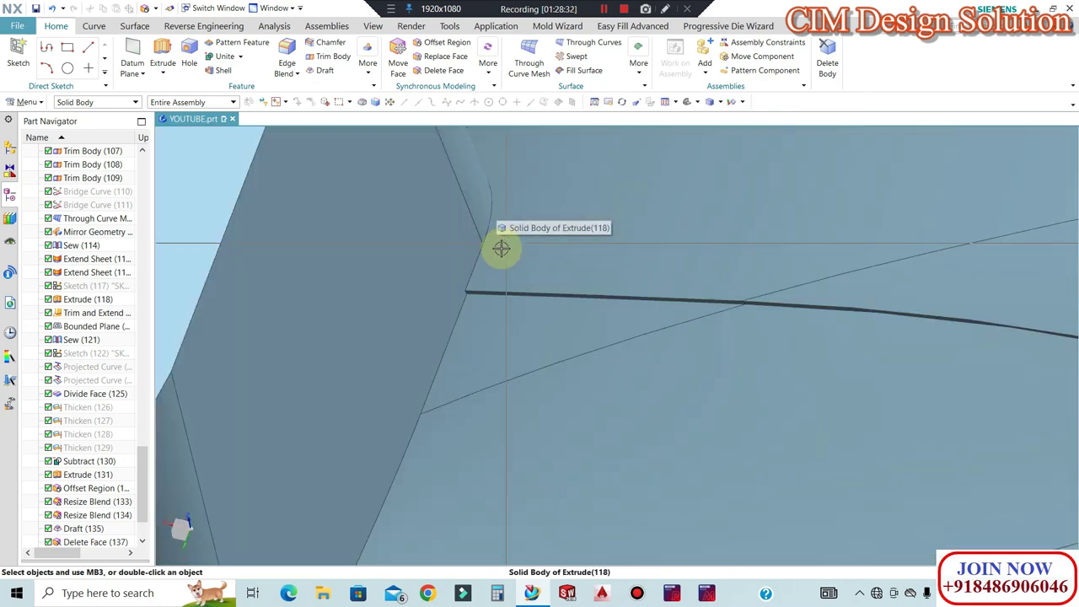
scroll(495, 253, down, 7)
scroll(506, 295, down, 2)
middle_drag(506, 300, 843, 265)
scroll(495, 291, down, 5)
scroll(725, 320, up, 3)
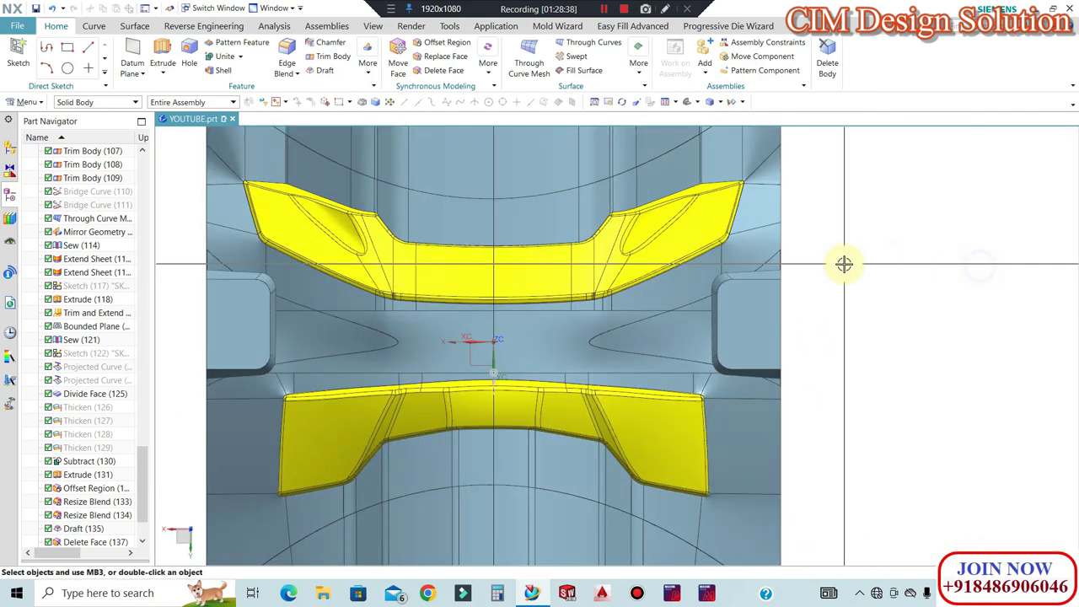
scroll(722, 286, up, 3)
scroll(723, 286, down, 5)
middle_drag(717, 313, 686, 279)
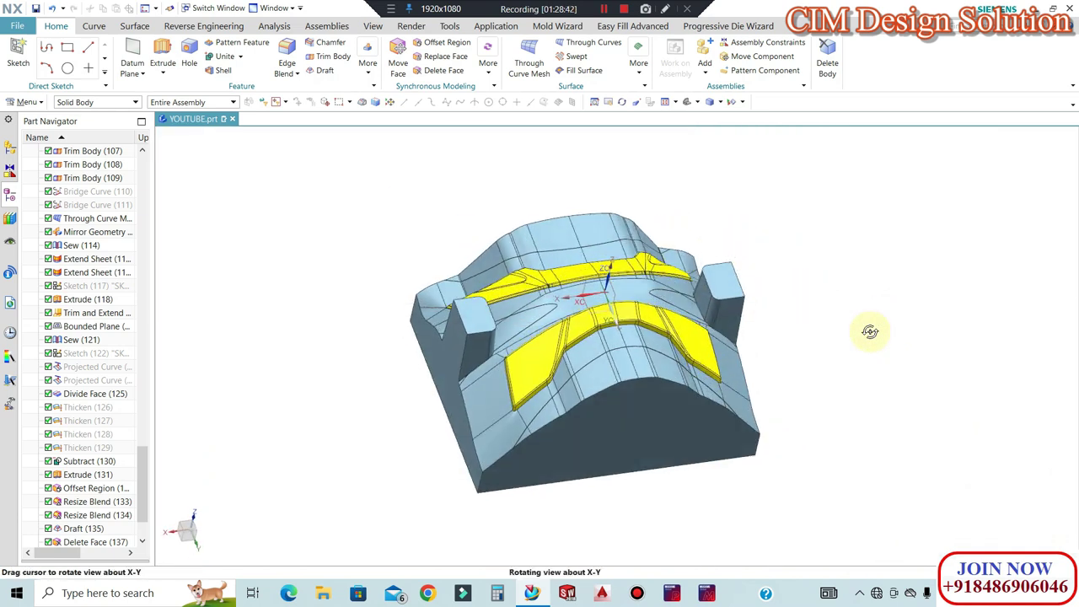
middle_drag(806, 297, 688, 250)
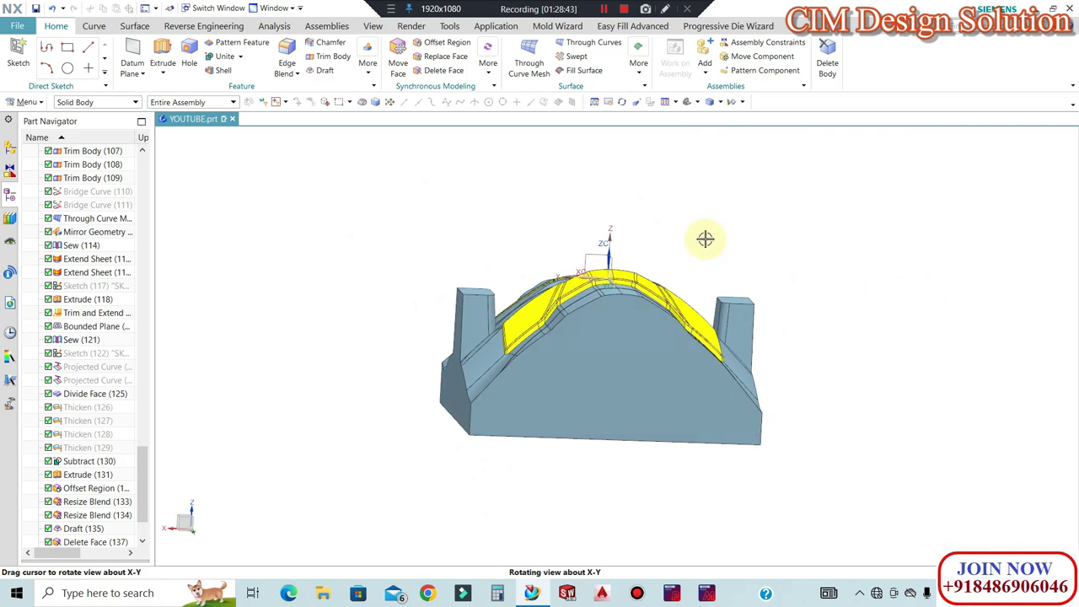
scroll(506, 298, up, 5)
middle_drag(506, 299, 483, 350)
scroll(484, 350, down, 2)
scroll(506, 257, up, 1)
scroll(523, 268, down, 2)
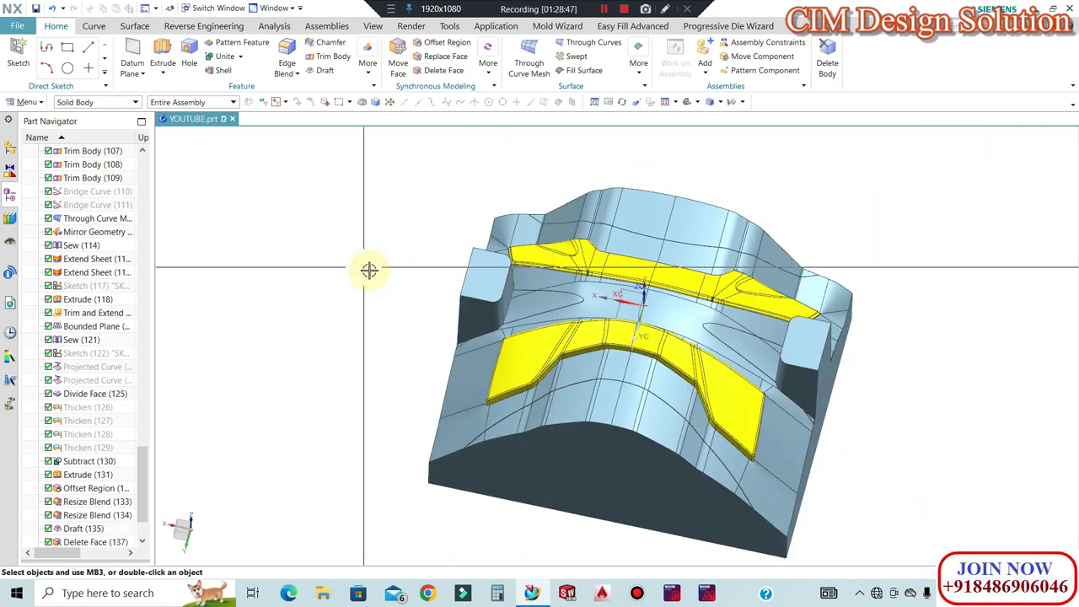
Start an Extrude section sketch on the block's flat underside and orient the view from above
middle_drag(366, 270, 477, 305)
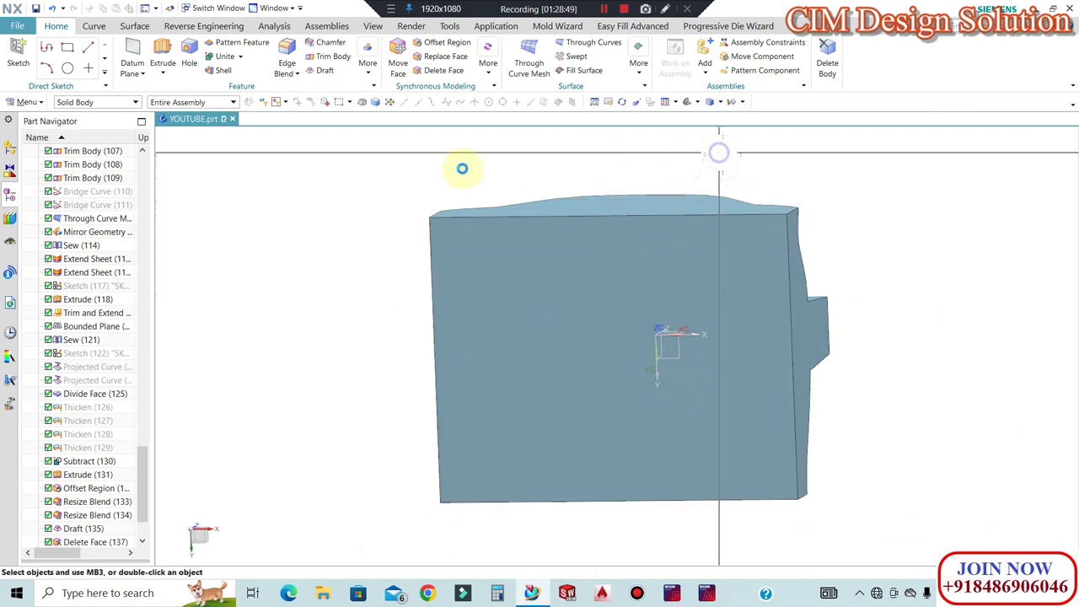
key(F8)
click(162, 51)
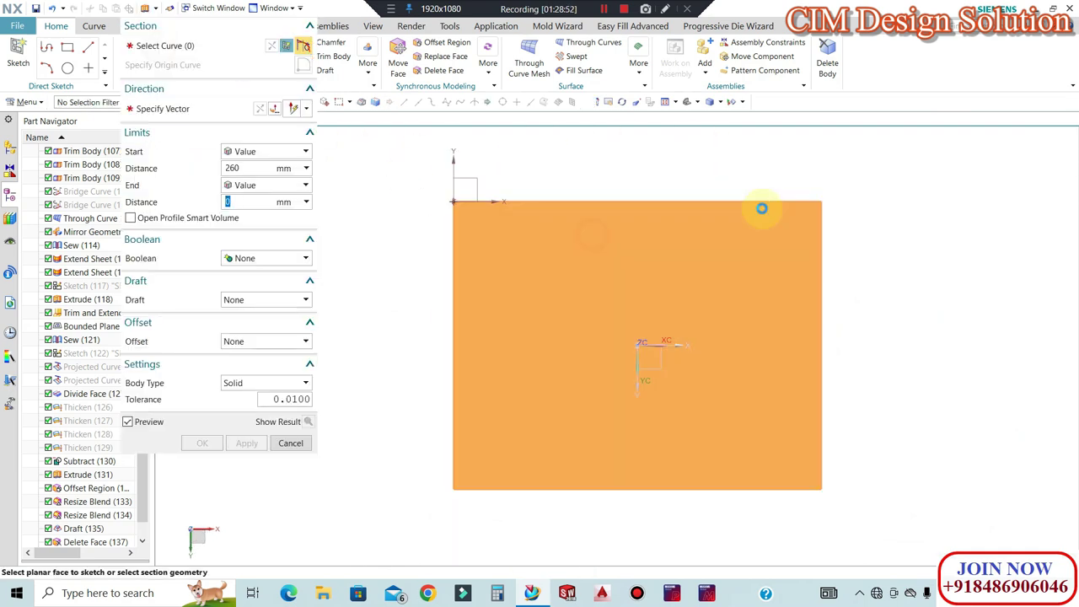
click(761, 208)
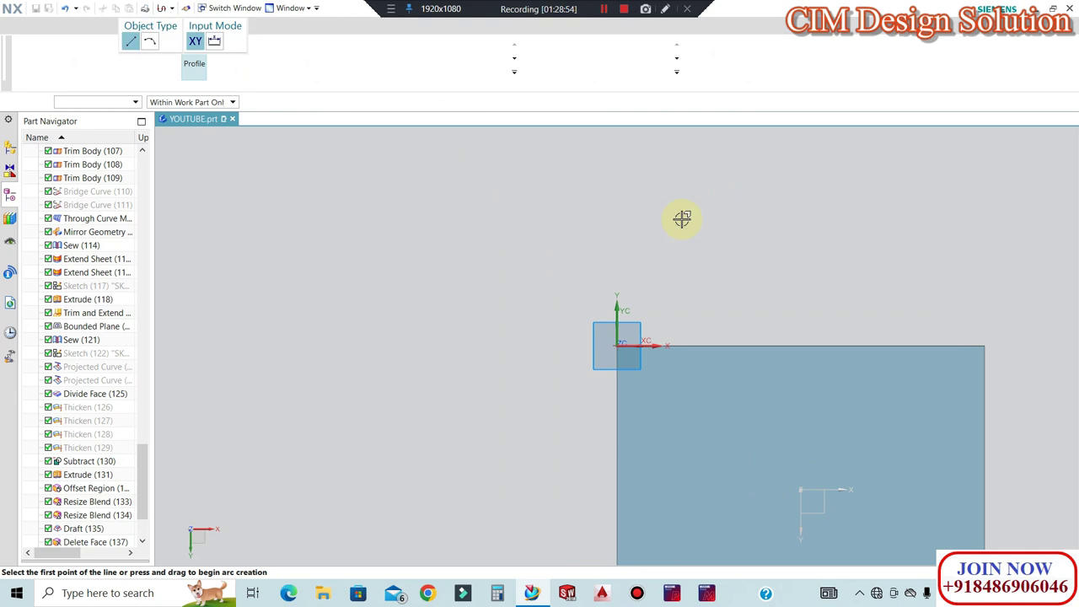
middle_drag(660, 225, 508, 232)
key(F8)
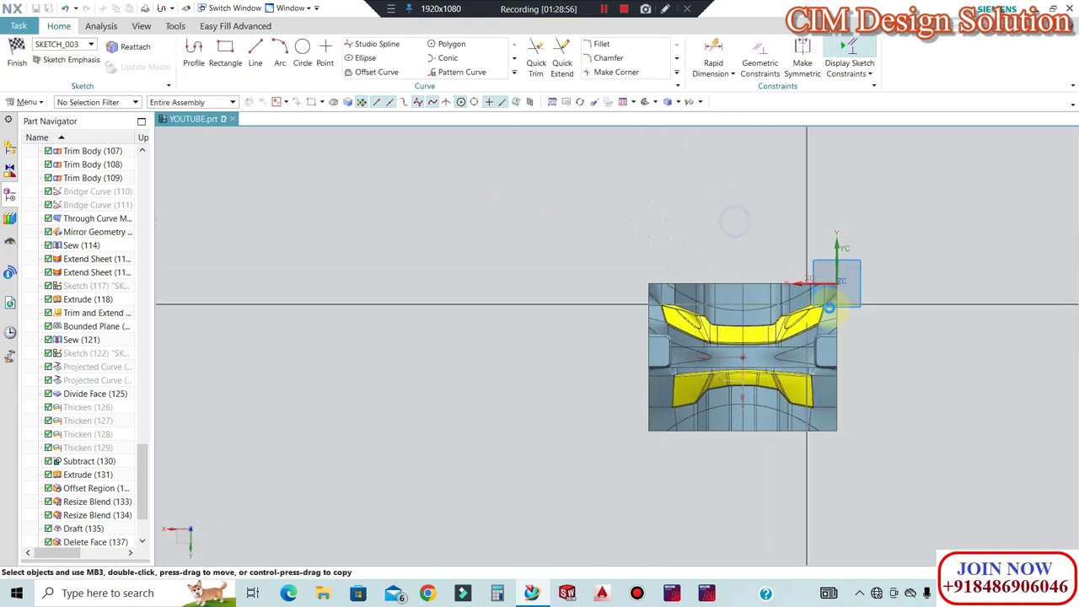
Sketch a rectangle about 47 mm deep inward from the middle of the block edge lying on the sketch's X axis
scroll(821, 304, up, 3)
scroll(655, 265, up, 5)
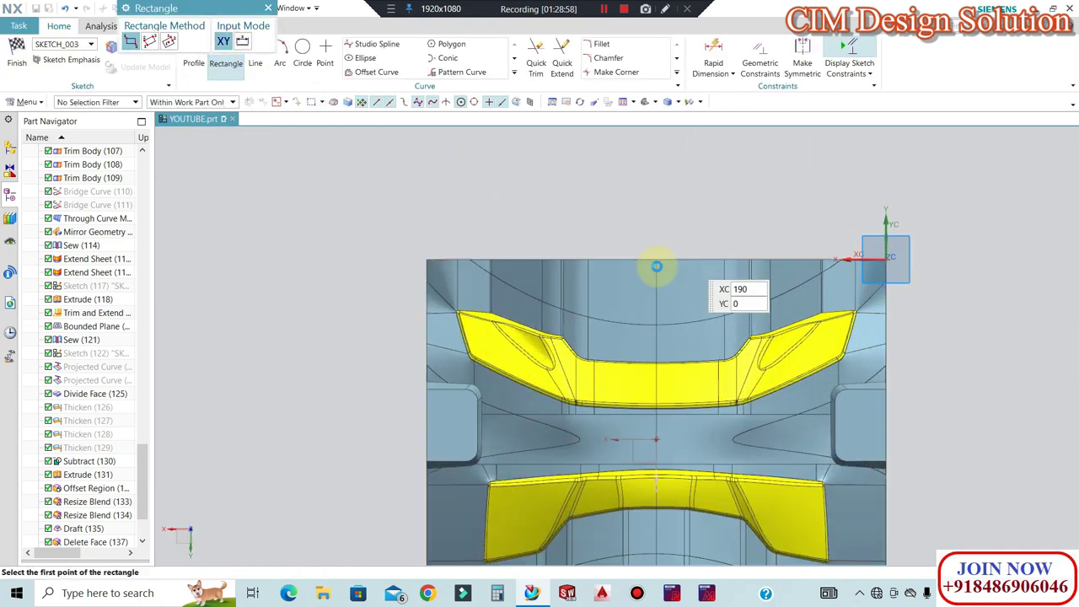
click(588, 275)
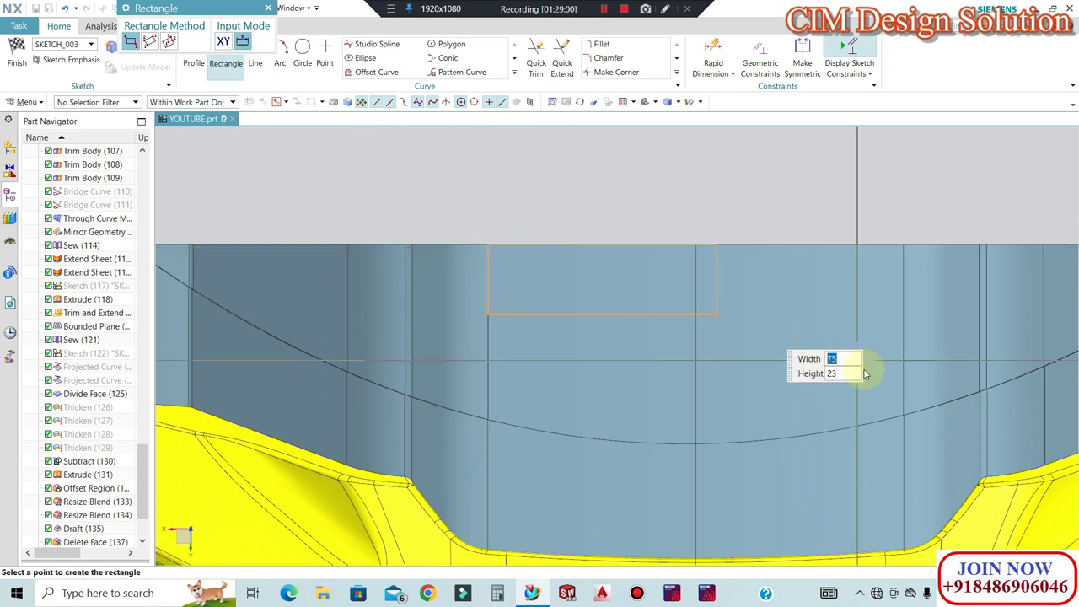
click(903, 389)
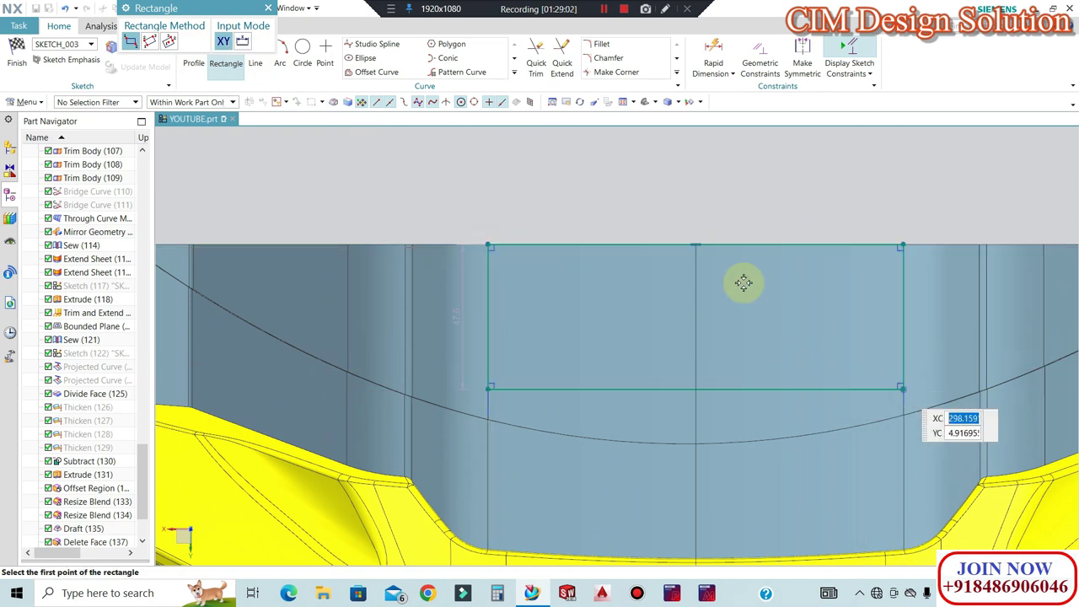
scroll(717, 263, down, 2)
key(Escape)
scroll(624, 304, up, 4)
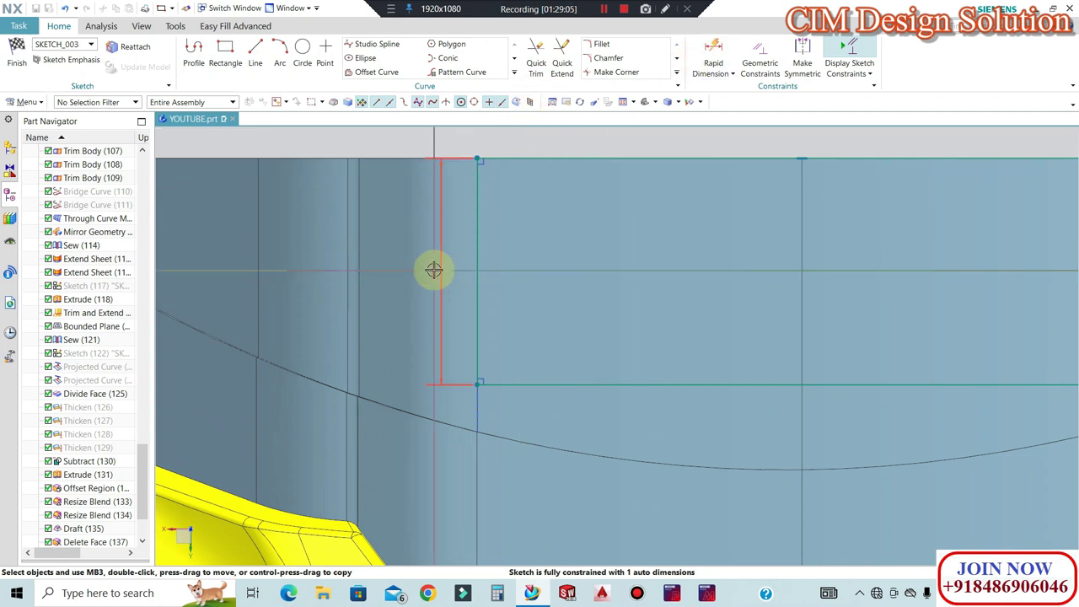
Set the rectangle's depth from the block edge to 50 mm
double_click(456, 287)
text(50)
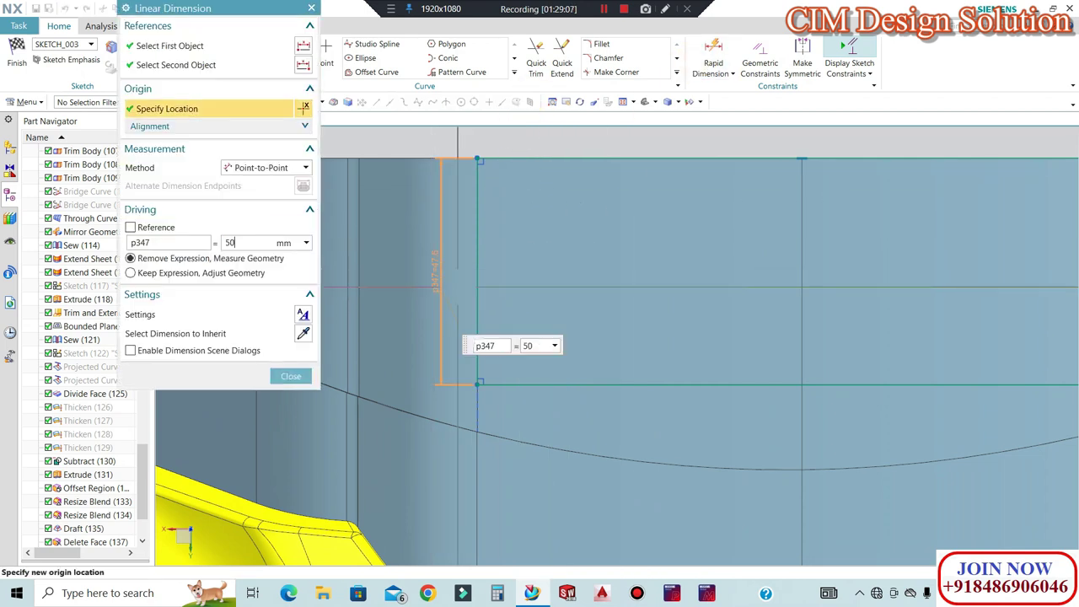
click(282, 377)
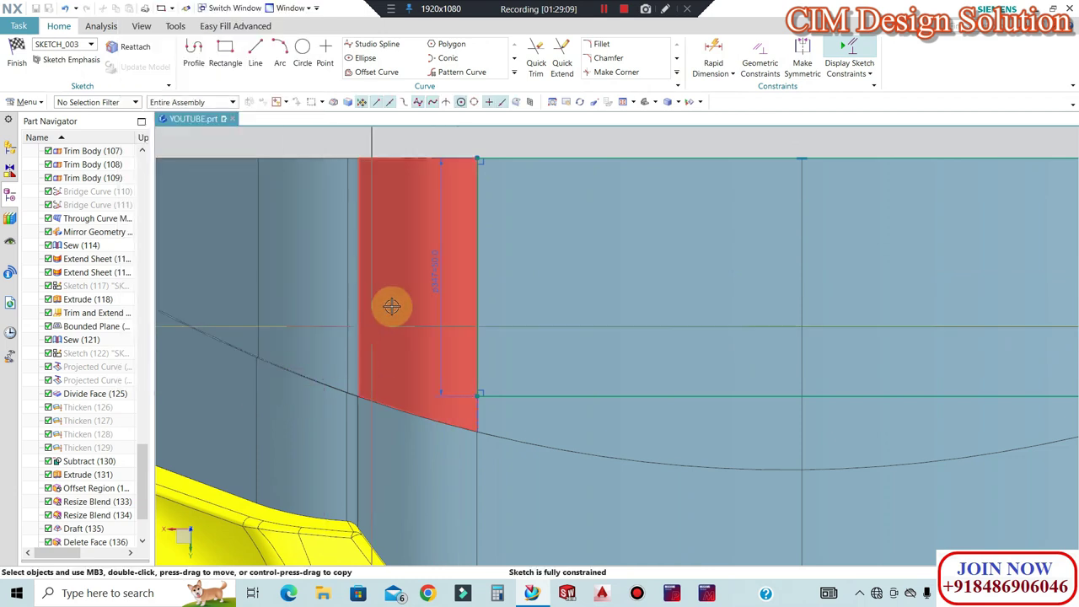
Mirror the rectangle's four curves about the sketch centerline to the opposite block edge, and finish the sketch
scroll(568, 272, down, 3)
scroll(567, 271, down, 2)
scroll(592, 250, up, 1)
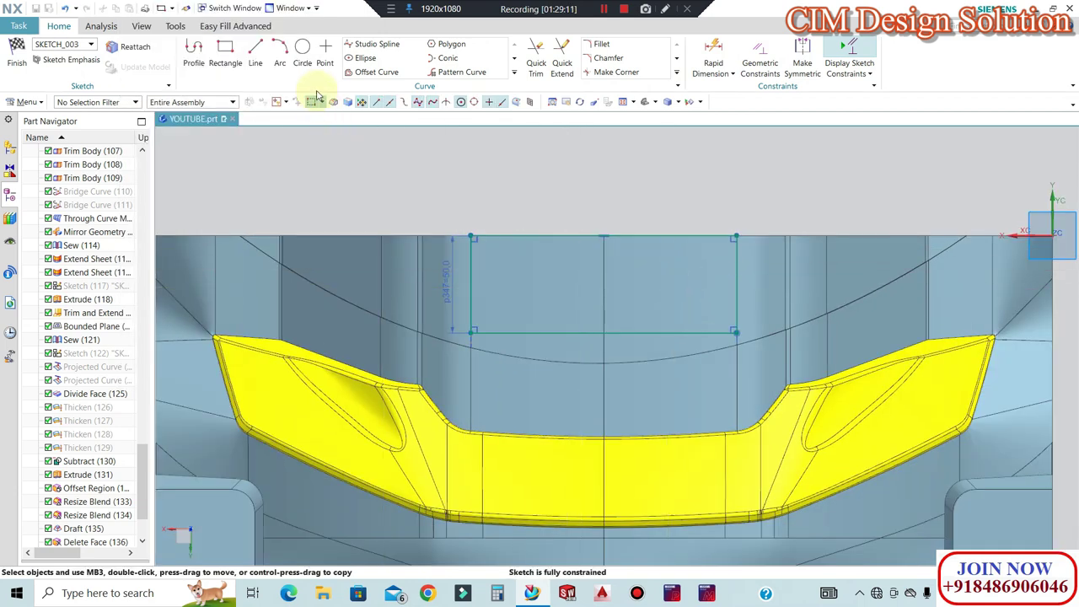
click(680, 74)
click(514, 72)
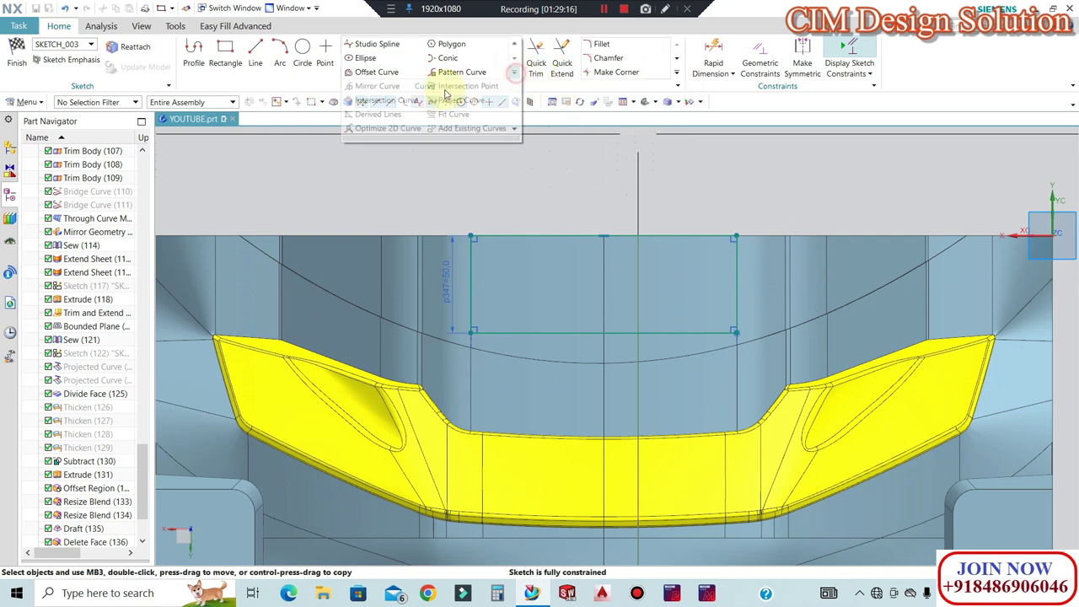
click(376, 87)
click(625, 333)
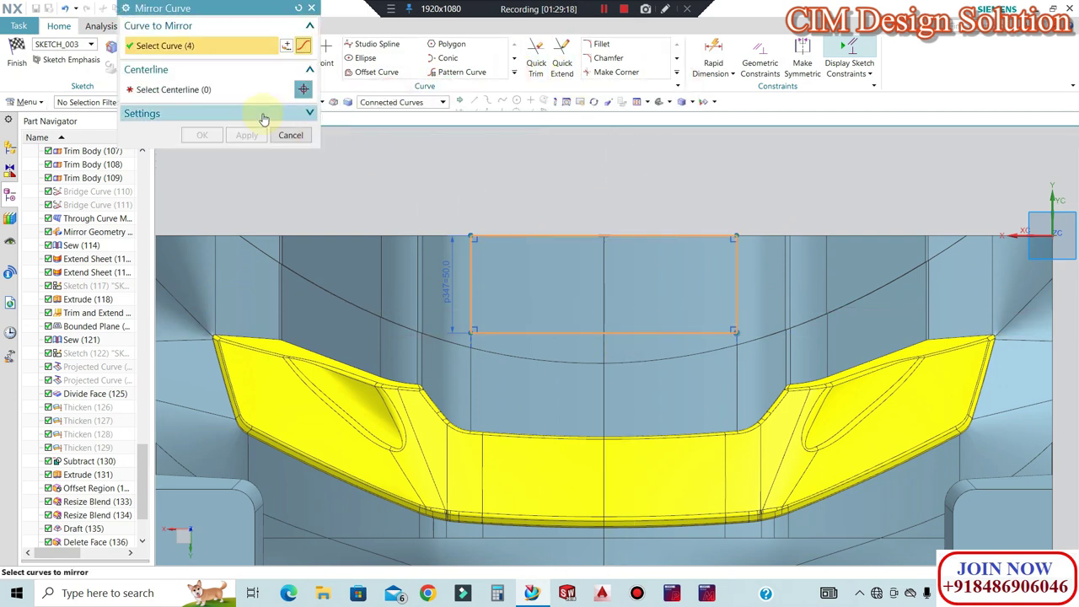
click(202, 89)
scroll(597, 207, down, 3)
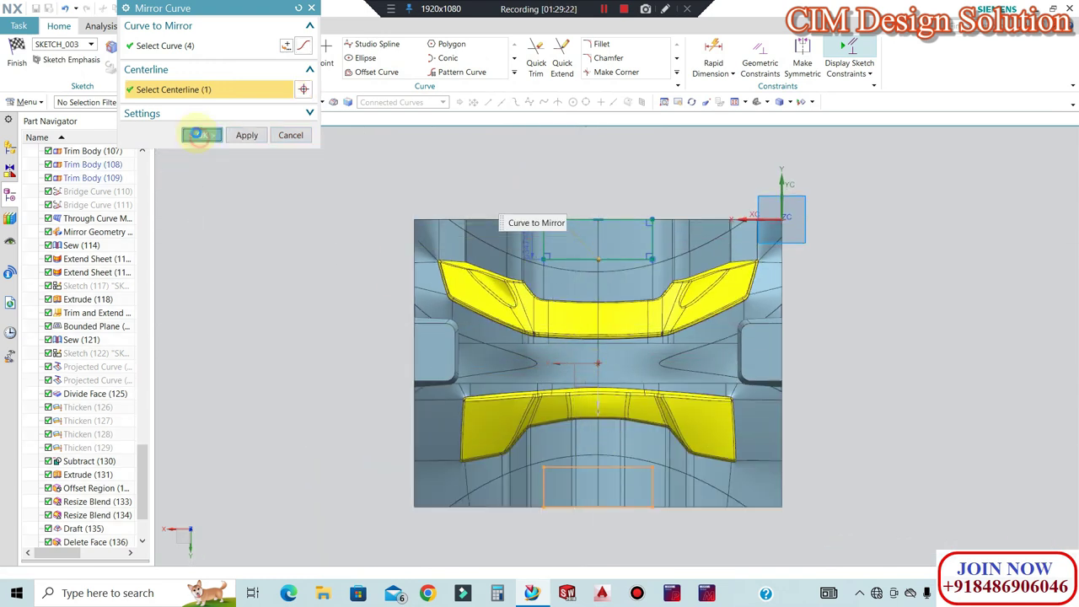
click(203, 135)
click(16, 53)
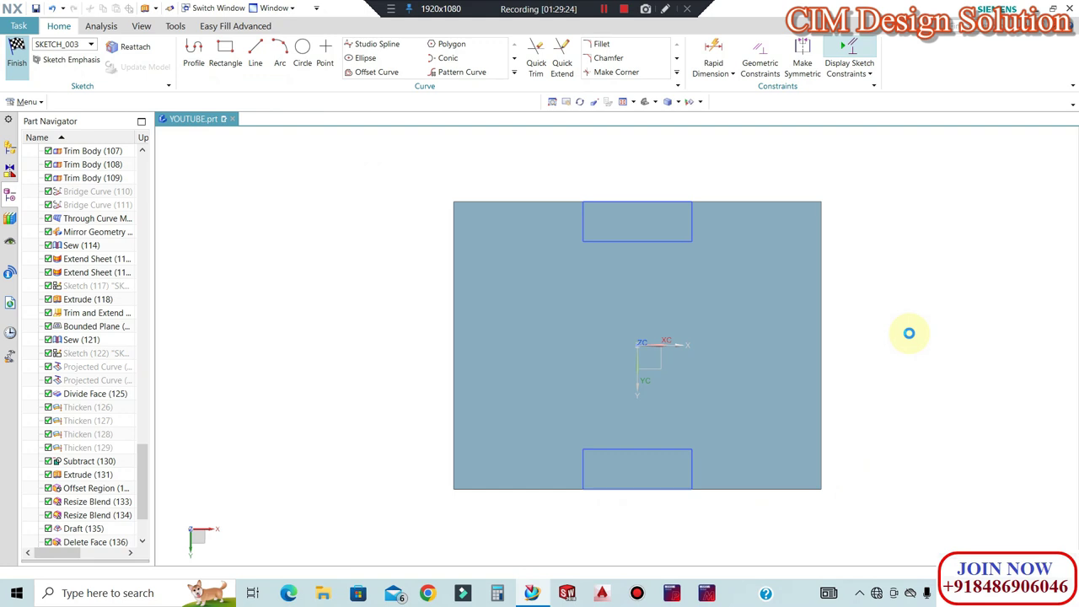
Reverse the extrusion to run upward through the block and set its start limit to Until Extended at a post's top face
mouse_move(959, 361)
middle_down()
mouse_move(963, 418)
mouse_move(986, 453)
mouse_move(1018, 421)
middle_up()
key(F8)
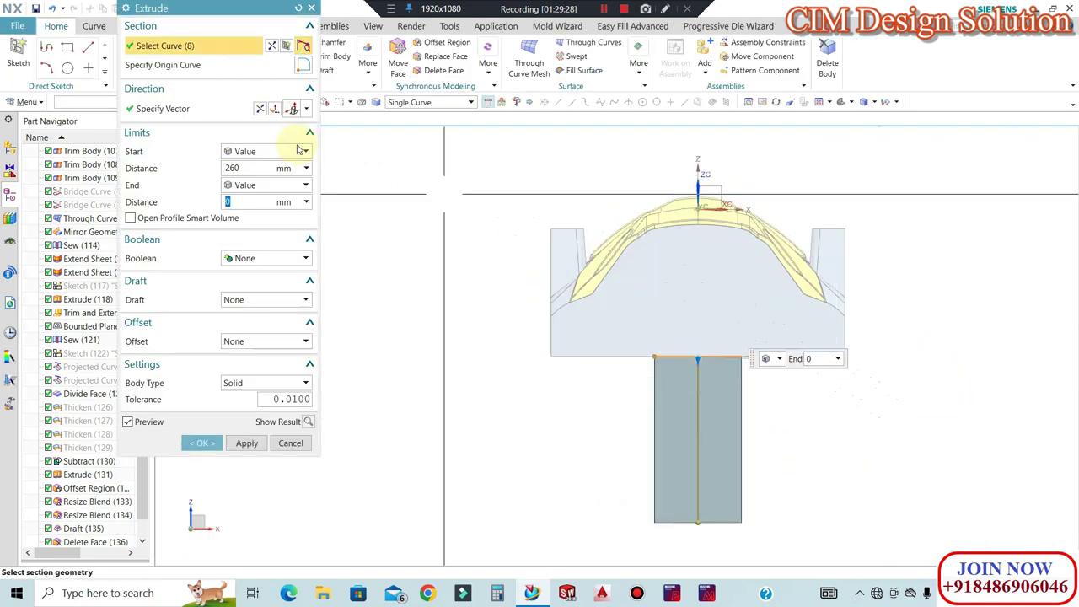
click(274, 108)
click(262, 151)
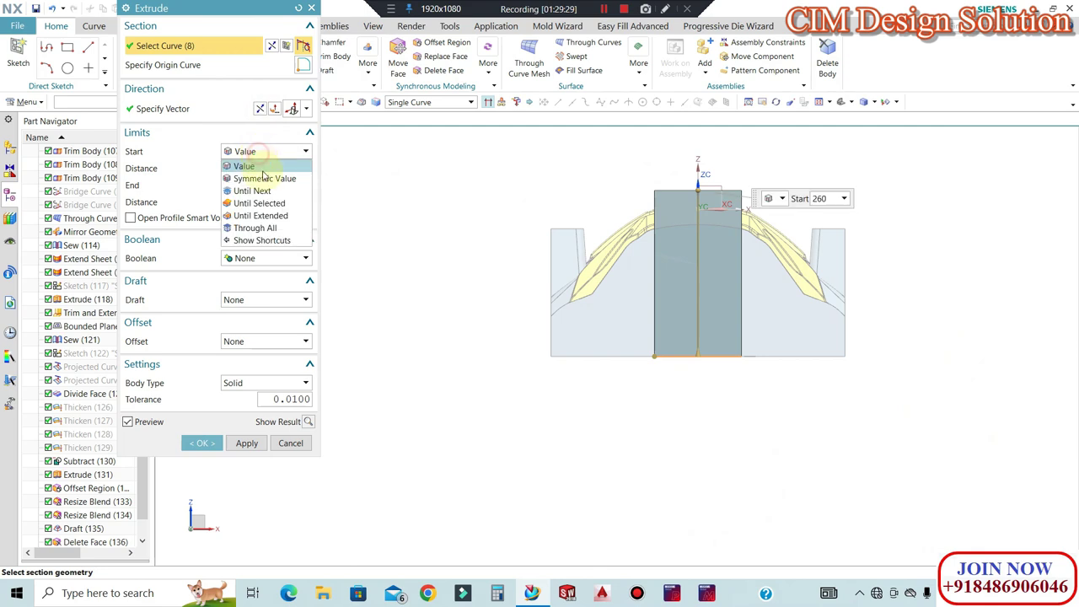
click(262, 217)
middle_drag(475, 208, 527, 249)
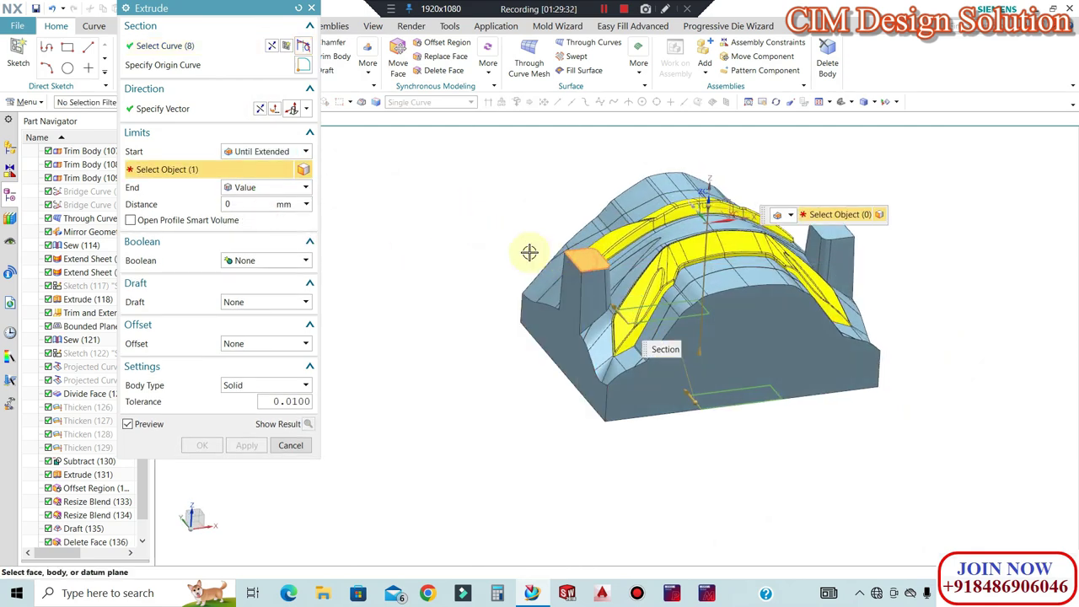
click(542, 258)
Try end distances of -200 mm and 0 mm for the extrusion of both rectangles
click(247, 204)
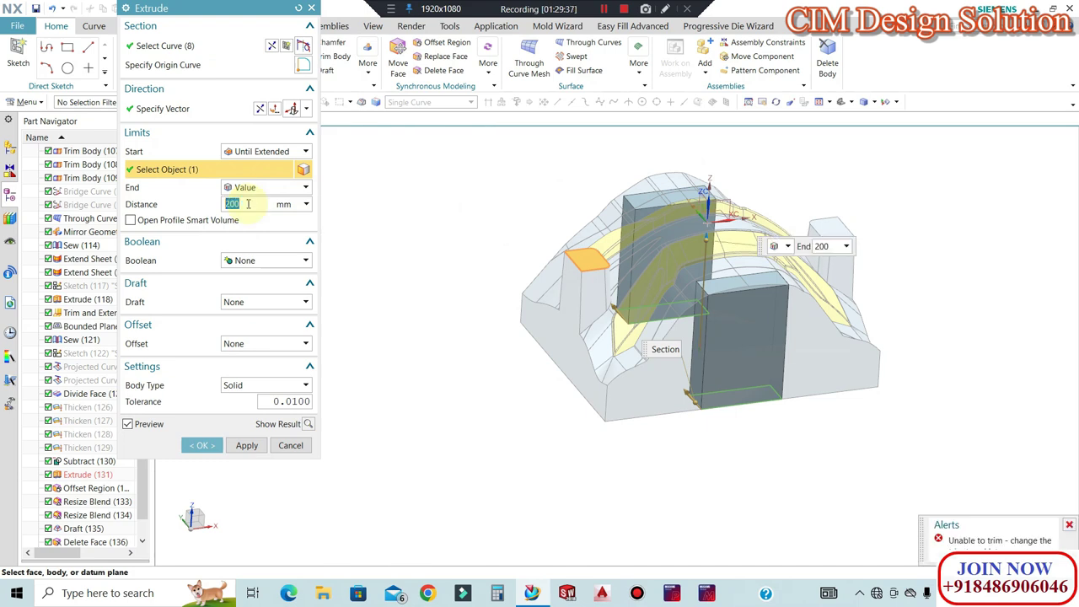
text(-200)
key(Return)
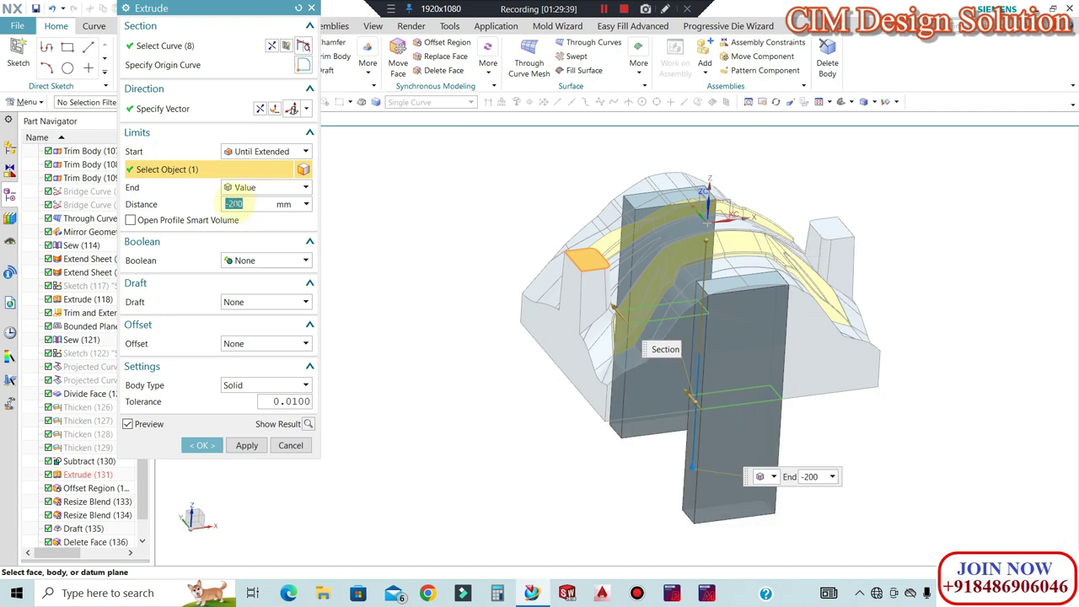
key(ctrl+alt+t)
click(260, 206)
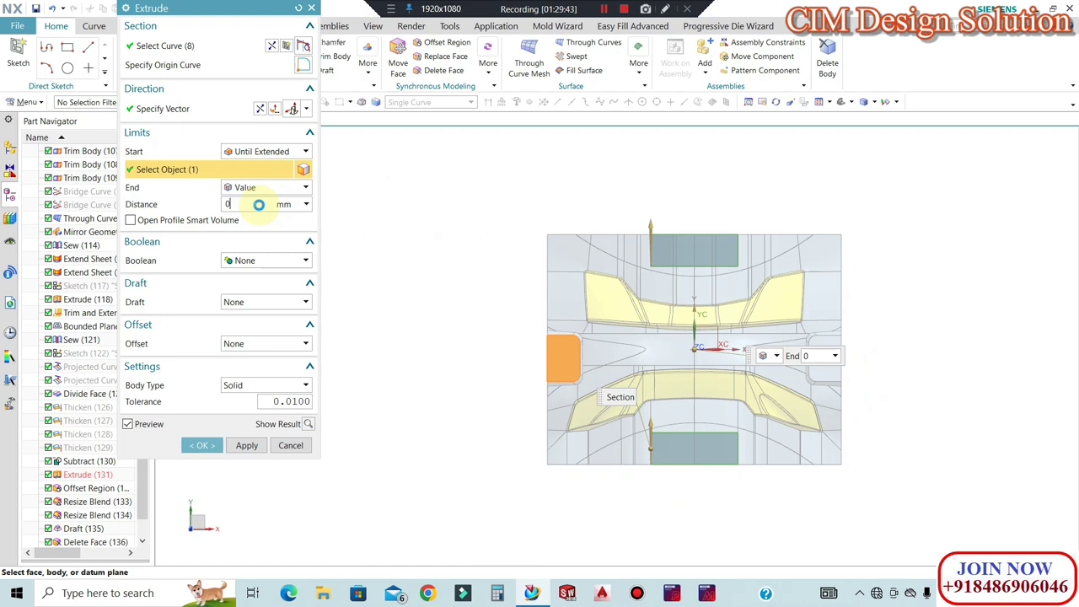
middle_drag(535, 251, 341, 234)
Extrude both rectangles as separate solid columns between a start value of 200 mm and an end value of 400 mm
click(258, 151)
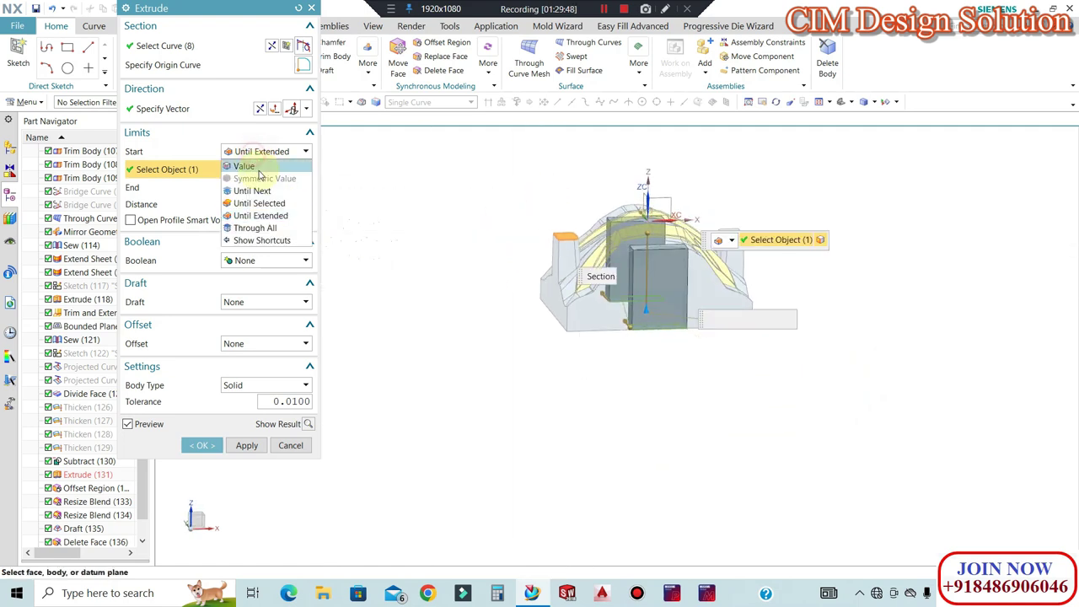
click(210, 167)
click(267, 154)
click(250, 167)
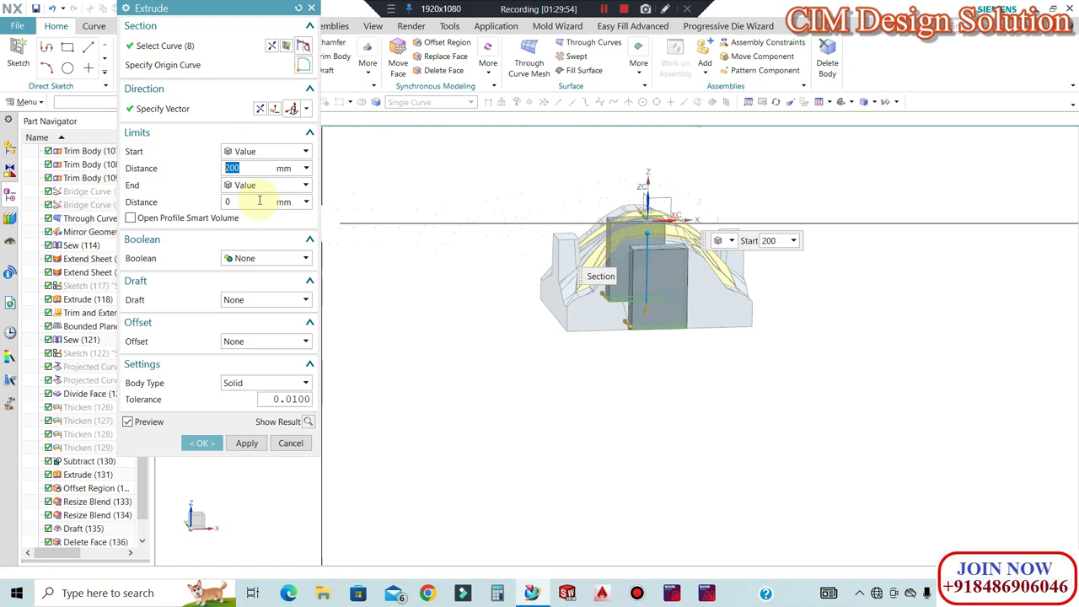
text(400)
key(Return)
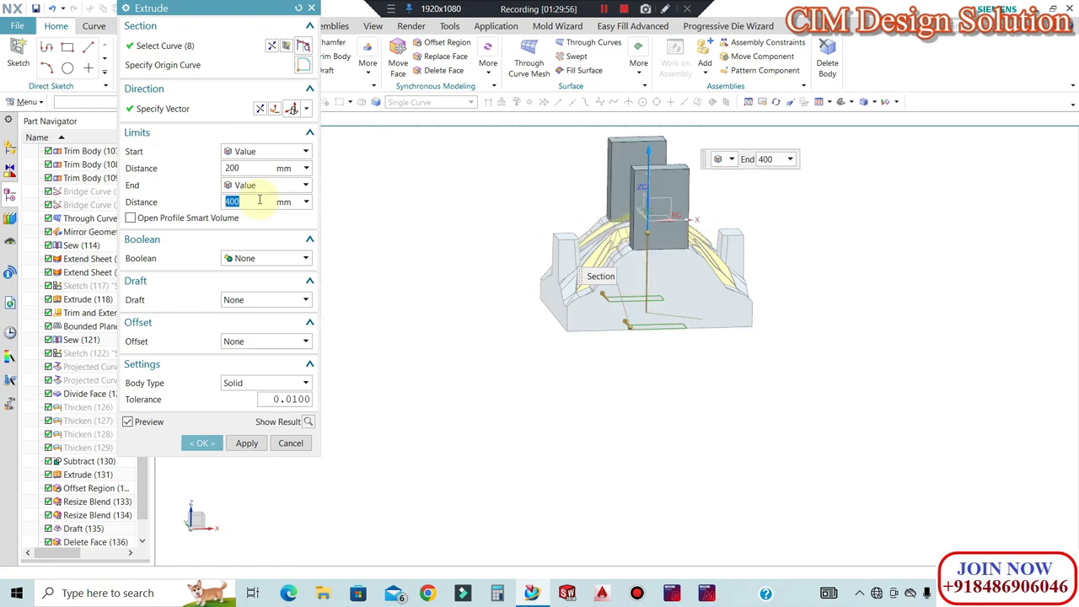
middle_drag(419, 249, 771, 310)
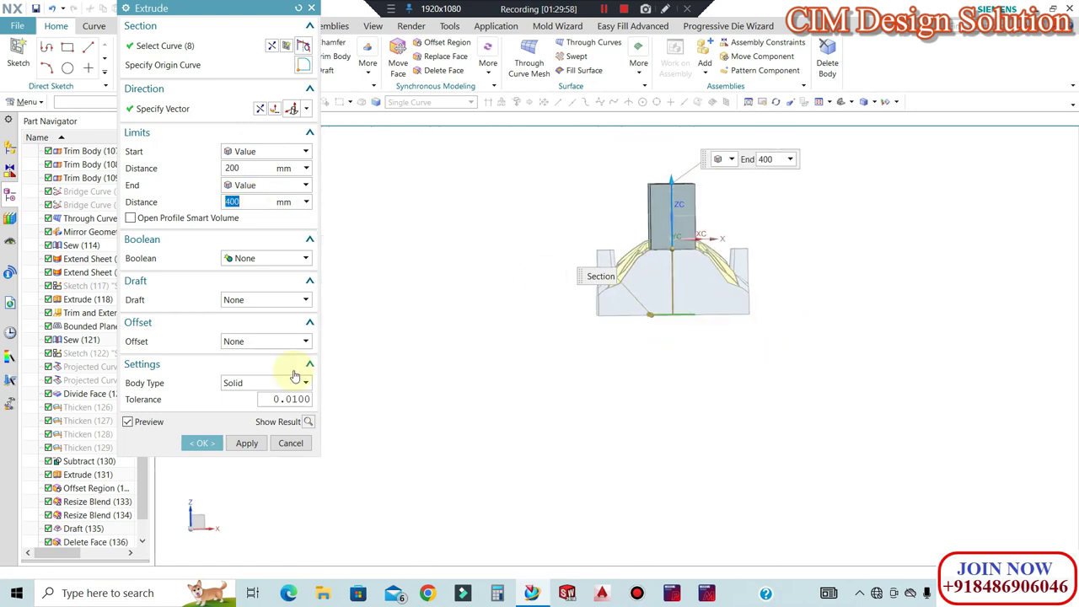
click(201, 443)
Offset the top faces of both interlock posts by -20 mm
middle_drag(523, 284, 736, 277)
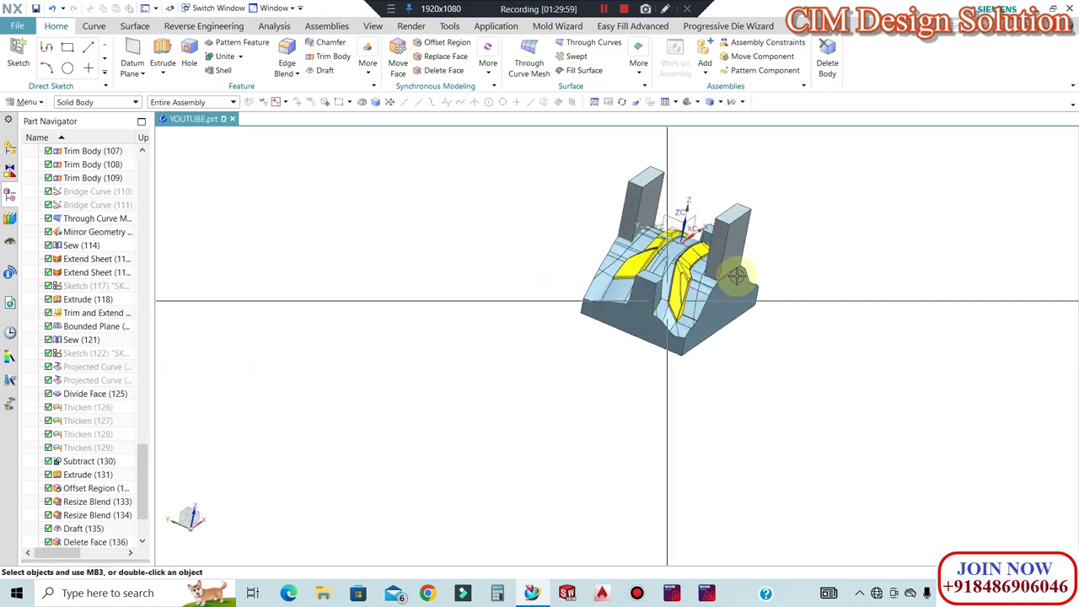
scroll(736, 277, up, 8)
scroll(776, 275, down, 3)
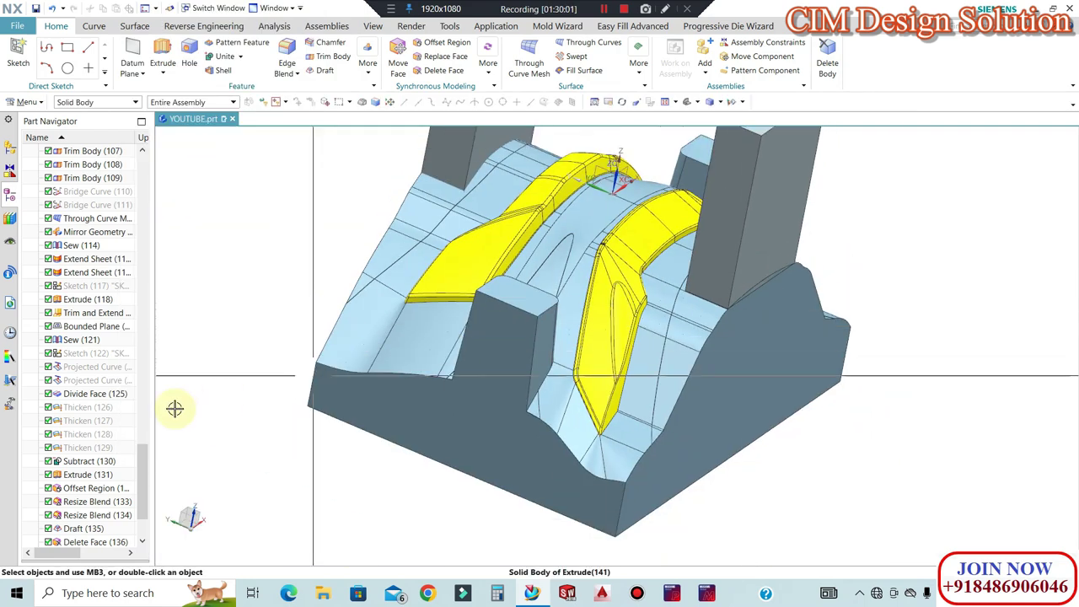
mouse_move(374, 345)
middle_down()
mouse_move(356, 328)
mouse_move(337, 354)
mouse_move(362, 333)
middle_up()
click(439, 42)
click(336, 310)
click(716, 242)
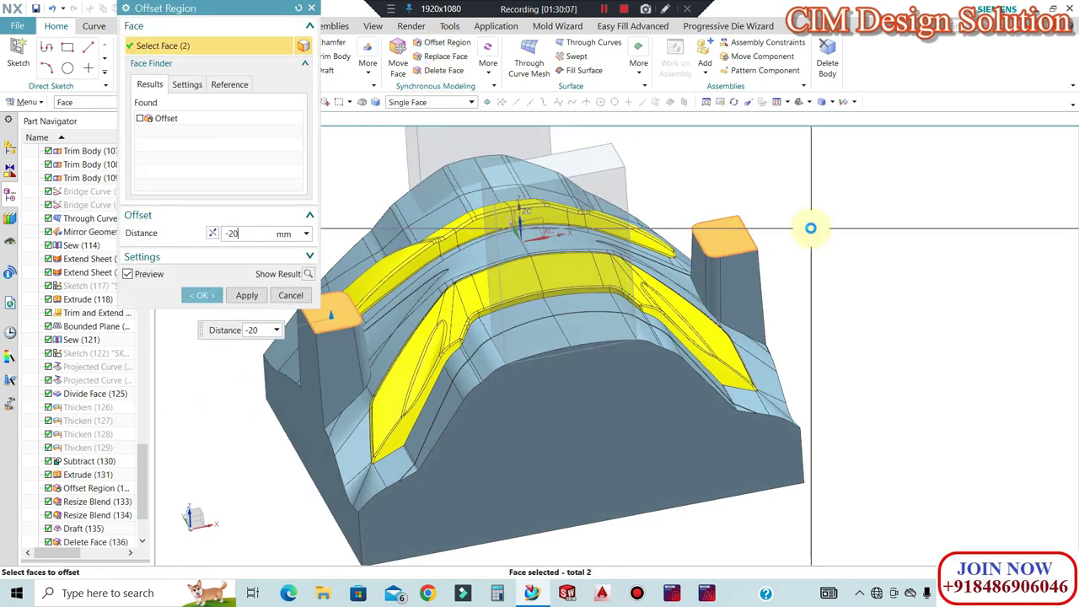
click(202, 295)
Hide the curved forming block so that only the two extruded columns are displayed
middle_drag(224, 297, 397, 299)
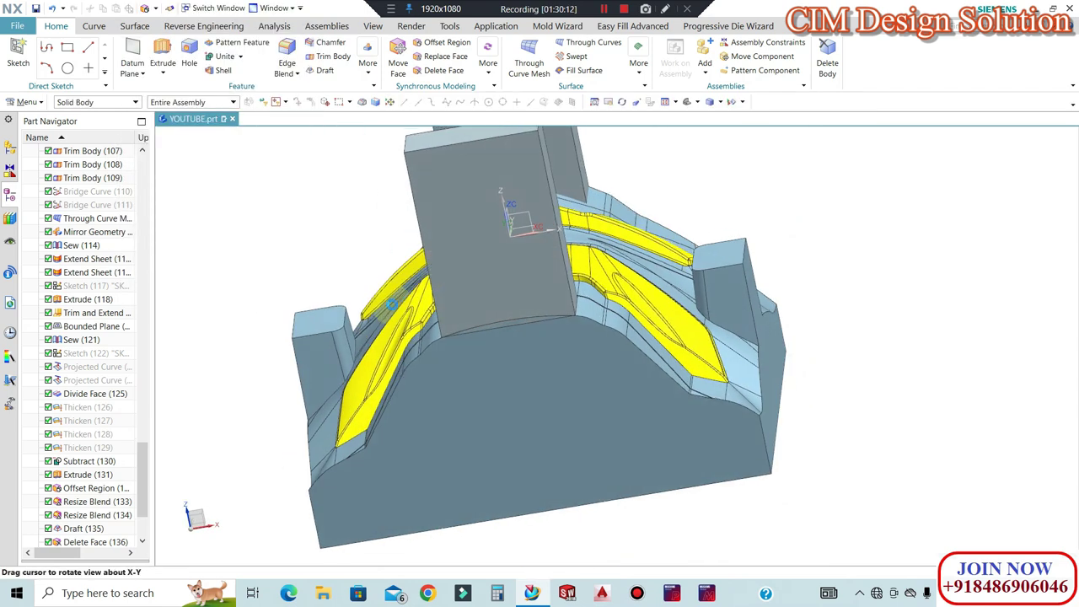
scroll(391, 307, up, 2)
middle_drag(484, 306, 591, 310)
scroll(615, 311, down, 4)
click(696, 390)
key(ctrl+b)
Offset the bottom faces of both columns by 20 mm to lengthen them downward
middle_drag(654, 386, 432, 101)
click(444, 47)
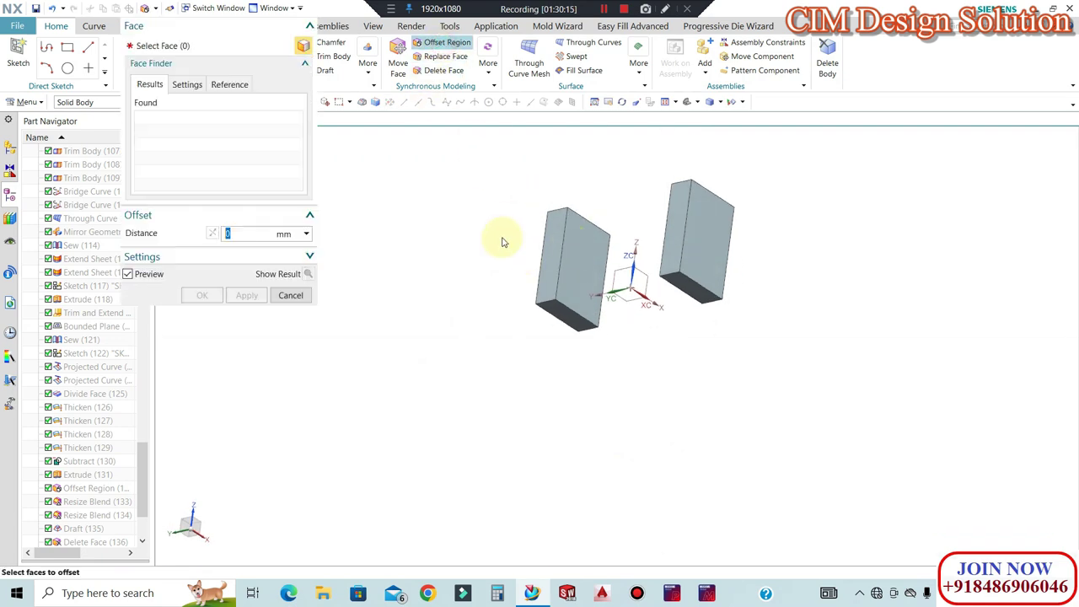
click(558, 312)
click(702, 298)
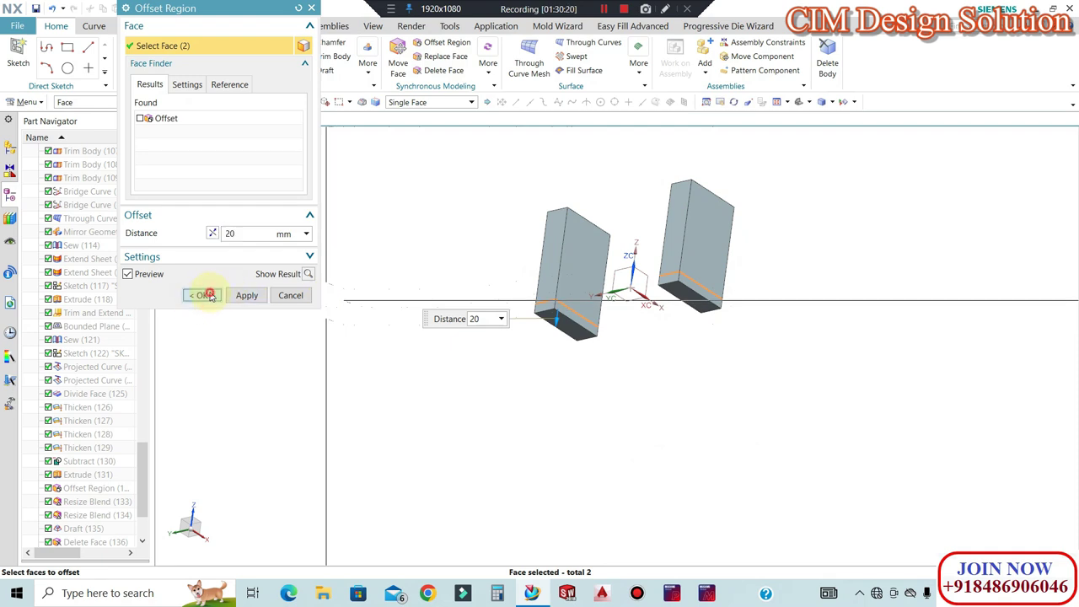
click(206, 296)
Show the forming block again and examine how the lengthened columns meet its curved surface
key(ctrl+shift+k)
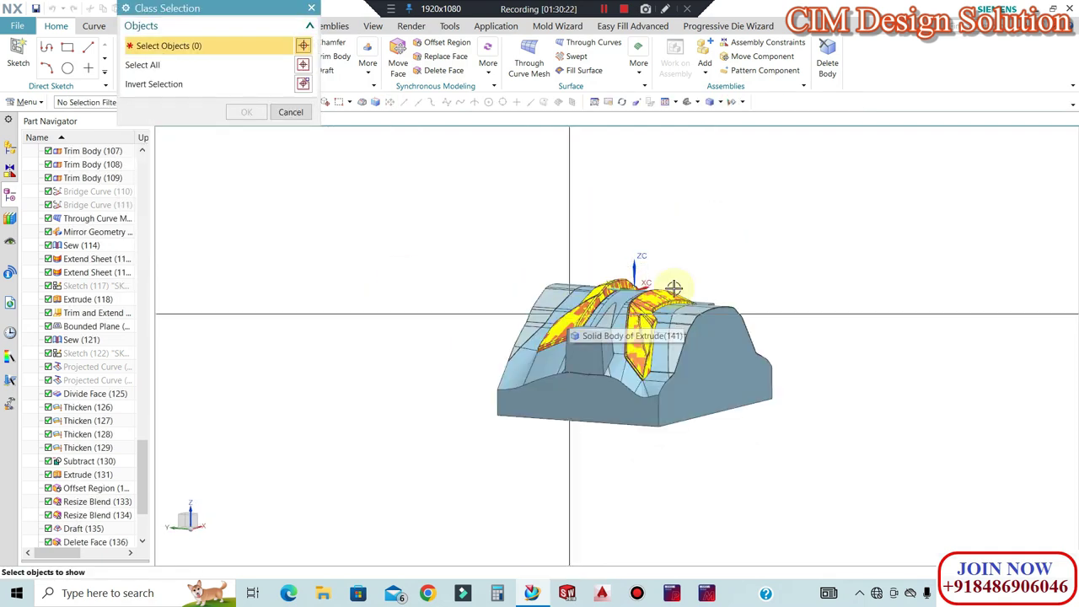
click(566, 402)
middle_click(571, 400)
middle_drag(574, 400, 587, 315)
scroll(610, 301, up, 5)
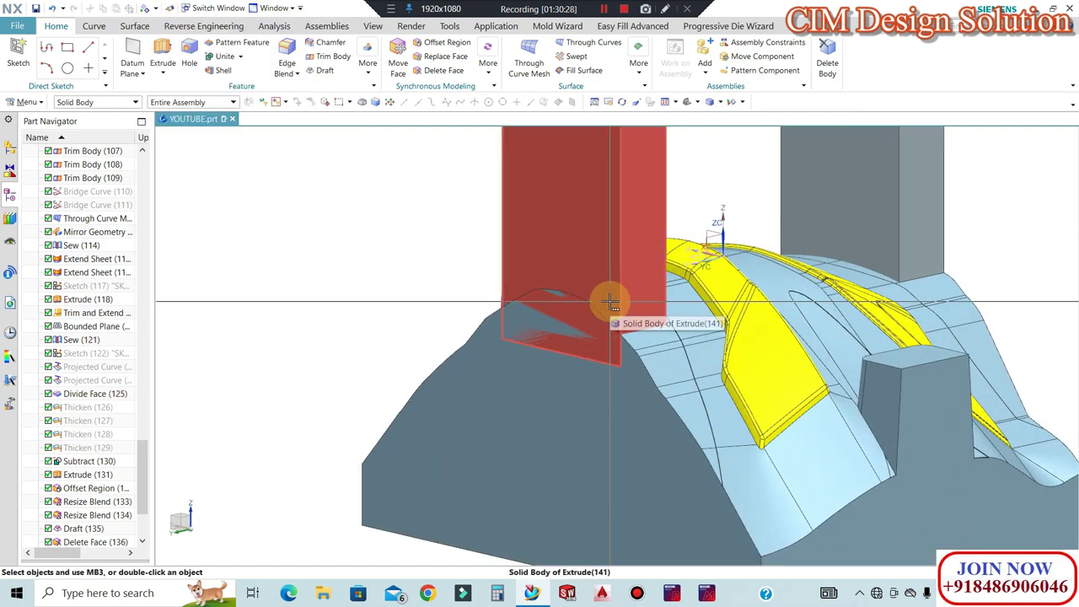
scroll(628, 329, down, 4)
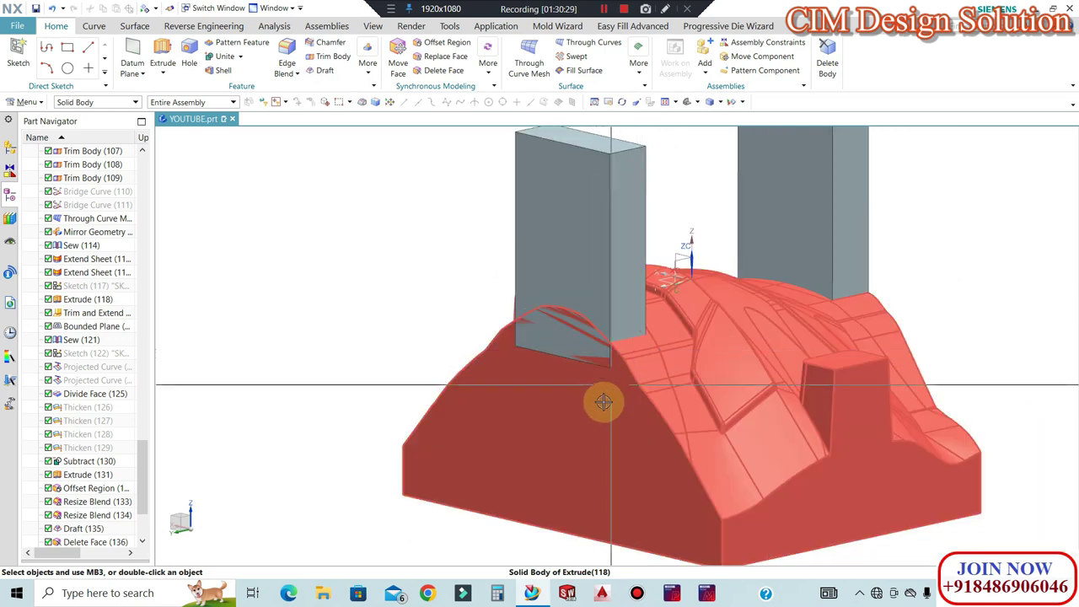
Hide the block and draft both columns by 3° from their inner and side bottom edges, with the draw direction reversed downward
right_drag(602, 499, 602, 506)
middle_drag(580, 421, 521, 345)
click(327, 75)
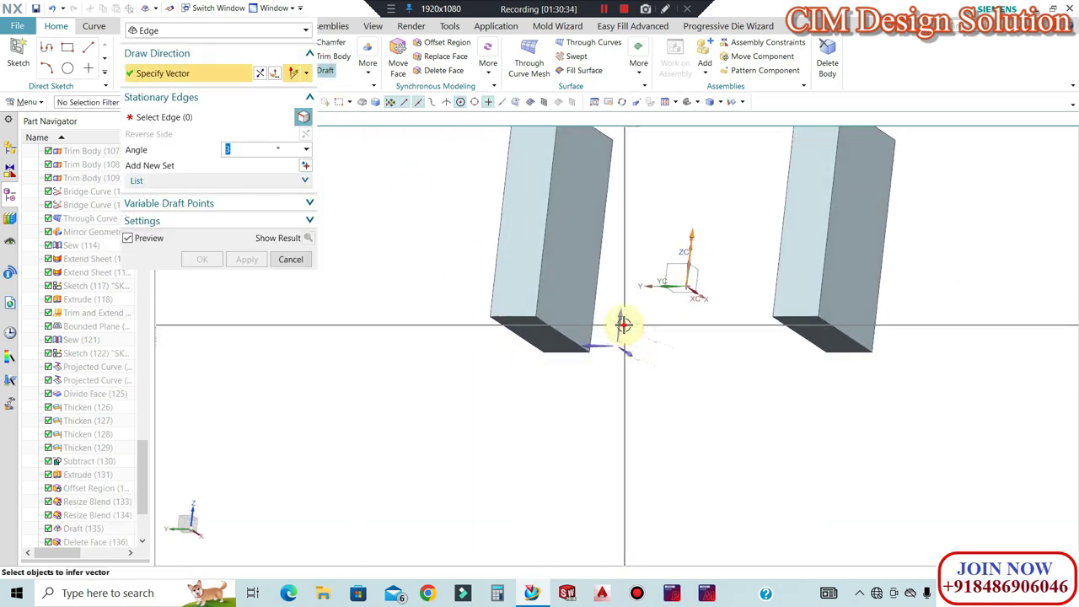
click(573, 335)
click(514, 319)
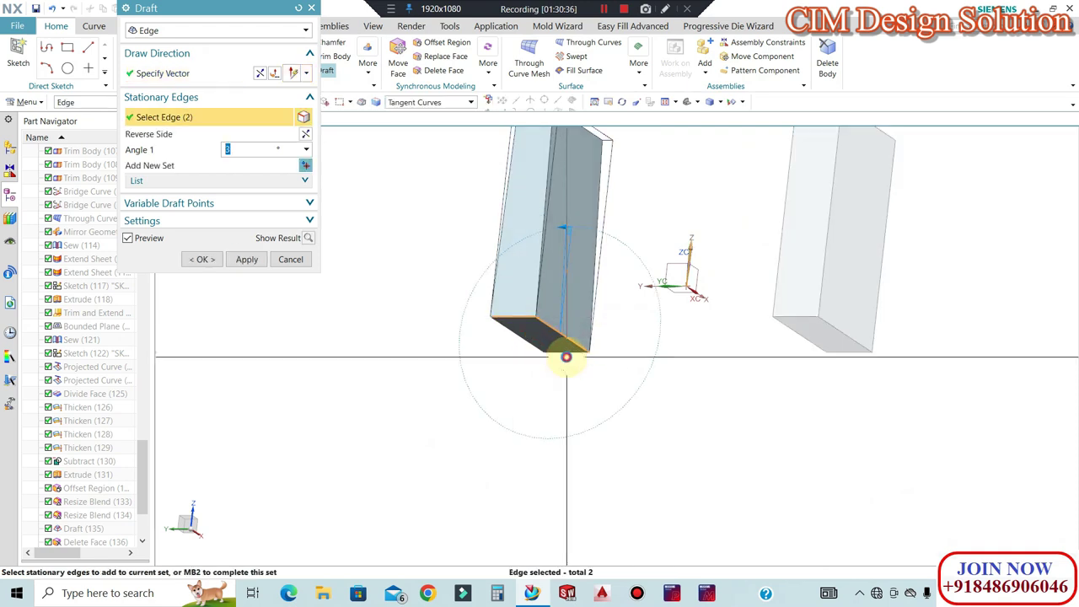
click(566, 357)
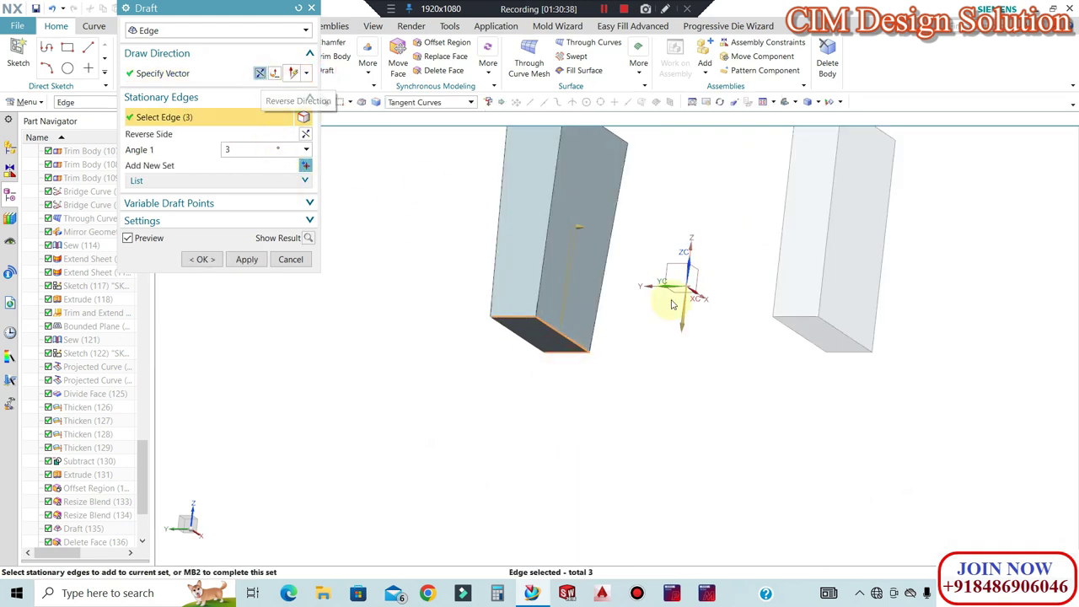
click(794, 331)
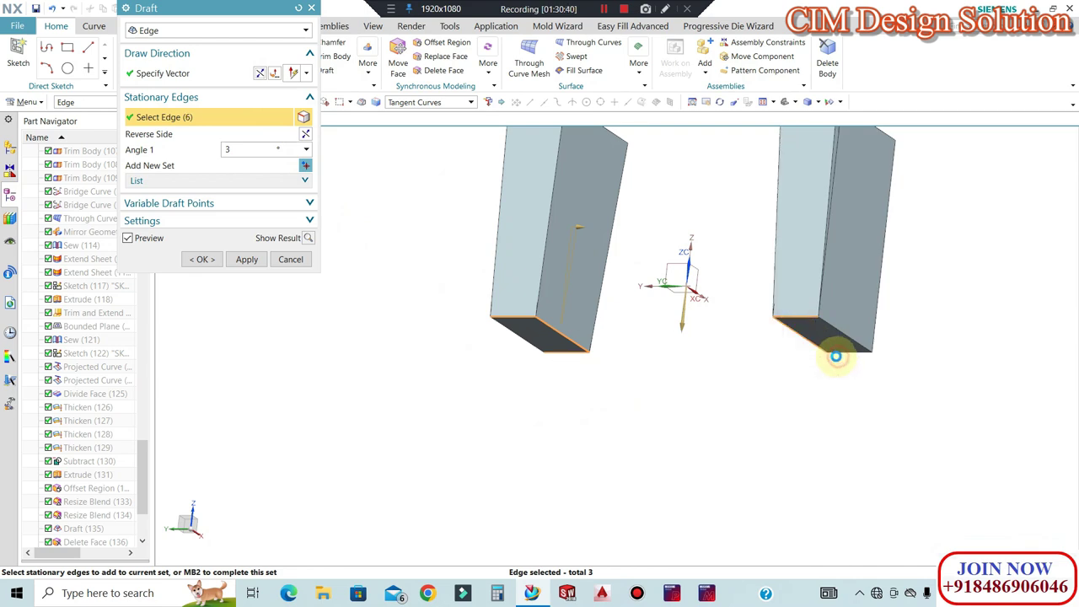
click(203, 259)
Show the hidden forming block together with the drafted columns and orient the view on the assembly
middle_drag(489, 303, 573, 345)
key(ctrl+shift+k)
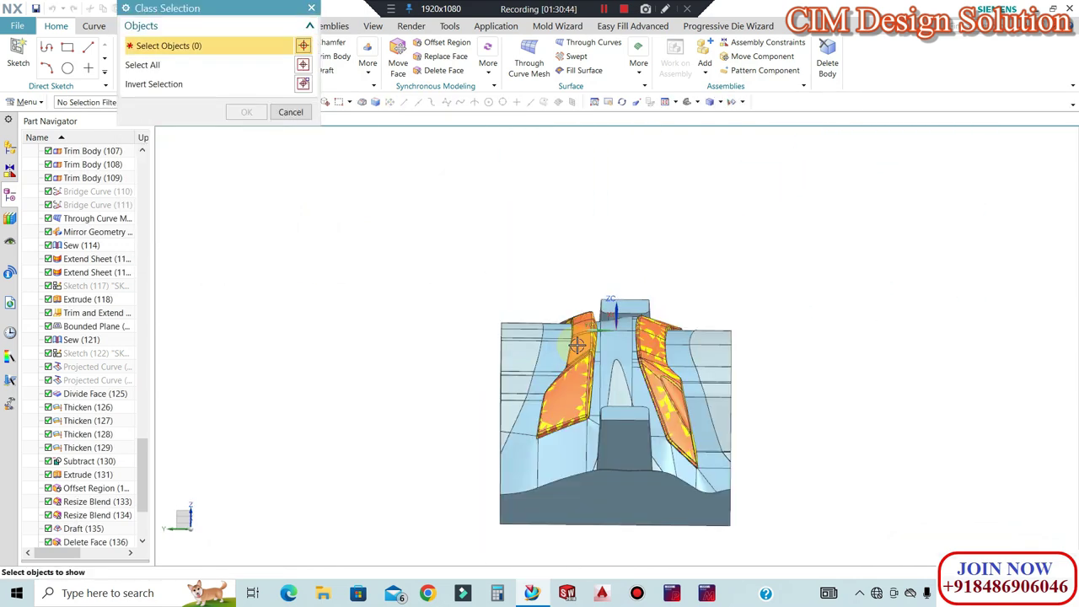
click(565, 343)
middle_click(610, 306)
middle_drag(610, 306, 585, 334)
scroll(586, 334, down, 1)
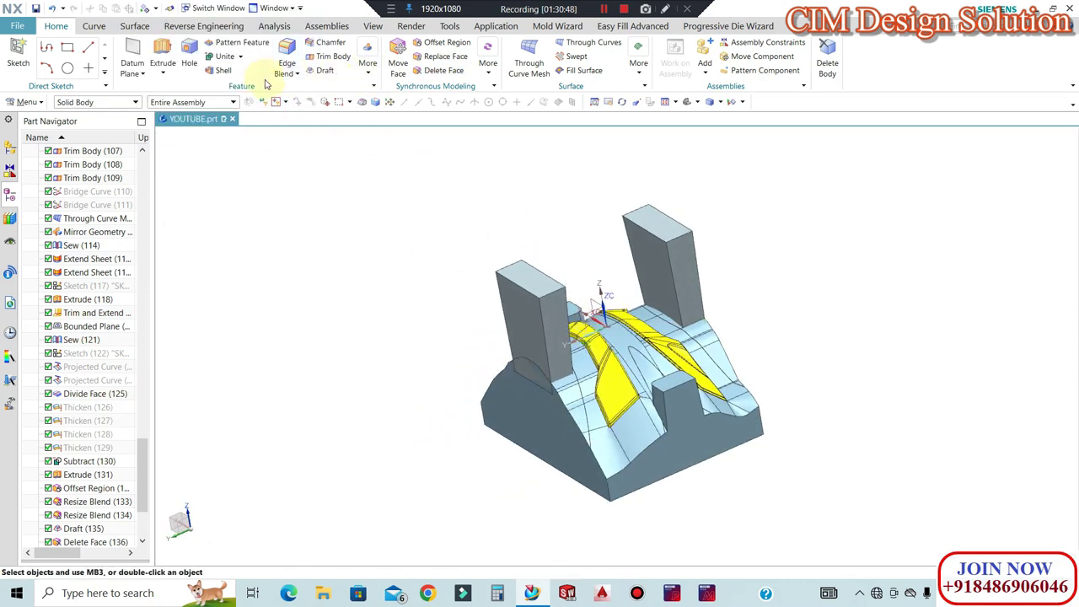
Blend the inner vertical edges of both columns with a 12 mm radius
click(671, 280)
middle_drag(848, 299, 715, 345)
scroll(513, 342, down, 4)
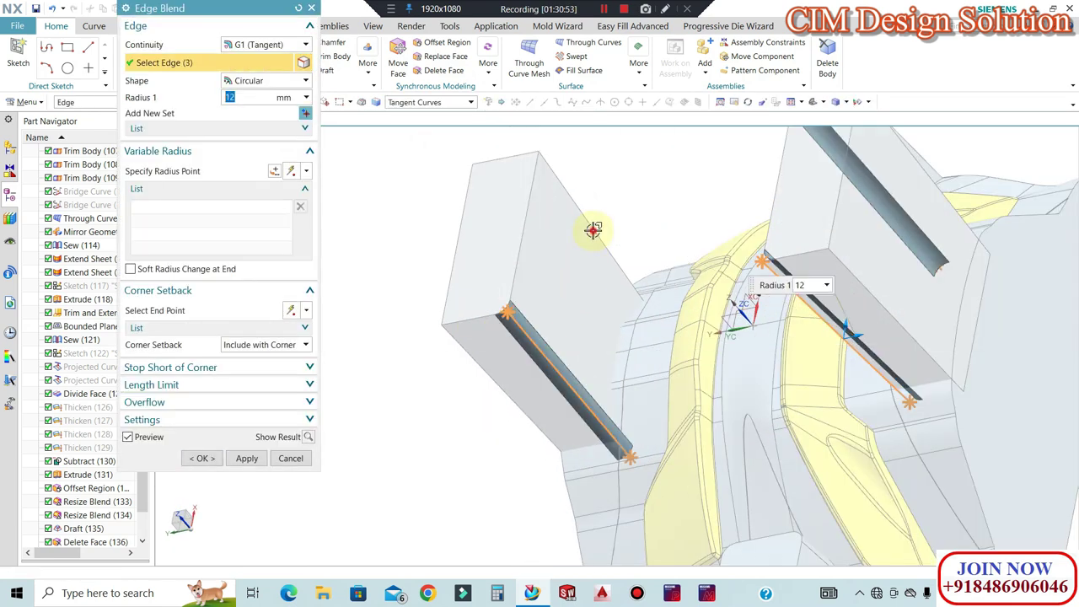
click(207, 456)
Offset the inner faces of both columns by 15 mm
middle_drag(513, 345, 548, 329)
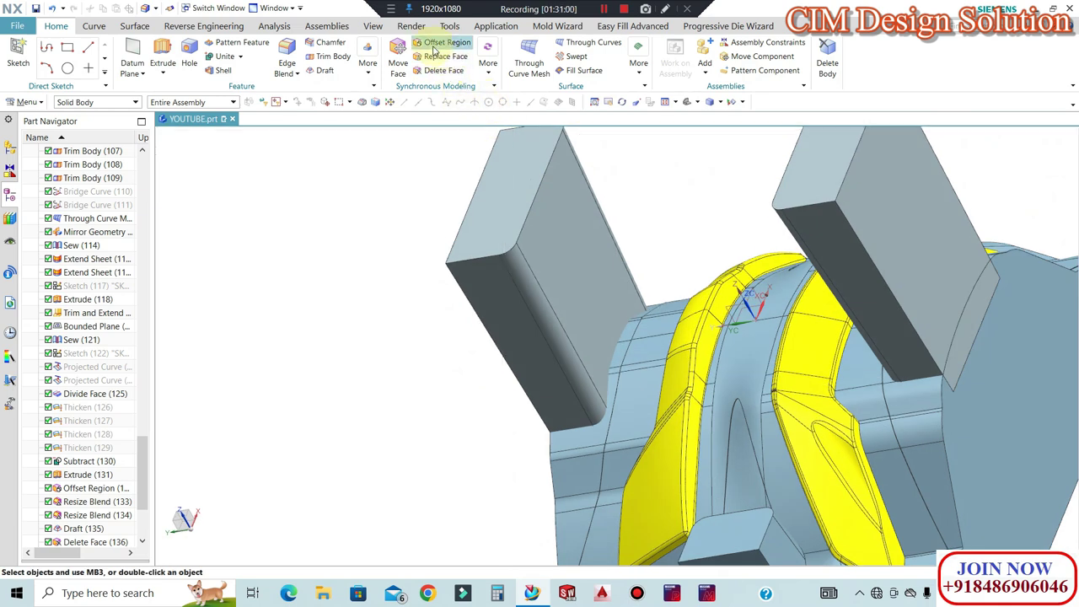
click(528, 264)
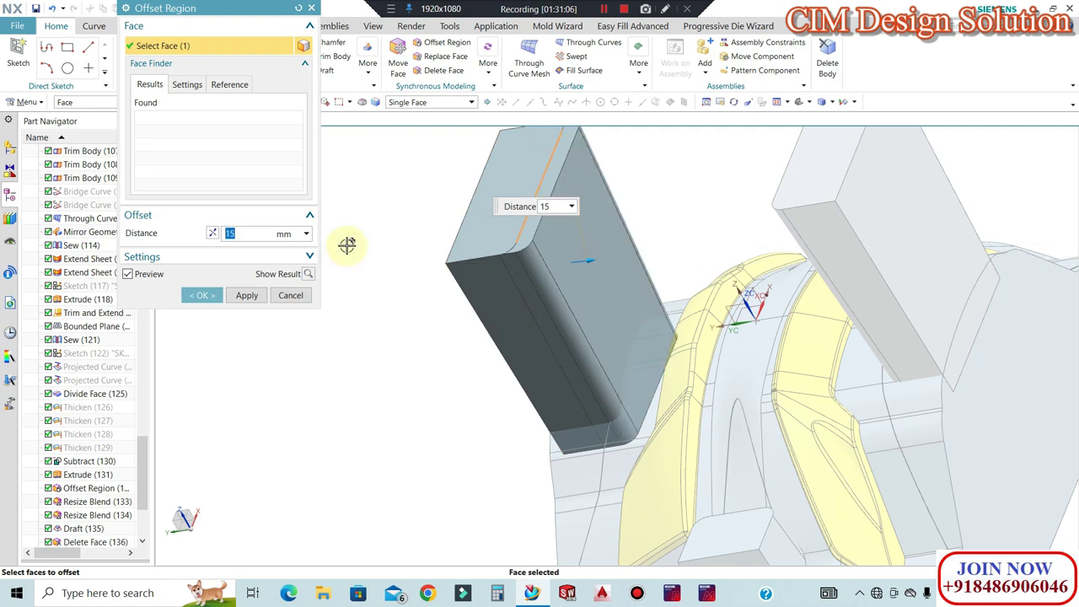
middle_drag(742, 337, 802, 286)
click(817, 283)
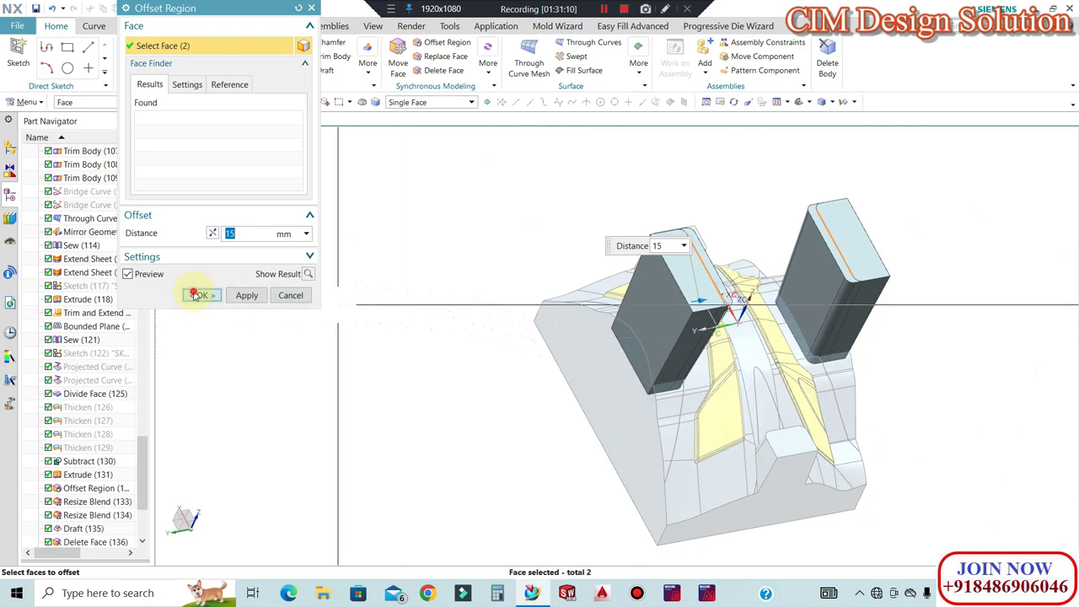
click(199, 295)
Try to intersect the forming block with both columns, keeping the tool bodies
middle_drag(934, 359, 892, 338)
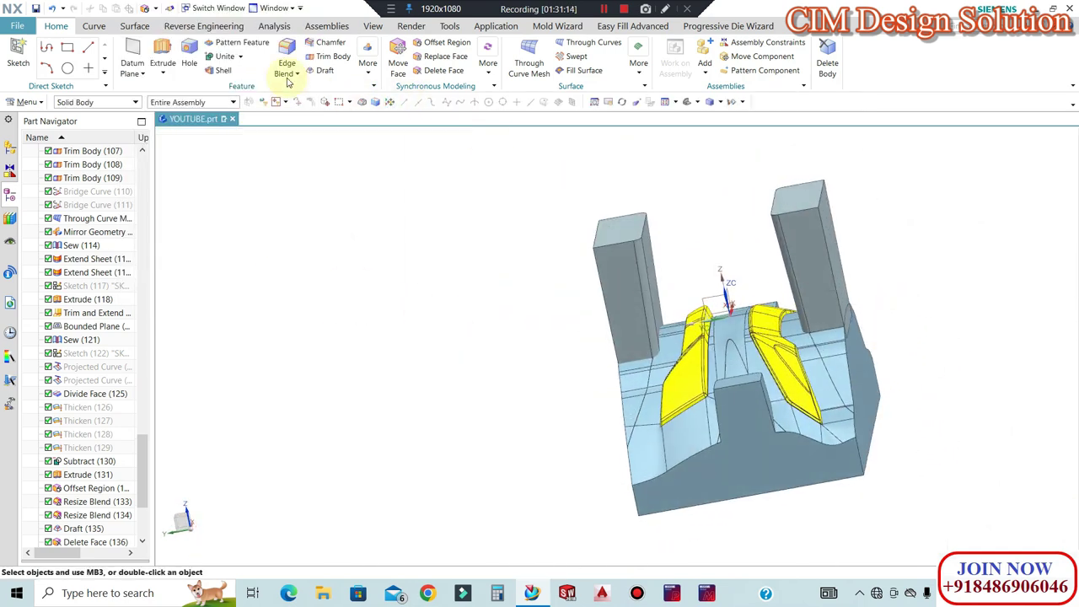
click(236, 98)
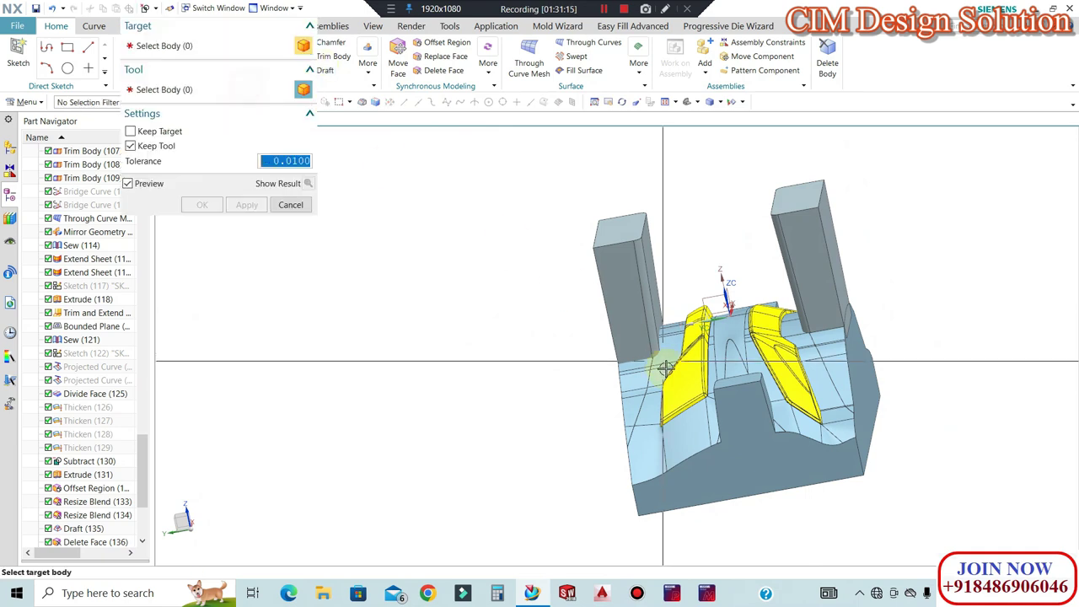
click(622, 308)
click(779, 272)
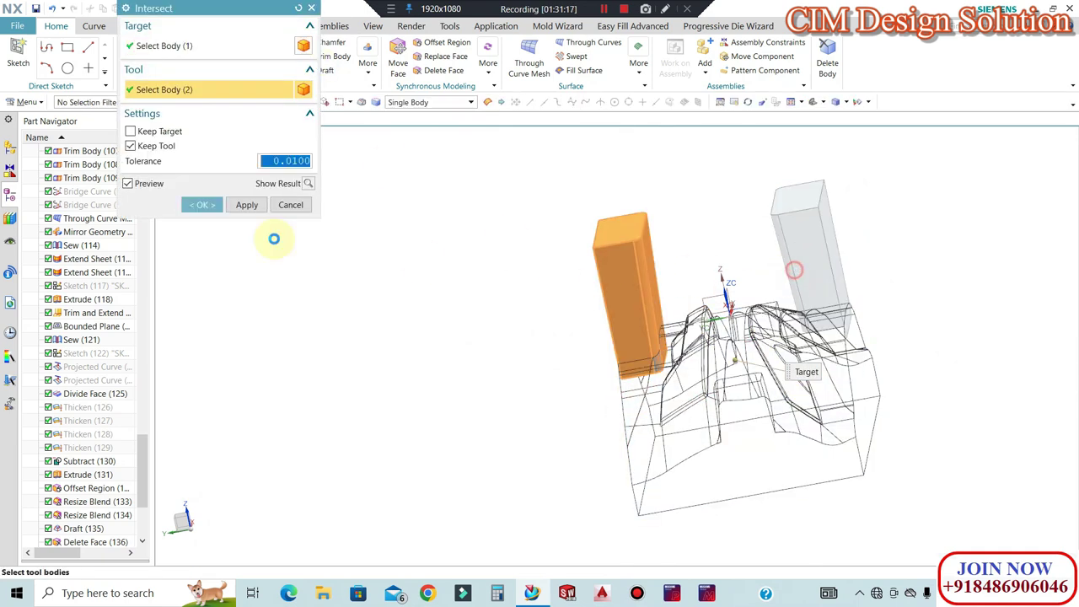
click(205, 205)
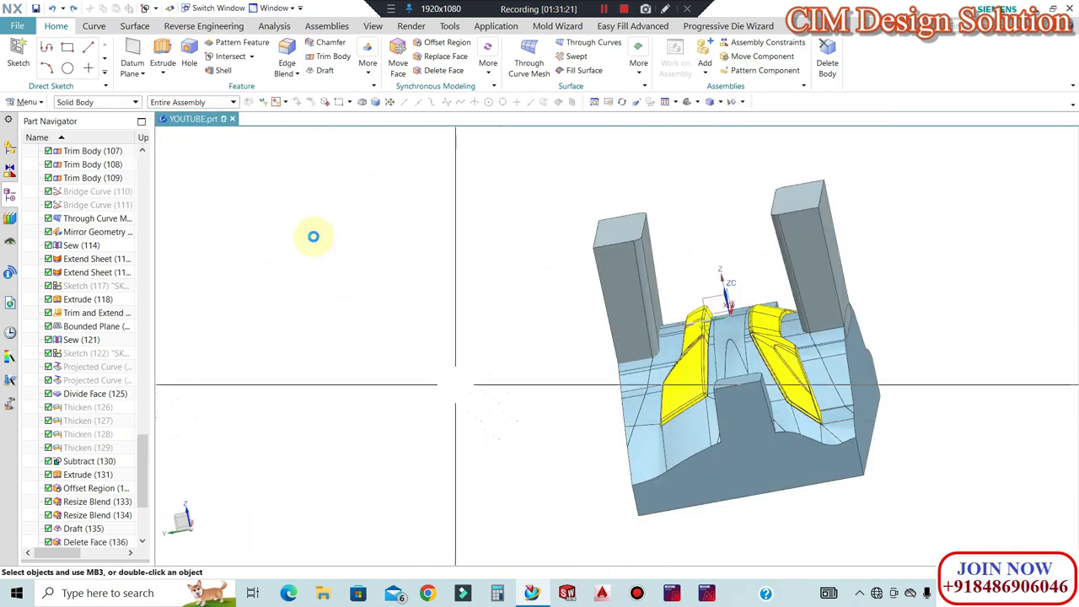
click(235, 98)
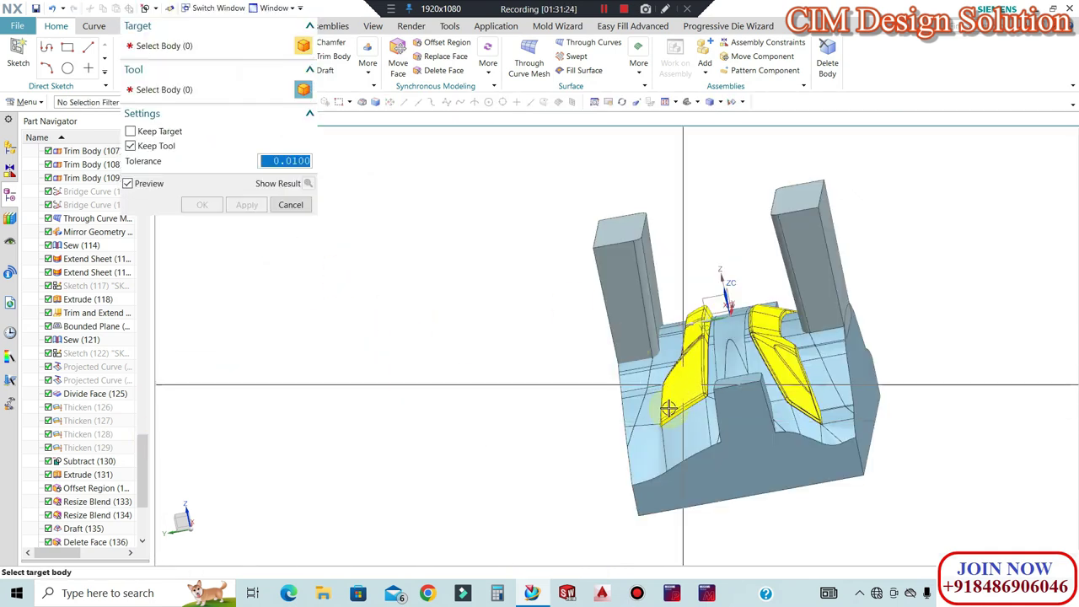
click(650, 425)
click(597, 258)
key(Escape)
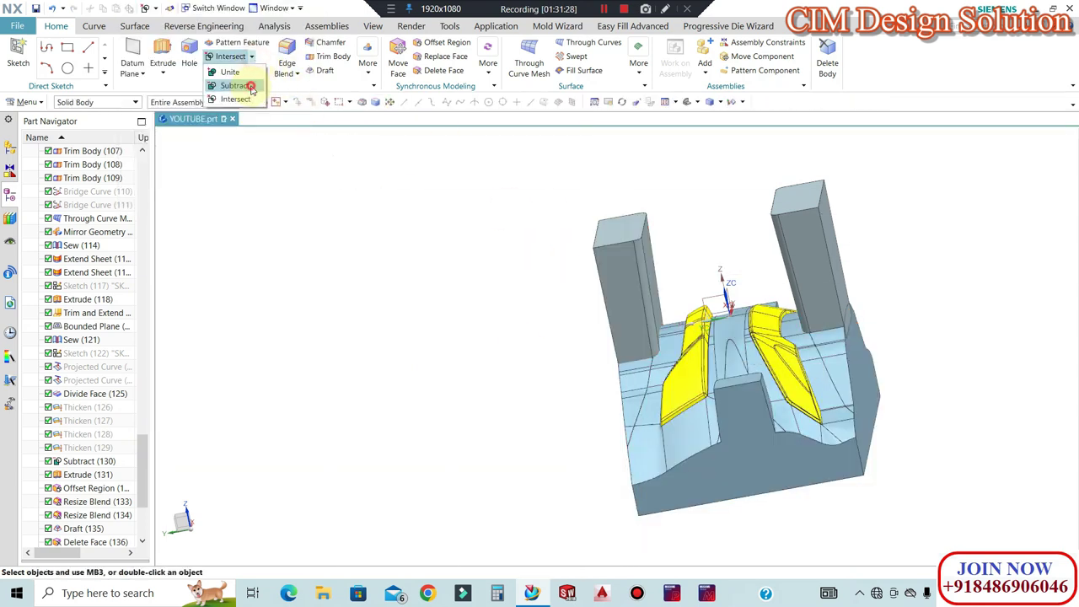
Subtract both columns from the forming block without keeping the tool bodies
click(236, 86)
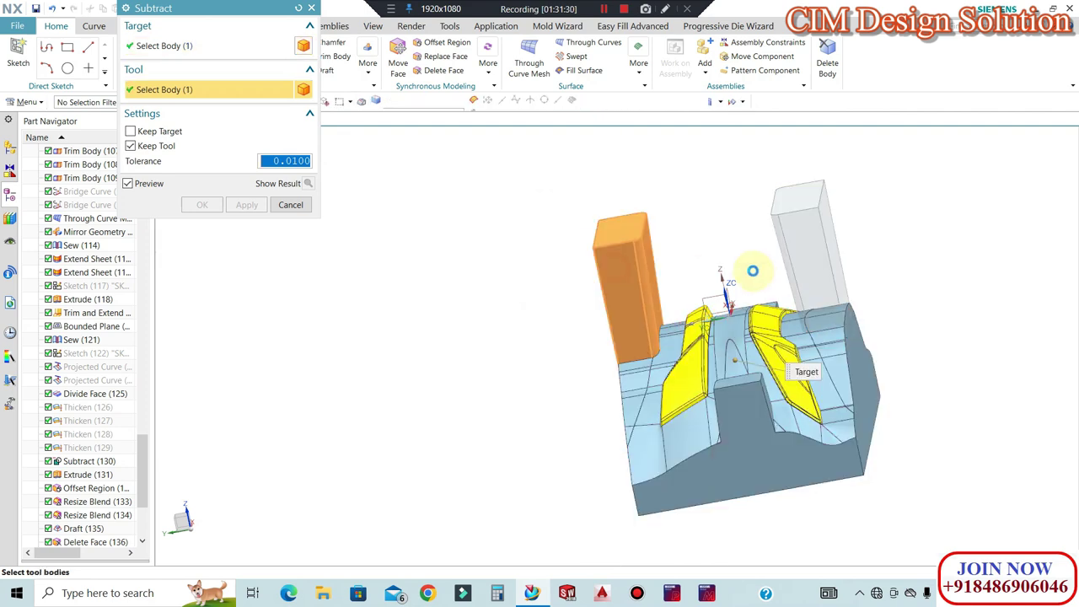
click(793, 191)
click(203, 206)
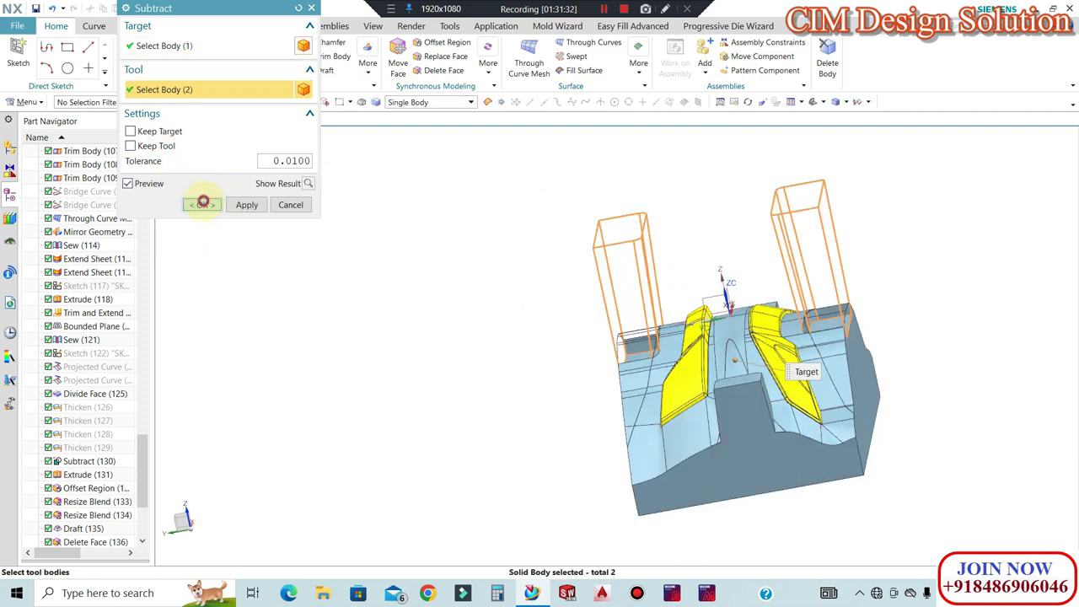
Examine the pockets cut by the columns and the surrounding curved surface of the block from several angles and from above
middle_drag(467, 267, 755, 374)
key(F8)
scroll(791, 380, up, 4)
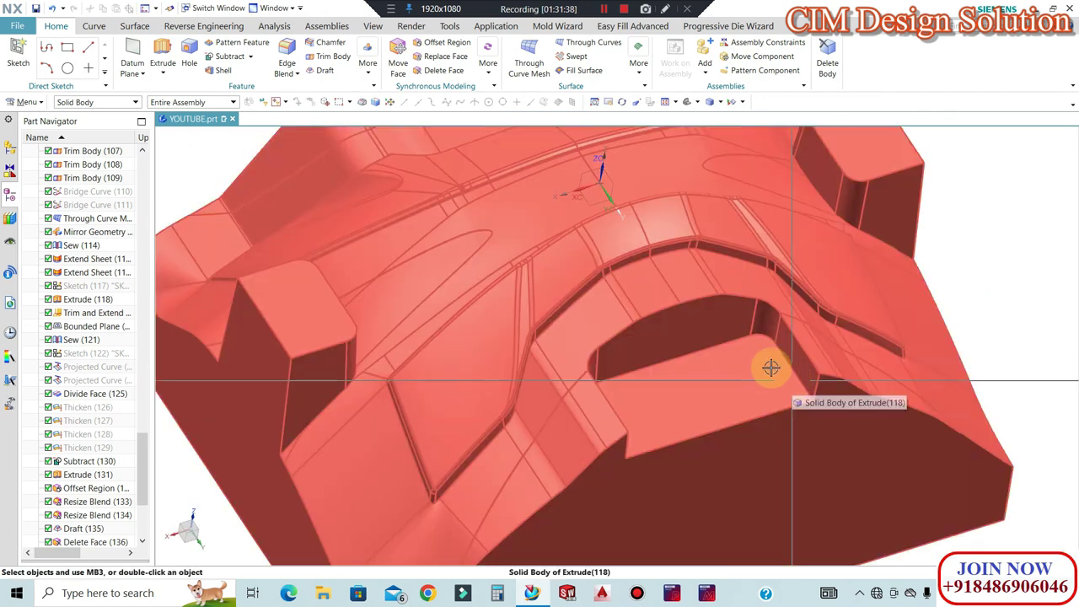
scroll(607, 253, down, 2)
middle_drag(607, 253, 607, 278)
scroll(775, 249, down, 4)
scroll(796, 235, up, 5)
middle_drag(780, 256, 919, 254)
key(F8)
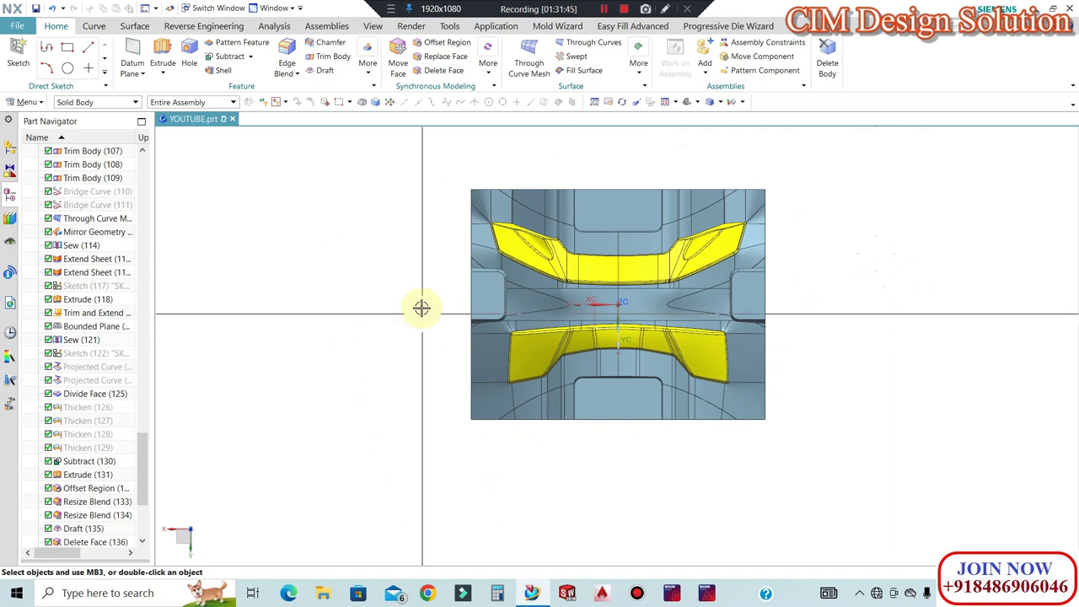
scroll(511, 295, up, 2)
scroll(487, 241, up, 2)
scroll(474, 188, up, 2)
scroll(474, 189, down, 3)
mouse_move(512, 284)
middle_down()
mouse_move(498, 231)
mouse_move(513, 314)
mouse_move(500, 295)
mouse_move(511, 303)
middle_up()
scroll(551, 265, up, 4)
scroll(585, 270, down, 2)
Subtract the two yellow curved panel bodies from the forming block, keeping the tool bodies
middle_drag(585, 269, 657, 244)
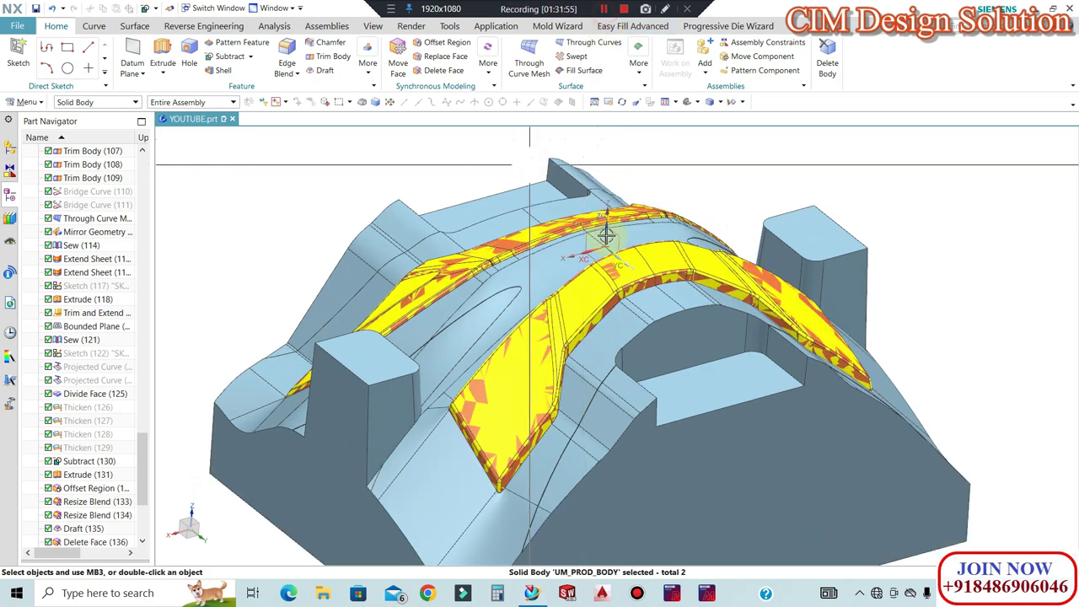
middle_drag(582, 227, 635, 257)
click(217, 59)
click(156, 146)
click(495, 209)
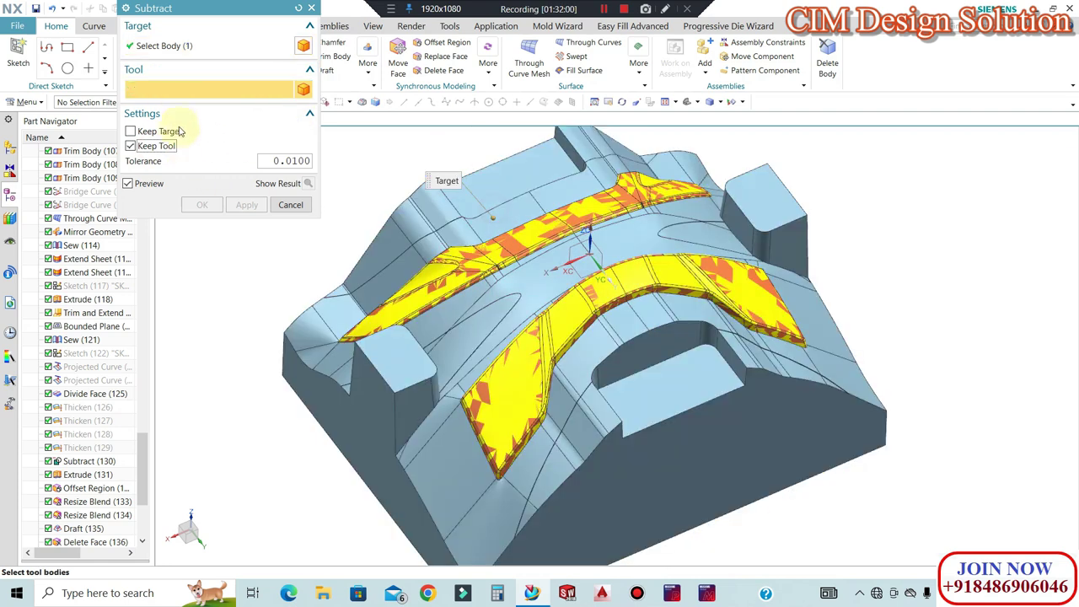
click(199, 203)
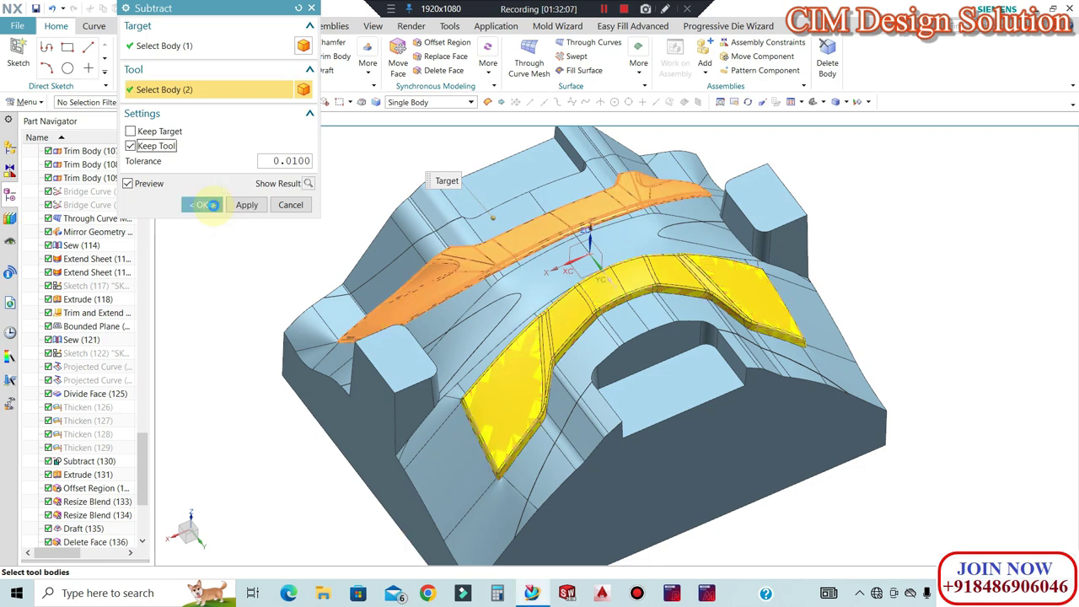
click(206, 205)
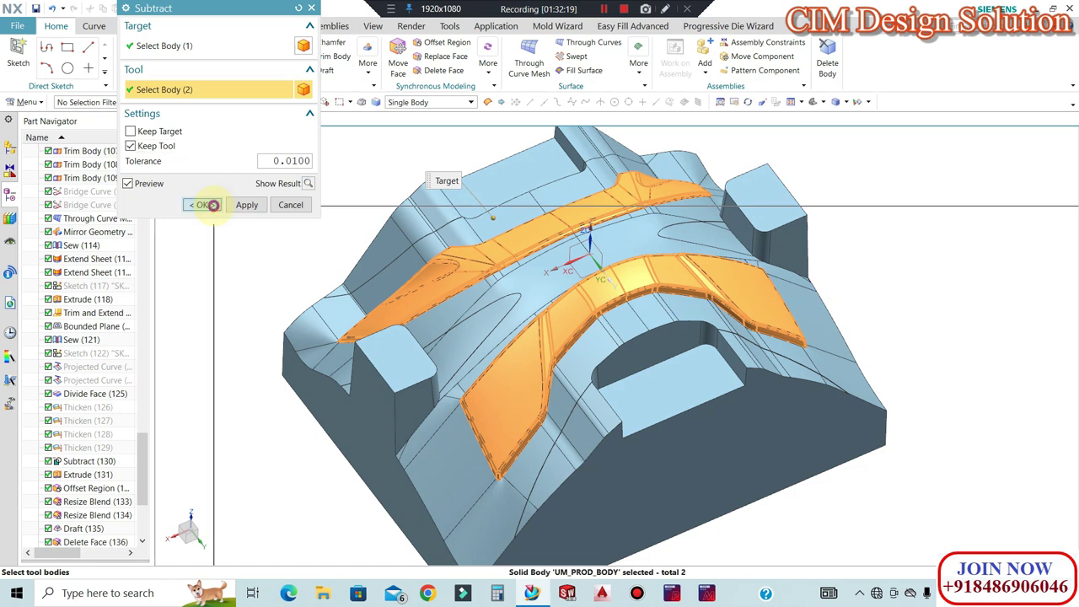
click(212, 204)
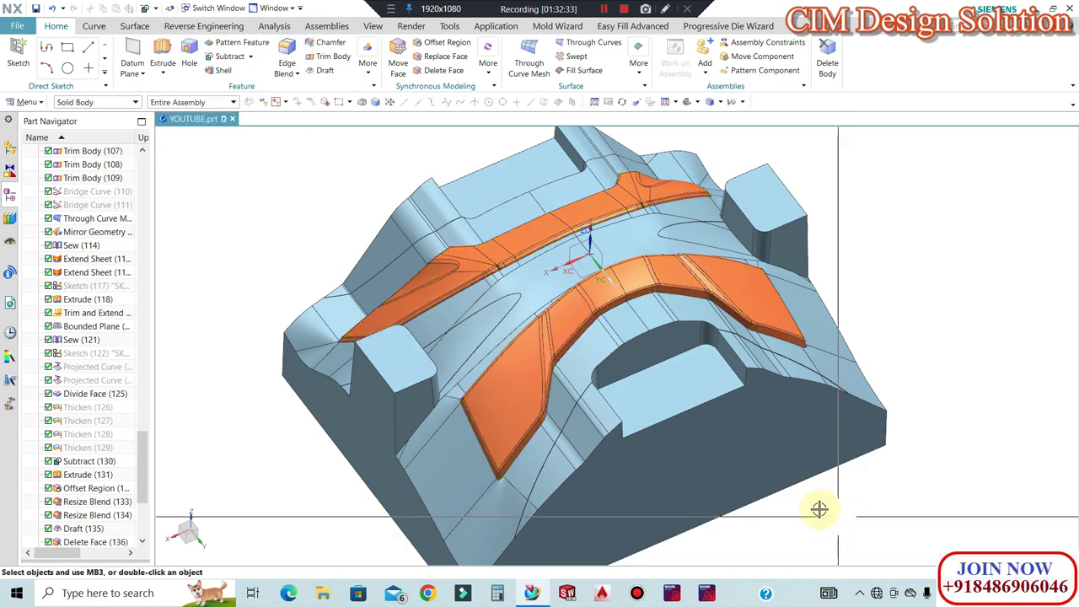
Hide both curved panel bodies that were subtracted from the block
click(469, 268)
key(ctrl+b)
click(539, 341)
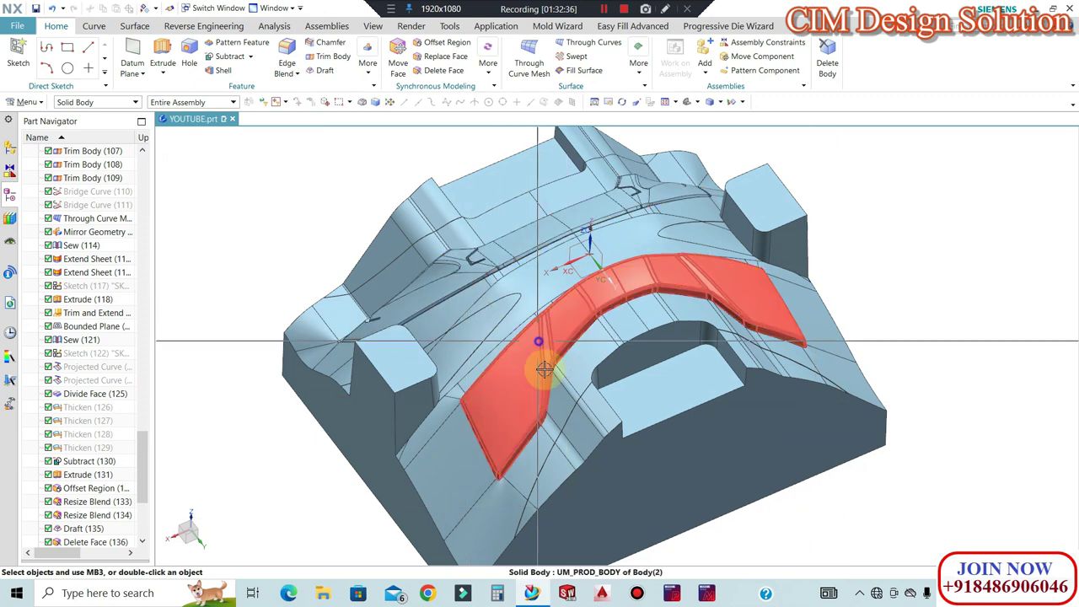
key(ctrl+b)
Assign a blue face color to the panel subtraction feature, stored associatively on the feature
scroll(92, 522, down, 4)
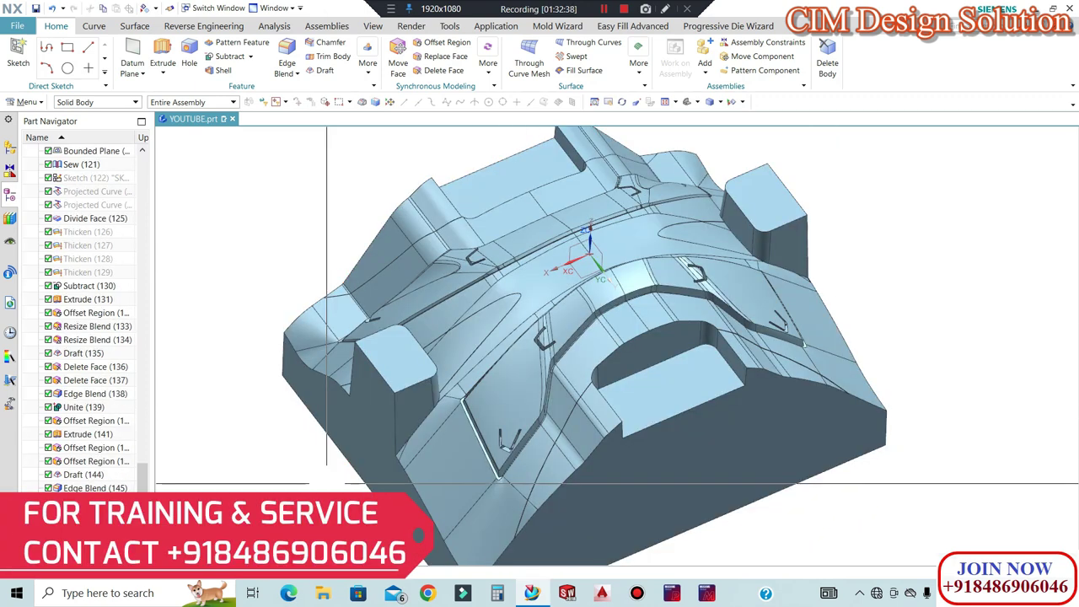
right_click(93, 234)
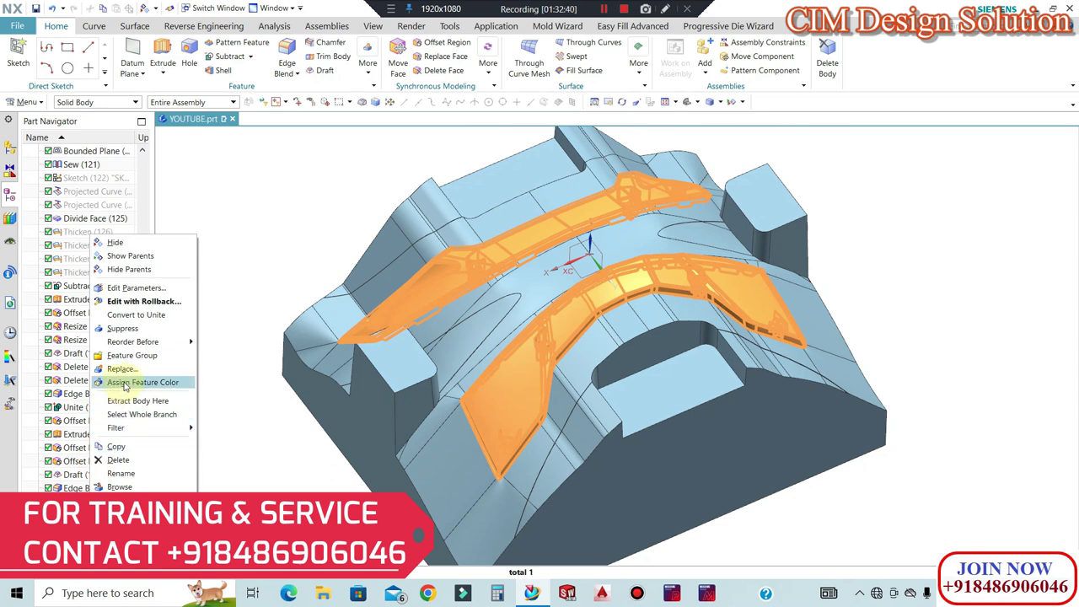
click(126, 383)
click(149, 106)
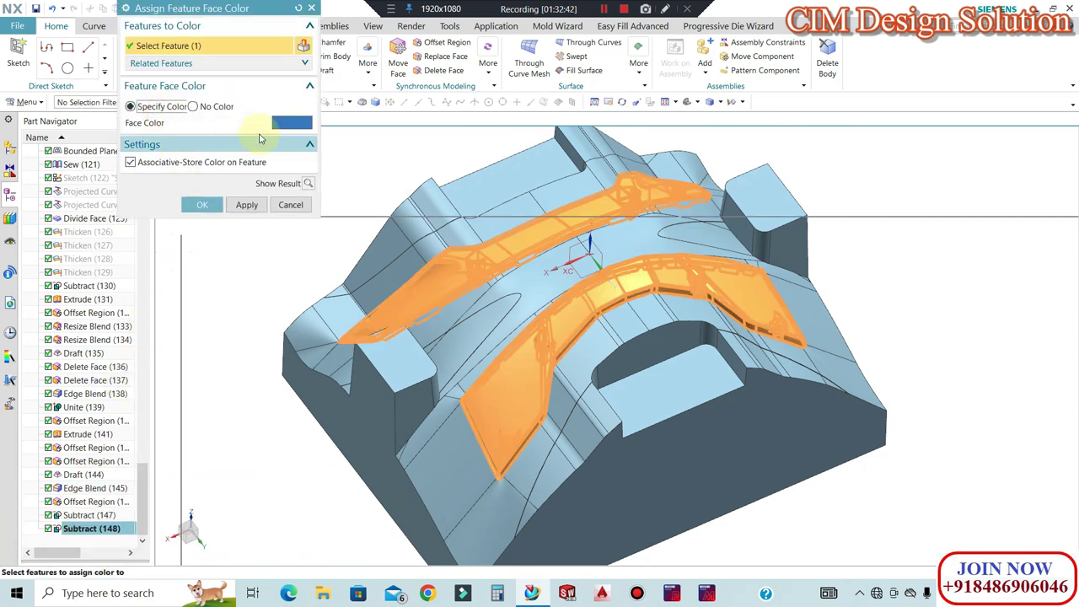
click(199, 205)
middle_drag(688, 266, 666, 253)
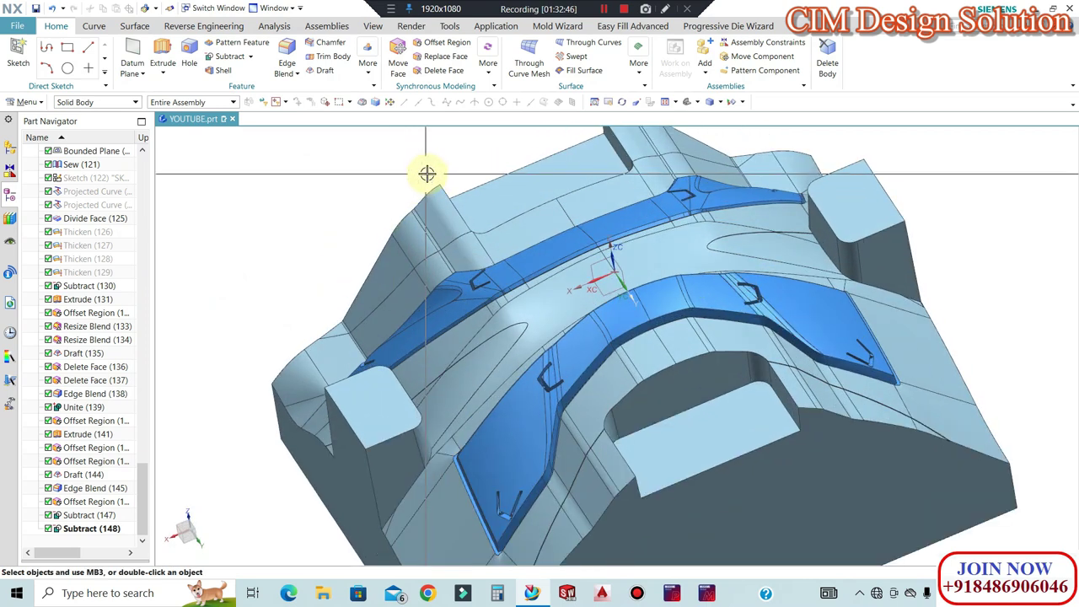
middle_drag(392, 149, 397, 151)
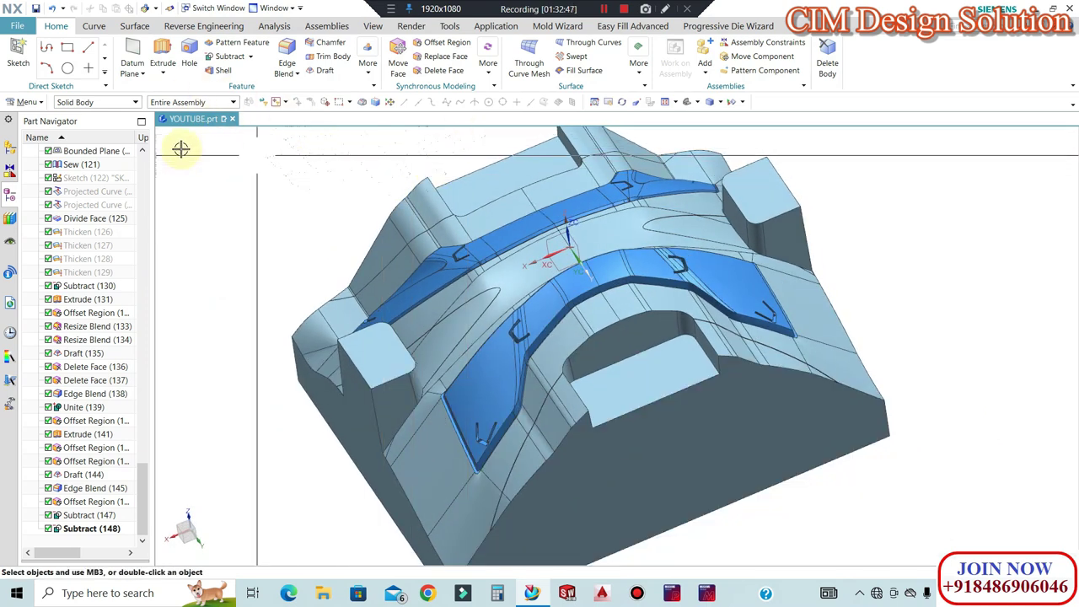
click(85, 102)
click(63, 187)
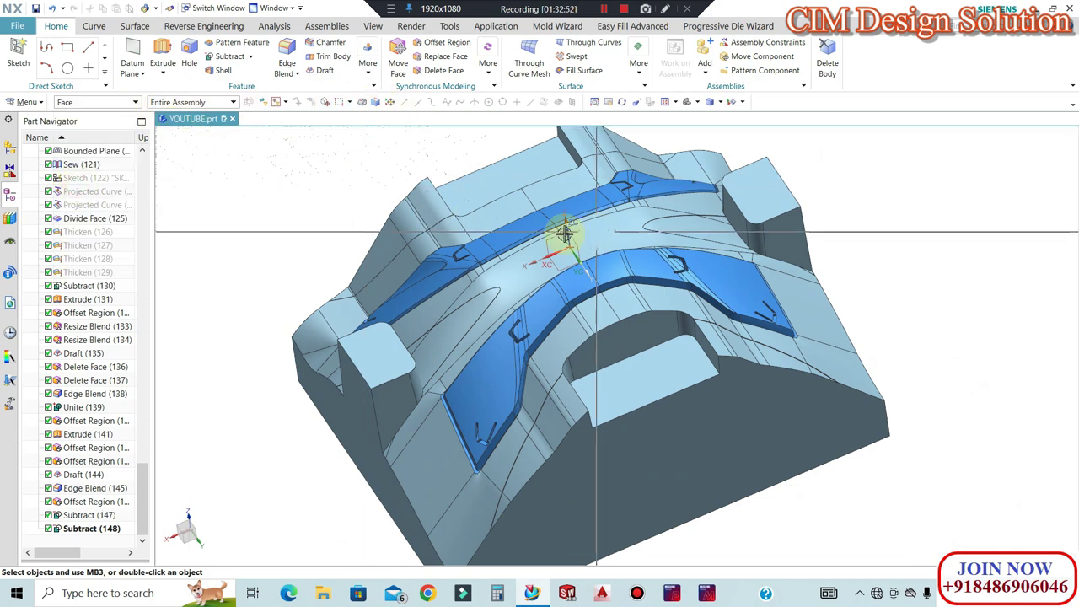
key(ctrl+j)
click(84, 102)
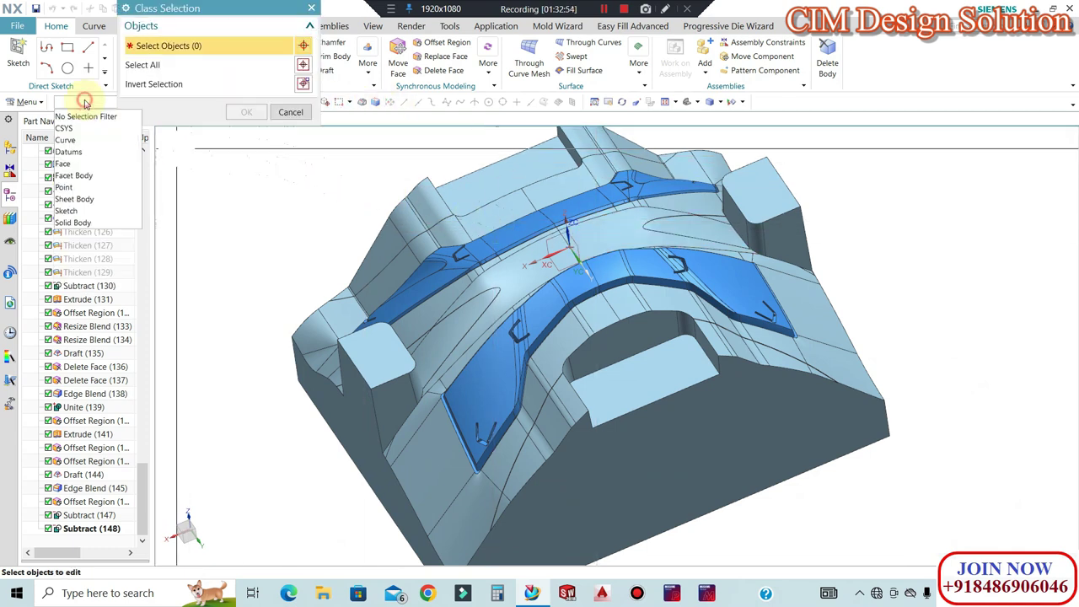
click(72, 163)
drag(192, 15, 180, 158)
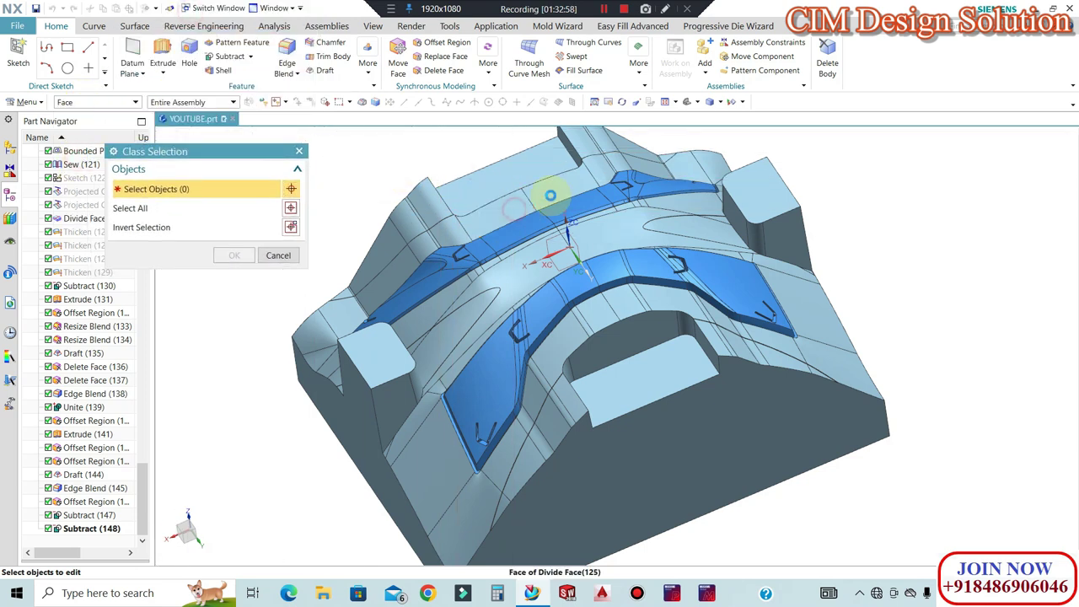
click(549, 195)
click(598, 178)
mouse_move(598, 181)
middle_down()
mouse_move(619, 251)
mouse_move(608, 186)
middle_up()
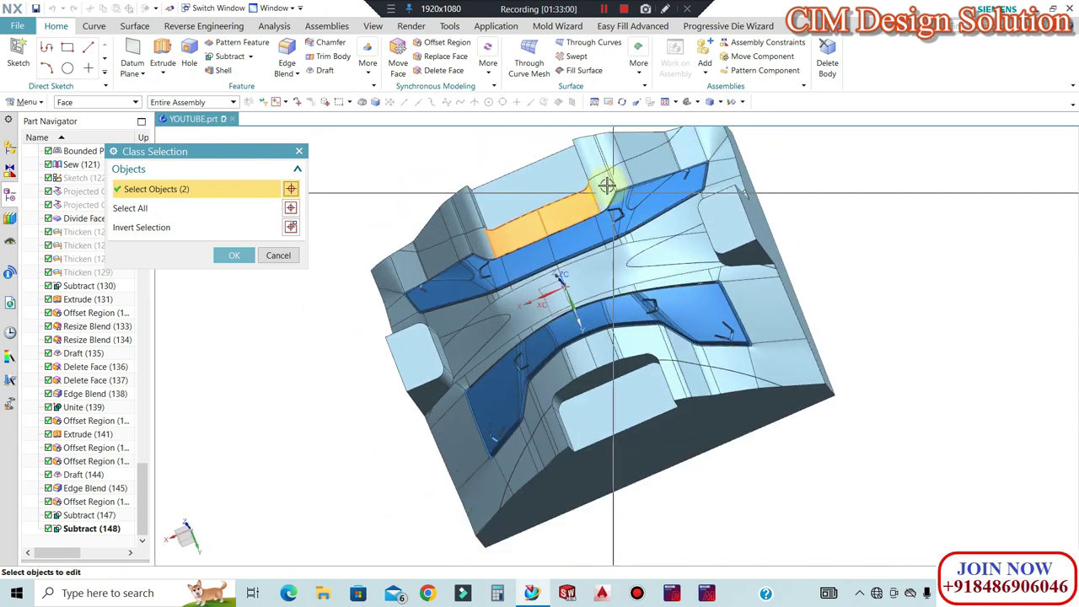
scroll(608, 186, up, 5)
click(612, 170)
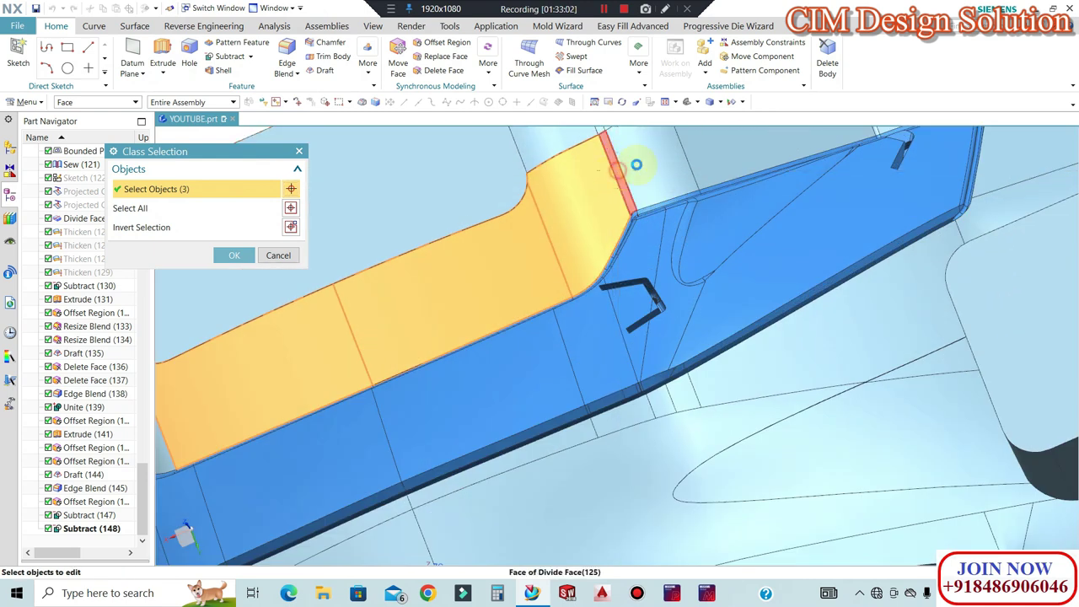
click(733, 140)
scroll(714, 257, down, 2)
scroll(821, 157, up, 3)
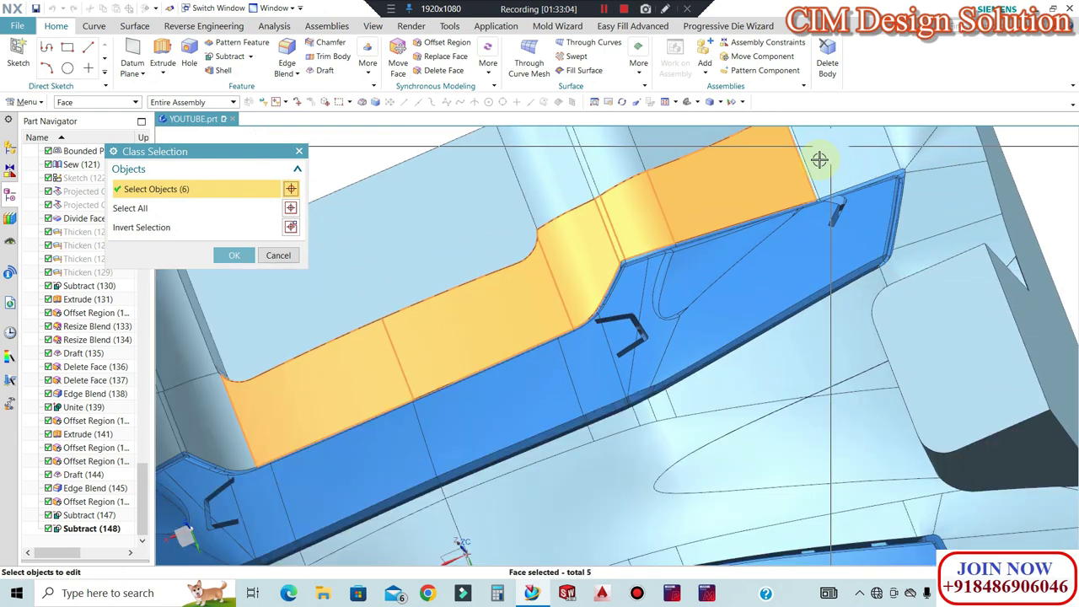
click(862, 177)
scroll(869, 306, down, 4)
click(913, 212)
click(932, 251)
key(Escape)
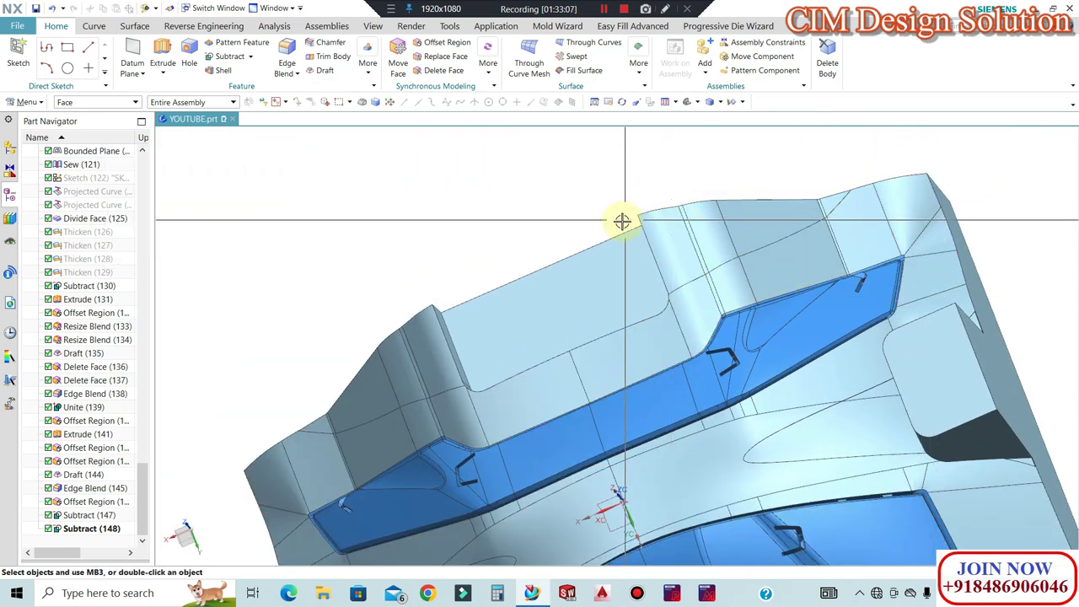
Examine the whole forming block with its colored panel recesses from several sides
scroll(639, 221, down, 5)
middle_drag(687, 185, 633, 313)
scroll(544, 418, up, 3)
scroll(739, 341, down, 1)
middle_drag(694, 357, 648, 321)
scroll(723, 266, up, 1)
scroll(759, 273, up, 1)
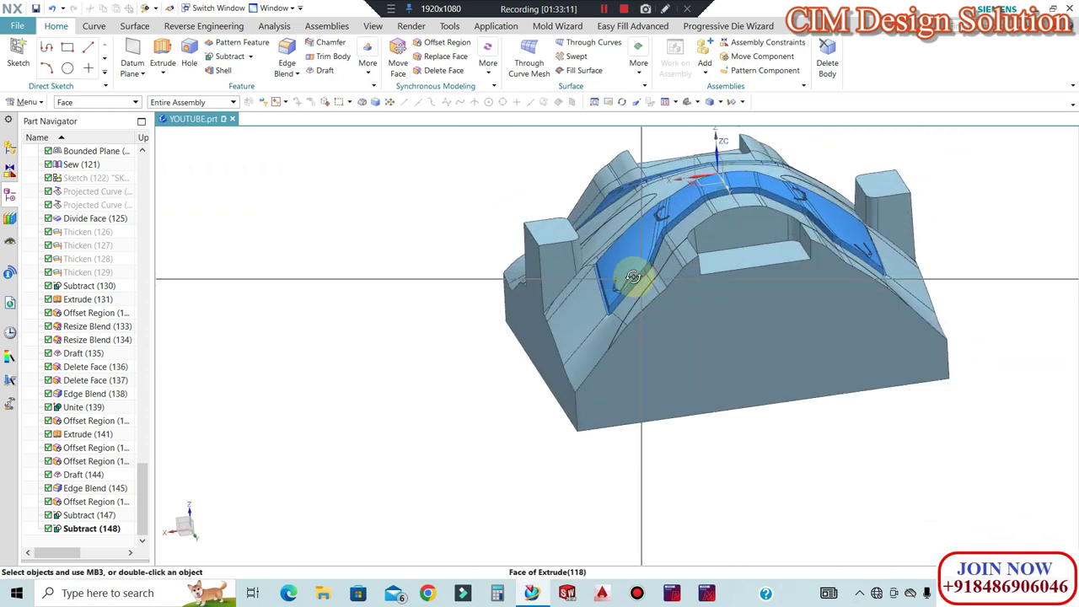
middle_drag(636, 279, 652, 281)
scroll(654, 292, down, 4)
scroll(734, 278, up, 3)
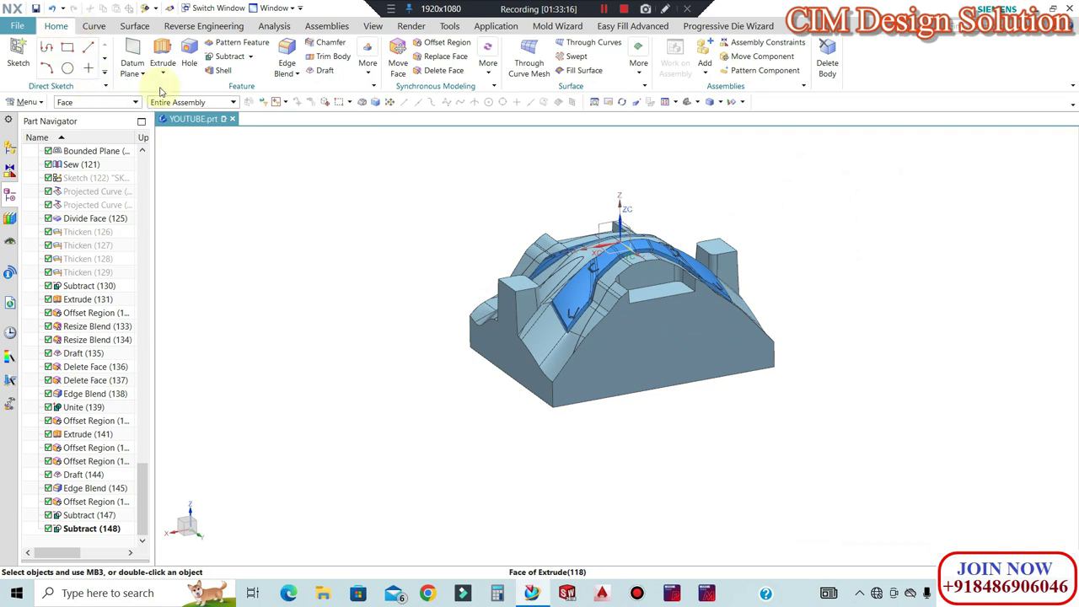
Start an extrusion from the four bottom outer edges of the forming block with an end distance of 0 mm
click(160, 52)
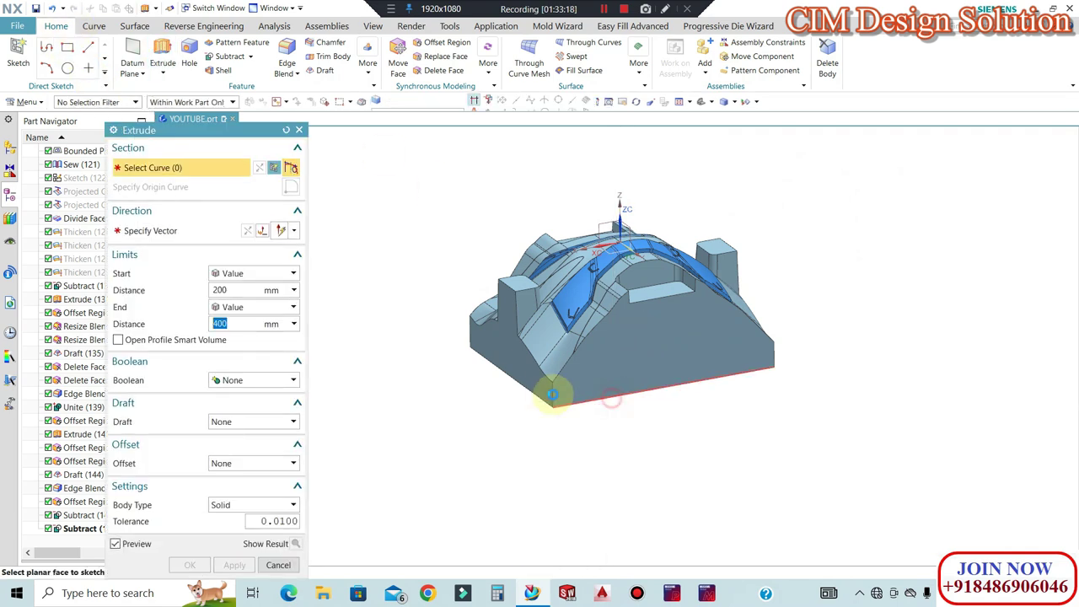
click(546, 410)
click(482, 347)
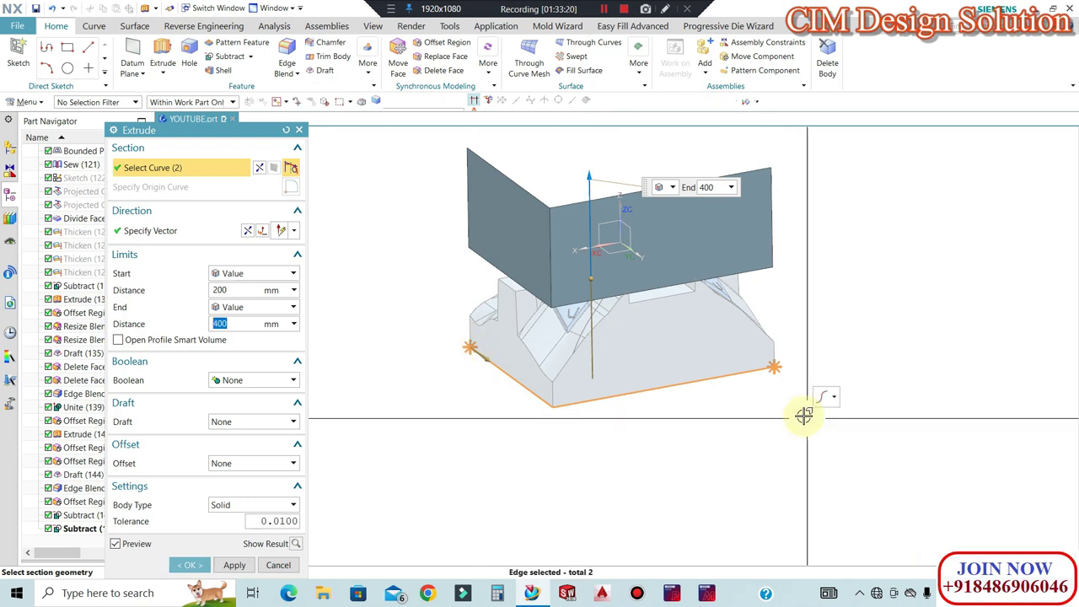
text(0)
key(Return)
middle_drag(801, 414, 650, 357)
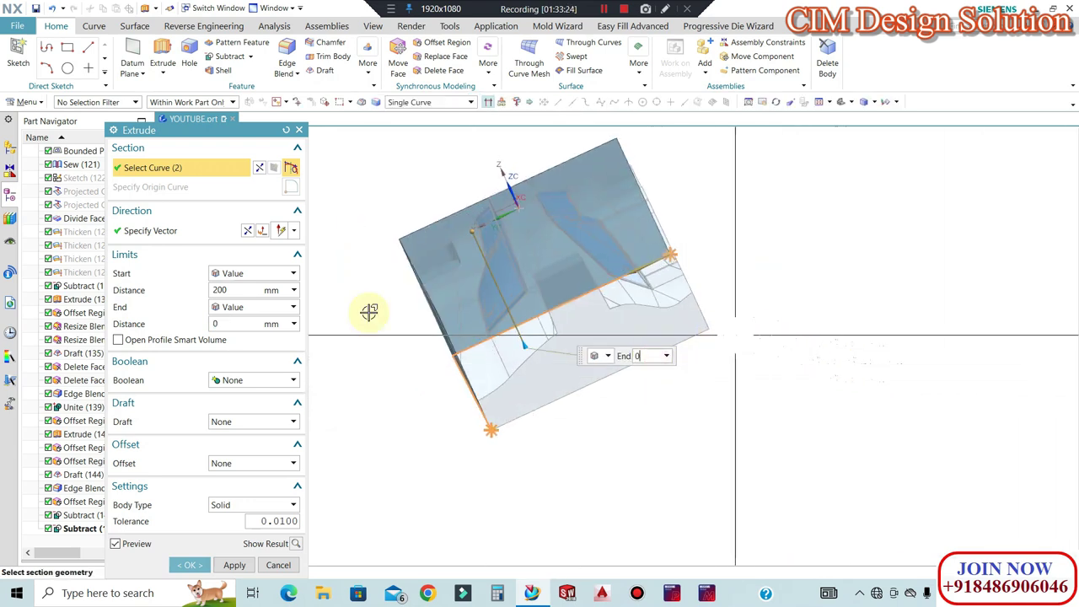
click(691, 336)
middle_drag(831, 360, 688, 310)
click(715, 321)
middle_drag(863, 345, 887, 289)
key(ctrl+alt+f)
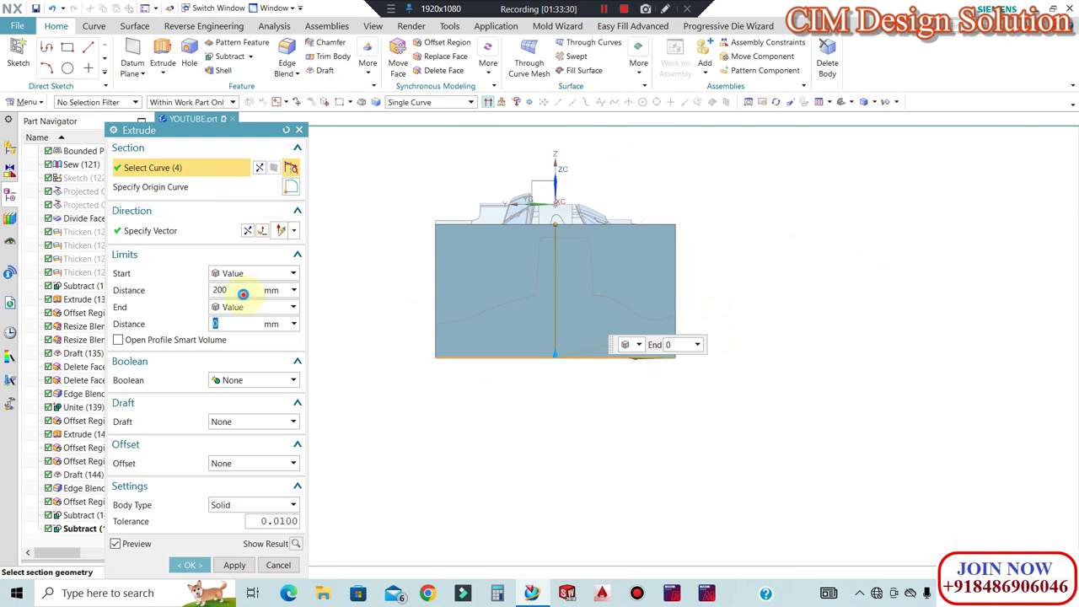
Set the extrusion's start distance to 350 mm, checking the height in wireframe, and create the box enclosing the forming block
click(244, 293)
text(400)
key(Return)
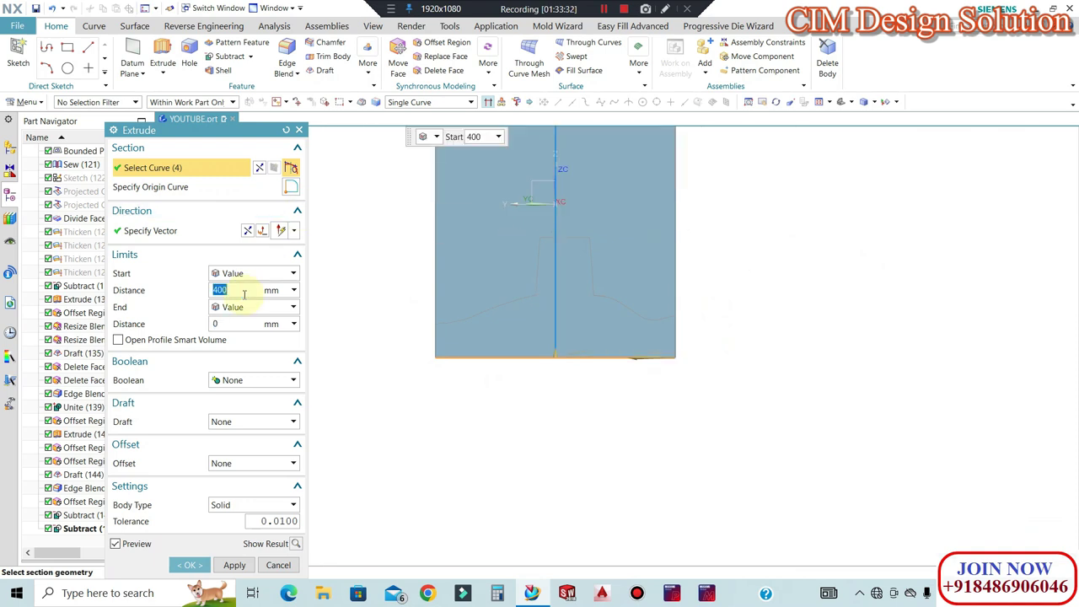
click(874, 102)
click(891, 169)
drag(892, 169, 588, 183)
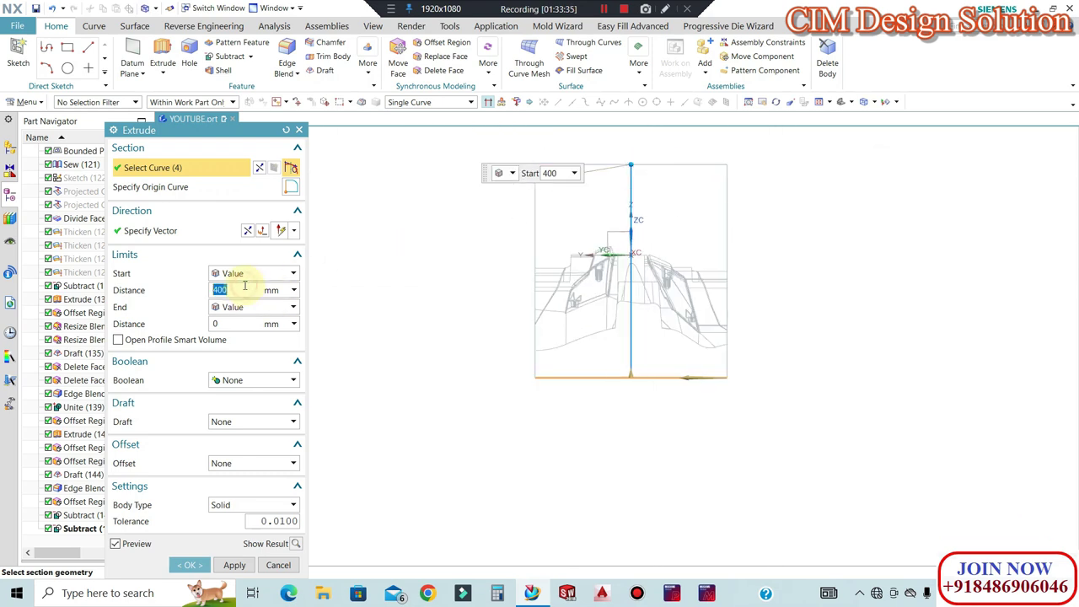
key(Return)
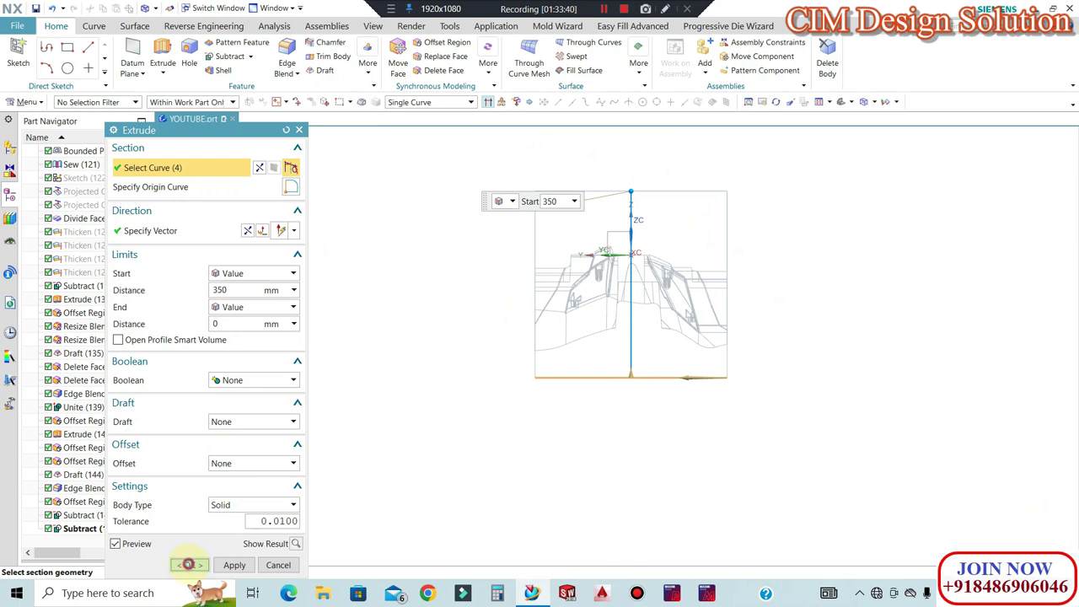
click(189, 566)
Subtract the forming block from the new box, keeping the tool body, and hide the forming block
drag(359, 299, 450, 304)
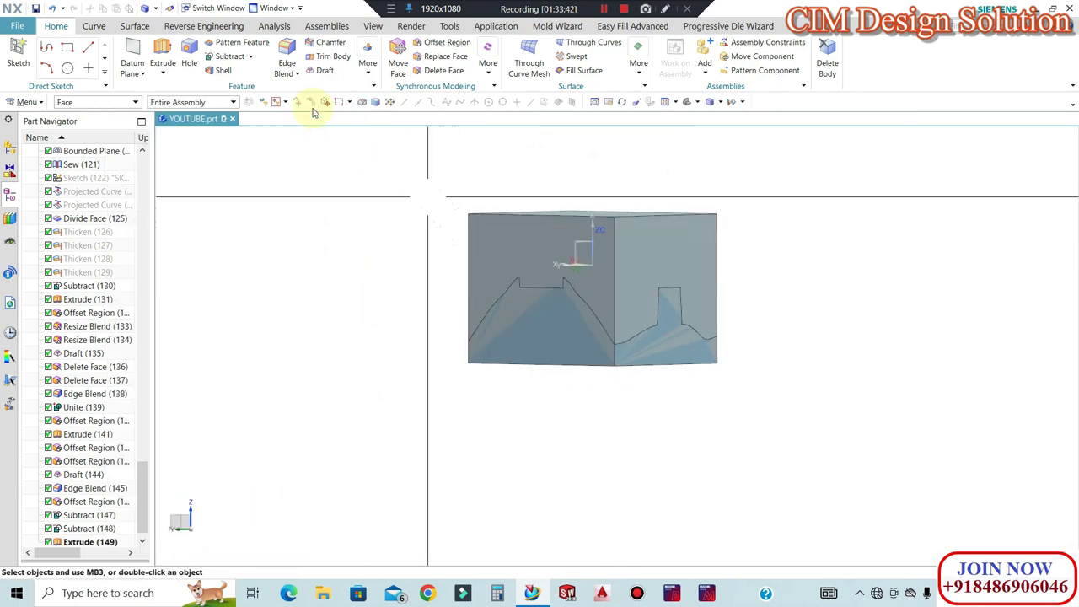
click(229, 56)
click(520, 286)
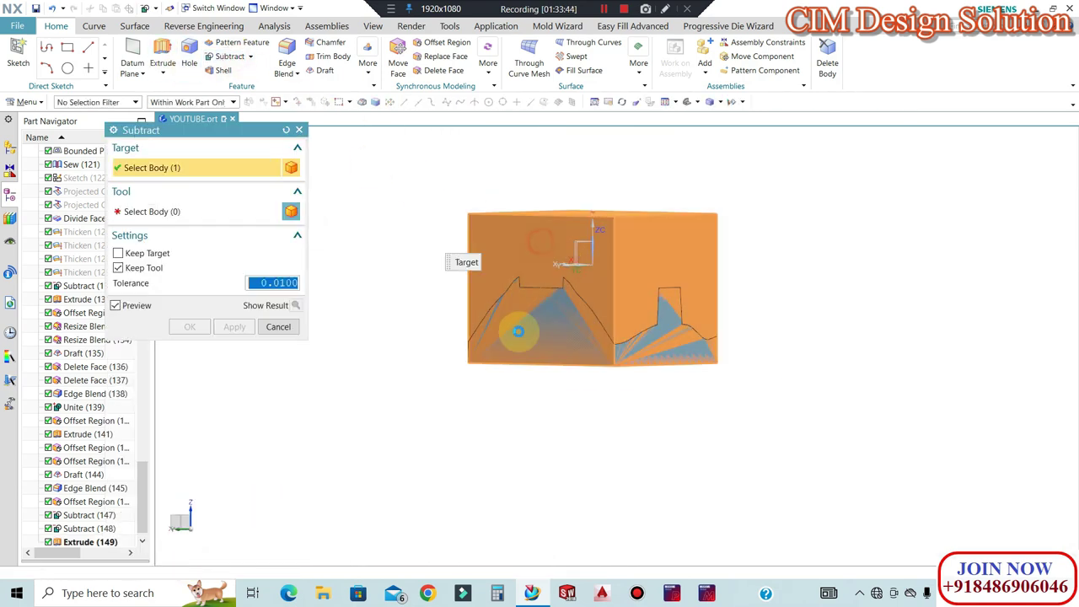
click(541, 342)
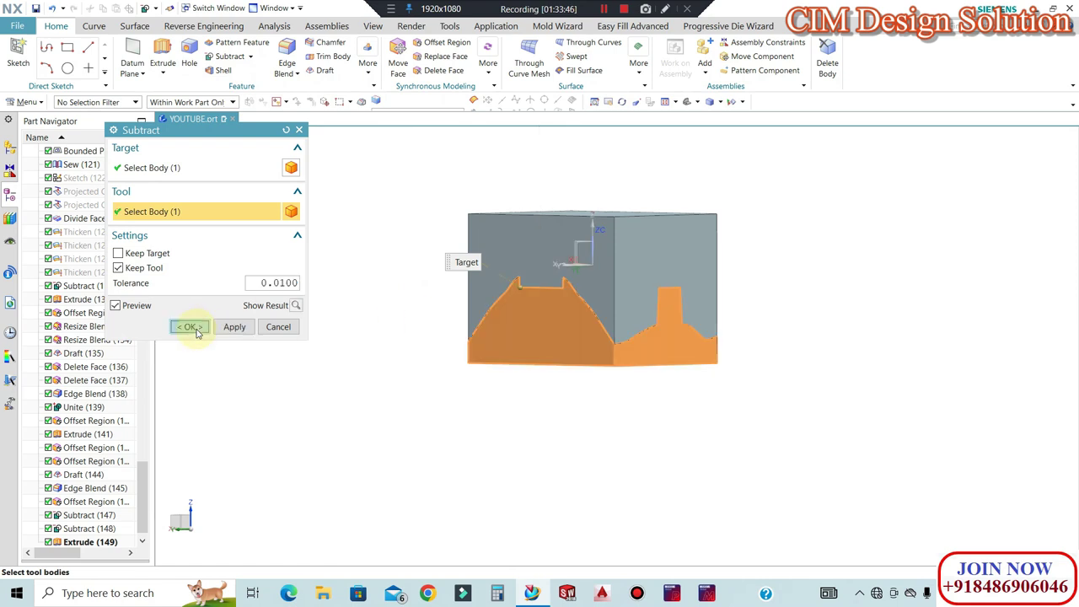
click(190, 327)
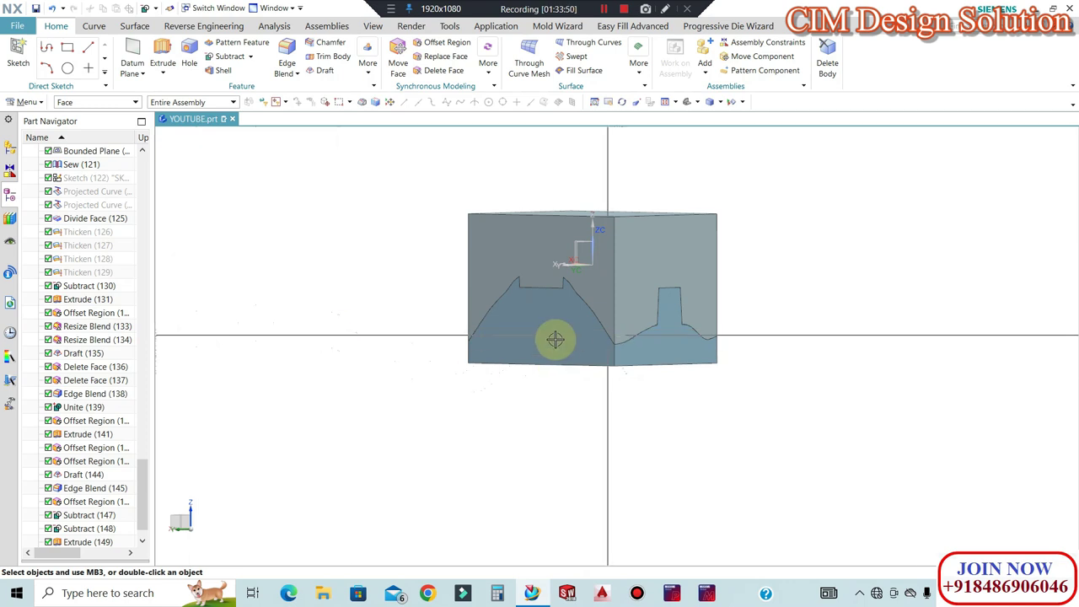
middle_drag(544, 412, 609, 253)
scroll(696, 320, up, 3)
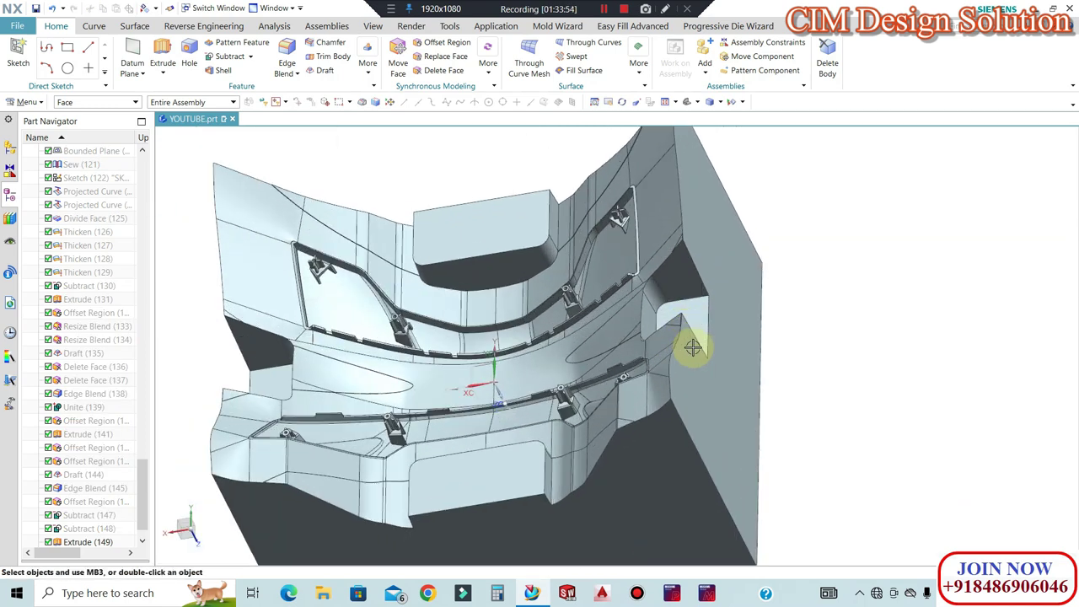
Offset the flat end faces of the two column pockets in the cavity block by -1 mm
scroll(693, 348, up, 2)
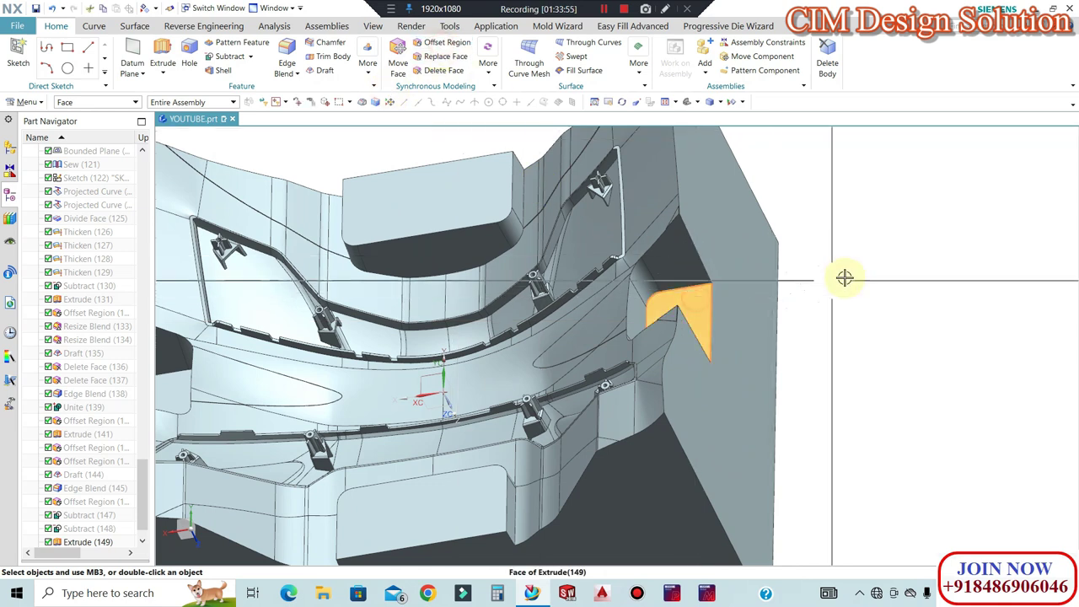
scroll(845, 278, down, 4)
click(523, 343)
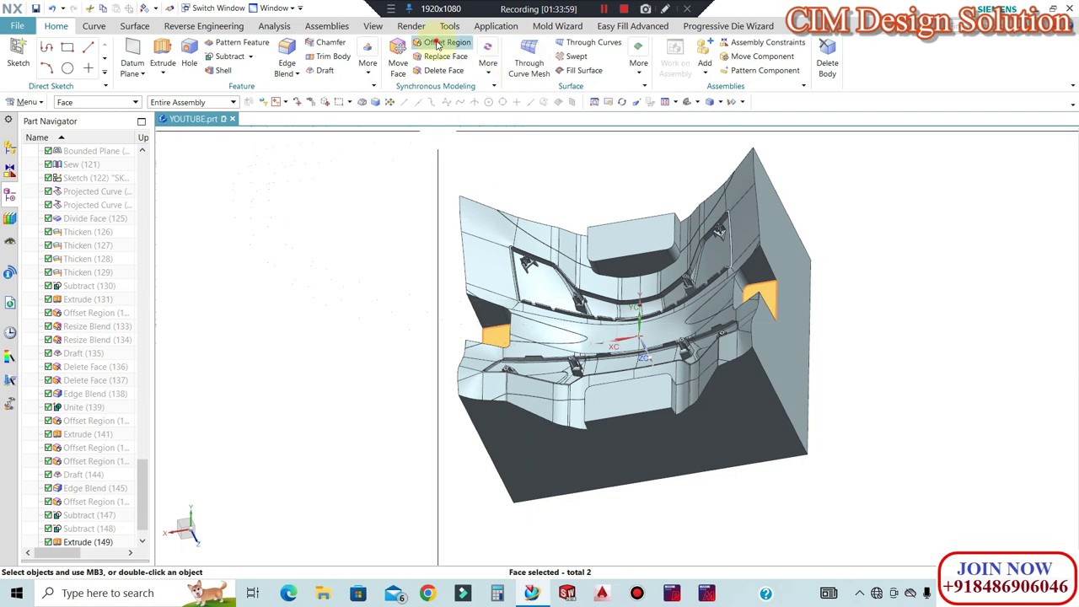
click(443, 42)
scroll(586, 300, up, 1)
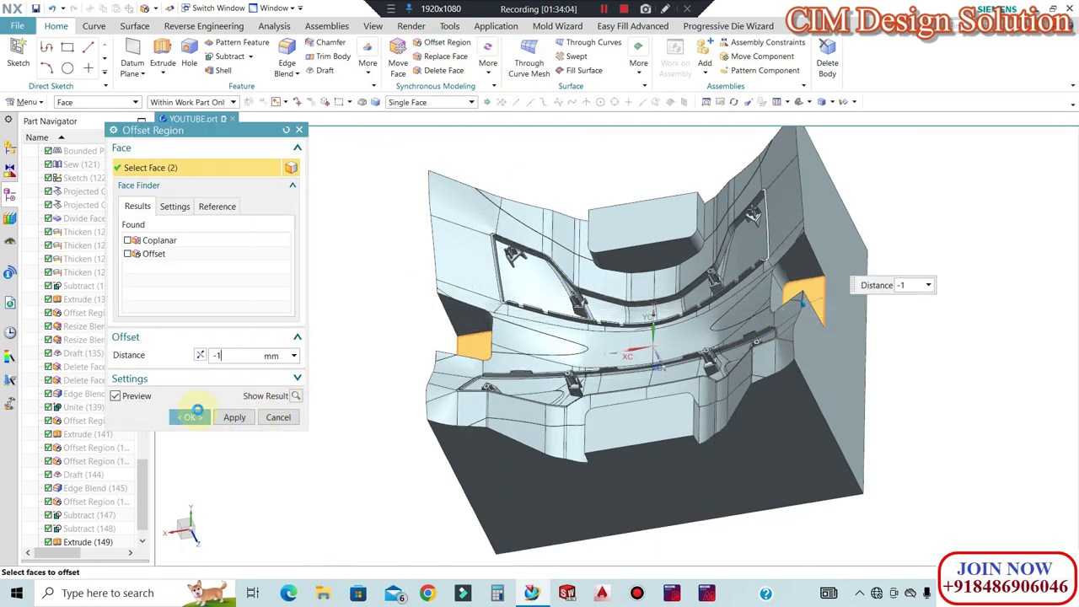
click(179, 420)
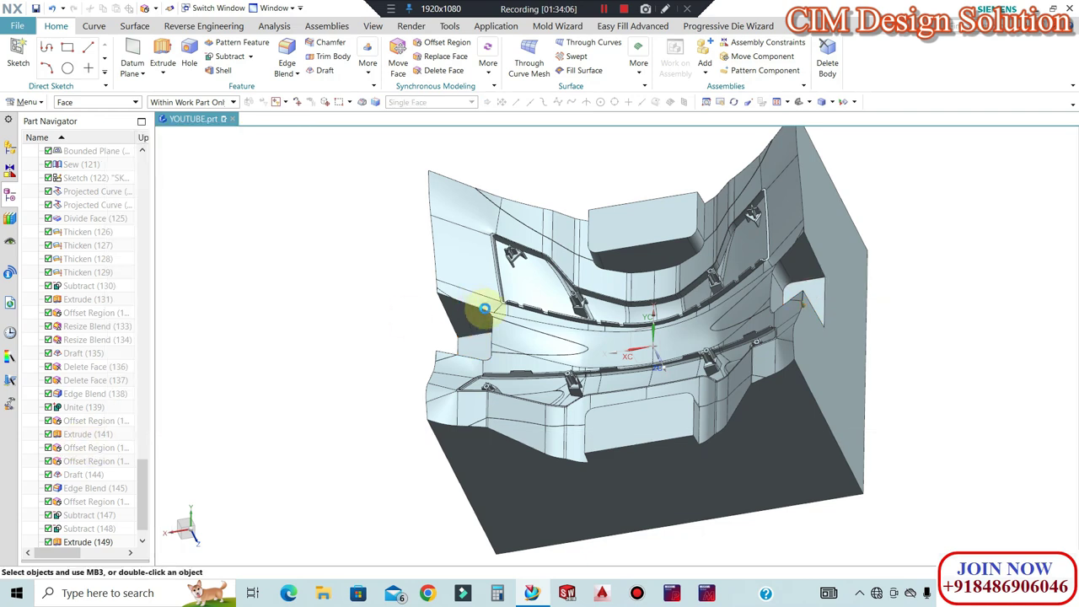
Examine the cavity block's column pockets and panel details from several sides
scroll(464, 311, down, 3)
middle_drag(462, 314, 493, 256)
key(F8)
scroll(612, 274, up, 6)
middle_drag(624, 271, 749, 356)
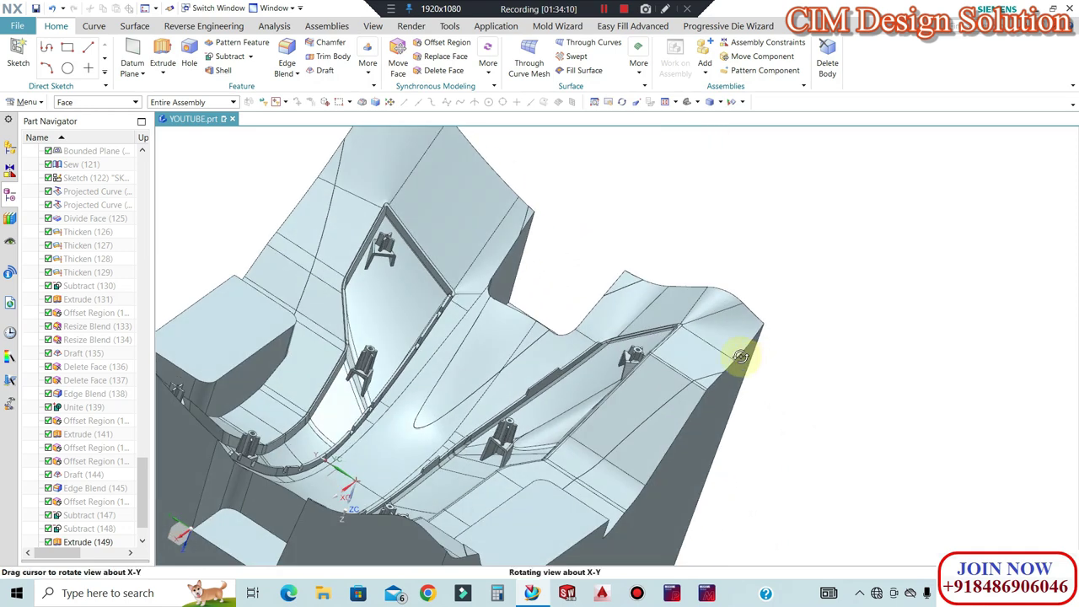
scroll(715, 313, up, 2)
middle_drag(716, 313, 691, 315)
scroll(818, 284, down, 3)
scroll(739, 279, up, 2)
scroll(712, 257, down, 2)
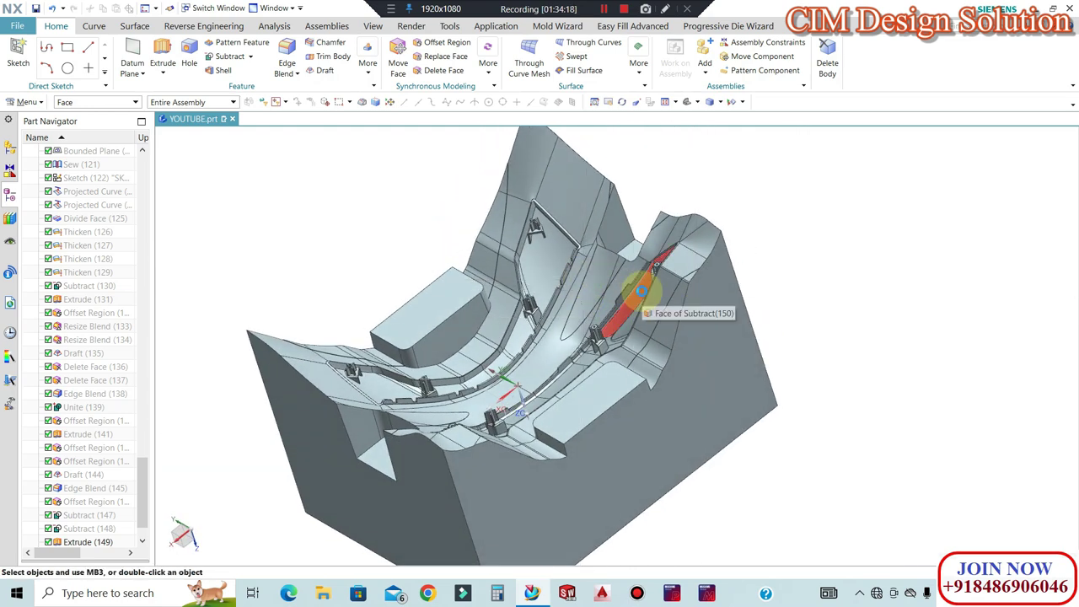
Show the two hidden curved panel bodies together with the cavity block
key(ctrl+shift+k)
middle_drag(627, 287, 530, 323)
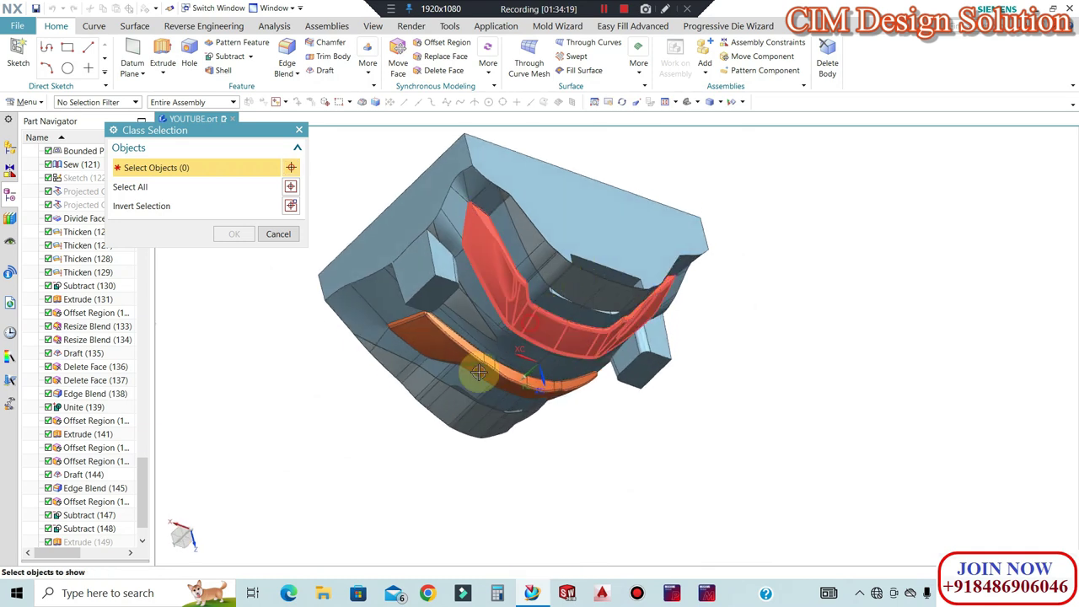
click(529, 323)
click(396, 325)
click(228, 233)
middle_drag(380, 224, 441, 296)
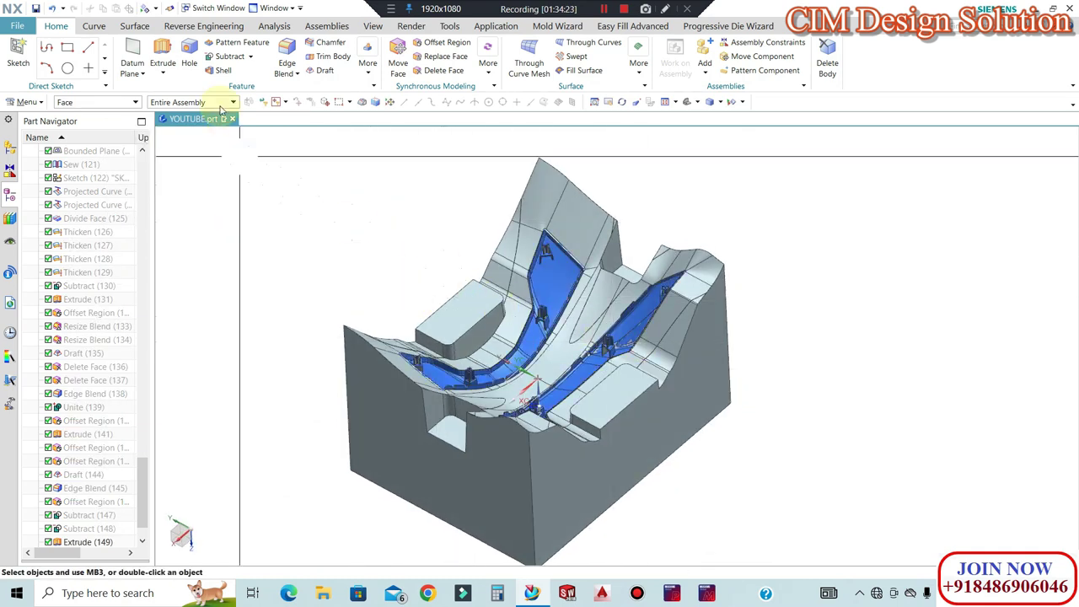
Subtract the two curved panel bodies from the cavity block, keeping the tool bodies
click(226, 56)
click(489, 281)
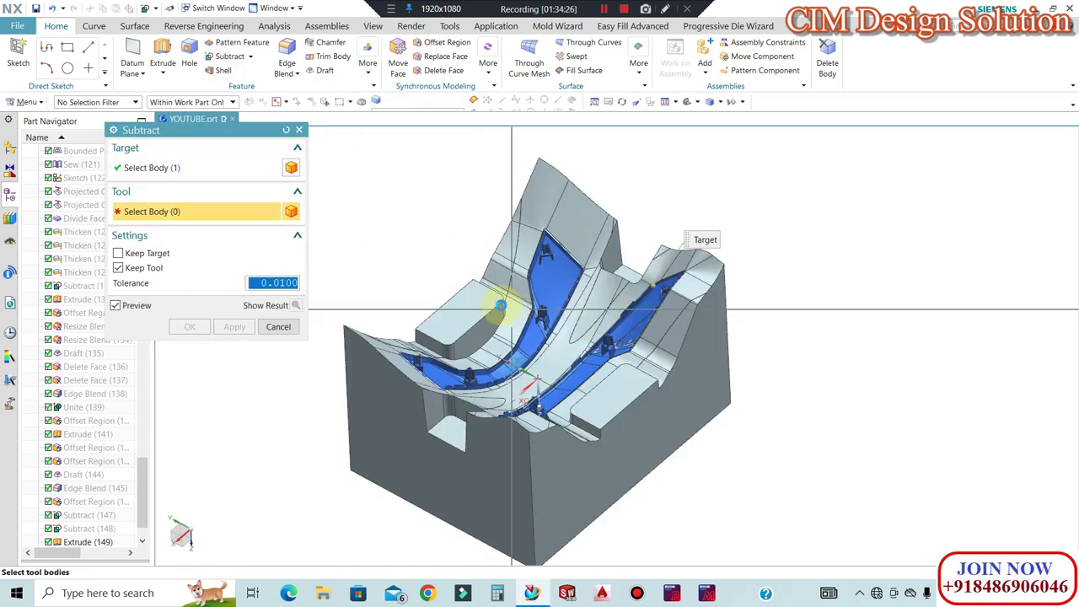
click(645, 344)
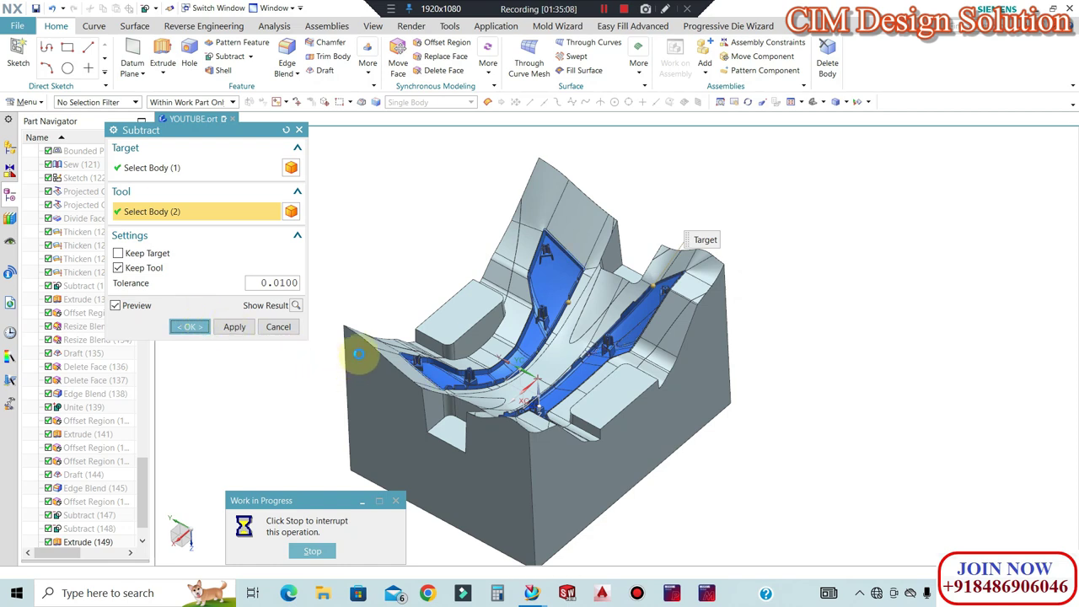
Set up a Split Body of the cavity block with a new plane offset 110 mm from the raised pad's flat top face
middle_drag(831, 289, 416, 161)
click(134, 26)
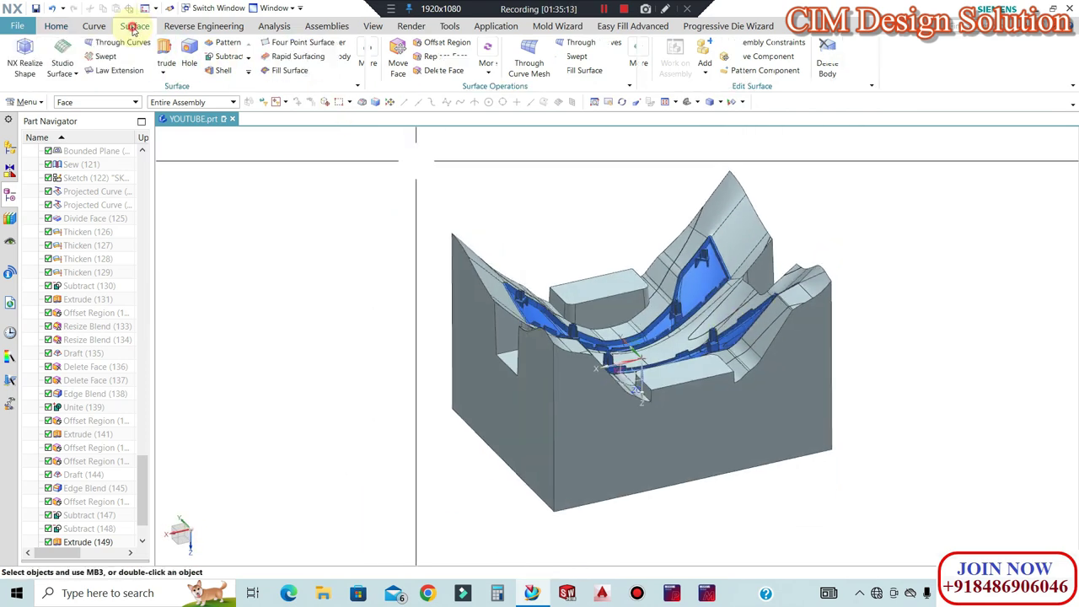
click(622, 73)
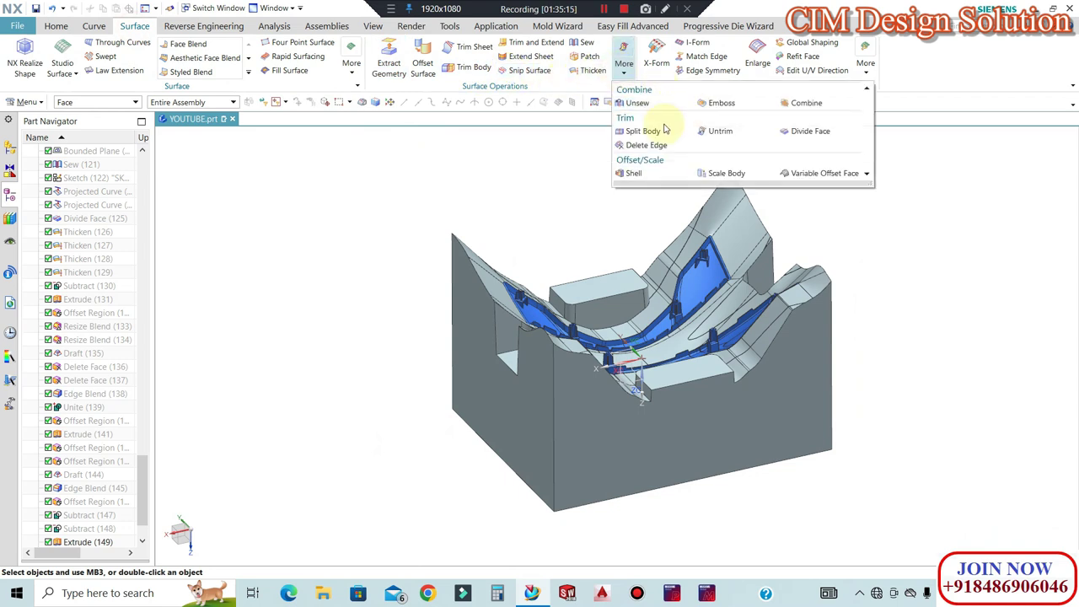
click(642, 131)
click(732, 196)
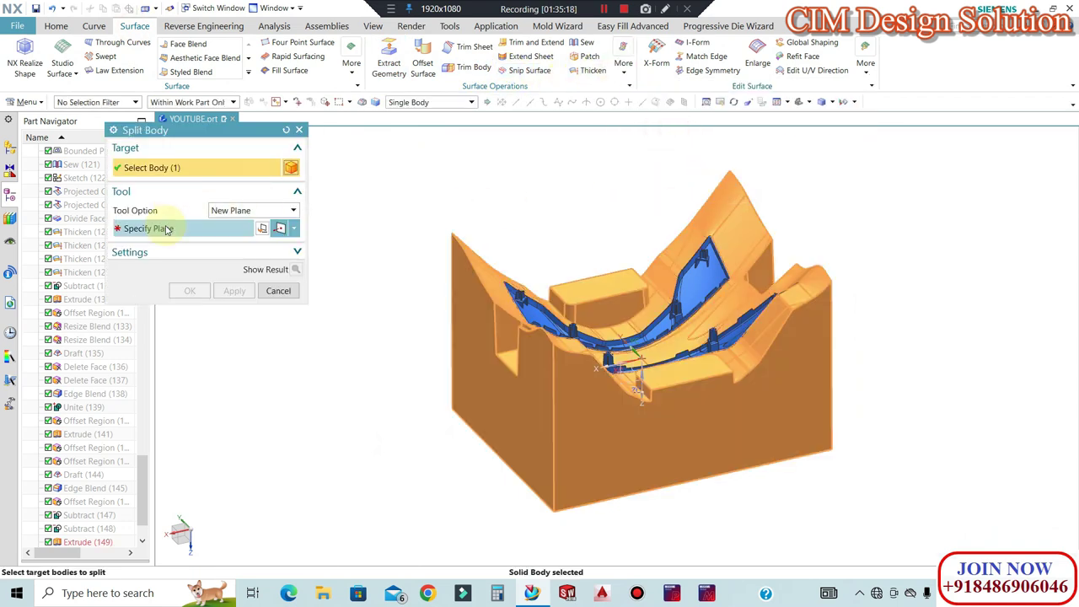
click(167, 228)
click(293, 229)
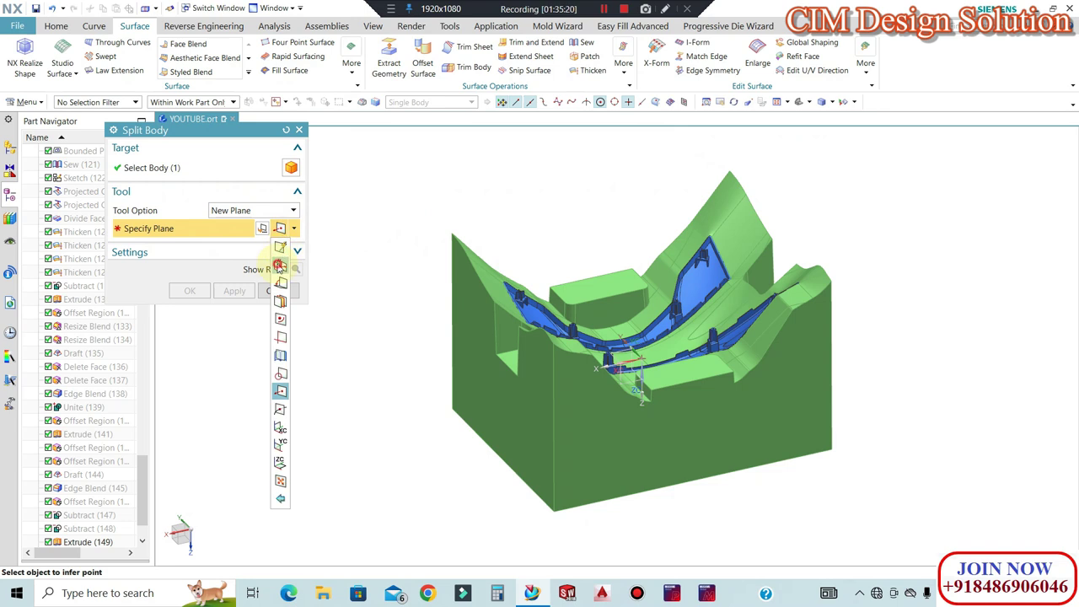
click(278, 266)
scroll(596, 278, up, 3)
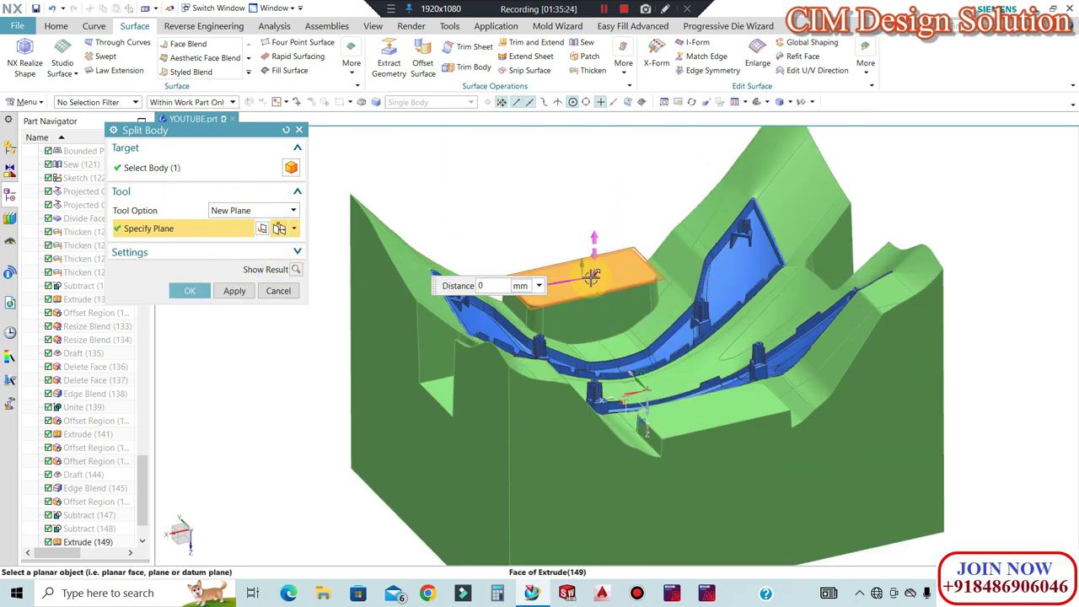
drag(594, 265, 594, 165)
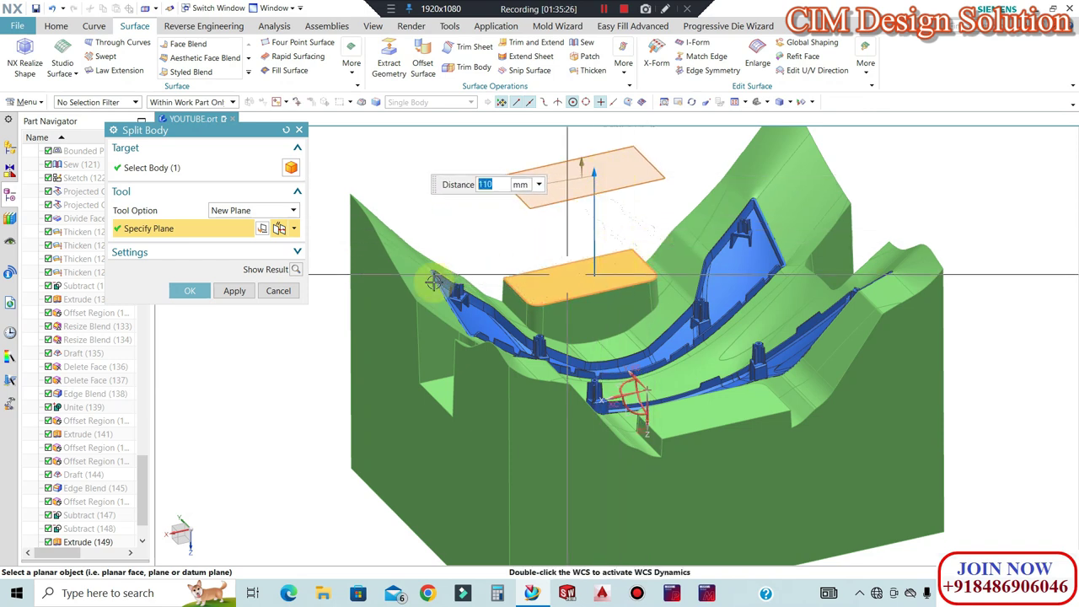
Preview the split at the cavity block's upper corners and accept it
click(302, 272)
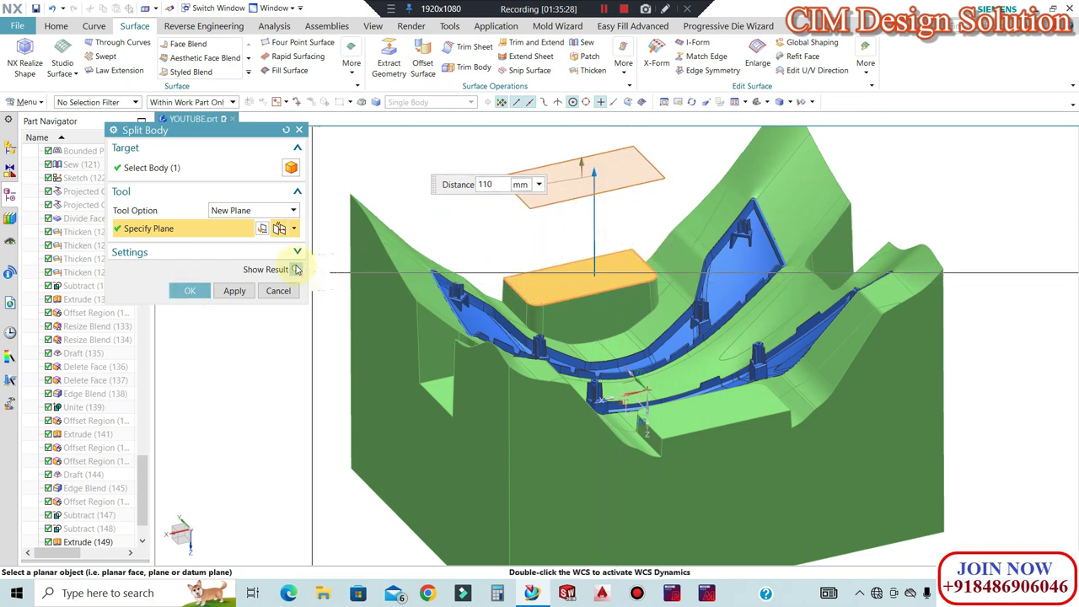
scroll(643, 281, down, 2)
scroll(715, 211, up, 1)
scroll(715, 211, up, 2)
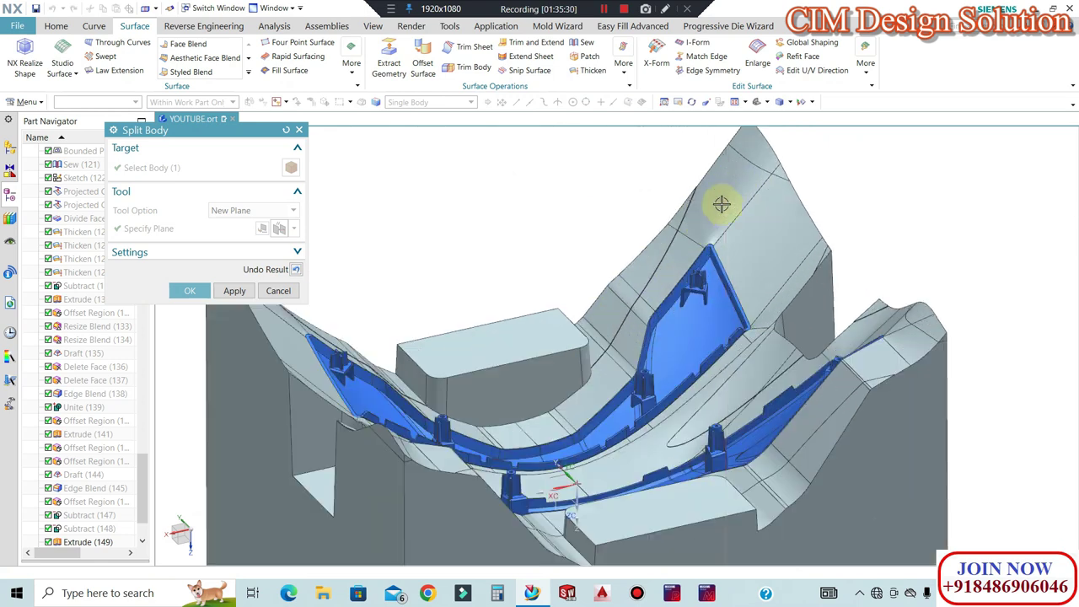
scroll(885, 328, up, 1)
scroll(908, 347, up, 1)
mouse_move(931, 357)
middle_down()
mouse_move(950, 367)
mouse_move(944, 359)
middle_up()
scroll(935, 322, down, 1)
scroll(935, 323, up, 2)
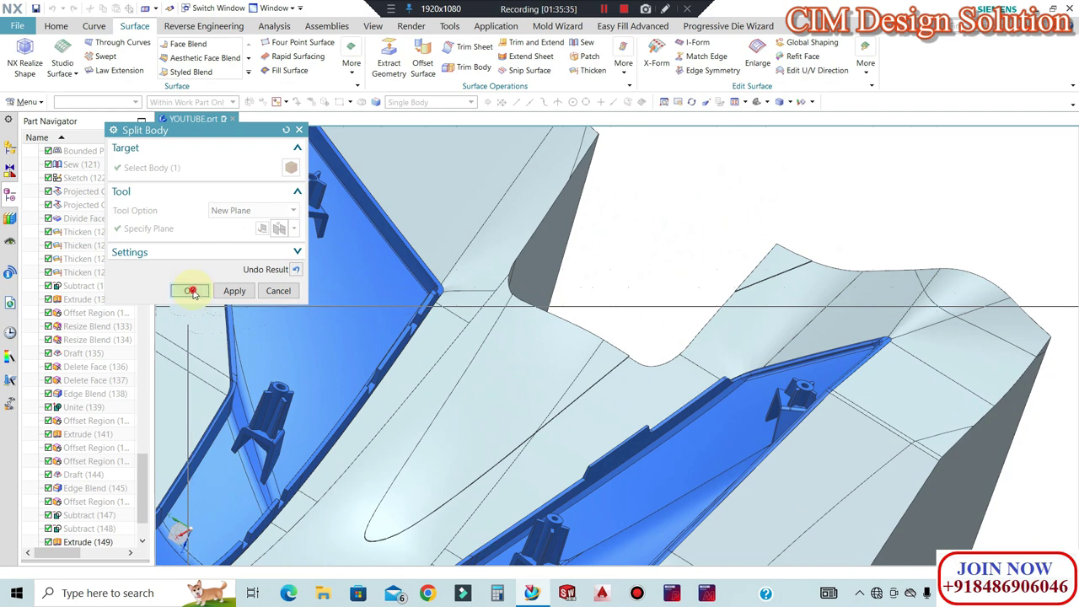
click(192, 290)
Hide the small tips split off the cavity block's upper corners and check the block from several sides
scroll(723, 304, down, 5)
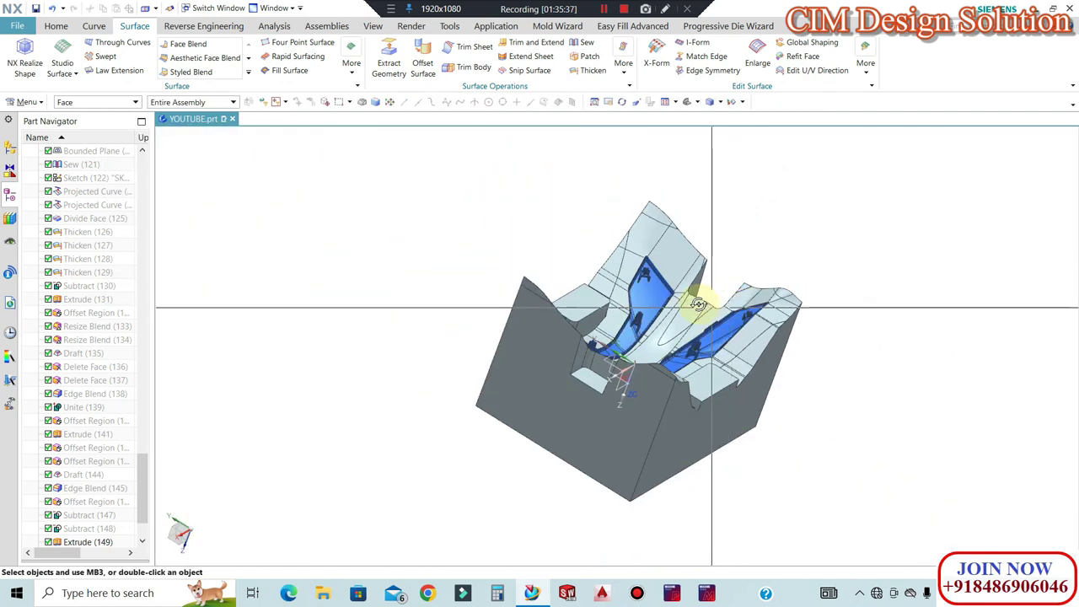
middle_drag(700, 305, 612, 289)
scroll(434, 295, up, 5)
scroll(494, 414, down, 3)
scroll(501, 458, up, 3)
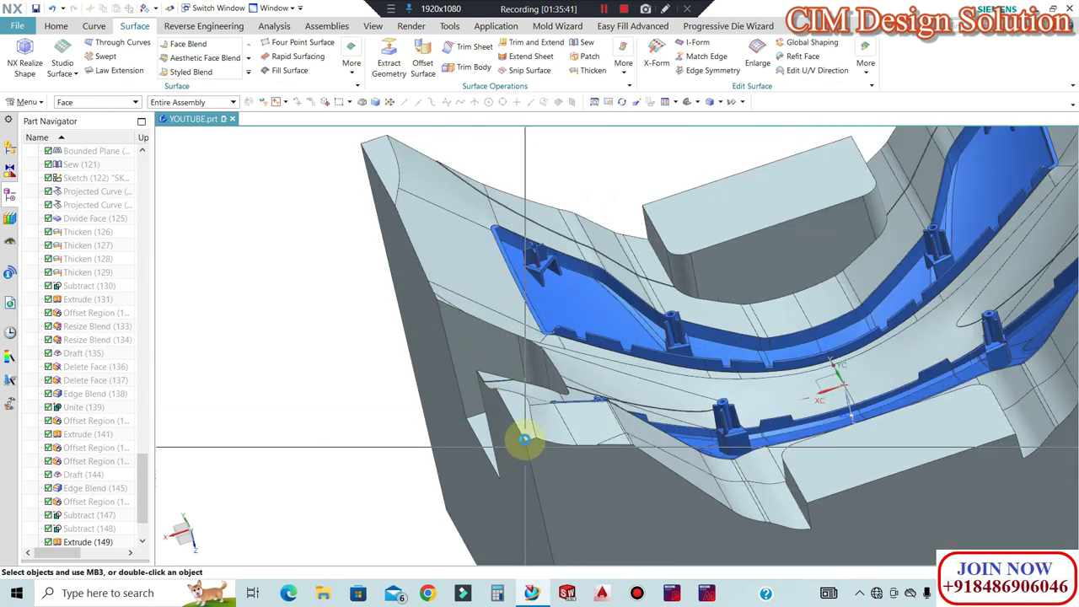
scroll(524, 441, down, 6)
scroll(718, 277, up, 6)
click(623, 293)
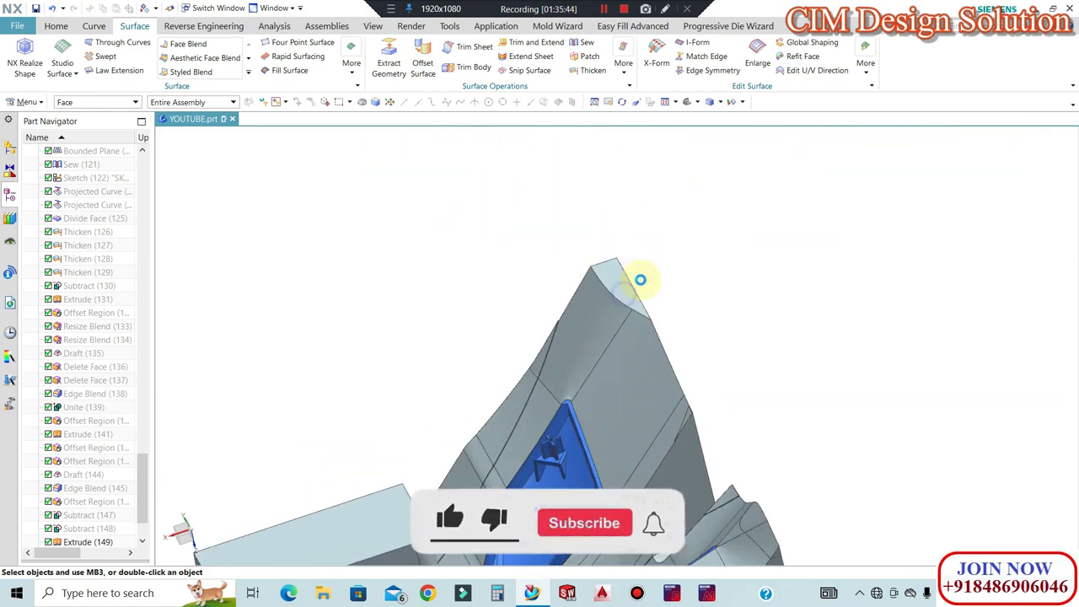
scroll(644, 327, down, 3)
middle_drag(677, 244, 542, 323)
scroll(704, 371, up, 3)
scroll(746, 331, up, 3)
scroll(786, 316, down, 3)
scroll(785, 315, down, 3)
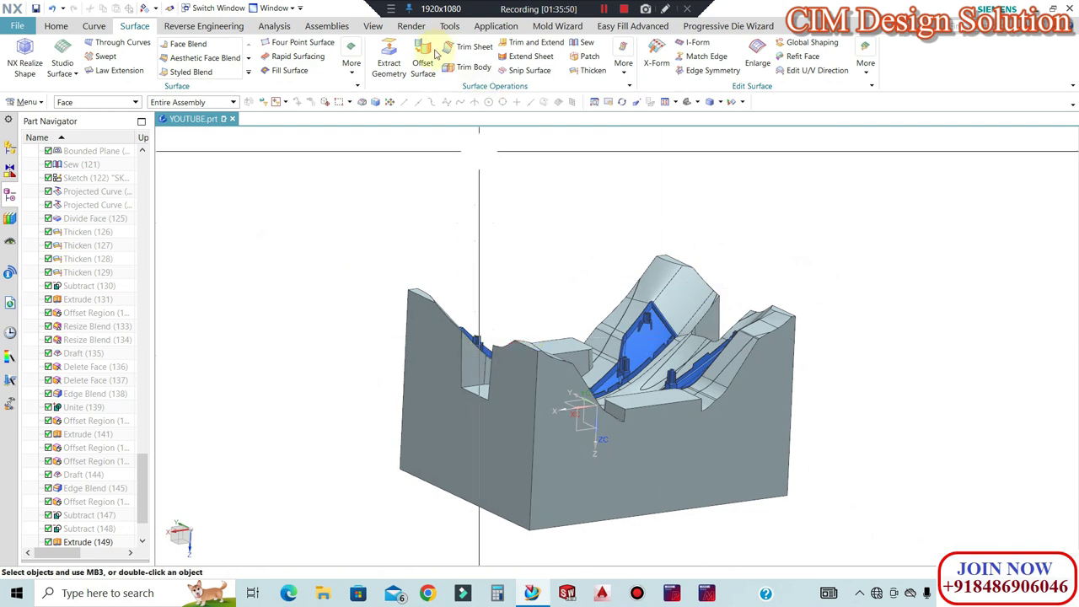
Offset the four outer side faces of the cavity block by 20 mm with Offset Region
click(58, 26)
click(427, 44)
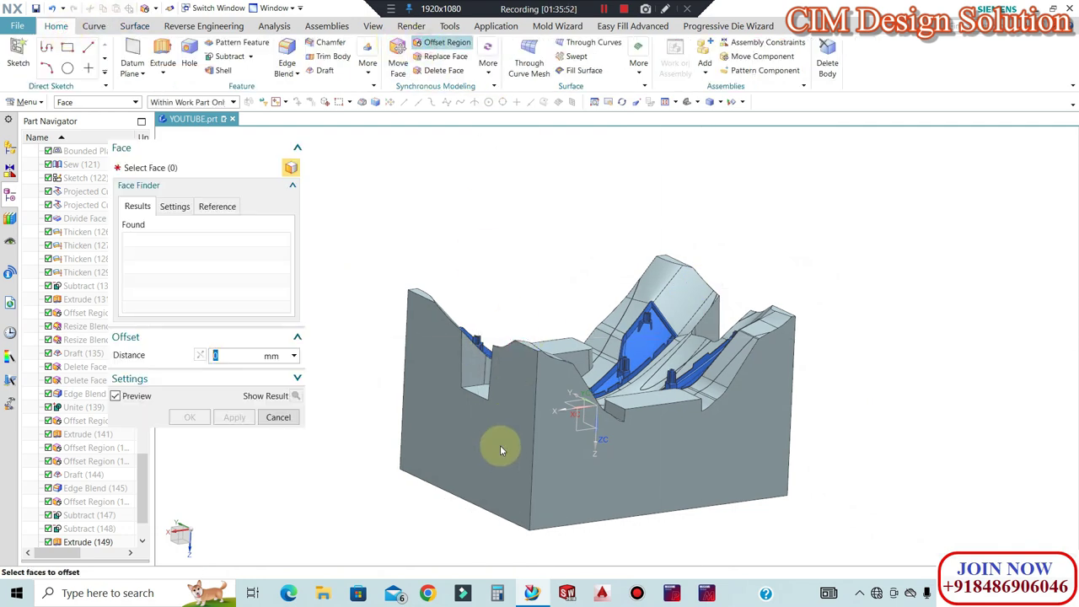
click(498, 447)
click(706, 463)
middle_click(936, 302)
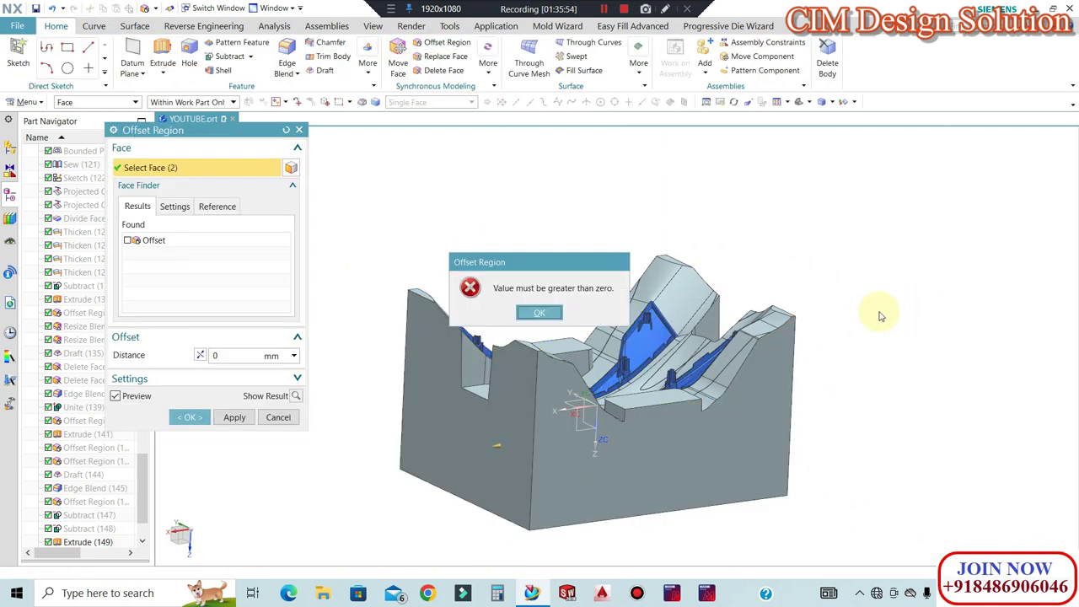
click(540, 315)
middle_drag(896, 345, 839, 372)
middle_click(876, 291)
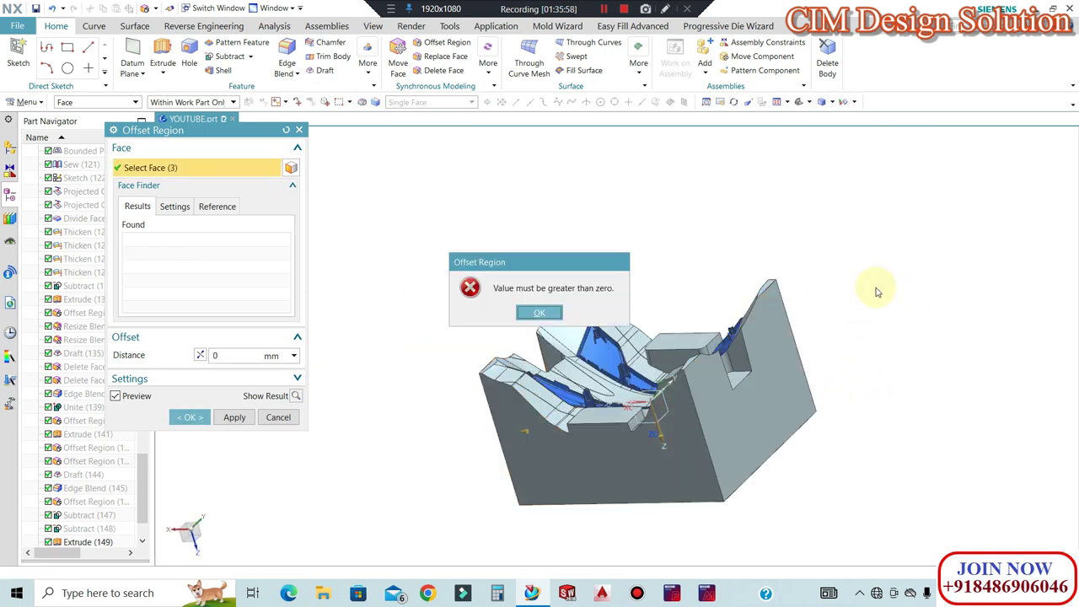
click(544, 312)
middle_drag(742, 193, 741, 433)
click(742, 433)
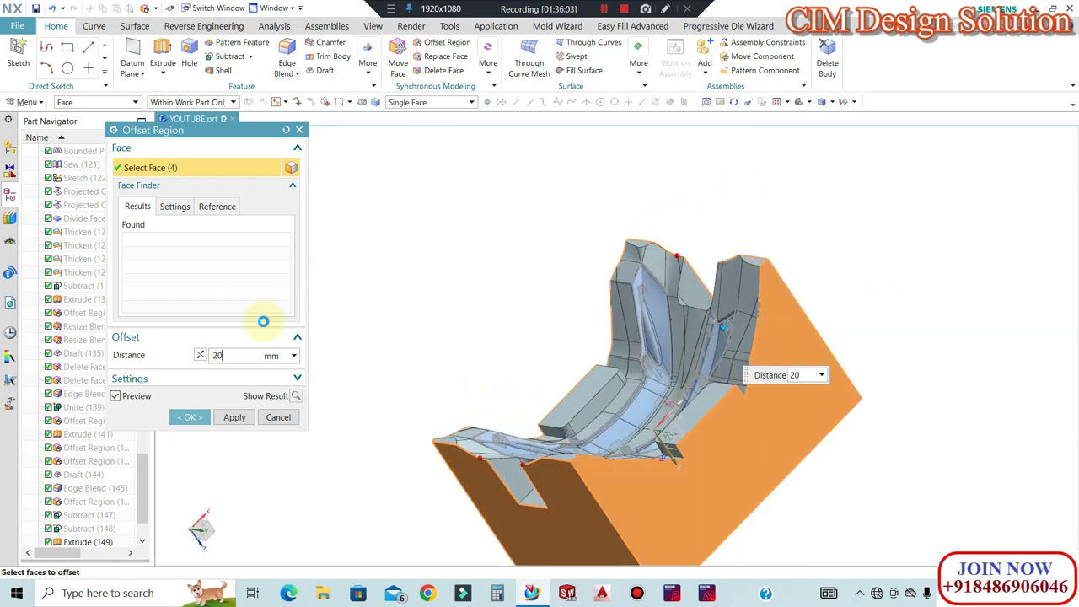
middle_drag(491, 313, 632, 234)
middle_click(719, 239)
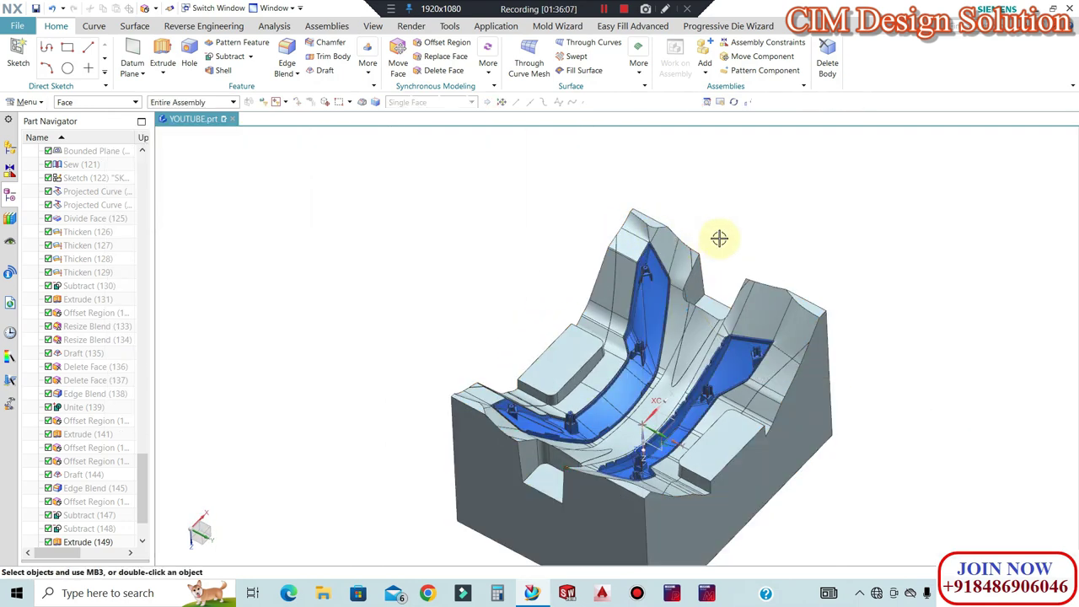
middle_drag(735, 354, 680, 295)
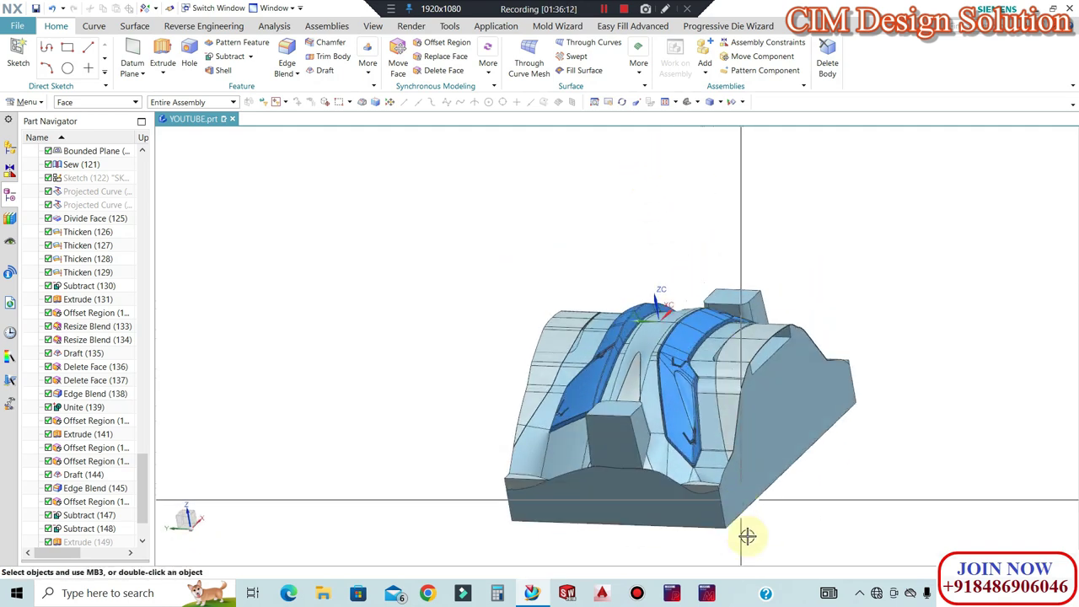
scroll(745, 530, up, 2)
scroll(653, 462, up, 1)
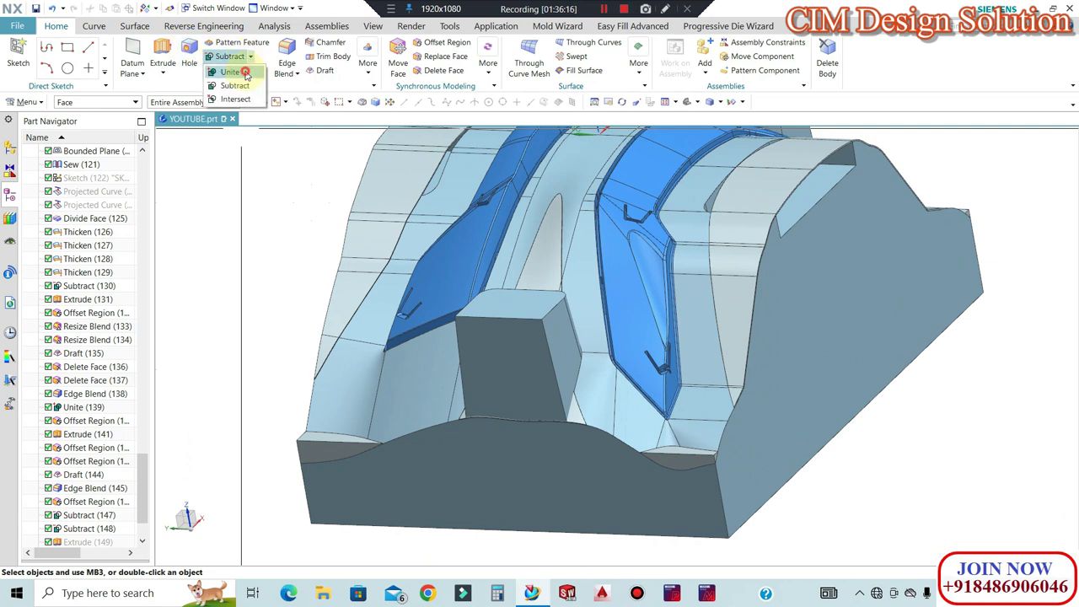
click(235, 85)
click(512, 506)
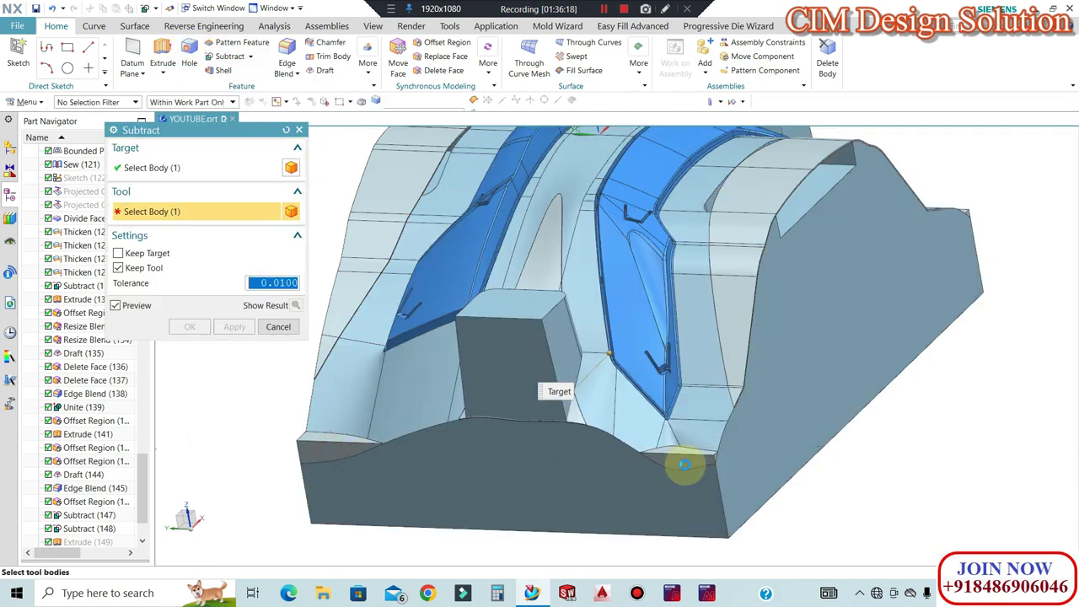
click(687, 460)
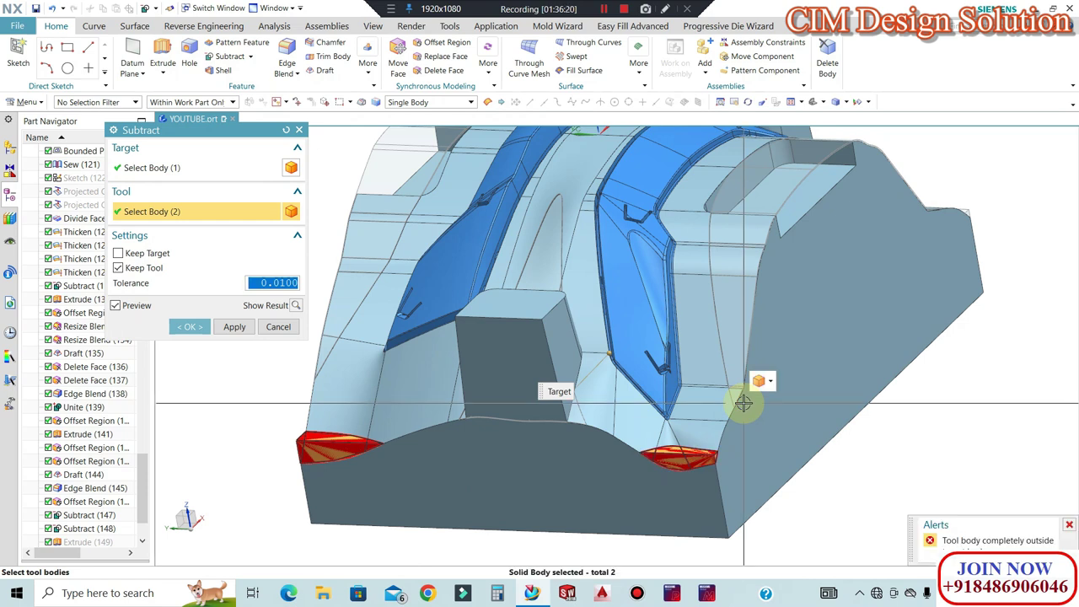
key(Escape)
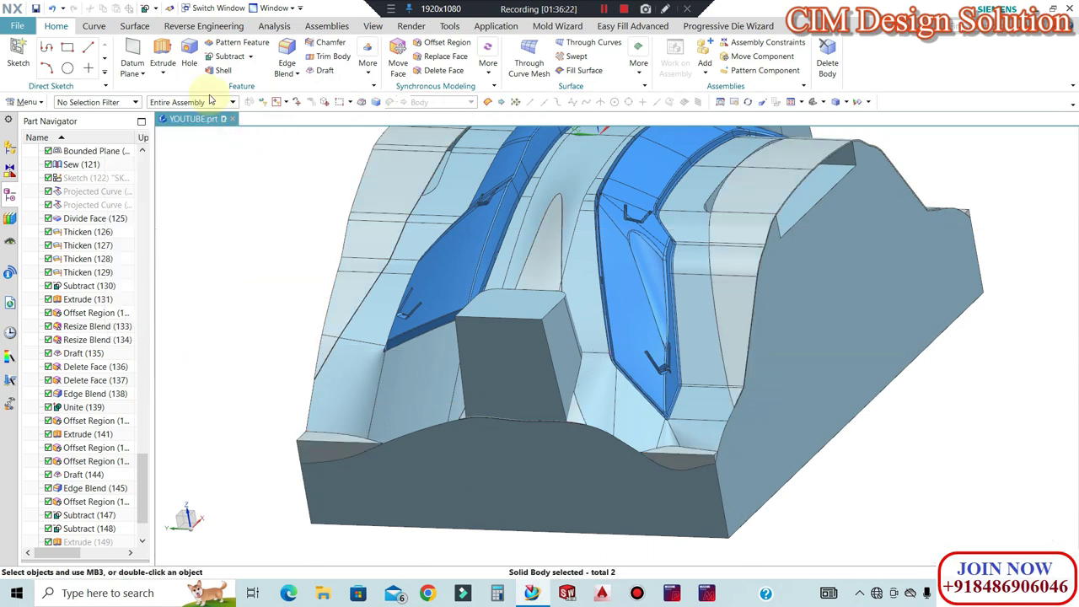
Unite the four small corner tip bodies with the forming block, keeping neither the target nor the tool bodies
click(240, 78)
click(379, 446)
click(344, 441)
click(670, 460)
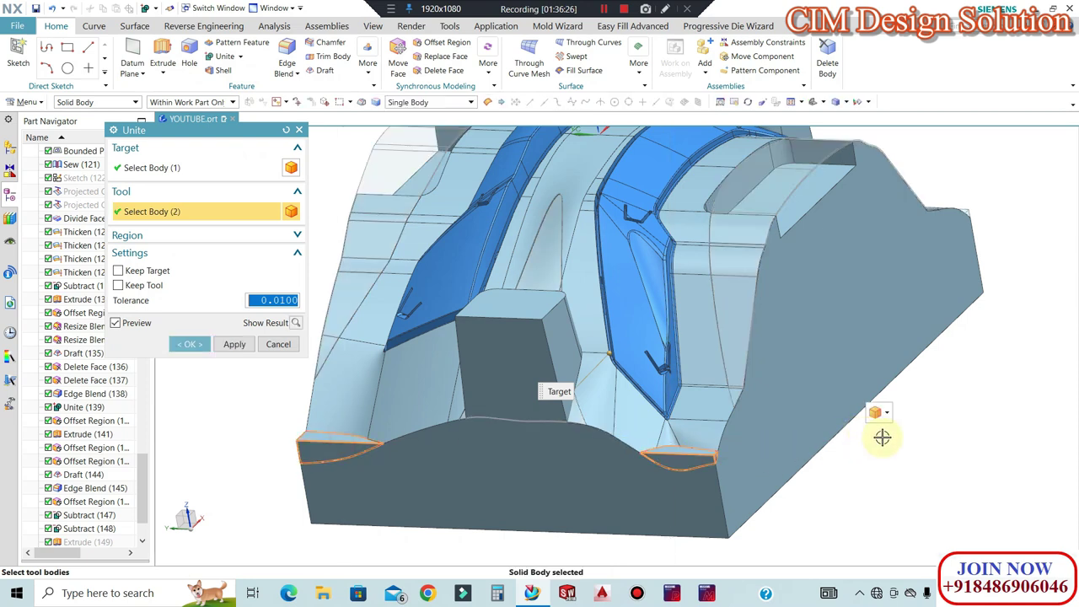
click(870, 436)
middle_drag(916, 440, 853, 430)
click(852, 430)
click(911, 274)
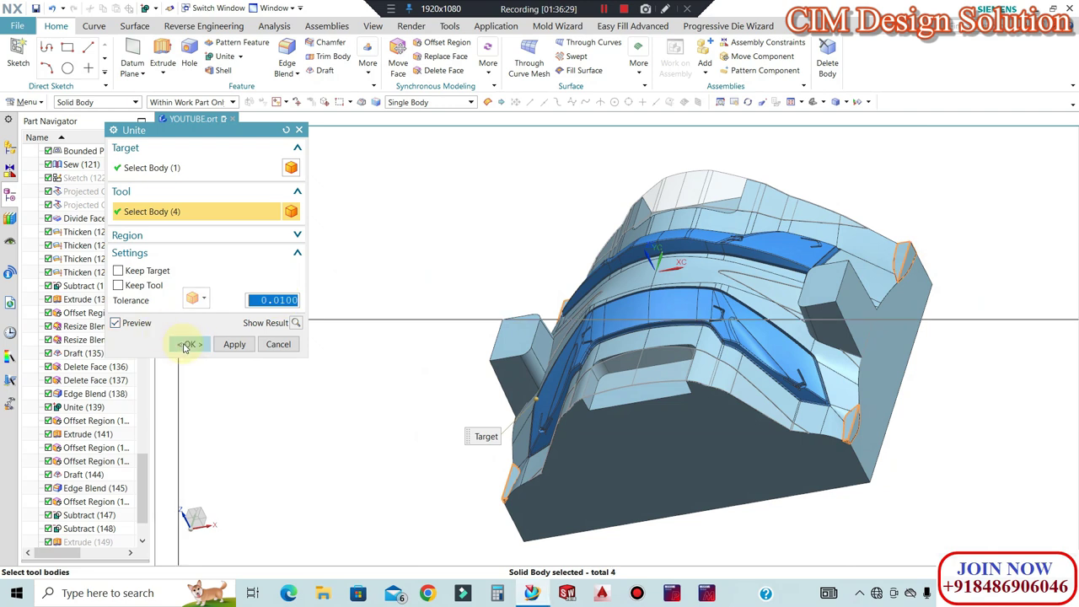
click(185, 345)
Examine the forming block's united corners and its curved panel surfaces from several sides
middle_drag(498, 294, 686, 379)
scroll(607, 299, down, 3)
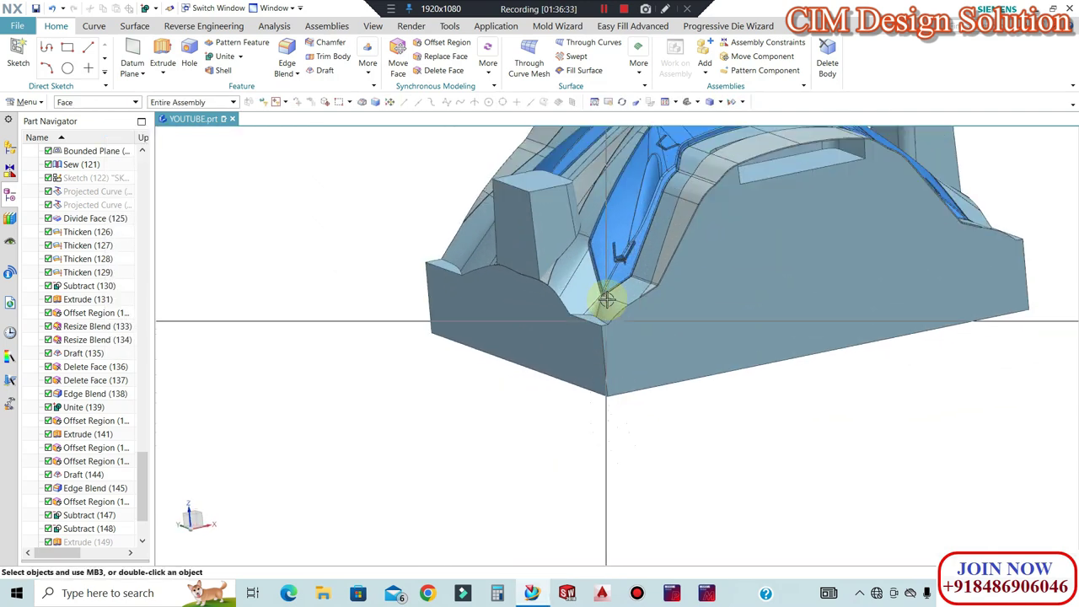
scroll(590, 320, down, 2)
scroll(424, 340, up, 6)
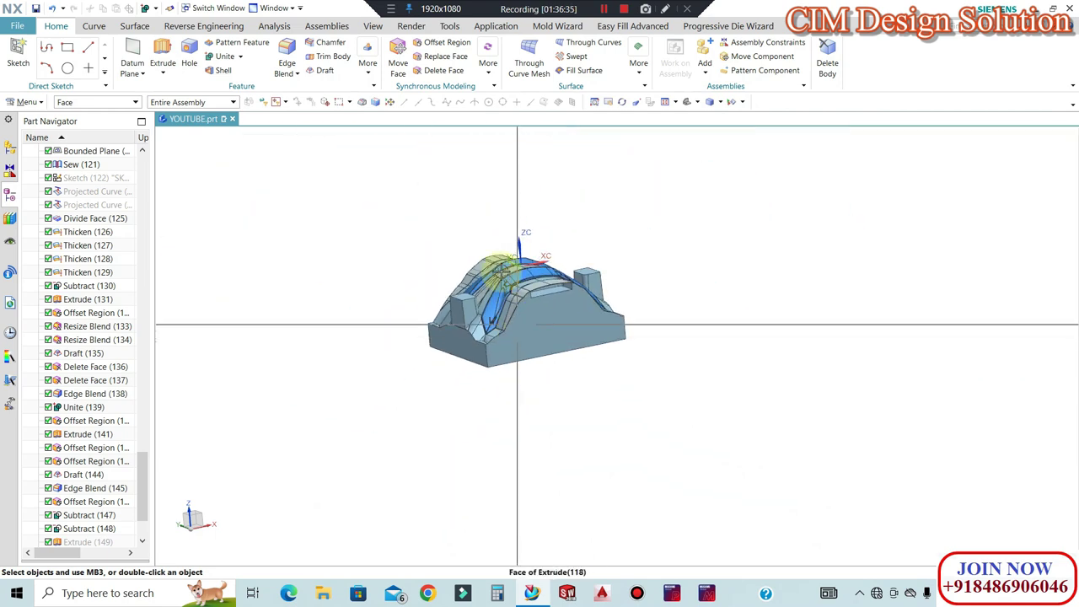
scroll(493, 265, down, 2)
middle_drag(494, 265, 492, 265)
middle_drag(598, 345, 677, 429)
scroll(536, 240, down, 2)
scroll(419, 190, down, 3)
scroll(523, 268, up, 3)
Offset the flat top faces of the cavity block's two raised pads by 20 mm
key(F8)
scroll(567, 237, down, 4)
scroll(574, 270, up, 2)
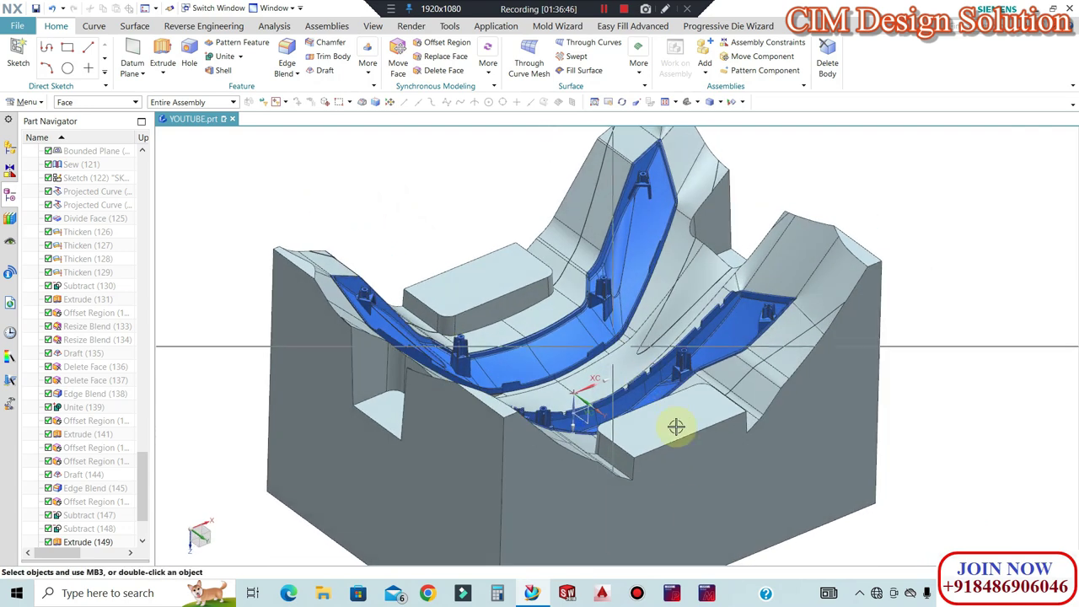
scroll(670, 371, down, 2)
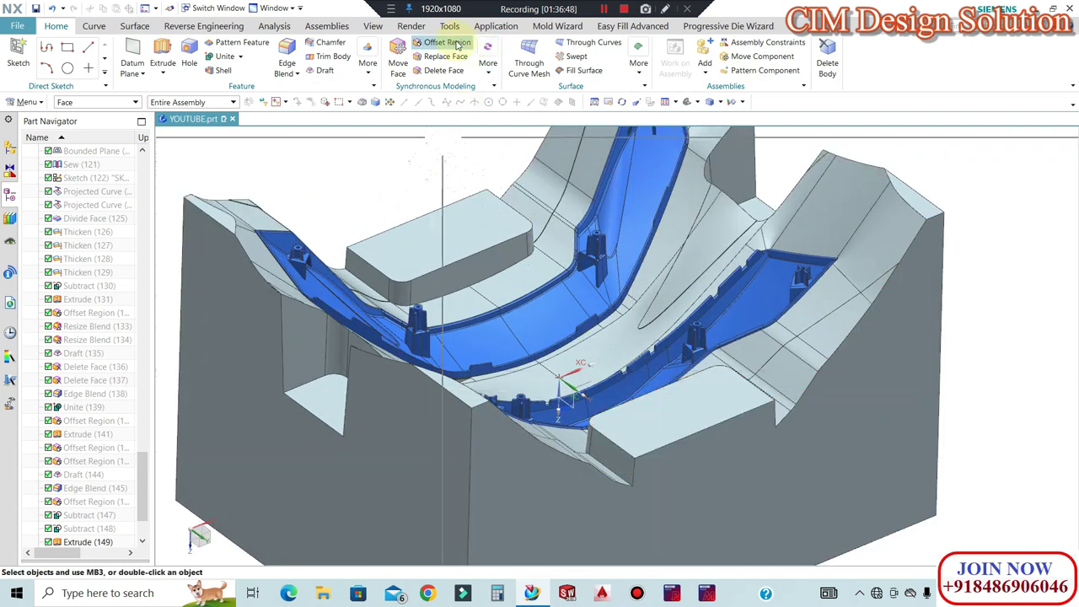
click(447, 42)
click(447, 223)
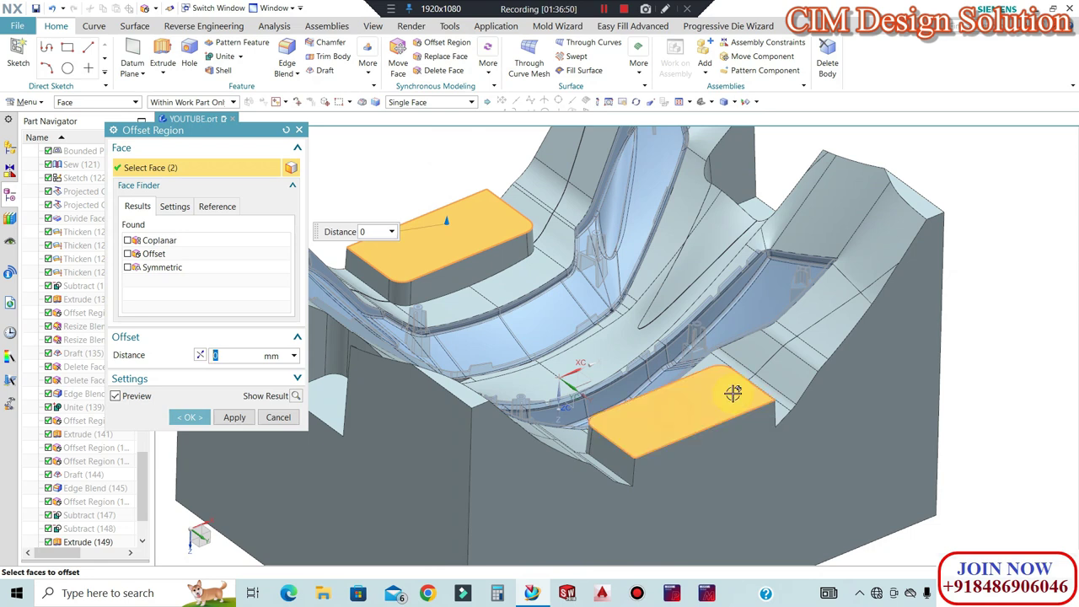
text(20)
key(Return)
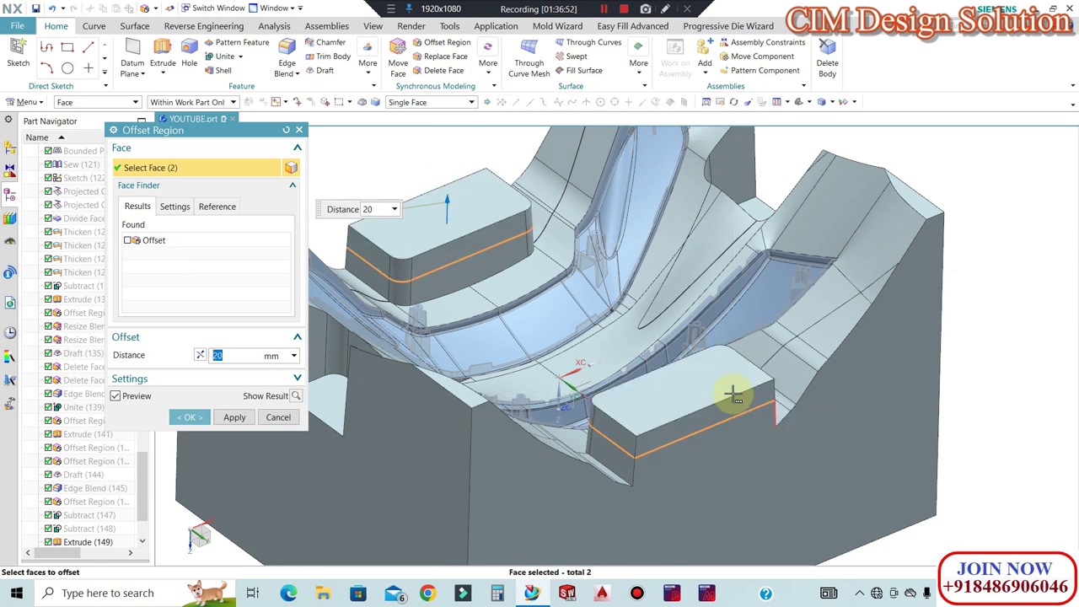
click(202, 418)
Offset the flat floors of the forming block's two side recesses by -20 mm to match the raised pads
scroll(589, 317, down, 1)
middle_drag(587, 317, 685, 303)
scroll(497, 299, down, 5)
scroll(644, 322, down, 4)
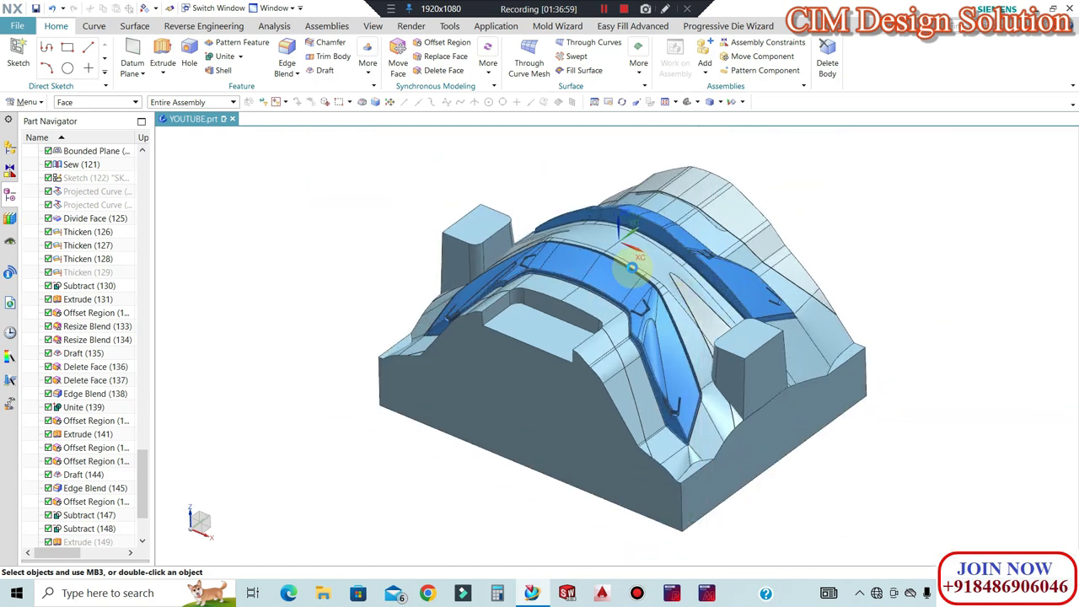
scroll(697, 265, up, 4)
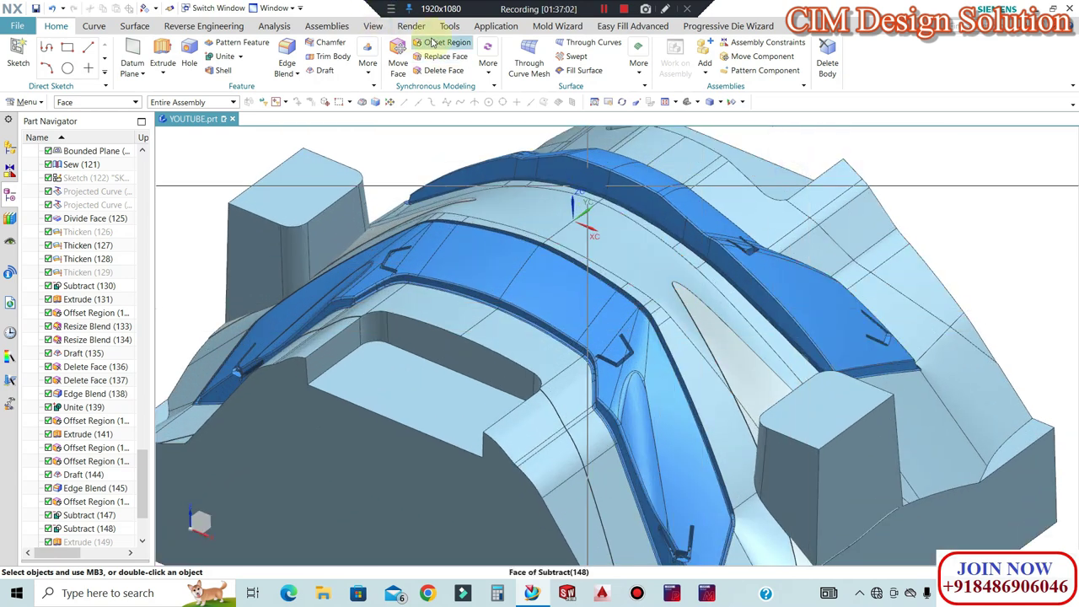
click(472, 362)
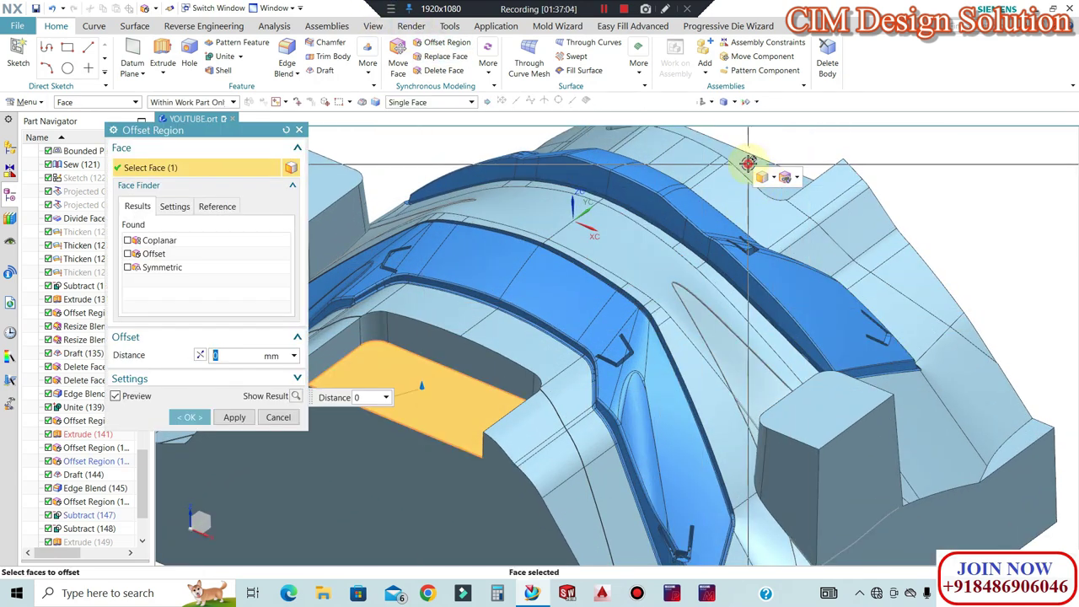
click(748, 162)
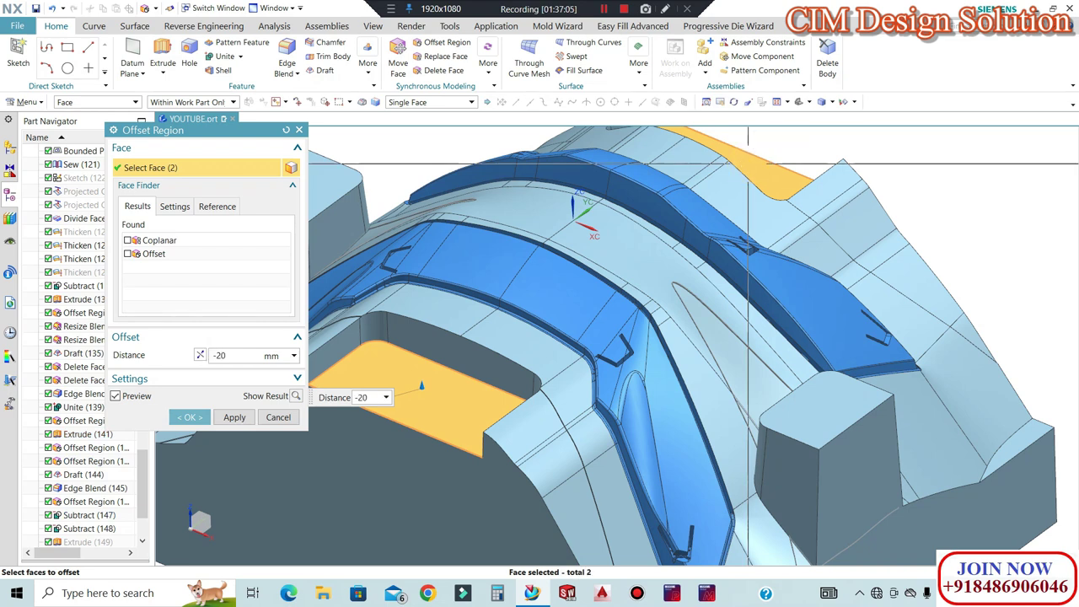
click(189, 416)
Try to blend the upper rim edges of the forming block's side recess with a 10 mm radius
scroll(513, 297, down, 5)
middle_drag(520, 294, 492, 342)
scroll(491, 342, up, 2)
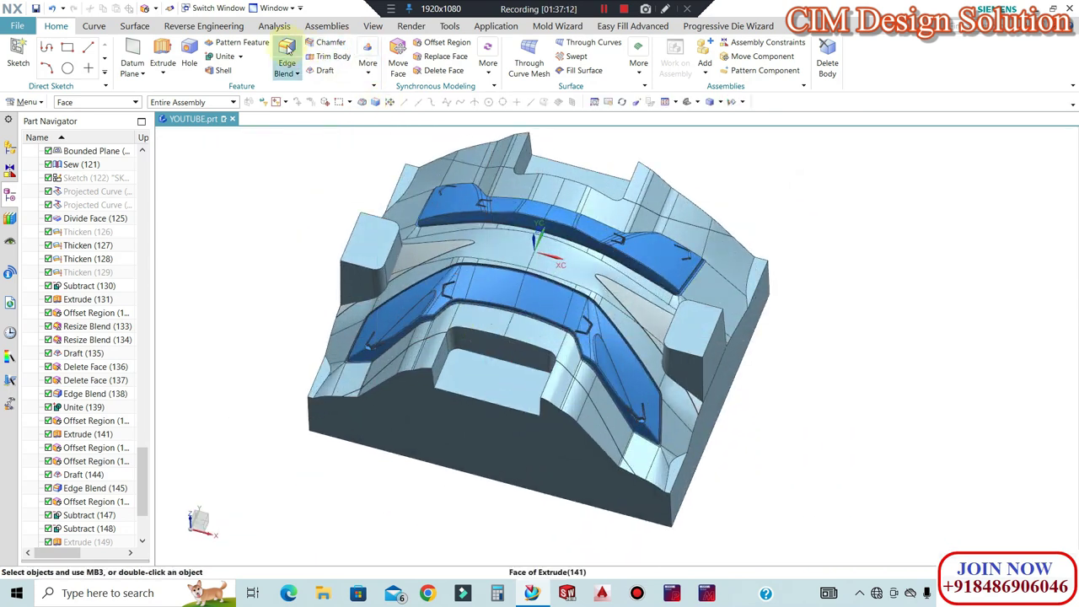
scroll(464, 337, up, 3)
click(467, 331)
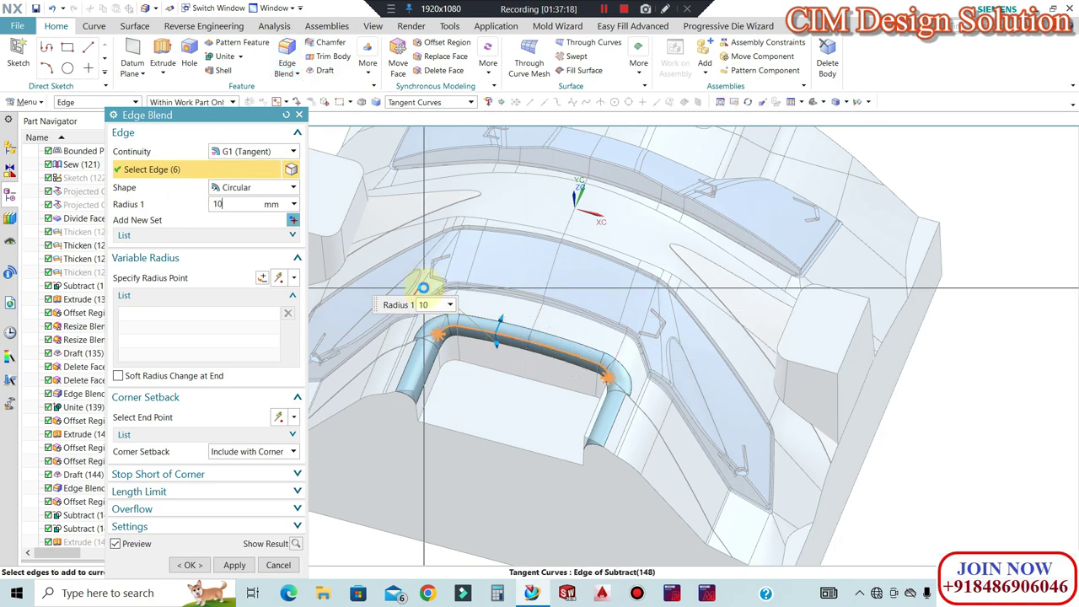
scroll(616, 425, down, 3)
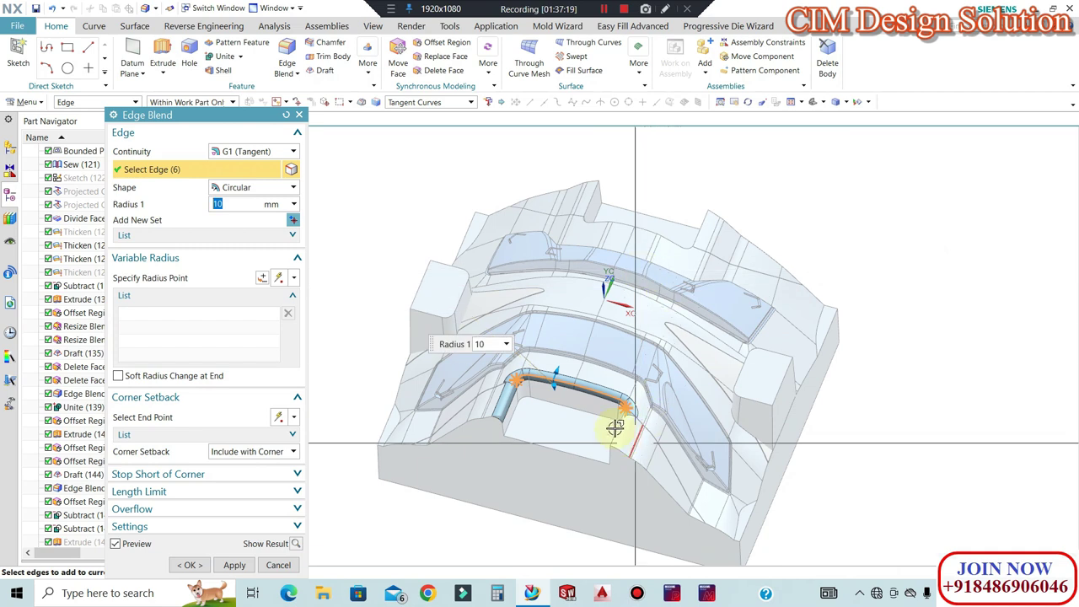
Try adding the recess's side rim and short corner edges to the 10 mm blend, then cancel it
scroll(616, 426, up, 3)
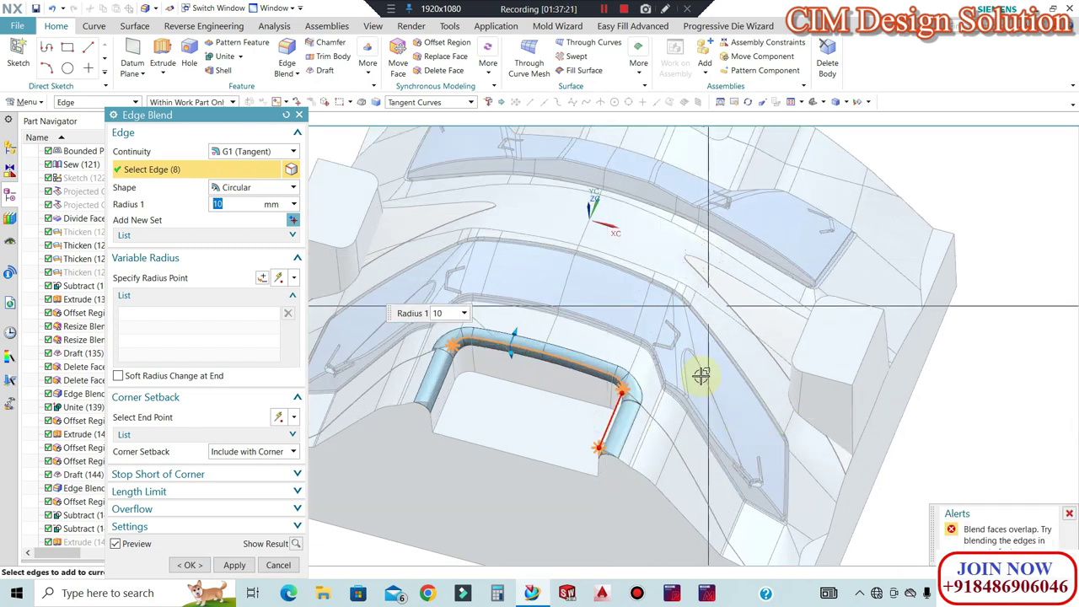
scroll(645, 373, up, 6)
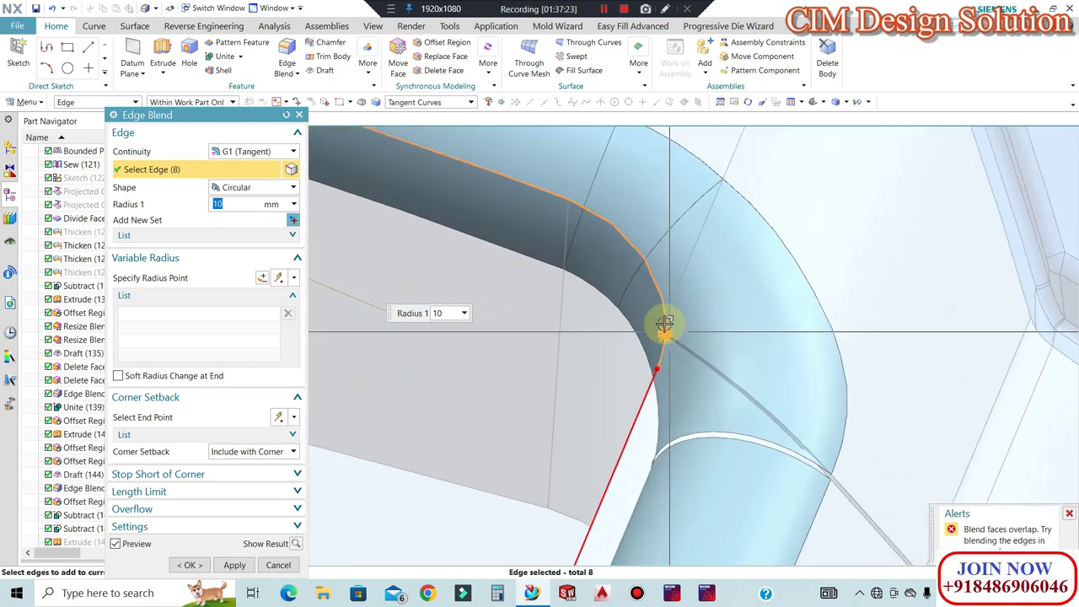
scroll(664, 323, up, 5)
click(660, 329)
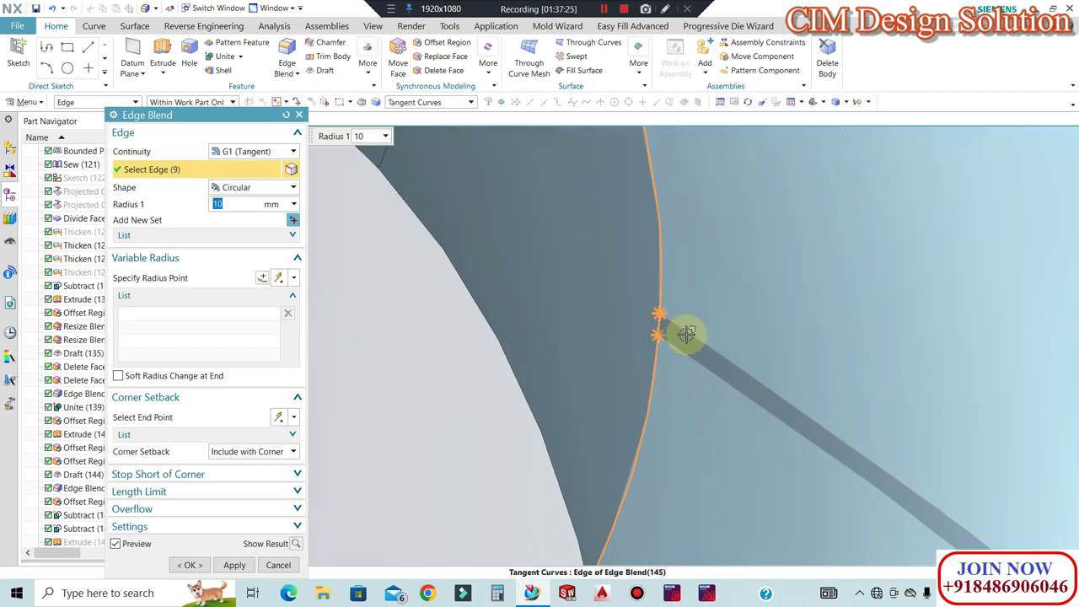
scroll(801, 323, down, 5)
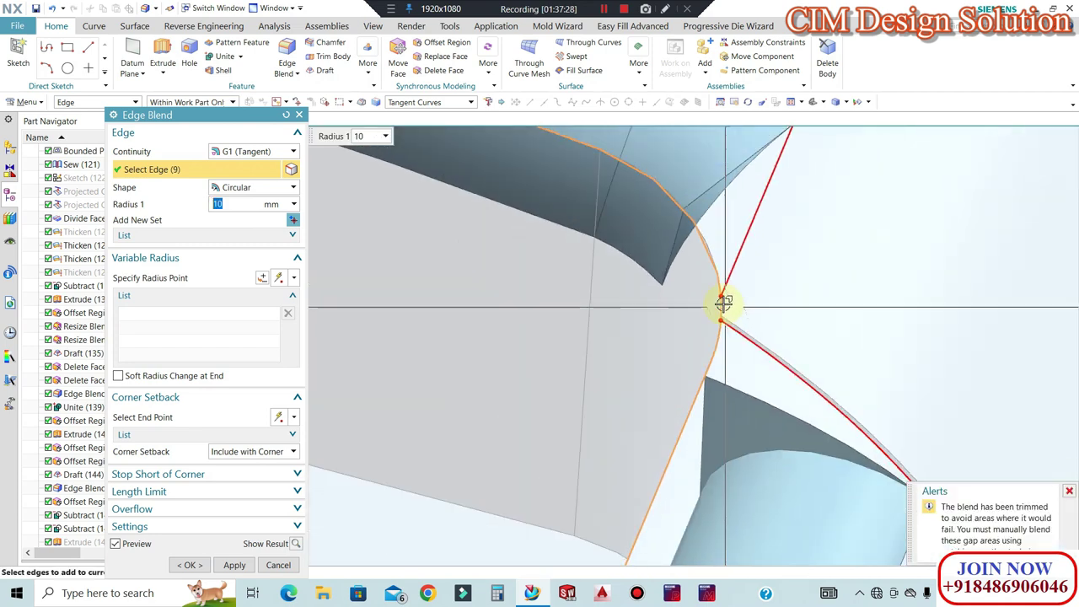
click(761, 336)
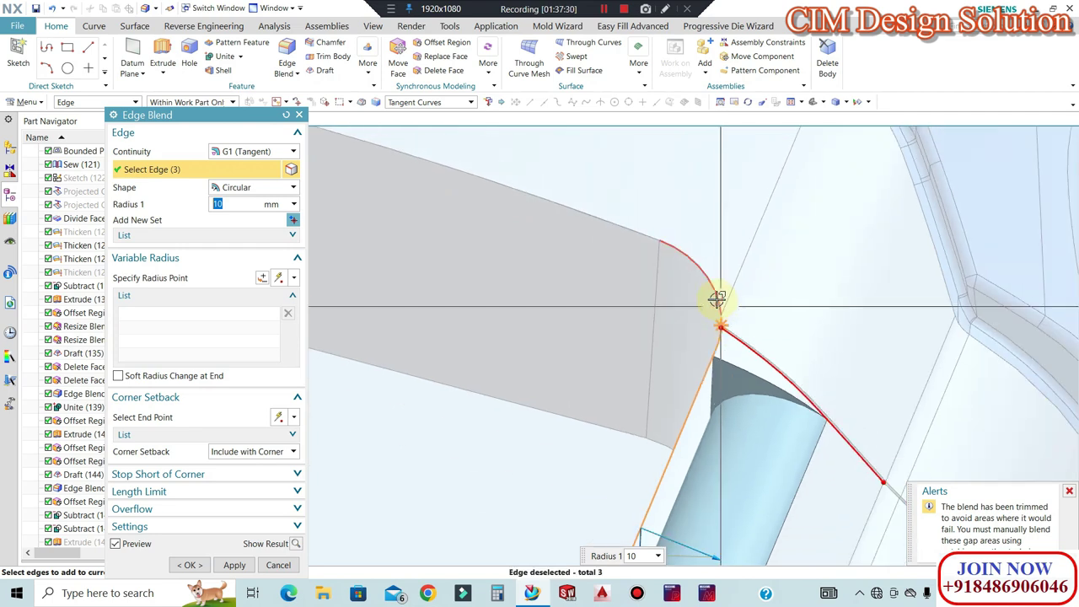
scroll(741, 372, down, 8)
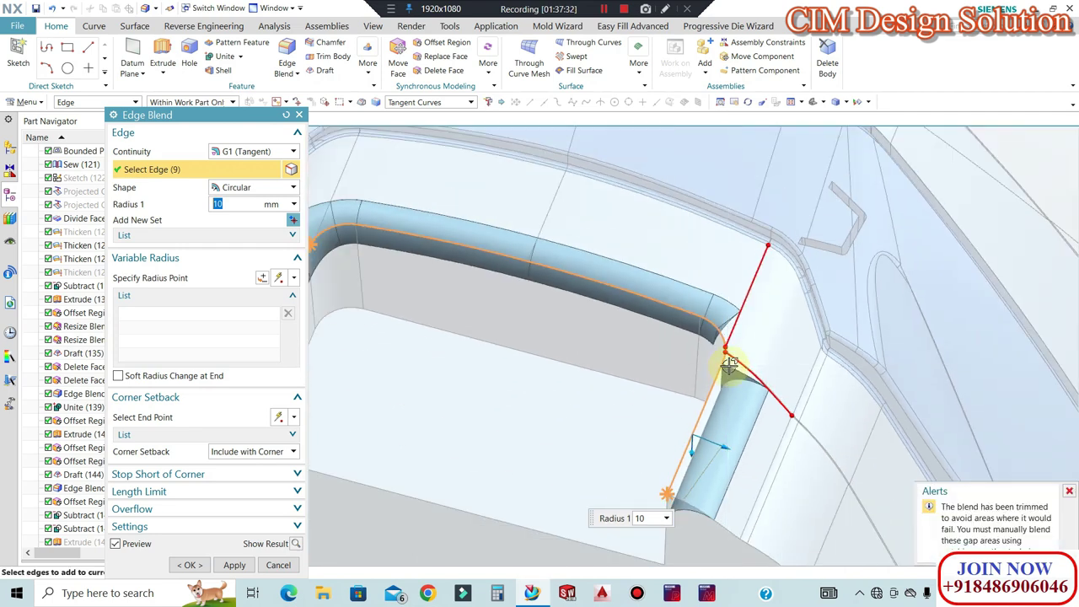
scroll(727, 374, up, 5)
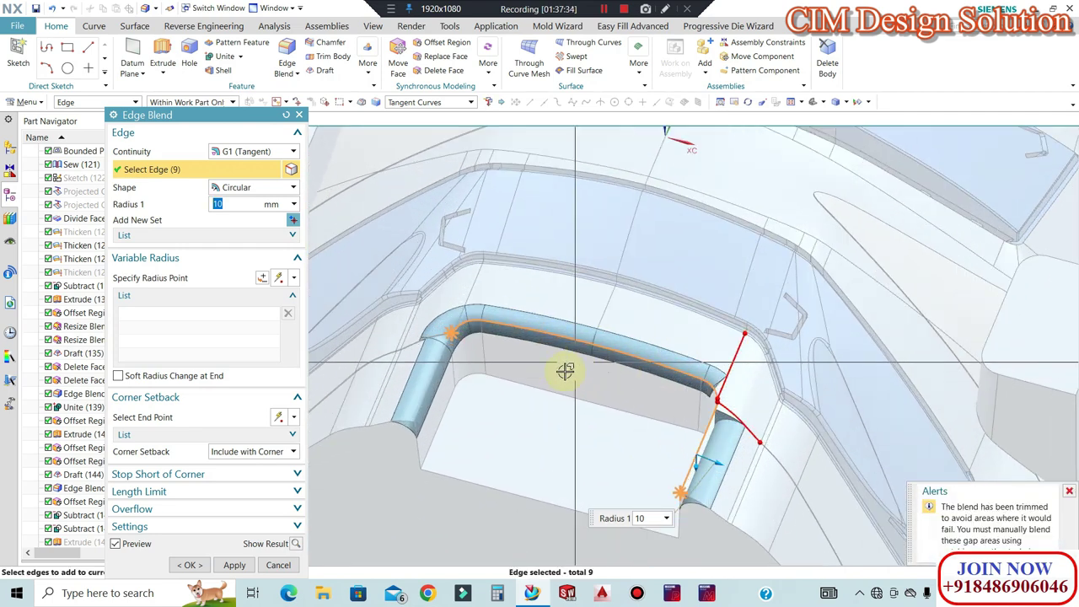
scroll(483, 333, up, 3)
scroll(482, 333, up, 2)
click(456, 329)
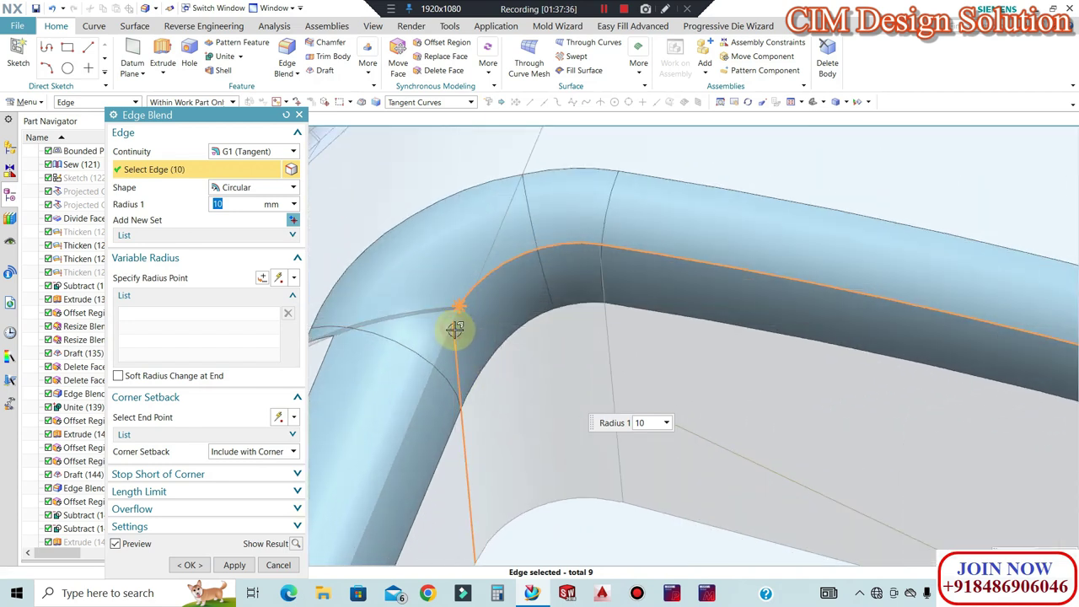
shift+click(457, 337)
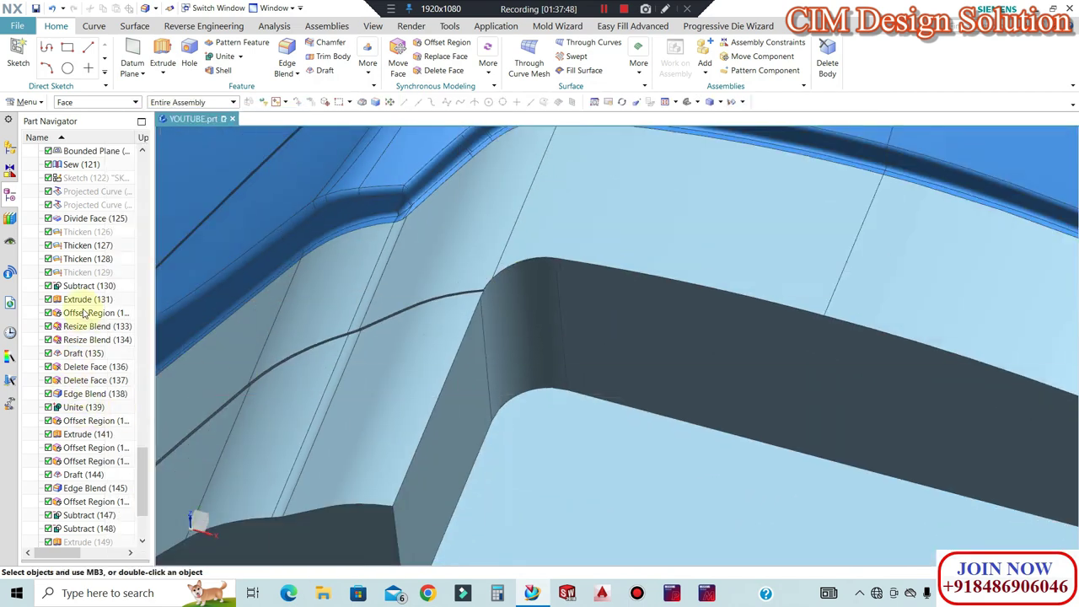
Suppress the Subtract (130) feature and close the resulting update report
click(78, 285)
right_click(79, 287)
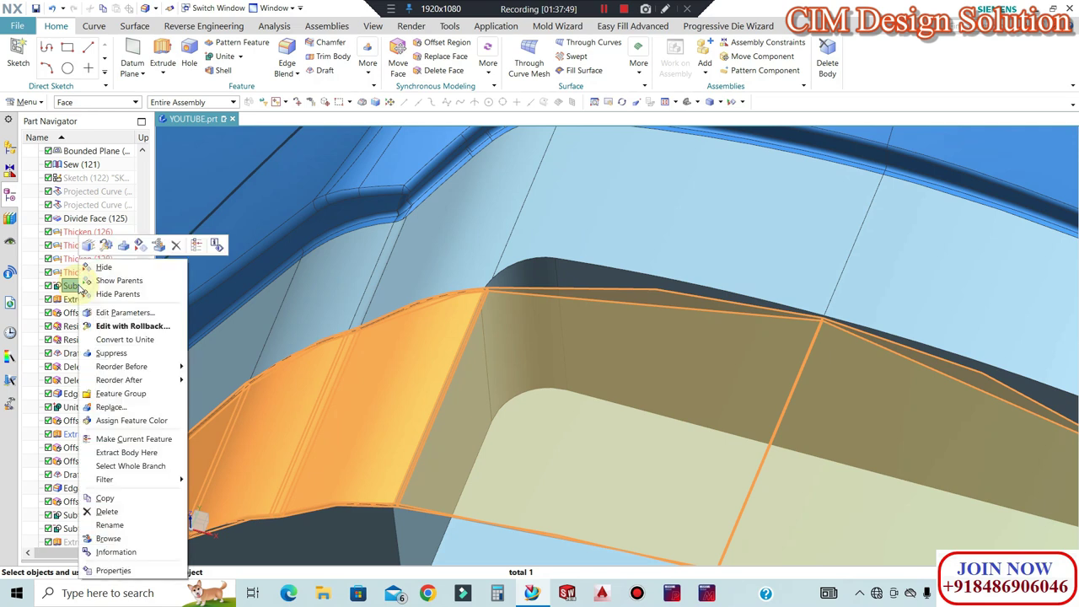
click(112, 352)
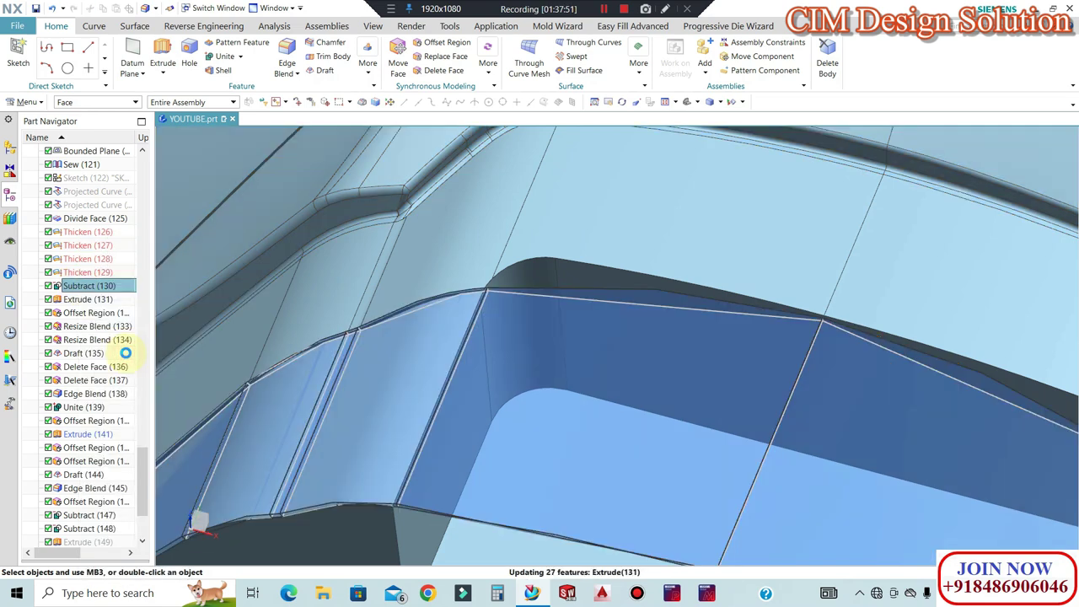
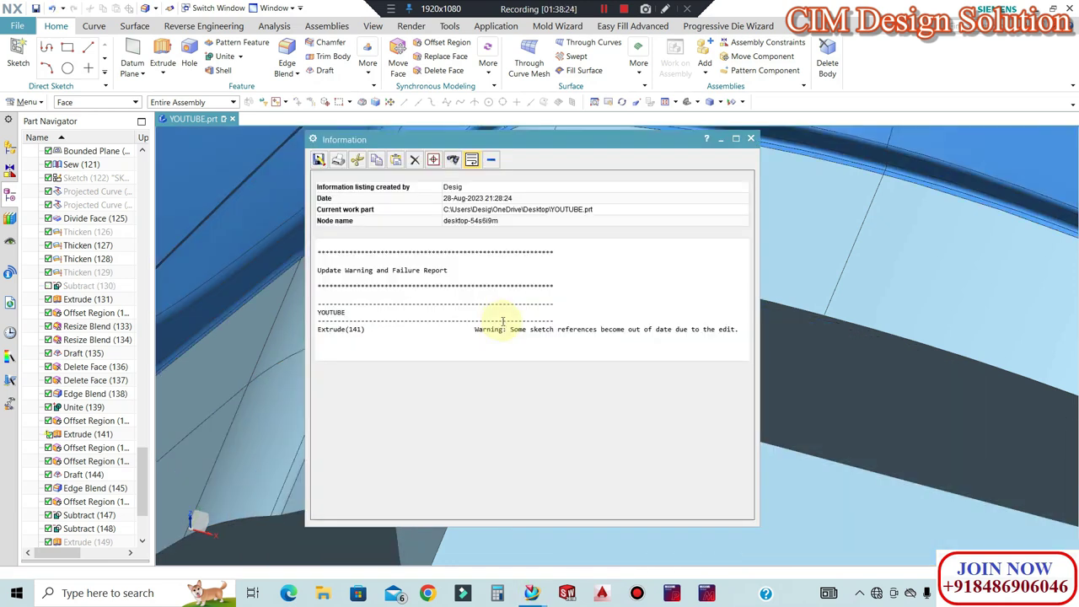
click(750, 139)
scroll(544, 337, down, 7)
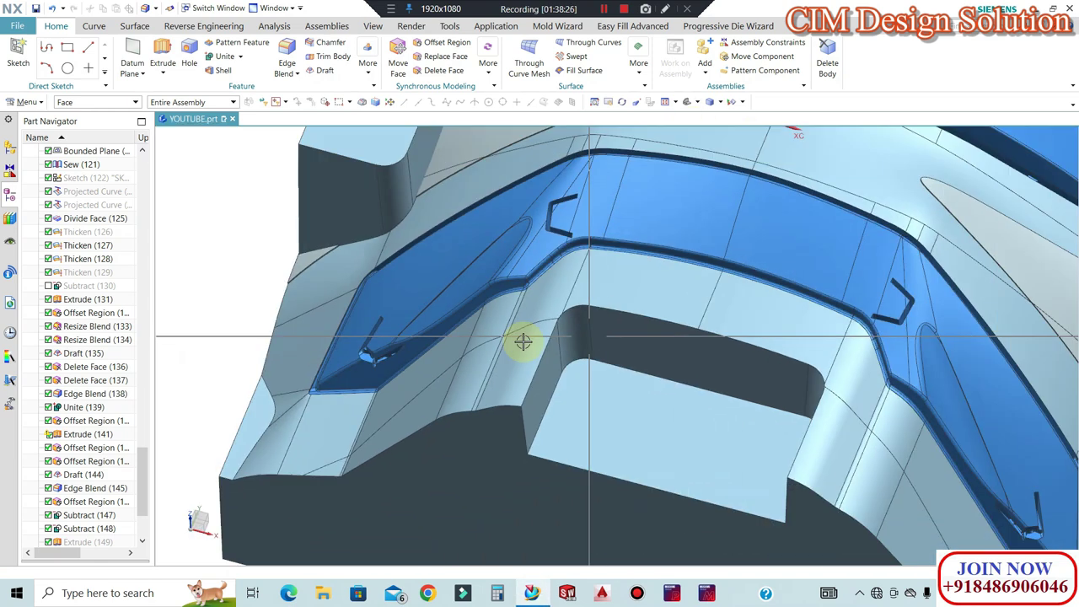
scroll(101, 506, down, 3)
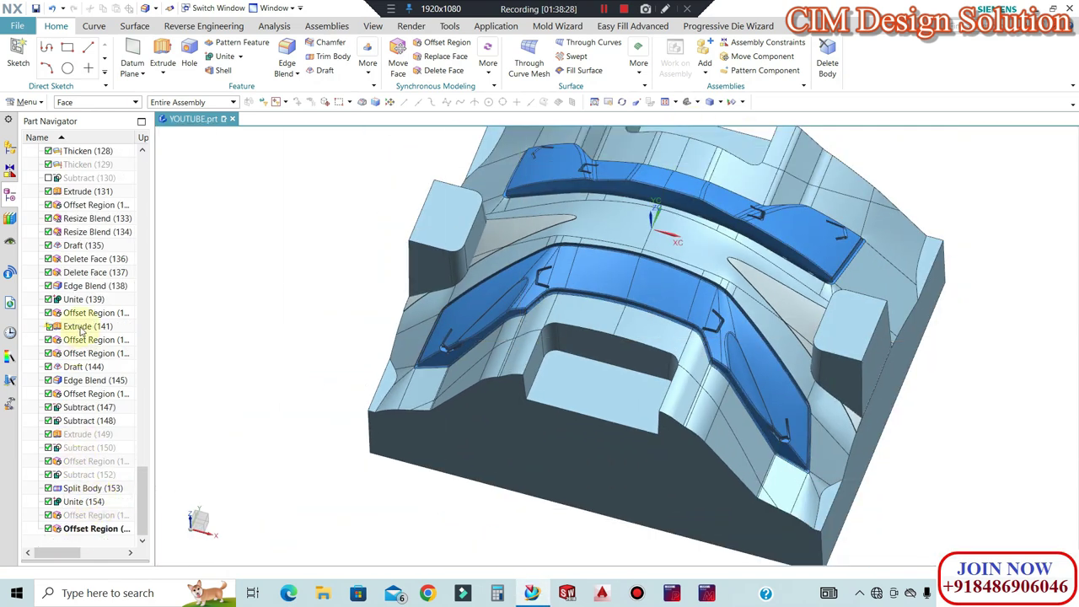
Show the cavity block instead of the forming block and assign the Orange (78) face color to its curved recesses' Subtract (152) feature
mouse_move(655, 357)
middle_down()
mouse_move(682, 337)
mouse_move(672, 352)
middle_up()
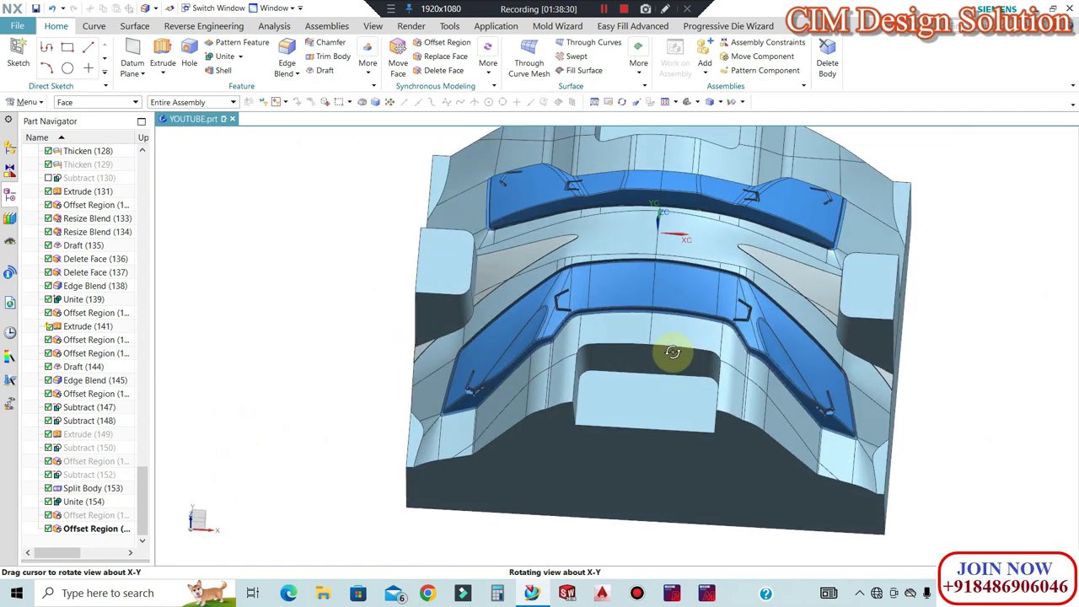
scroll(663, 318, down, 3)
scroll(659, 297, up, 3)
key(ctrl+shift+b)
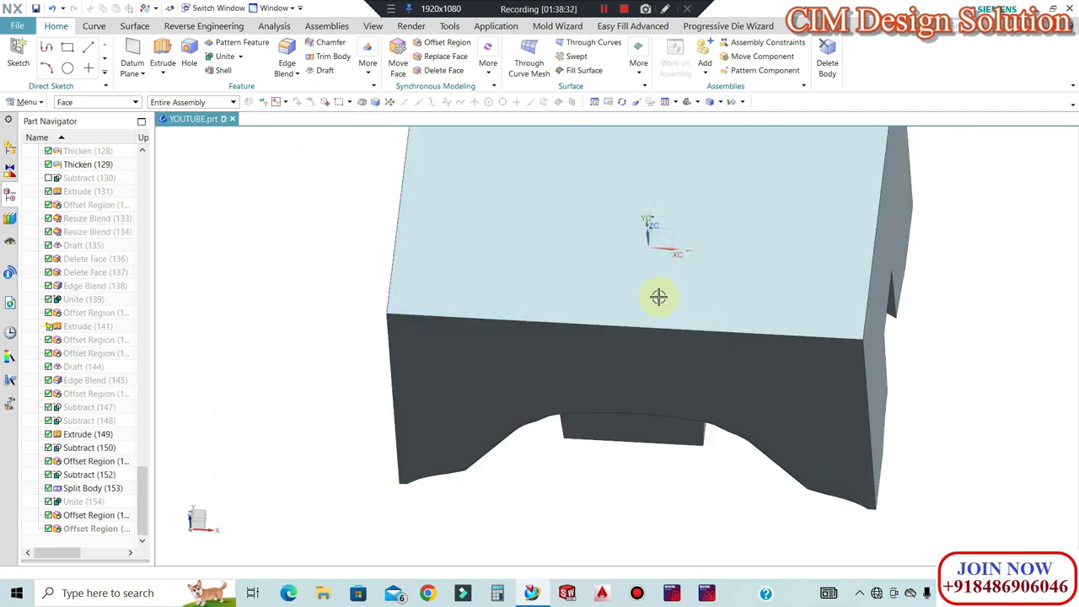
middle_drag(672, 334, 626, 186)
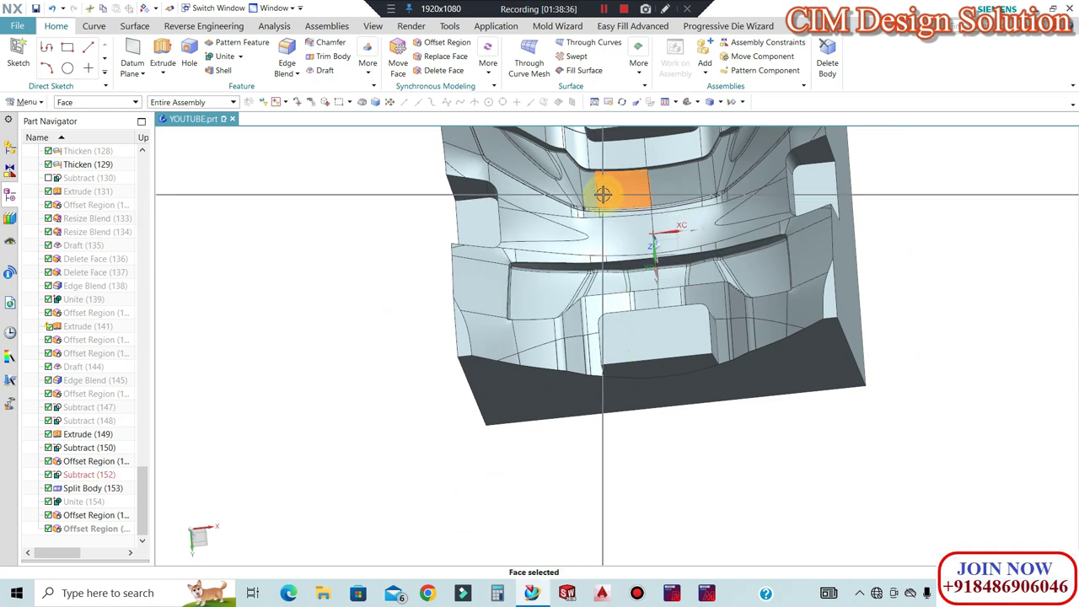
right_click(76, 475)
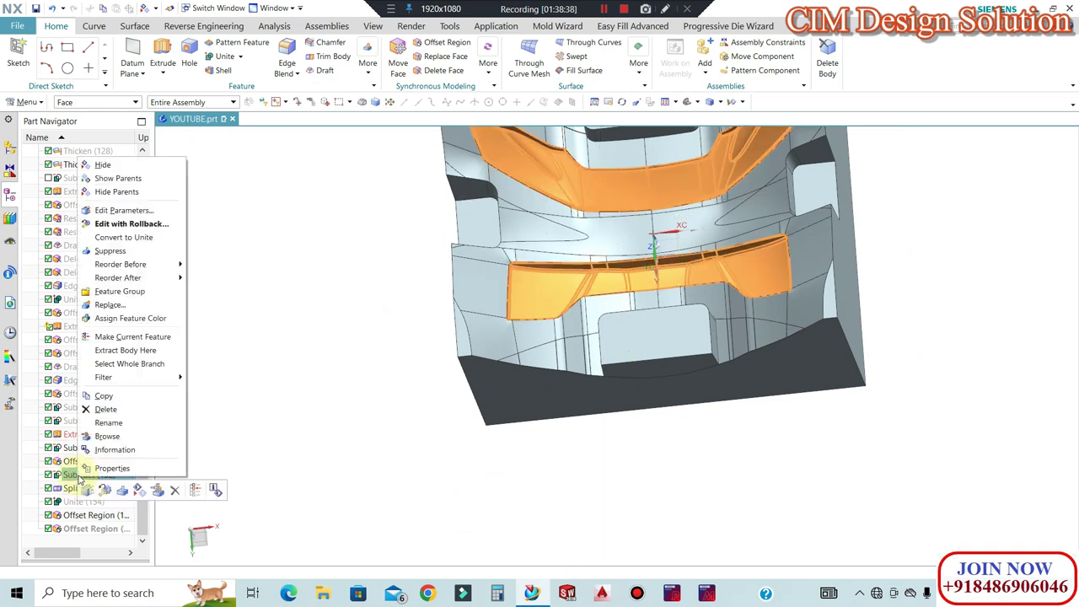
click(129, 319)
click(156, 213)
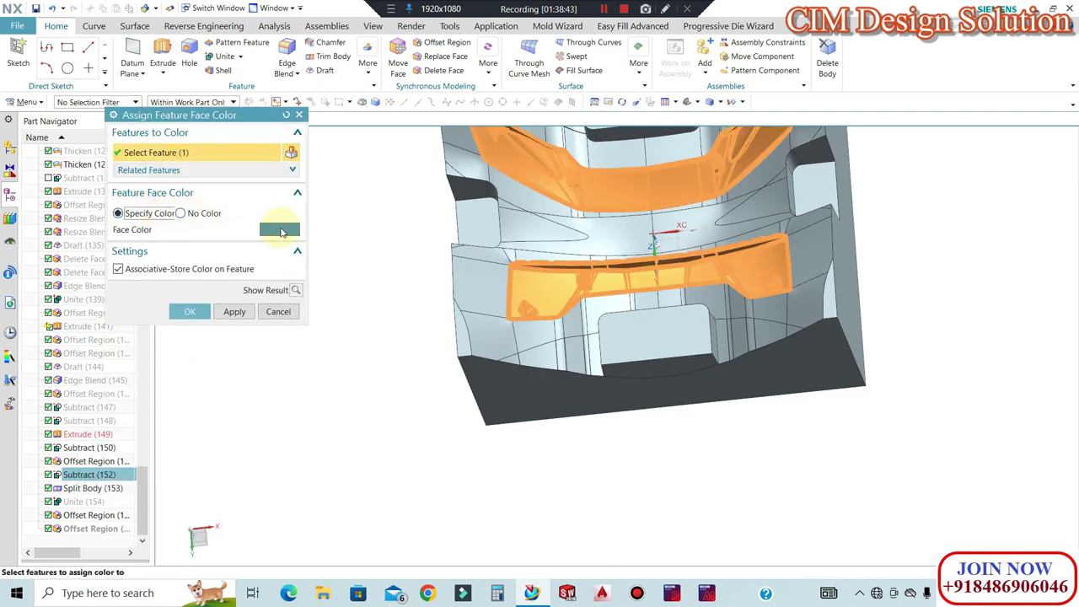
click(280, 229)
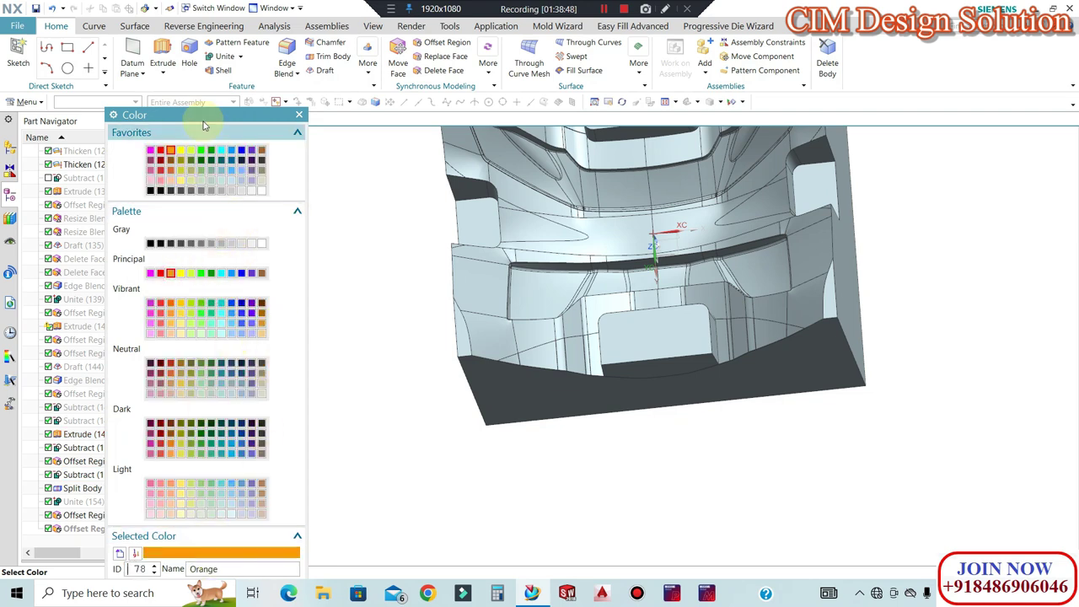
click(252, 533)
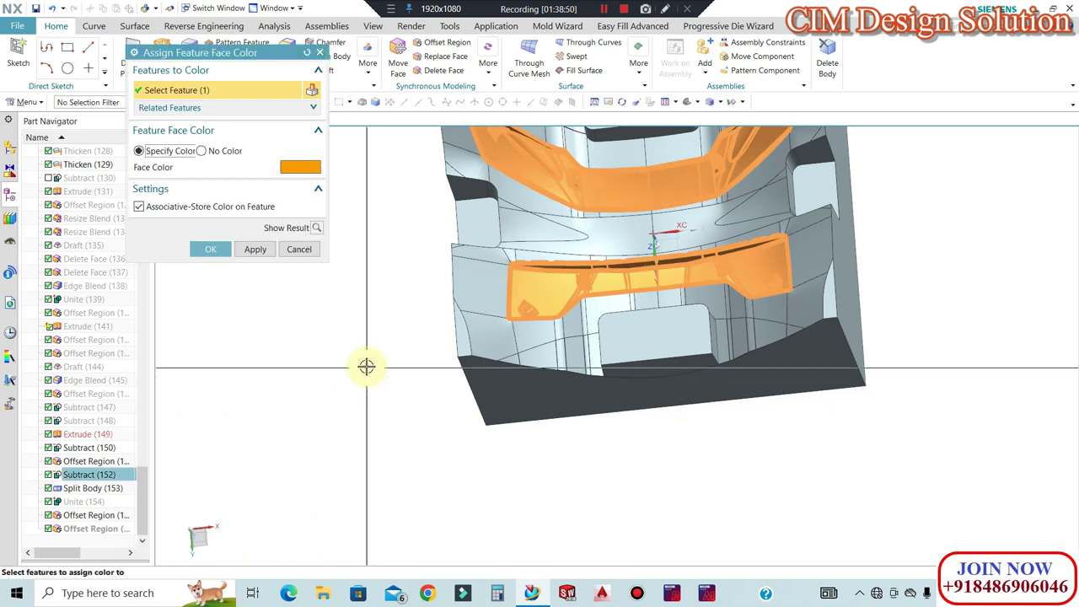
middle_click(367, 364)
Bring back the forming block and blend the upper rim edges of its front and rear recesses with a 9 mm radius
middle_drag(649, 358, 770, 173)
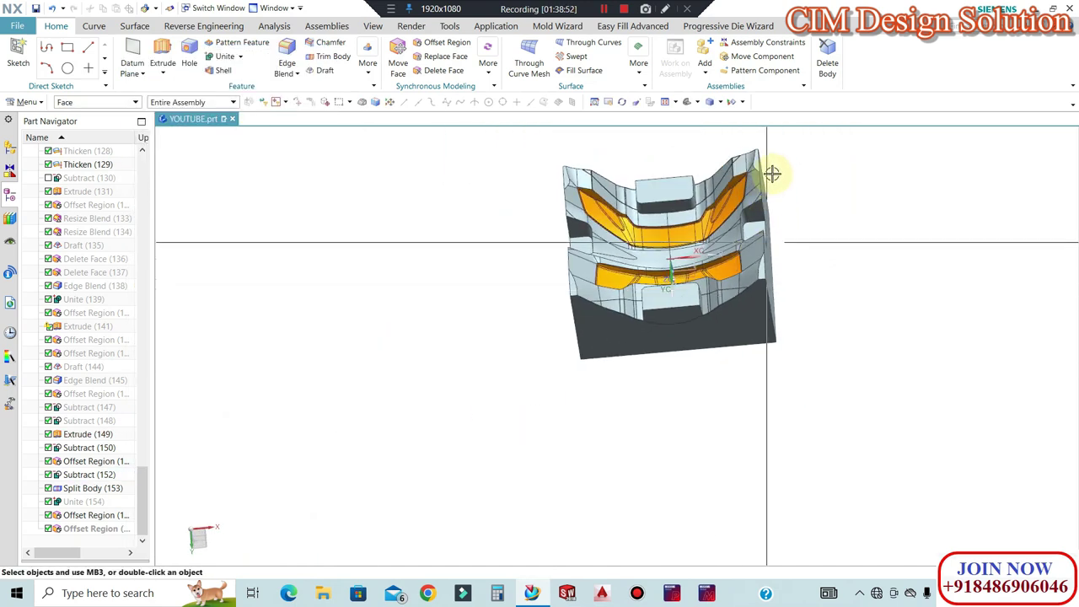
scroll(773, 169, up, 5)
key(ctrl+shift+b)
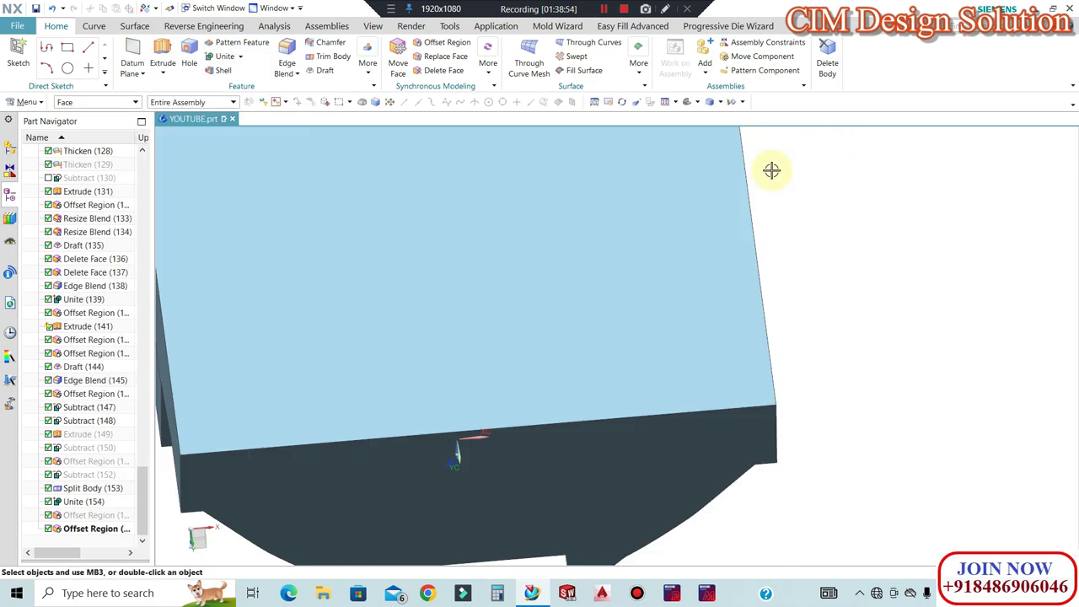
scroll(781, 211, down, 1)
middle_drag(785, 214, 741, 447)
scroll(506, 363, up, 1)
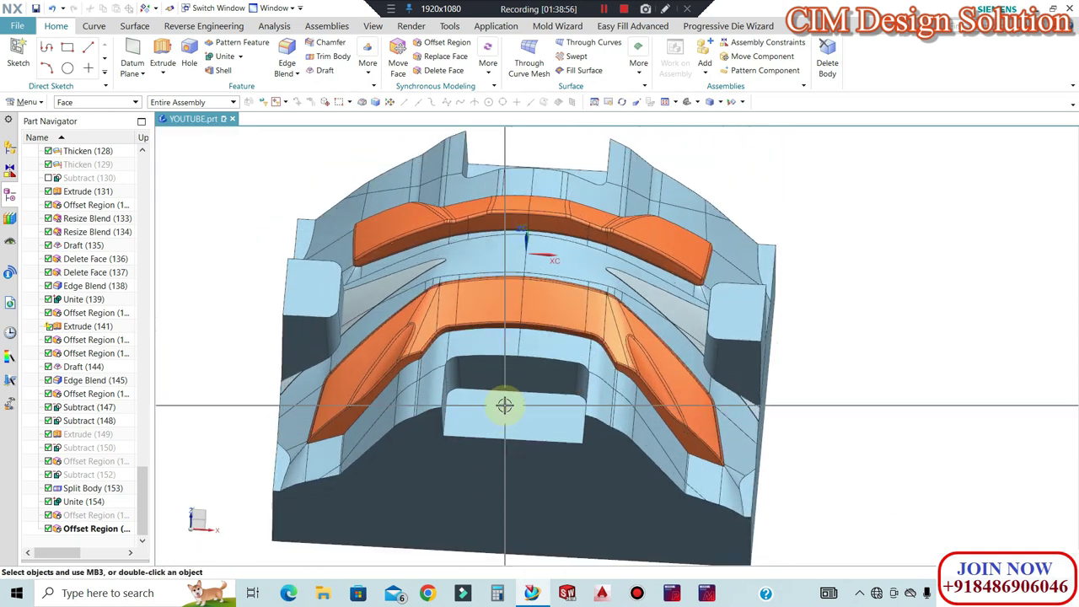
scroll(390, 362, up, 8)
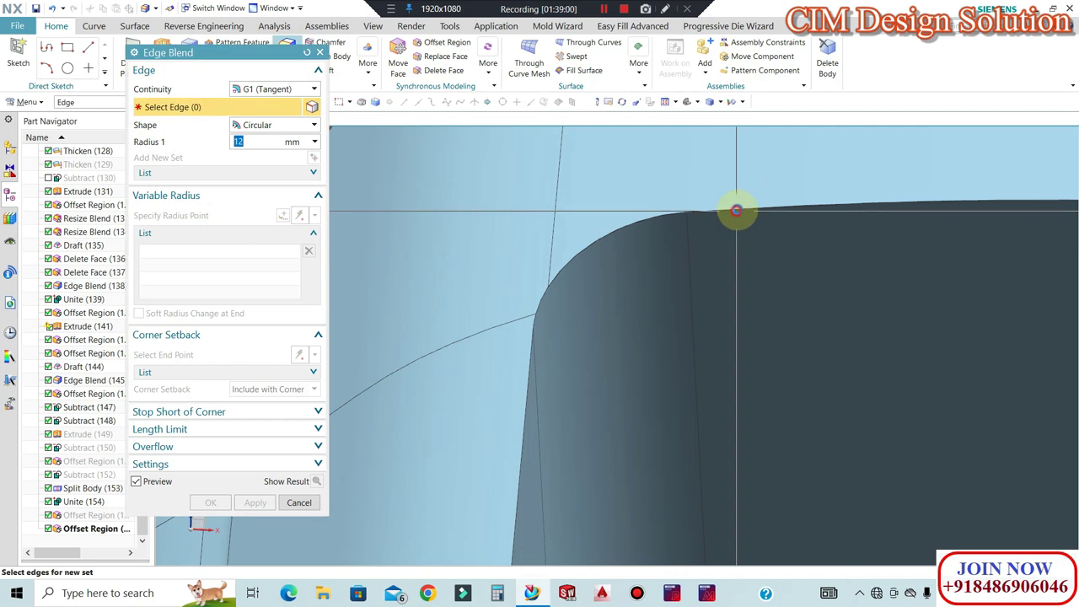
click(736, 209)
scroll(623, 252, down, 6)
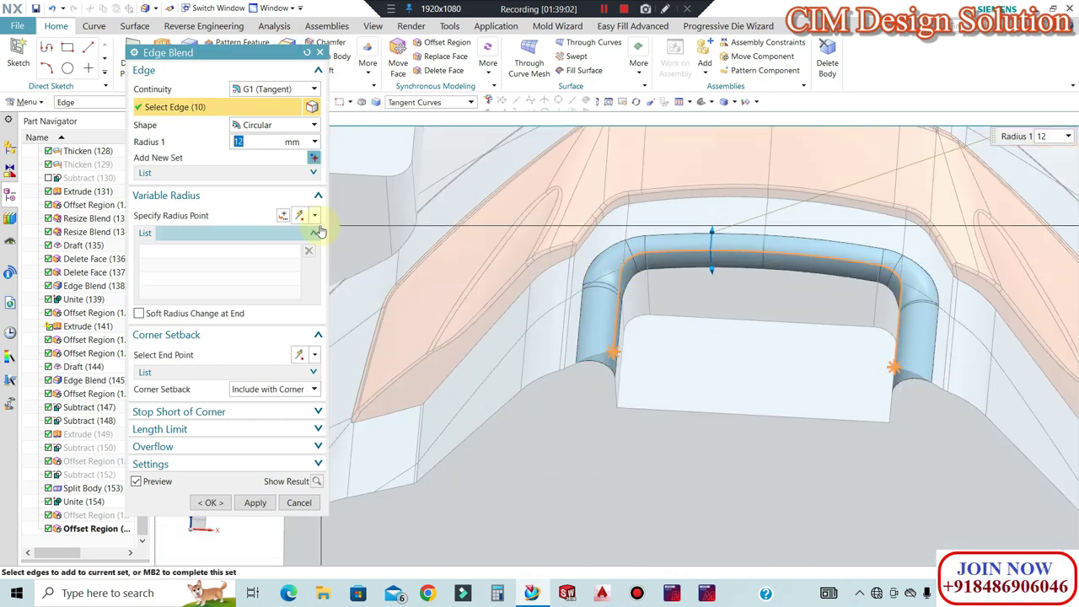
key(Return)
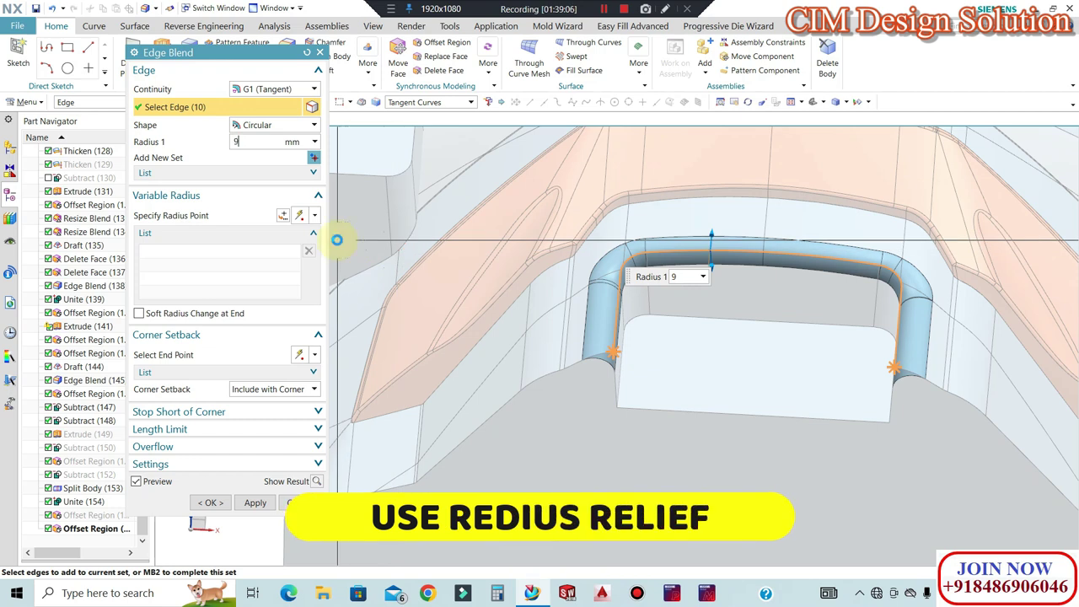
scroll(739, 234, down, 5)
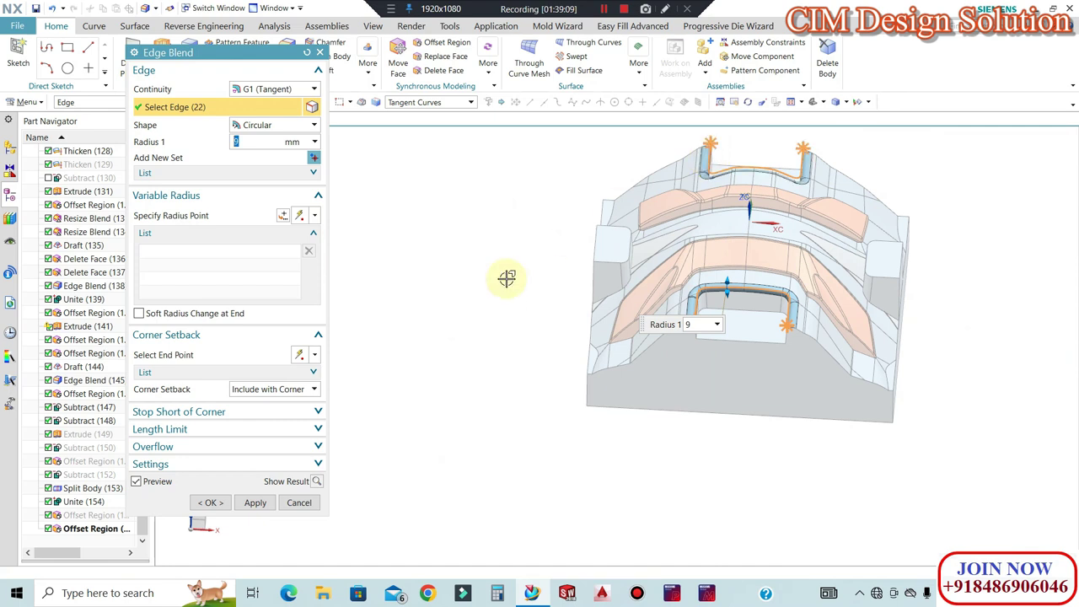
click(256, 503)
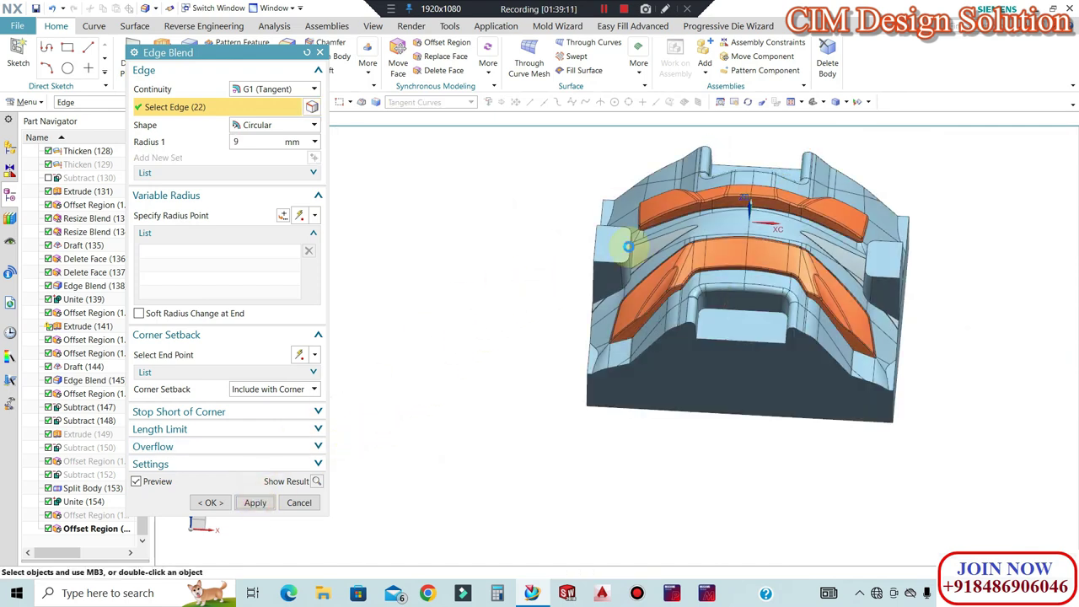
Blend the top edges of the forming block's two raised side pads with a 10 mm radius
scroll(645, 245, up, 8)
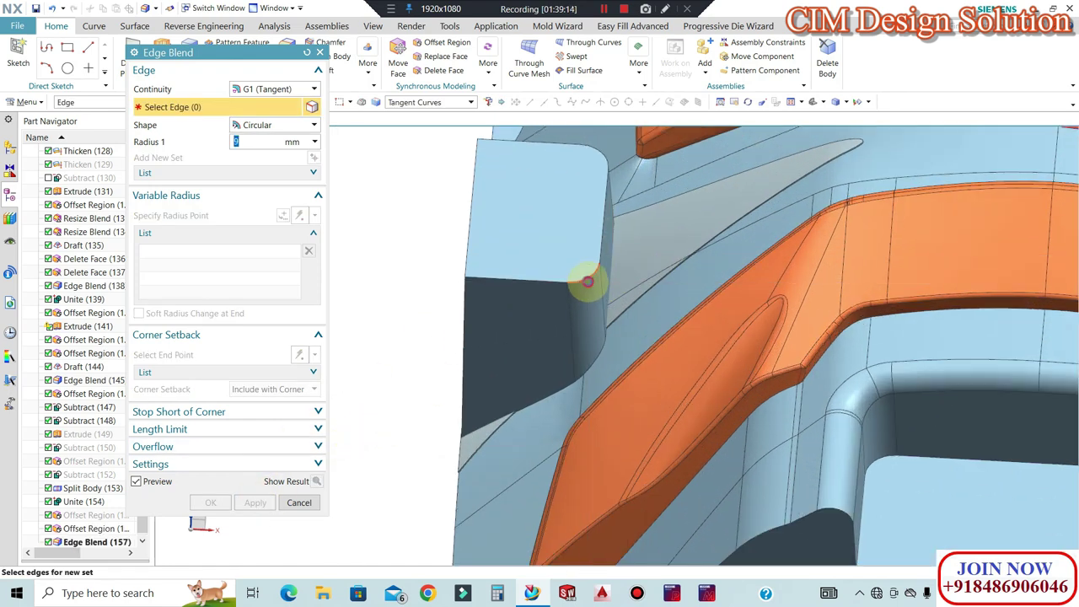
click(588, 280)
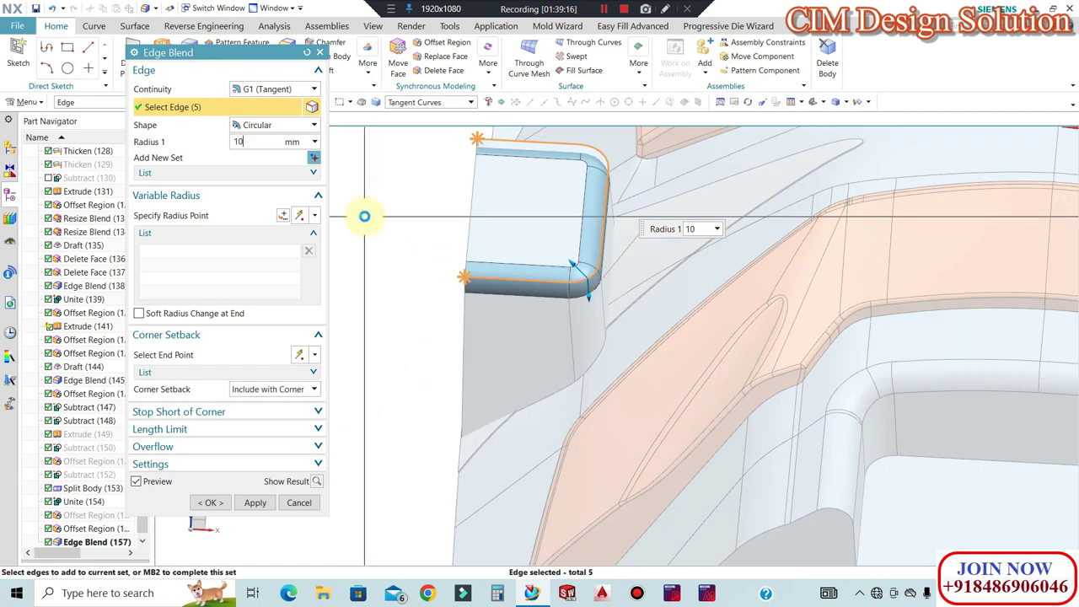
scroll(429, 258, down, 6)
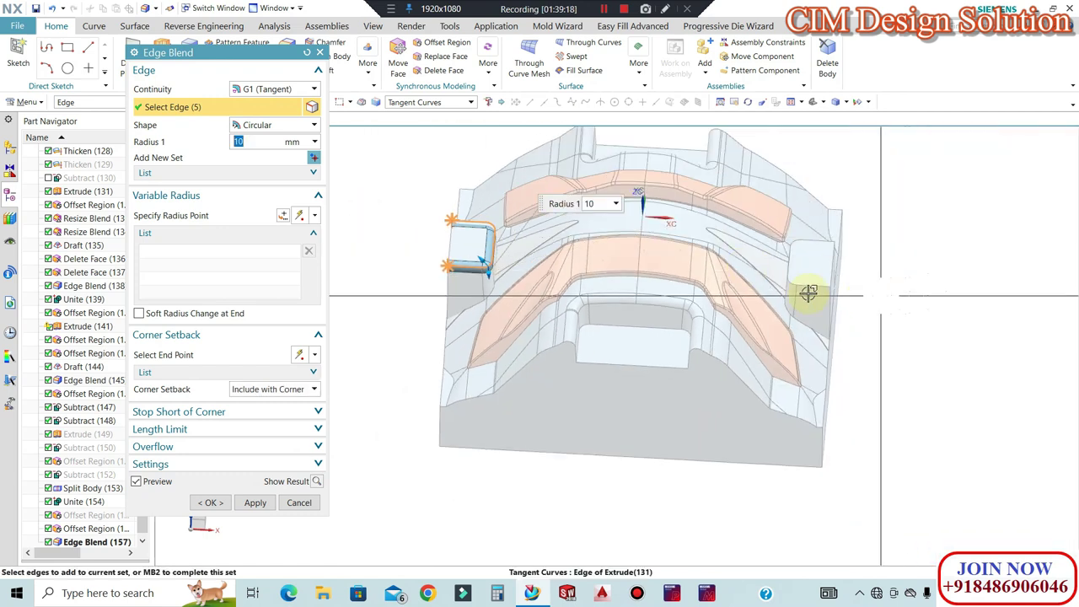
scroll(808, 293, up, 3)
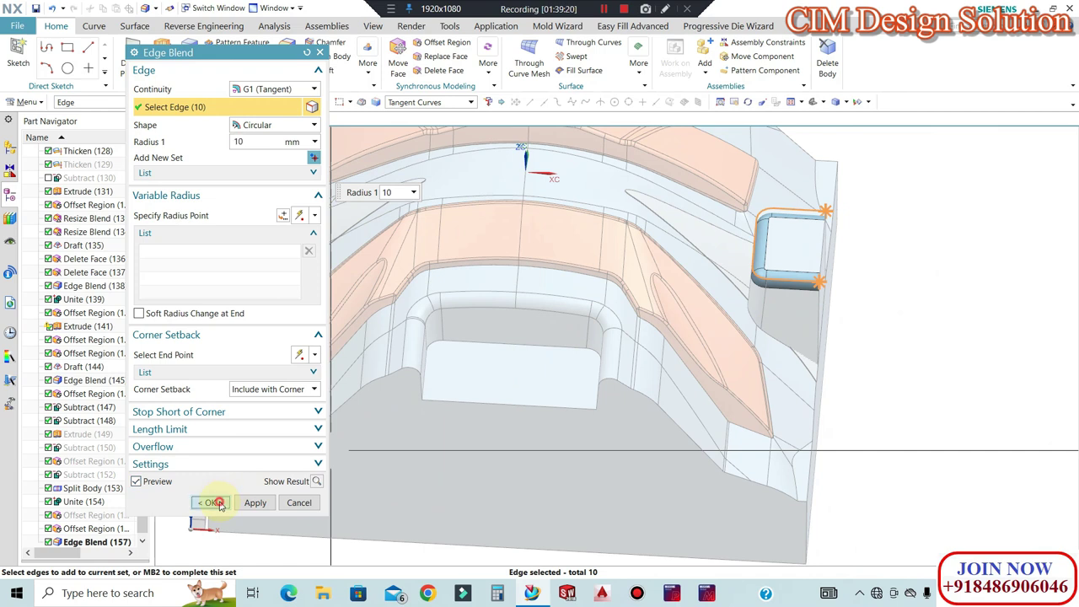
click(211, 502)
Show the cavity block and blend the top edges of its front and rear raised pads with a 10 mm radius
scroll(885, 283, down, 3)
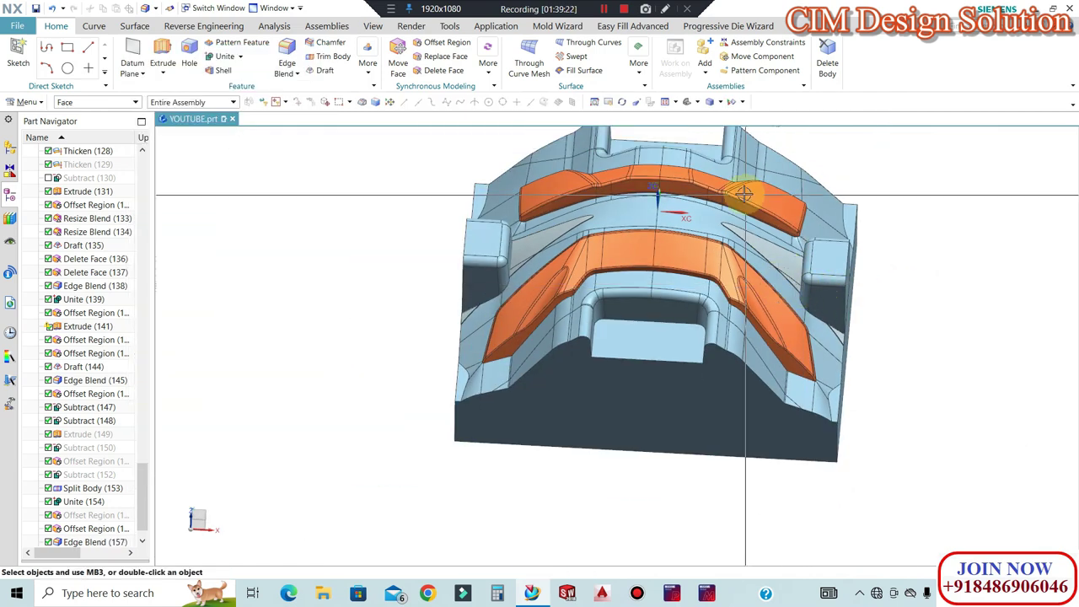
middle_drag(712, 168, 681, 272)
scroll(663, 164, up, 5)
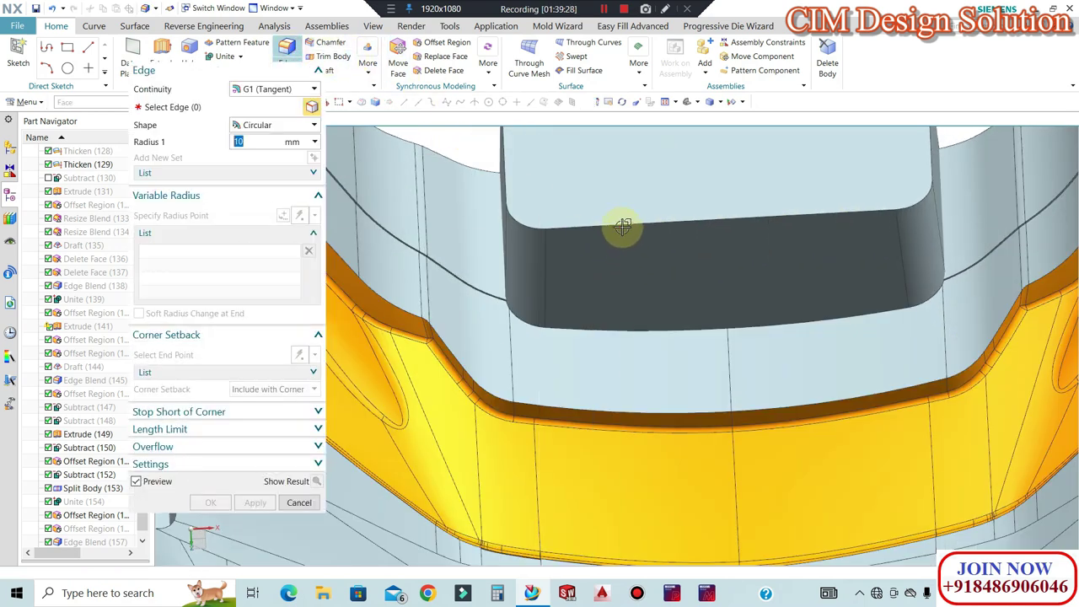
click(701, 220)
scroll(654, 178, down, 3)
middle_drag(657, 178, 632, 205)
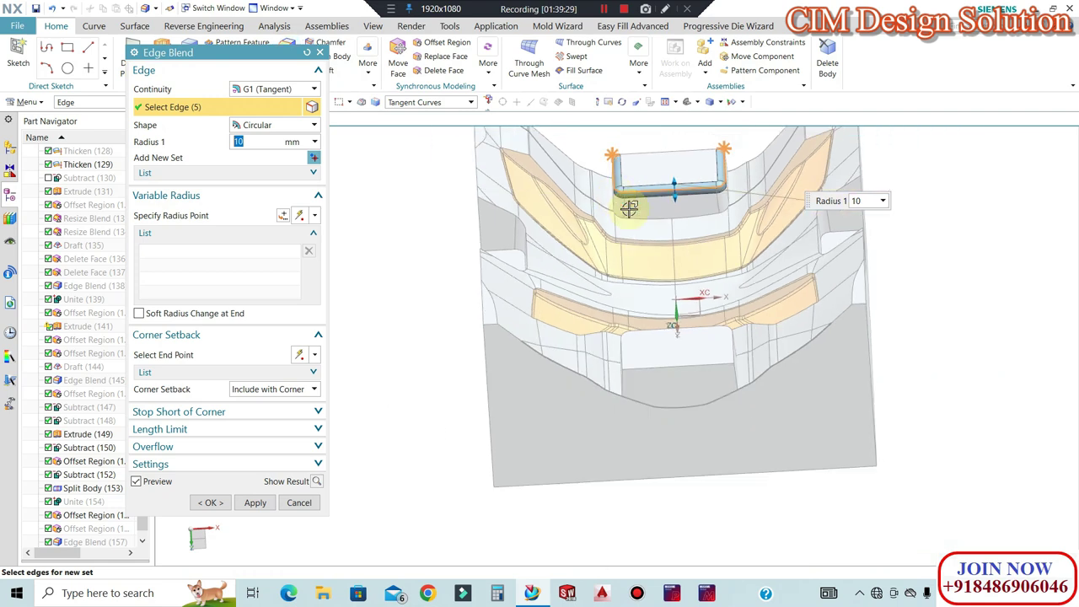
middle_drag(732, 357, 736, 341)
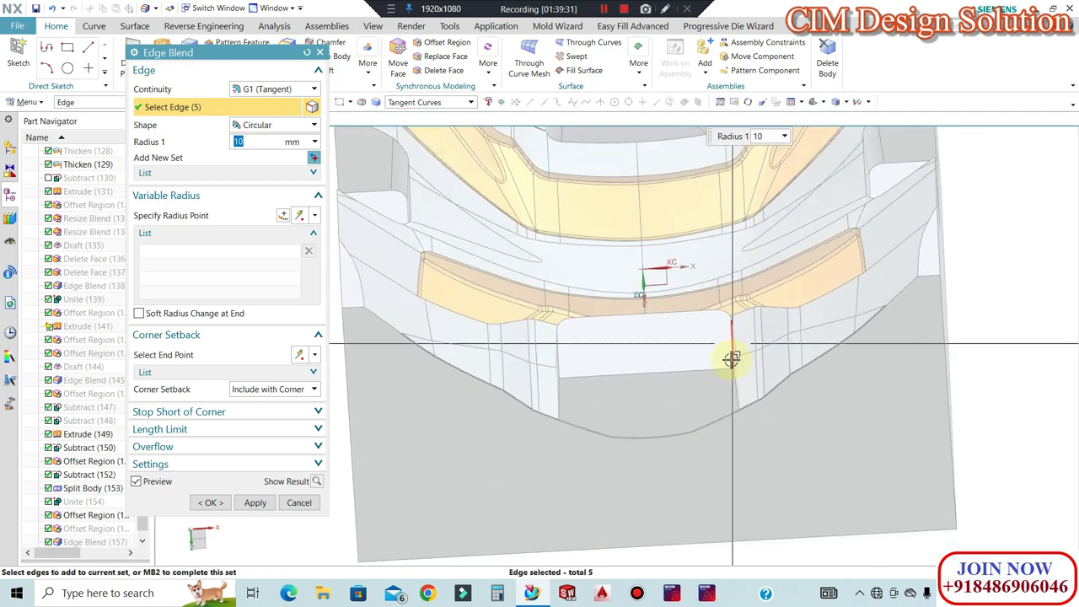
middle_drag(710, 378, 691, 362)
click(511, 402)
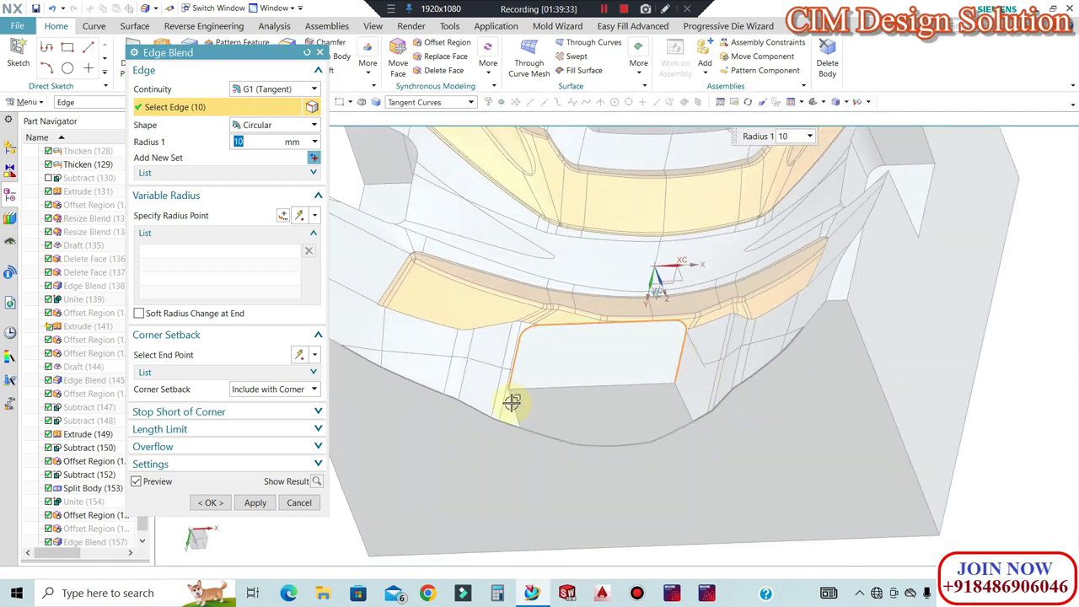
click(256, 502)
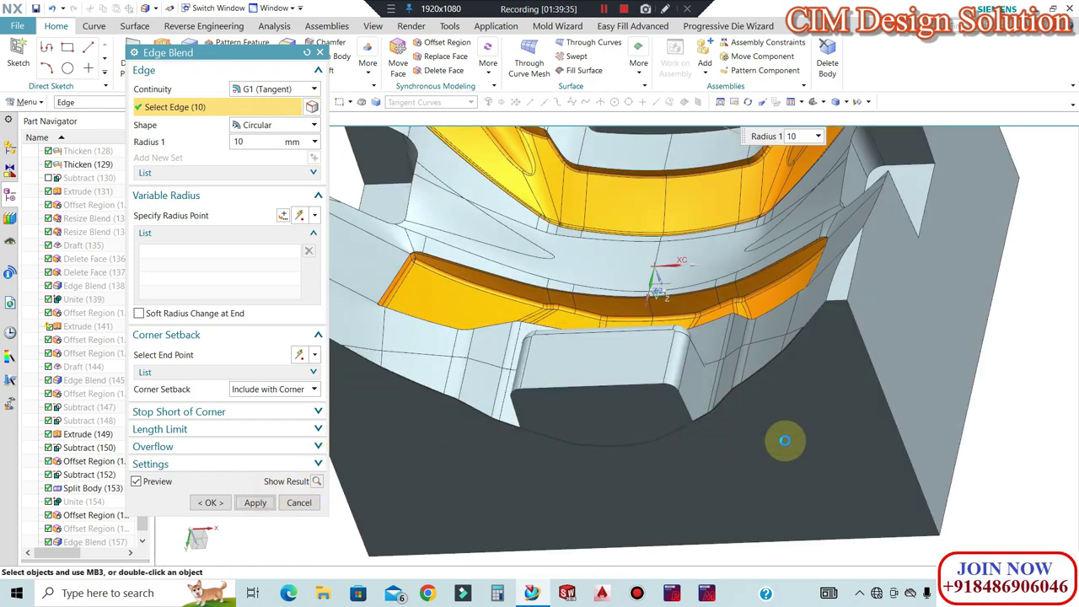
Blend the rim edges of the cavity block's two side recesses with a 9 mm radius
scroll(807, 442, down, 2)
scroll(555, 242, up, 3)
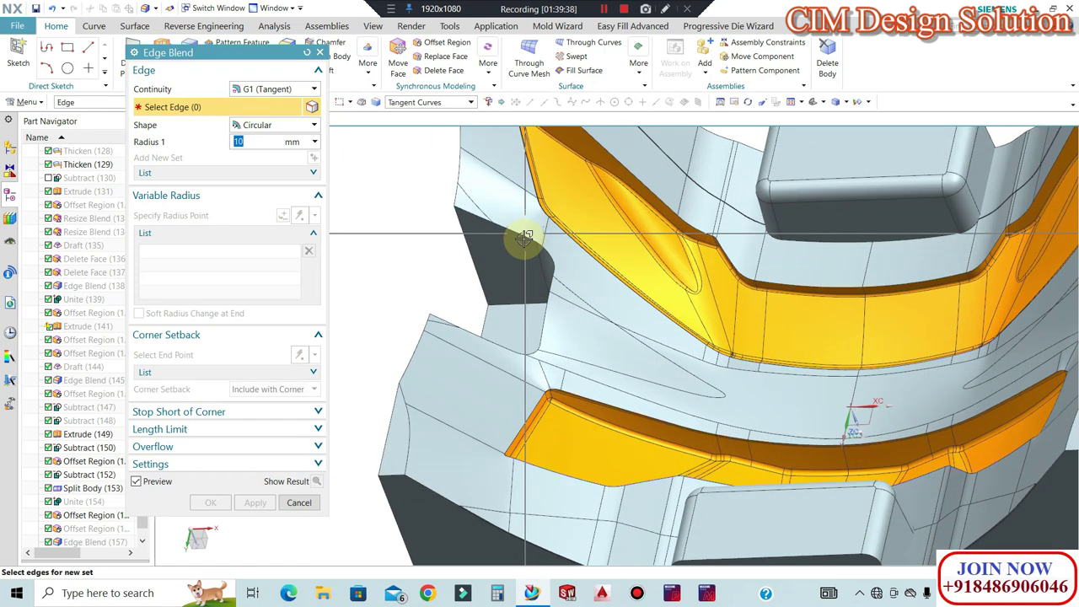
click(524, 237)
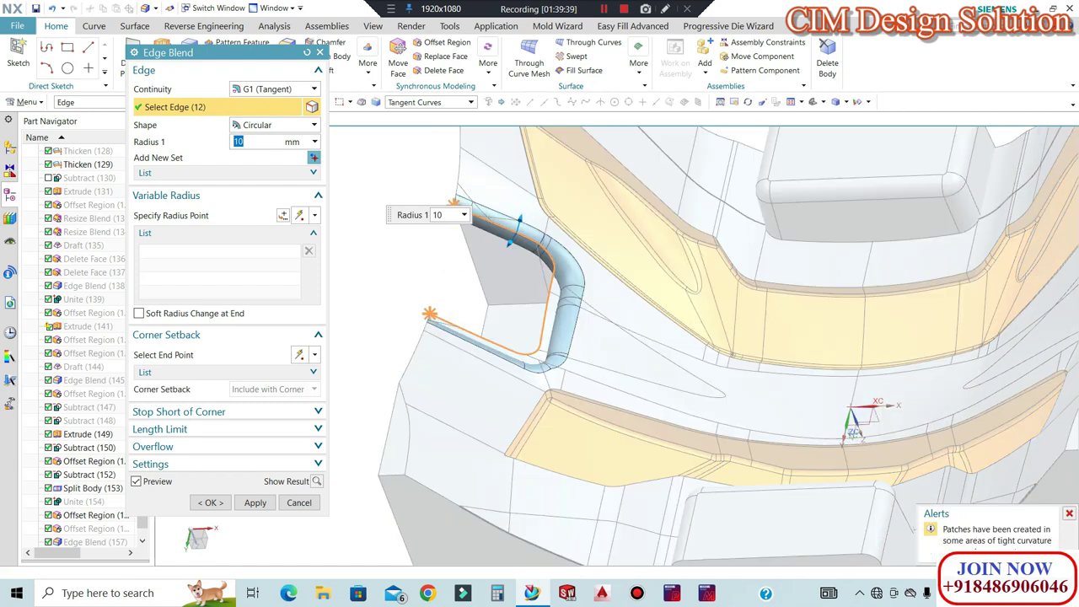
middle_drag(450, 250, 929, 242)
click(930, 242)
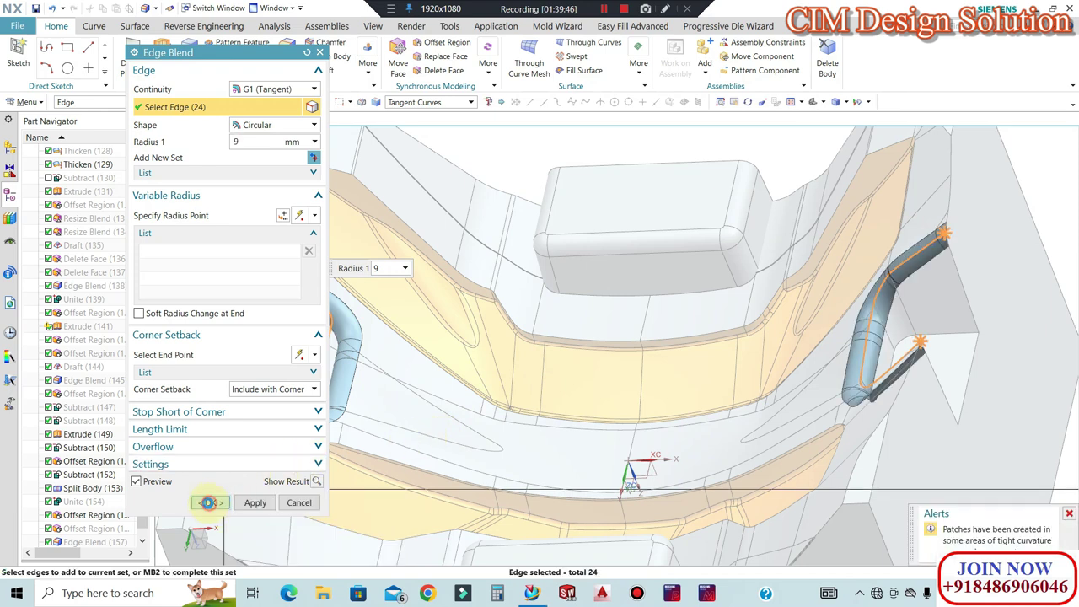
click(208, 503)
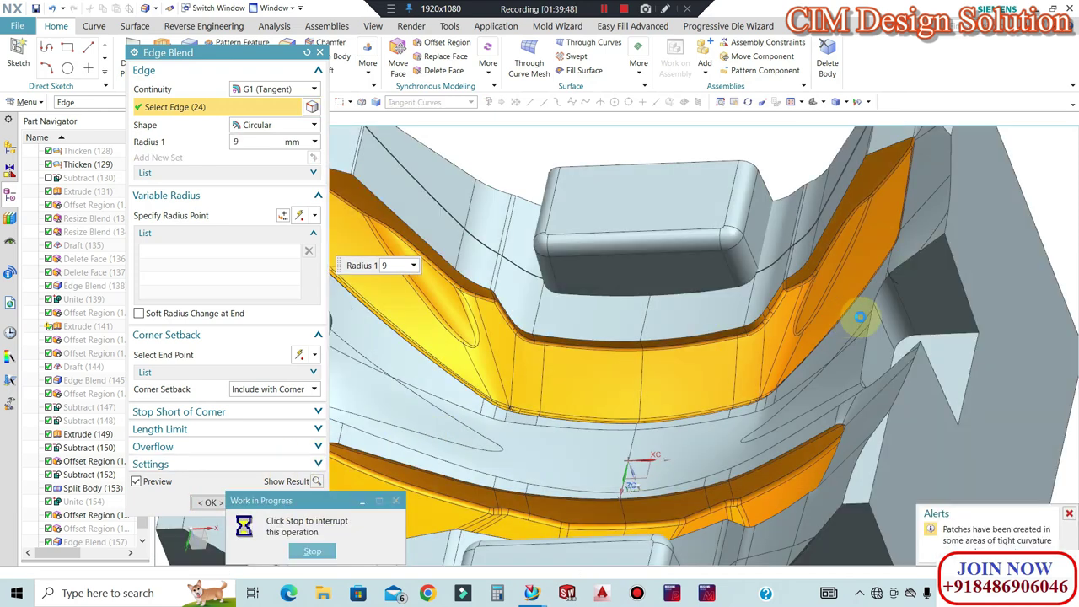
scroll(899, 308, down, 3)
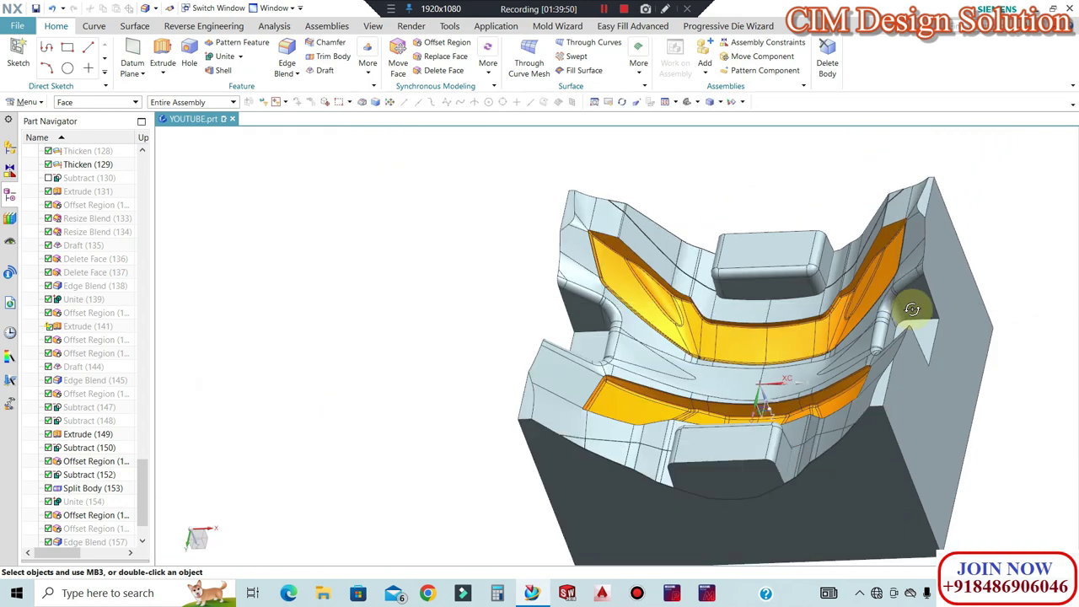
Examine the cavity block's form faces, raised pads and side recesses from several angles
middle_drag(909, 308, 936, 327)
scroll(896, 281, up, 5)
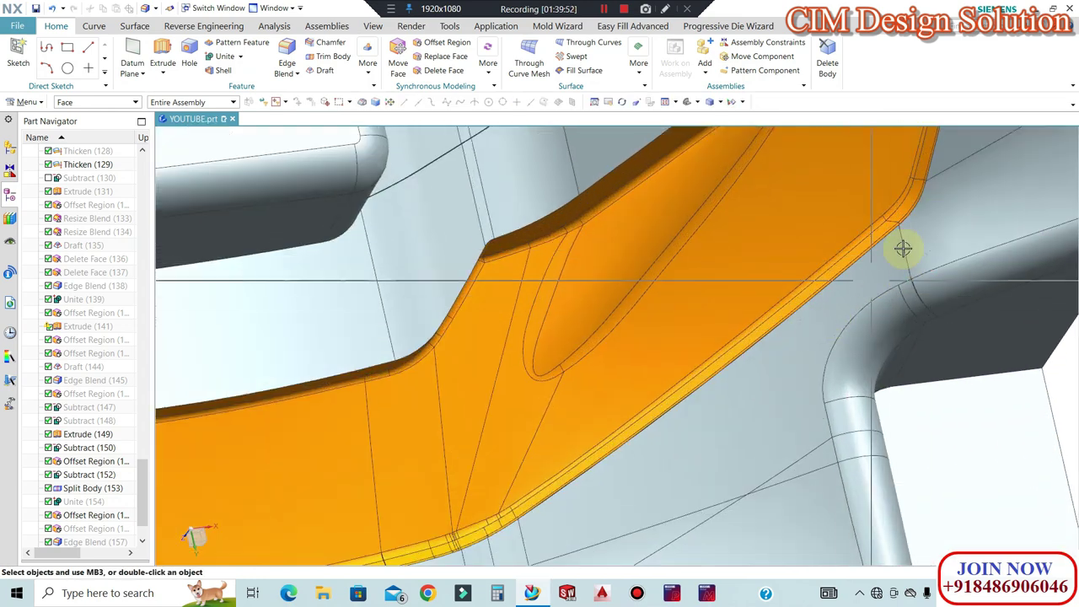
scroll(885, 267, down, 5)
middle_drag(848, 296, 602, 311)
scroll(862, 352, down, 2)
key(F8)
scroll(888, 371, up, 2)
scroll(696, 342, up, 2)
scroll(691, 340, down, 2)
scroll(653, 306, up, 7)
scroll(602, 311, down, 2)
middle_drag(468, 260, 578, 303)
scroll(576, 319, down, 3)
scroll(581, 290, up, 3)
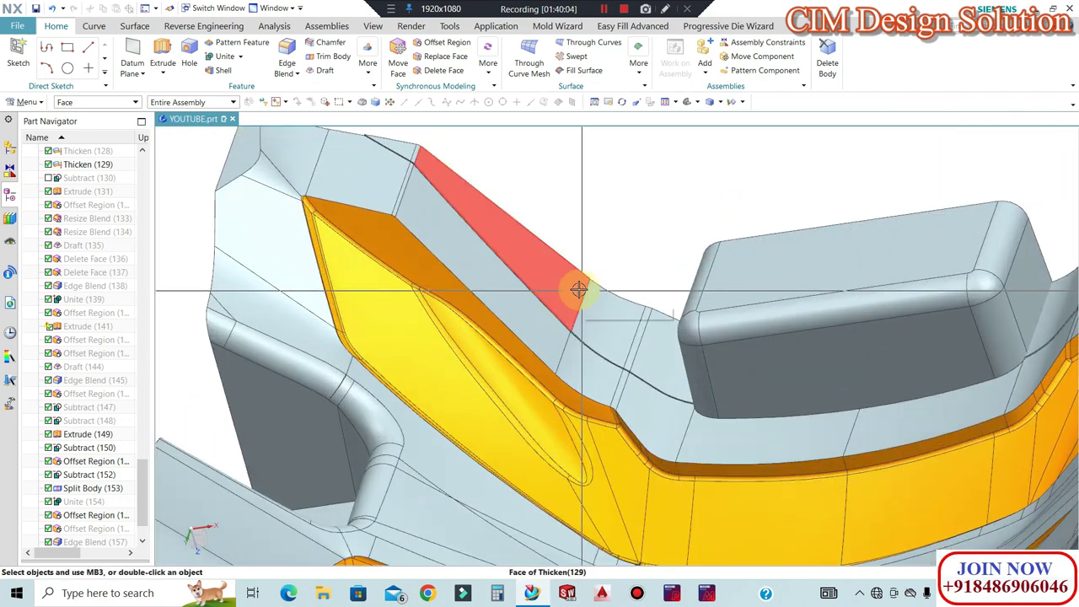
scroll(579, 290, down, 4)
middle_drag(527, 326, 580, 306)
scroll(536, 286, up, 3)
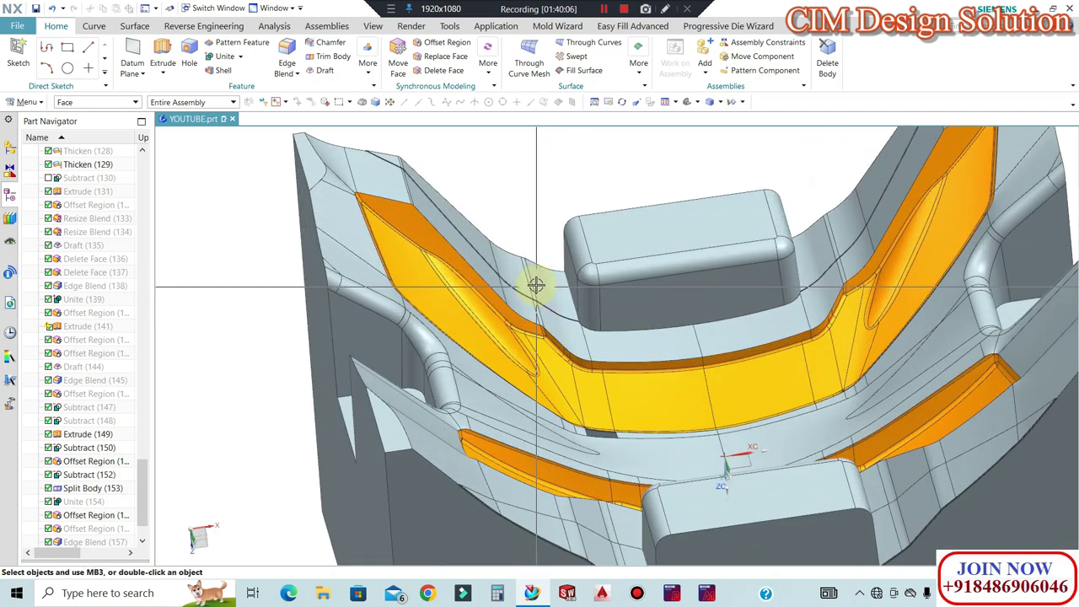
scroll(491, 297, down, 3)
scroll(559, 484, up, 3)
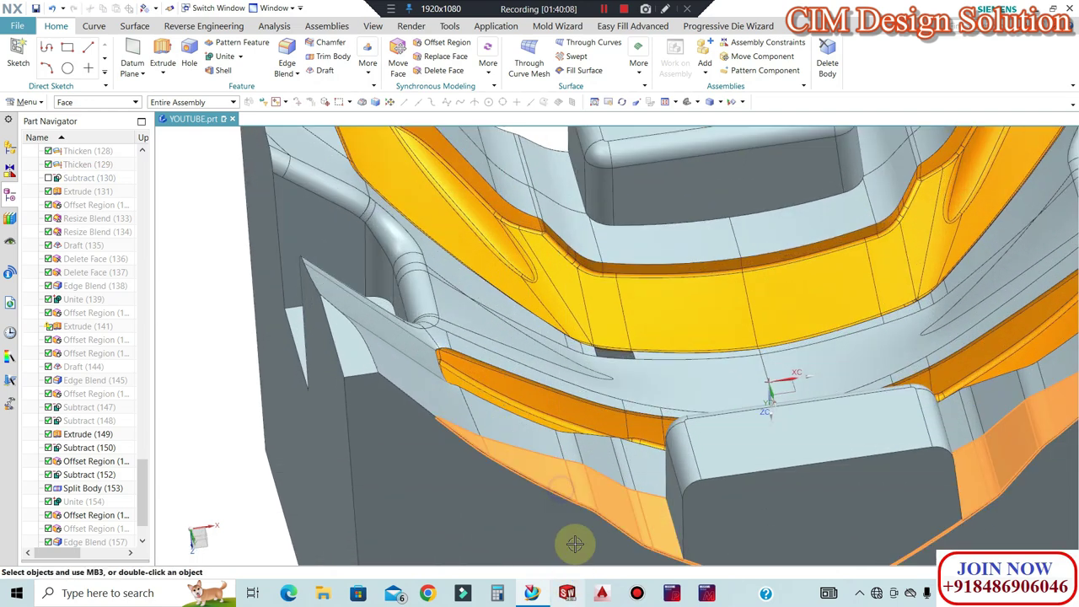
scroll(572, 392, down, 3)
middle_drag(573, 392, 605, 391)
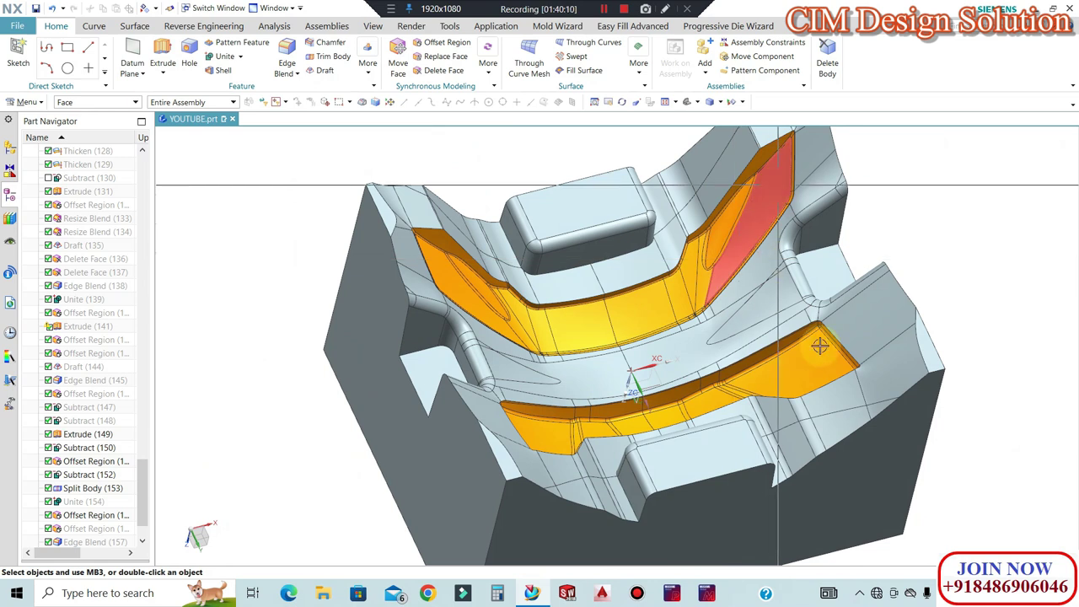
scroll(763, 341, down, 2)
middle_drag(711, 335, 658, 308)
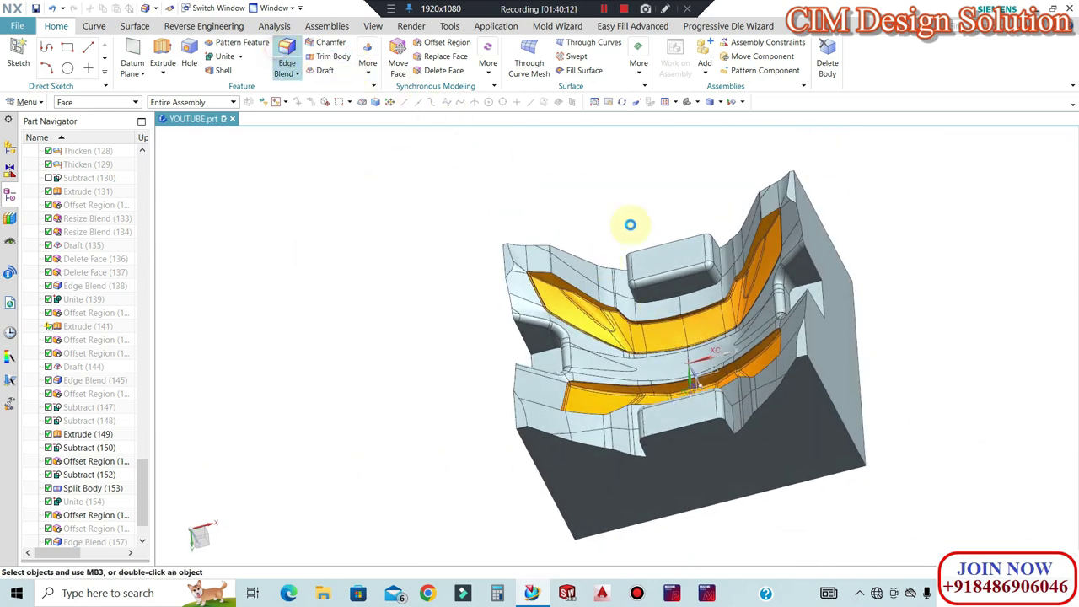
Blend the base edges of the cavity block's front and rear raised pads with a 6 mm radius
click(287, 59)
scroll(684, 293, up, 5)
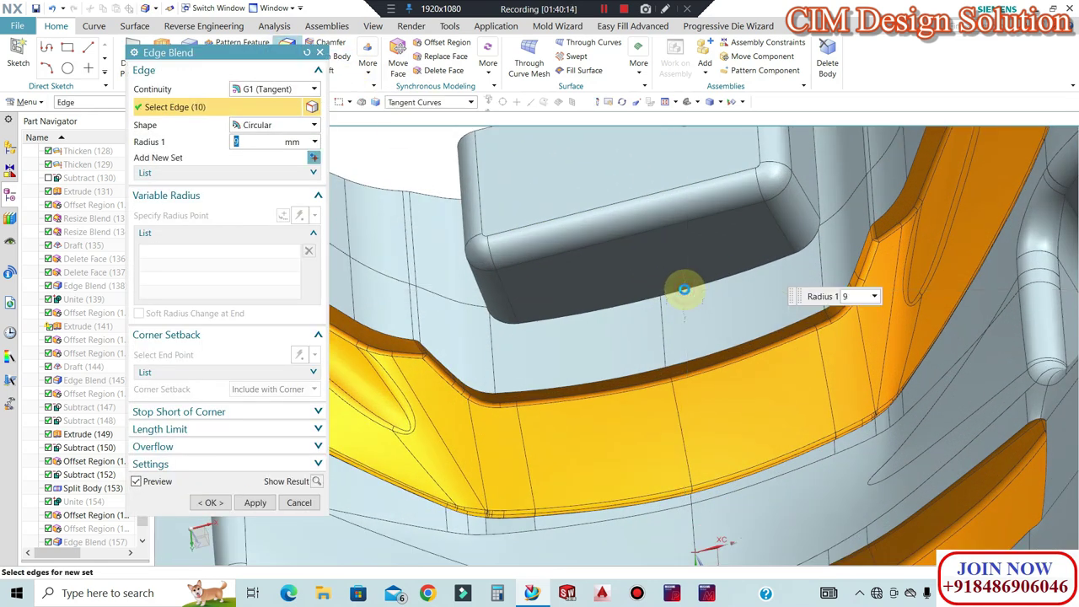
click(685, 305)
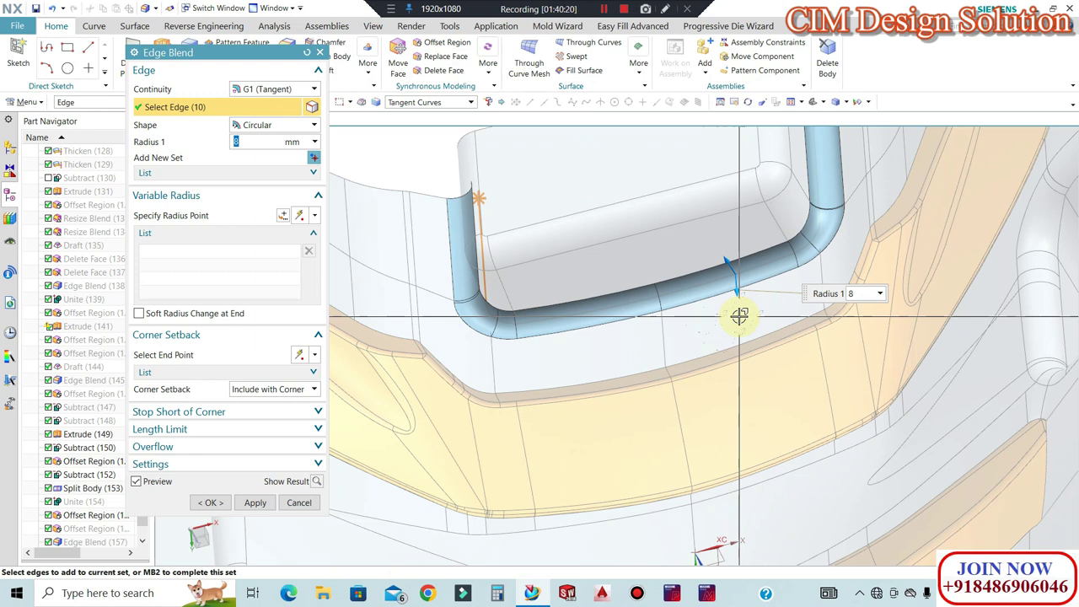
key(Return)
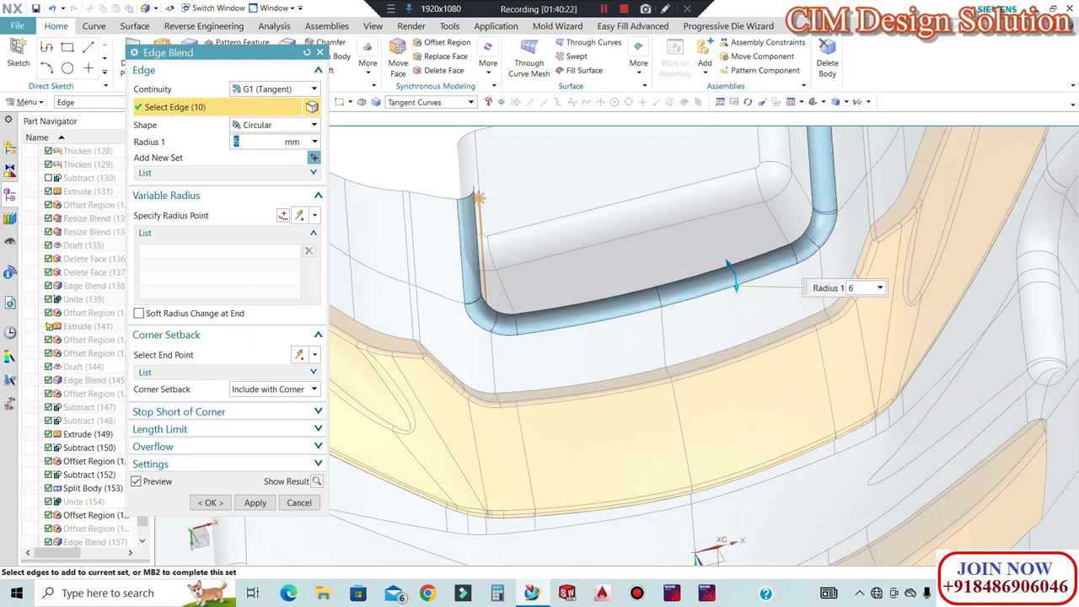
scroll(759, 286, down, 3)
middle_drag(815, 344, 770, 472)
scroll(769, 456, up, 3)
click(766, 430)
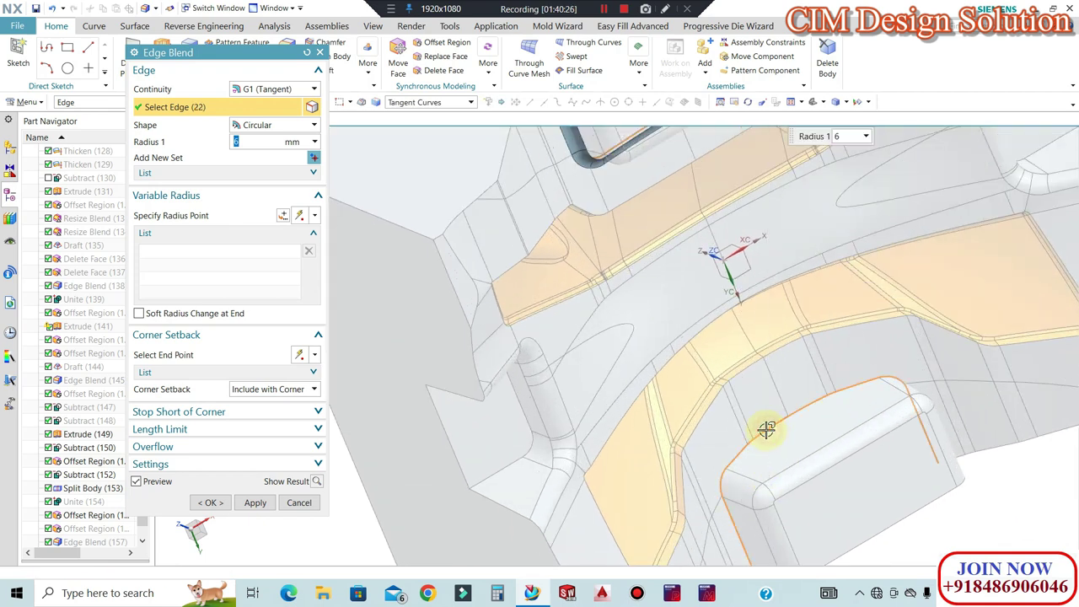
click(209, 503)
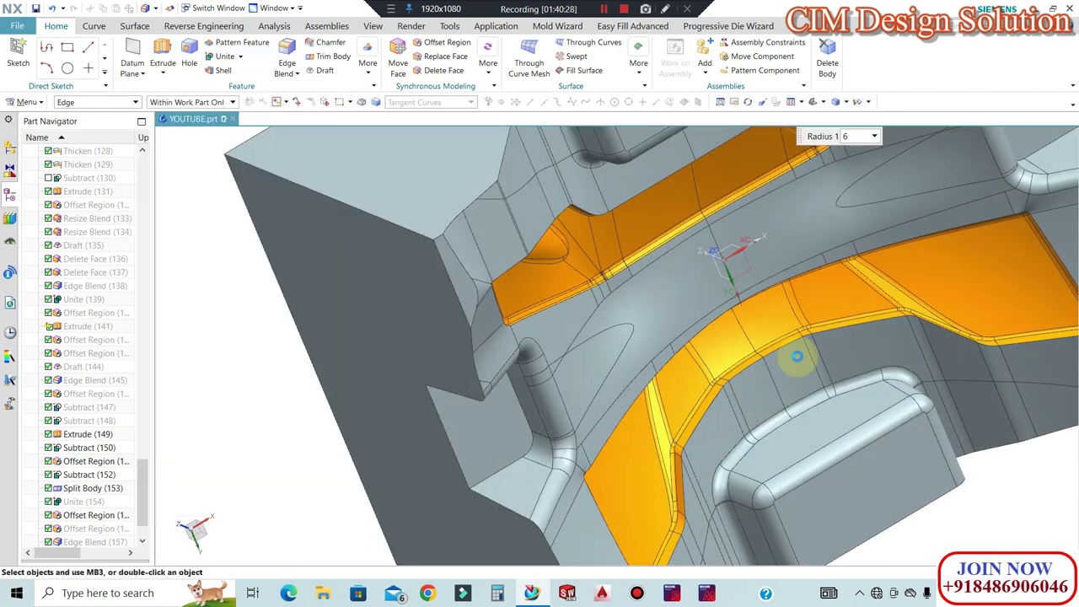
Examine the blends around the cavity block's front and rear pads from several angles
scroll(773, 376, down, 4)
middle_drag(773, 376, 747, 382)
key(F8)
scroll(781, 189, up, 6)
scroll(660, 237, down, 5)
middle_drag(662, 240, 616, 275)
scroll(611, 274, up, 2)
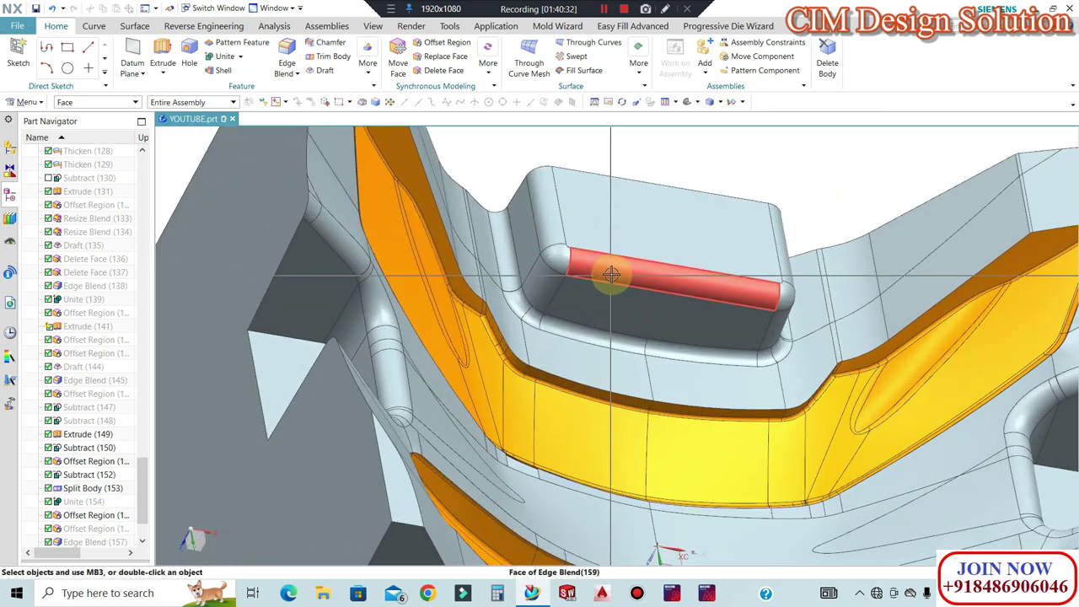
scroll(612, 274, down, 1)
scroll(705, 241, down, 3)
middle_drag(705, 241, 699, 258)
scroll(716, 267, up, 3)
scroll(715, 268, up, 2)
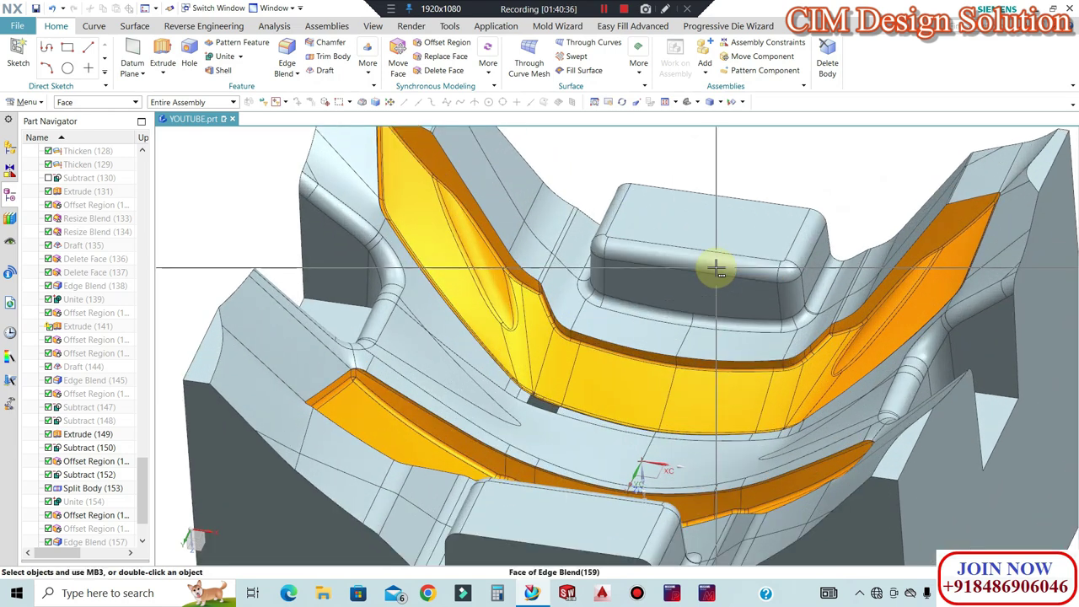
scroll(716, 268, down, 2)
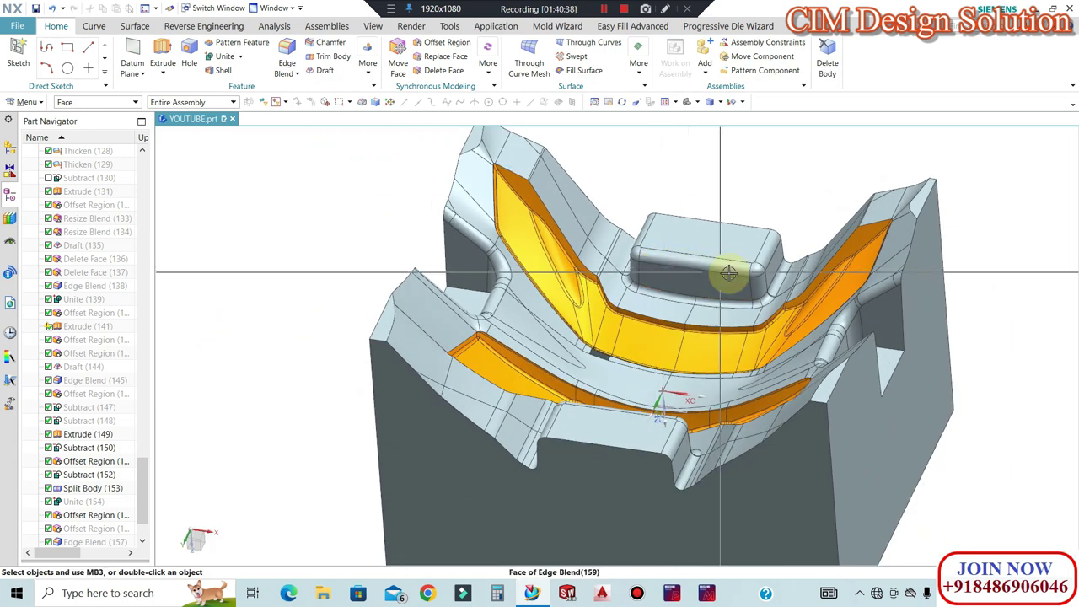
scroll(693, 278, up, 3)
scroll(103, 506, down, 2)
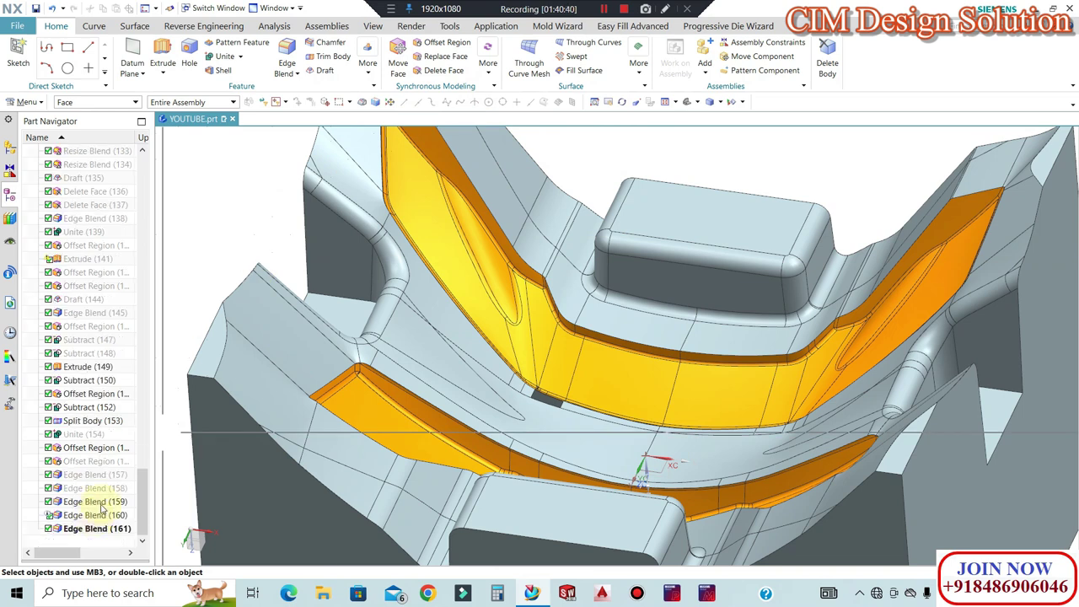
Delete the edge blend on the top edges of the cavity block's front and rear pads
right_click(89, 503)
click(117, 437)
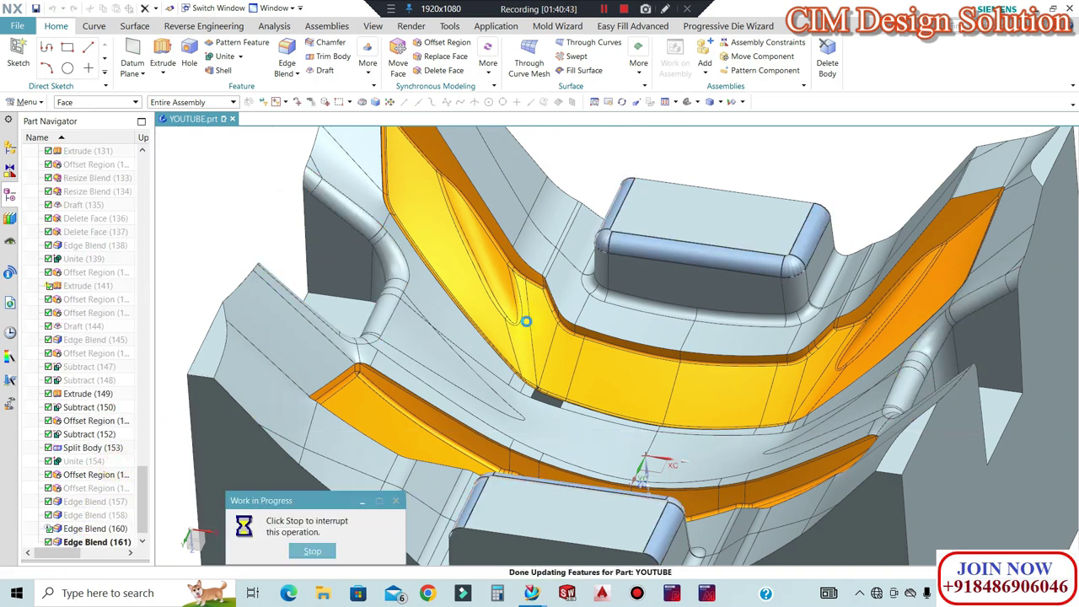
scroll(649, 272, down, 5)
middle_drag(649, 273, 631, 268)
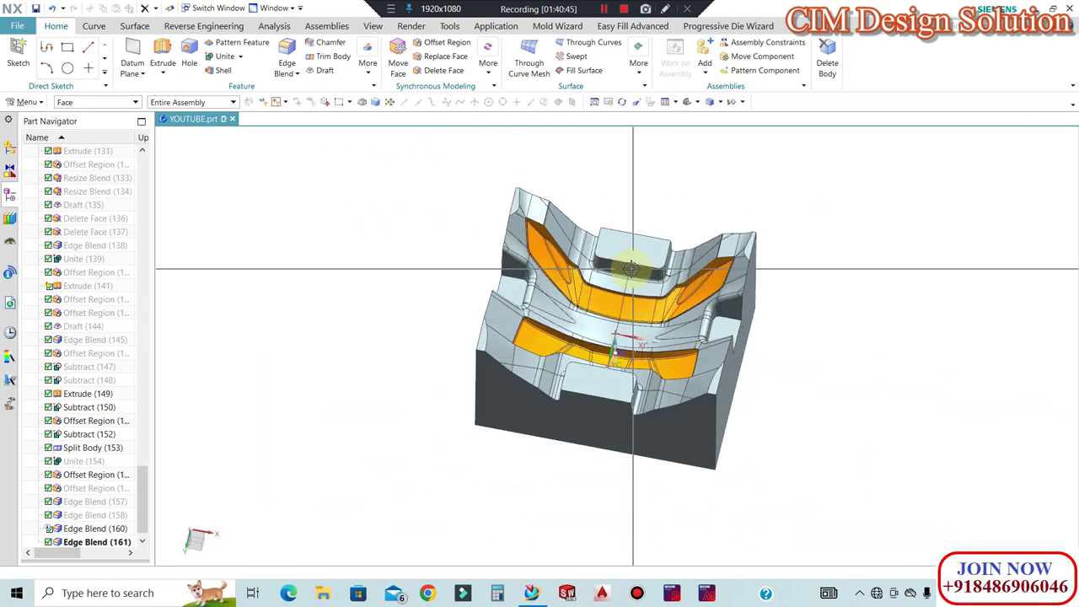
Show the forming block and blend the base edges of its two side pads with a 6 mm radius
scroll(632, 268, up, 3)
scroll(595, 277, down, 2)
scroll(537, 298, up, 2)
middle_drag(537, 299, 441, 298)
middle_drag(754, 340, 279, 215)
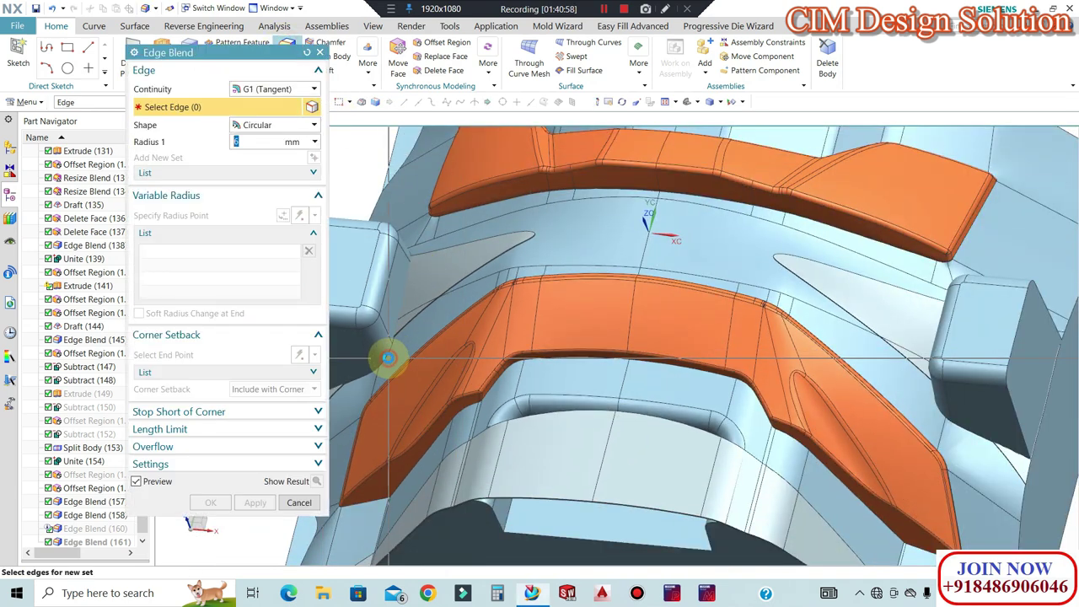
click(388, 356)
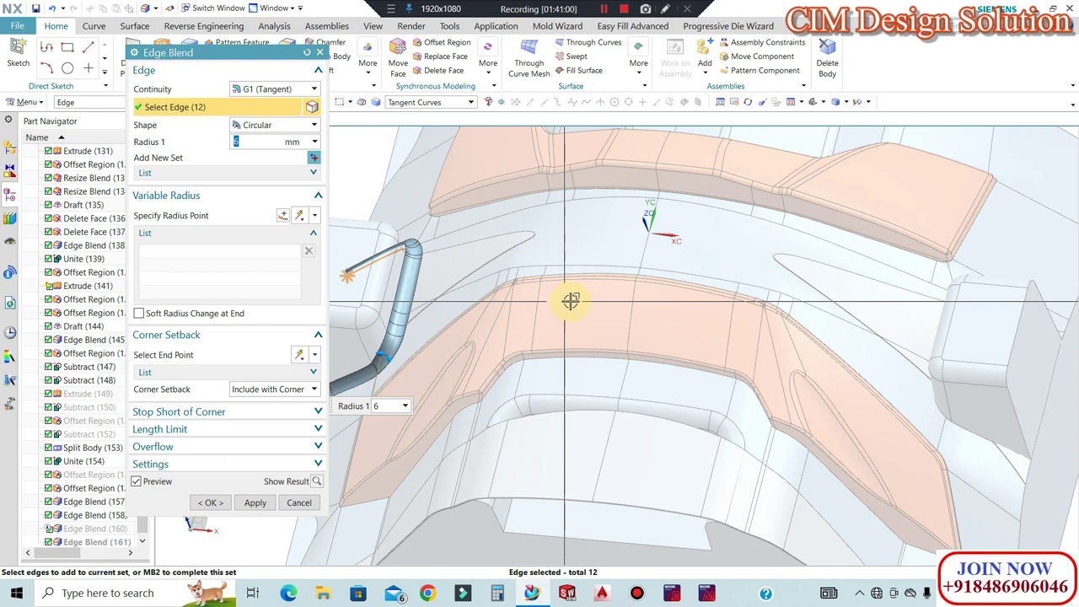
click(980, 434)
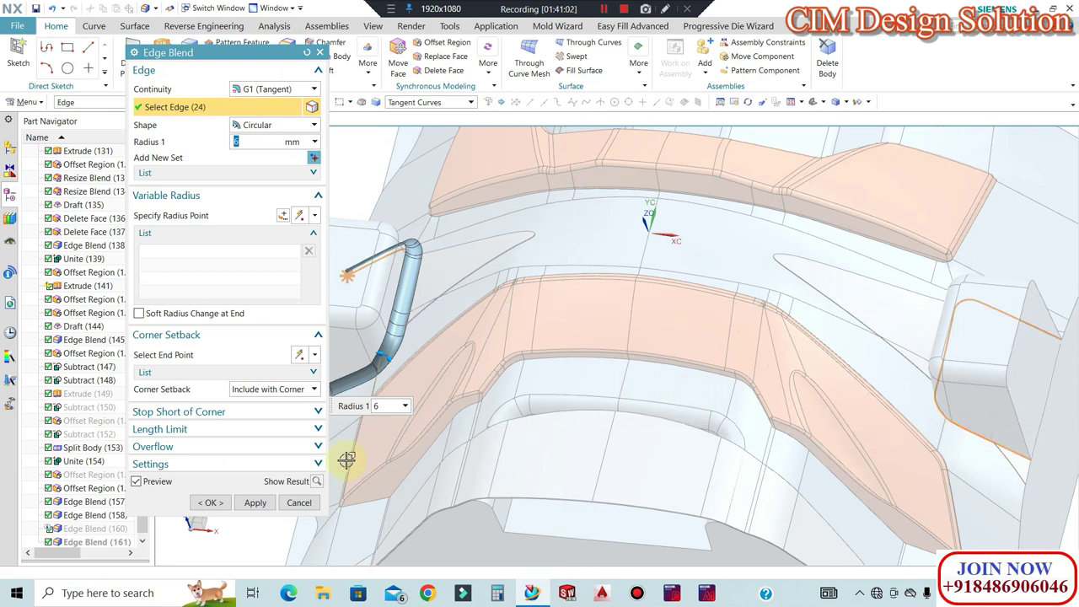
click(213, 503)
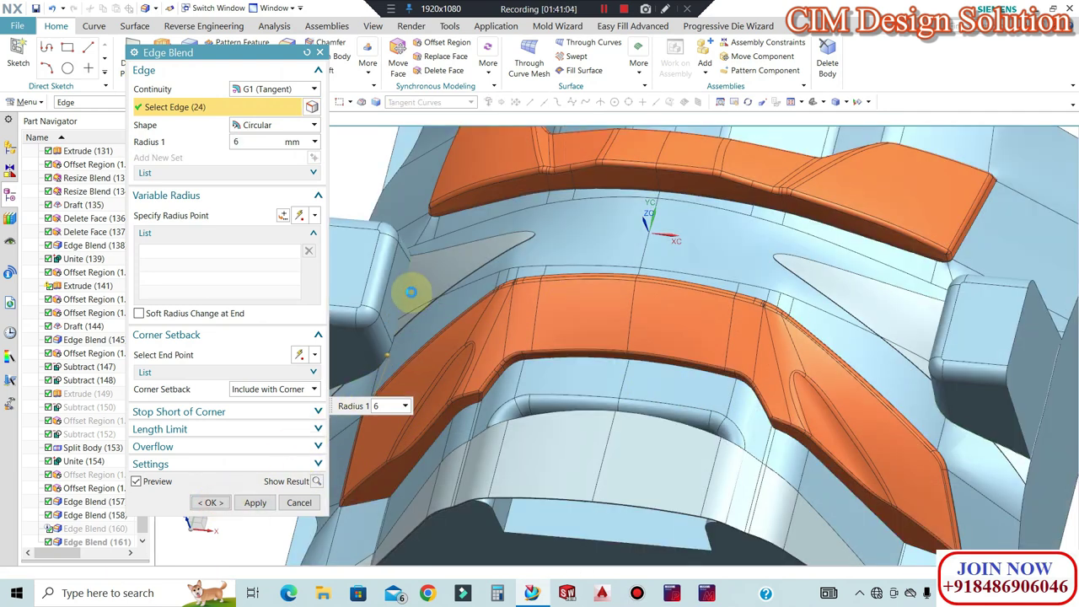
Delete the edge blend on the top edges of the forming block's two side pads
click(384, 260)
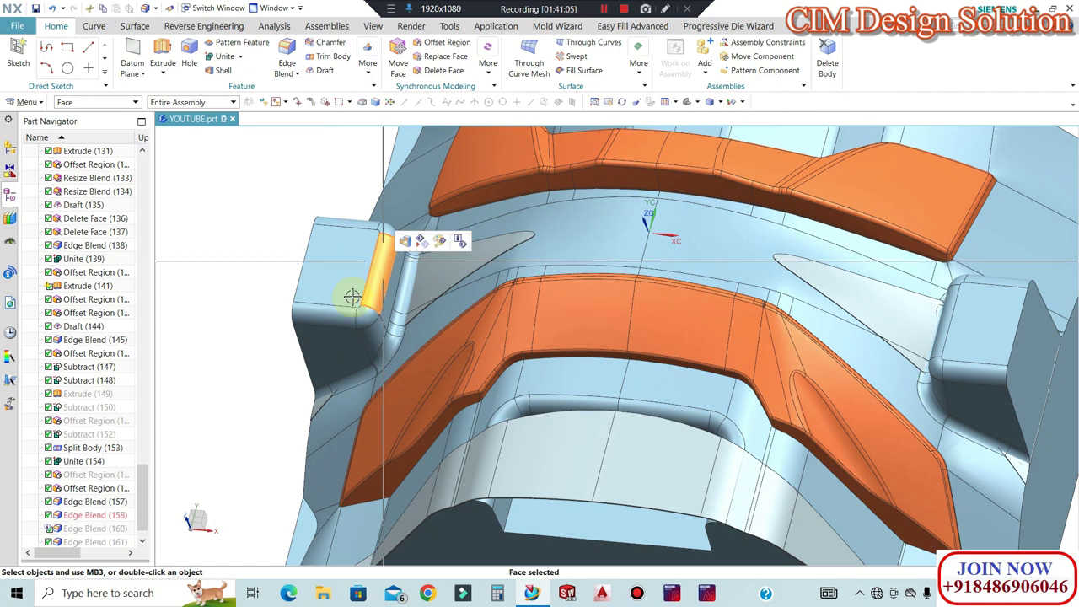
right_click(98, 516)
click(173, 419)
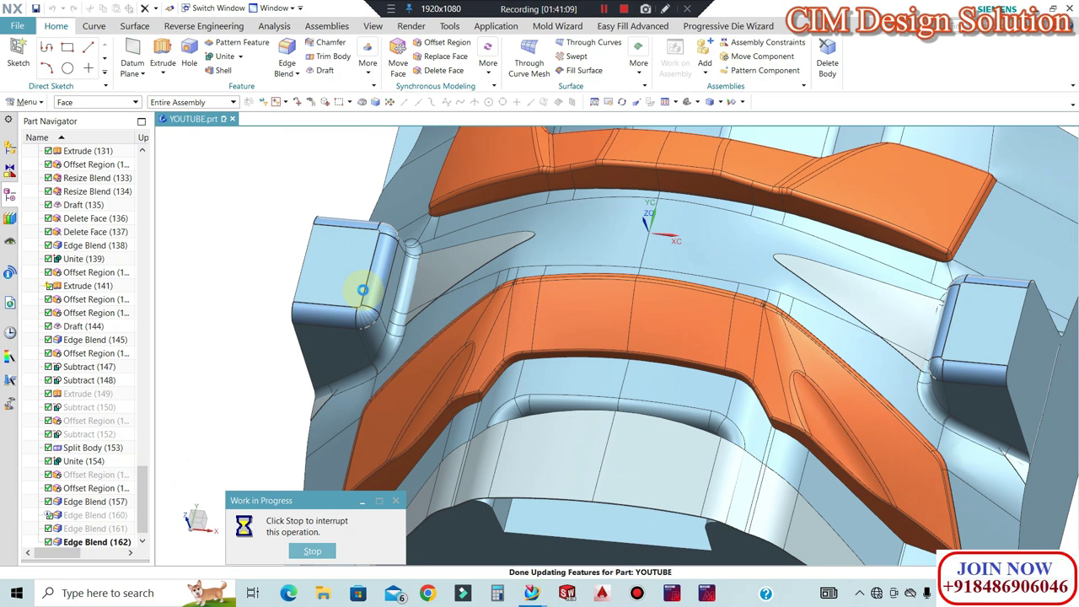
scroll(419, 321, down, 4)
middle_drag(426, 312, 526, 226)
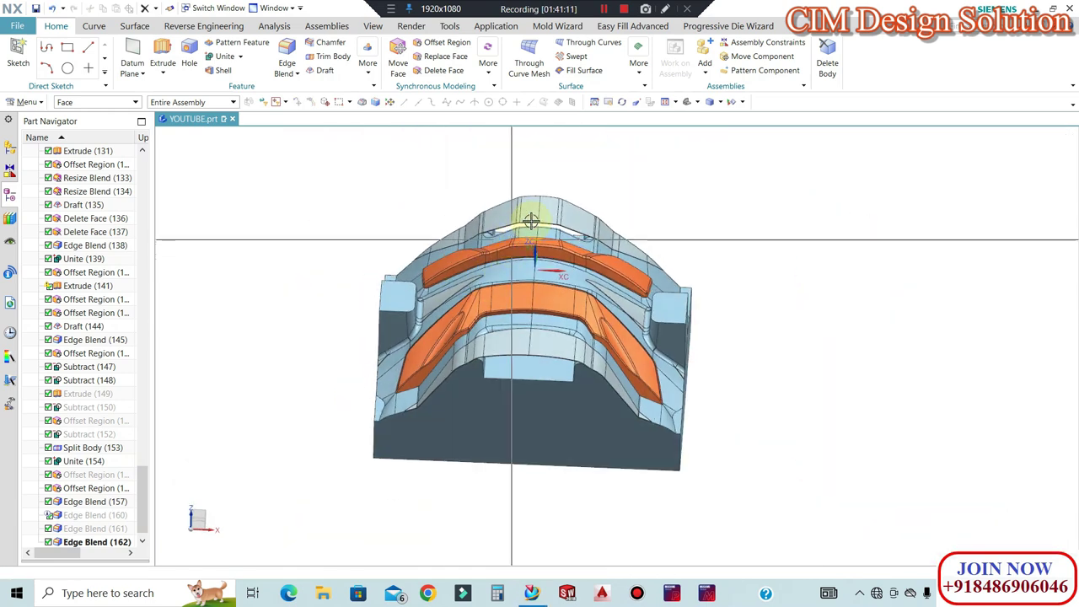
Show both blocks together and examine the clearance where the pads fit into the mating recesses
scroll(532, 220, up, 1)
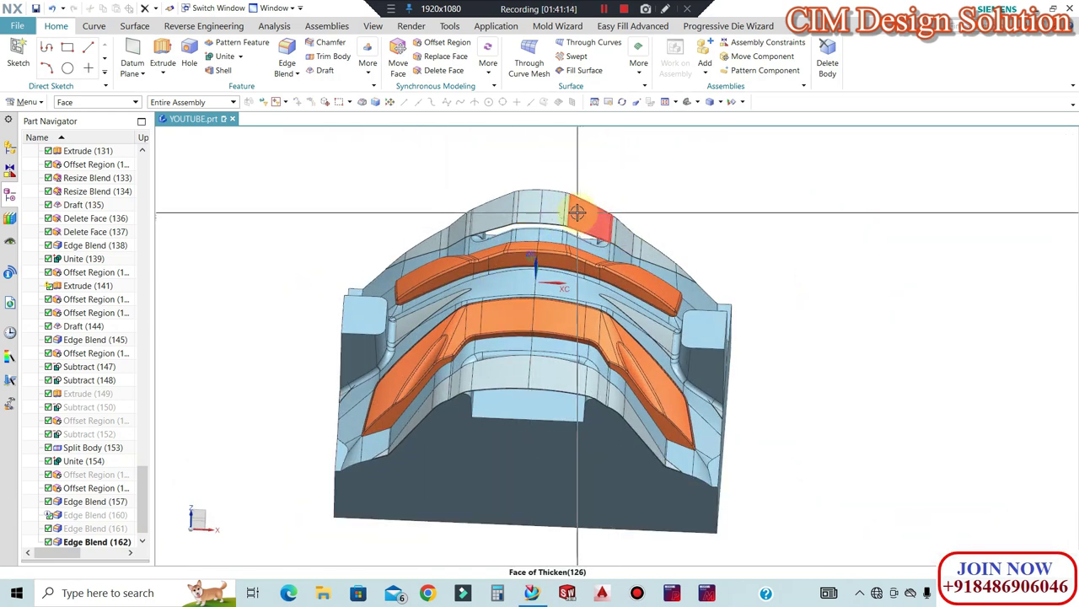
scroll(577, 211, up, 5)
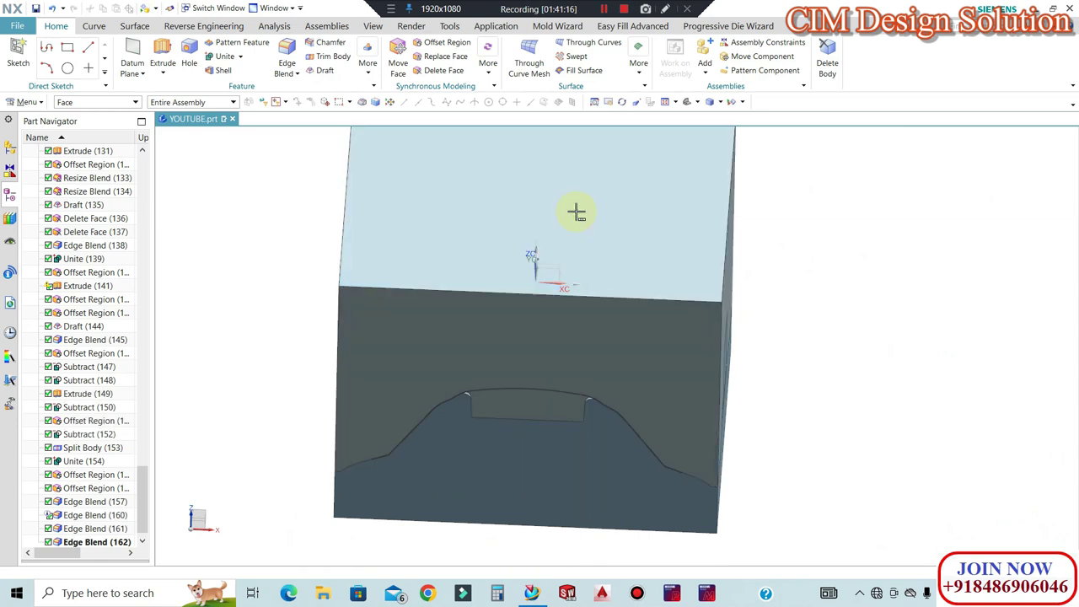
scroll(602, 361, up, 5)
middle_drag(620, 352, 777, 262)
scroll(777, 262, up, 3)
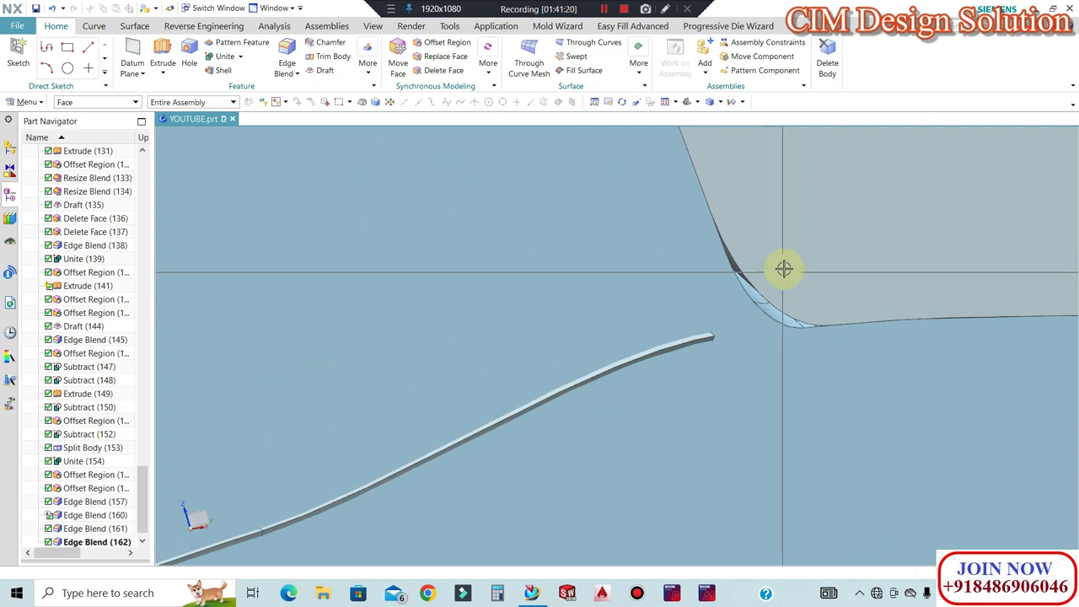
scroll(766, 269, down, 9)
scroll(696, 193, up, 4)
scroll(749, 190, down, 6)
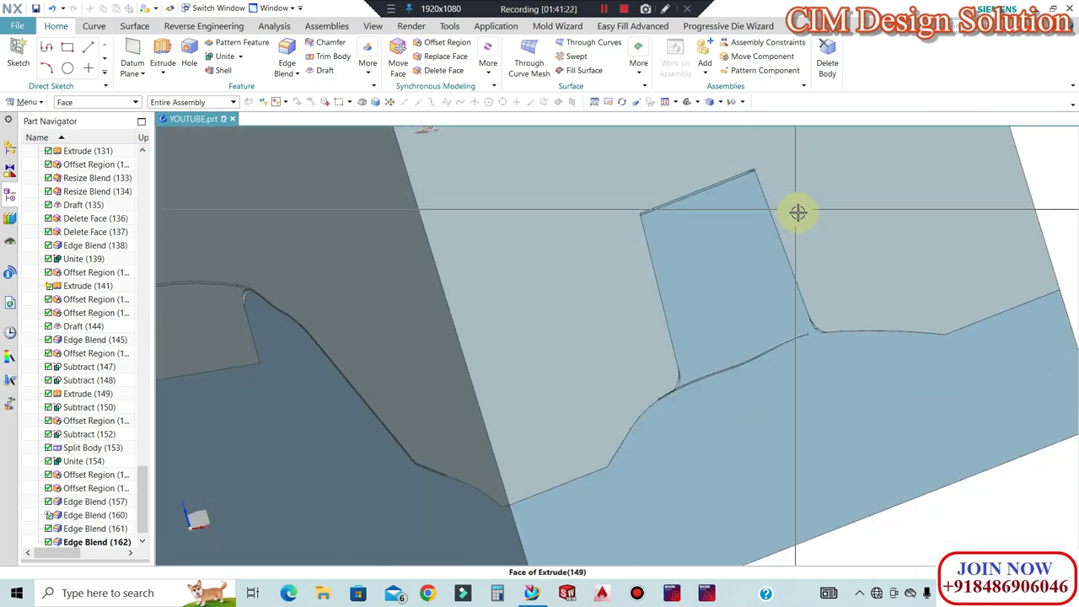
scroll(497, 262, up, 6)
scroll(441, 211, down, 2)
Hide the cavity block and offset the floor faces of the forming block's front and rear recesses by -1 mm
click(463, 265)
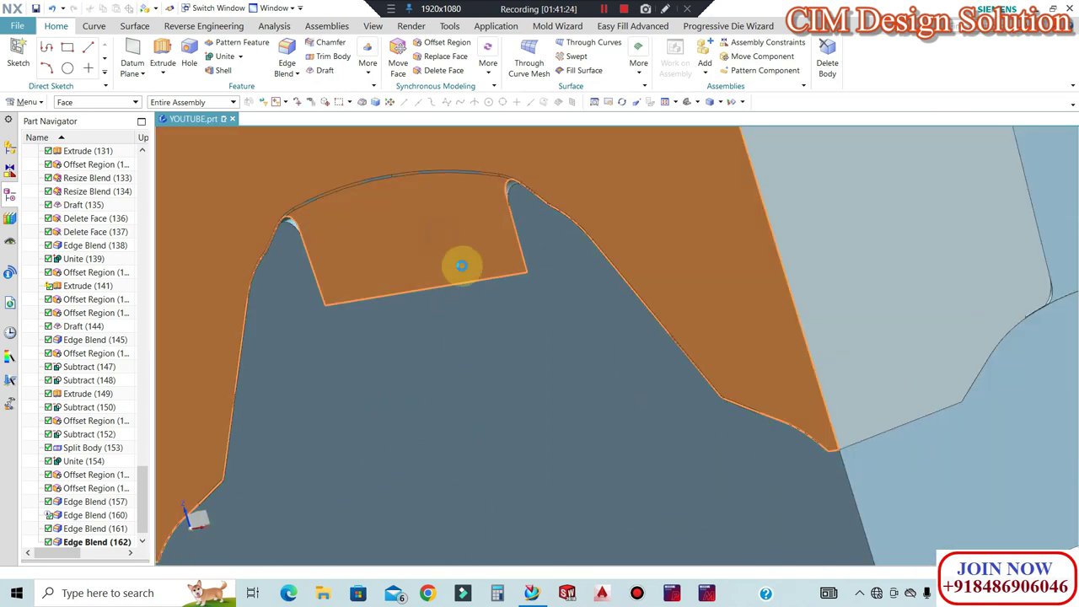
key(ctrl+b)
scroll(474, 270, down, 5)
middle_drag(504, 296, 505, 401)
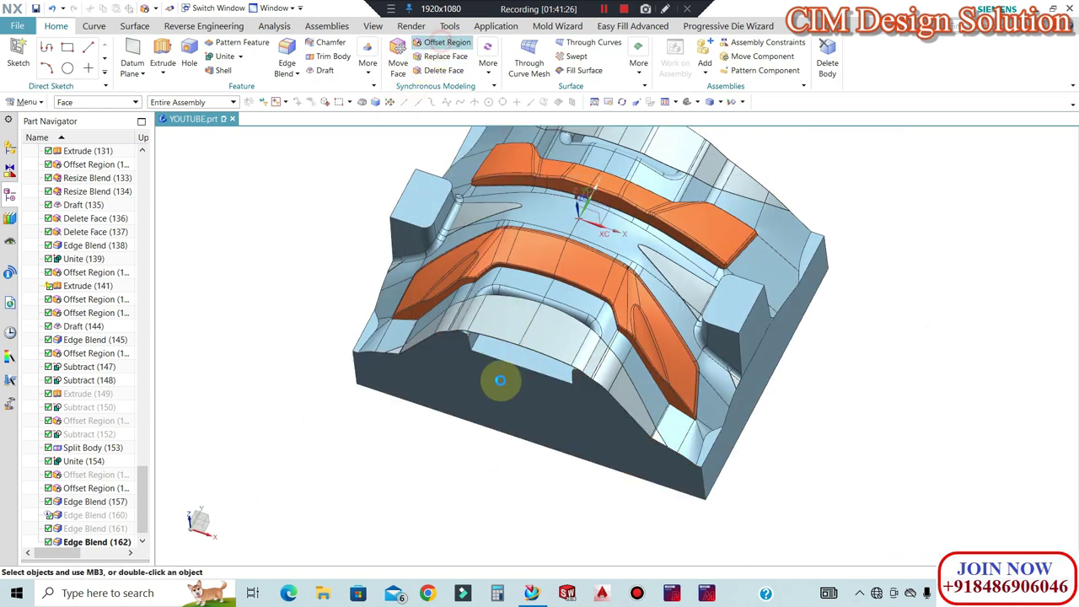
click(511, 364)
scroll(502, 497, down, 1)
middle_drag(631, 205, 716, 250)
middle_drag(705, 265, 615, 217)
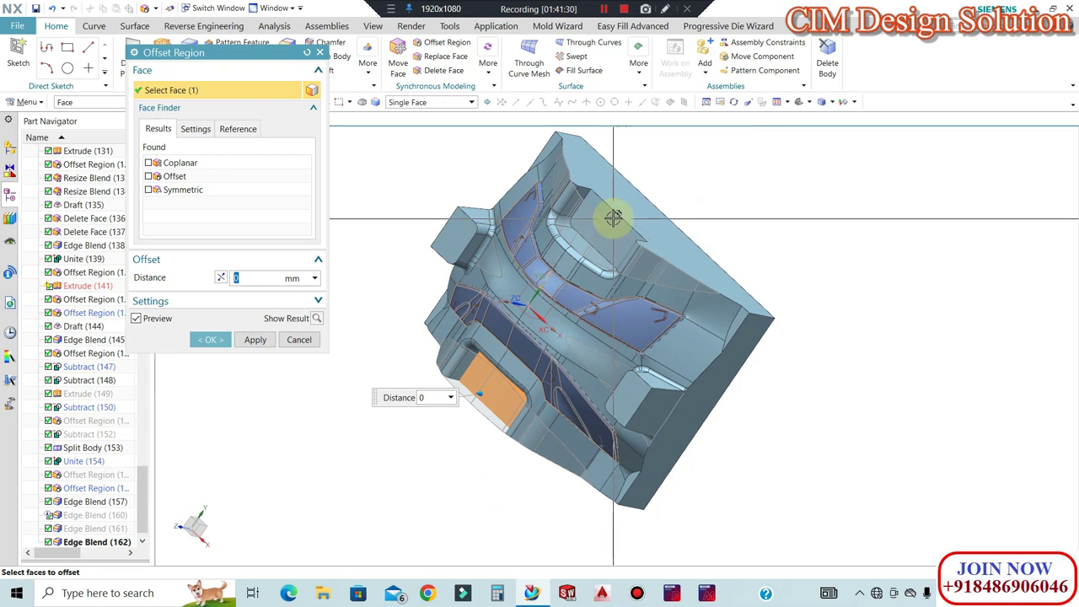
click(614, 216)
text(-1)
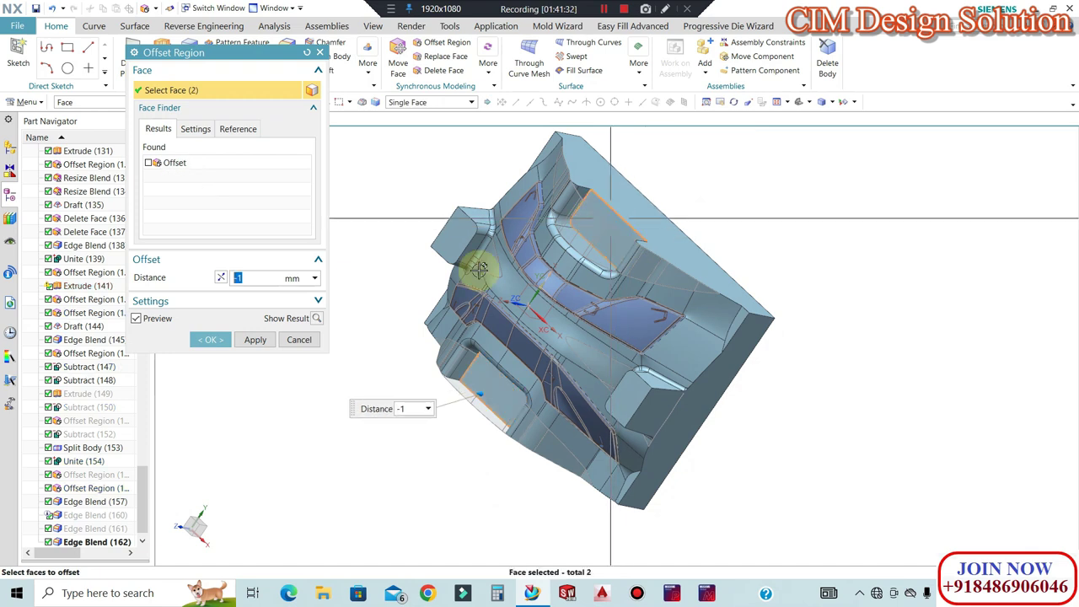
click(221, 340)
Chamfer the top edges of the forming block's two side pads with a symmetric 2 mm distance
middle_drag(522, 342, 421, 315)
scroll(494, 248, up, 3)
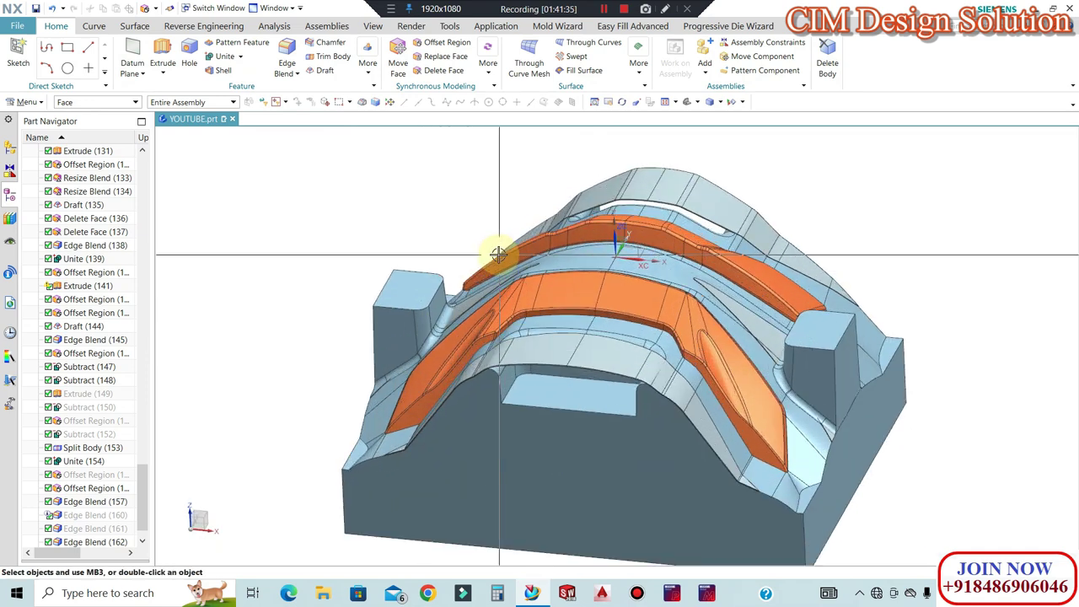
click(325, 41)
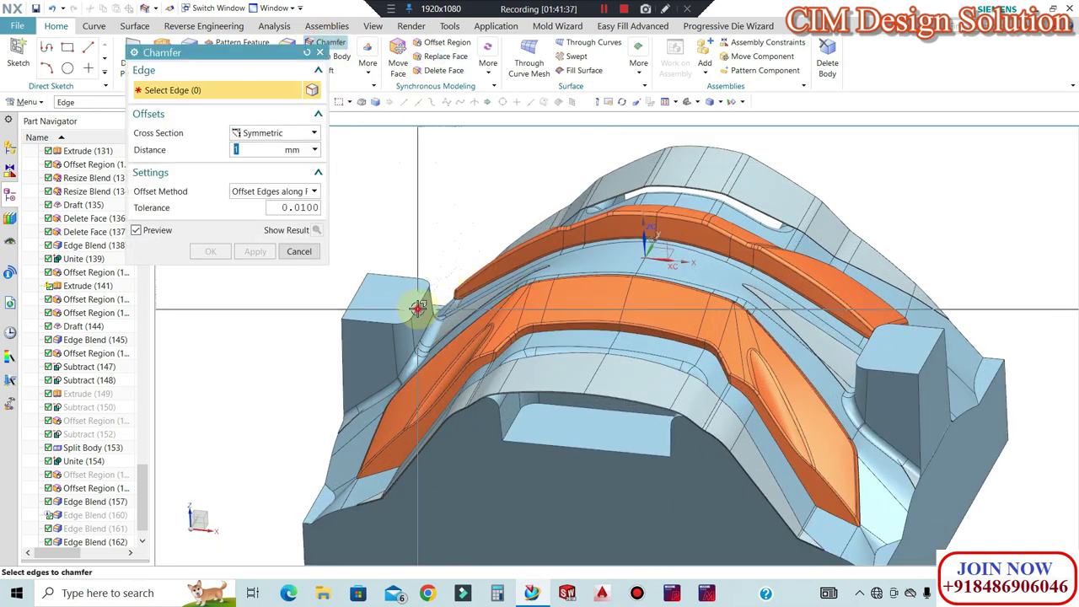
click(418, 308)
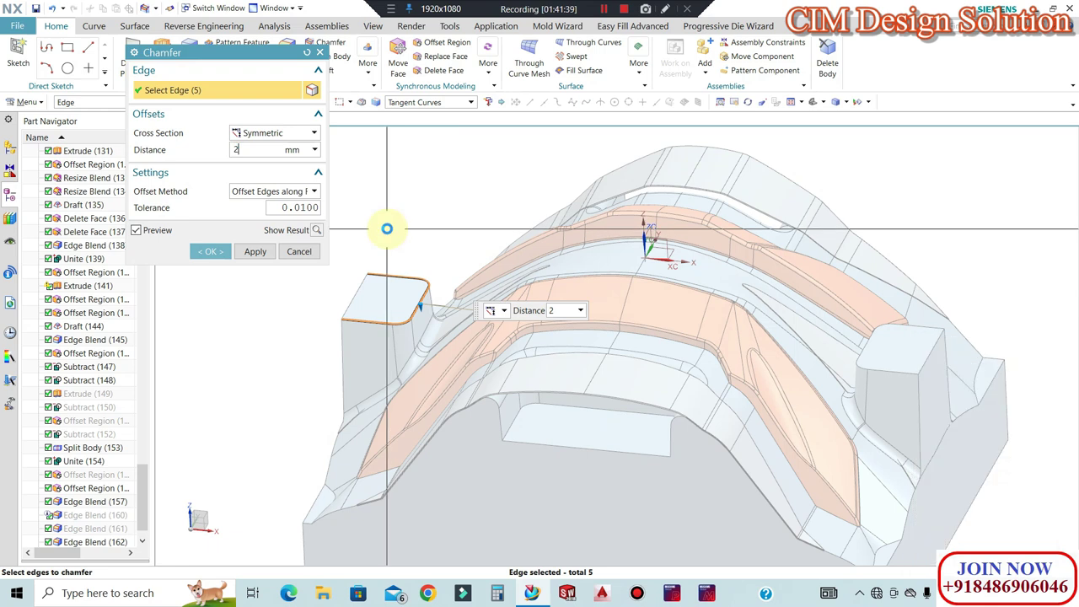
click(879, 376)
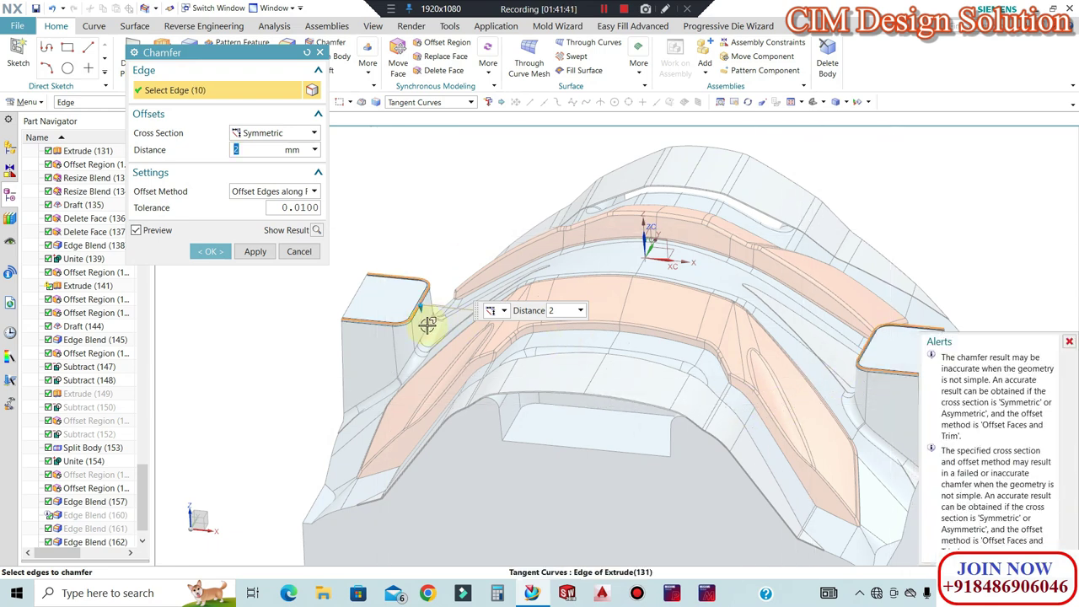
click(211, 251)
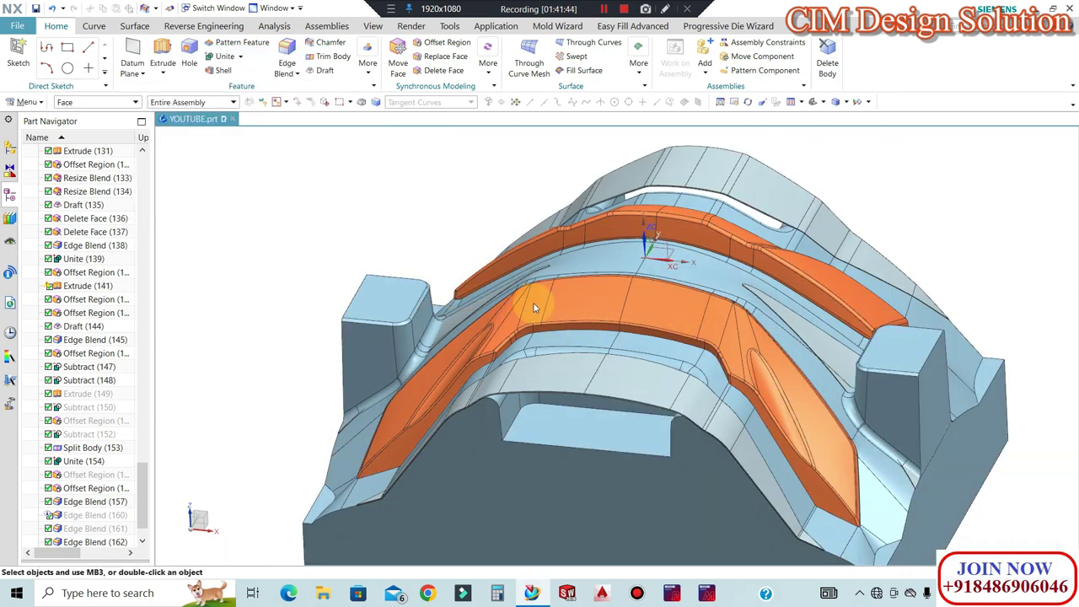
Switch visibility to the cavity block and chamfer the top edges of its two pads with a symmetric 2 mm distance
key(ctrl+shift+b)
middle_drag(593, 340, 603, 275)
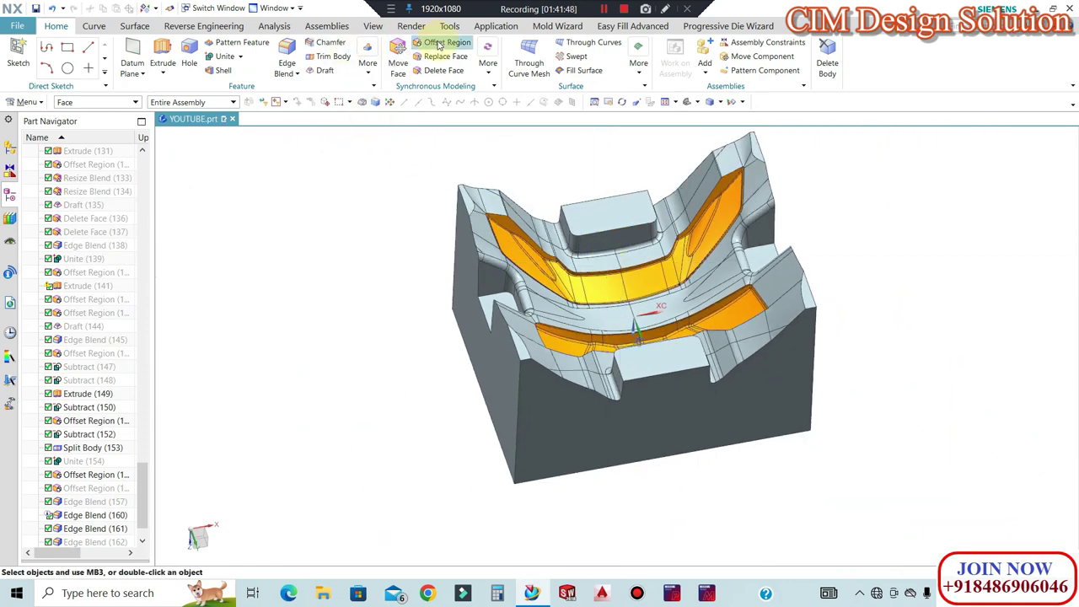
click(337, 40)
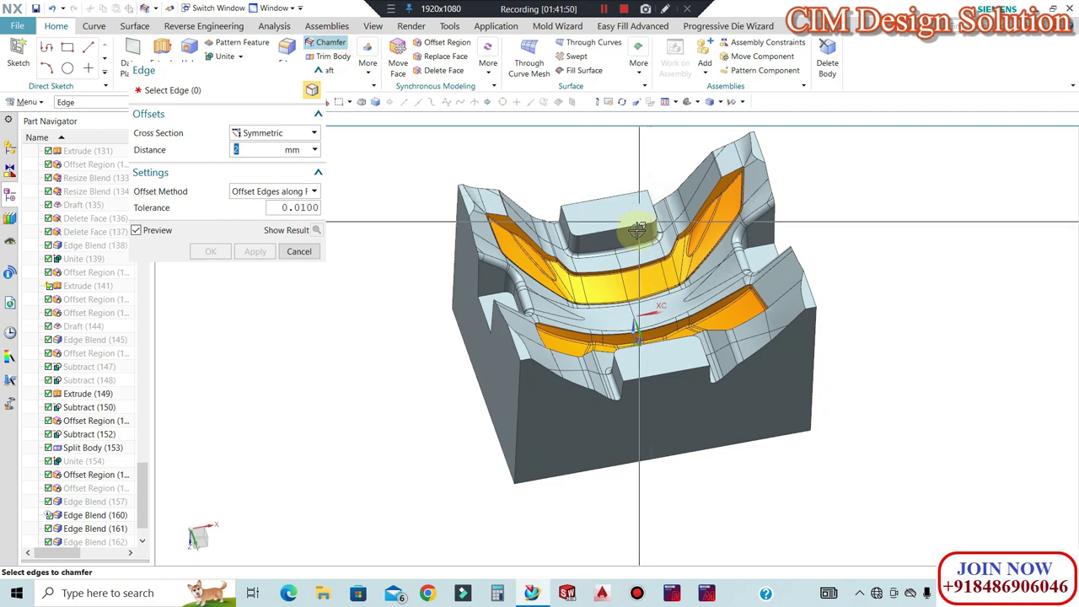
scroll(628, 223, up, 3)
click(603, 181)
scroll(603, 181, down, 2)
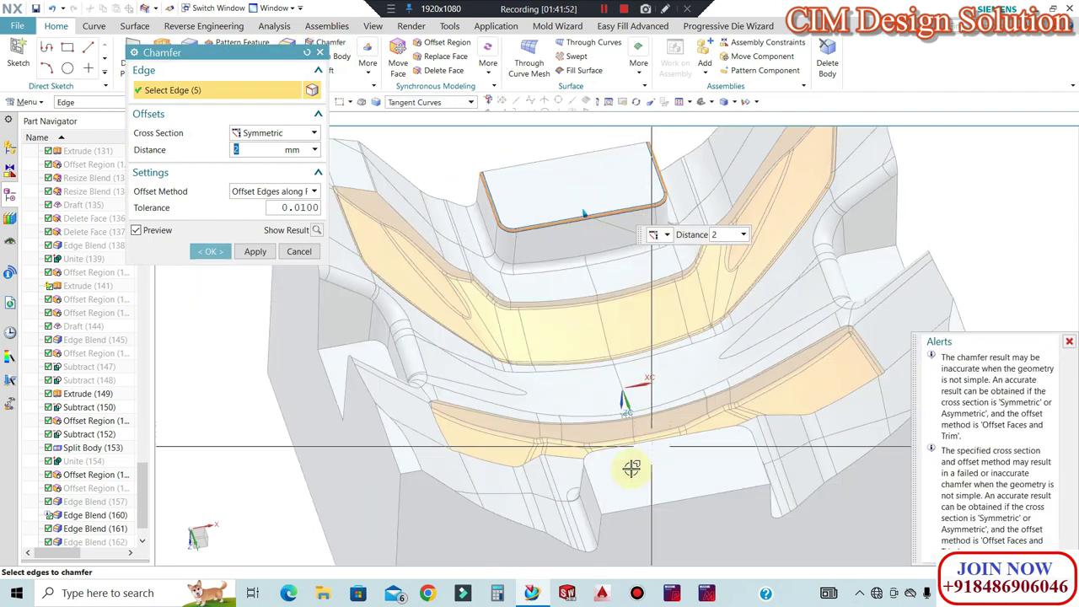
click(209, 252)
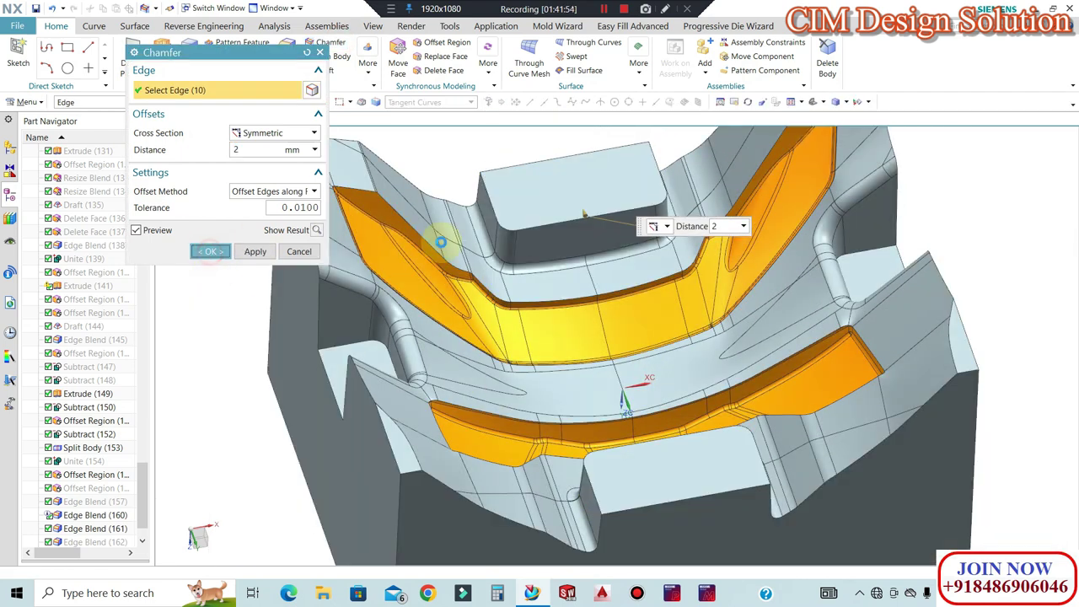
Show the two hidden thin triangular side bodies together with the cavity block
scroll(491, 268, down, 2)
middle_drag(491, 268, 880, 298)
key(F8)
middle_drag(761, 288, 719, 243)
scroll(720, 243, up, 2)
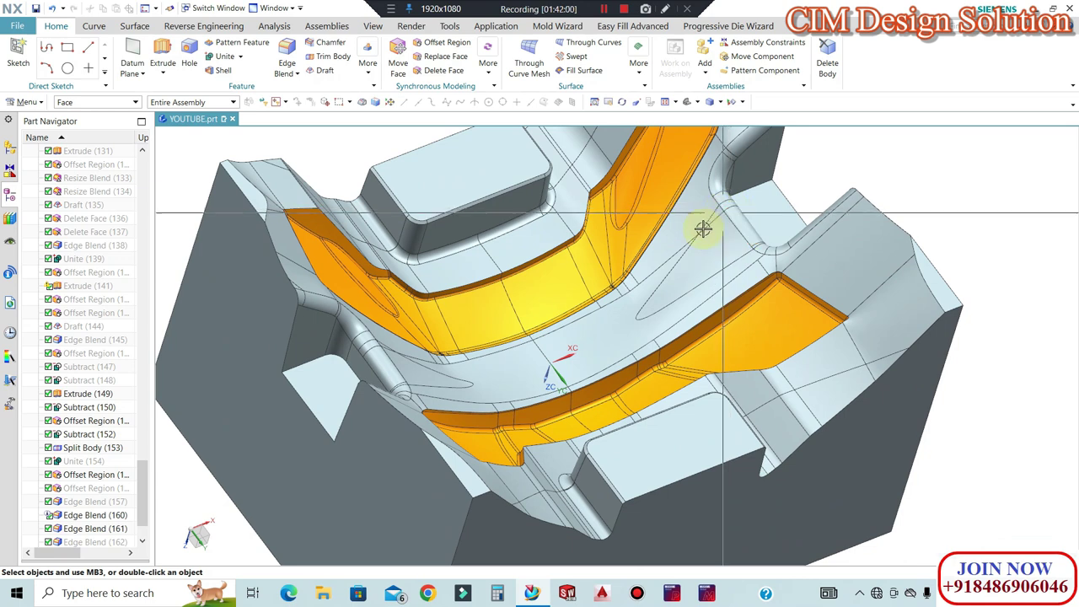
key(ctrl+shift+k)
middle_drag(731, 261, 653, 247)
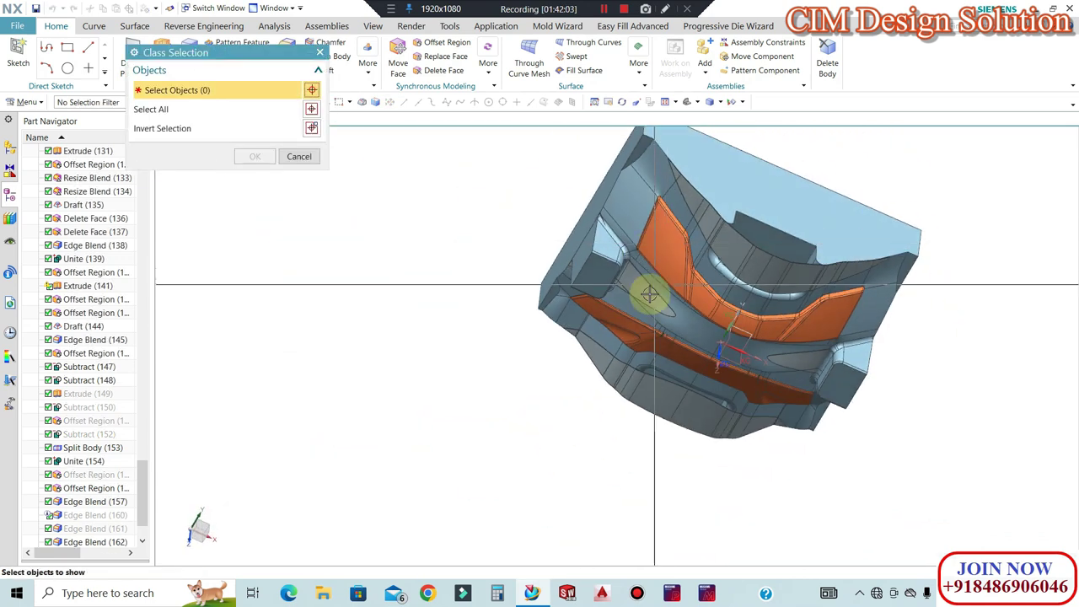
click(816, 379)
middle_click(741, 381)
middle_drag(806, 373, 819, 492)
scroll(826, 276, up, 4)
scroll(828, 278, up, 2)
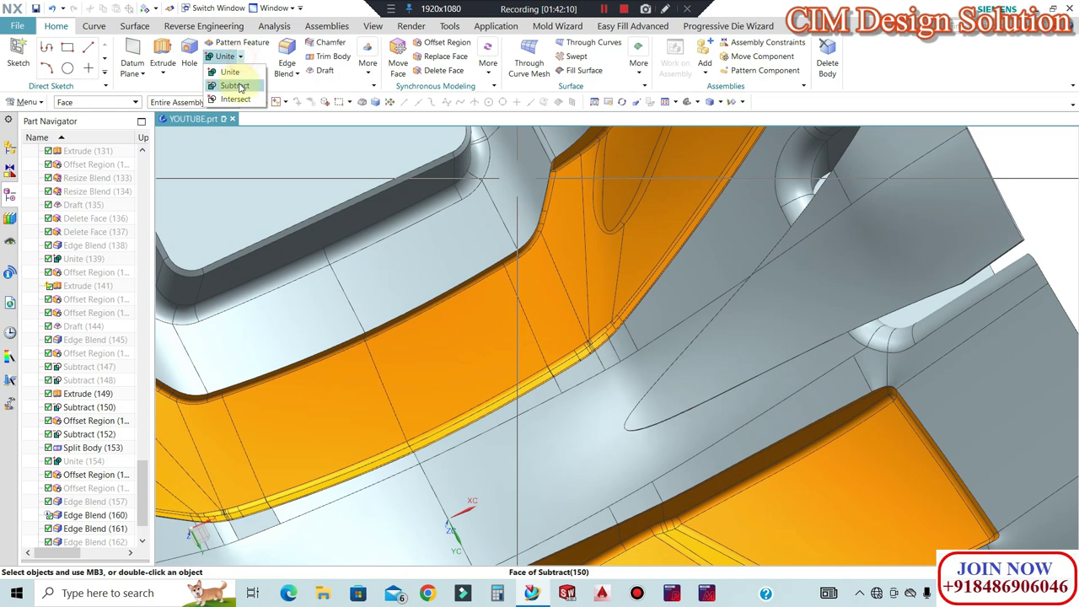
Subtract the two thin triangular side bodies from the cavity block, keeping the tool bodies
click(240, 87)
scroll(816, 233, down, 2)
click(639, 373)
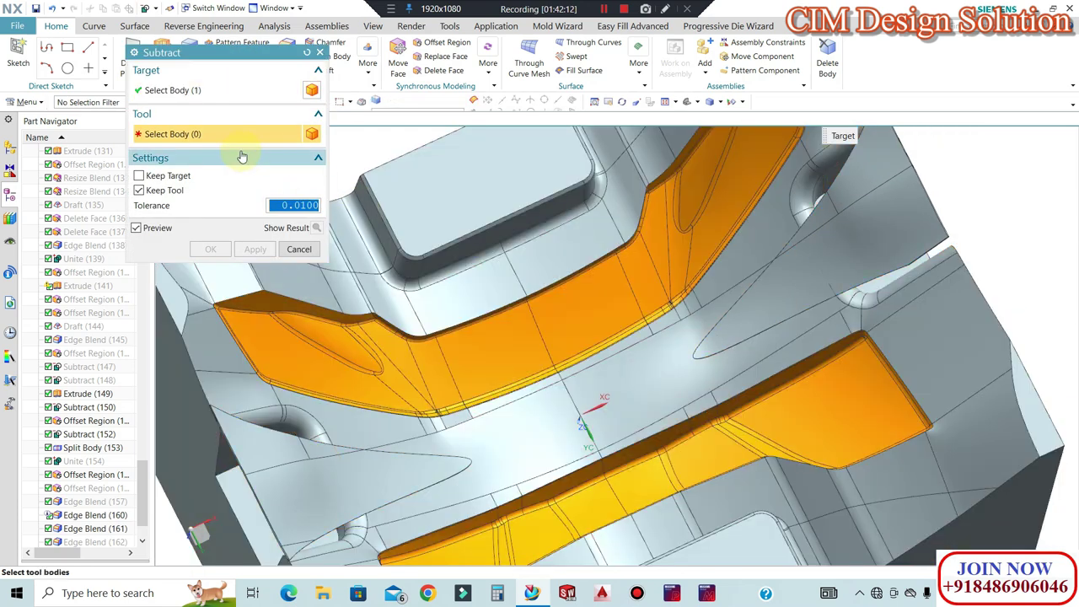
click(310, 484)
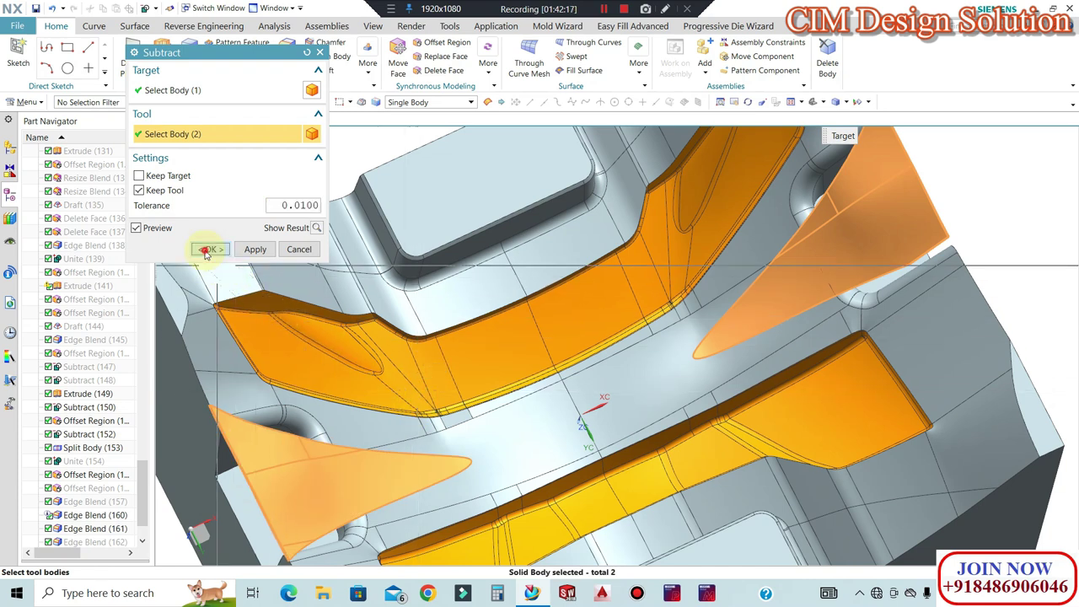
click(209, 250)
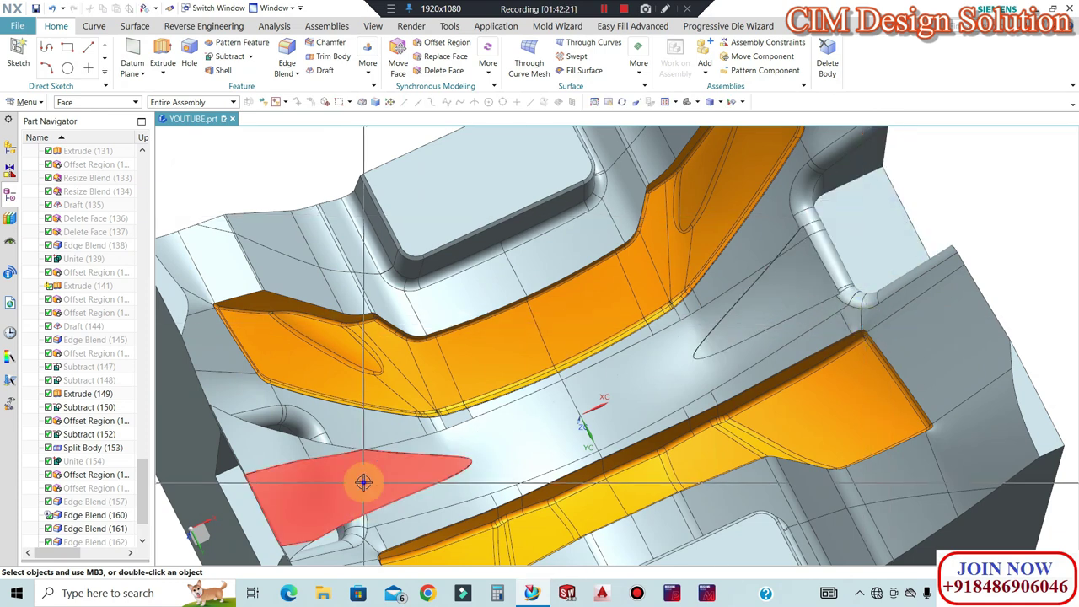
Show all bodies and hide the two blocks to isolate the thin bodies and the orange inserts
middle_drag(716, 303, 666, 342)
scroll(342, 460, up, 3)
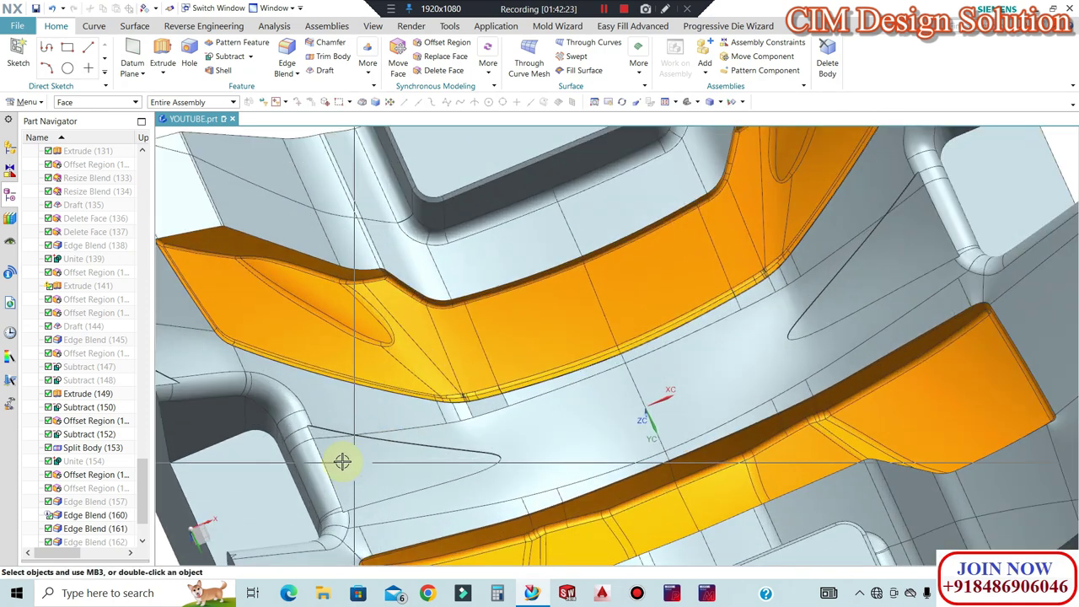
middle_drag(269, 454, 525, 407)
middle_drag(751, 349, 841, 356)
scroll(842, 356, down, 5)
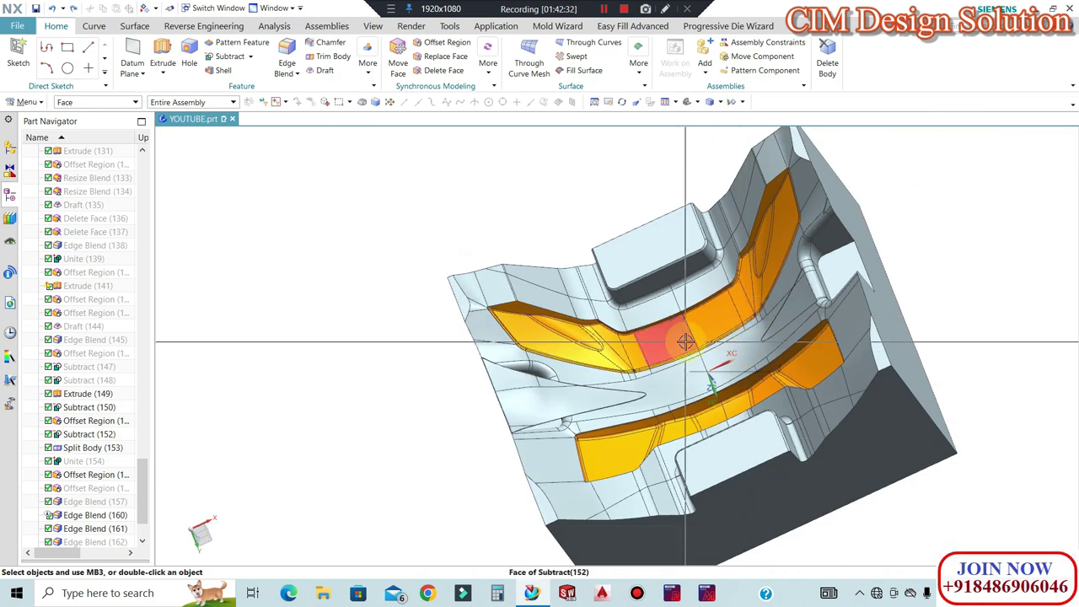
key(ctrl+shift+u)
middle_drag(706, 281, 742, 369)
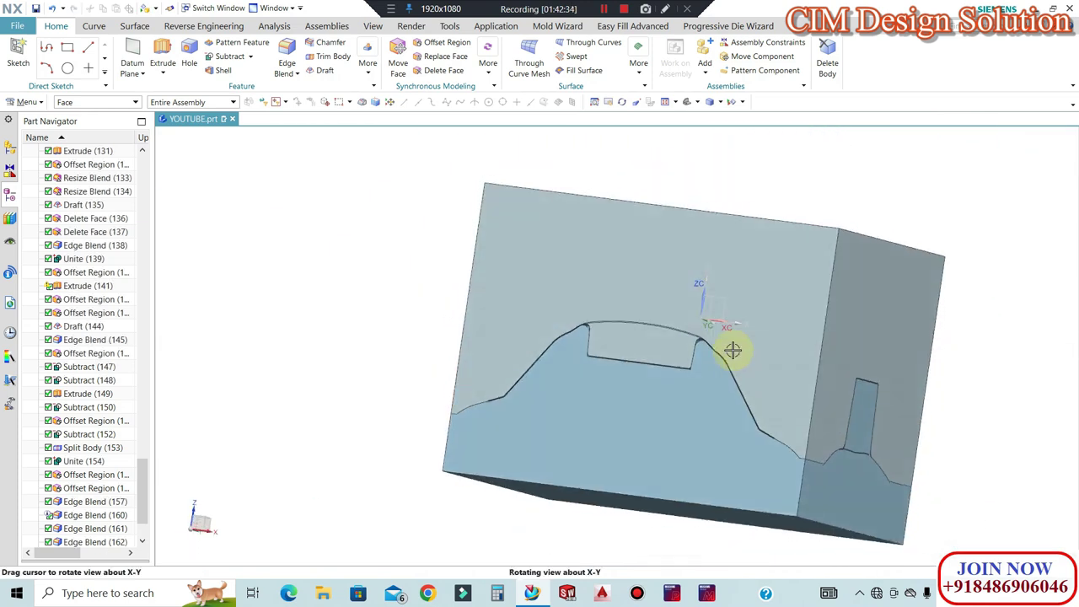
scroll(746, 370, down, 1)
click(686, 286)
middle_drag(666, 421, 573, 422)
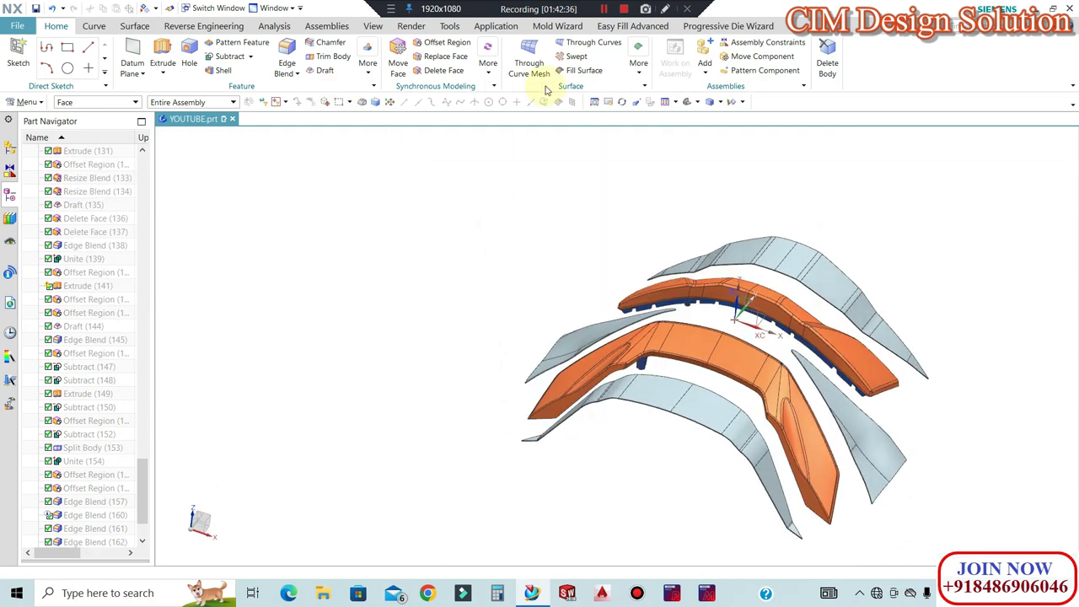
Delete the four thin grey solid bodies surrounding the orange inserts
click(829, 60)
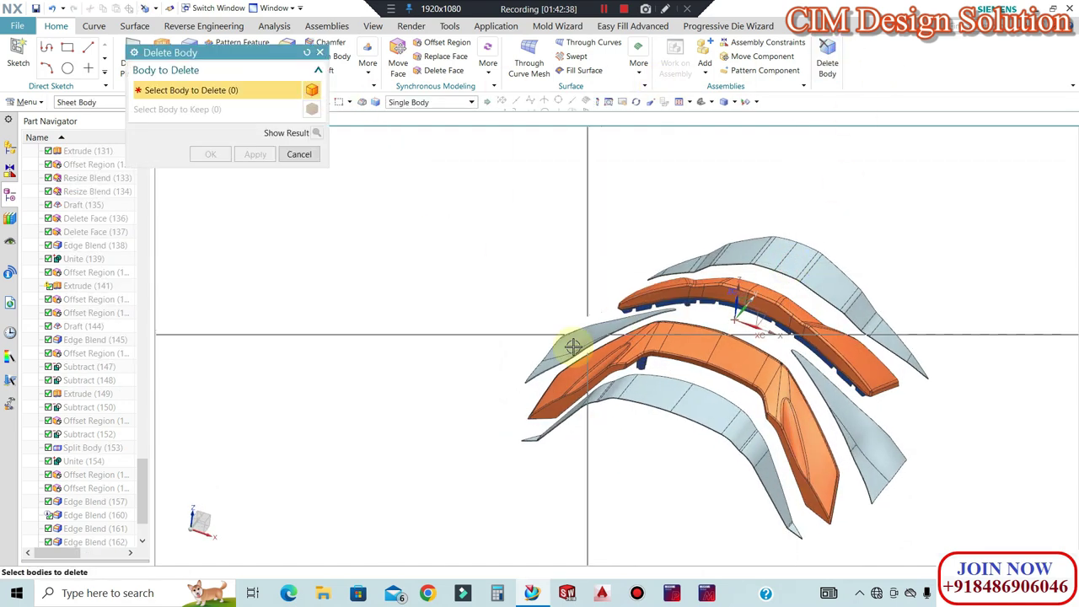
click(108, 102)
click(80, 141)
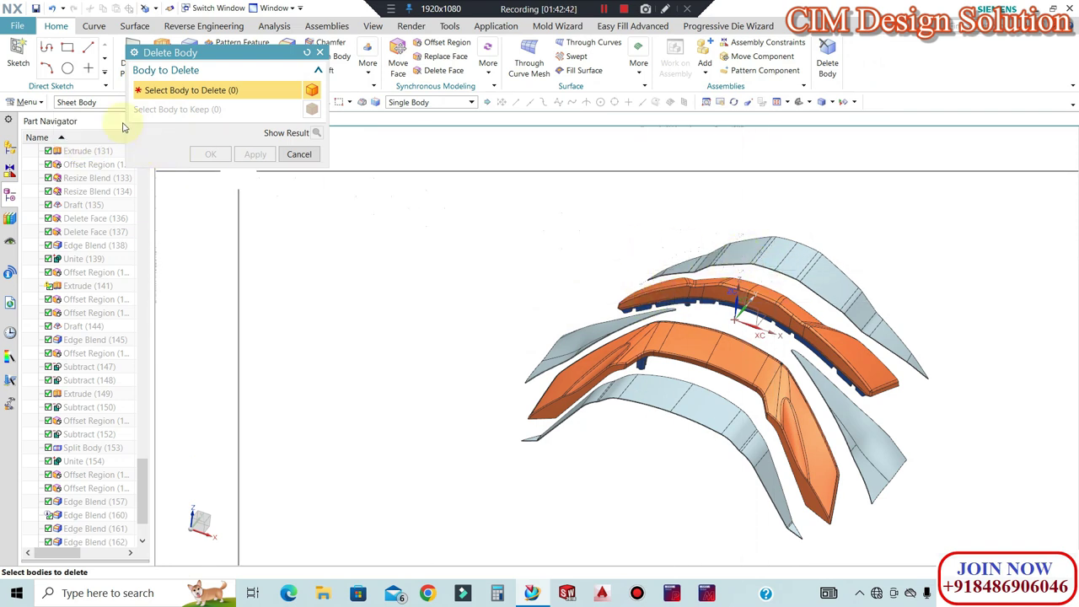
click(767, 258)
click(594, 330)
click(655, 404)
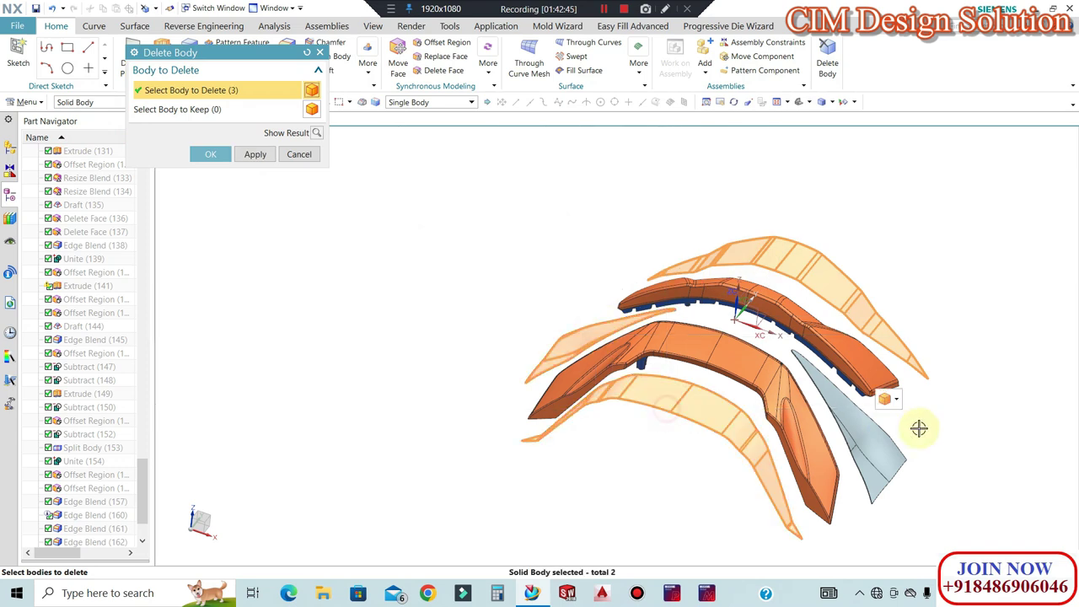
click(882, 437)
click(212, 153)
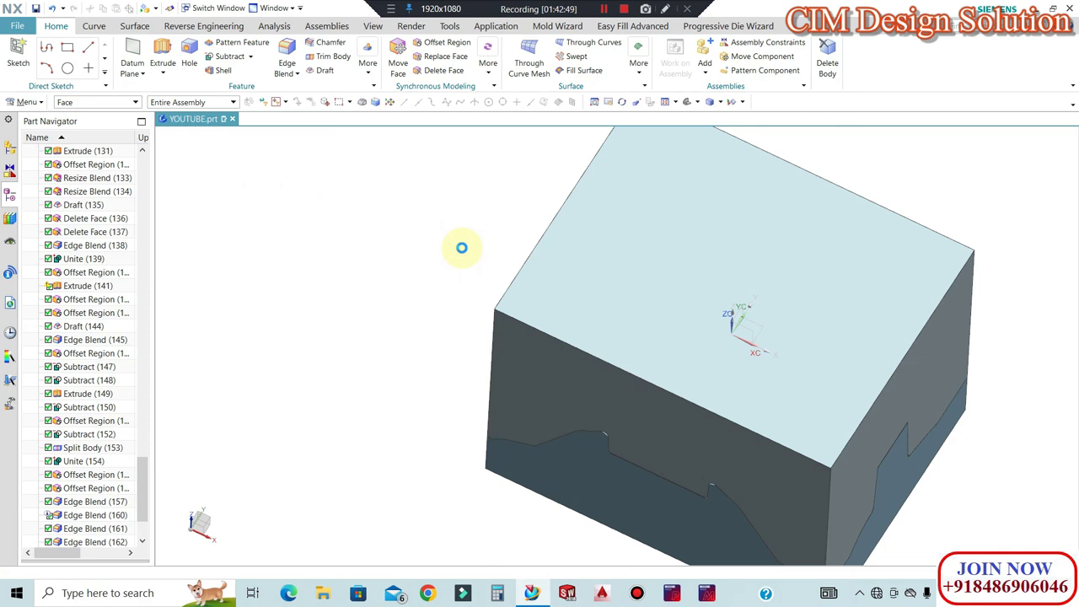
Hide the cavity block and examine the small stepped face at the forming block's front corner
key(Home)
key(ctrl+b)
middle_drag(548, 337, 757, 268)
middle_drag(711, 229, 725, 478)
scroll(707, 445, up, 9)
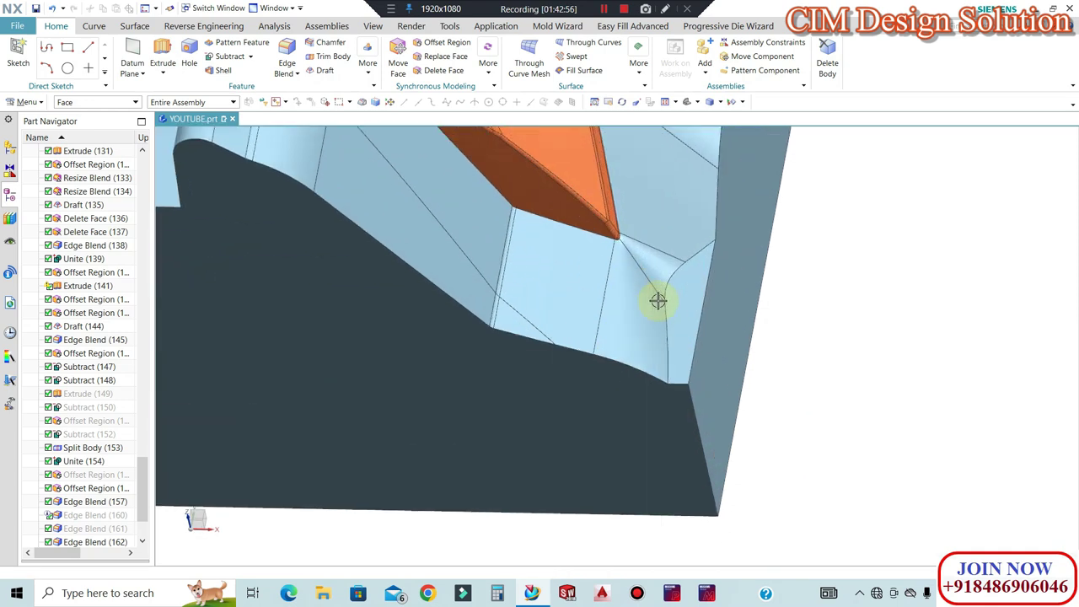
scroll(694, 321, down, 5)
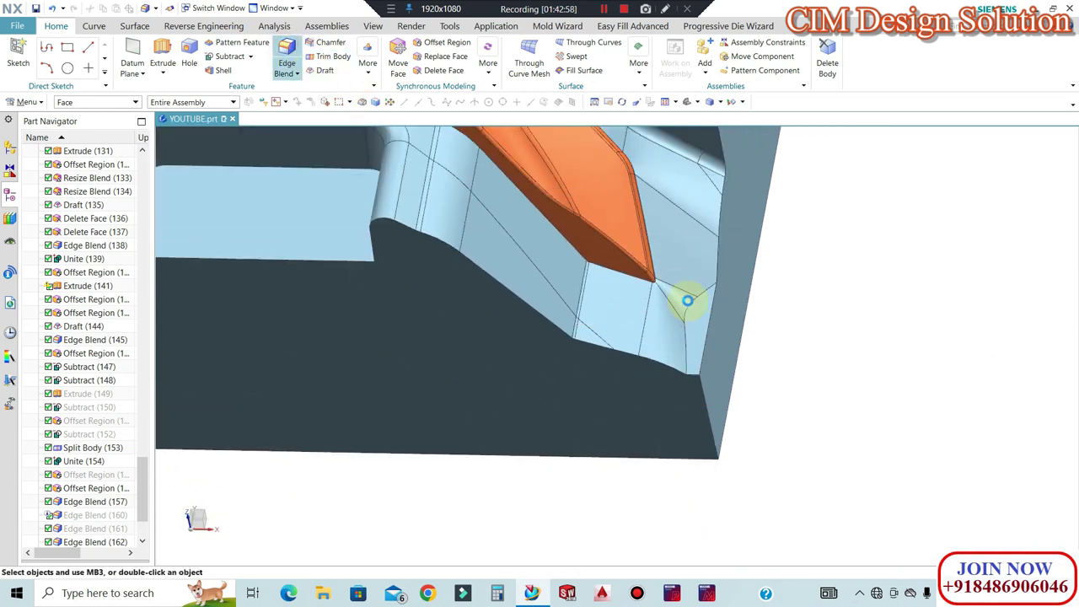
Try to blend the edges of the stepped face at the forming block's front corner with a 15 mm radius
key(b)
click(687, 303)
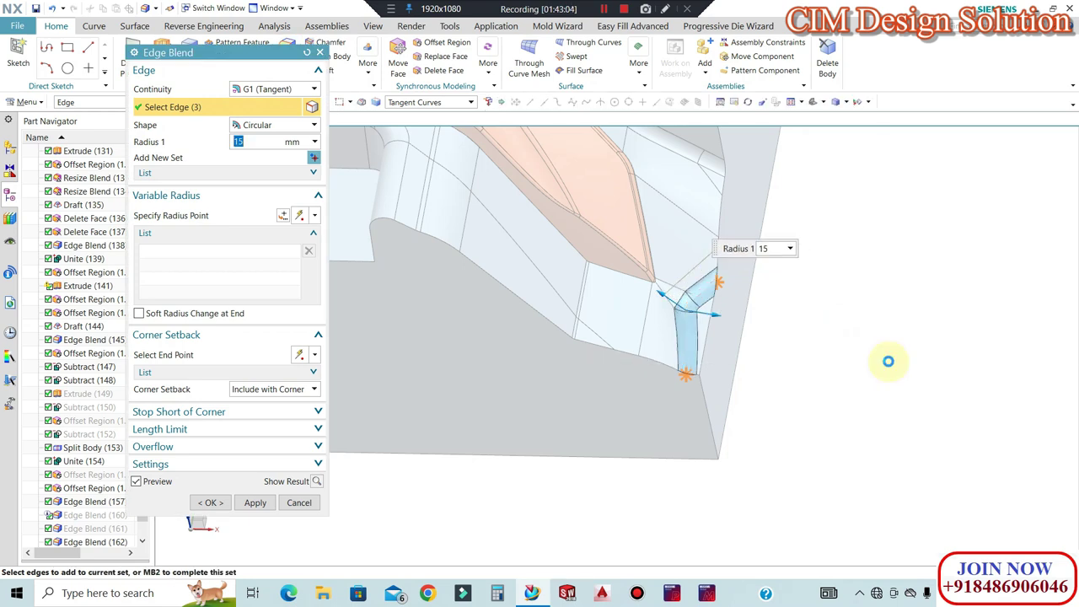
middle_click(887, 361)
scroll(885, 411, down, 4)
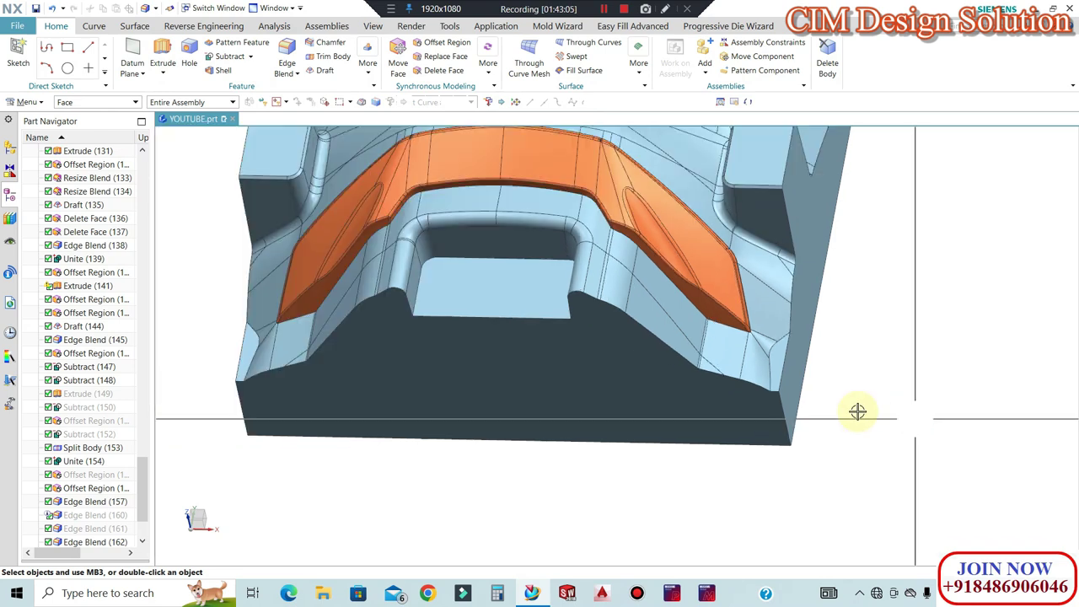
Edit the Split Body (153) feature and set its cutting plane distance to 105 mm
double_click(81, 448)
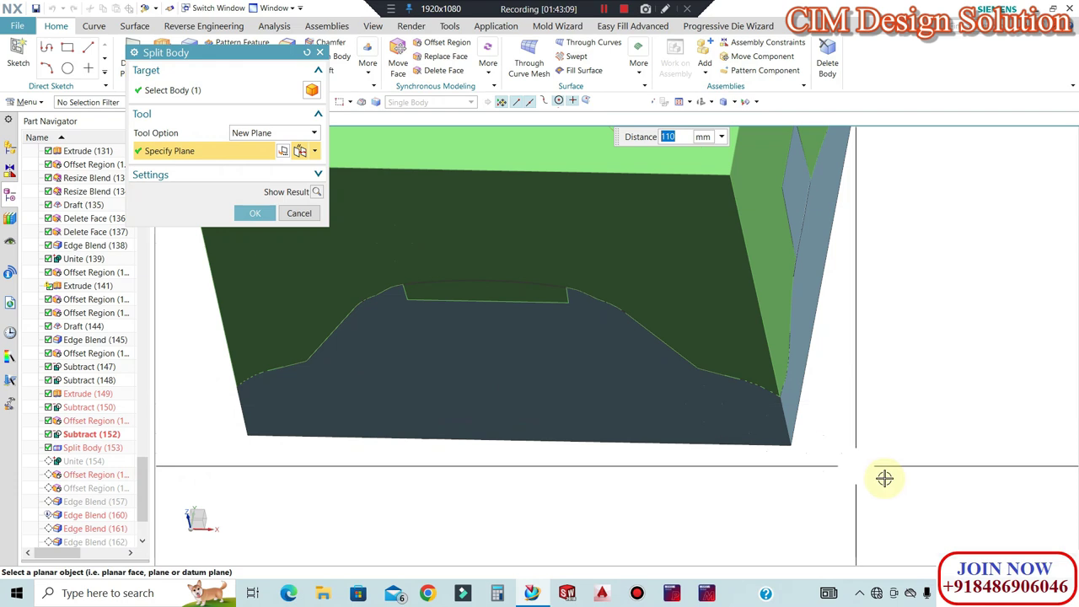
scroll(885, 478, down, 3)
middle_drag(848, 452, 823, 403)
key(F8)
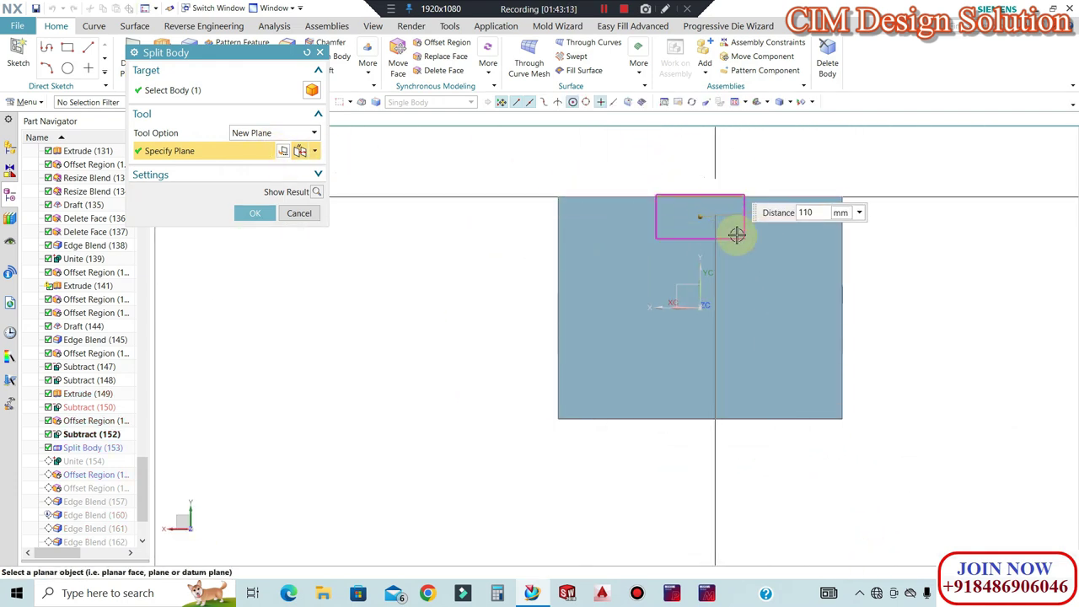
middle_drag(763, 386, 828, 252)
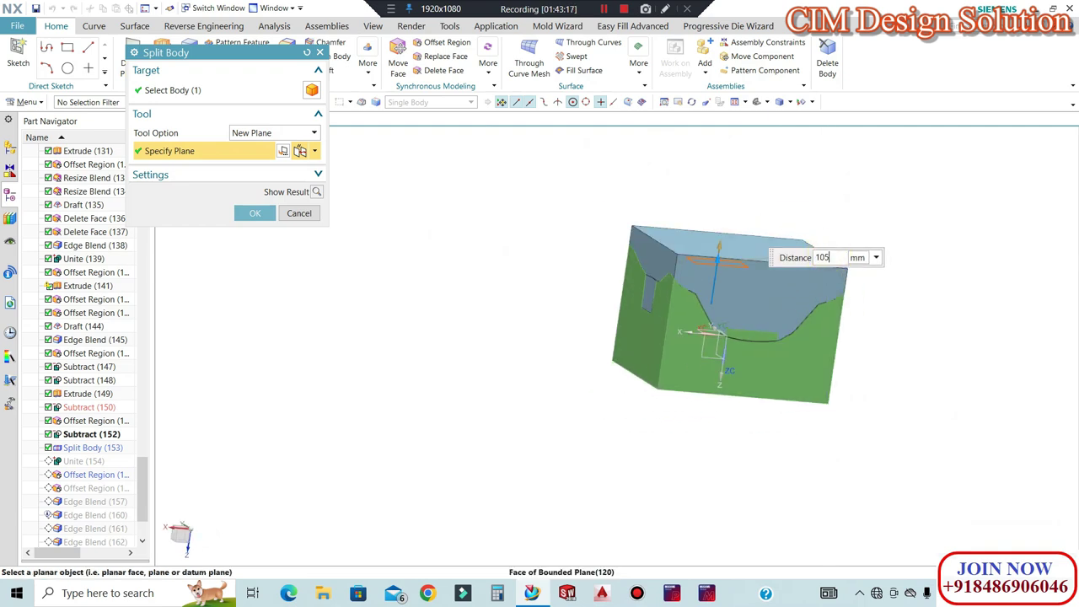
middle_click(858, 229)
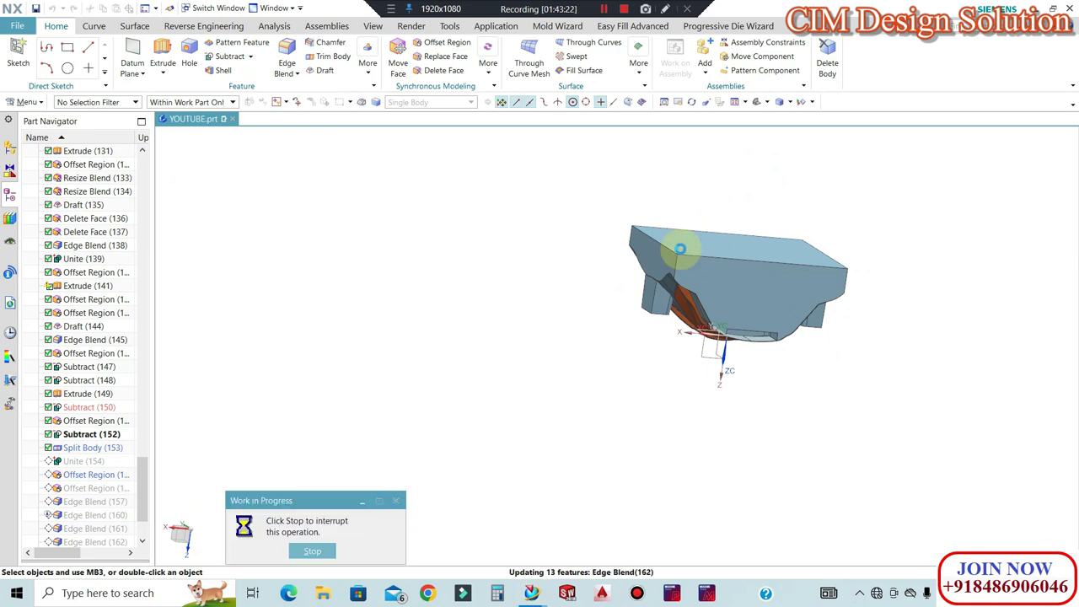
Start a 10 mm edge blend on the stepped-face edges at the forming block's front corner
middle_drag(682, 247, 689, 211)
scroll(690, 210, up, 7)
scroll(545, 227, down, 3)
middle_drag(647, 276, 625, 197)
scroll(626, 197, down, 3)
middle_drag(618, 340, 598, 442)
scroll(553, 497, up, 3)
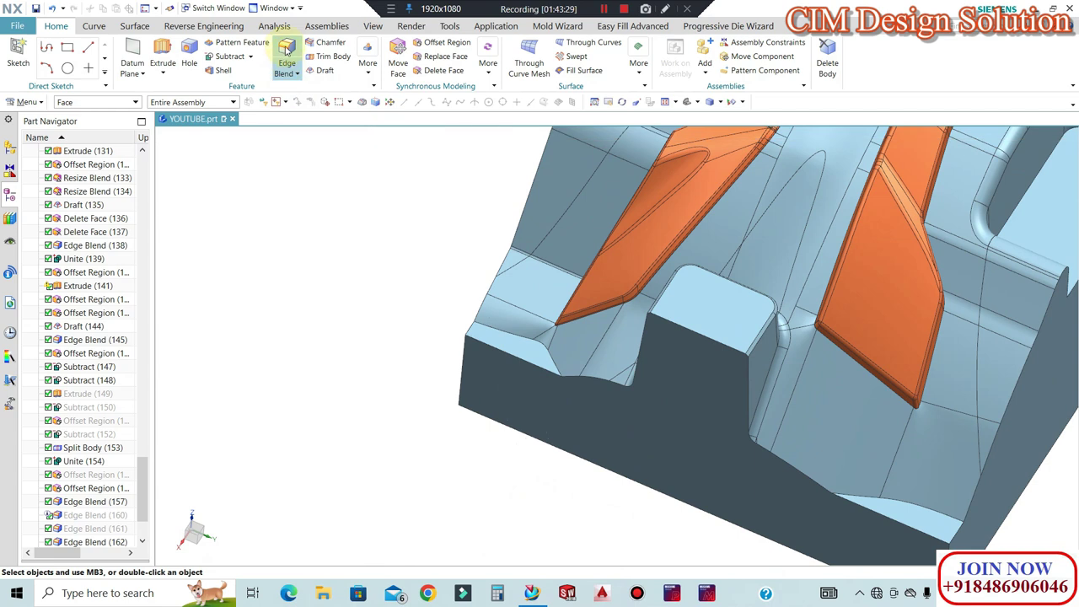
key(b)
scroll(540, 340, up, 3)
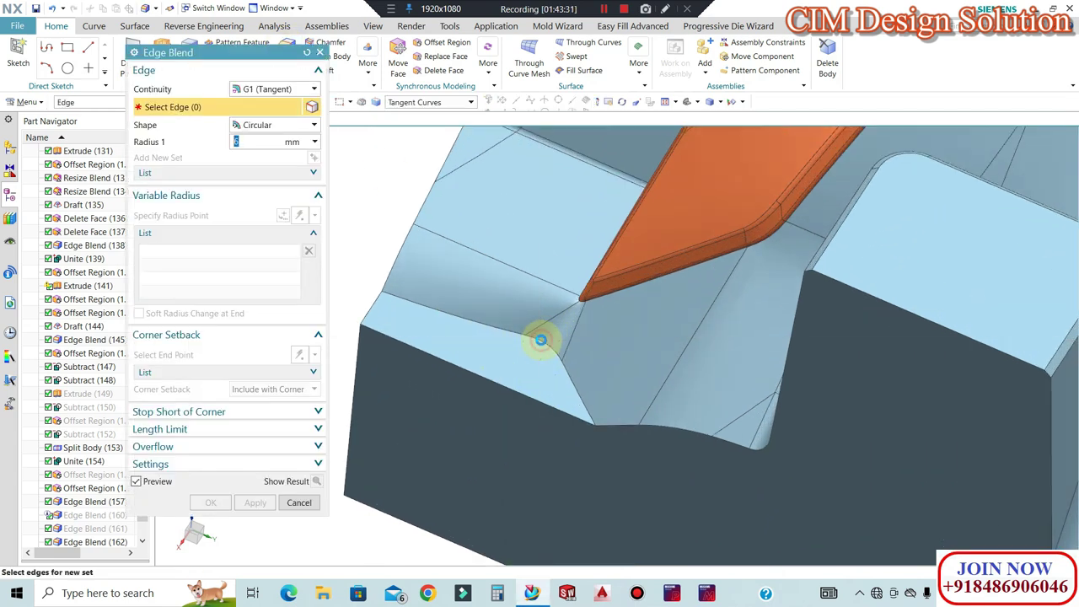
click(540, 341)
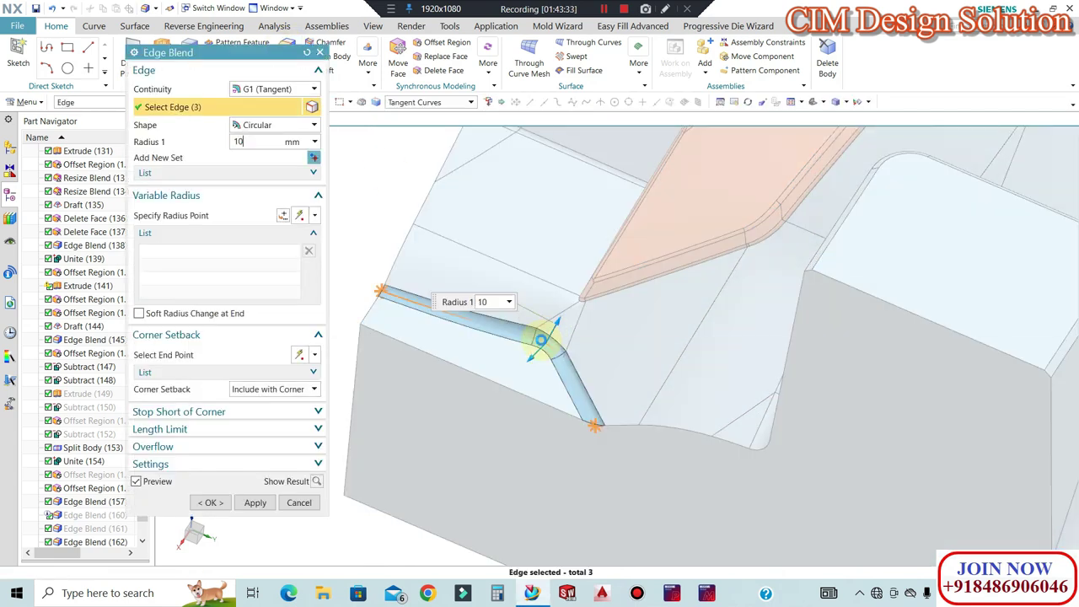
scroll(601, 370, down, 4)
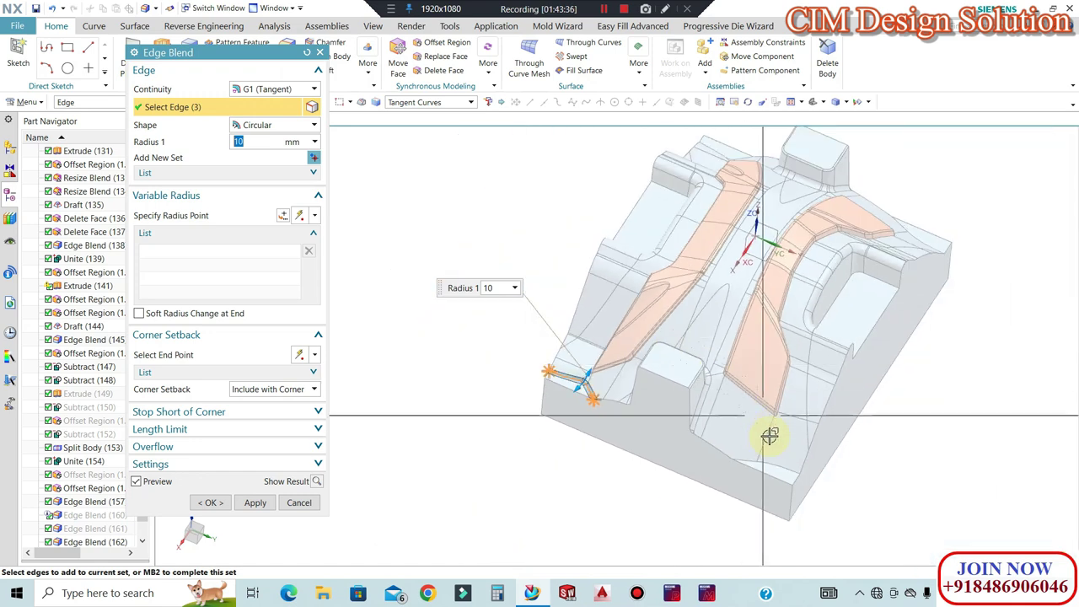
Add the matching stepped-face edges at the forming block's other corners and apply the 10 mm blend
scroll(784, 467, up, 4)
scroll(716, 470, down, 5)
middle_drag(879, 392, 835, 340)
scroll(835, 333, up, 5)
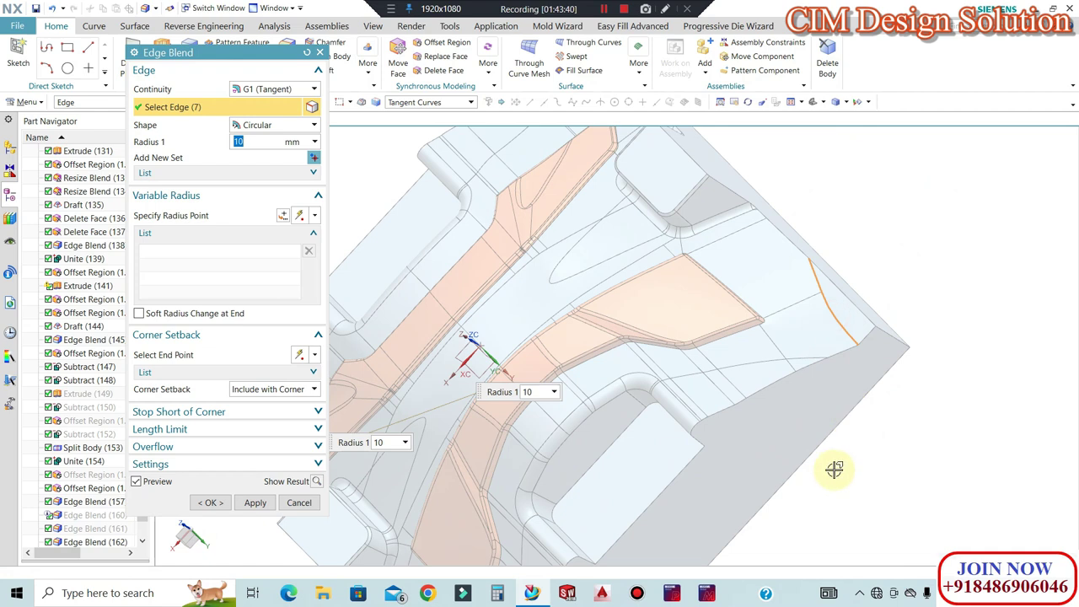
scroll(834, 469, down, 3)
scroll(687, 227, up, 4)
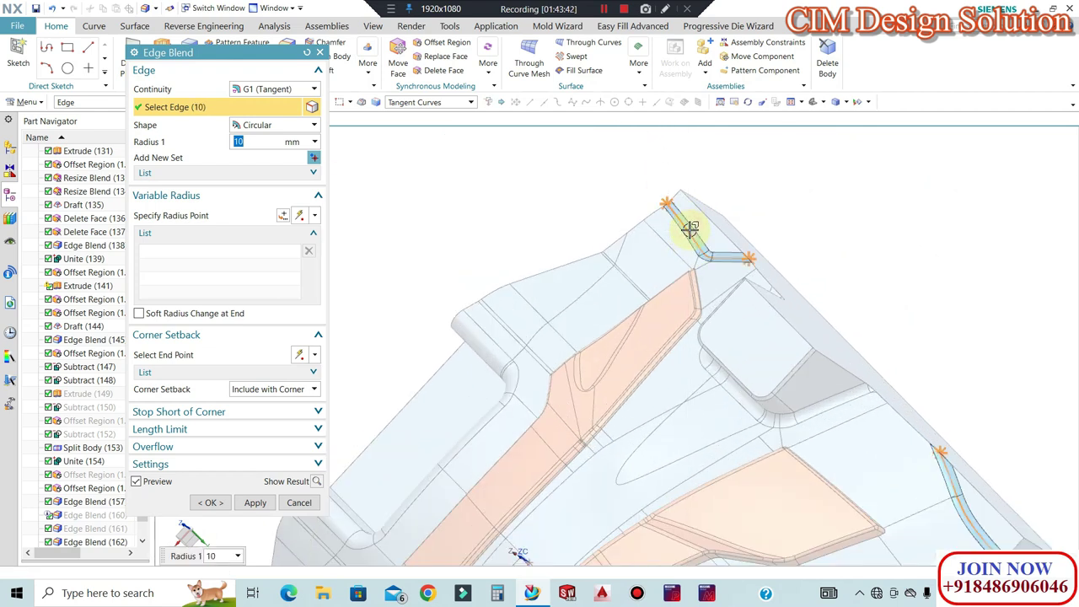
click(214, 502)
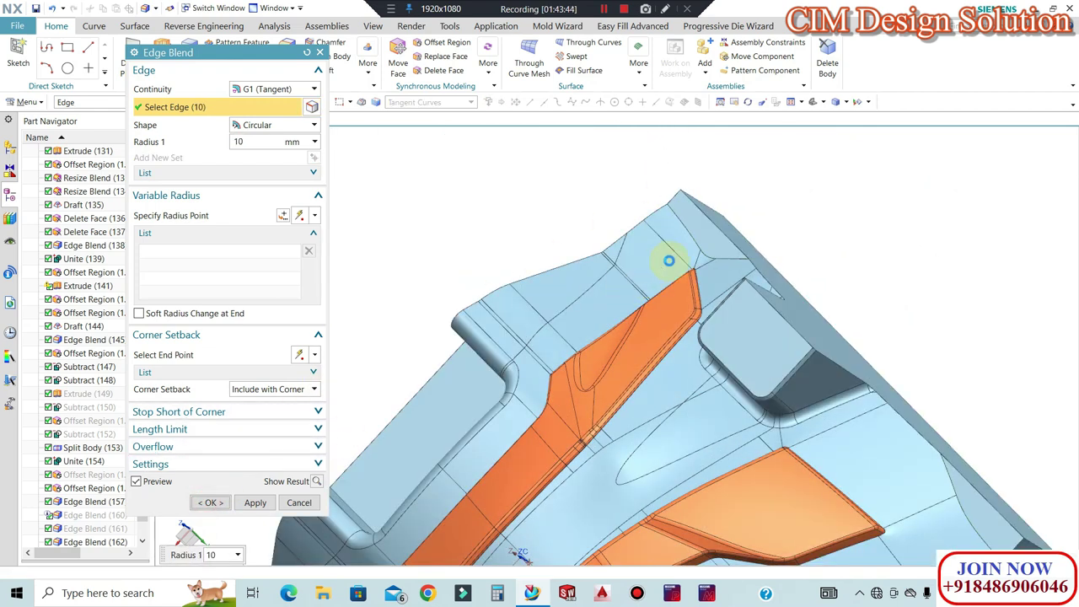
Start a 12 mm edge blend on the curved edge of the cavity block's first raised corner face
scroll(748, 247, down, 2)
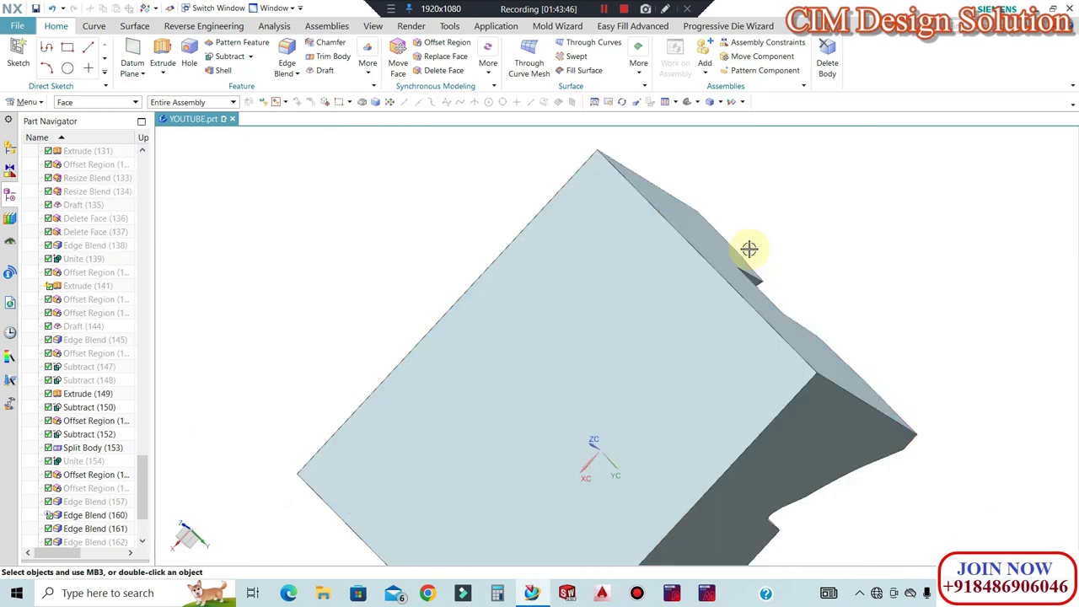
middle_drag(734, 292, 649, 175)
scroll(649, 176, up, 3)
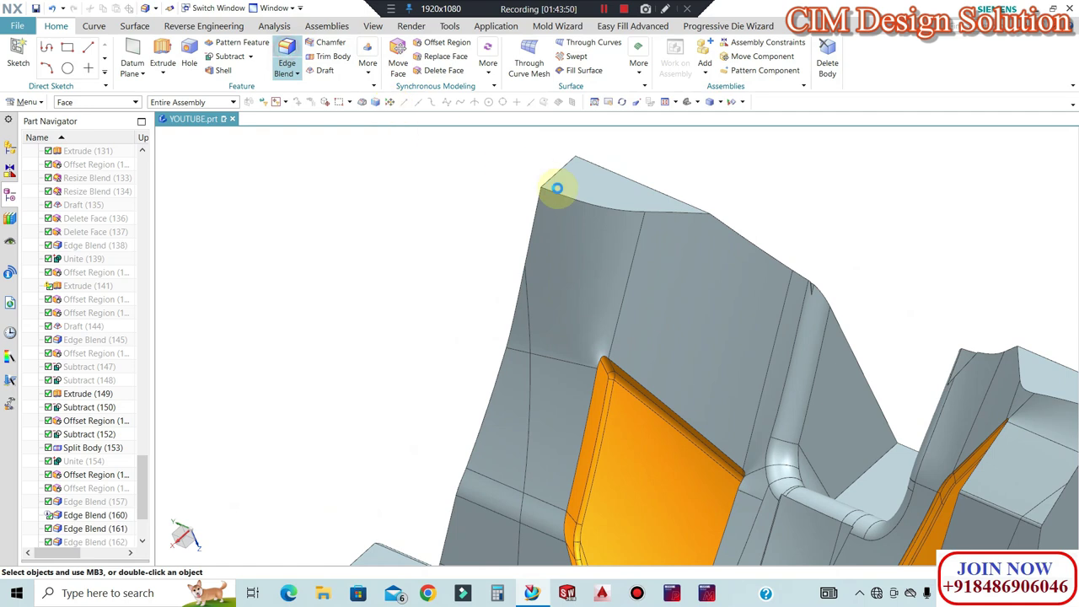
click(571, 195)
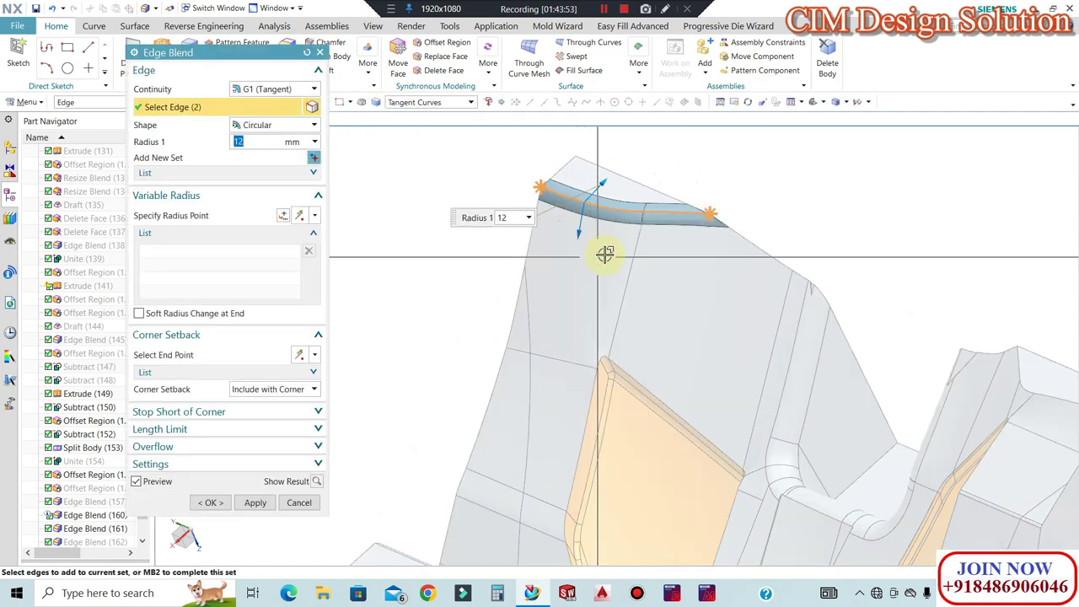
Add the matching edges at the cavity block's other three corners and apply the 12 mm blend
middle_drag(602, 255, 944, 324)
scroll(943, 287, down, 5)
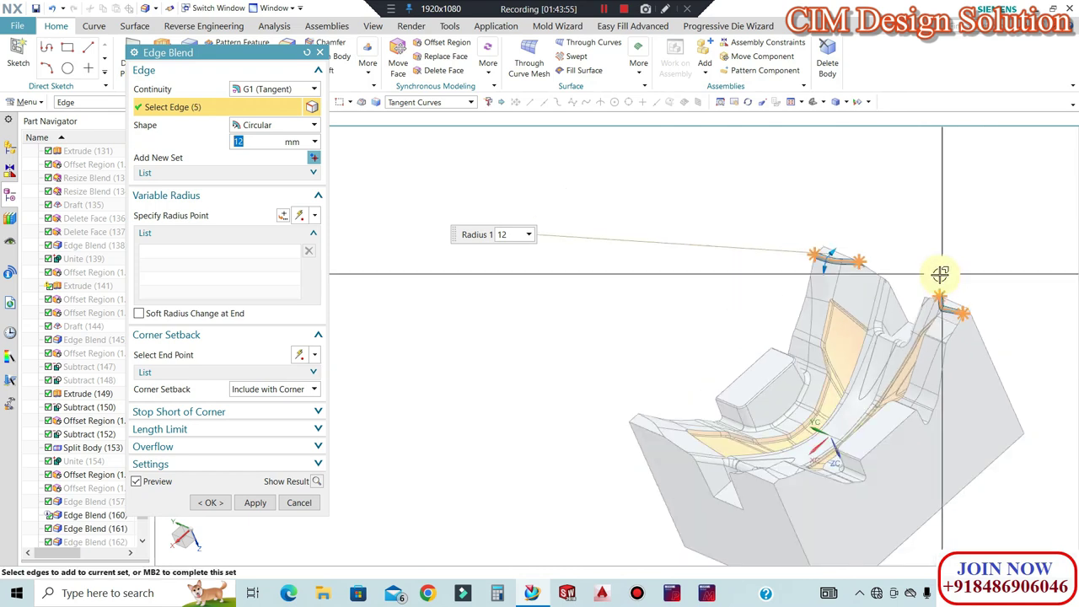
scroll(775, 470, up, 8)
middle_drag(692, 388, 528, 274)
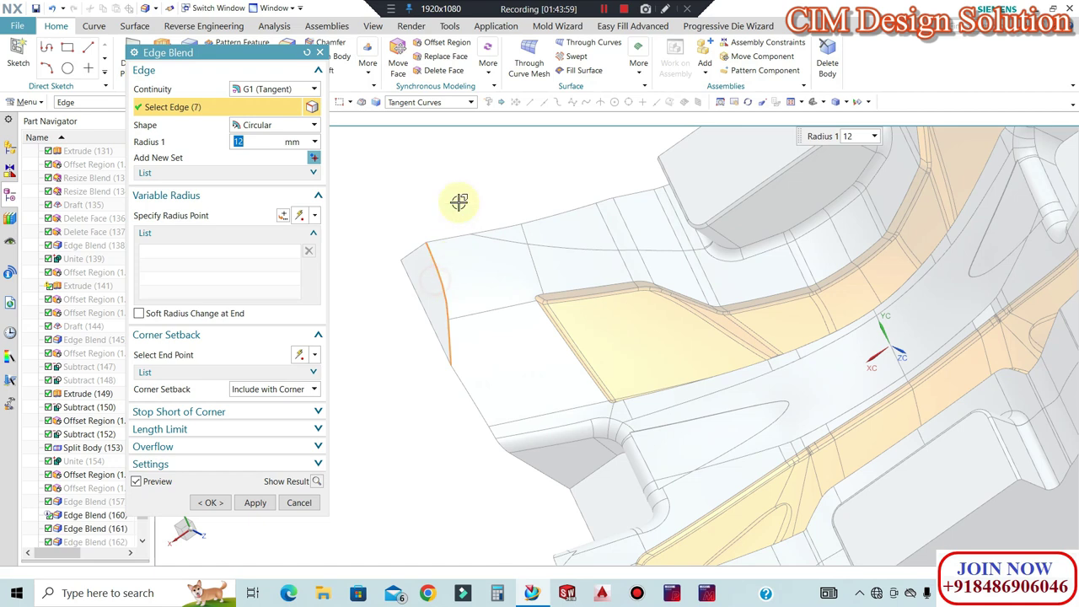
scroll(462, 180, down, 5)
scroll(498, 282, up, 6)
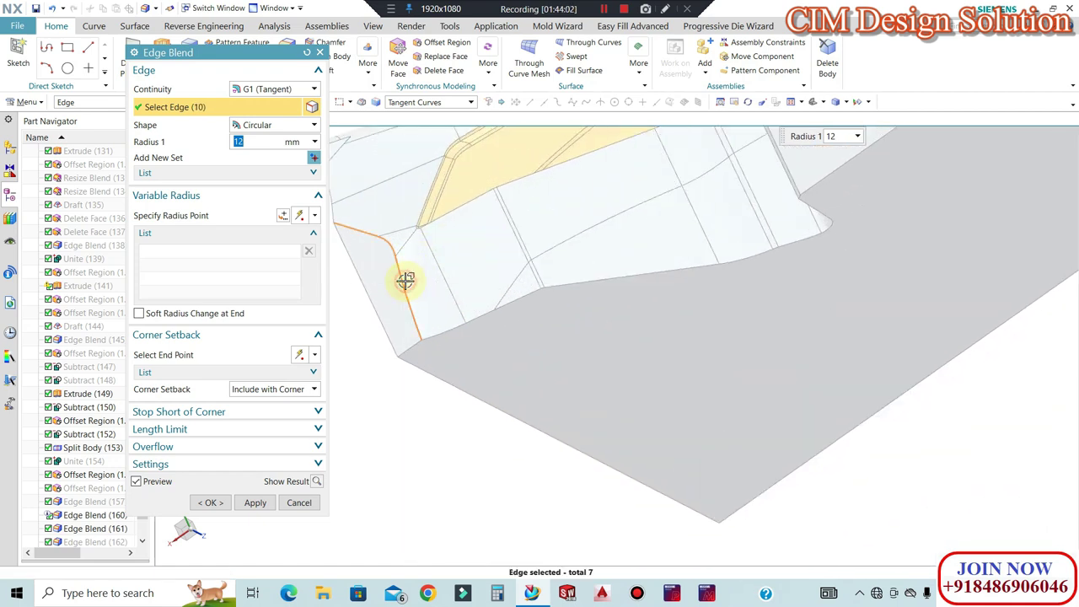
click(207, 503)
Delete the Subtract (166) feature from the model history
middle_drag(393, 417, 751, 241)
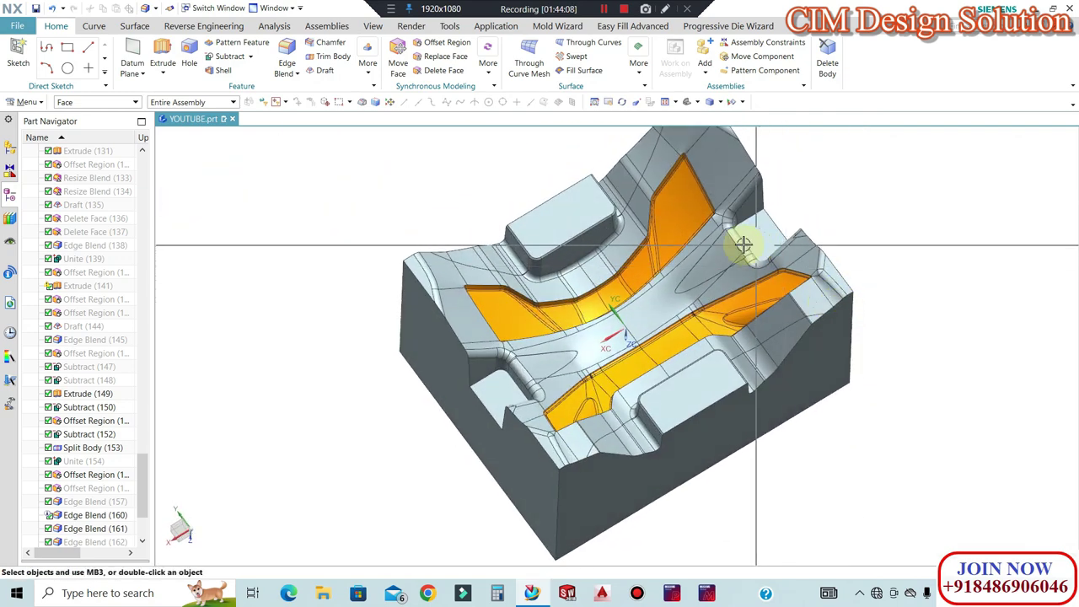
scroll(725, 248, up, 5)
scroll(76, 511, down, 3)
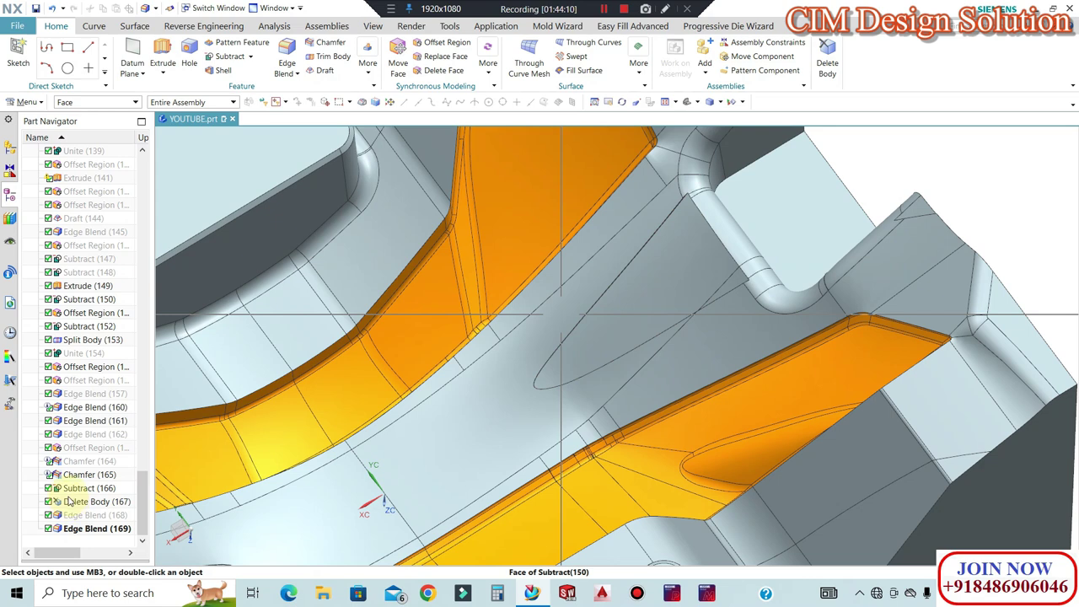
right_click(77, 488)
click(88, 424)
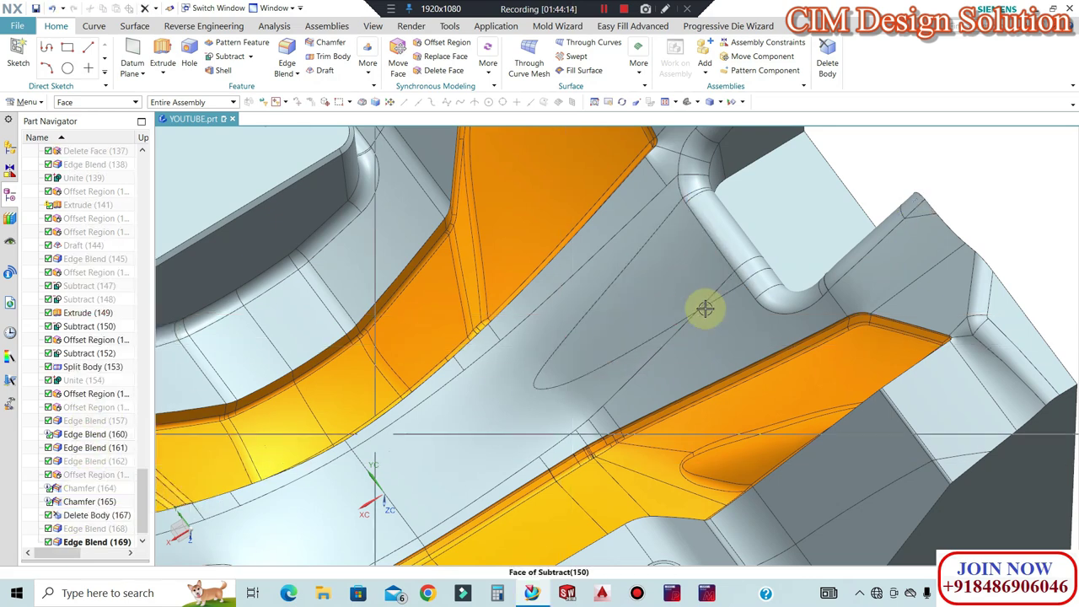
Search the commands for JOIN FACE and start Join Face (Legacy) with the On Same Surface method
scroll(716, 294, down, 5)
scroll(713, 289, down, 4)
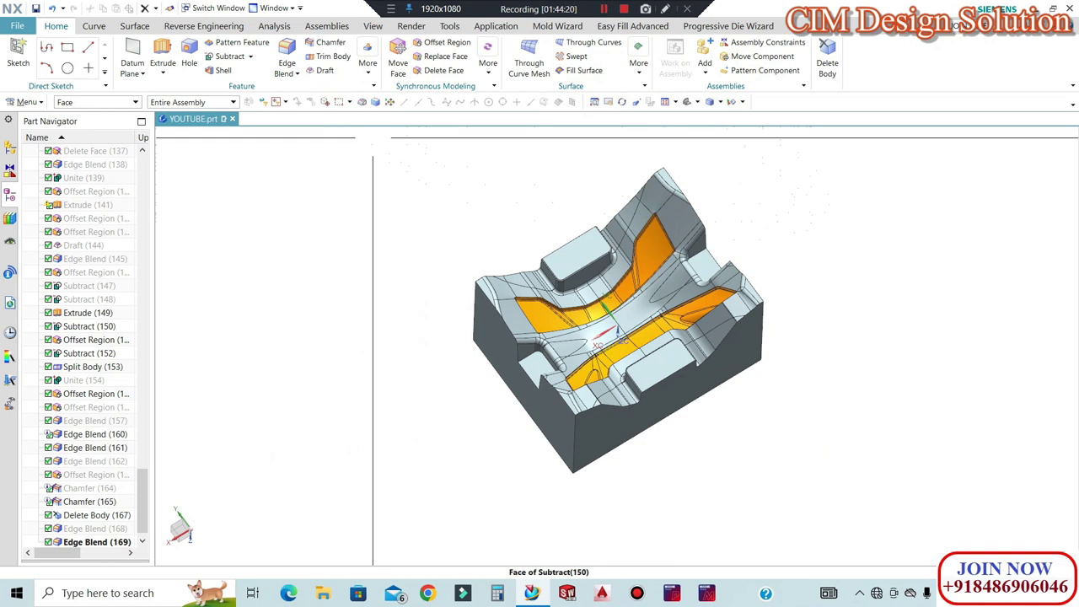
key(Return)
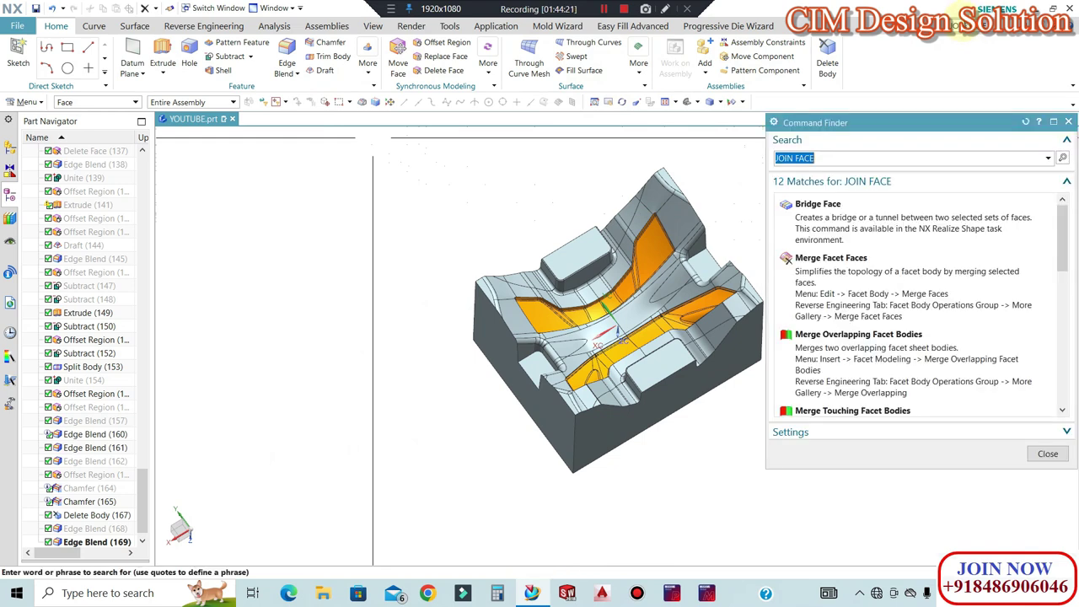
scroll(1061, 347, down, 3)
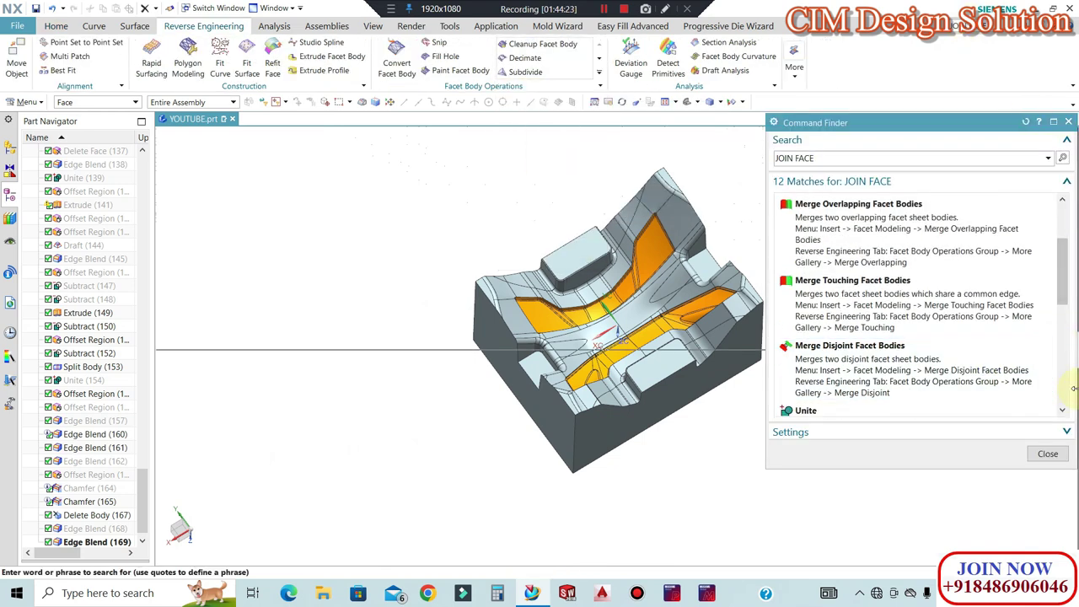
scroll(1064, 366, down, 2)
click(877, 362)
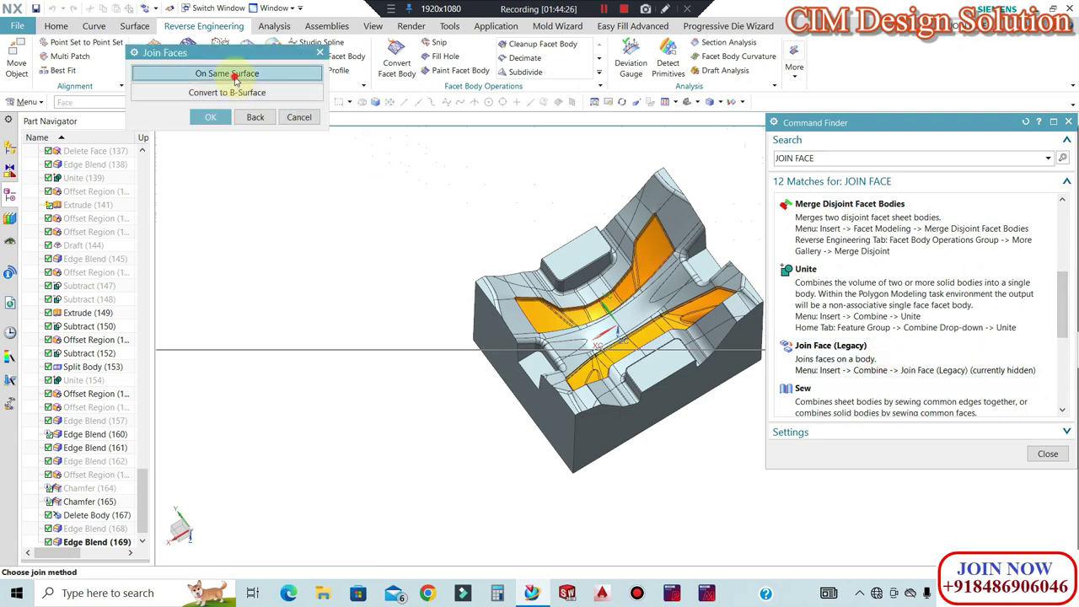
click(228, 75)
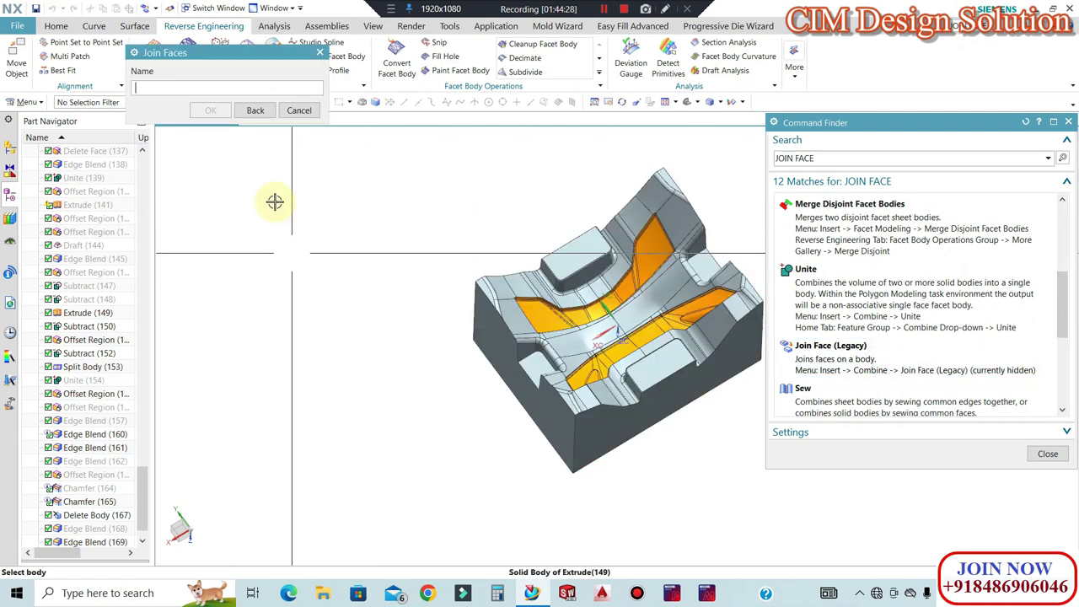
click(1047, 454)
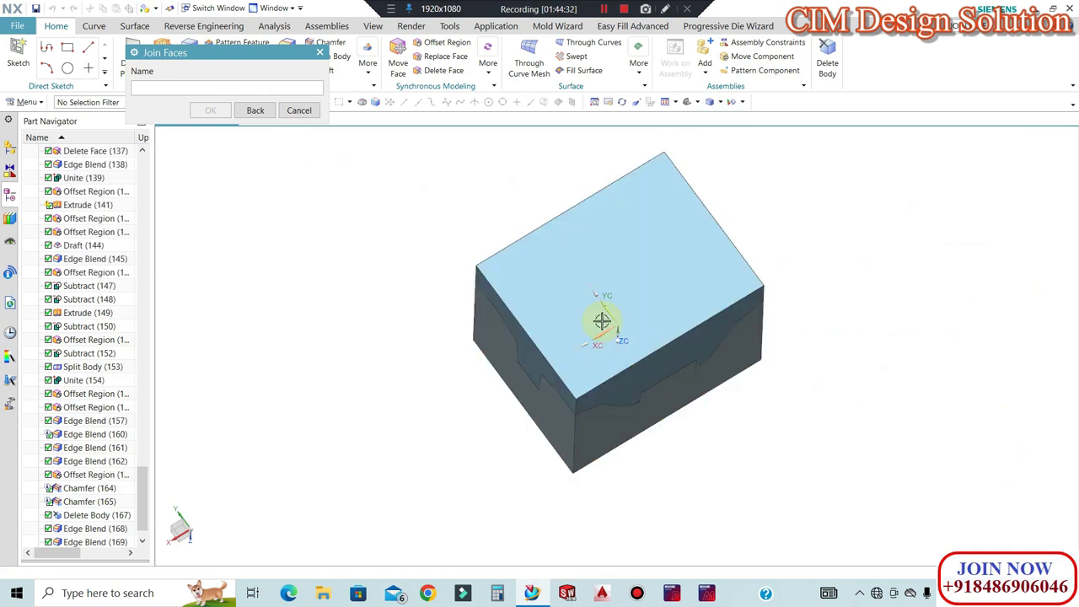
Try to join the forming block's faces that lie on the same surface
click(556, 245)
key(Escape)
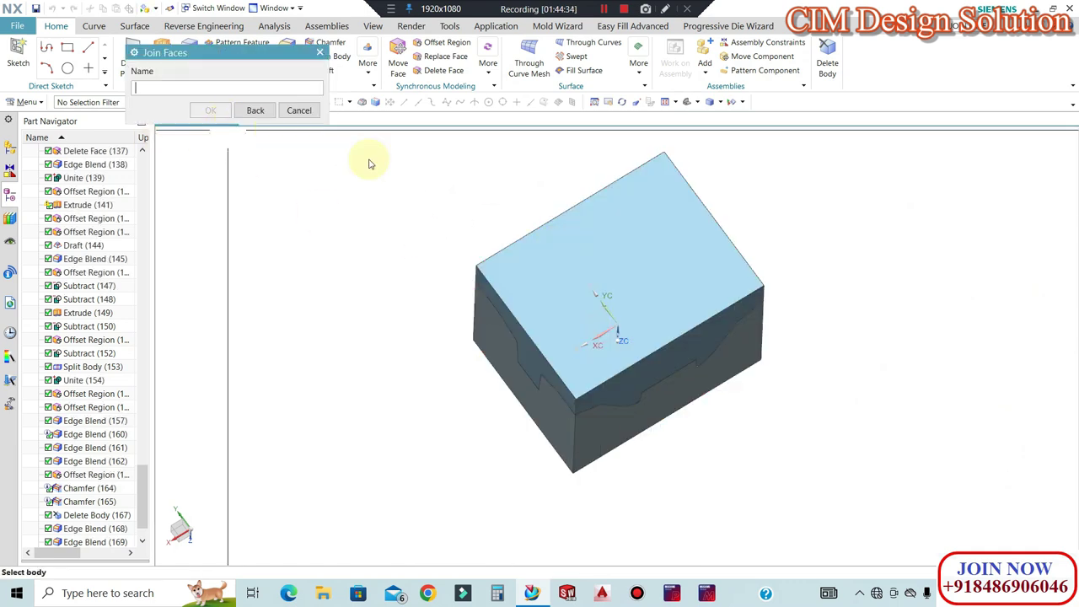
click(536, 270)
middle_click(244, 120)
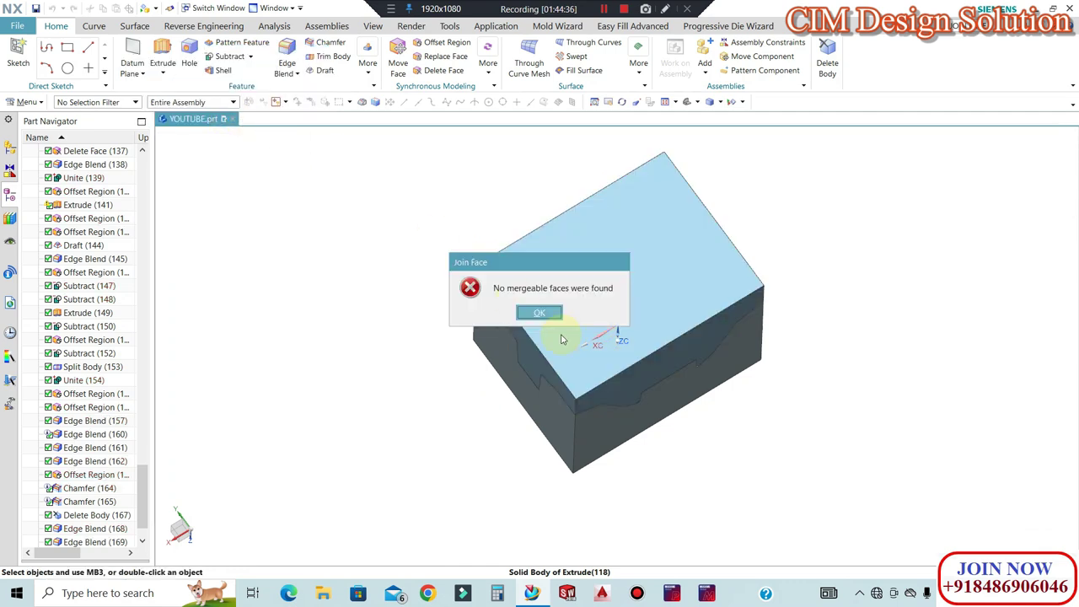
click(538, 312)
Examine the forming block's pads, pockets and blended corners in plan and angled views, with and without displayed edges
middle_drag(572, 432, 561, 322)
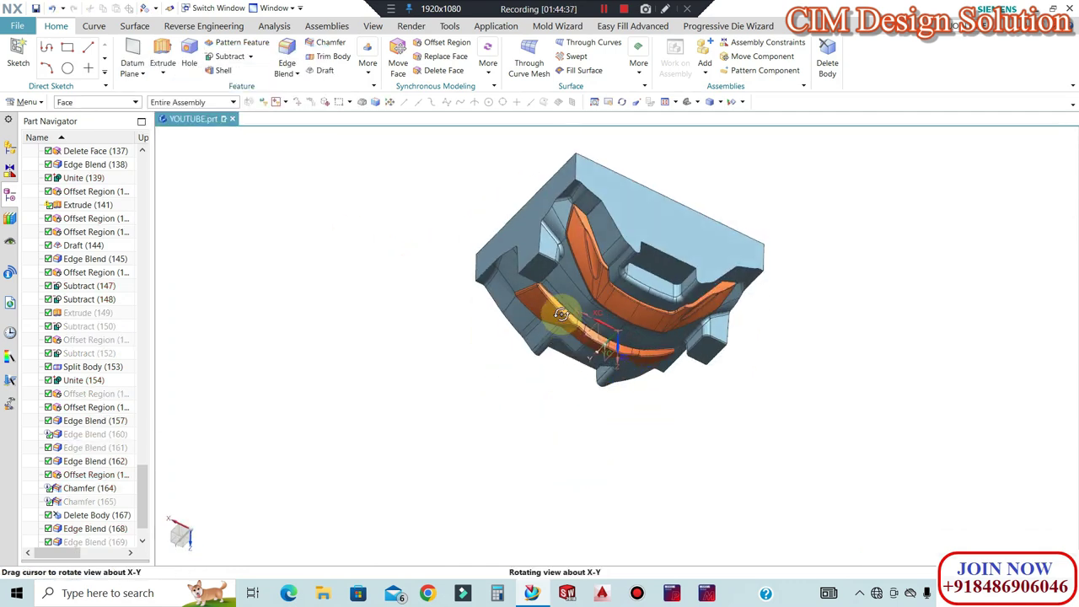
mouse_move(649, 245)
middle_down()
mouse_move(653, 253)
mouse_move(651, 236)
middle_up()
scroll(817, 269, down, 1)
key(F8)
scroll(689, 281, up, 4)
scroll(766, 213, down, 1)
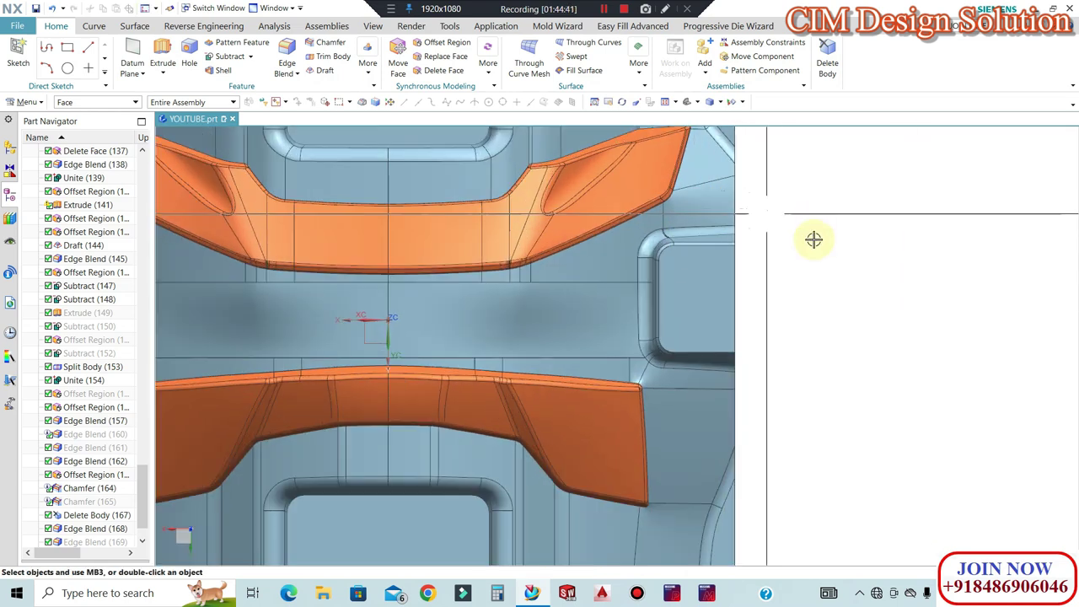
scroll(682, 294, down, 5)
mouse_move(681, 294)
middle_down()
mouse_move(706, 265)
mouse_move(713, 290)
mouse_move(697, 281)
middle_up()
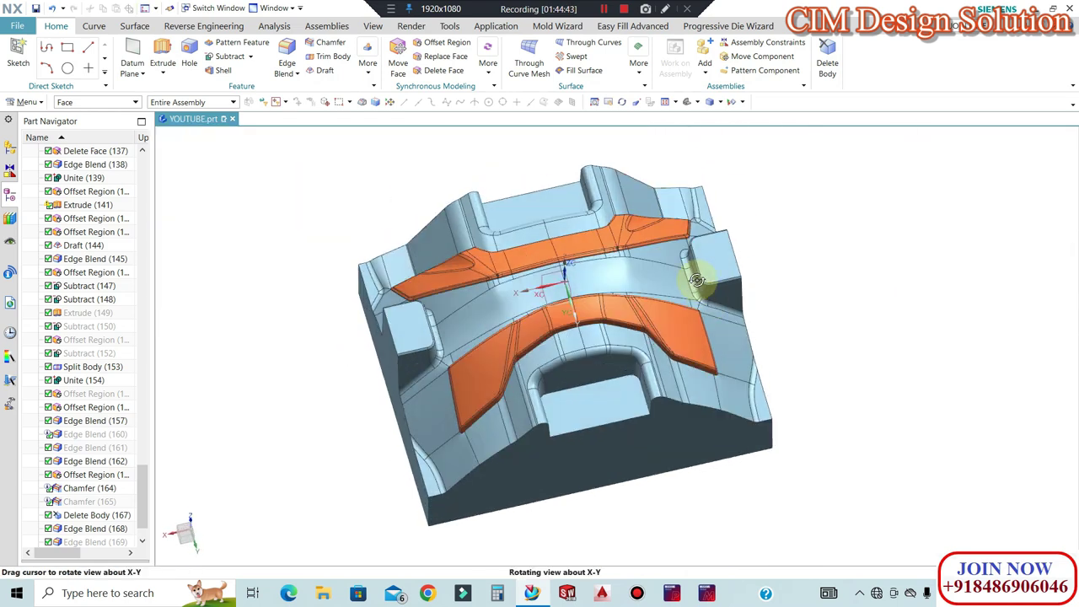
middle_drag(746, 356, 815, 332)
mouse_move(860, 296)
middle_down()
mouse_move(884, 333)
mouse_move(848, 311)
middle_up()
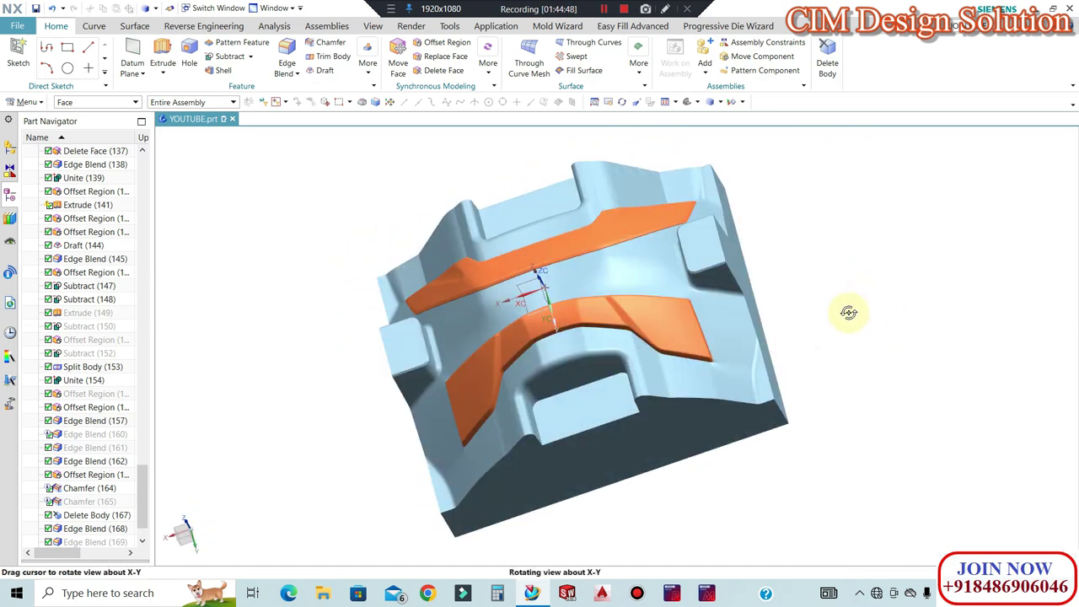
middle_drag(589, 227, 600, 246)
key(F8)
scroll(520, 311, up, 3)
scroll(520, 311, down, 2)
middle_drag(518, 300, 555, 275)
Hide all datums and examine the smooth-shaded forming block
key(ctrl+w)
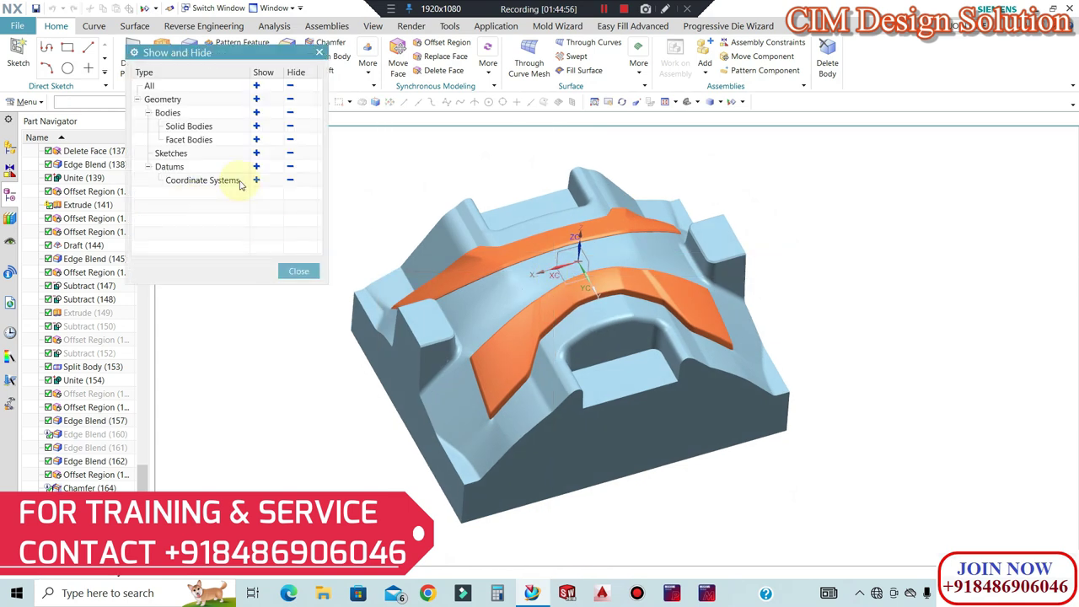
click(292, 168)
middle_click(386, 204)
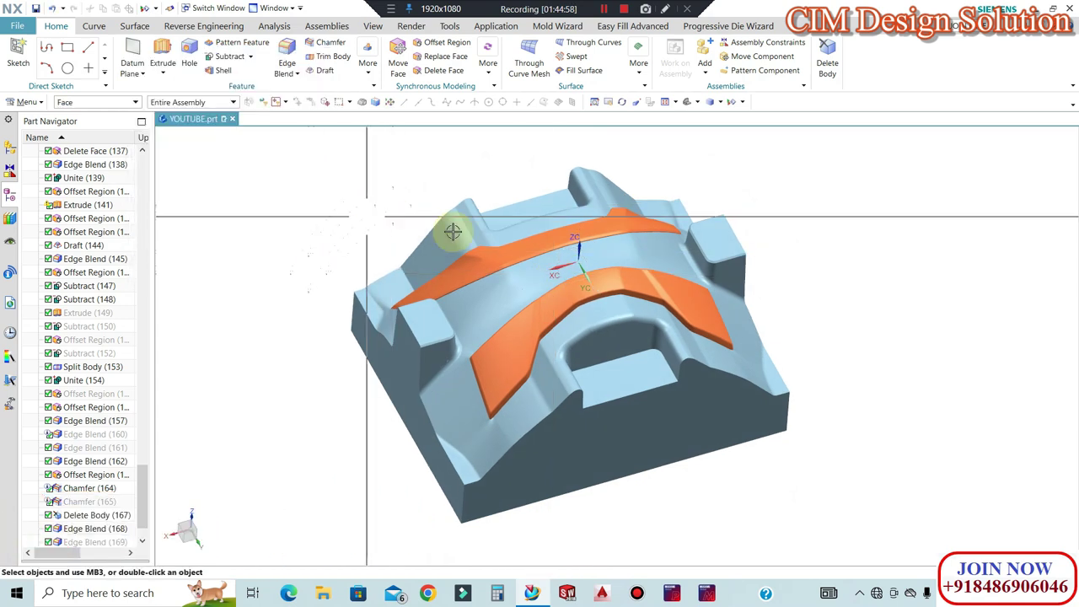
scroll(564, 270, up, 3)
scroll(564, 270, down, 3)
mouse_move(564, 269)
middle_down()
mouse_move(655, 284)
mouse_move(573, 277)
middle_up()
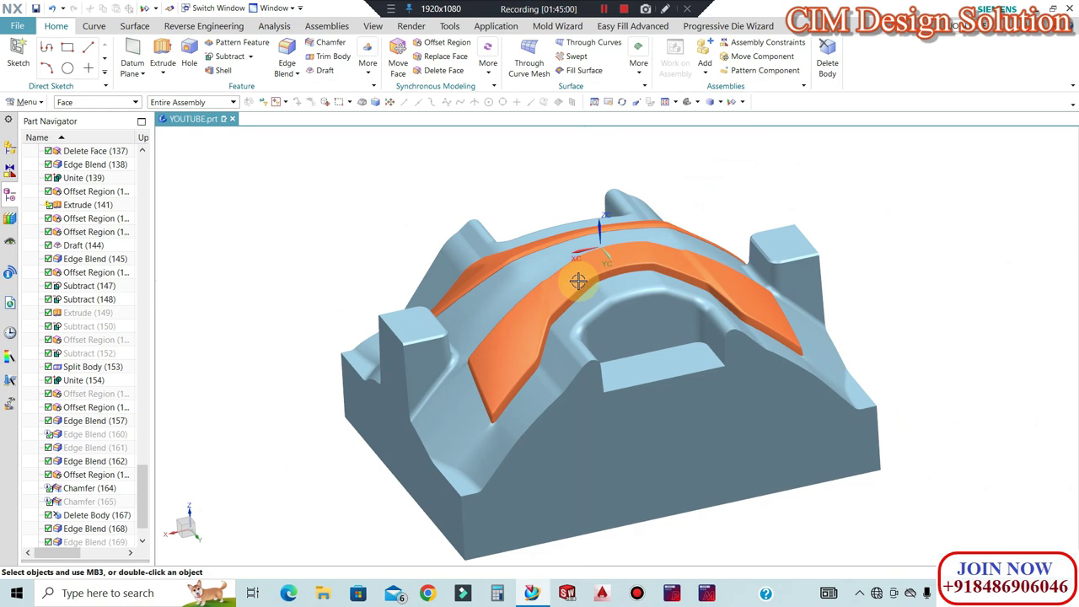
Blend three vertical outer corner edges of the forming block with a 25 mm radius
scroll(493, 314, down, 3)
middle_drag(492, 313, 590, 354)
scroll(650, 373, up, 3)
middle_drag(653, 375, 732, 410)
scroll(732, 409, down, 1)
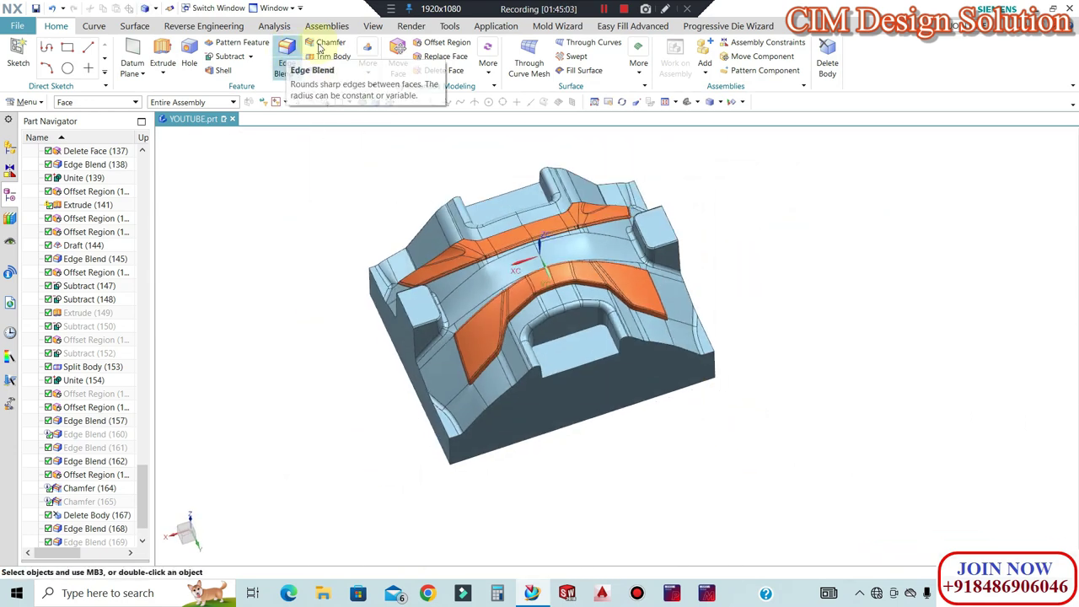
key(b)
click(458, 453)
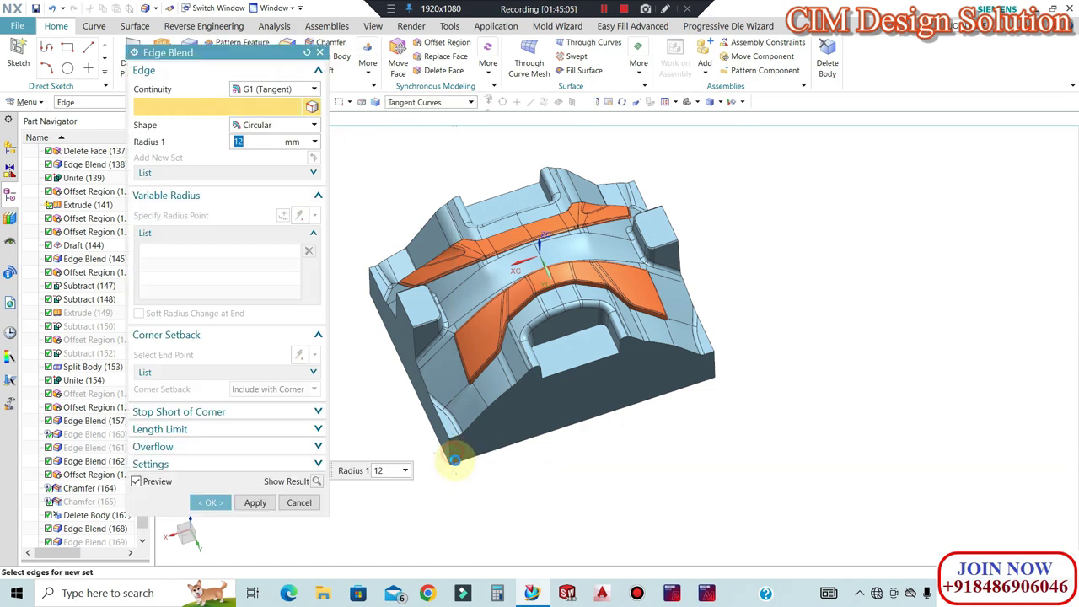
click(370, 289)
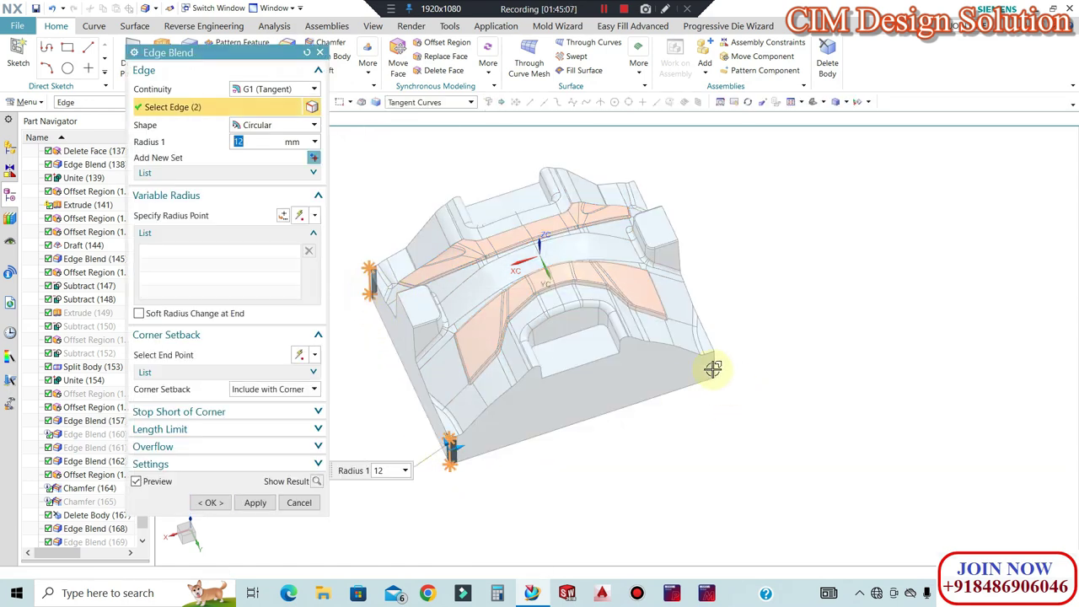
click(712, 362)
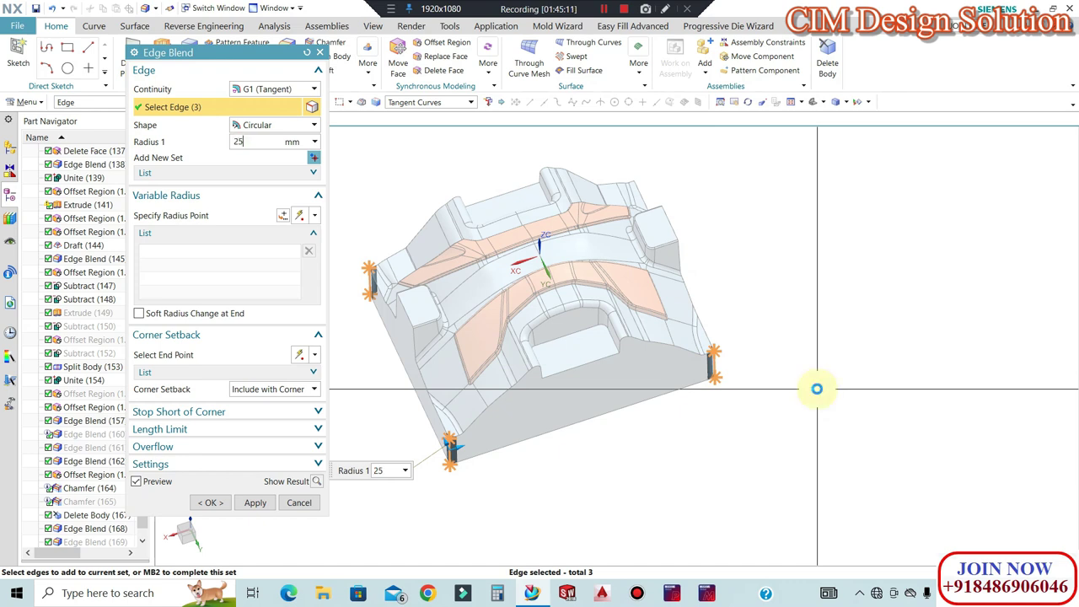
click(211, 502)
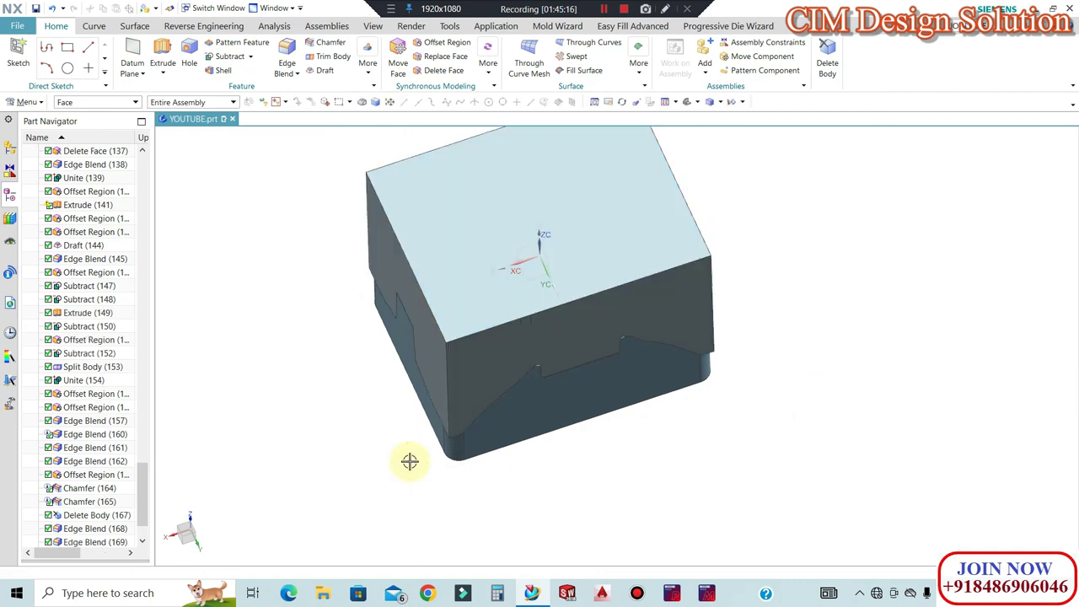
Edit the 25 mm corner blend to include the three matching vertical edges of the upper cavity block
click(85, 527)
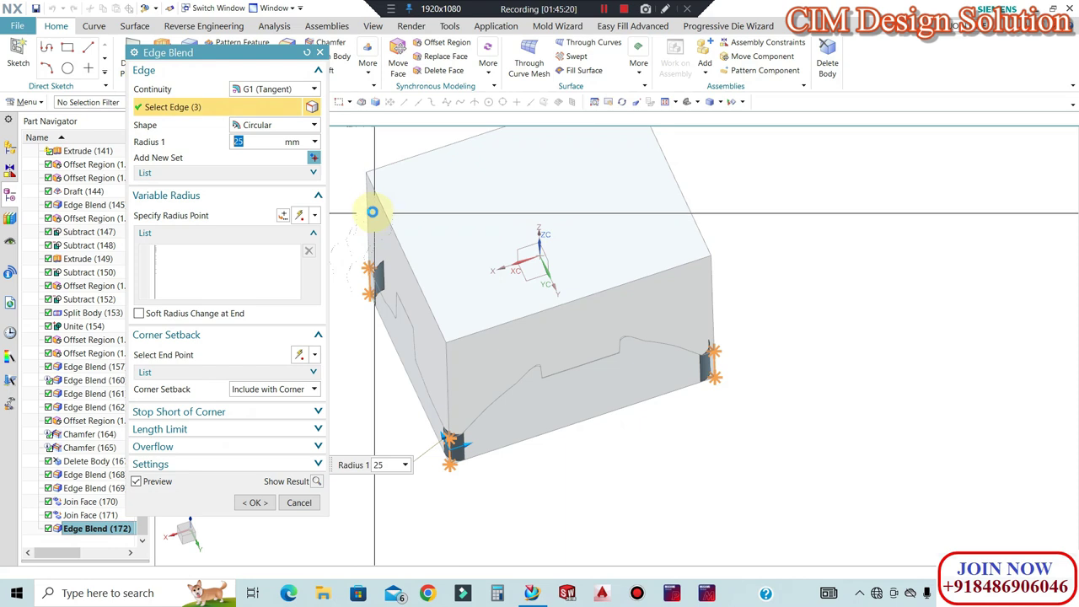
click(368, 210)
click(368, 210)
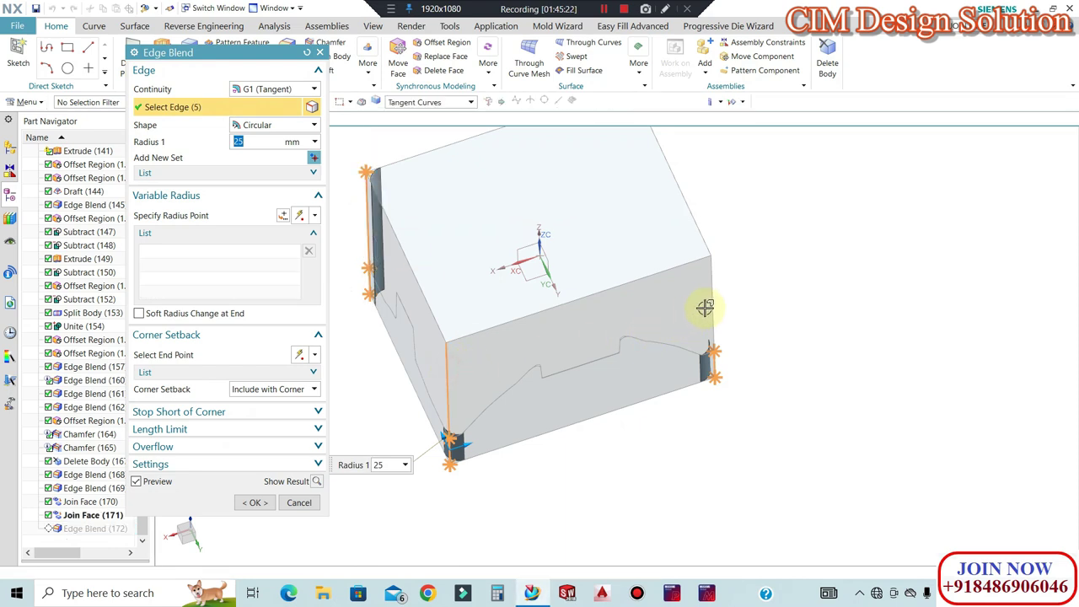
click(256, 504)
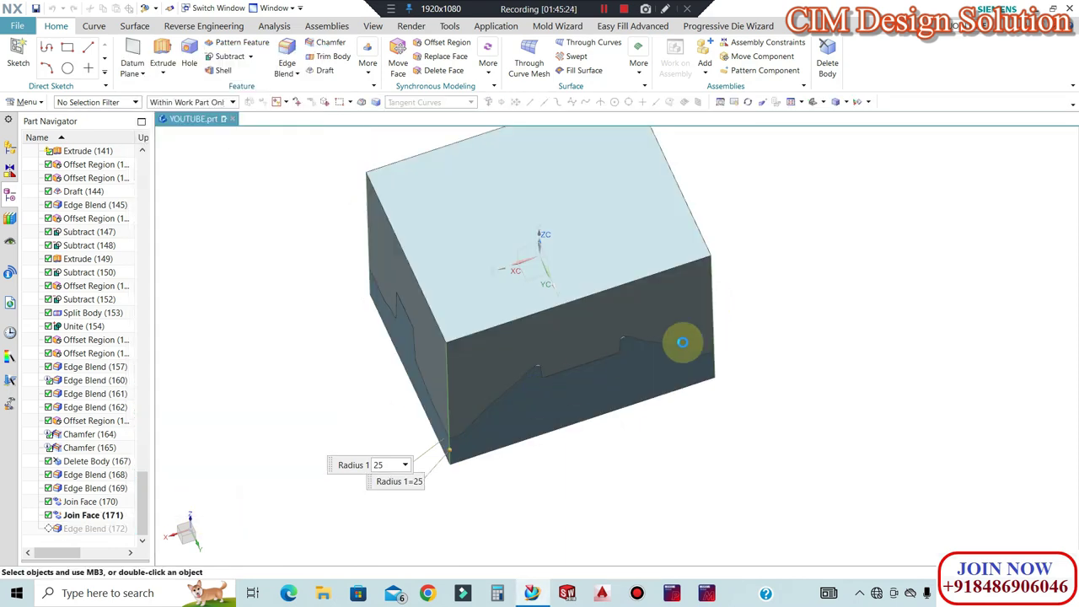
Chamfer the remaining sharp vertical corner of both blocks with a symmetric distance of 20 mm
middle_drag(795, 347, 696, 416)
scroll(697, 416, up, 4)
click(327, 48)
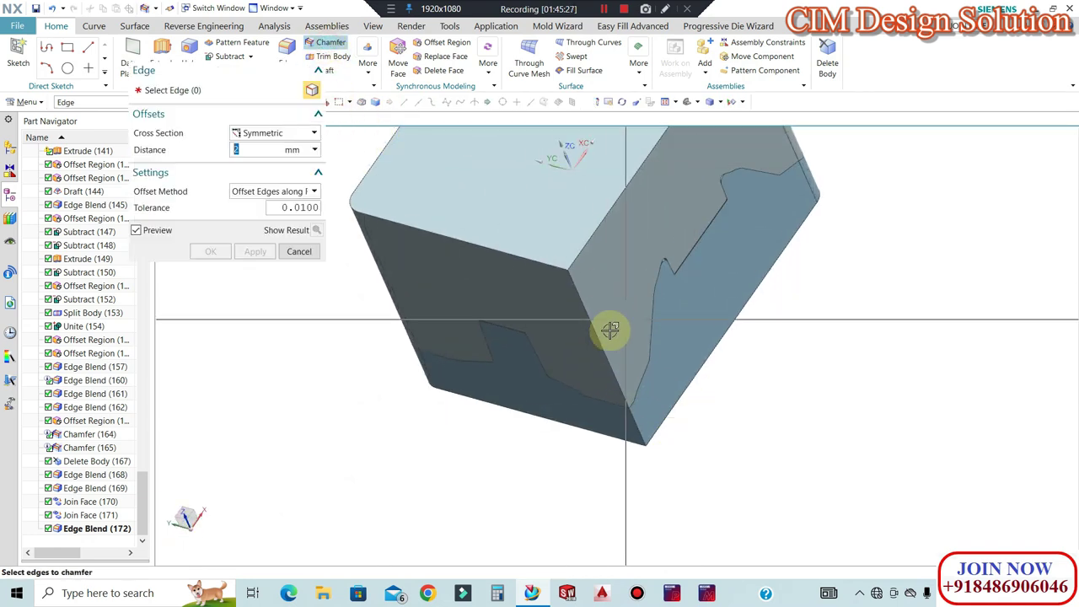
click(621, 381)
text(20)
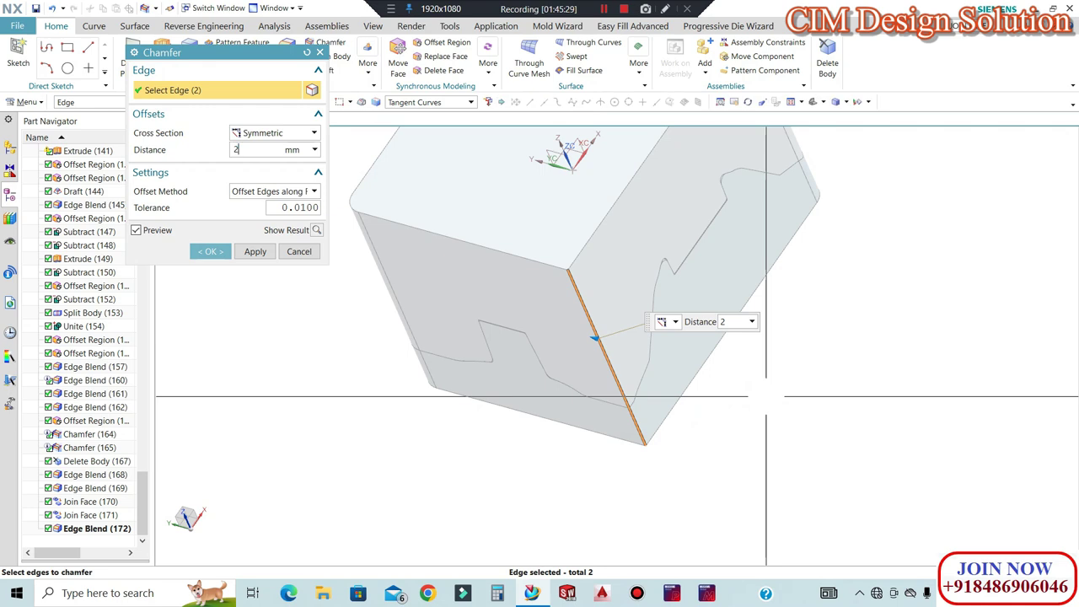
key(Return)
click(209, 251)
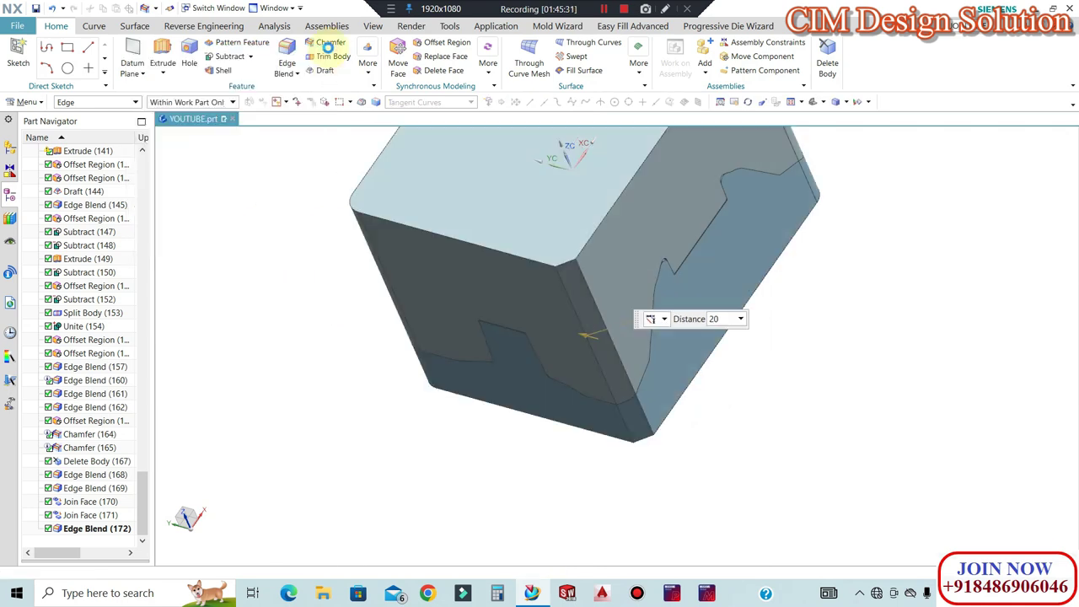
Blend the vertical edges on both sides of the 20 mm corner chamfer on both blocks with a 10 mm radius
key(b)
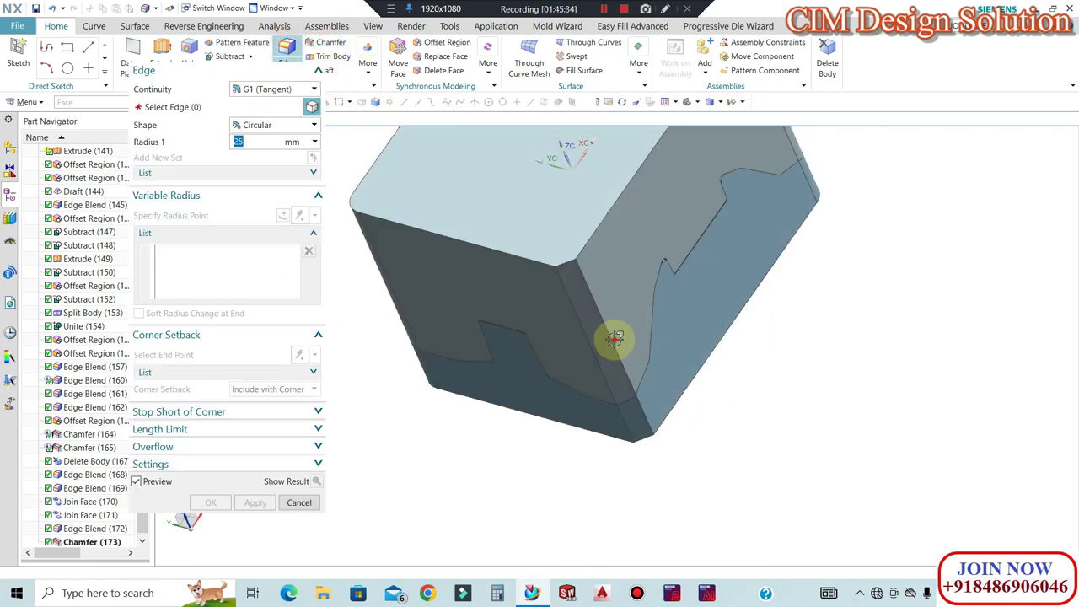
click(645, 411)
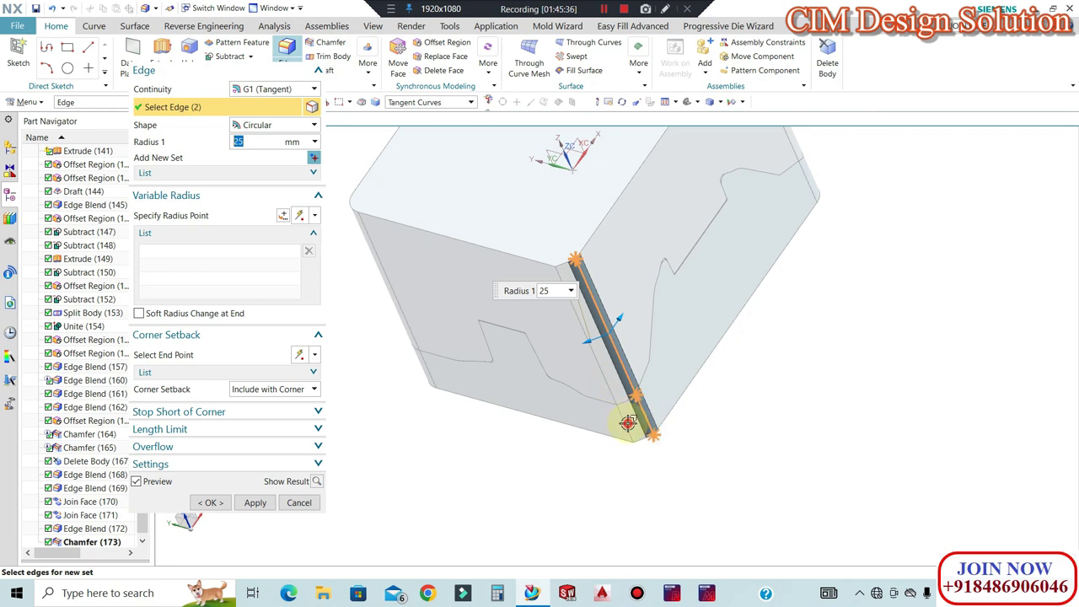
click(630, 421)
key(Return)
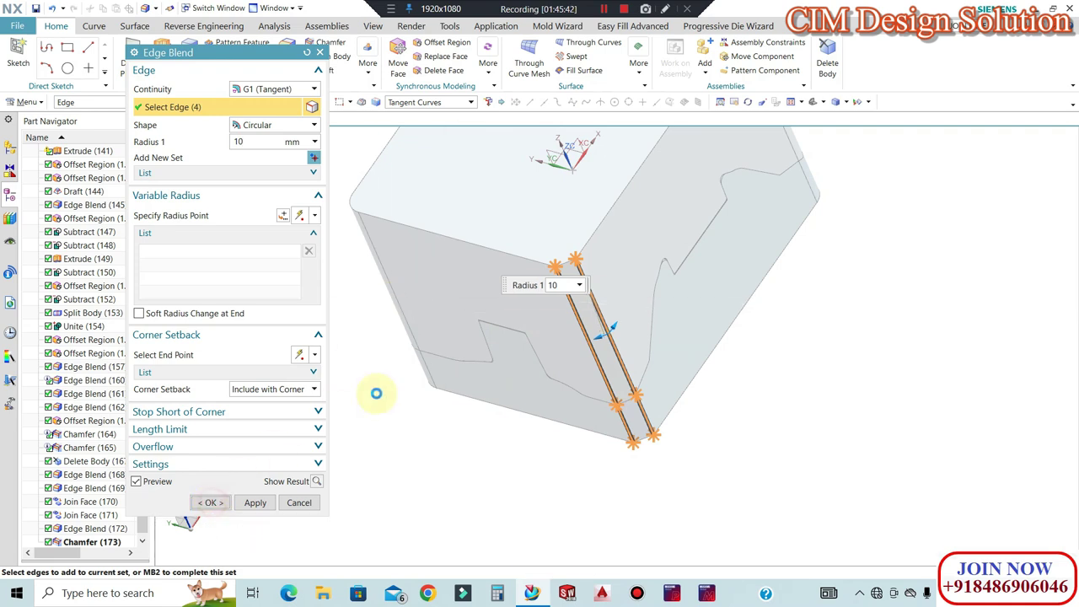
Examine the forming block's rounded and chamfered outer corners in plan, front and angled views
middle_drag(574, 281, 733, 298)
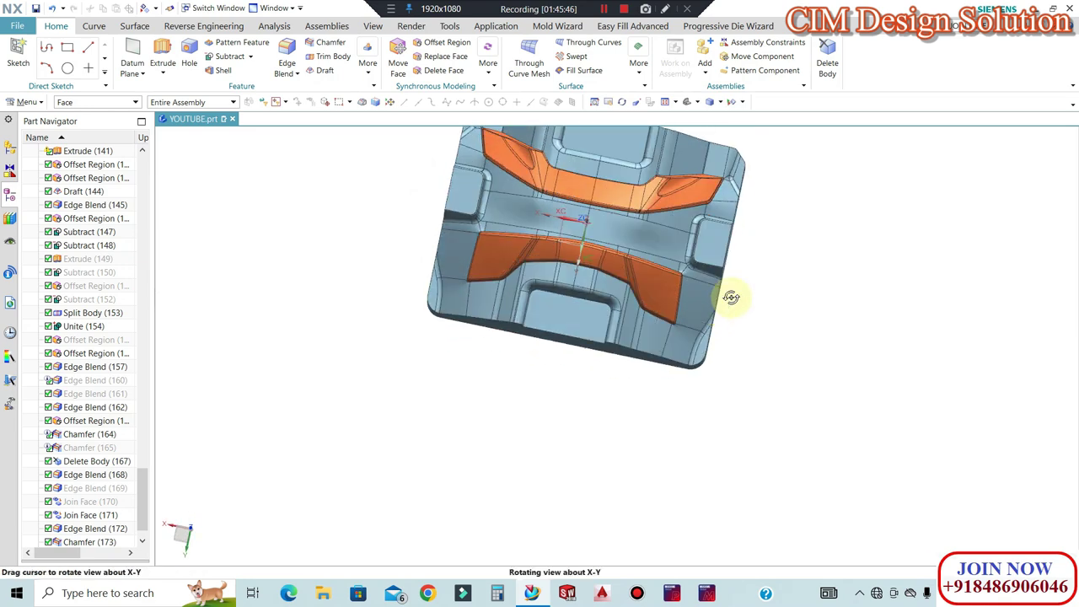
key(F8)
scroll(803, 257, down, 3)
scroll(763, 194, up, 6)
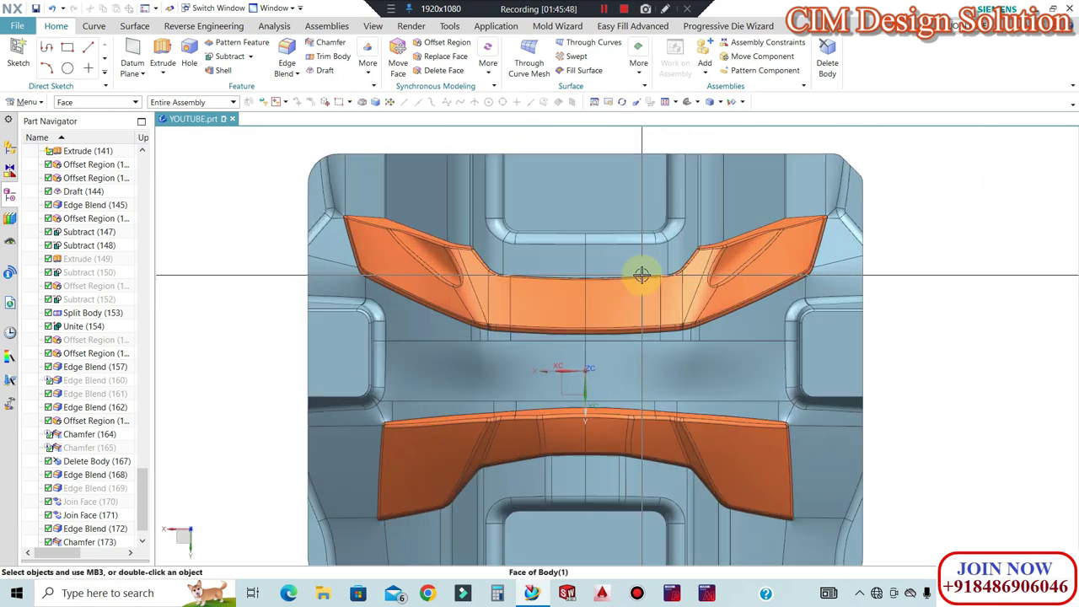
scroll(603, 266, down, 2)
middle_drag(602, 266, 602, 205)
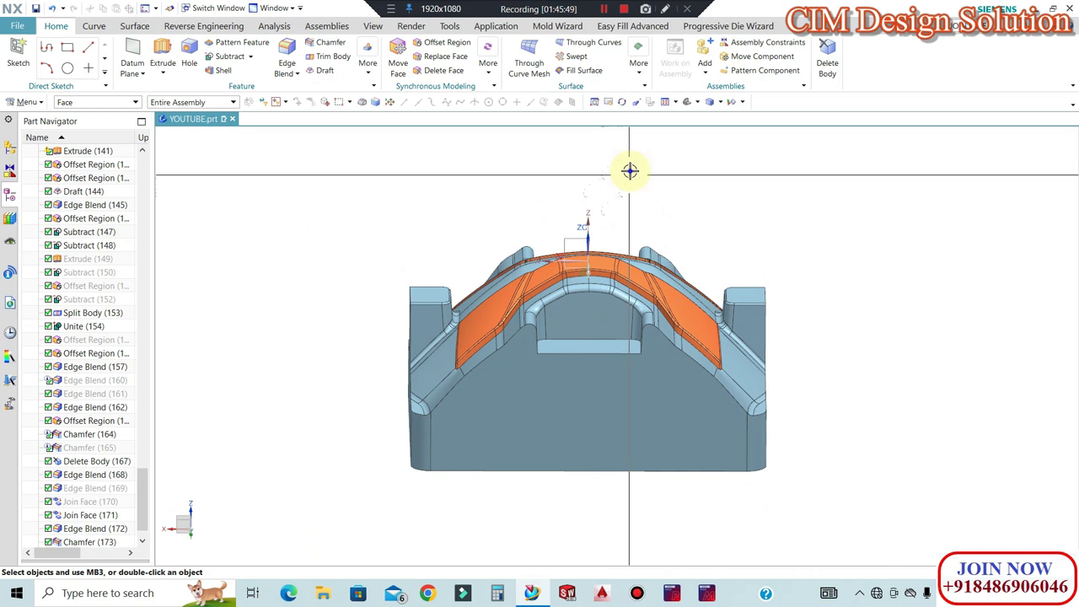
middle_drag(577, 289, 618, 309)
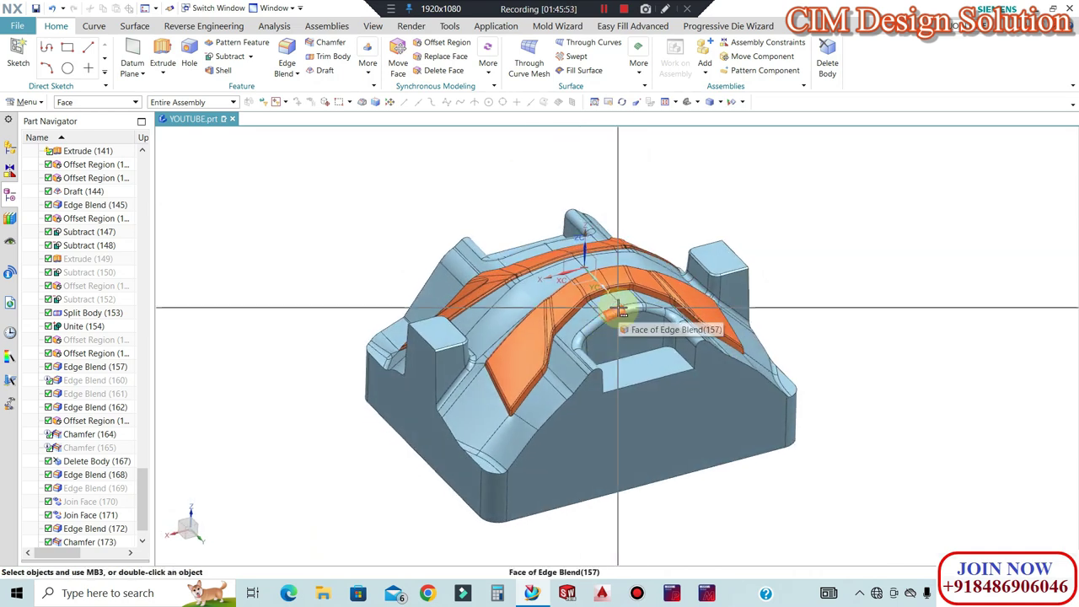
middle_drag(391, 255, 413, 245)
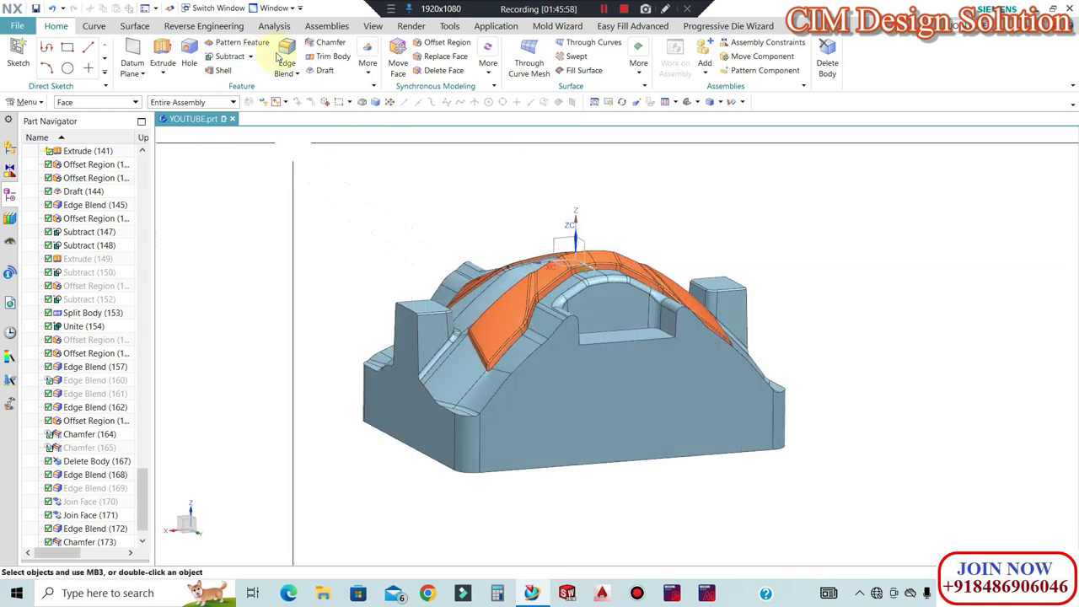
Extrude the forming block's tangent base outline from 350 to 50 mm with a two-sided offset of 0 to -1 mm, subtracting it from the block
click(326, 43)
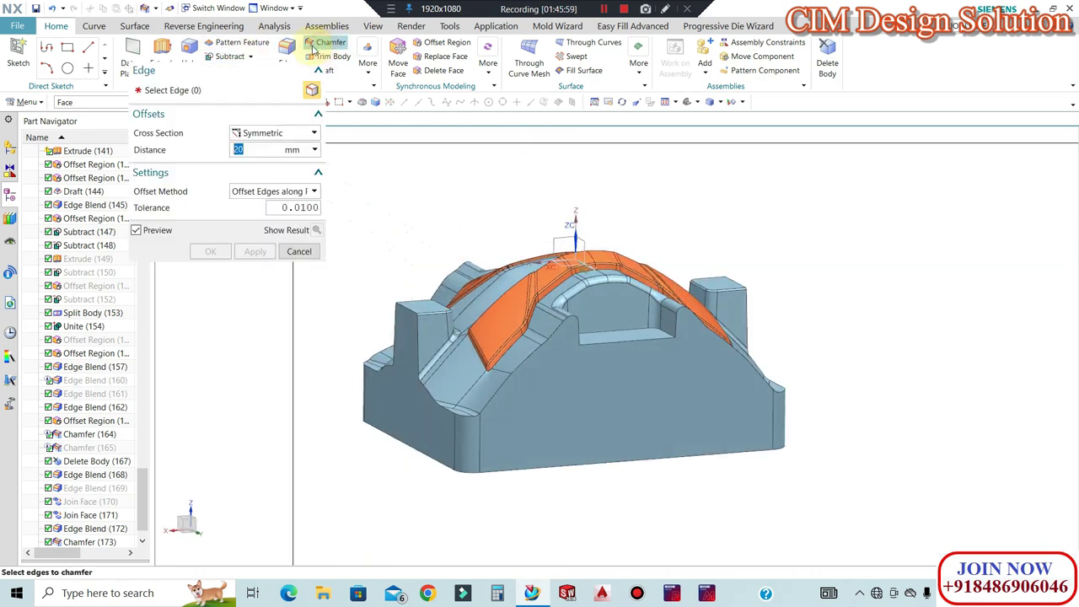
click(160, 42)
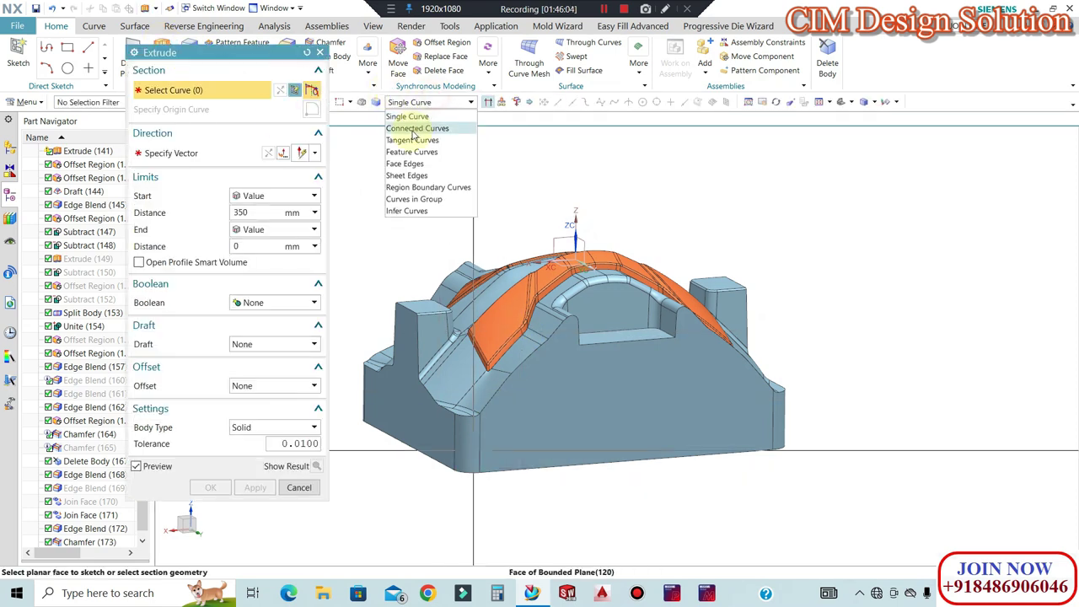
click(412, 140)
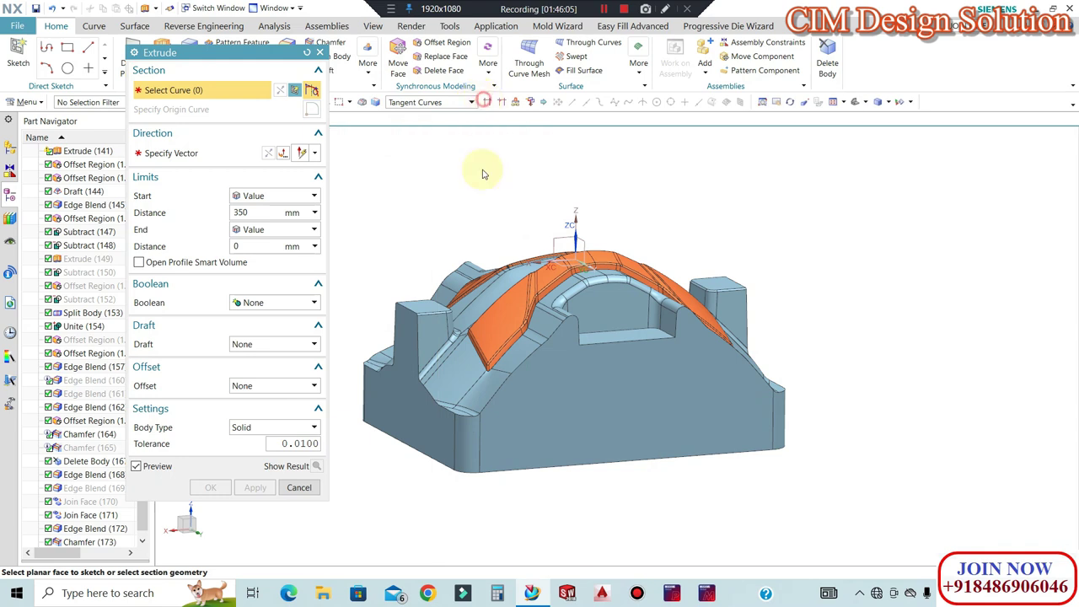
click(475, 471)
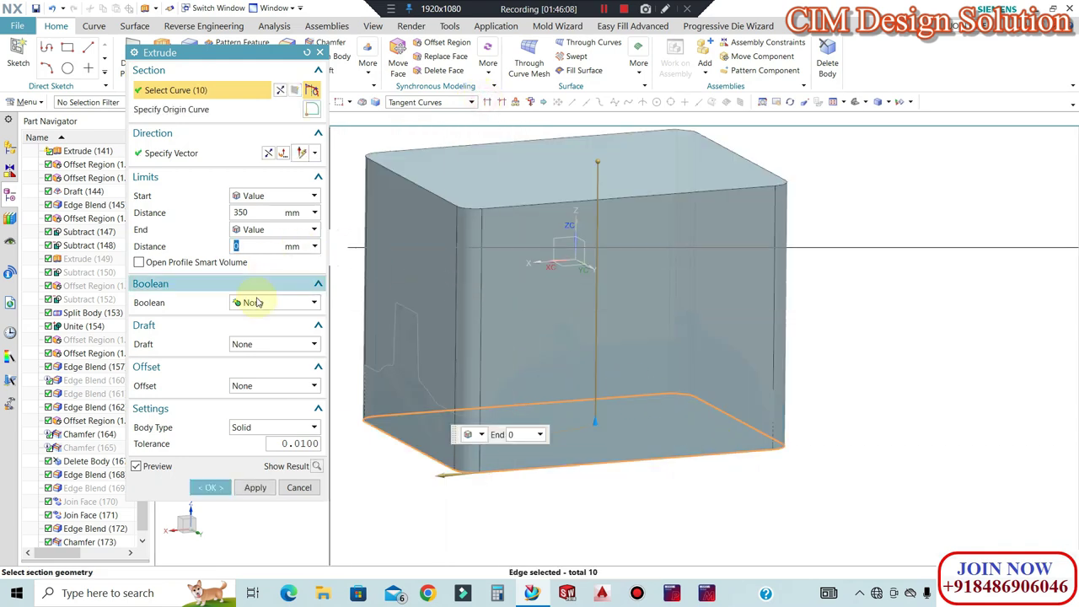
click(251, 388)
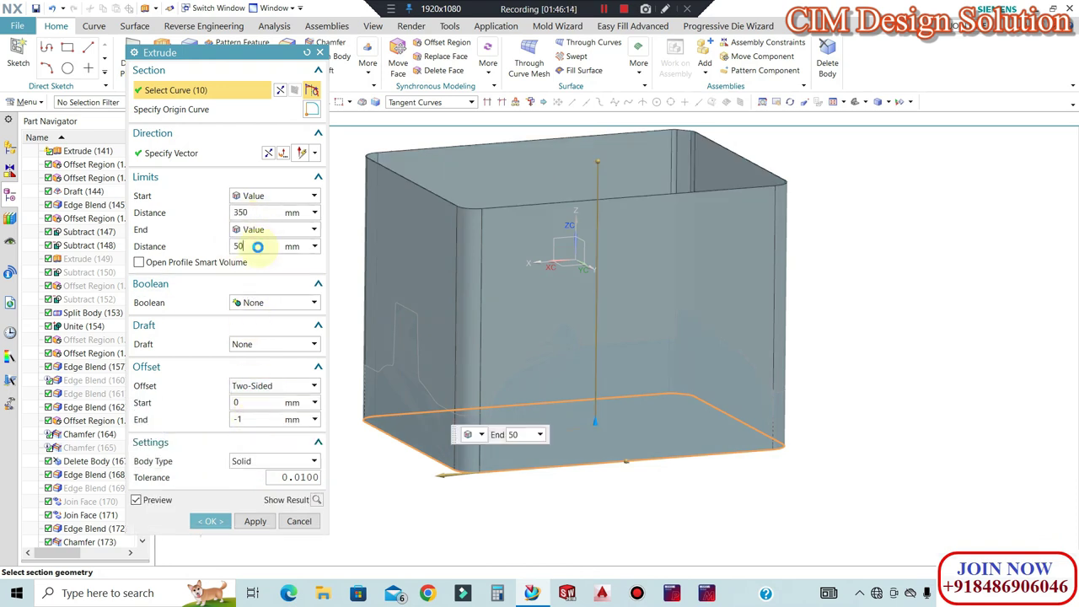
click(257, 246)
text(50)
key(Return)
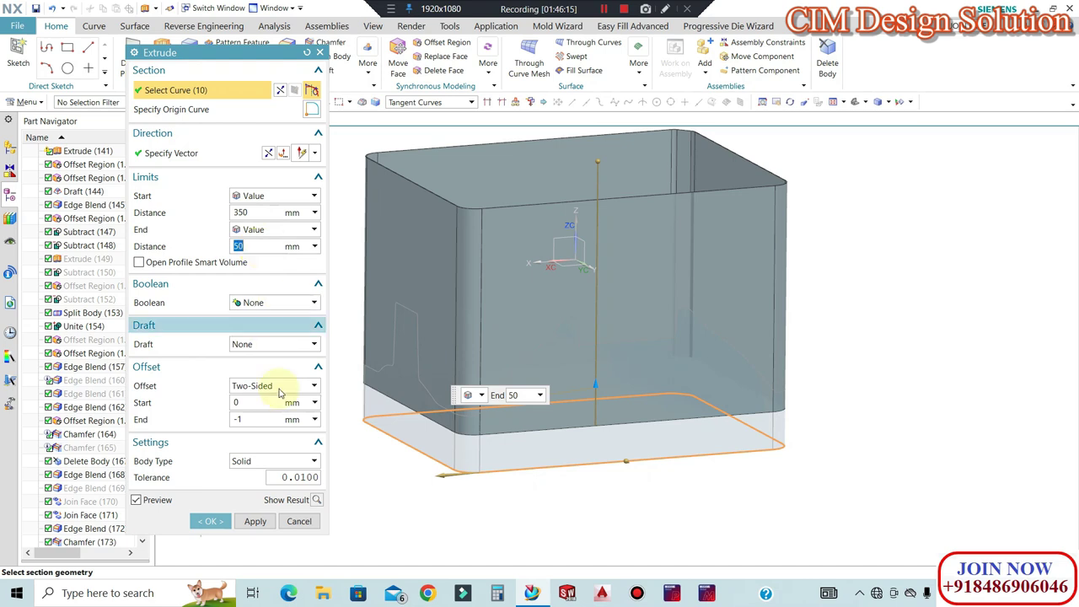
click(250, 305)
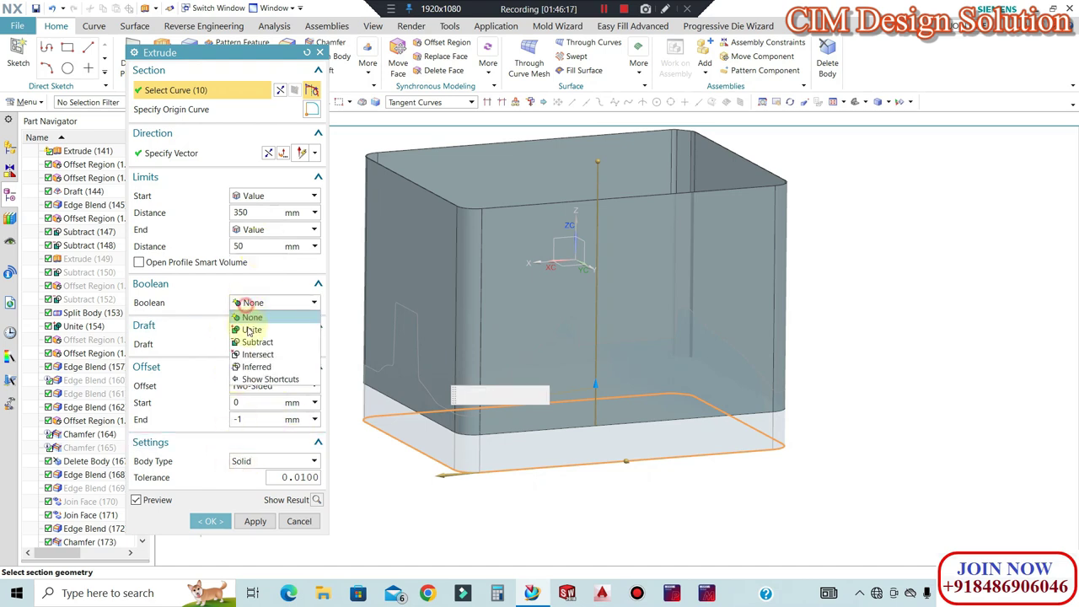
click(253, 329)
click(450, 356)
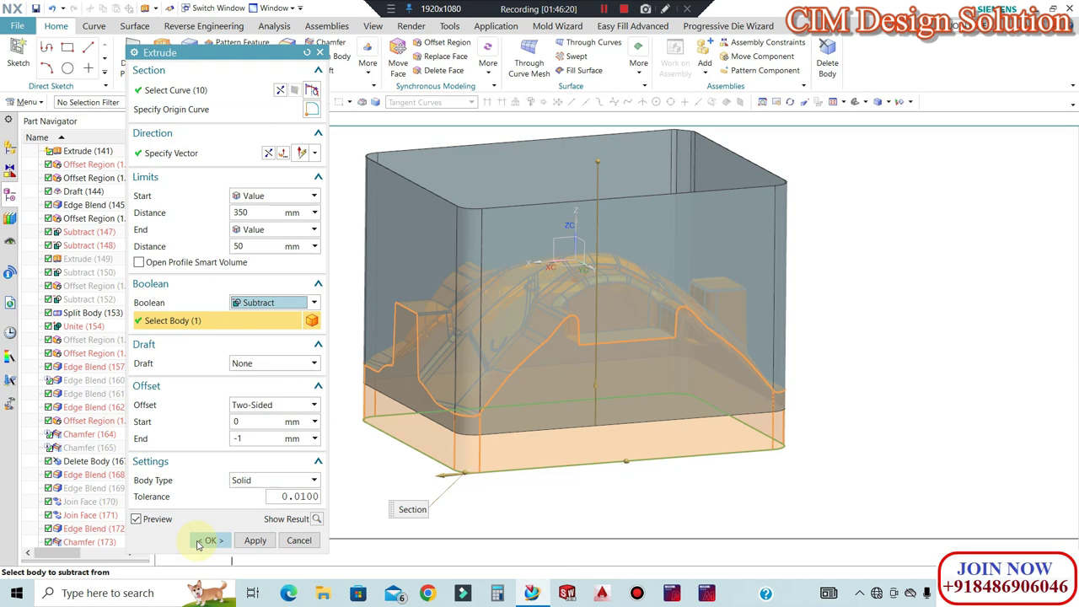
middle_click(285, 484)
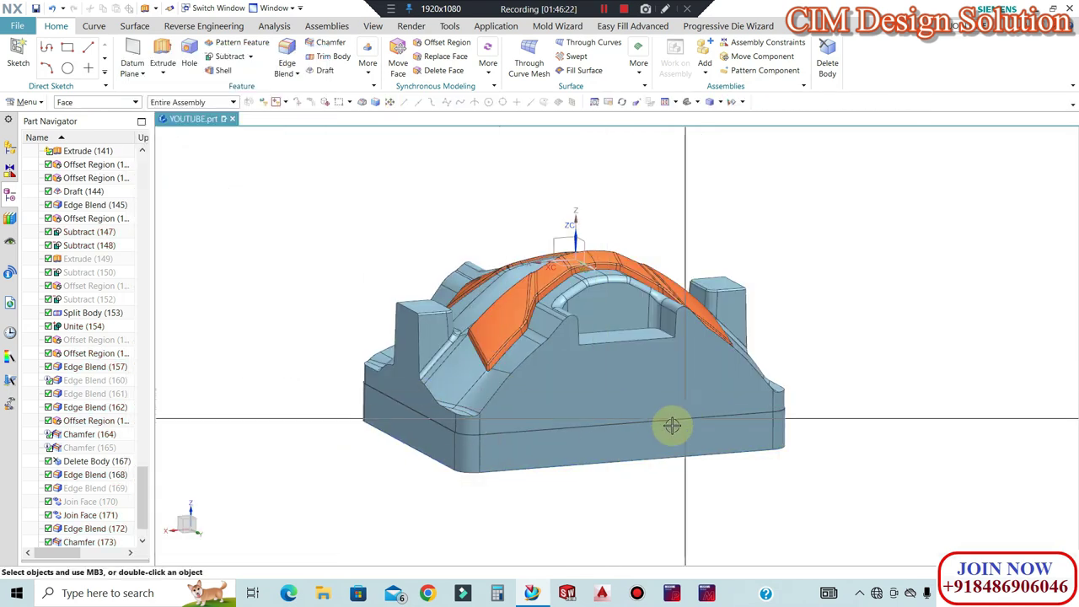
Chamfer the forming block's complete bottom outline with a symmetric distance of 2 mm
scroll(698, 440, up, 4)
middle_drag(699, 441, 896, 433)
scroll(683, 386, down, 2)
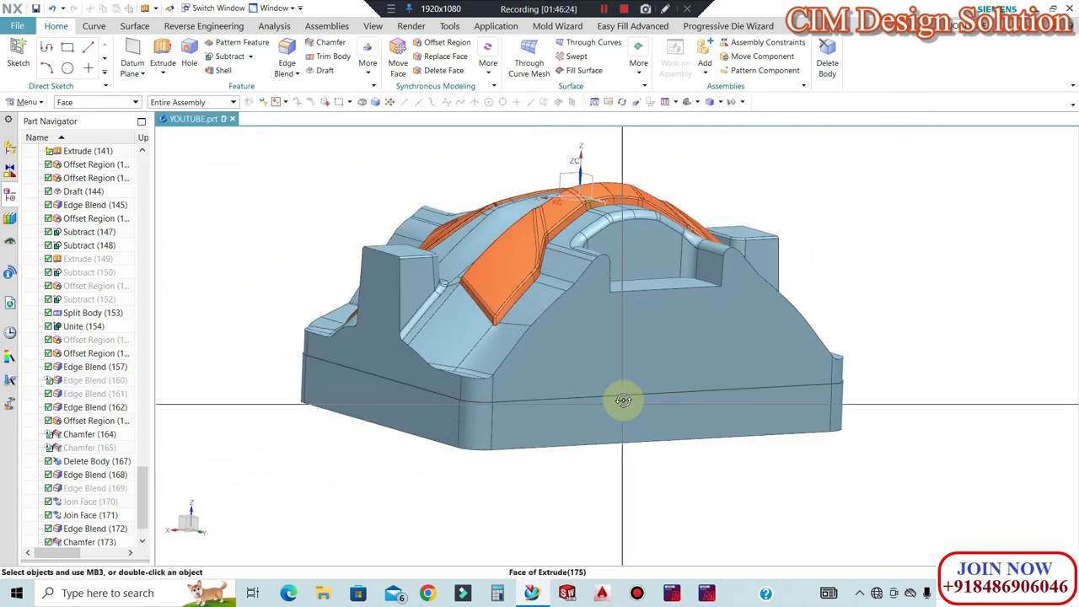
middle_drag(624, 400, 467, 394)
middle_drag(408, 311, 481, 345)
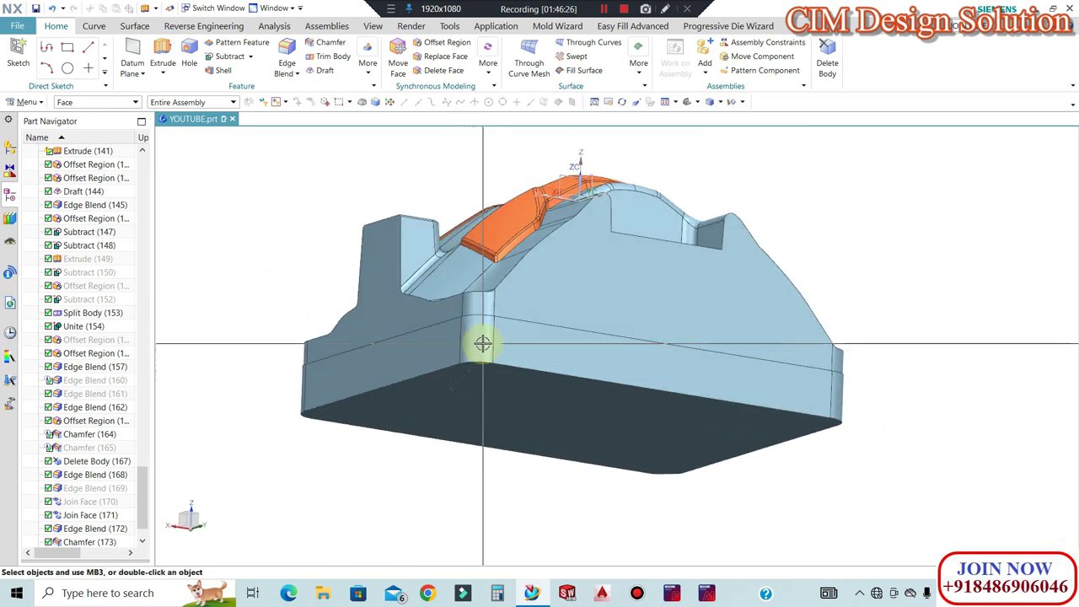
click(327, 43)
click(477, 366)
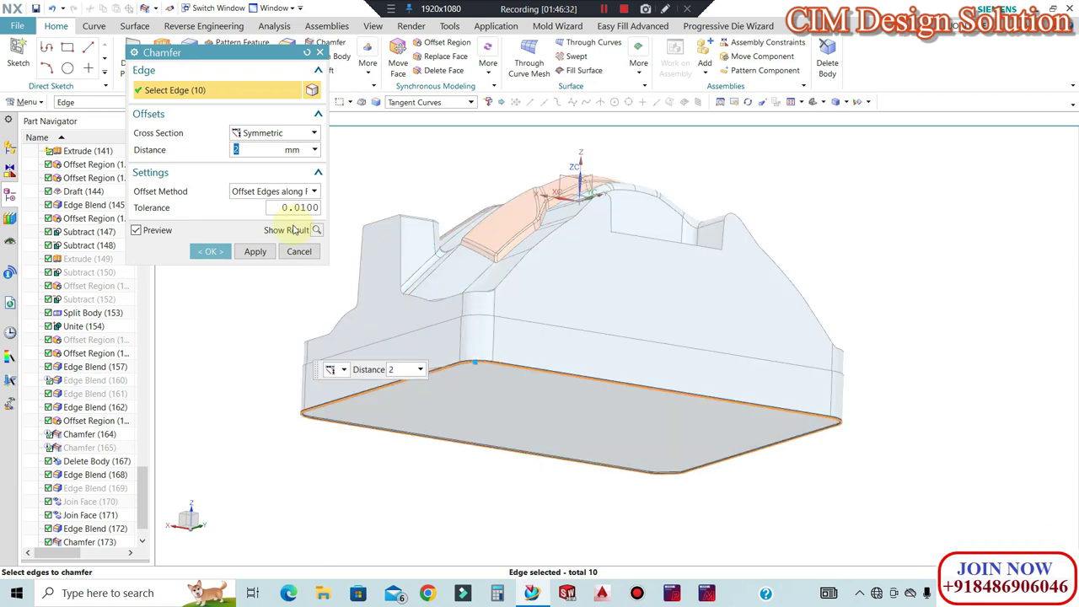
click(210, 251)
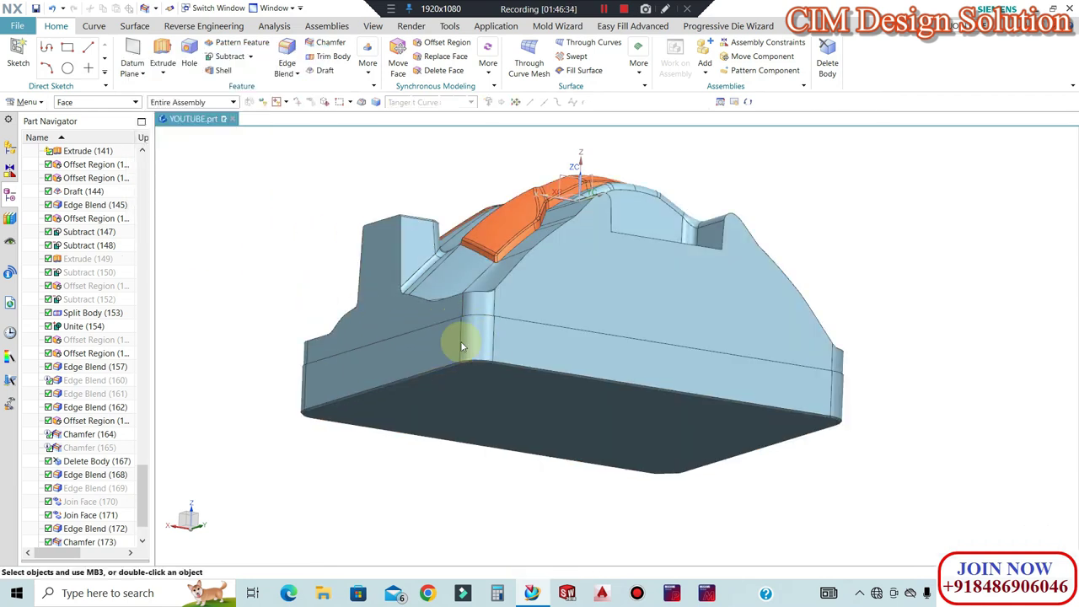
Swap the visible and hidden bodies to show the cavity block and start a subtracting extrude from its top face outline
scroll(582, 344, up, 2)
scroll(663, 344, down, 4)
mouse_move(664, 344)
middle_down()
mouse_move(754, 330)
mouse_move(682, 272)
mouse_move(650, 340)
mouse_move(647, 290)
mouse_move(636, 320)
mouse_move(655, 366)
mouse_move(645, 338)
middle_up()
key(ctrl+shift+b)
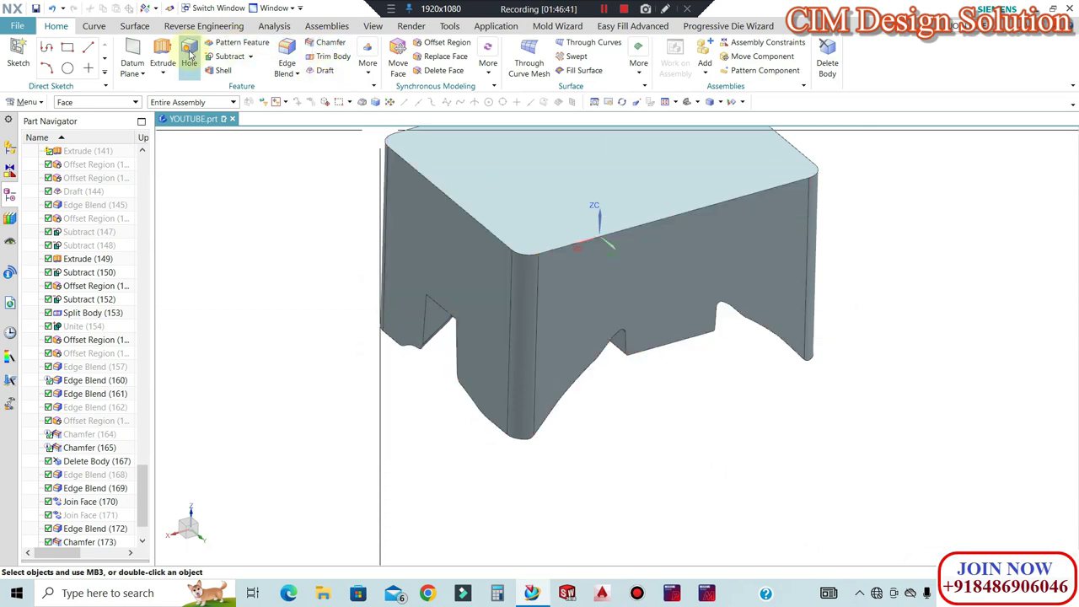
click(164, 50)
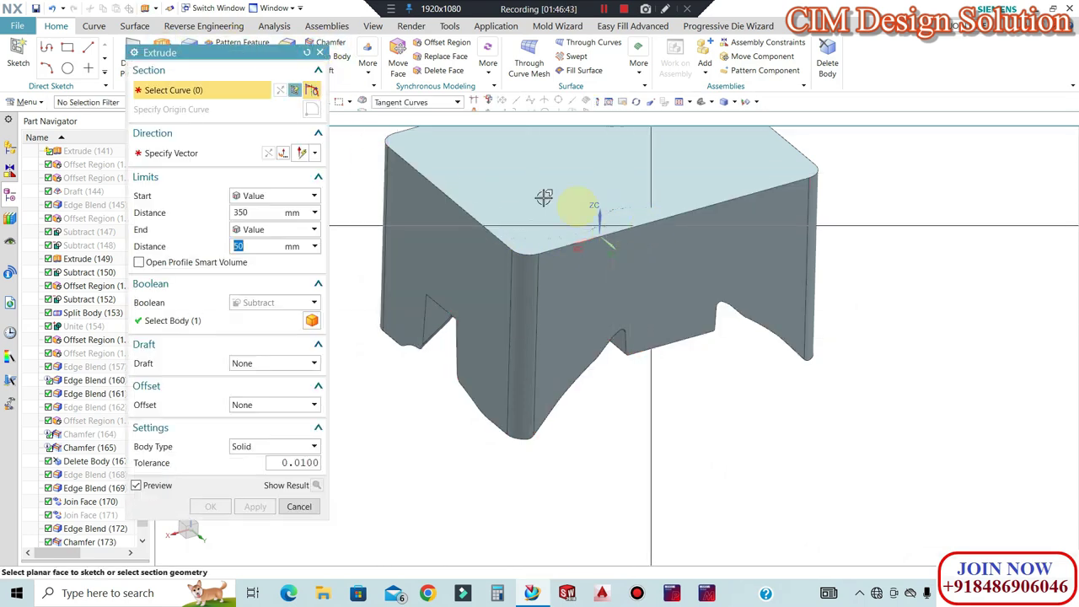
click(664, 219)
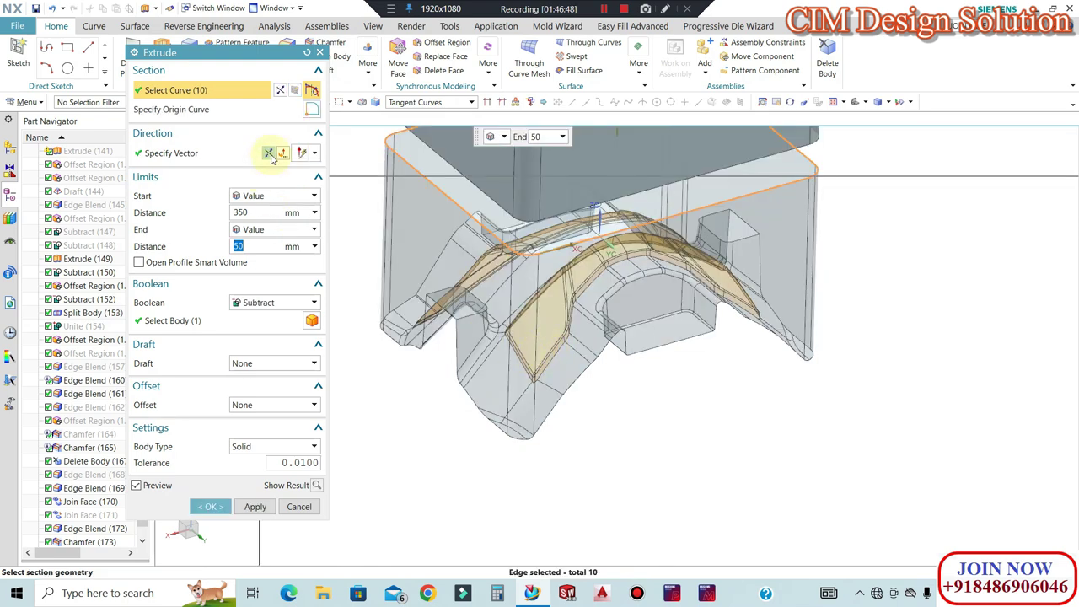